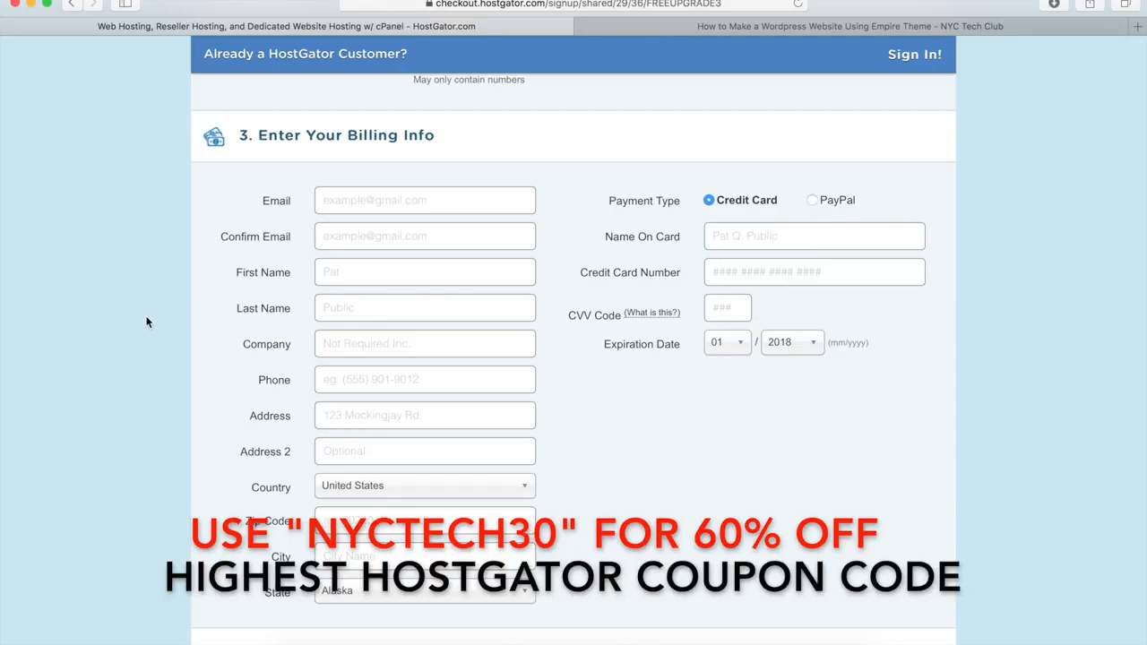
Step: Untick the SiteLock monitoring and CodeGuard backup add-ons under Additional Services
scroll(147, 322, "down", 10)
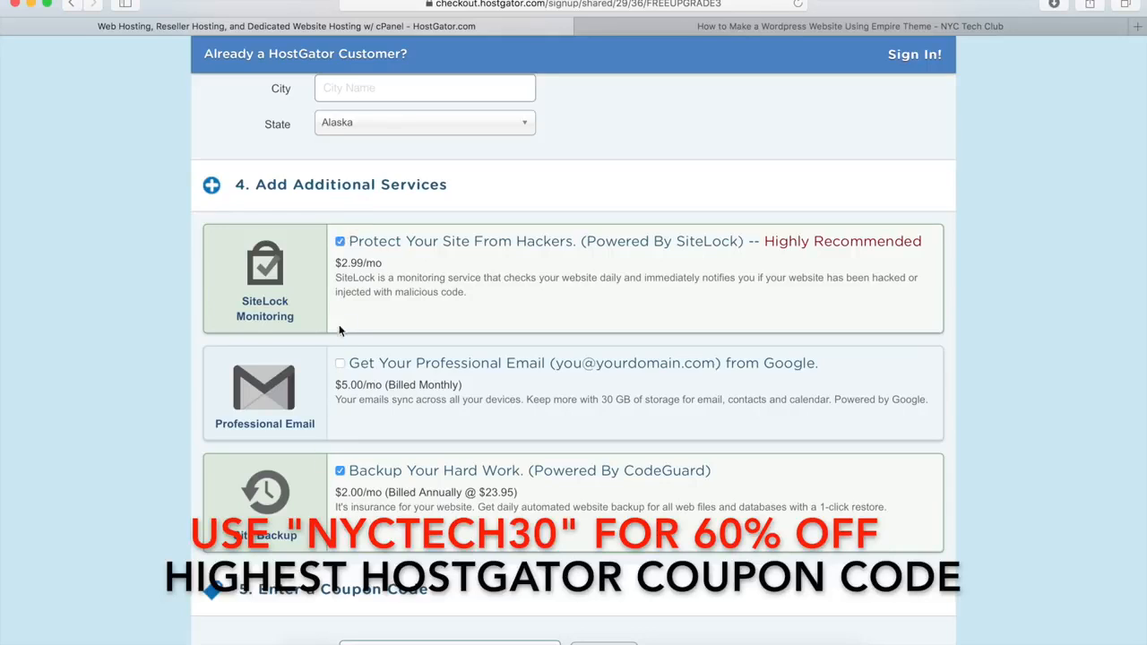
left_click(340, 243)
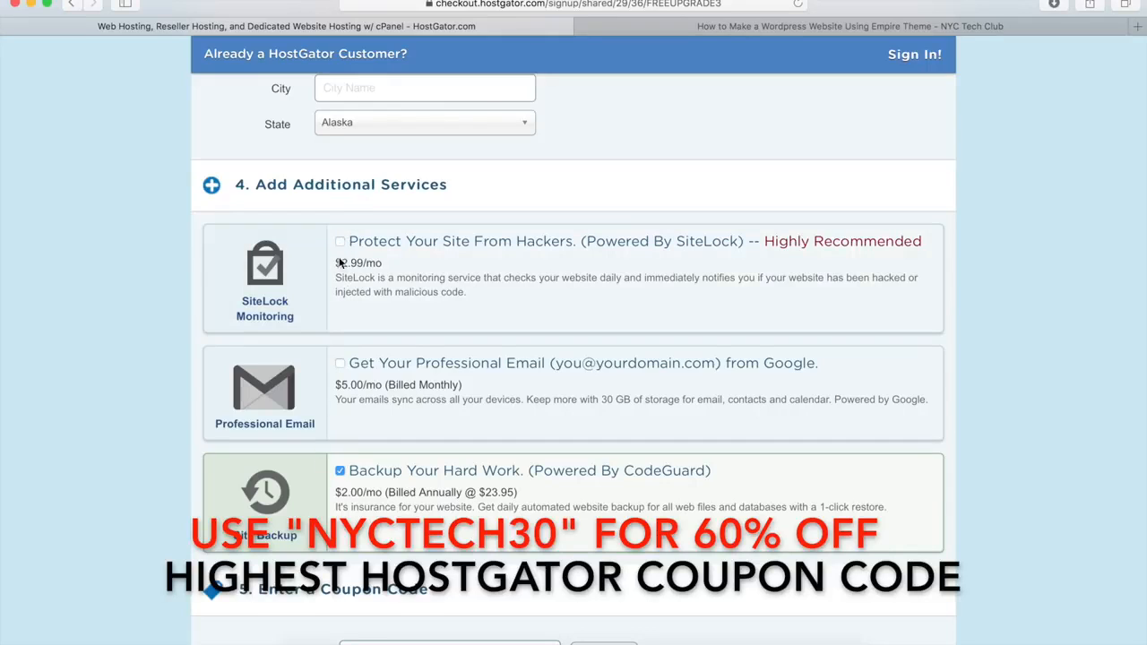
left_click(340, 471)
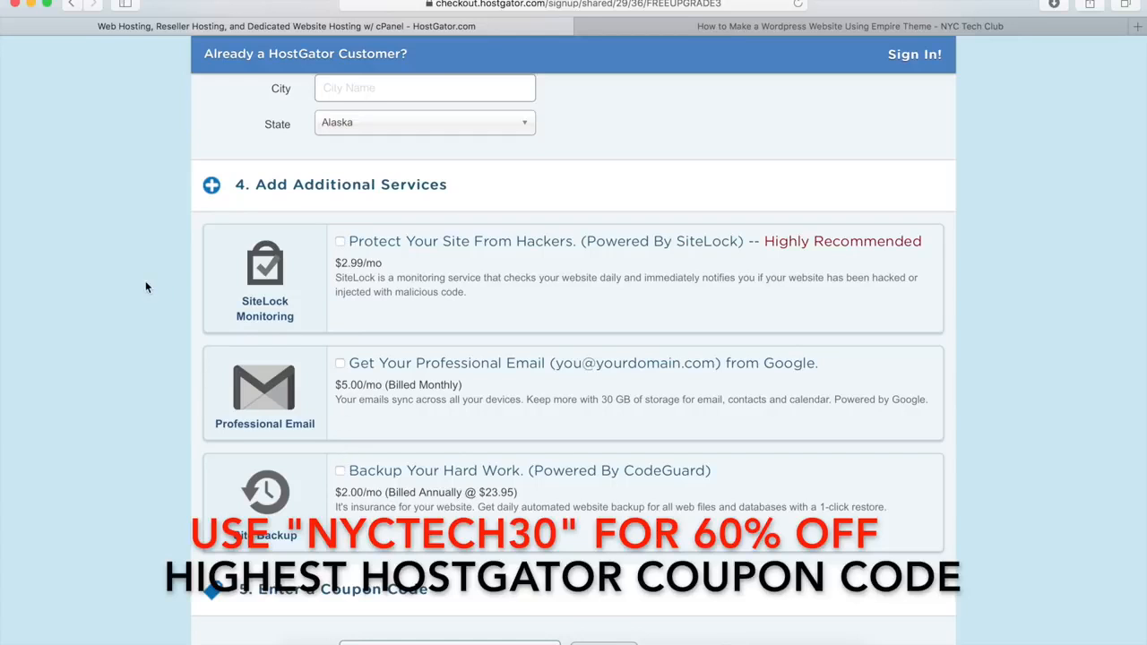
Step: Replace coupon FREEUPGRADE3 with NYCTECH30 and validate it, bringing the amount due to $20.77
scroll(147, 287, "down", 5)
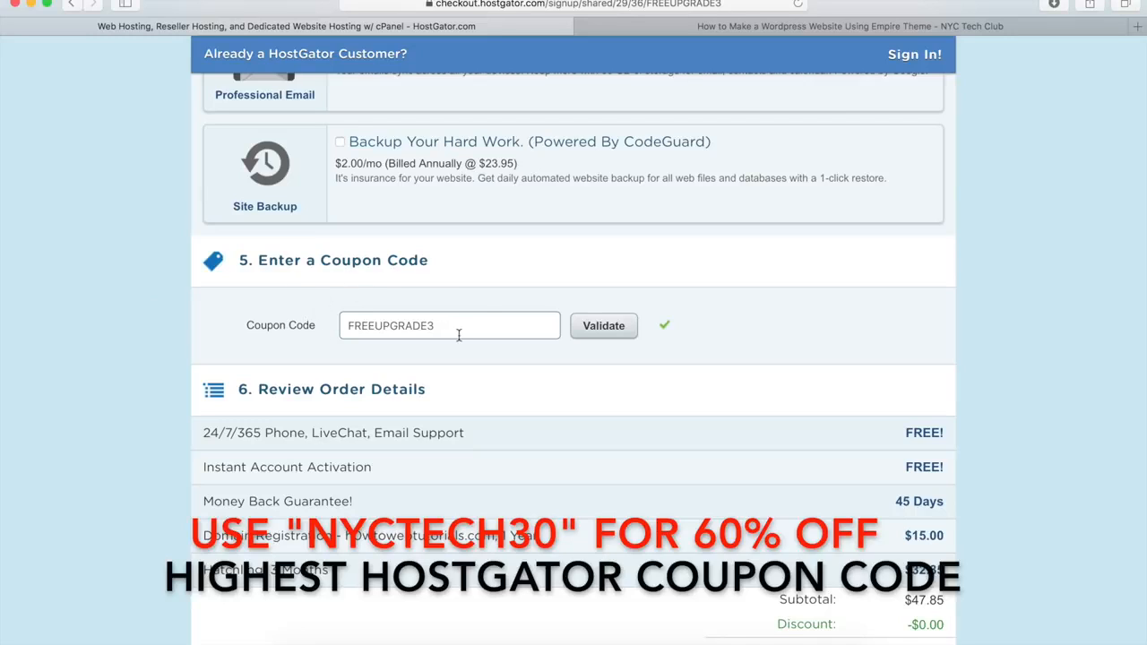
left_click_drag(447, 327, 348, 329)
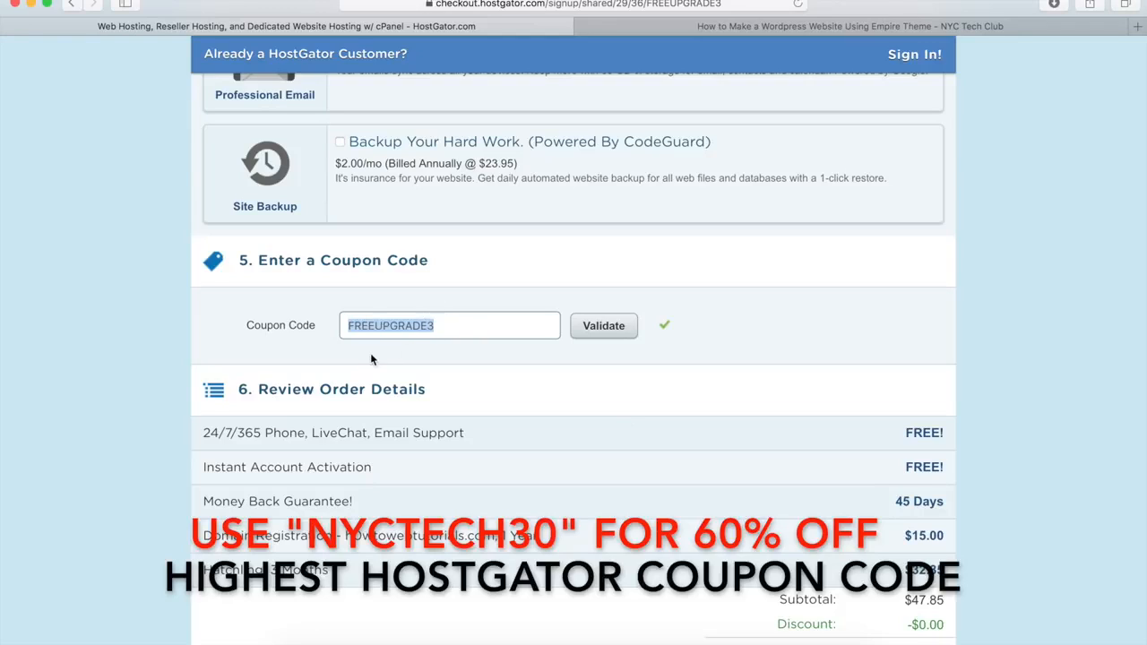
key("BackSpace")
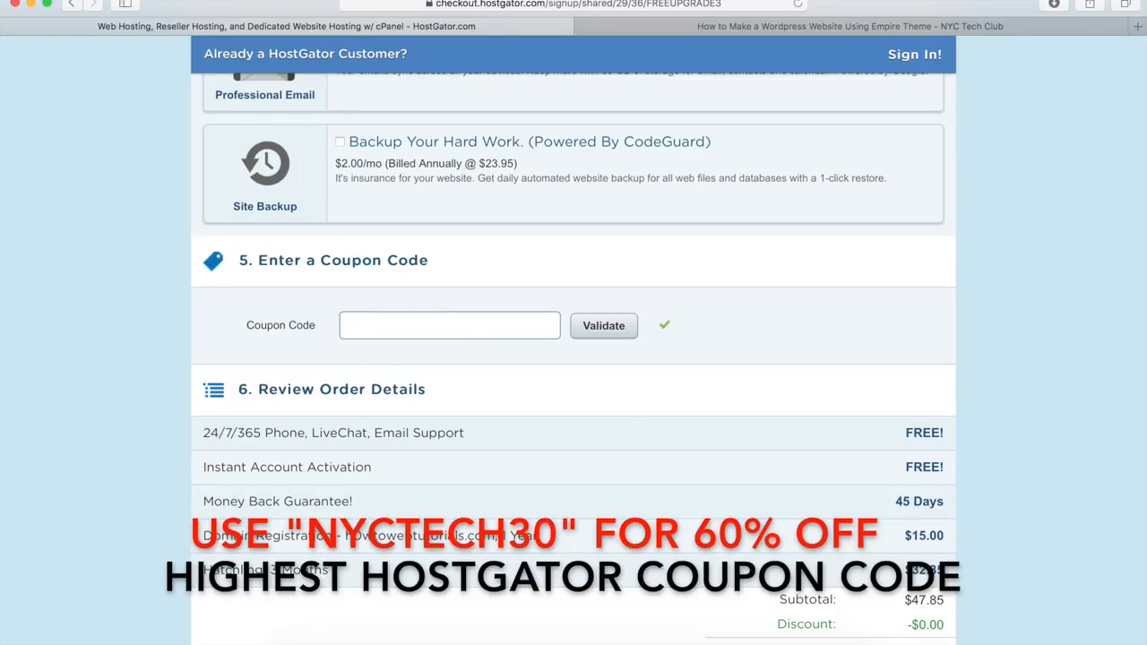
type("NYCTECH30")
left_click(607, 329)
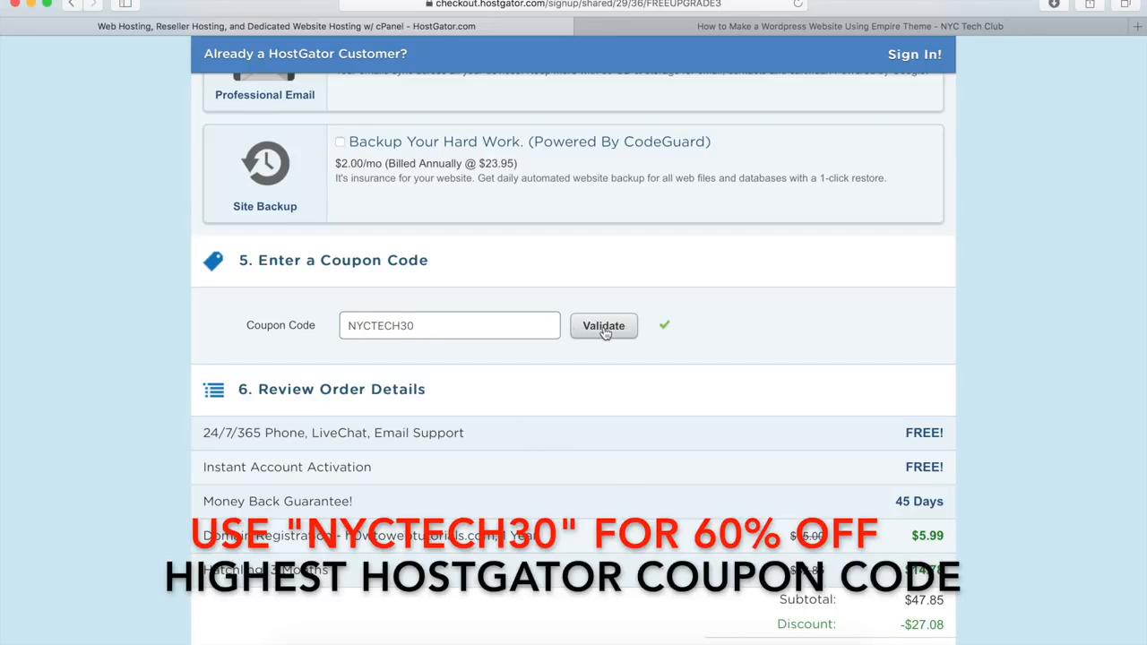
scroll(481, 329, "down", 8)
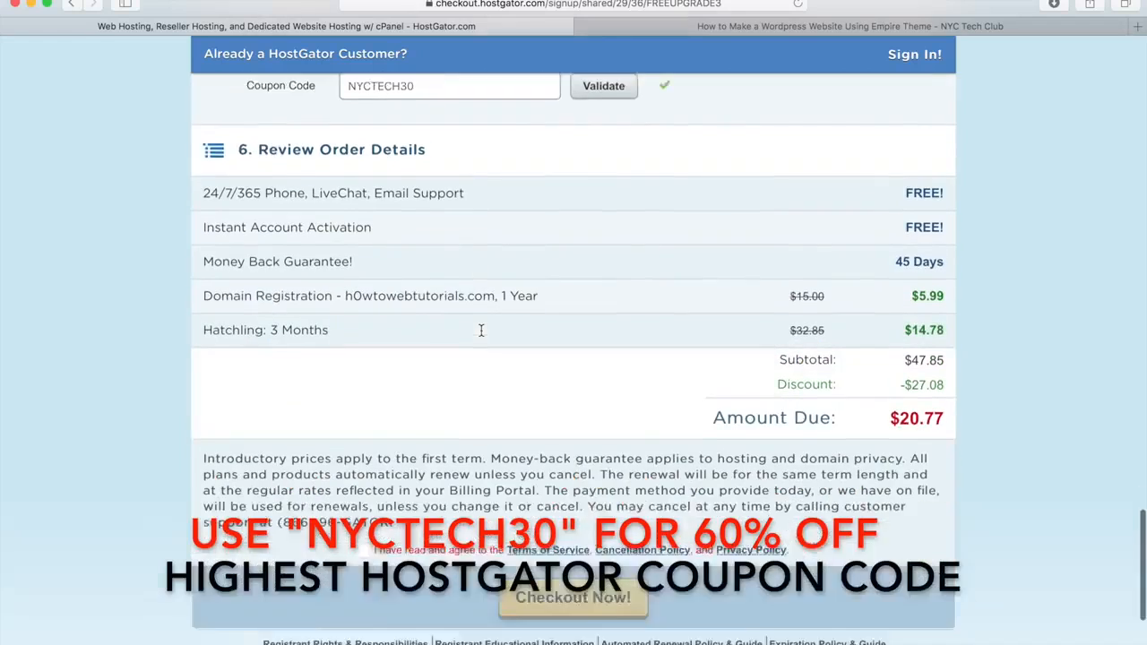
Step: Agree to the terms, then highlight the Control Panel line in the HostGator account info email
left_click(365, 417)
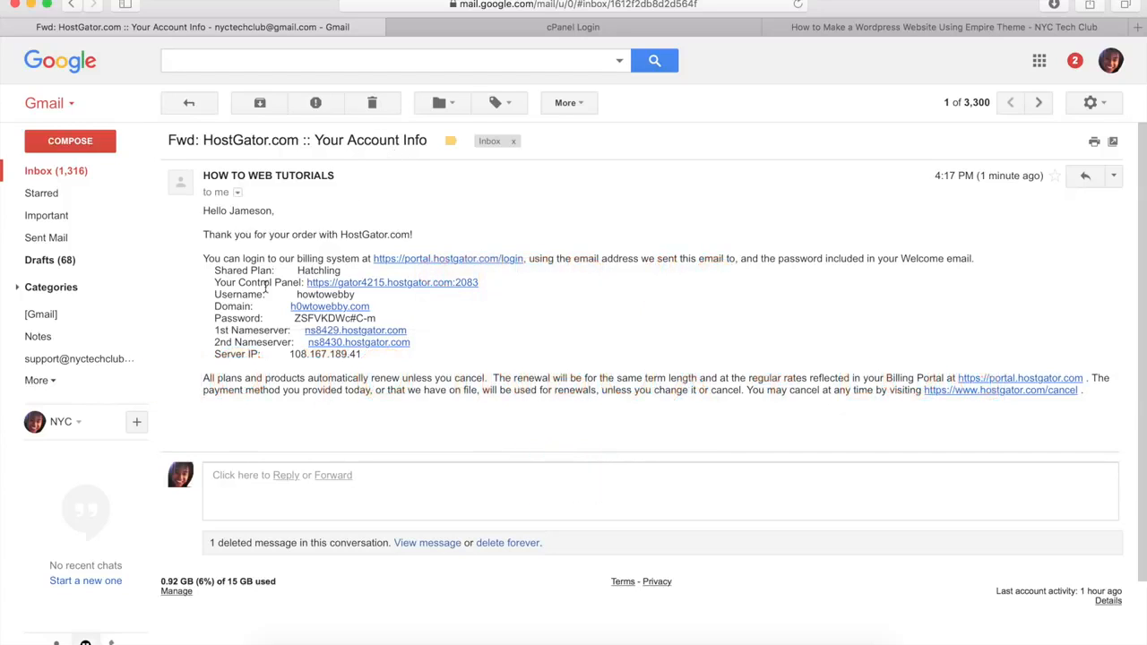
left_click_drag(215, 282, 302, 285)
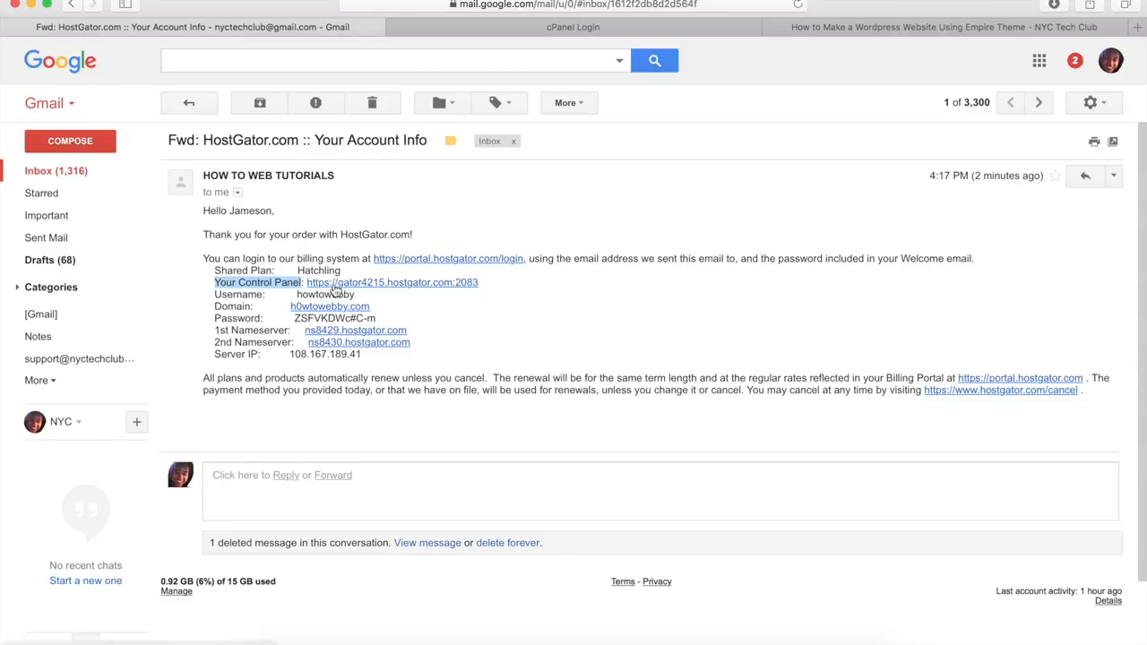
Step: Log in to cPanel with the prefilled credentials after checking the account info email
left_click(636, 27)
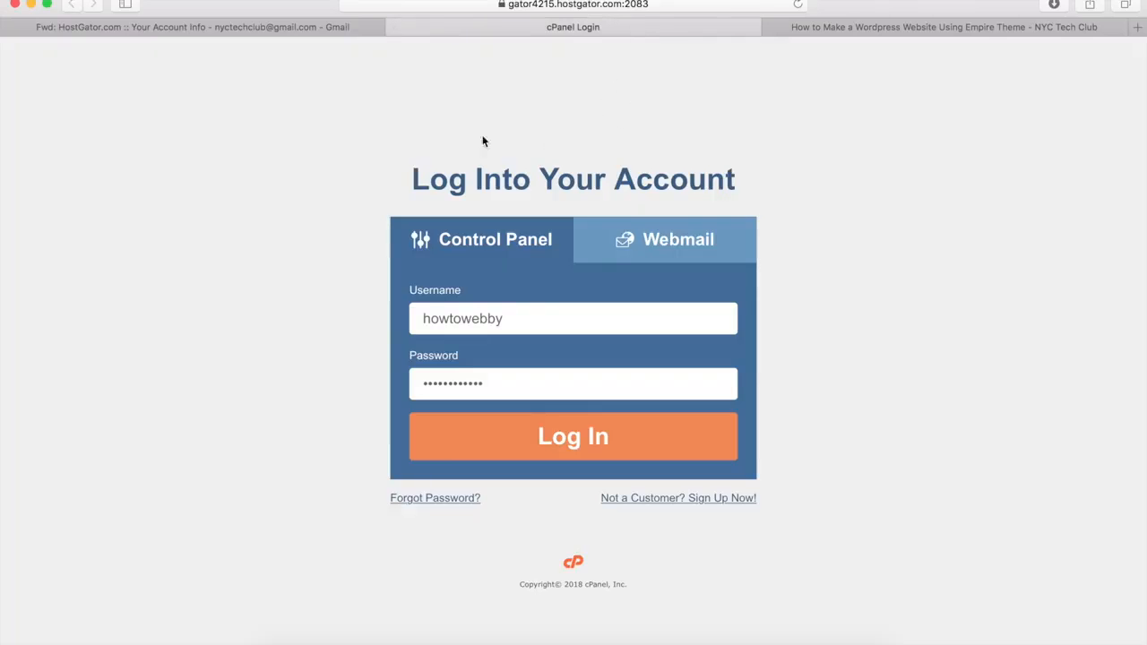
left_click(216, 27)
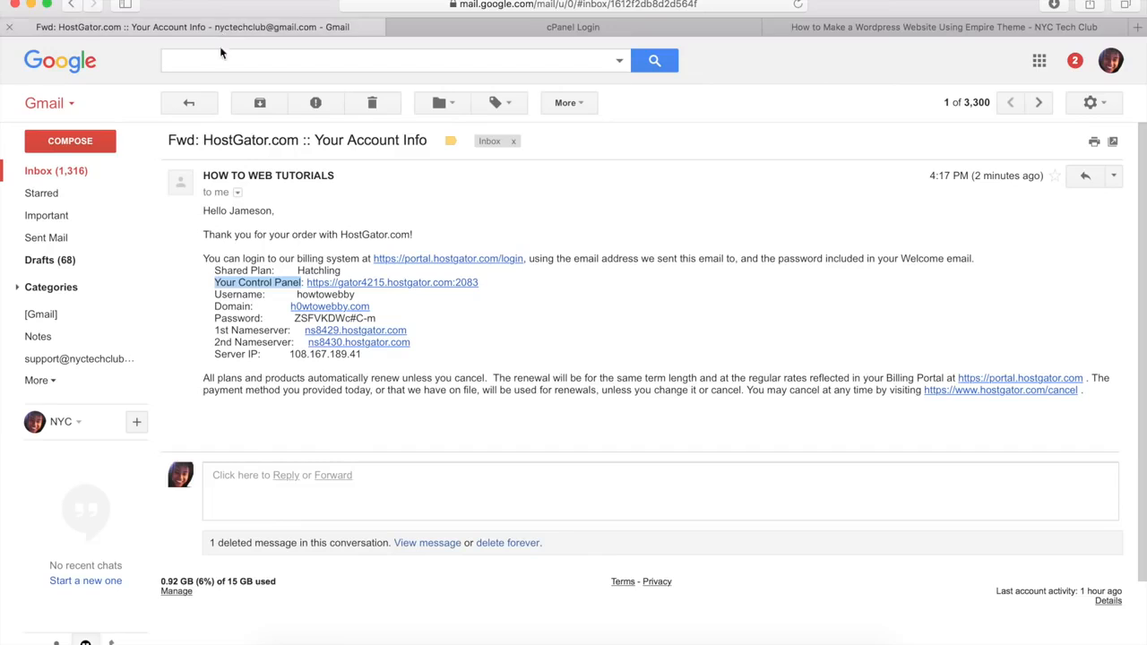
left_click(531, 27)
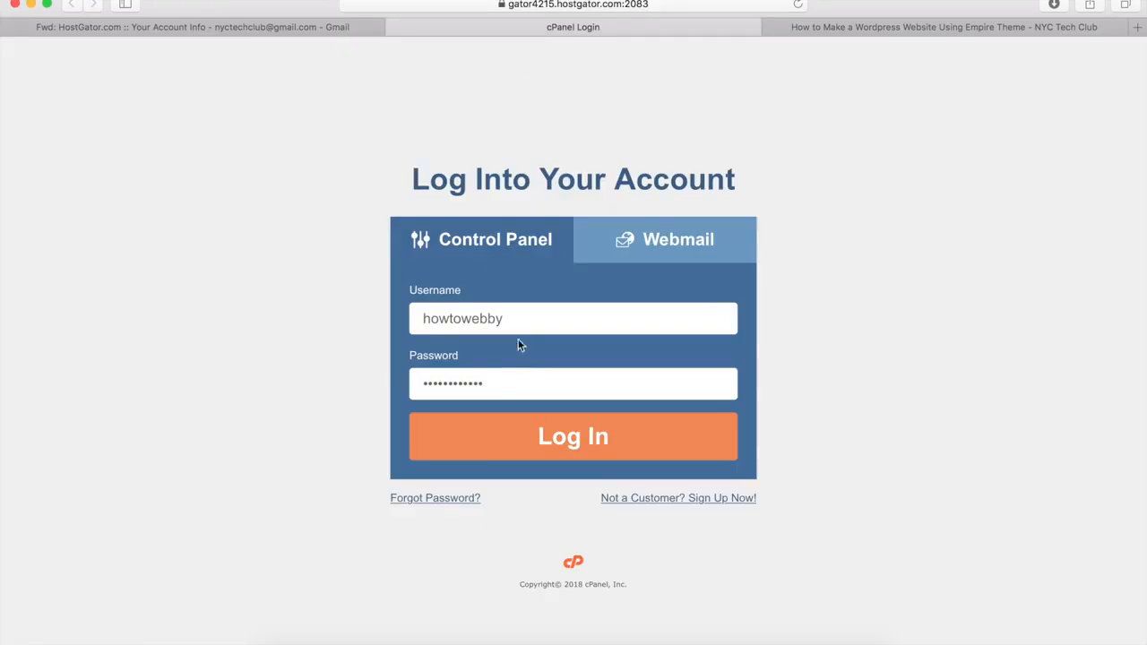
left_click(571, 443)
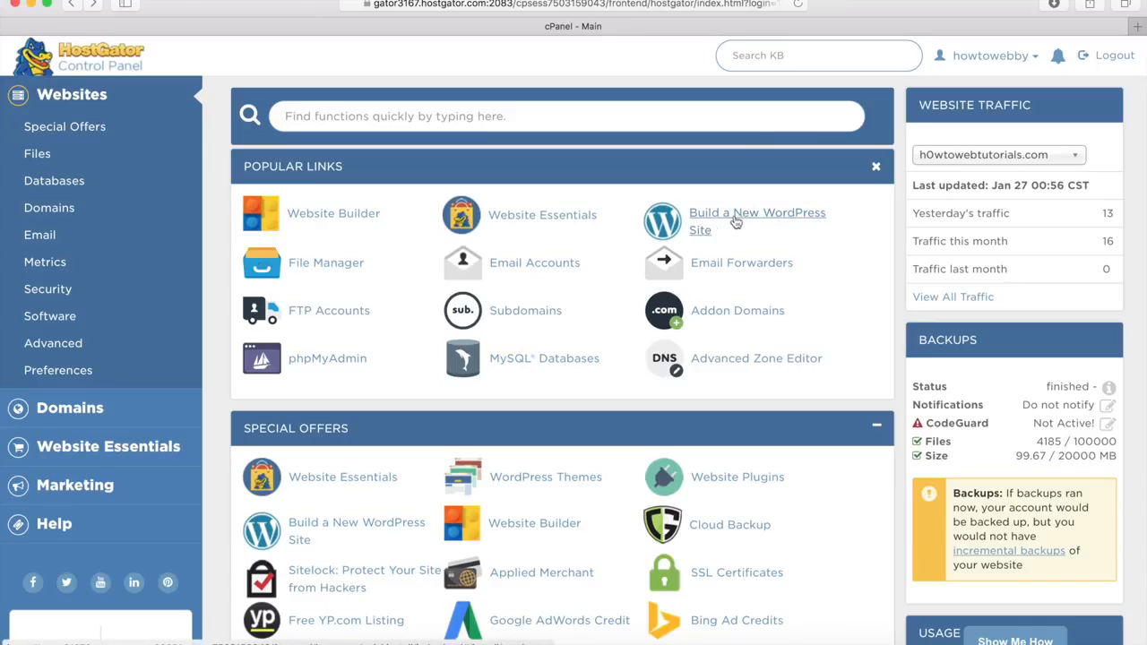
Step: Build a new WordPress site on h0wtowebtutorials.com with blog title Design Studios and install it
left_click(707, 232)
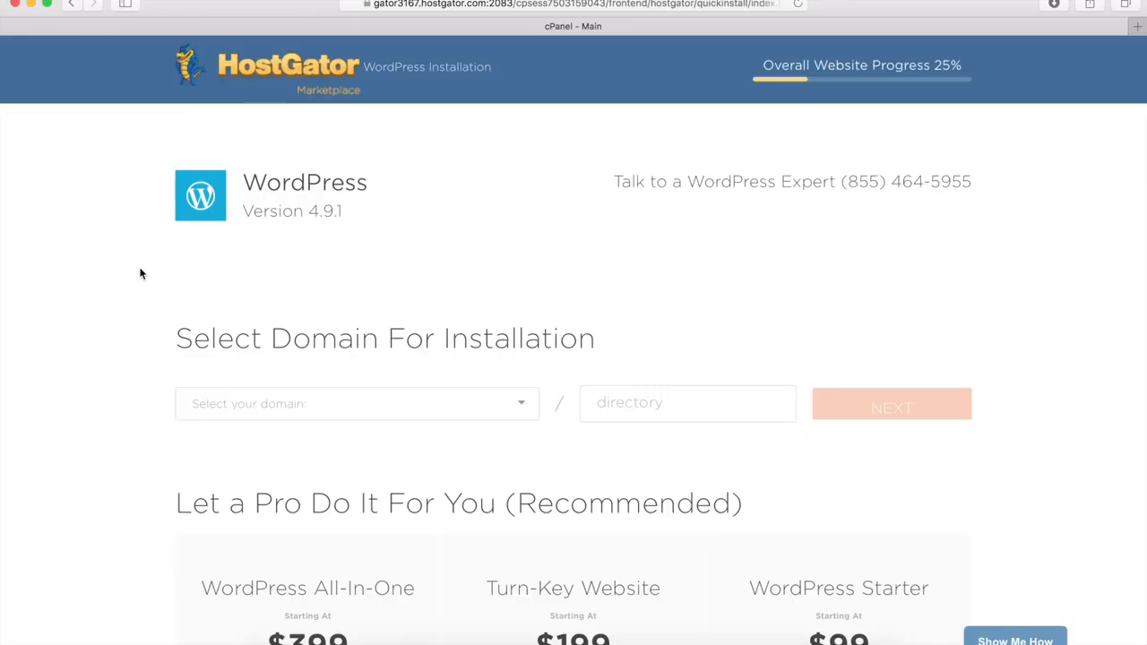
left_click(263, 412)
left_click(251, 419)
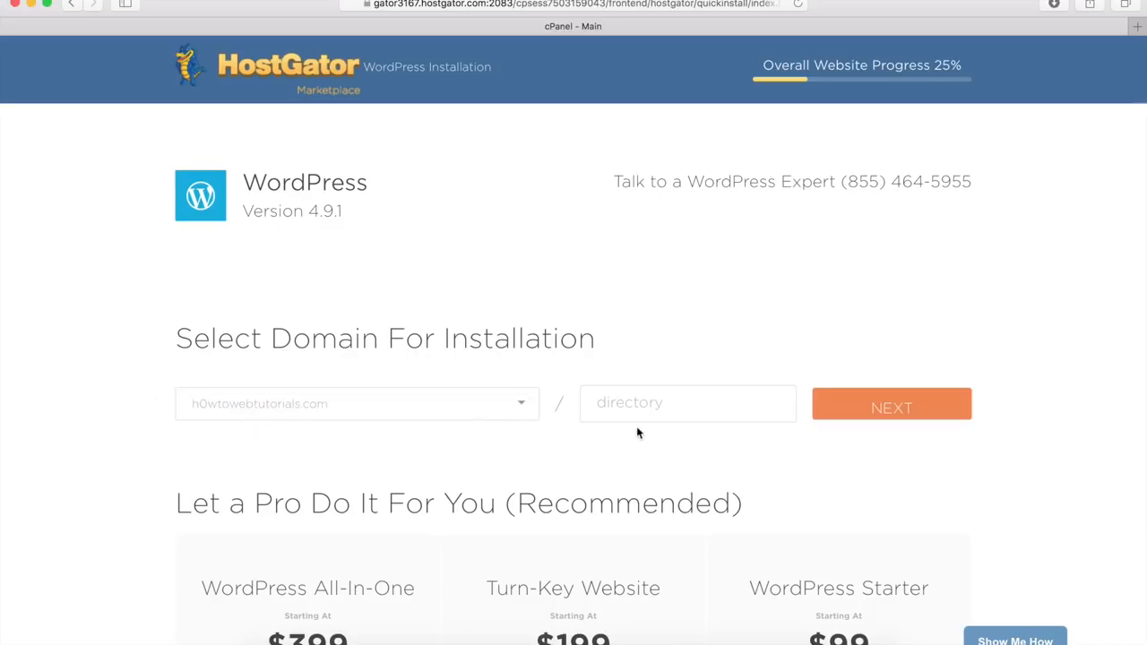
left_click(881, 411)
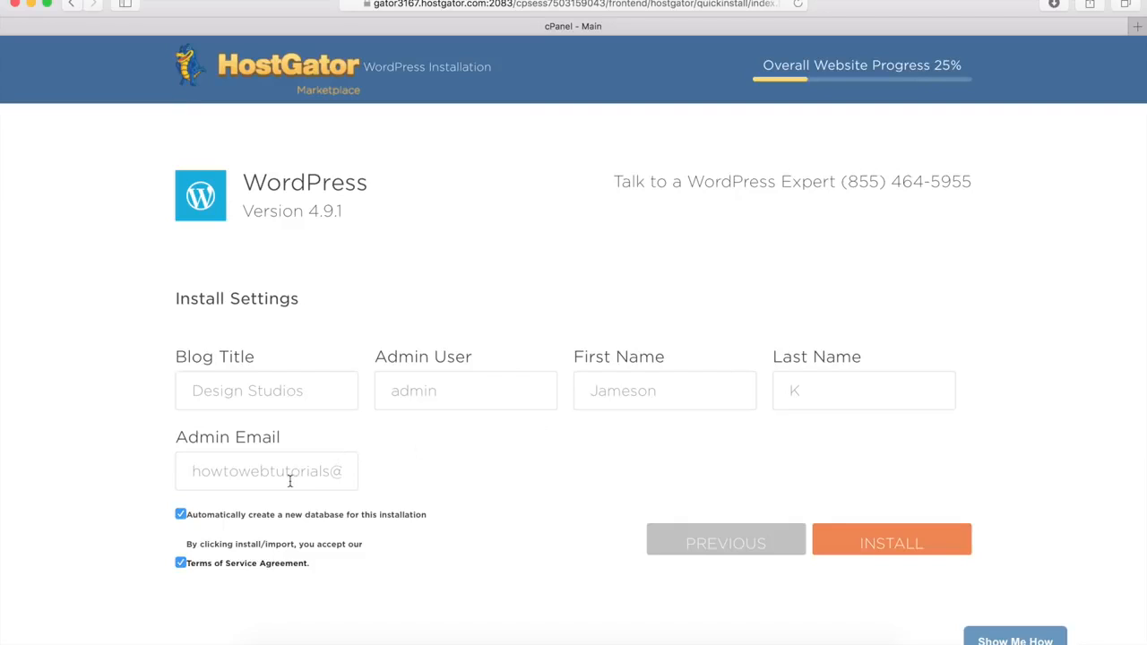
left_click(889, 545)
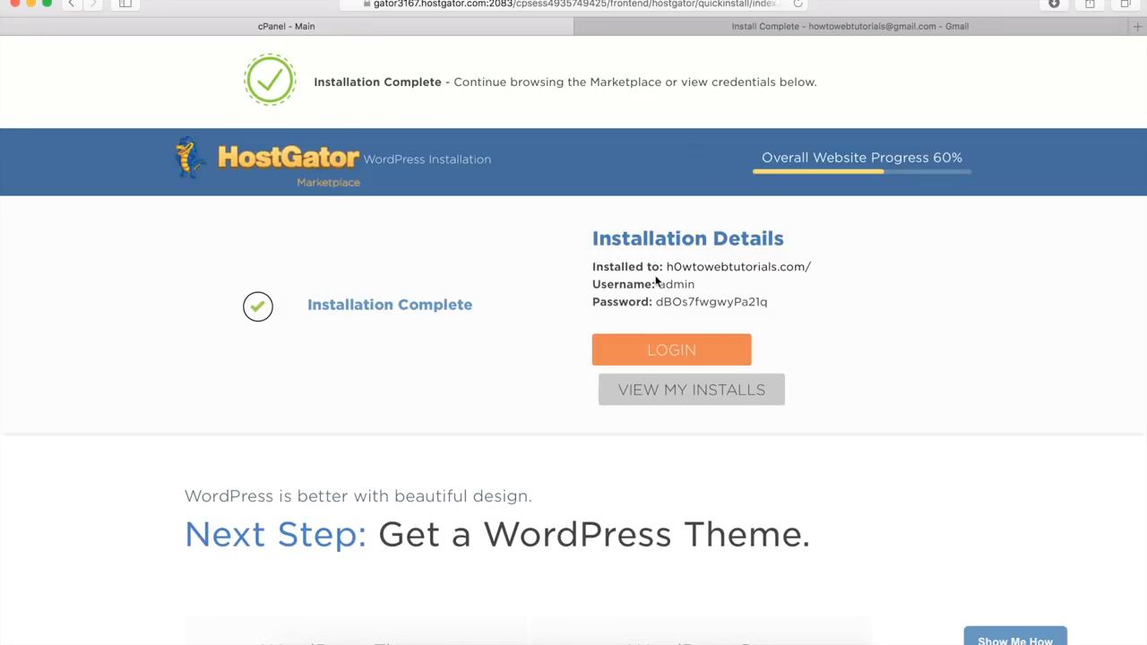
Step: Follow the Admin URL in the Install Complete email and log in to the WordPress admin
left_click(799, 31)
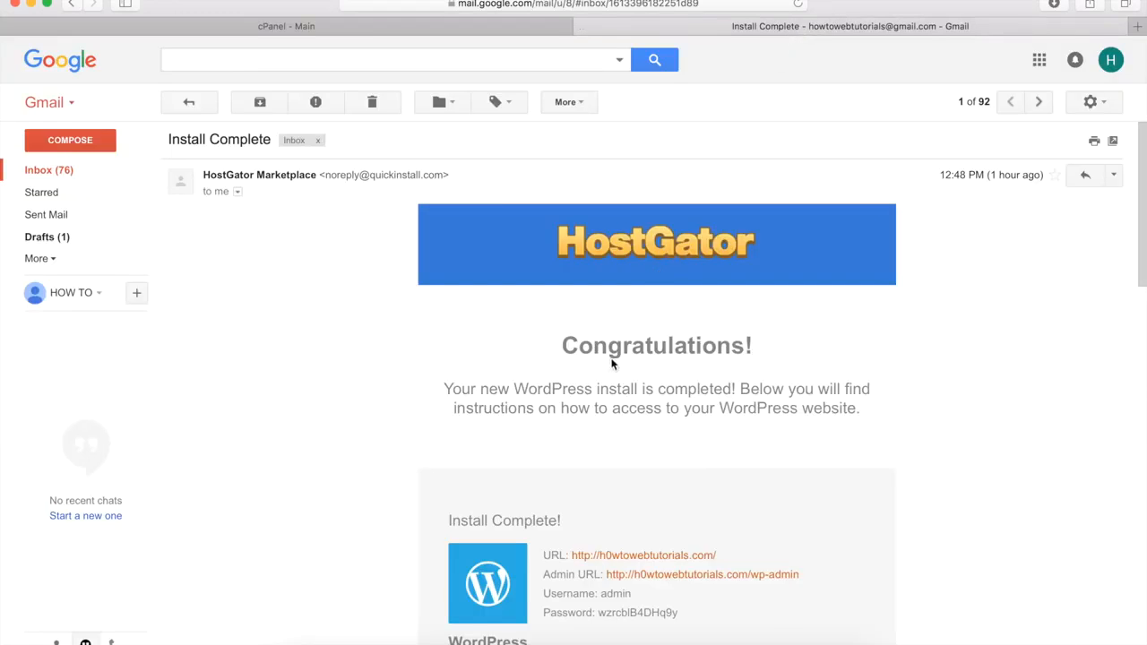
scroll(616, 369, "down", 5)
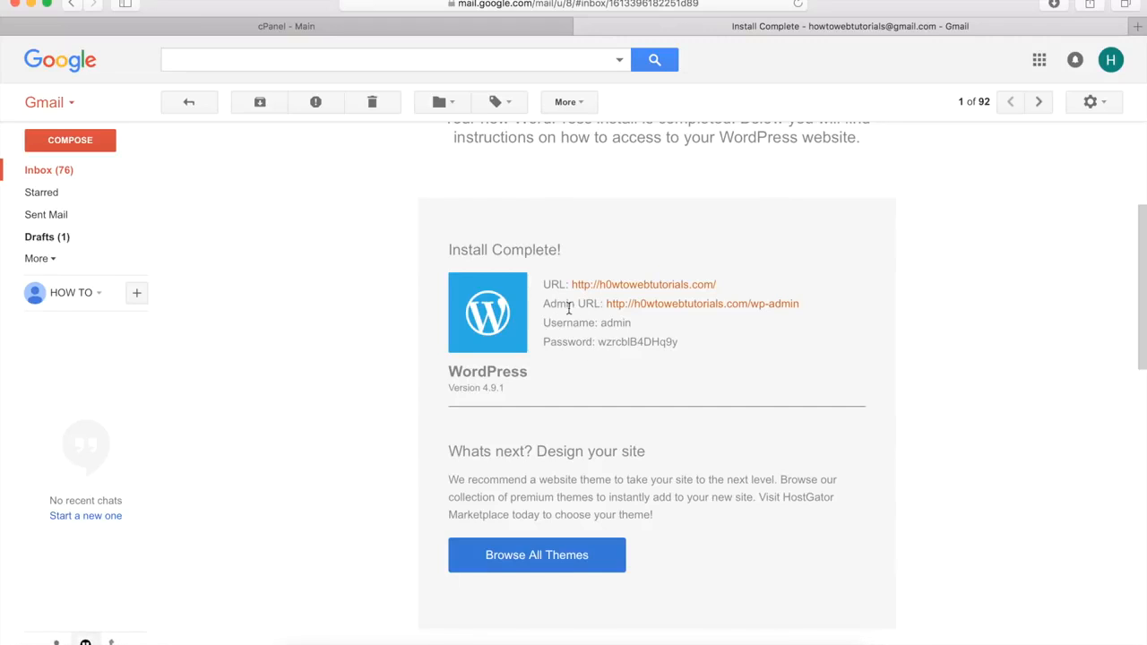
left_click(645, 309)
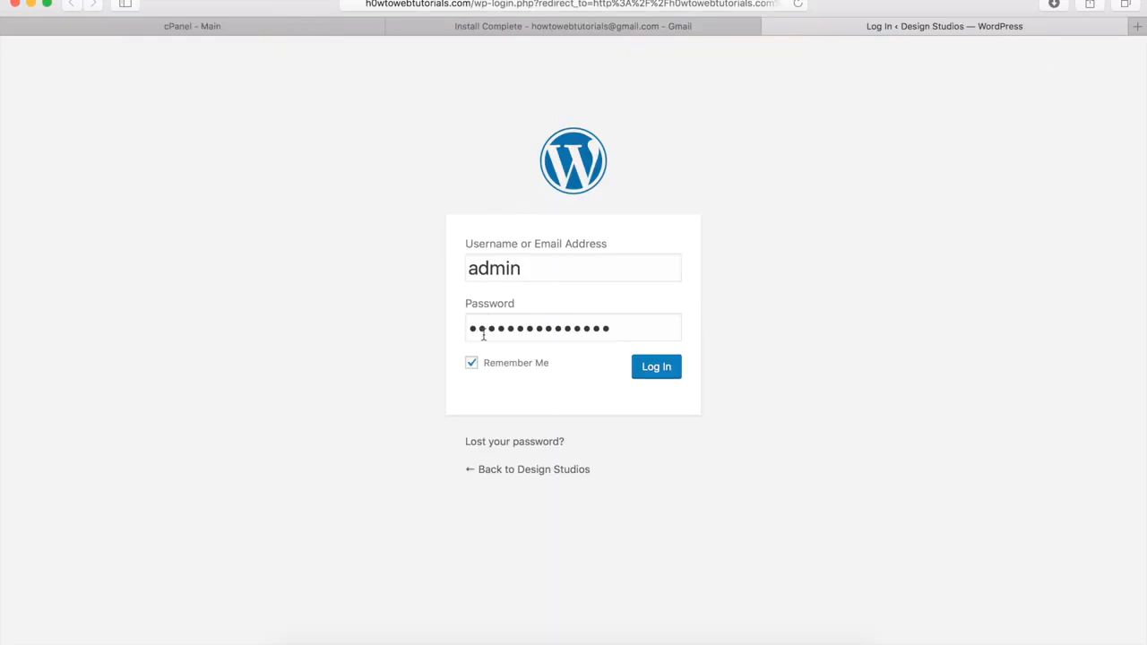
left_click(607, 27)
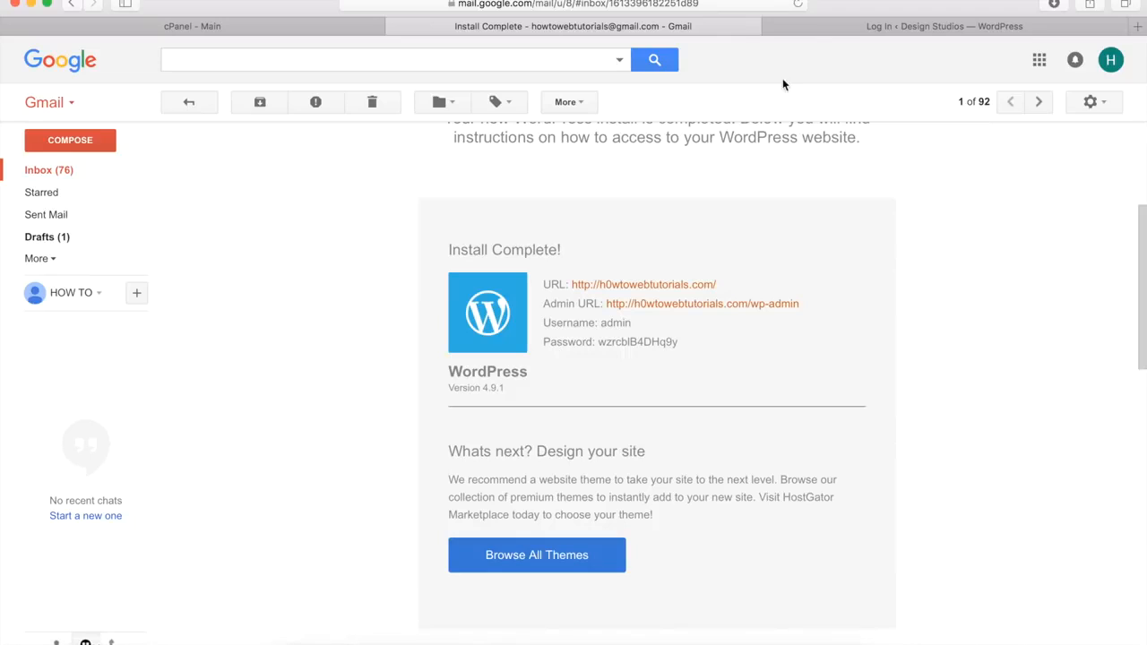
left_click(815, 29)
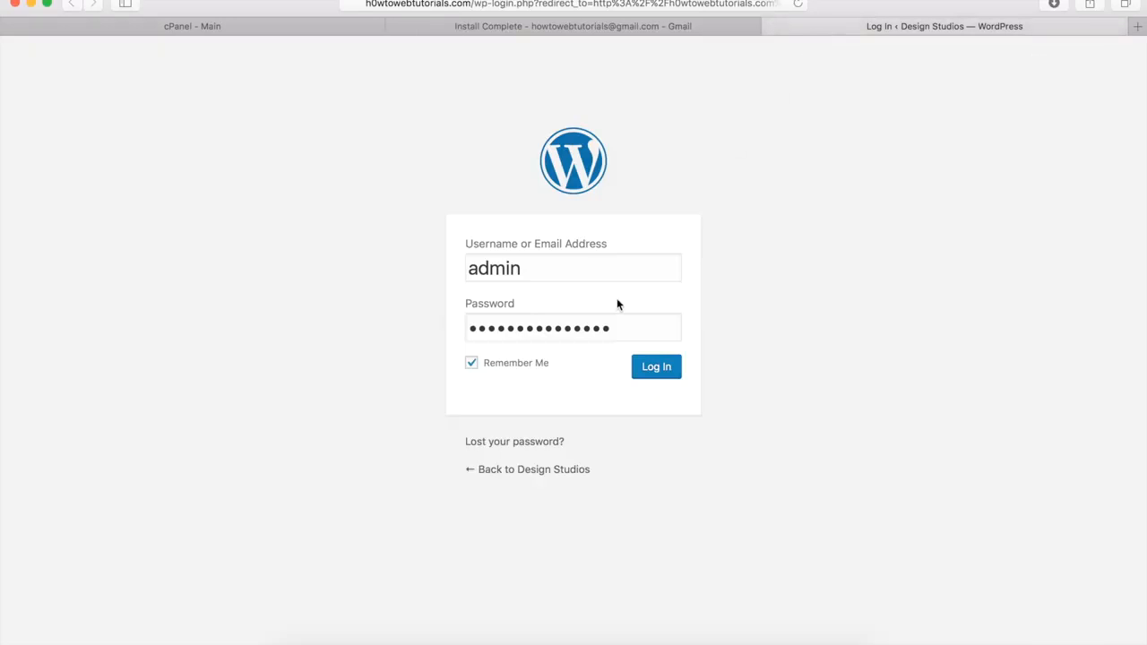
left_click(653, 375)
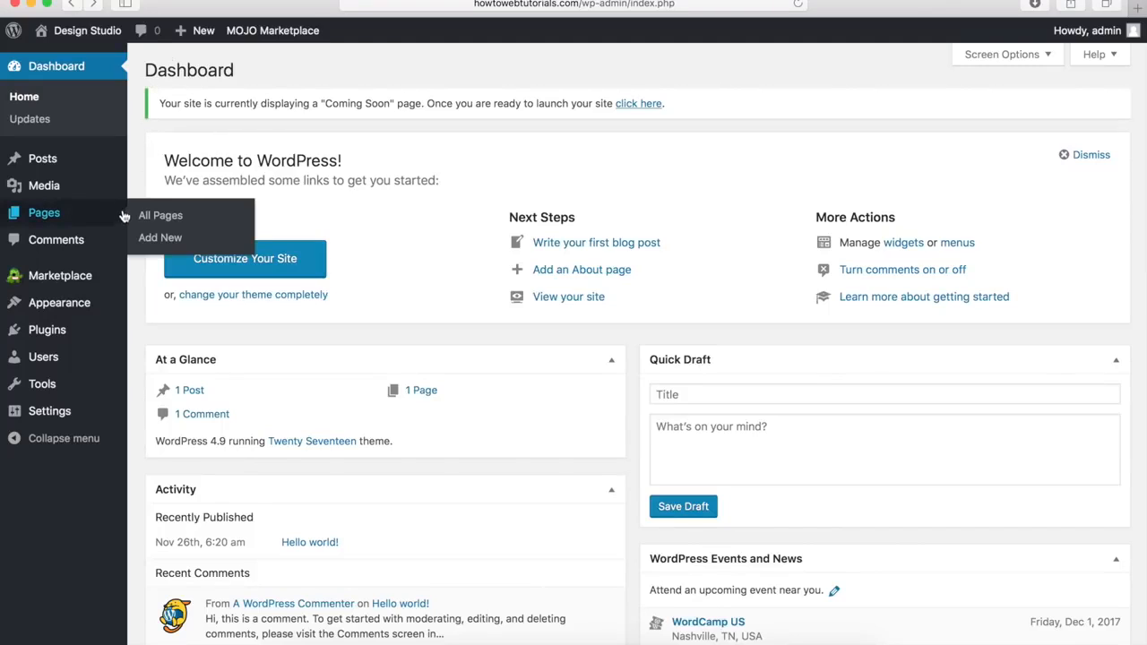
Step: Look over the Design Studio dashboard's sidebar menus and admin-bar site menu
mouse_move(118, 192)
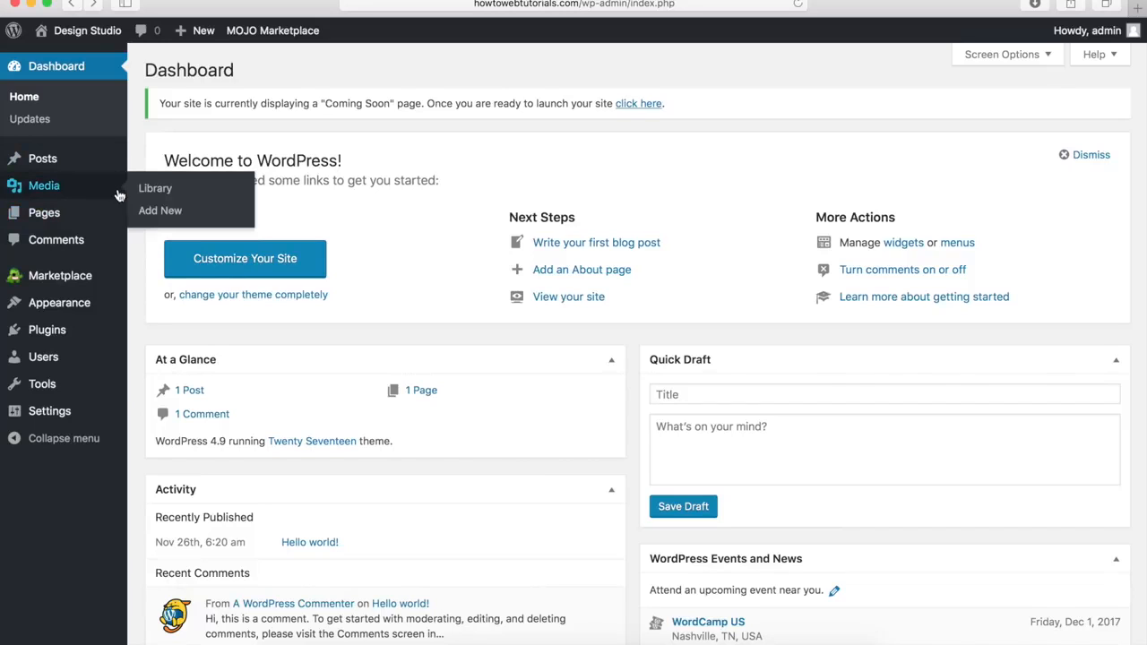
mouse_move(98, 419)
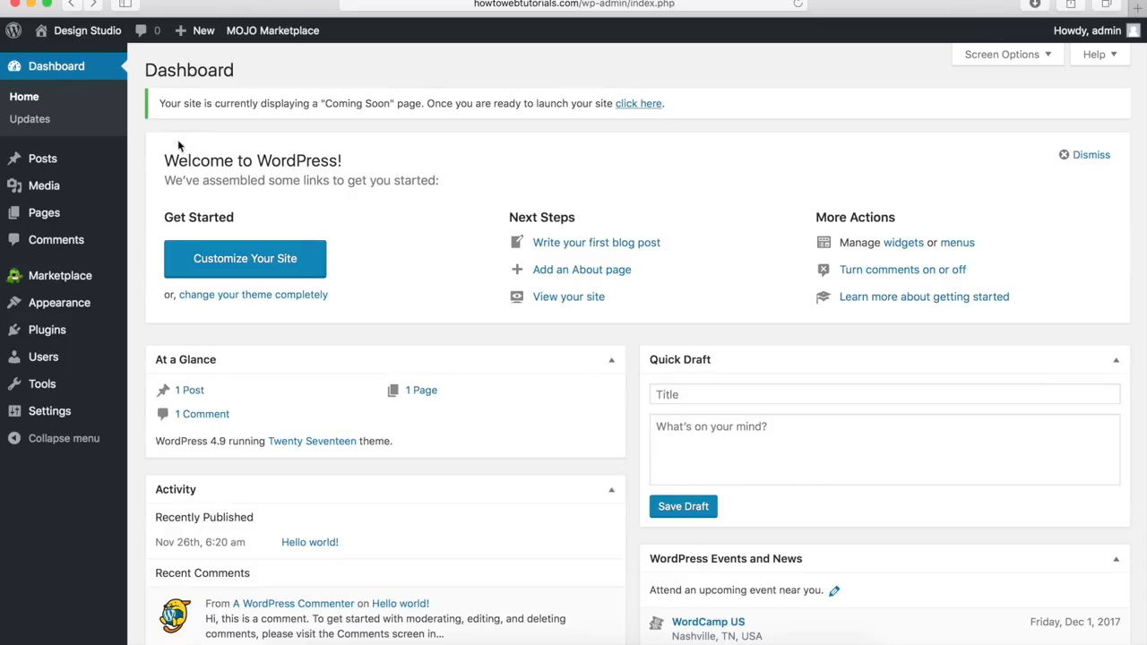
mouse_move(93, 43)
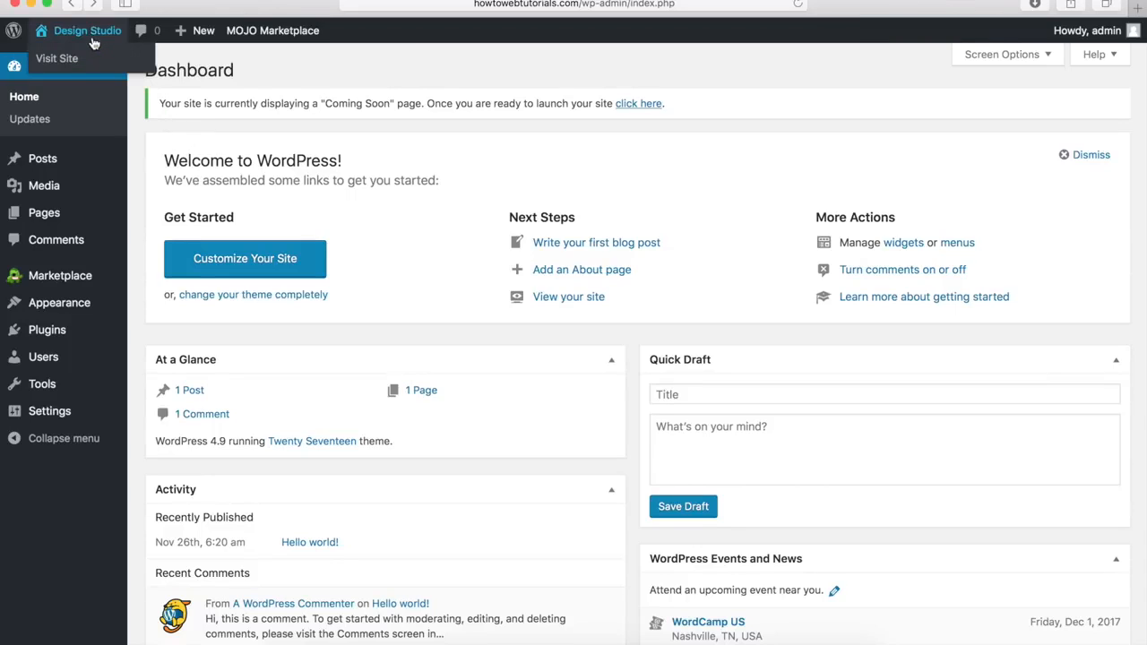
Step: View the Design Studio front page, then return to the admin Dashboard from the admin bar
left_click(63, 59)
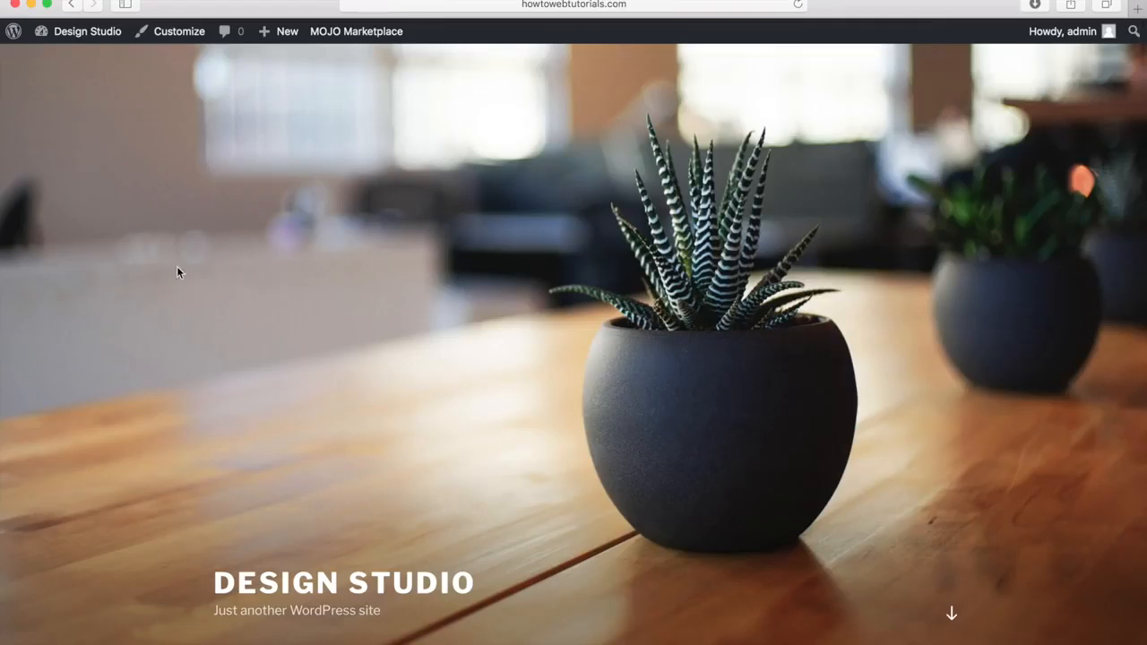
scroll(178, 387, "down", 5)
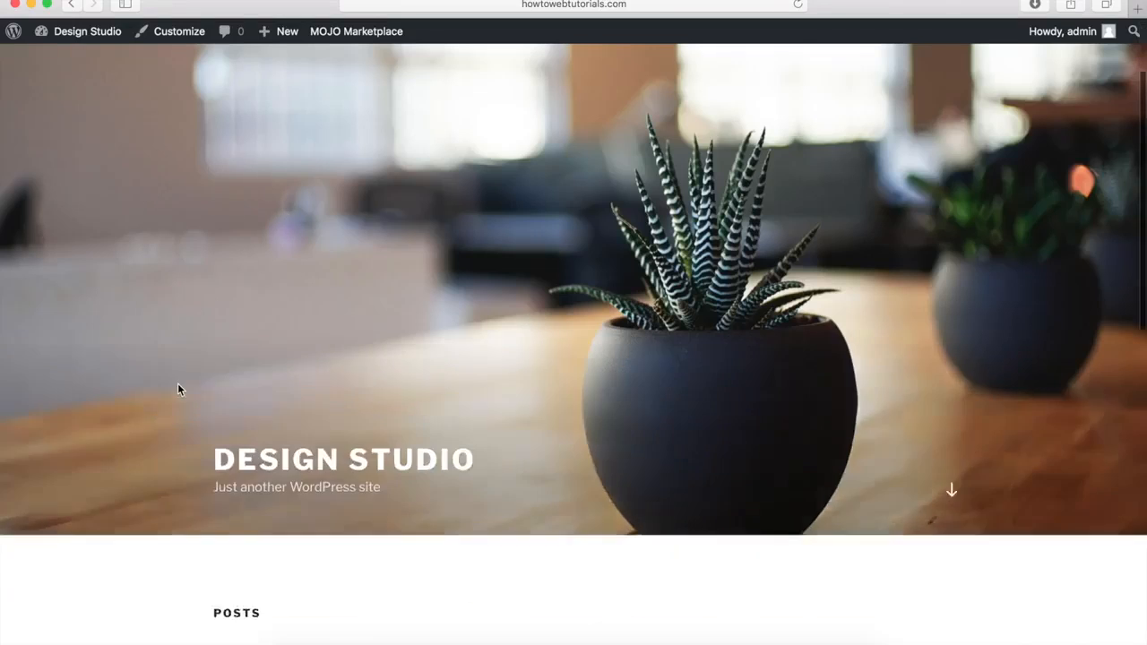
scroll(177, 384, "down", 5)
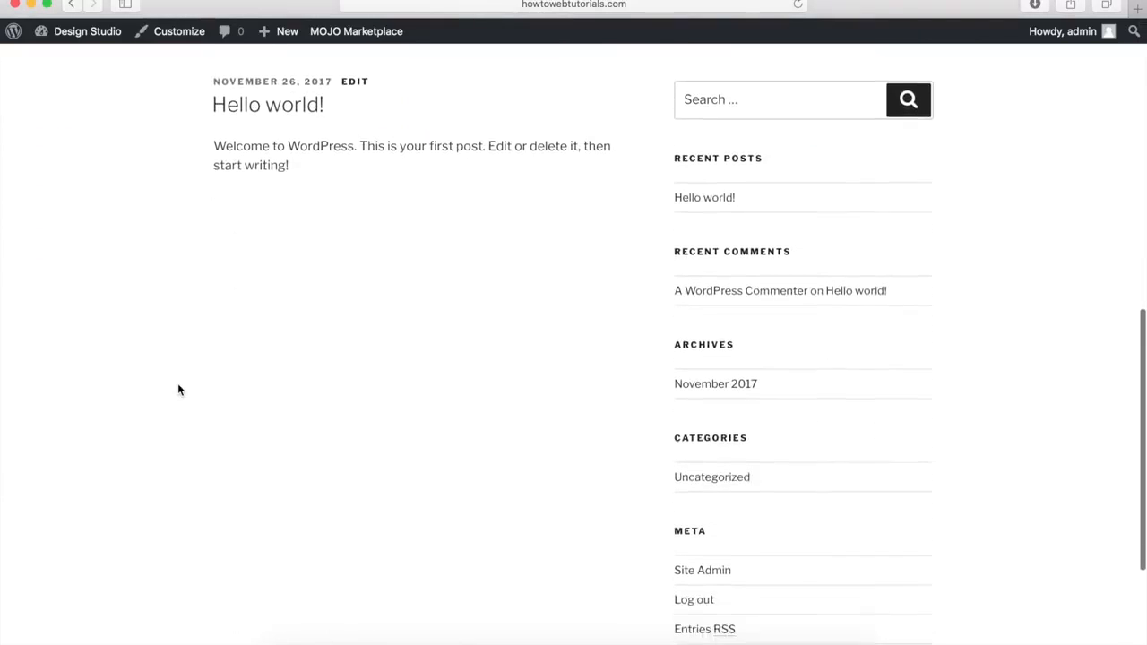
scroll(178, 384, "up", 3)
scroll(177, 388, "up", 3)
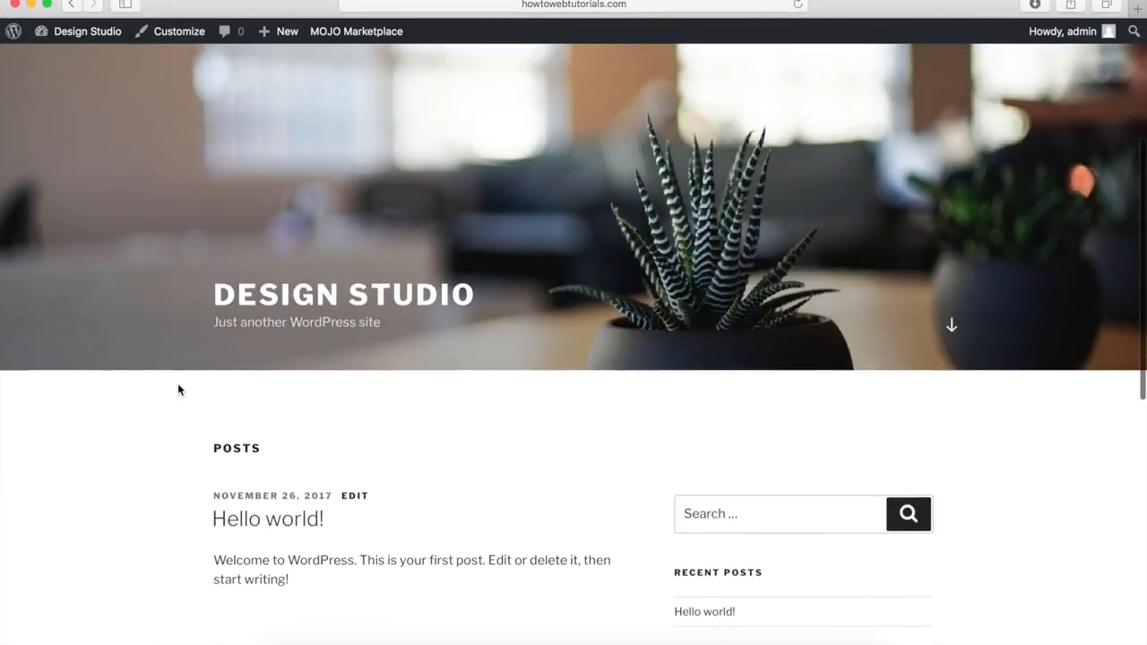
scroll(178, 389, "up", 3)
scroll(177, 387, "up", 2)
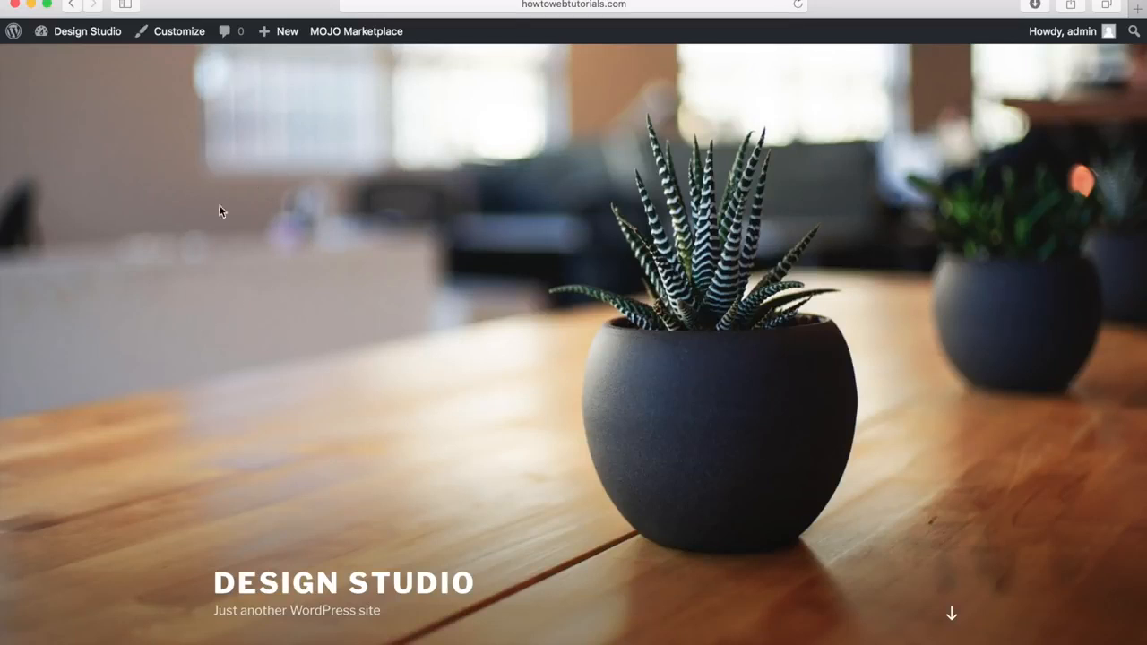
mouse_move(80, 37)
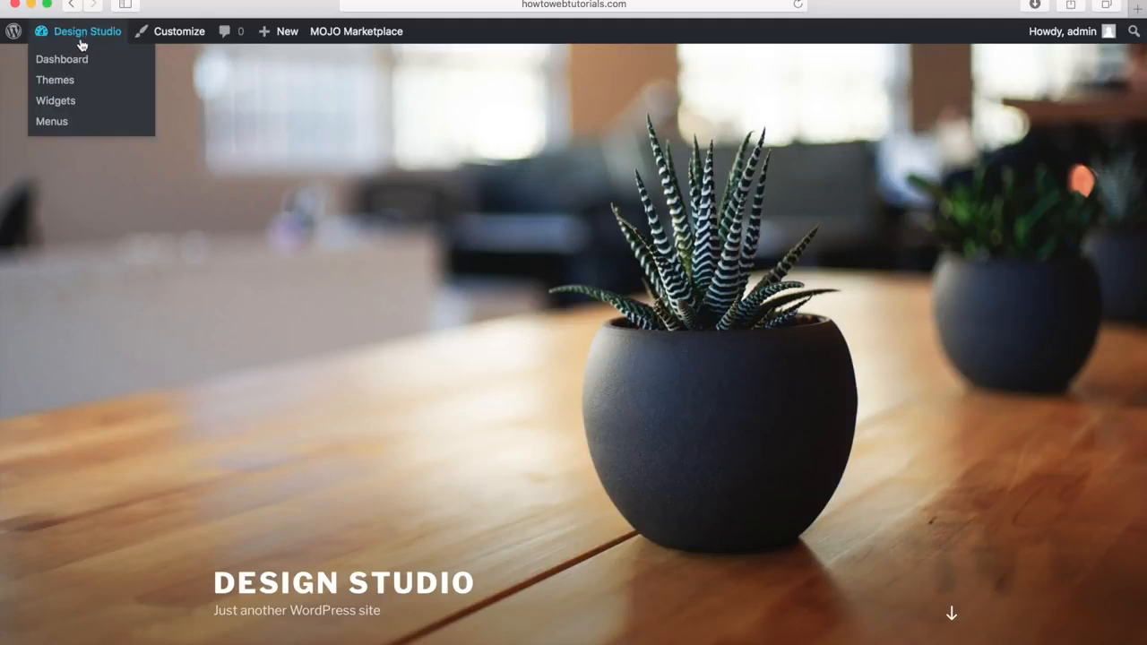
left_click(65, 60)
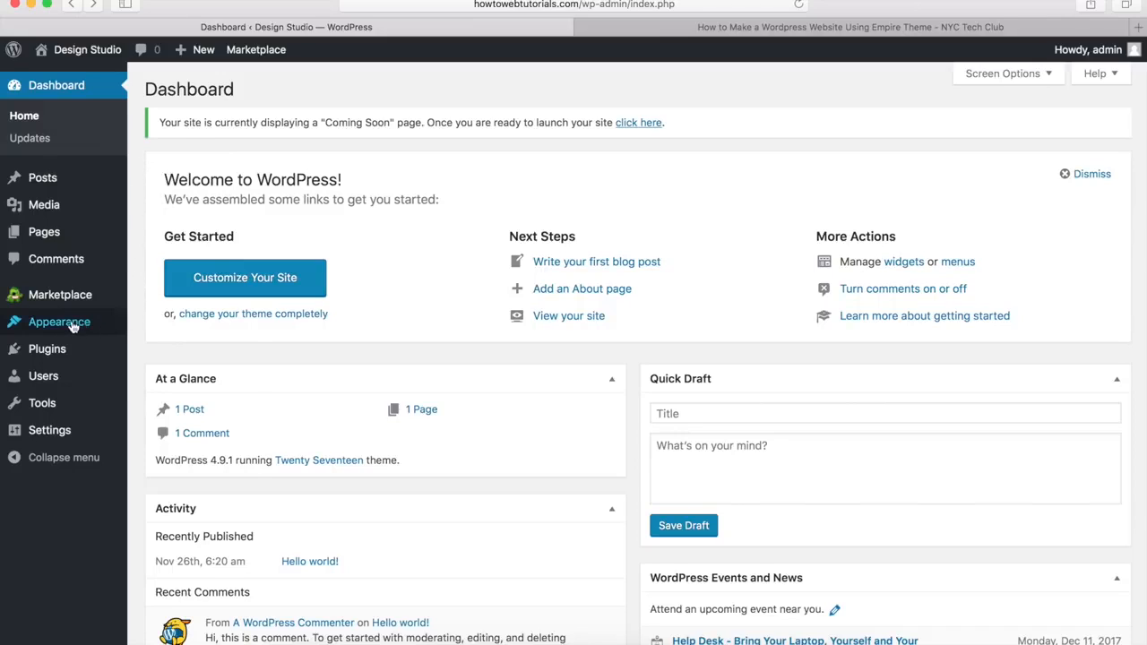
Step: Go to Appearance > Themes > Add New and browse the theme gallery
mouse_move(70, 328)
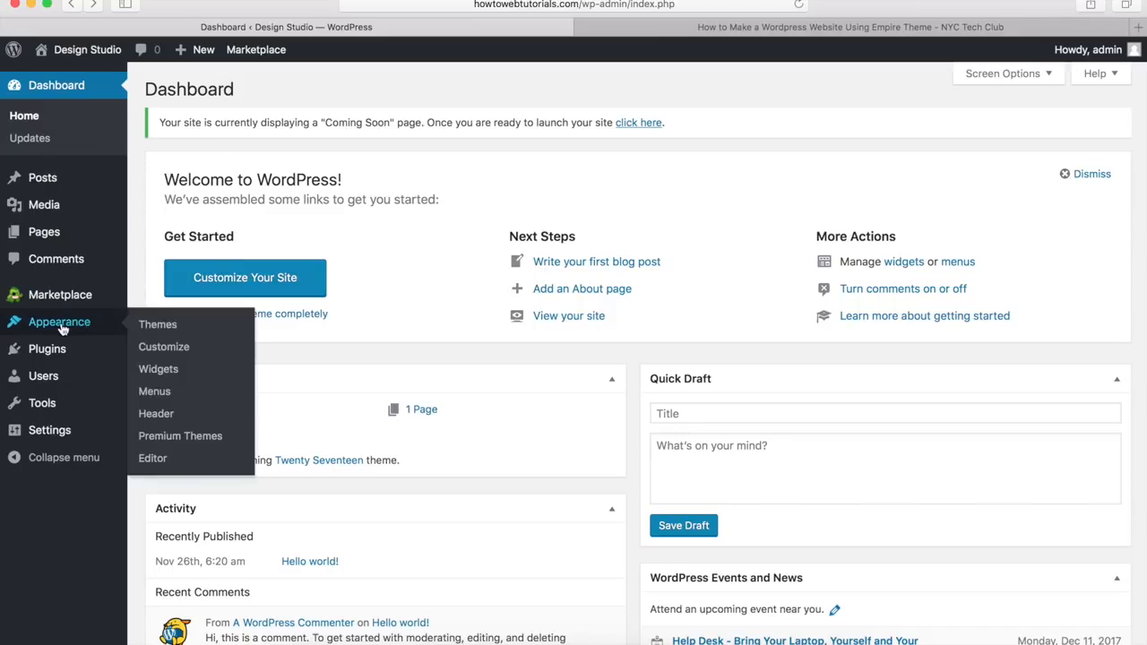
left_click(163, 328)
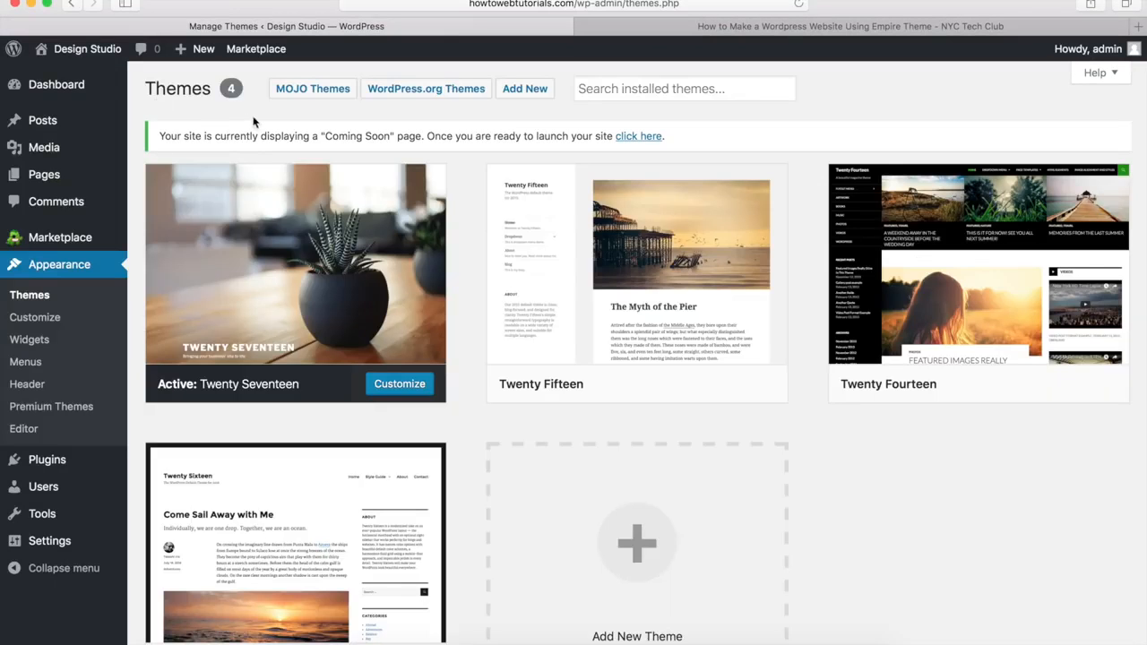
mouse_move(276, 251)
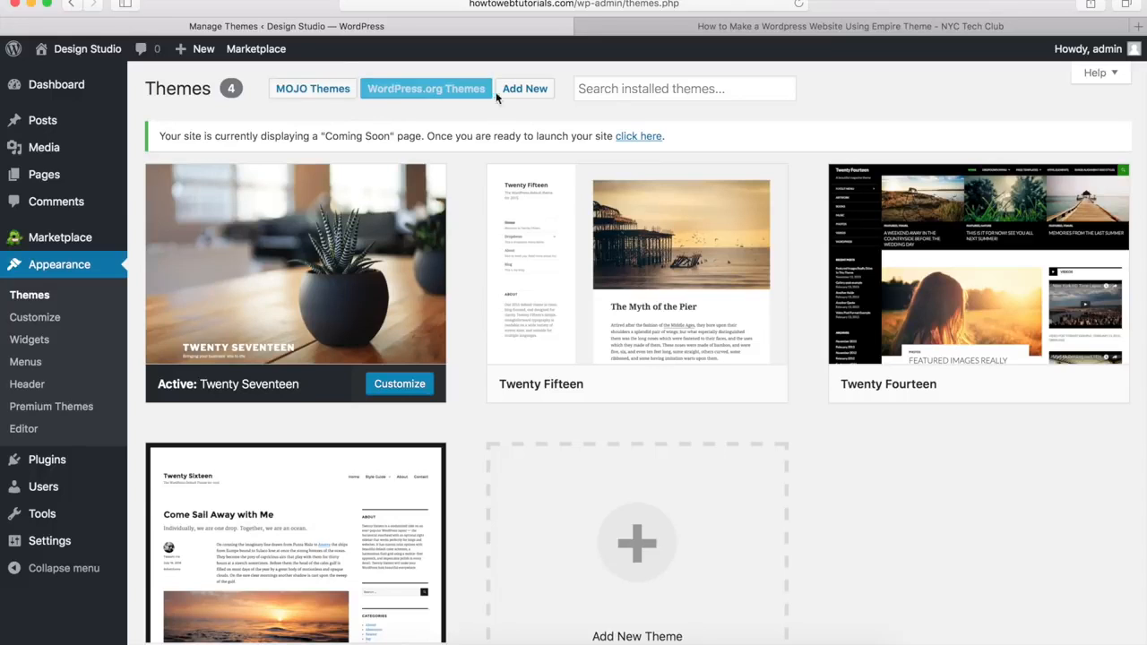
left_click(523, 89)
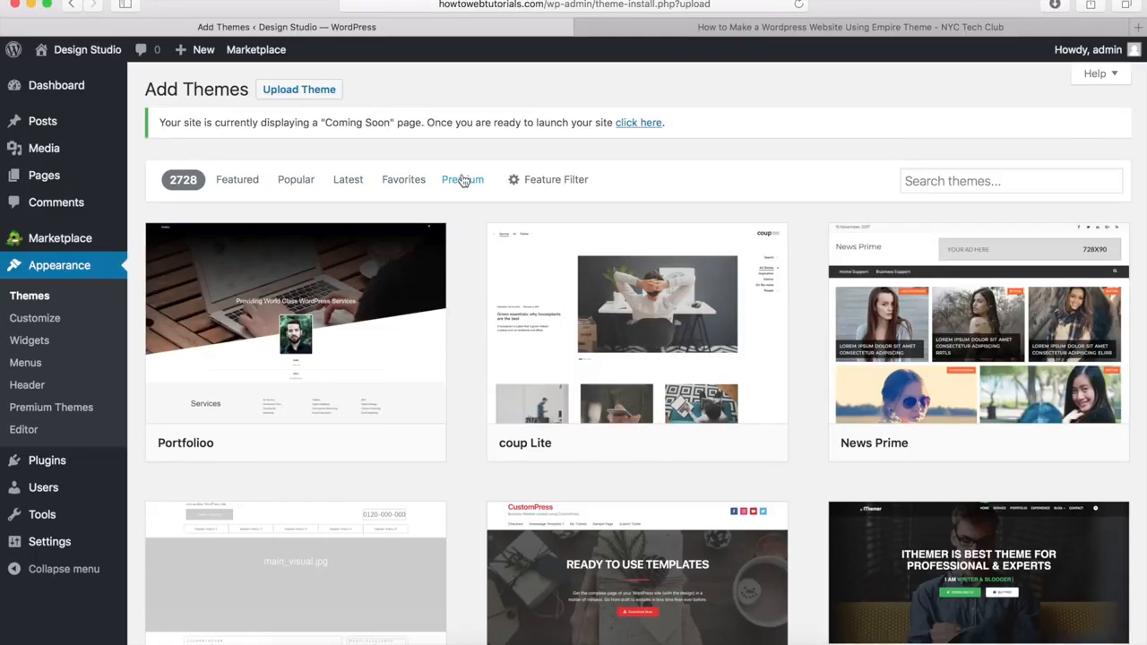
scroll(466, 262, "down", 10)
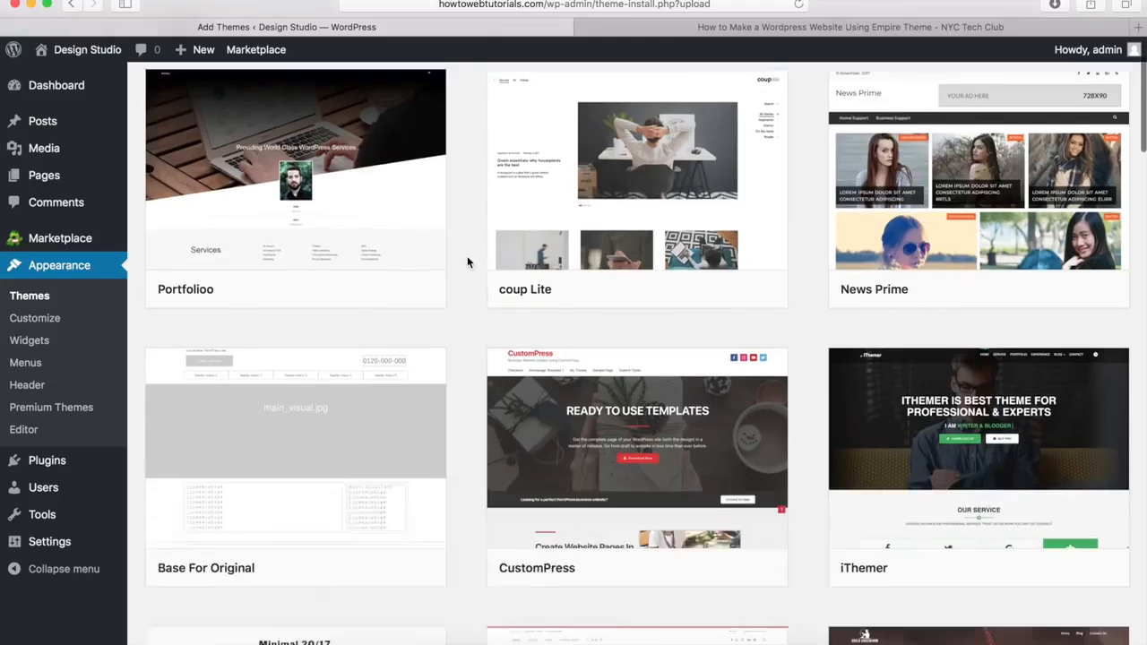
scroll(467, 261, "down", 6)
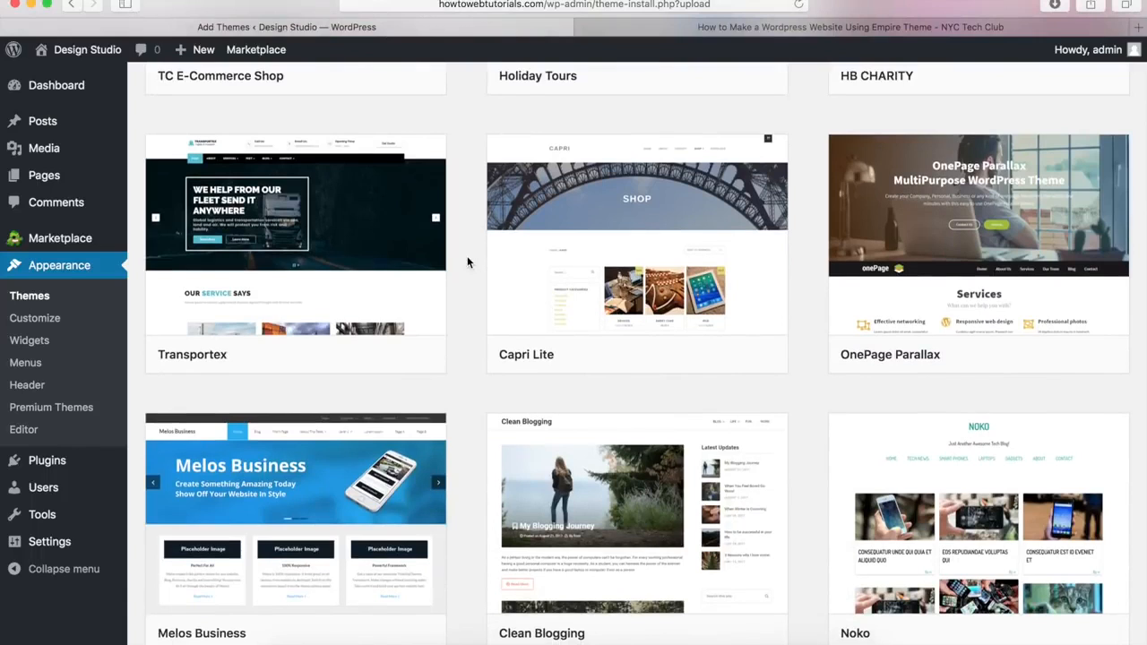
mouse_move(660, 214)
scroll(464, 313, "up", 8)
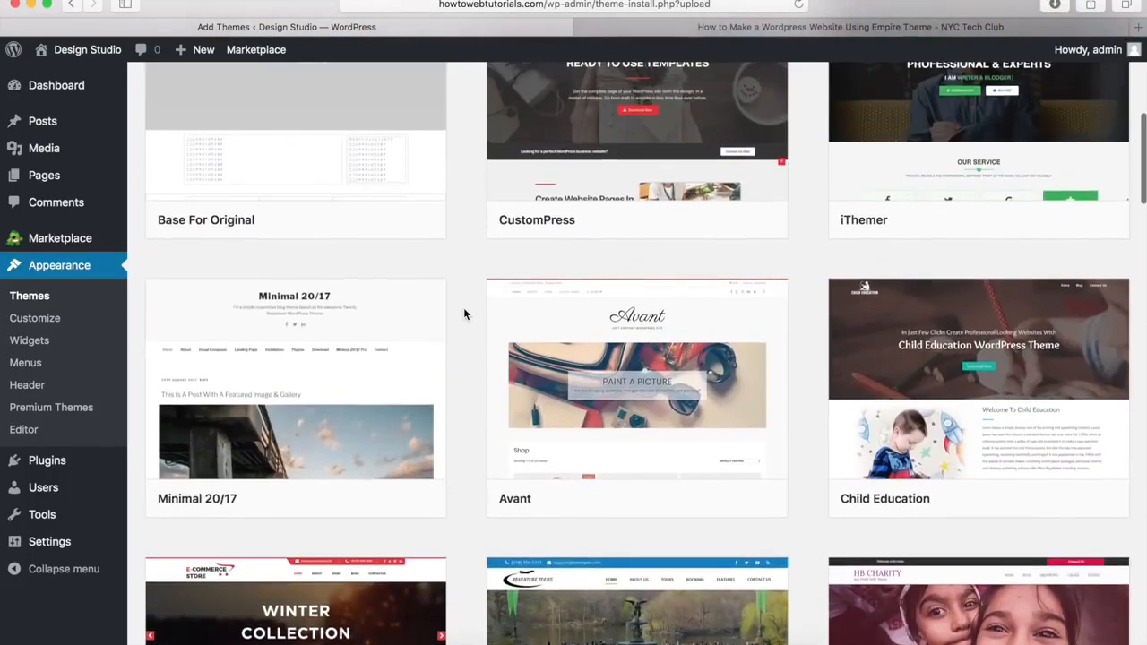
scroll(464, 314, "up", 6)
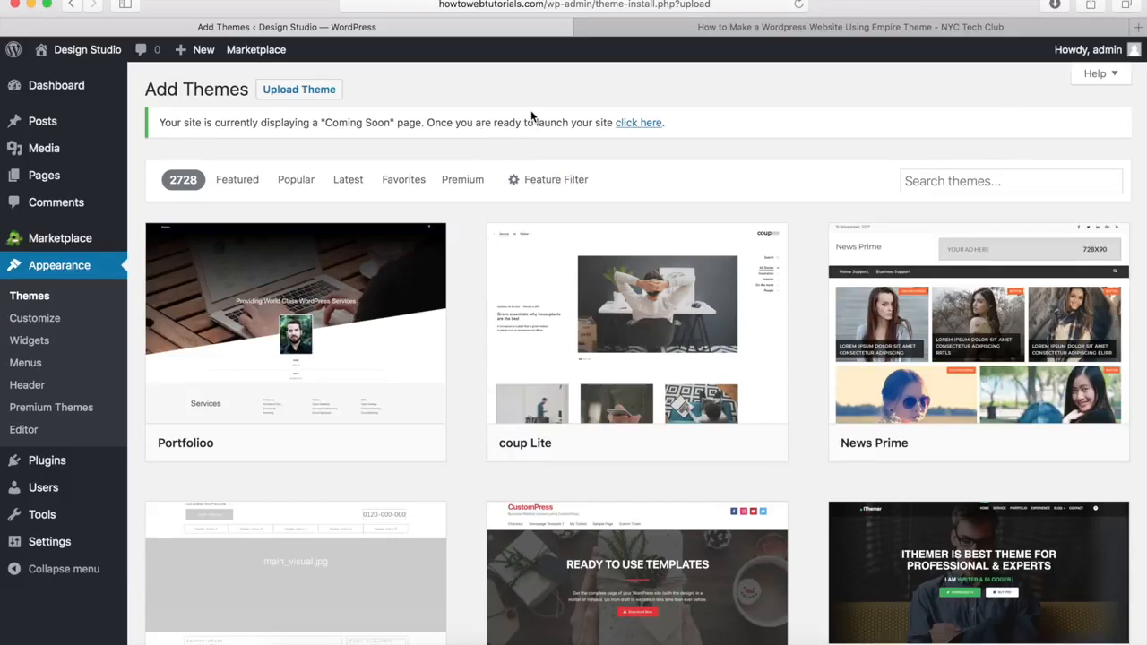
Step: Download the Empire Theme from Step 4 of the NYC Tech Club tutorial, then return to Add Themes
left_click(650, 33)
left_click(576, 5)
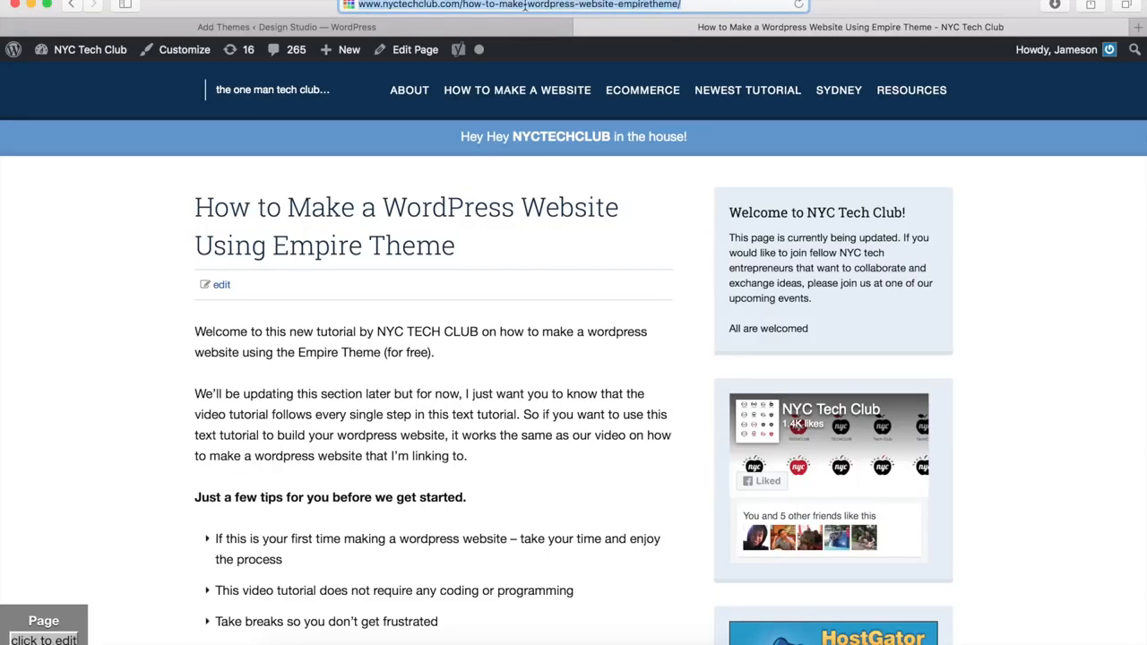
left_click(438, 6)
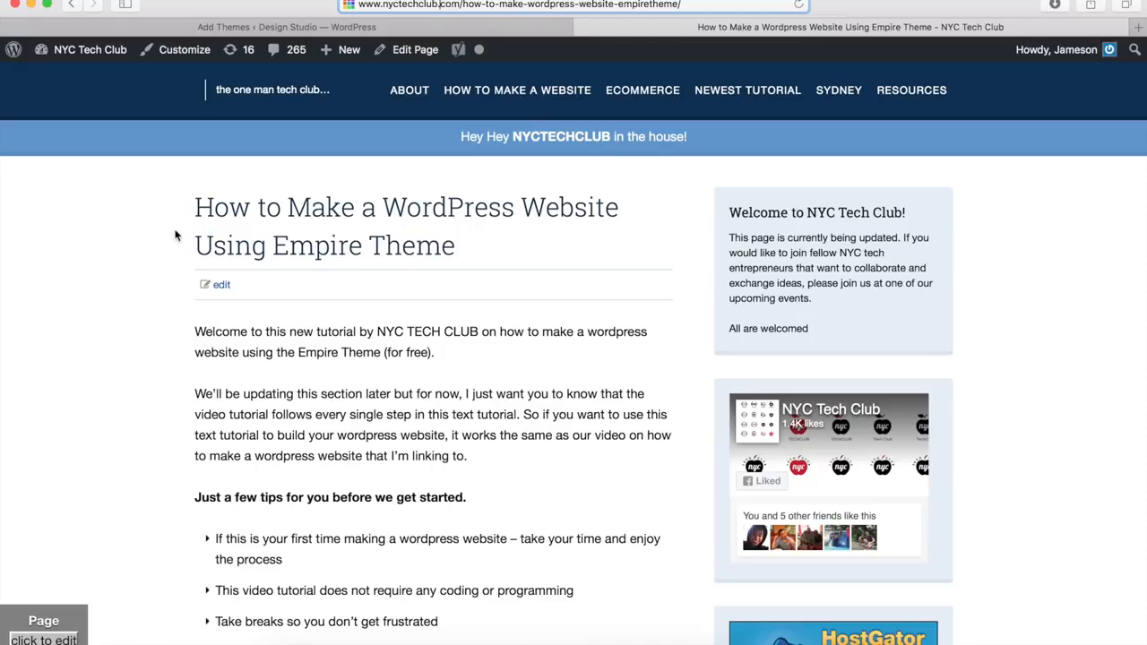
scroll(176, 235, "down", 20)
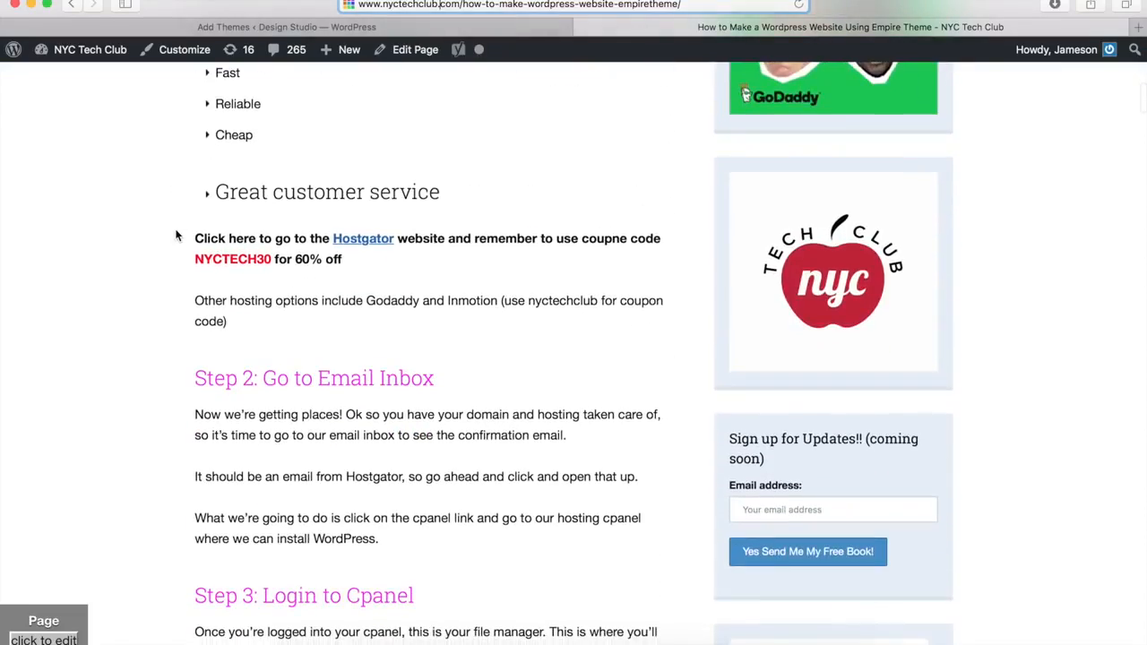
scroll(176, 236, "down", 10)
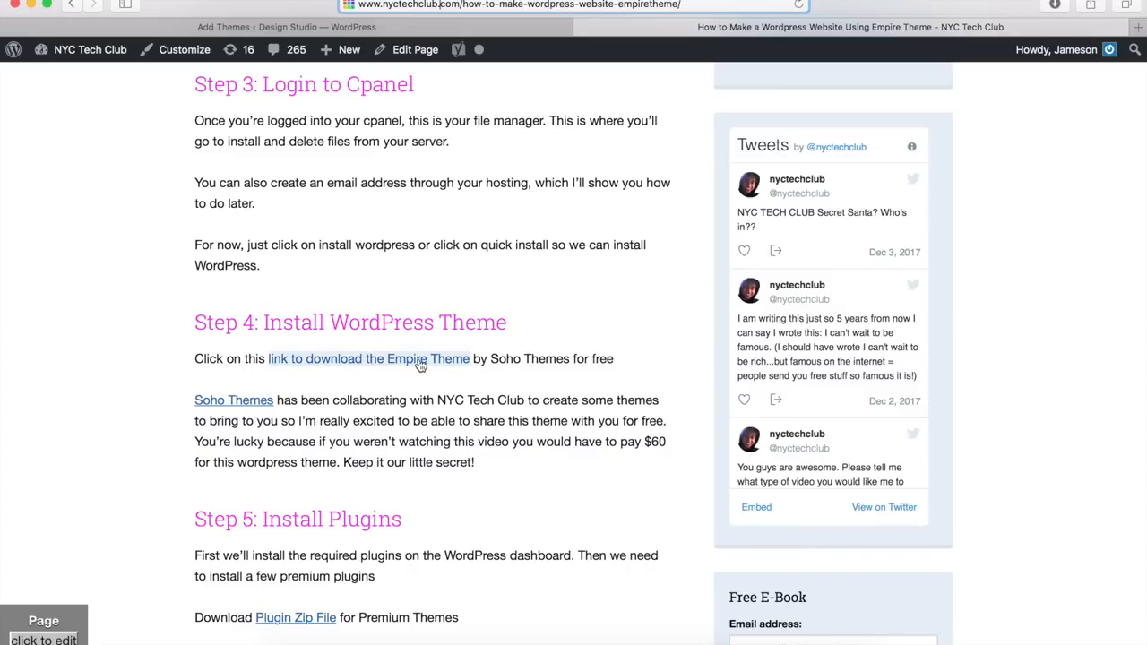
left_click(346, 362)
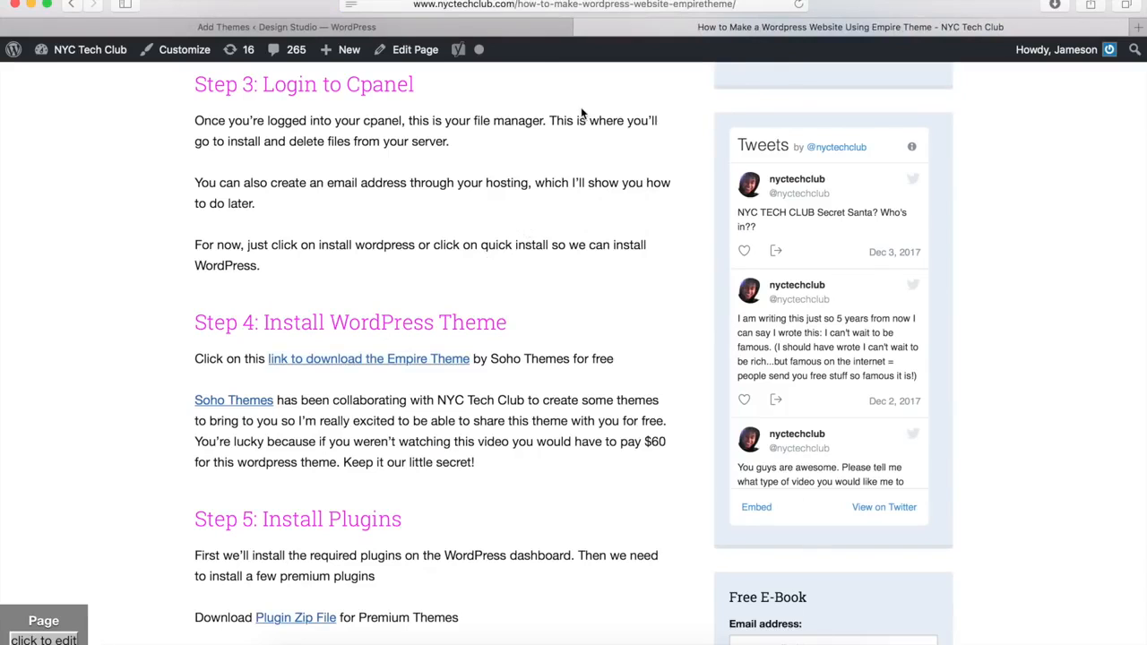
left_click(499, 28)
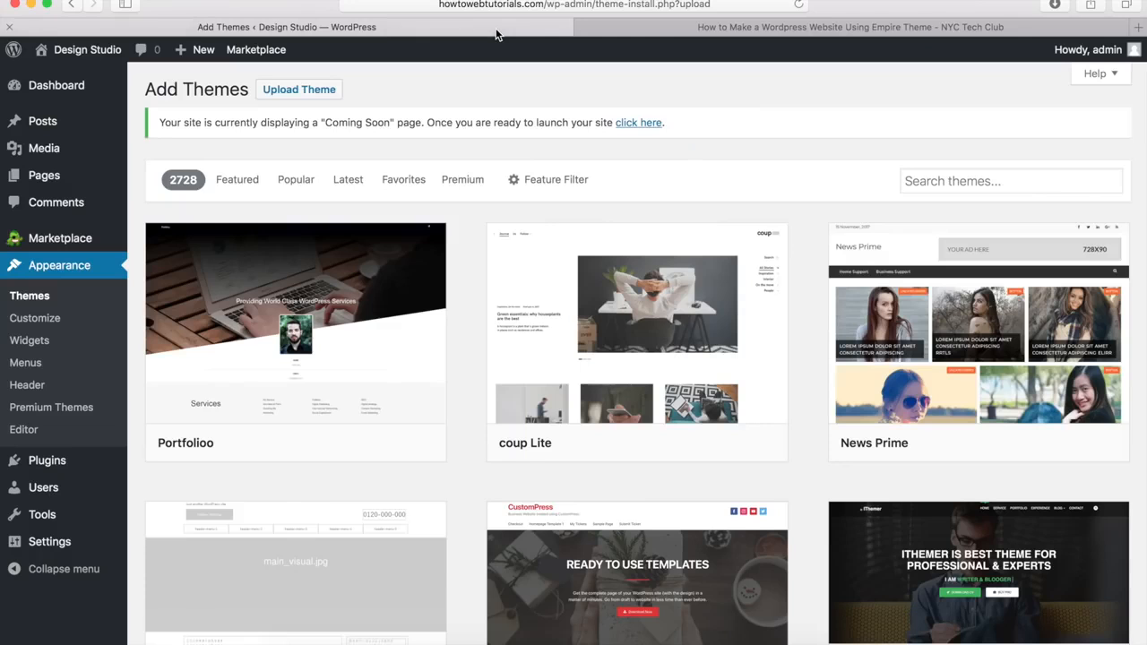
Step: Upload empire.zip from Downloads and install the Empire theme
left_click(308, 92)
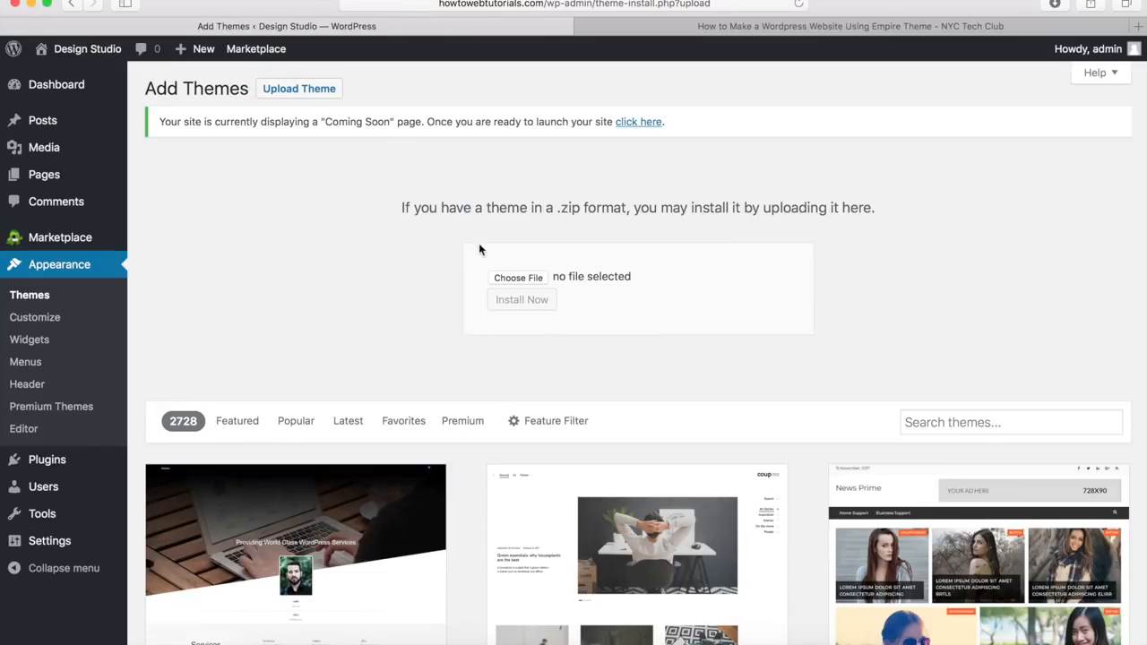
left_click(522, 279)
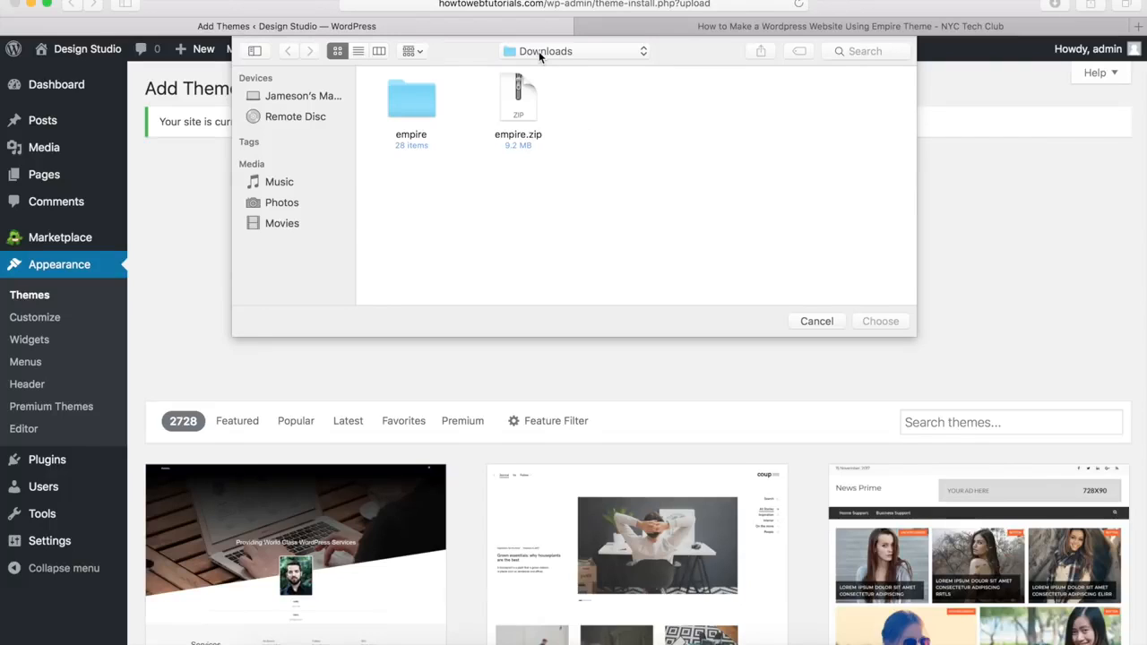
left_click(515, 114)
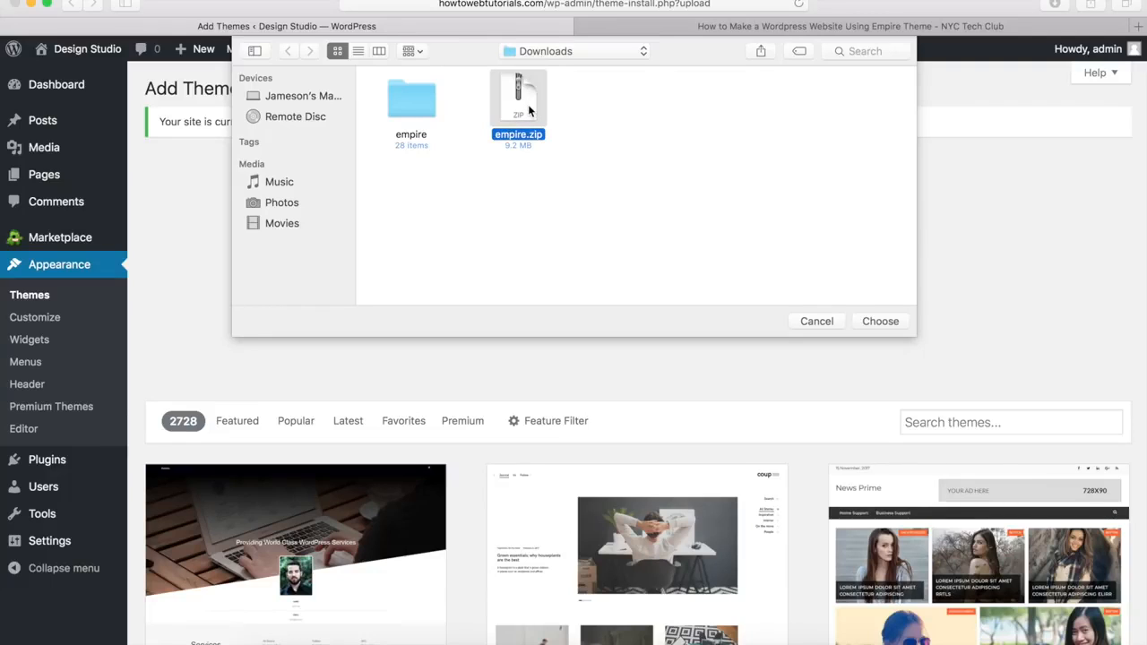
left_click(414, 109)
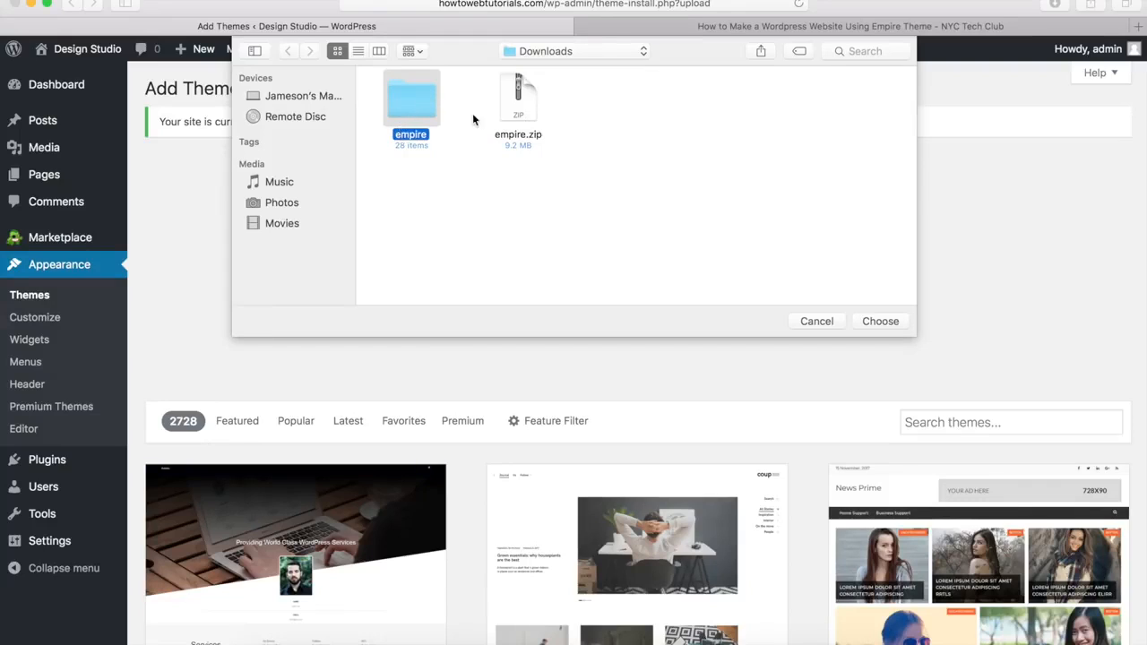
left_click(516, 108)
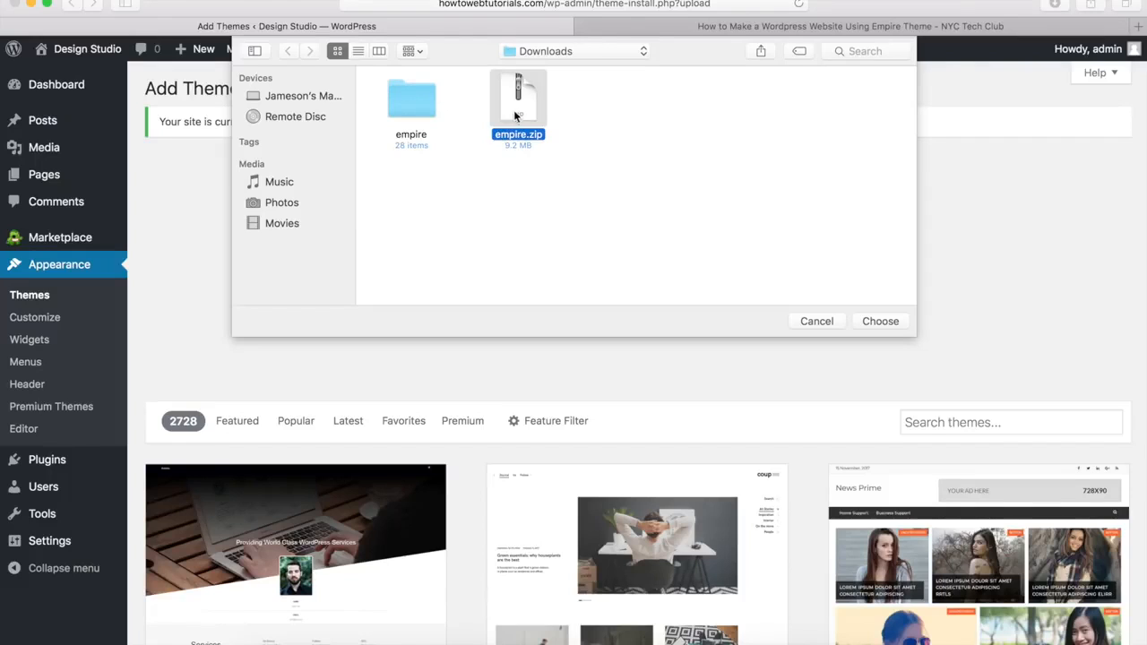
left_click(876, 323)
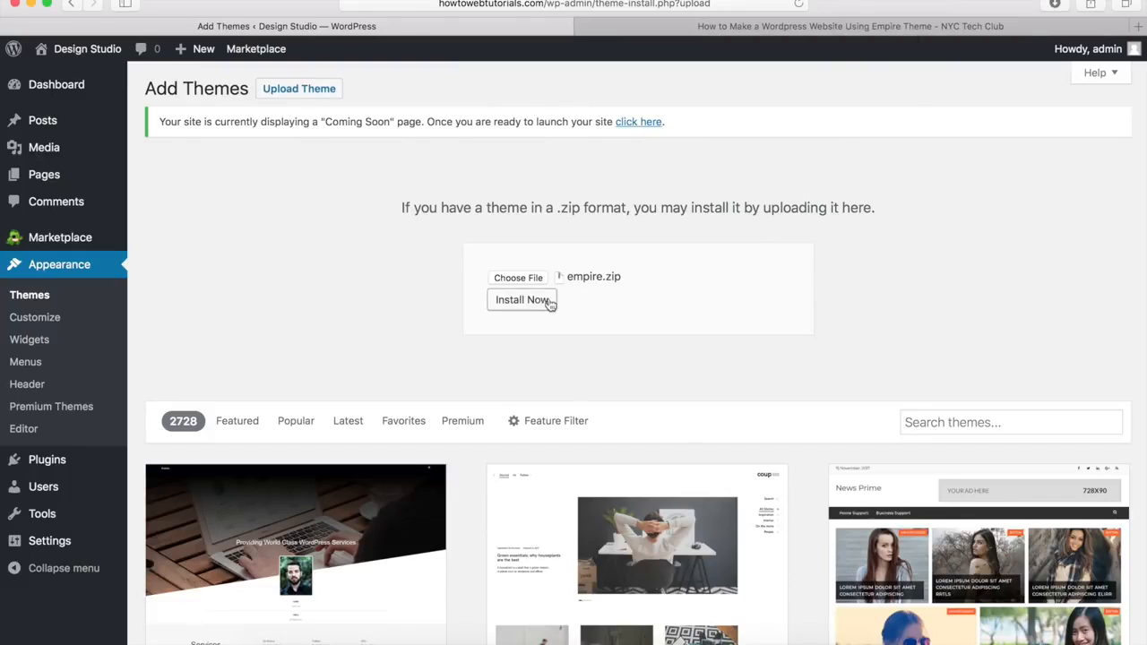
left_click(534, 303)
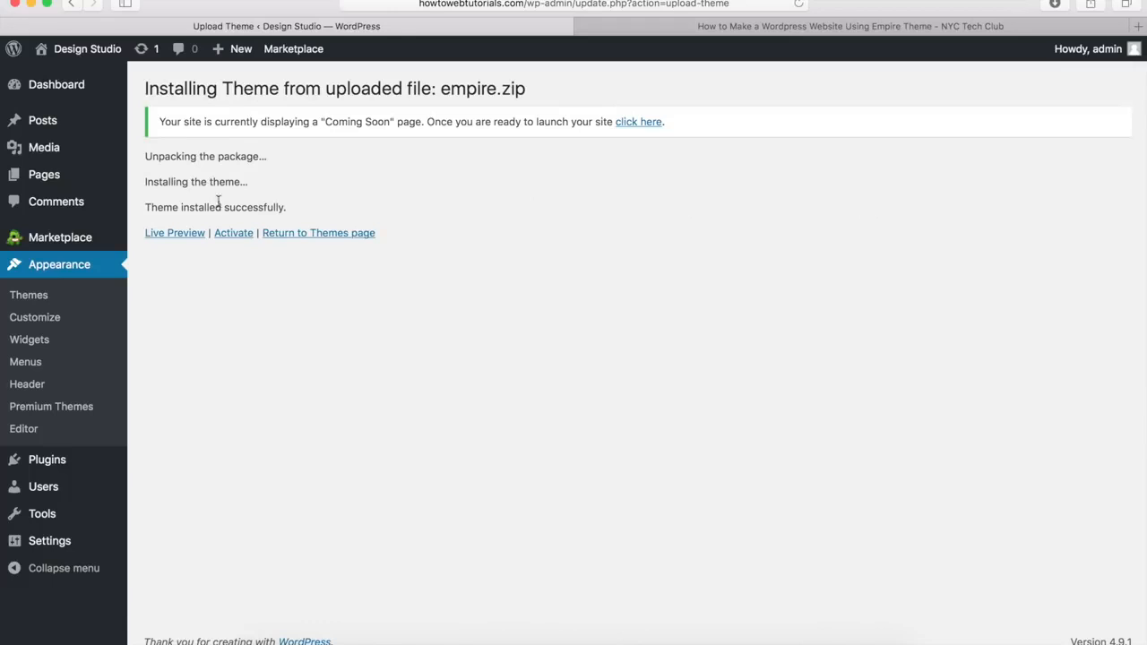
Step: Activate the Empire theme and preview the Design Studio front page in its dark Empire style
left_click(233, 235)
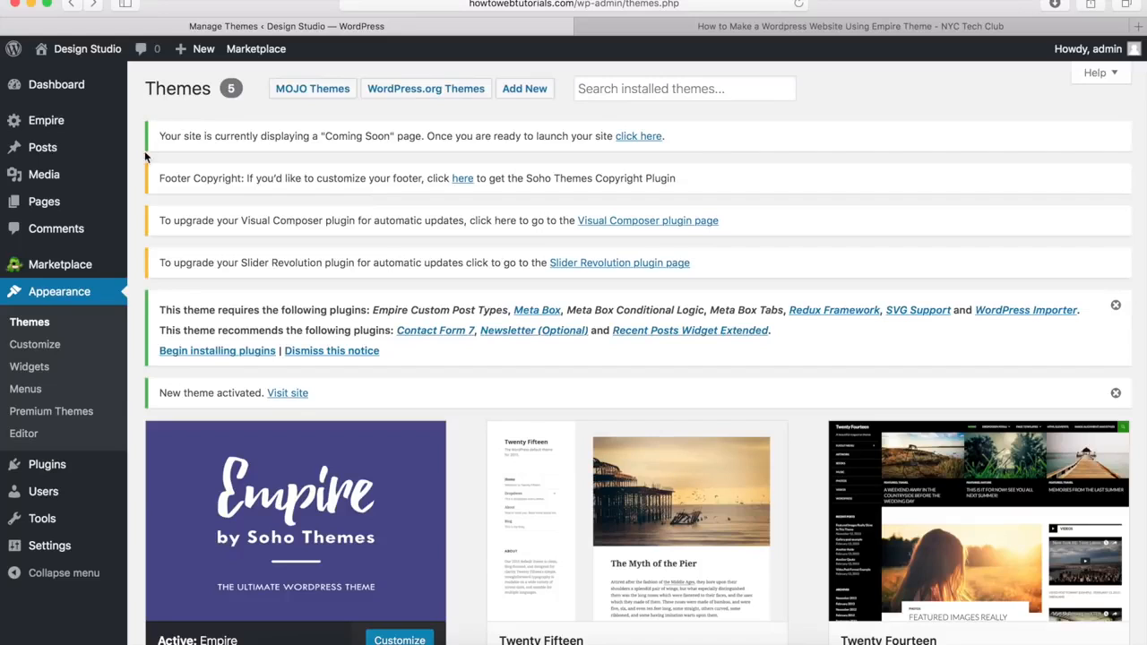
scroll(144, 157, "down", 5)
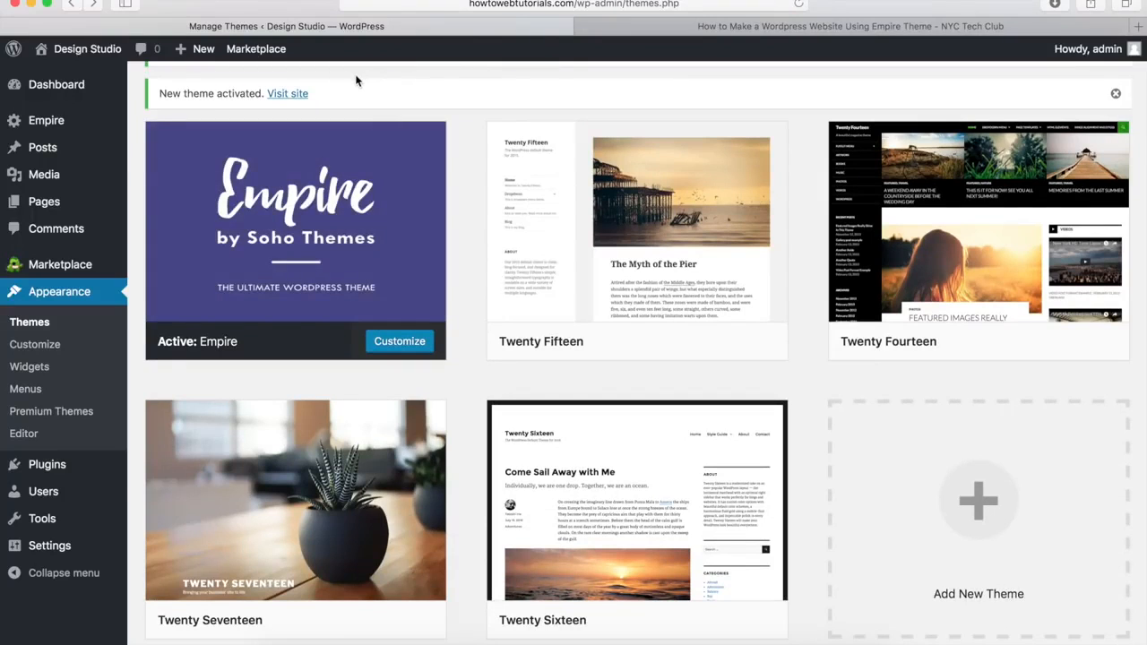
left_click(286, 94)
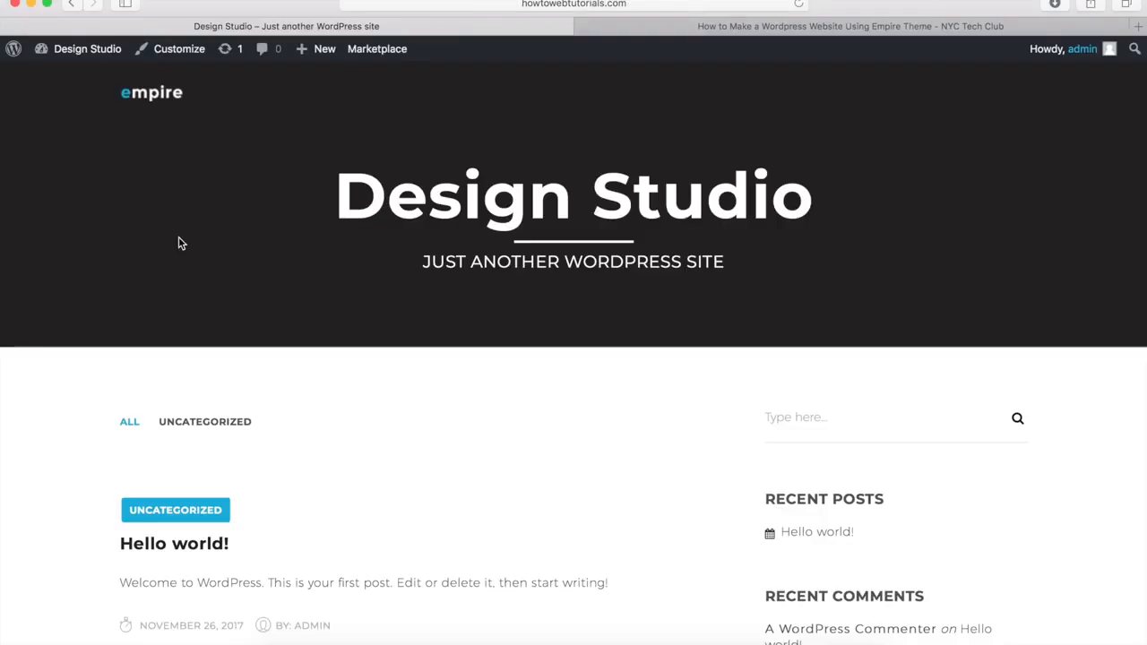
scroll(179, 237, "down", 5)
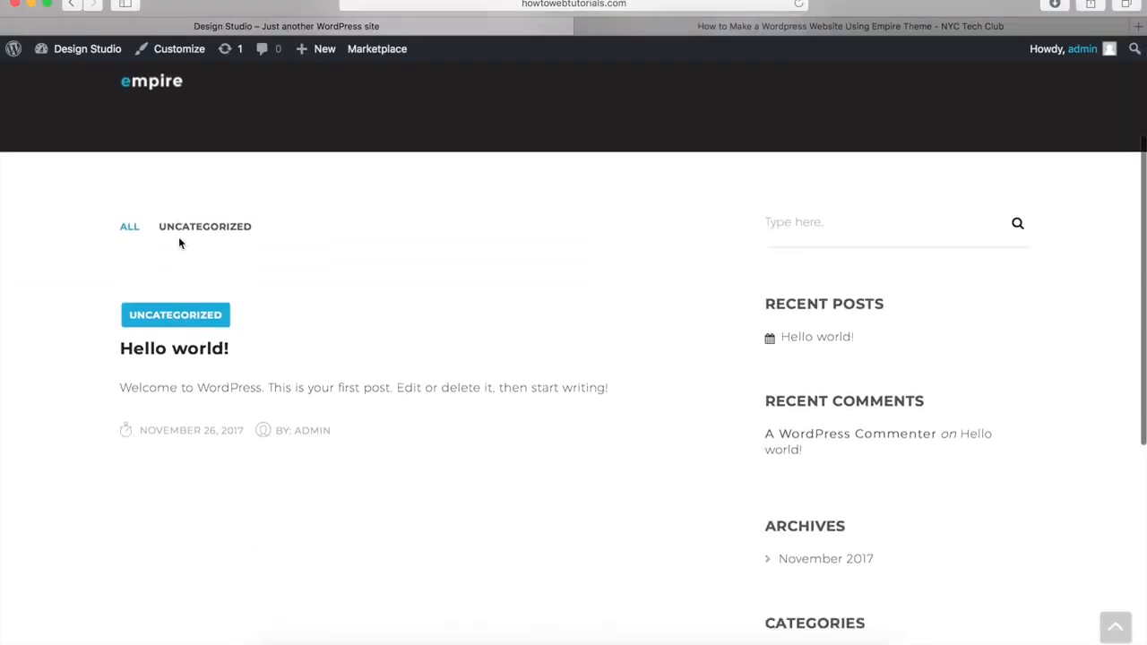
scroll(179, 238, "up", 5)
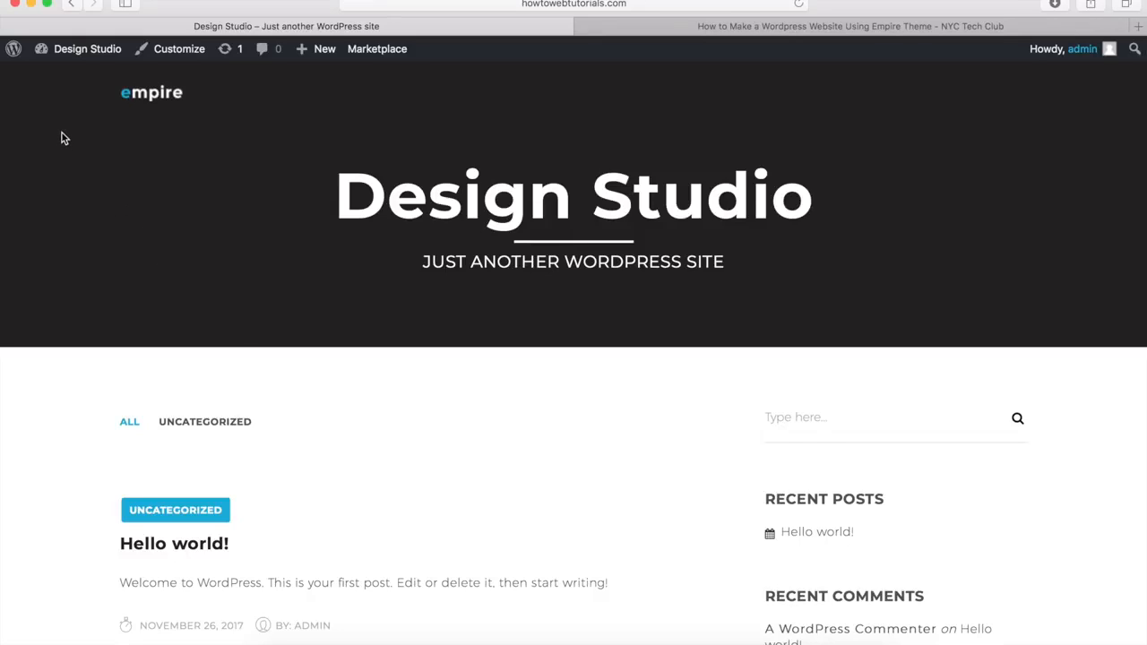
mouse_move(91, 52)
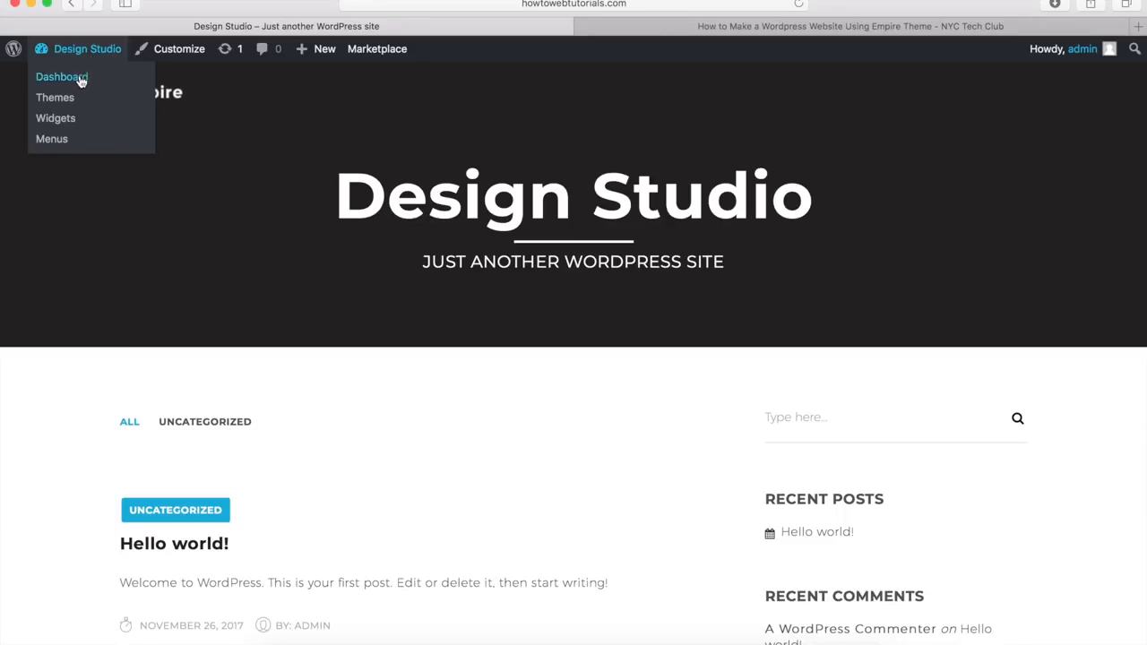
Step: Go to the admin Dashboard from the Design Studio admin-bar menu to see the required plugins
left_click(80, 79)
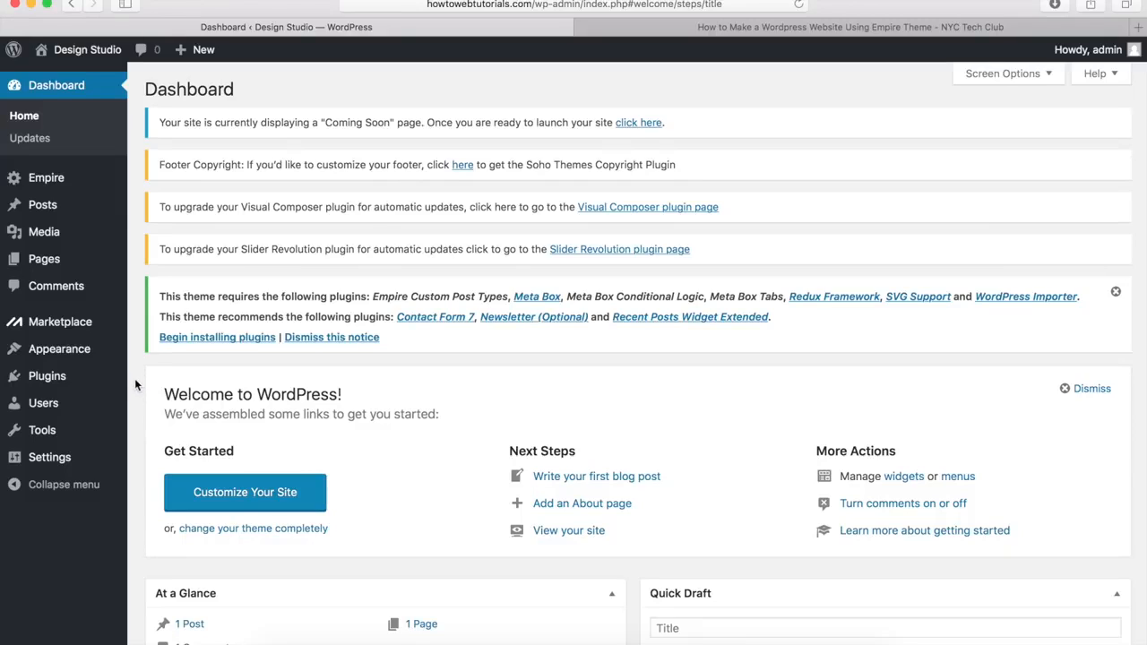
mouse_move(59, 383)
Step: Select all ten Empire plugins, such as Meta Box and Redux Framework, and bulk-install them
left_click(225, 346)
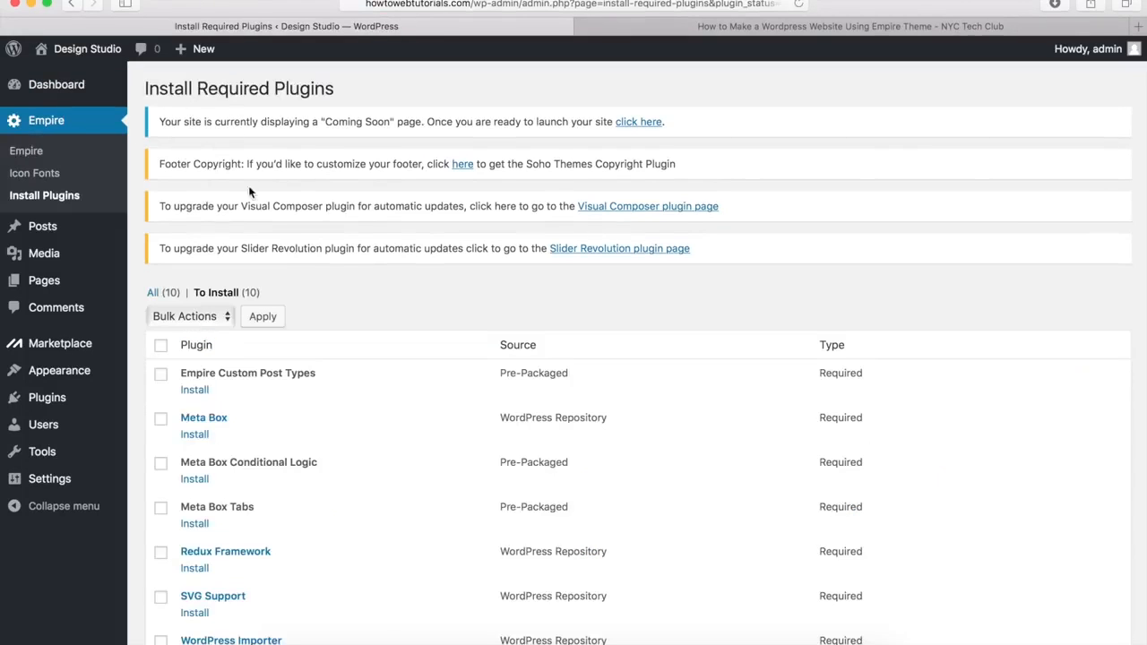
scroll(394, 234, "down", 5)
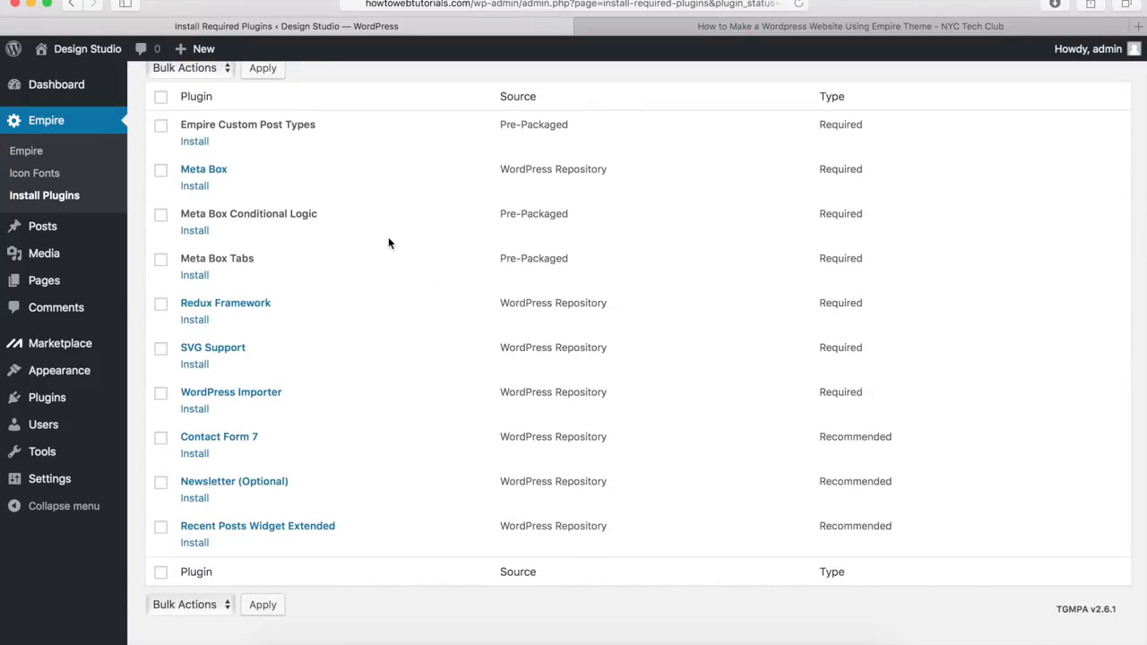
scroll(388, 236, "up", 5)
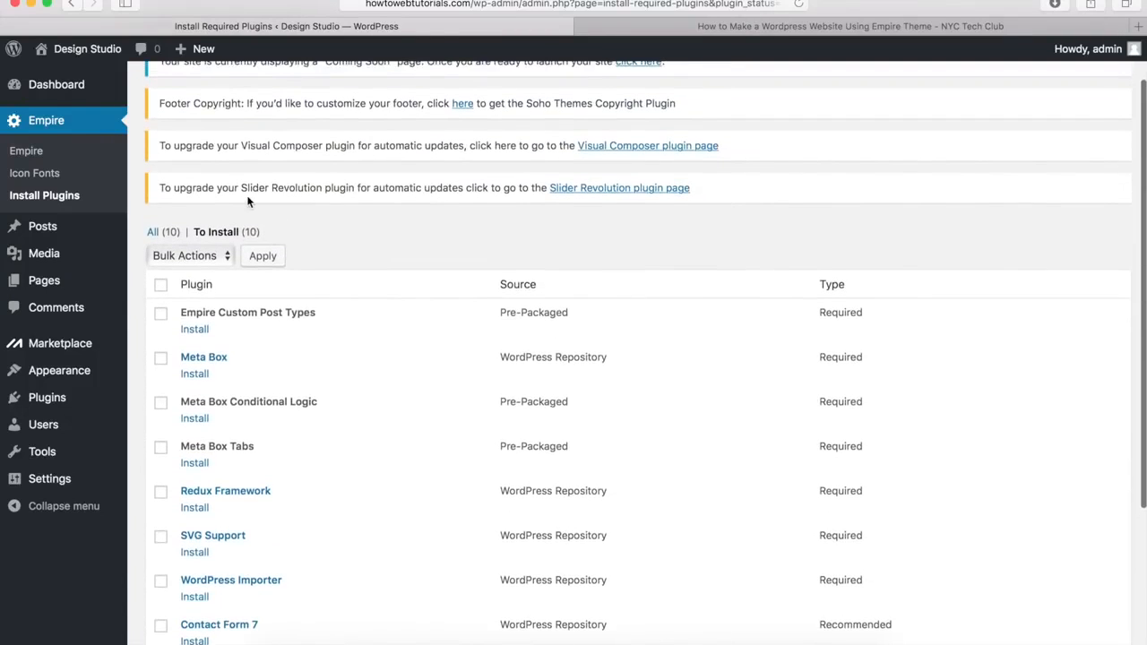
left_click(161, 286)
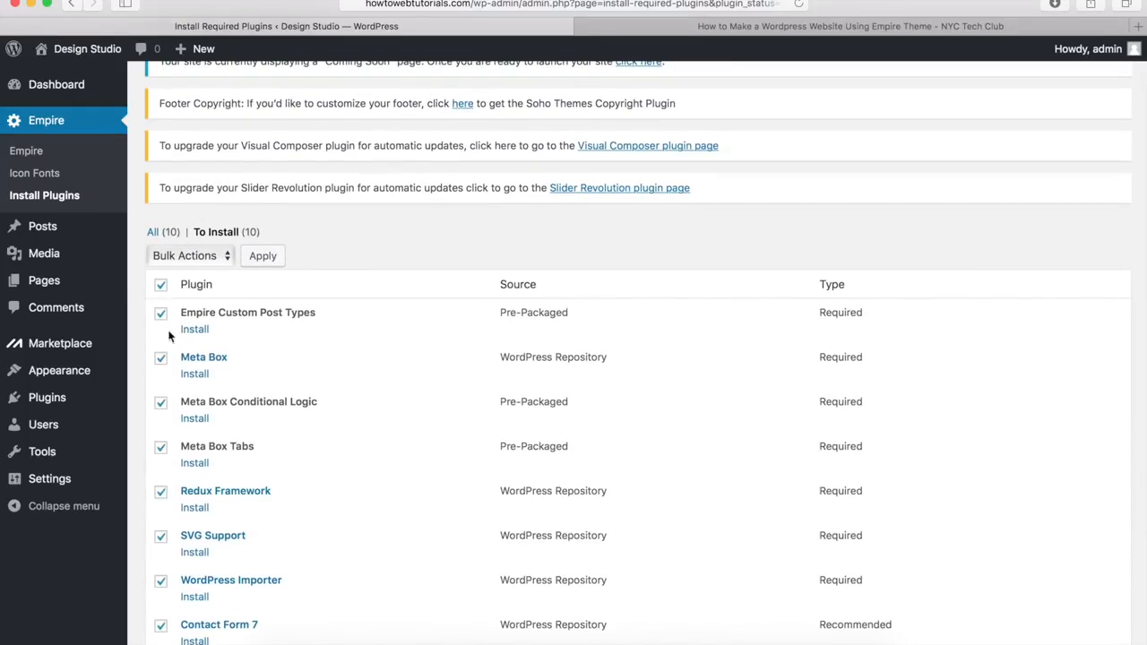
left_click(192, 256)
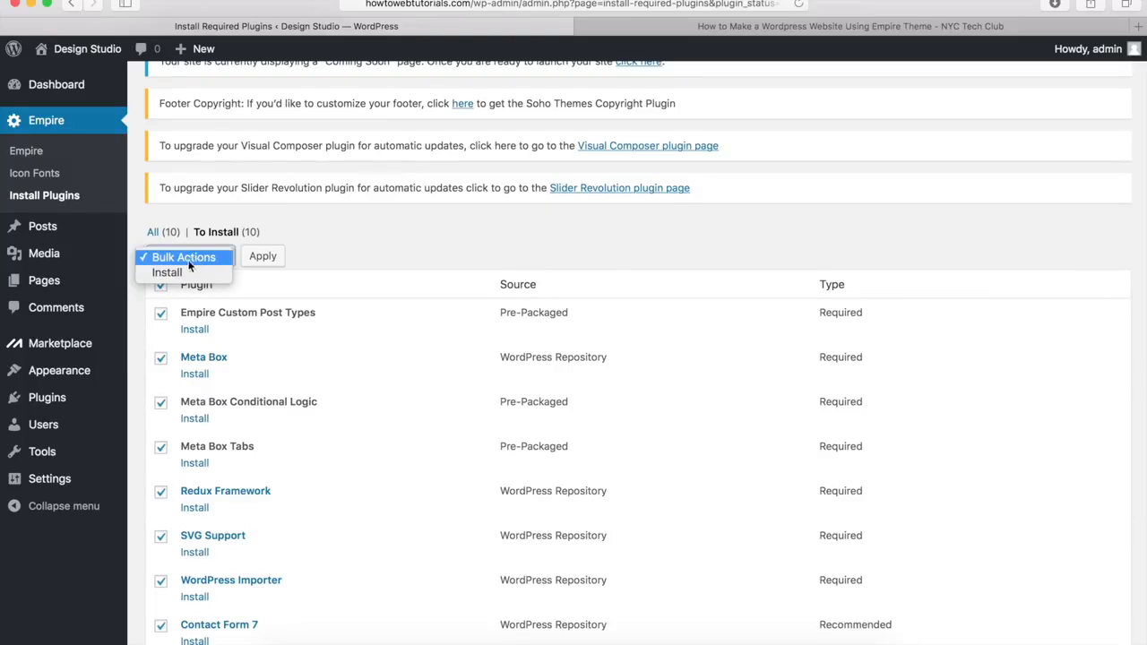
left_click(178, 271)
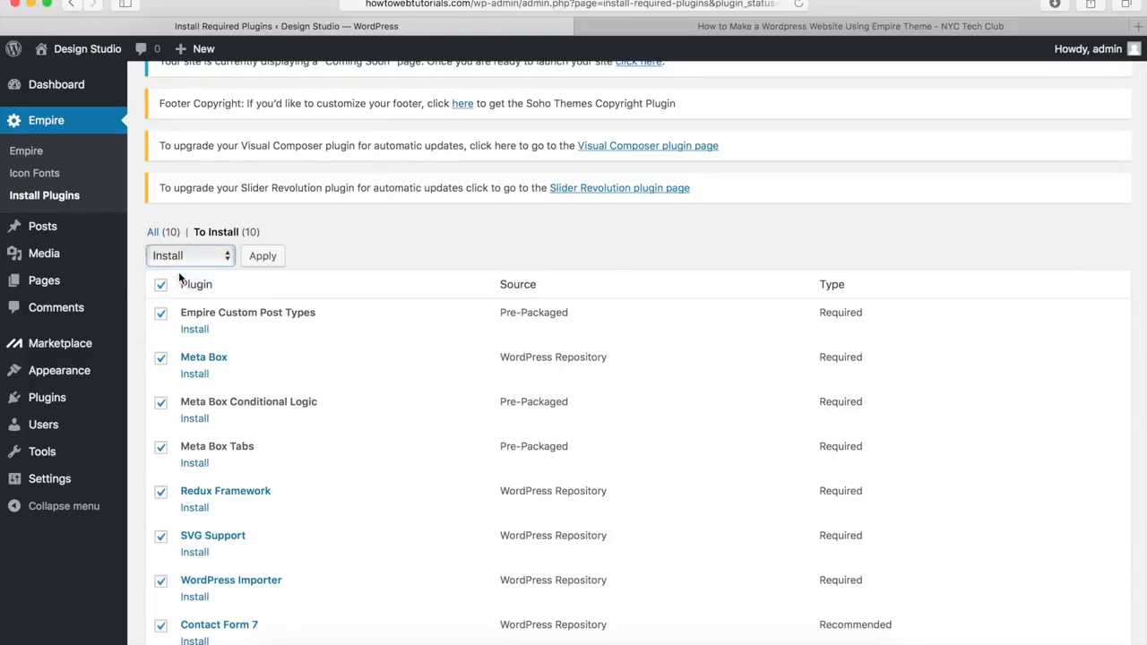
left_click(265, 257)
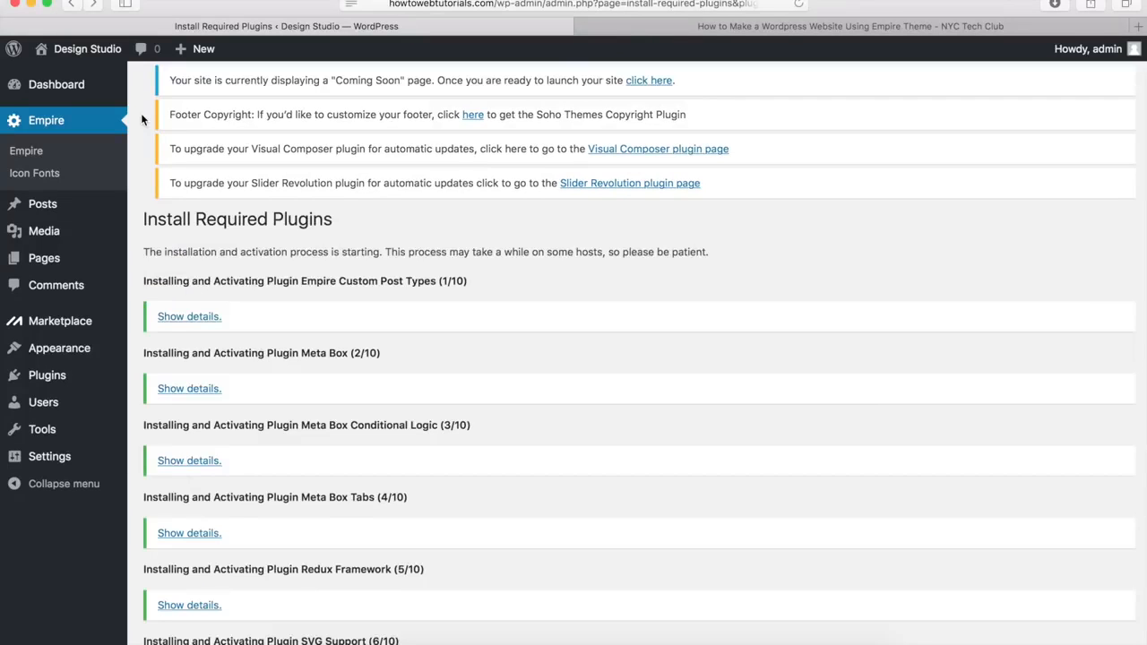
scroll(140, 113, "down", 5)
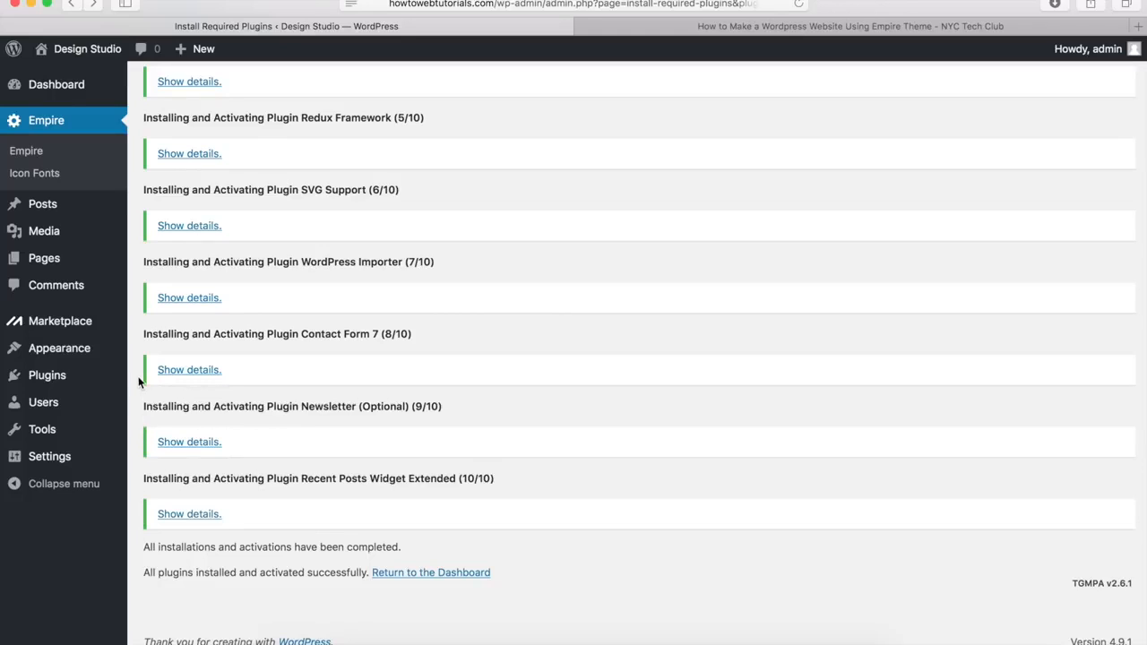
mouse_move(84, 378)
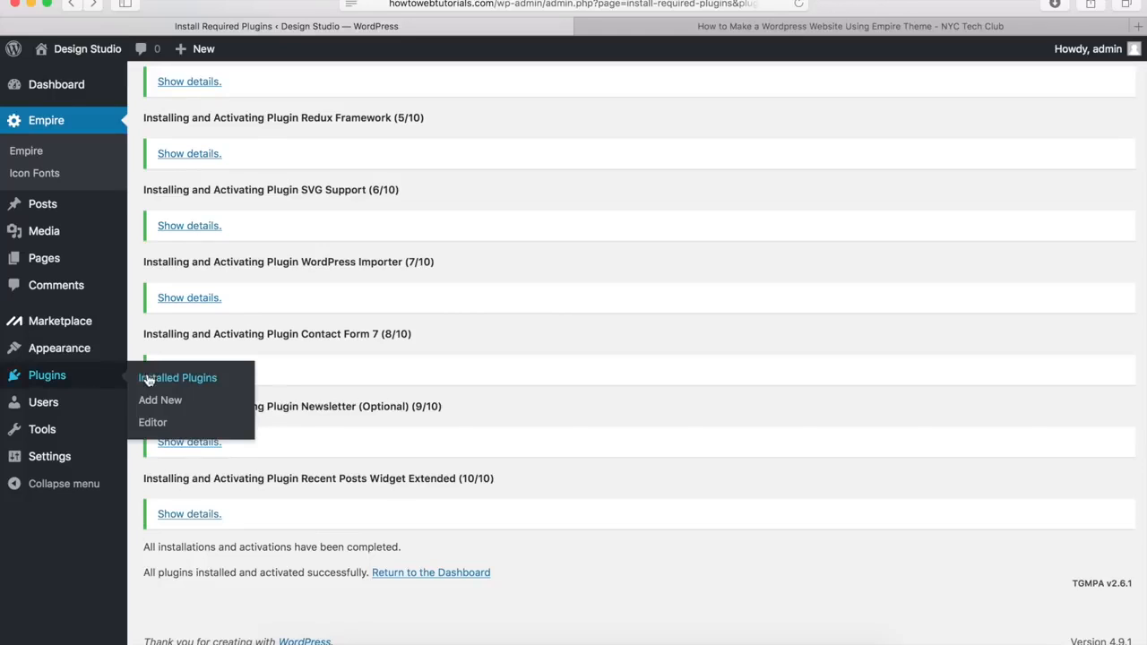
Step: Review the Installed Plugins list for the new plugins, then return to the NYC Tech Club tutorial
left_click(189, 378)
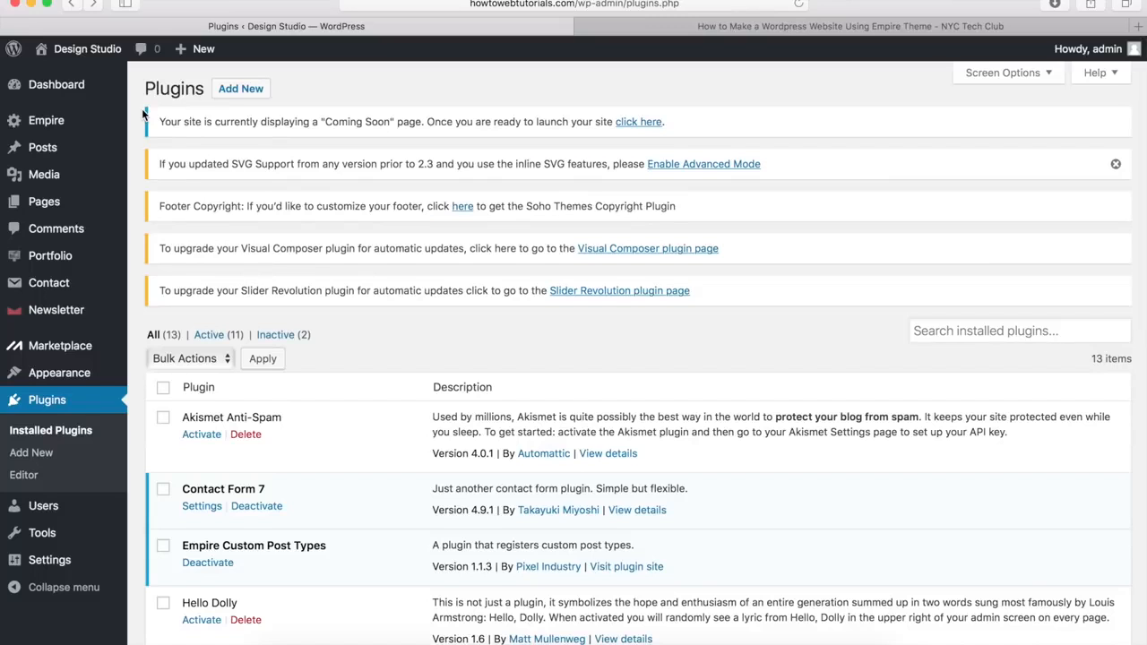
scroll(141, 109, "down", 10)
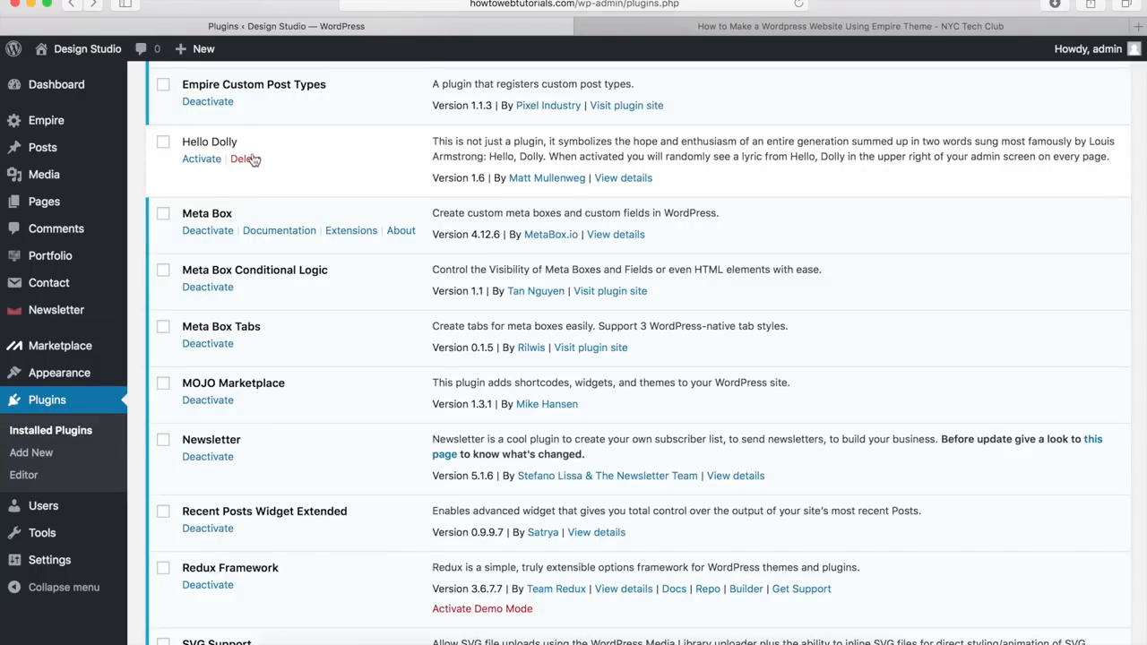
scroll(207, 195, "up", 5)
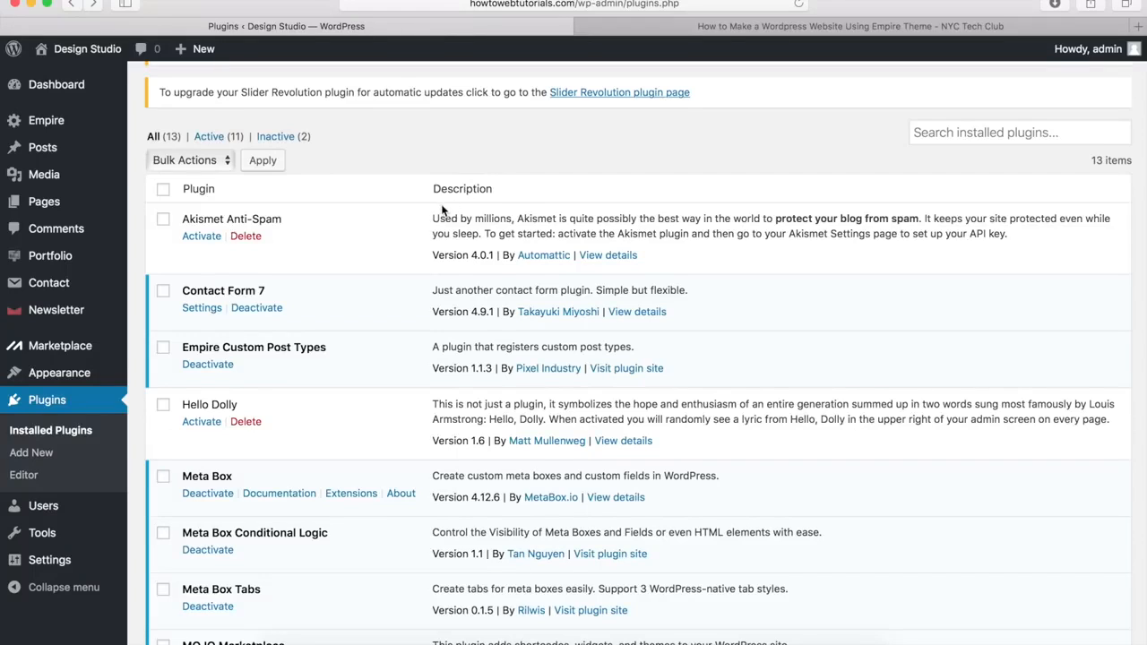
left_click(707, 26)
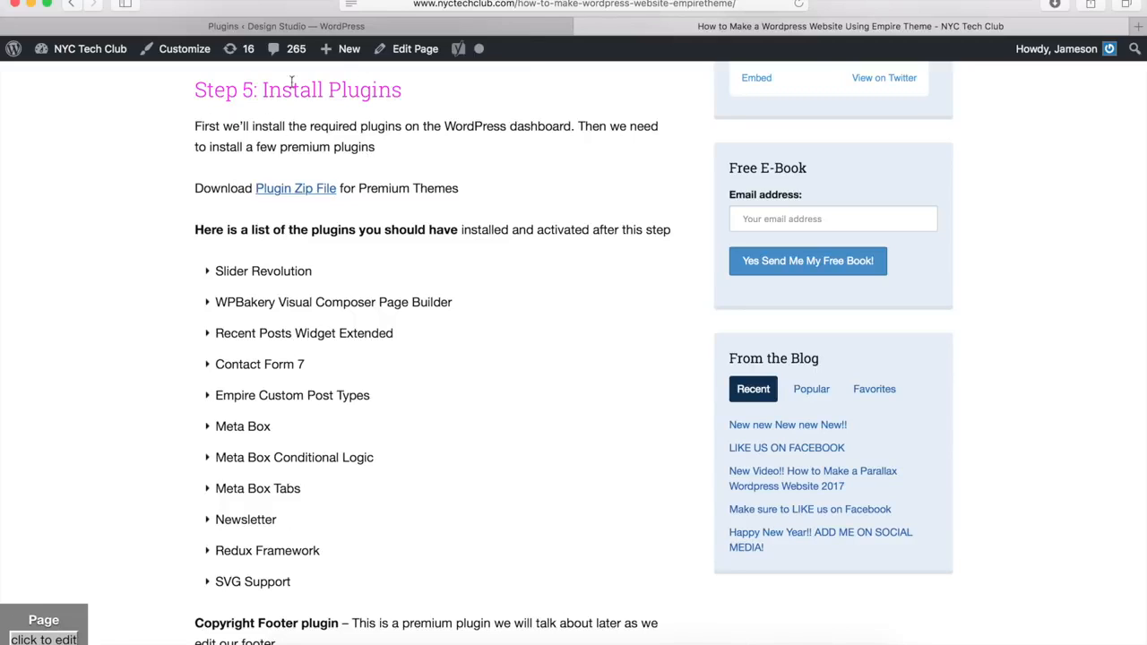
Step: Download the premium Plugin Zip File and return to the WordPress Plugins page
left_click(307, 191)
left_click(498, 31)
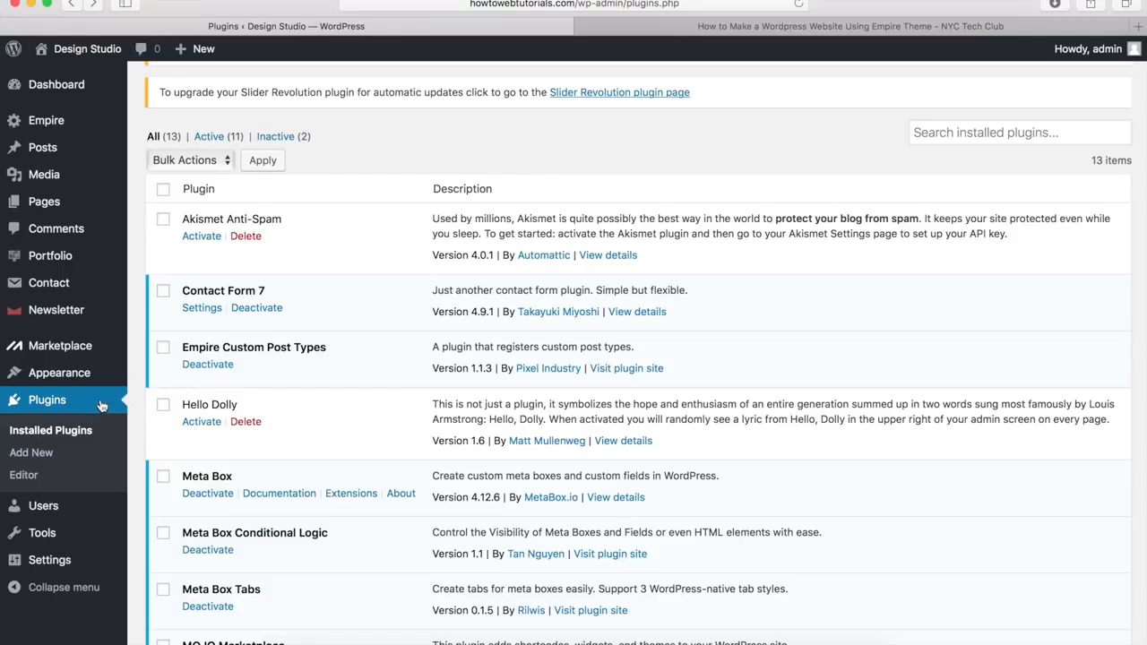
Step: Upload js_composer.zip from the Premium Plugins folder, install it and activate WPBakery Page Builder
left_click(40, 456)
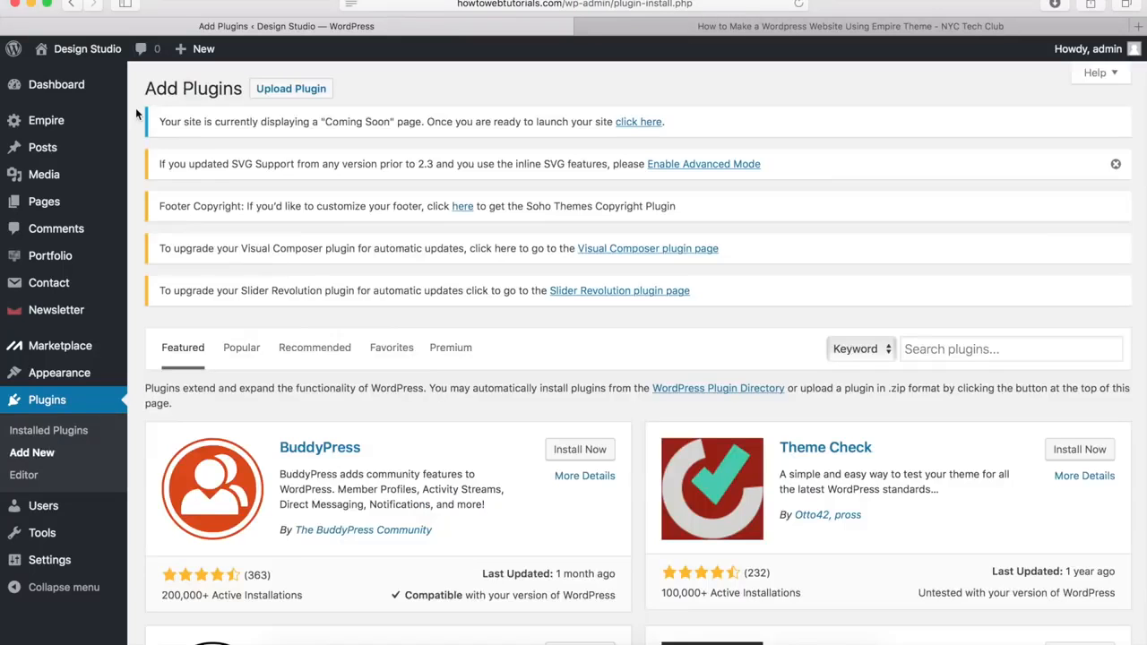
left_click(291, 89)
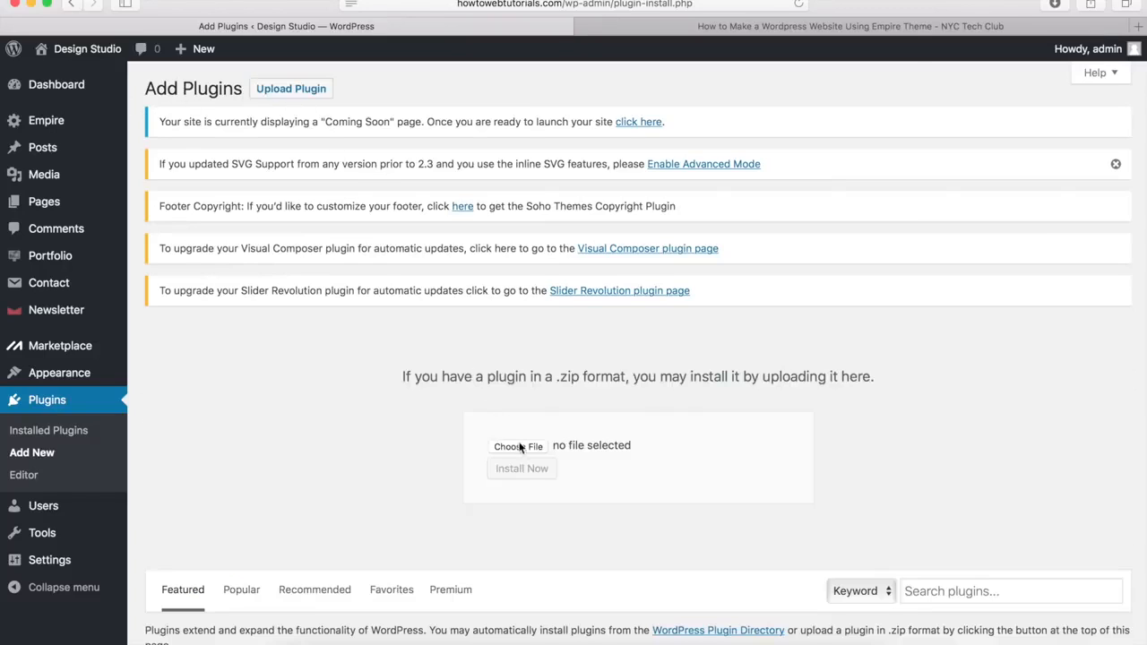
left_click(522, 446)
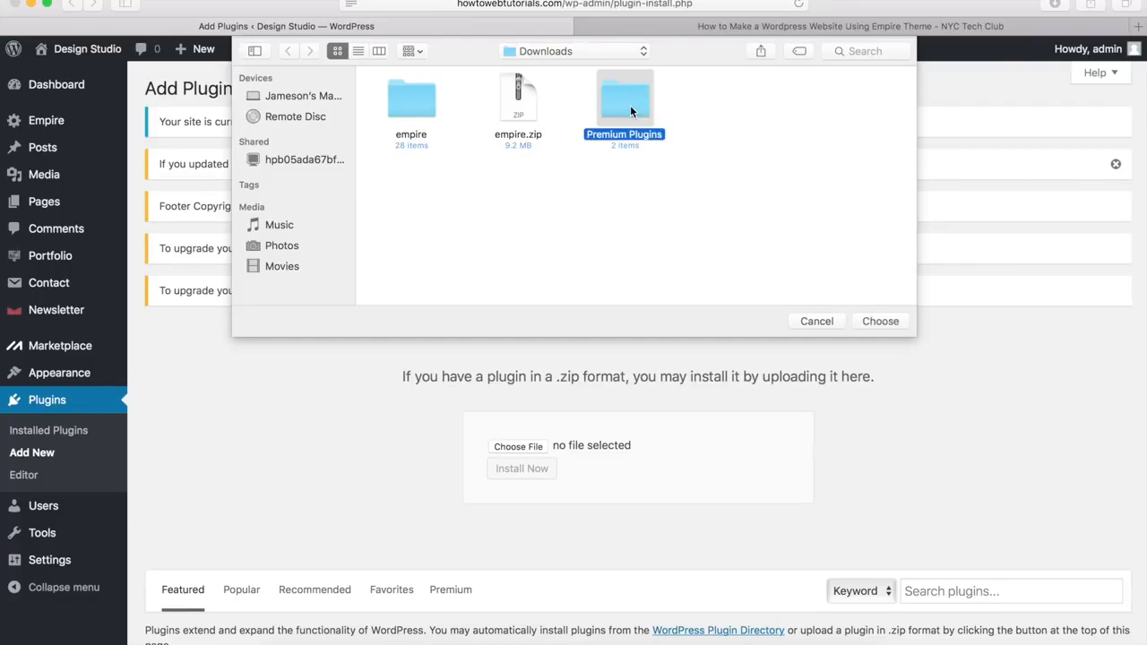
double_click(630, 105)
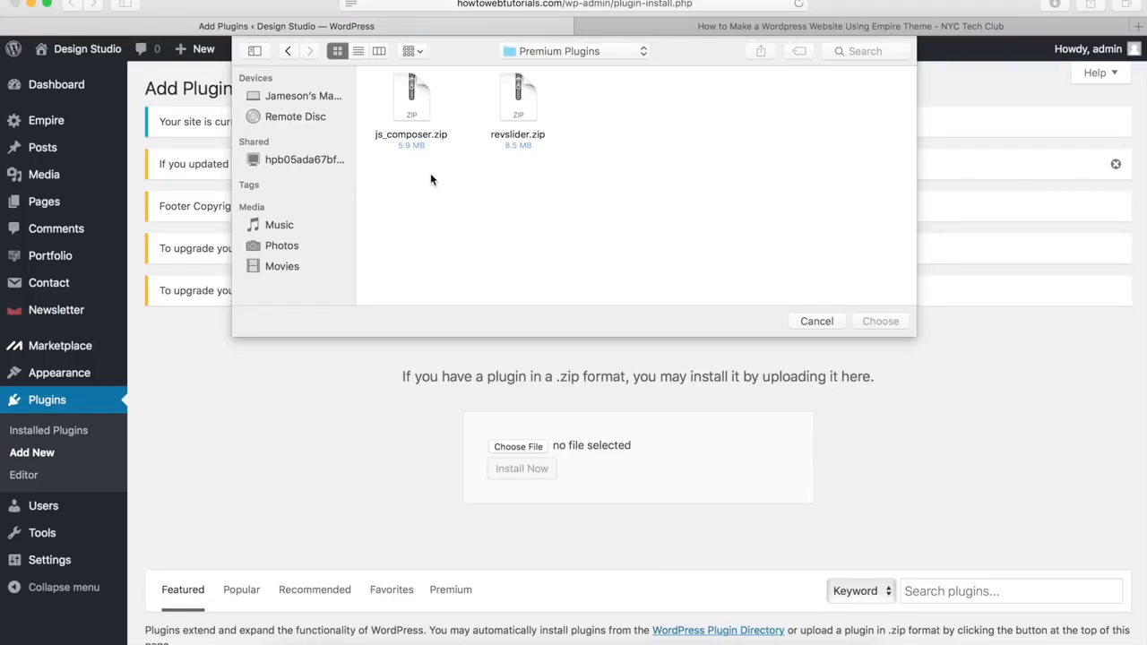
left_click(408, 110)
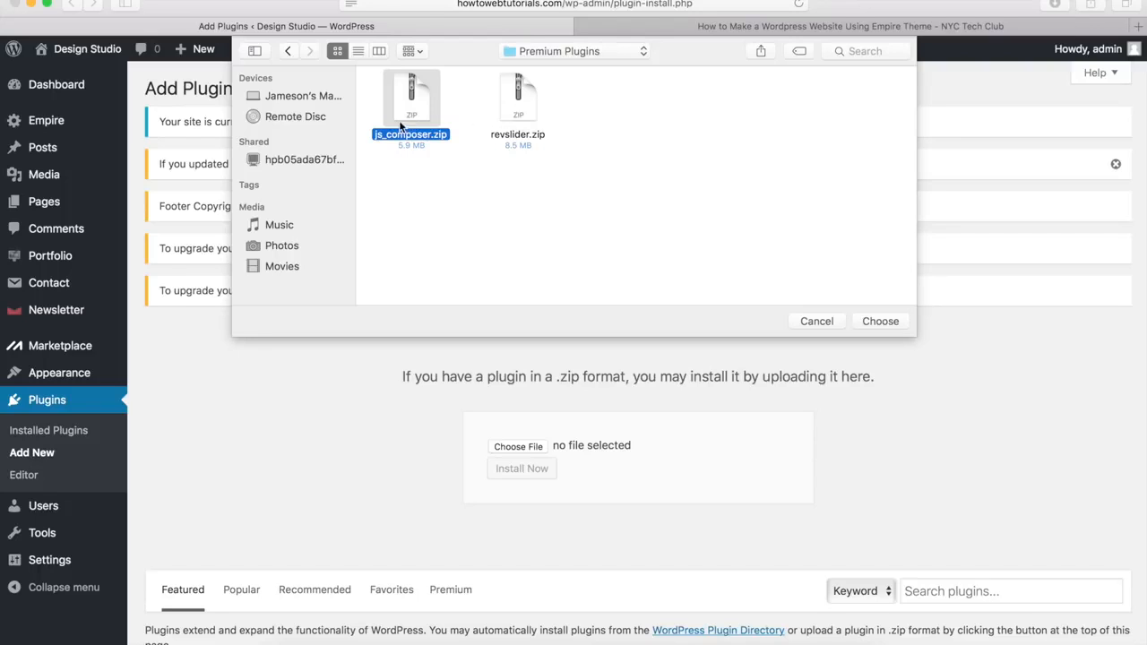
left_click(869, 321)
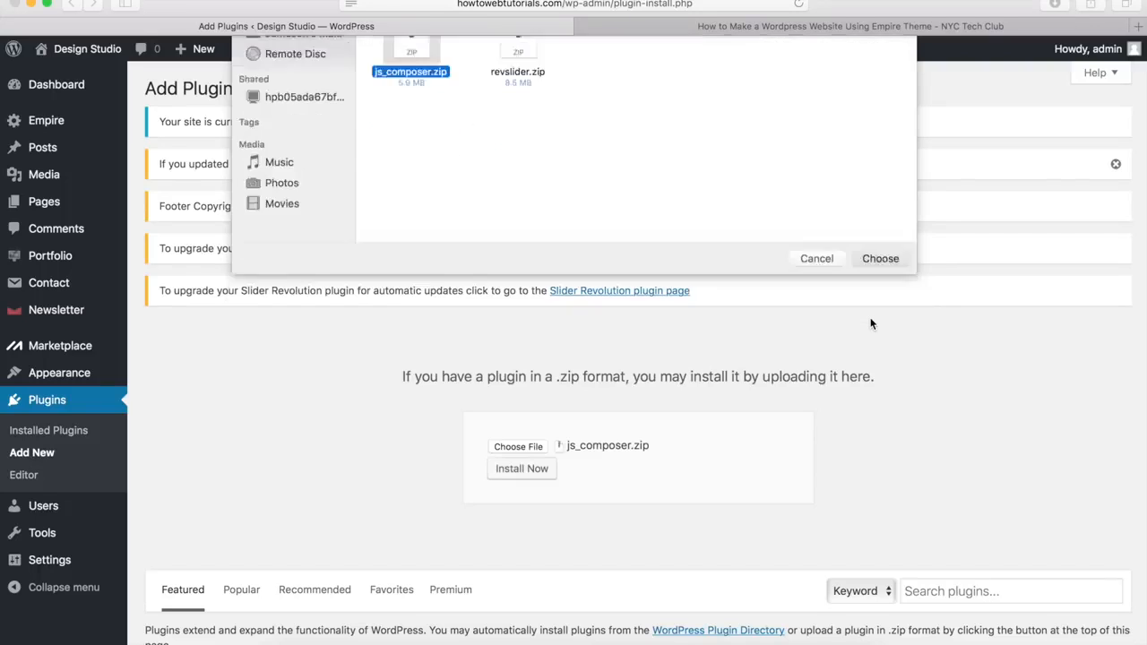
left_click(523, 471)
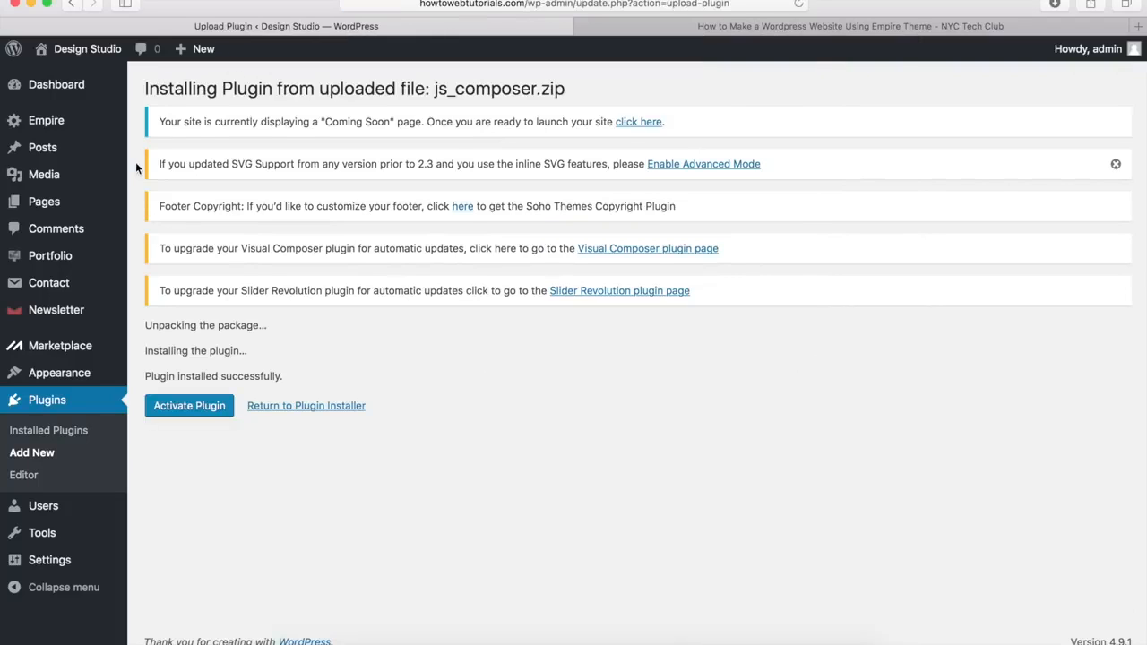
left_click(190, 406)
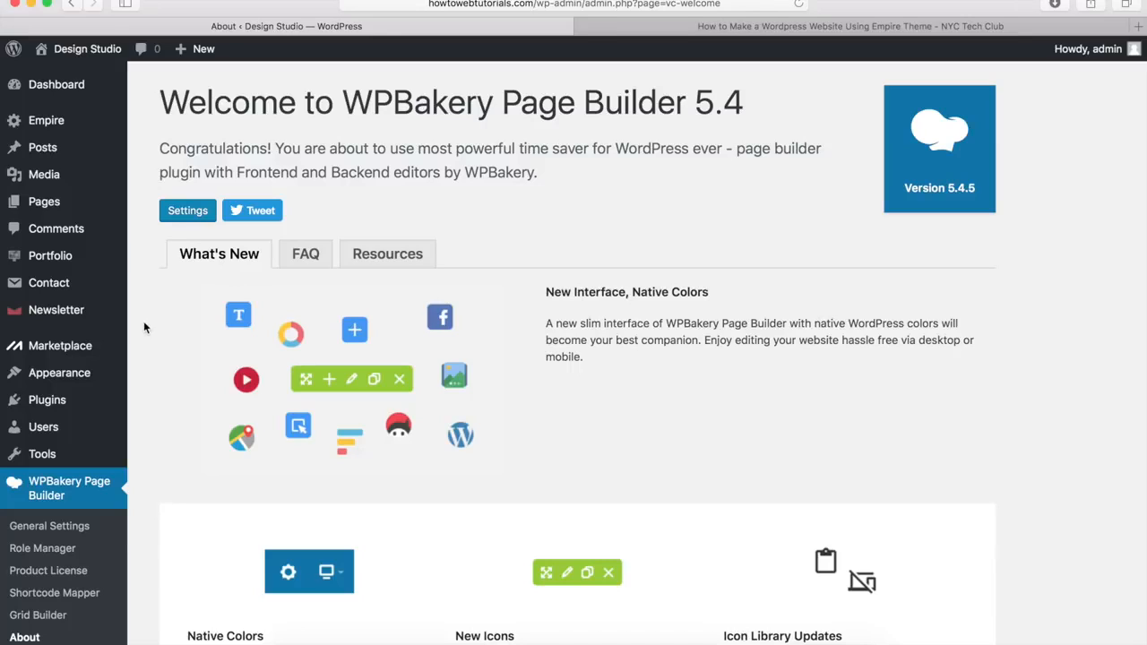
Step: Upload revslider.zip, install it and activate Slider Revolution
mouse_move(65, 401)
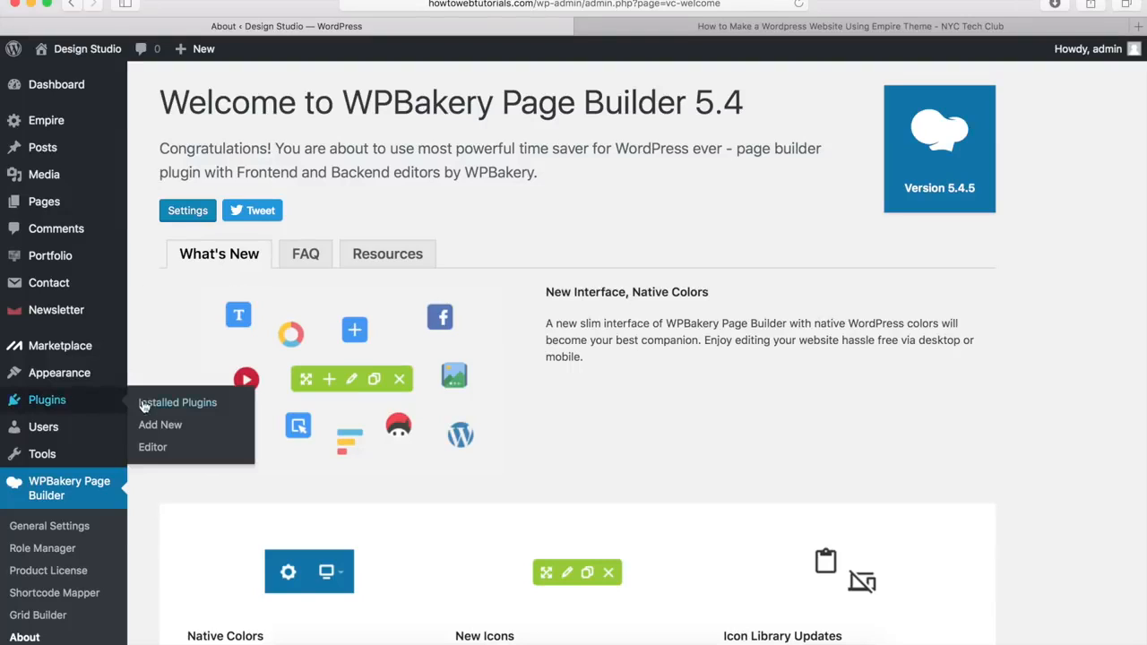
left_click(170, 424)
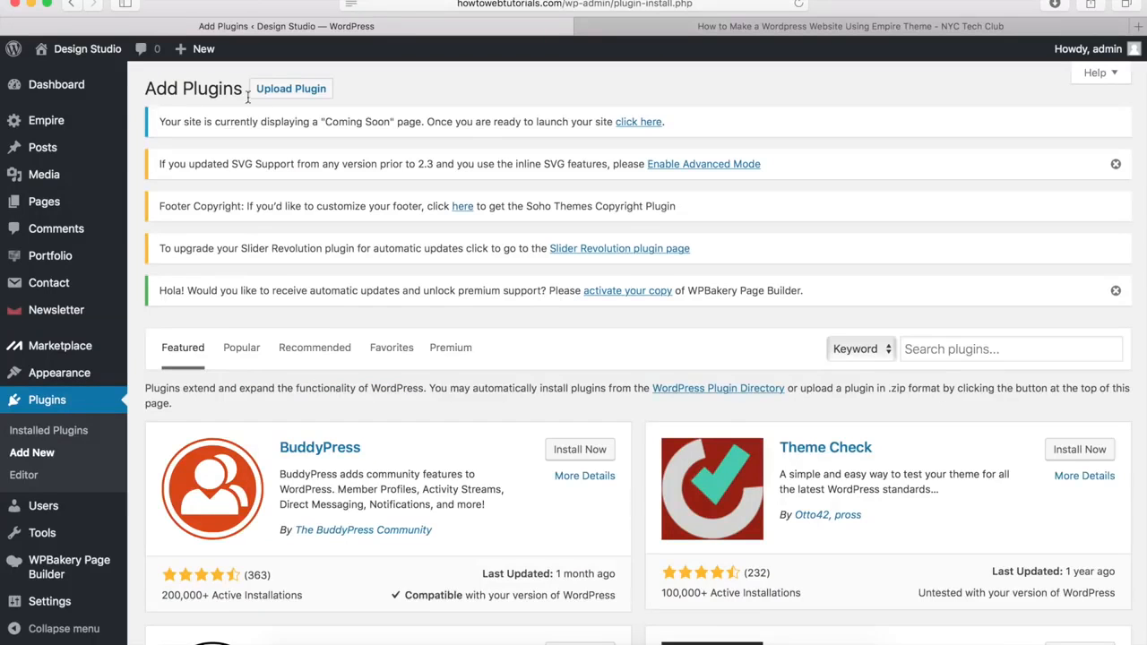
left_click(283, 93)
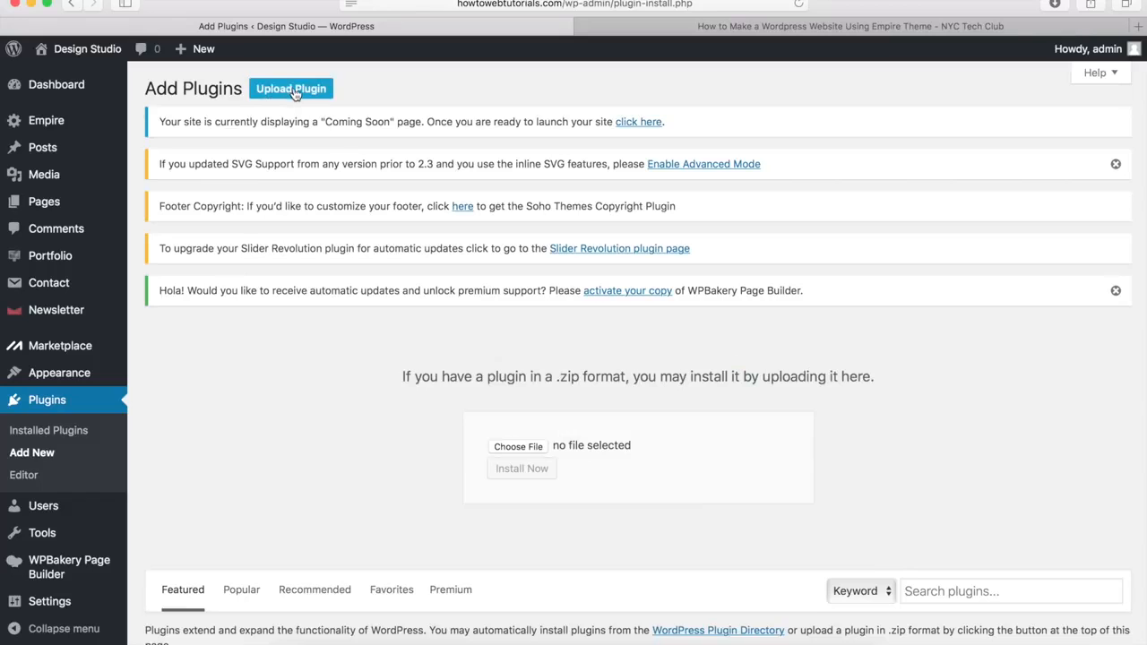
left_click(516, 446)
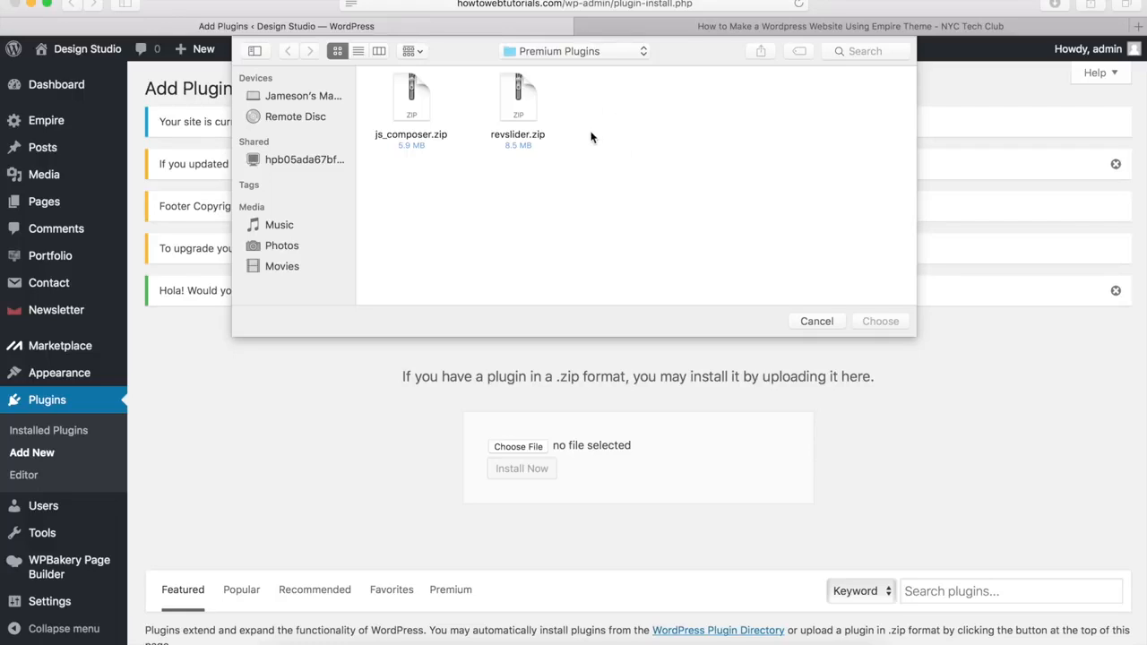
left_click(519, 108)
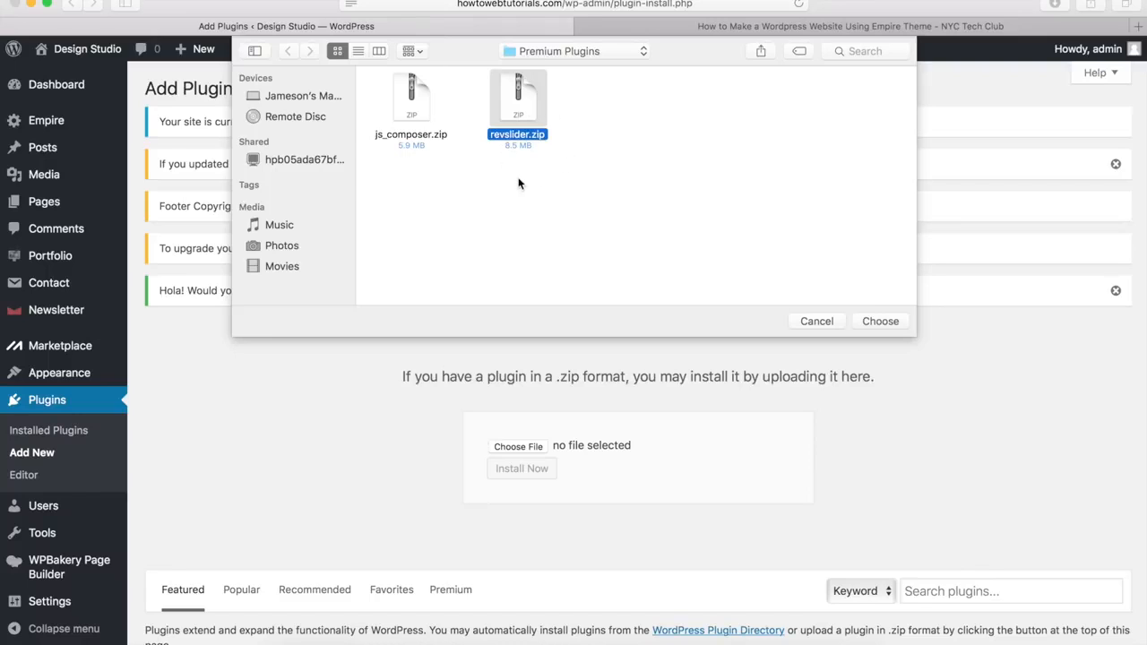
left_click(882, 320)
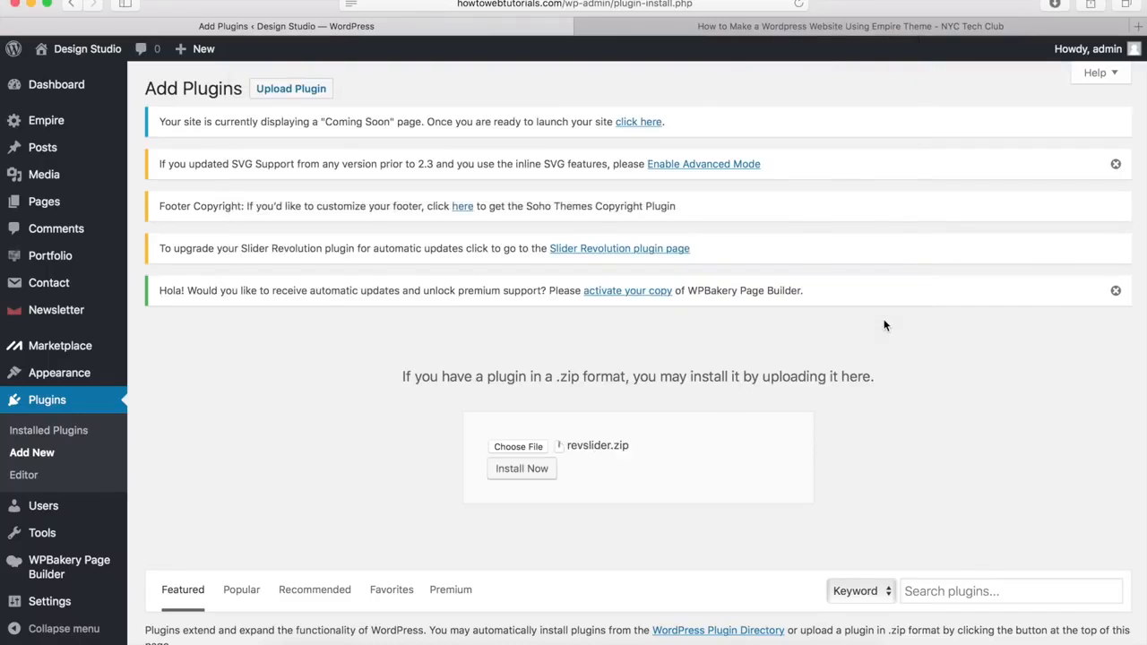
left_click(523, 471)
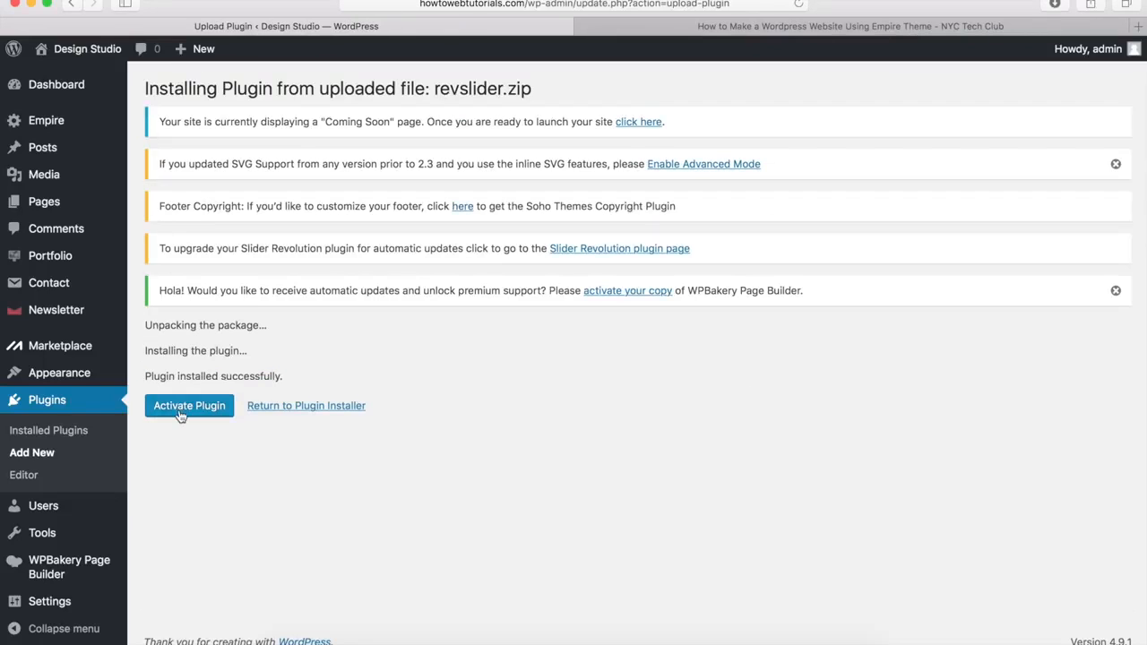
left_click(188, 408)
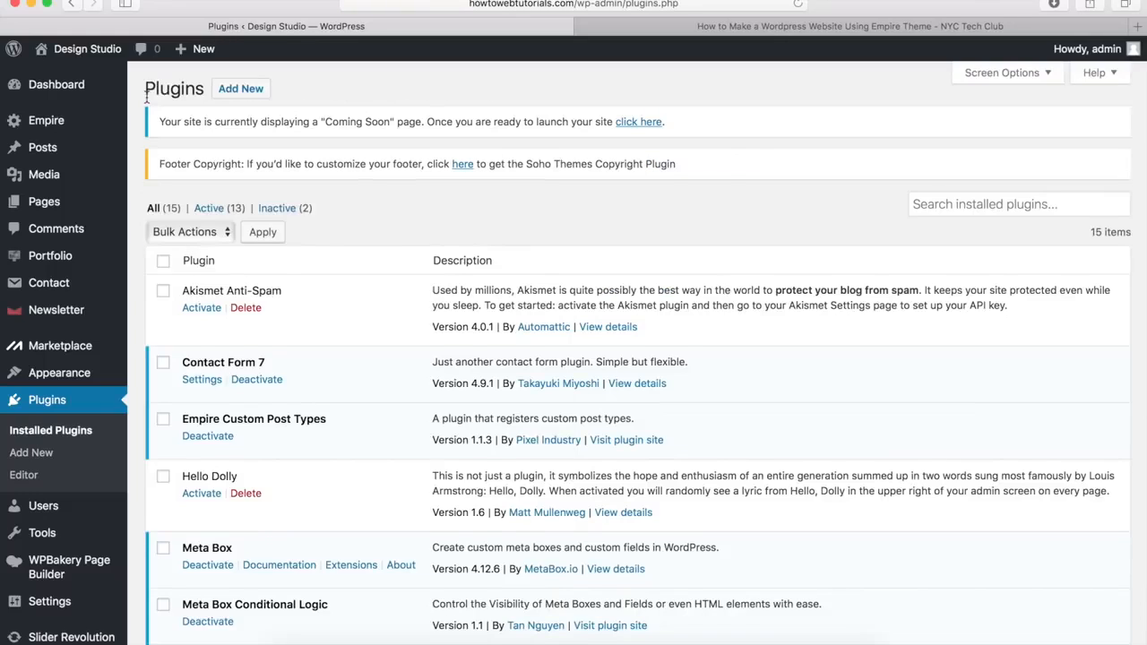
Step: Verify Slider Revolution and WPBakery Page Builder are listed, then go to Add New plugins
scroll(140, 168, "down", 10)
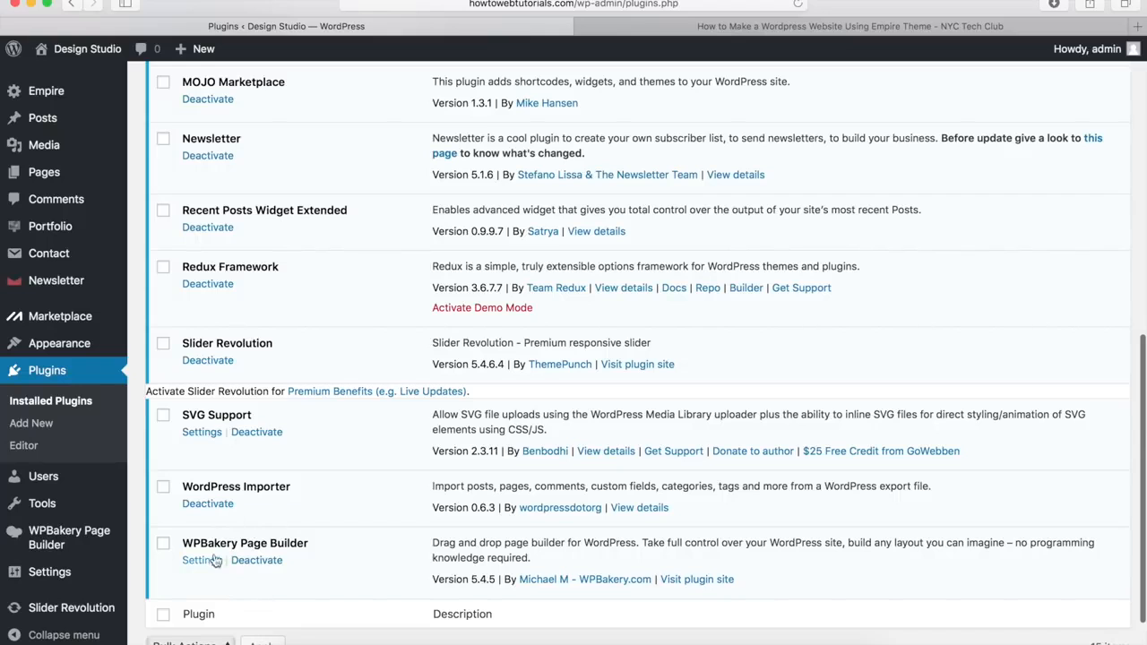
scroll(257, 571, "up", 10)
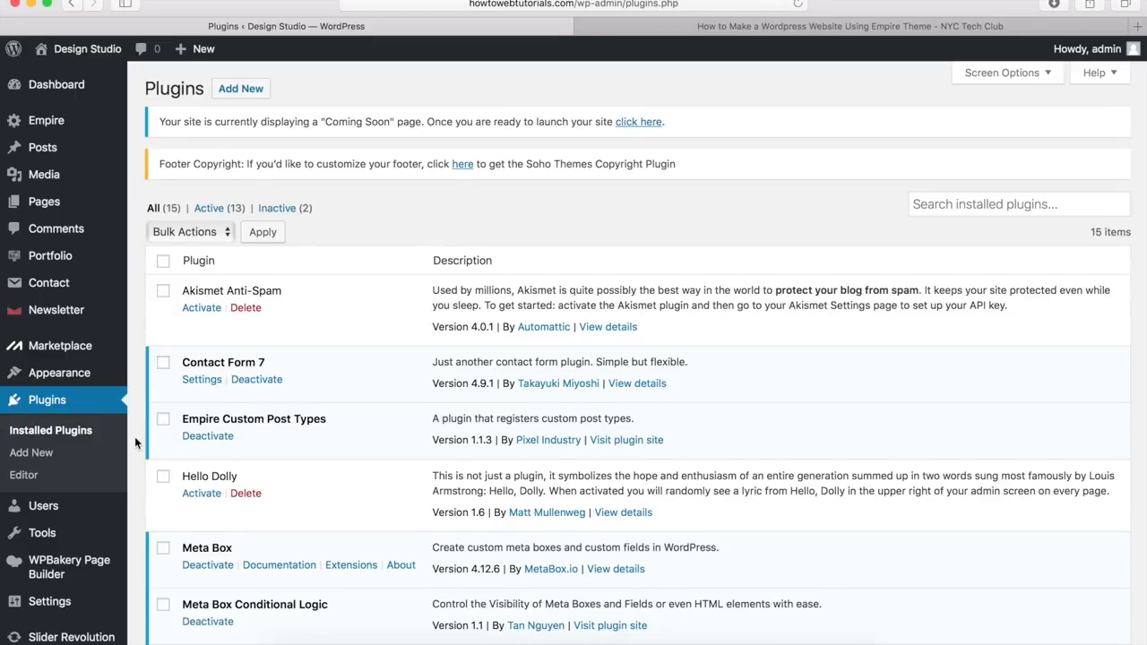
left_click(27, 455)
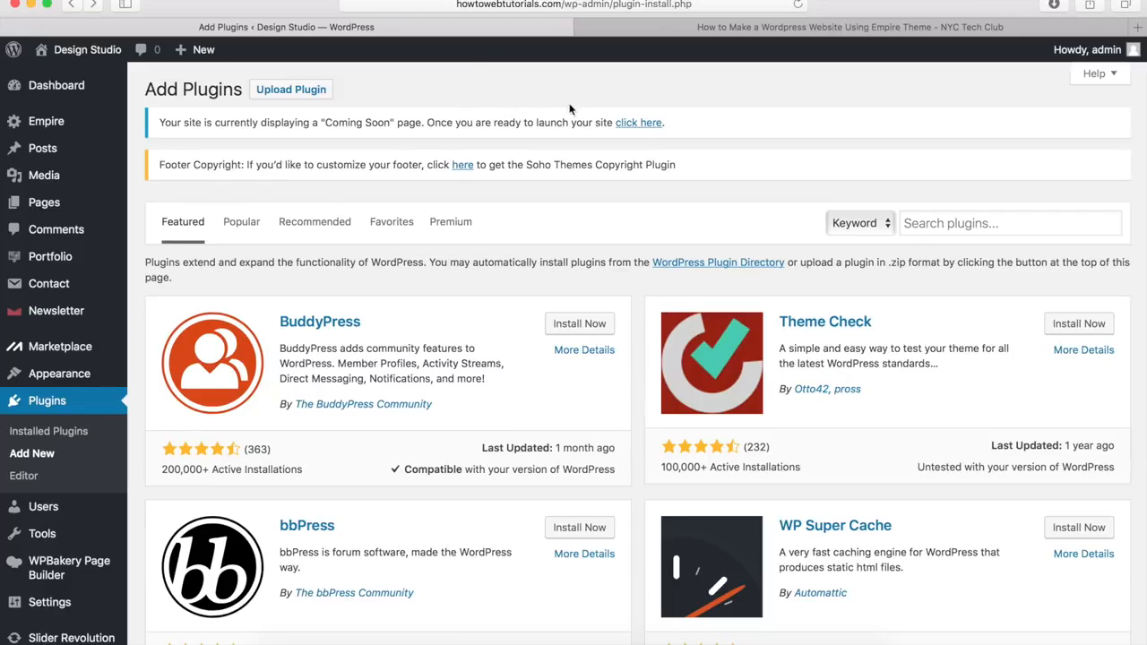
Step: Download Empire-Images.zip from the tutorial's Step 6, then return to the WordPress tab
left_click(729, 34)
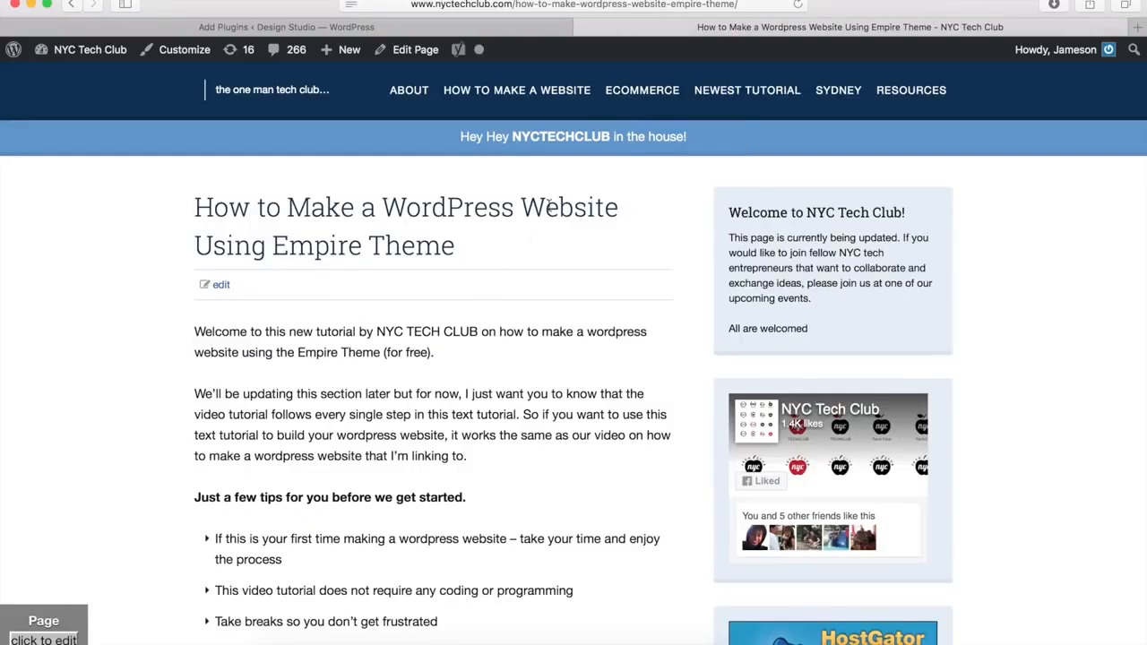
scroll(271, 345, "down", 15)
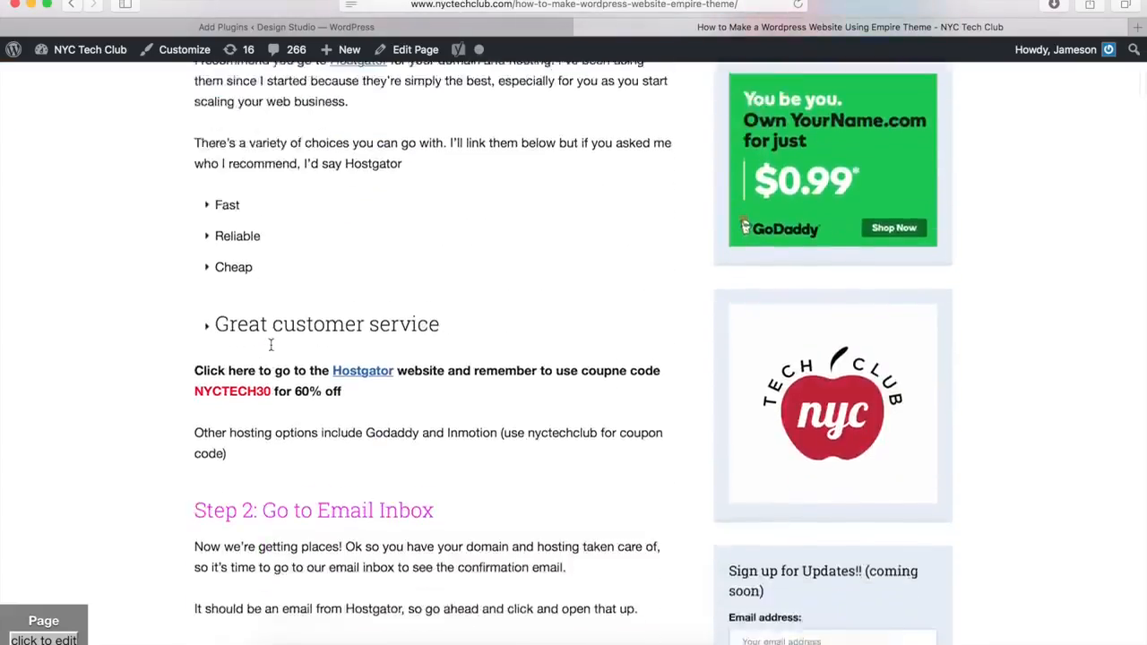
scroll(270, 345, "down", 10)
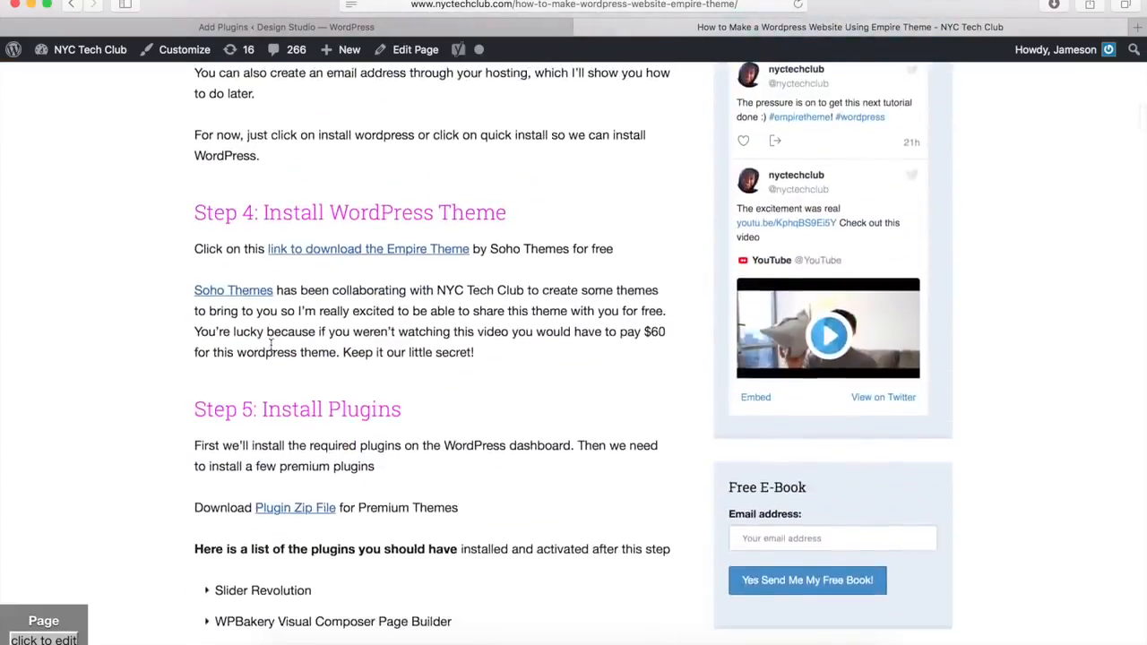
scroll(271, 345, "down", 5)
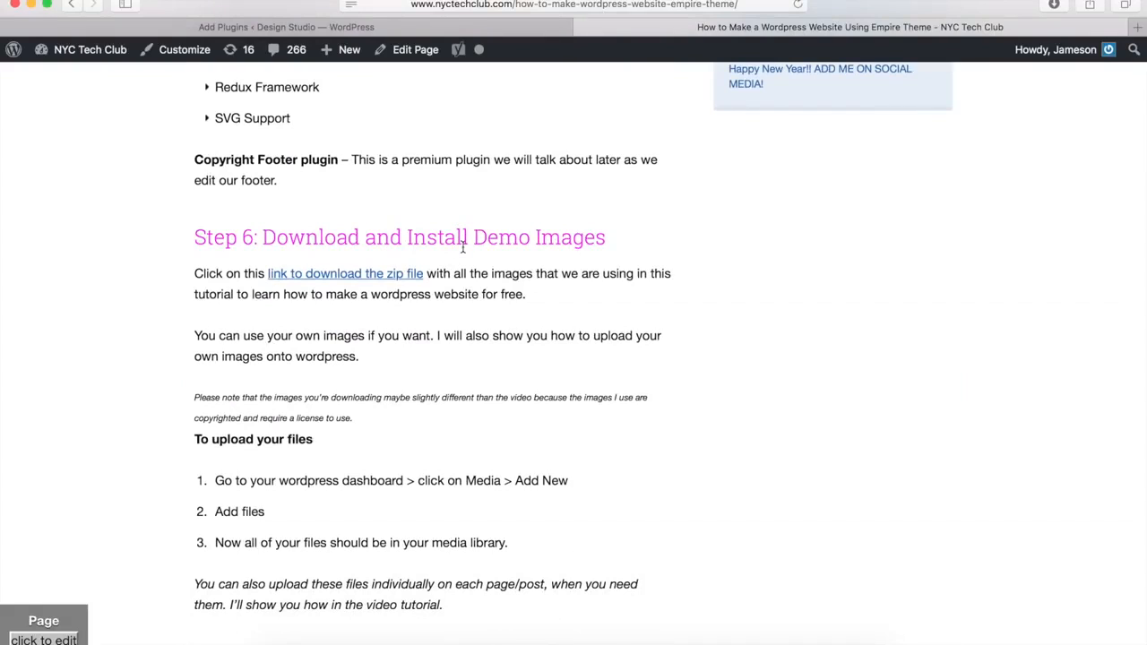
left_click(331, 277)
left_click(492, 27)
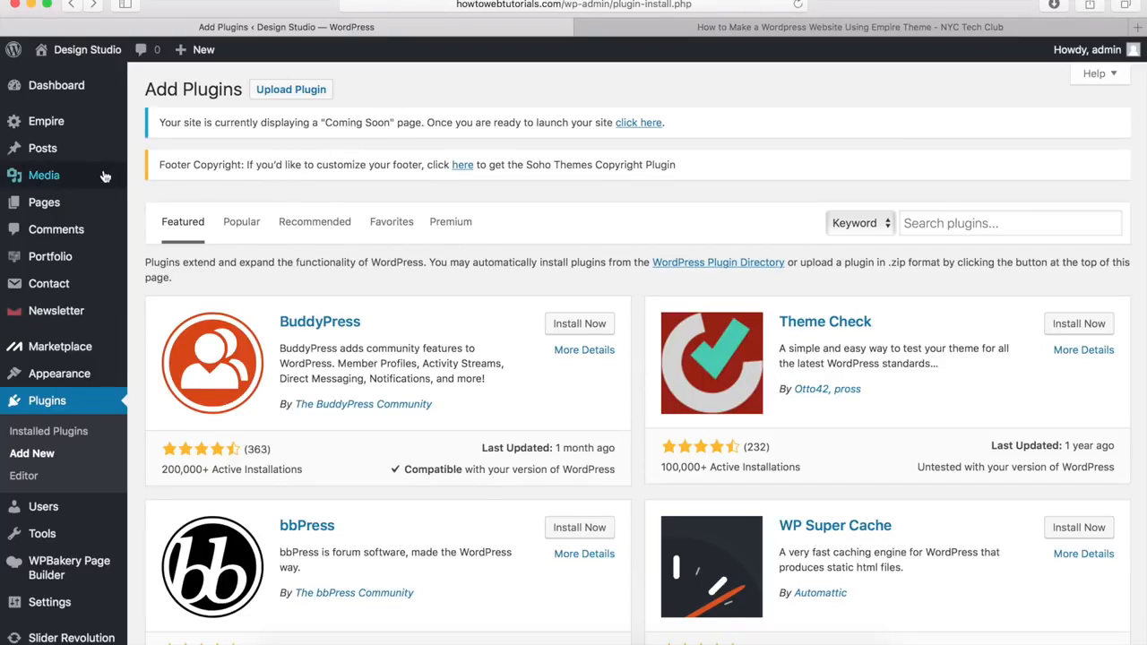
Step: Start a new media upload and open the Empire Images folder in Downloads
mouse_move(44, 177)
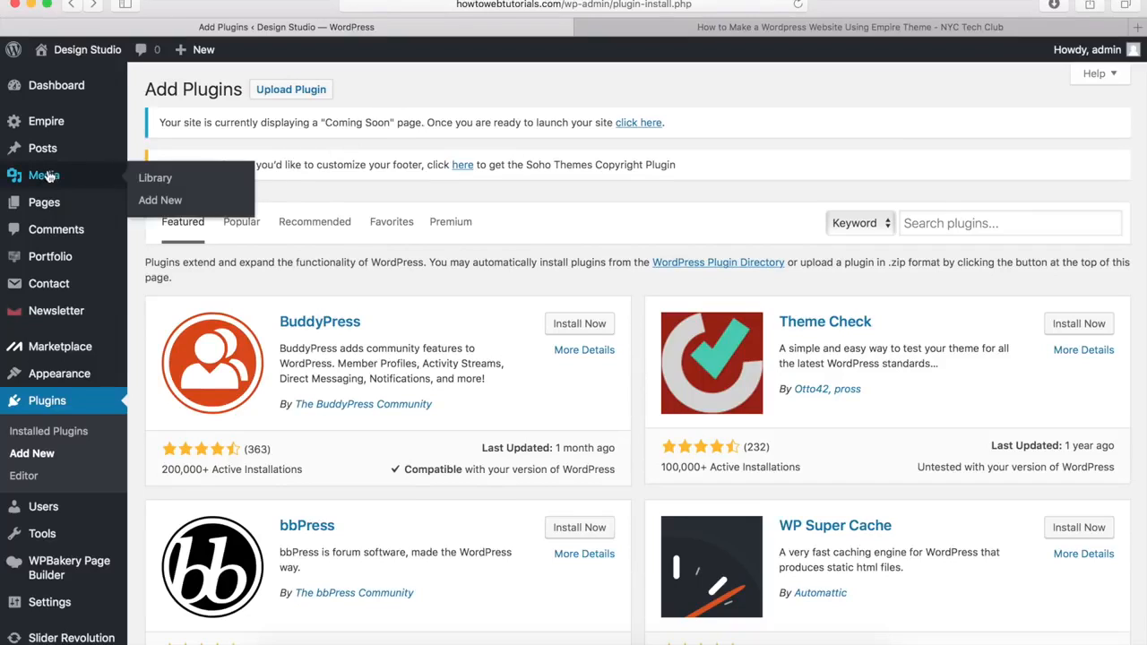
left_click(156, 201)
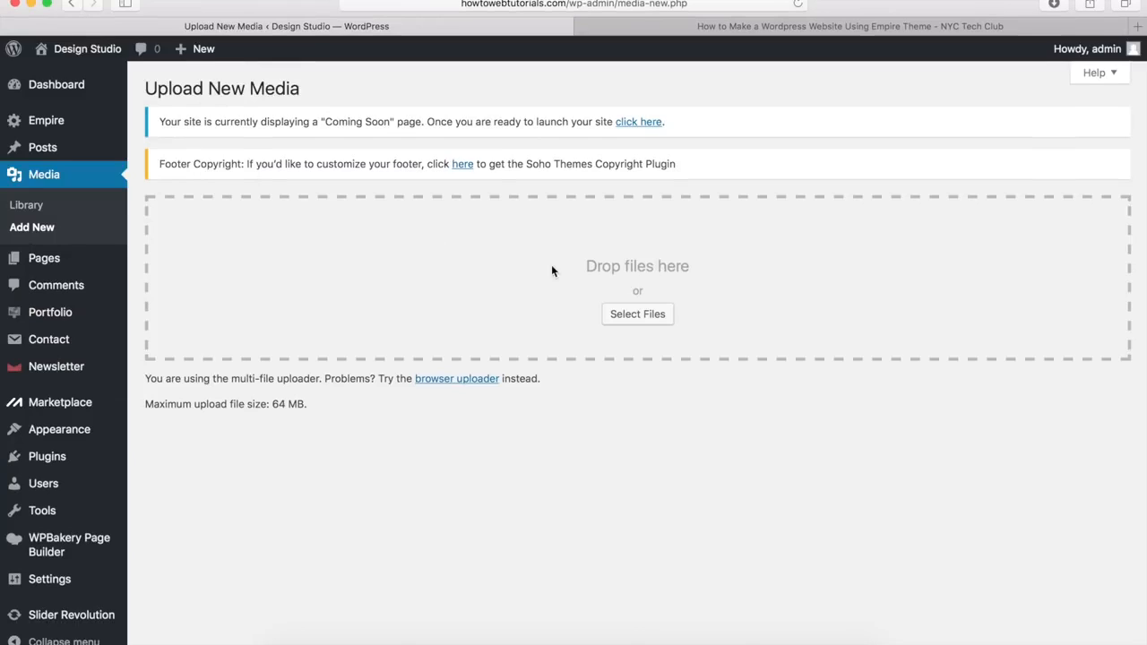
left_click(622, 313)
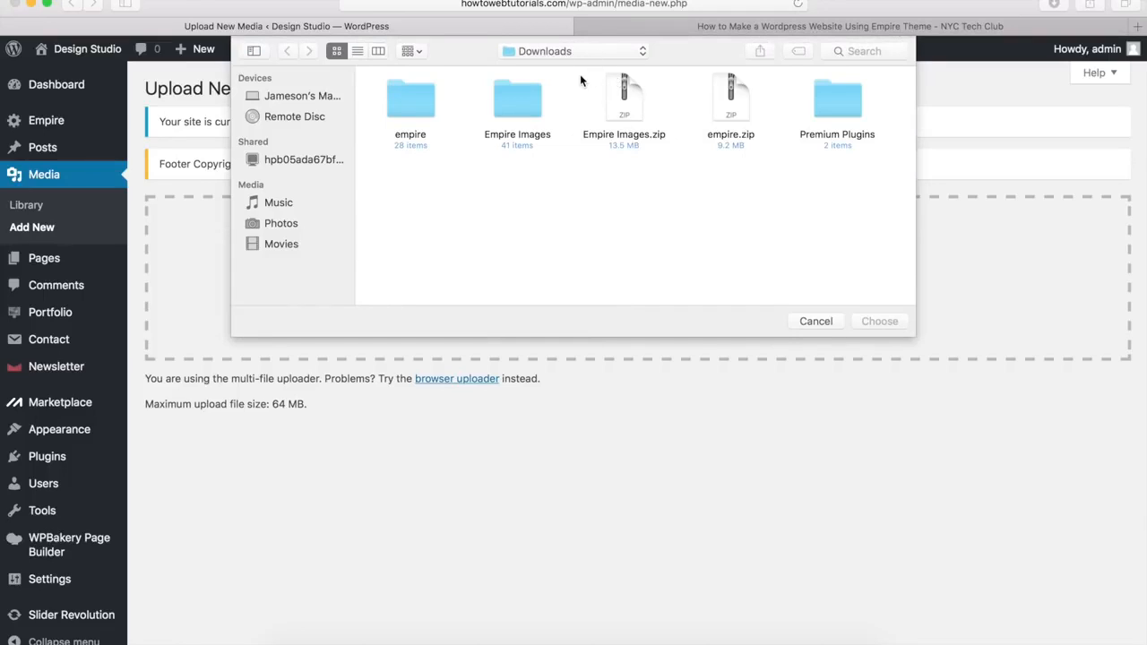
left_click(629, 105)
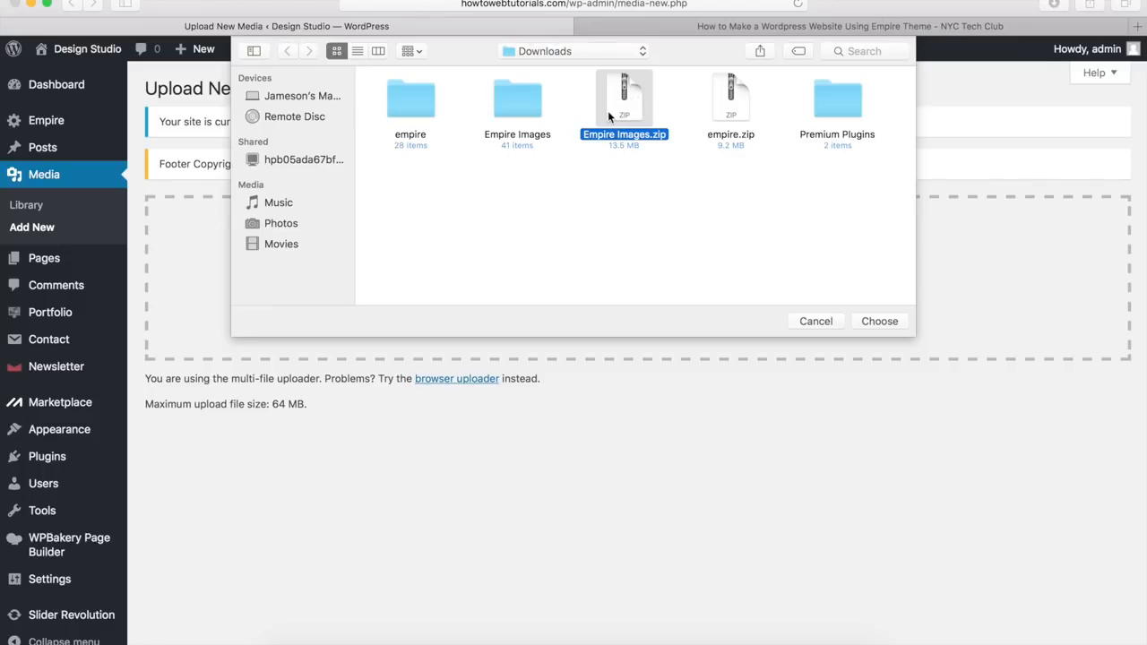
left_click(515, 105)
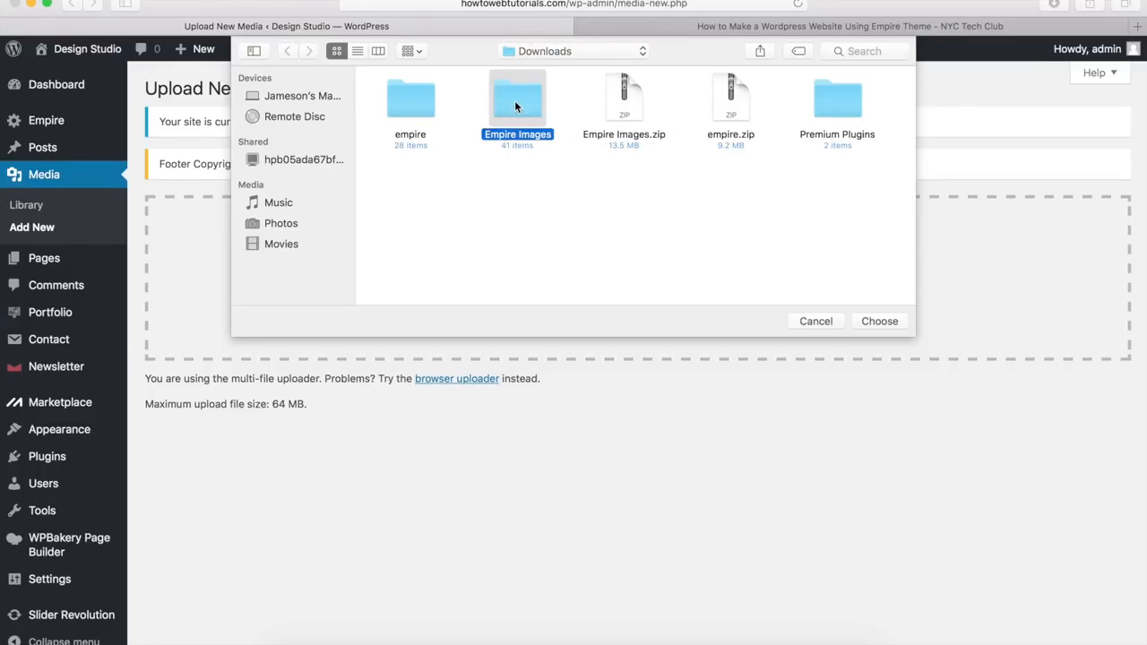
double_click(515, 106)
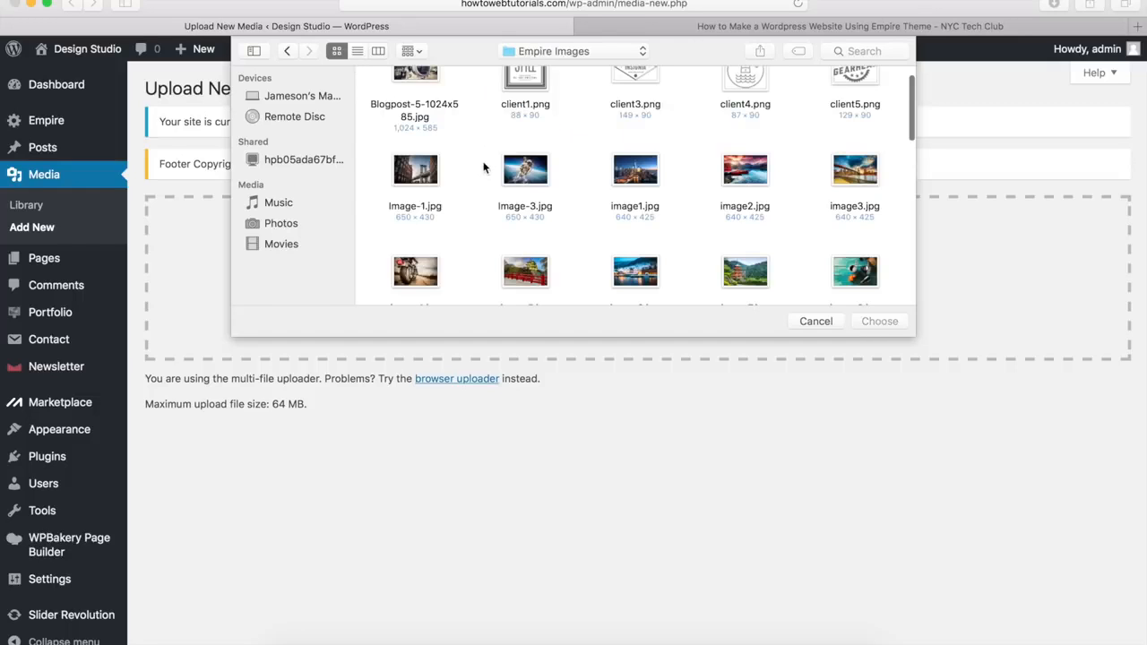
Step: Select every image file in the Empire Images folder and confirm them for upload
scroll(484, 168, "down", 5)
scroll(484, 168, "up", 5)
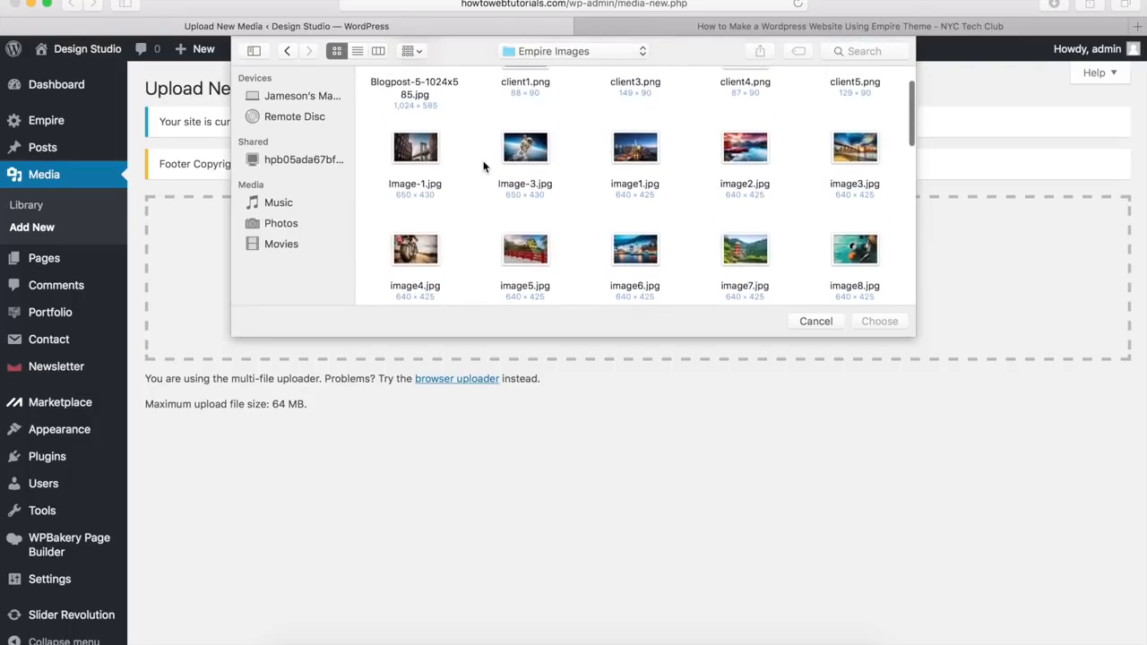
scroll(484, 167, "up", 2)
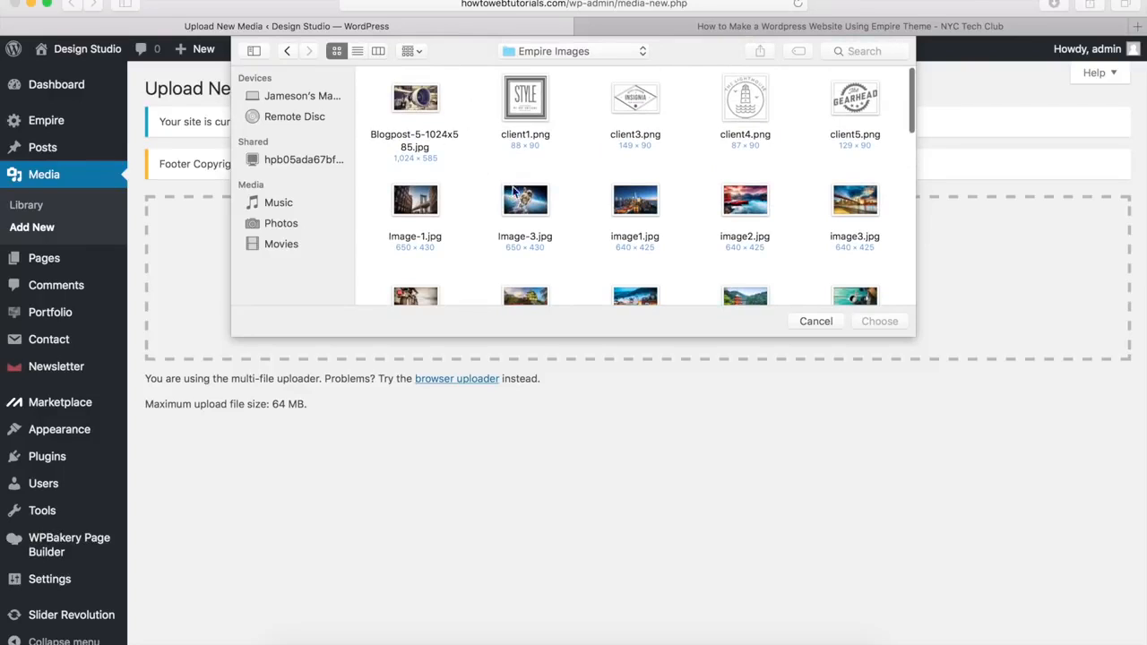
left_click_drag(373, 108, 872, 120)
scroll(870, 144, "down", 6)
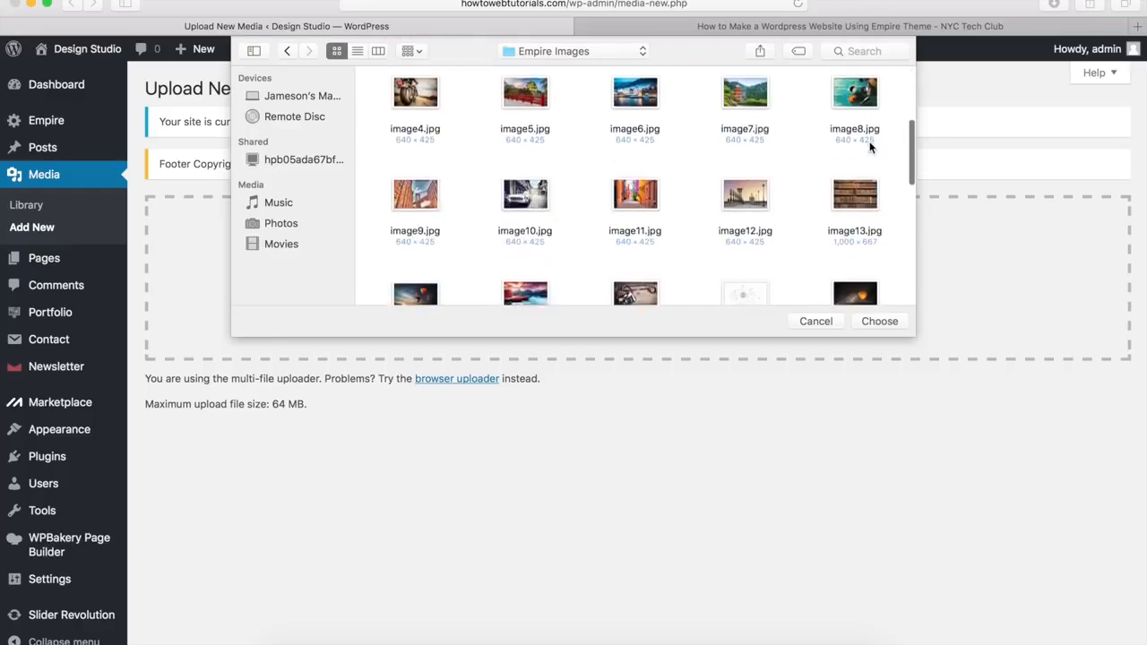
scroll(869, 148, "down", 6)
left_click_drag(870, 148, 867, 235)
scroll(869, 159, "down", 3)
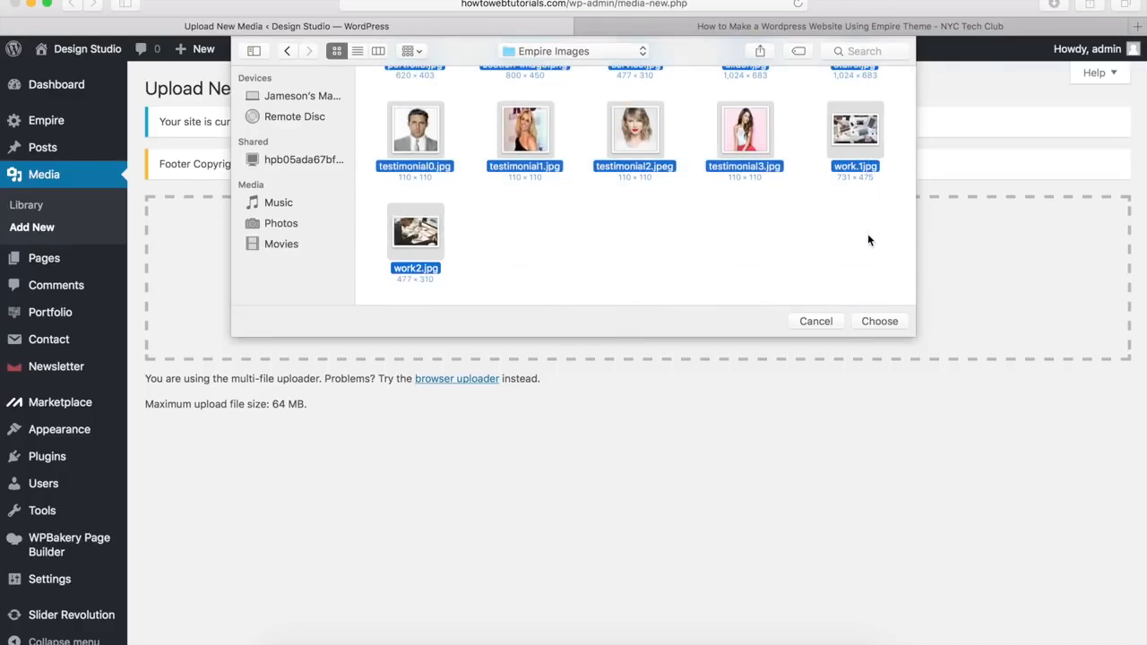
scroll(750, 249, "up", 8)
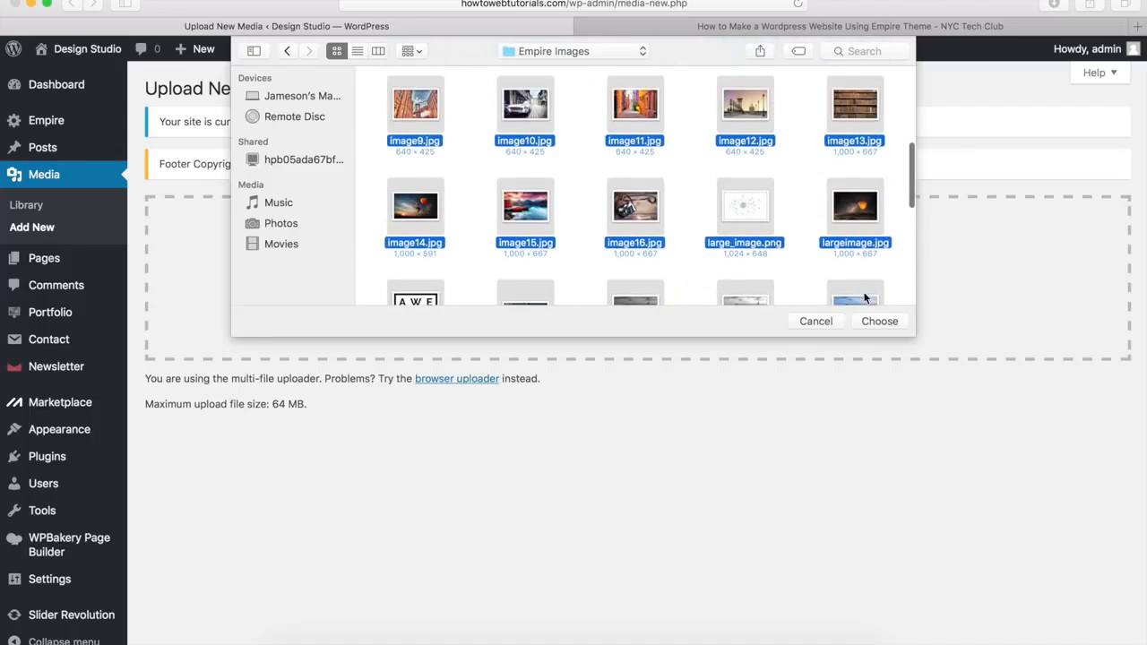
left_click(877, 321)
Step: Confirm the chosen Empire Images files and wait until each one finishes uploading
left_click(874, 321)
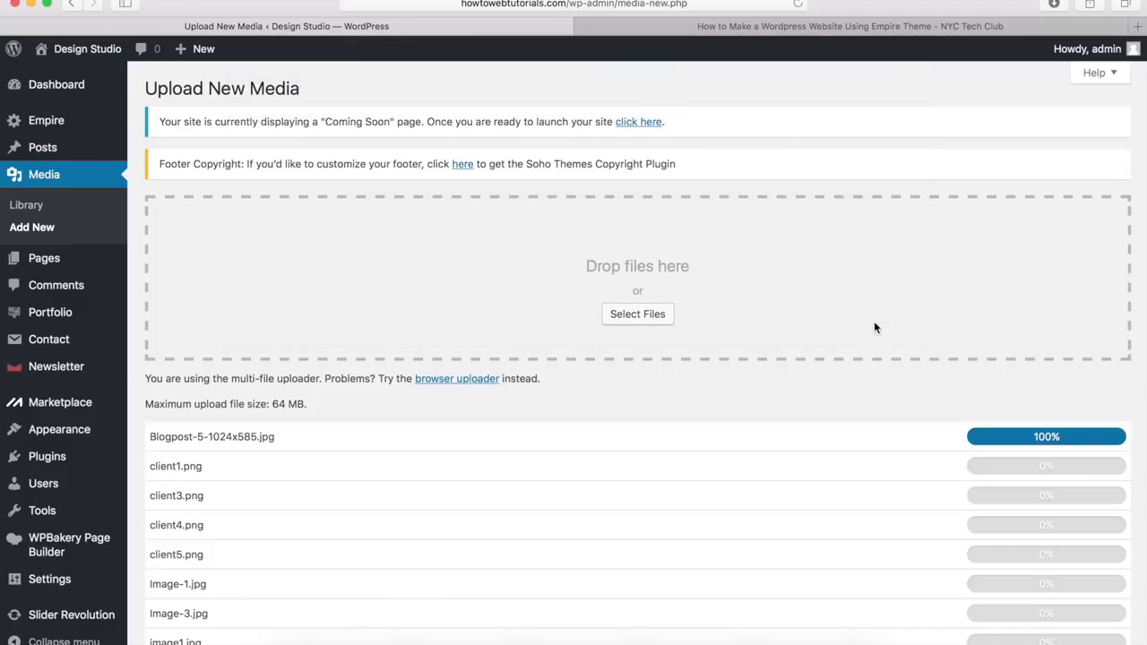
scroll(875, 327, "down", 10)
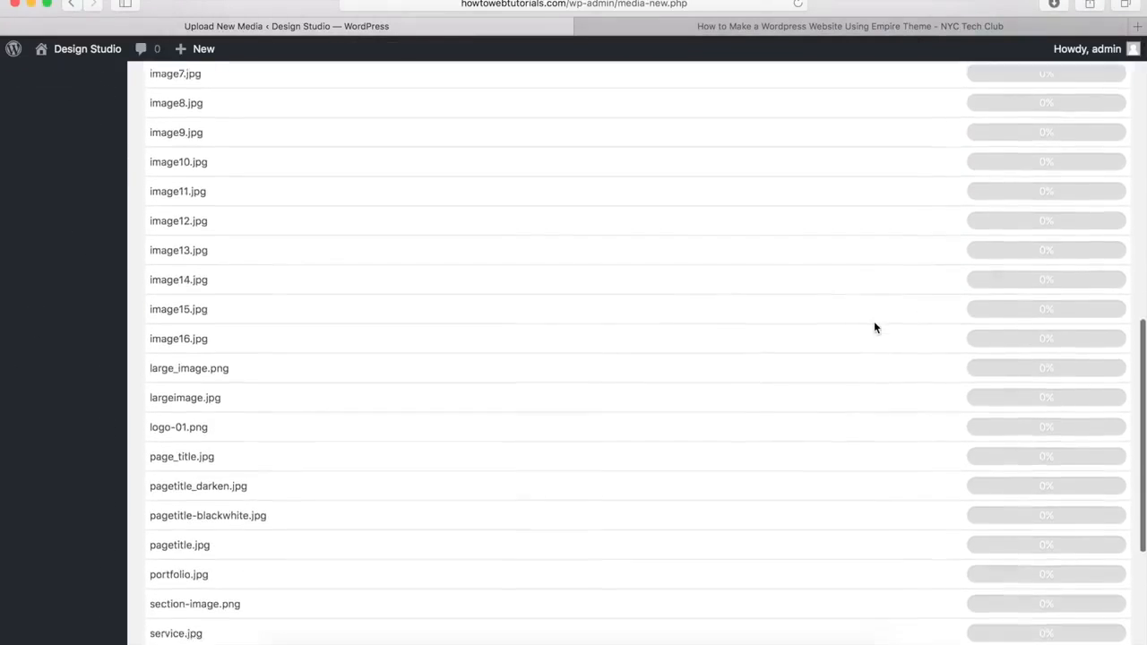
scroll(876, 327, "up", 10)
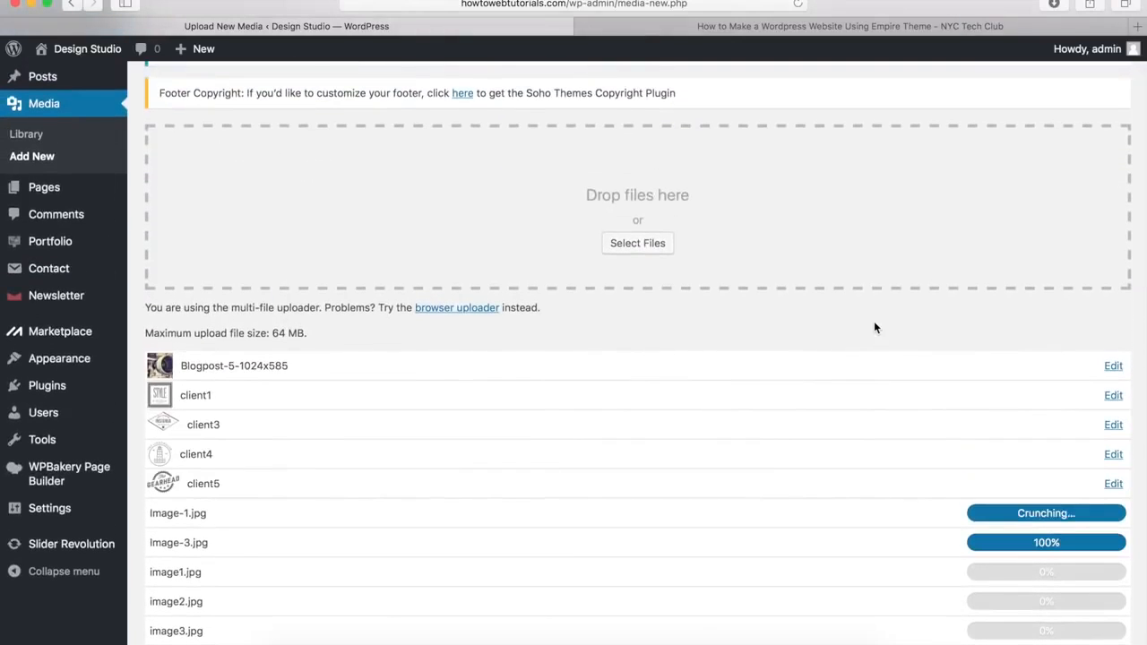
scroll(873, 325, "up", 2)
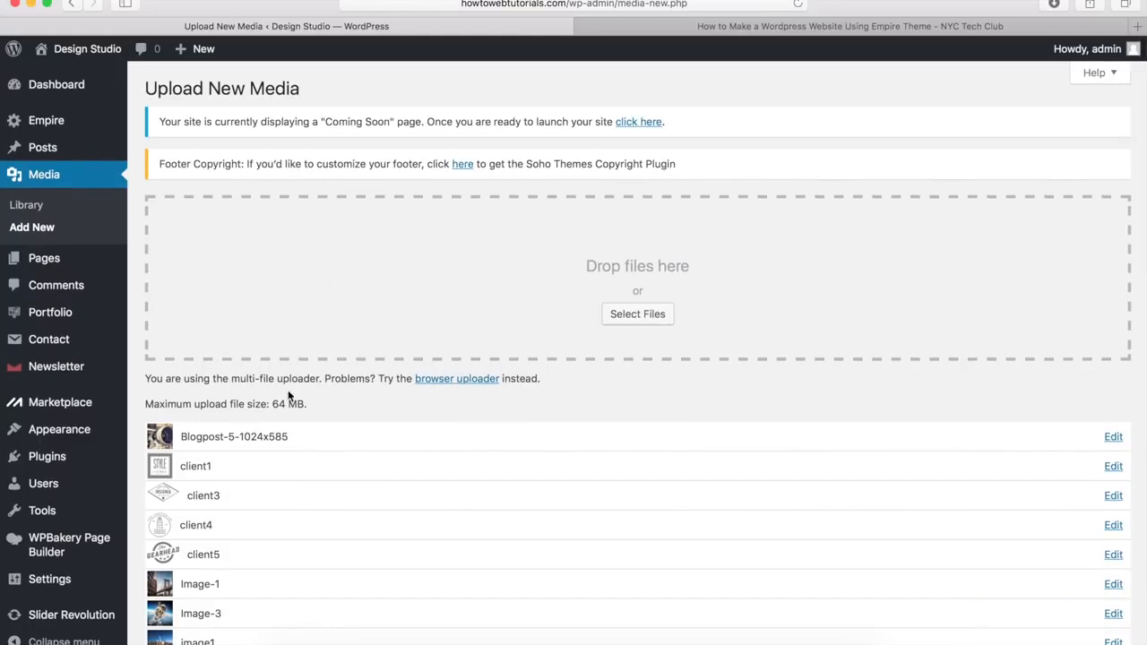
scroll(353, 350, "down", 10)
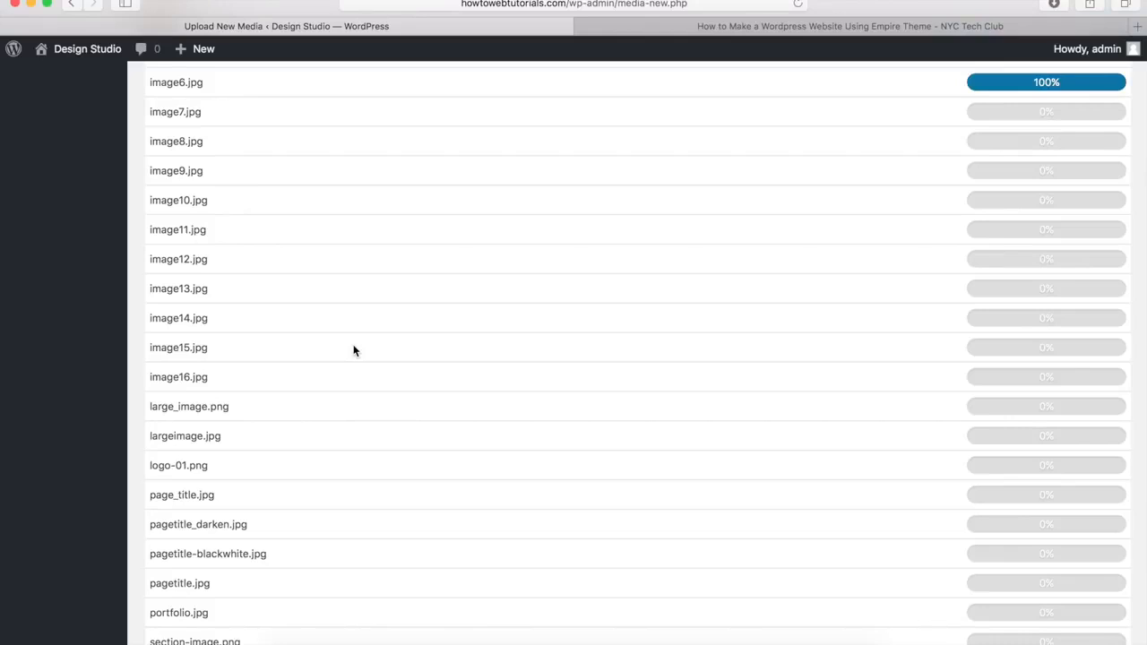
scroll(132, 109, "up", 10)
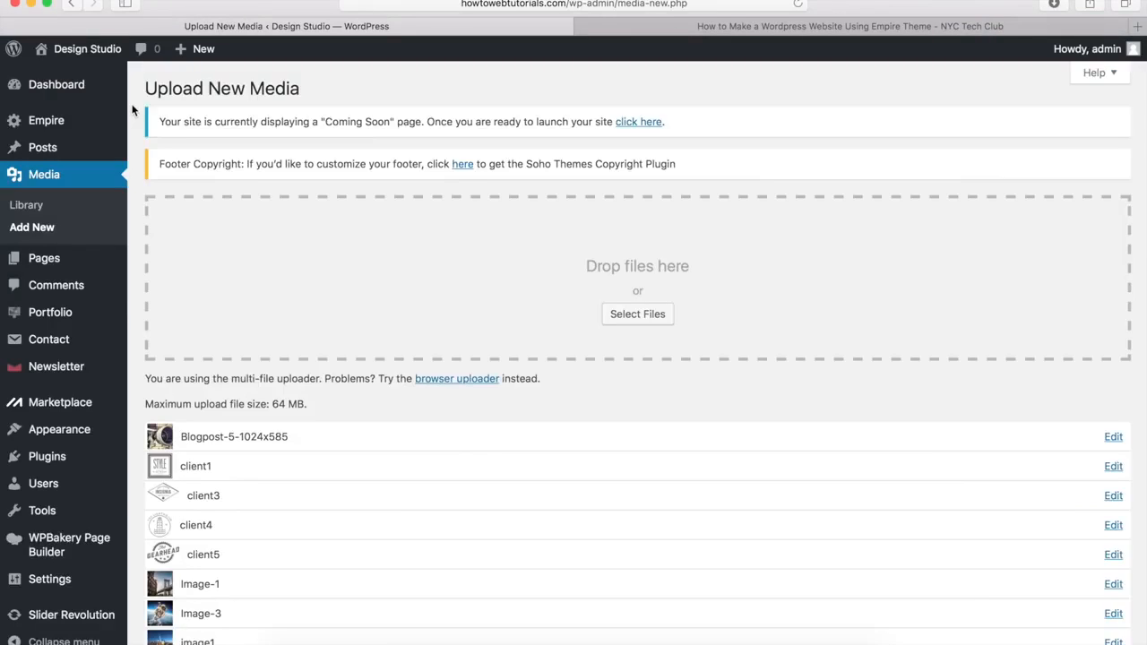
scroll(132, 109, "down", 10)
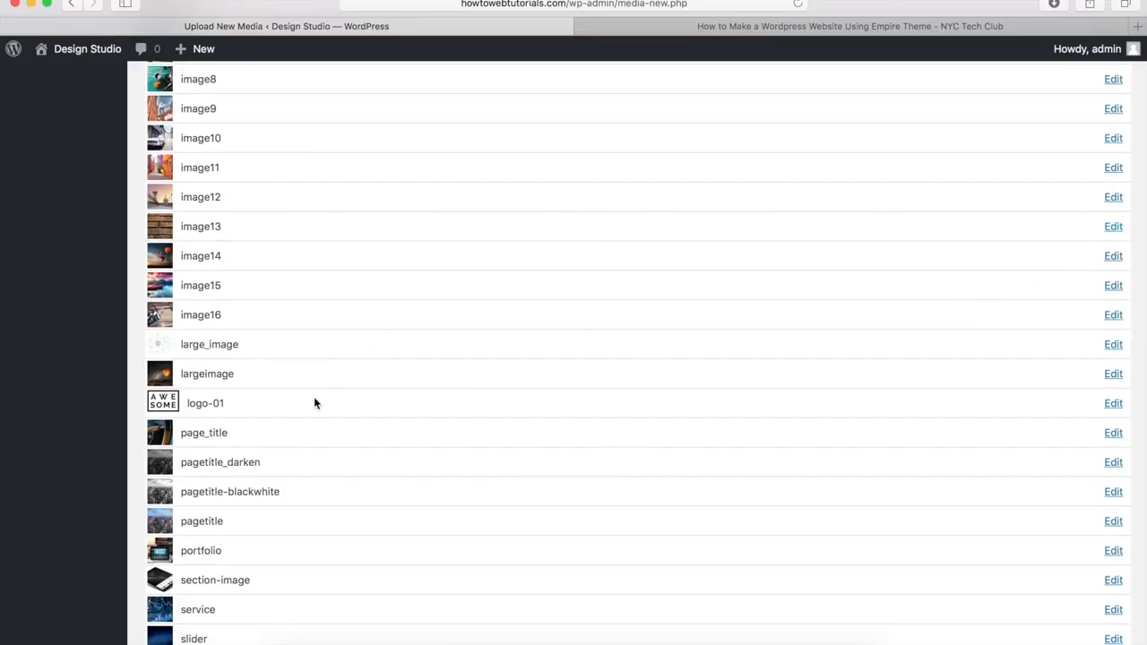
scroll(313, 396, "up", 10)
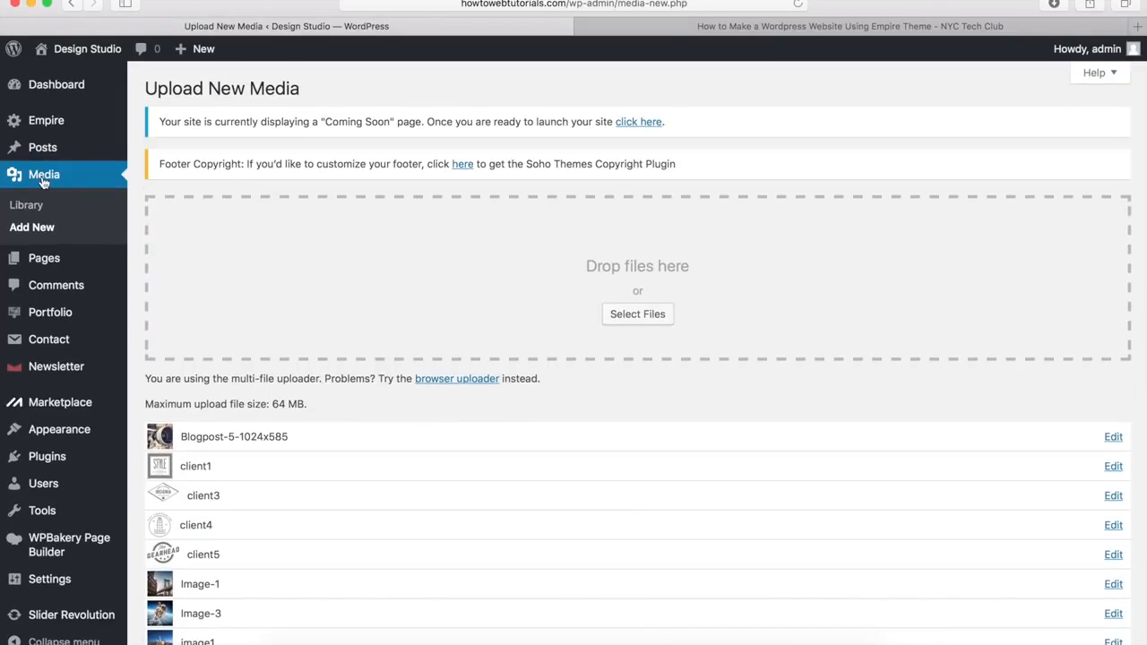
Step: In the Media Library, show the Attachment Details for the laptop photo portfolio.jpg
left_click(27, 206)
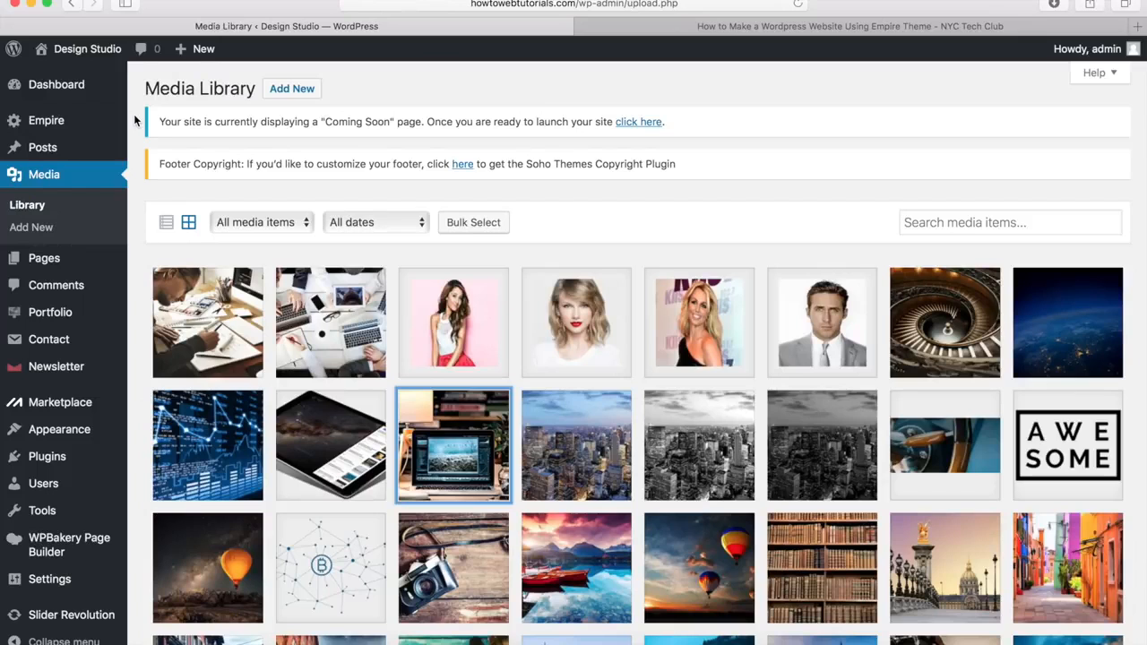
scroll(134, 119, "down", 5)
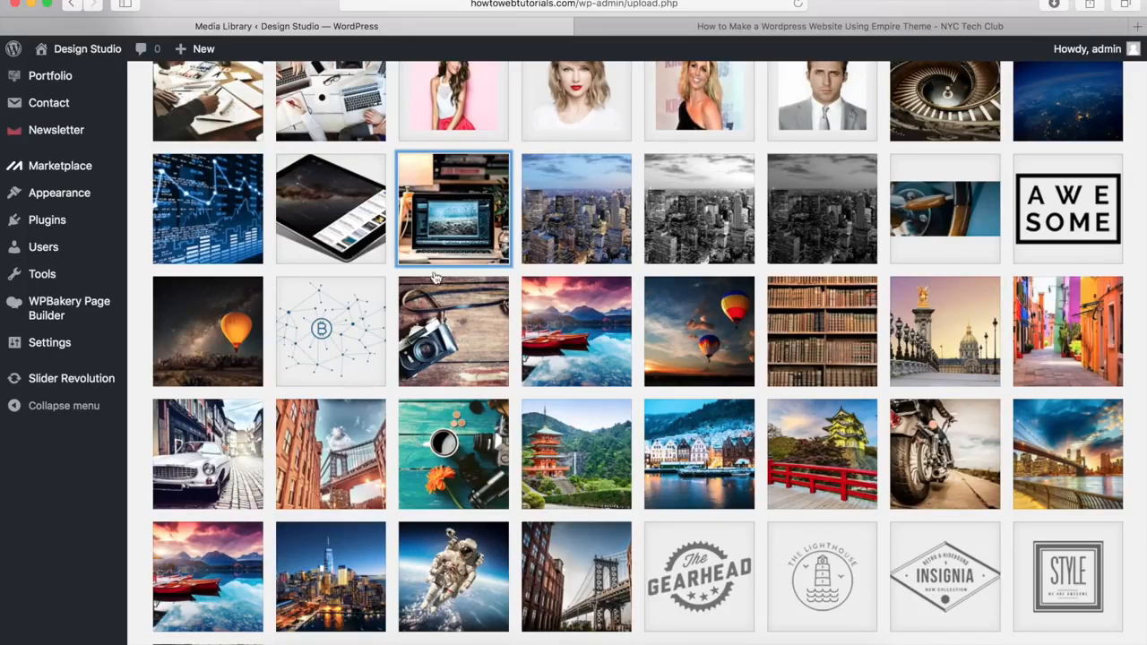
left_click(463, 208)
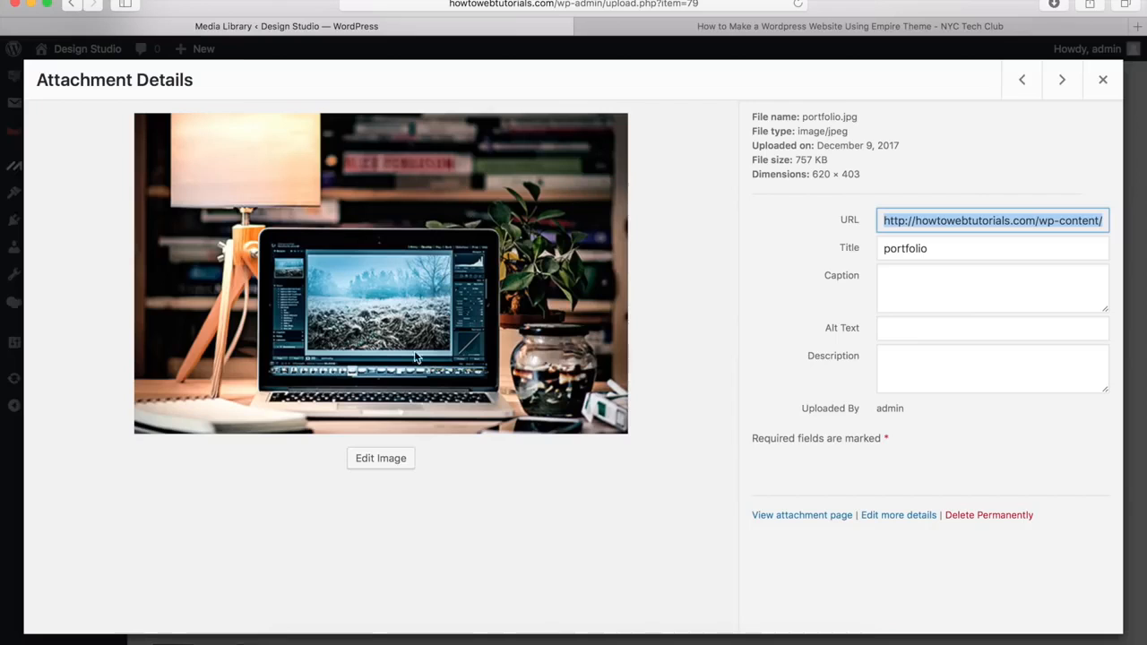
Step: Mark a crop area on the laptop photo, then close the details without saving the crop
left_click(378, 460)
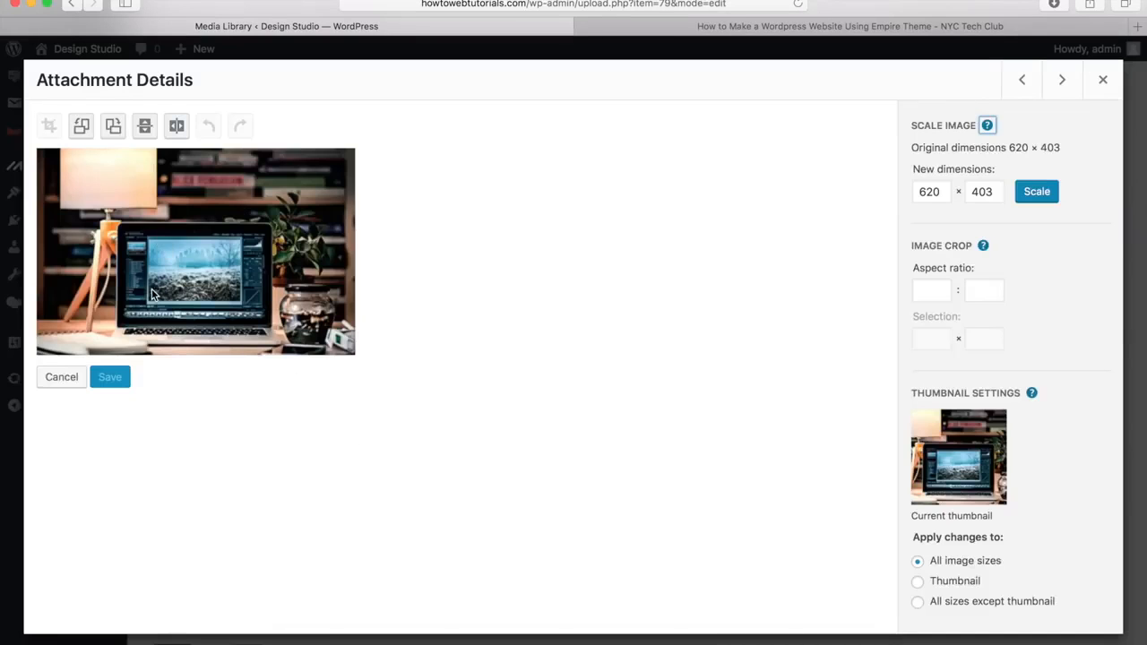
left_click_drag(66, 167, 331, 332)
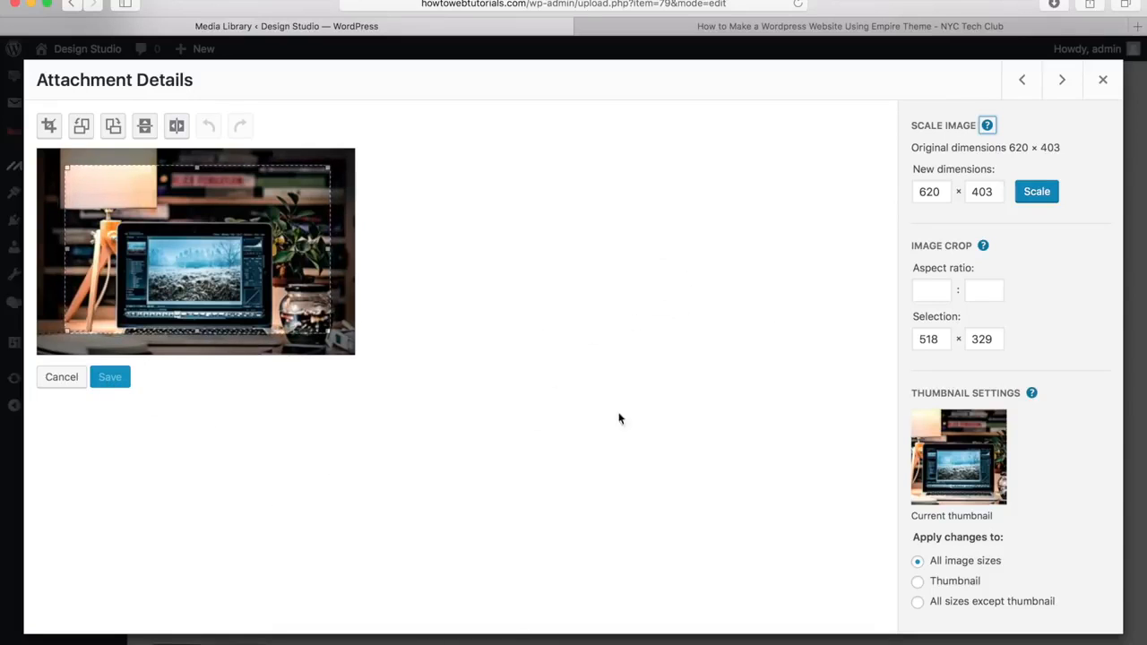
left_click(1102, 80)
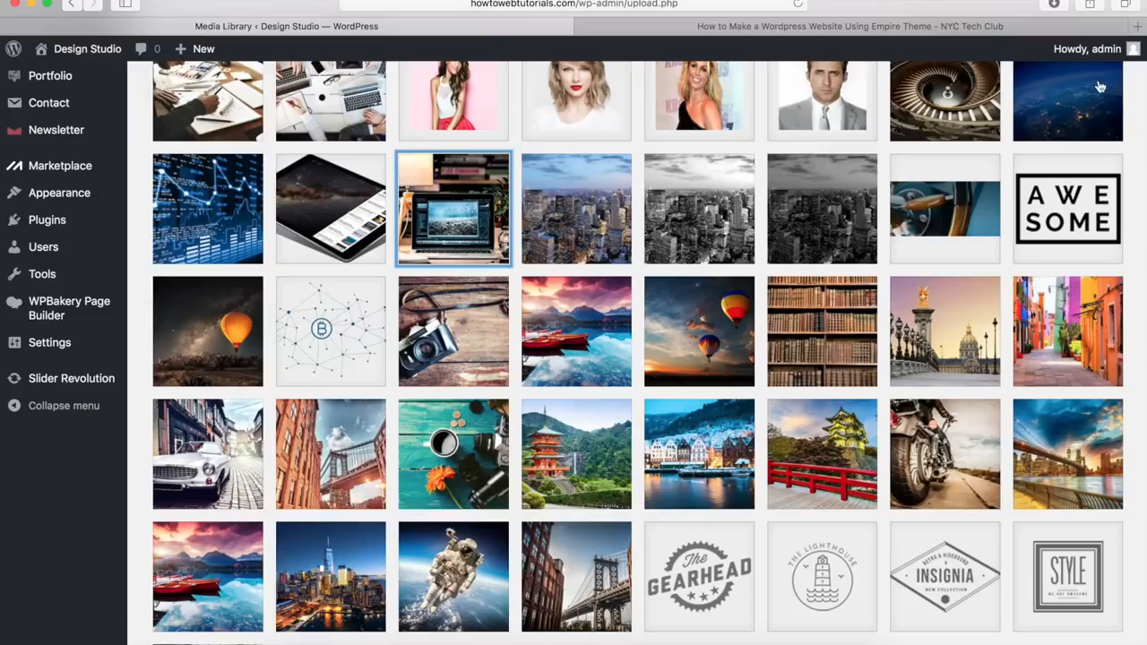
Step: Open Theme Options from the Empire menu in the admin sidebar
scroll(484, 461, "up", 5)
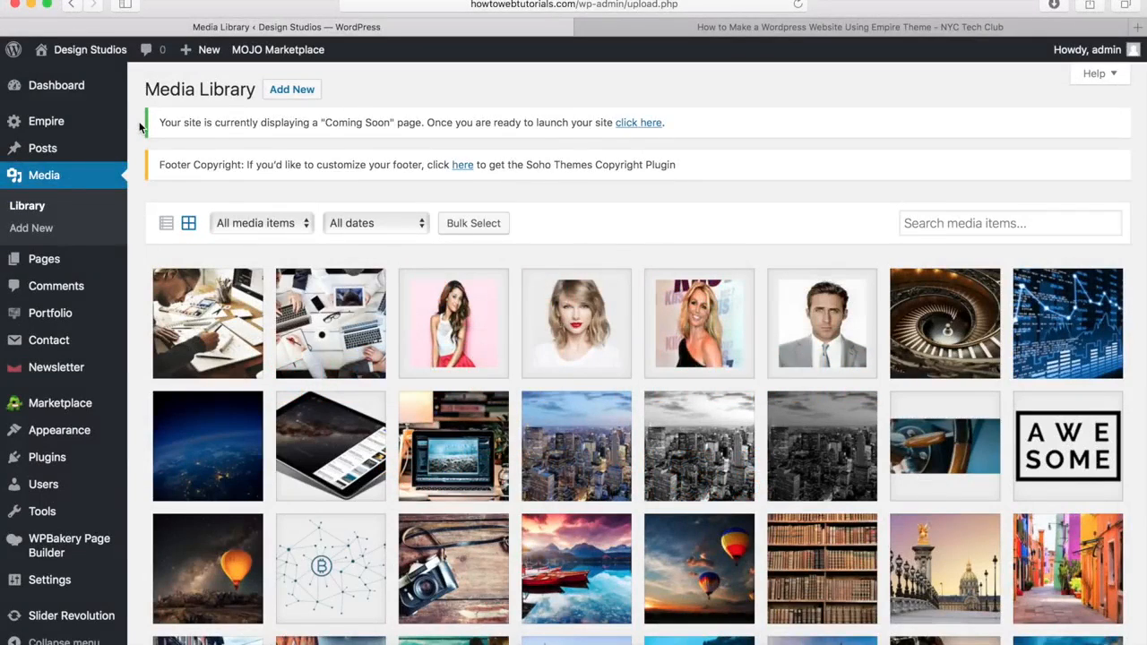
mouse_move(79, 121)
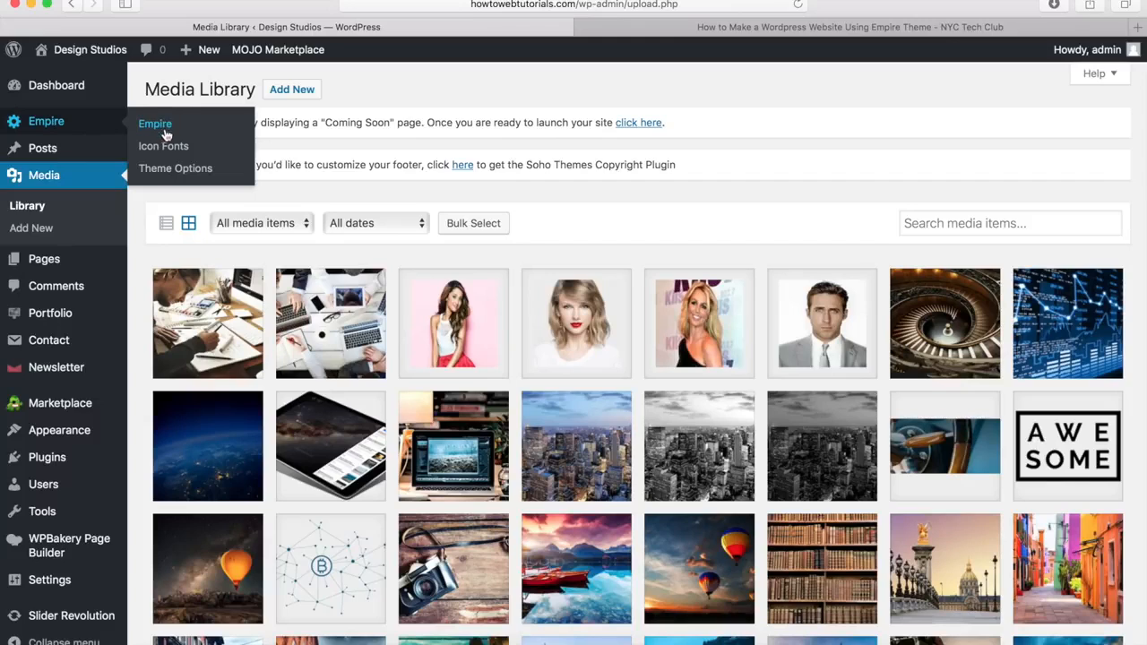
left_click(163, 170)
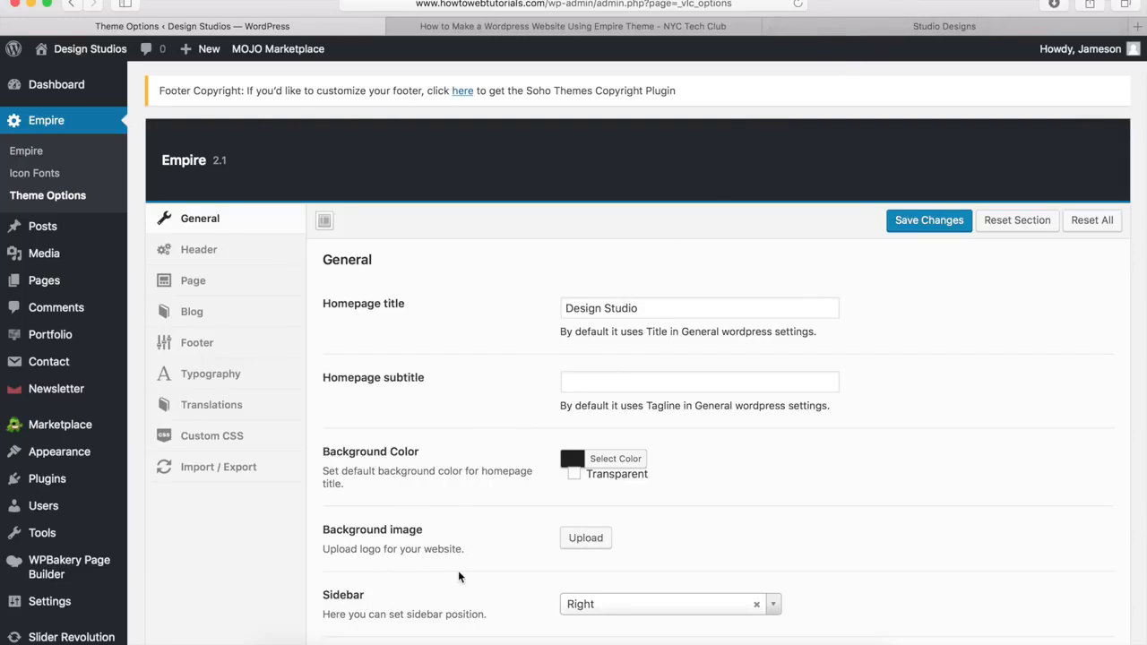
Step: Look over the General theme options, then view the Studio Designs demo homepage
scroll(501, 464, "down", 5)
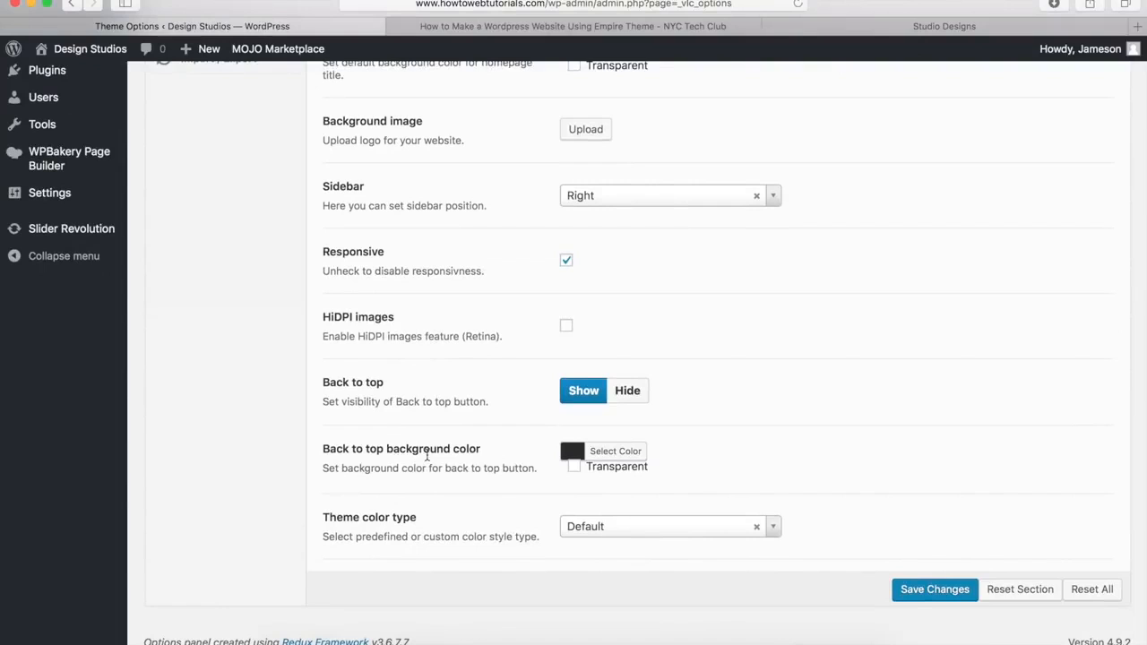
left_click(925, 35)
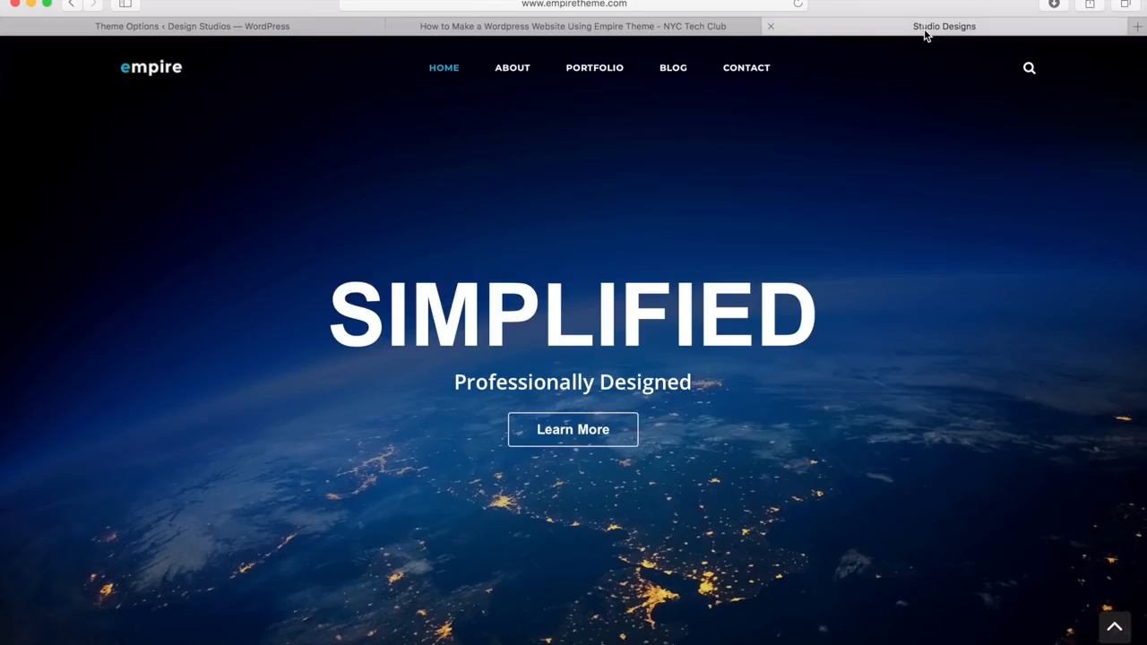
Step: Look over the demo's 'We Are Empire' intro and Latest News, then return to Theme Options
scroll(923, 365, "down", 10)
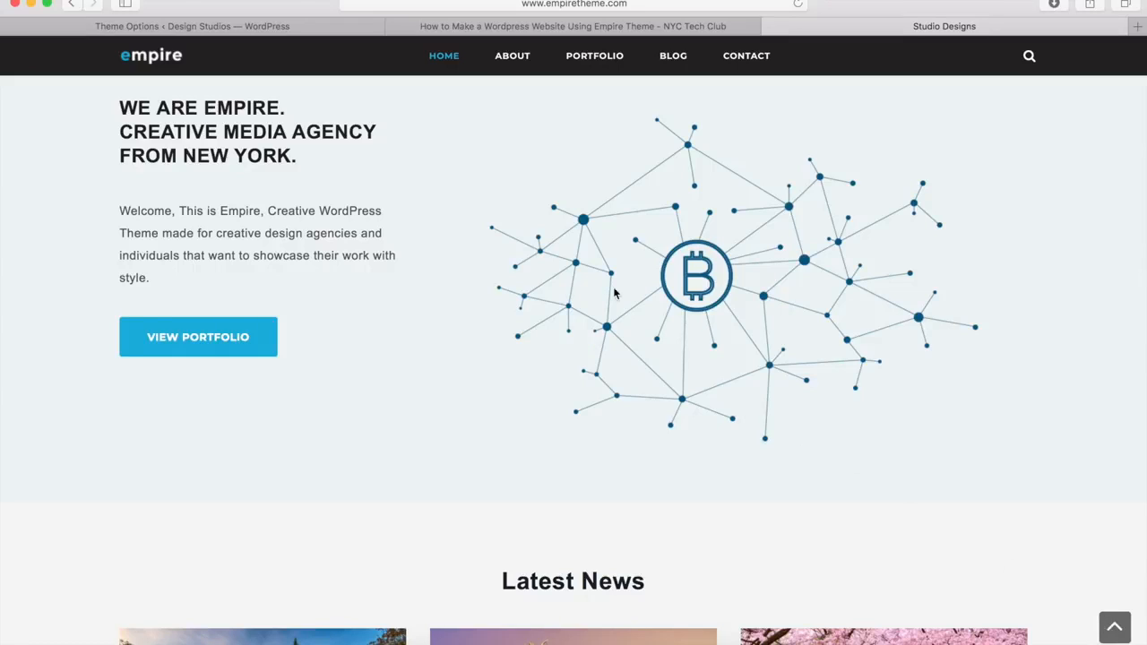
left_click(268, 32)
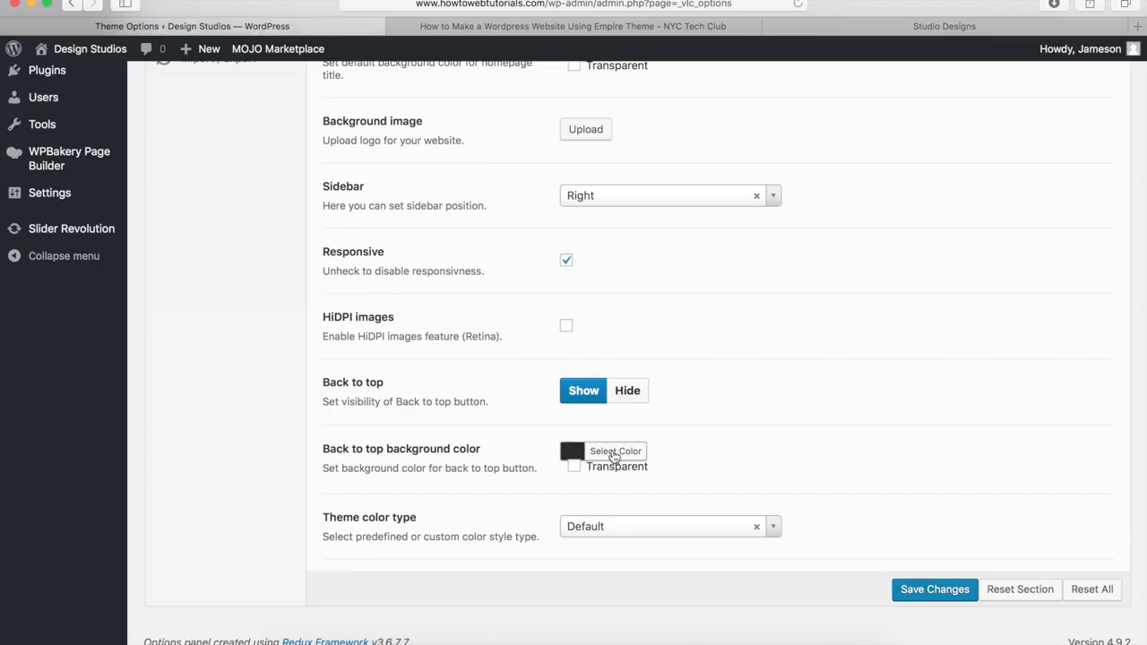
left_click(614, 453)
scroll(614, 456, "down", 5)
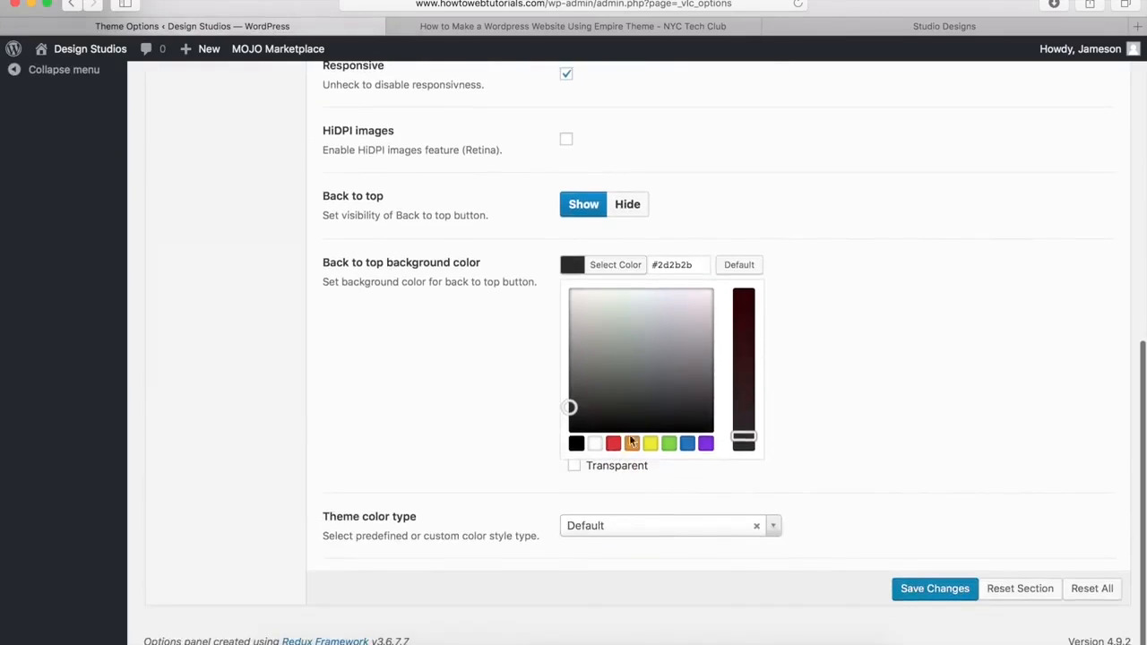
left_click_drag(586, 400, 657, 359)
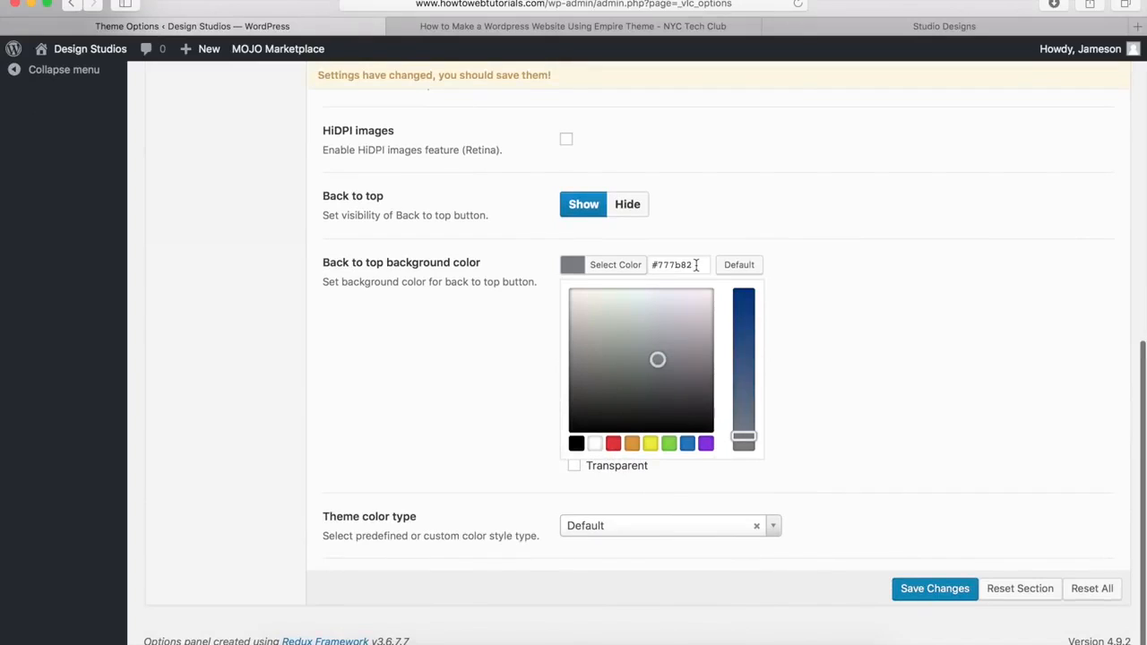
left_click_drag(696, 264, 649, 265)
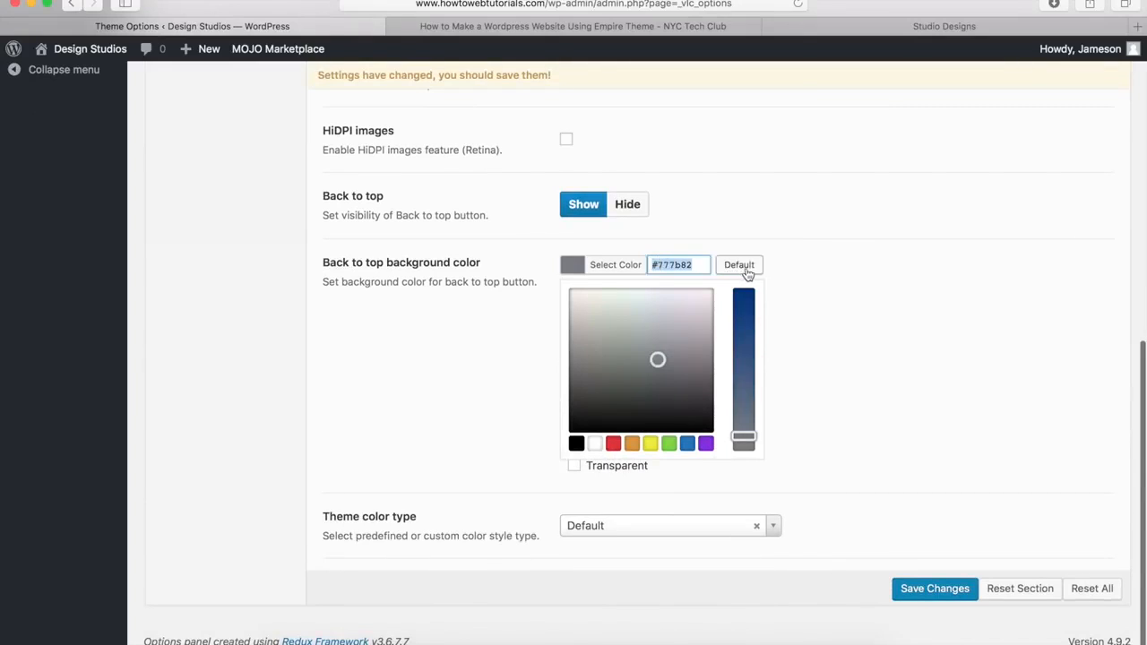
left_click(741, 266)
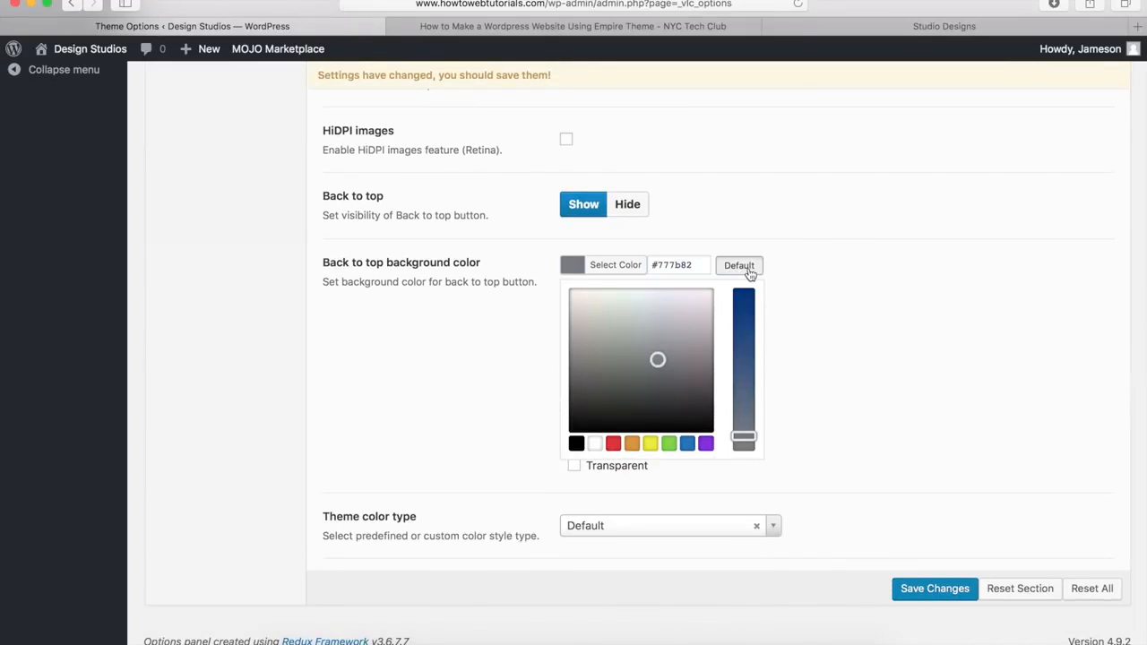
left_click(629, 267)
scroll(596, 297, "up", 3)
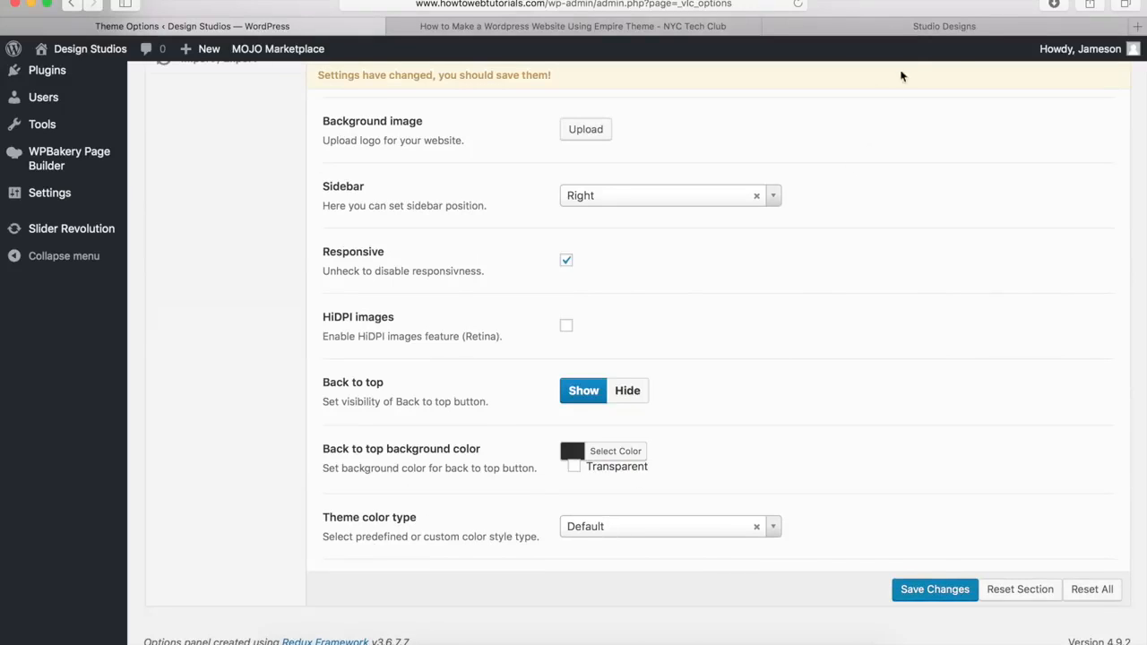
left_click(953, 26)
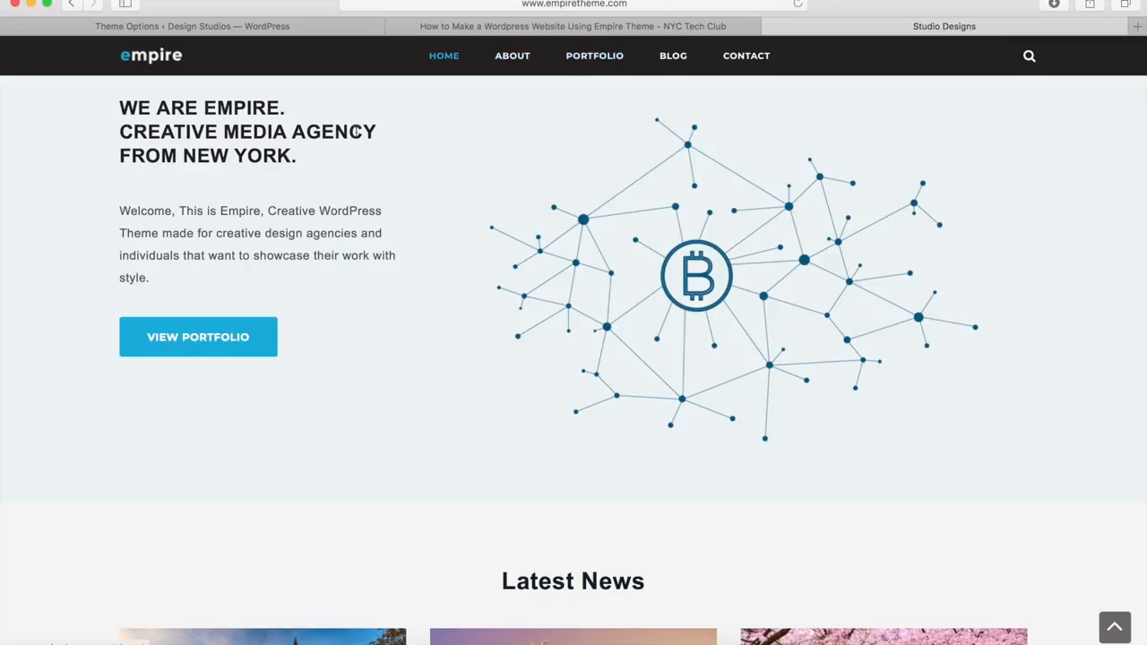
left_click(219, 27)
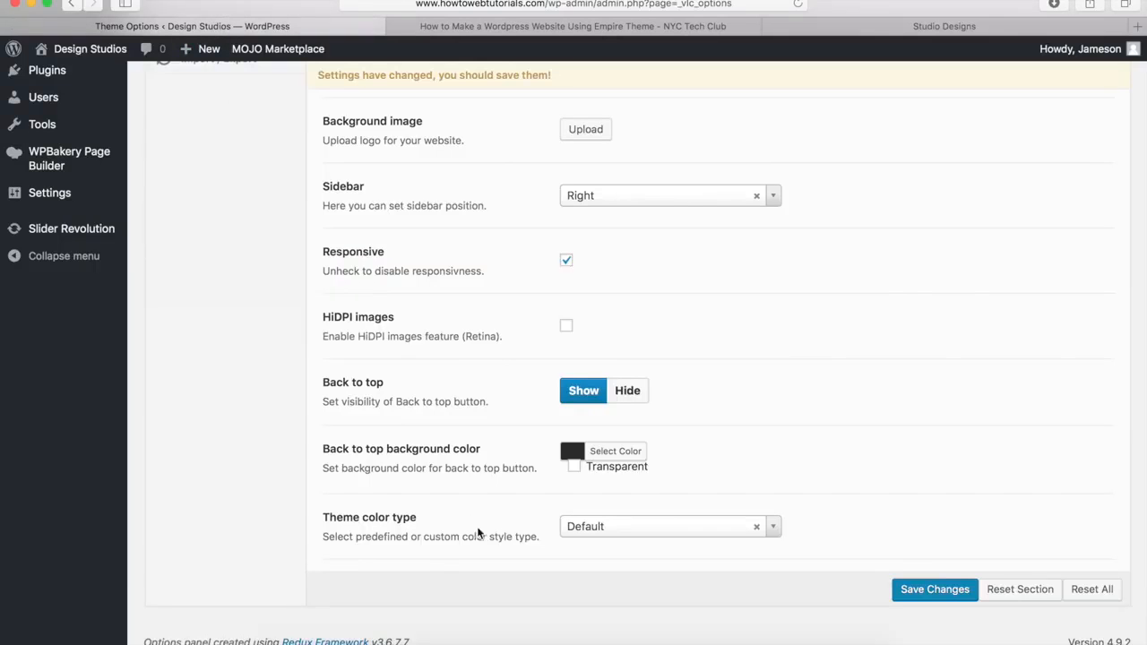
Step: Set the Theme color type to Custom
left_click(595, 530)
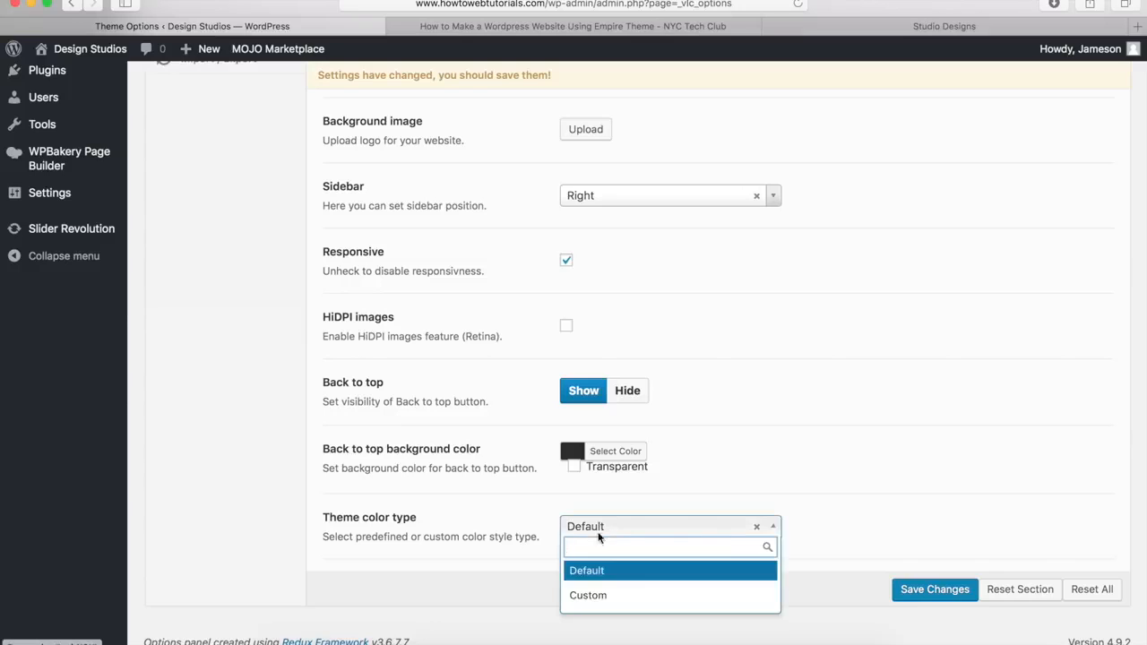
left_click(589, 596)
scroll(479, 525, "down", 3)
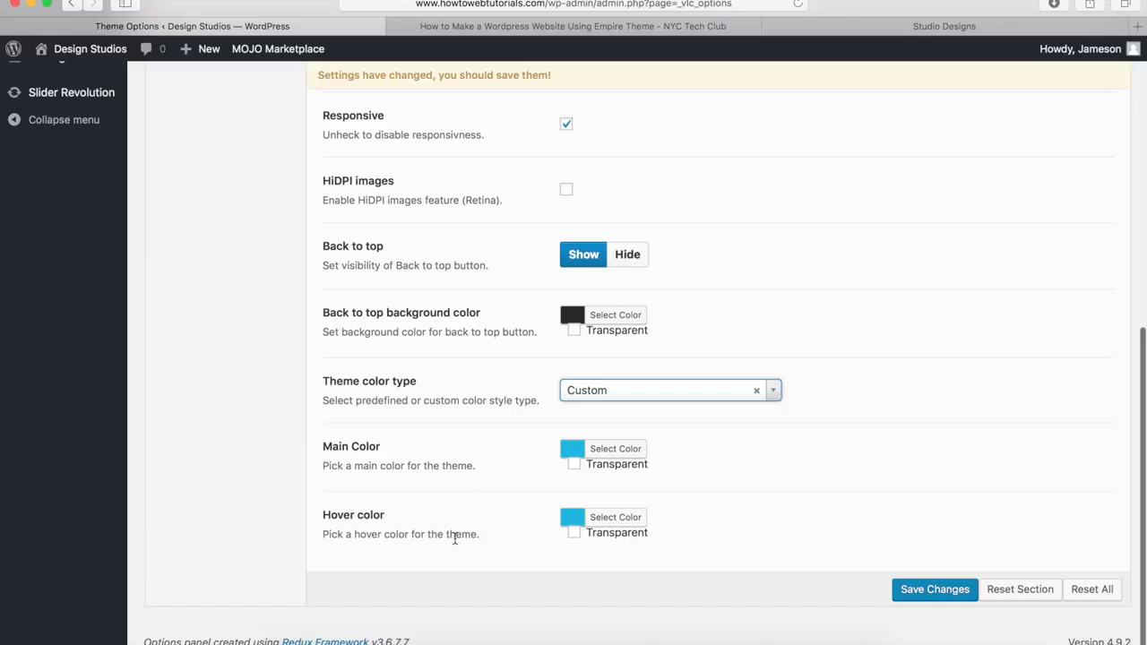
Step: Try a different hover color, then restore the default #0fb5e5 hover color
left_click(614, 518)
scroll(627, 430, "down", 3)
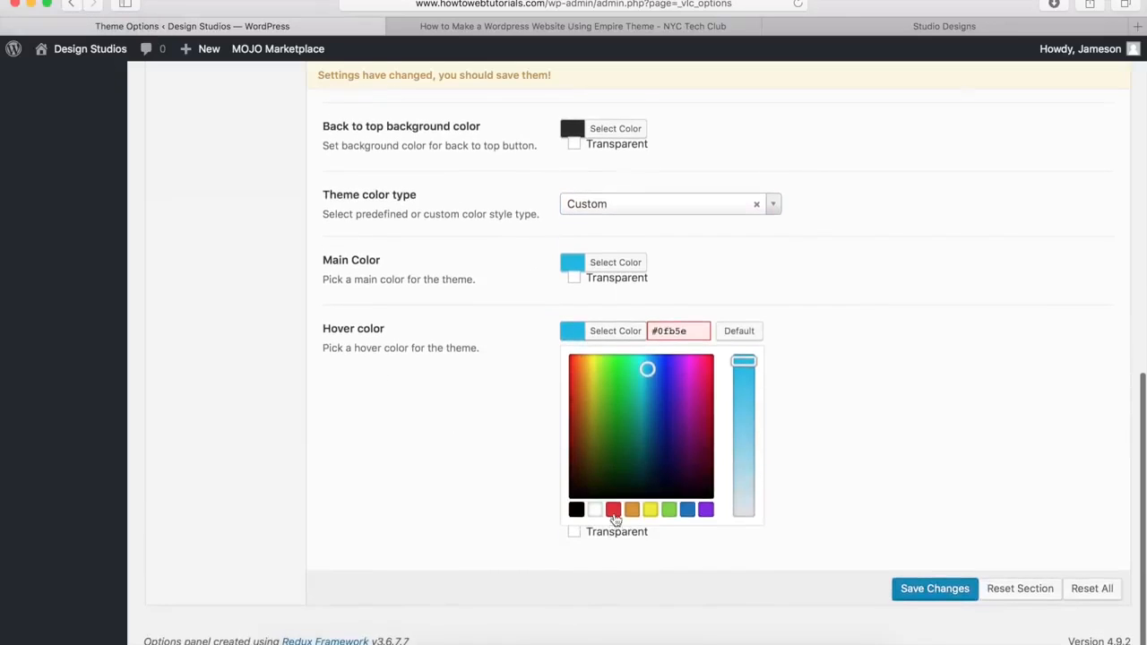
mouse_move(647, 371)
left_mouse_down()
mouse_move(660, 379)
mouse_move(635, 412)
mouse_move(663, 440)
mouse_move(590, 435)
left_mouse_up()
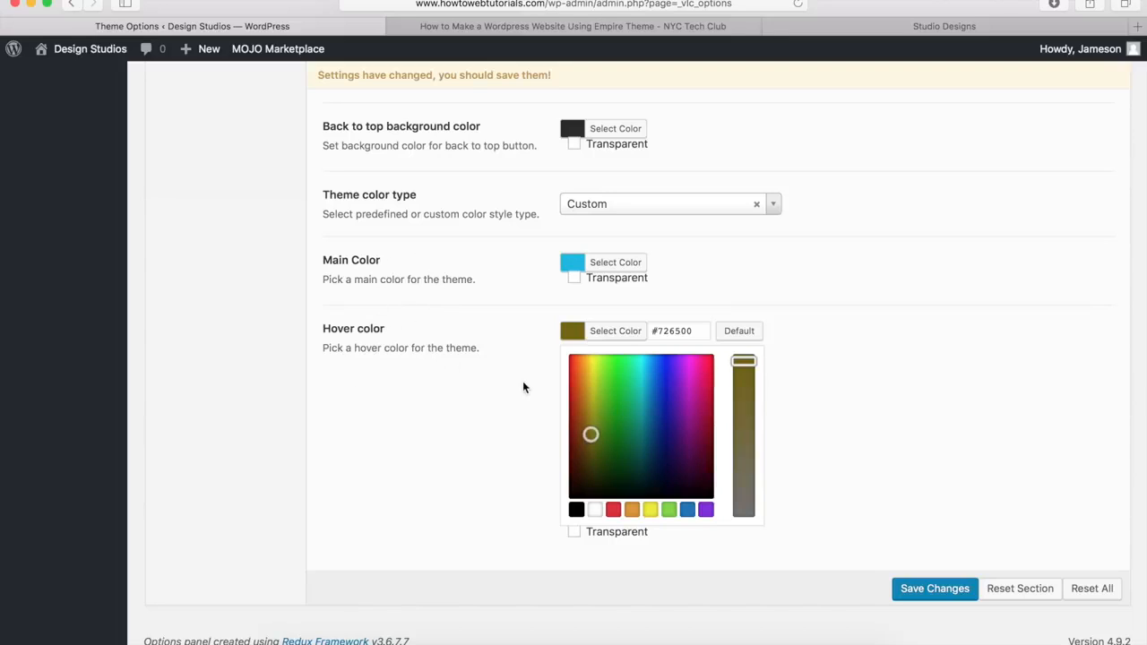
left_click(739, 333)
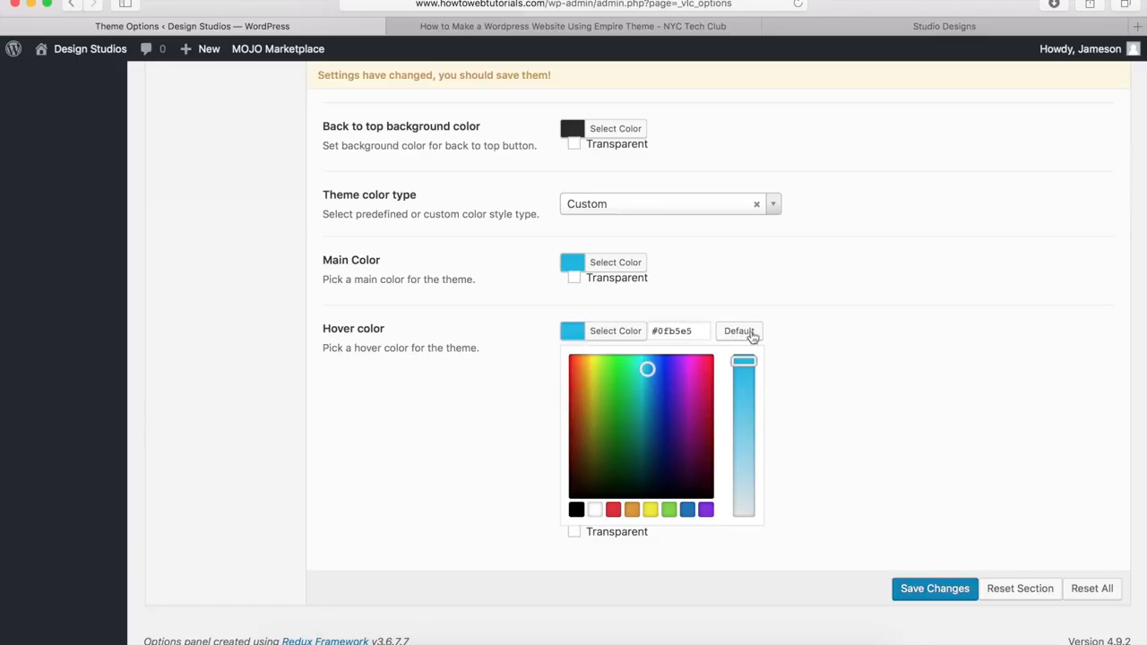
left_click(620, 331)
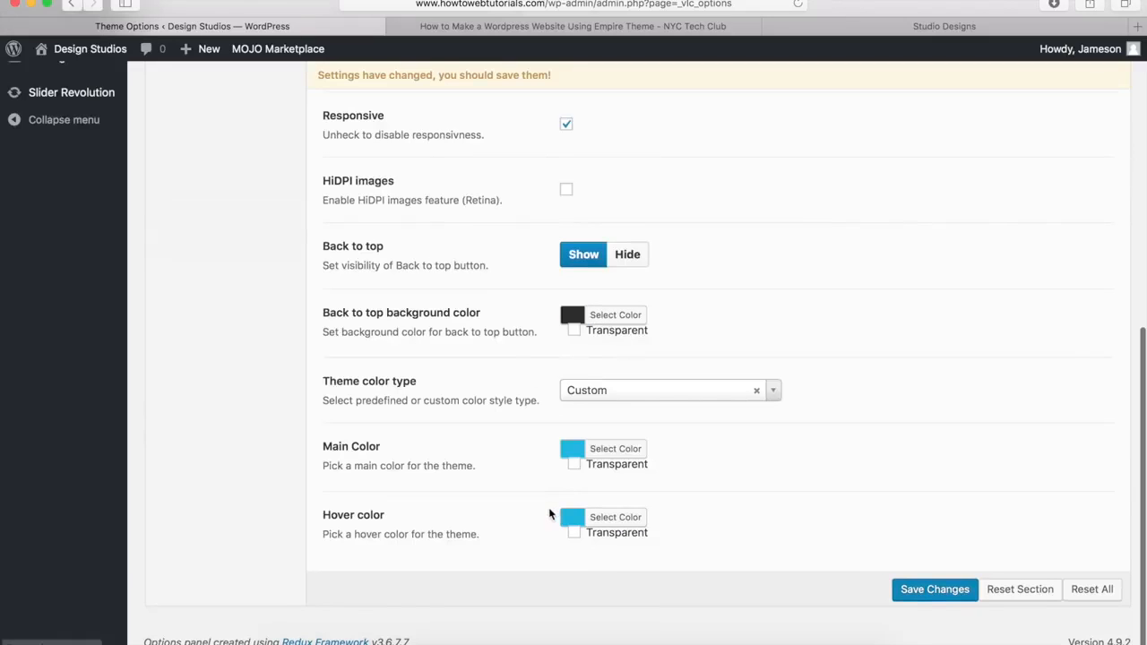
left_click(606, 519)
left_click_drag(693, 517, 650, 517)
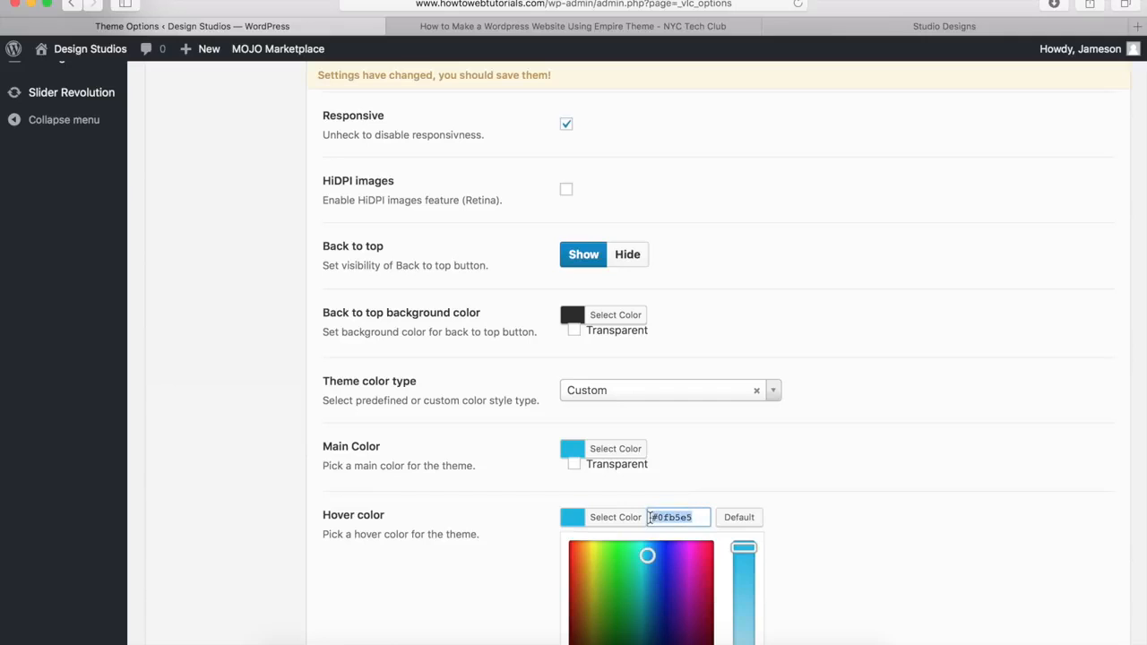
left_click(745, 521)
left_click(742, 478)
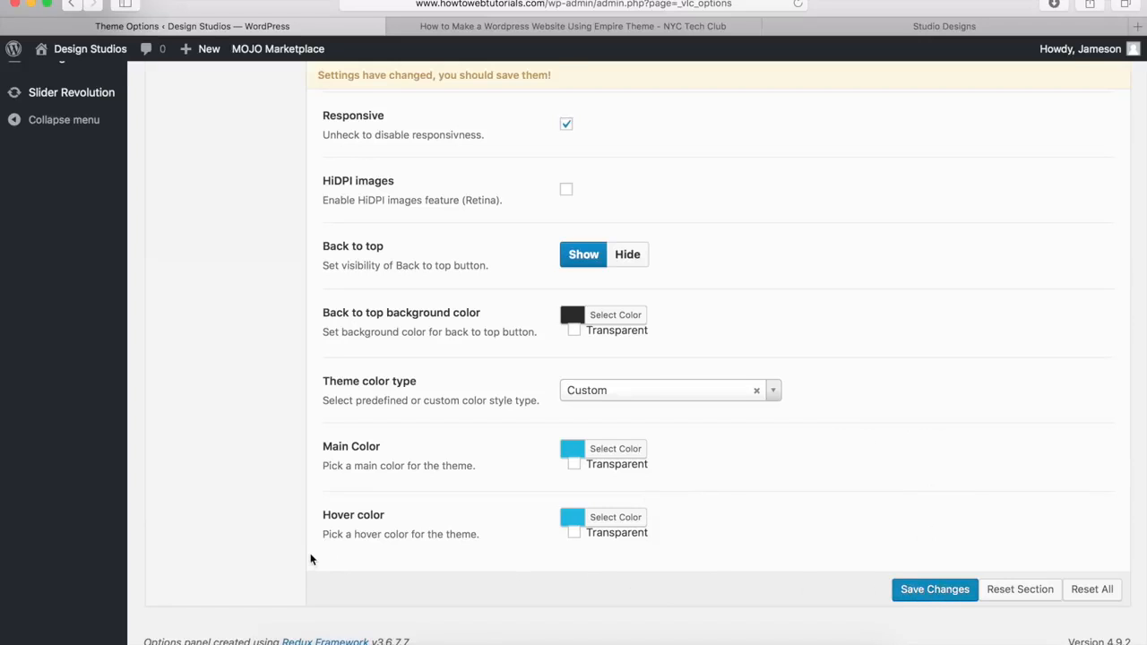
scroll(310, 553, "up", 10)
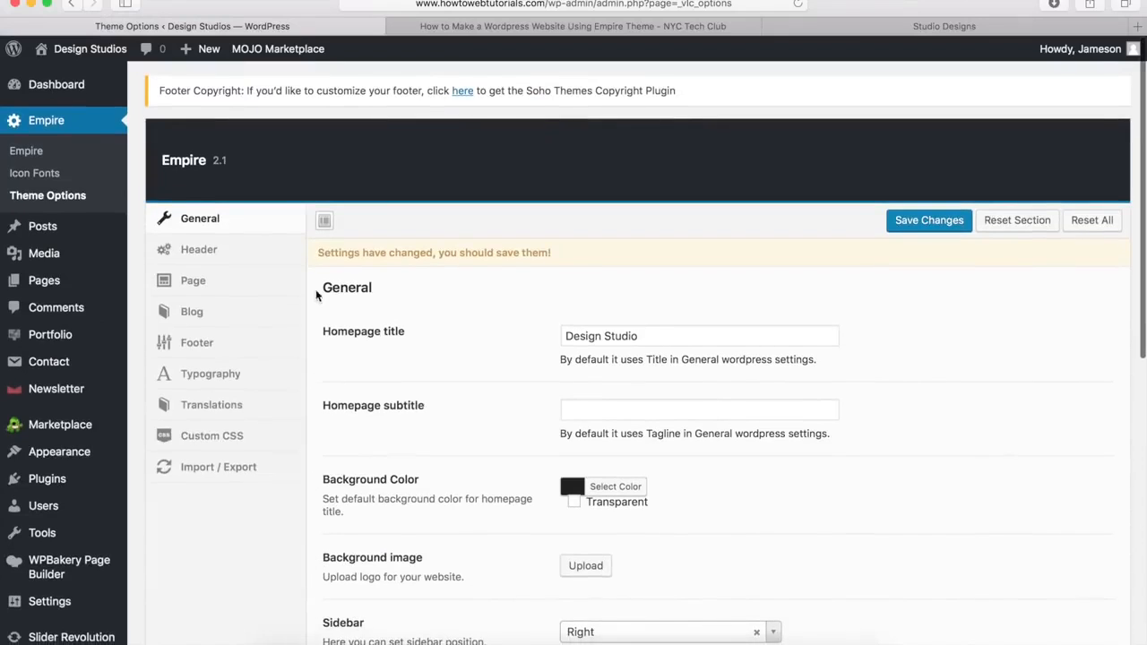
Step: Browse the Header, Page and Blog theme option sections
left_click(195, 256)
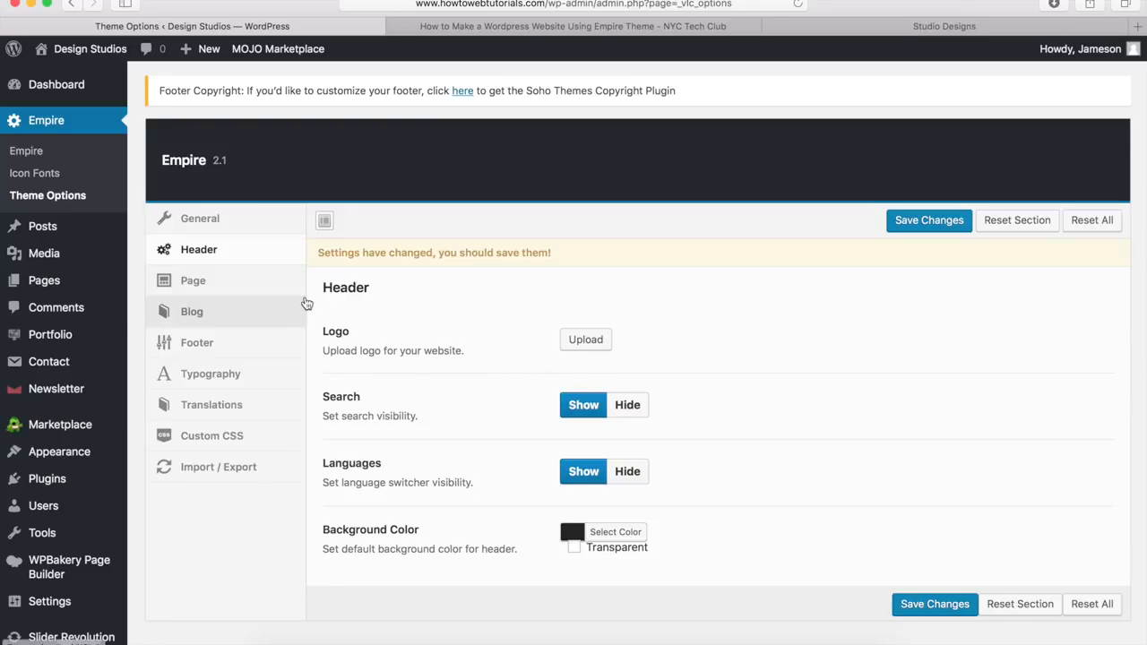
left_click(190, 286)
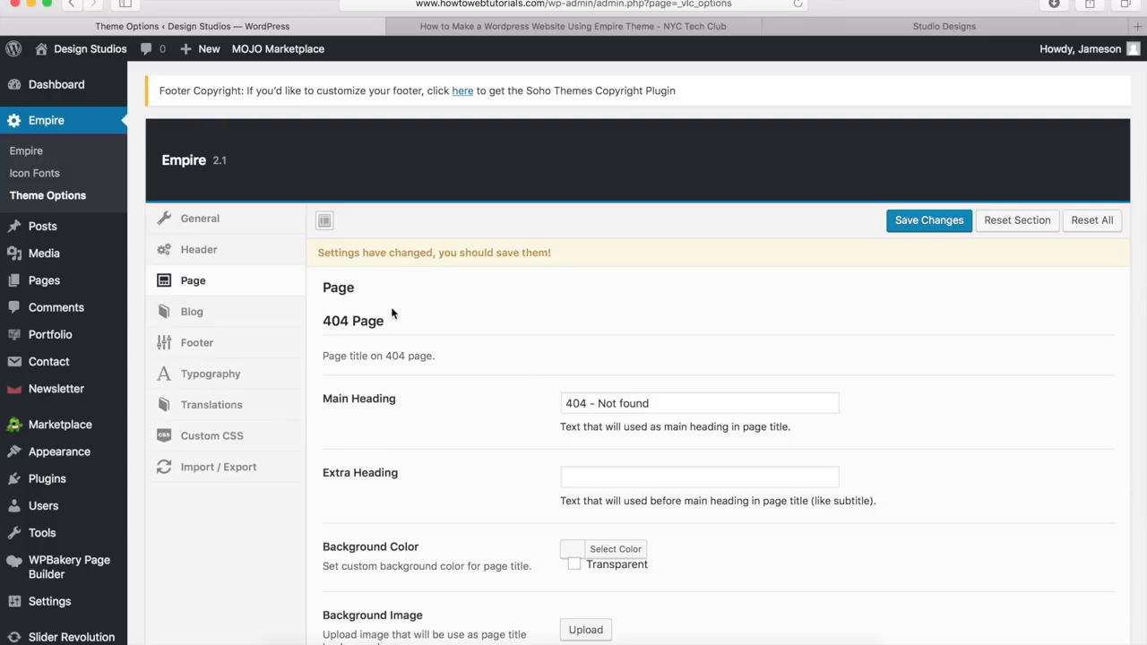
left_click(191, 319)
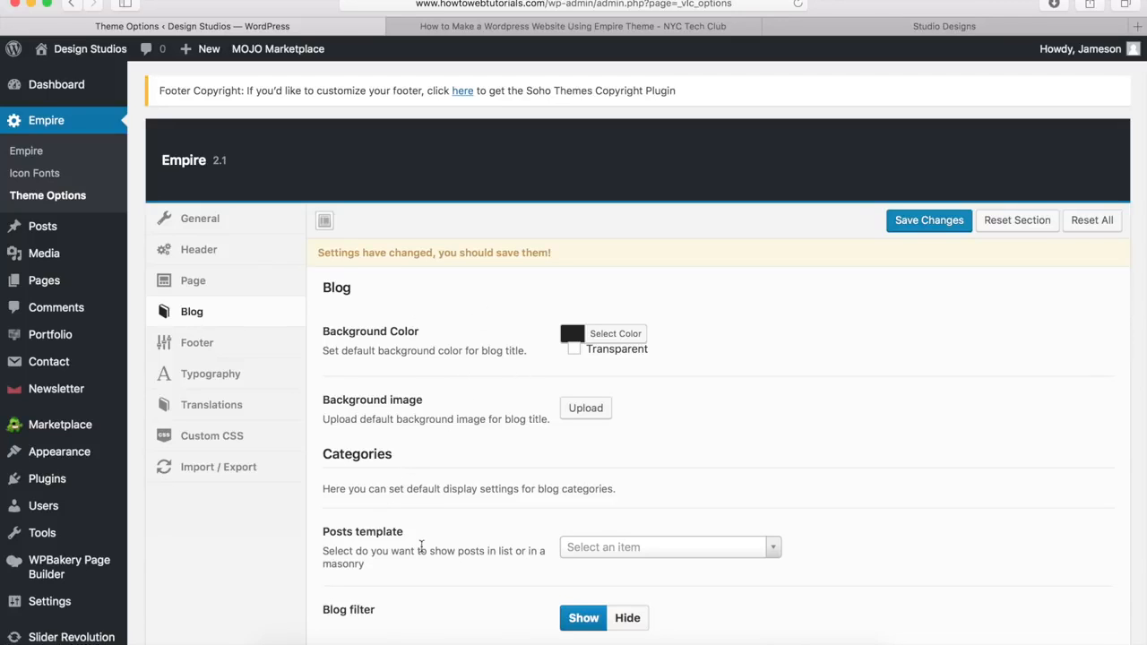
scroll(422, 545, "down", 10)
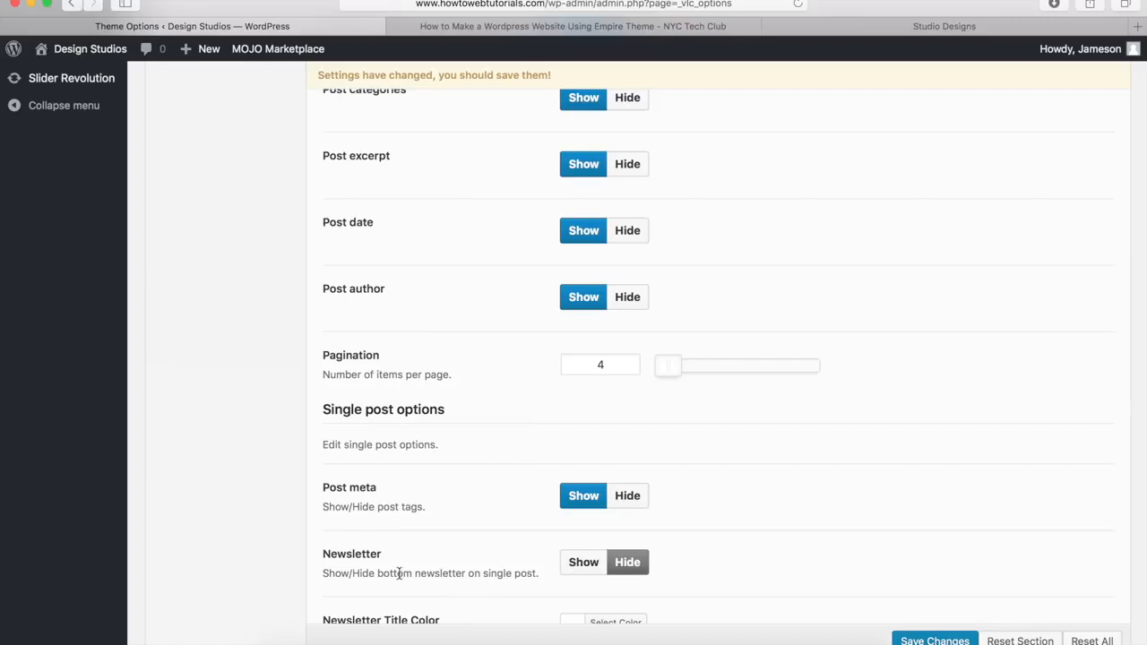
scroll(399, 573, "up", 10)
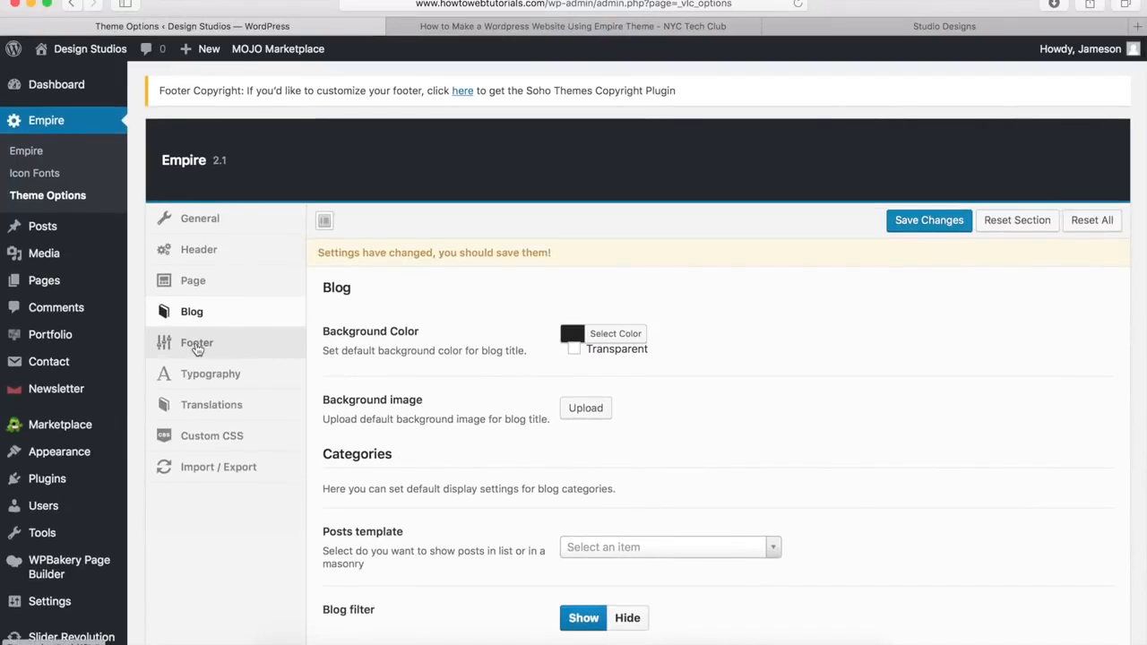
Step: Review the Footer theme options against the Empire demo site's footer
left_click(198, 349)
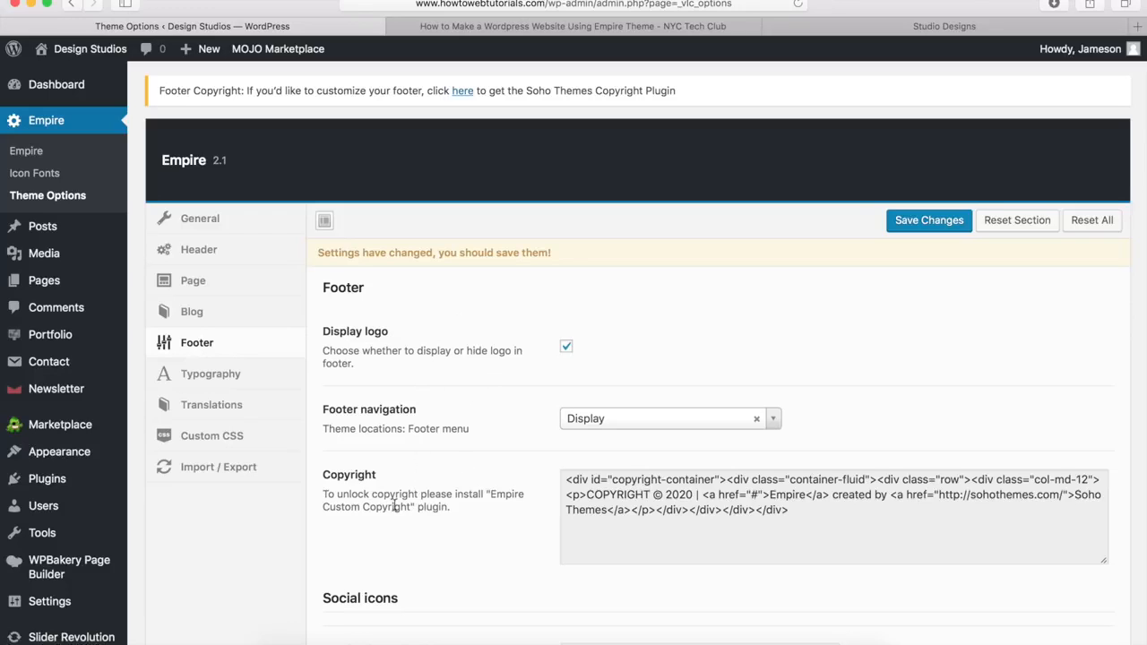
scroll(384, 510, "down", 5)
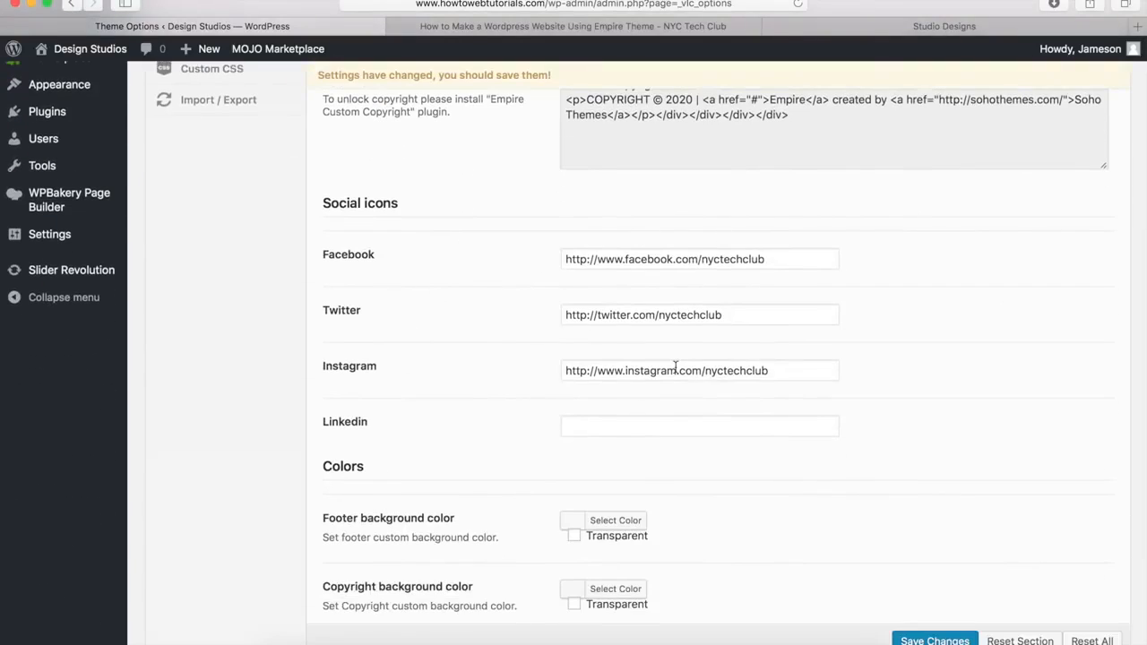
left_click(869, 34)
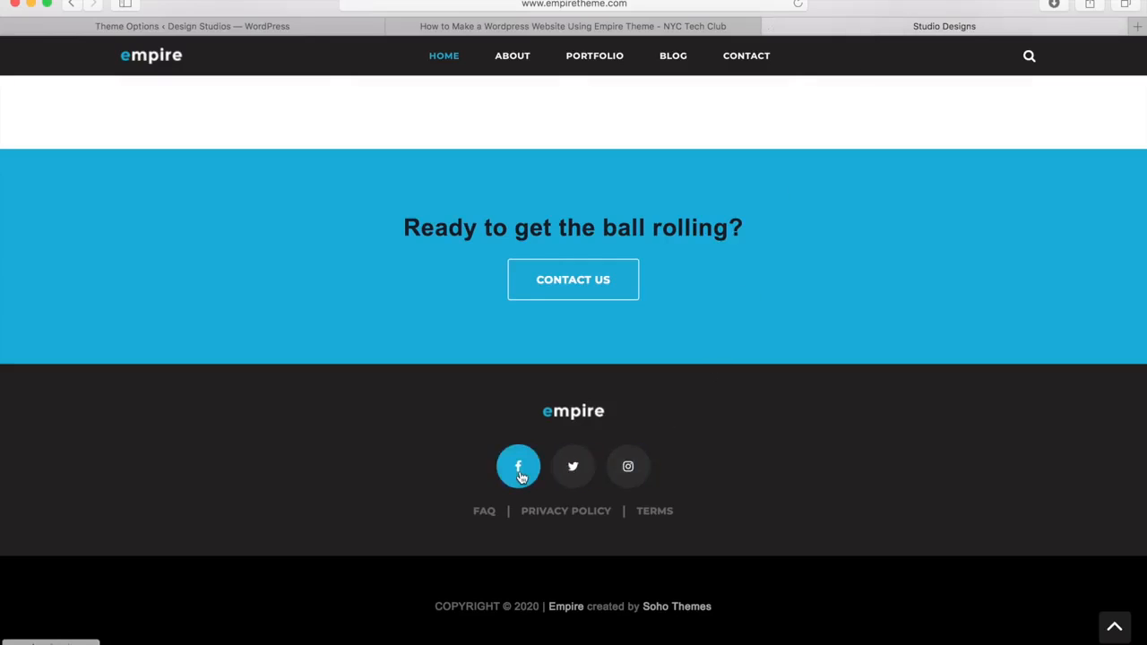
left_click(280, 28)
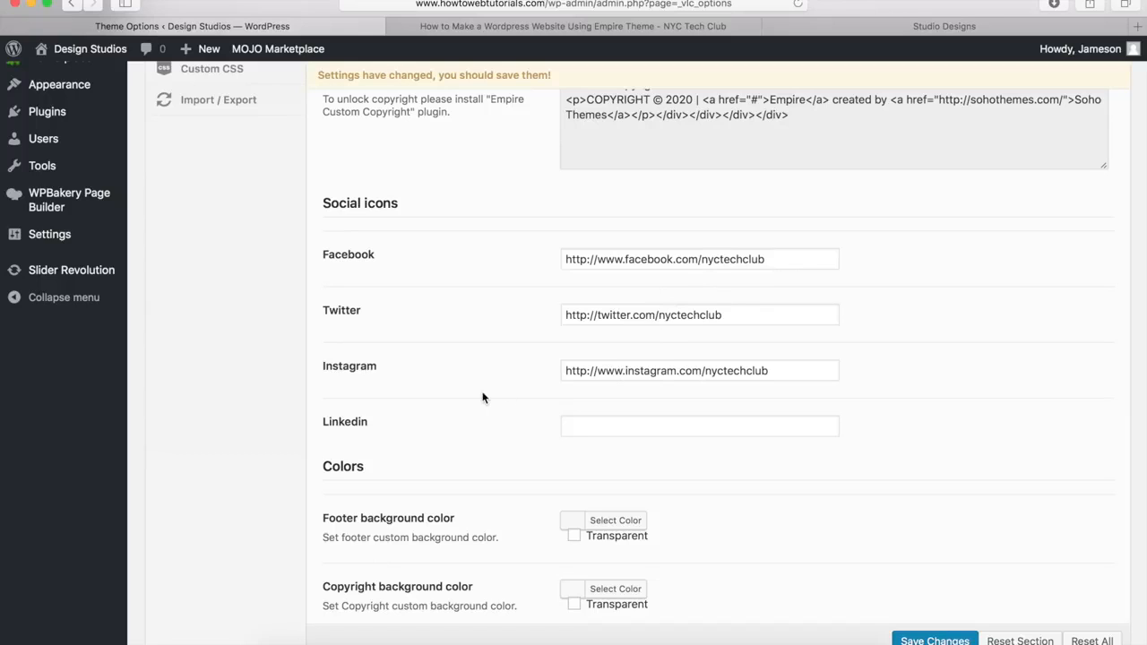
scroll(482, 398, "down", 5)
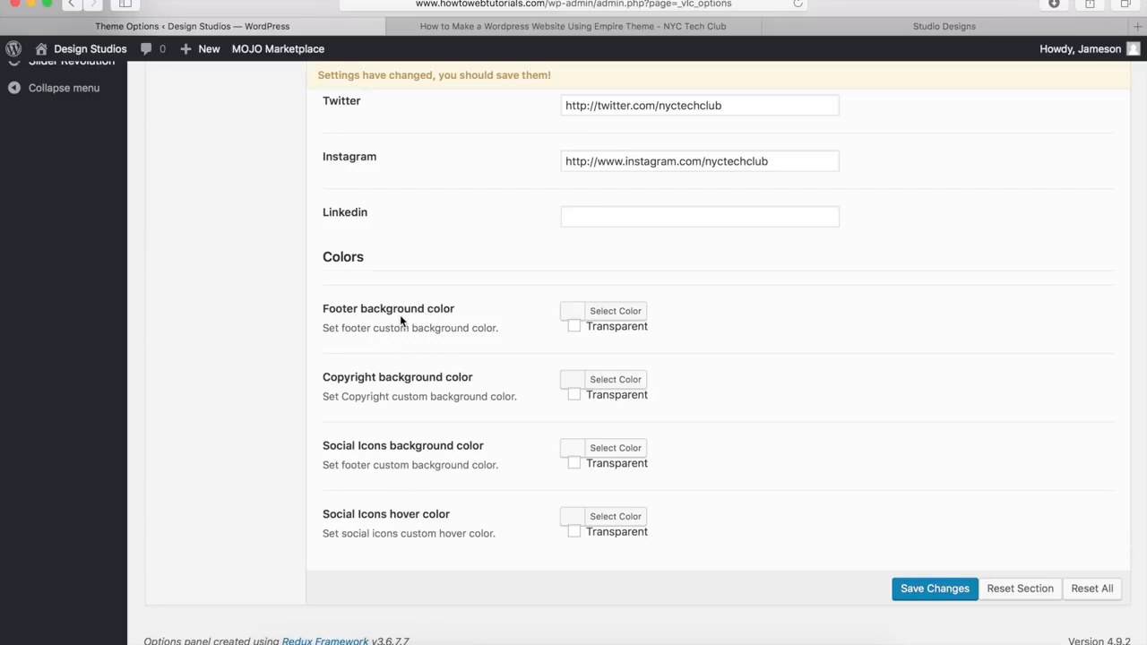
left_click(853, 25)
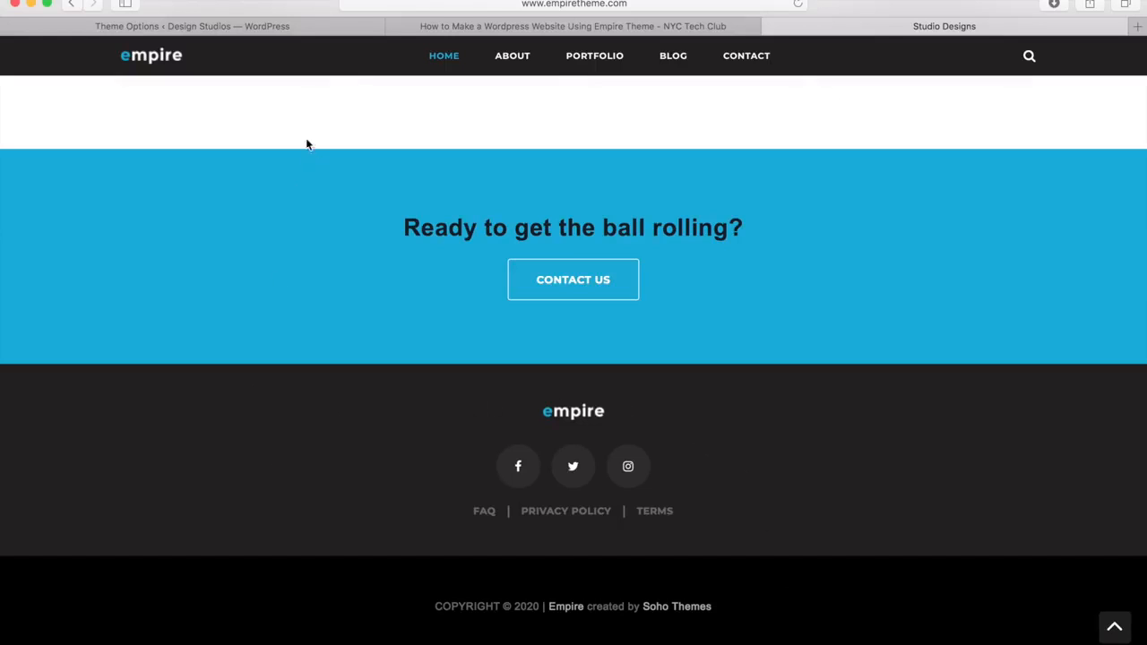
left_click(256, 27)
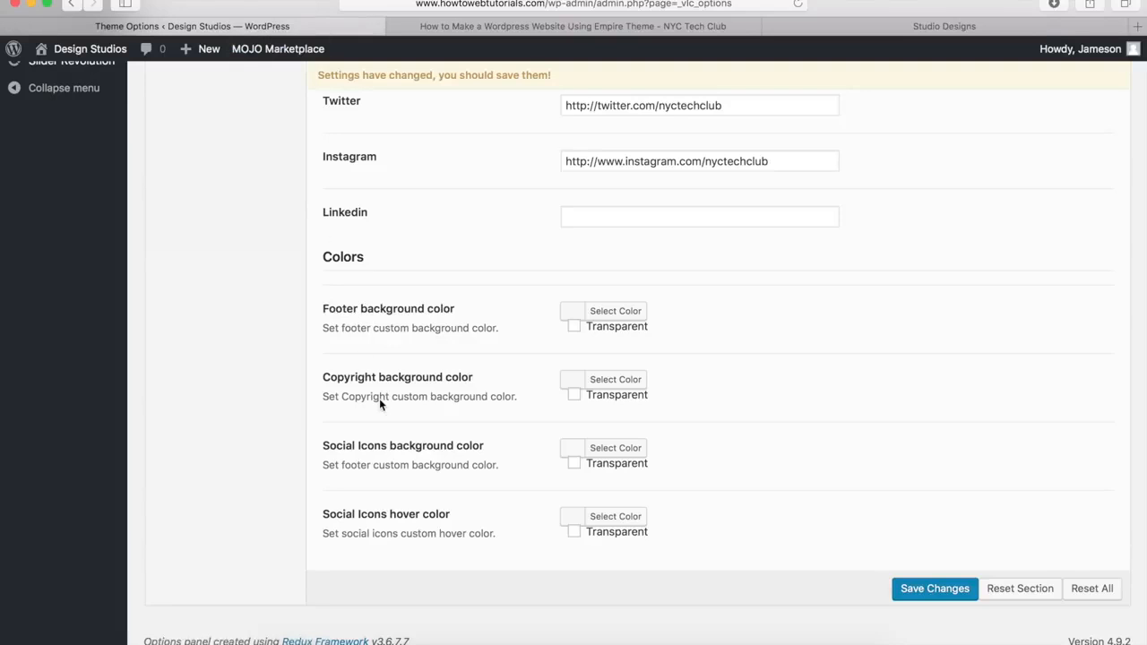
Step: Set the Copyright background color to black (#000000)
left_click(616, 380)
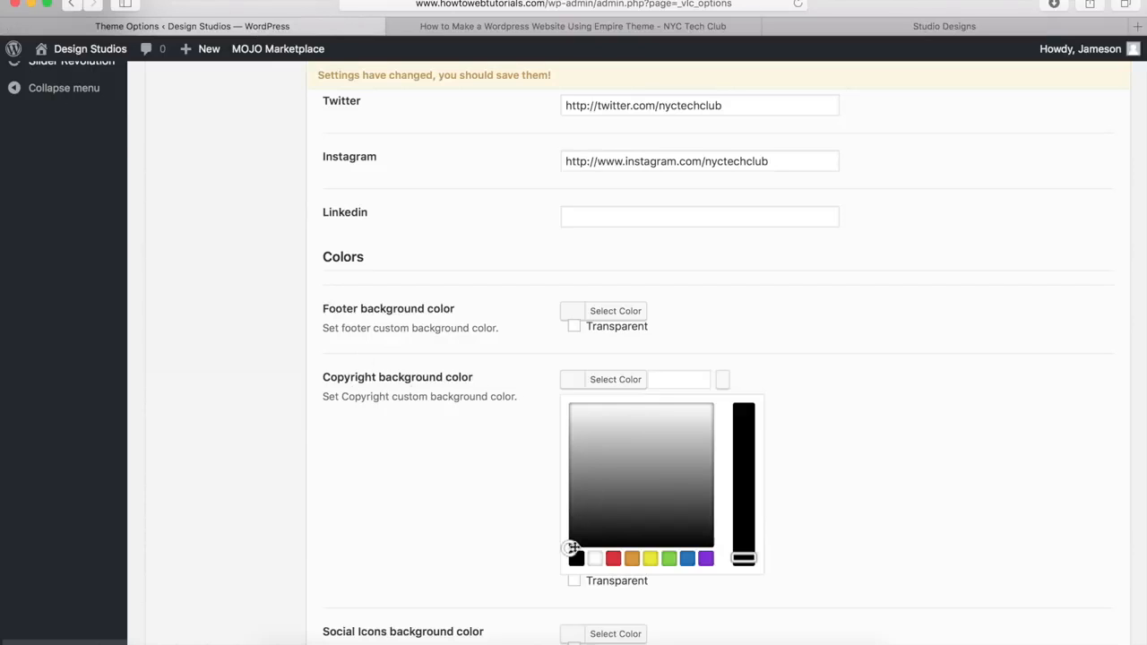
left_click(576, 559)
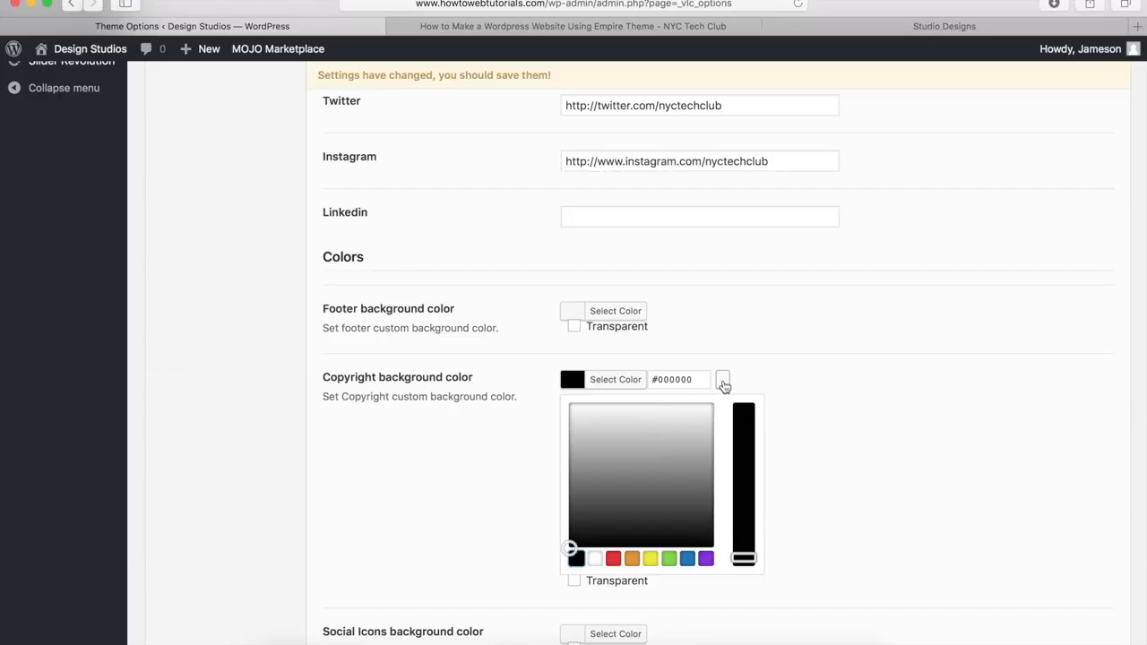
left_click(607, 382)
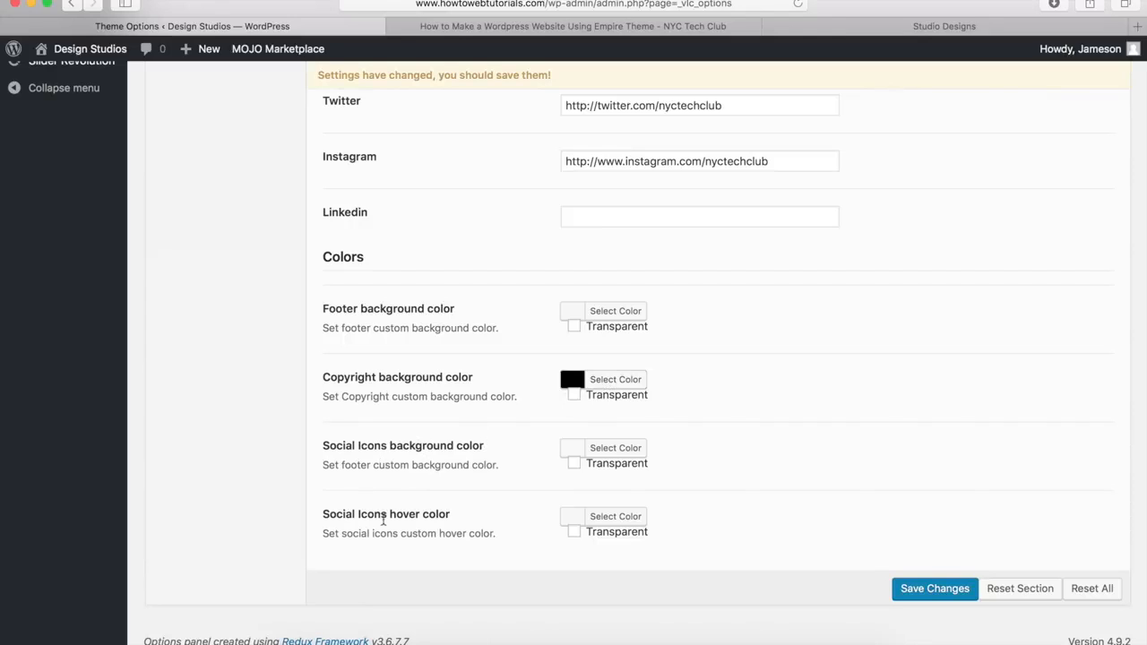
Step: Preview the live site's footer, then return to the Theme Options settings
left_click(877, 32)
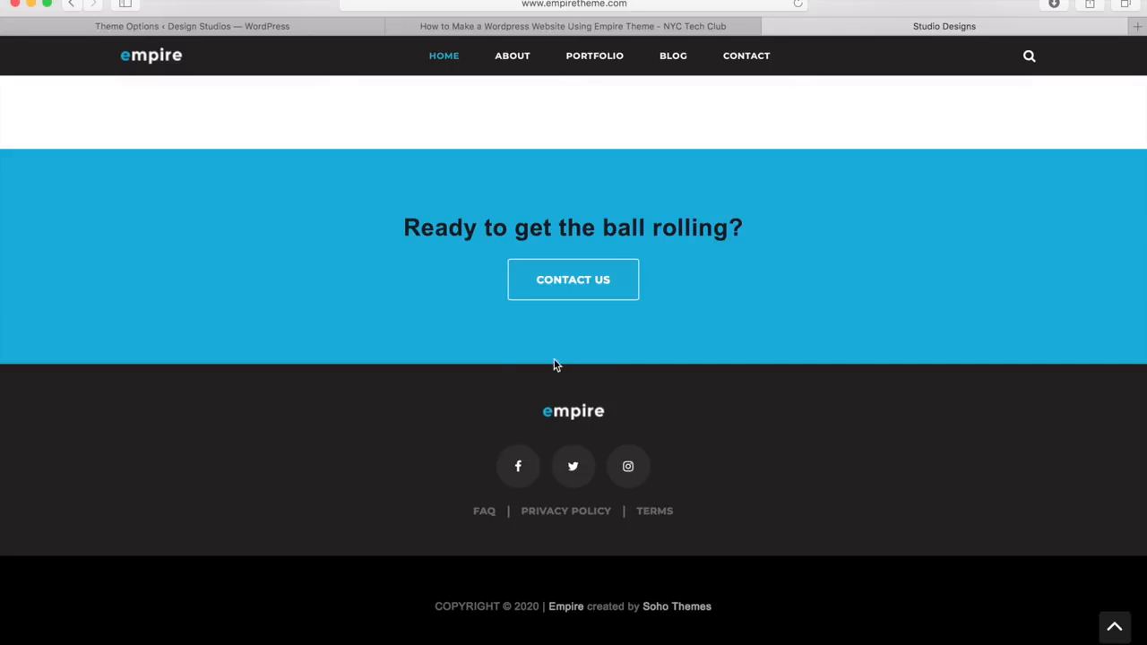
left_click(235, 27)
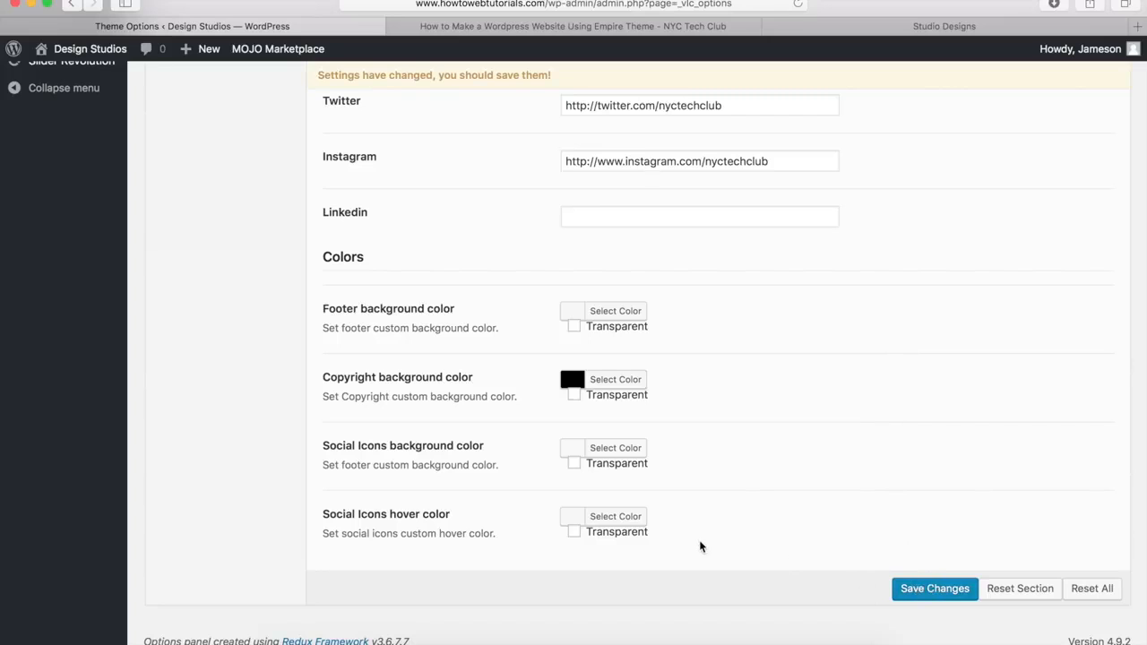
scroll(277, 539, "up", 10)
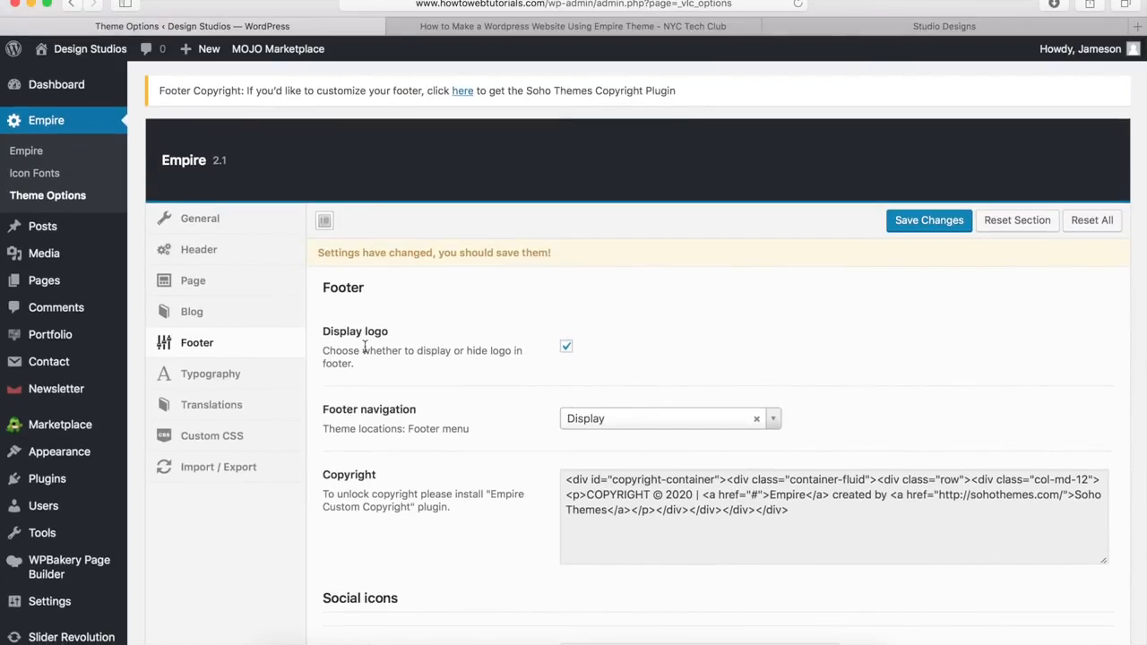
Step: Review the Empire Typography heading settings
left_click(206, 379)
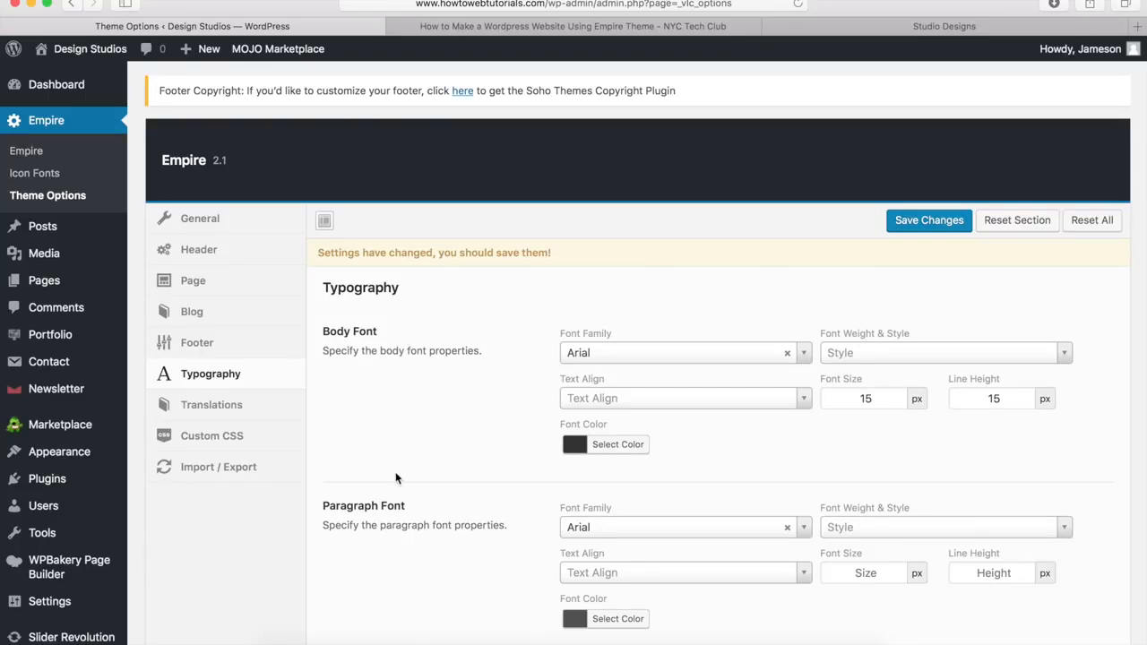
scroll(400, 505, "down", 10)
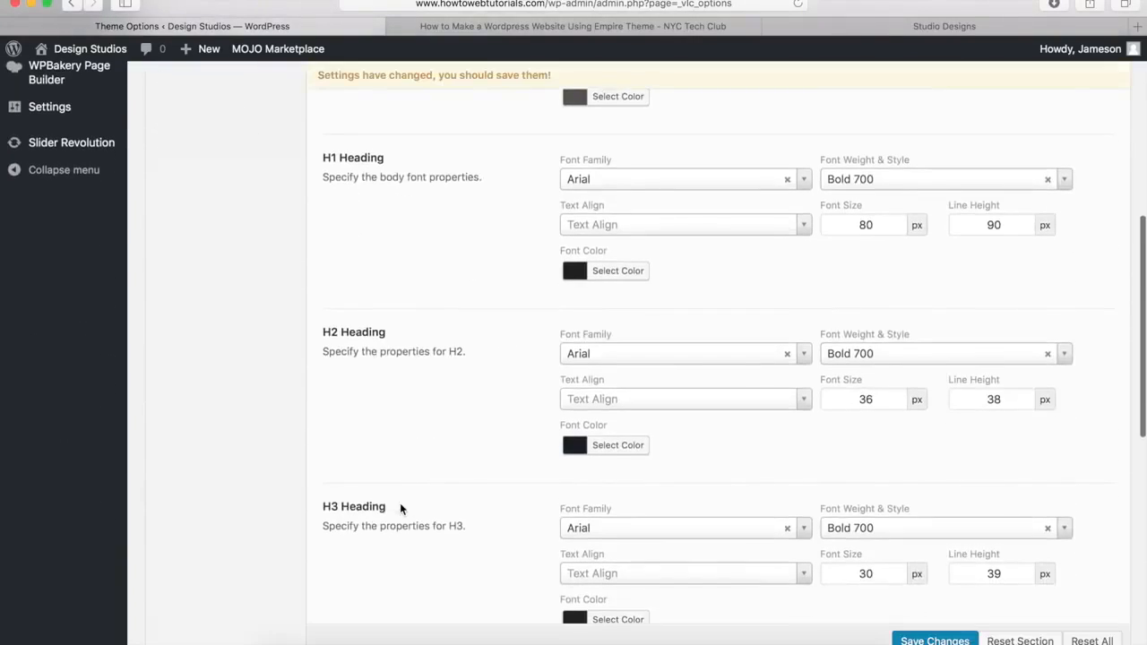
scroll(400, 509, "down", 5)
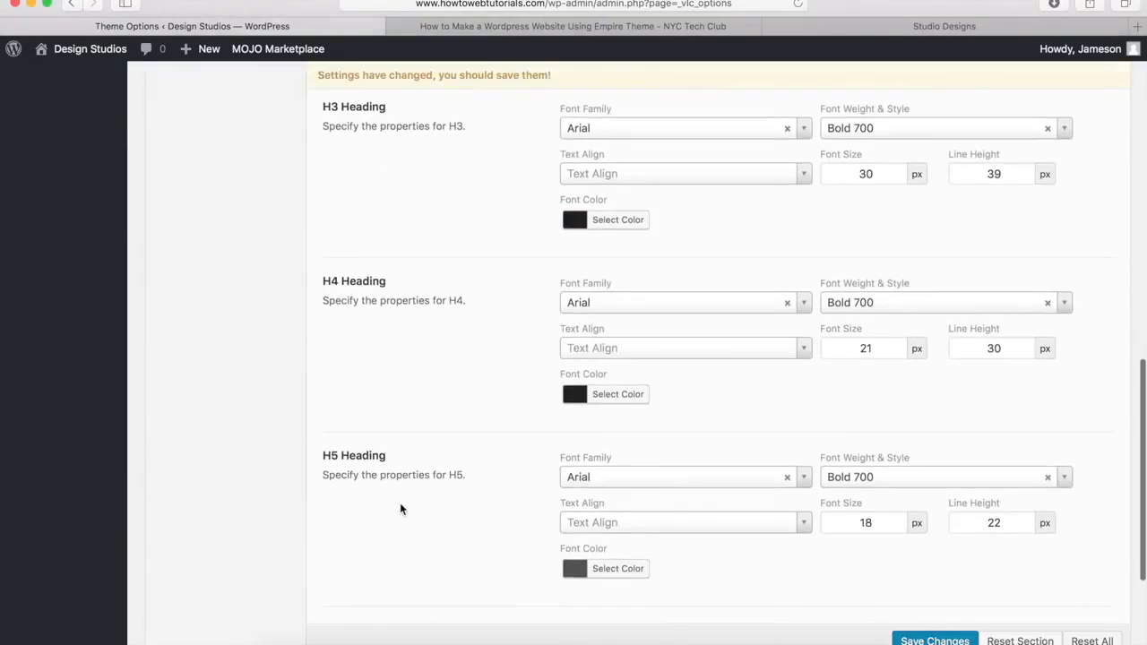
scroll(401, 509, "up", 15)
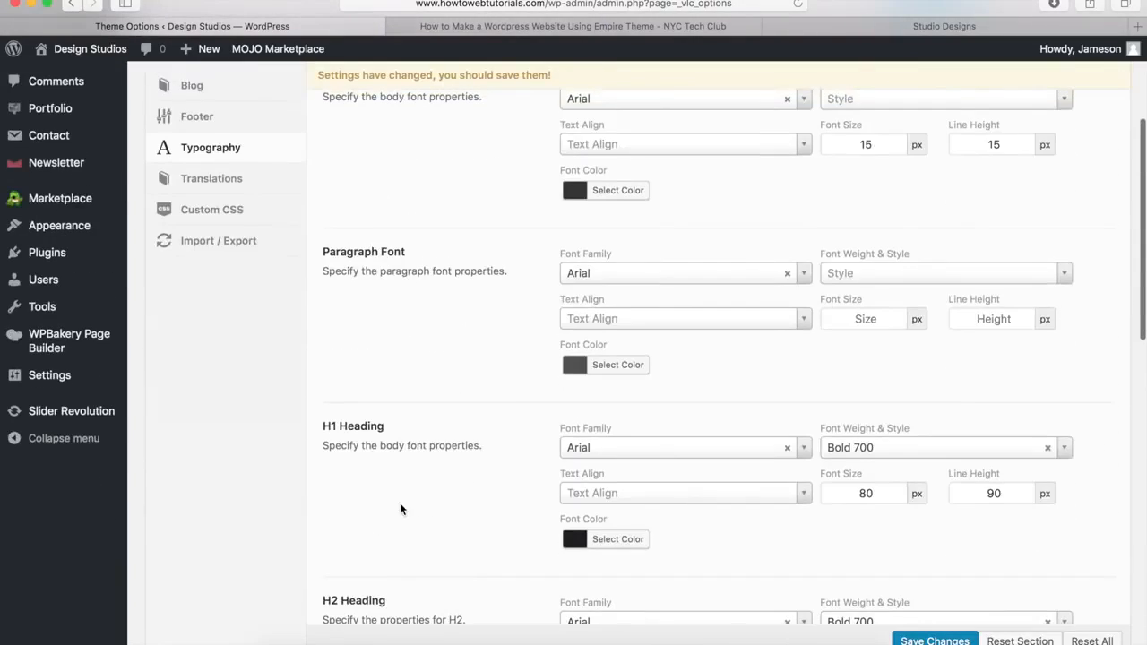
scroll(399, 509, "up", 5)
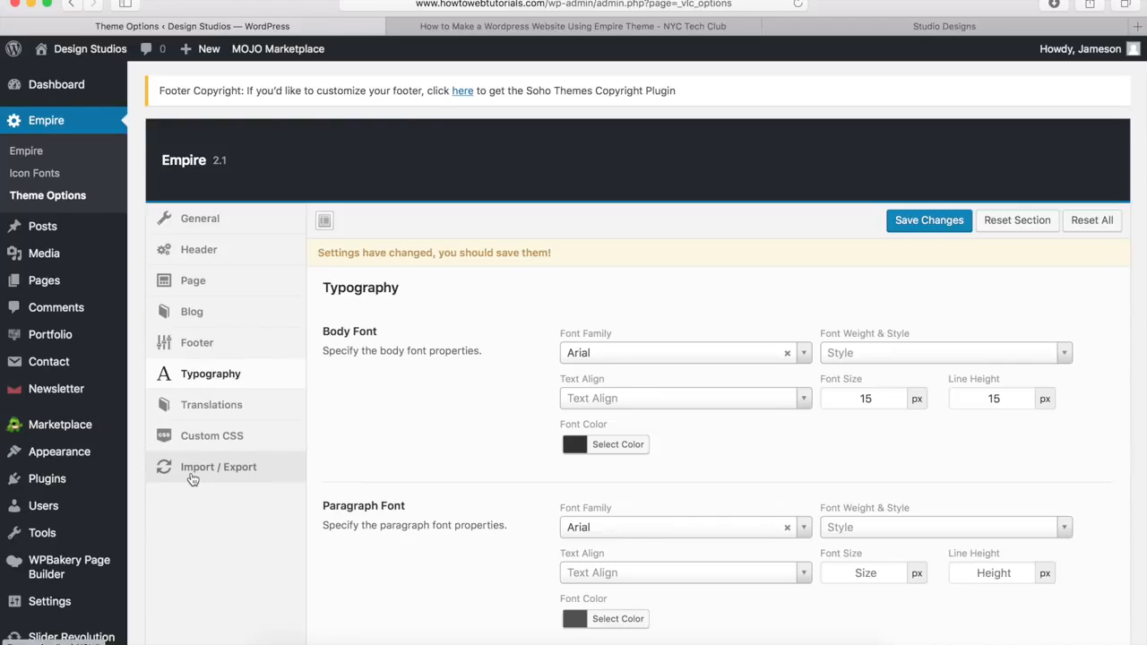
Step: Back on General, save the theme option changes, preview the homepage, and return to Theme Options
left_click(206, 219)
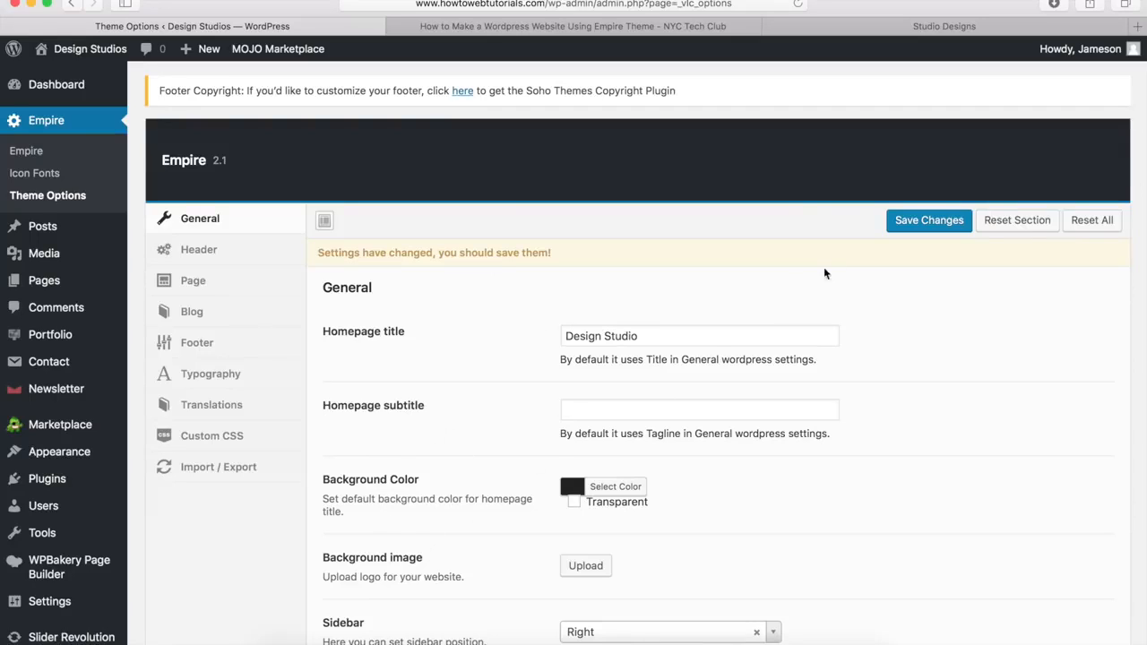
left_click(932, 221)
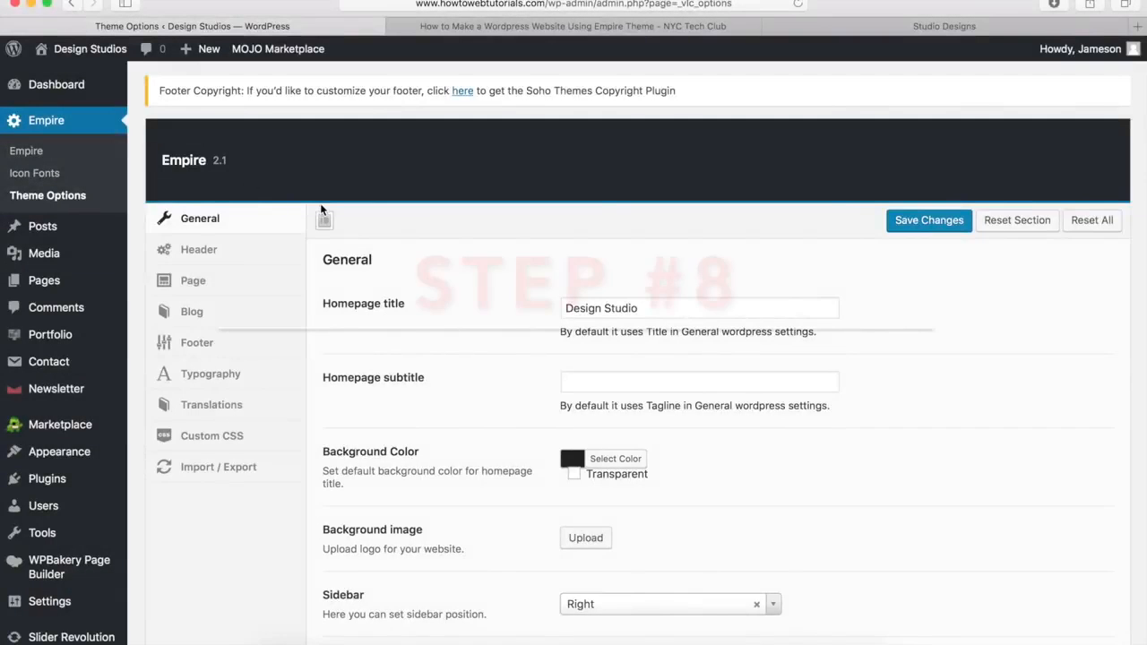
left_click(844, 27)
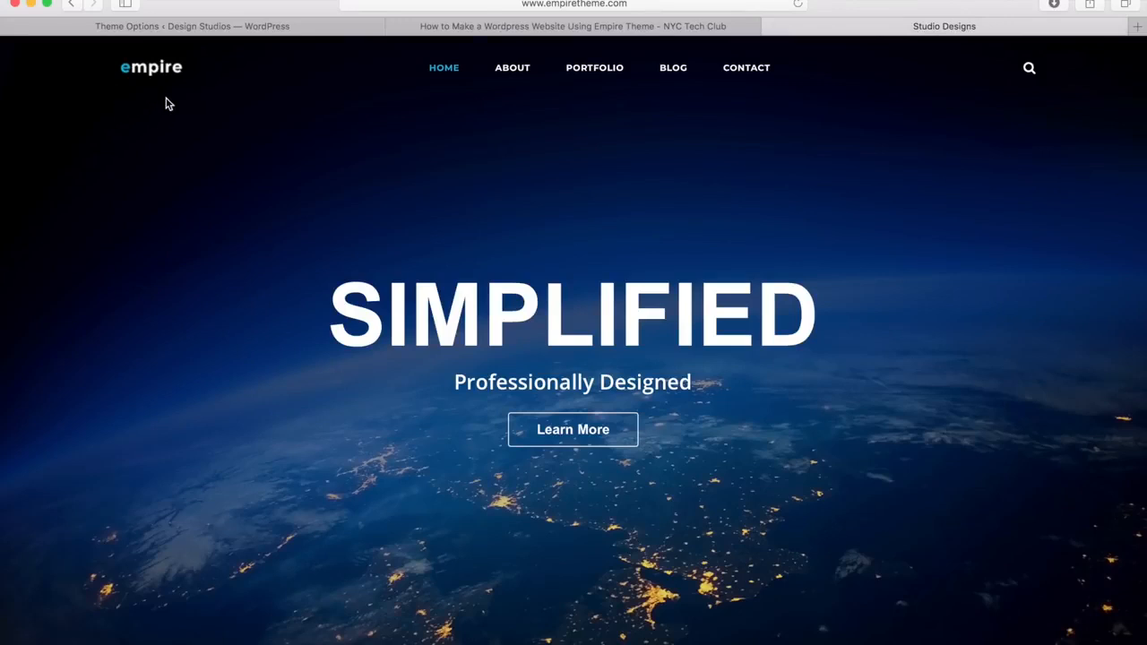
left_click(235, 28)
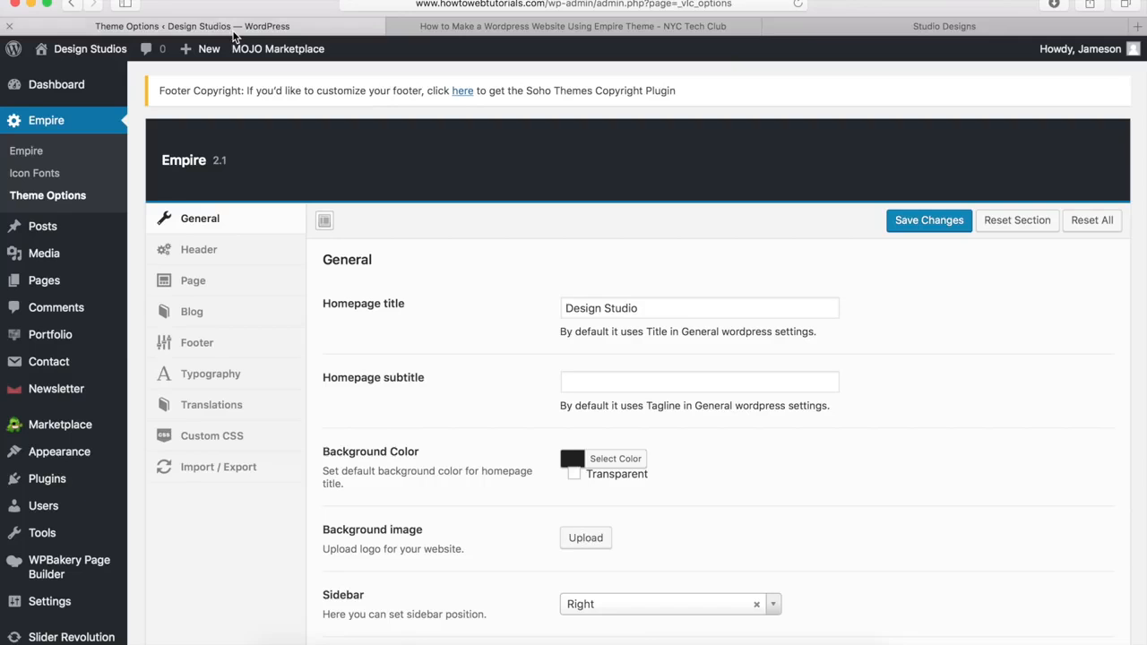
Step: Load logomakr.com and search its graphics for 'compass'
left_click(484, 5)
type("http://logomakr.com")
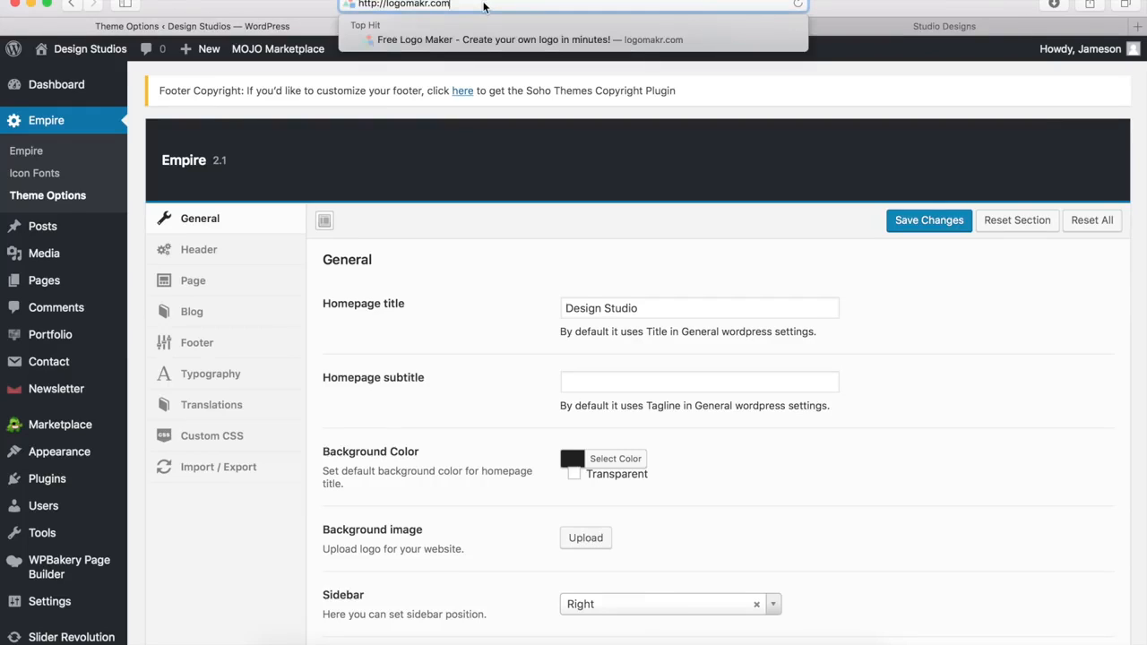
key("Return")
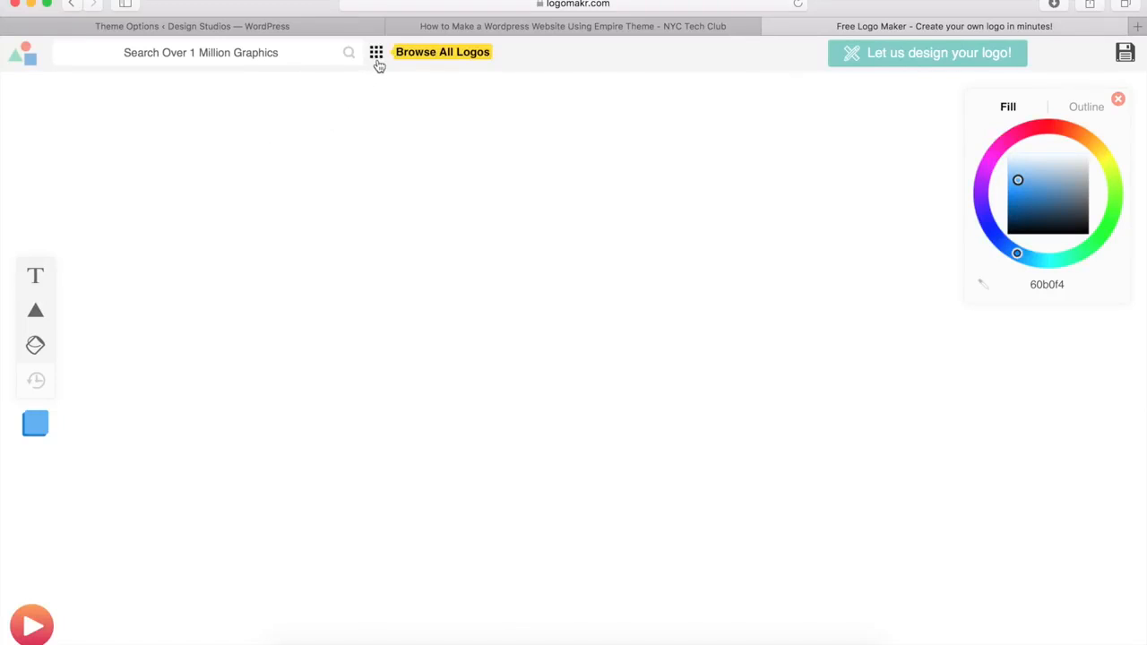
left_click(208, 54)
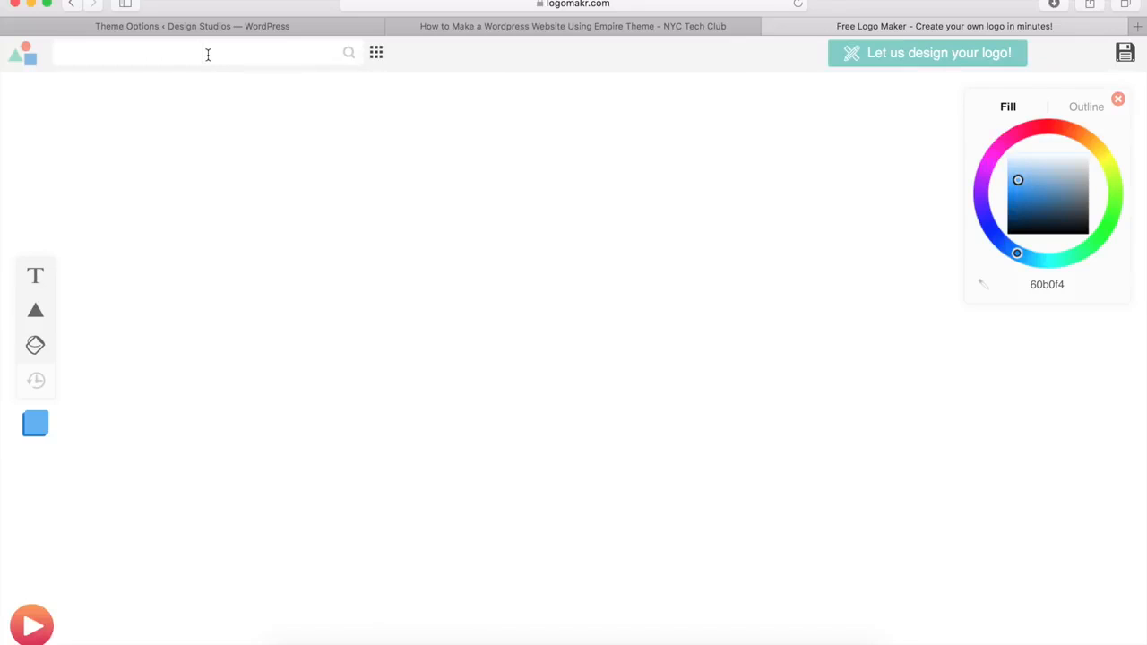
type("compass")
key("Return")
Step: Add a compass icon to the canvas, try blue and red fills, then restore black
scroll(285, 121, "down", 15)
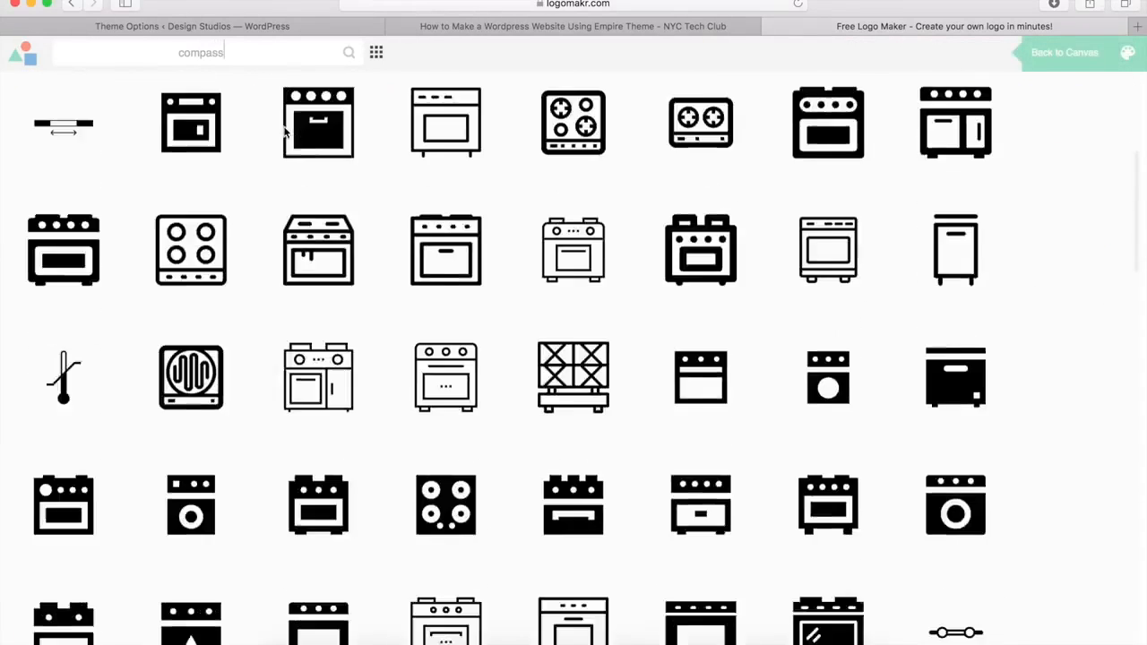
scroll(285, 133, "down", 10)
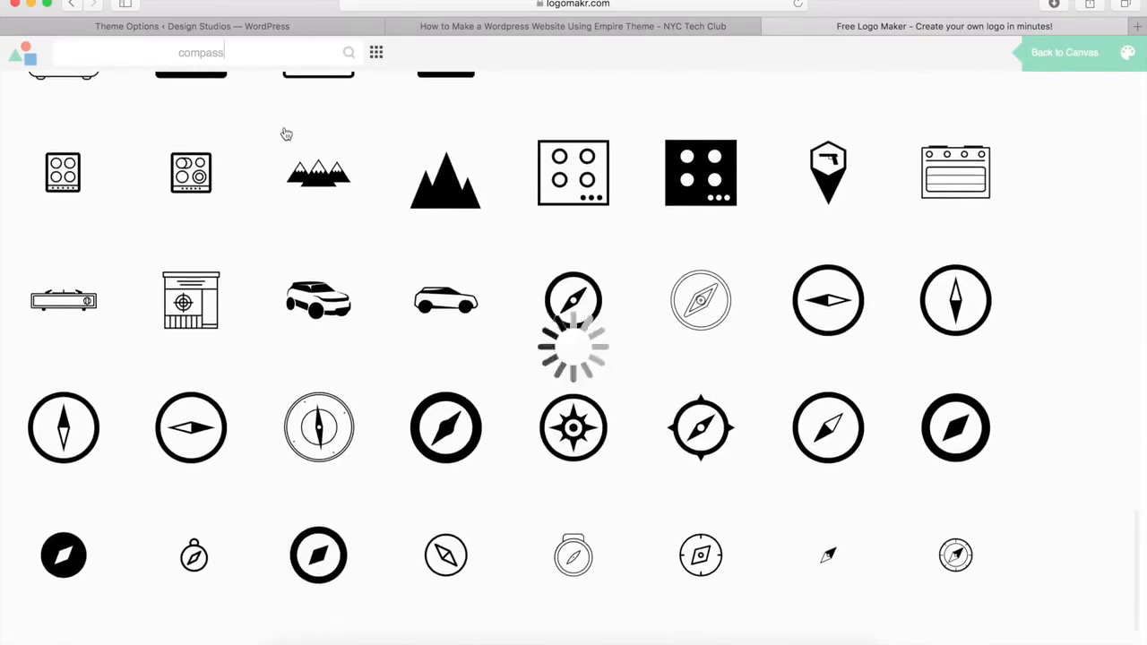
left_click(572, 312)
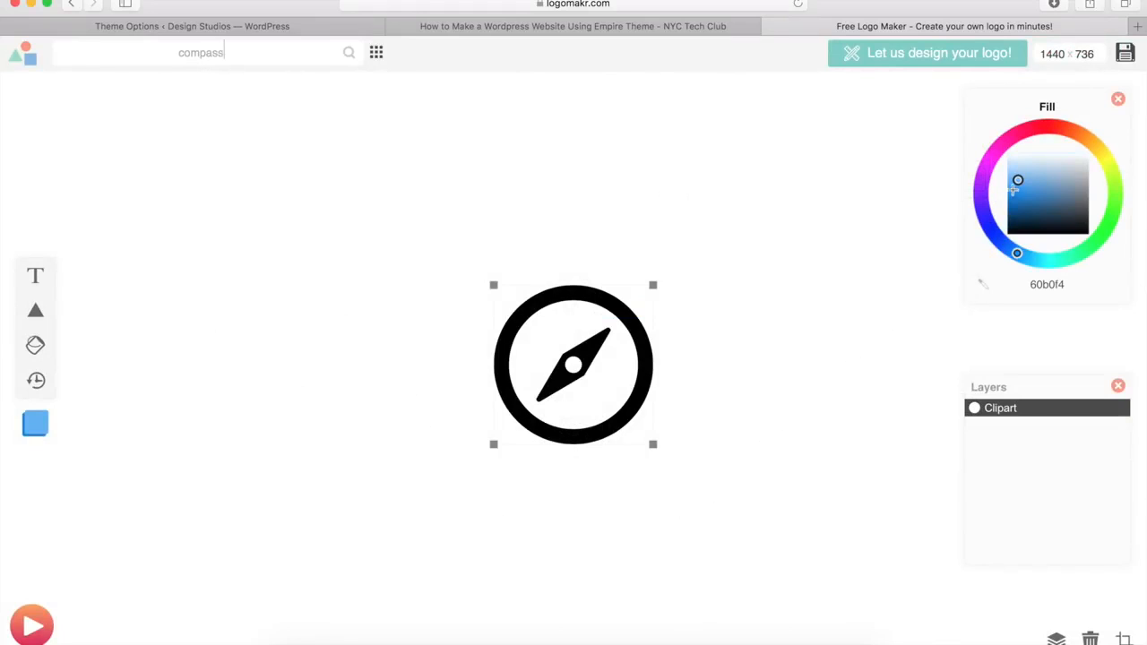
left_click_drag(1016, 181, 1046, 201)
left_click_drag(1017, 254, 1032, 130)
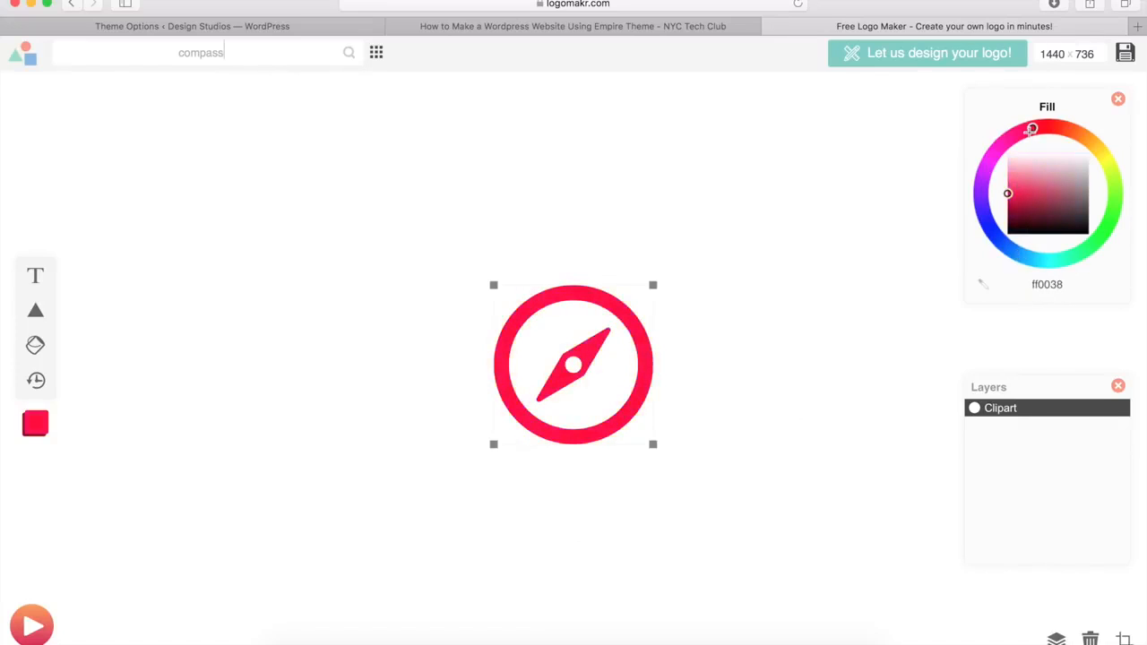
left_click_drag(1008, 195, 1002, 240)
left_click(816, 355)
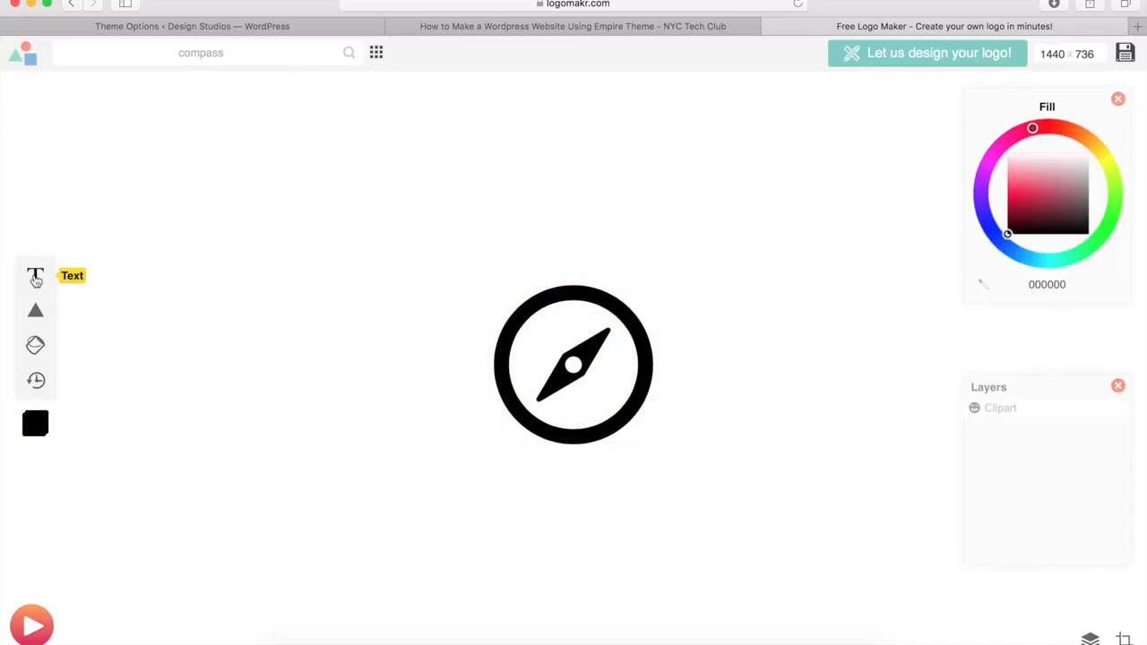
Step: Resize the compass icon to 130×130 px and bring up the Download Options
left_click(550, 356)
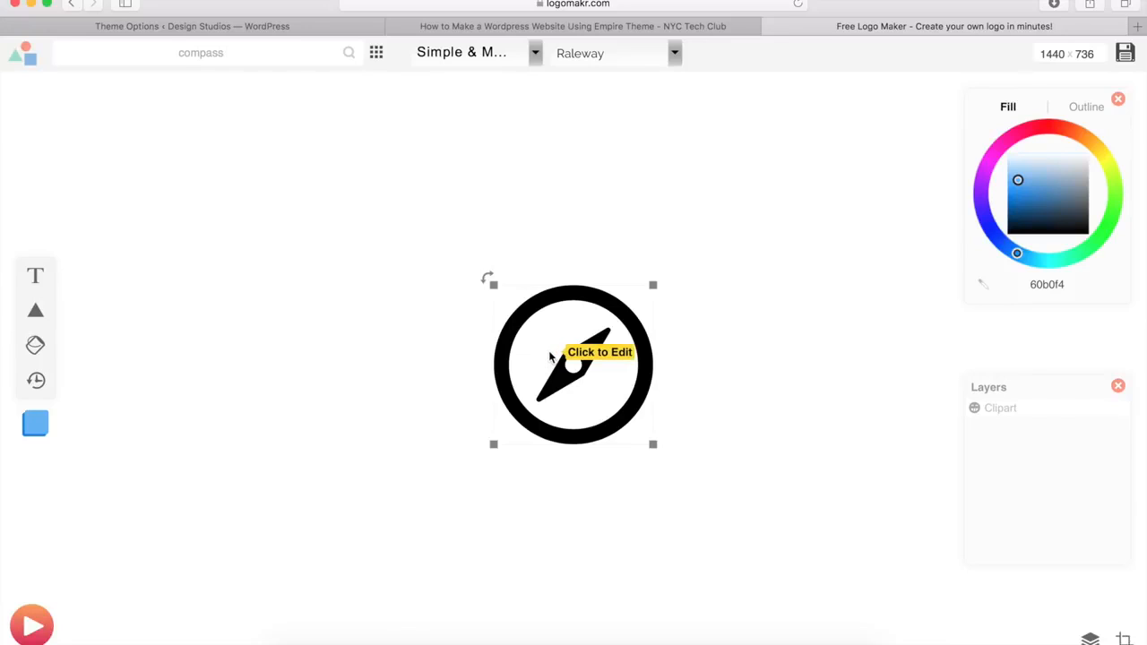
left_click(550, 356)
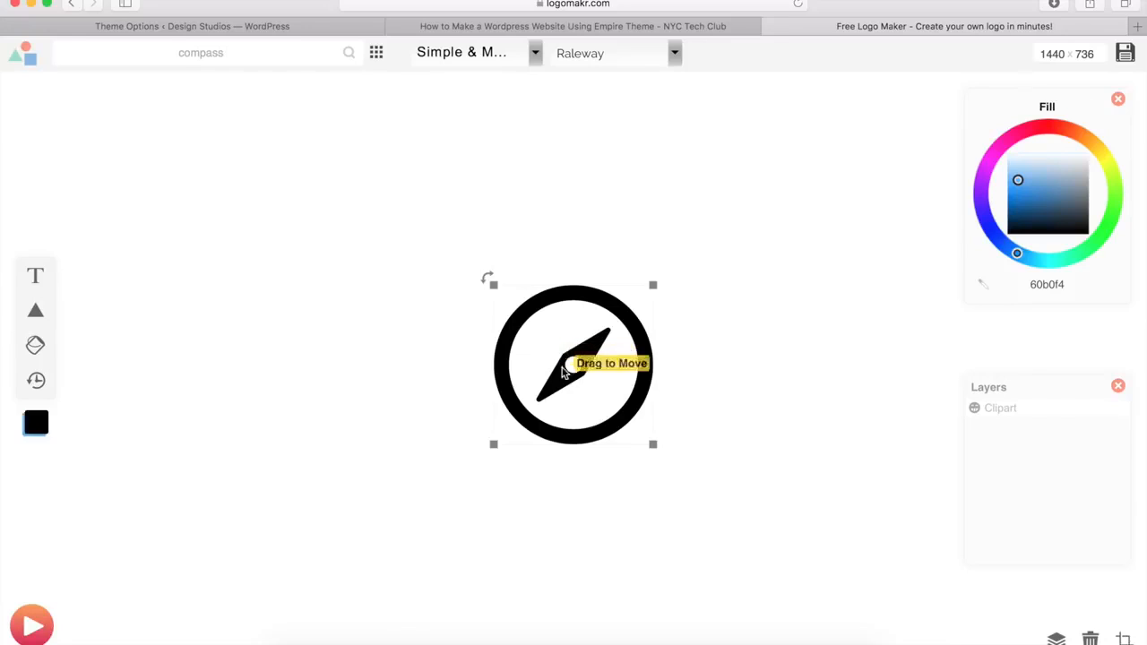
left_click_drag(653, 444, 538, 319)
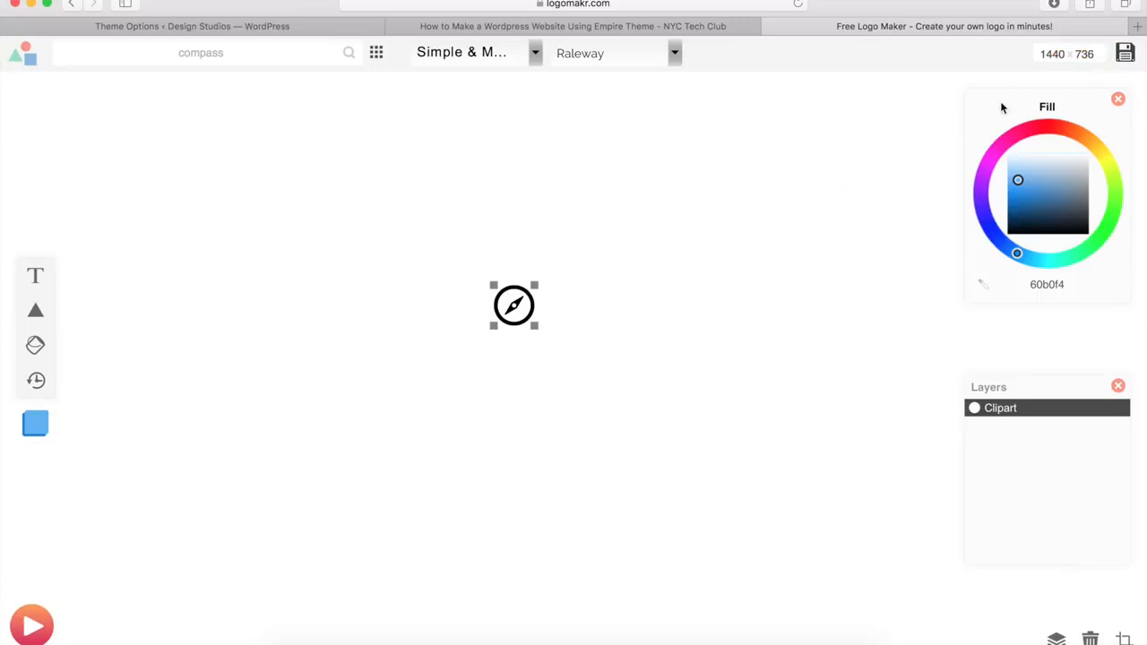
left_click(1124, 52)
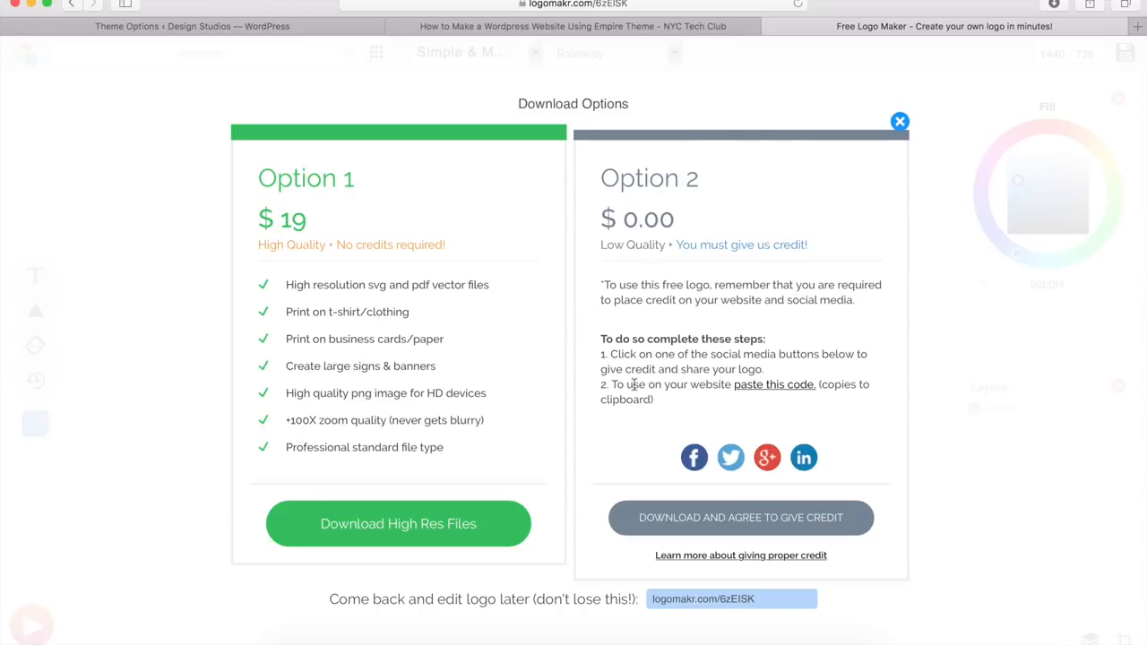
Step: Download the free credited compass logo as Logomakr_6zEISK.png, then close its preview and Download Options
left_click(738, 524)
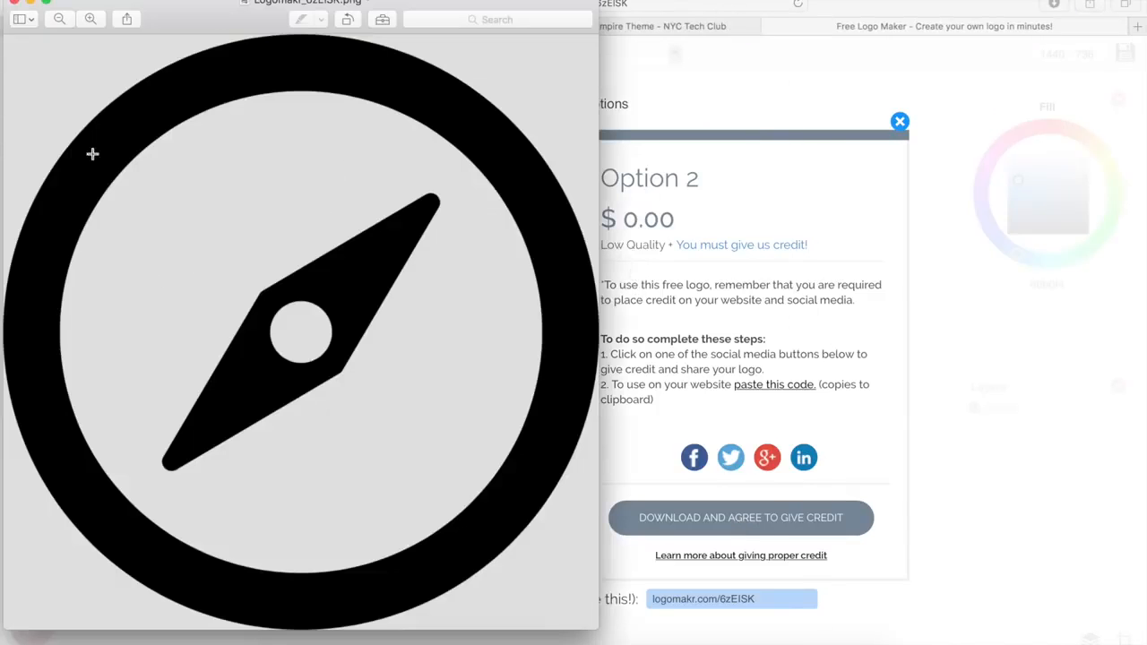
left_click(15, 2)
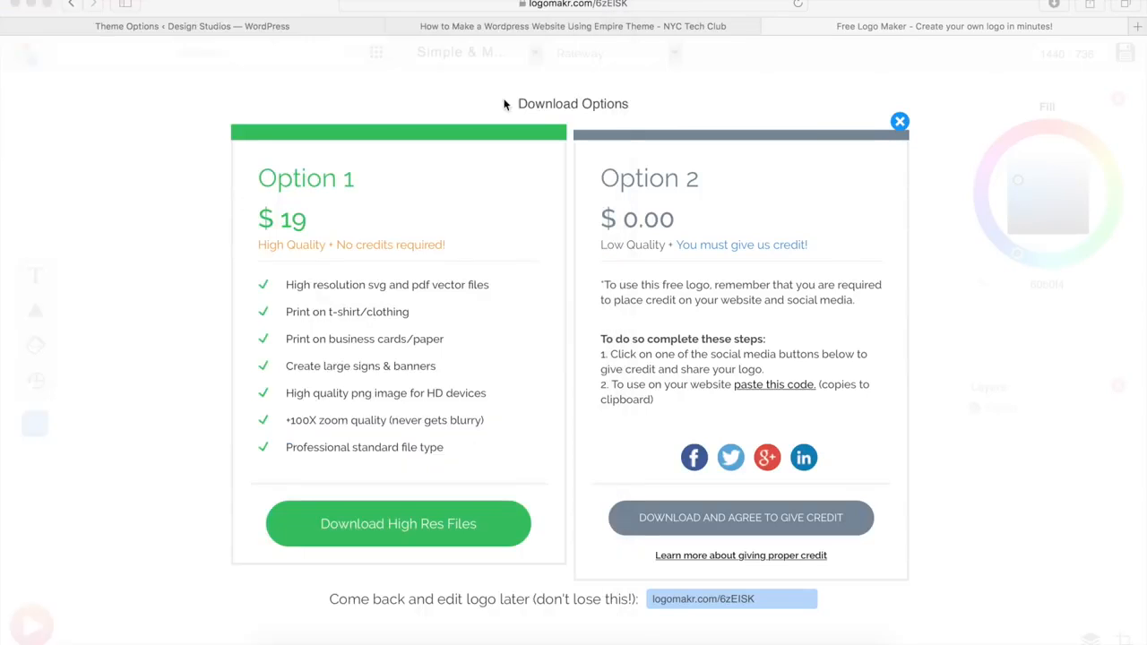
left_click(899, 122)
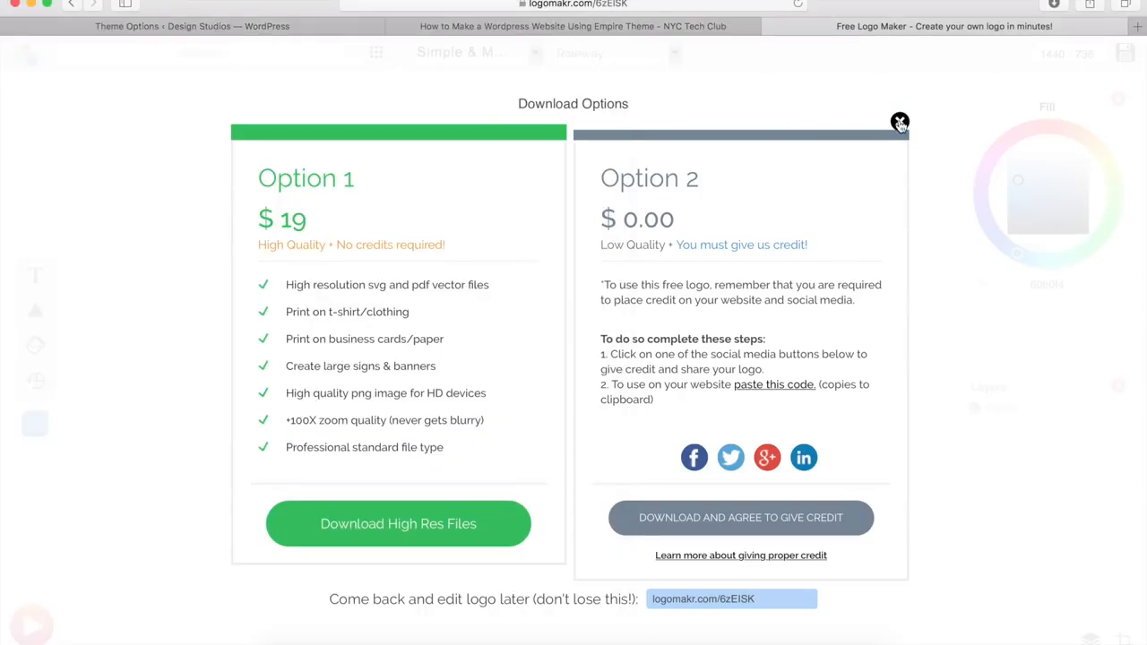
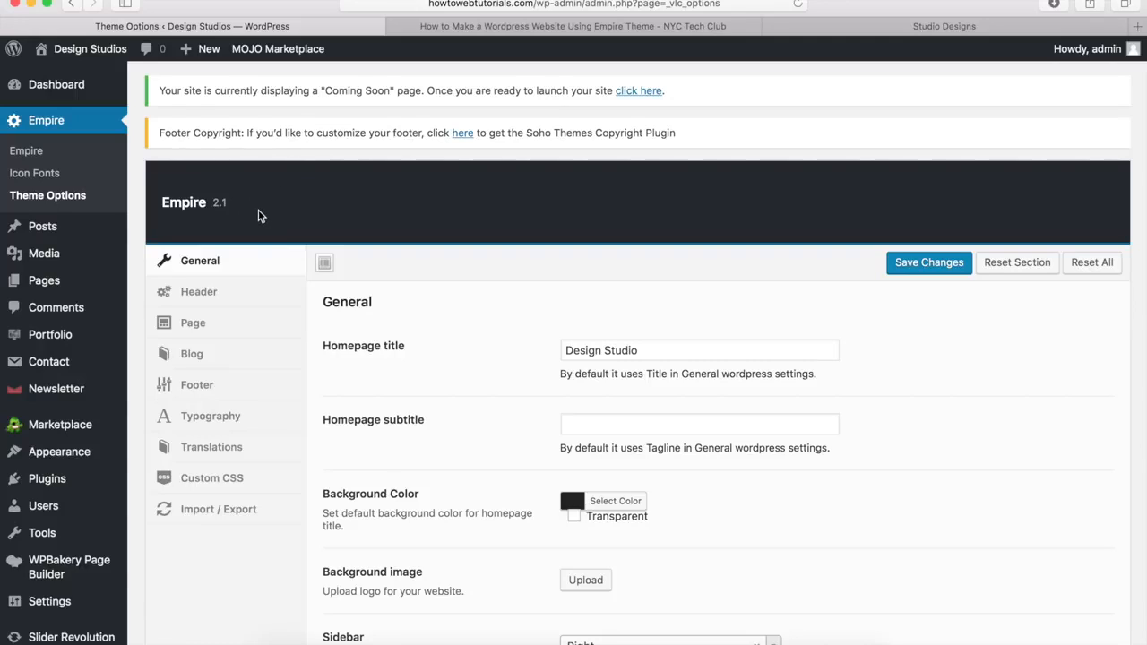
Step: Upload logo.png from Downloads via Header > Logo Upload and select it as the header logo
left_click(204, 300)
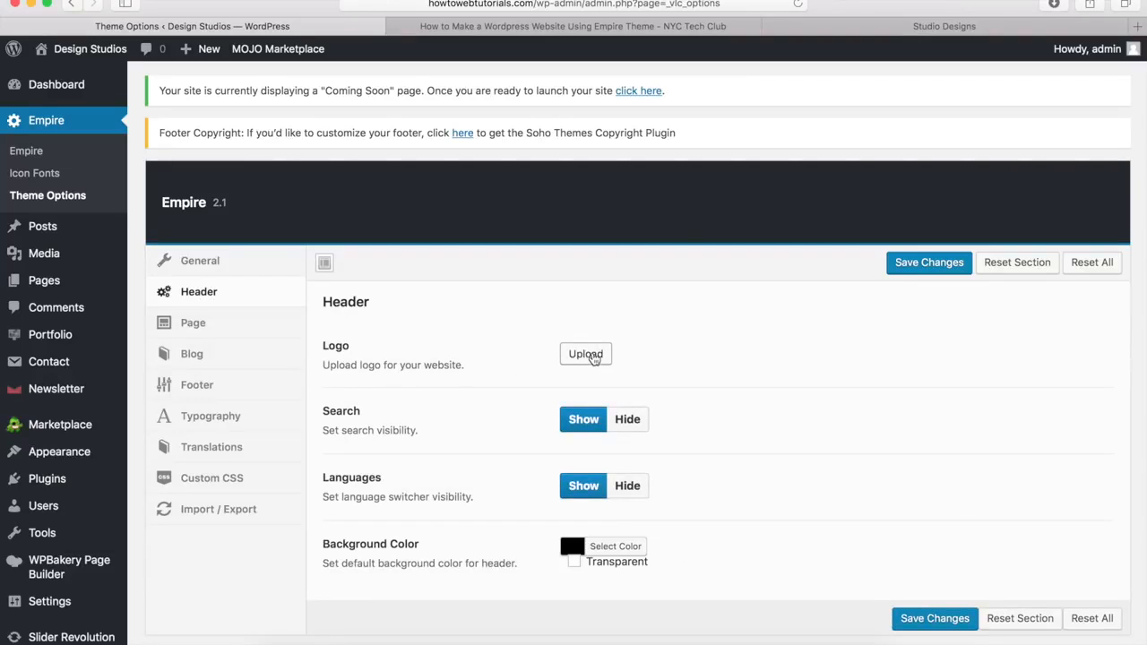
left_click(593, 359)
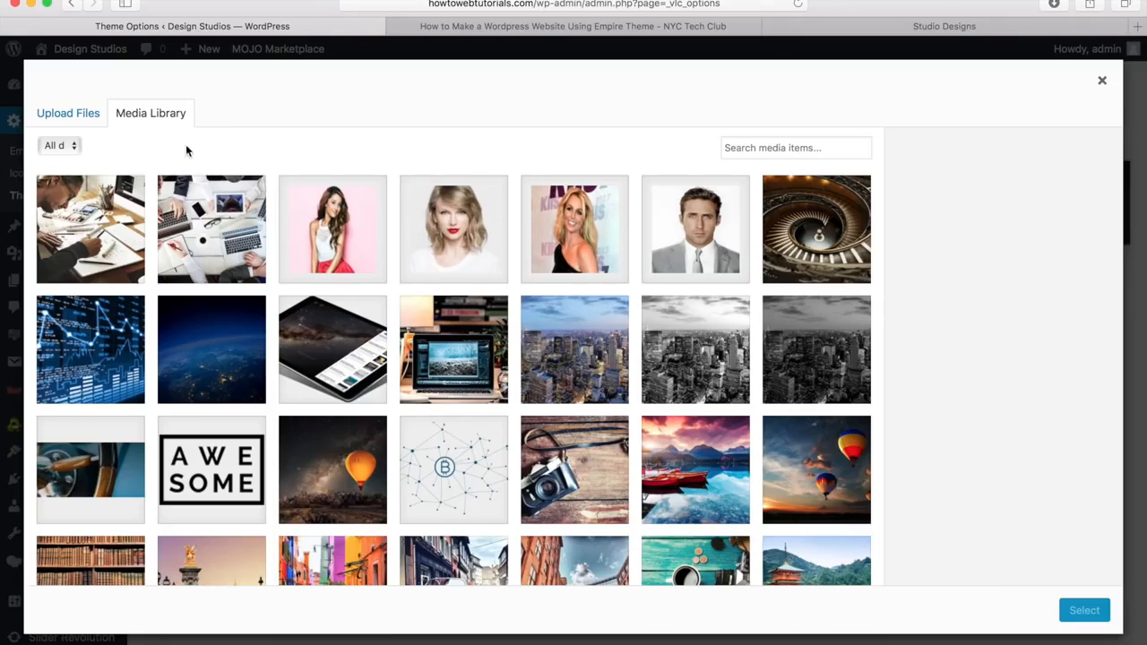
left_click(63, 117)
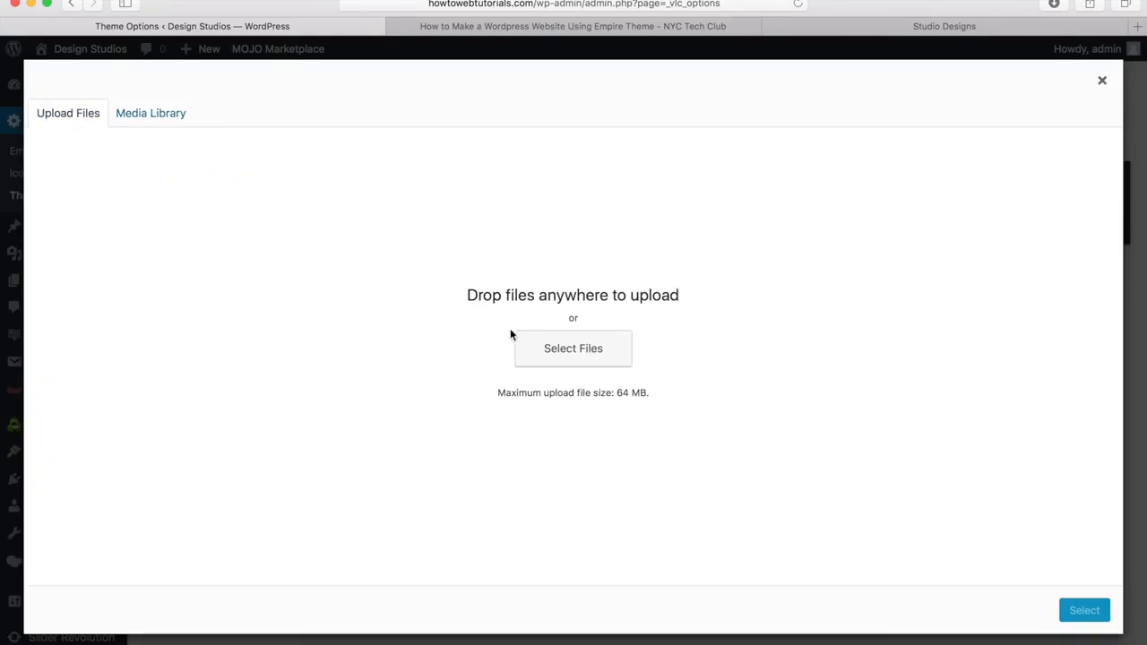
left_click(561, 352)
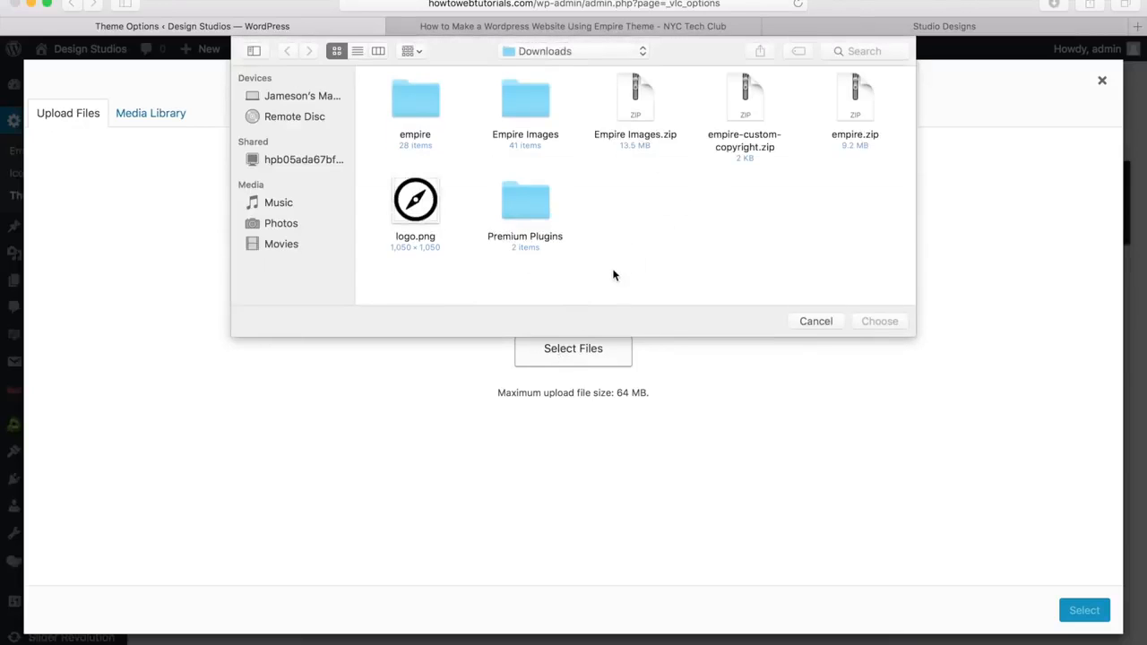
left_click(415, 201)
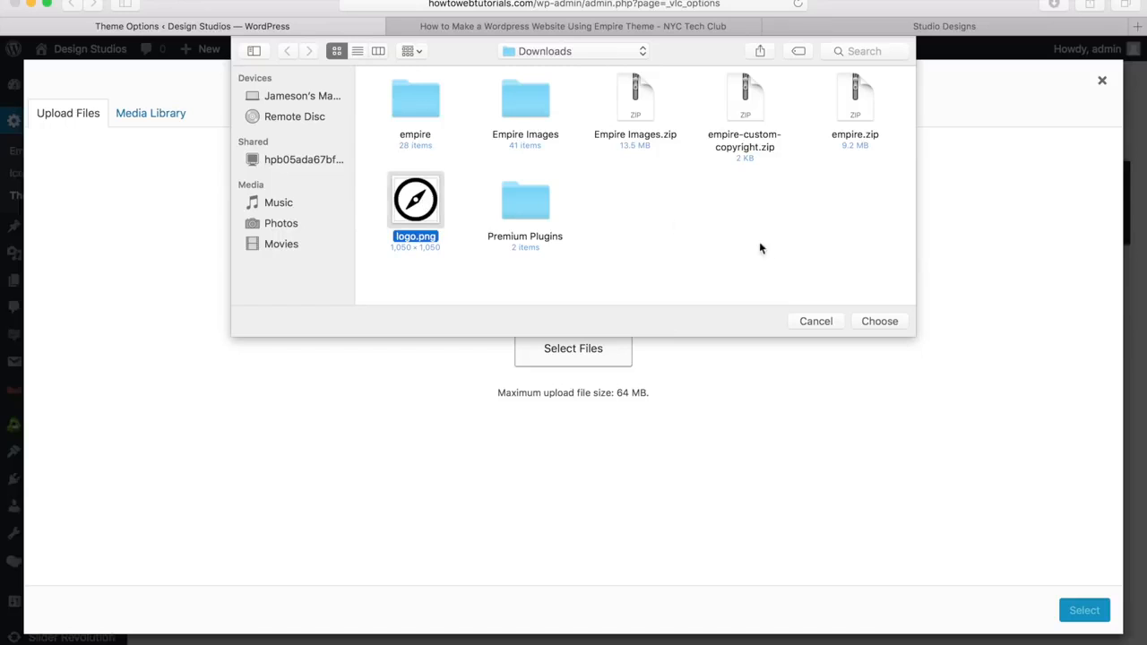
left_click(878, 321)
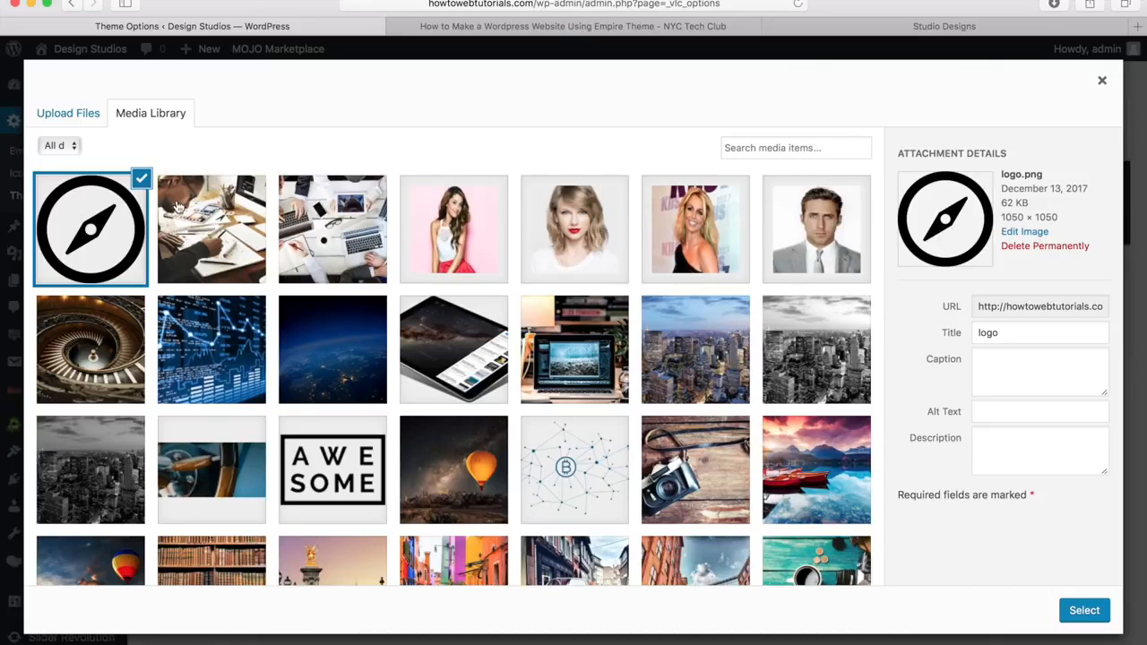
left_click(1086, 612)
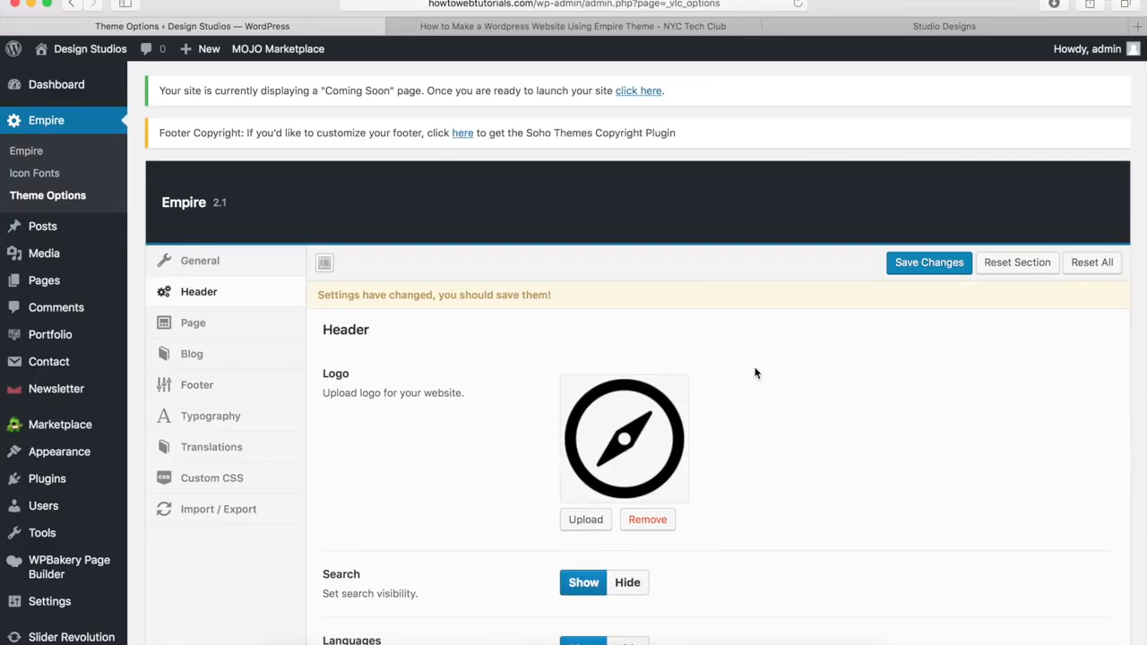
Step: Save the theme options, then remove the header logo and save again
left_click(930, 265)
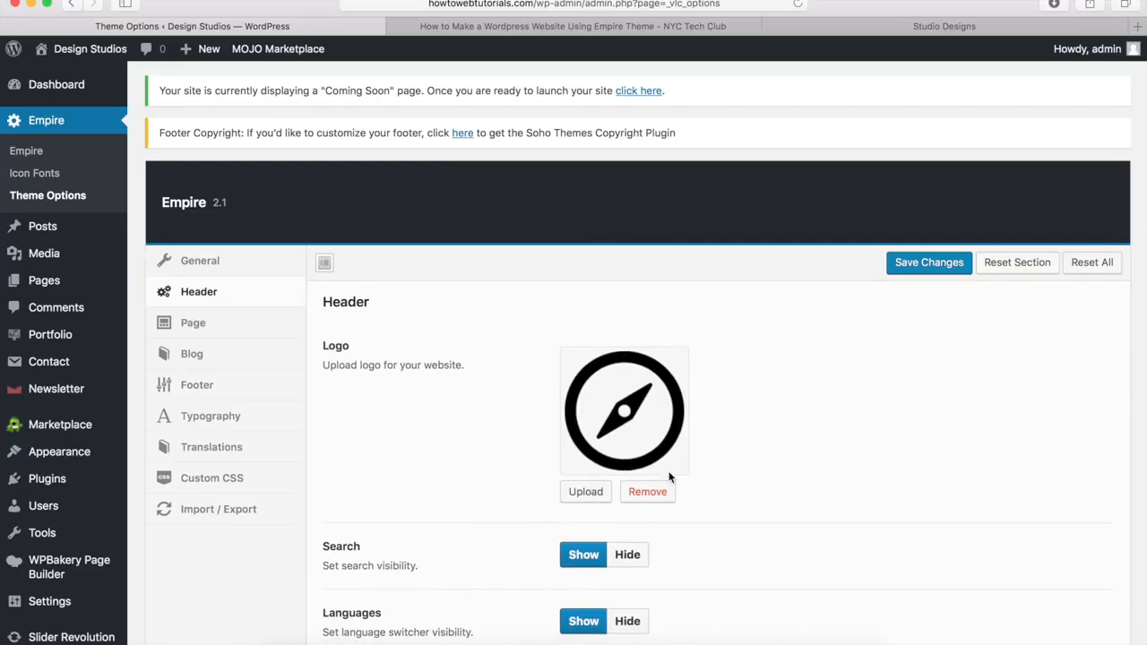
left_click(645, 498)
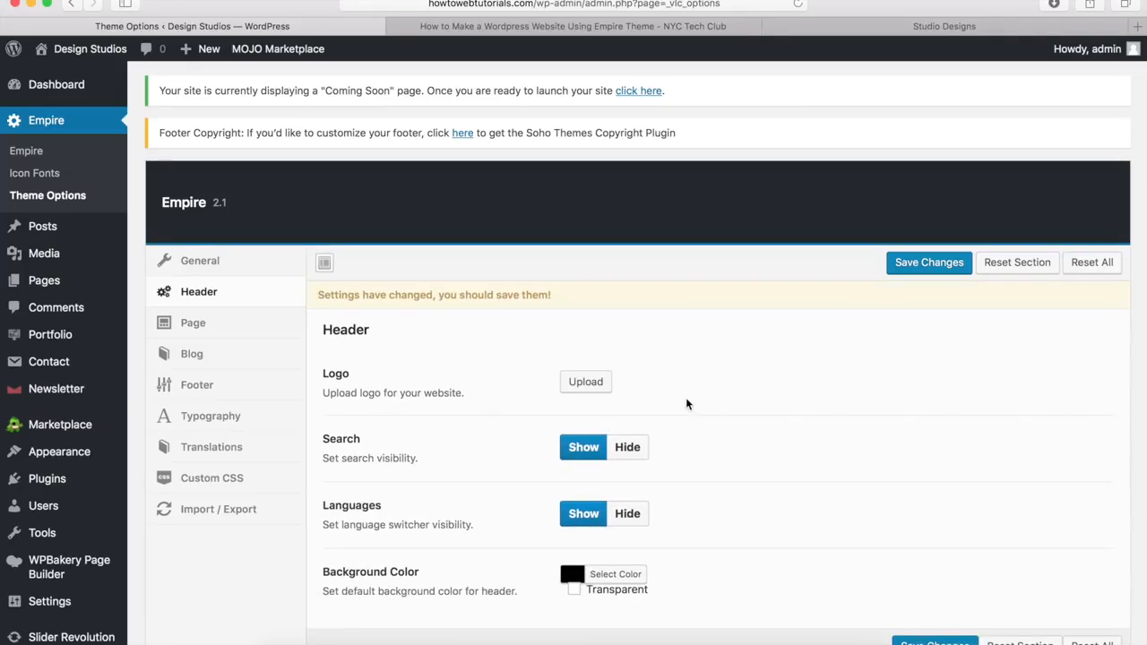
left_click(934, 265)
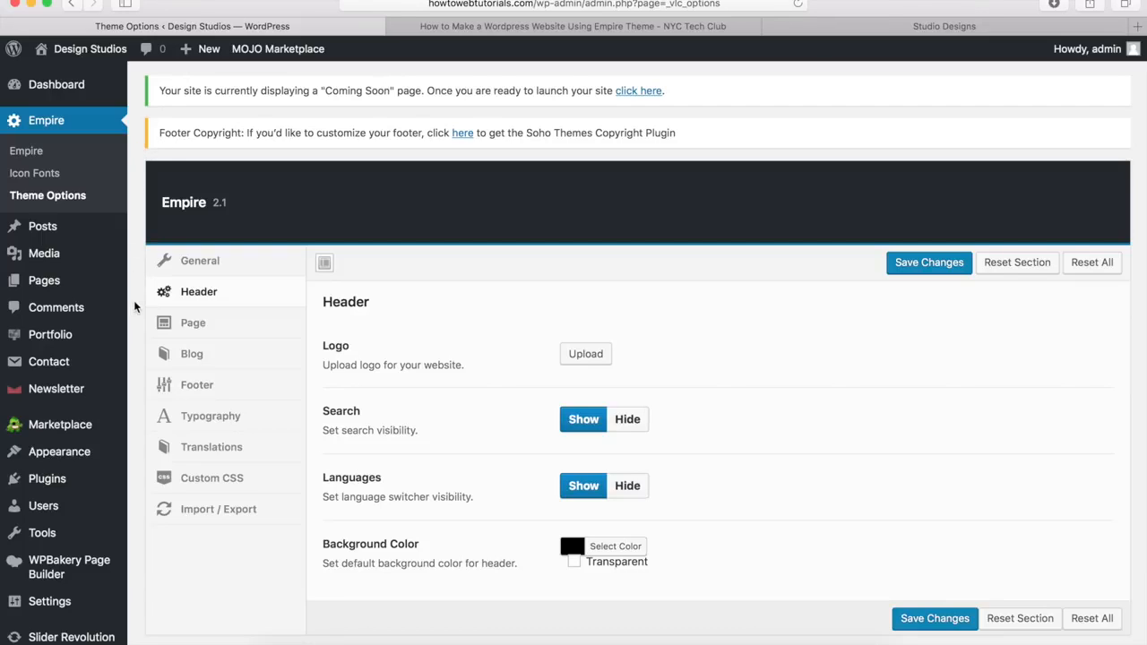
mouse_move(128, 457)
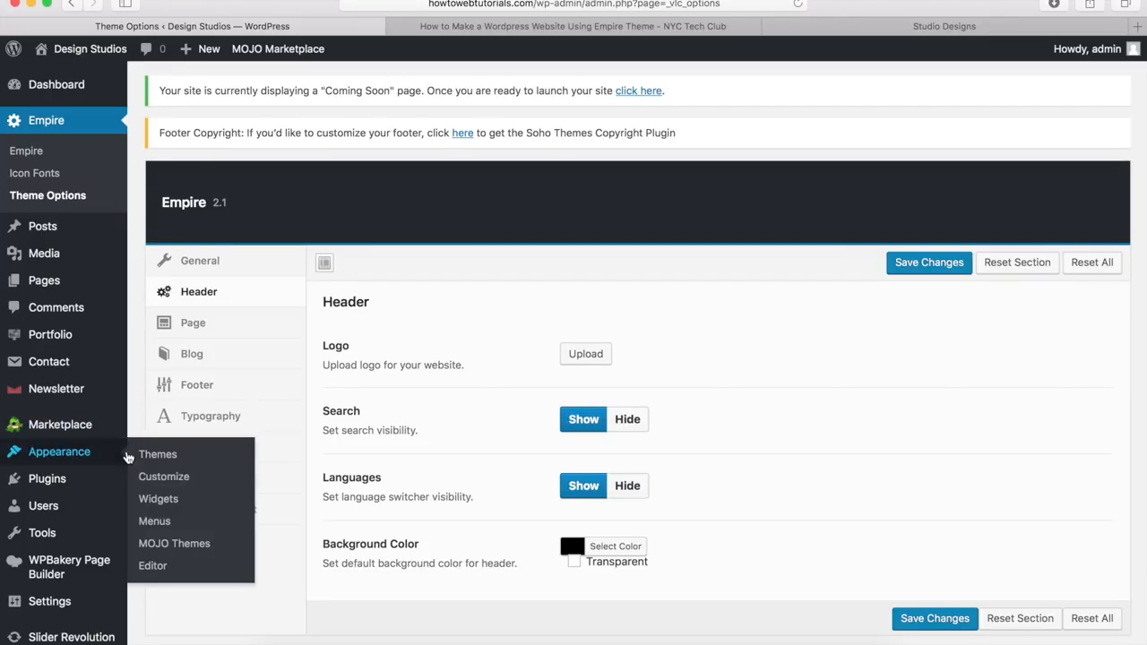
Step: Check the Design Studios title and tagline under Customize > Site Identity, then close the Customizer
left_click(165, 485)
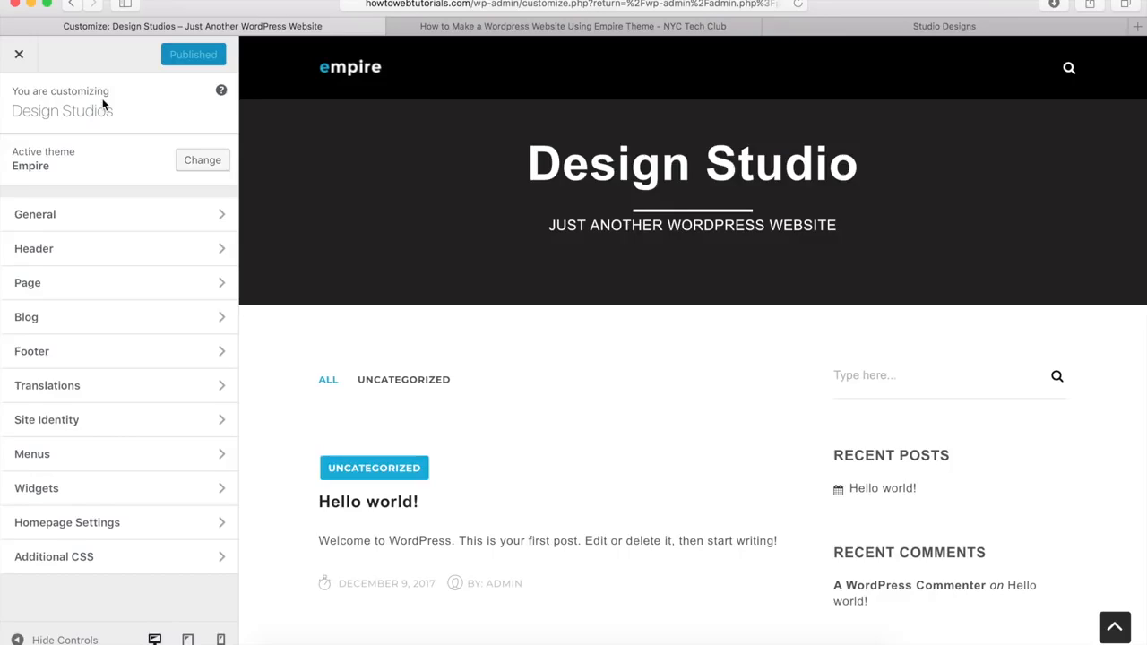
left_click(74, 424)
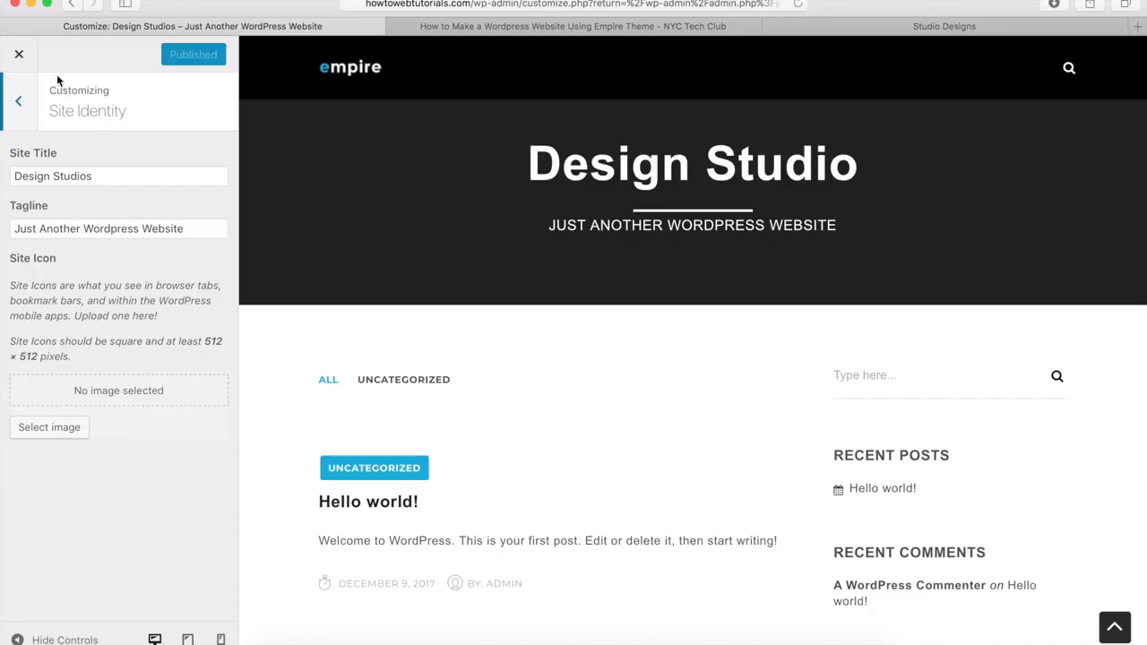
left_click(20, 57)
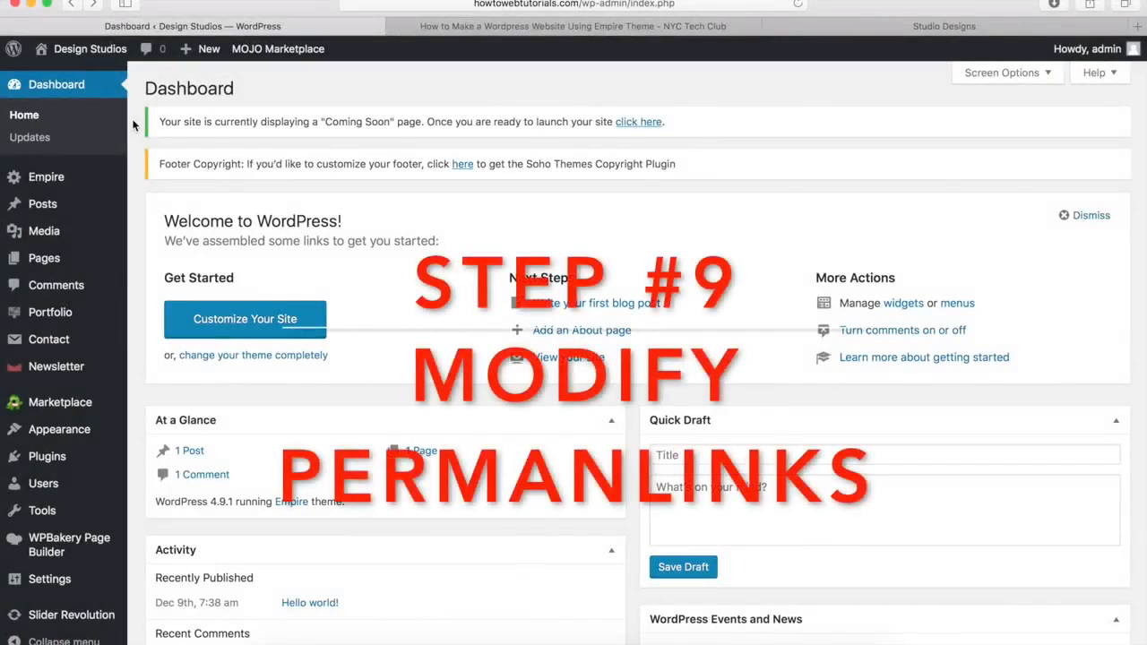
Step: Open Settings > General and delete the site tagline
left_click(430, 4)
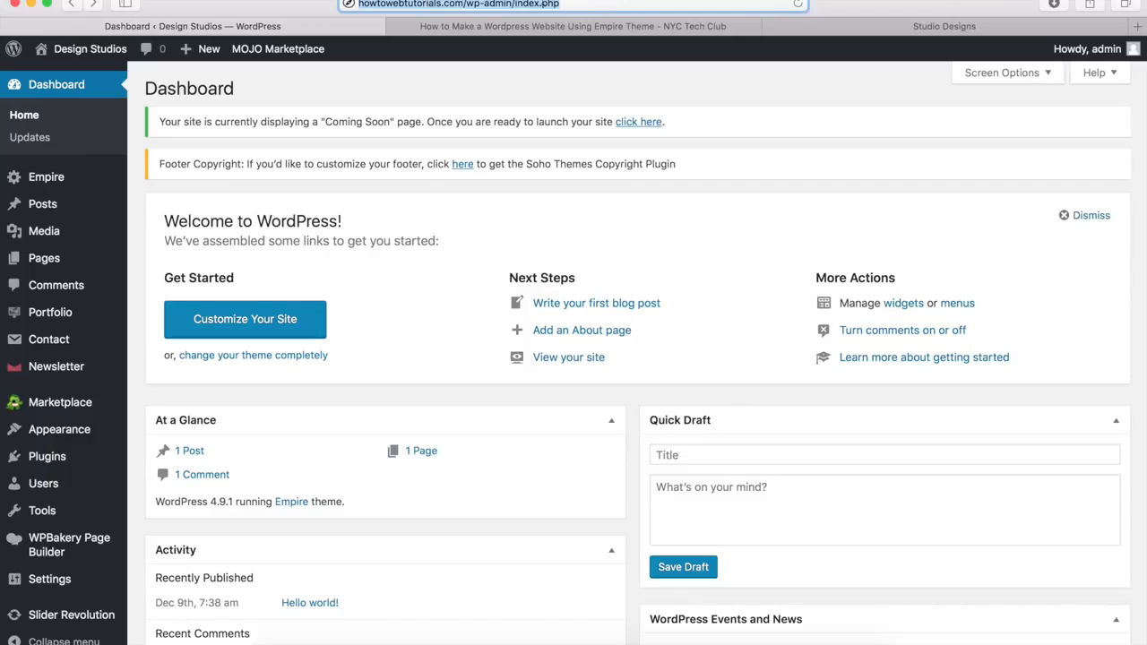
left_click(363, 87)
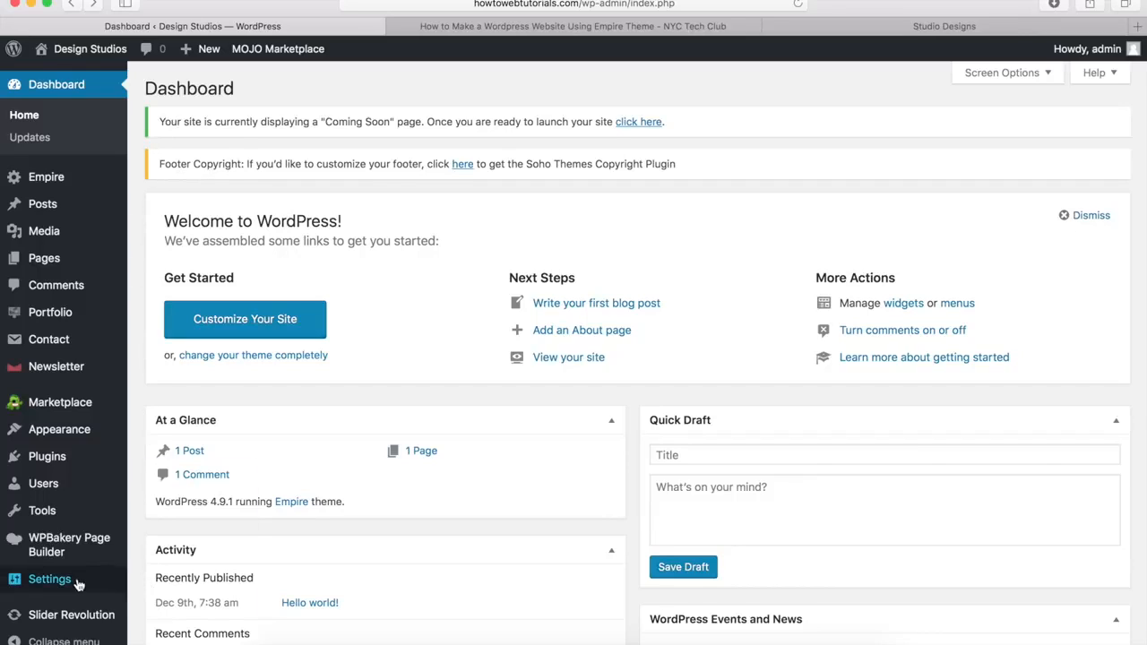
mouse_move(79, 584)
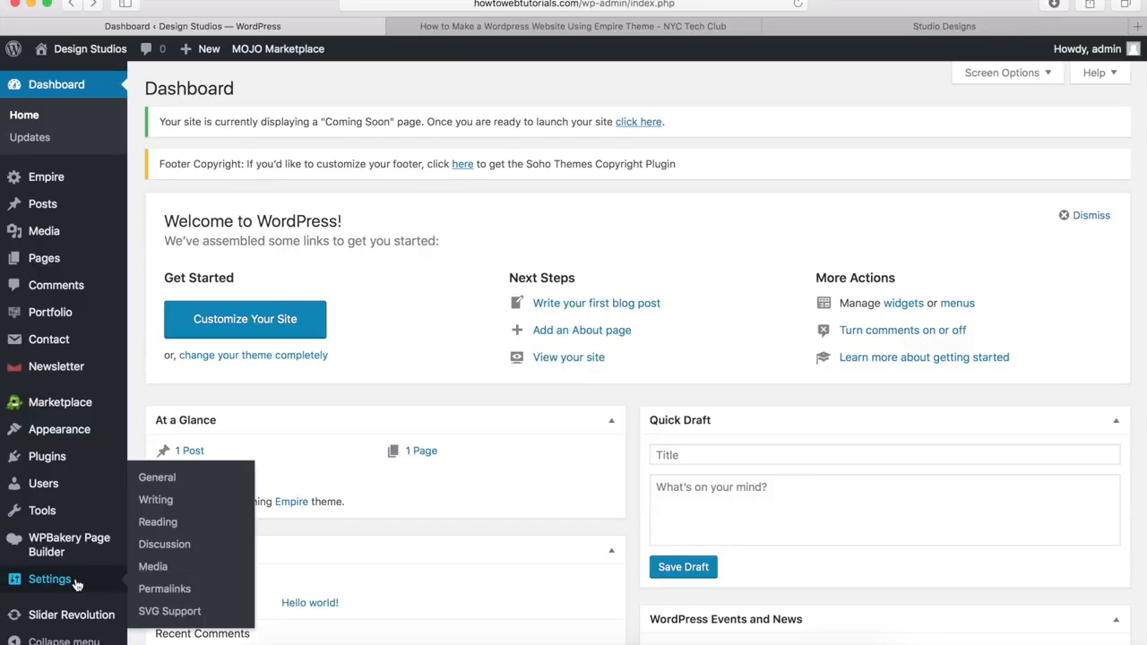
left_click(158, 478)
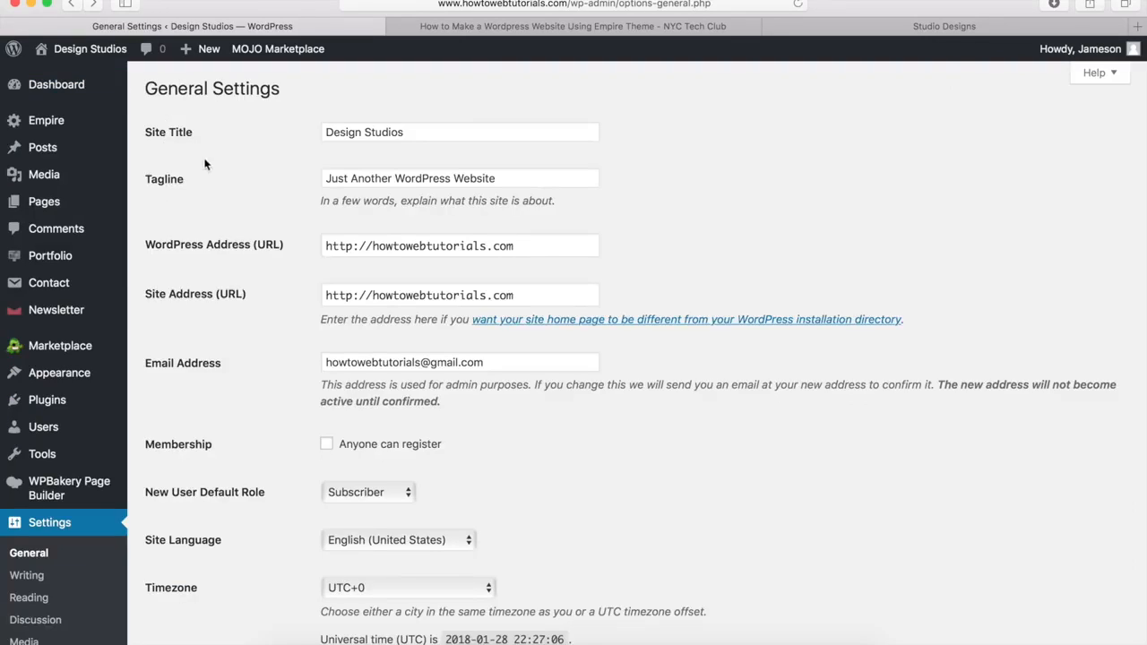
left_click_drag(504, 177, 319, 178)
key("BackSpace")
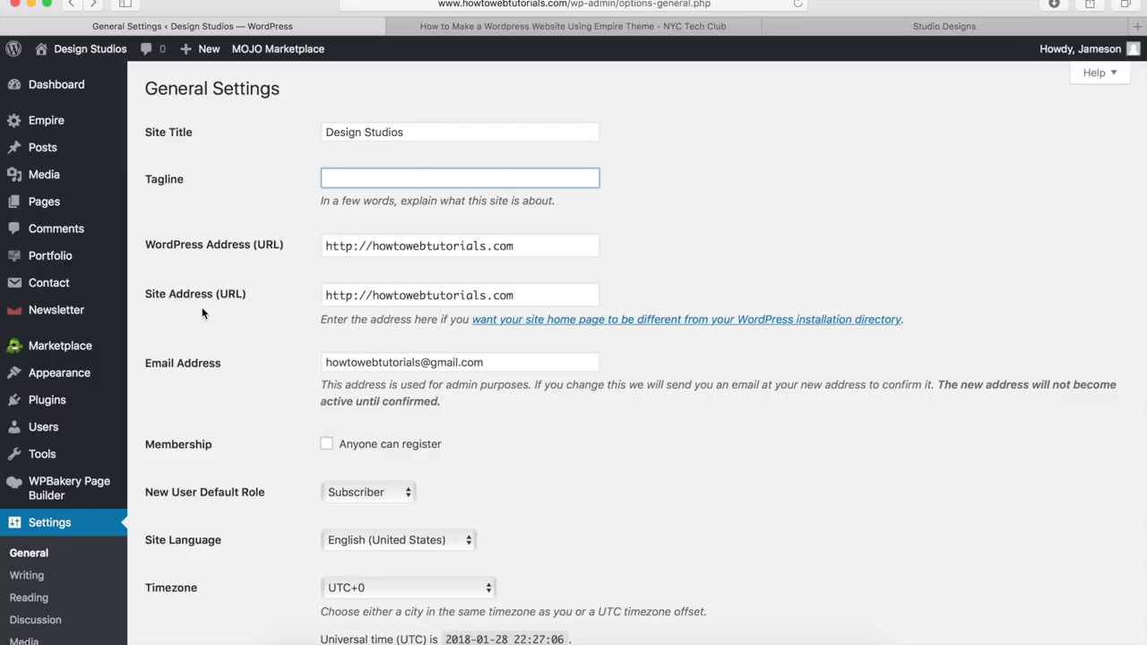
left_click(373, 247)
type("www.")
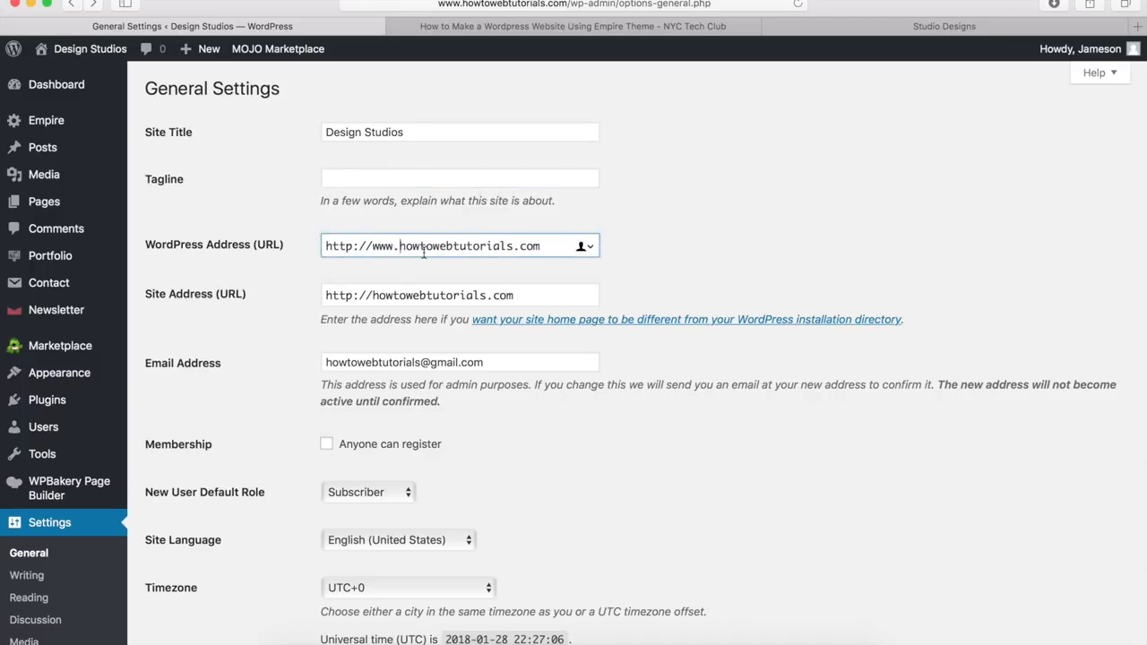
left_click(371, 295)
type("www.")
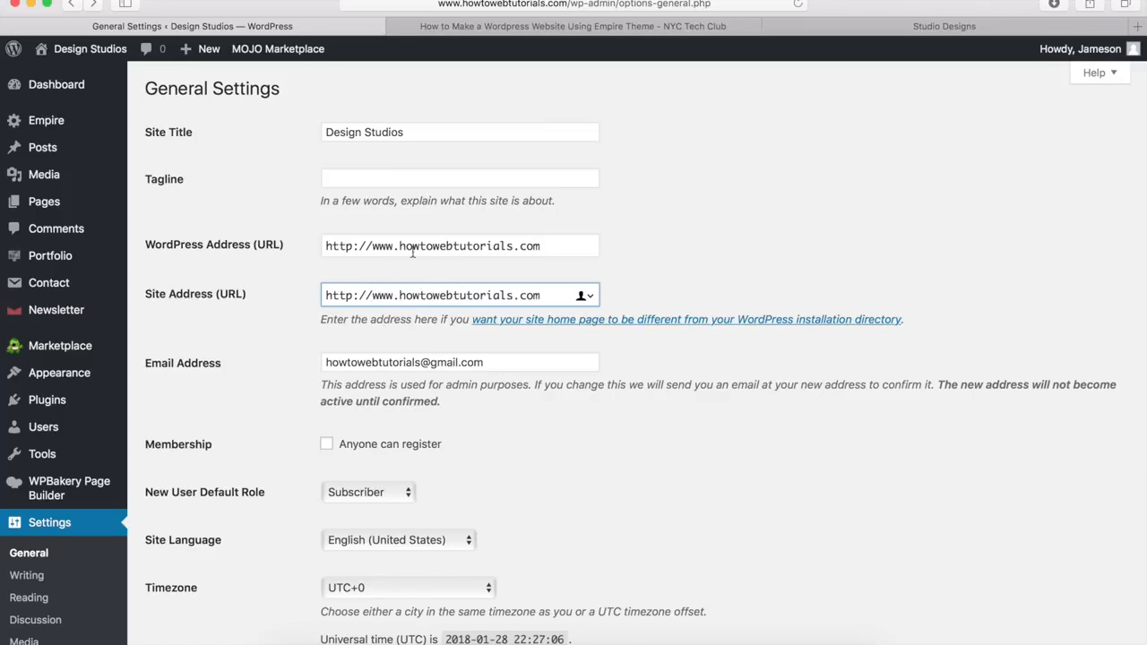
left_click(241, 320)
scroll(241, 320, "down", 10)
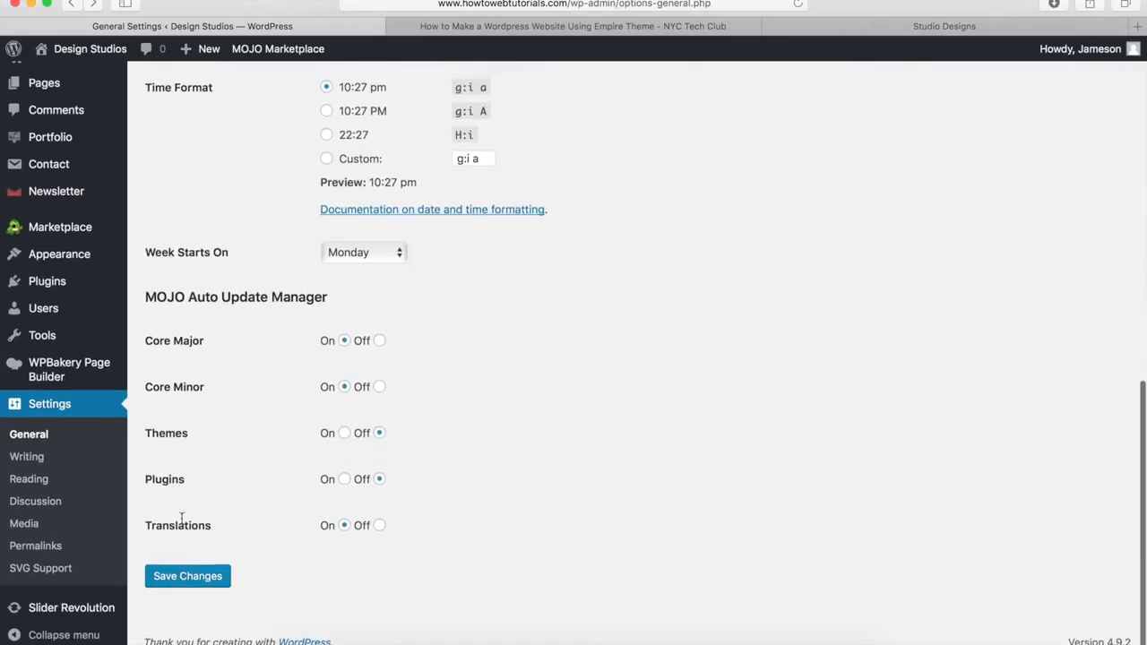
left_click(176, 570)
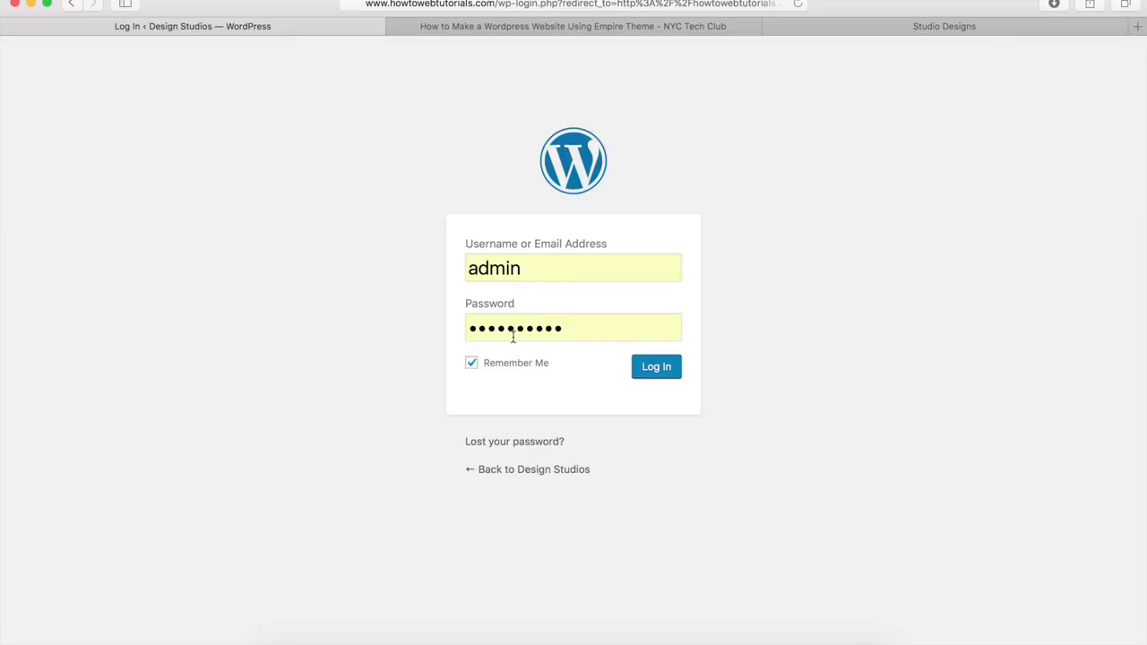
Step: Log back in to the Design Studios admin with the prefilled credentials
left_click(657, 368)
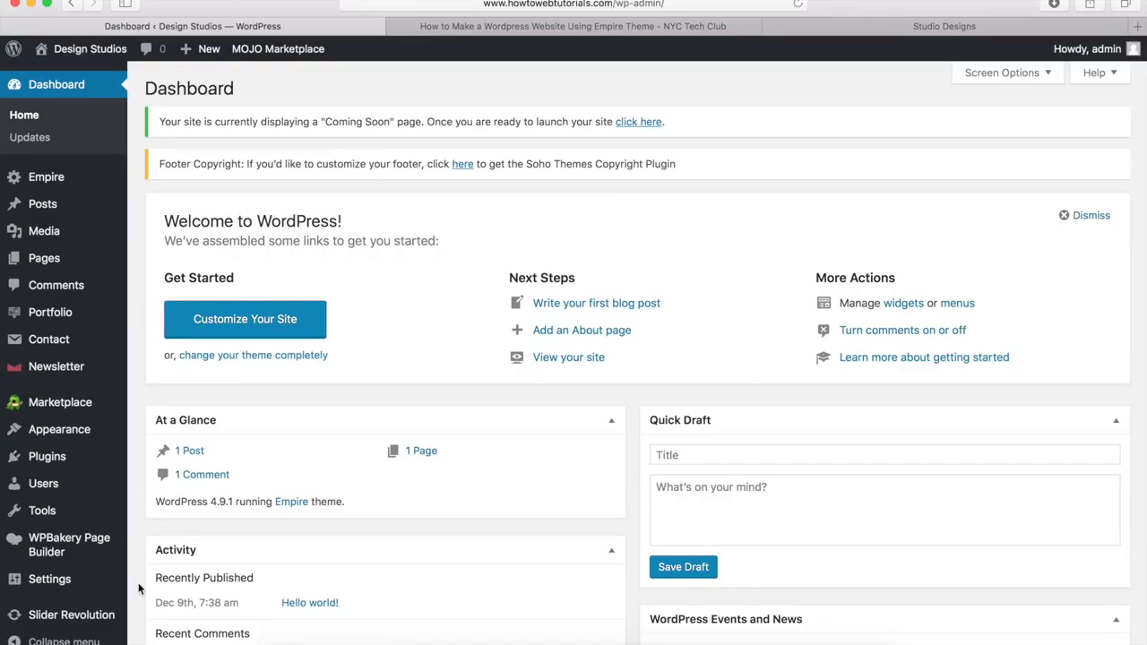
mouse_move(79, 584)
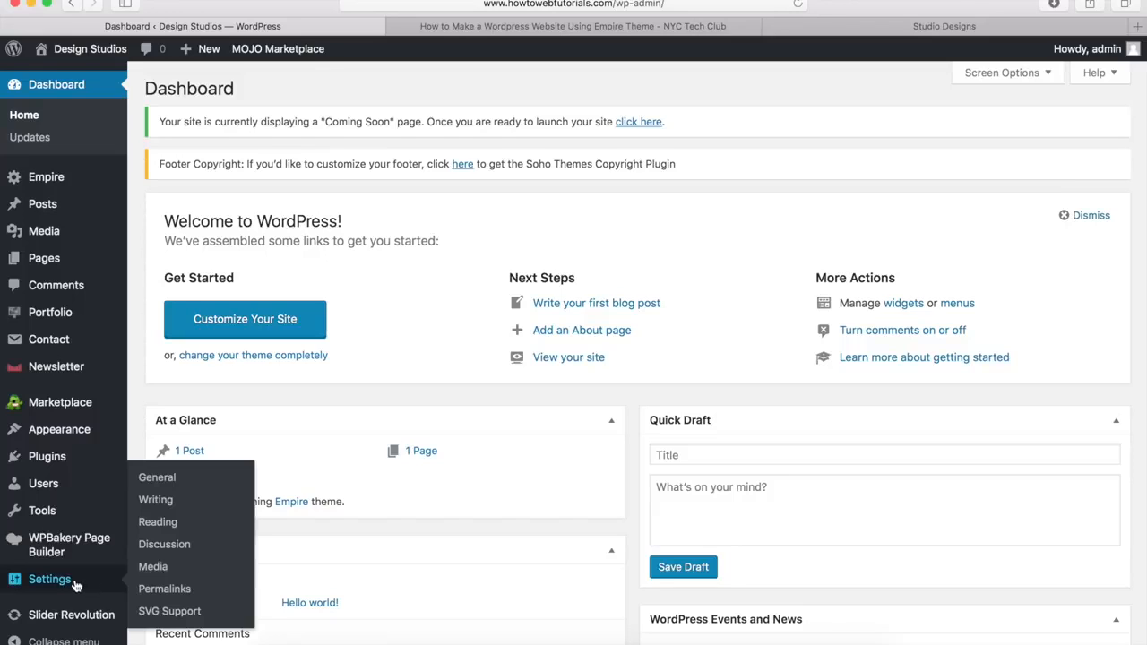
Step: Set the permalink structure to Post name (/%postname%/) and save
left_click(159, 590)
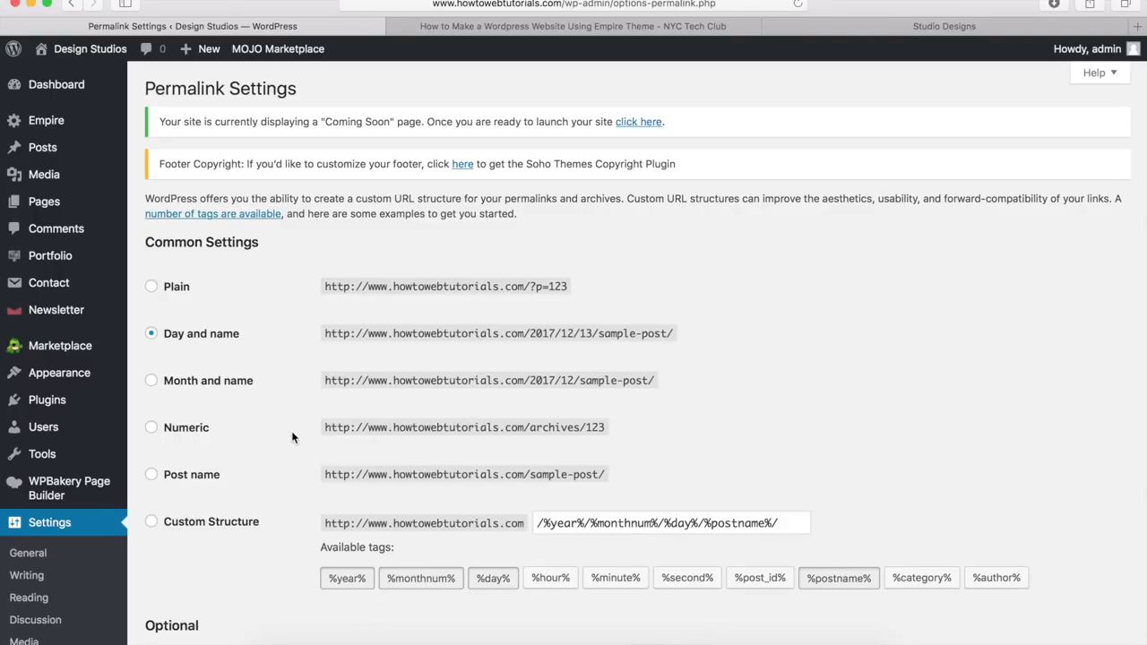
left_click(151, 475)
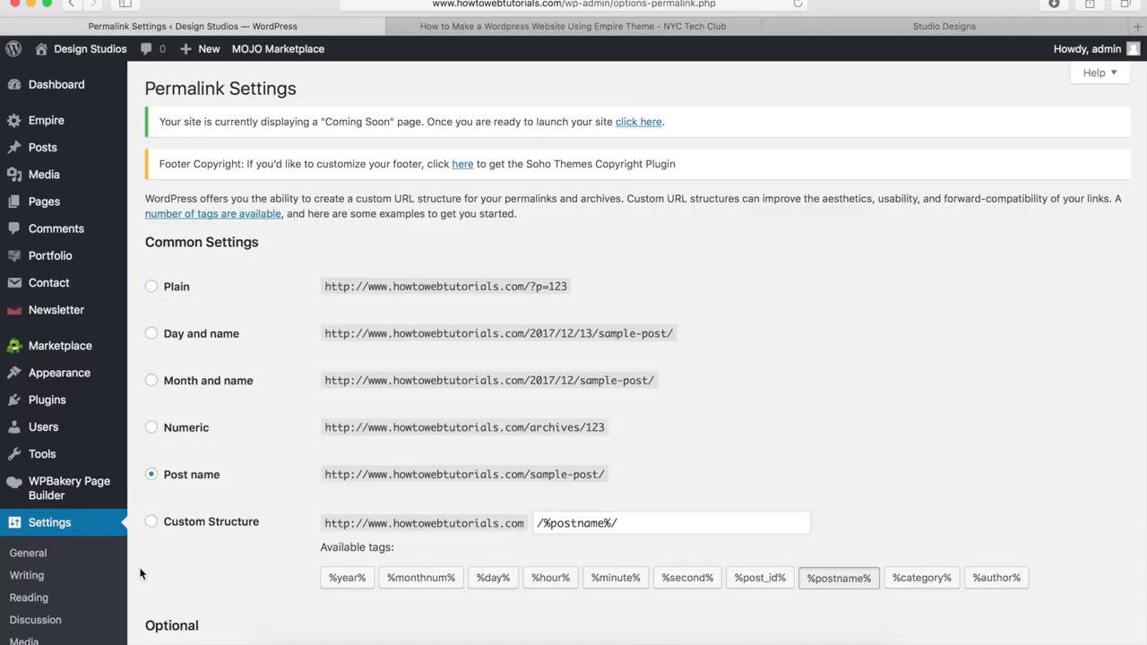
scroll(140, 573, "down", 5)
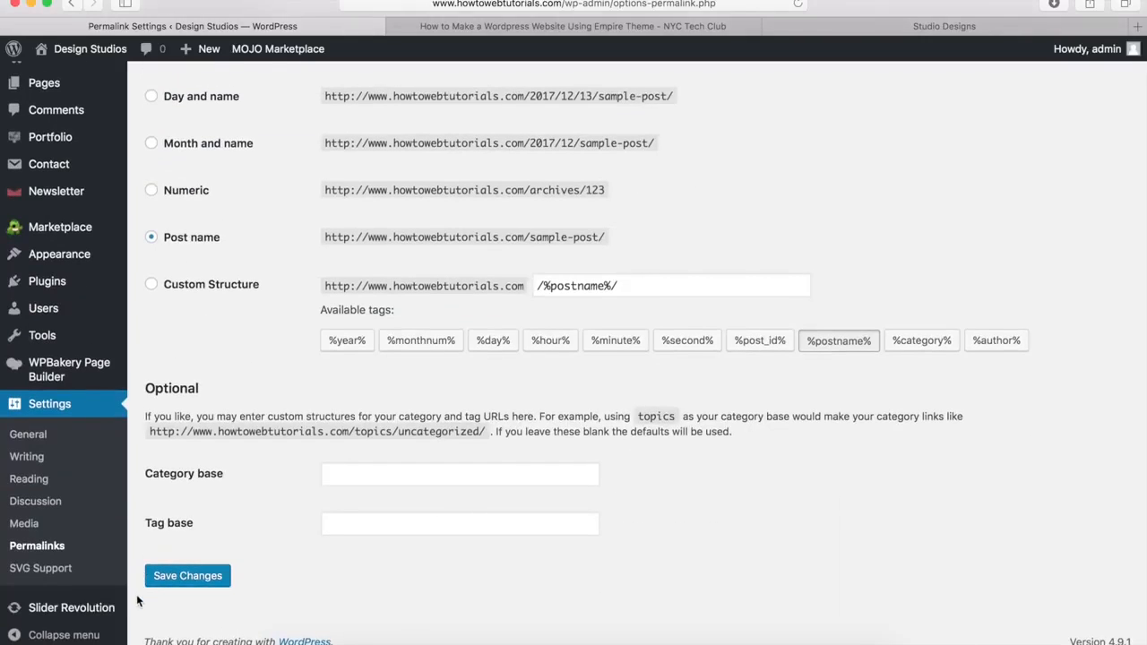
left_click(185, 576)
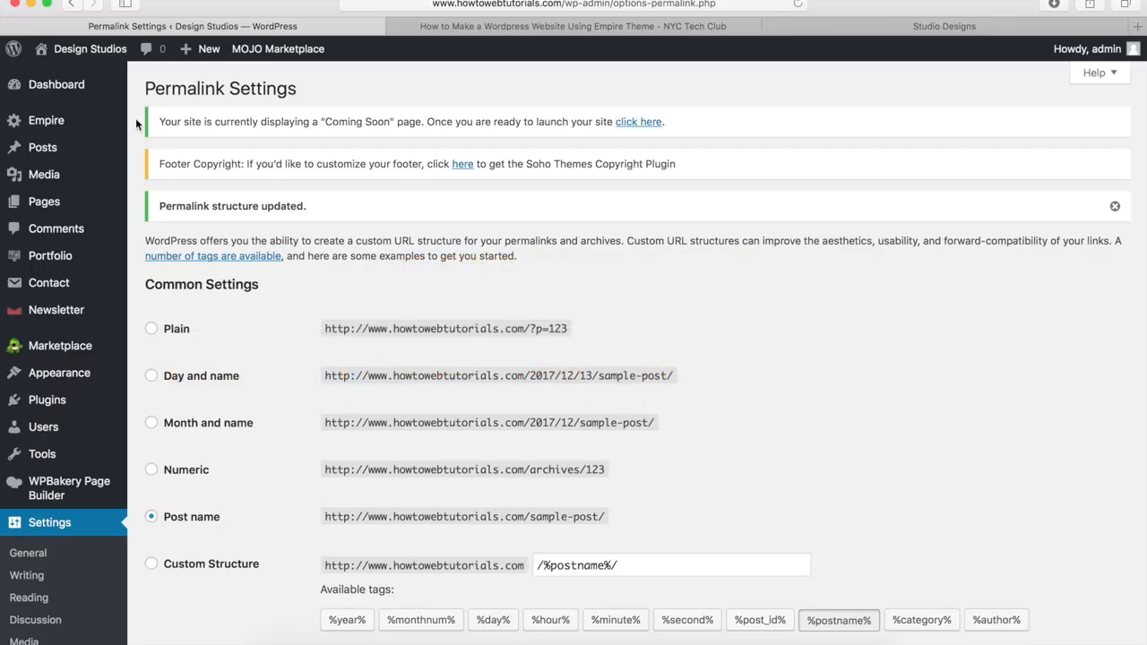
mouse_move(185, 60)
Step: Create a new page titled 'Home'
mouse_move(76, 208)
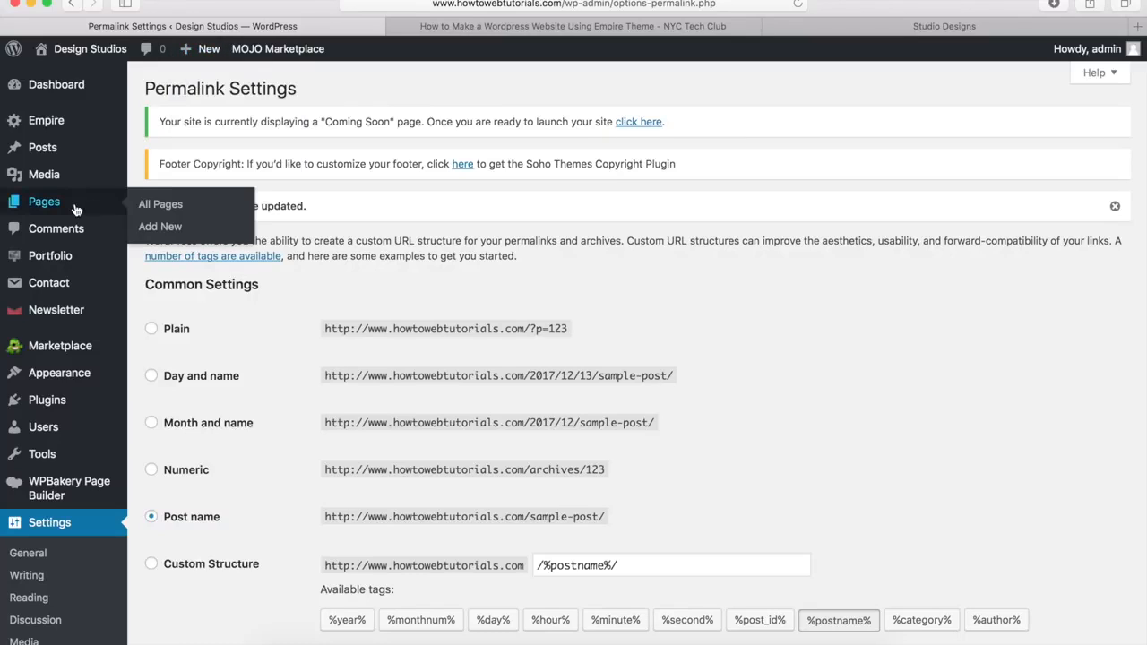
left_click(160, 225)
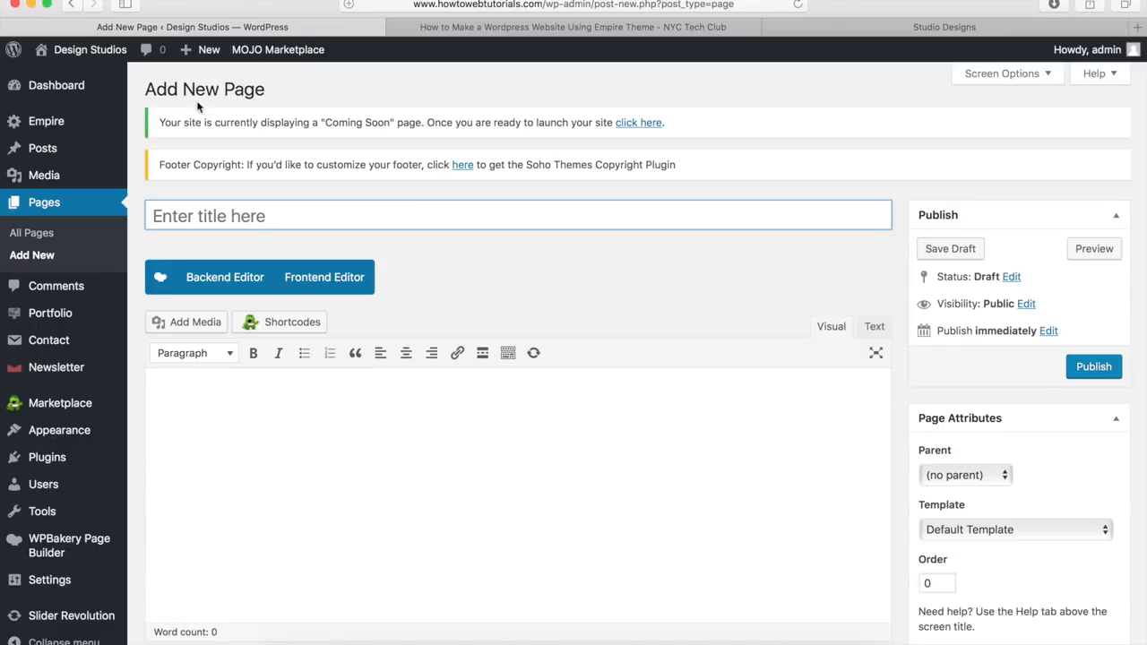
left_click(194, 219)
type("Home")
left_click(542, 303)
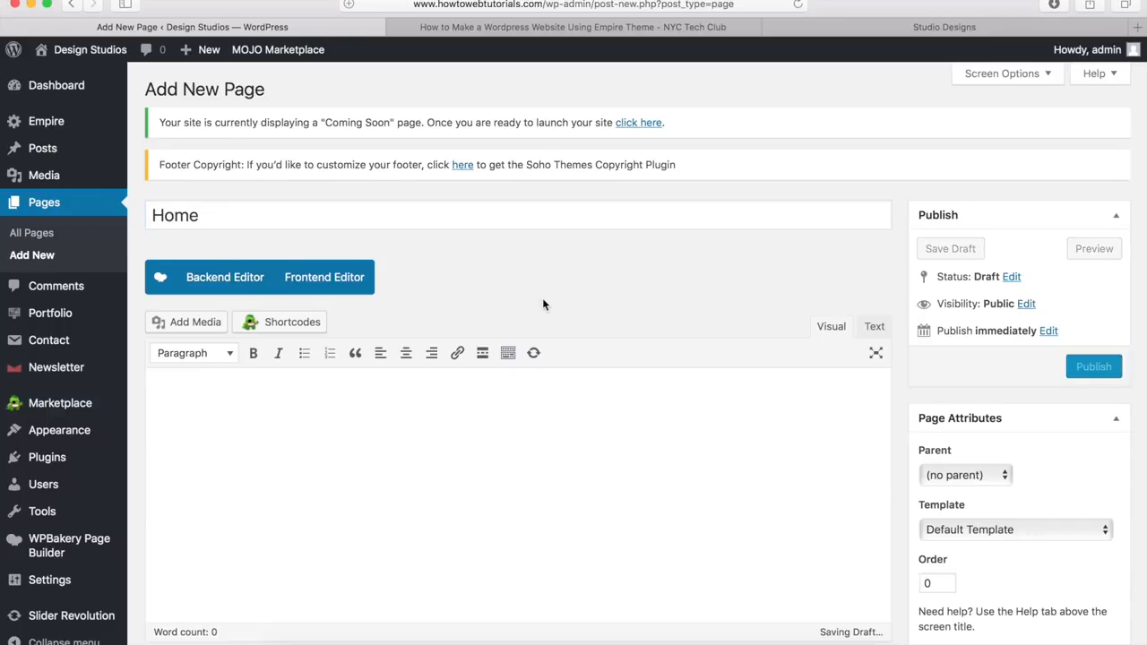
Step: Tick Disable page title in Page Options and publish the page
scroll(542, 304, "down", 6)
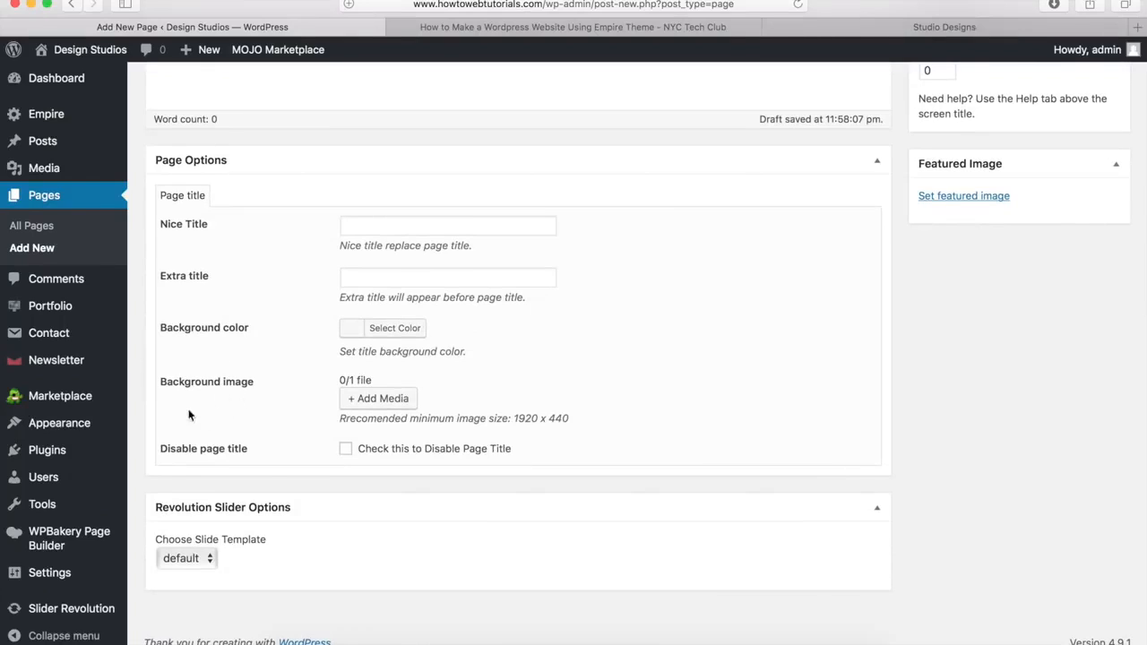
left_click(346, 449)
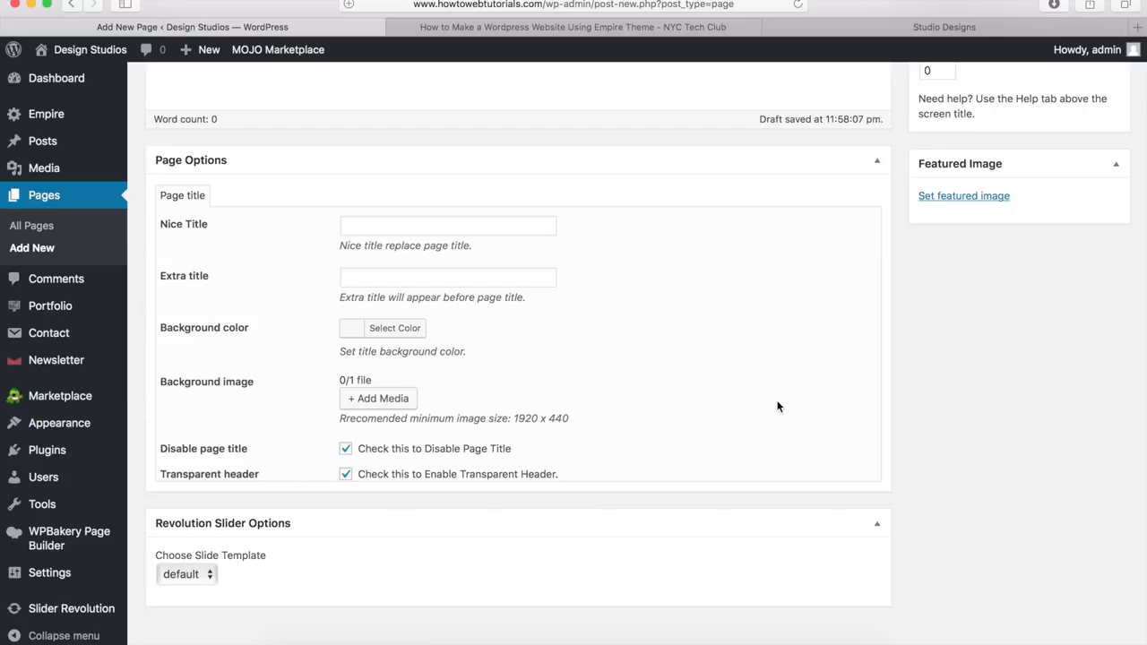
scroll(923, 354, "up", 6)
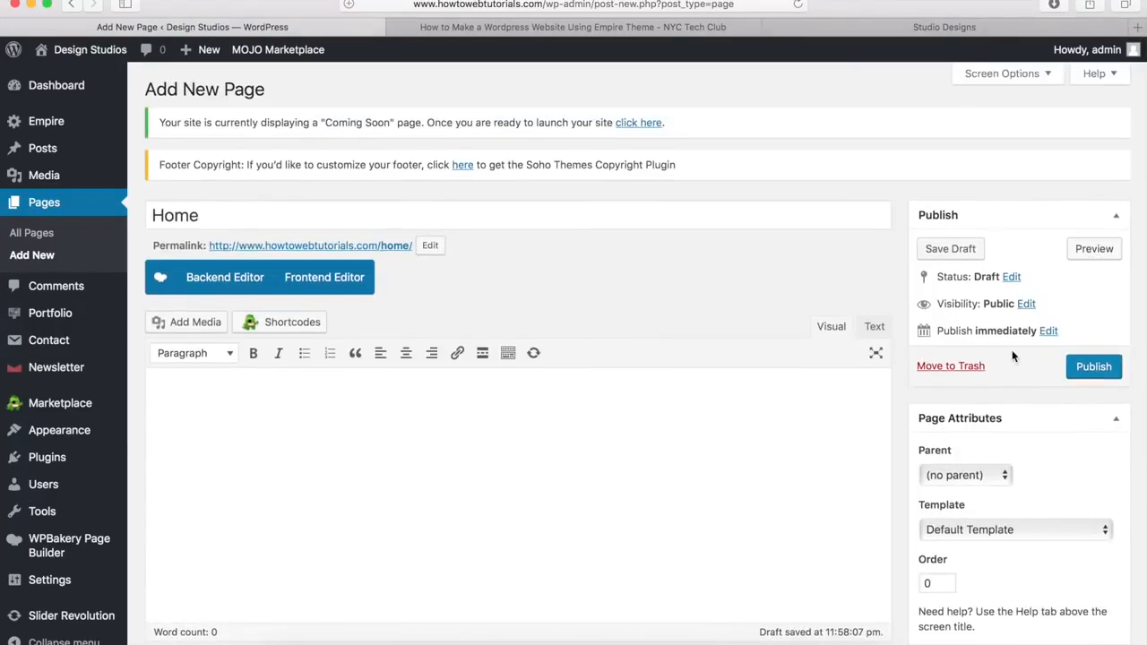
left_click(1091, 365)
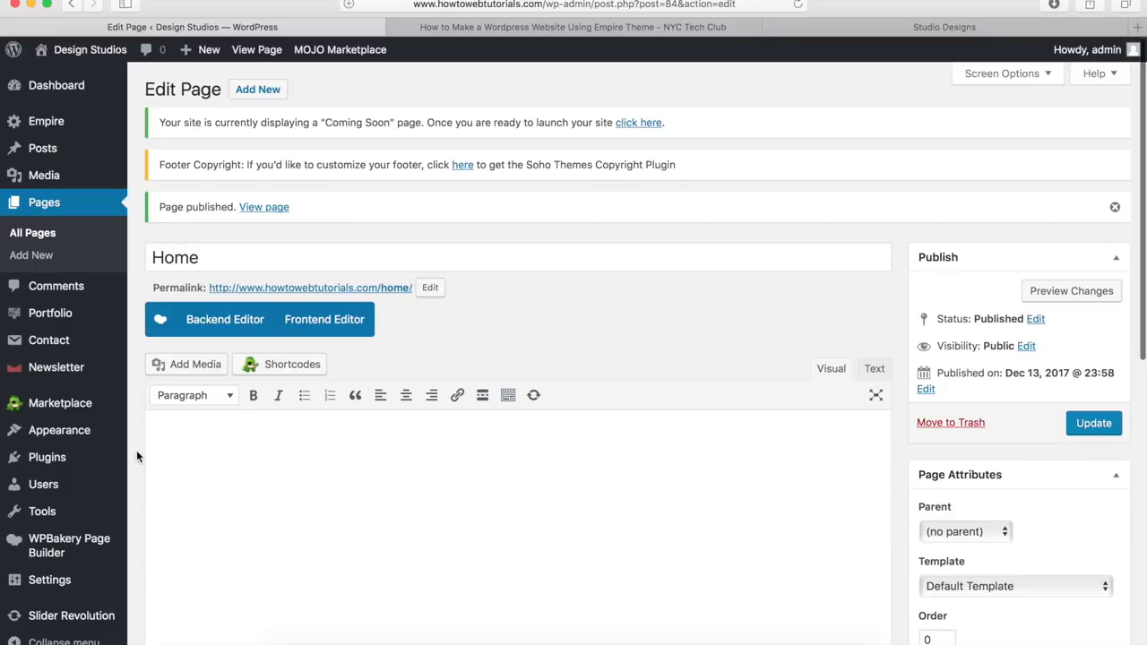
mouse_move(122, 584)
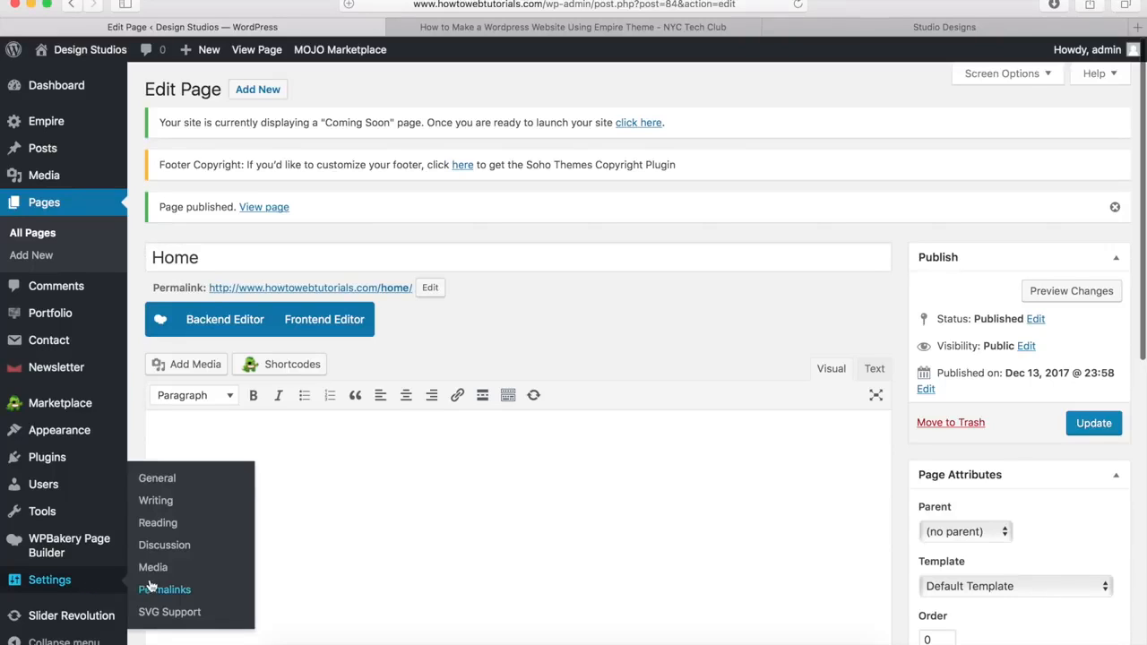
Step: In Reading Settings, choose A static page with Home as the homepage and save
left_click(157, 523)
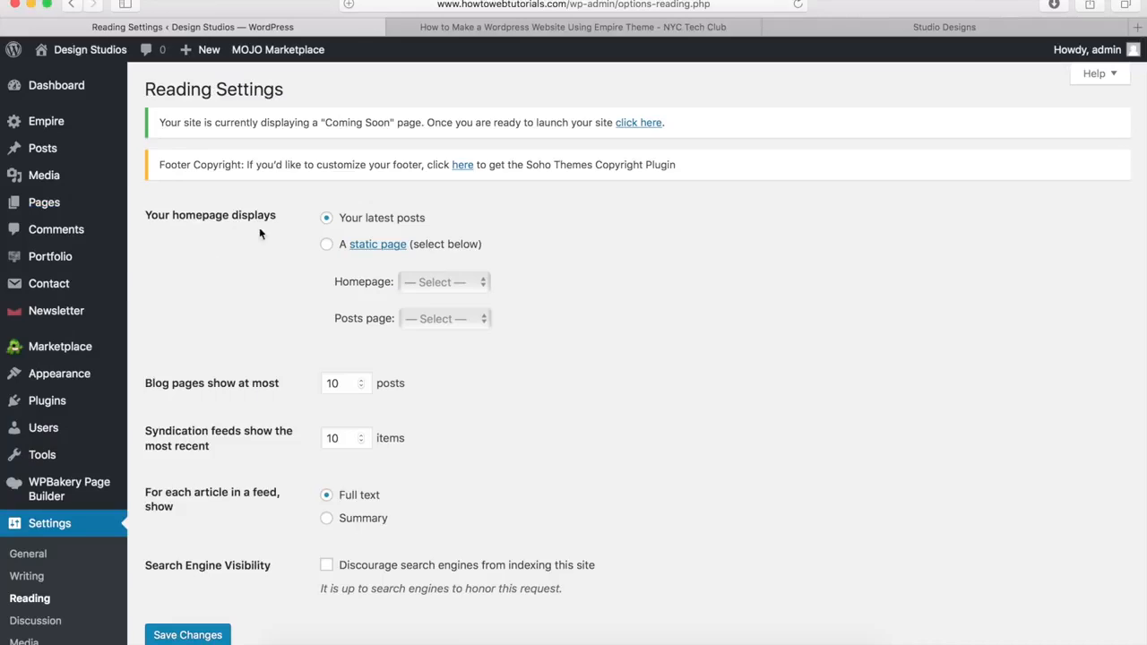
left_click(327, 245)
left_click(436, 283)
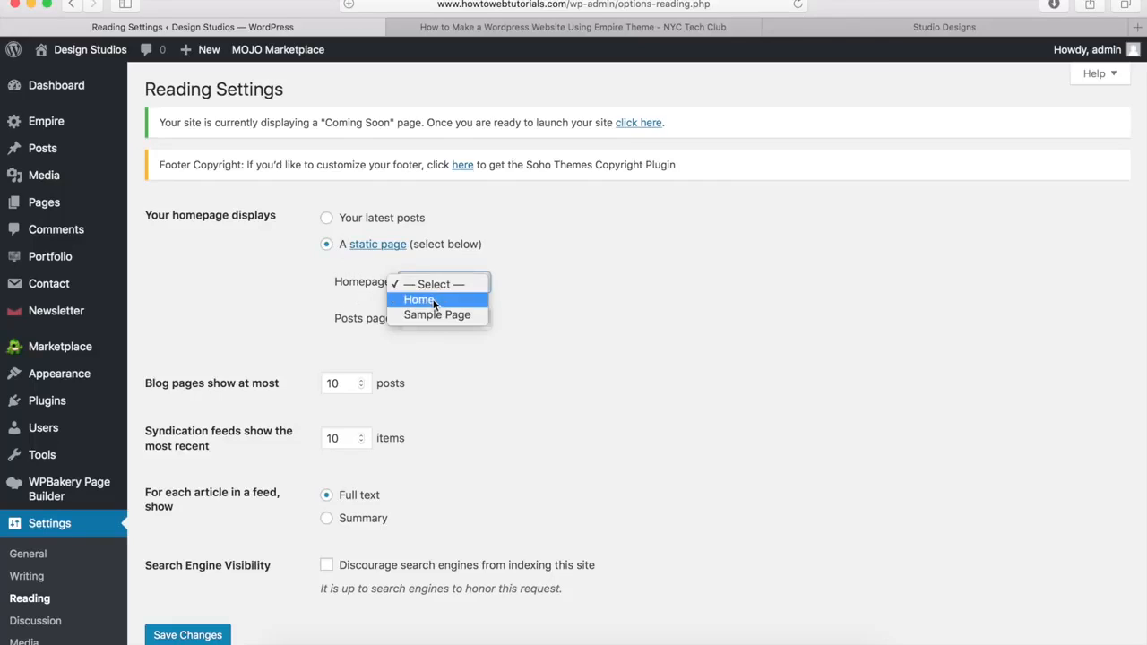
left_click(433, 302)
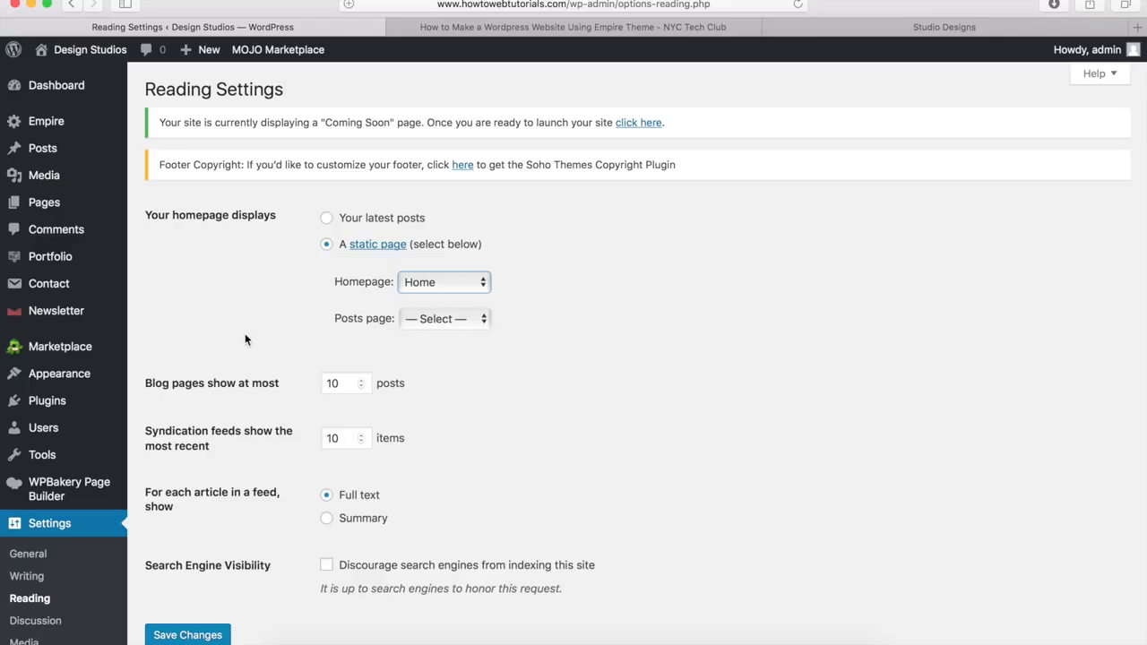
left_click(174, 634)
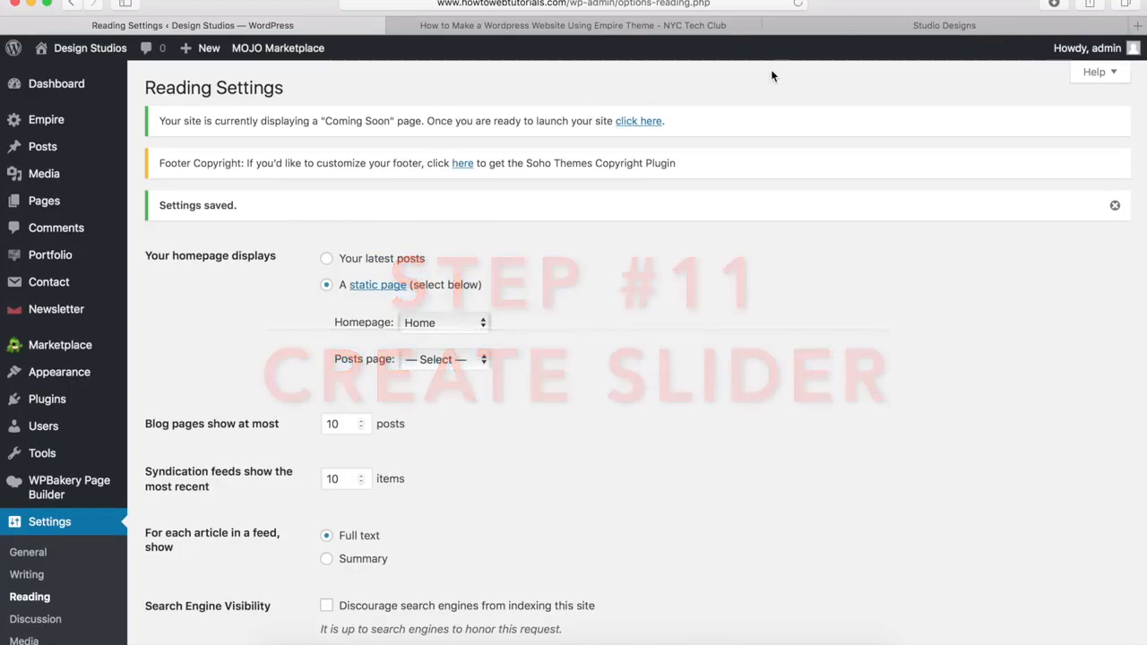
left_click(861, 28)
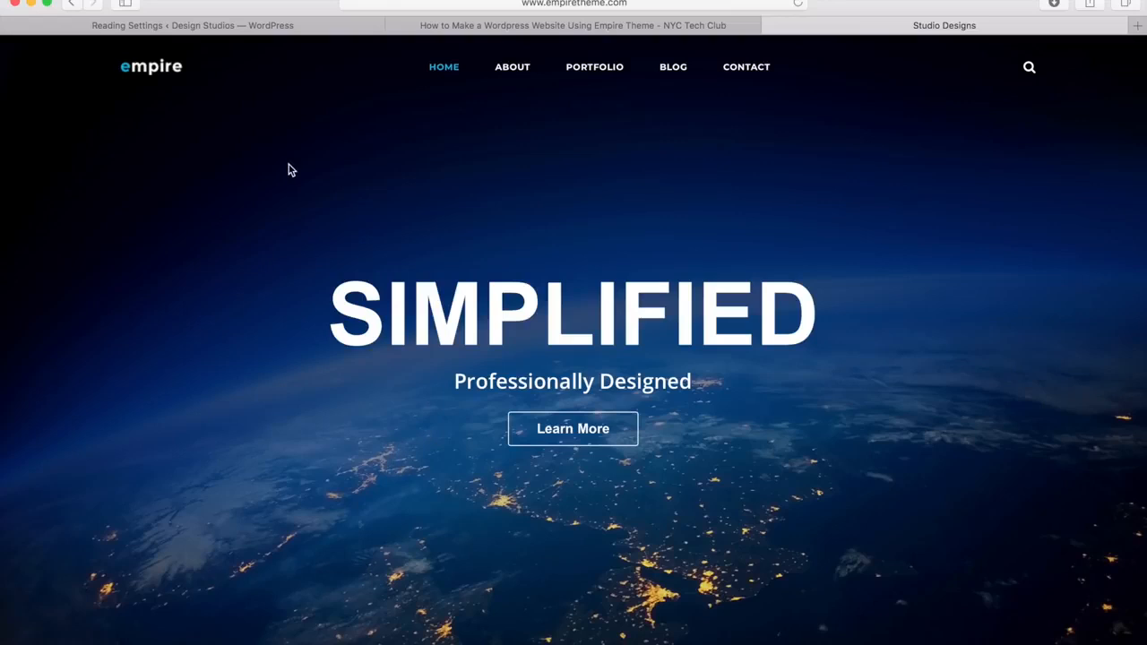
Step: Look over the demo's SIMPLIFIED earth-at-night slide, then go back to the Reading Settings tab
left_click(238, 26)
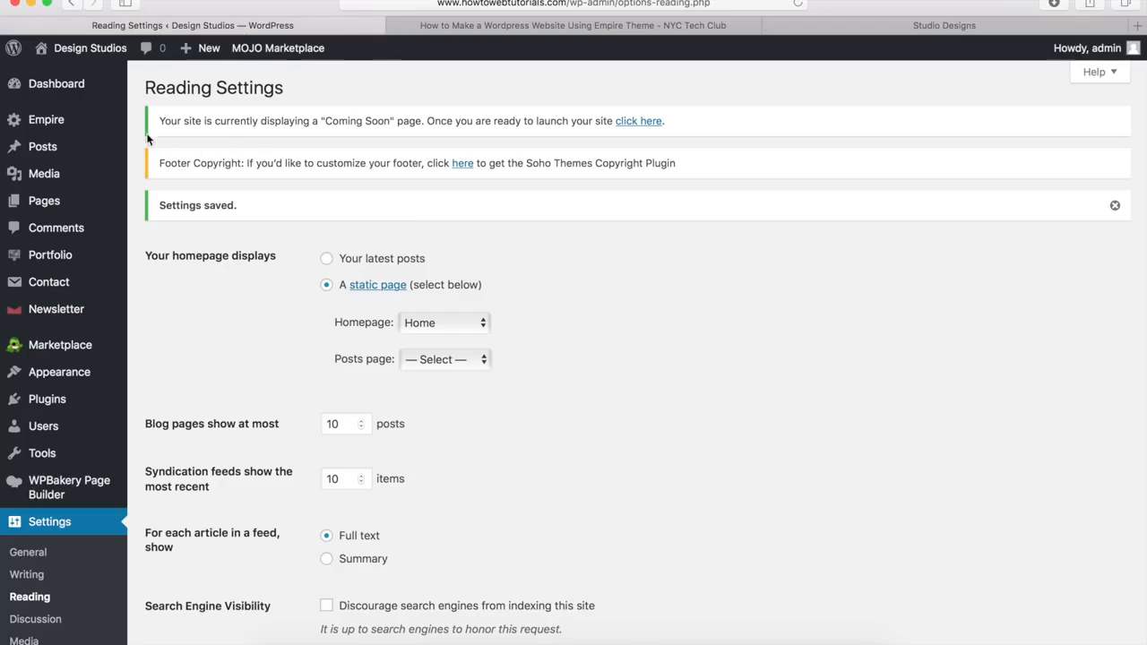
Step: Open Slider Revolution from the admin sidebar flyout, which shows an empty slider list
scroll(132, 426, "down", 3)
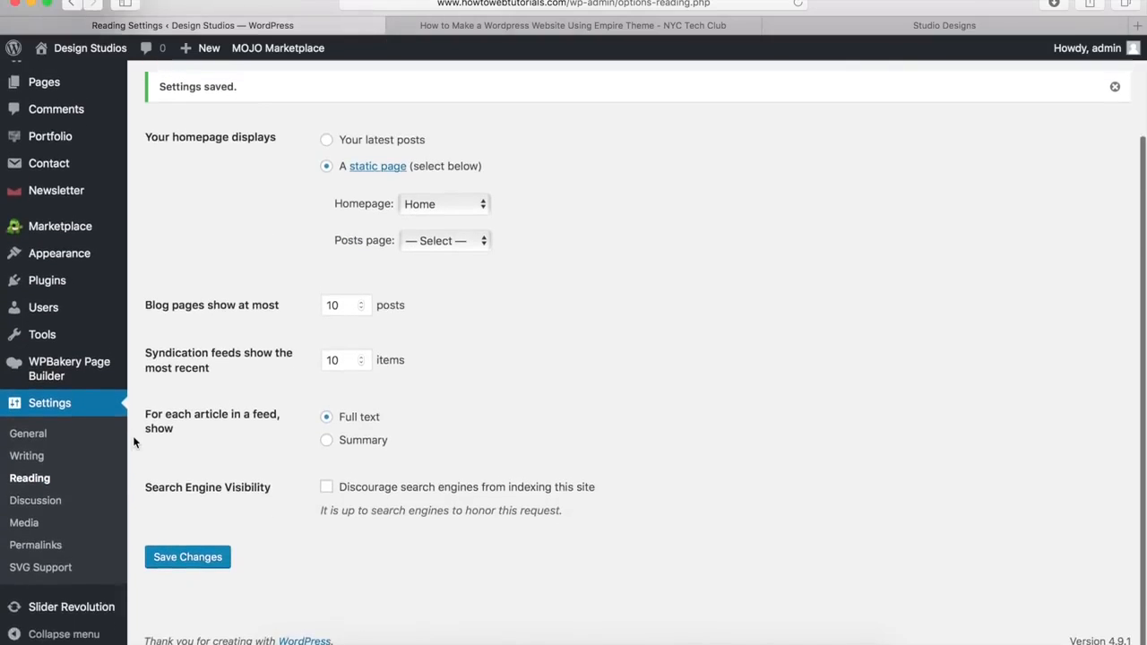
mouse_move(74, 611)
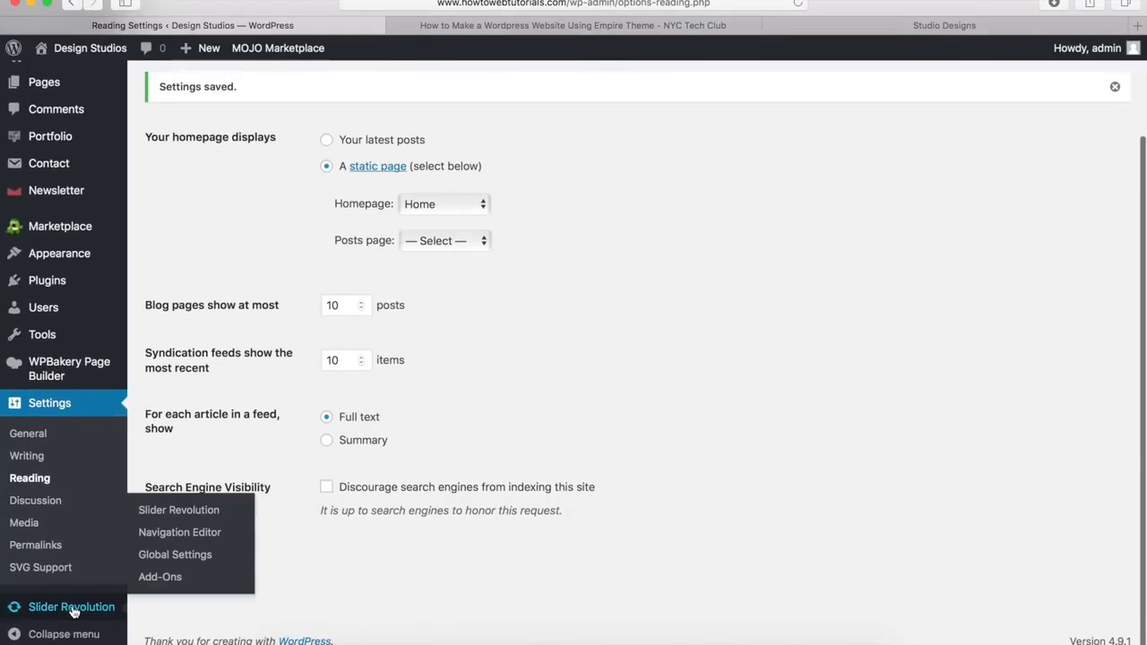
left_click(199, 518)
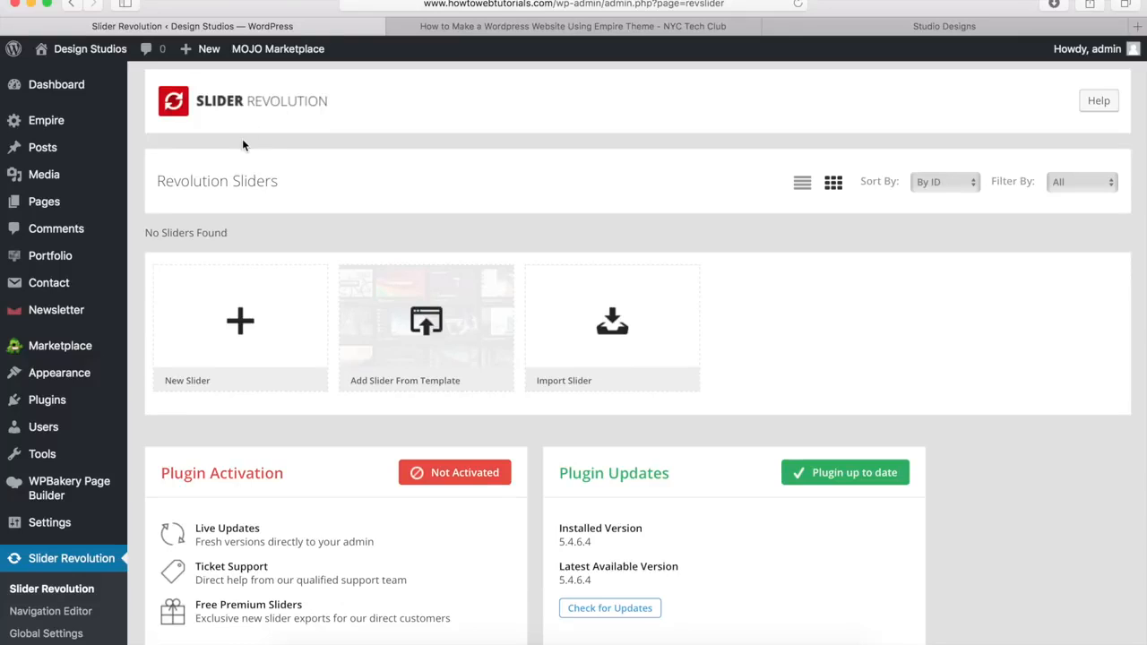
Step: Create a new slider with name and alias both 'homepage', generating its rev_slider shortcode
left_click(239, 331)
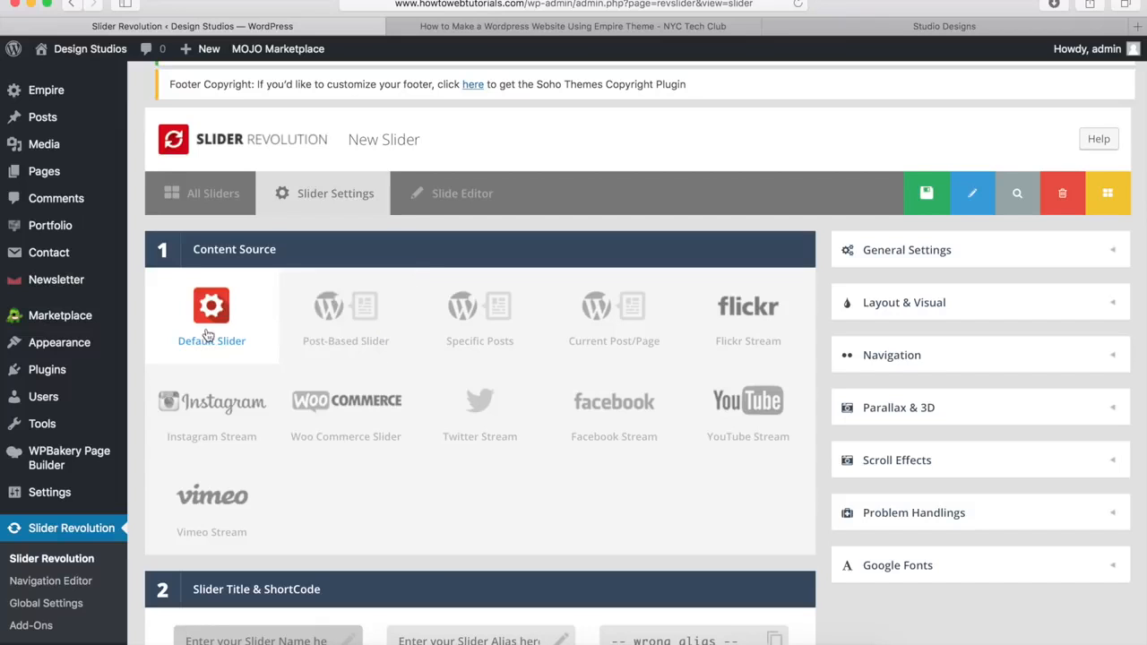
scroll(223, 313, "down", 5)
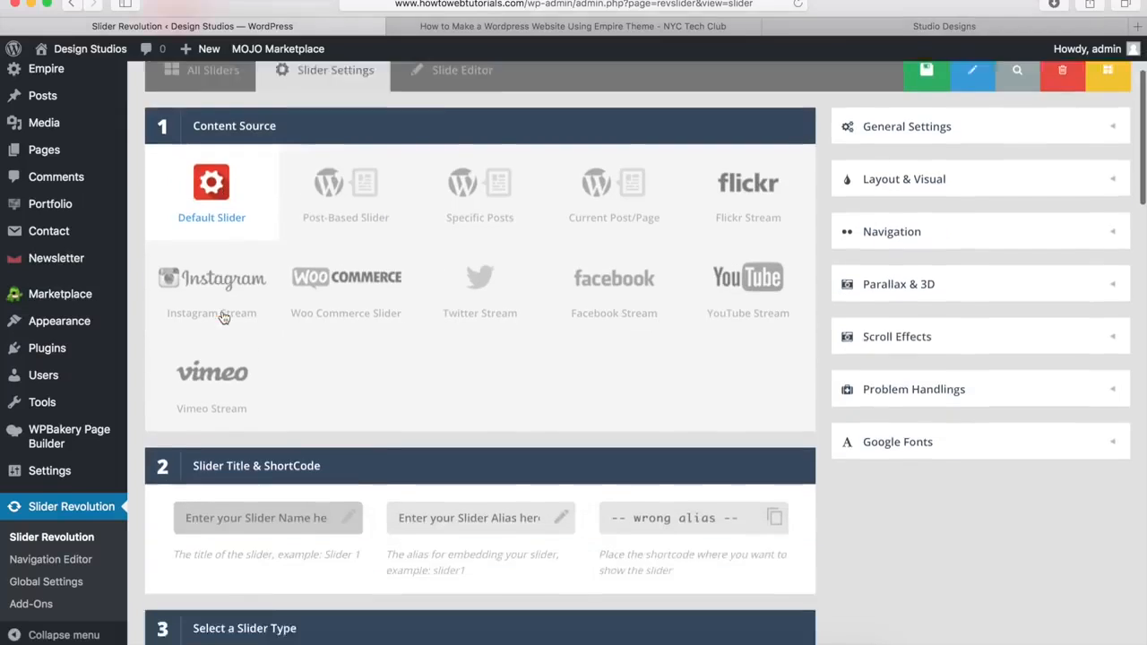
left_click(251, 228)
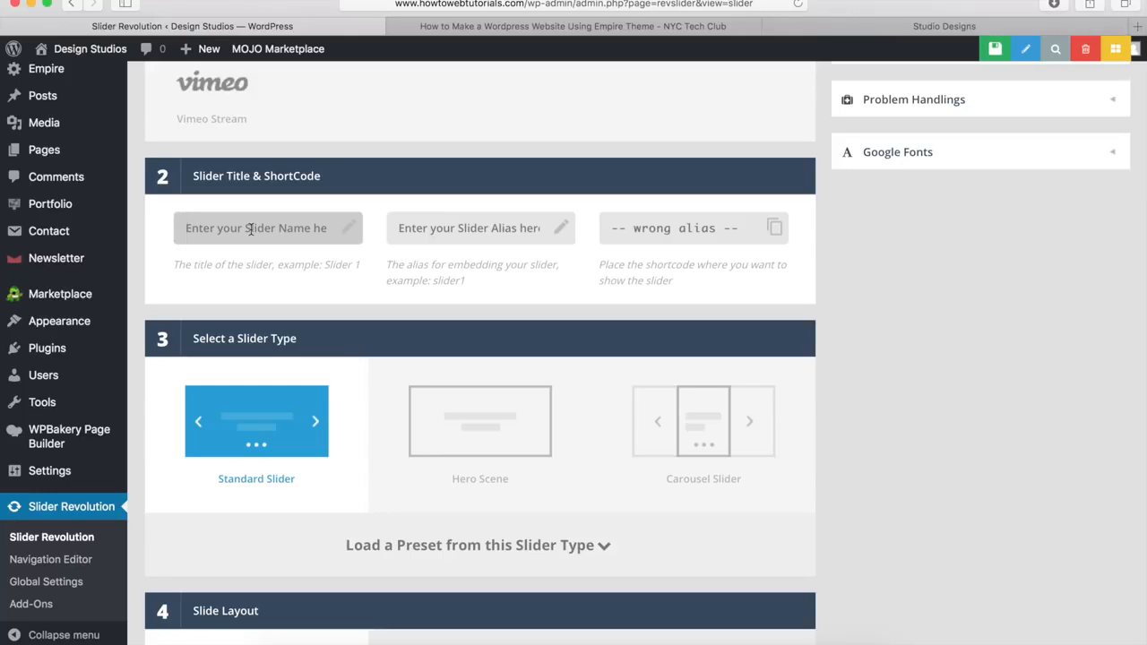
type("homepage")
key("Tab")
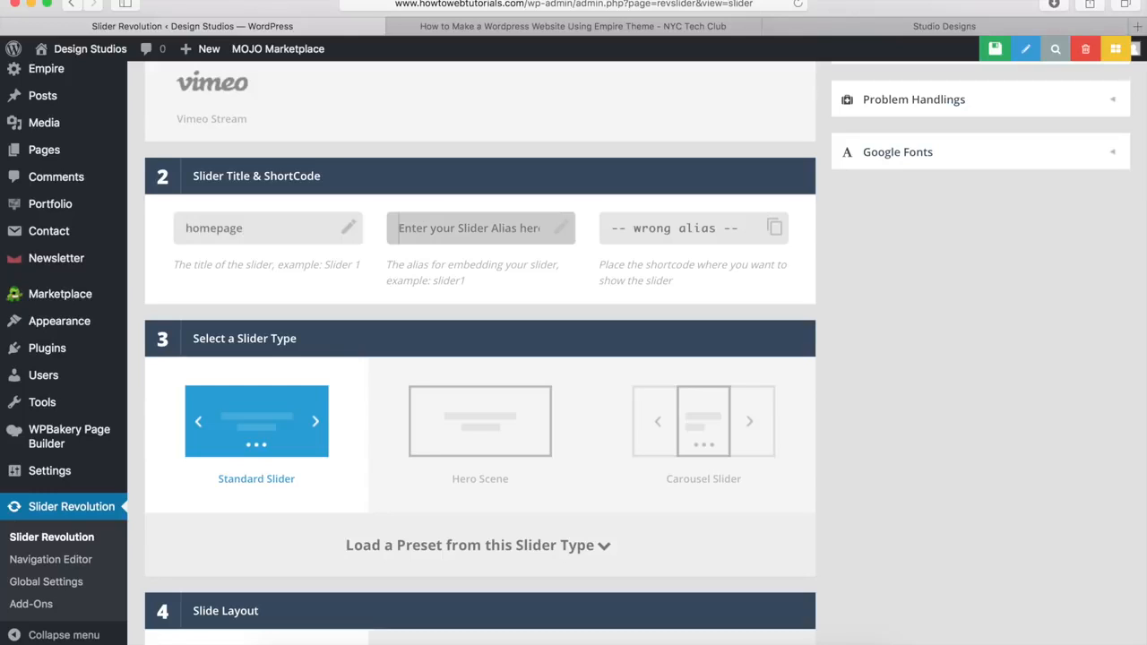
type("homepage")
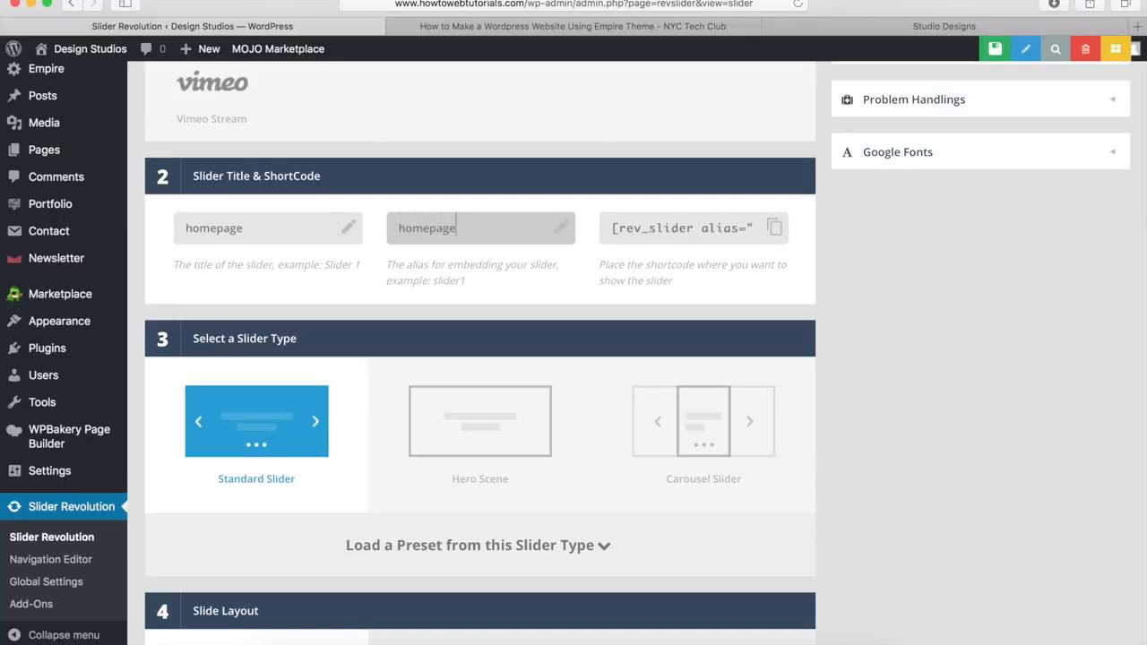
left_click(654, 232)
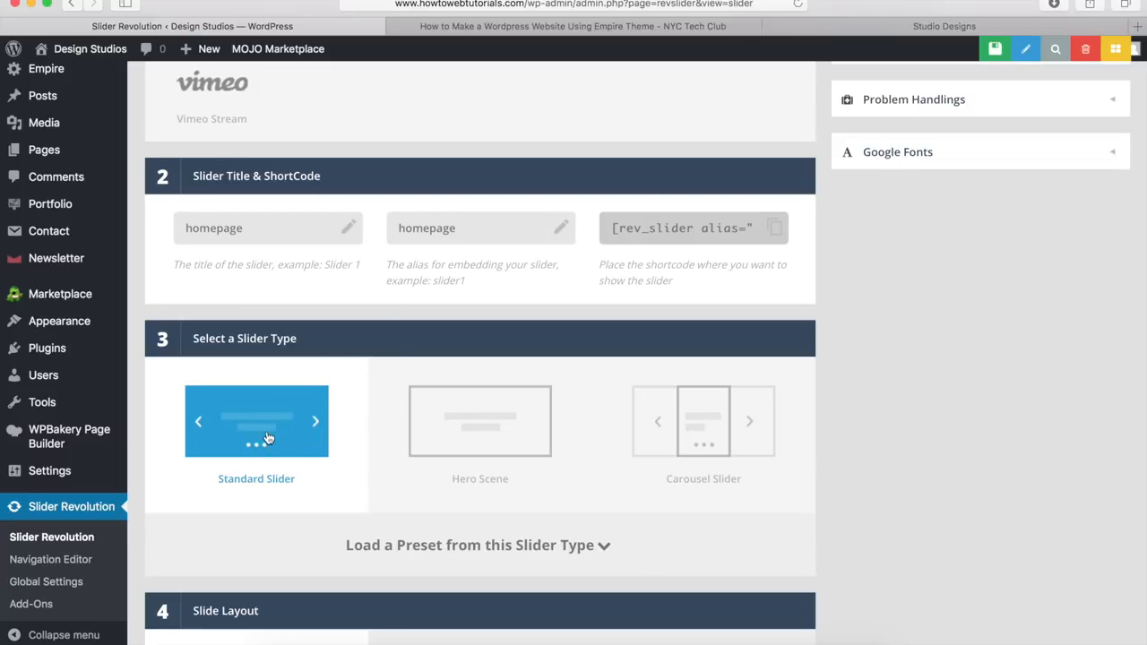
Step: Turn on custom grid sizes: Notebook 1024×768, Tablet 778×960 and Mobile 480×720
scroll(331, 354, "down", 7)
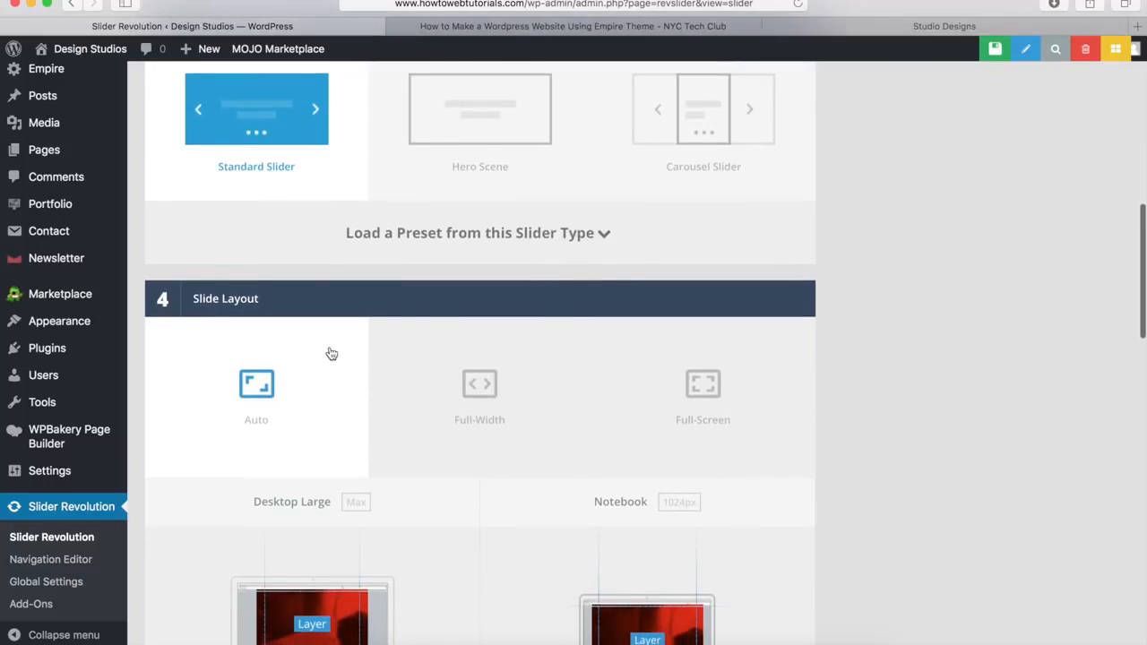
scroll(331, 353, "down", 8)
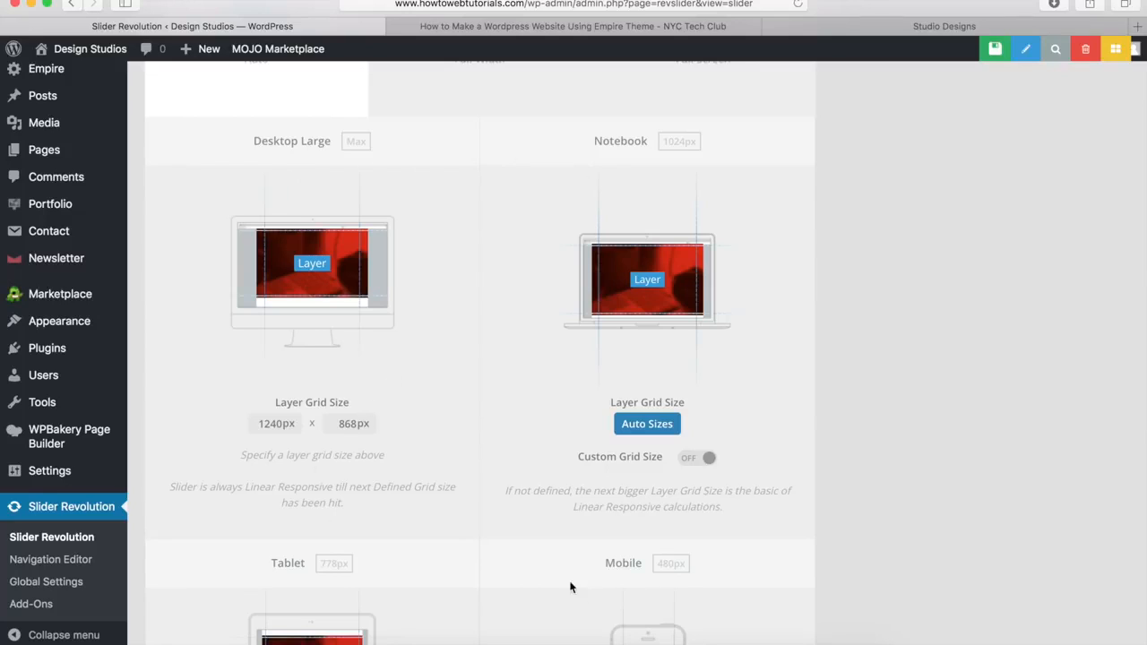
left_click(695, 459)
scroll(440, 391, "down", 5)
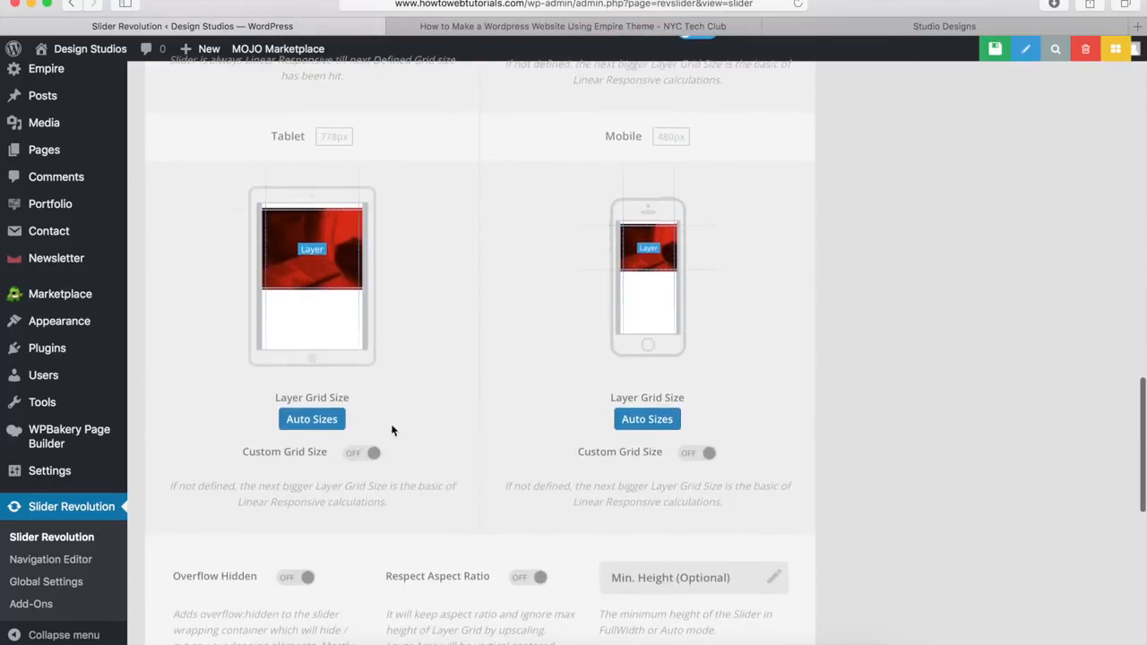
left_click(362, 454)
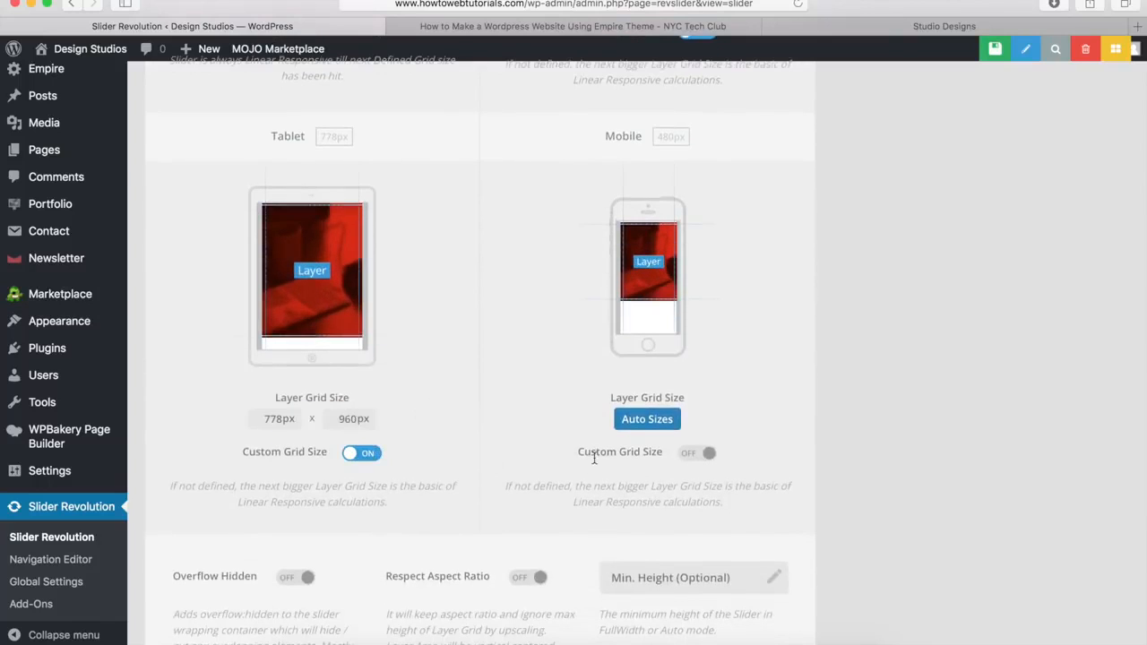
left_click(691, 457)
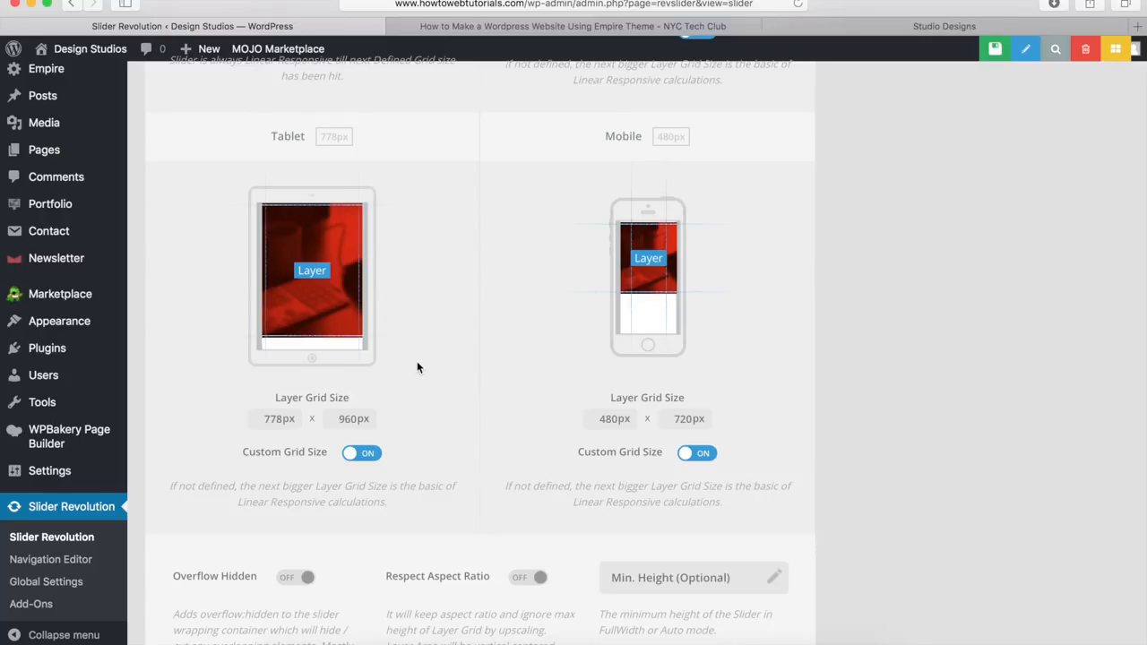
scroll(417, 367, "up", 10)
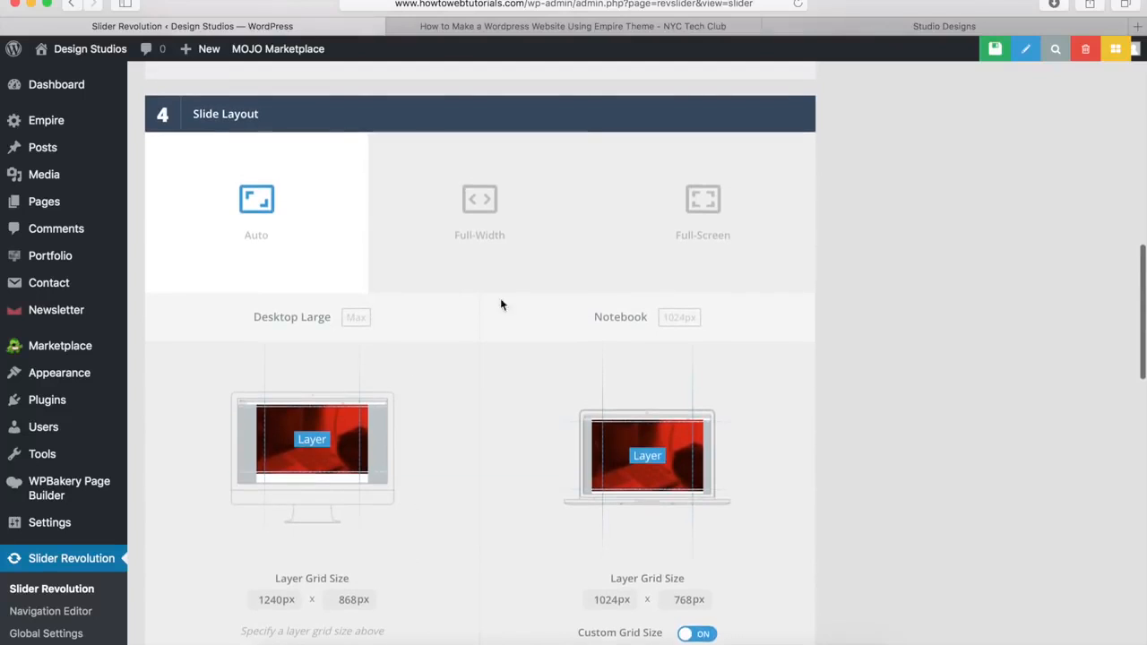
scroll(435, 435, "up", 12)
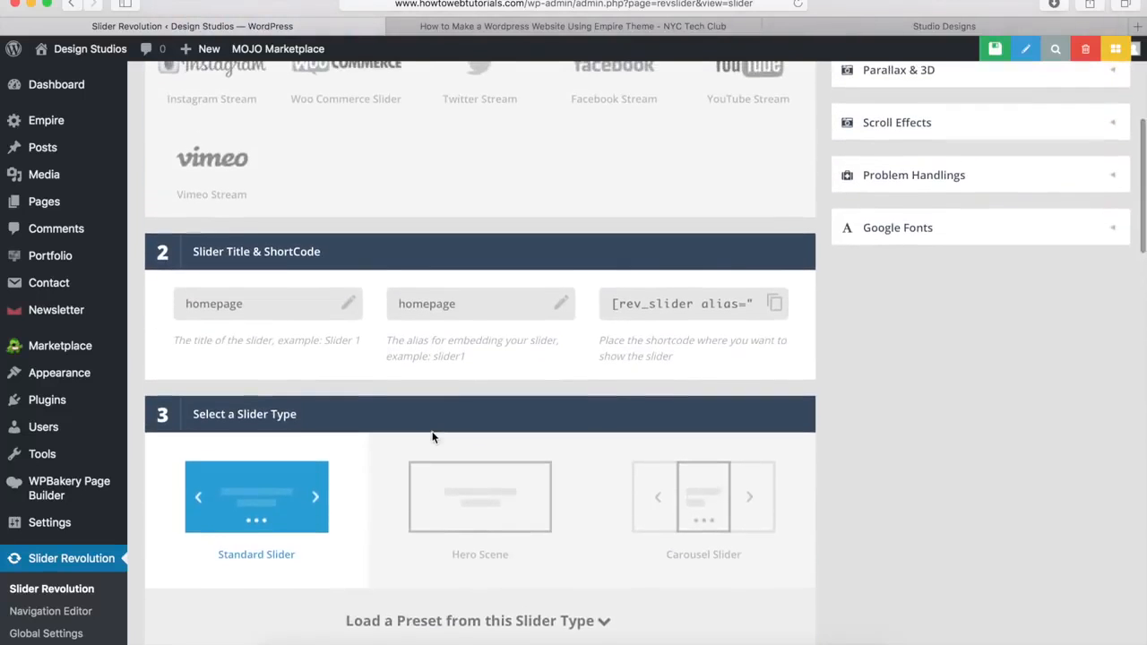
scroll(434, 438, "up", 7)
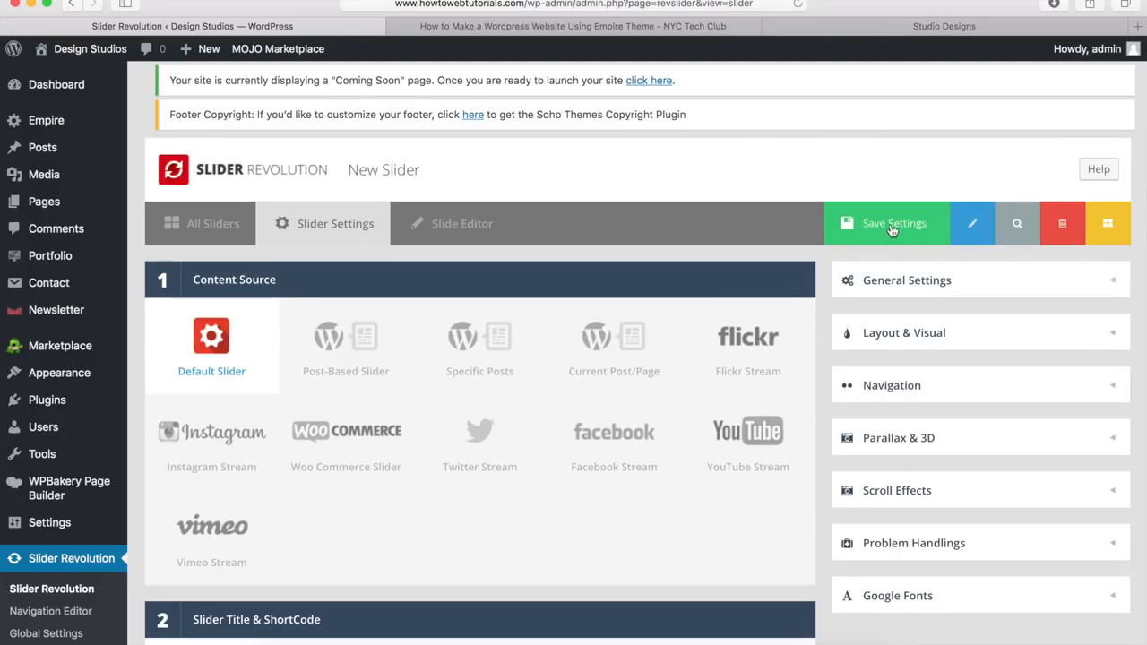
Step: Open the #1 Slide editor and set its background source to Main / Background Image
left_click(889, 225)
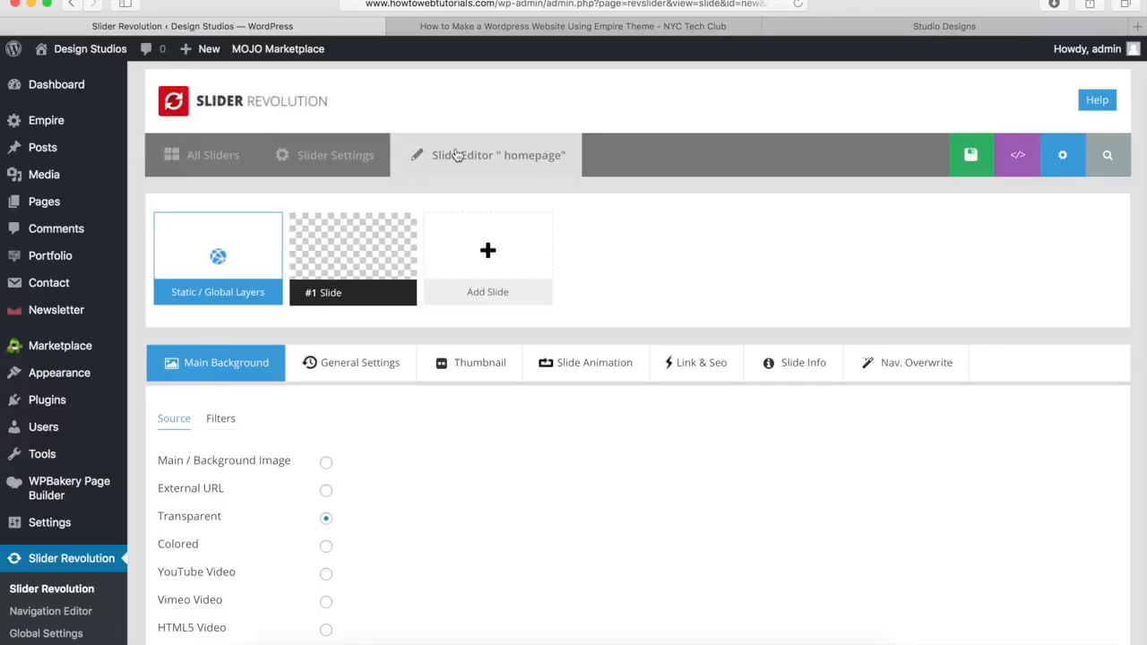
mouse_move(345, 255)
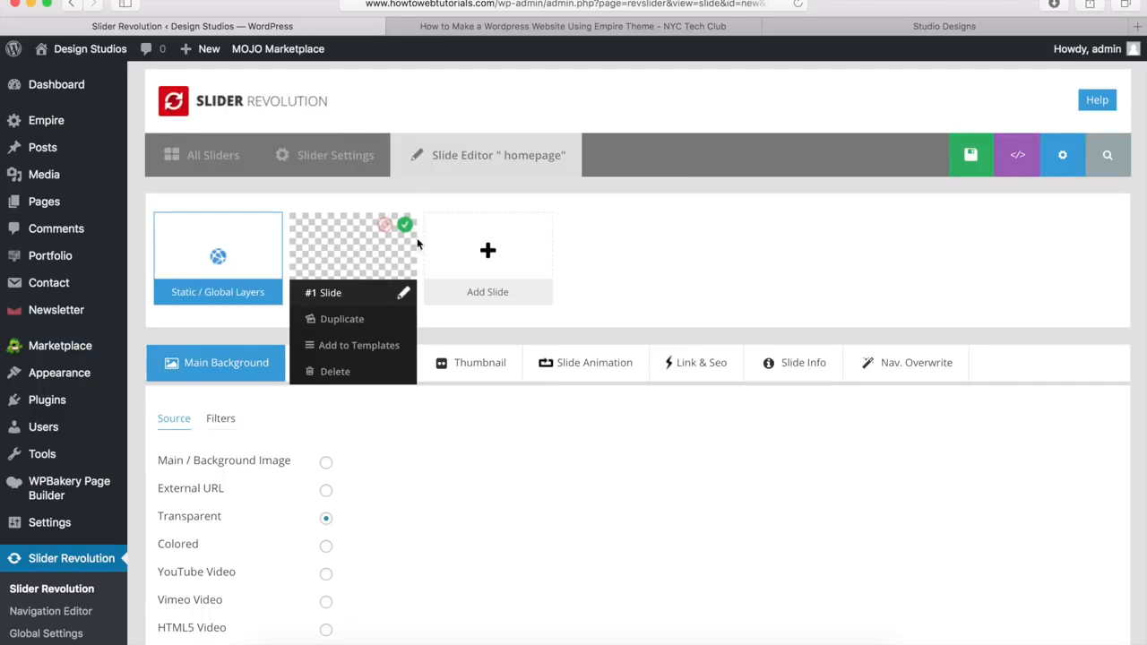
mouse_move(461, 236)
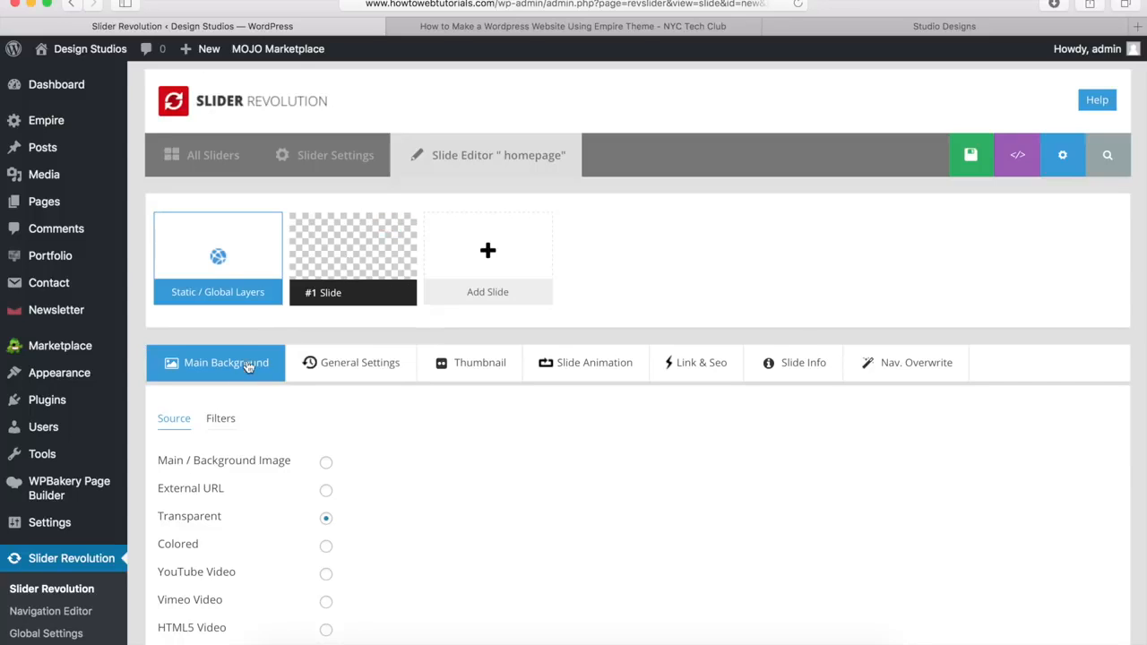
scroll(239, 368, "down", 3)
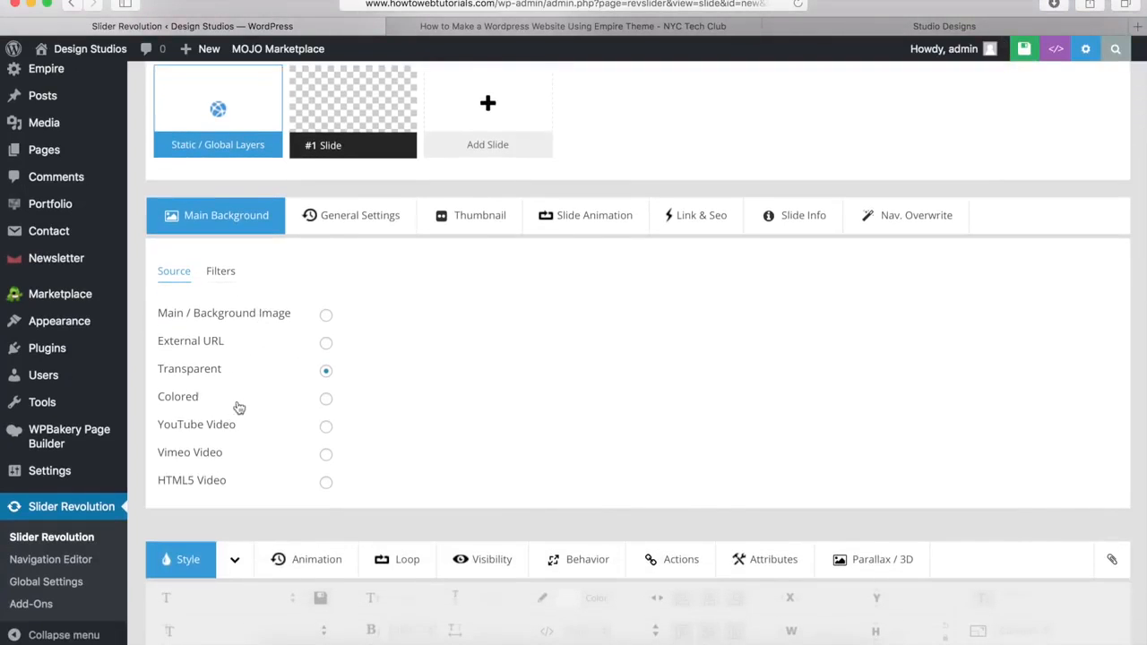
left_click(326, 318)
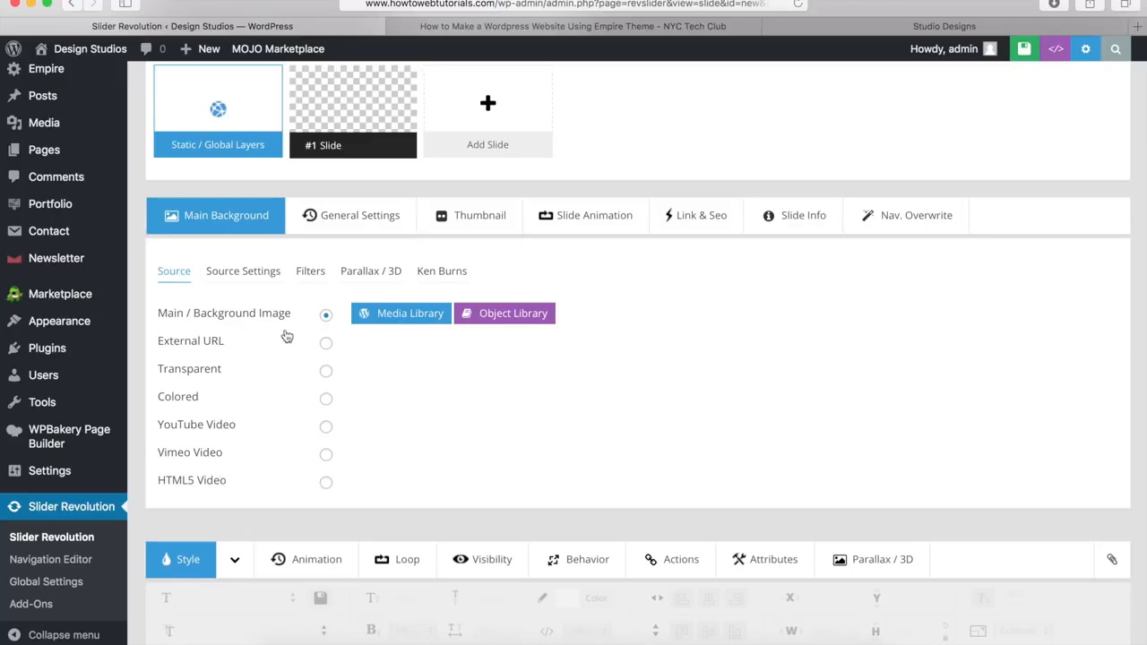
Step: Insert slider.jpg, the earth-at-night photo from the Media Library, as the slide background
left_click(414, 318)
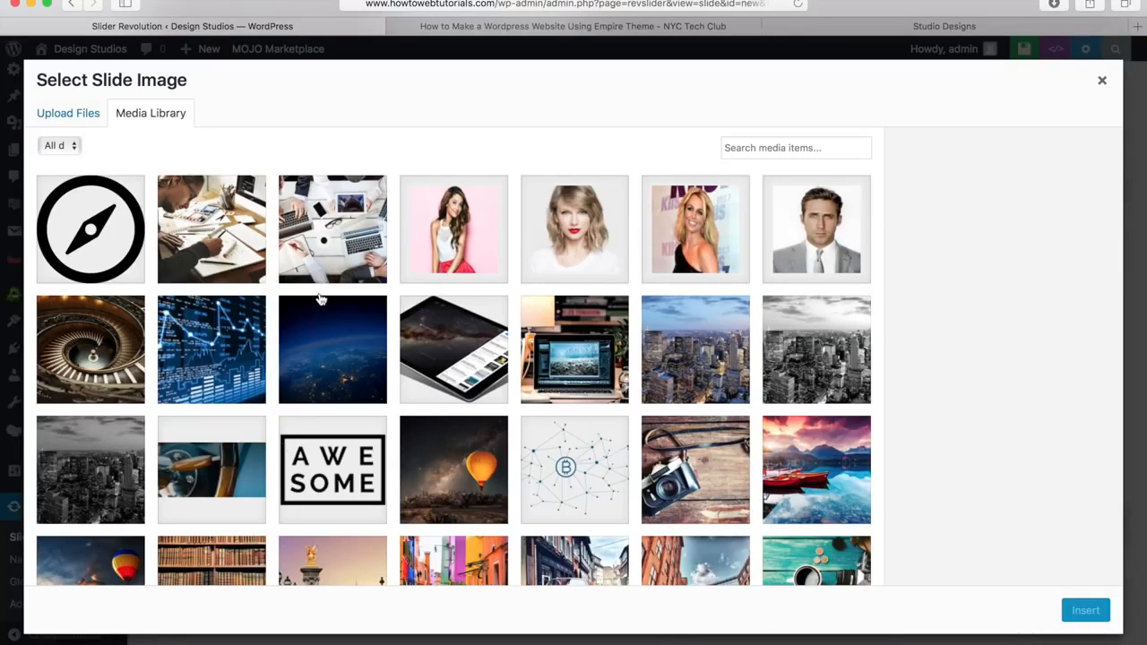
left_click(75, 118)
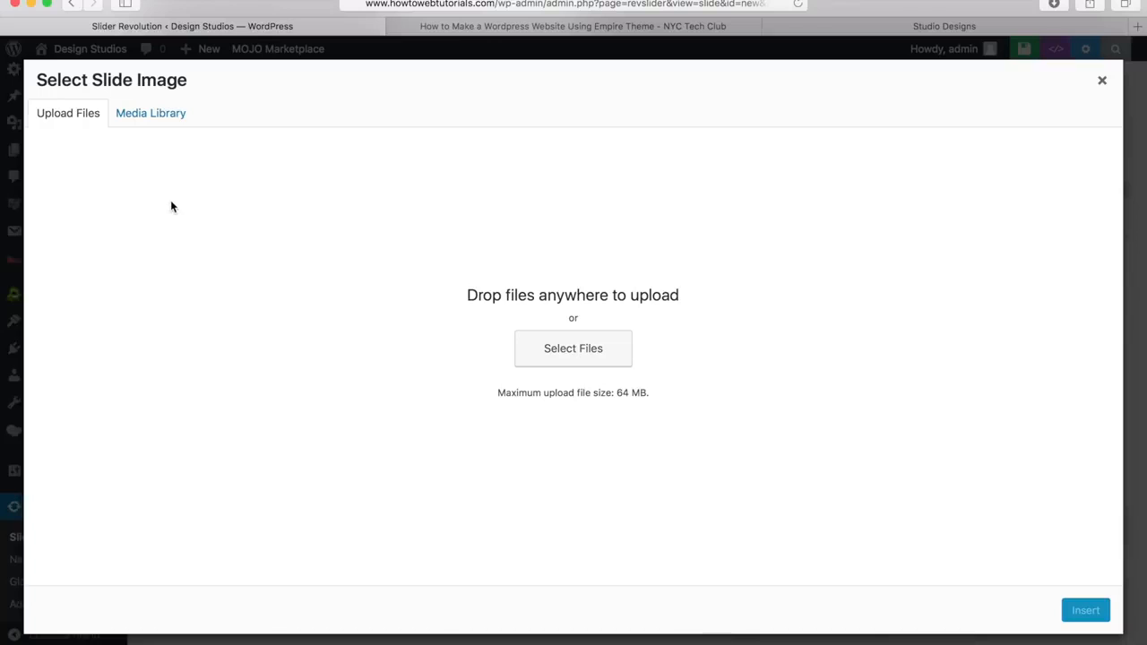
left_click(147, 122)
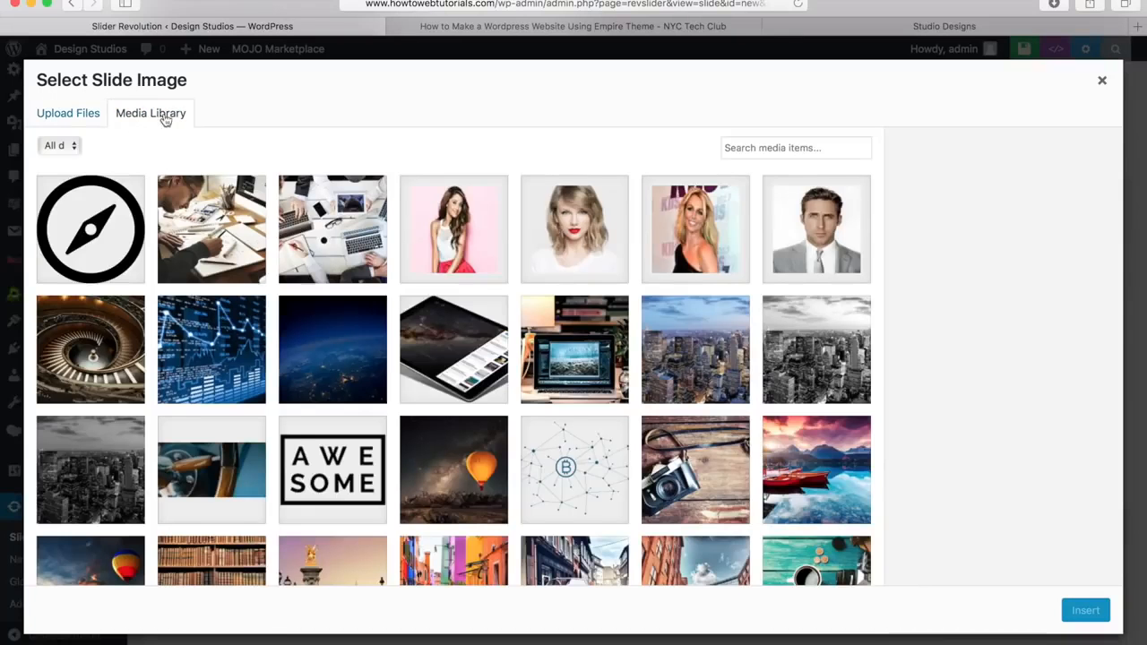
left_click(339, 357)
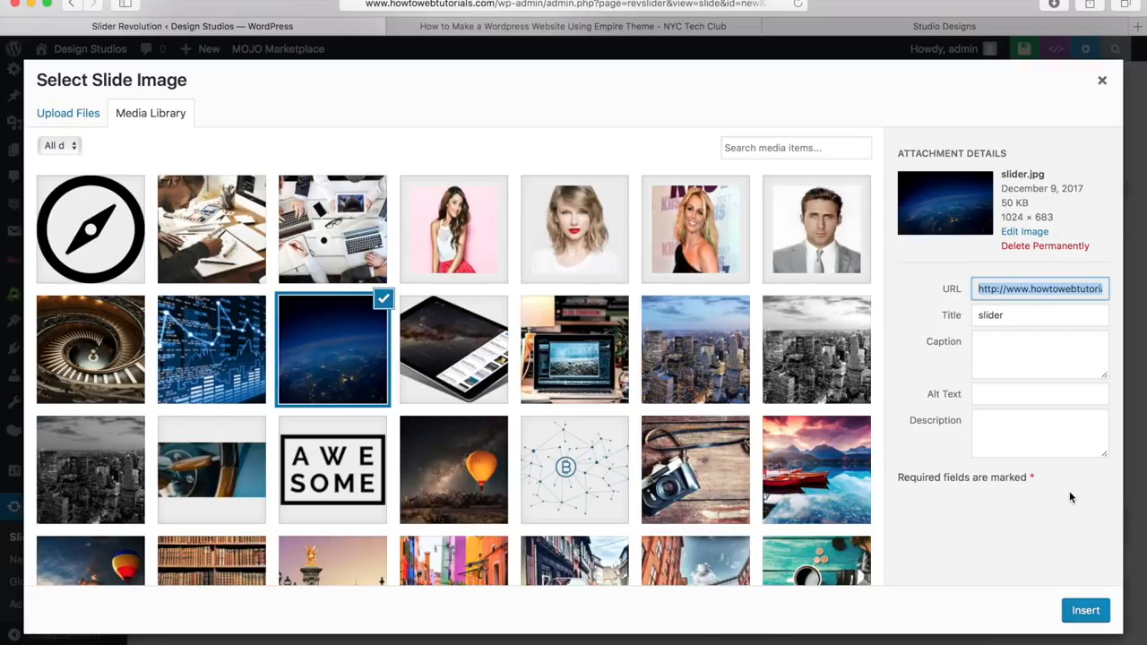
left_click(1083, 610)
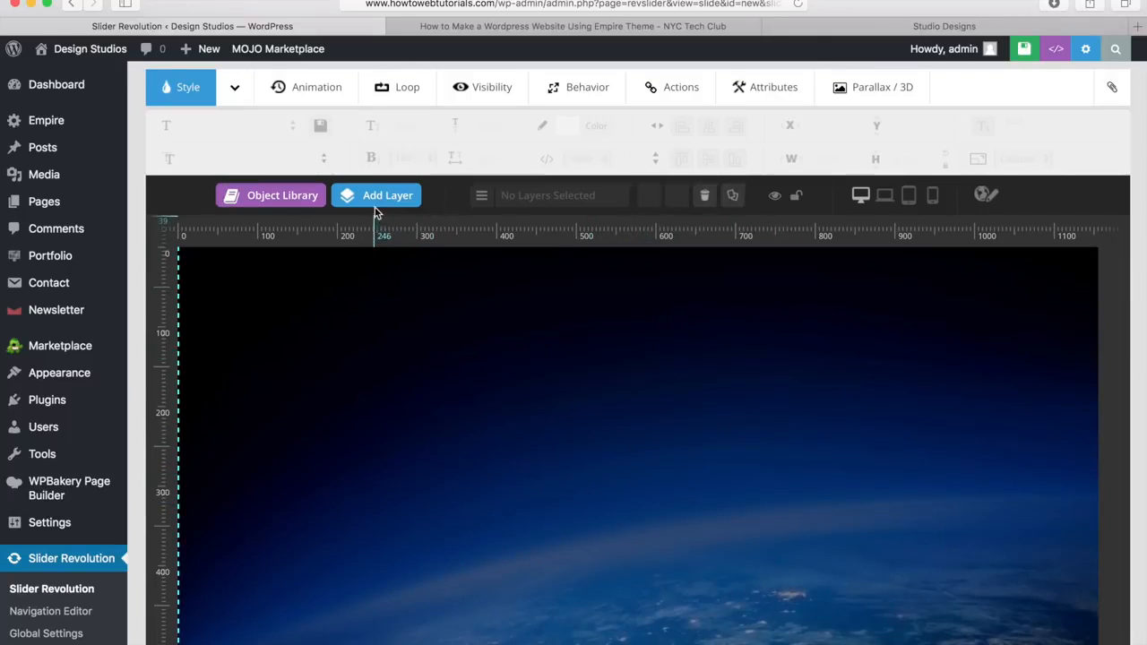
mouse_move(385, 202)
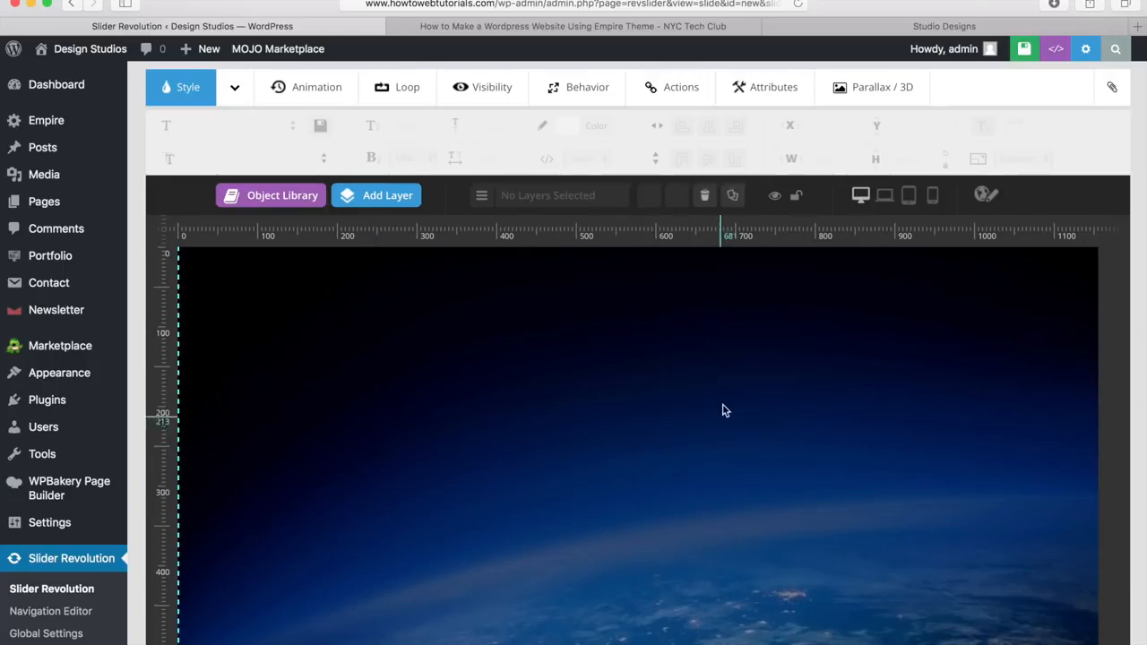
left_click(884, 197)
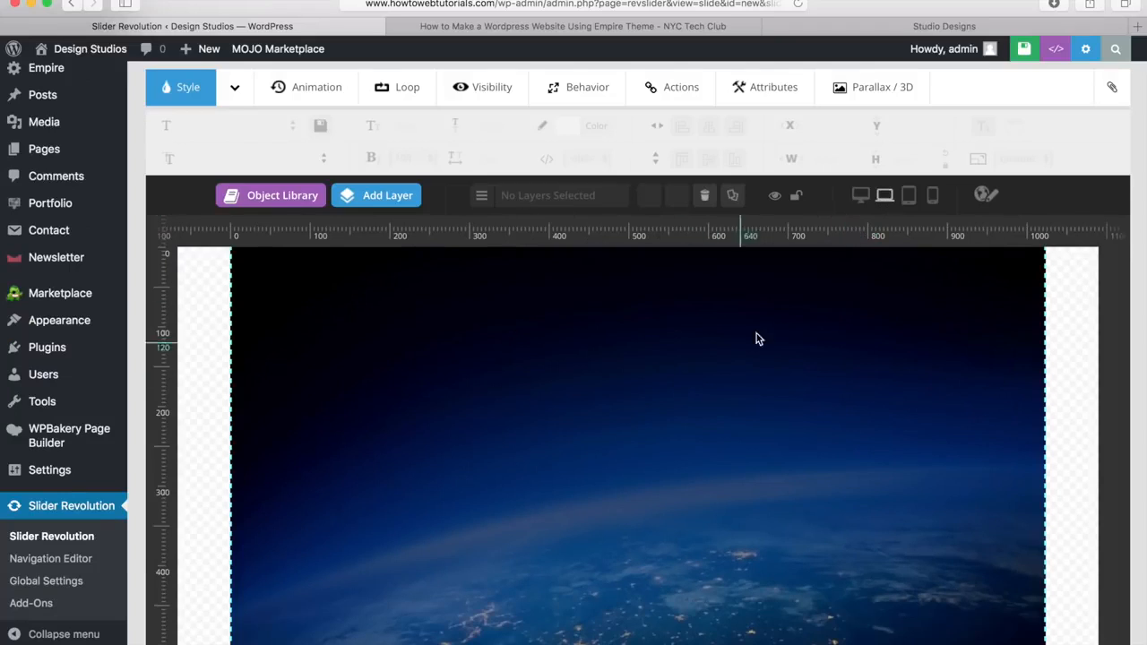
left_click(909, 197)
left_click(934, 198)
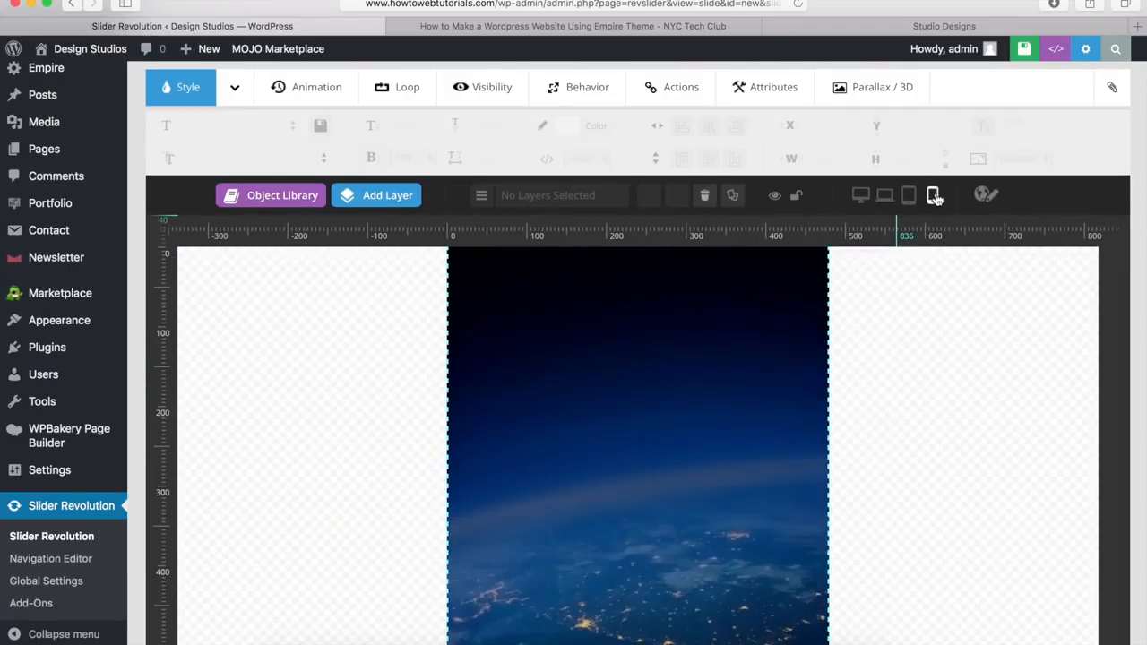
left_click(911, 199)
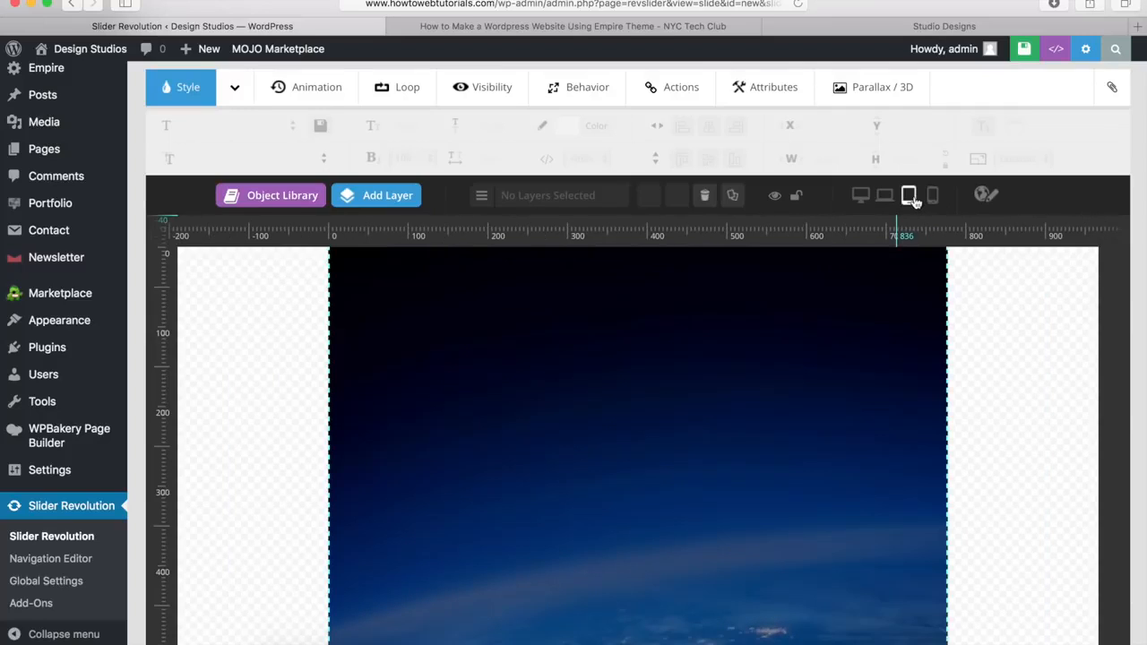
left_click(886, 198)
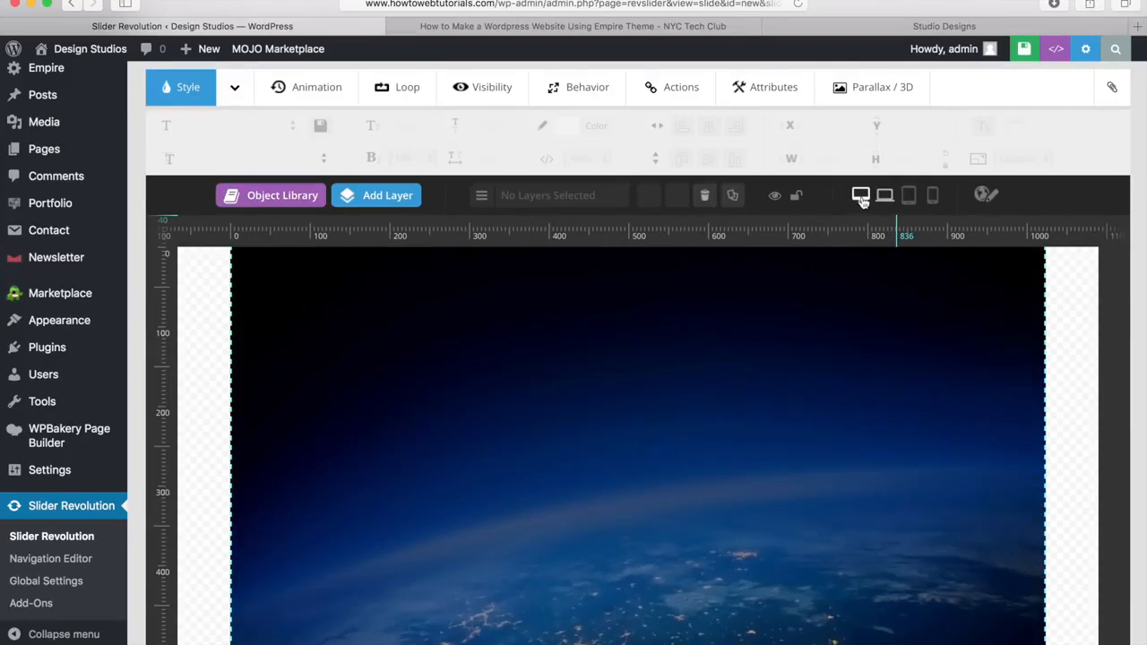
left_click(860, 197)
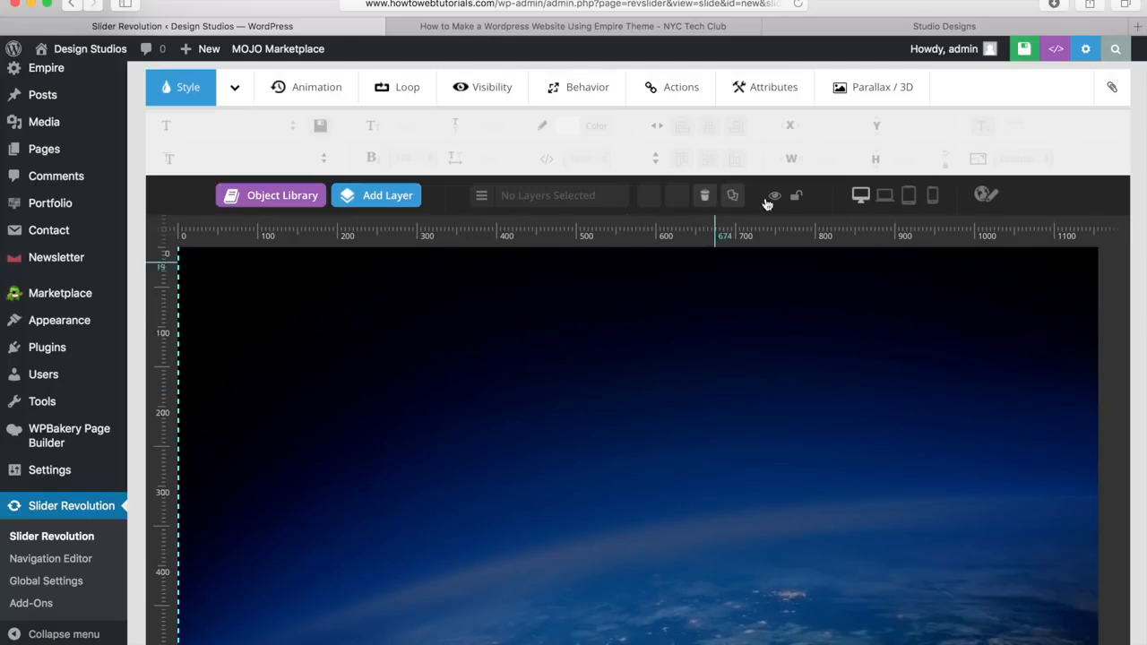
left_click(925, 33)
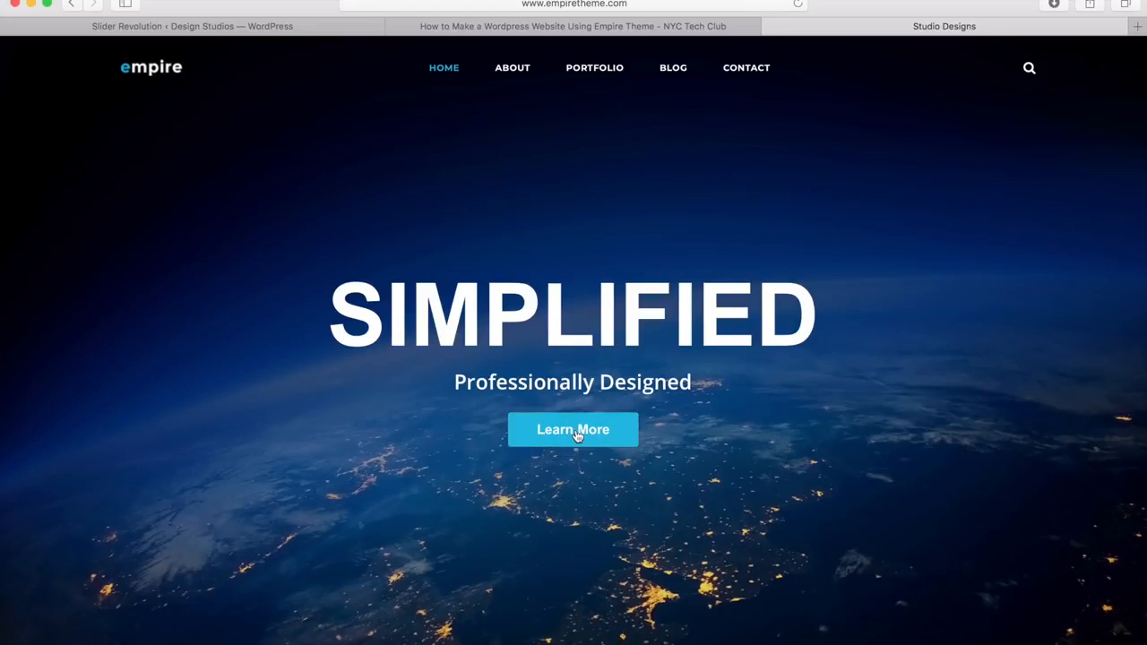
left_click(243, 30)
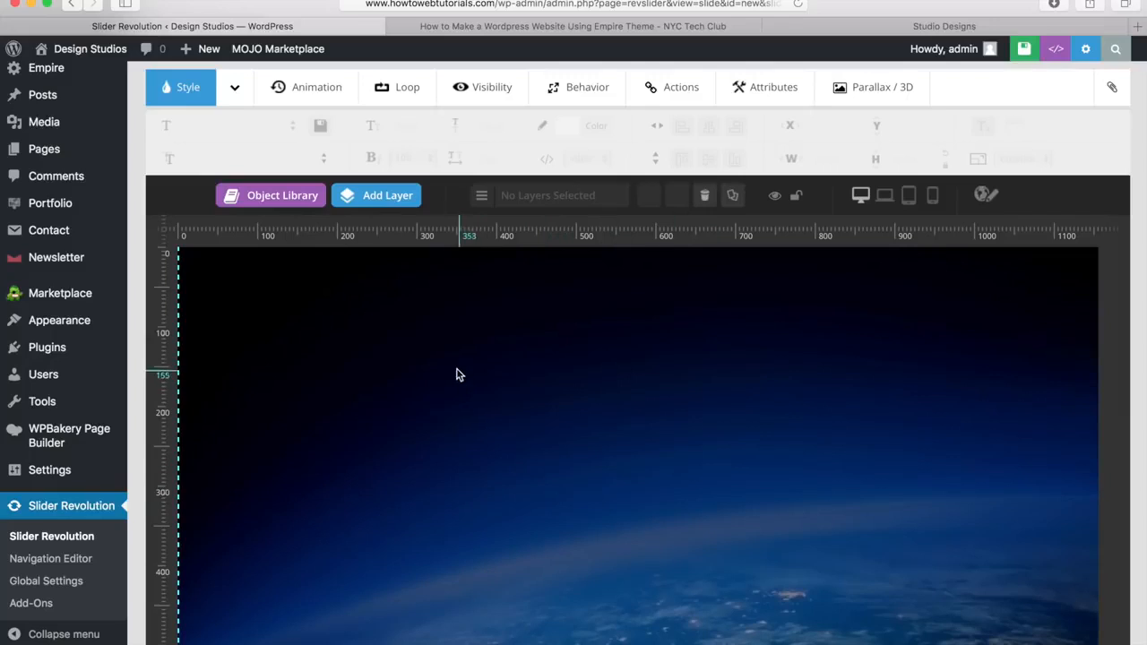
mouse_move(371, 198)
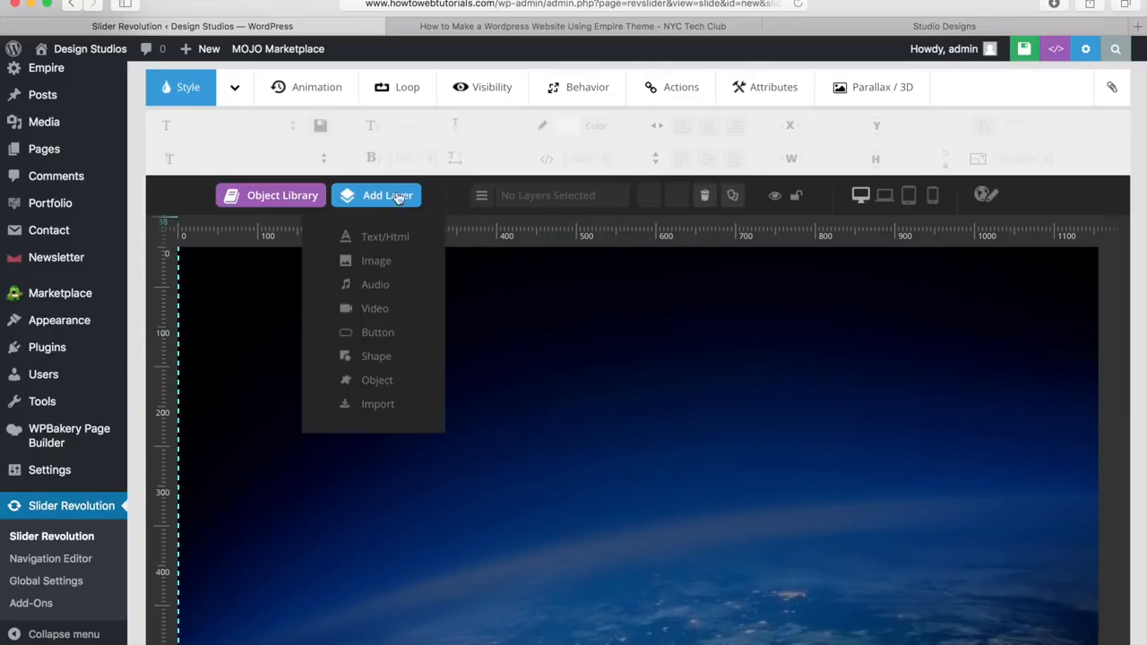
Step: Add a text layer reading SIMPLIFIED and set its font to Arial
left_click(378, 238)
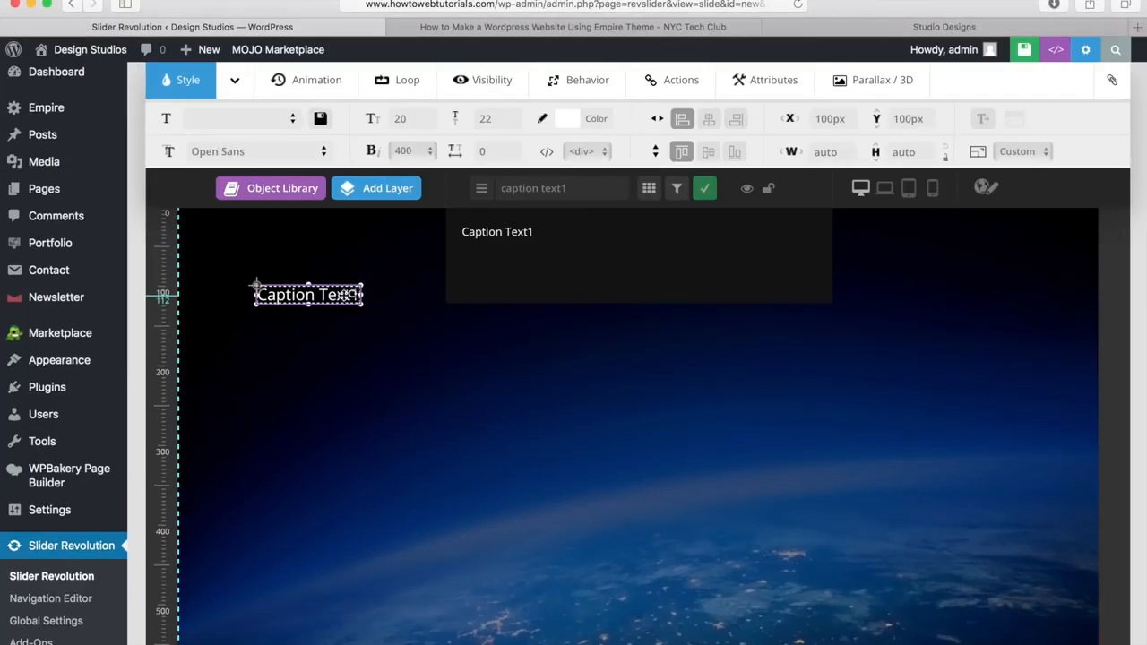
left_click_drag(560, 236, 461, 224)
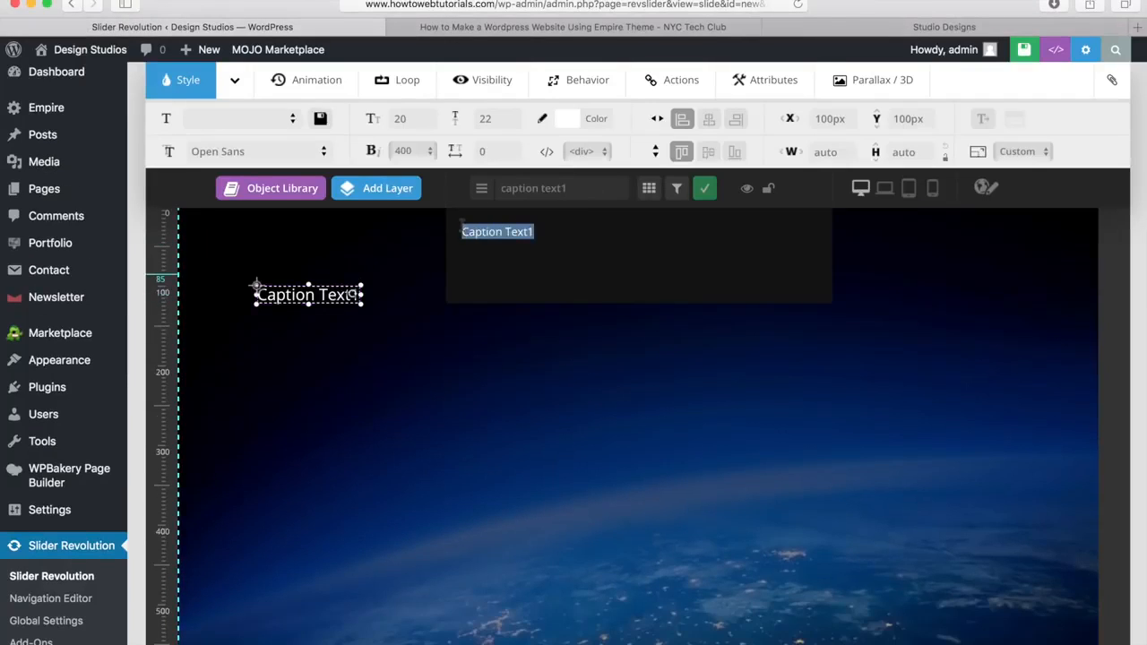
key("BackSpace")
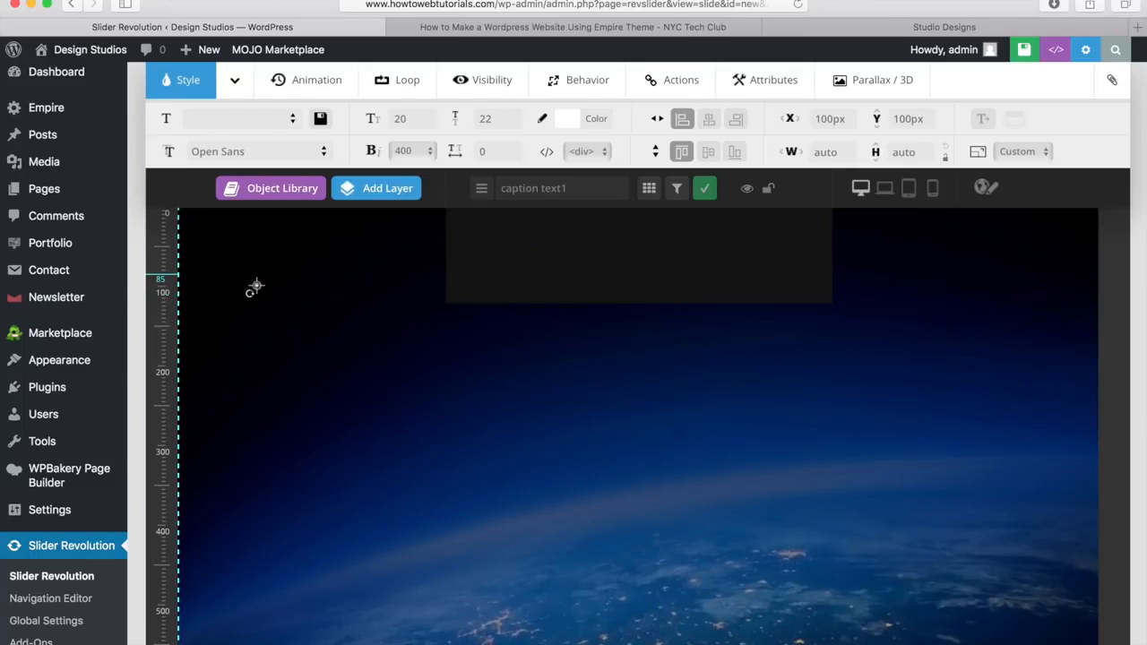
type("SIMPLIFIED")
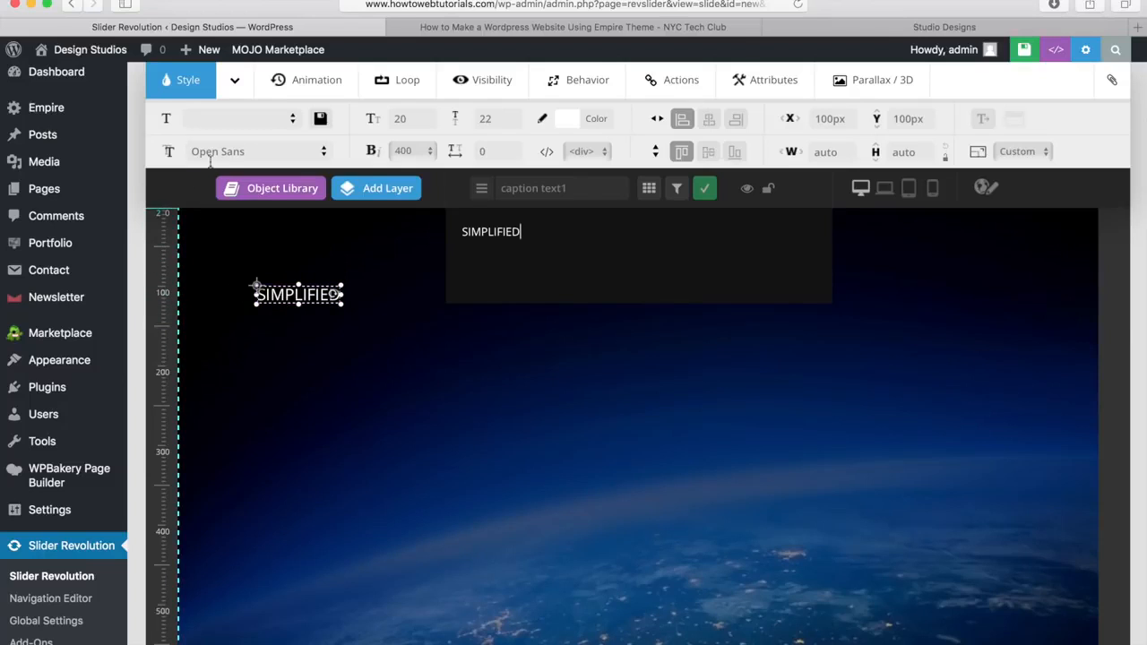
left_click(324, 151)
scroll(295, 318, "down", 3)
scroll(296, 318, "down", 10)
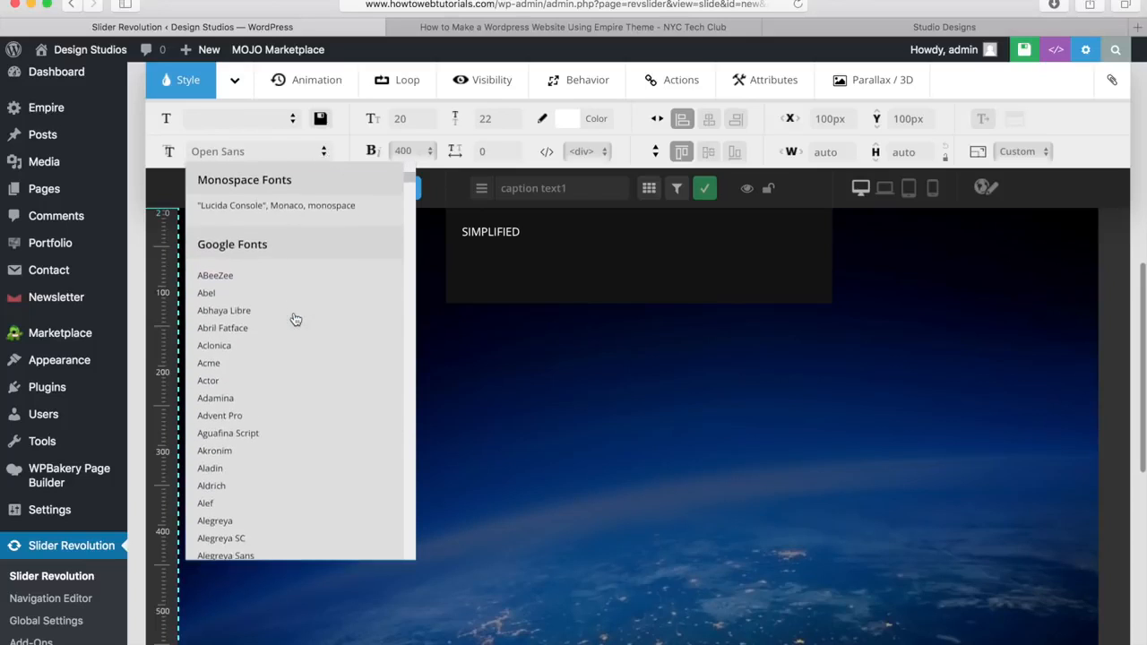
scroll(295, 319, "up", 10)
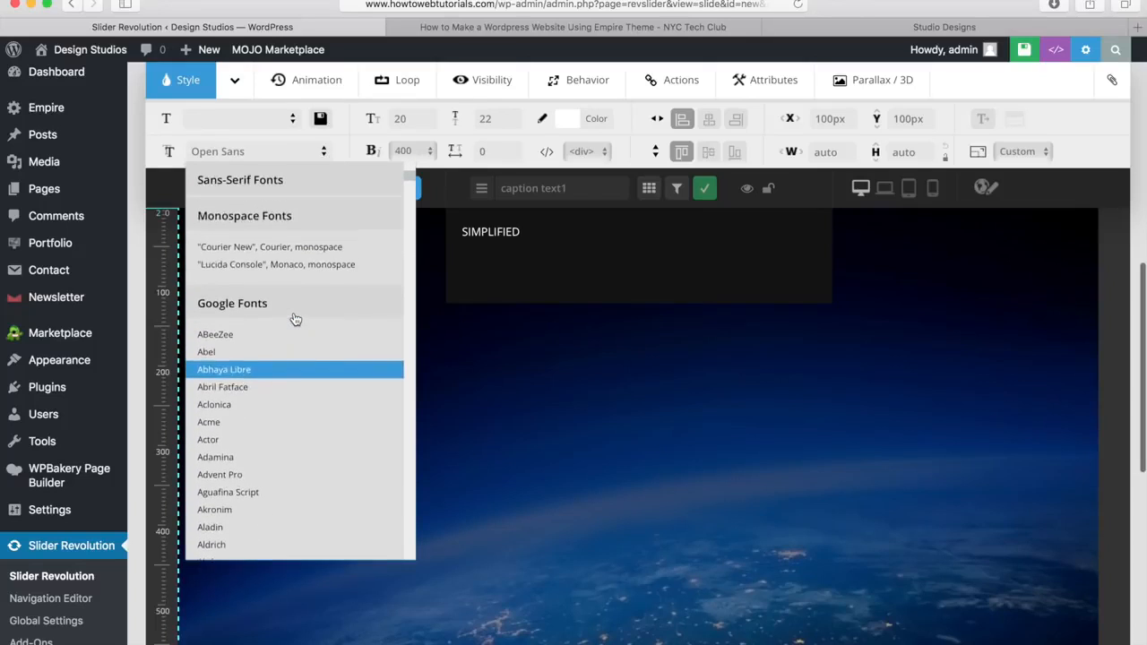
scroll(296, 318, "up", 3)
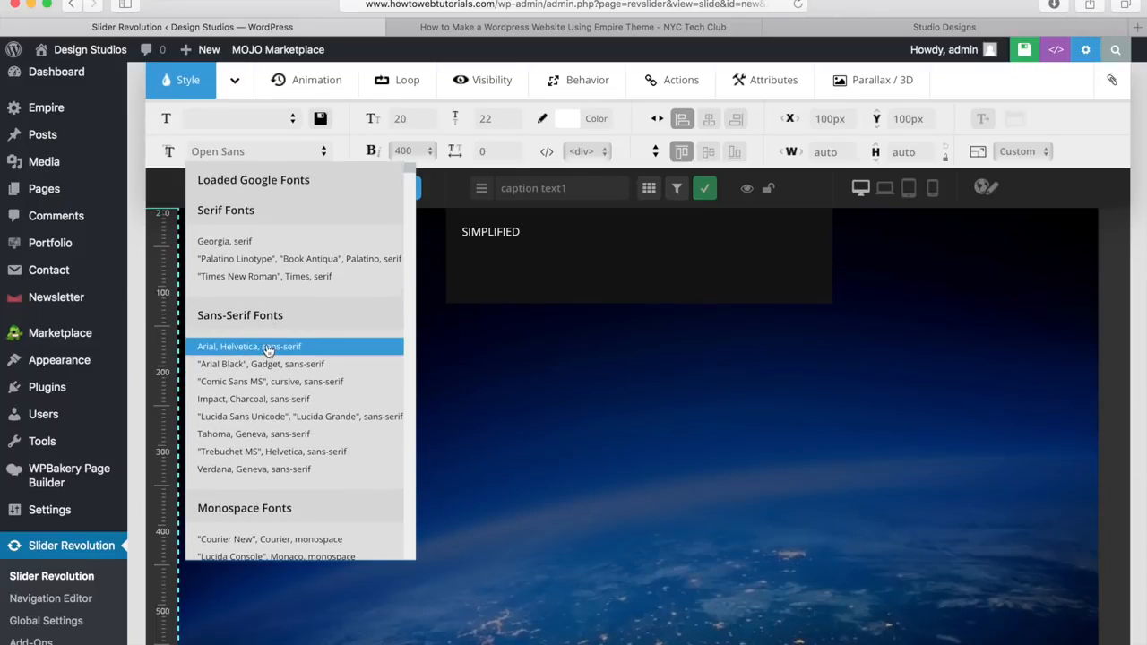
left_click(268, 349)
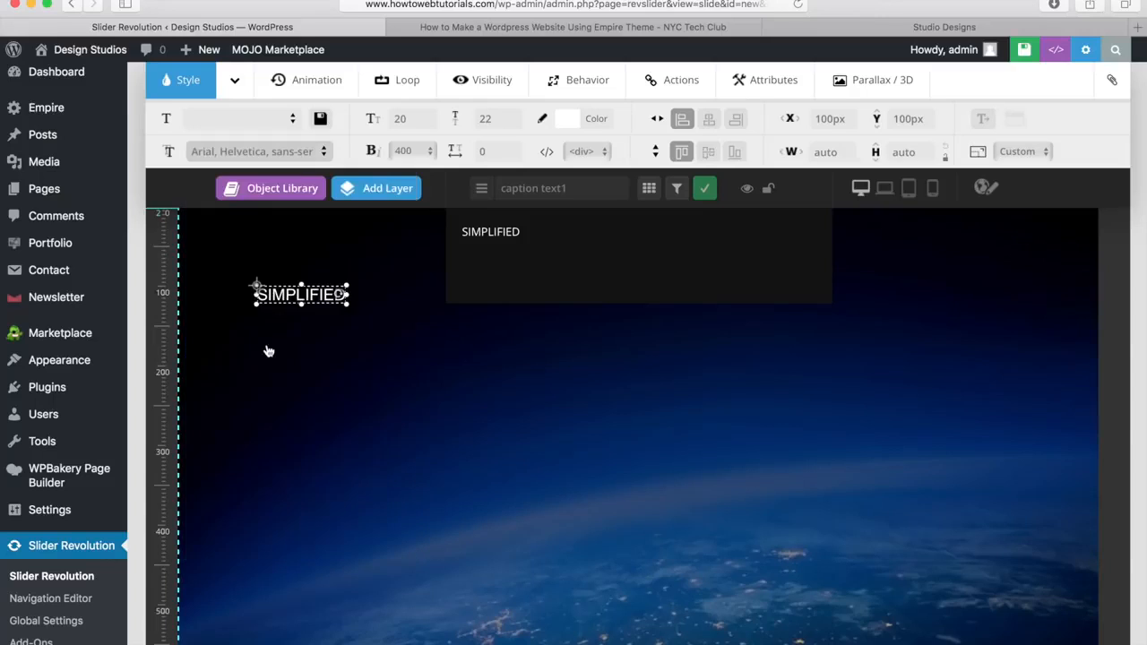
Step: Size the headline to 110px and drag it toward the slide centre
left_click(298, 296)
left_click_drag(298, 296, 550, 432)
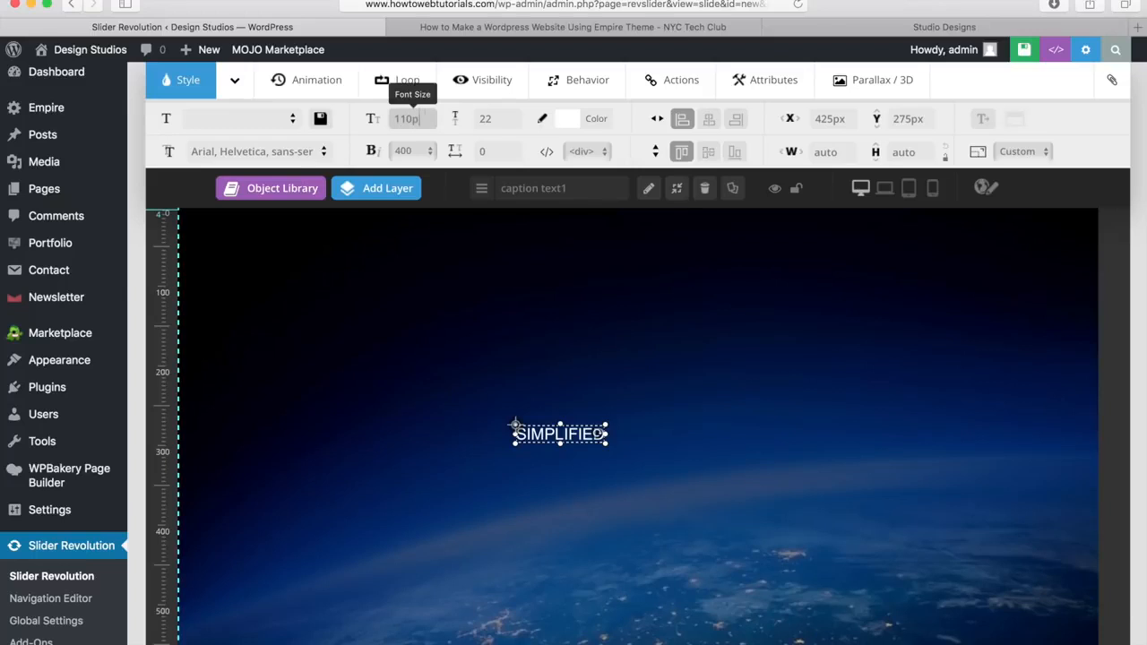
key("Return")
left_click(660, 415)
left_click_drag(662, 414, 583, 416)
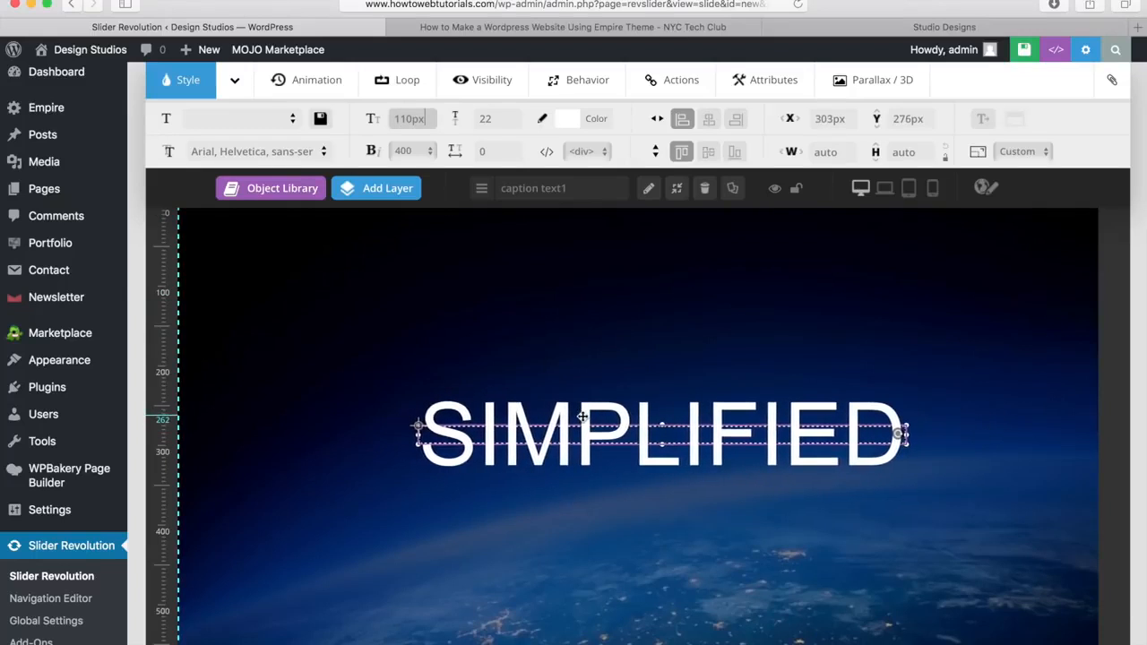
Step: Make the headline font weight 700 and its colour white
left_click(422, 152)
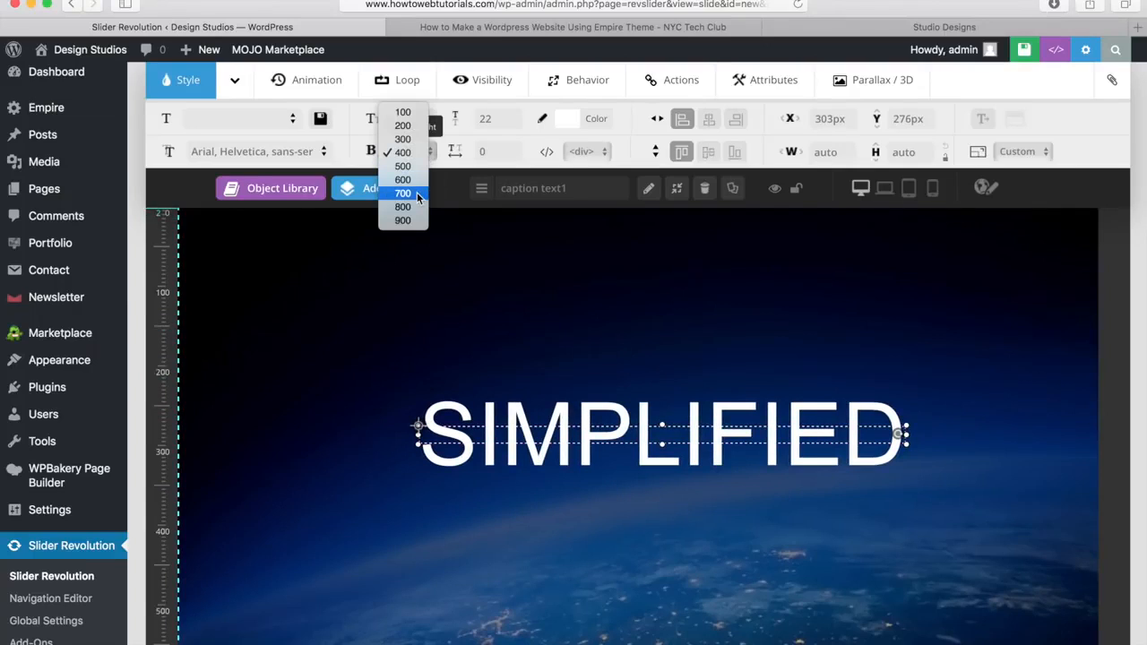
left_click(416, 194)
mouse_move(418, 197)
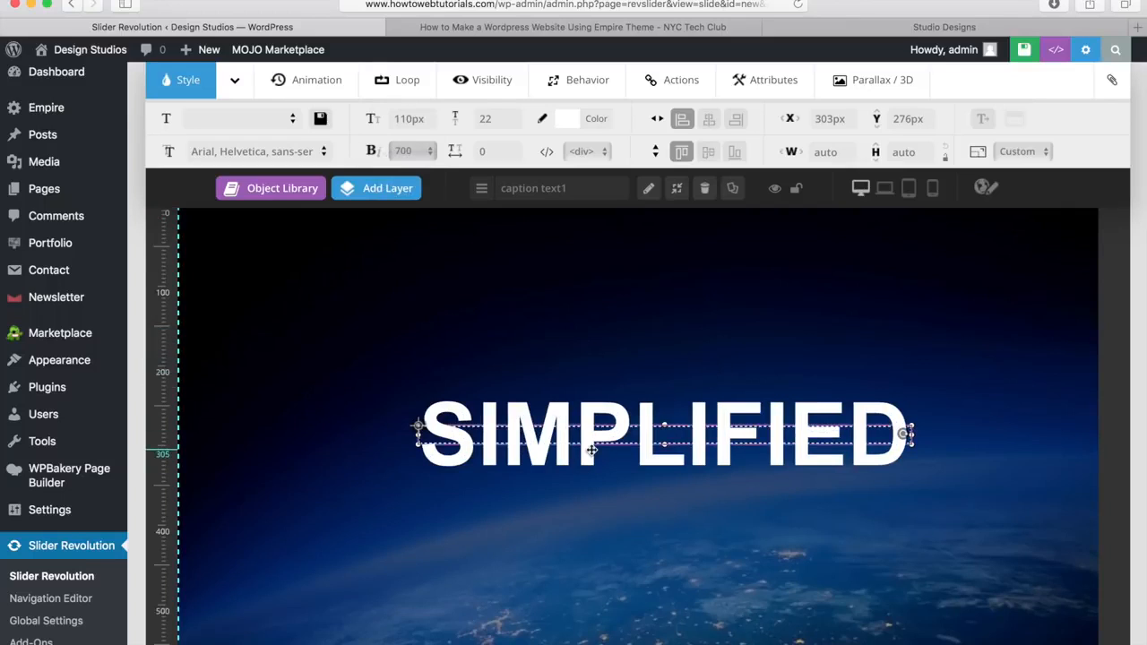
left_click(568, 120)
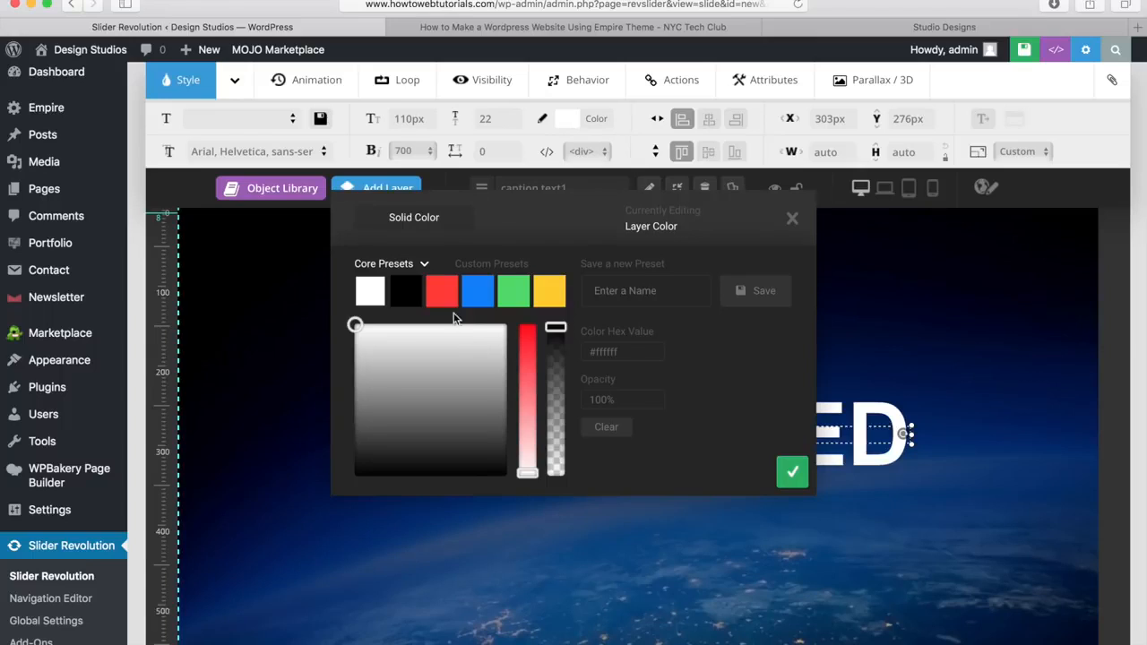
left_click(441, 294)
left_click_drag(527, 350, 527, 347)
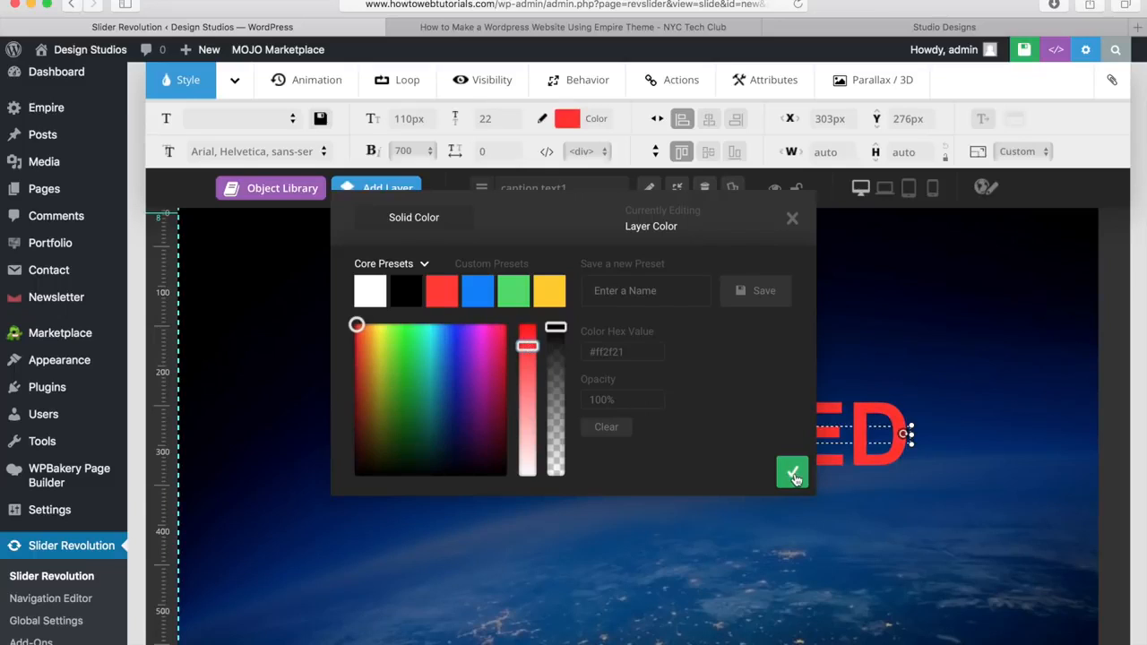
left_click(369, 296)
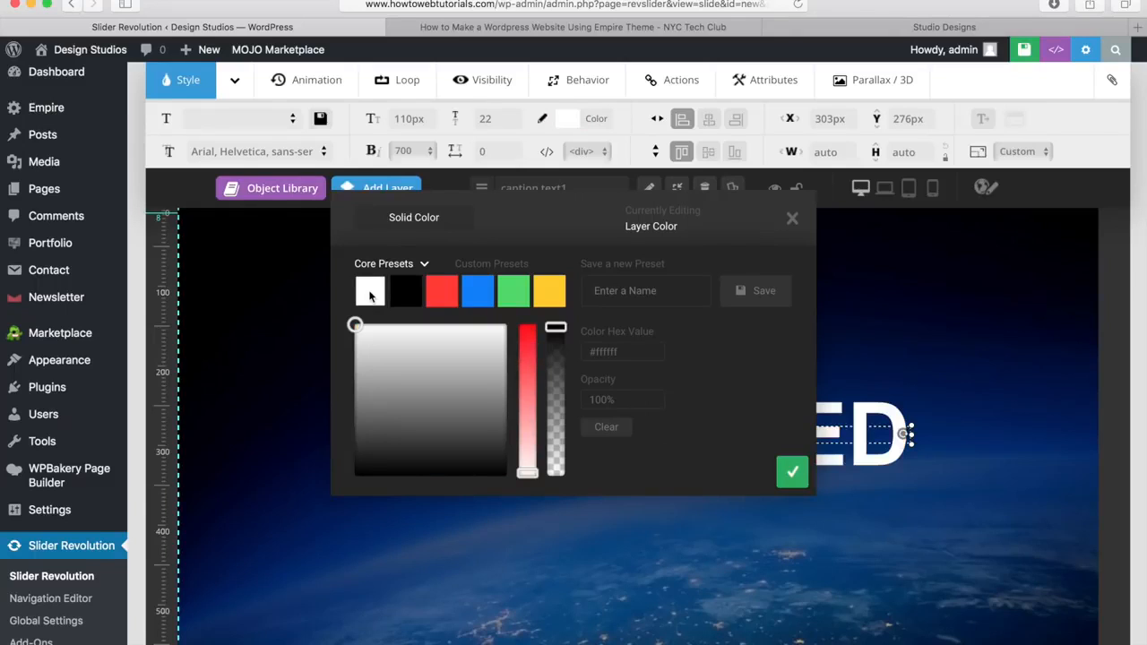
left_click(792, 220)
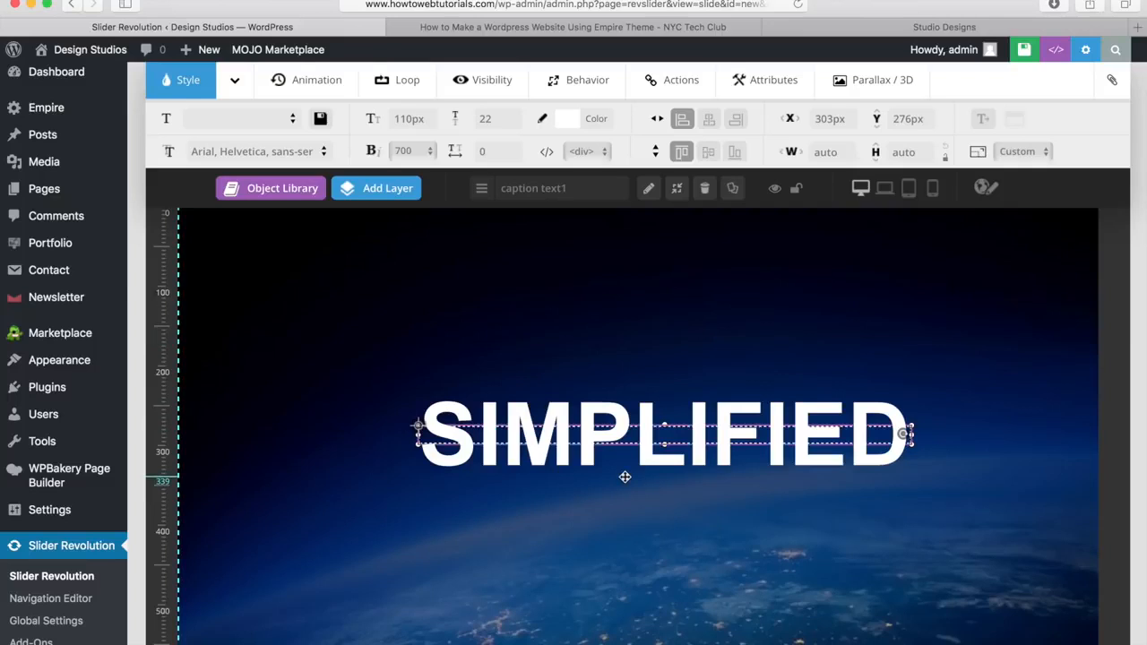
Step: Align SIMPLIFIED to centre and middle, then raise it to an X 0, Y -98px offset
left_click_drag(663, 435, 641, 446)
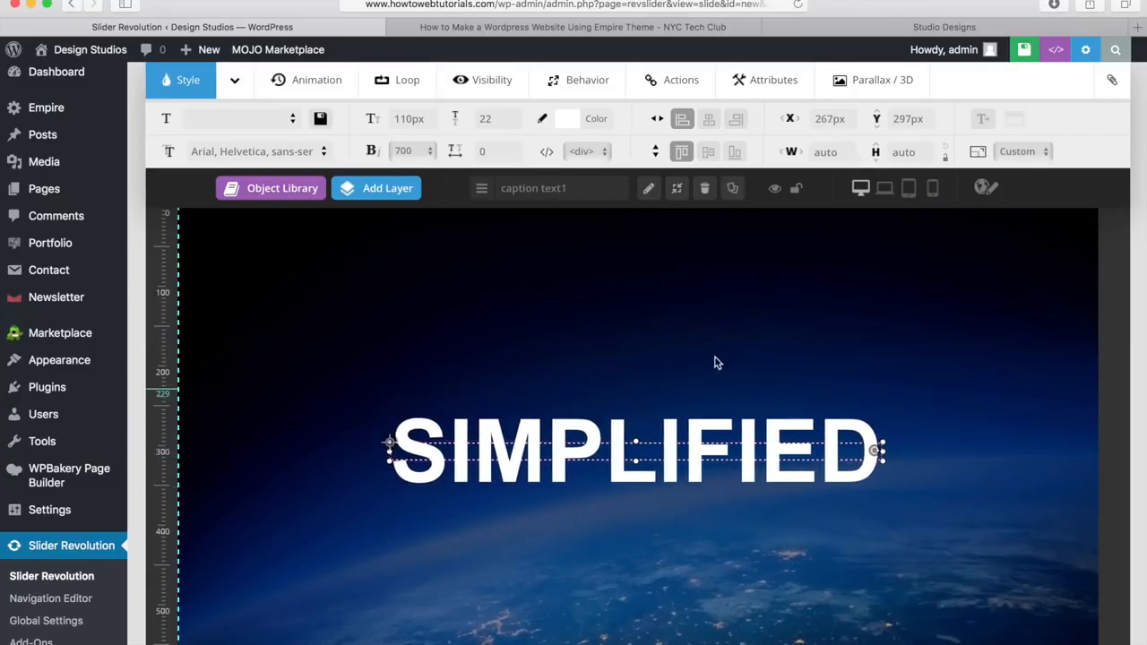
left_click(708, 121)
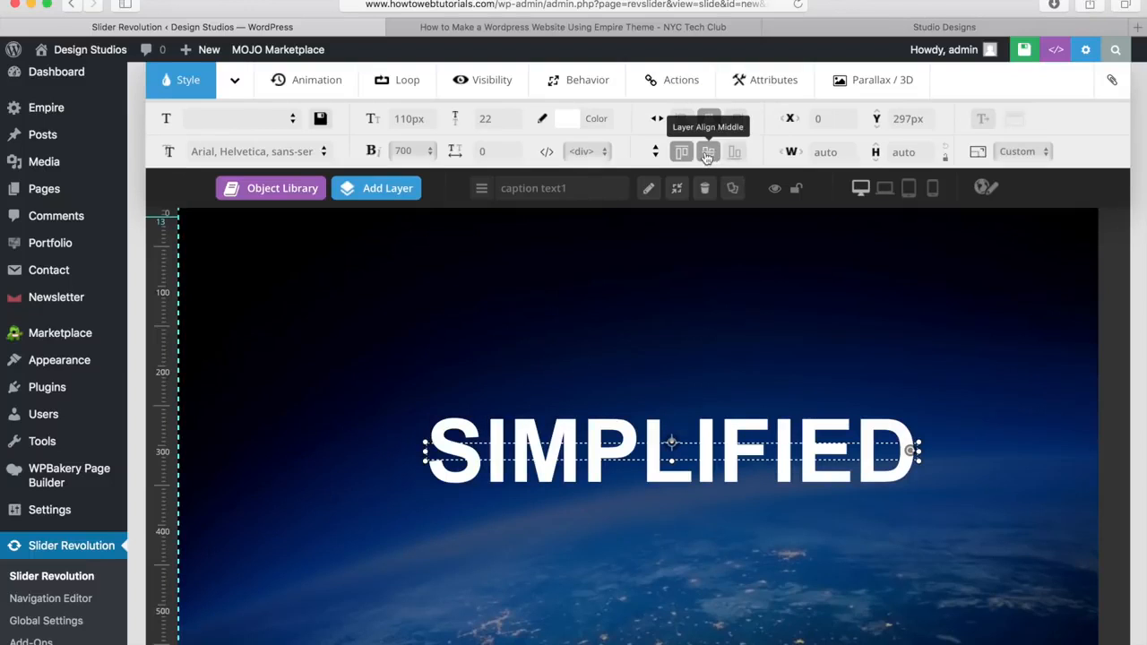
left_click(707, 154)
scroll(680, 336, "down", 4)
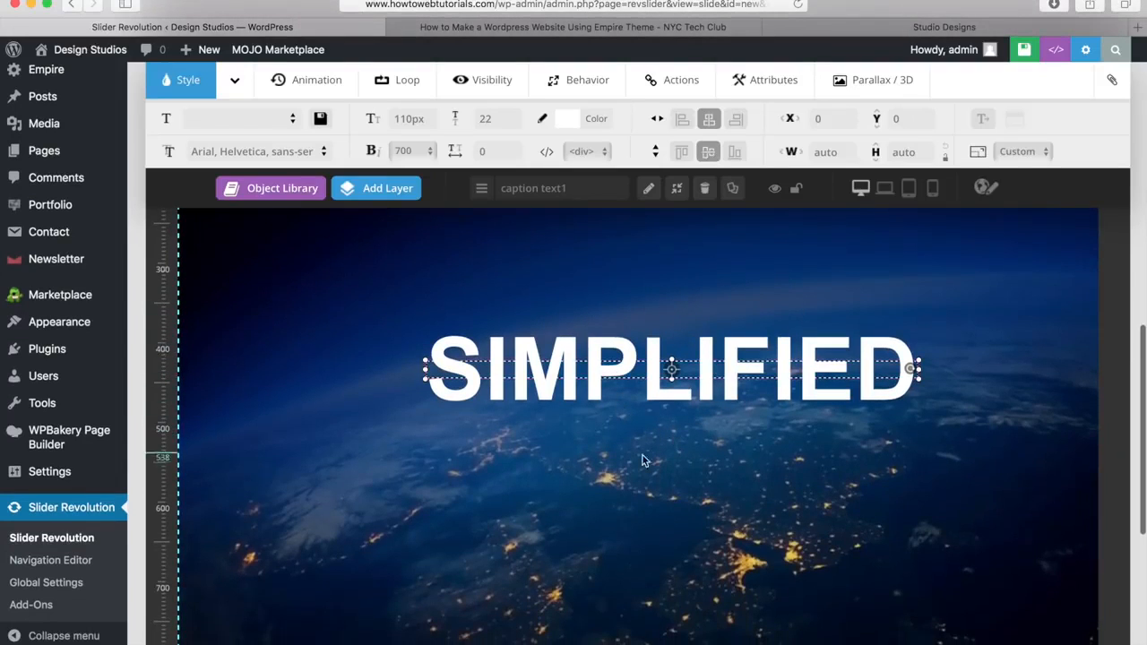
scroll(642, 462, "up", 4)
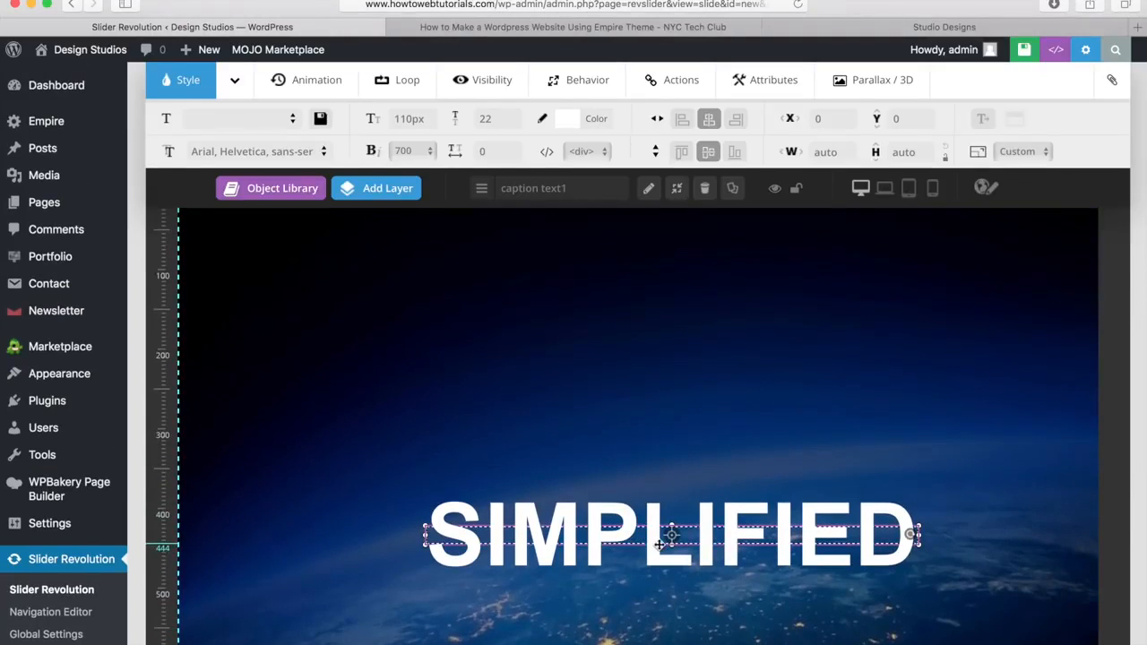
left_click_drag(659, 544, 659, 465)
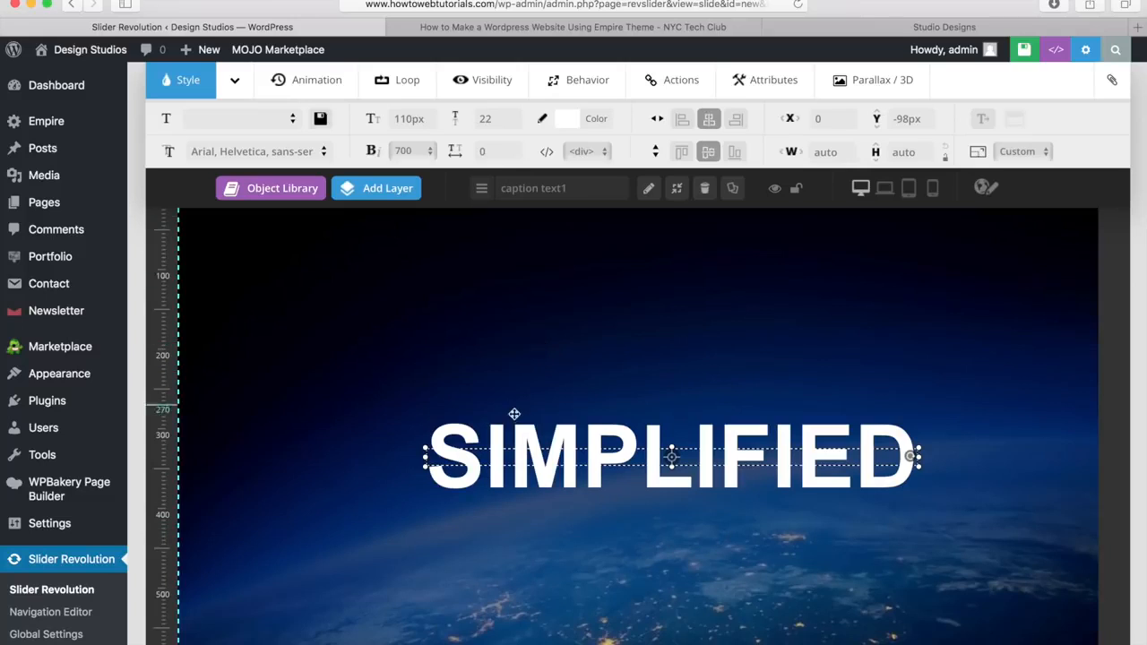
Step: Give the headline a 2000 ms Fade-In entrance animation with Power2.easeInOut easing
left_click(309, 83)
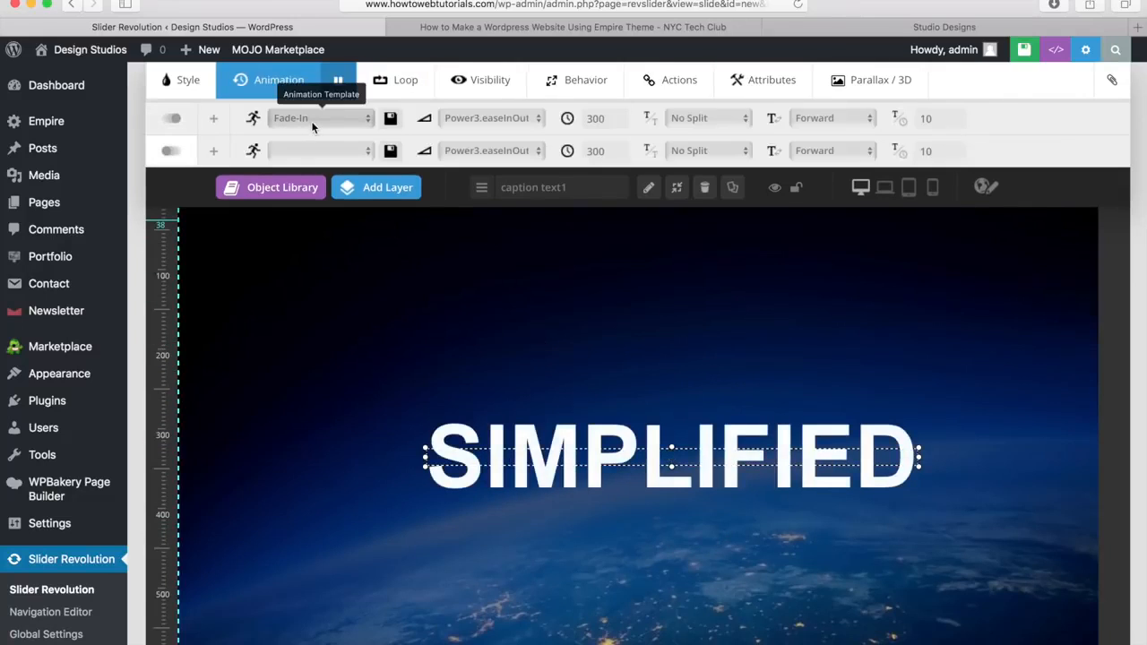
left_click(318, 120)
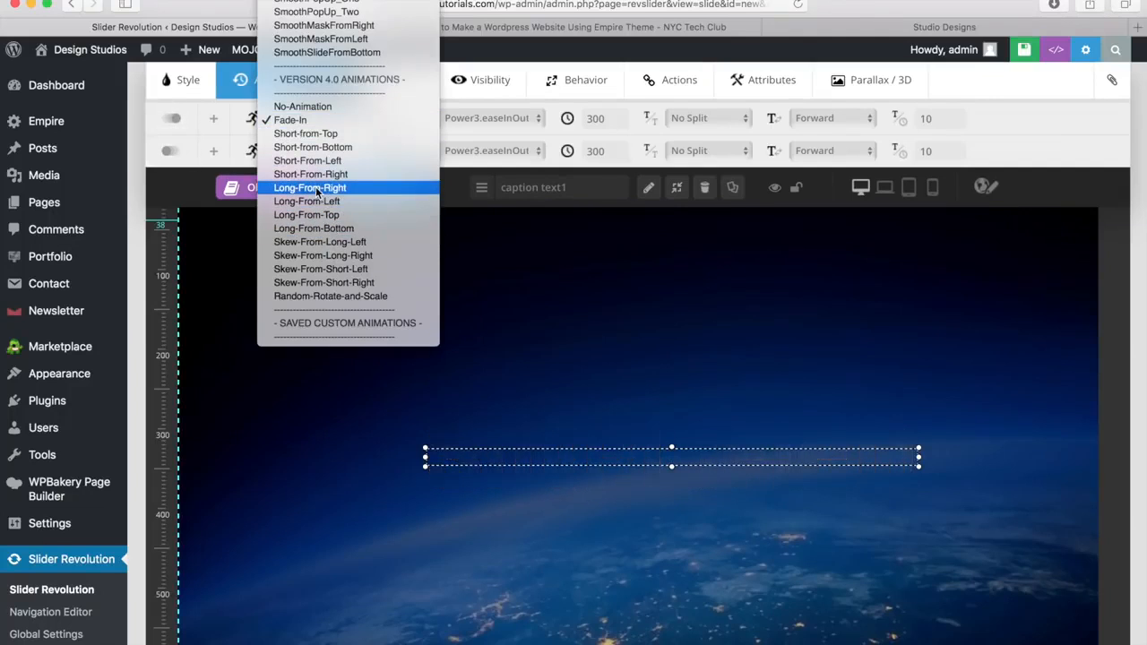
scroll(315, 190, "up", 5)
scroll(316, 192, "up", 1)
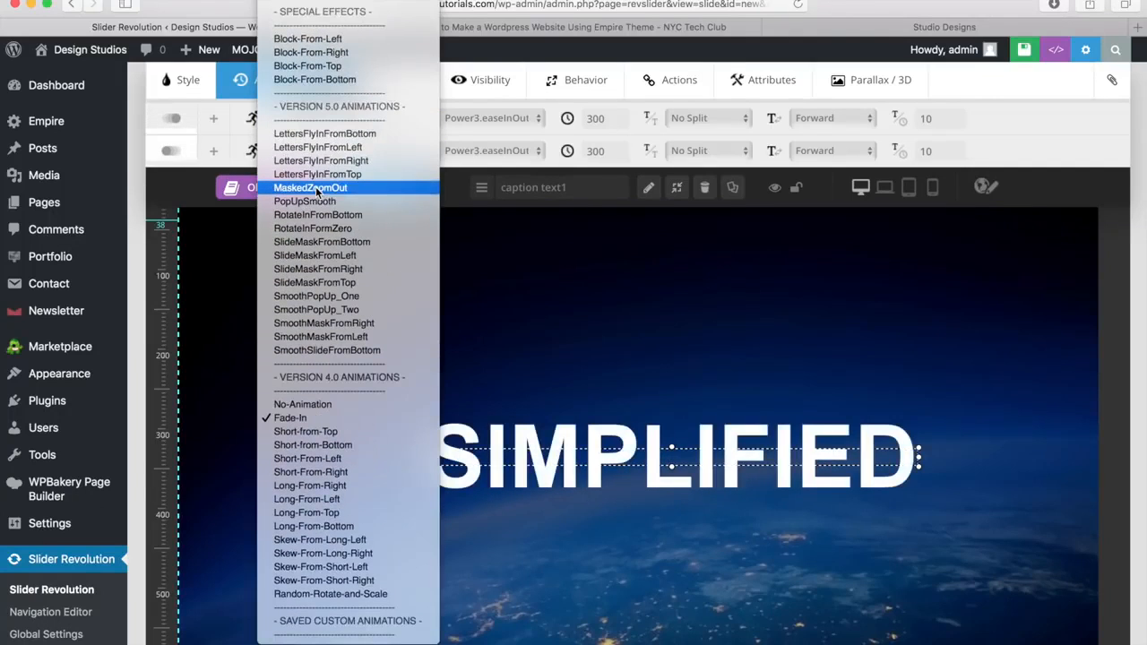
left_click(319, 243)
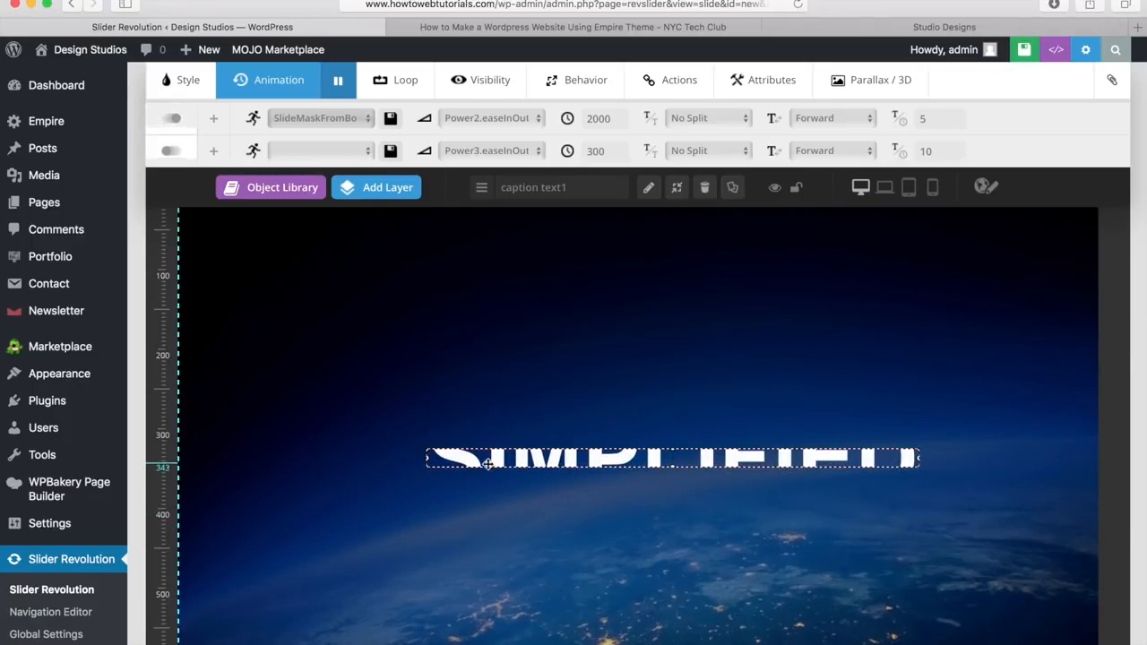
left_click(354, 119)
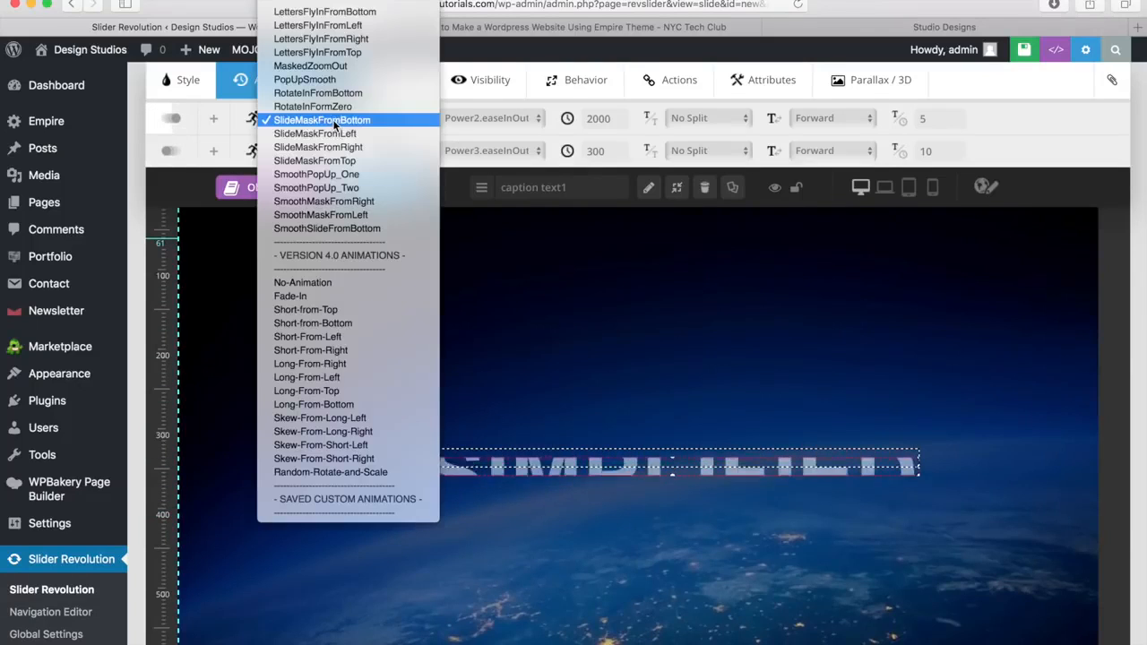
left_click(339, 297)
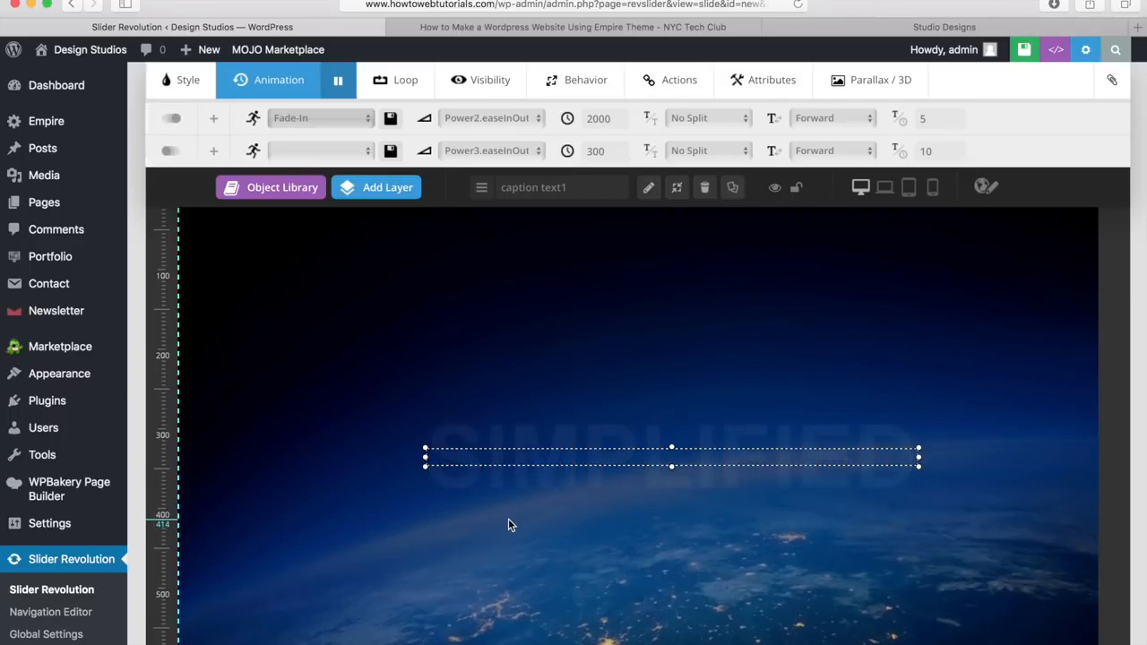
left_click(387, 510)
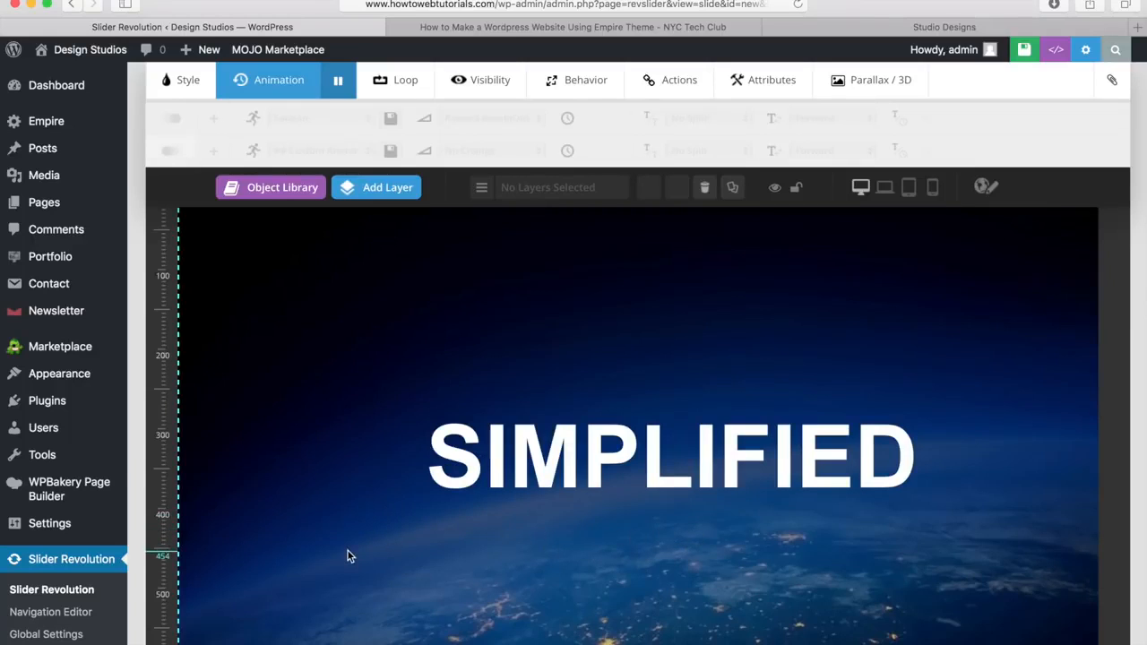
Step: Add a text layer reading 'Professionally Designed' and drag it just below SIMPLIFIED
left_click(391, 192)
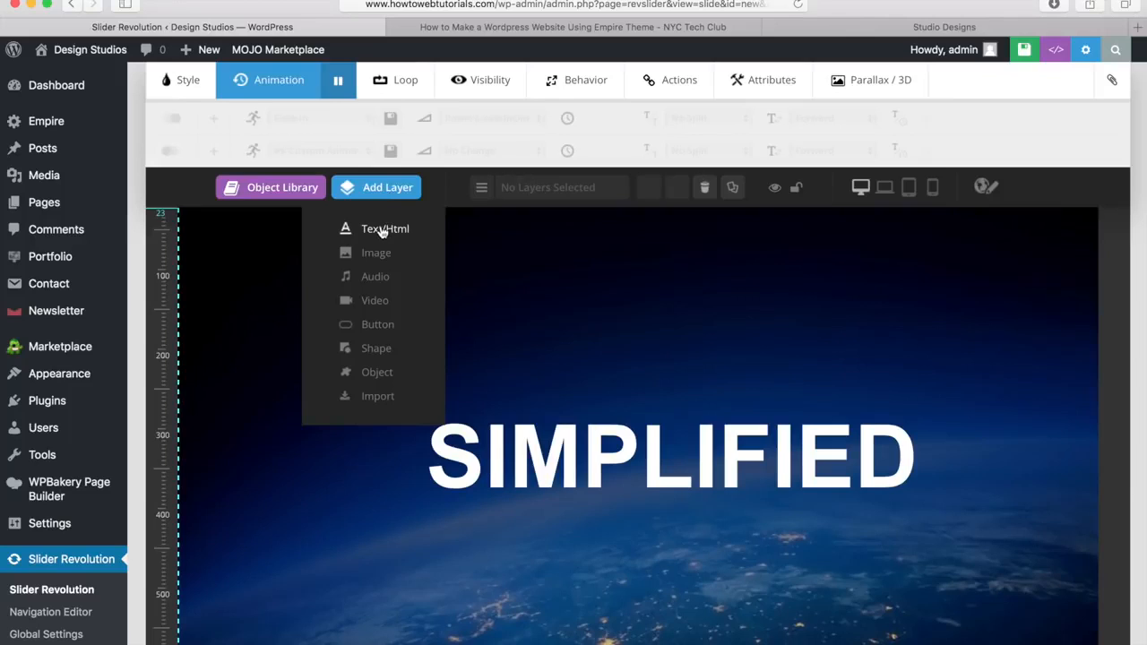
left_click(383, 229)
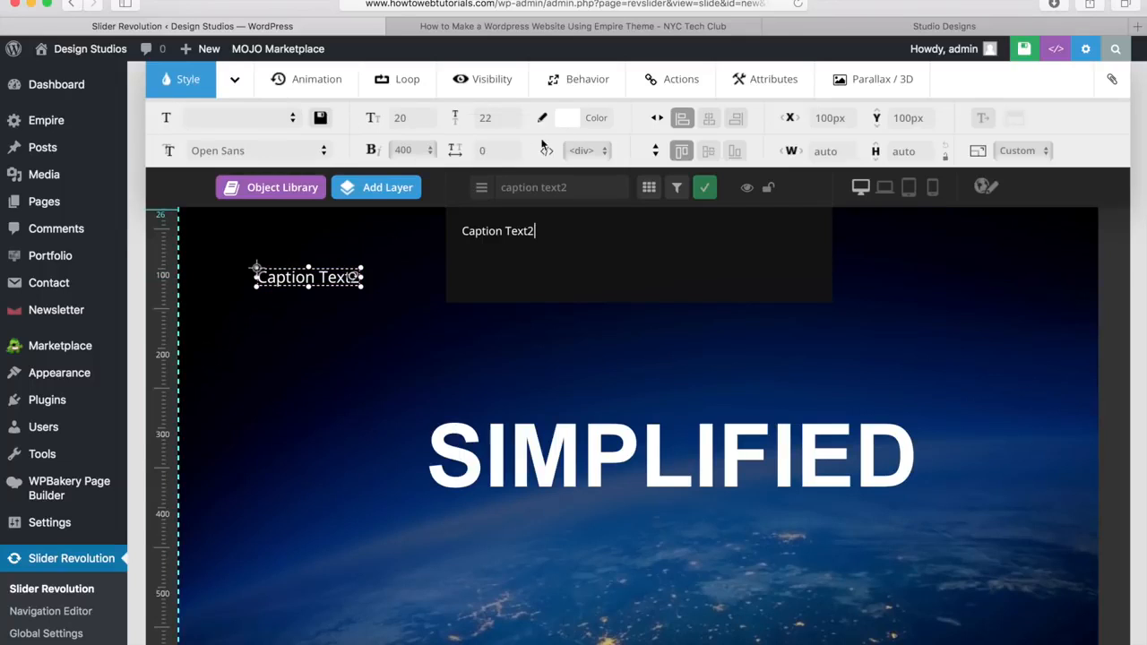
left_click(315, 81)
left_click(367, 79)
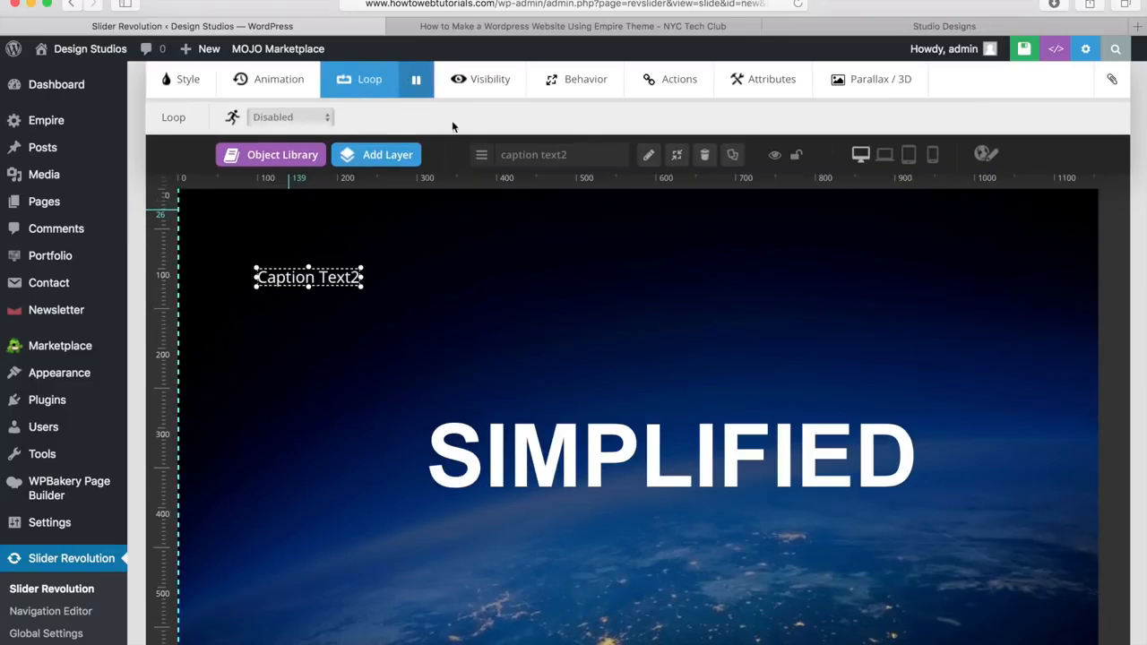
left_click(184, 81)
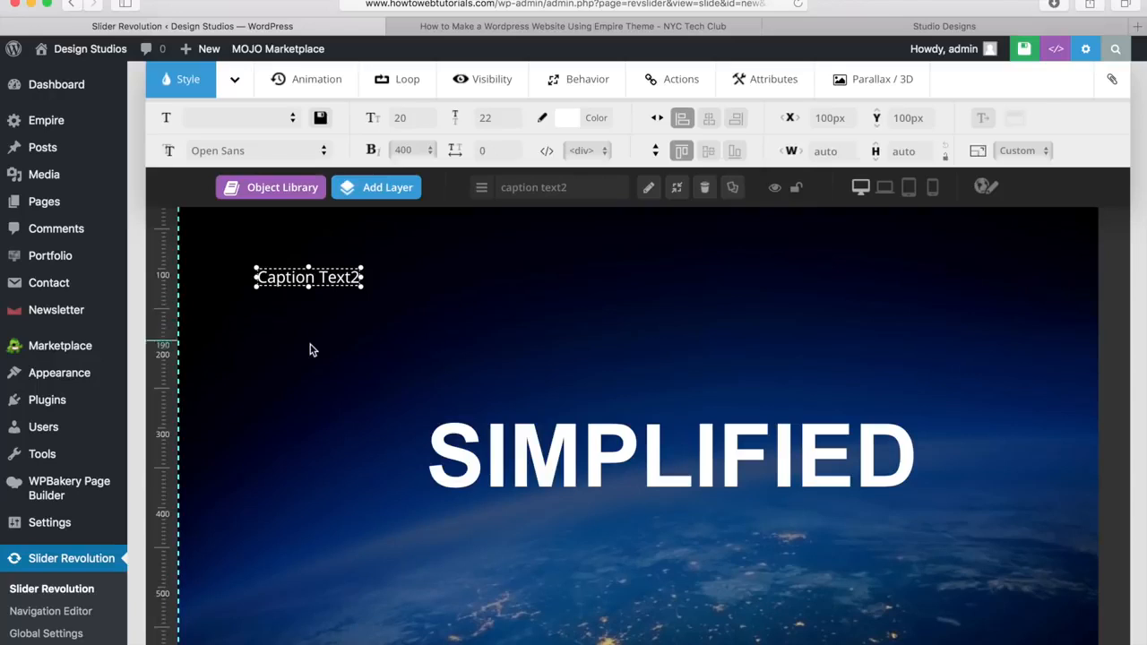
double_click(306, 278)
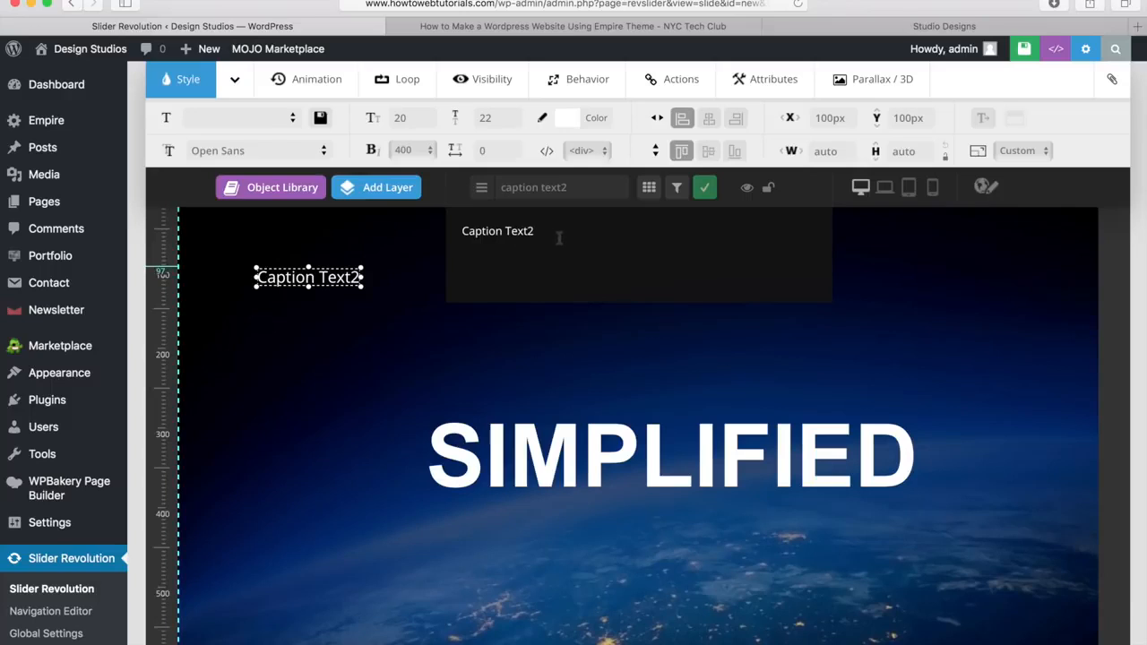
left_click_drag(535, 230, 472, 230)
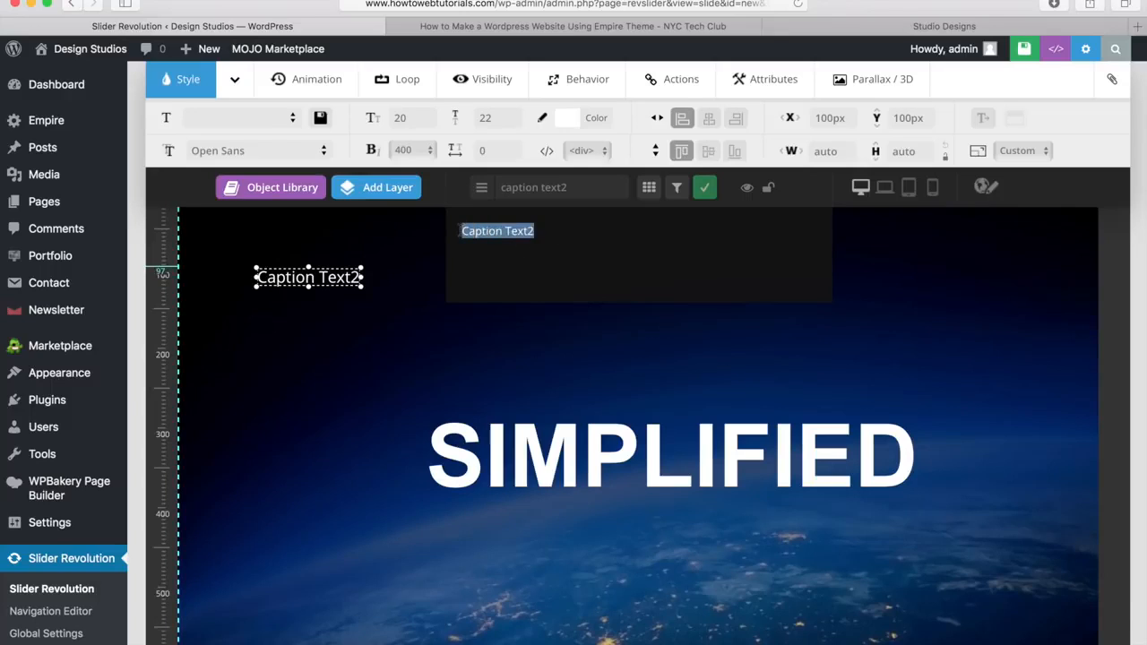
key("BackSpace")
type("Professionally Designed")
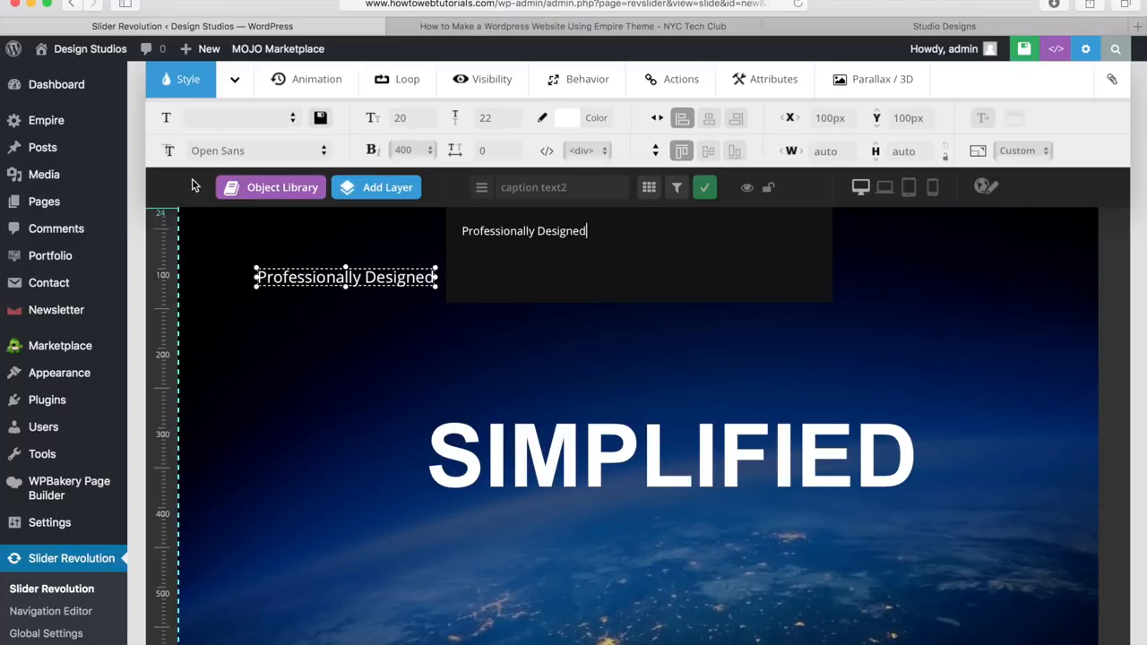
left_click_drag(349, 277, 606, 527)
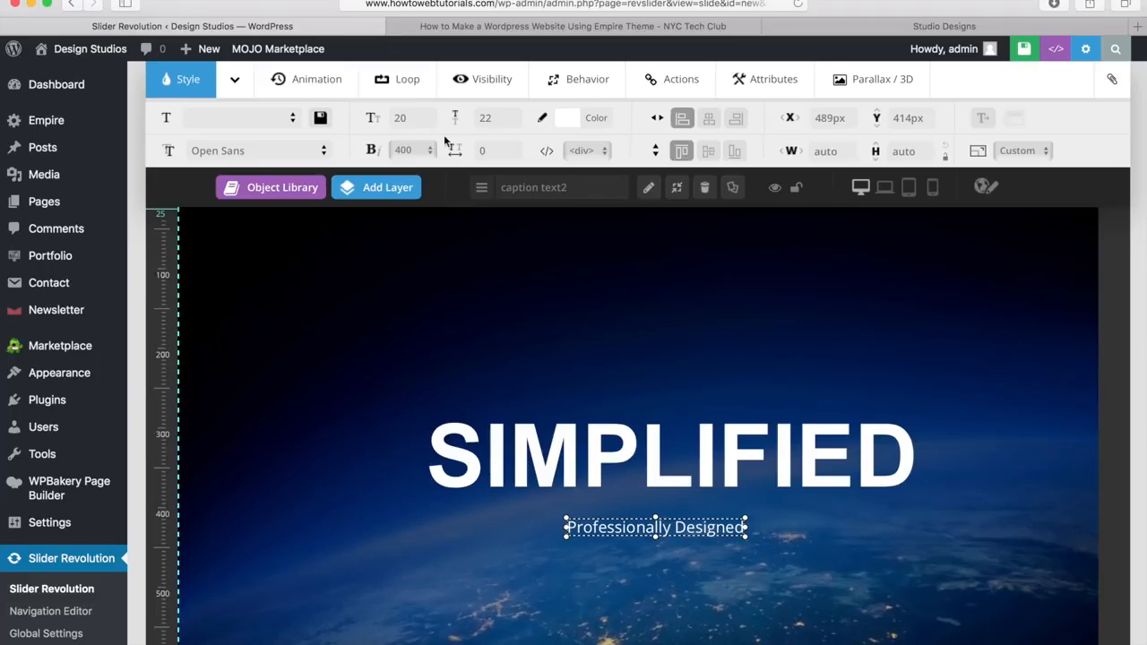
Step: Set the subtitle to 26px at font weight 600, nudging it under the headline
left_click(410, 118)
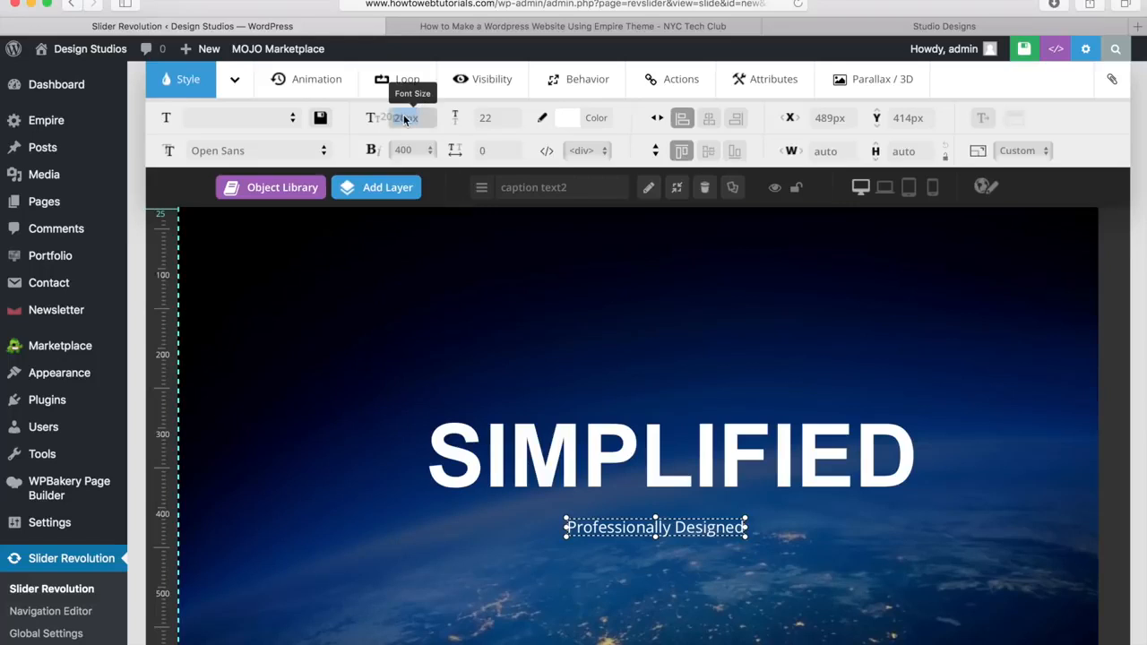
key("BackSpace")
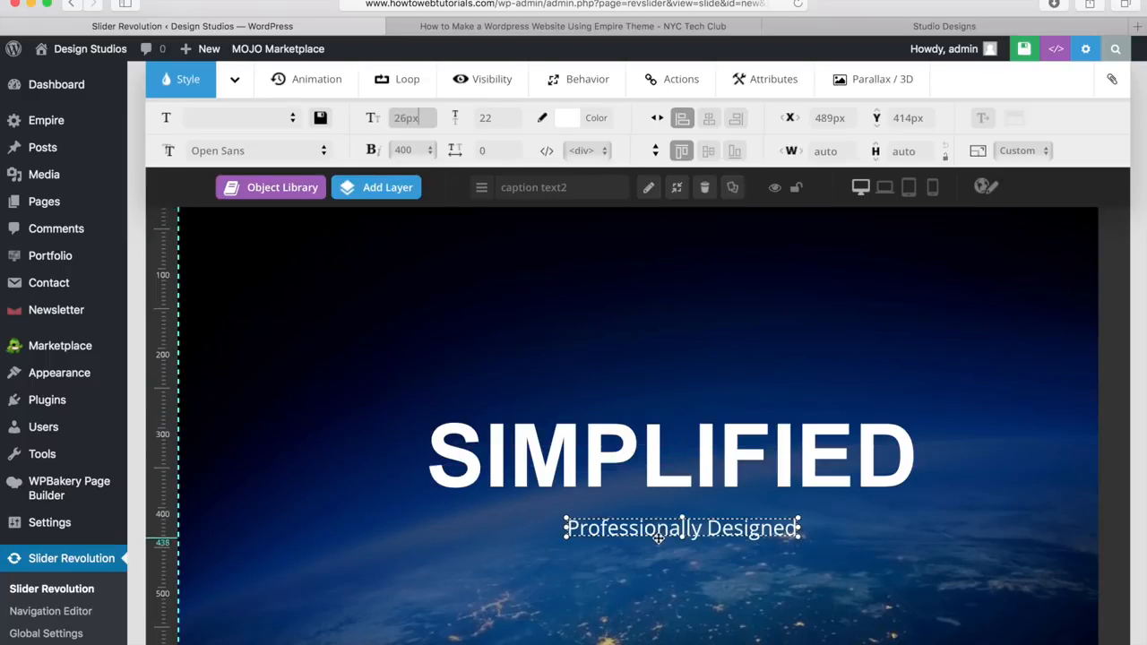
mouse_move(664, 530)
left_mouse_down()
mouse_move(632, 530)
mouse_move(651, 534)
left_mouse_up()
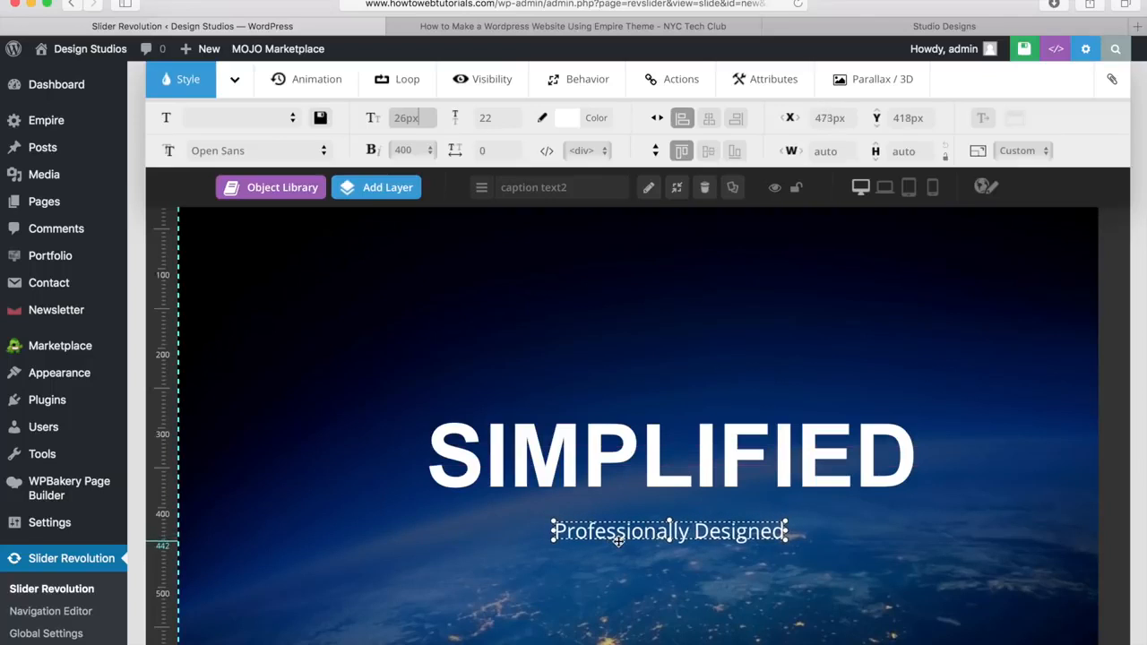
left_click(427, 150)
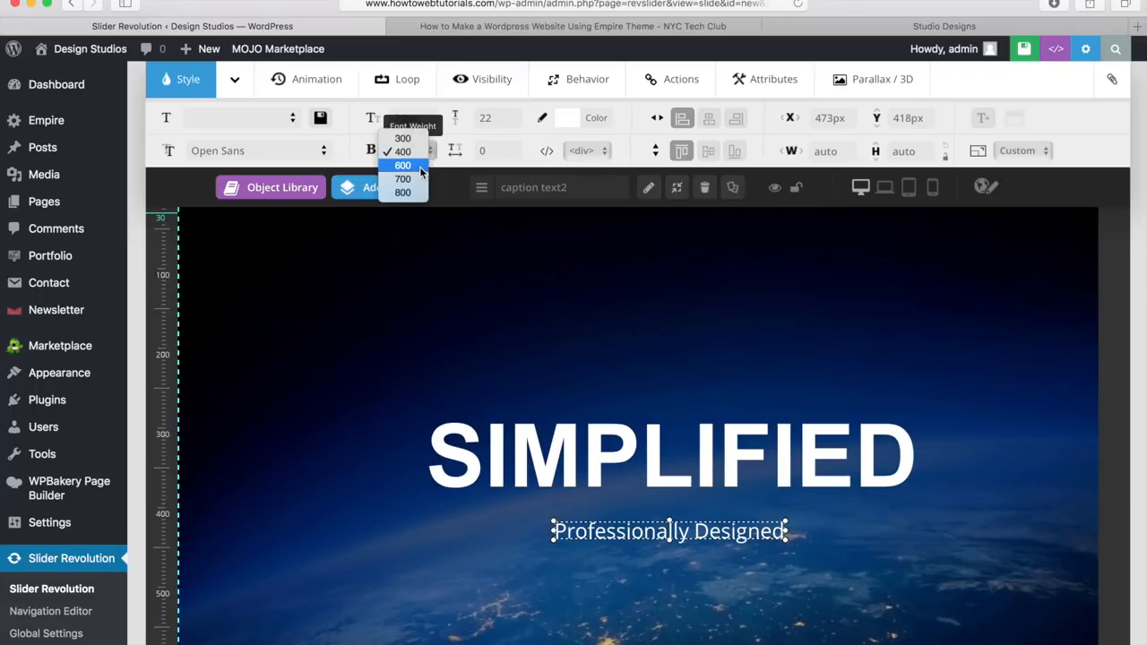
left_click(403, 165)
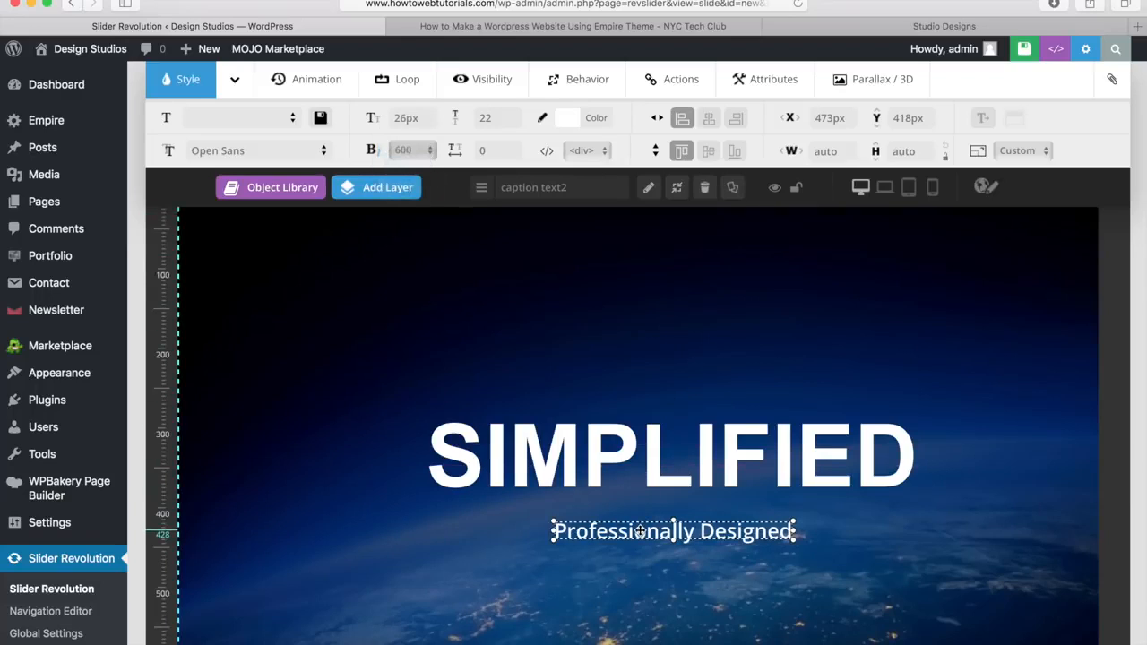
left_click_drag(640, 531, 627, 515)
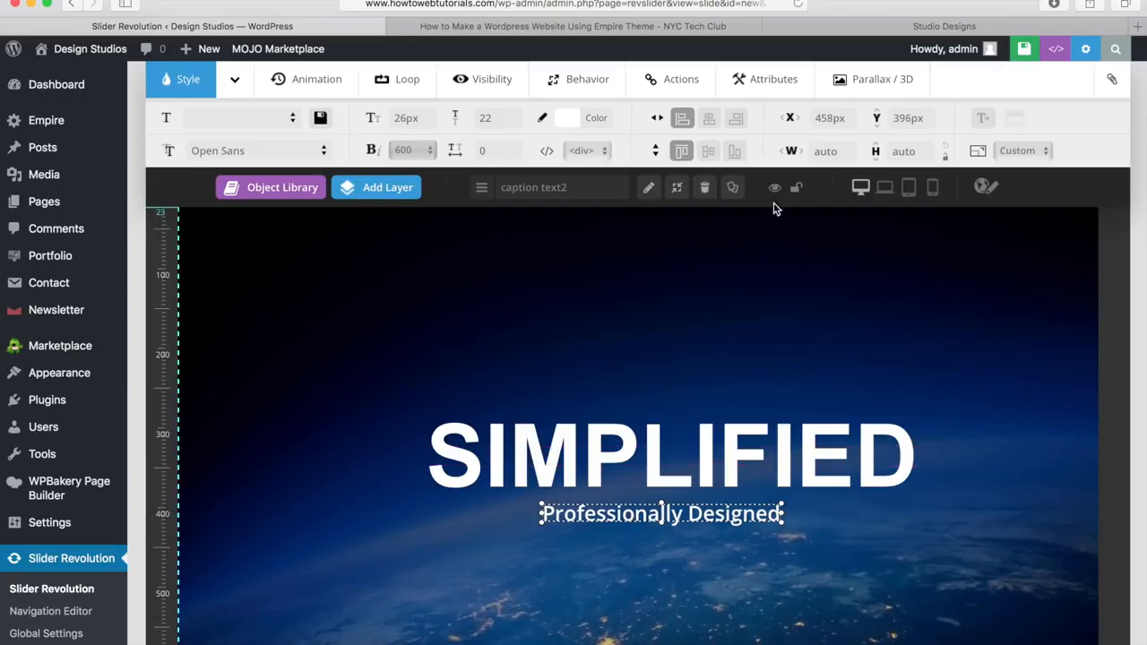
Step: Center the subtitle horizontally beneath SIMPLIFIED and review its animation settings
left_click(708, 120)
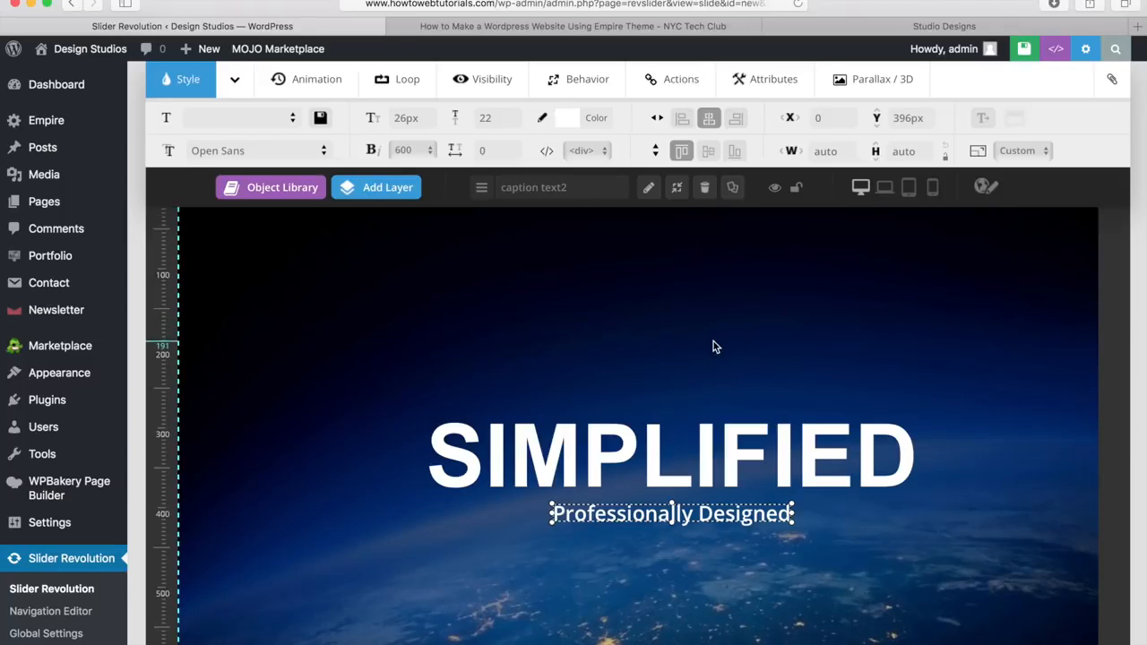
left_click(584, 588)
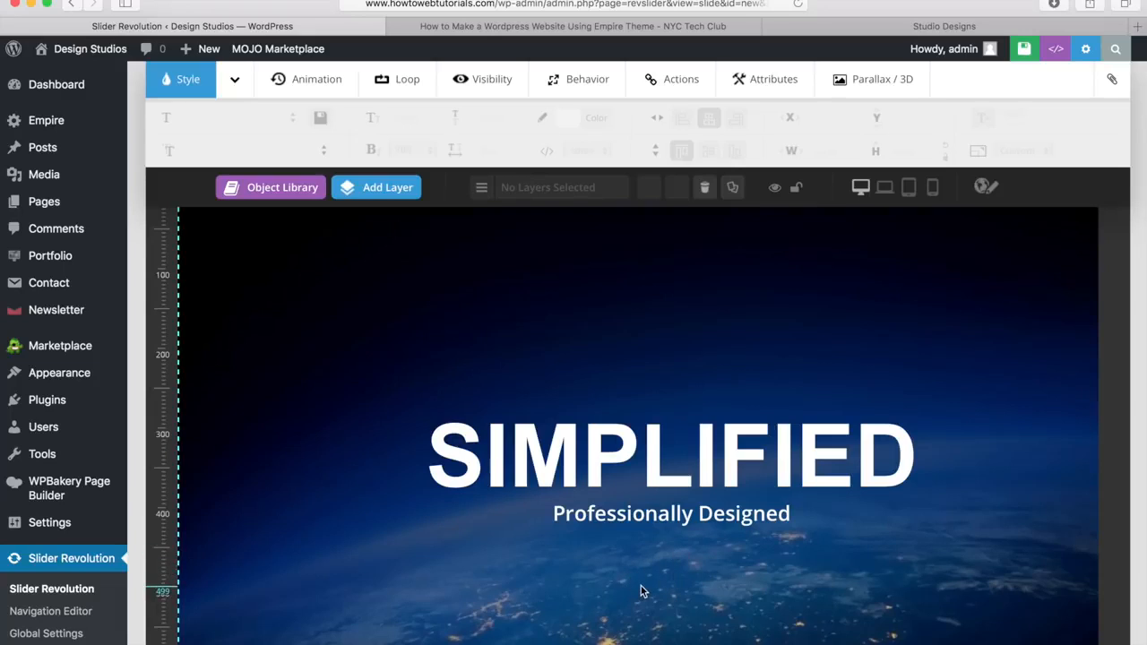
left_click(649, 523)
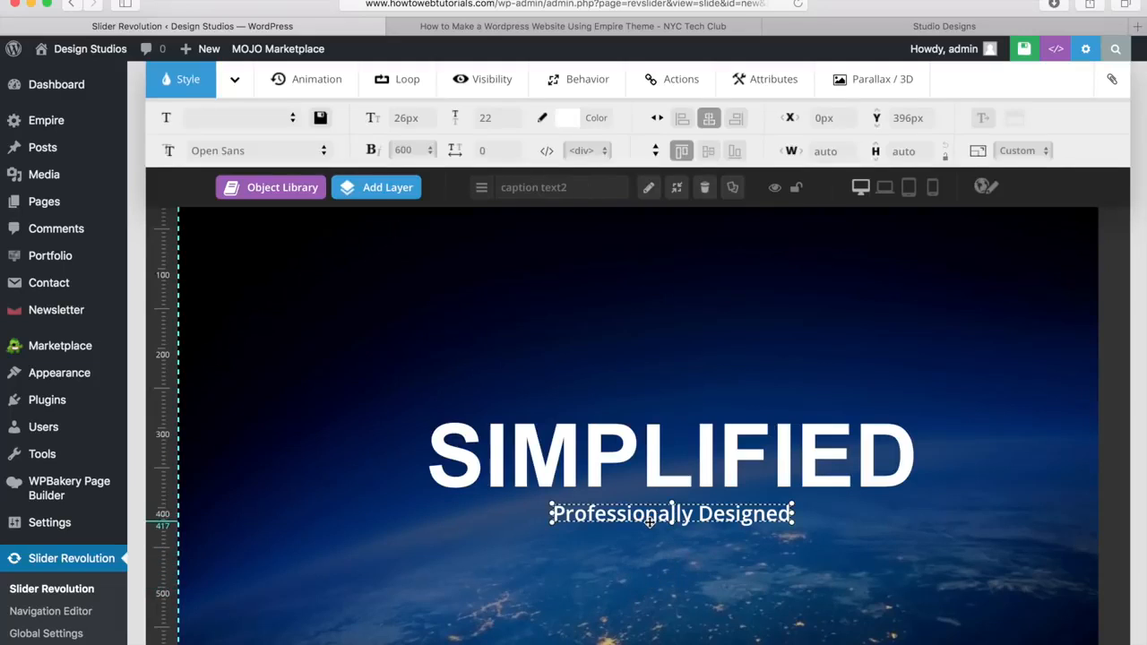
left_click(305, 78)
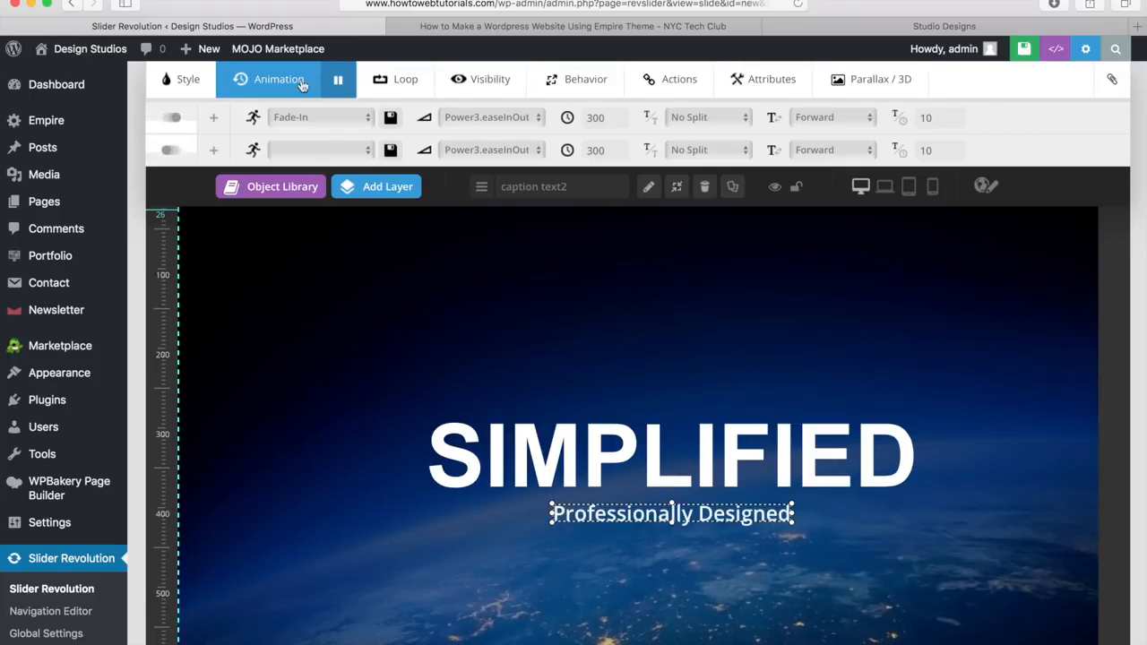
left_click(181, 81)
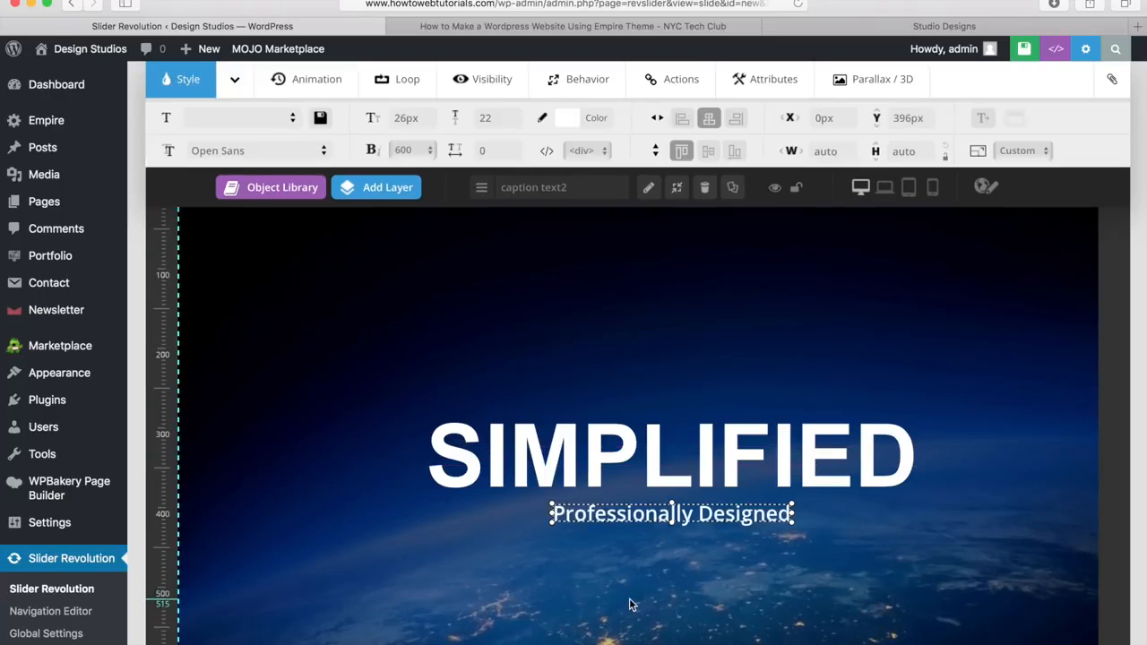
left_click(579, 576)
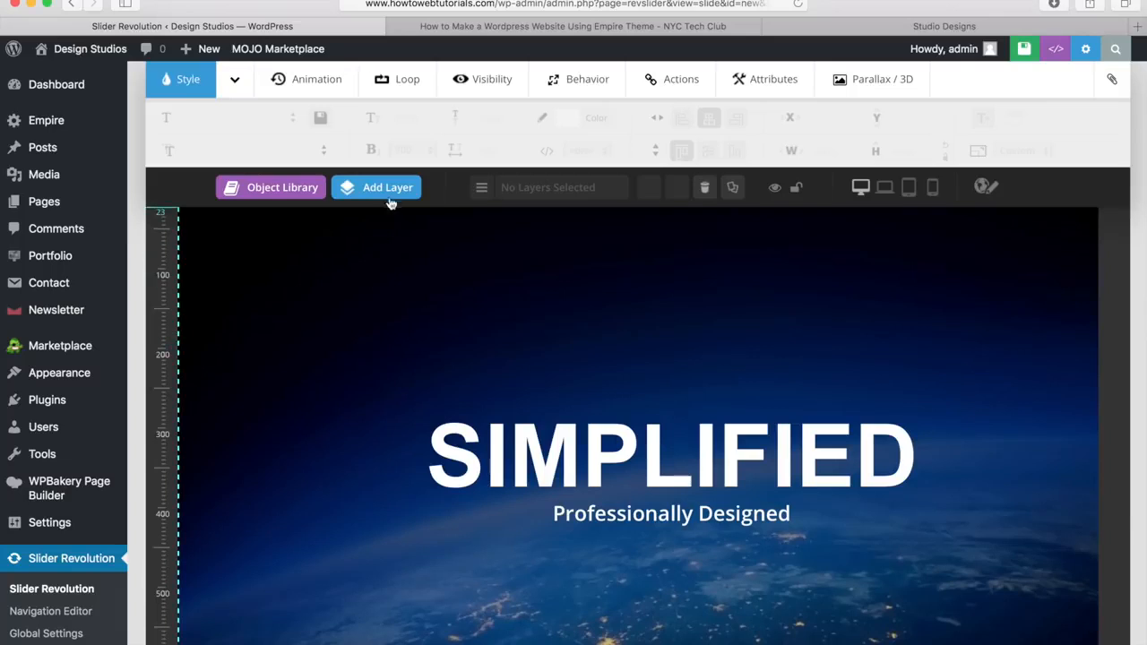
Step: Add the white Click Here button layer and place it left of SIMPLIFIED at X 68px, Y 310px
mouse_move(397, 192)
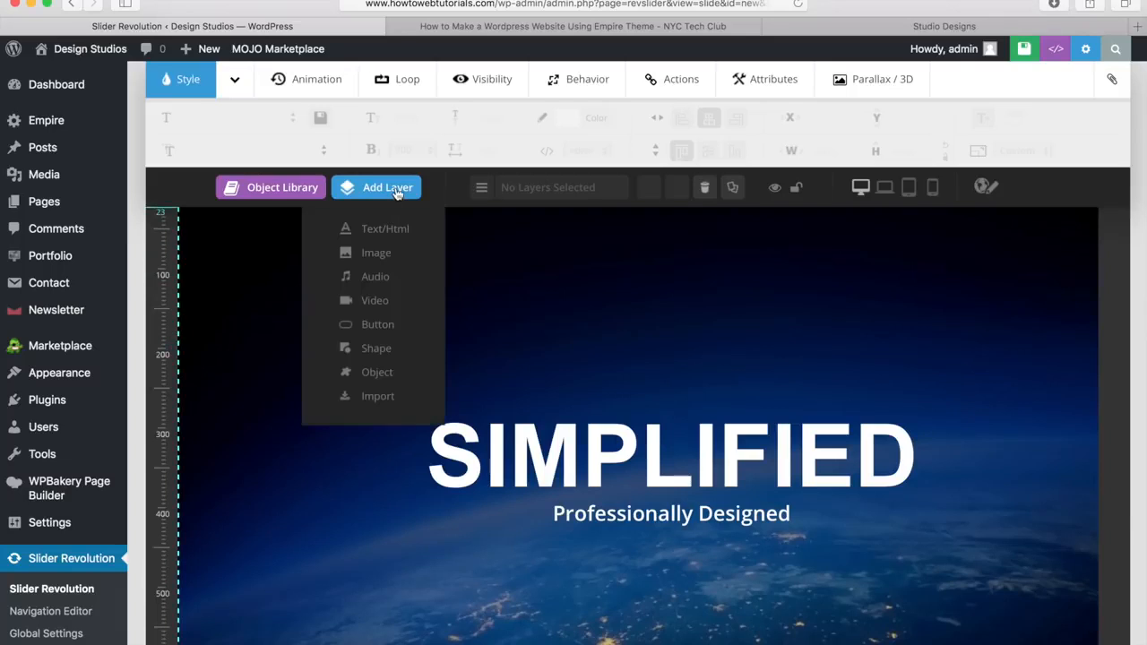
left_click(377, 324)
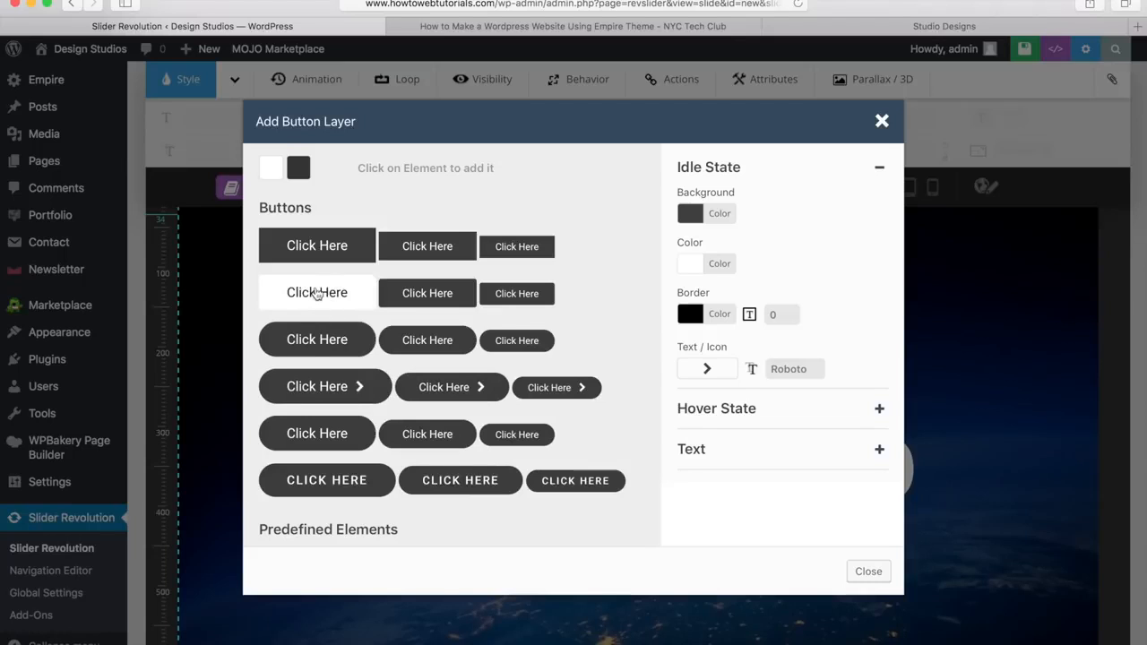
left_click(316, 293)
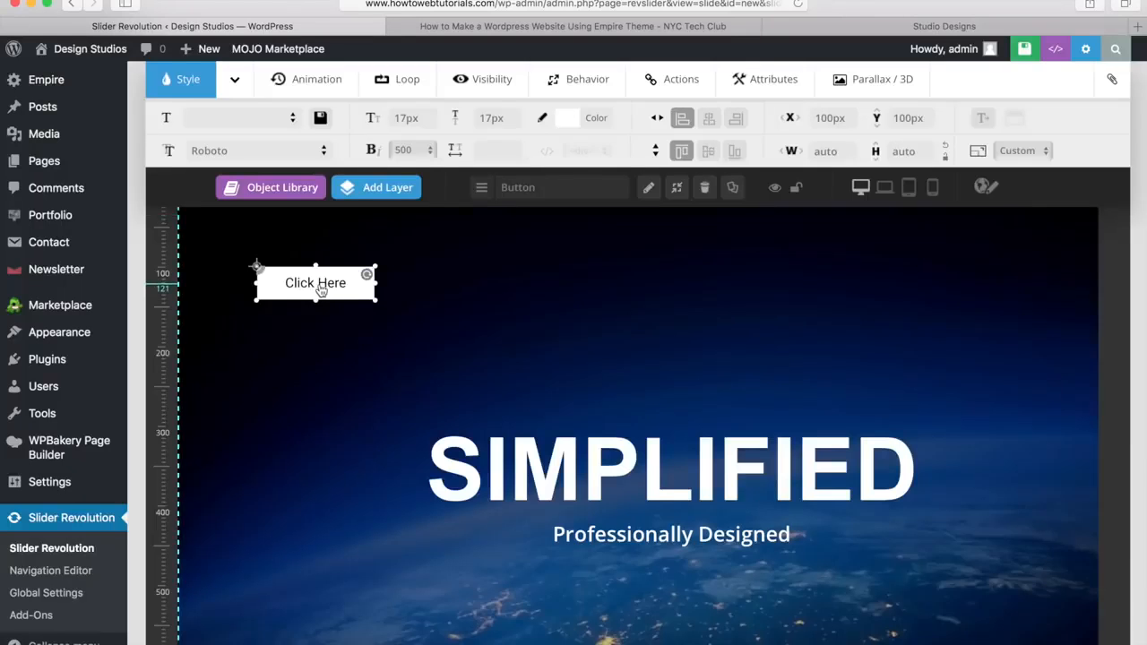
left_click_drag(332, 286, 307, 454)
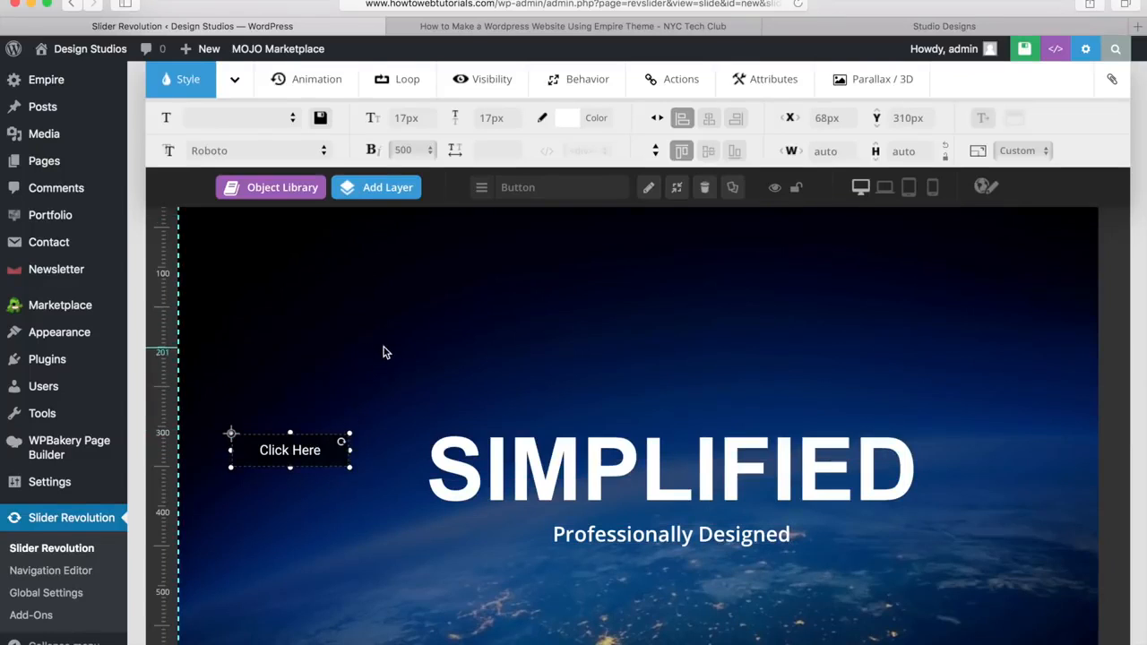
double_click(289, 453)
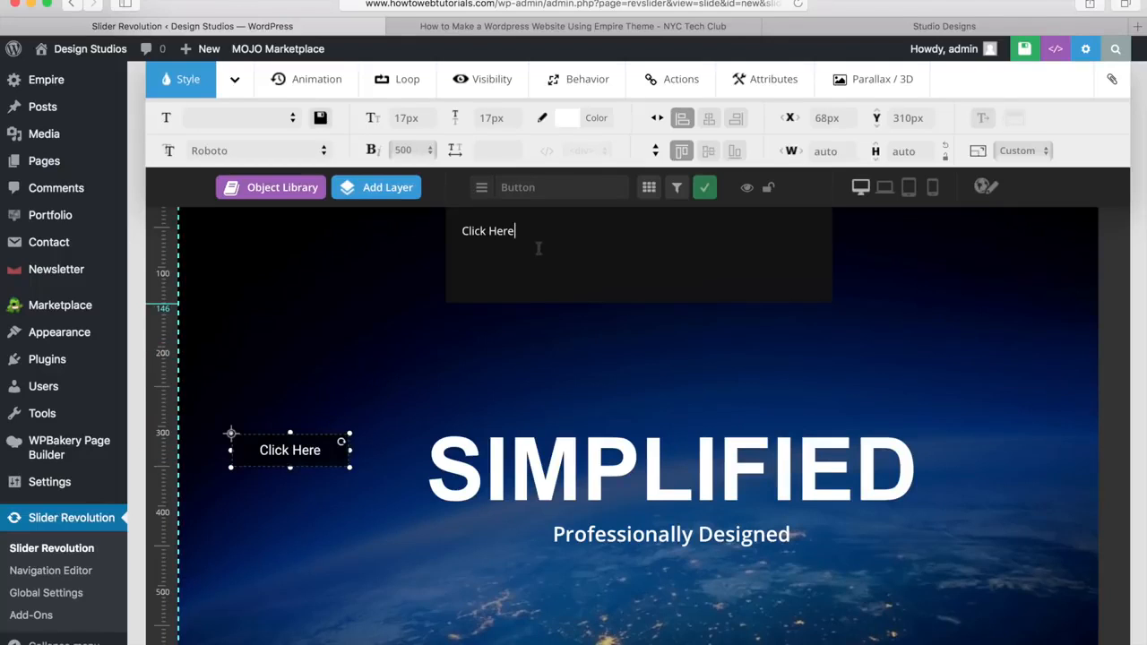
Step: Change the button text from Click Here to 'Learn More' in Arial, Helvetica, sans-serif, weight 700
left_click_drag(544, 240, 453, 233)
type("Learn More")
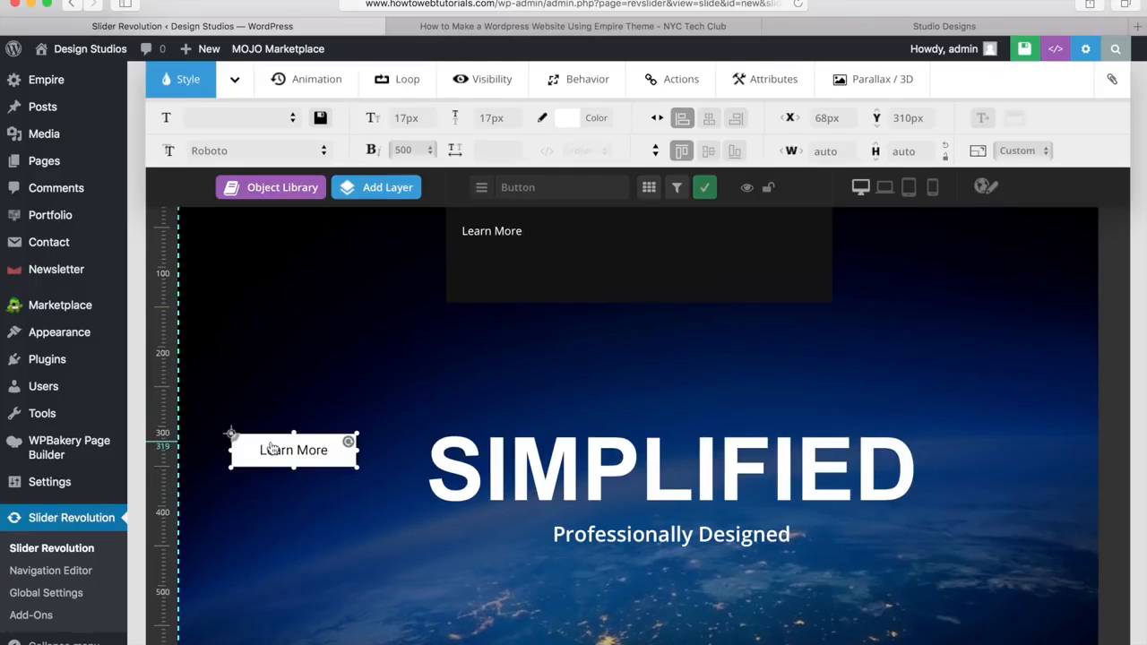
left_click(323, 153)
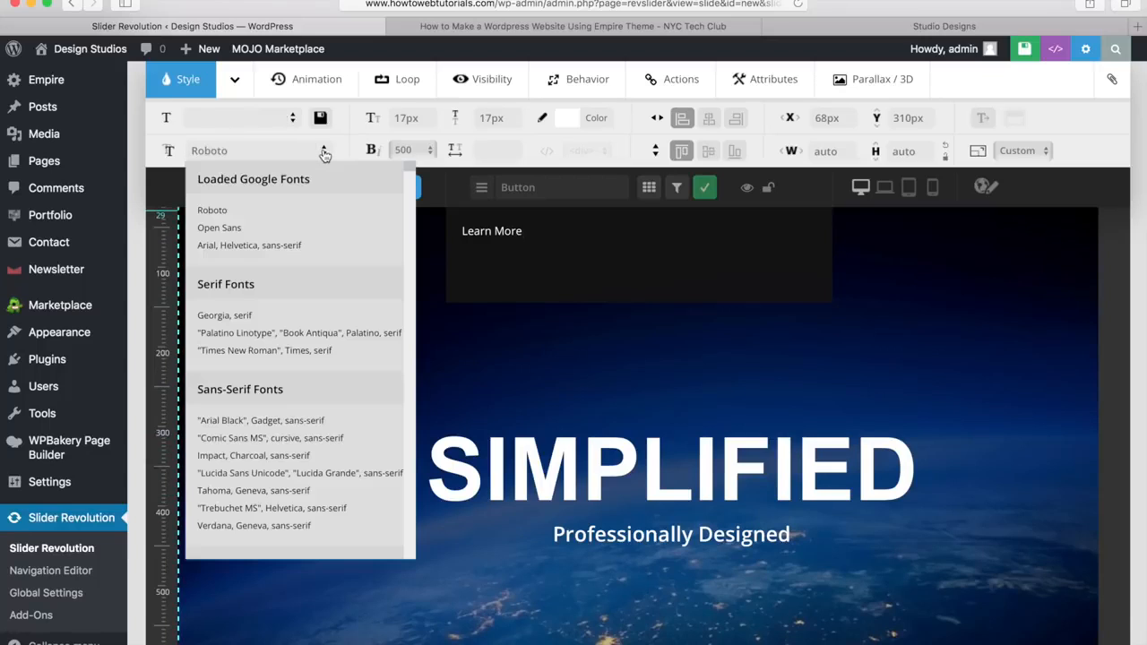
left_click(267, 246)
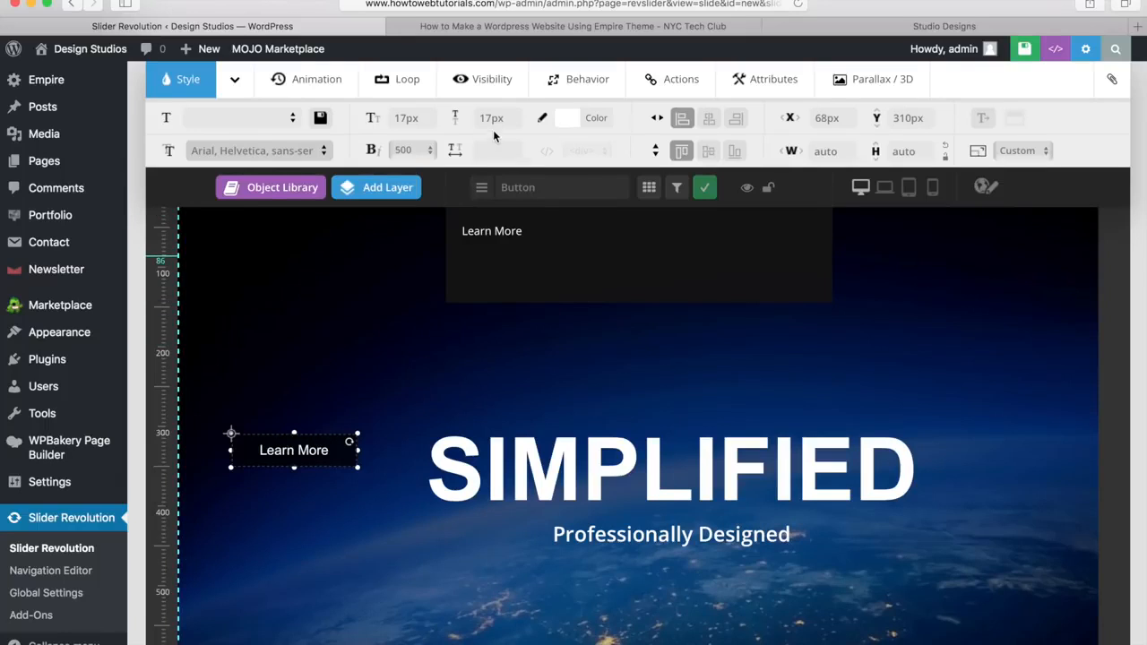
left_click(431, 150)
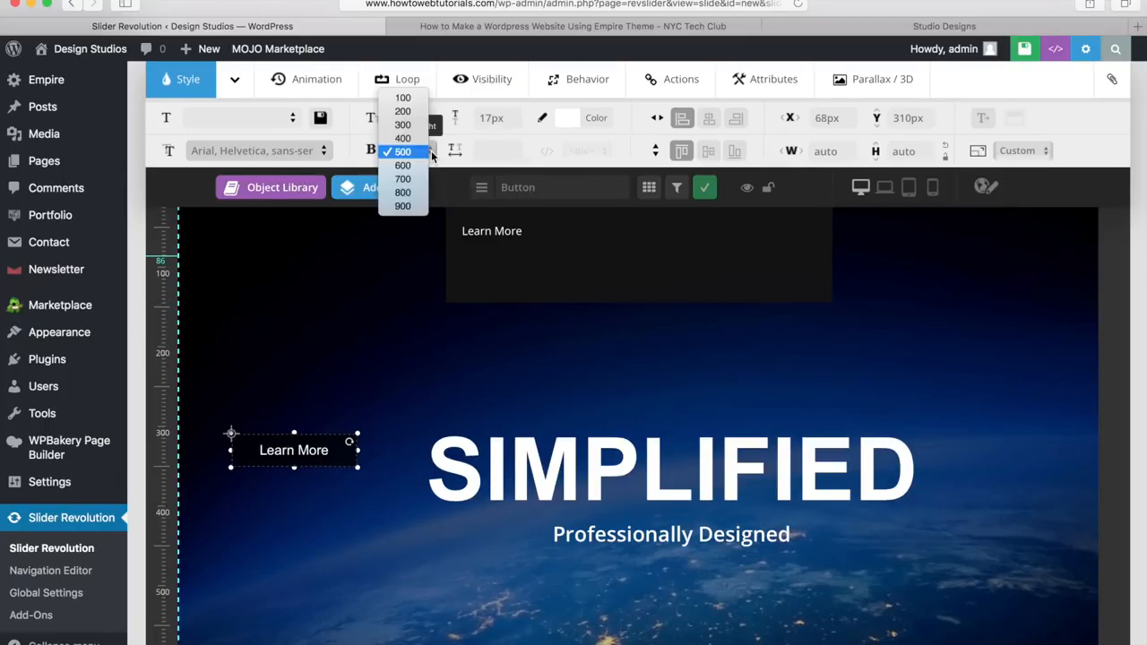
left_click(402, 178)
mouse_move(420, 185)
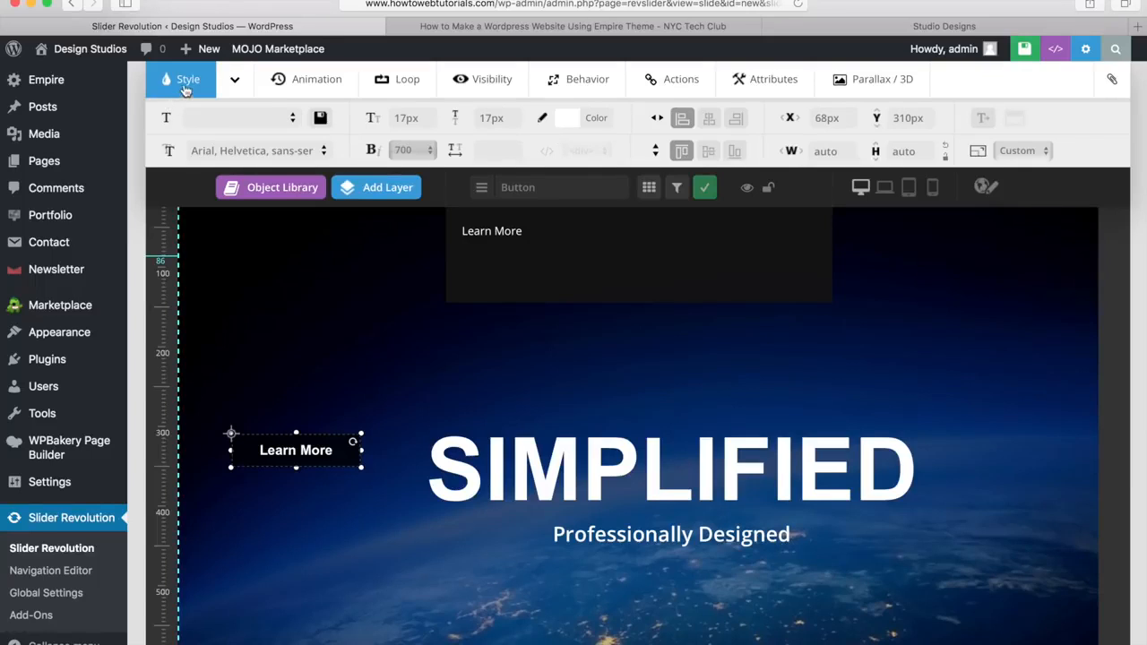
Step: Set the button's idle background opacity to 0% and drag the button lower to Y 406px
left_click(236, 84)
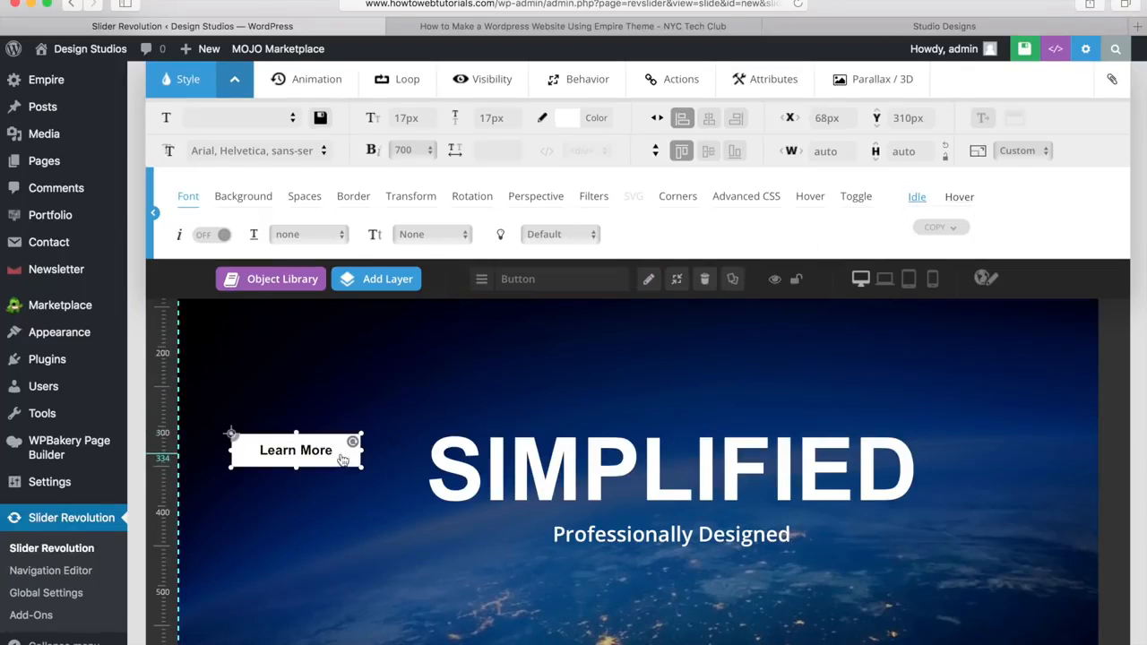
left_click(960, 197)
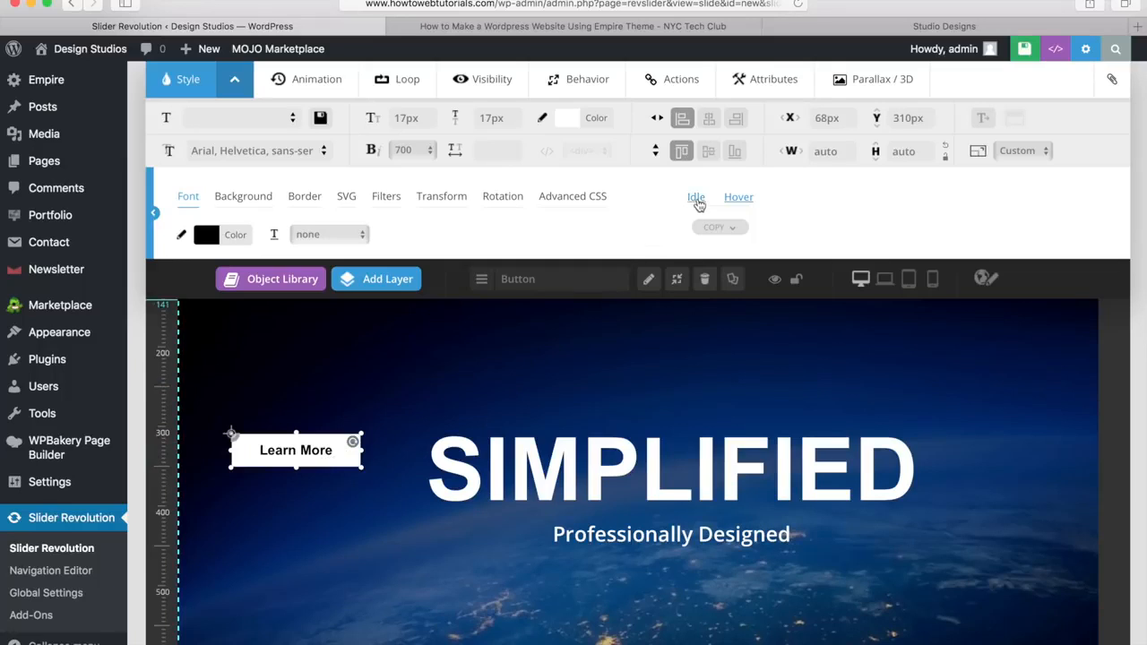
left_click(696, 199)
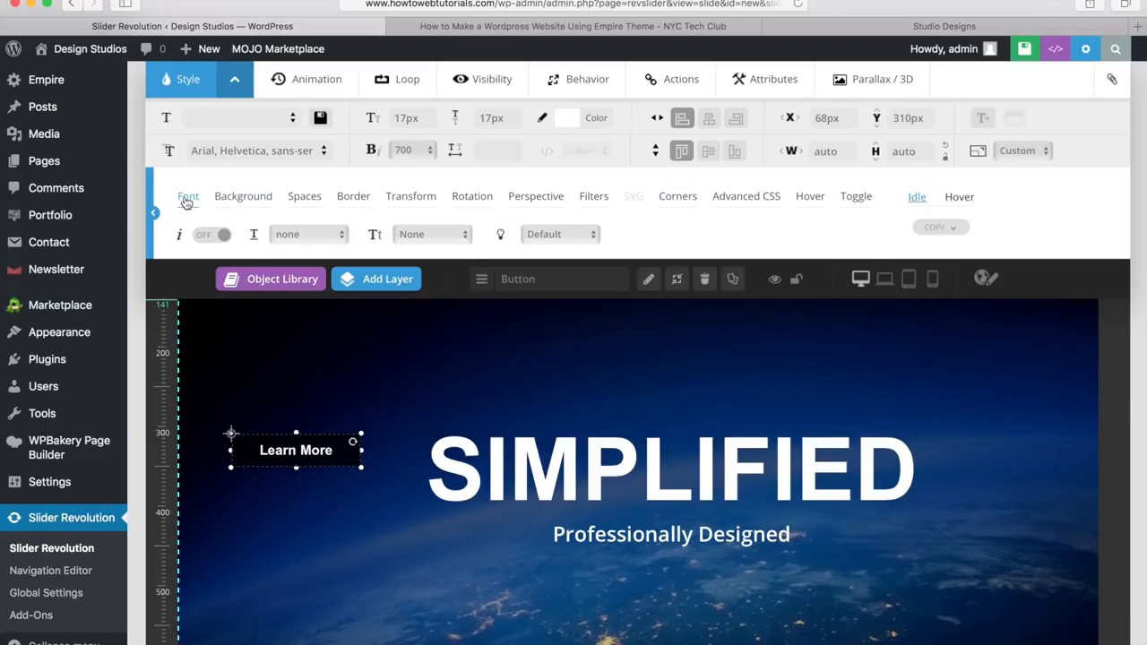
left_click(244, 201)
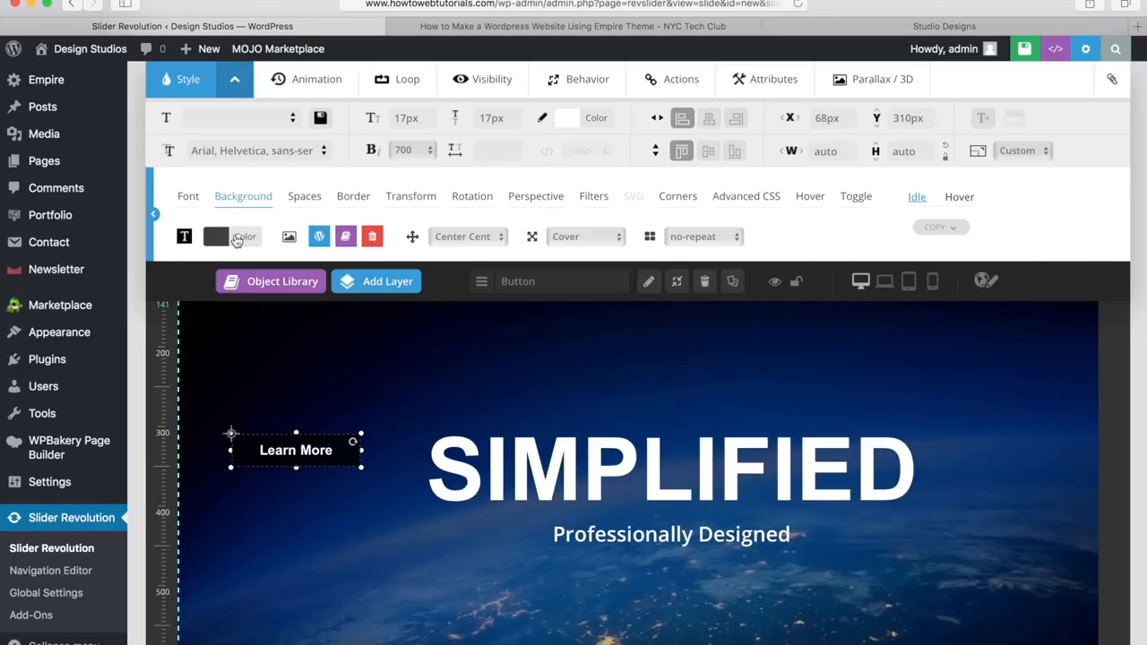
left_click(237, 240)
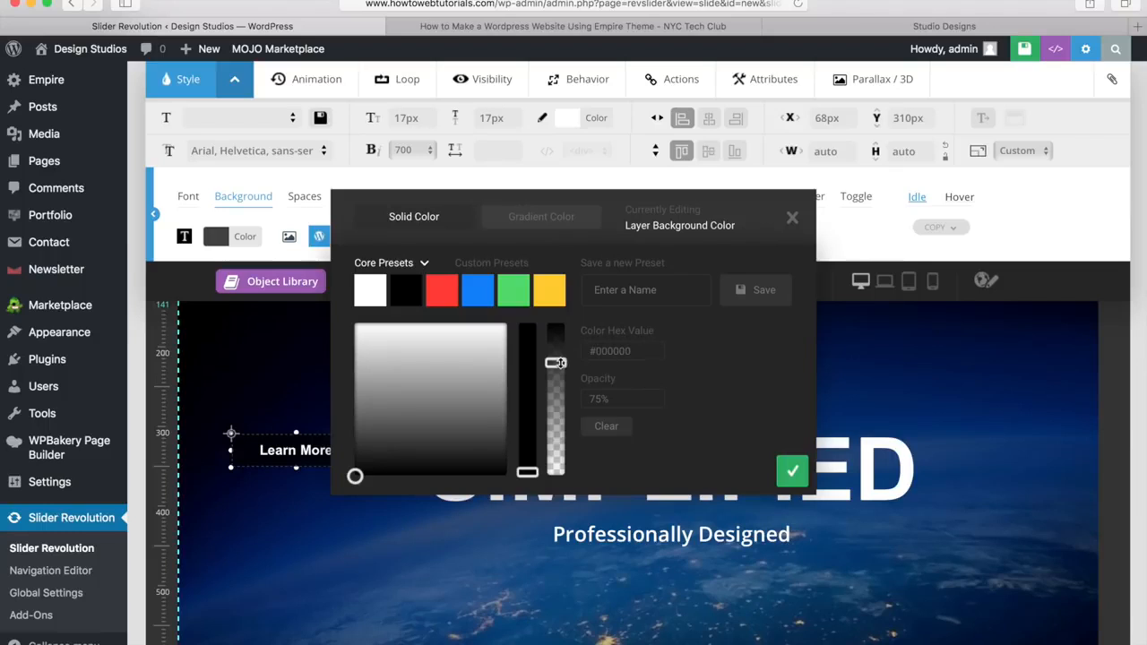
left_click_drag(555, 363, 552, 484)
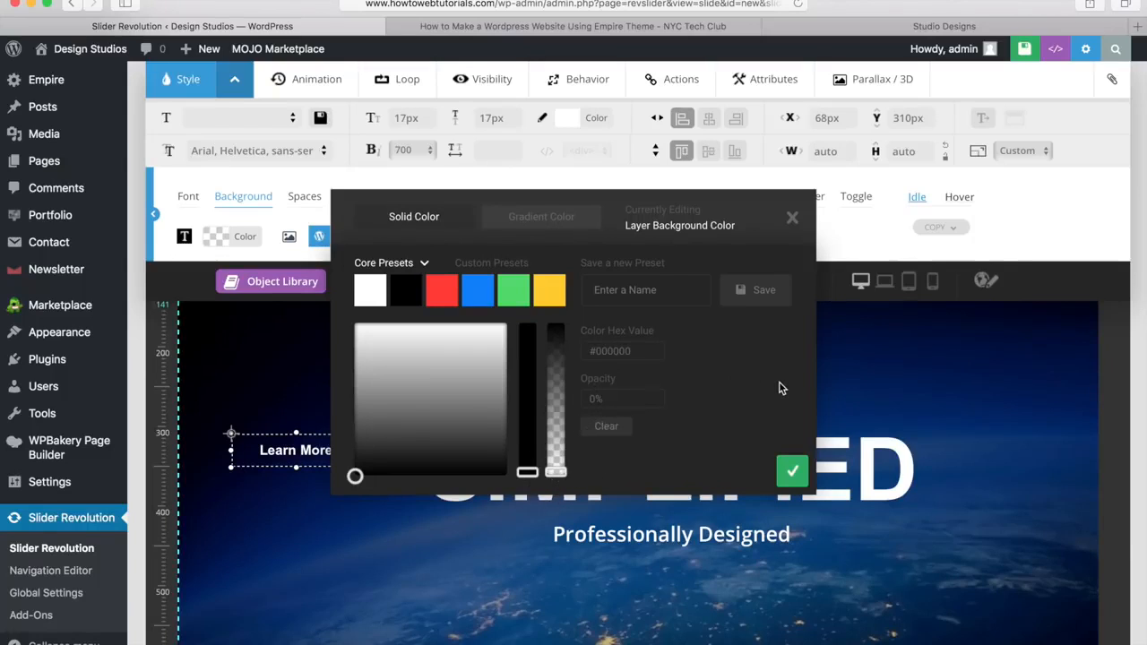
left_click(792, 473)
left_click_drag(328, 461, 324, 537)
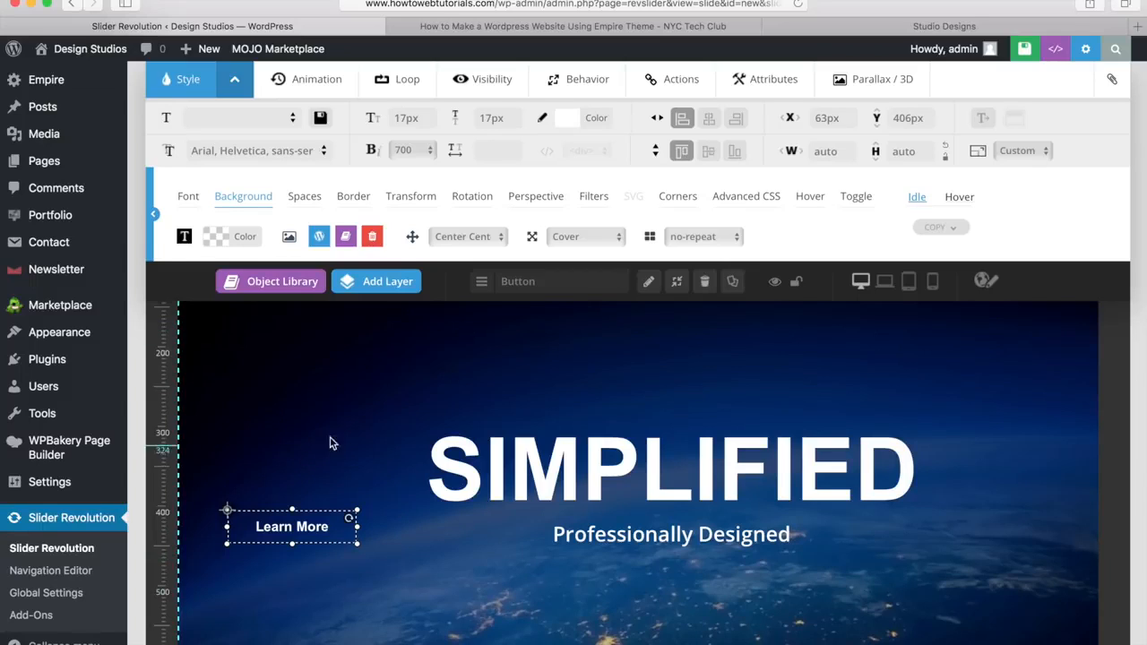
Step: Set the button's border colour to white
left_click(304, 196)
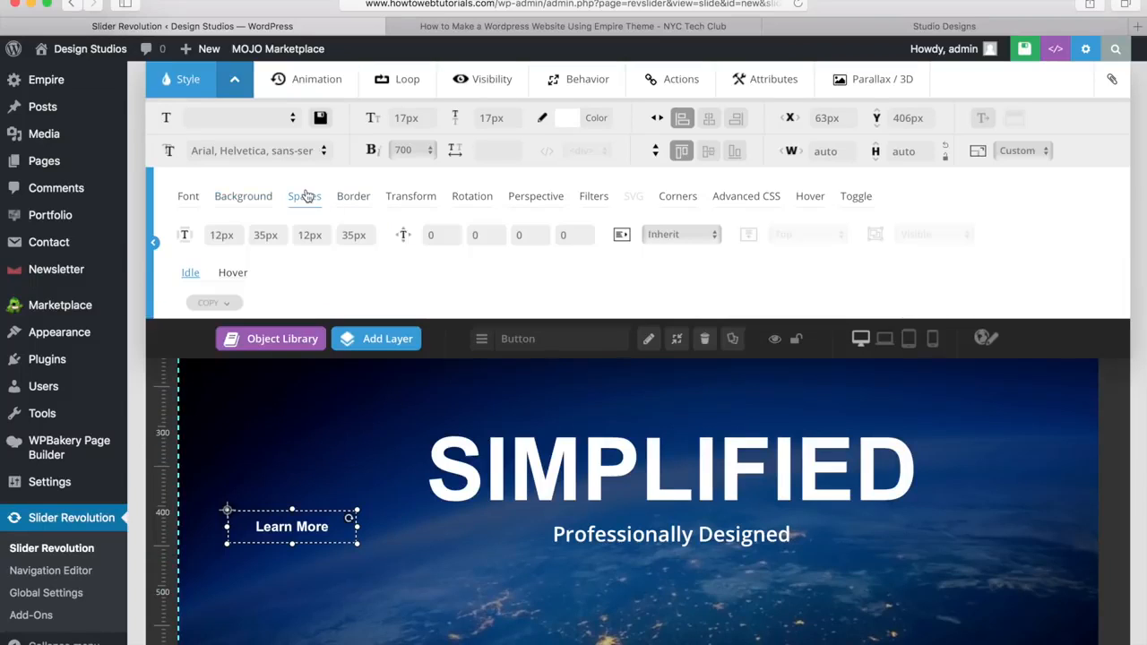
left_click(353, 197)
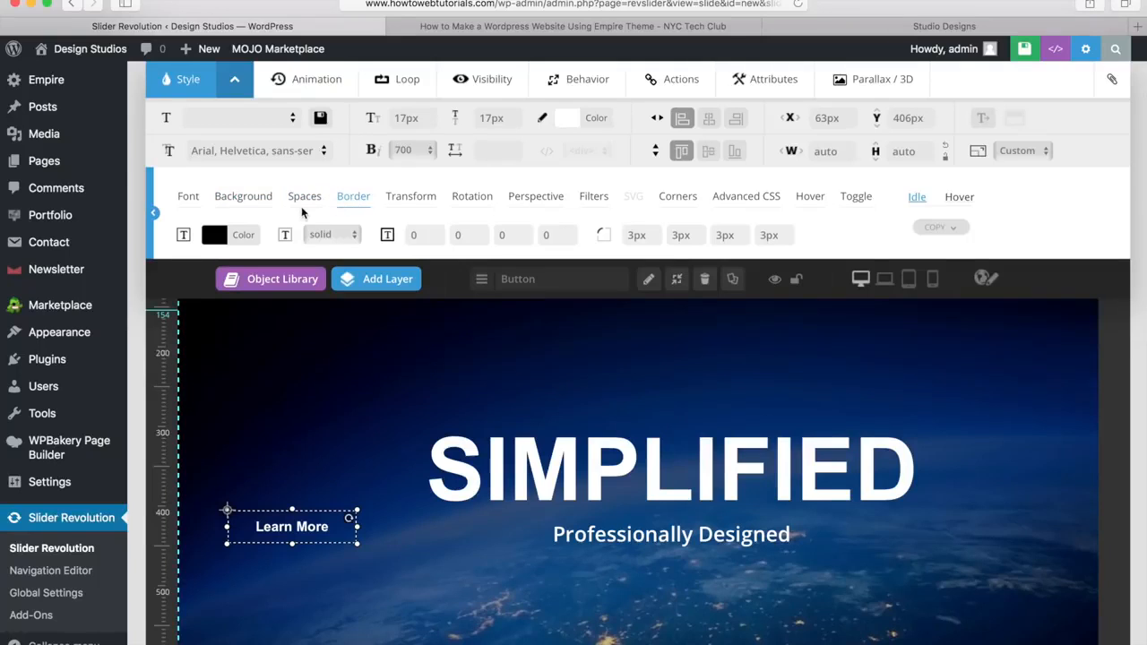
left_click(240, 237)
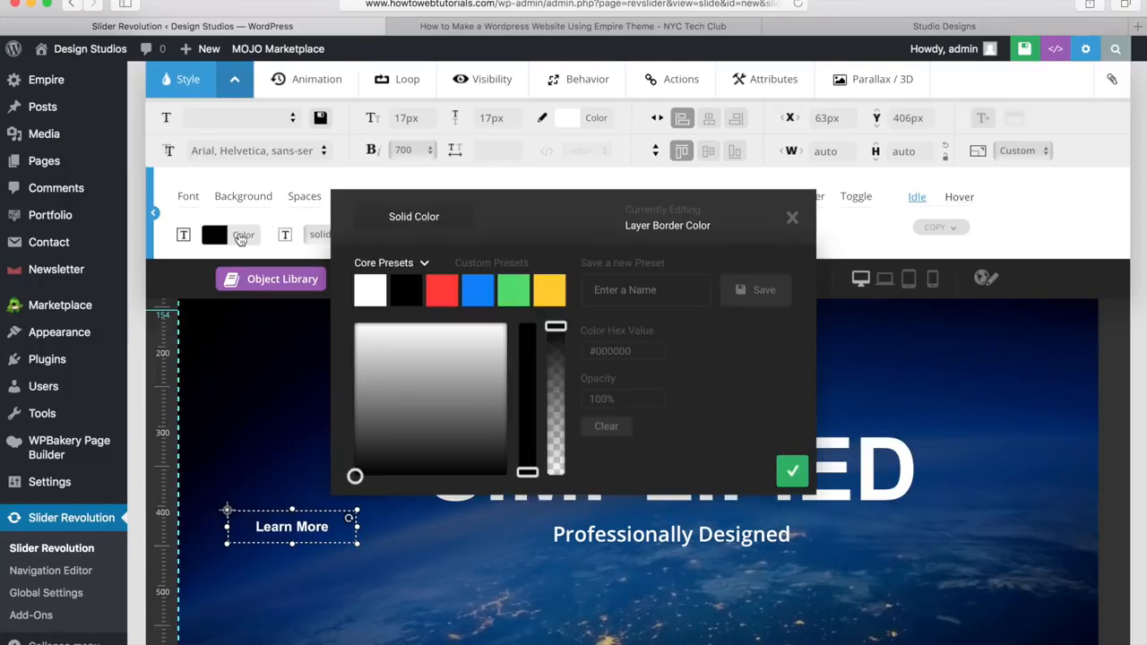
left_click(369, 290)
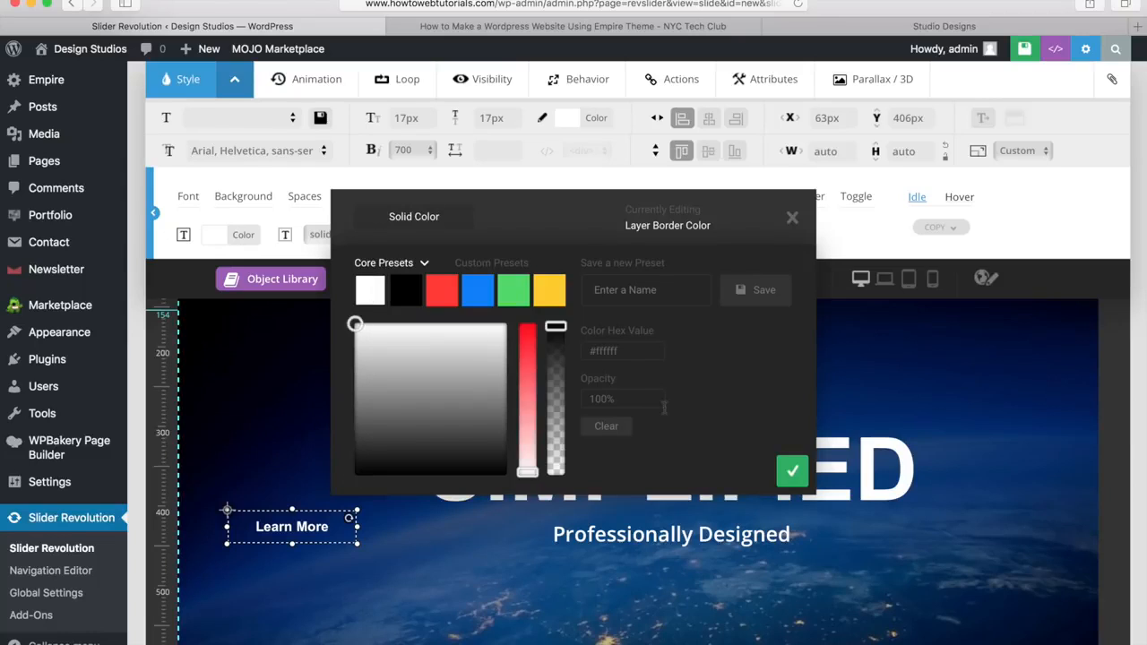
left_click(793, 472)
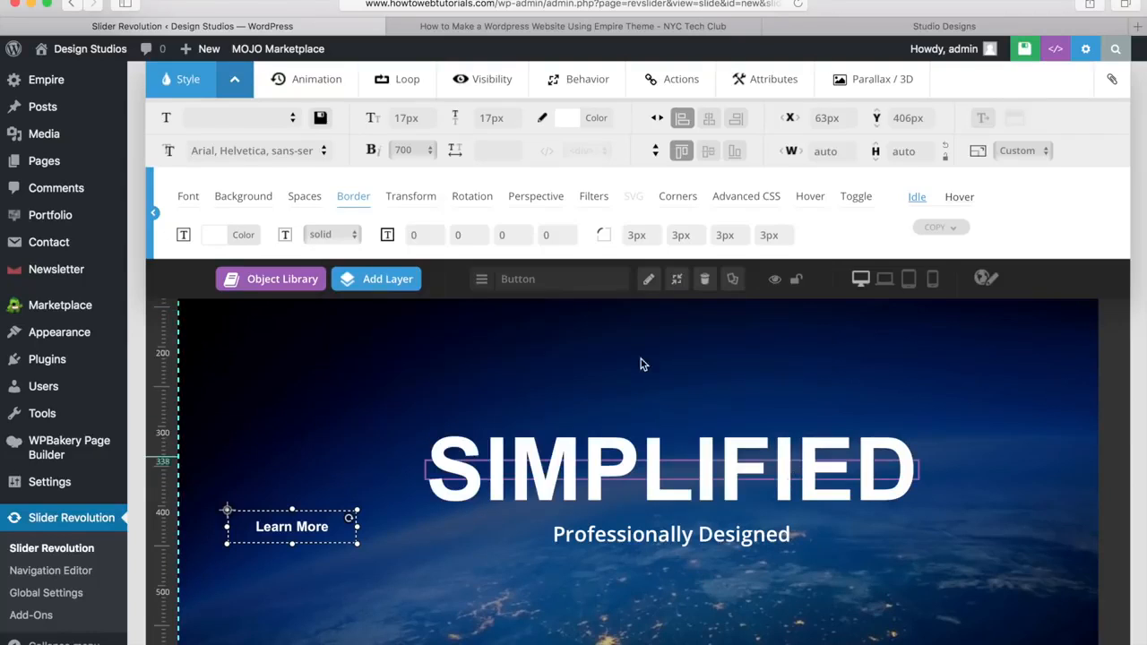
Step: Make the border solid with a width of 1px on all four sides
left_click(346, 234)
left_click(315, 237)
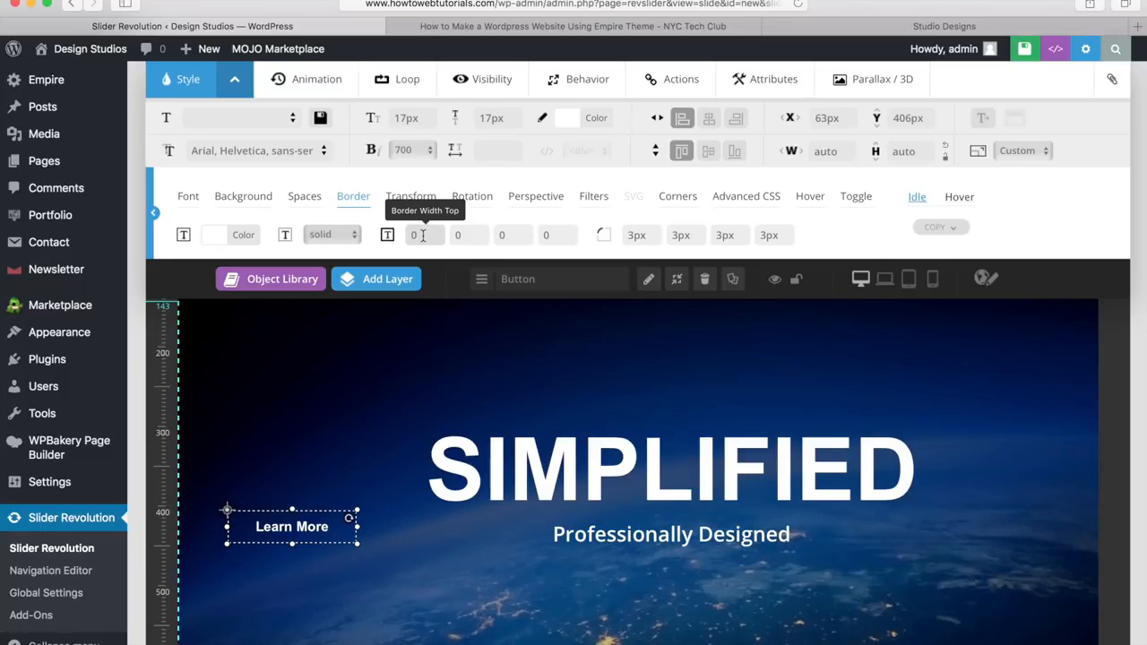
left_click(422, 235)
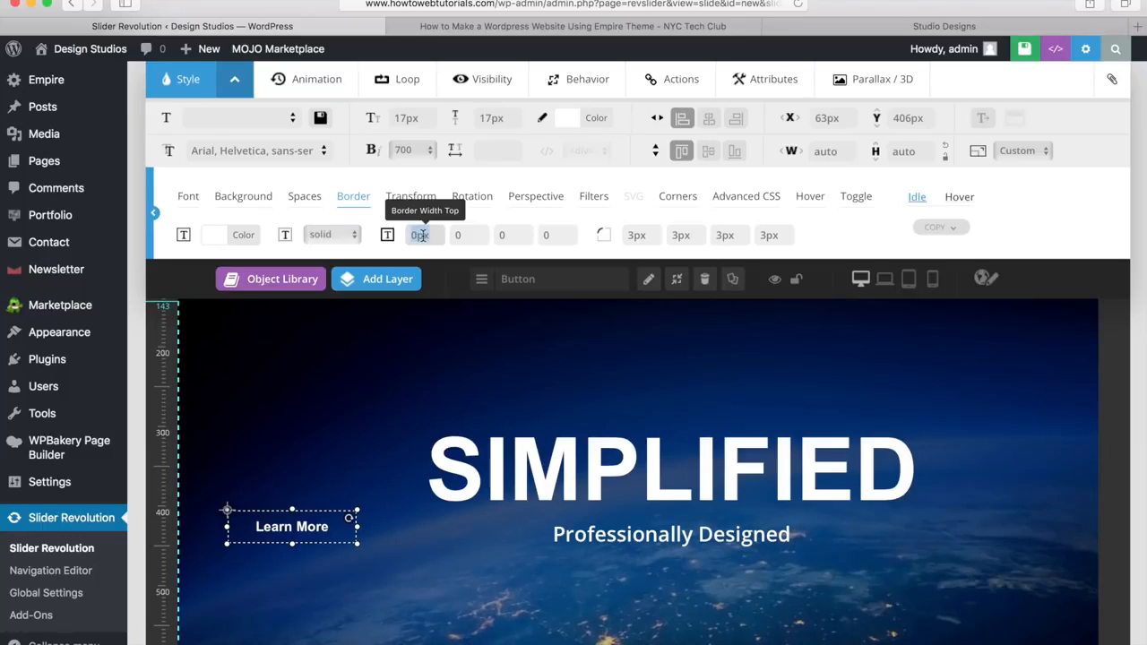
type("1")
key("Tab")
type("1")
key("Tab")
type("1")
key("Tab")
type("1")
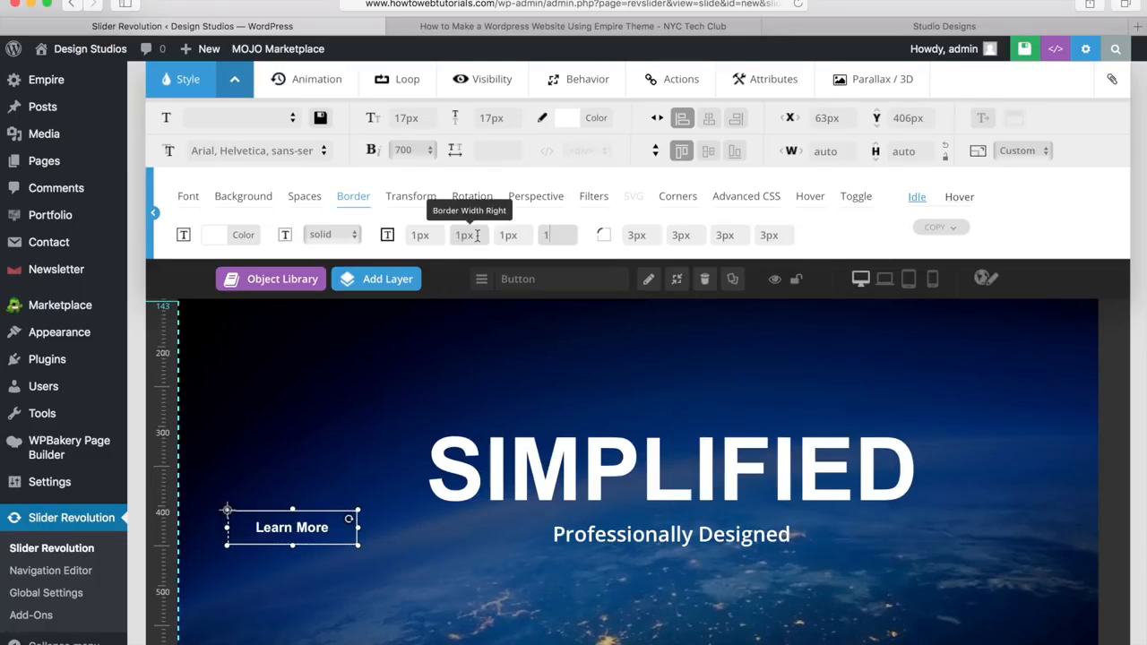
key("Tab")
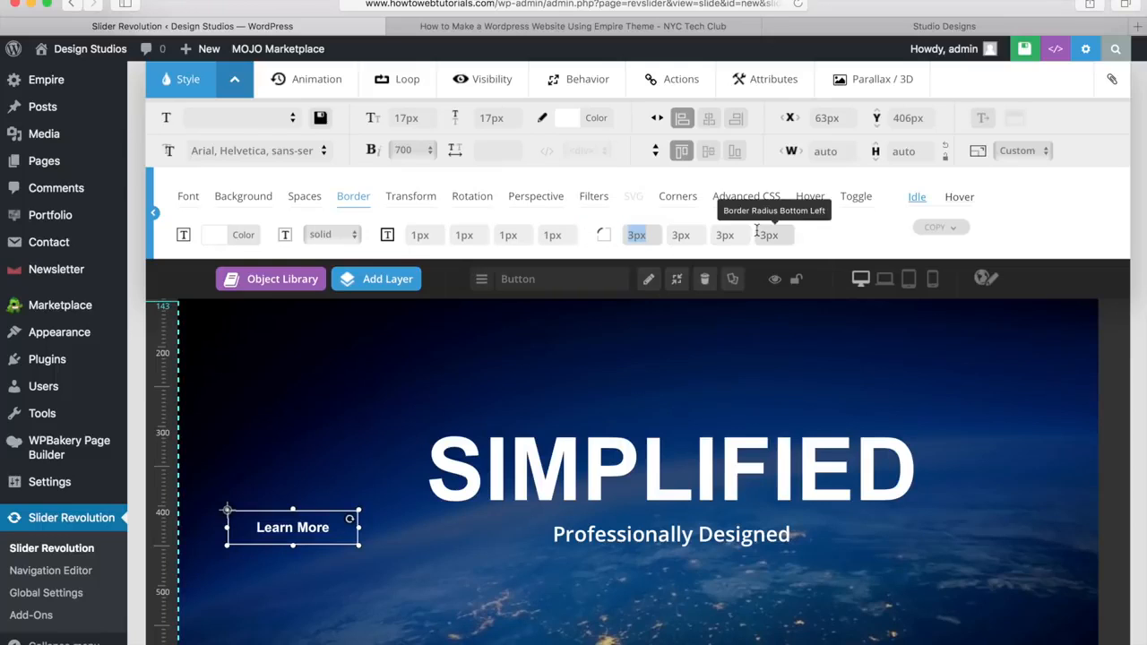
Step: Browse the transform, rotation, perspective, filter, corner, CSS, hover and toggle style settings
left_click(405, 205)
left_click(469, 202)
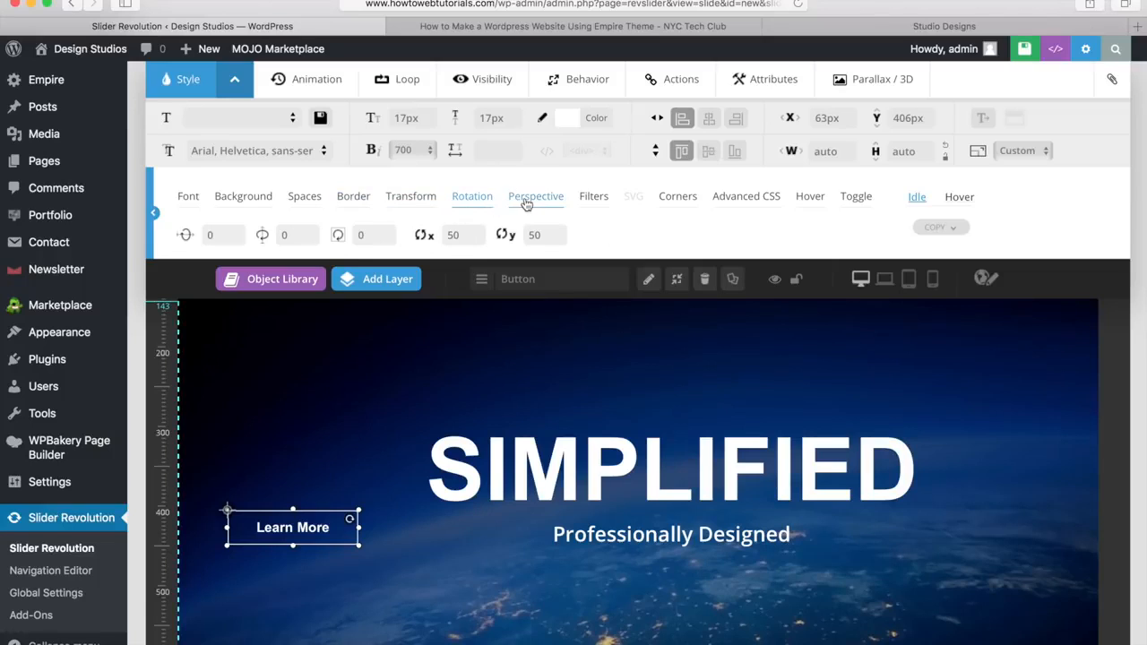
left_click(526, 203)
left_click(585, 201)
left_click(675, 202)
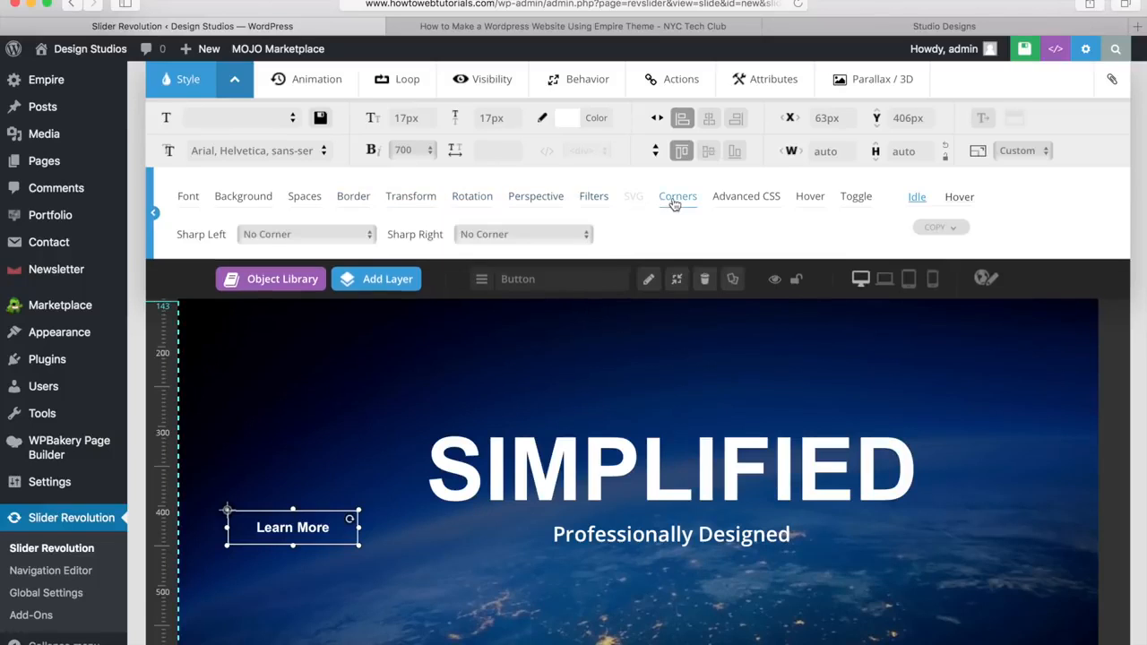
left_click(745, 203)
left_click(810, 203)
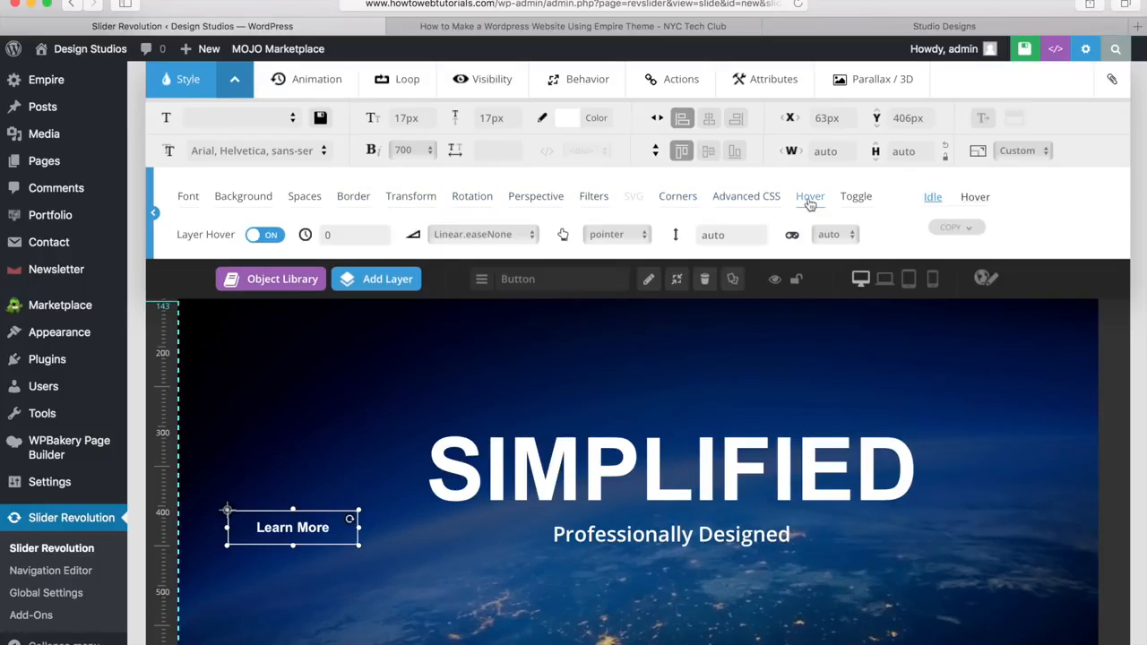
left_click(856, 199)
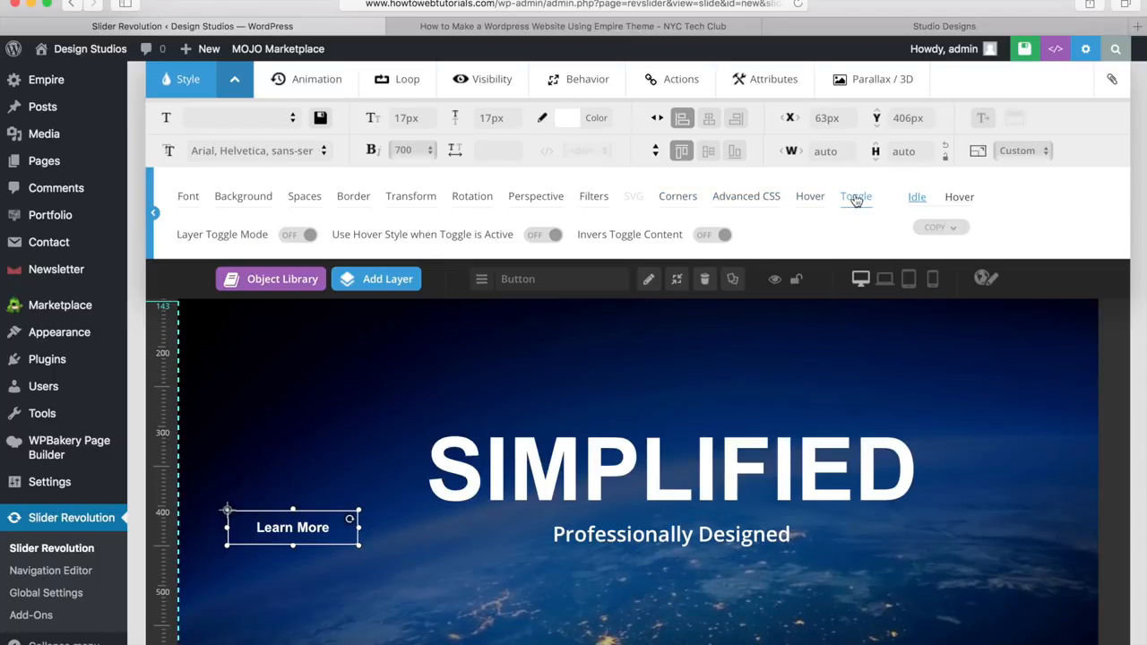
Step: Set the button's hover-state text colour to white (#ffffff)
left_click(959, 200)
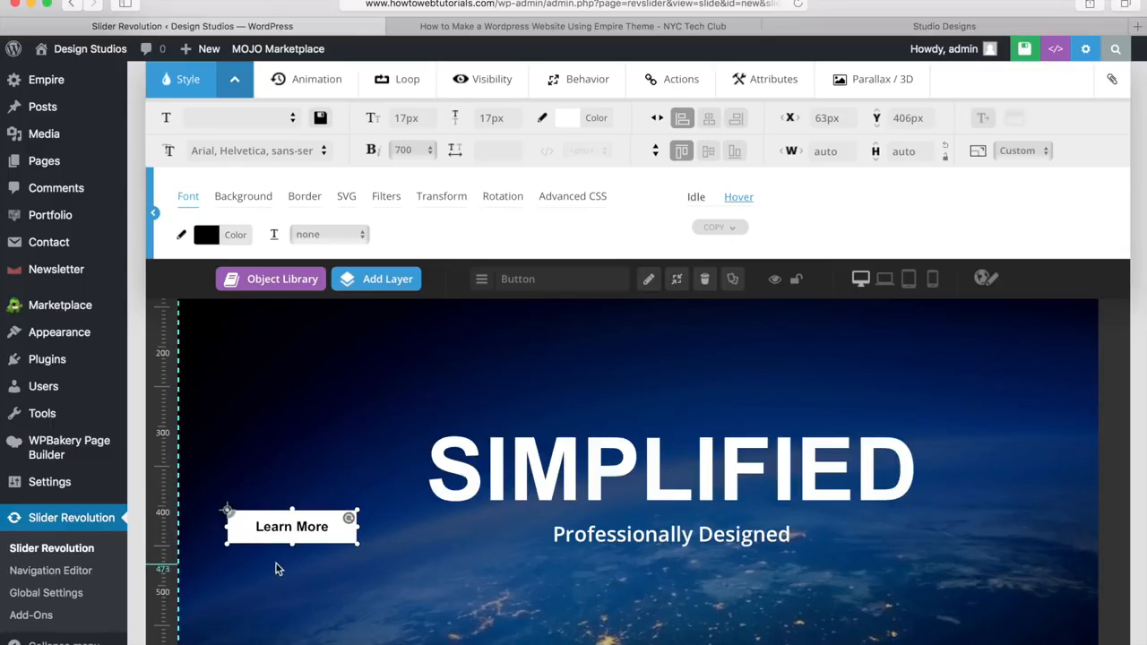
left_click(225, 238)
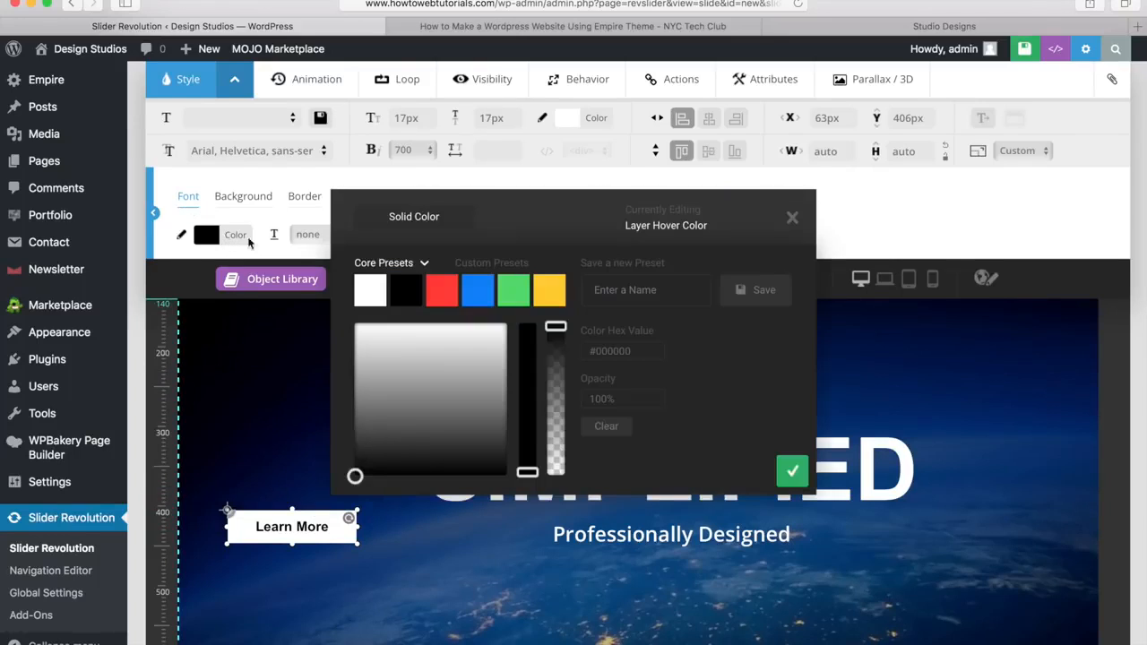
left_click(370, 291)
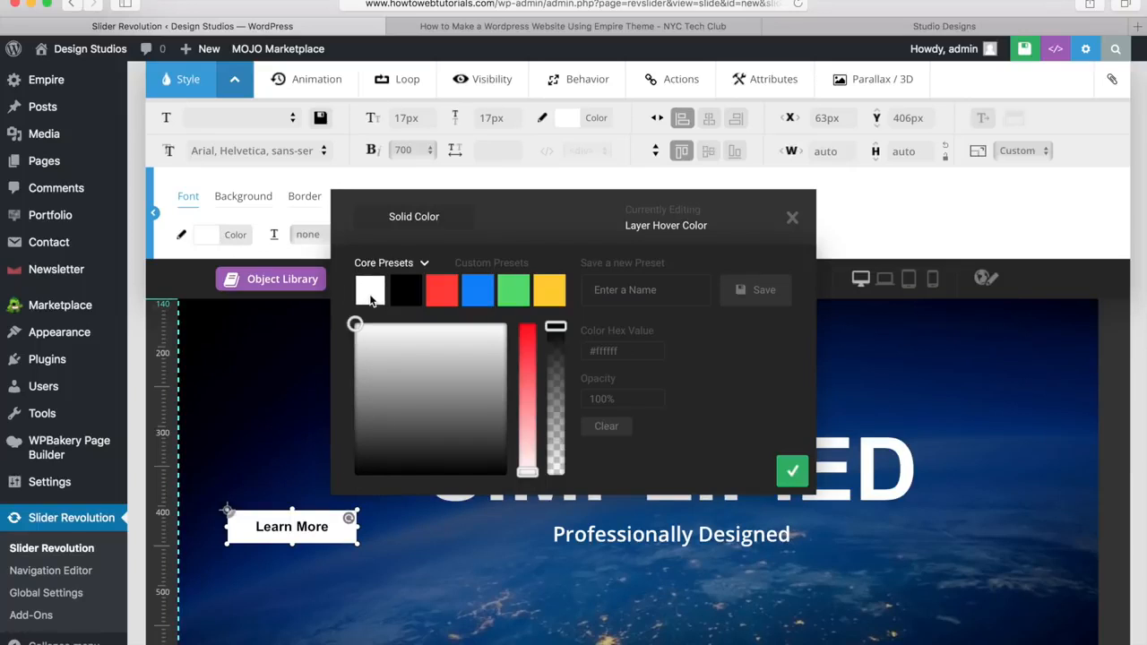
left_click(793, 474)
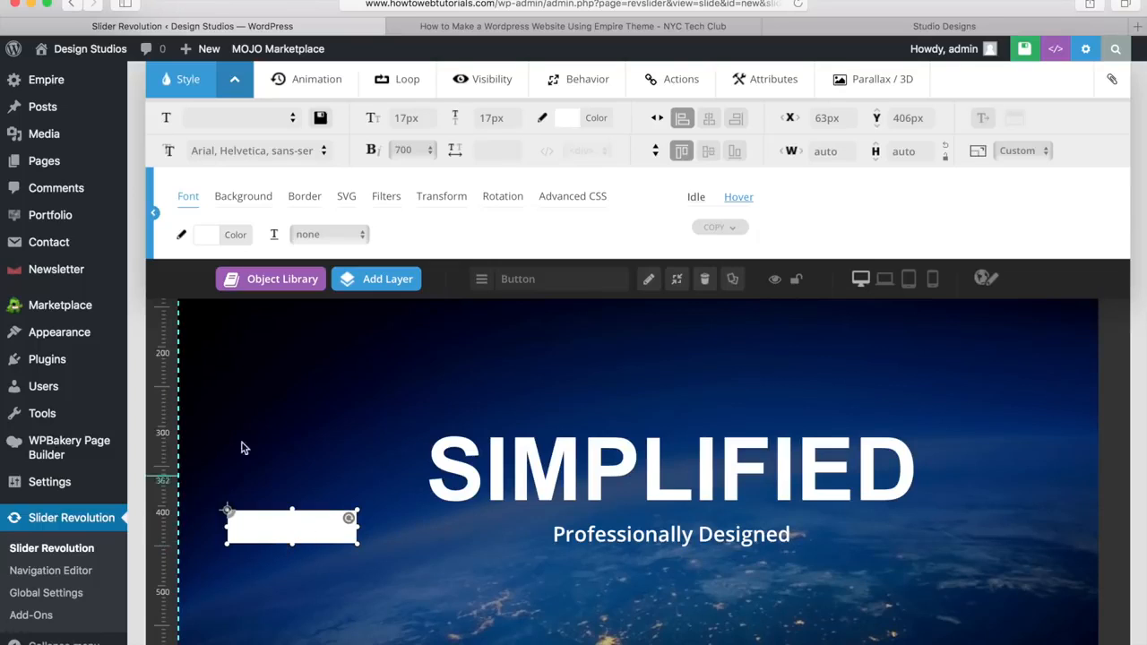
Step: Try red, blue and green presets, then set the hover background to hex #0fb5e5
left_click(246, 203)
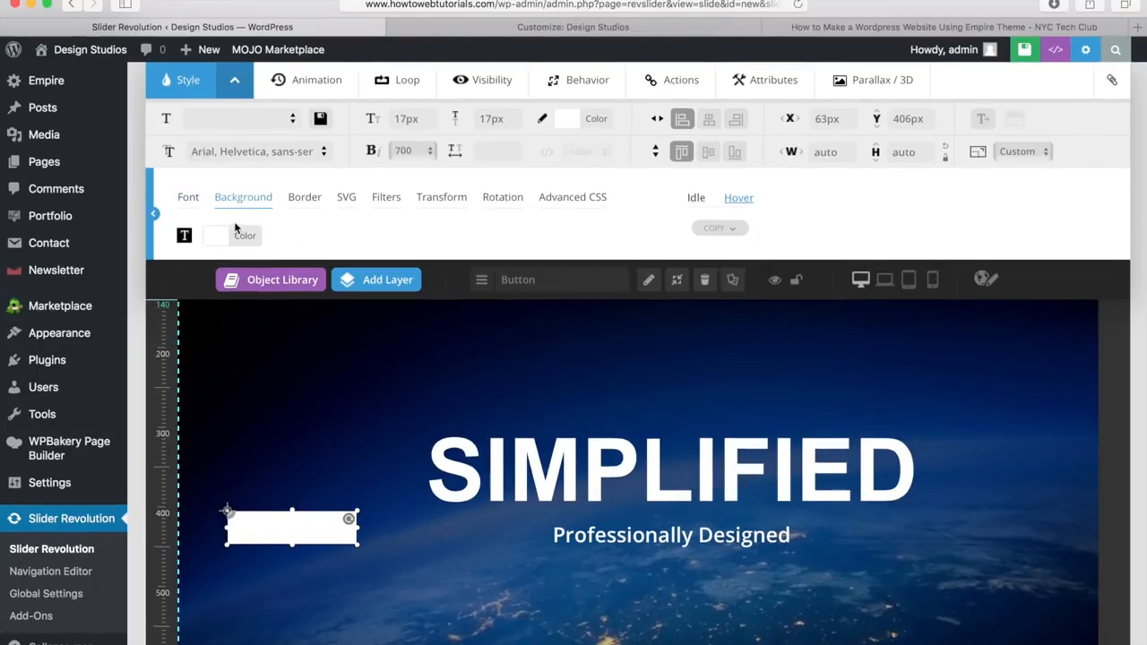
left_click(235, 235)
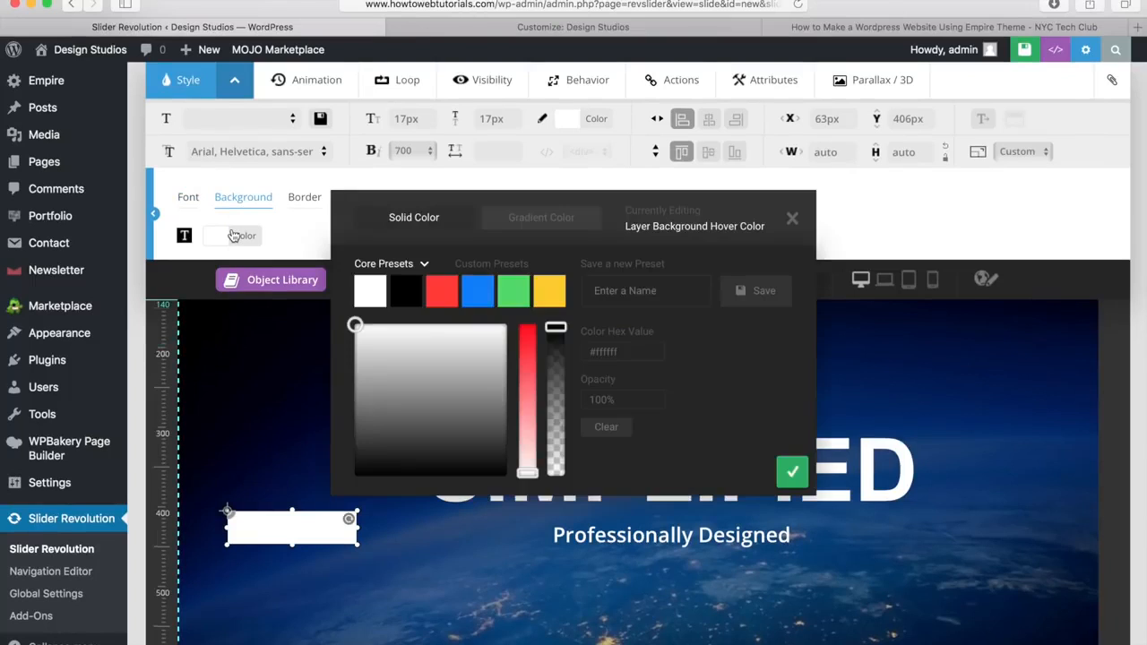
left_click(443, 295)
left_click(478, 293)
left_click(513, 293)
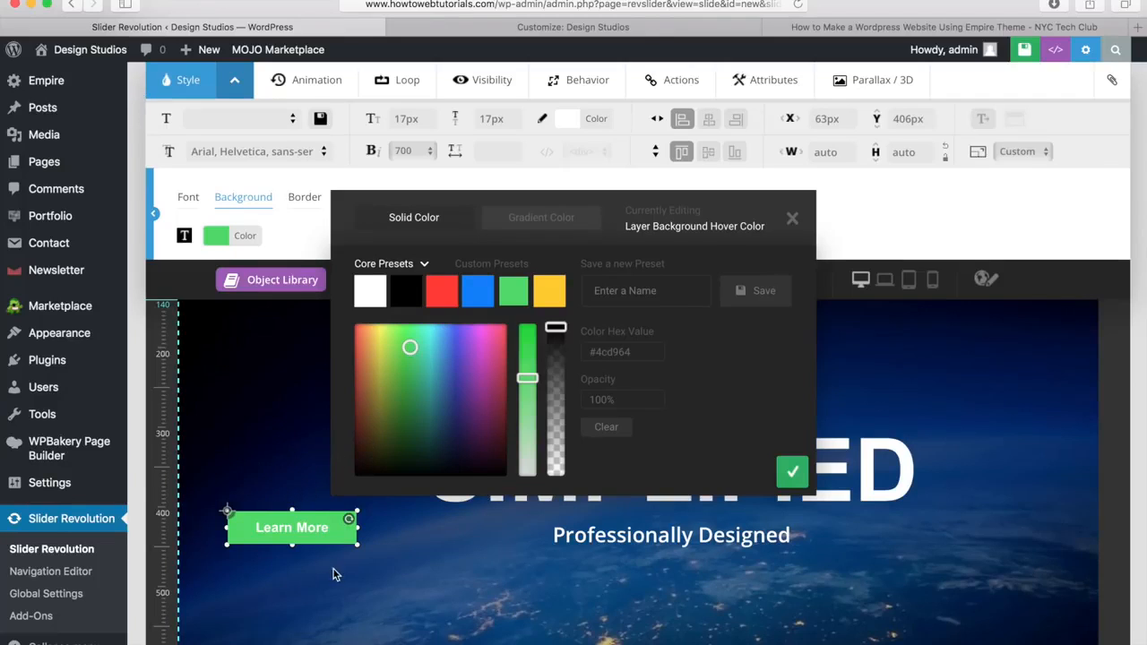
left_click_drag(645, 353, 586, 352)
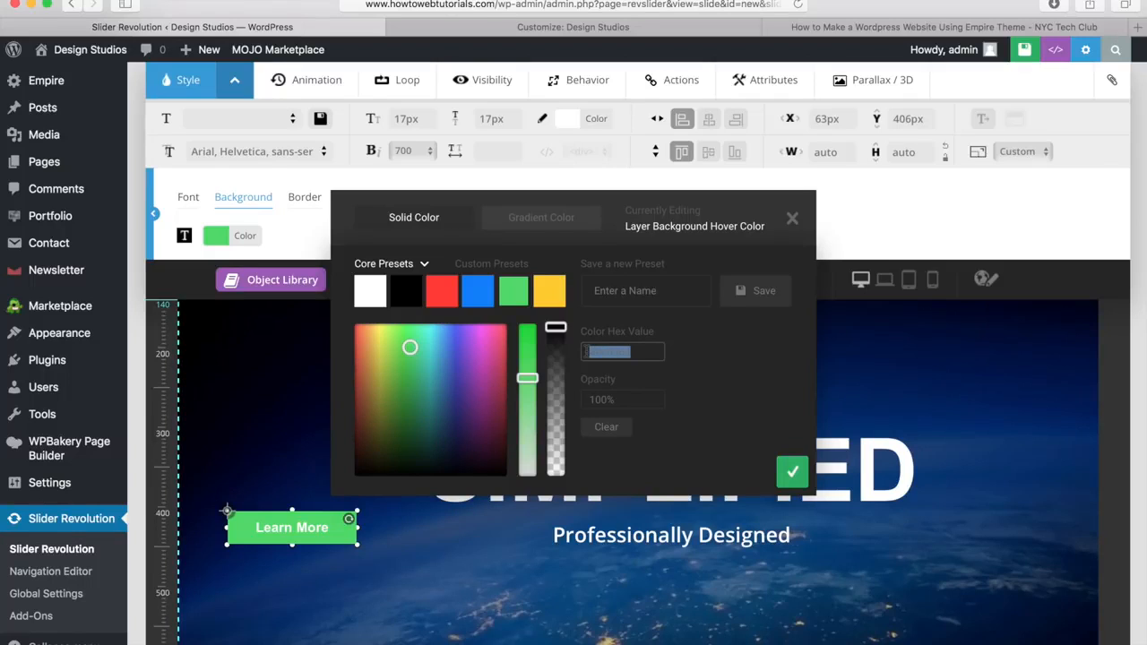
type("#")
key("Return")
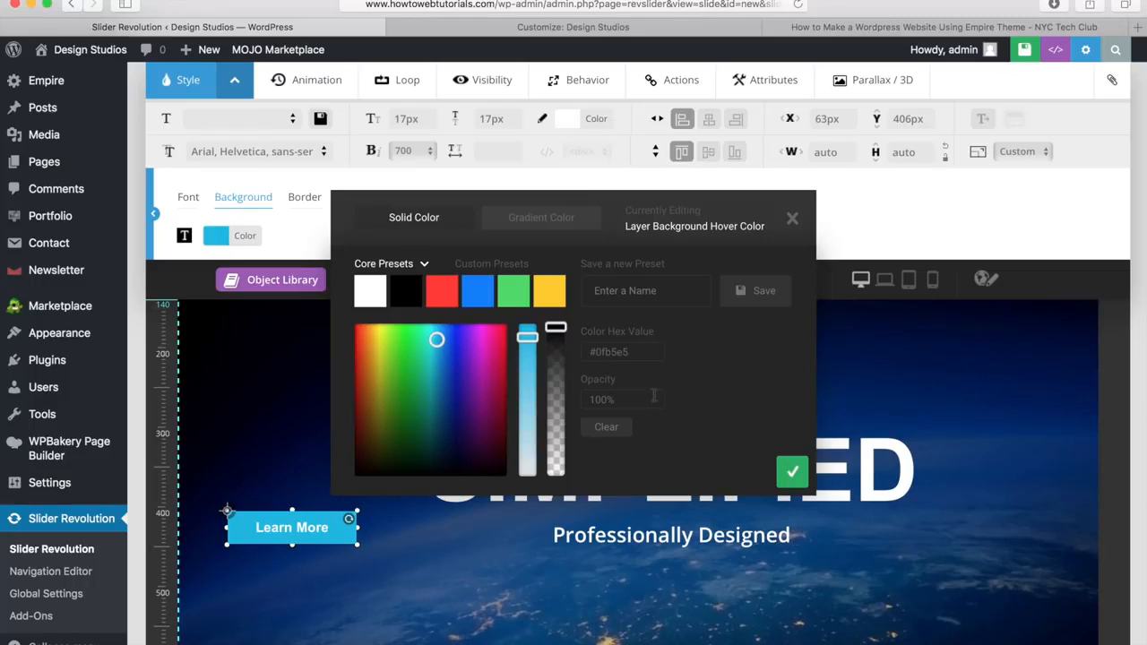
left_click(793, 475)
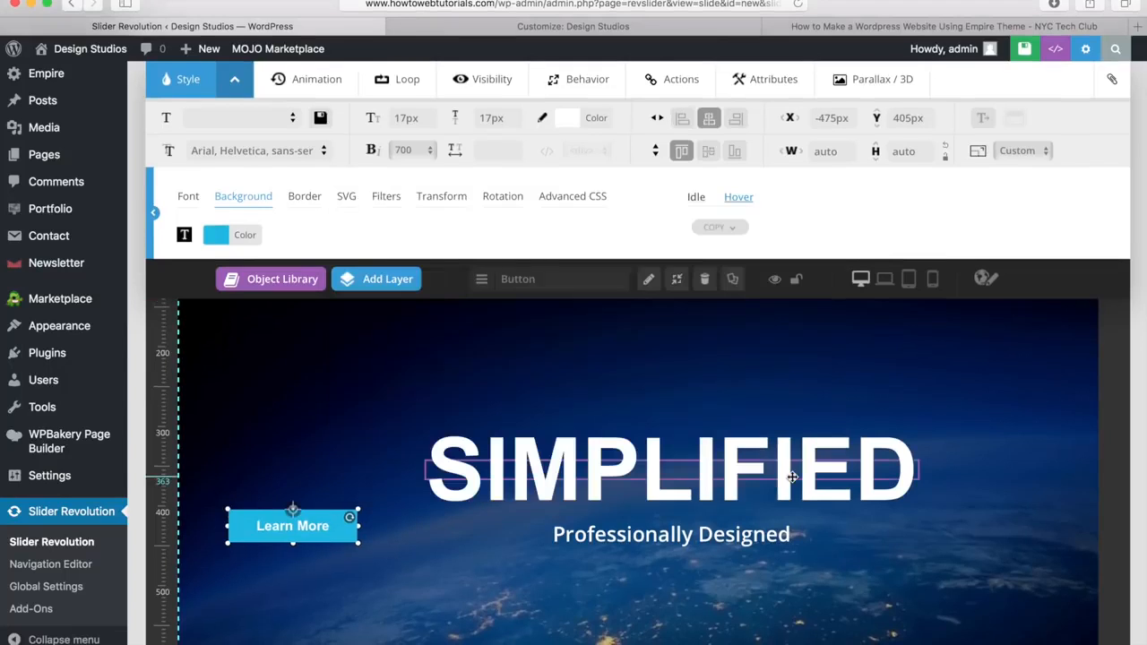
Step: Paste #0fb5e5 as the button's hover border colour
left_click(314, 201)
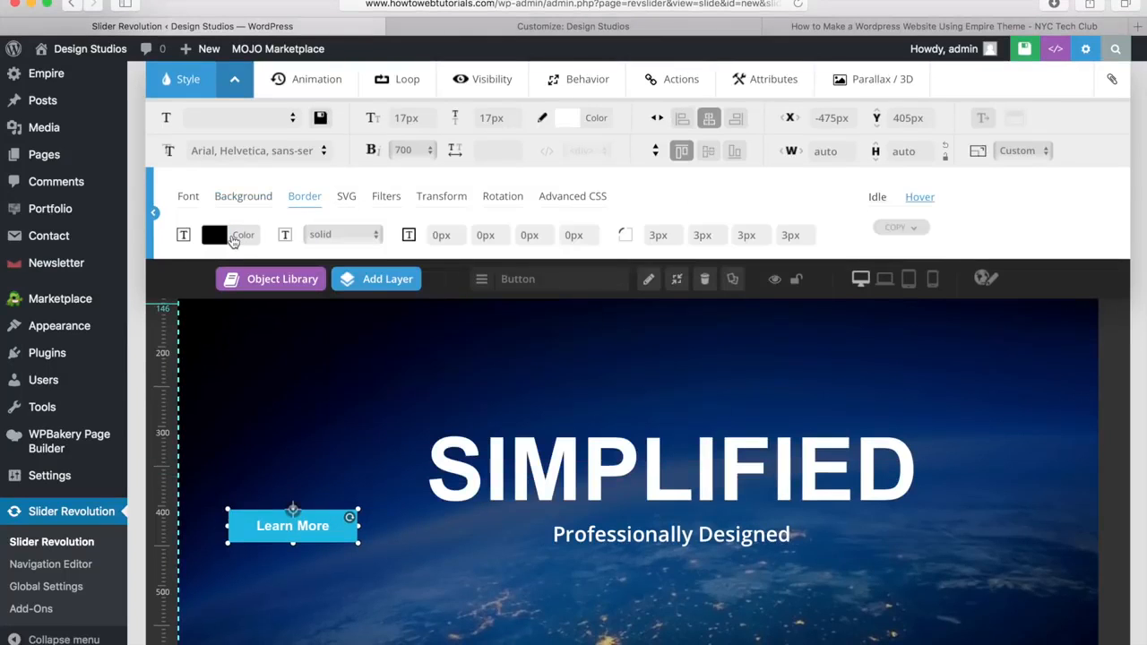
left_click(232, 237)
left_click(616, 351)
left_click_drag(617, 356, 583, 355)
type("#0fb5e5")
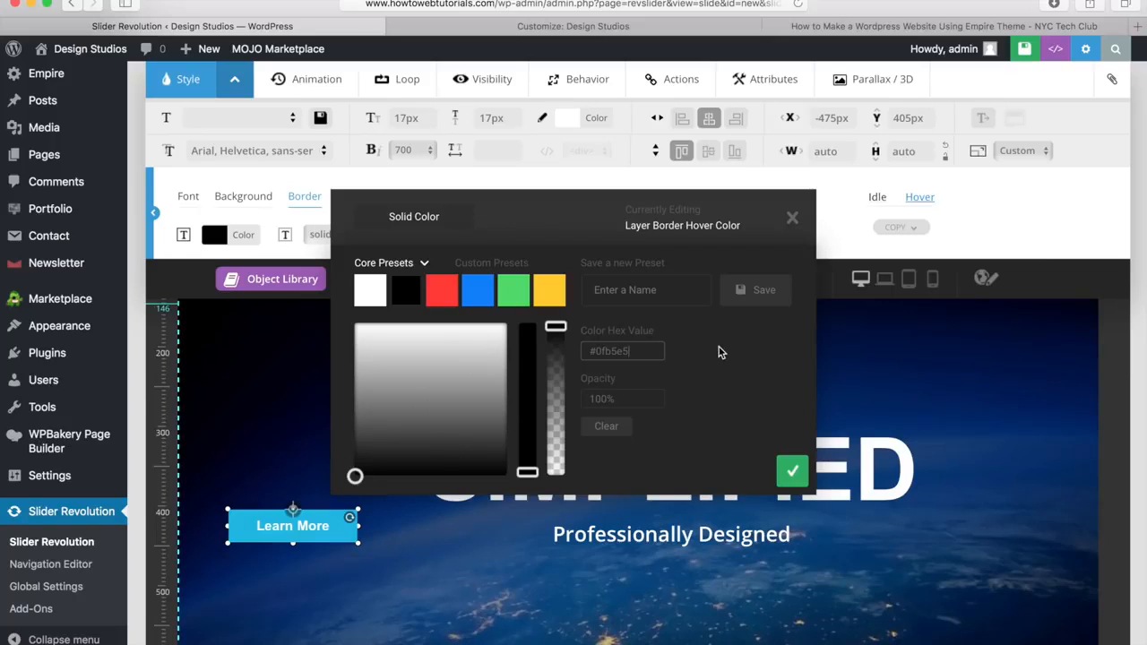
left_click(792, 472)
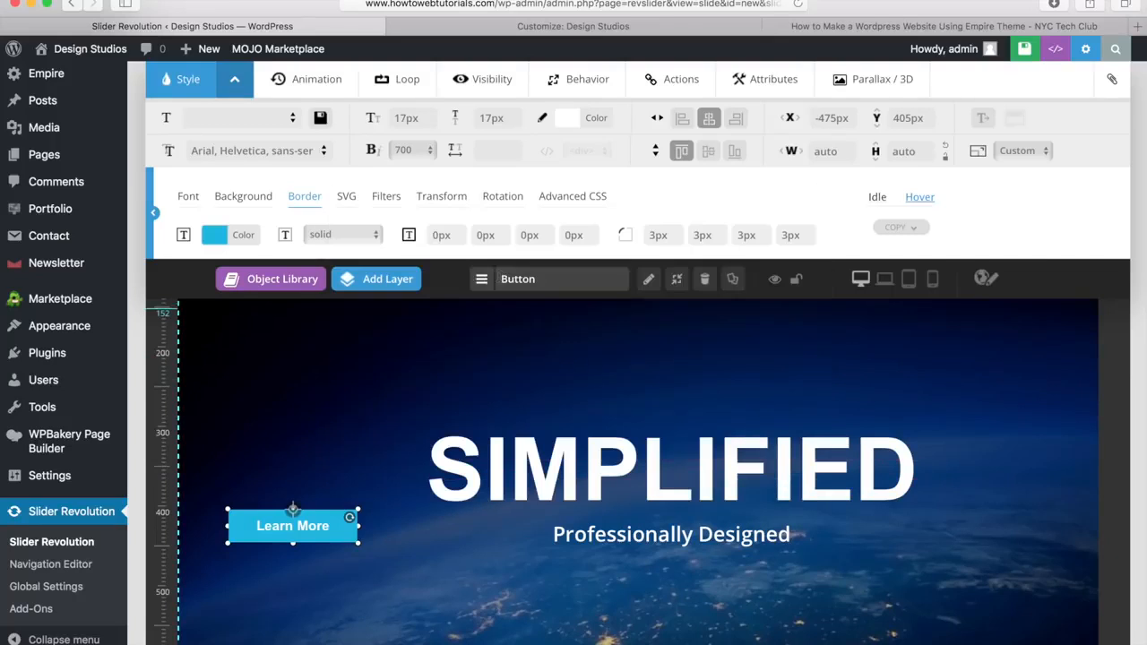
Step: Set all four hover border widths to 1px and collapse the advanced style options
left_click(450, 234)
type("1")
key("Tab")
type("1")
key("Tab")
type("1")
key("Tab")
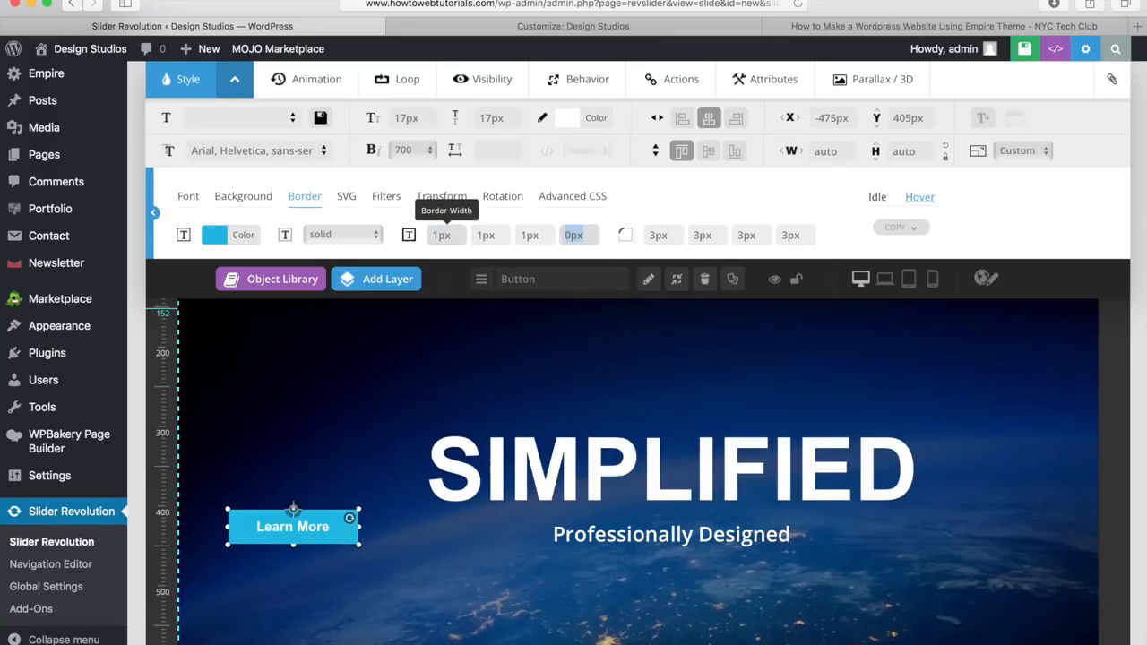
type("1")
key("Tab")
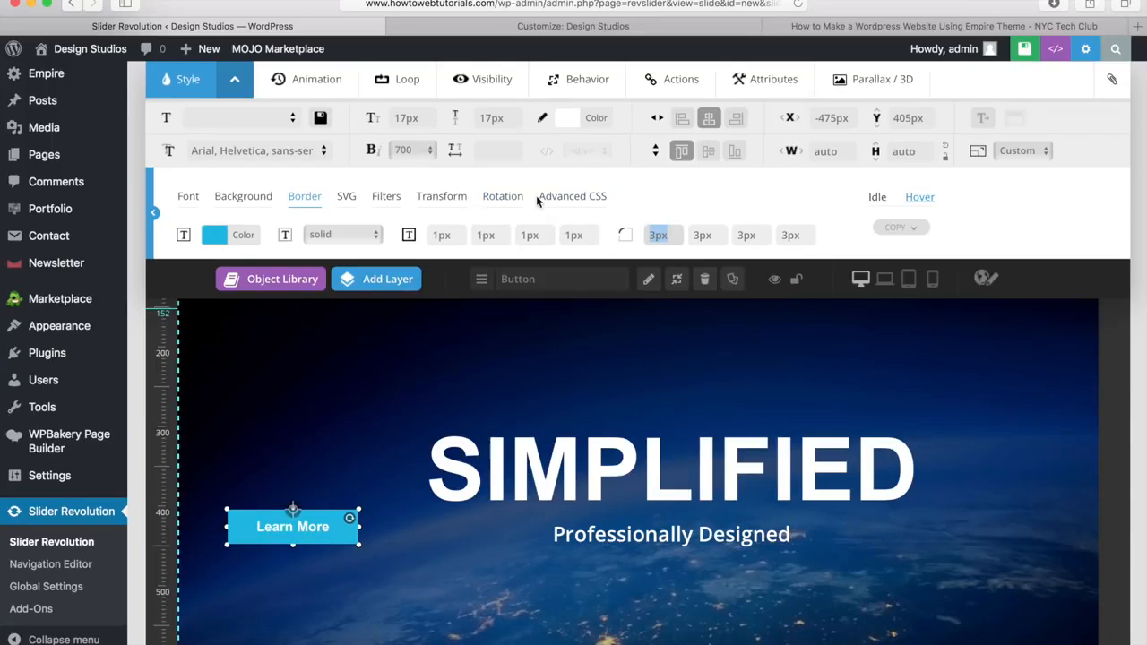
left_click(234, 82)
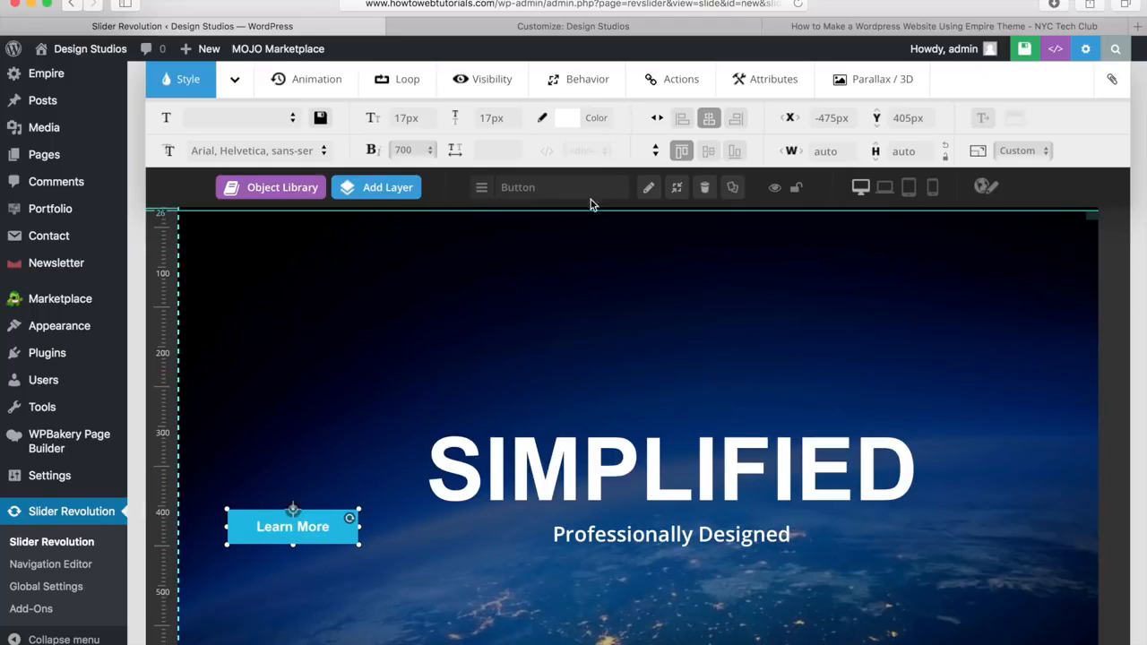
left_click(679, 83)
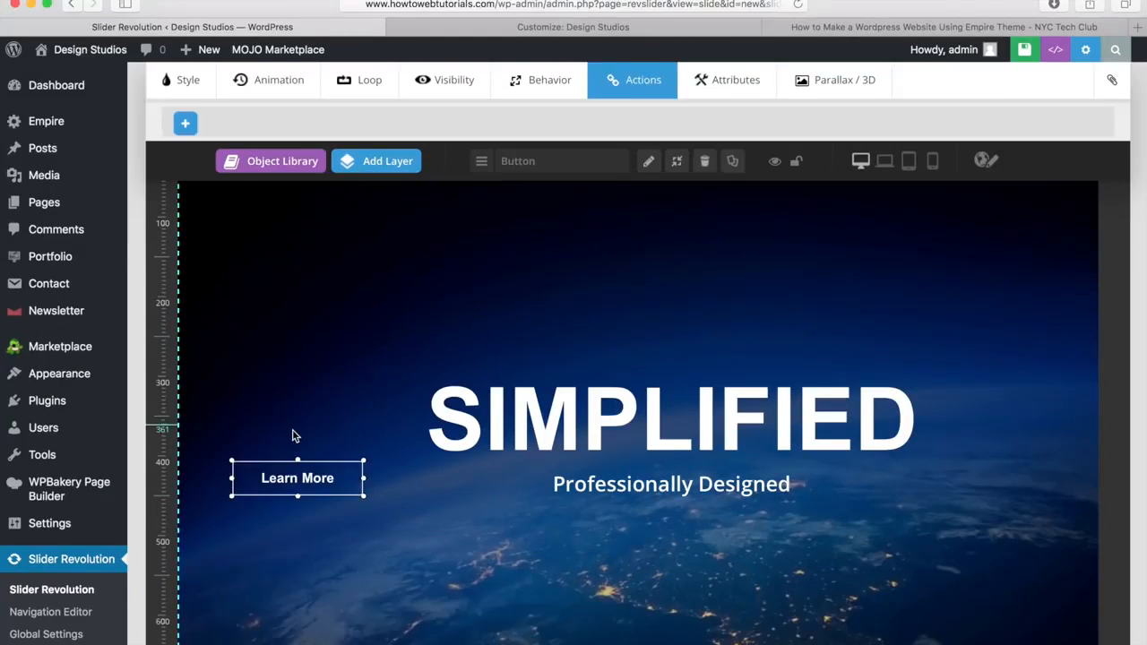
left_click(186, 127)
left_click(232, 122)
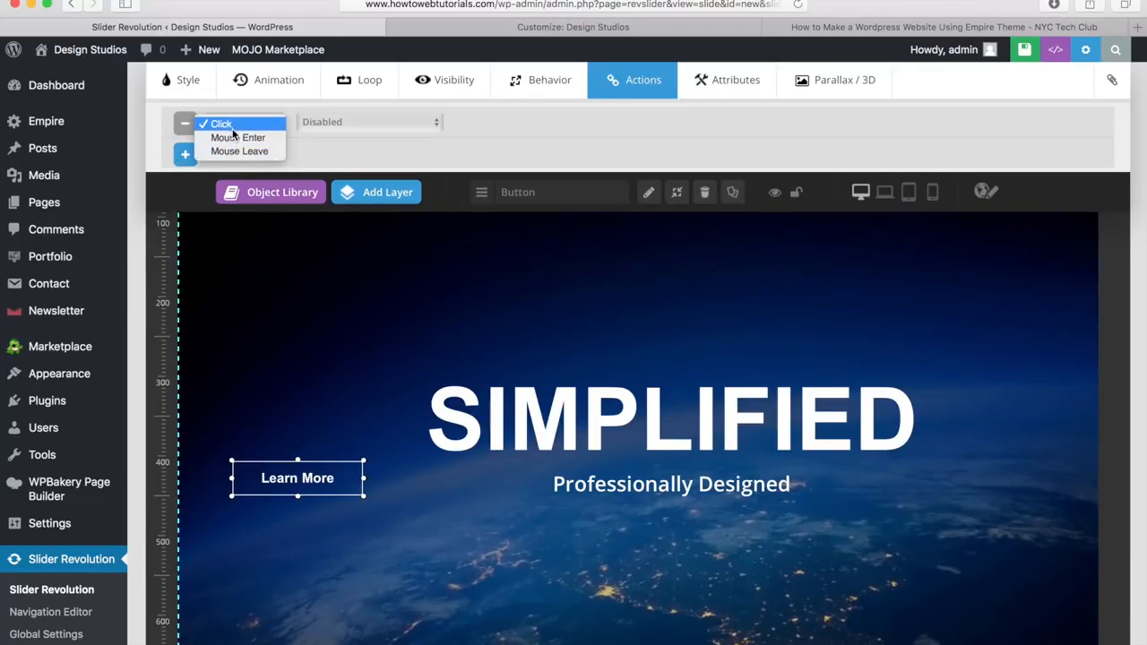
left_click(228, 126)
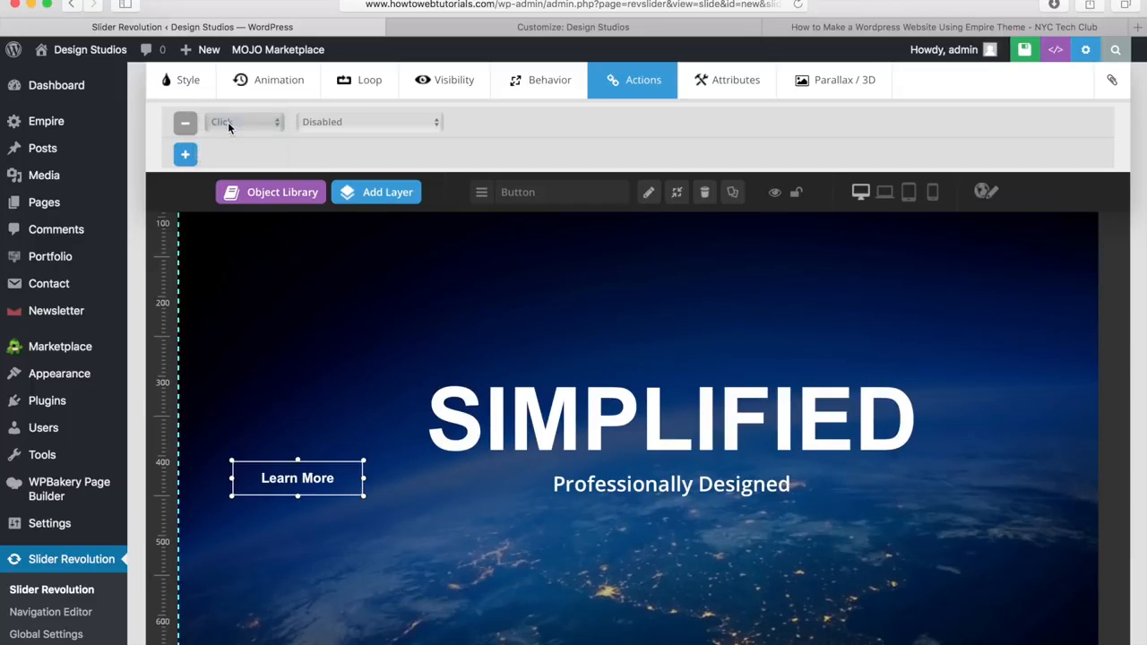
left_click(367, 124)
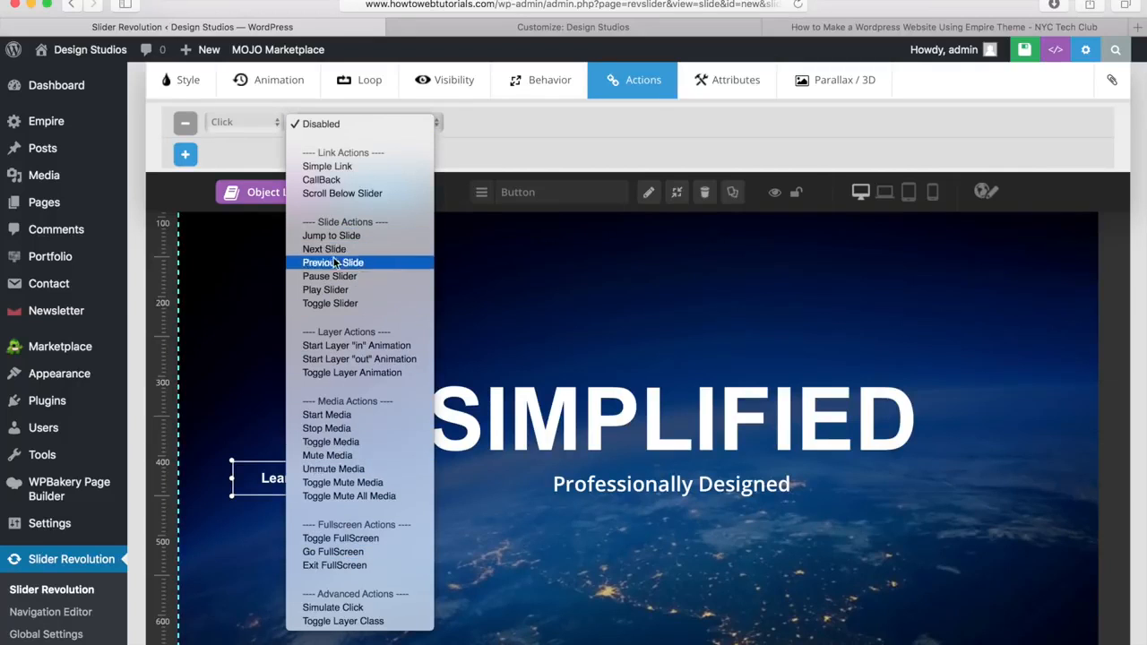
left_click(330, 169)
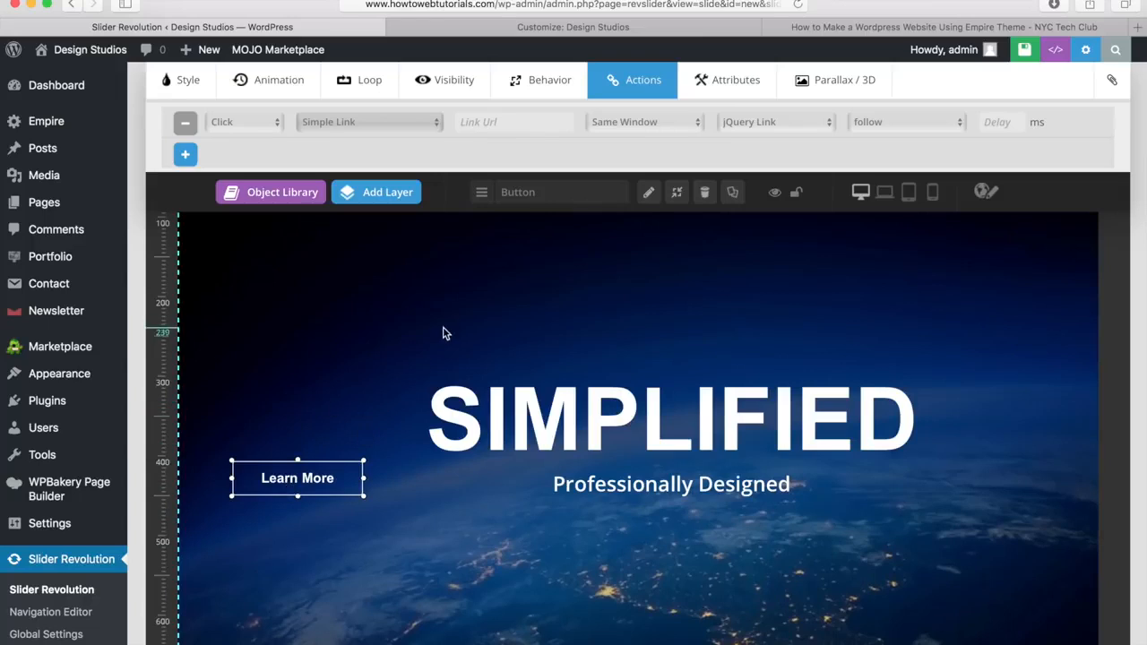
left_click(531, 120)
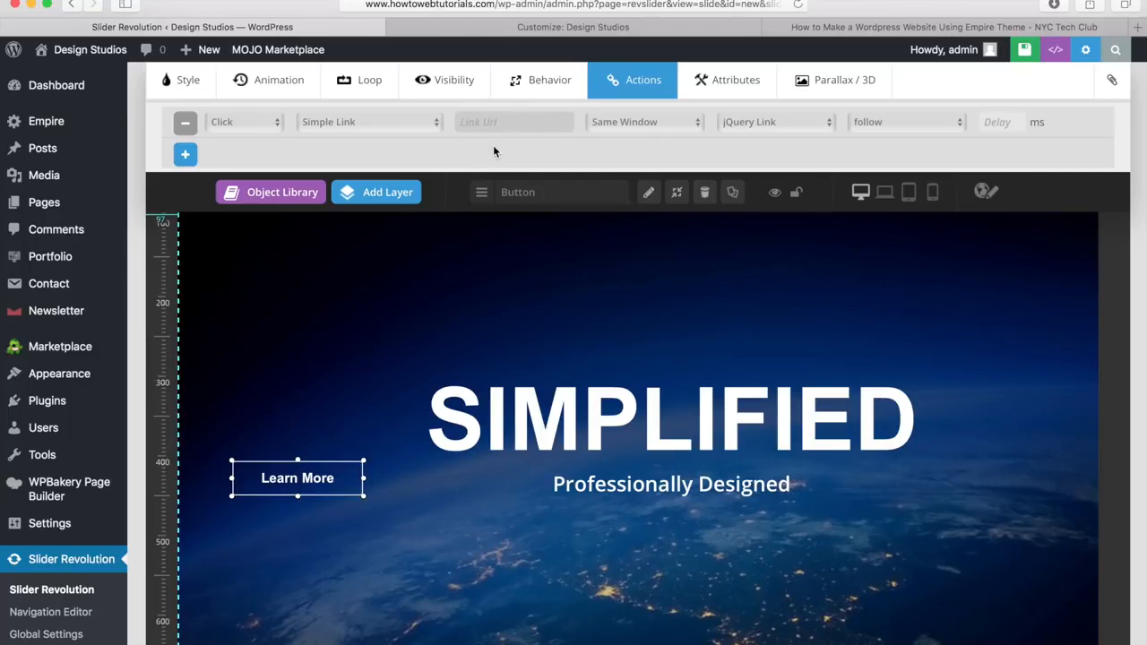
type("http")
type("://www.howtowebtutorials")
type(".com")
type("/about")
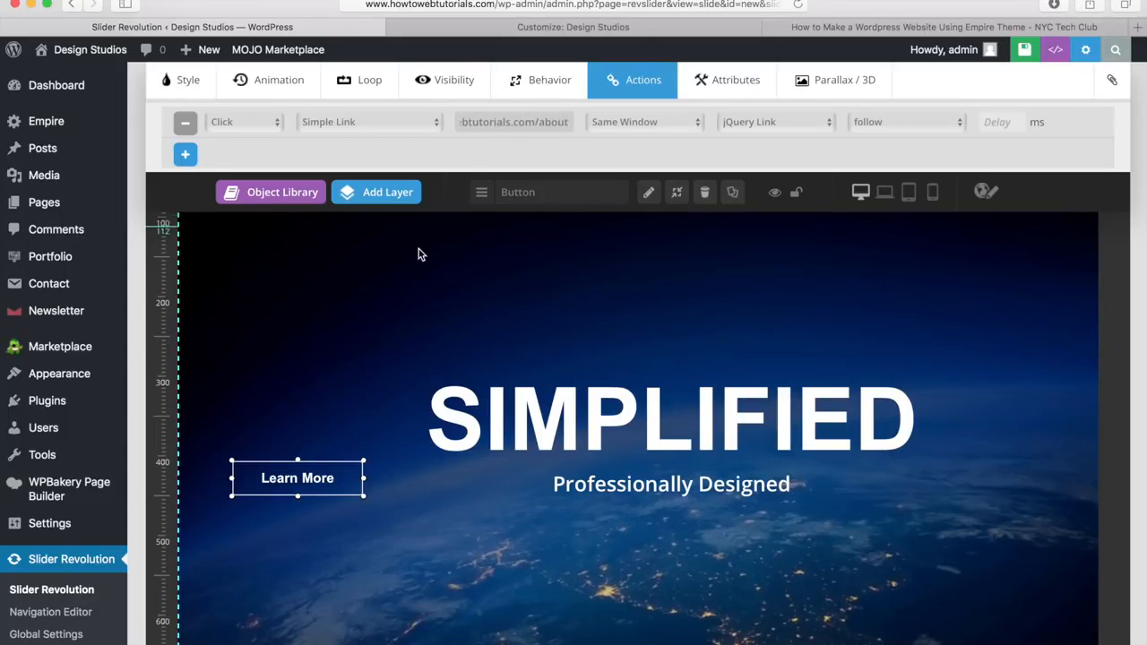
left_click(386, 313)
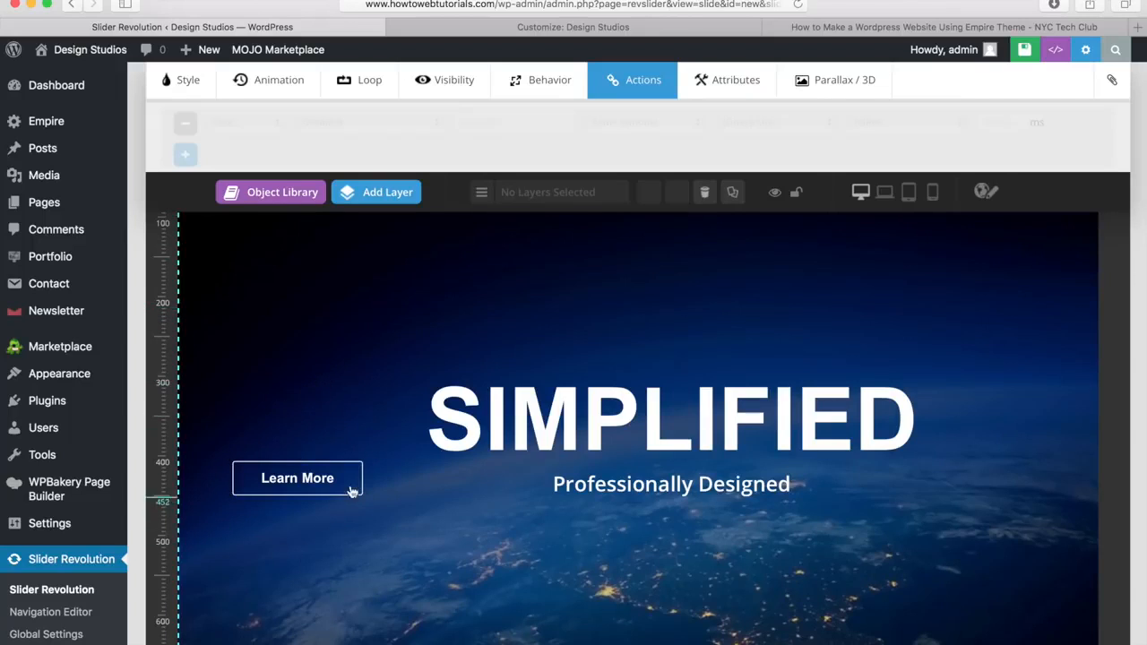
Step: Place Learn More below the subtitle, center it horizontally, and save the slide
left_click(181, 82)
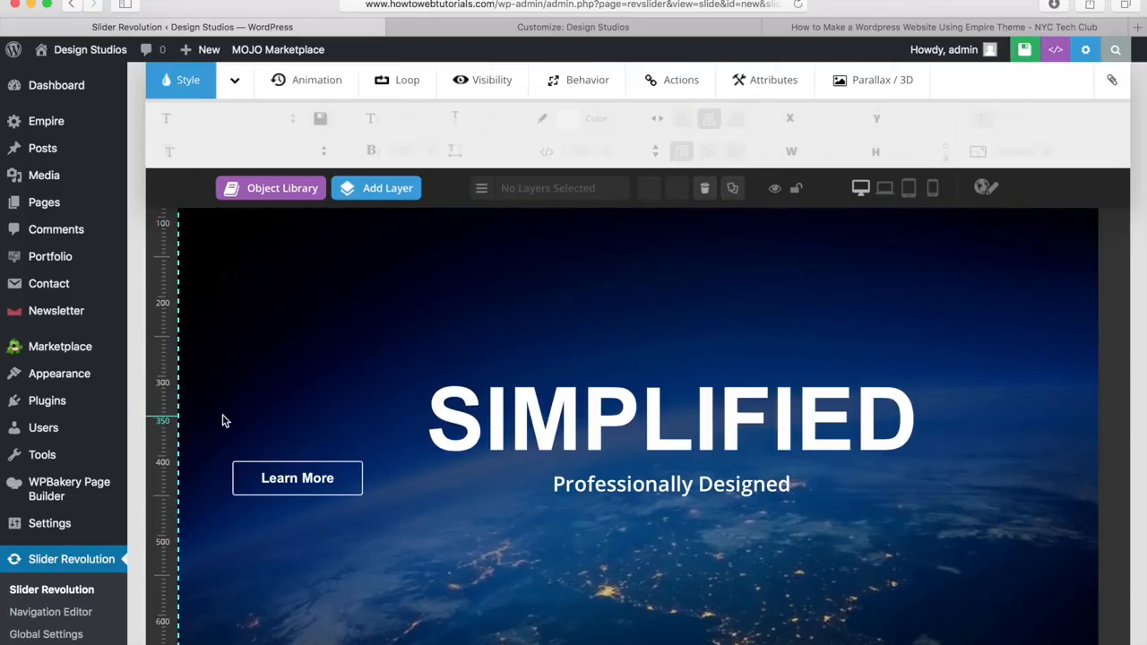
left_click_drag(461, 561, 667, 539)
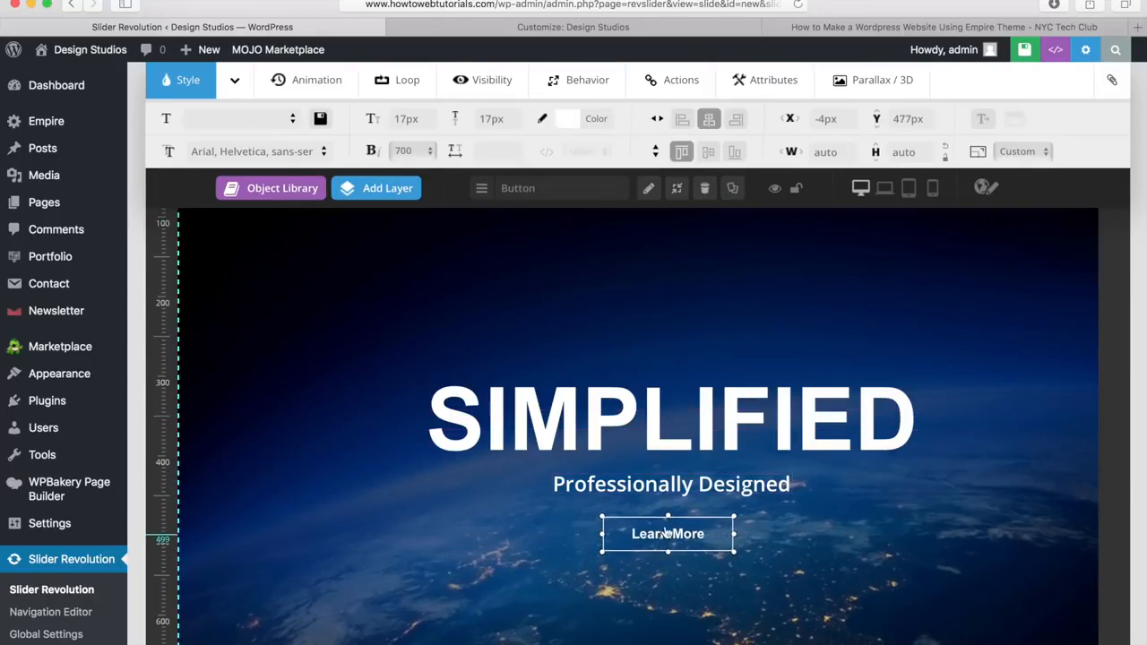
left_click(709, 120)
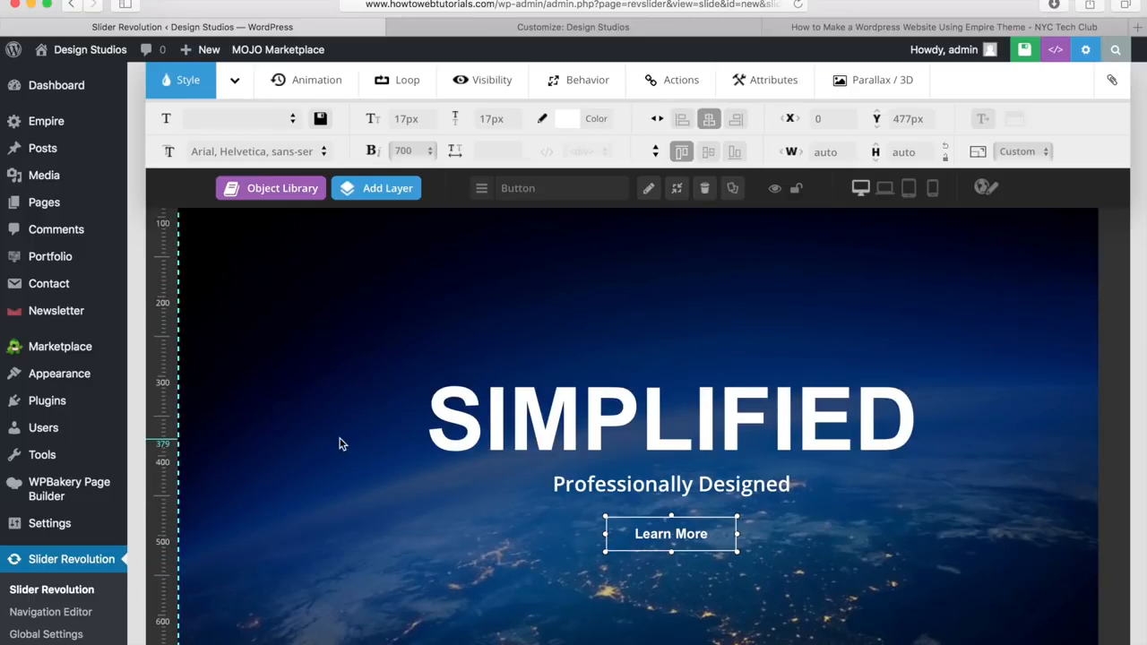
scroll(385, 348, "down", 5)
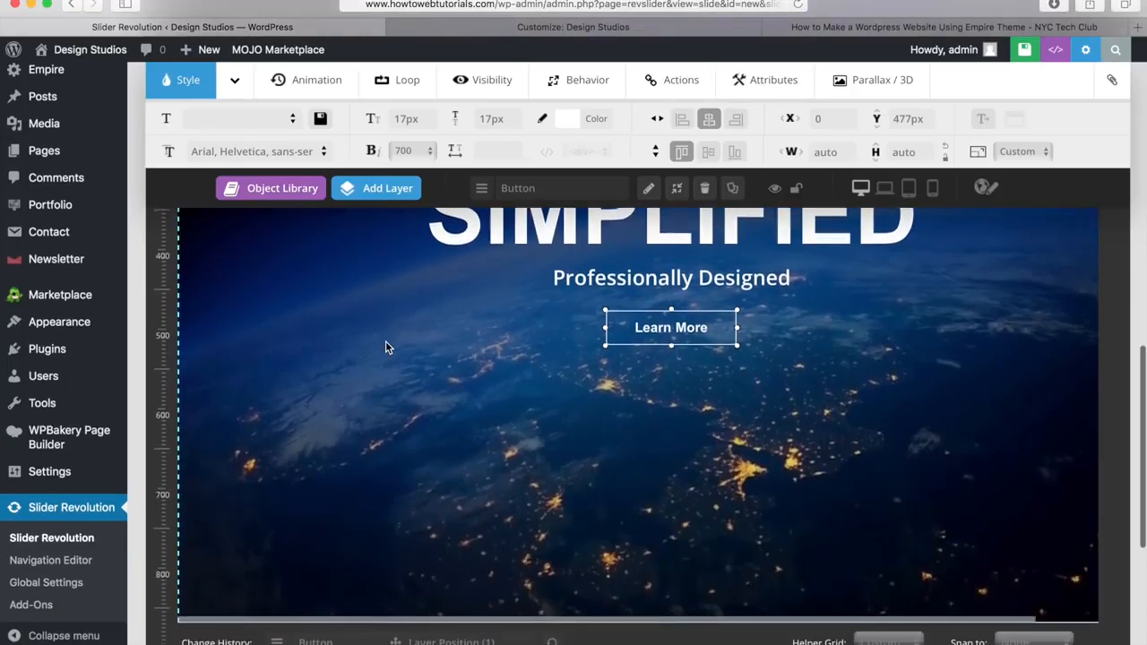
scroll(385, 348, "up", 5)
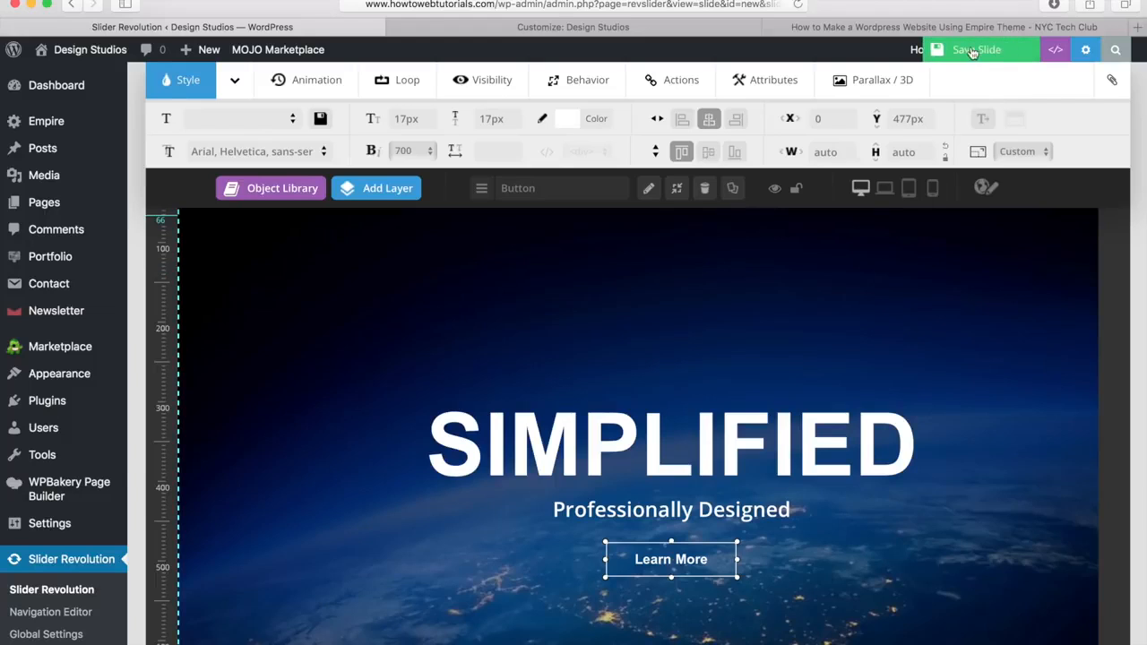
left_click(966, 50)
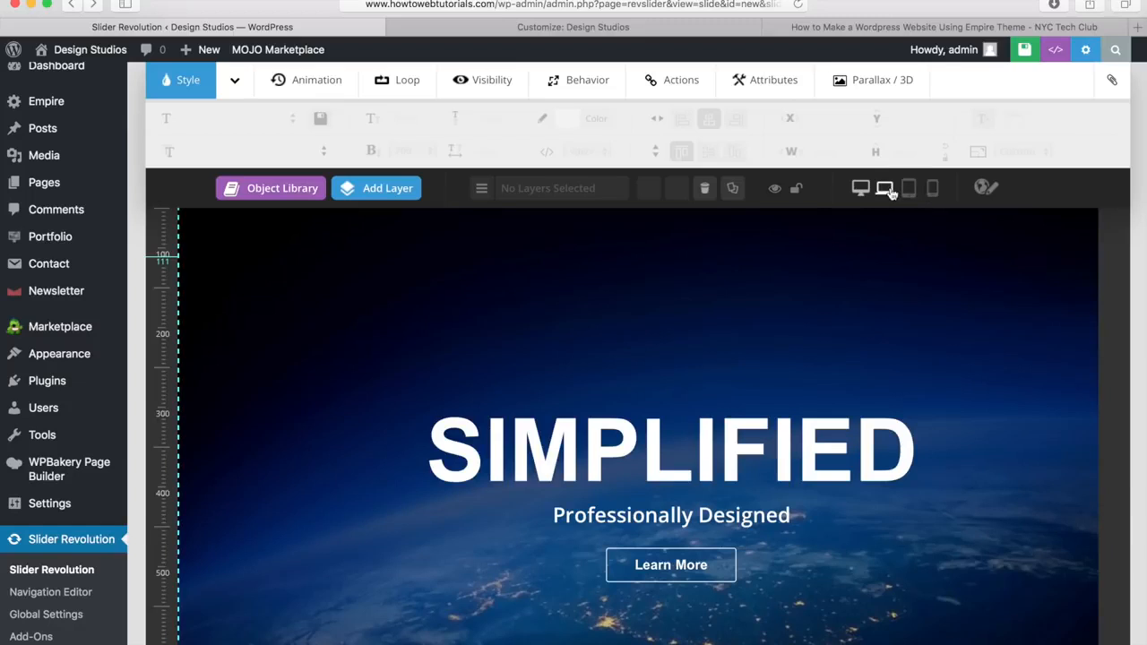
Step: Preview the slide at laptop, then tablet, then phone width
left_click(889, 190)
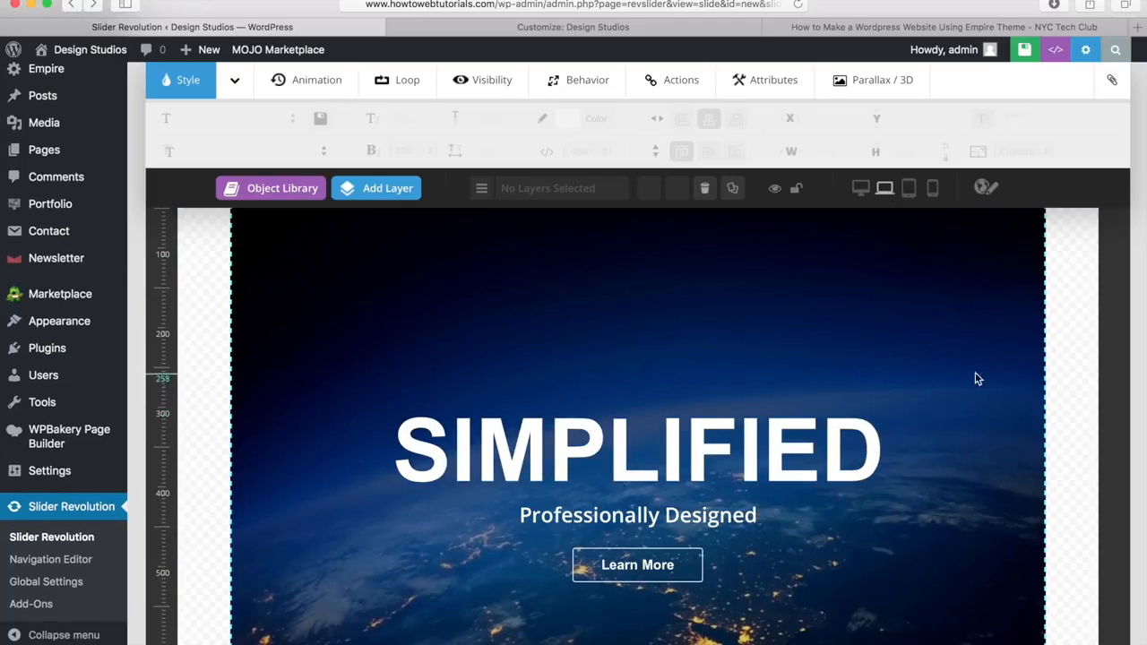
scroll(998, 423, "down", 3)
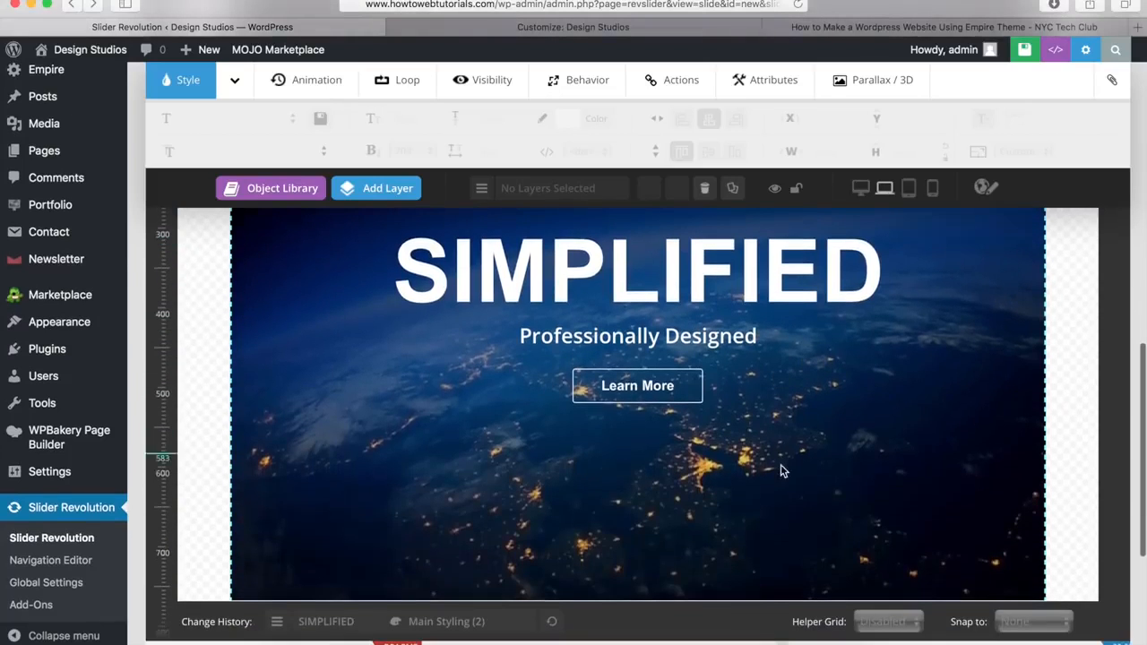
scroll(781, 473, "up", 3)
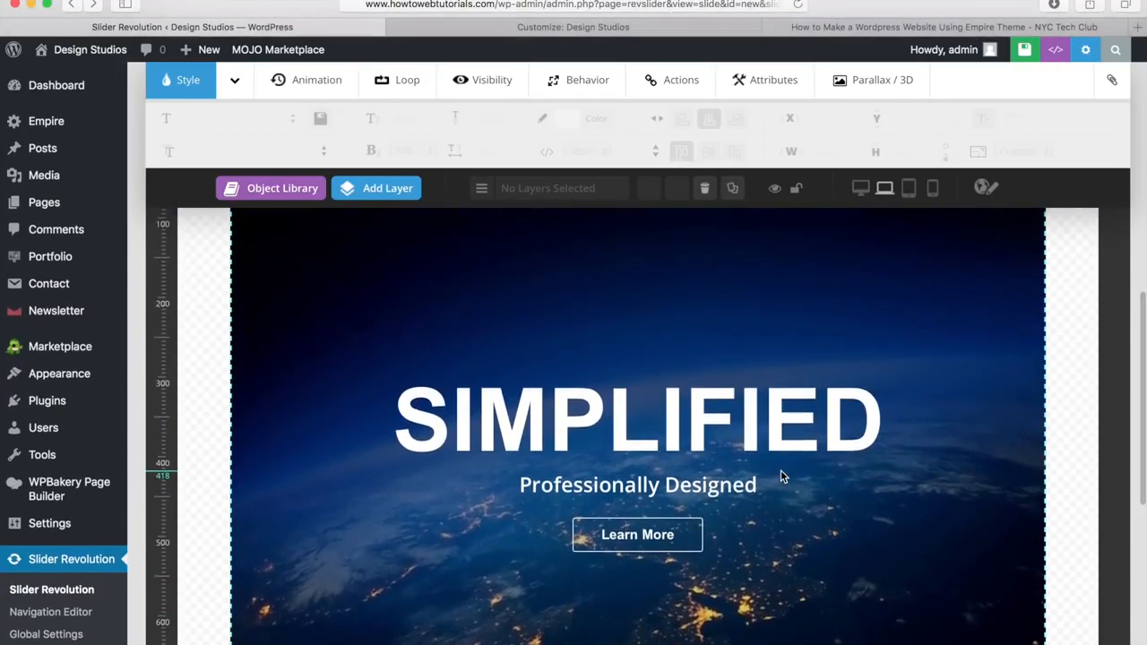
left_click(908, 190)
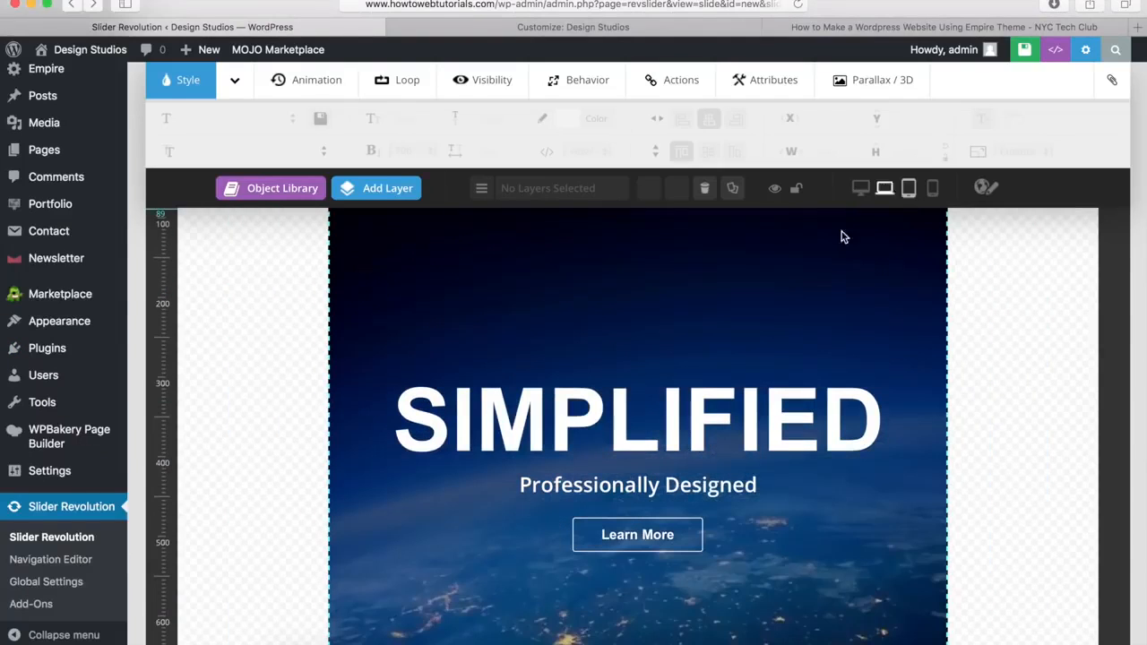
scroll(765, 290, "down", 3)
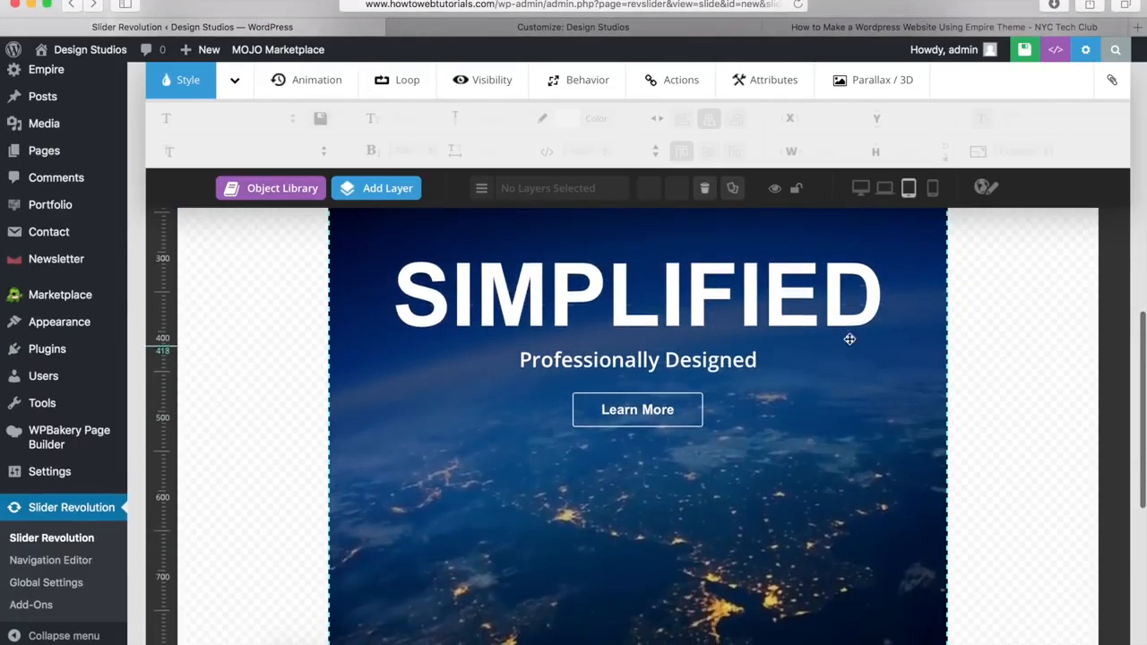
scroll(810, 429, "up", 5)
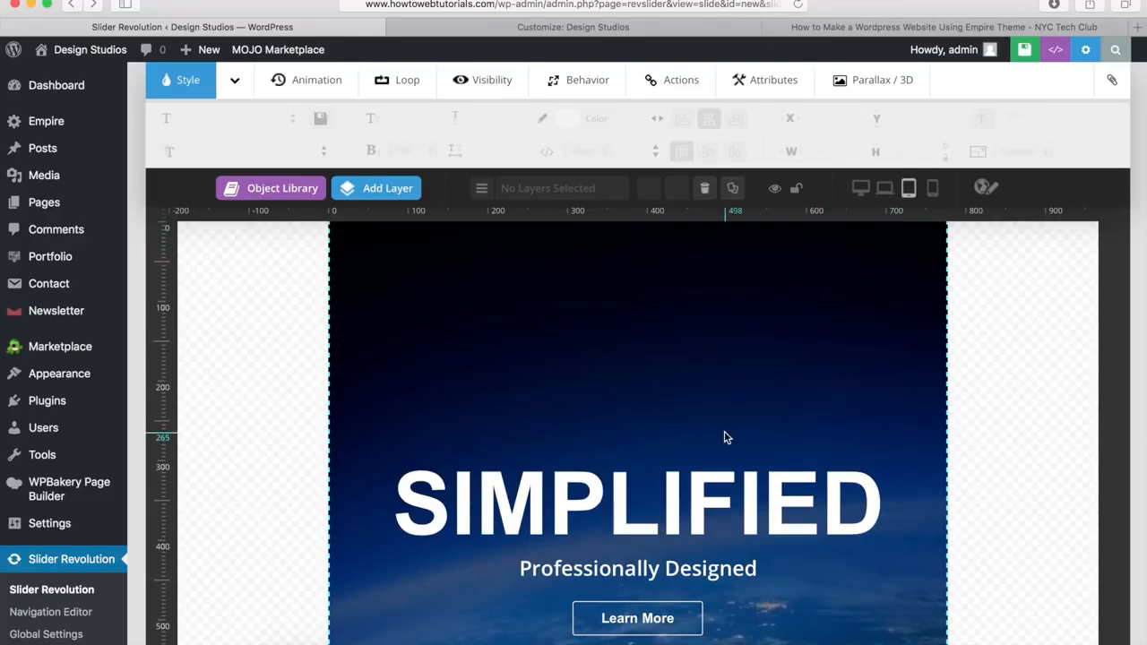
left_click(932, 192)
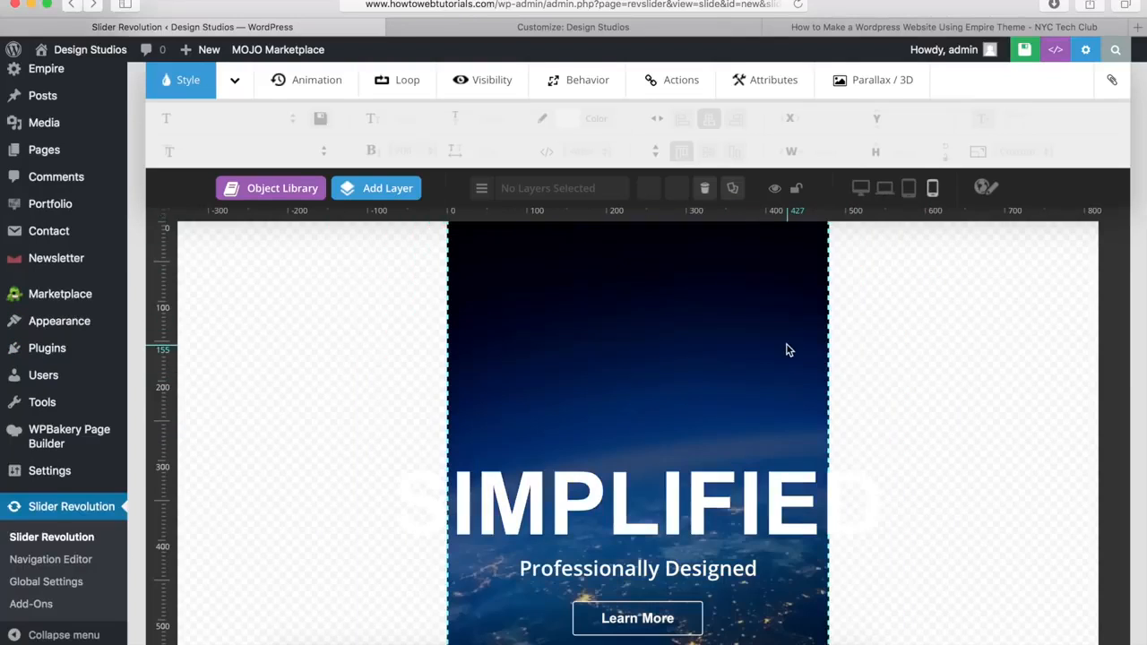
scroll(720, 367, "down", 3)
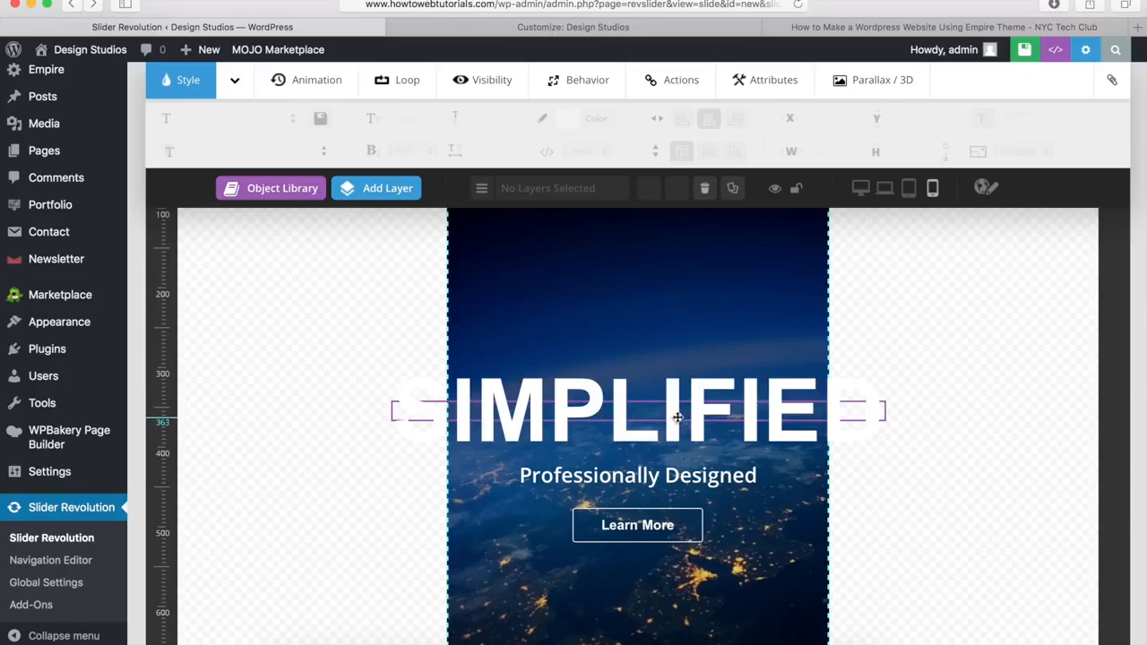
Step: Set the SIMPLIFIED headline's font size to 80px
left_click(620, 419)
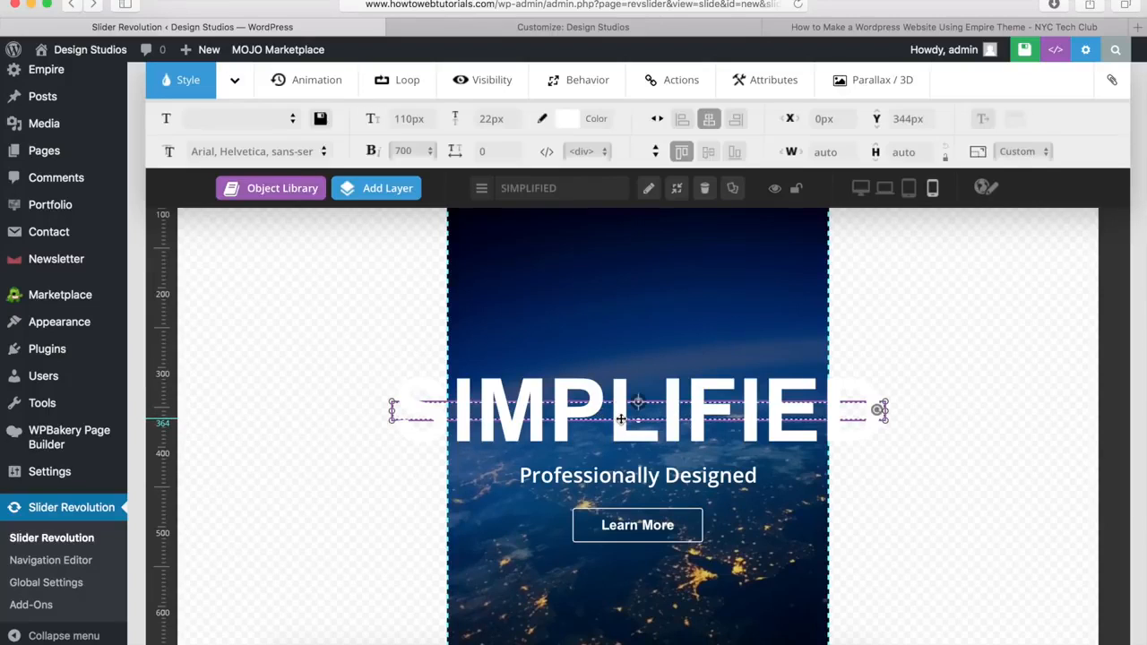
left_click(401, 119)
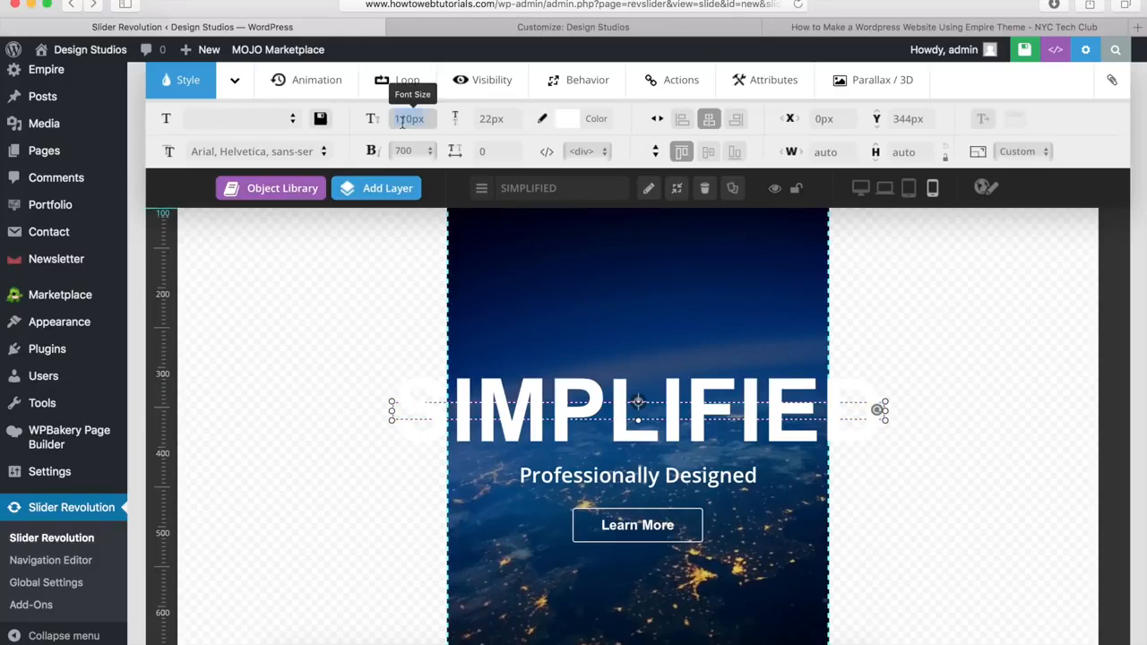
key("BackSpace")
type("80")
key("Return")
left_click(670, 324)
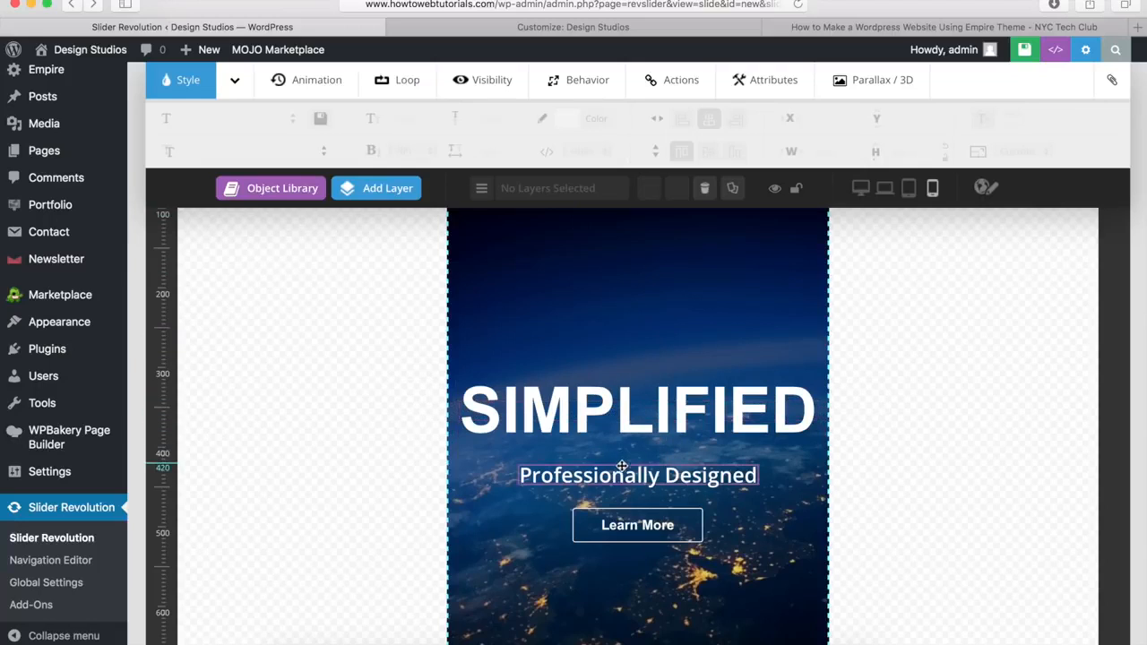
Step: Nudge the Professionally Designed subtitle up and center it horizontally
left_click_drag(620, 476, 620, 468)
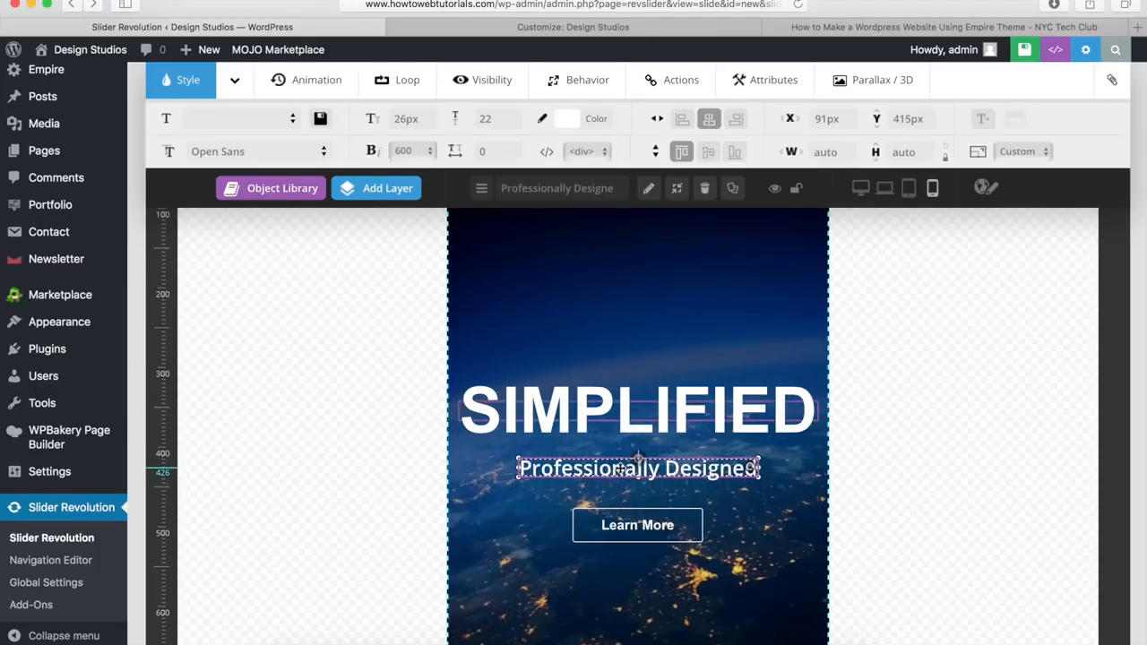
left_click(707, 126)
left_click(695, 235)
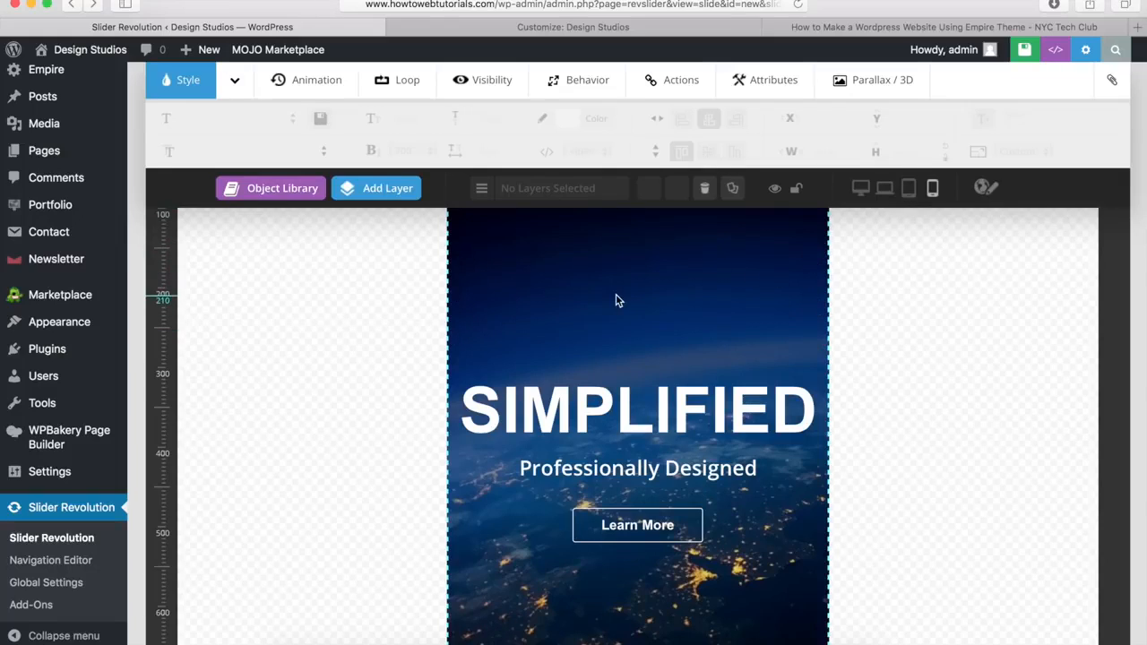
Step: Return to the desktop preview and save the slide with its phone-view adjustments
left_click(859, 190)
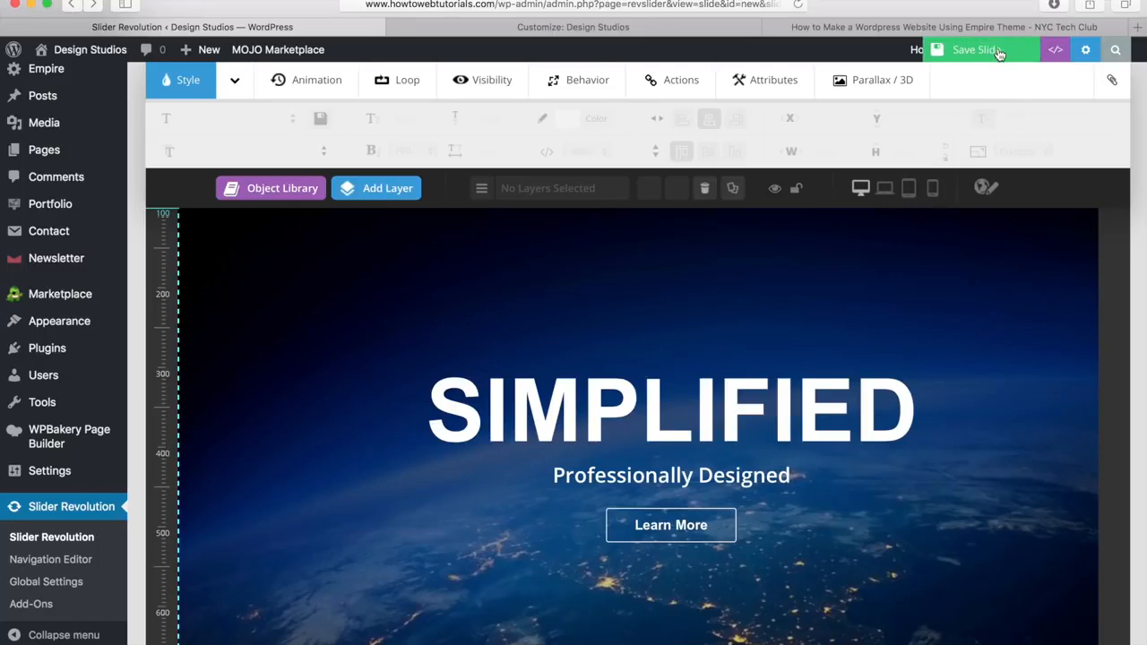
left_click(998, 55)
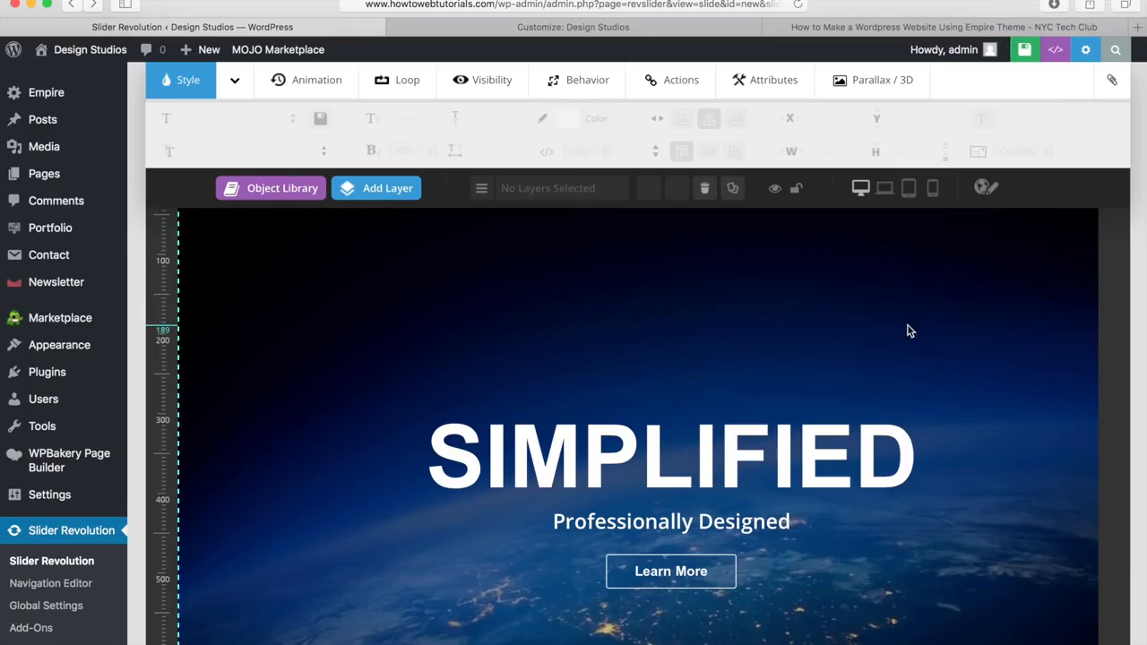
scroll(907, 328, "up", 6)
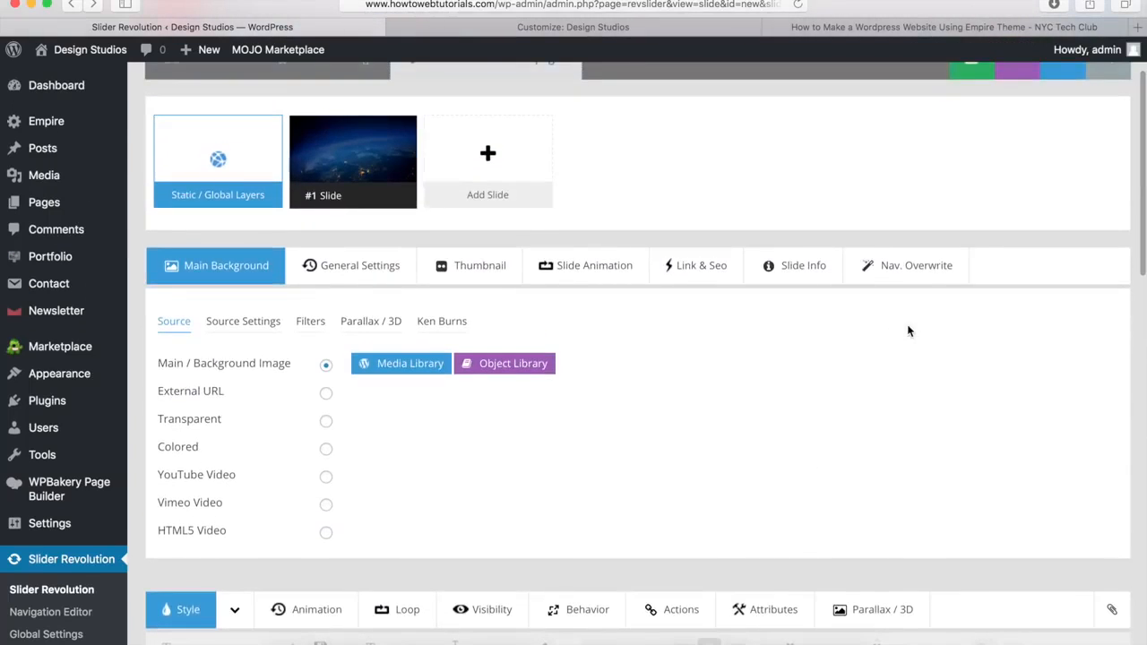
scroll(907, 331, "up", 2)
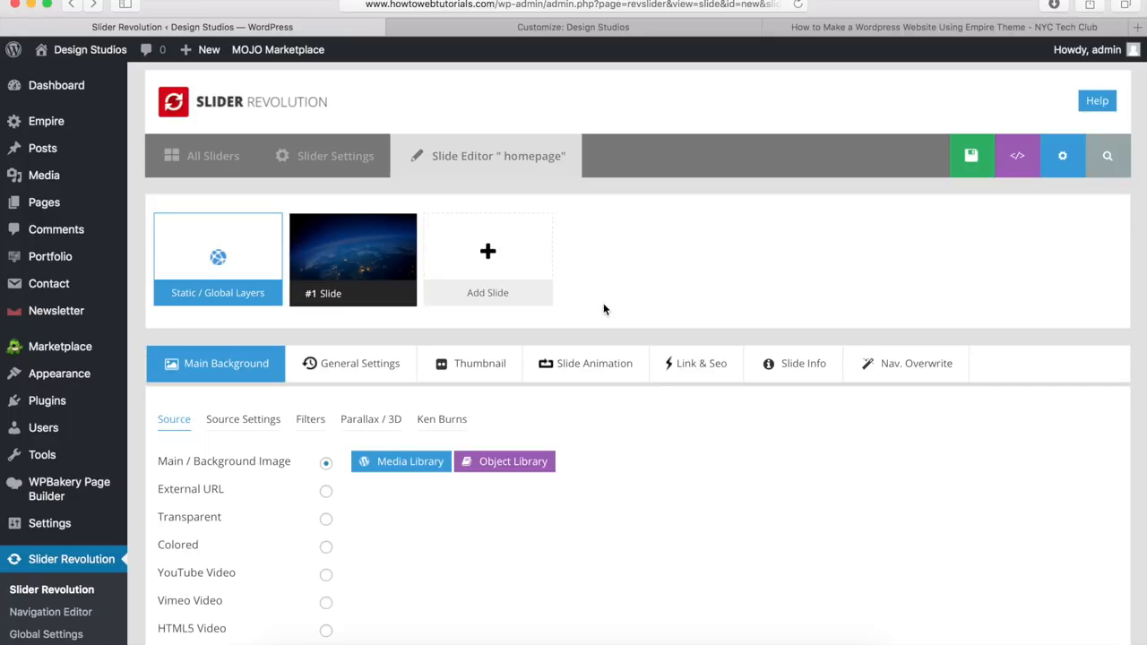
Step: Go to the slider's overall settings page from the top of the editor
mouse_move(515, 263)
scroll(307, 484, "down", 10)
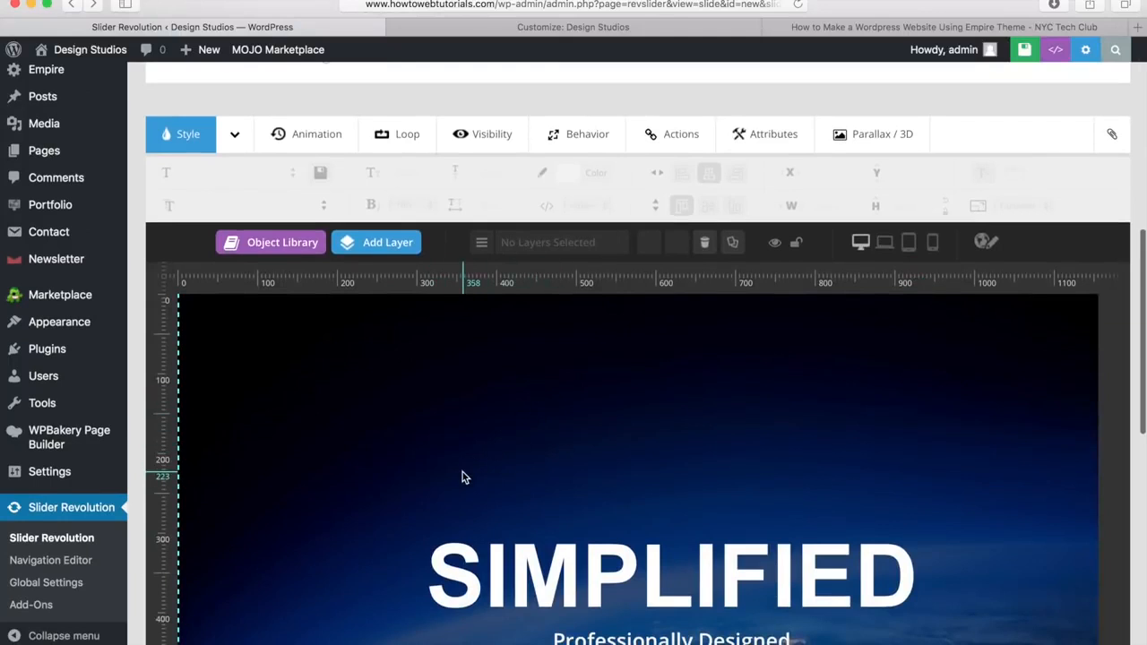
scroll(463, 475, "up", 10)
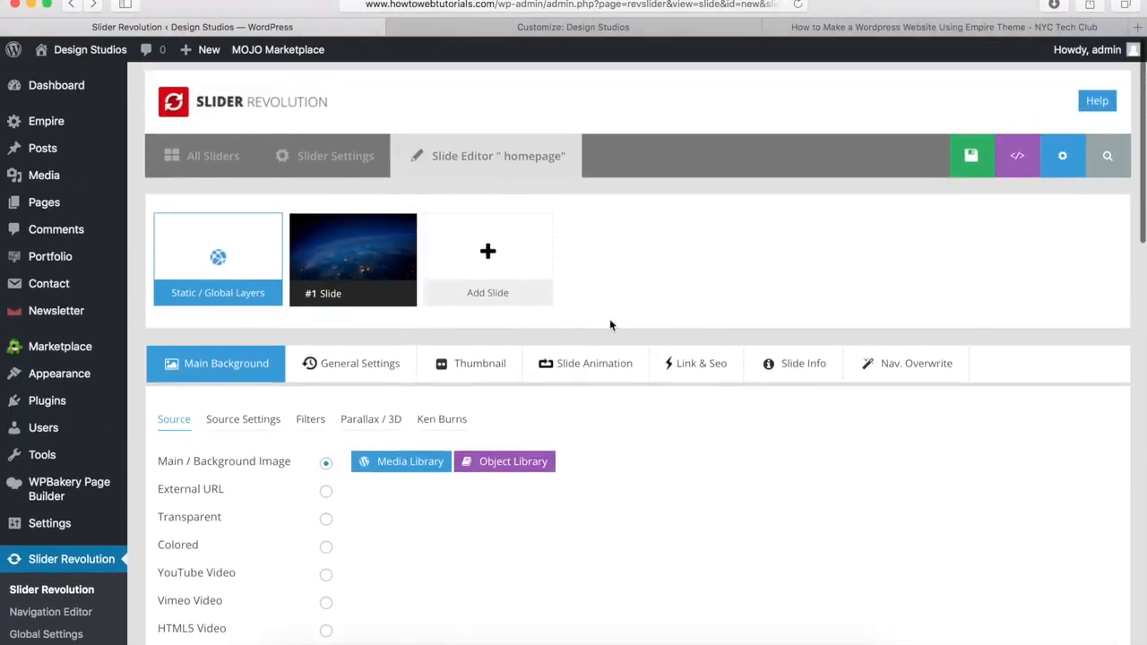
mouse_move(550, 257)
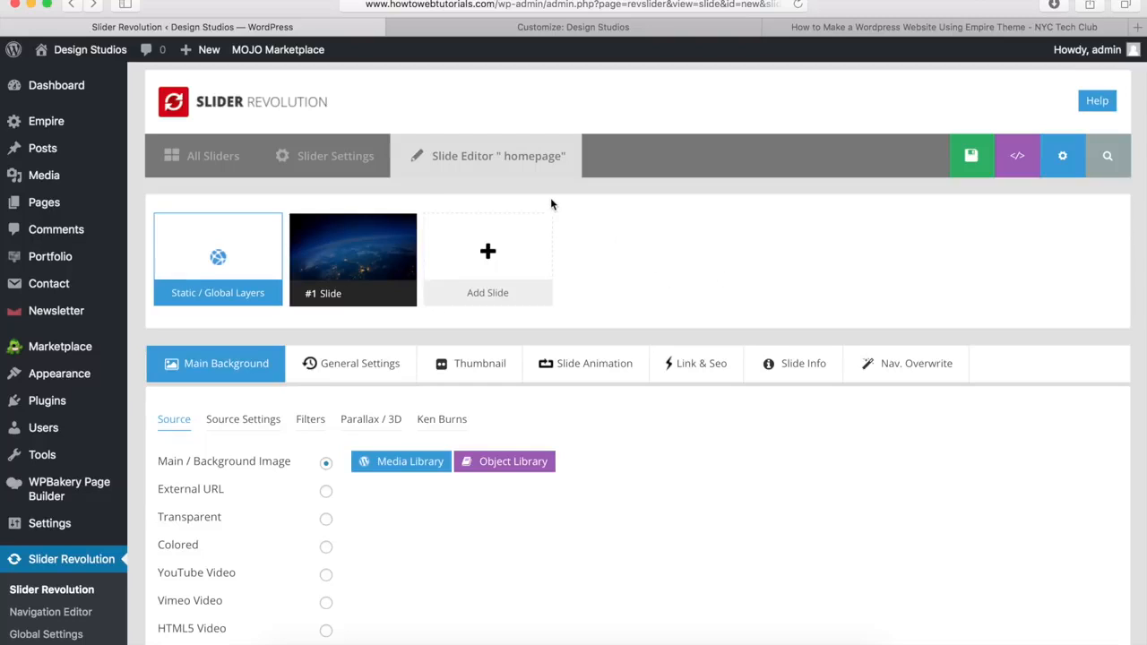
left_click(316, 157)
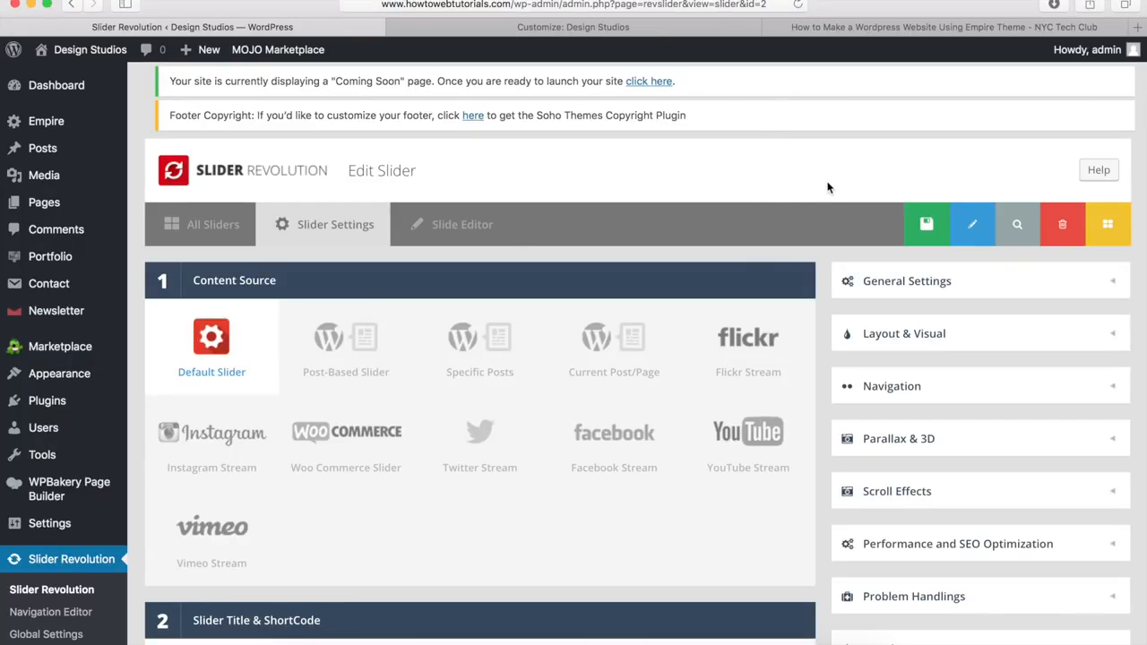
Step: Expand General Settings and show the default slide options
left_click(916, 281)
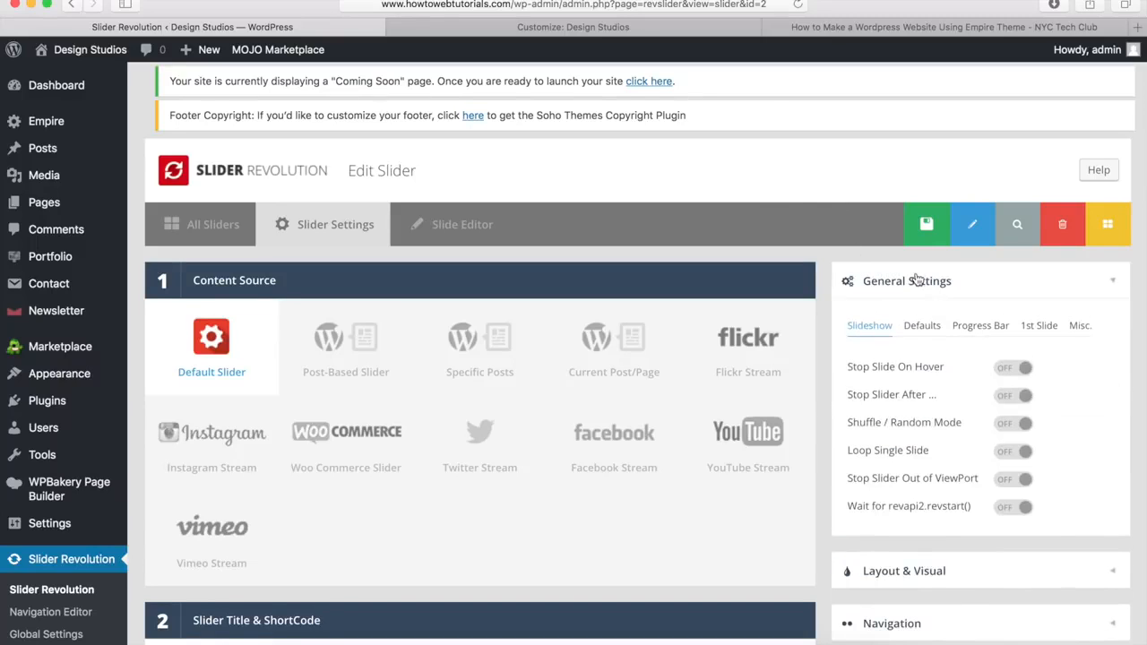
left_click(921, 330)
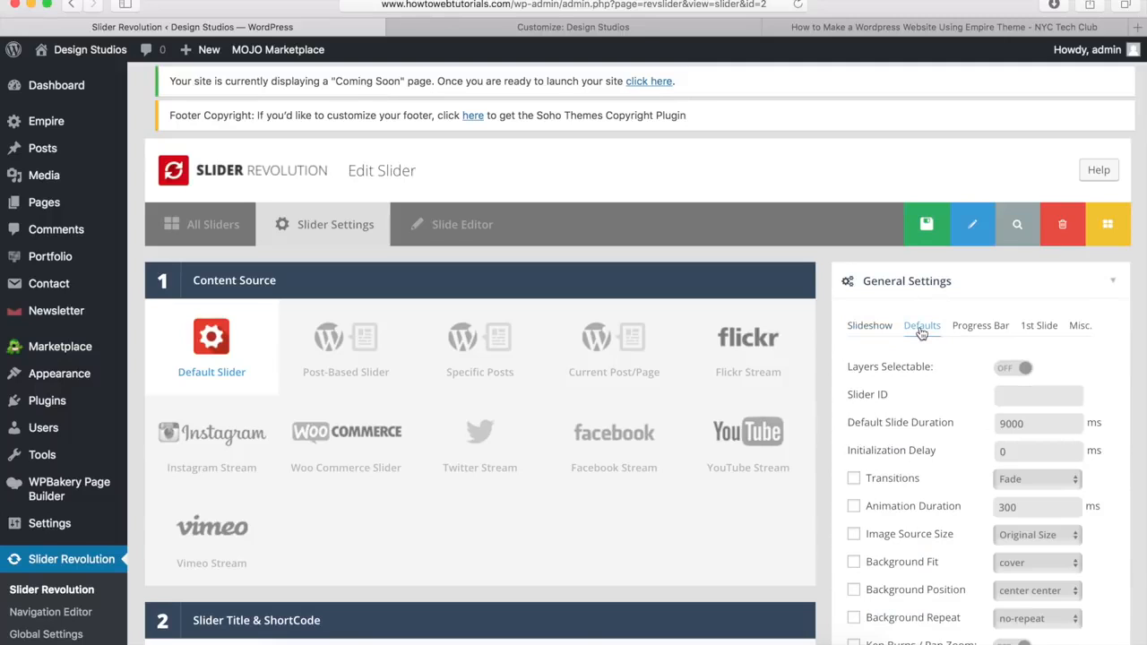
mouse_move(898, 428)
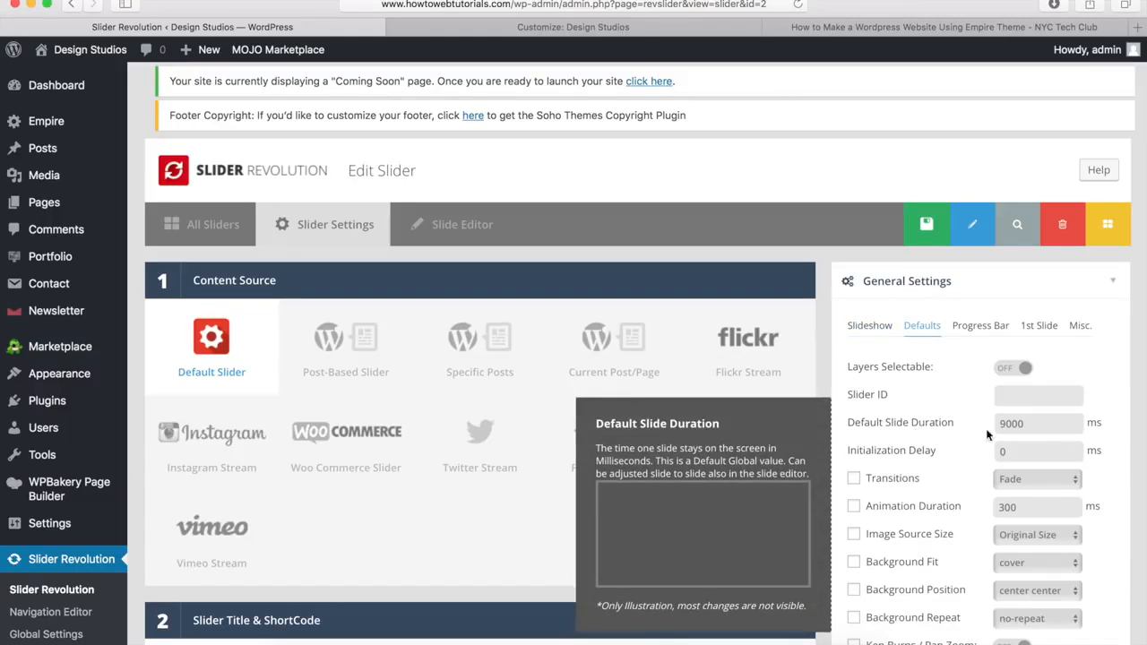
mouse_move(1032, 446)
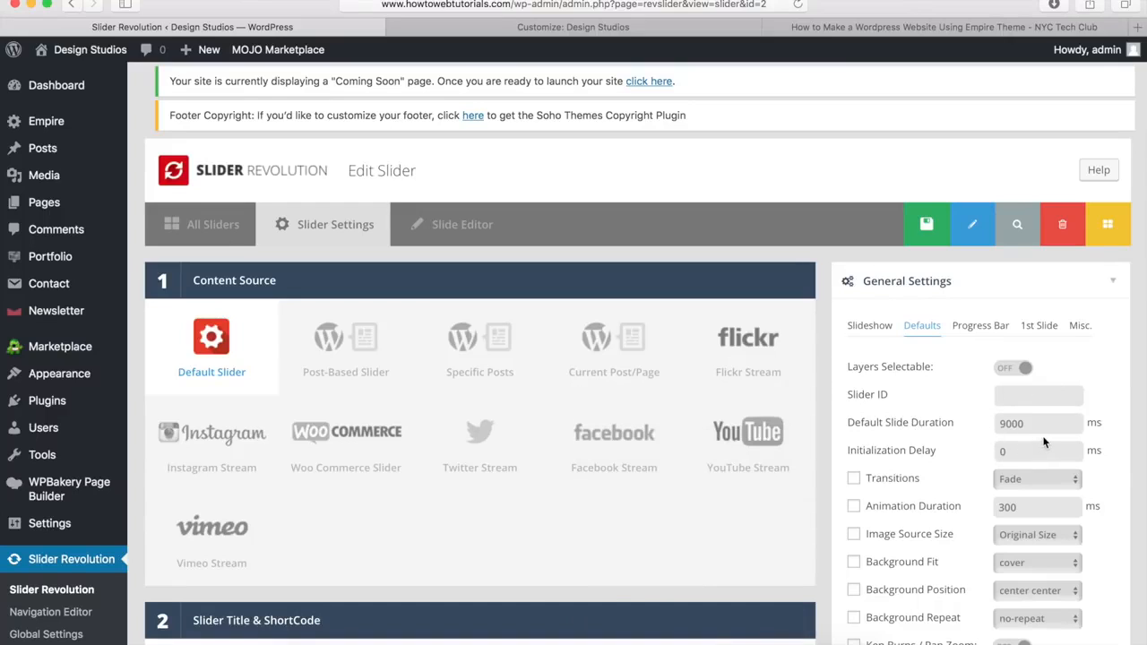
mouse_move(1052, 424)
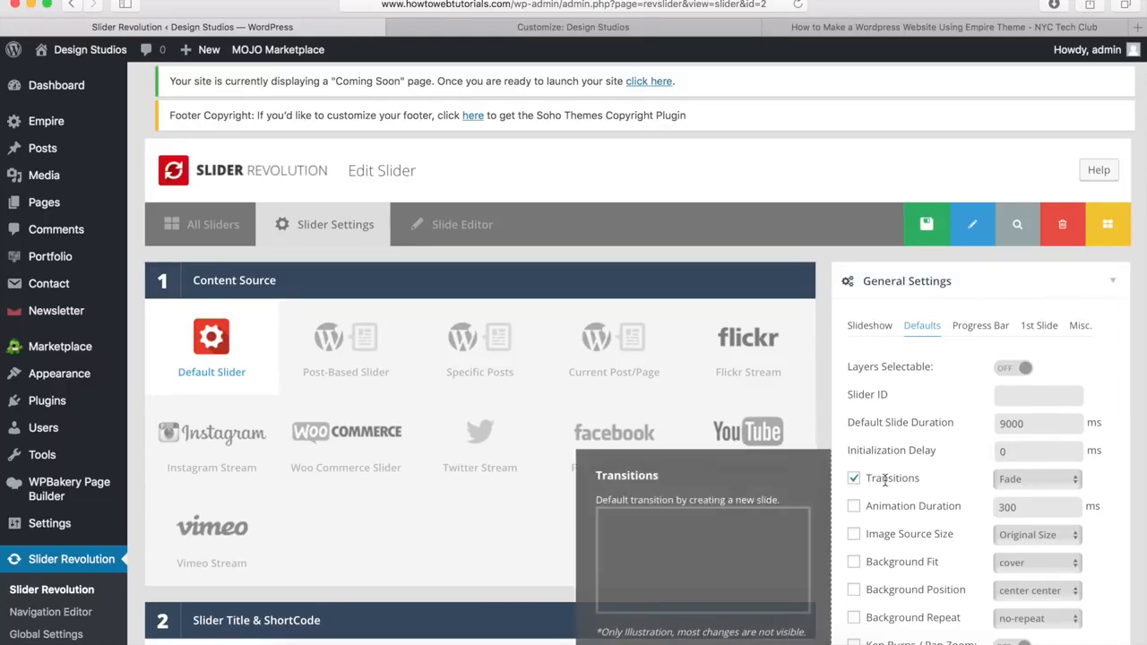
Step: Check the default Transitions list, leave it on Fade, and collapse General Settings
left_click(1028, 481)
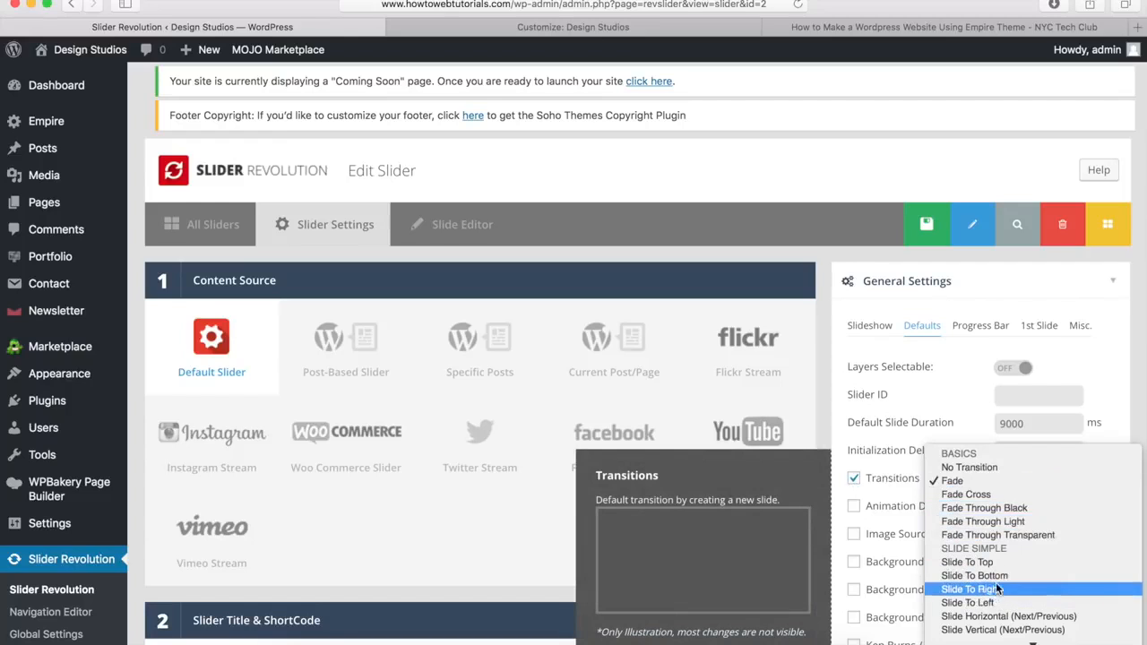
left_click(851, 477)
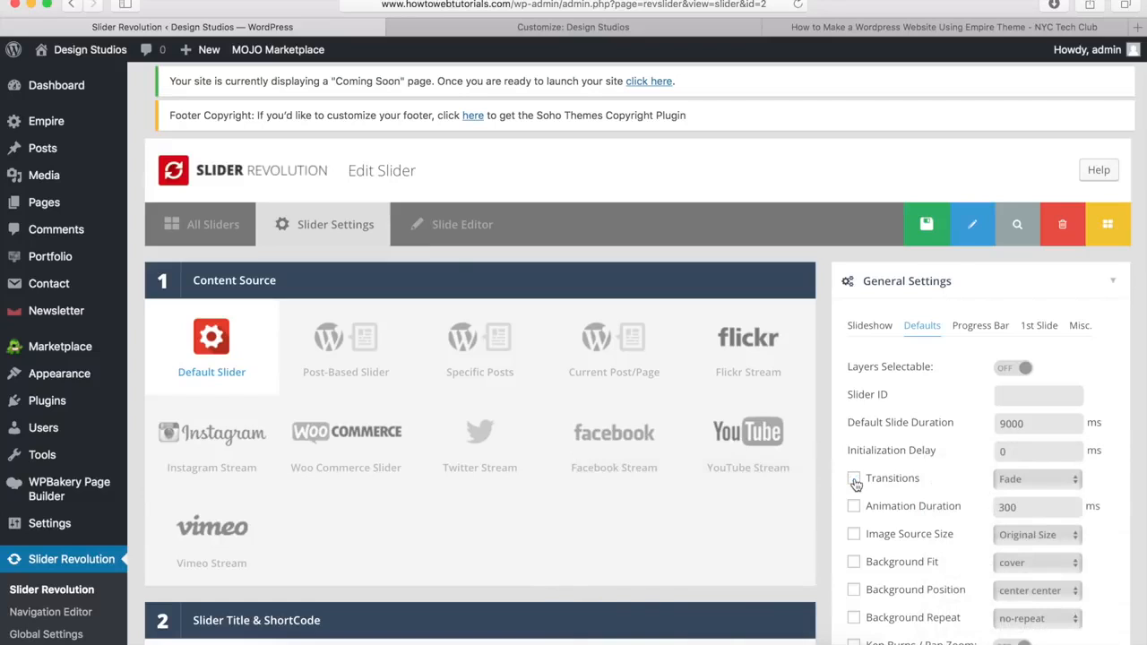
mouse_move(909, 509)
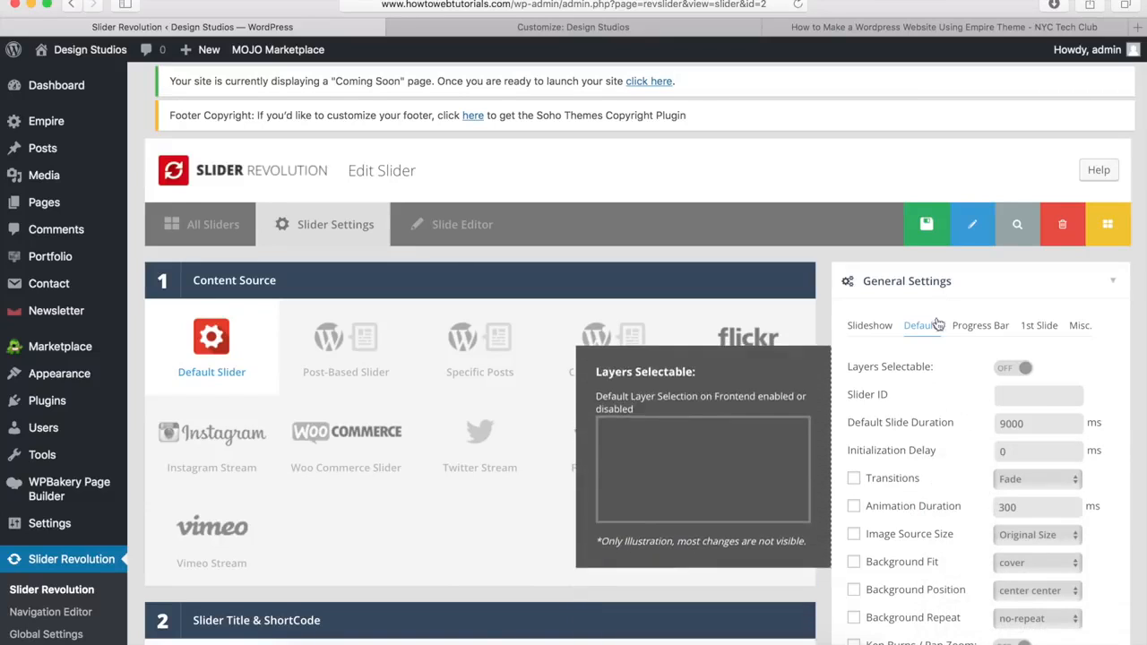
left_click(963, 283)
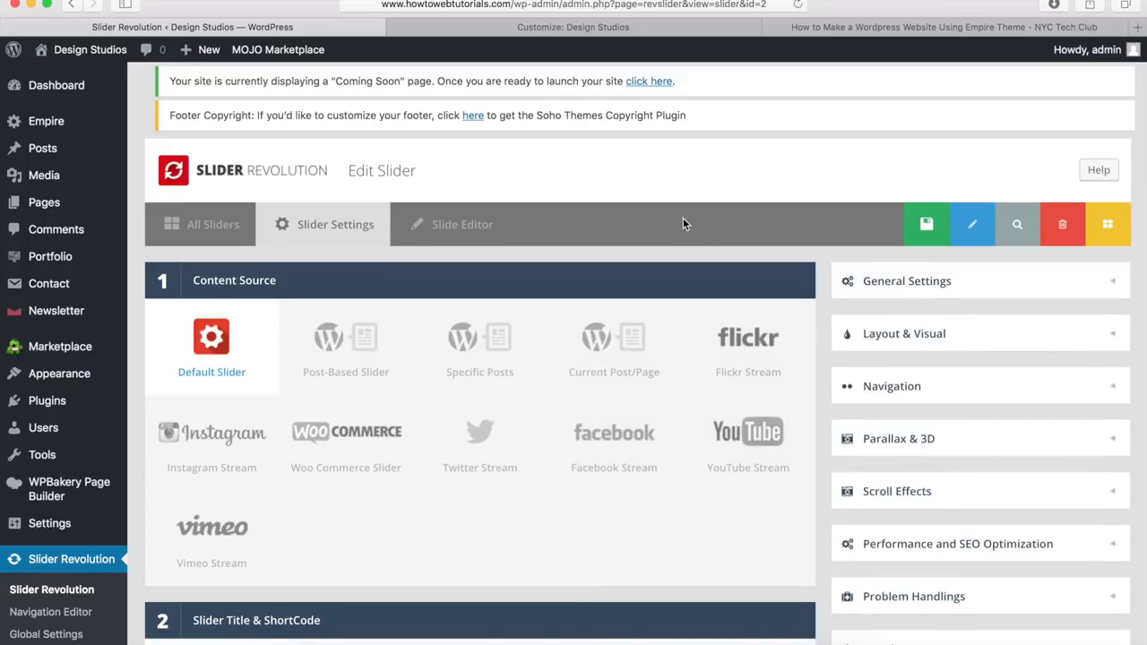
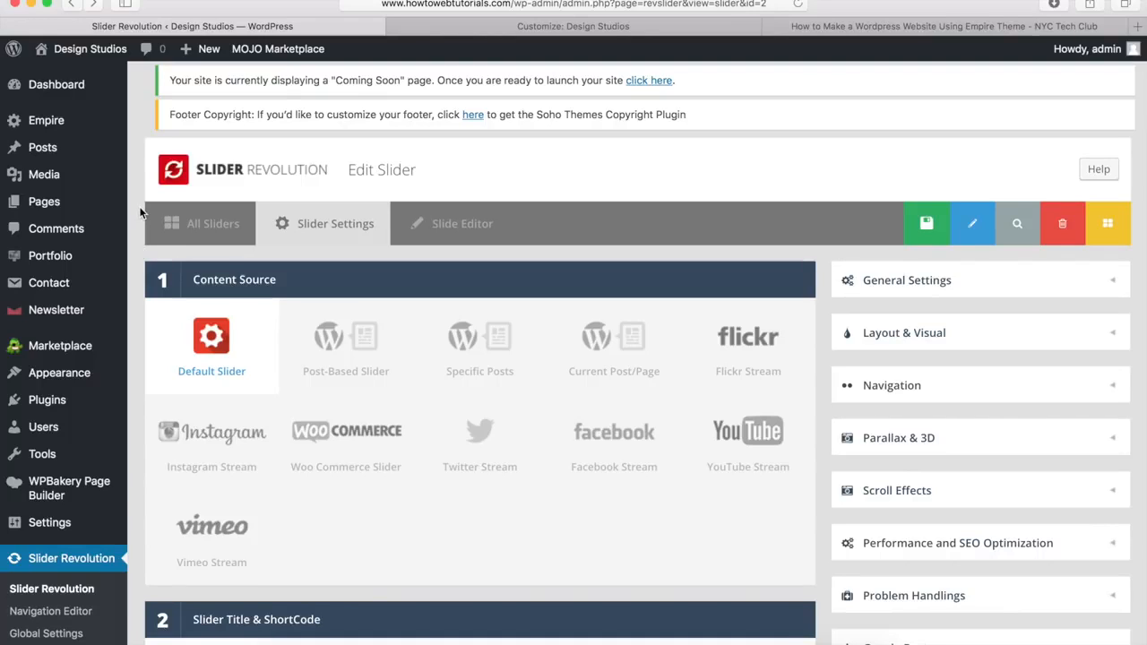
Step: Move the Sample Page to the Trash from the All Pages list
mouse_move(50, 206)
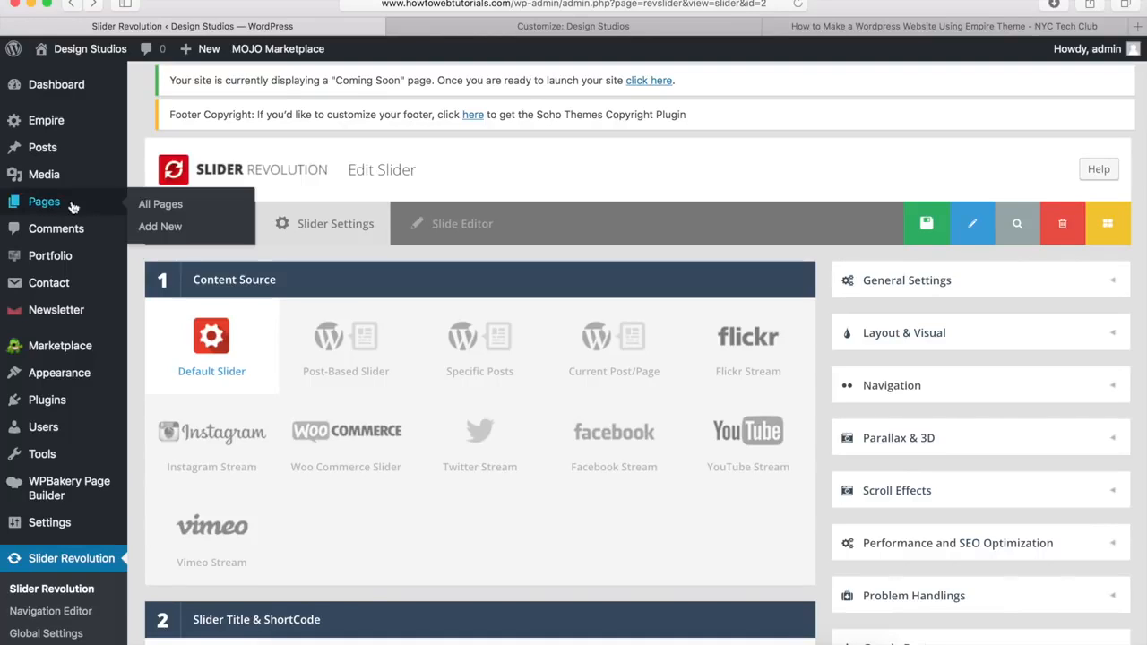
left_click(163, 205)
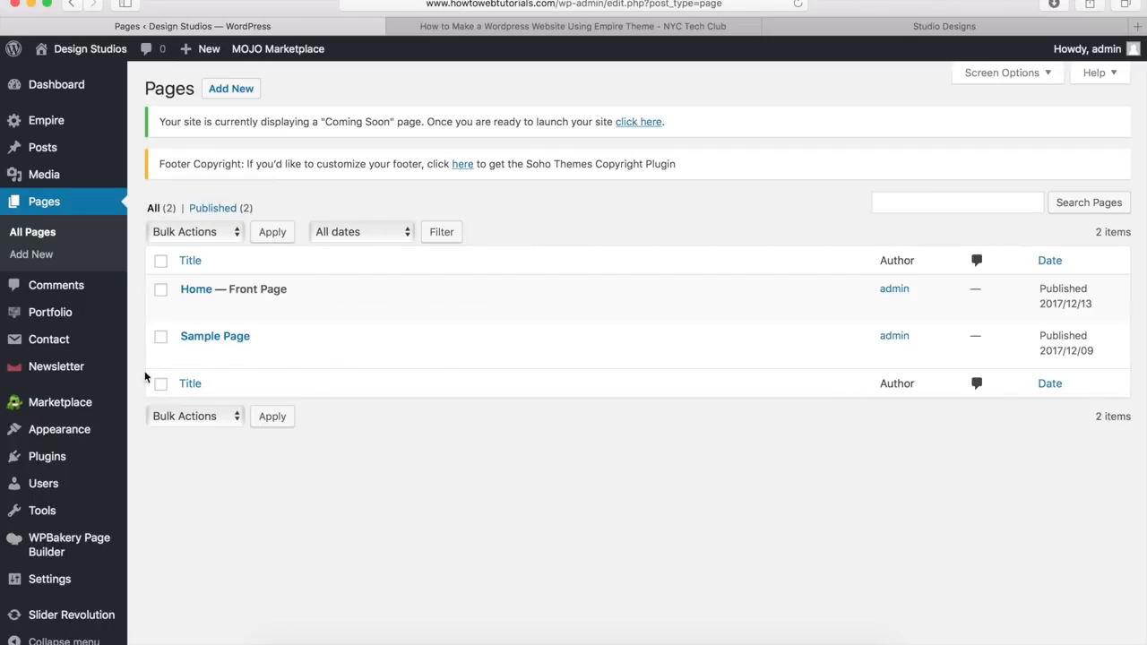
mouse_move(153, 369)
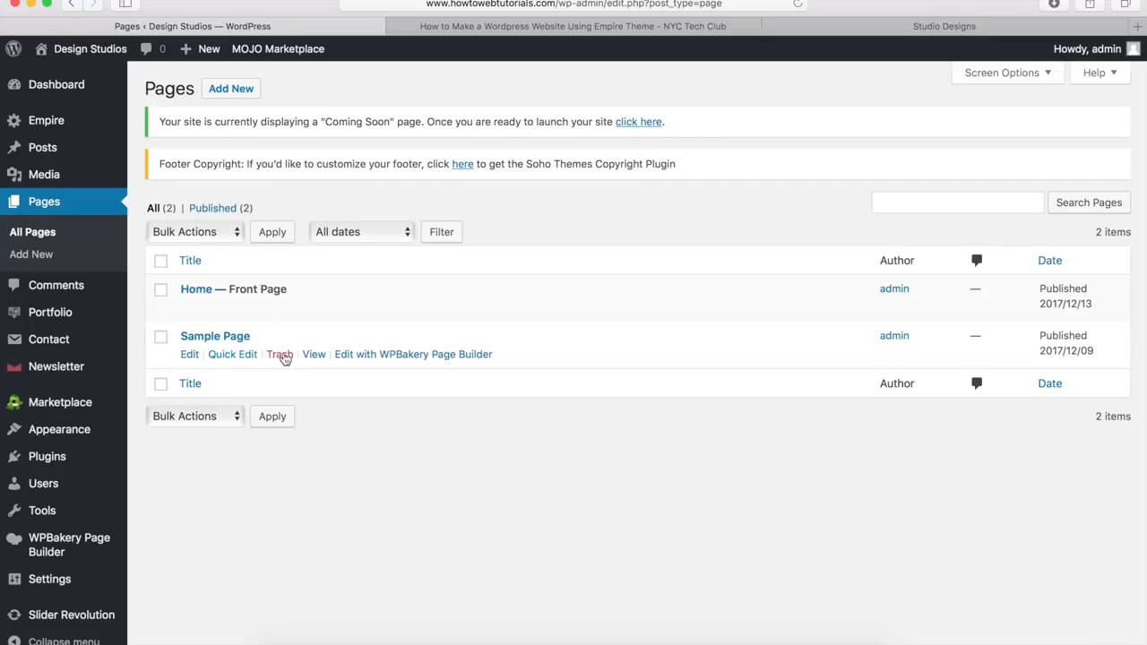
left_click(279, 356)
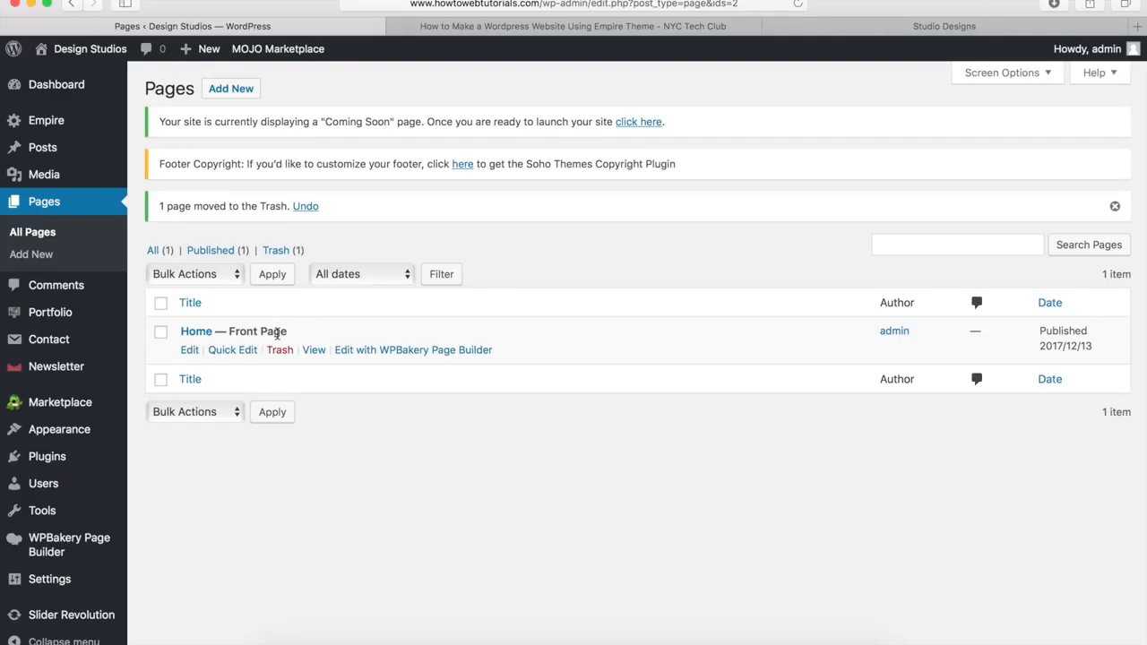
Step: Open the Home page in the WPBakery Backend Editor, checking the Empire demo for reference
left_click(186, 351)
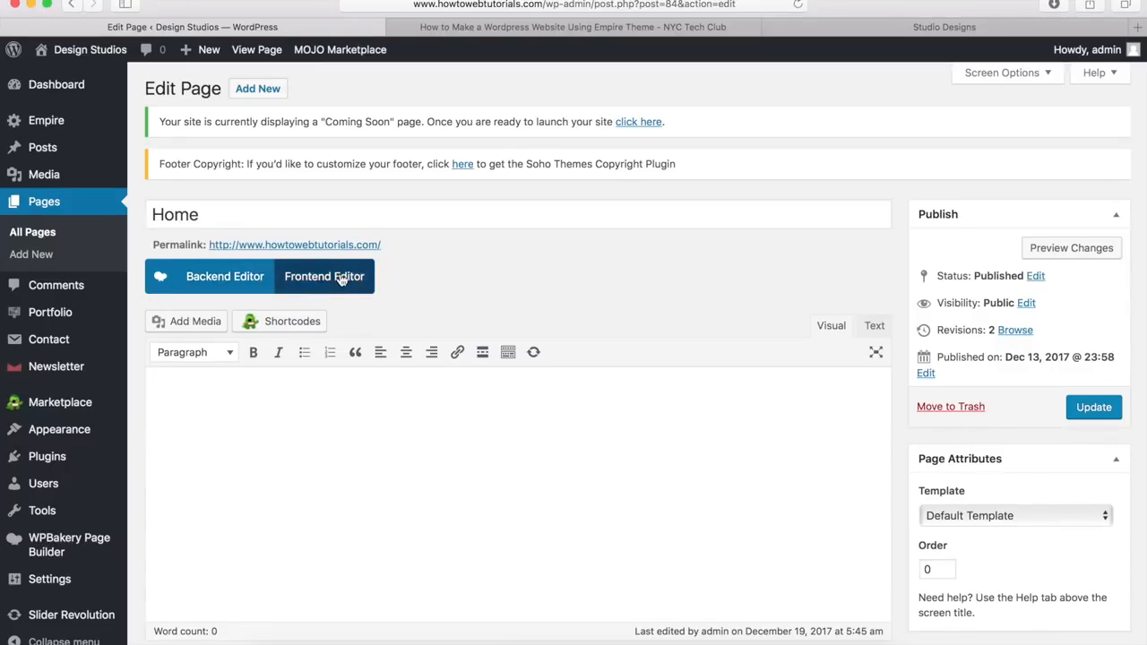
left_click(236, 279)
scroll(393, 374, "down", 3)
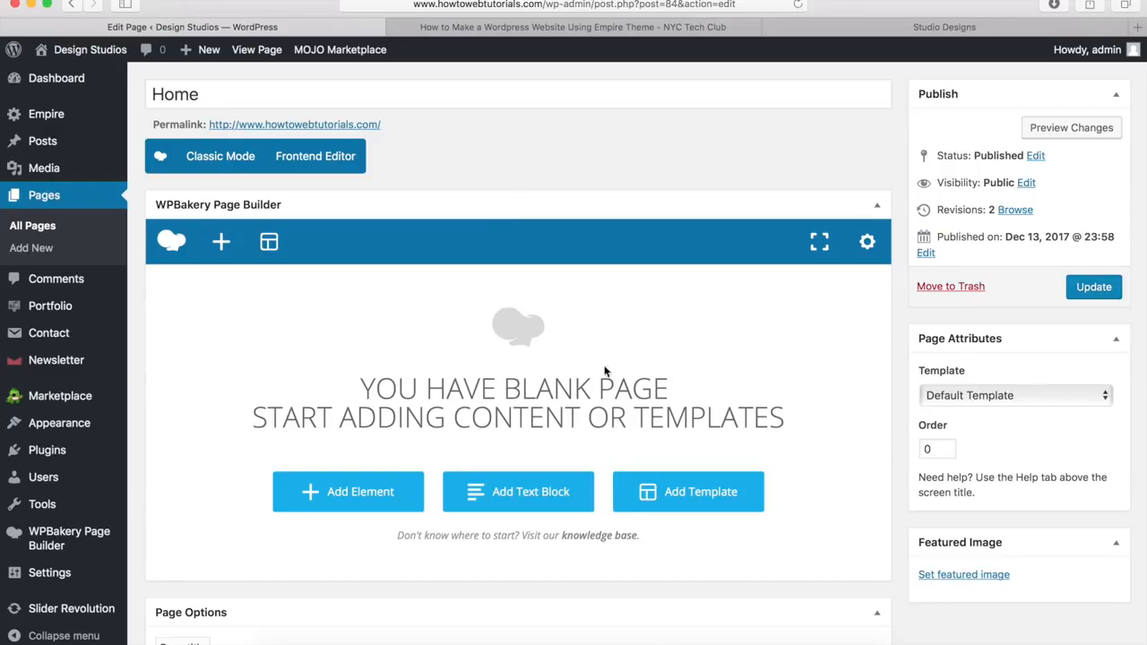
left_click(900, 28)
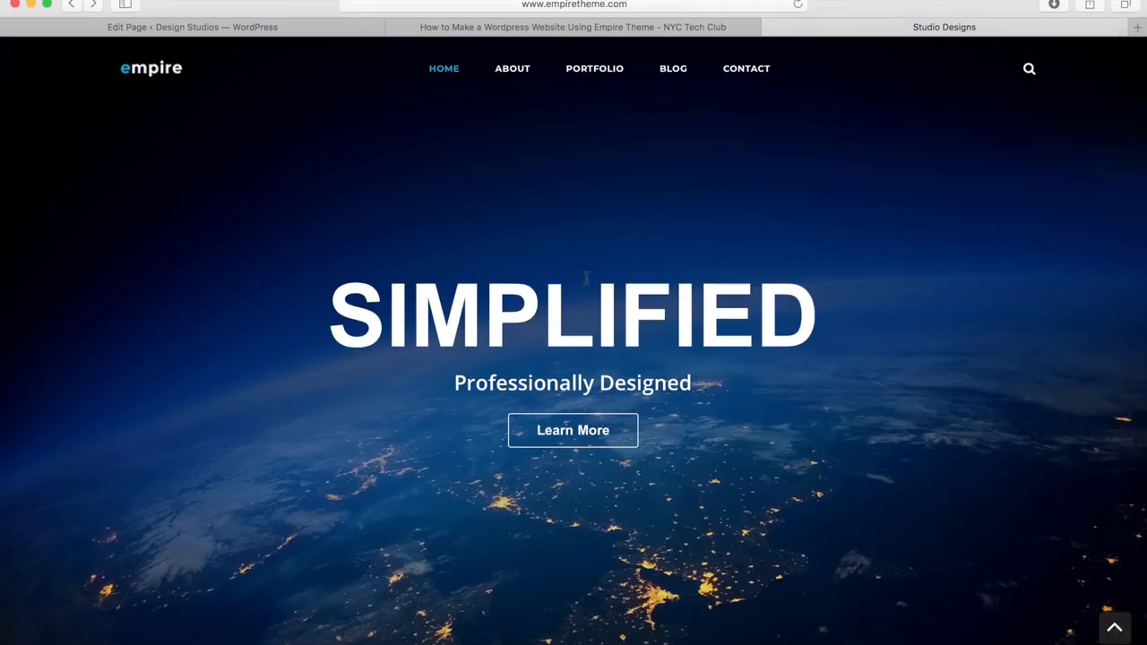
left_click(301, 30)
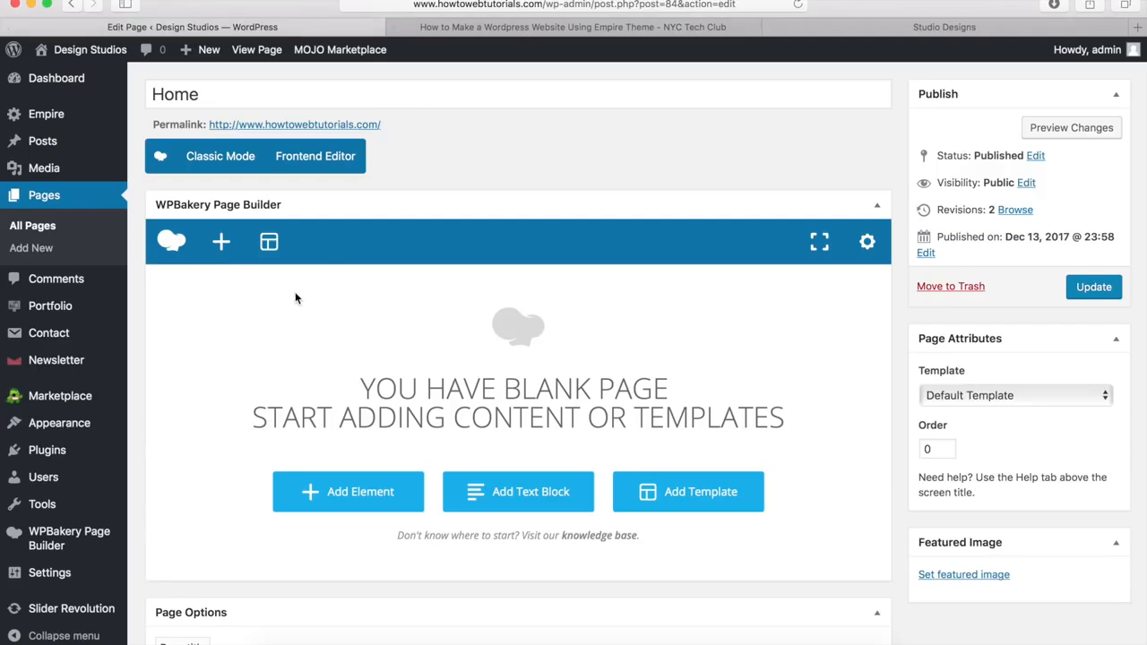
Step: Insert an empty Row into the Home page from the Add Element list
left_click(221, 242)
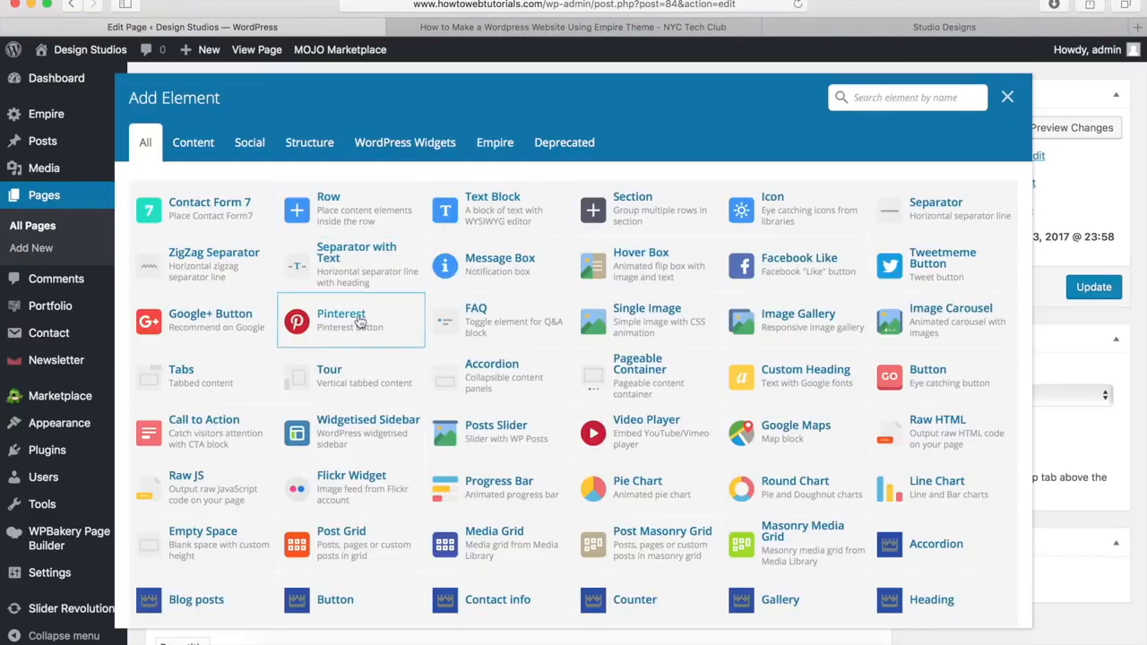
scroll(451, 383, "down", 5)
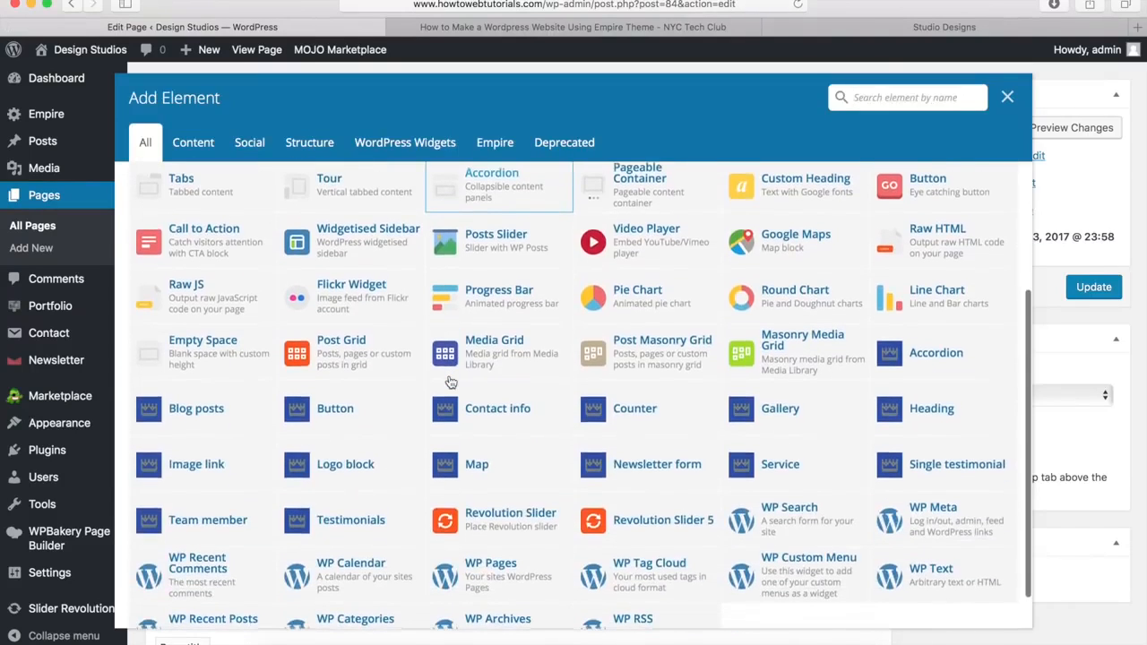
scroll(578, 325, "up", 5)
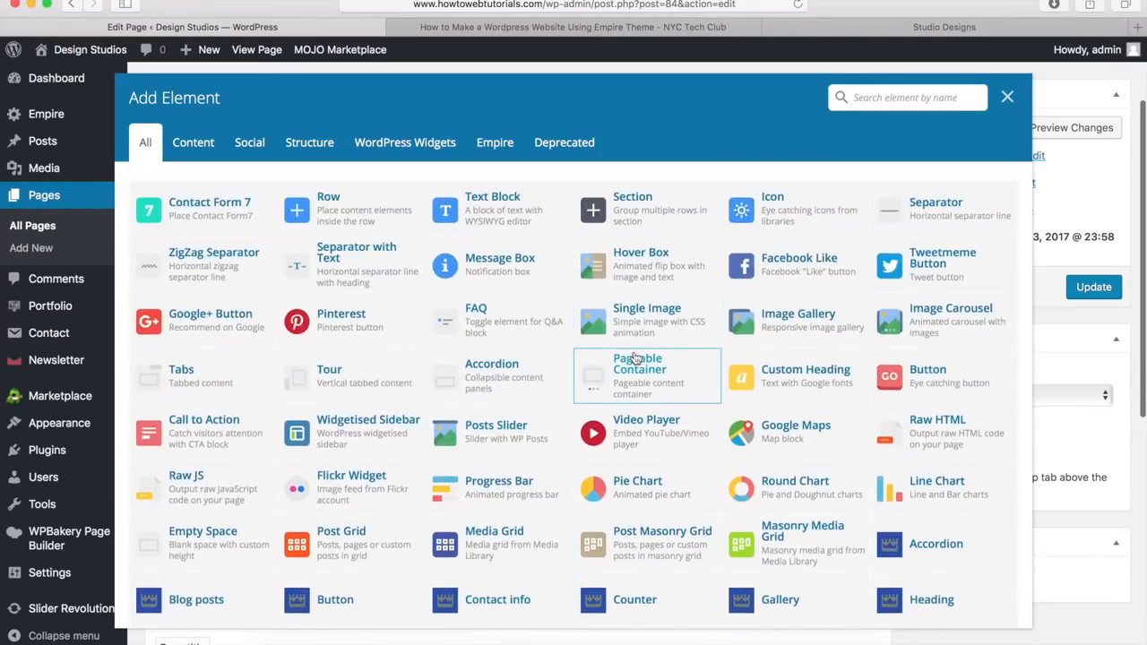
scroll(634, 359, "up", 3)
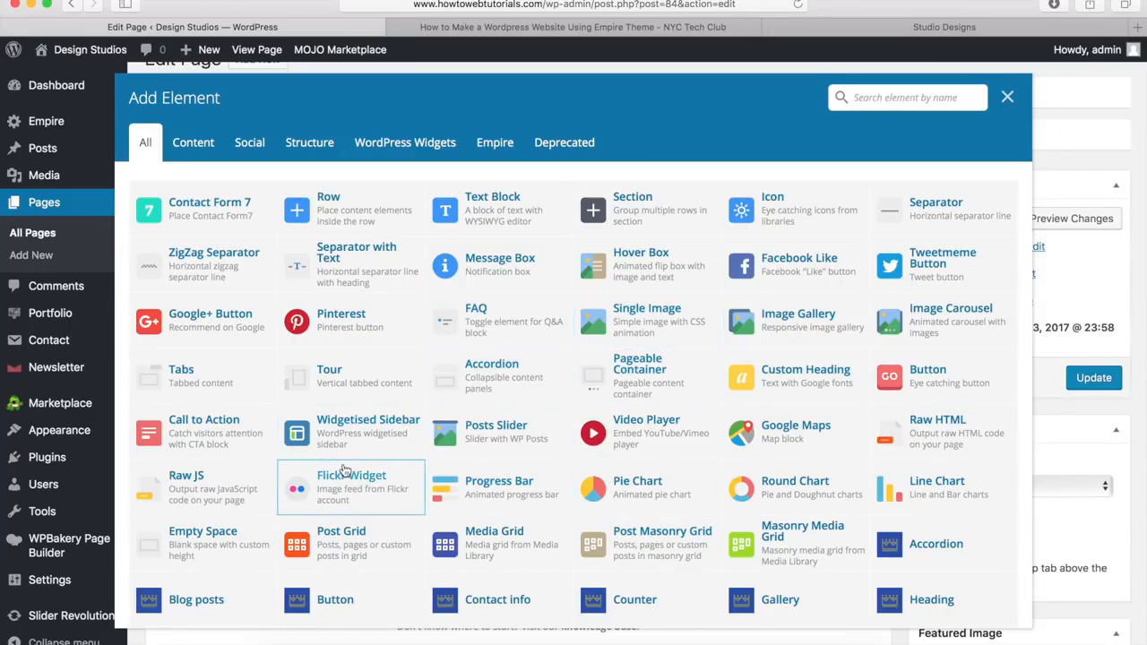
left_click(341, 217)
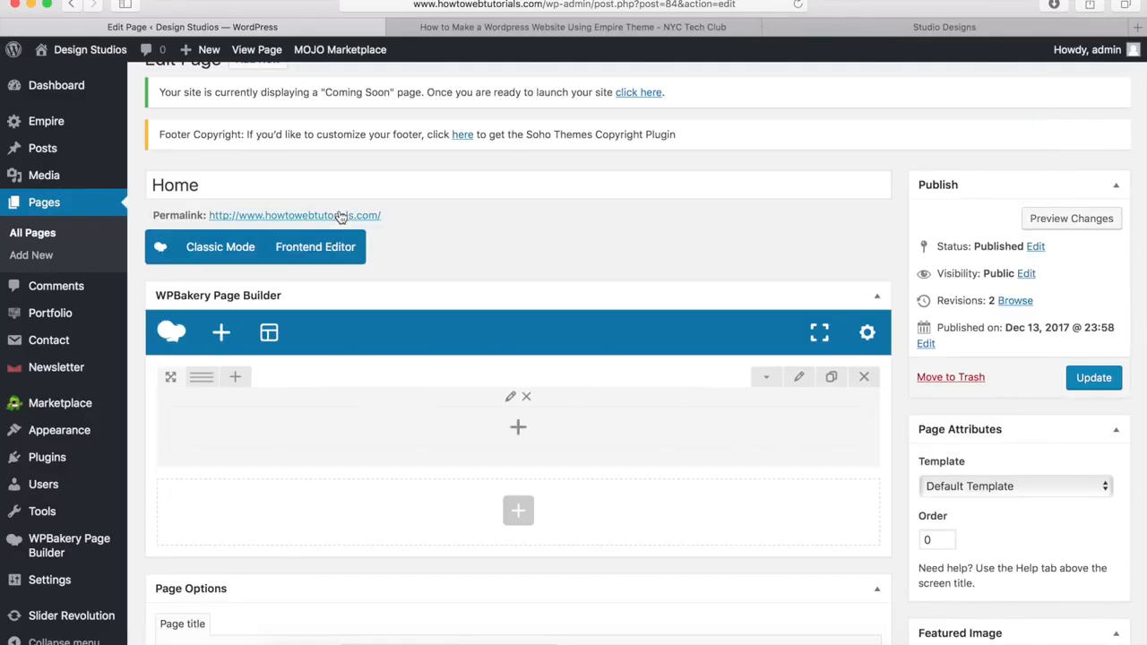
Step: Set the row stretch to 'Stretch row and content (no paddings)' and save the row
left_click(800, 379)
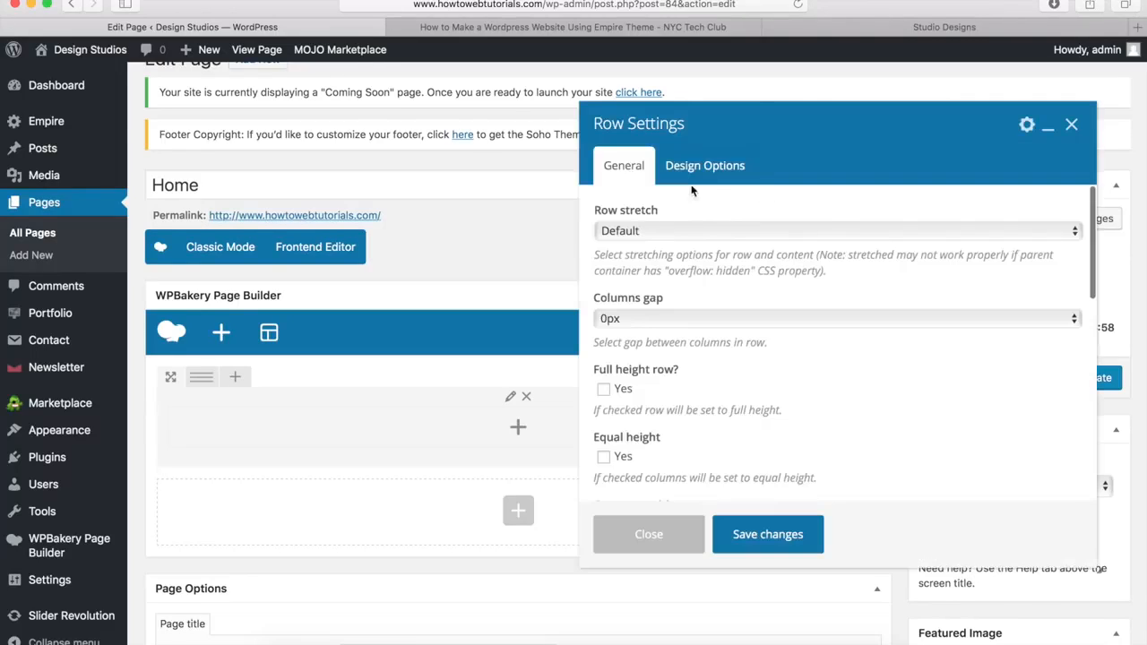
left_click(631, 231)
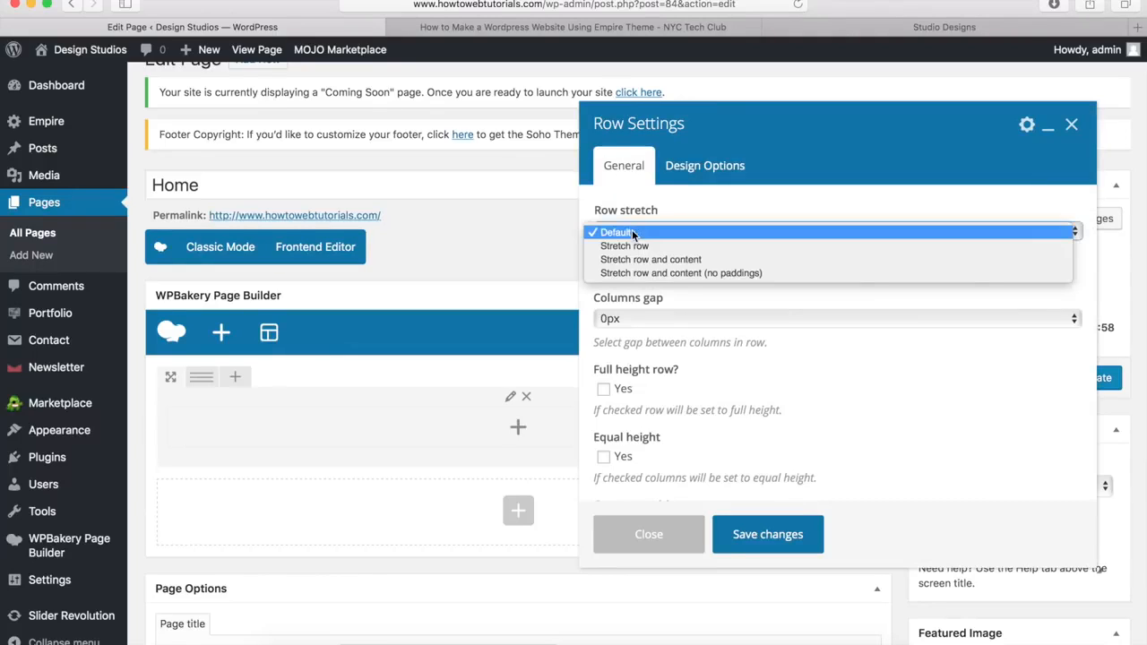
left_click(687, 273)
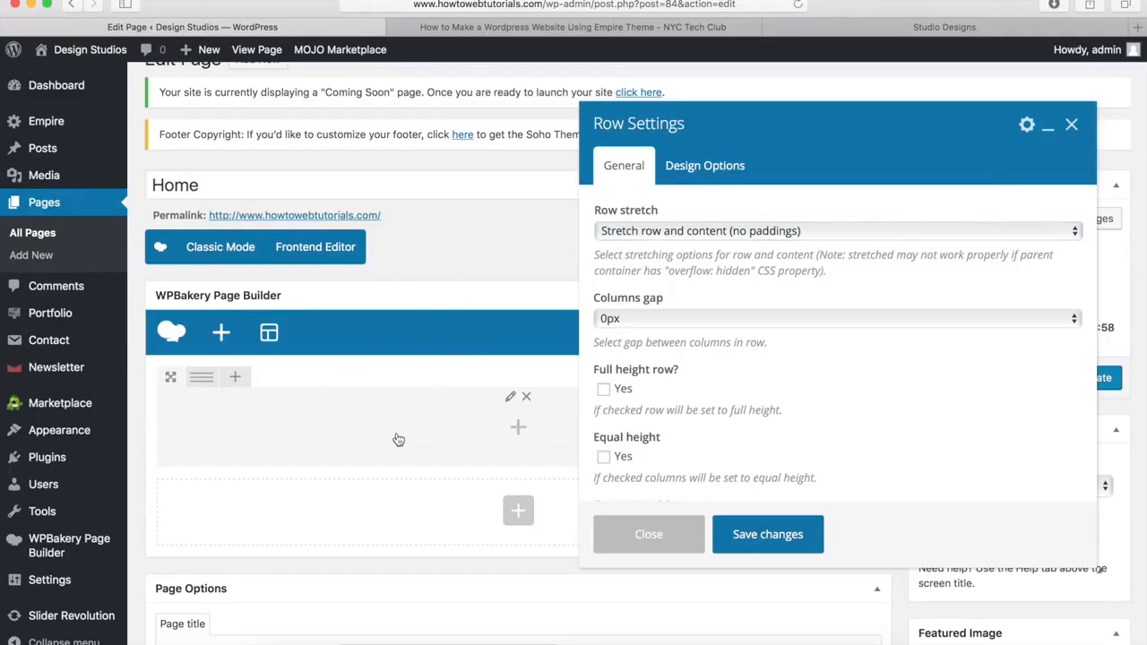
left_click(707, 176)
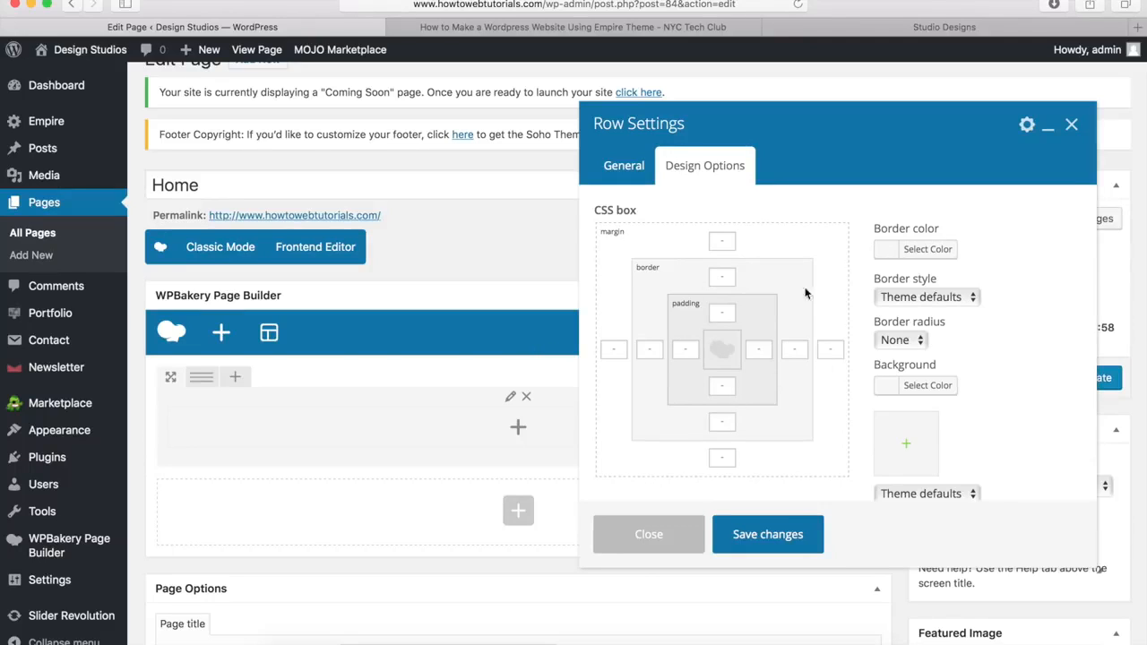
left_click(627, 172)
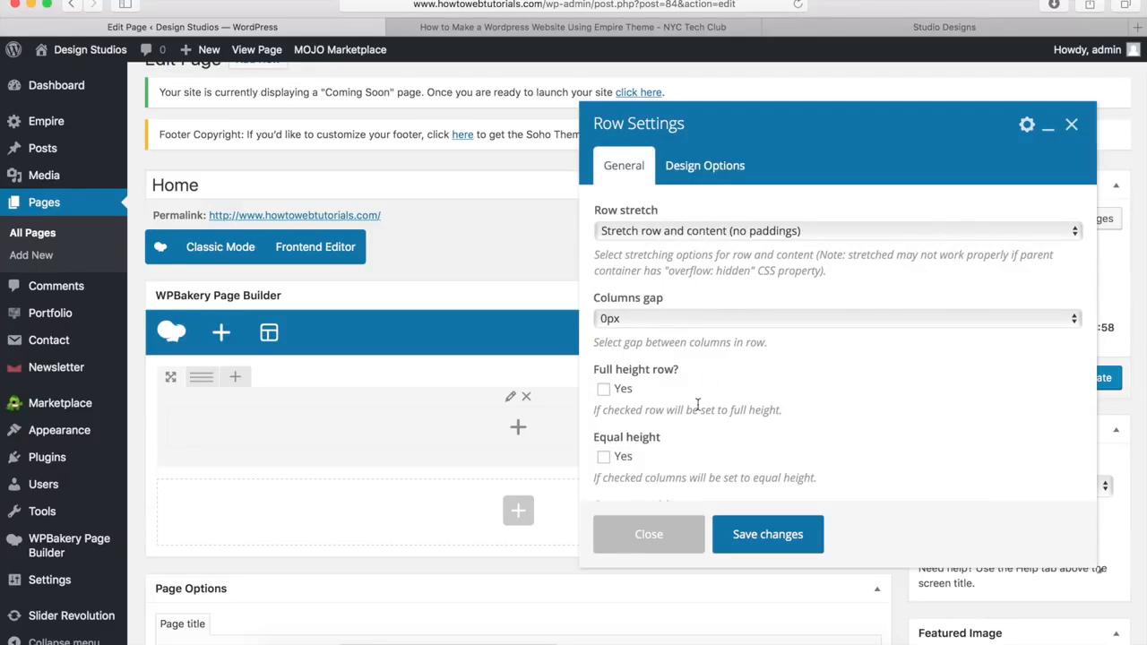
left_click(768, 536)
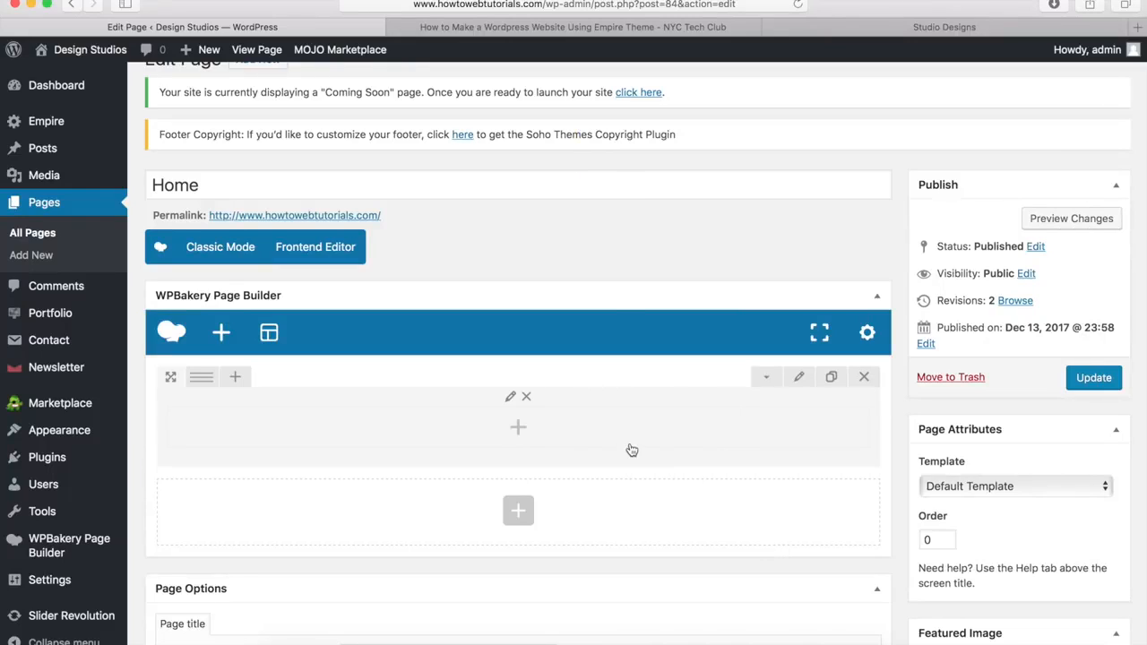
Step: Add a Revolution Slider 5 element using the '#2 homepage' slider to the row's column
left_click(519, 431)
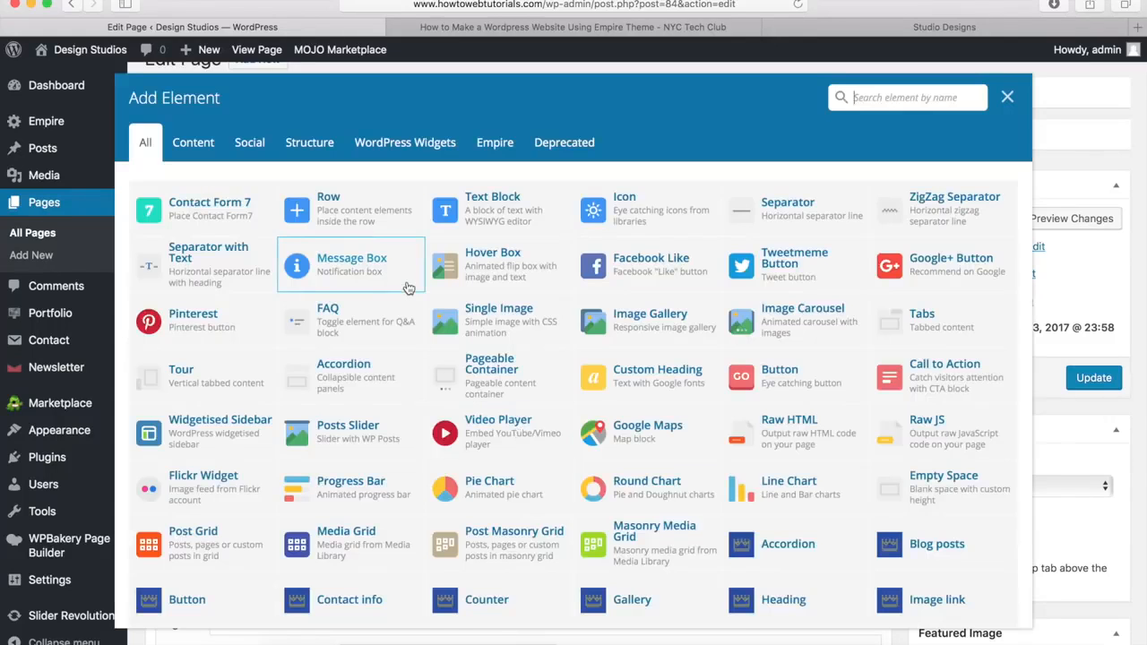
scroll(408, 288, "down", 3)
scroll(407, 287, "down", 2)
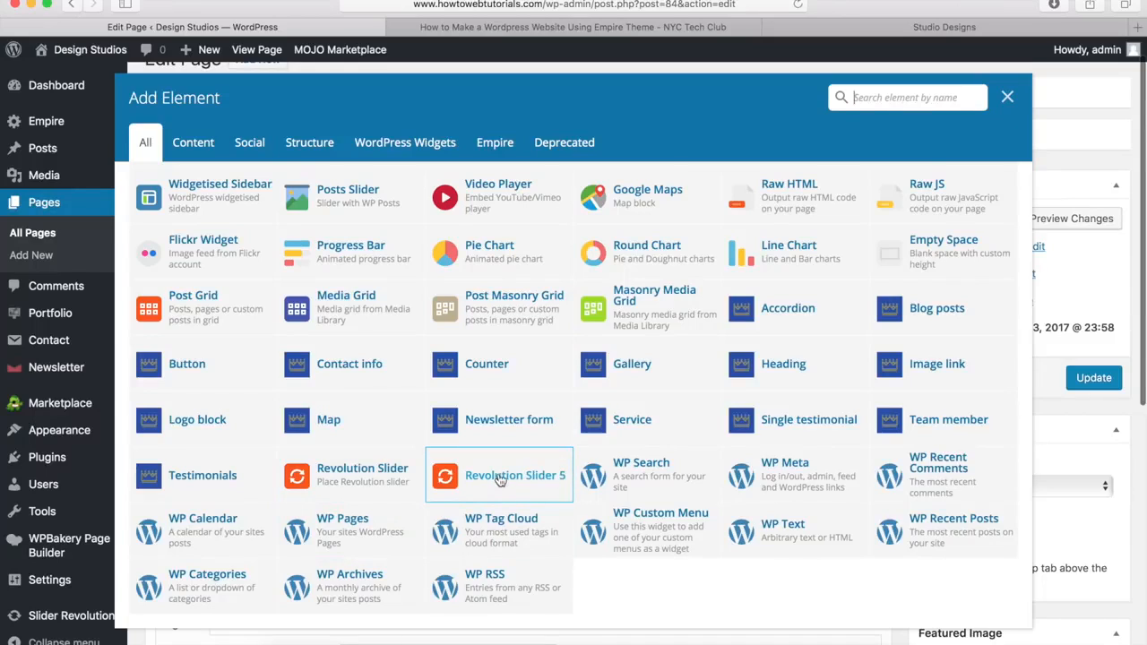
left_click(499, 480)
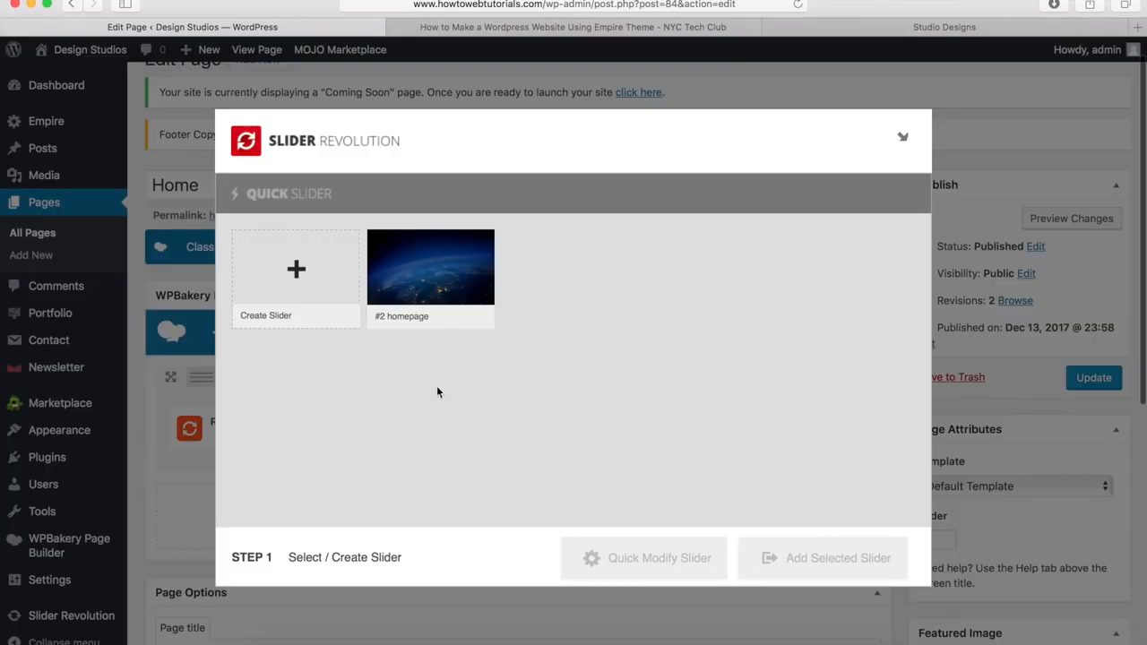
left_click(441, 268)
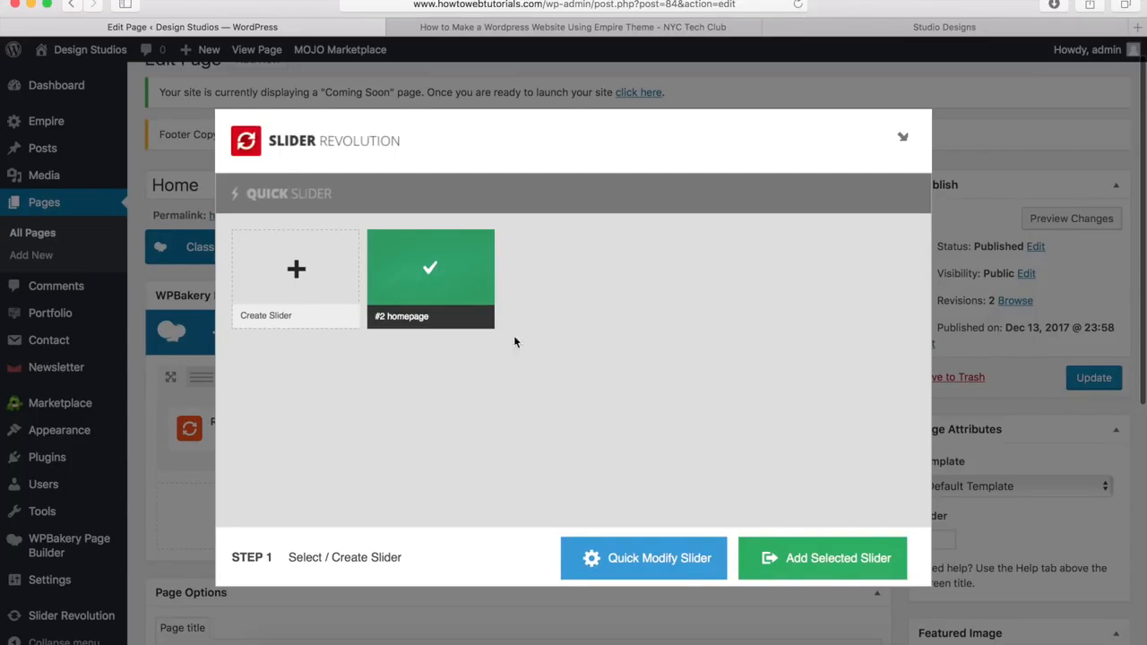
left_click(837, 559)
mouse_move(637, 428)
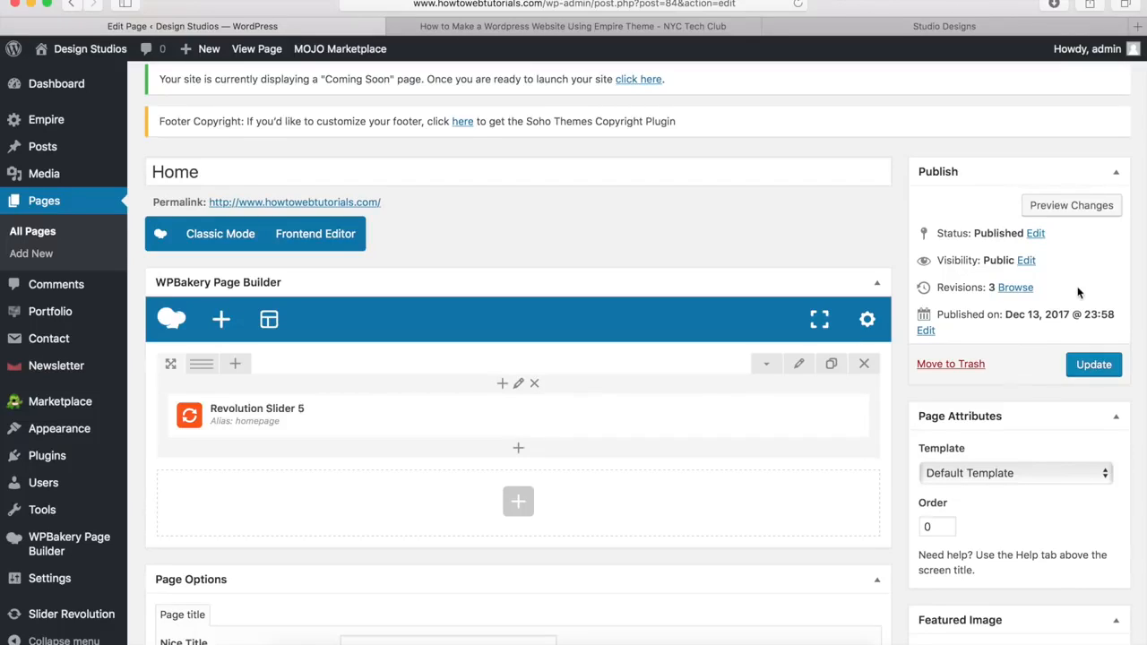
Step: Preview the Home page with the new slider, then close the preview
left_click(1078, 207)
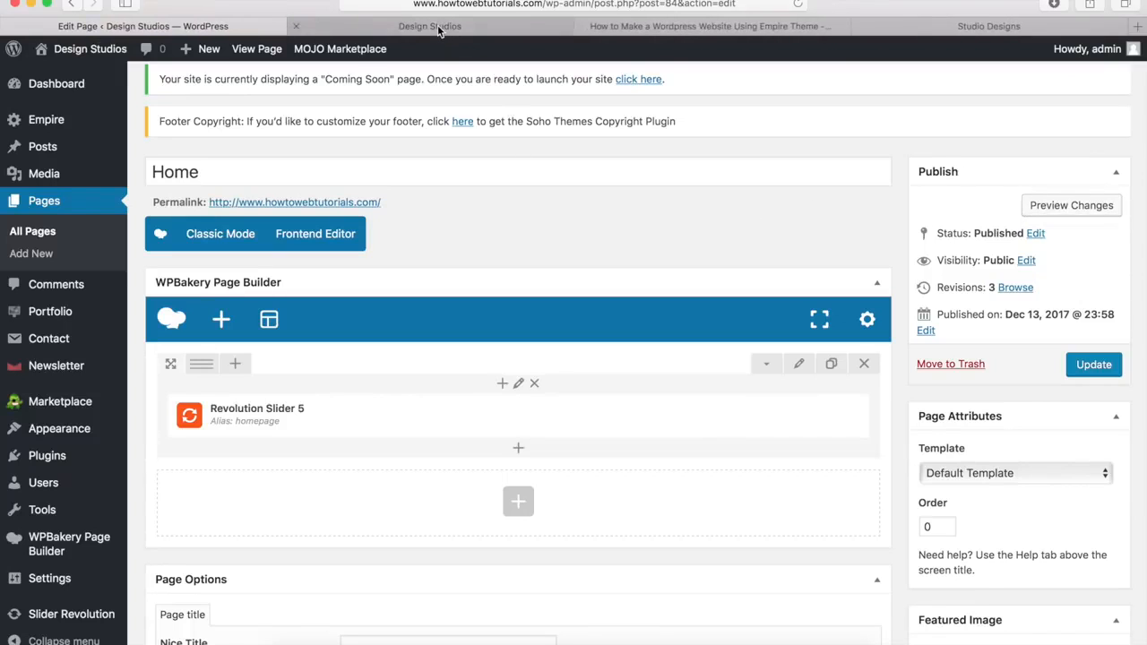
left_click(439, 29)
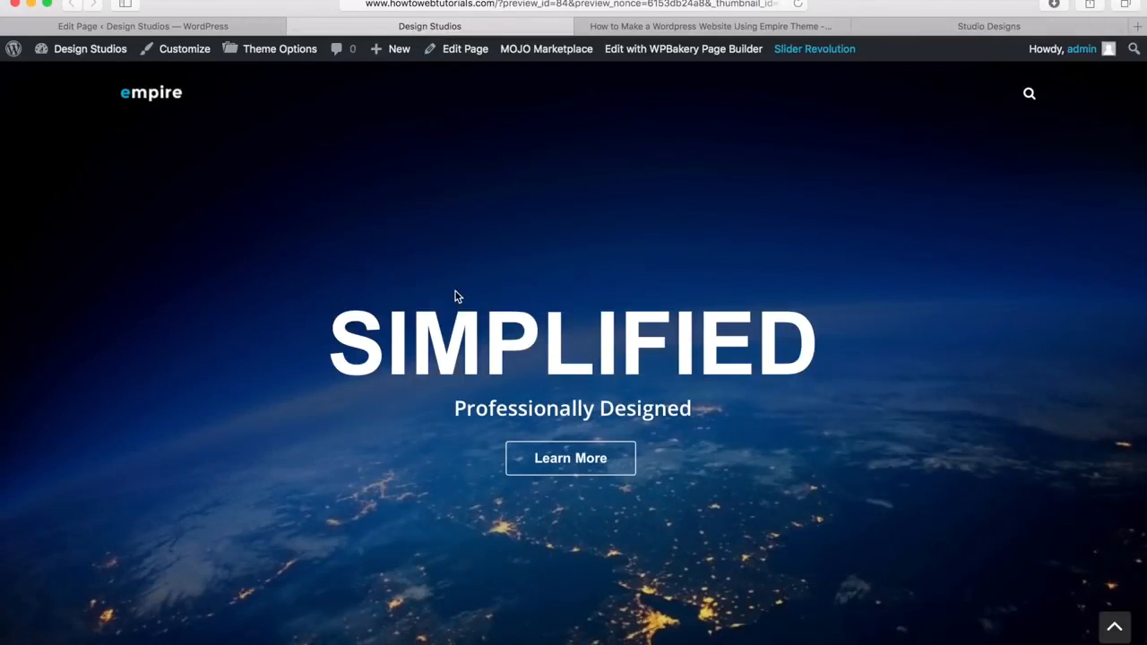
scroll(455, 295, "down", 5)
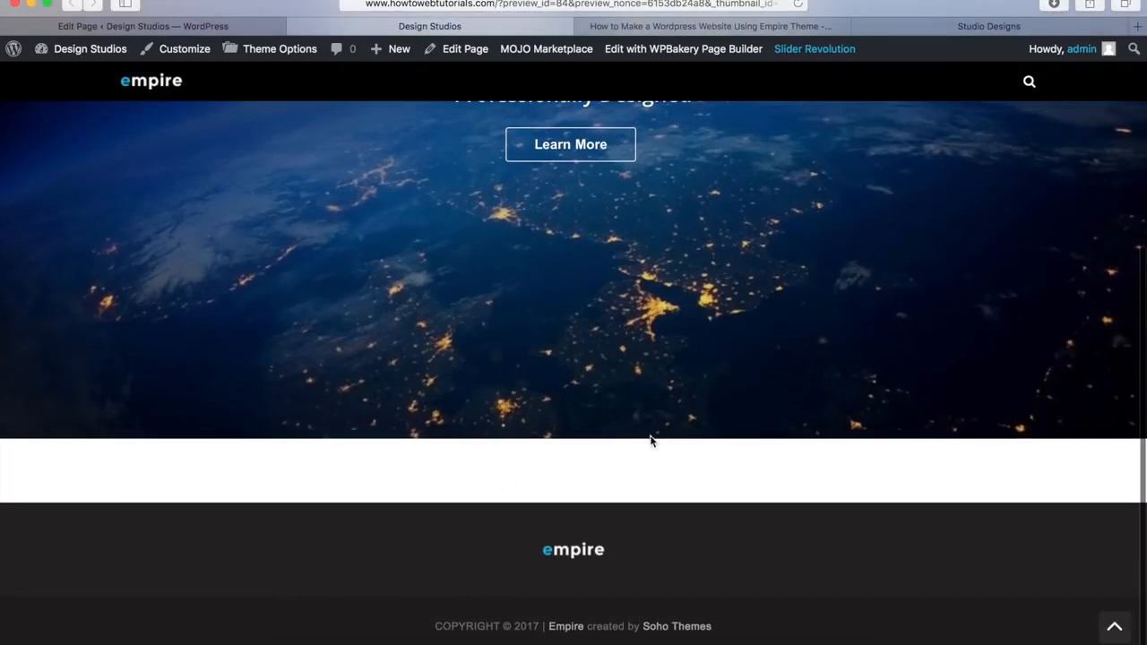
left_click(1113, 627)
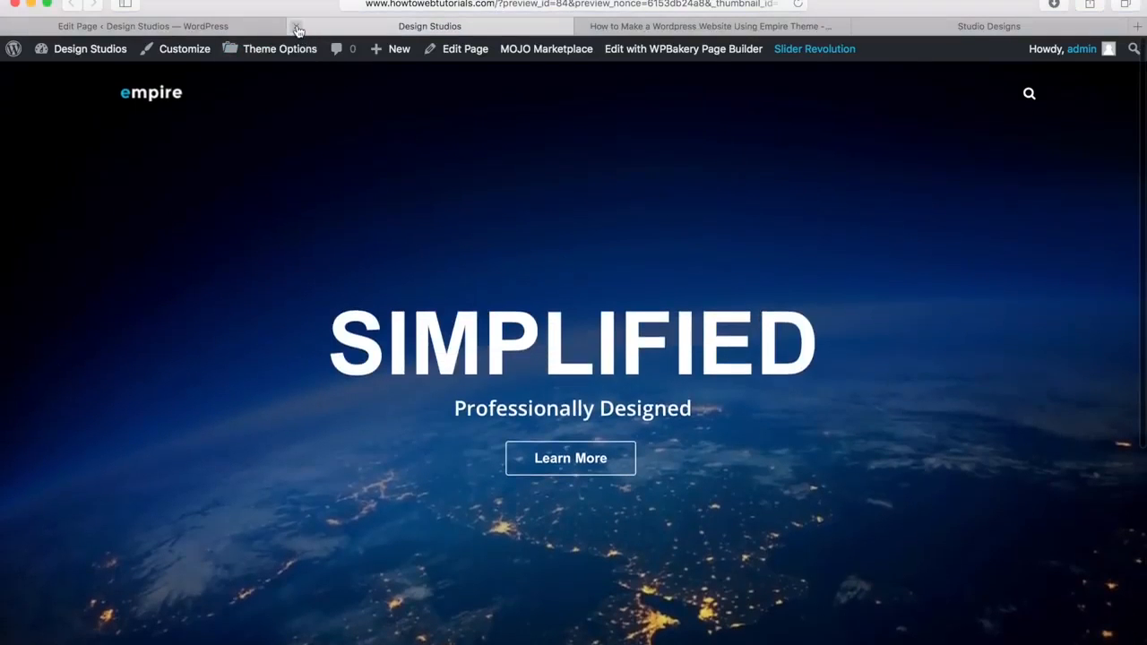
left_click(297, 26)
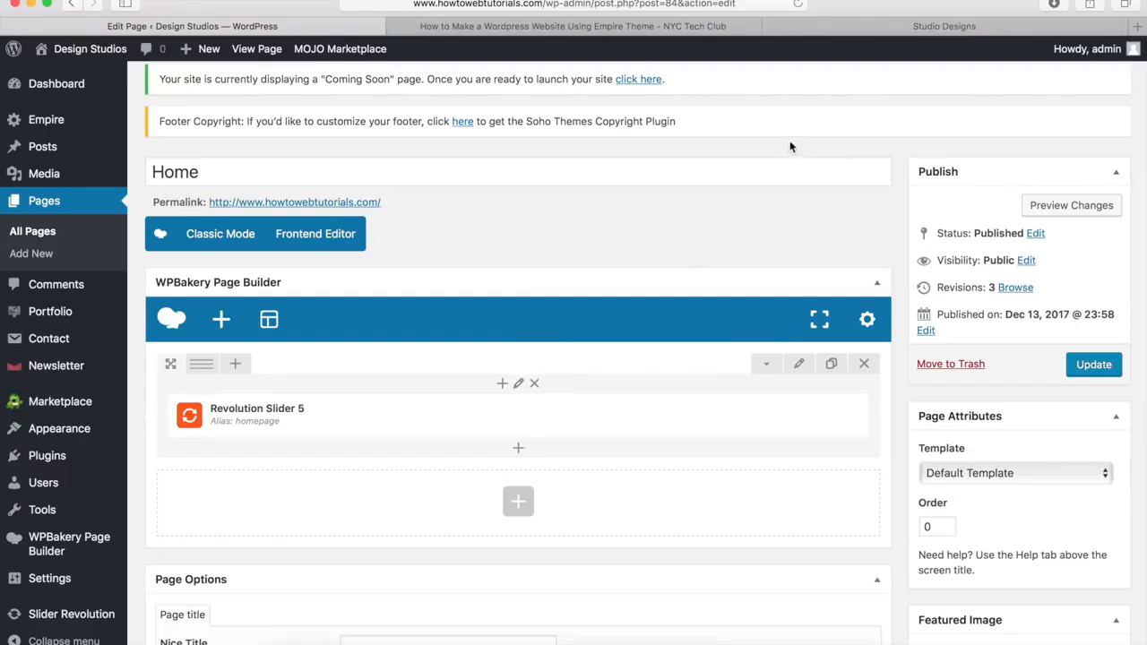
Step: Scroll through the Empire demo homepage's About section, then return to the page editor
left_click(916, 28)
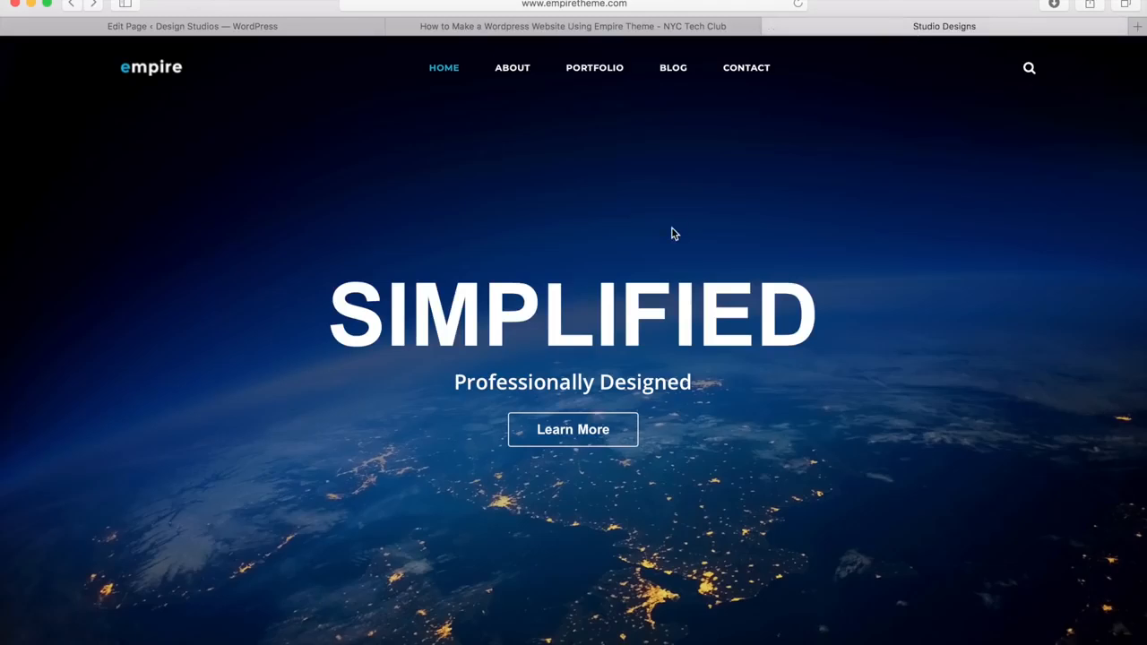
scroll(674, 234, "down", 5)
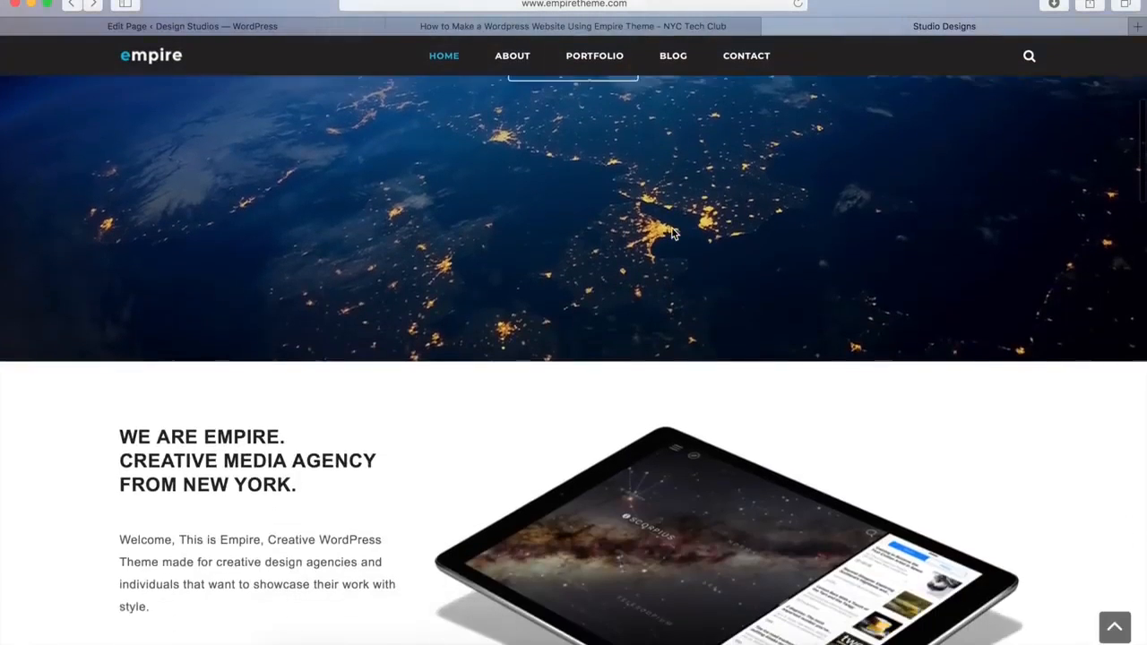
scroll(674, 234, "down", 3)
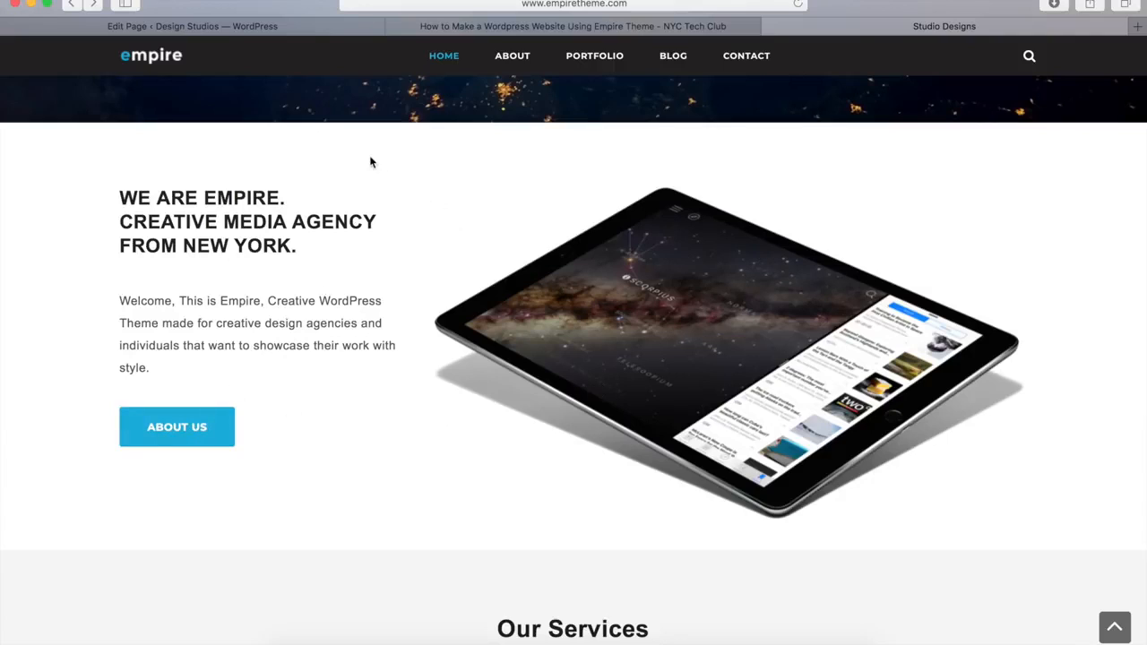
left_click(250, 30)
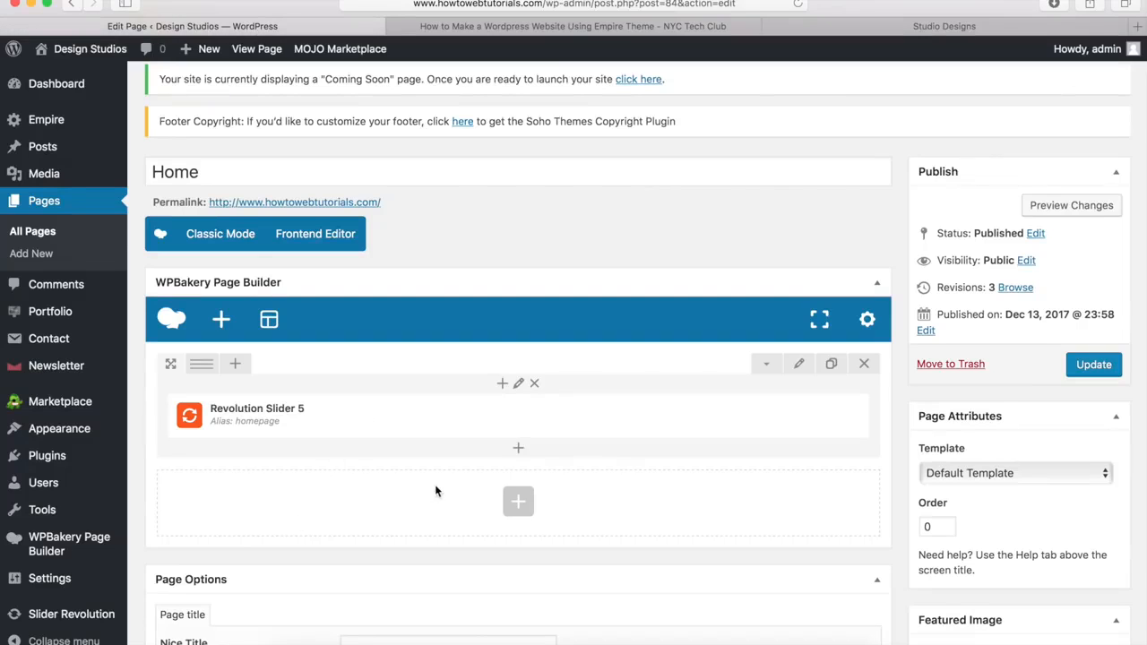
Step: Add a new empty row below the slider row and split it into columns
left_click(519, 503)
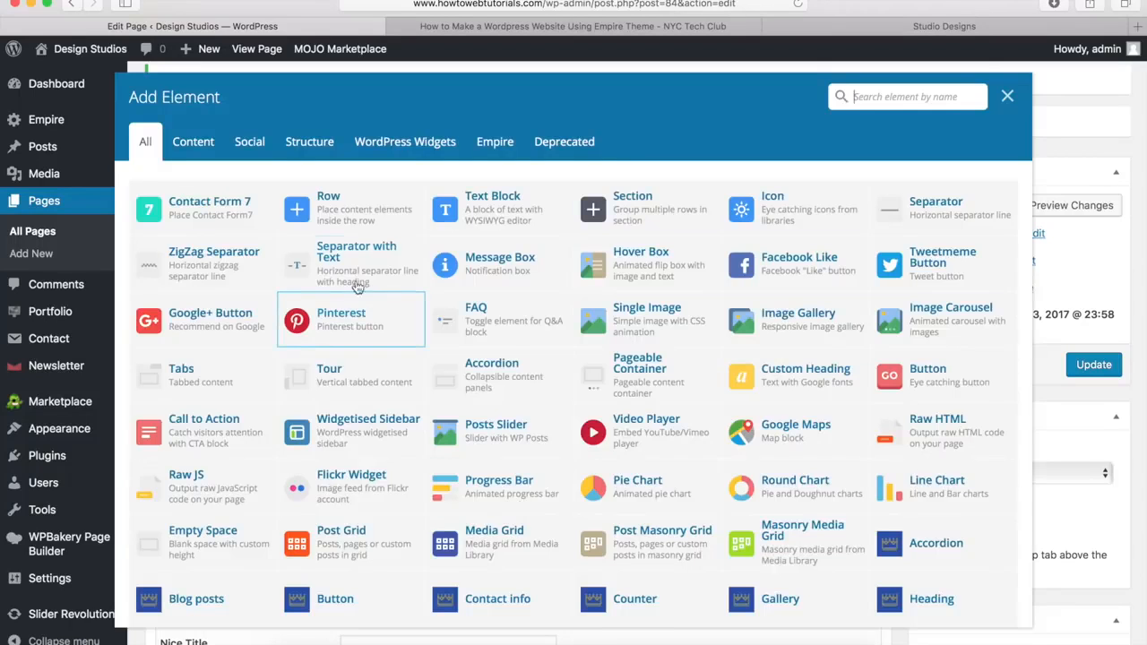
left_click(353, 216)
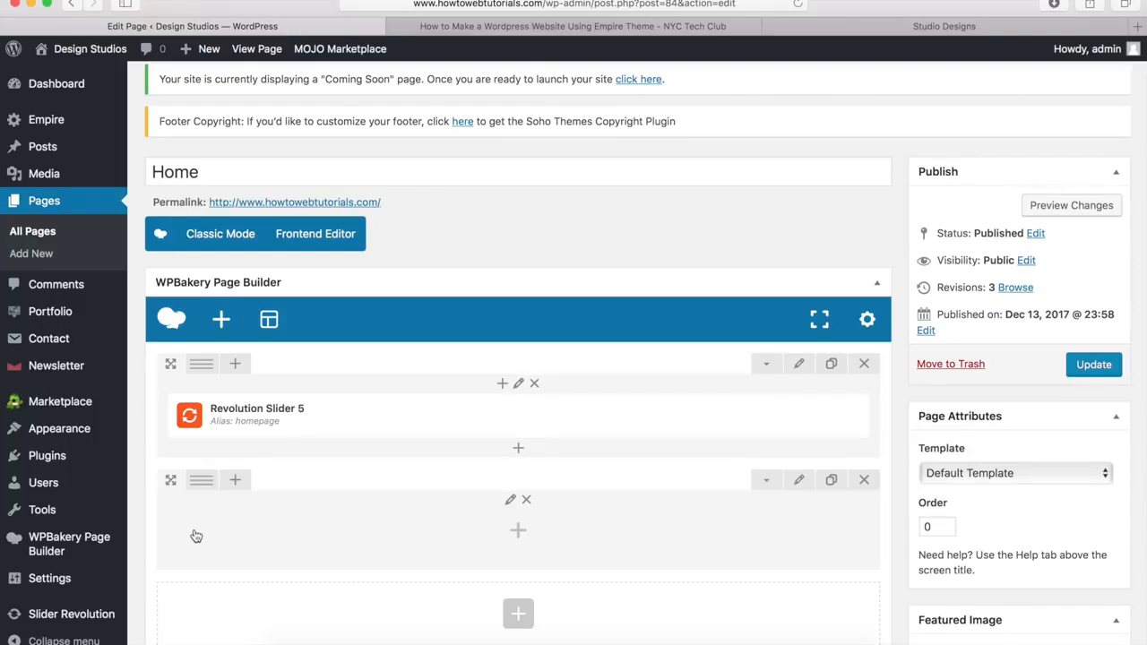
mouse_move(200, 489)
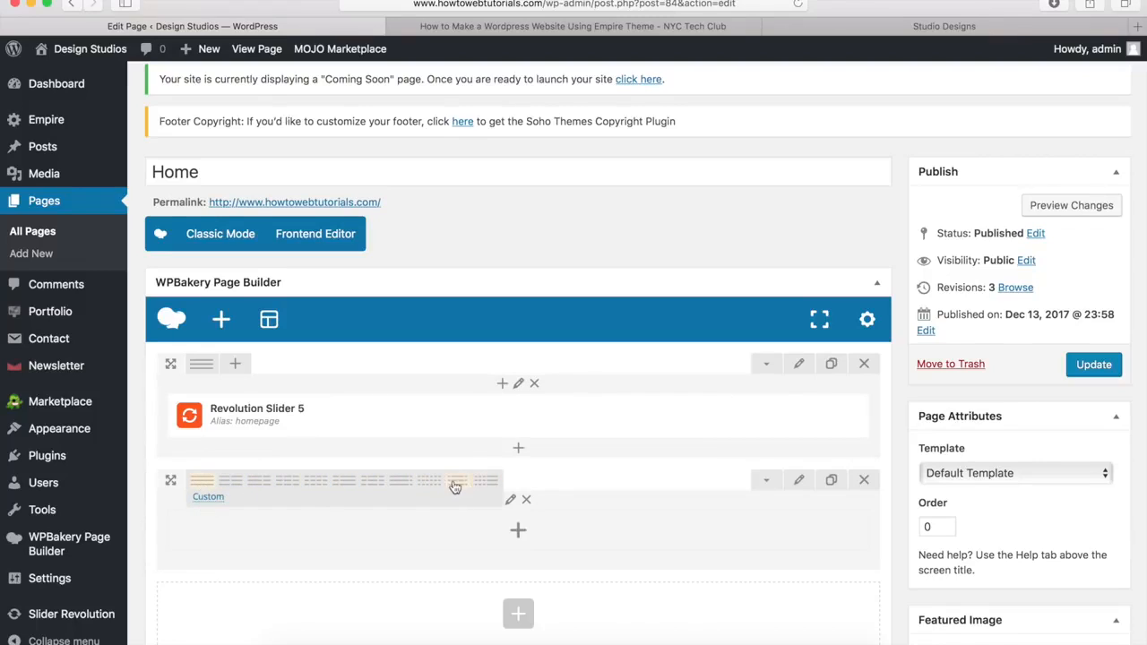
left_click(232, 487)
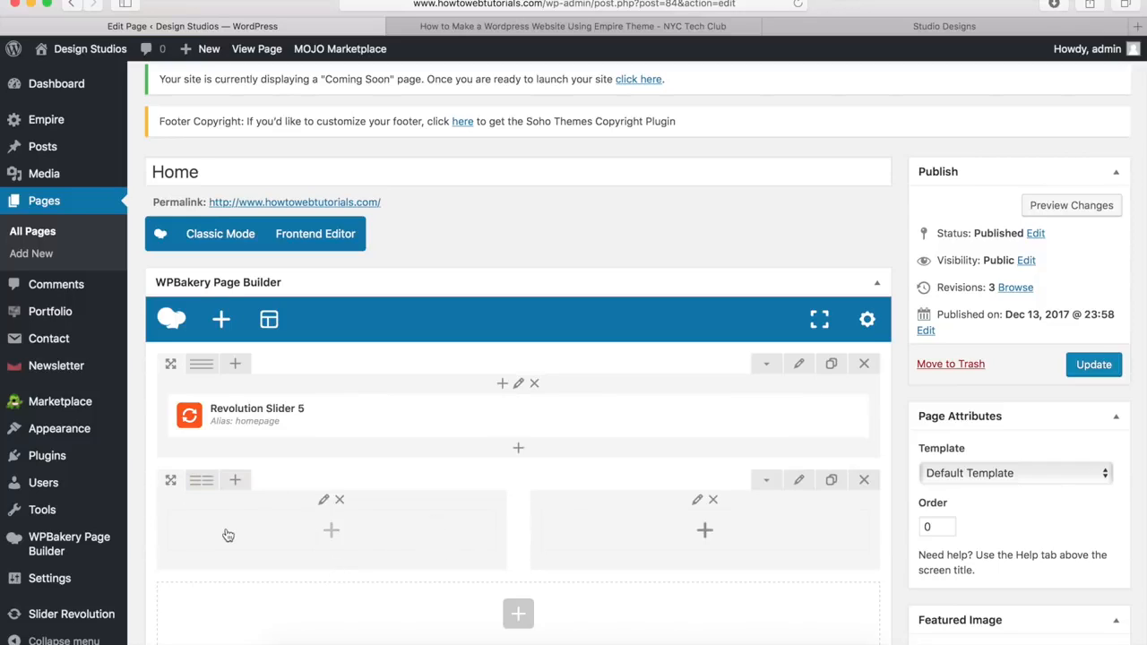
Step: Give the new row a custom 4/12 + 8/12 column layout
mouse_move(200, 481)
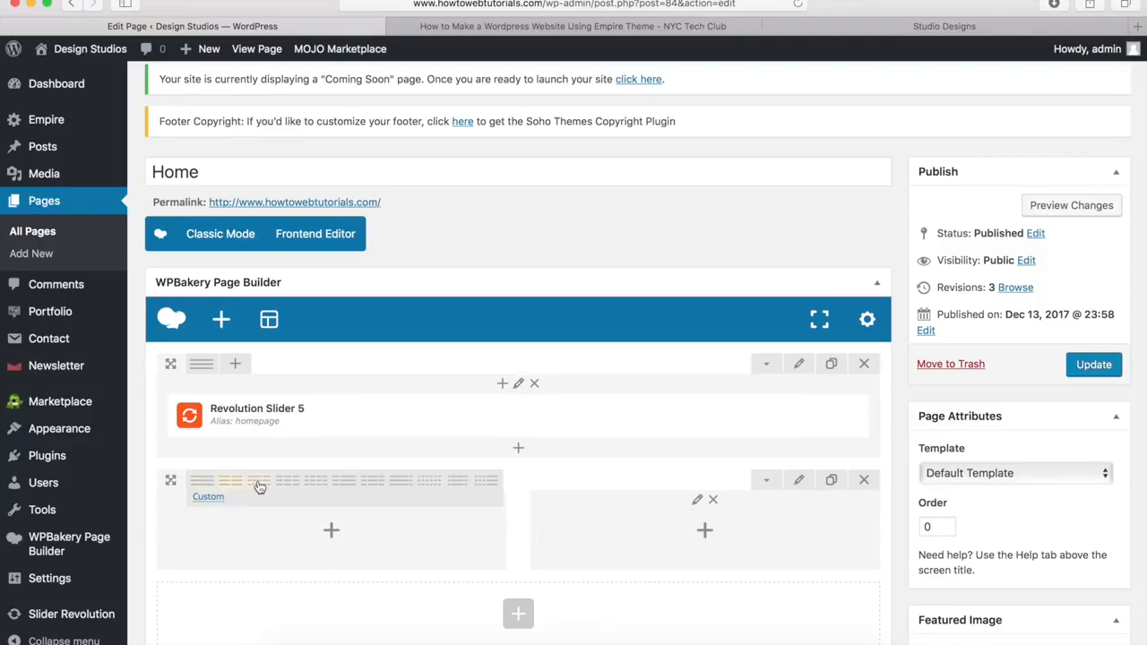
left_click(212, 500)
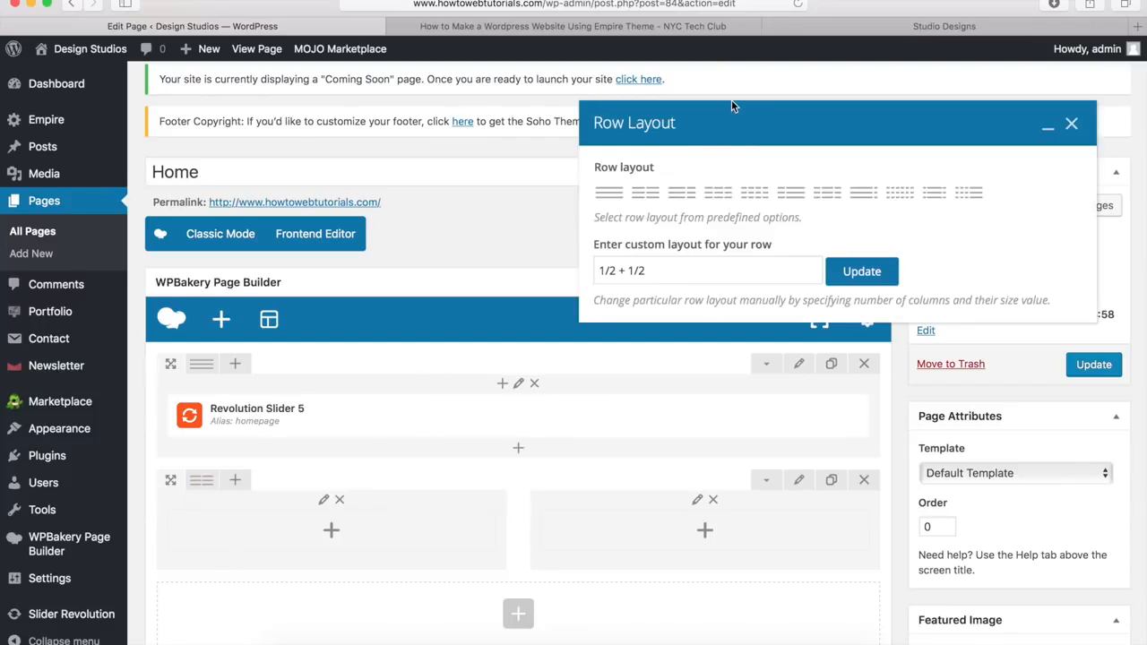
left_click(610, 194)
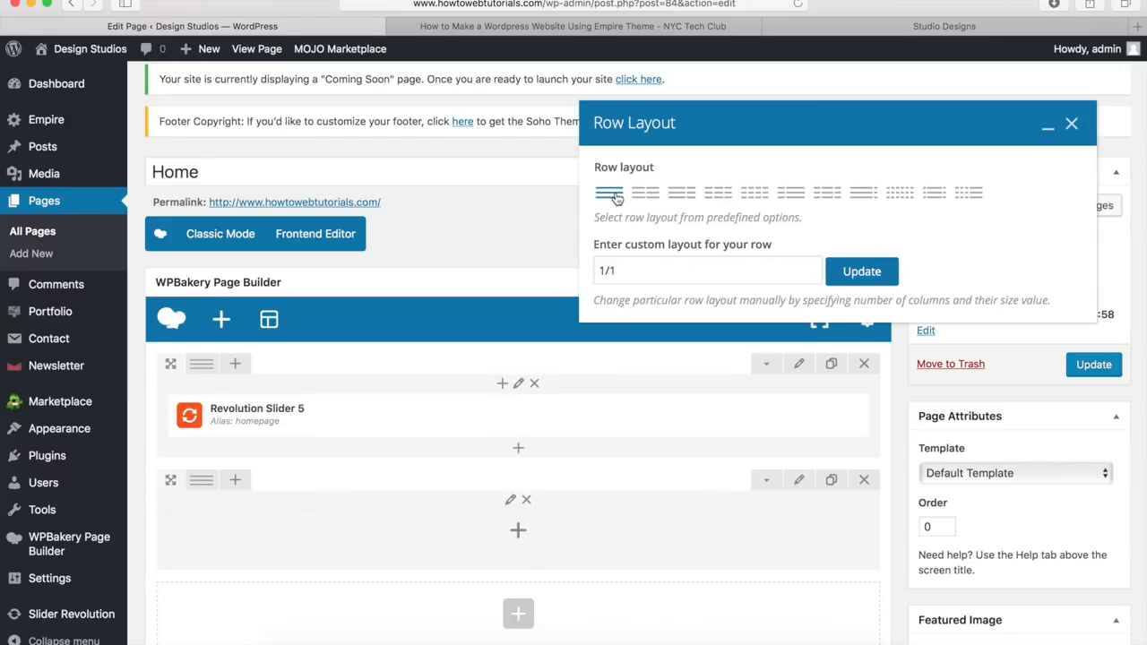
left_click(717, 194)
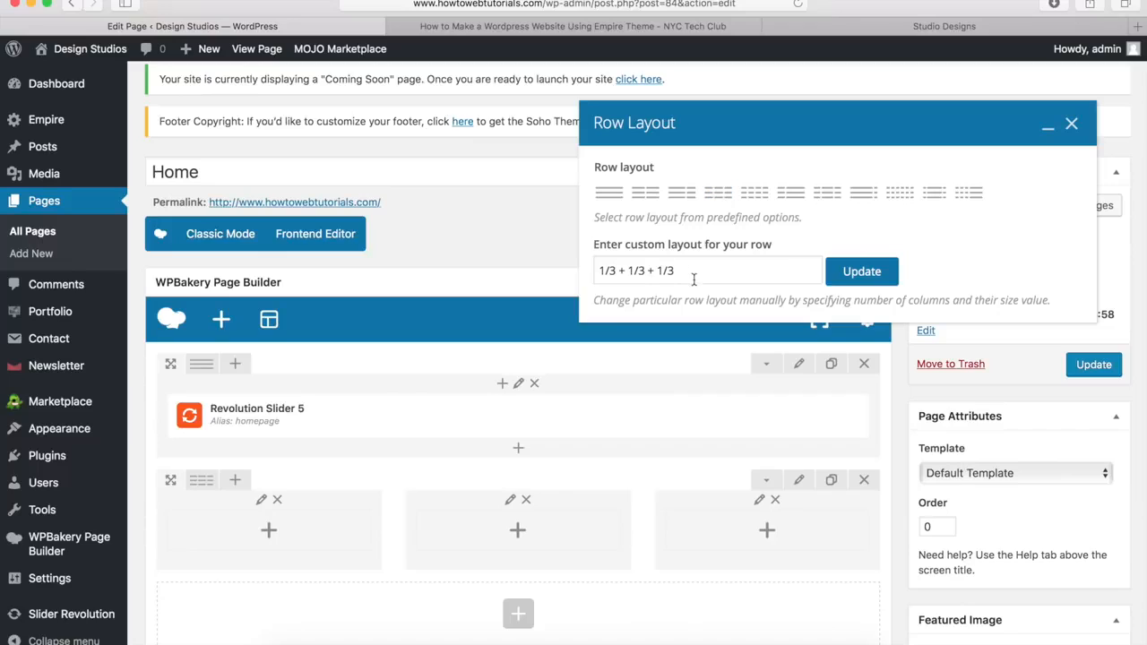
left_click_drag(702, 274, 591, 271)
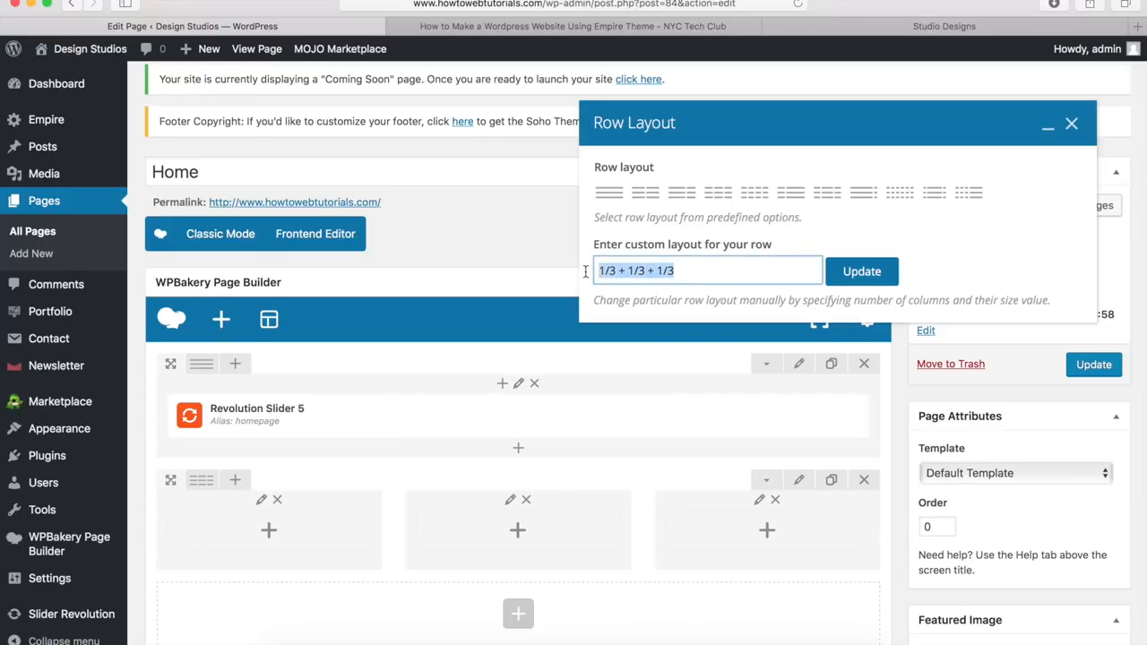
key("BackSpace")
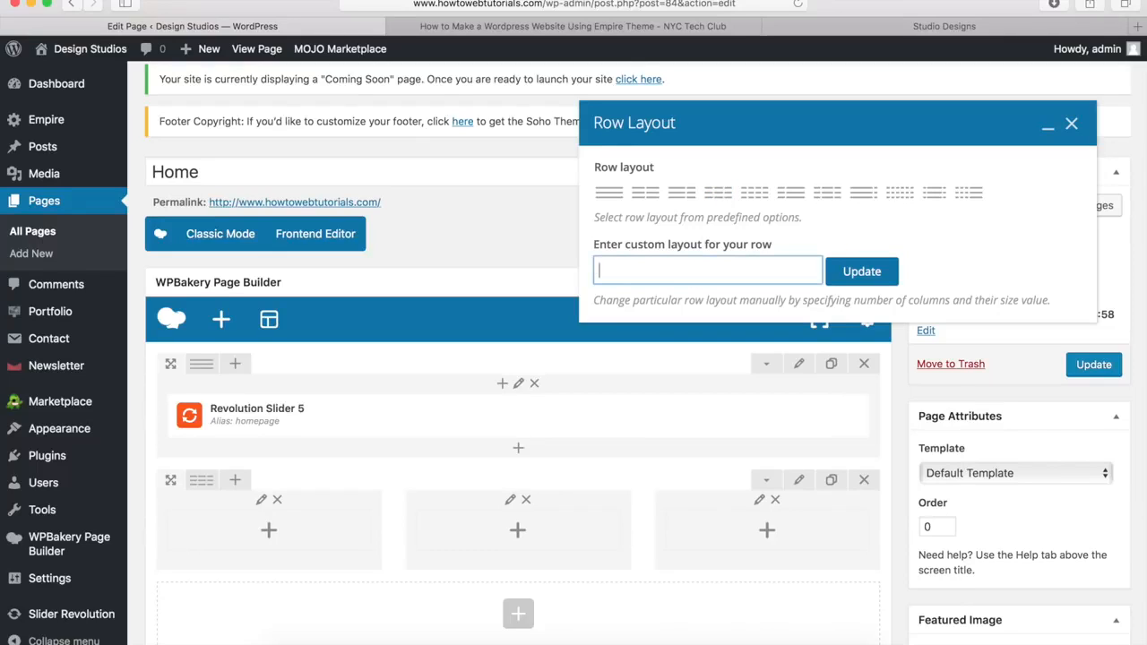
type("4/12 + 8/12")
left_click(862, 273)
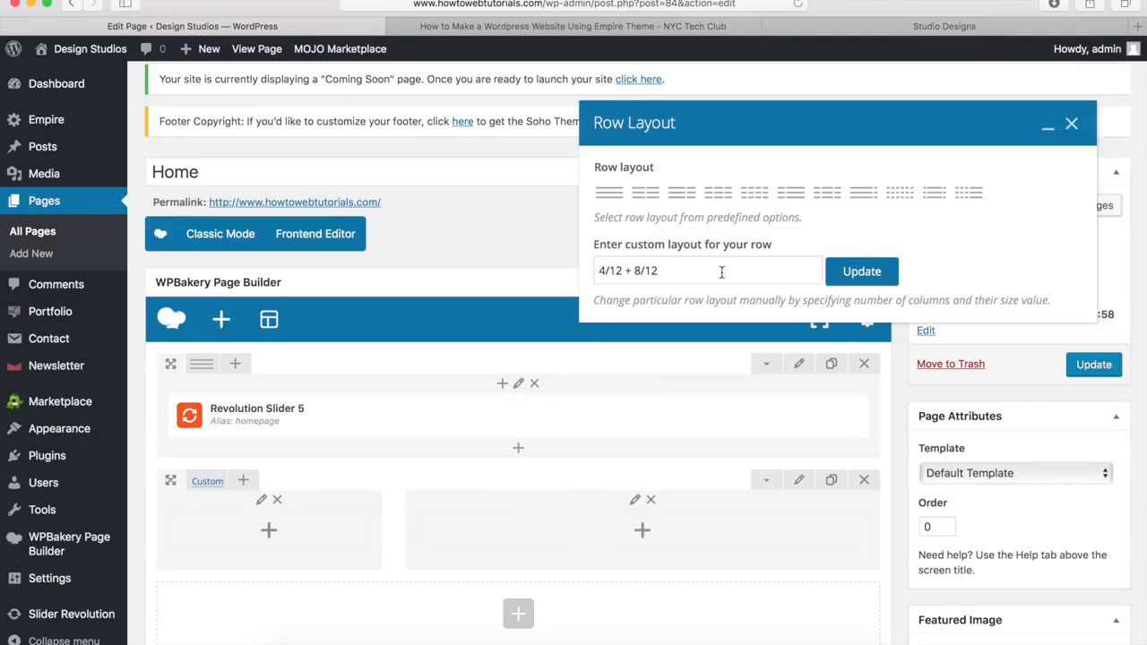
left_click_drag(679, 271, 600, 270)
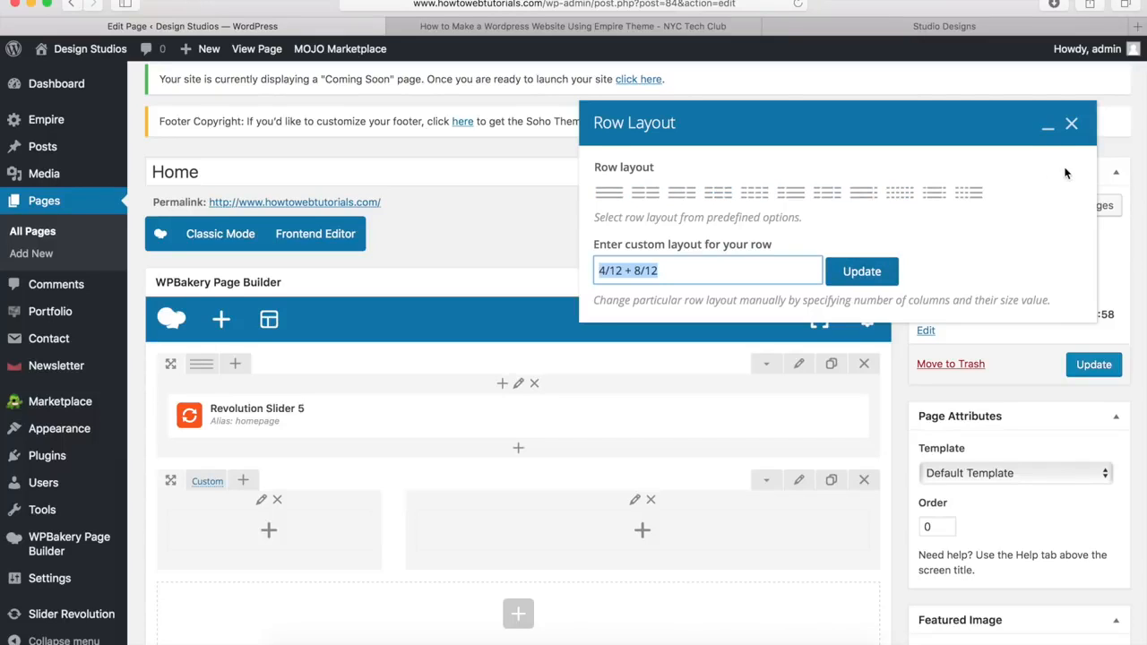
left_click(1071, 125)
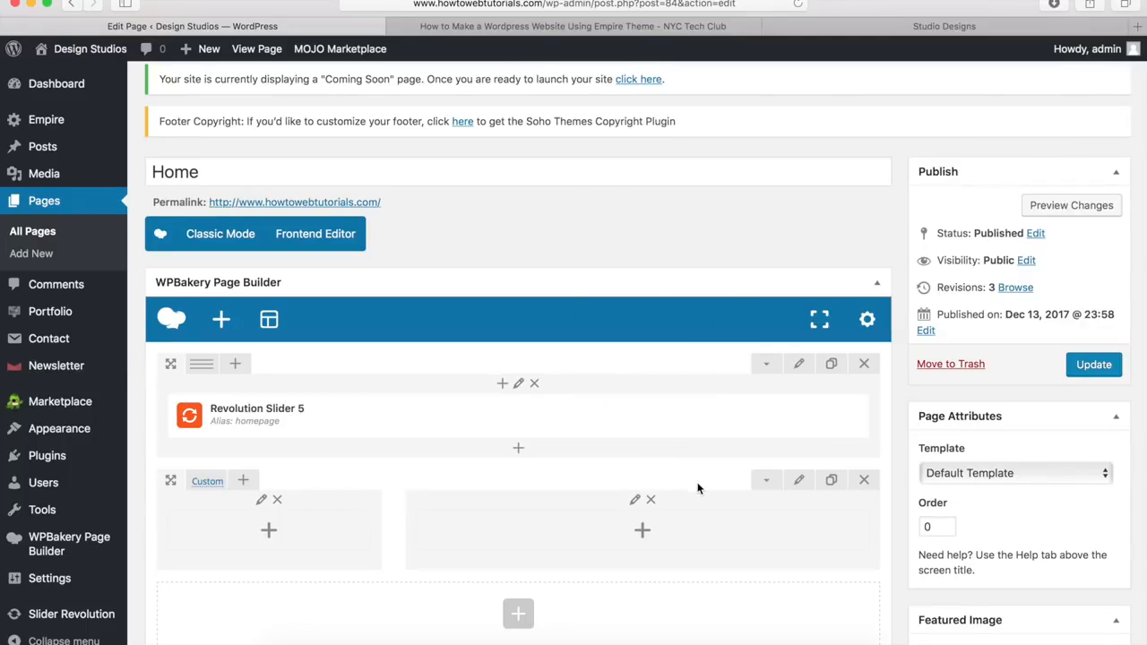
Step: Set the second row's bottom margin to 0px in Design Options and save
left_click(800, 482)
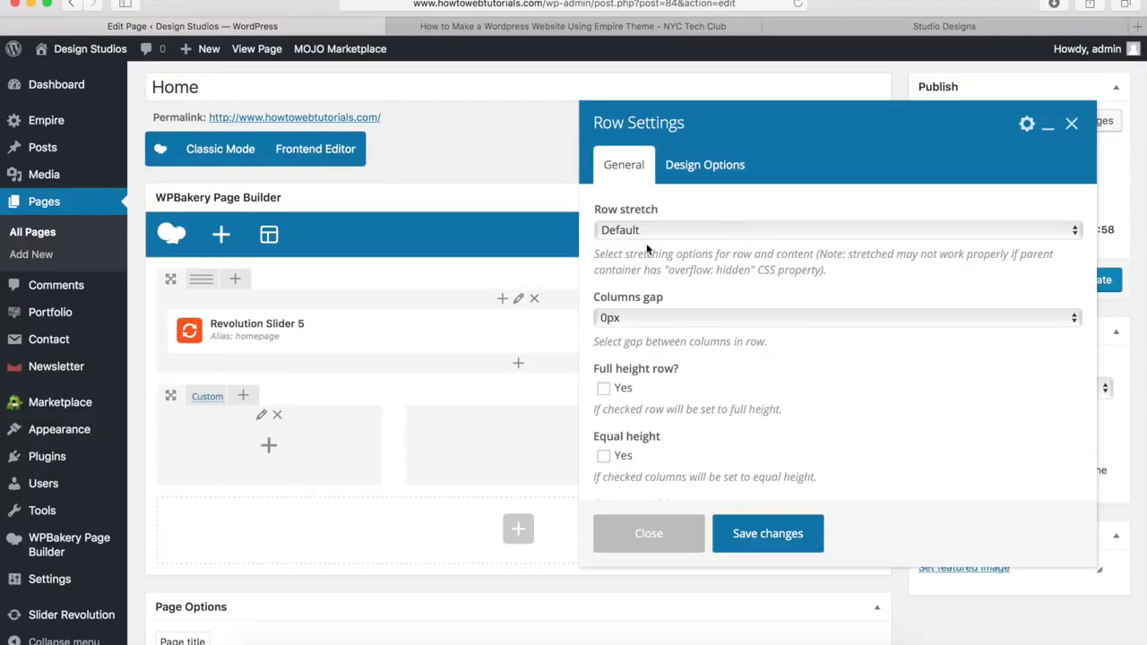
left_click(701, 170)
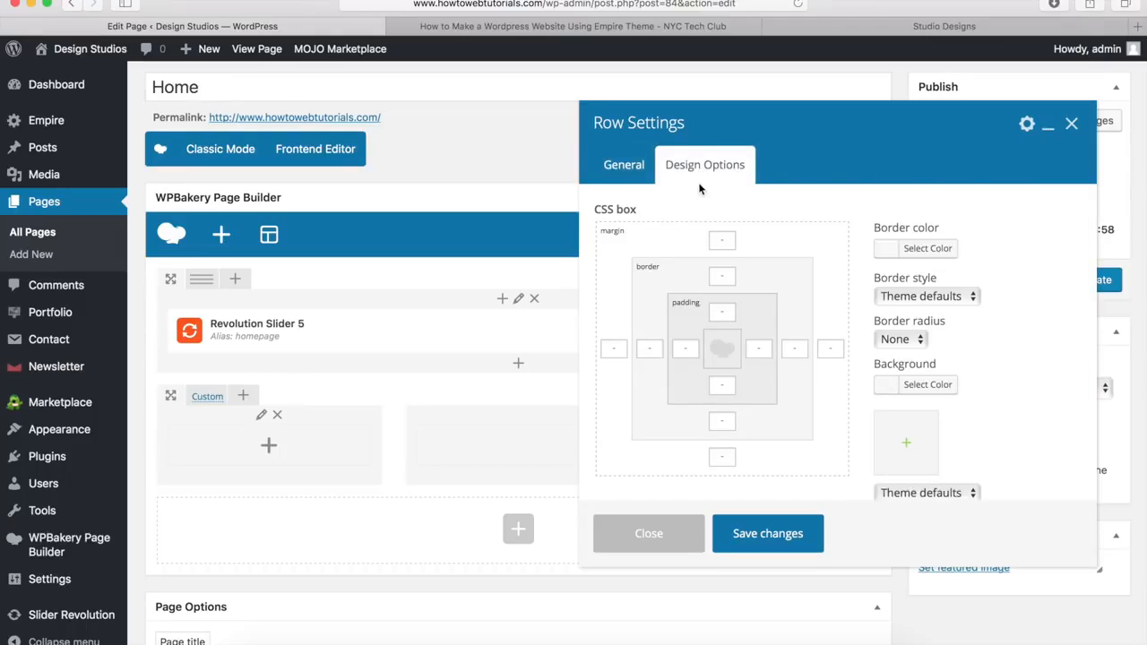
left_click(719, 456)
left_click(753, 541)
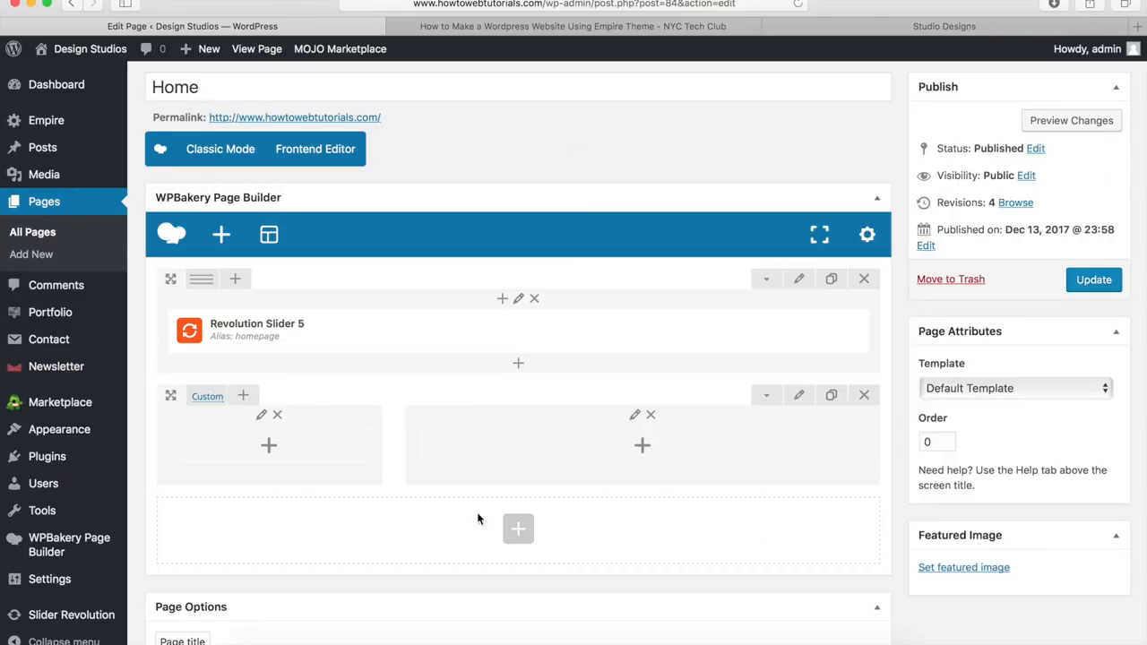
Step: Add a Heading to the left column titled 'WE ARE EMPIRE. CREATIVE MEDIA AGENCY FROM NEW YORK.' copied from the demo
left_click(269, 446)
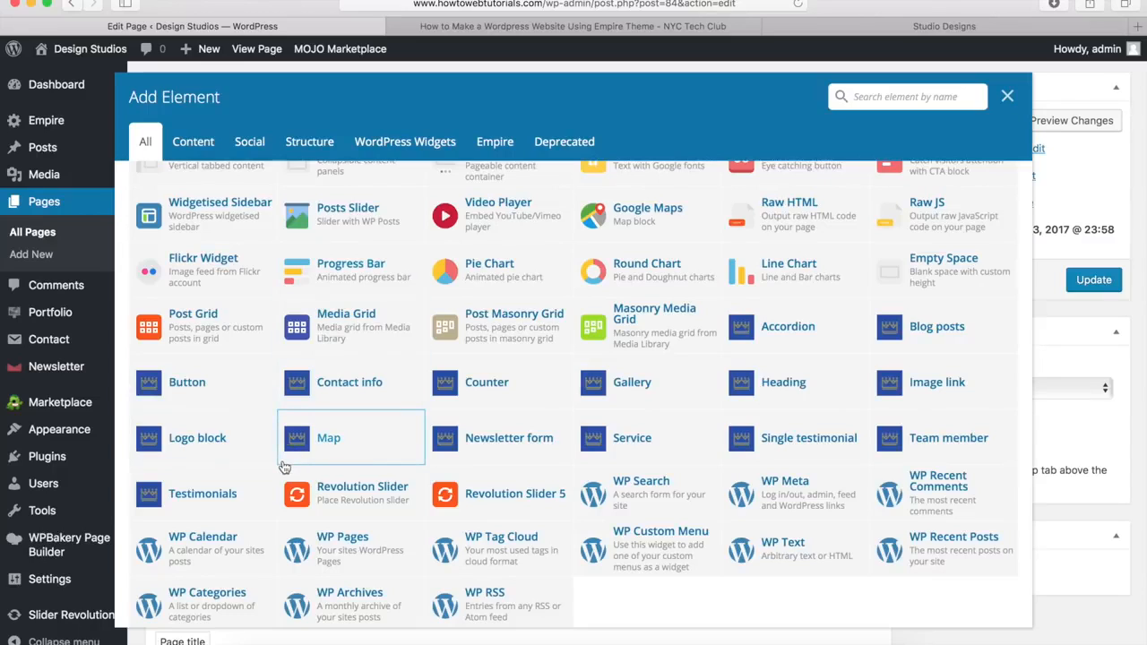
left_click(784, 385)
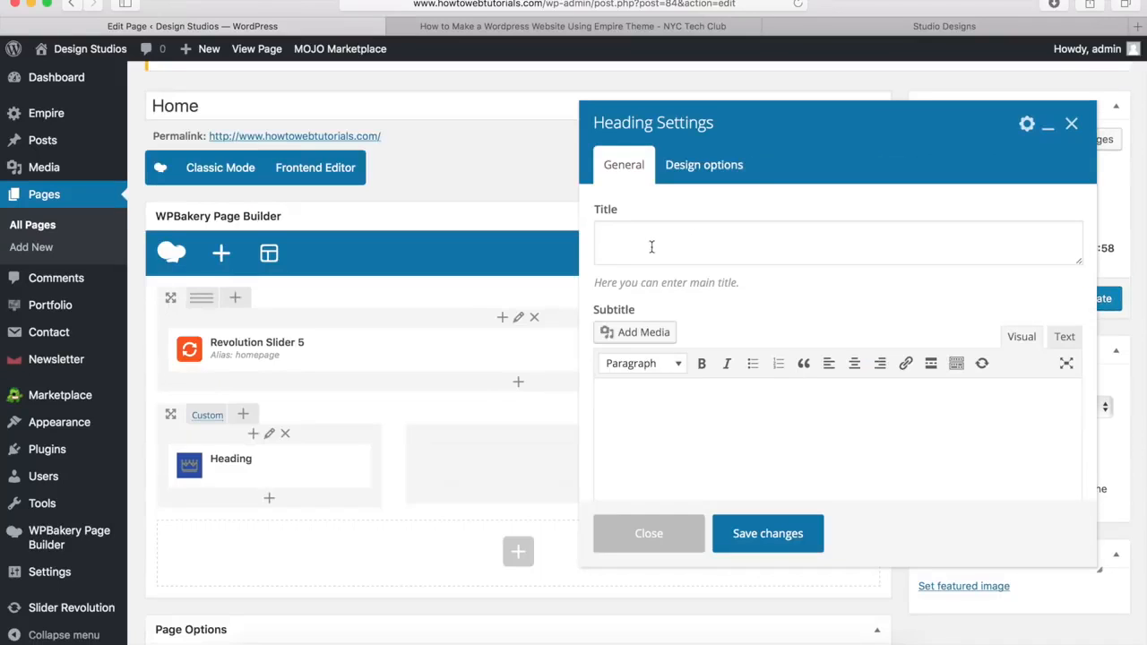
left_click(923, 30)
left_click_drag(303, 254, 120, 195)
key("super+c")
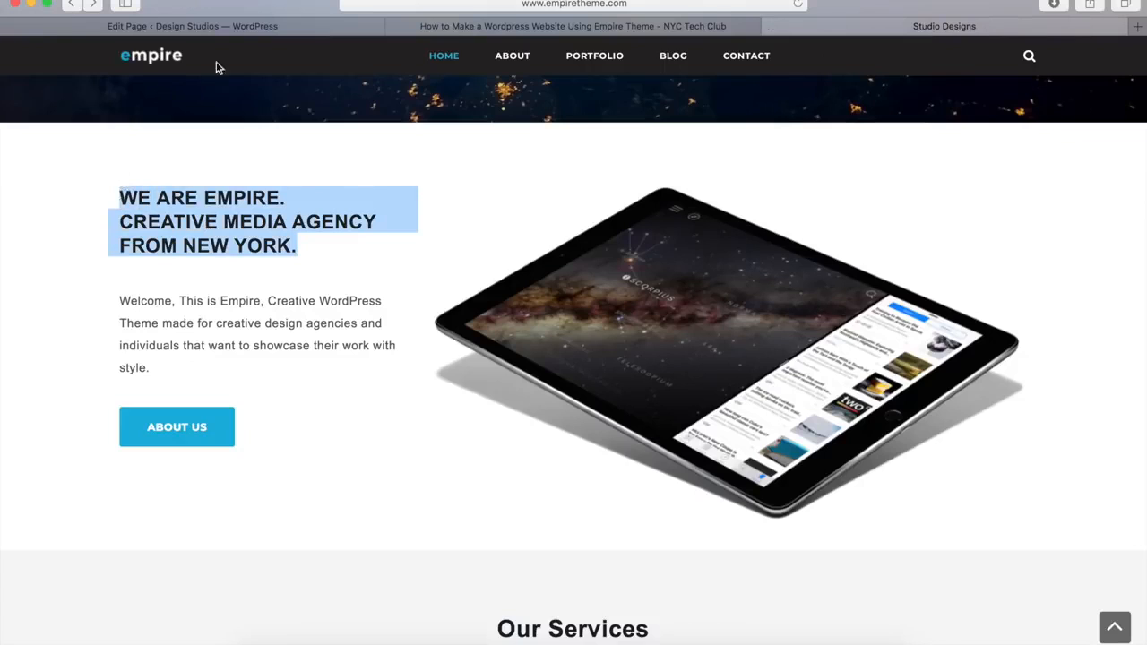
left_click(264, 30)
left_click(620, 236)
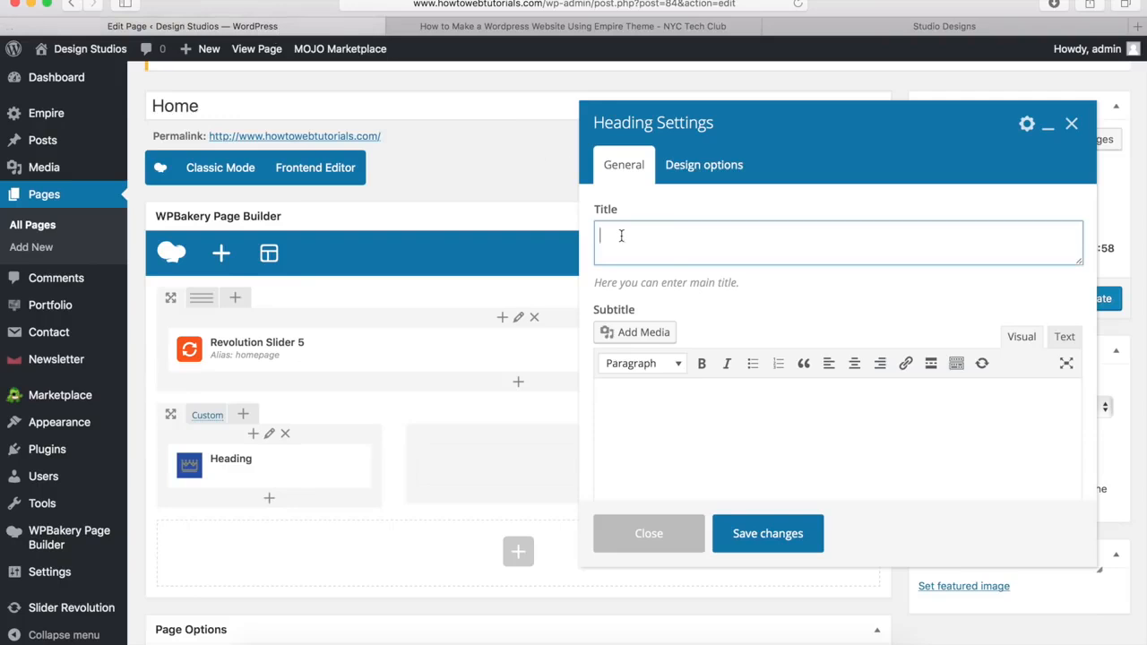
key("super+v")
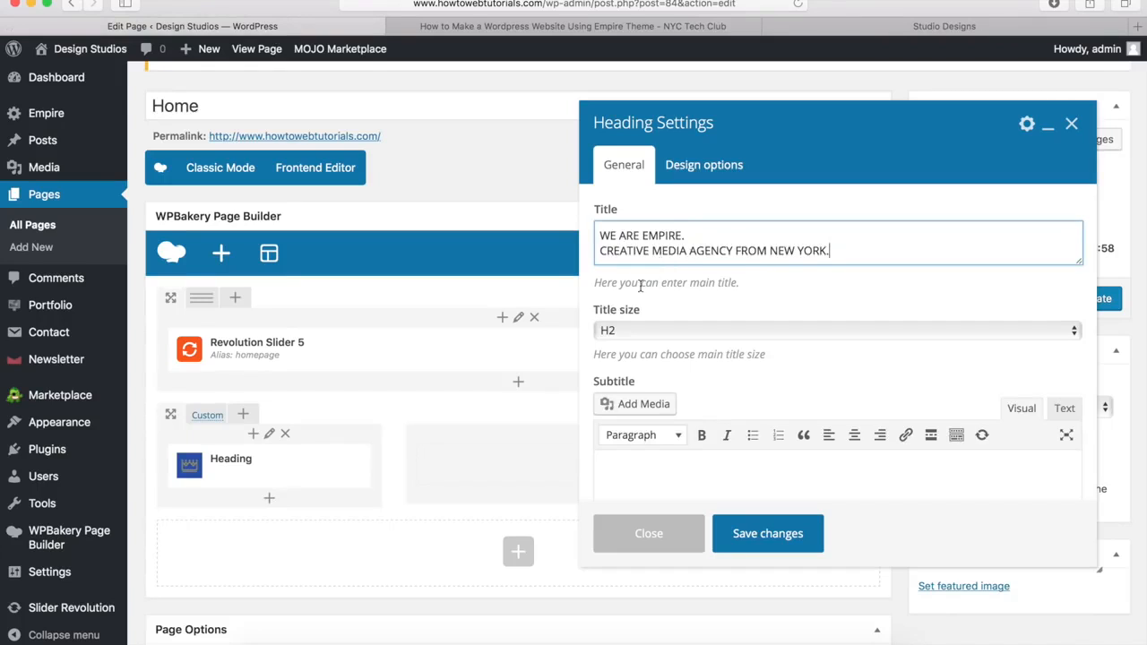
Step: Set the heading's title size to H3
left_click(632, 330)
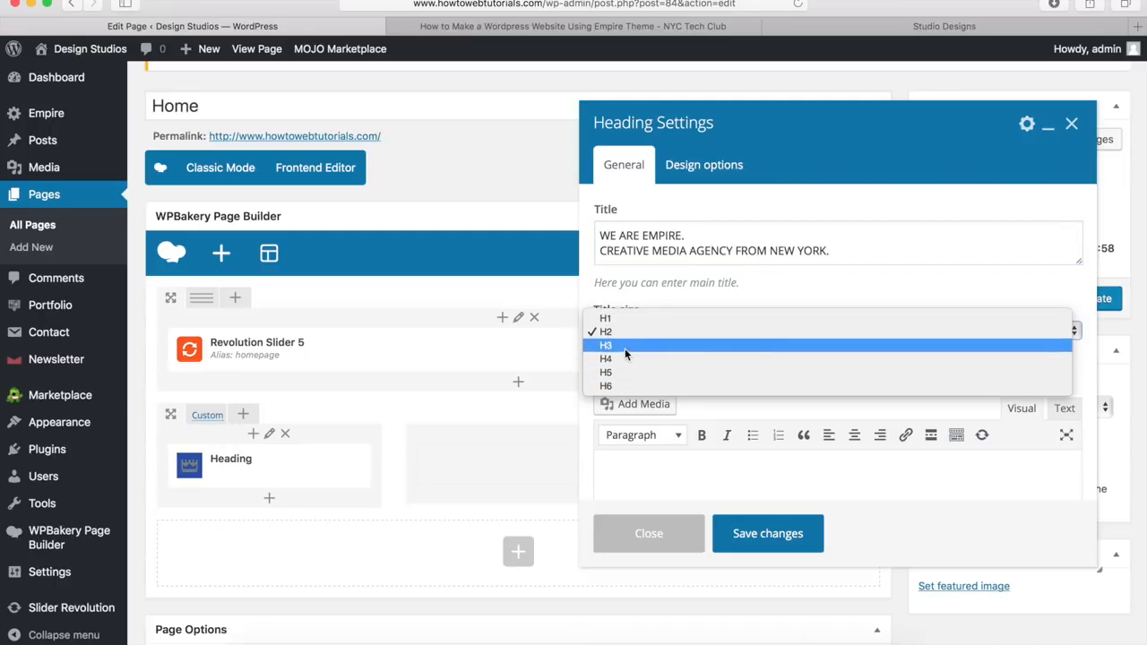
left_click(625, 349)
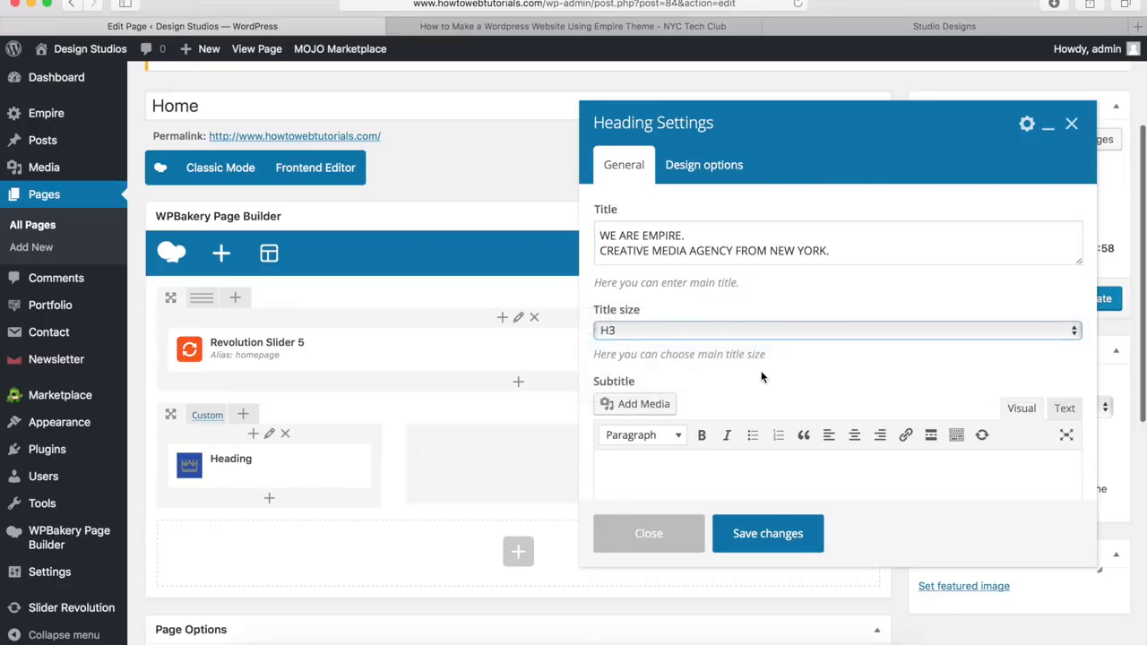
scroll(761, 376, "down", 3)
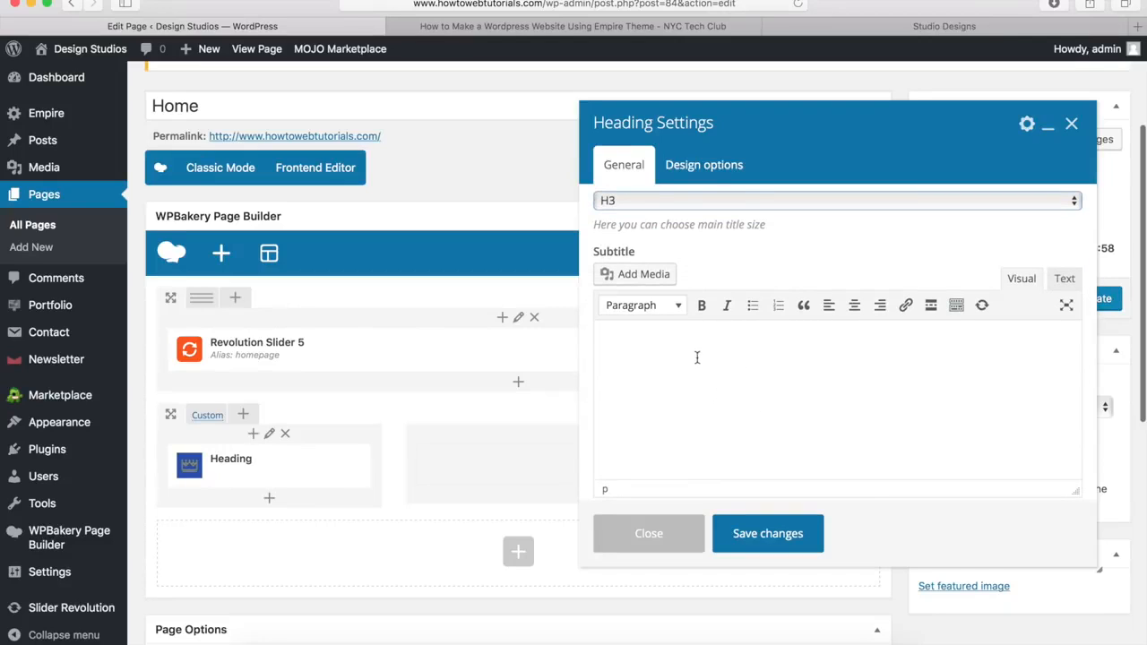
Step: Check the subtitle text colour options and change the heading to Style 1
left_click(957, 309)
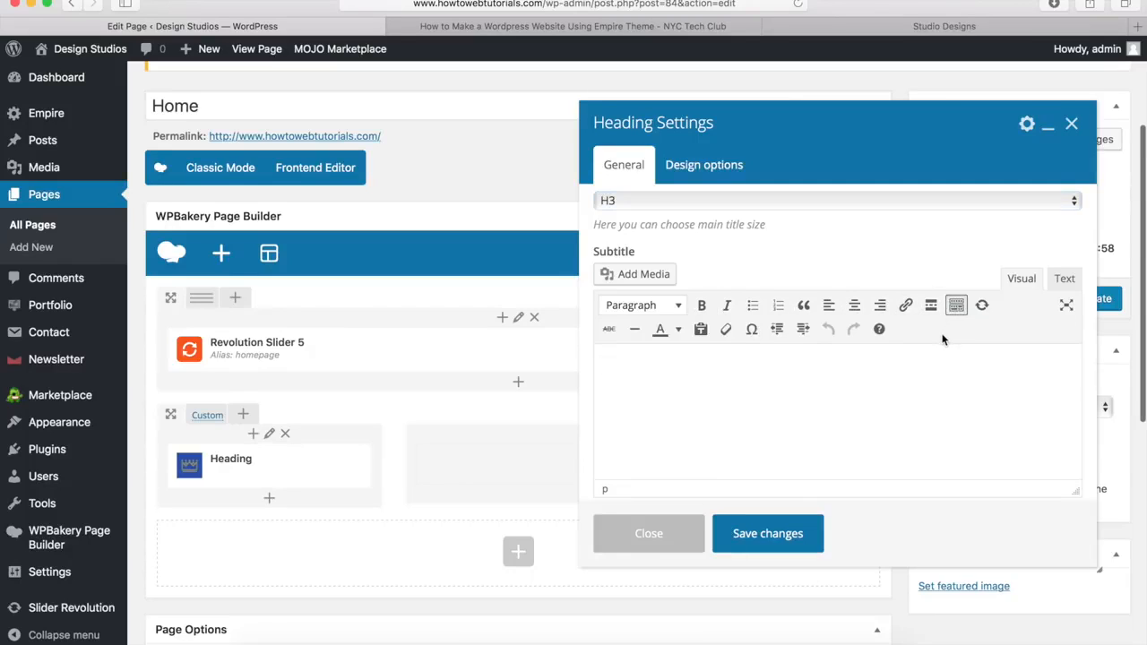
left_click(678, 330)
left_click(678, 331)
scroll(839, 267, "down", 6)
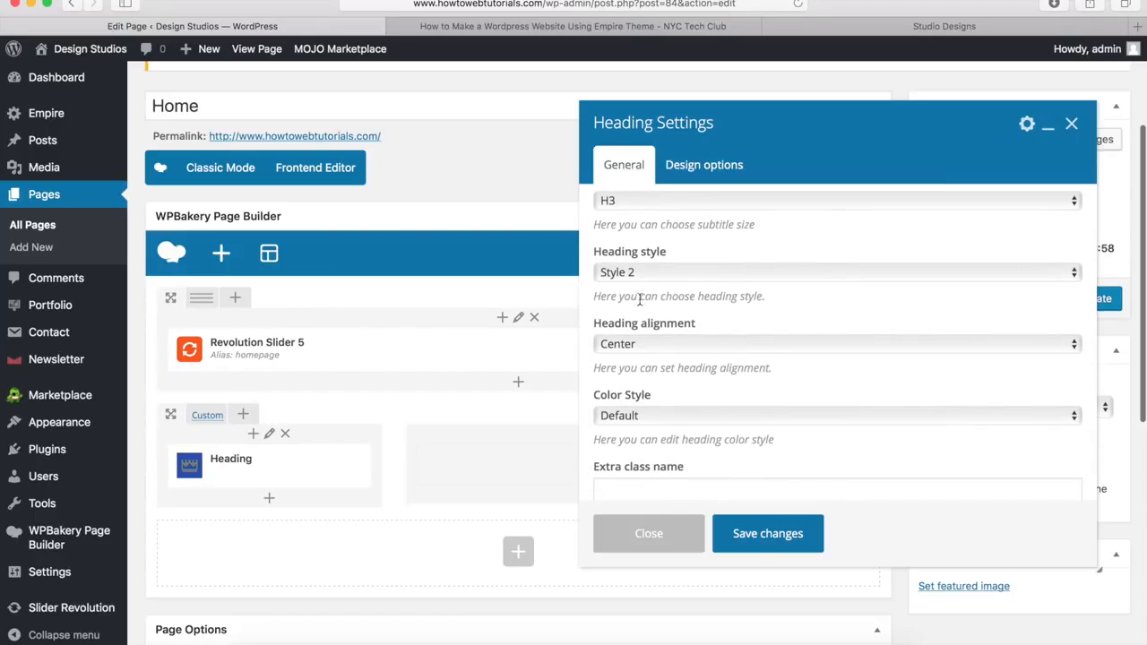
left_click(654, 274)
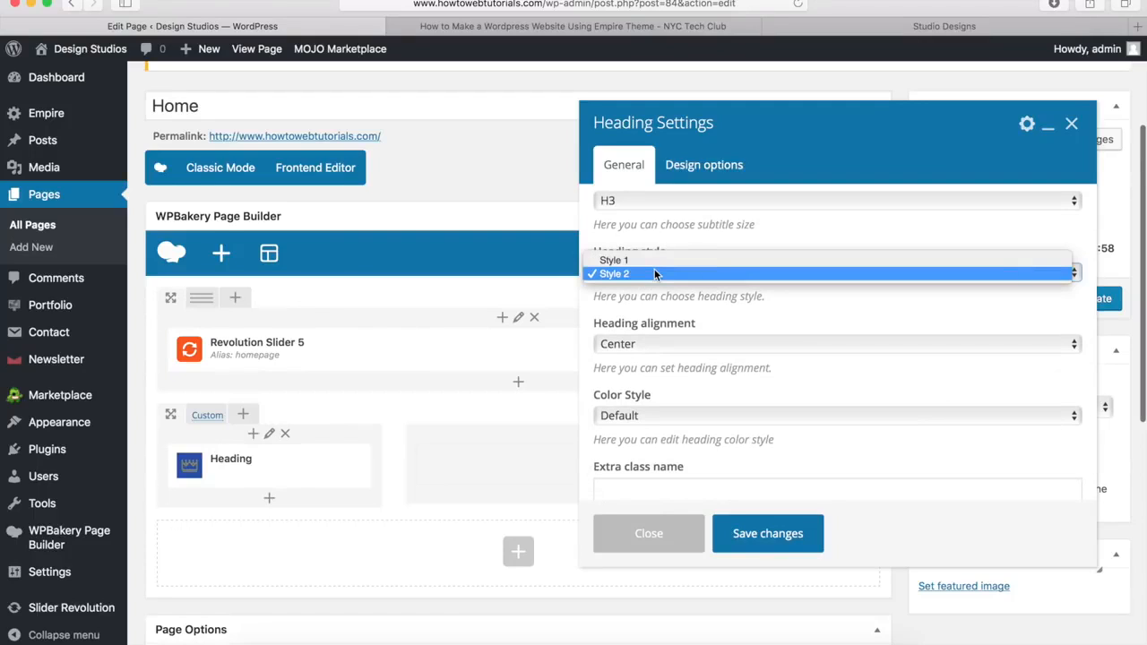
left_click(655, 259)
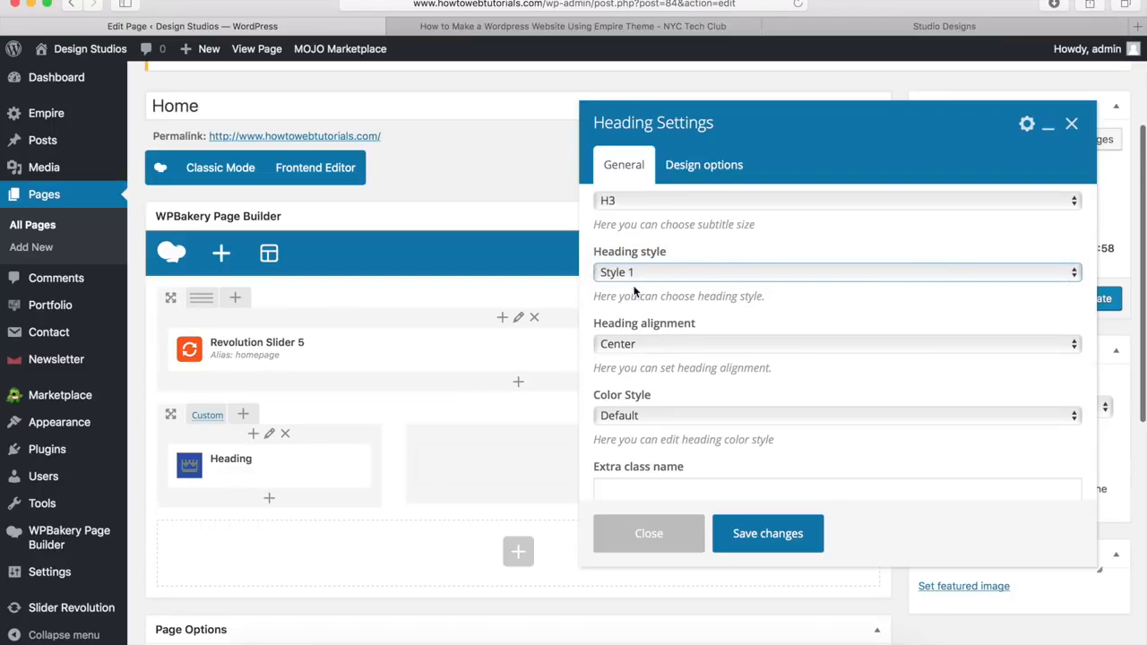
Step: Set heading alignment to Left and try a custom black title colour, then clear it
left_click(629, 346)
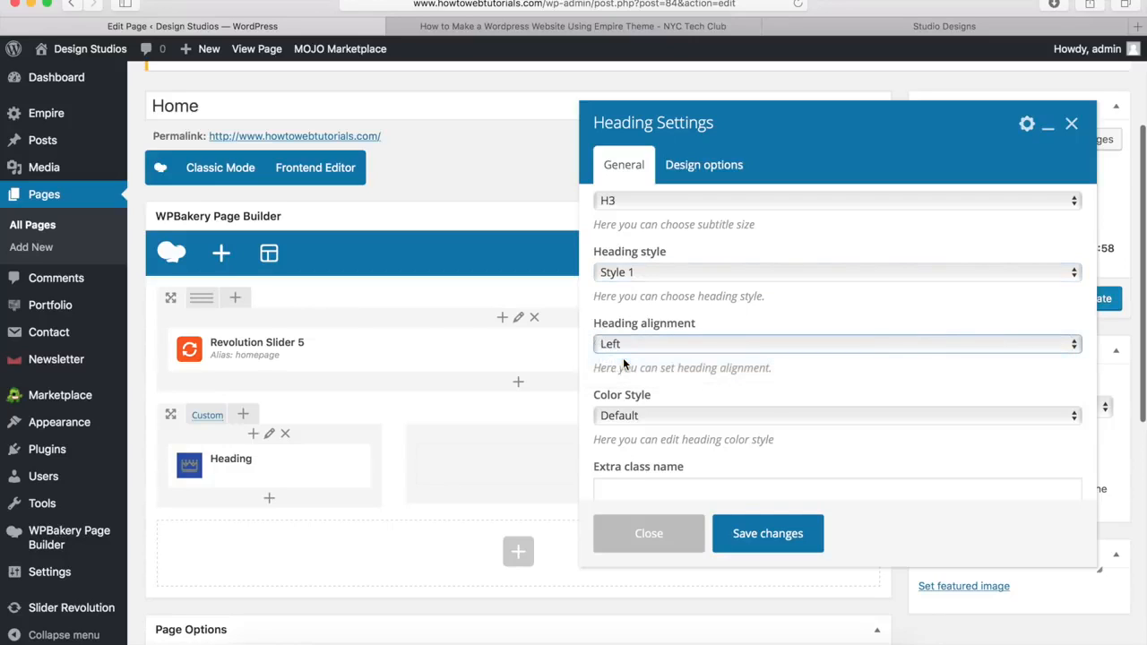
left_click(618, 417)
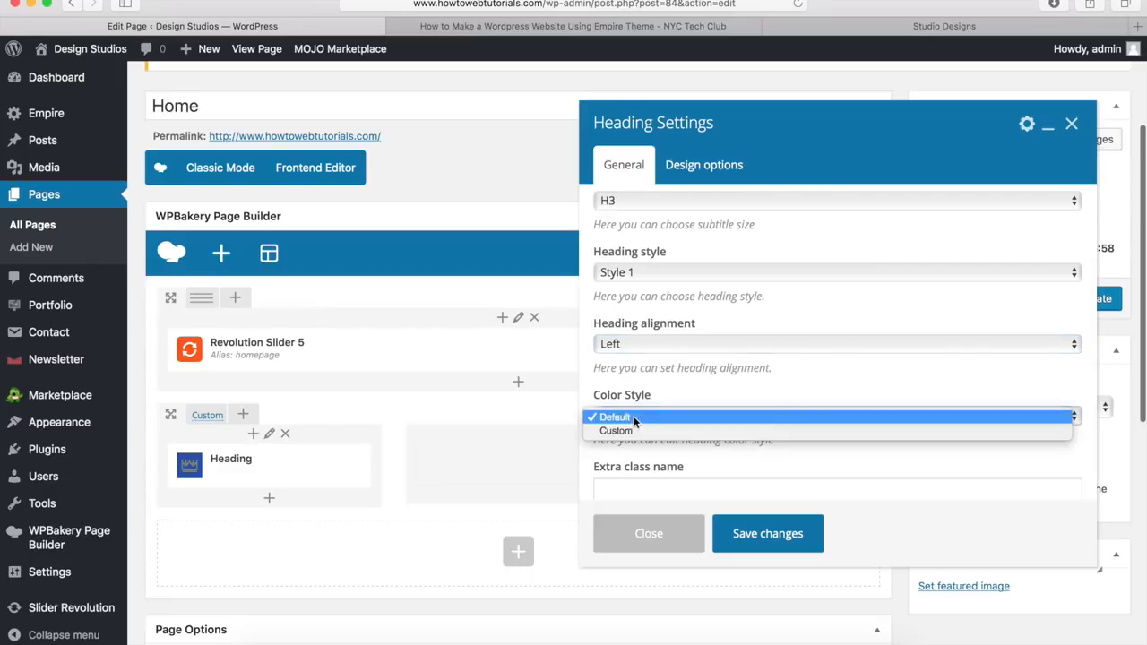
left_click(629, 429)
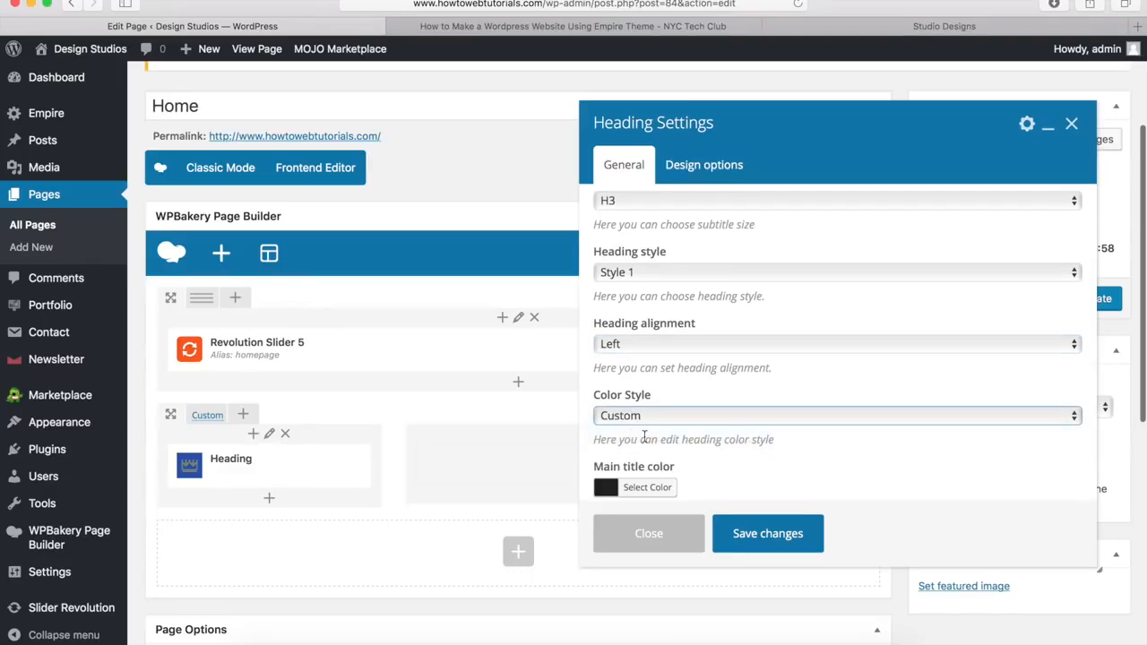
left_click(630, 489)
scroll(659, 457, "down", 3)
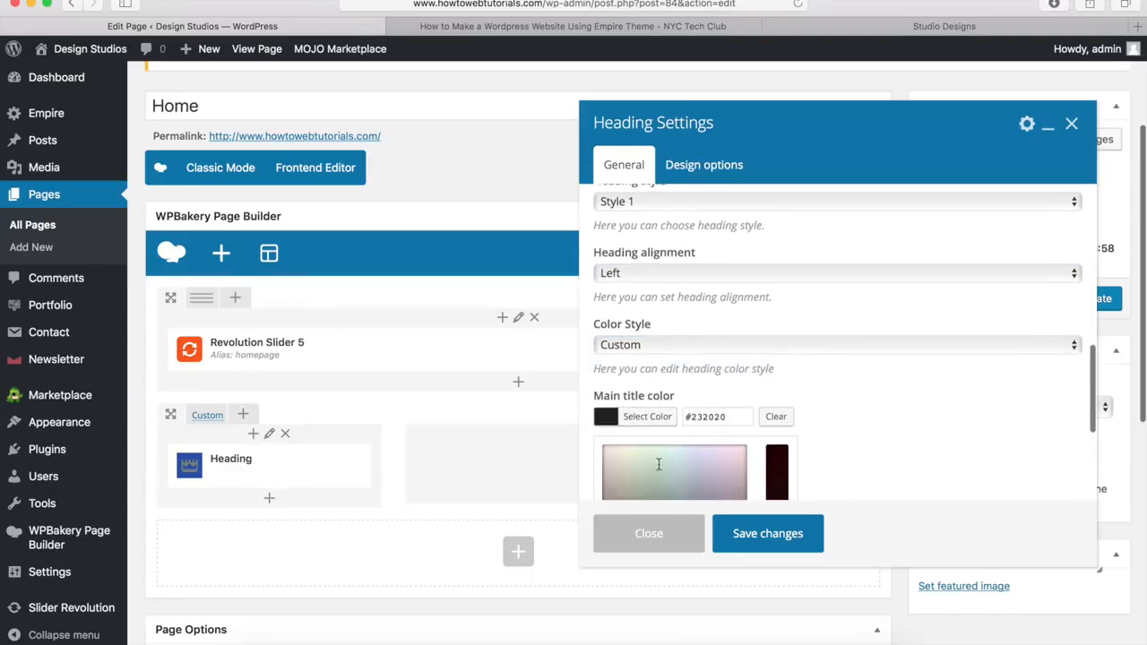
scroll(657, 439, "down", 1)
left_click_drag(654, 428, 668, 403)
scroll(667, 403, "down", 2)
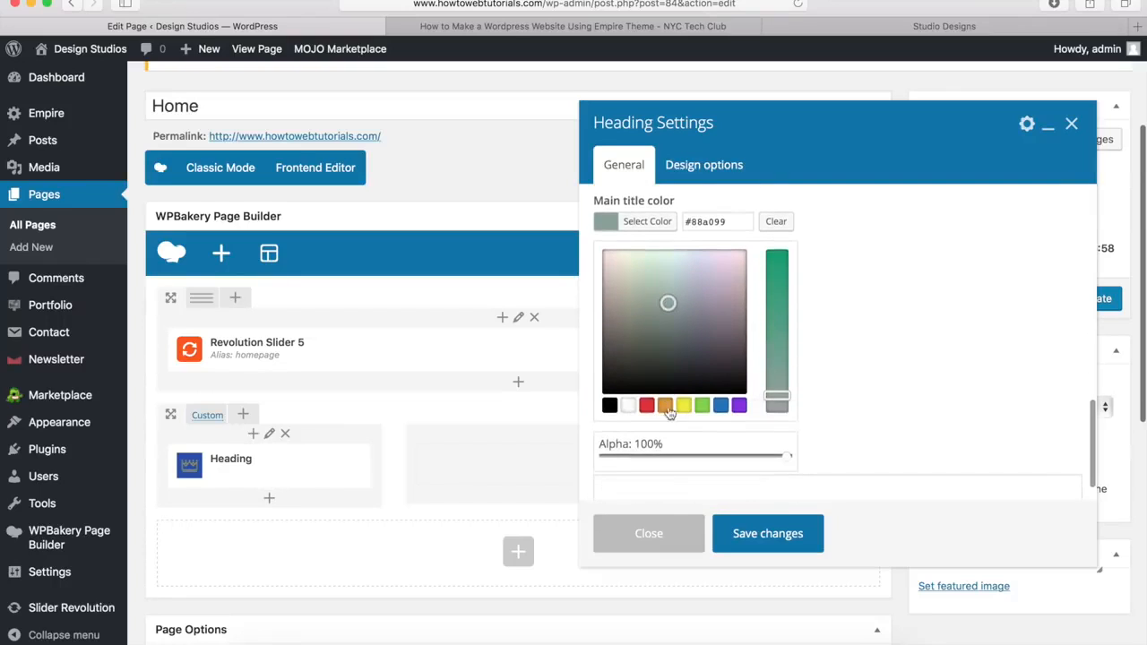
left_click(609, 408)
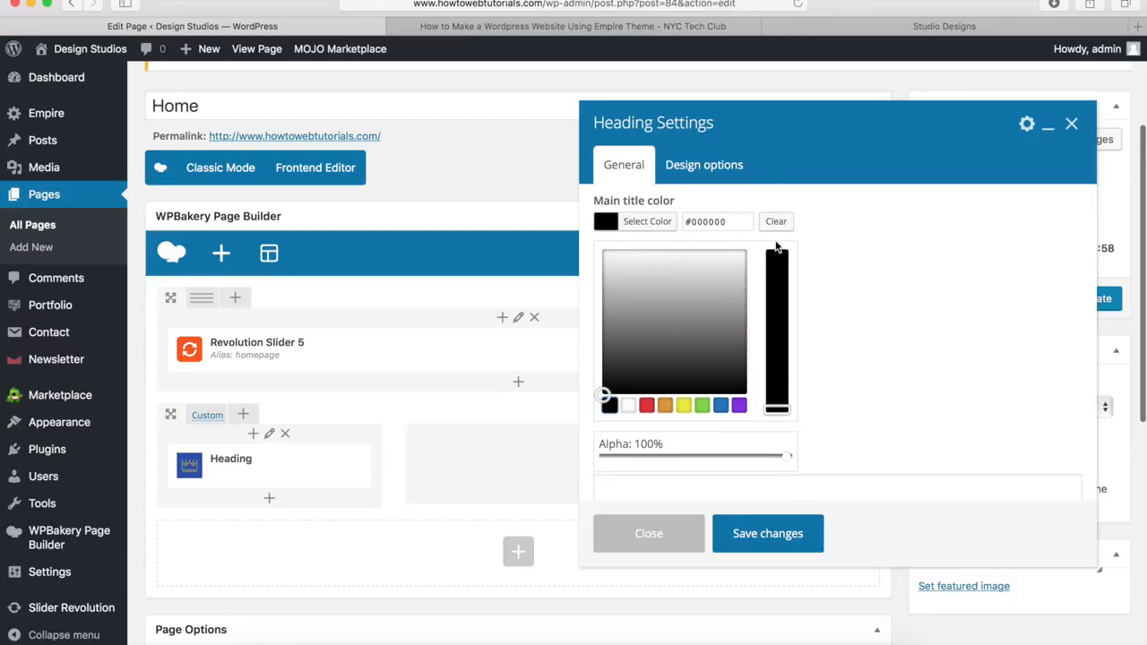
left_click(778, 223)
scroll(704, 315, "up", 3)
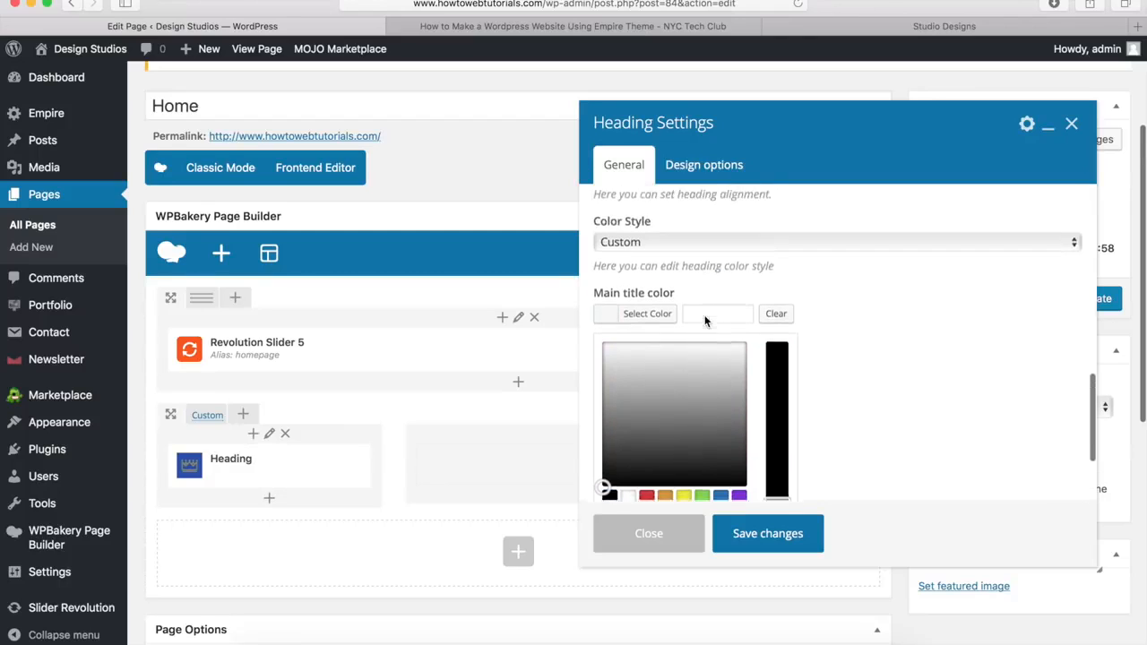
Step: Return the heading's colour style to Default and save the heading
left_click(674, 296)
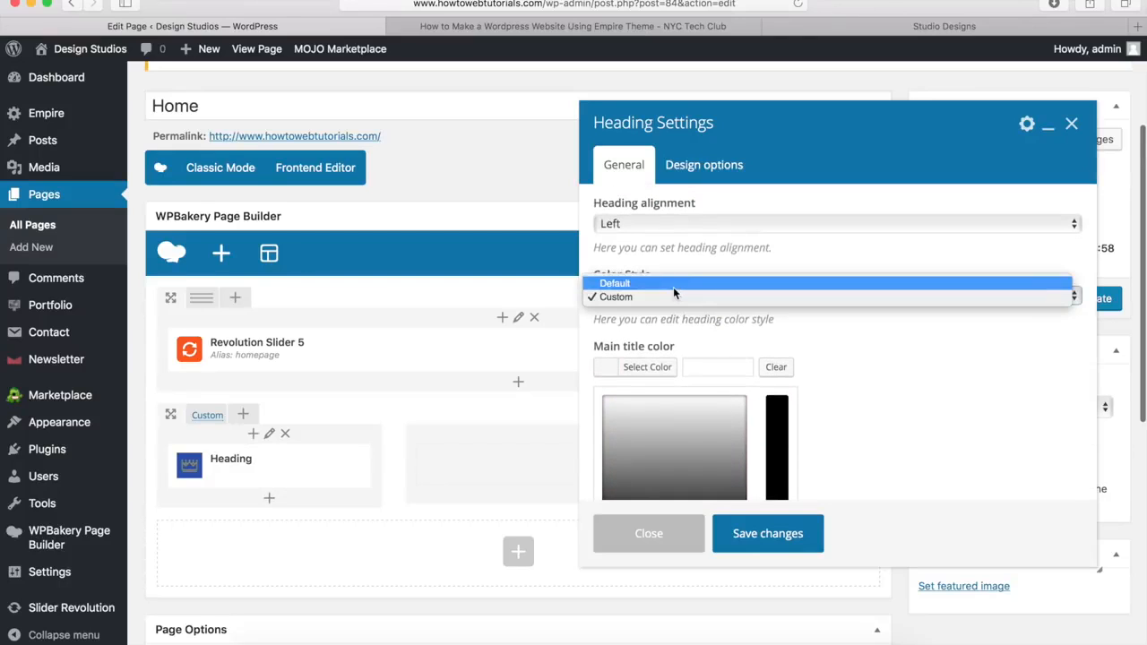
left_click(673, 284)
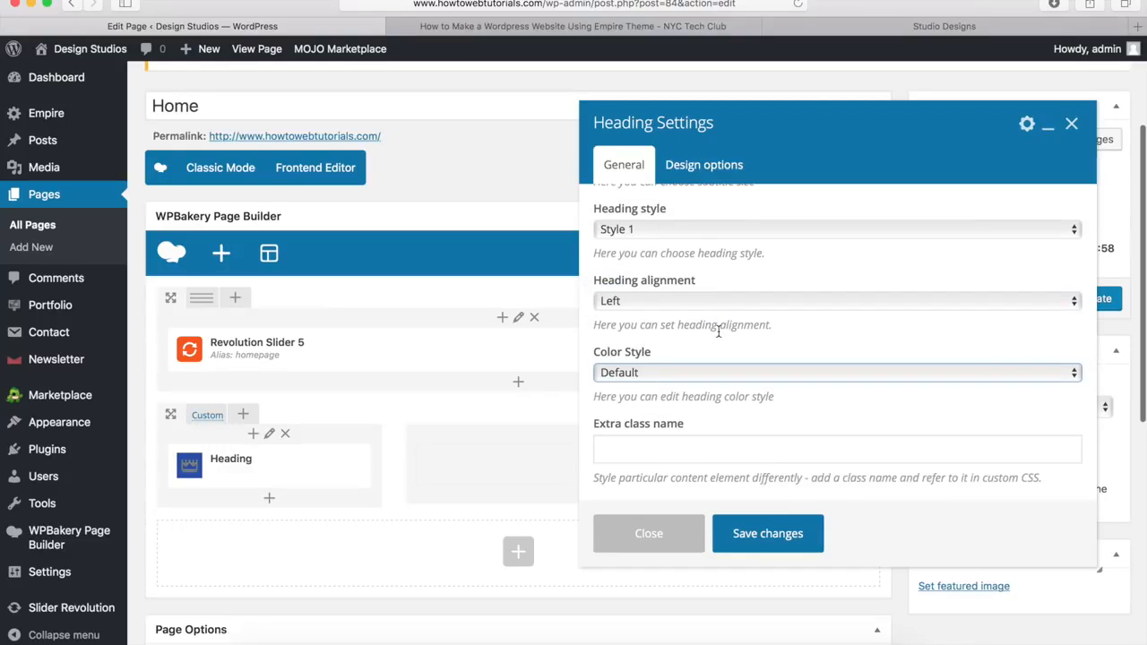
left_click(765, 536)
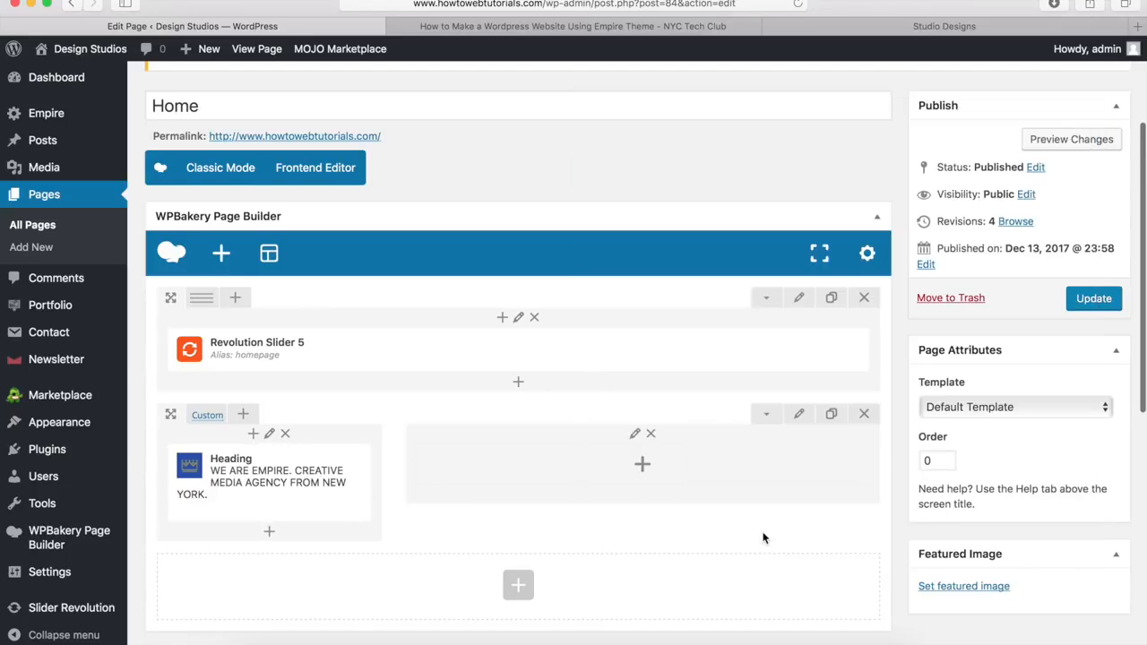
Step: Add a Text Block under the heading containing the pasted 'Welcome, This is Empire' paragraph, and save it
left_click(270, 537)
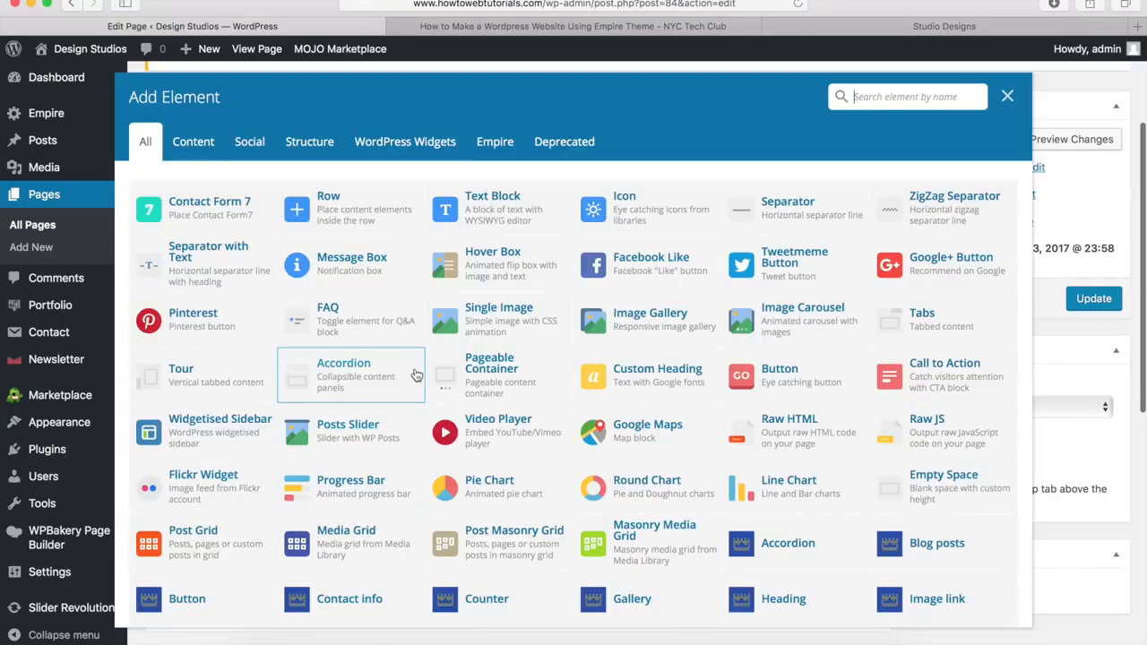
left_click(494, 206)
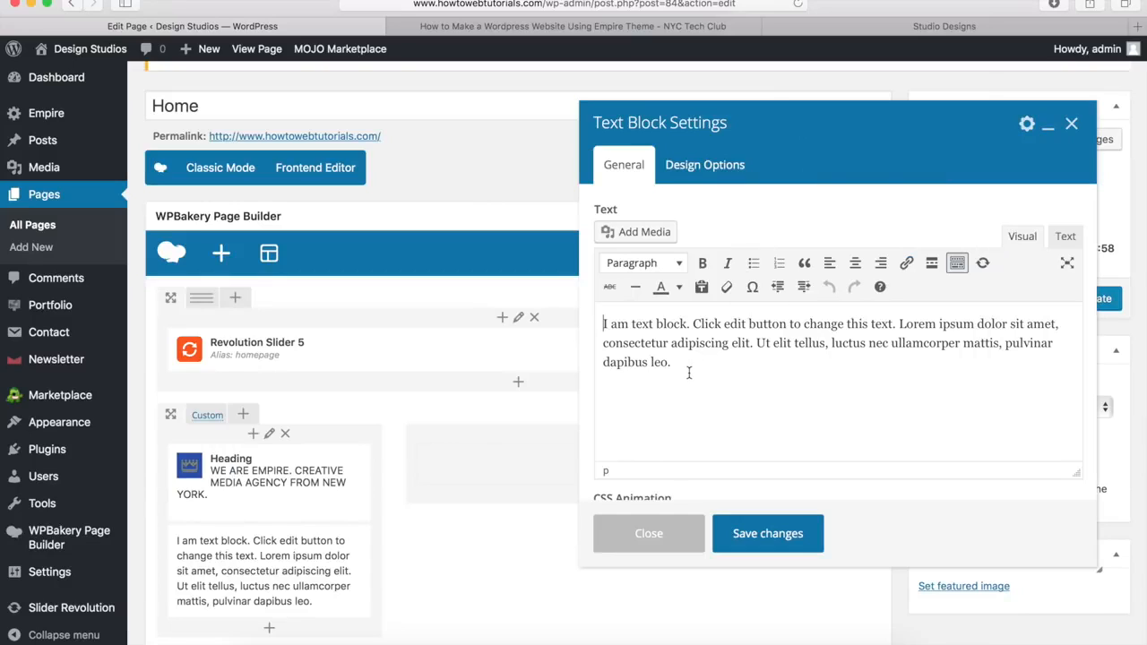
left_click_drag(674, 362, 606, 322)
key("BackSpace")
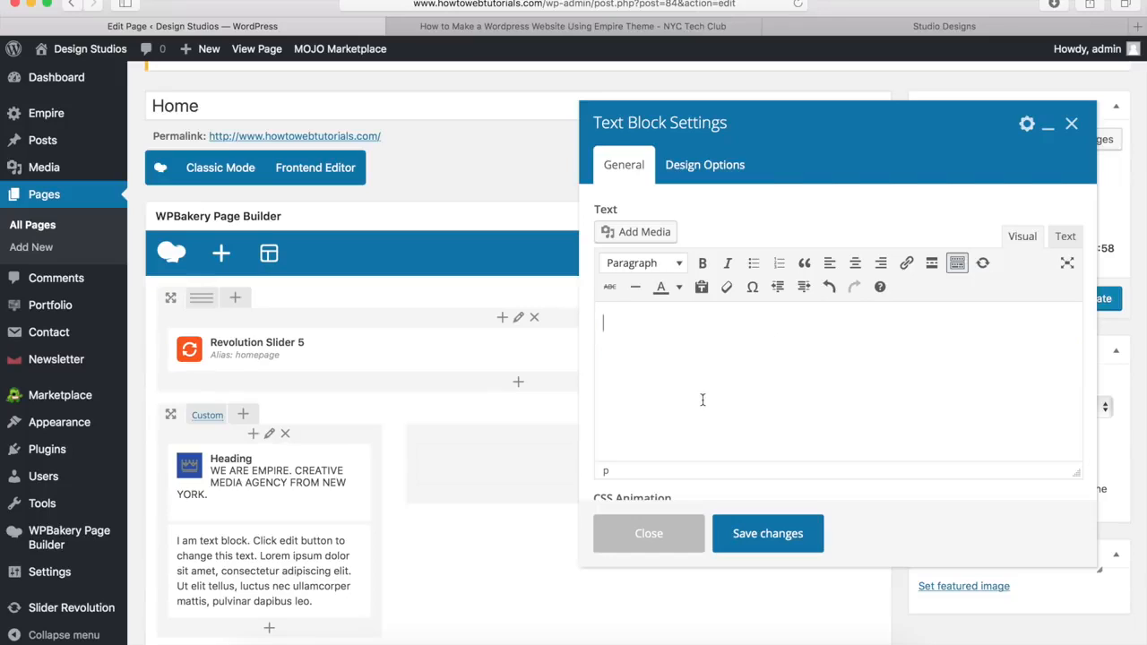
type("Welcome, This is Empire, Creative WordPress Theme made for creative design agencies and individuals that want to showcase their work with style.")
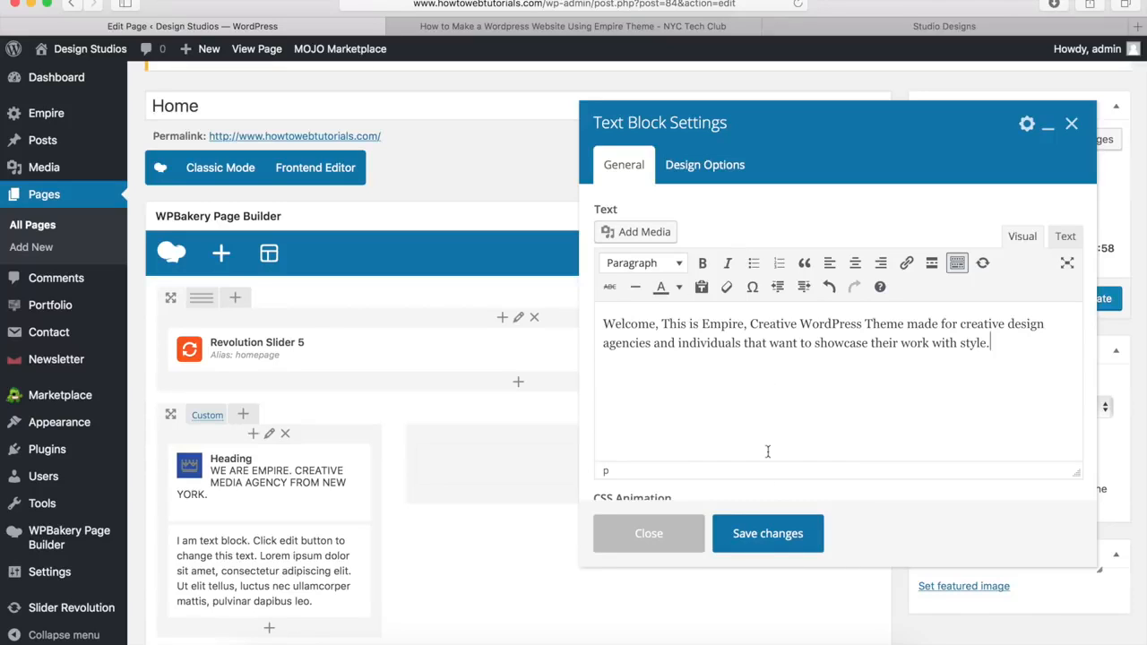
left_click(760, 535)
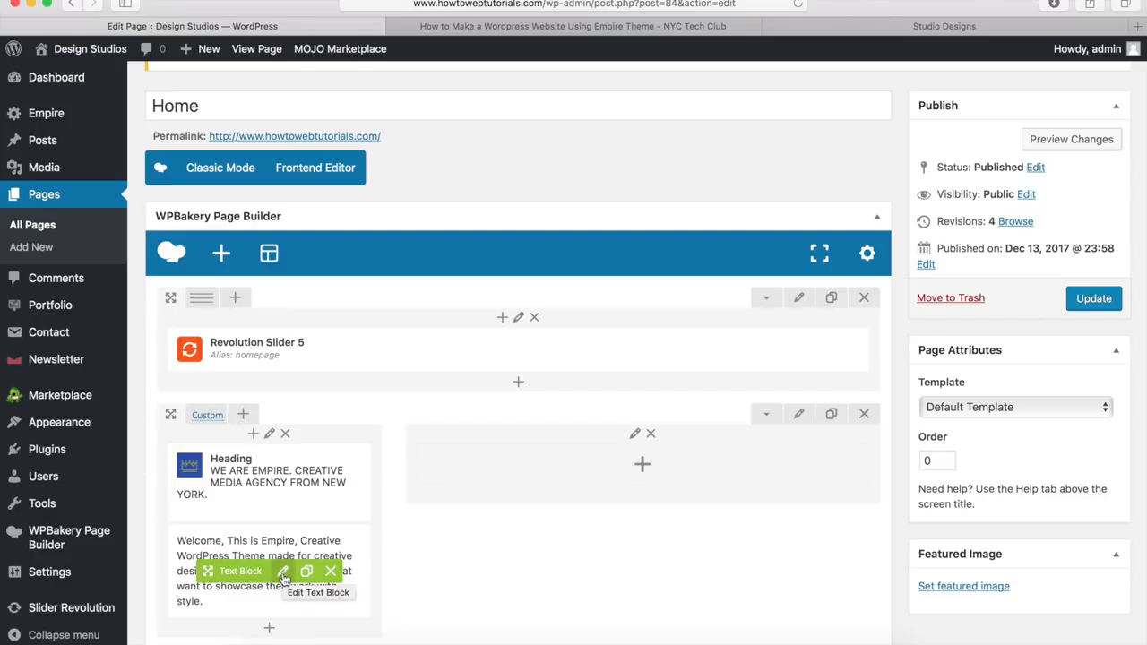
Step: Compare with the Empire demo homepage, then return to add another element below the text block
scroll(399, 500, "down", 5)
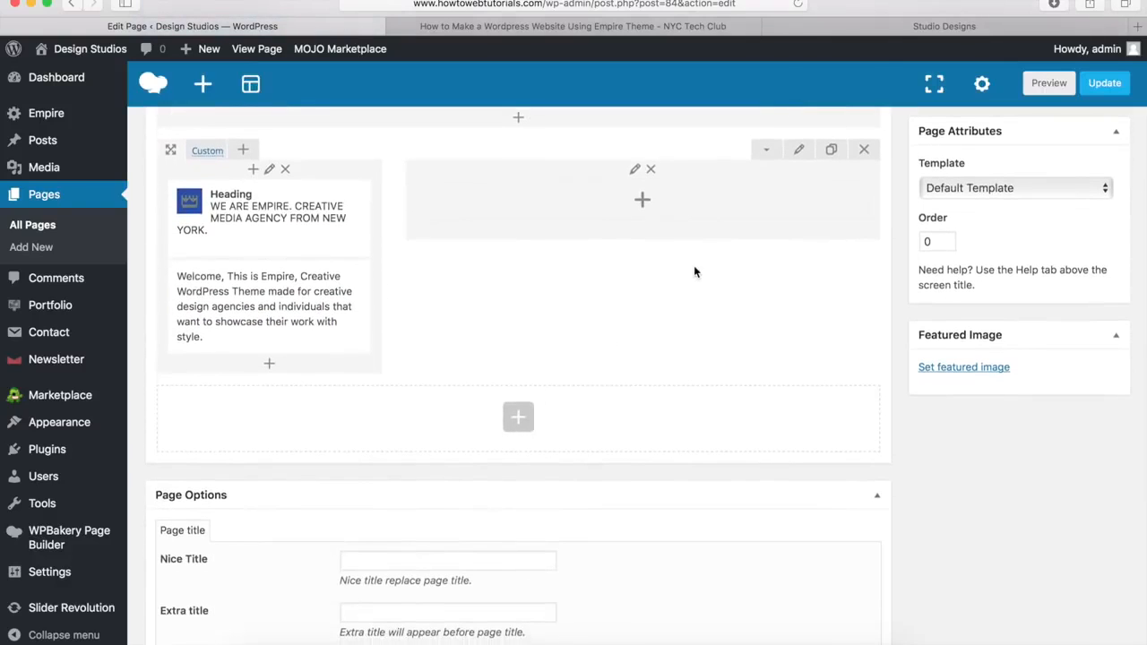
left_click(920, 30)
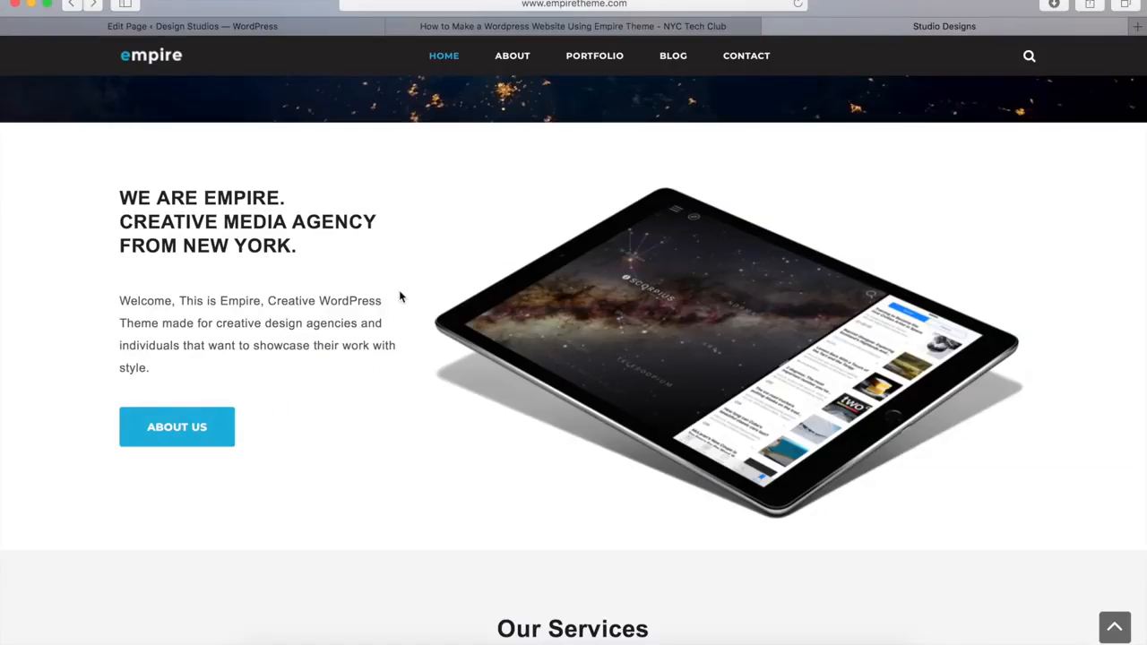
left_click(257, 29)
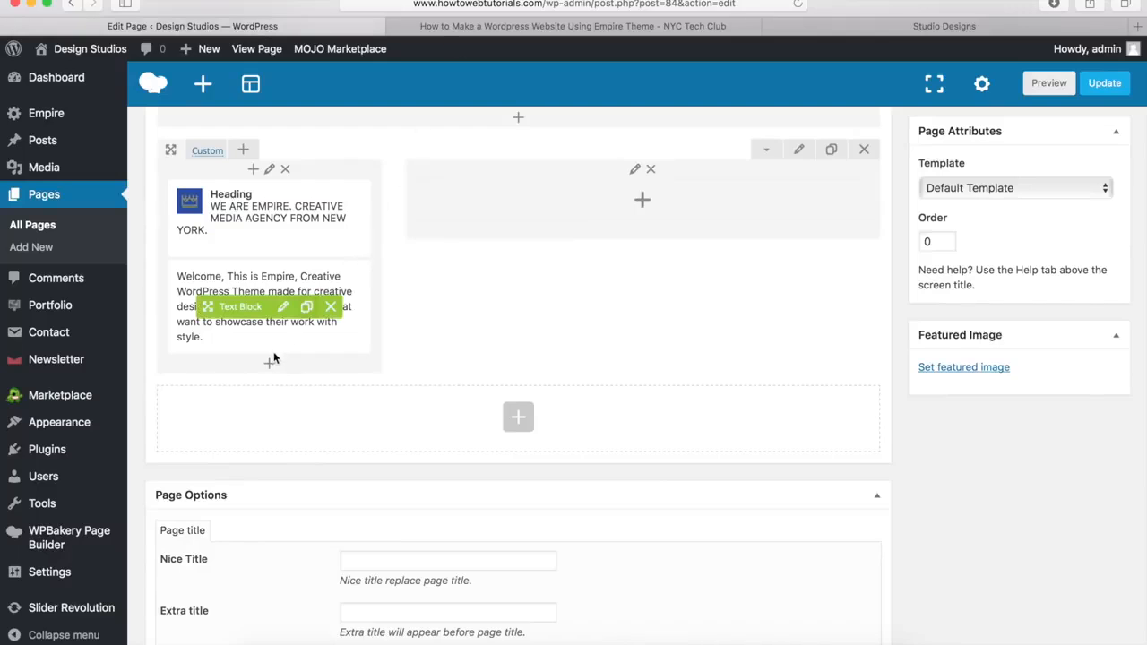
left_click(268, 367)
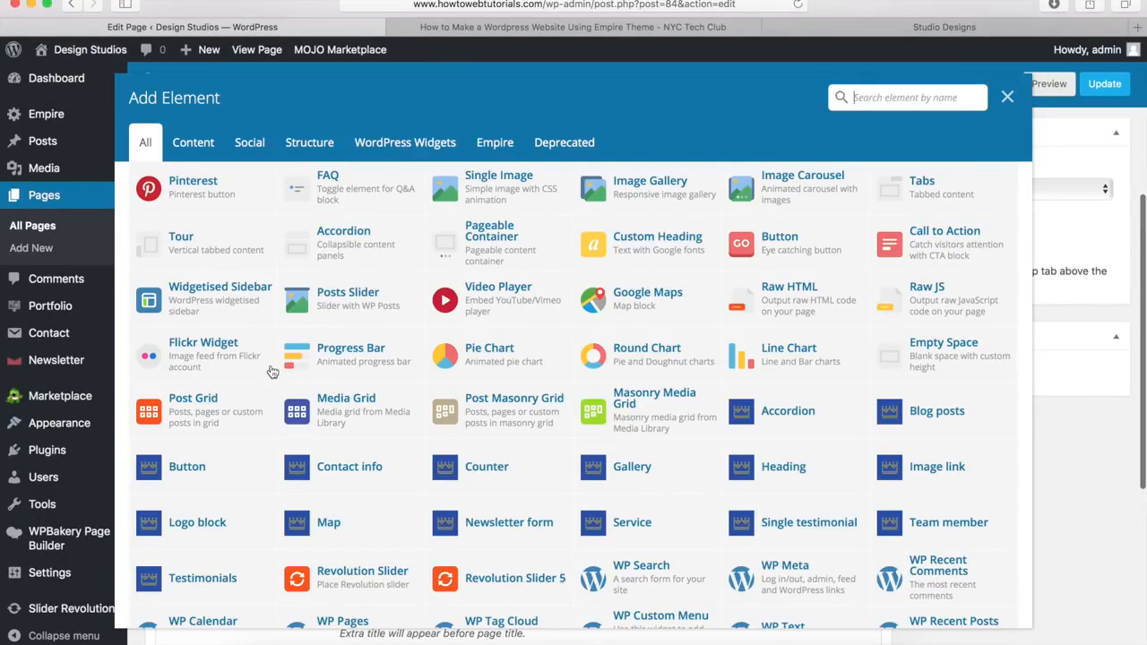
left_click(187, 469)
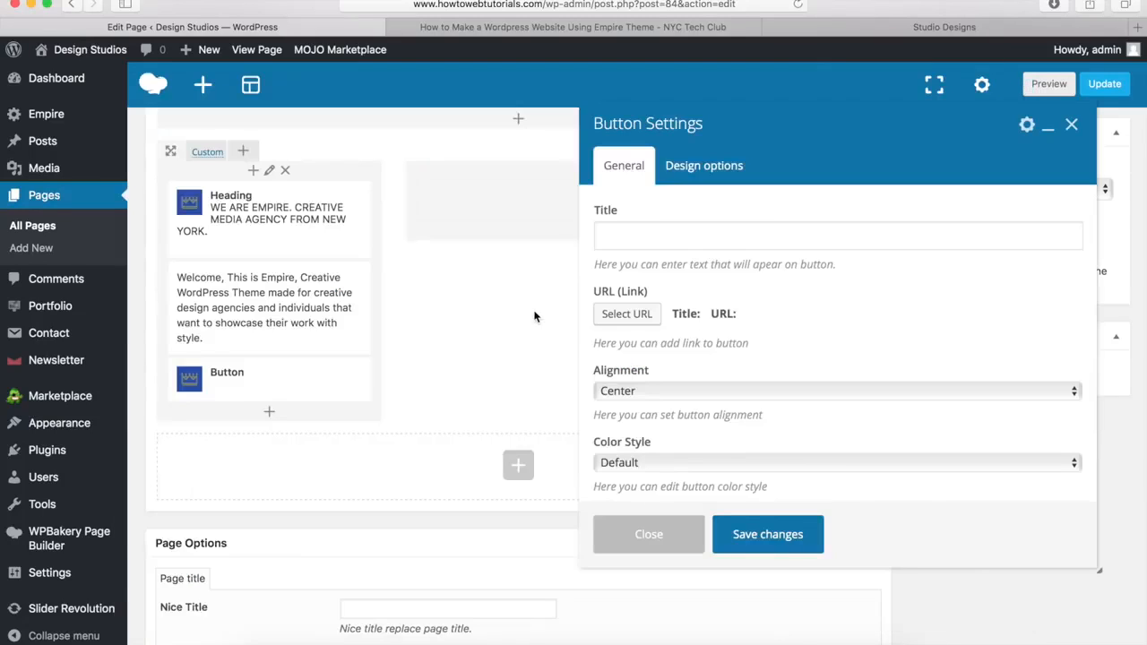
left_click(633, 239)
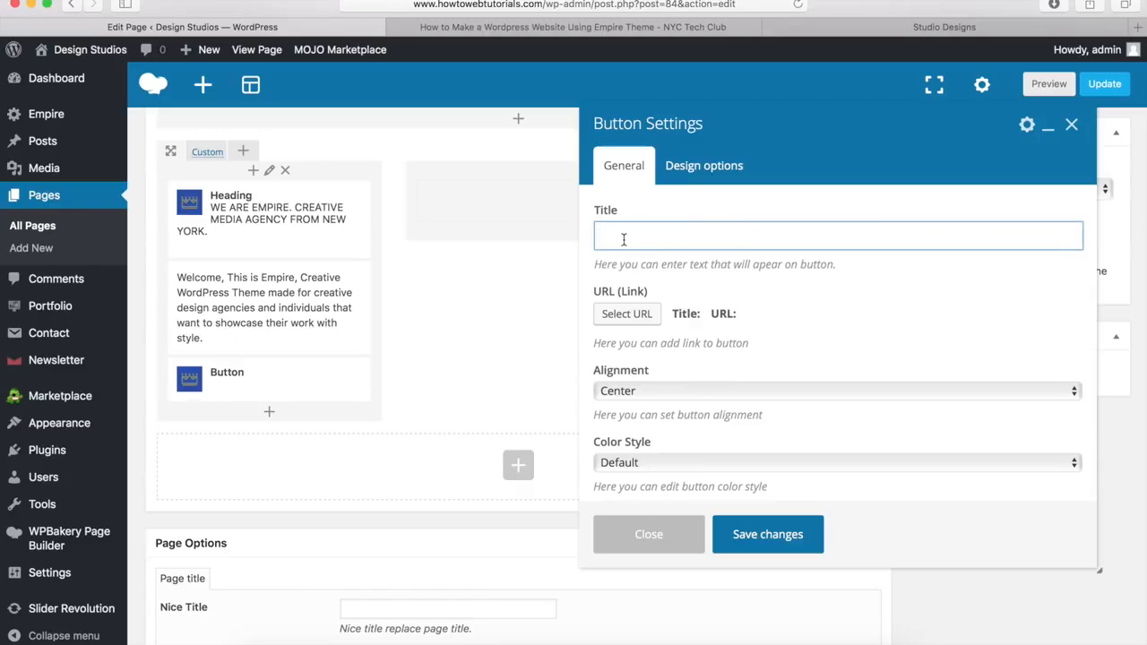
type("About Us")
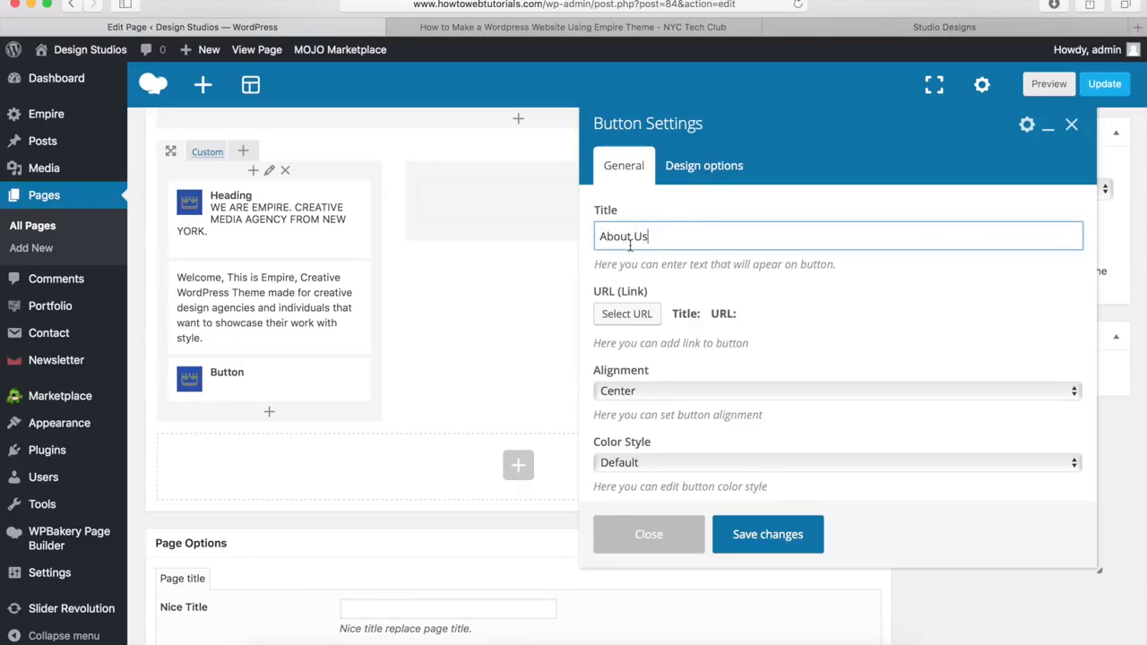
left_click(628, 318)
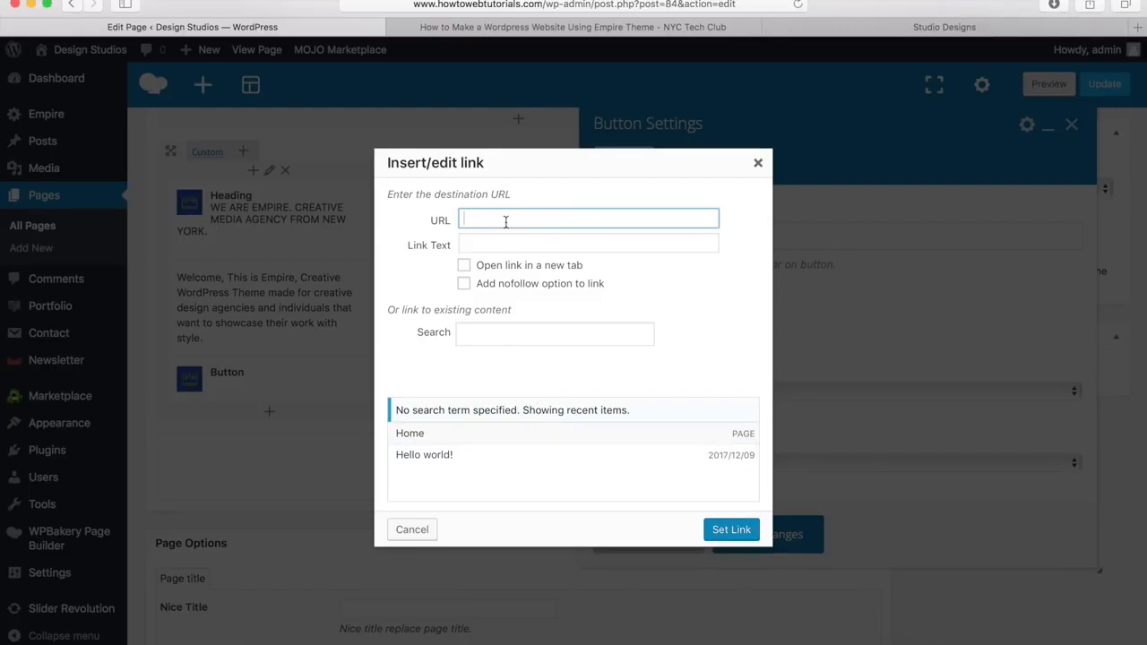
type("#")
key("BackSpace")
type("http")
type("://www.howtowebtutorials.com")
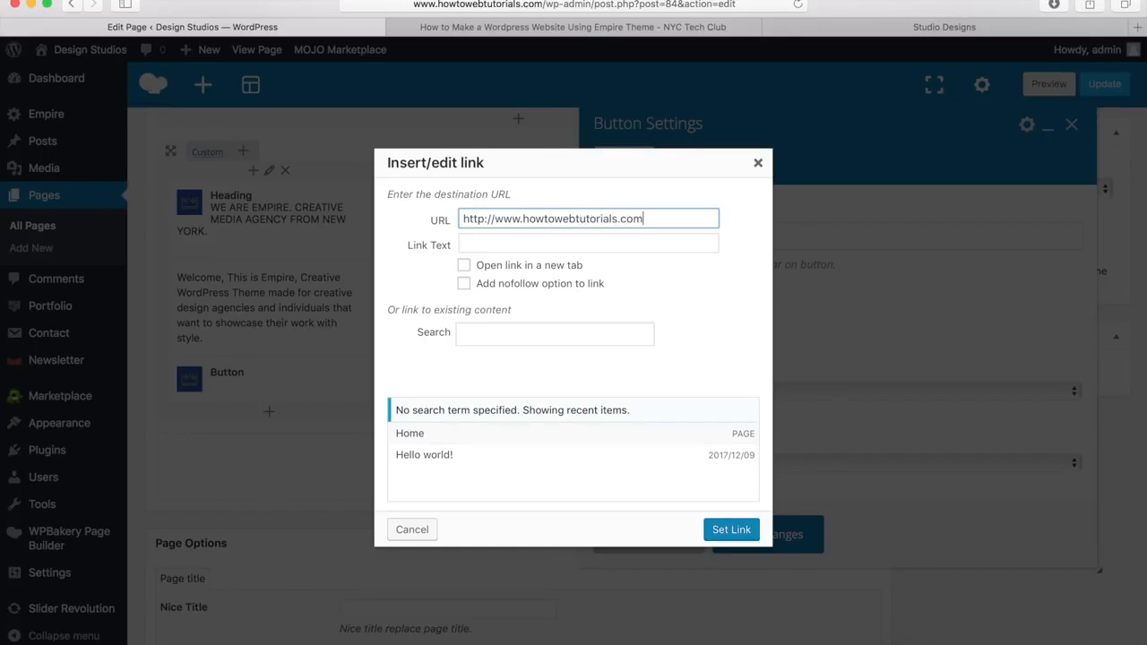
type("/about")
left_click(730, 529)
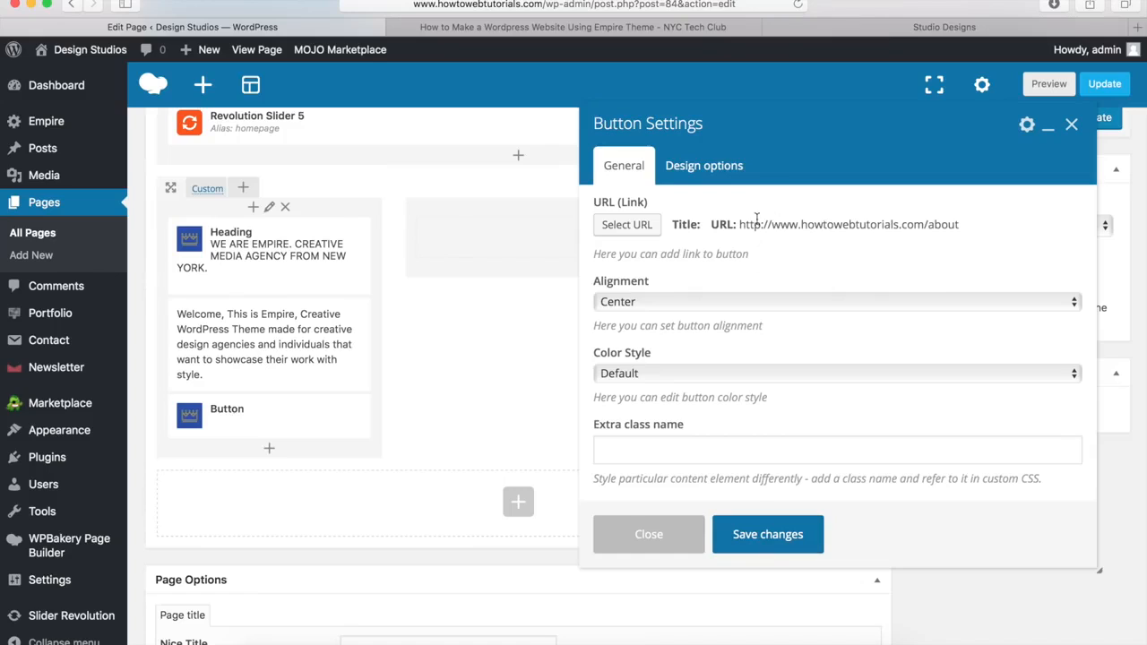
Step: Left-align the About Us button, give it the Default colour style, and save it
left_click(633, 303)
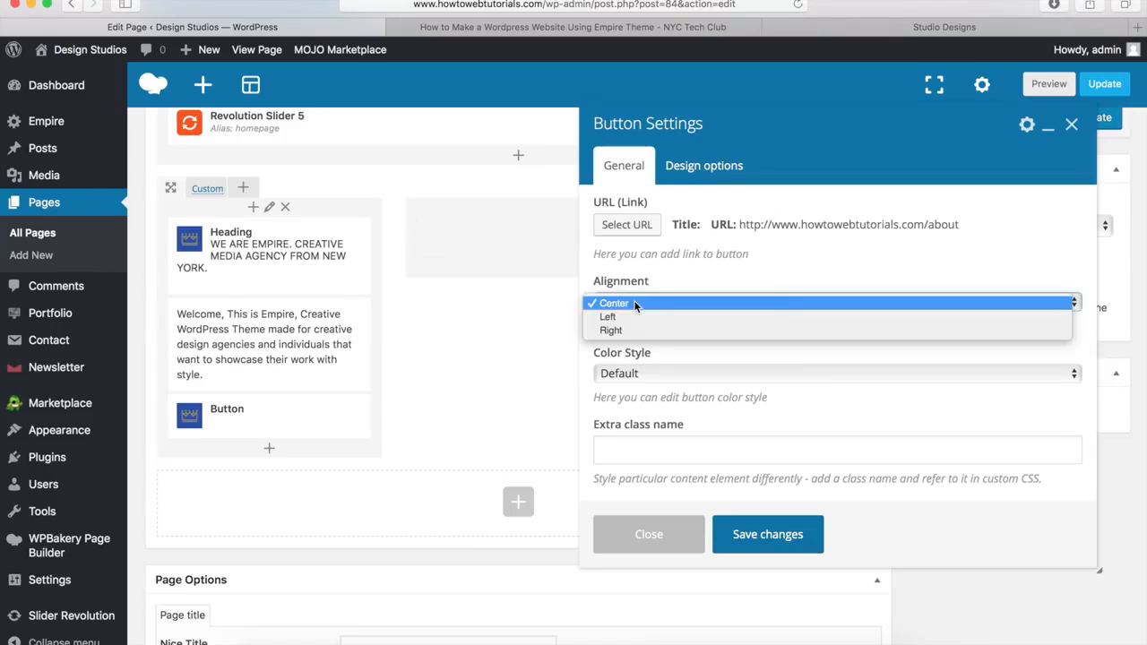
left_click(628, 317)
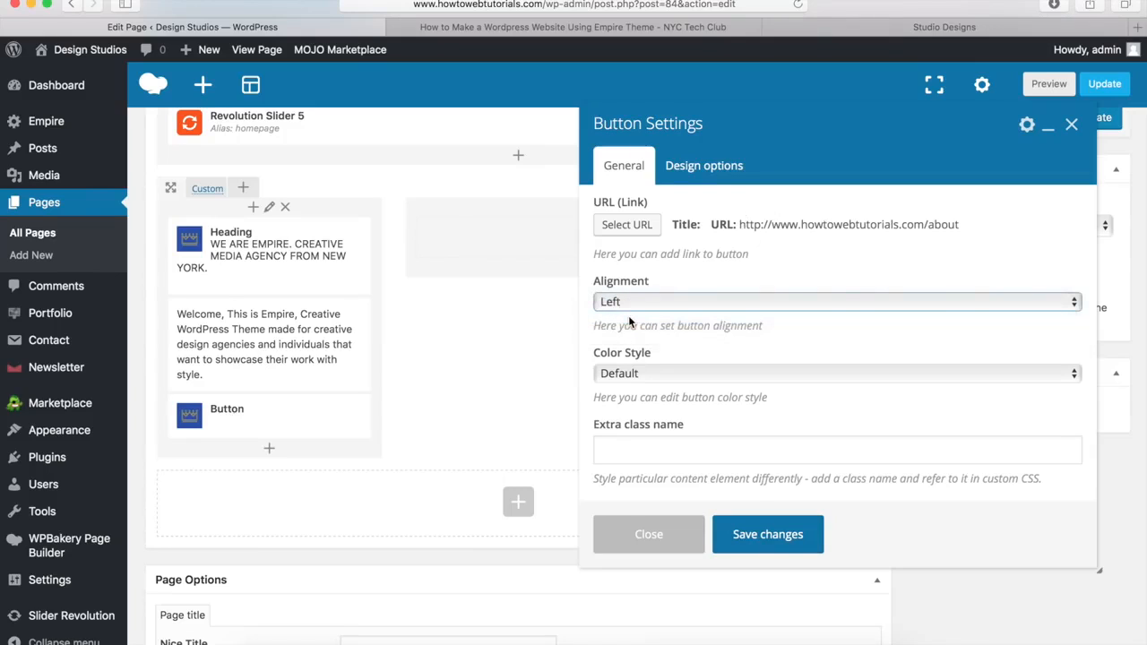
left_click(629, 376)
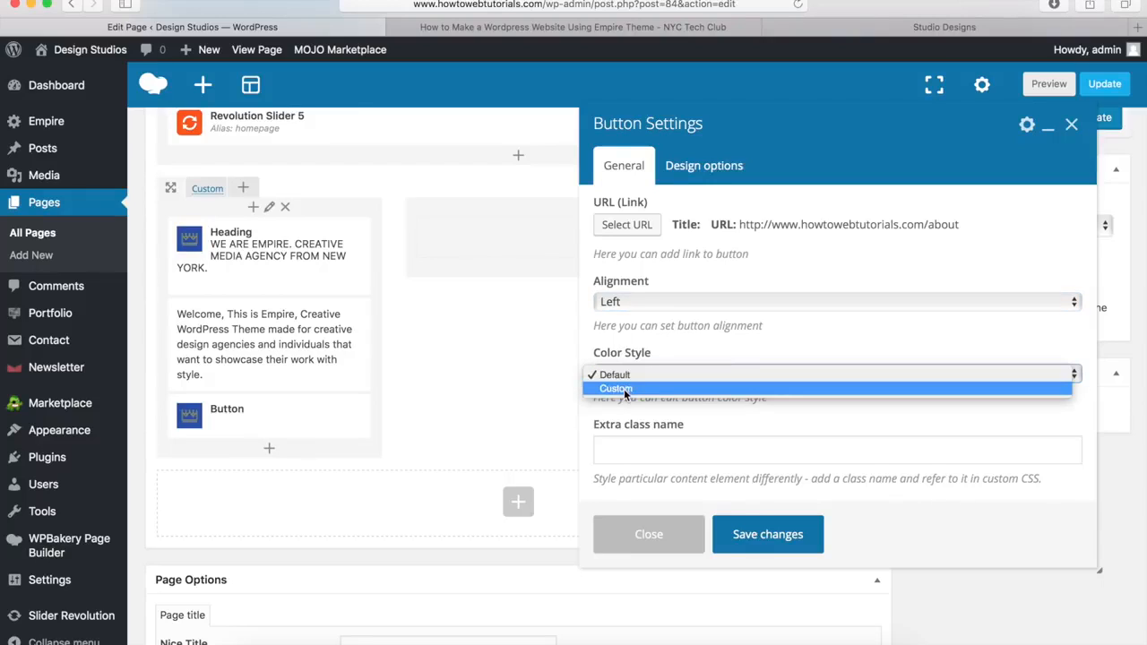
left_click(623, 388)
scroll(681, 345, "down", 5)
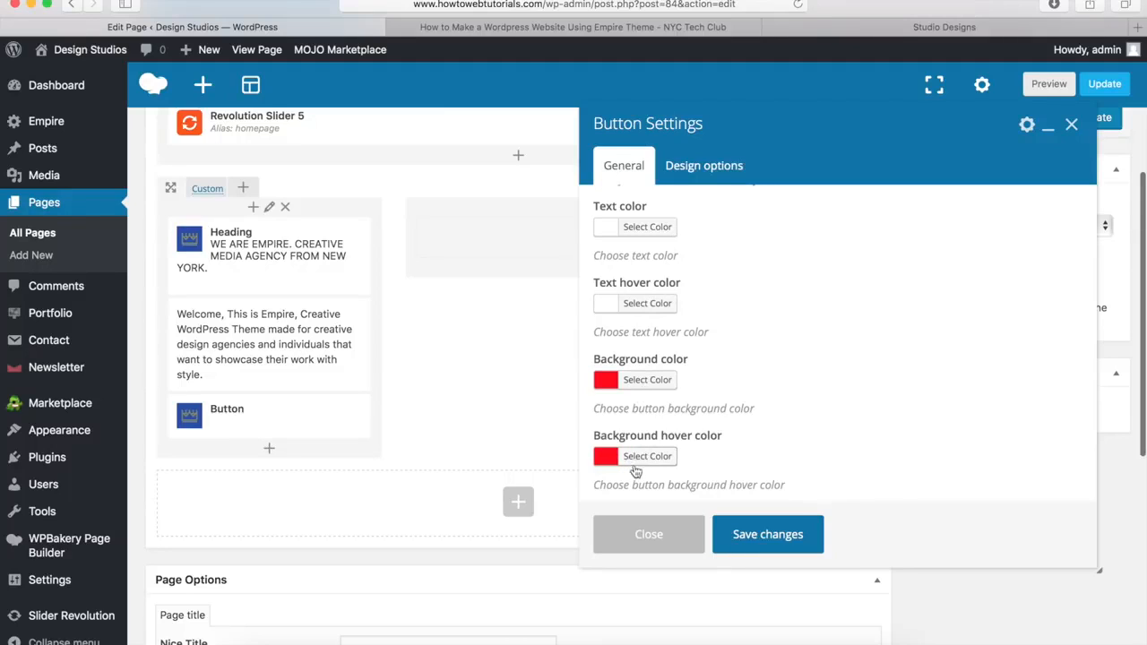
scroll(662, 434, "up", 1)
scroll(662, 434, "up", 5)
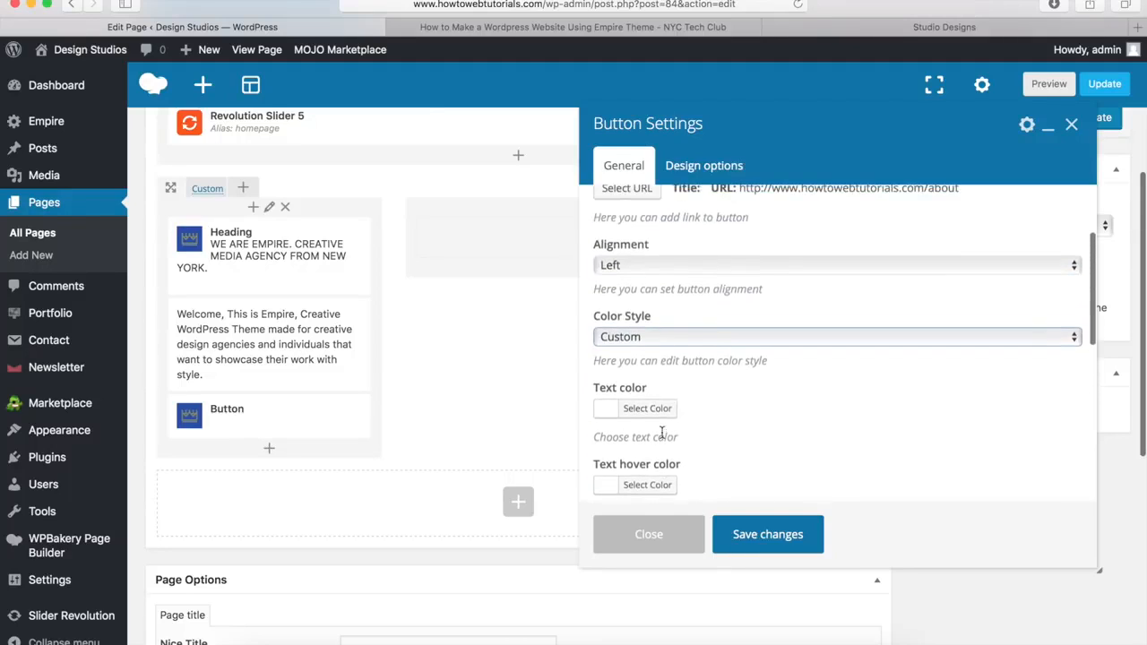
left_click(648, 341)
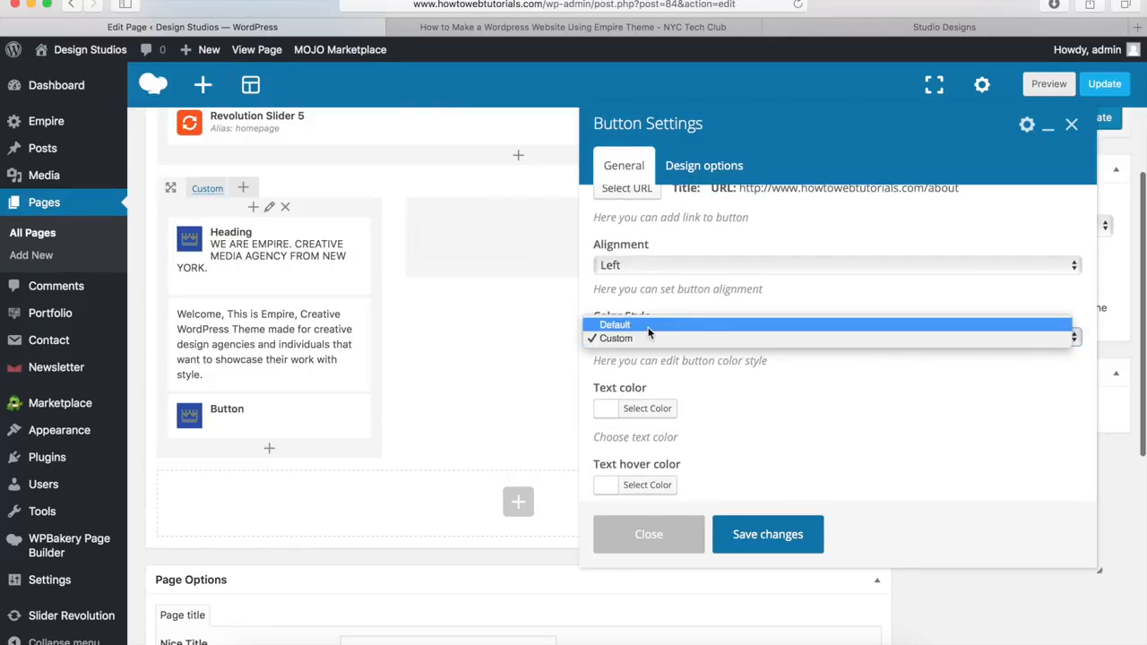
left_click(649, 328)
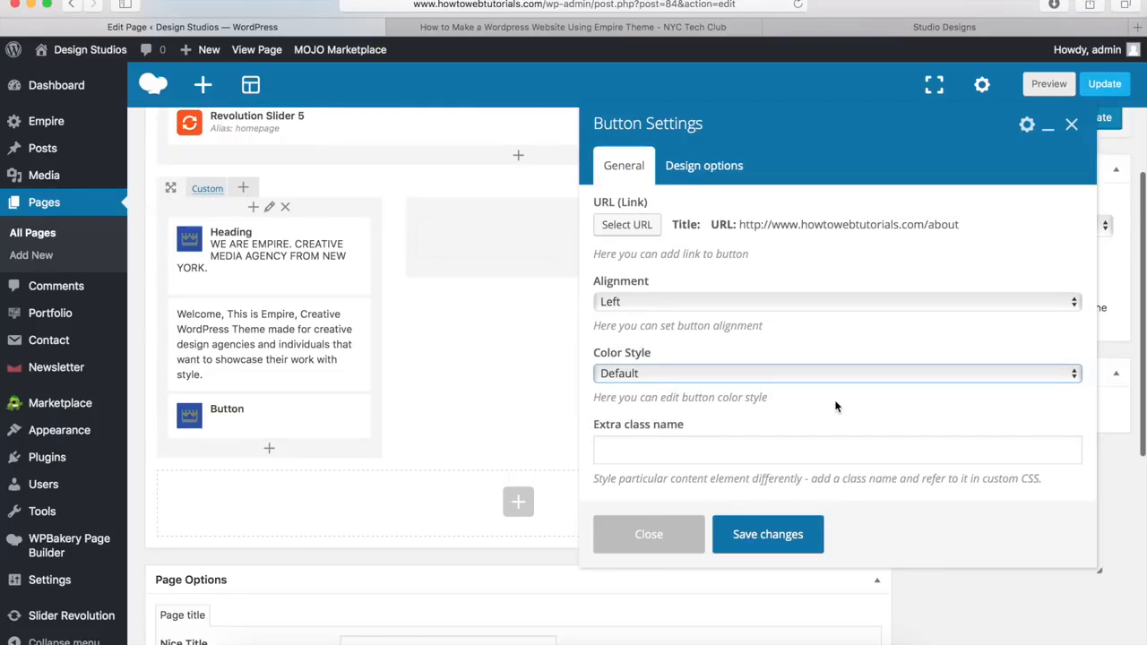
left_click(765, 534)
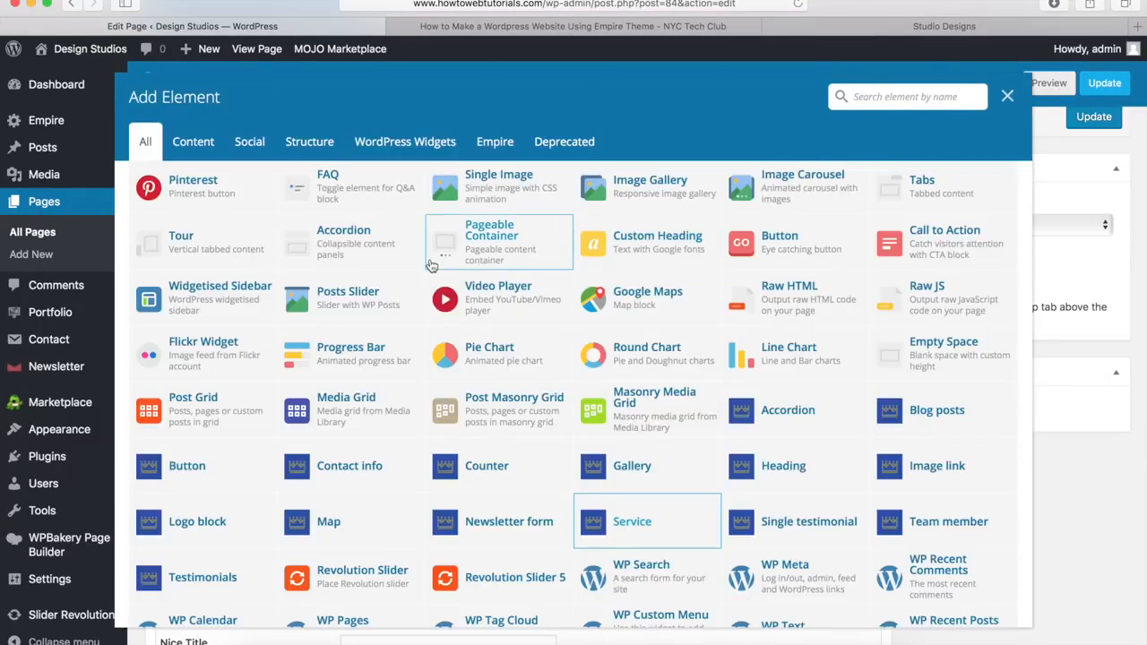
Step: Insert a Single Image element showing section-image.png from the Media Library
left_click(499, 186)
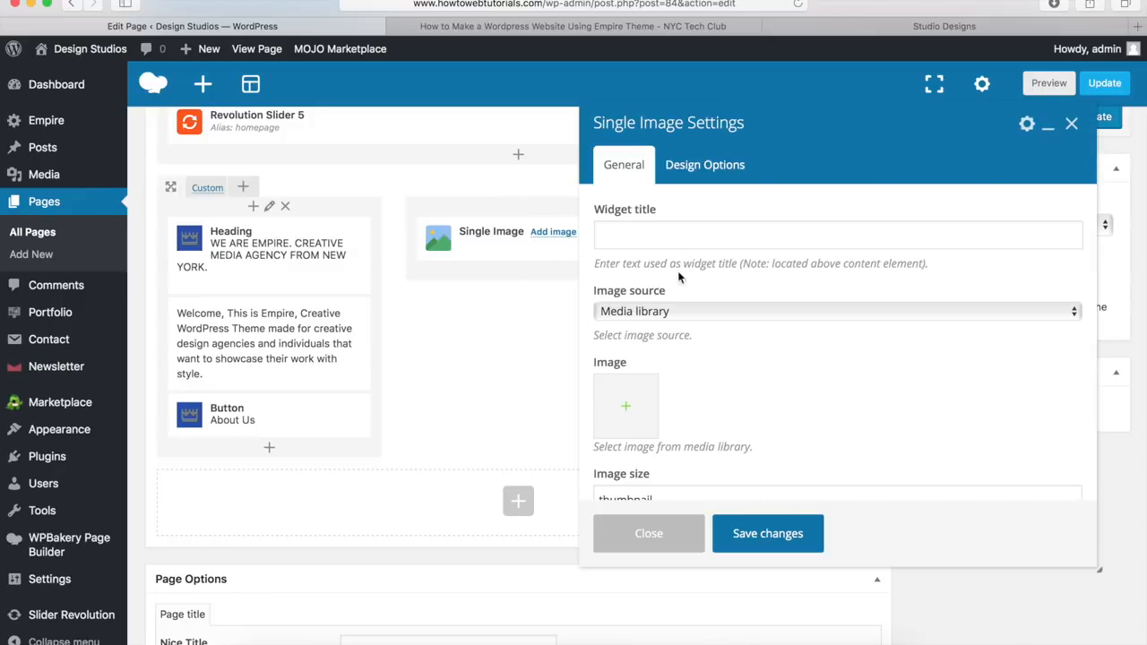
left_click(638, 312)
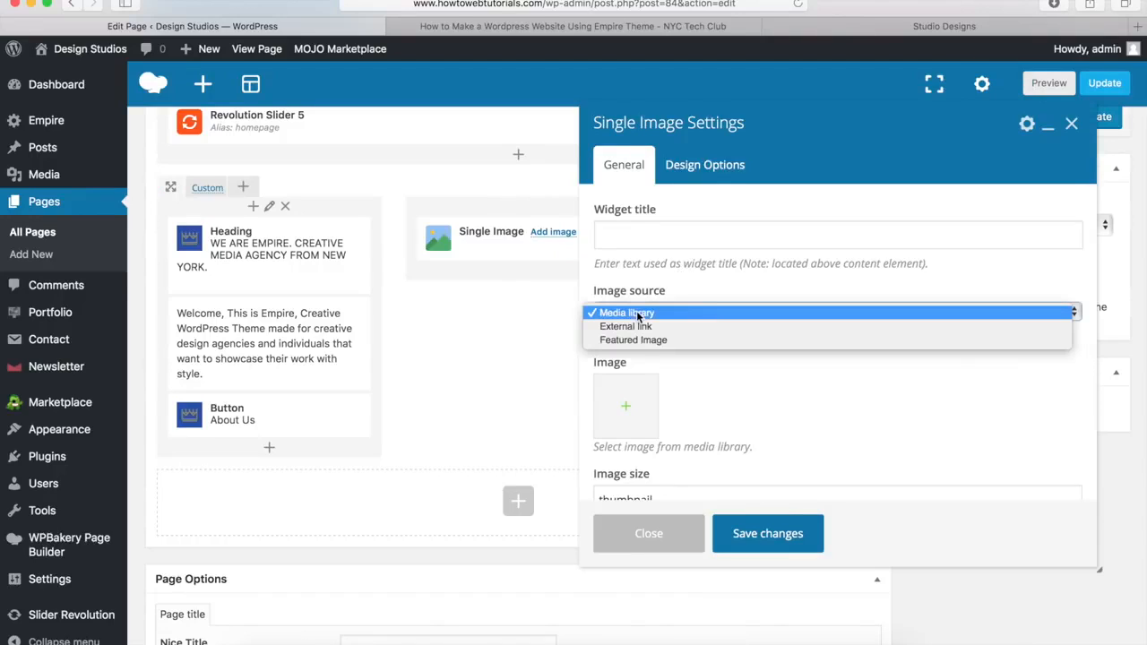
left_click(629, 315)
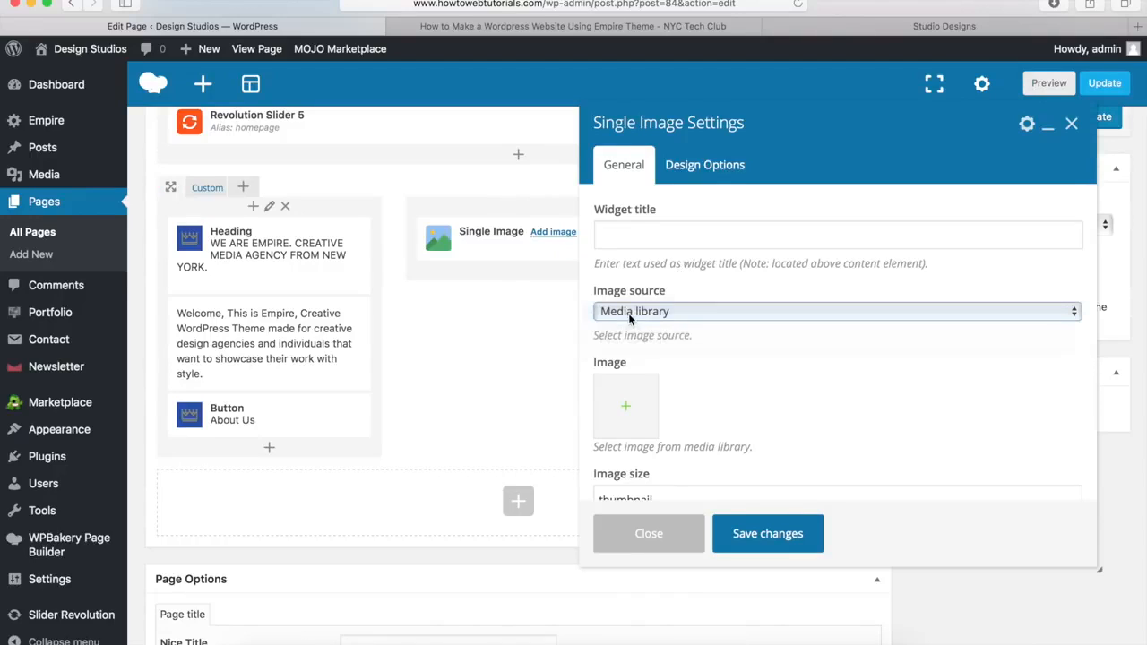
left_click(627, 410)
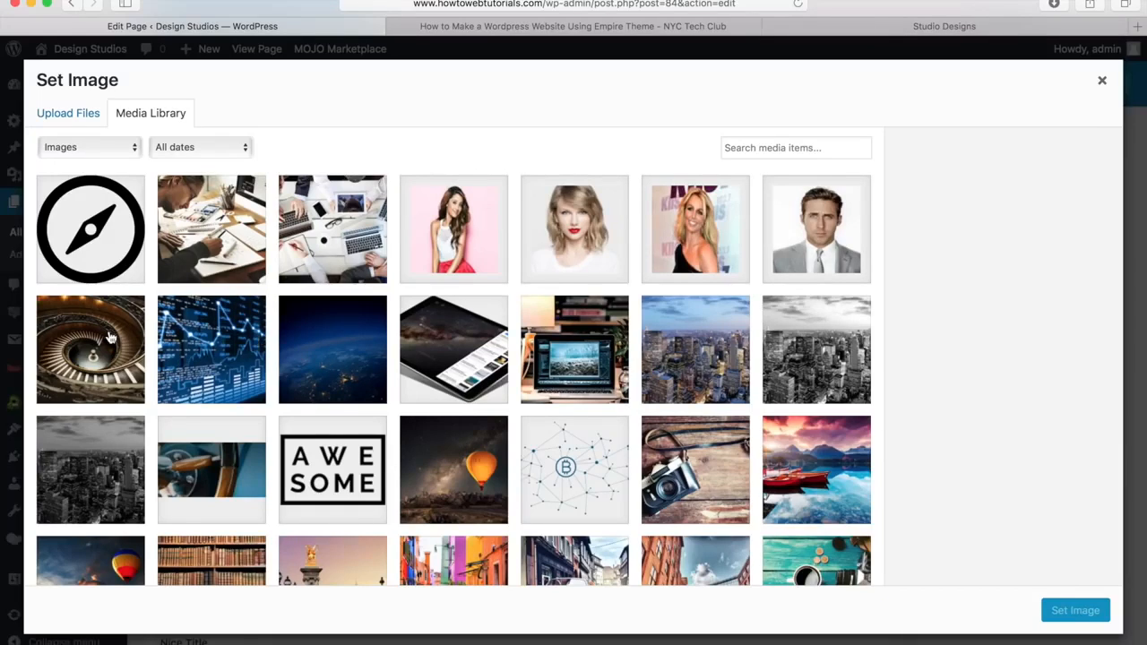
left_click(66, 117)
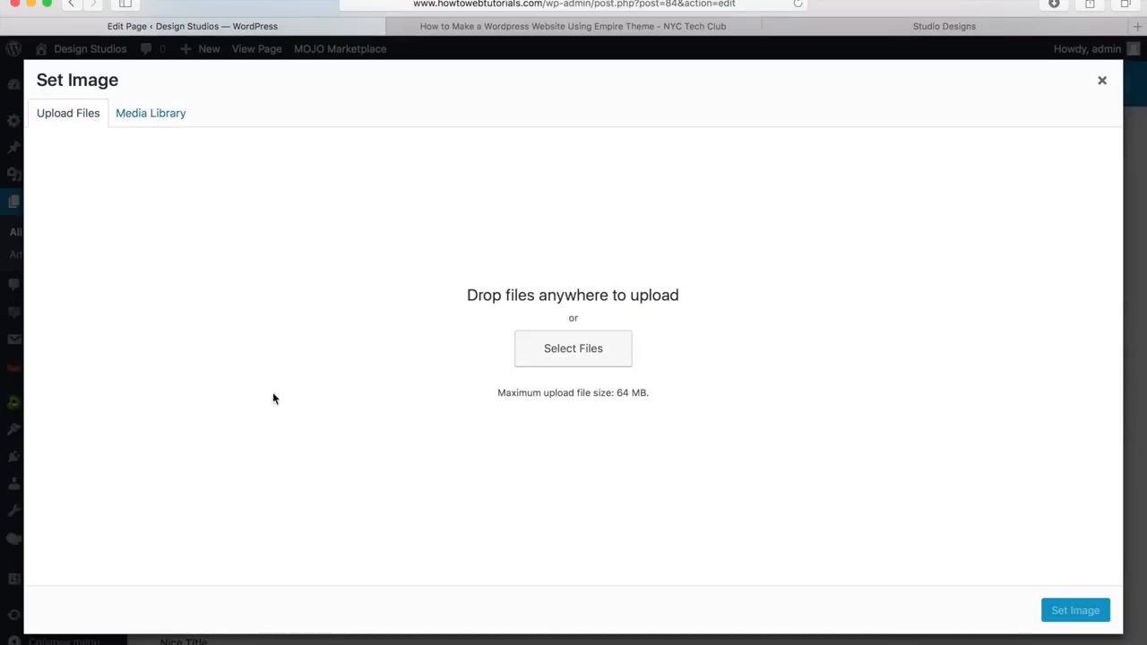
left_click(141, 117)
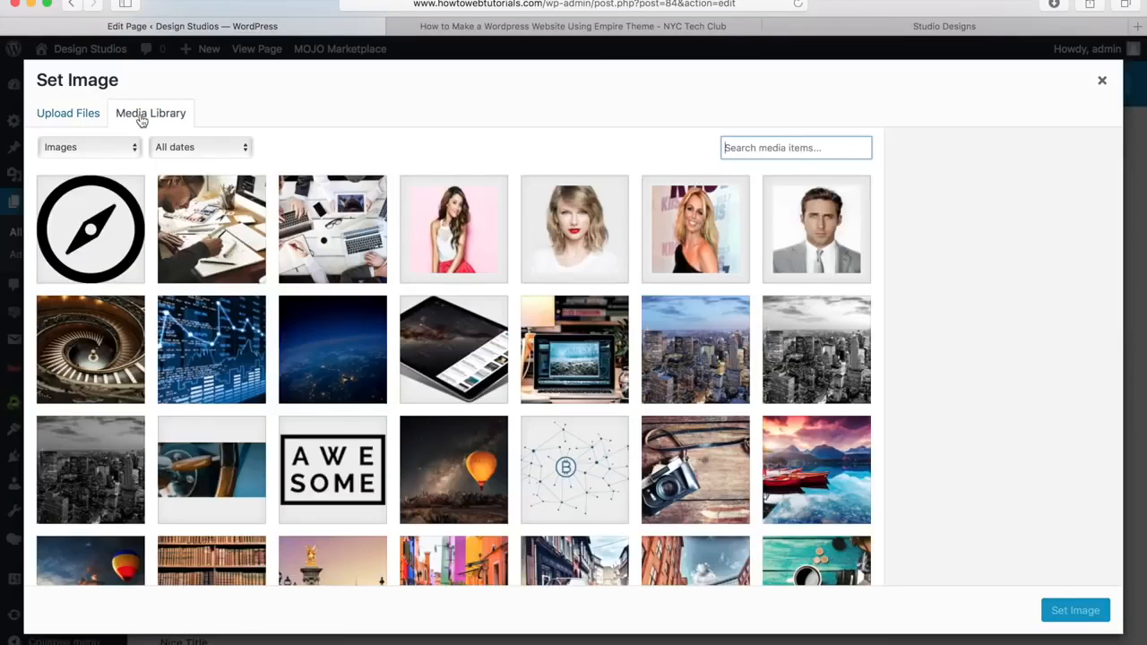
left_click(454, 358)
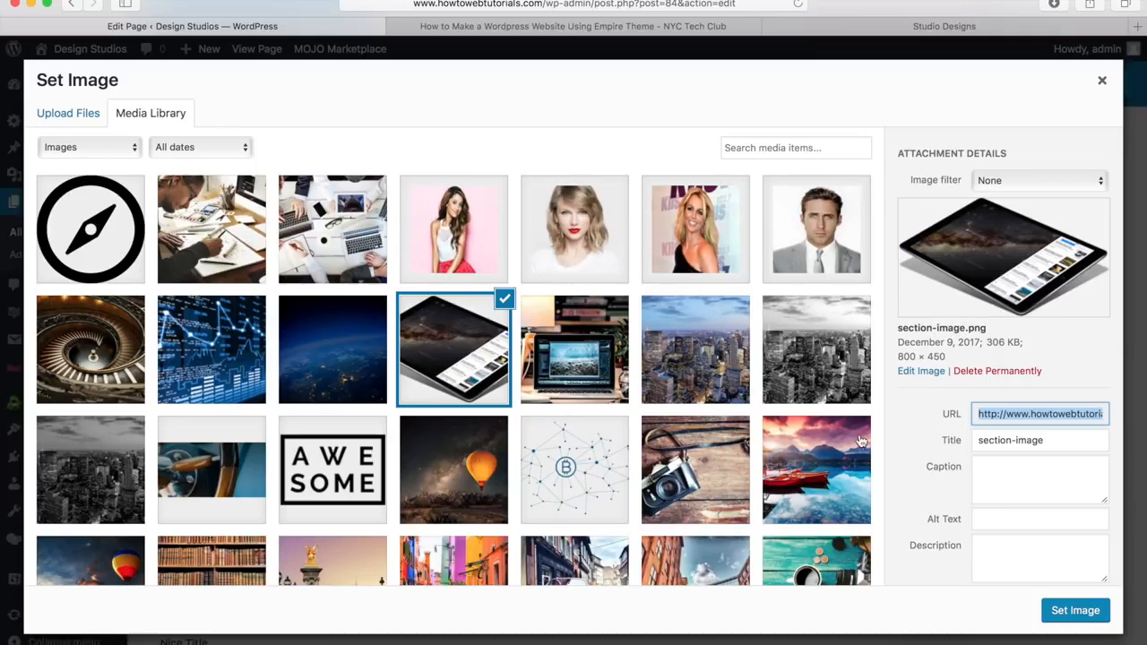
left_click(1068, 610)
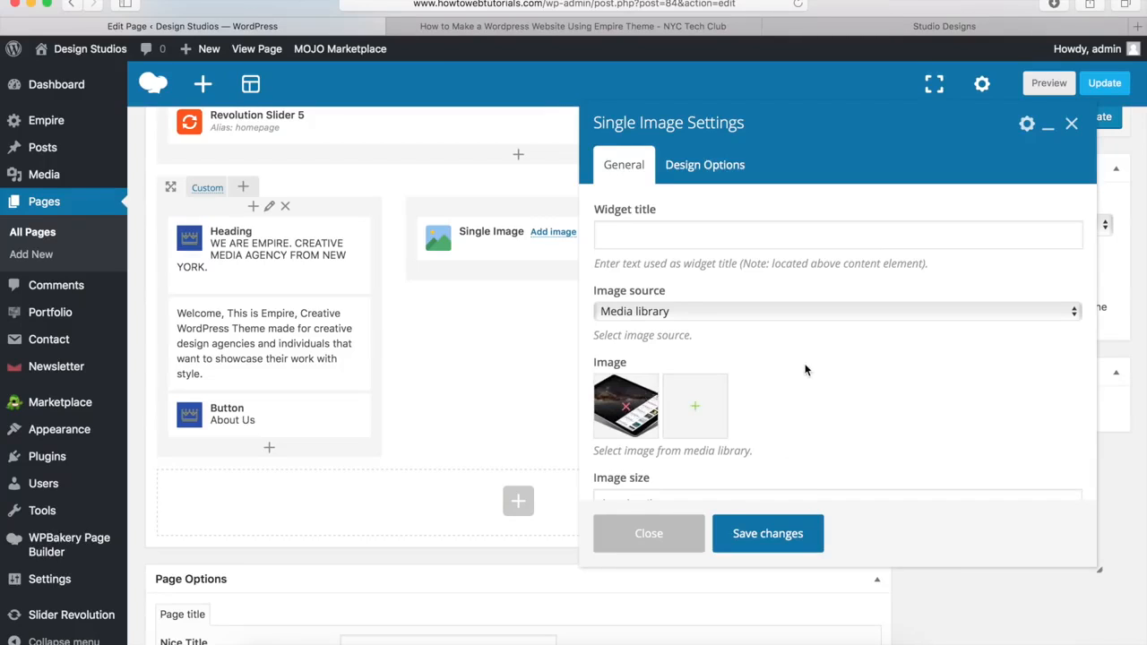
Step: Change the image size from thumbnail to large, save the element, and preview the page
scroll(804, 370, "down", 4)
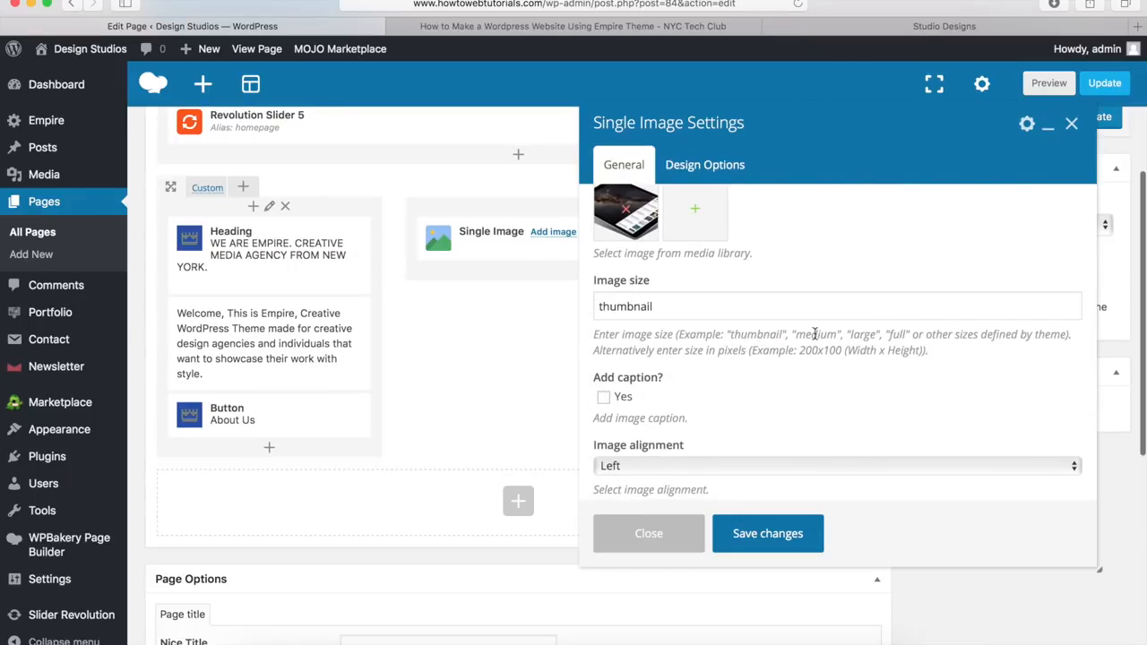
left_click_drag(748, 304, 584, 300)
key("BackSpace")
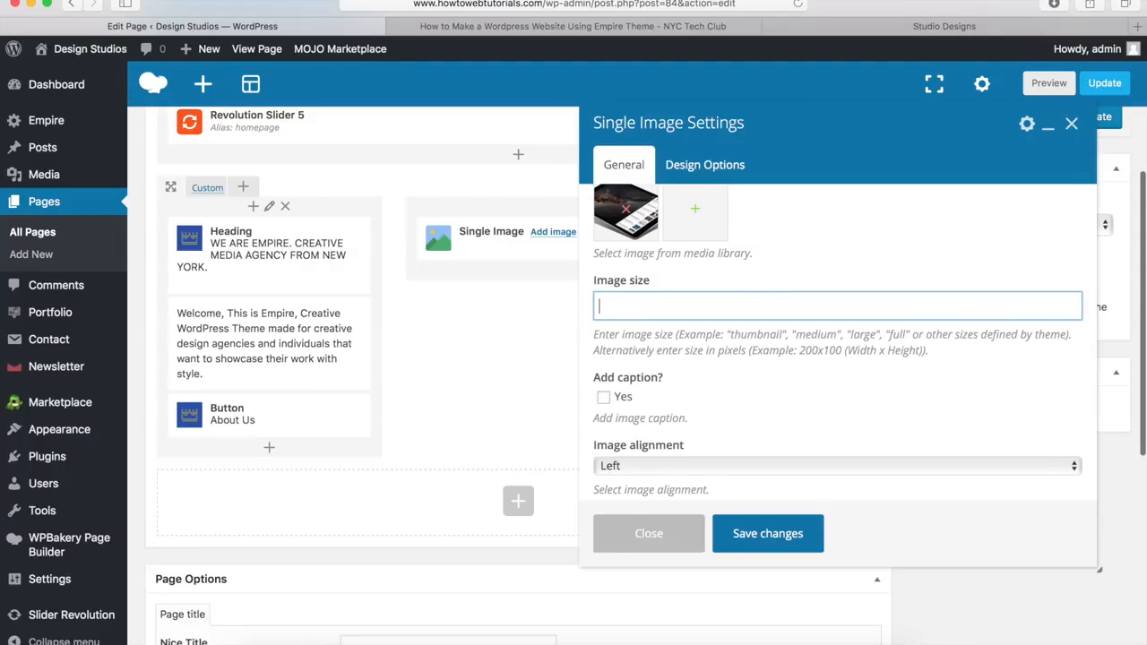
type("large")
scroll(692, 345, "down", 3)
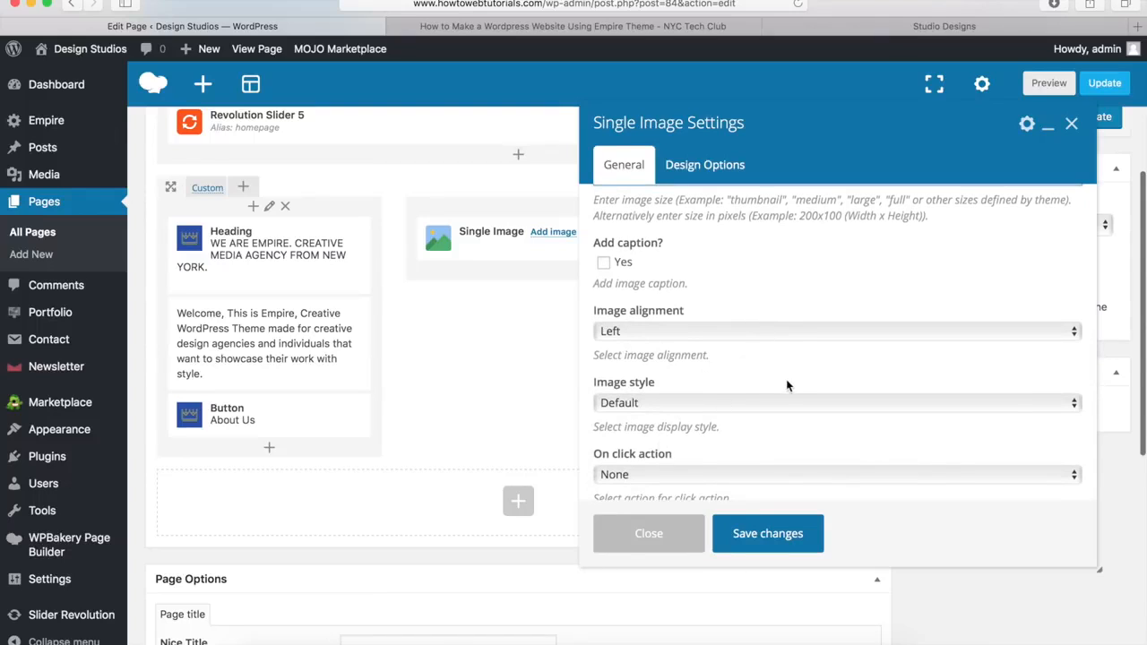
left_click(762, 535)
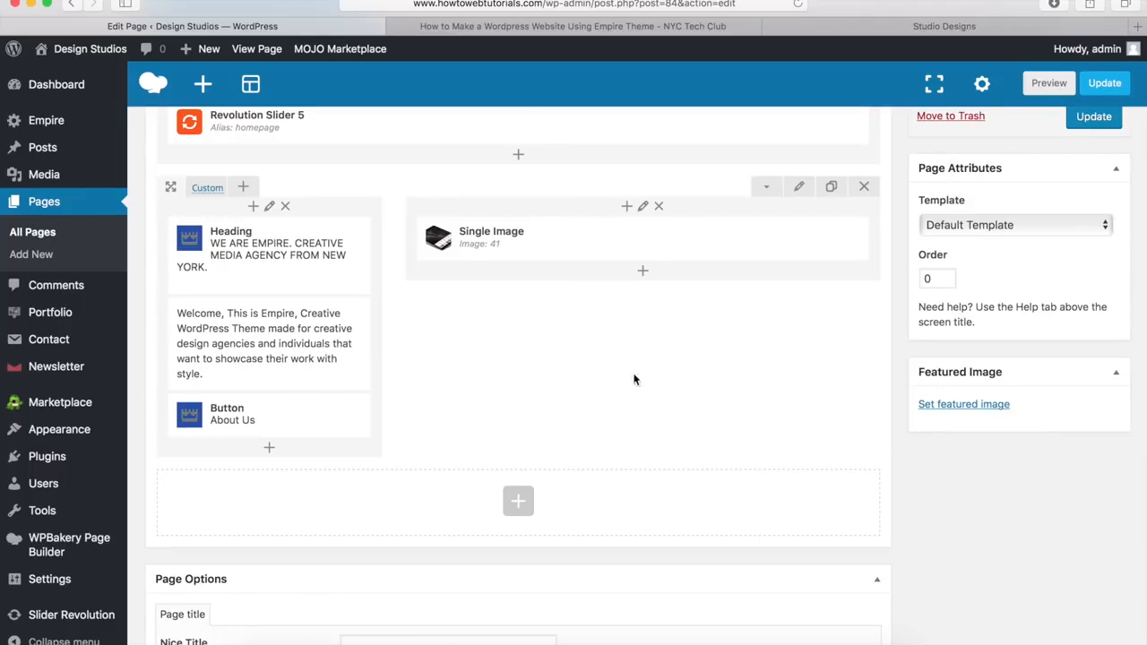
scroll(788, 395, "up", 5)
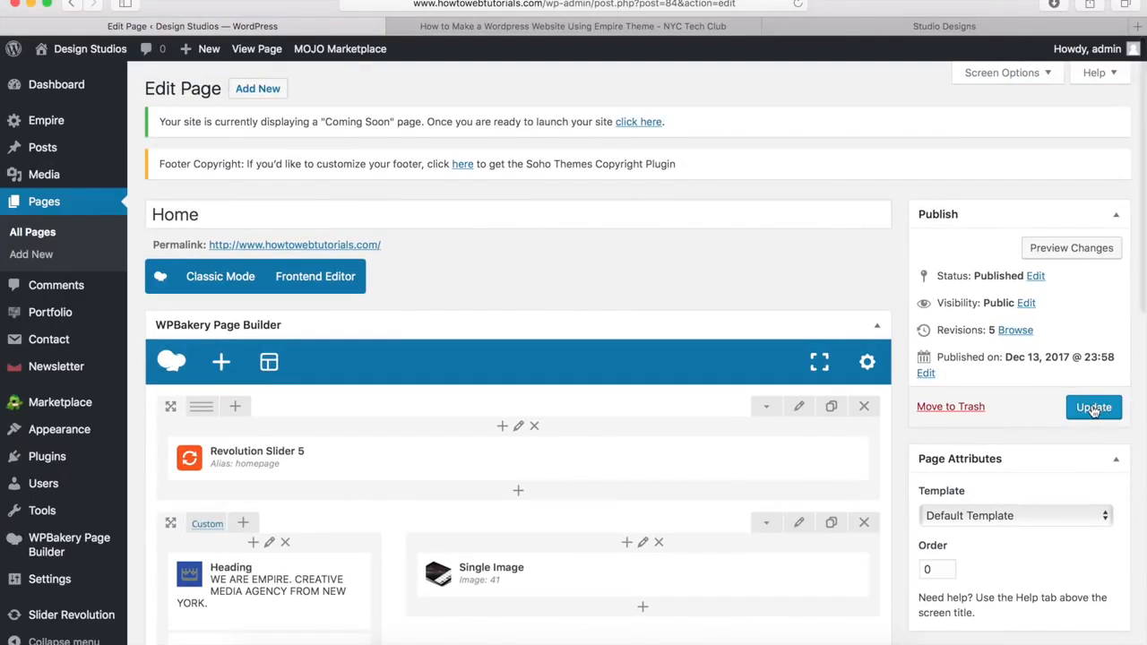
left_click(1070, 249)
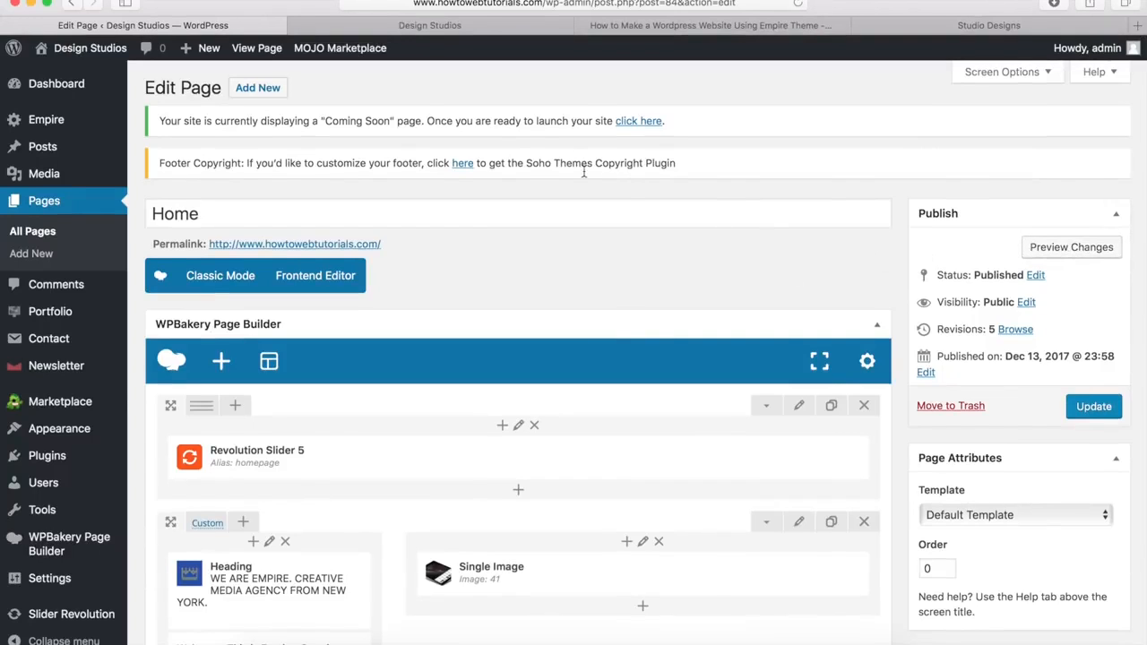
left_click(464, 27)
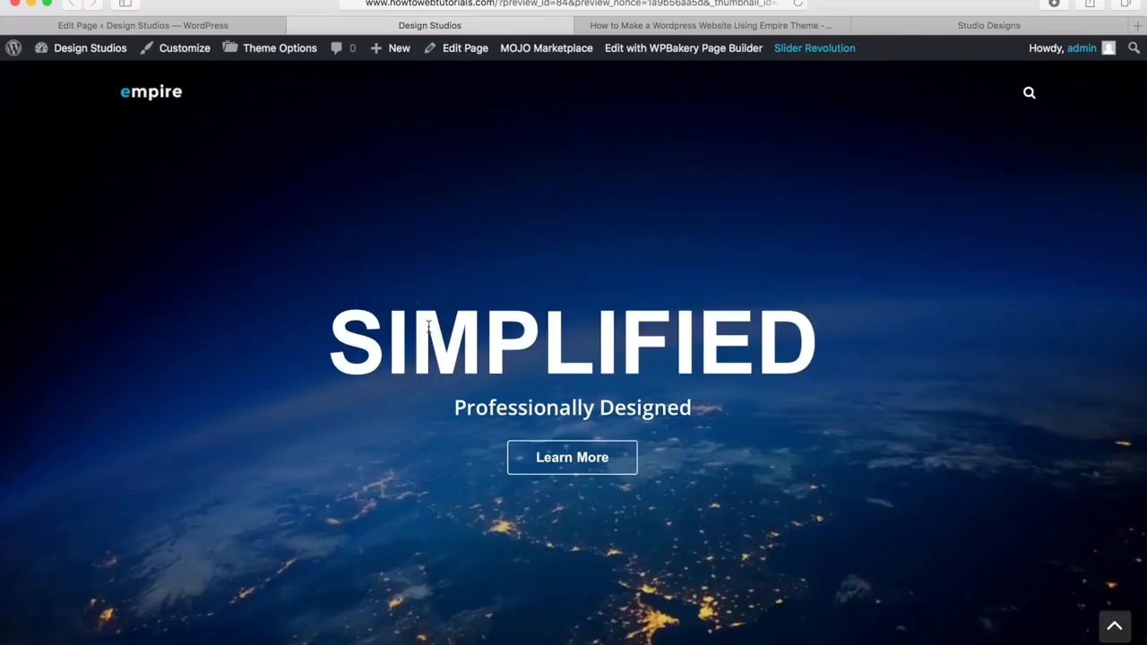
scroll(428, 327, "down", 10)
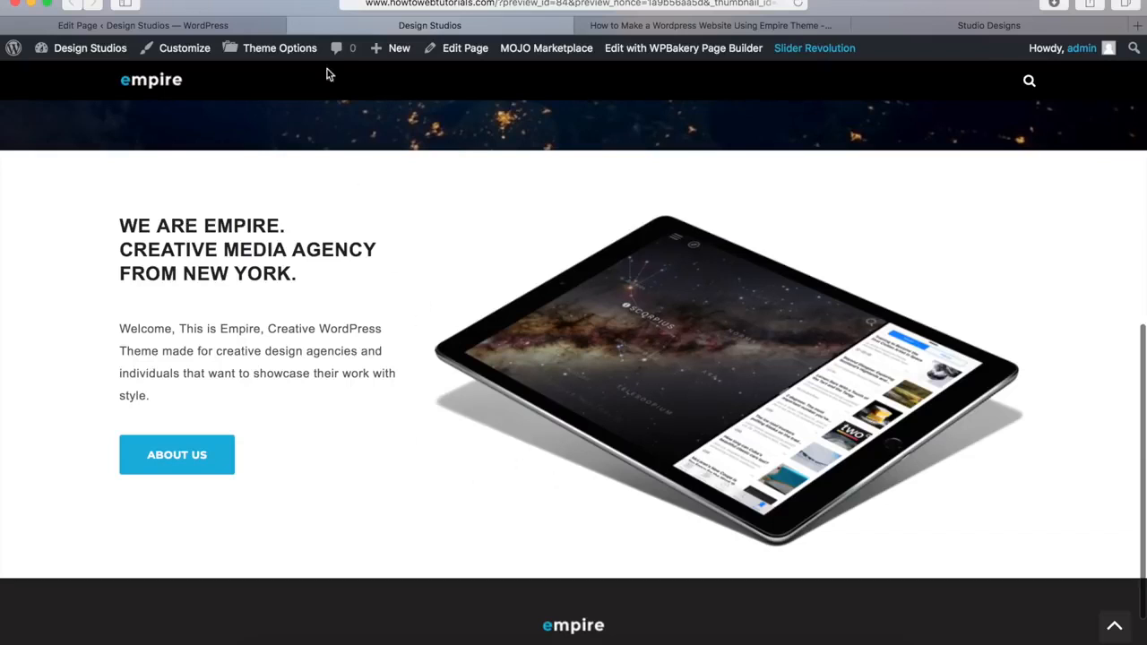
left_click(295, 26)
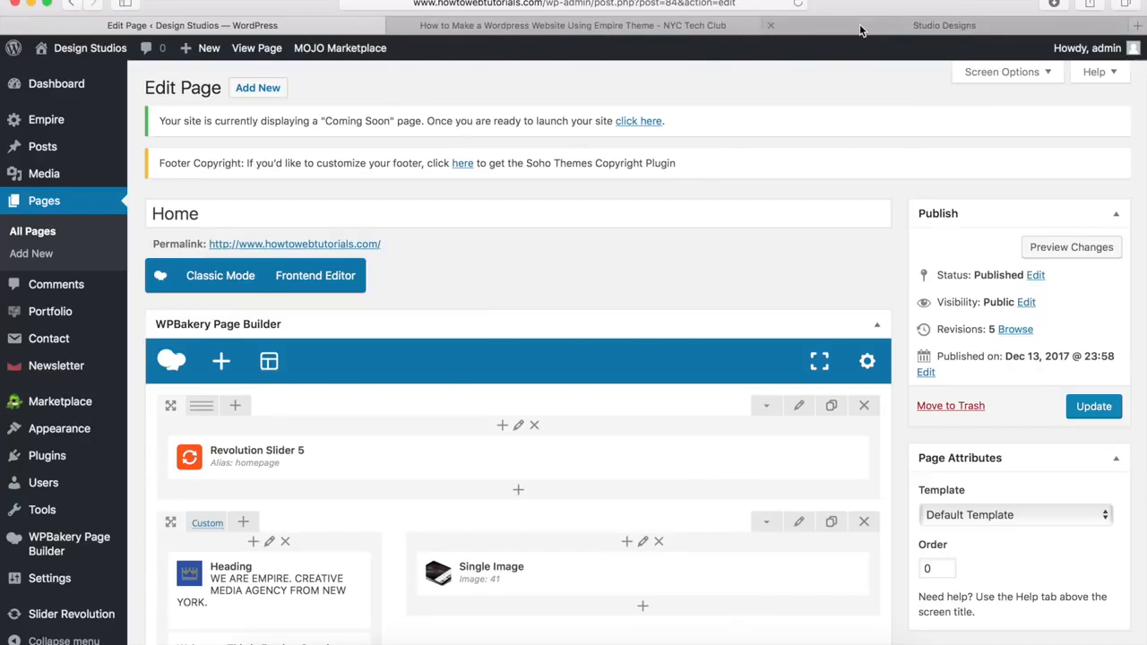
left_click(859, 27)
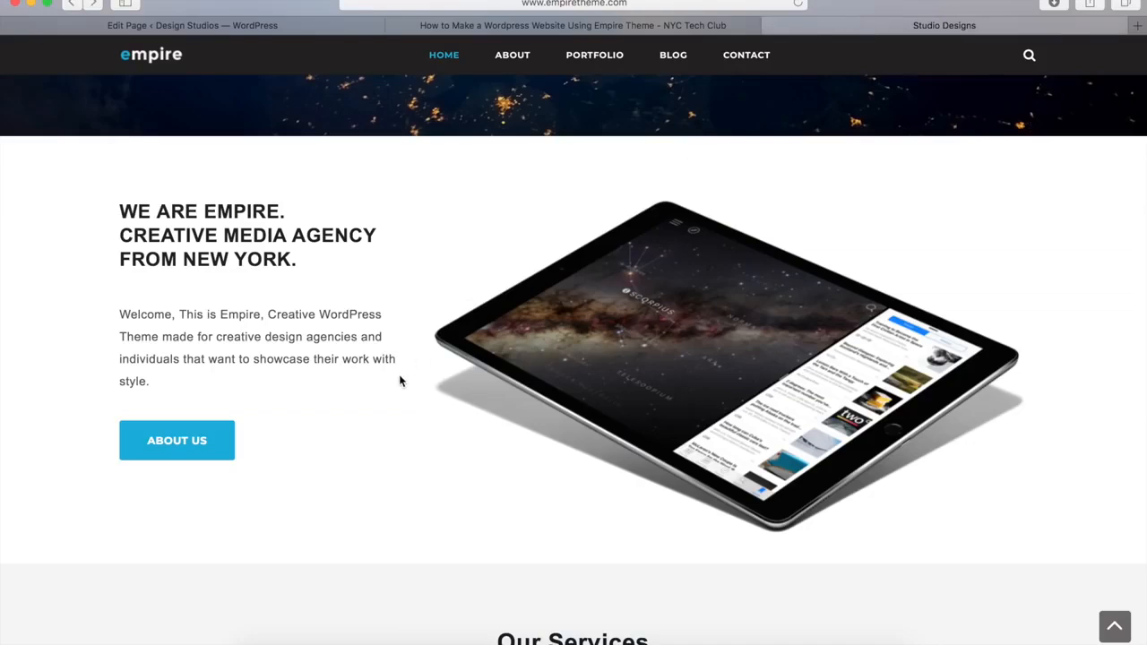
scroll(400, 380, "down", 5)
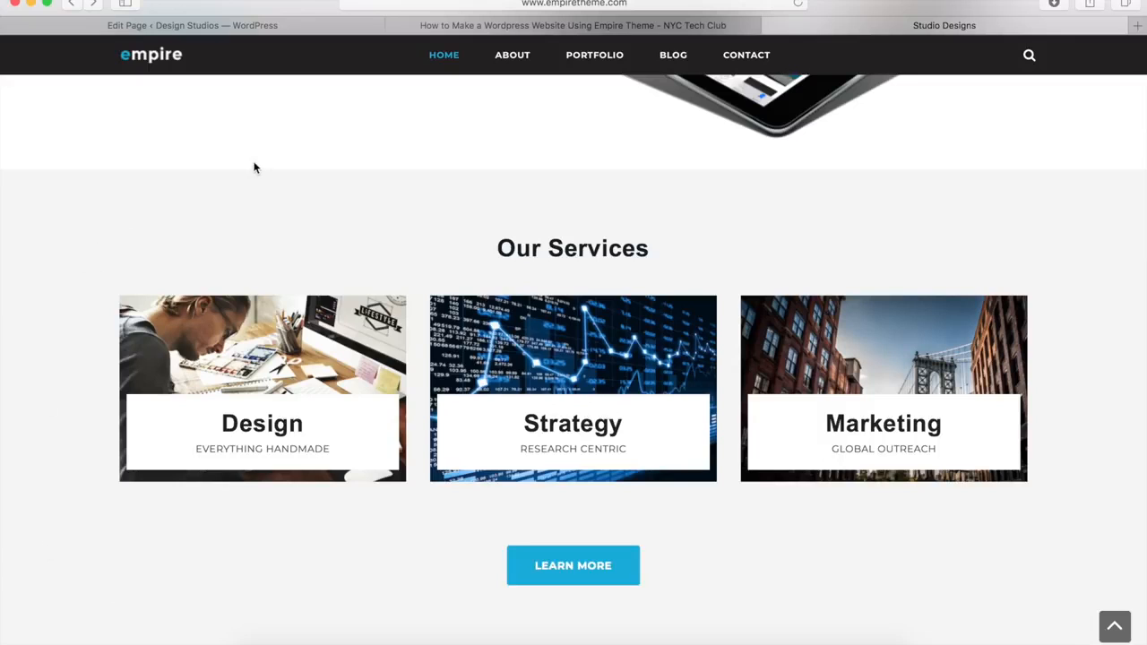
left_click(285, 27)
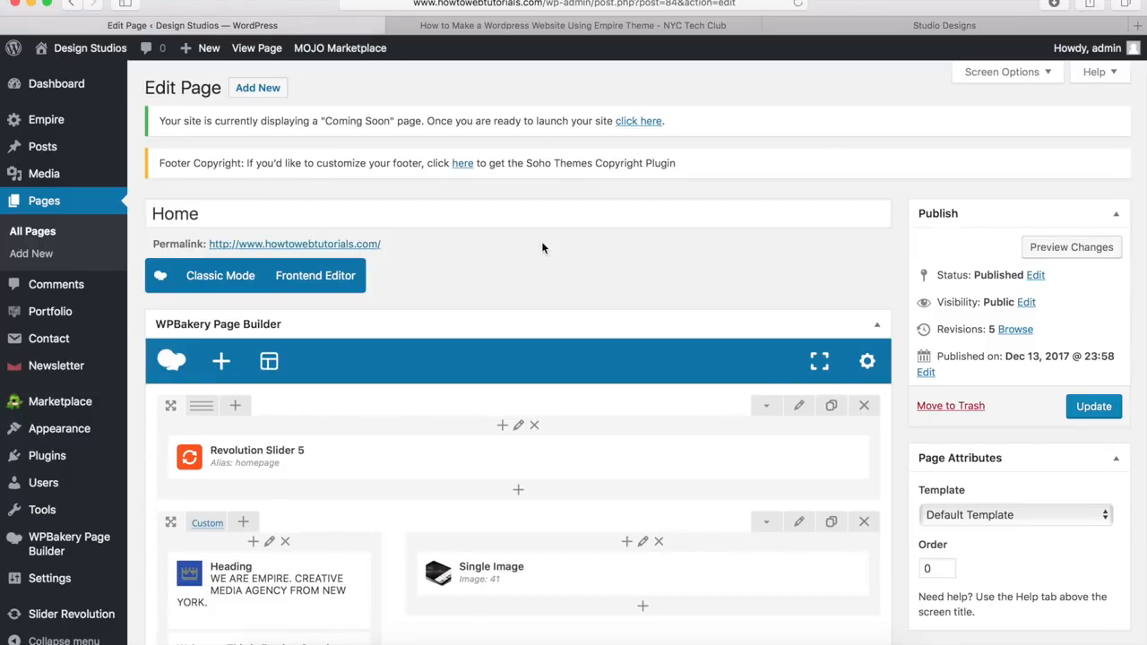
Step: Add a new empty row to the home page below the About row
scroll(541, 247, "down", 10)
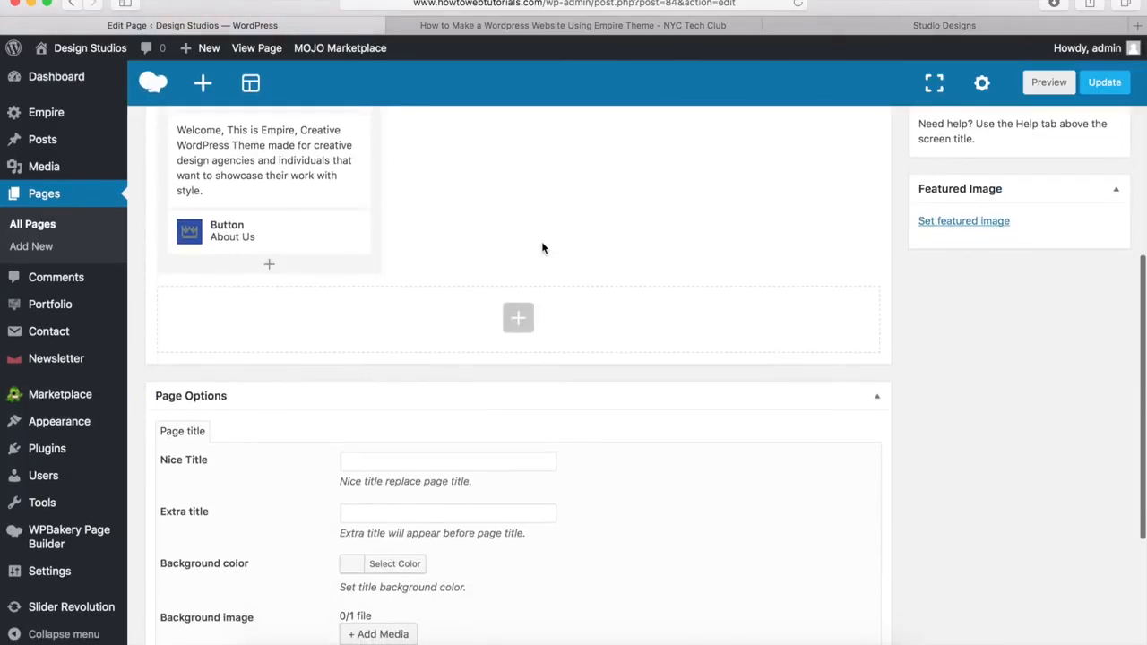
left_click(519, 321)
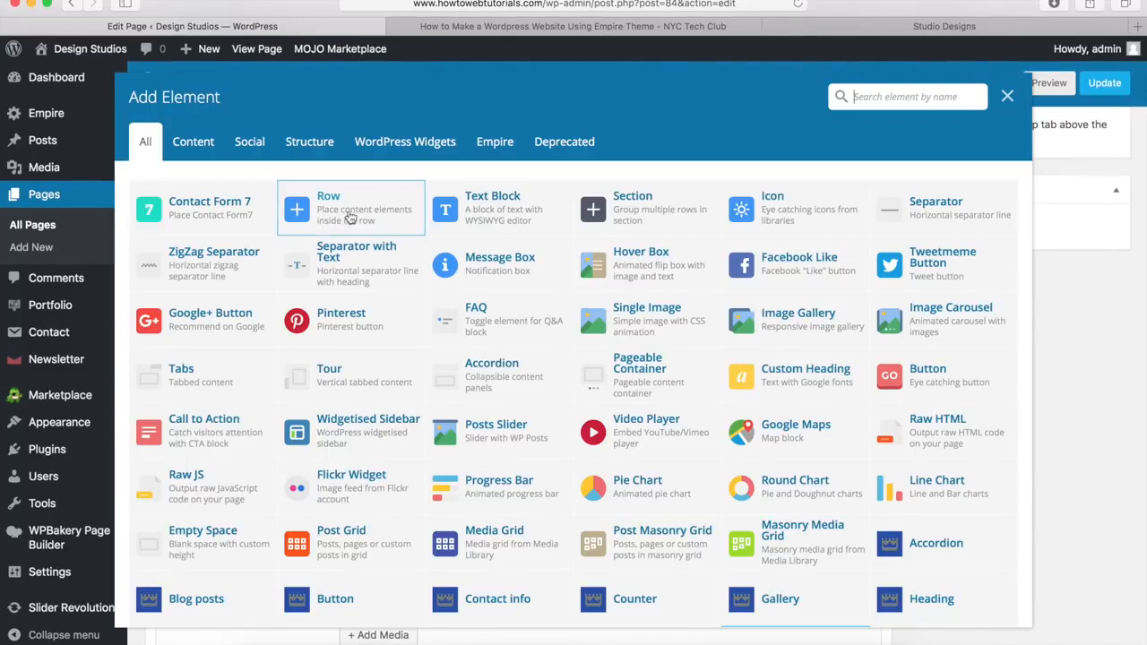
left_click(345, 215)
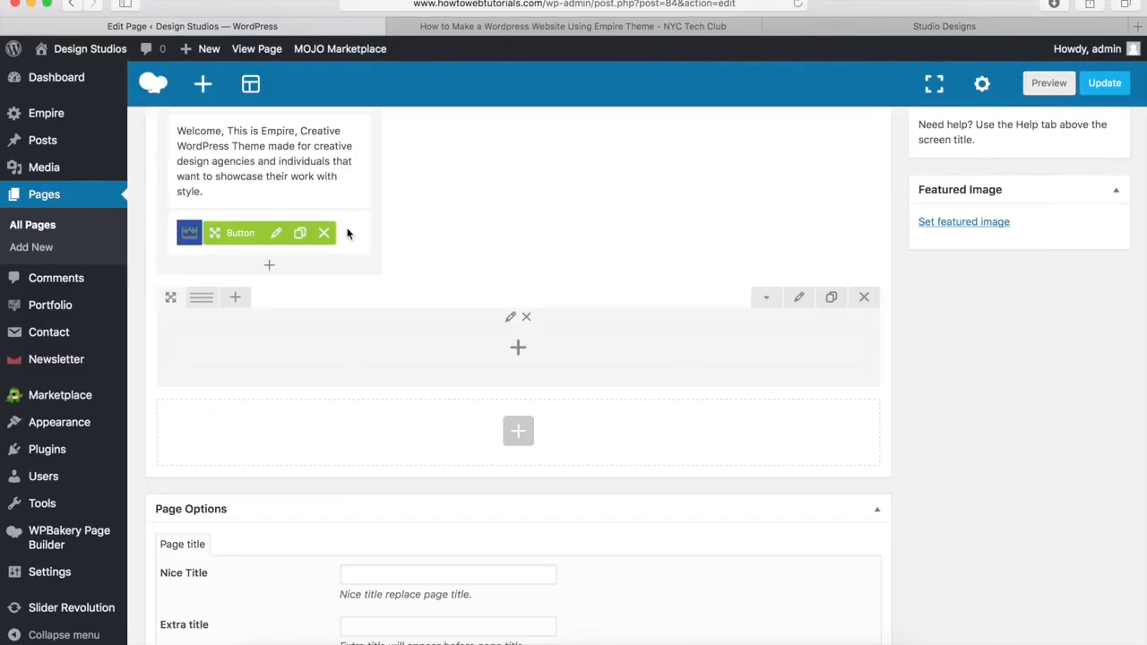
Step: Set the new row to 'Stretch row' and switch to its Design Options
left_click(799, 299)
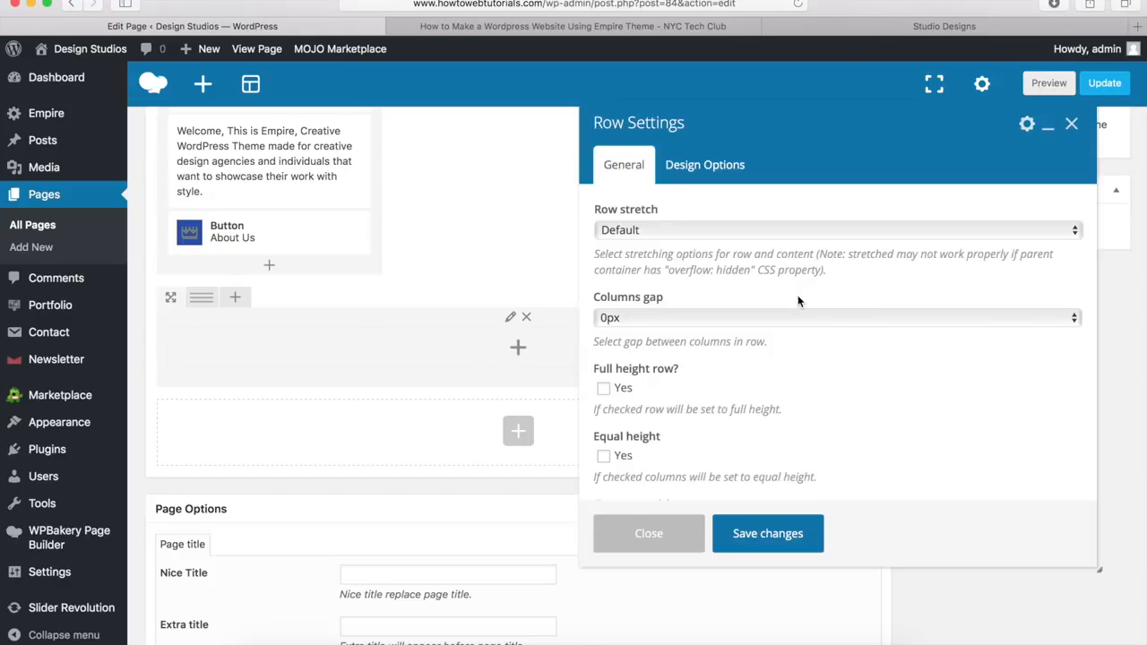
left_click(642, 237)
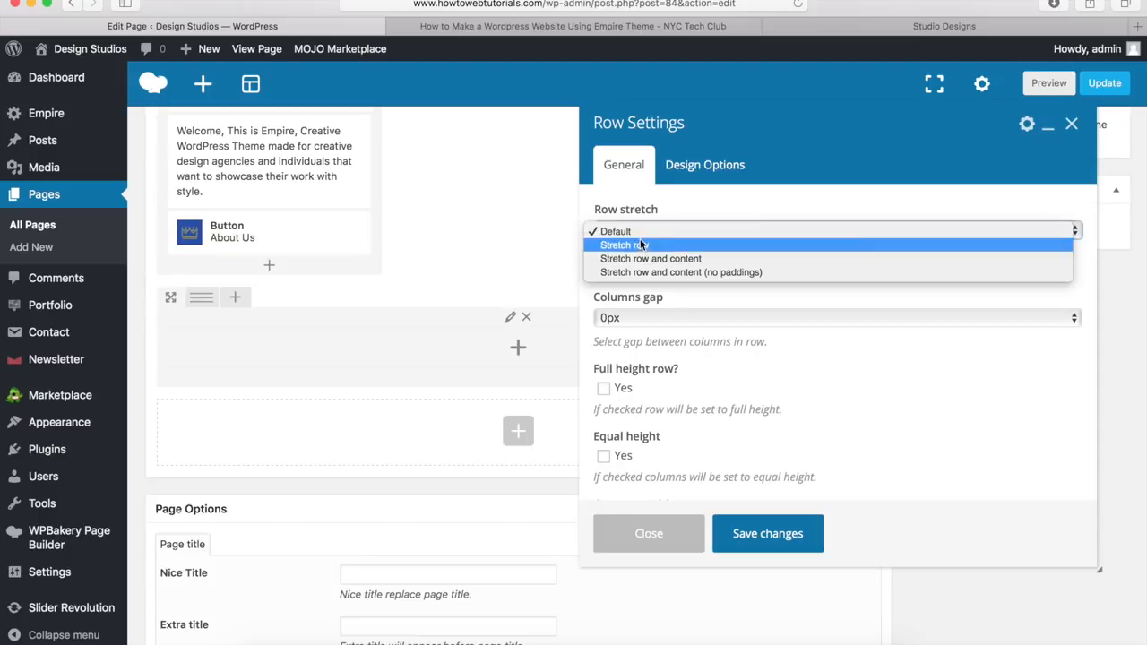
left_click(639, 246)
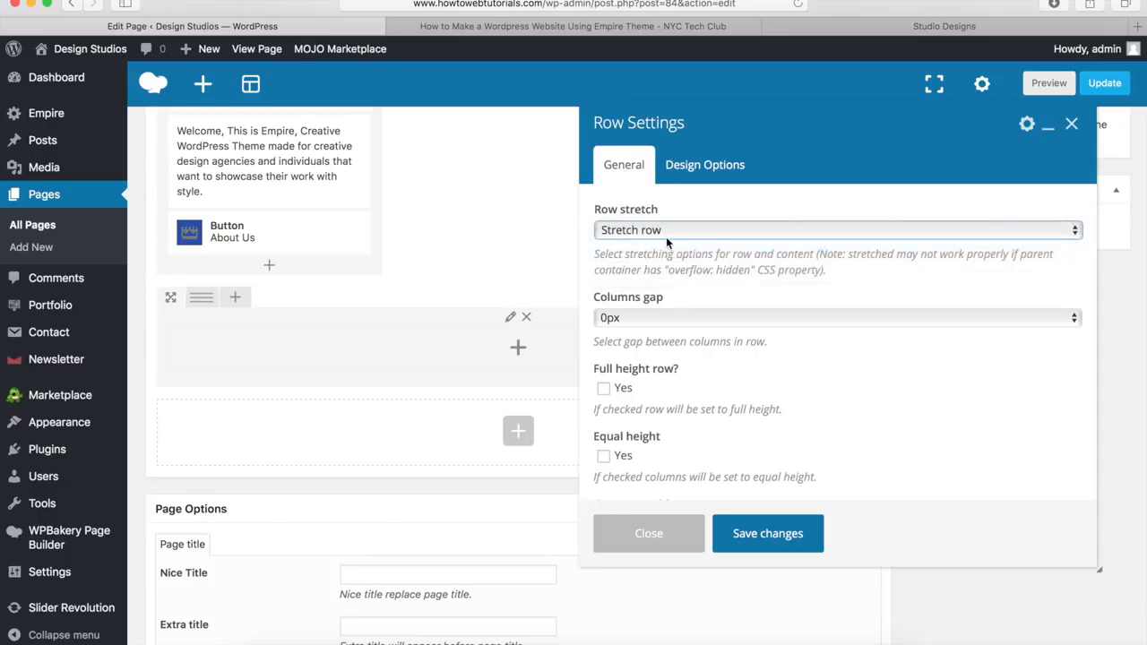
left_click(676, 236)
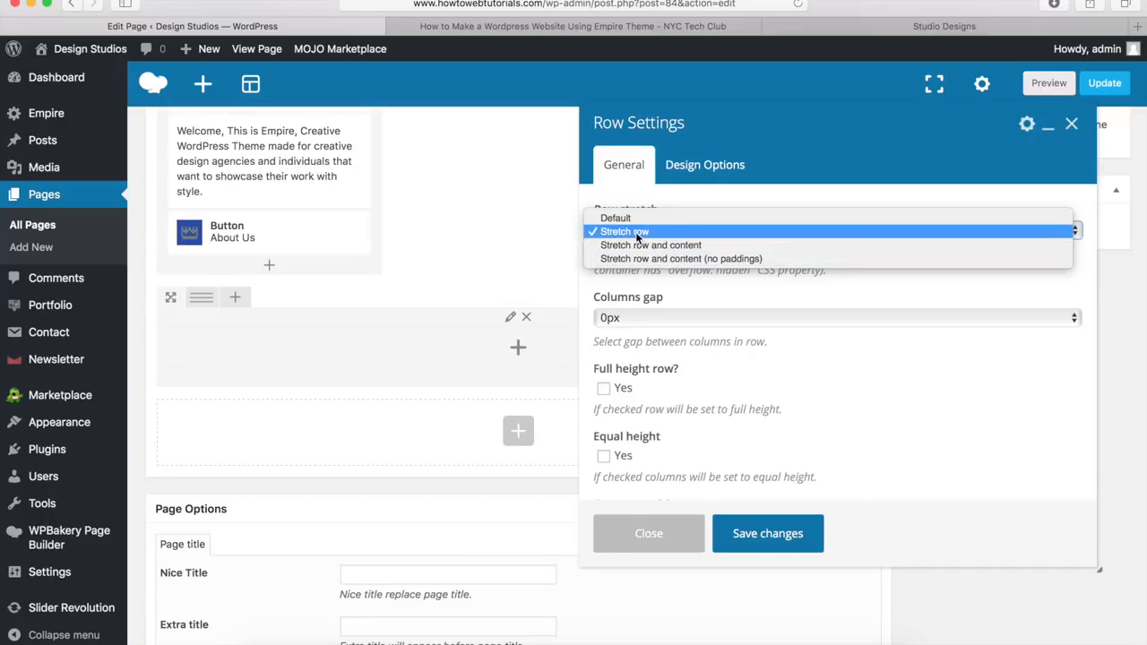
left_click(636, 232)
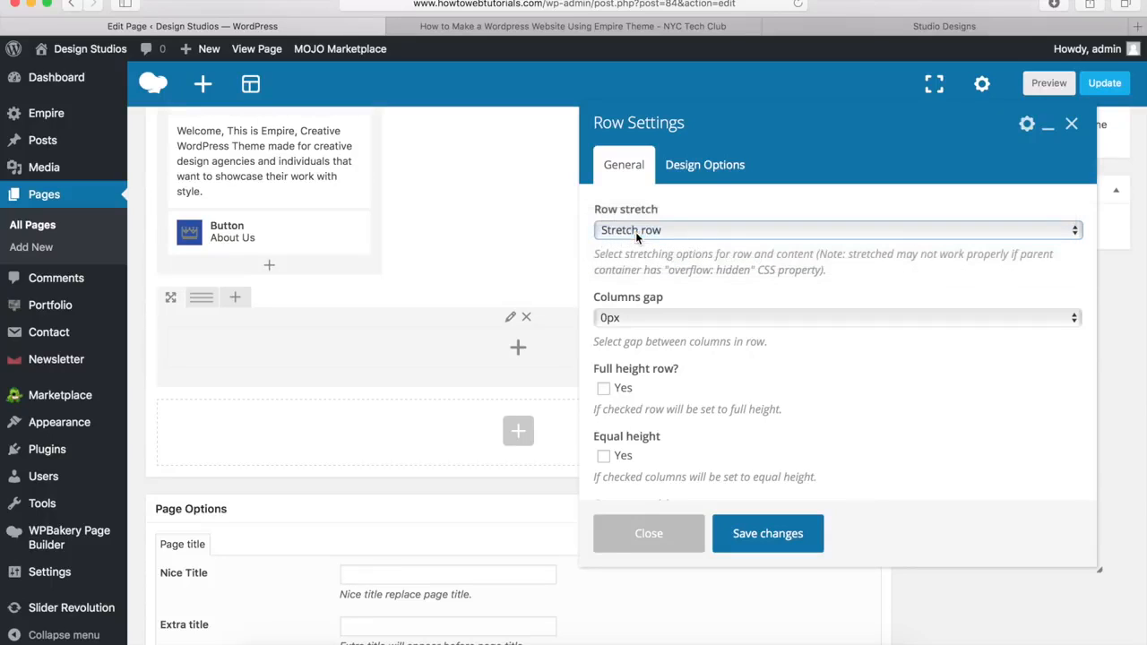
left_click(718, 168)
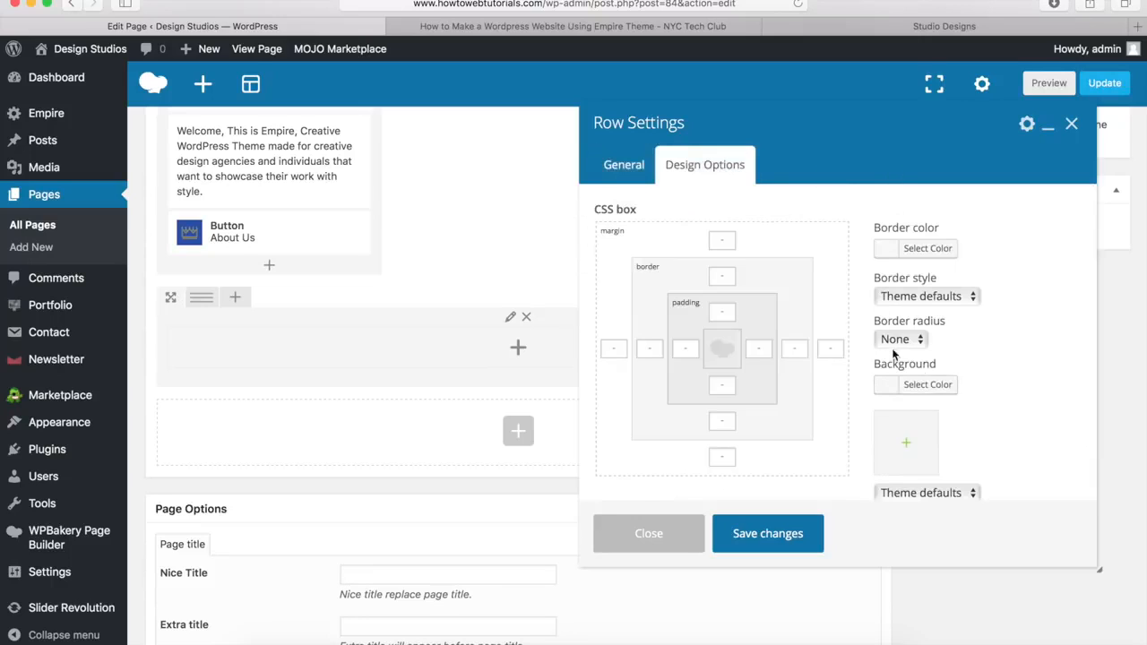
Step: View the Empire demo's light grey Our Services section, then return to the editor
left_click(858, 23)
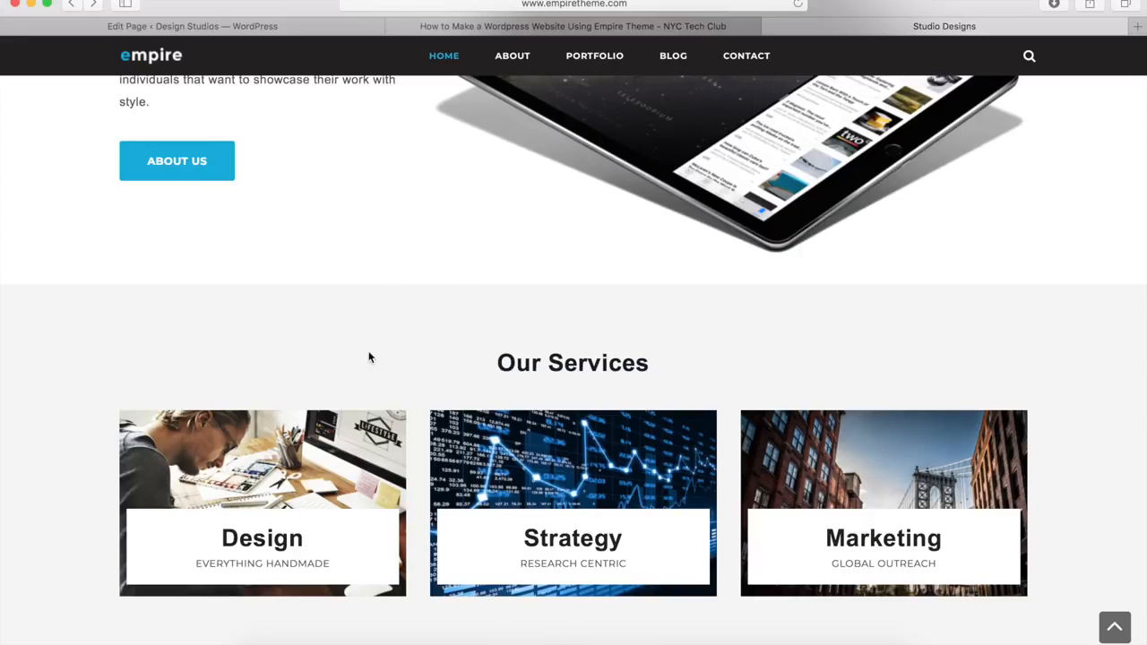
left_click(307, 29)
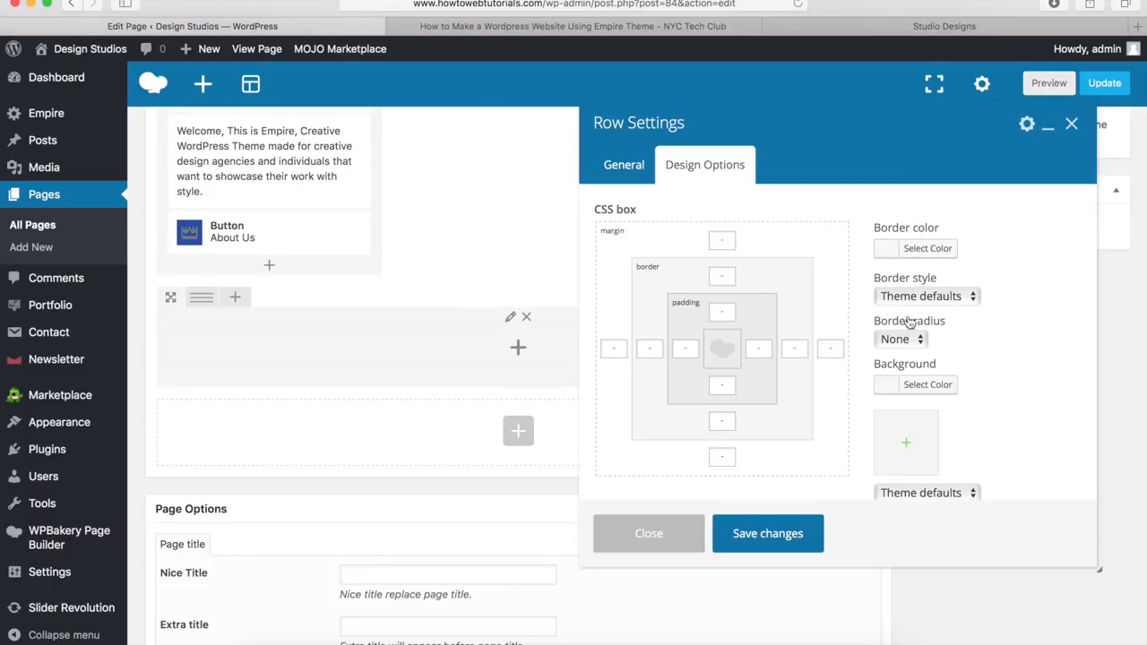
Step: Give the row a #f4f4f4 light grey background and save the row settings
left_click(915, 387)
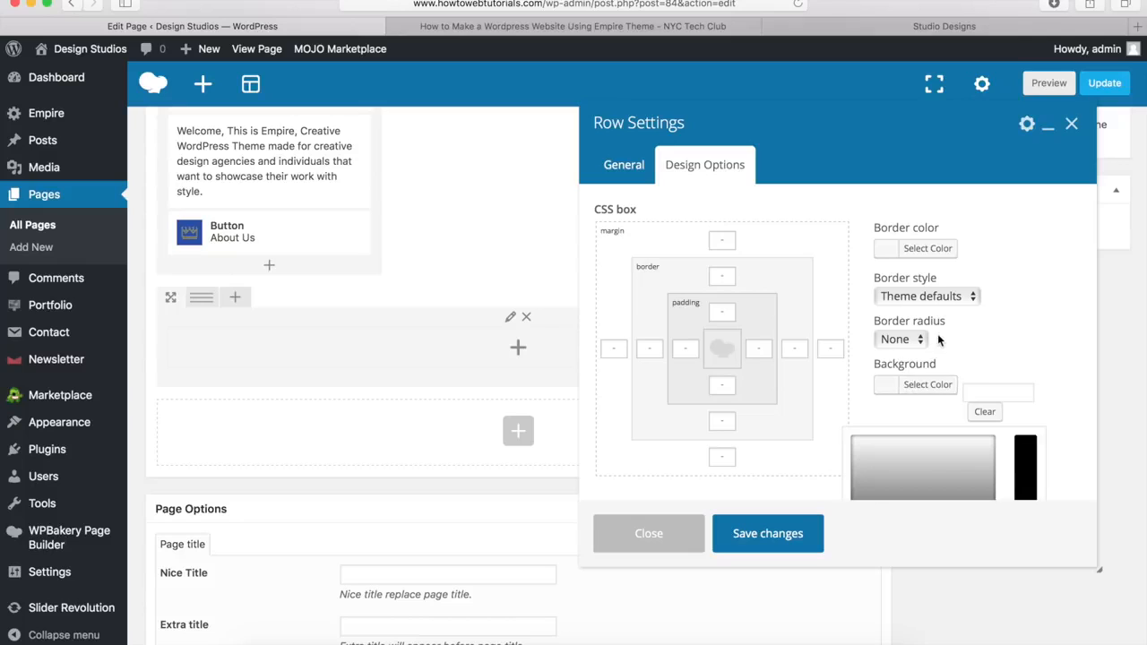
scroll(937, 334, "down", 5)
left_click_drag(852, 422, 904, 375)
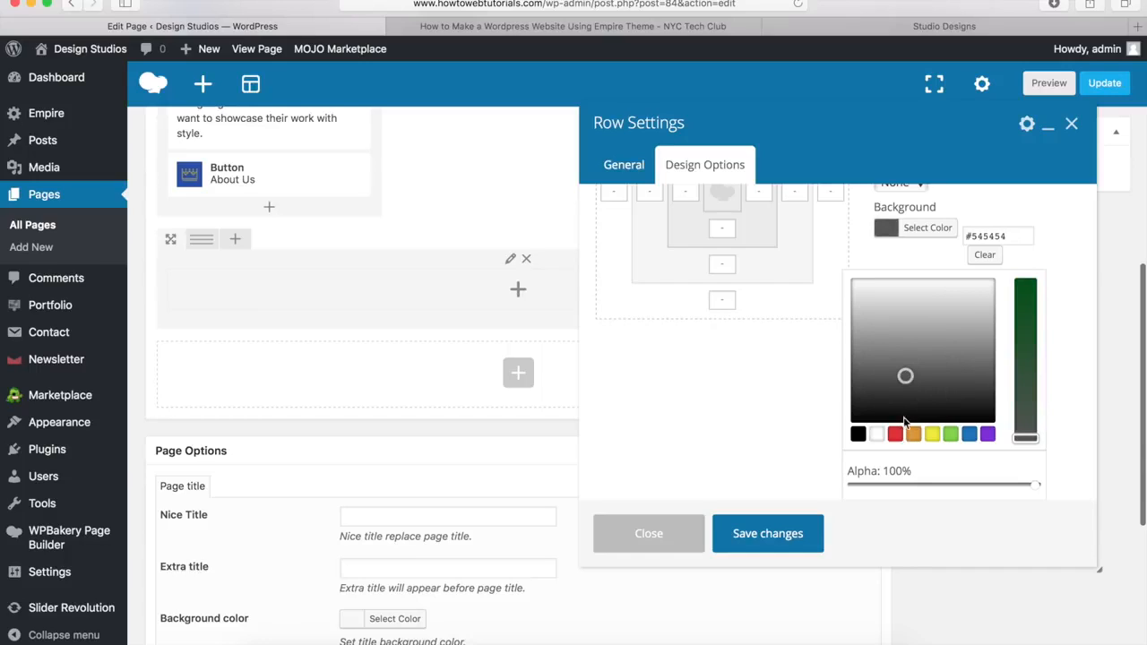
left_click_drag(1016, 236, 957, 235)
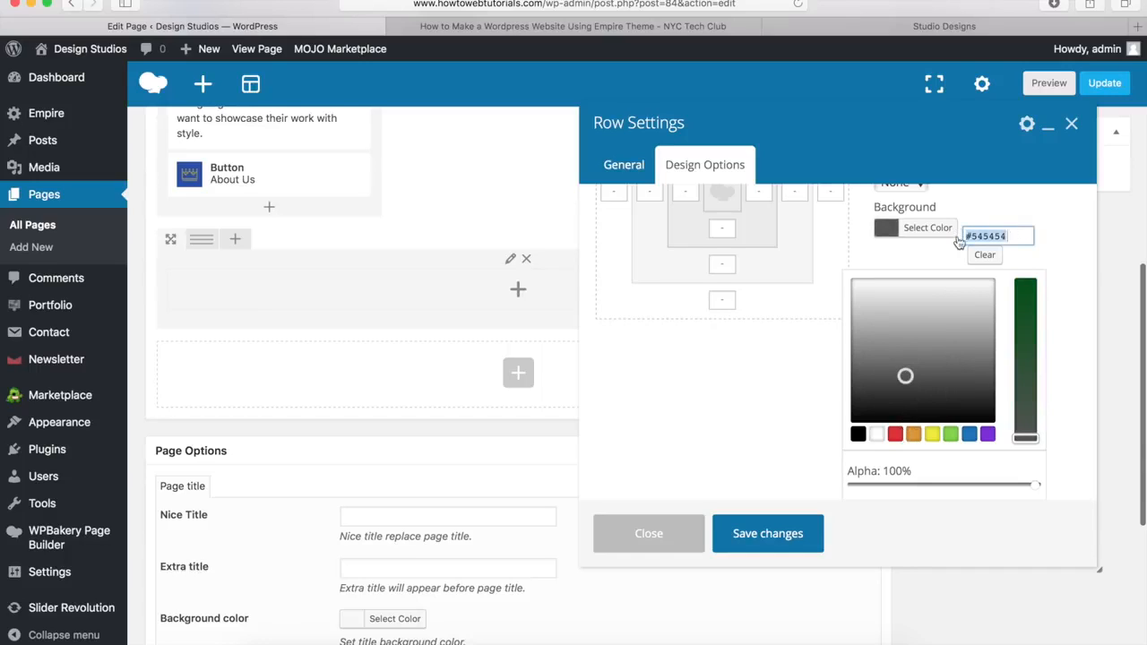
type("#f4f4f4")
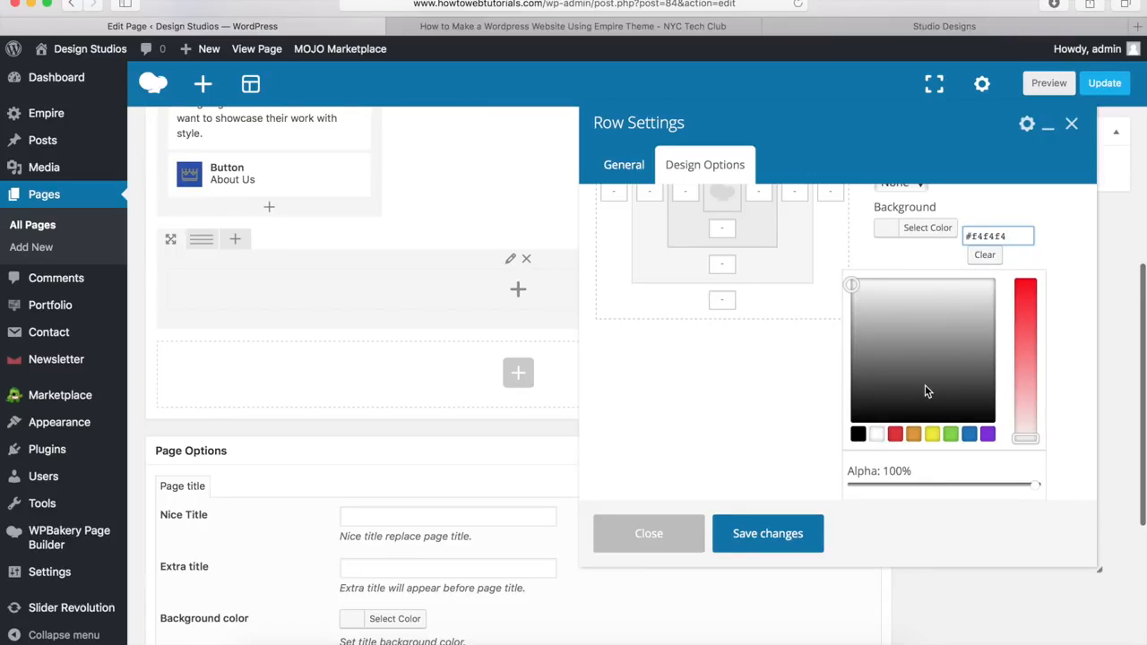
left_click(766, 535)
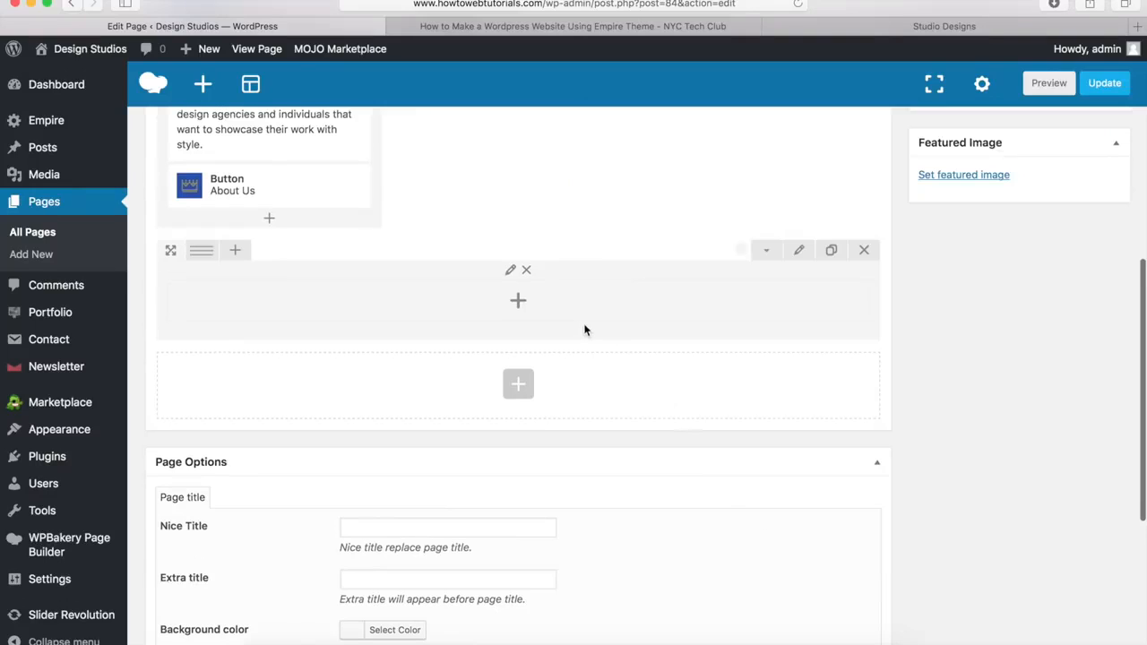
left_click(519, 301)
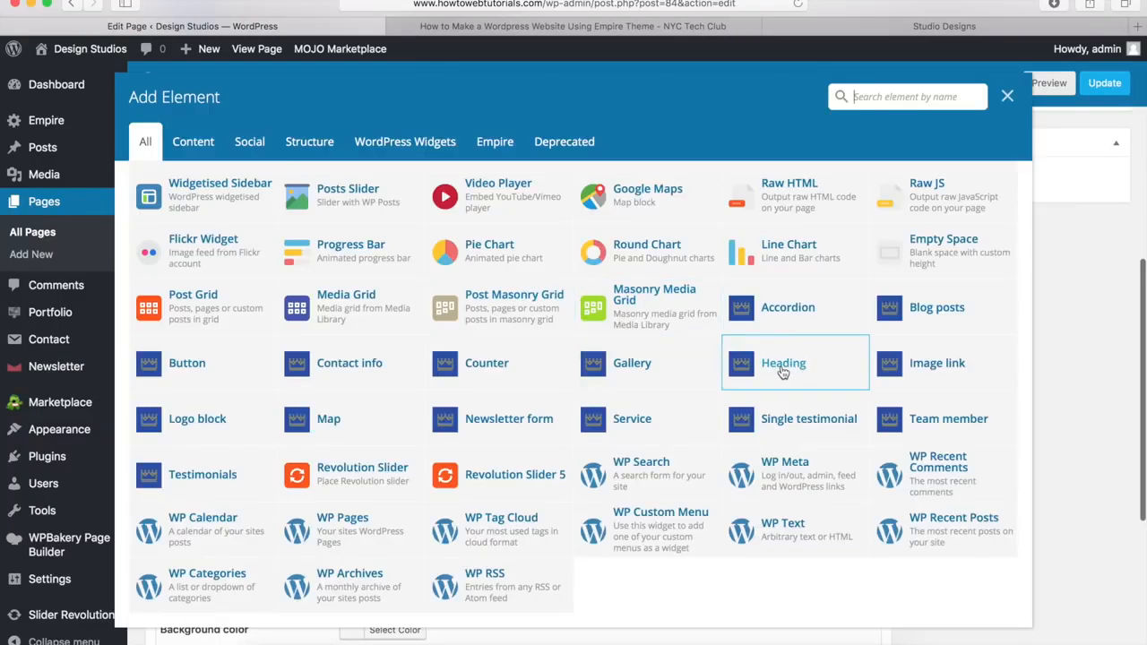
Step: Add a Heading titled 'Our Services' to the grey row and save it
left_click(783, 368)
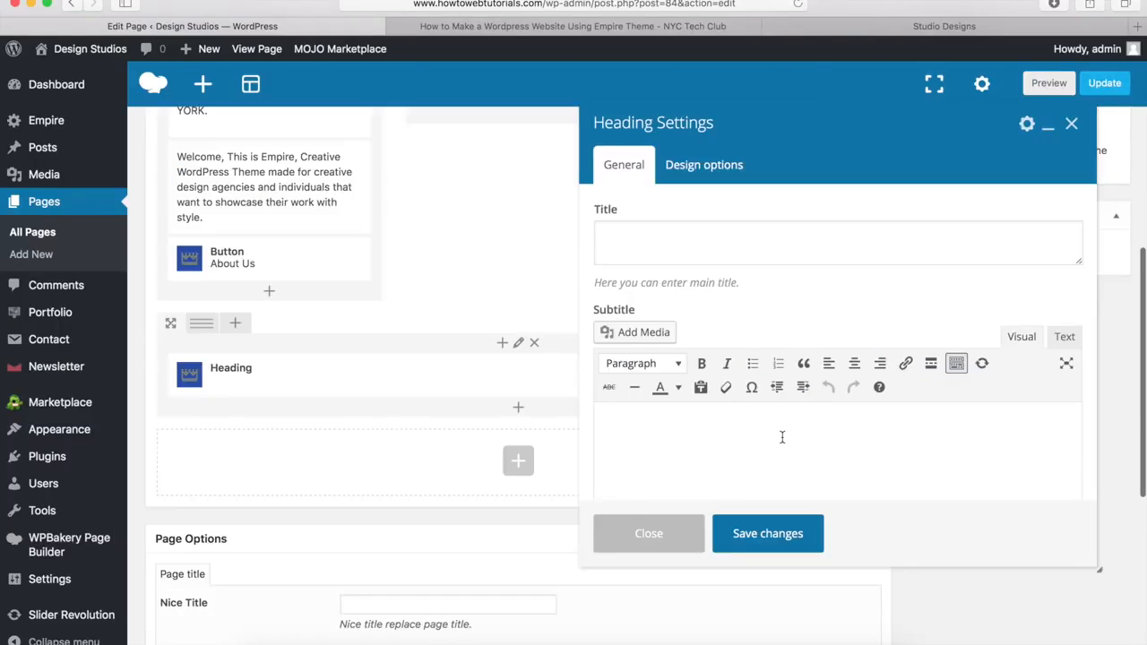
left_click(650, 239)
type("Our Se")
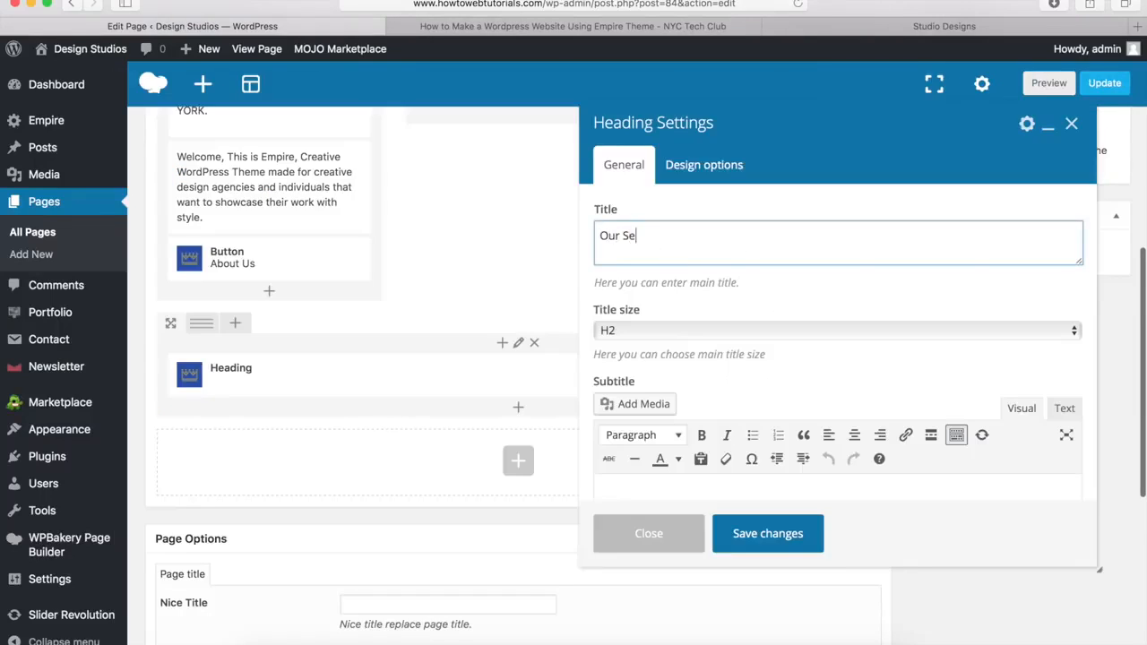
type("rvices")
scroll(728, 379, "down", 5)
scroll(728, 378, "down", 4)
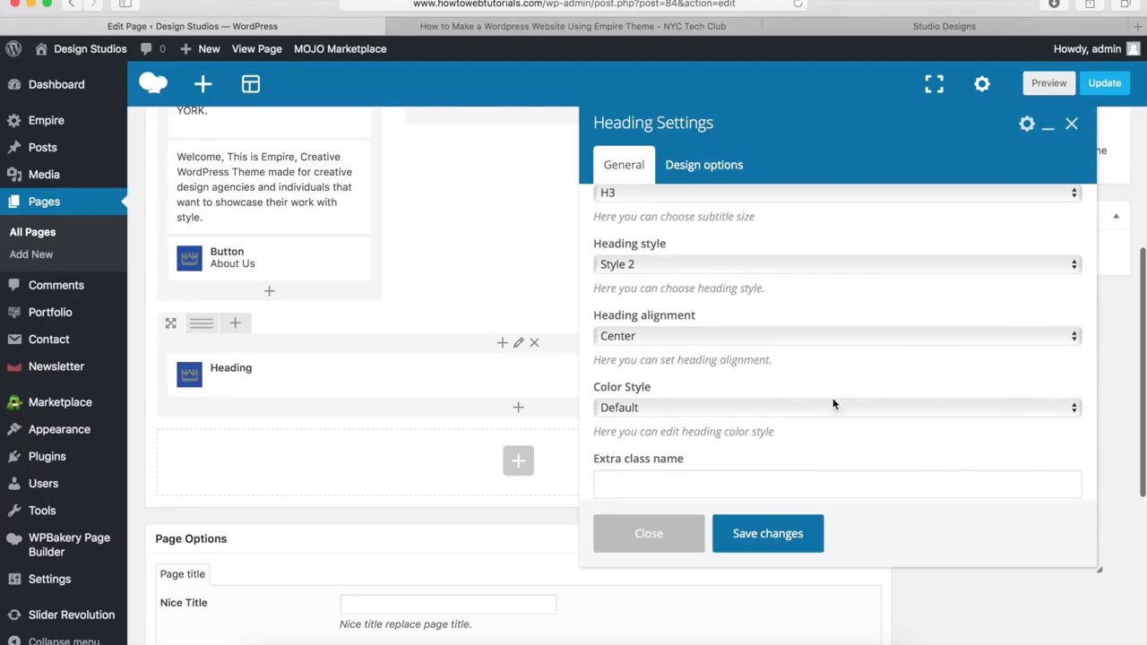
left_click(766, 534)
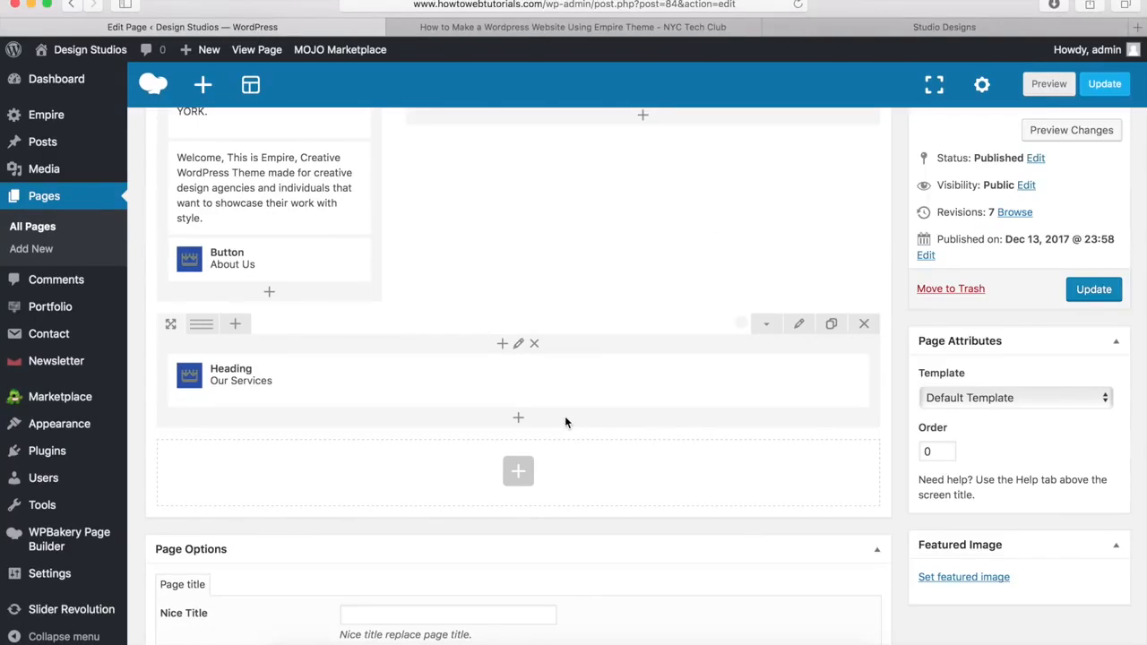
Step: Insert an inner row below the heading with a 1/3 + 1/3 + 1/3 column layout
left_click(519, 418)
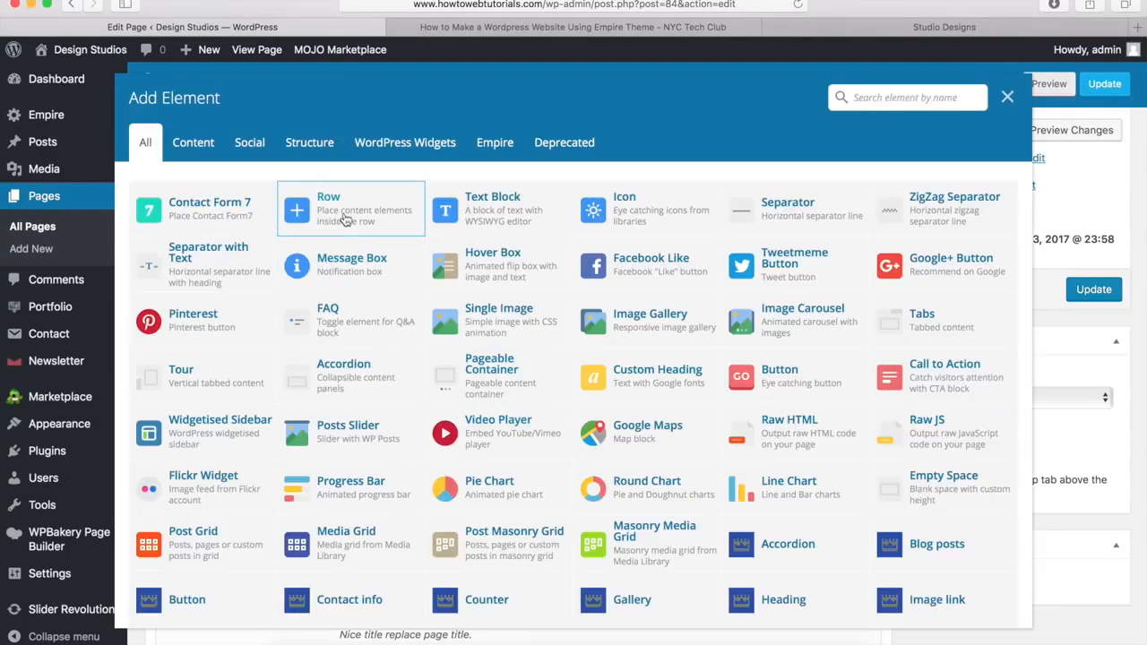
left_click(345, 218)
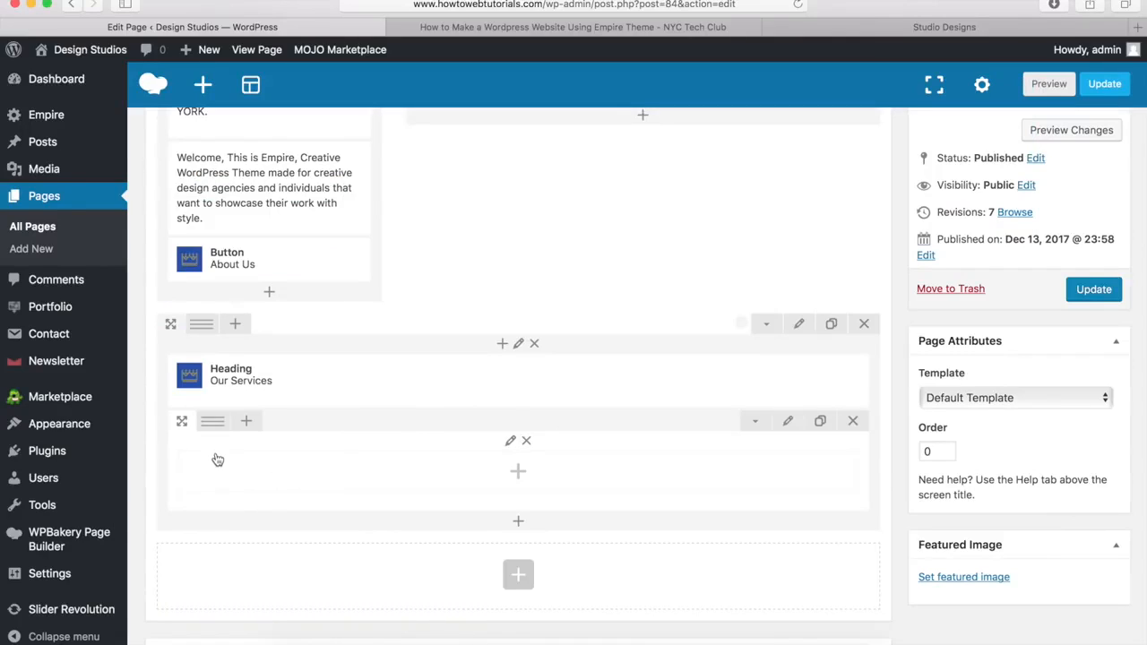
mouse_move(211, 429)
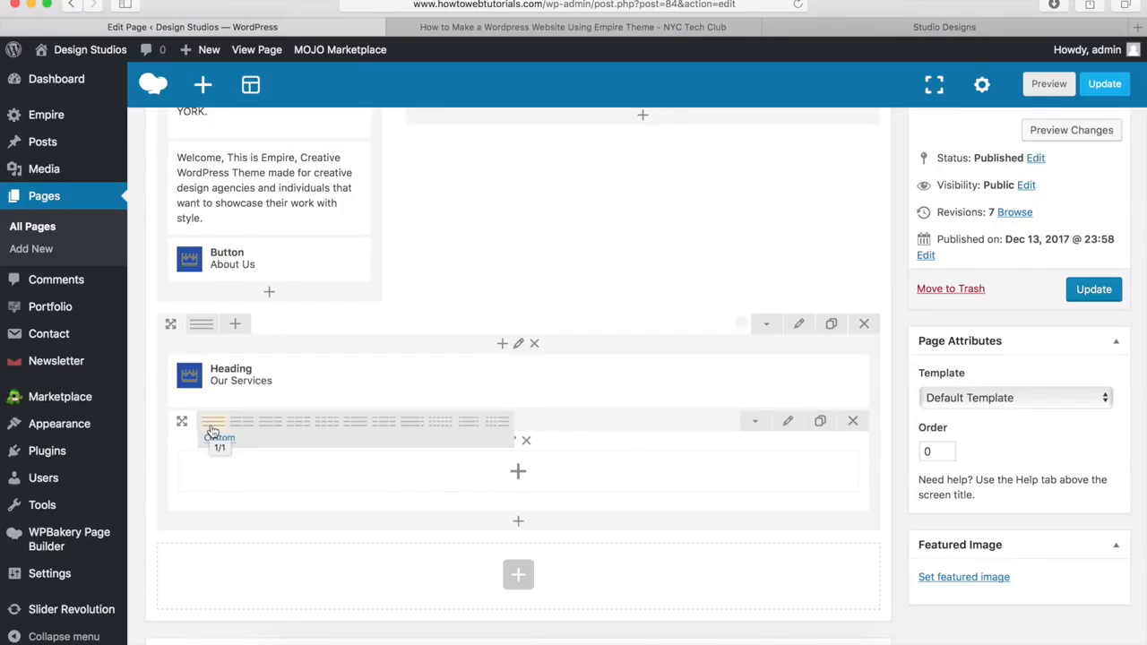
left_click(298, 432)
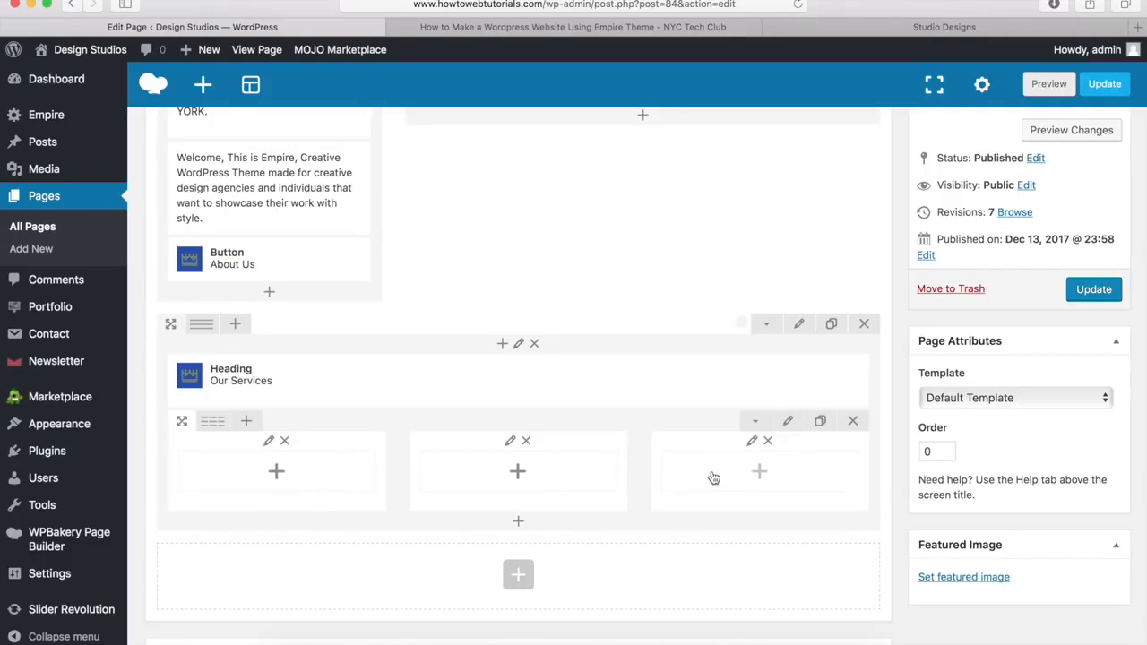
left_click(277, 473)
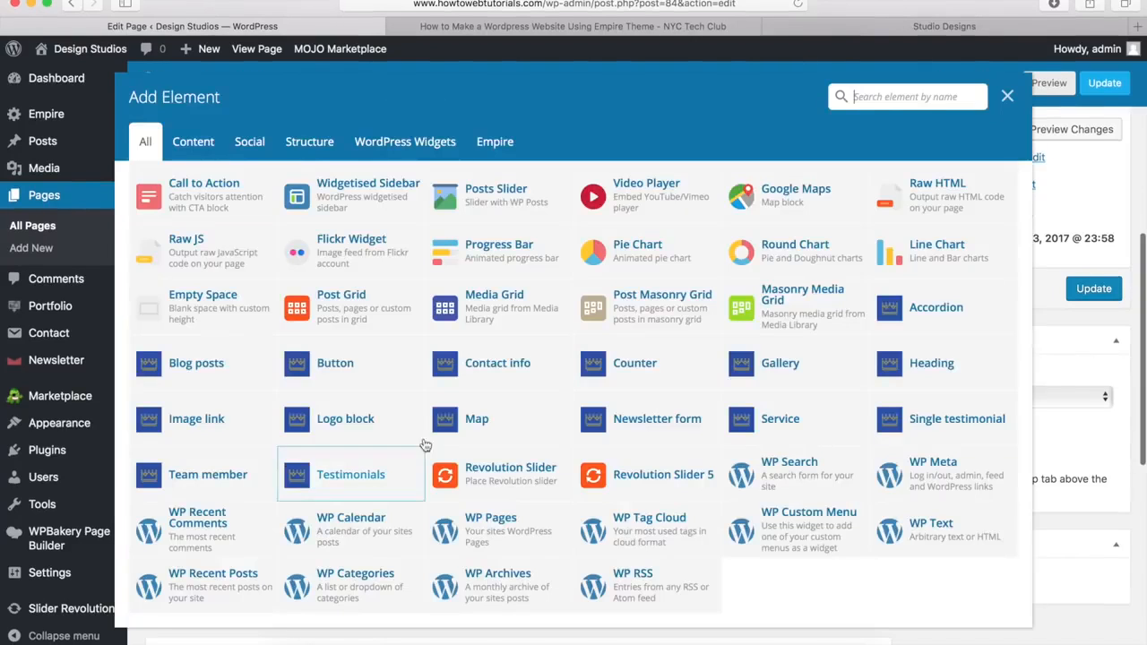
Step: Add a Service element to the first column titled 'Designs' with subtitle 'Everything Handmade'
left_click(779, 419)
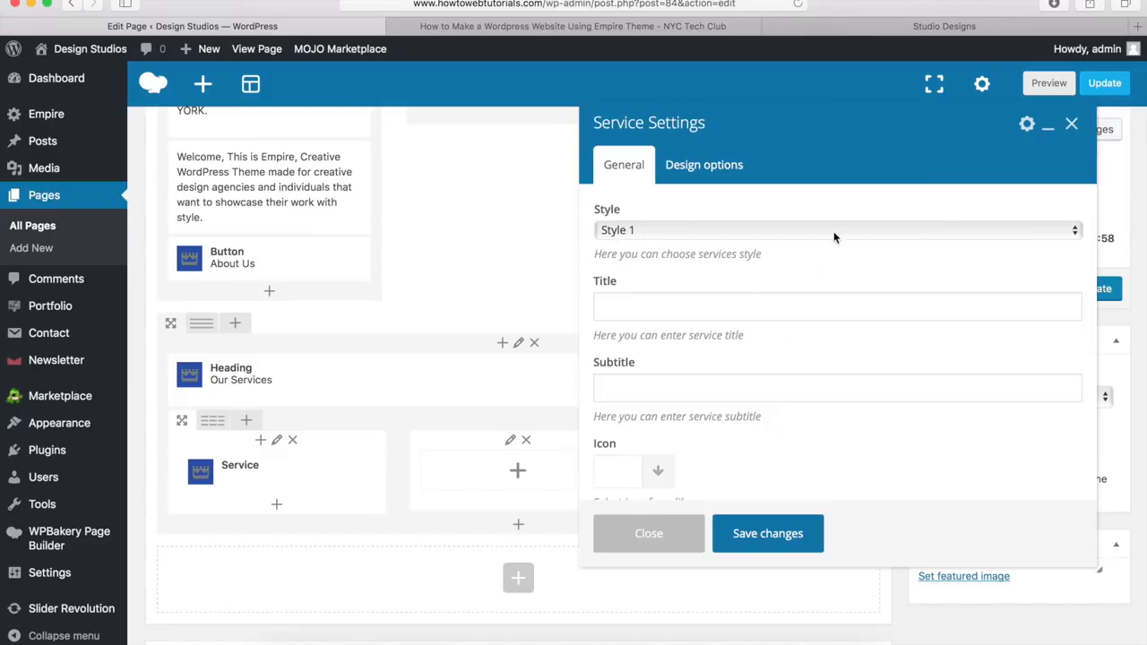
left_click(640, 306)
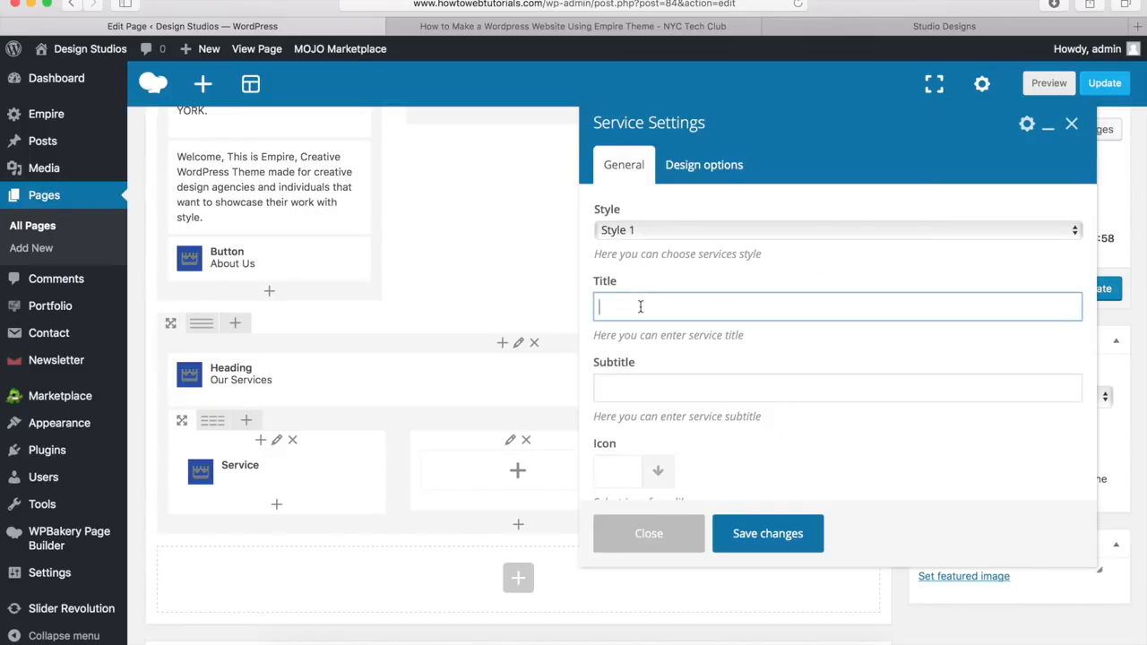
type("Designs")
key("Tab")
type("Everything Handmade")
Step: Browse the service icon library without choosing an icon, then start picking a service image
scroll(686, 279, "down", 4)
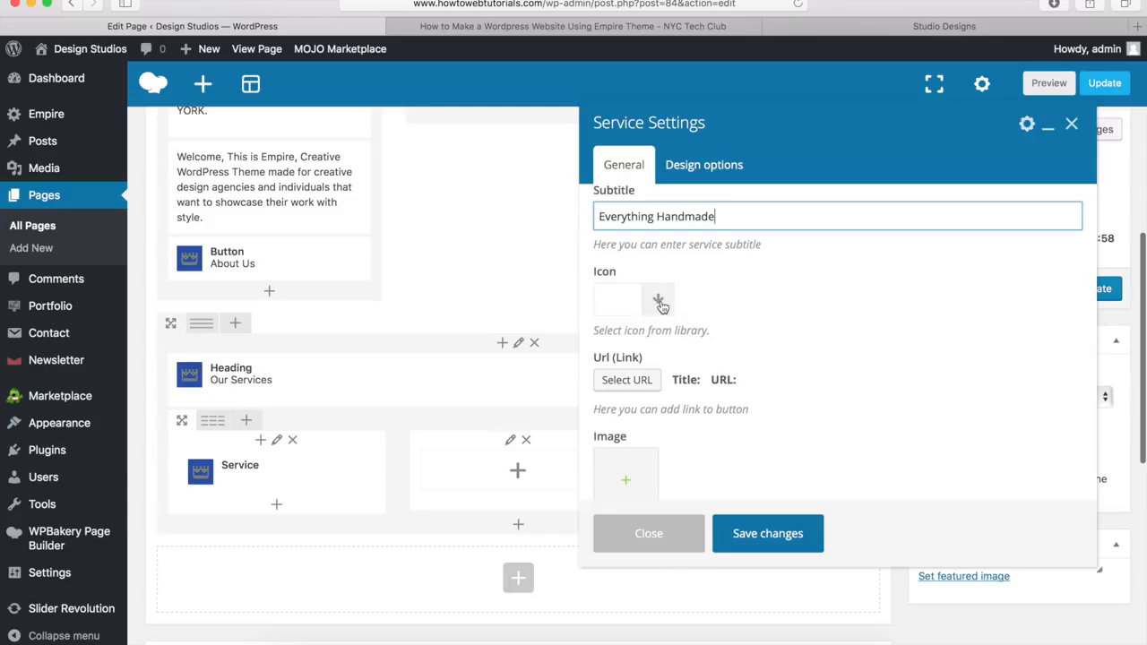
left_click(659, 303)
scroll(728, 374, "down", 3)
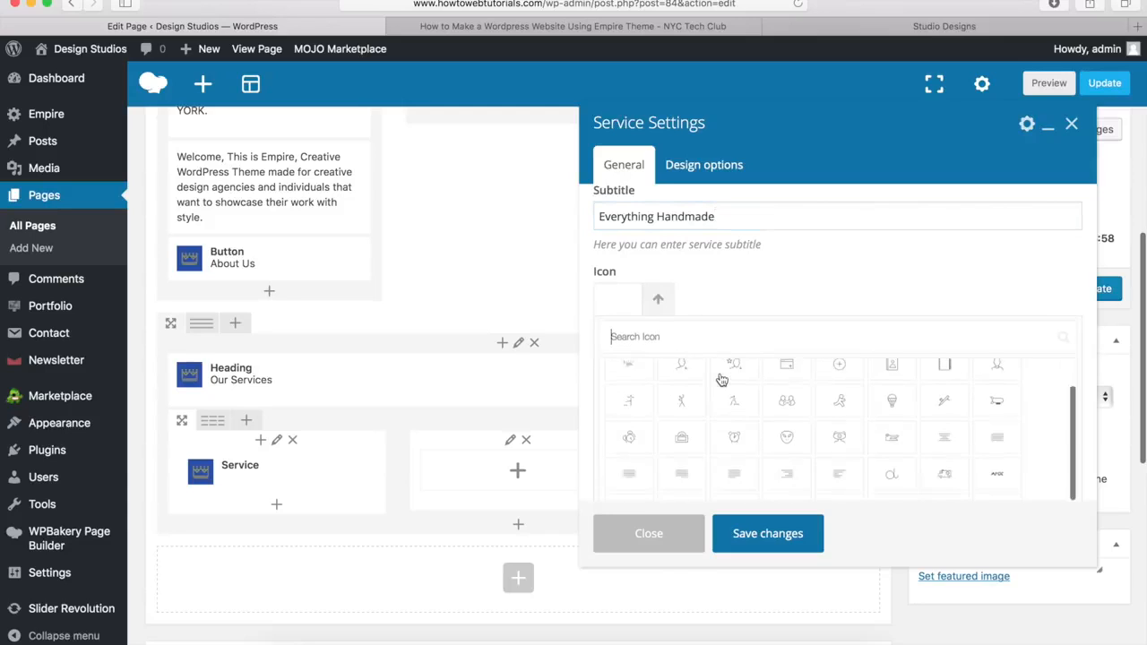
left_click(659, 303)
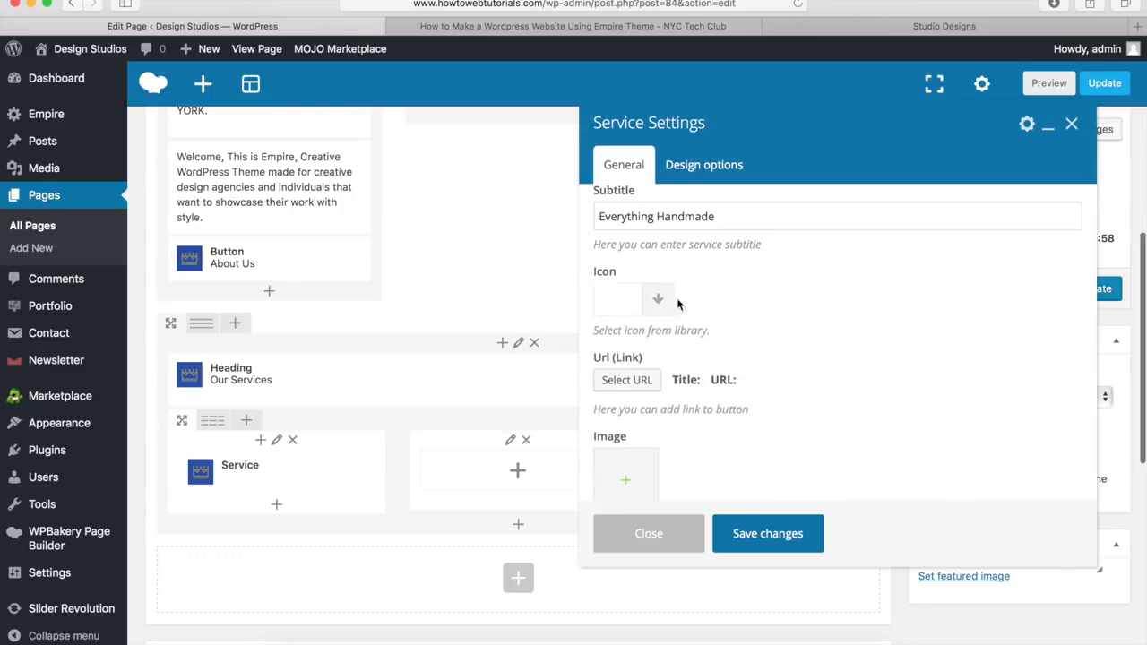
scroll(702, 391, "down", 3)
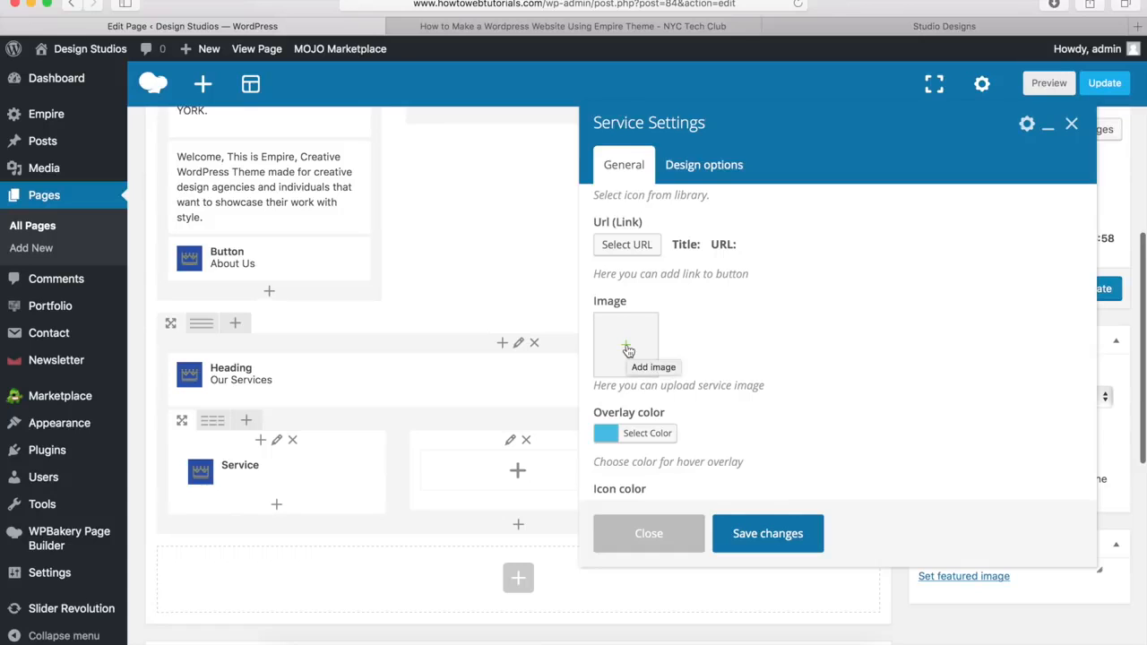
left_click(627, 349)
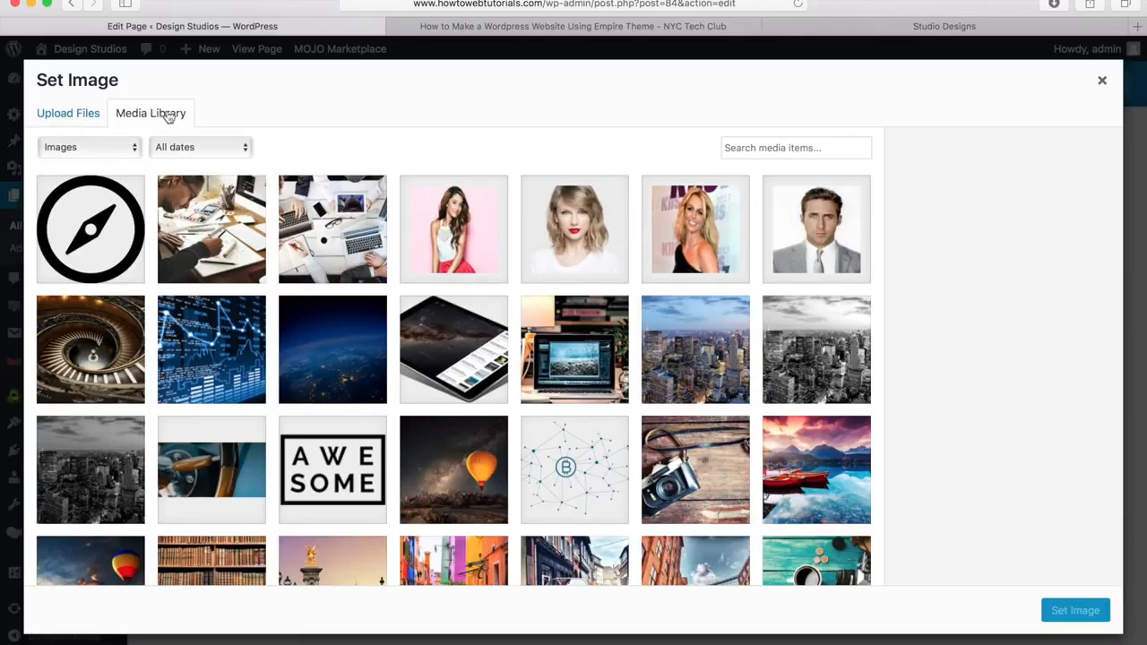
Step: Set the work2 photo of a person sketching as the Designs service image
left_click(215, 230)
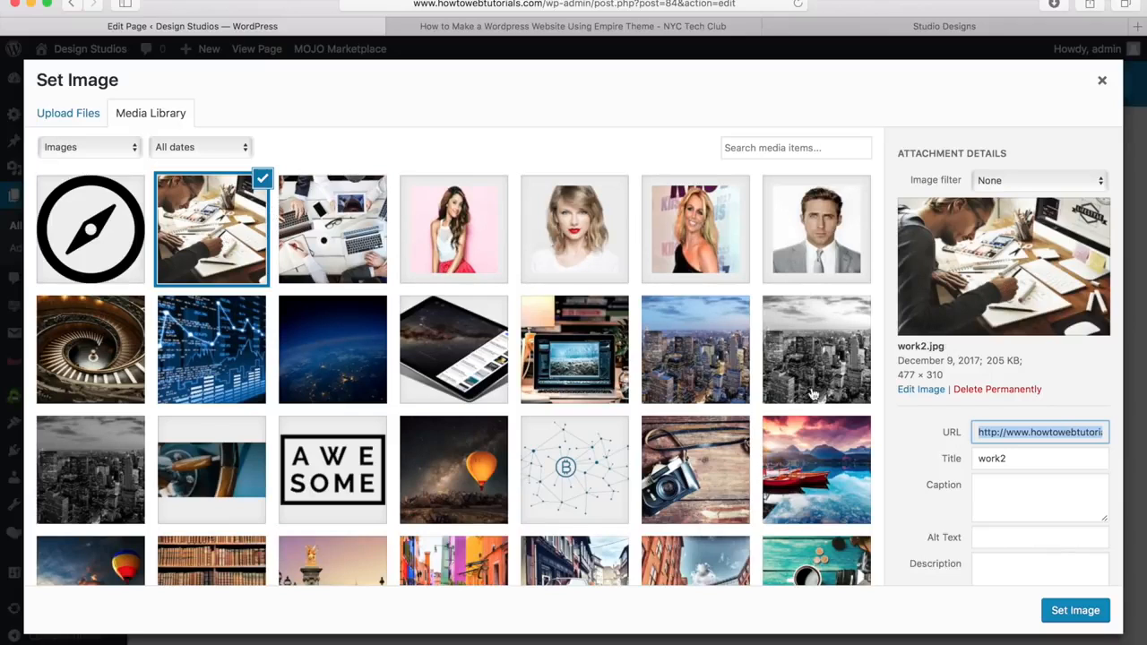
left_click(1075, 611)
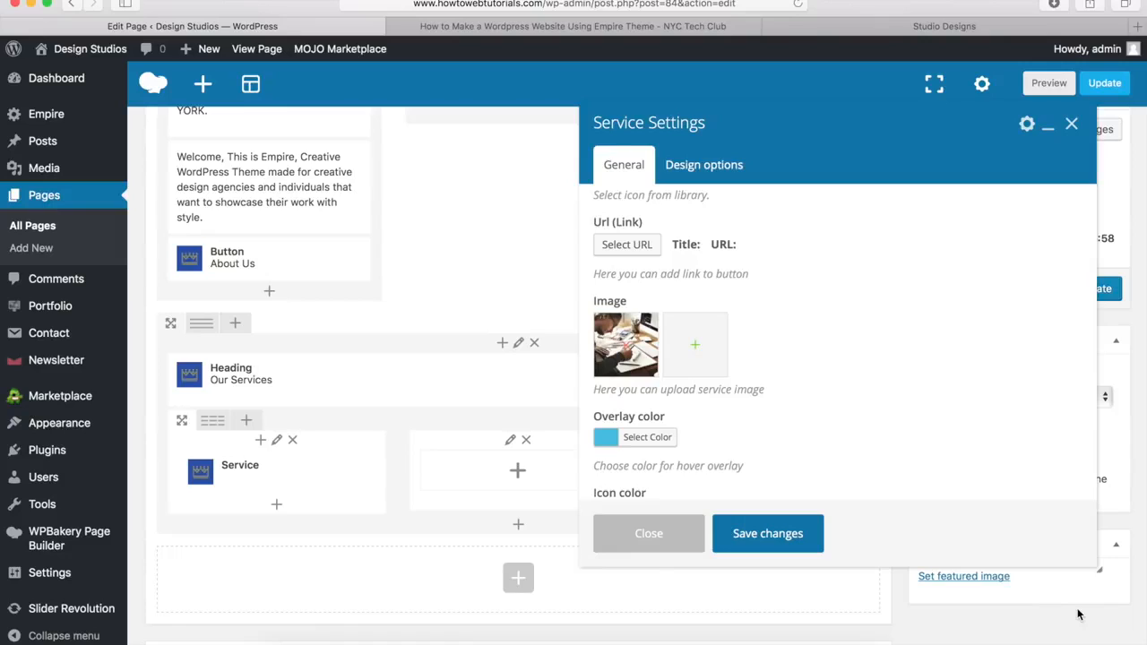
left_click(630, 248)
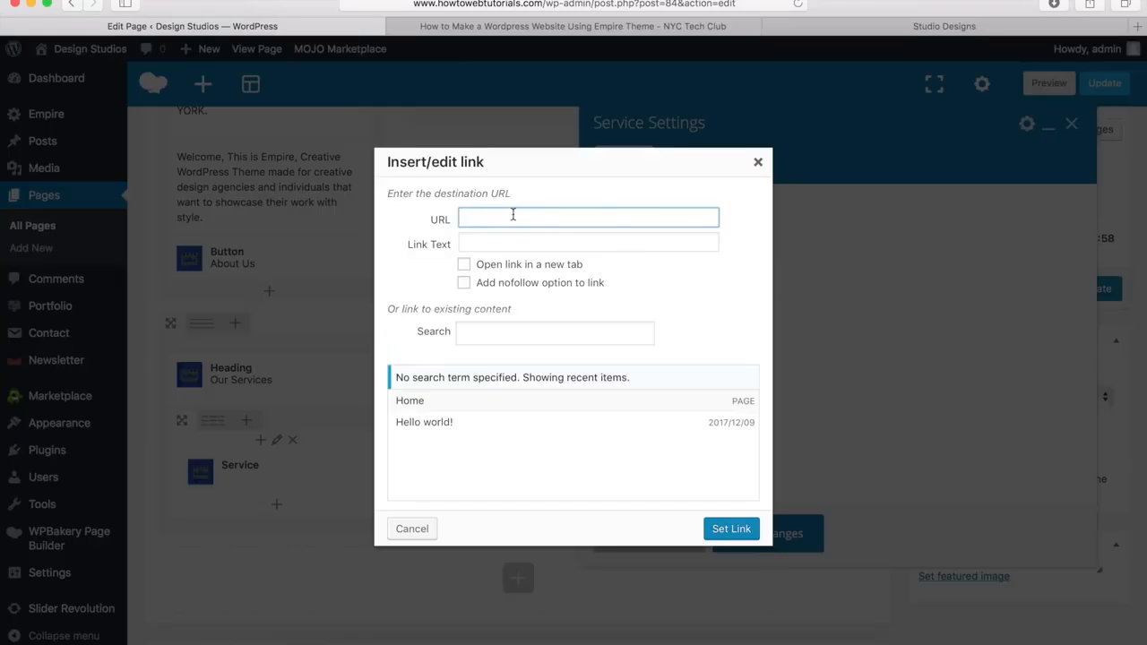
Step: Save the Designs service in the first column without adding a link
left_click(411, 530)
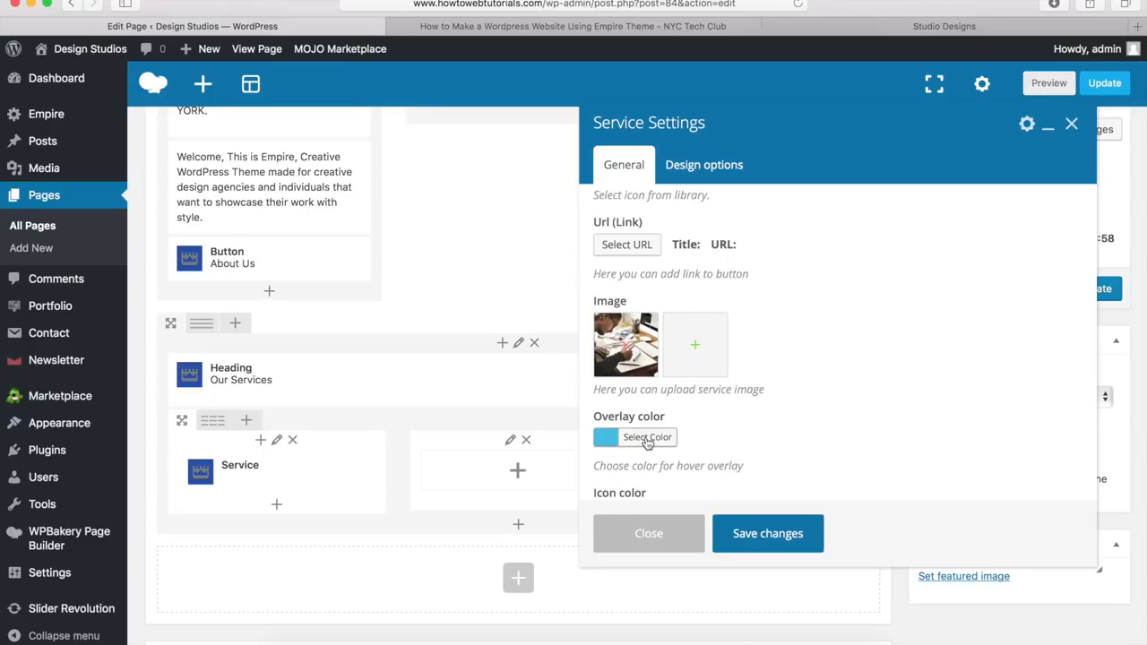
scroll(731, 359, "down", 3)
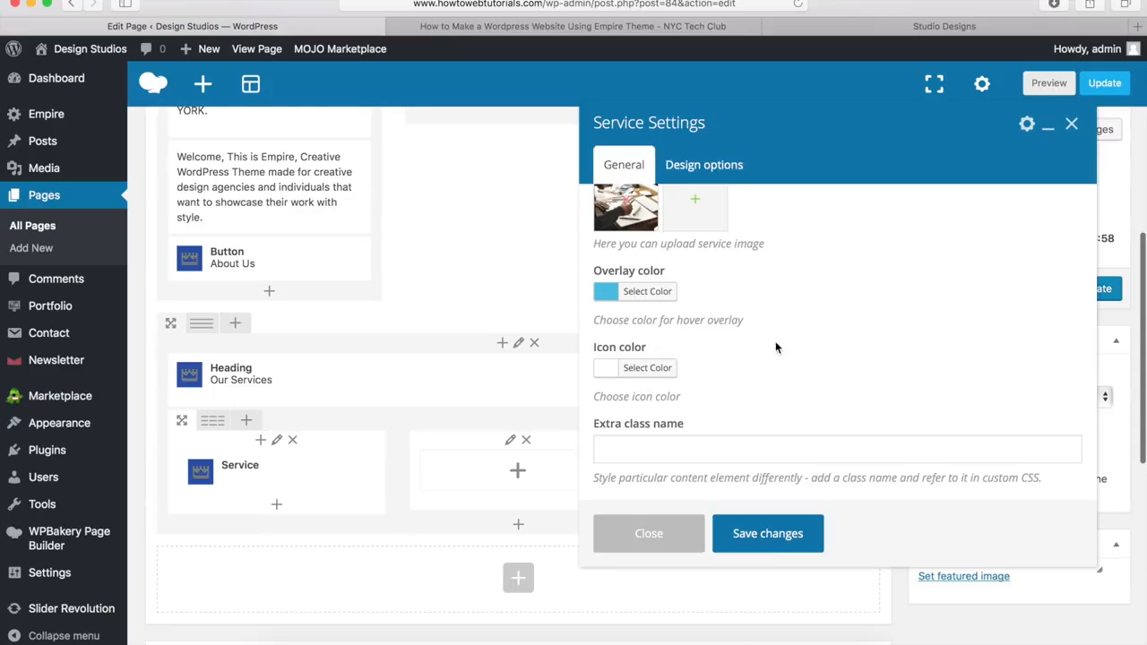
left_click(766, 534)
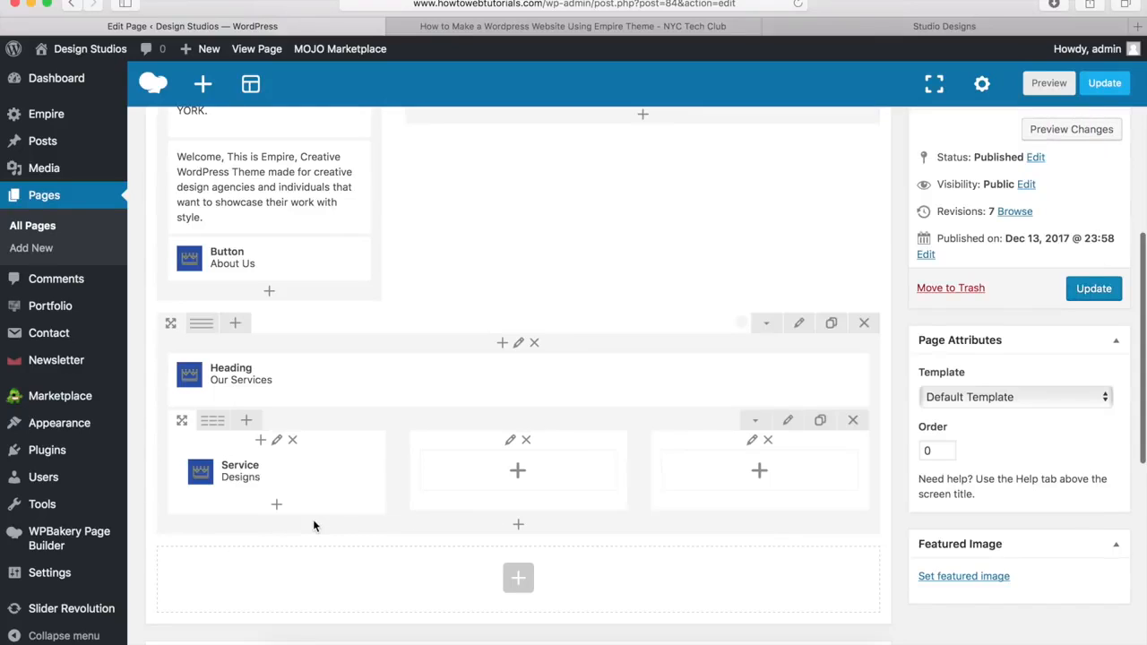
mouse_move(340, 473)
Step: Add a Service element to the second column titled 'Strategy' with subtitle 'Research Centric'
left_click(518, 471)
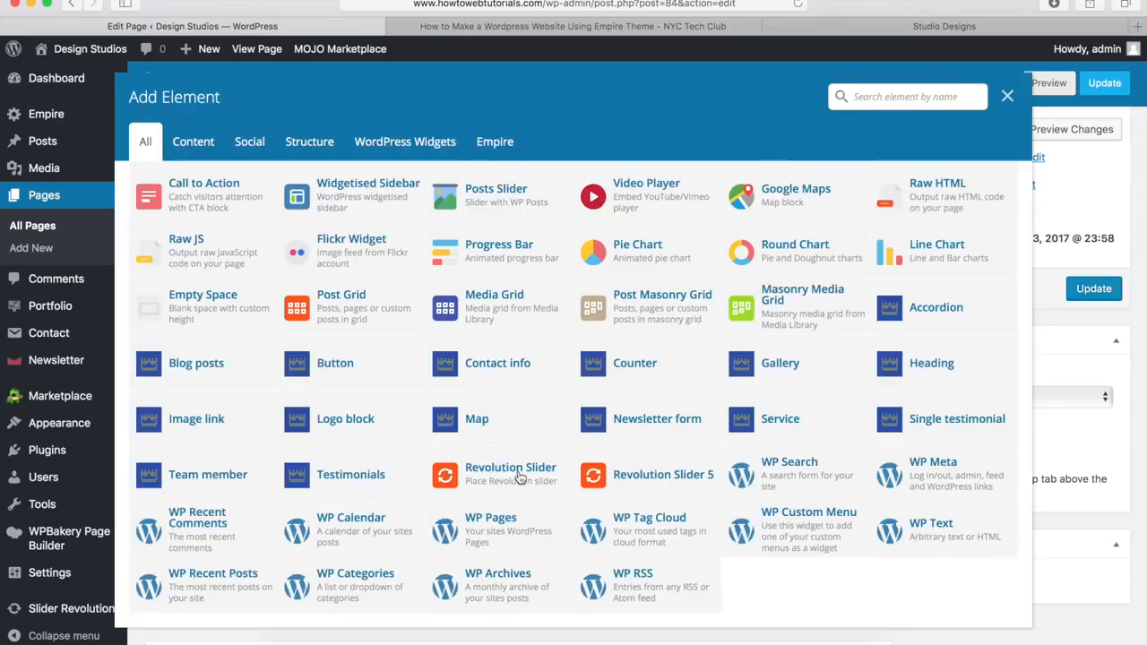
left_click(784, 426)
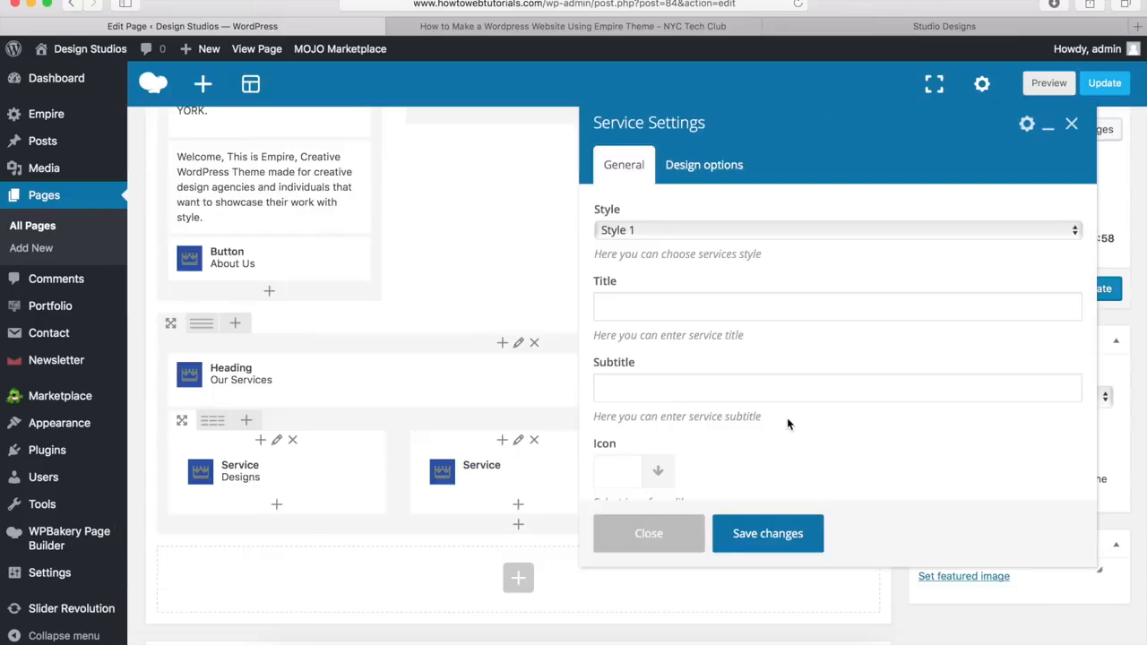
left_click(627, 305)
type("Strategy")
key("Tab")
type("Research Centric")
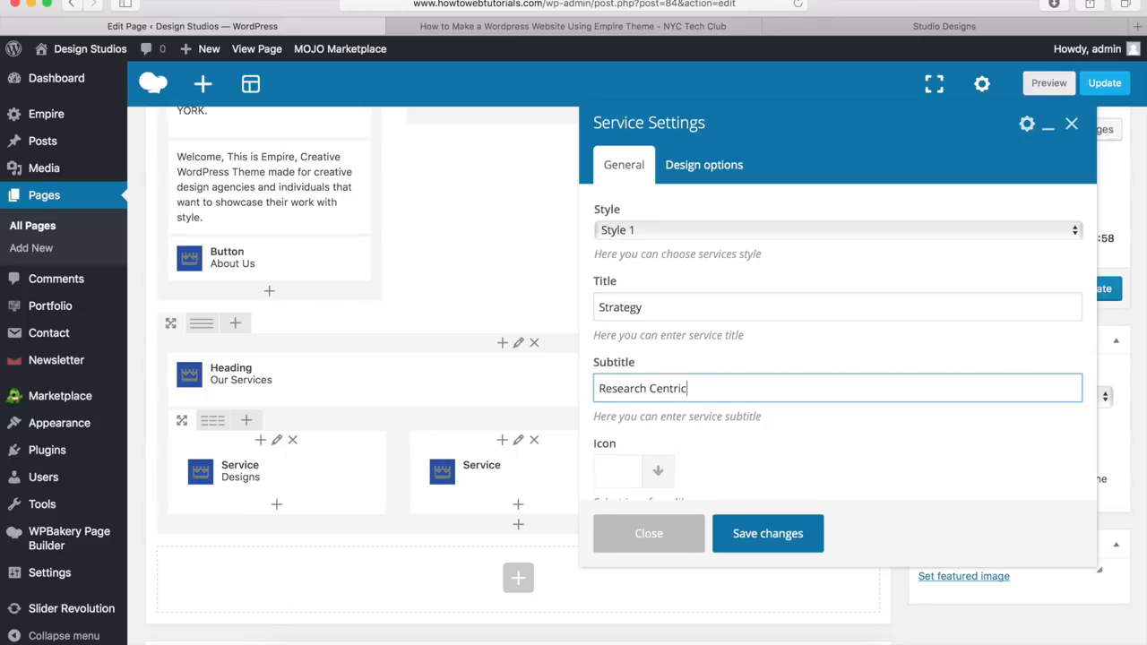
Step: Give the Strategy service the blue chart image service.jpg and save it
scroll(680, 295, "down", 5)
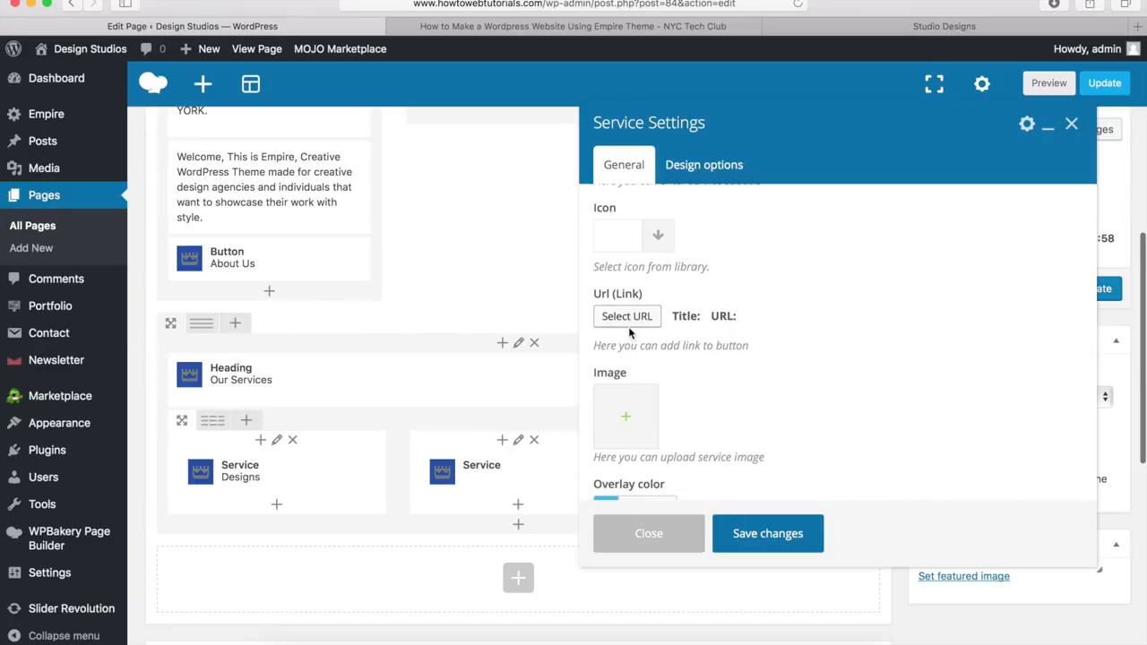
left_click(629, 421)
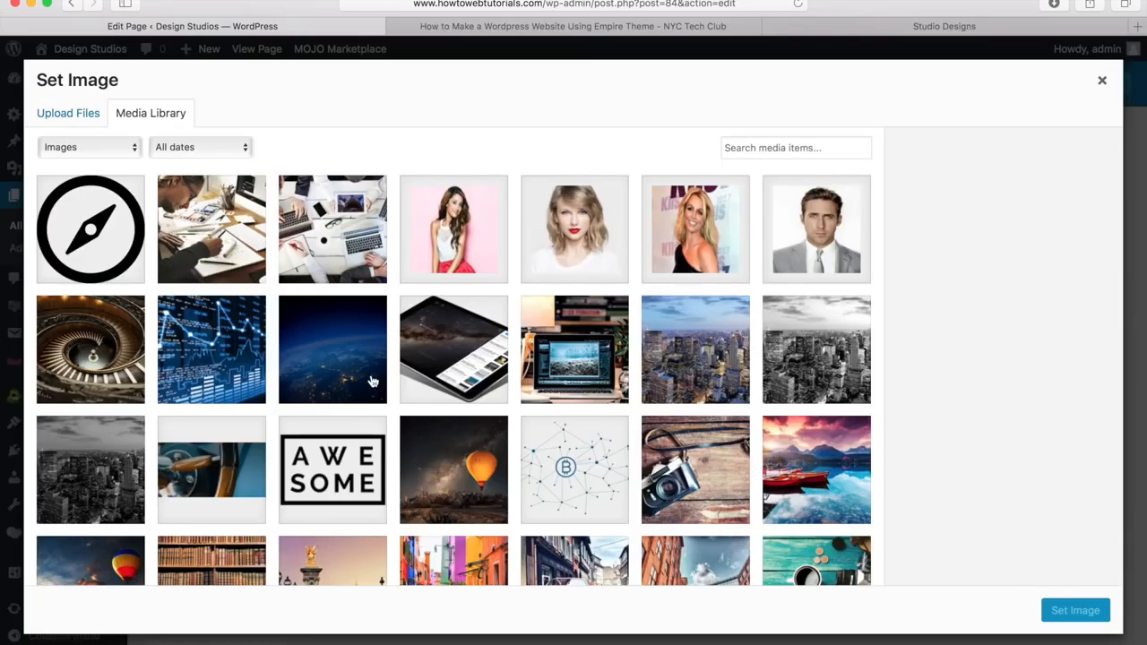
left_click(204, 351)
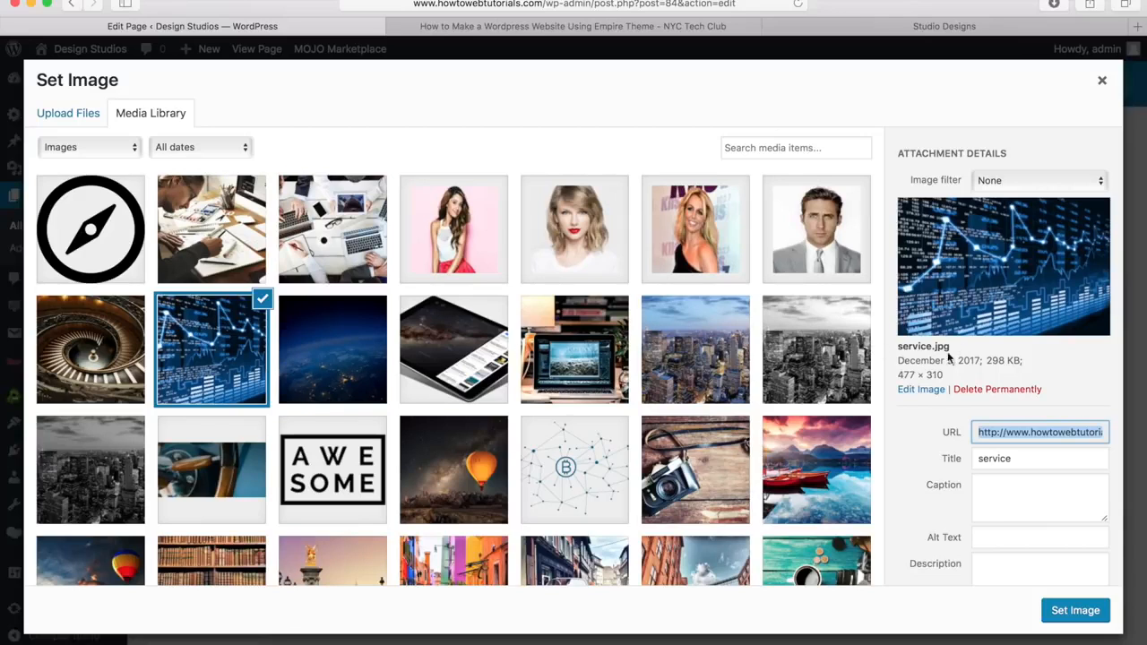
left_click(1055, 611)
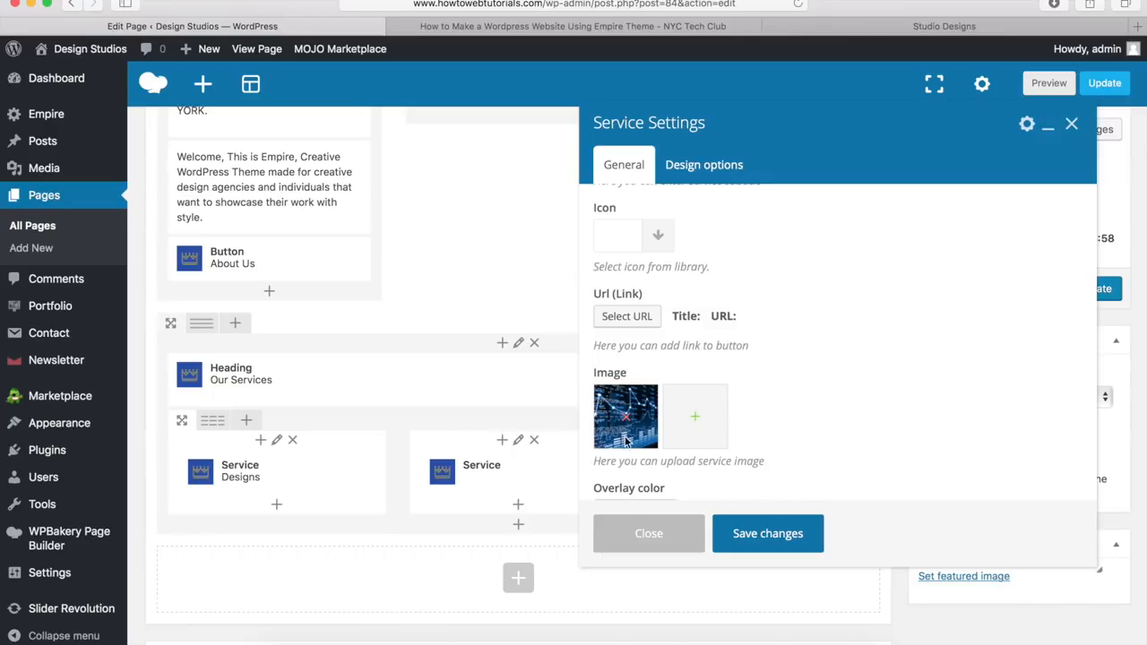
scroll(640, 439, "down", 3)
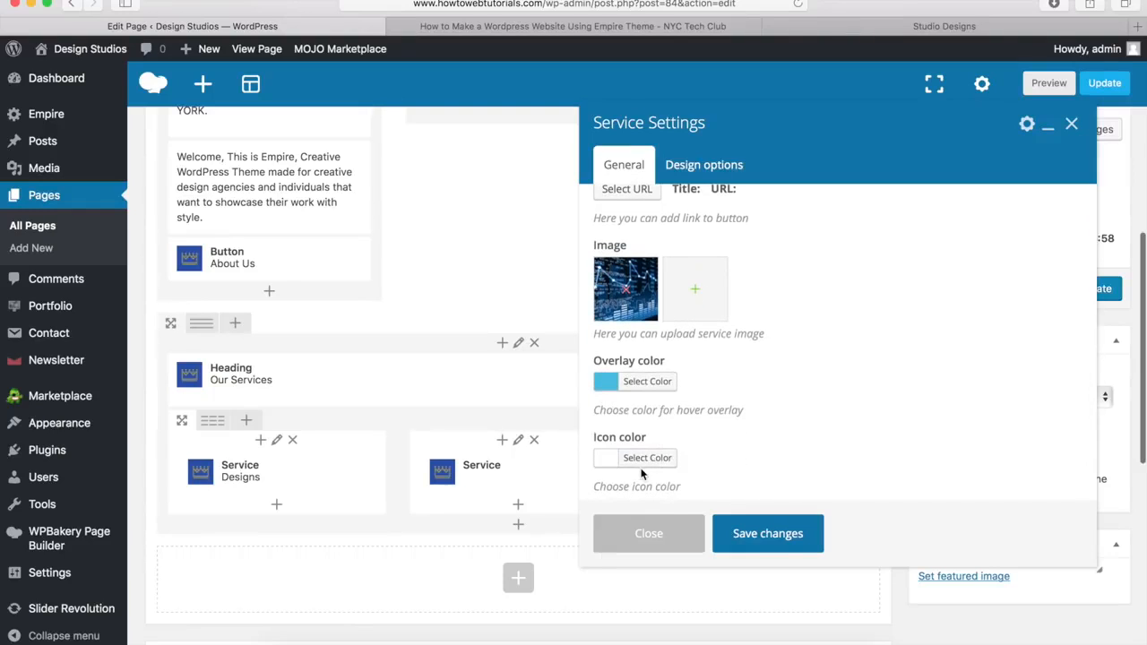
left_click(768, 535)
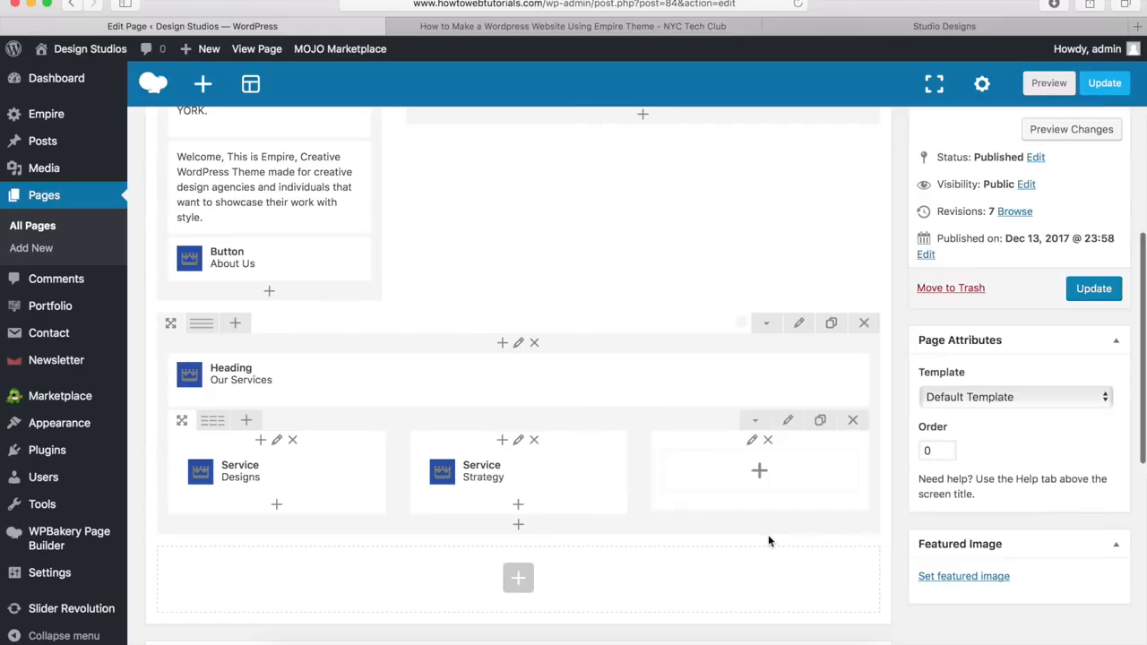
left_click(758, 470)
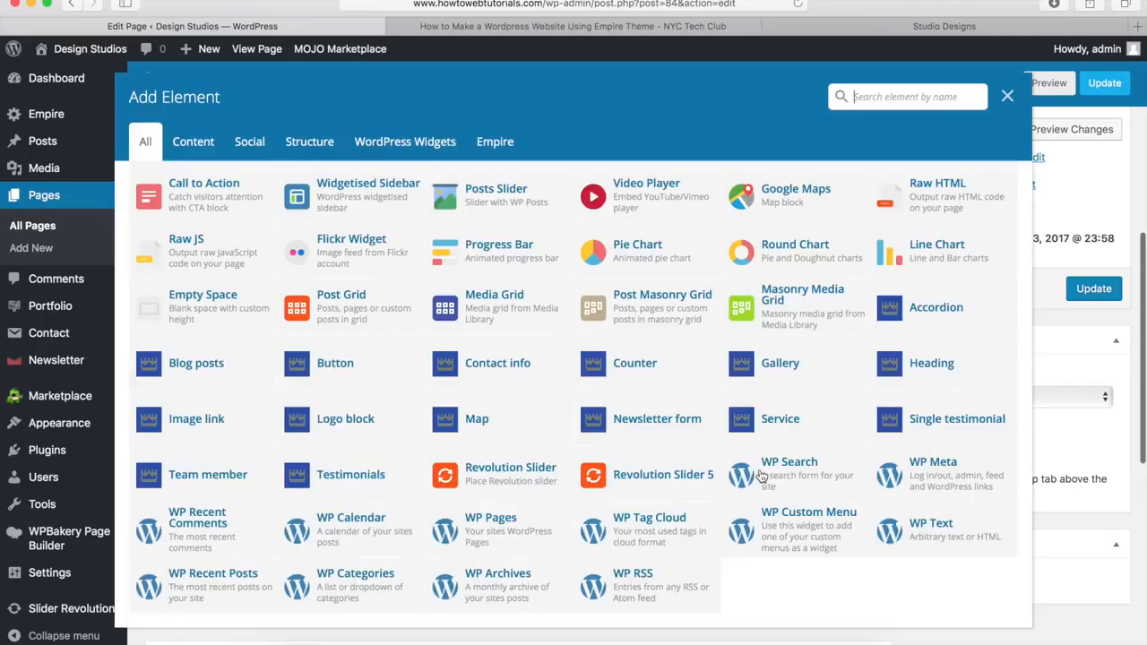
Step: Add a Service element to the third column titled 'Marketing' with subtitle 'Global Outreach'
left_click(791, 427)
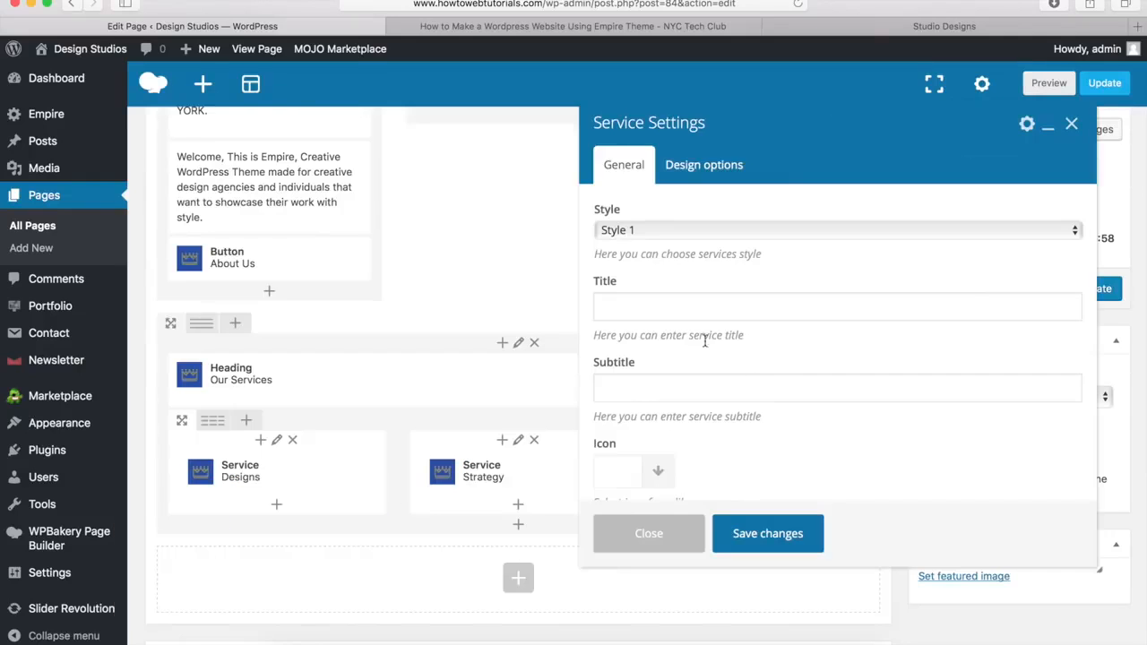
left_click(648, 308)
type("Marketing")
key("Tab")
type("Global Outreach")
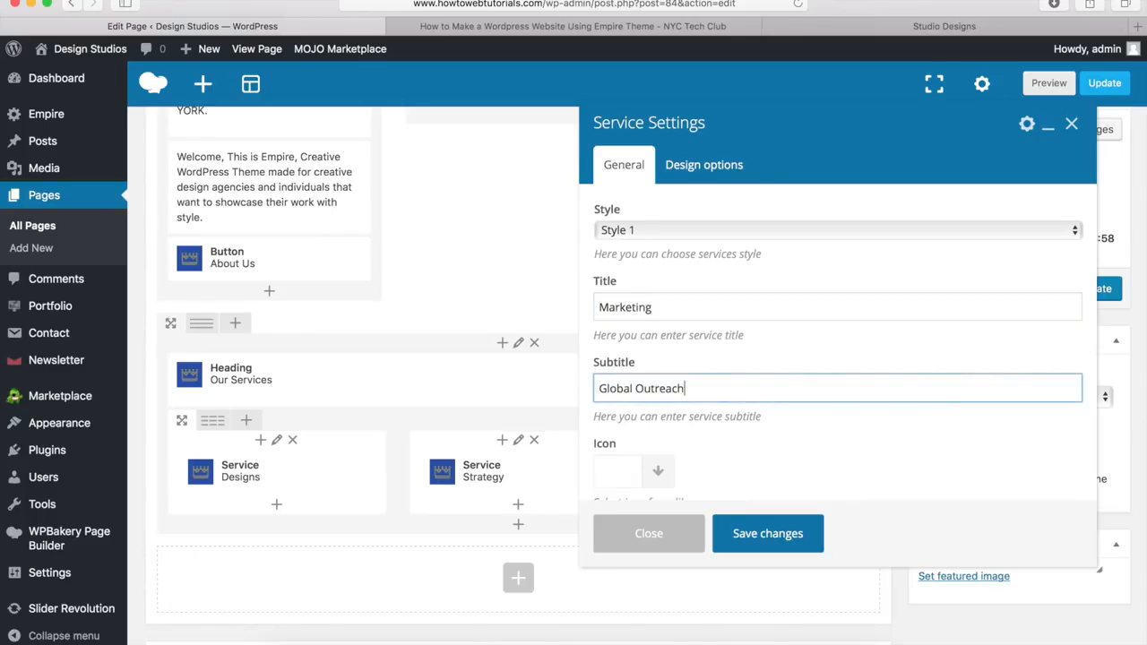
Step: Give the Marketing service the Brooklyn Bridge photo Image-1.jpg and save it
scroll(674, 402, "down", 5)
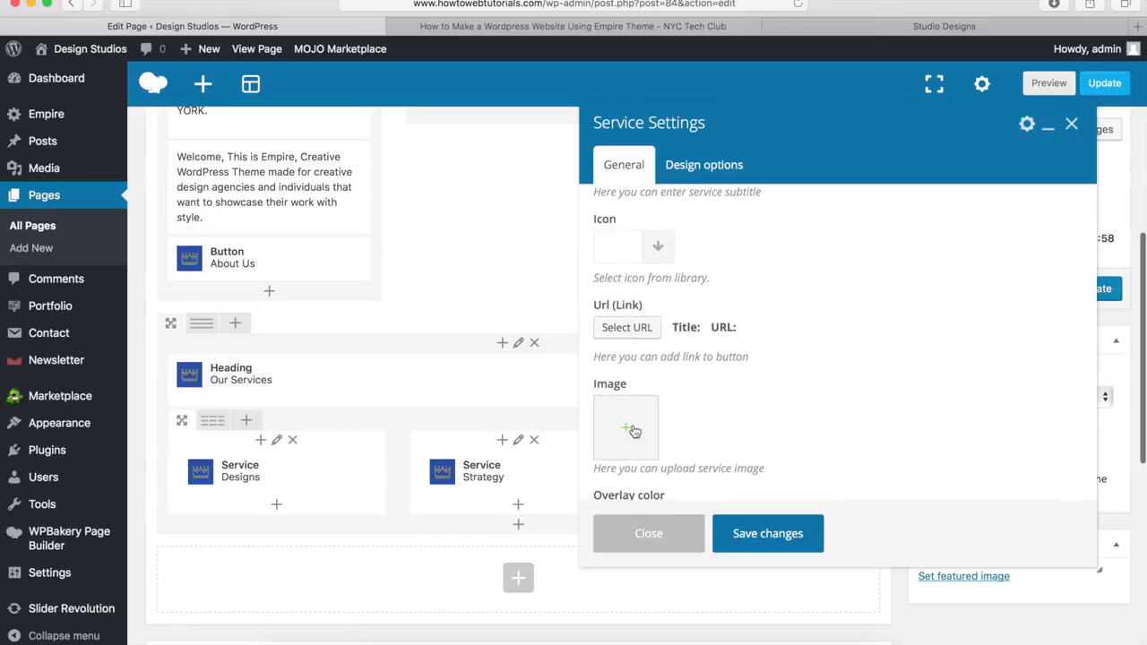
left_click(626, 431)
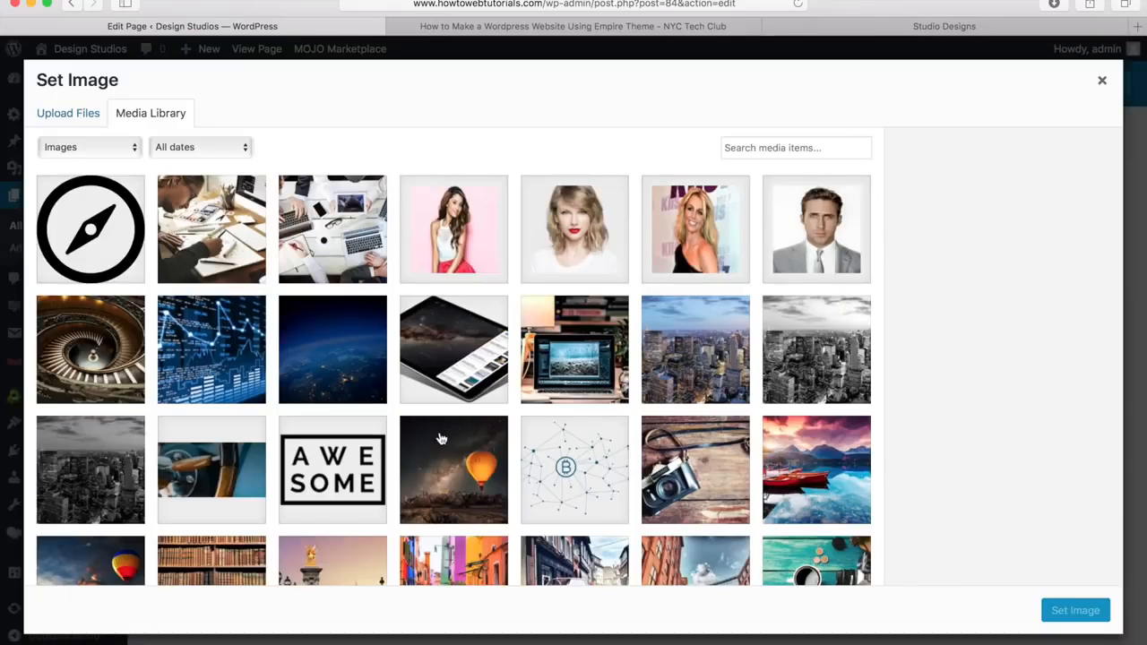
scroll(427, 427, "down", 5)
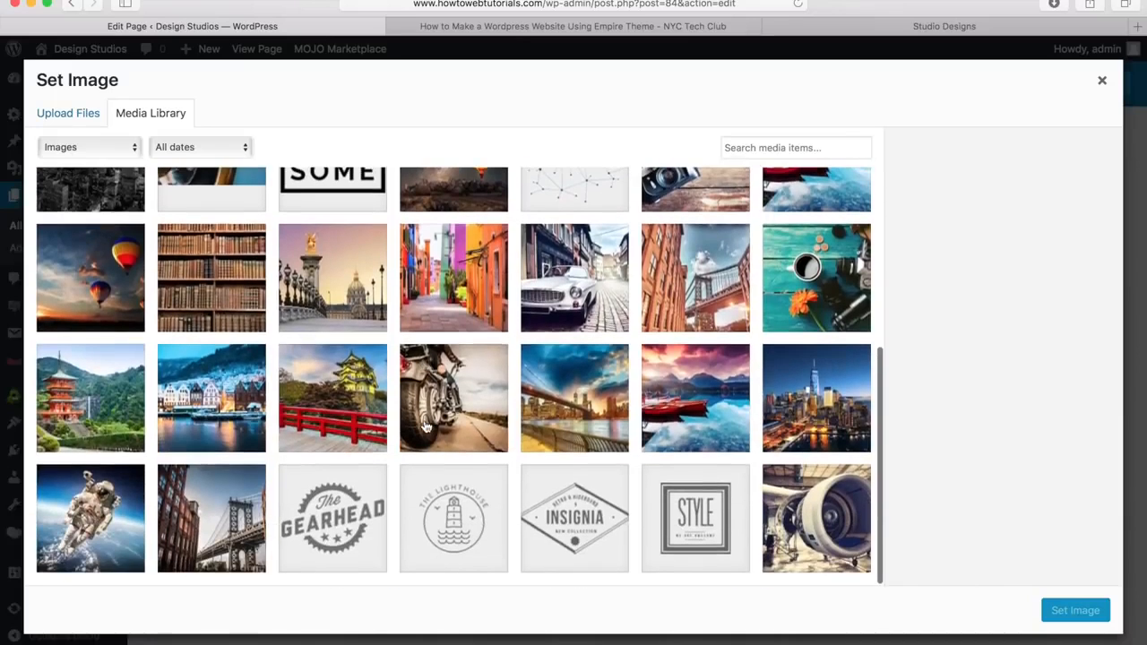
left_click(205, 520)
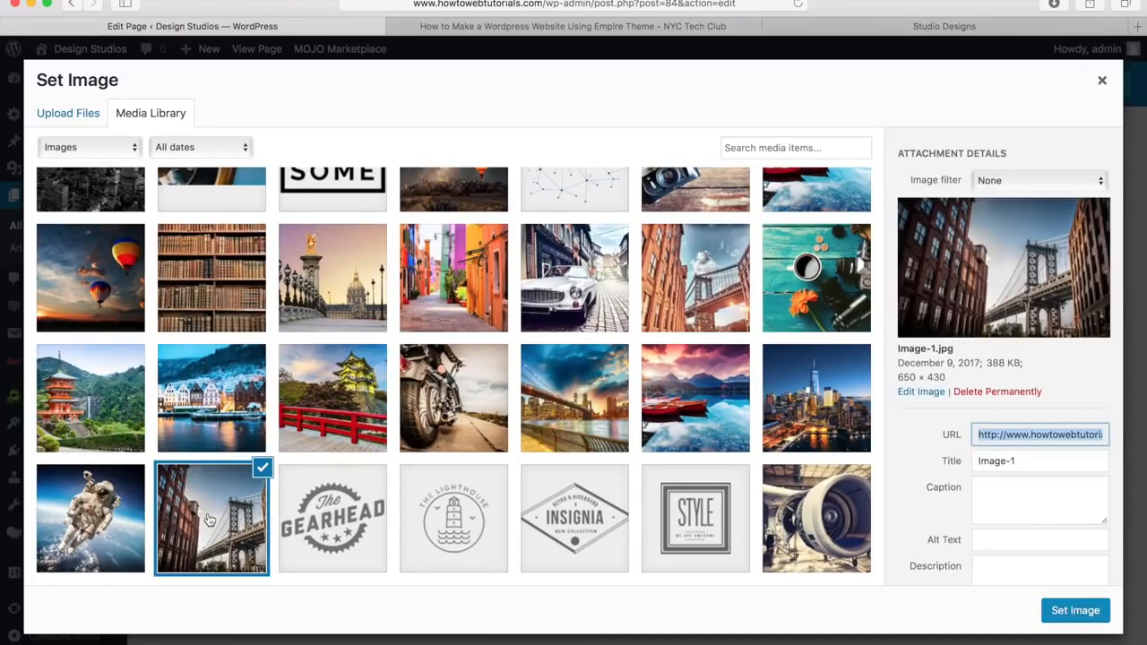
left_click(1075, 612)
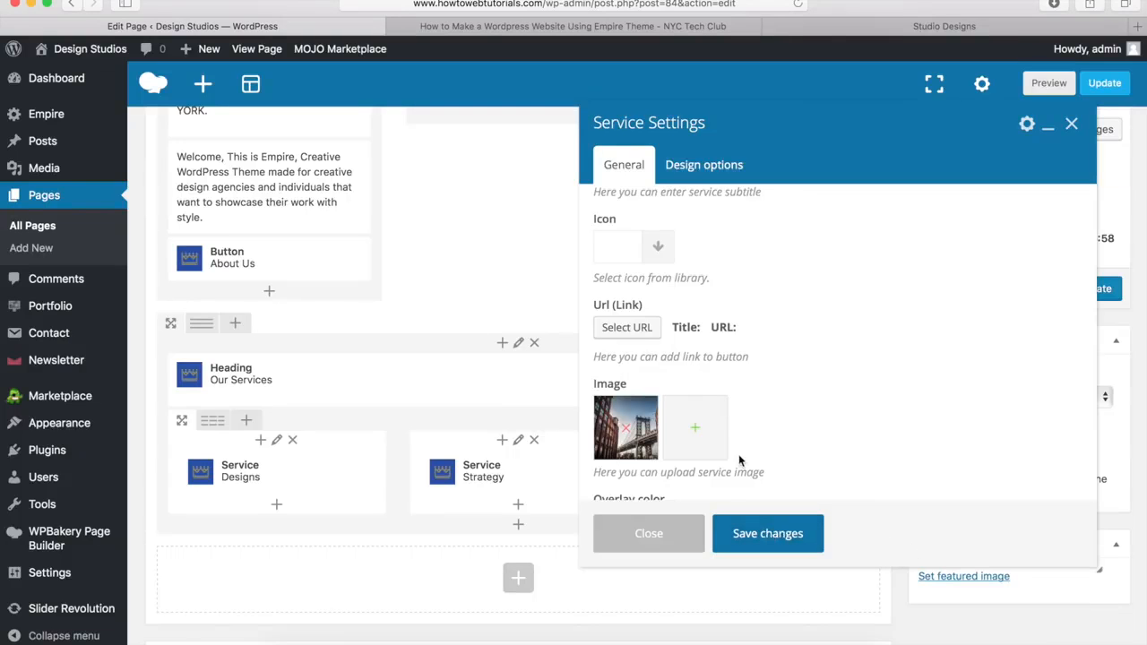
scroll(743, 457, "down", 5)
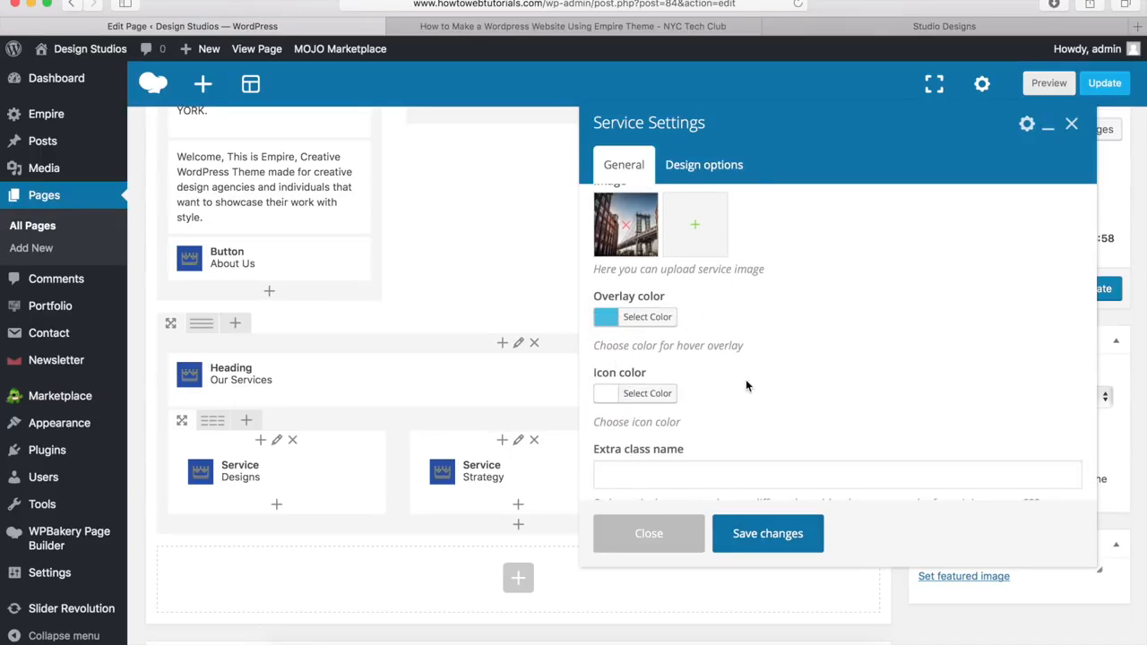
left_click(767, 534)
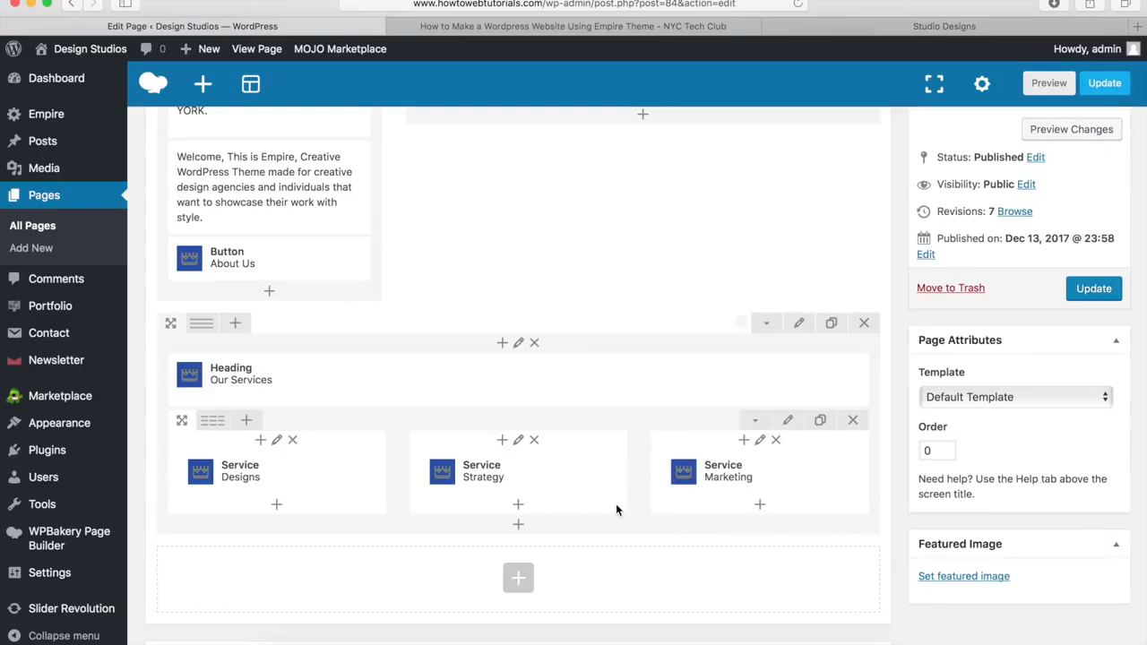
Step: Add a Button below the services row labelled 'Learn More'
left_click(519, 528)
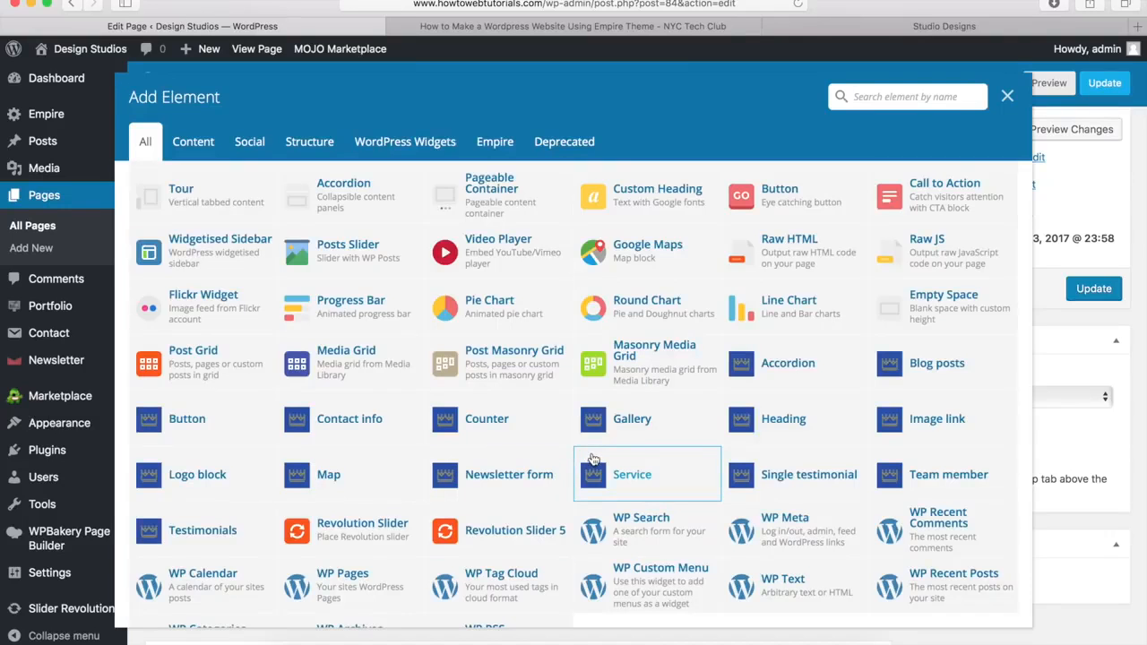
left_click(186, 423)
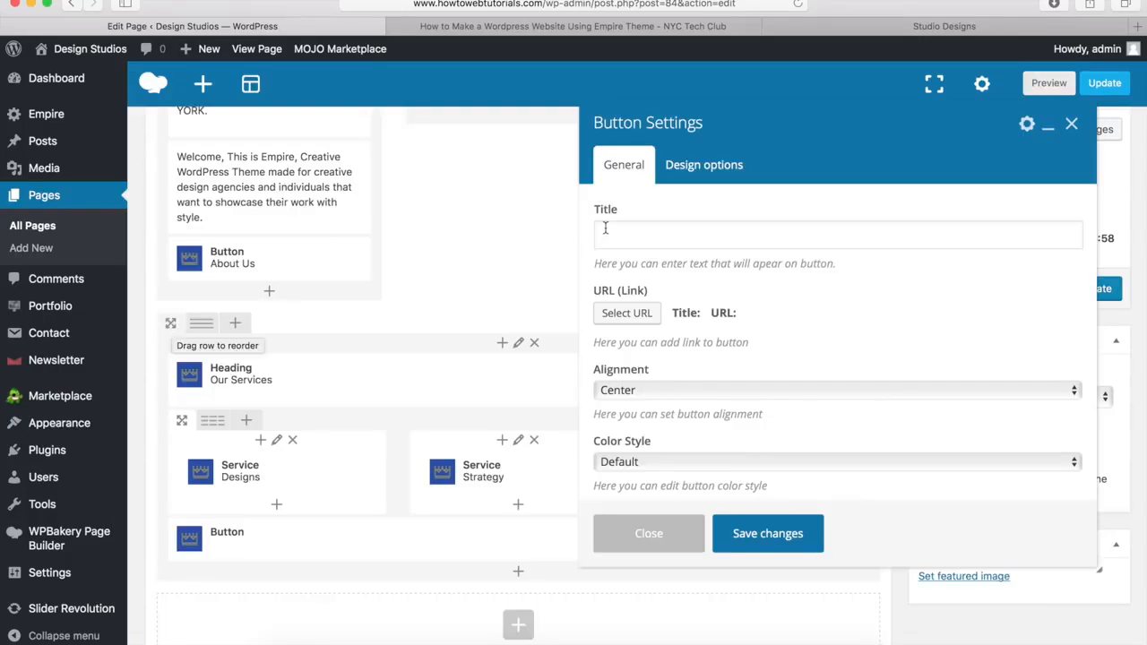
left_click(632, 243)
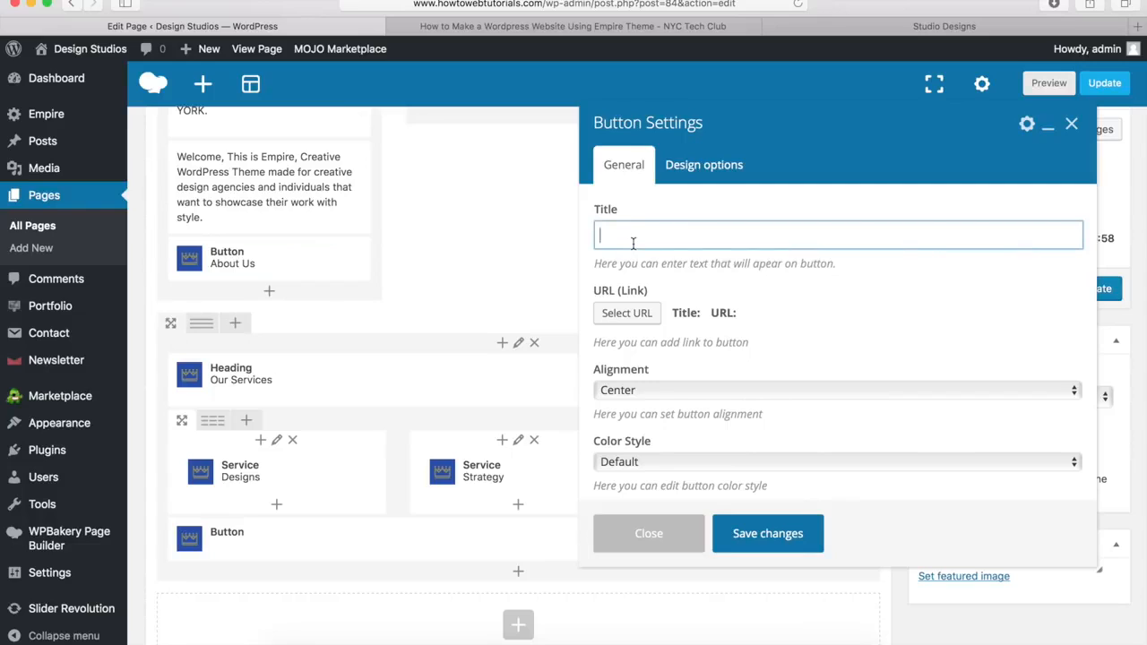
type("Learn More")
left_click(627, 316)
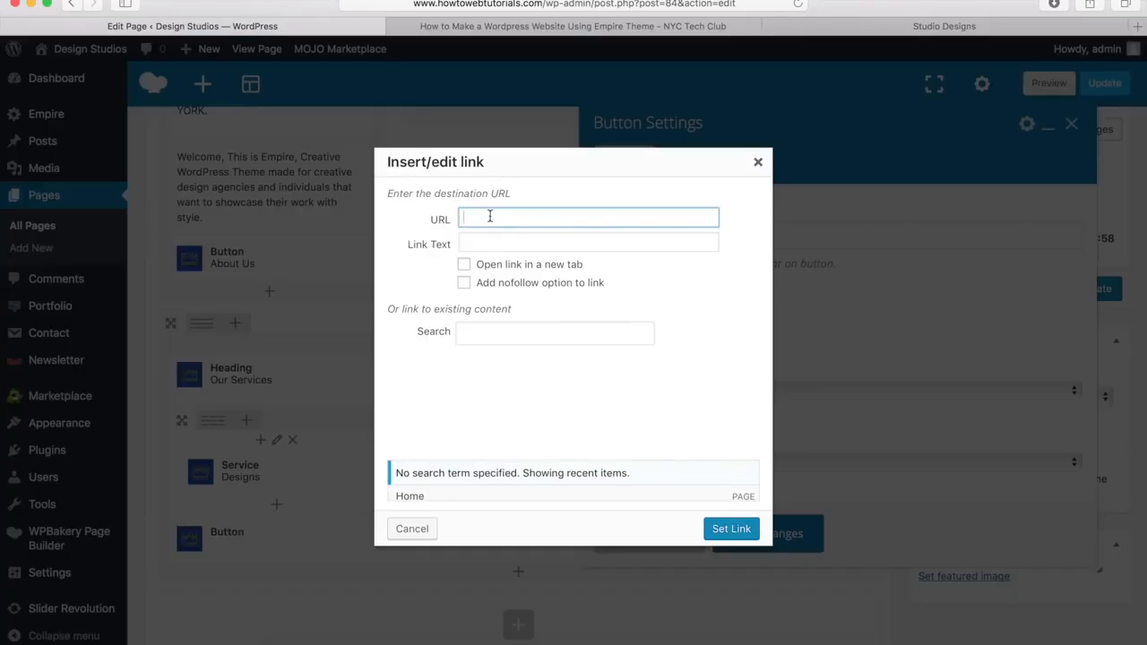
type("http://www.howtowebtutorials.com/about")
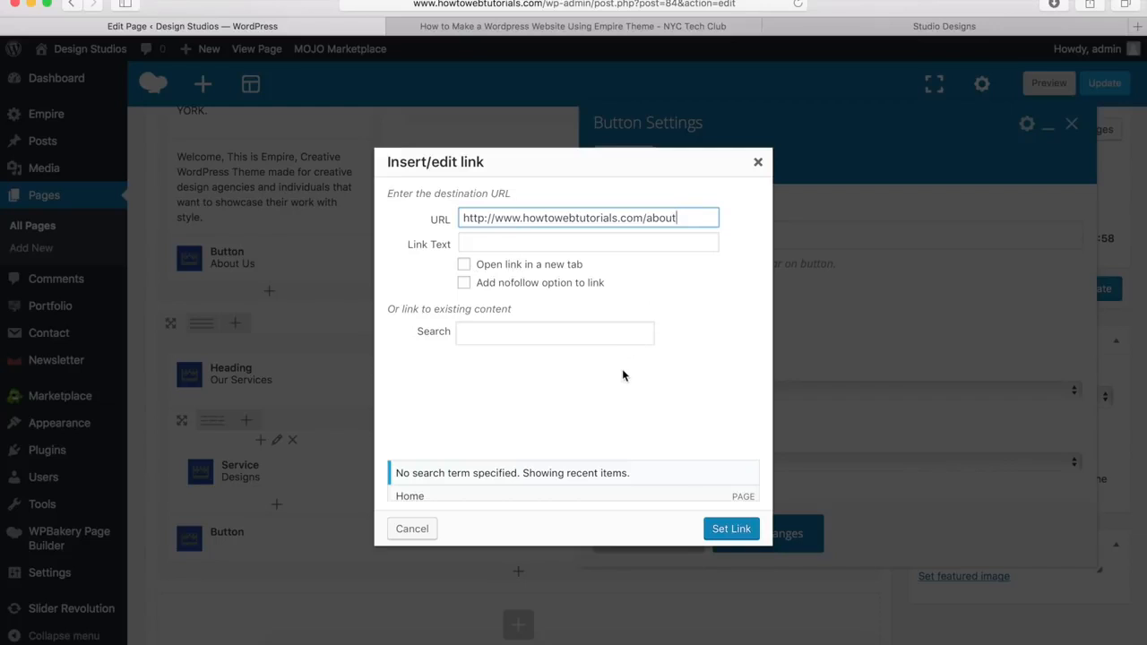
left_click(731, 530)
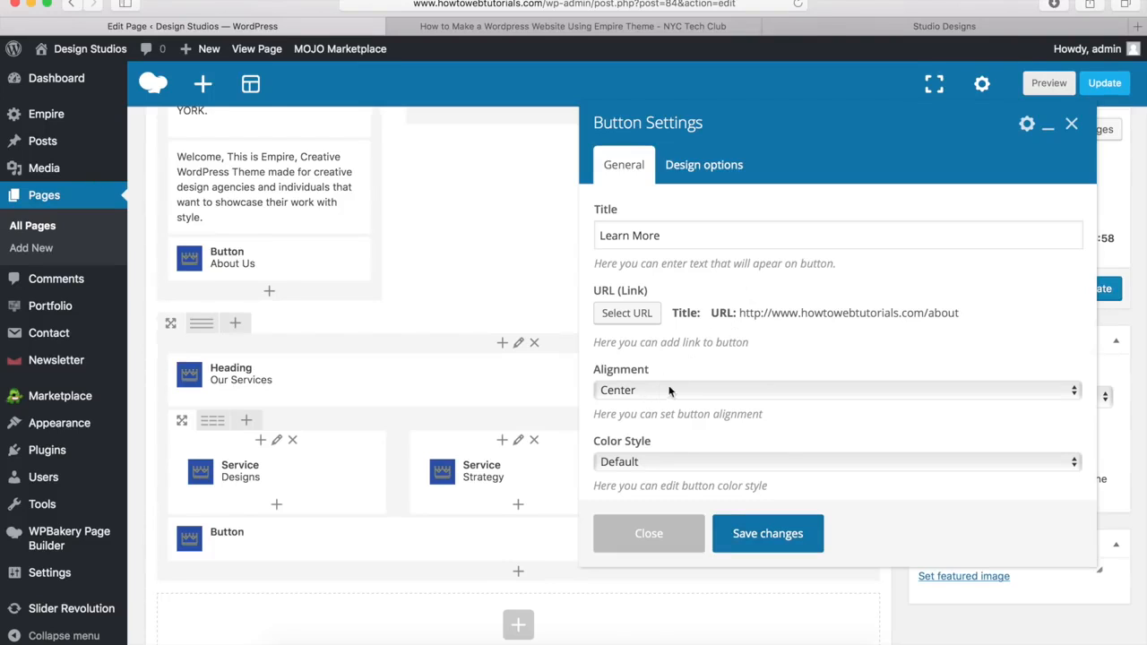
scroll(674, 377, "down", 3)
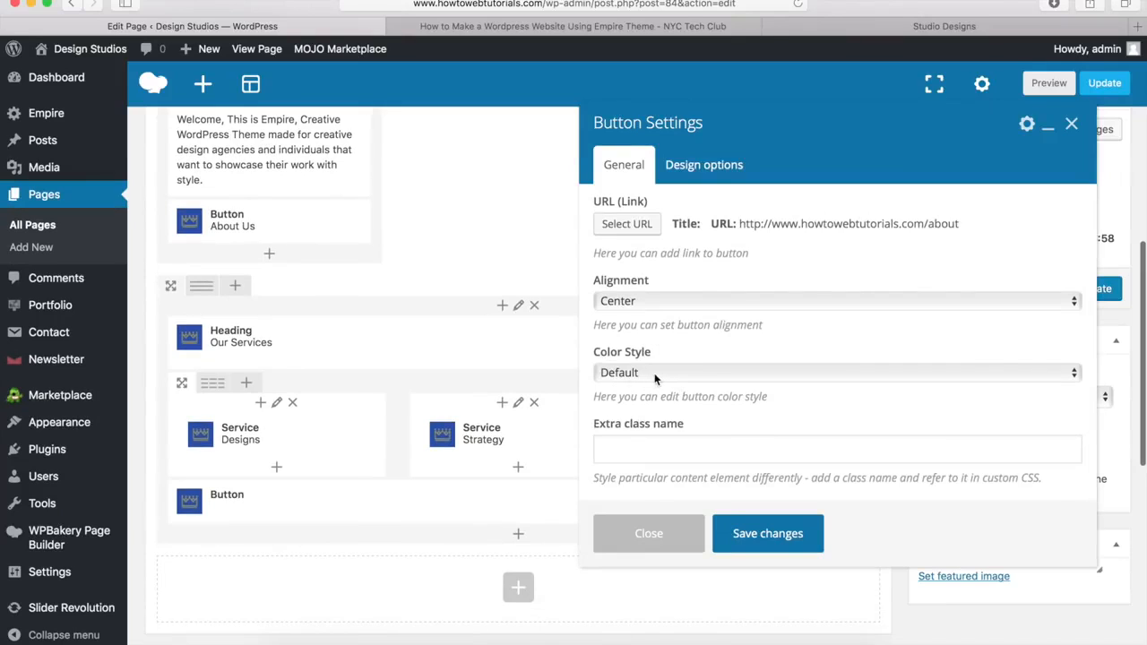
left_click(654, 375)
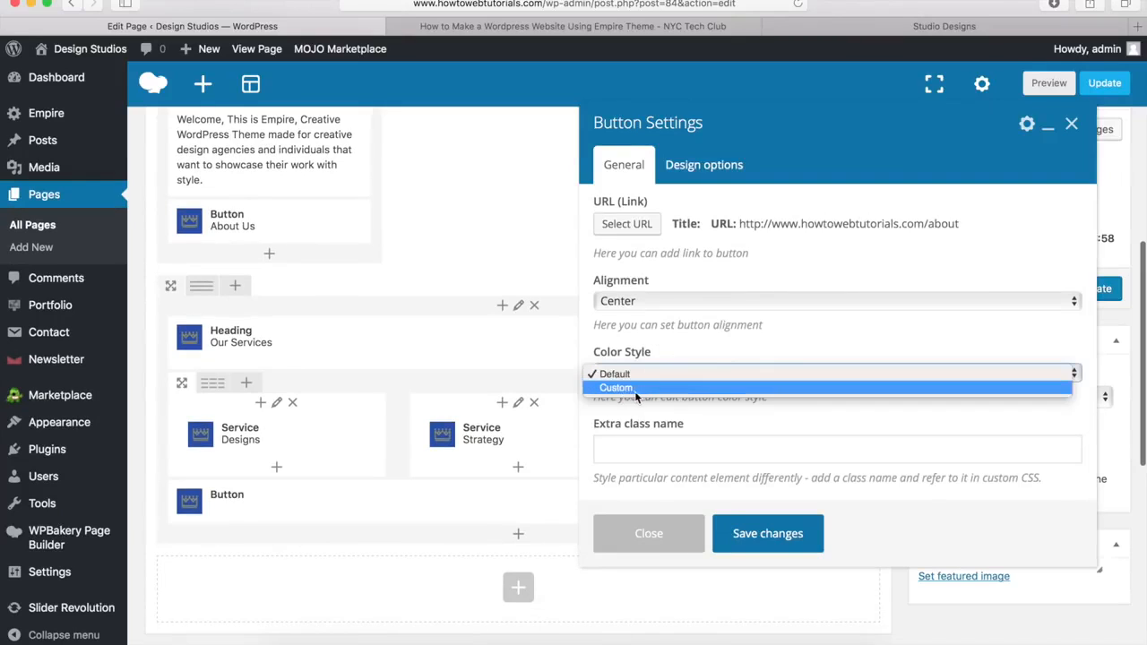
left_click(751, 348)
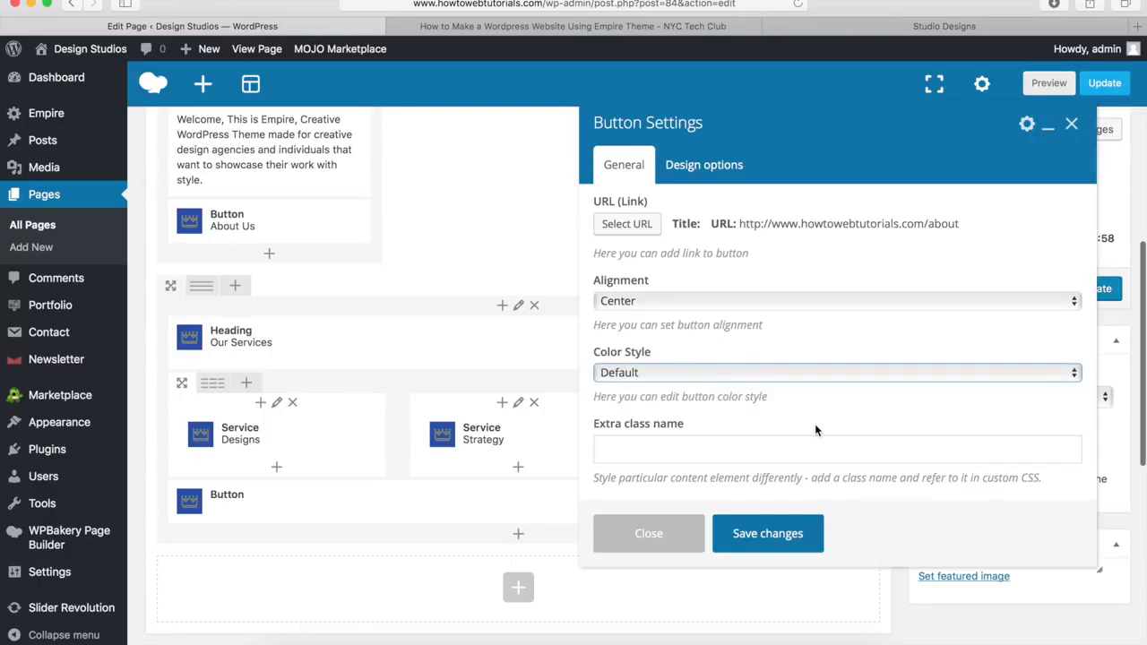
left_click(767, 536)
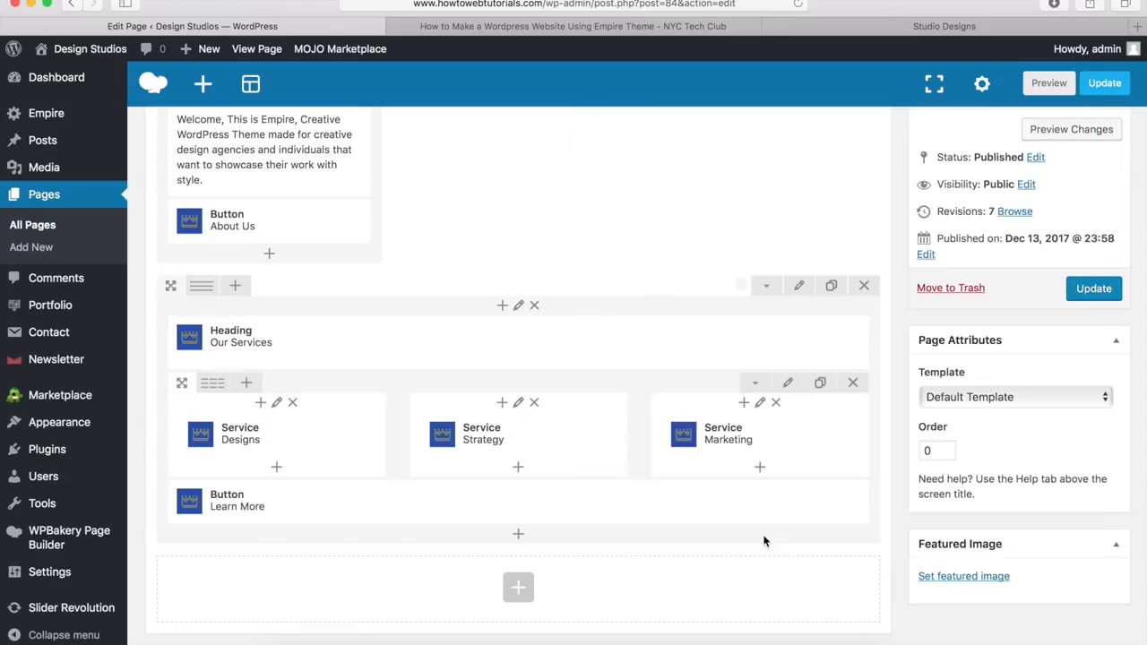
Step: Preview the updated home page, compare it with the Empire demo site, and return to the editor
mouse_move(680, 524)
left_click(1069, 133)
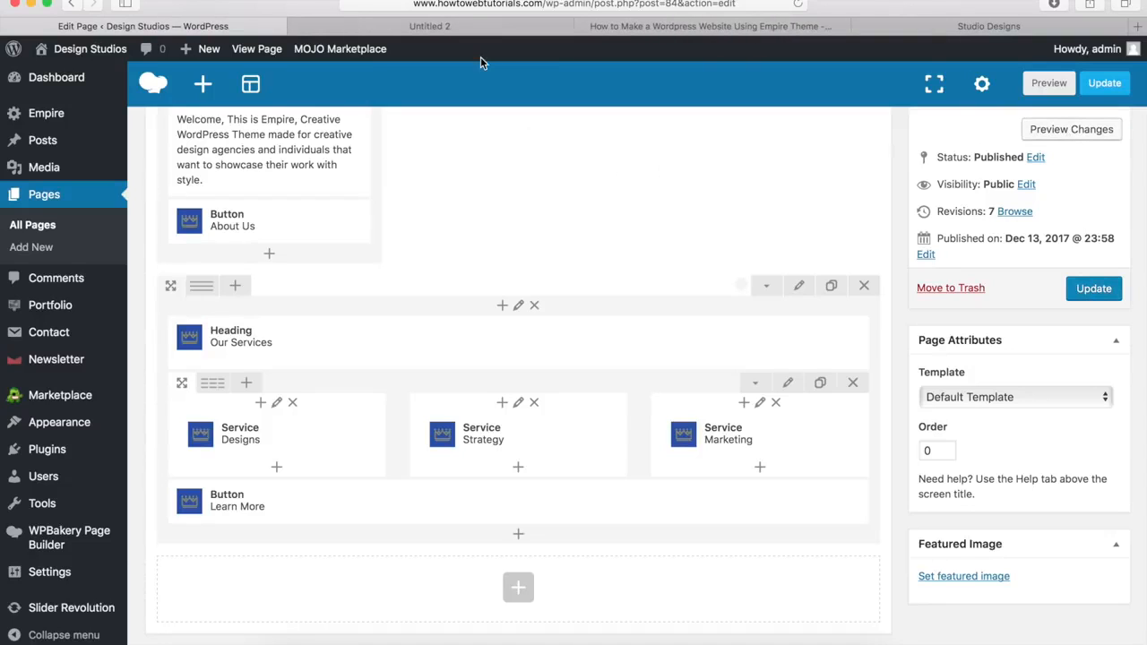
left_click(421, 26)
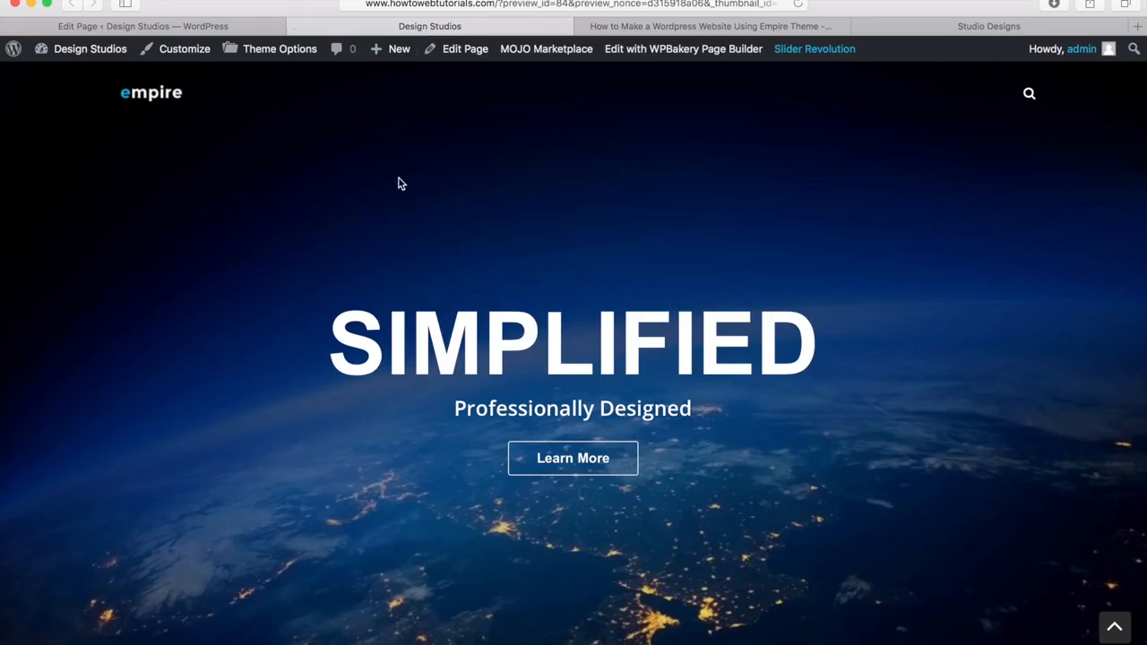
scroll(305, 280, "down", 10)
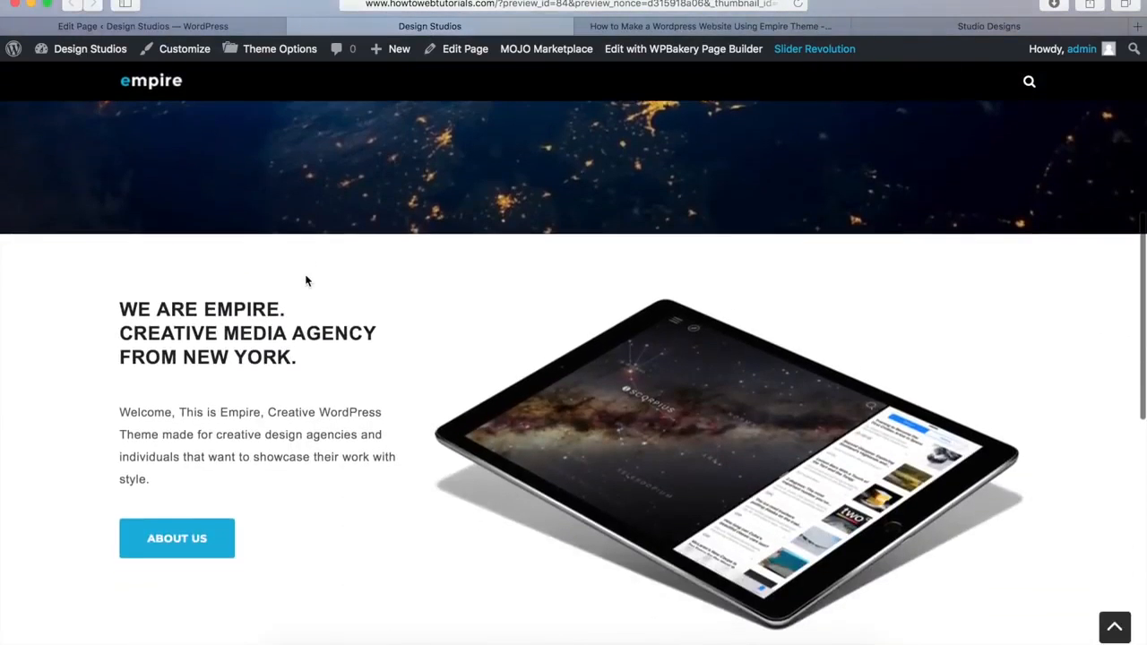
scroll(306, 280, "down", 5)
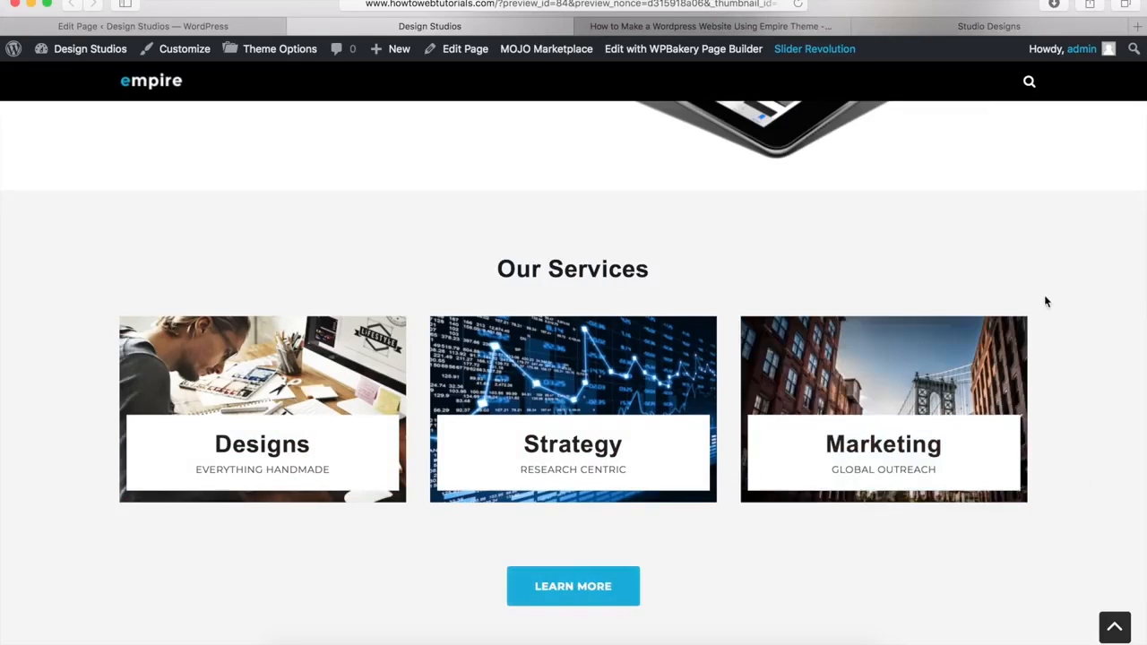
left_click(296, 28)
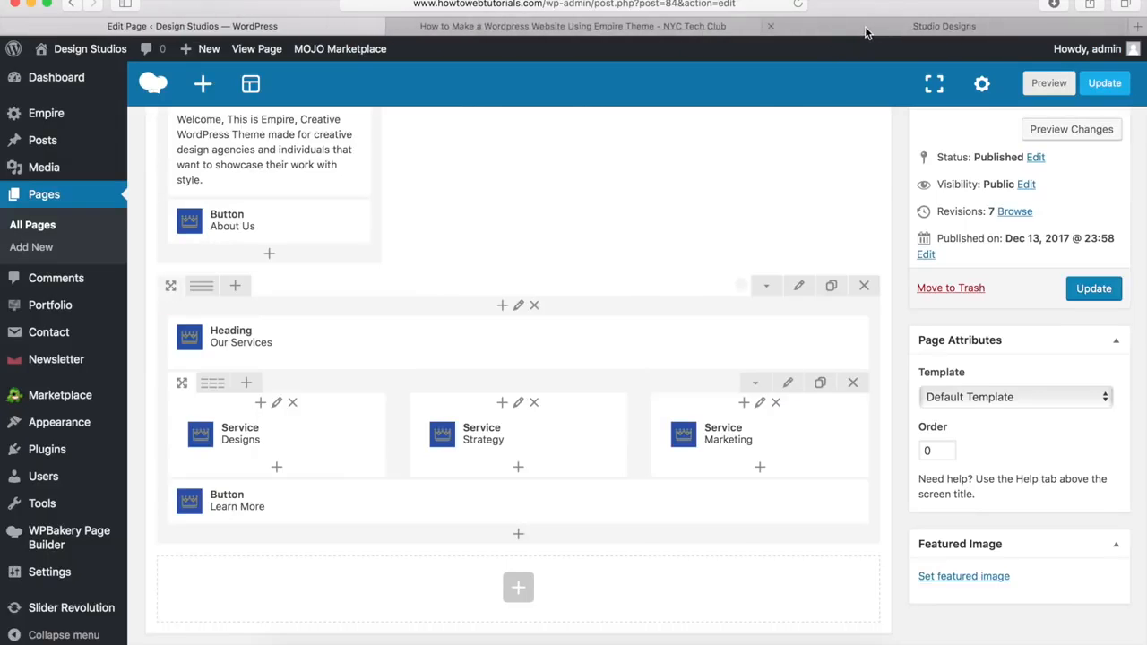
left_click(864, 26)
scroll(660, 275, "down", 6)
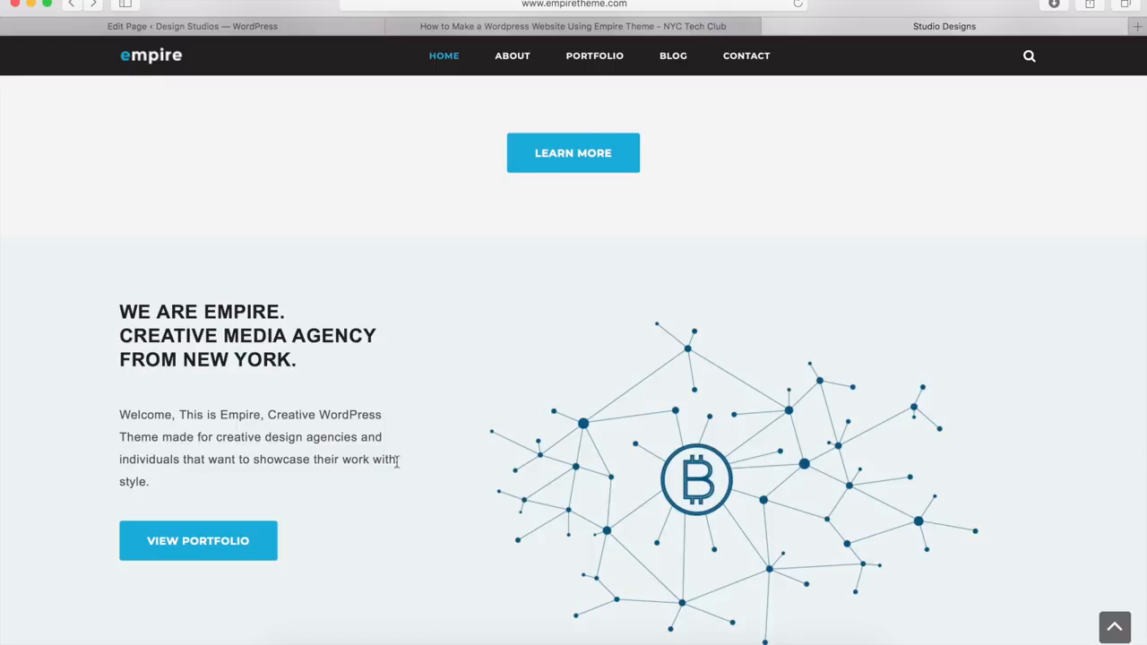
left_click(301, 32)
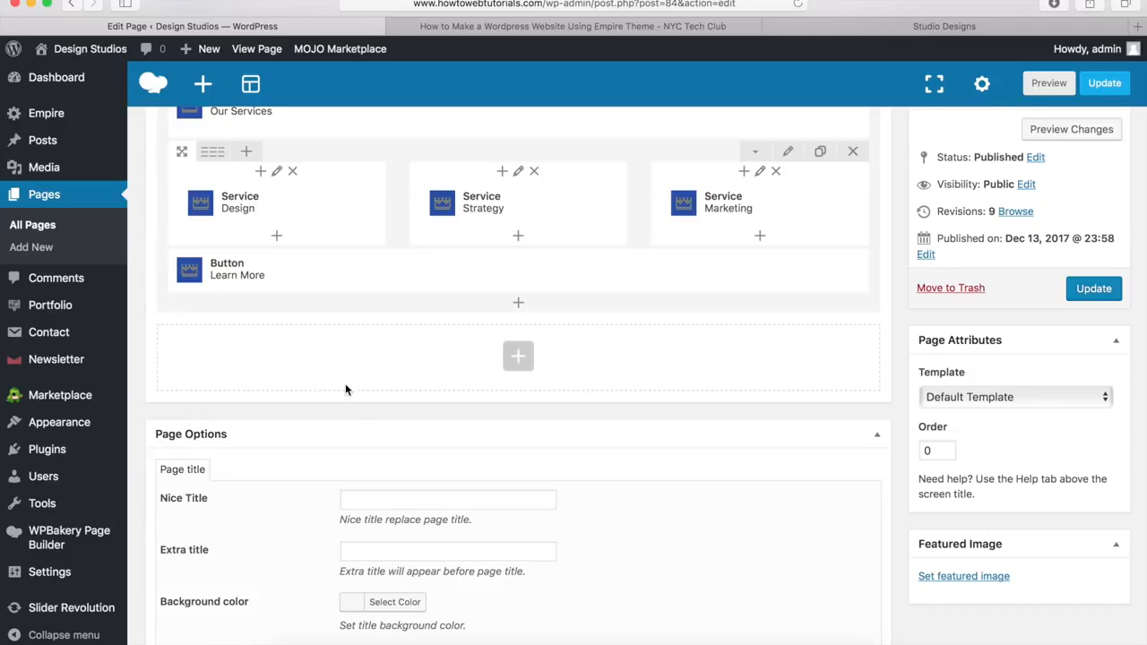
Step: Clone the About-style row and drag the copy below the Our Services section
scroll(345, 389, "up", 8)
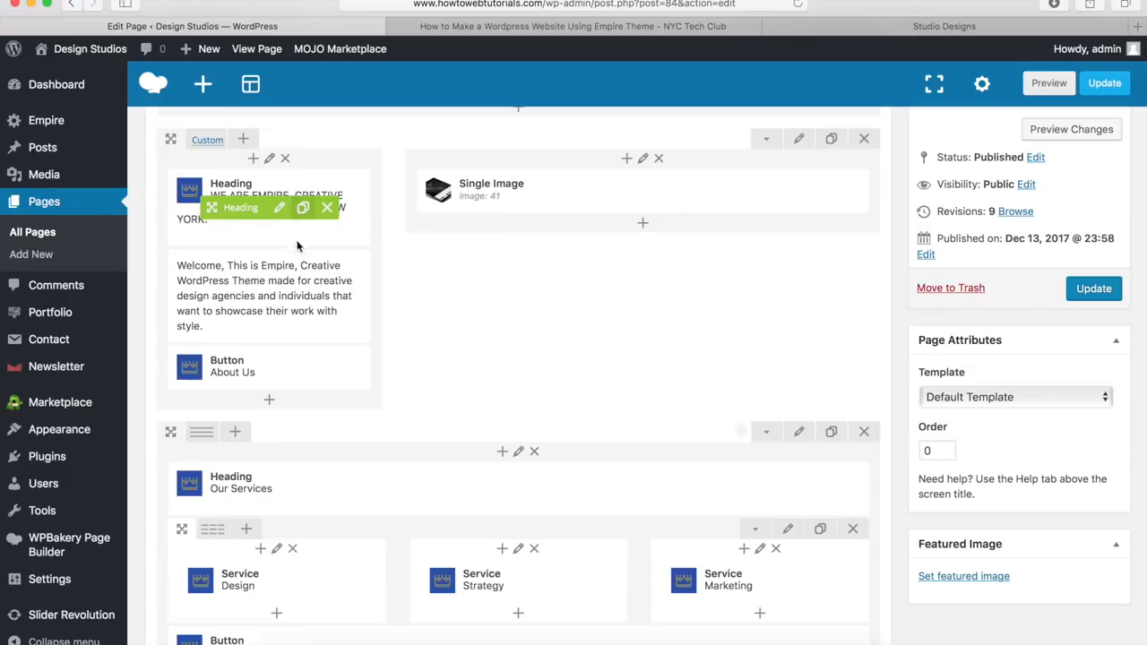
mouse_move(285, 299)
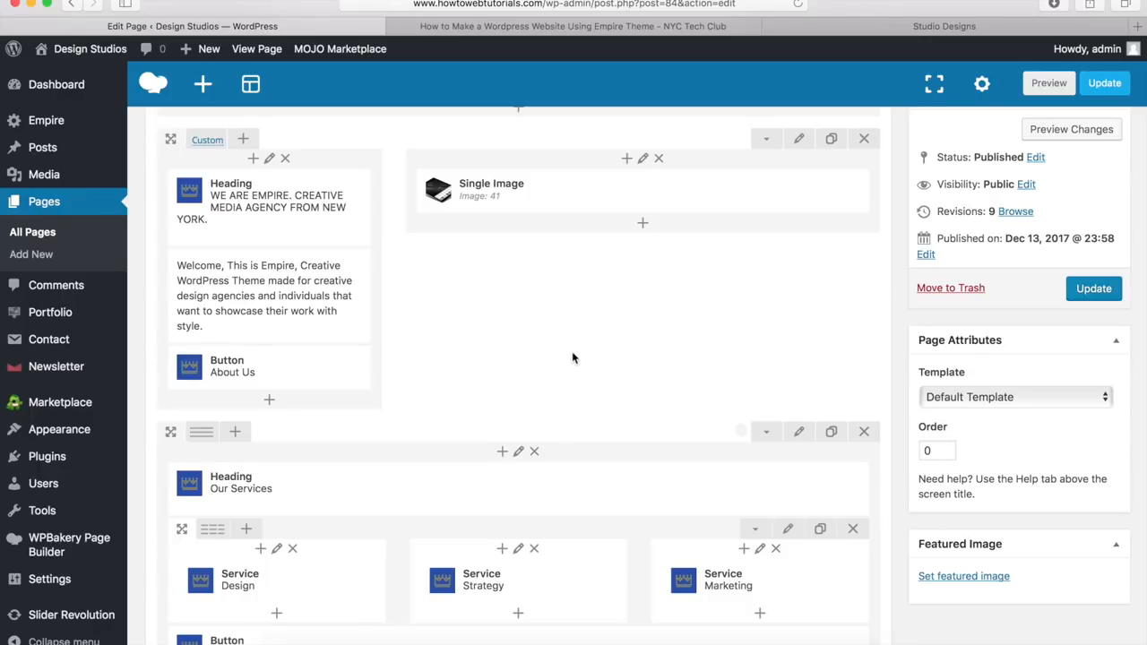
left_click(831, 141)
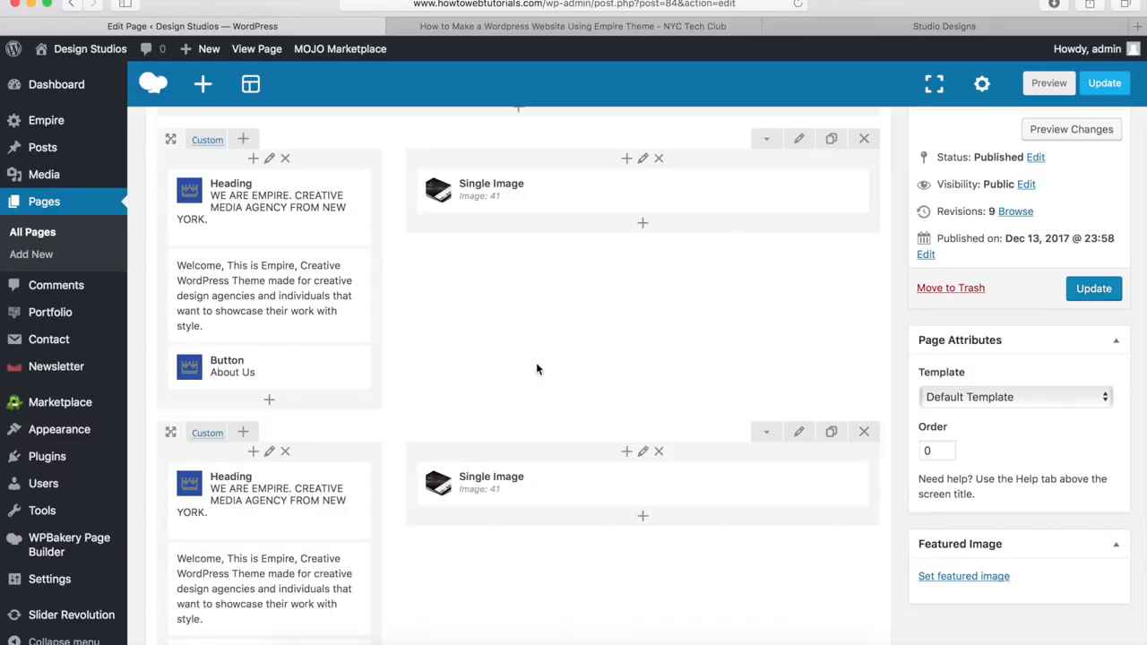
scroll(356, 491, "down", 5)
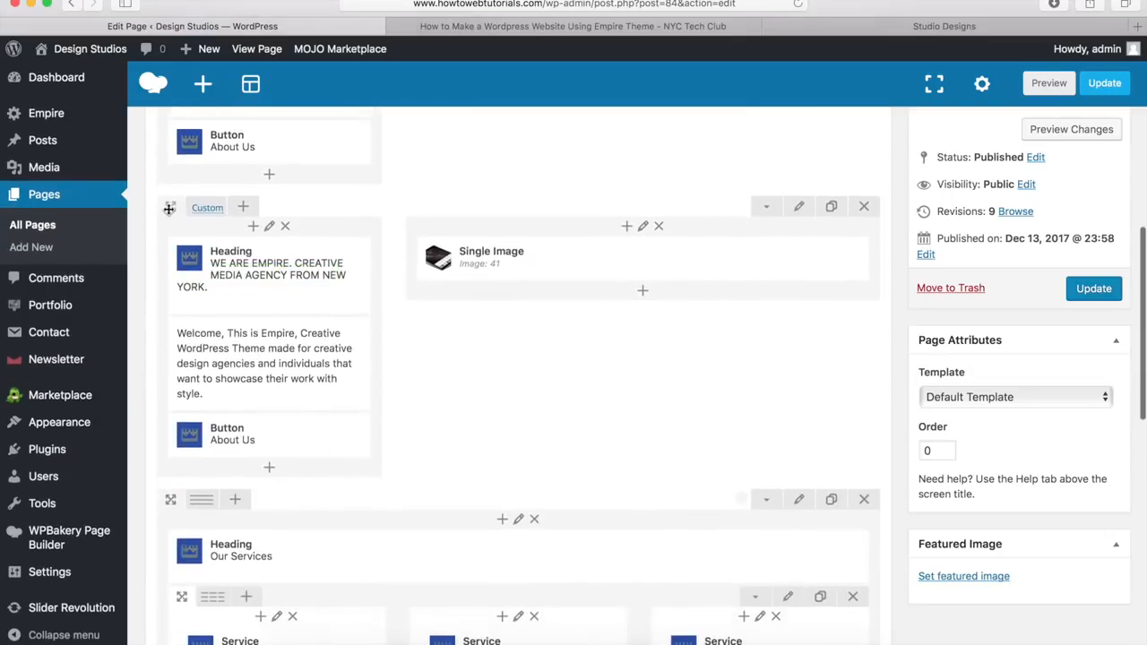
left_click_drag(171, 208, 203, 340)
scroll(203, 340, "down", 4)
mouse_move(309, 380)
left_mouse_down()
mouse_move(266, 422)
mouse_move(272, 402)
mouse_move(327, 391)
mouse_move(320, 375)
mouse_move(325, 492)
mouse_move(340, 452)
left_mouse_up()
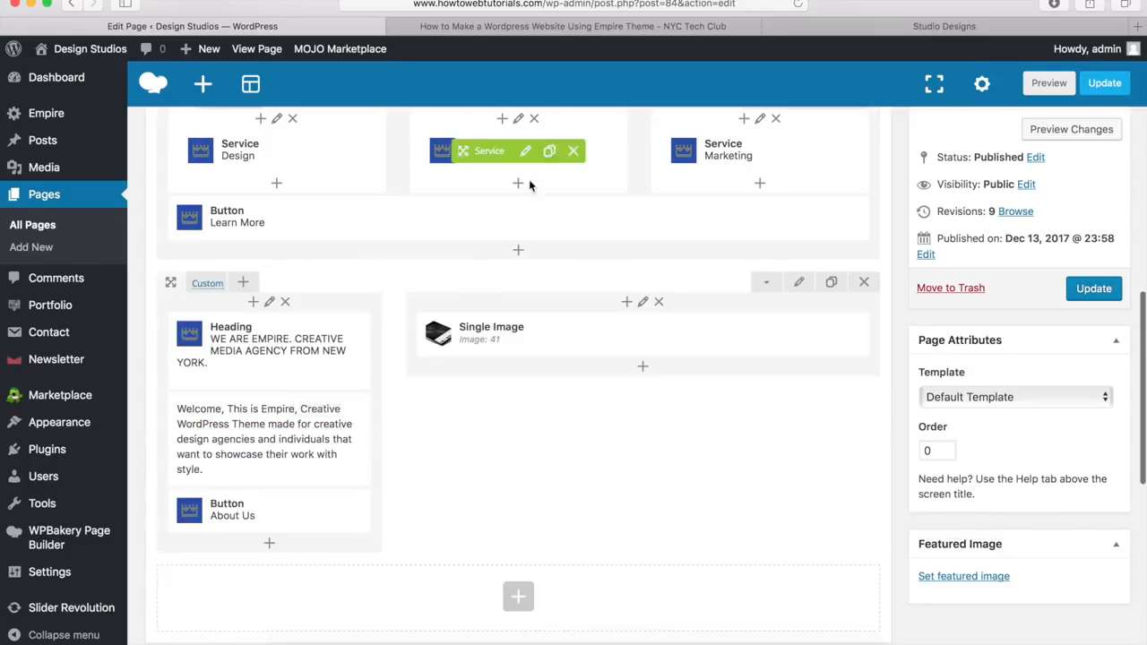
Step: Replace the copied row's tablet picture with the bitcoin network image large_image.png and save
mouse_move(292, 358)
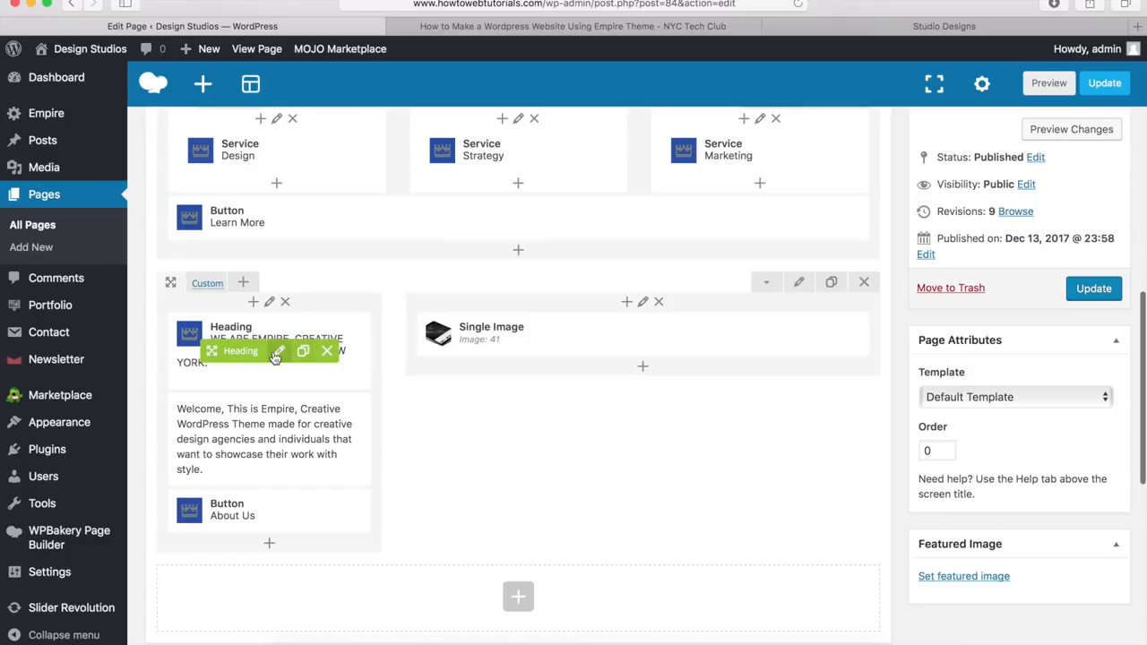
mouse_move(264, 438)
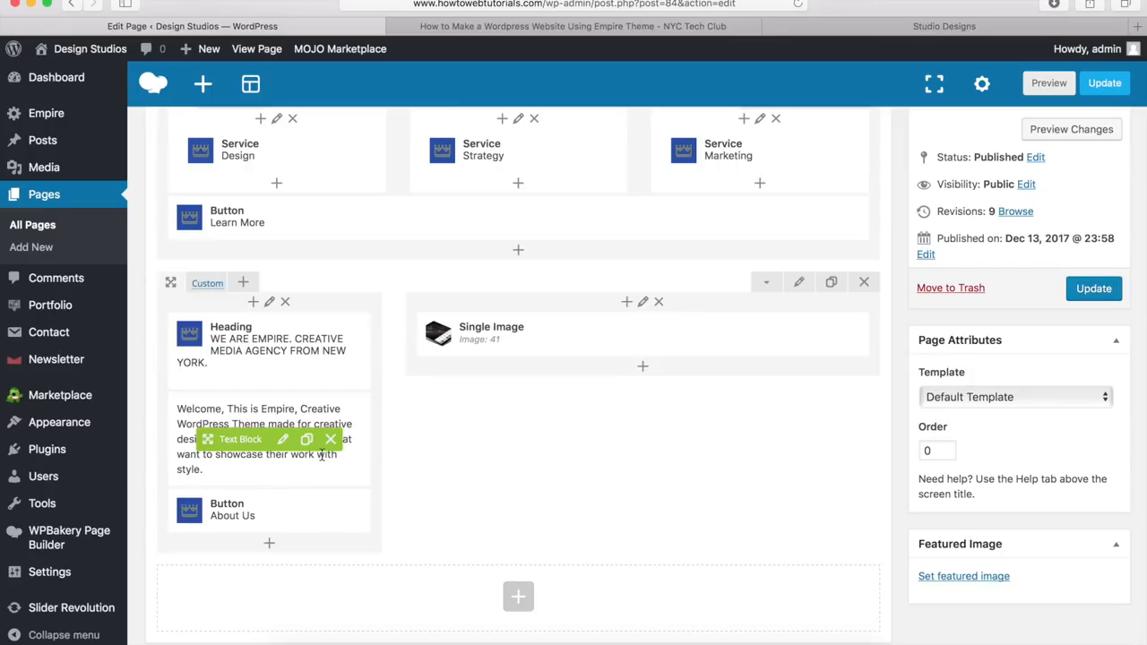
mouse_move(543, 351)
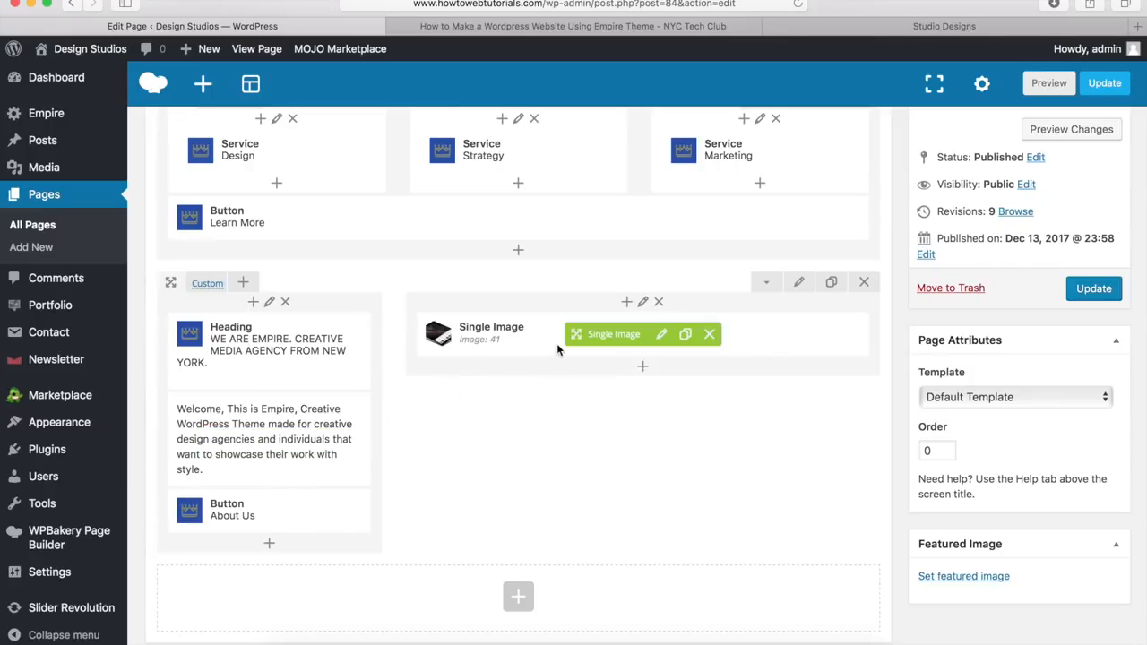
left_click(661, 336)
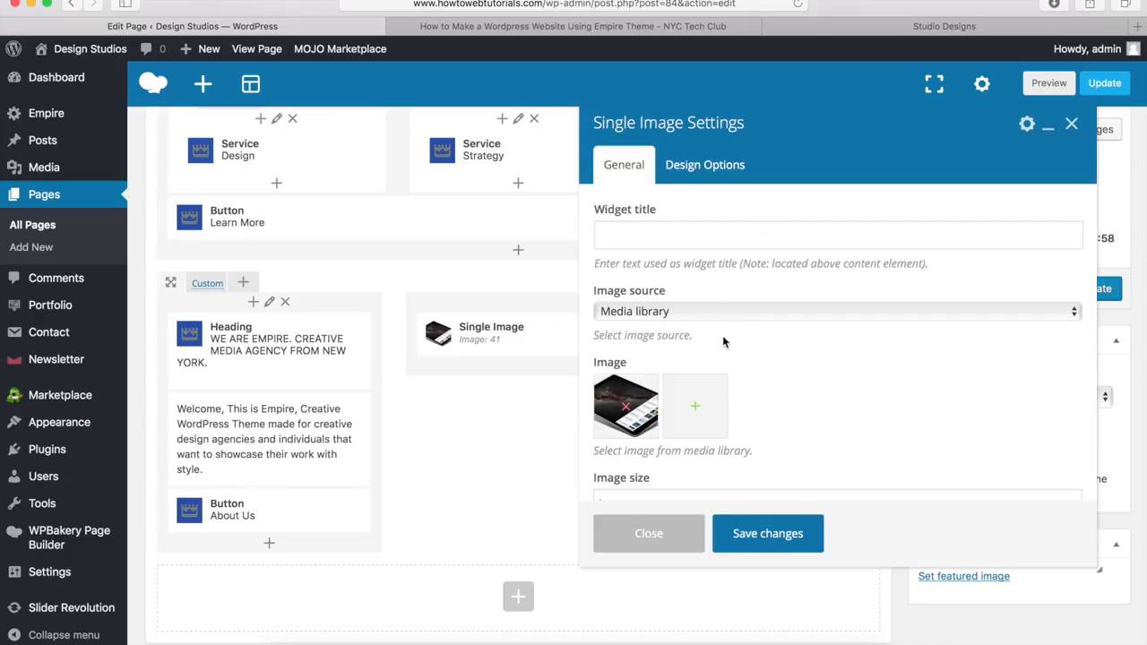
left_click(628, 410)
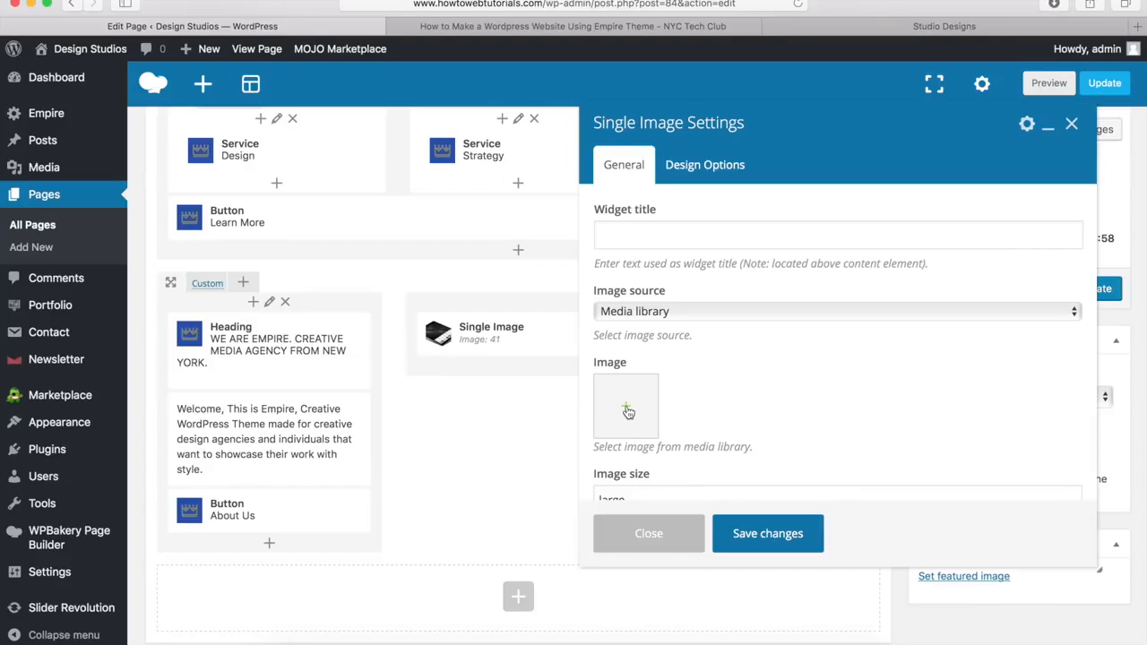
left_click(627, 409)
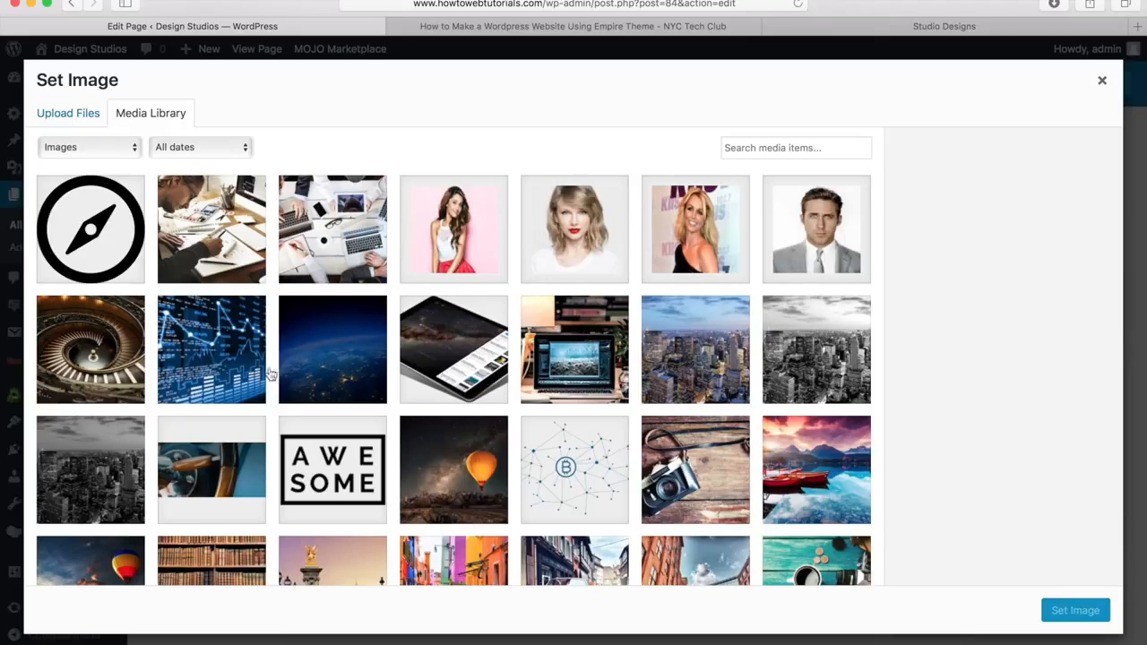
left_click(592, 465)
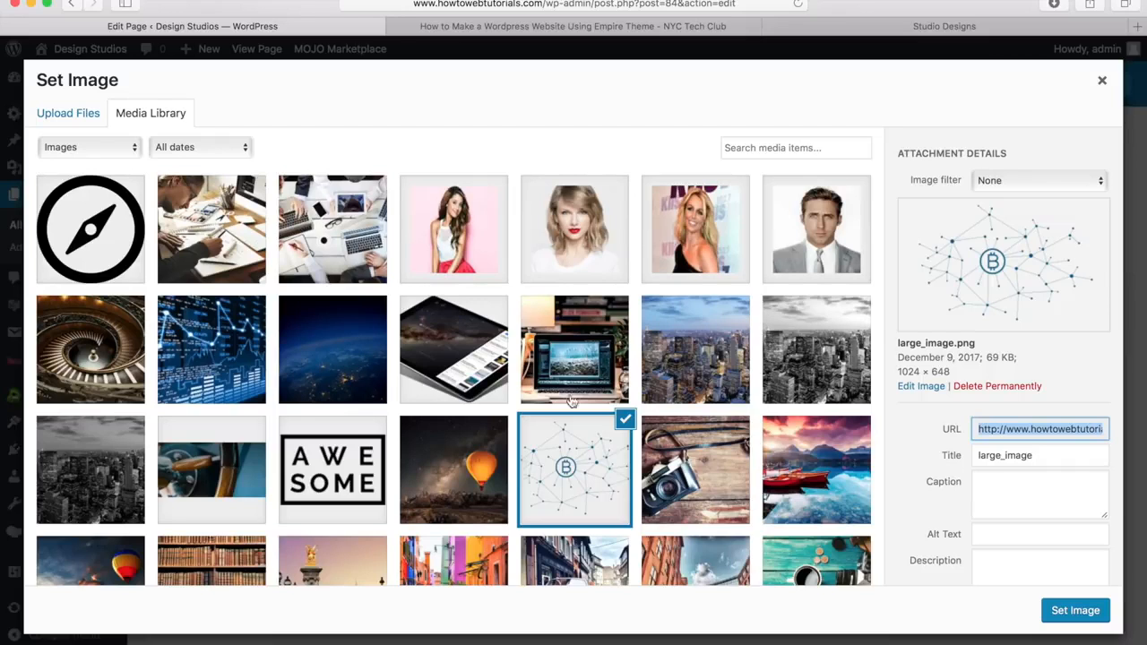
left_click(1075, 611)
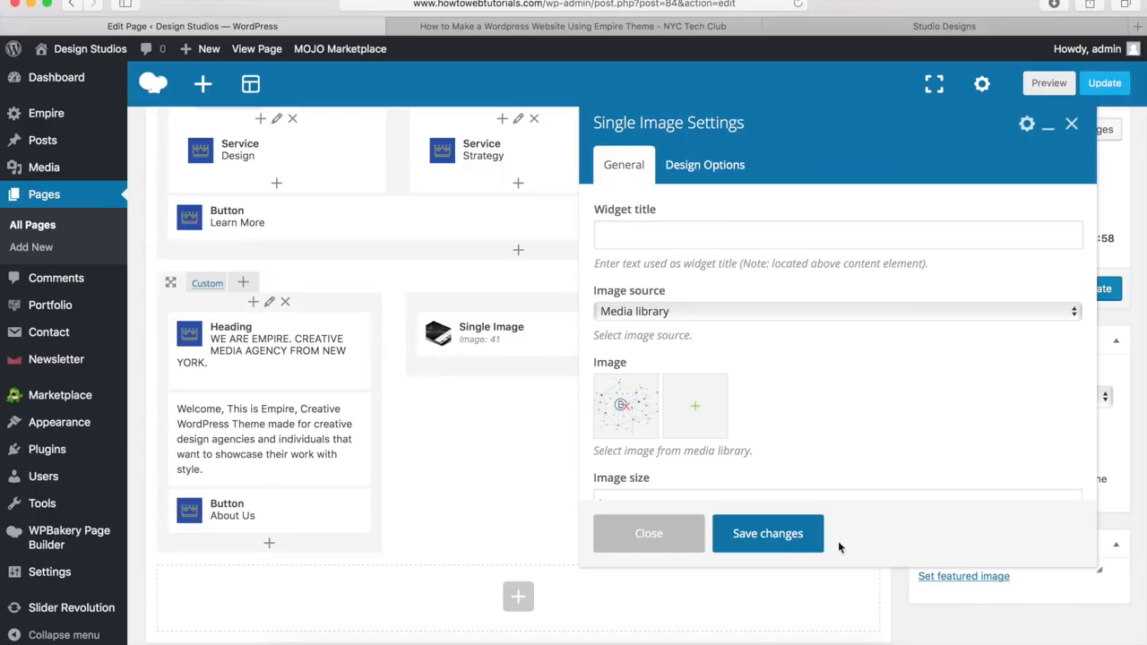
left_click(764, 535)
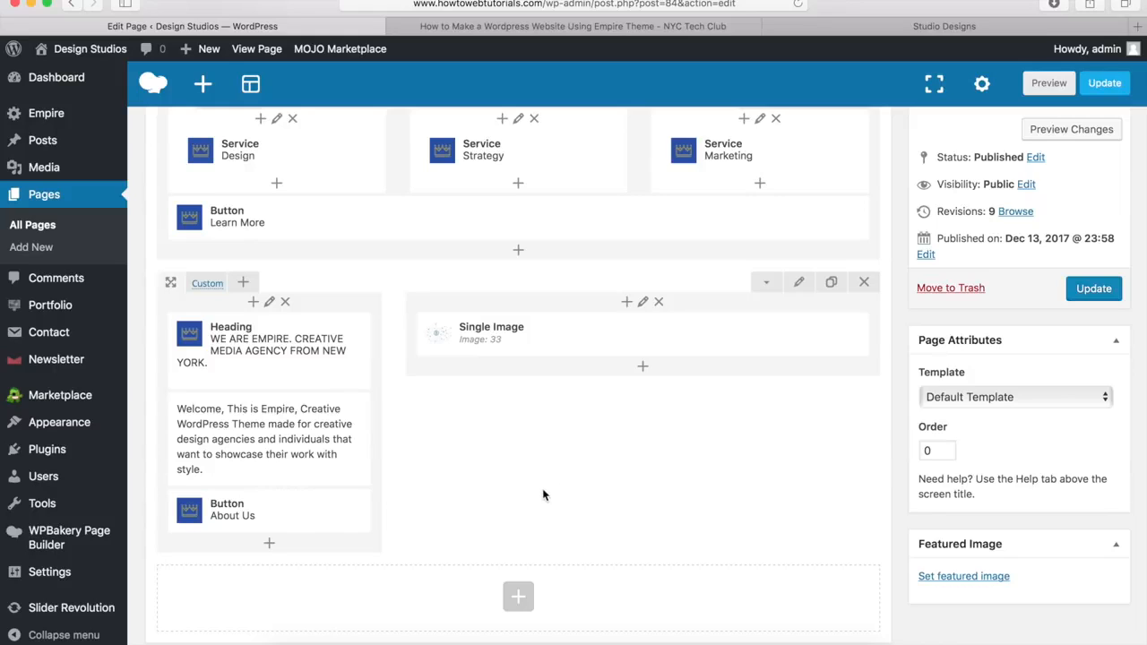
Step: Set the copied row's Row stretch option to Stretch row
mouse_move(766, 320)
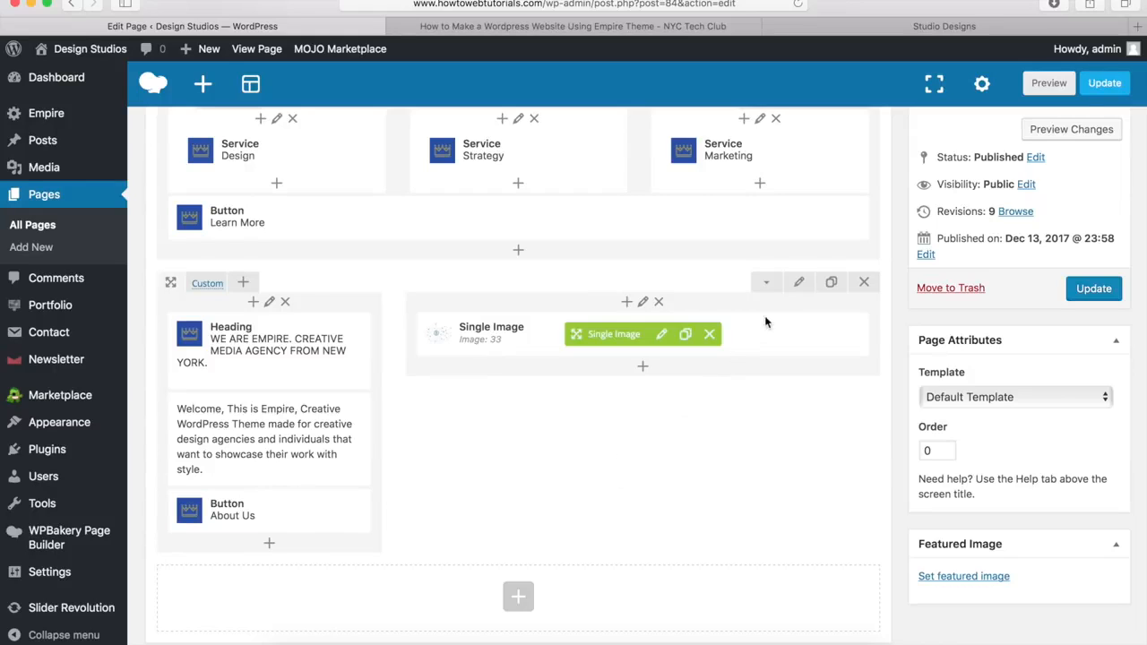
left_click(799, 284)
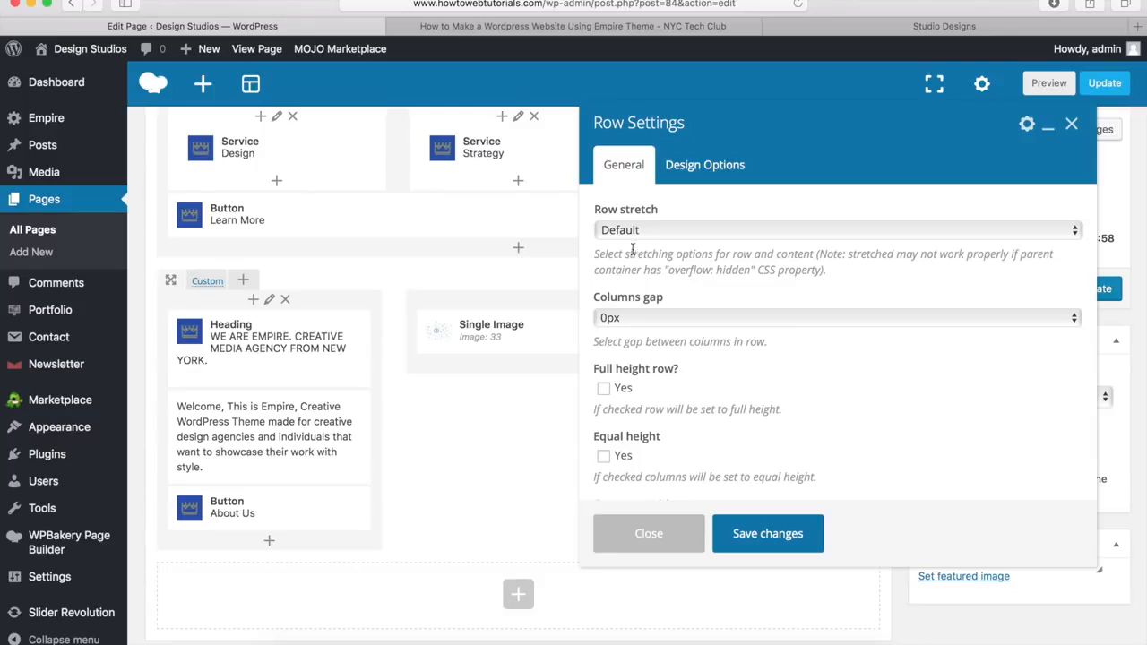
left_click(655, 231)
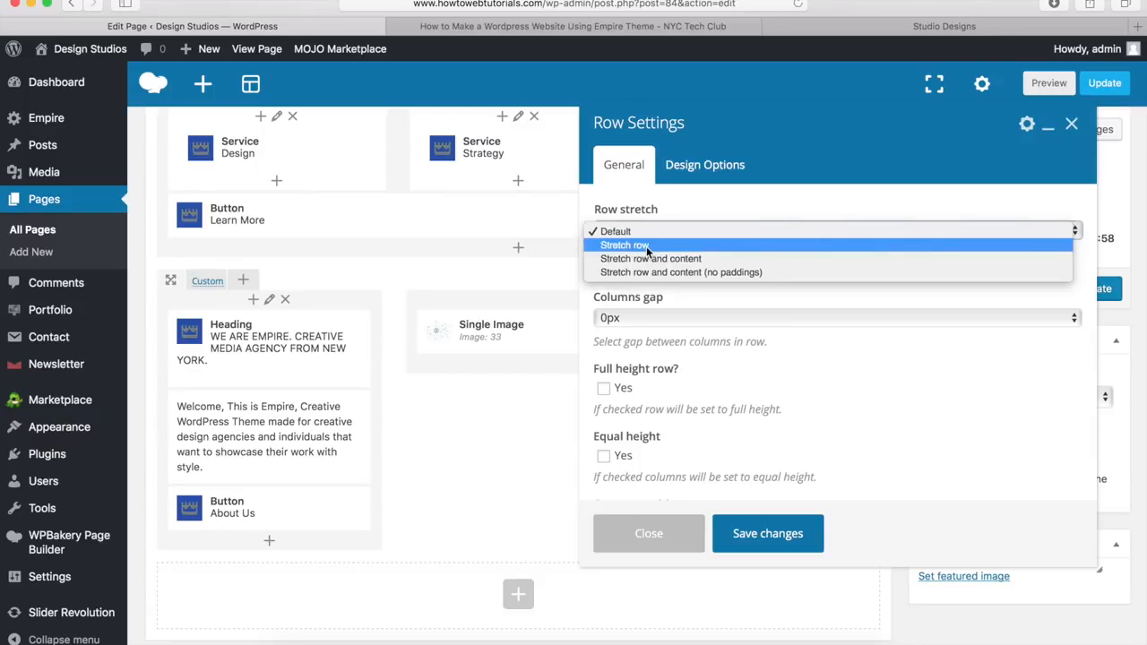
left_click(649, 244)
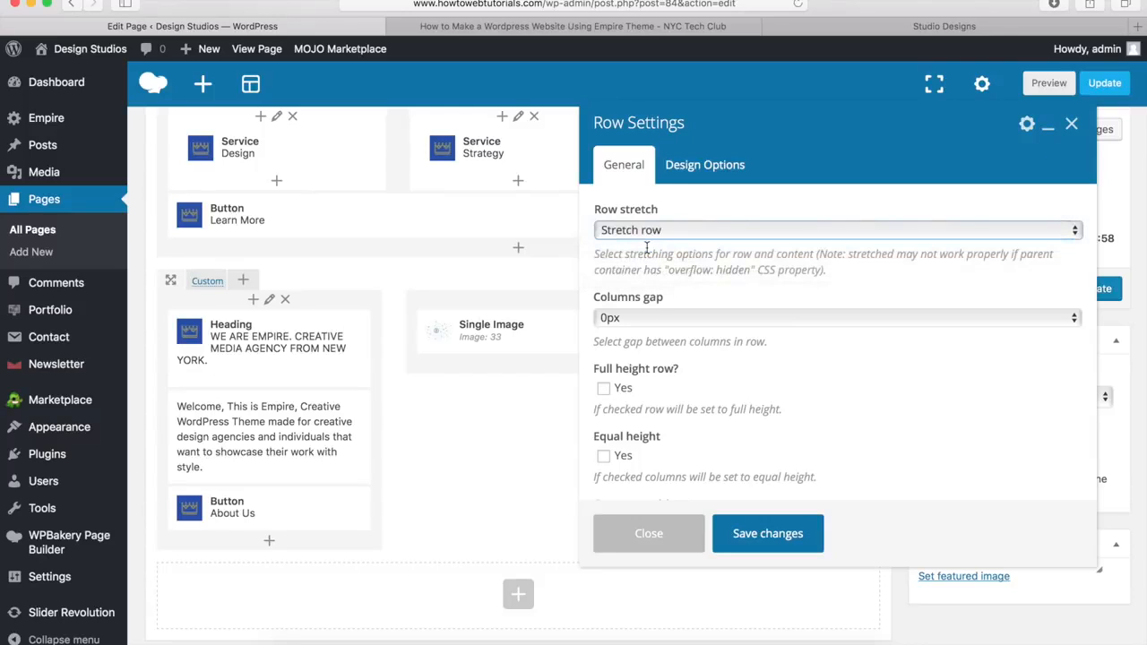
Step: Give the row a #ecf2f4 background colour in Design Options and save the settings
left_click(716, 167)
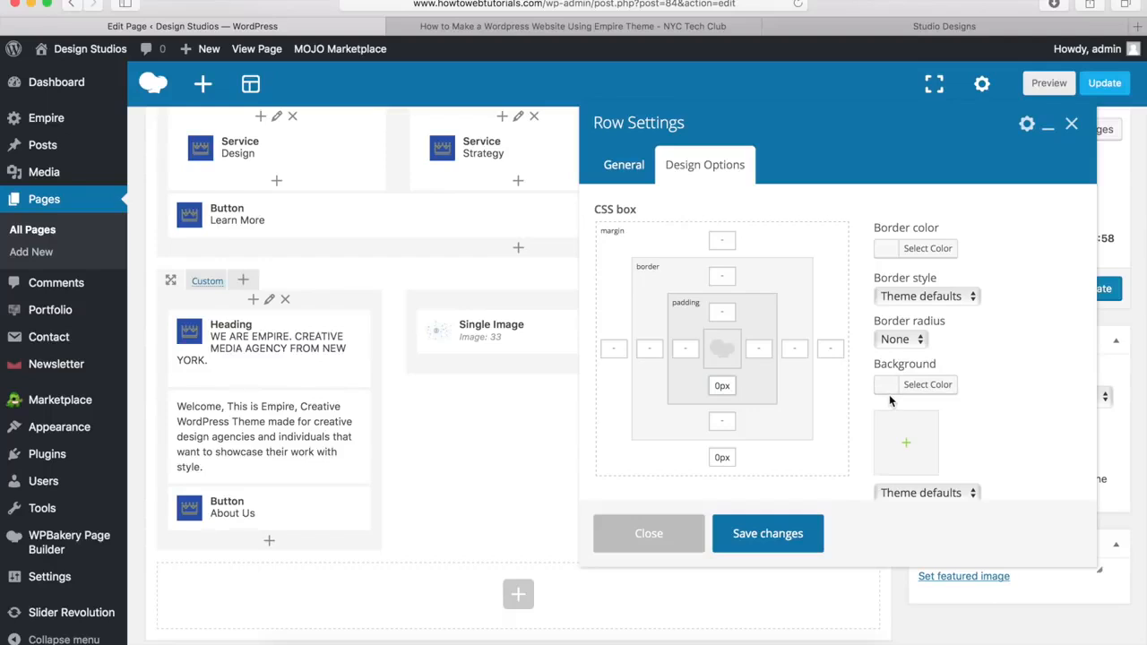
left_click(838, 25)
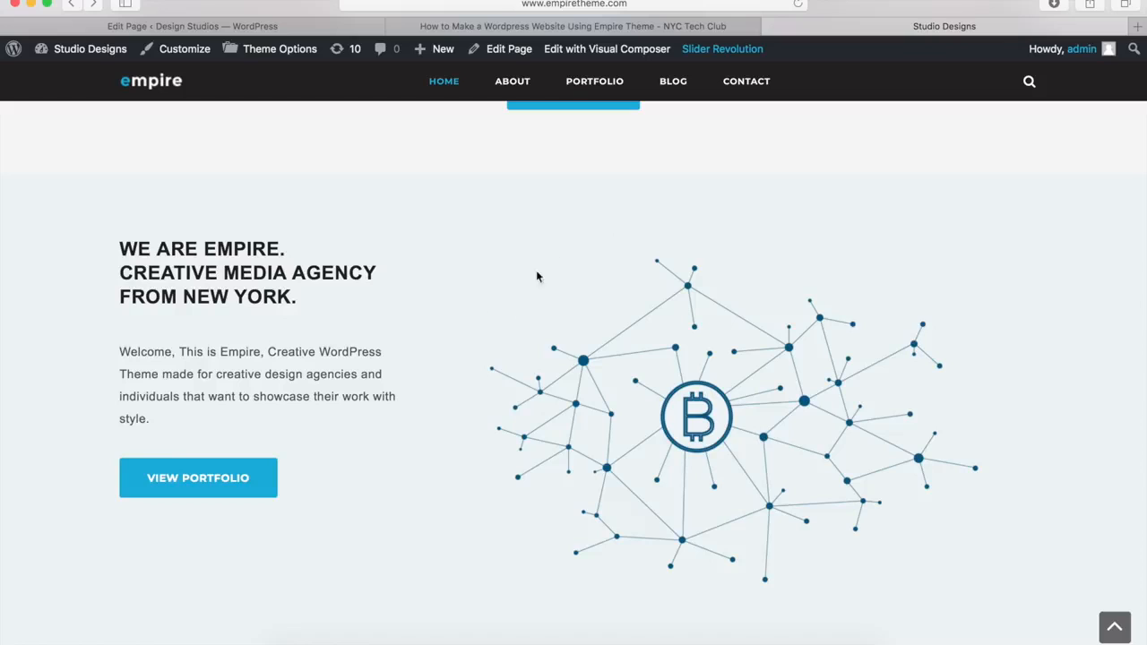
left_click(311, 30)
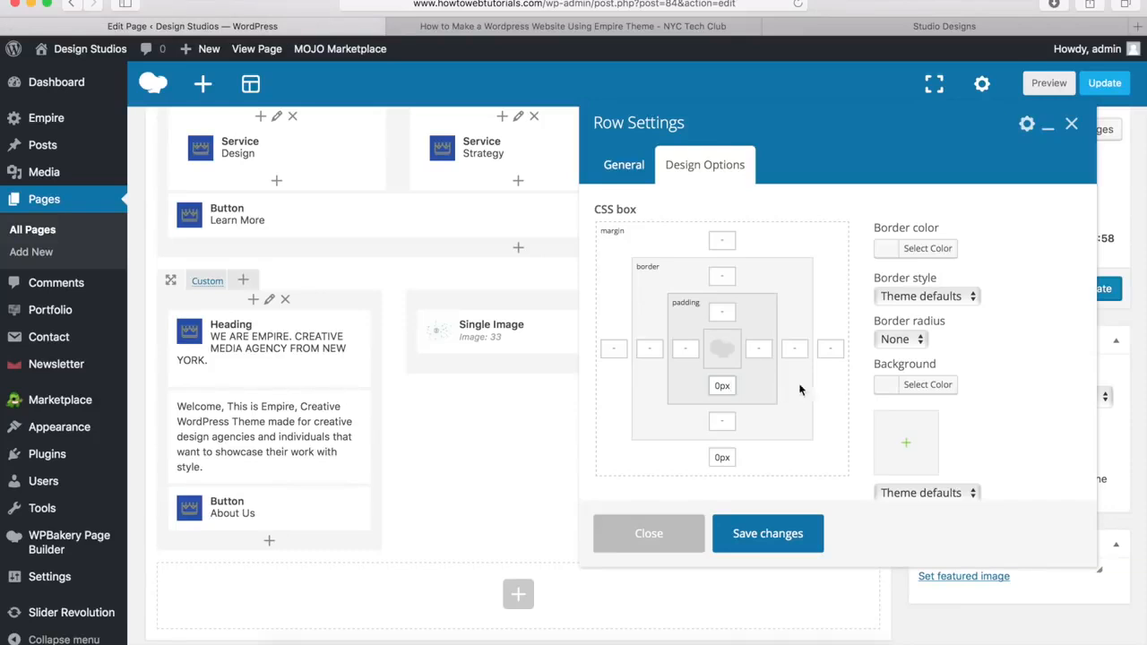
left_click(929, 385)
left_click(996, 390)
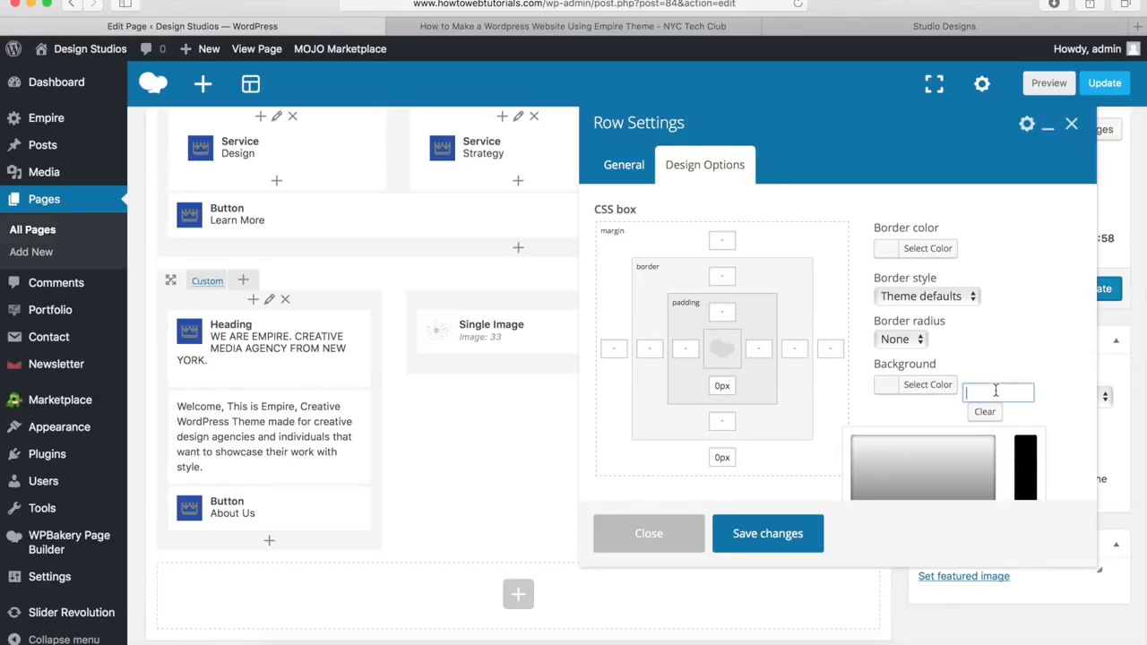
type("#ecf2f4")
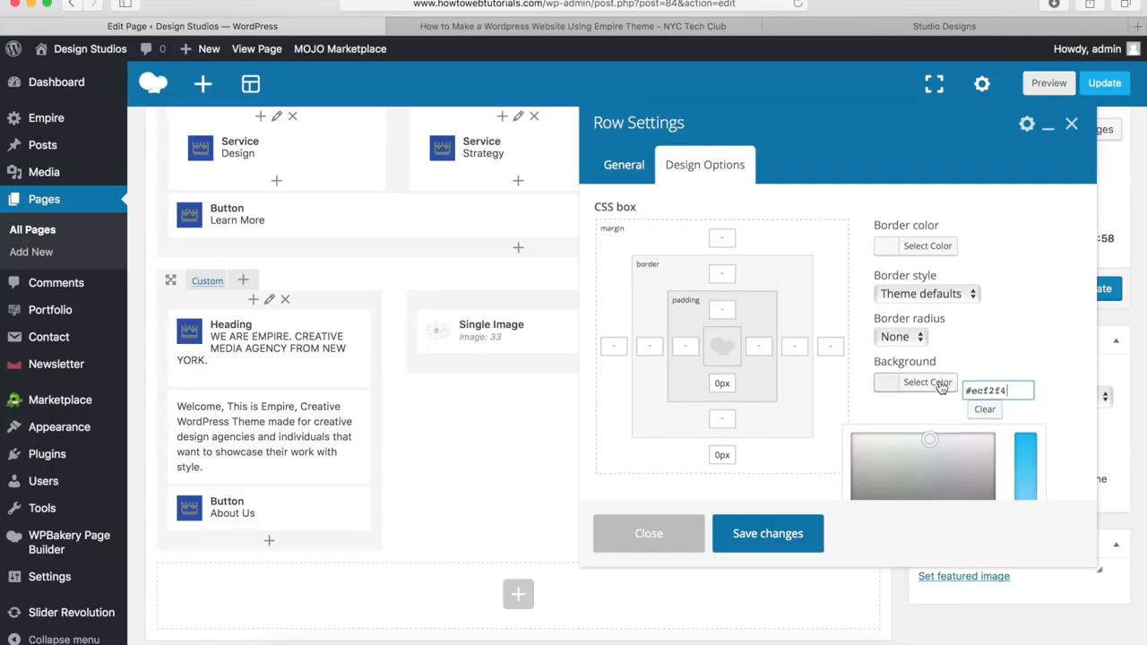
scroll(940, 387, "down", 3)
scroll(941, 387, "down", 1)
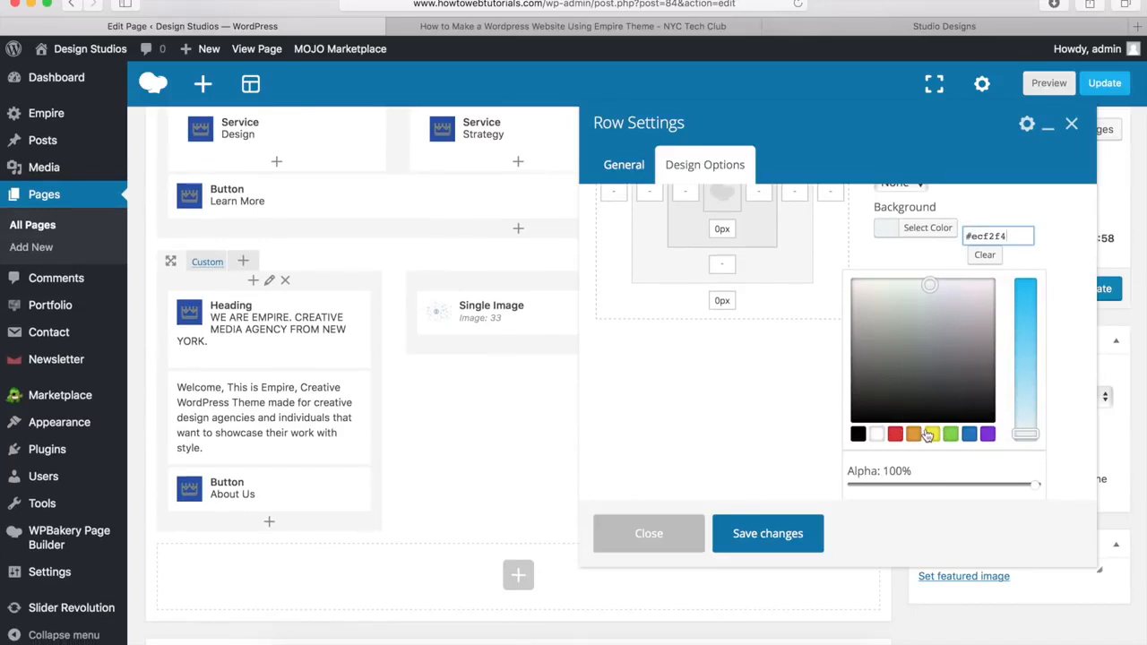
left_click(768, 534)
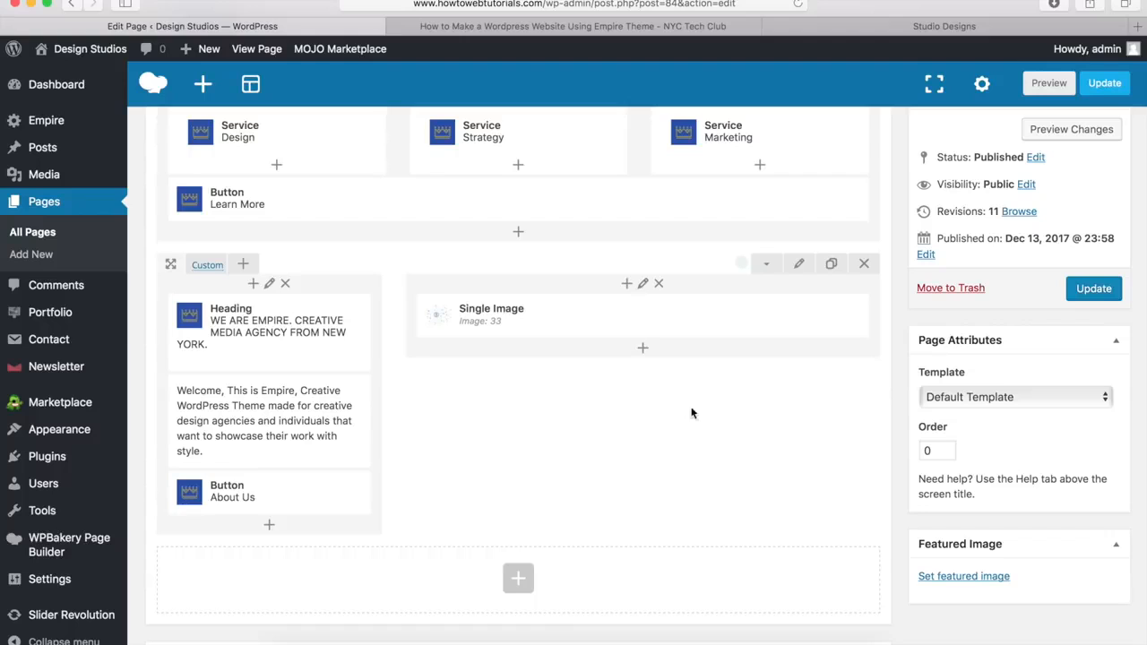
Step: View the demo site's Latest News section for comparison
left_click(860, 26)
scroll(640, 328, "down", 6)
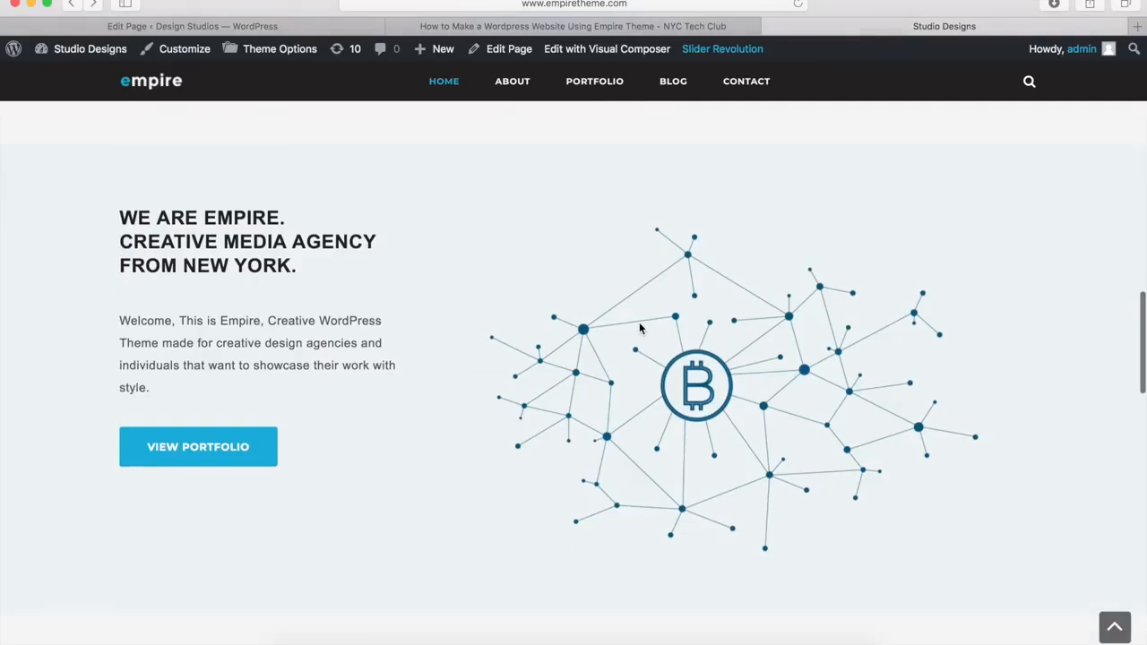
scroll(640, 328, "down", 3)
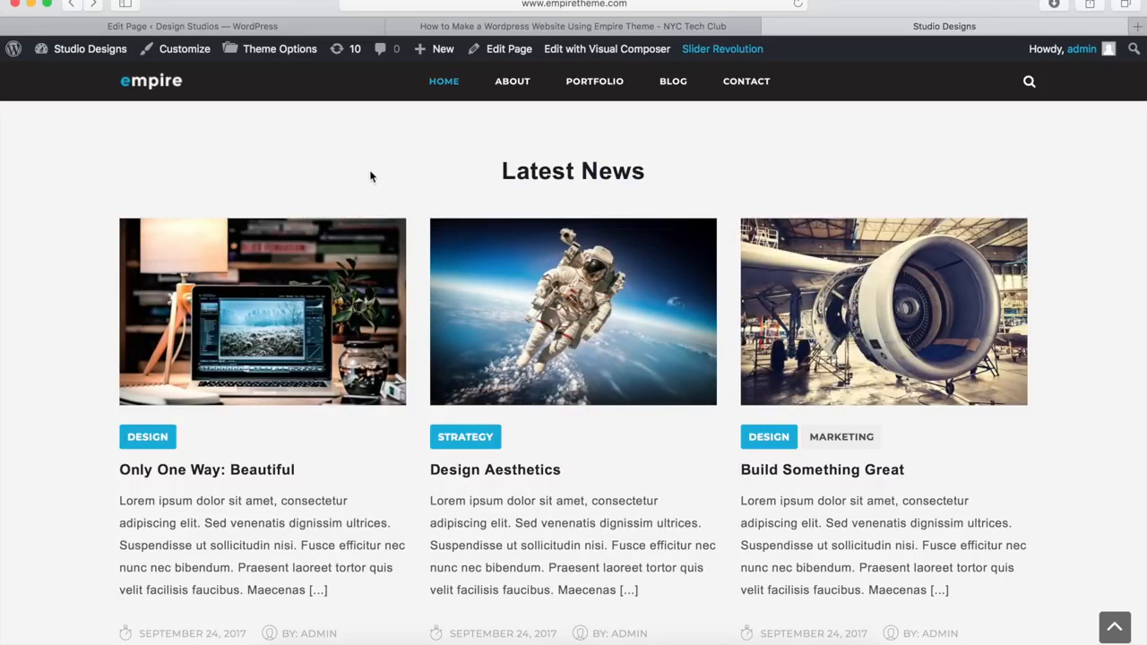
Step: Back in the home page editor, bring up Add Element below the copied About row
left_click(271, 27)
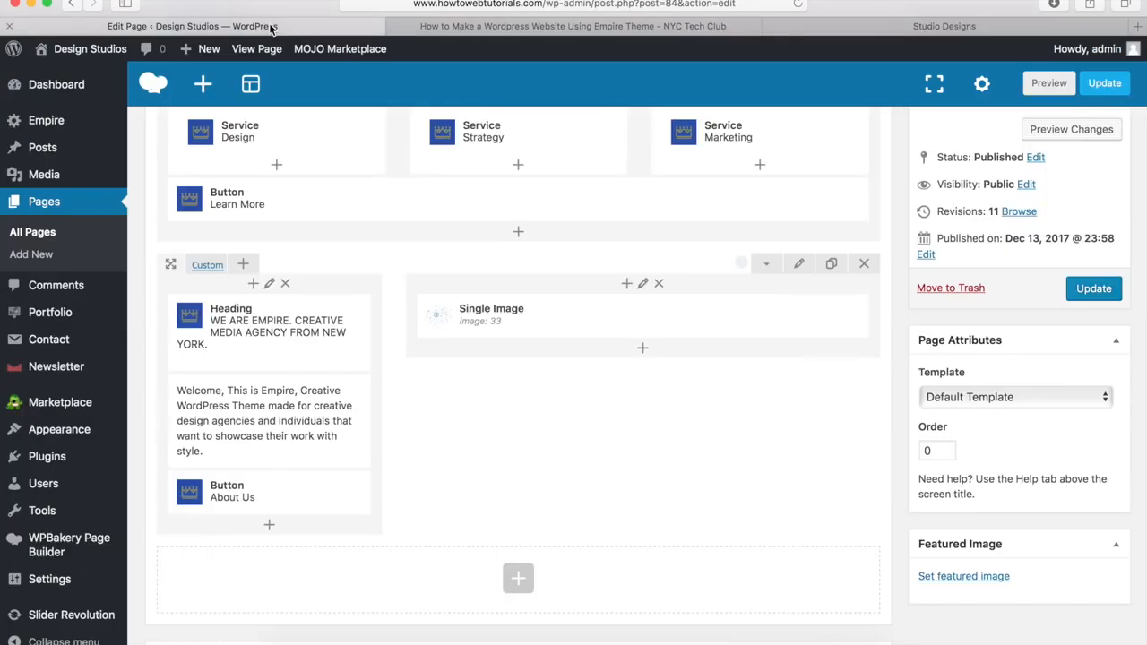
scroll(404, 334, "down", 5)
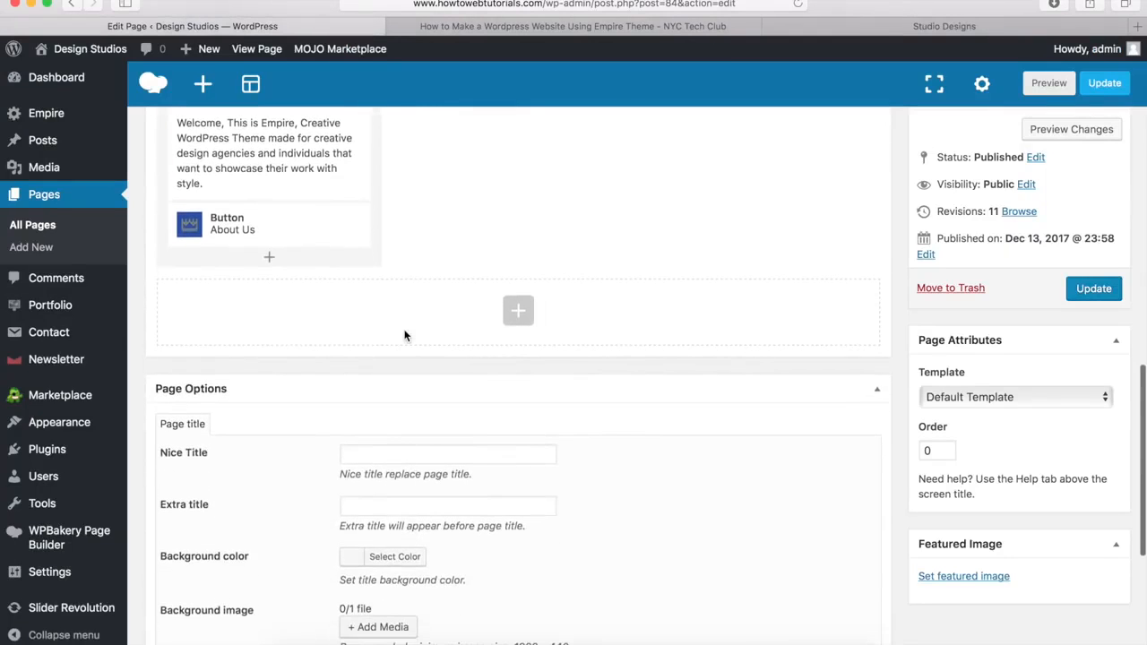
left_click(518, 312)
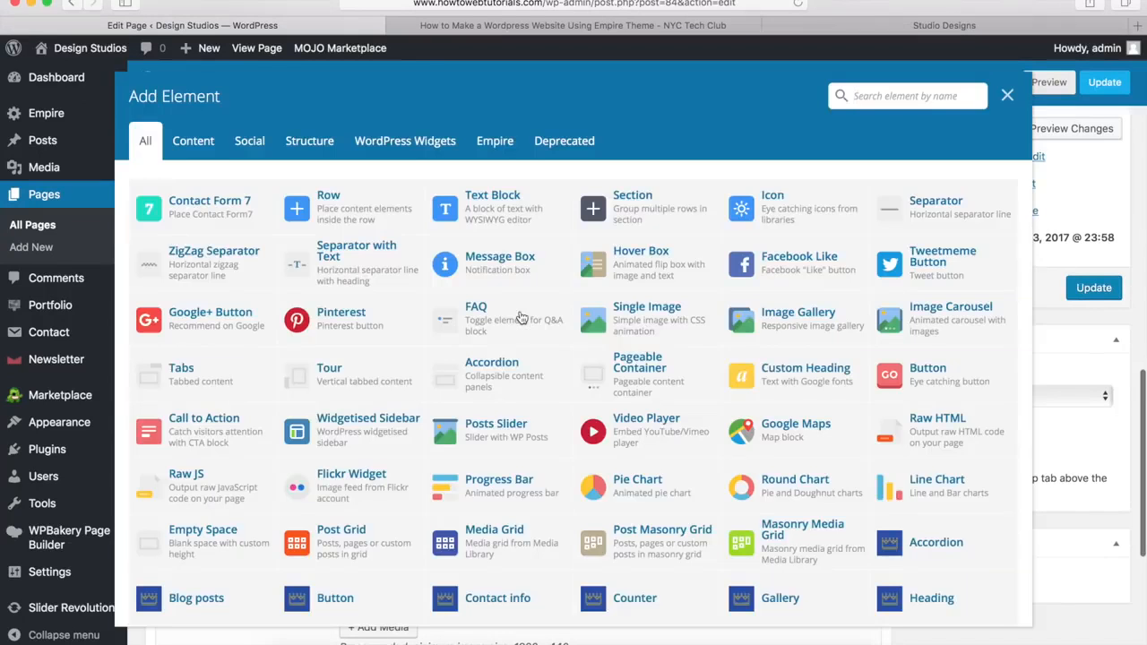
Step: Add a new empty row and set its Row stretch to Stretch row
left_click(356, 212)
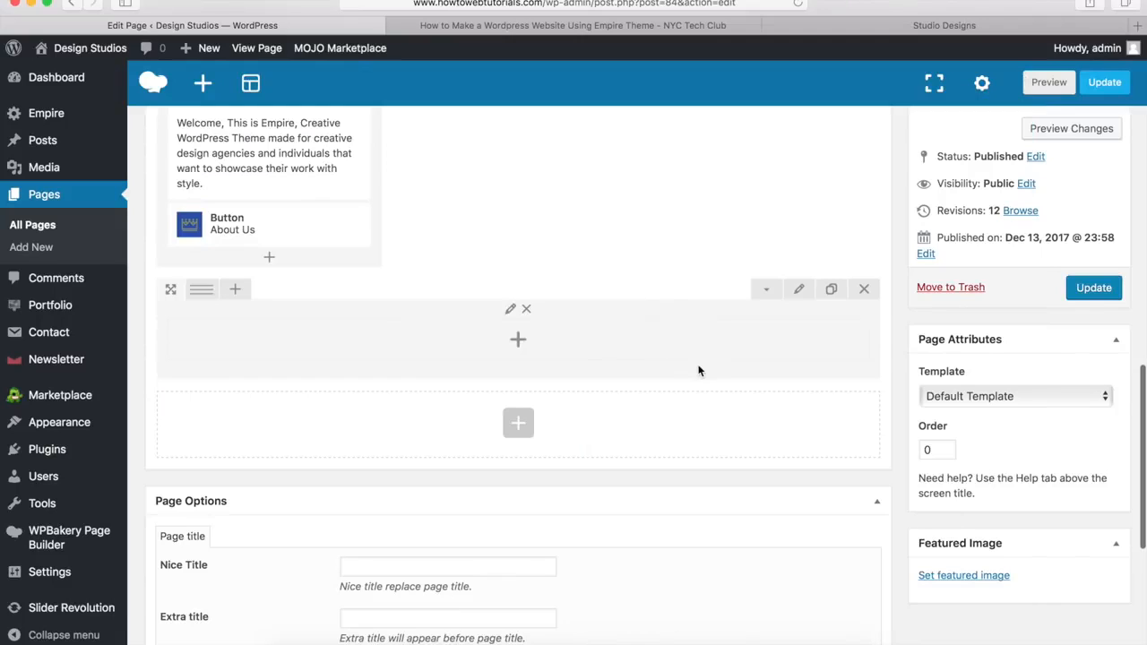
left_click(800, 291)
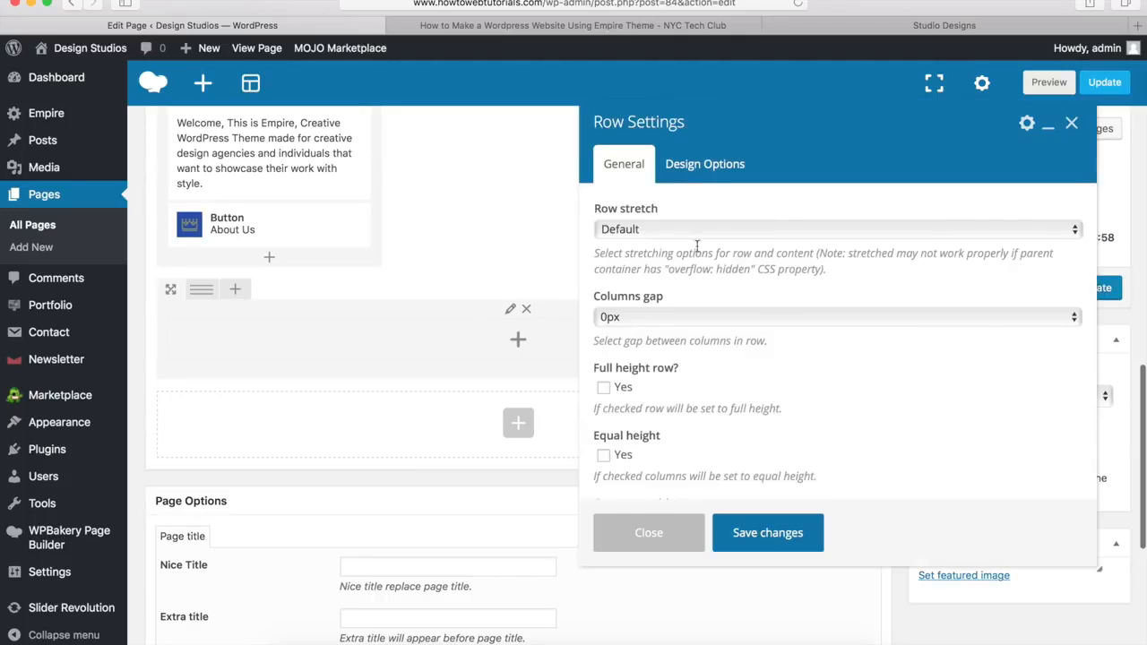
left_click(646, 230)
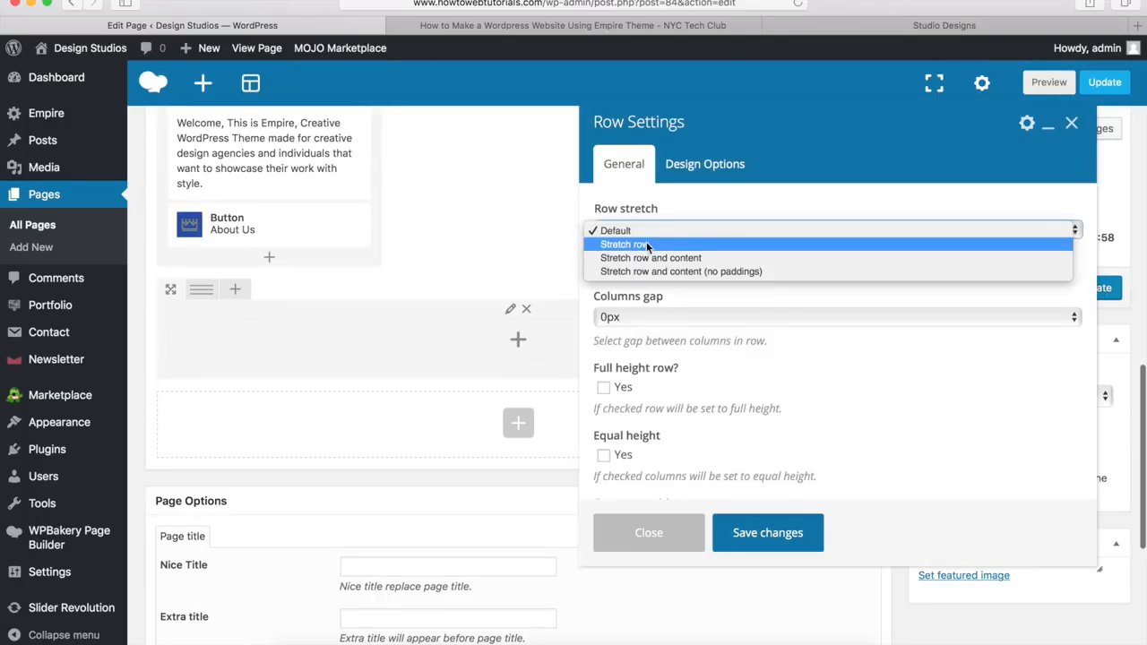
left_click(646, 245)
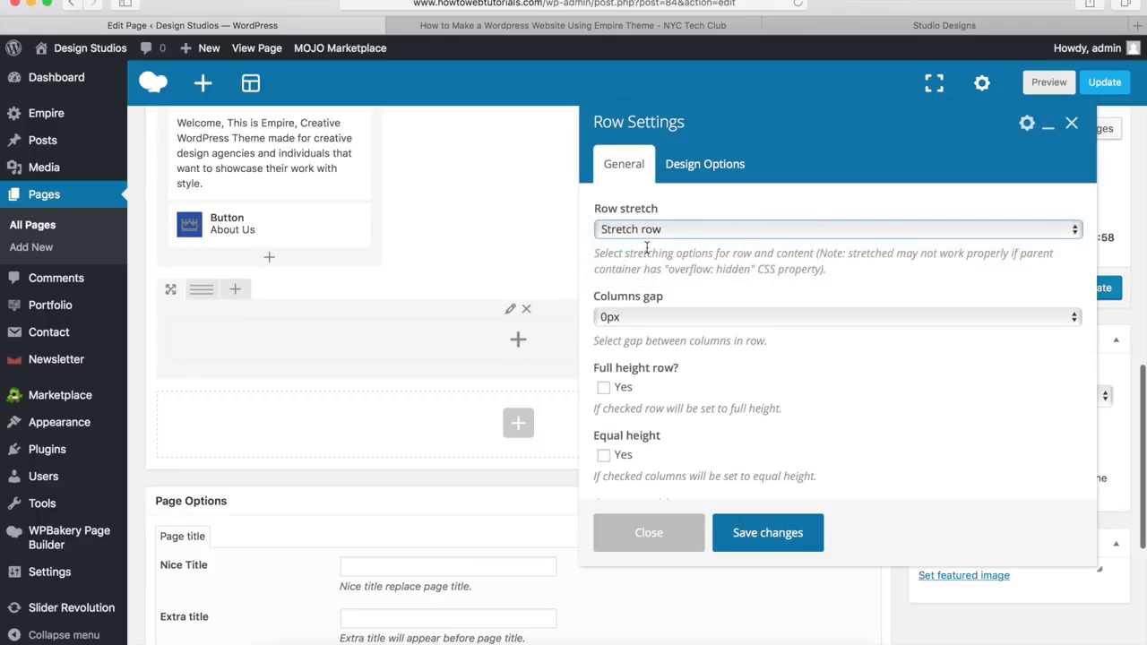
Step: Give the row a #f4f4f4 background colour in Design Options and save the settings
left_click(714, 167)
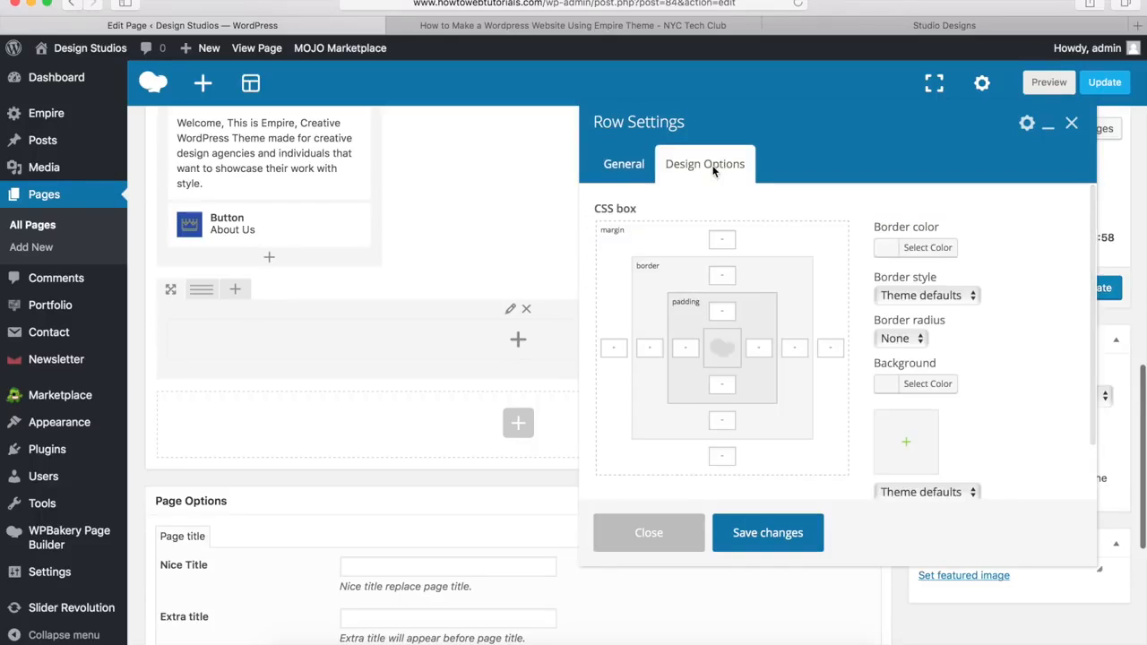
left_click(874, 29)
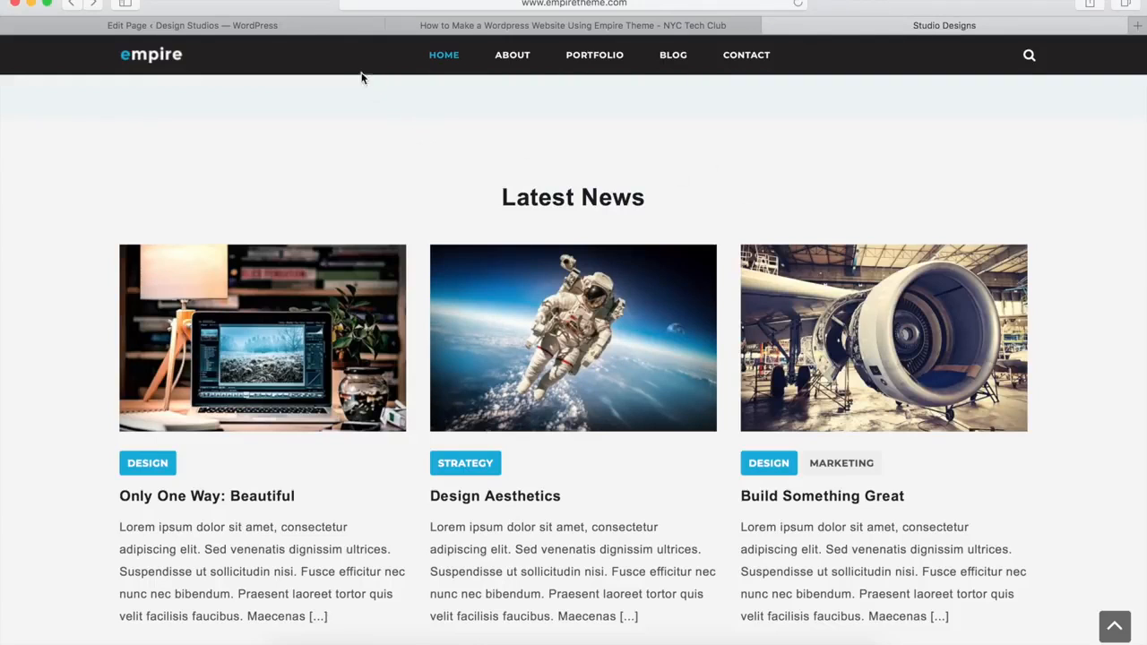
left_click(299, 27)
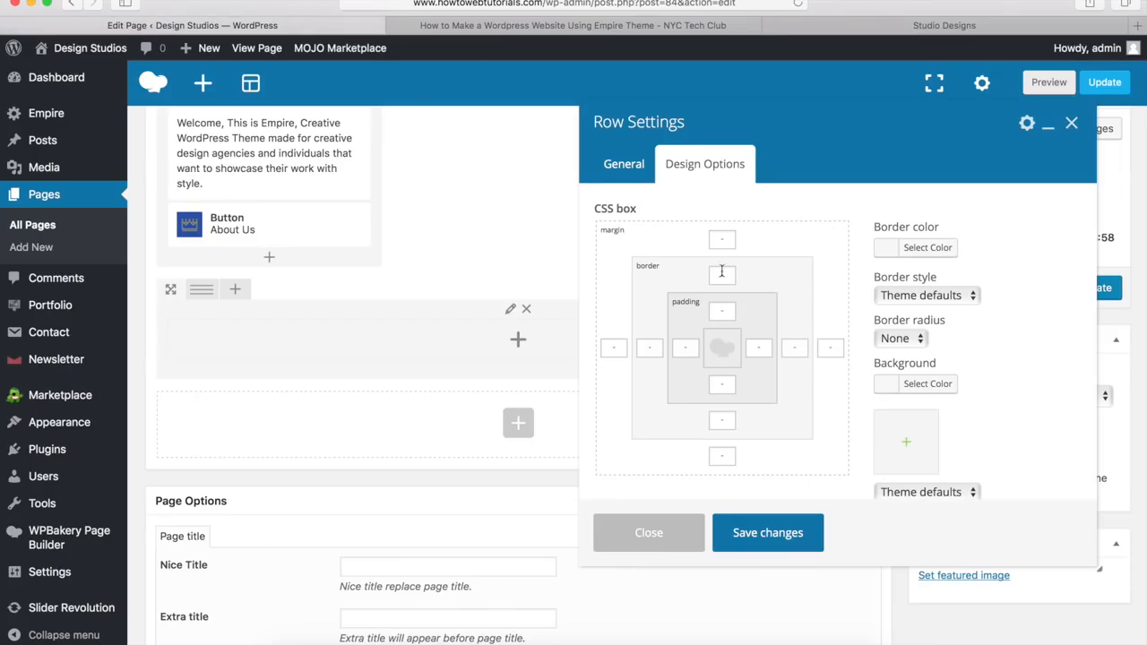
left_click(918, 385)
left_click(986, 391)
type("#f4f4f4")
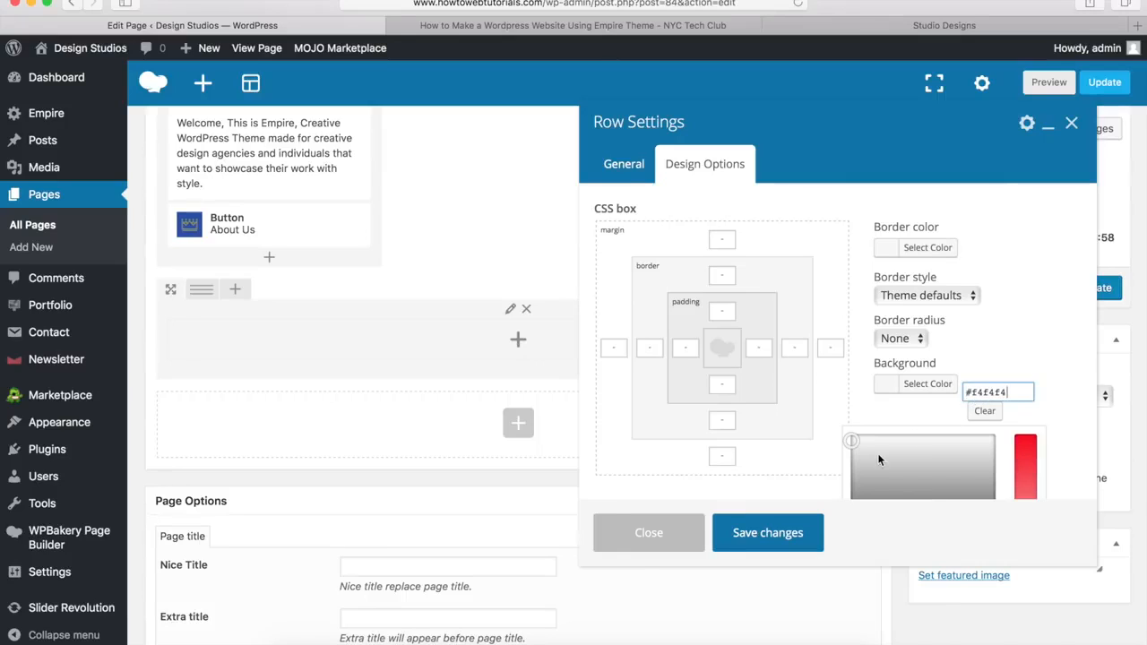
left_click(766, 536)
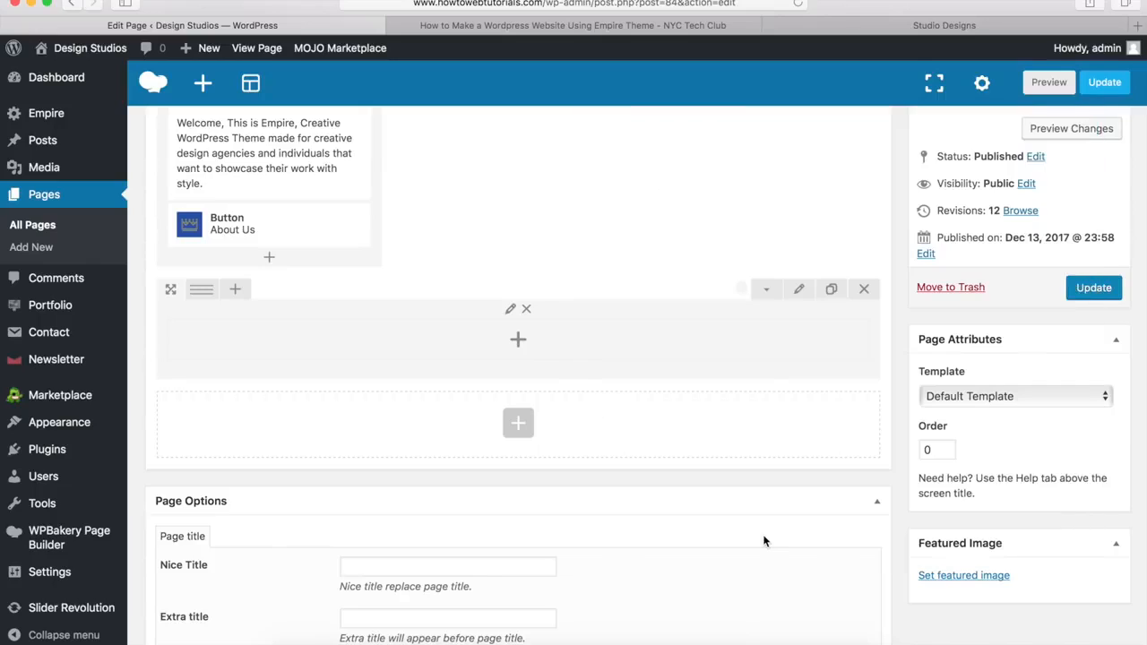
Step: Look through the element list for the empty row, then close it without adding anything
left_click(520, 343)
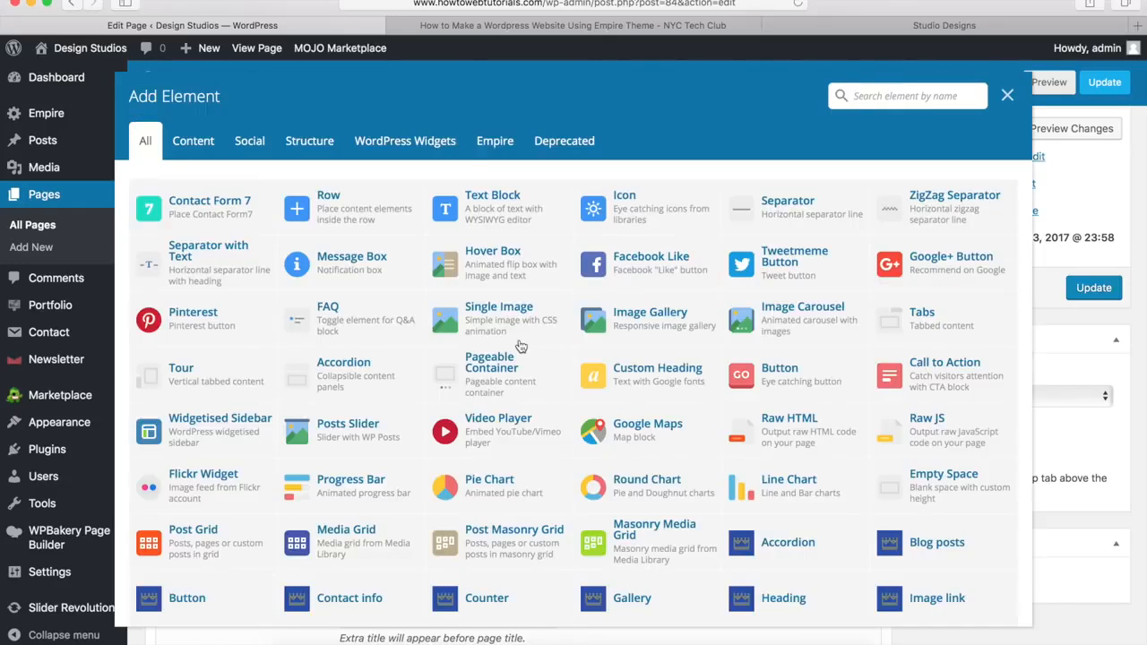
scroll(466, 414, "down", 5)
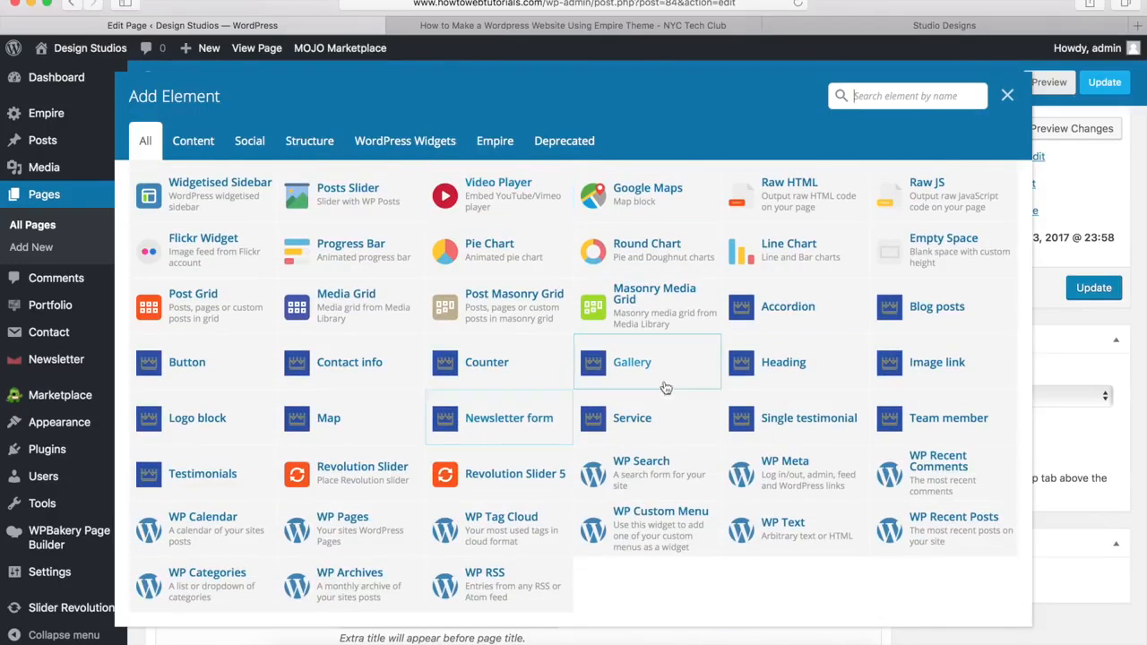
left_click(778, 365)
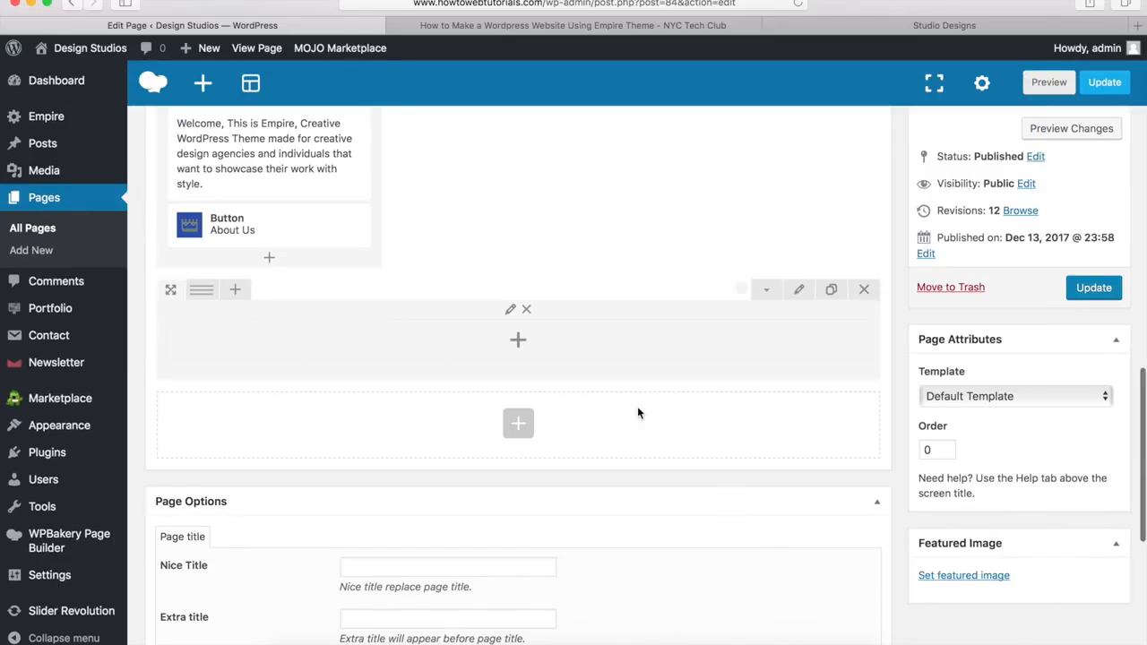
Step: Add a Heading element titled 'Latest News' to the grey row and save it
left_click(519, 342)
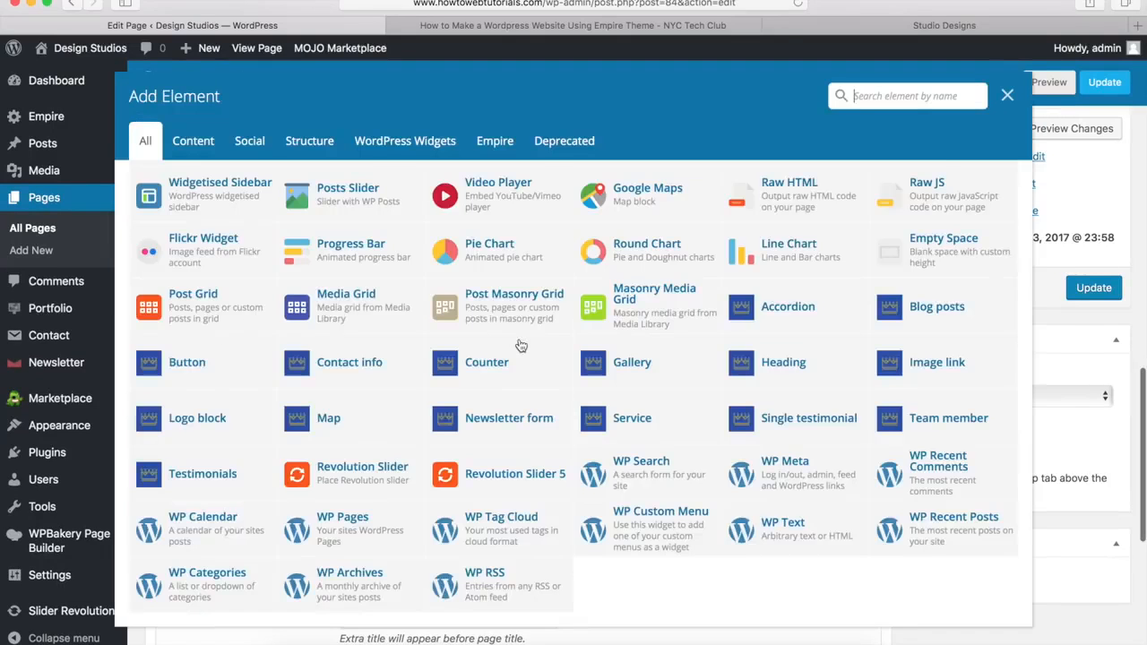
left_click(778, 372)
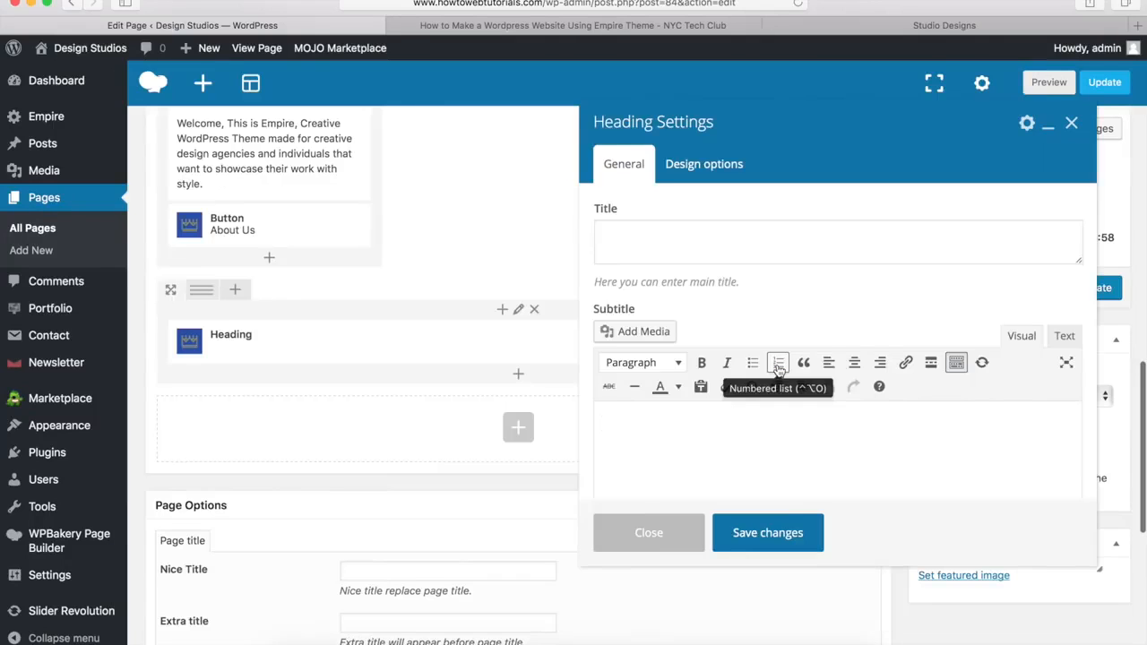
left_click(619, 237)
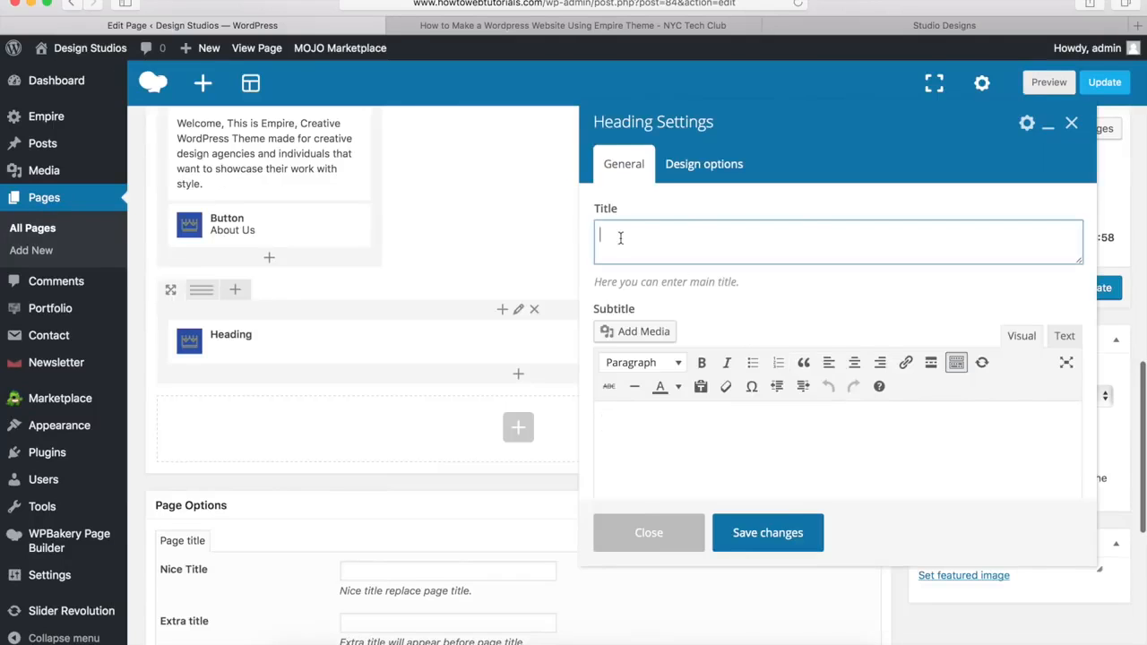
type("Latest News")
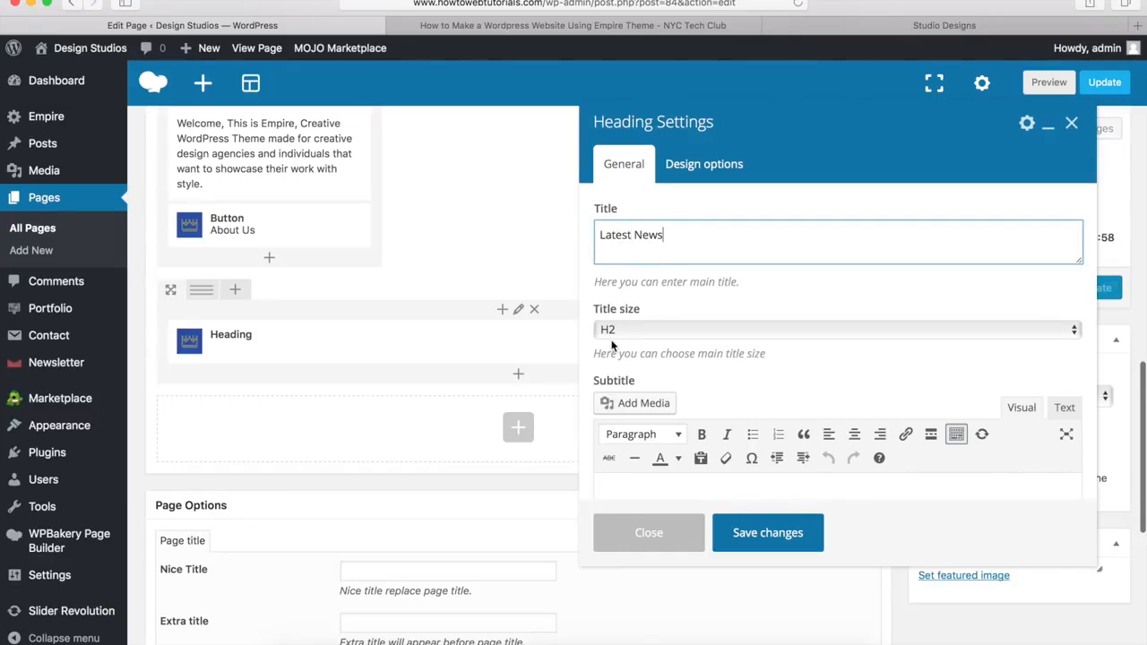
left_click(743, 381)
scroll(743, 381, "down", 5)
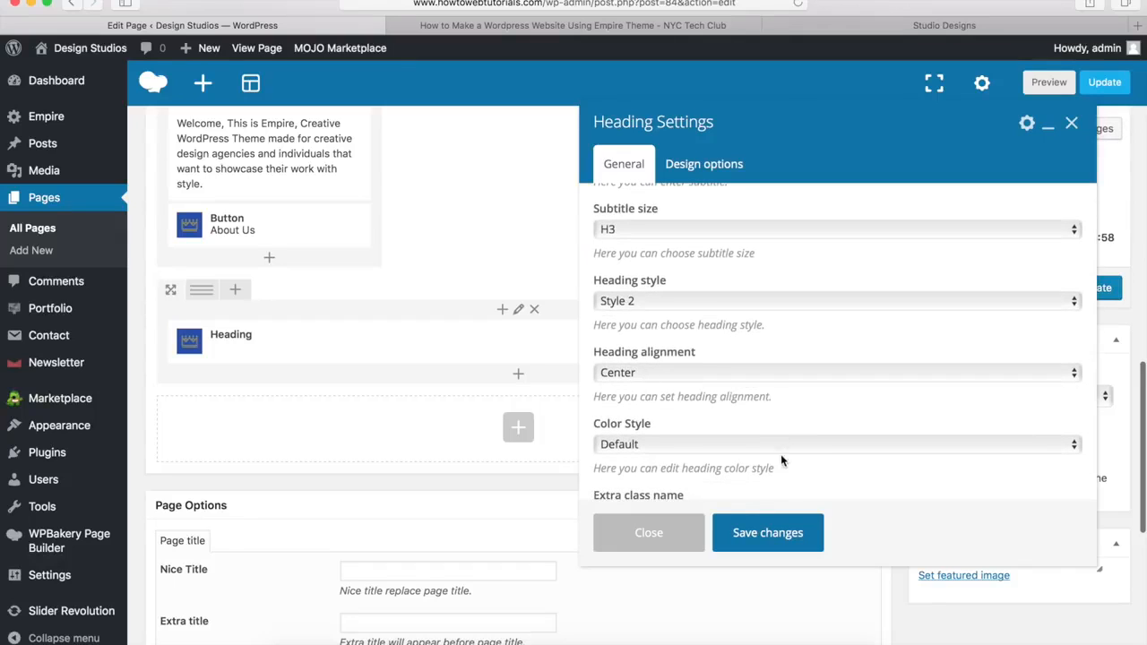
left_click(763, 535)
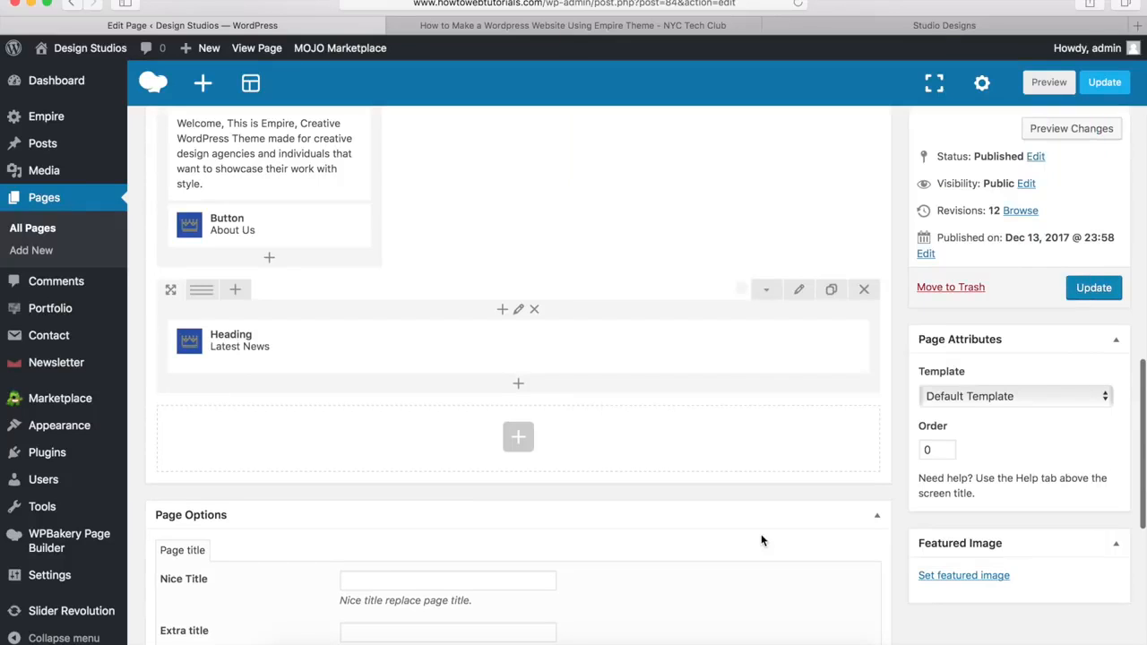
Step: Add a Blog posts element below the heading with 'Select post by' set to ID, and save
left_click(520, 386)
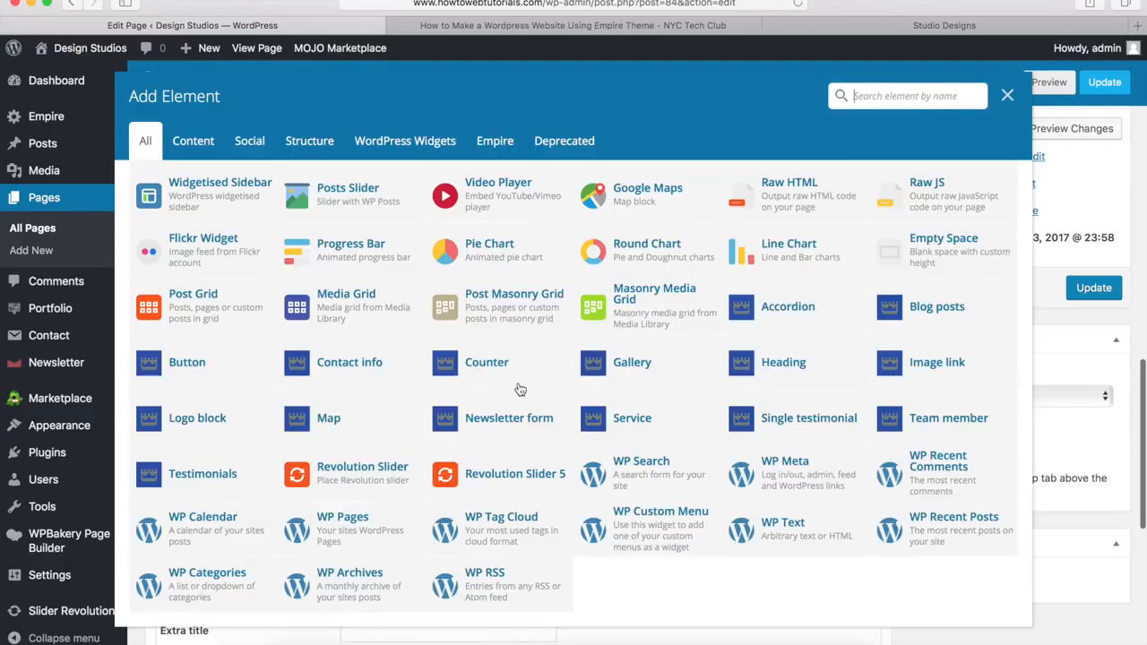
left_click(937, 309)
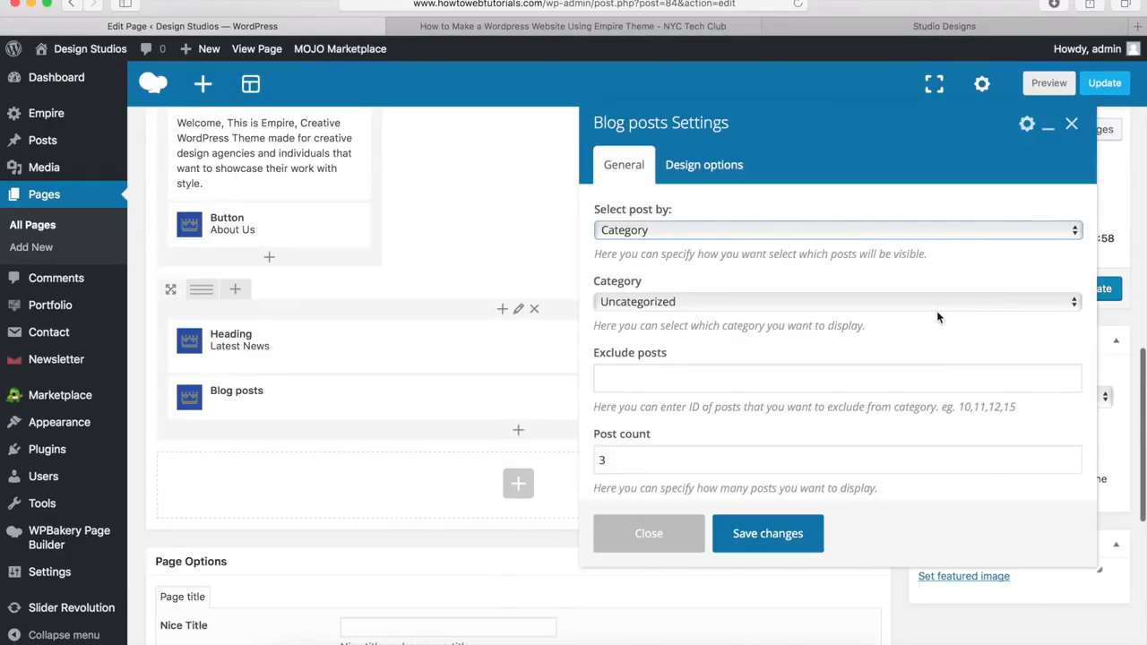
left_click(625, 232)
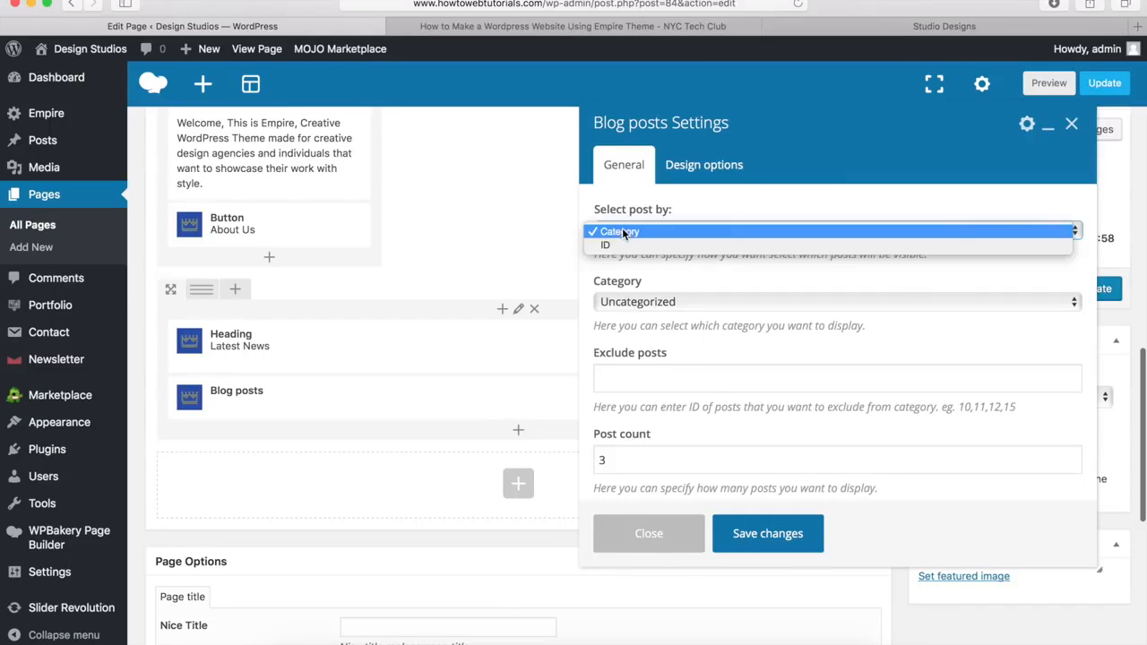
left_click(625, 246)
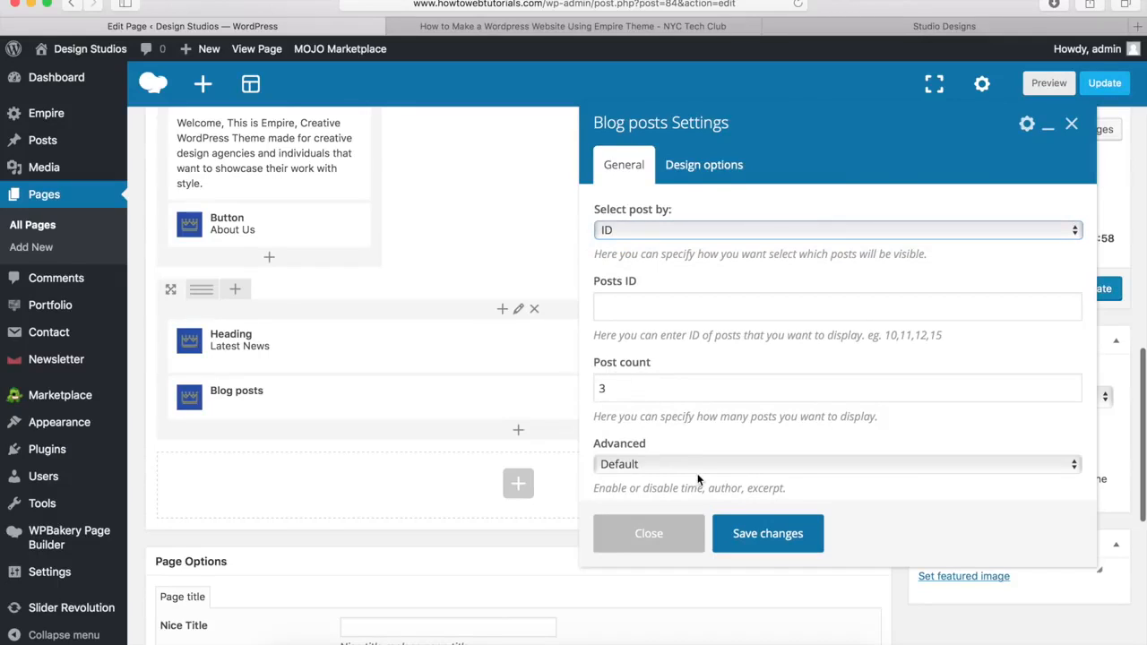
left_click(769, 538)
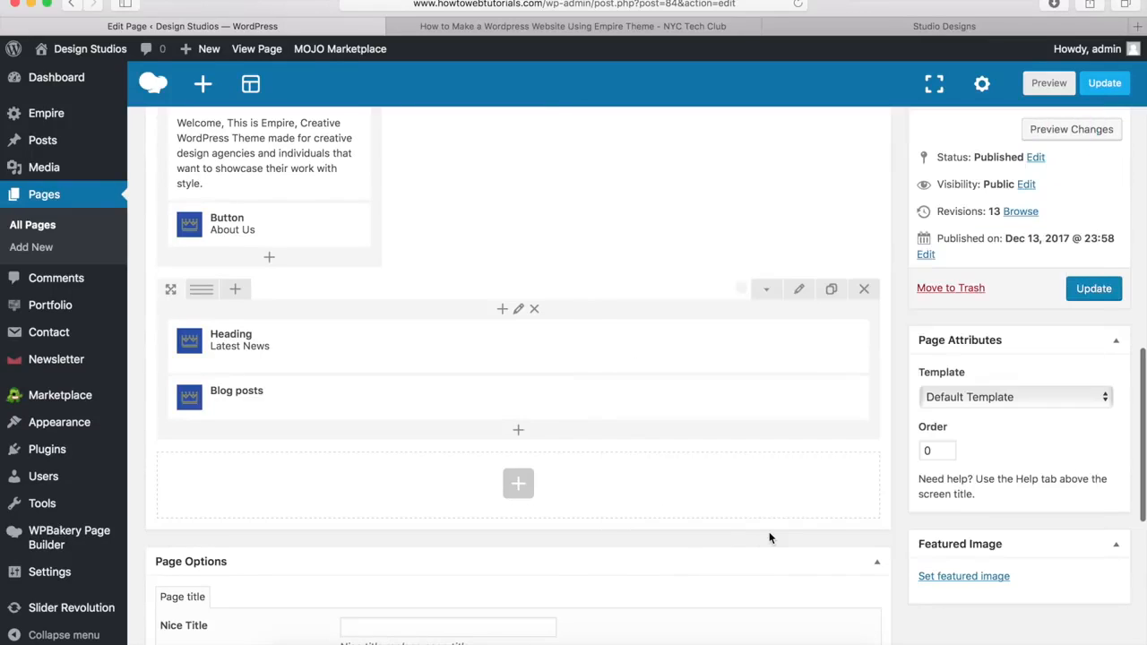
mouse_move(618, 405)
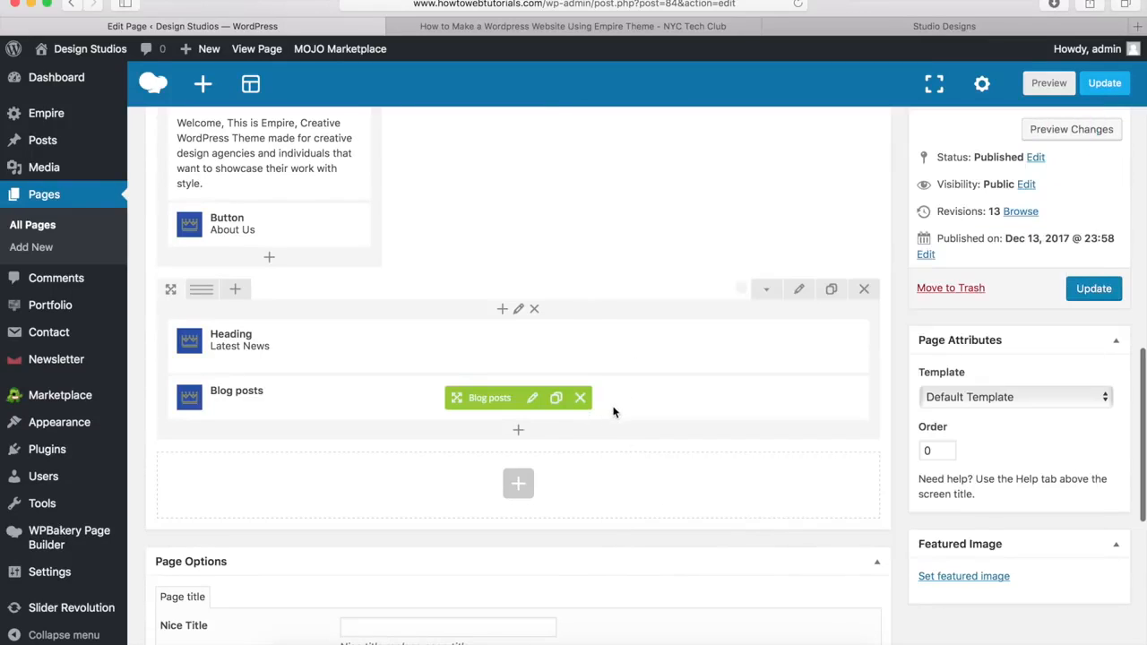
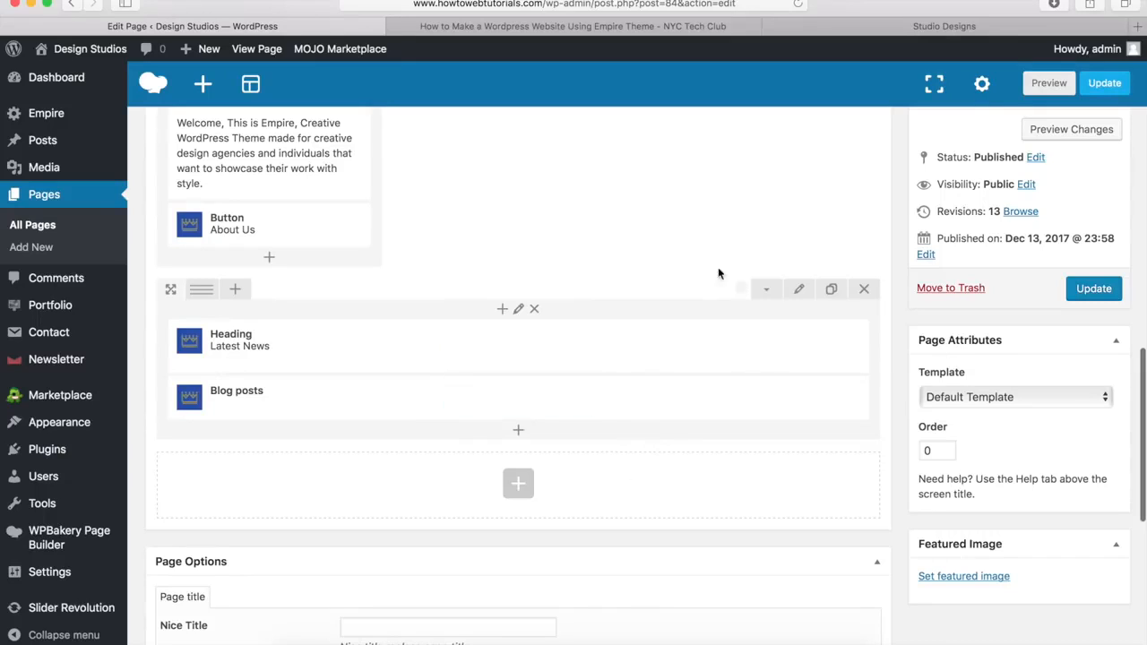
Step: Review the Empire demo site for the next section's layout, then return to the editor
left_click(912, 31)
scroll(785, 159, "down", 6)
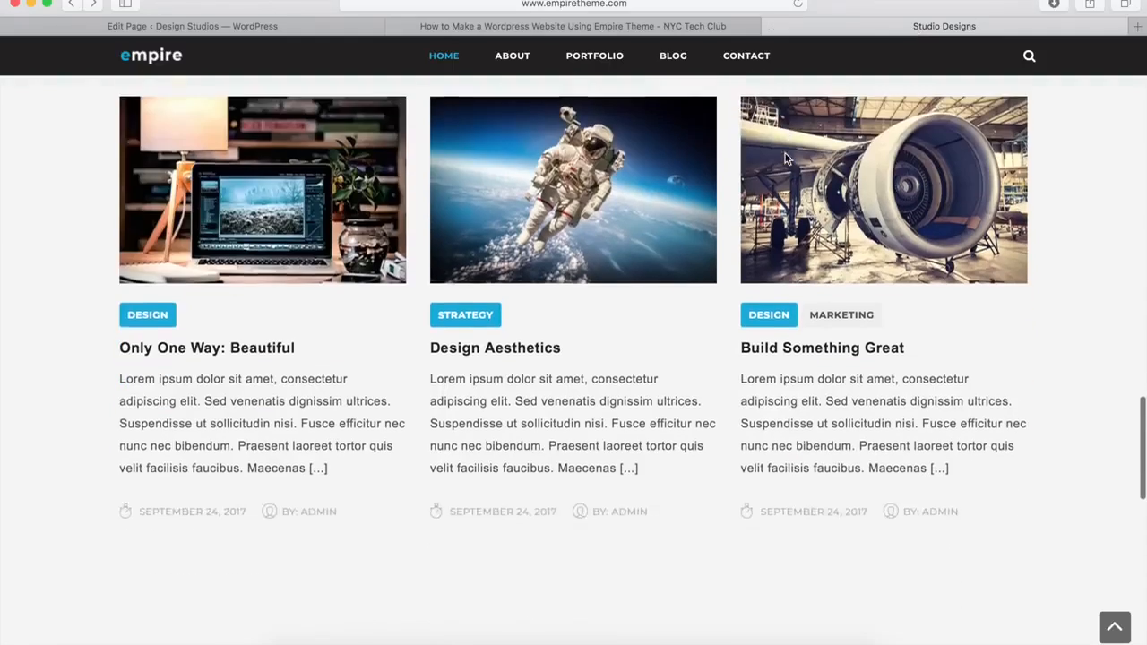
scroll(785, 158, "down", 1)
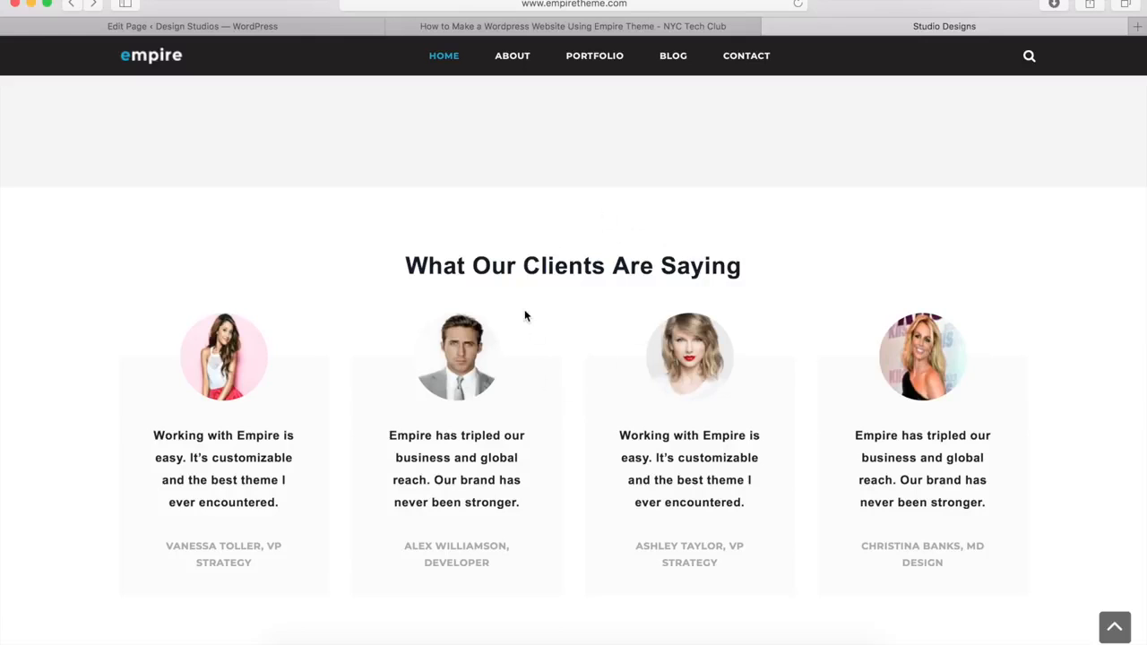
left_click(259, 27)
Step: Add a new row below Latest News with Row stretch set to 'Stretch row'
scroll(497, 259, "down", 5)
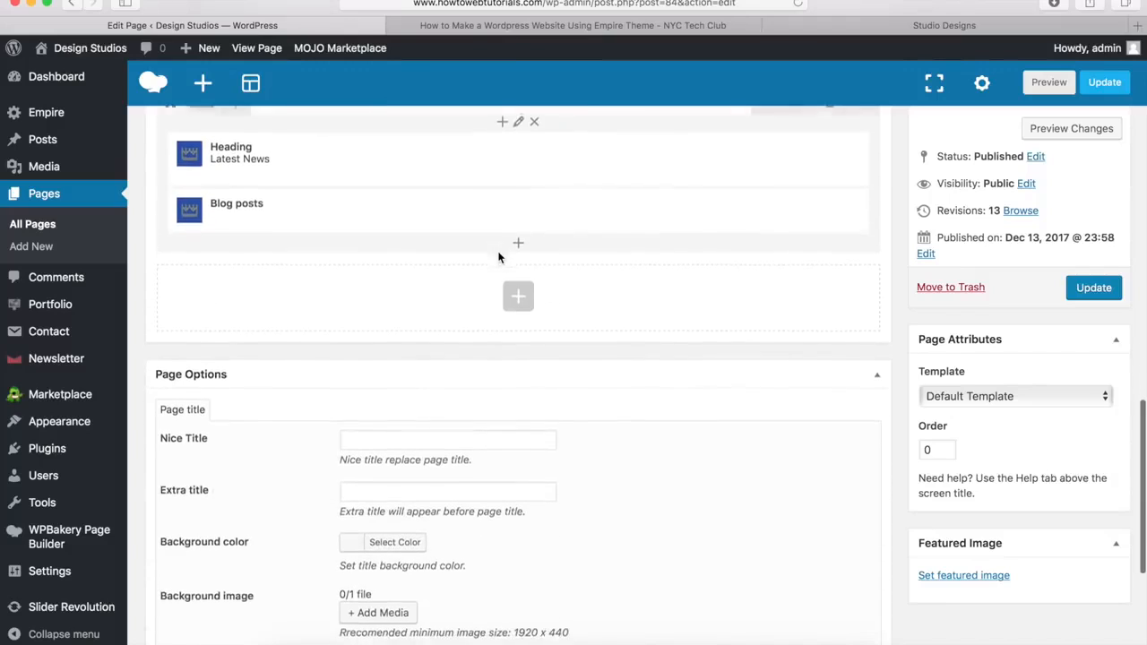
left_click(520, 292)
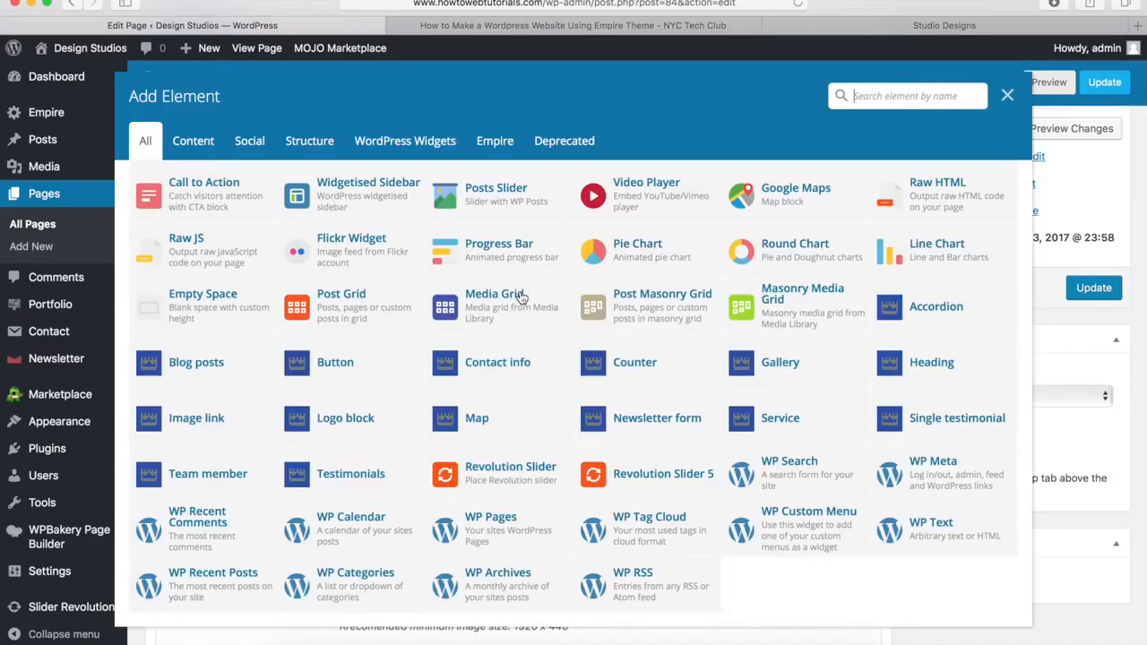
scroll(415, 385, "up", 5)
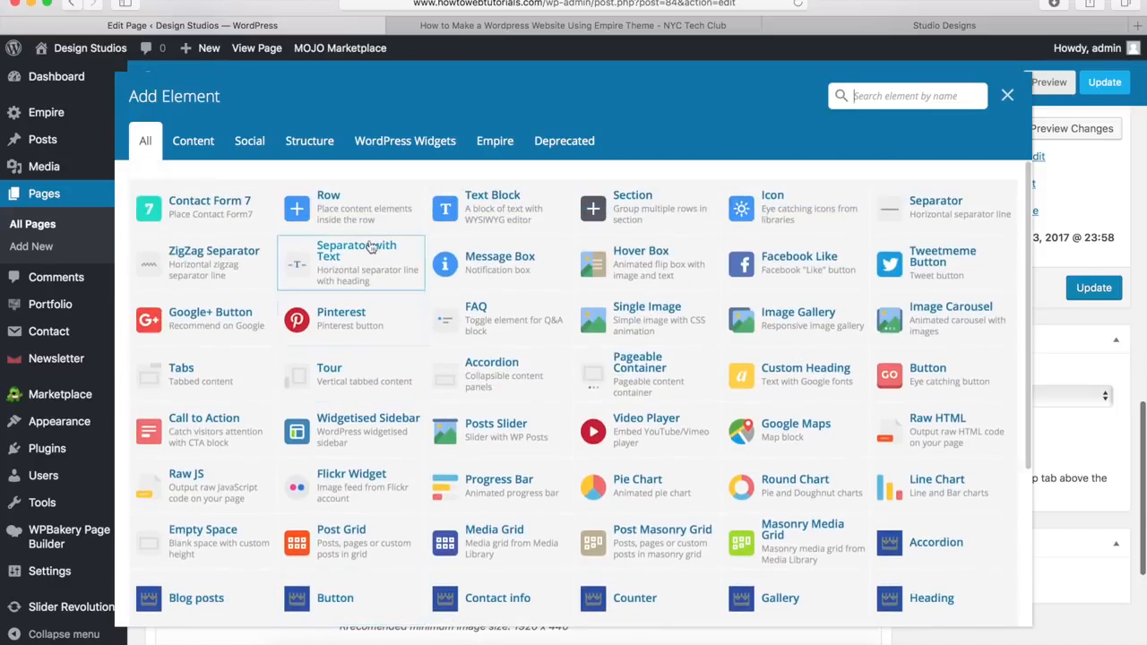
left_click(342, 219)
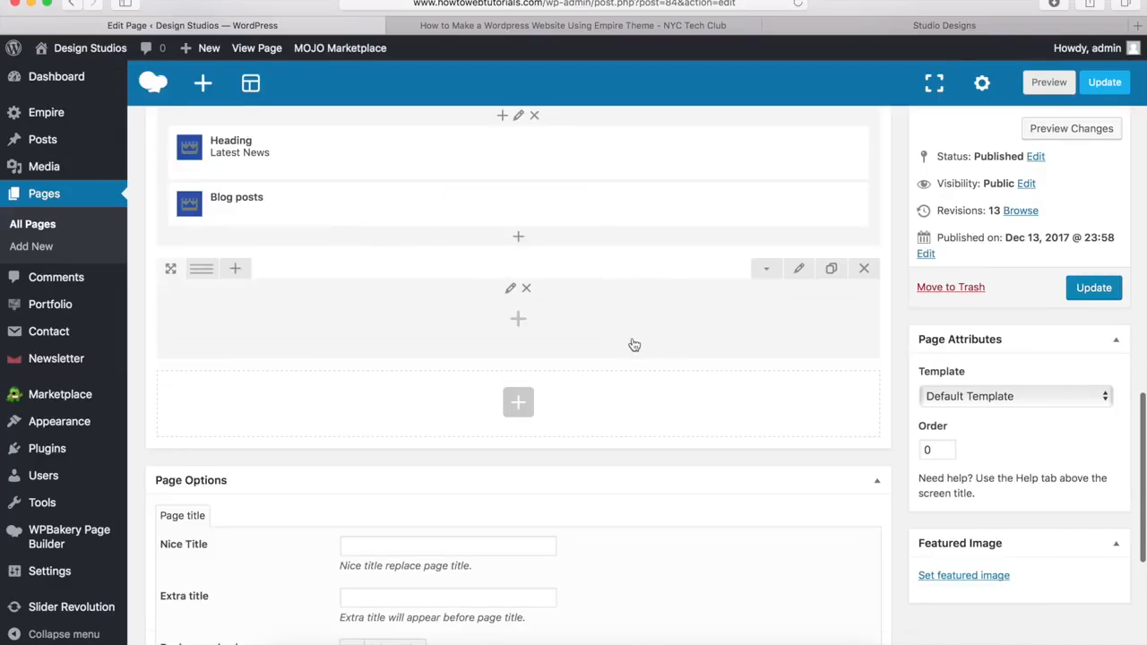
left_click(800, 270)
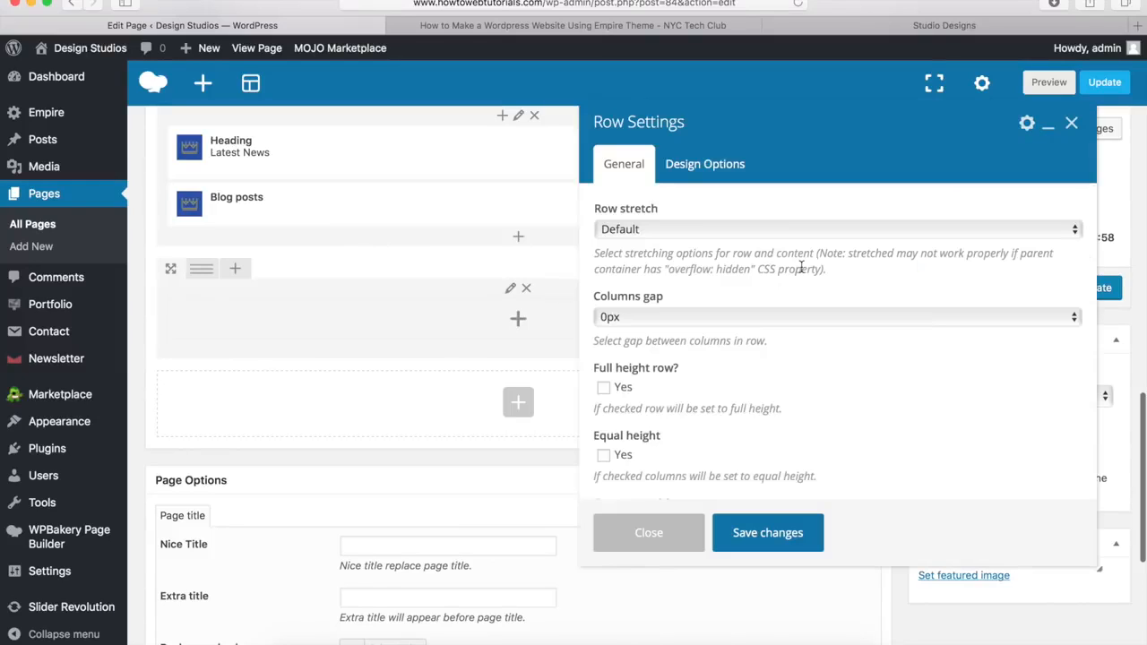
left_click(631, 231)
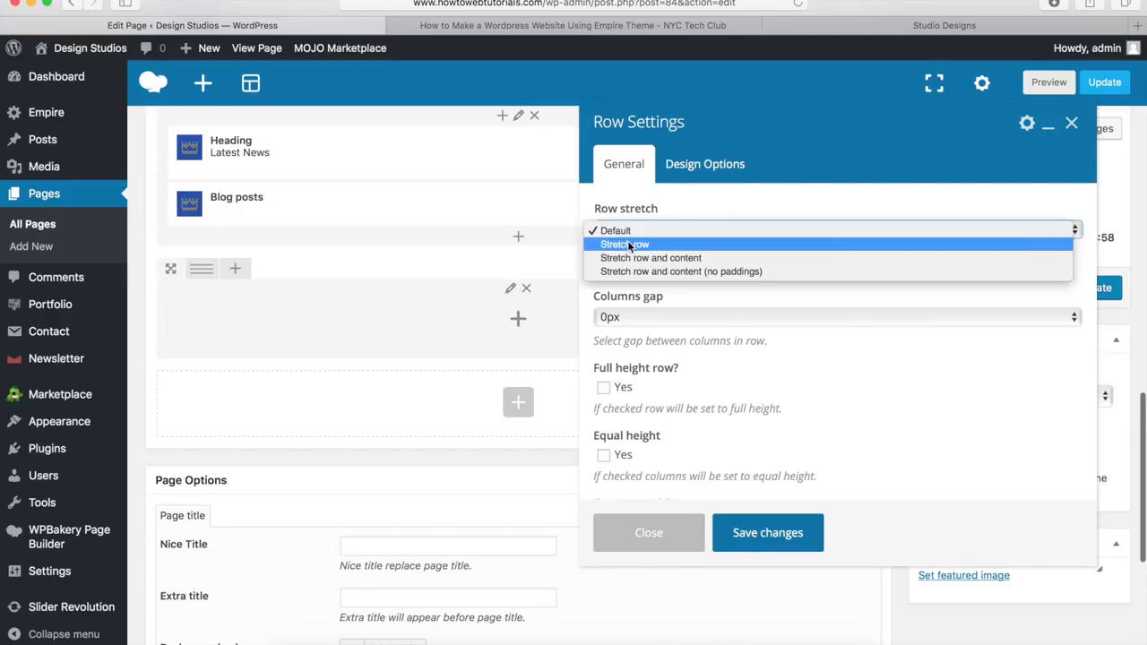
left_click(628, 245)
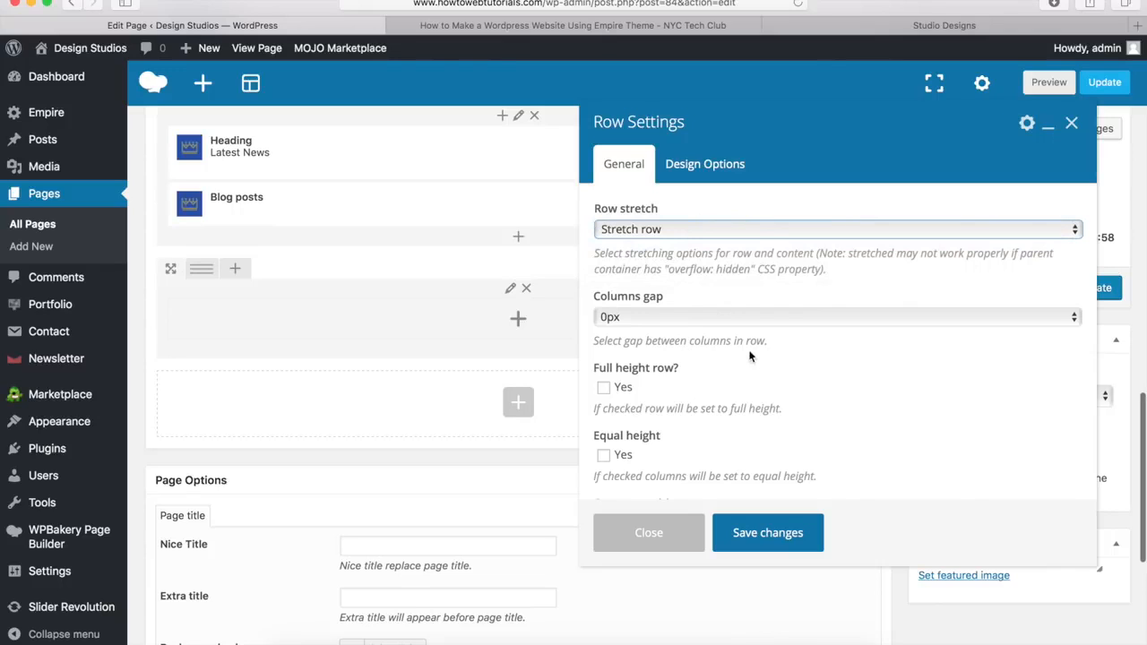
left_click(768, 533)
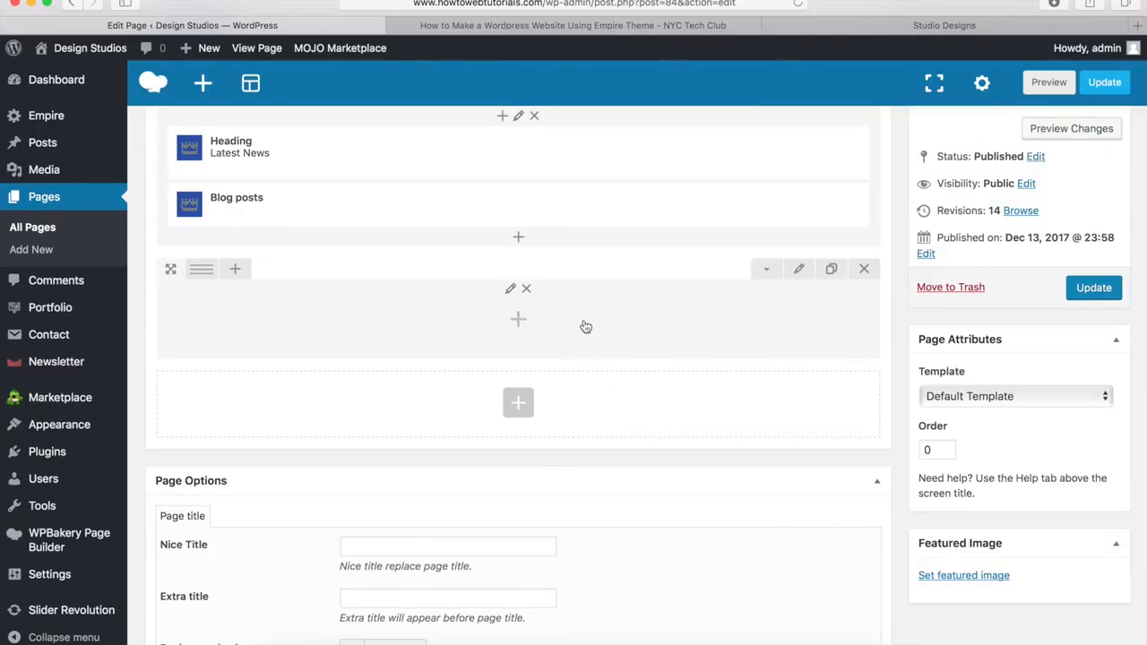
left_click(519, 323)
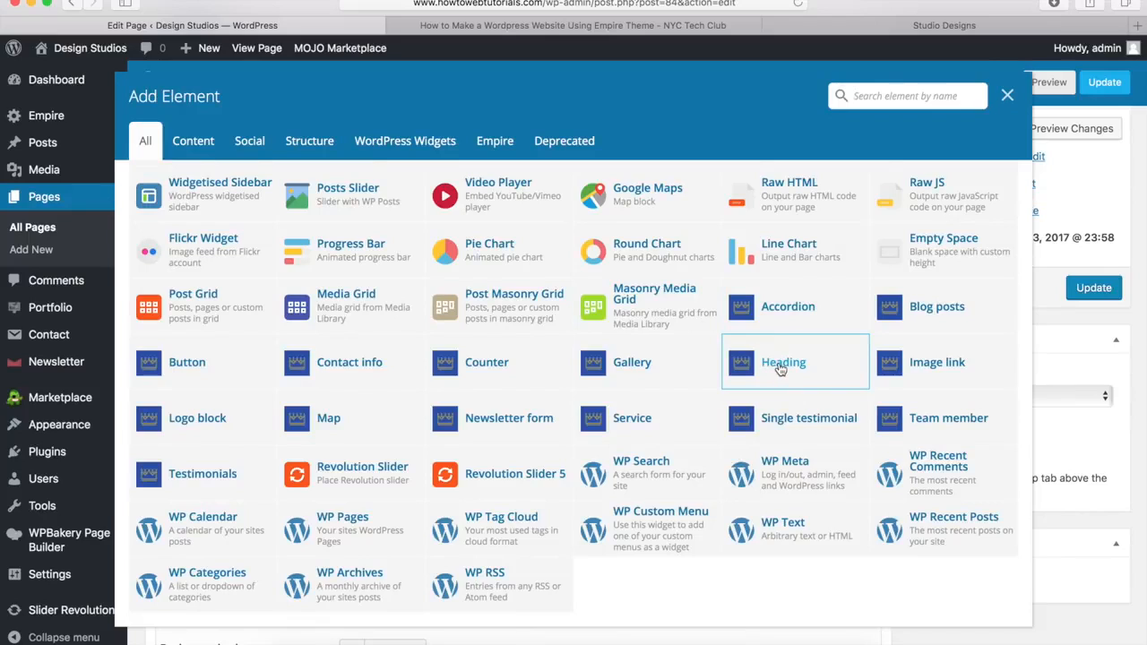
Step: Add a Heading titled 'What Our Clients Are Saying' to the stretched row and save it
left_click(778, 368)
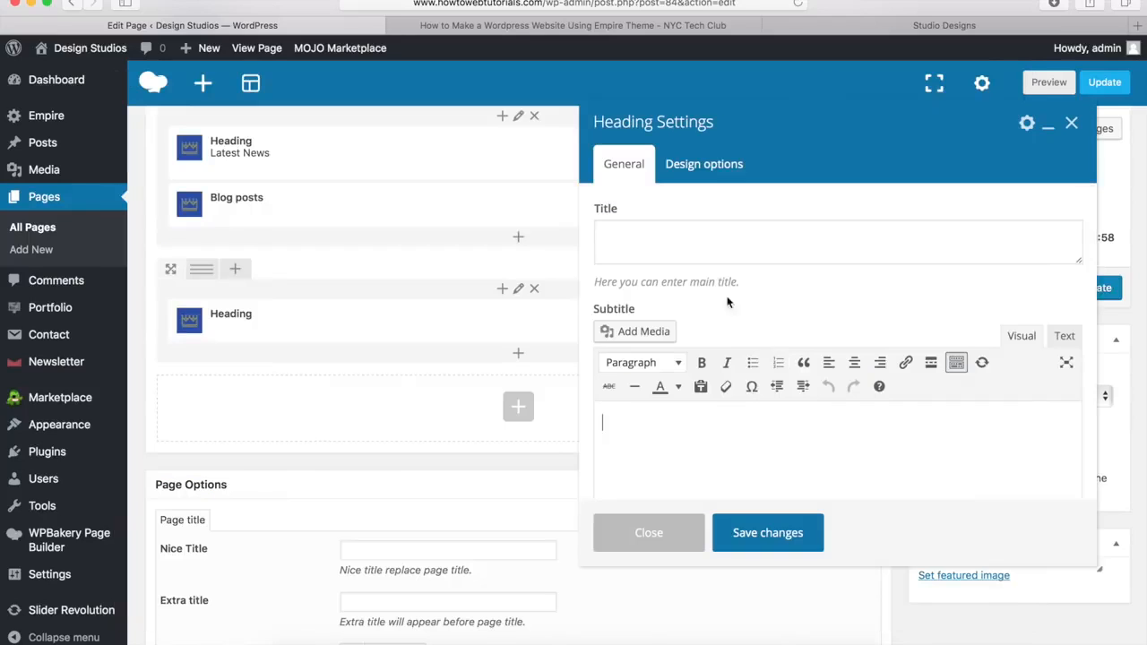
left_click(638, 245)
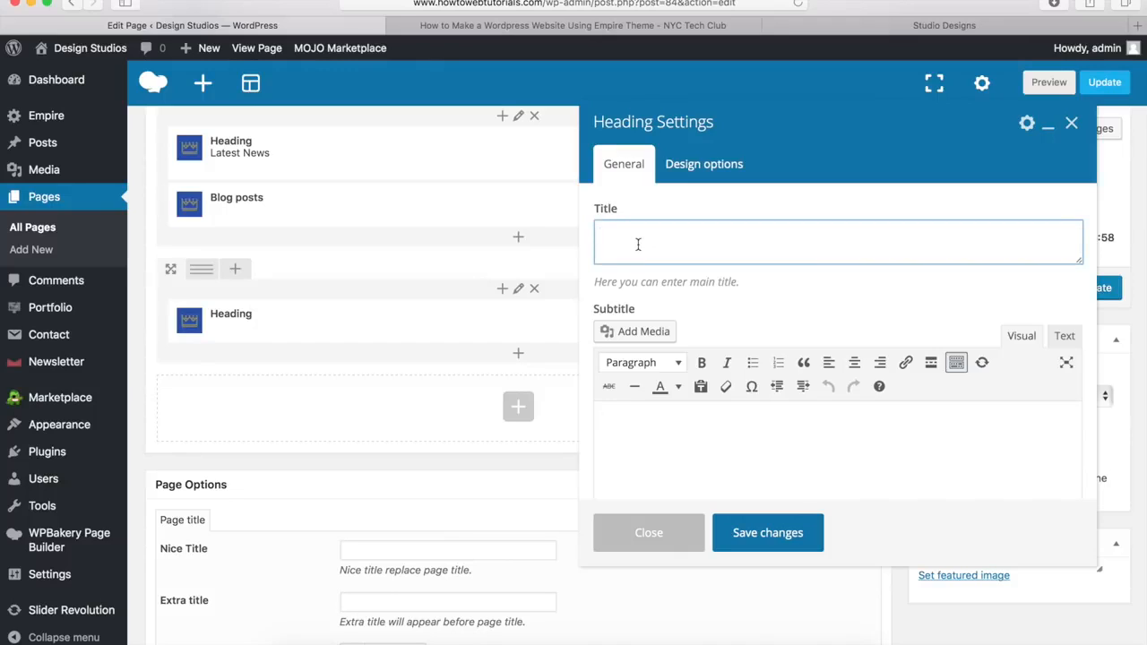
type("What Our Clients Are Saying")
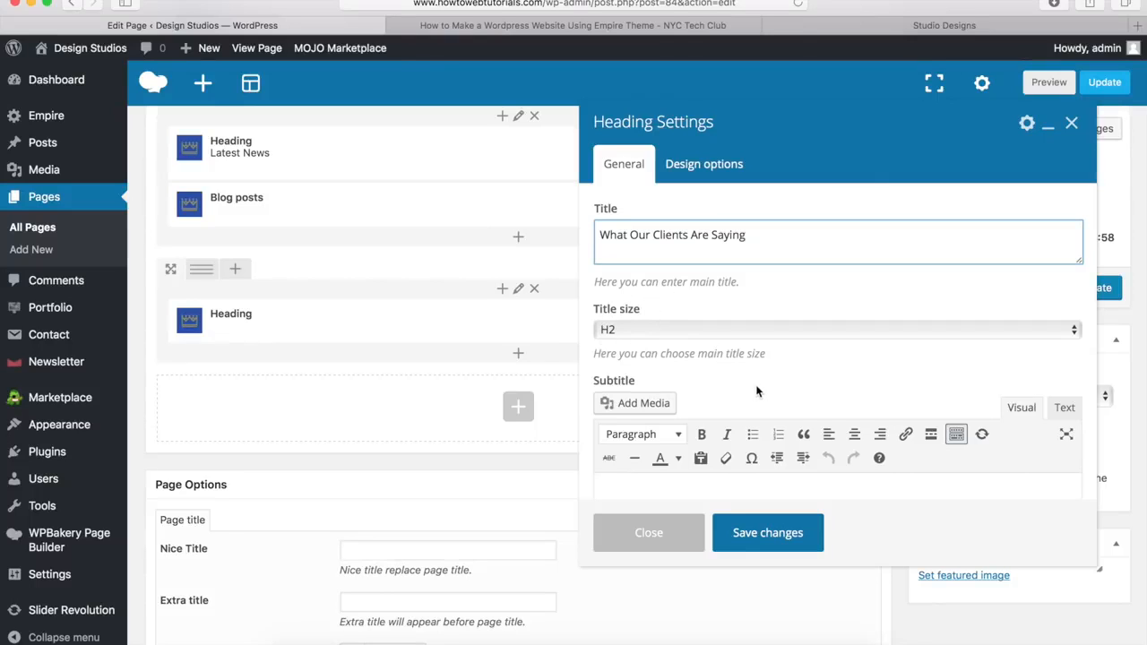
scroll(757, 390, "down", 5)
scroll(757, 390, "down", 5)
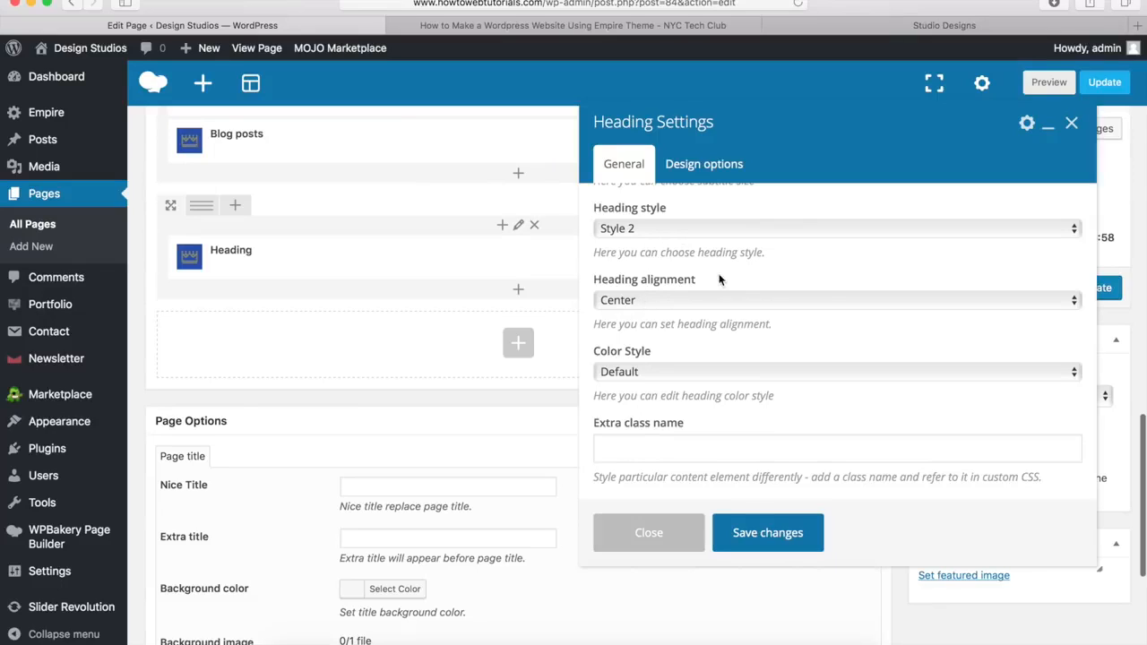
left_click(766, 533)
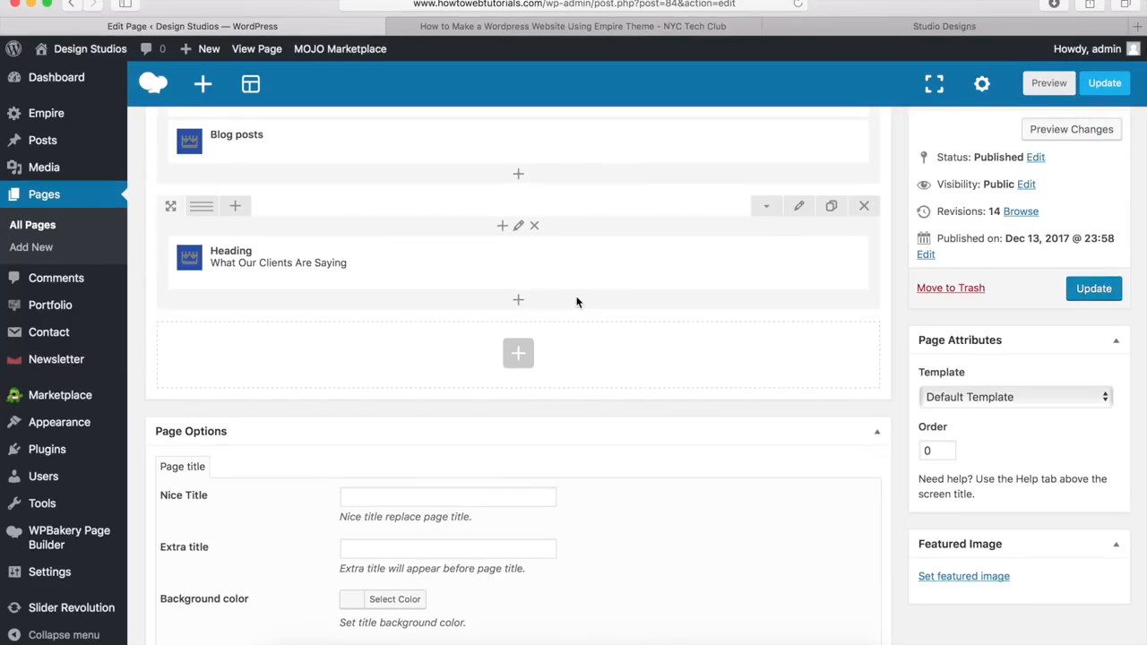
Step: Insert an inner row under the heading with a 1/4+1/4+1/4+1/4 column layout
left_click(519, 301)
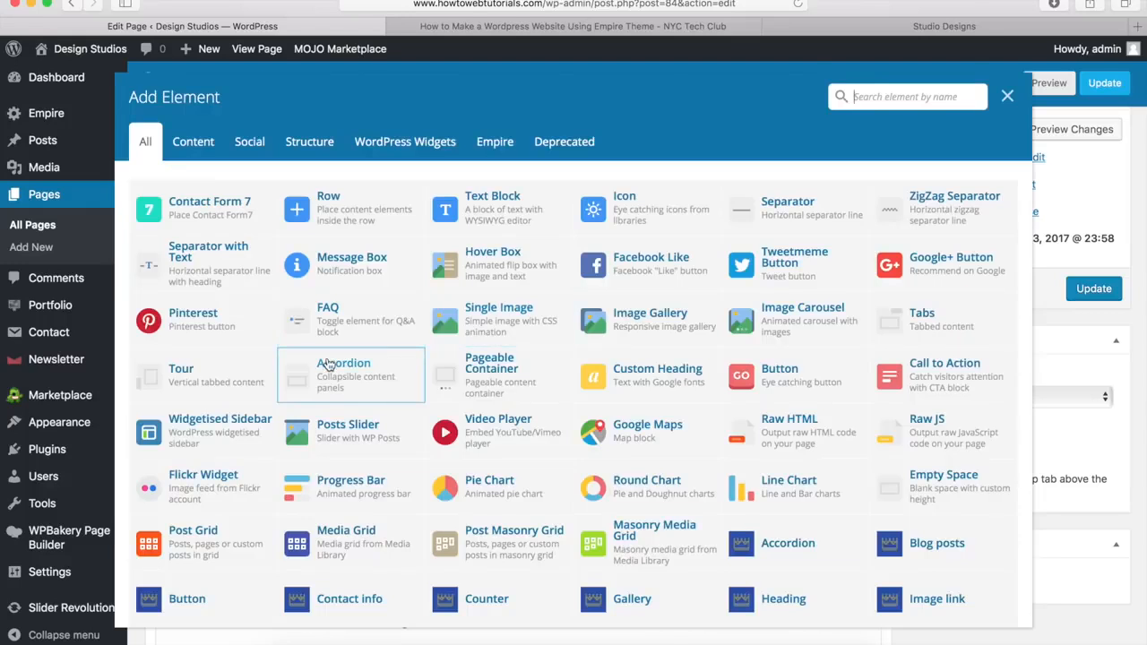
left_click(340, 218)
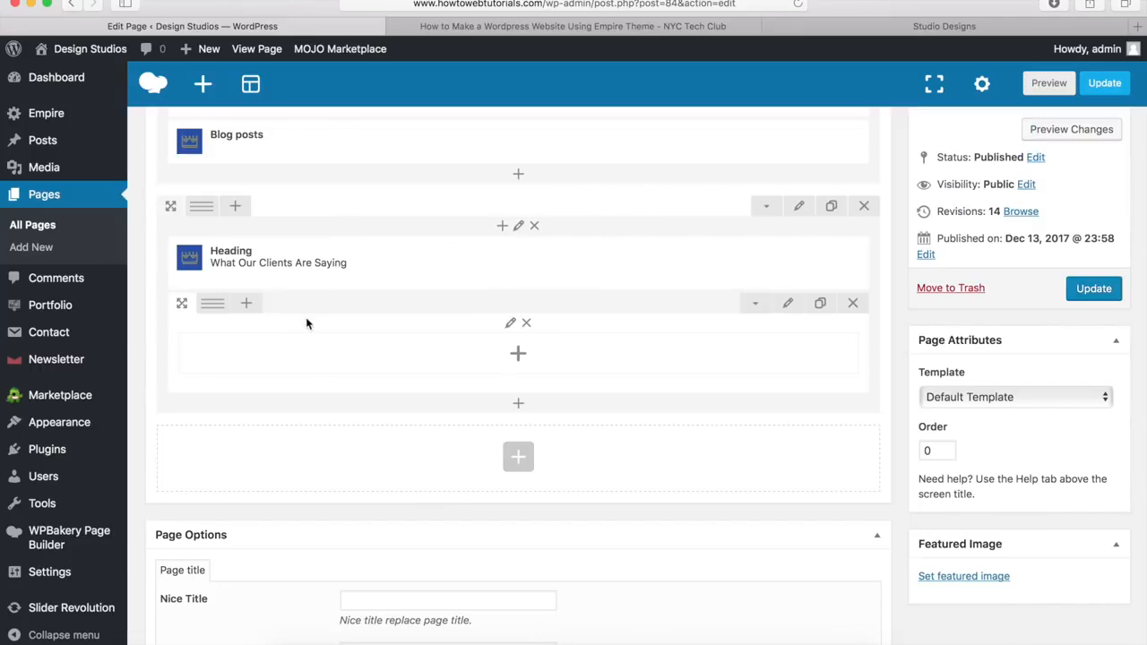
mouse_move(393, 287)
mouse_move(215, 304)
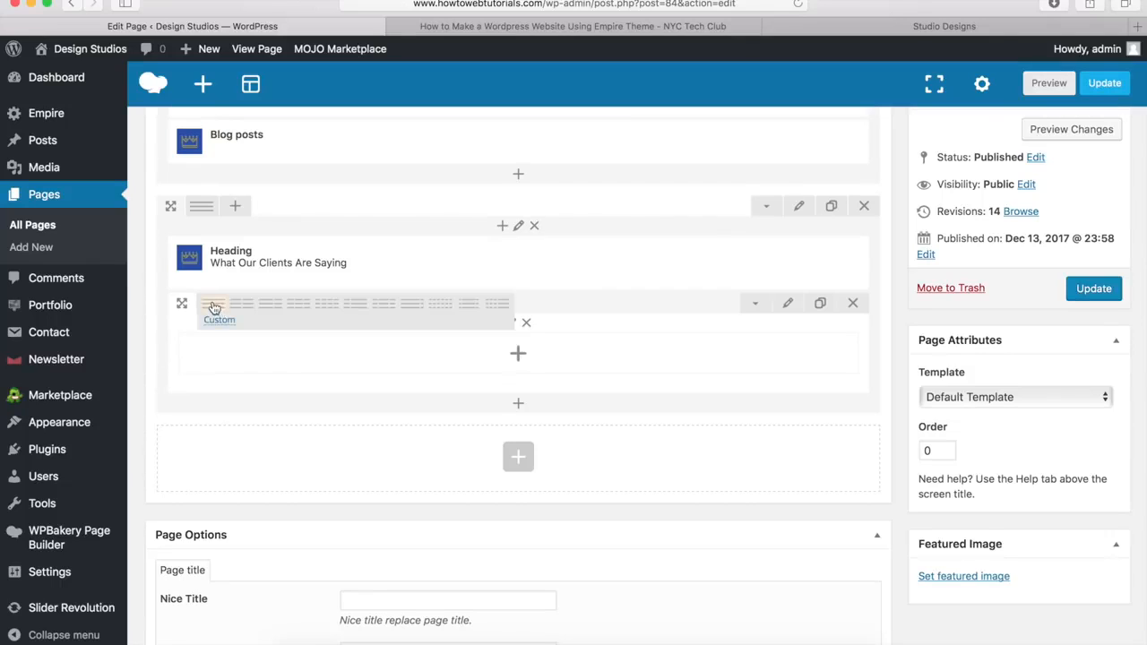
left_click(328, 304)
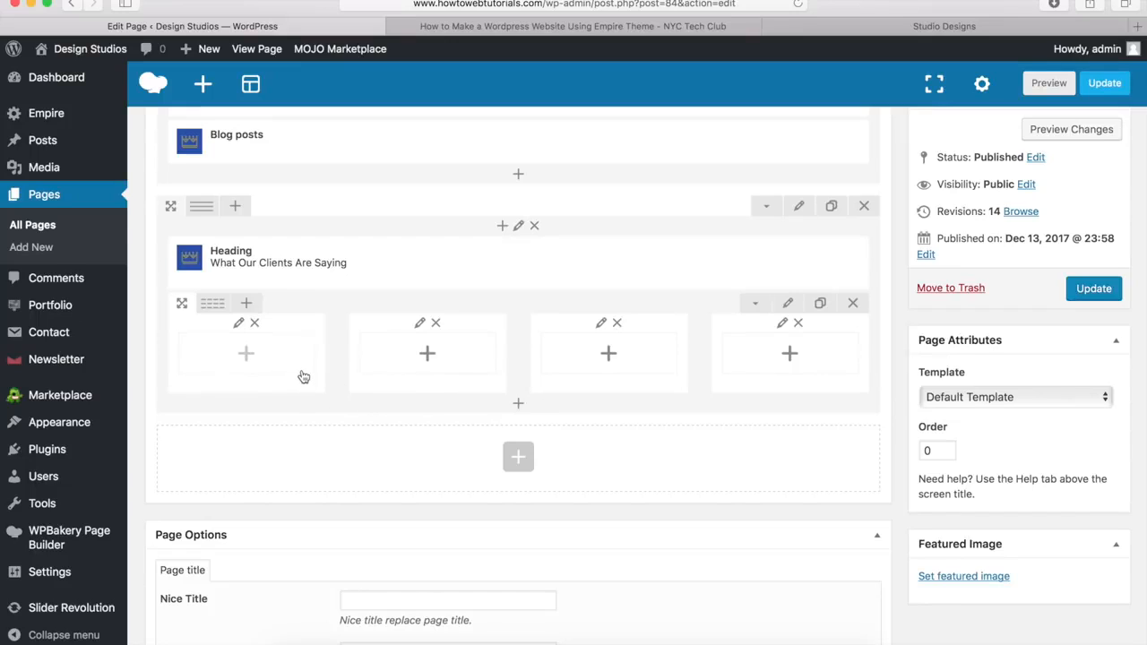
left_click(248, 356)
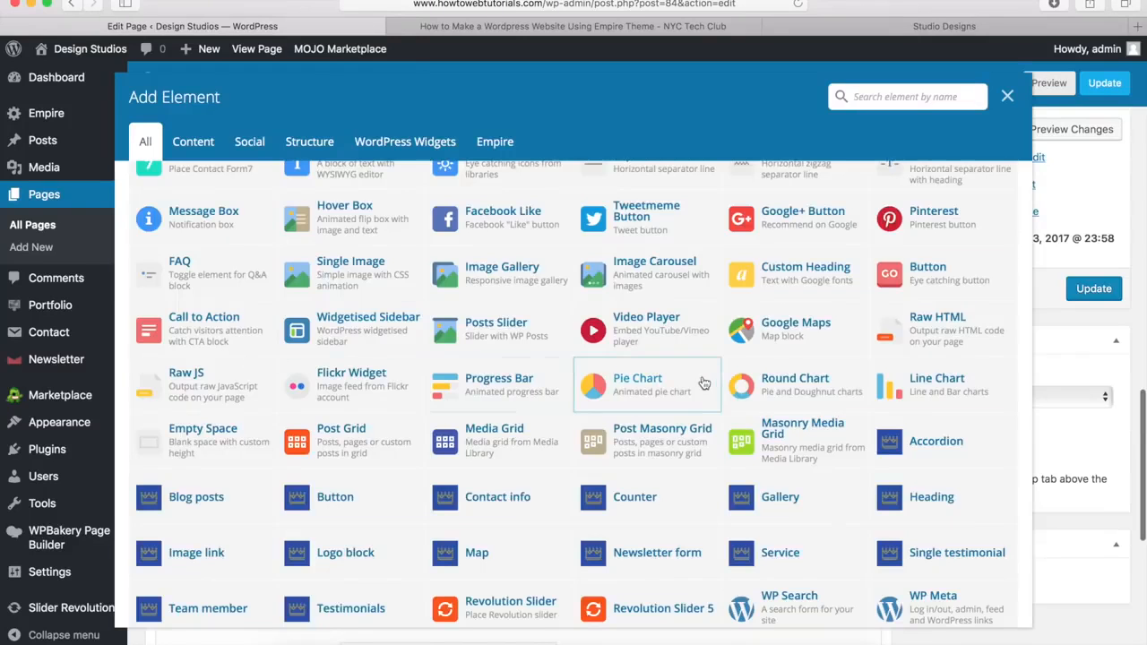
Step: Add a Single testimonial to the first column with testimonial3.jpg as its avatar
left_click(950, 557)
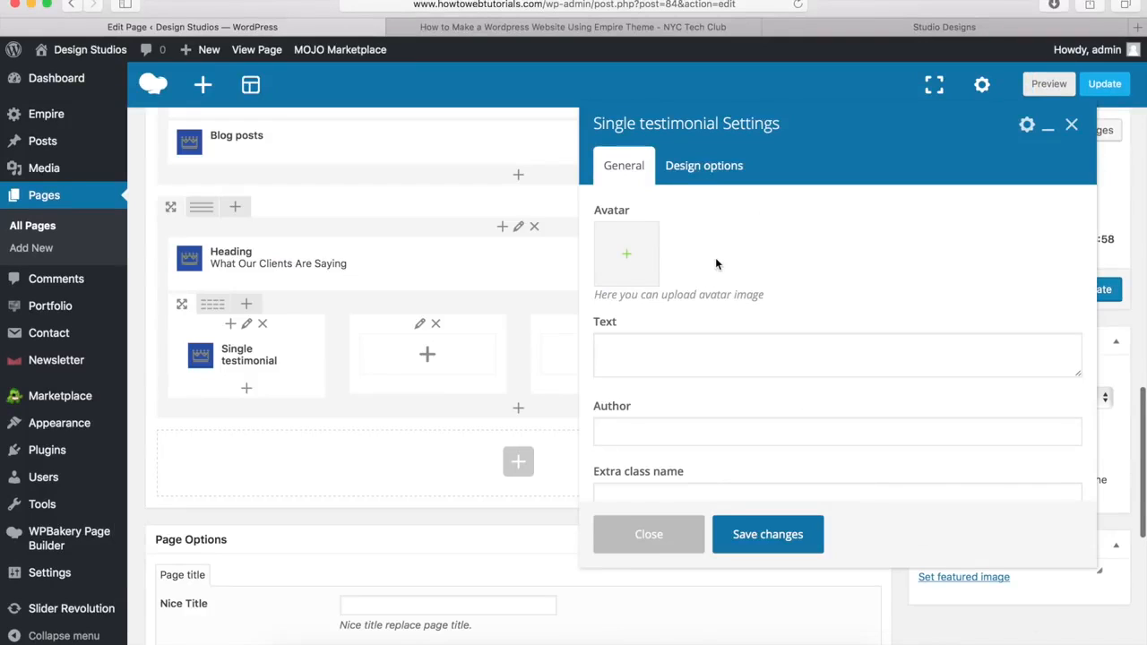
left_click(630, 259)
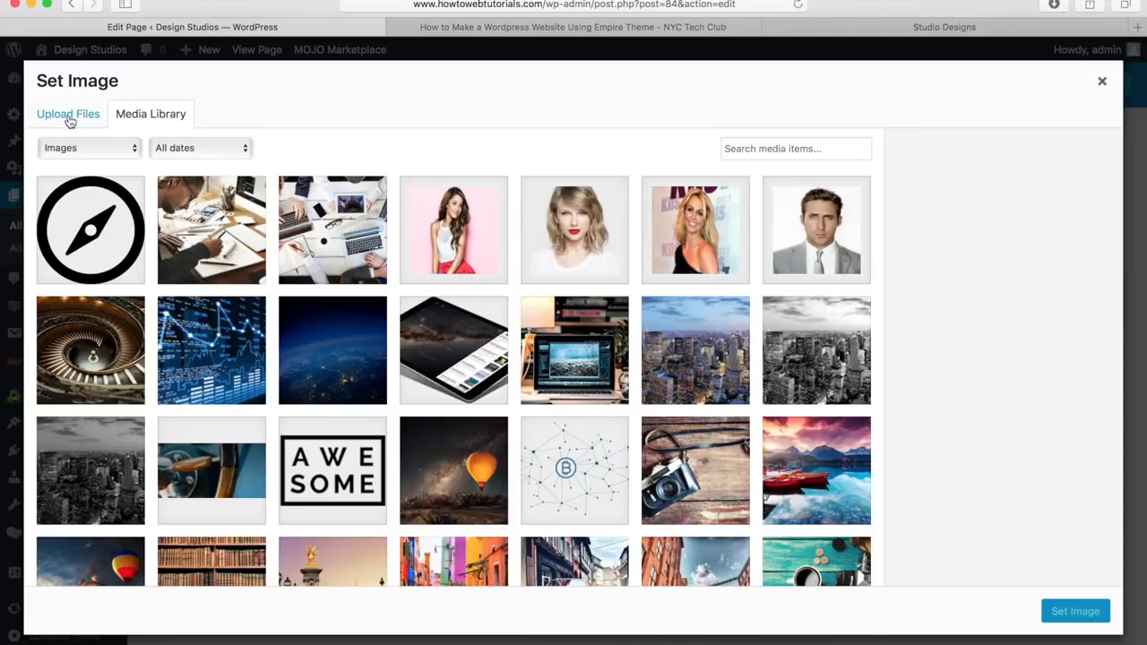
left_click(454, 235)
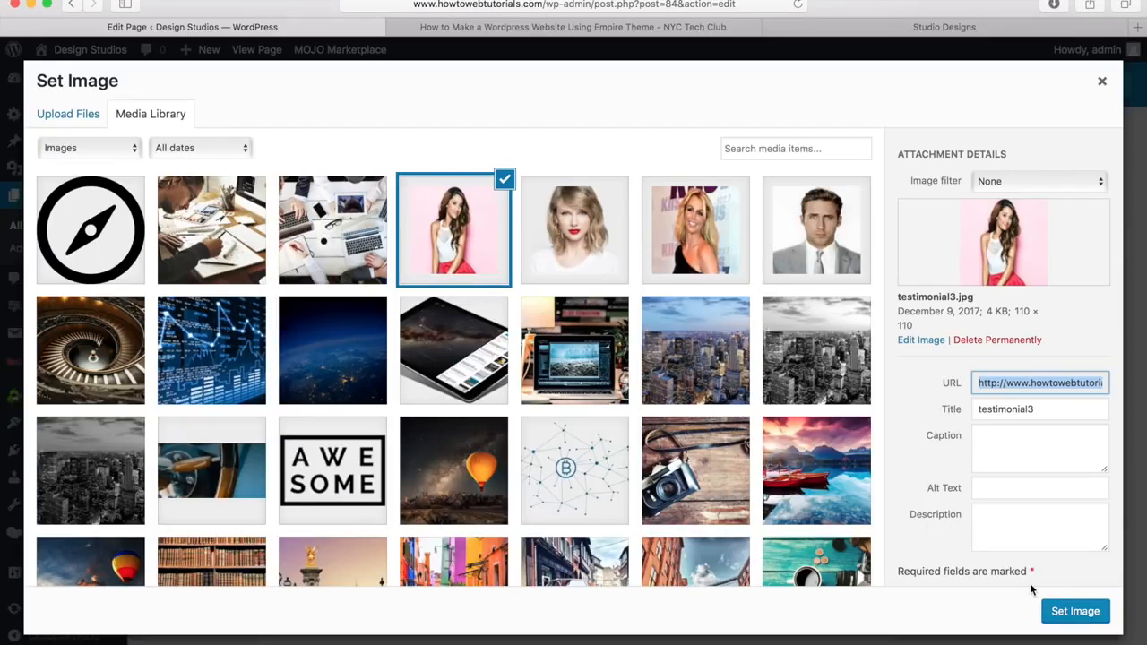
left_click(1074, 618)
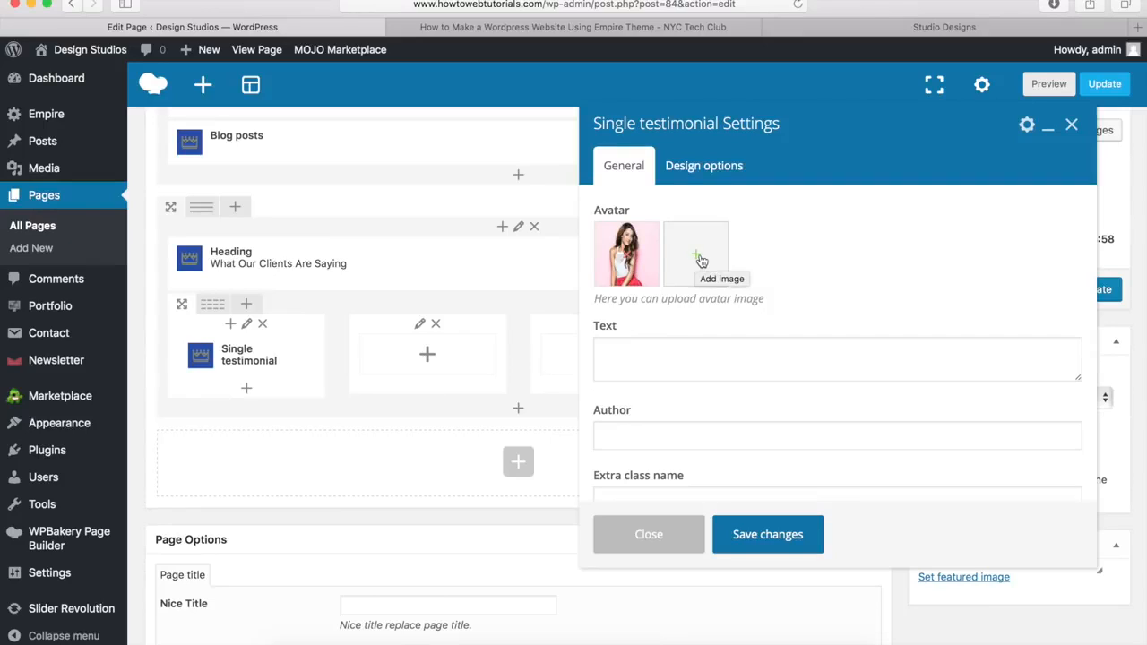
Step: Paste the 'Working with Empire is easy' quote, enter the author's name and title, and save
left_click(630, 352)
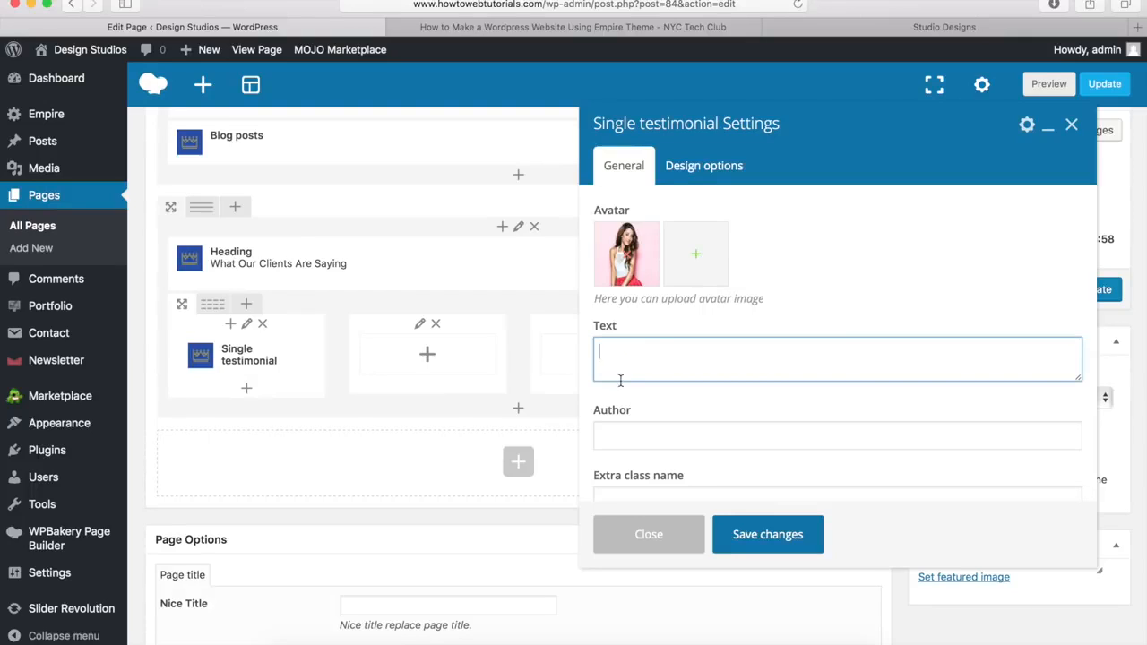
type("Working with Empire is easy. It's customizable and the best theme I ever encountered.")
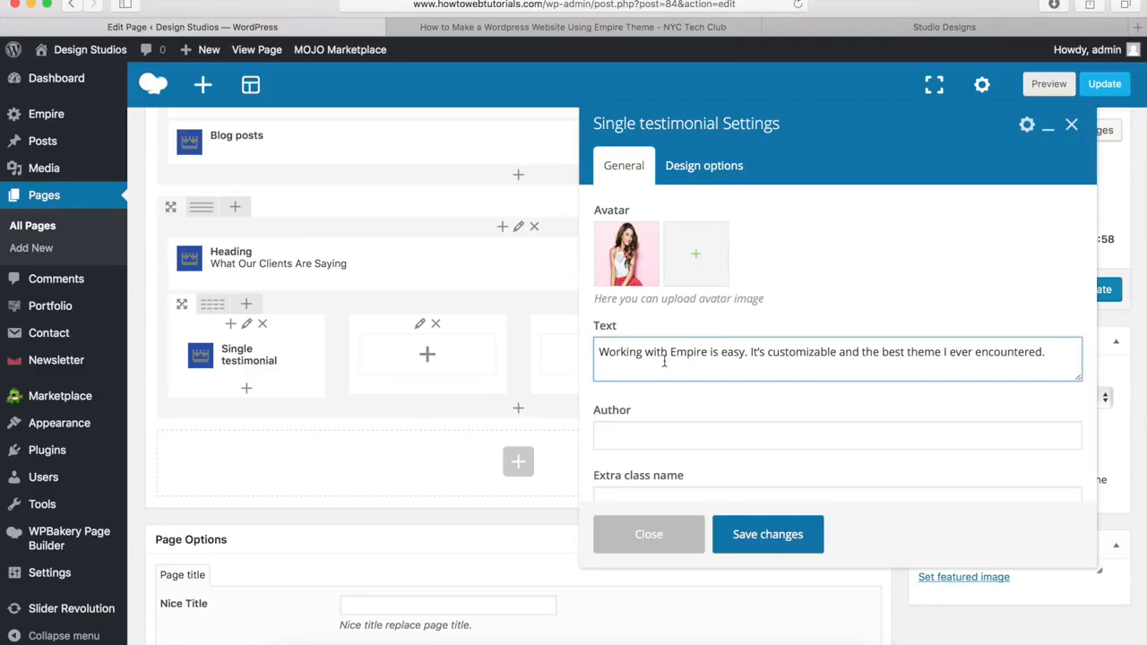
left_click(616, 438)
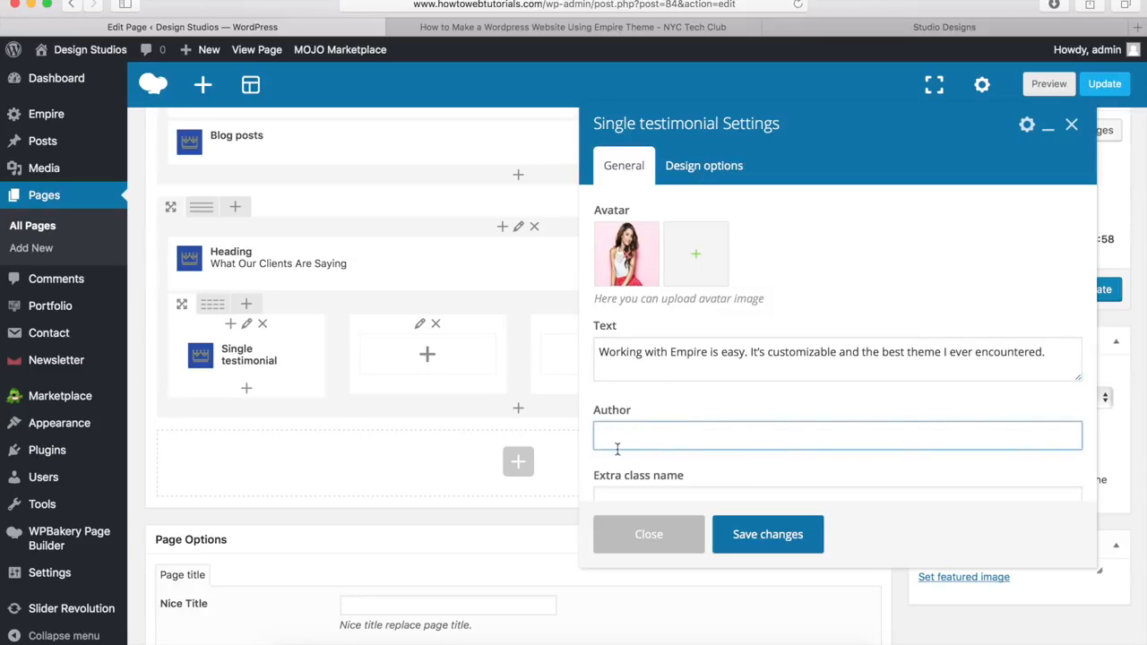
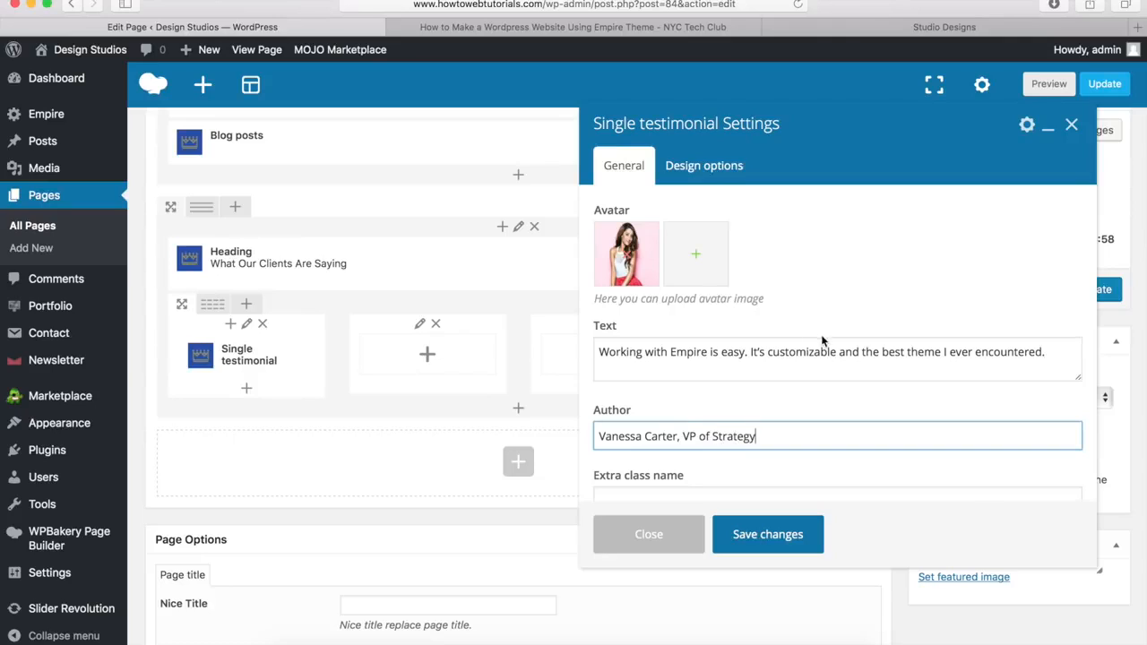
left_click(767, 535)
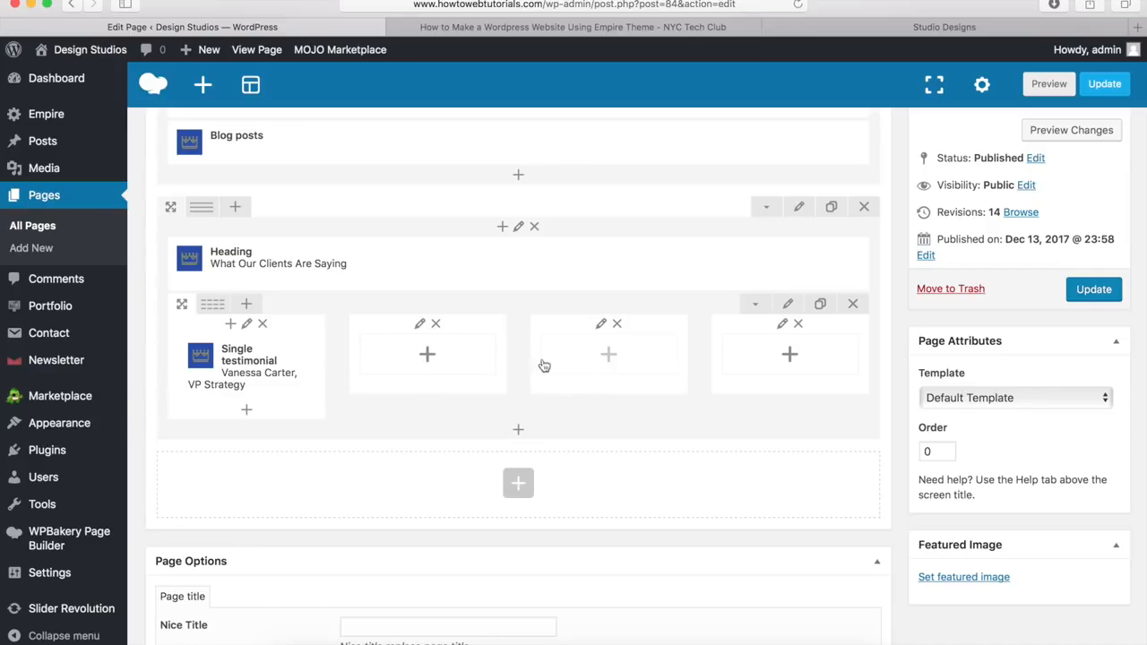
Step: Drag a copy of the Single testimonial into the second column
mouse_move(269, 367)
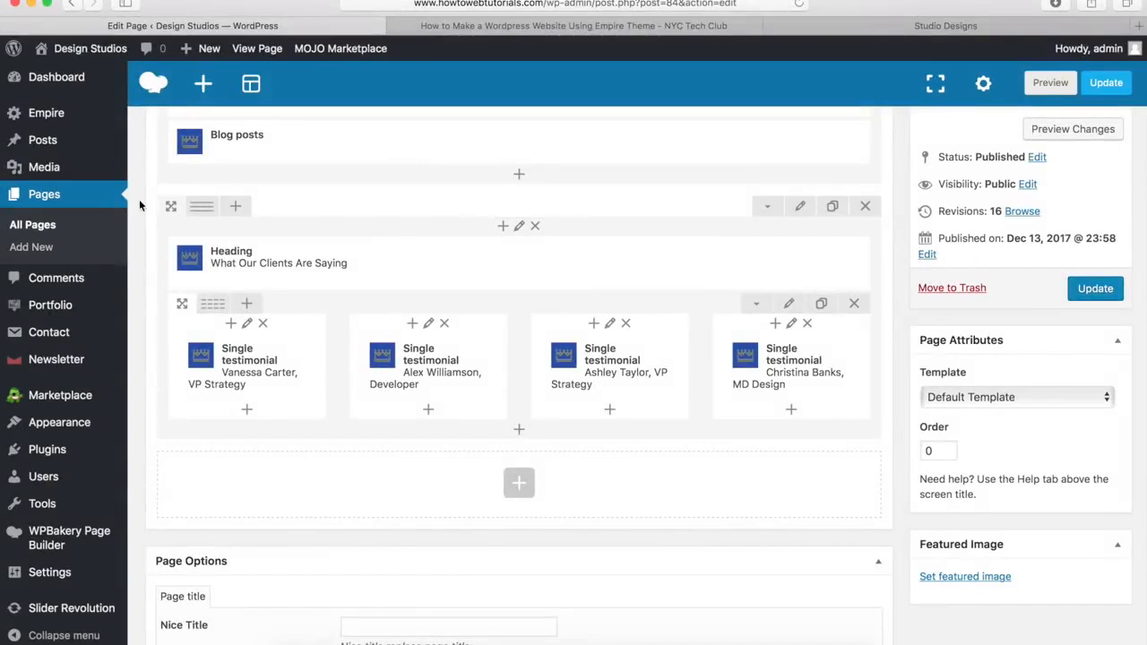
left_click_drag(242, 358, 774, 351)
left_click(873, 27)
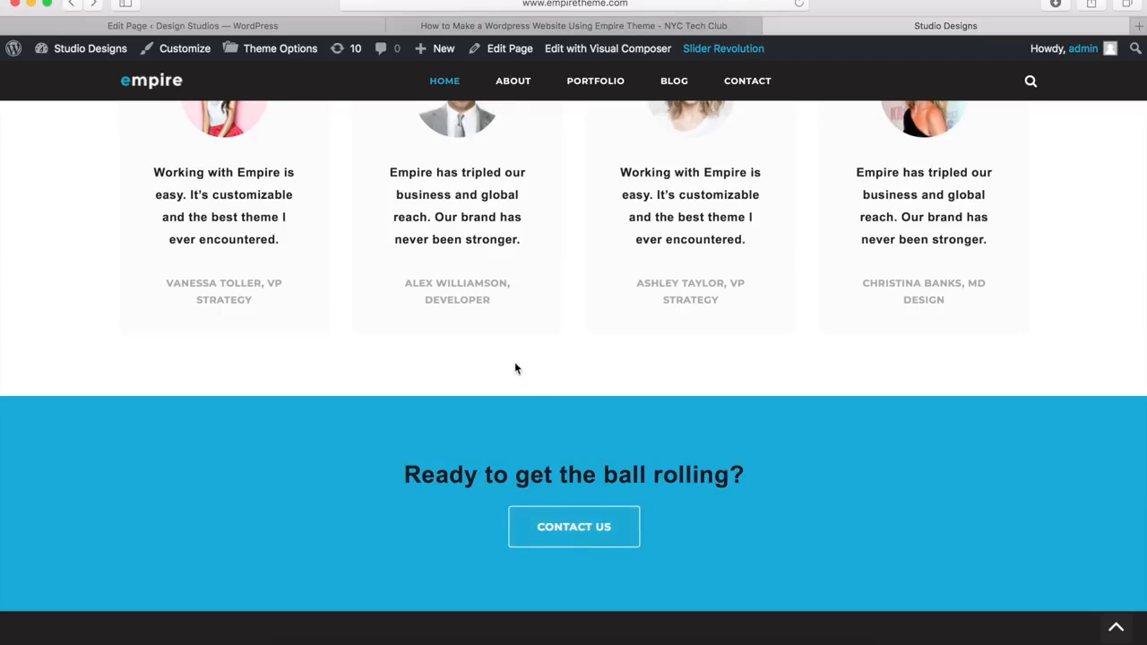
left_click(285, 27)
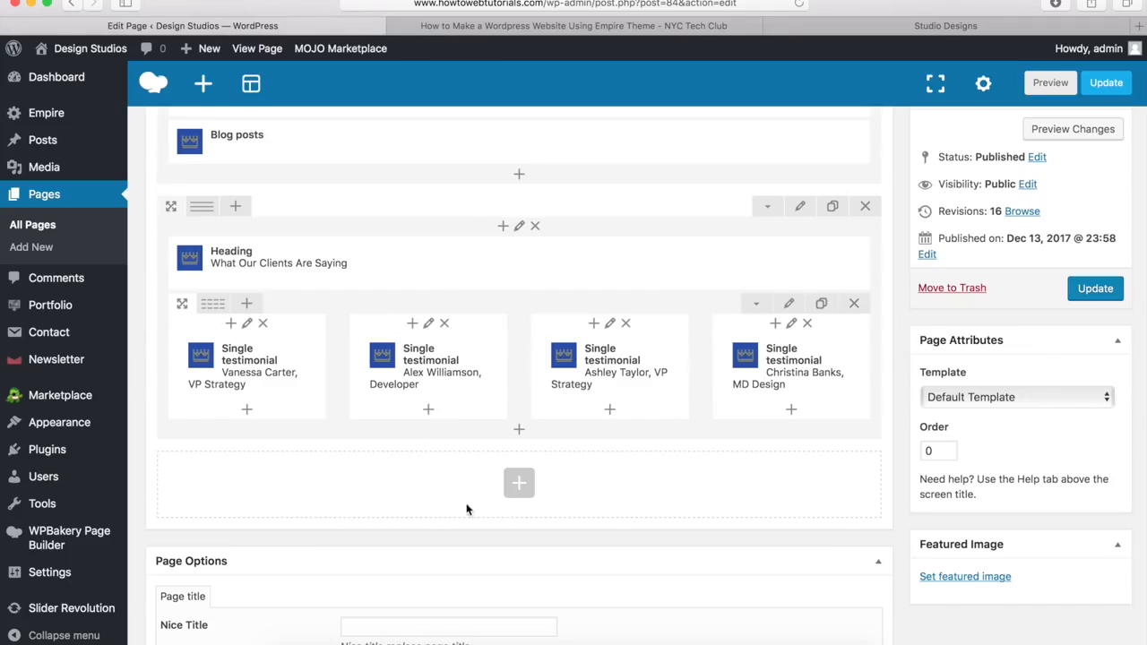
Step: Add a new row below the testimonials with Row stretch set to 'Stretch row'
left_click(520, 487)
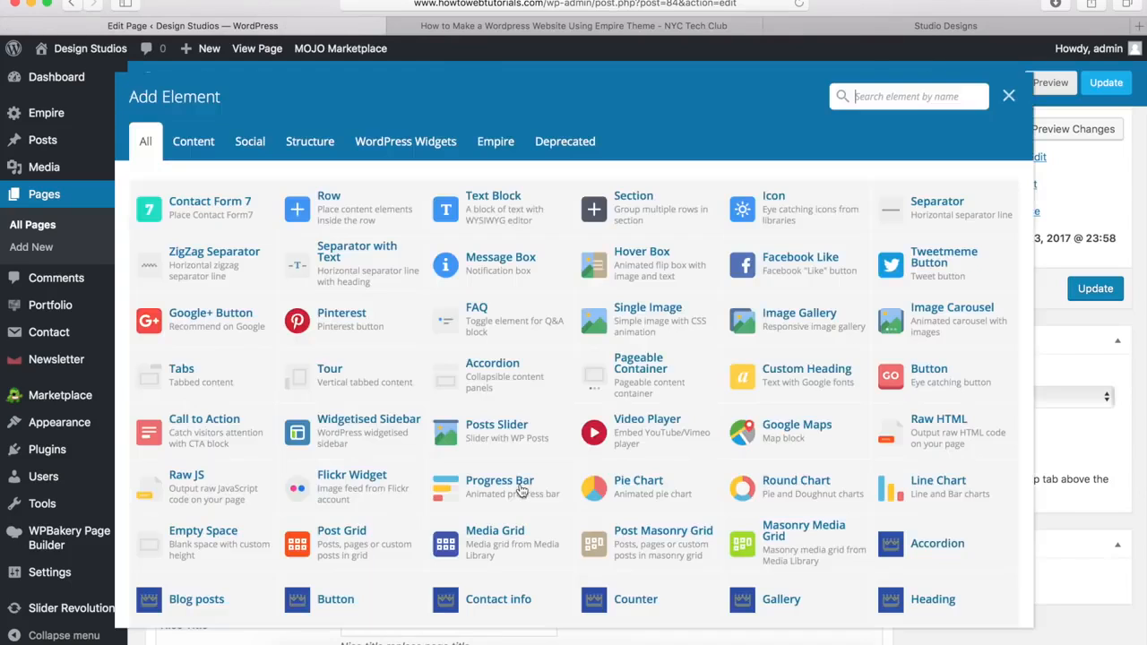
left_click(338, 219)
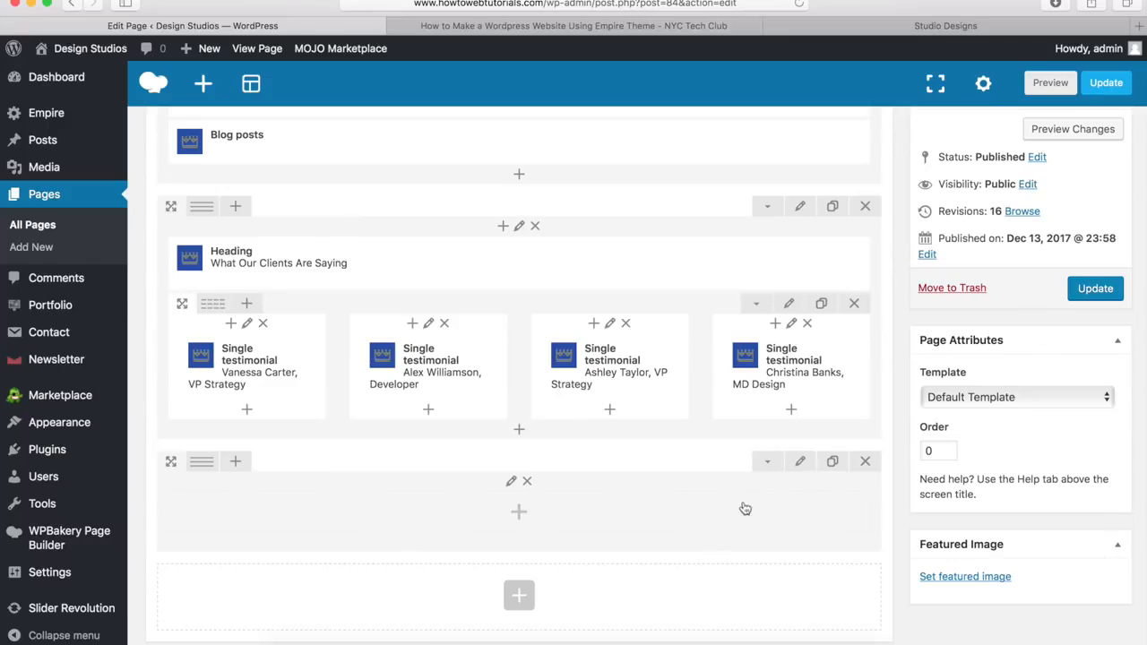
left_click(801, 464)
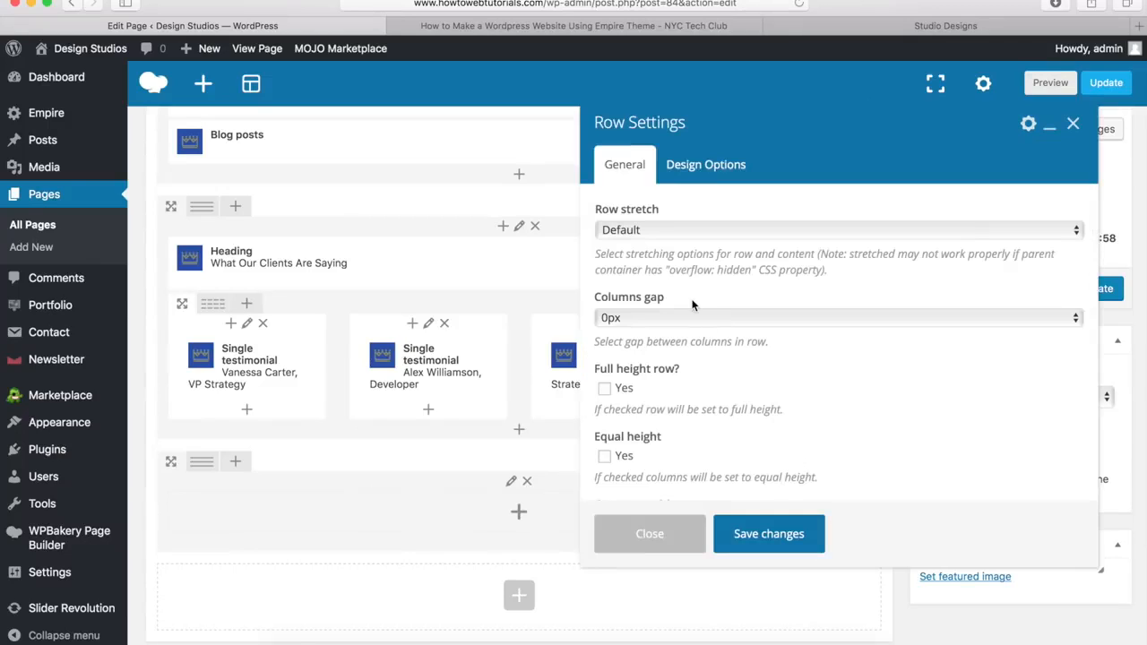
left_click(623, 231)
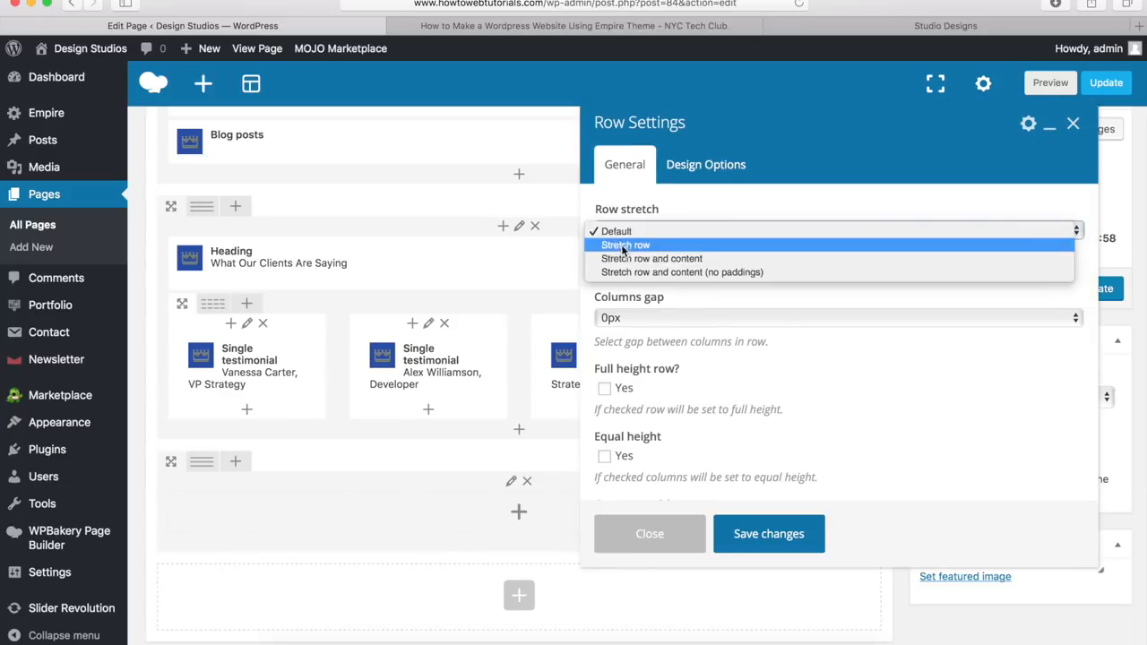
left_click(624, 249)
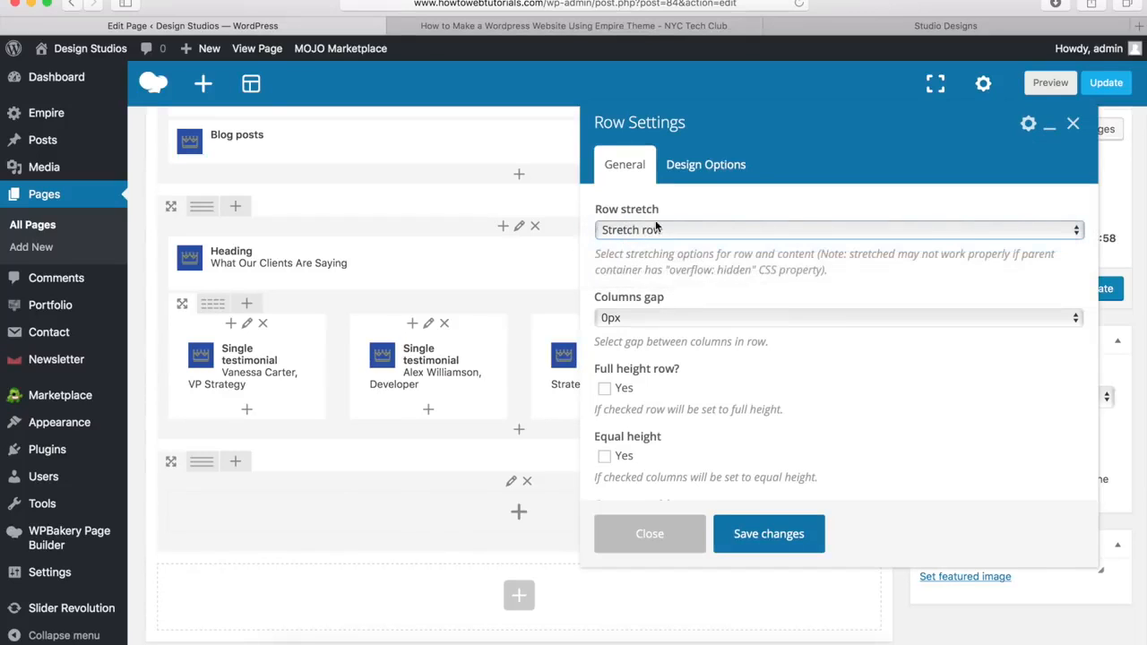
Step: Give the row a 0px bottom margin and #00a9da background, then save
left_click(726, 166)
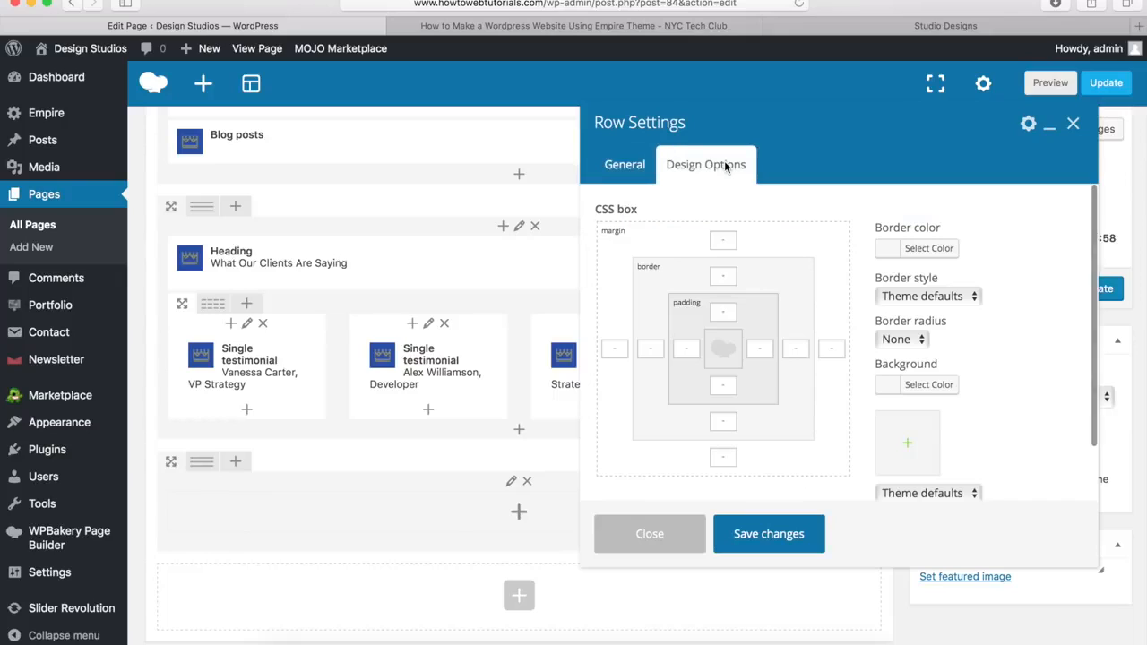
left_click(723, 458)
type("0px")
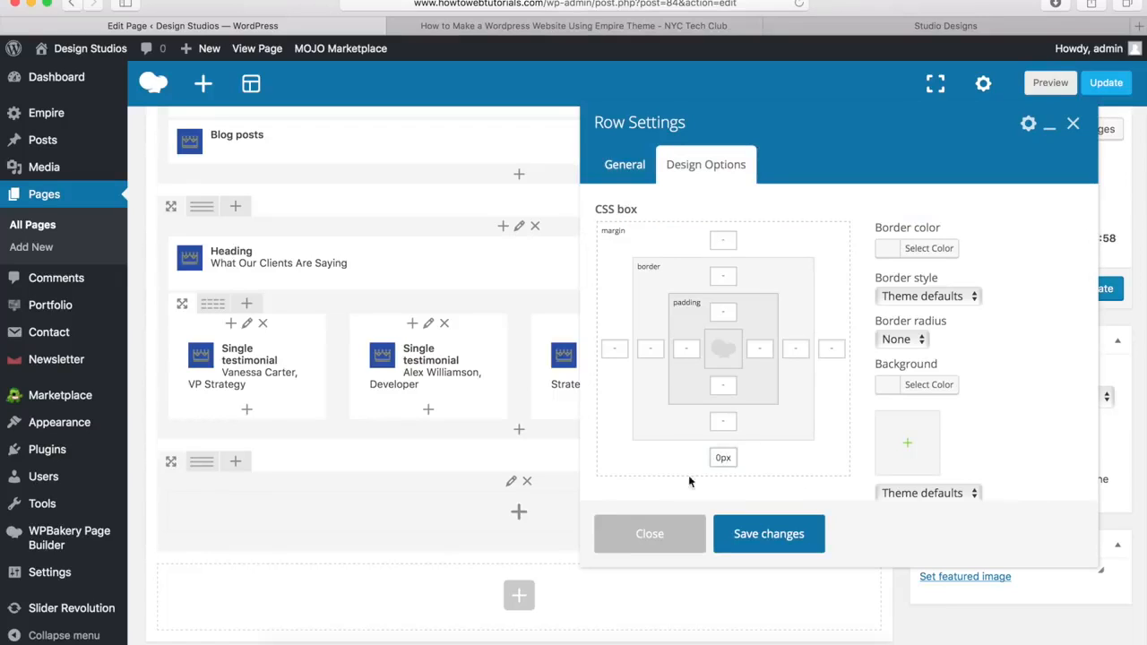
left_click(923, 385)
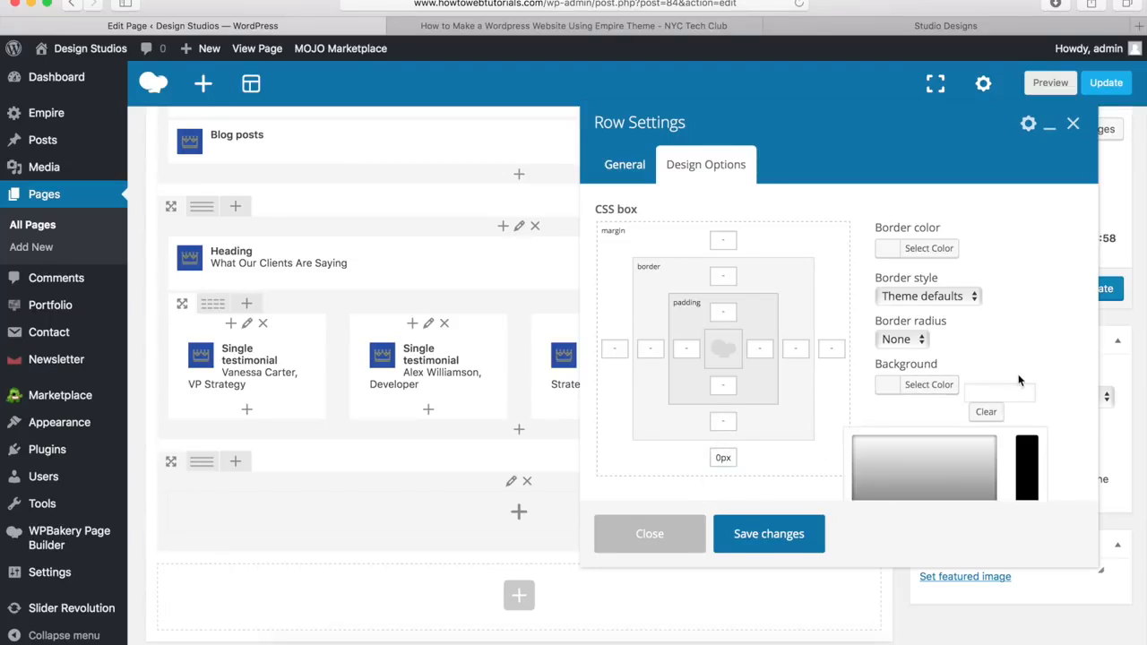
left_click(1004, 391)
type("#00a9da")
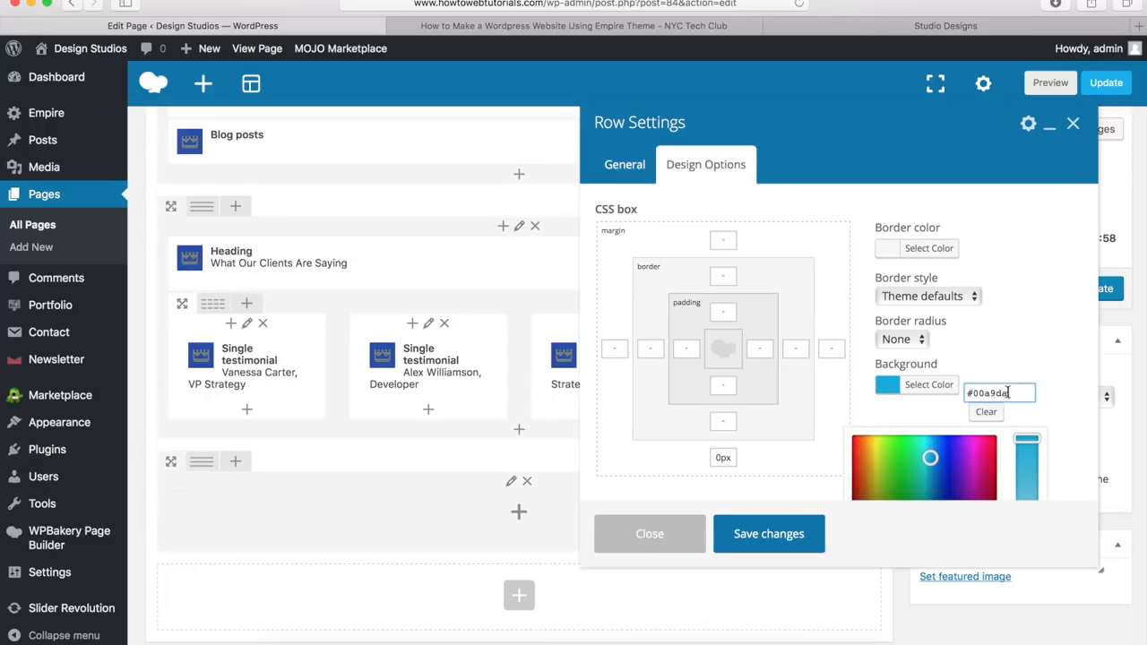
left_click_drag(1026, 392, 967, 391)
left_click(1003, 391)
left_click(766, 542)
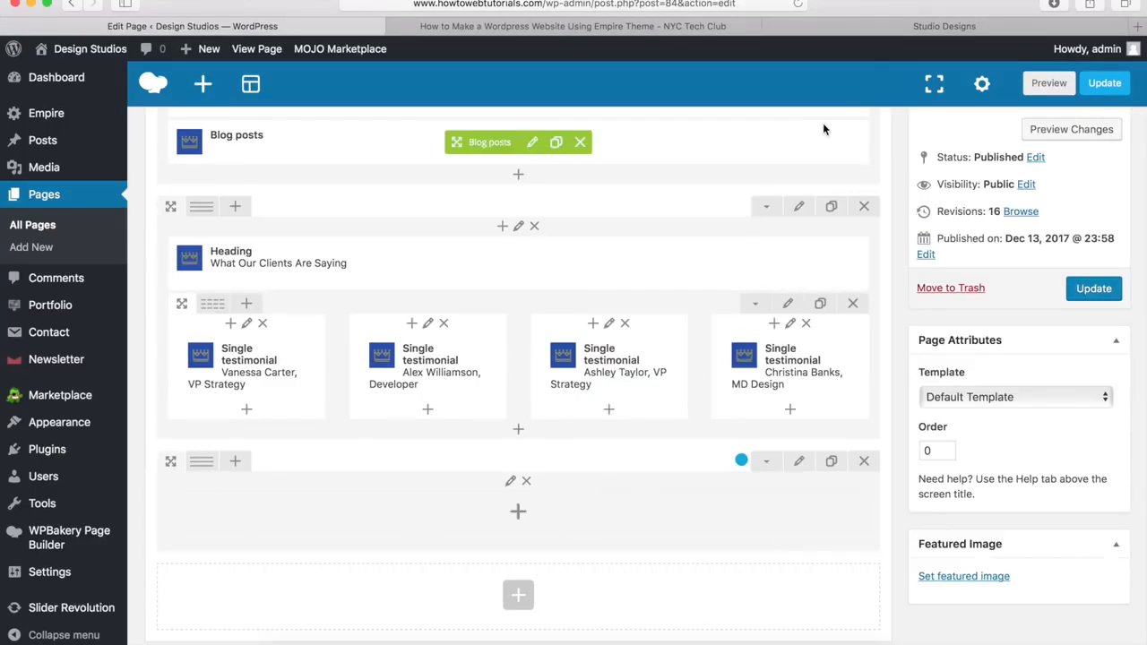
left_click(896, 32)
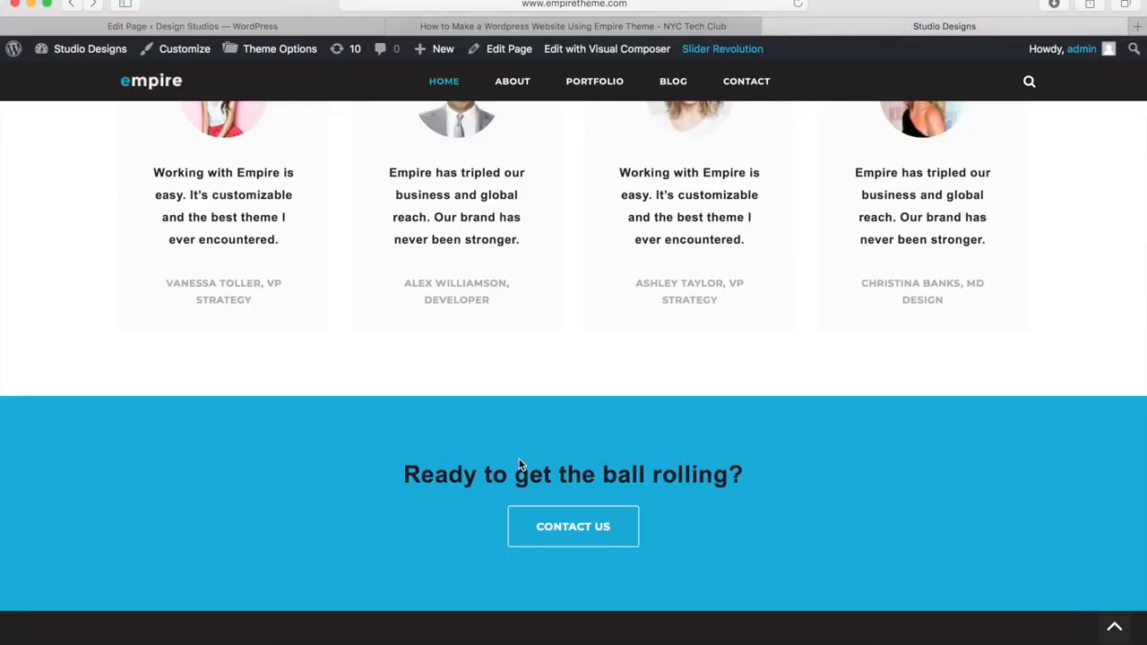
left_click_drag(397, 475, 742, 479)
key("super+c")
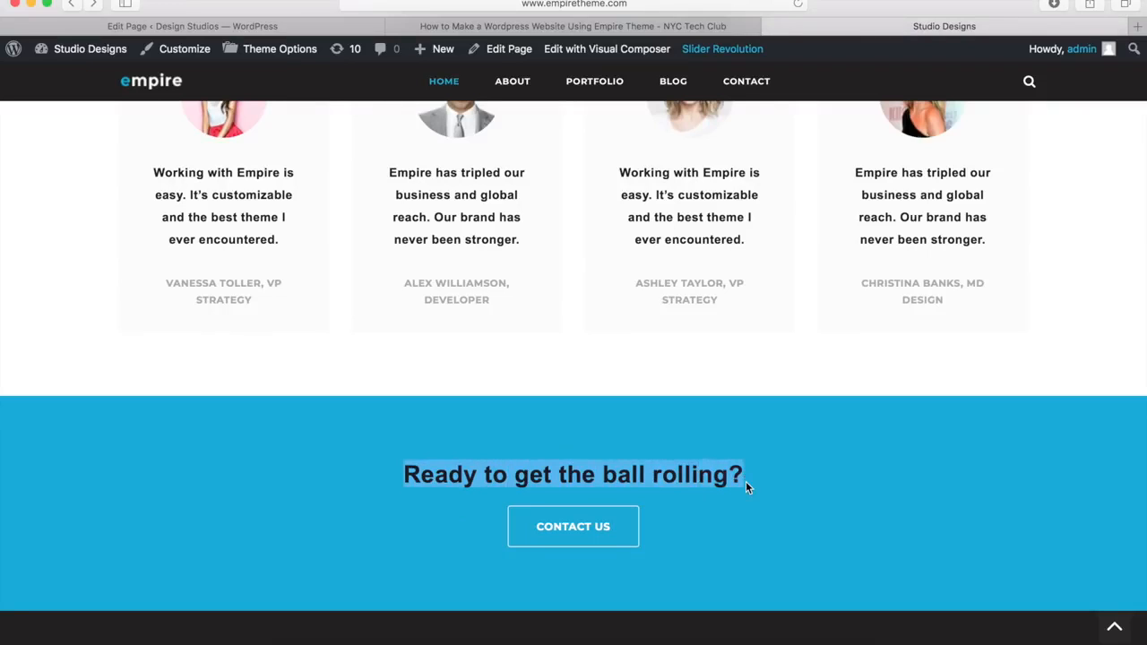
left_click(274, 26)
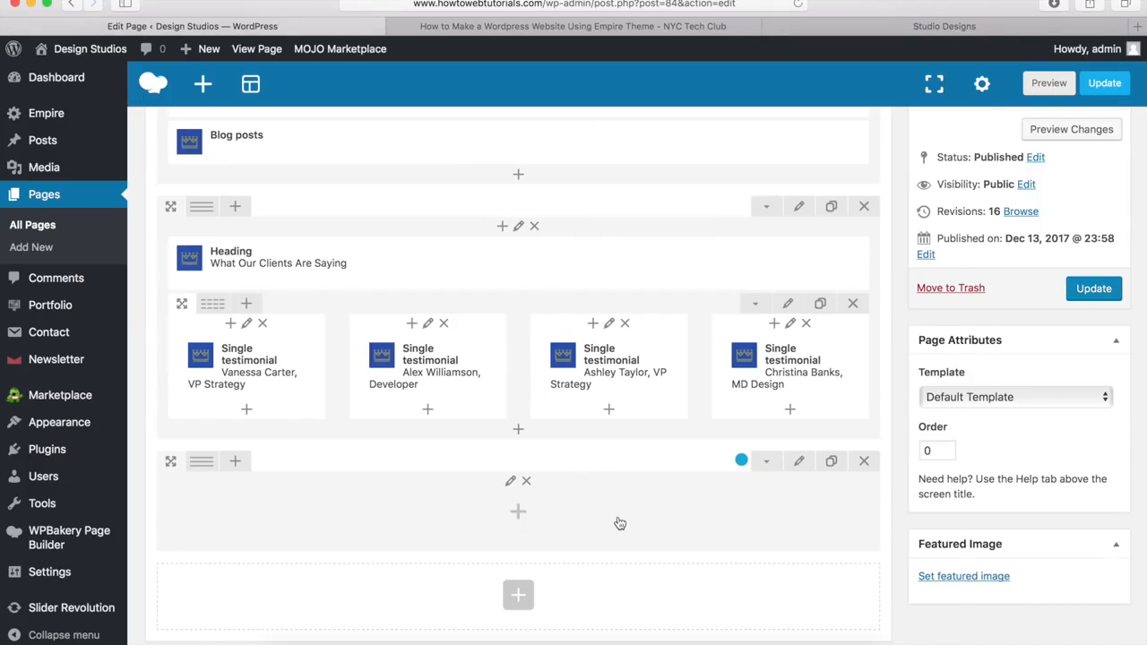
Step: Add a Heading reading 'Ready to get the ball rolling?' to the blue row
left_click(517, 513)
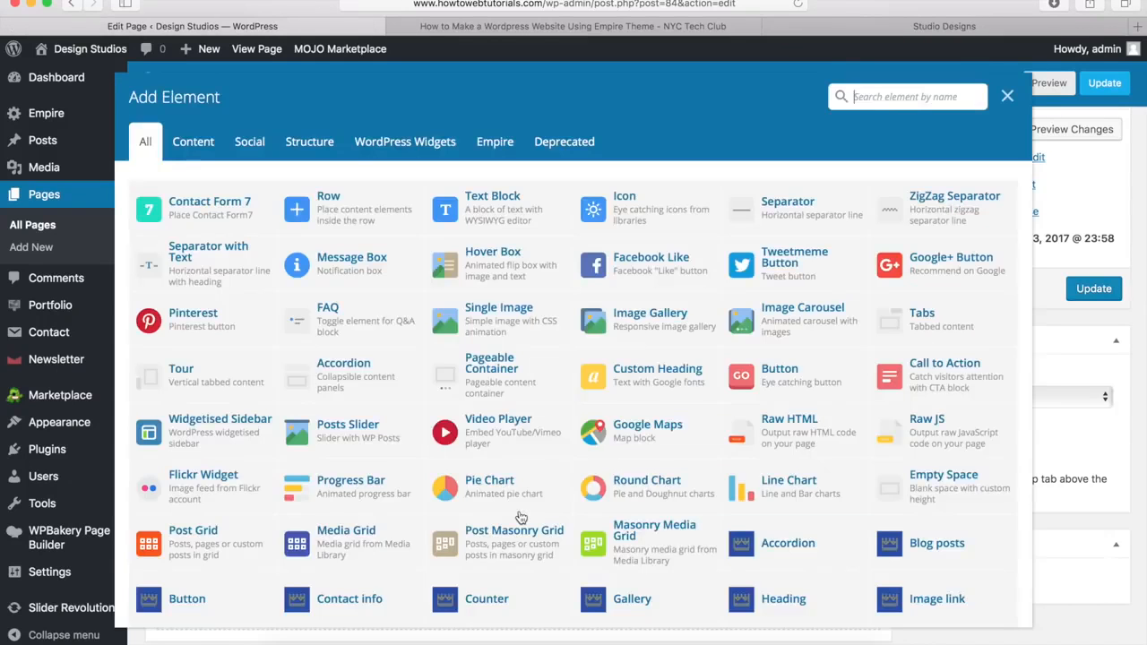
scroll(770, 479, "down", 5)
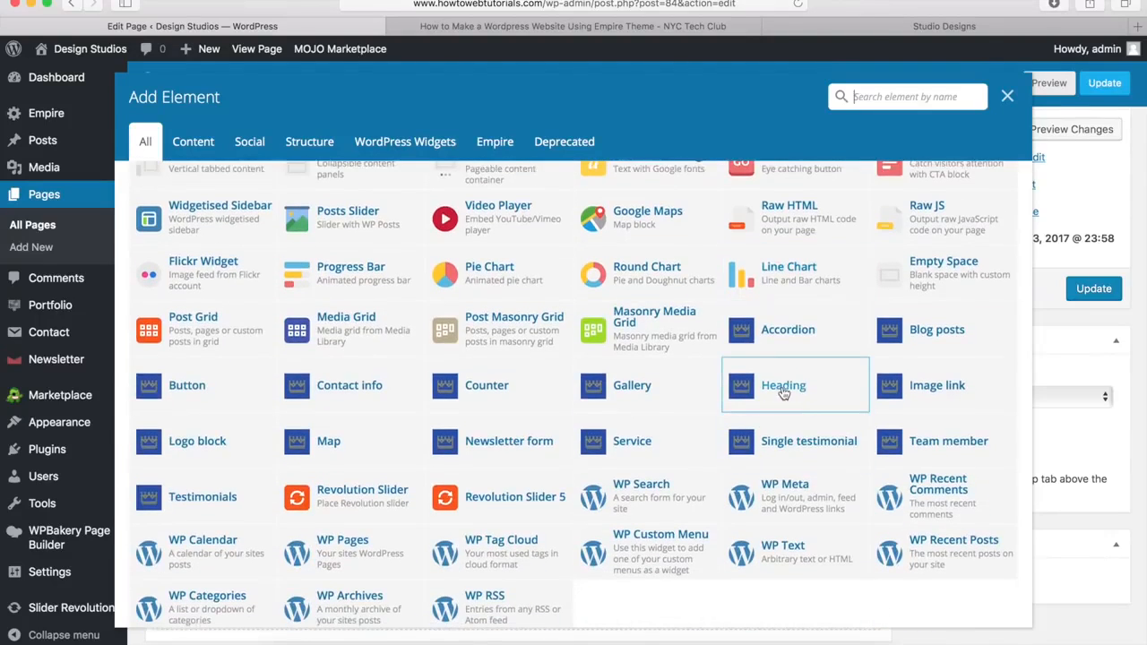
left_click(783, 387)
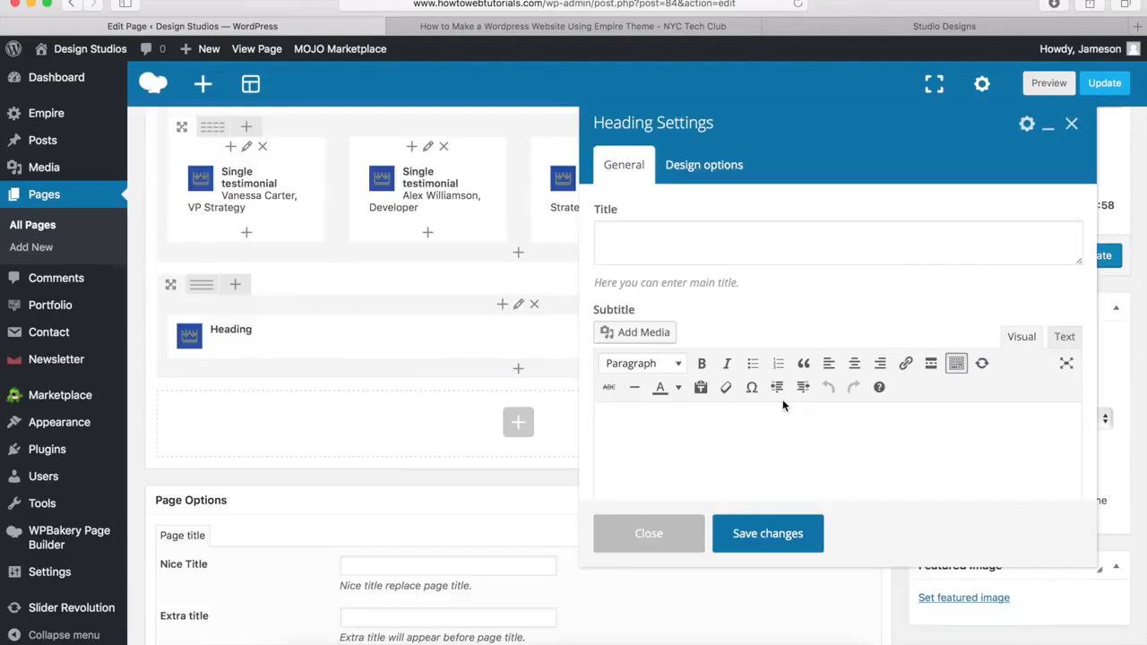
left_click(642, 252)
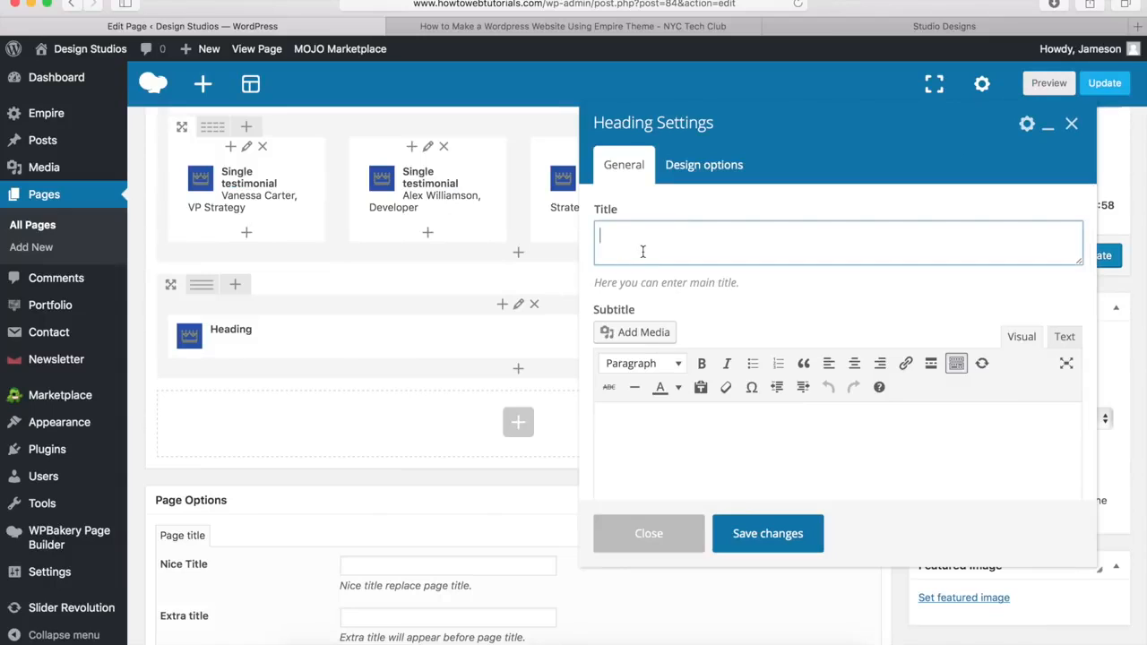
key("super+v")
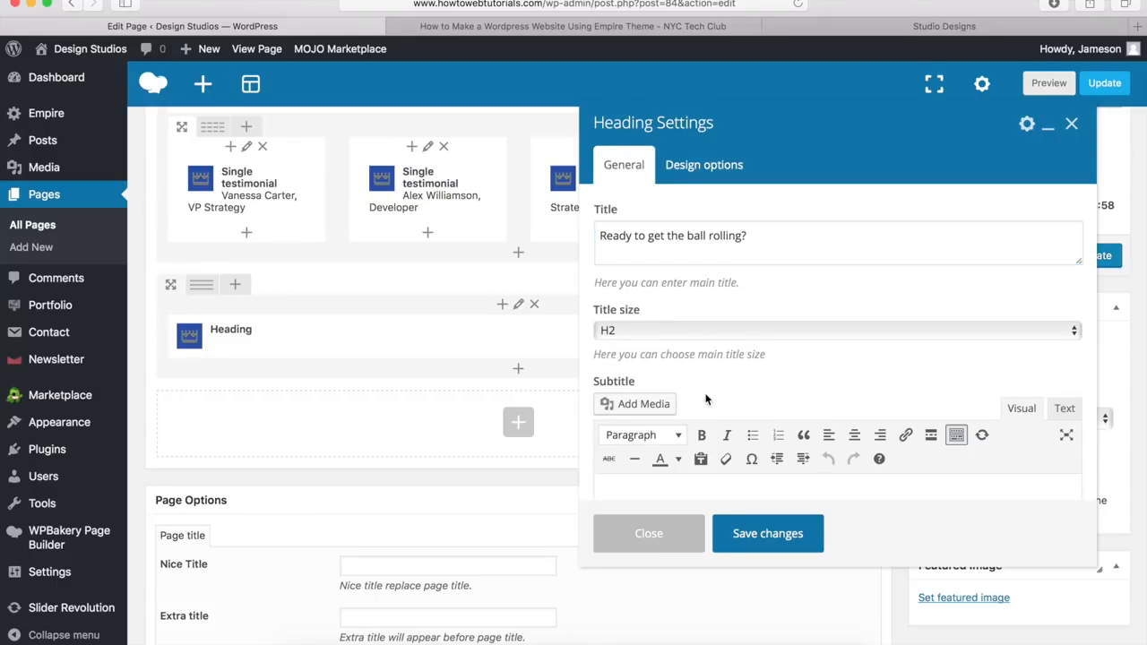
scroll(705, 398, "down", 5)
scroll(705, 399, "down", 3)
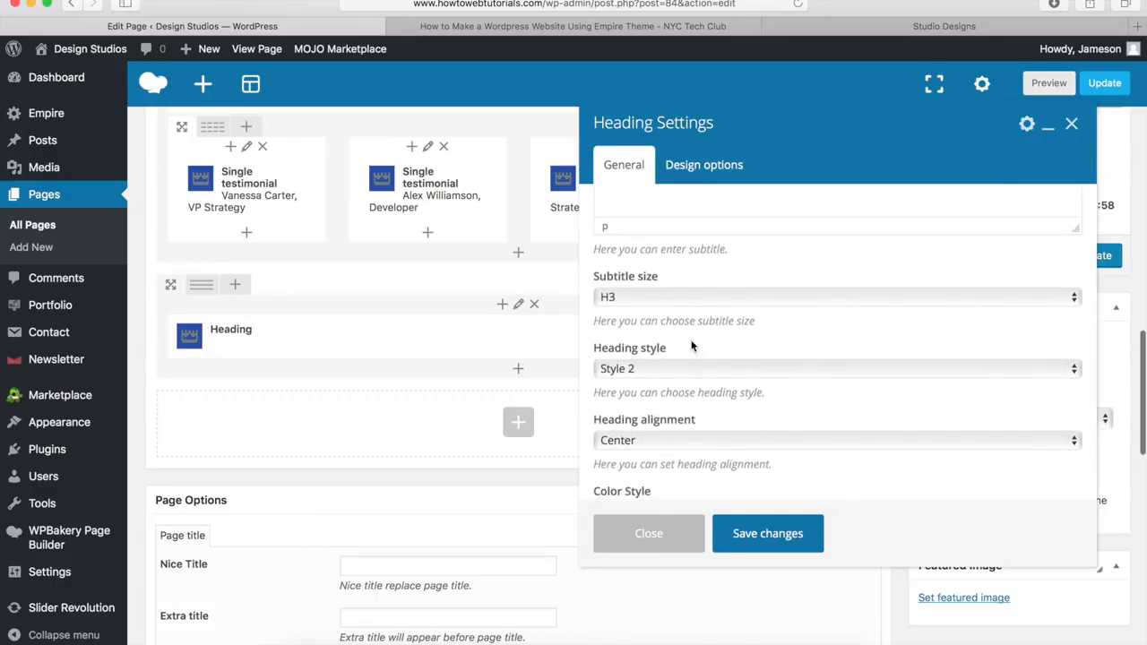
scroll(658, 392, "down", 3)
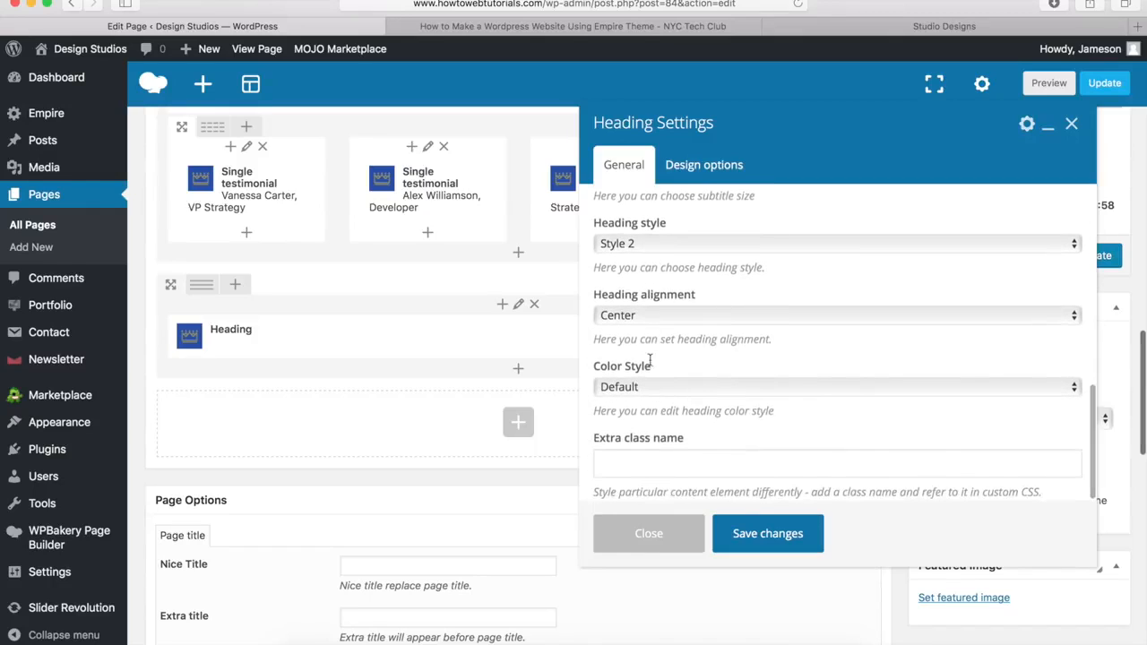
Step: Give the heading a 20px bottom margin and save it
left_click(705, 166)
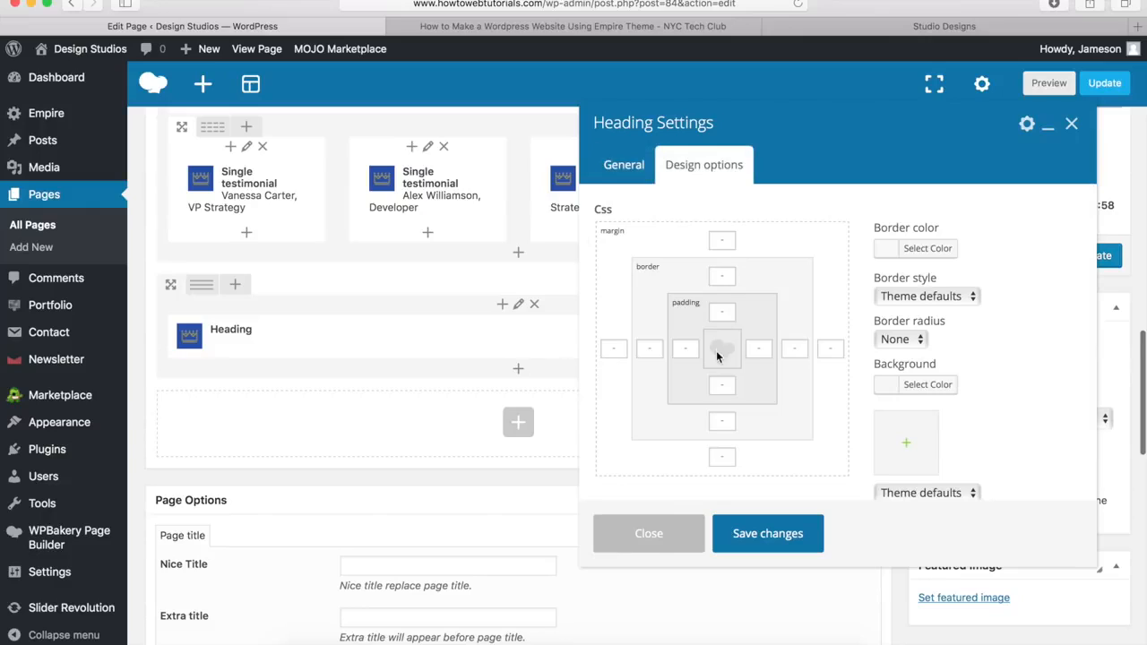
left_click(721, 456)
type("20px")
left_click(760, 537)
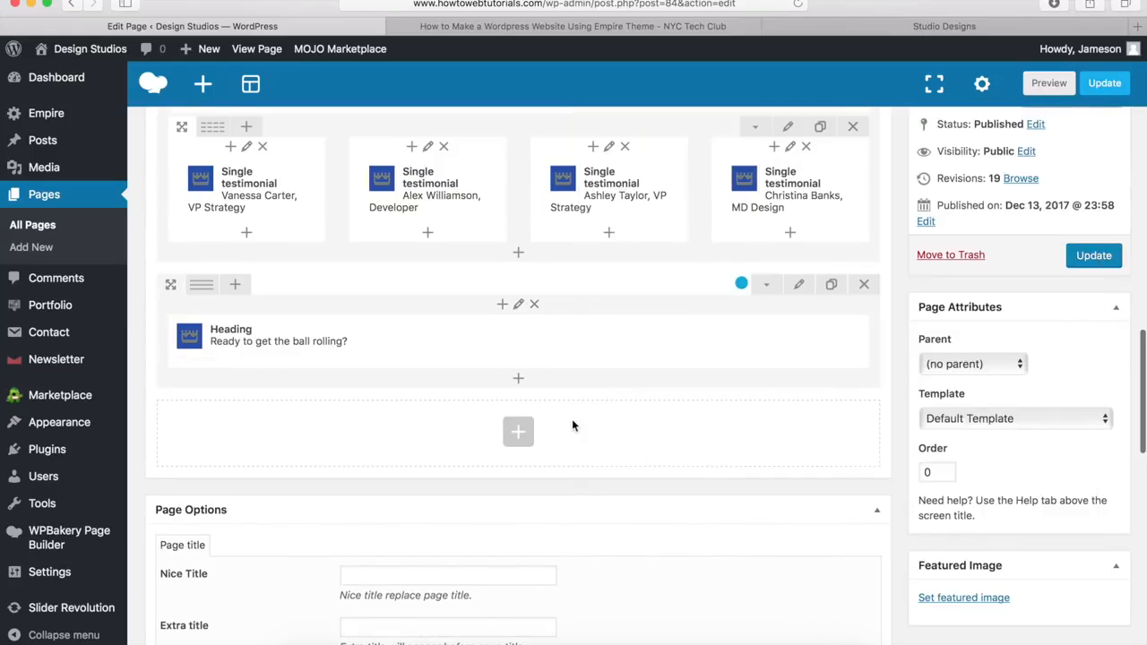
Step: Add a Button titled 'Contact Us' under the heading
left_click(518, 382)
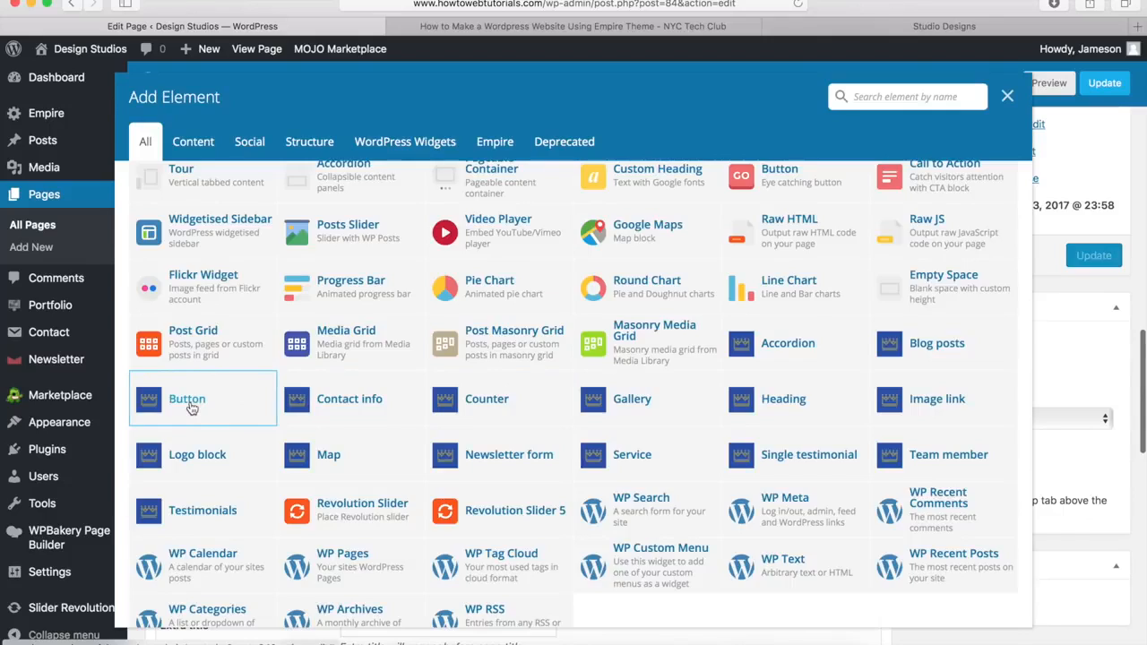
left_click(191, 408)
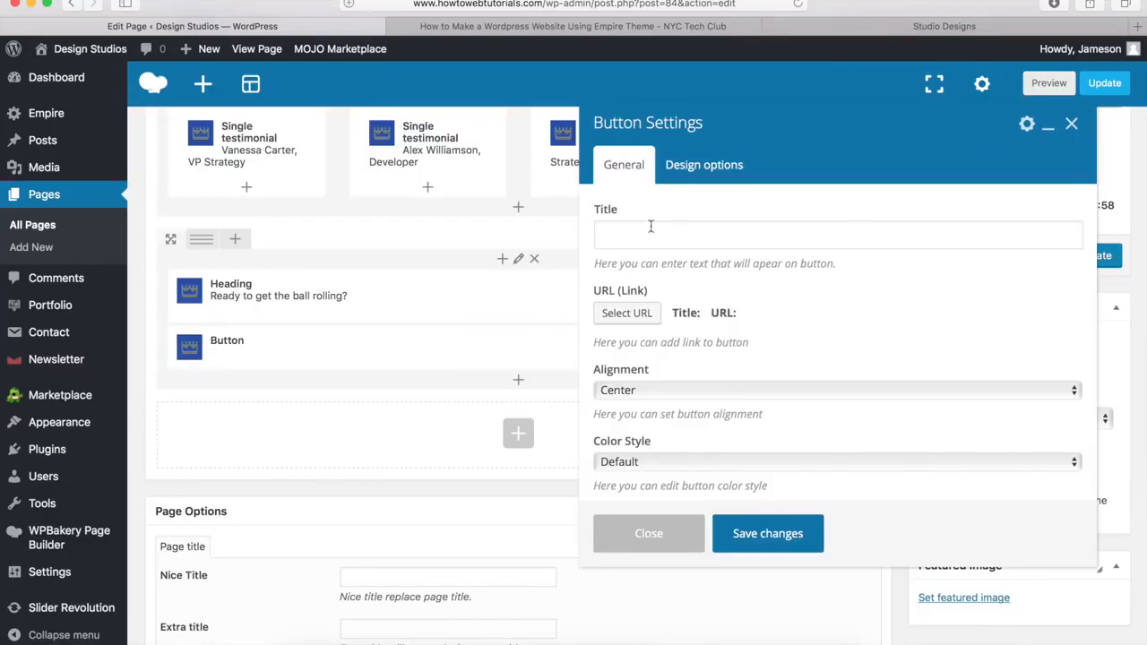
left_click(606, 237)
type("Contact Us")
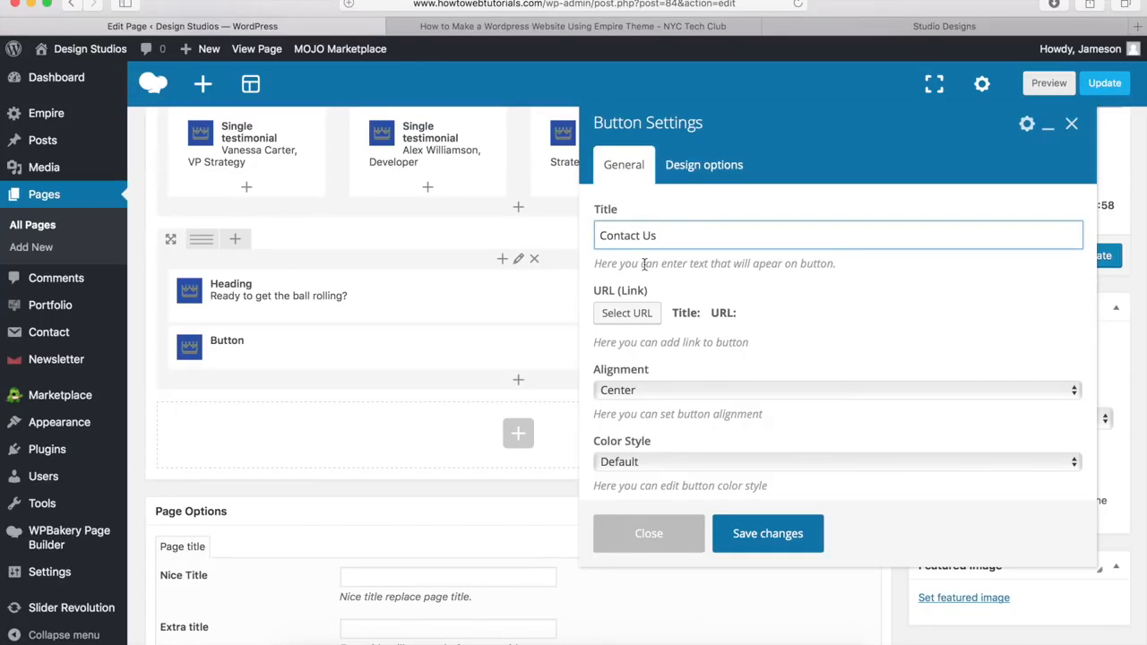
left_click(632, 315)
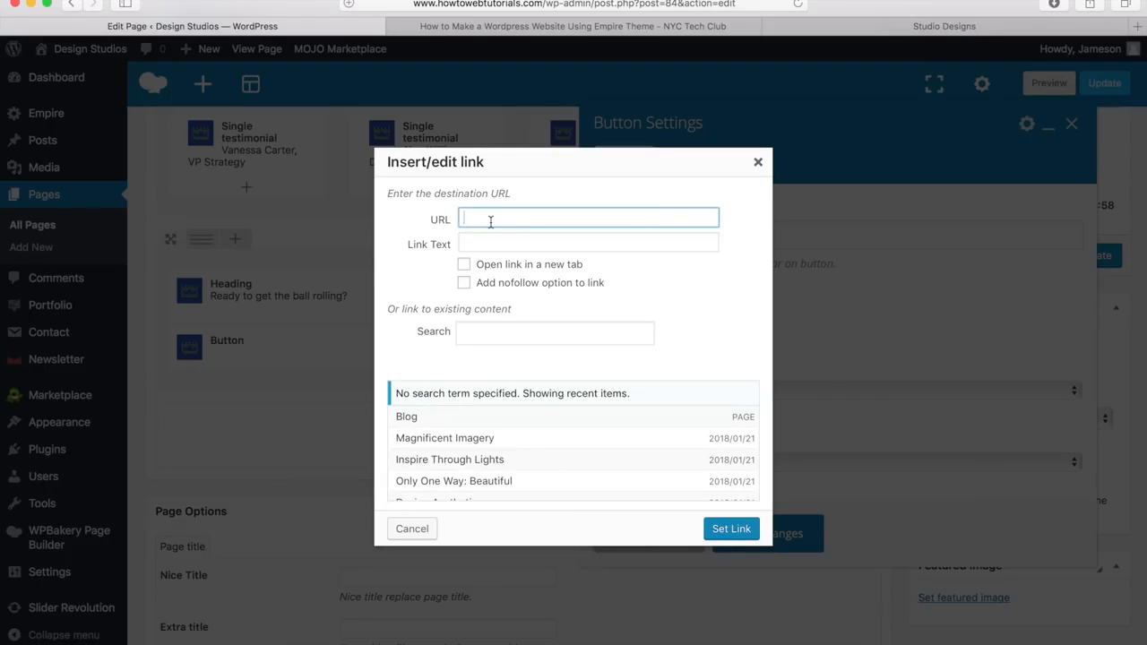
type("http://www.howtowebtut")
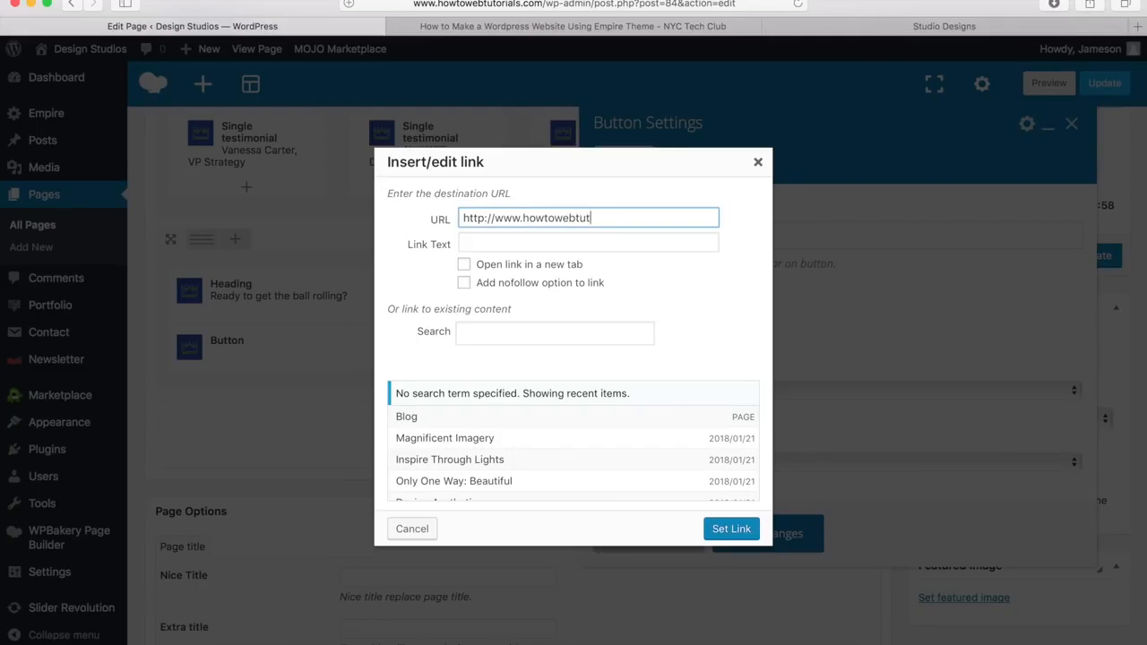
type("orials.com/contact")
left_click_drag(522, 218, 613, 218)
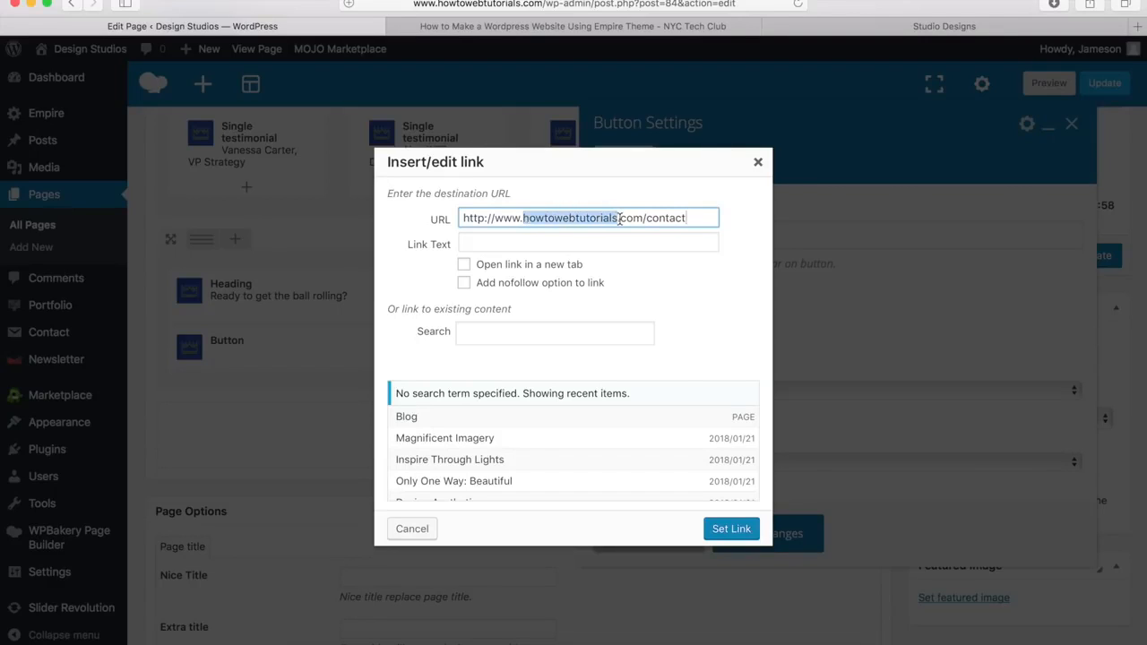
left_click(729, 529)
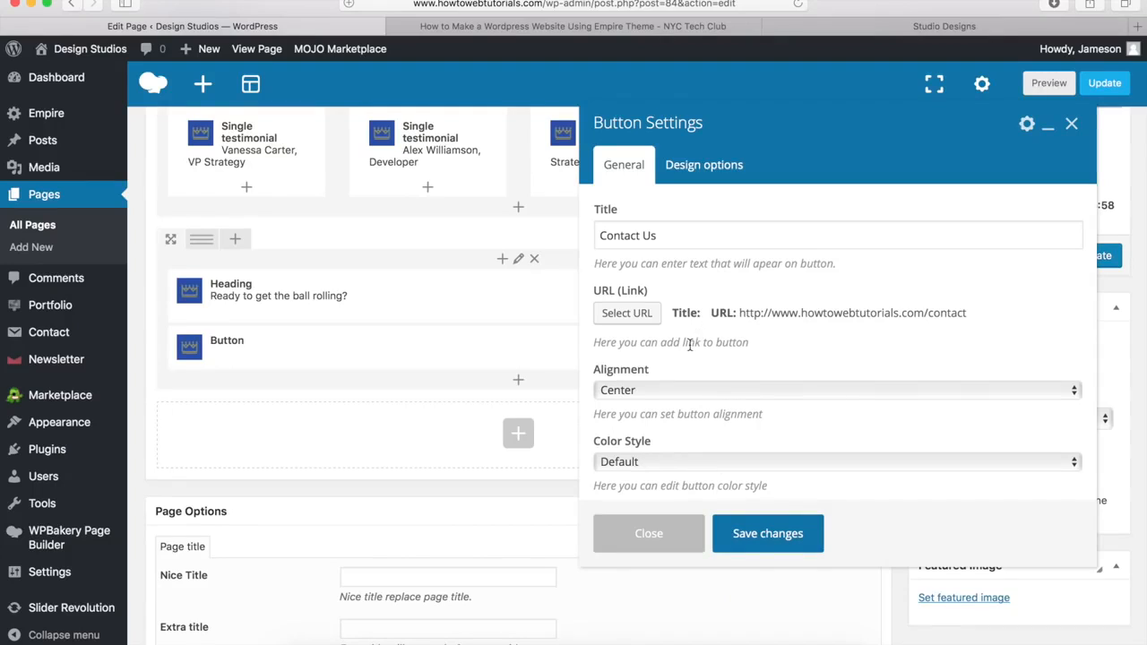
scroll(690, 345, "down", 4)
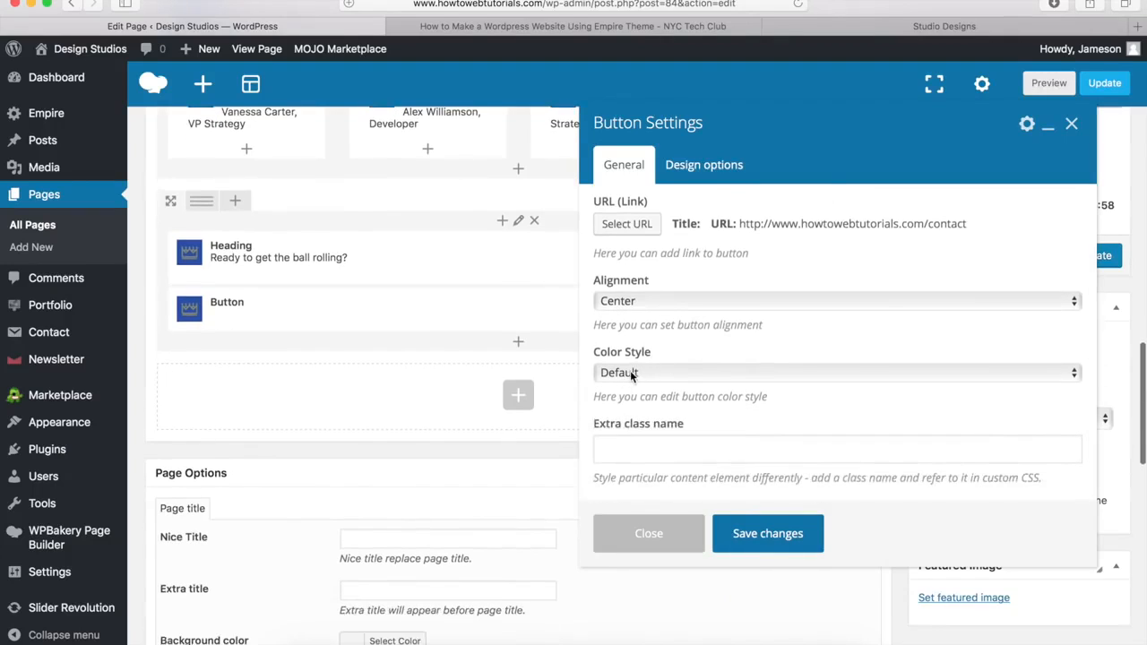
Step: Set the button's Color Style to Custom, comparing with the demo's Contact Us button
left_click(631, 374)
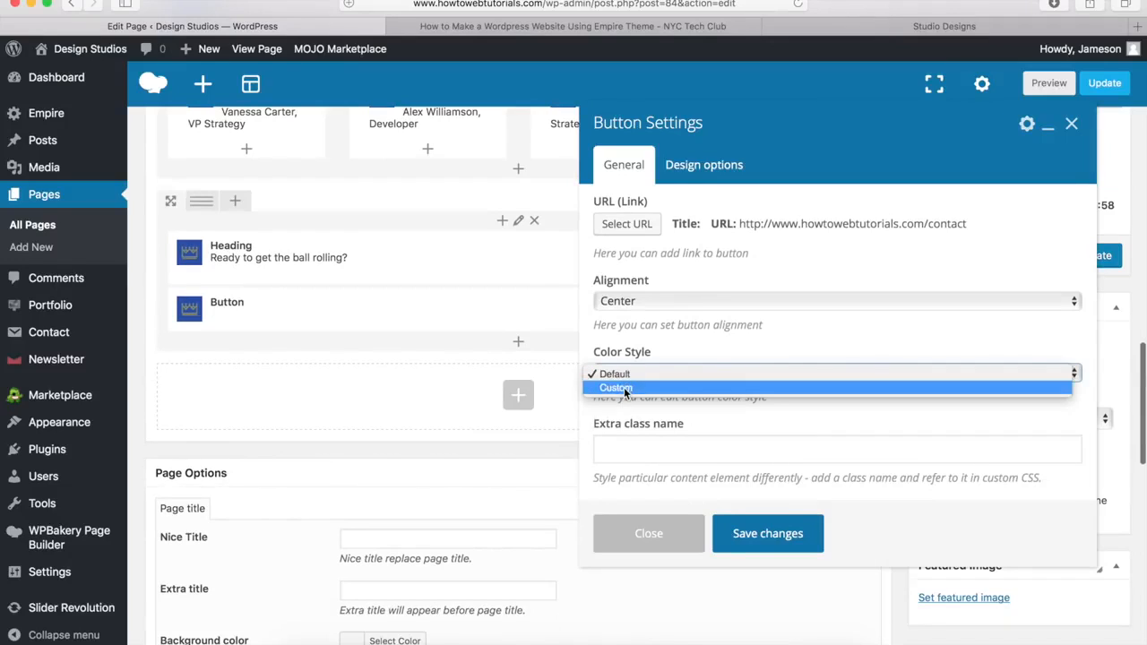
left_click(623, 387)
scroll(686, 356, "down", 5)
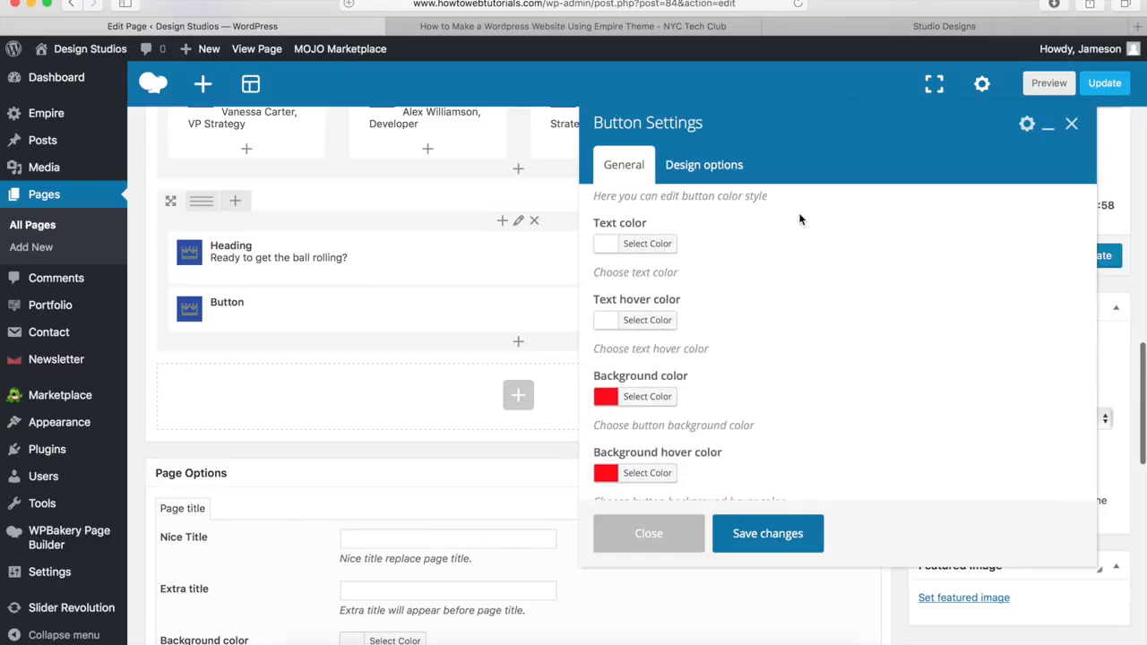
left_click(894, 27)
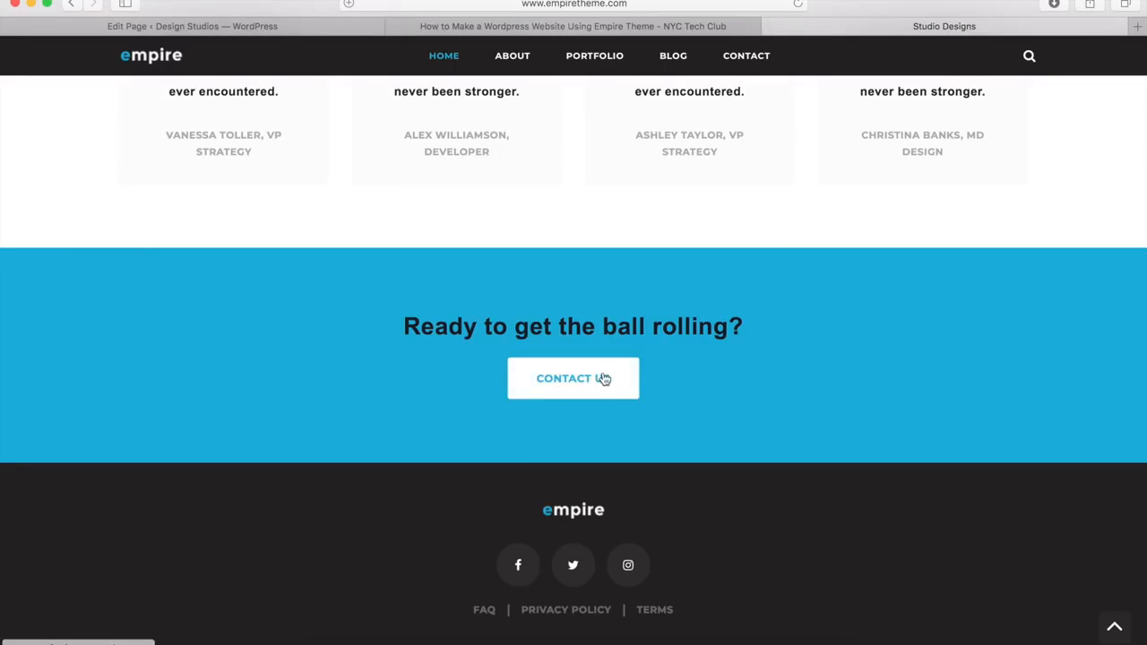
left_click(233, 30)
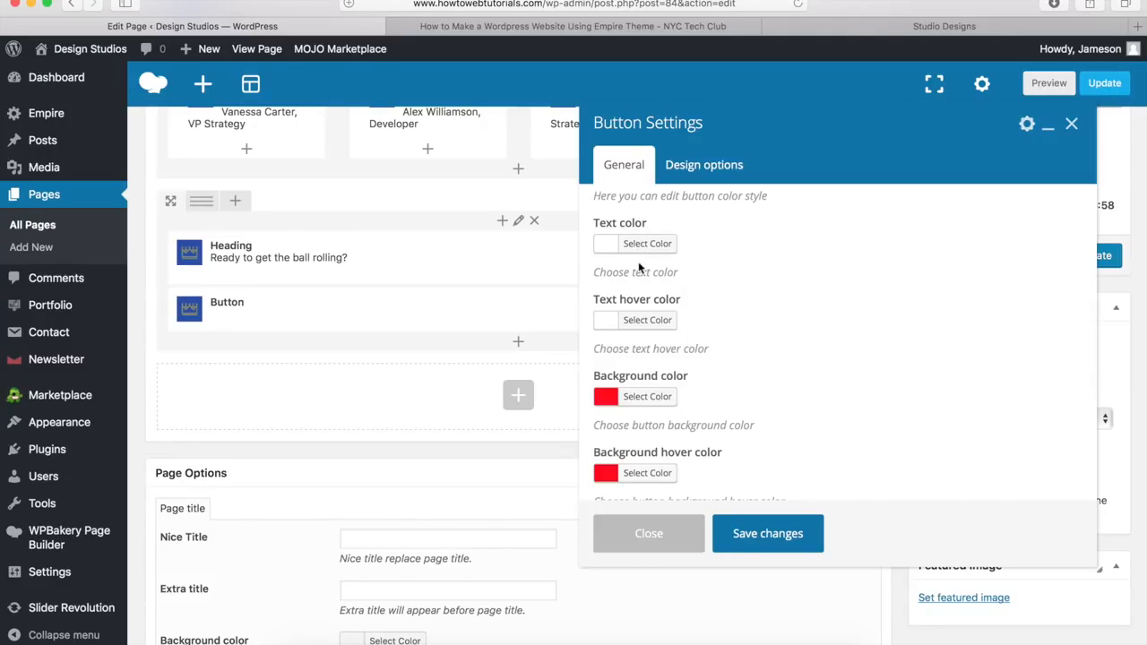
Step: Set the button's text hover colour to #00a9da
left_click(646, 322)
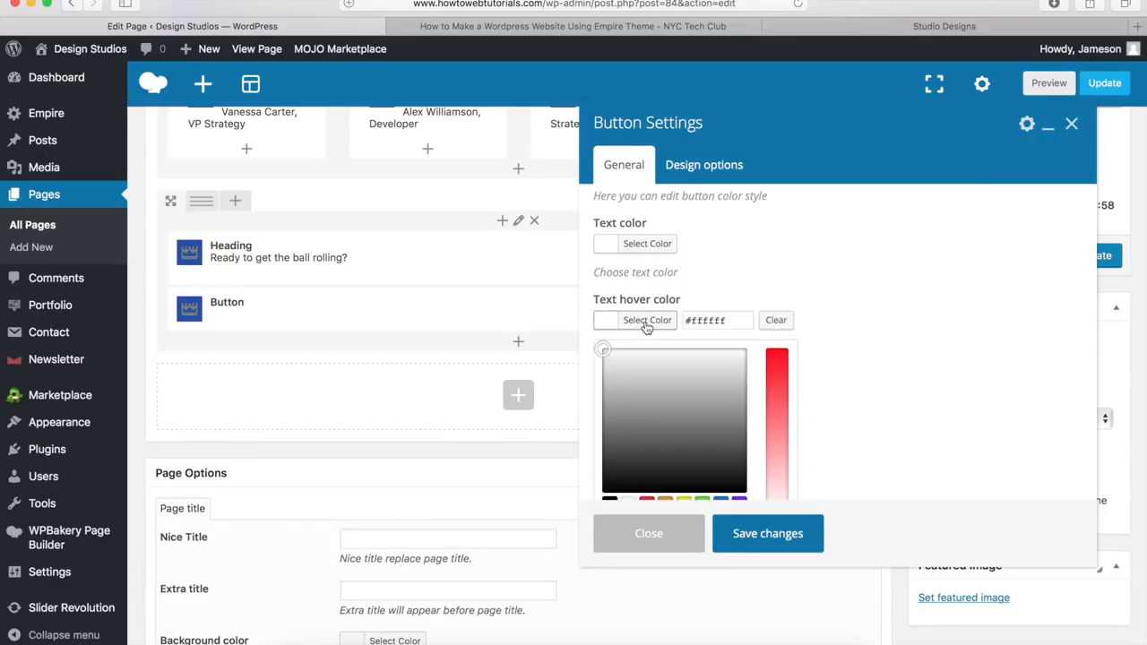
left_click_drag(740, 320, 676, 319)
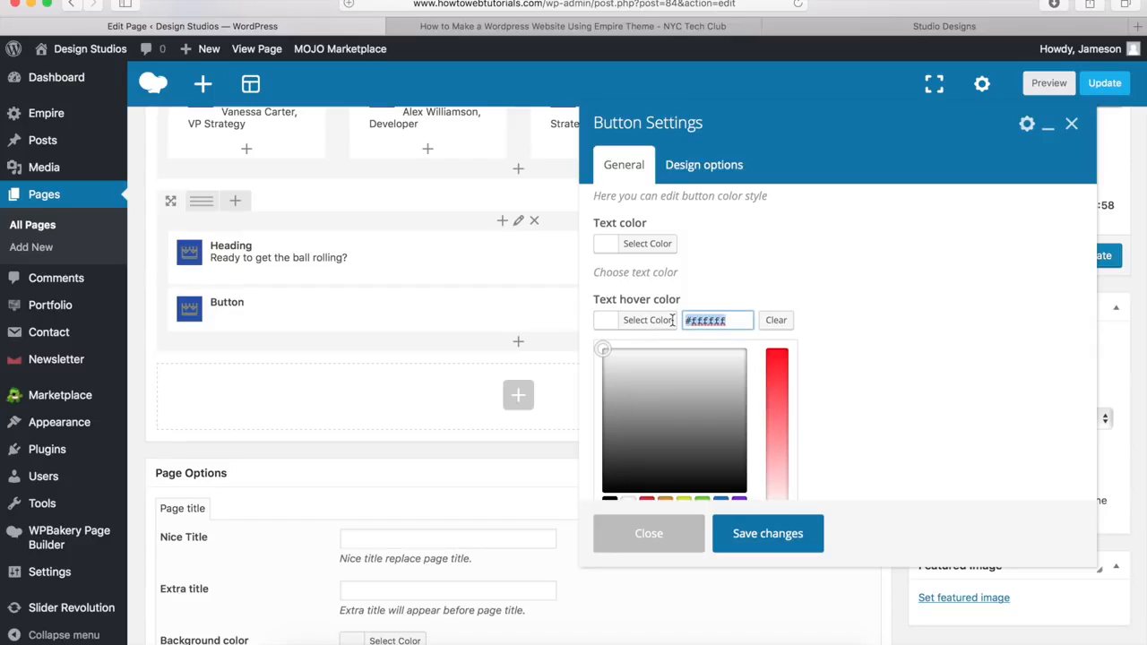
type("#00a9da")
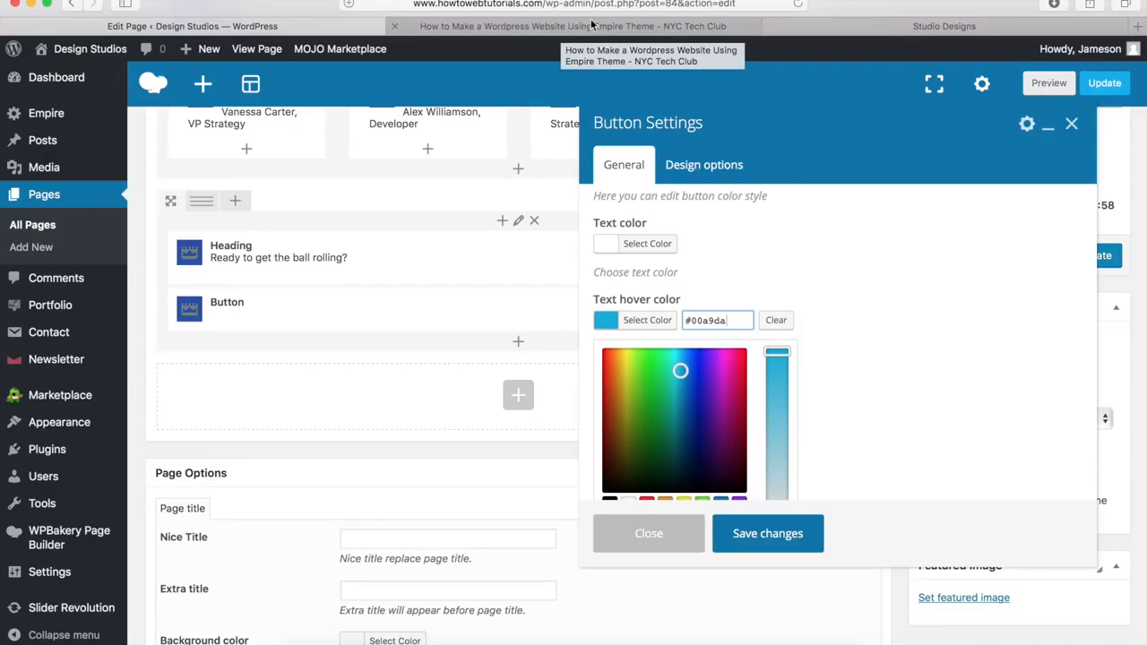
left_click(641, 325)
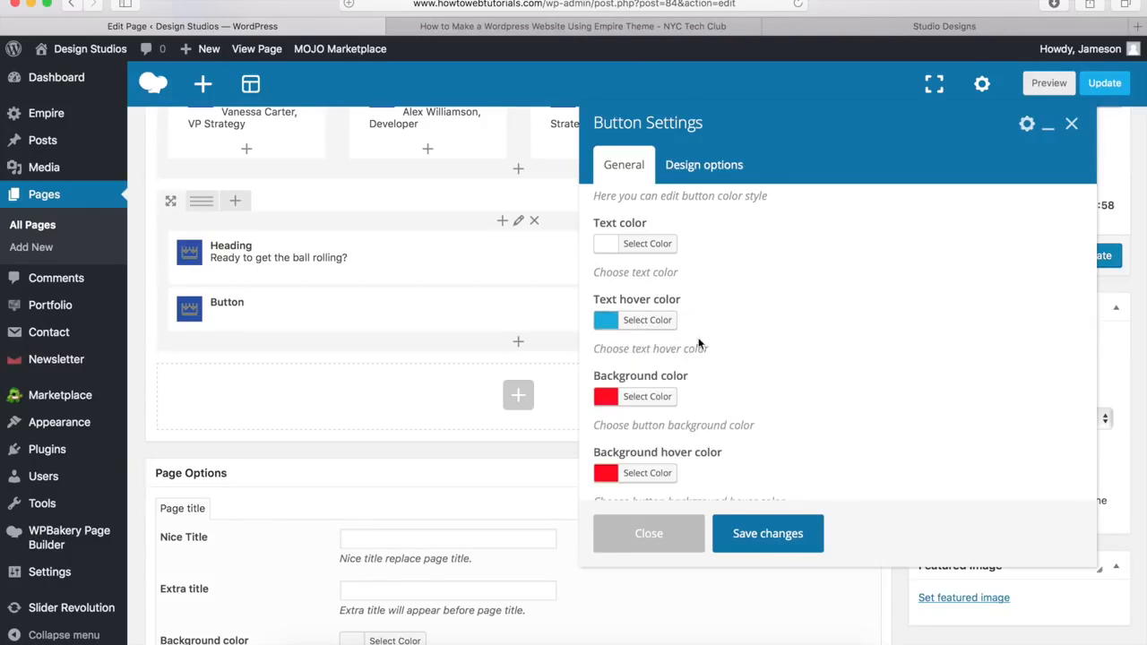
Step: Make the button's background colour fully transparent
left_click(641, 404)
scroll(703, 340, "down", 5)
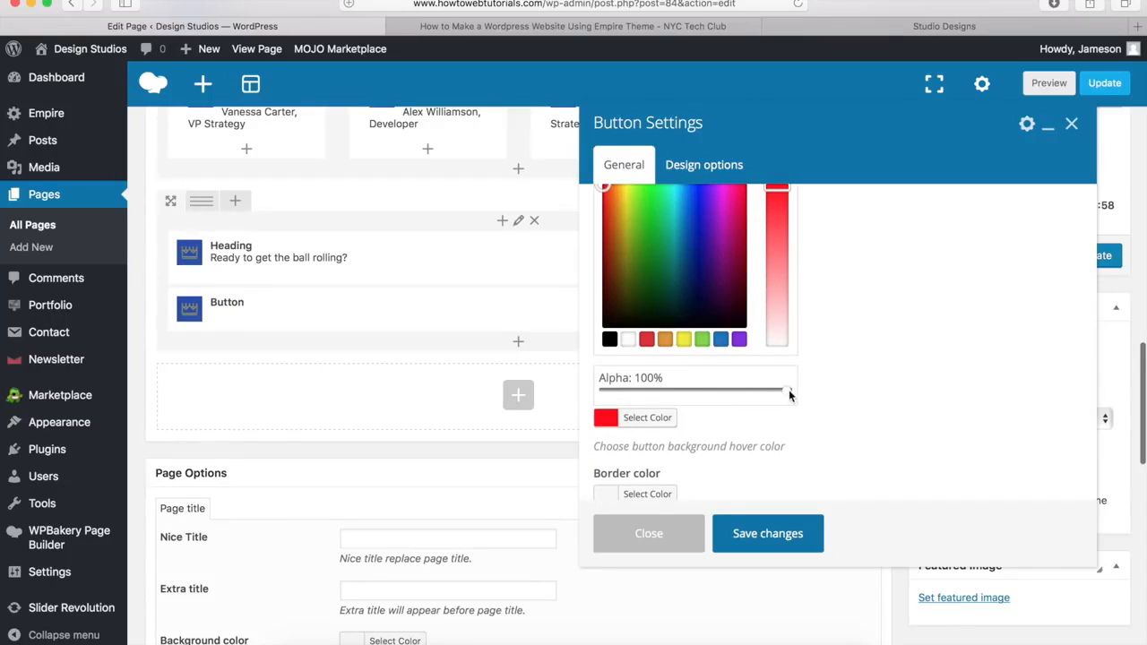
left_click_drag(785, 391, 597, 401)
scroll(736, 358, "up", 5)
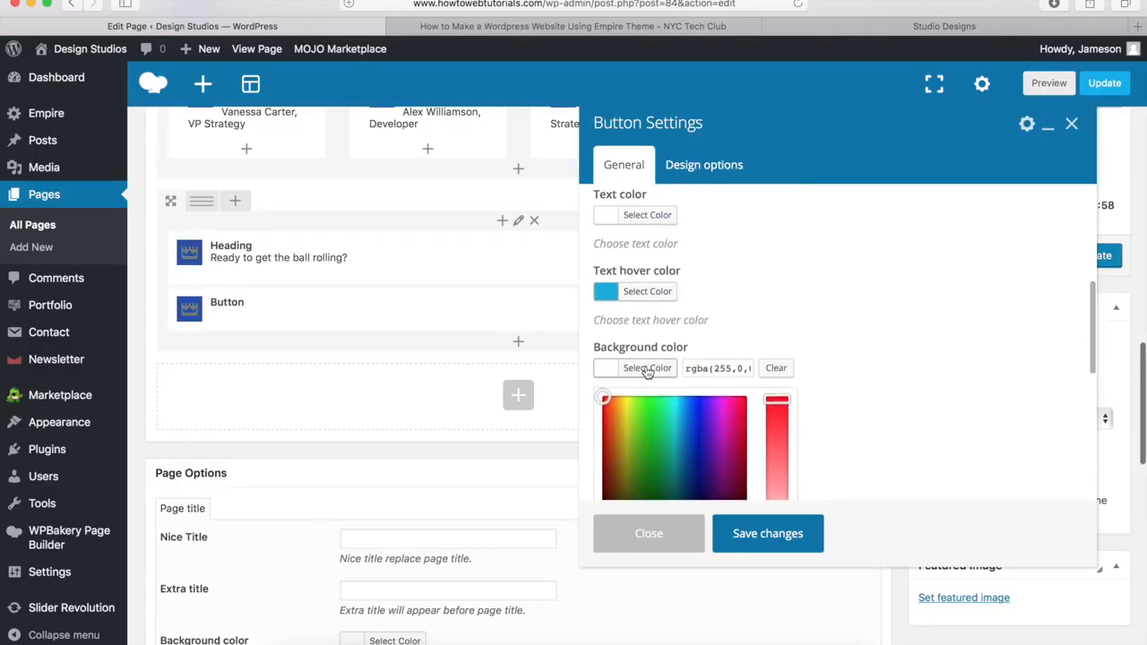
left_click(647, 371)
Step: Set the button's background hover colour to white
scroll(727, 353, "down", 3)
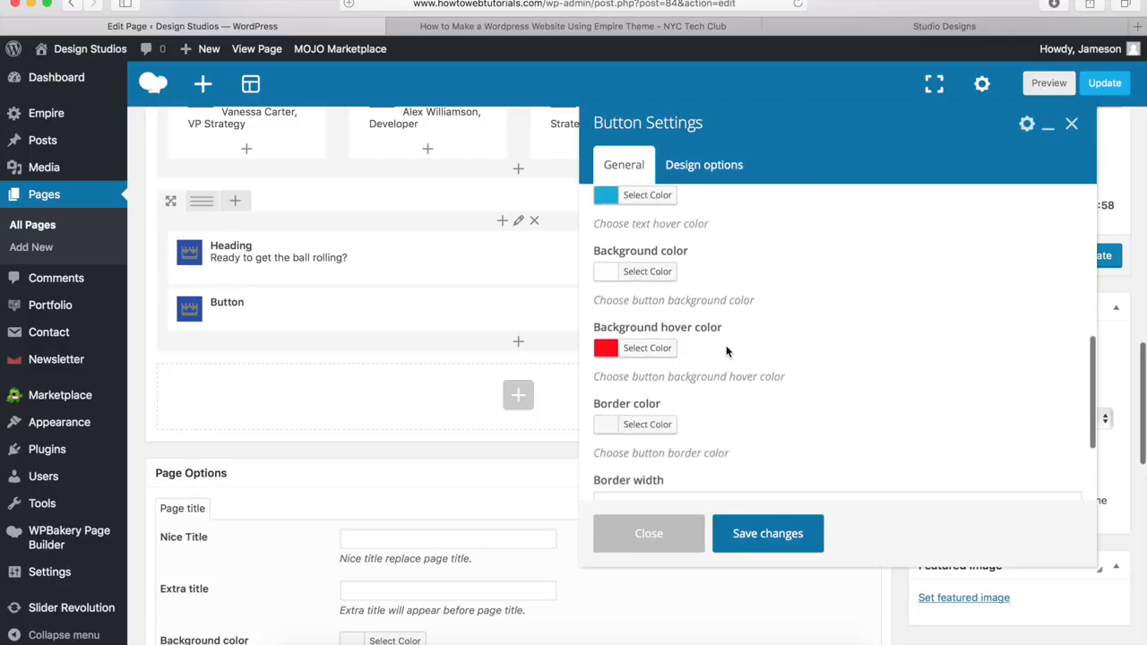
left_click(645, 346)
scroll(644, 351, "down", 3)
left_click(627, 349)
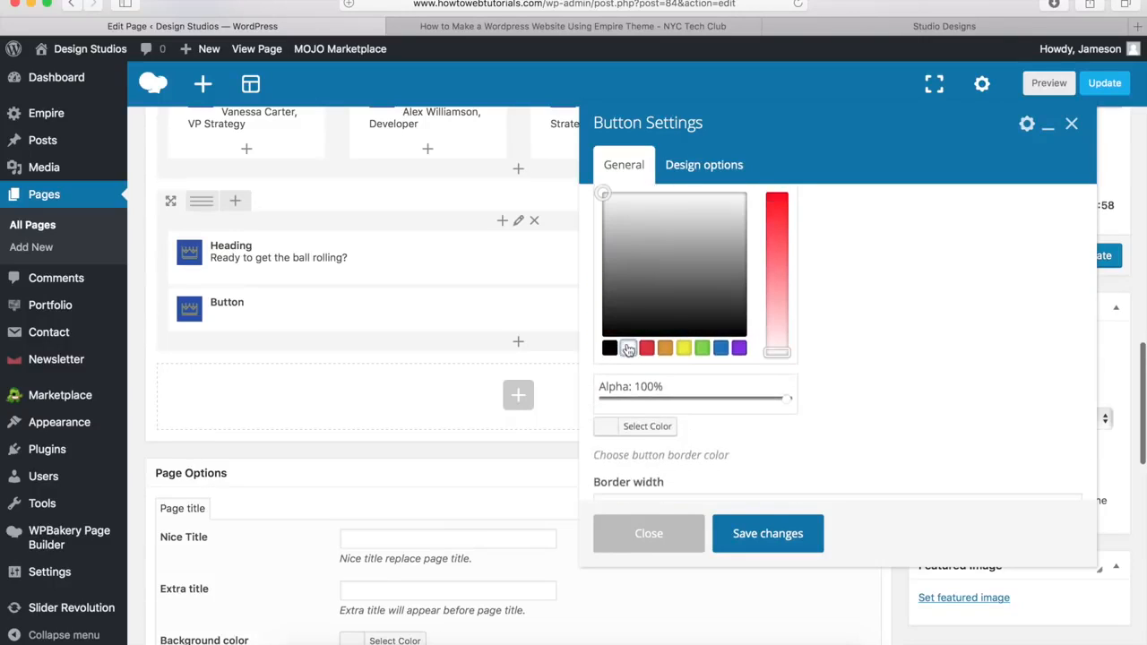
scroll(628, 349, "up", 3)
scroll(628, 349, "up", 1)
left_click(654, 288)
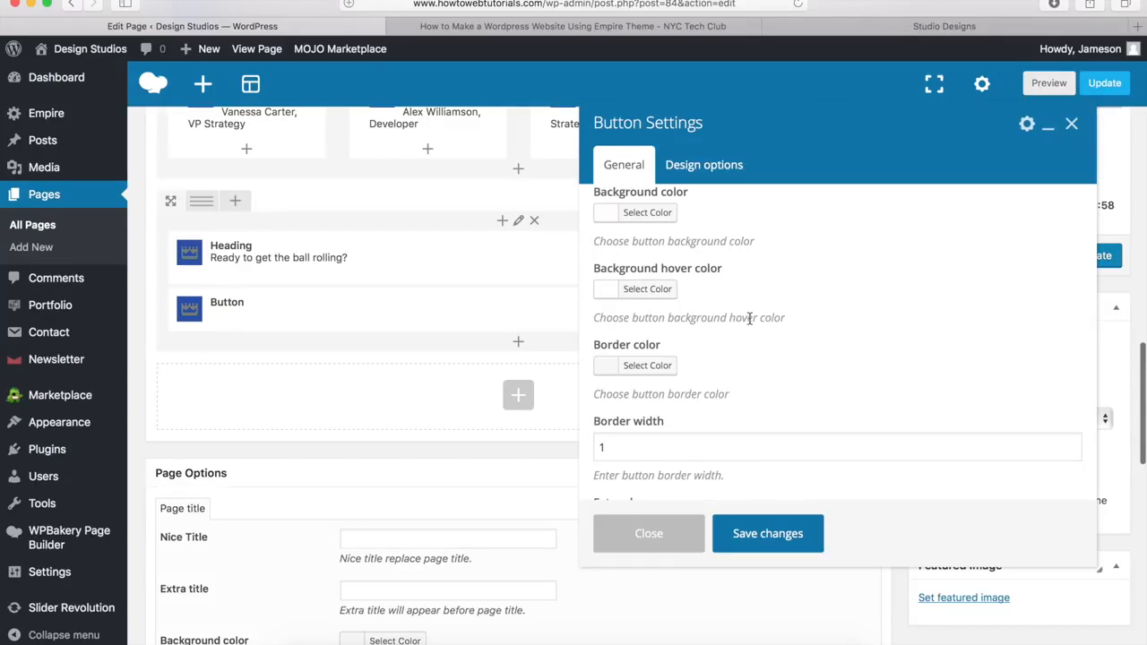
Step: Set the button's border colour to white and save its settings
left_click(640, 372)
scroll(639, 377, "down", 4)
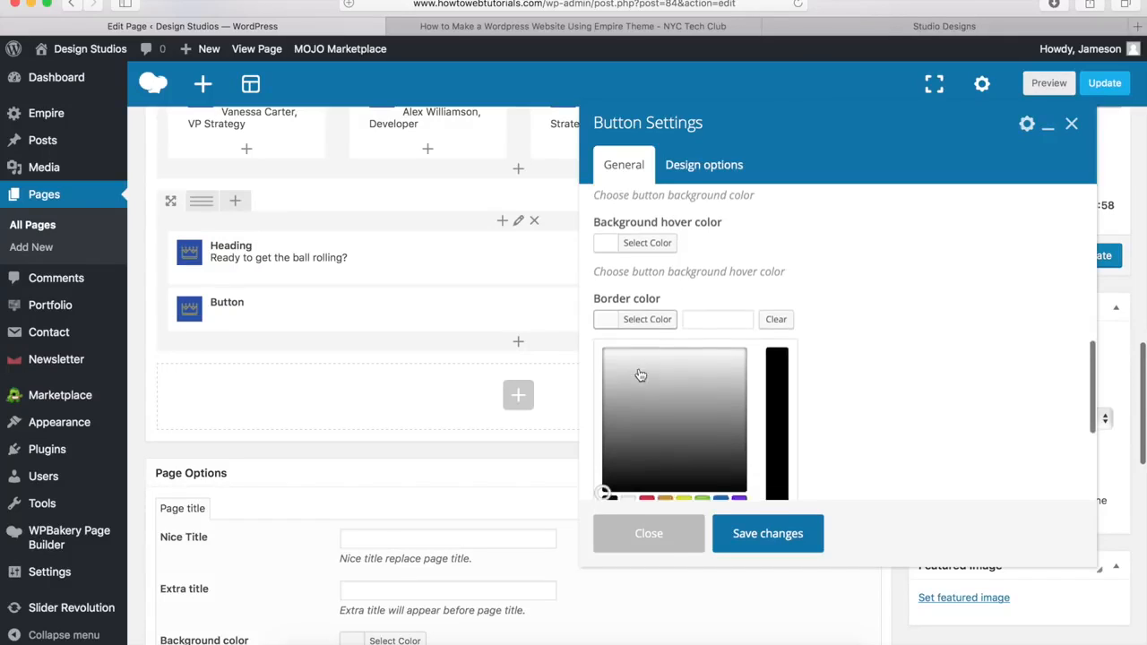
left_click(629, 383)
scroll(629, 385, "up", 4)
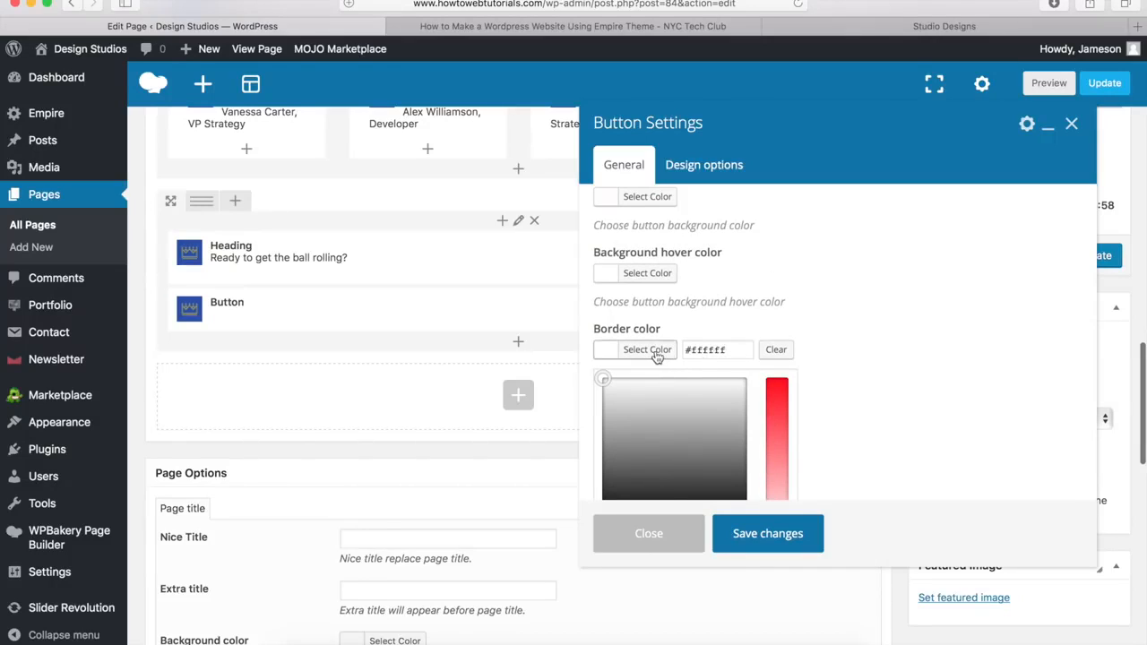
left_click(650, 353)
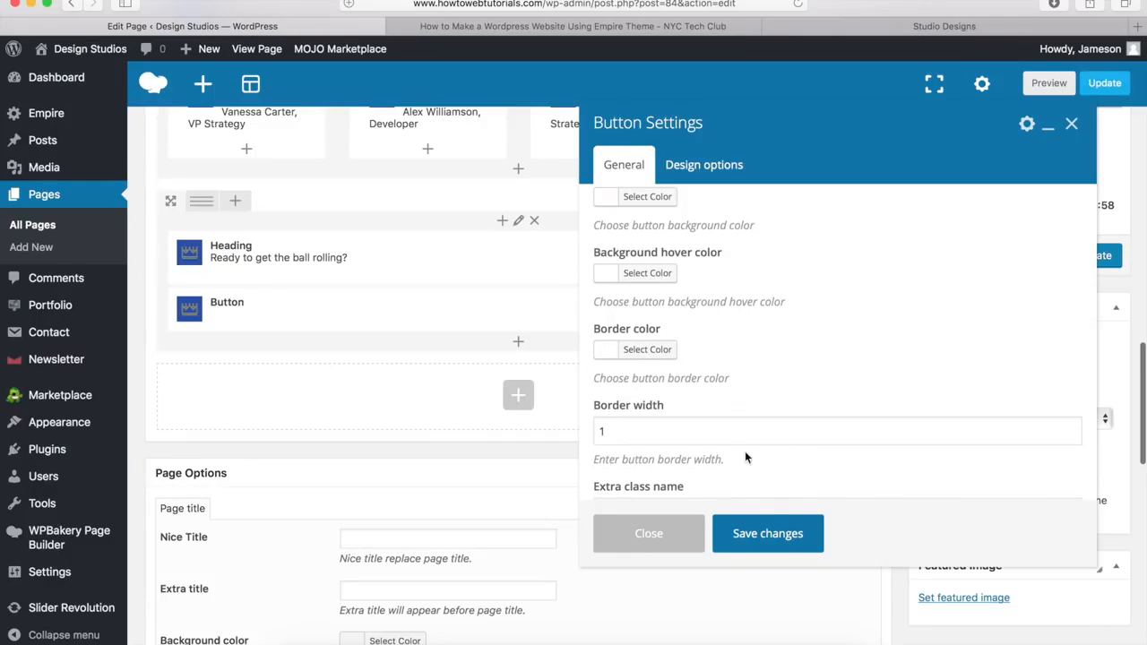
left_click(768, 535)
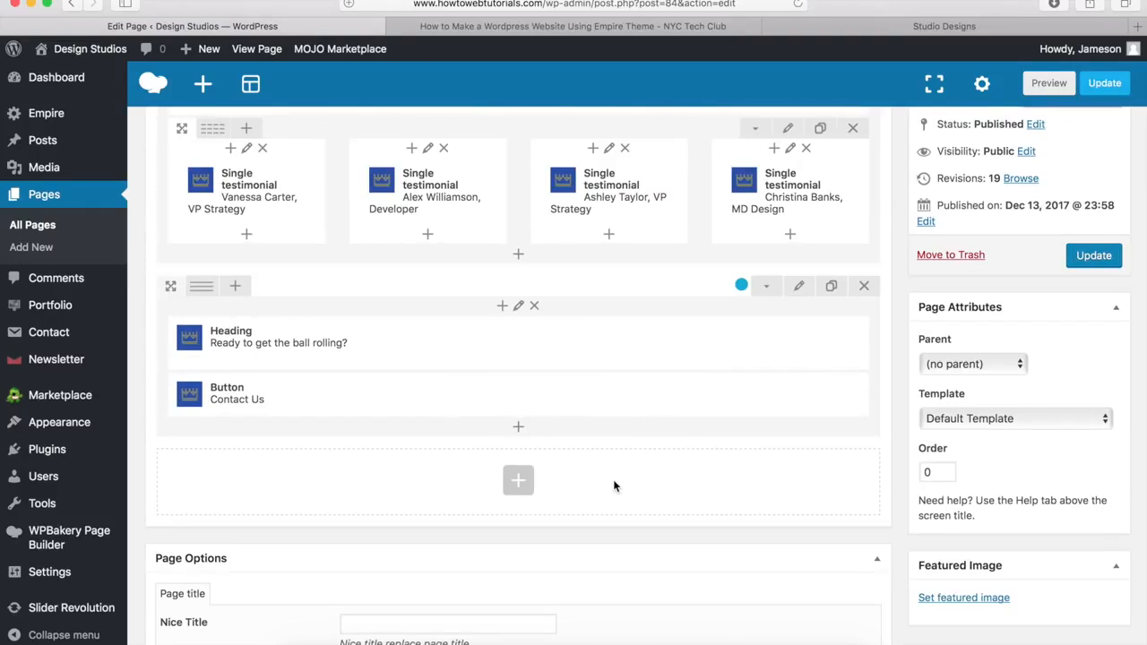
Step: Update the Home page and view the live updated page
scroll(613, 486, "up", 10)
scroll(614, 484, "up", 10)
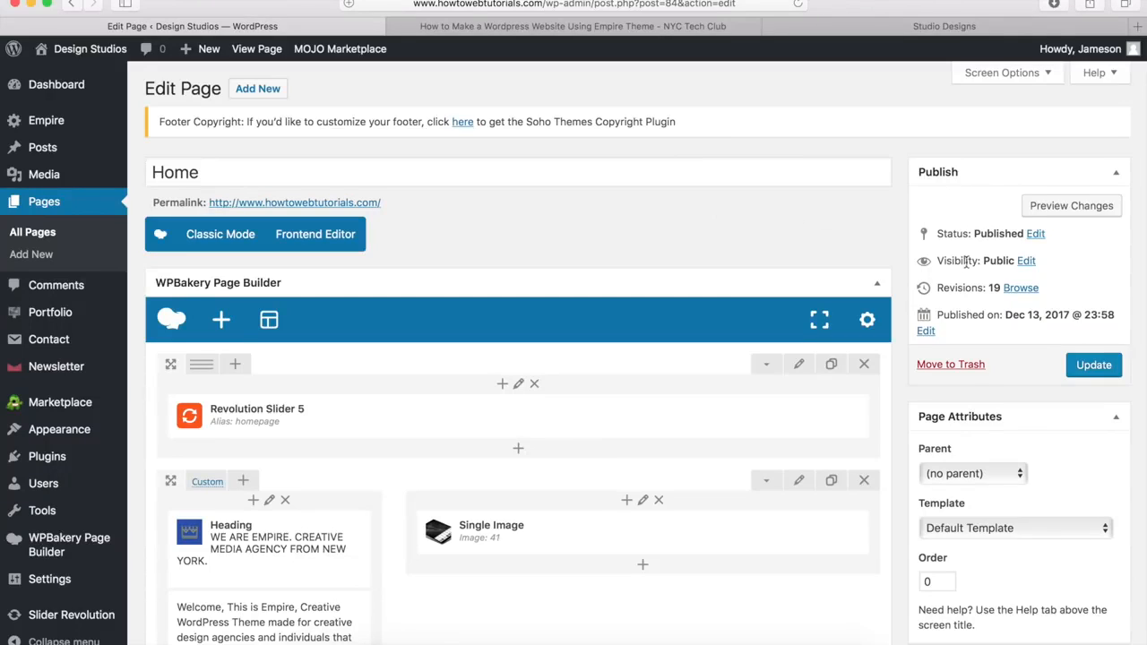
left_click(1094, 366)
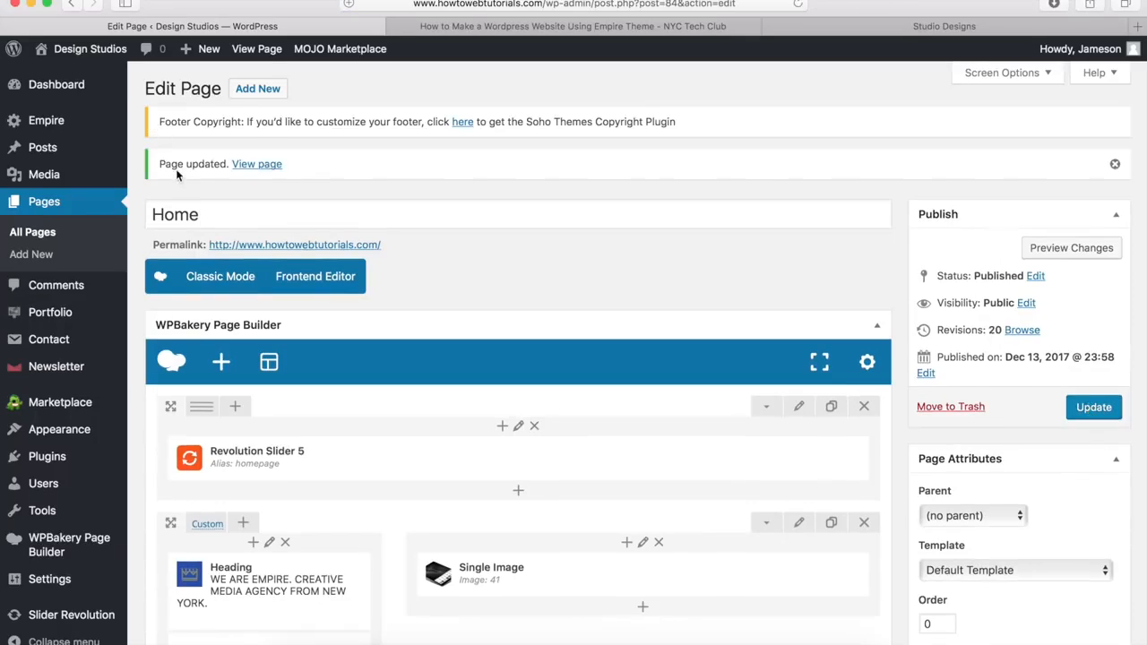
left_click(240, 165)
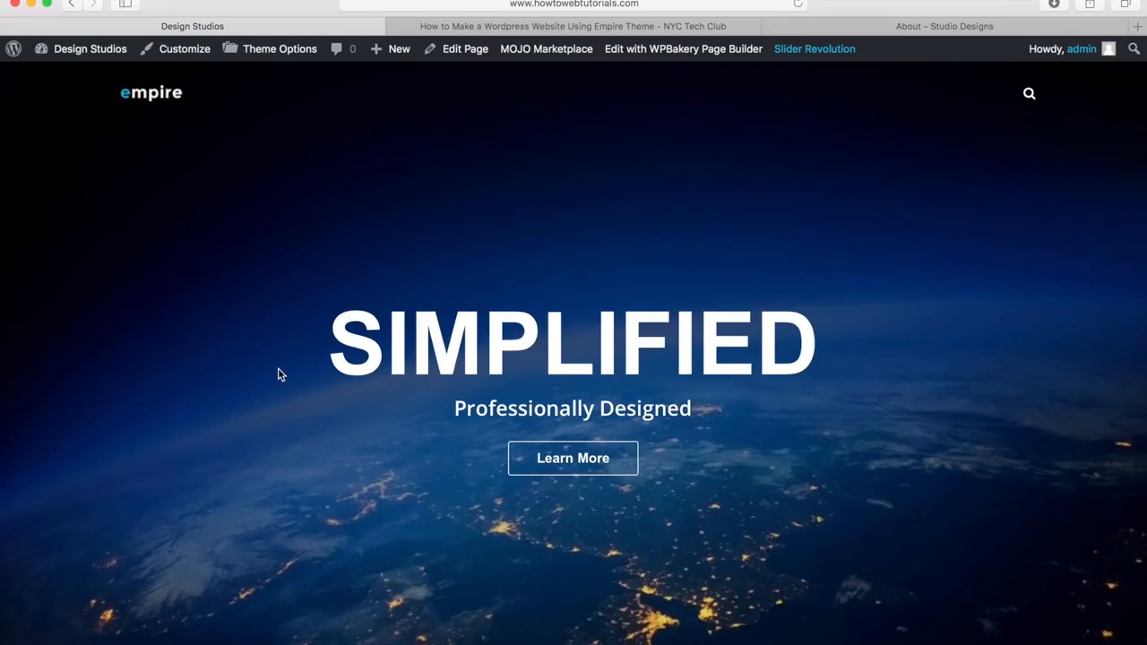
Step: Scroll the live homepage down to the footer, then jump back to the top
scroll(278, 374, "down", 5)
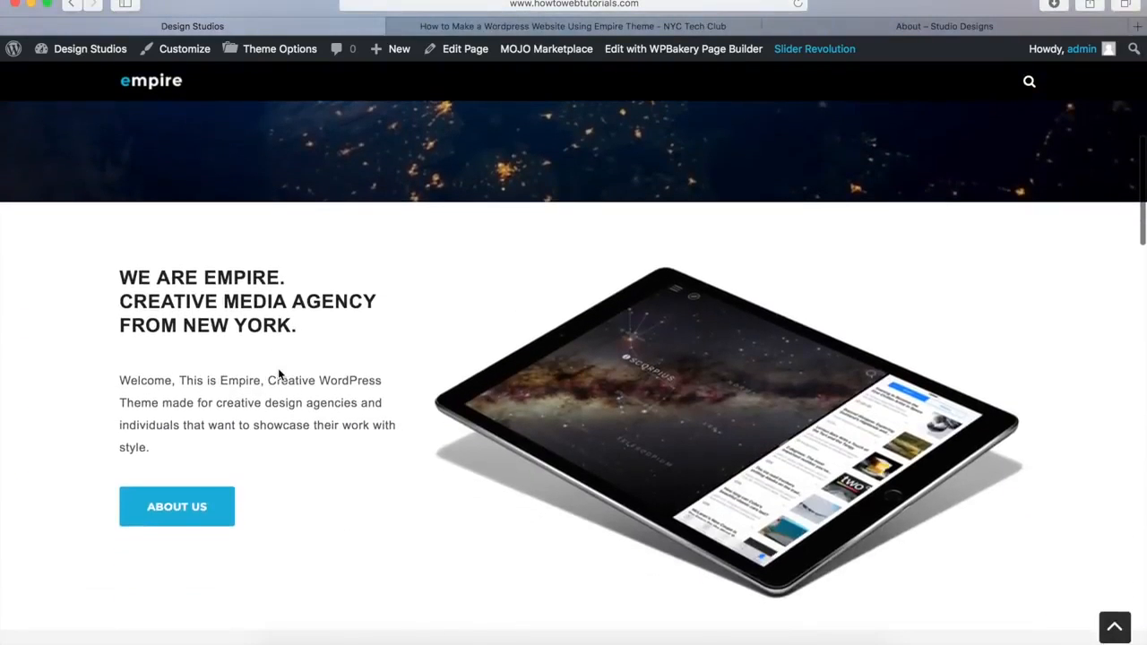
scroll(383, 429, "down", 5)
scroll(382, 429, "down", 2)
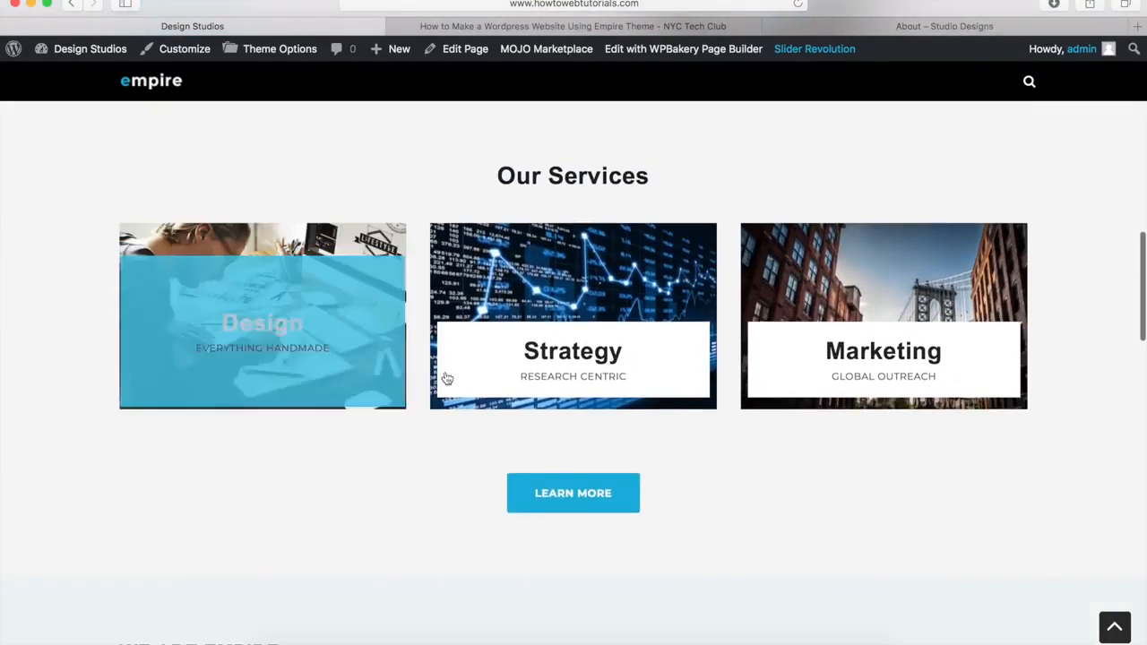
scroll(391, 503, "down", 5)
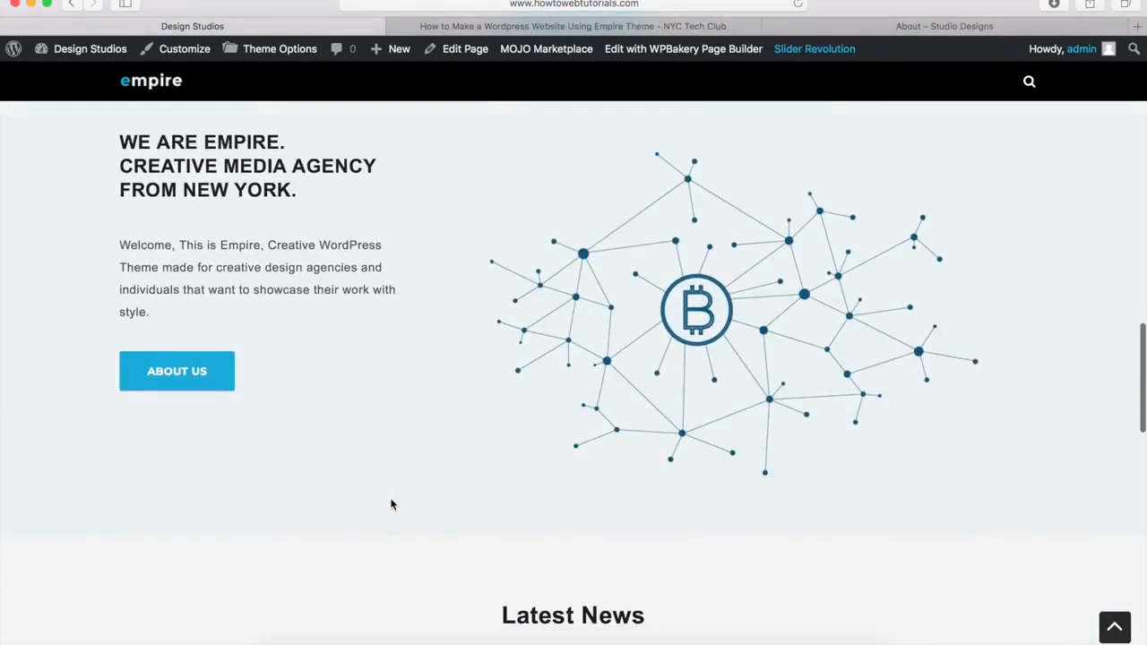
scroll(427, 361, "down", 5)
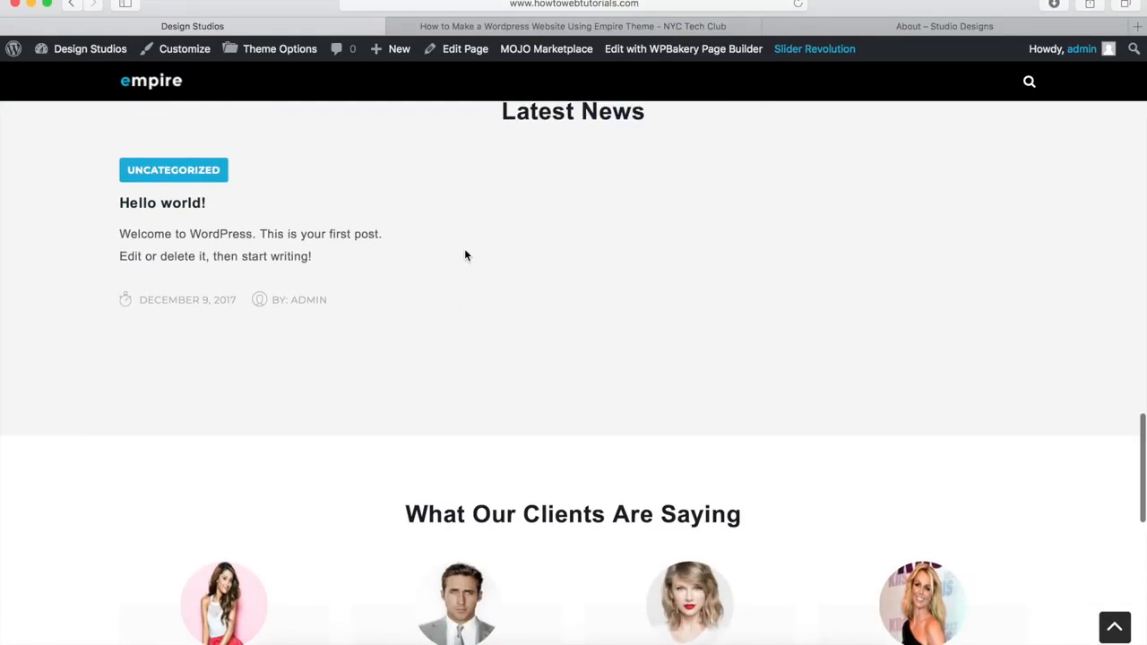
scroll(464, 256, "down", 5)
scroll(464, 256, "down", 4)
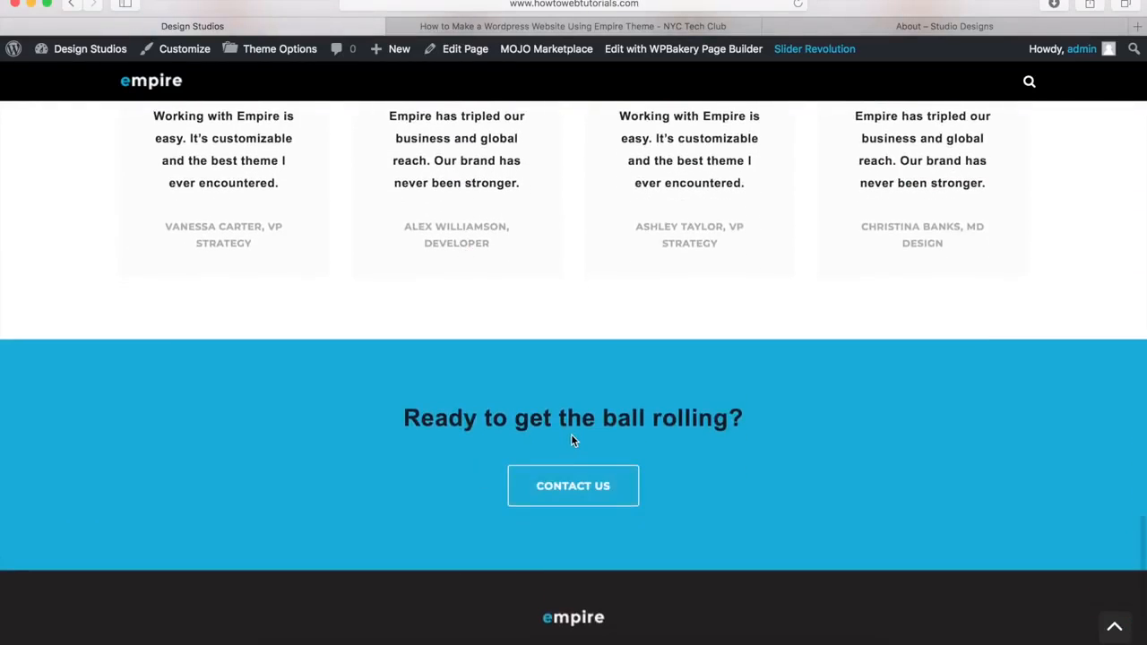
scroll(571, 433, "down", 3)
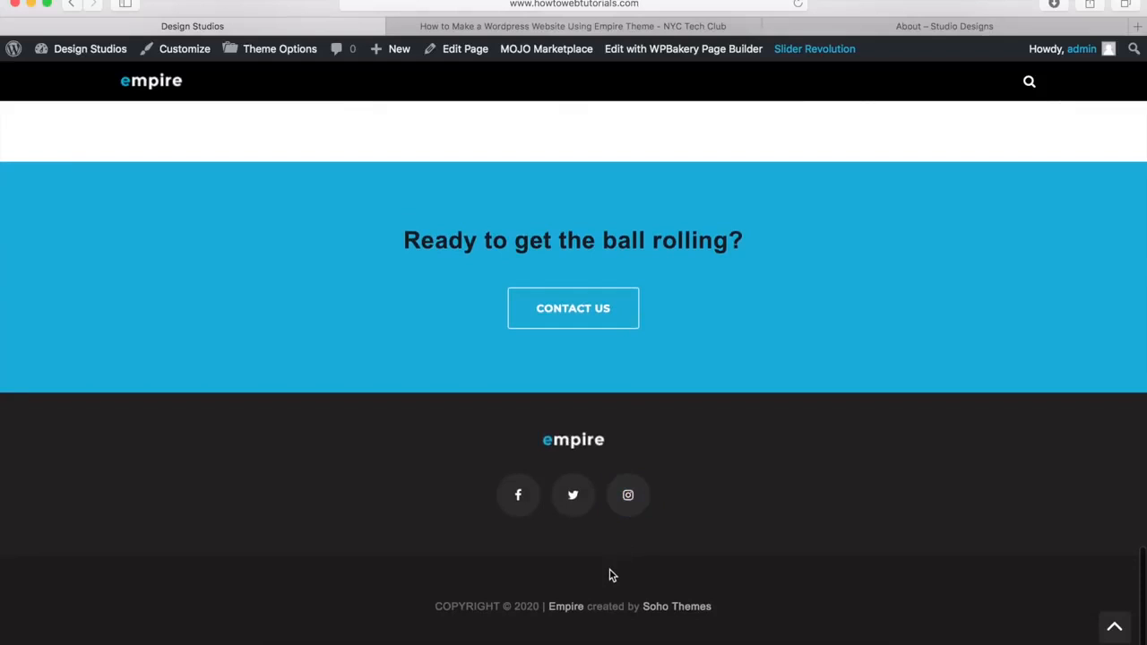
left_click(1114, 627)
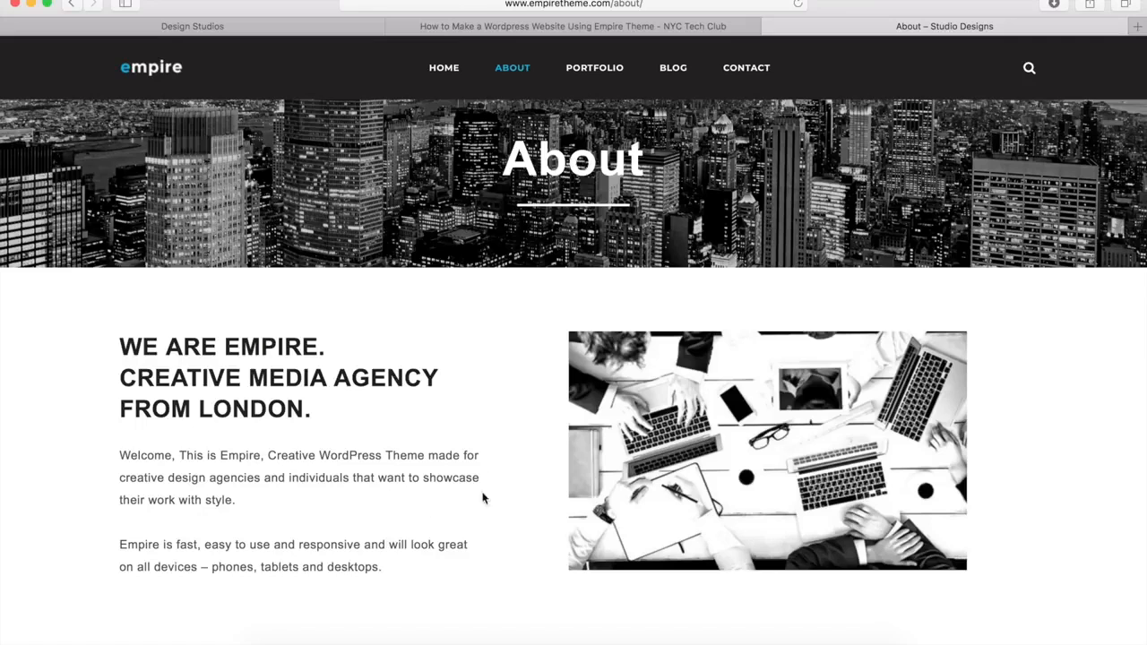
Step: Review the demo About page to its end, then return to the Design Studios site's + New menu
scroll(470, 516, "down", 5)
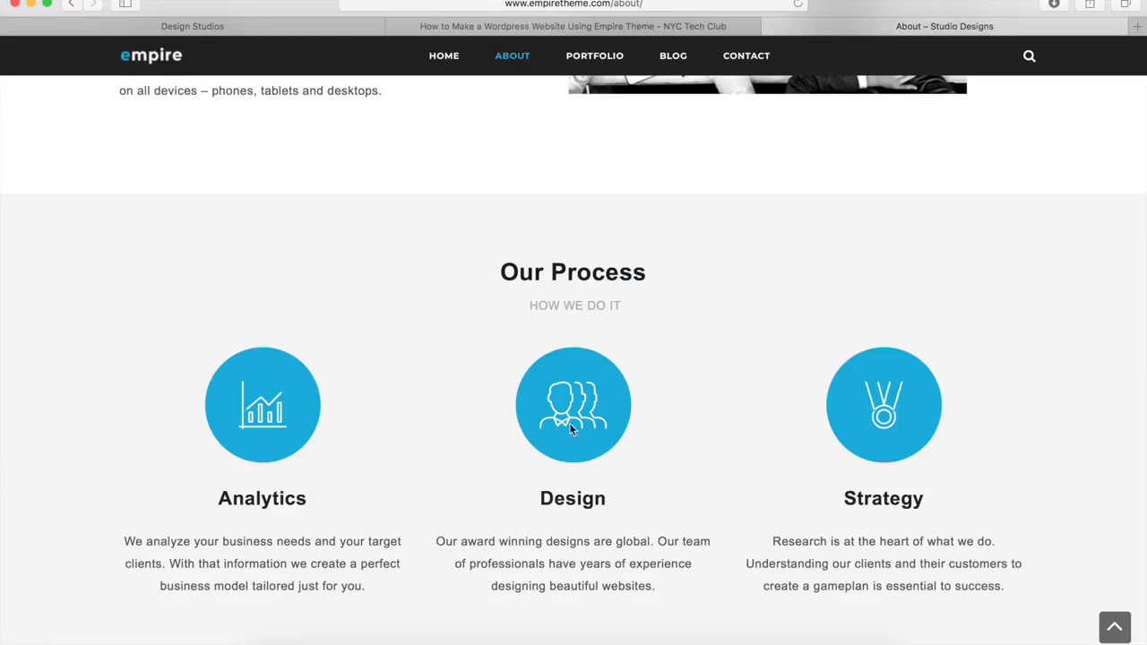
scroll(699, 485, "down", 5)
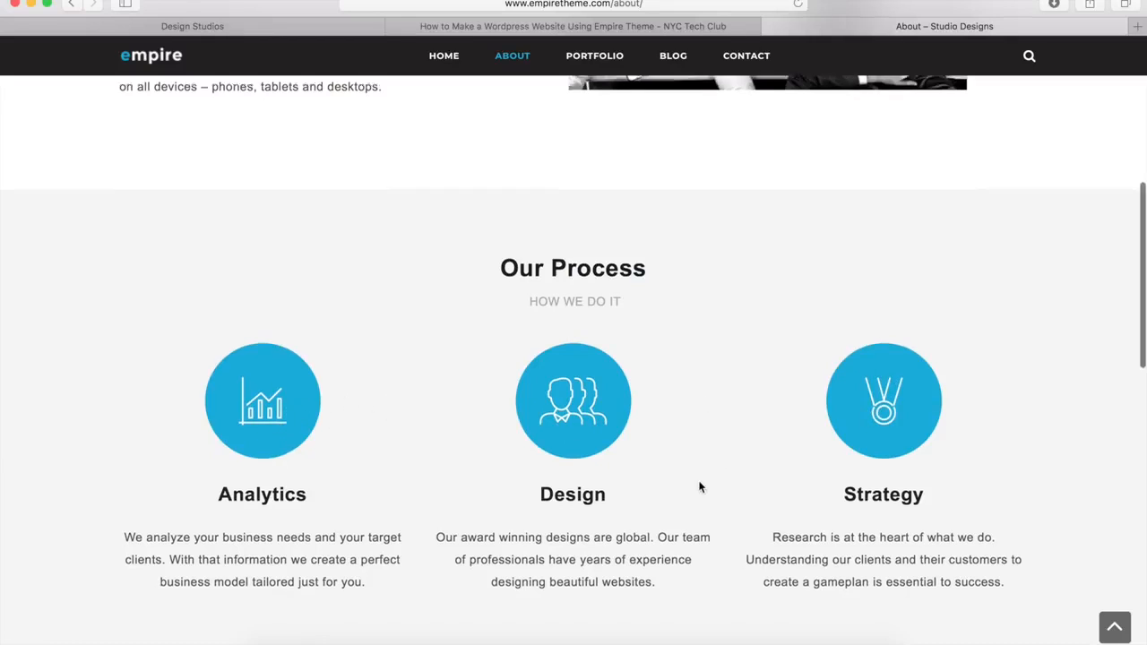
scroll(702, 486, "down", 1)
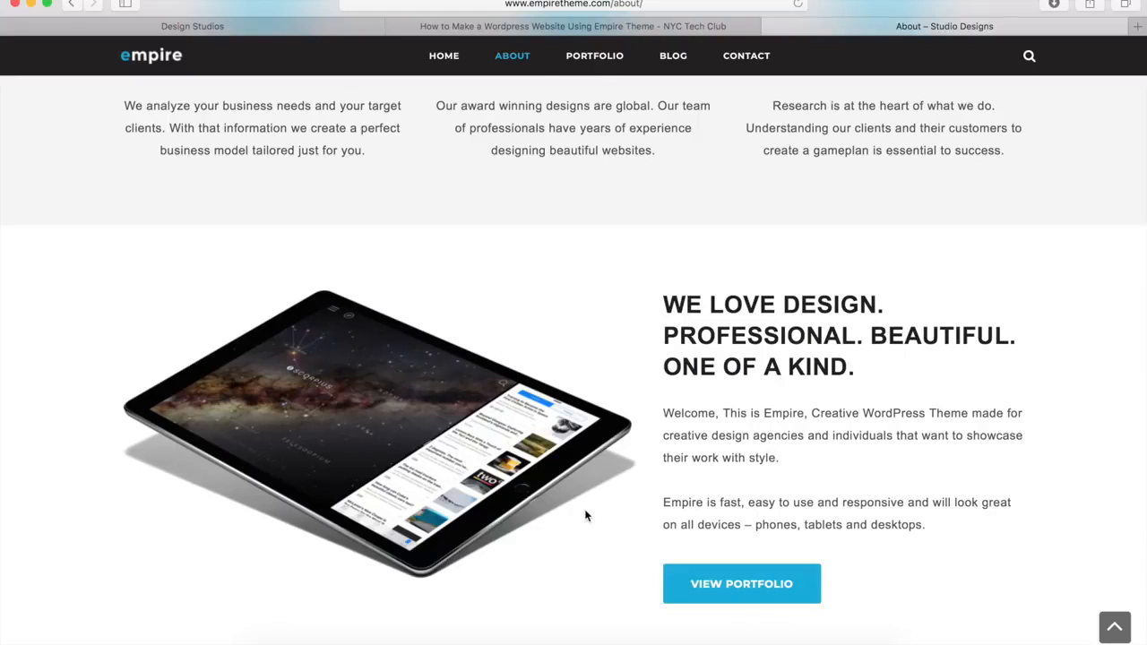
scroll(584, 518, "down", 1)
scroll(585, 515, "down", 5)
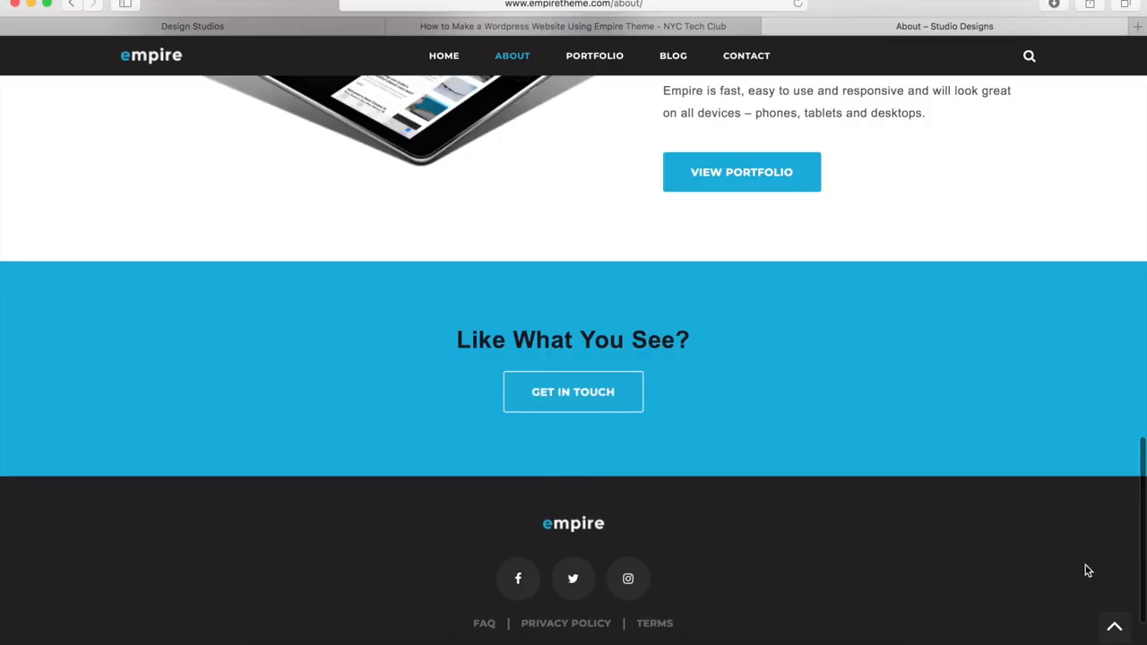
left_click(1113, 629)
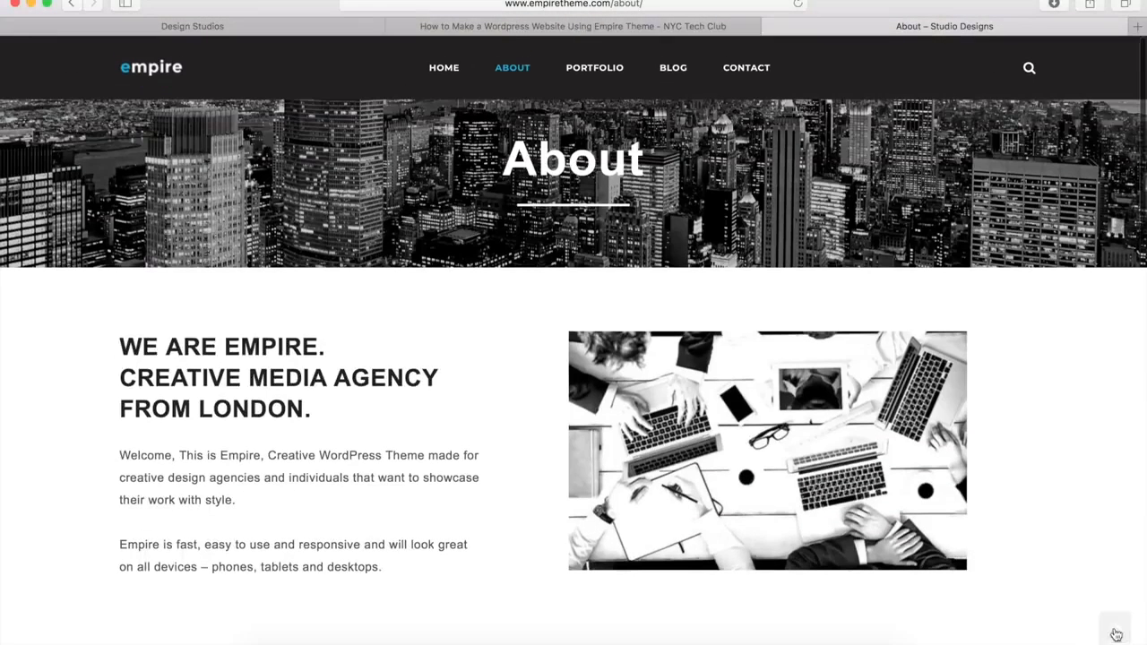
left_click(238, 29)
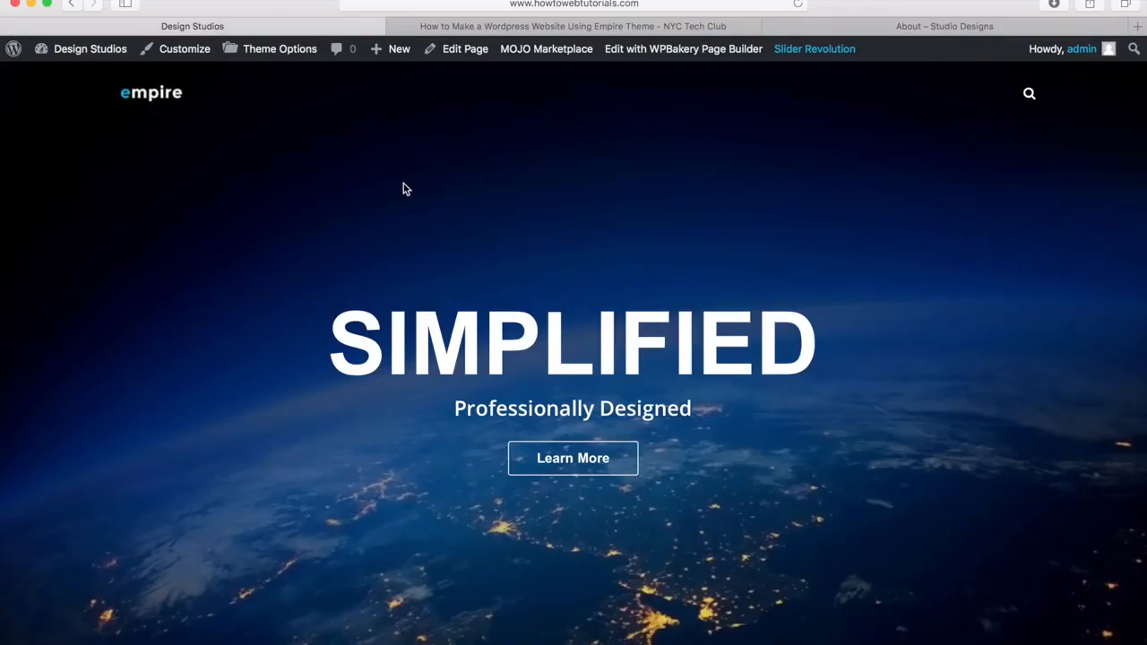
mouse_move(400, 59)
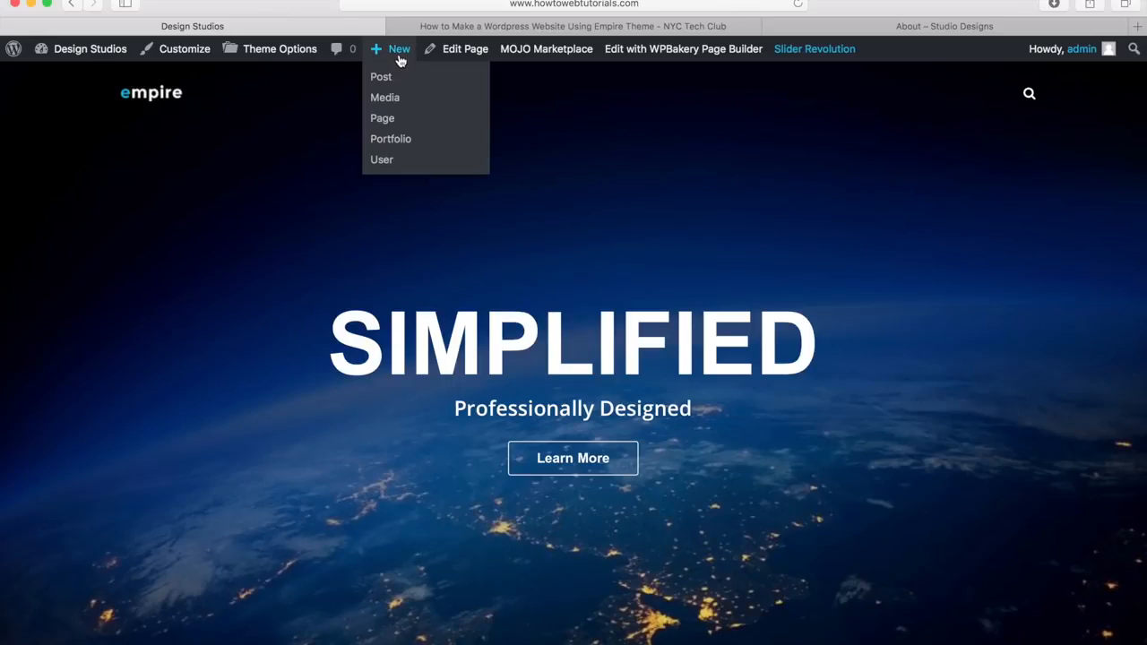
Step: Create a new page titled 'About' with 'Disable page title' checked
left_click(383, 118)
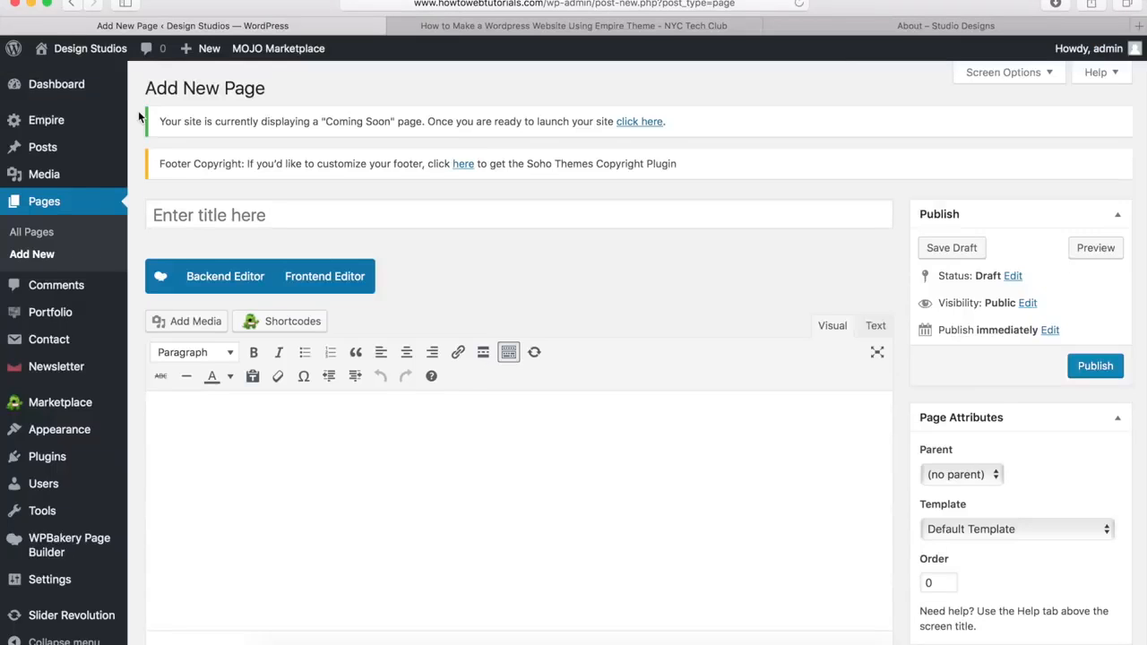
left_click(198, 215)
type("About")
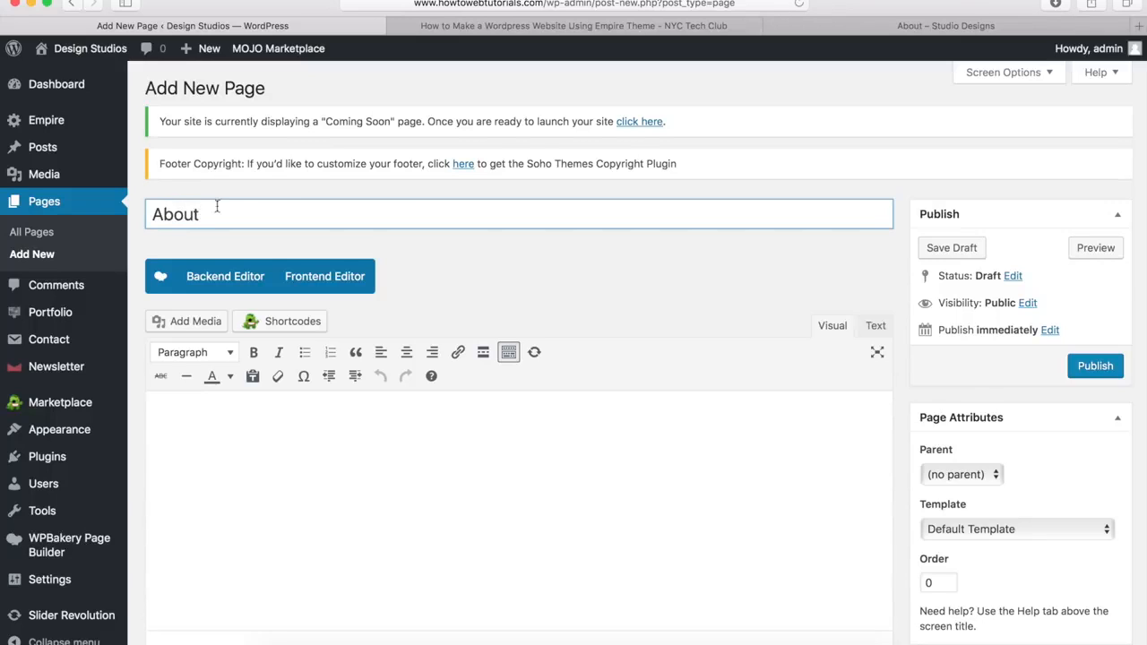
left_click(505, 252)
scroll(504, 247, "down", 10)
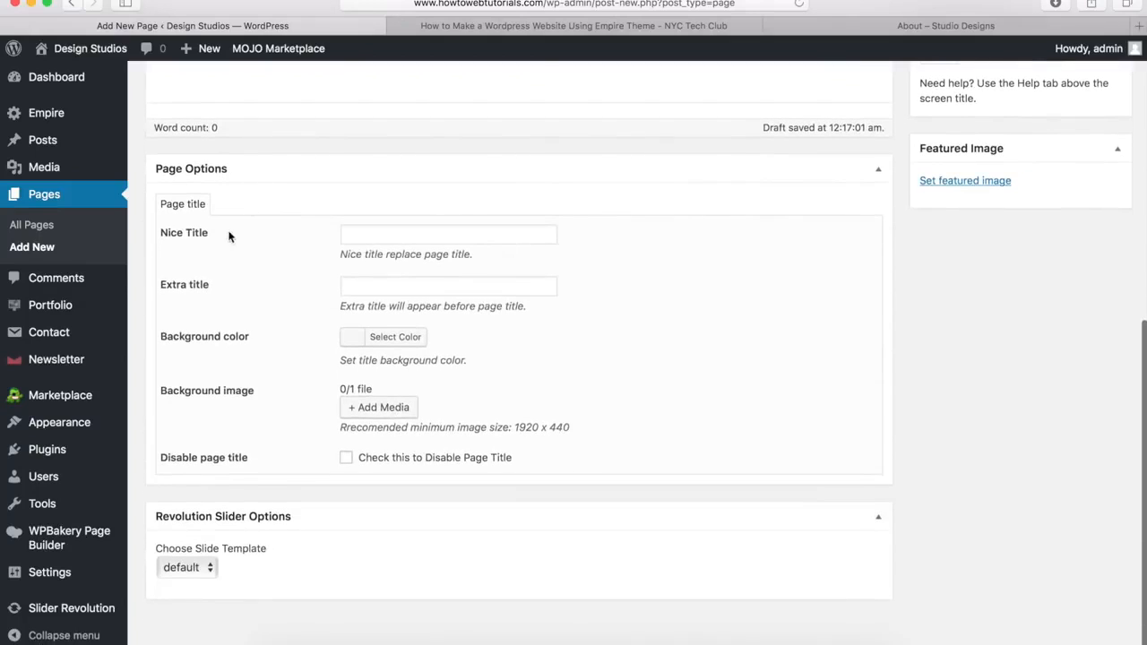
left_click(347, 459)
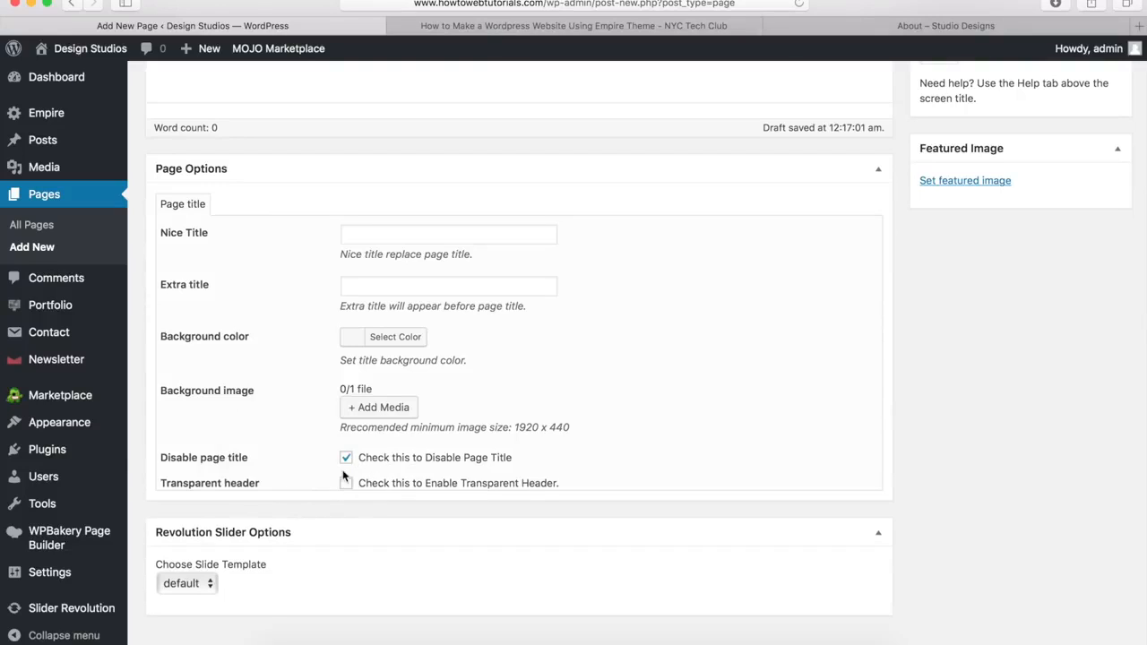
Step: Compare with the demo About page, then return to the new page's editor
left_click(883, 29)
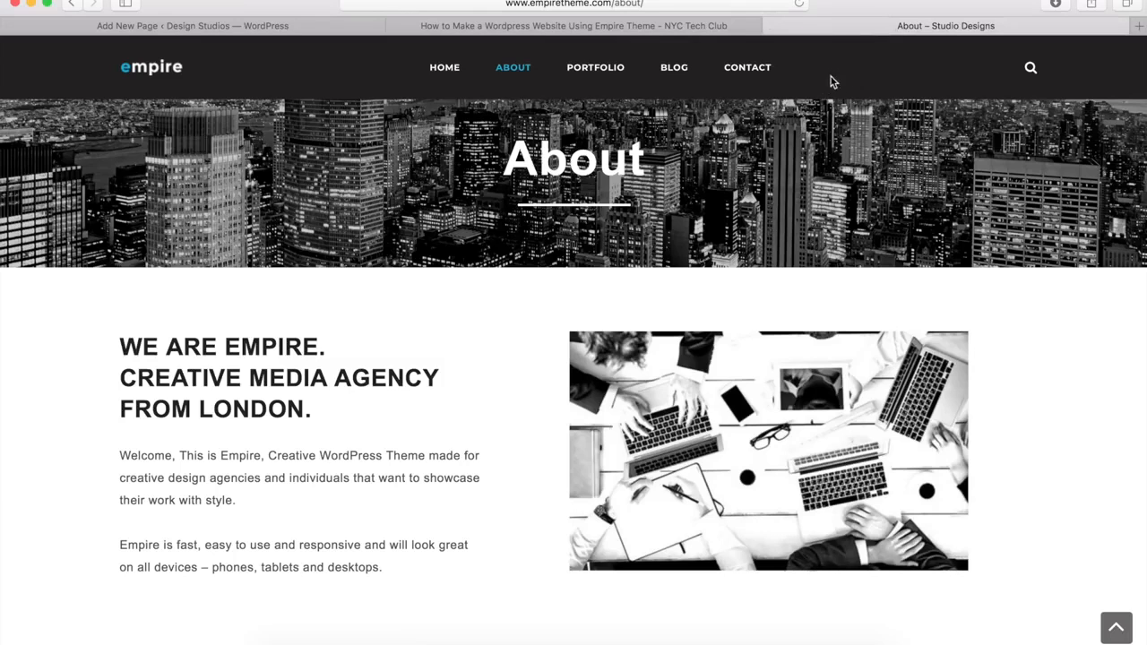
scroll(762, 148, "down", 8)
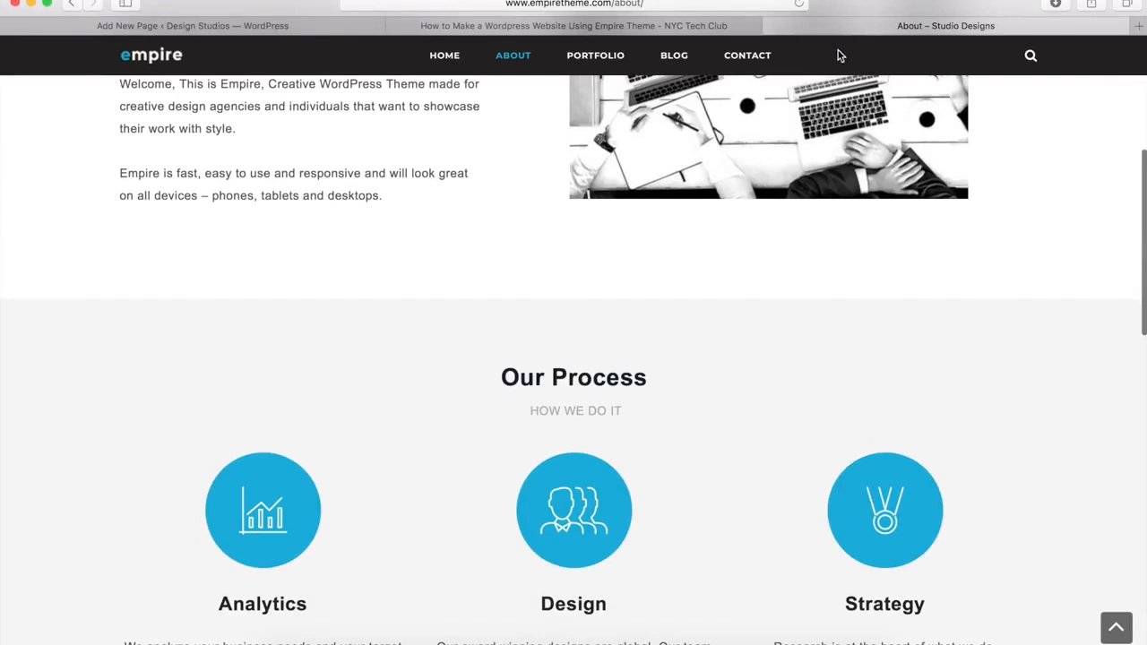
scroll(626, 198, "up", 8)
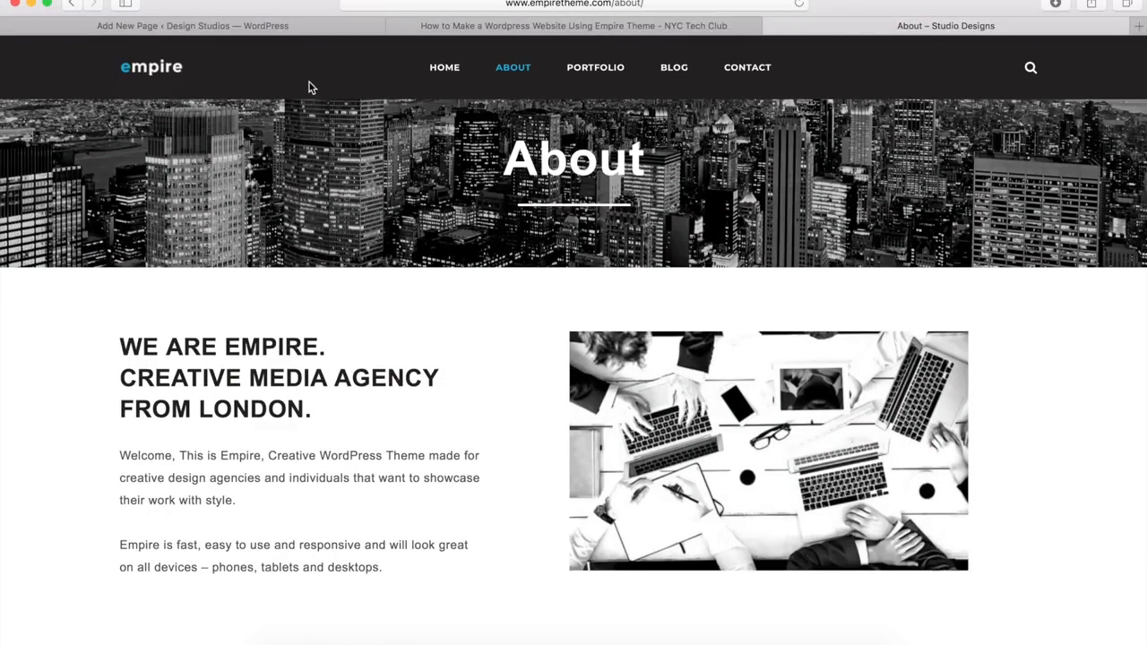
left_click(304, 27)
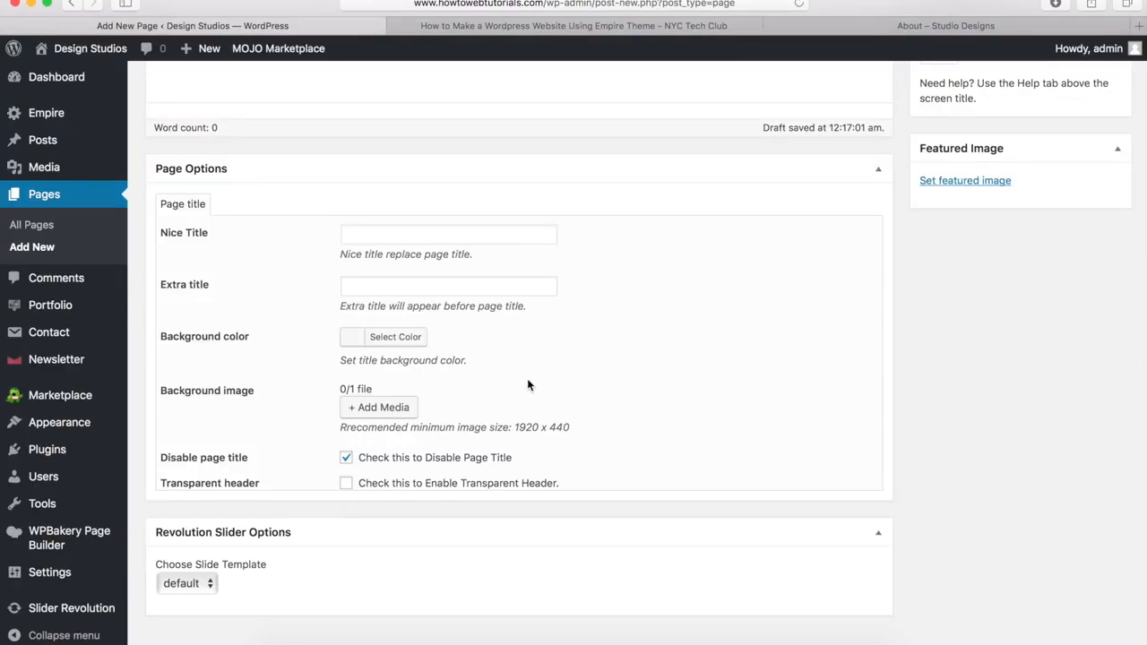
scroll(527, 384, "up", 10)
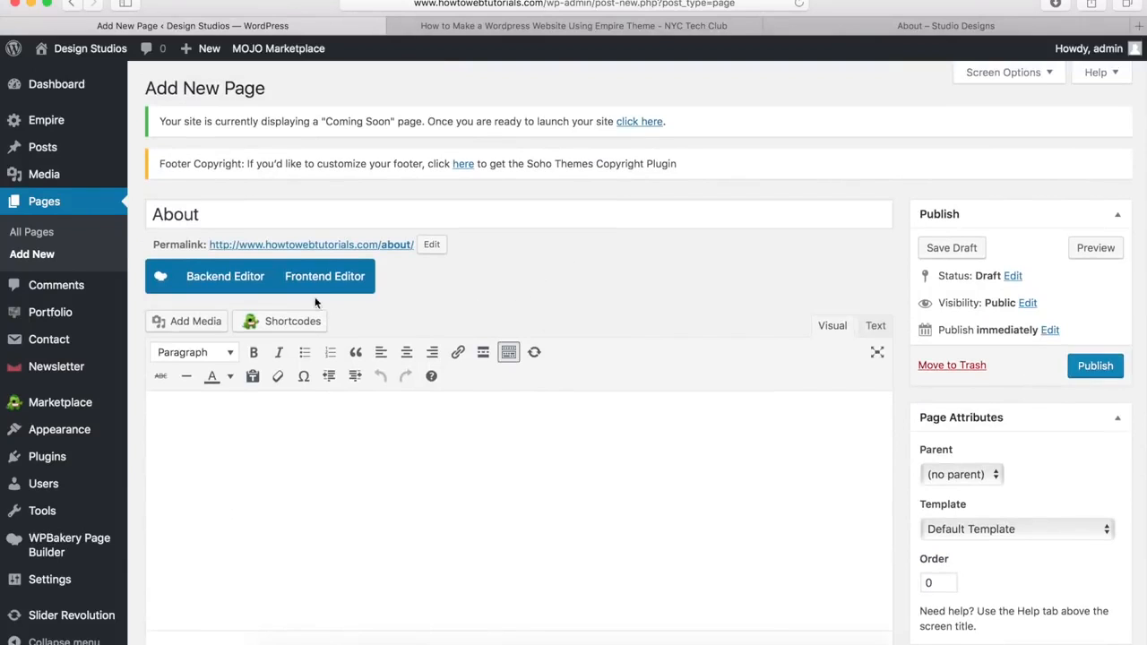
Step: In the Backend Editor, add a Row with Row stretch set to 'Stretch row and content'
left_click(215, 279)
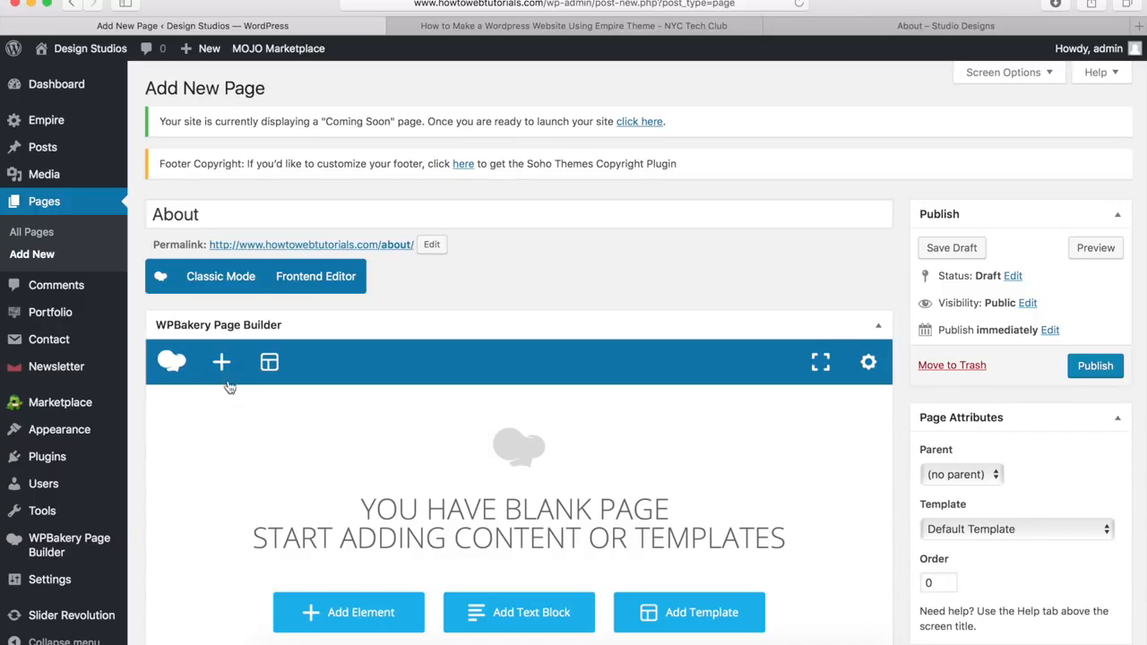
left_click(221, 362)
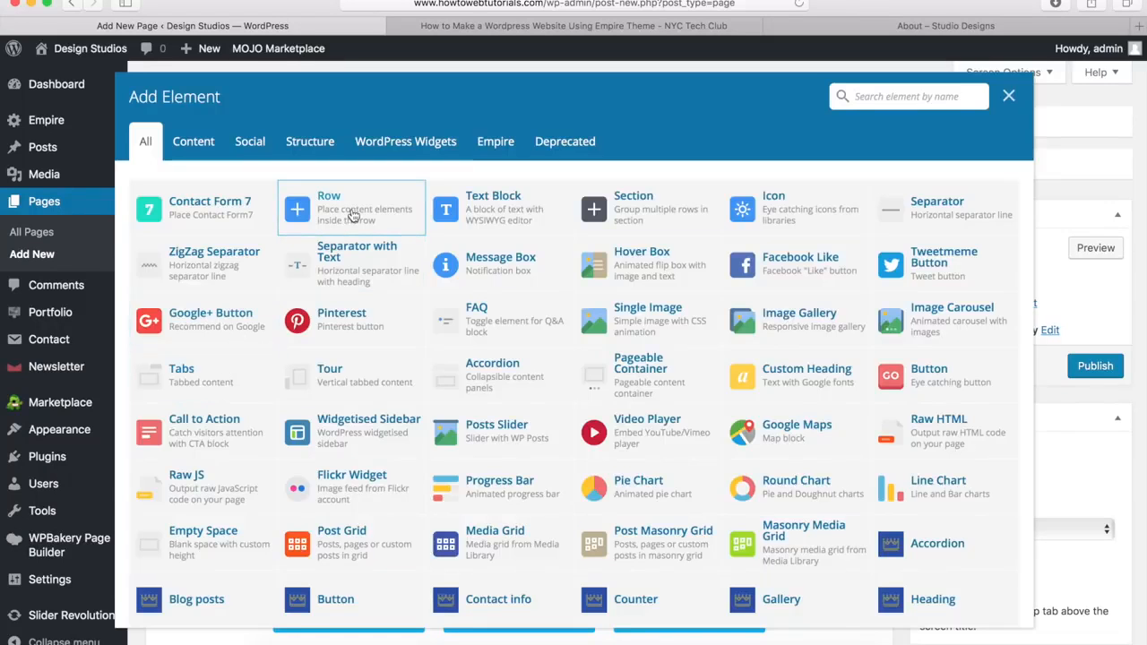
left_click(353, 216)
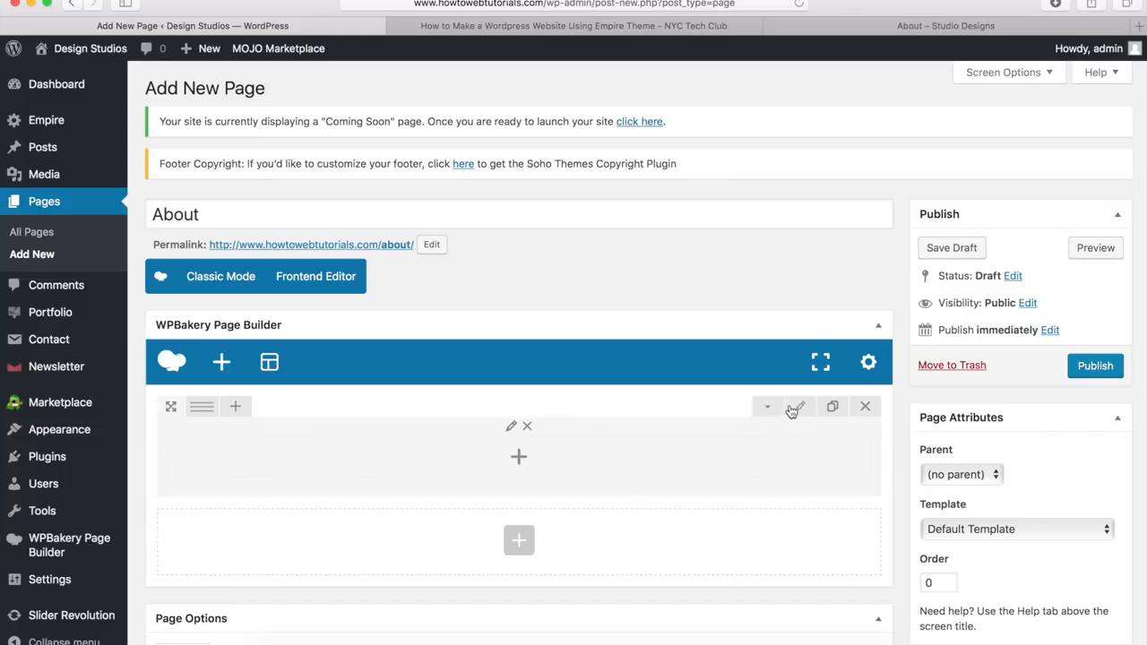
left_click(799, 409)
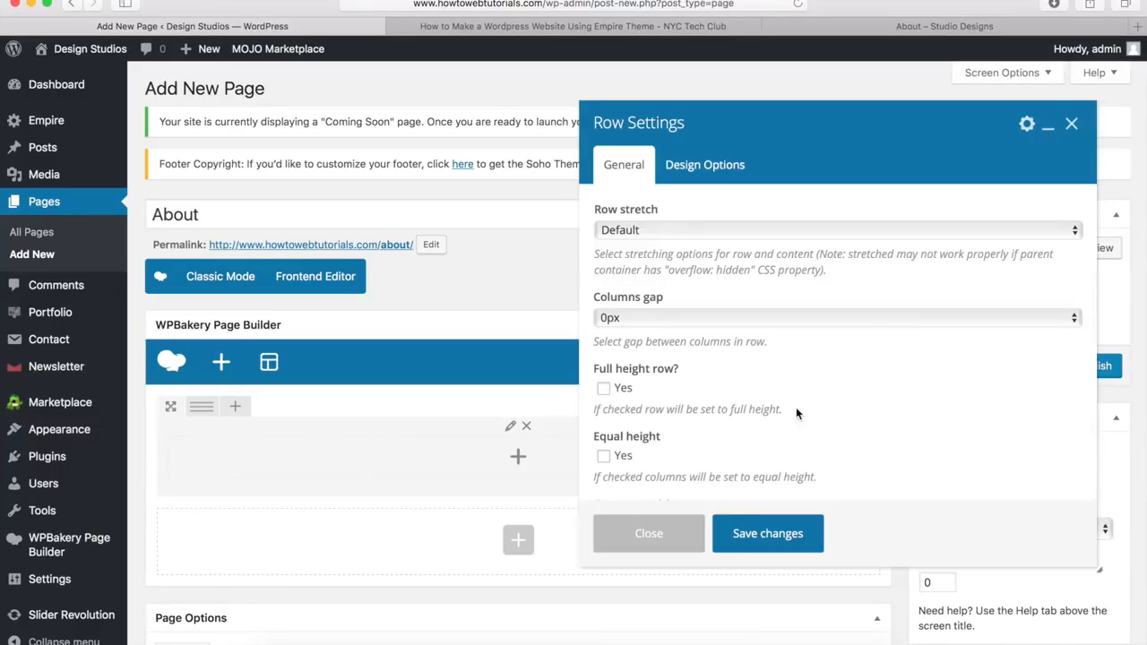
left_click(629, 233)
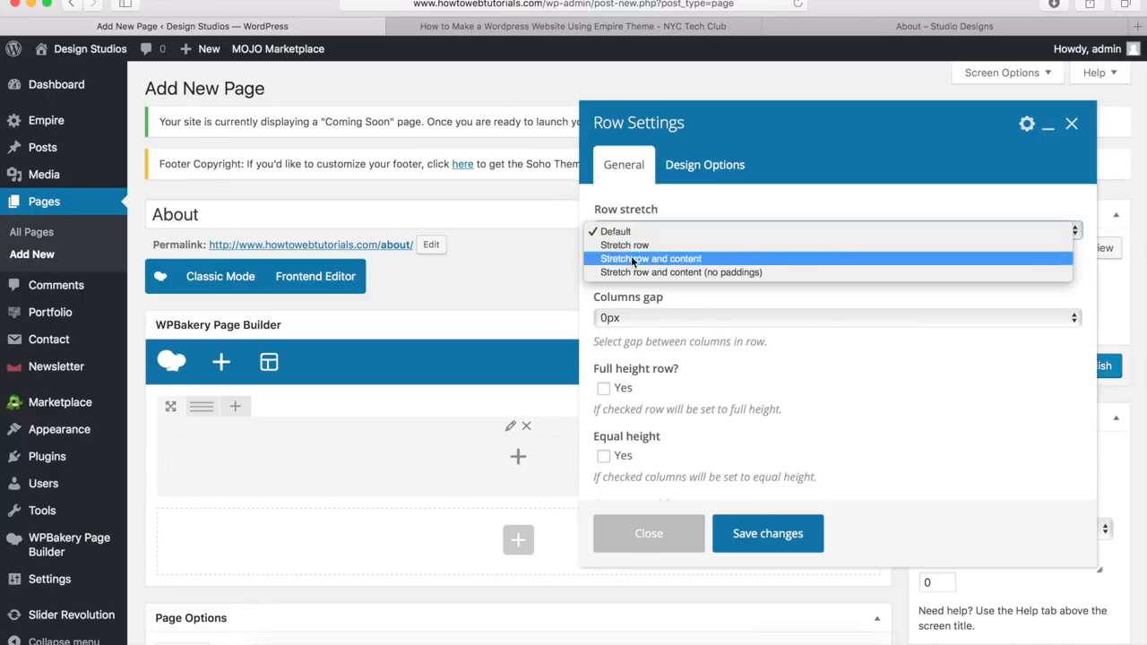
left_click(628, 259)
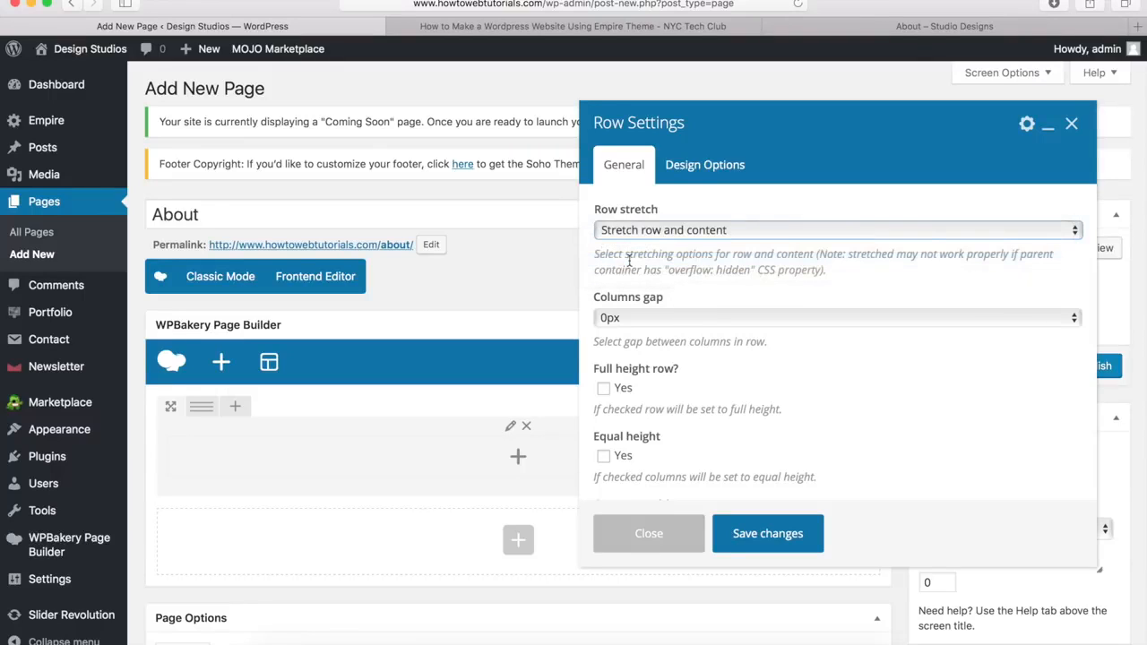
left_click(696, 172)
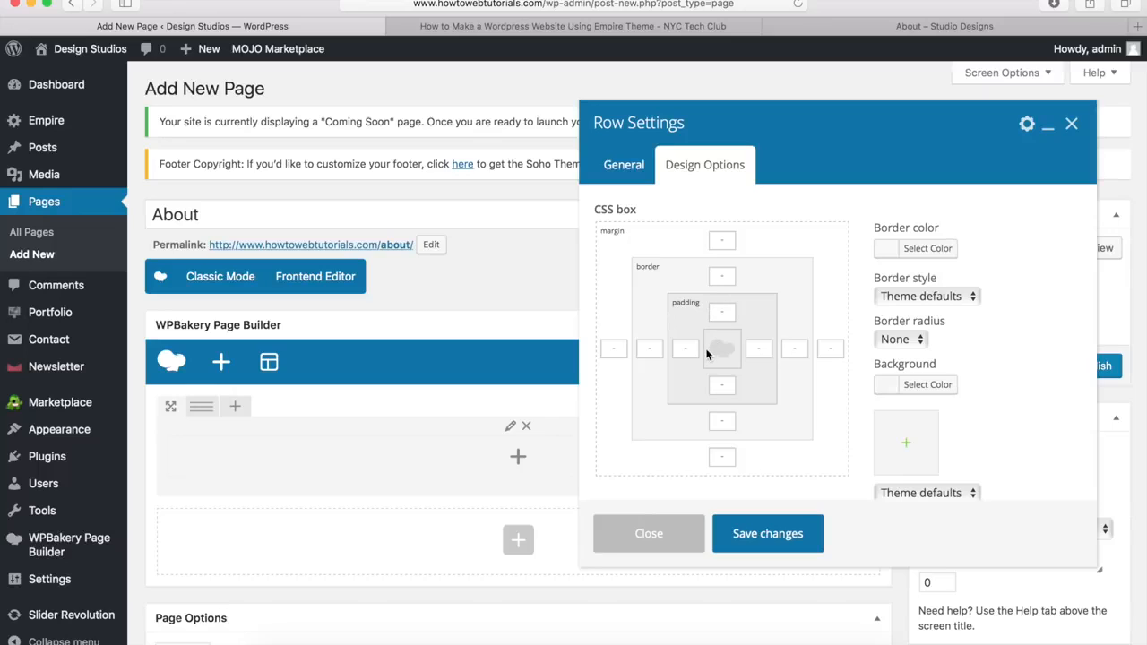
Step: Set the row's top padding to 40px and begin choosing a background image
left_click(719, 311)
type("40px")
left_click(908, 448)
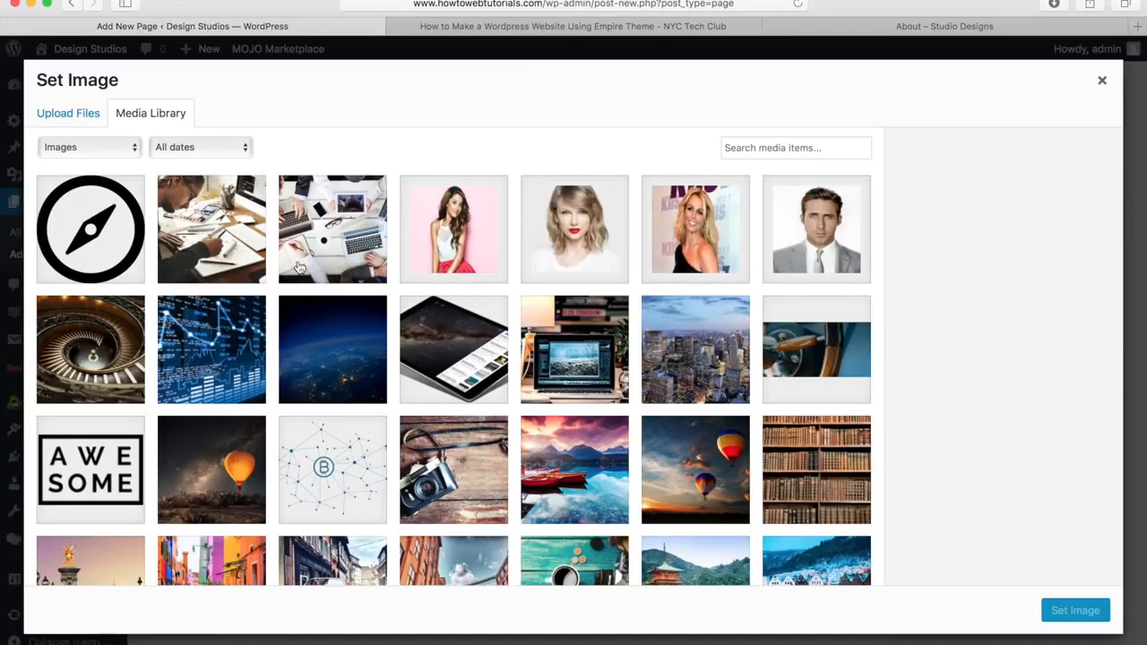
Step: Use the city skyline image pagetitle.jpg with the Darken filter as the row background
left_click(698, 350)
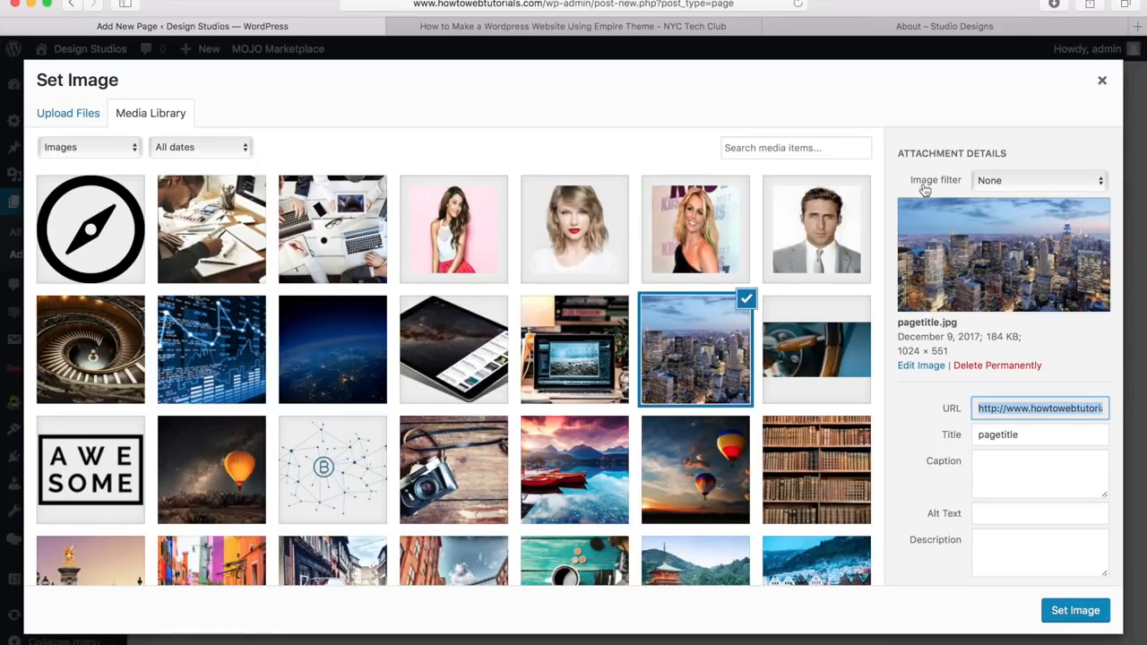
left_click(1015, 184)
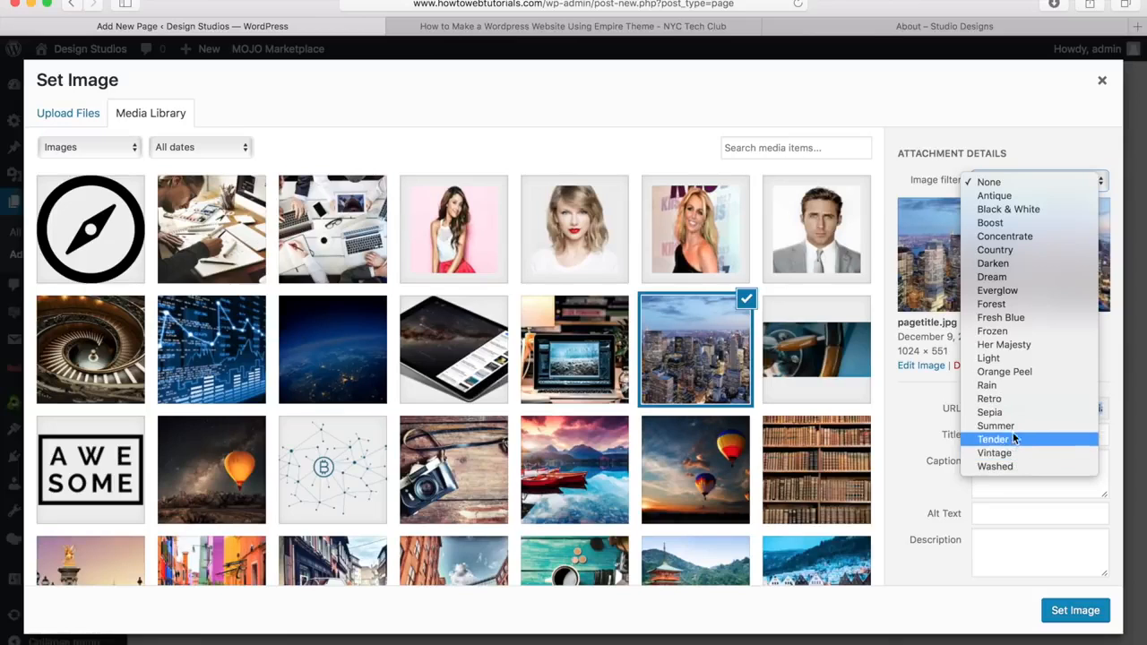
left_click(1002, 264)
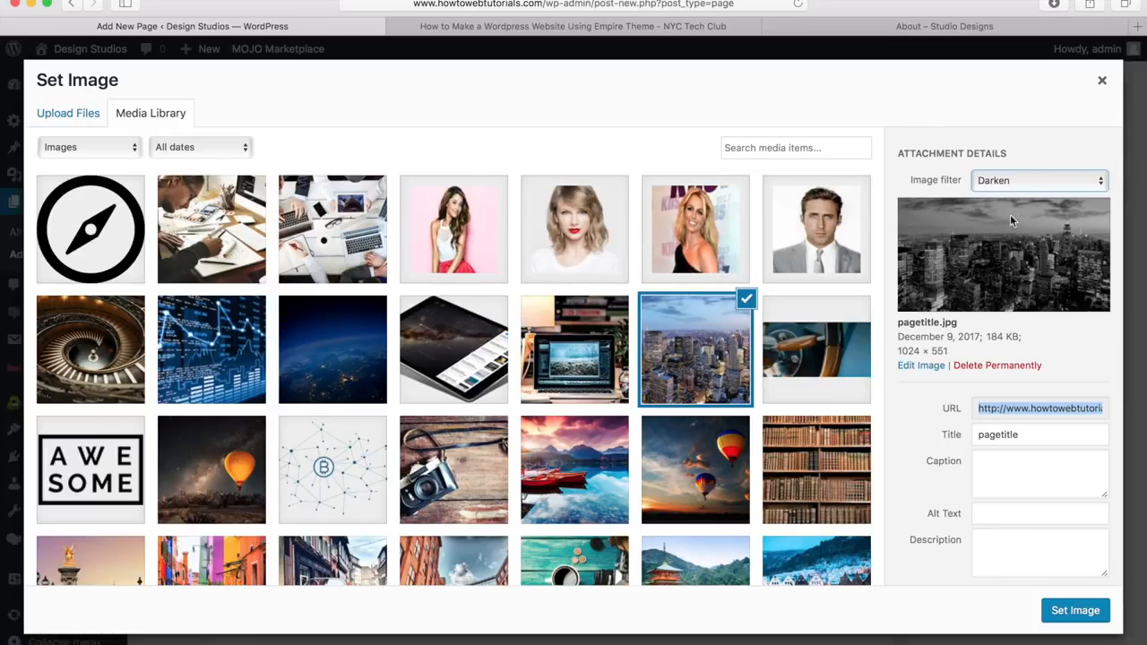
left_click(1074, 611)
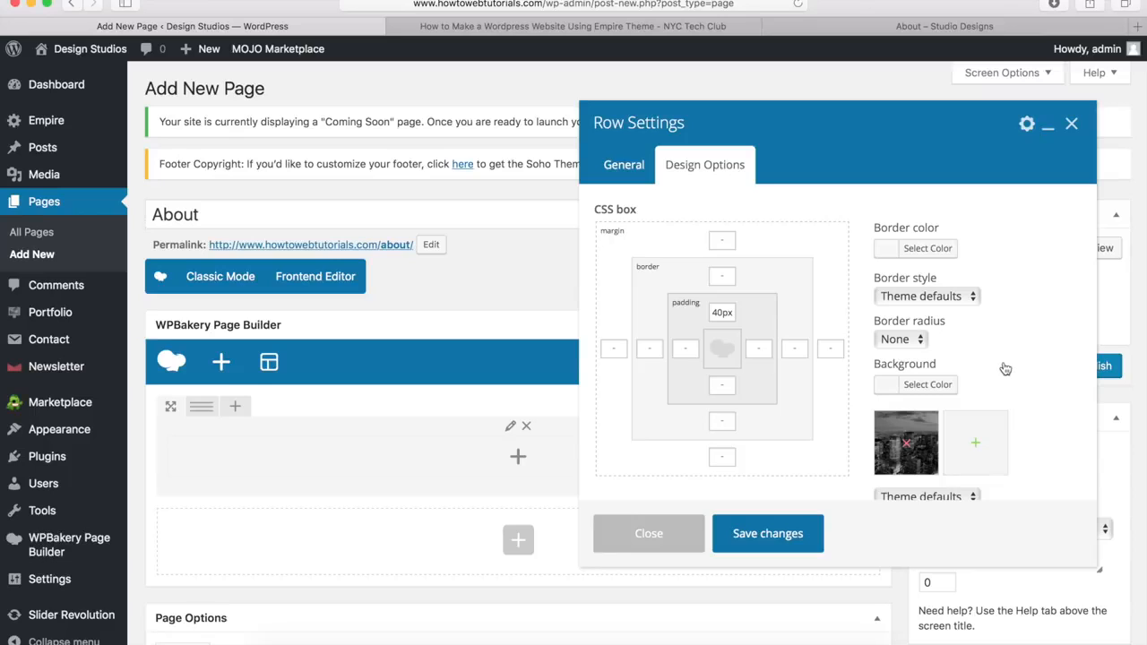
Step: Set the background image to Cover and save the row settings
scroll(1003, 367, "down", 3)
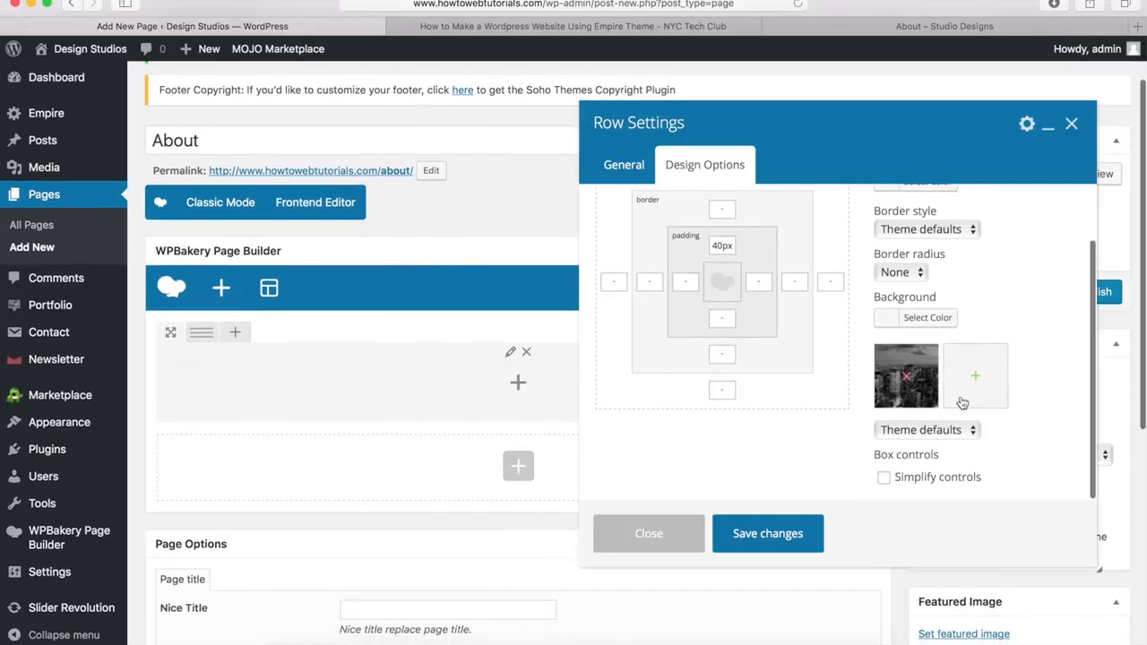
left_click(926, 433)
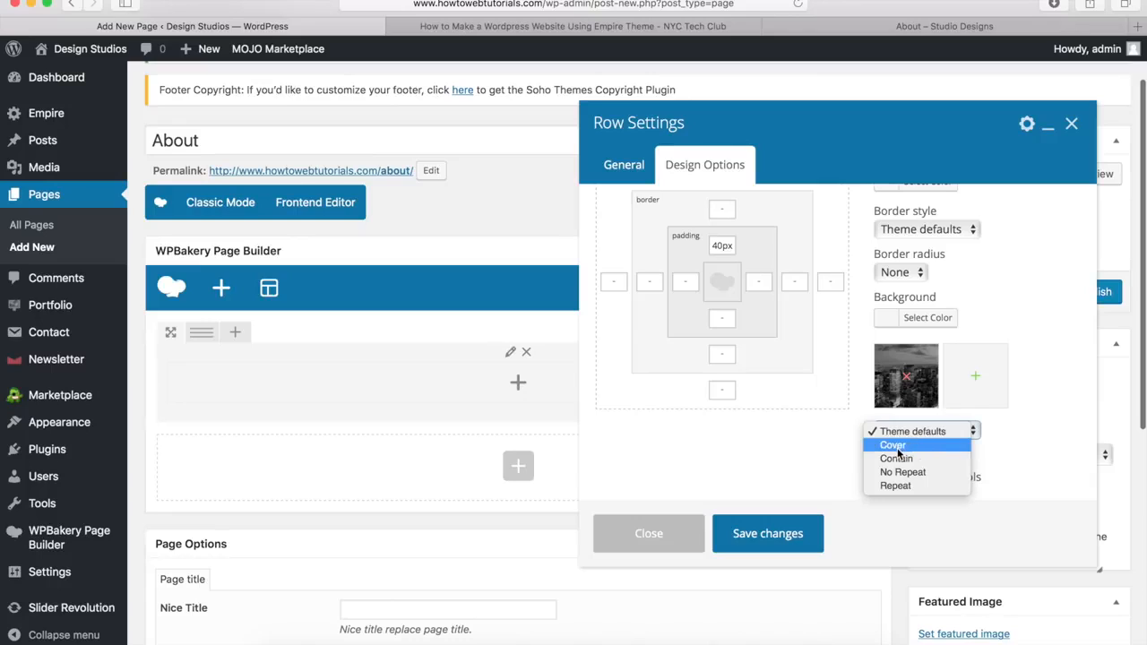
left_click(894, 446)
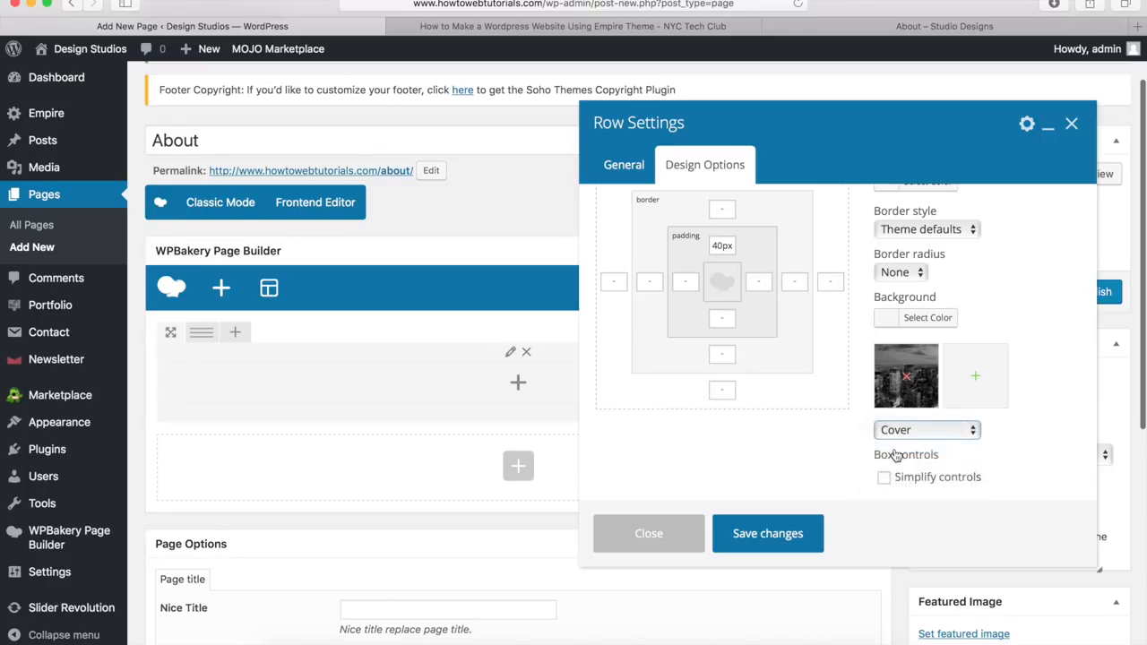
left_click(766, 540)
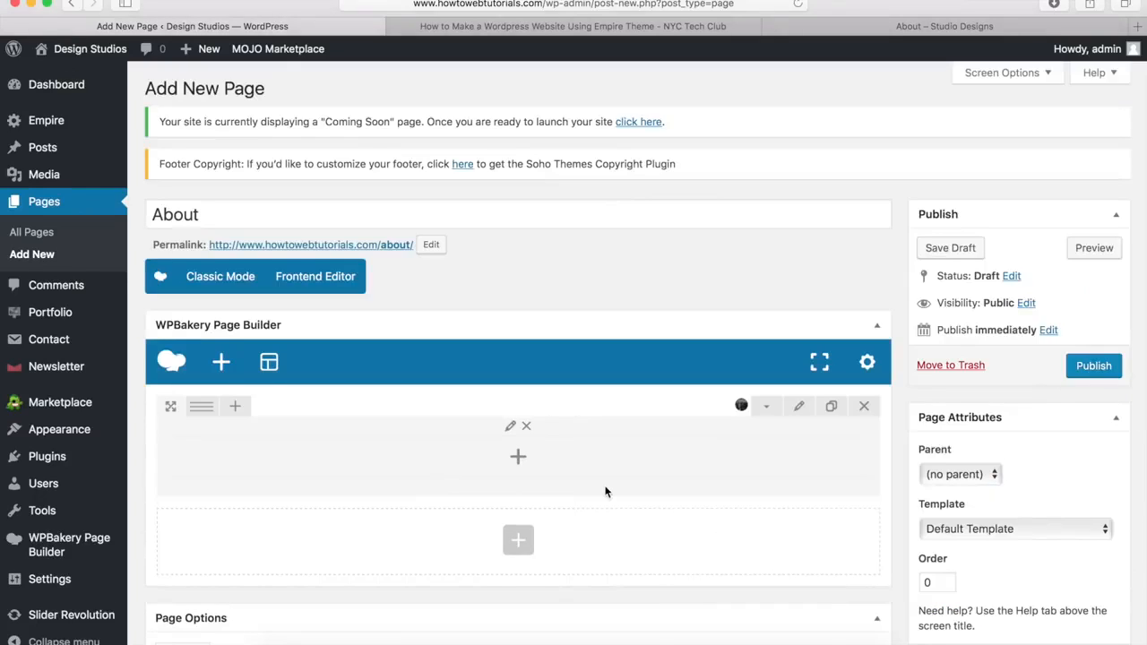
left_click(519, 458)
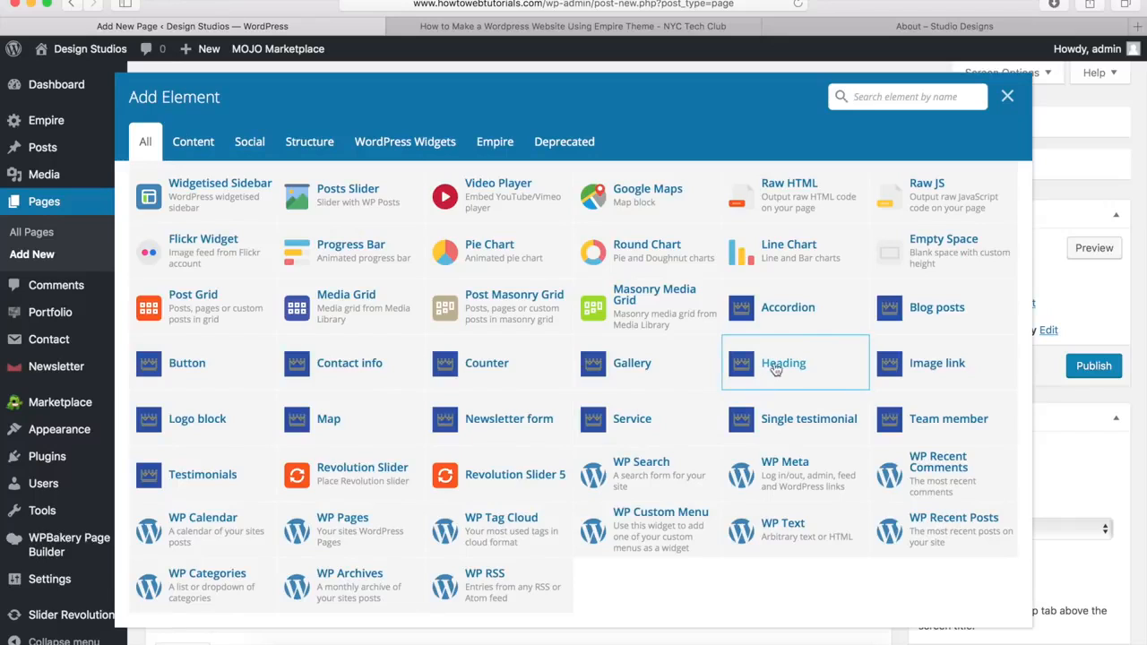
Step: Add a Heading reading 'About' with title size H1 and Style 1
left_click(782, 368)
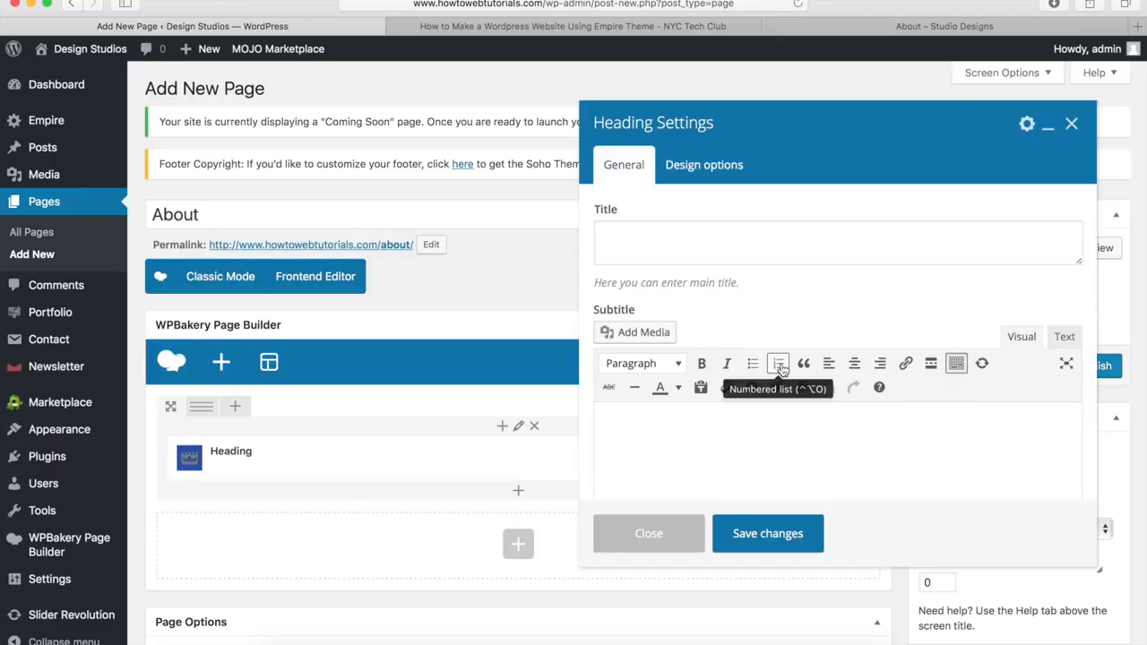
left_click(638, 248)
type("About")
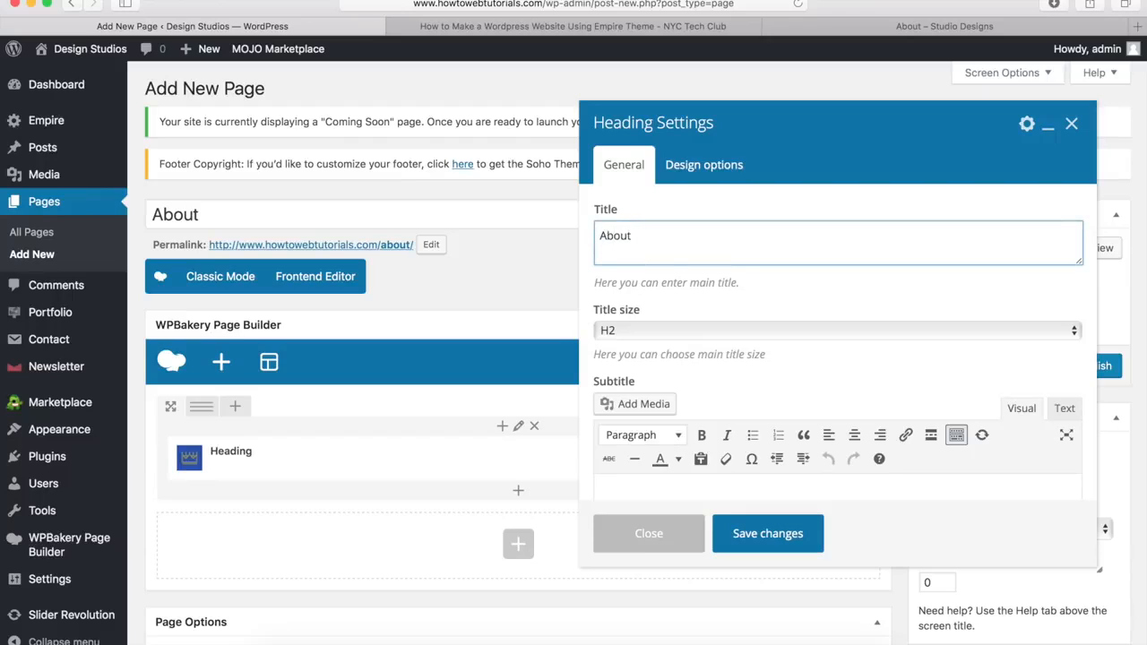
left_click(617, 330)
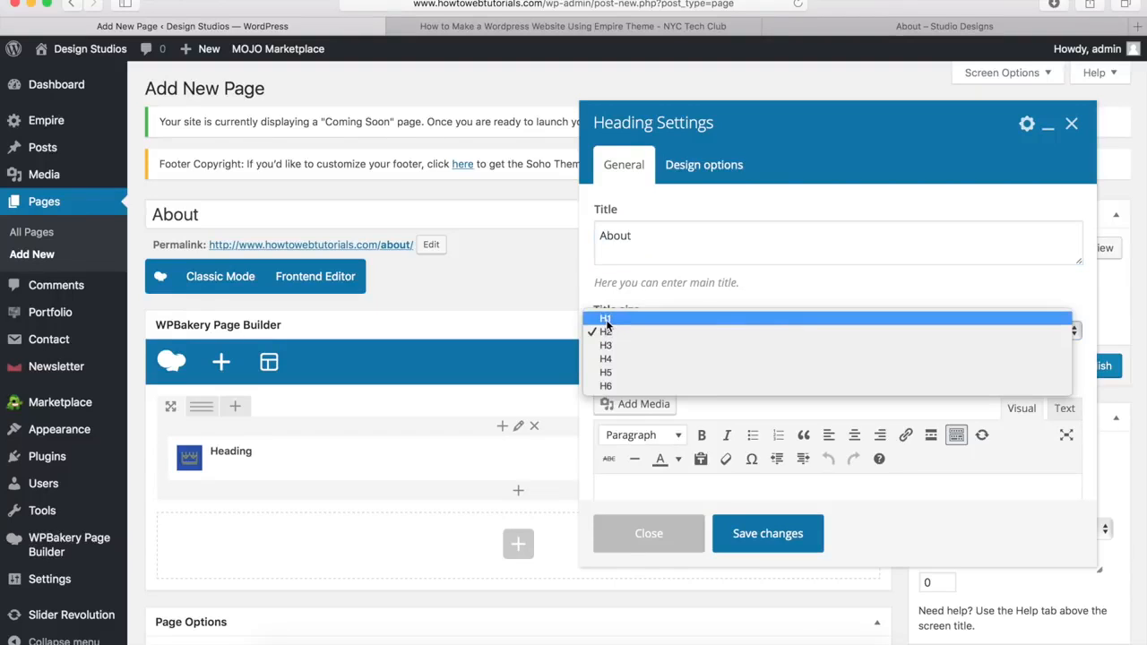
left_click(606, 320)
scroll(679, 291, "down", 5)
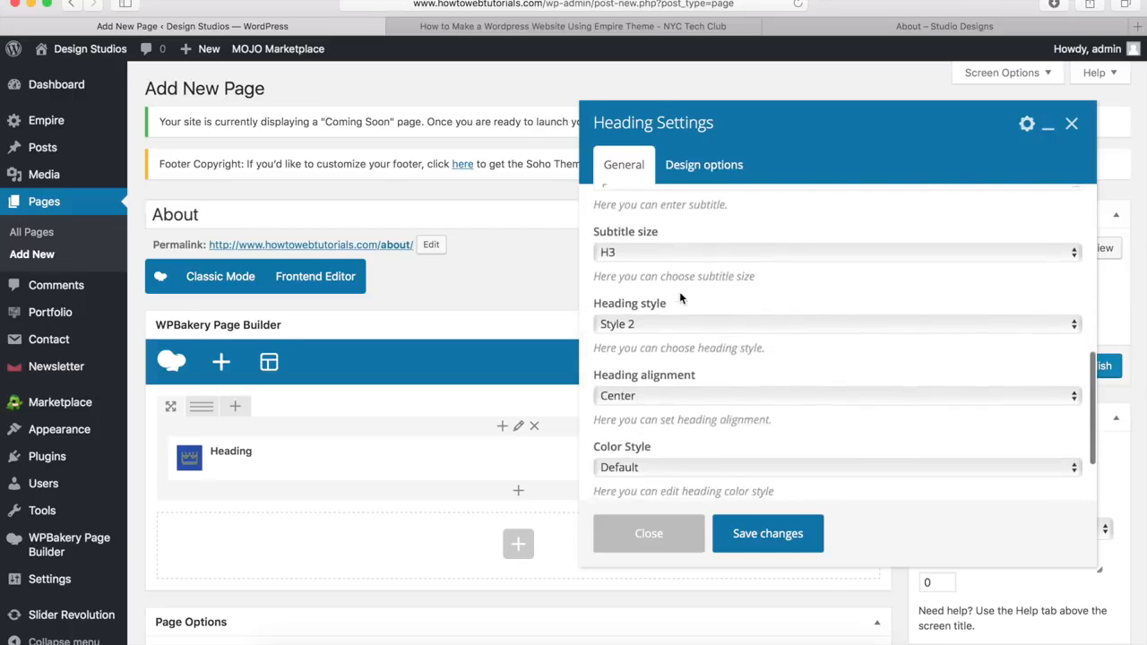
scroll(679, 291, "down", 1)
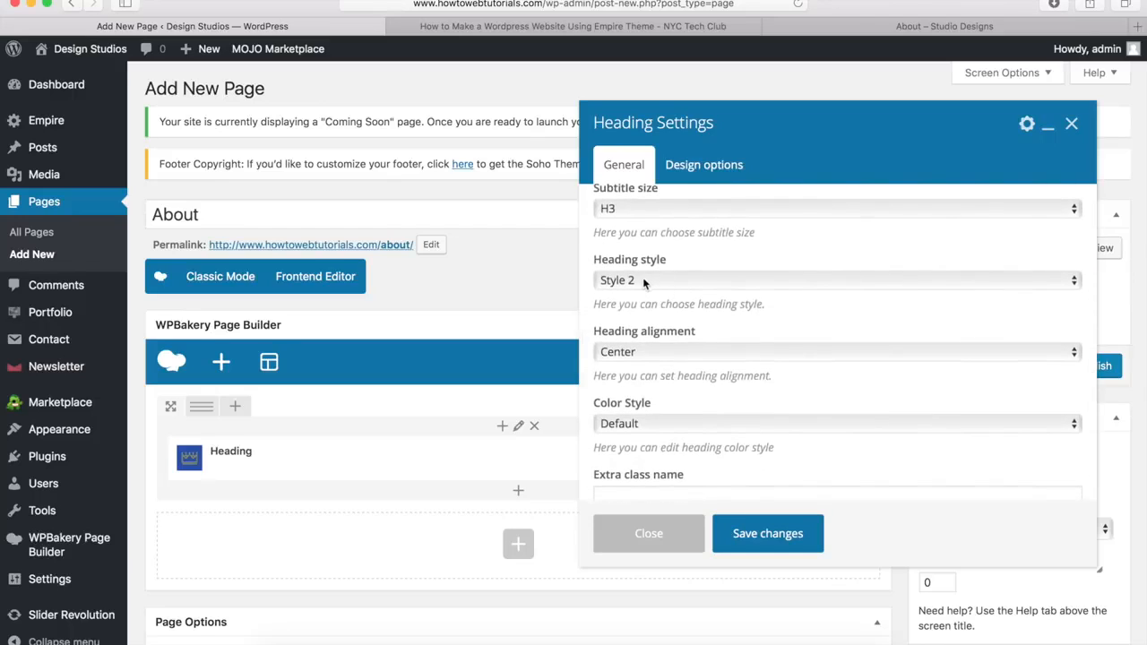
left_click(642, 280)
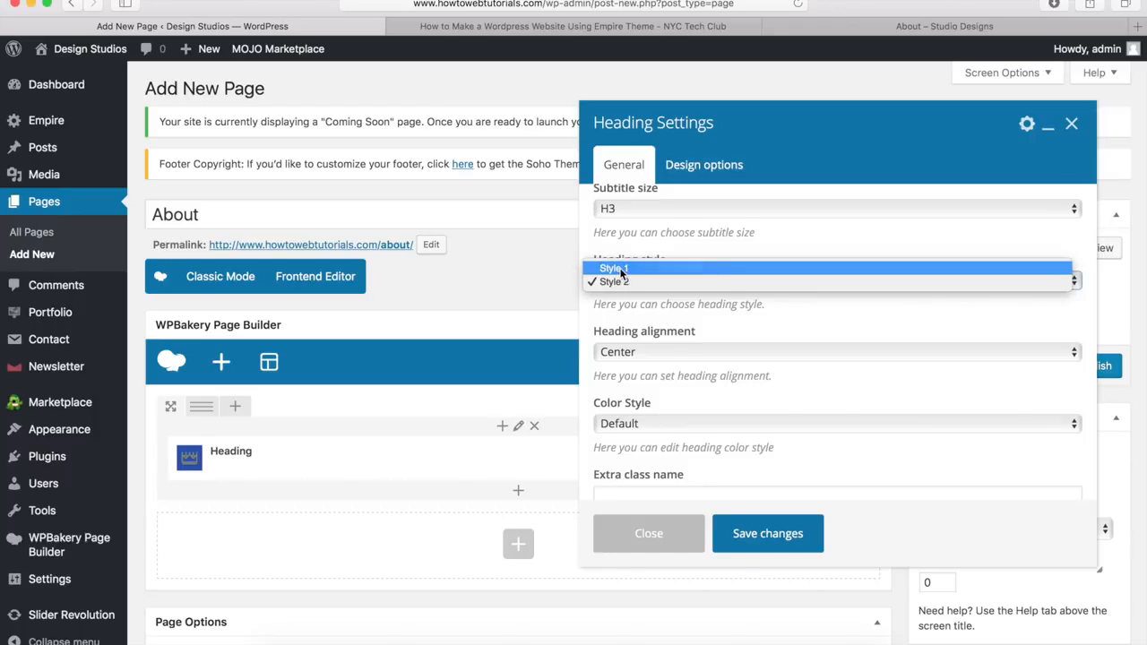
left_click(619, 269)
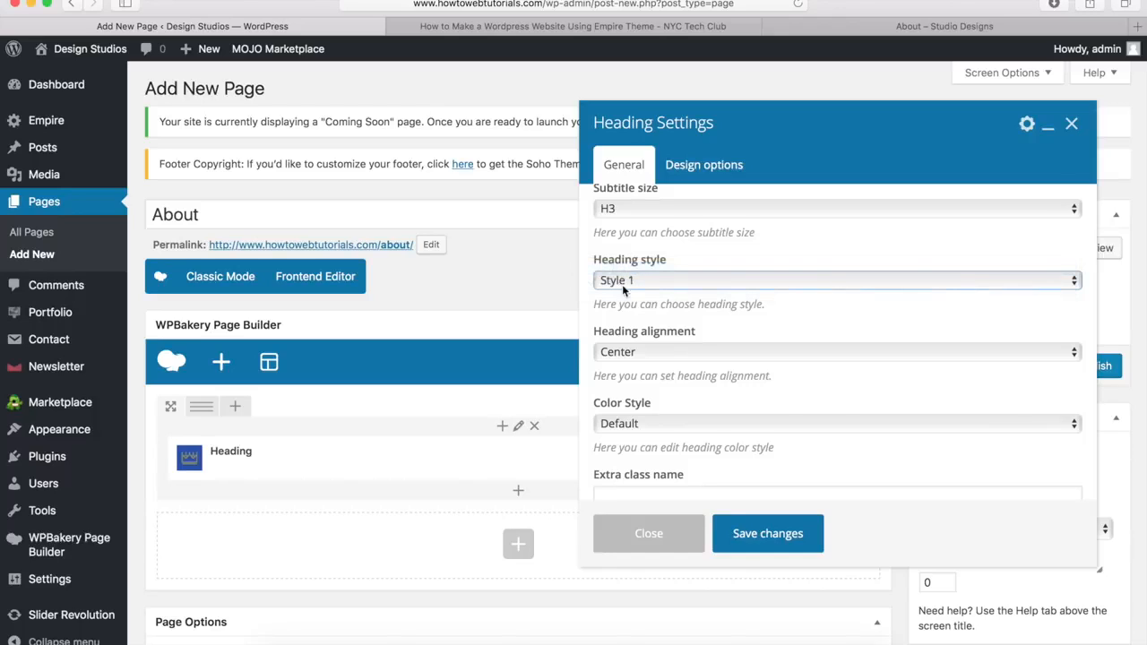
Step: Give the heading a custom white title colour and save it
left_click(618, 430)
left_click(617, 438)
scroll(678, 394, "down", 2)
scroll(678, 394, "down", 1)
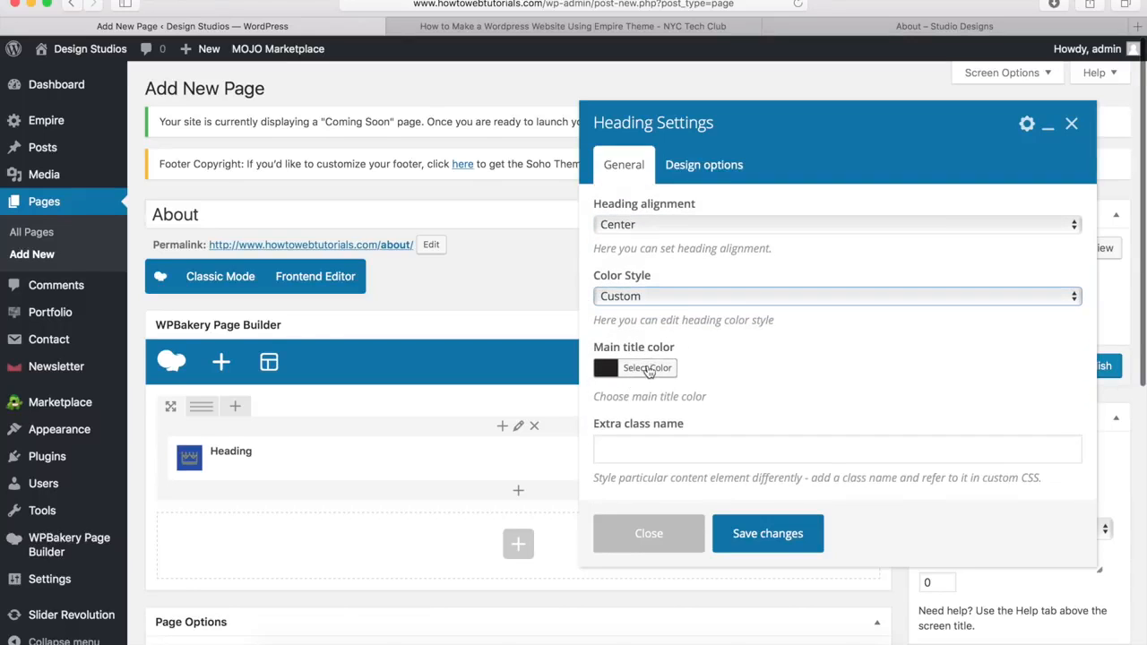
left_click(642, 369)
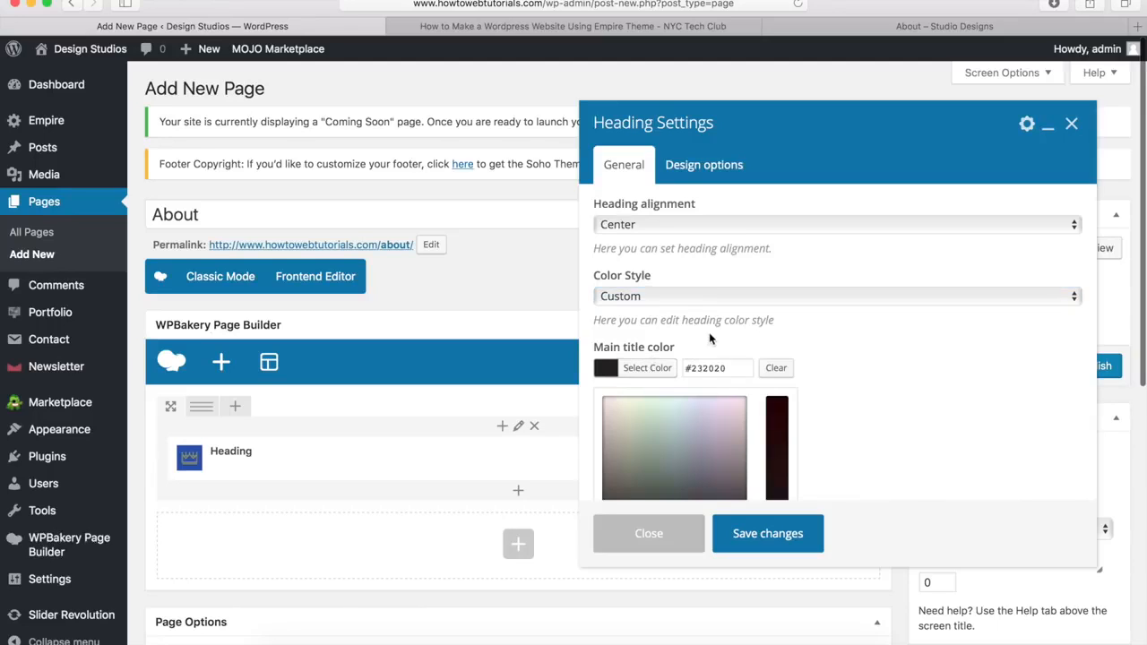
scroll(690, 343, "down", 1)
scroll(696, 346, "down", 3)
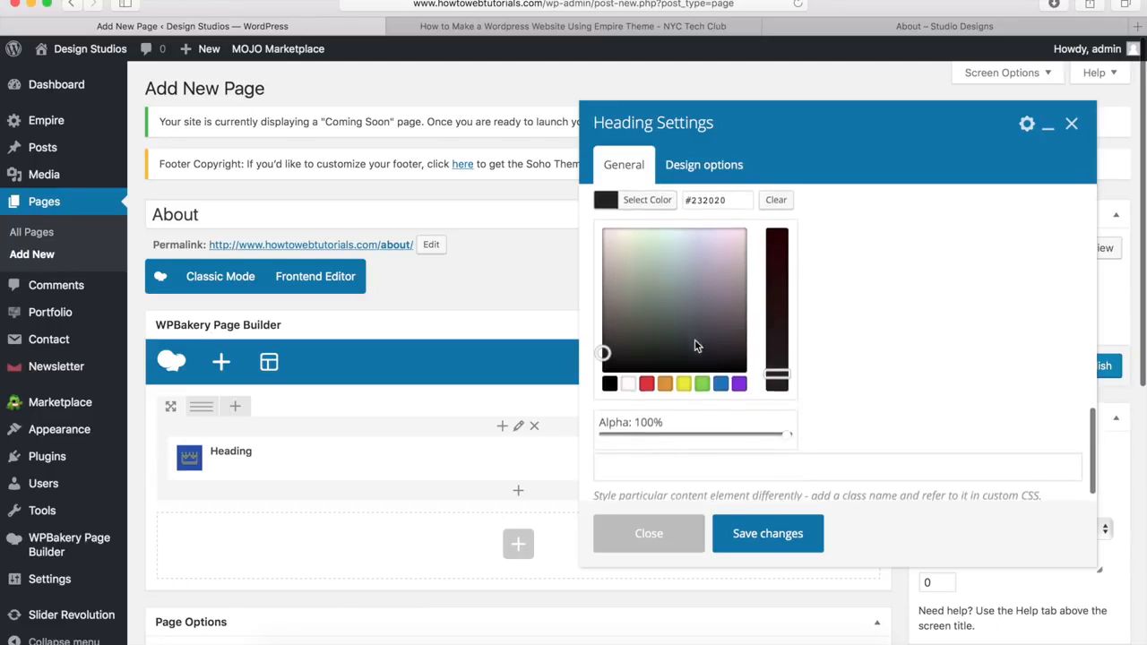
left_click(629, 383)
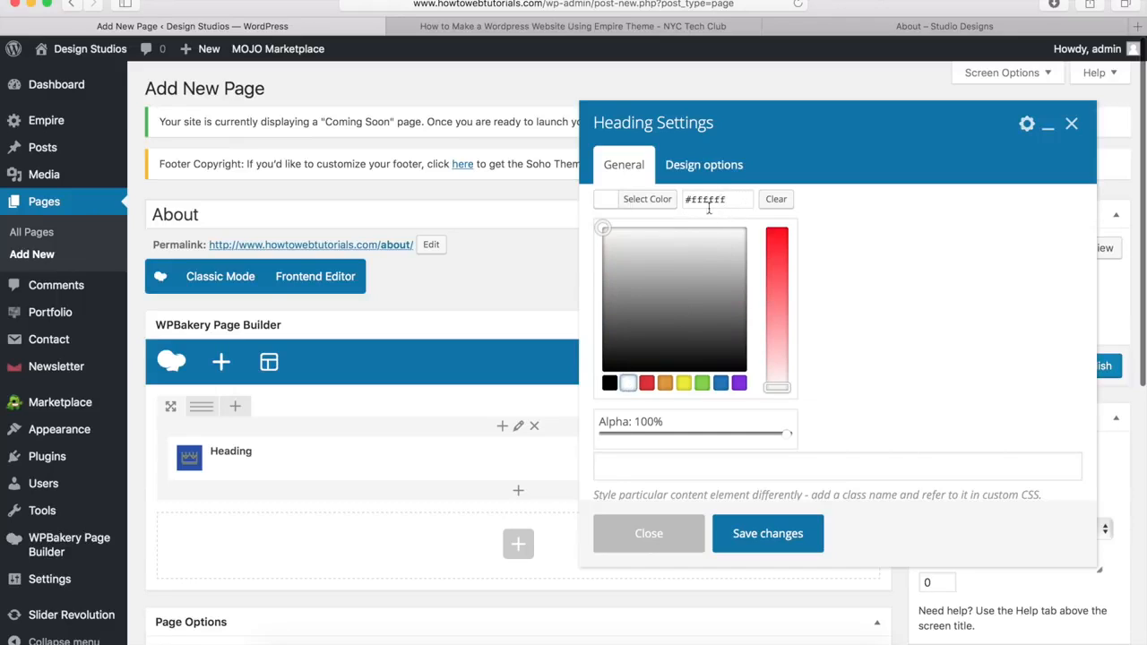
left_click(648, 200)
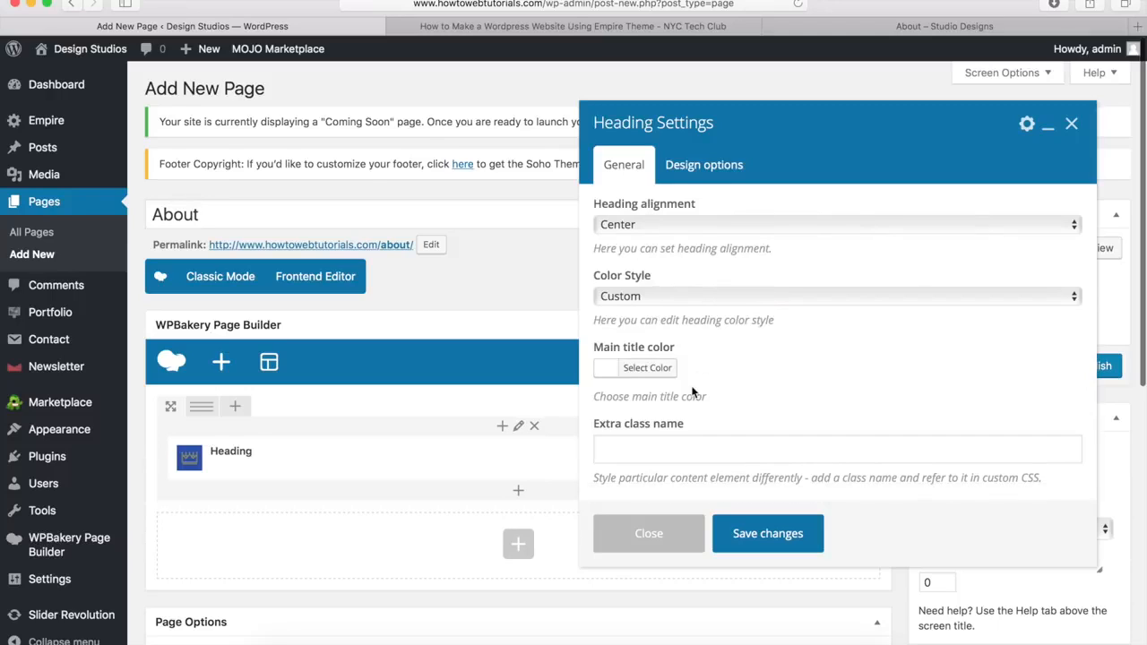
left_click(766, 536)
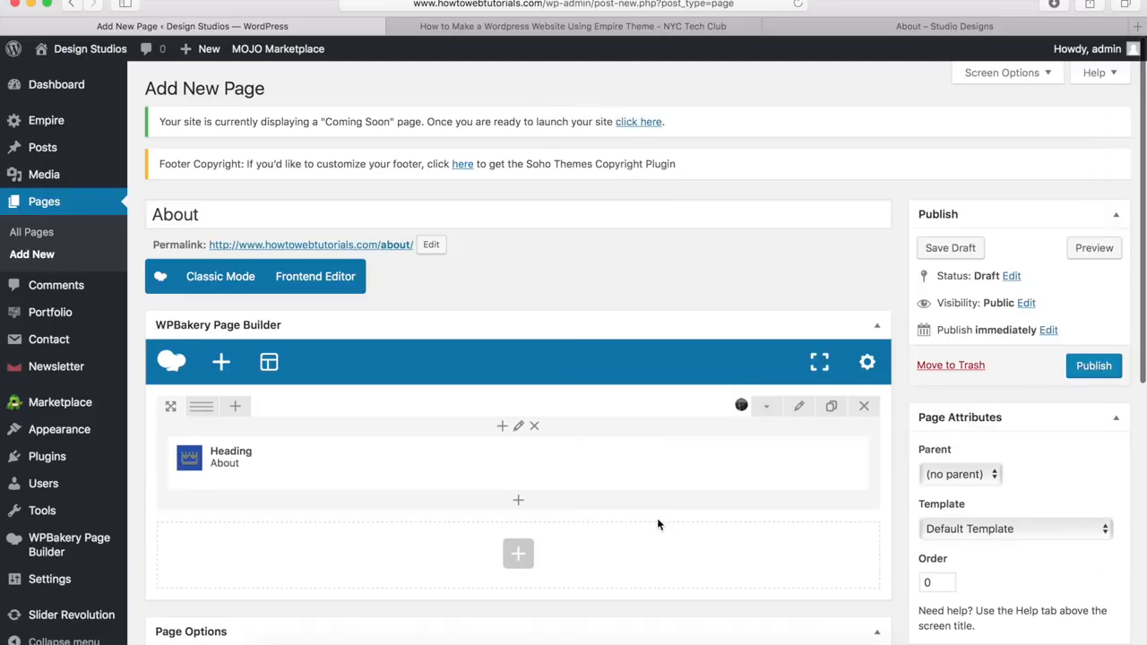
mouse_move(441, 476)
Step: Add a white Separator below the heading with a 3px border width
left_click(519, 504)
scroll(653, 355, "up", 3)
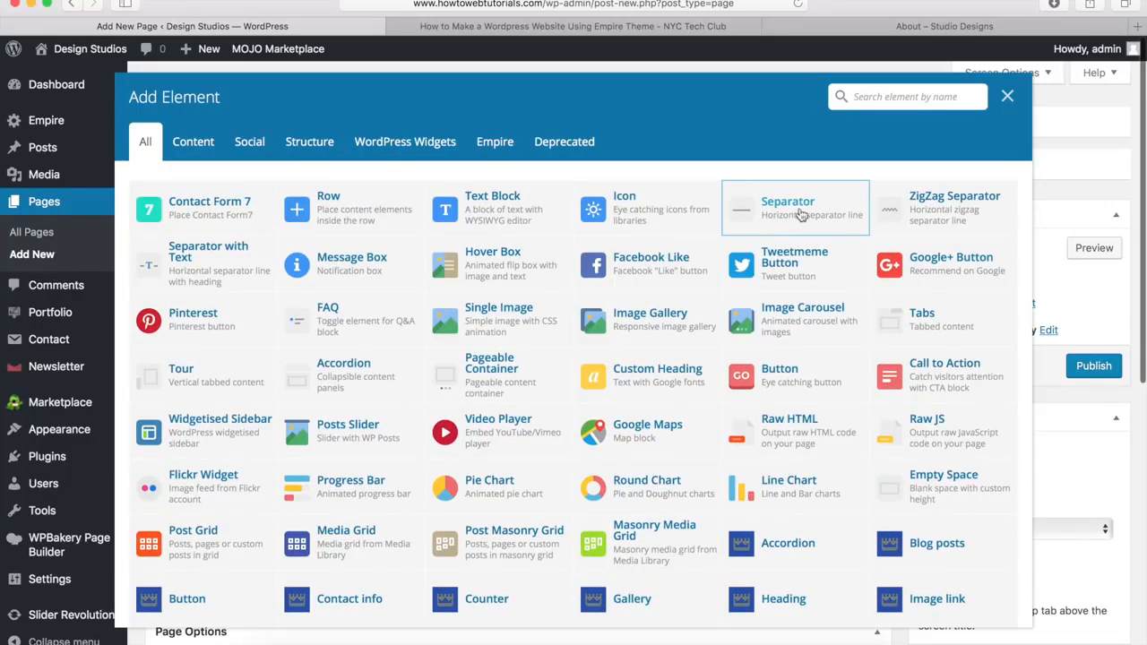
left_click(790, 215)
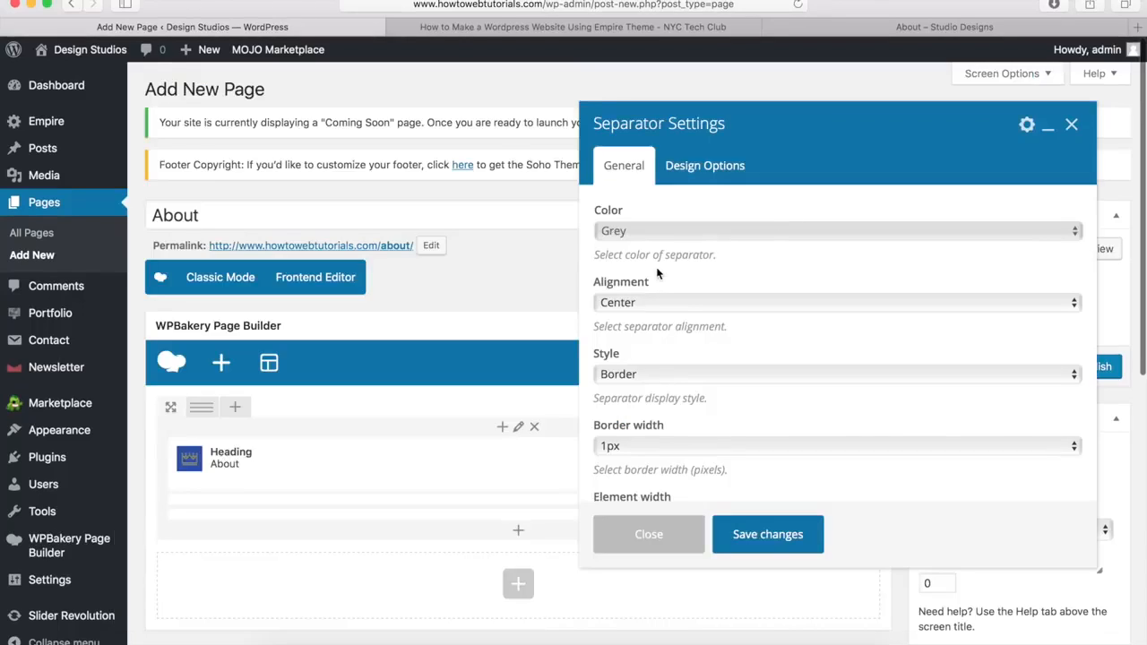
left_click(641, 230)
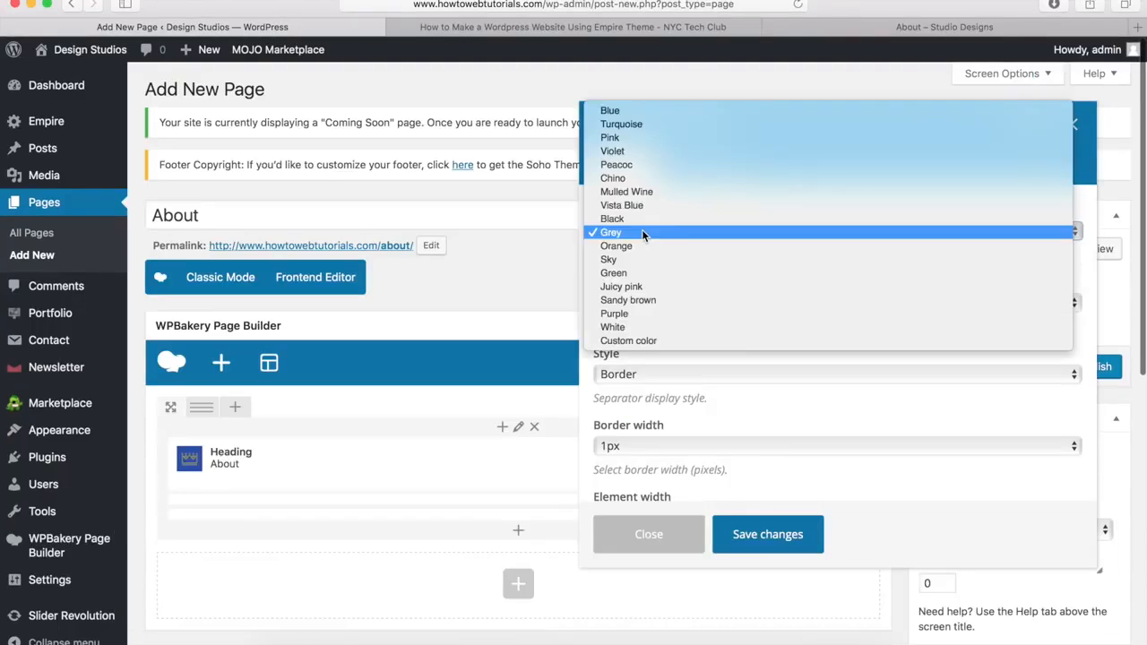
left_click(613, 327)
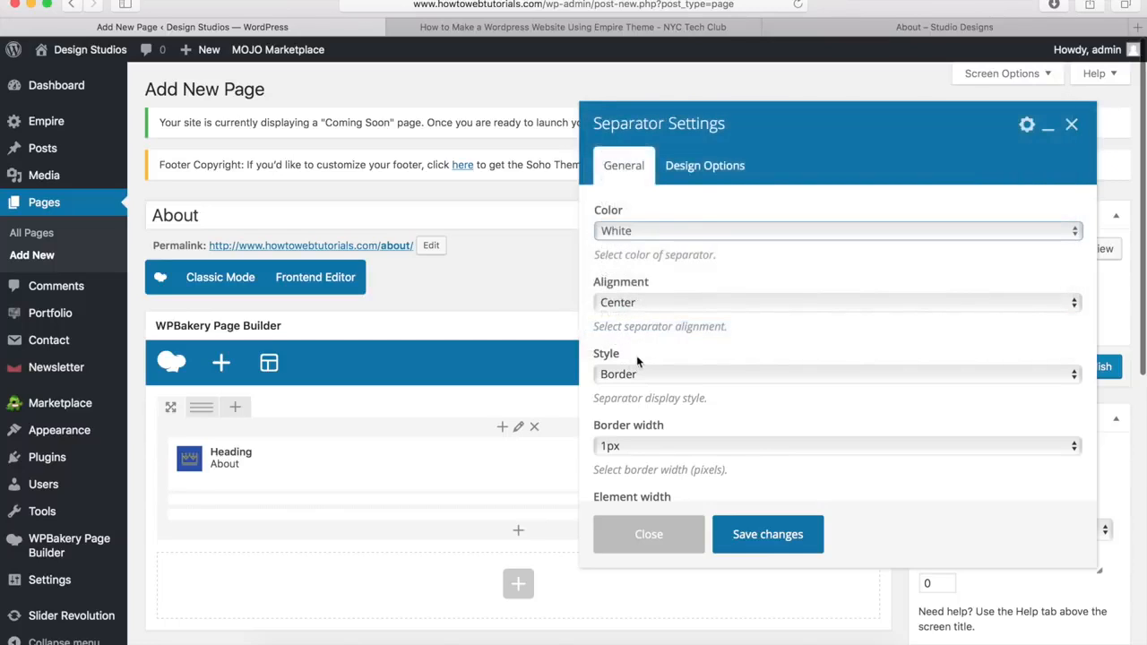
left_click(616, 447)
left_click(612, 476)
Step: Make the separator 10% wide with a -20px top margin and save it
scroll(618, 466, "down", 3)
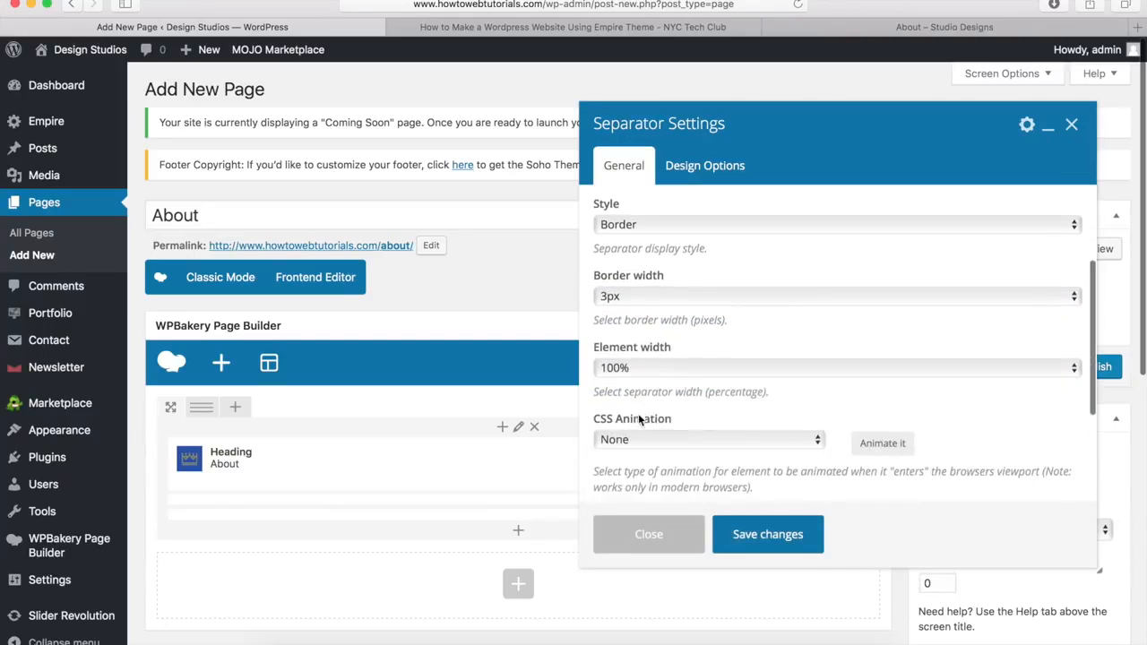
left_click(649, 350)
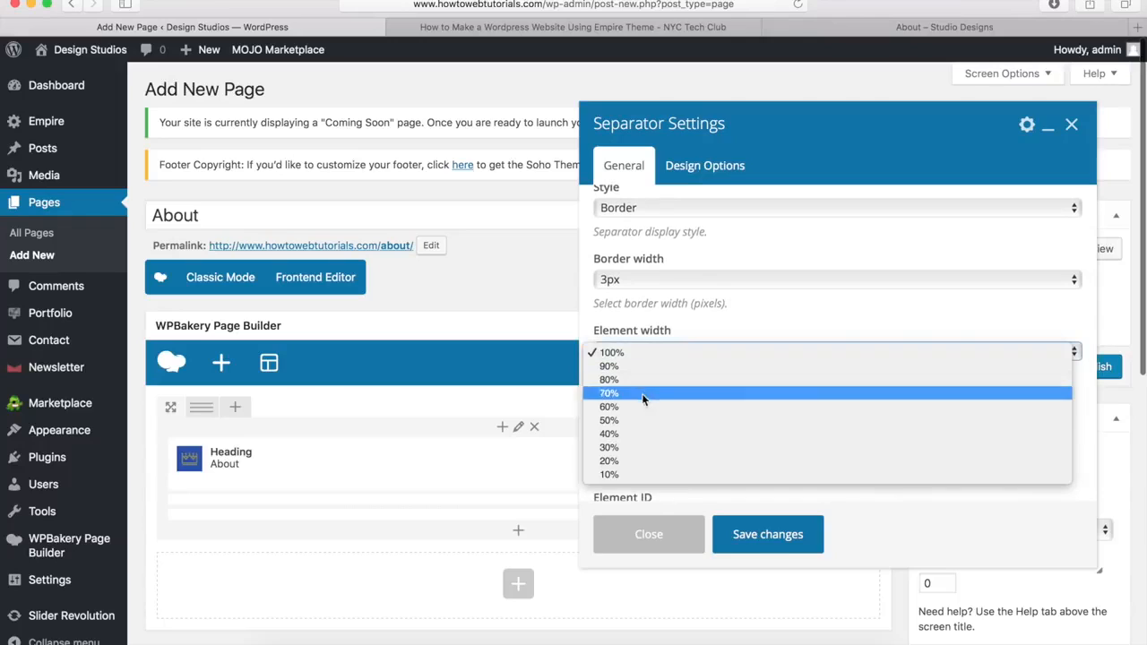
left_click(628, 475)
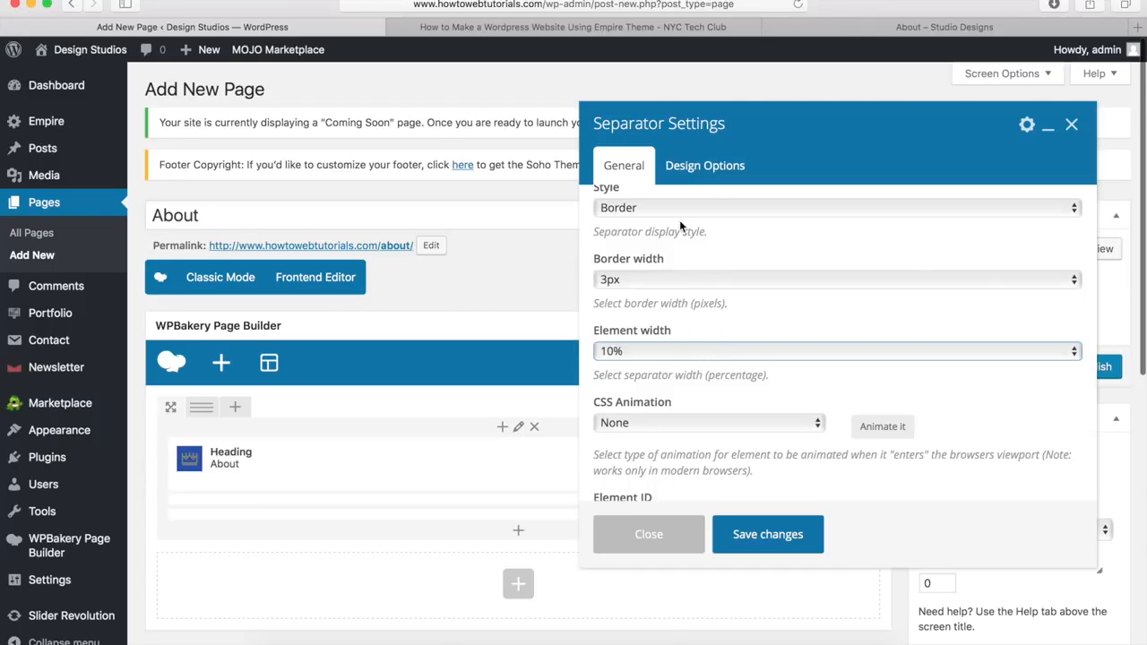
left_click(709, 169)
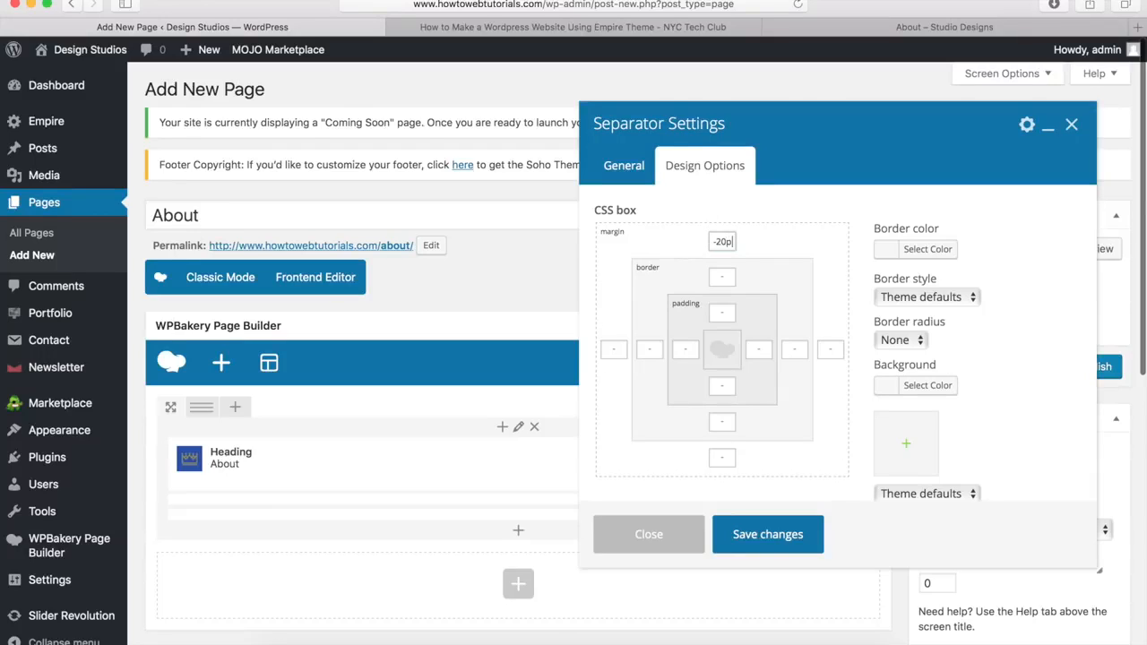
type("x")
left_click(767, 536)
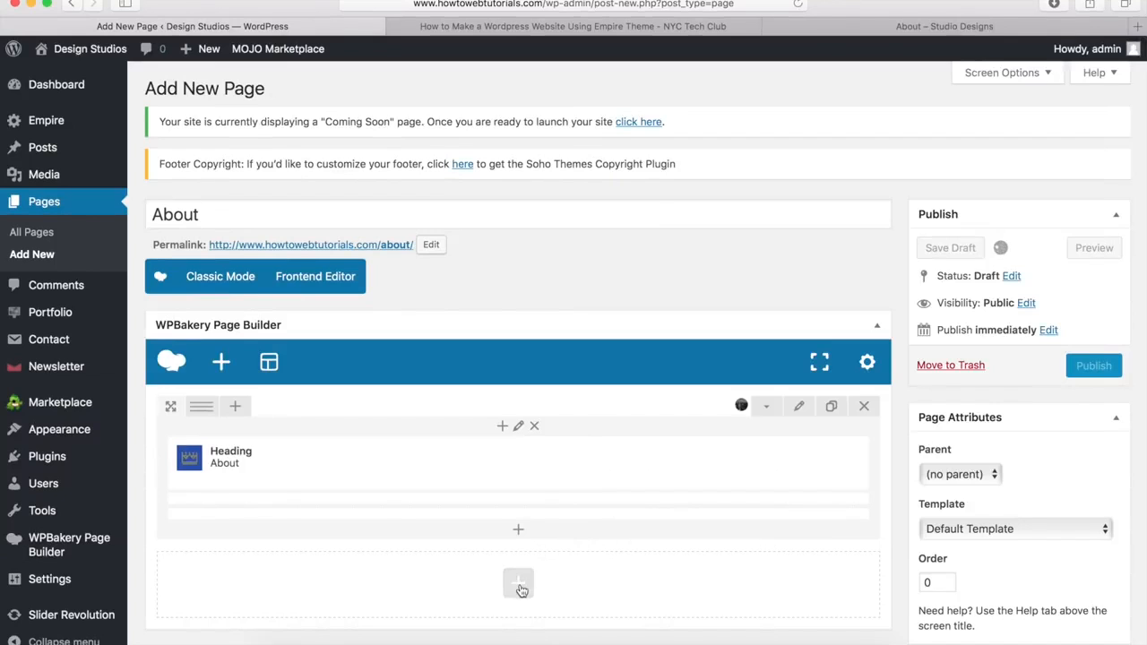
Step: Add a second row and give it a custom 5/12 + 7/12 column layout
left_click(517, 587)
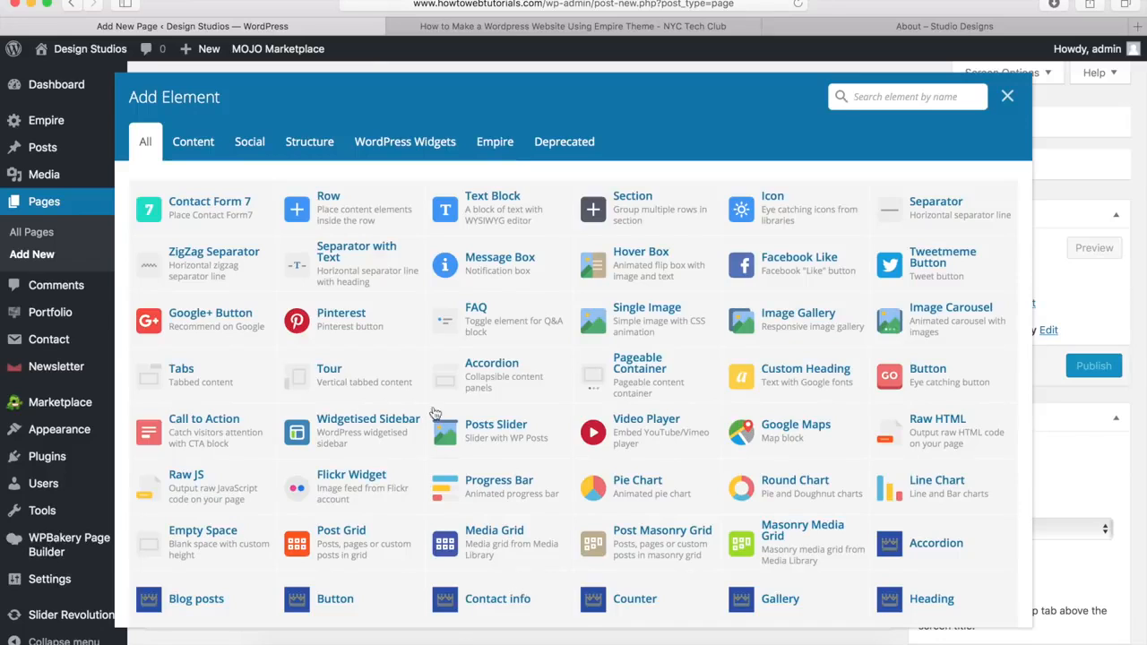
left_click(357, 210)
scroll(286, 428, "down", 5)
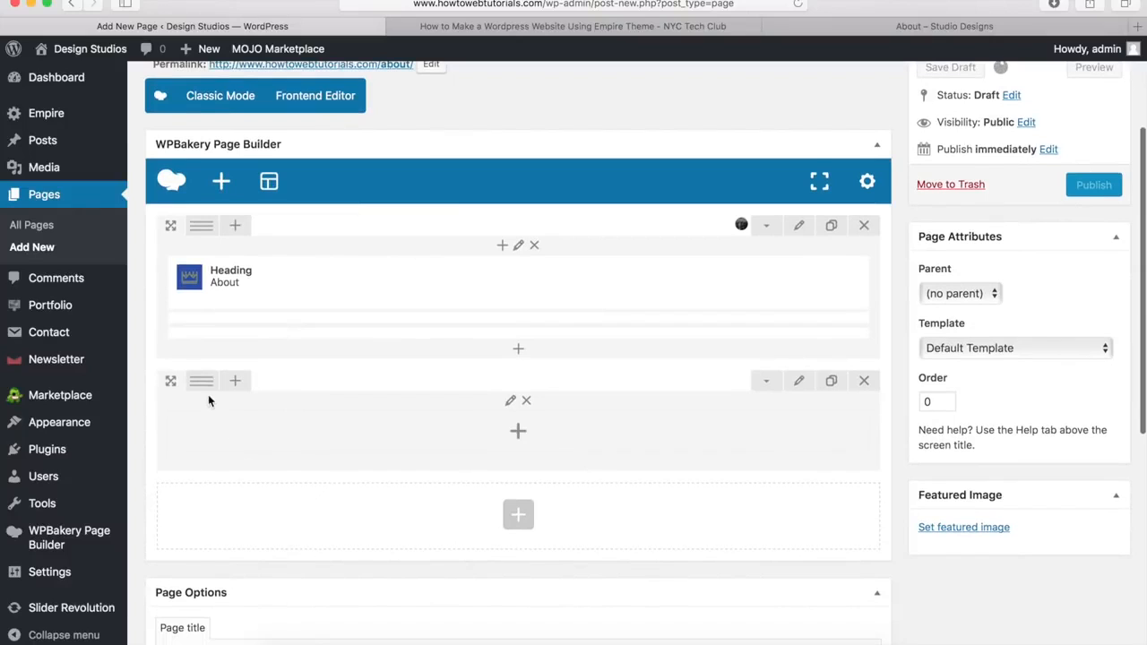
mouse_move(198, 391)
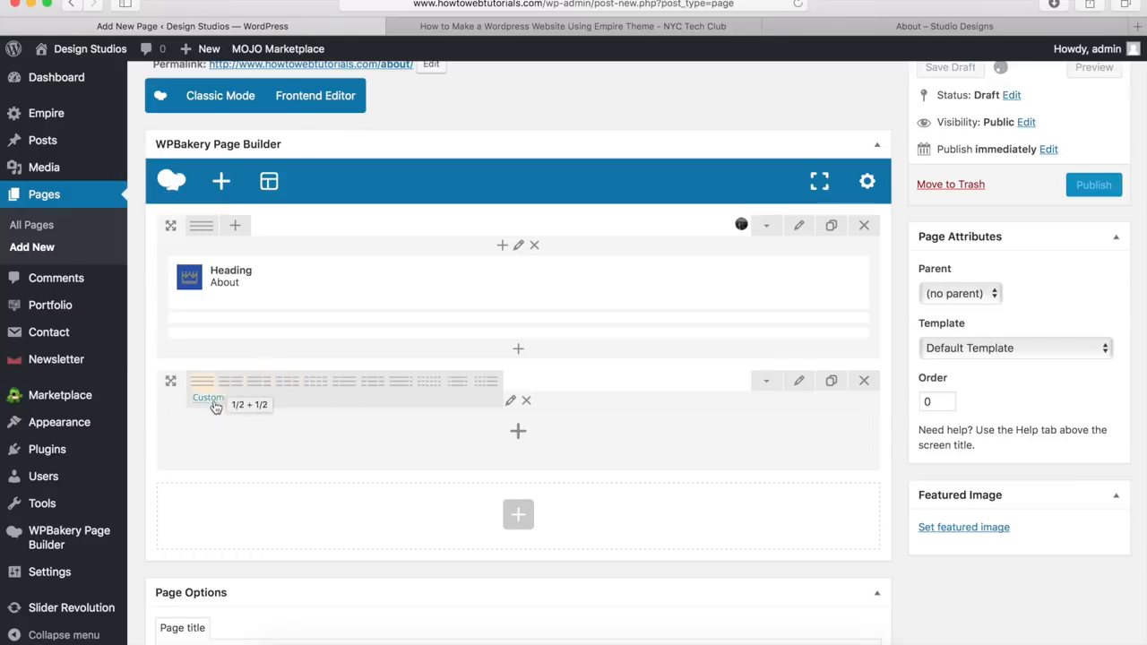
left_click(211, 399)
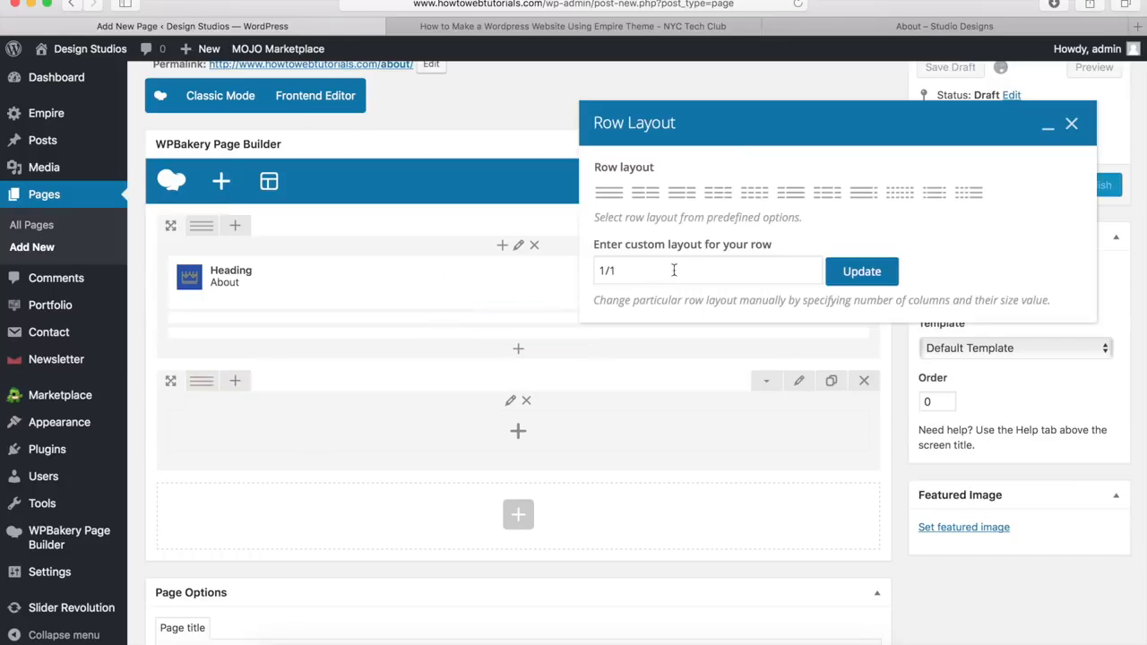
left_click_drag(655, 278, 595, 271)
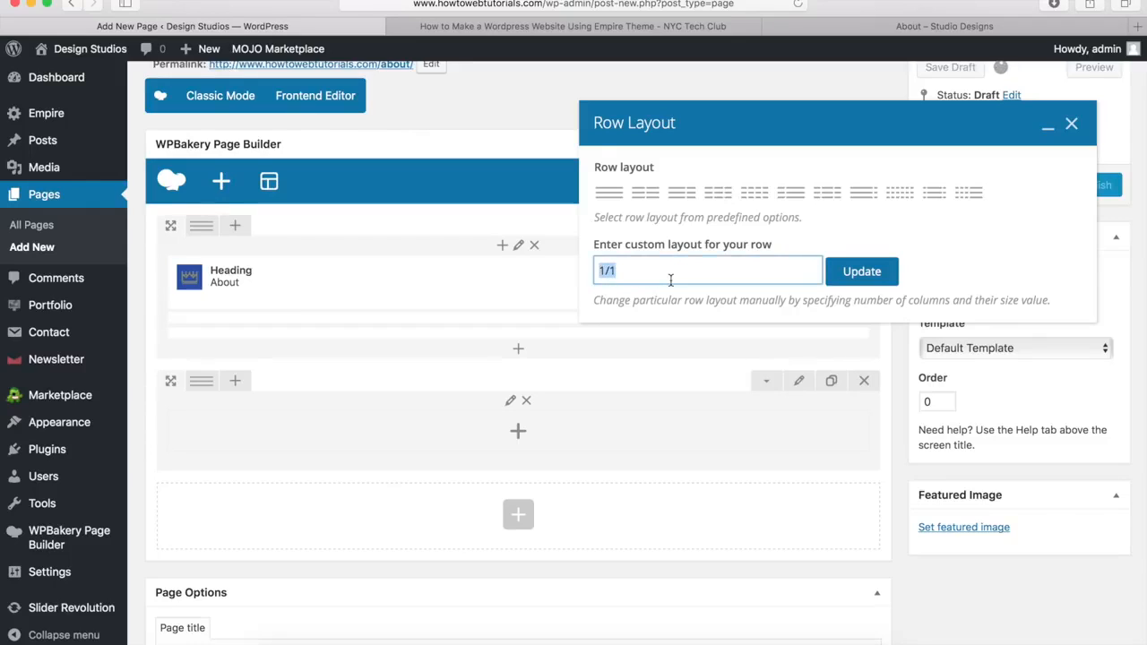
type("5/12 + 7/12")
left_click(865, 275)
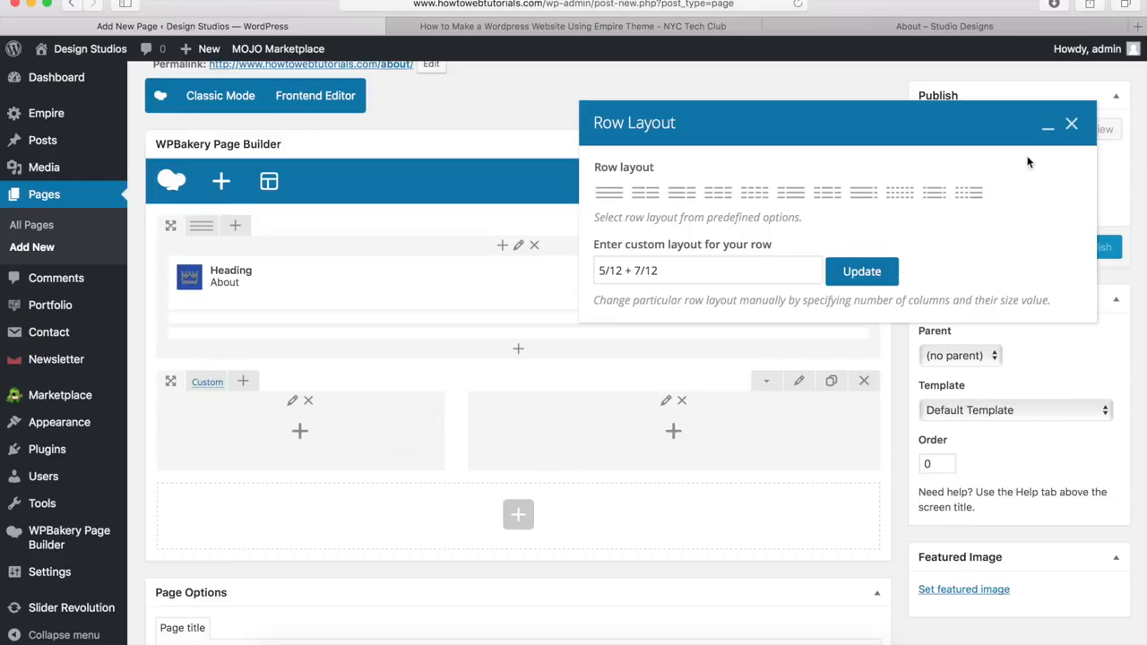
left_click(1072, 126)
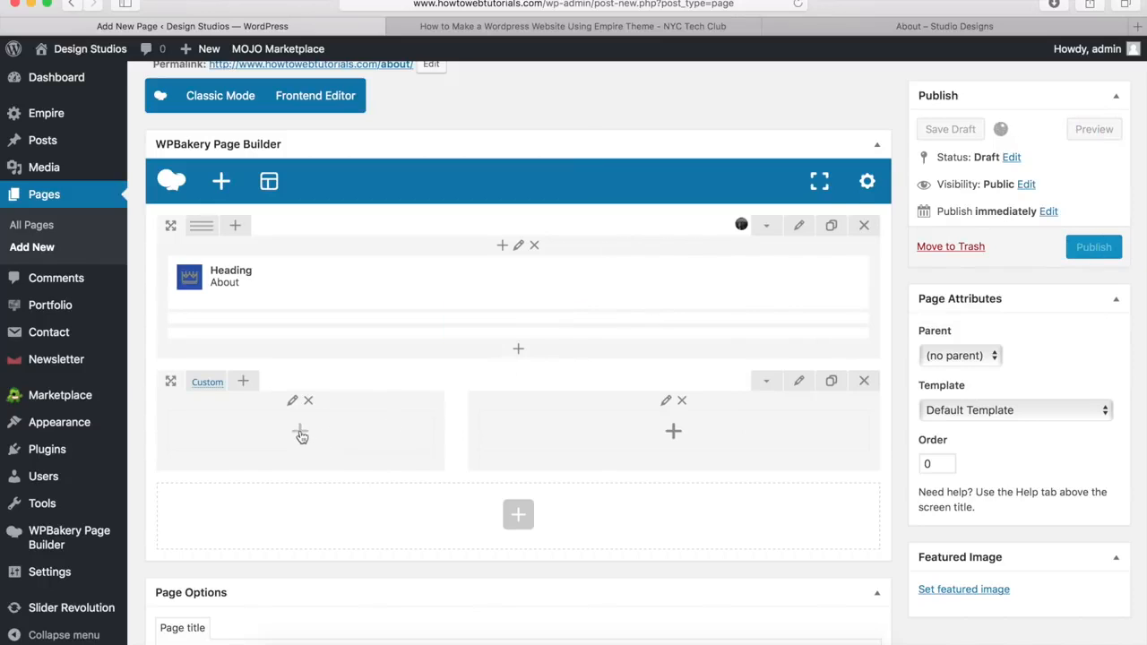
Step: Add a Text Block to the second row's left column and clear its placeholder paragraph
left_click(301, 435)
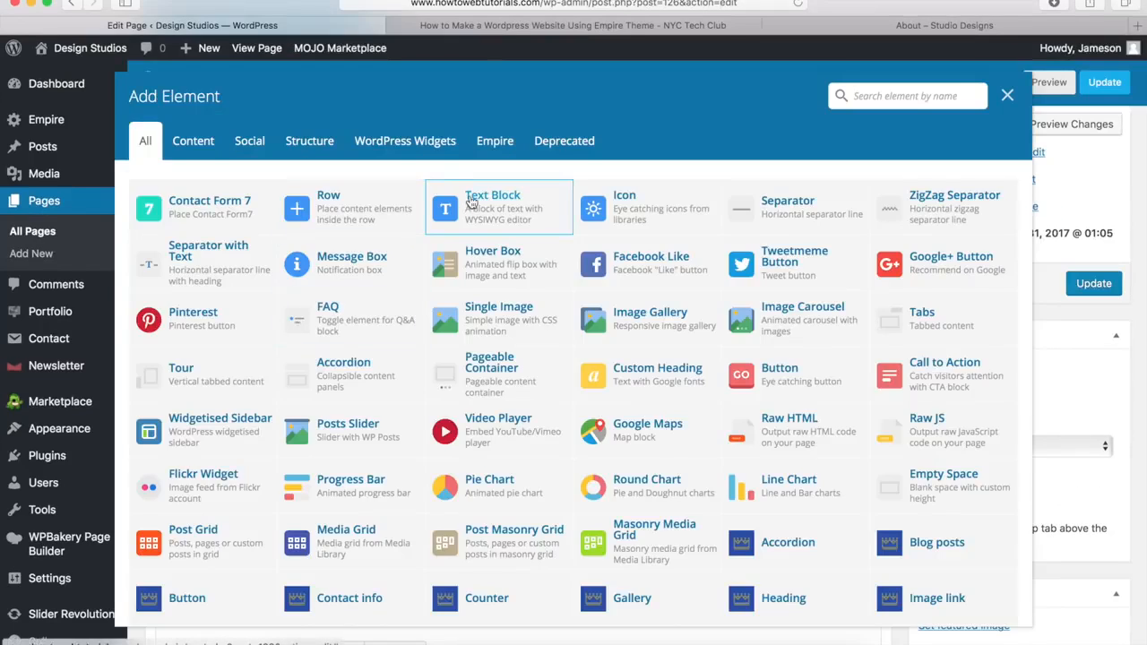
left_click(470, 202)
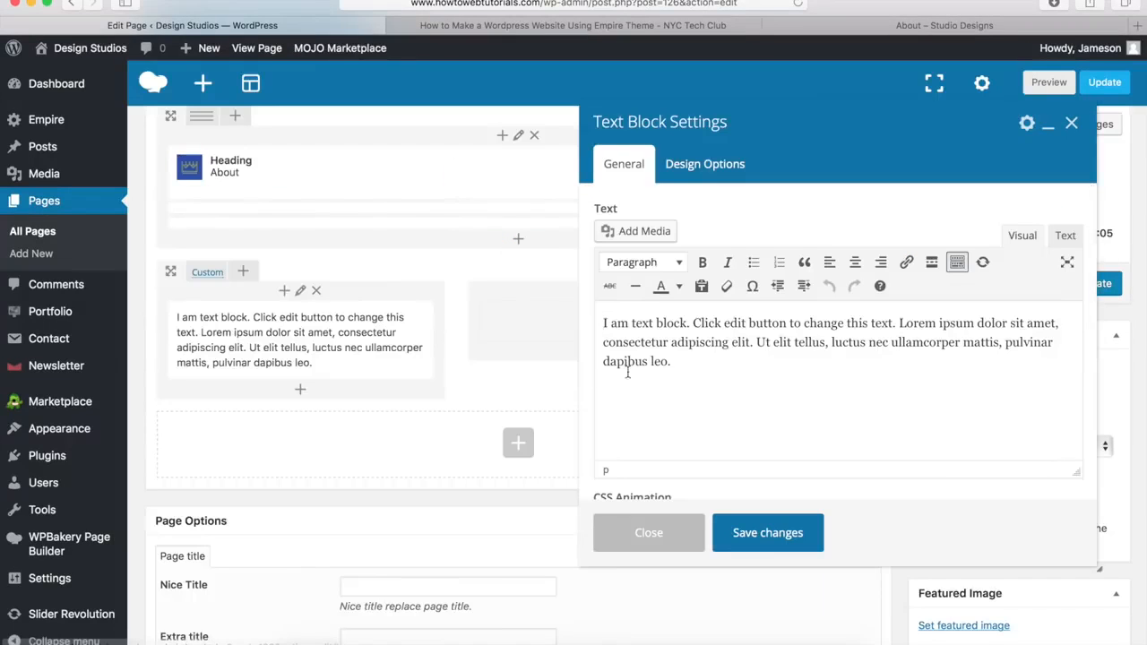
left_click_drag(684, 373, 598, 320)
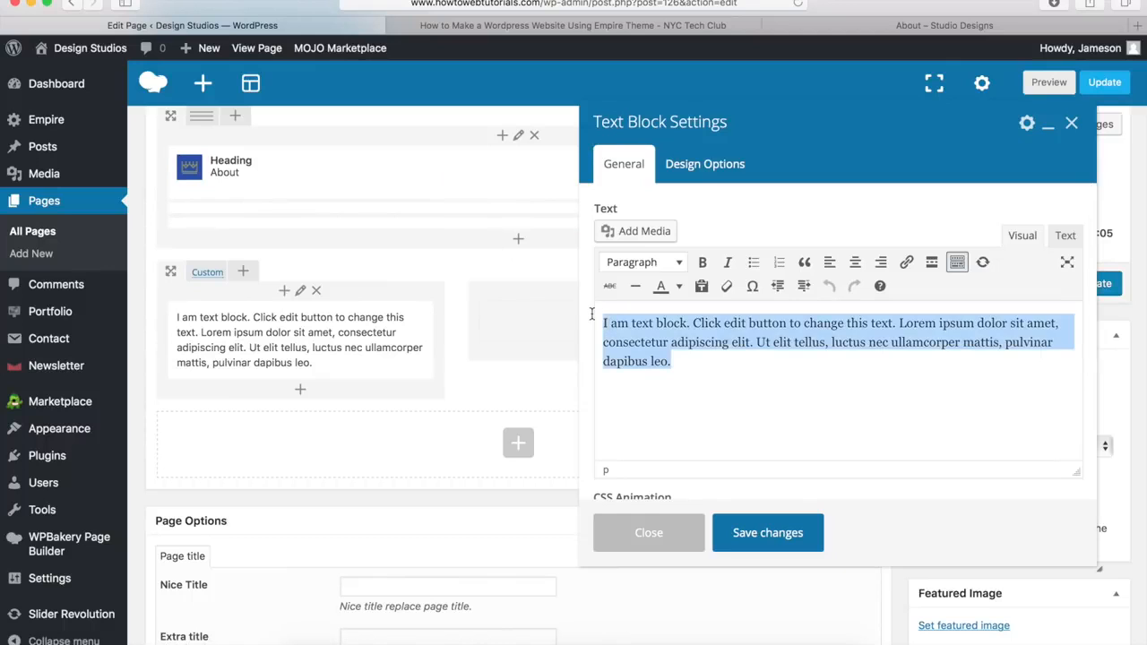
key("BackSpace")
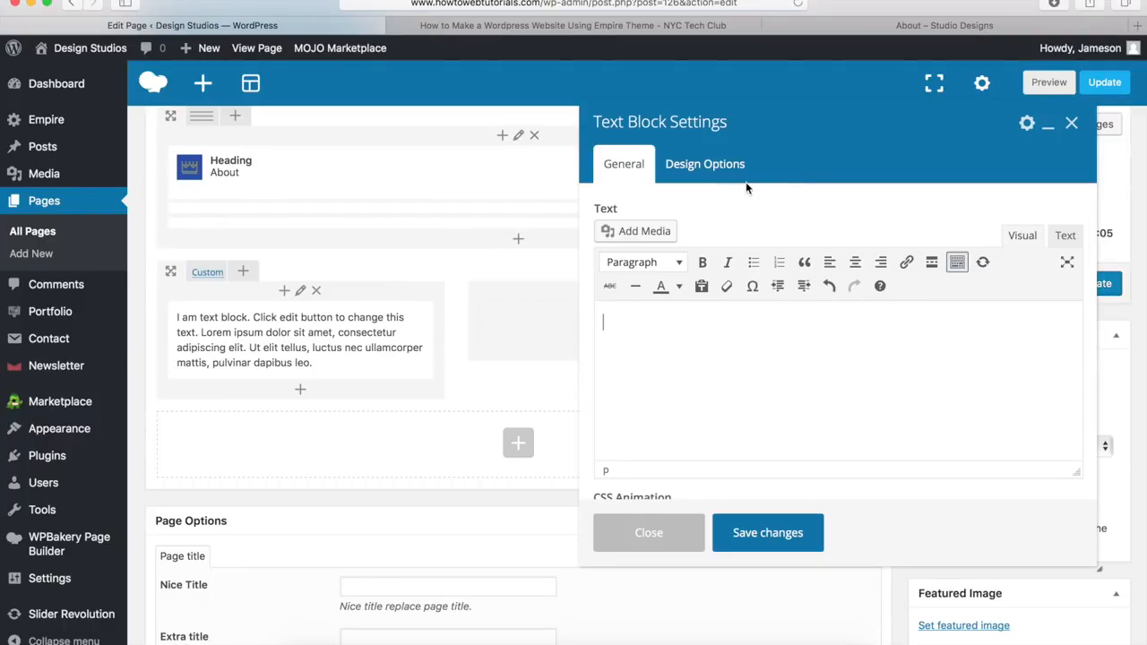
Step: Paste the 'WE ARE EMPIRE.' heading and two intro paragraphs copied from the demo About page
left_click(885, 29)
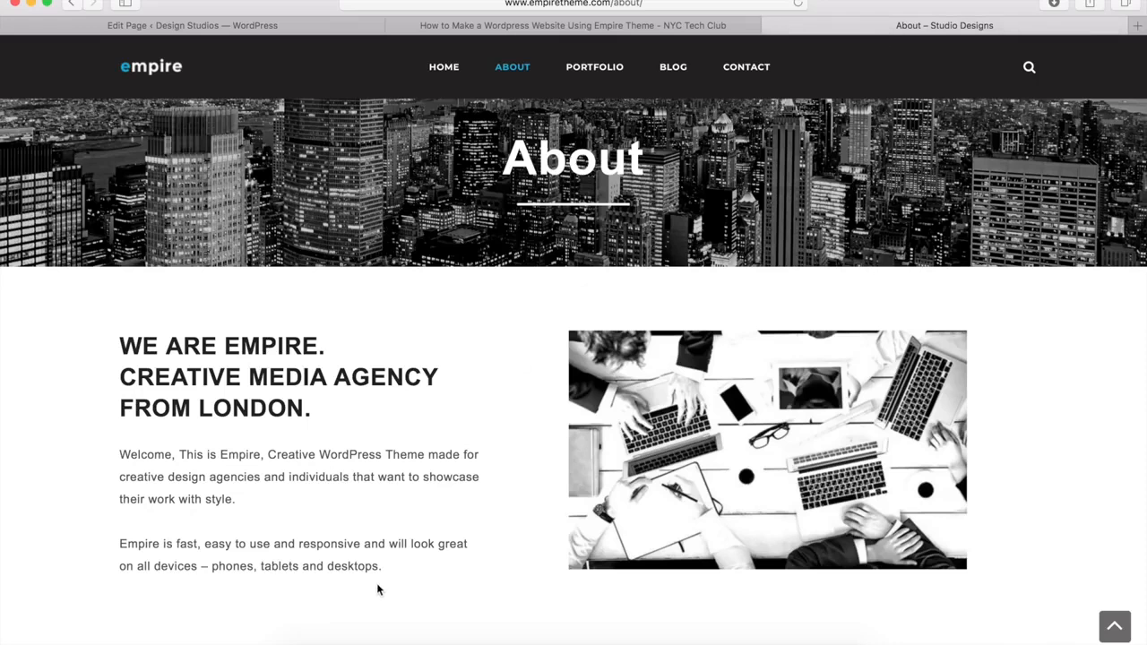
left_click_drag(387, 574, 115, 347)
key("super+c")
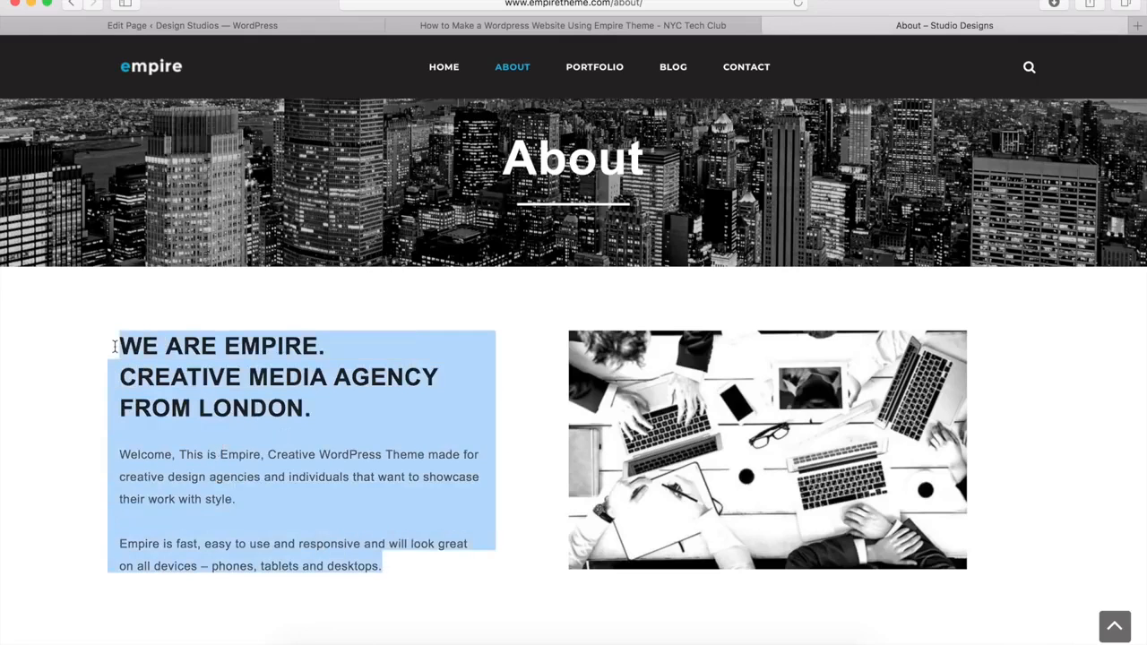
left_click(266, 27)
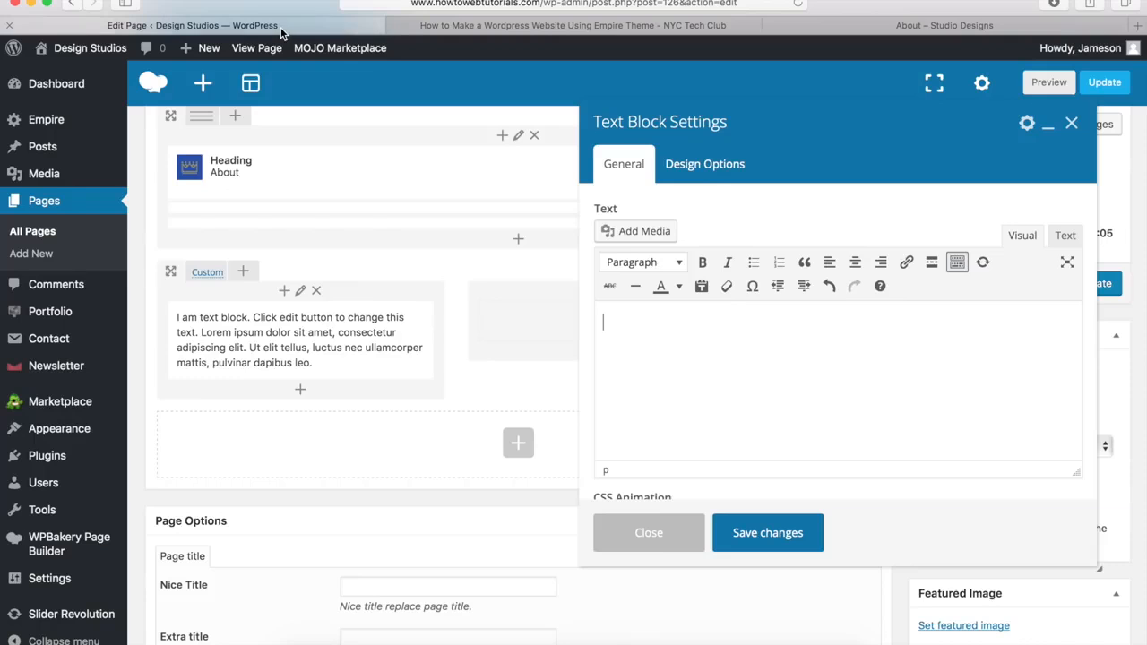
left_click(645, 325)
key("super+v")
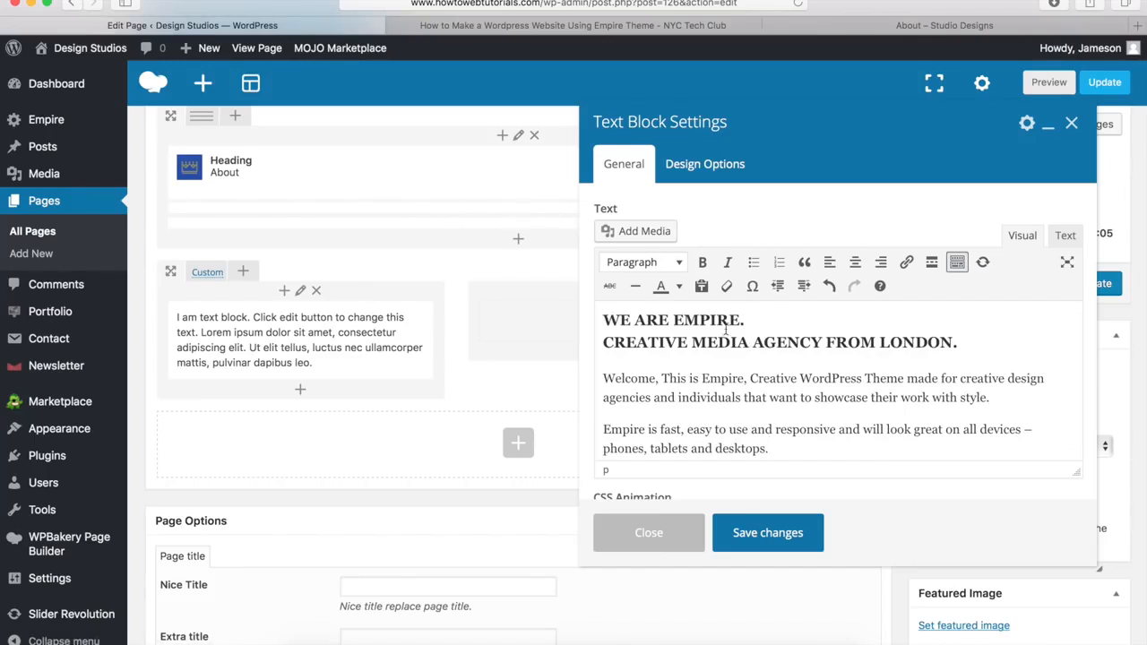
left_click_drag(977, 340, 600, 318)
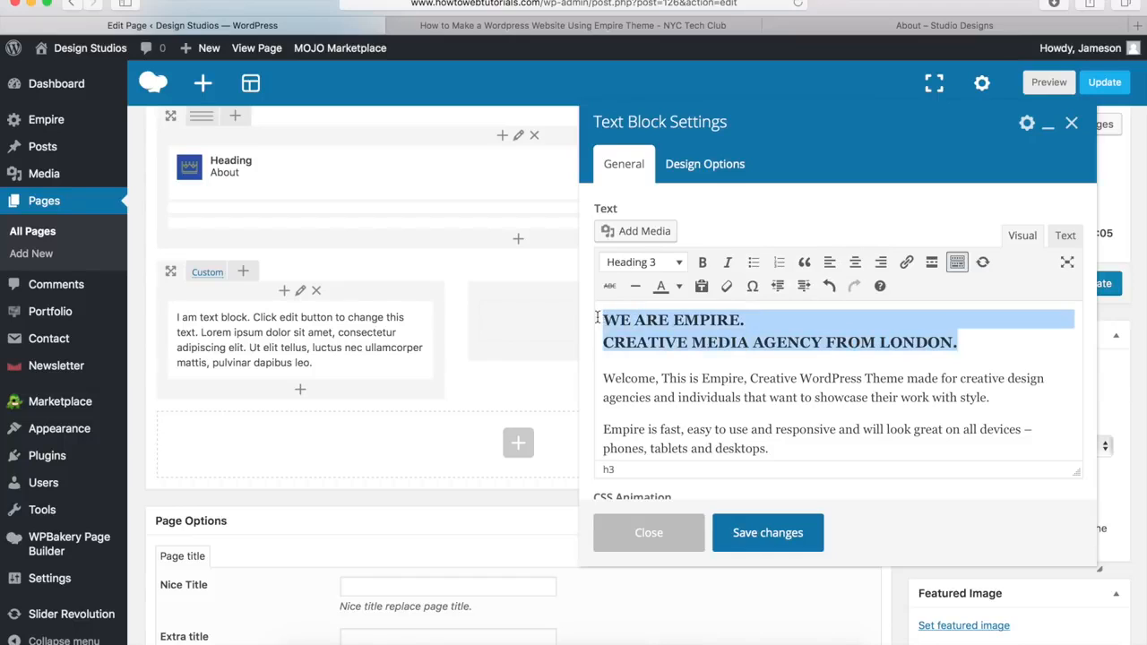
left_click(672, 263)
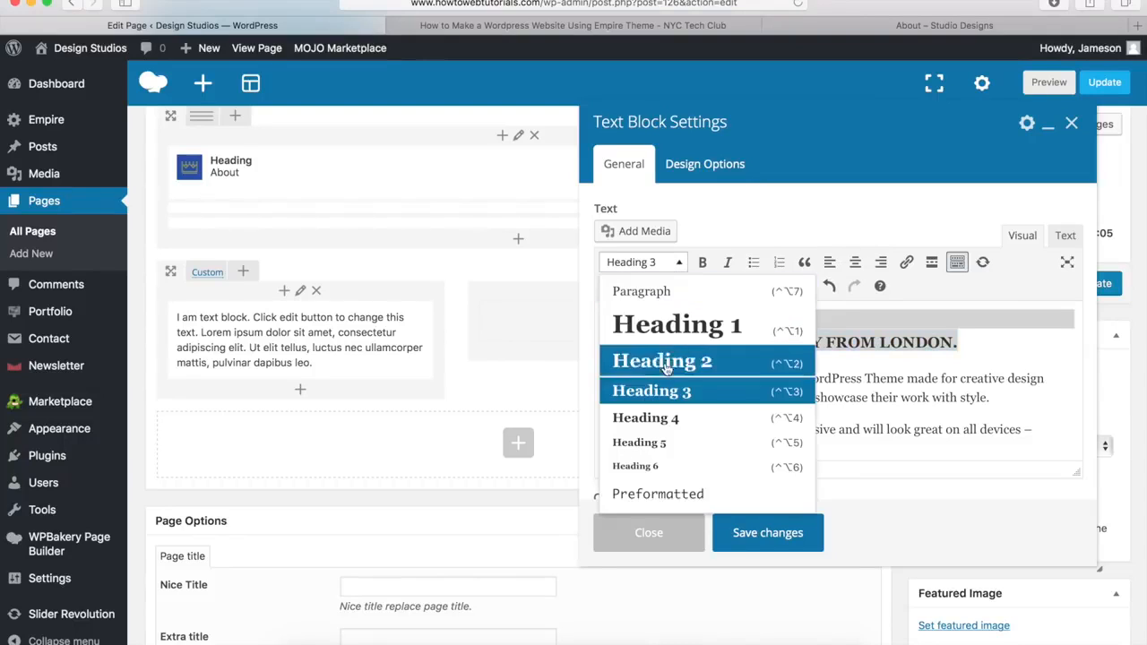
left_click(913, 381)
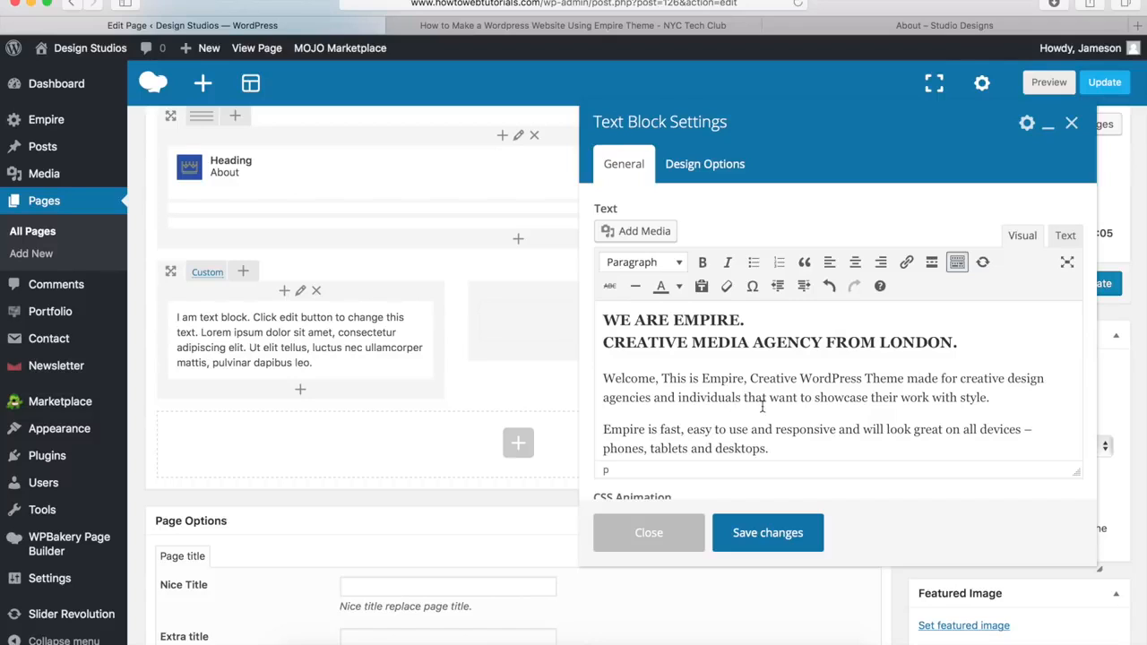
Step: Save the text block, then add the laptop-desk photo as a Black & White Single Image in the right column
left_click(766, 534)
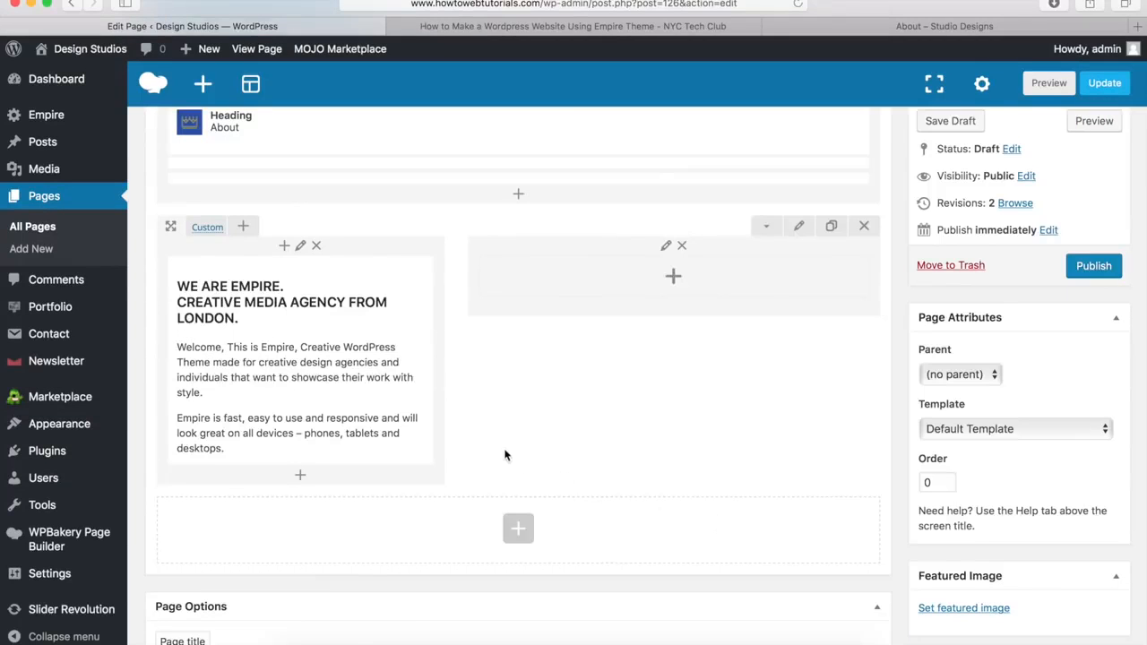
left_click(675, 279)
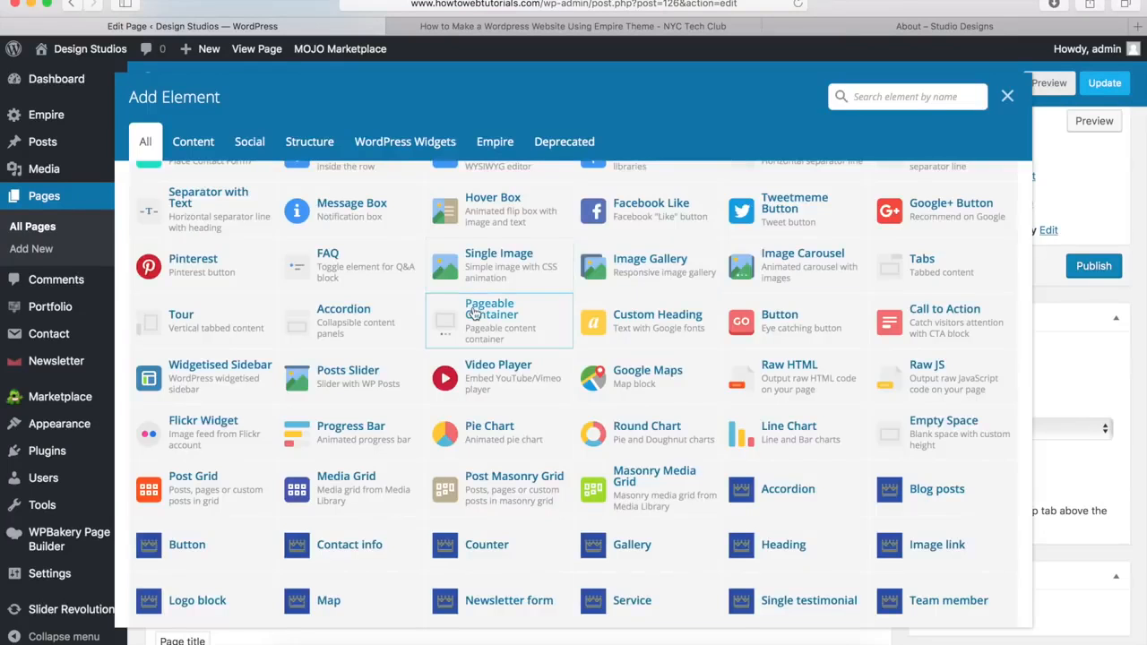
left_click(498, 268)
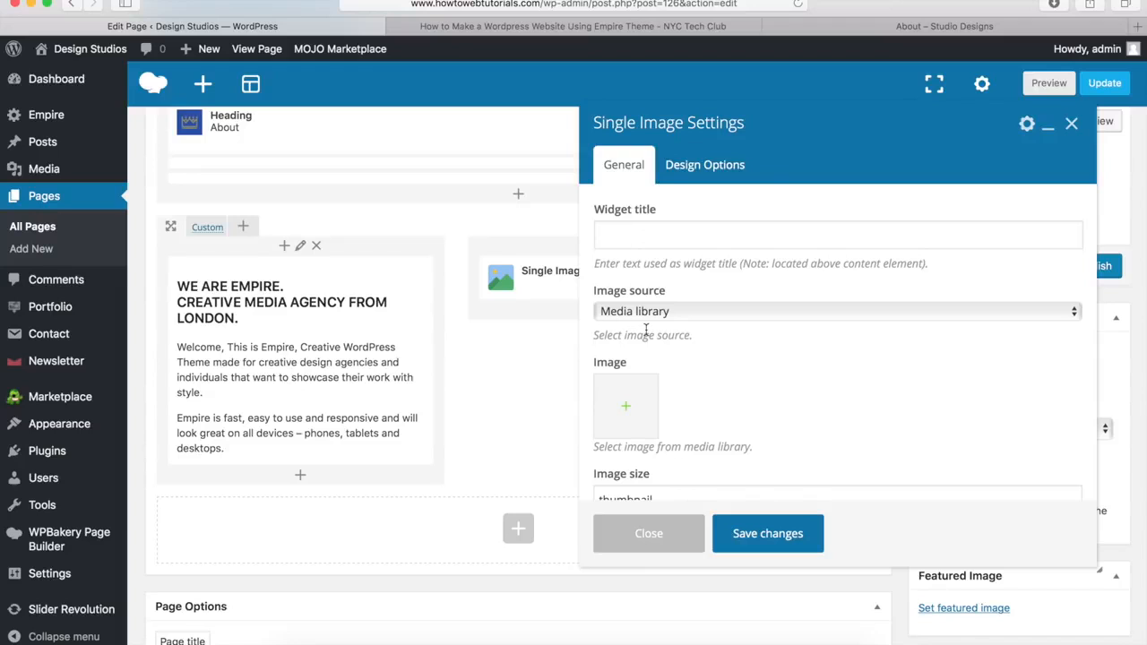
left_click(630, 410)
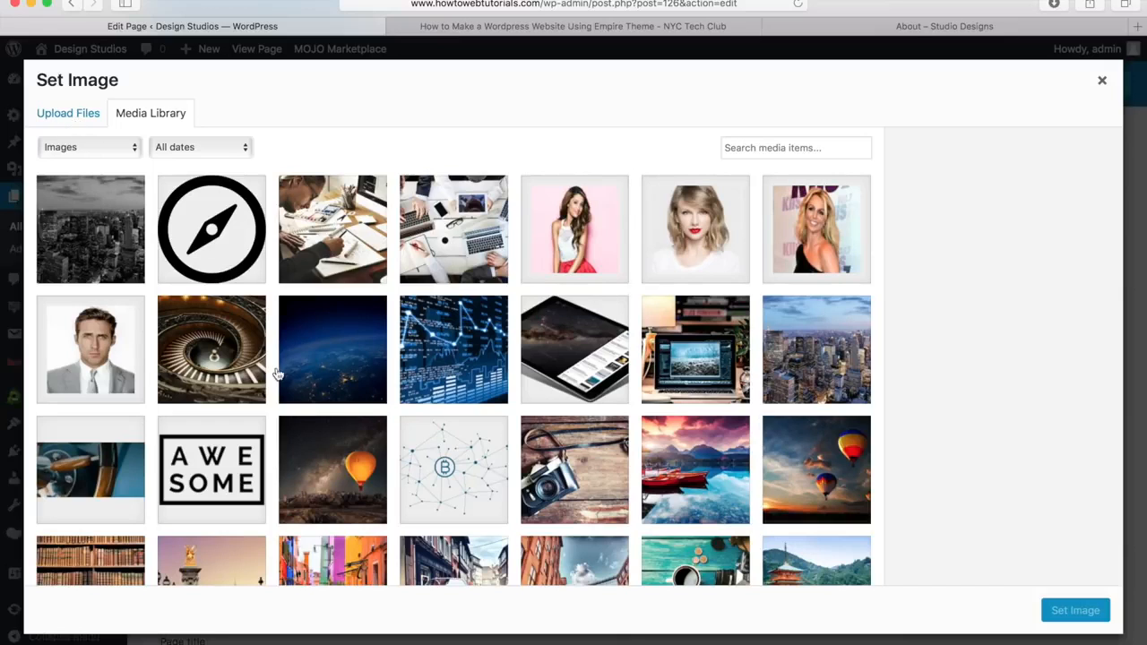
left_click(447, 240)
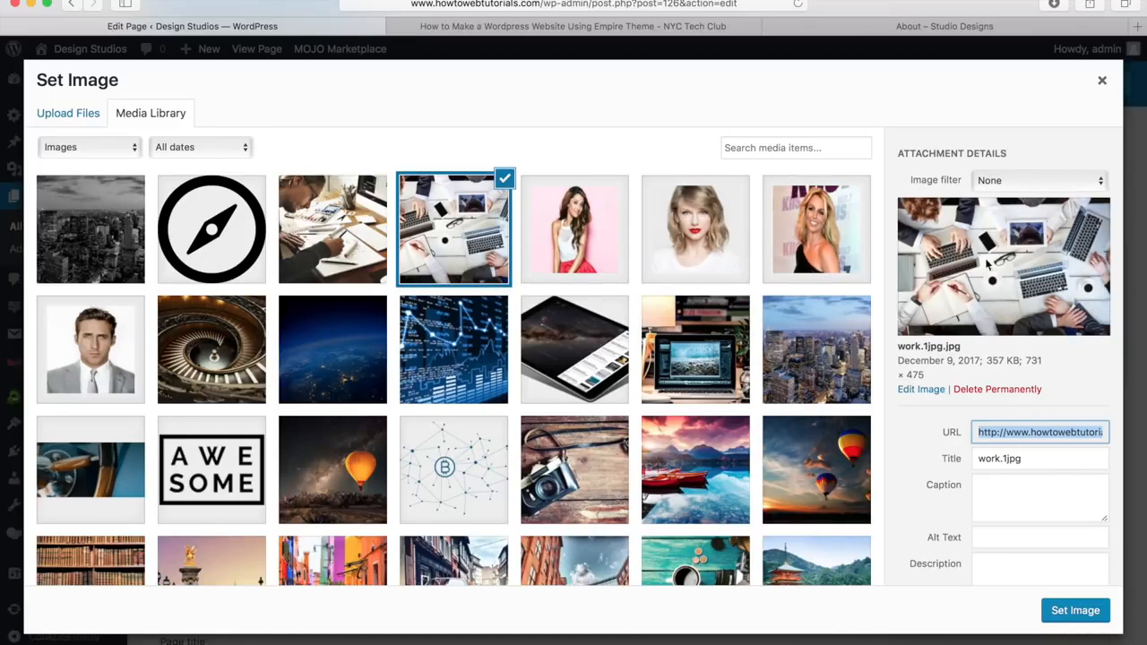
left_click(1022, 180)
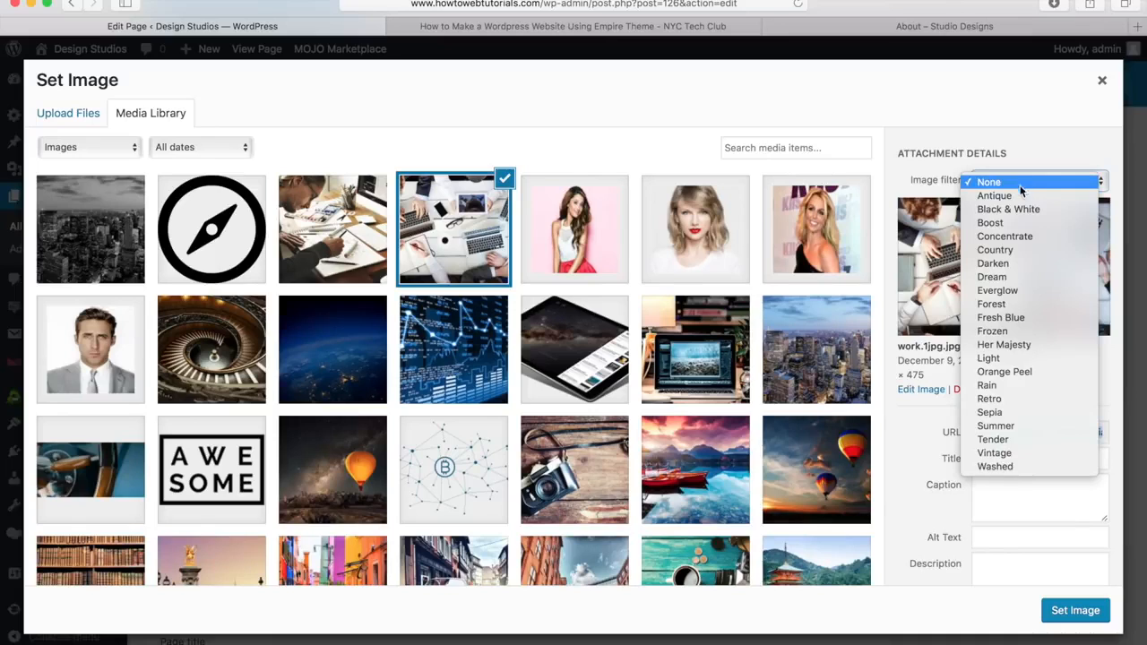
left_click(1008, 209)
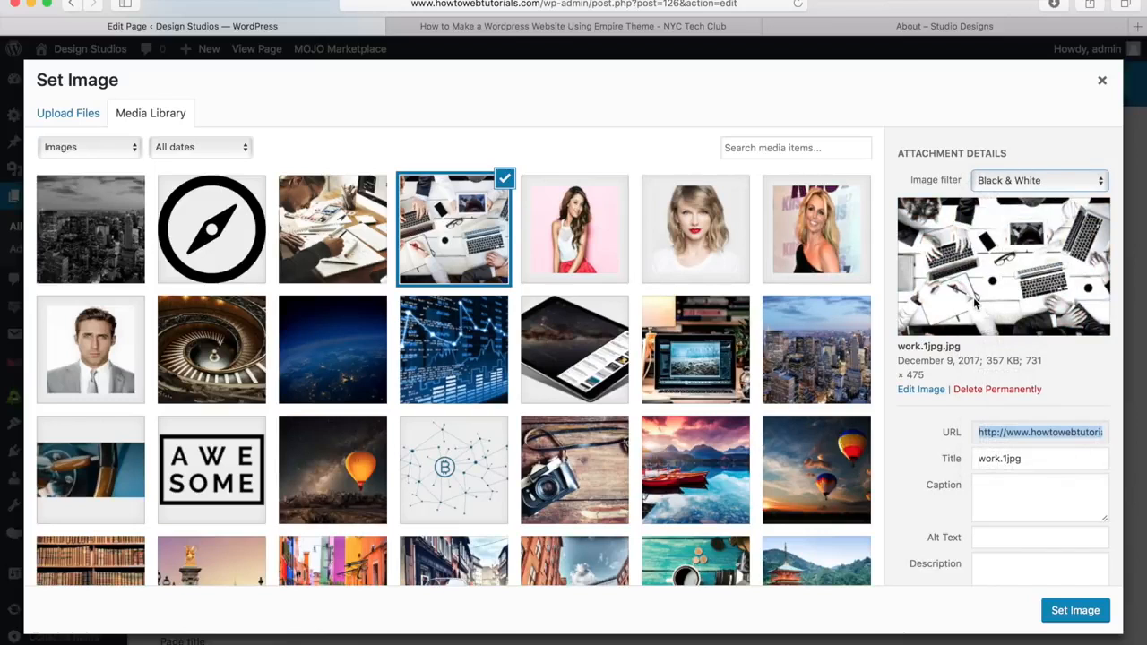
left_click(1071, 611)
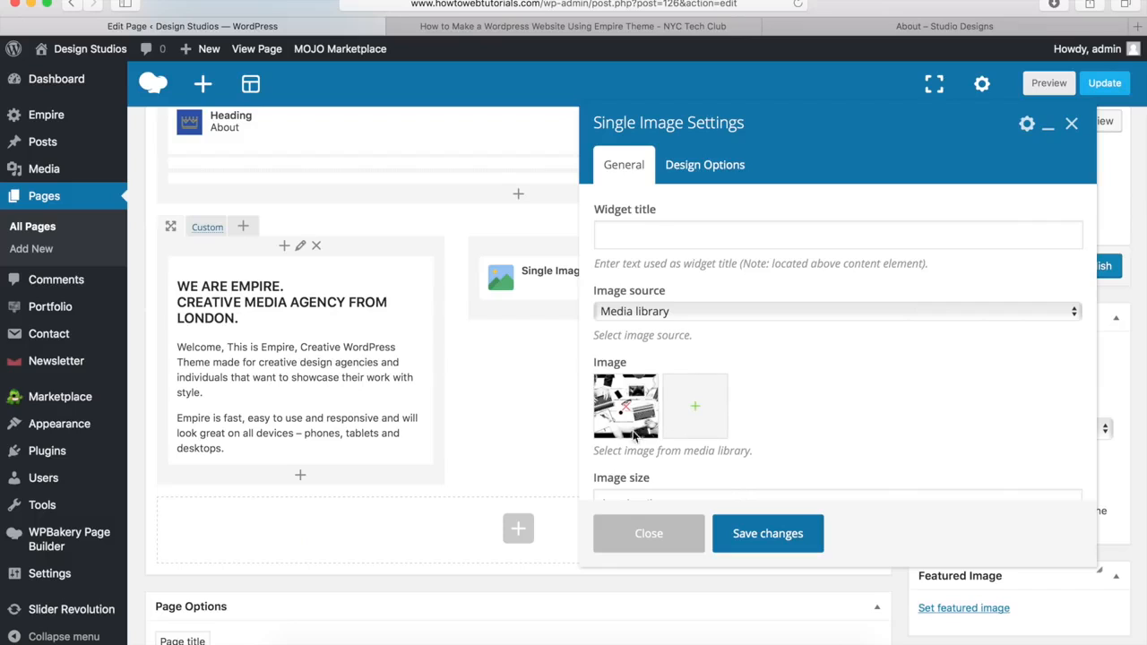
Step: Size the image 500x300, align it Center, and save the Single Image settings
scroll(785, 379, "down", 4)
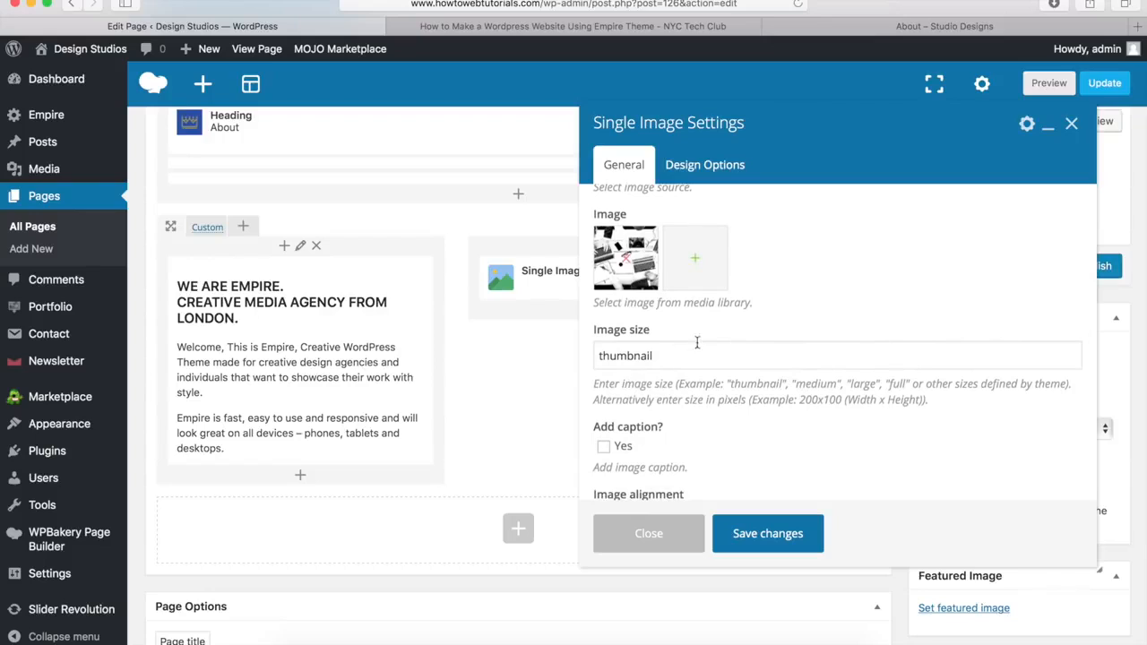
left_click_drag(660, 359, 575, 353)
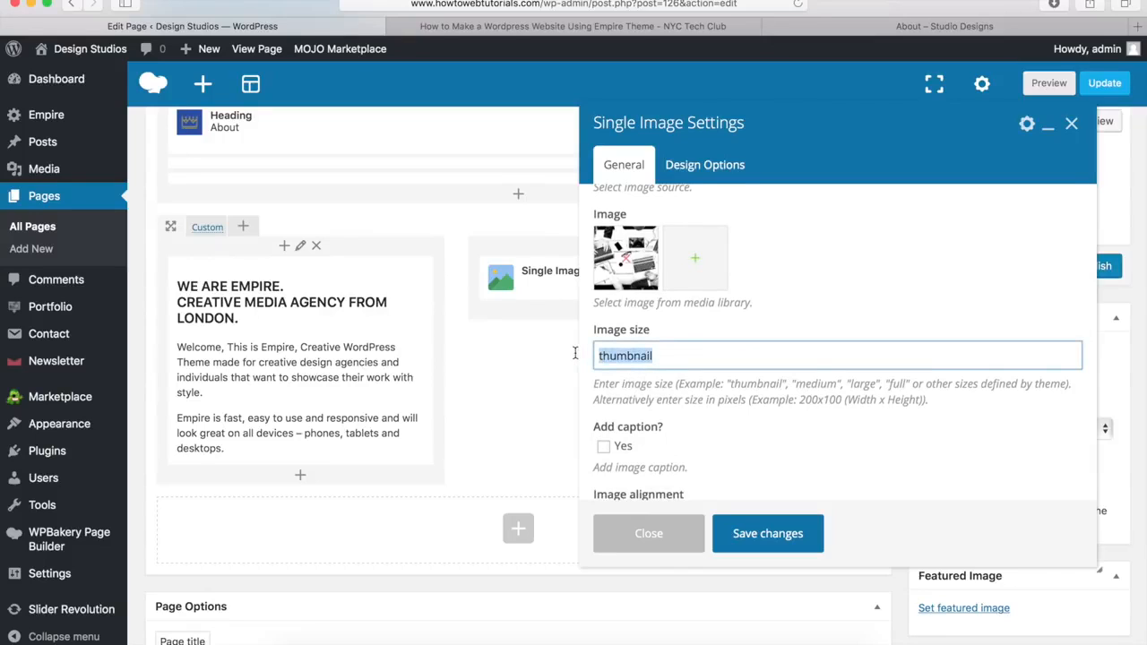
type("500x300")
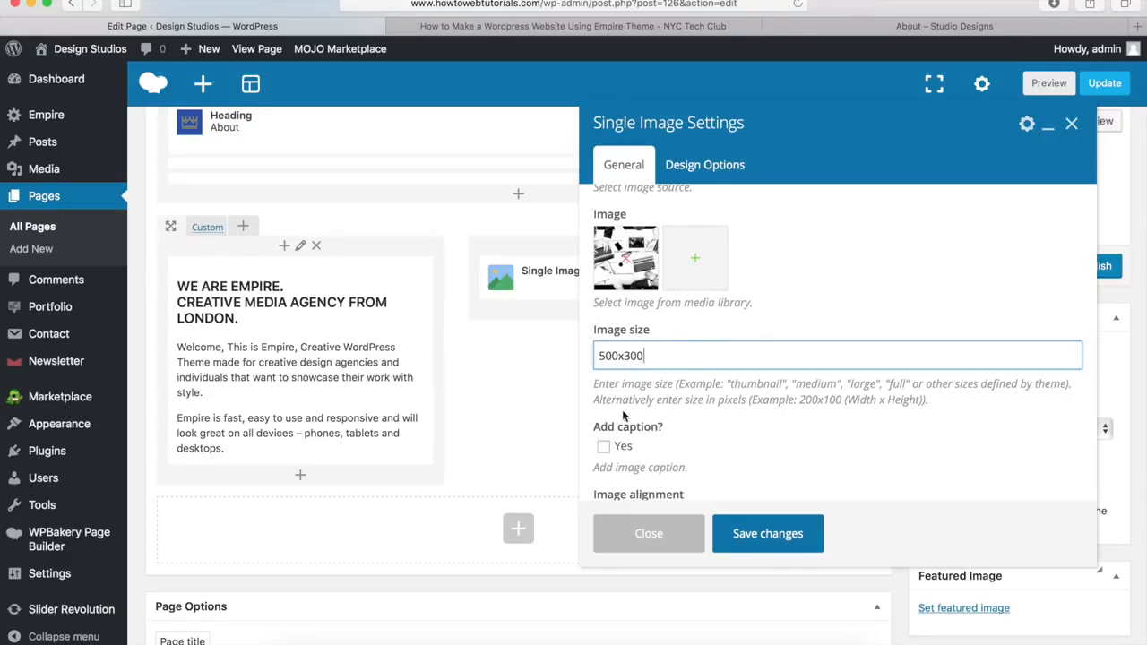
scroll(694, 386, "down", 3)
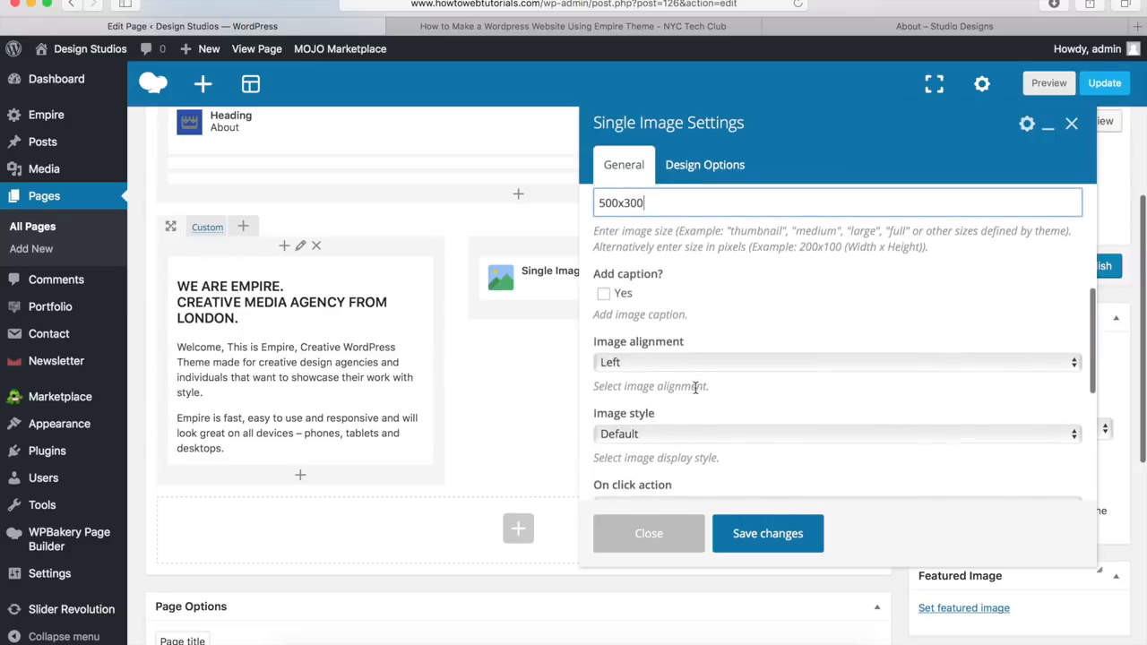
left_click(689, 362)
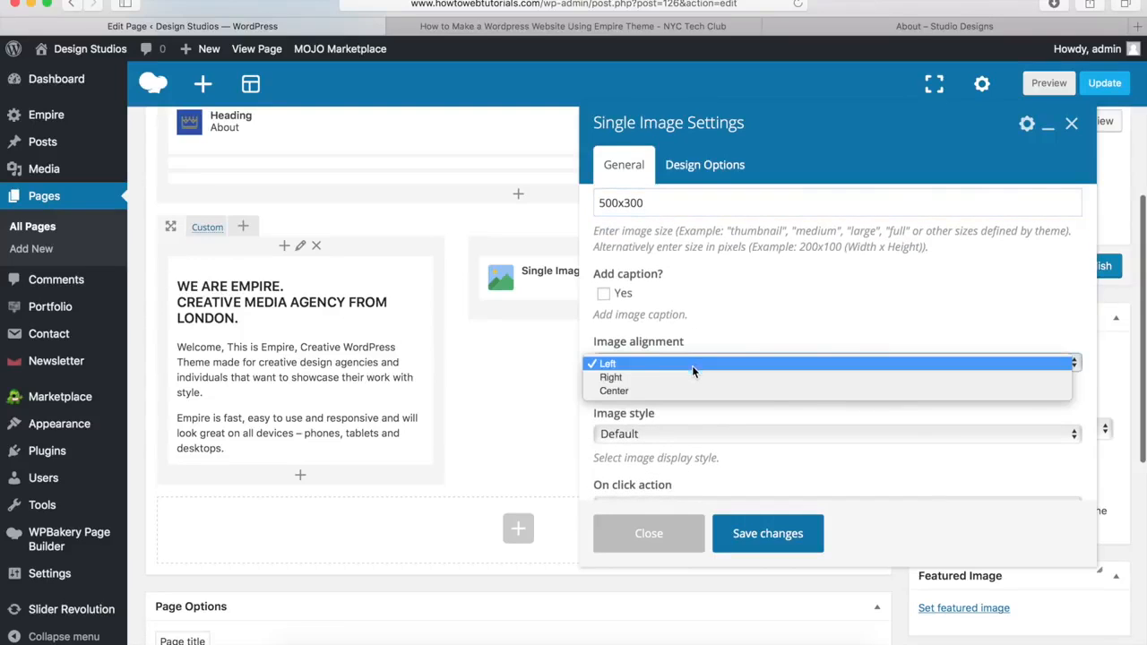
left_click(683, 392)
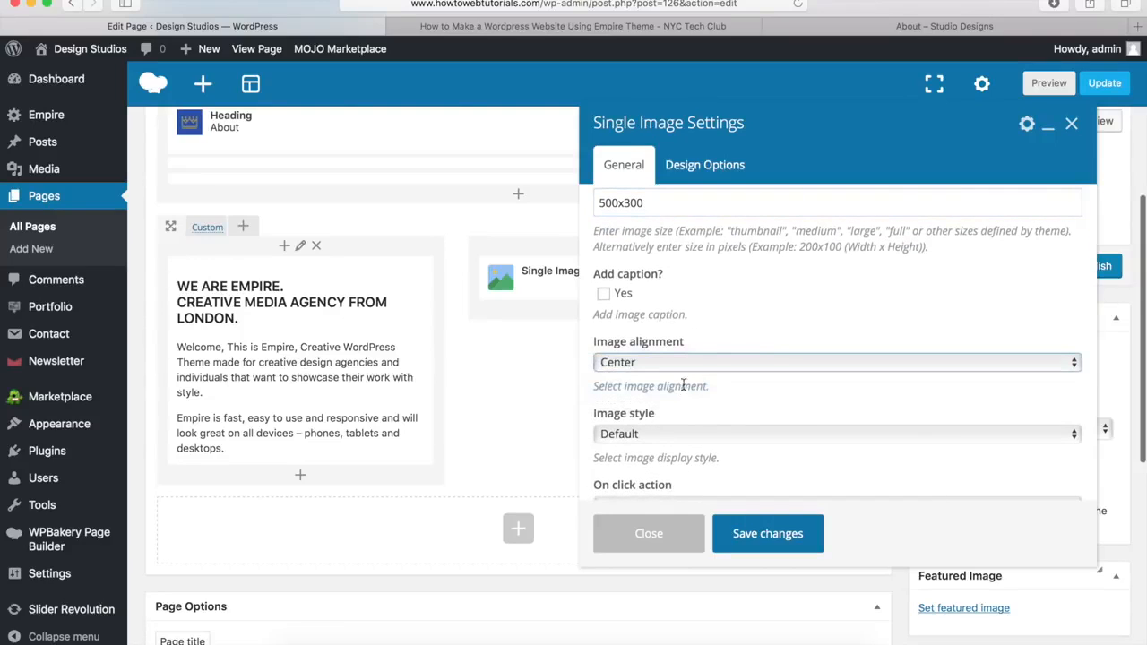
left_click(766, 534)
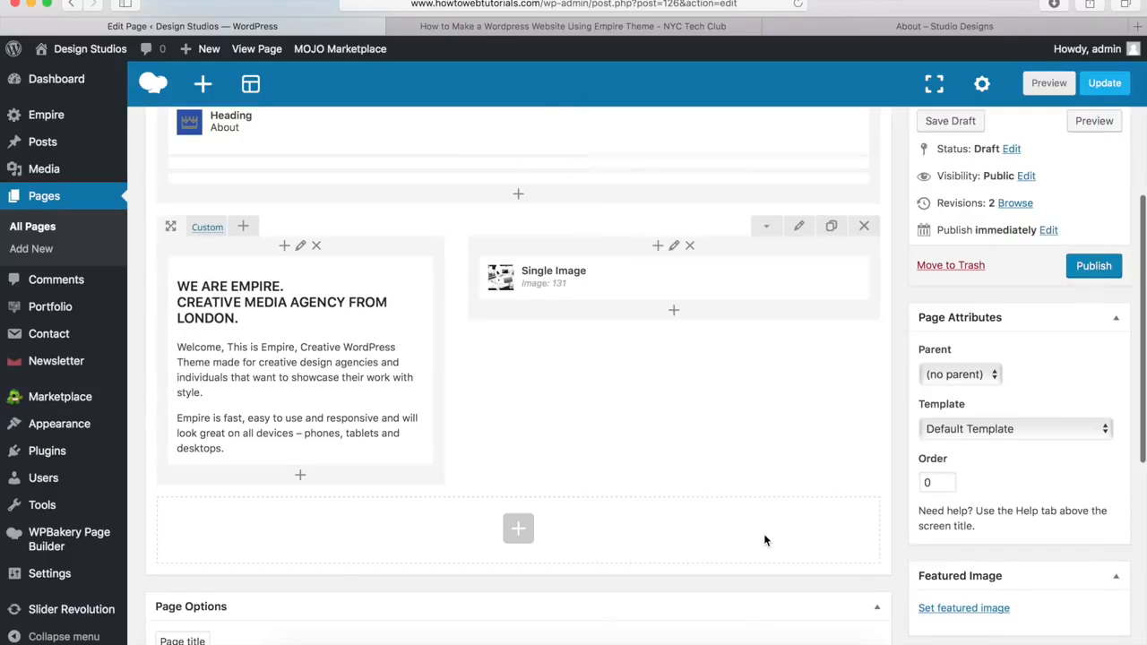
Step: Insert an empty Row at the bottom of the About page, under the text-and-image row
left_click(939, 28)
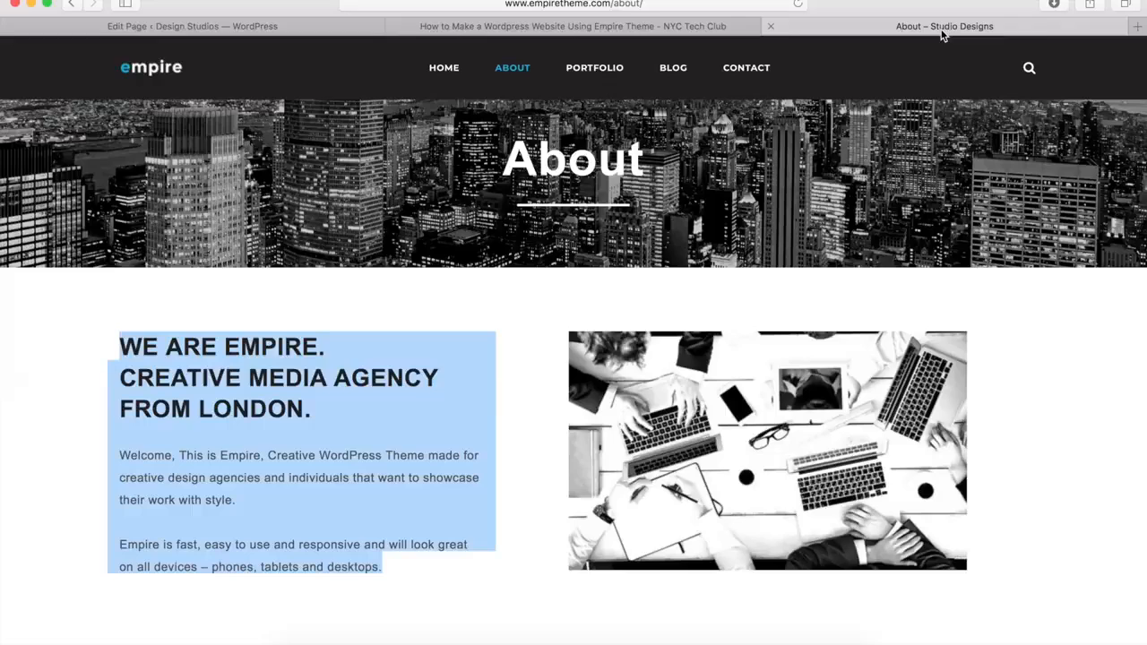
scroll(786, 220, "down", 10)
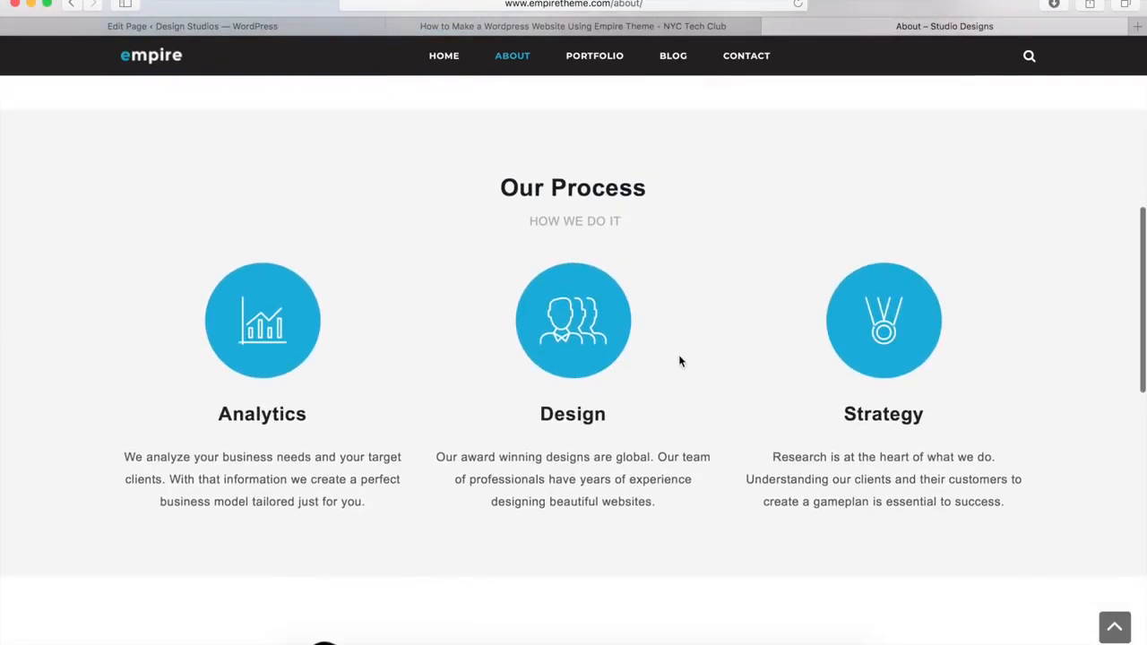
left_click(306, 28)
scroll(549, 465, "down", 5)
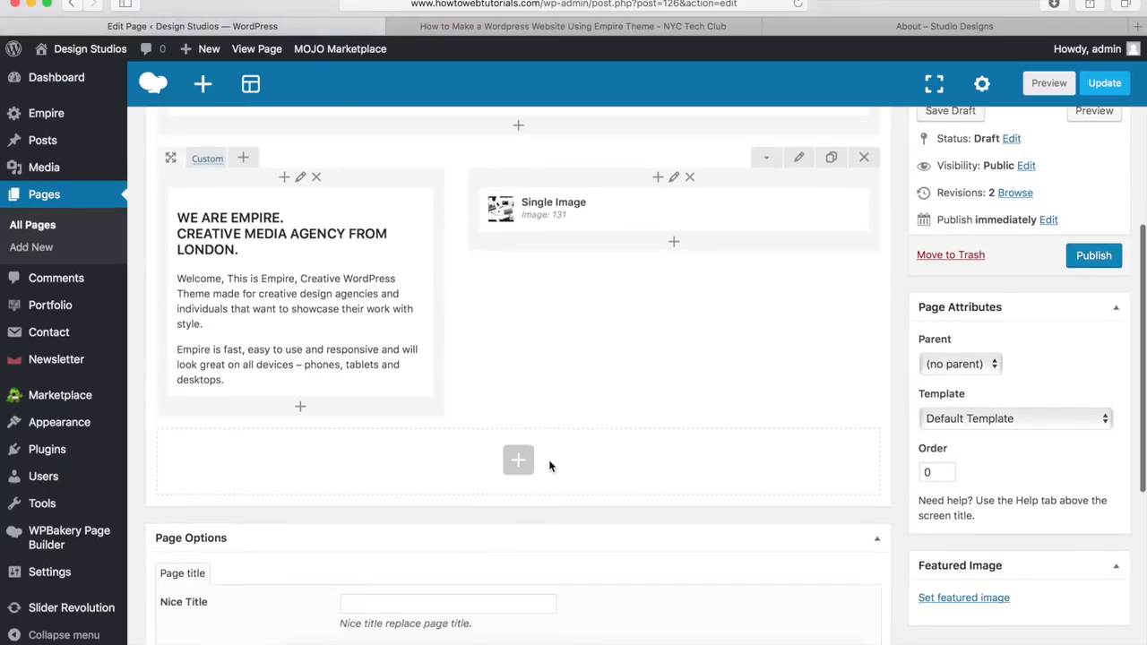
left_click(518, 346)
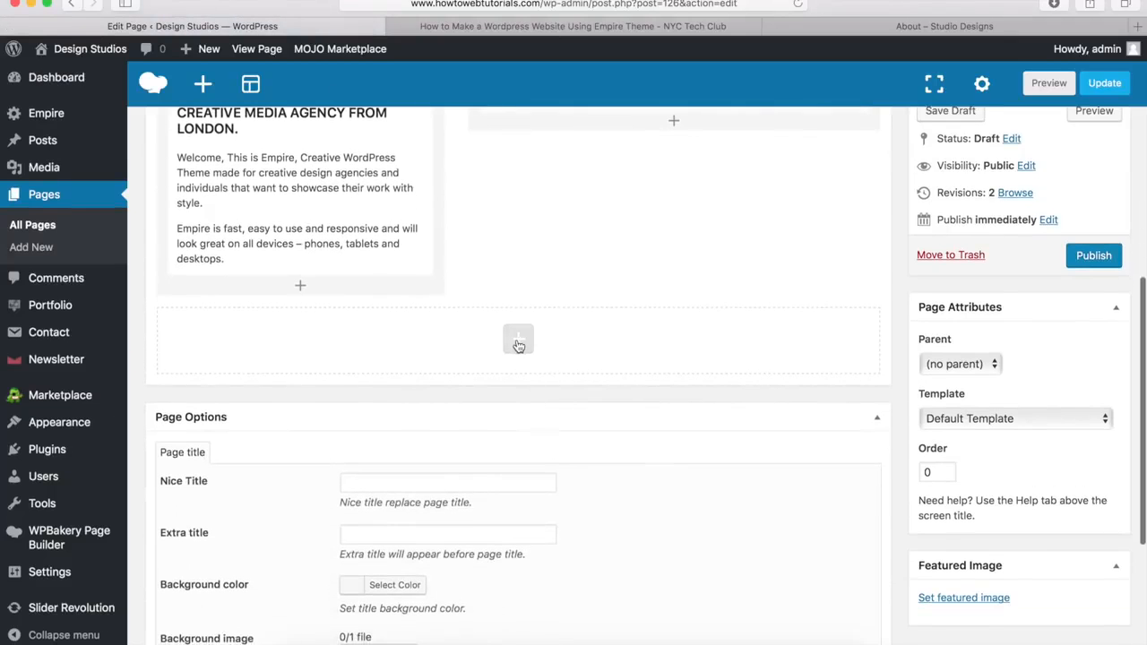
scroll(376, 389, "up", 2)
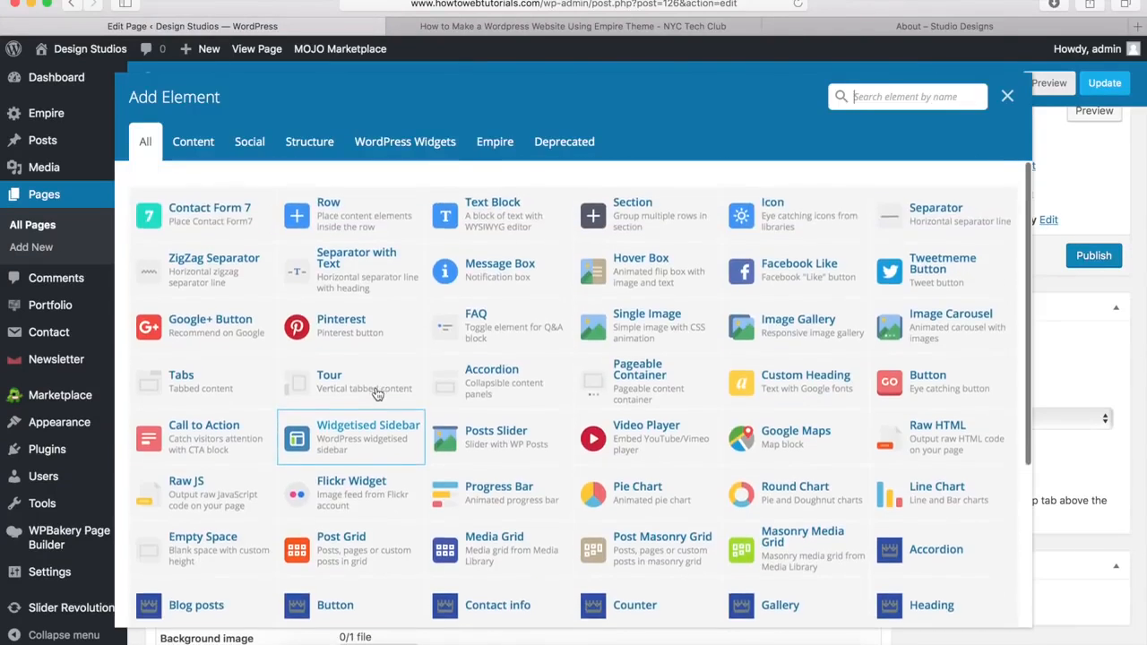
left_click(351, 220)
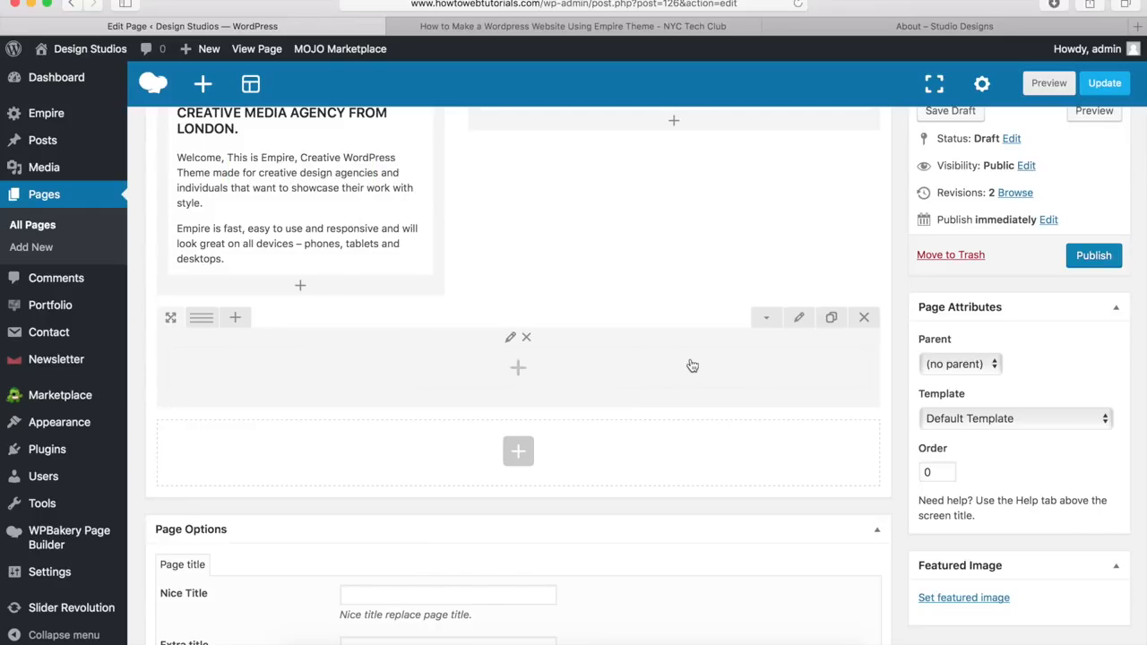
Step: Set the new row to Stretch row with a #f4f4f4 background colour and save it
left_click(799, 319)
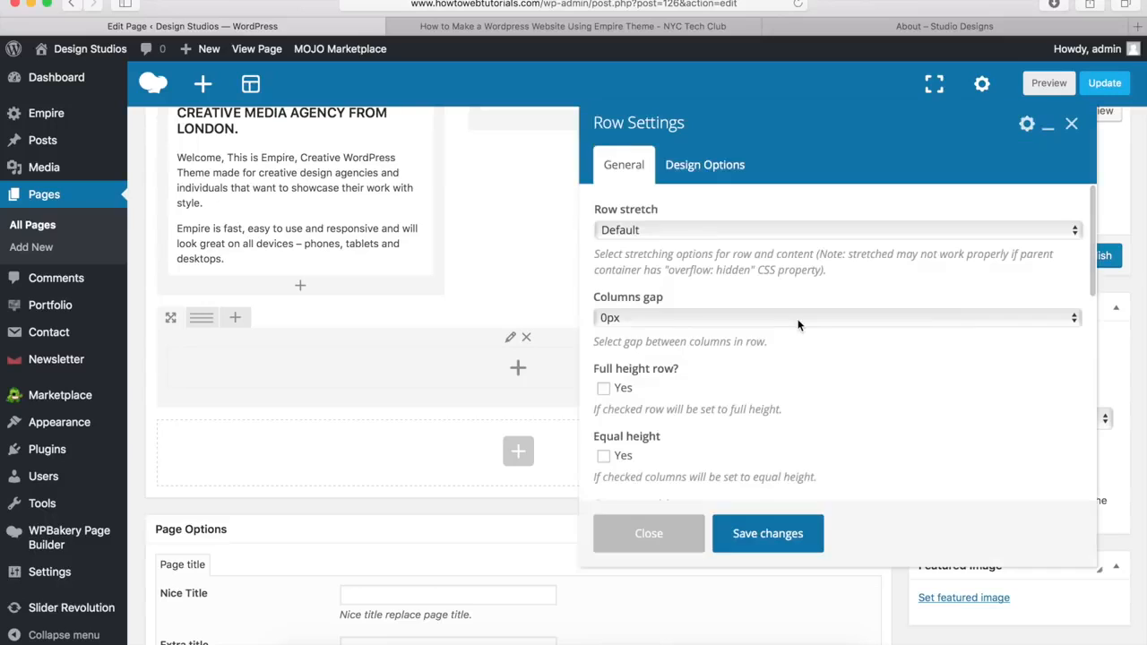
left_click(668, 231)
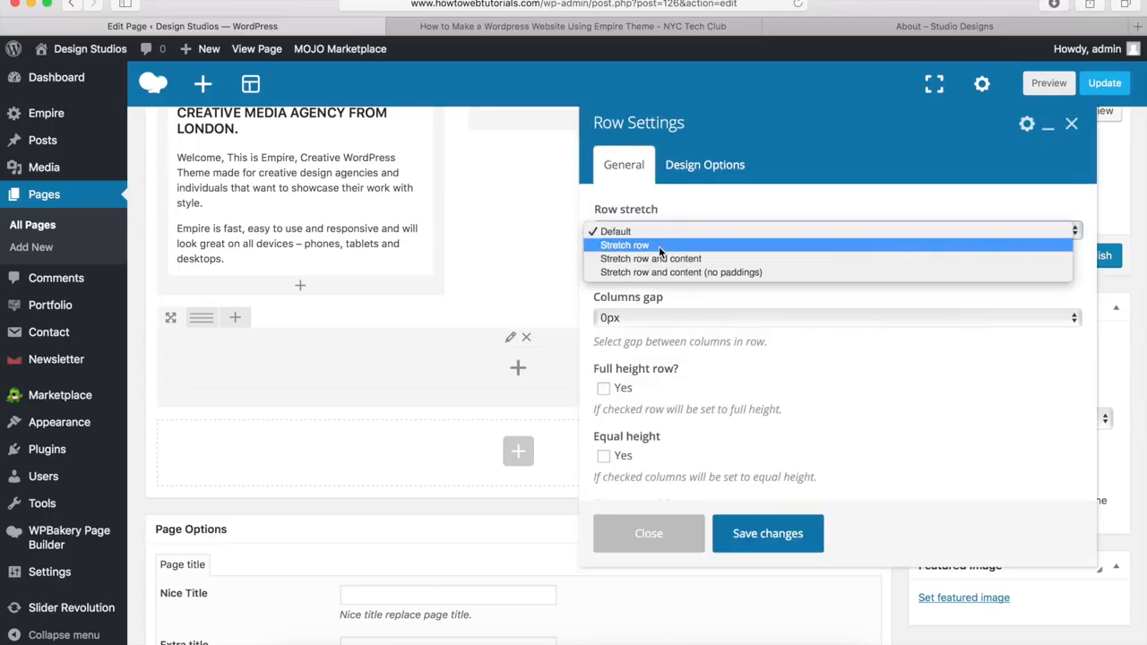
left_click(659, 247)
left_click(715, 168)
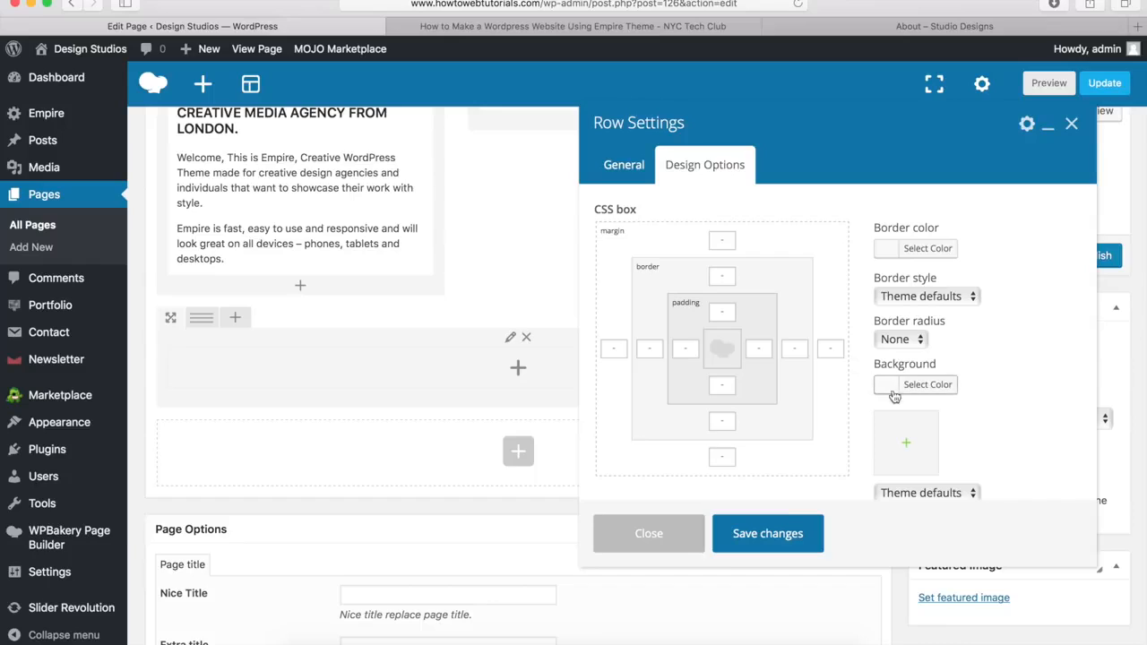
left_click(924, 387)
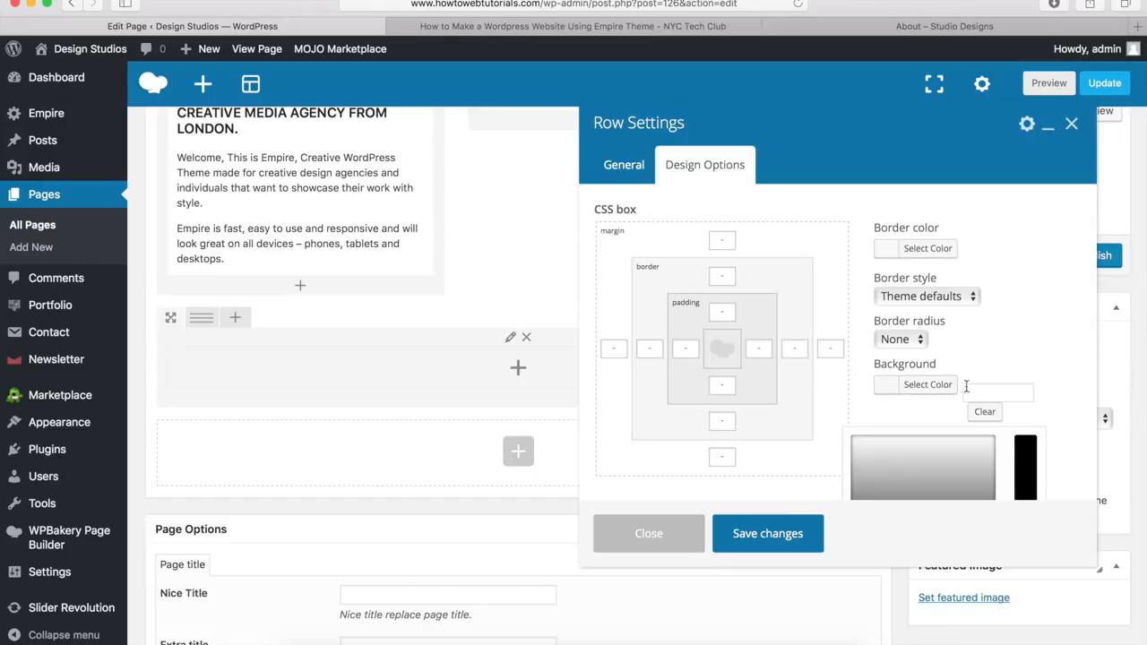
type("#f4f4f4")
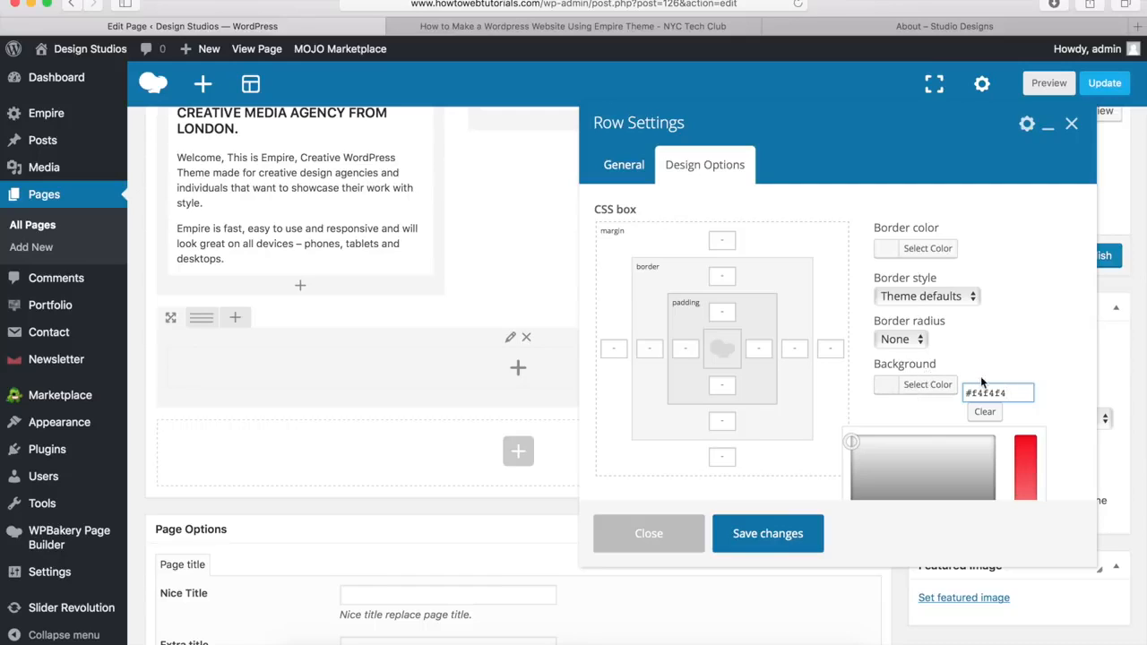
left_click(769, 533)
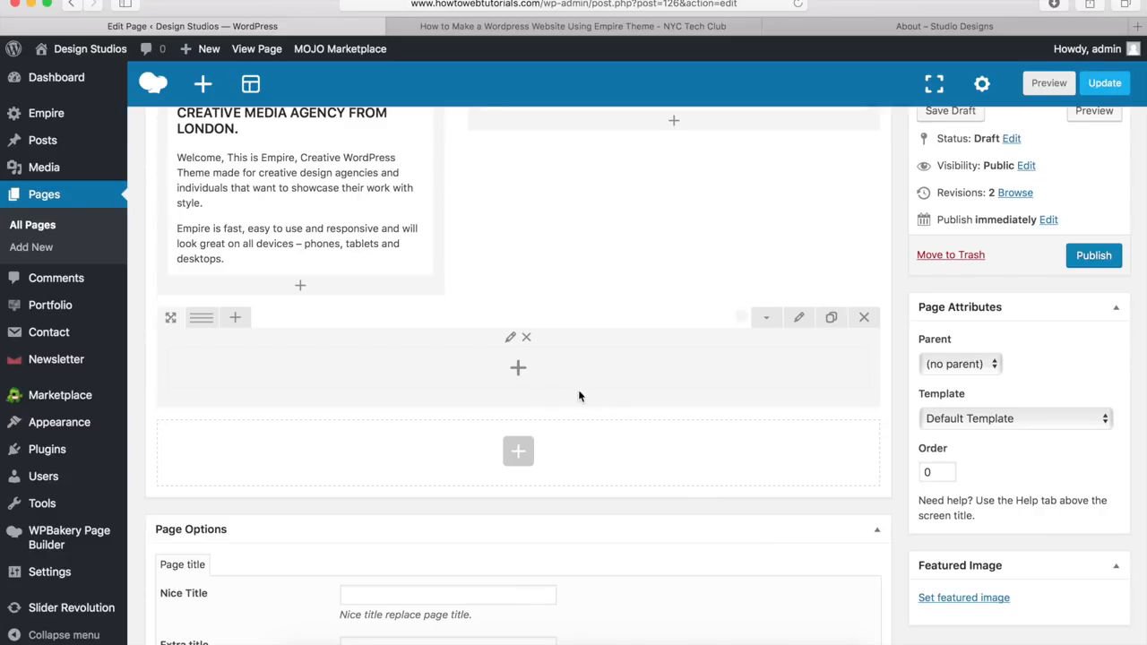
left_click(860, 24)
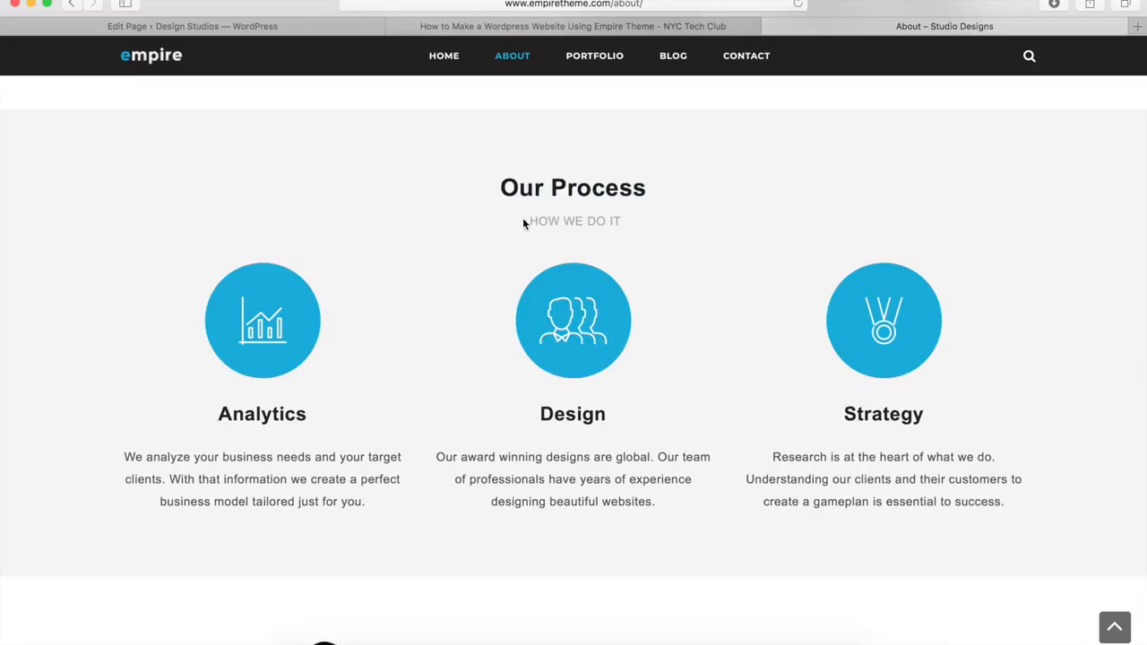
Step: Add a Heading element to the grey row titled 'Our Process'
left_click(299, 25)
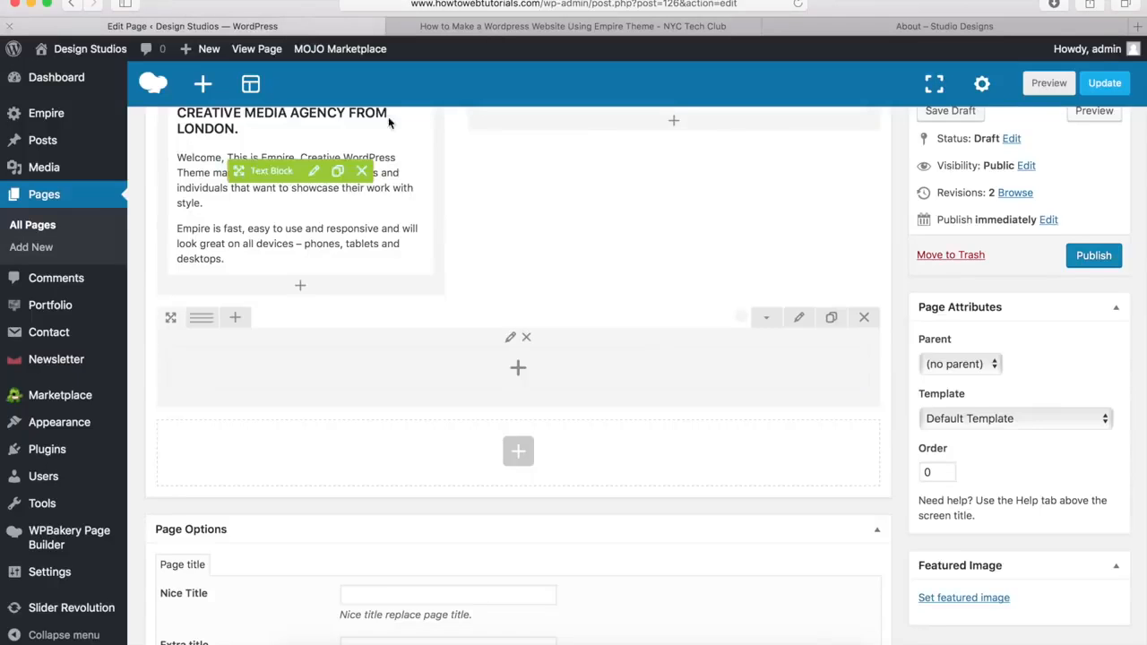
left_click(518, 368)
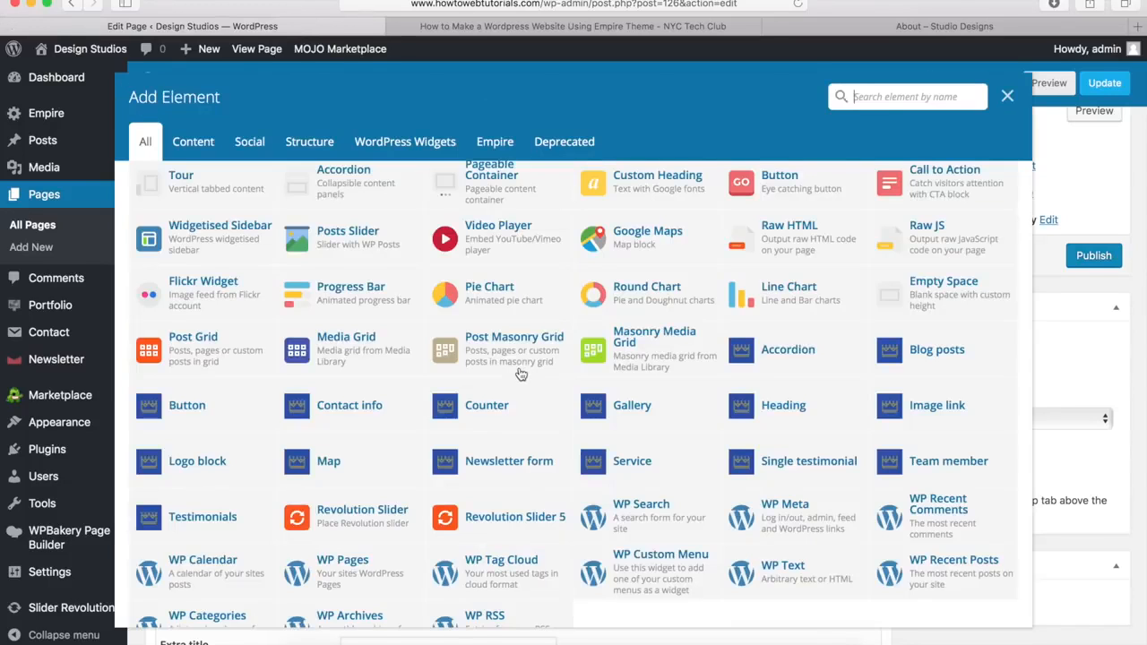
left_click(784, 407)
left_click(611, 238)
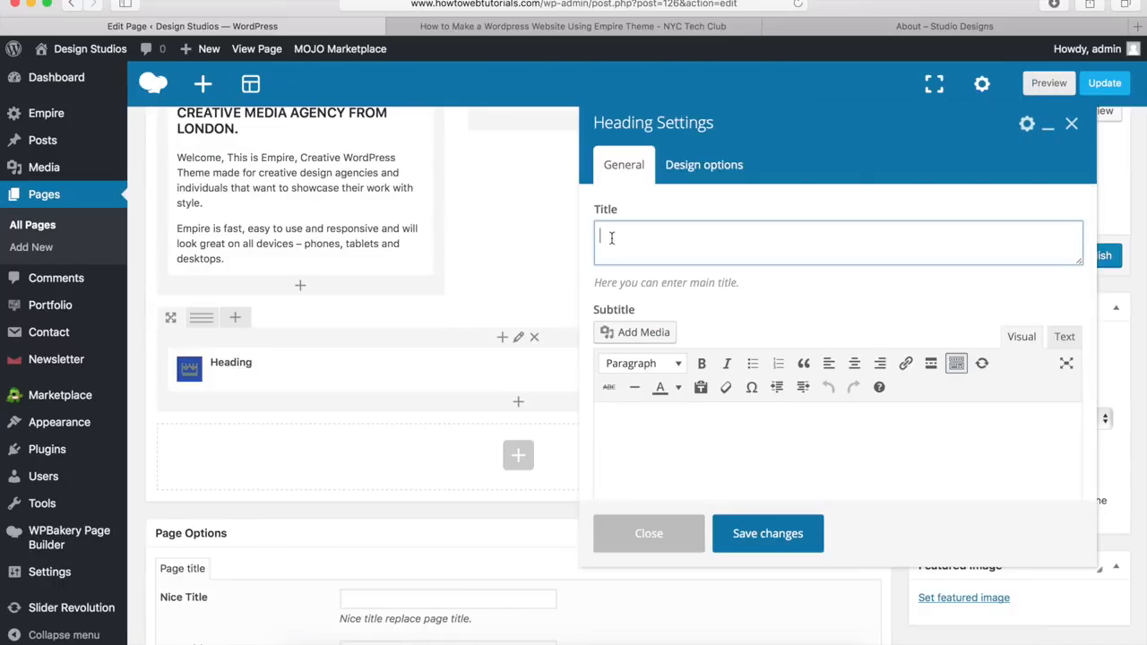
type("Our Process")
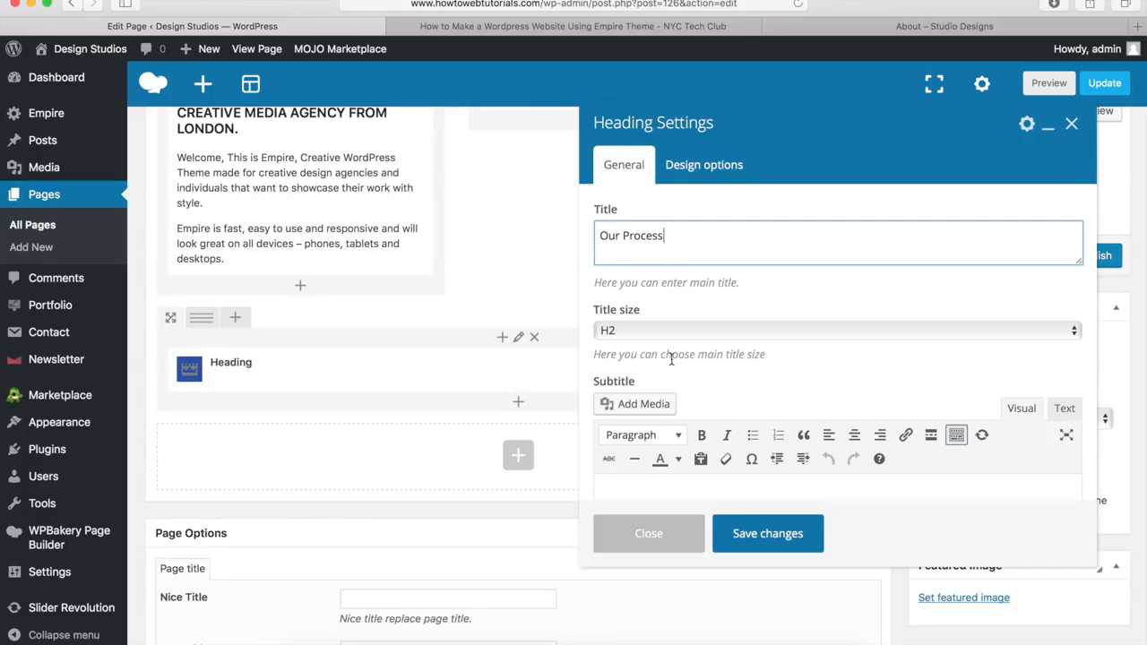
Step: Give the heading the subtitle 'How We Do It' formatted as Heading 3, and save
scroll(671, 356, "down", 5)
left_click(625, 331)
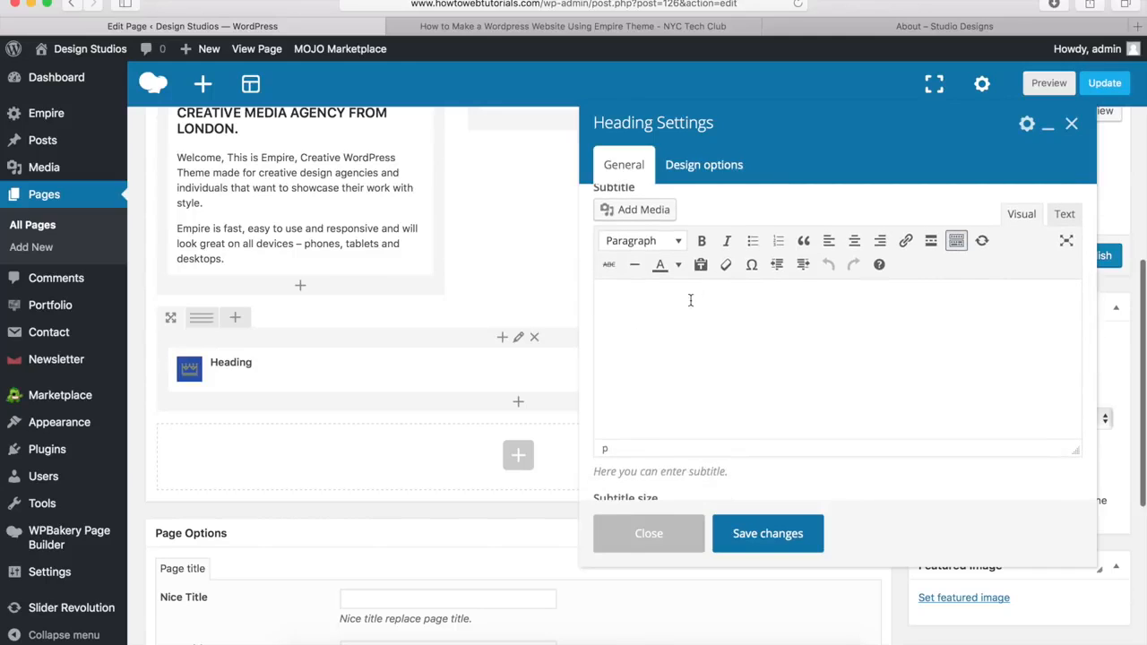
type("How We Do It")
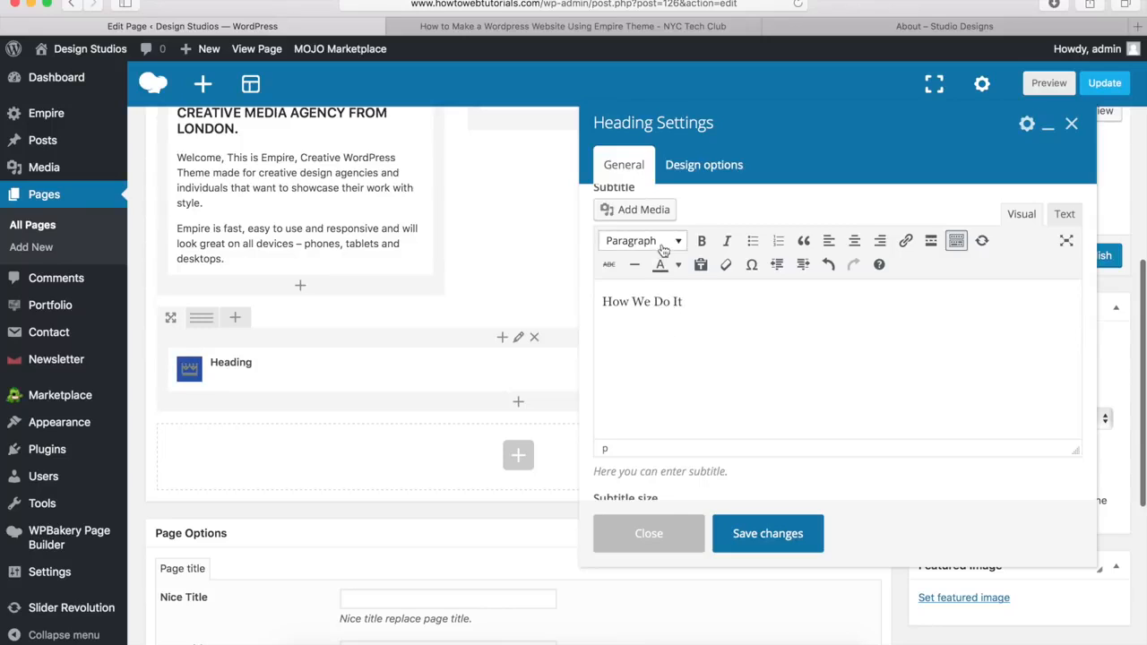
left_click_drag(685, 302, 587, 302)
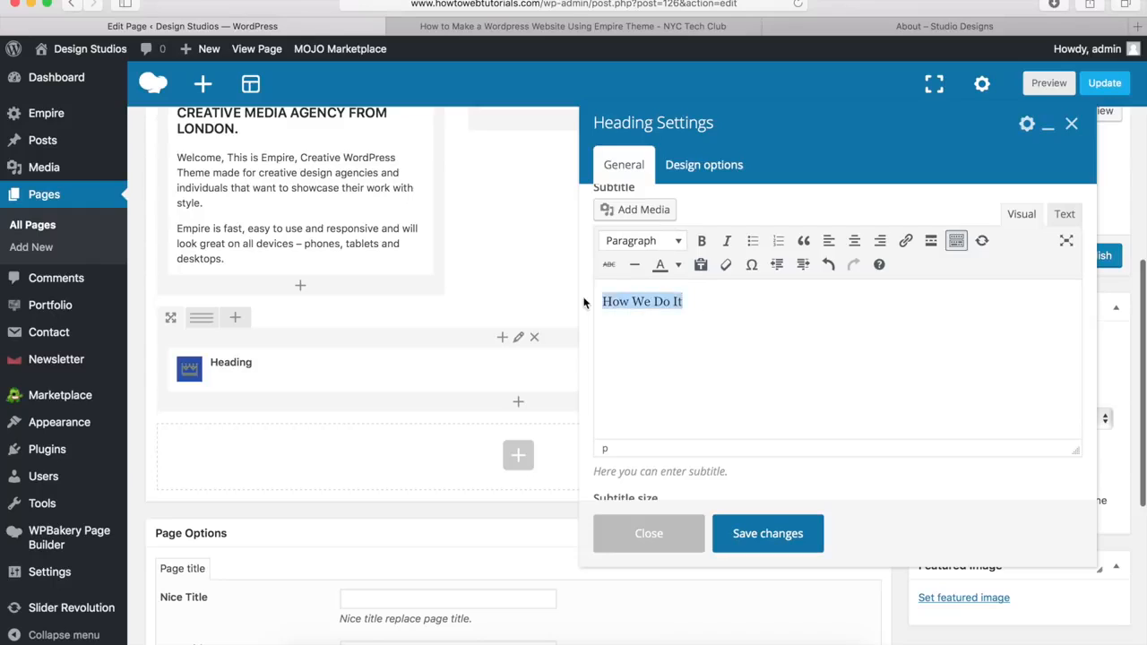
left_click(660, 242)
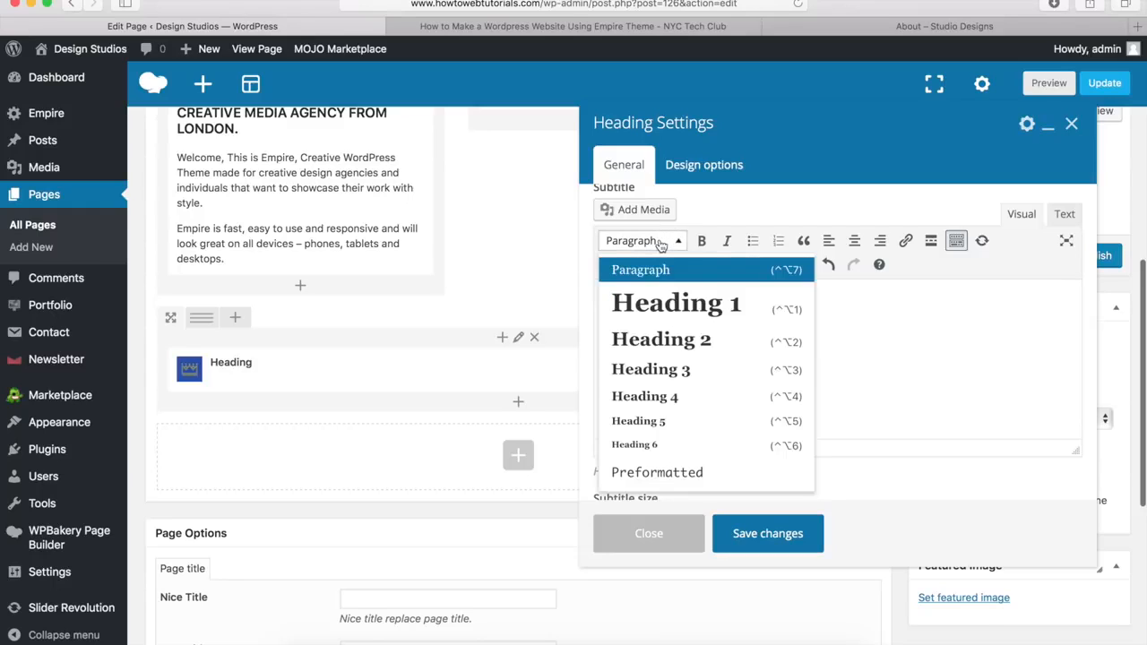
left_click(641, 375)
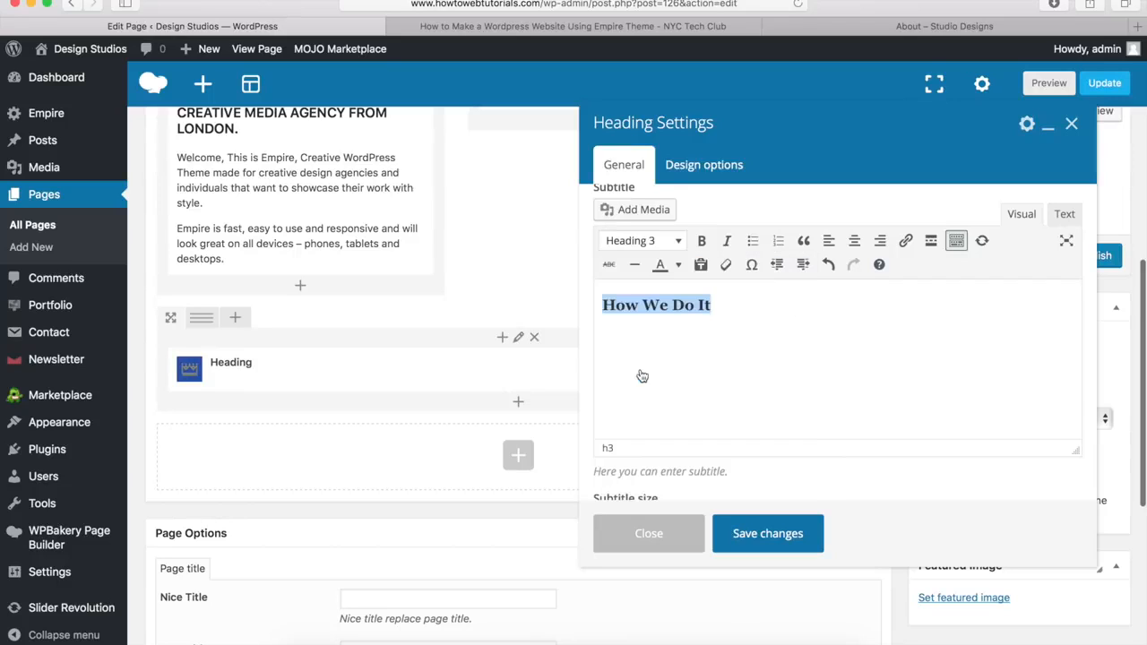
scroll(639, 370, "down", 5)
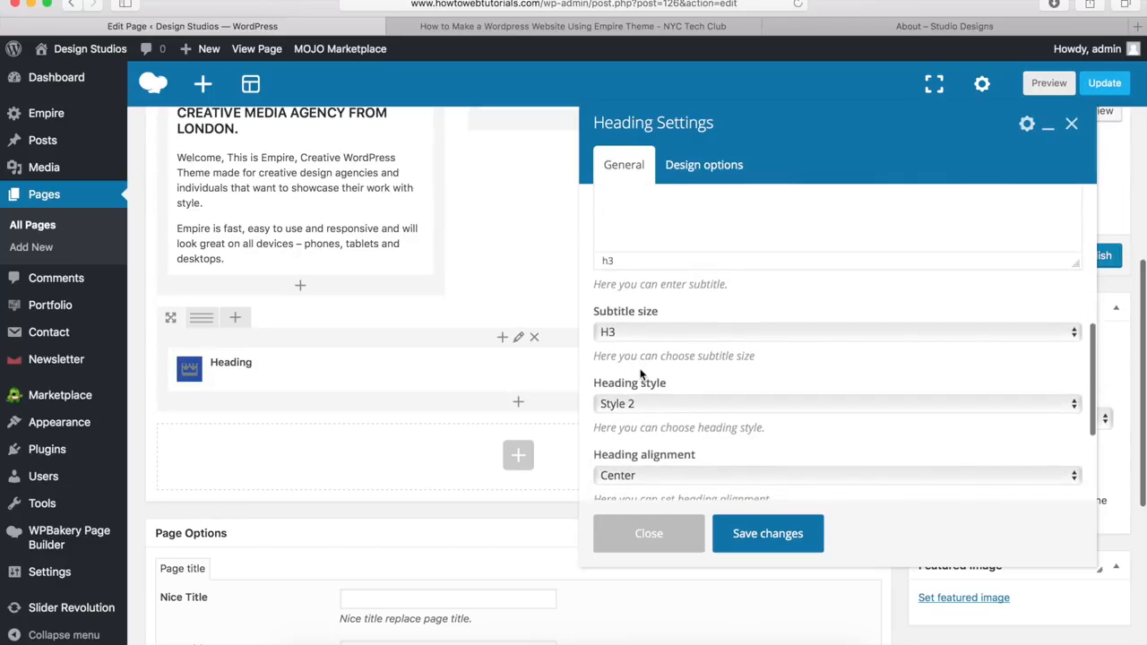
scroll(678, 372, "down", 3)
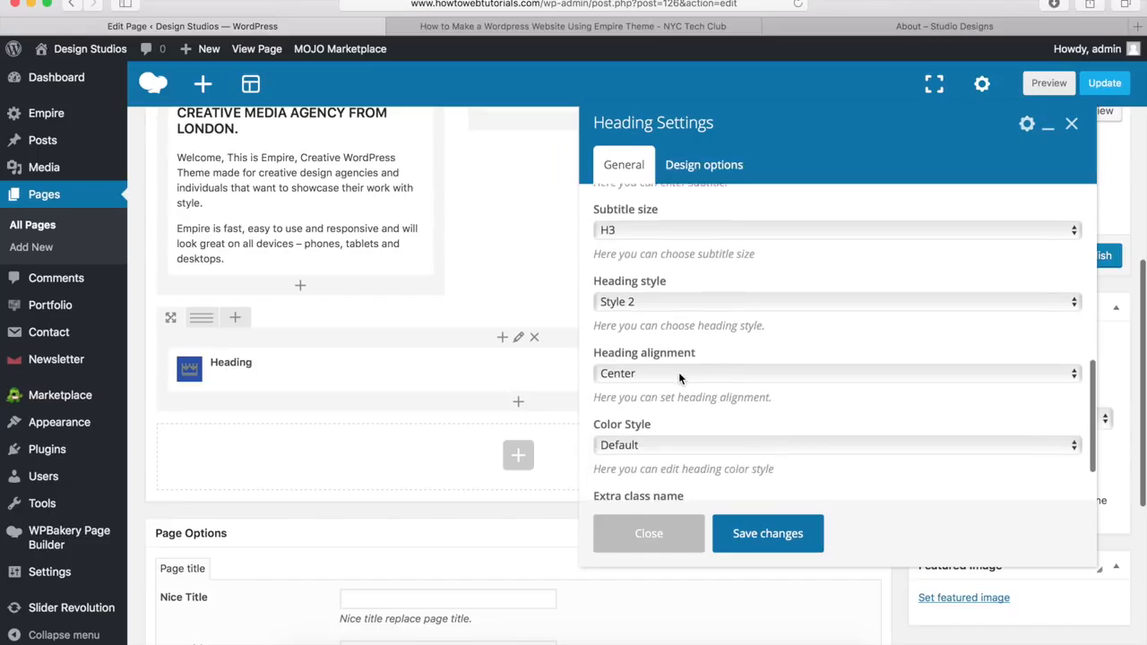
left_click(768, 534)
mouse_move(477, 420)
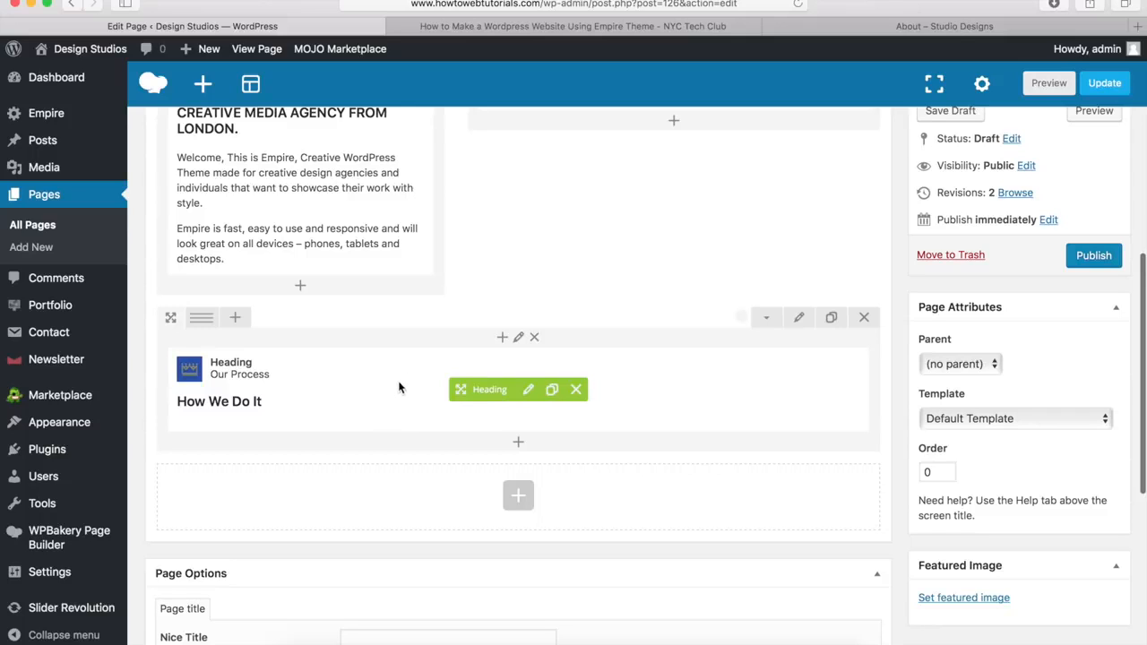
left_click(841, 38)
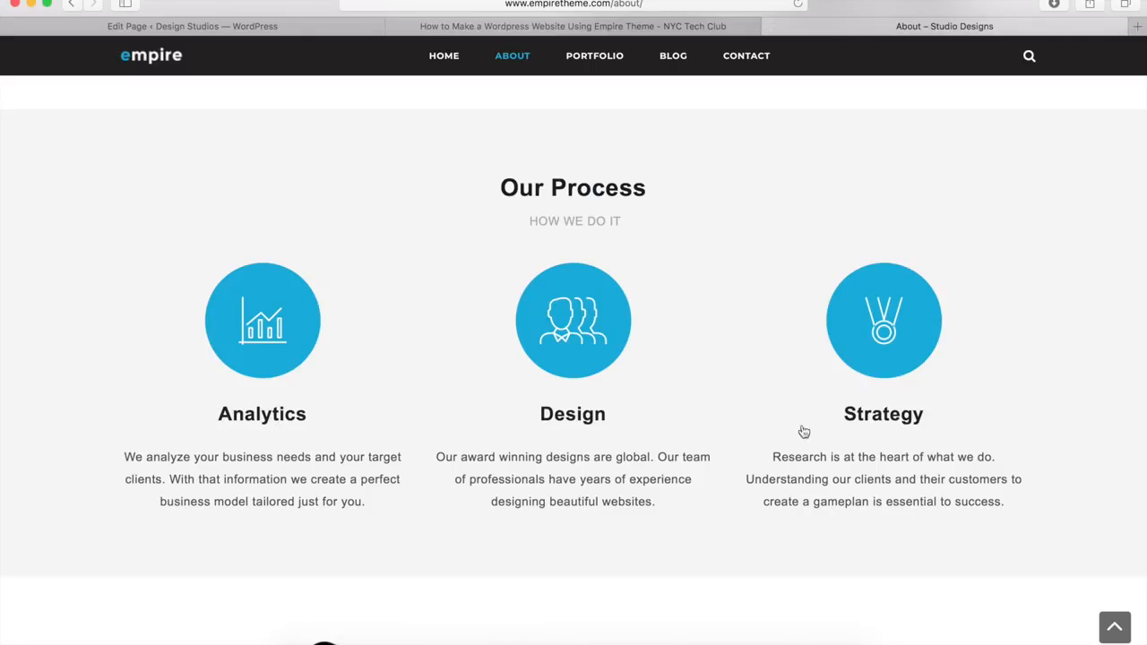
Step: Insert an inner row under the Our Process heading using the 1/3 + 1/3 + 1/3 layout
left_click(256, 28)
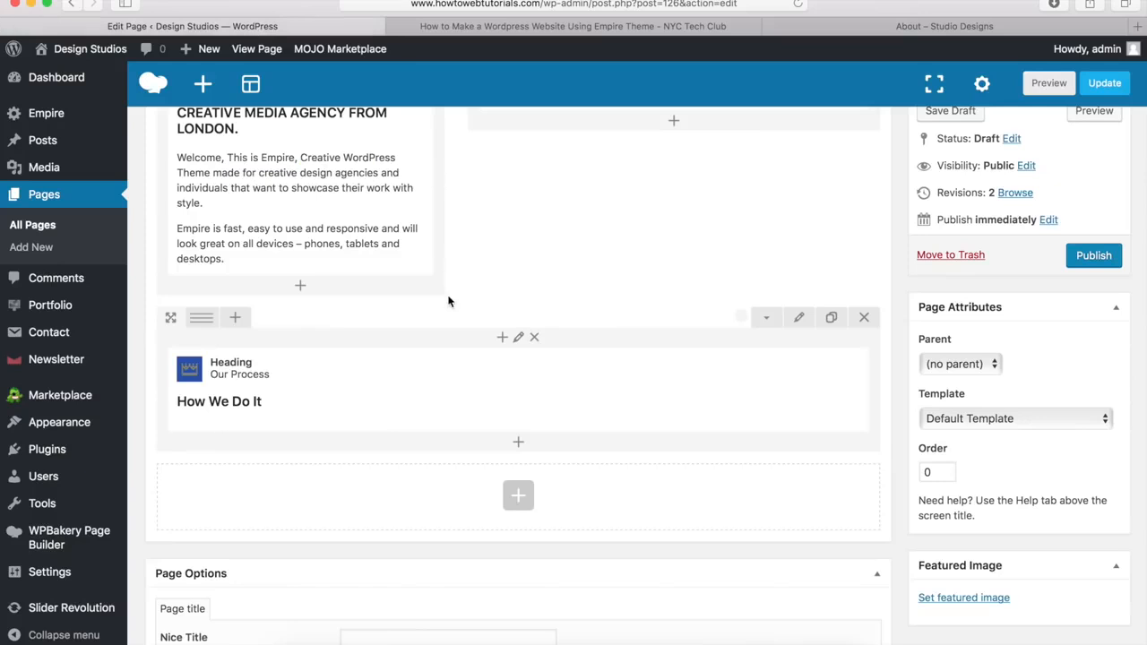
left_click(517, 445)
scroll(358, 375, "up", 5)
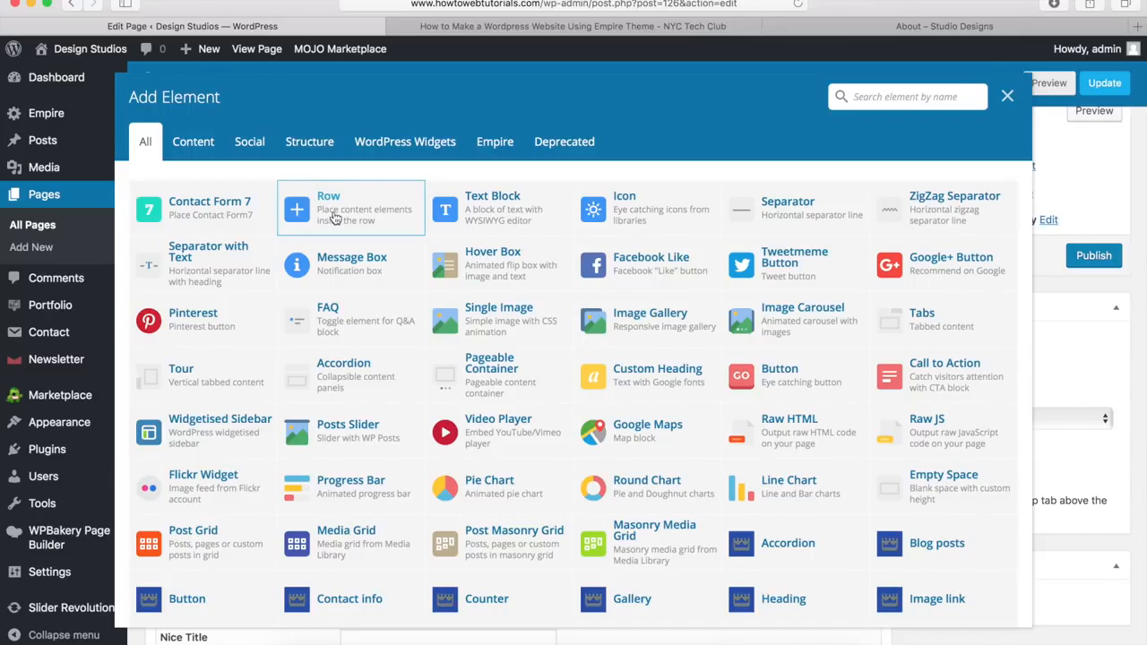
left_click(334, 217)
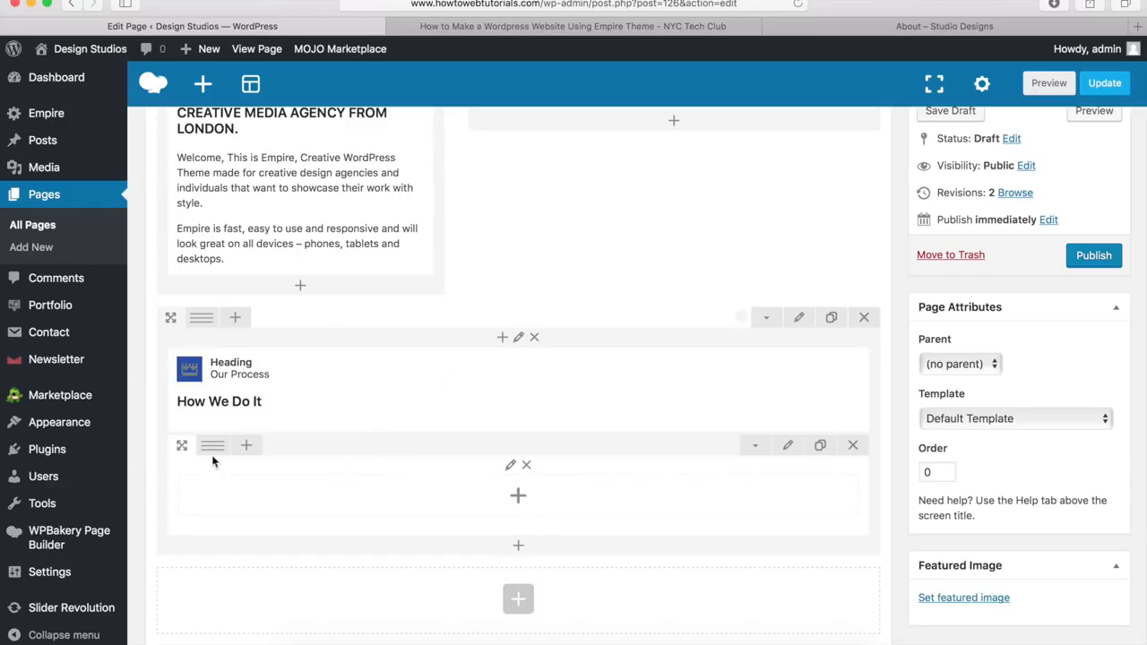
mouse_move(208, 447)
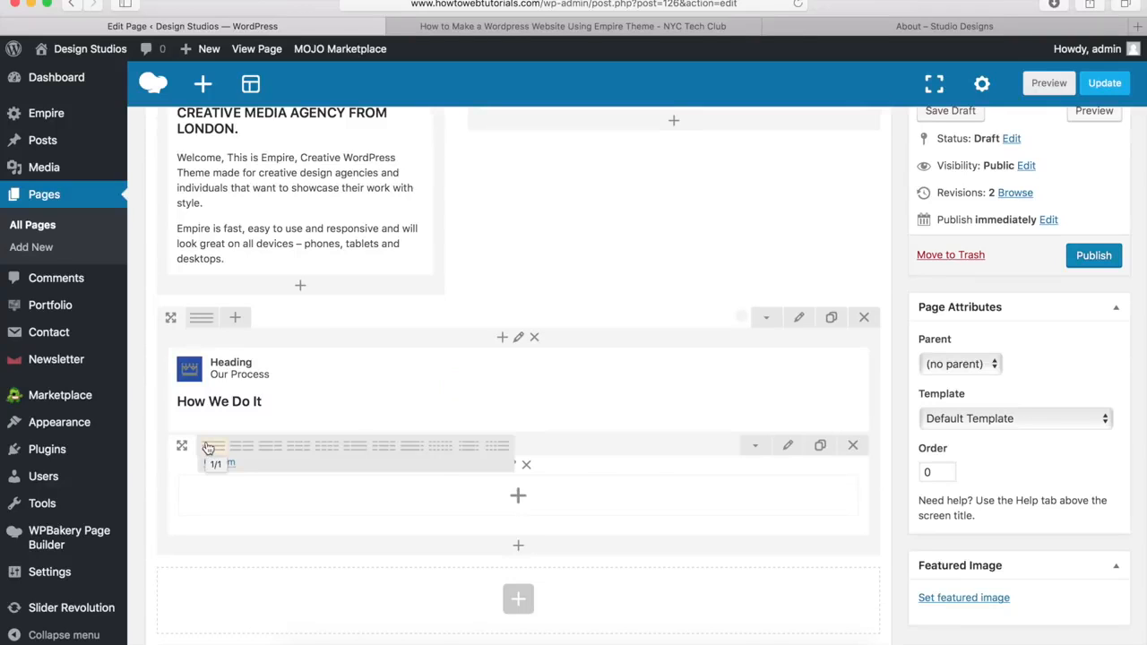
left_click(297, 452)
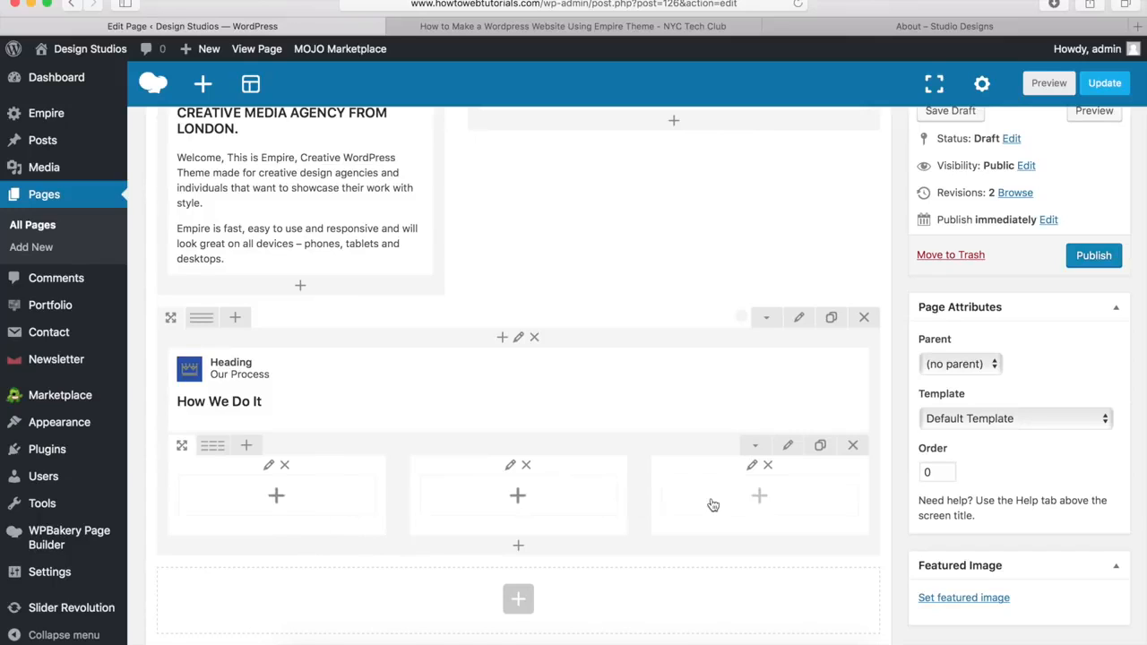
left_click(277, 496)
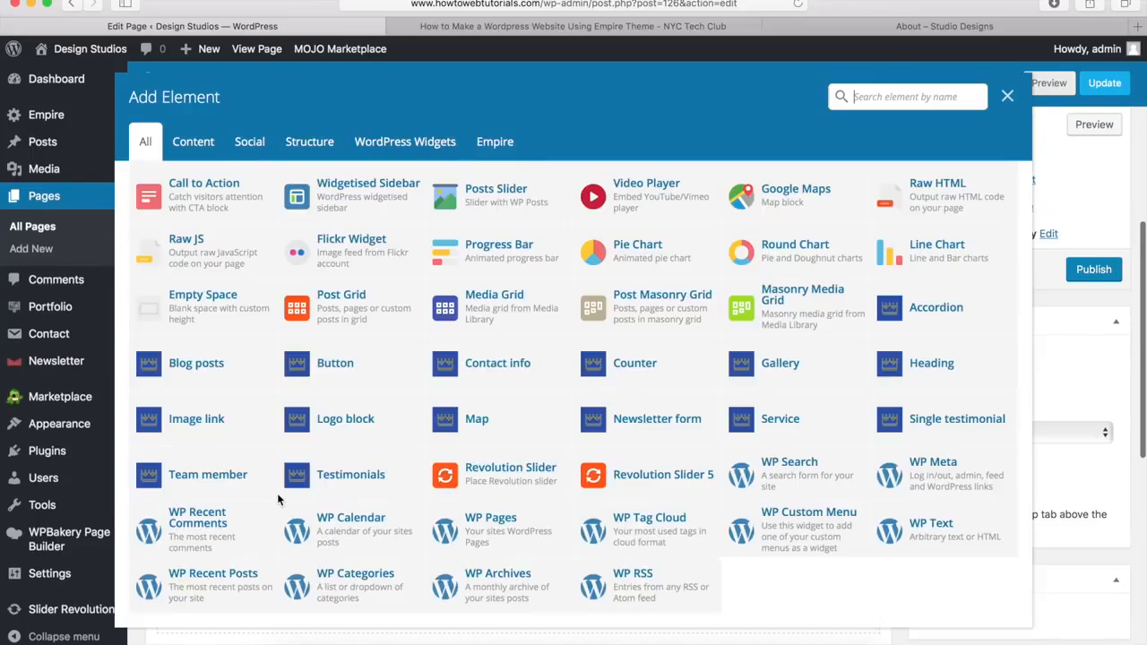
Step: Add a Style 2 Service element to the first column titled 'Analytics'
left_click(788, 427)
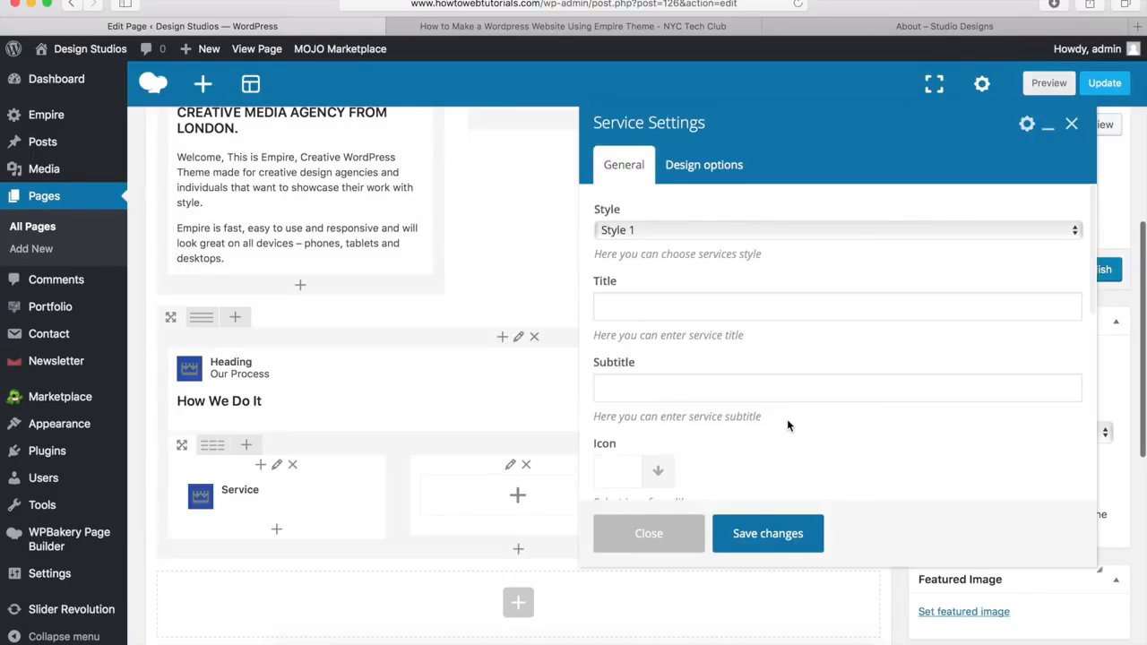
left_click(690, 231)
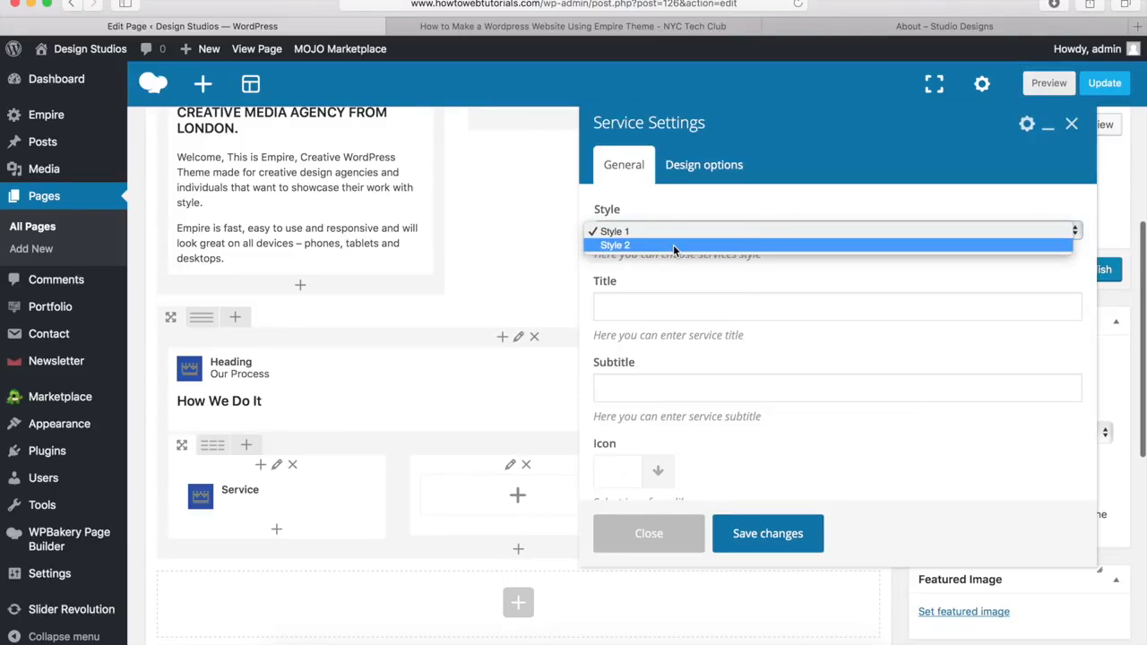
left_click(661, 285)
scroll(660, 282, "down", 5)
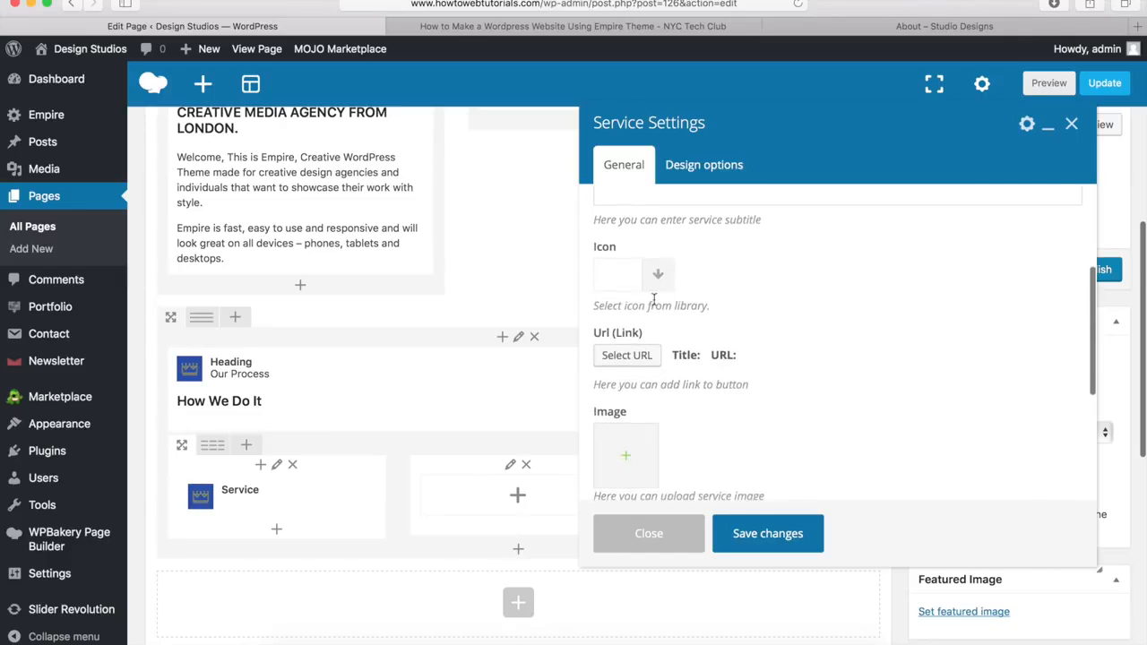
scroll(631, 448, "up", 5)
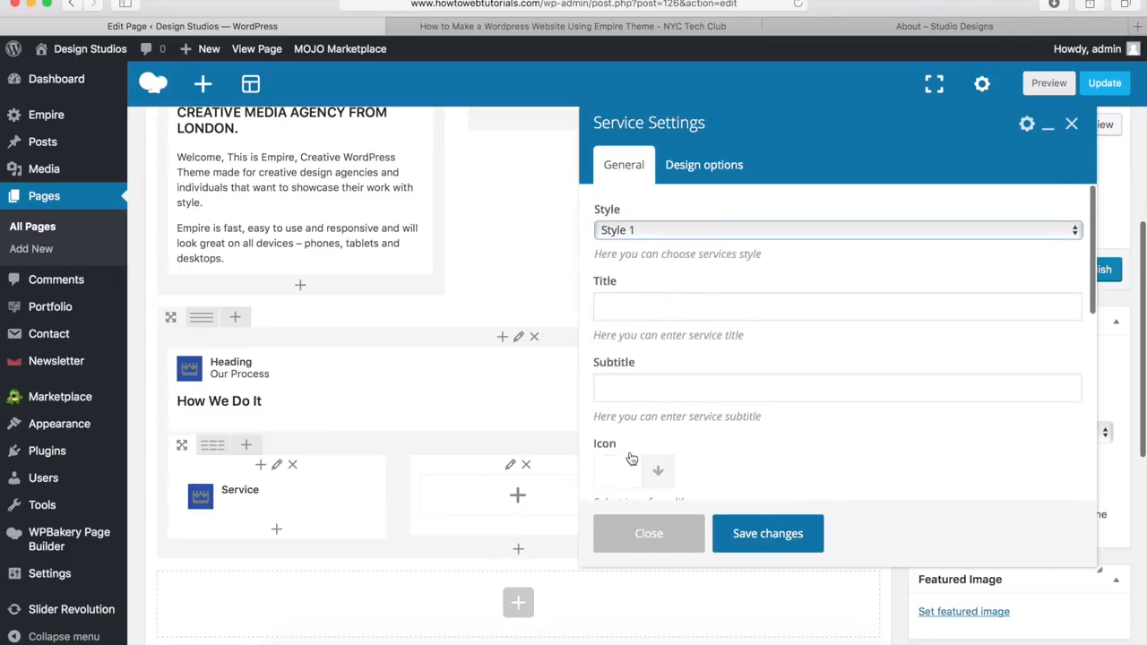
left_click(671, 231)
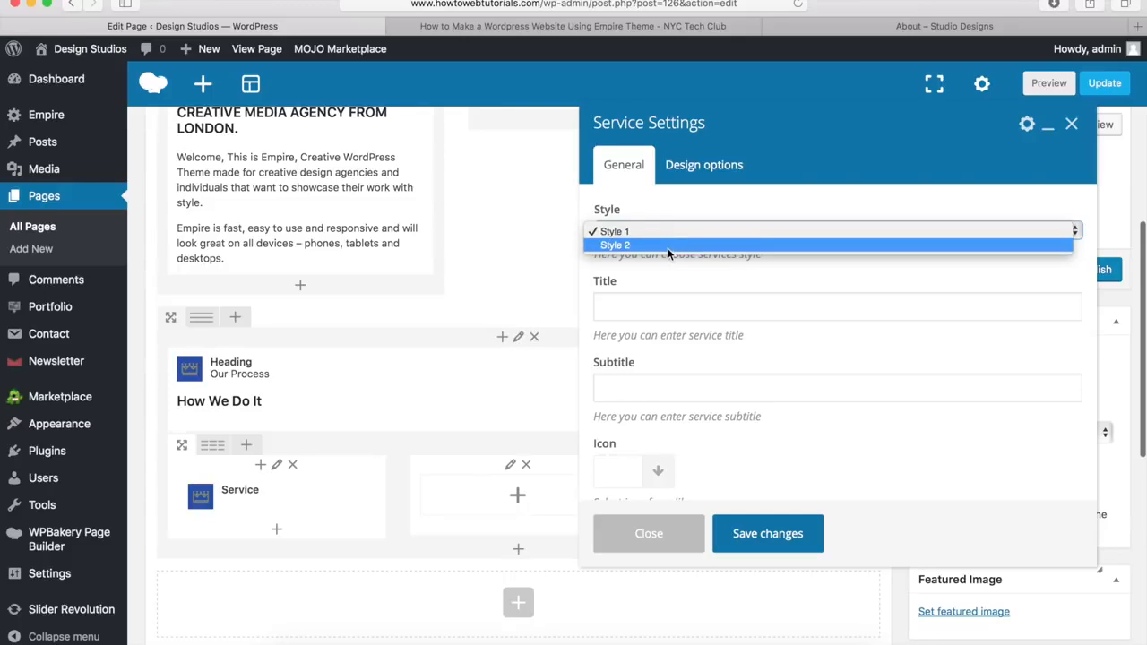
left_click(667, 246)
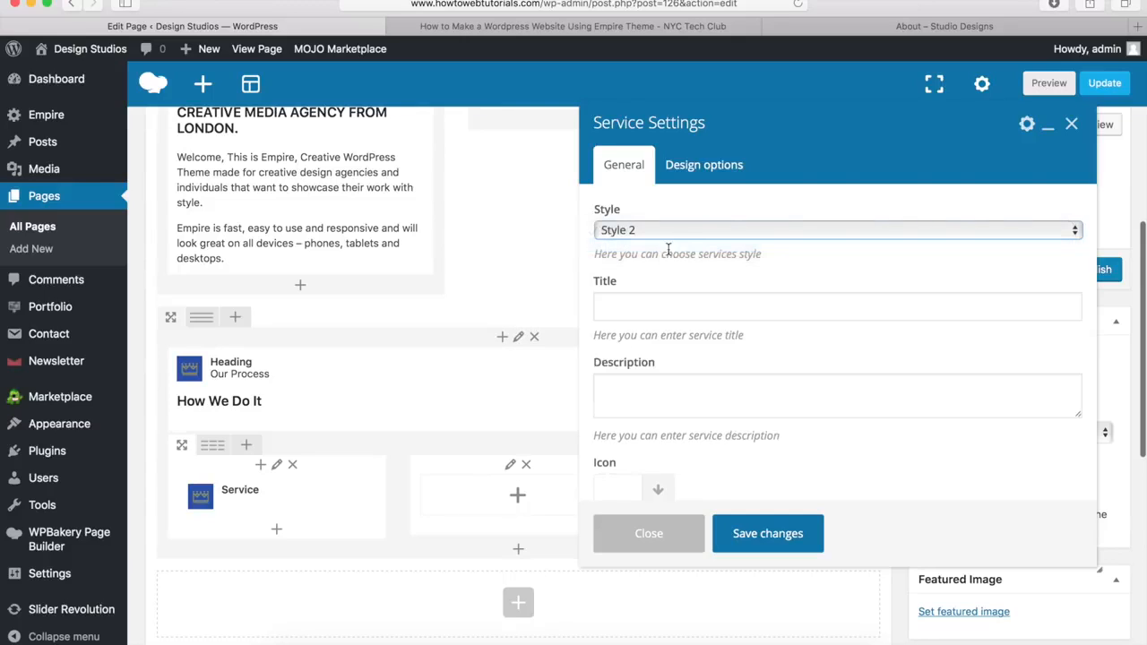
left_click(636, 309)
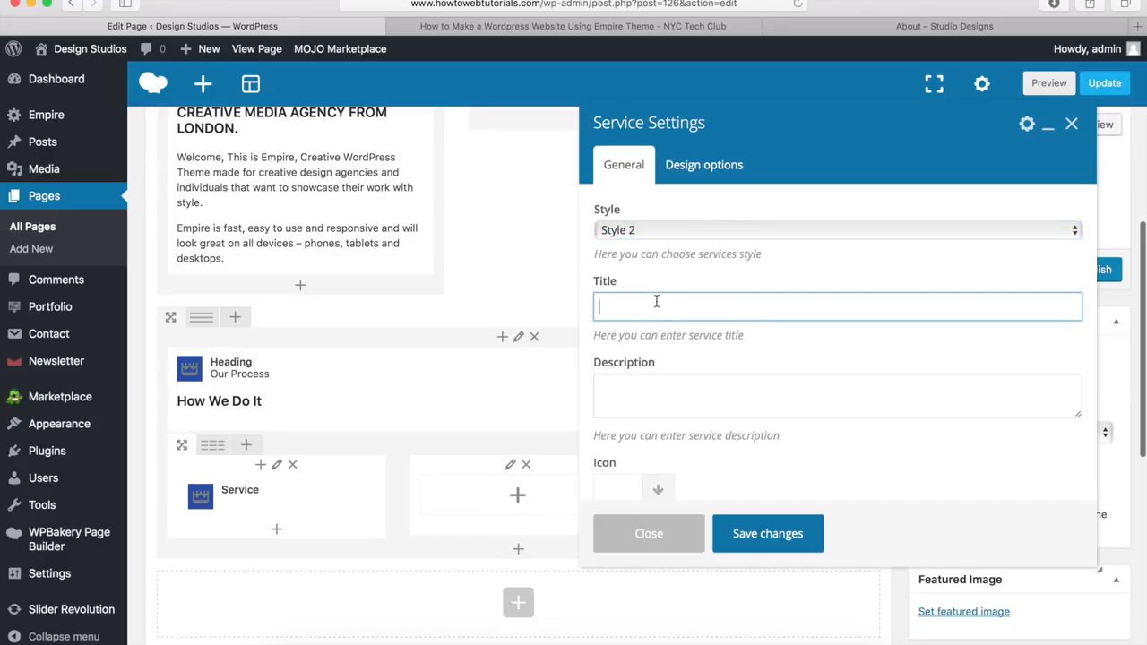
left_click(871, 30)
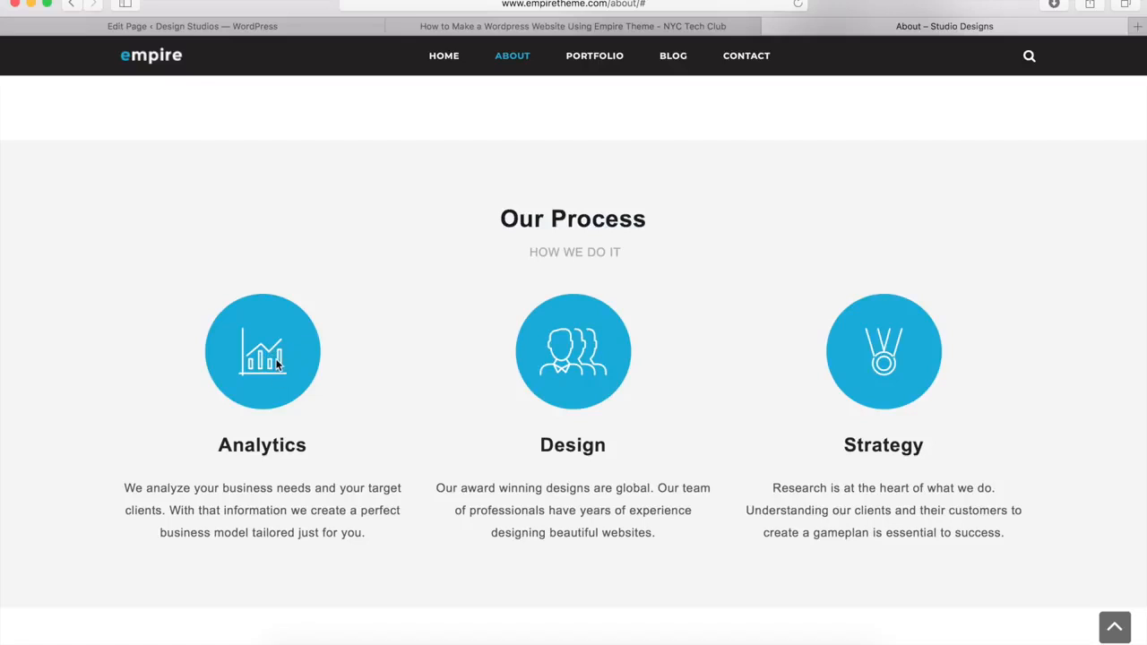
left_click(332, 27)
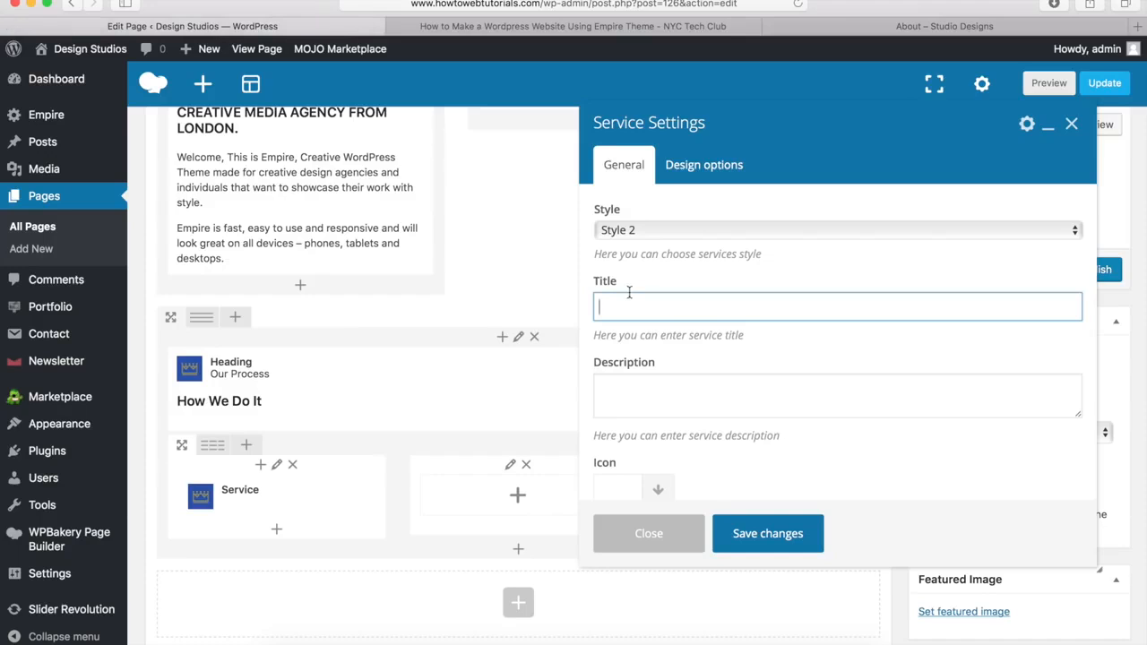
type("Analytics")
Step: Paste the demo page's Analytics paragraph into the service Description
left_click(636, 409)
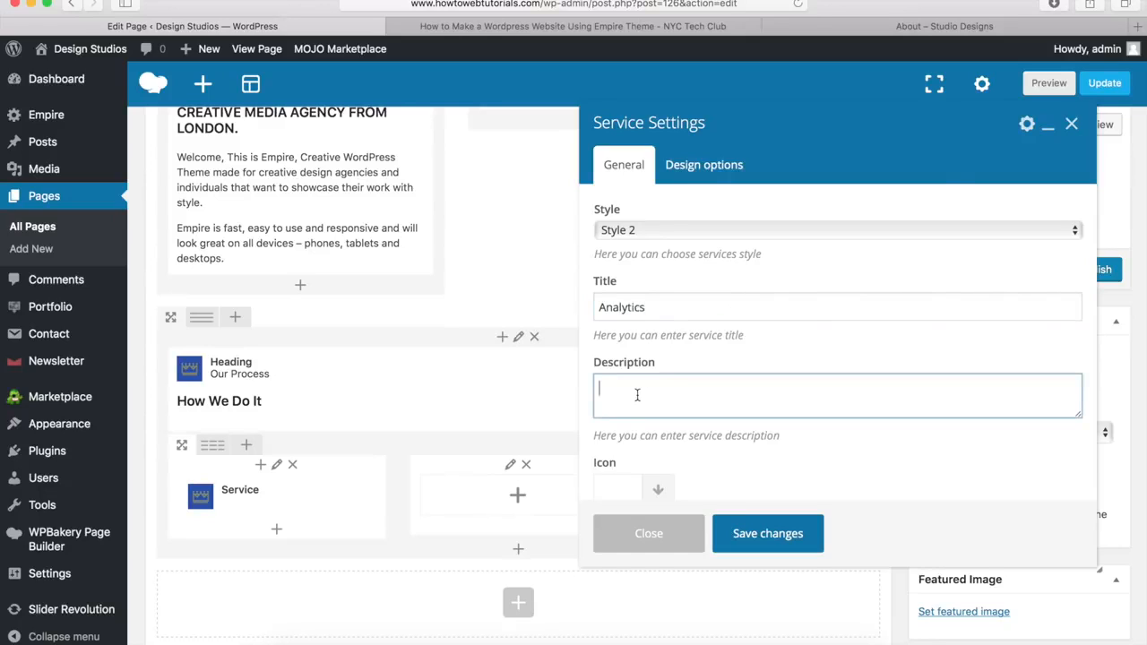
left_click(894, 27)
left_click_drag(365, 532, 122, 488)
key("super+c")
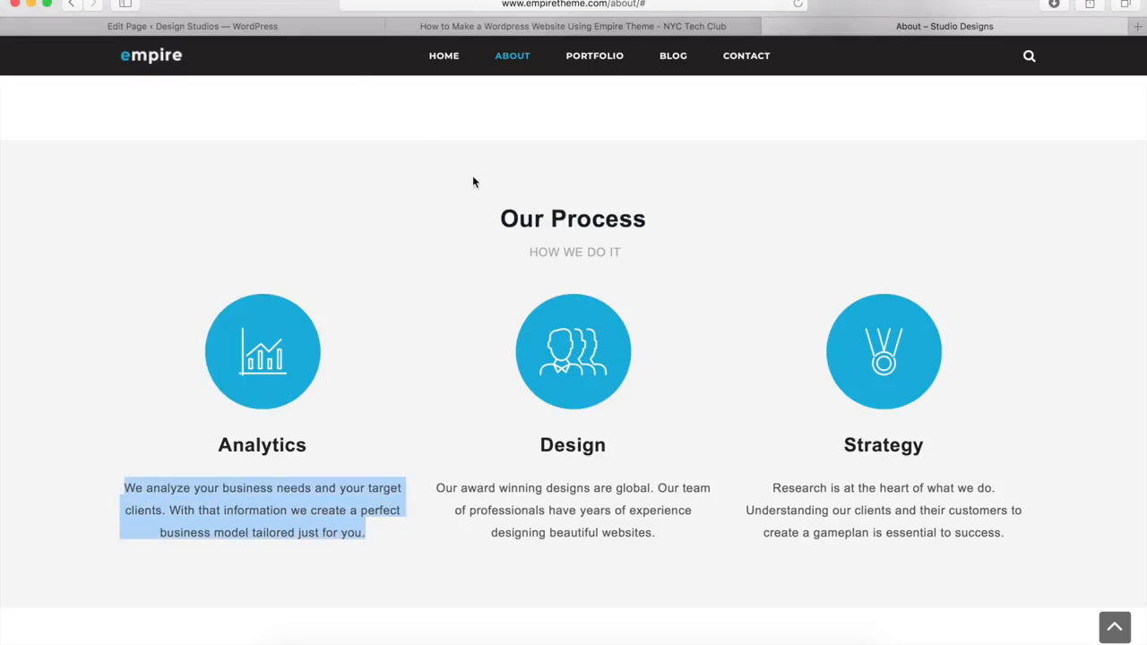
left_click(304, 26)
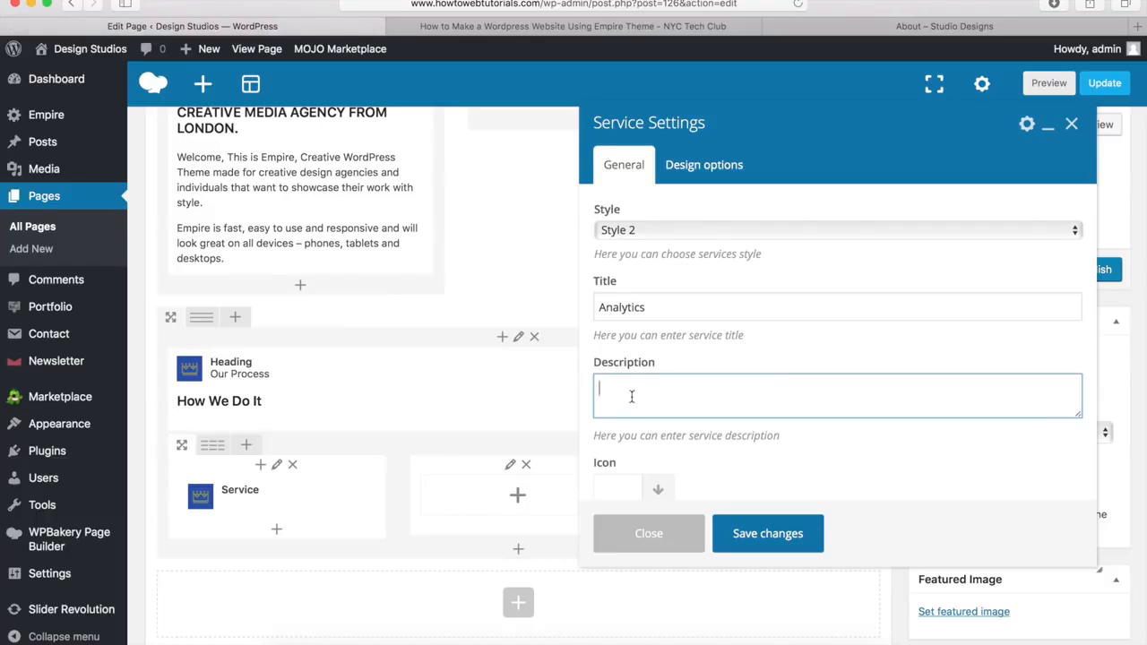
key("super+v")
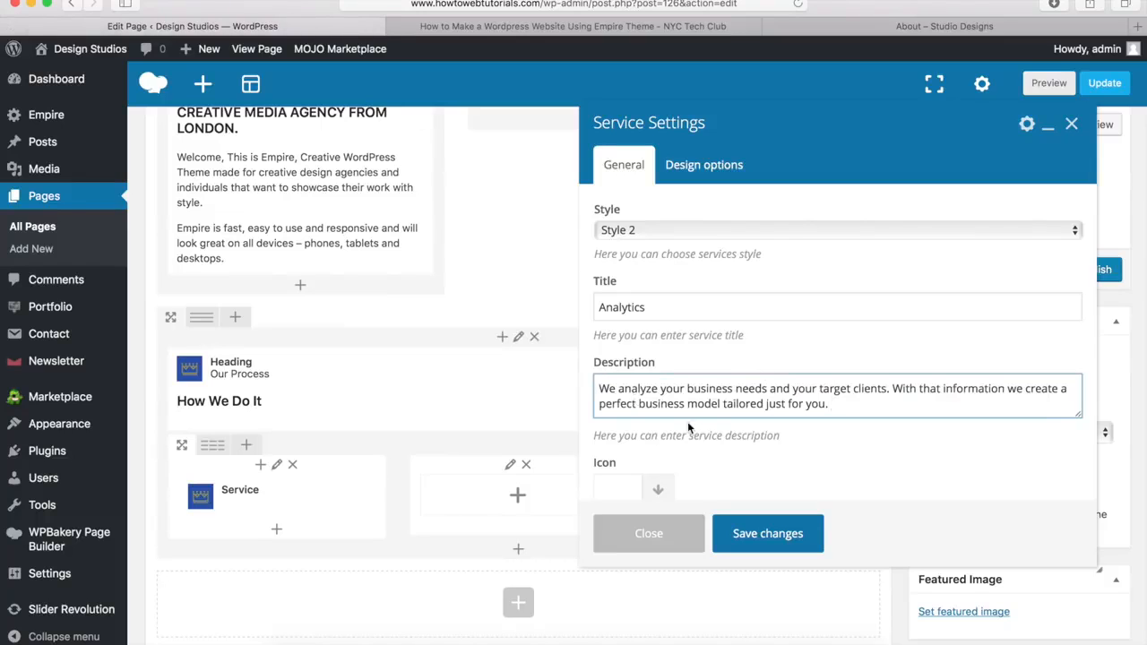
scroll(701, 306, "down", 5)
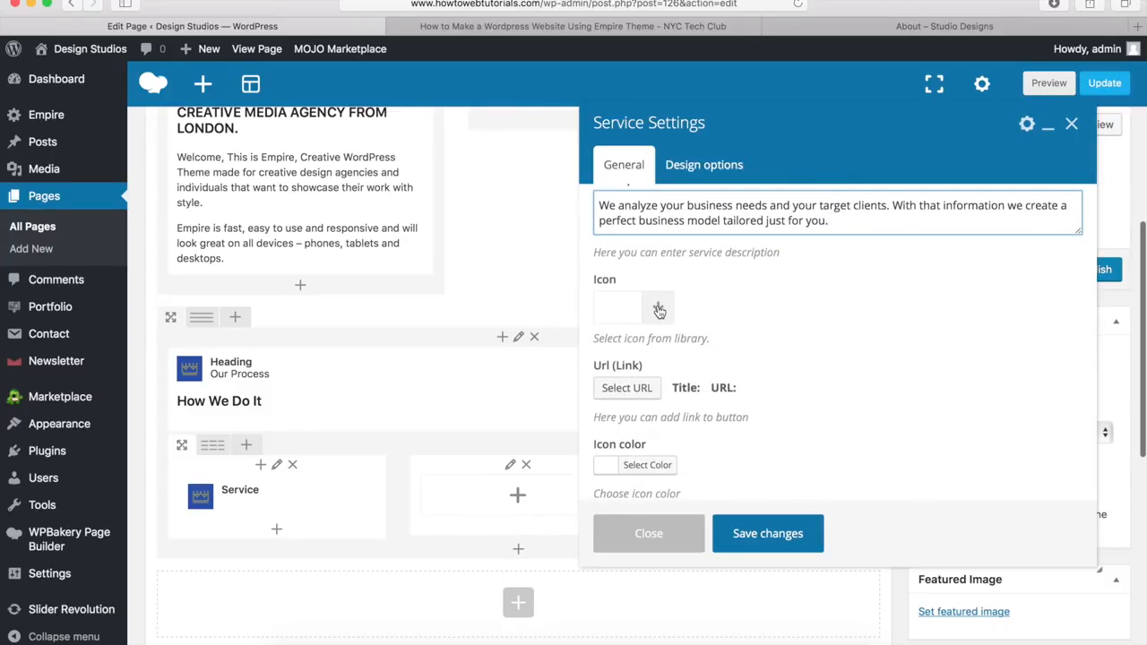
Step: Search icons for 'chart', pick the bar chart icon for Analytics, and save the service
left_click(658, 310)
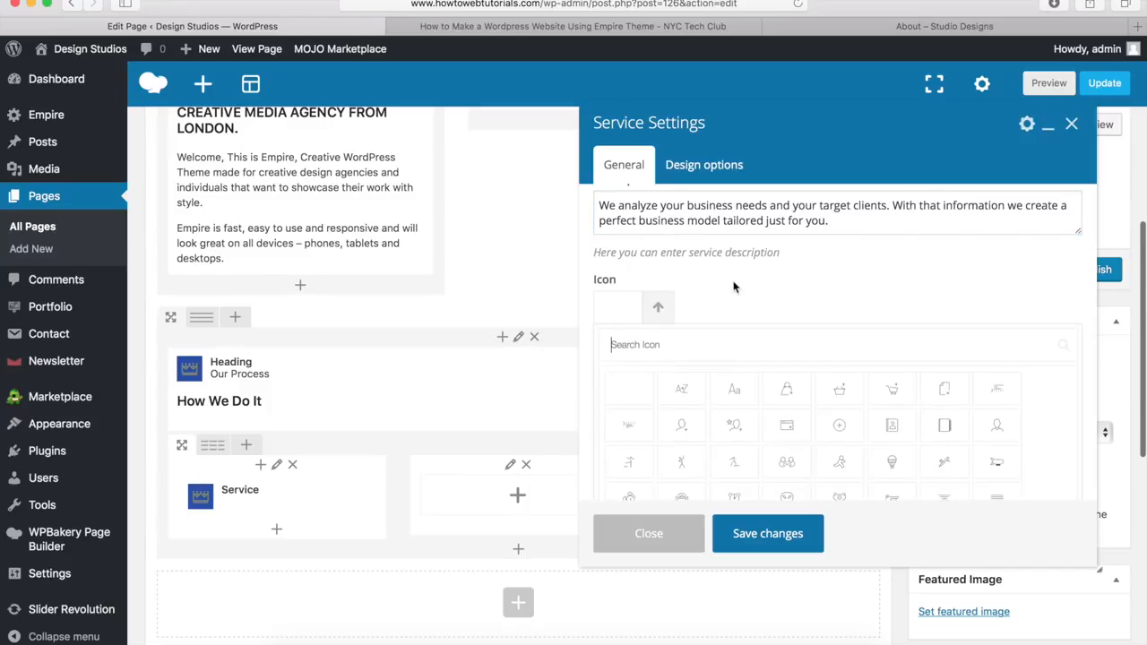
scroll(730, 286, "down", 2)
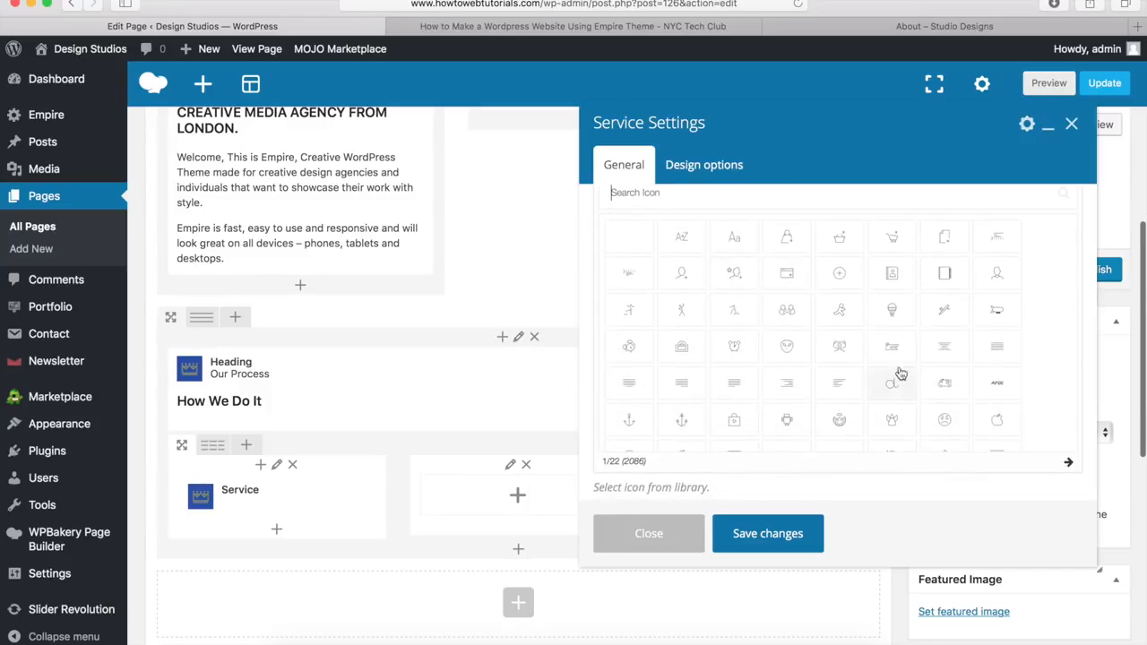
scroll(896, 307, "down", 1)
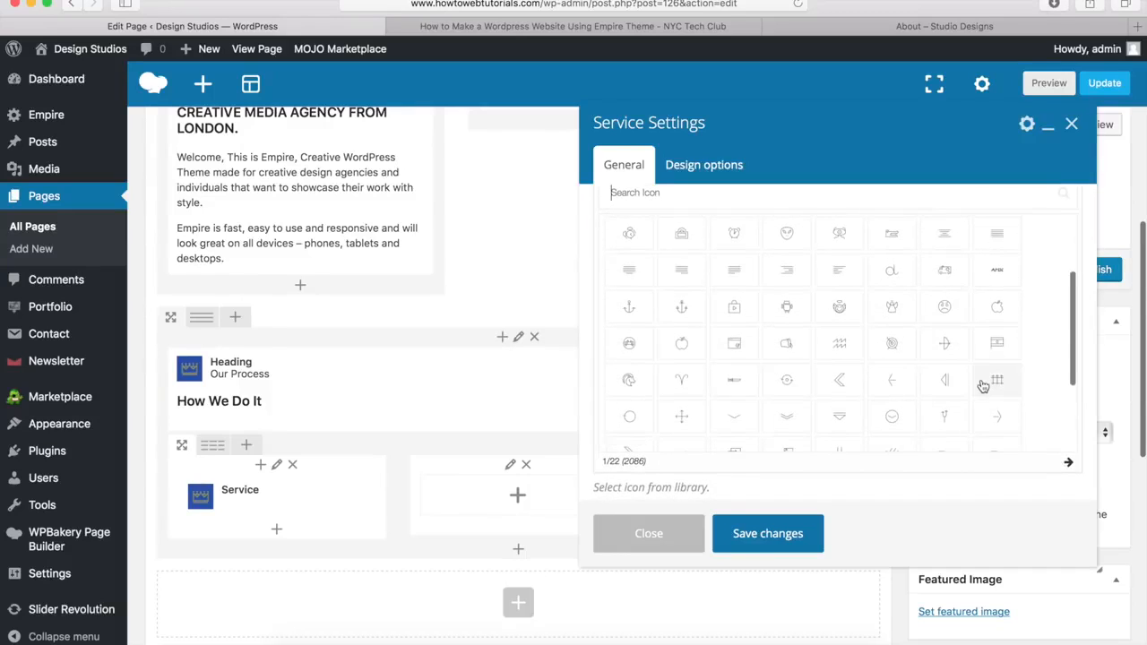
scroll(1066, 459, "down", 1)
left_click(1069, 466)
left_click(1069, 466)
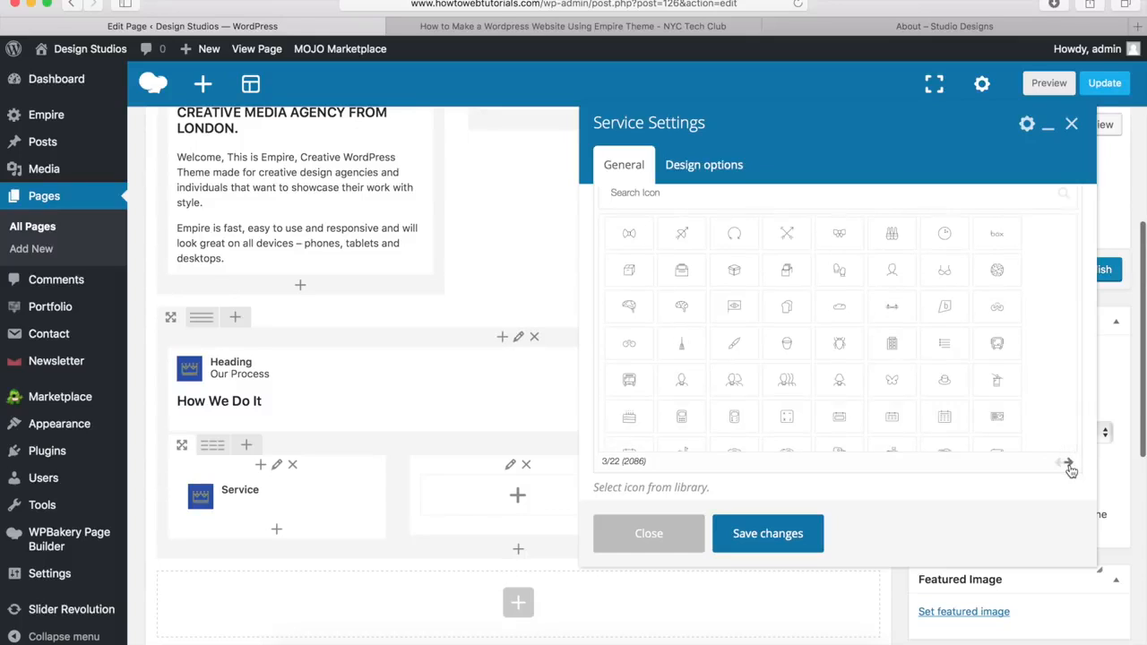
left_click(1069, 465)
scroll(734, 409, "up", 2)
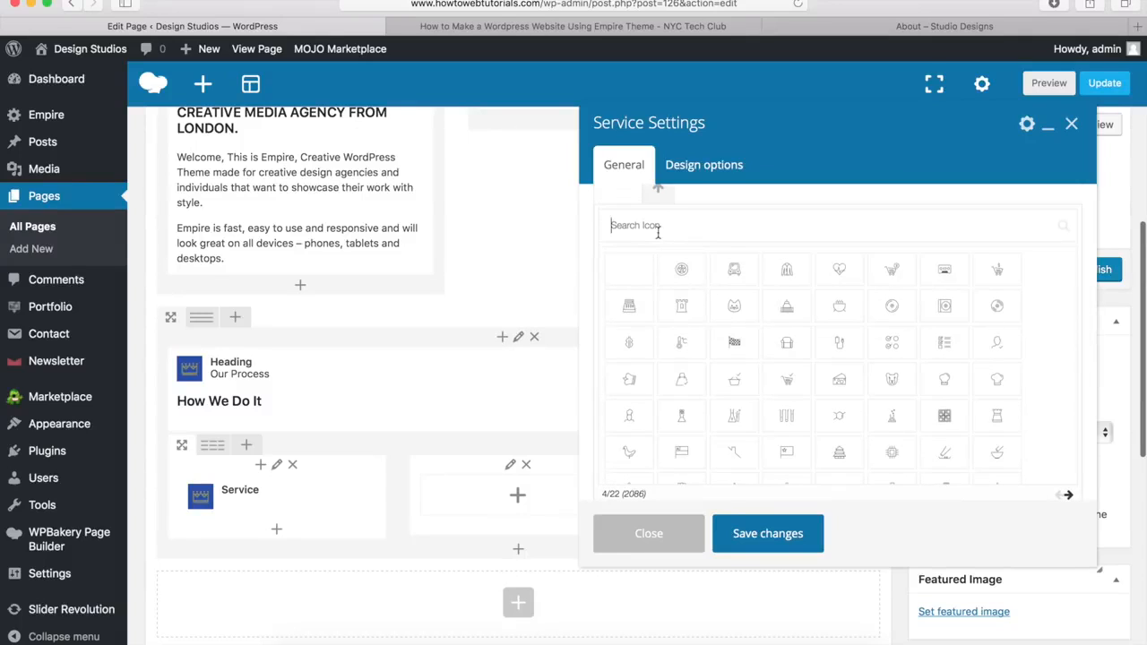
type("chart")
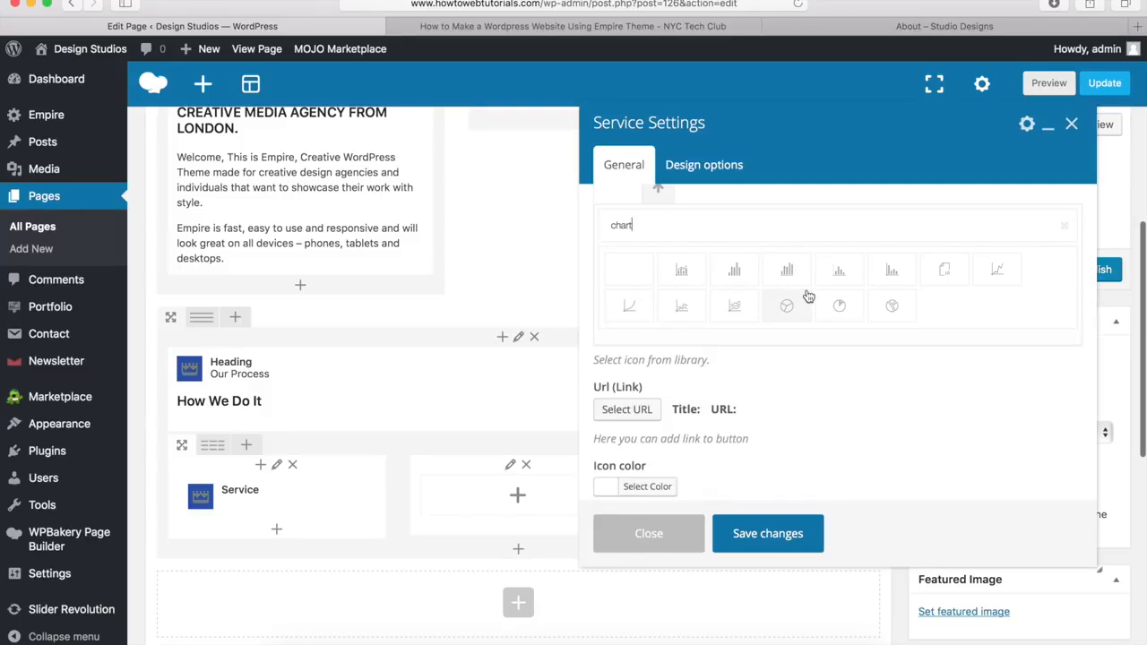
left_click(681, 270)
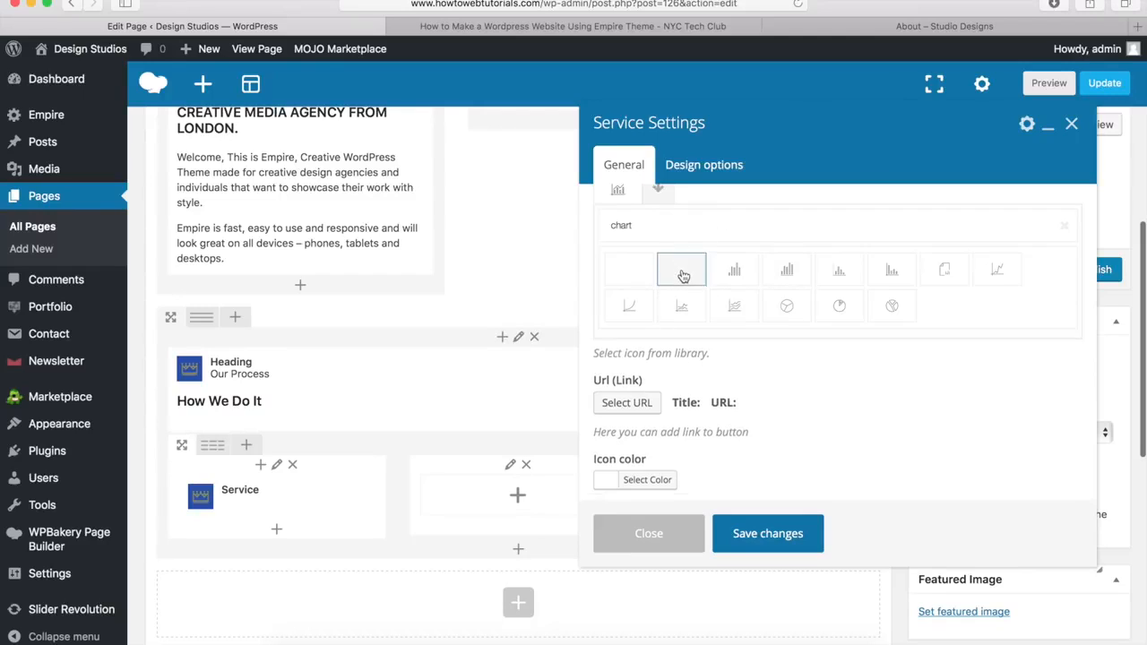
scroll(688, 255, "up", 4)
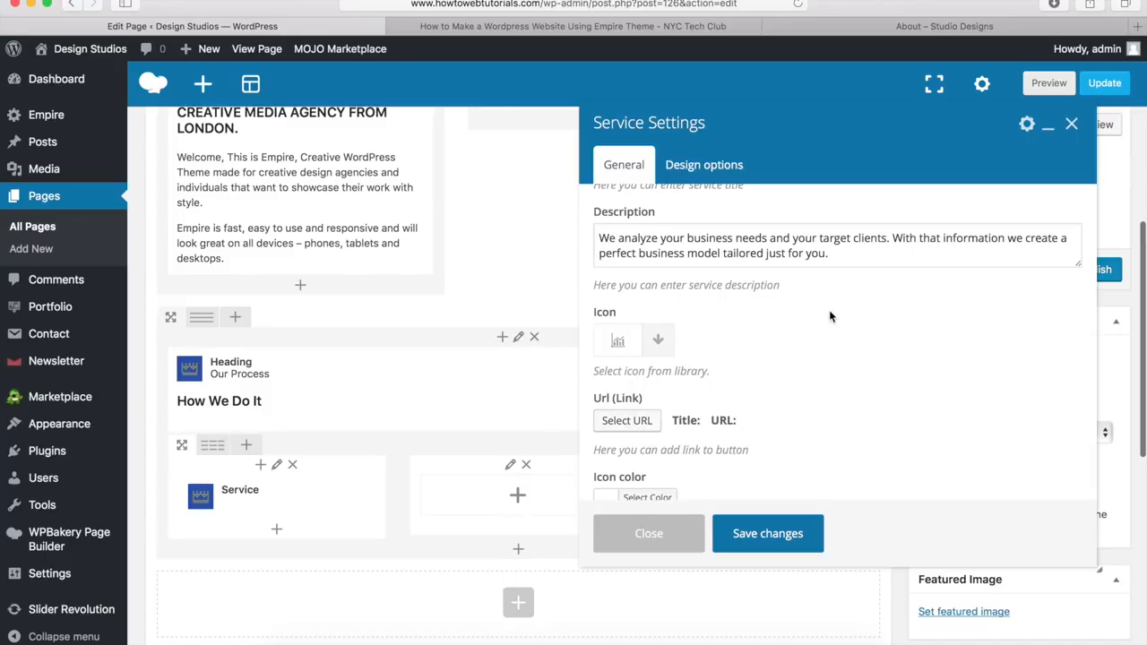
scroll(830, 316, "down", 4)
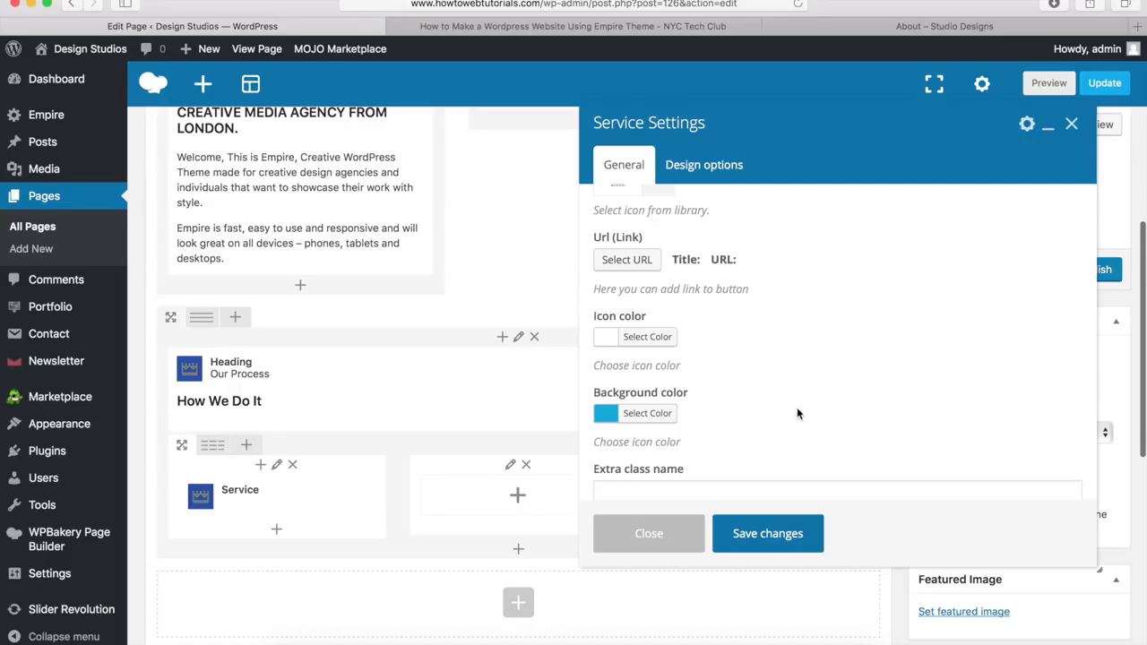
left_click(766, 535)
mouse_move(355, 509)
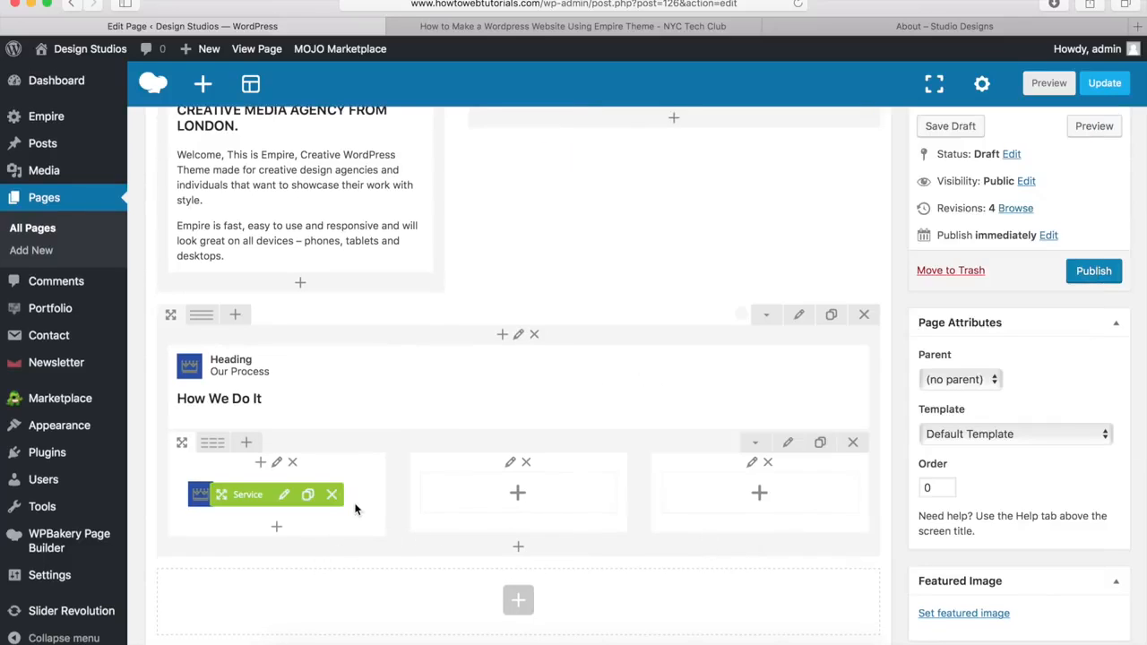
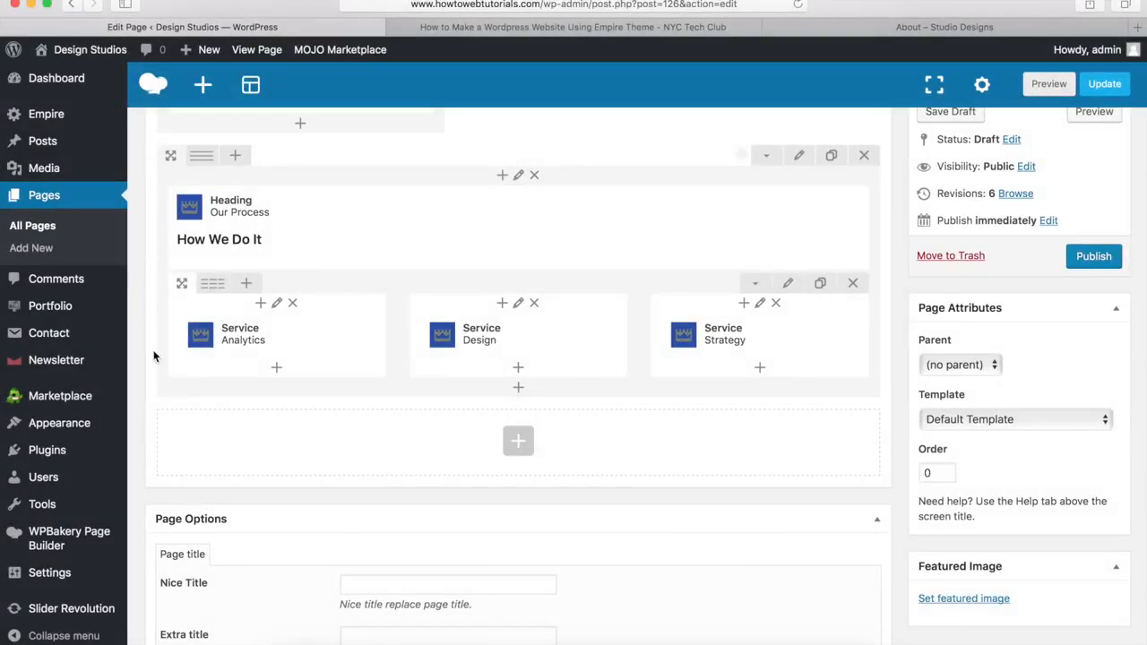
Step: Switch to the live Empire demo's 'About – Studio Designs' page for reference
mouse_move(320, 360)
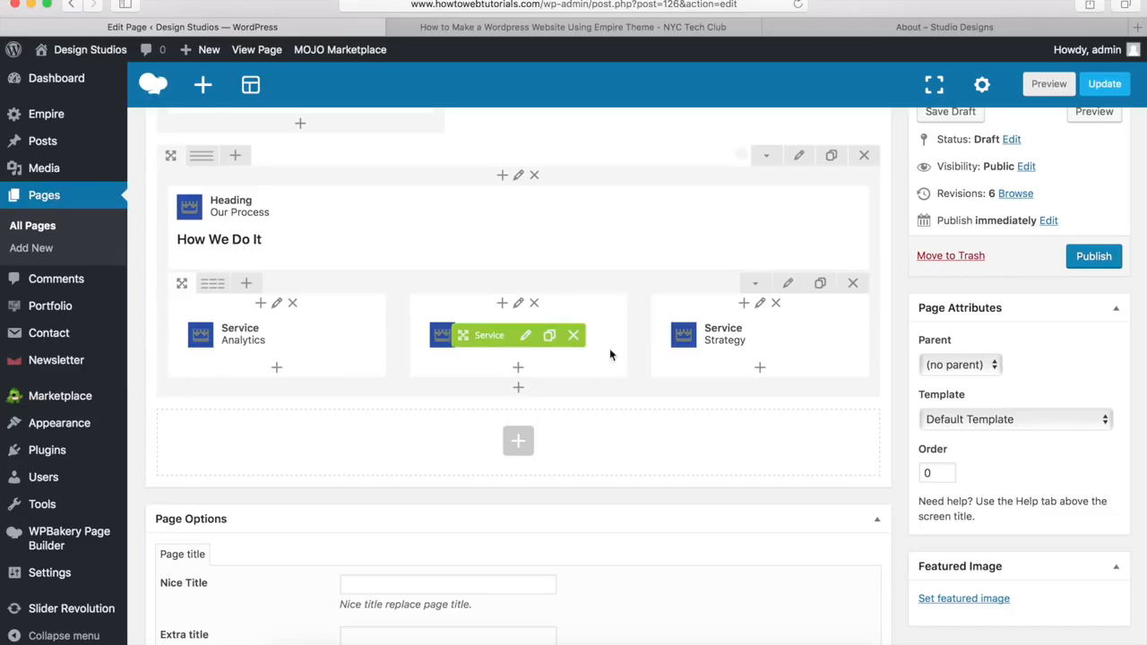
mouse_move(718, 346)
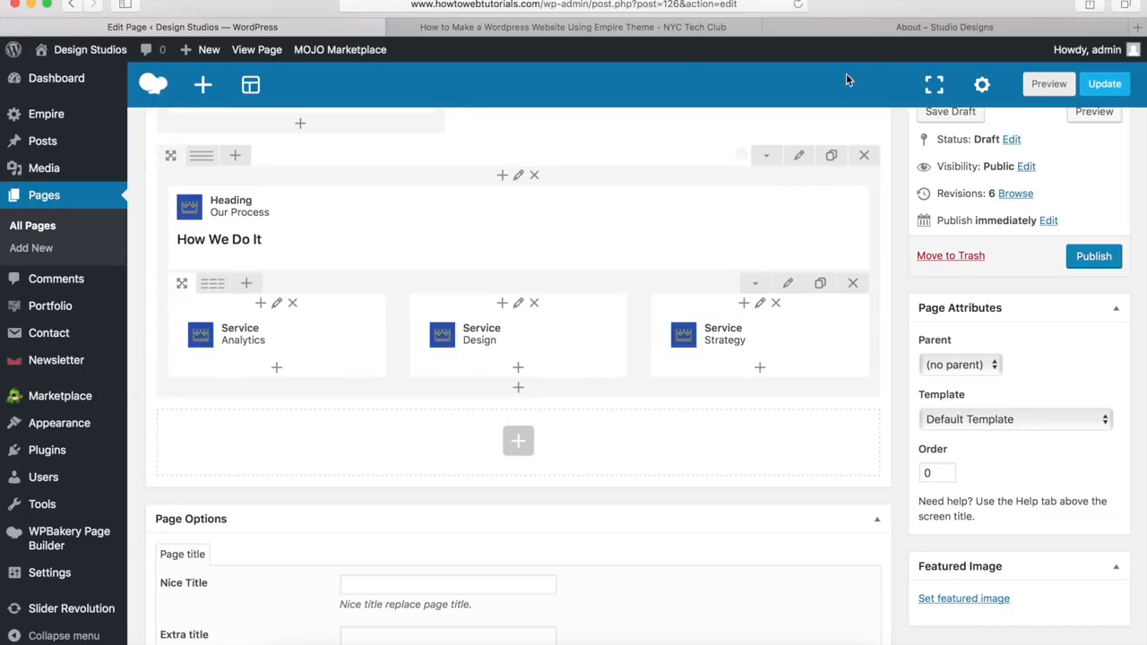
left_click(880, 25)
Step: Scroll through the demo's We Love Design section, then go back to the WordPress editor
scroll(740, 282, "down", 10)
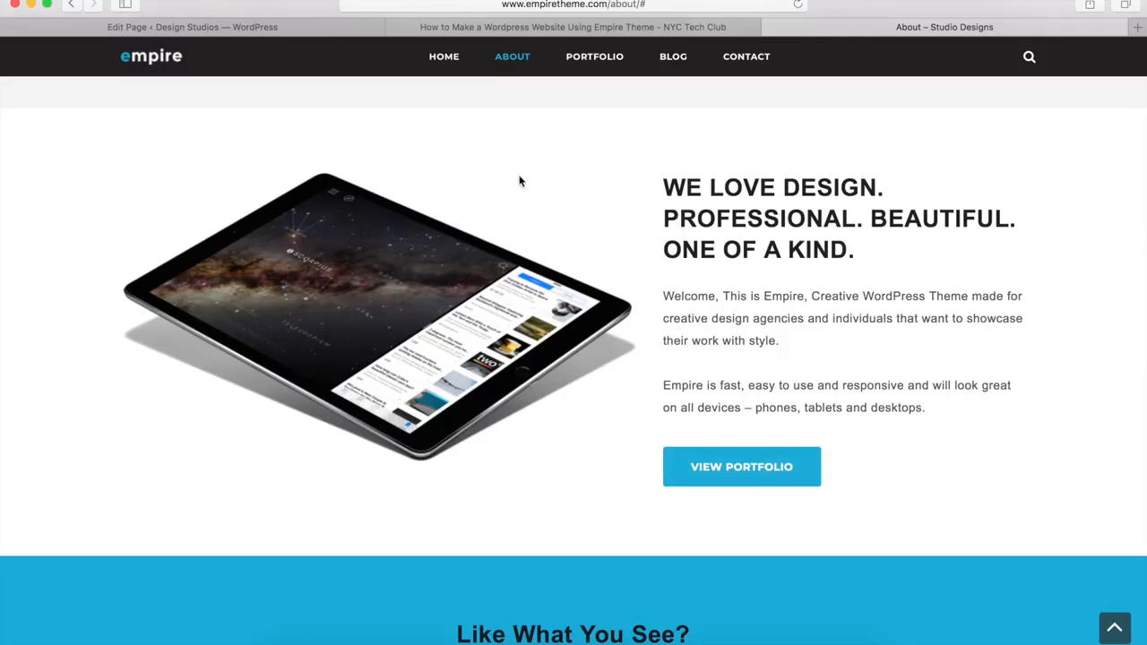
left_click(282, 31)
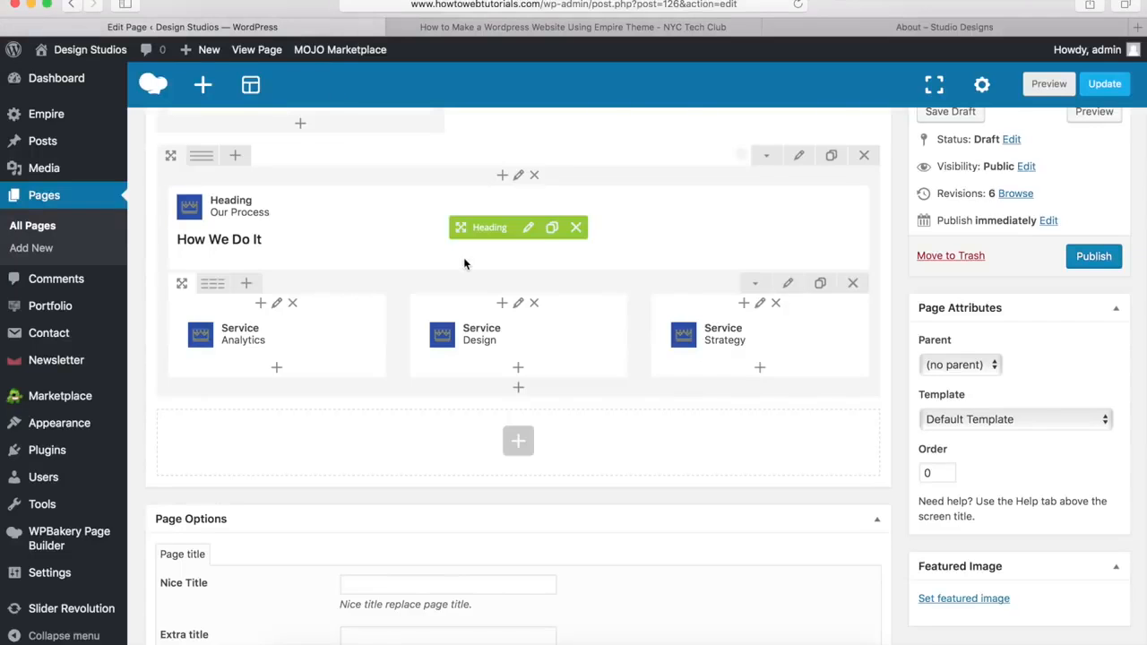
Step: Add a row below the Service row with a custom 7/12 + 5/12 column layout
left_click(518, 443)
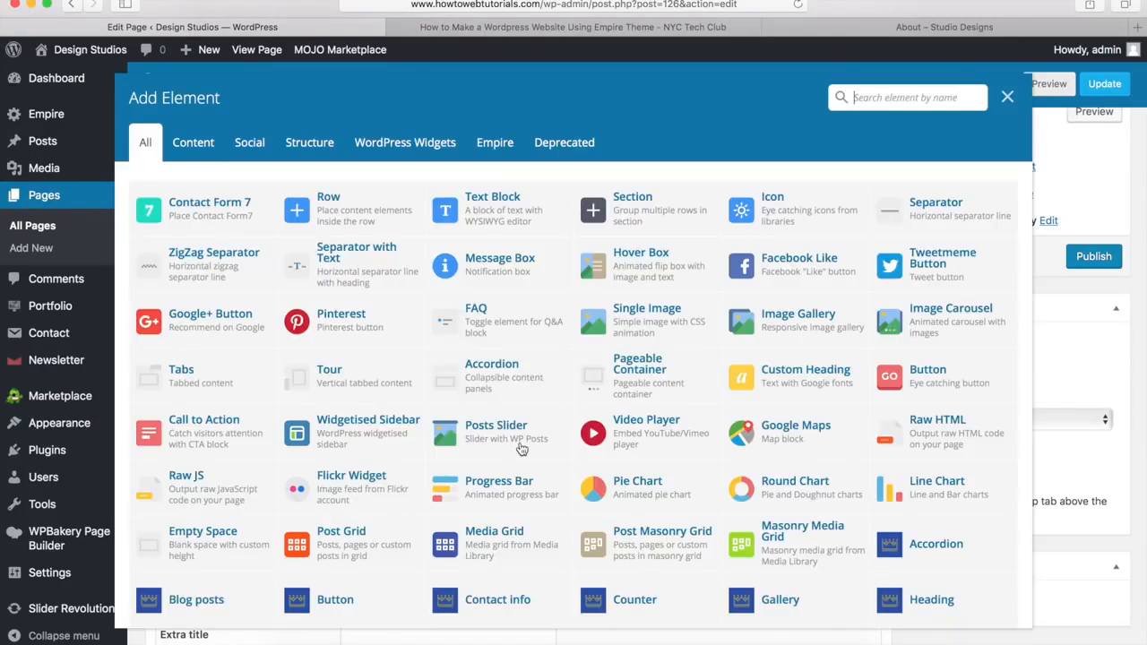
left_click(340, 221)
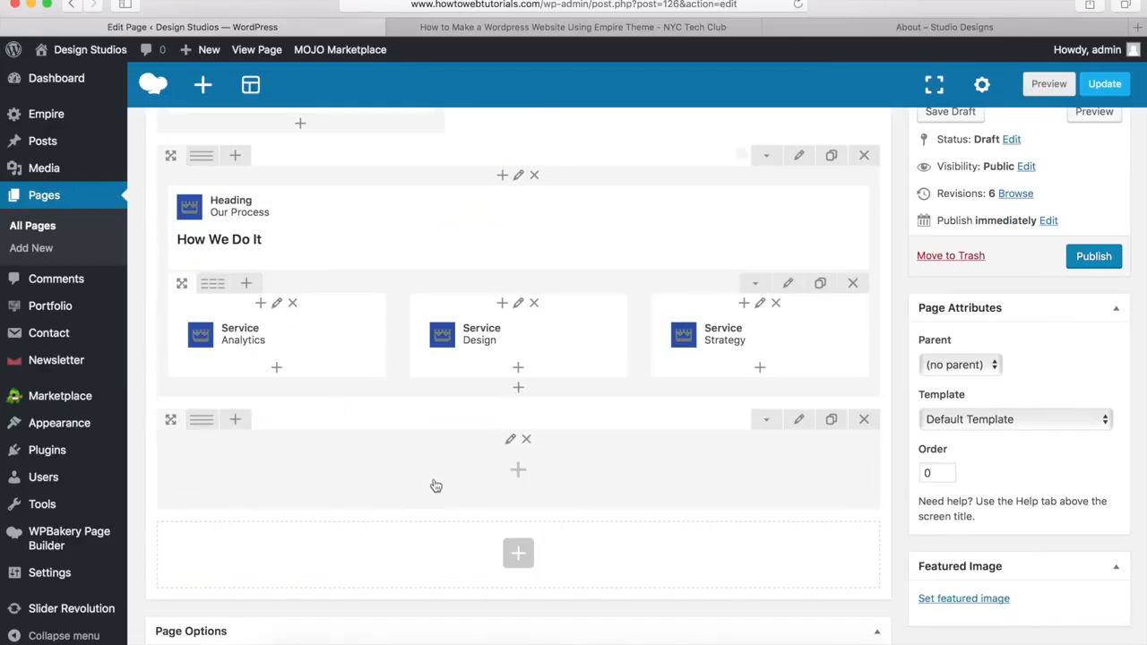
mouse_move(210, 431)
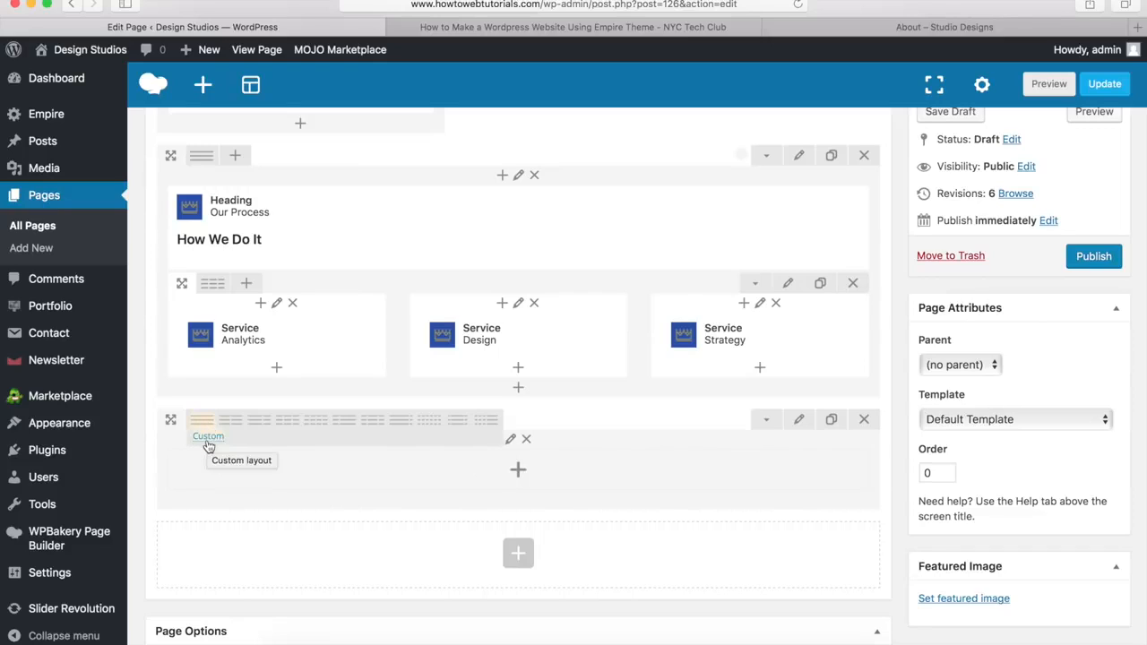
left_click(207, 443)
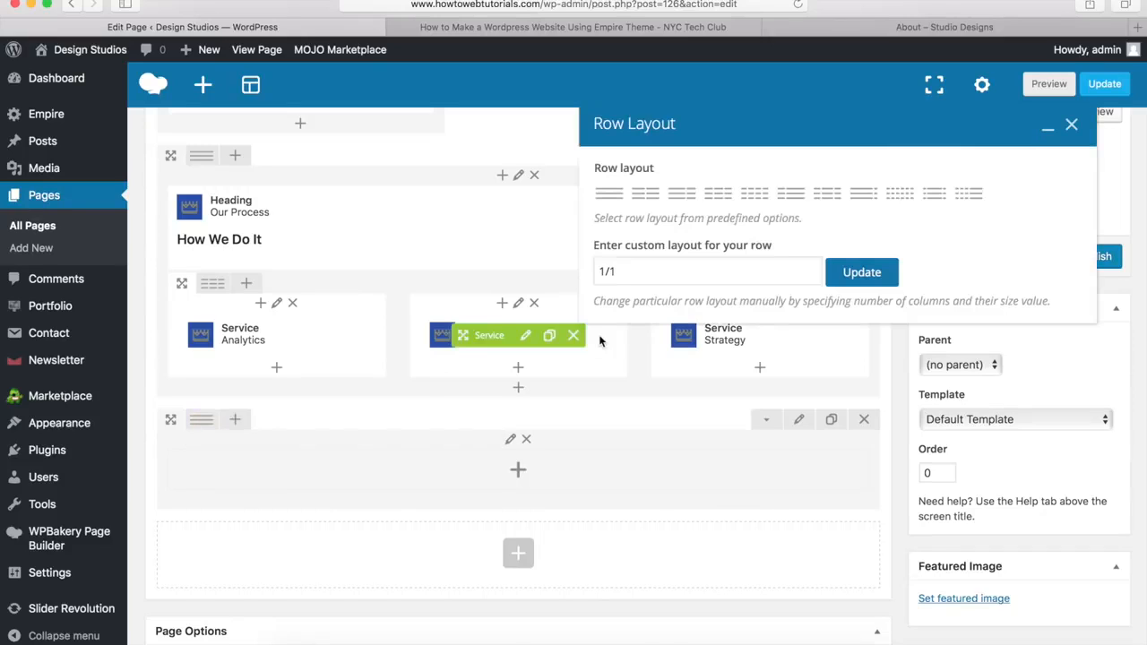
left_click(647, 269)
left_click_drag(647, 269, 585, 270)
key("BackSpace")
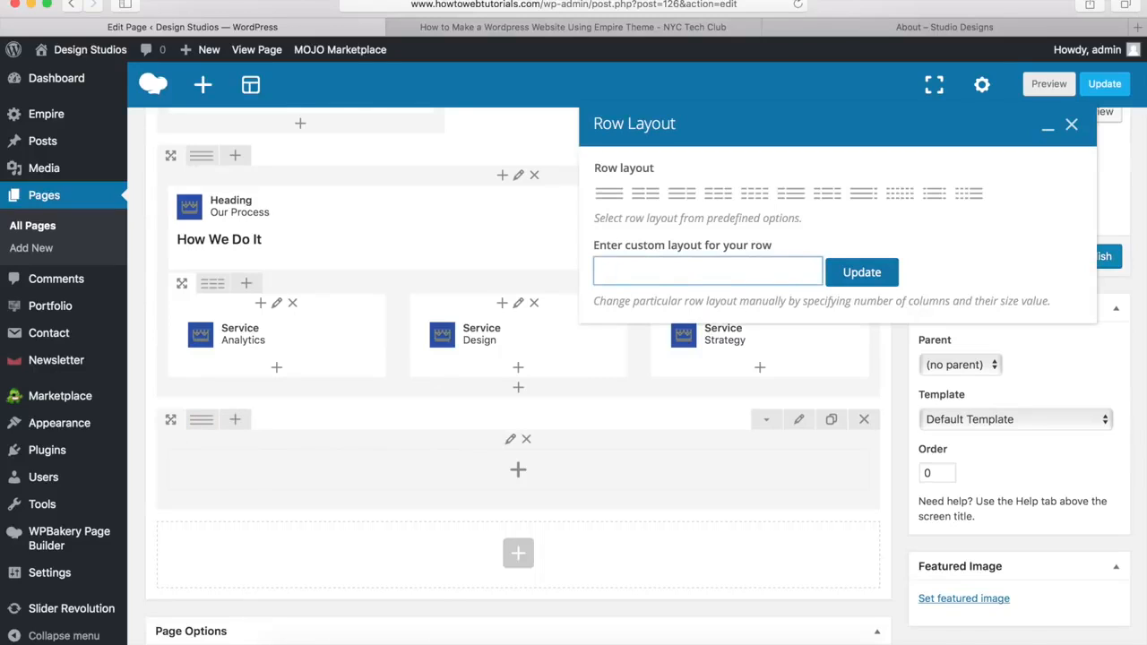
type("7/12 + 5/12")
left_click(858, 274)
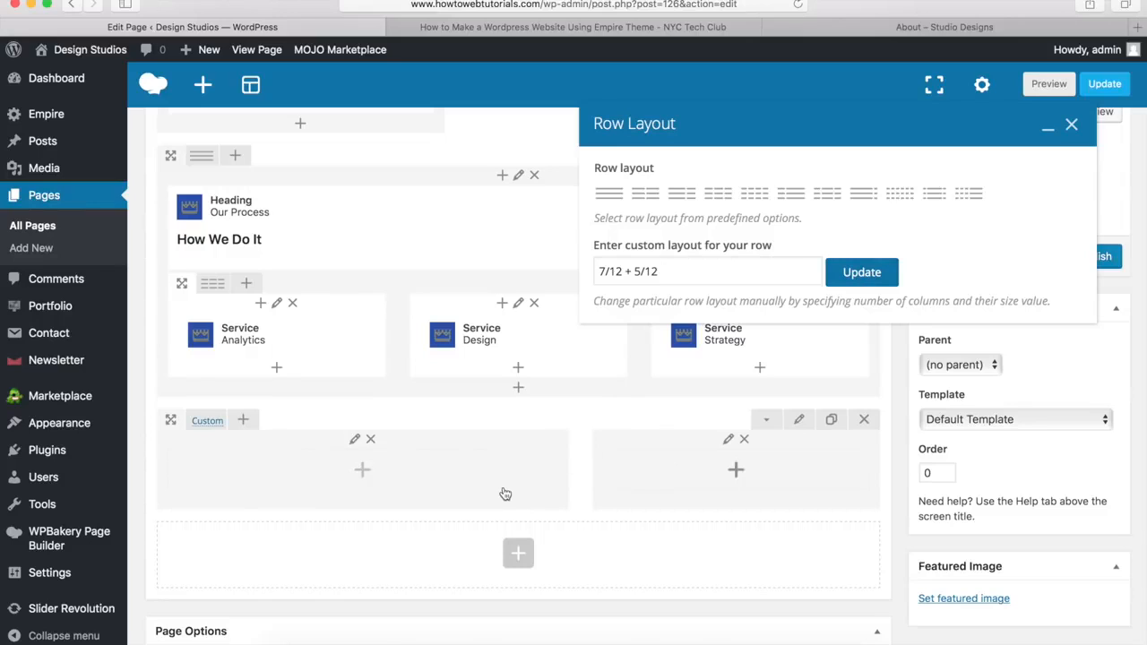
left_click(1070, 127)
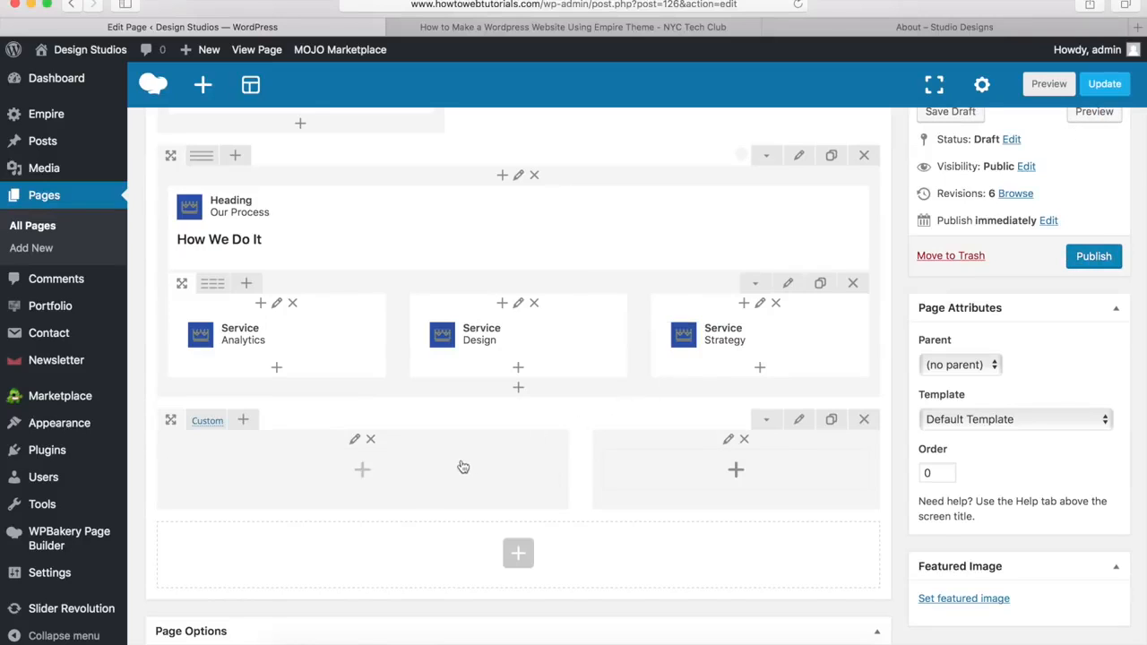
left_click(363, 471)
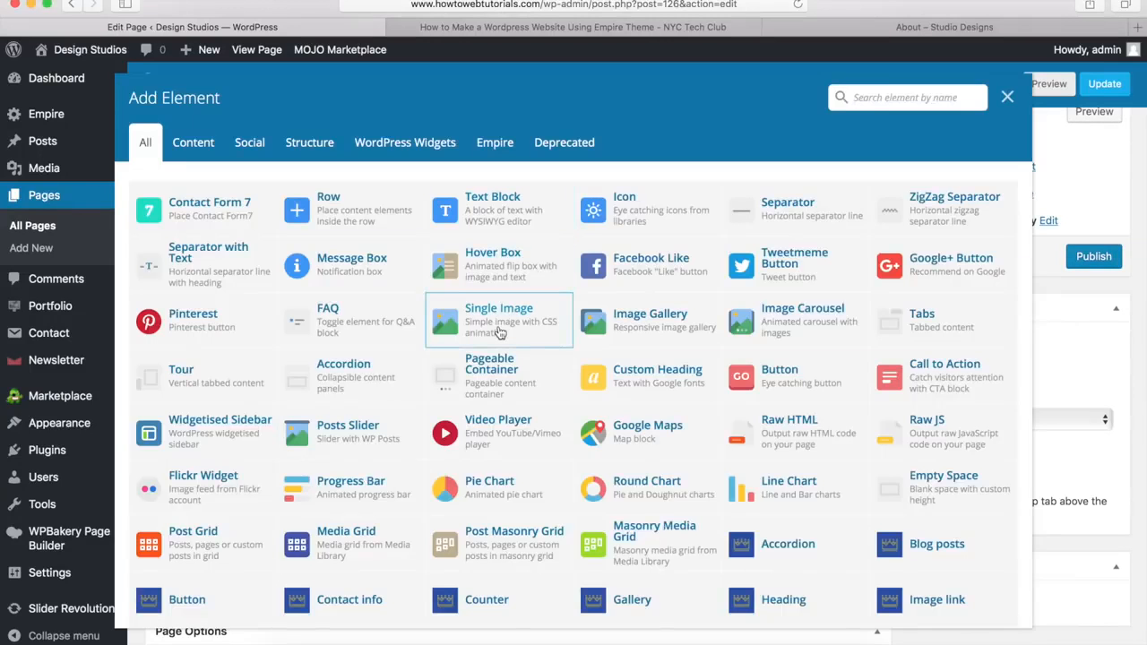
Step: Add a Single Image of section-image.png at full size to the left column
left_click(499, 333)
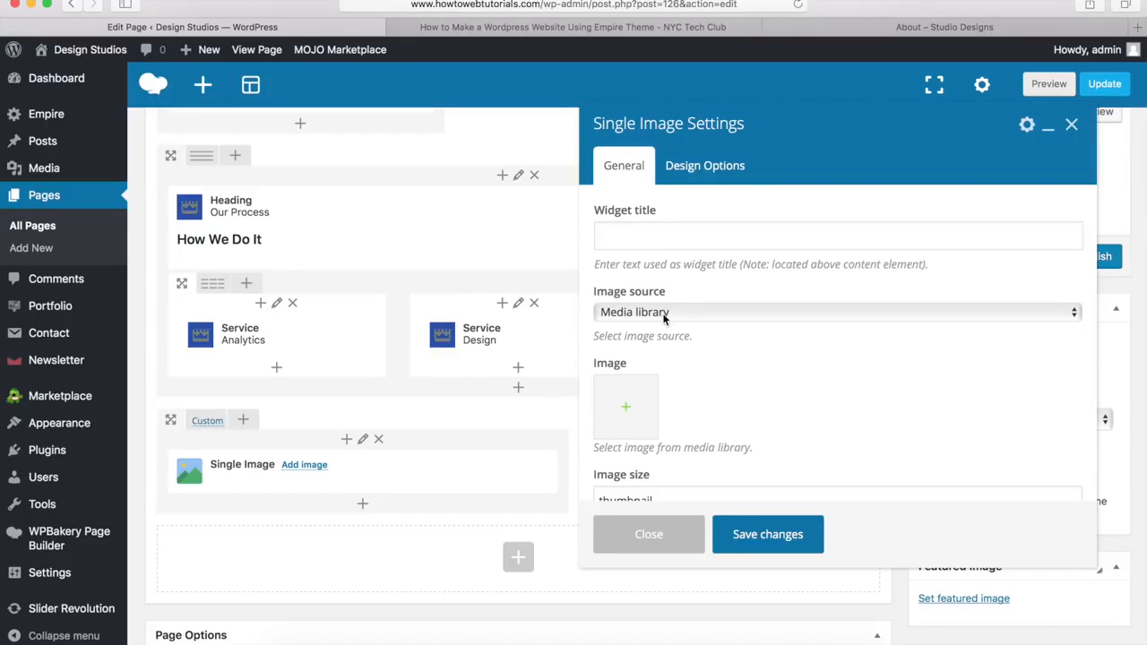
left_click(628, 413)
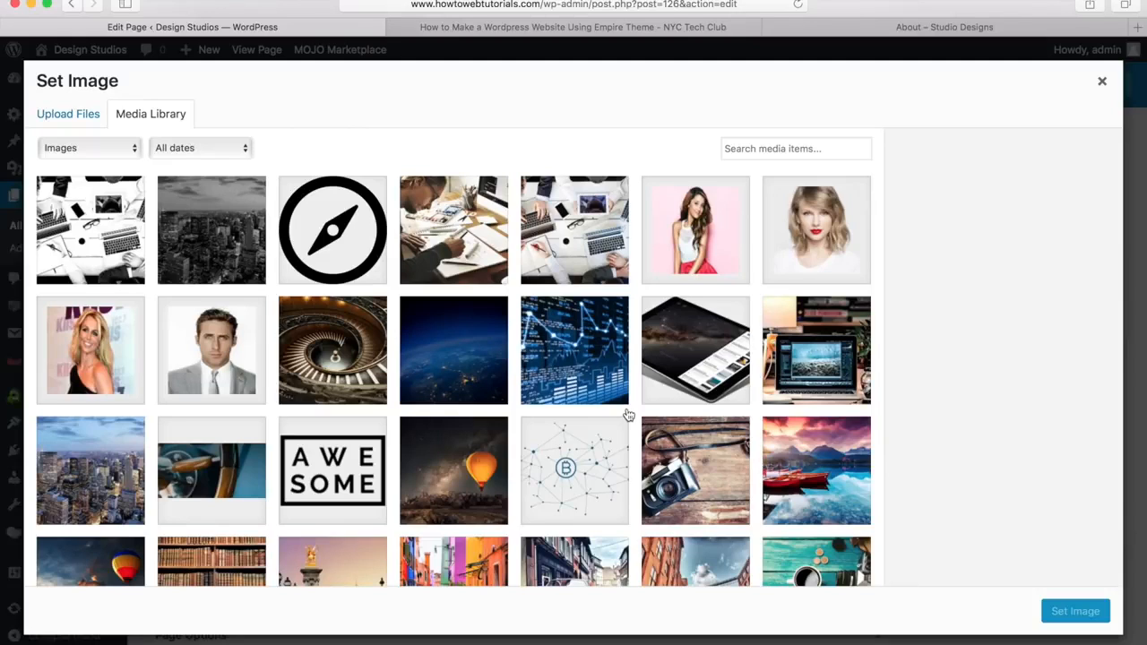
left_click(702, 348)
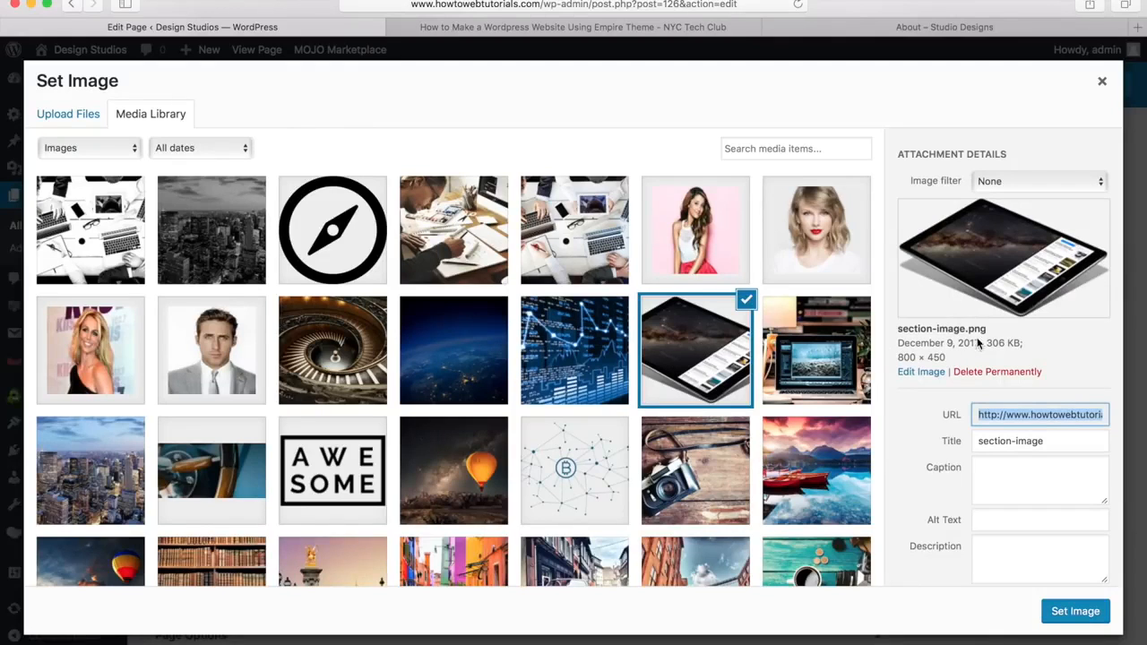
left_click(1075, 612)
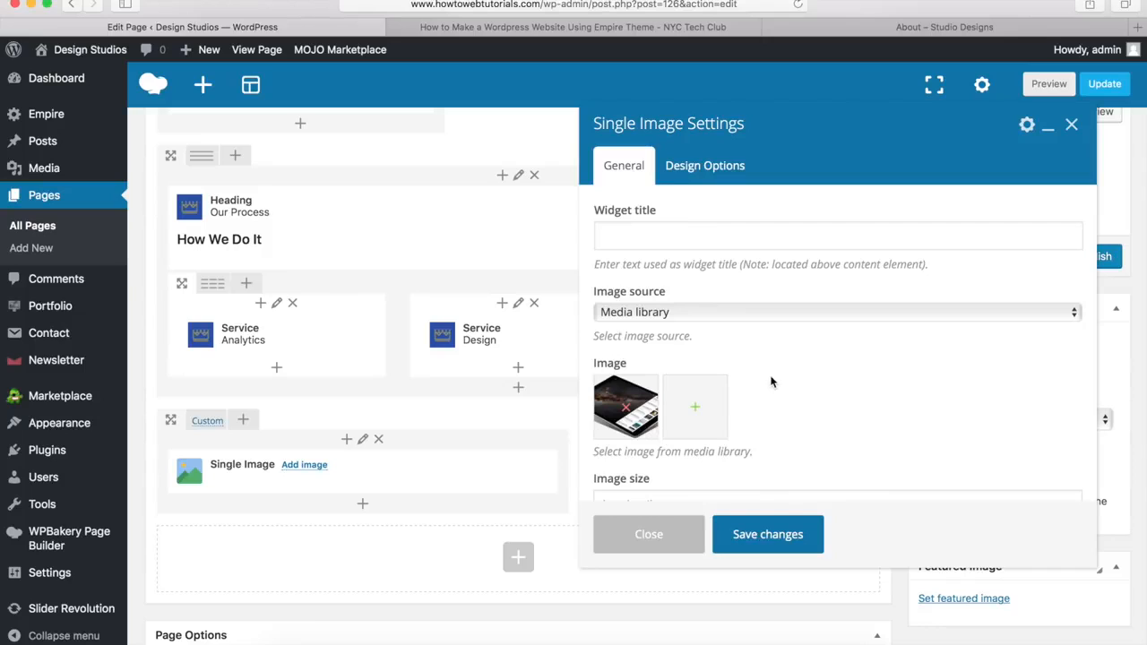
scroll(771, 381, "down", 5)
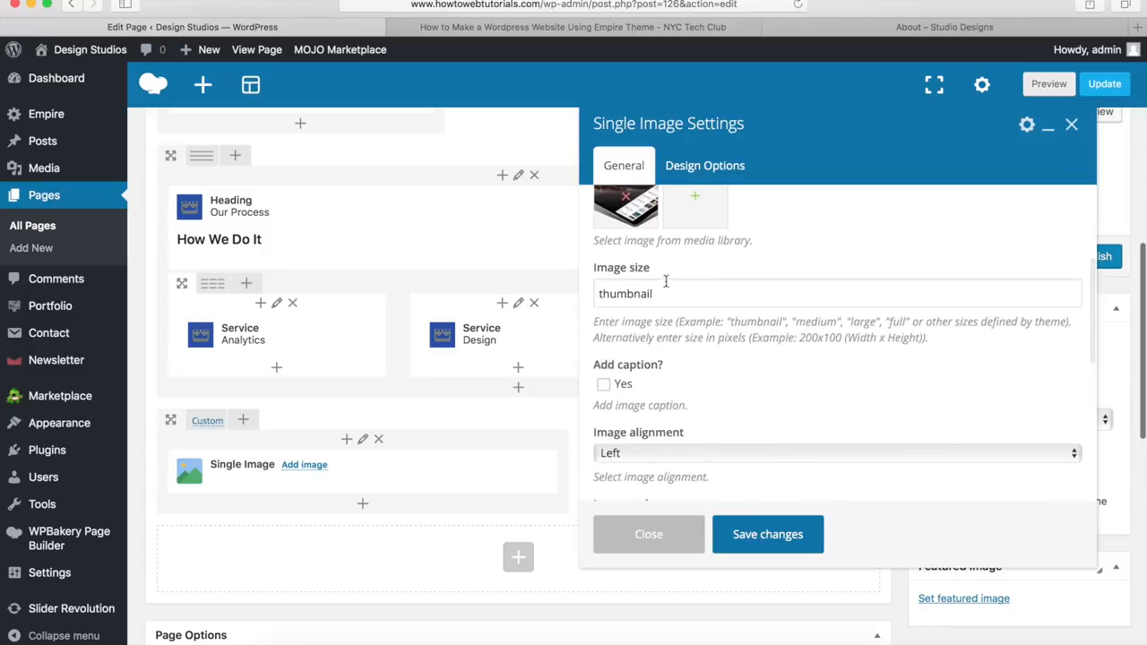
left_click_drag(664, 293, 593, 292)
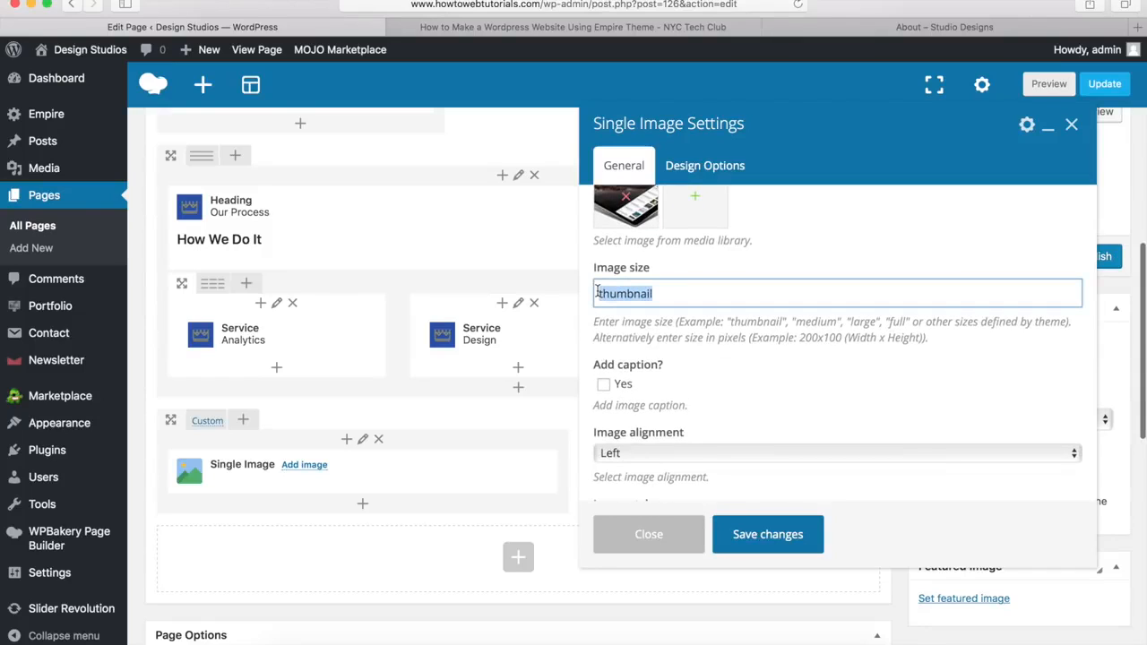
type("full")
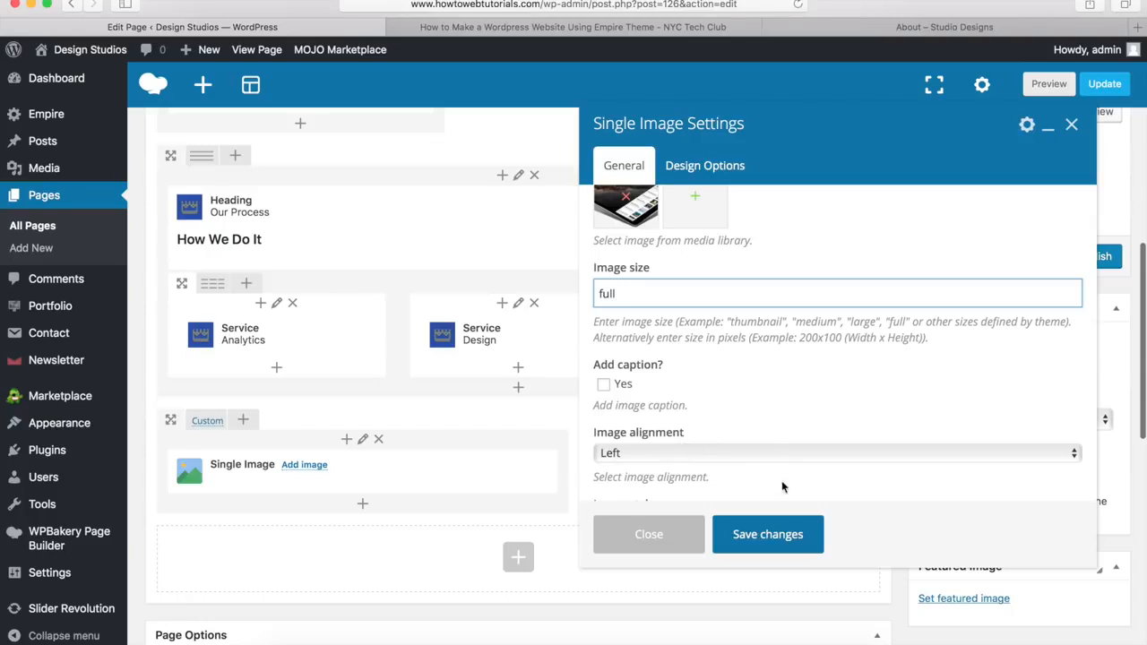
left_click(767, 534)
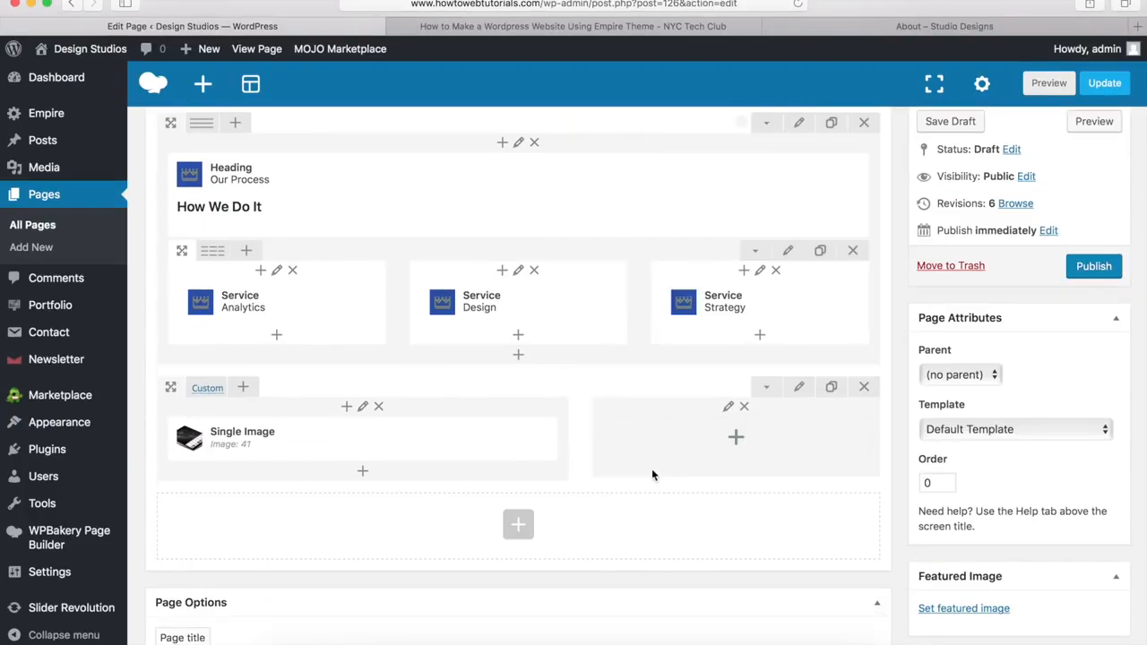
Step: Add a text block to the right column containing the pasted We Love Design text
left_click(738, 441)
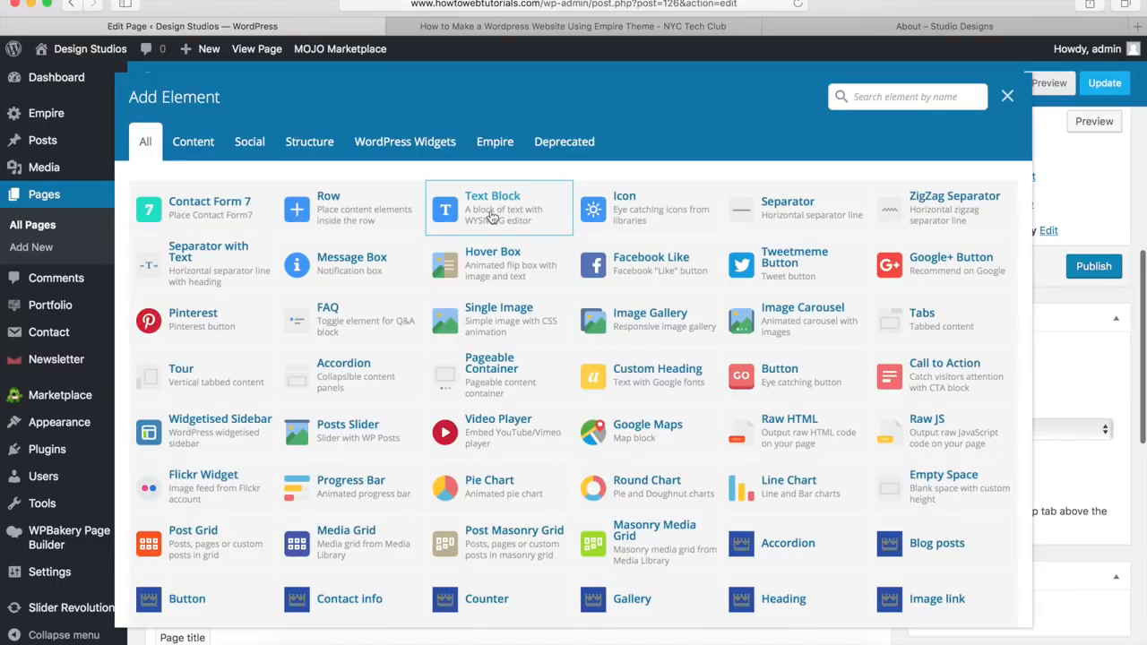
left_click(491, 215)
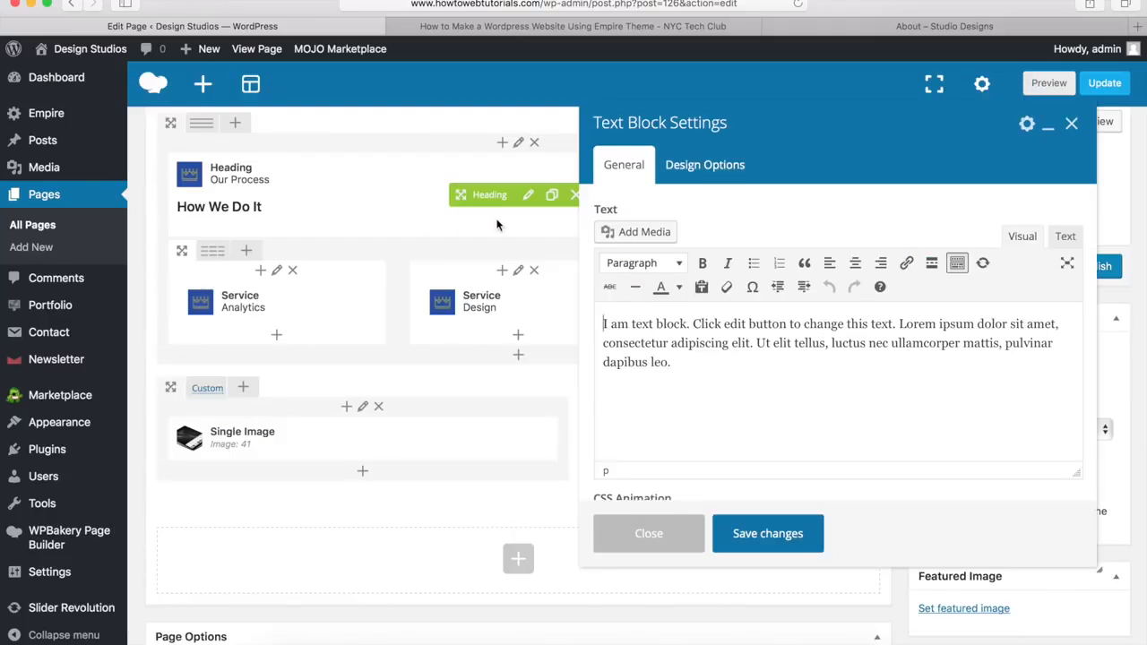
left_click_drag(697, 367, 600, 318)
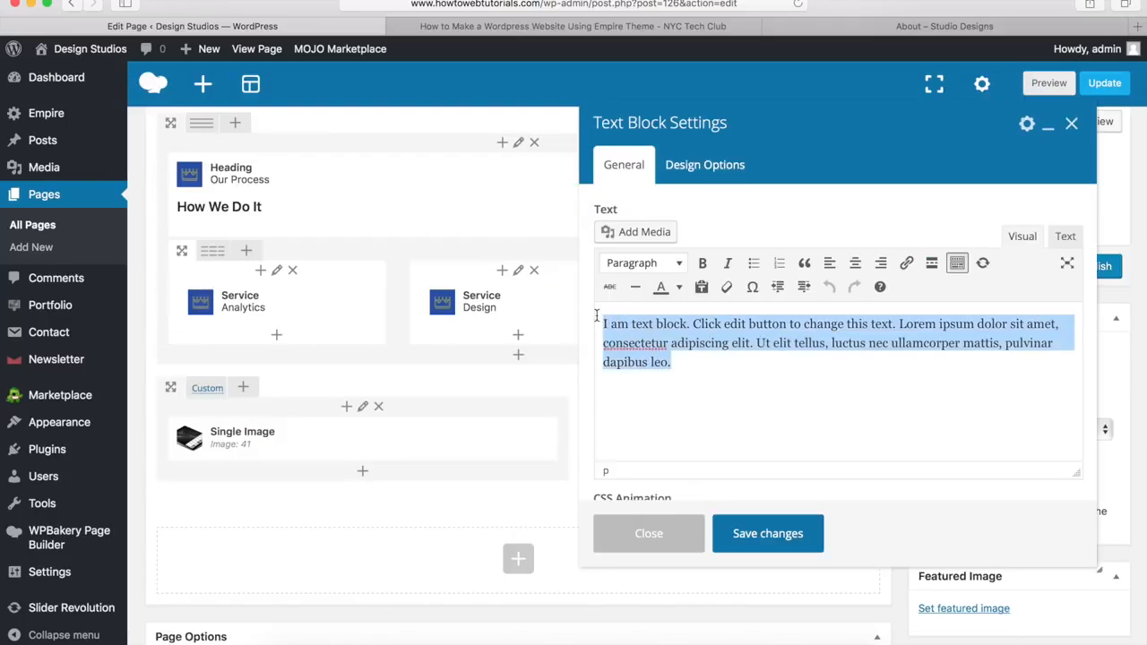
key("BackSpace")
type("WE LOVE DESIGN. PROFESSIONAL. BEAUTIFUL. ONE OF A KIND. Welcome, This is Empire, Creative WordPress Theme made for creative design agencies and individuals that want to showcase their work with style. Empire is fast, easy to use and responsive and will look great on all devices – phones, tablets and desktops.")
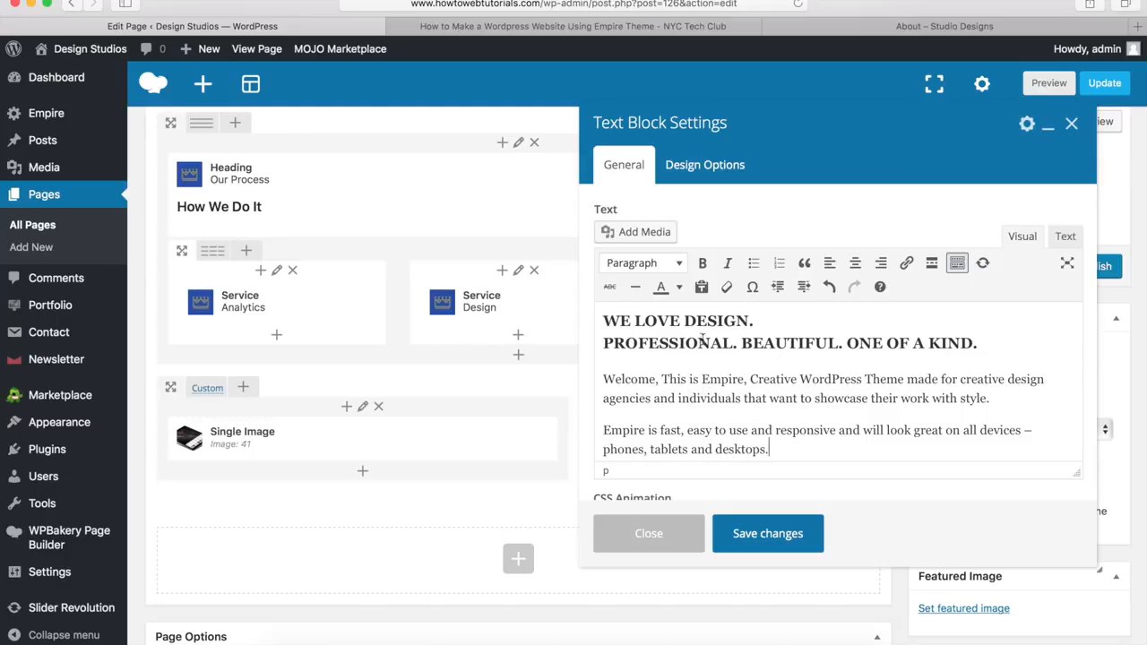
Step: Format the headline lines as Heading 3, save the text block, and view the demo About page
left_click_drag(602, 322, 978, 343)
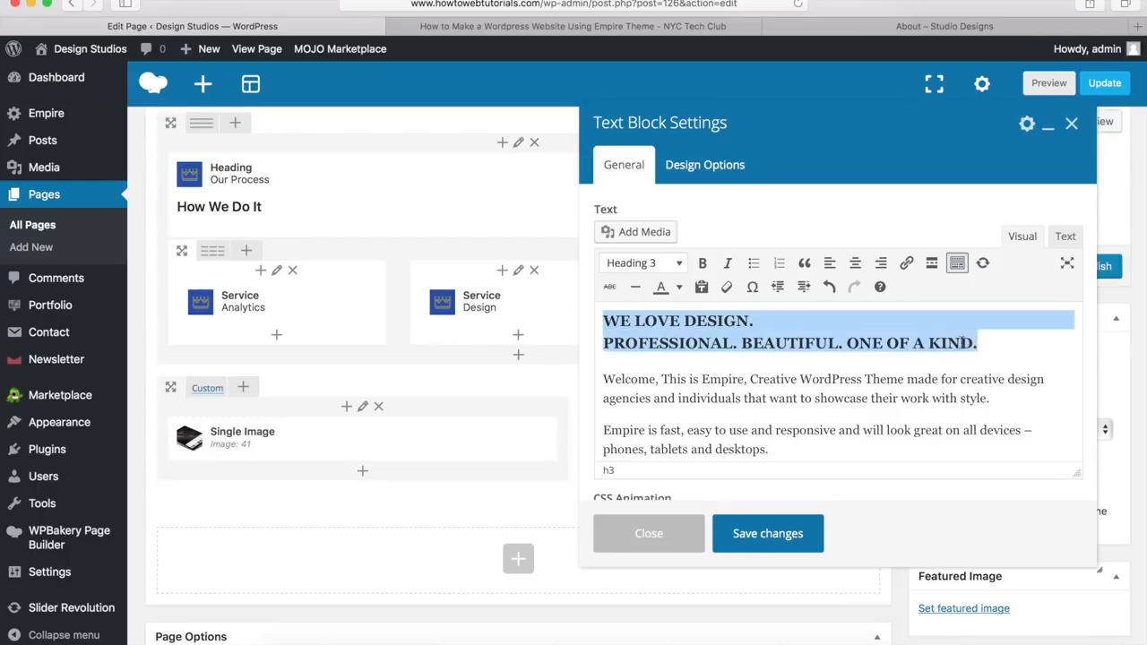
left_click(673, 263)
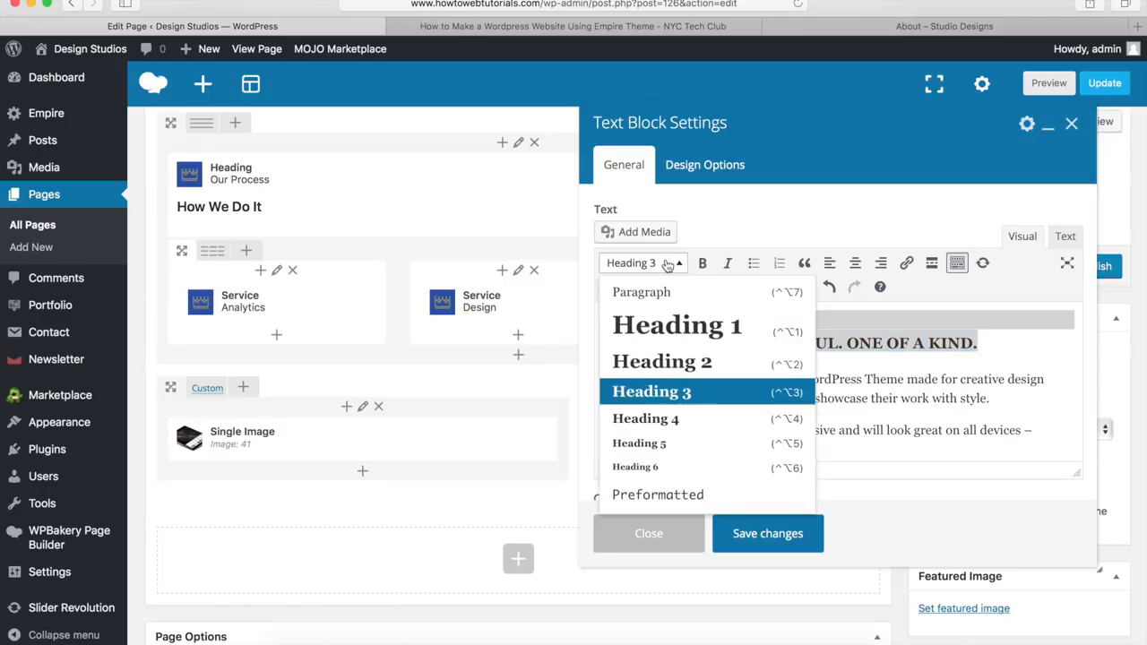
left_click(673, 264)
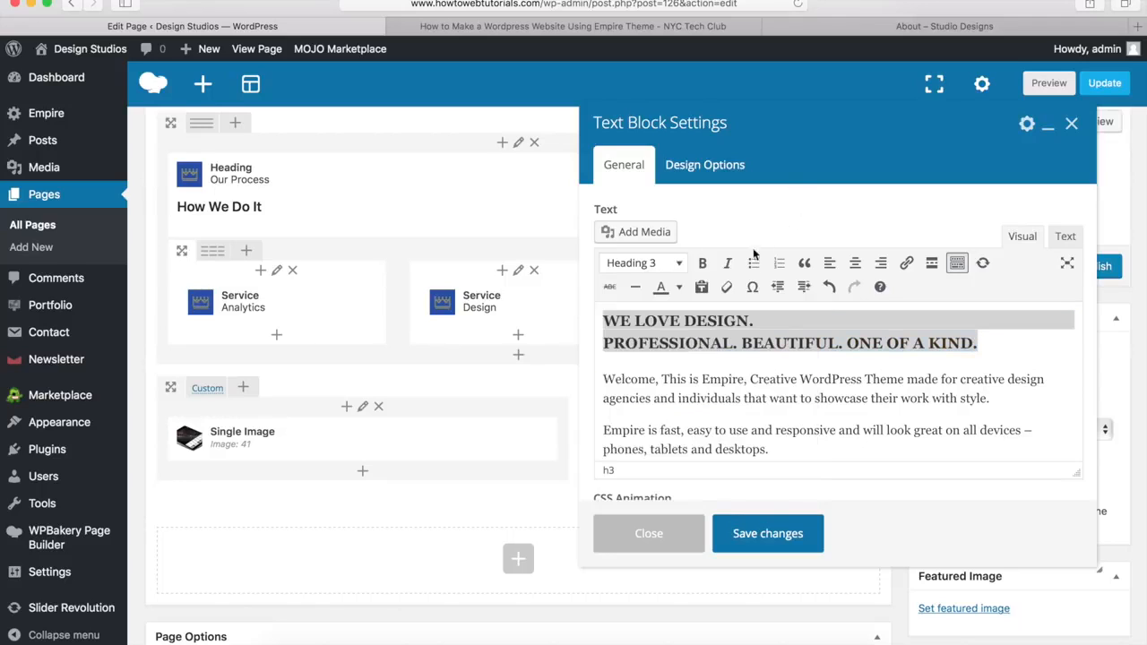
left_click(957, 264)
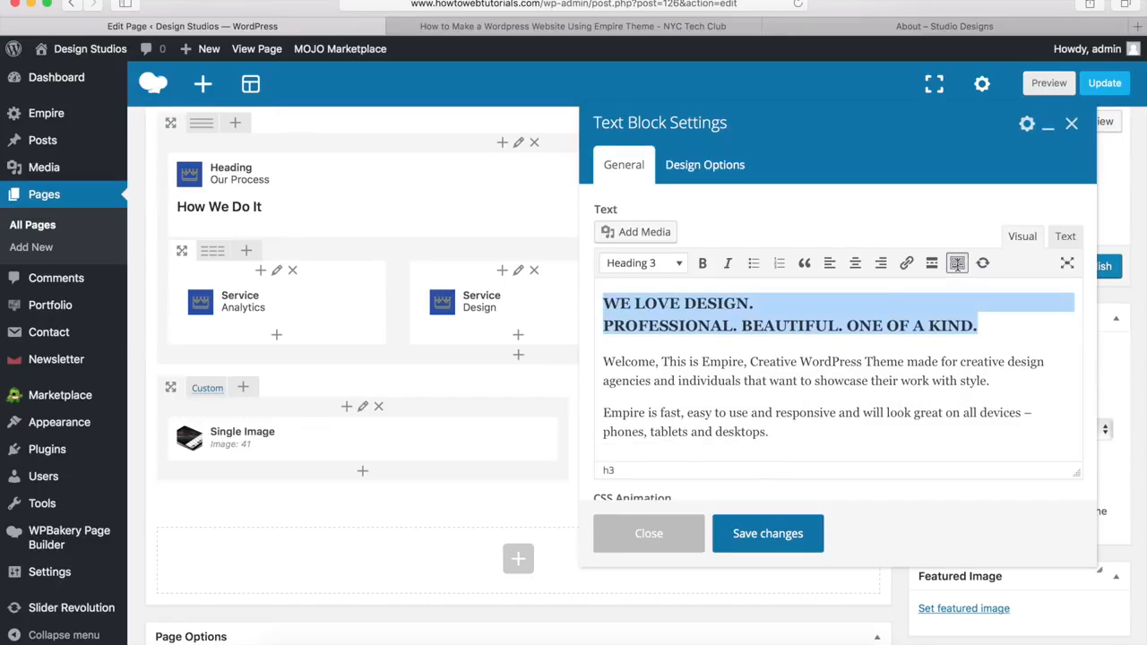
left_click(957, 264)
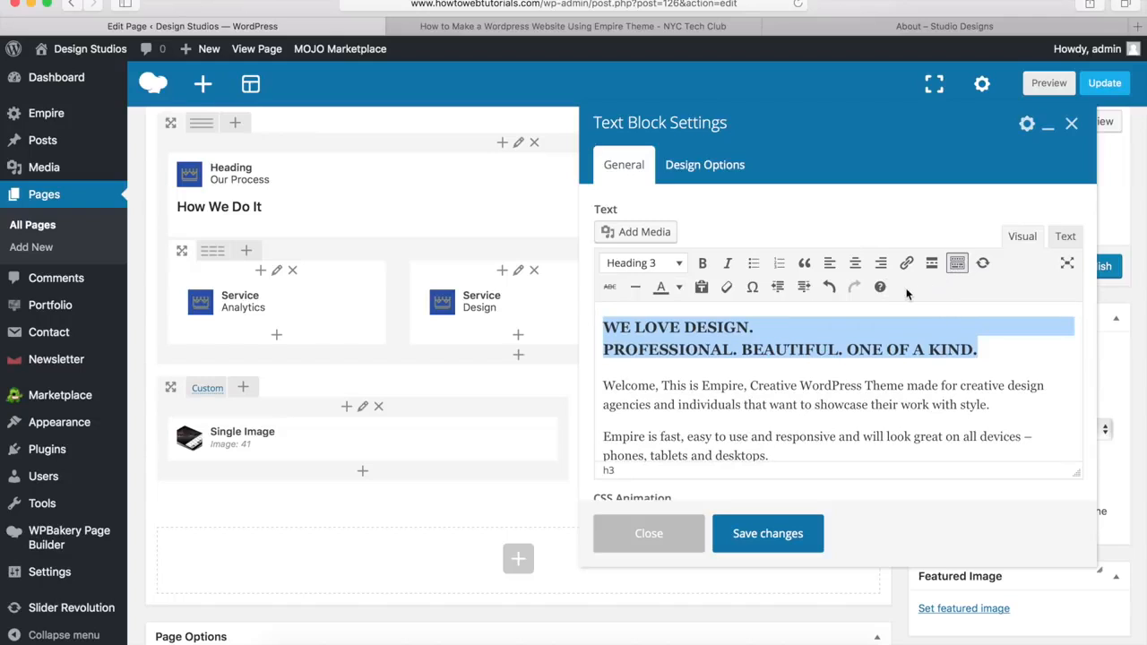
left_click(762, 540)
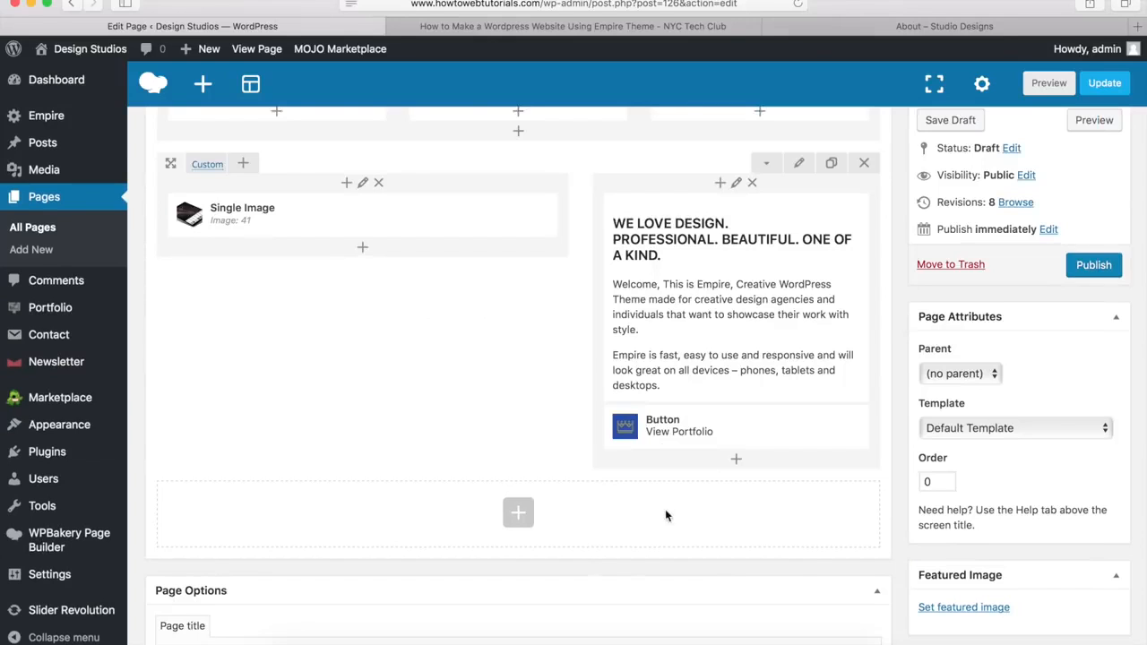
left_click(946, 26)
scroll(789, 370, "down", 5)
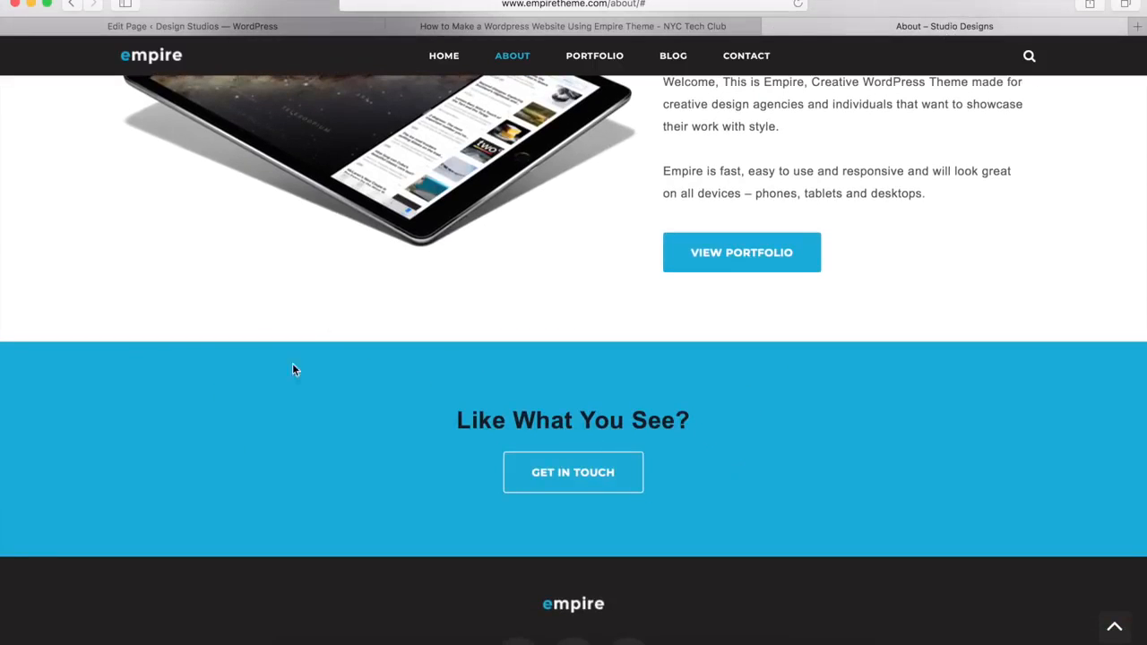
Step: Go back to the WordPress page builder editor
left_click(315, 29)
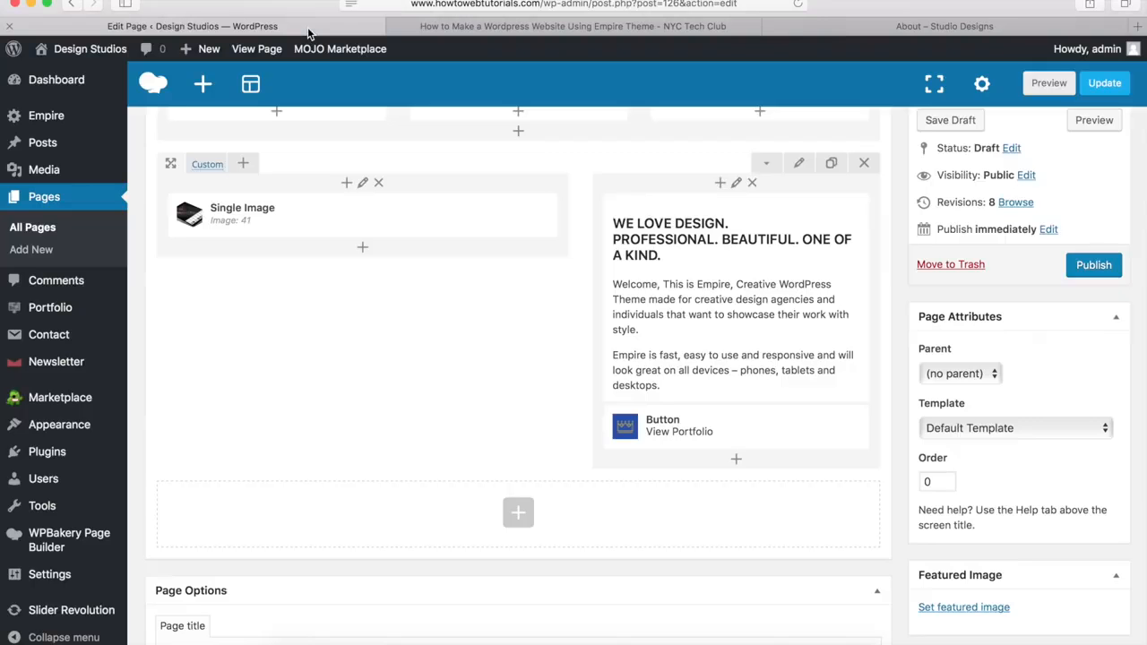
Step: Add a new row set to 'Stretch row and content' below the image-and-text row
left_click(519, 516)
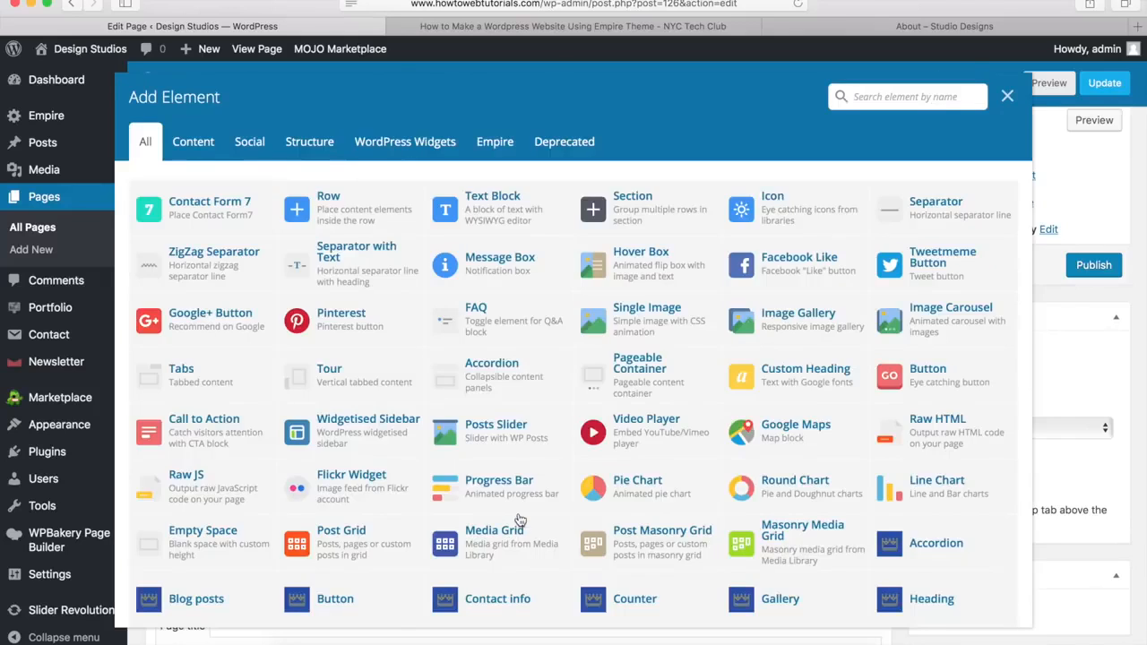
left_click(341, 208)
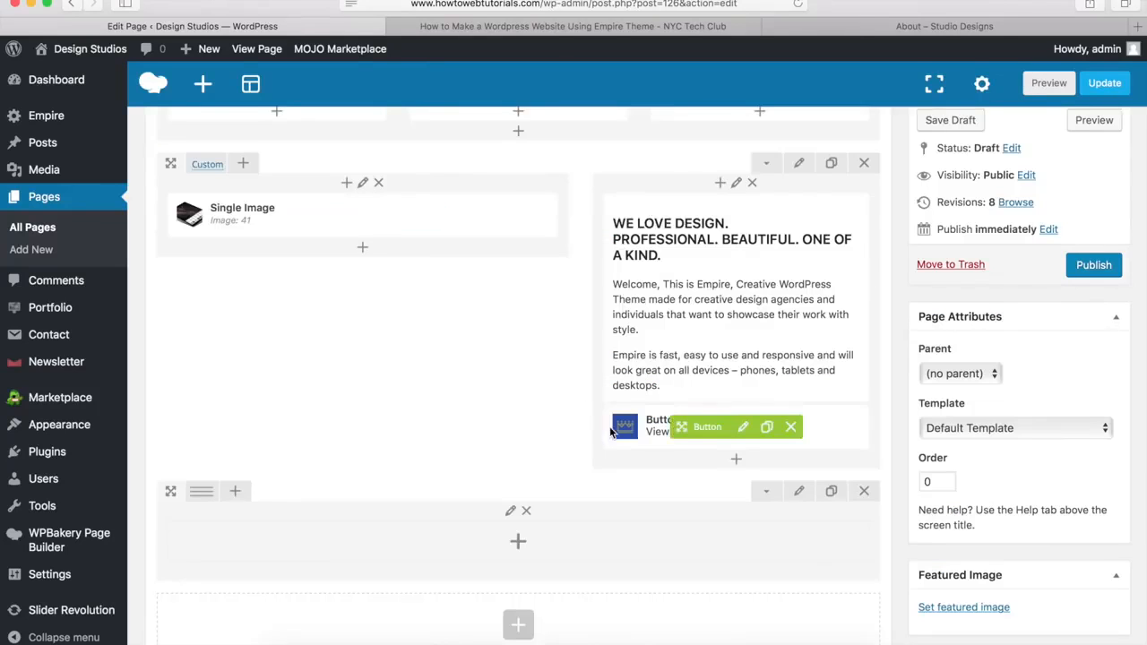
left_click(800, 492)
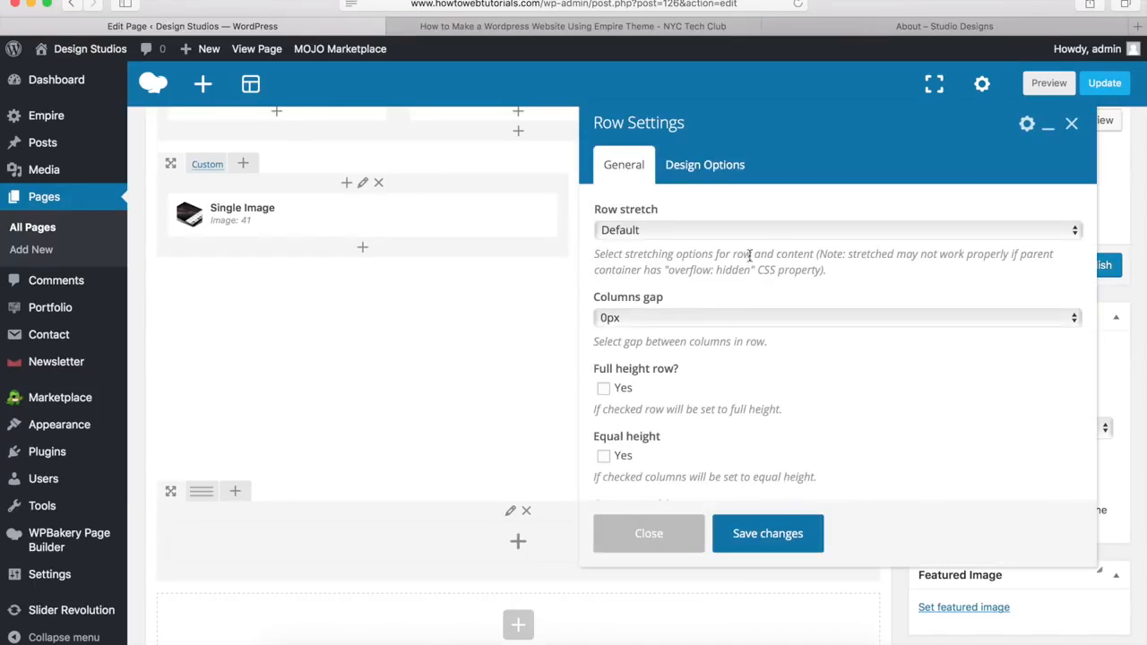
left_click(641, 231)
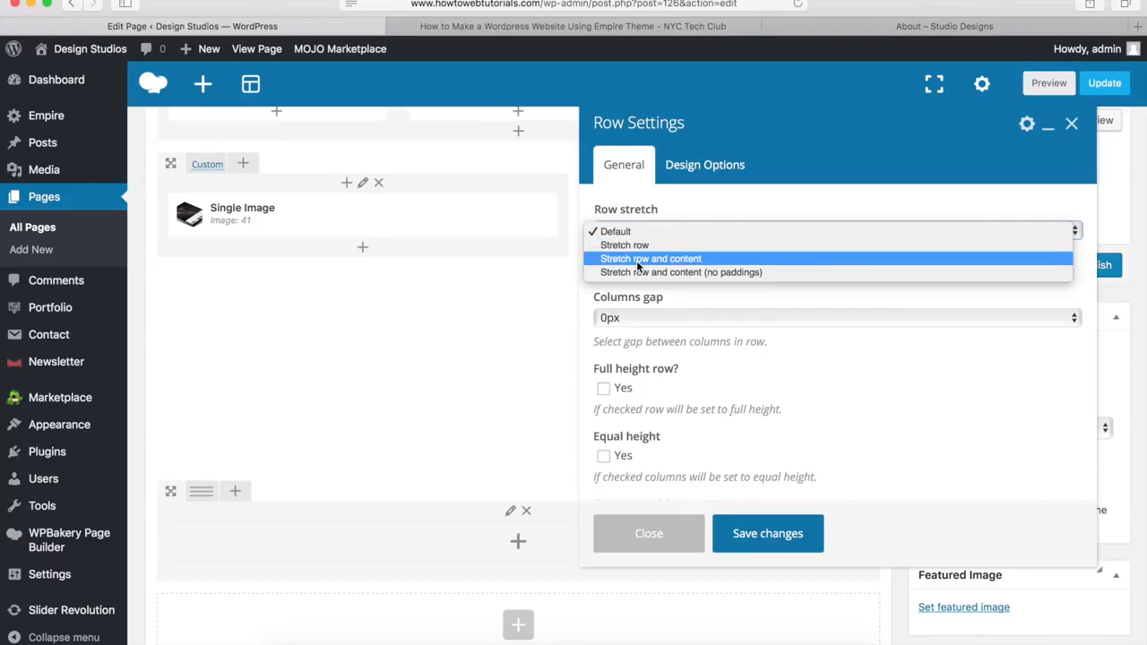
left_click(639, 262)
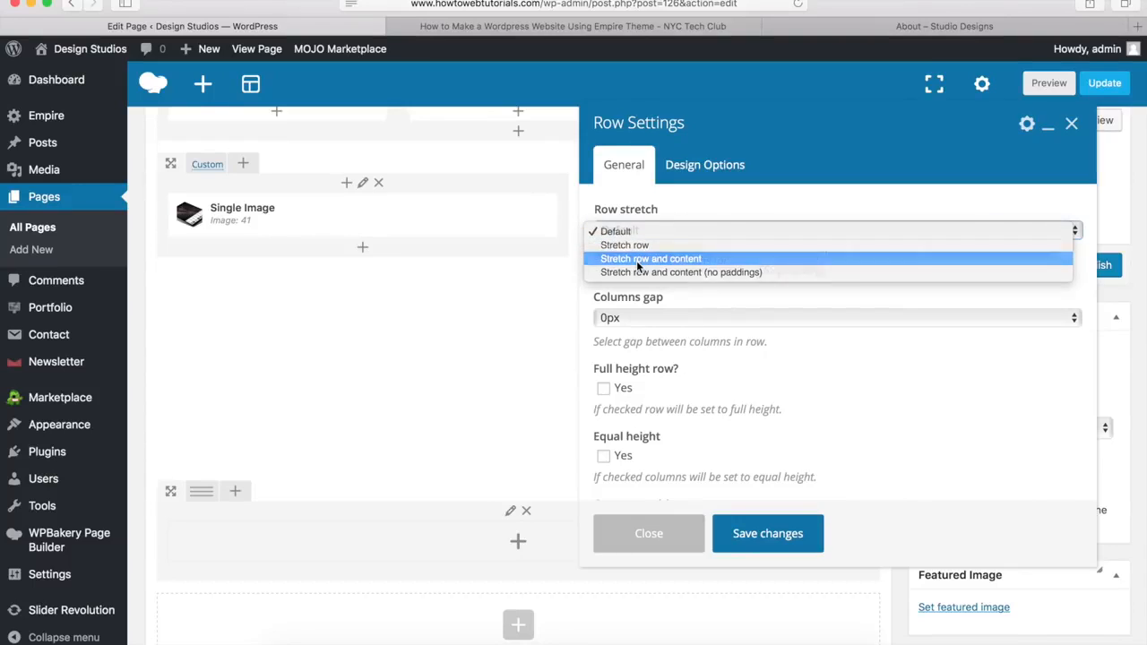
Step: Give the row a 0px bottom margin and #00a9da background, and save it
left_click(717, 170)
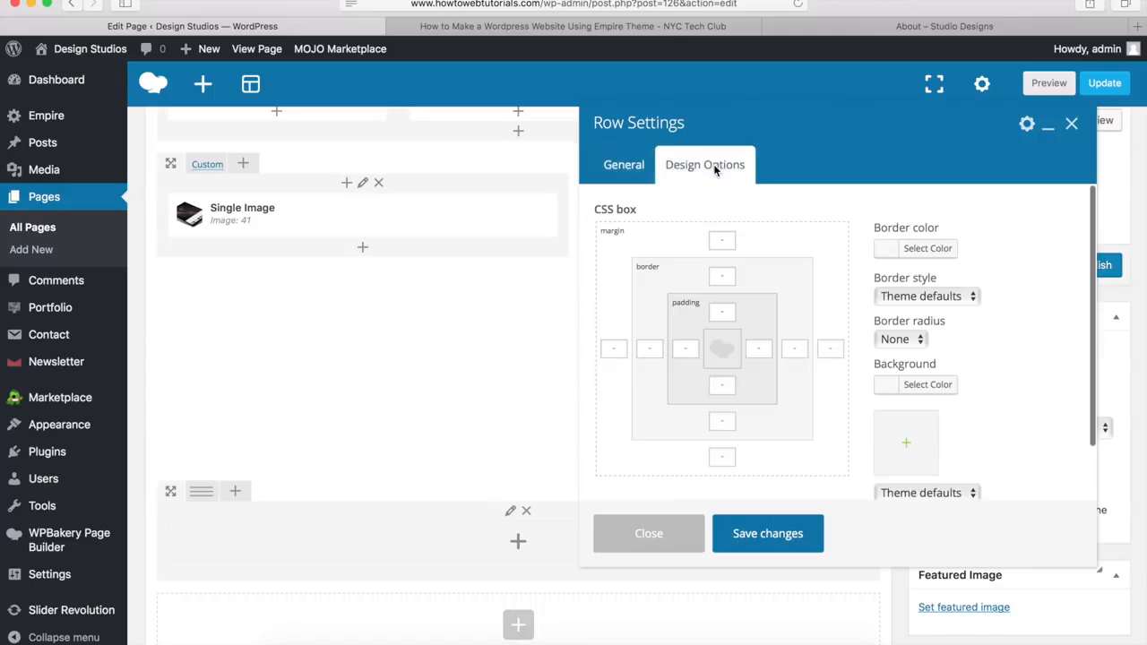
left_click(725, 461)
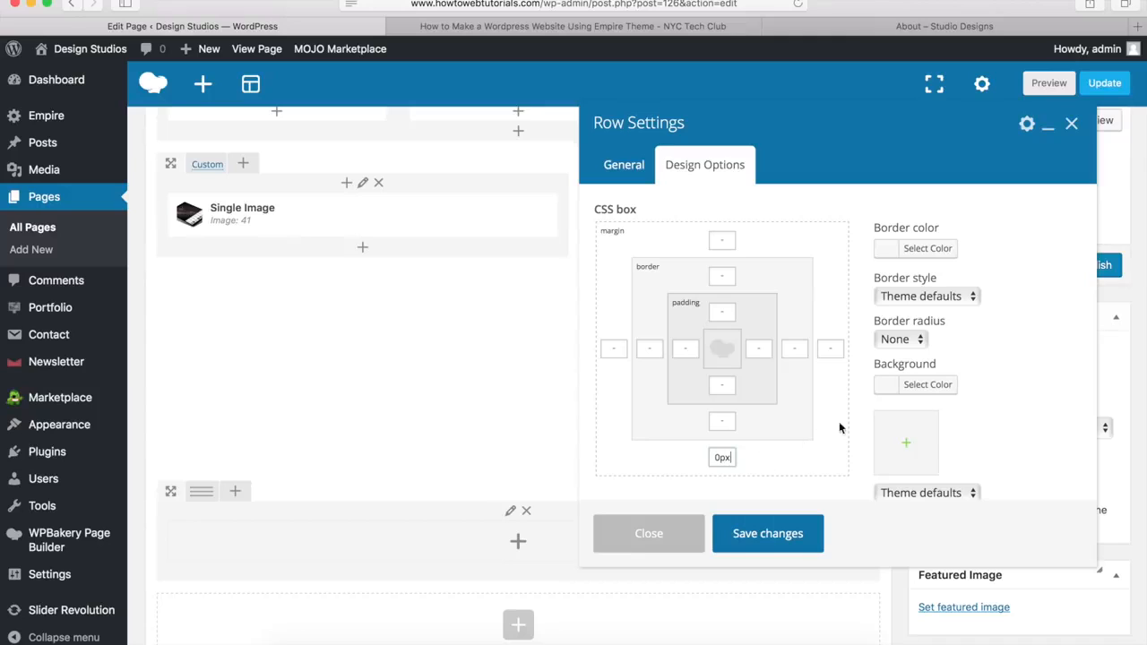
left_click(922, 387)
left_click(999, 394)
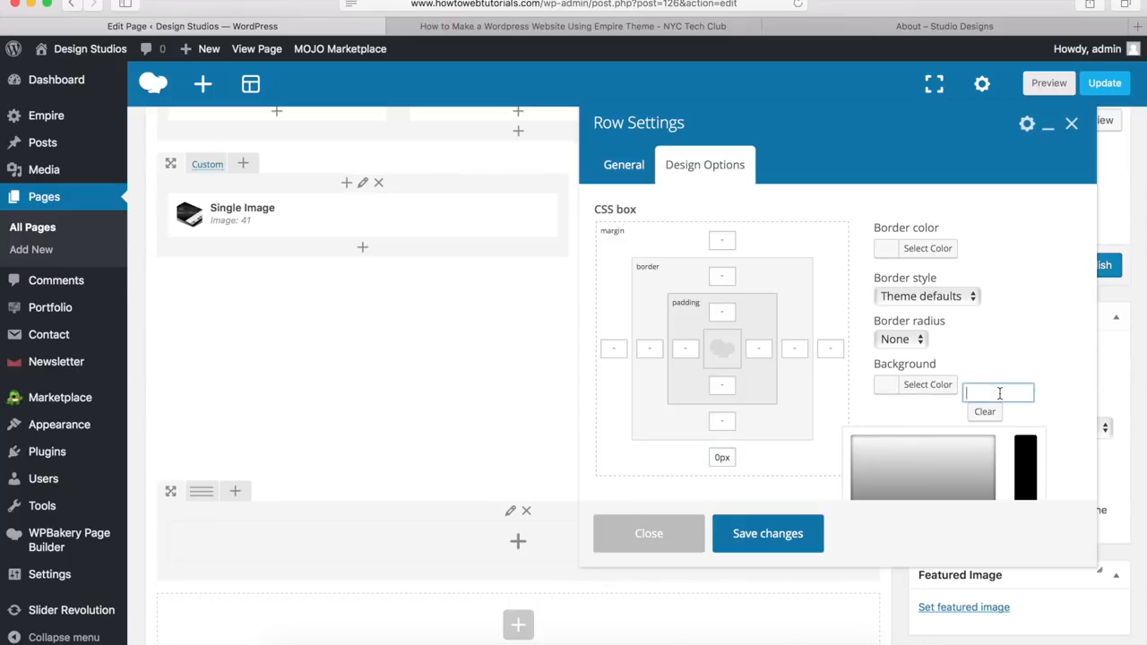
type("#00a9da")
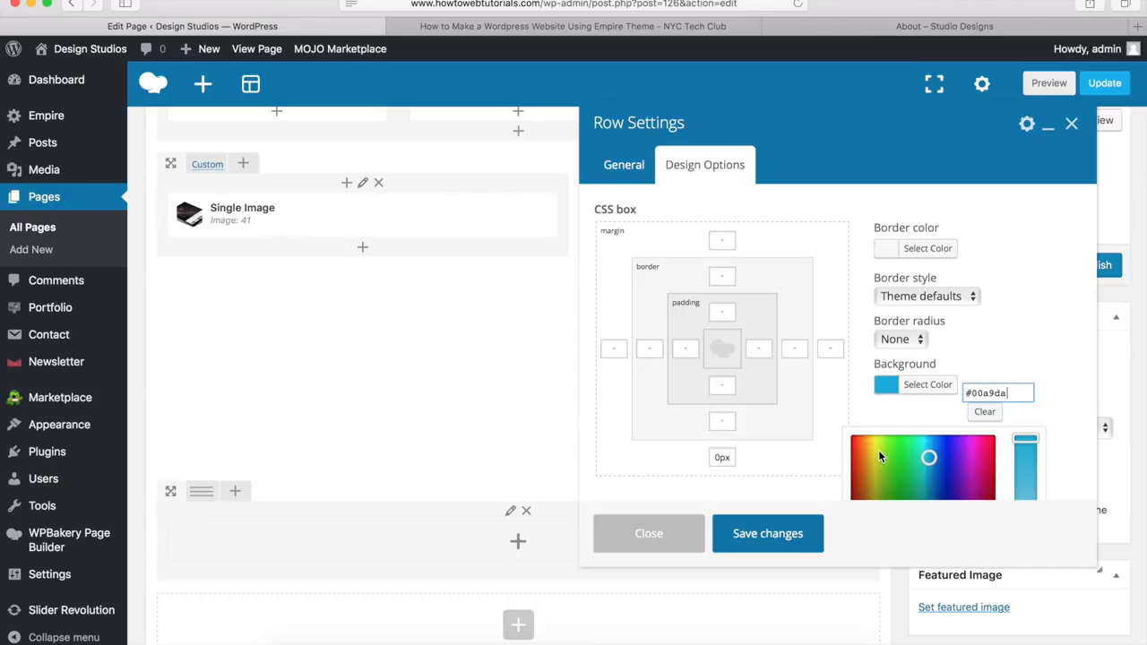
left_click(766, 536)
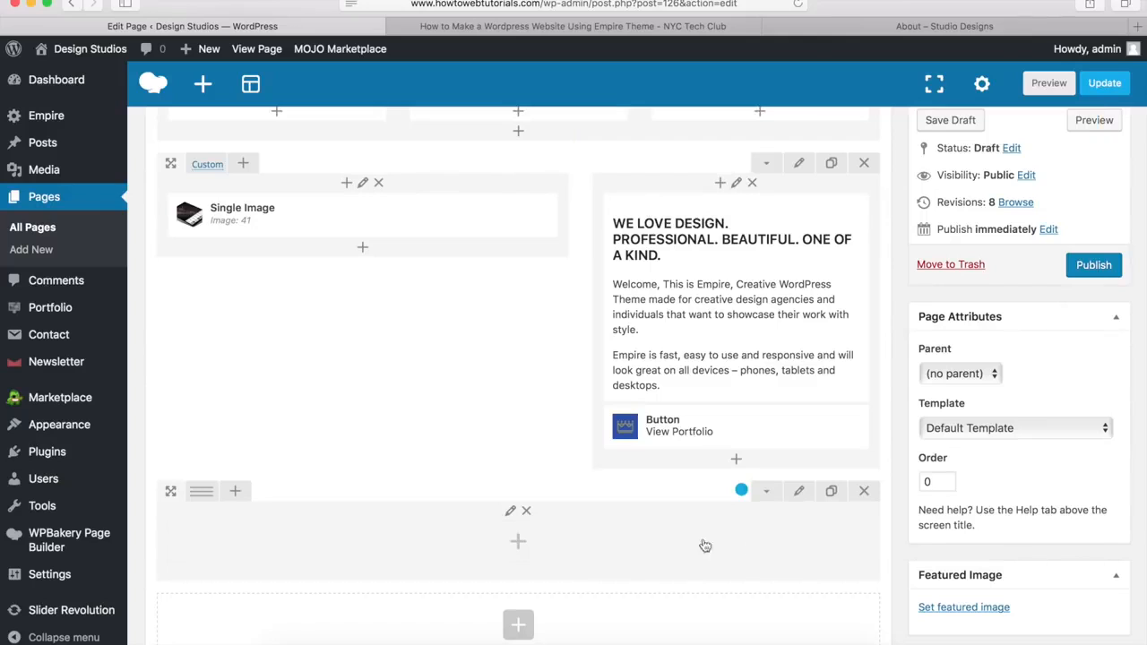
Step: Add a Heading titled 'Like What You See?' with a 20px bottom margin to the blue row
left_click(519, 546)
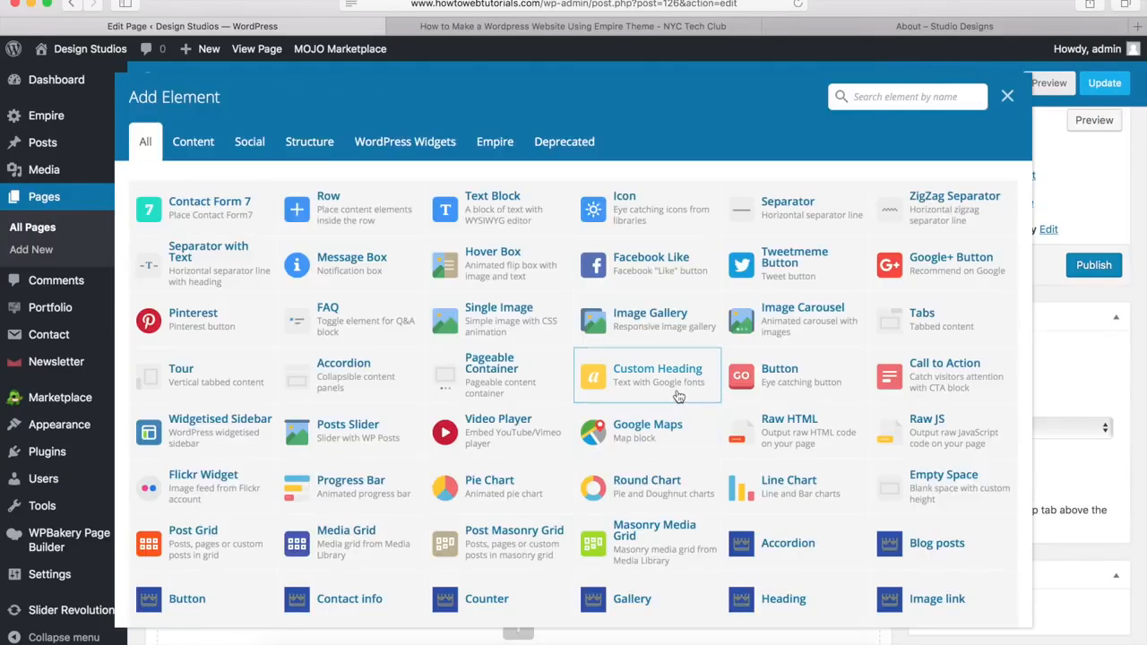
scroll(678, 396, "down", 5)
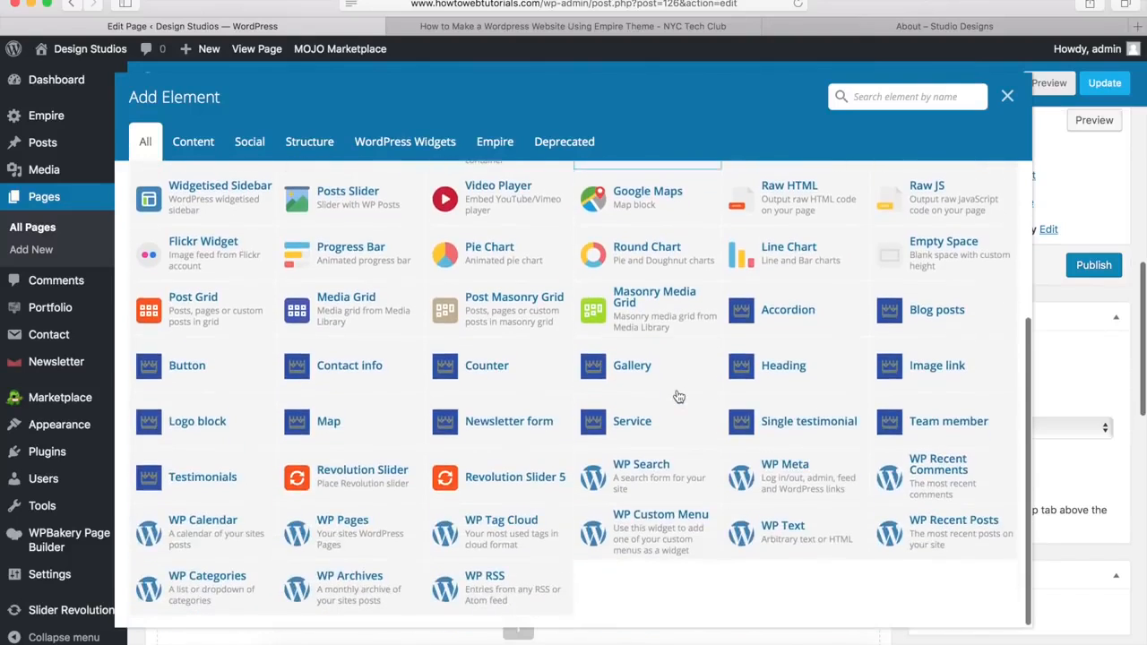
left_click(779, 367)
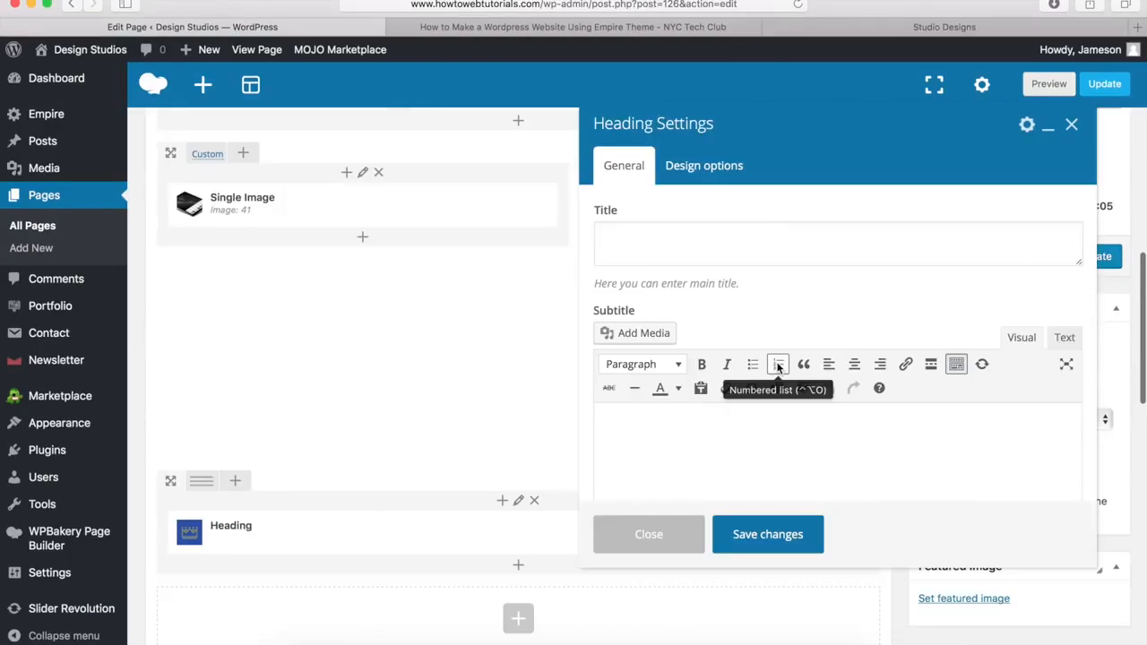
left_click(651, 239)
type("Like What You See?")
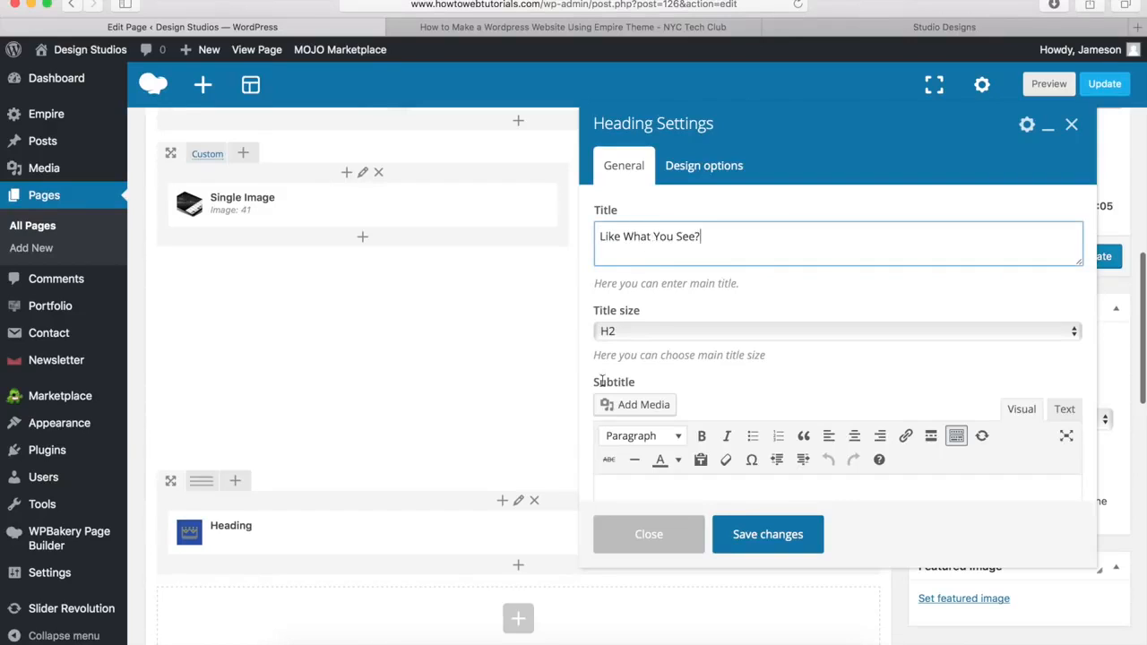
scroll(667, 314, "down", 5)
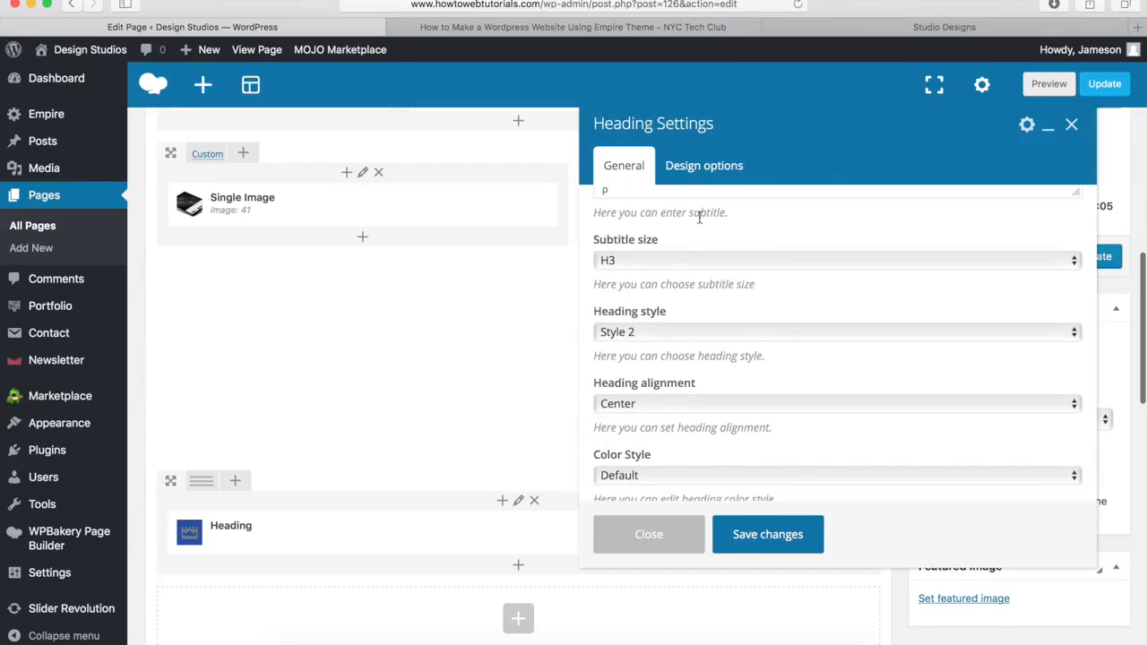
left_click(719, 174)
type("20px")
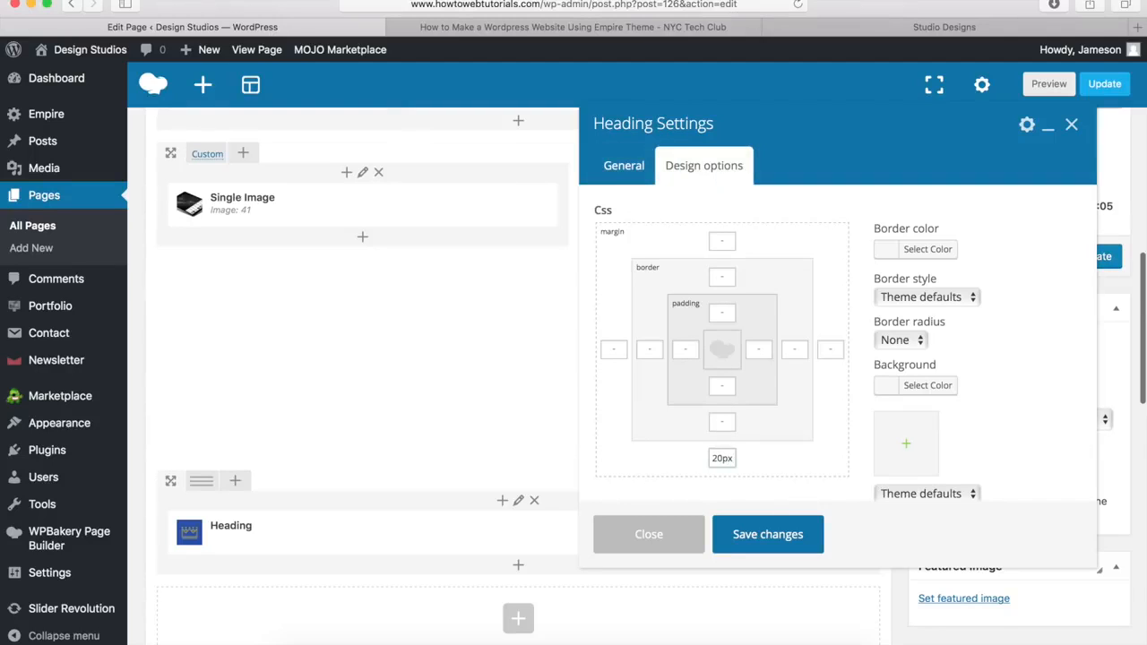
left_click(766, 537)
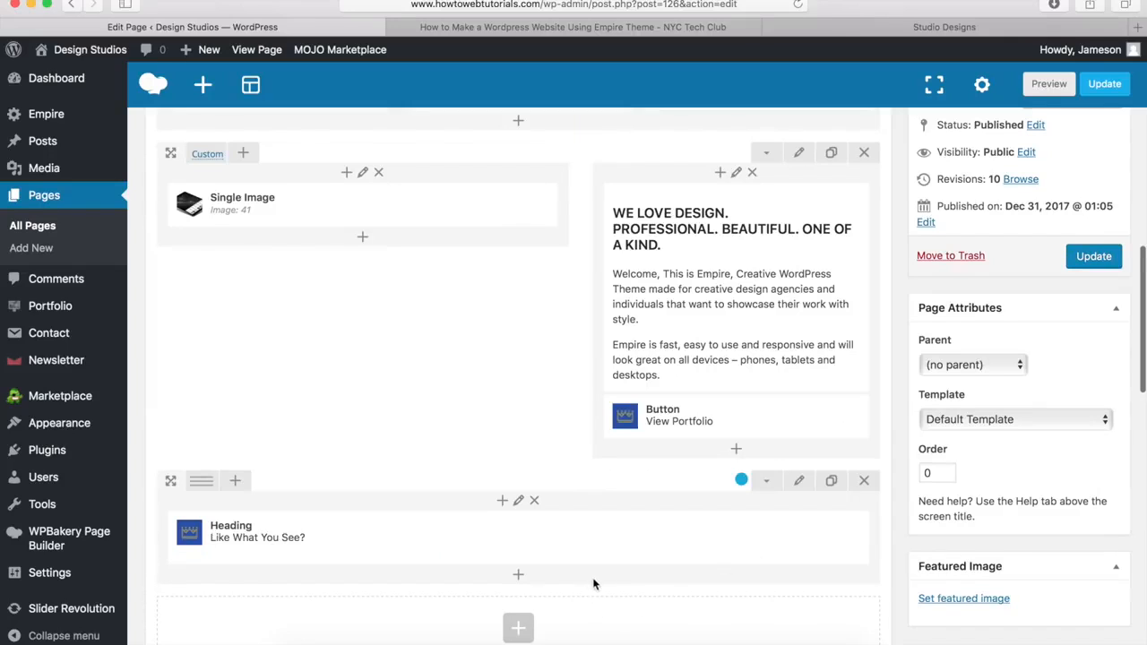
left_click(520, 578)
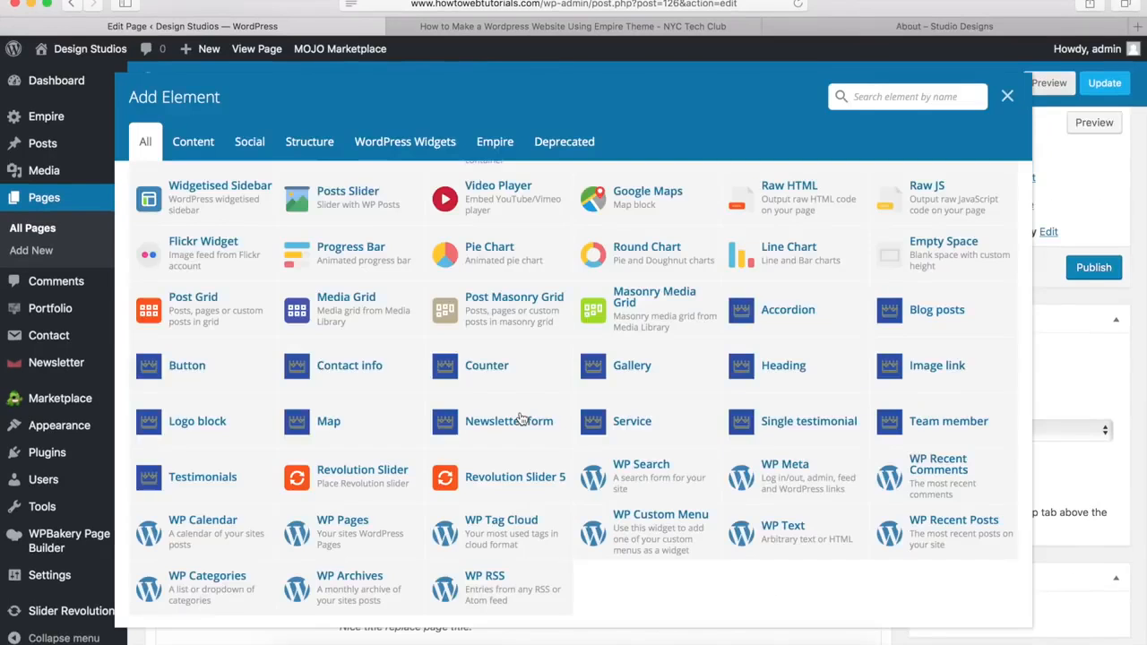
Step: Add a 'Get In Touch' button linked to the howtowebtutorials.com contact page
left_click(186, 366)
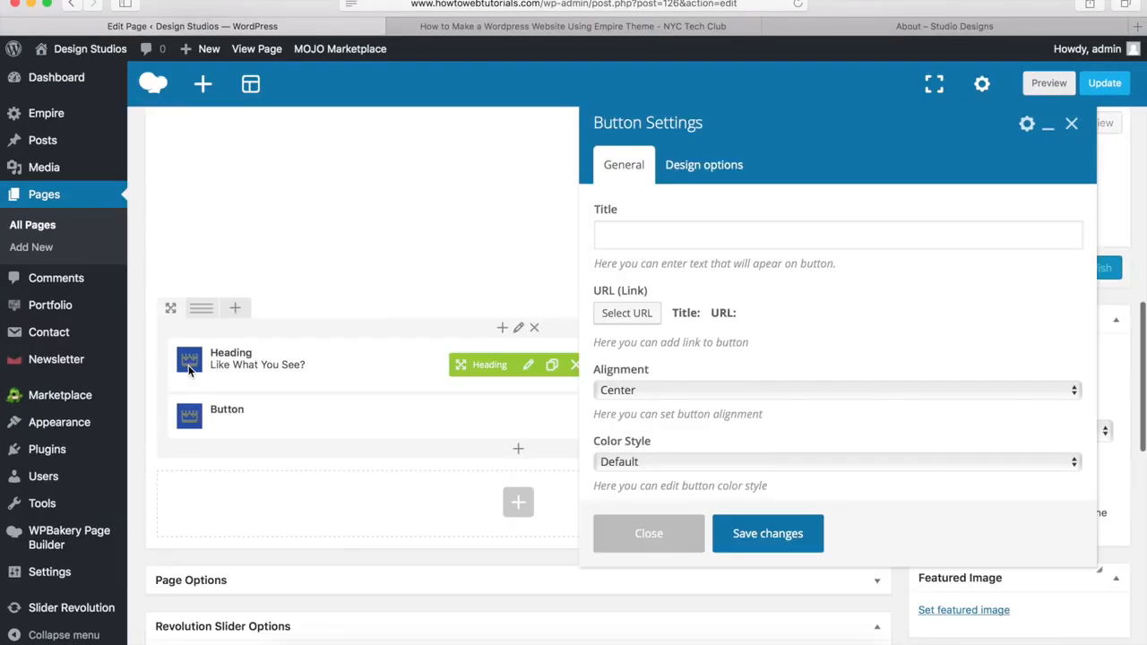
left_click(652, 236)
type("G")
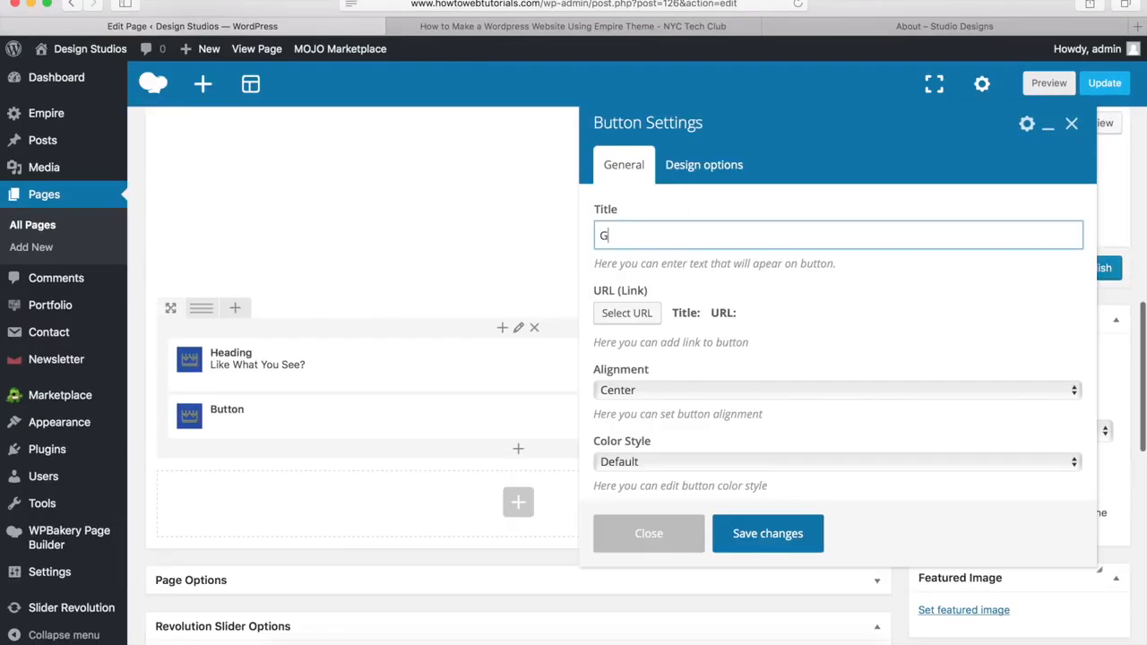
type("et In Touch")
left_click(633, 315)
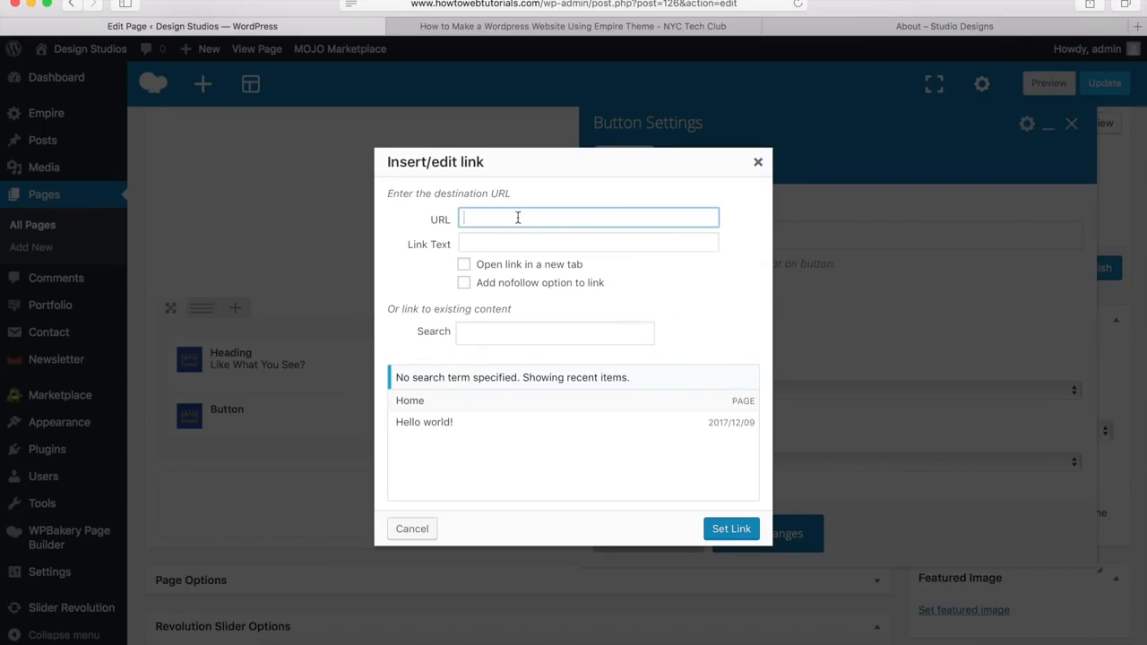
type("h")
type("ttp://www.howtowebtutorials.com/contact")
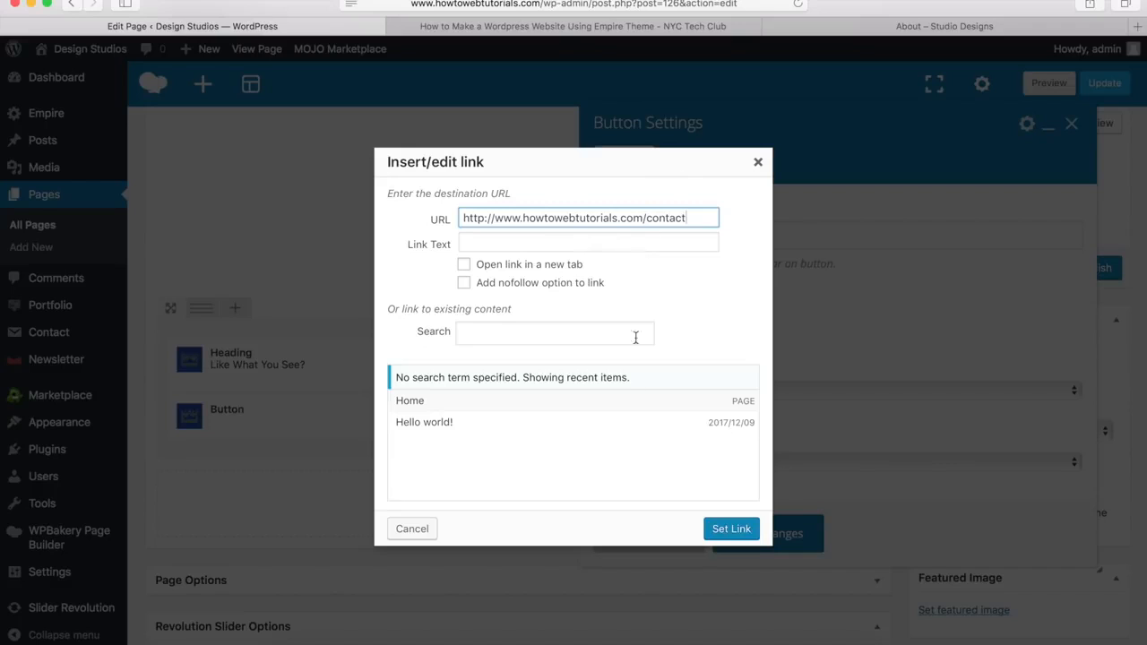
left_click(732, 529)
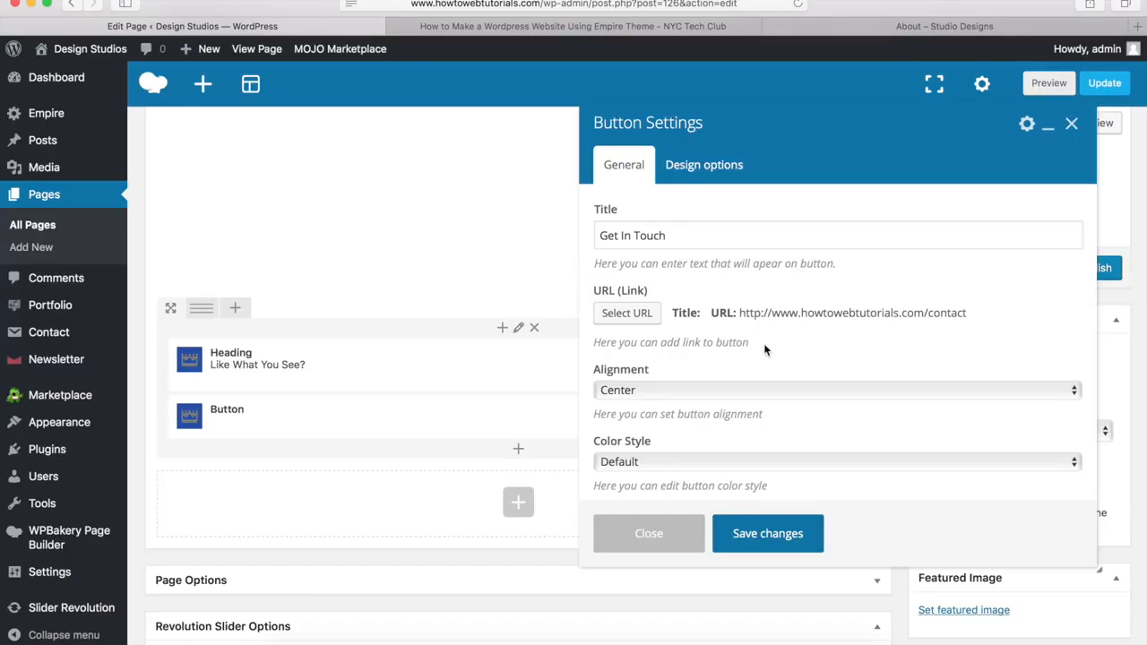
Step: Give the button a custom colour style with text hover colour #00a9da
scroll(765, 350, "down", 3)
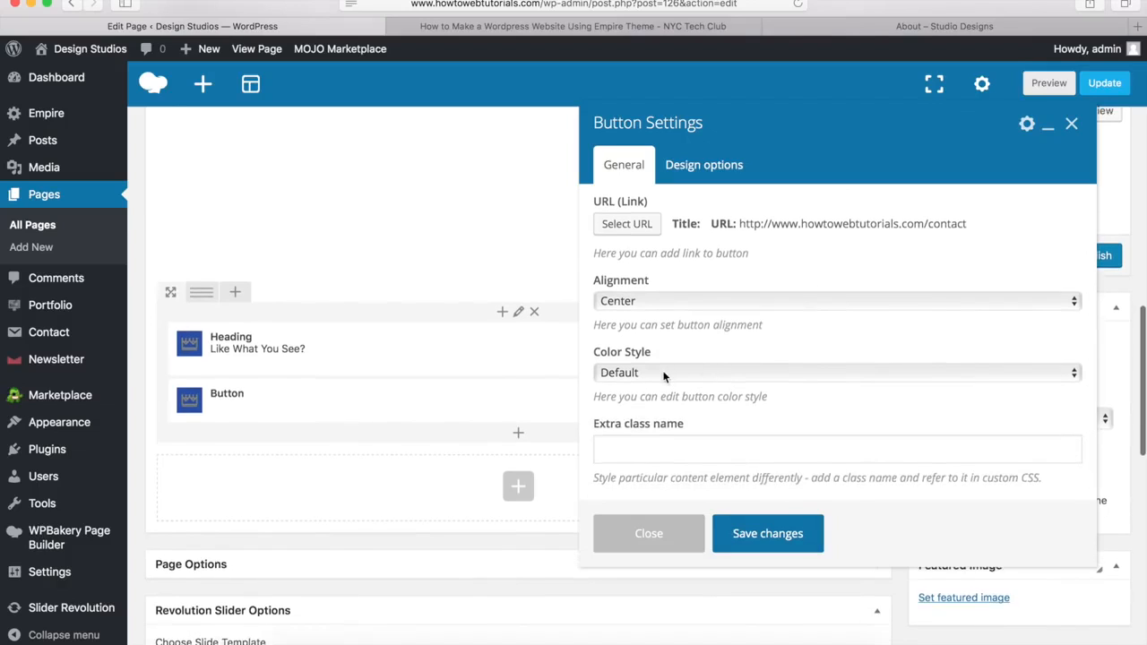
left_click(665, 373)
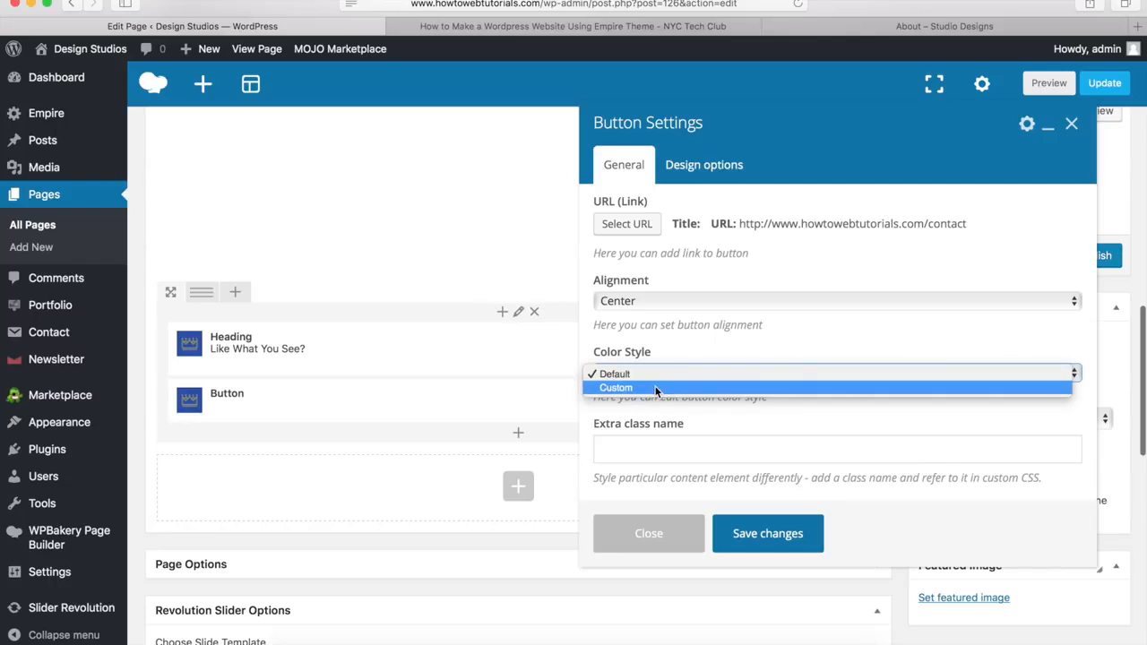
left_click(655, 388)
scroll(688, 304, "down", 5)
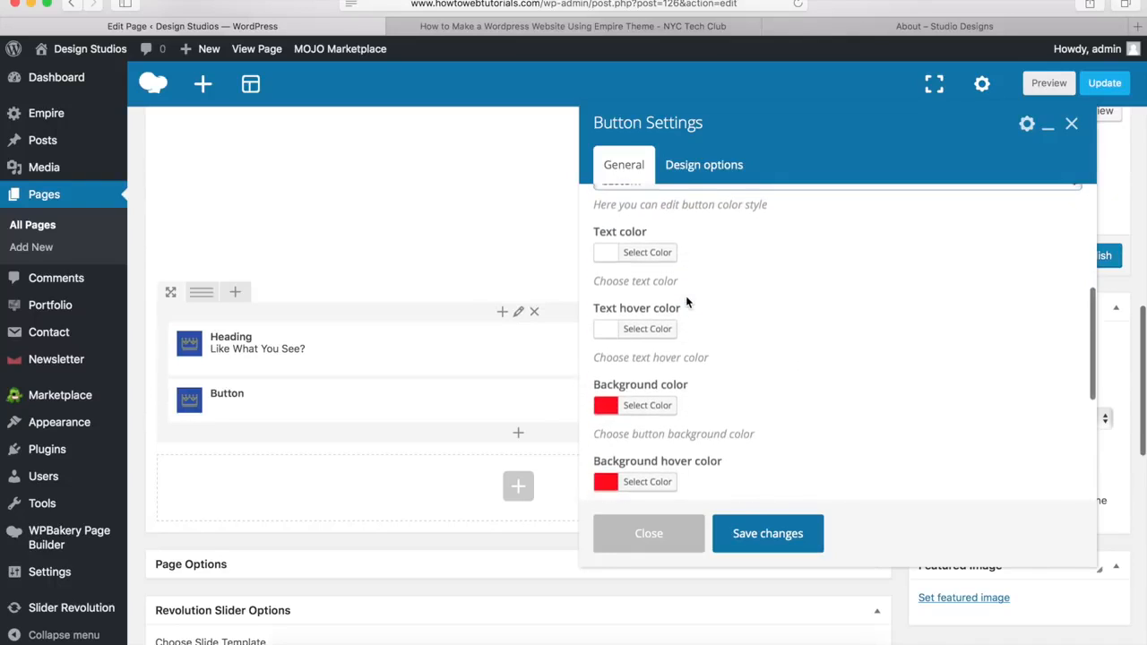
left_click(646, 250)
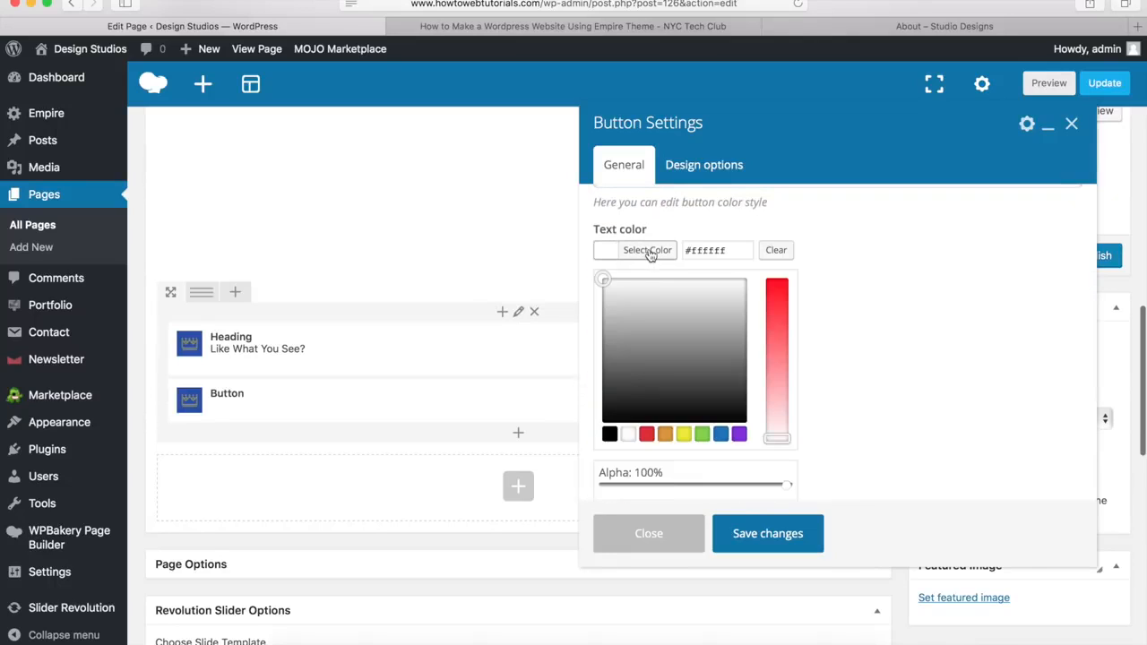
left_click(659, 250)
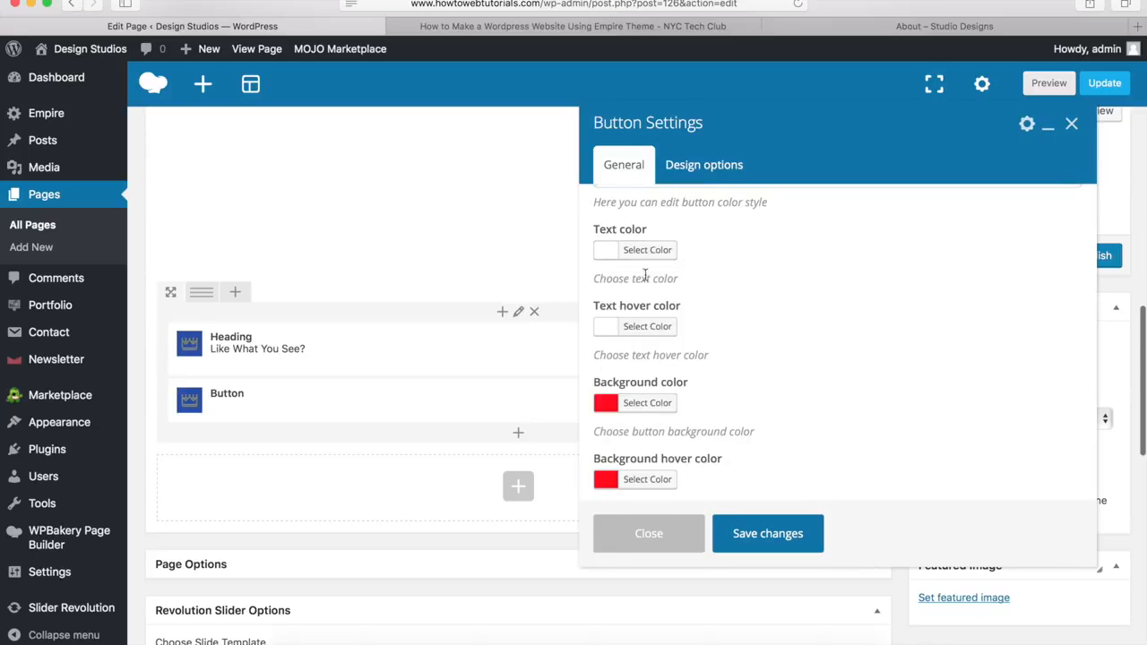
left_click(640, 328)
left_click_drag(735, 328, 660, 325)
type("#00a9da")
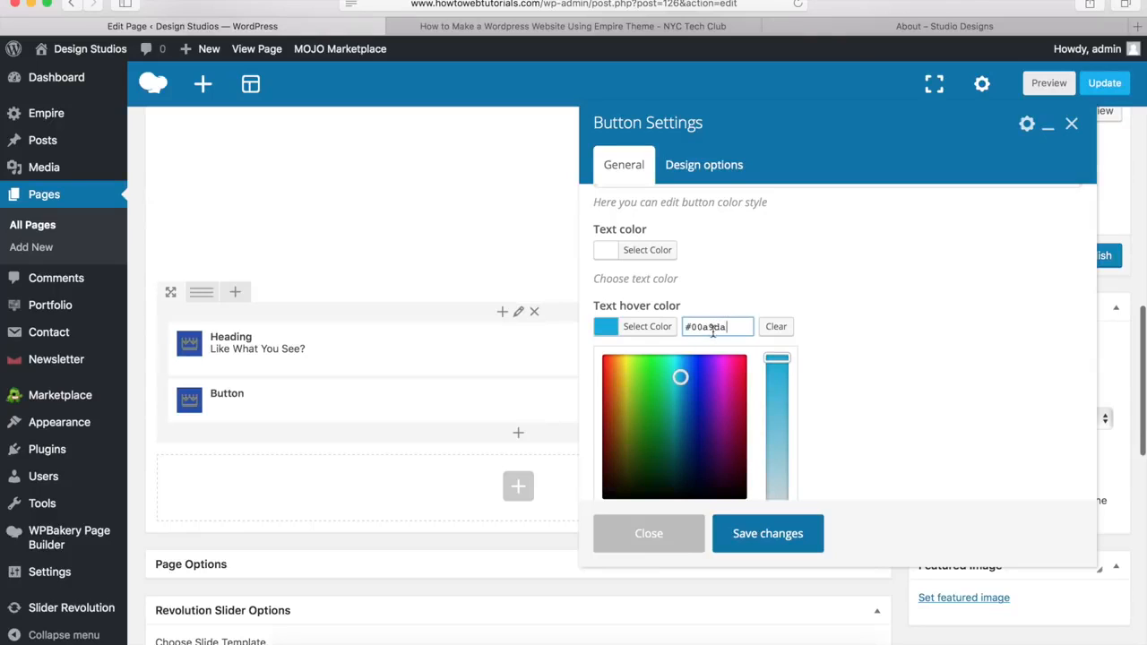
left_click(663, 328)
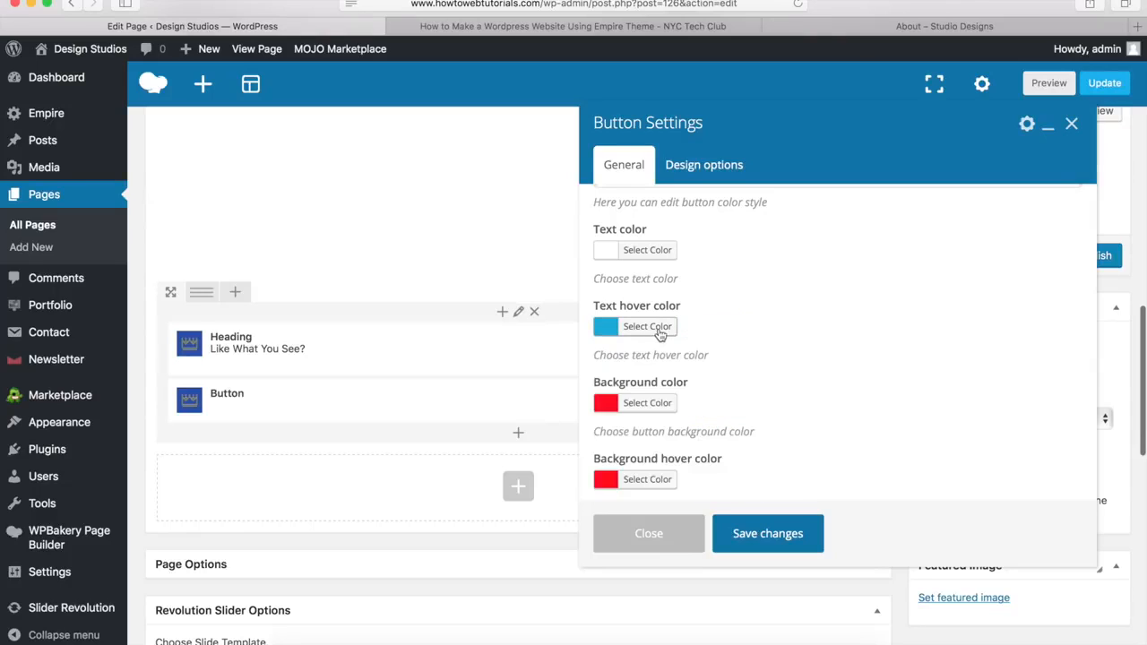
Step: Make the button background transparent, with white hover background and white border, and save it
left_click(661, 402)
scroll(793, 331, "down", 2)
scroll(793, 332, "down", 5)
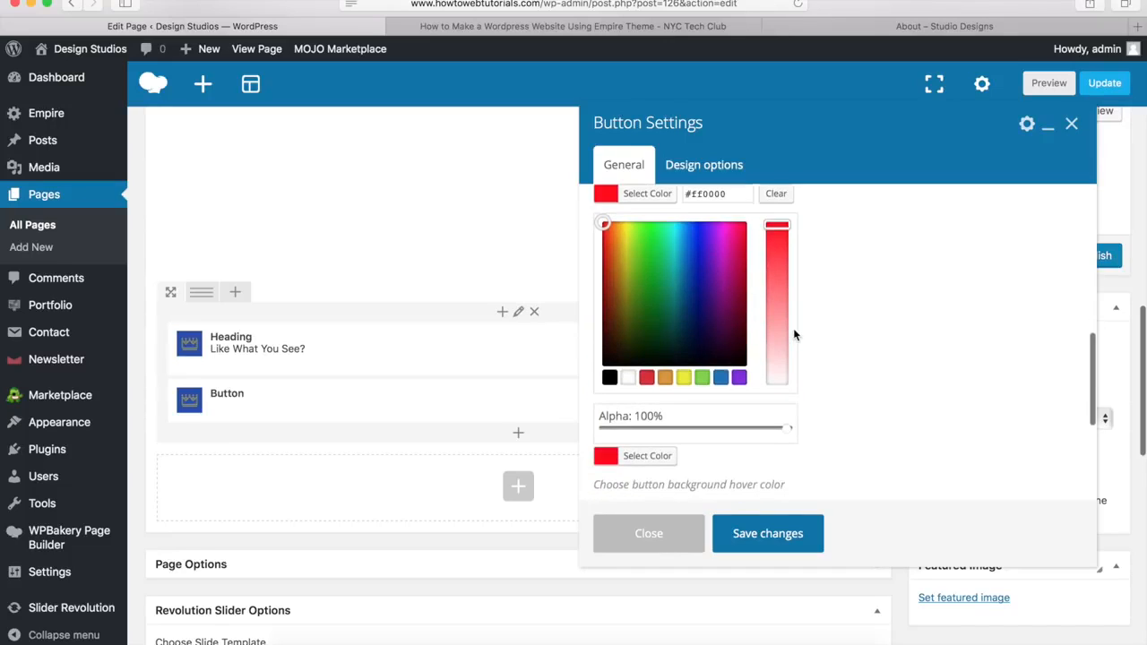
left_click_drag(779, 427, 598, 424)
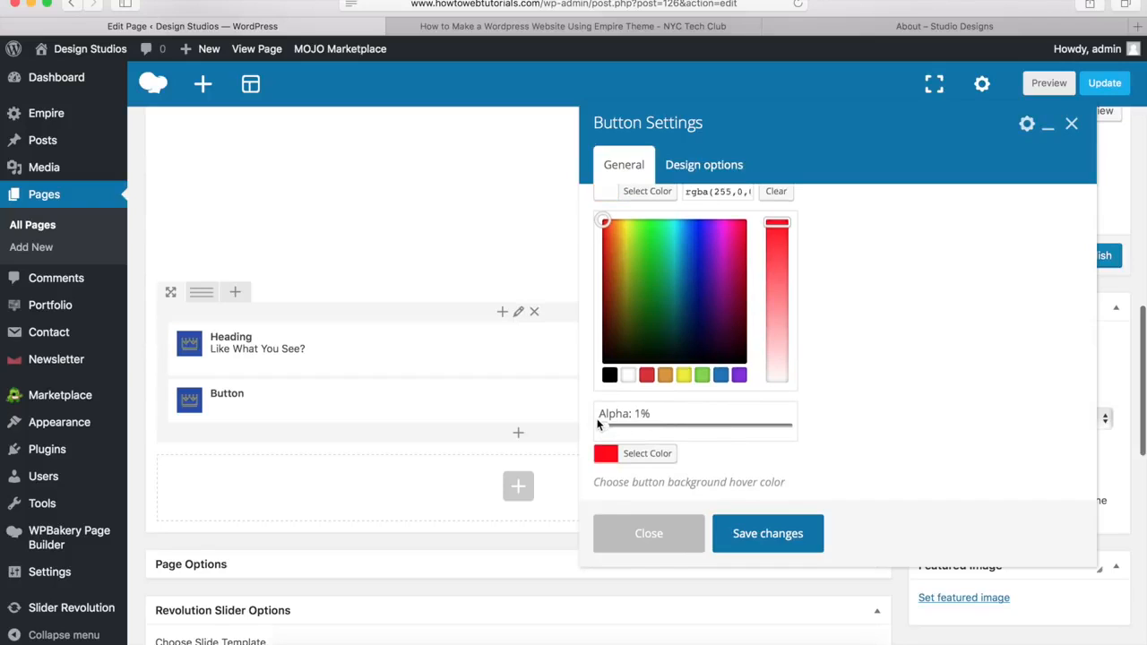
left_click(644, 197)
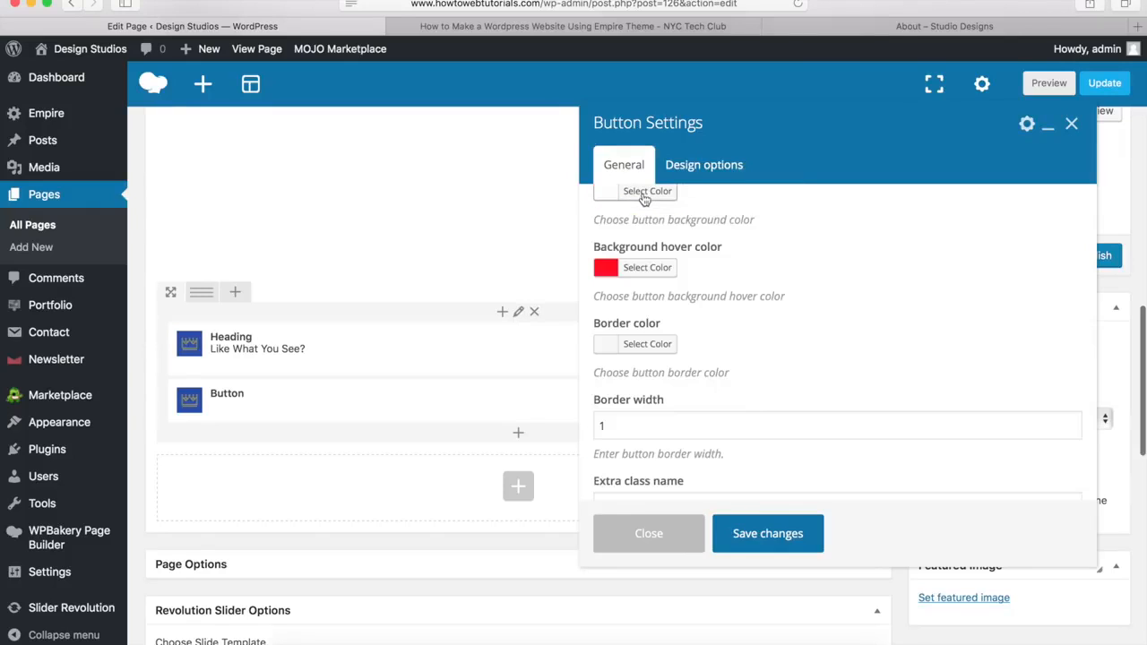
left_click(657, 270)
left_click(627, 452)
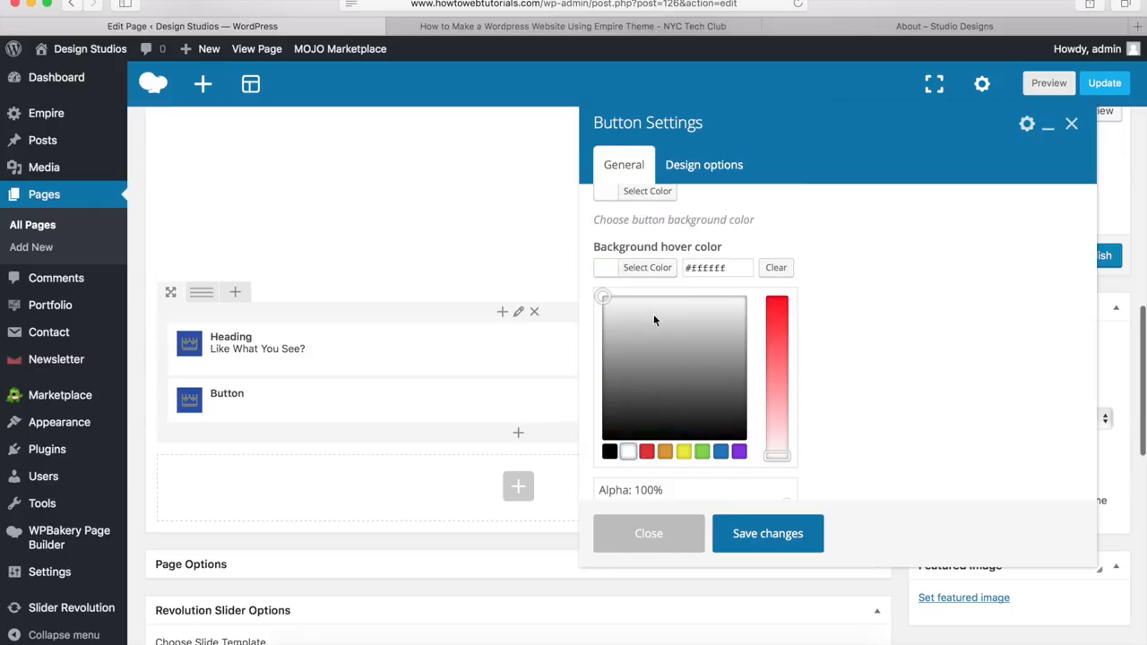
left_click(652, 269)
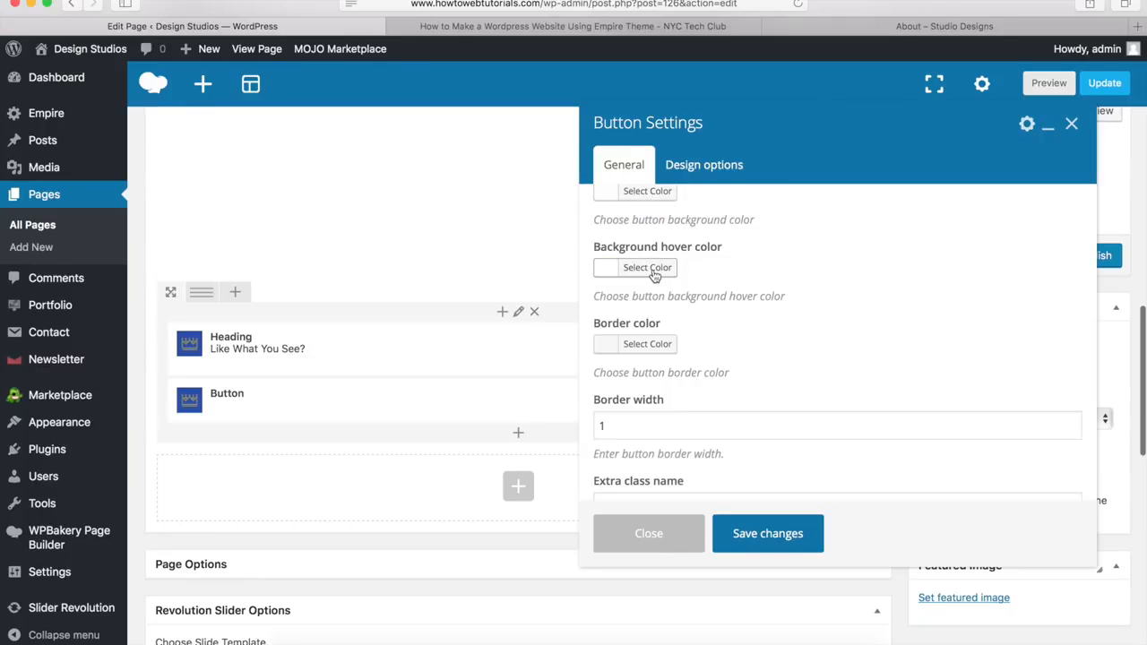
left_click(642, 352)
scroll(640, 353, "down", 4)
left_click(629, 353)
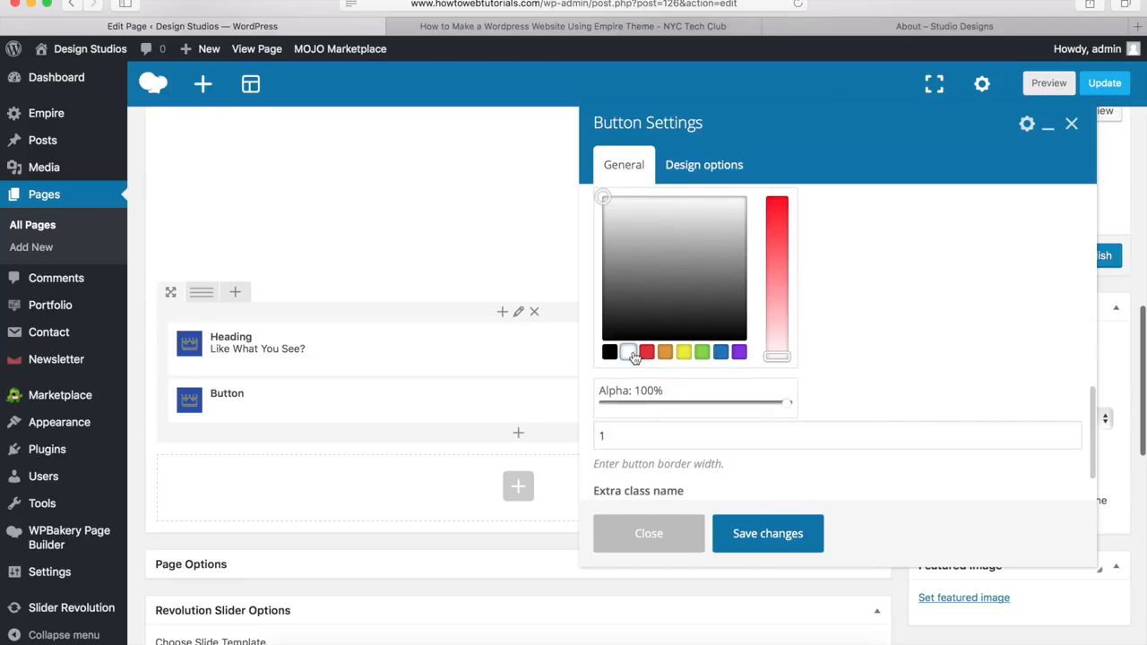
scroll(632, 357, "up", 3)
left_click(645, 303)
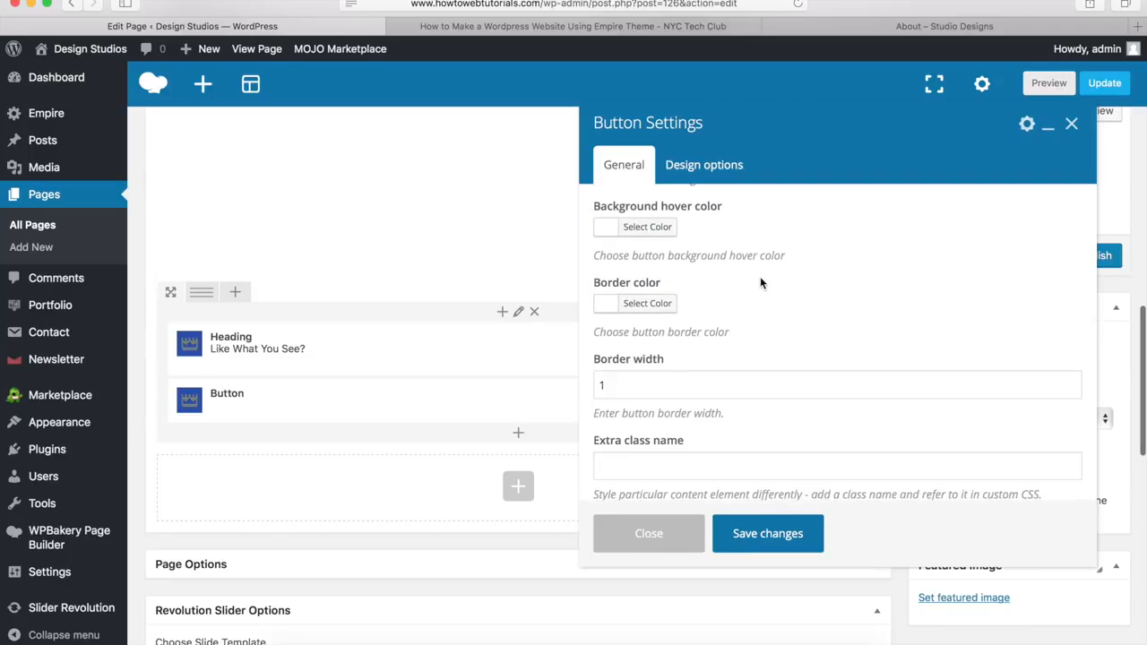
left_click(763, 535)
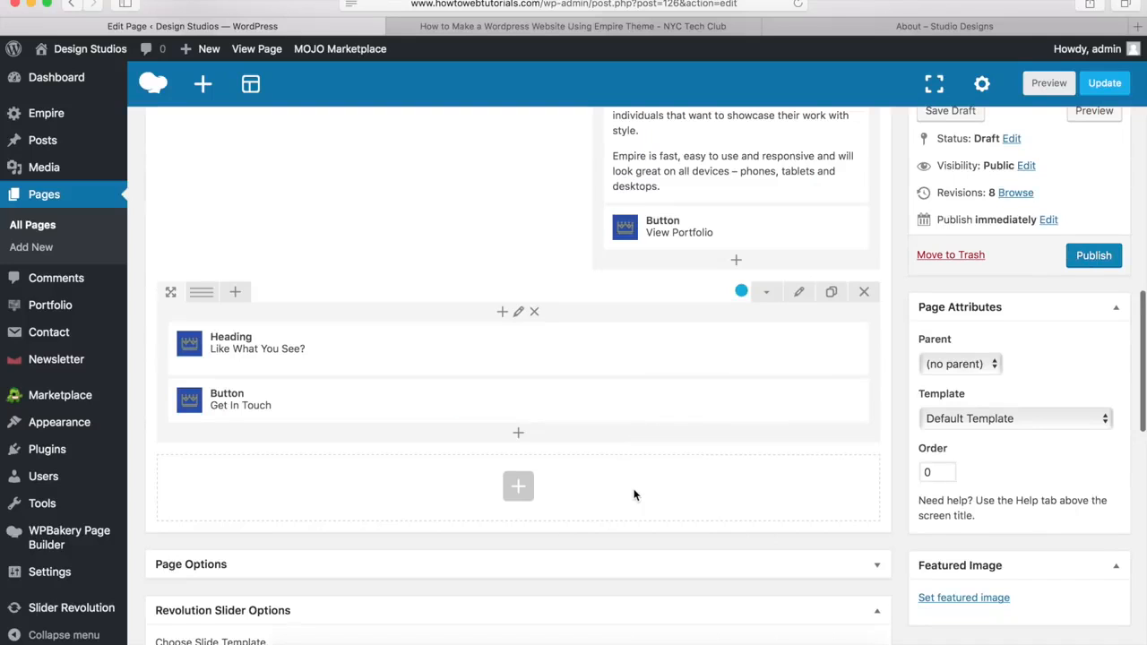
Step: Publish the About page from the top of the Edit Page screen
scroll(633, 495, "up", 20)
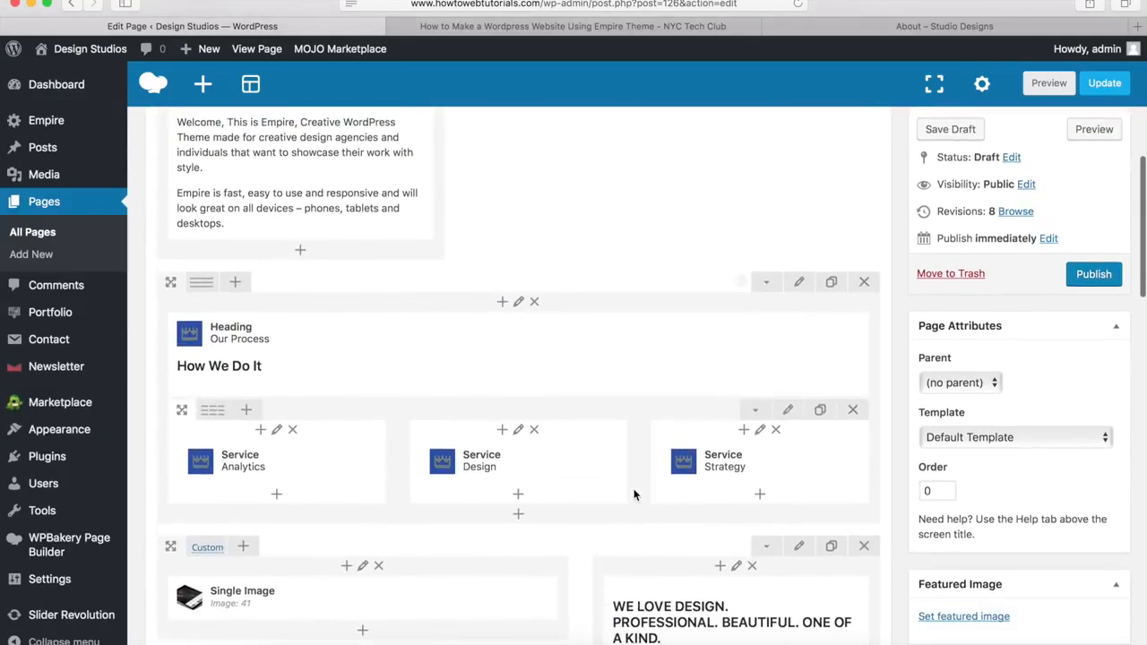
scroll(634, 494, "up", 3)
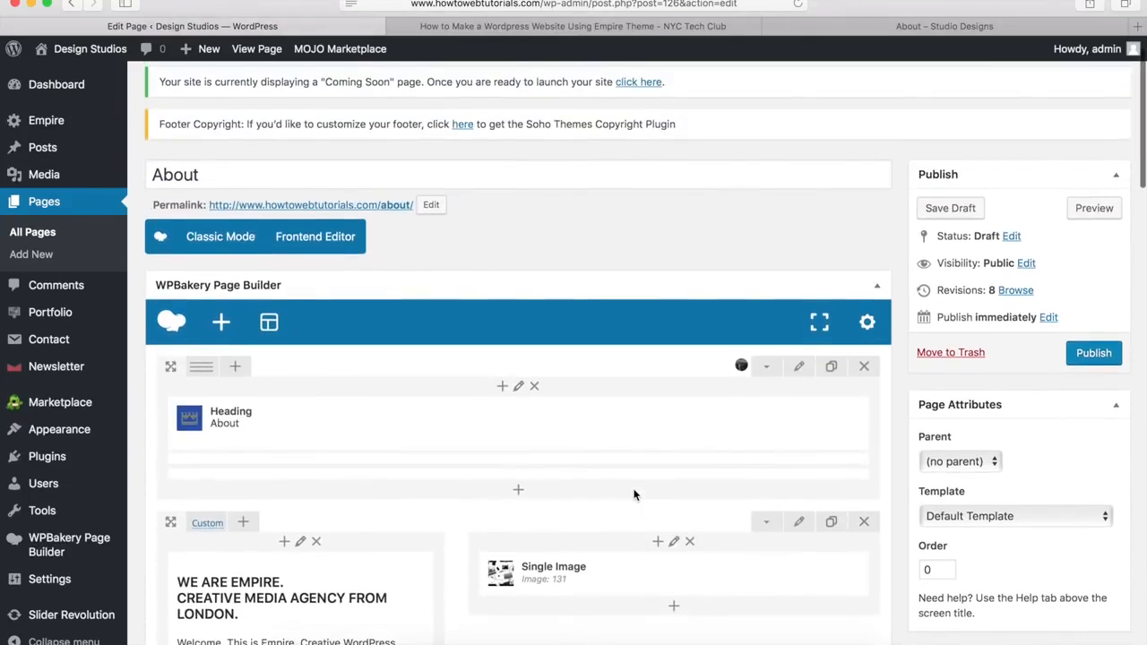
scroll(634, 494, "up", 1)
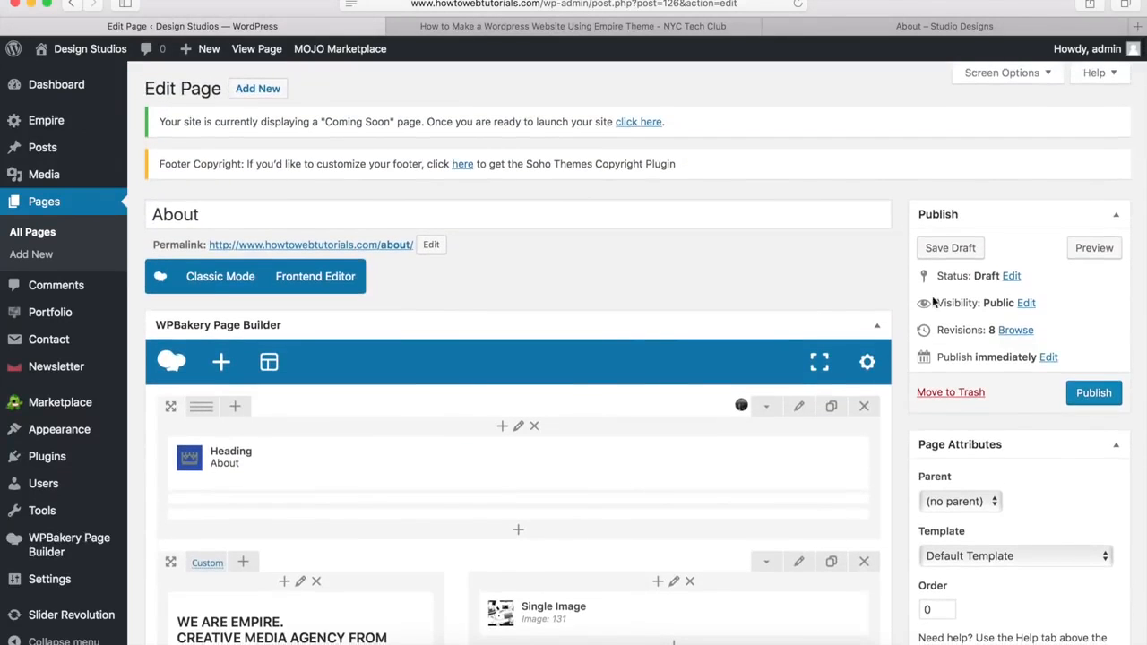
left_click(1092, 399)
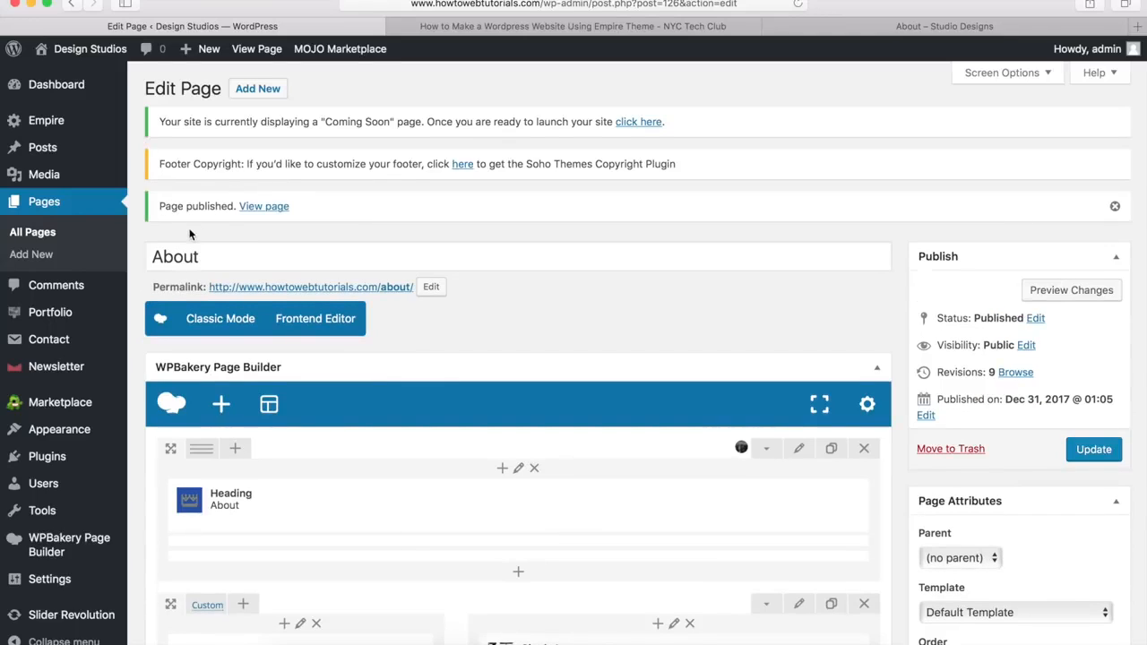
Step: View the published About page down to Like What You See?, then switch to the Success Stories demo
left_click(261, 211)
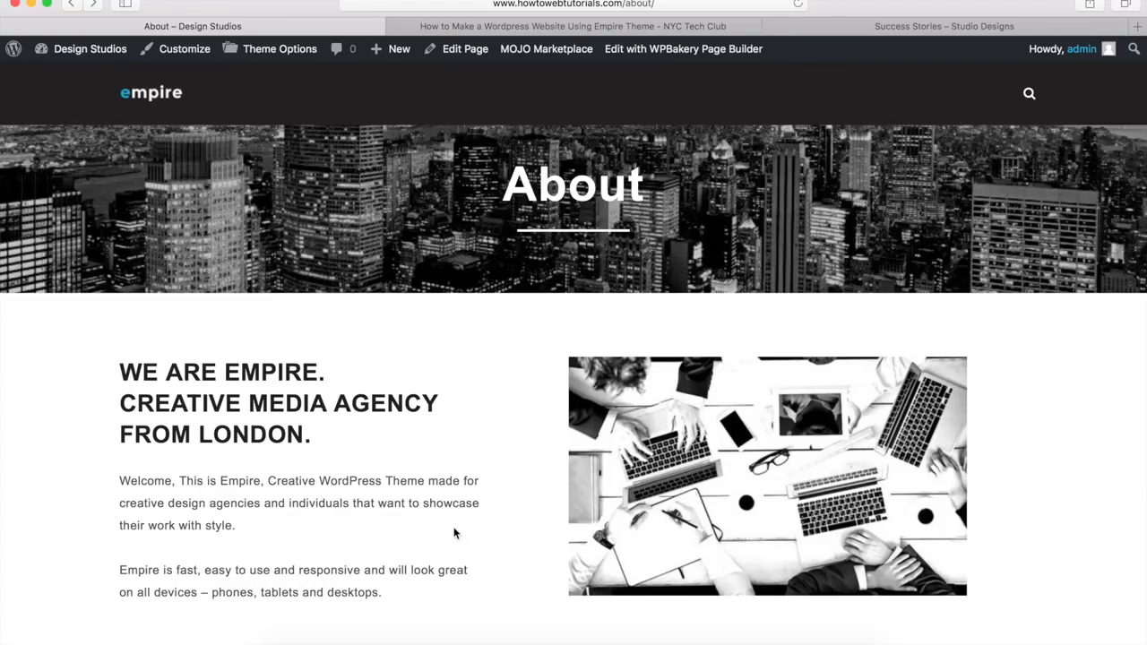
scroll(445, 537, "down", 6)
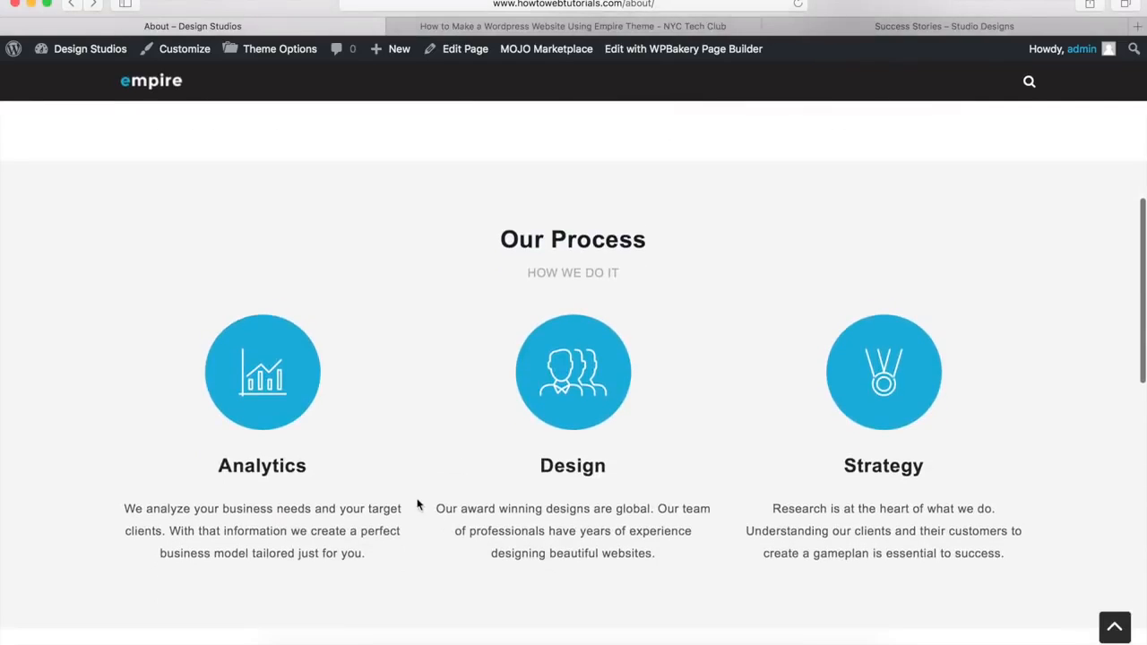
scroll(463, 528, "down", 5)
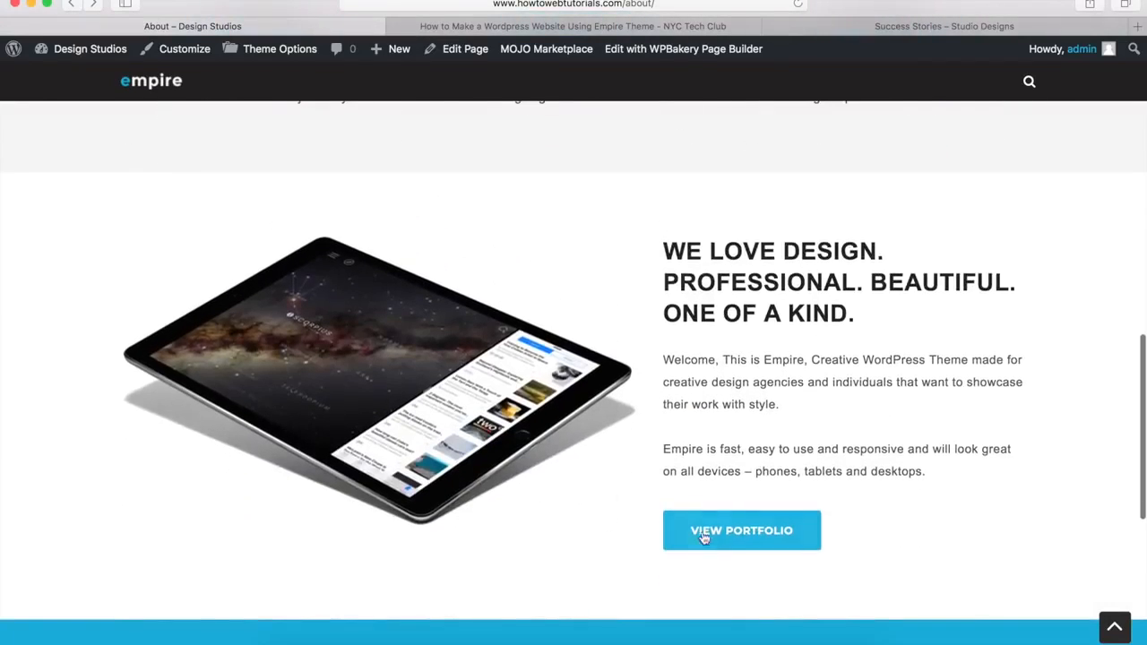
scroll(549, 537, "down", 5)
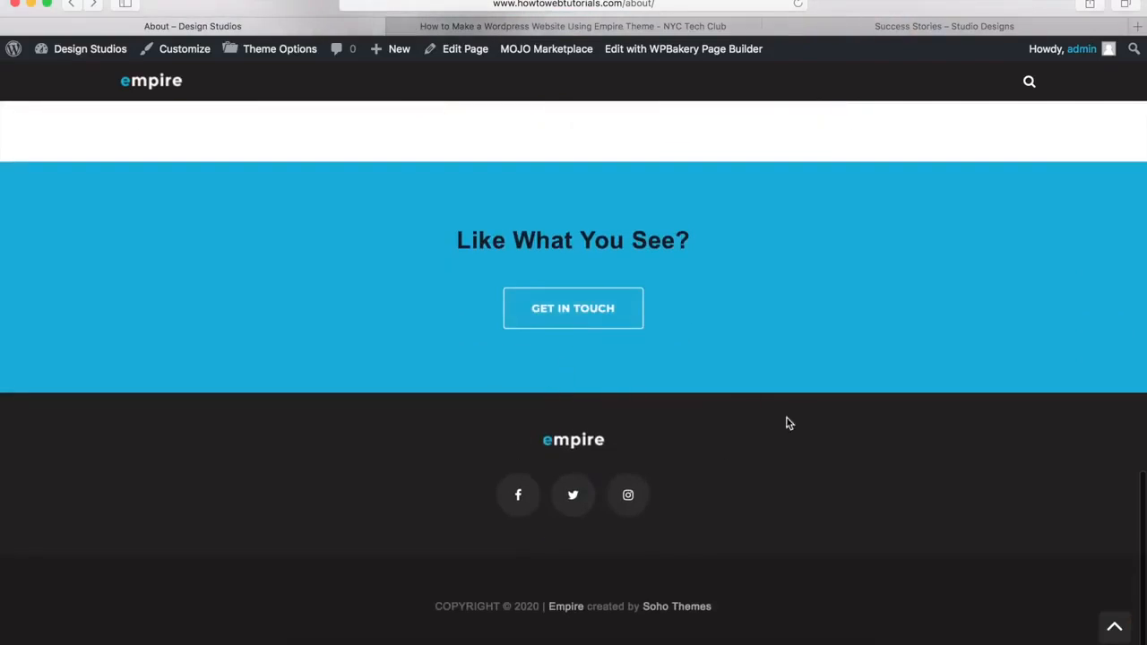
left_click(1113, 626)
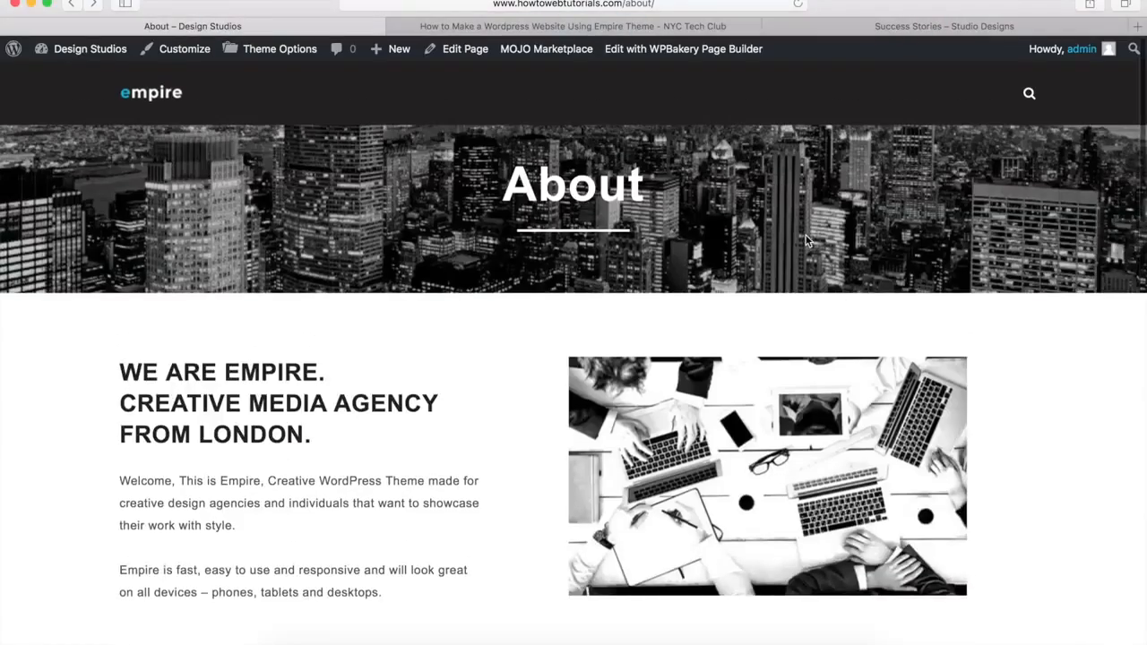
left_click(900, 29)
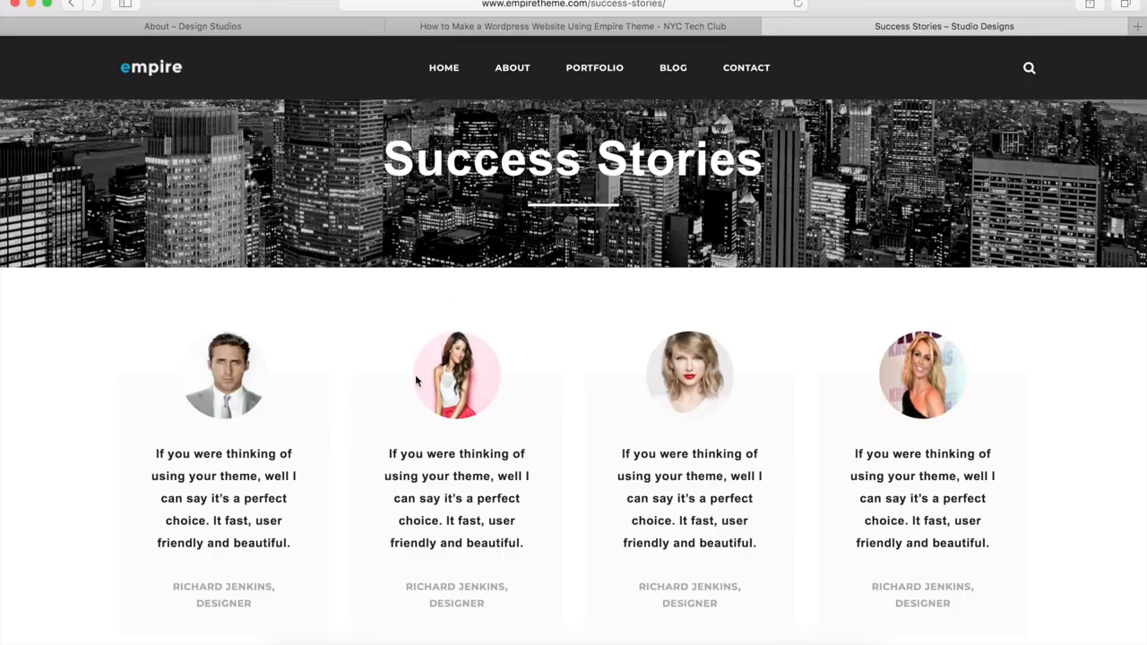
Step: Review the demo's testimonials, logo row and newsletter band, then return to the About – Design Studios tab
scroll(411, 451, "down", 10)
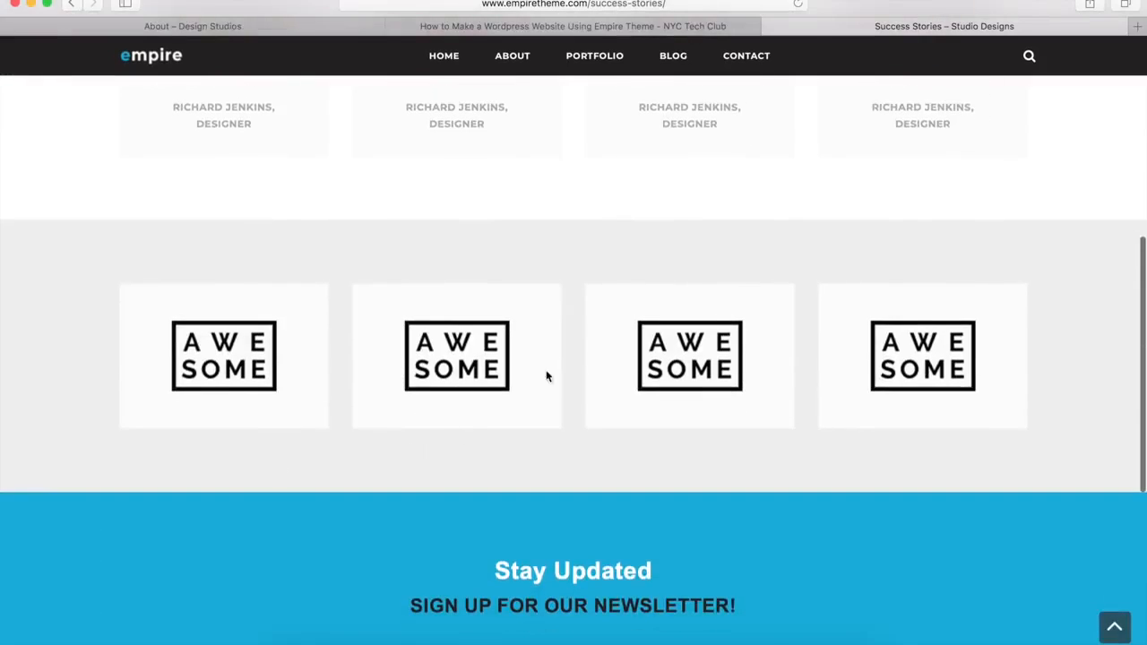
scroll(293, 502, "down", 6)
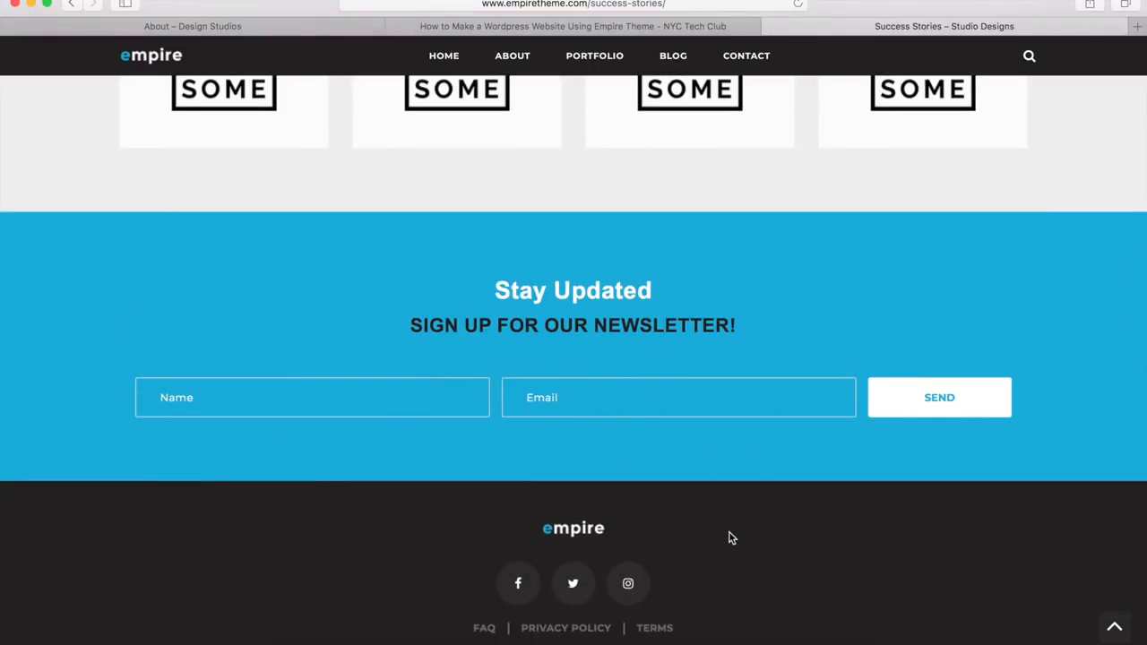
left_click(1116, 632)
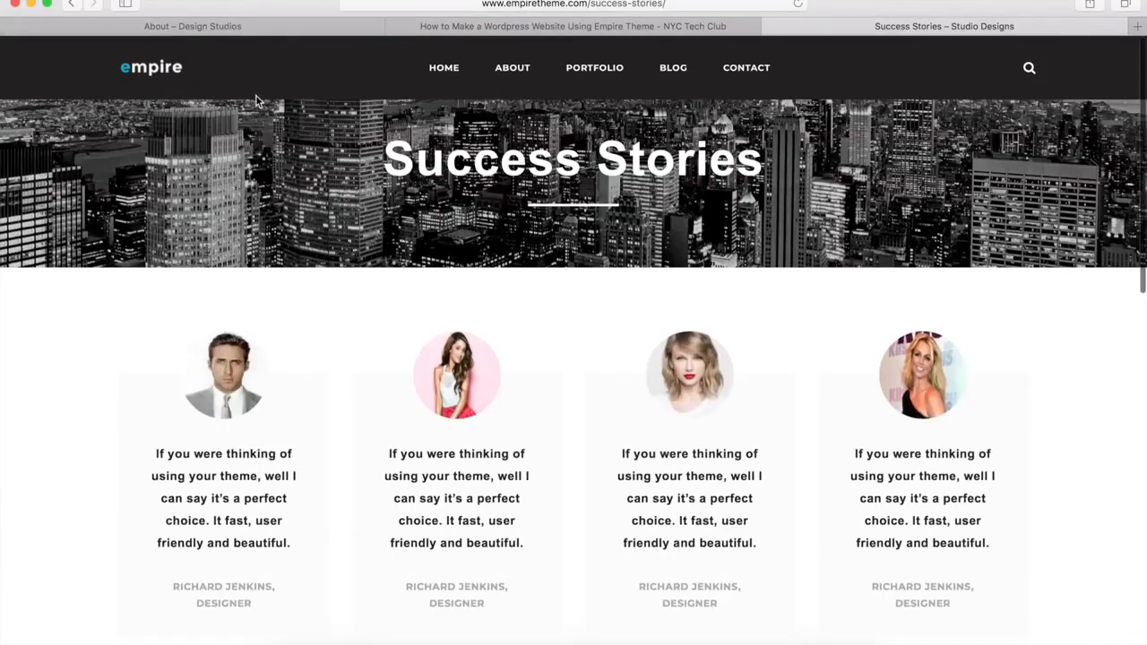
left_click(215, 27)
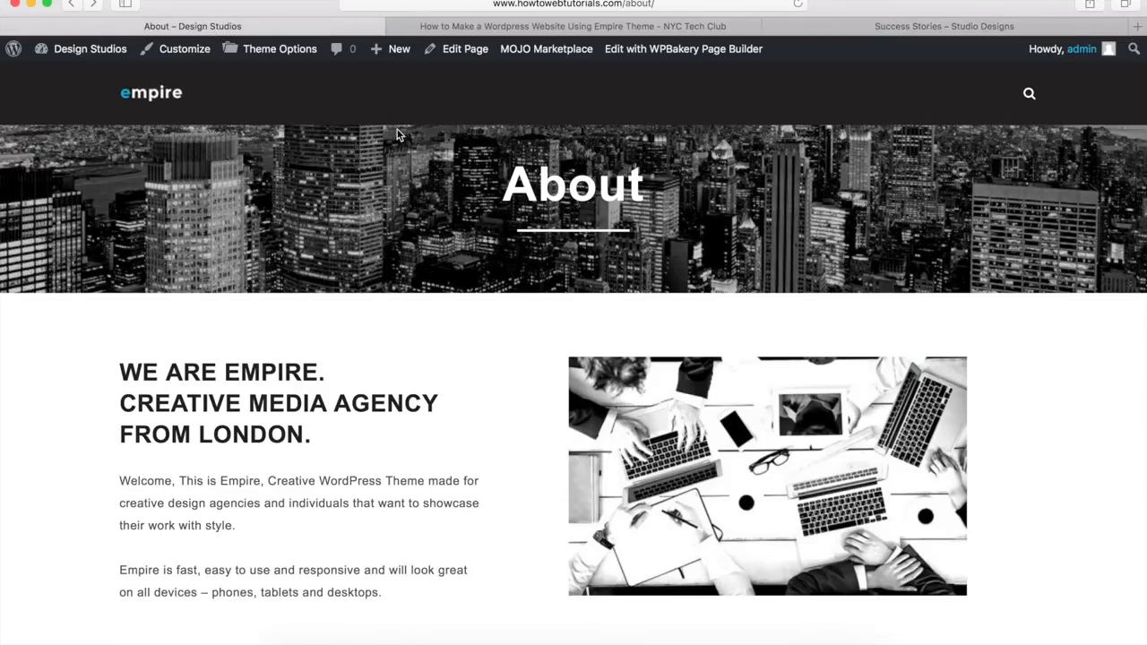
Step: Create a new draft page titled 'Success Stories'
mouse_move(399, 57)
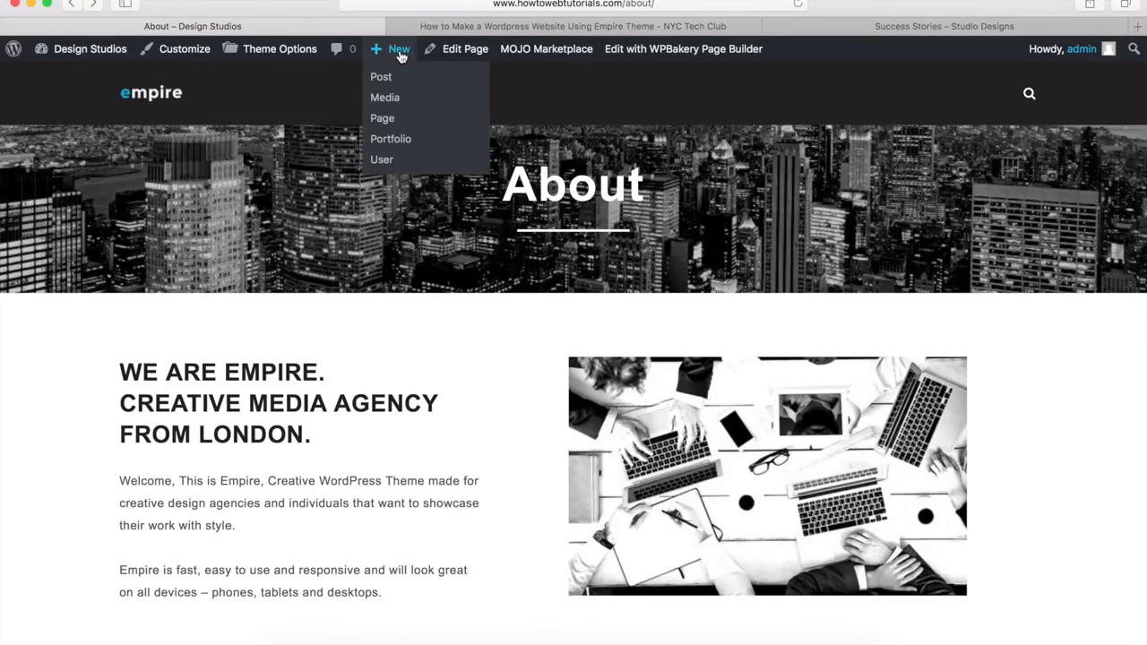
left_click(386, 123)
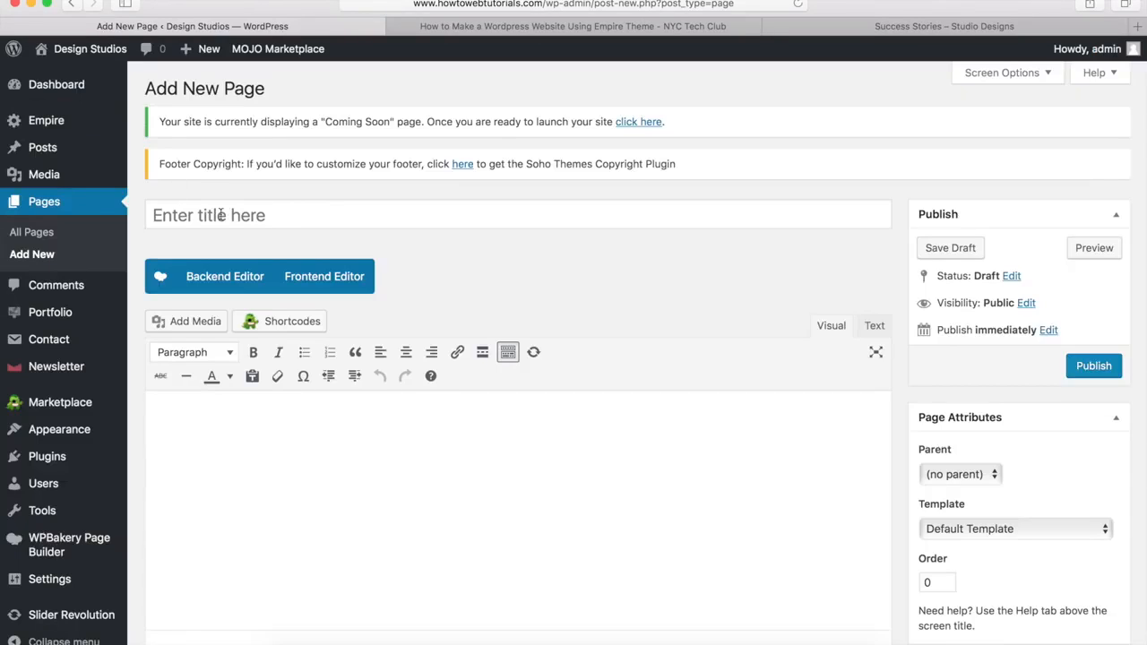
left_click(209, 216)
type("Success Stories")
left_click(499, 280)
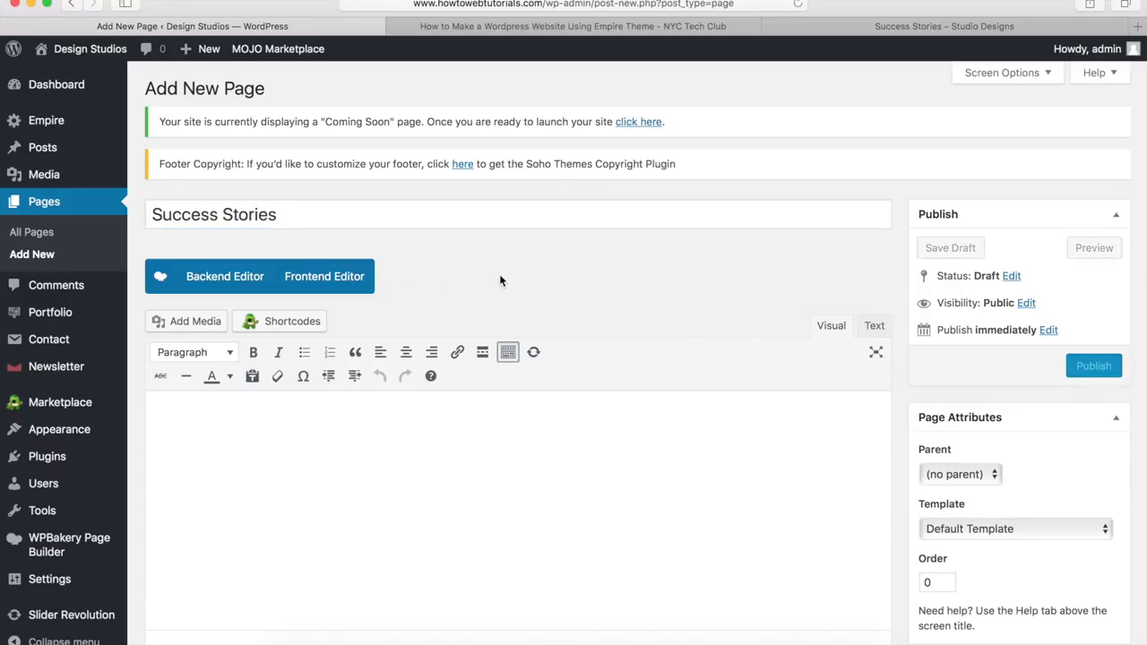
Step: Tick Disable page title under Page Options and switch to the WPBakery Backend Editor
scroll(499, 280, "down", 5)
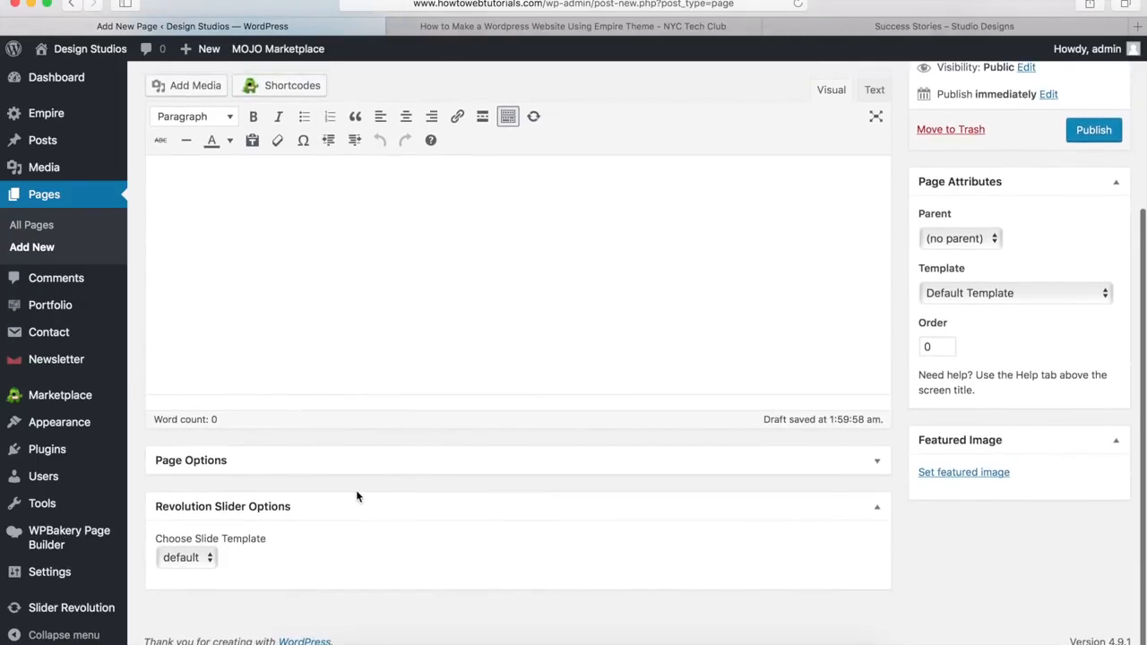
left_click(877, 464)
scroll(580, 471, "down", 2)
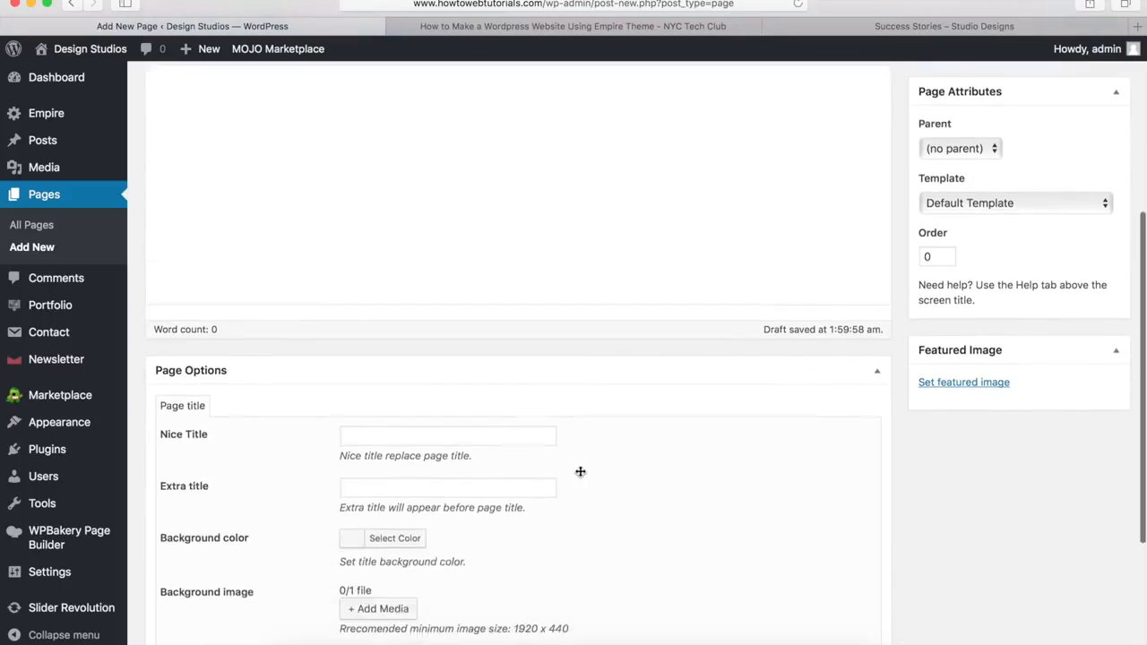
scroll(580, 471, "down", 4)
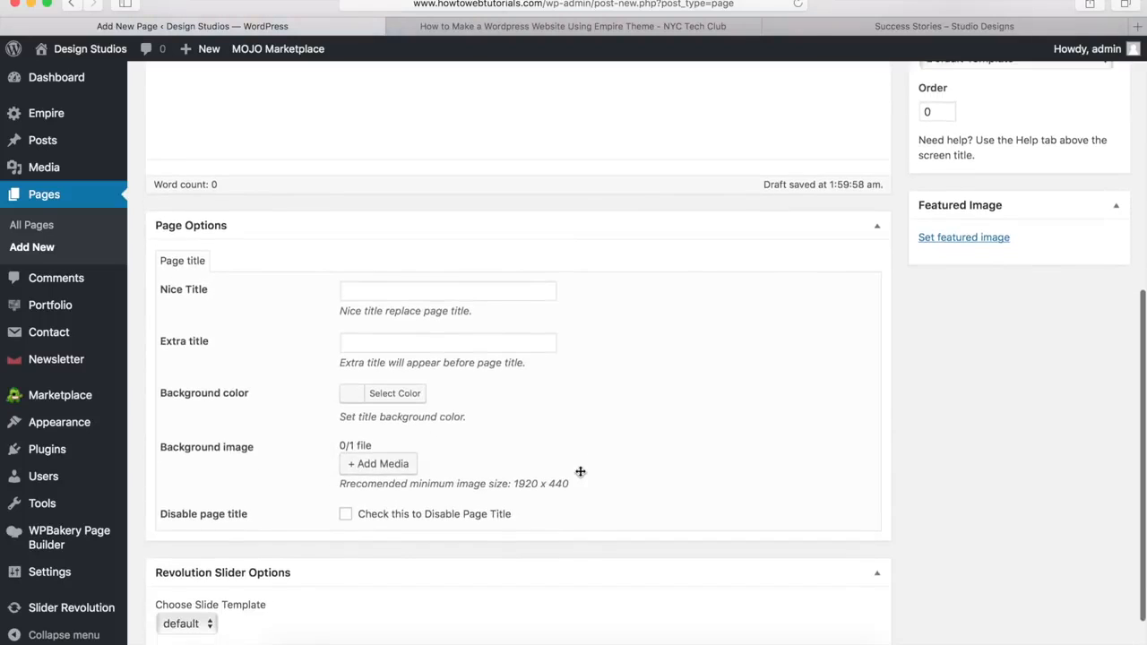
left_click(346, 515)
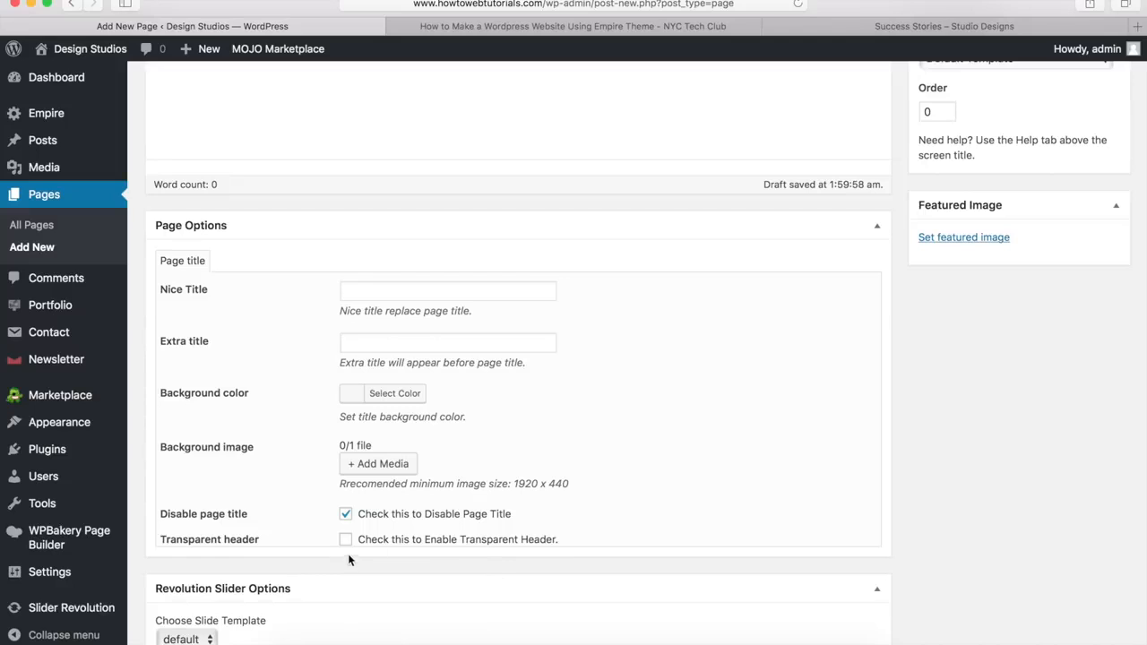
scroll(642, 396, "up", 15)
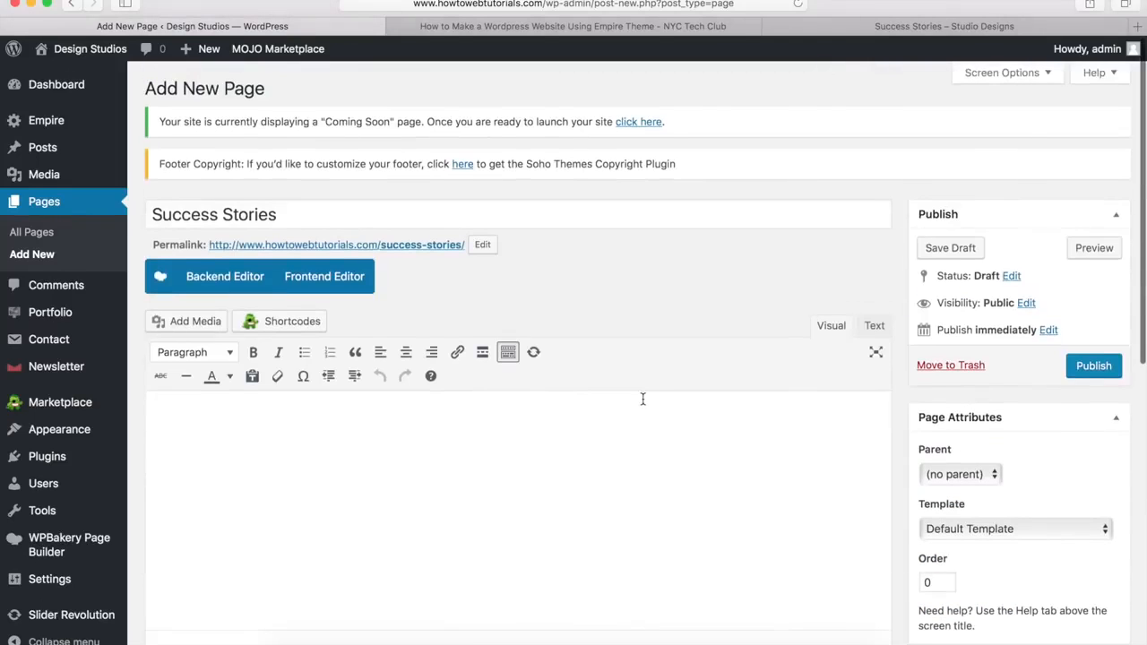
left_click(213, 281)
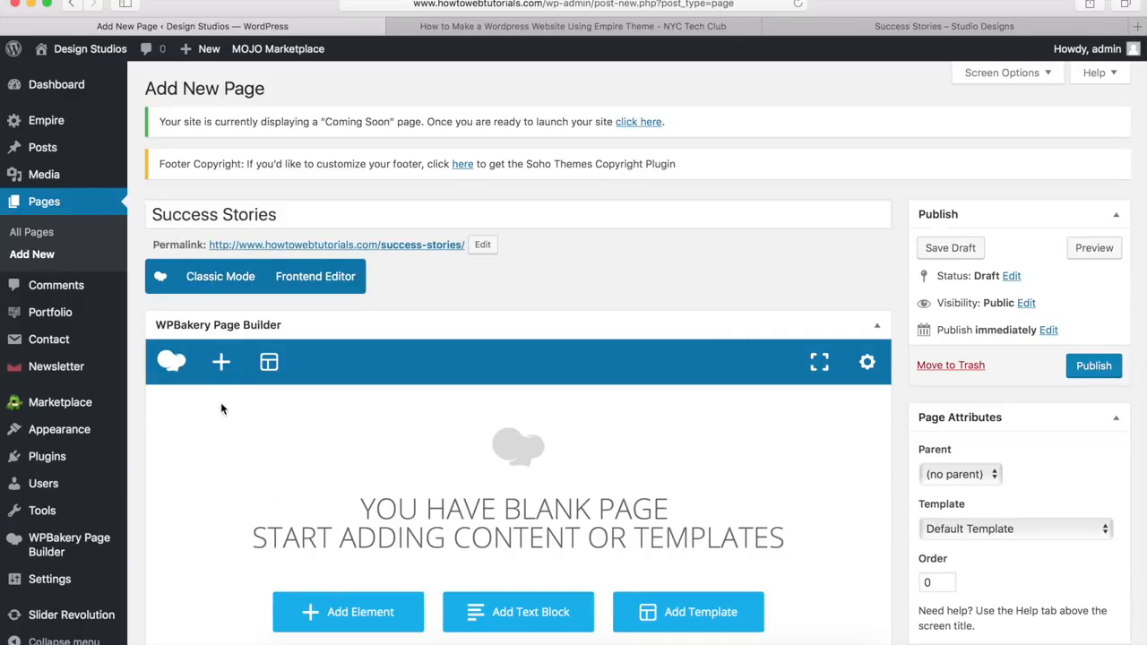
Step: Add an empty row and set its Row stretch to Stretch row
left_click(221, 364)
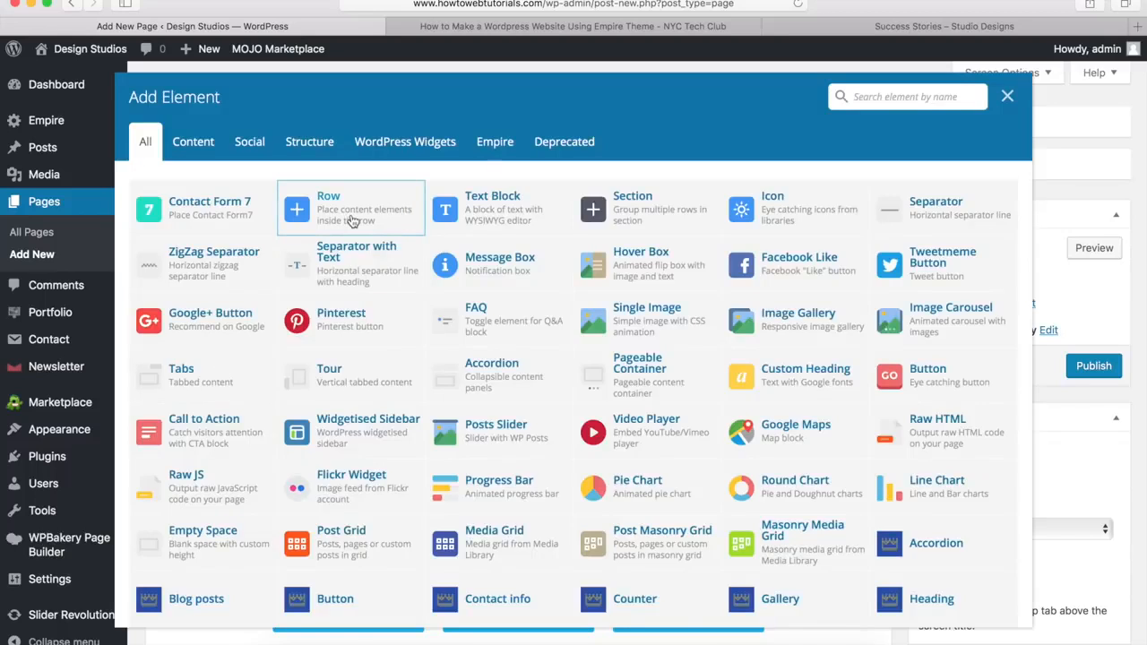
left_click(352, 221)
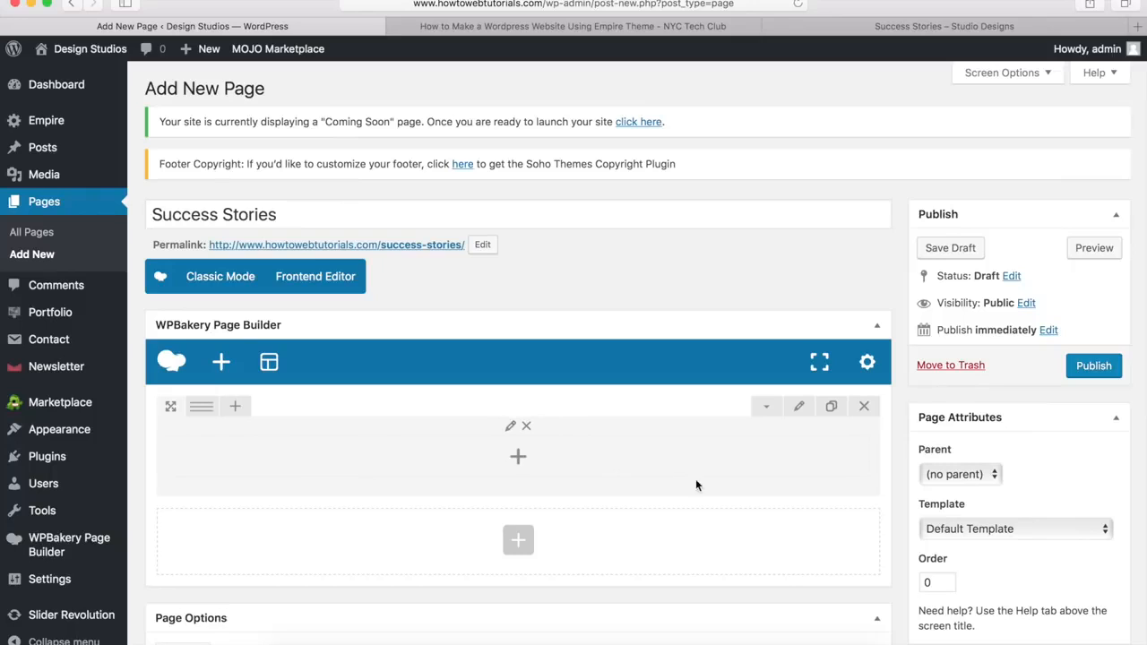
left_click(798, 407)
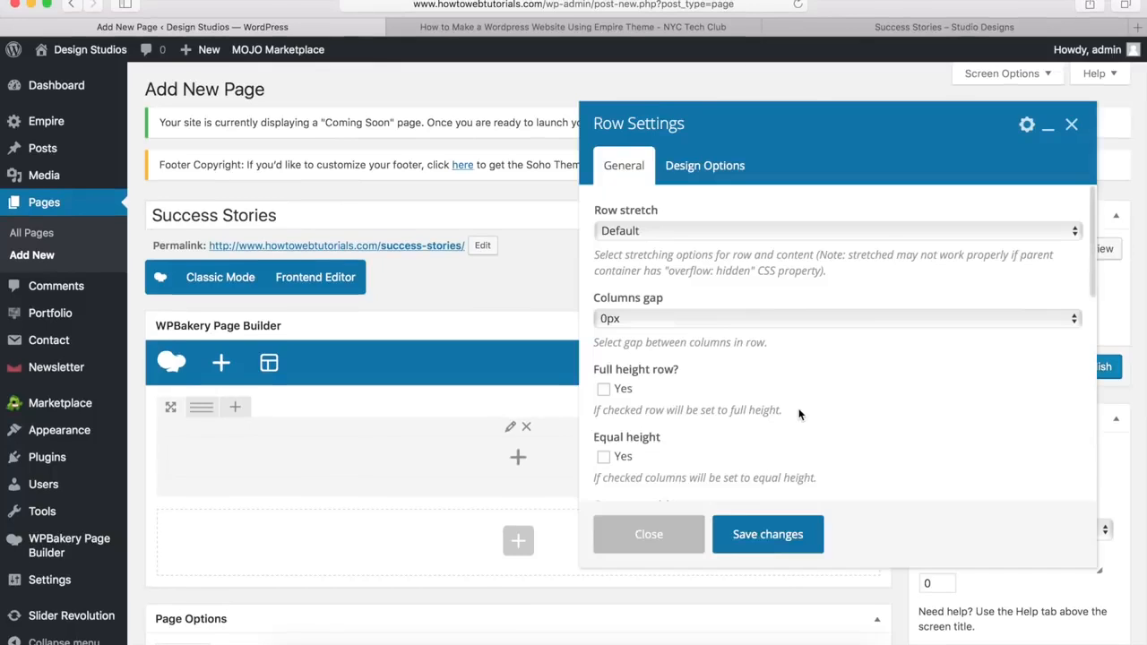
left_click(603, 389)
left_click(603, 389)
left_click(676, 232)
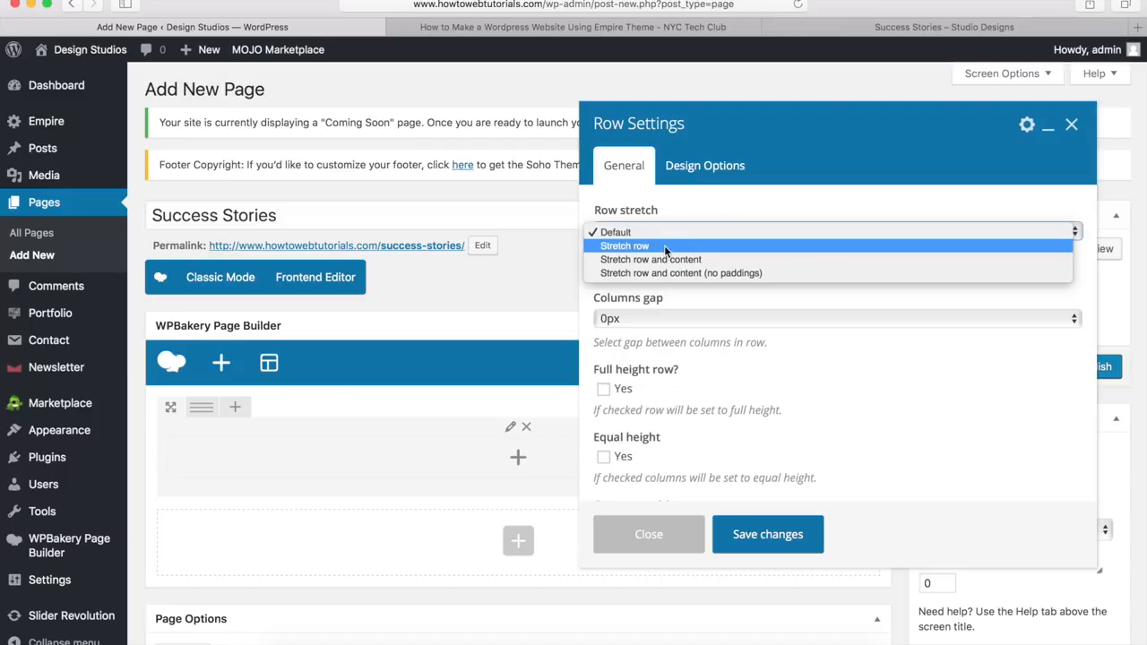
left_click(664, 244)
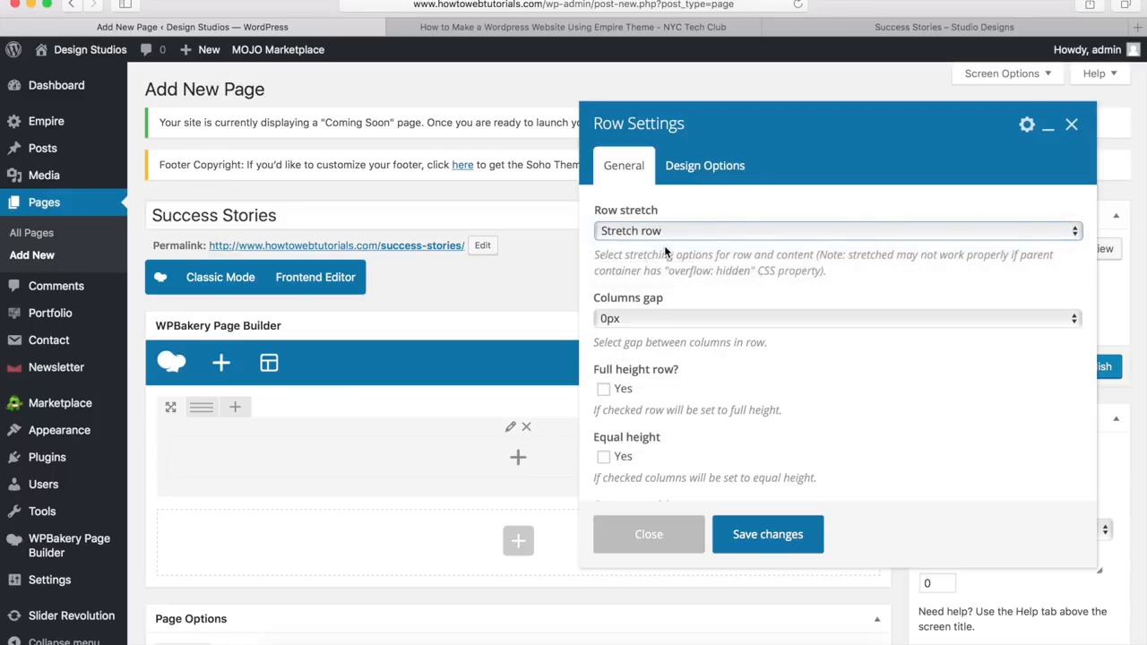
Step: Give the row 40px top padding and the pagetitle-darken.jpg background set to Cover, then save
left_click(714, 168)
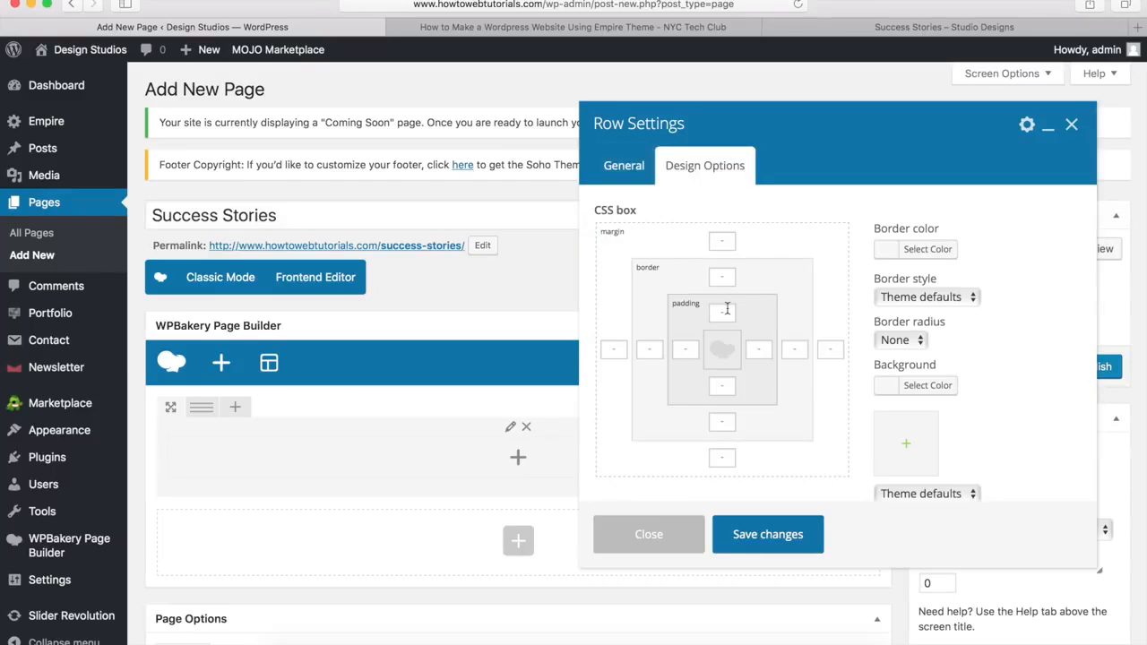
type("40px")
left_click(908, 447)
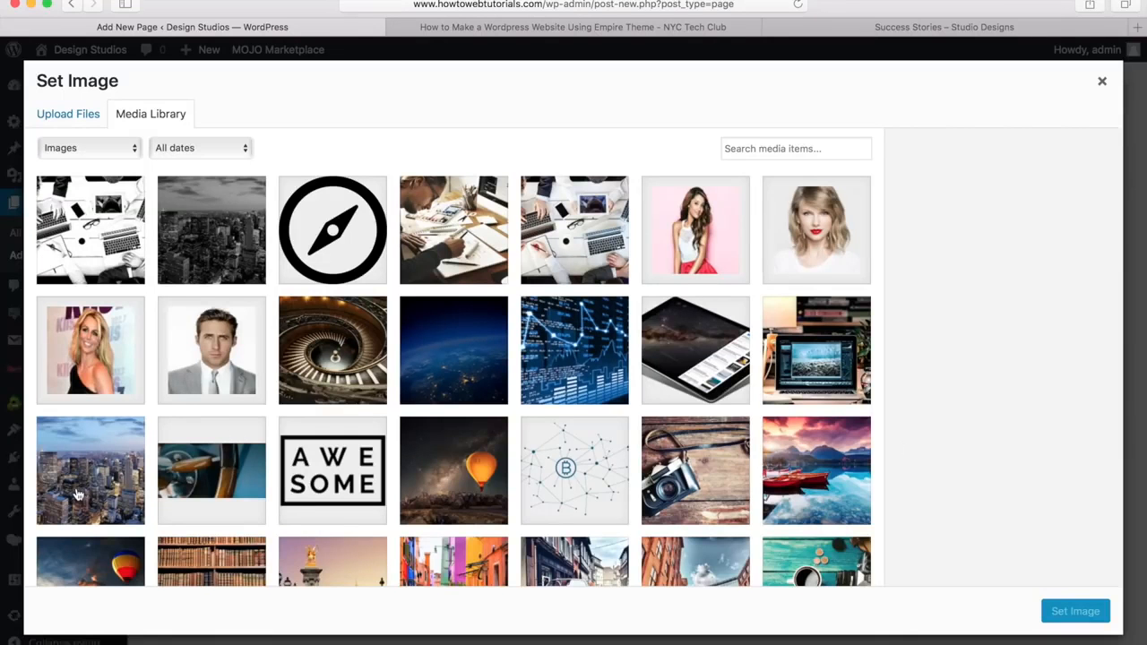
left_click(215, 238)
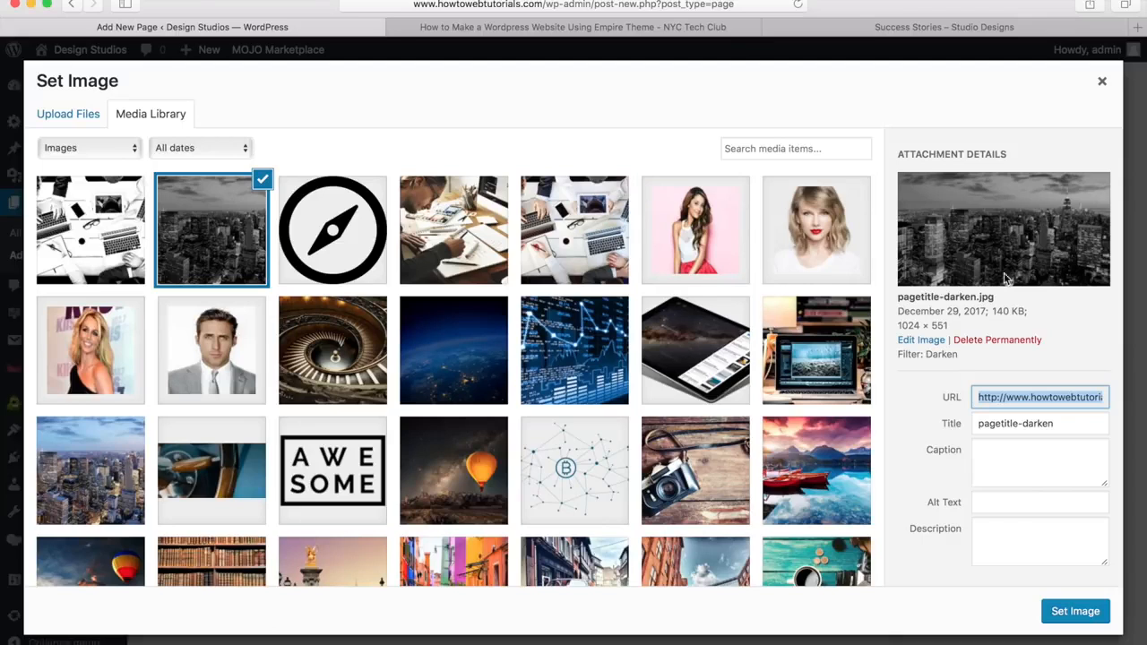
left_click(1074, 612)
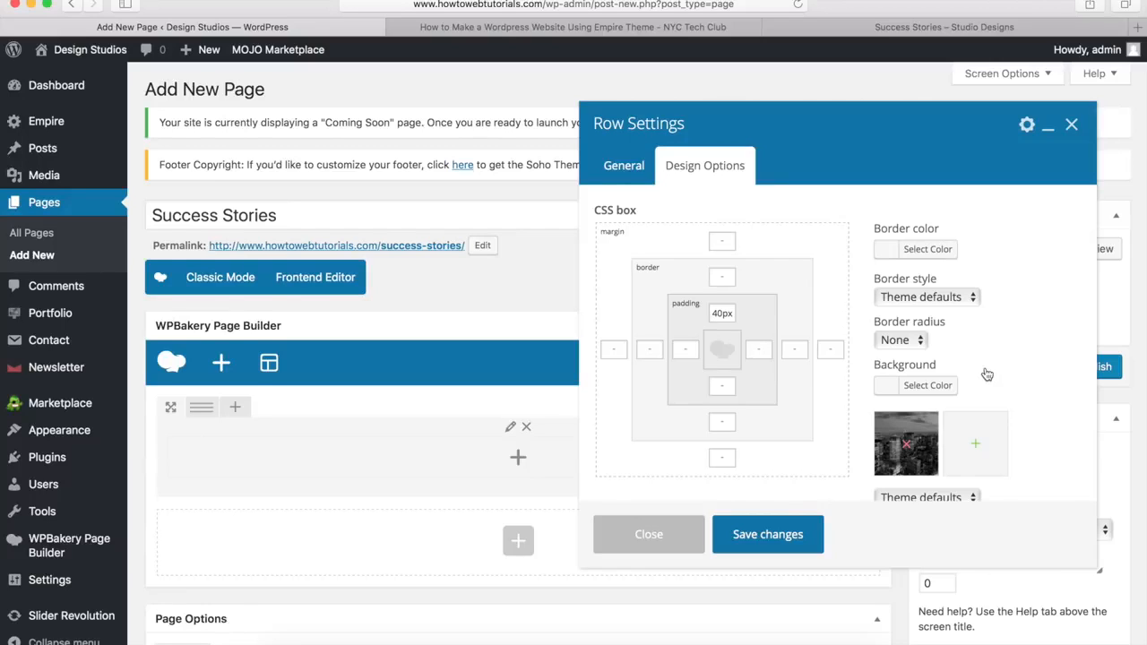
scroll(987, 373, "down", 5)
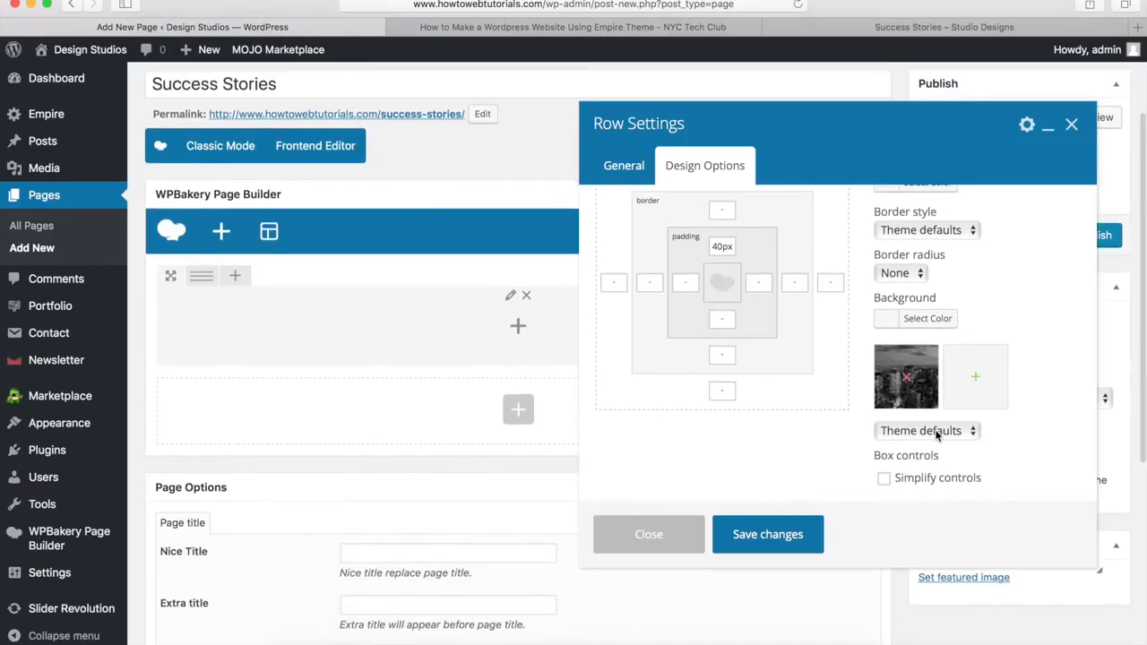
left_click(936, 431)
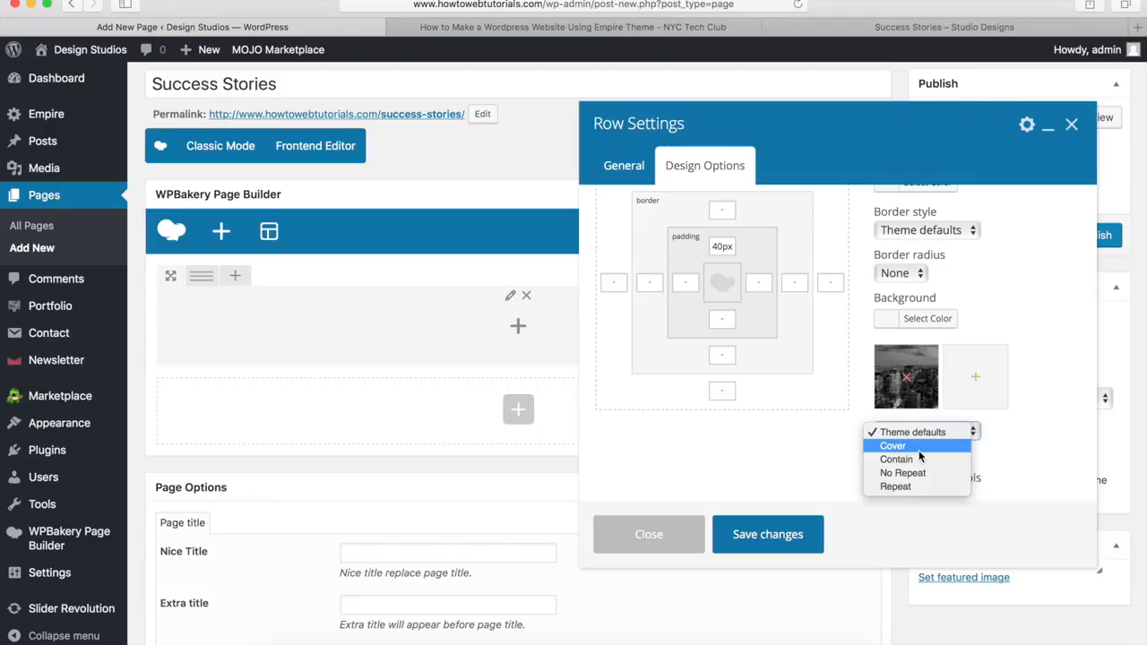
left_click(918, 450)
left_click(766, 534)
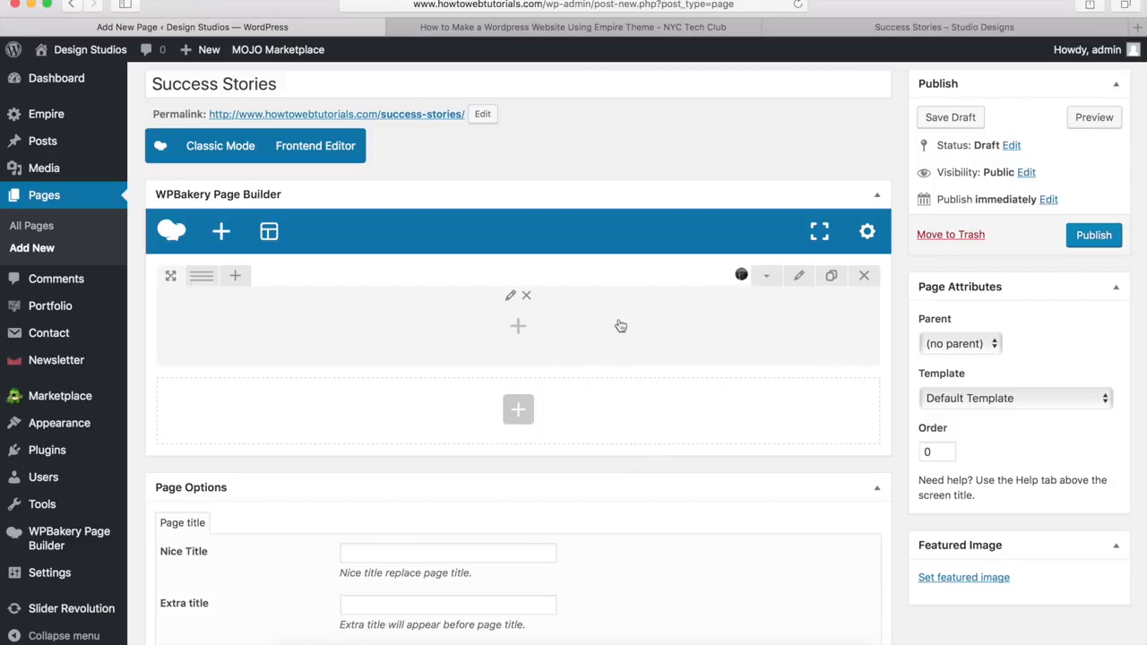
Step: Add a Heading element titled 'Success Stories' with H1 title size to the row
left_click(518, 328)
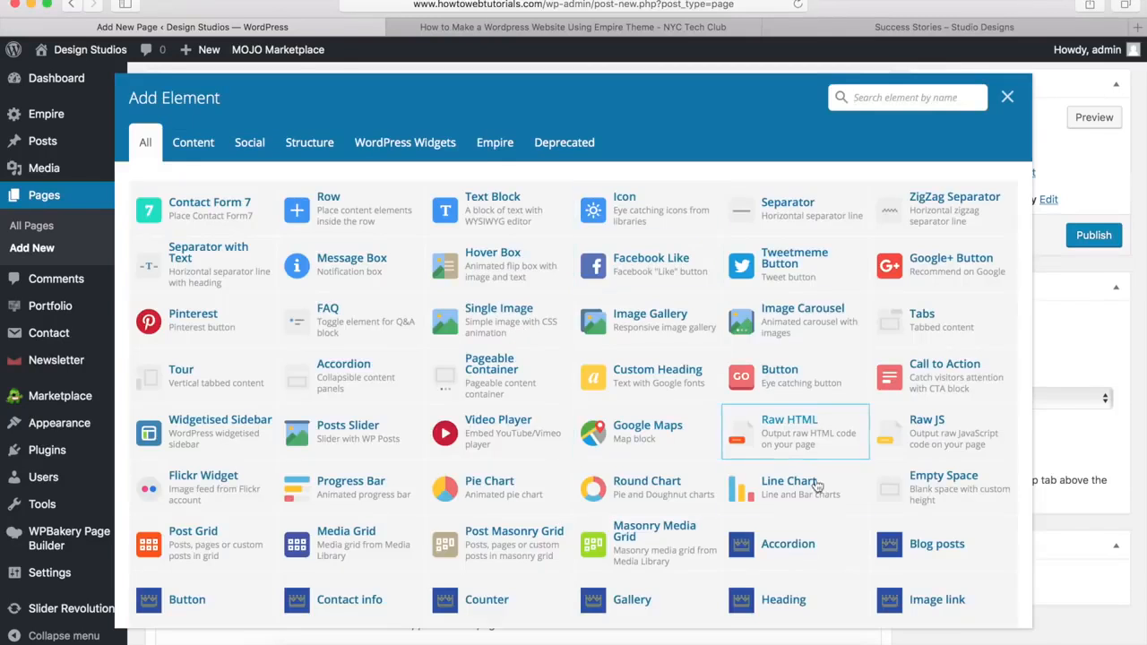
scroll(810, 485, "down", 3)
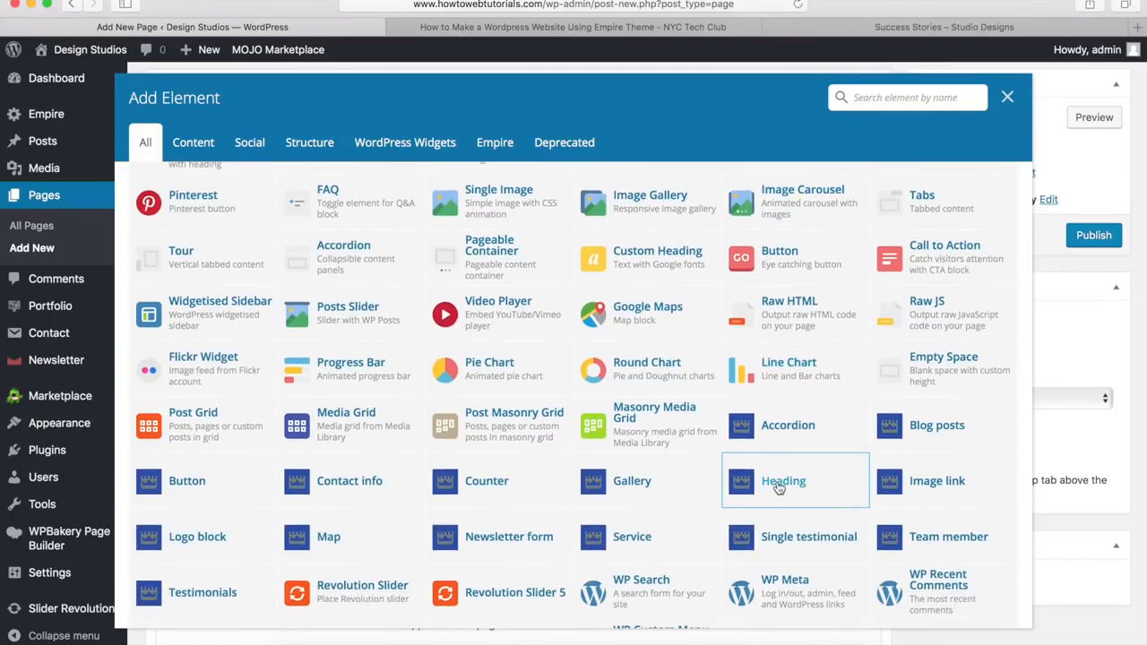
left_click(780, 484)
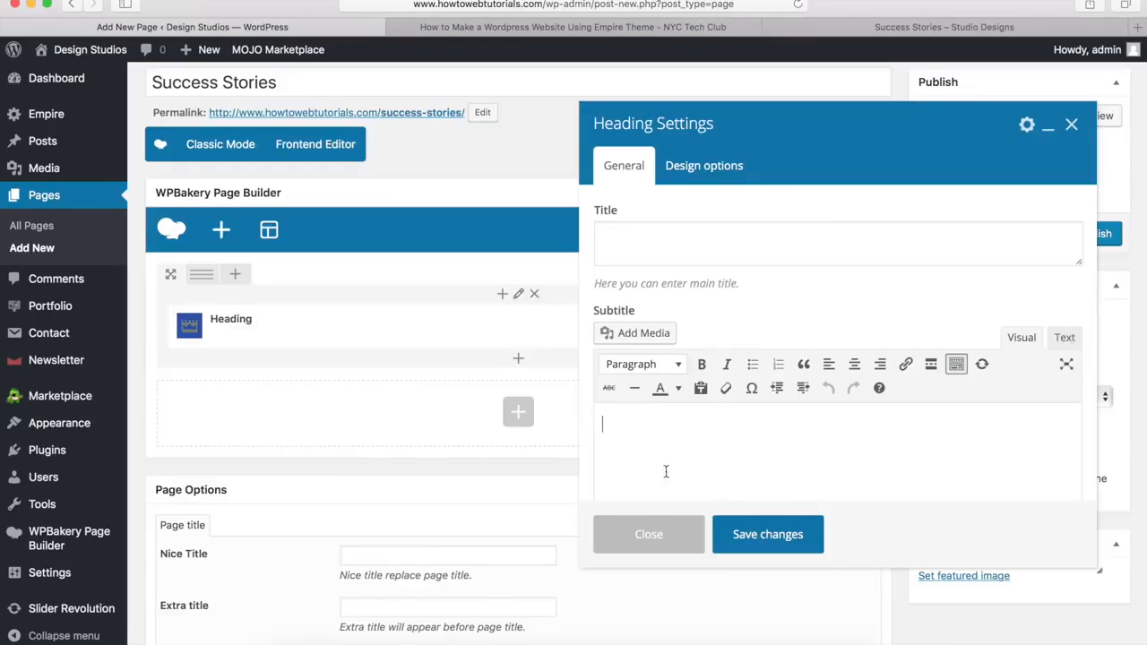
left_click(663, 238)
type("Success Stories")
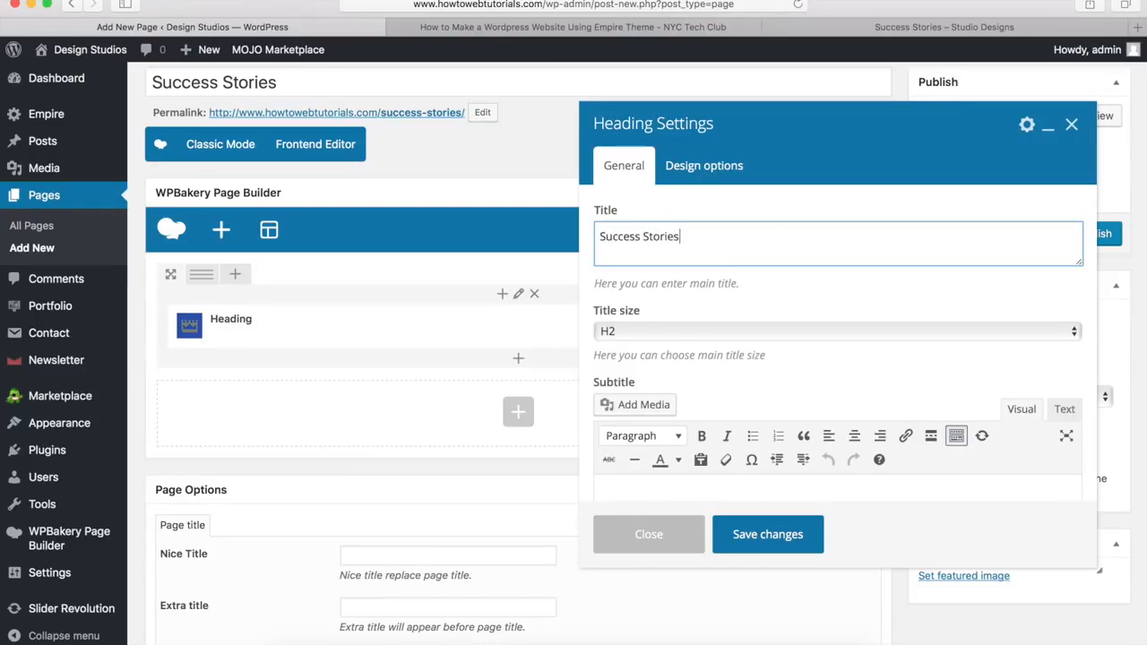
left_click(613, 331)
left_click(624, 322)
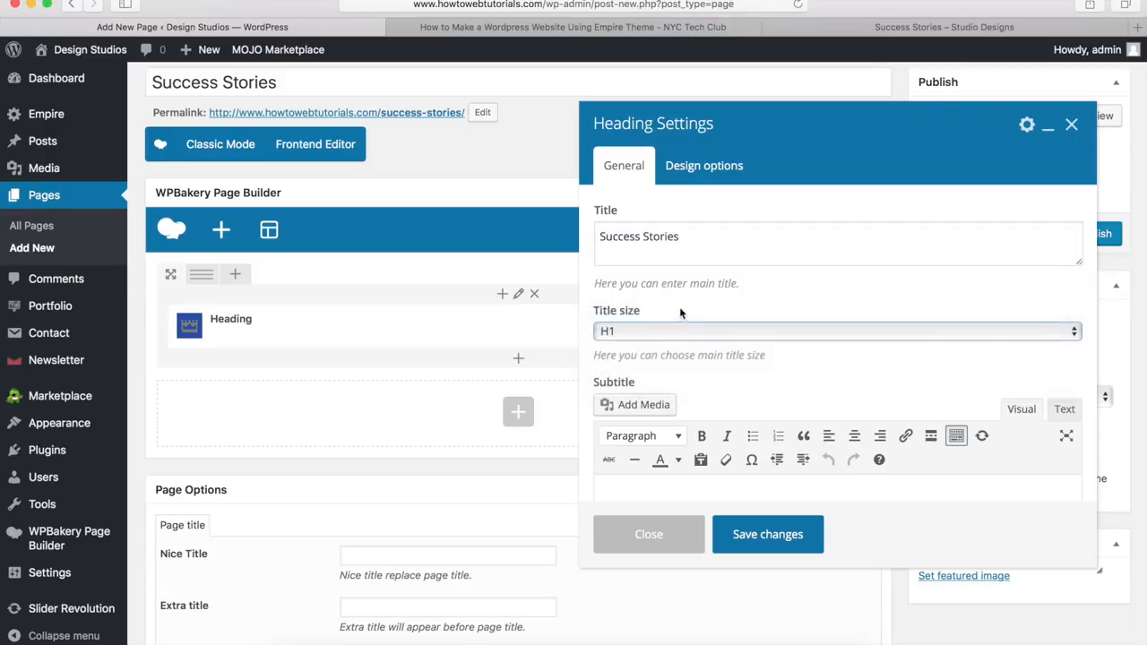
Step: Set the heading to Style 1 with a custom white (#ffffff) title colour and save
scroll(707, 303, "down", 6)
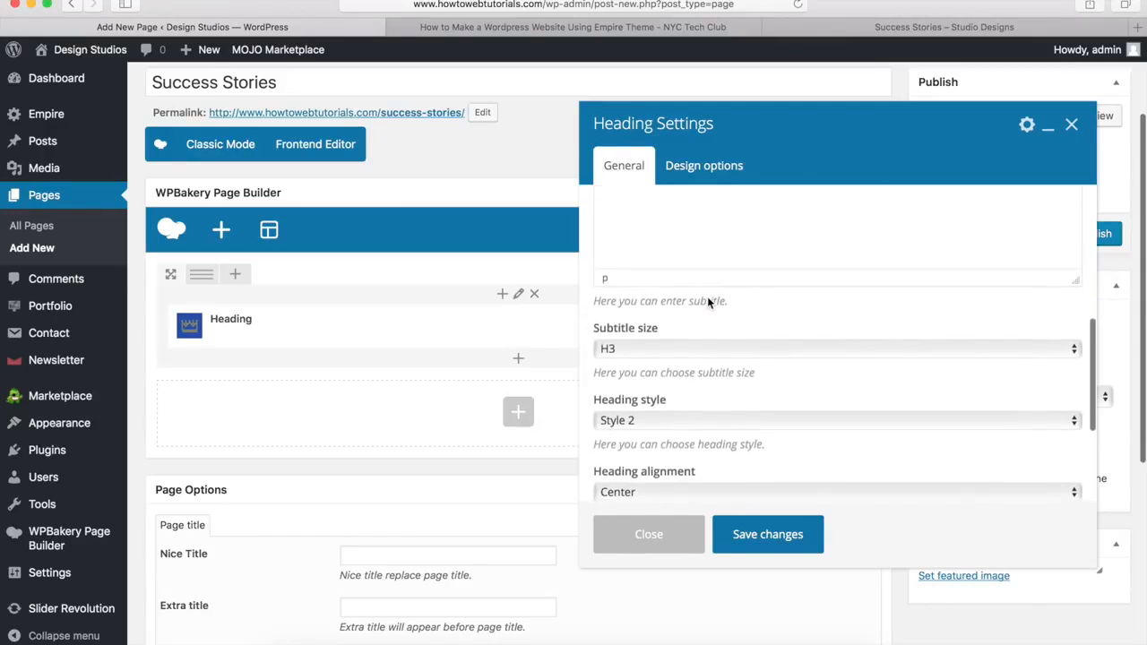
scroll(666, 401, "down", 3)
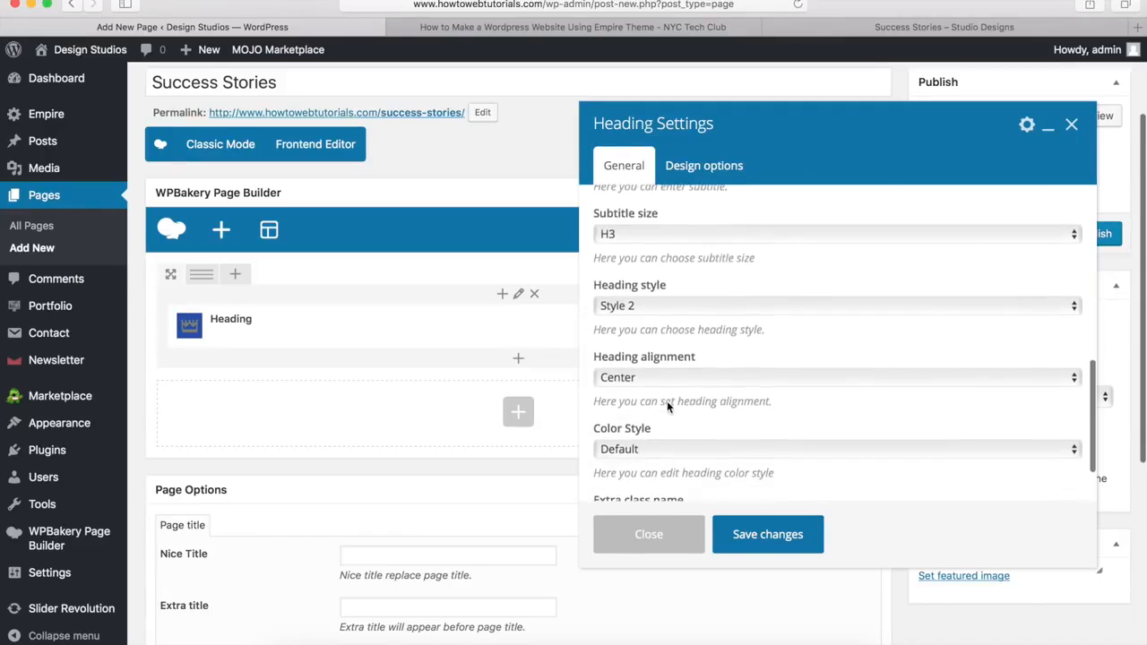
left_click(675, 299)
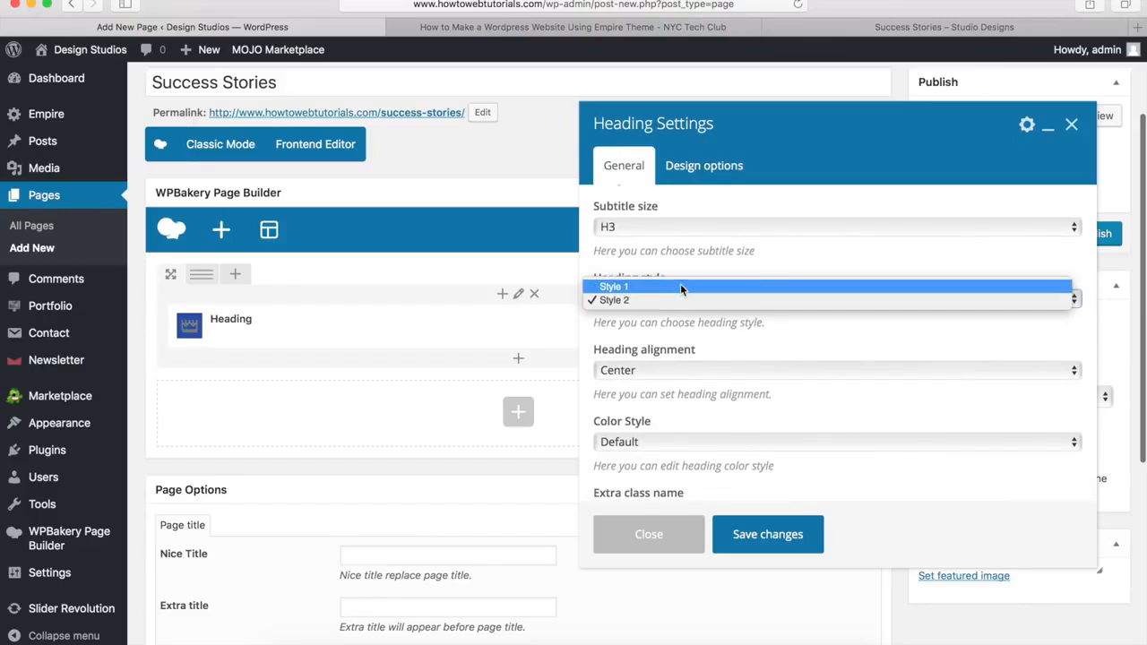
left_click(679, 288)
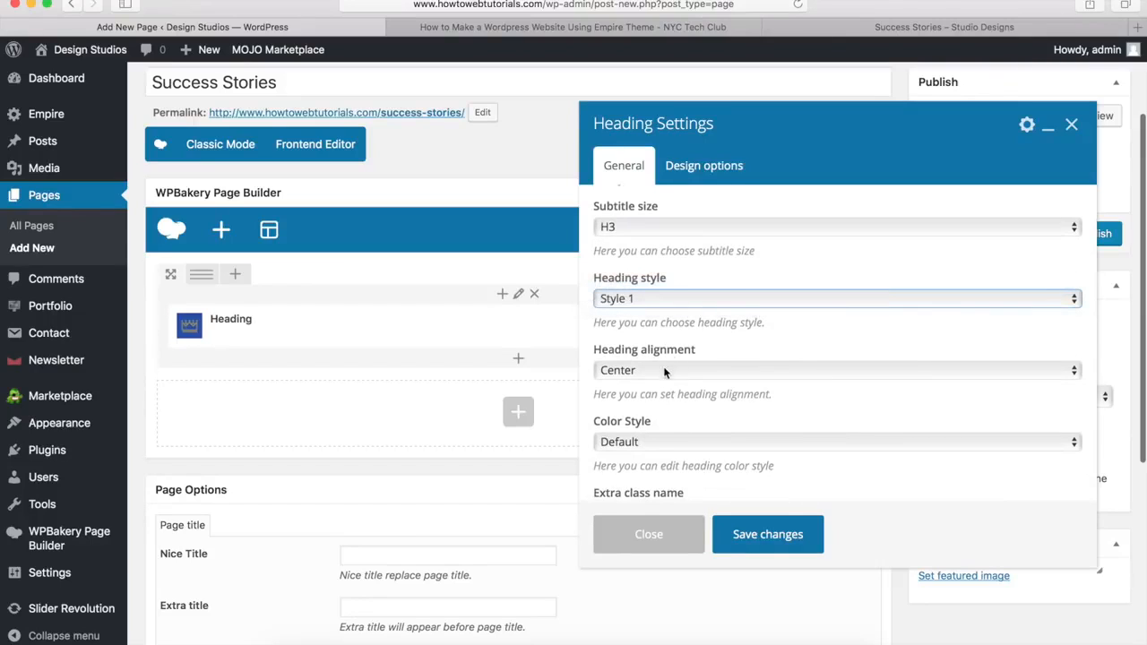
left_click(650, 442)
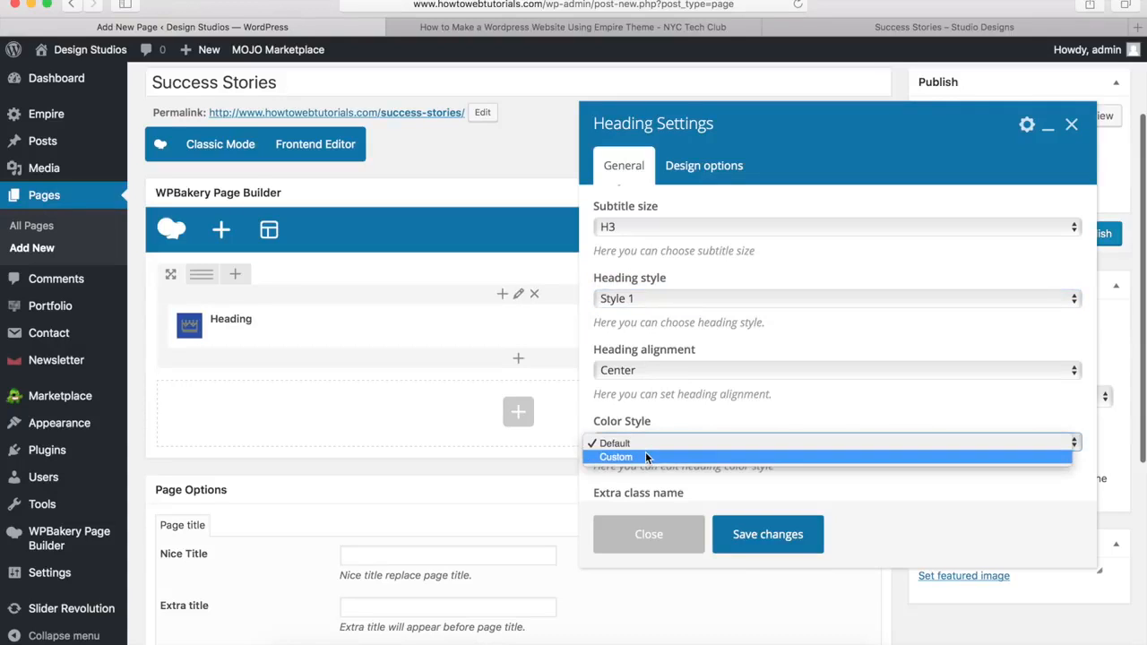
left_click(647, 457)
scroll(650, 394, "down", 4)
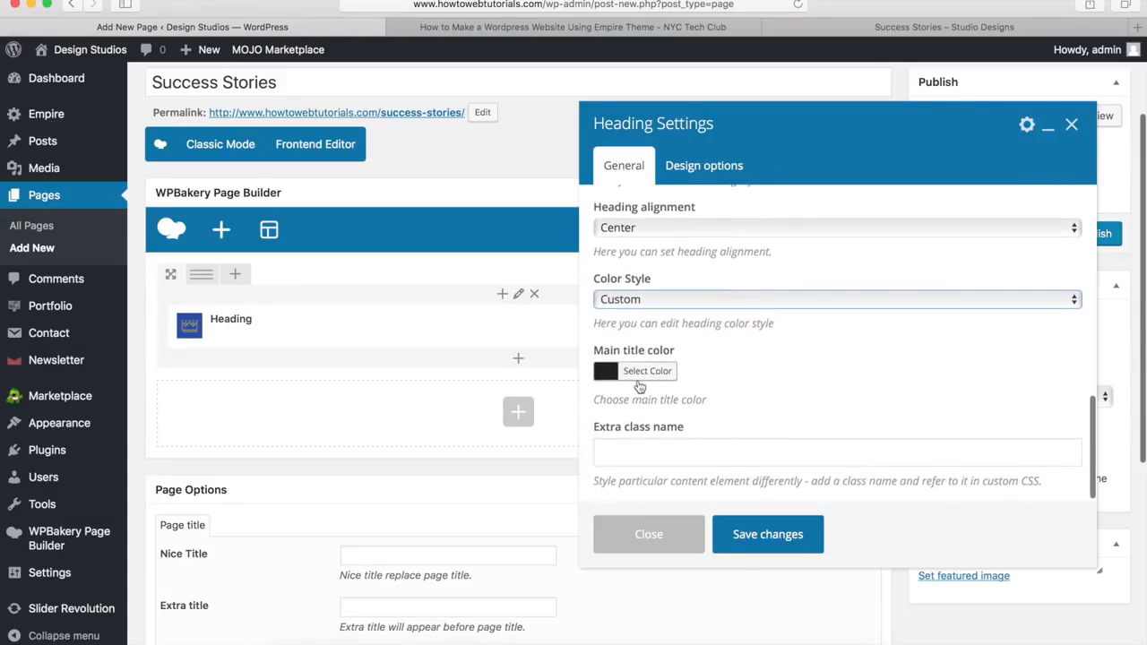
left_click(656, 375)
scroll(658, 376, "down", 4)
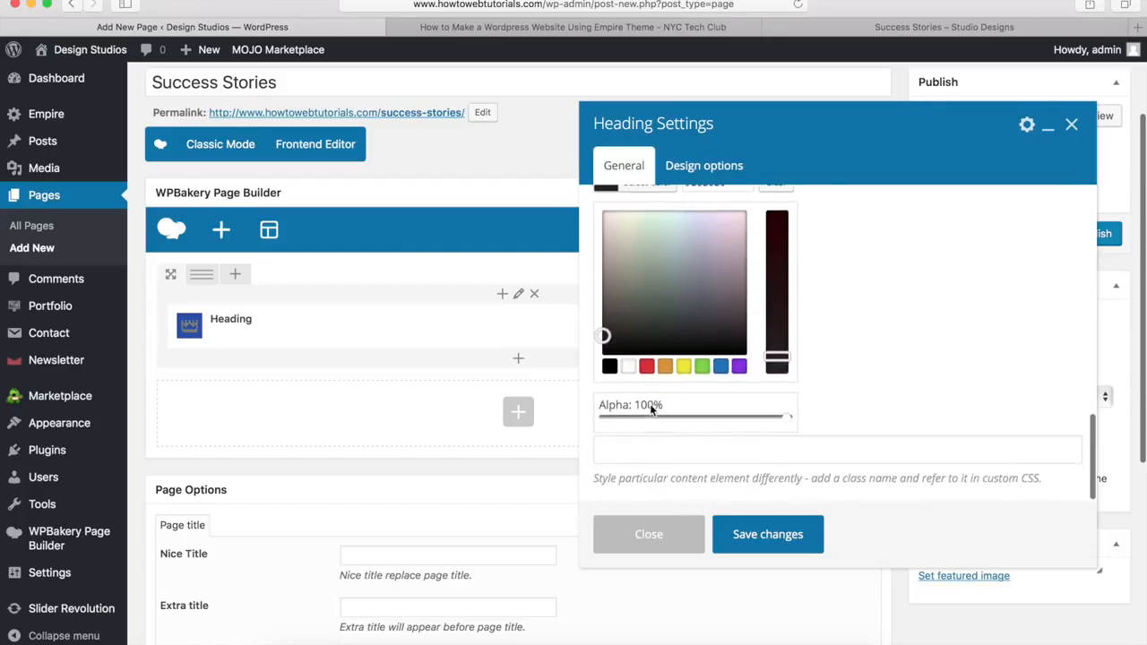
left_click(632, 368)
scroll(632, 376, "up", 4)
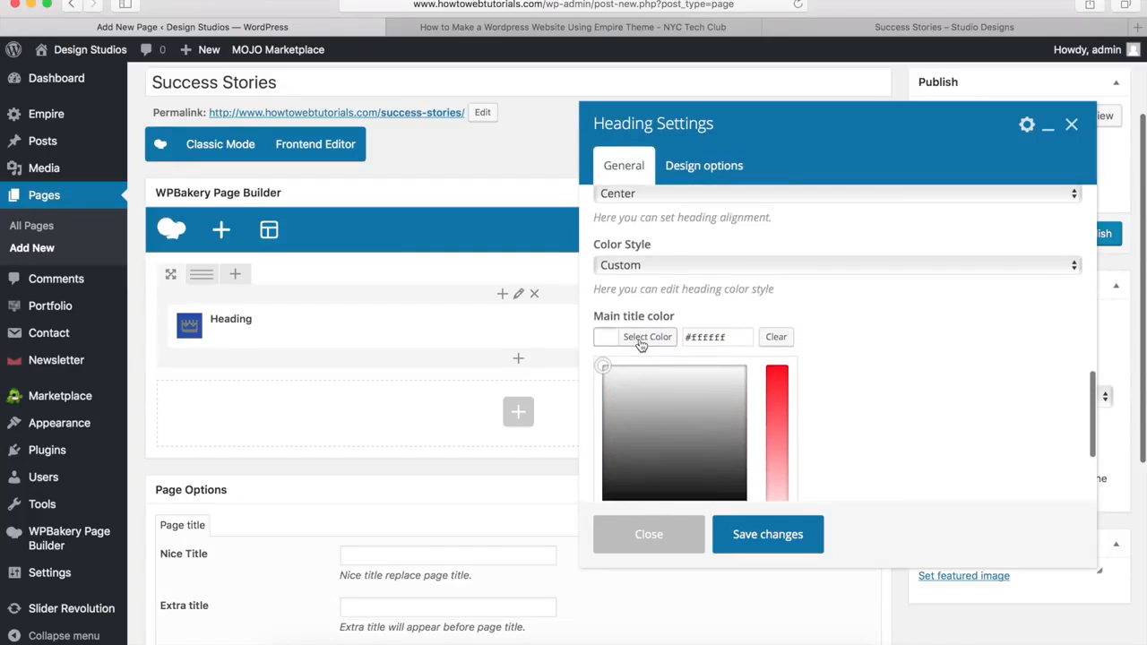
left_click(637, 339)
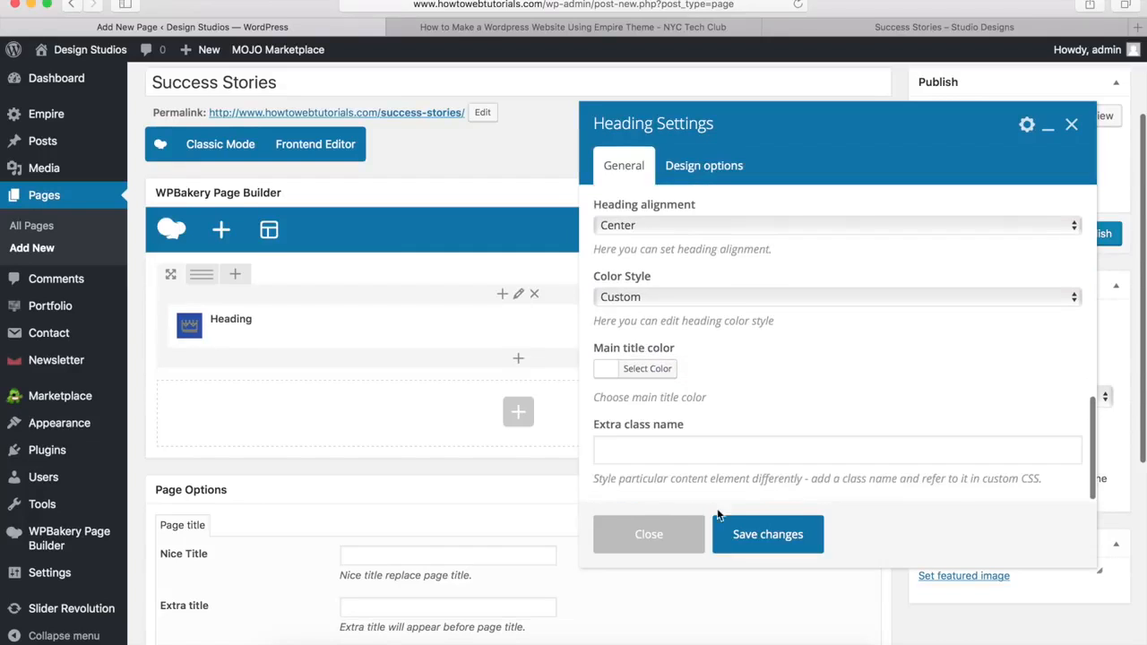
left_click(767, 536)
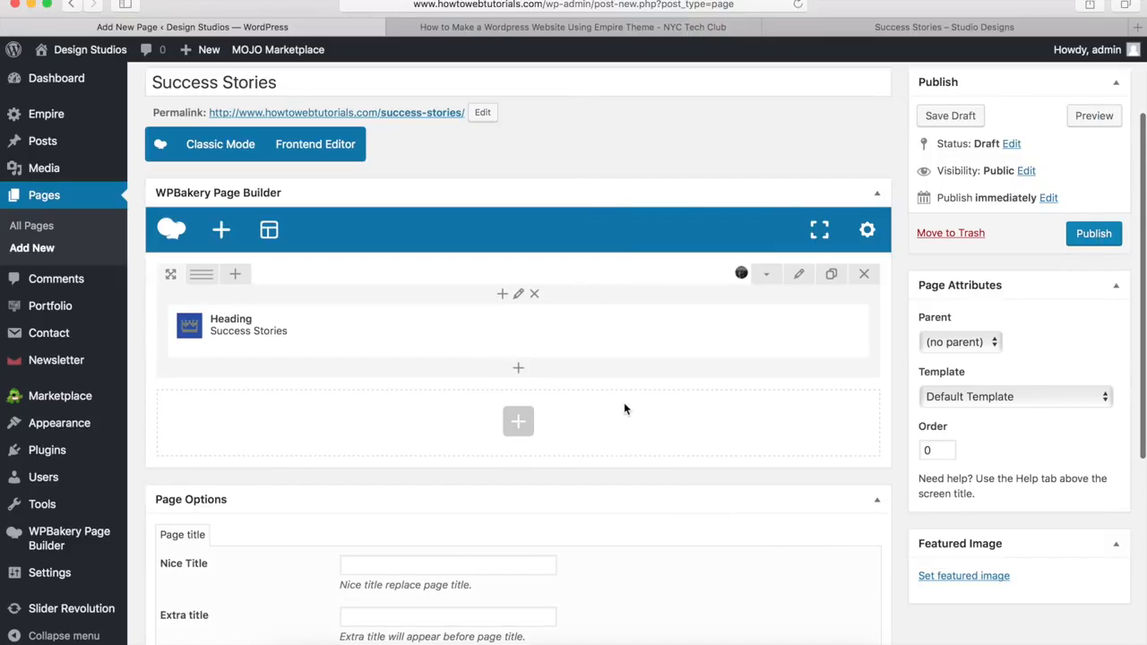
left_click(518, 370)
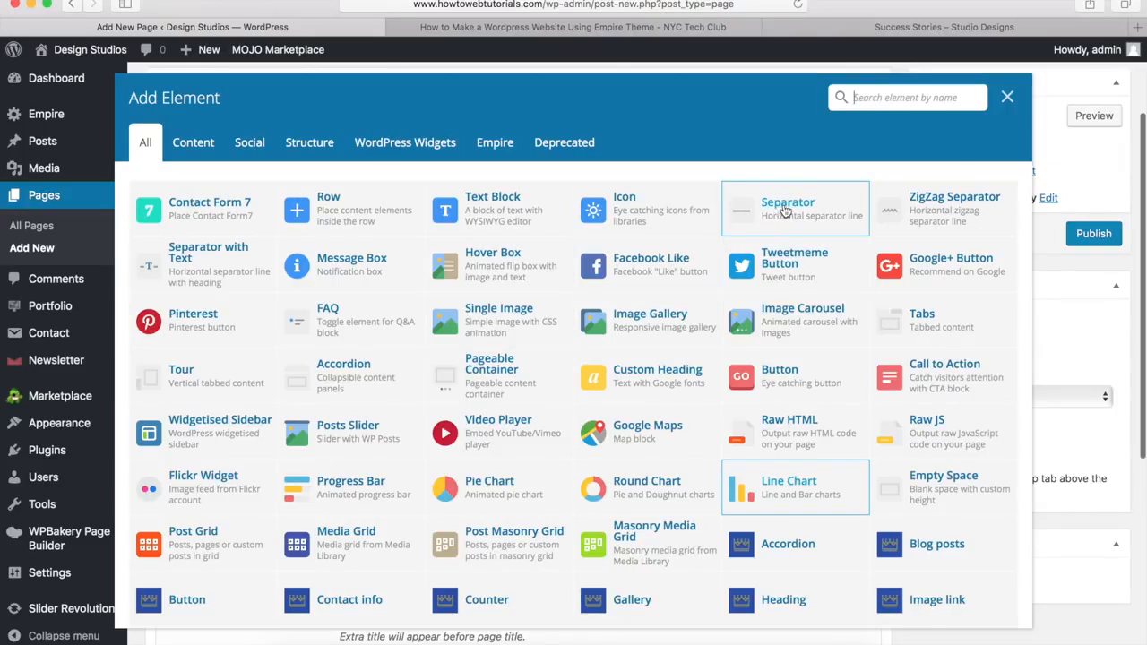
Step: Add a White Separator under the heading, 3px thick and 10% wide
left_click(784, 212)
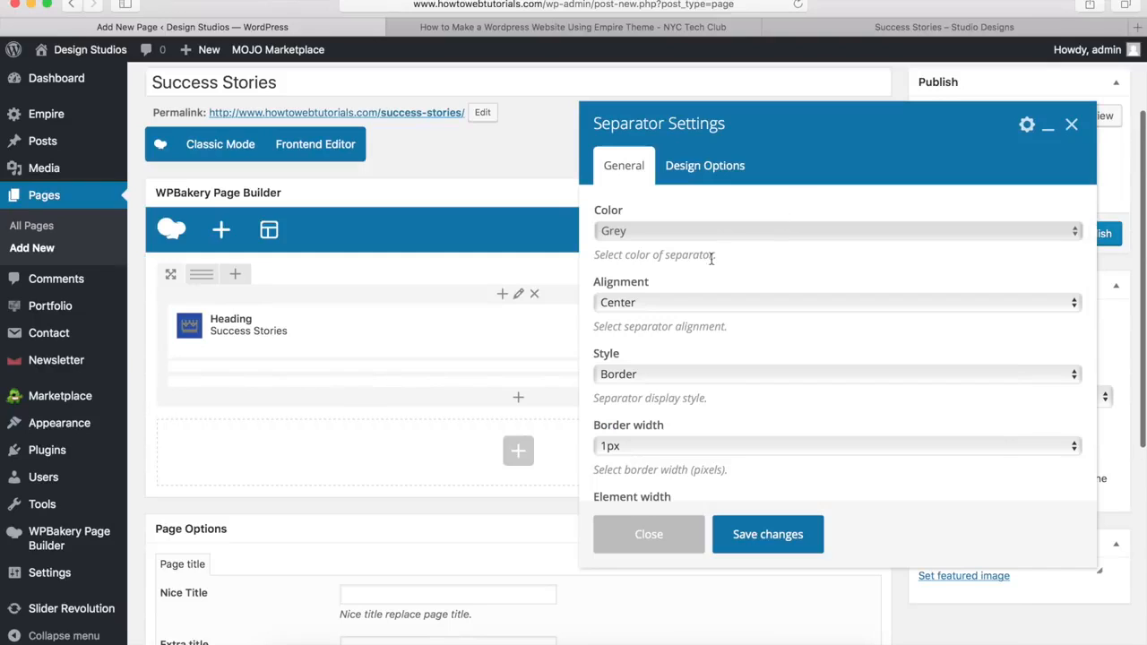
left_click(637, 231)
key("Escape")
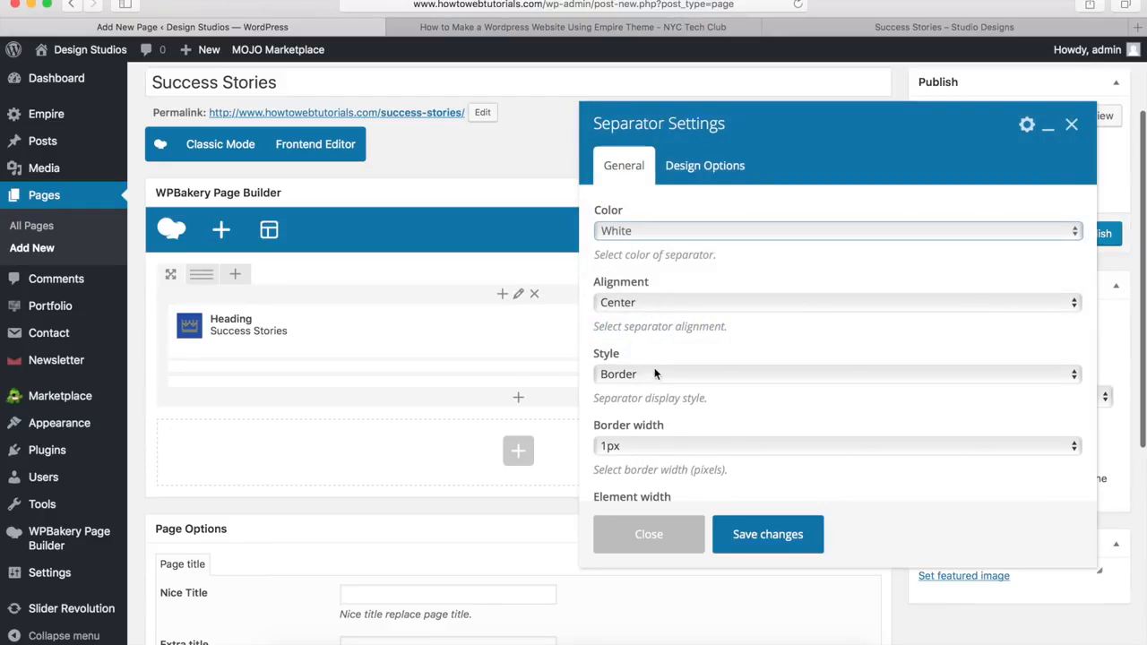
scroll(652, 373, "down", 3)
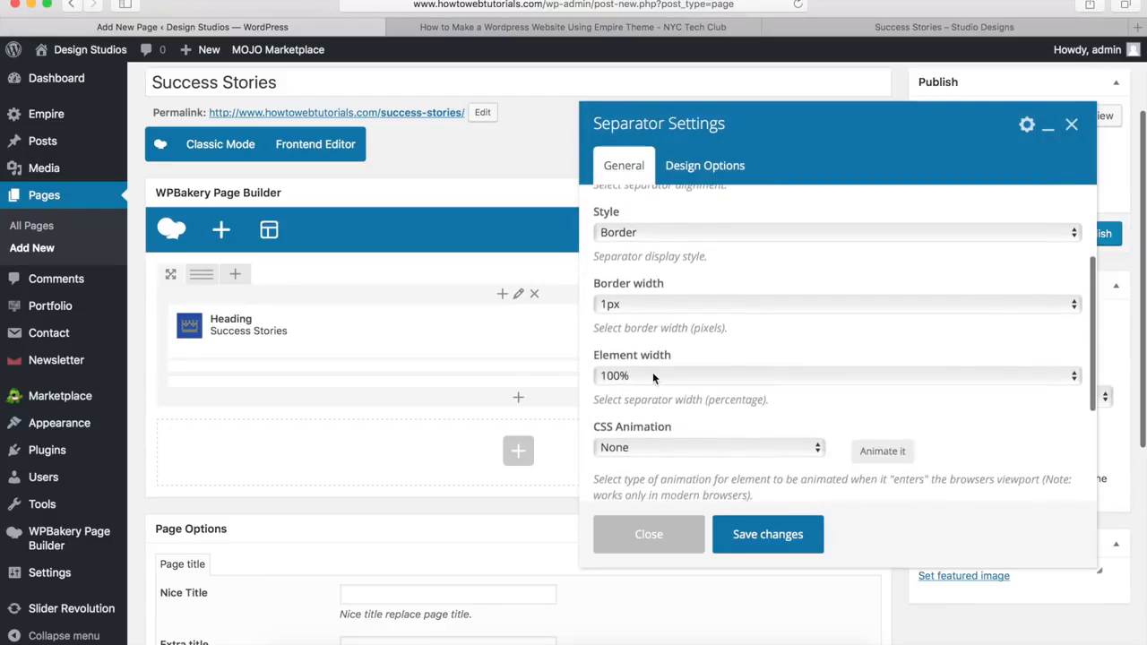
left_click(646, 308)
left_click(635, 336)
left_click(633, 377)
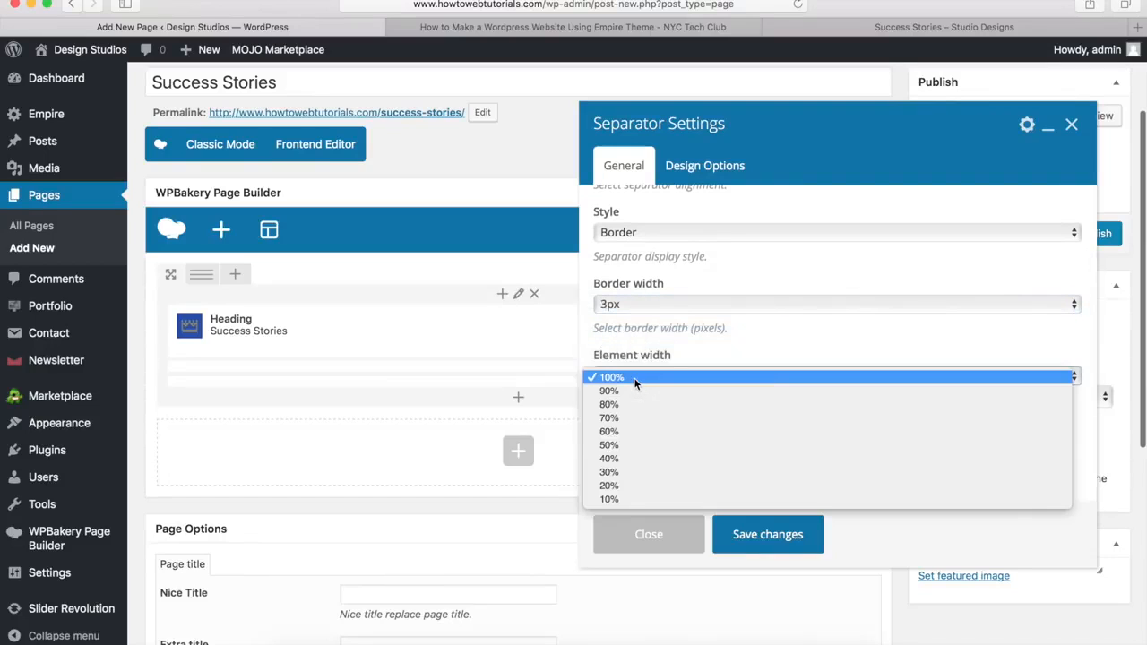
left_click(619, 499)
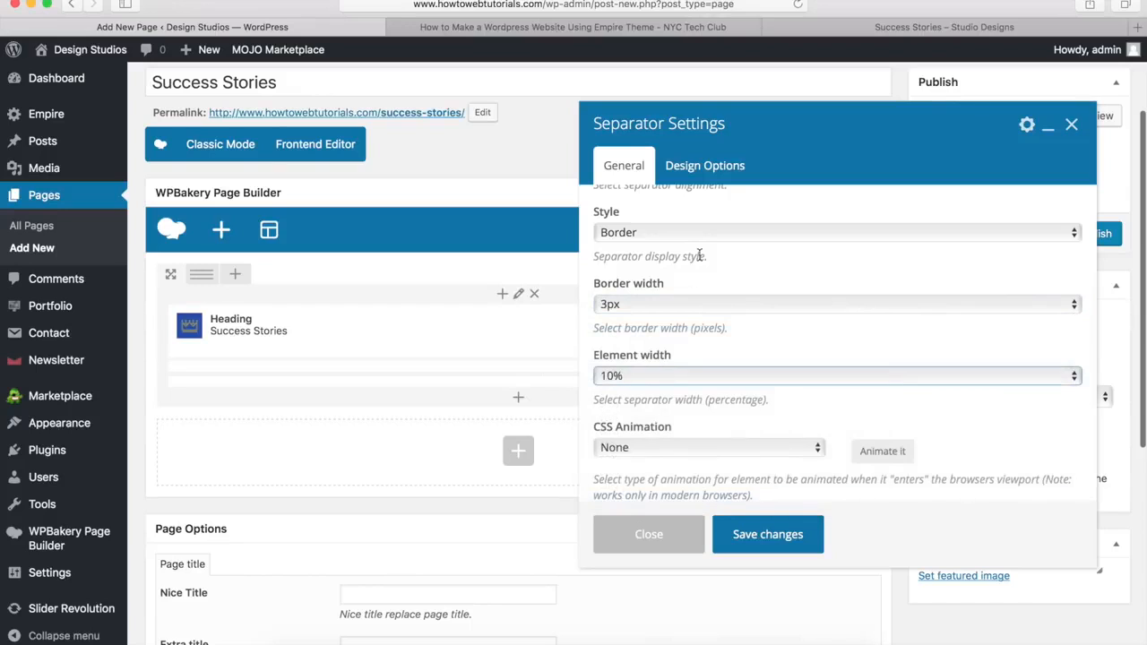
Step: Give the separator a -20px top margin in Design Options and save it
left_click(700, 178)
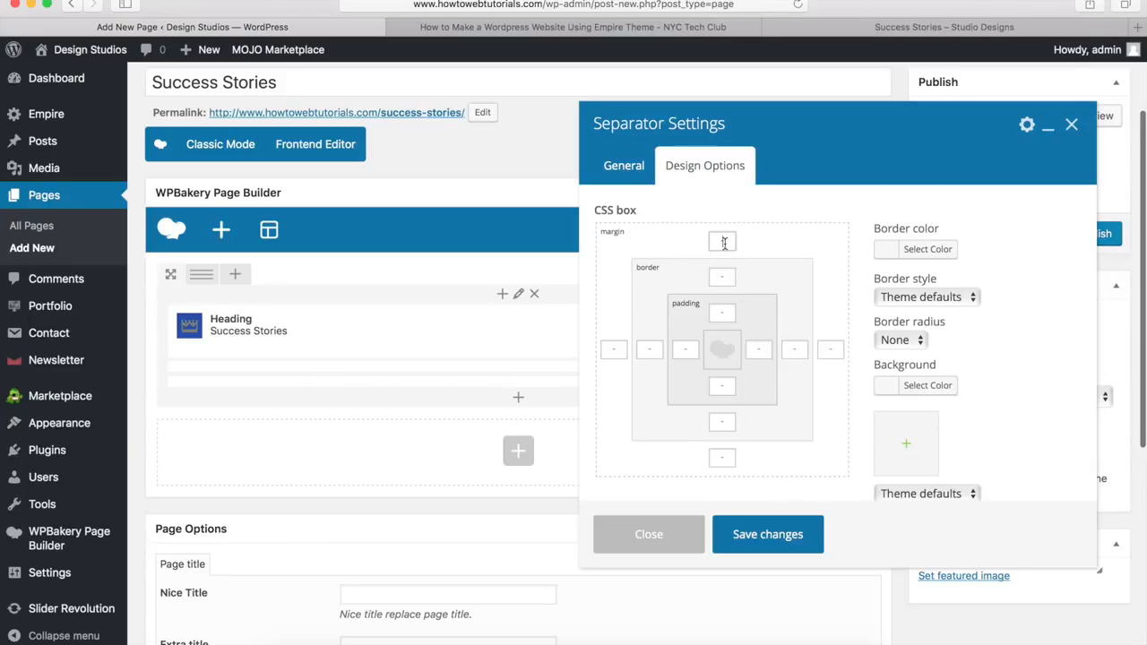
type("px")
left_click(766, 536)
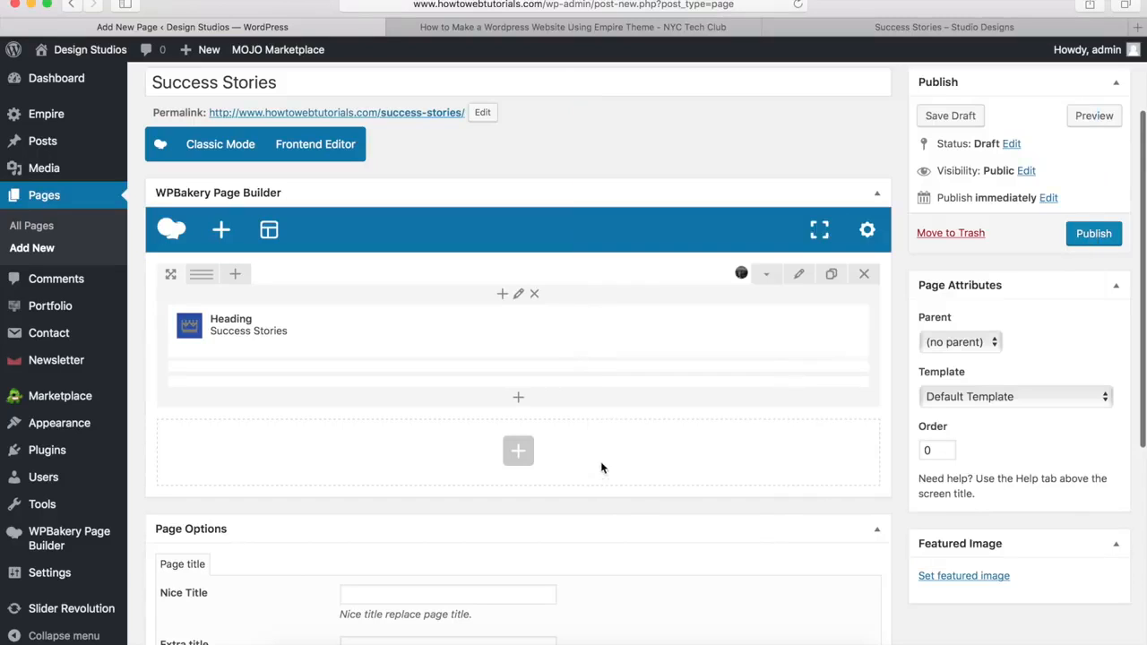
left_click(930, 28)
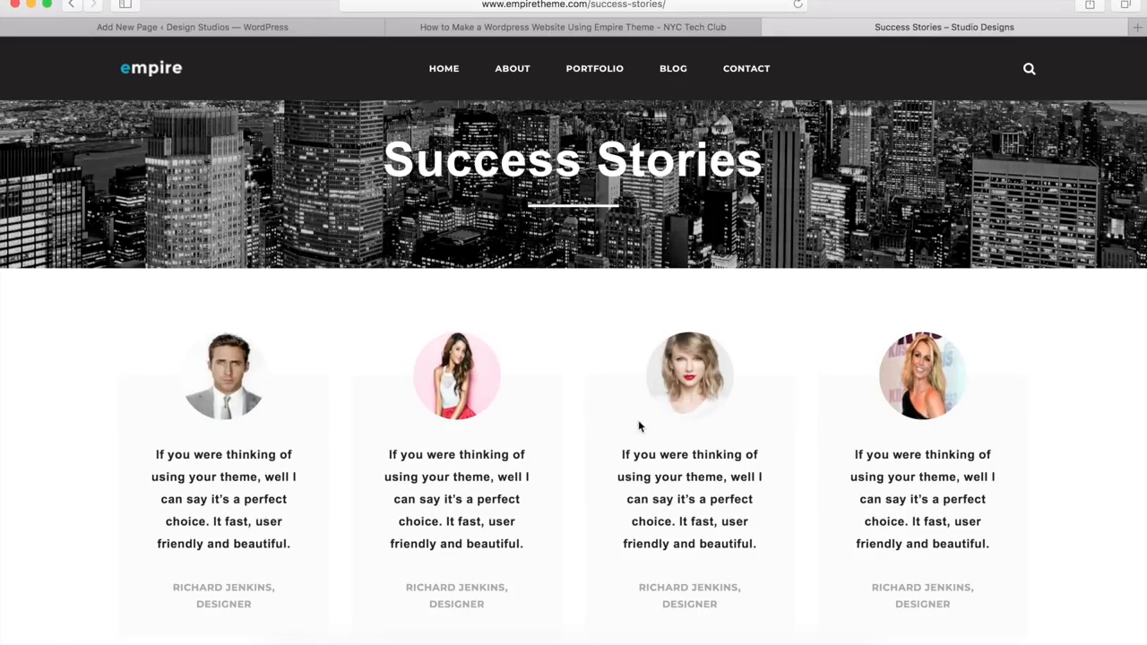
Step: Add a second row below the banner using the 1/4+1/4+1/4+1/4 column layout
left_click(265, 29)
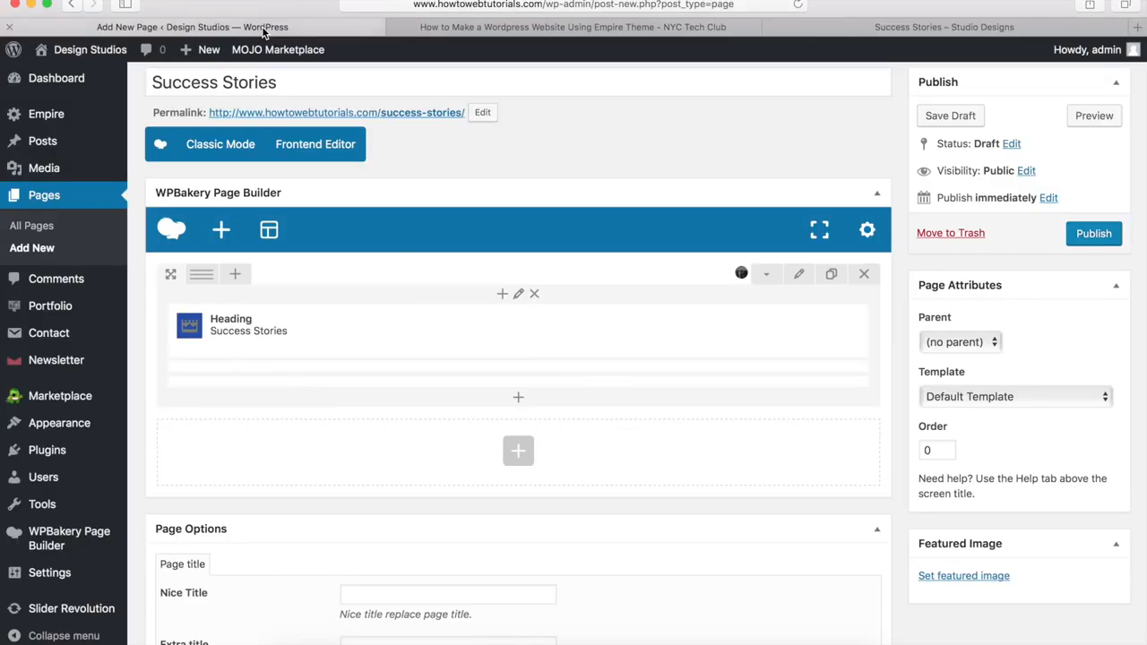
left_click(518, 452)
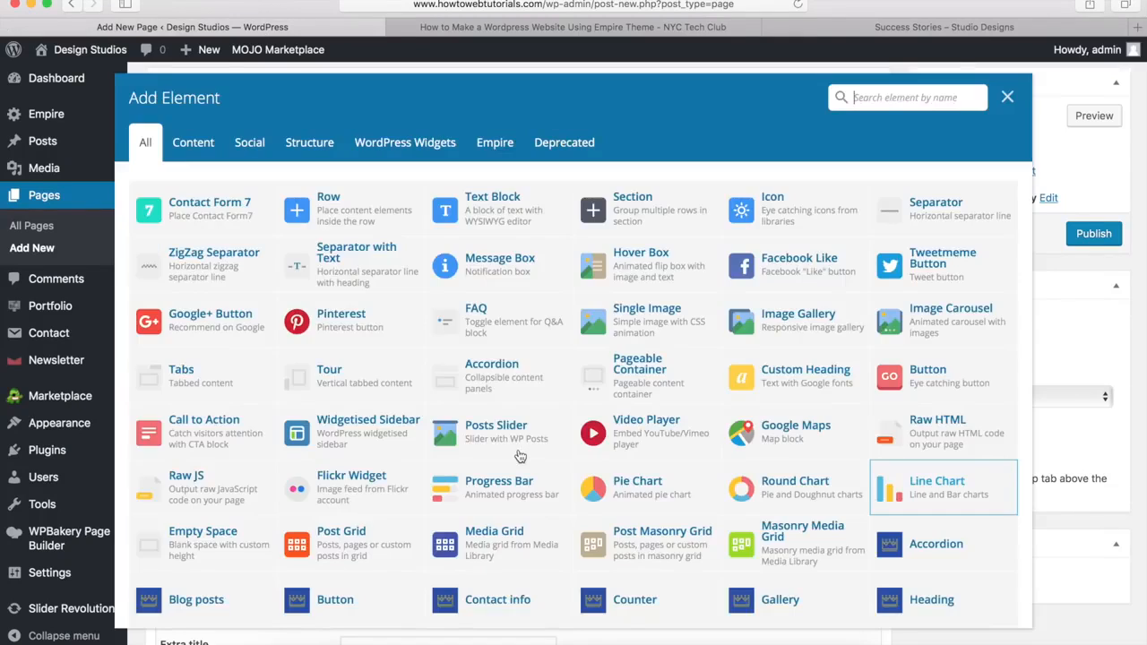
left_click(338, 216)
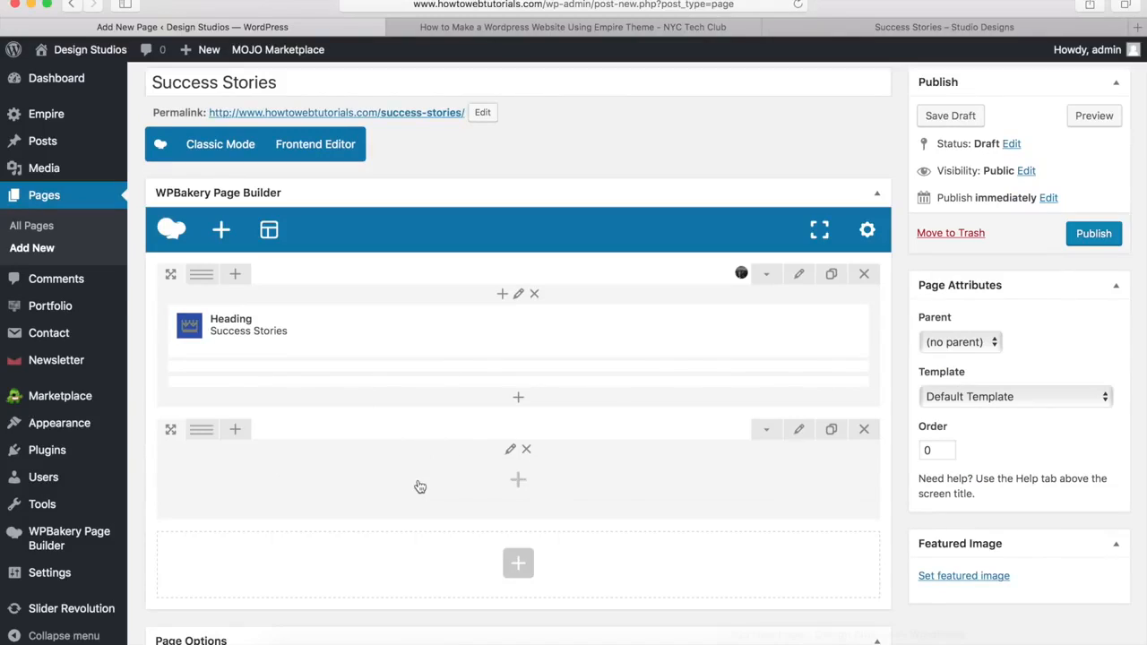
mouse_move(202, 432)
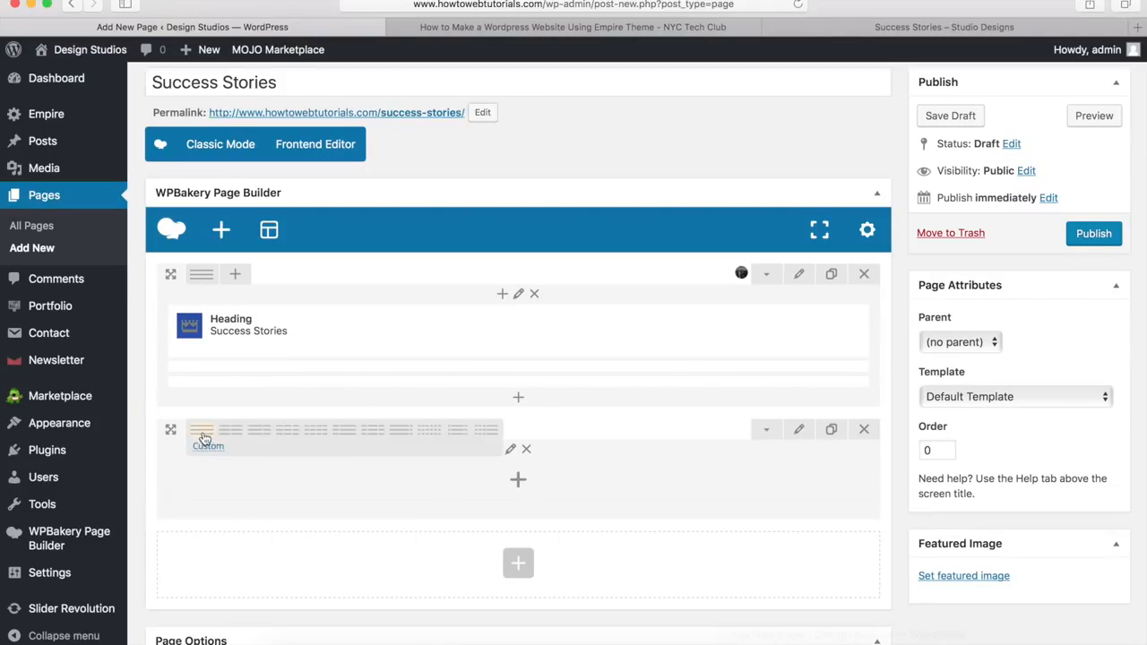
left_click(316, 431)
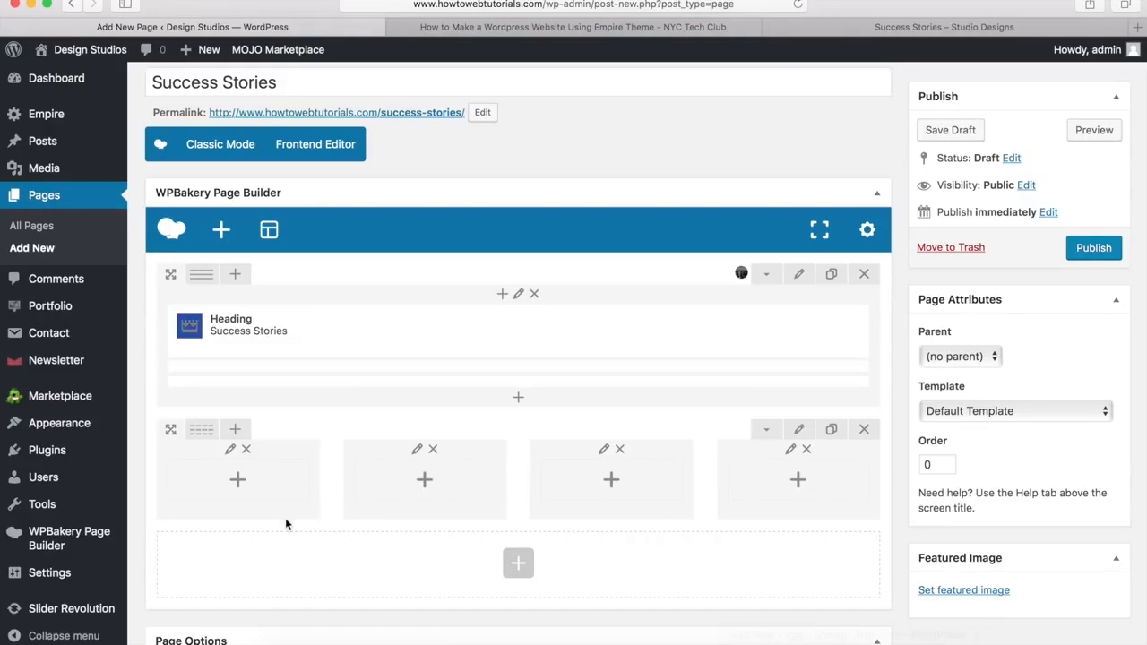
Step: Add a Single testimonial to column one with the suited man's avatar, pasted quote and author credit
left_click(240, 484)
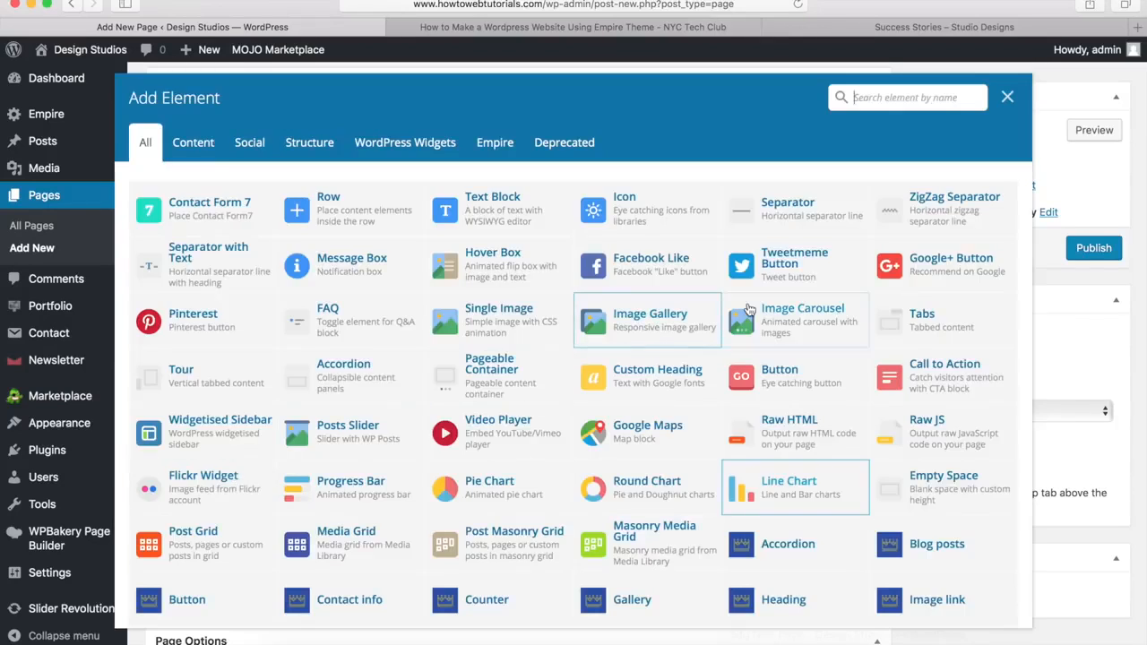
scroll(749, 309, "down", 2)
scroll(749, 309, "down", 3)
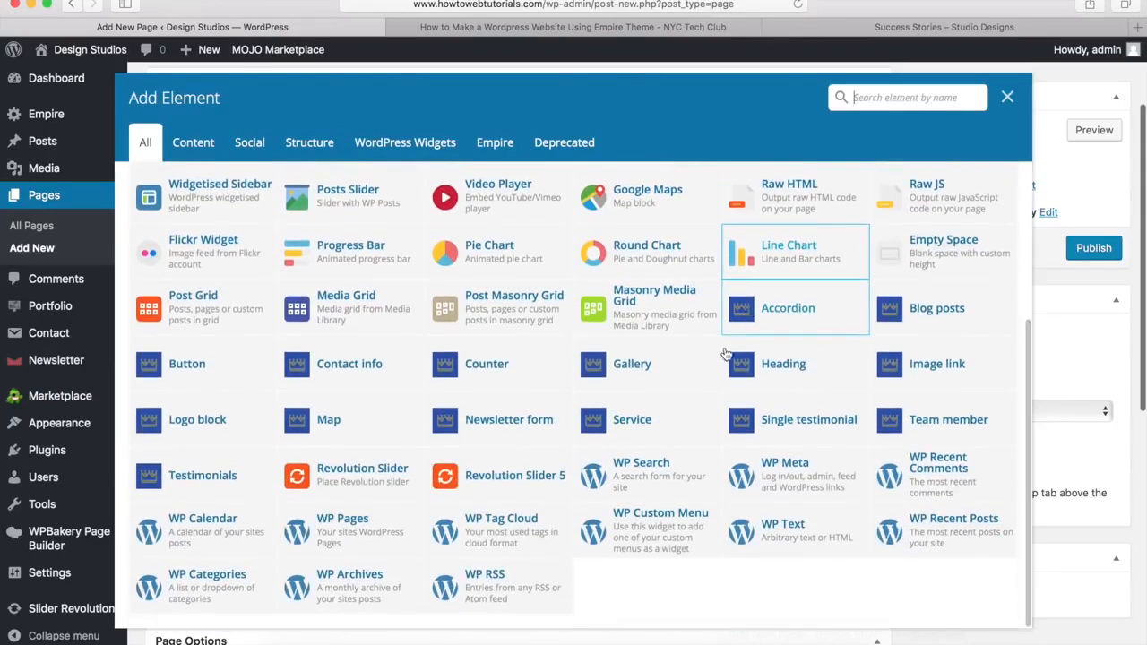
left_click(800, 422)
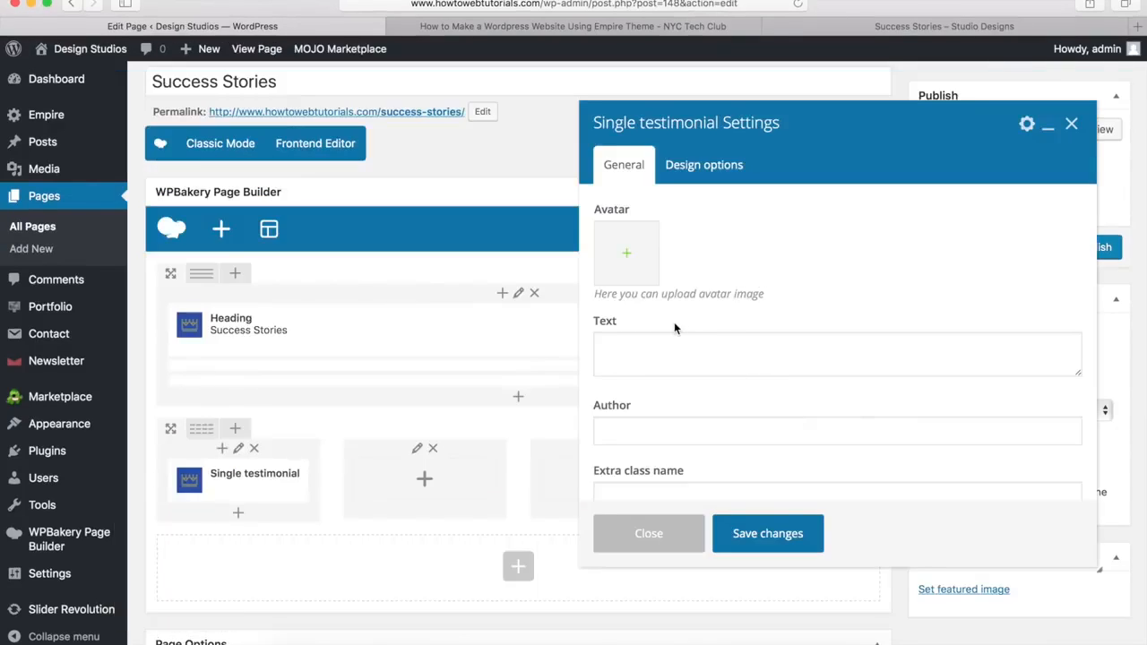
left_click(627, 258)
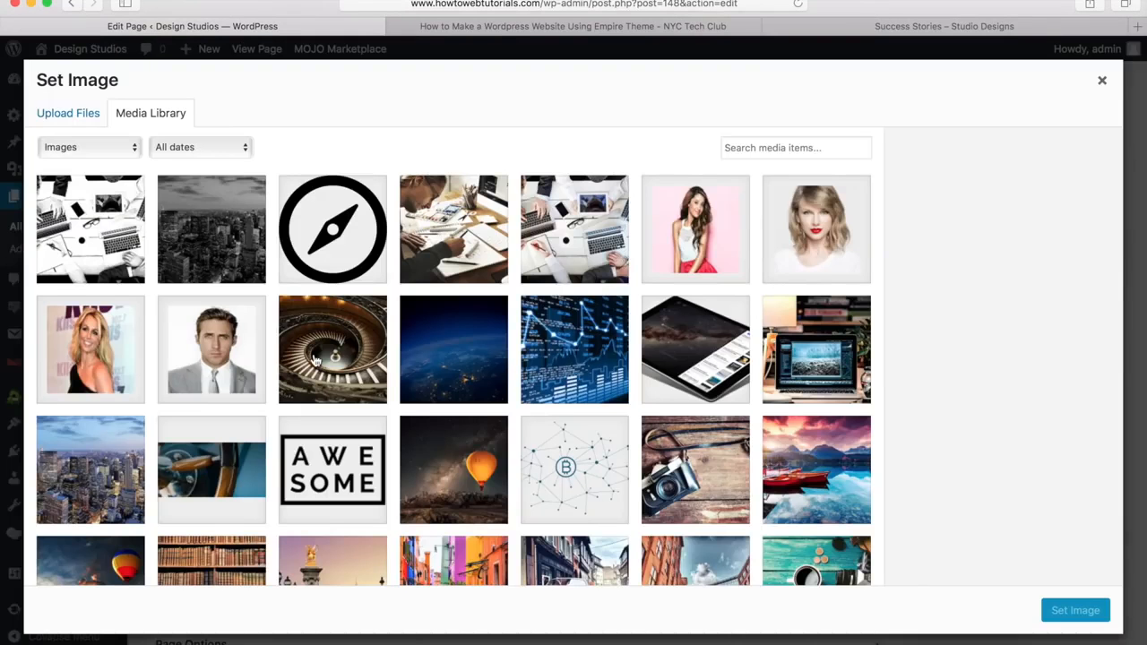
left_click(215, 357)
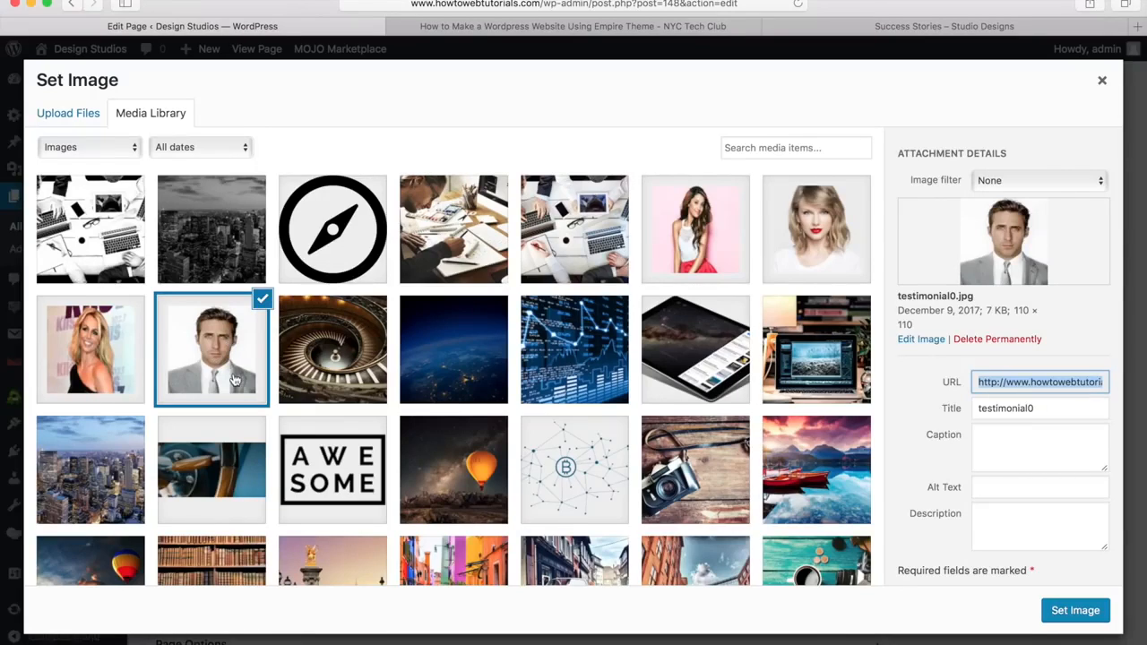
left_click(1064, 611)
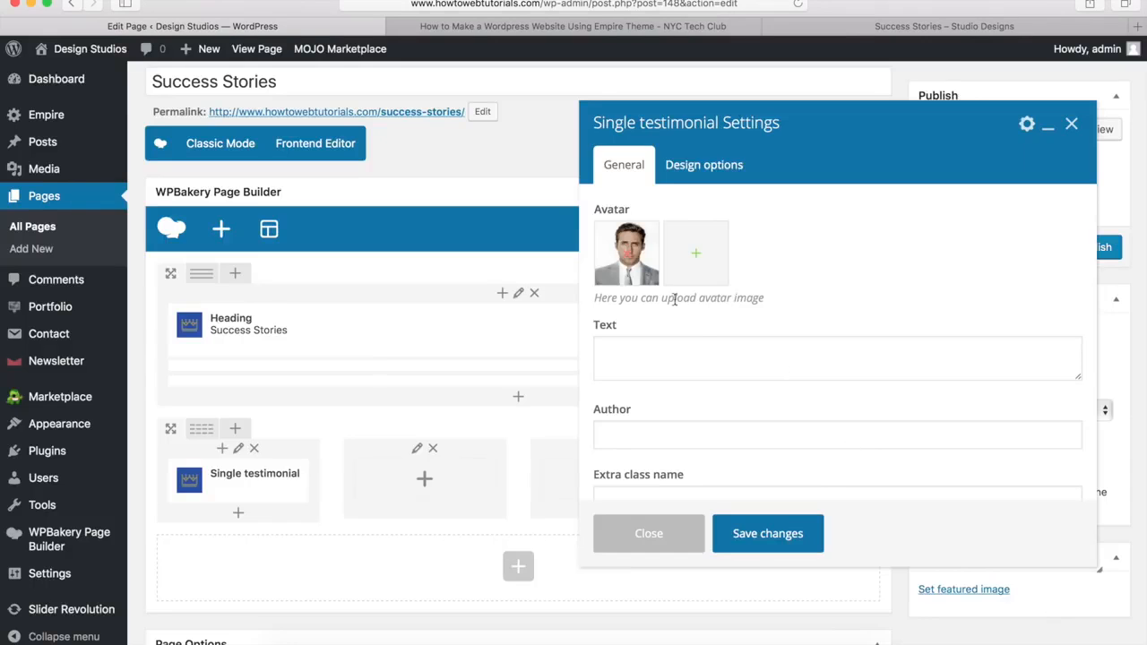
left_click(647, 362)
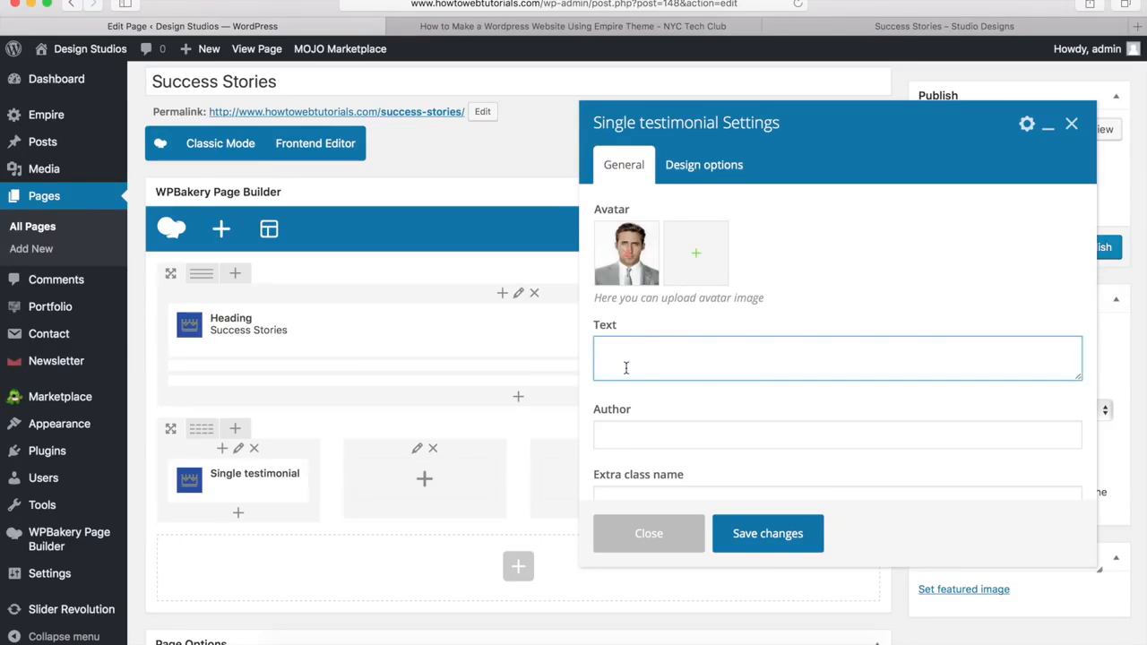
type("If you were thinking of using your theme, well I can say it's a perfect choice. It fast, user friendly and beautiful.")
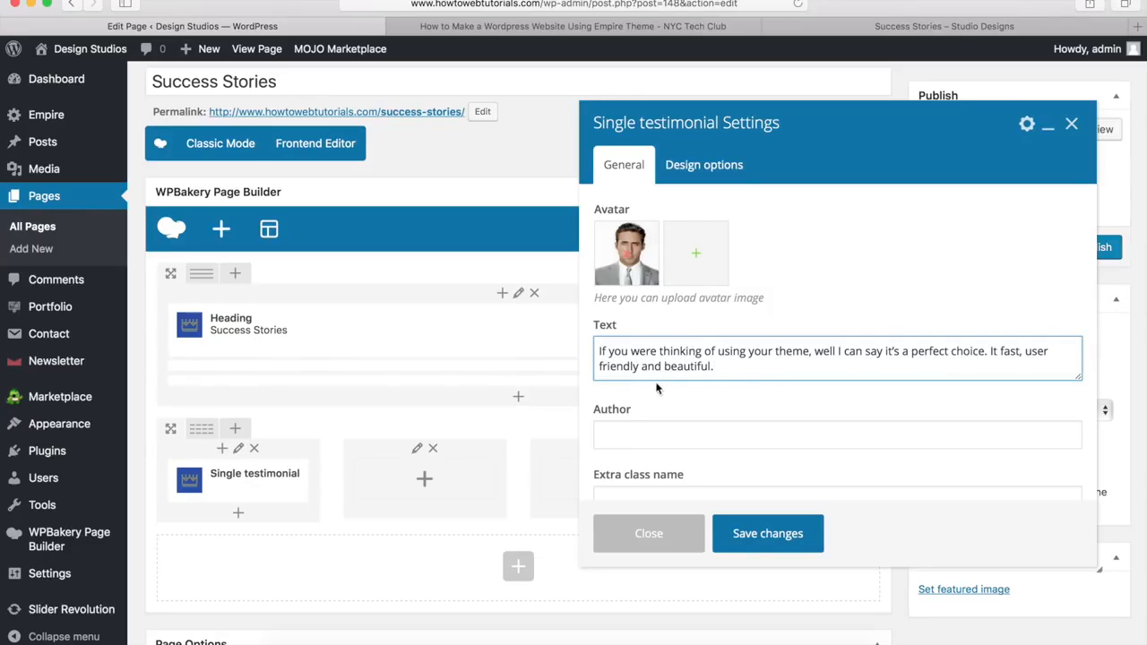
left_click(627, 439)
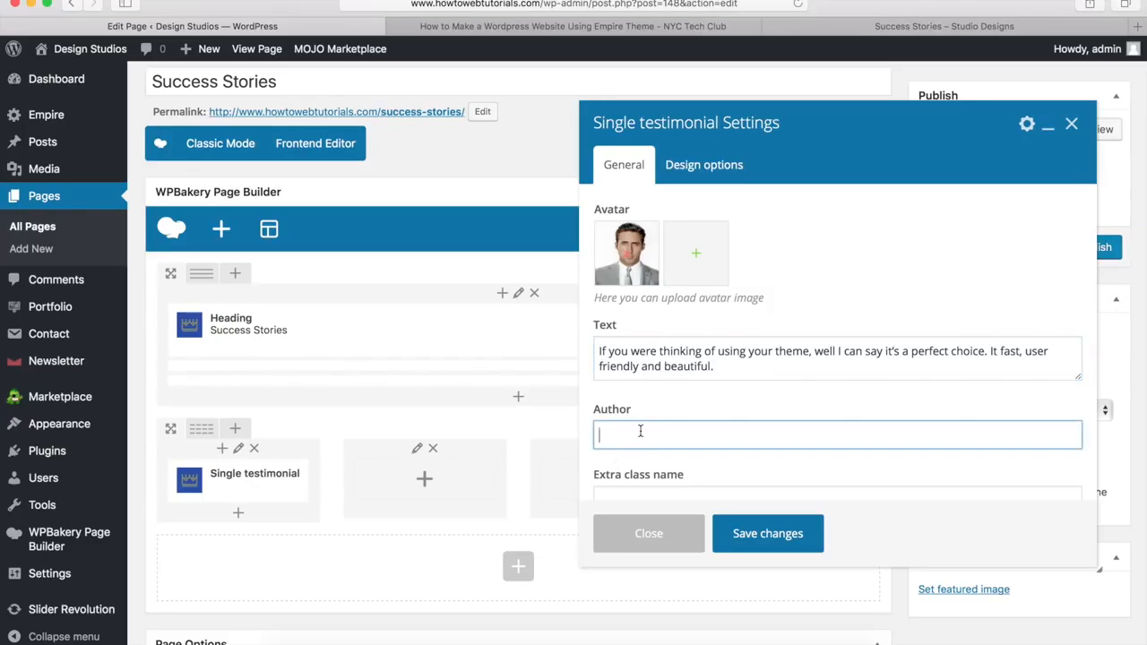
type("Richard Jenkins, Designer")
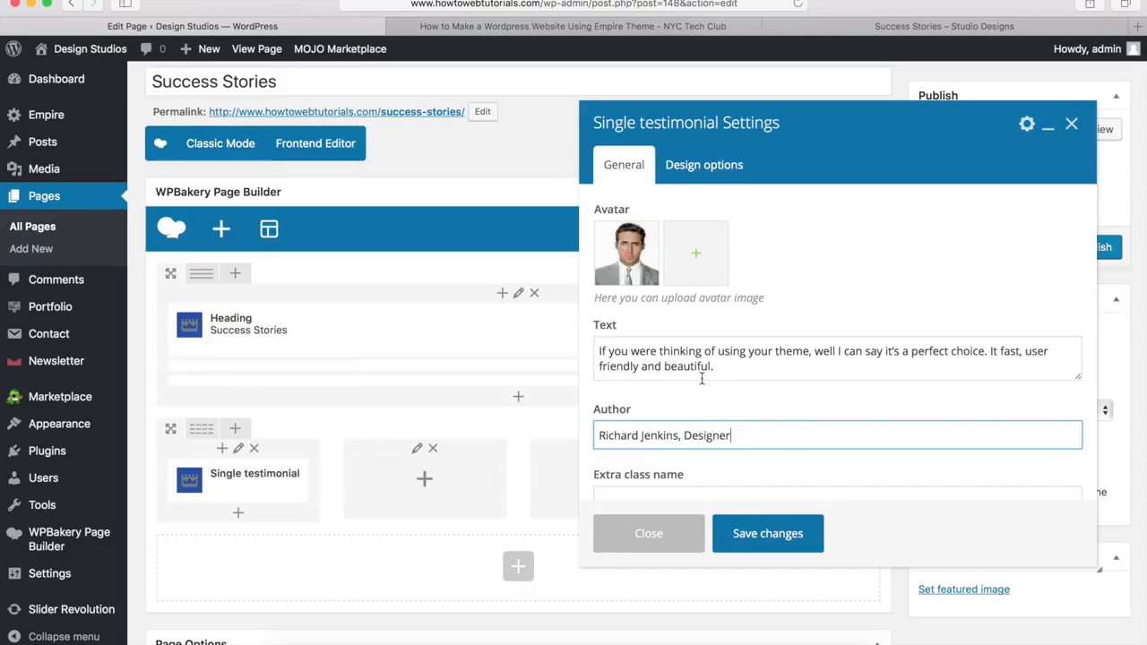
left_click(766, 536)
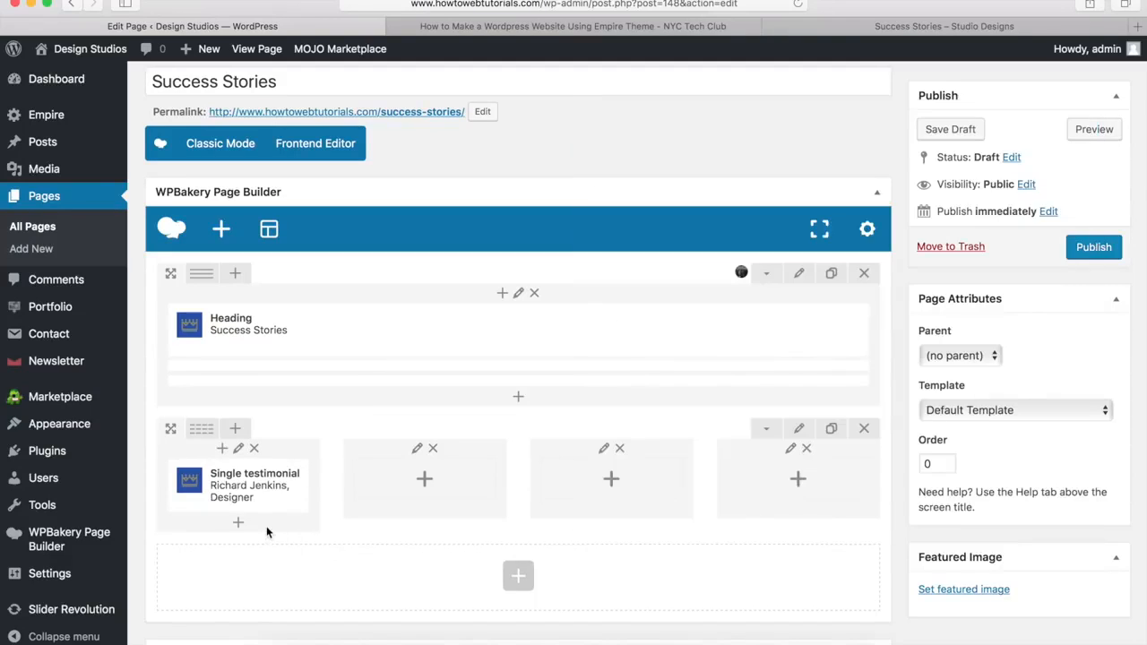
Step: Fill the remaining three columns with copies of the Single testimonial
mouse_move(285, 507)
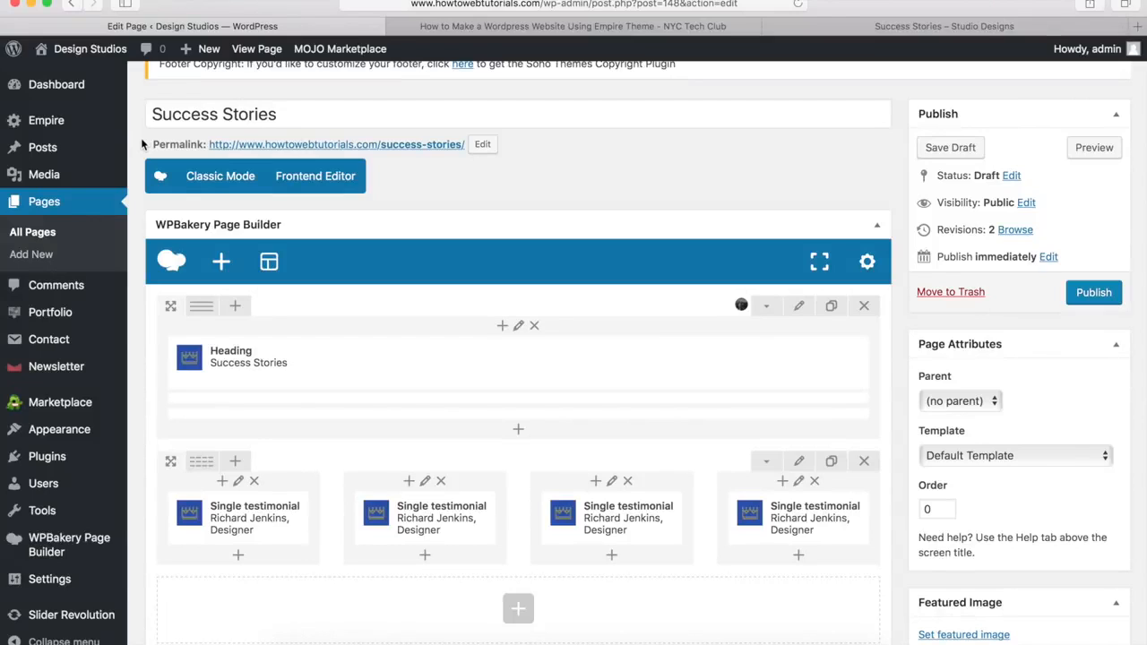
mouse_move(295, 544)
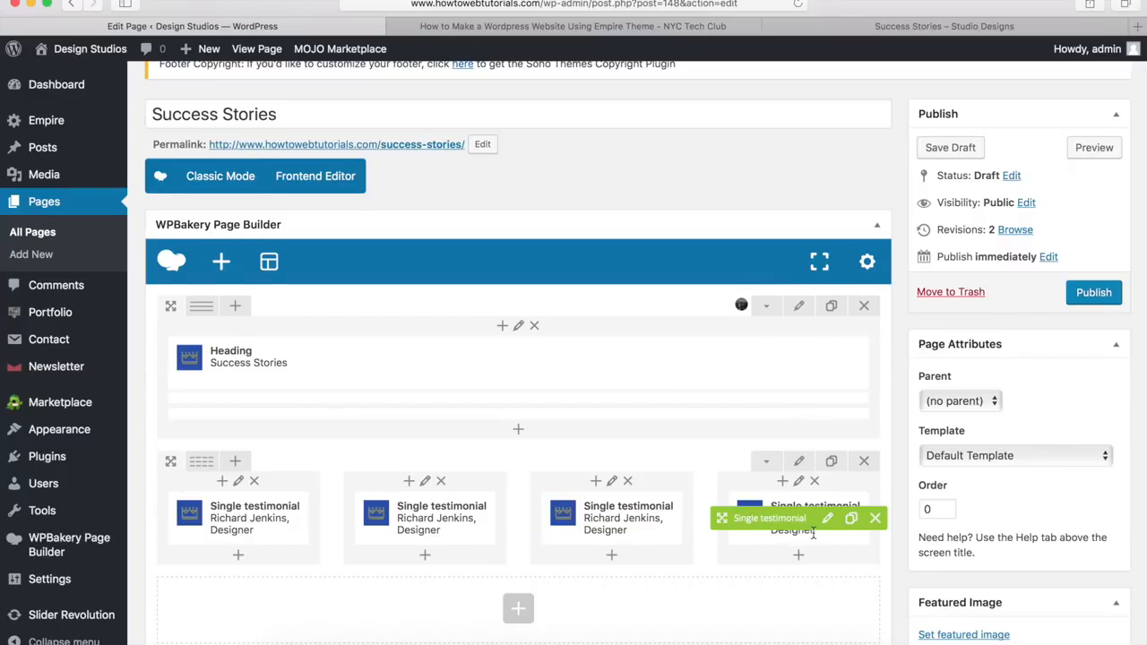
scroll(813, 534, "down", 5)
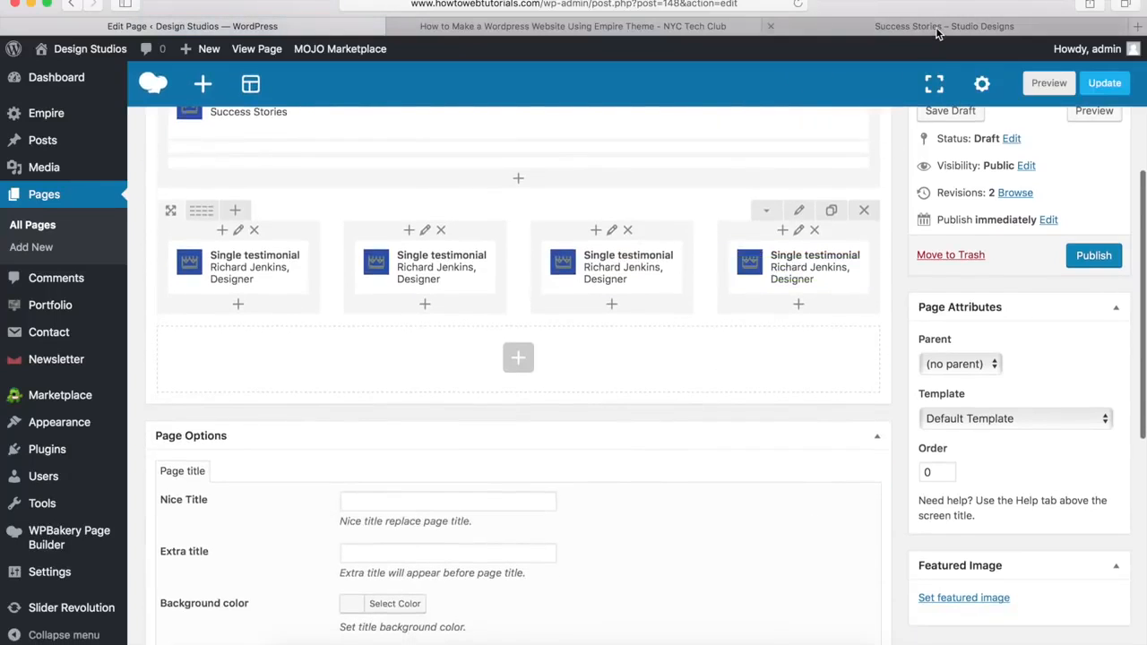
Step: After checking the demo, add a row below the testimonials using the four-column layout
left_click(937, 30)
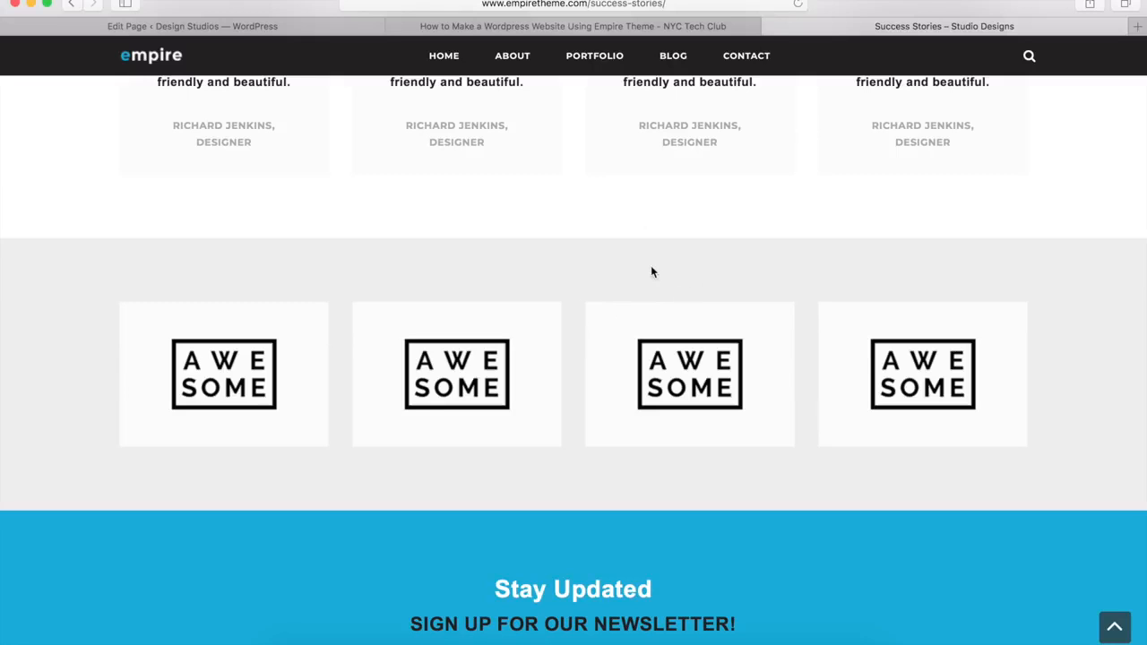
left_click(311, 27)
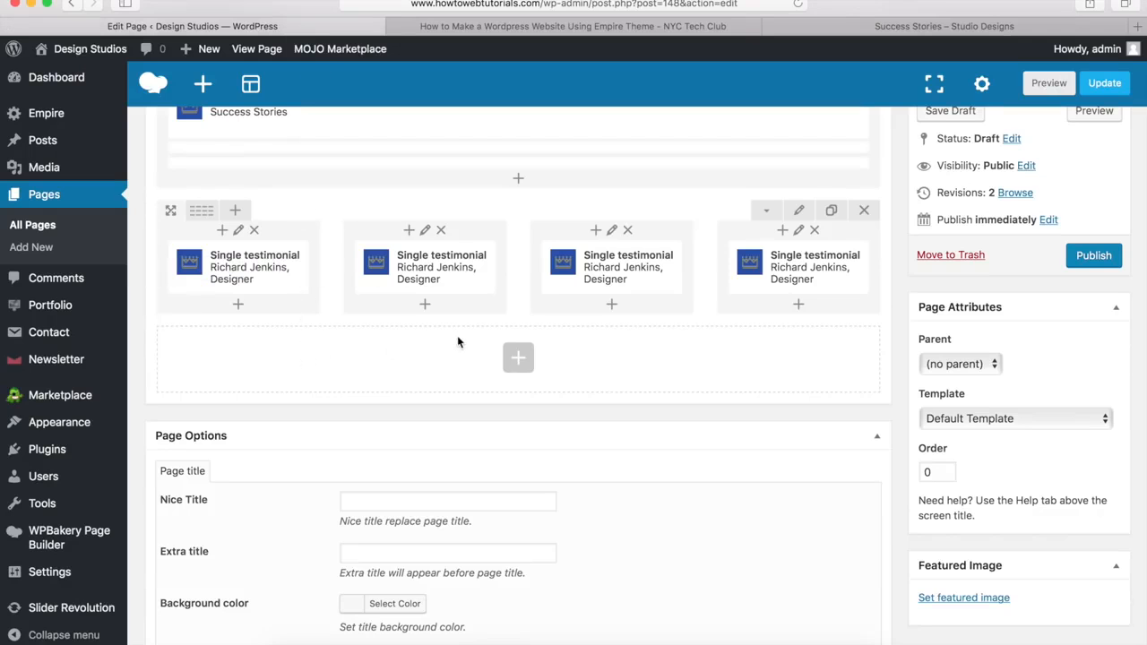
left_click(517, 358)
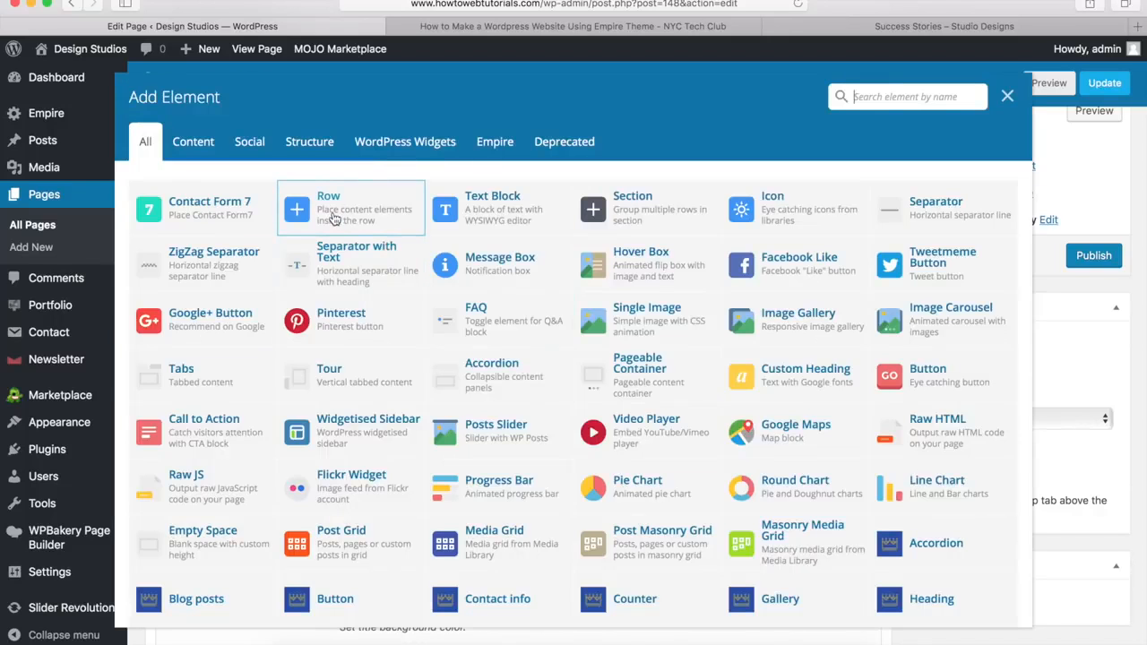
left_click(334, 218)
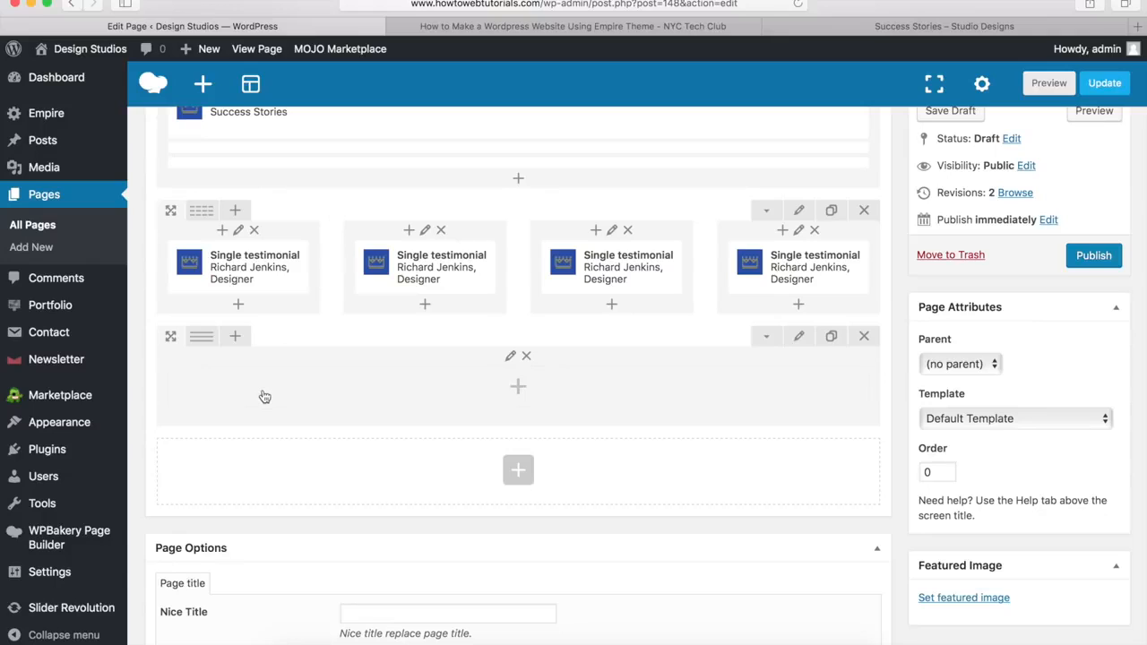
mouse_move(199, 339)
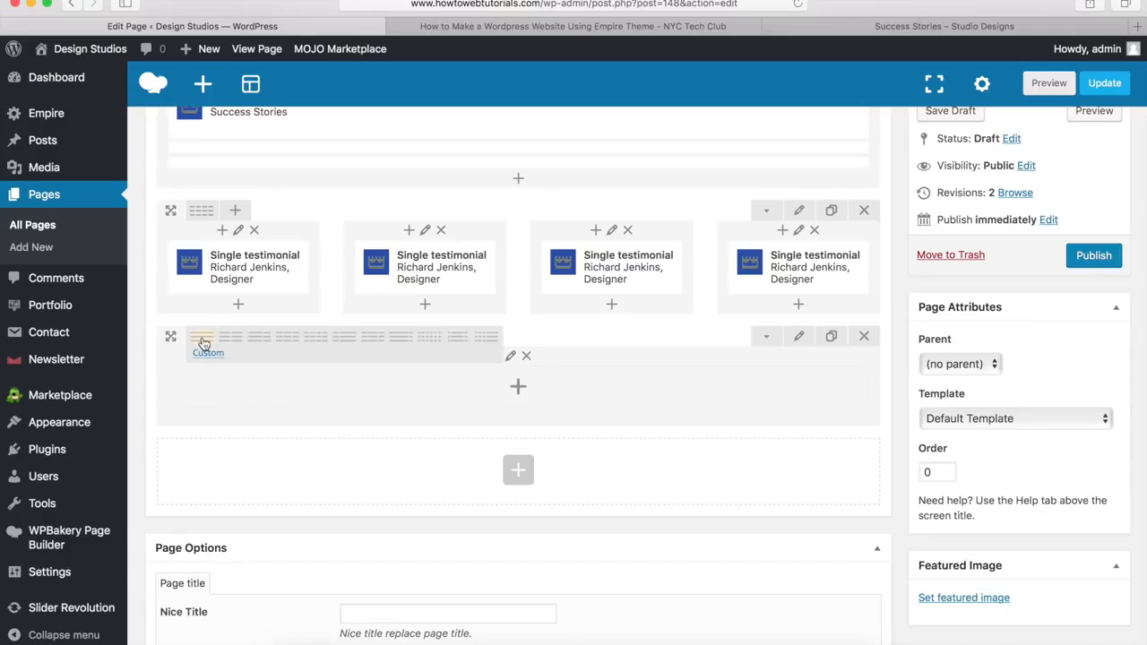
left_click(317, 346)
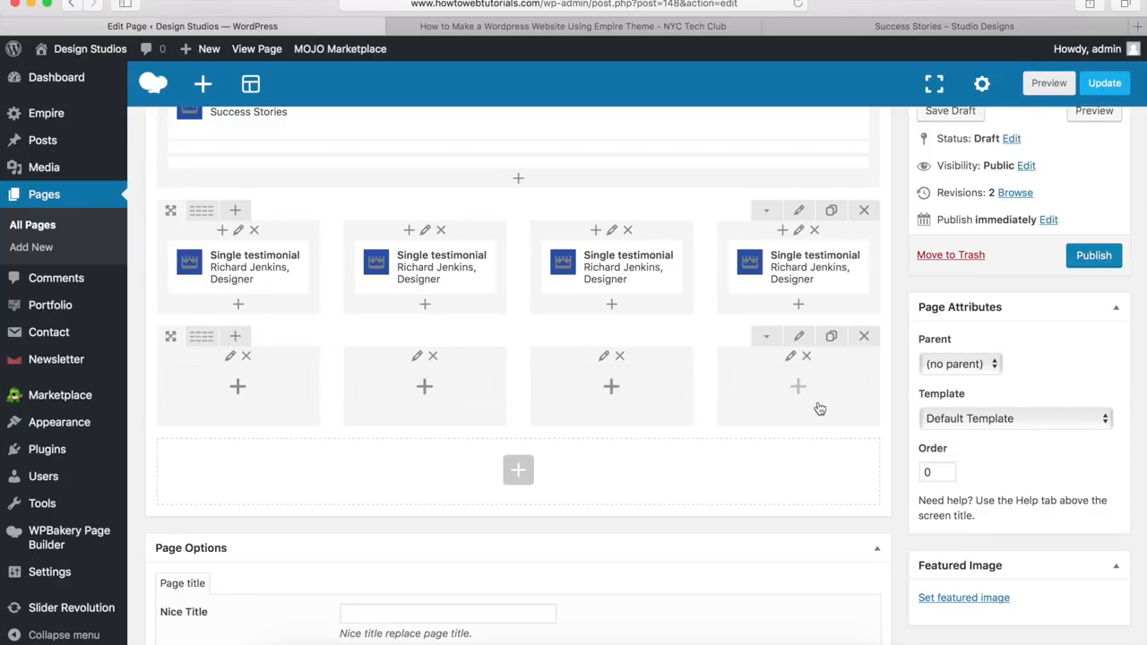
Step: Set the new row to Stretch row with a 0px bottom margin
left_click(799, 338)
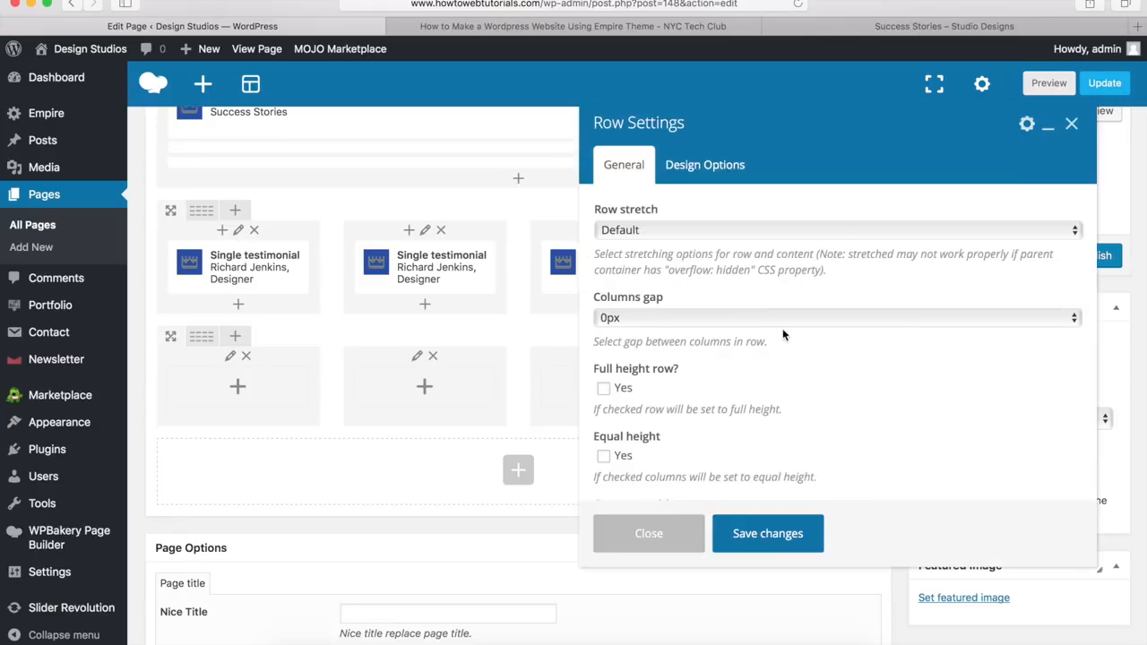
left_click(631, 231)
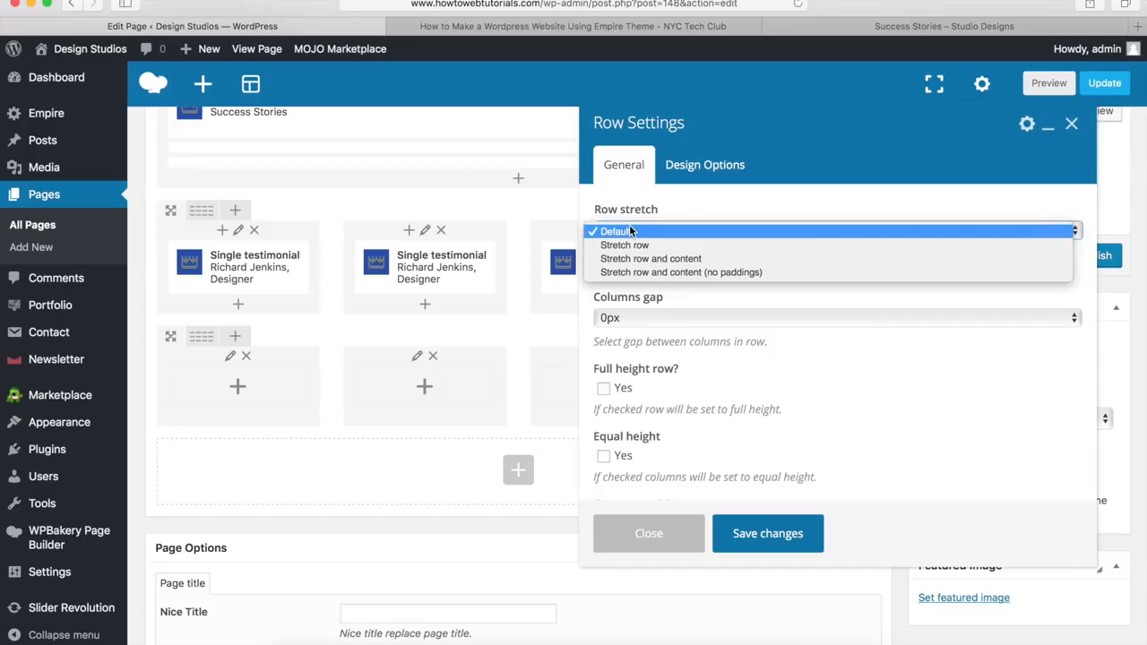
left_click(627, 245)
left_click(692, 170)
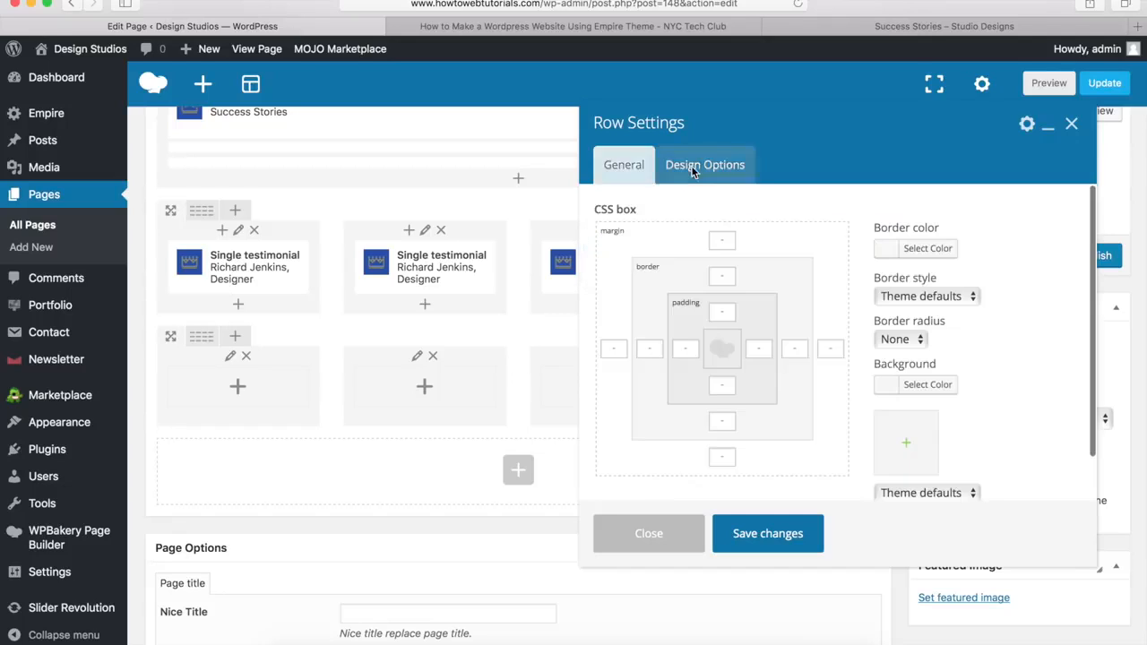
left_click(727, 459)
type("0px")
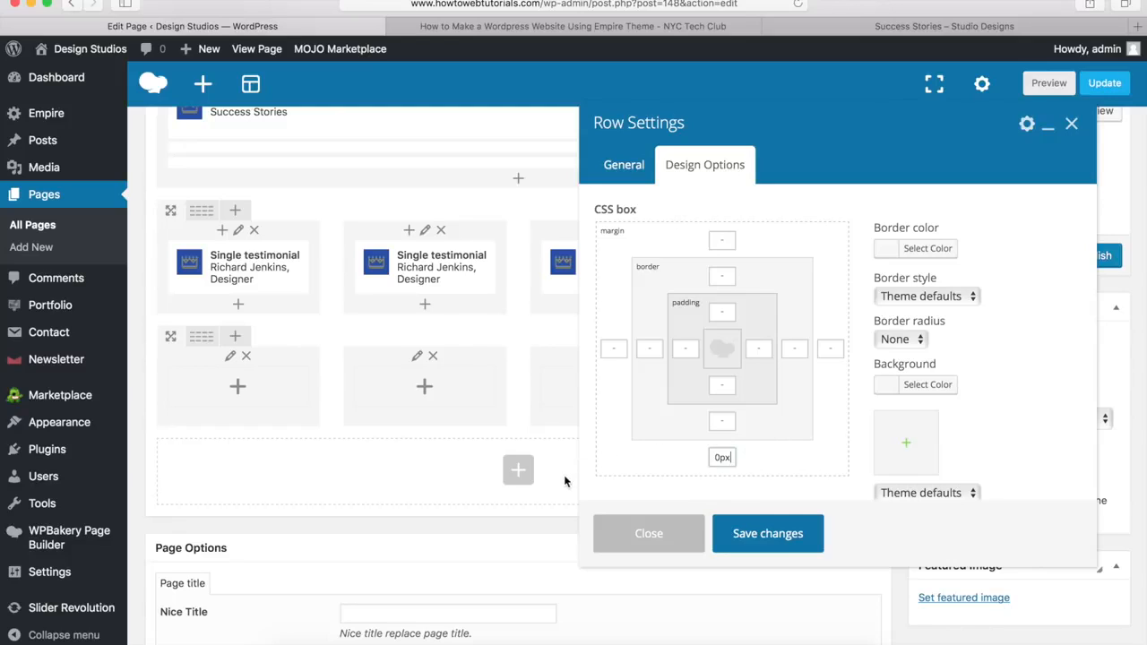
Step: Give the row a light grey #ededed background and save its settings
left_click(923, 388)
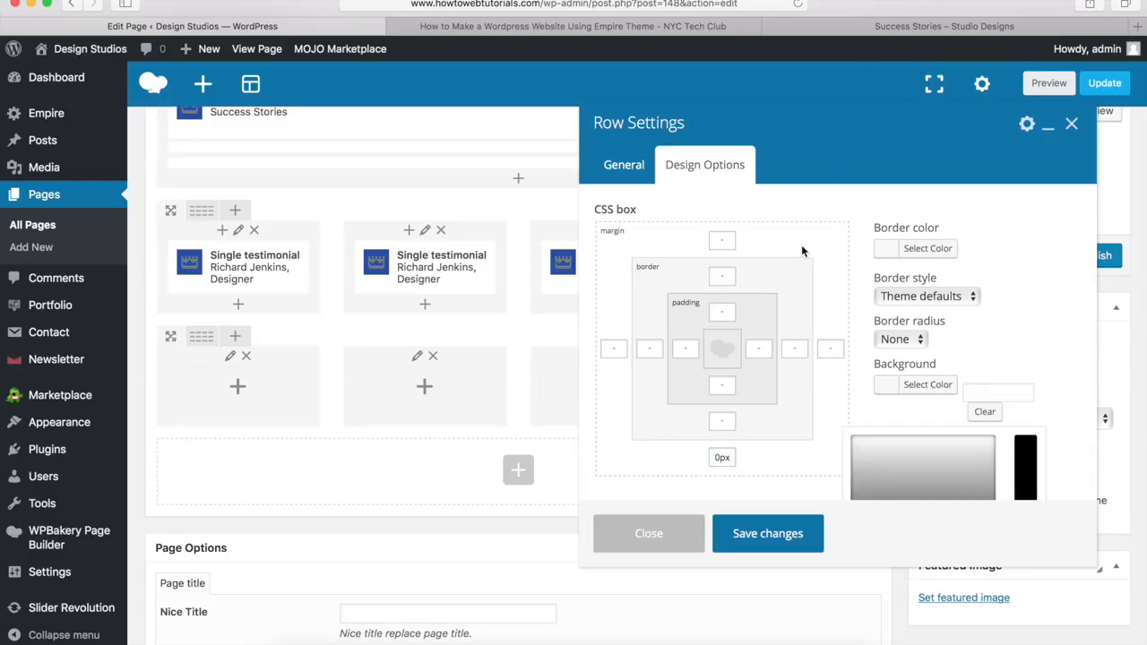
left_click(874, 29)
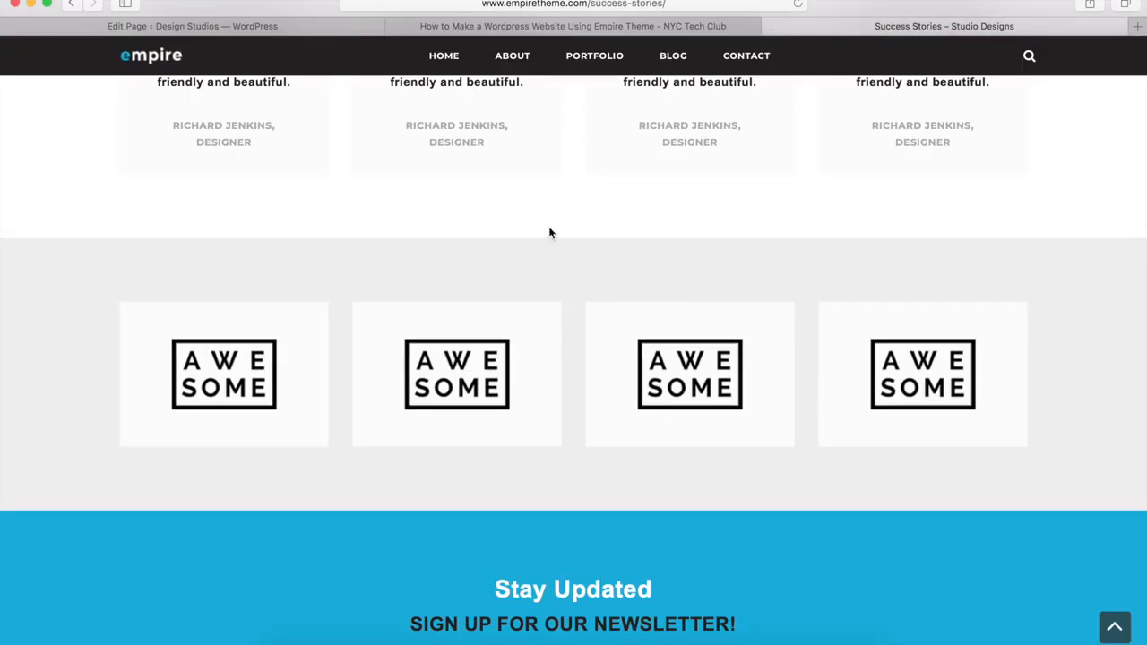
left_click(285, 23)
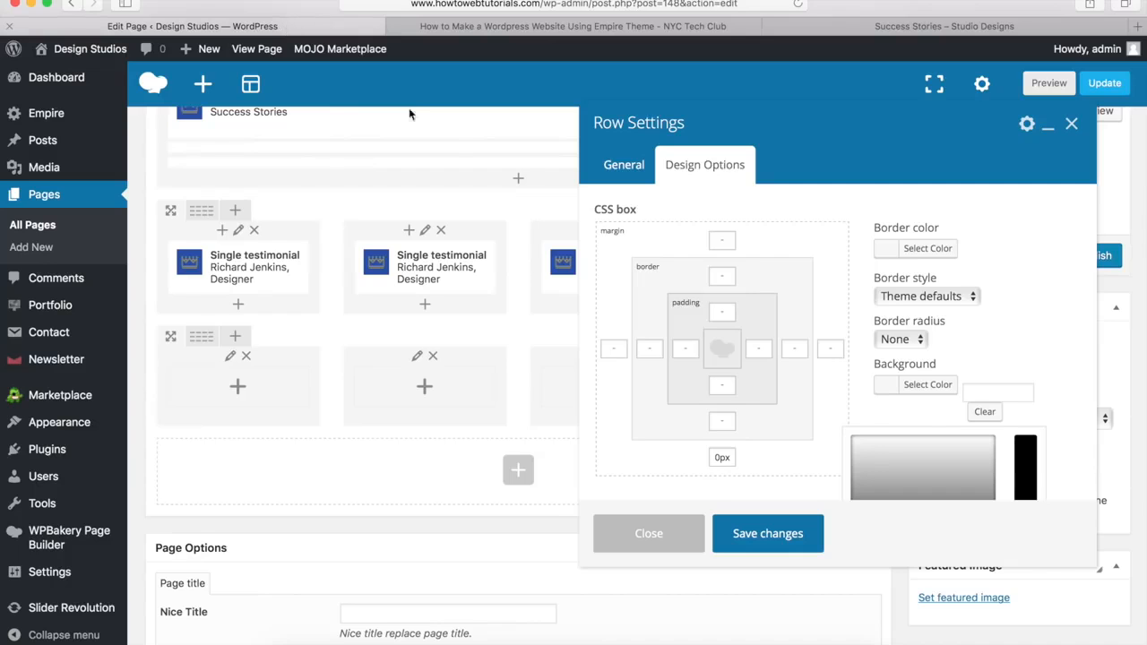
left_click(984, 395)
type("#ededed")
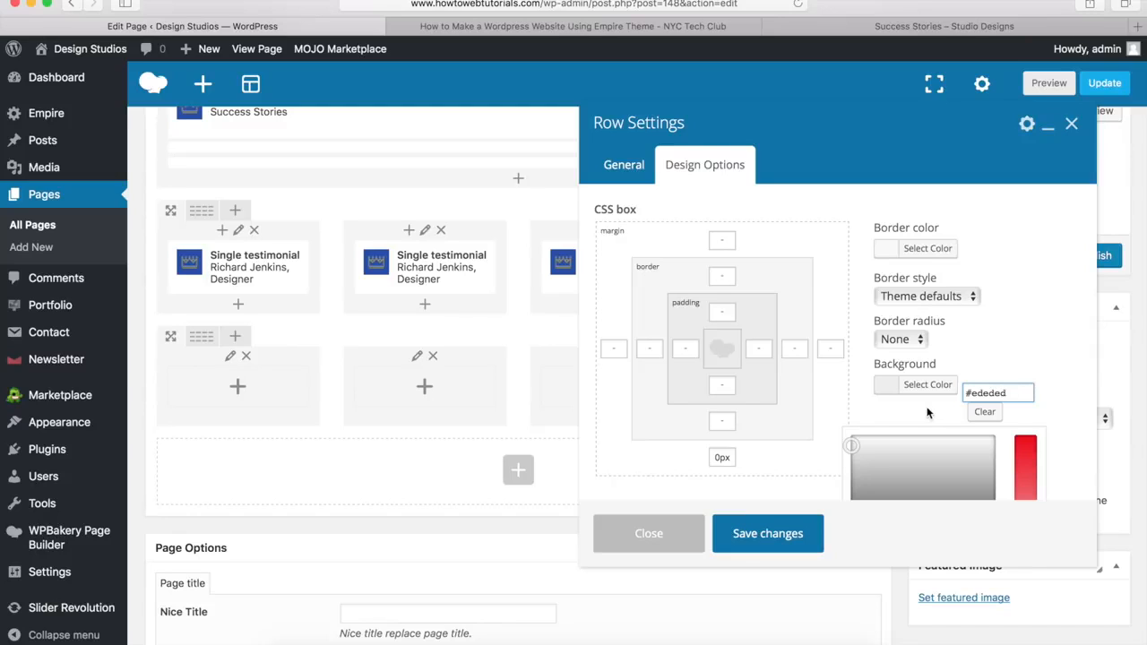
scroll(858, 356, "down", 2)
scroll(858, 350, "down", 1)
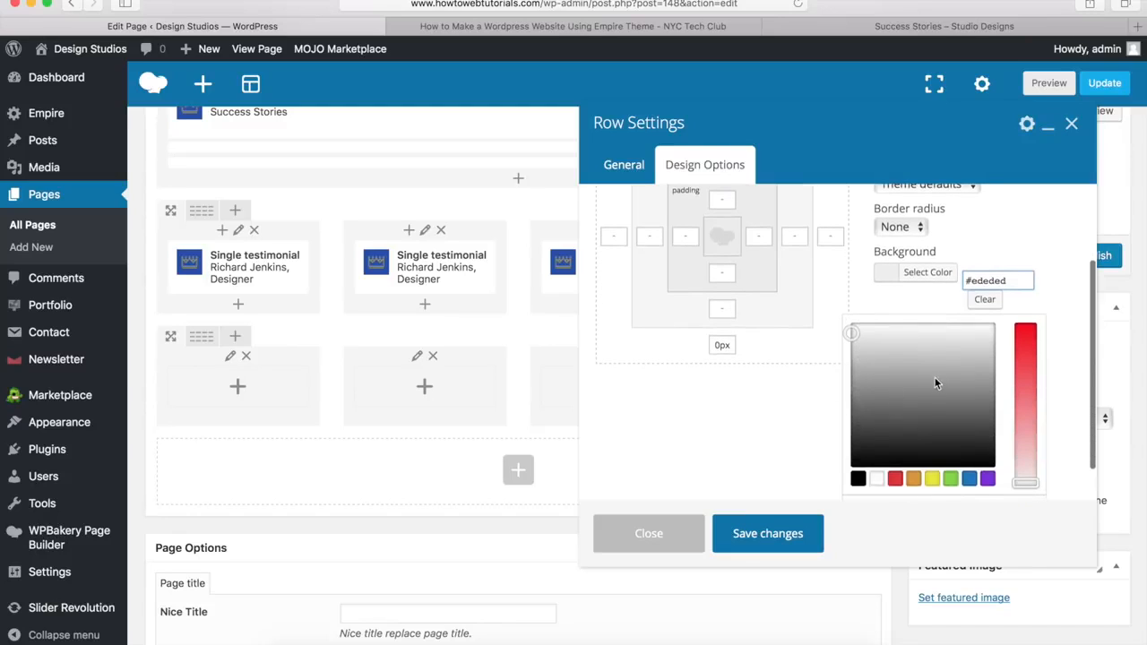
left_click(927, 276)
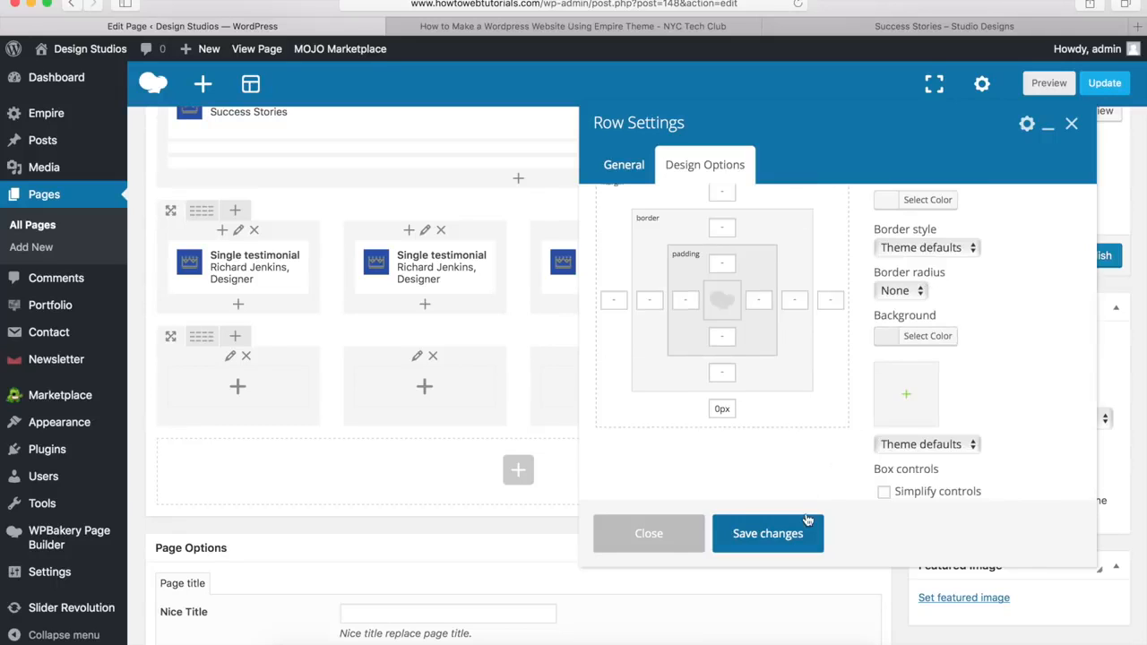
left_click(767, 534)
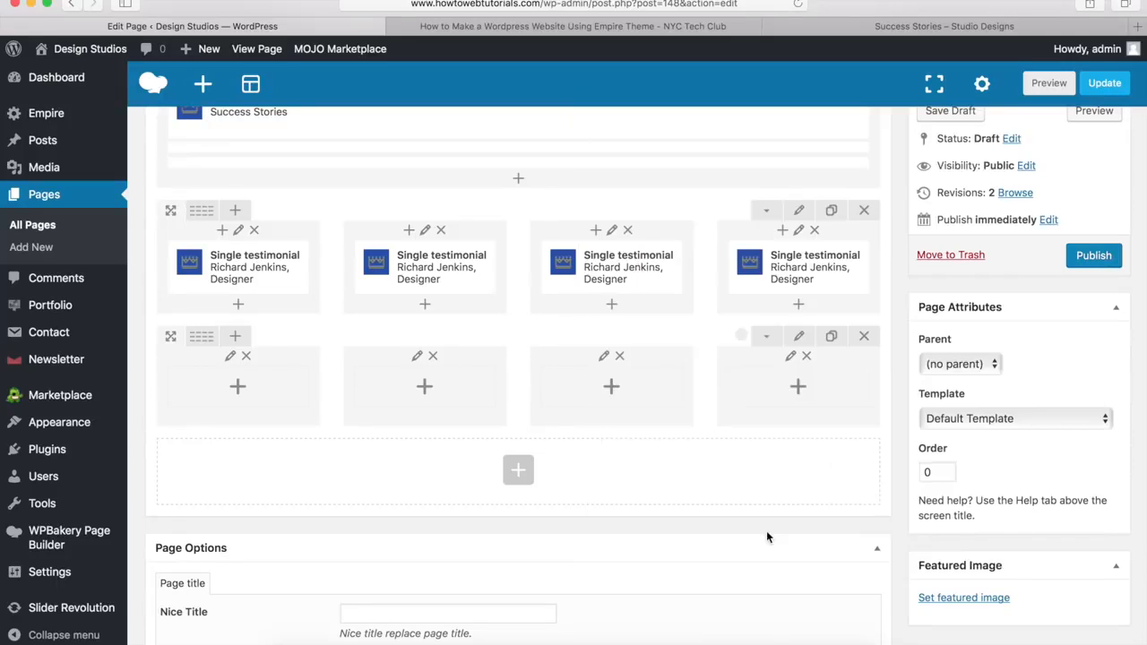
Step: Insert a Logo block in the first column using the AWESOME logo-01.png image, and save it
left_click(240, 391)
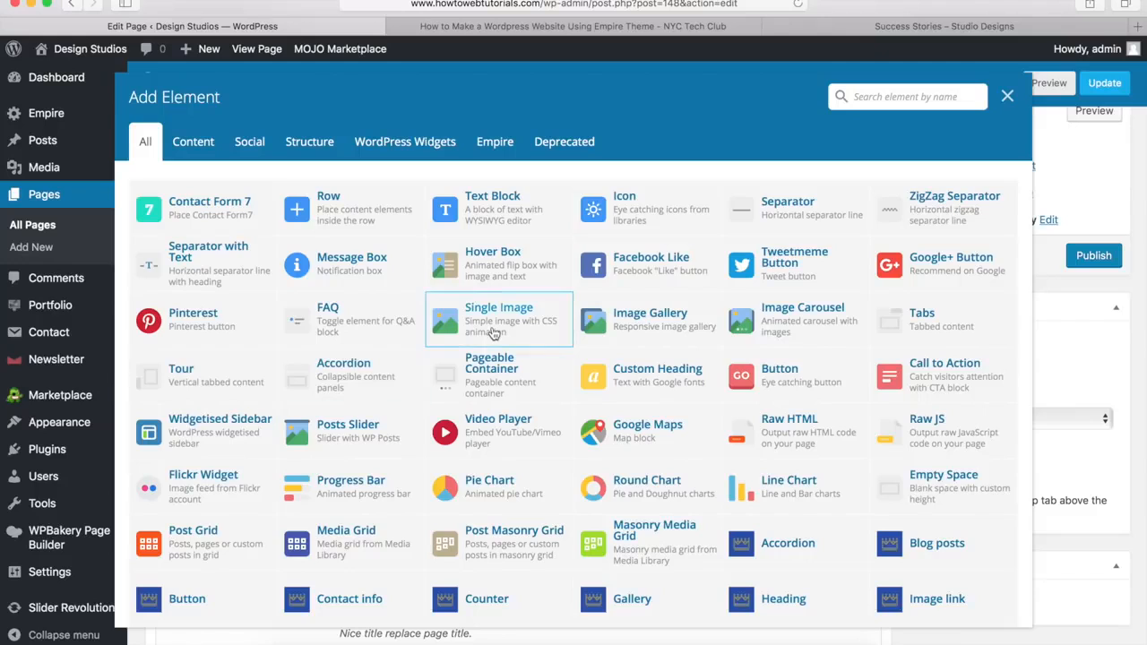
scroll(483, 327, "down", 5)
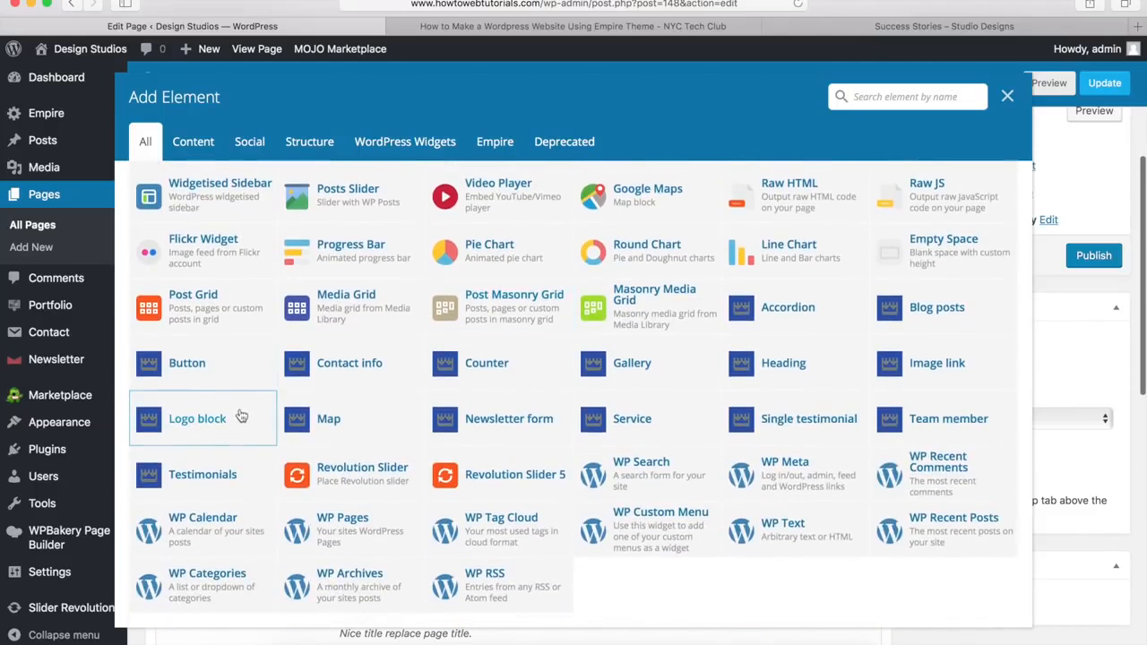
left_click(196, 420)
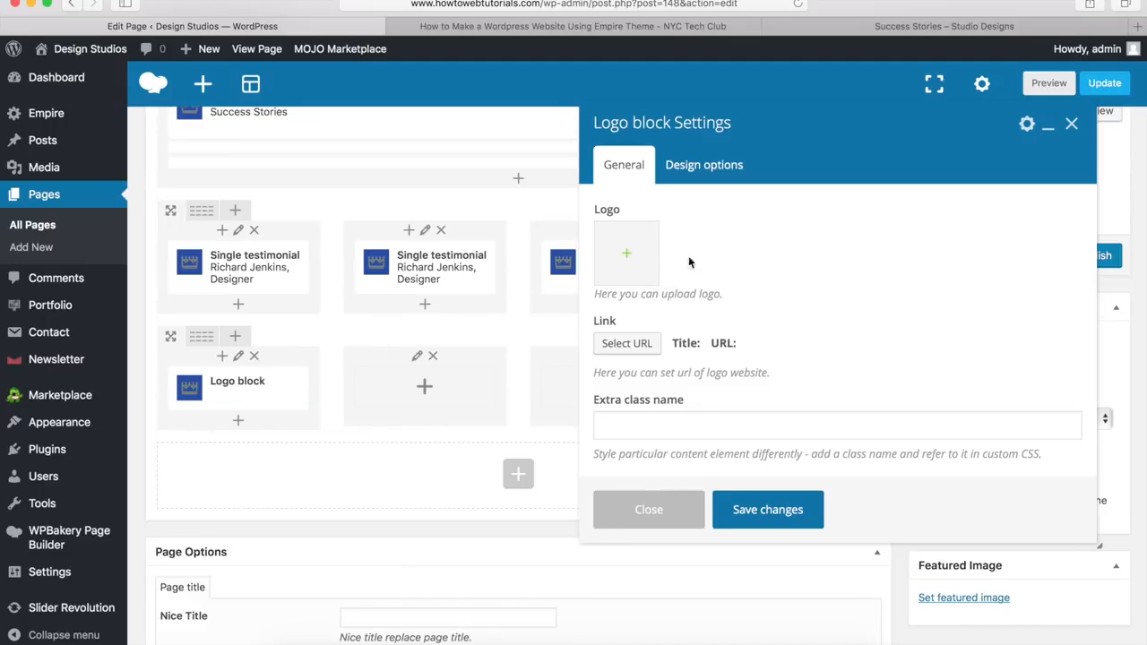
left_click(628, 256)
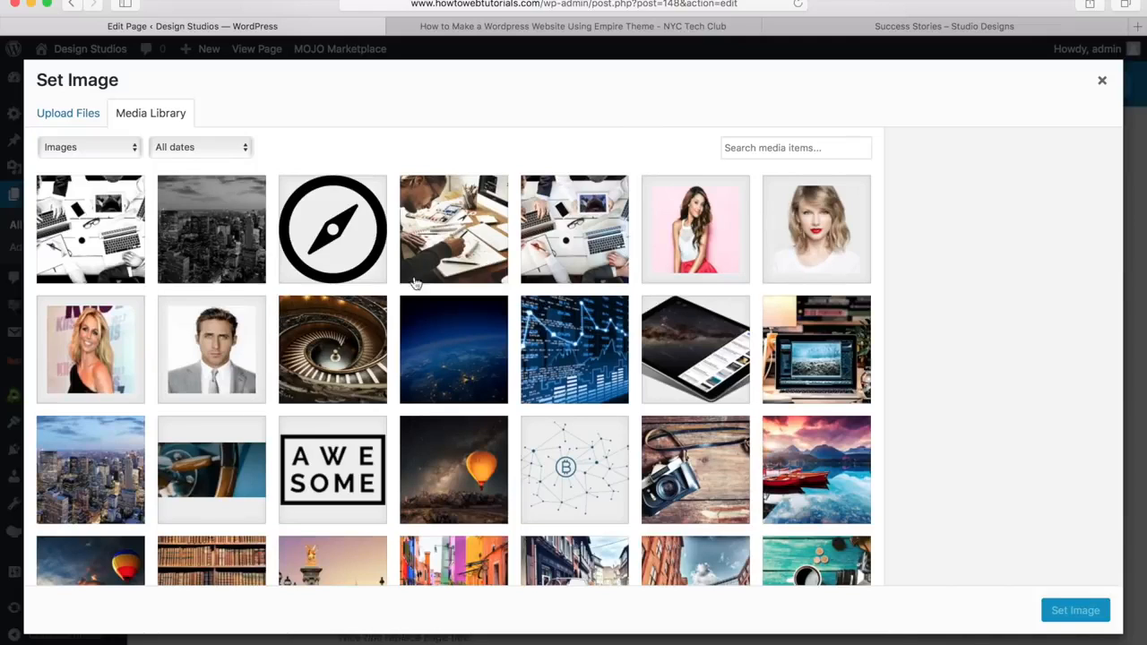
left_click(318, 471)
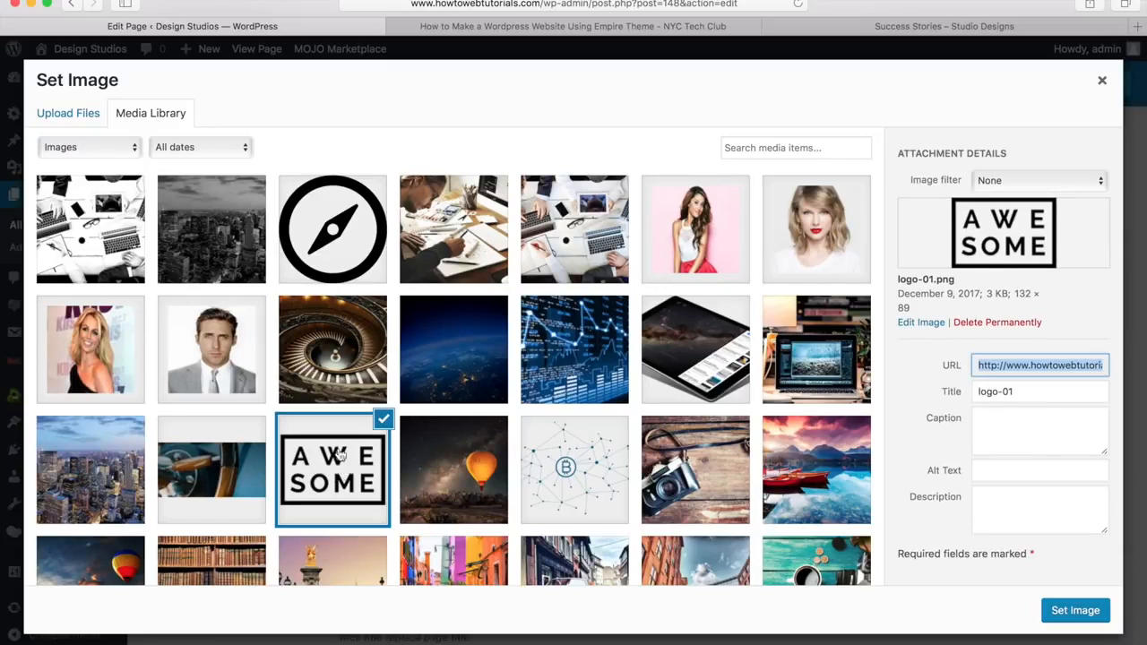
left_click(1076, 613)
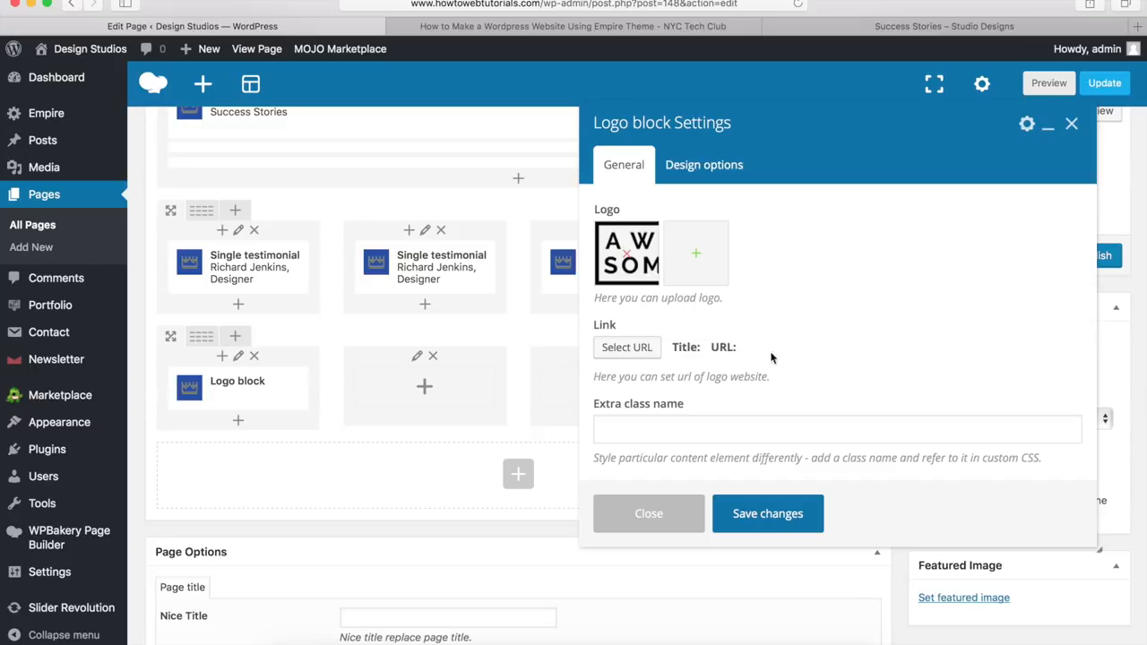
left_click(764, 518)
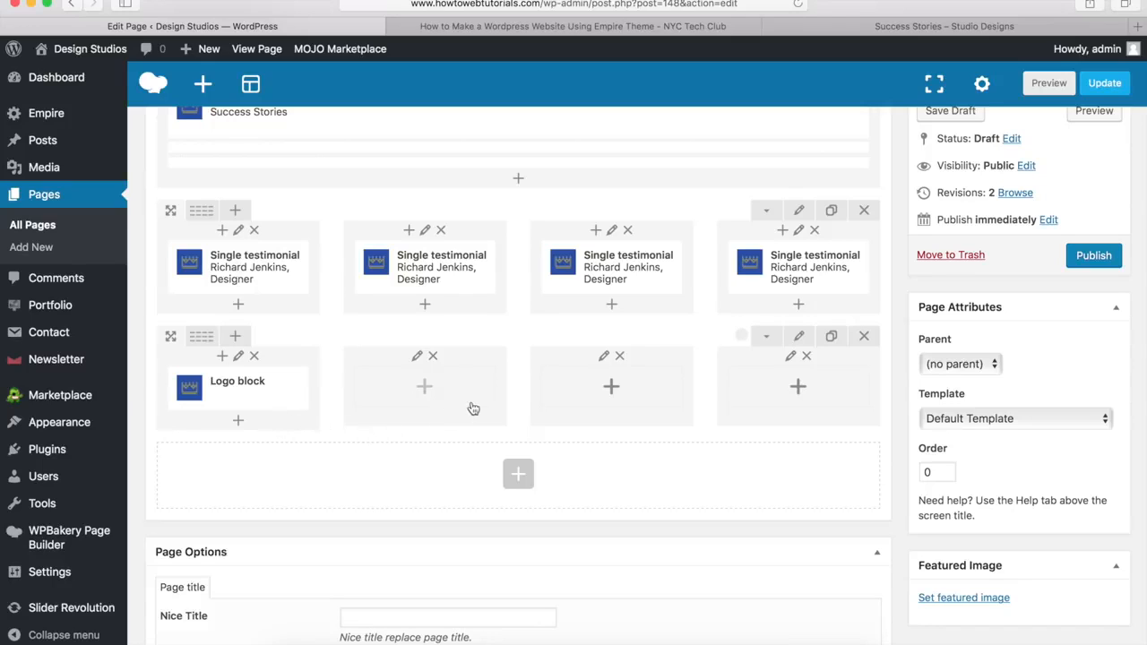
Step: Clone the Logo block three times and drag the copies into columns two, three and four
mouse_move(293, 398)
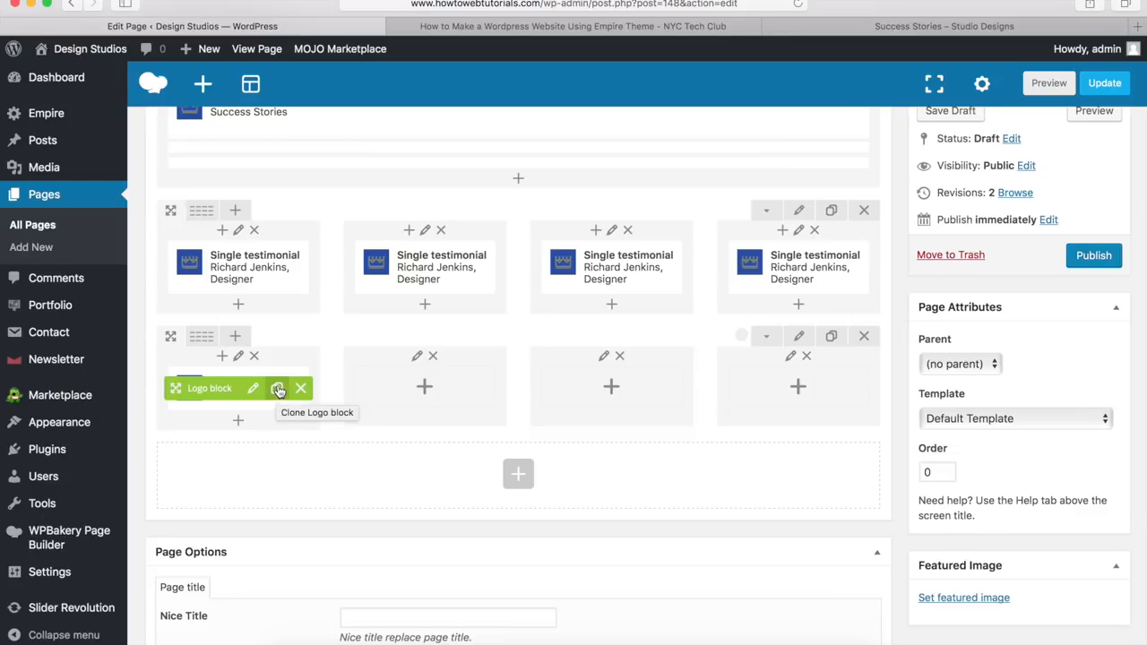
left_click(278, 390)
left_click(277, 390)
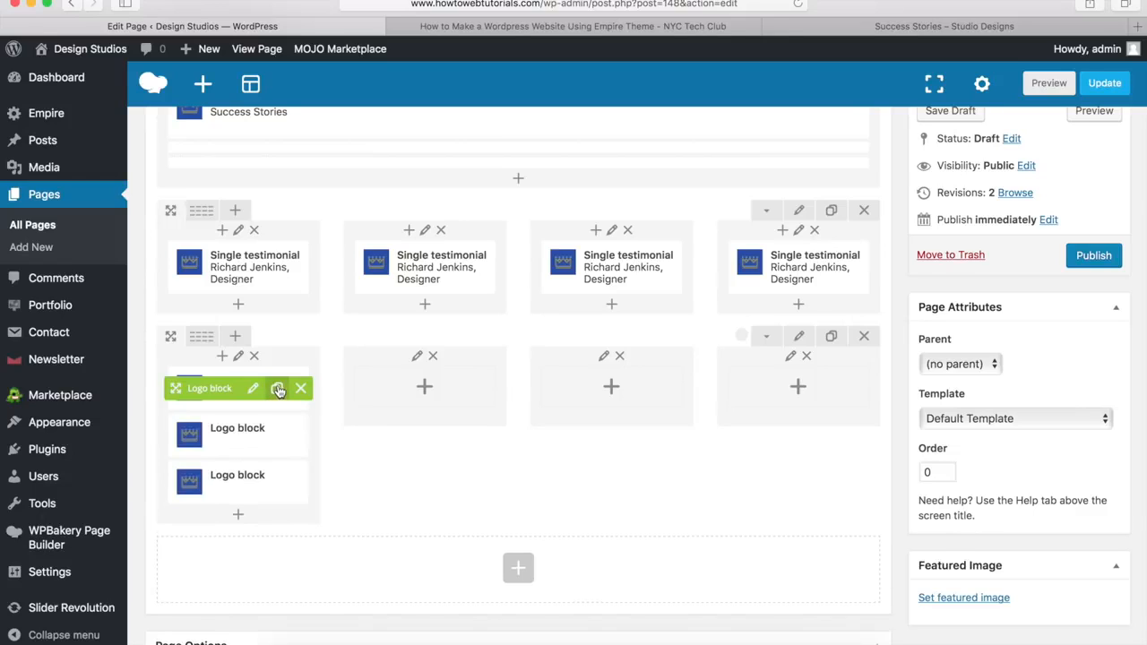
left_click(277, 390)
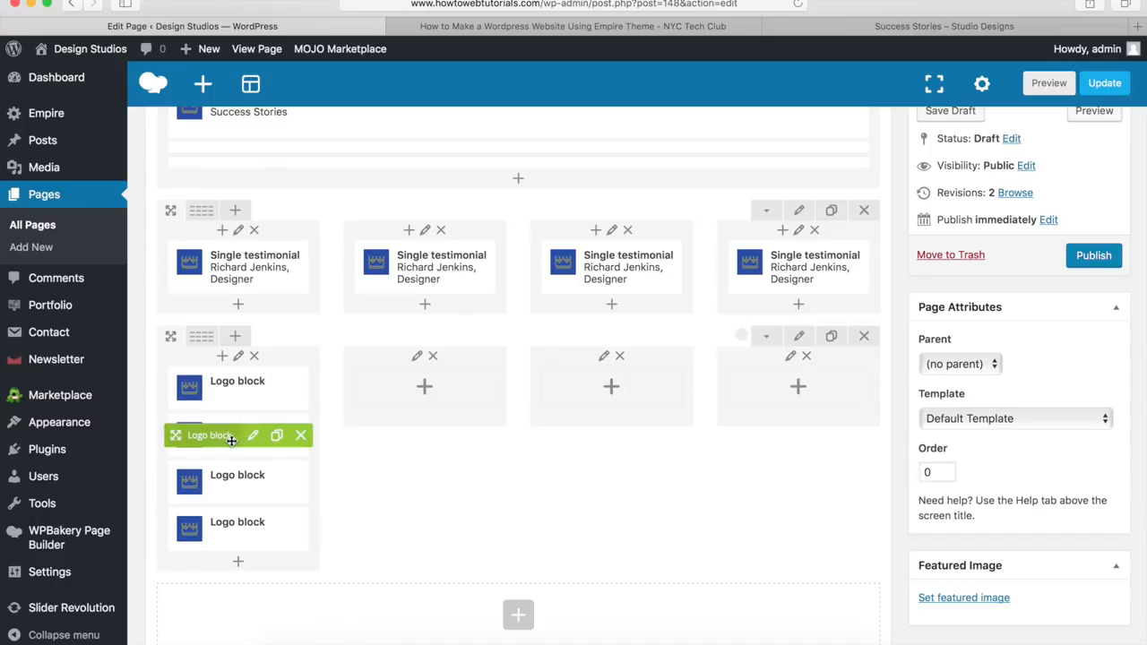
left_click_drag(219, 439, 386, 404)
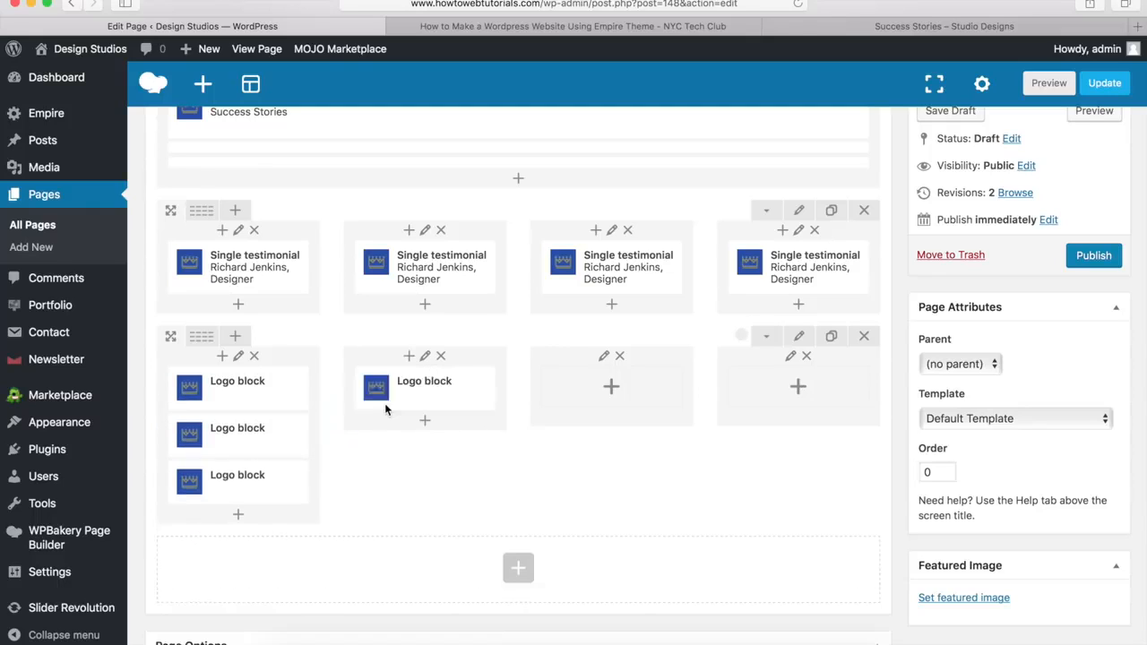
left_click_drag(224, 435, 556, 400)
left_click_drag(215, 437, 737, 404)
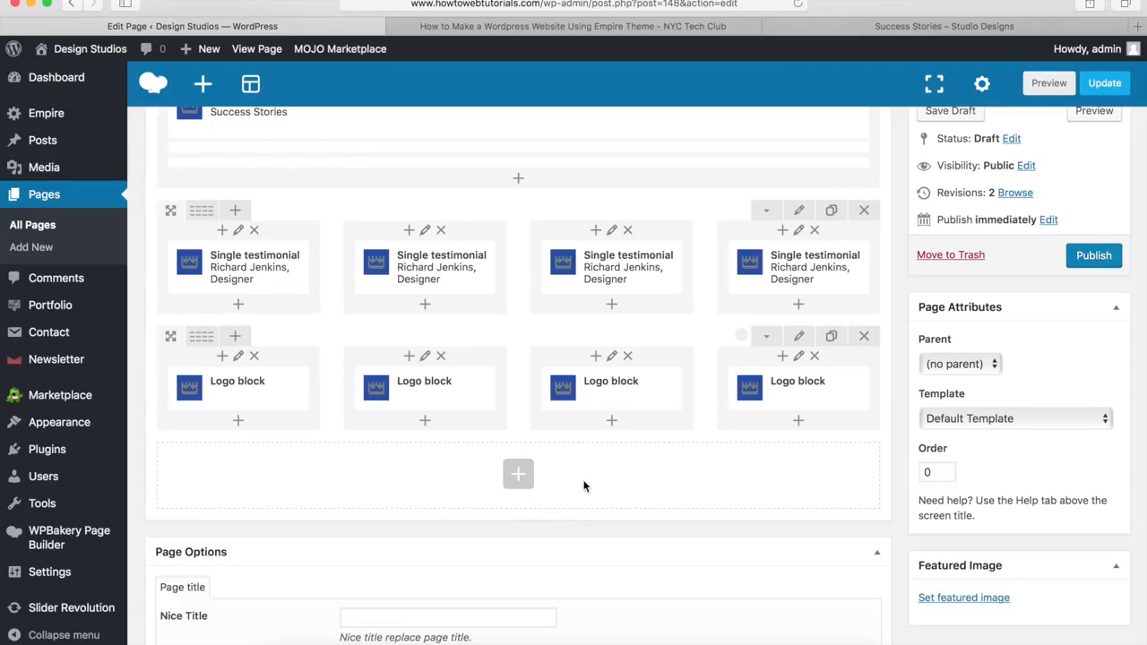
Step: After comparing with the demo, add an empty single-column row beneath the logo row
left_click(836, 28)
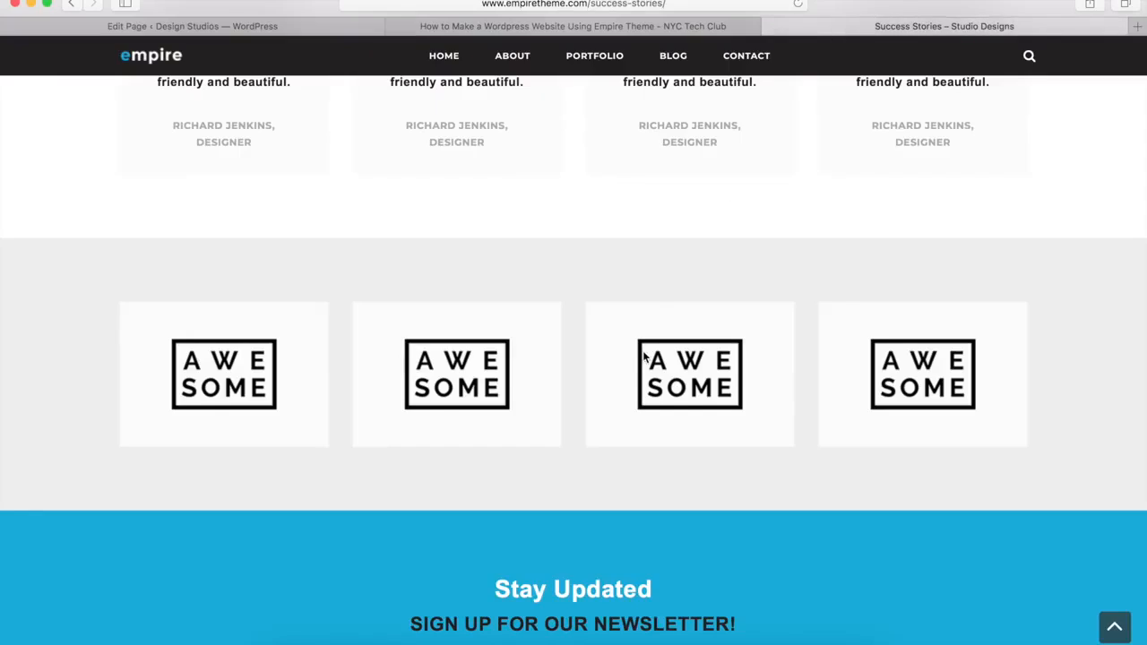
scroll(644, 357, "down", 5)
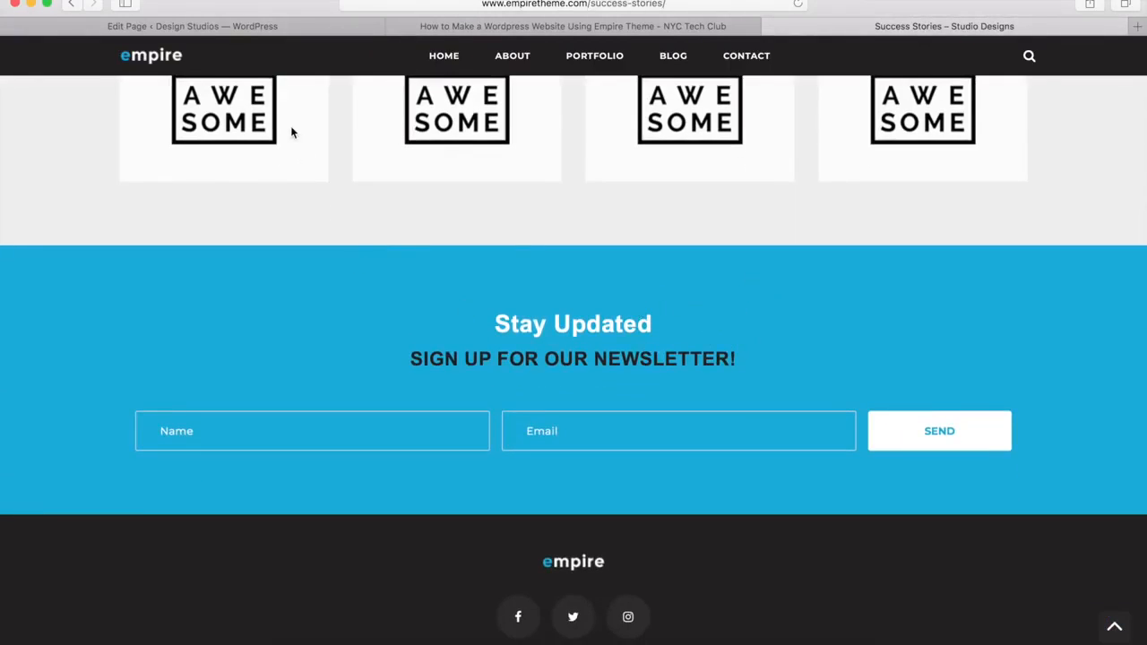
left_click(238, 31)
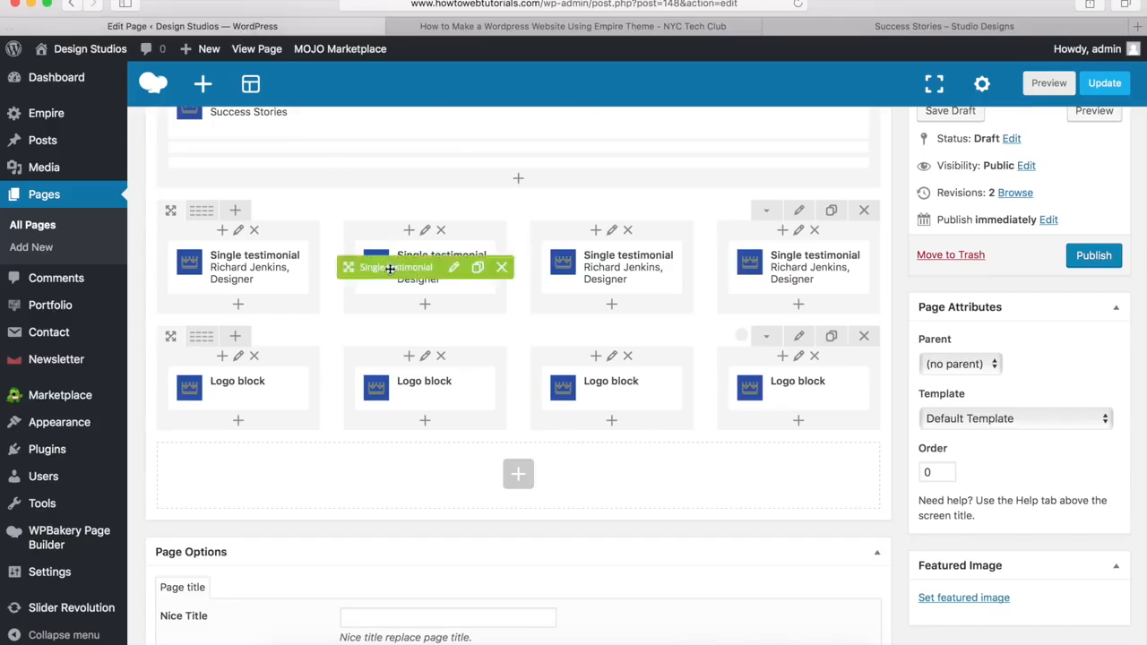
left_click(519, 478)
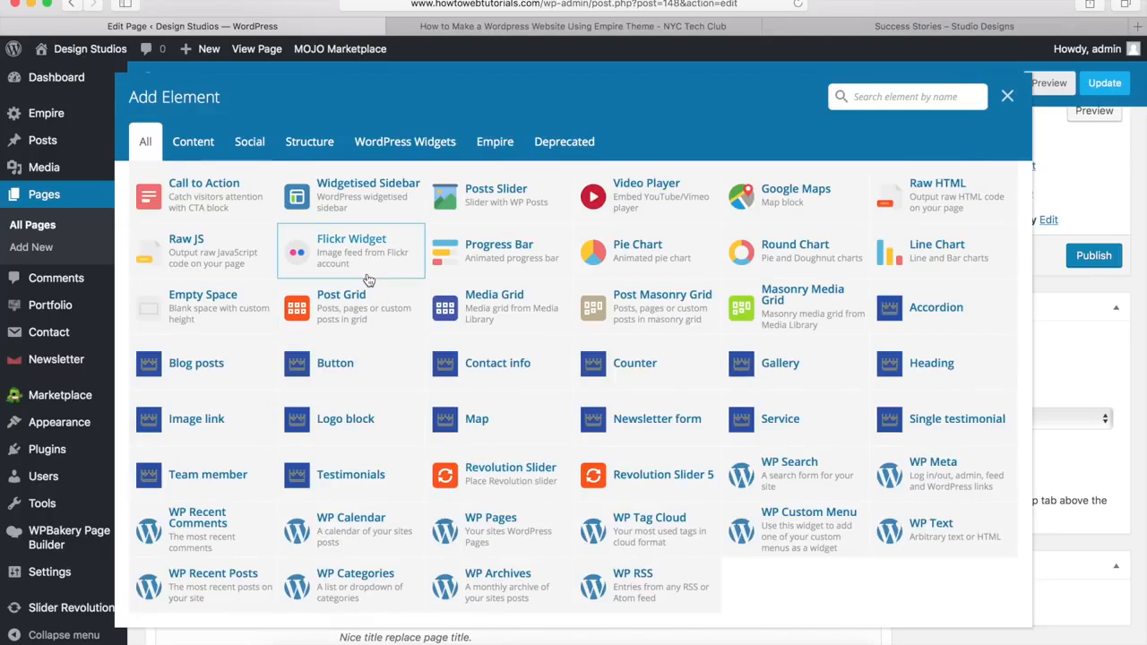
scroll(340, 268, "up", 3)
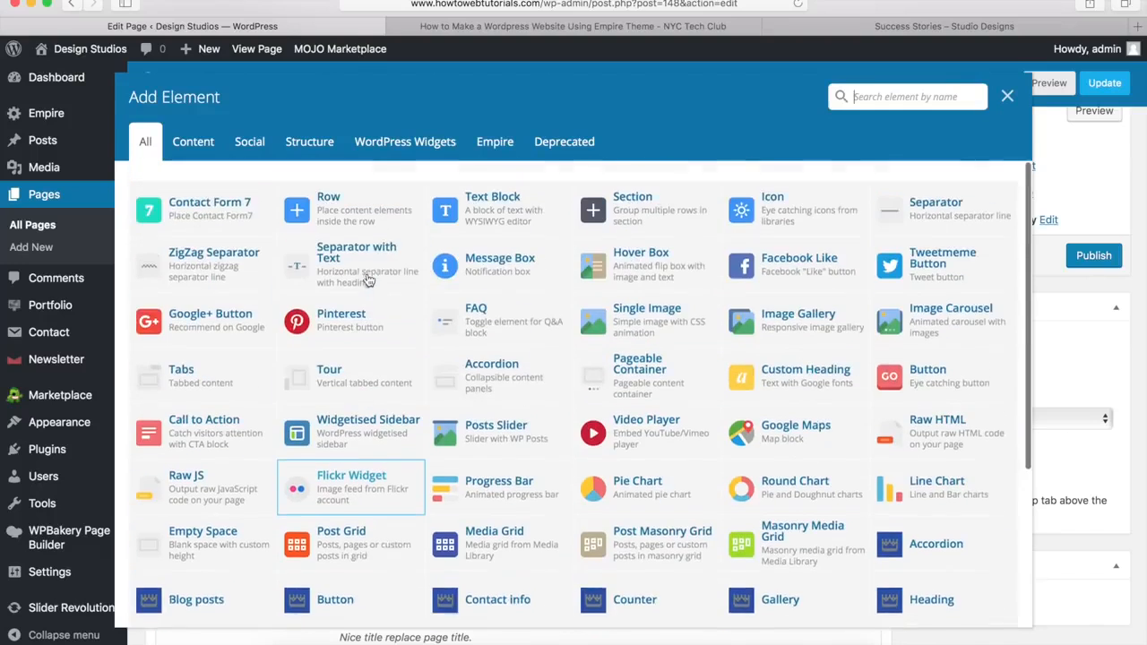
left_click(331, 202)
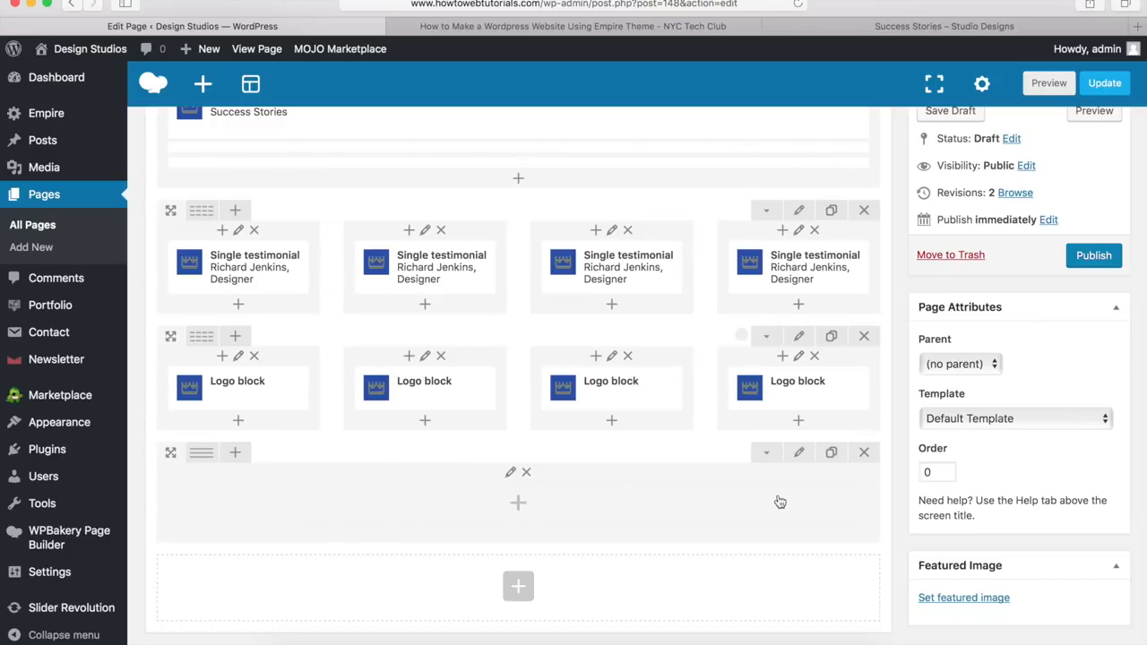
Step: Set the new row to Stretch row, 0px bottom margin and #00a9da background, and save
left_click(799, 454)
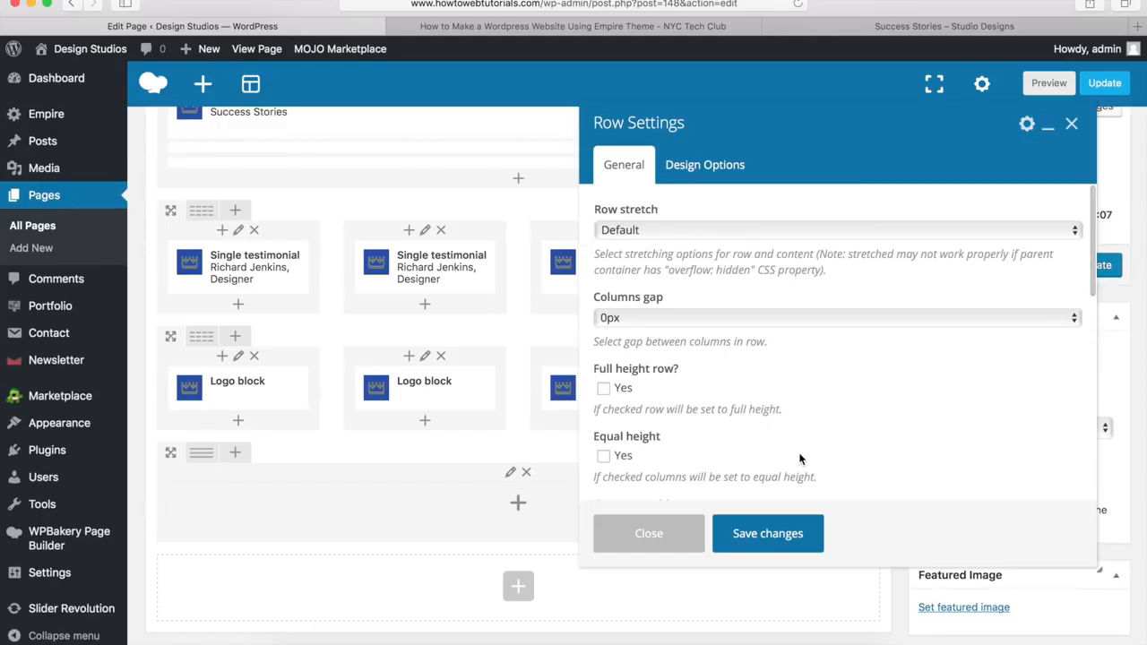
left_click(630, 232)
left_click(633, 245)
left_click(707, 169)
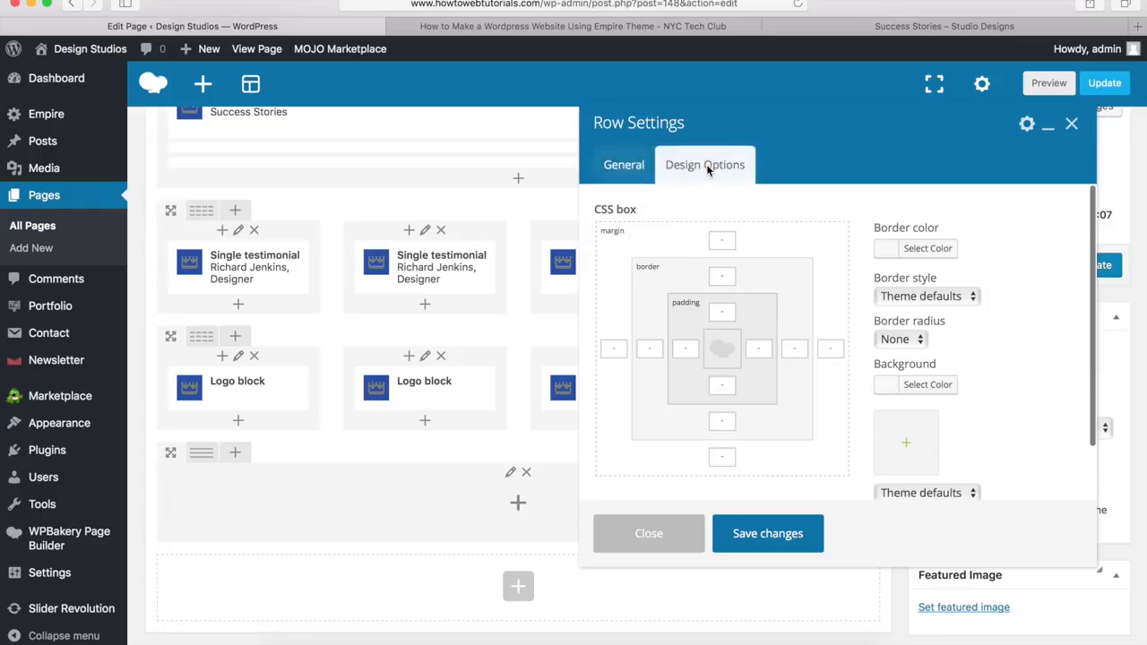
left_click(720, 459)
type("0px")
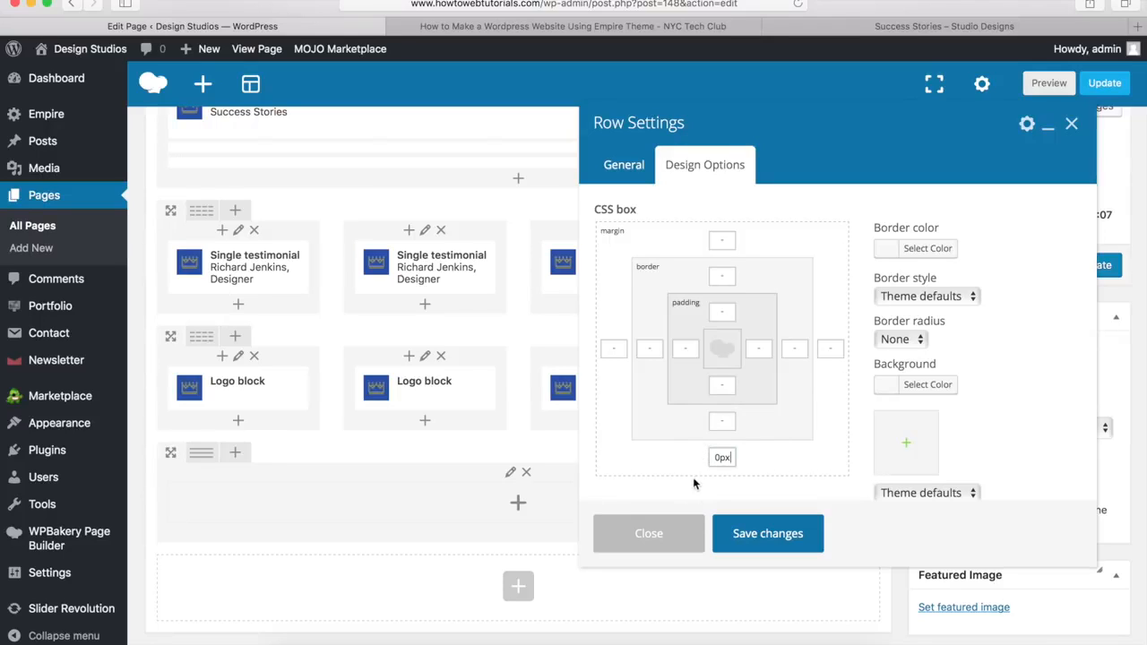
left_click(914, 387)
left_click(990, 394)
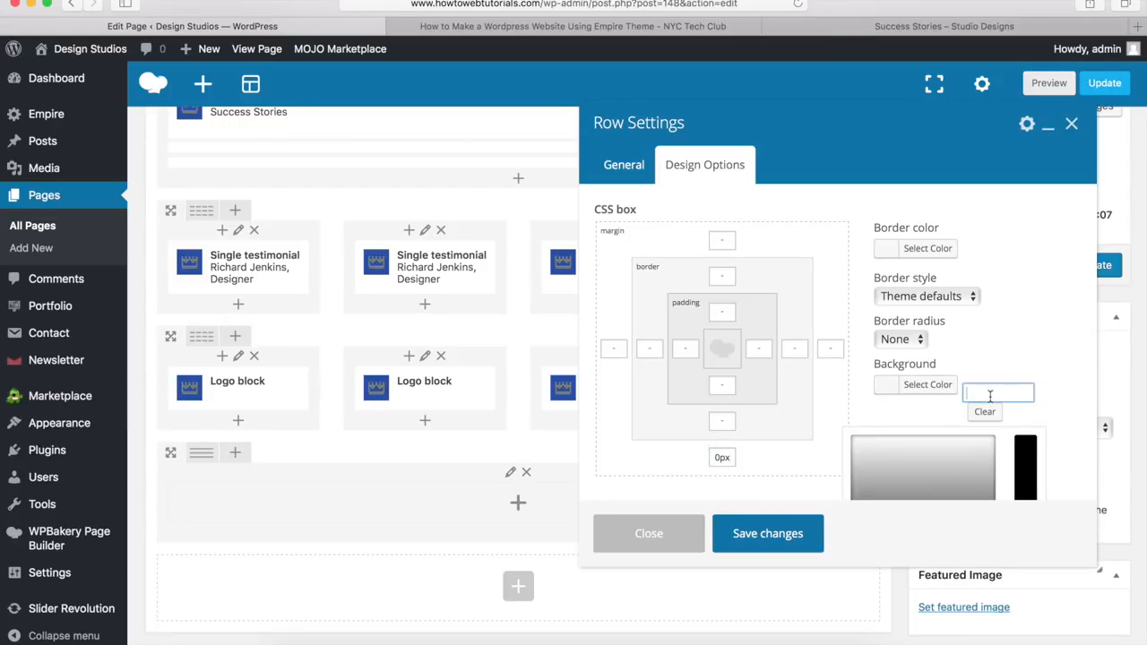
type("#00a9da")
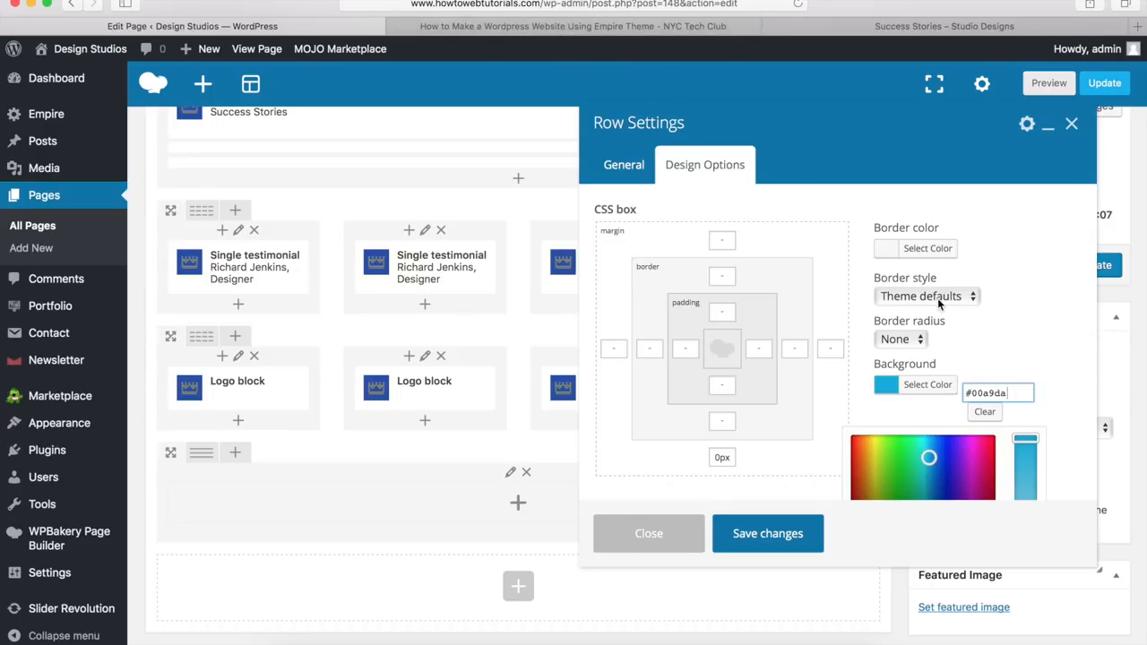
left_click(767, 533)
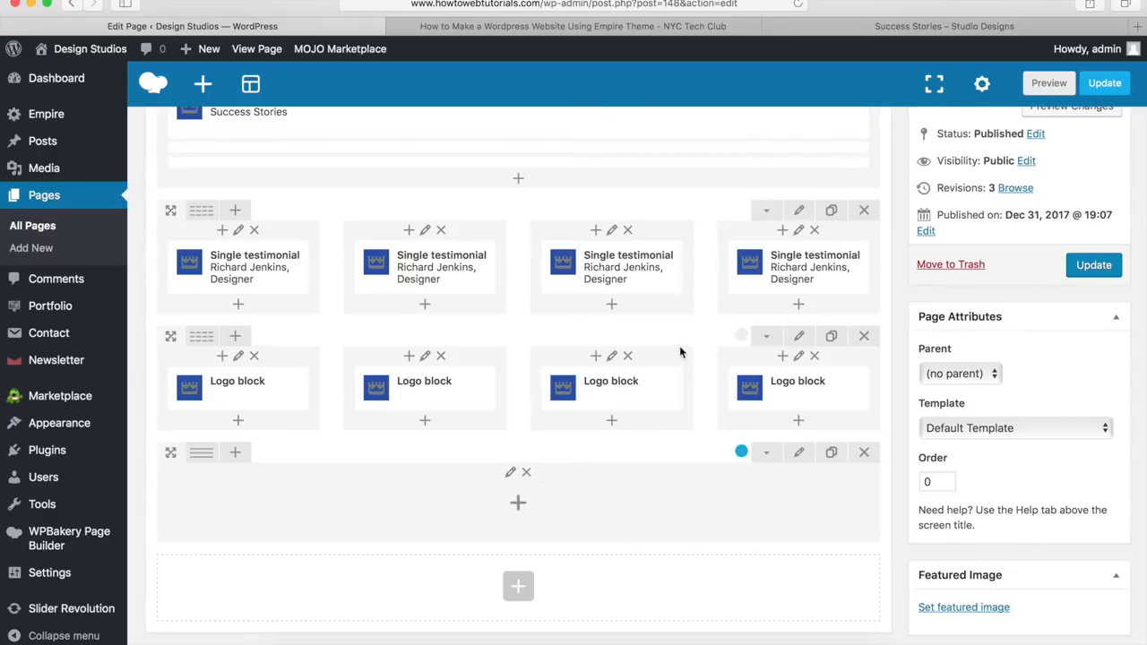
Step: Check the demo's Stay Updated newsletter band, then add a Heading element to the blue row
left_click(911, 32)
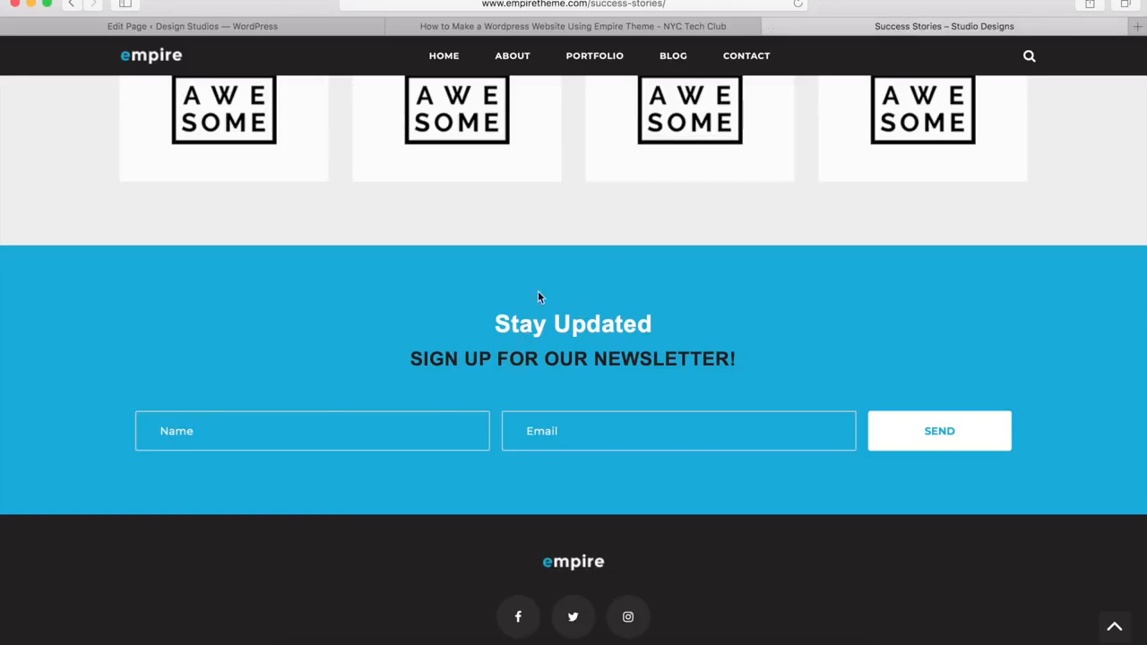
left_click(286, 27)
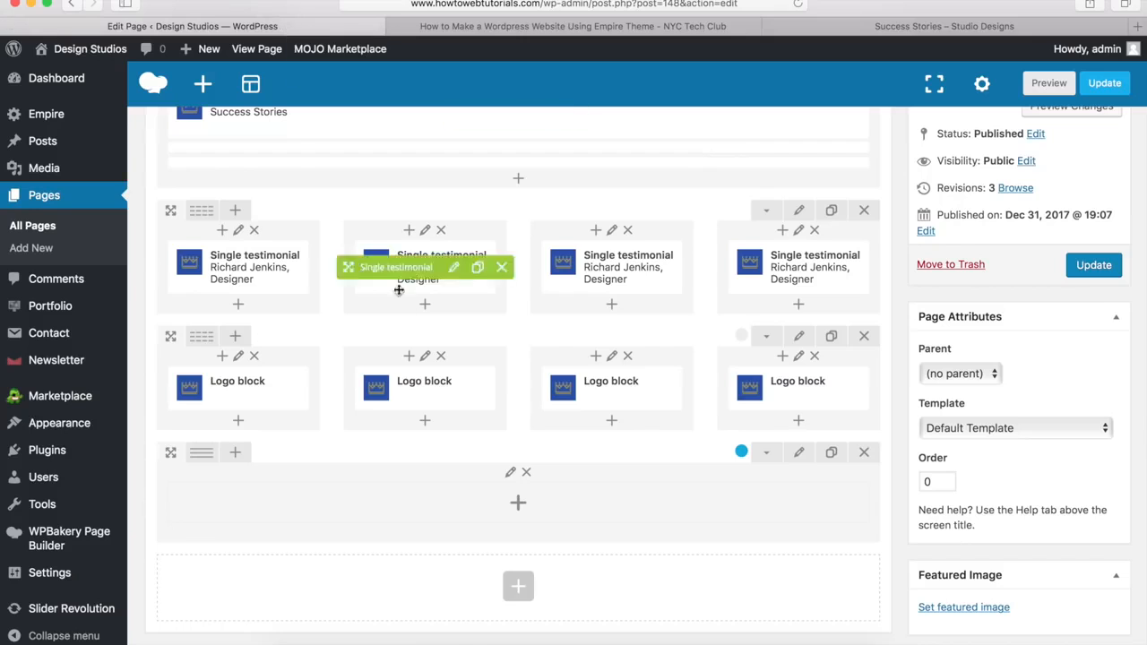
left_click(519, 506)
scroll(712, 408, "down", 4)
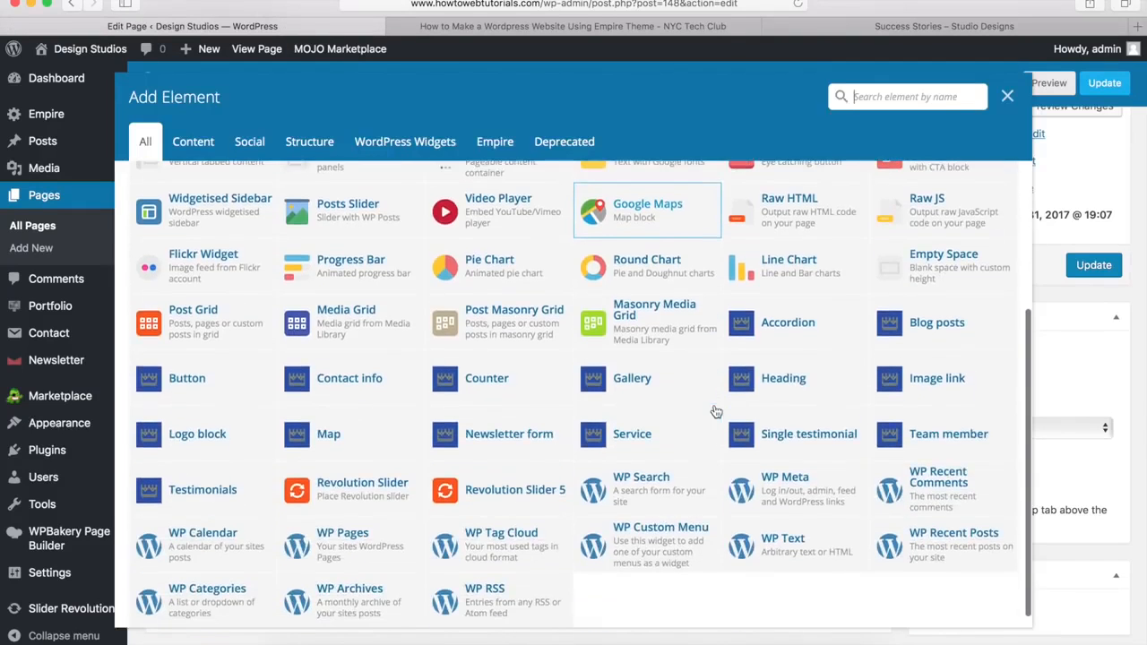
left_click(792, 378)
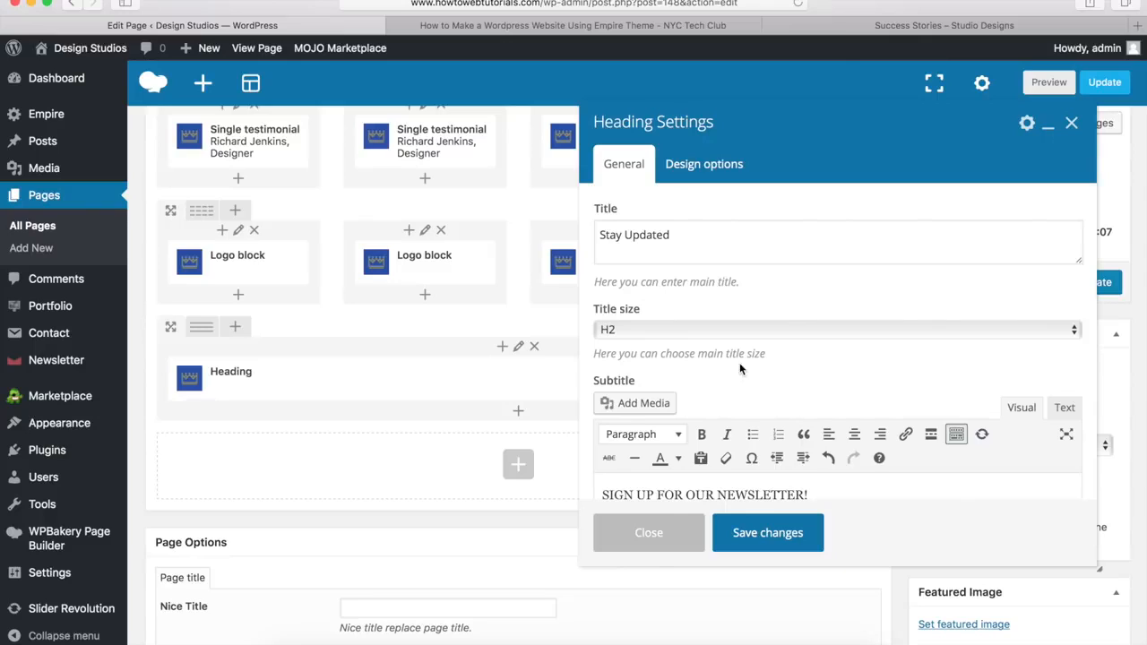
Step: Format the 'SIGN UP FOR OUR NEWSLETTER!' subtitle as Heading 3
scroll(740, 368, "down", 4)
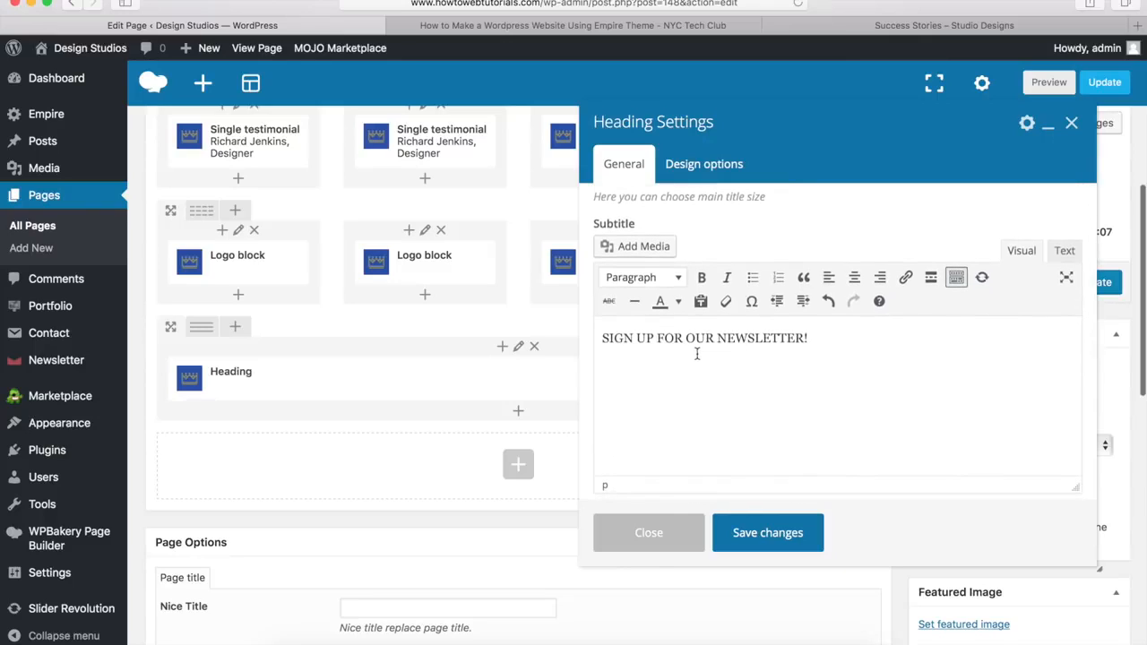
left_click_drag(816, 337, 593, 340)
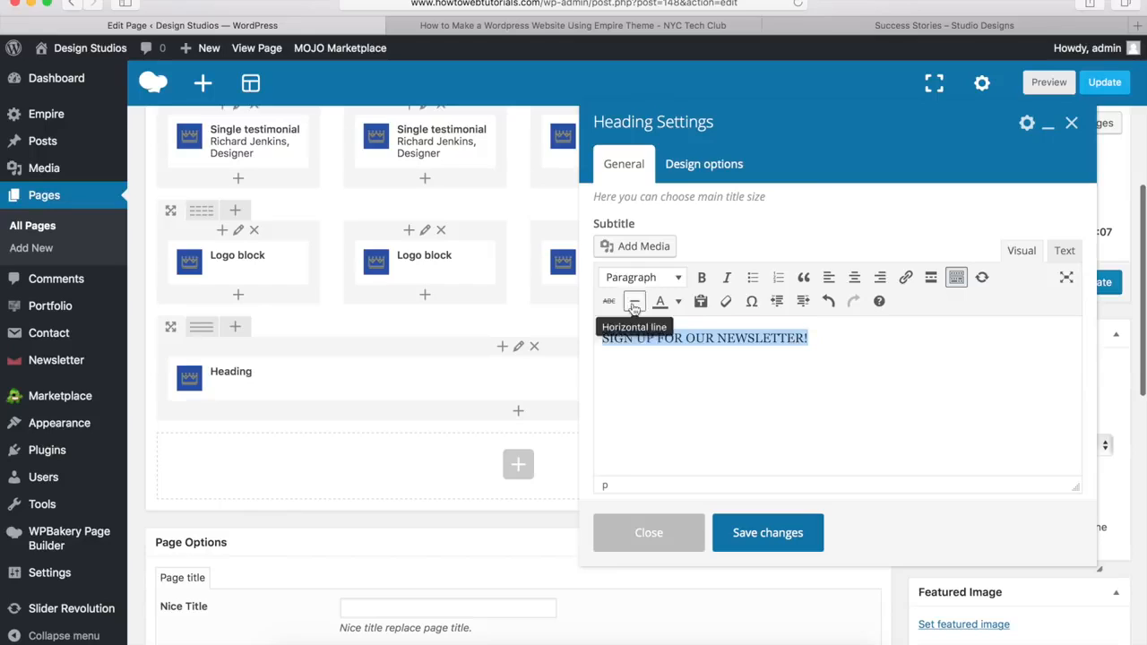
left_click(665, 282)
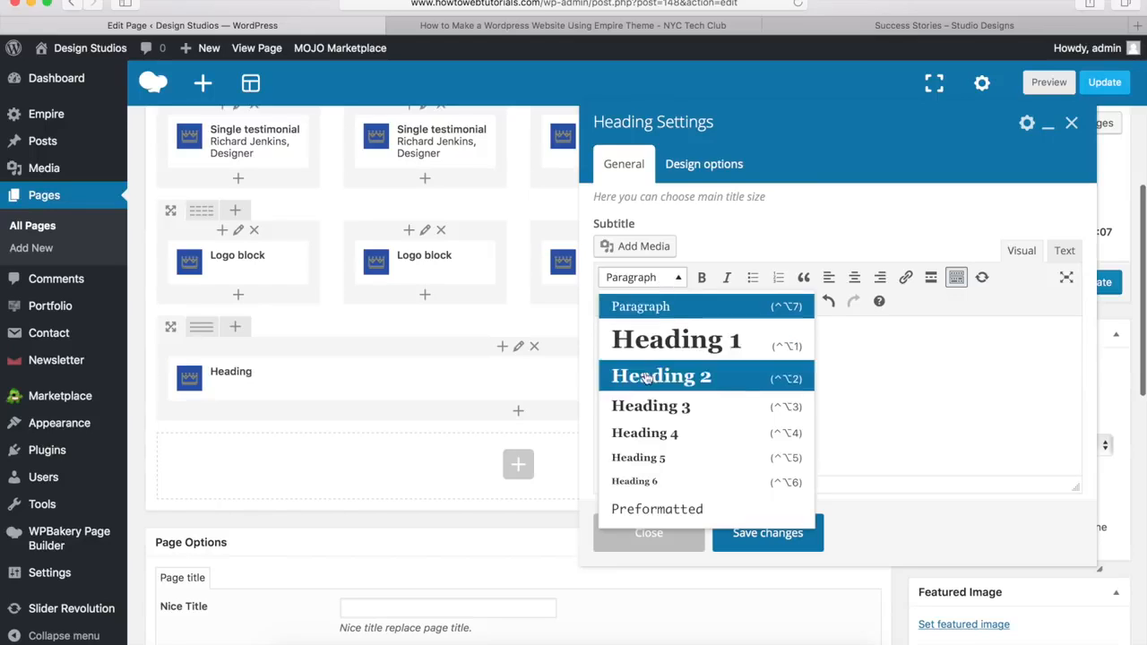
left_click(642, 408)
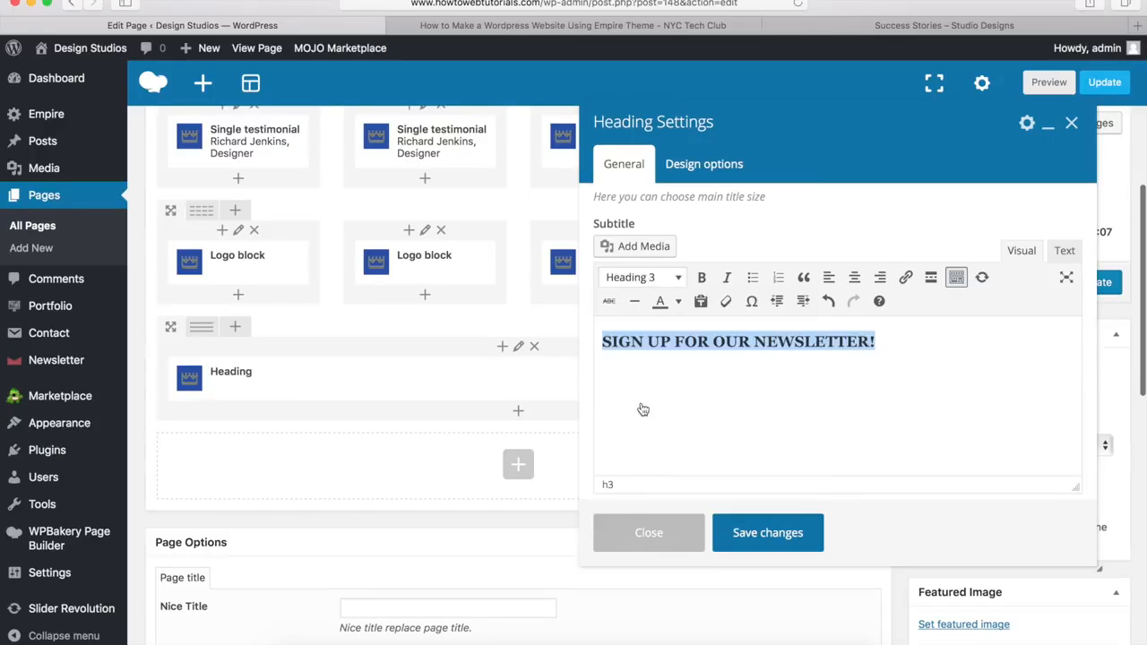
left_click(691, 384)
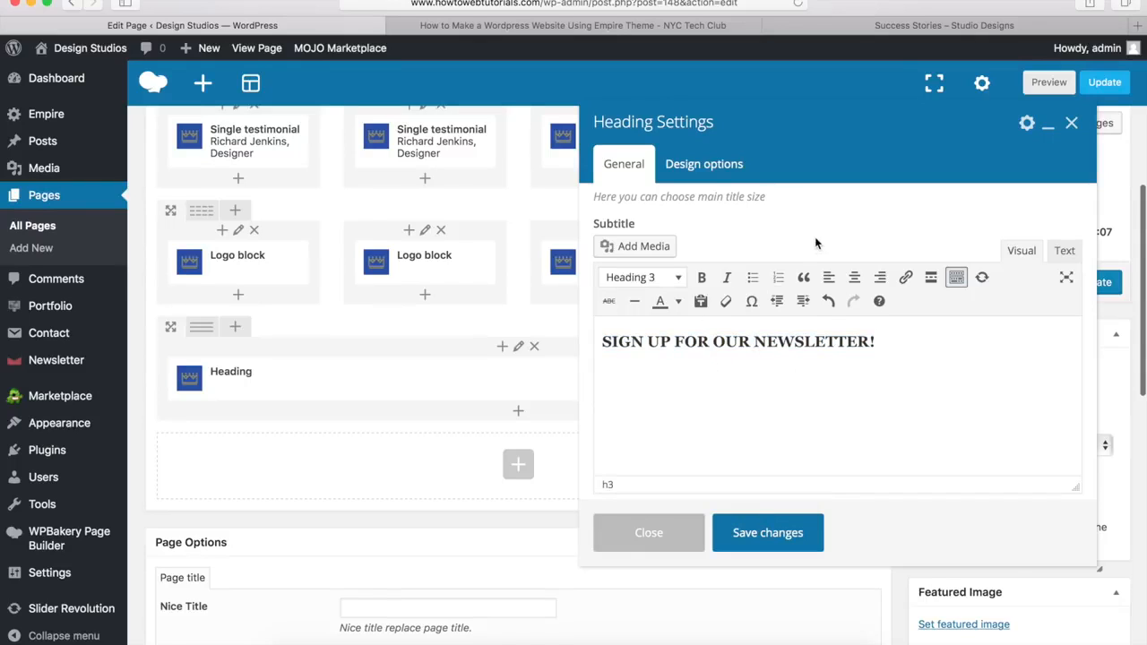
Step: Set the heading style to Style 1 and use a custom white title colour
scroll(815, 242, "down", 5)
left_click(691, 375)
left_click(704, 362)
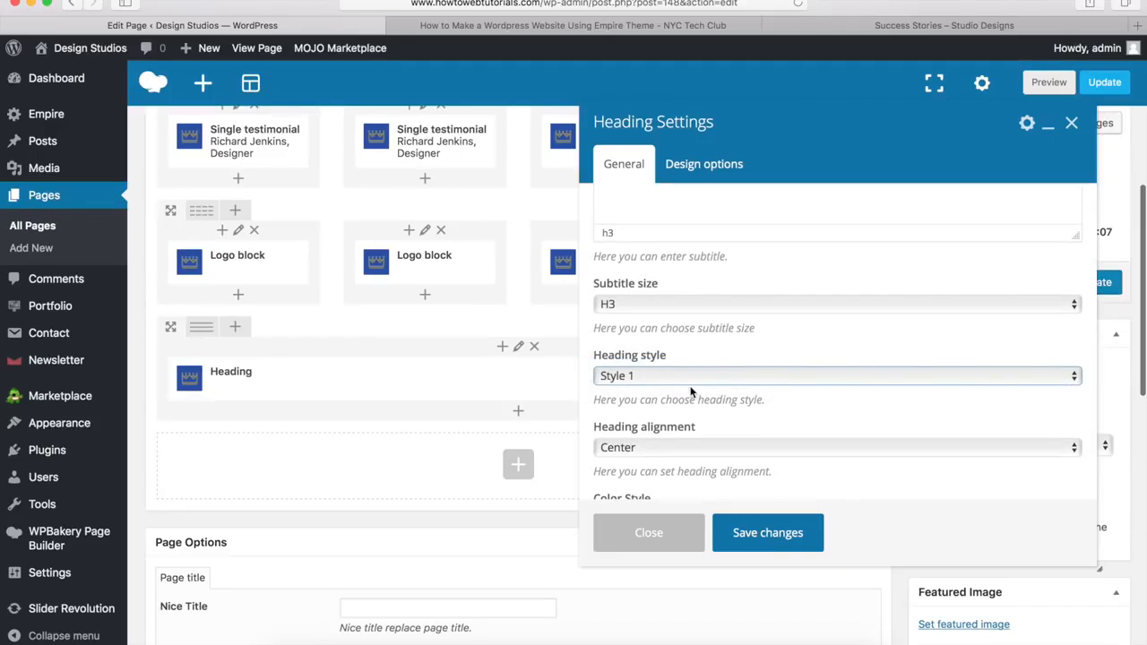
scroll(681, 385, "down", 3)
left_click(660, 397)
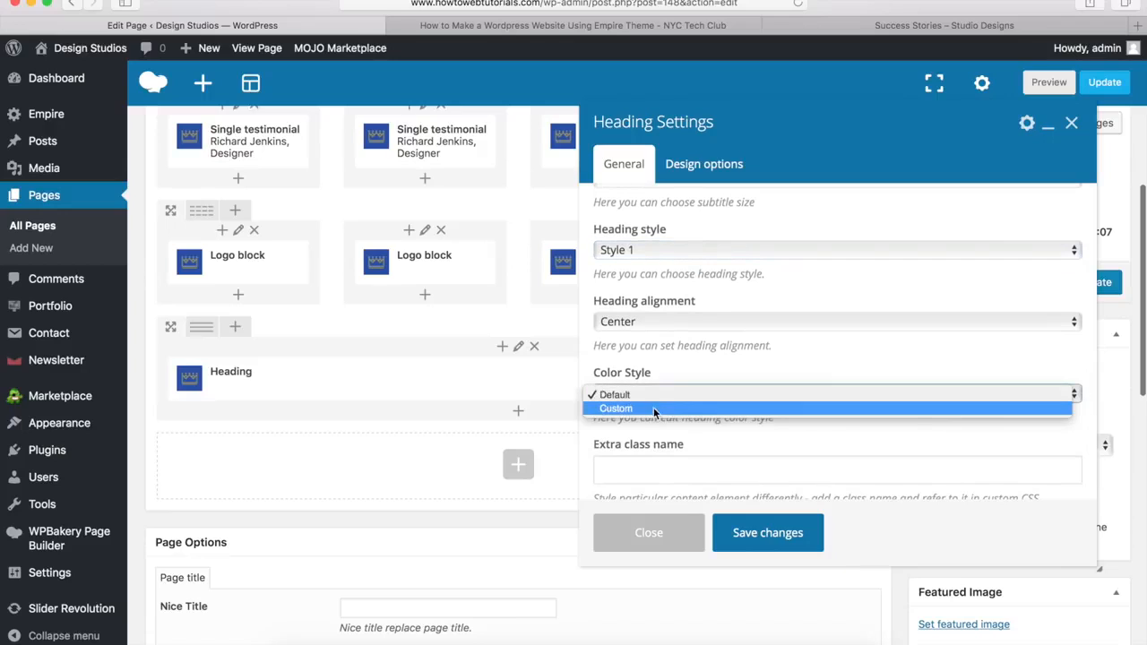
left_click(650, 410)
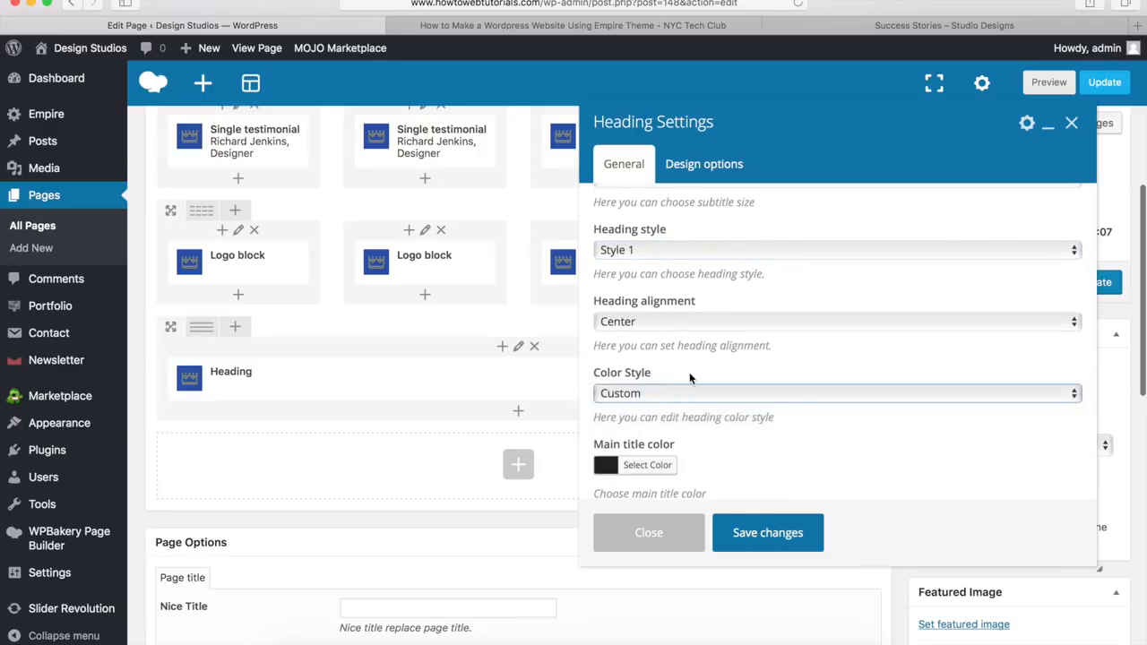
scroll(689, 372, "down", 2)
left_click(667, 374)
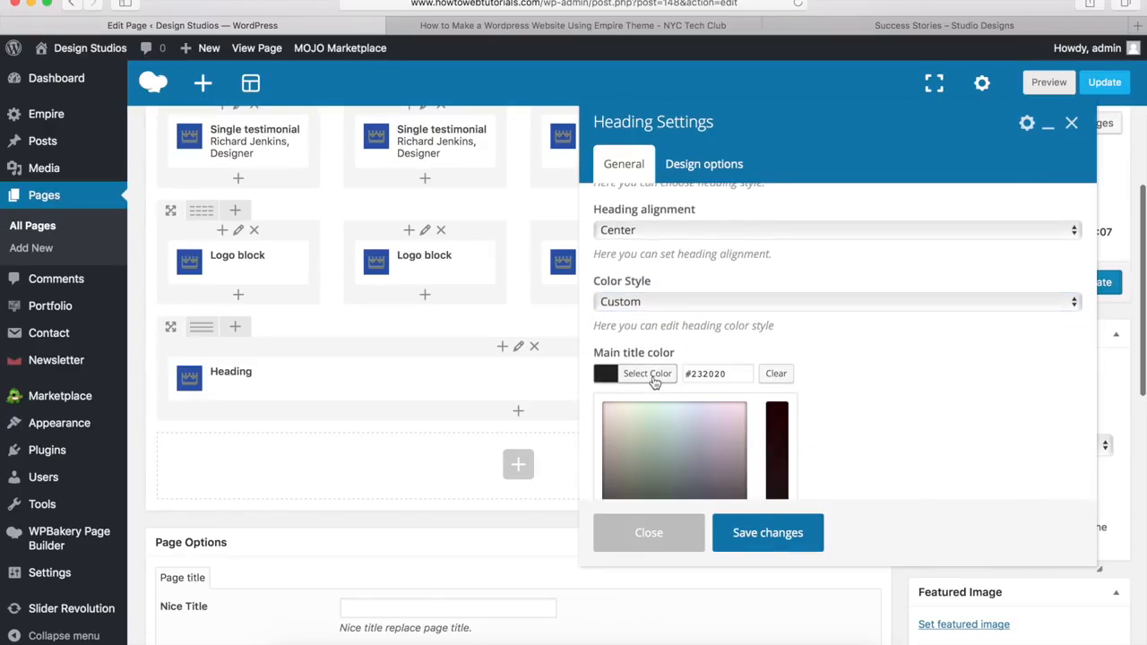
scroll(699, 368, "down", 4)
left_click(628, 363)
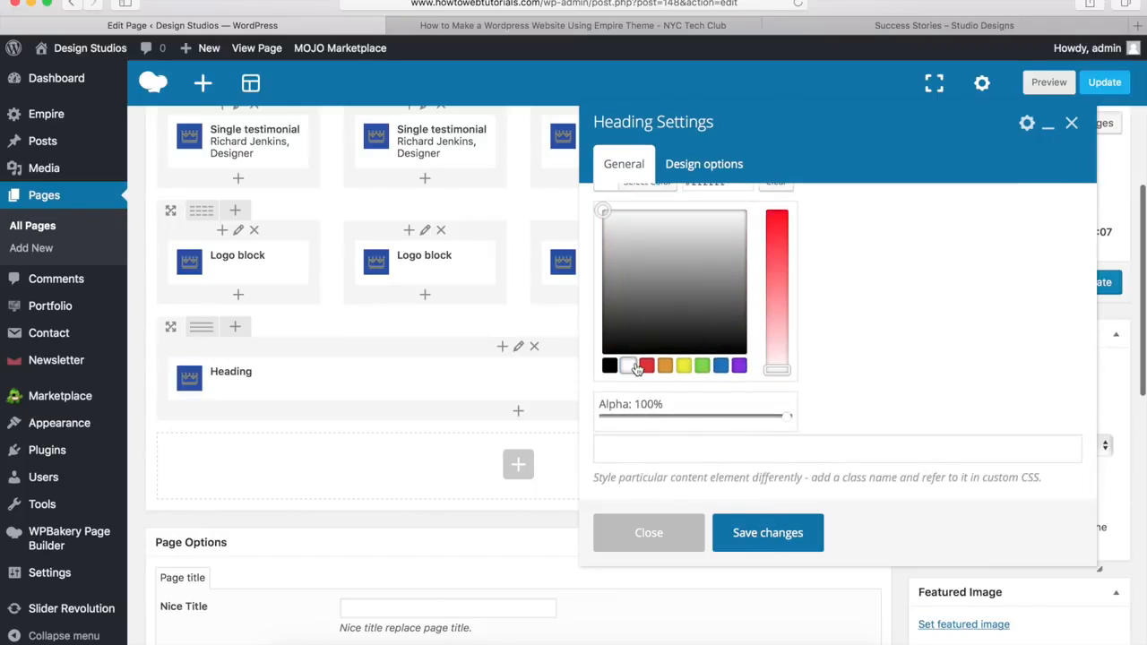
scroll(635, 363, "up", 4)
left_click(638, 357)
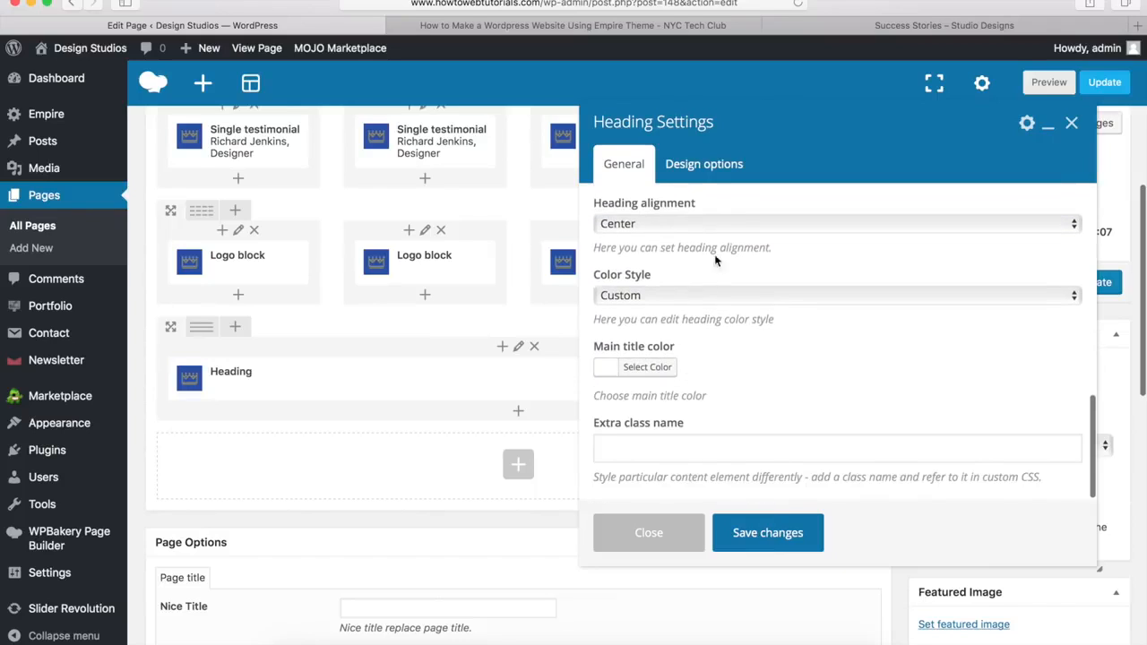
Step: Give the heading a 20px bottom margin and save its settings
left_click(714, 166)
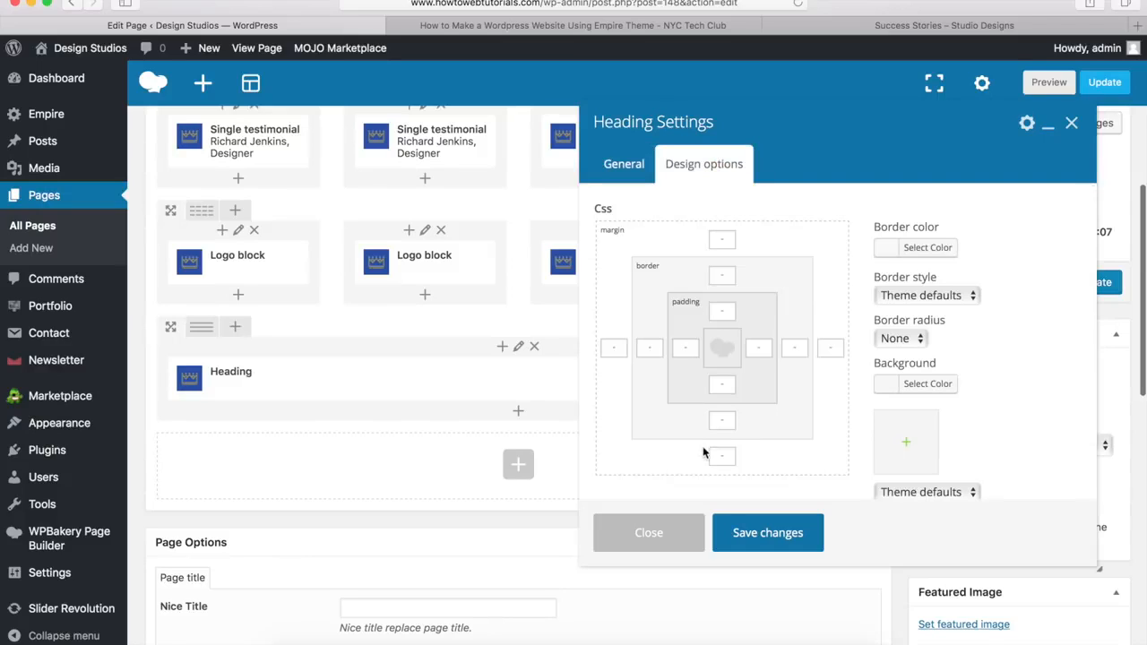
left_click(723, 458)
type("20PX")
left_click(762, 535)
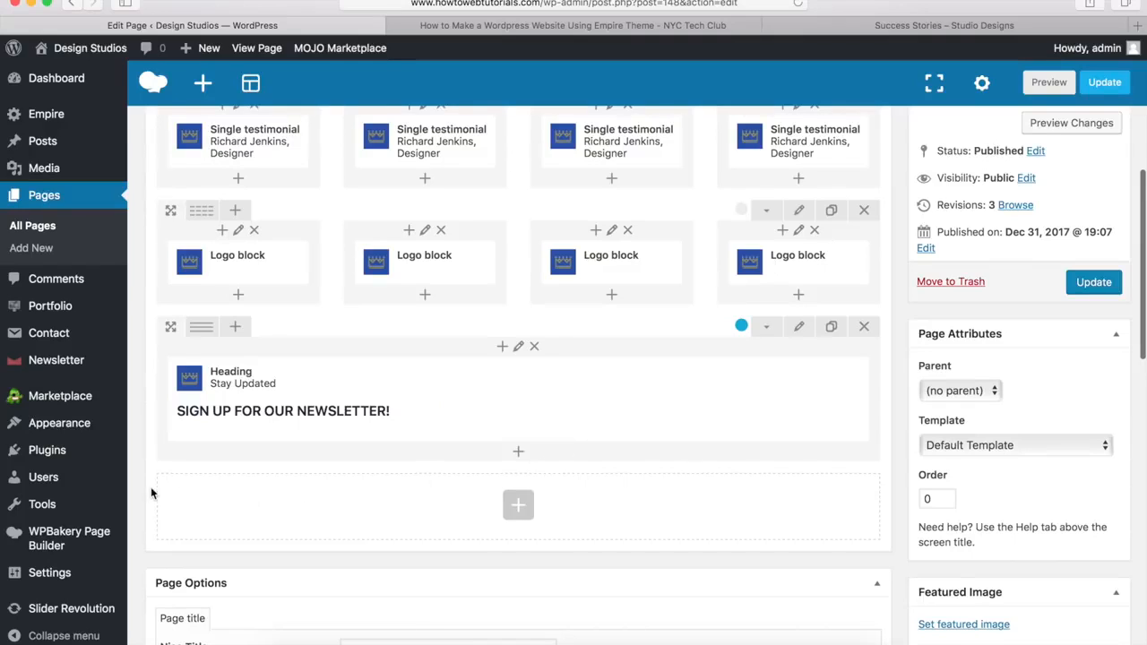
Step: Add a Newsletter form element below the Stay Updated heading
mouse_move(80, 370)
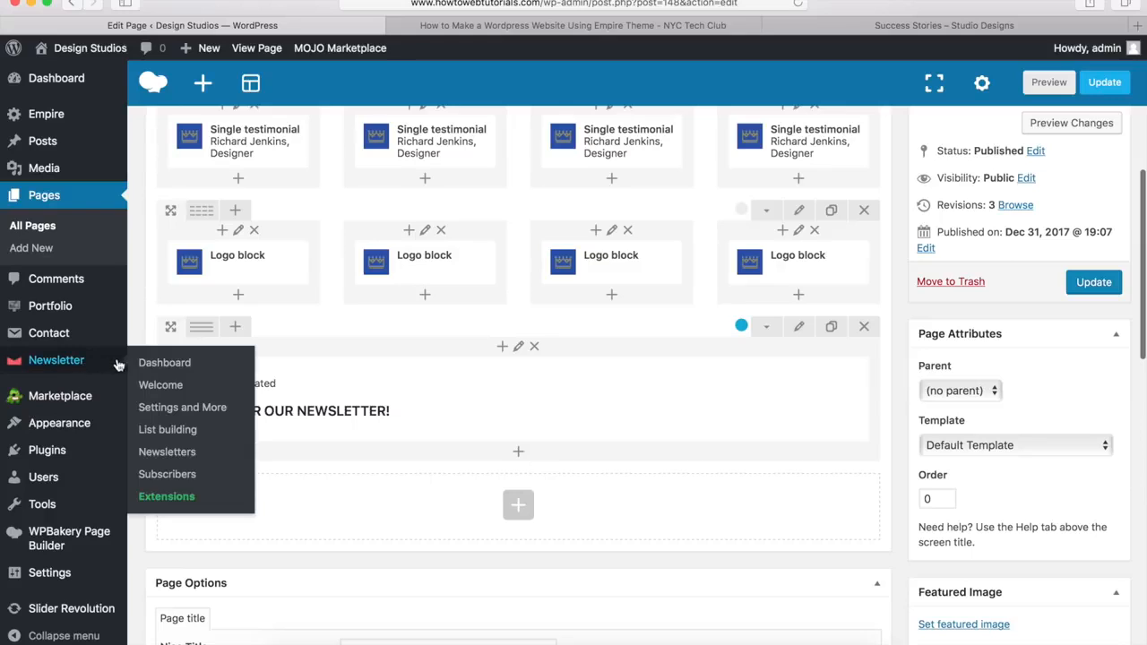
left_click(518, 454)
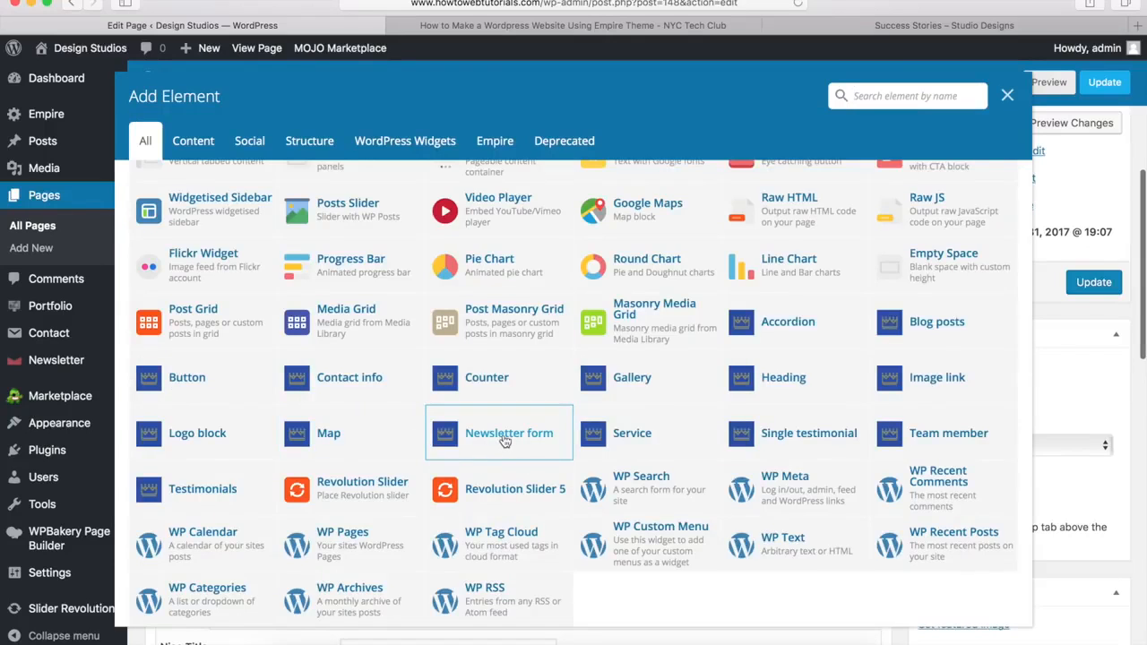
left_click(504, 439)
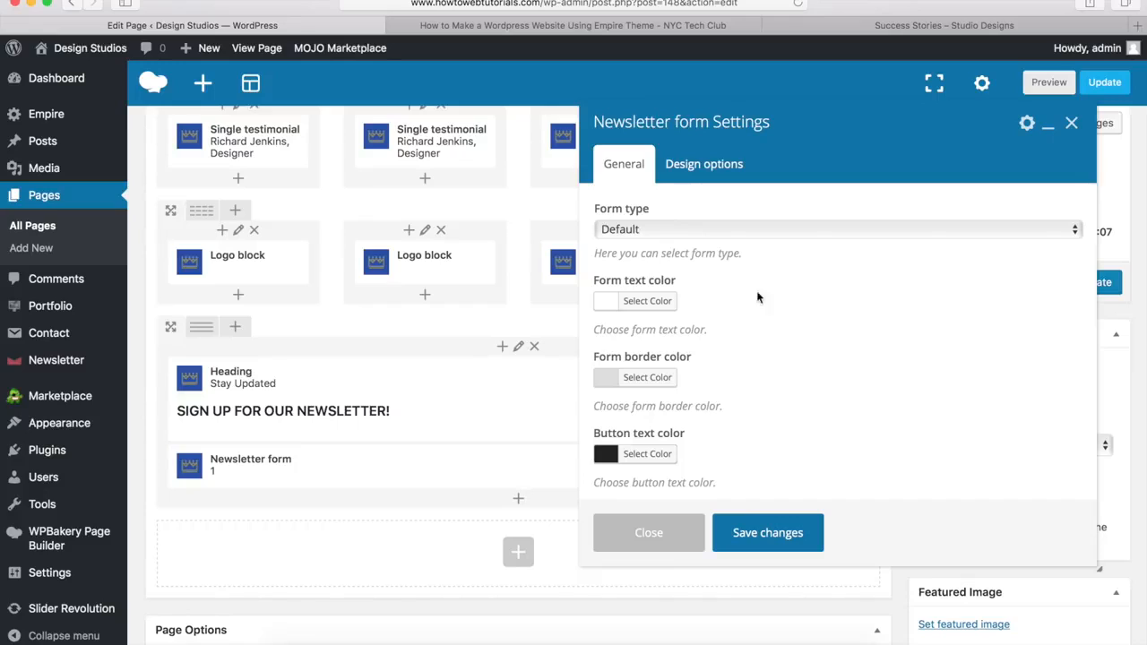
Step: Set the form's button text colour to #00a9da and save the form settings
scroll(735, 334, "down", 3)
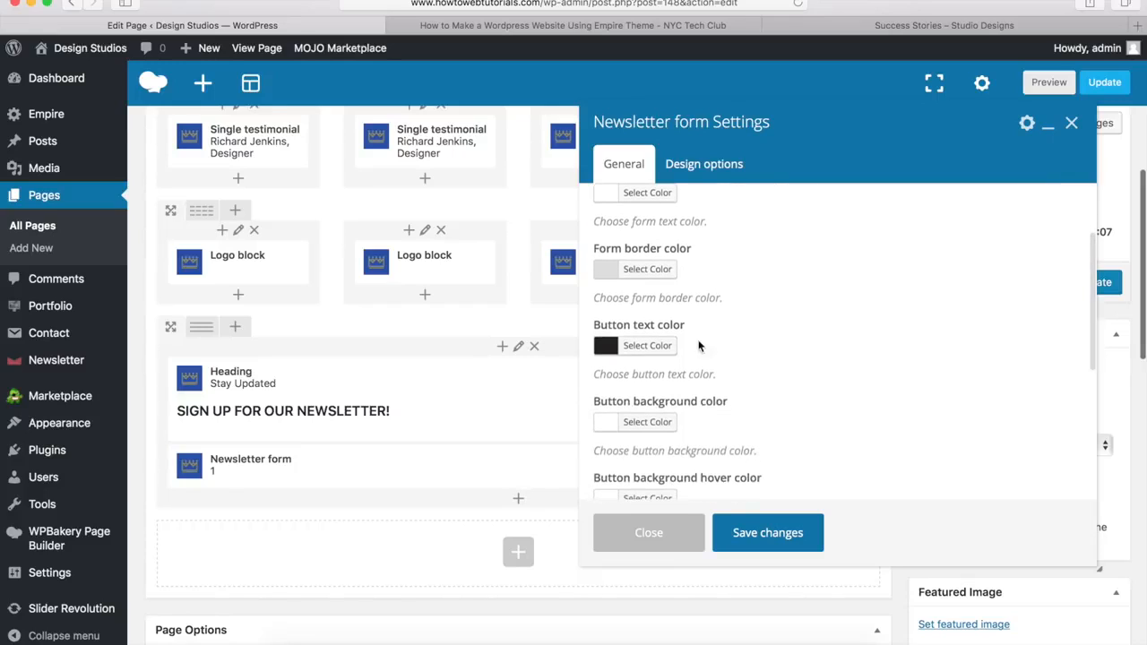
left_click(650, 350)
key("Tab")
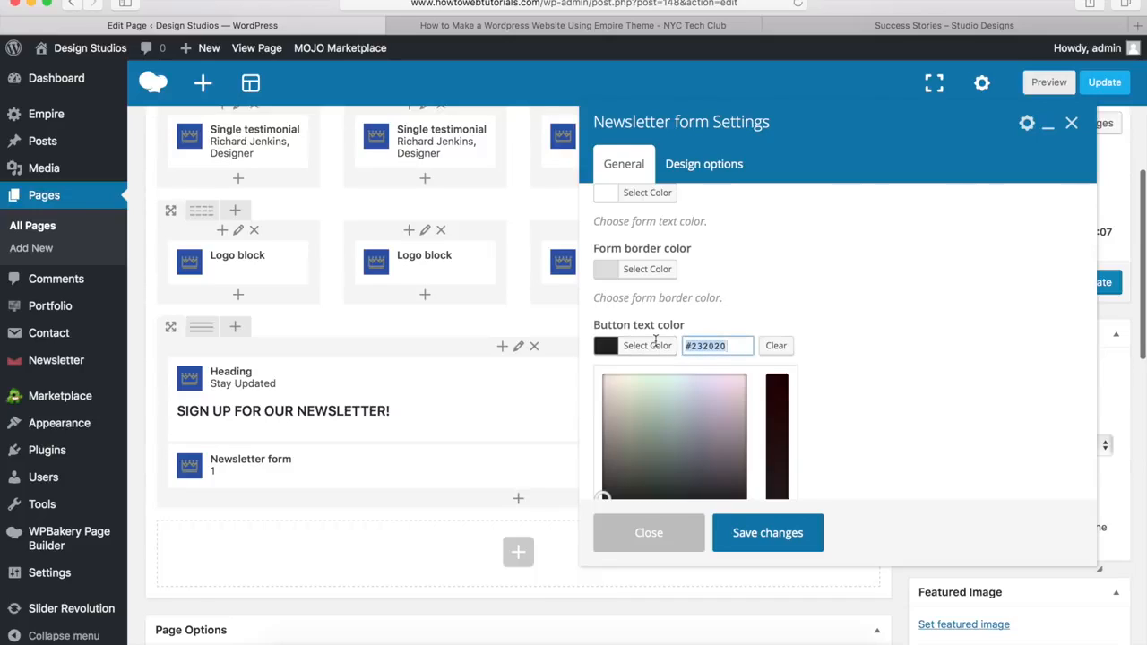
type("#00a9da")
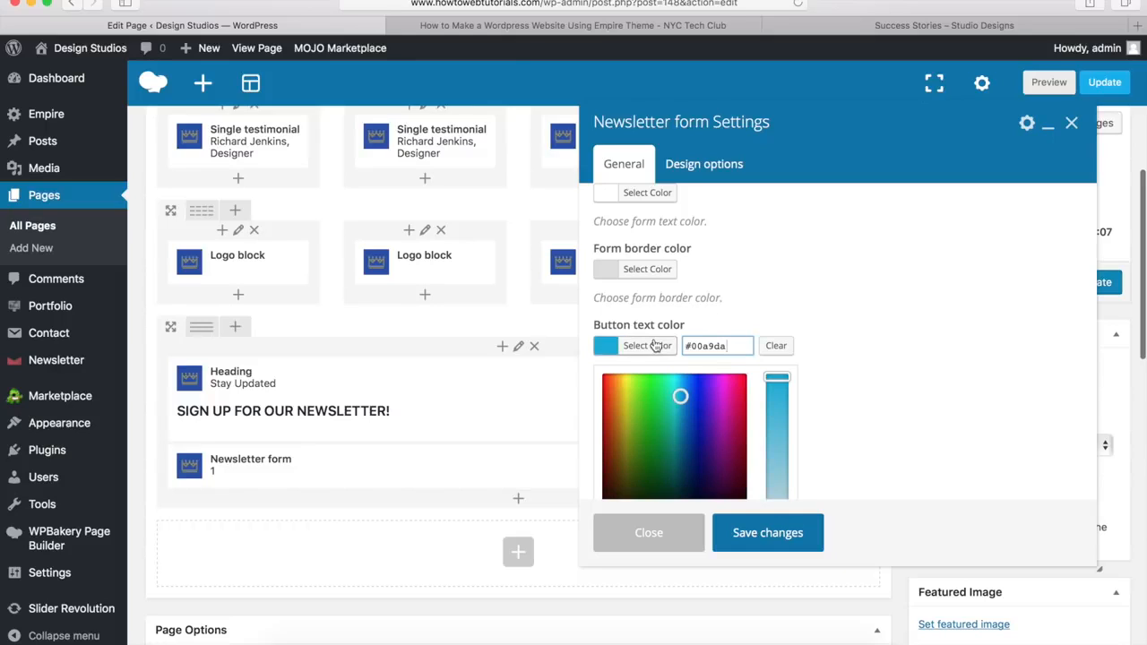
left_click(656, 346)
scroll(737, 305, "down", 5)
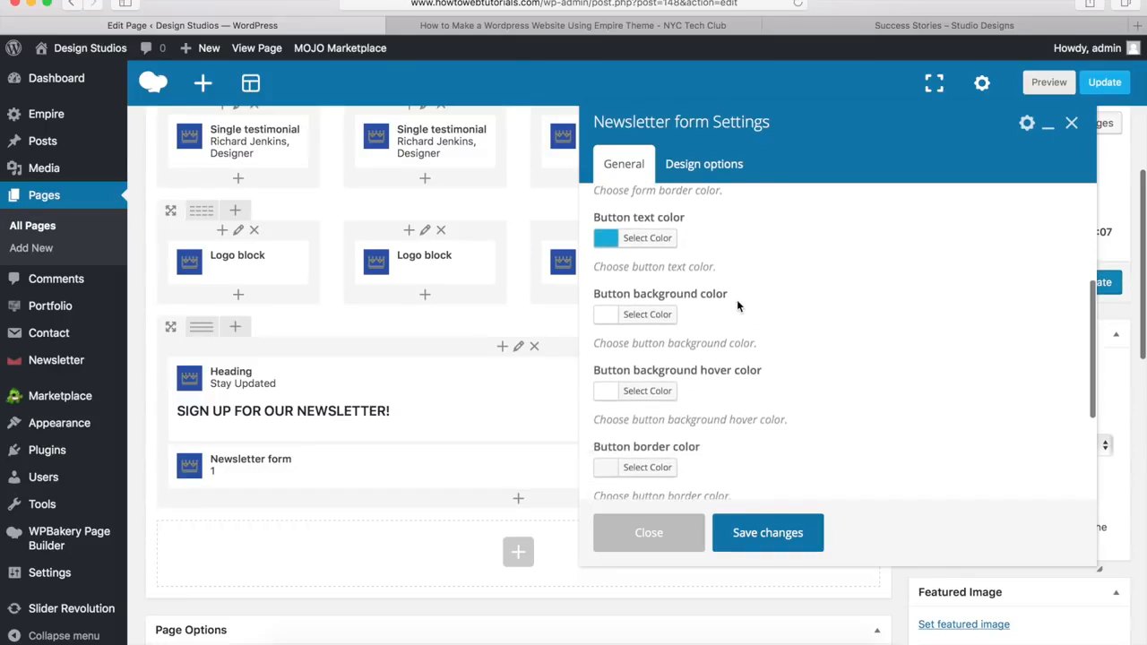
scroll(737, 306, "down", 1)
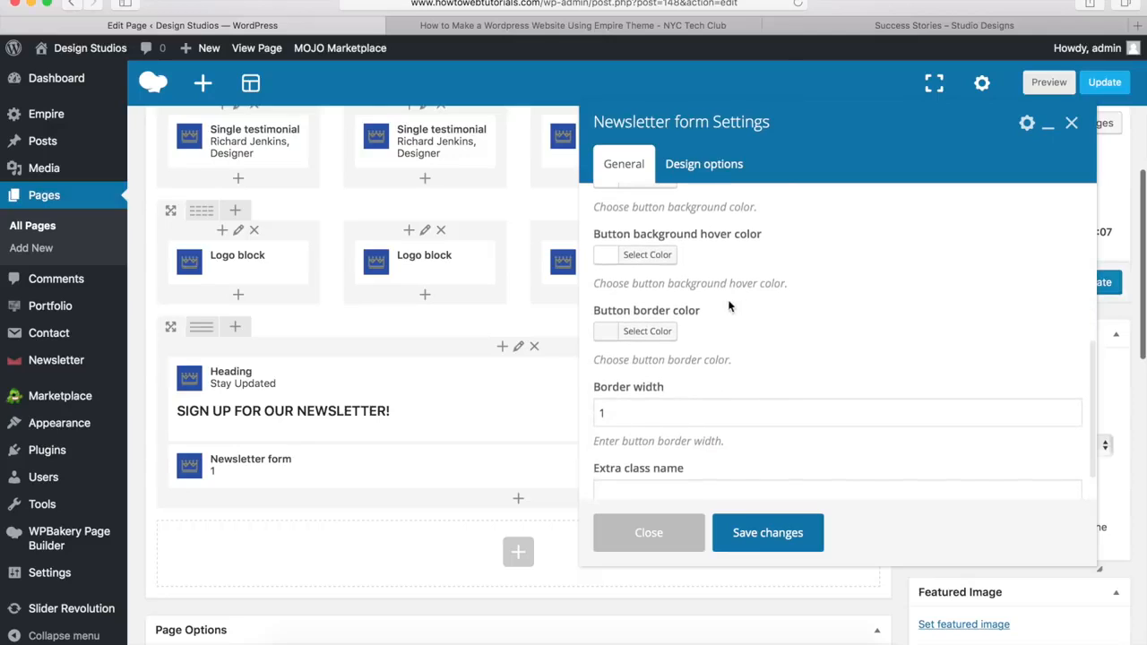
scroll(704, 323, "up", 5)
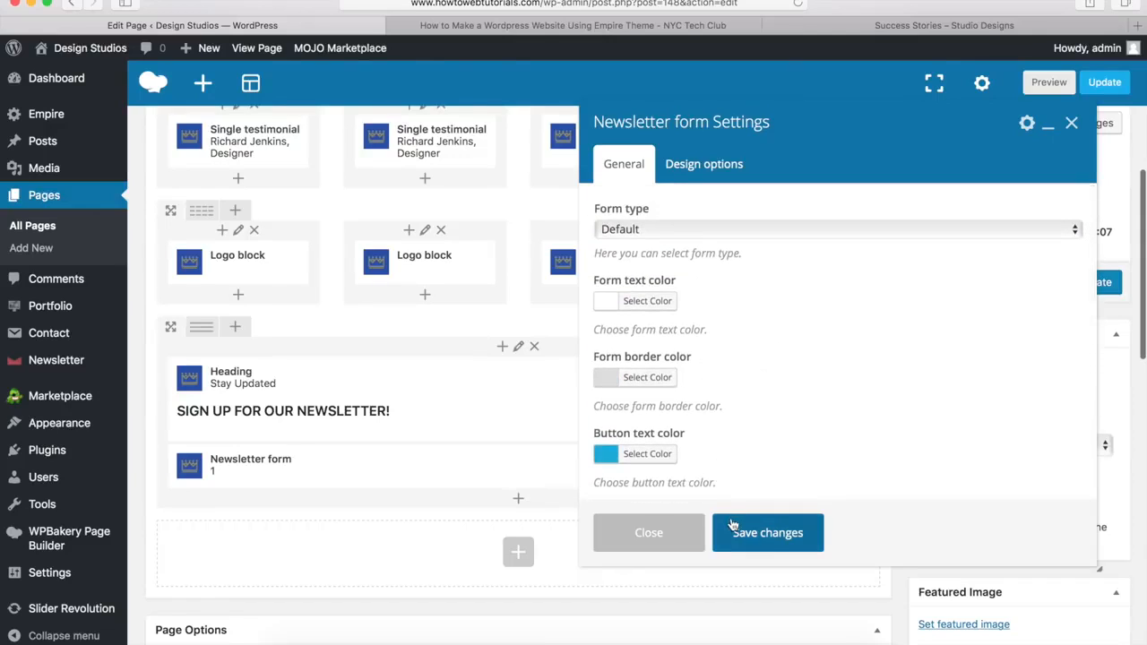
left_click(767, 533)
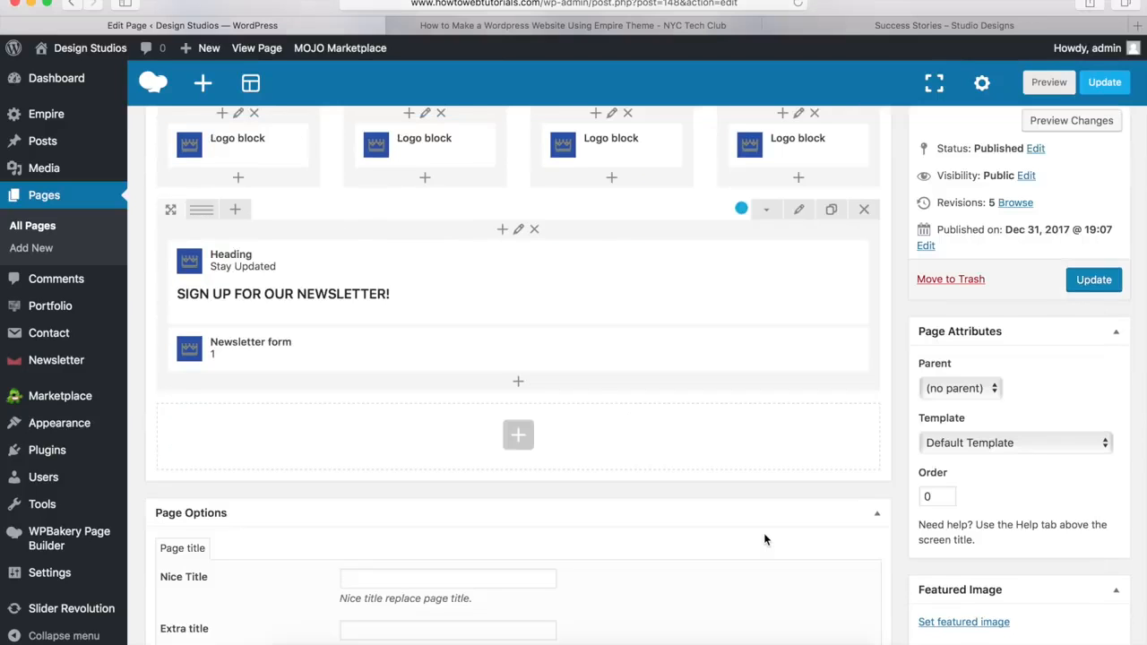
Step: Update the Success Stories page to save all changes
mouse_move(696, 366)
scroll(780, 432, "up", 10)
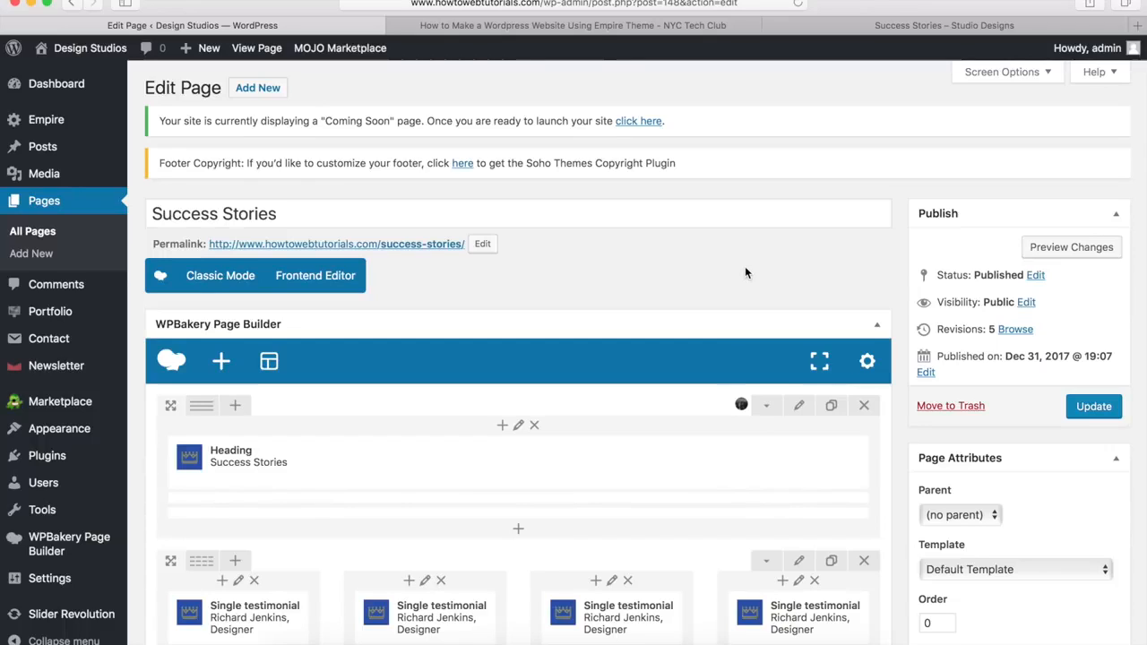
left_click(1094, 408)
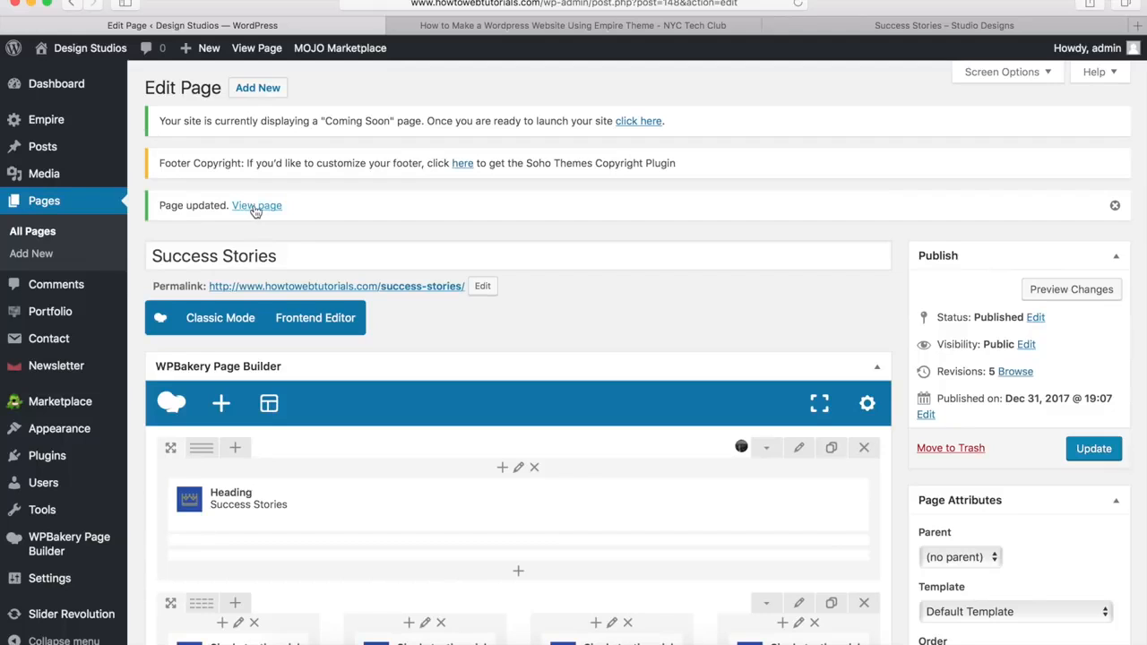
Step: View the live page, scroll through its sections, and return to the top
left_click(257, 206)
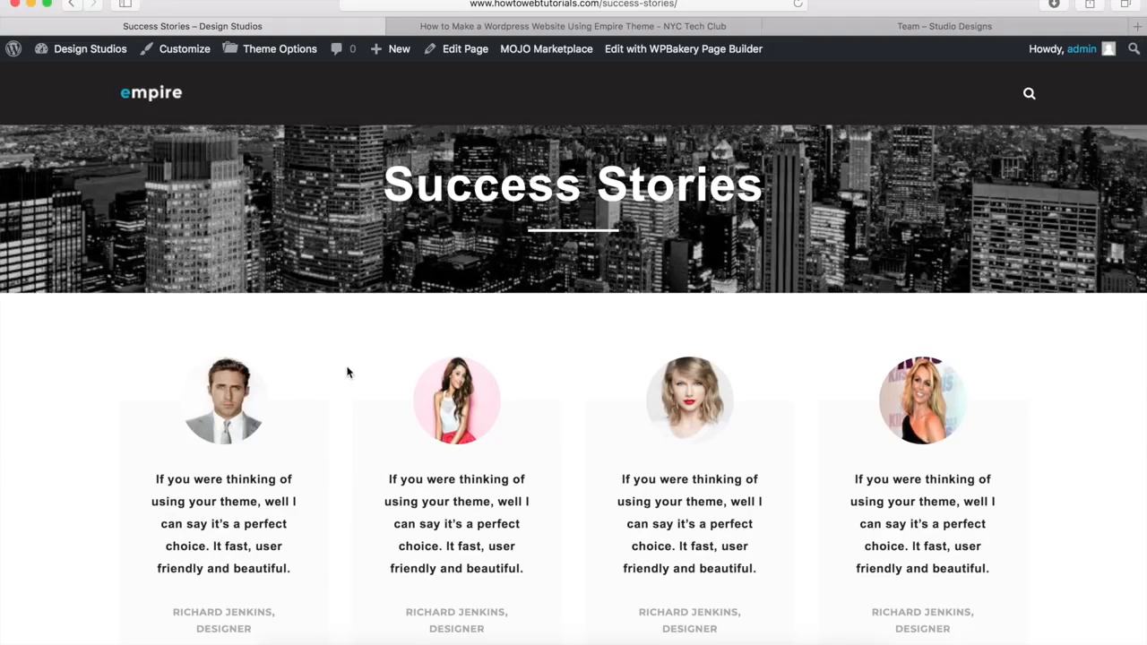
scroll(325, 468, "down", 10)
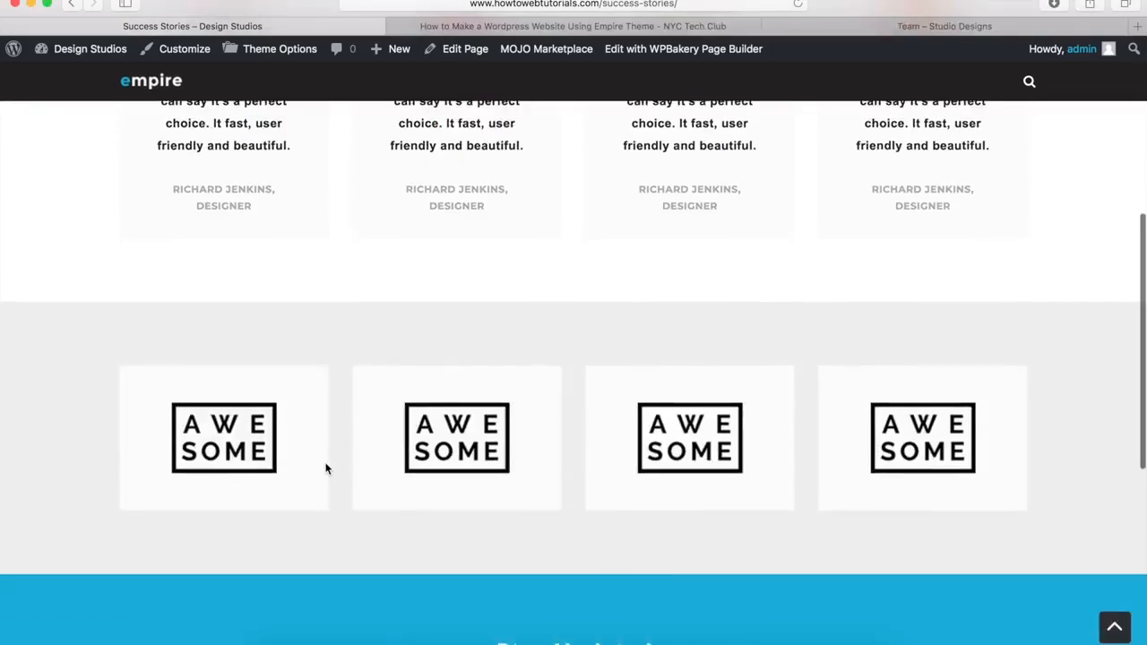
scroll(388, 397, "down", 7)
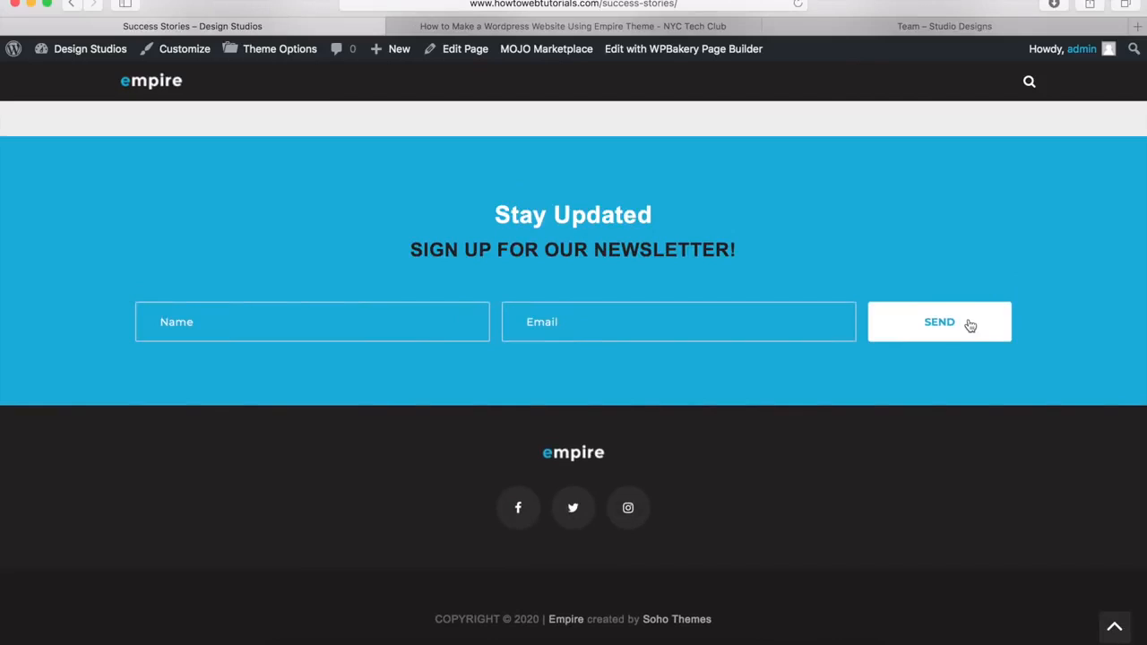
left_click(1113, 626)
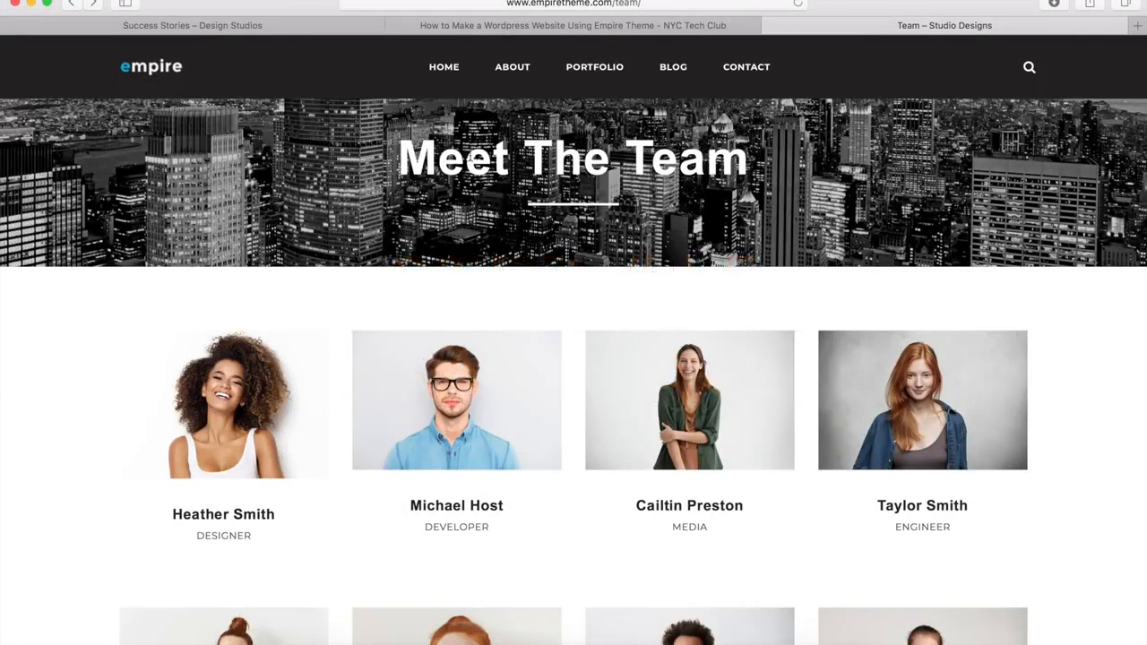
Step: Enlarge a team member's photo on the Meet The Team page, step through two more, then close and return to the top
scroll(84, 291, "down", 5)
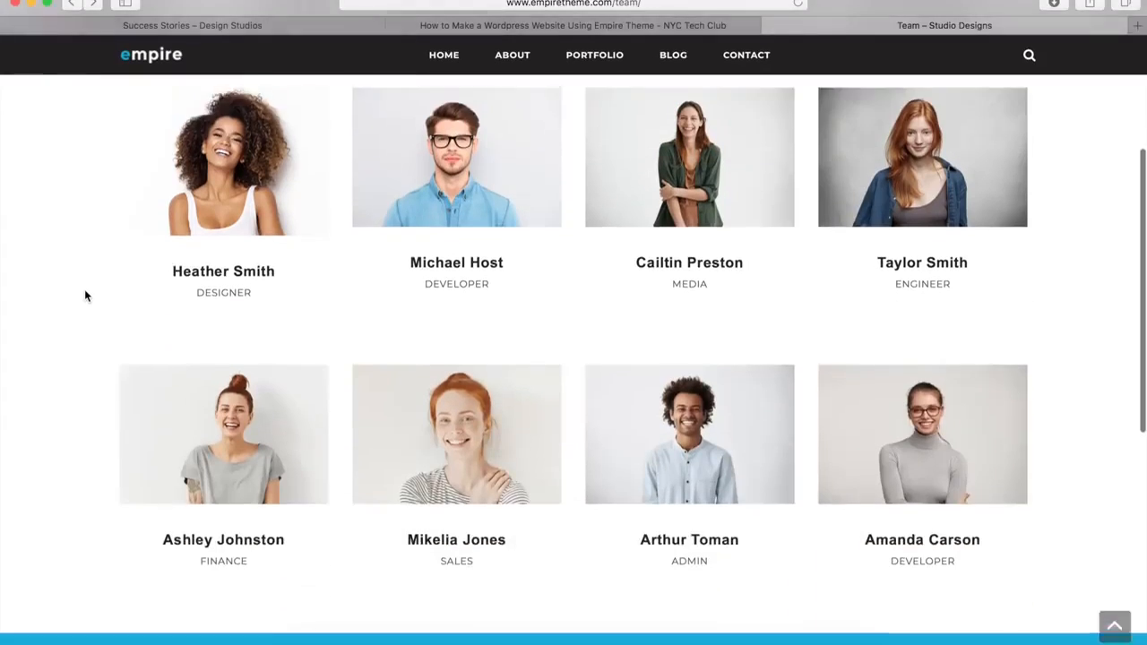
mouse_move(223, 379)
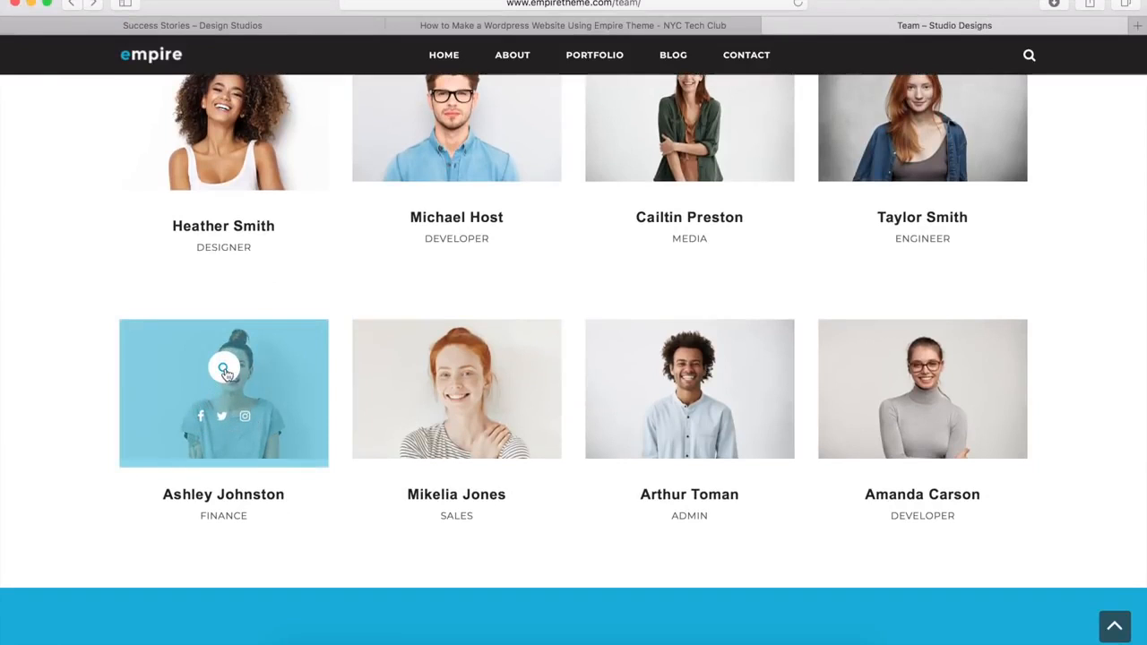
left_click(227, 374)
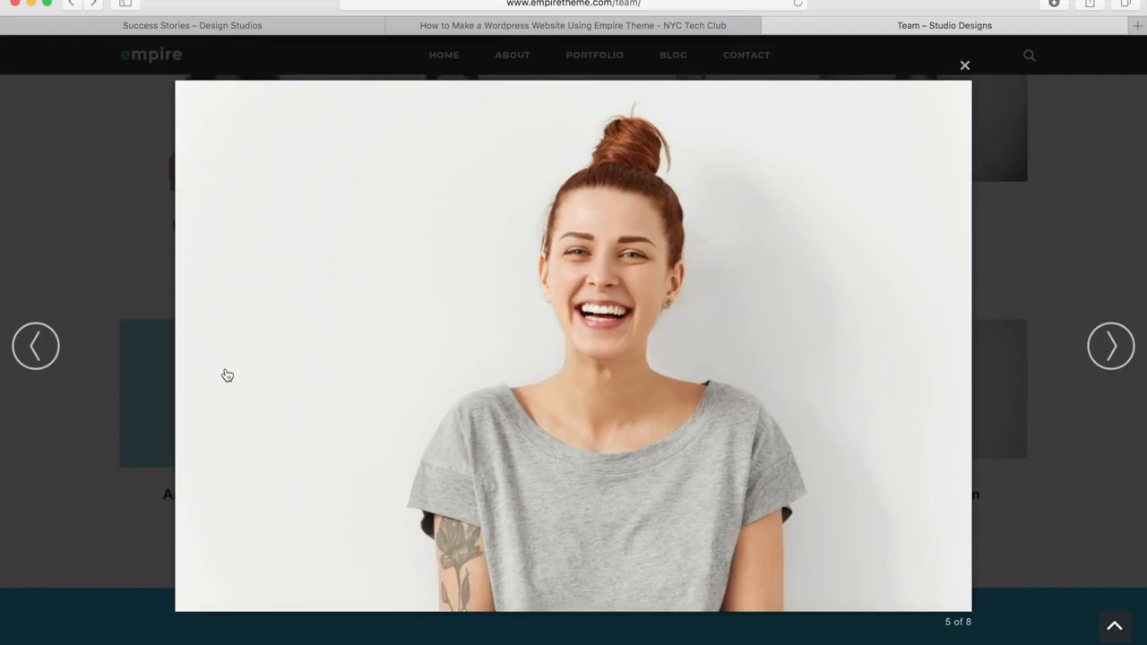
left_click(595, 362)
left_click(596, 361)
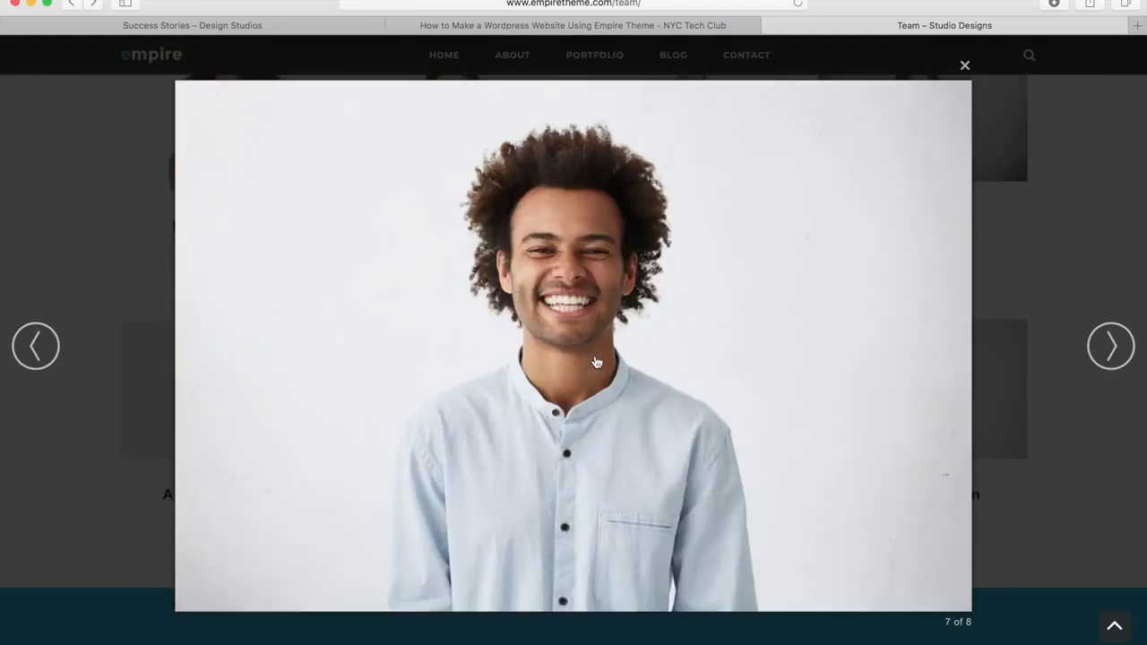
left_click(1119, 193)
scroll(974, 297, "down", 5)
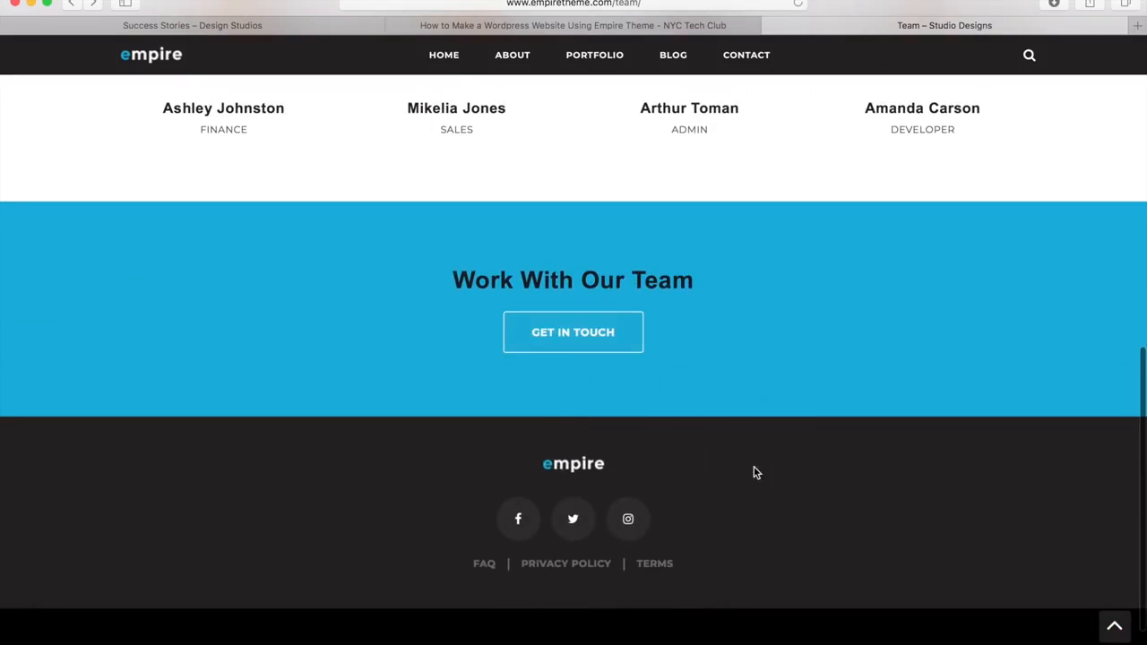
left_click(1116, 634)
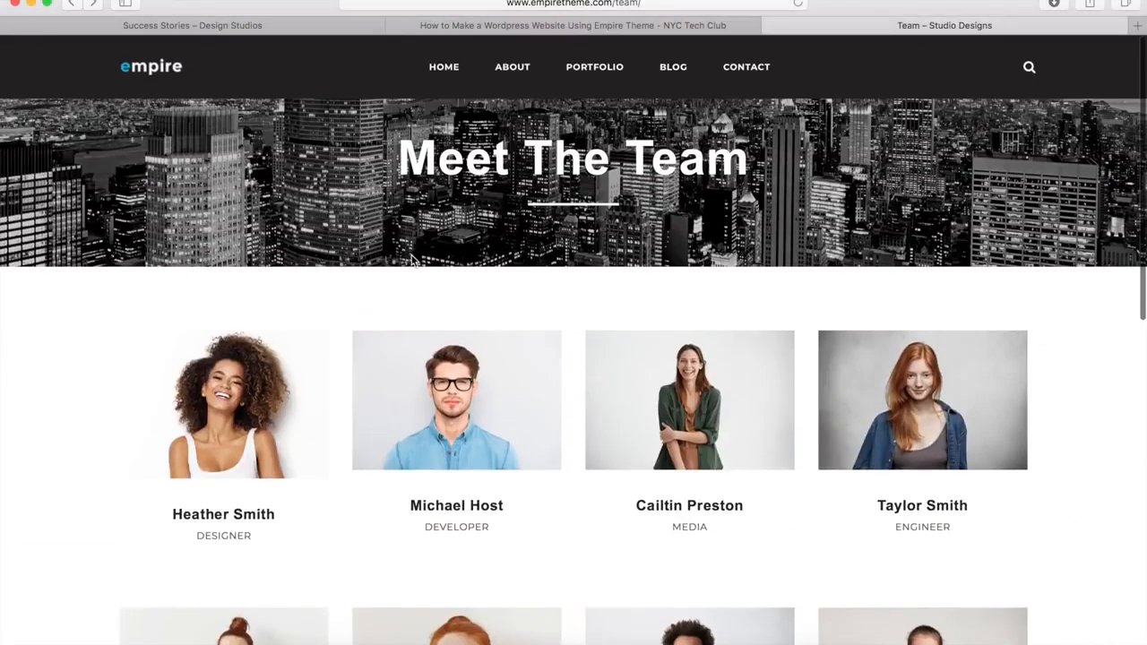
Step: Back on the Success Stories tab, create a new blank page via New > Page in the admin bar
left_click(259, 28)
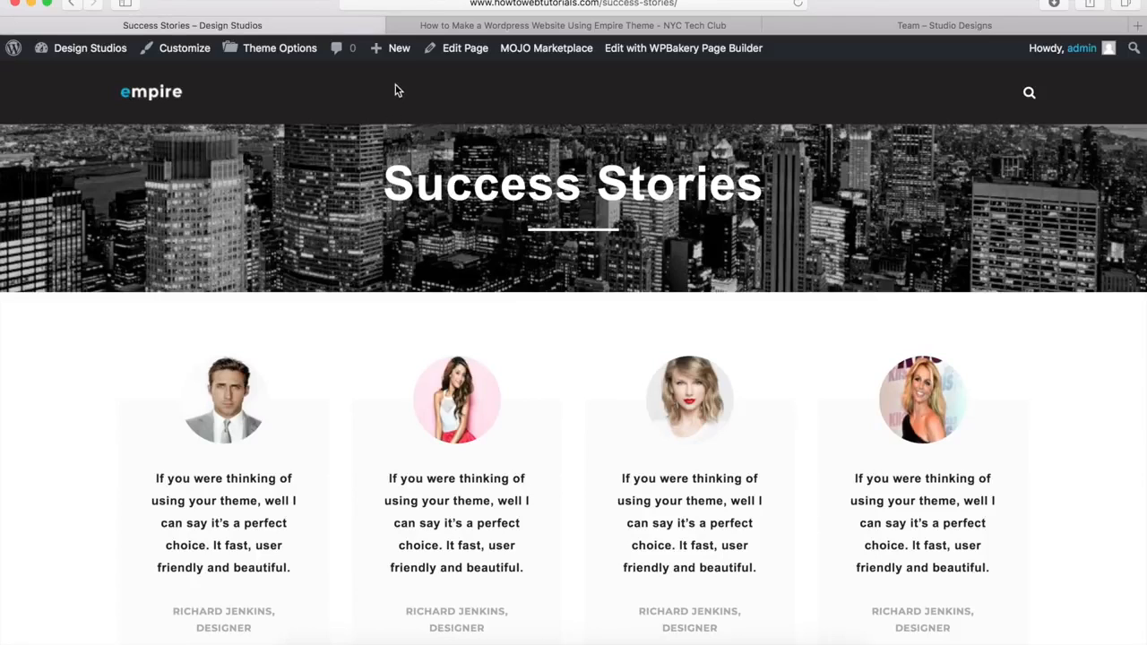
mouse_move(392, 47)
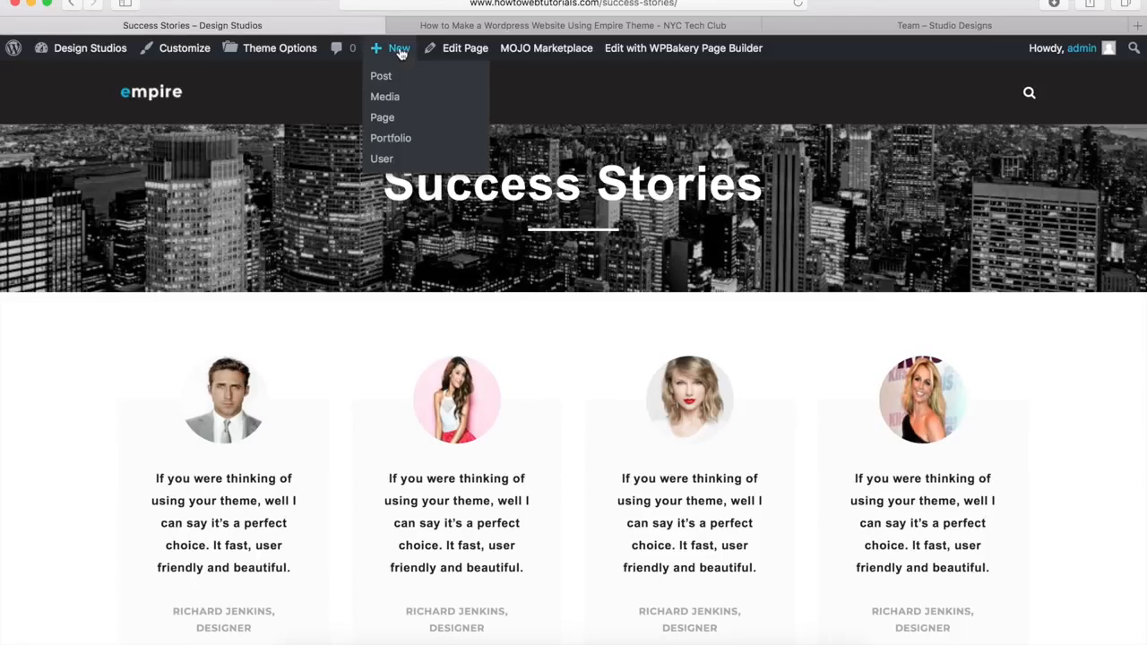
left_click(381, 117)
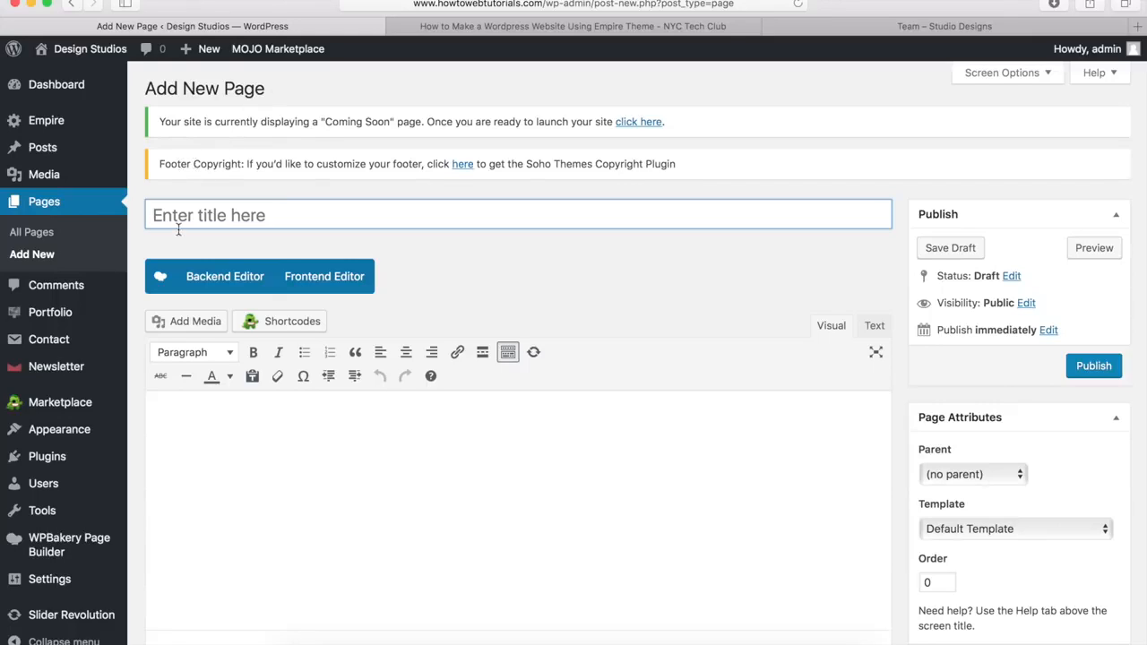
Step: Title the new page 'Team', tick Disable page title, and switch to the WPBakery Backend Editor
type("Team")
left_click(507, 284)
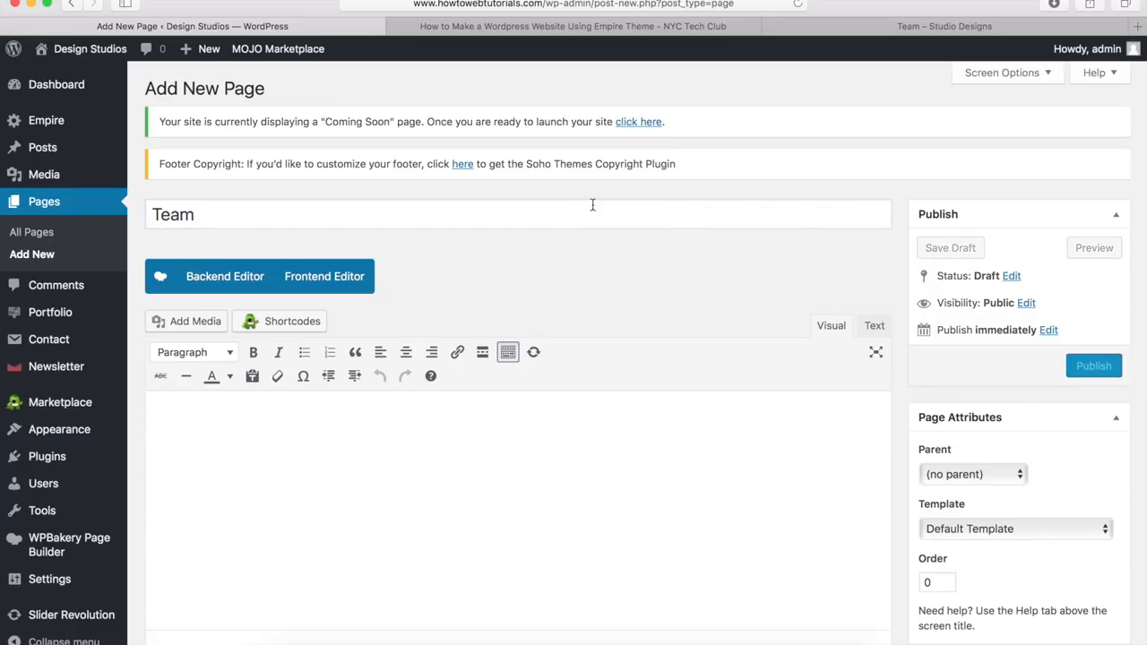
scroll(545, 270, "down", 10)
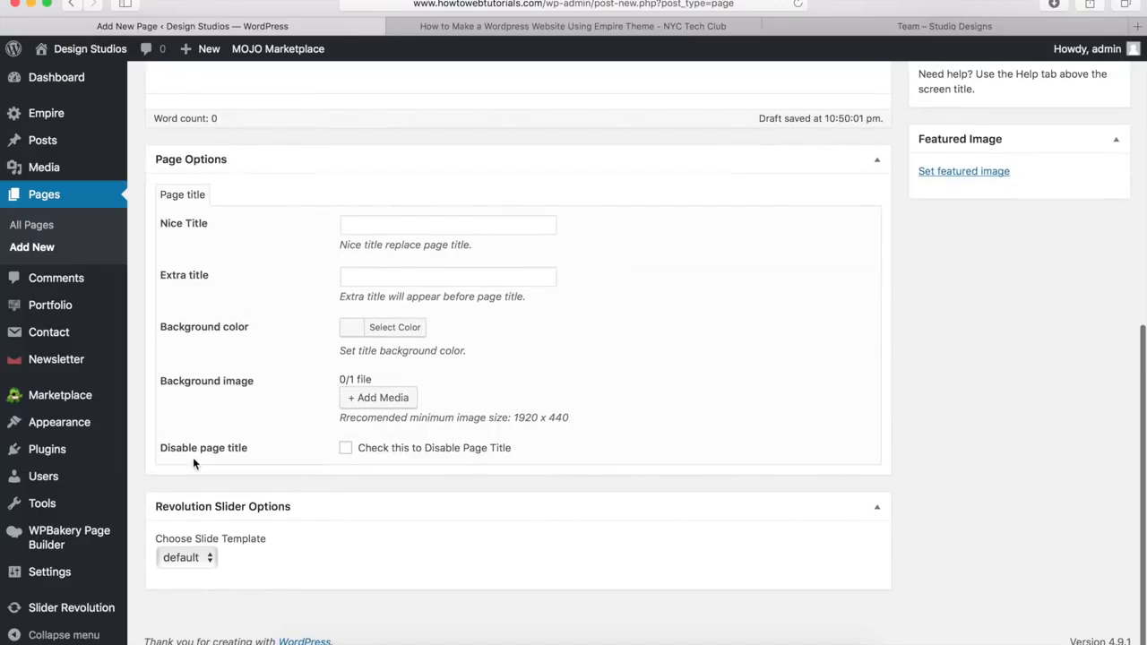
left_click(346, 449)
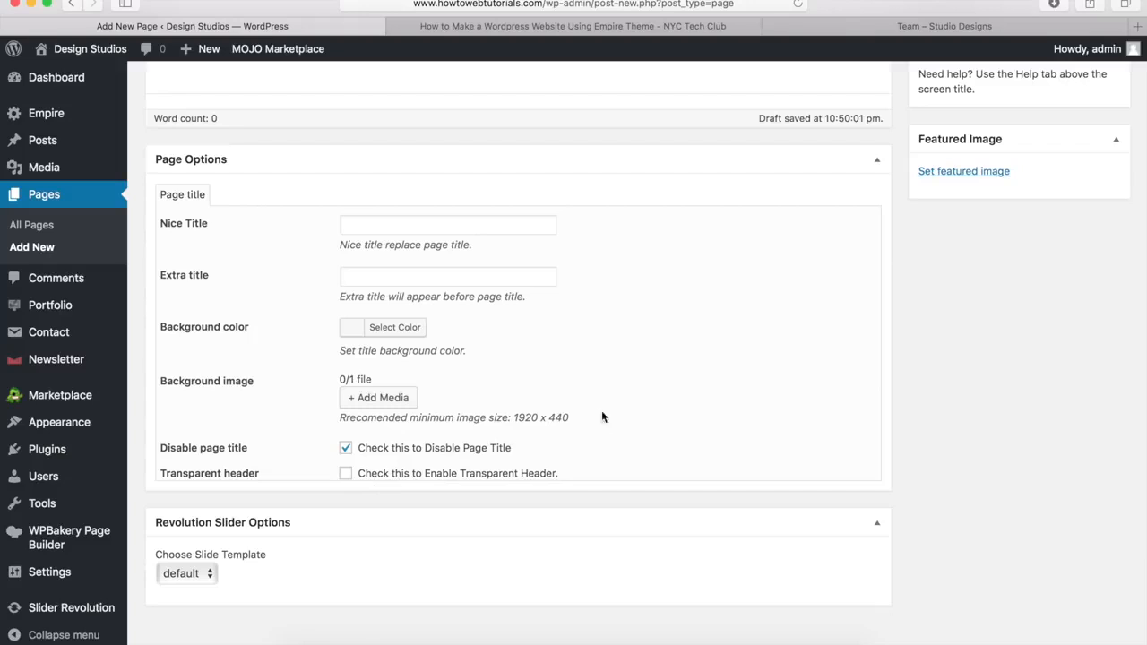
scroll(790, 408, "up", 10)
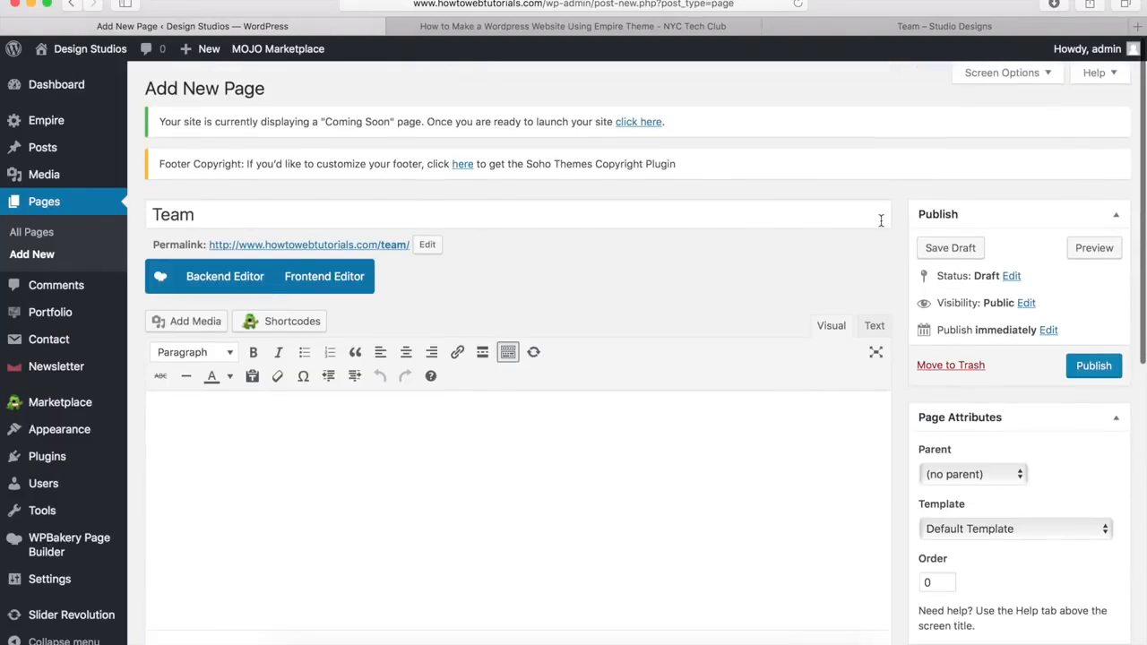
left_click(208, 281)
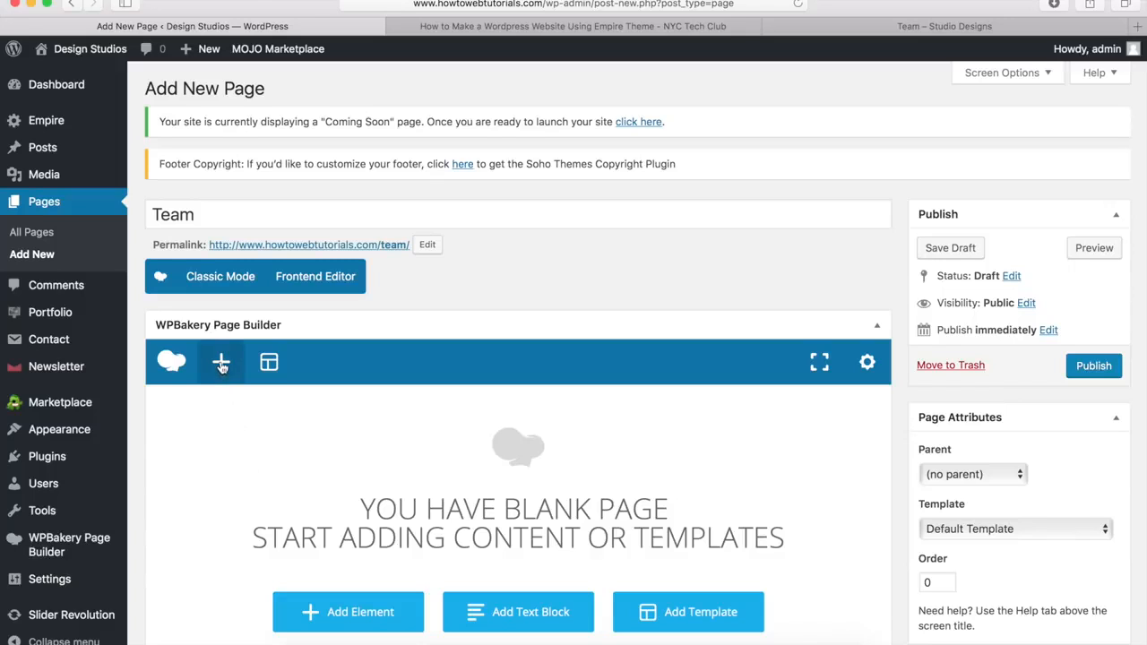
Step: Add an empty row and set its Row stretch to Stretch row
left_click(221, 365)
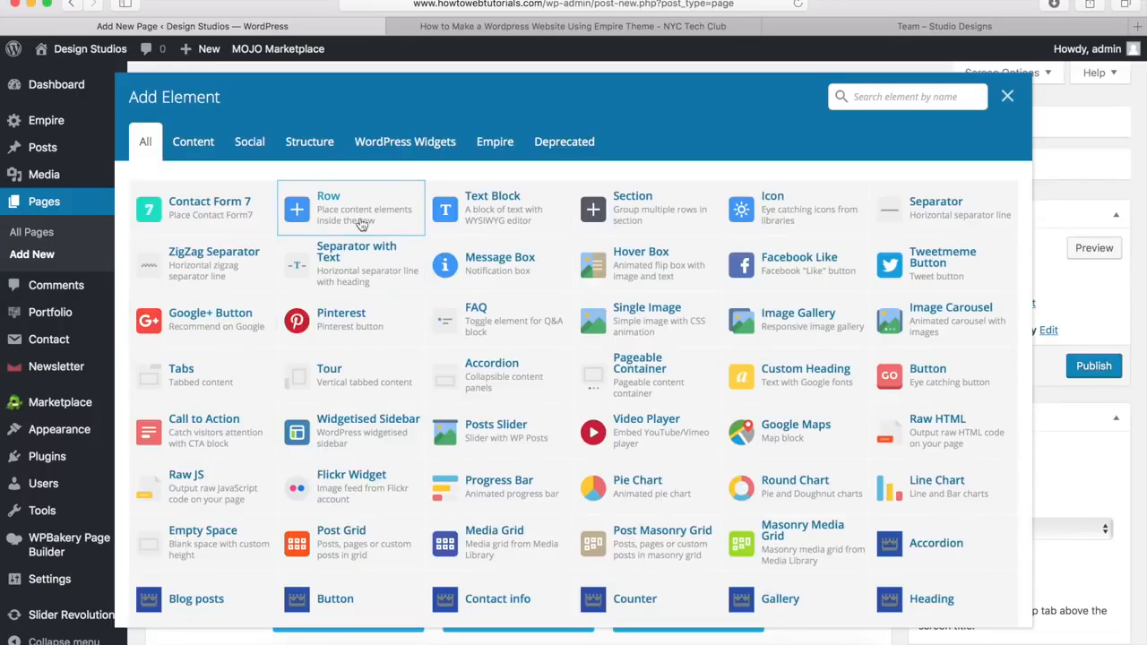
left_click(366, 211)
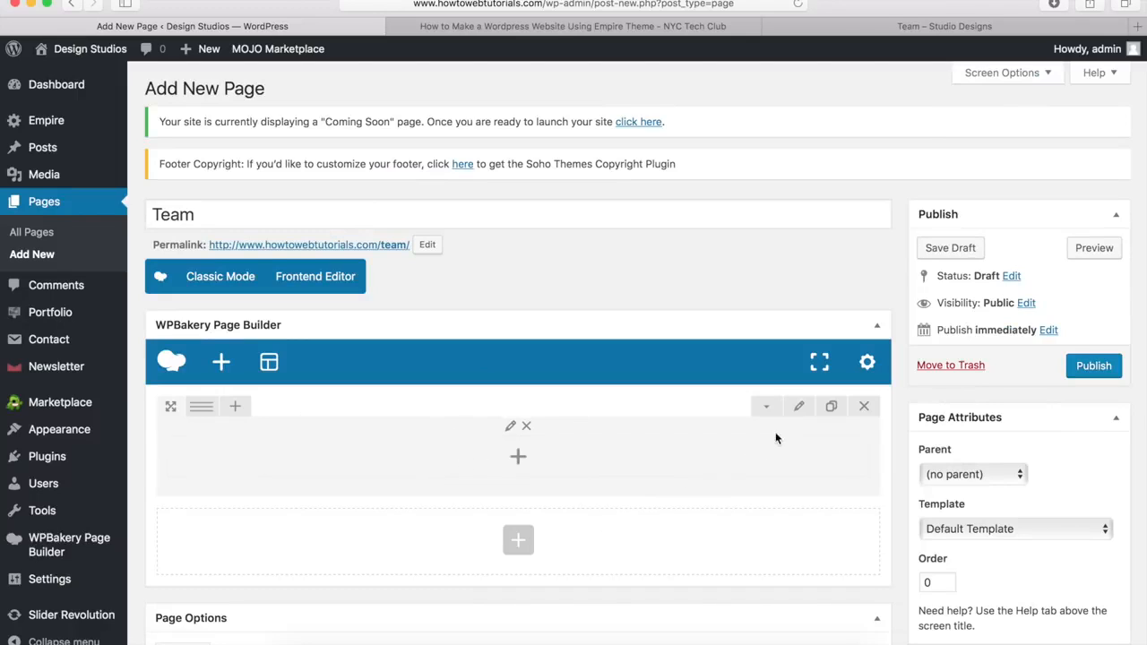
left_click(798, 408)
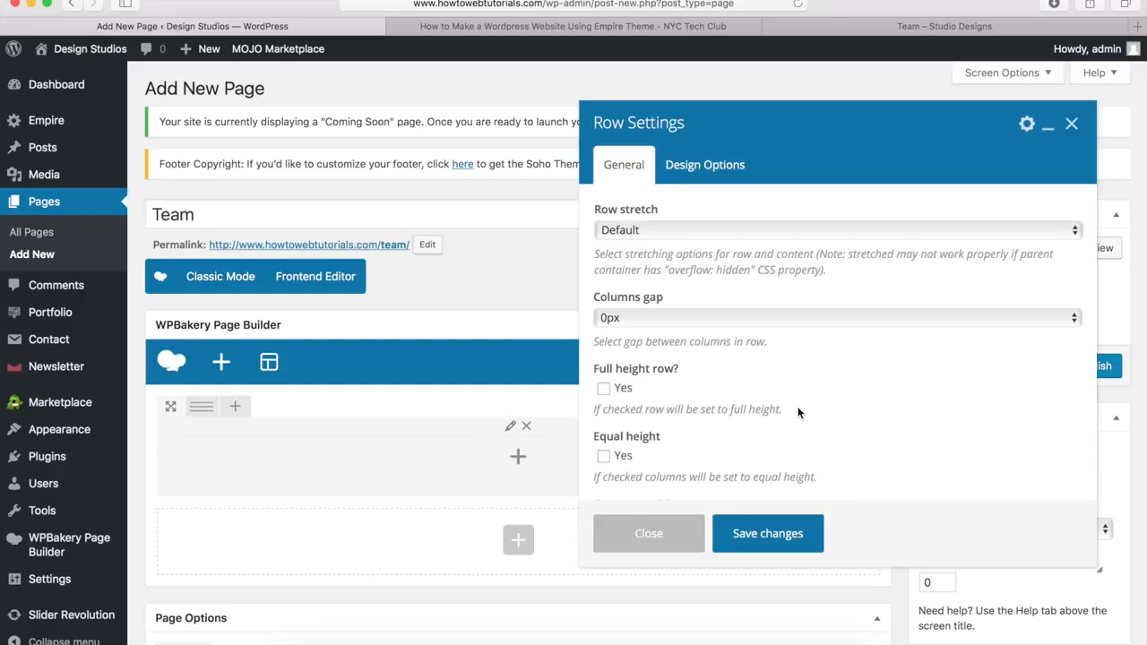
left_click(634, 231)
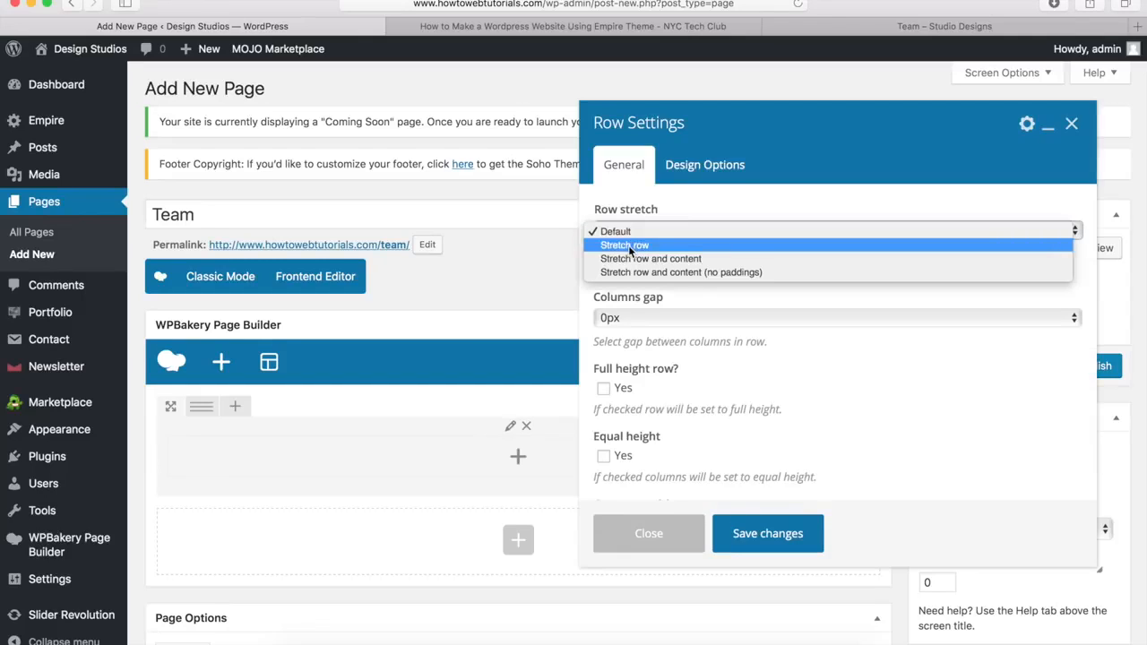
left_click(630, 246)
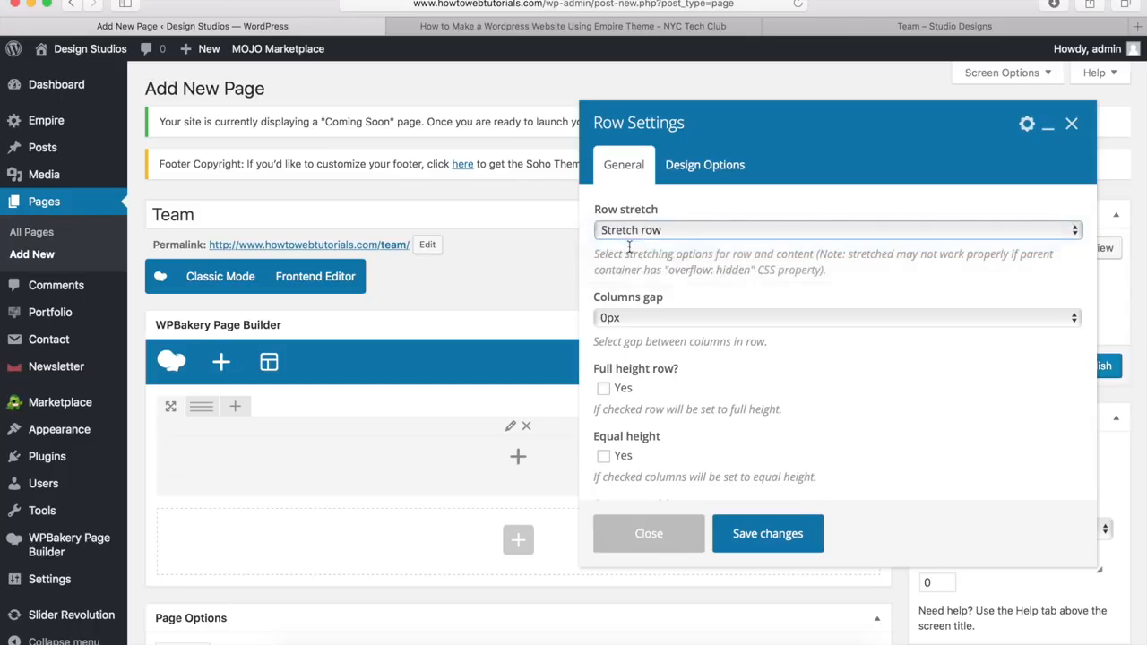
Step: Give the row 40px top padding and a pagetitle-darken.jpg background set to Cover, then save
left_click(717, 168)
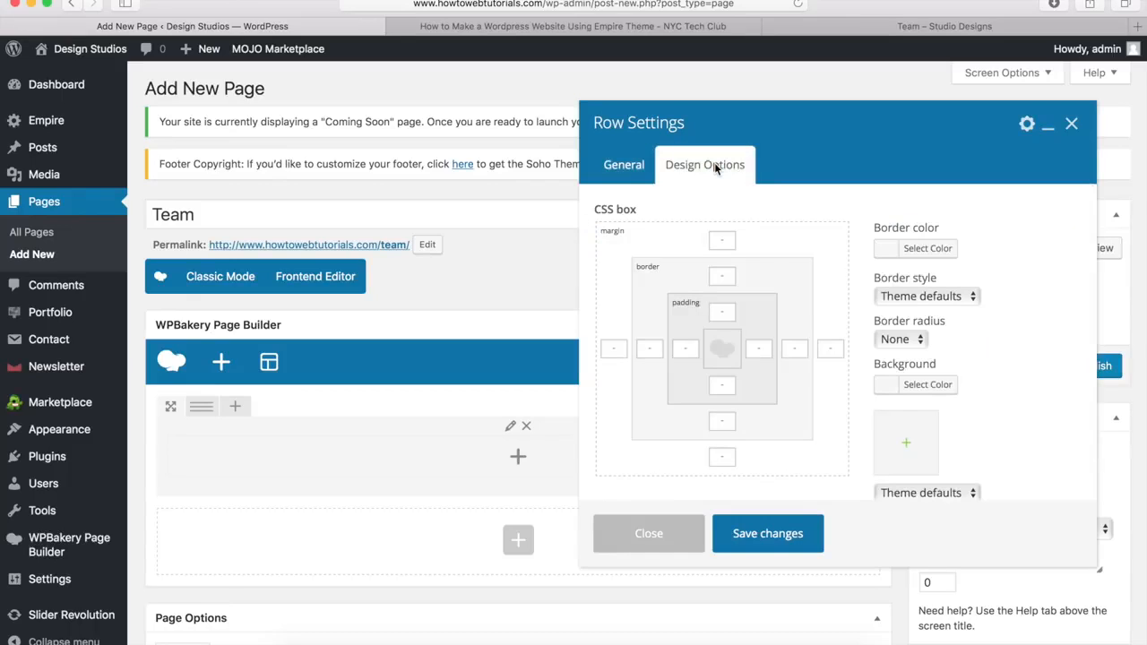
left_click(724, 311)
type("40px")
left_click(906, 446)
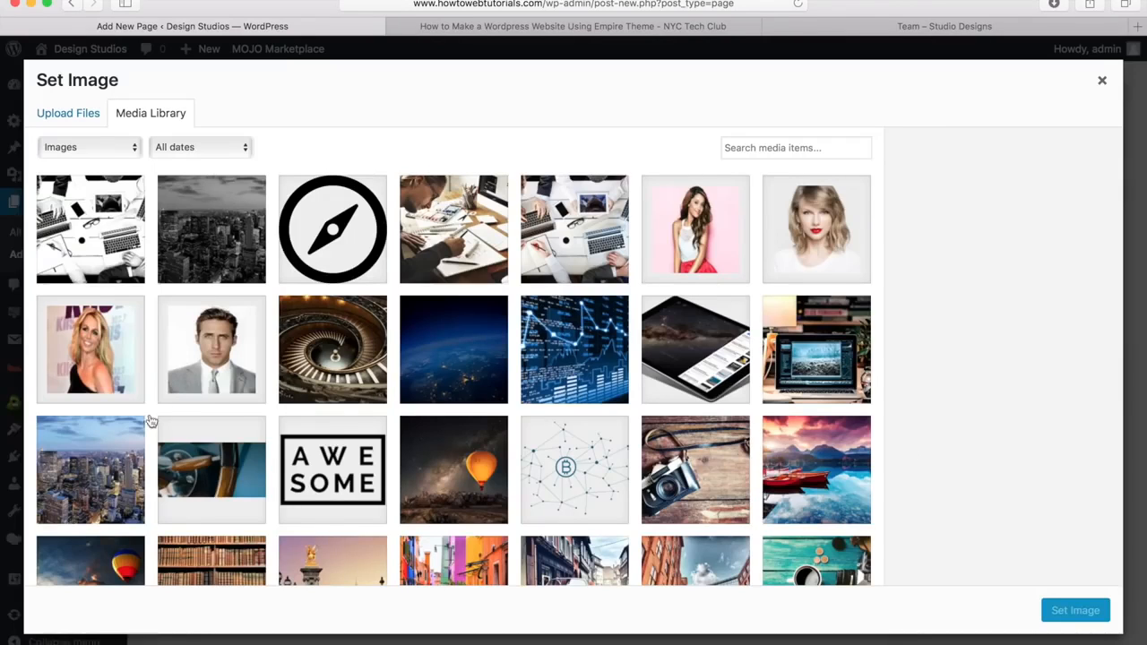
left_click(202, 245)
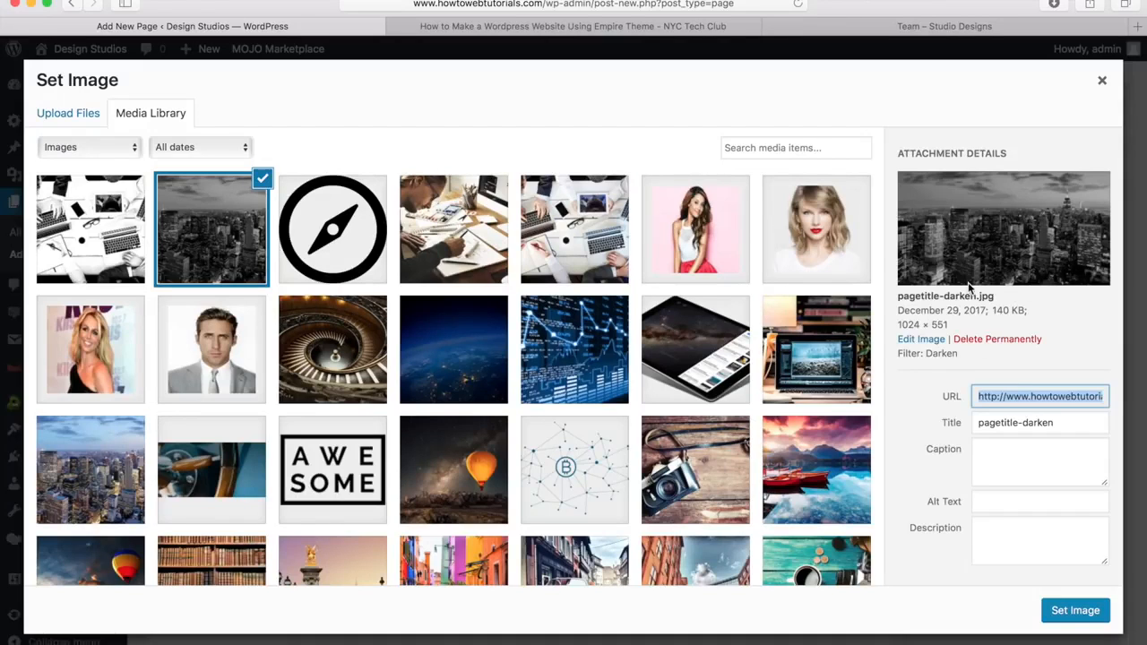
left_click(1075, 610)
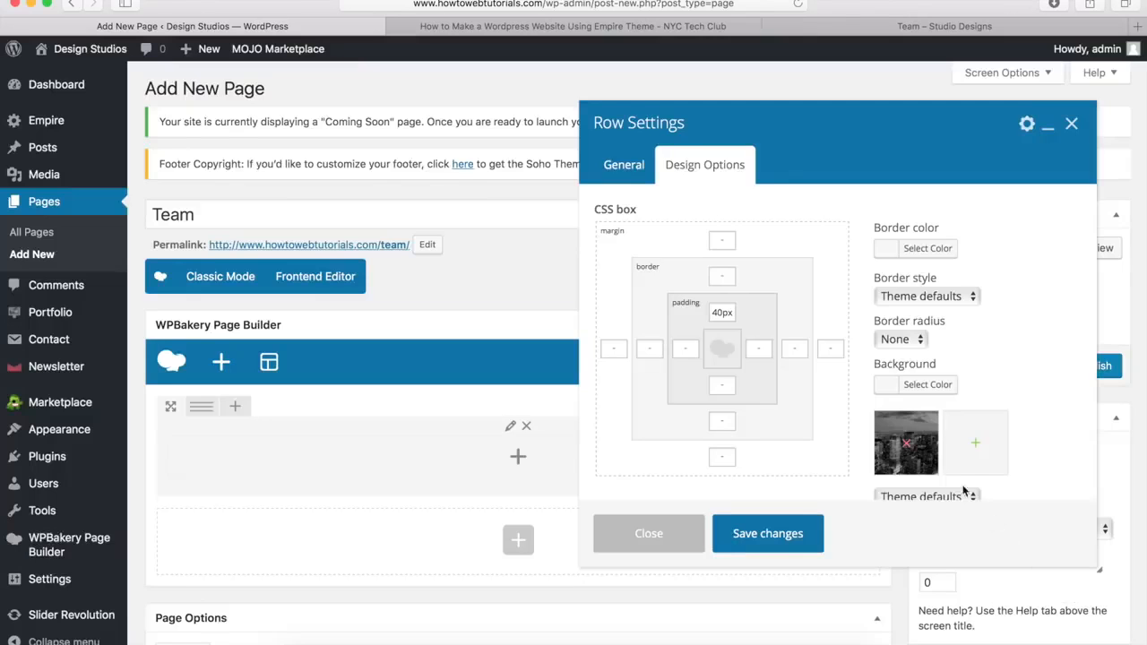
scroll(1007, 414, "down", 3)
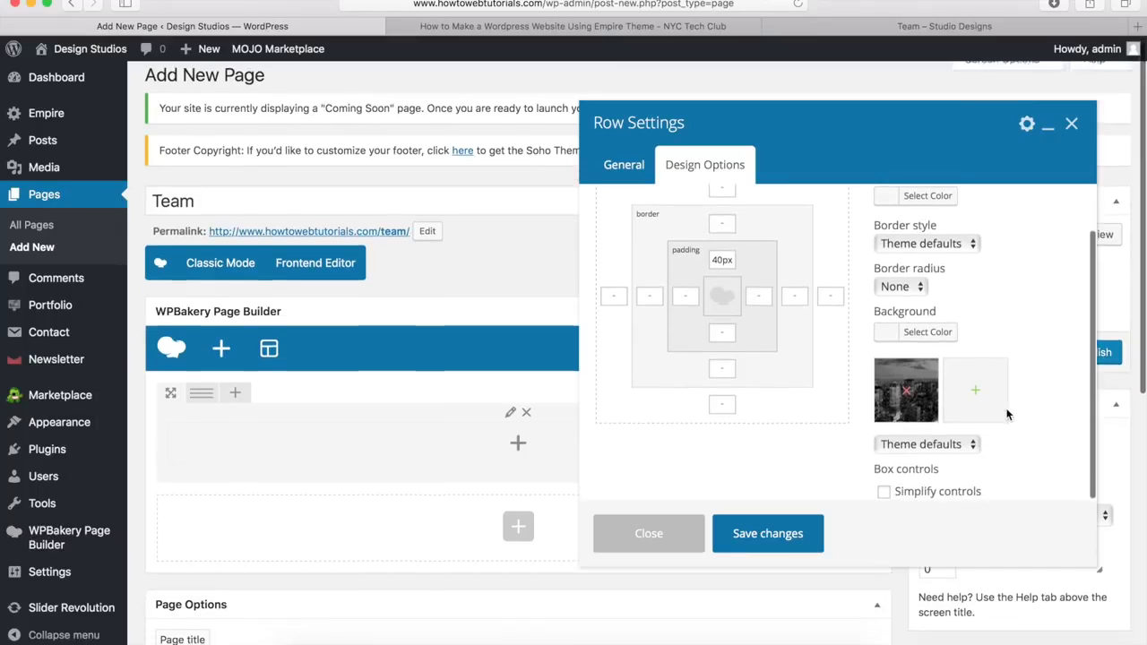
left_click(929, 444)
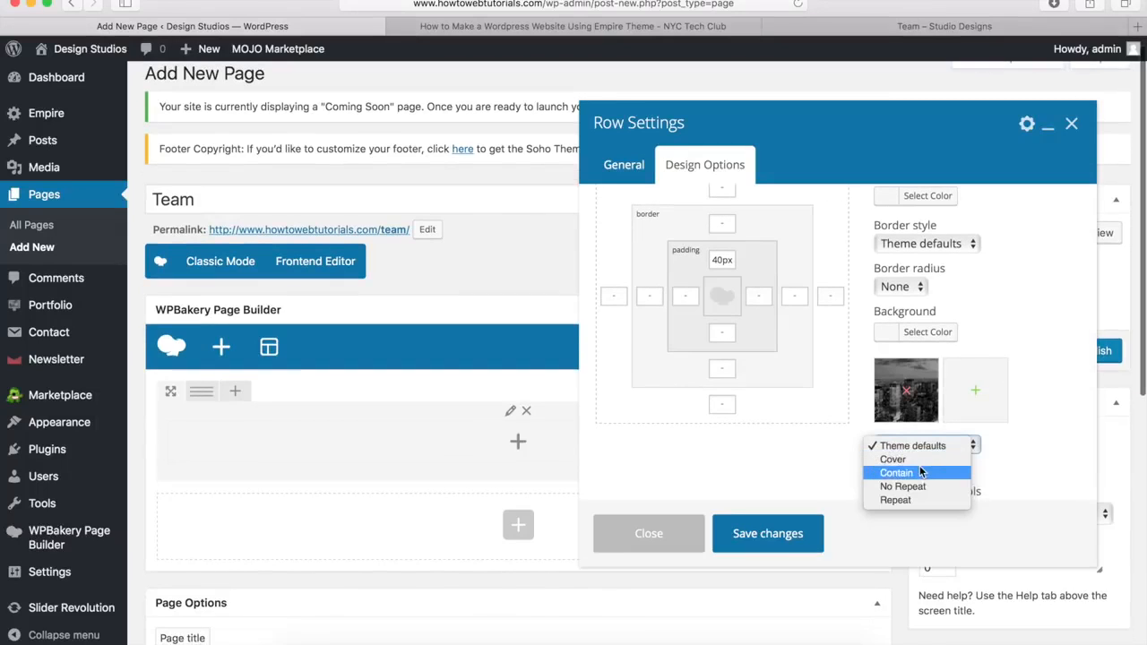
left_click(922, 459)
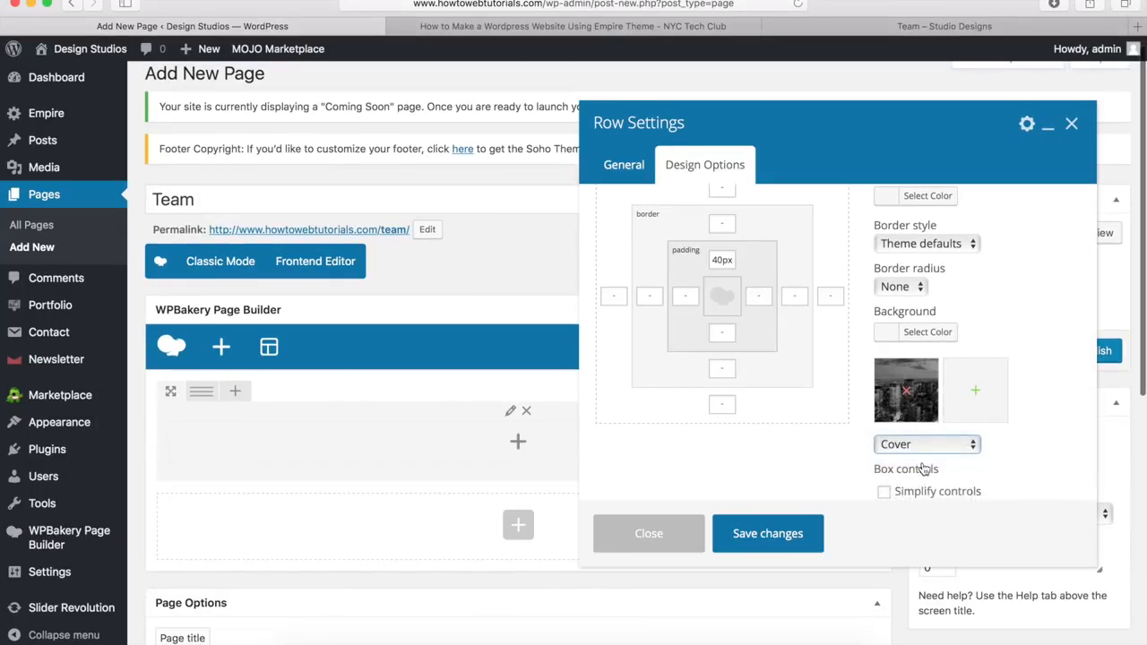
left_click(769, 534)
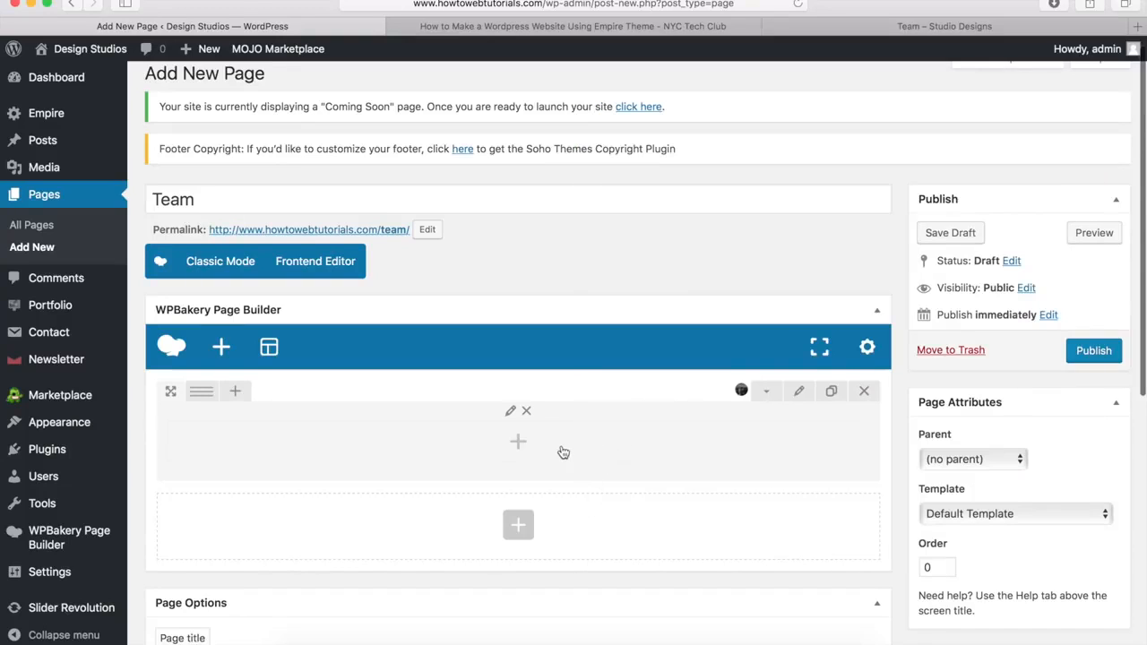
Step: Add a Heading element to the row reading 'Meet The Team' at H1 size
left_click(519, 445)
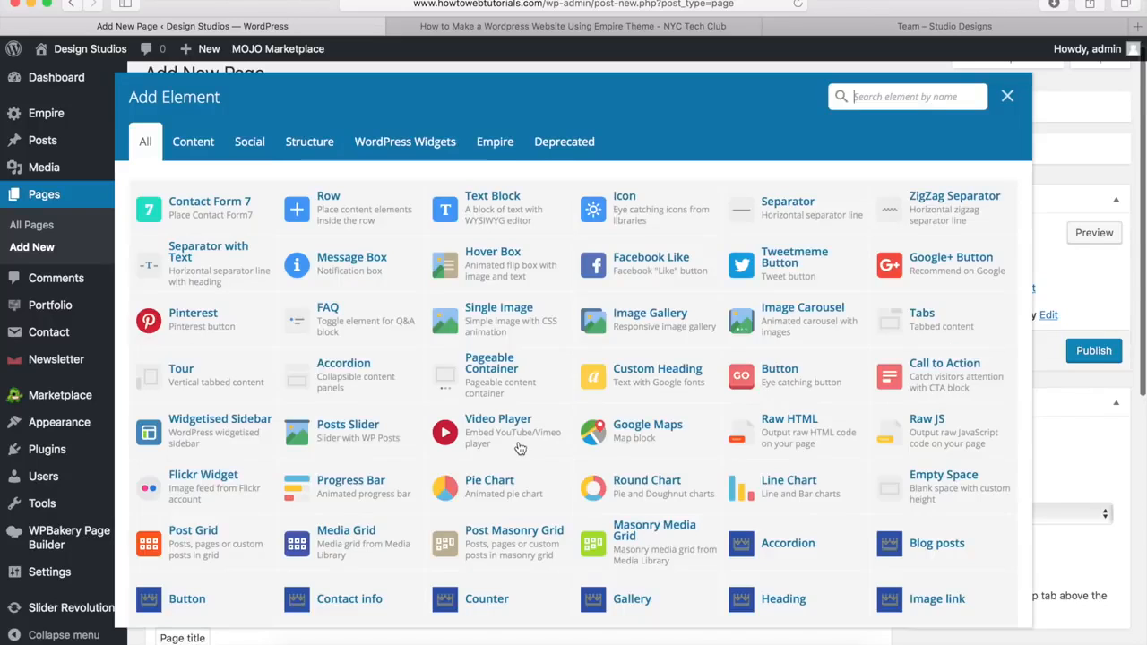
scroll(698, 421, "down", 5)
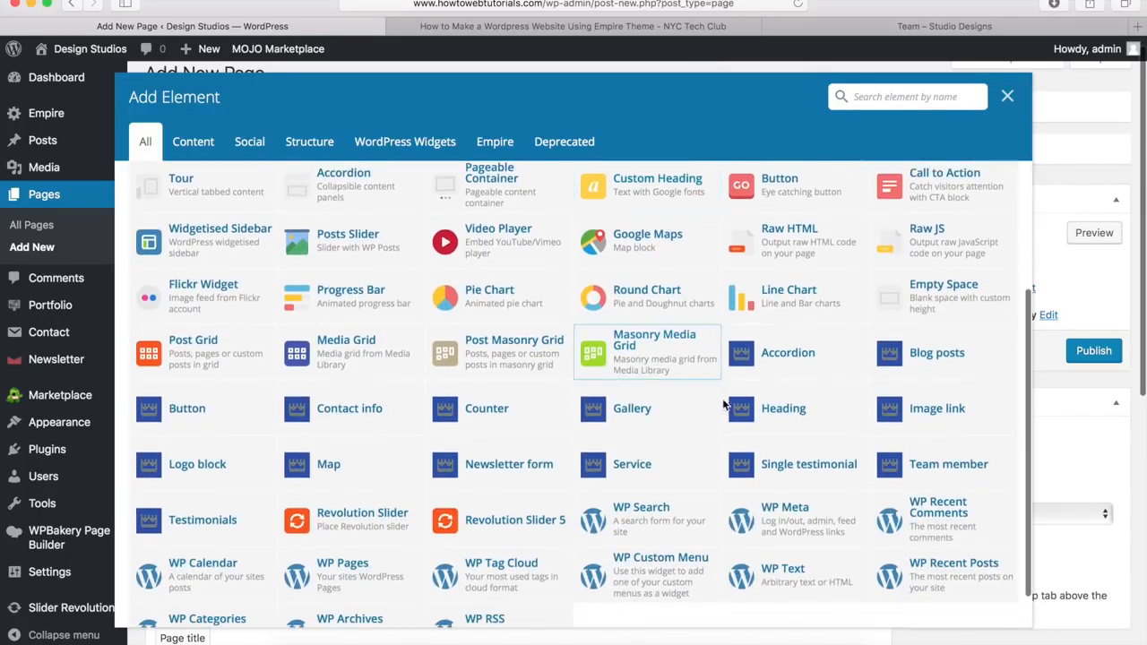
left_click(777, 412)
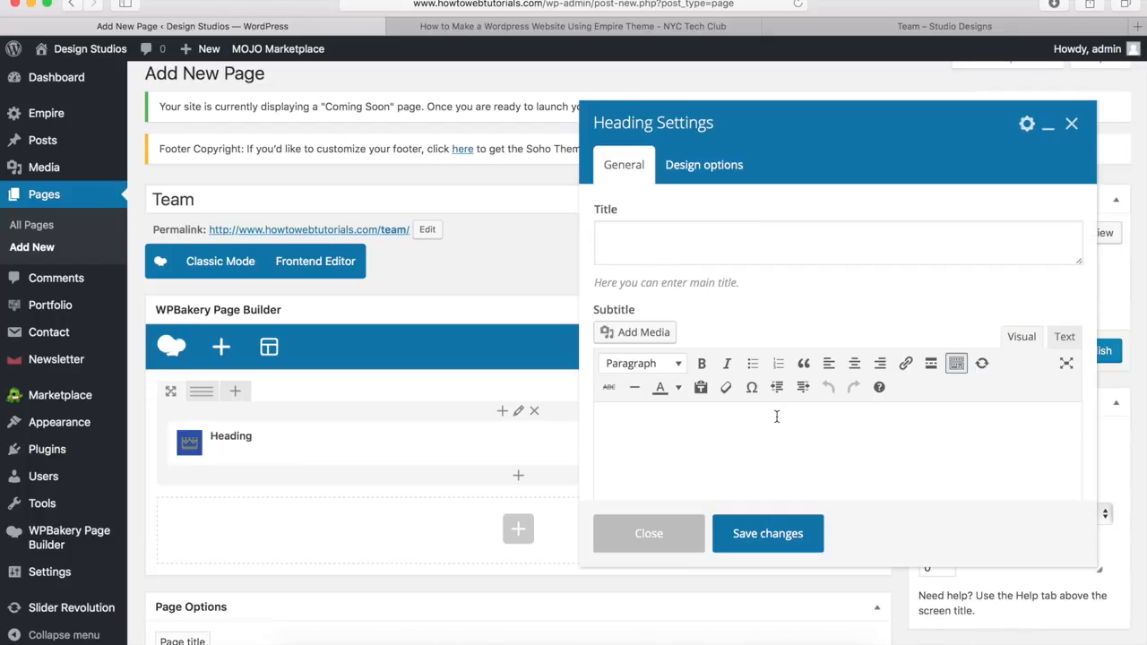
left_click(625, 242)
type("Meet The Team")
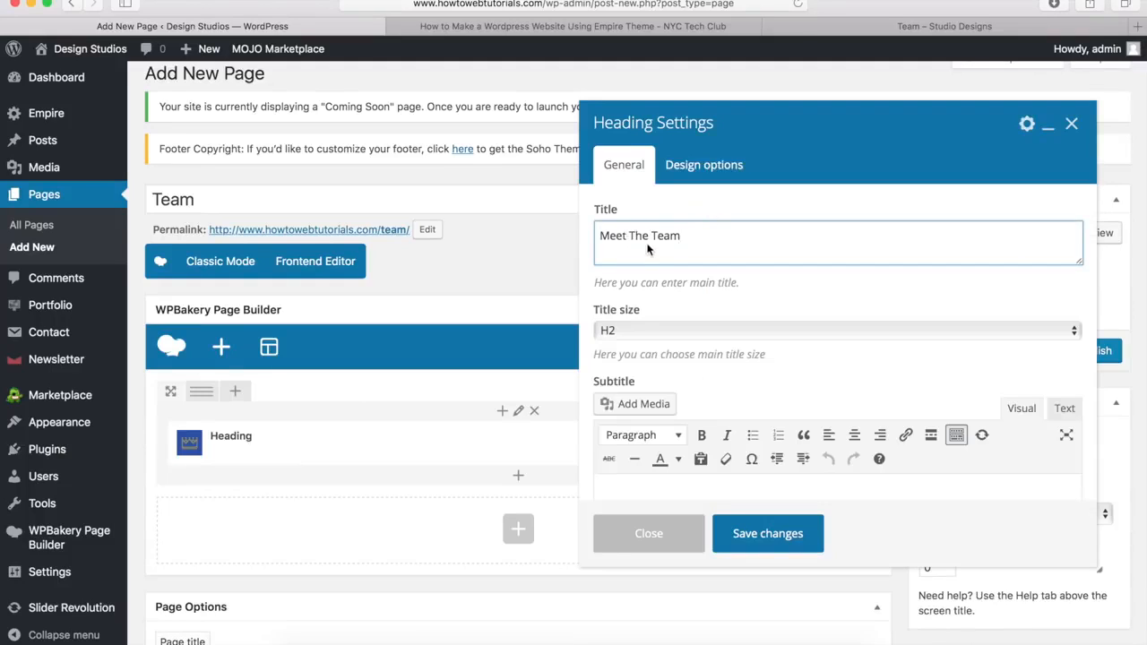
left_click(627, 332)
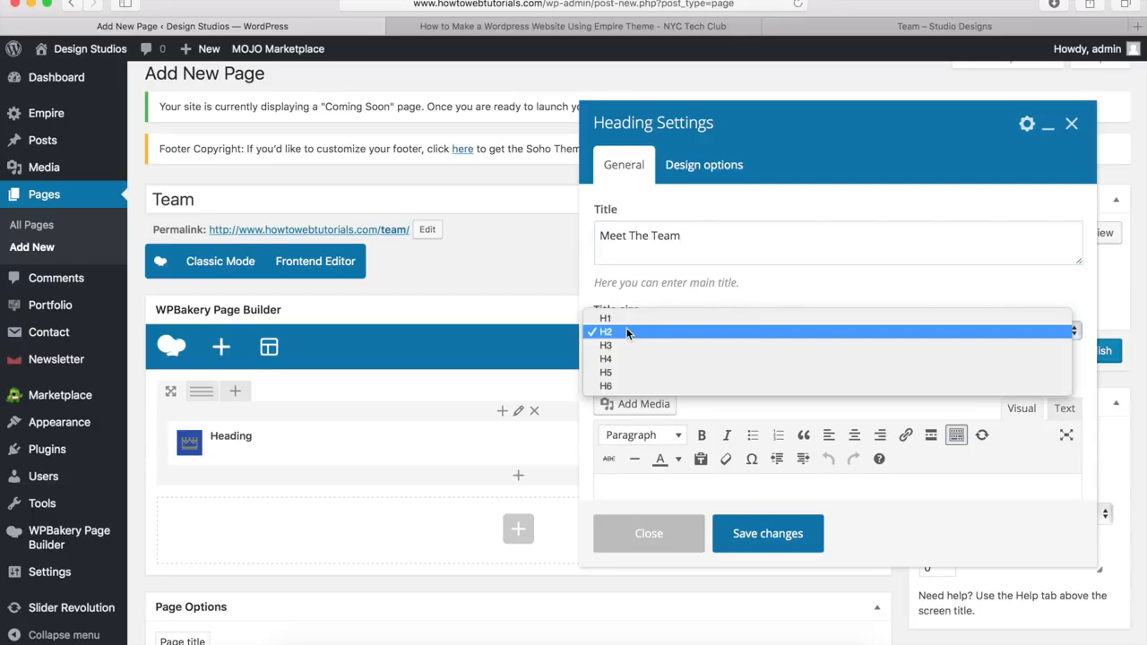
left_click(636, 318)
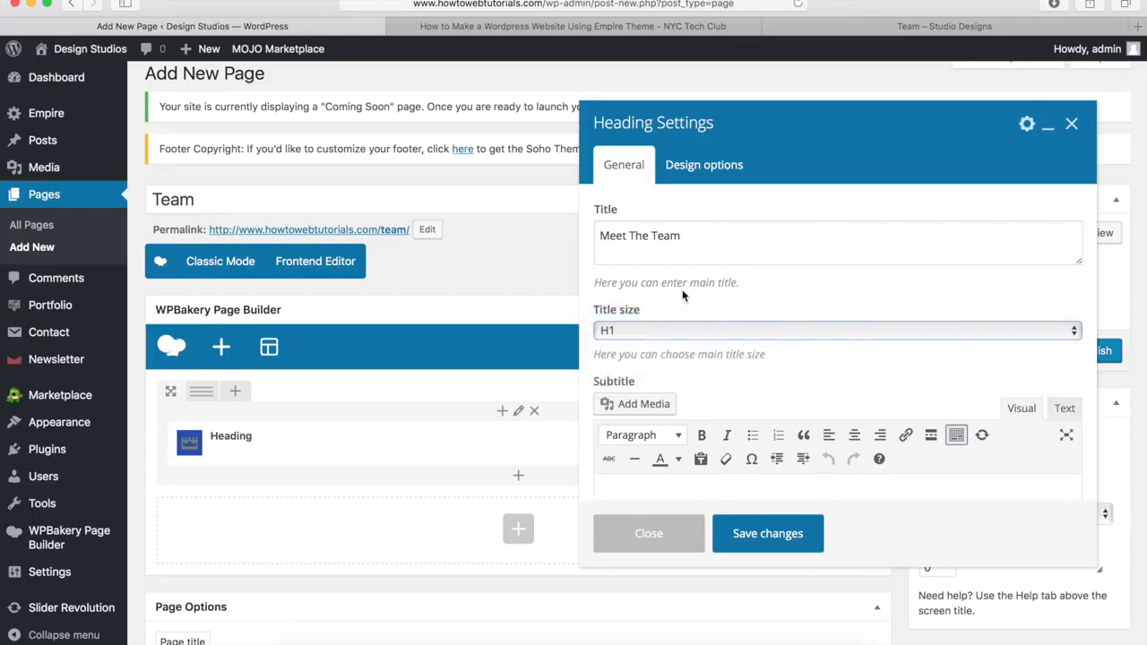
Step: Set the heading's colour style to Custom with a white title colour and save
scroll(683, 295, "down", 5)
scroll(683, 296, "down", 4)
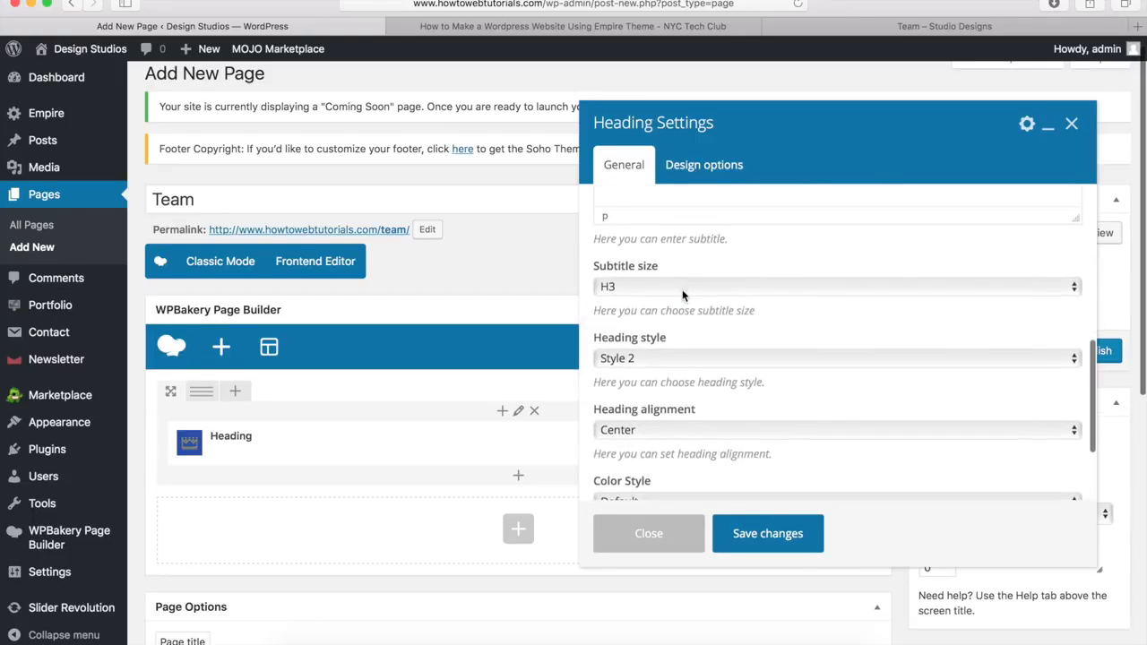
scroll(654, 385, "down", 1)
scroll(654, 386, "down", 2)
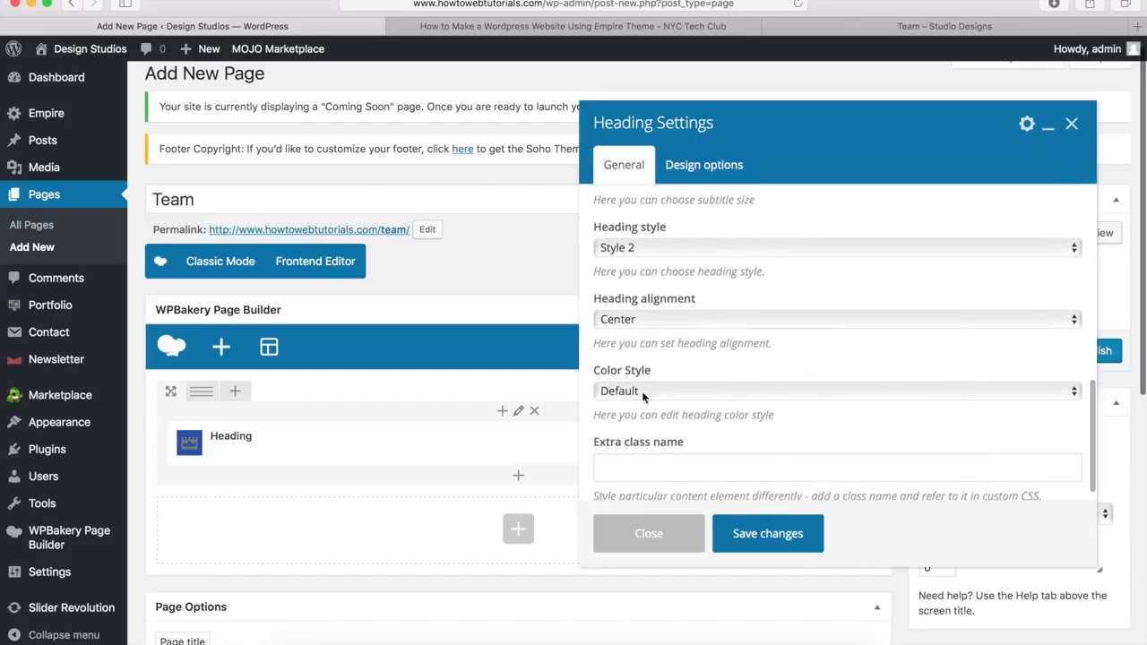
left_click(640, 396)
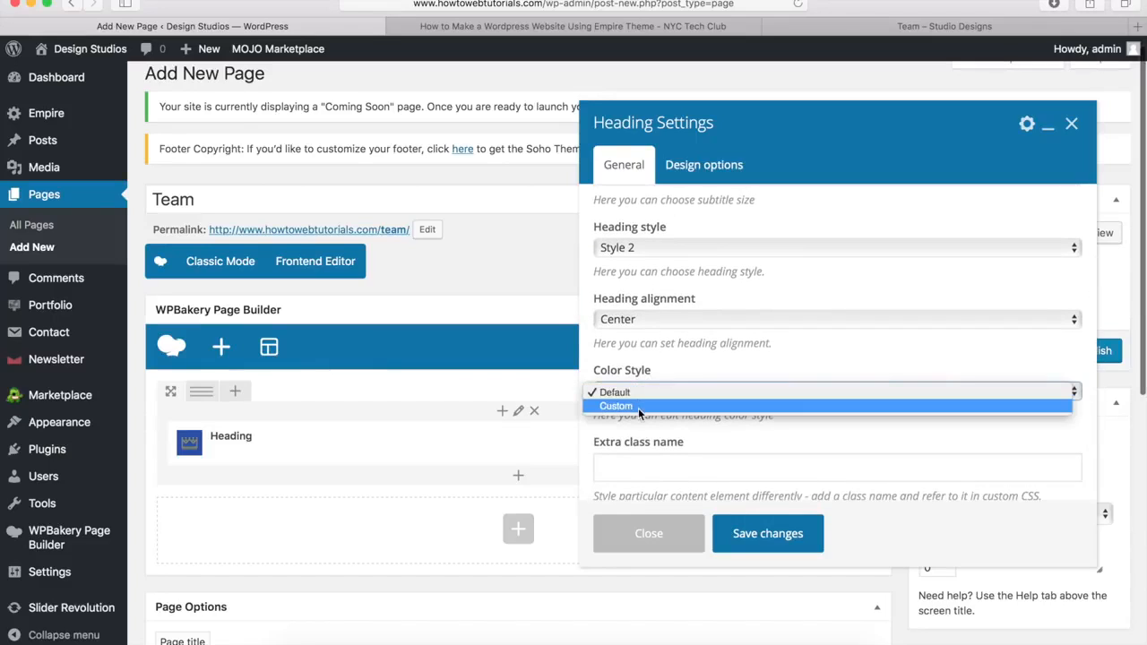
left_click(639, 406)
scroll(695, 369, "down", 3)
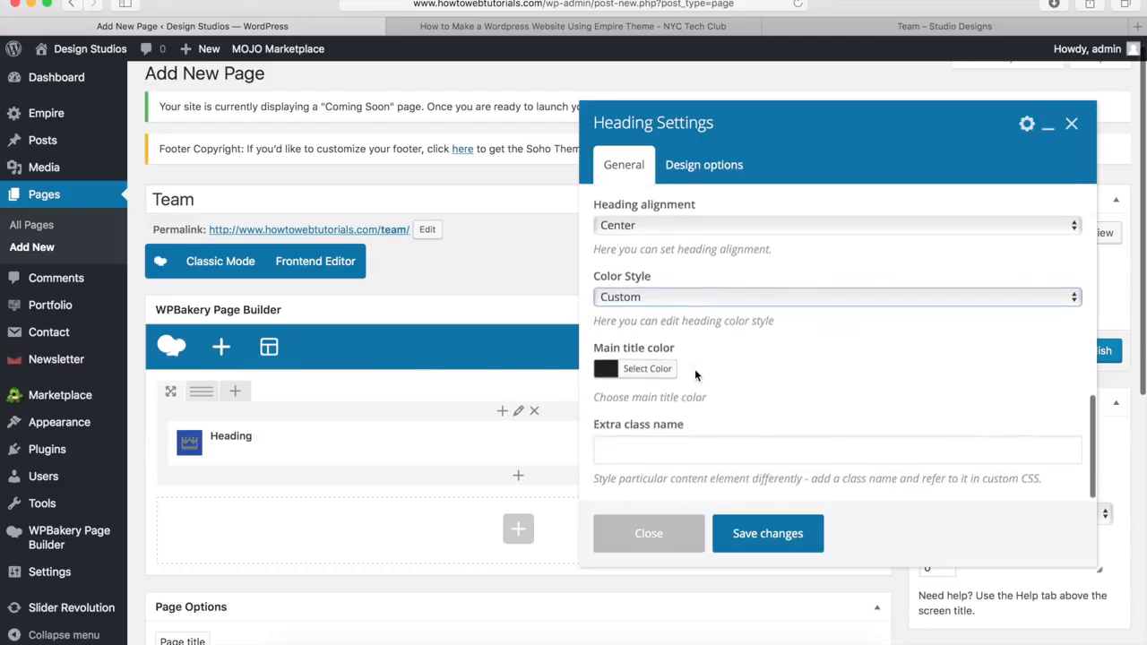
left_click(648, 369)
scroll(647, 374, "down", 4)
left_click(633, 369)
scroll(633, 374, "up", 3)
scroll(632, 375, "up", 1)
left_click(642, 361)
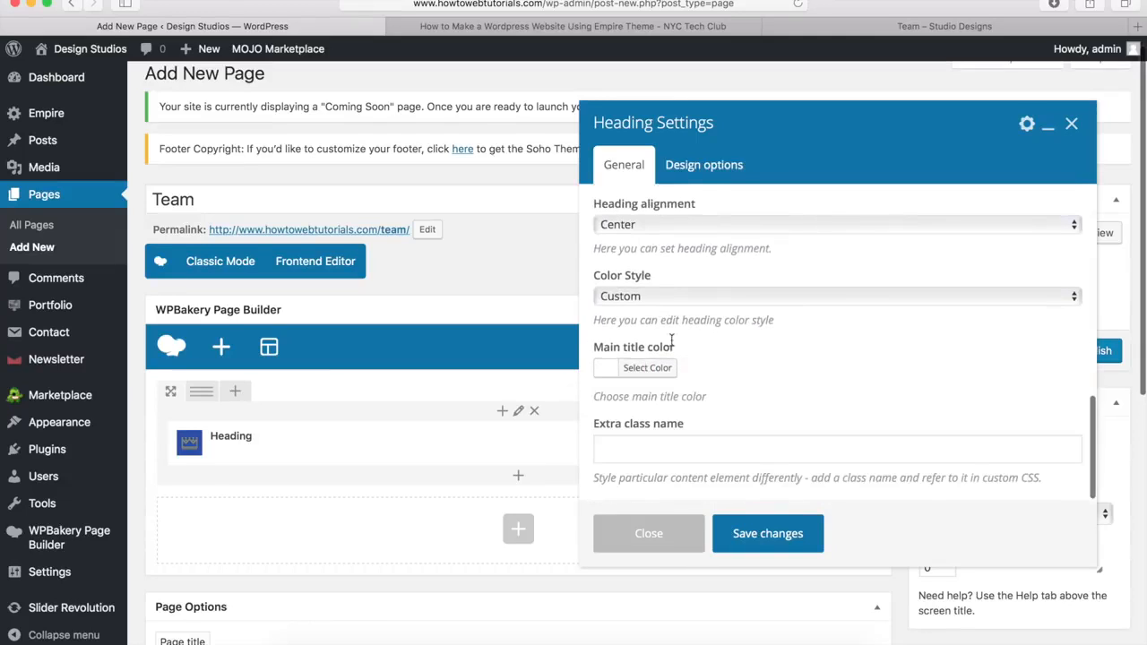
left_click(767, 534)
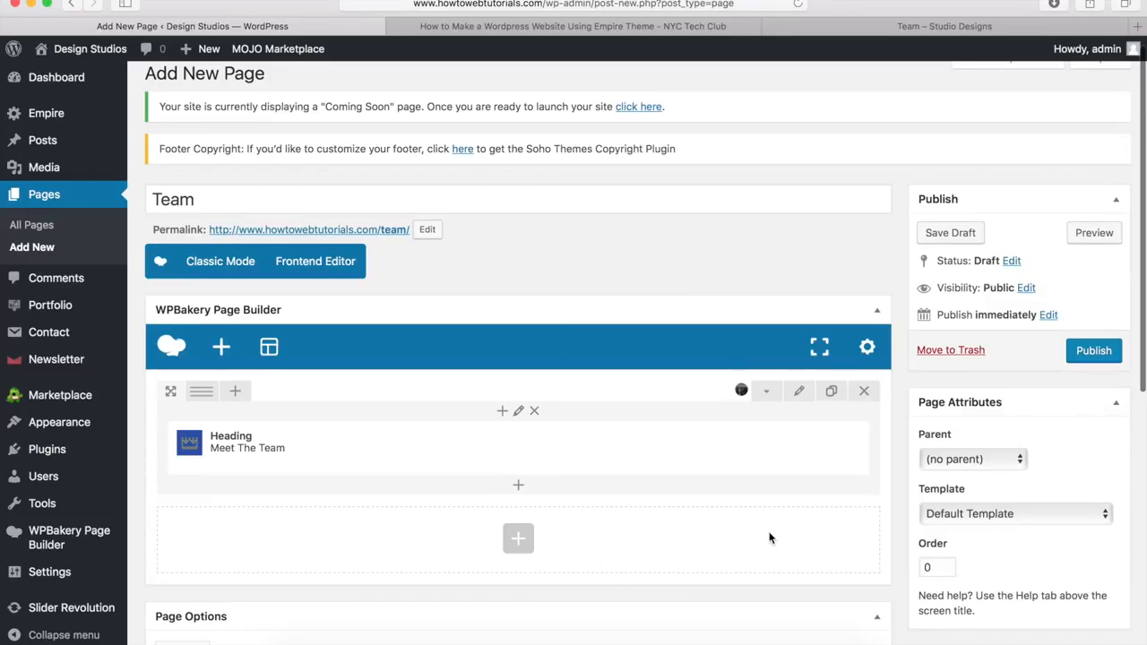
Step: Add a white Separator with 3px border width and 10% element width
left_click(520, 489)
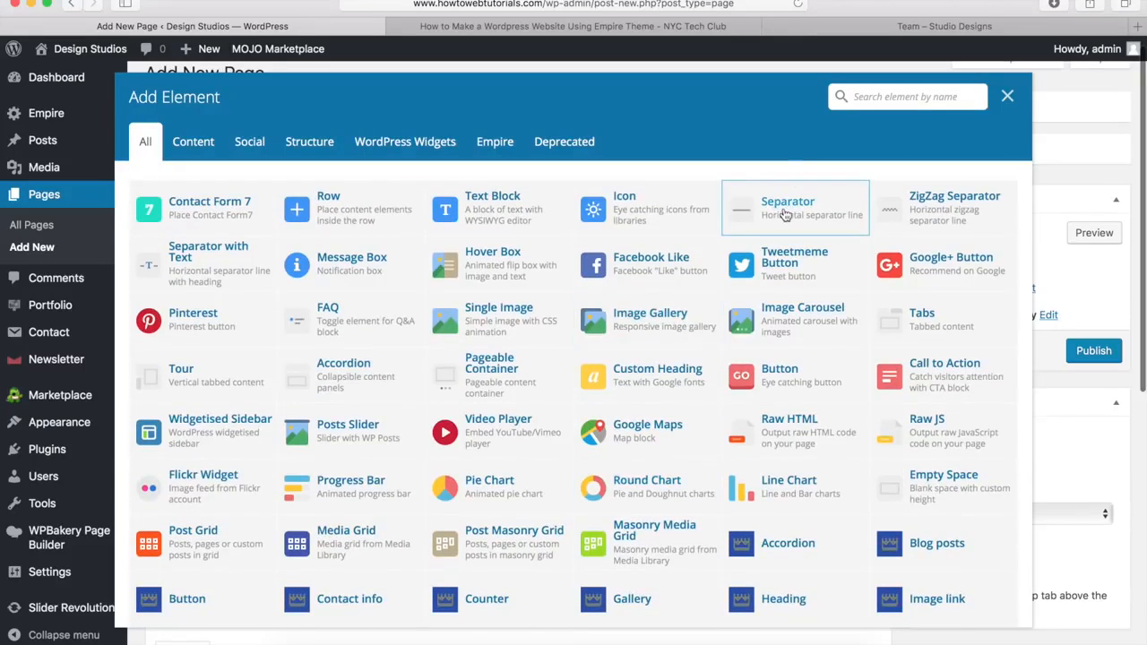
left_click(786, 212)
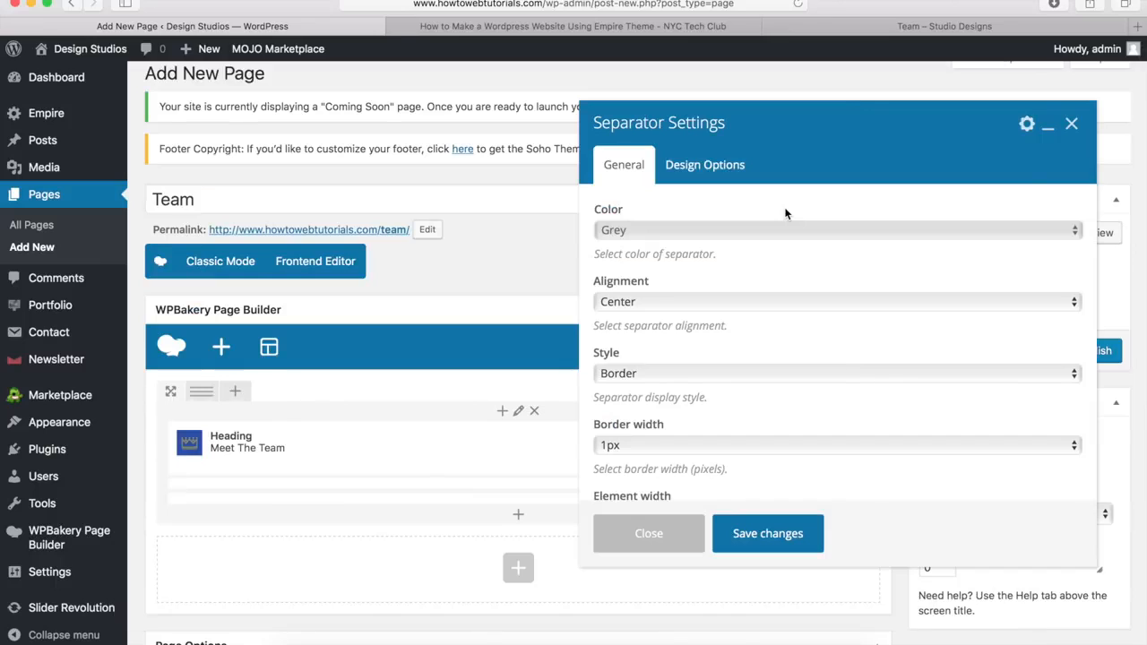
left_click(654, 231)
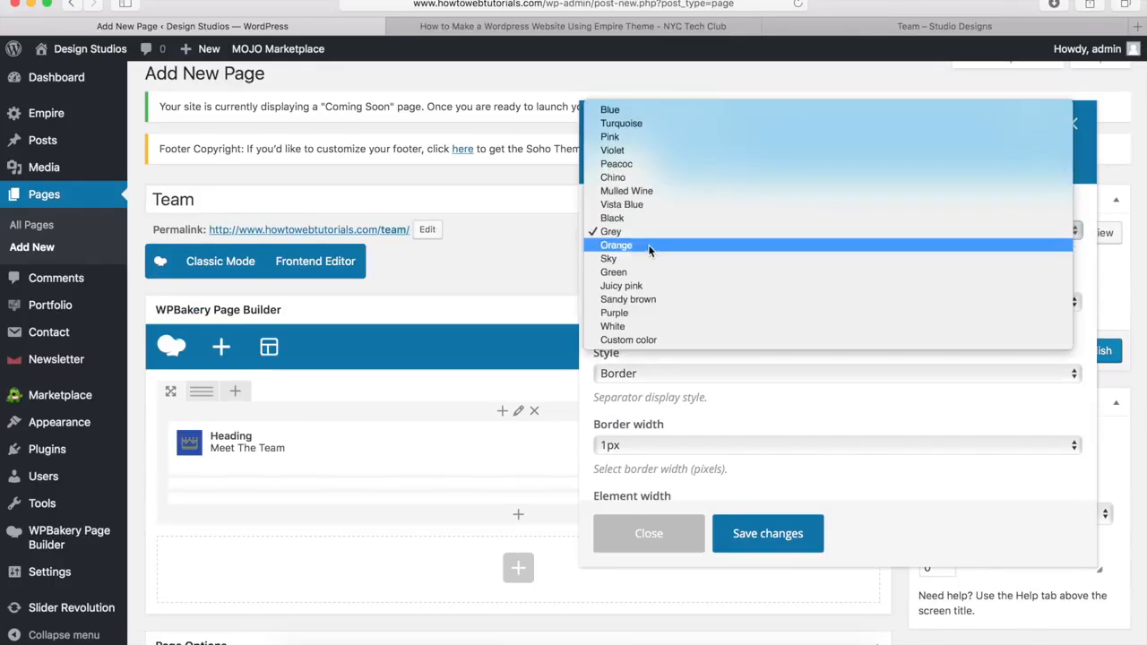
left_click(633, 326)
scroll(645, 341, "down", 3)
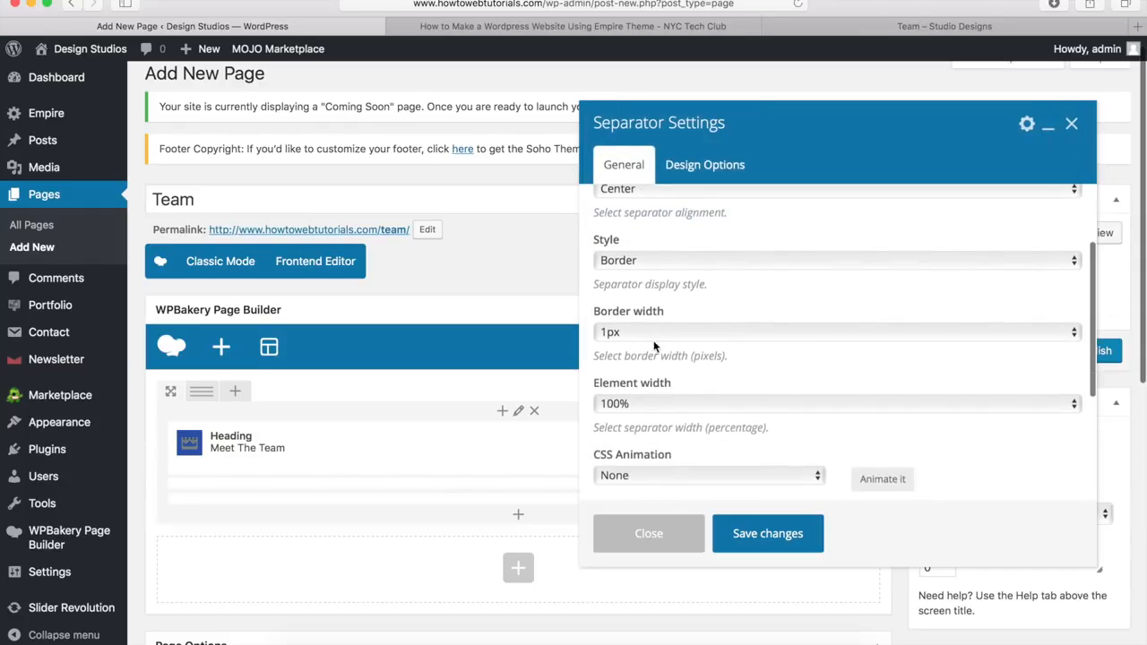
left_click(657, 335)
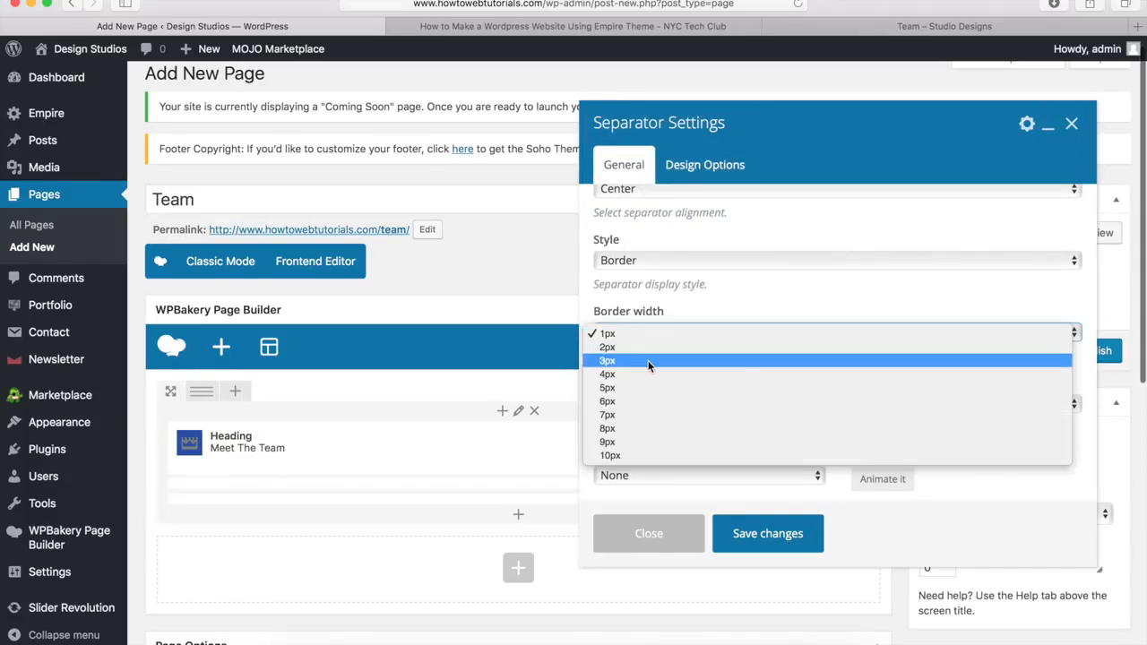
left_click(648, 361)
left_click(632, 405)
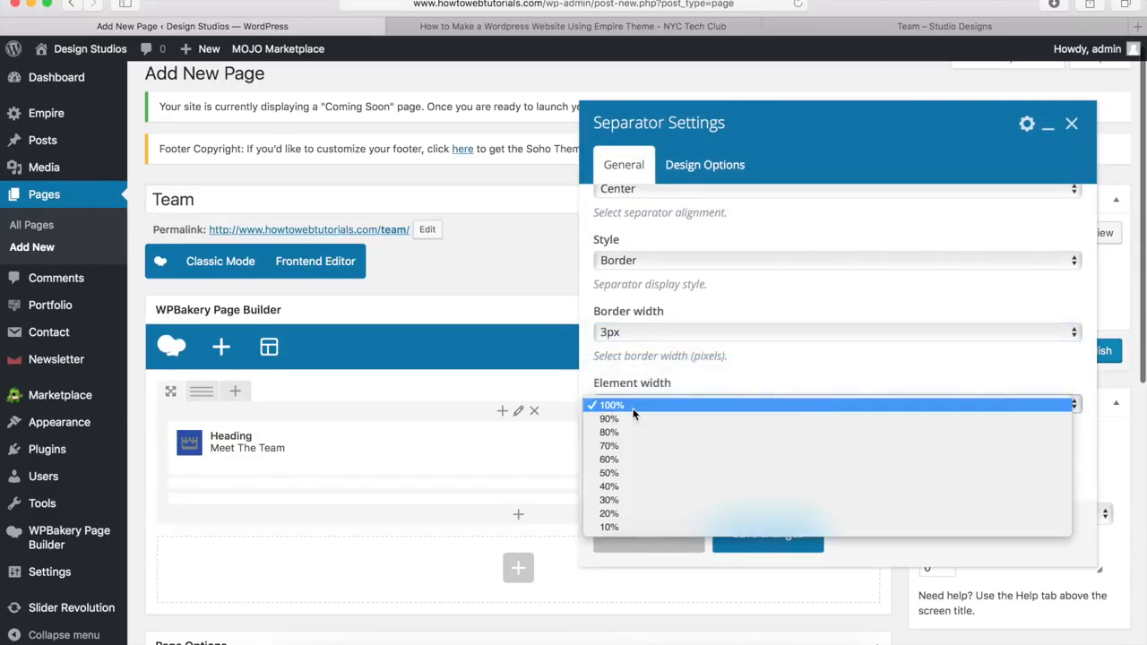
left_click(623, 527)
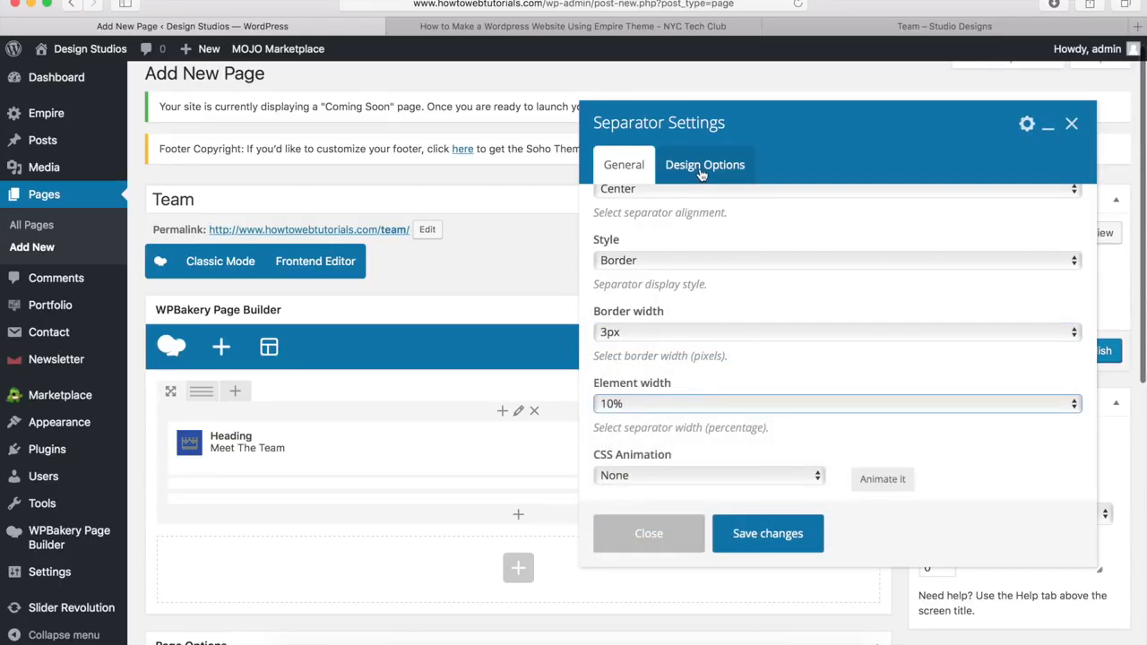
Step: Give the separator a -20px top margin in Design Options and save
left_click(701, 174)
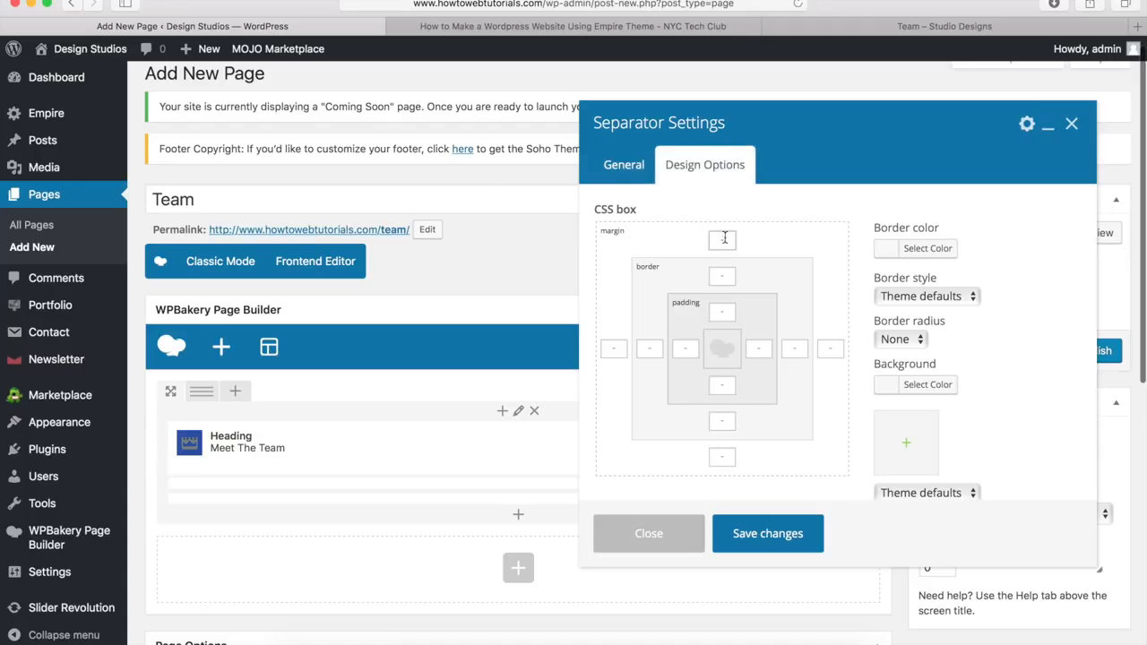
type("-20px")
left_click(766, 536)
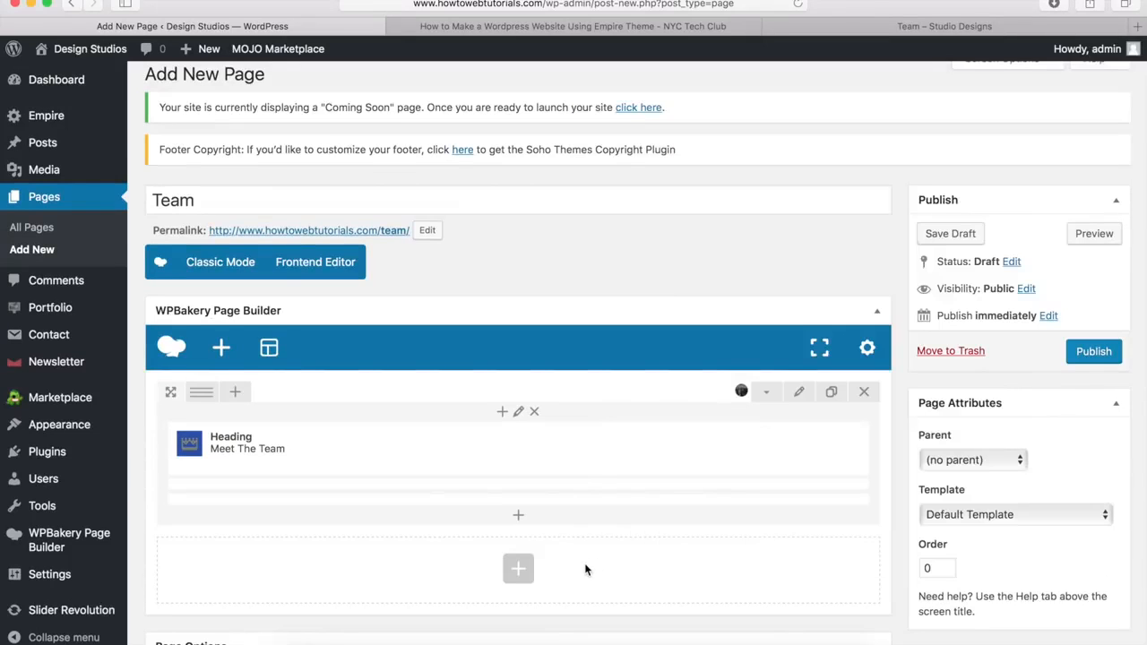
Step: Add a new empty row below the heading row
left_click(518, 570)
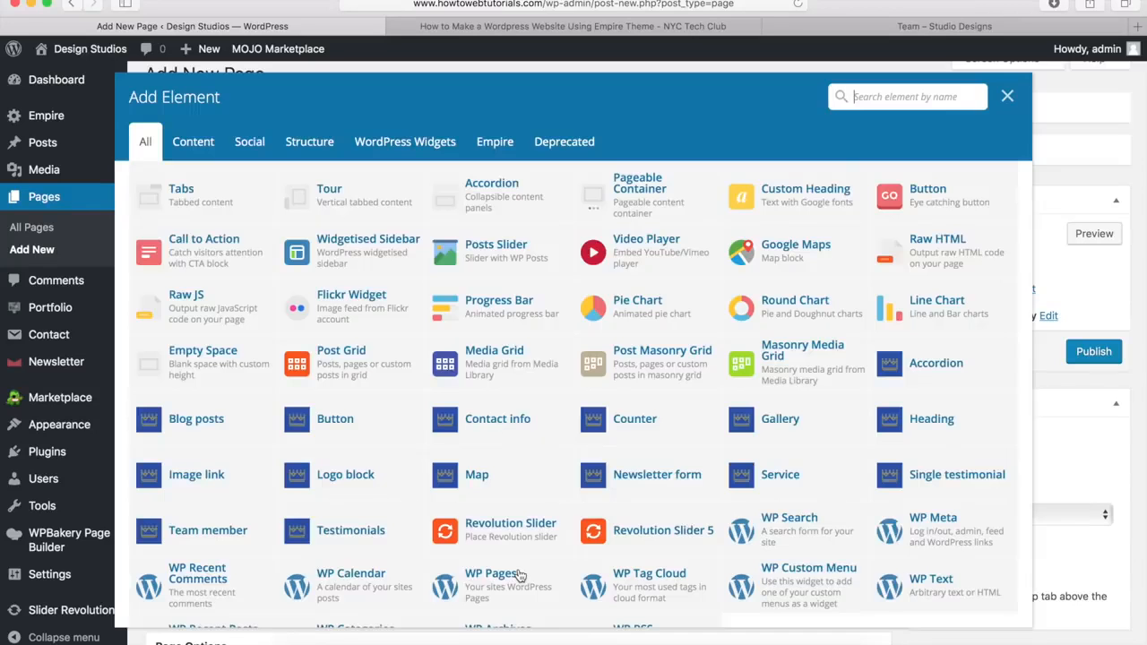
scroll(435, 385, "up", 5)
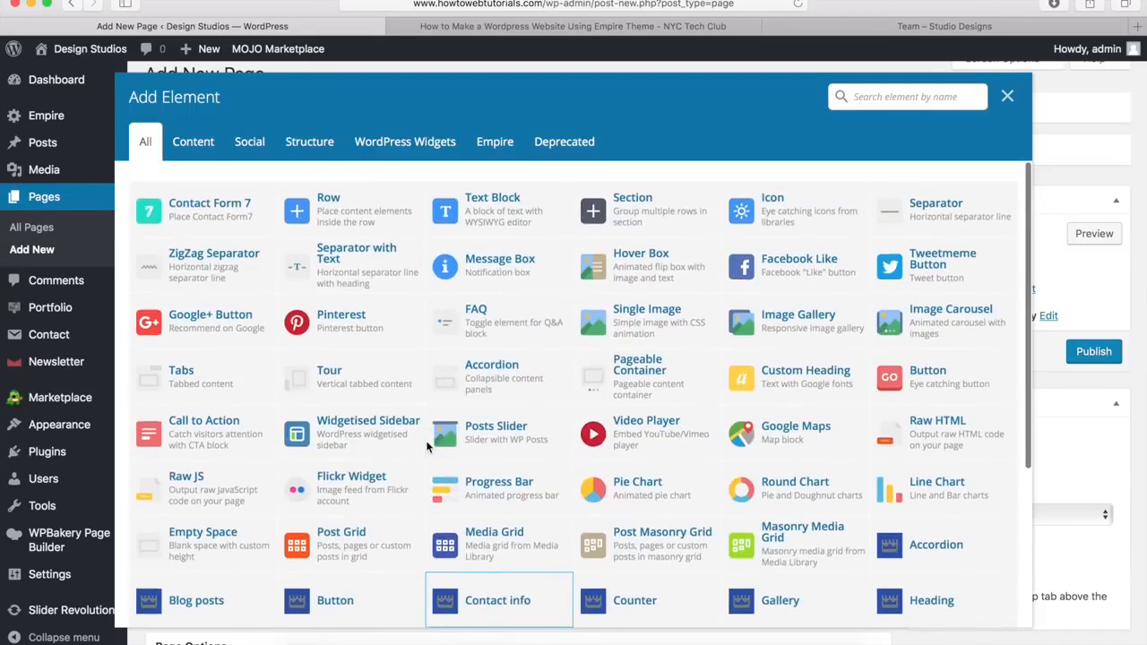
left_click(346, 213)
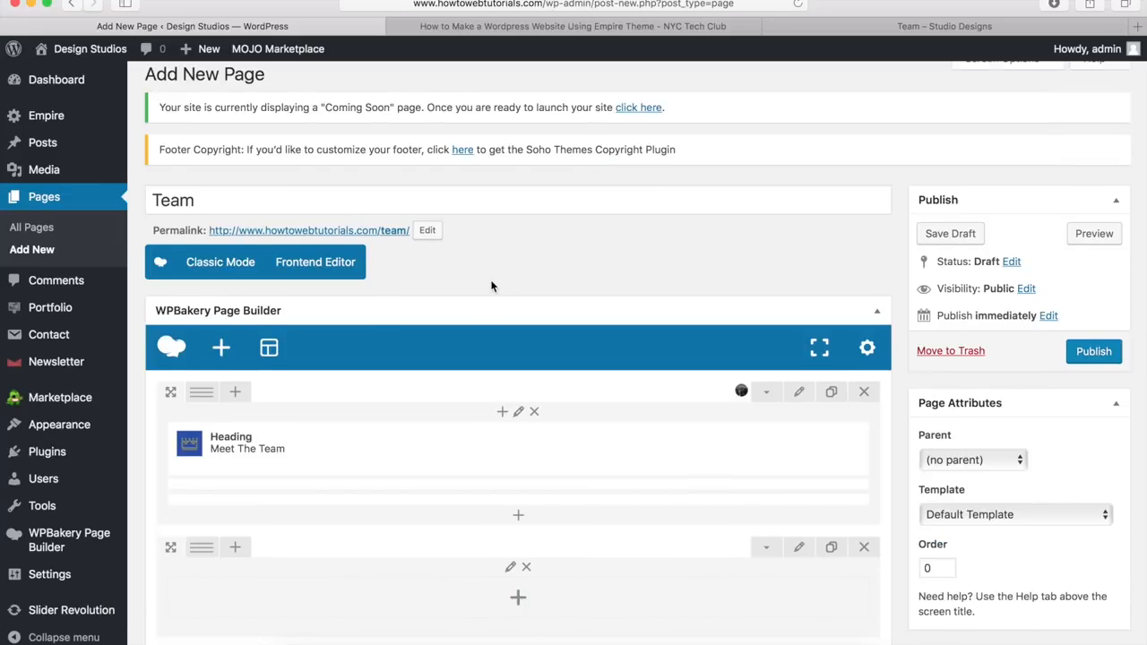
scroll(491, 286, "down", 5)
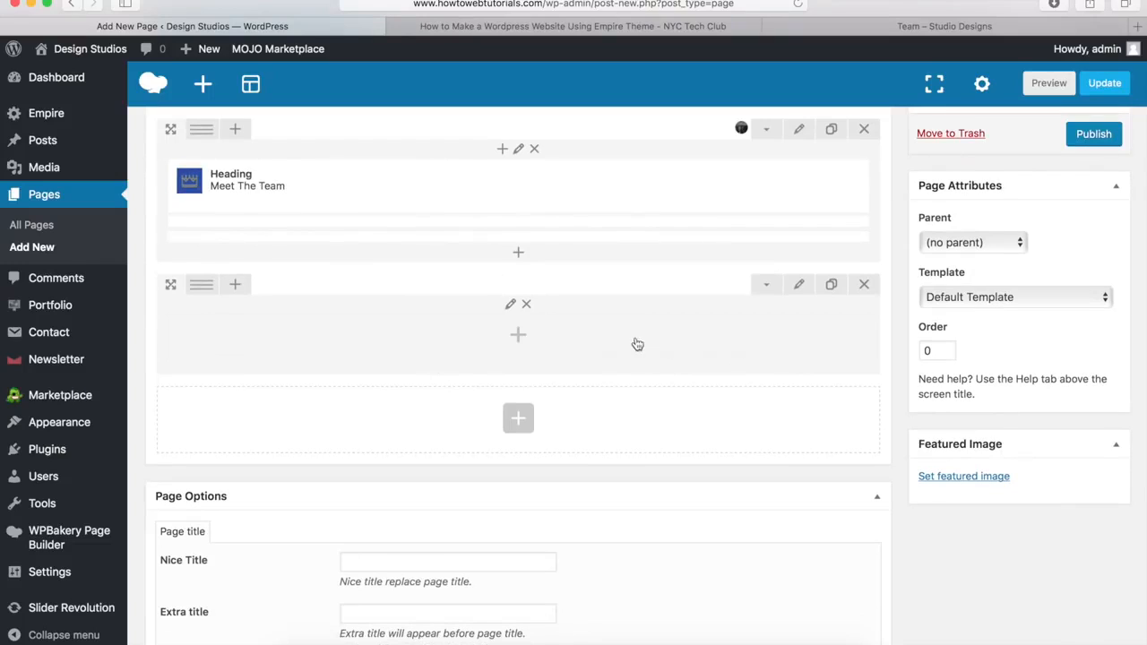
Step: Nest an inner row in it with a 1/4+1/4+1/4+1/4 four-column layout
left_click(518, 337)
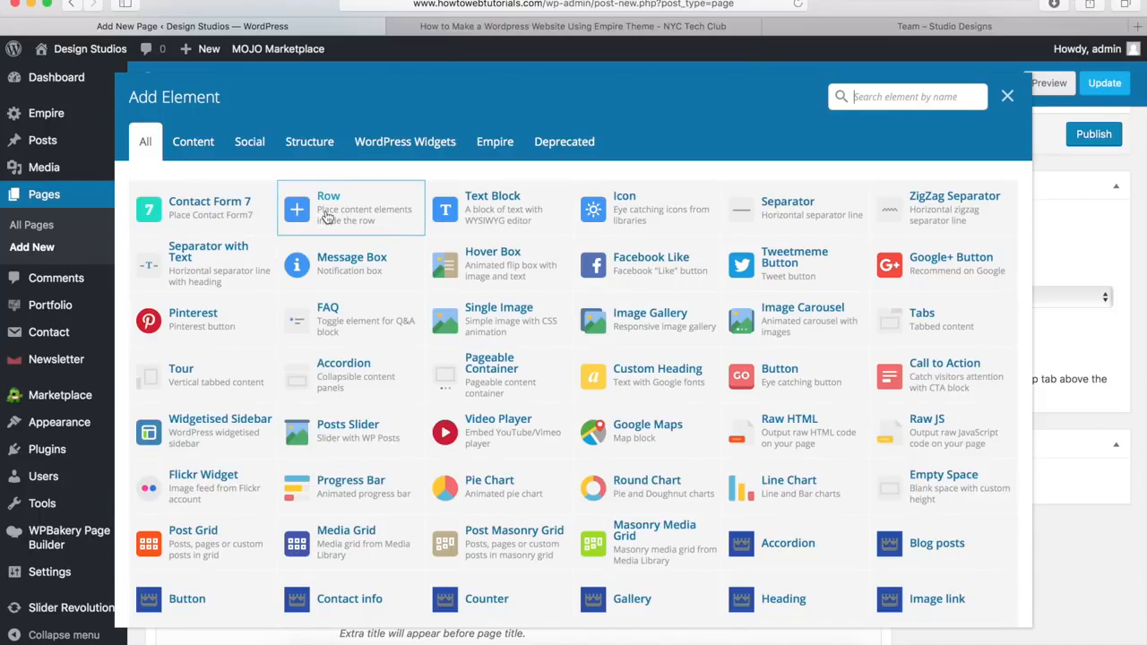
left_click(335, 209)
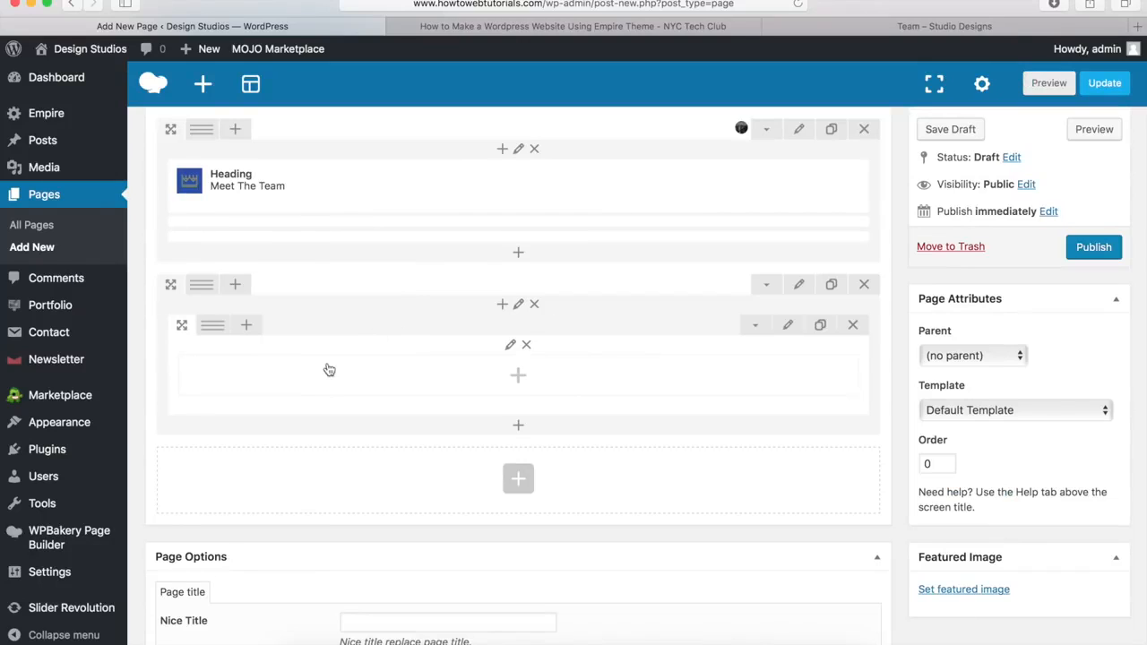
mouse_move(212, 327)
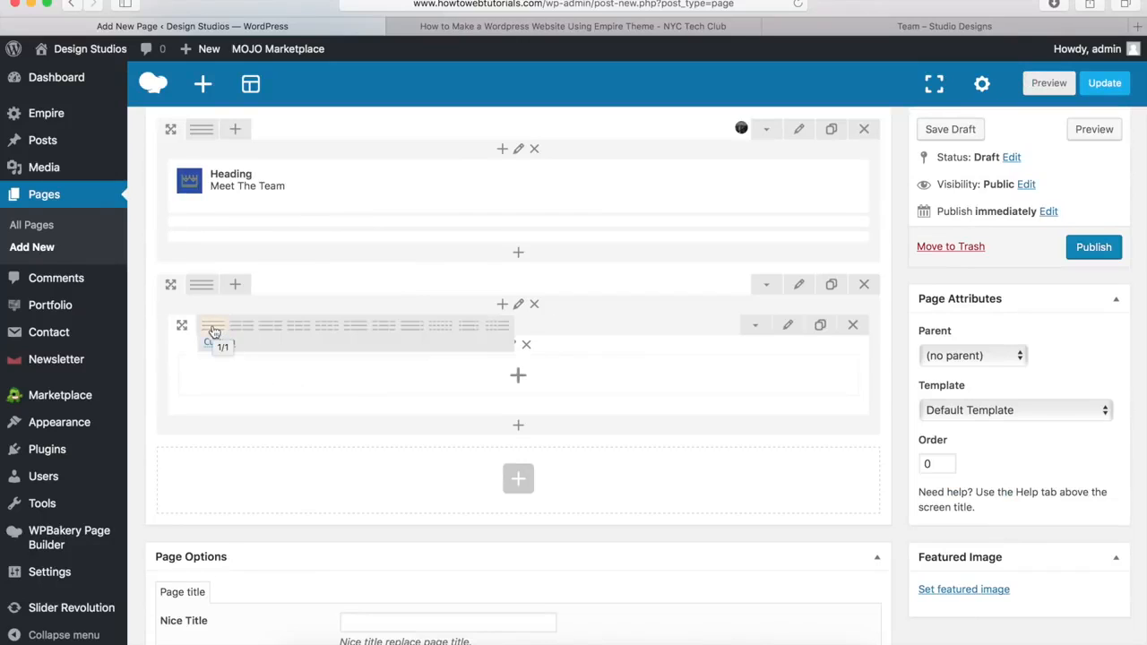
left_click(331, 331)
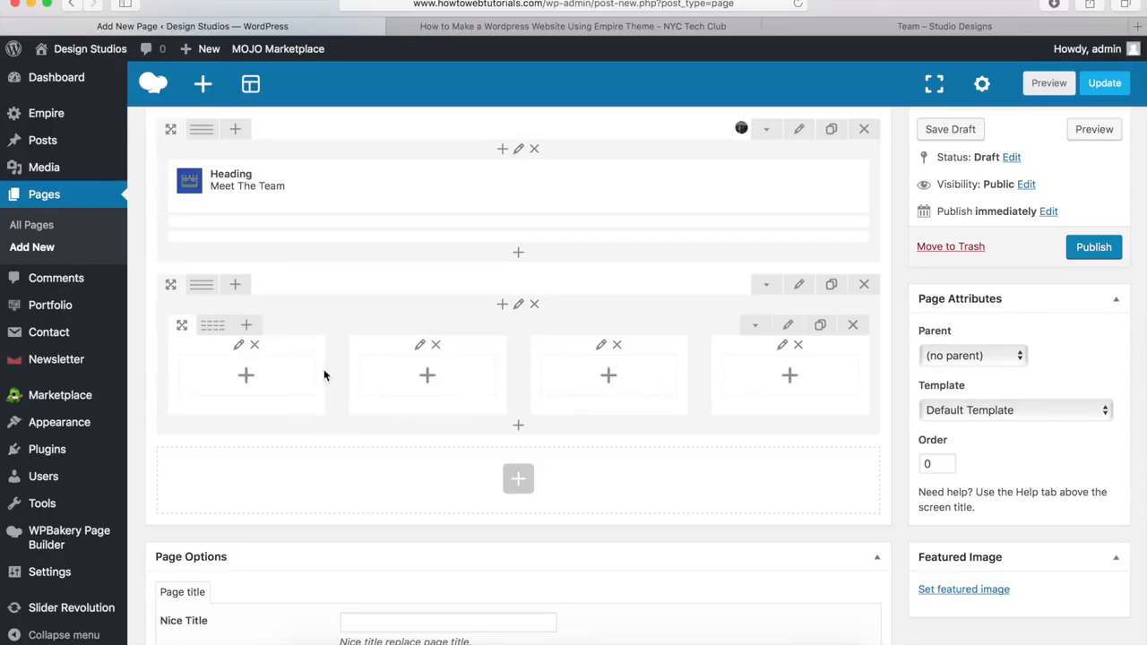
left_click(247, 378)
scroll(409, 336, "down", 5)
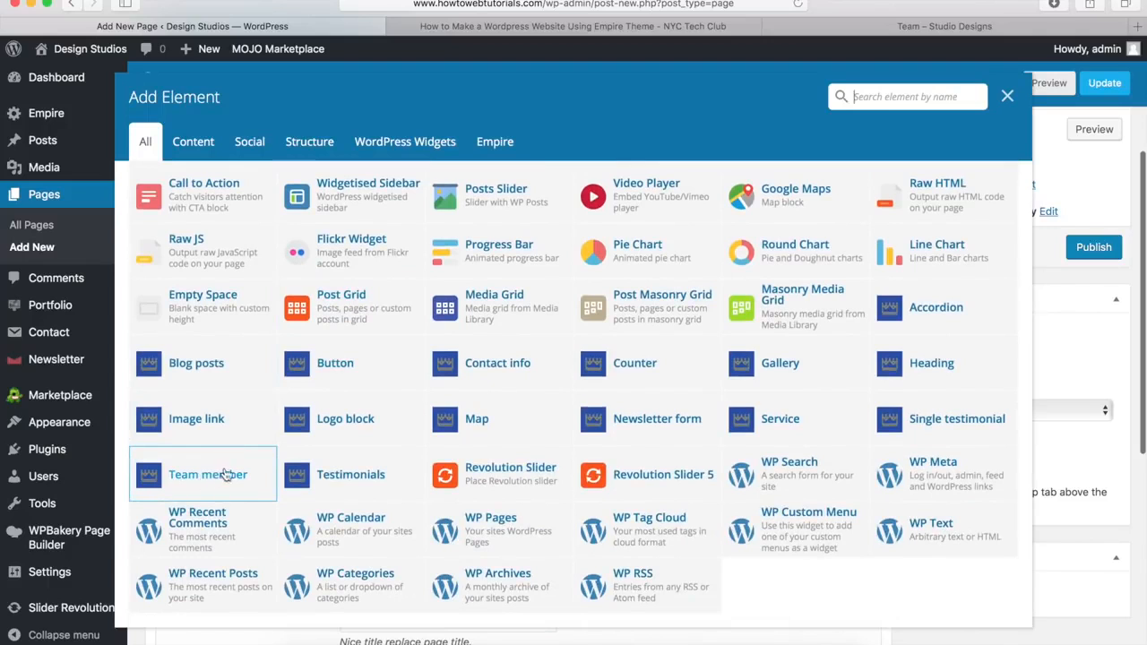
Step: Add a Team member element to the first column using employee6.jpg as its image
left_click(216, 478)
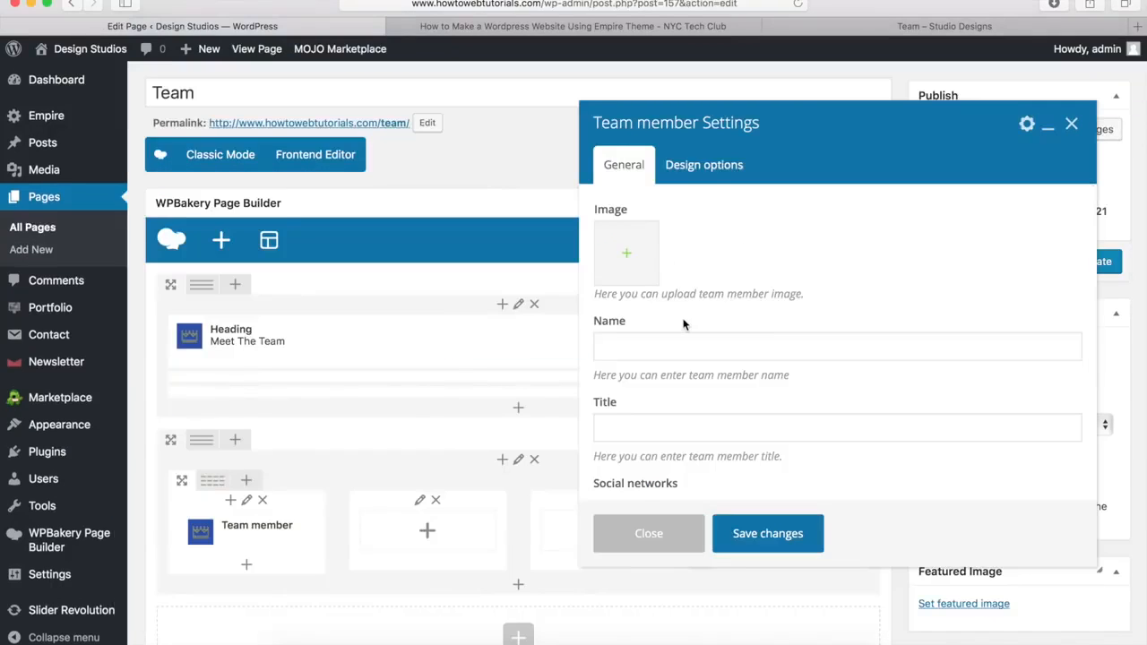
left_click(630, 259)
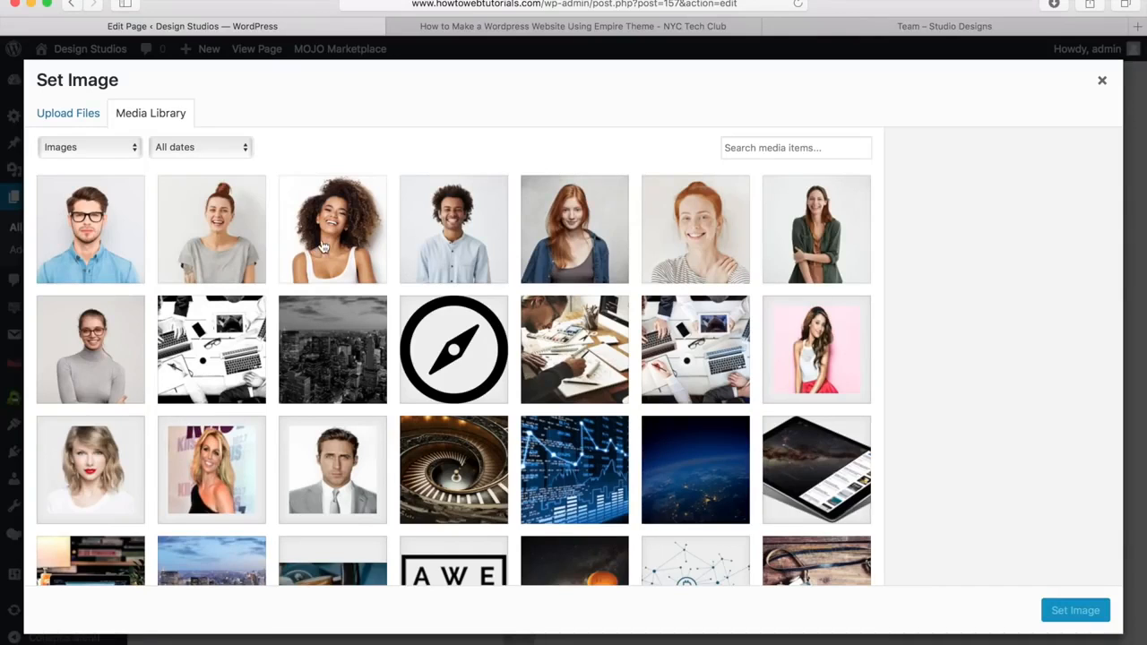
left_click(69, 124)
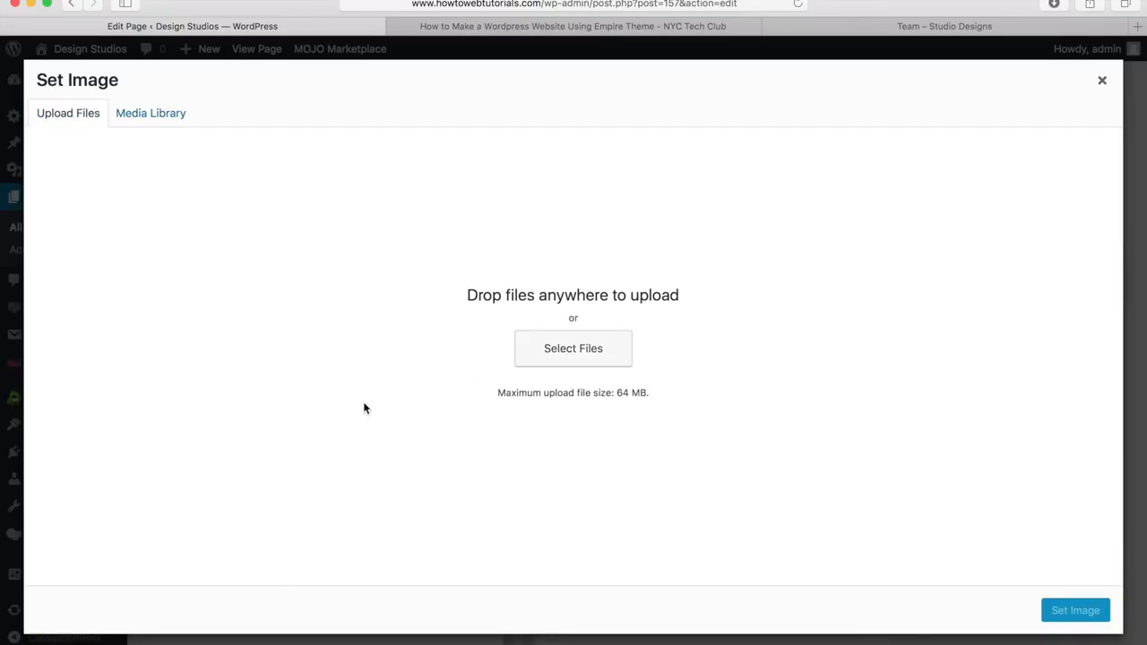
left_click(144, 119)
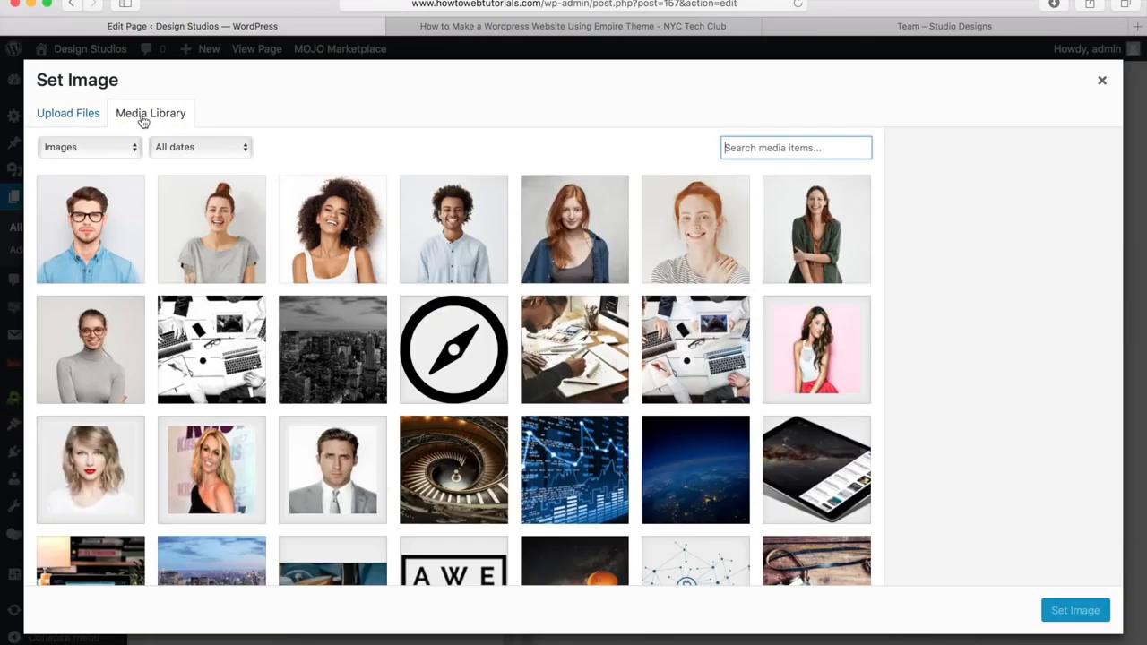
left_click(316, 235)
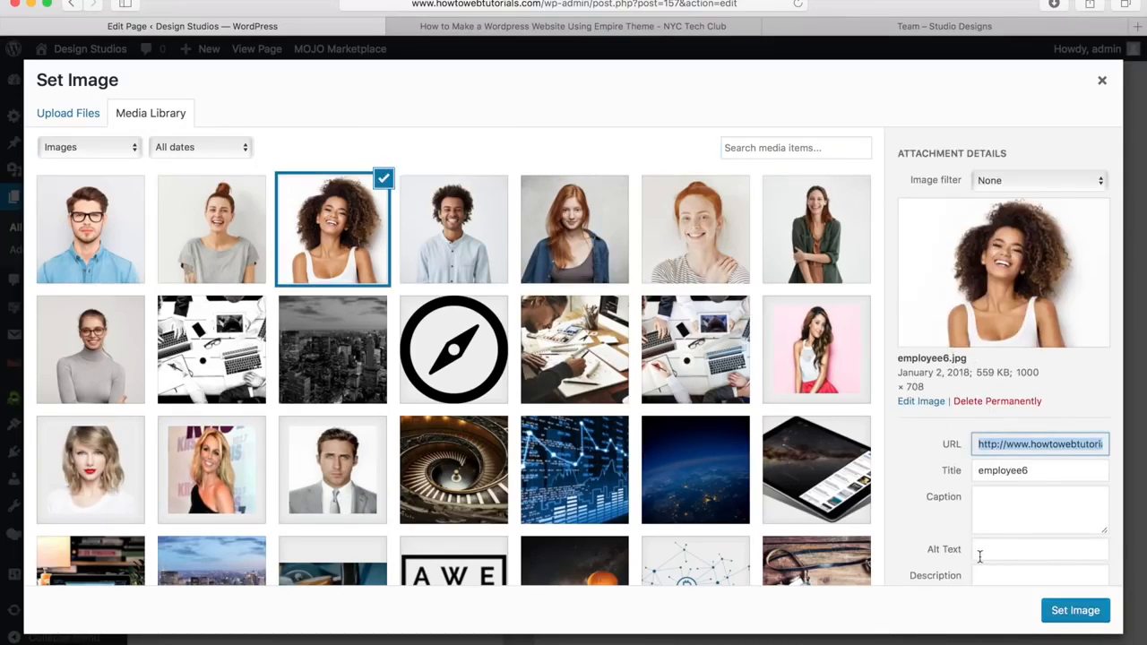
left_click(1068, 611)
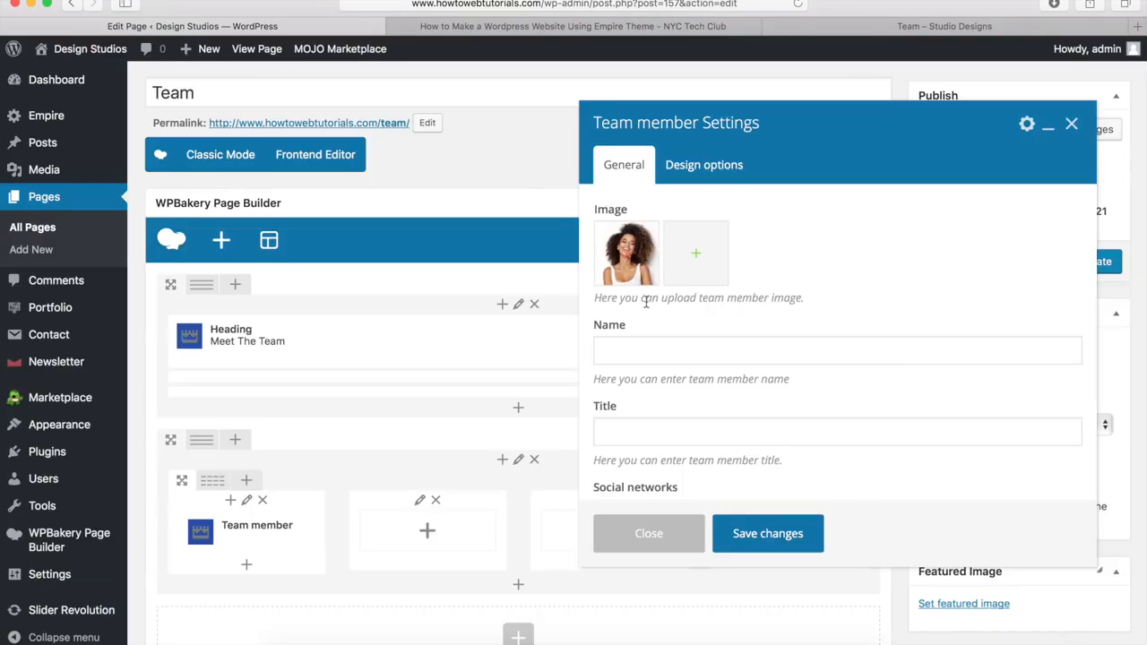
Step: Enter the team member's name and the title 'Designer'
left_click(620, 357)
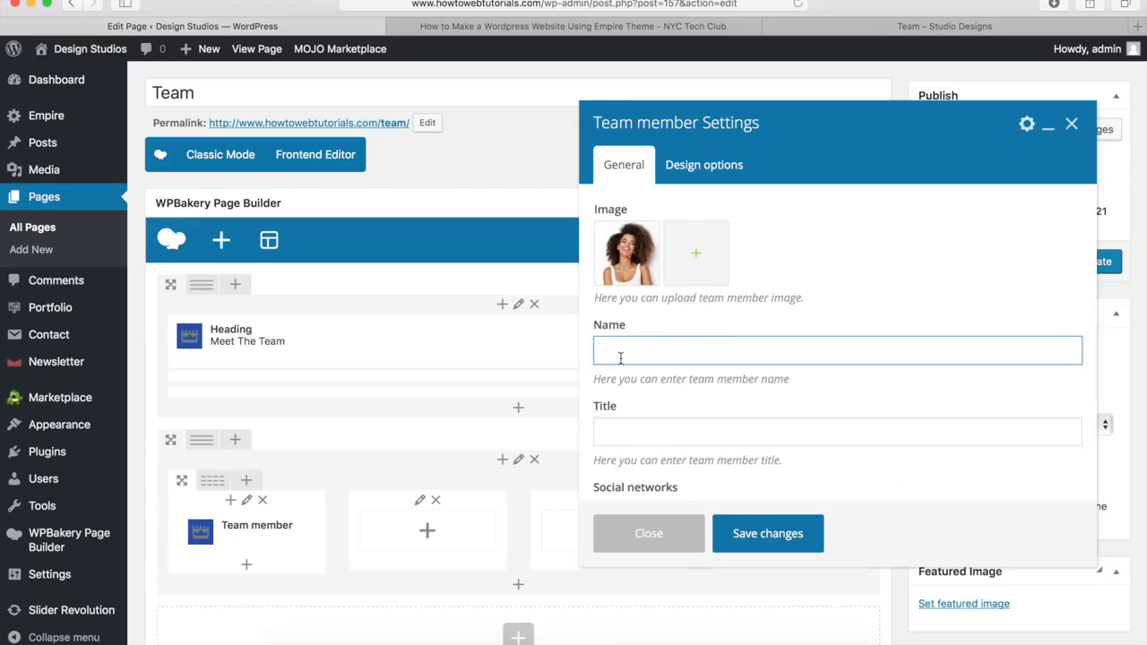
key("Tab")
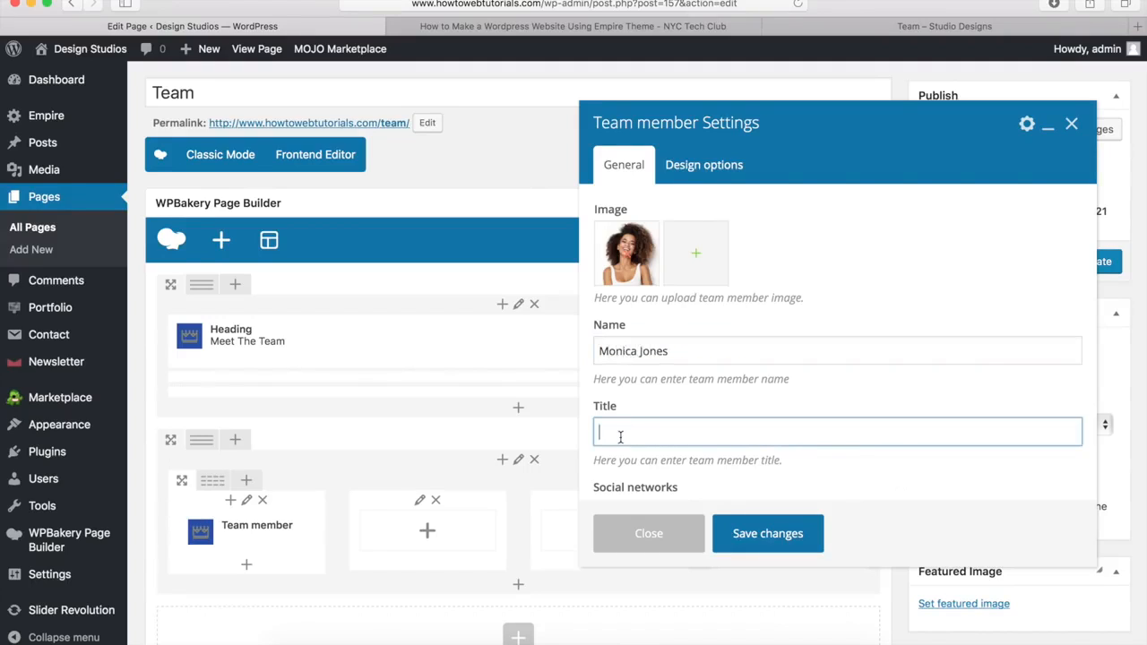
type("Designer")
left_click(818, 306)
scroll(818, 306, "down", 1)
scroll(819, 307, "down", 5)
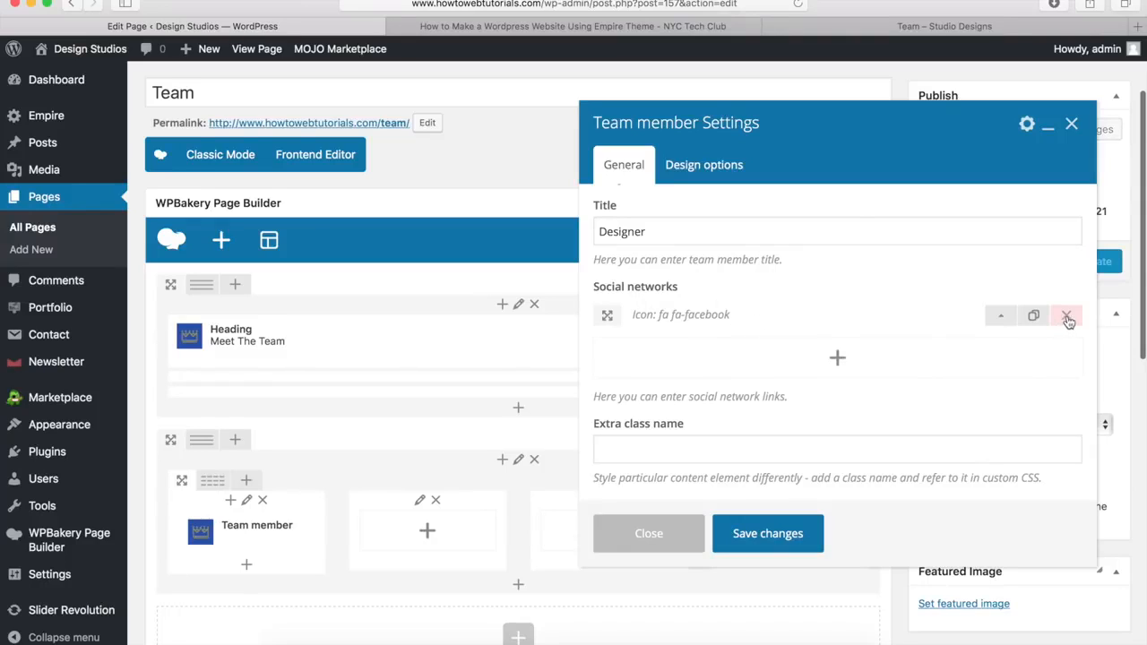
left_click(1001, 318)
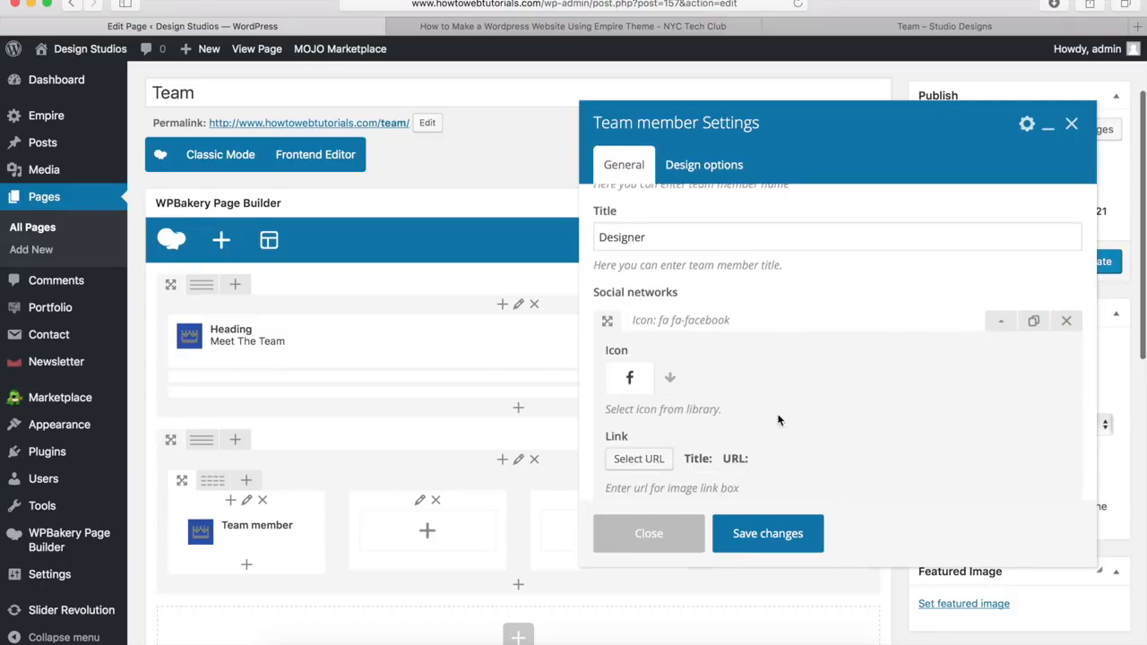
left_click(671, 382)
scroll(726, 376, "down", 2)
scroll(725, 378, "down", 2)
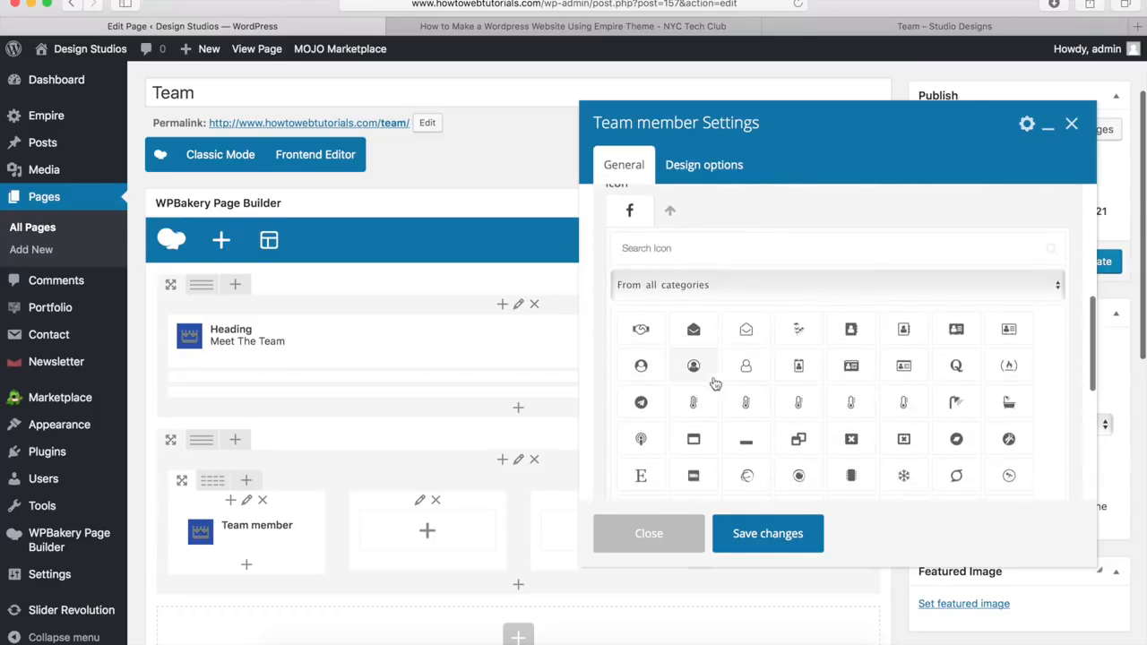
left_click(671, 215)
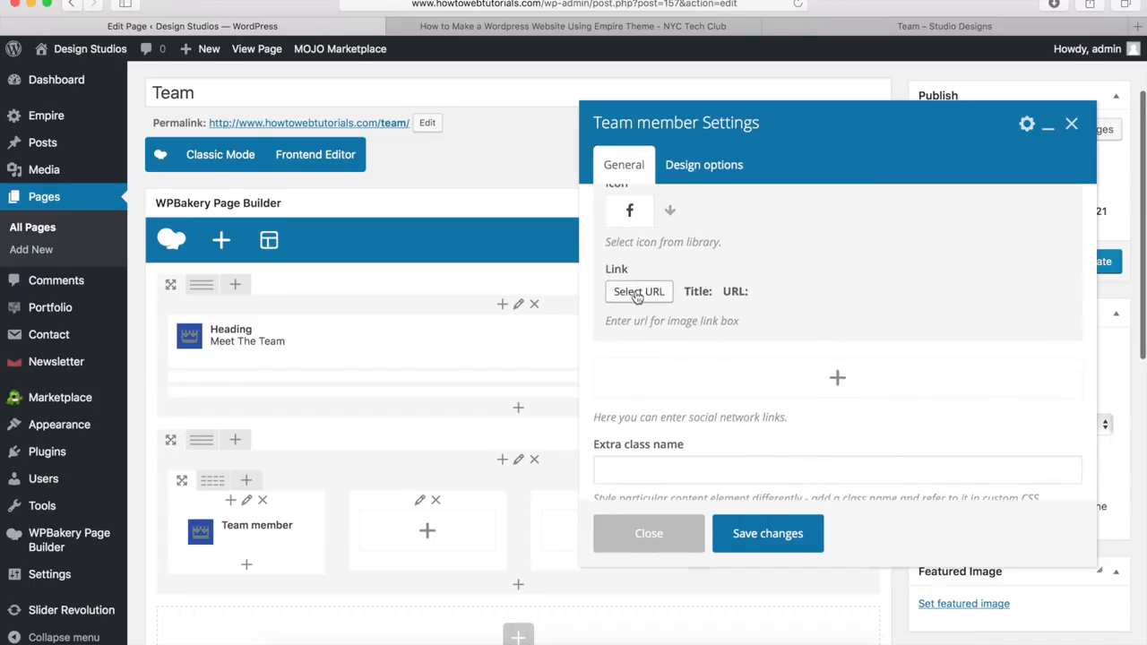
scroll(636, 297, "down", 1)
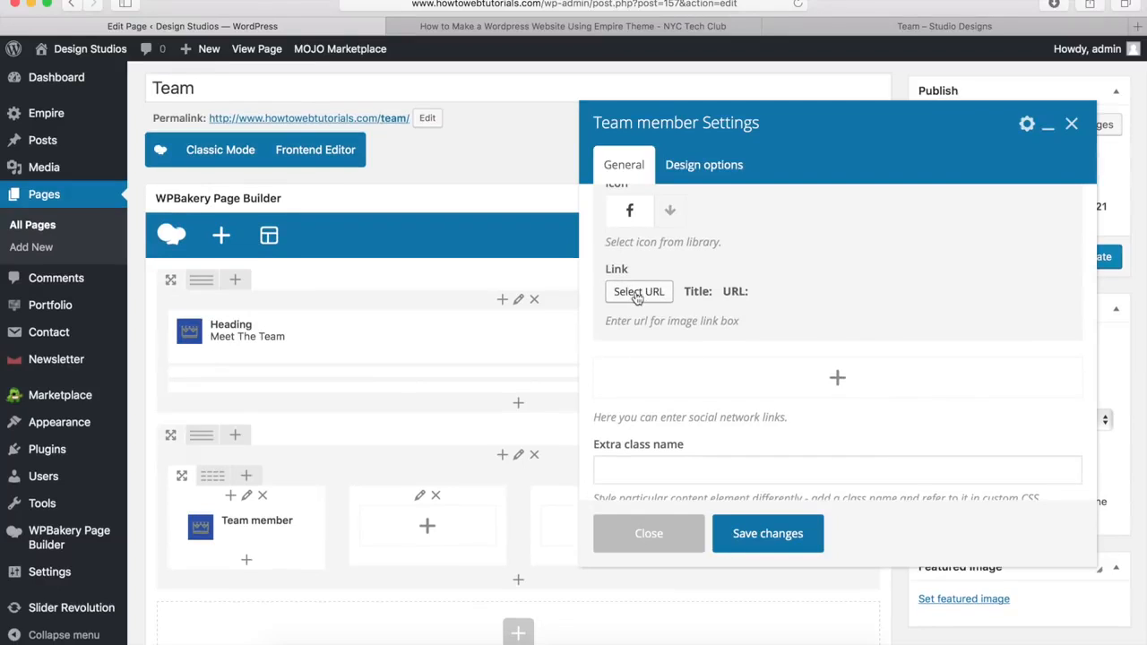
left_click(637, 293)
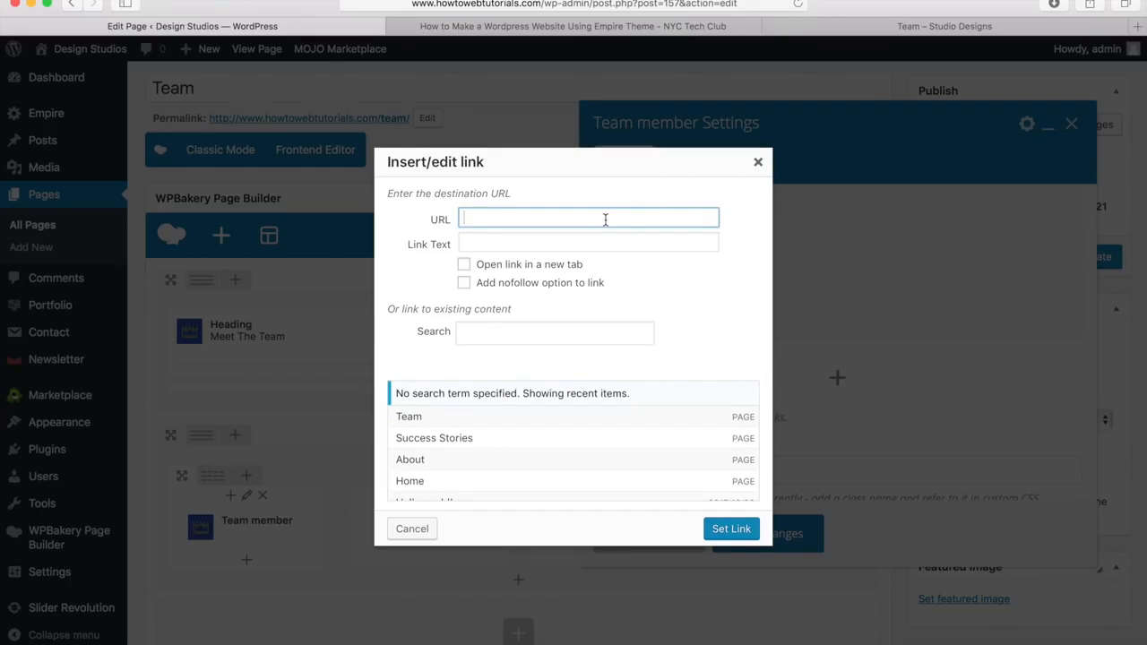
type("http://www.facebook.com/nyctechclub")
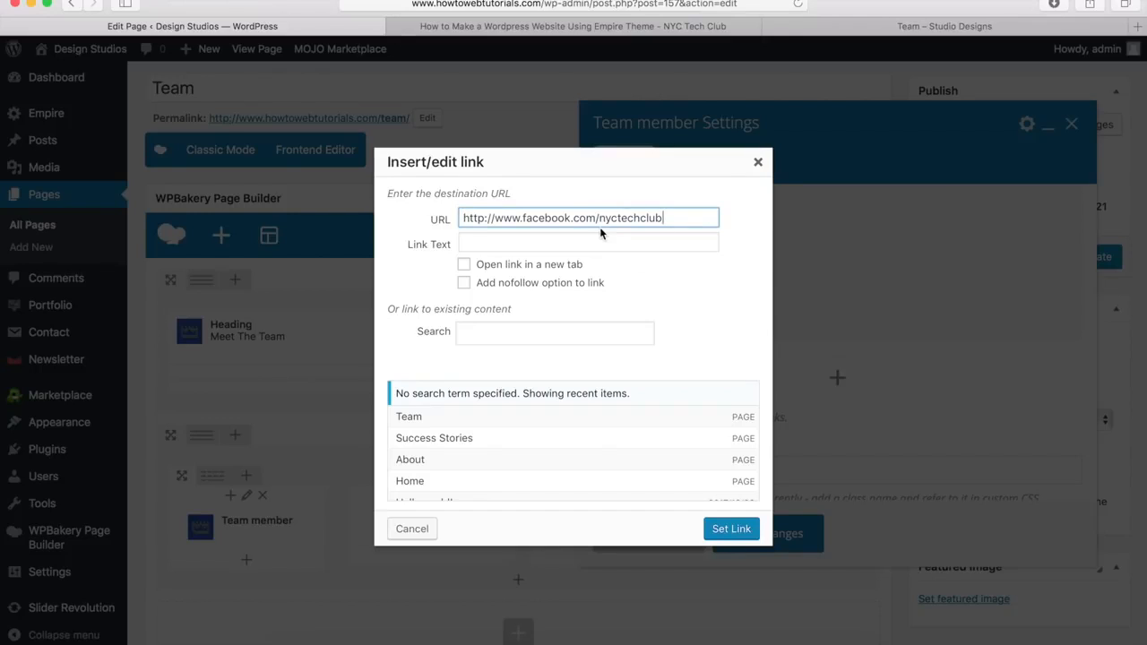
left_click(731, 529)
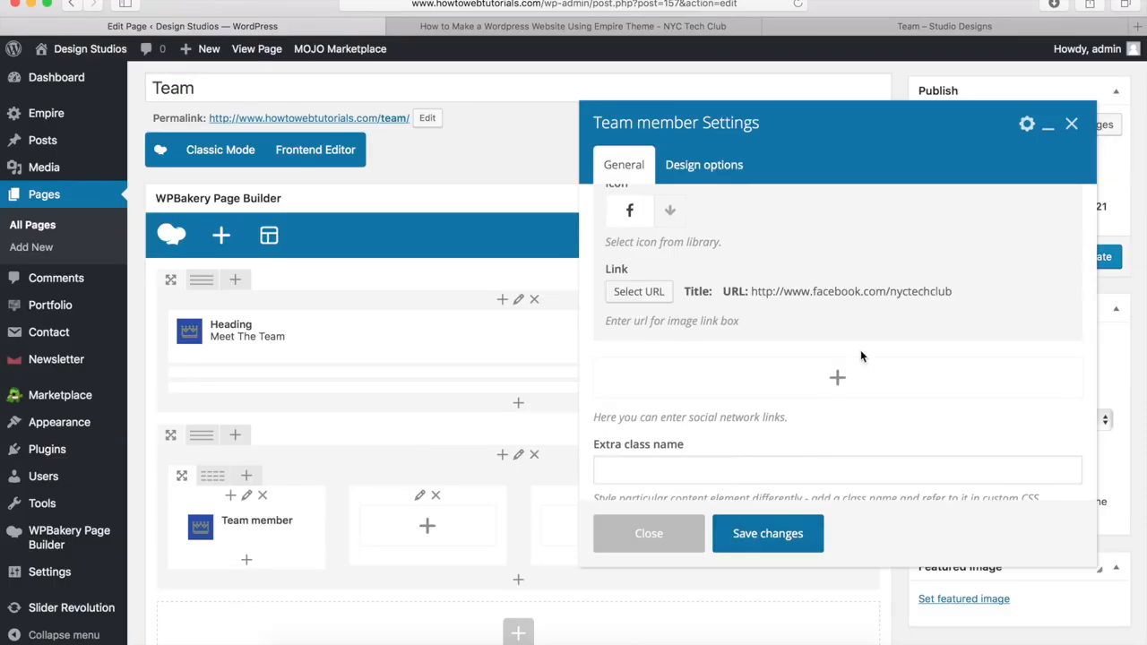
scroll(860, 349, "up", 3)
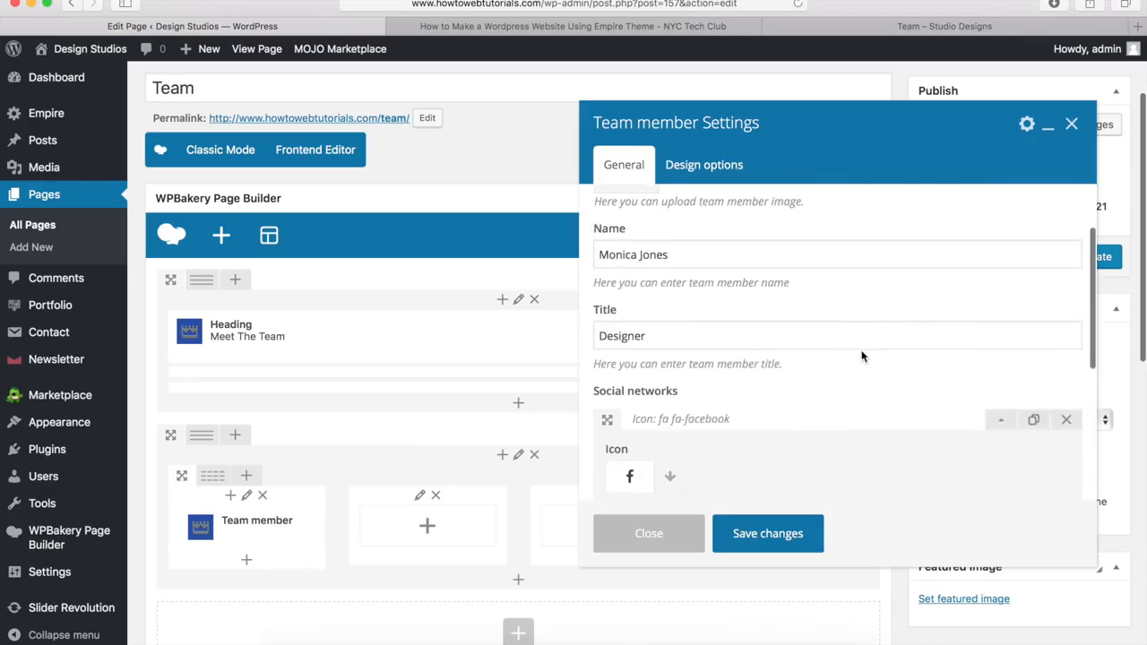
left_click(1000, 421)
scroll(907, 373, "down", 2)
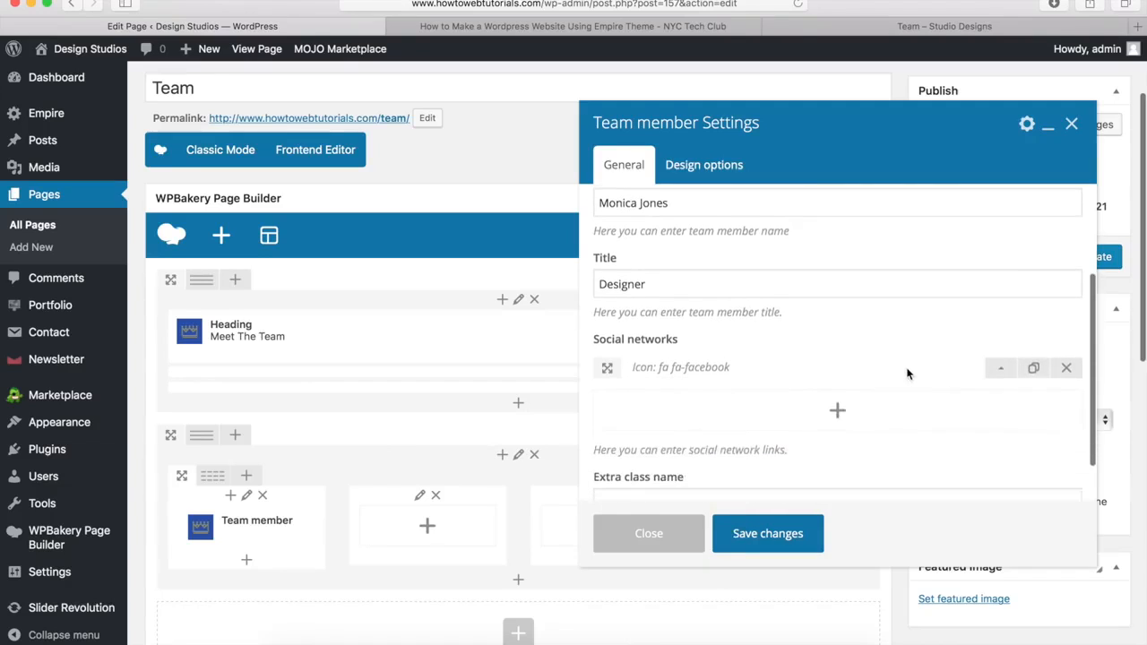
Step: Add a second social network entry with the fa-twitter icon
left_click(839, 401)
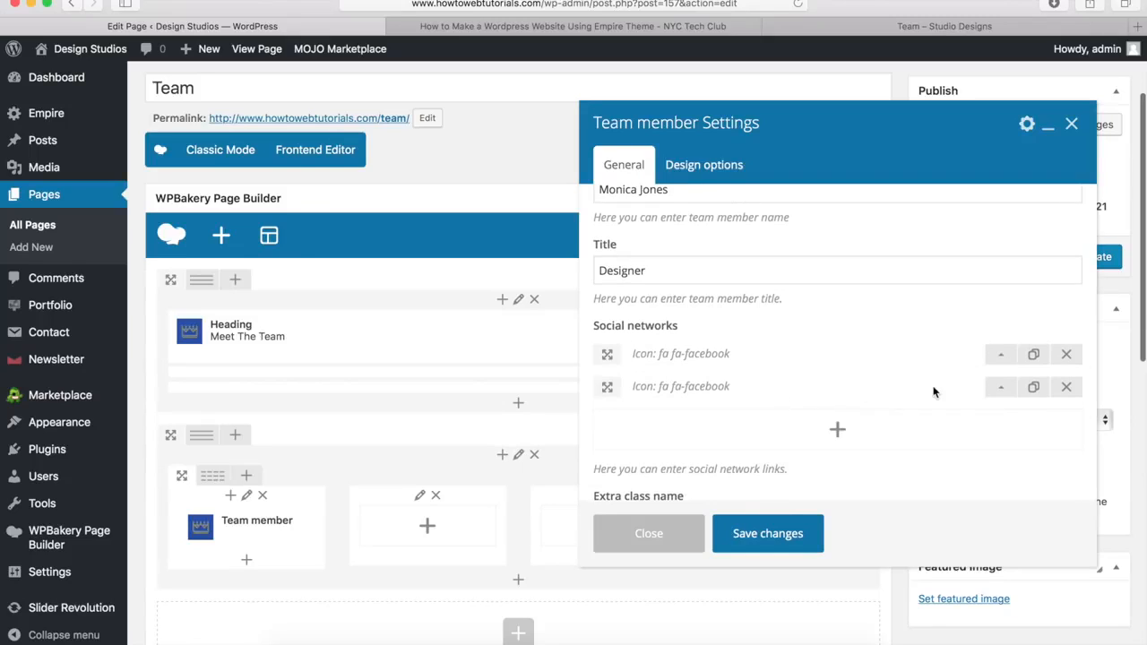
left_click(1000, 387)
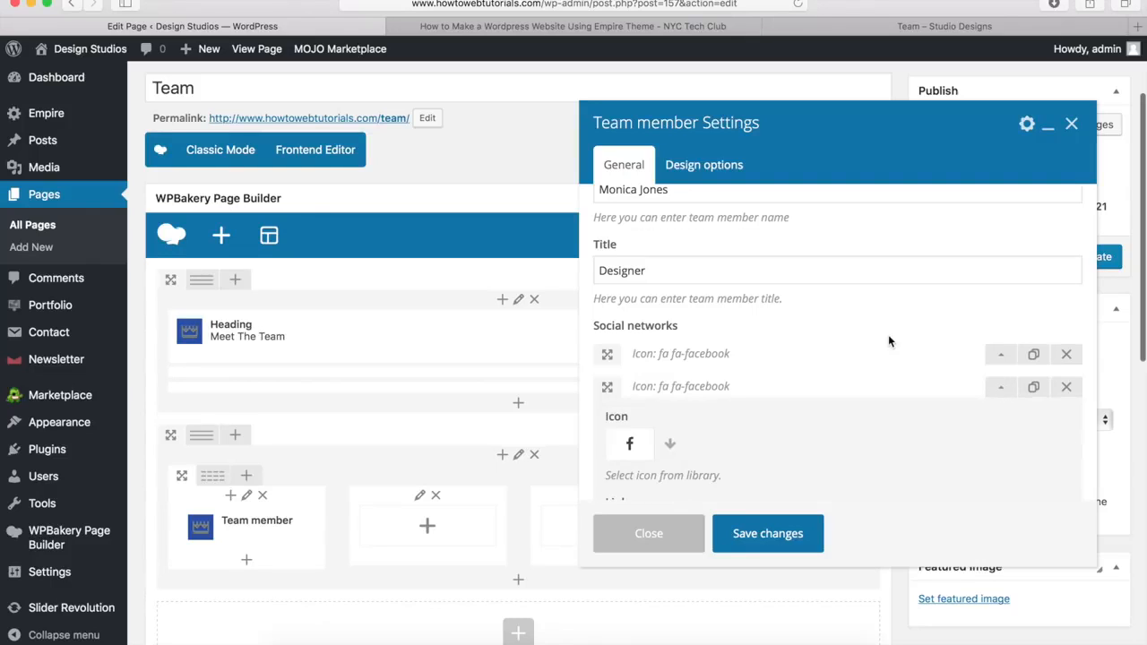
scroll(888, 335, "down", 2)
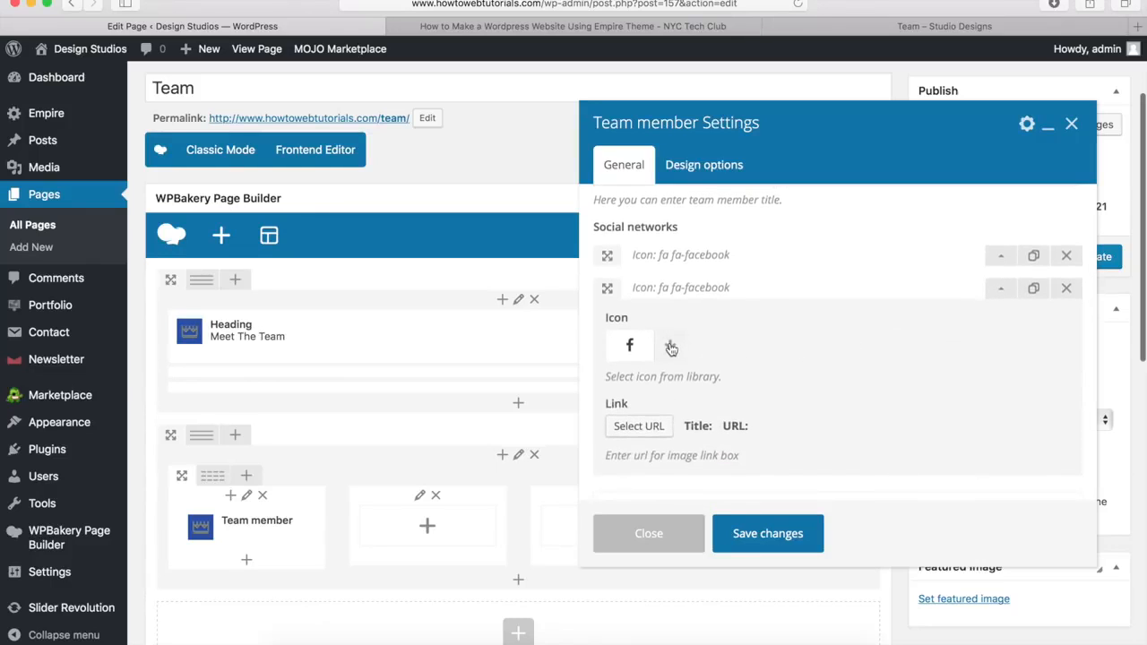
left_click(671, 347)
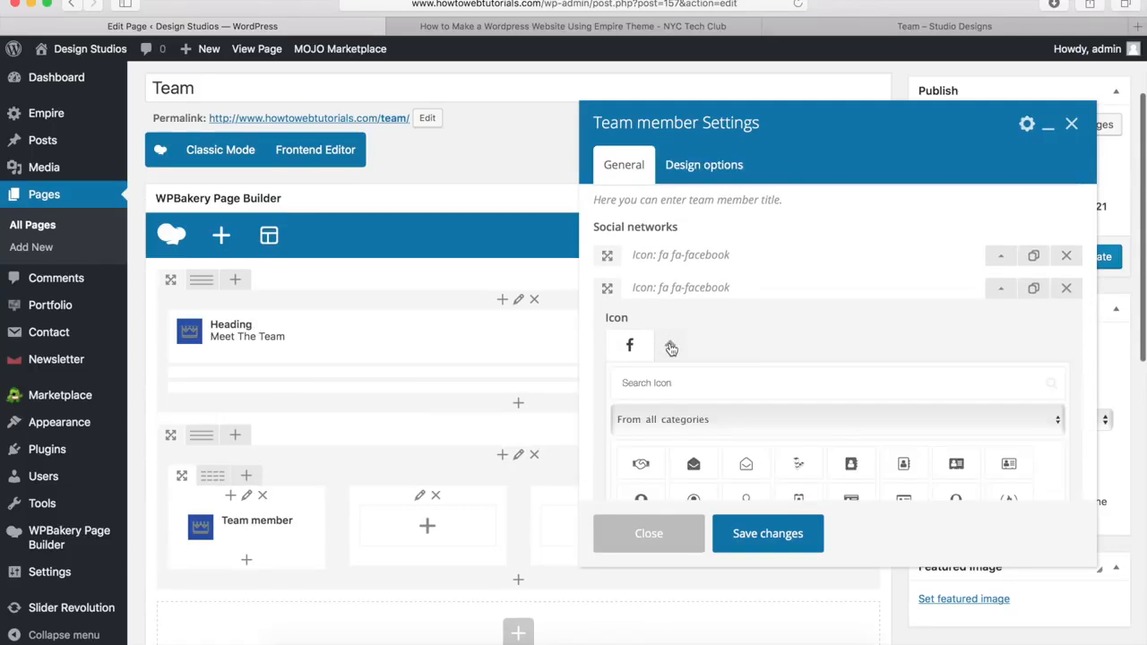
scroll(670, 269, "down", 1)
type("twitt")
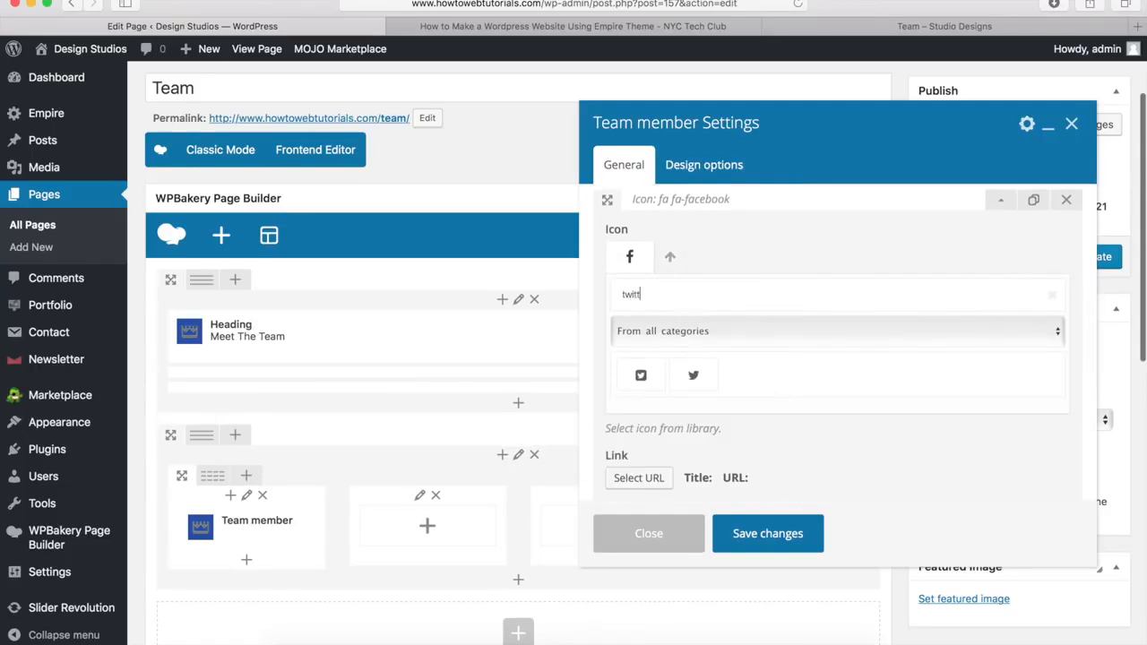
left_click(694, 378)
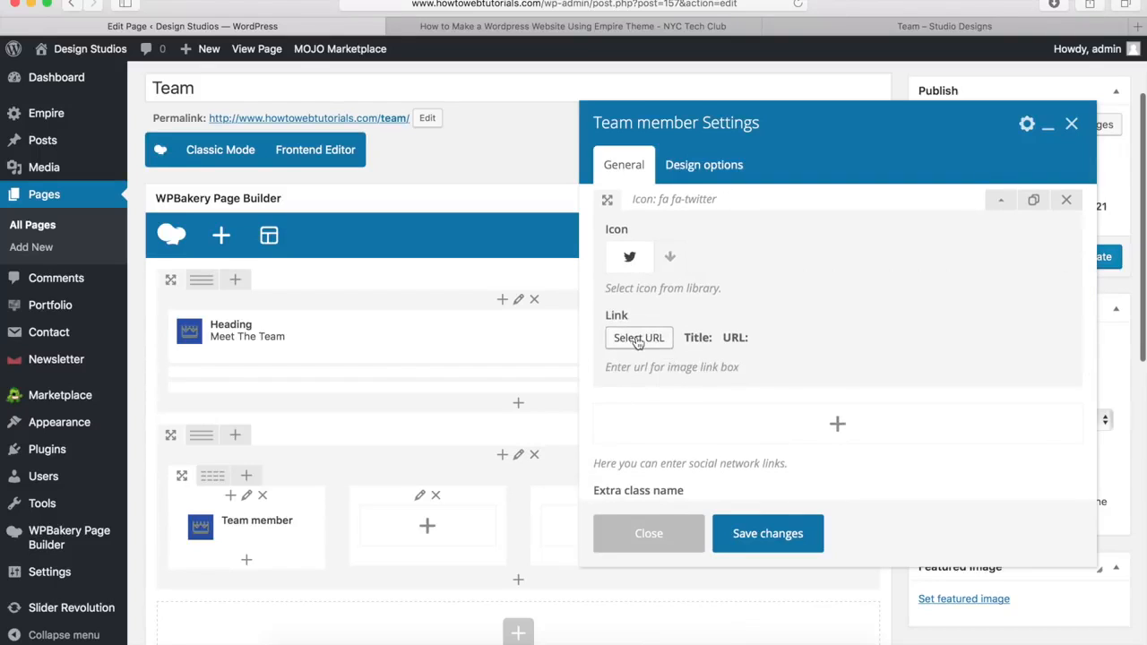
left_click(637, 339)
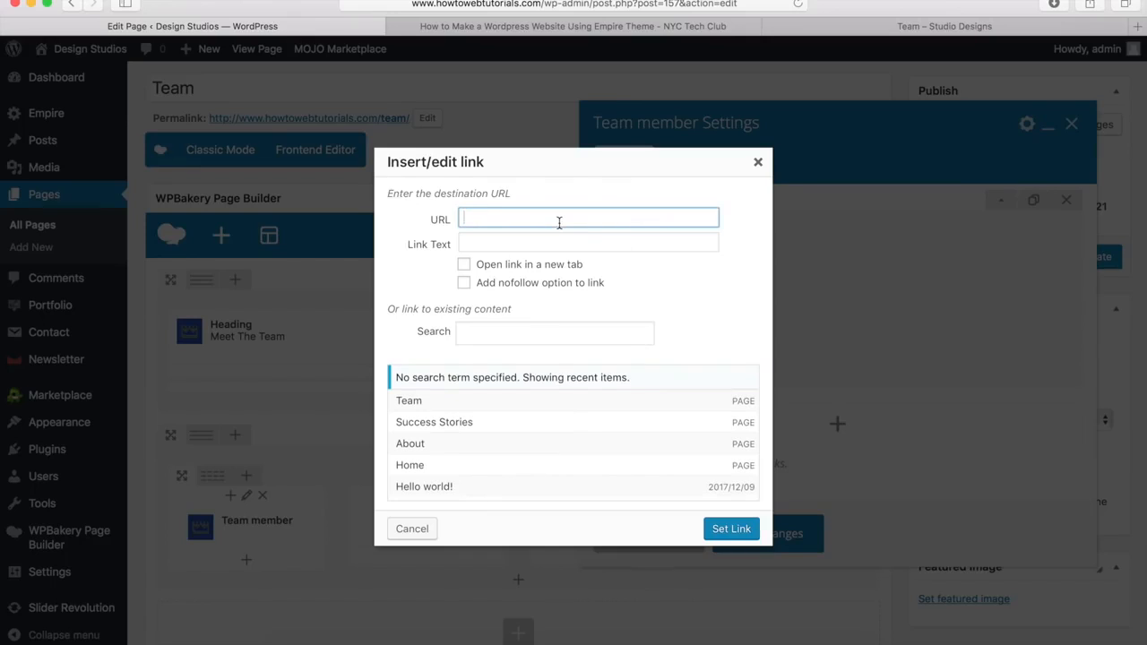
type("http://www.facebook.com/nyctechclub")
double_click(536, 218)
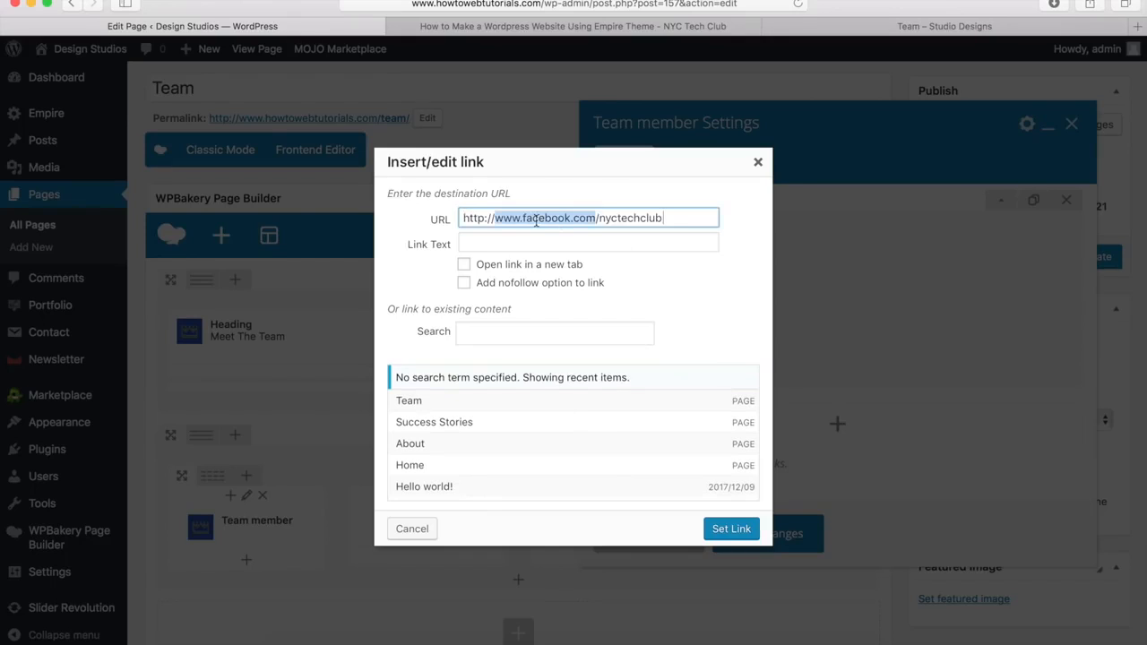
key("BackSpace")
type("www.twitter.com")
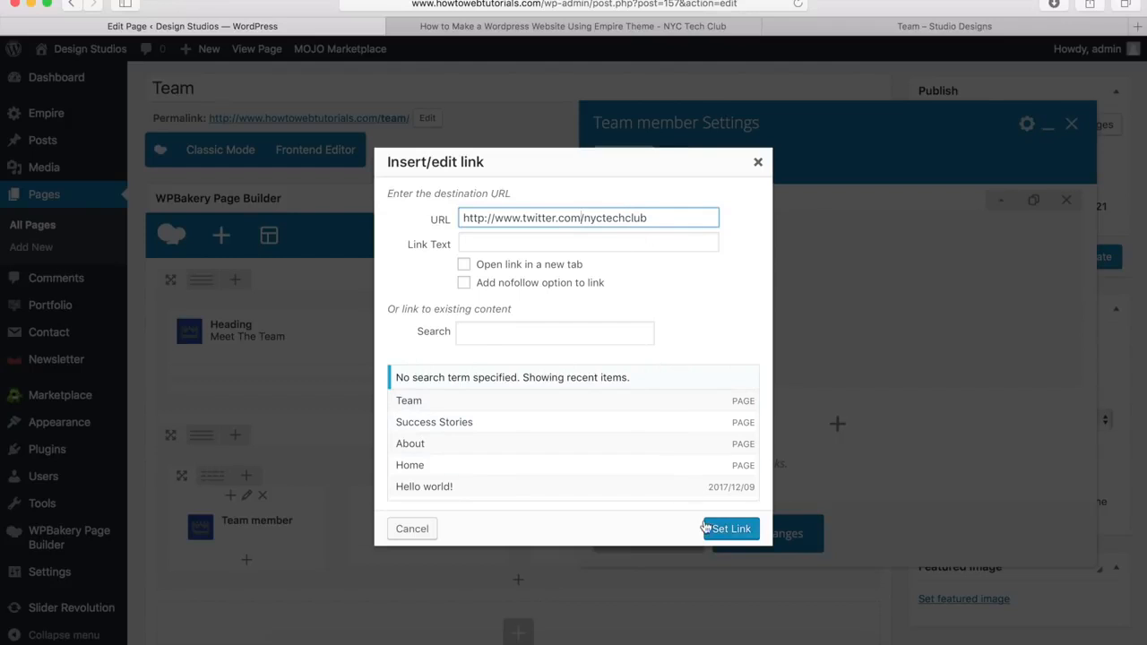
left_click(731, 529)
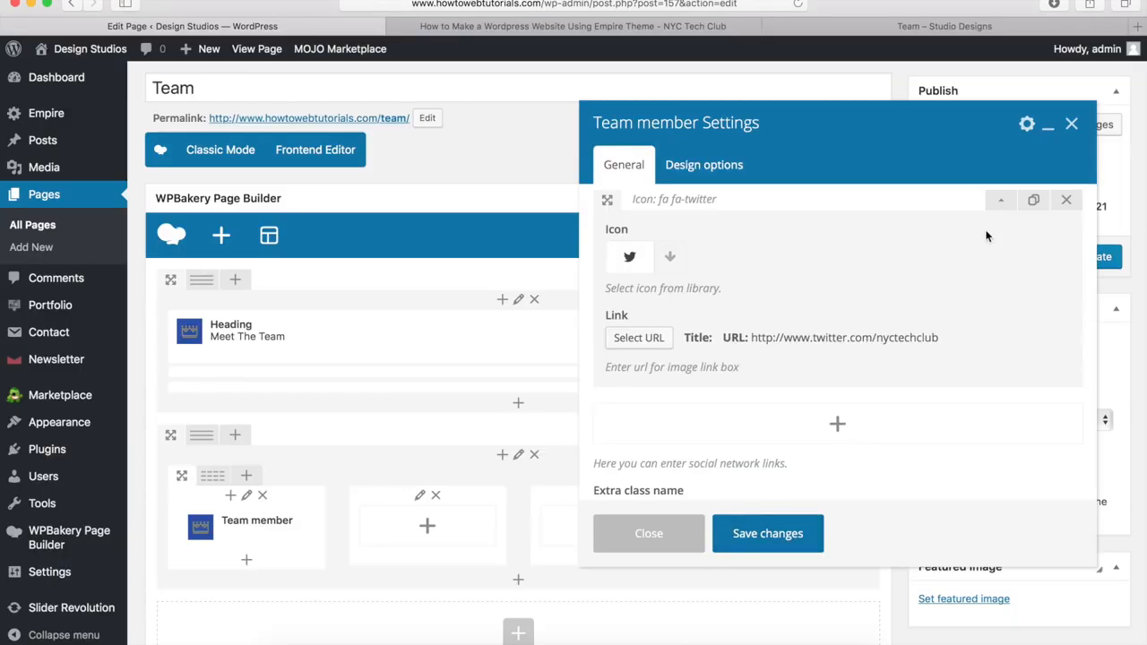
left_click(1000, 200)
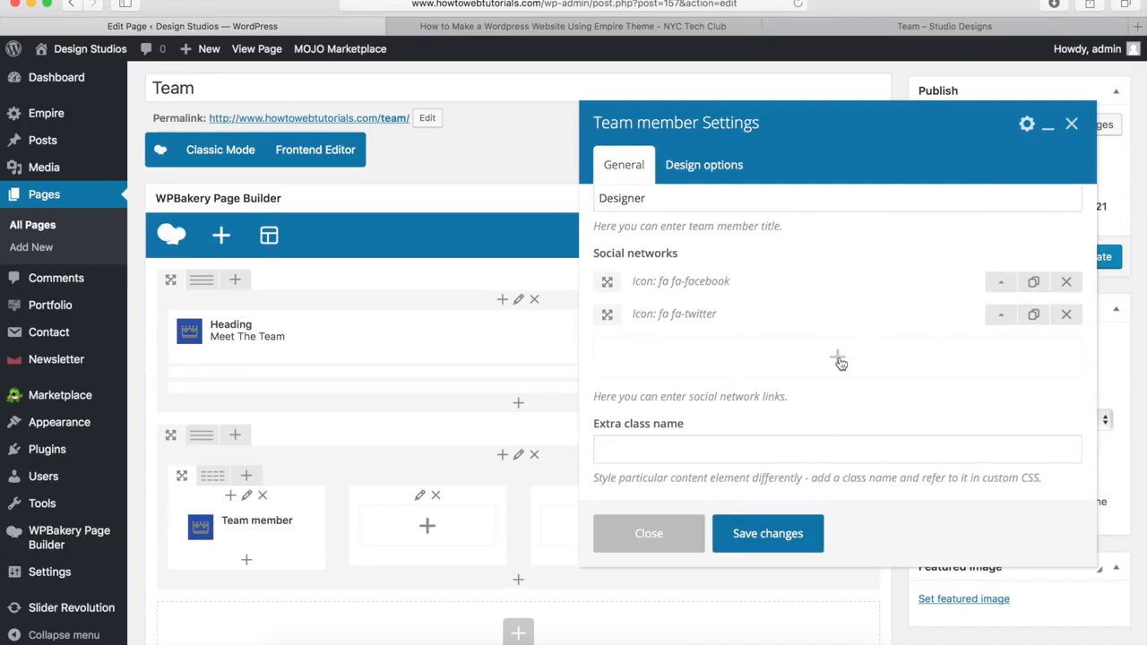
Step: Add a third social network entry with the fa-instagram icon
left_click(839, 361)
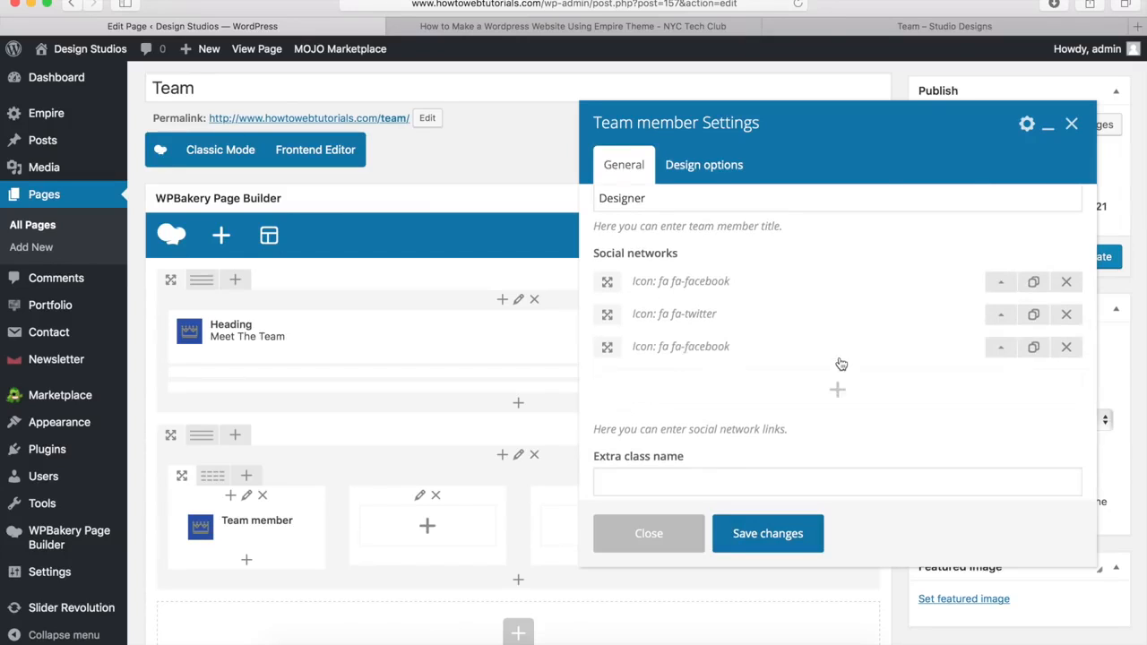
left_click(1000, 347)
left_click(670, 409)
type("in")
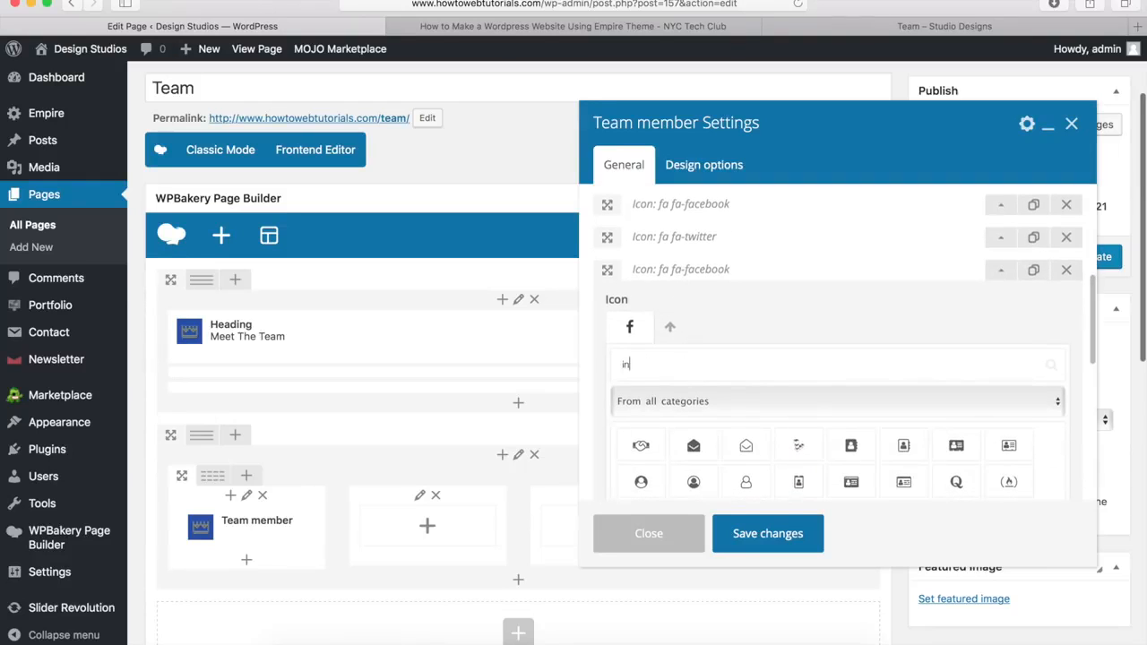
type("st")
left_click(692, 445)
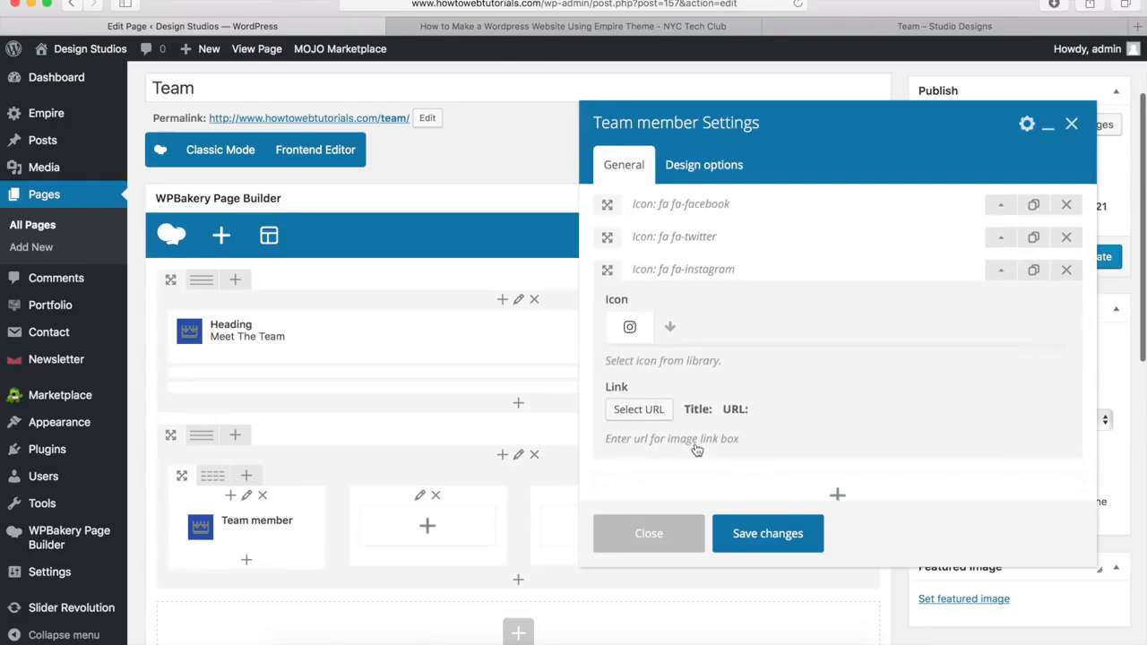
left_click(644, 411)
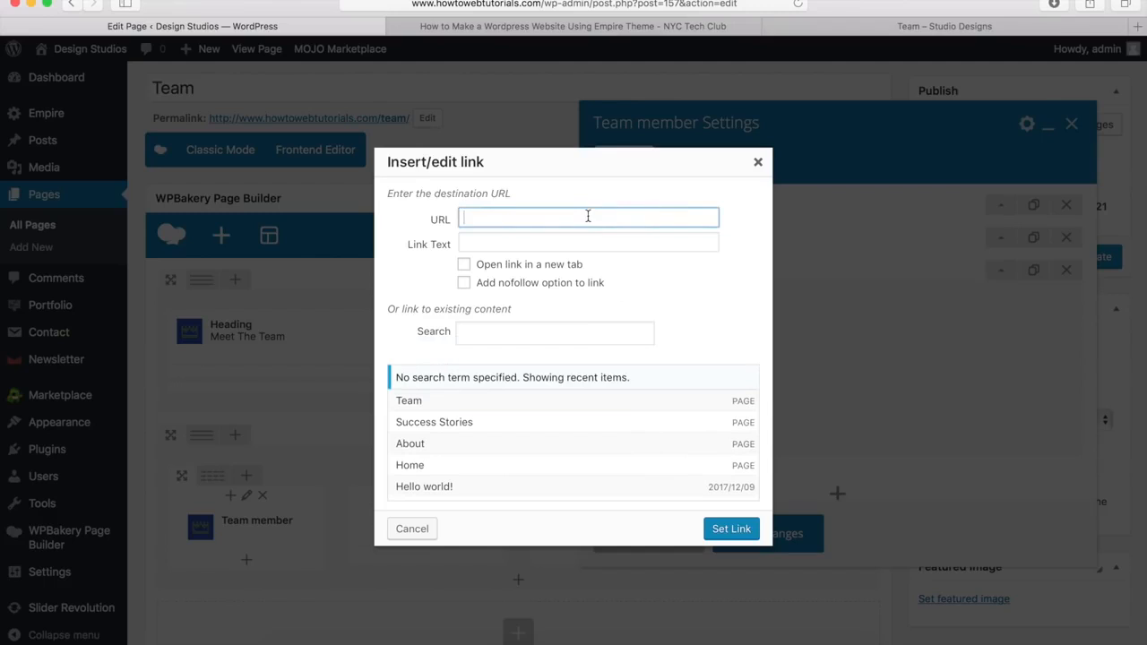
type("http://www.facebook.com/nyctechclub")
left_click_drag(524, 219, 561, 219)
type("instagram")
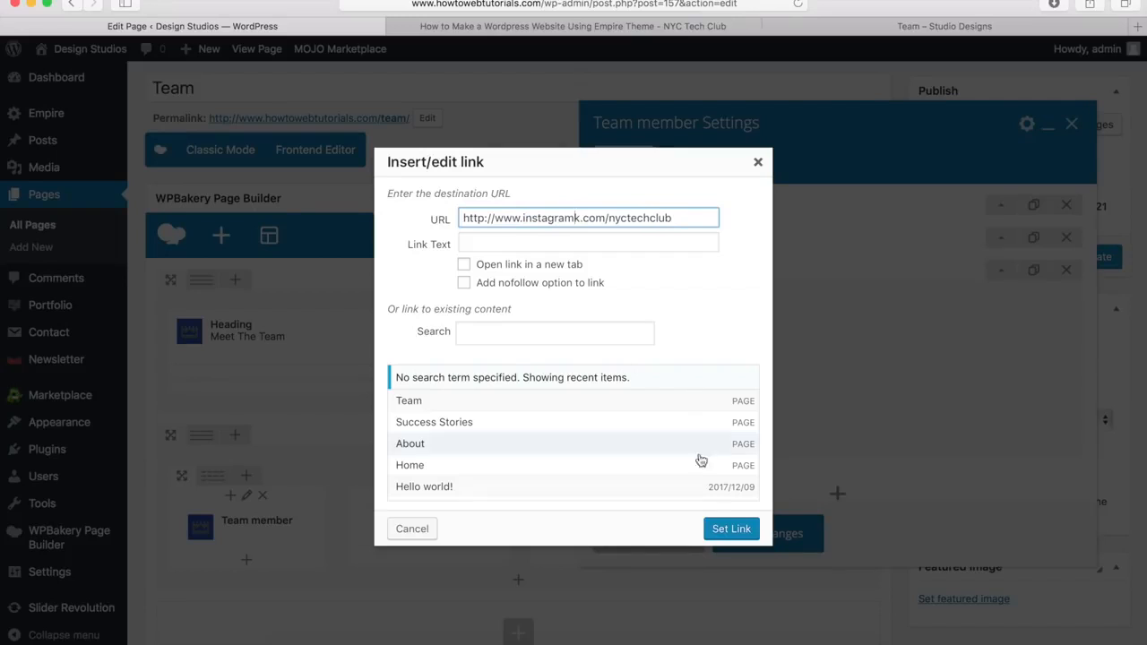
left_click(732, 531)
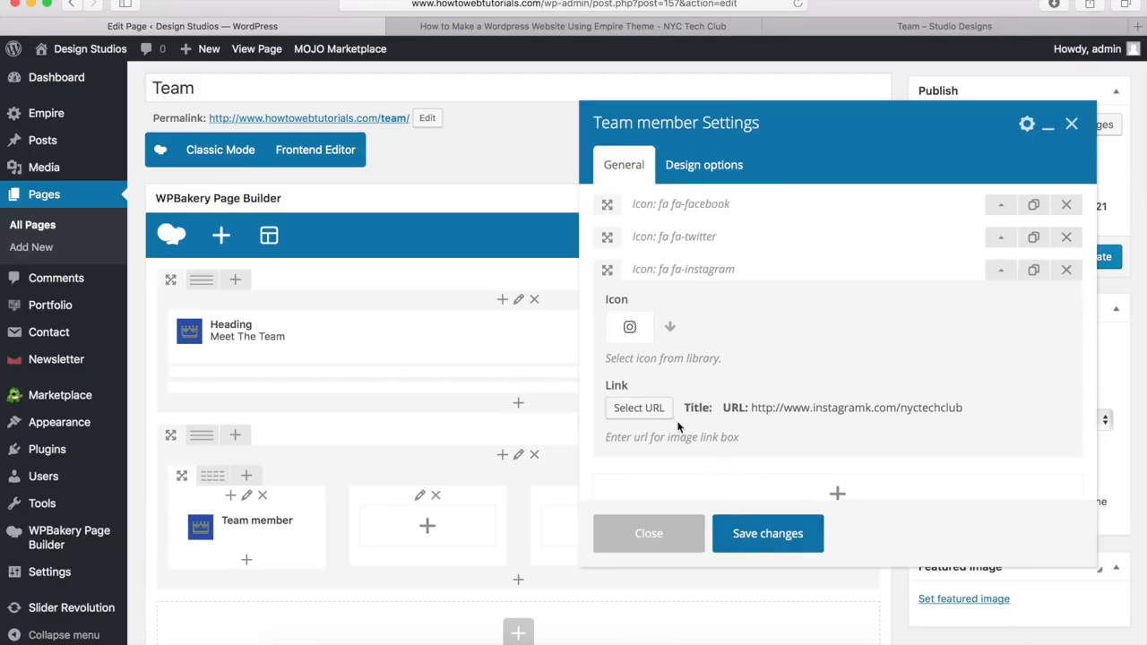
left_click(1000, 271)
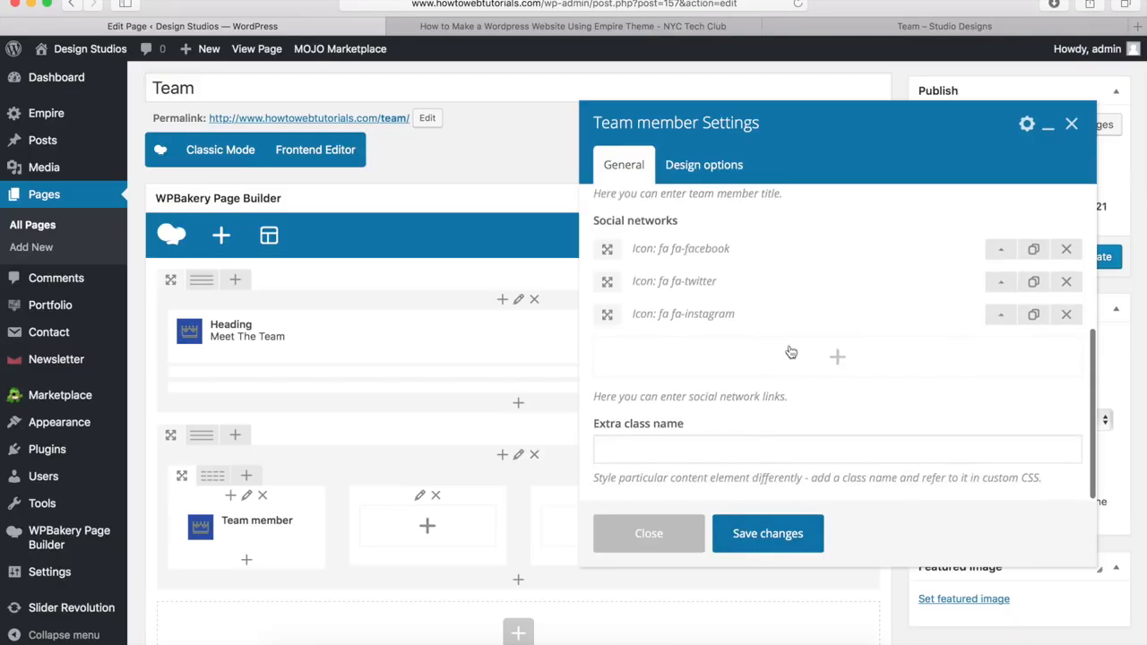
Step: Save the Team member settings and make three copies of the element
left_click(764, 534)
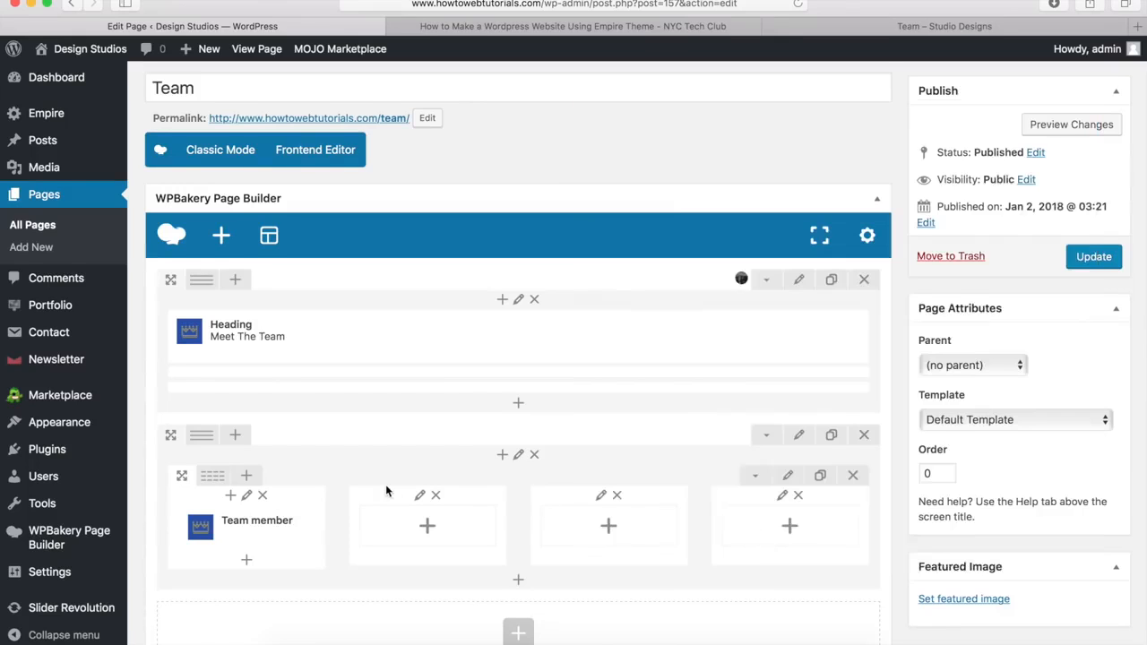
scroll(384, 417, "down", 5)
mouse_move(265, 269)
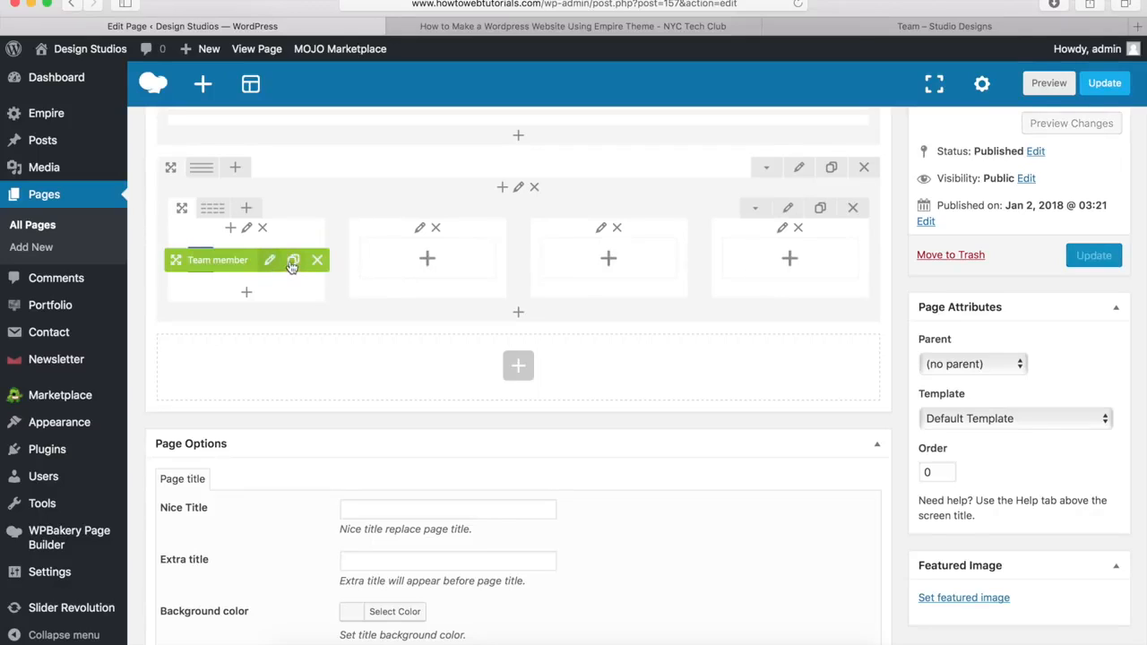
left_click(295, 262)
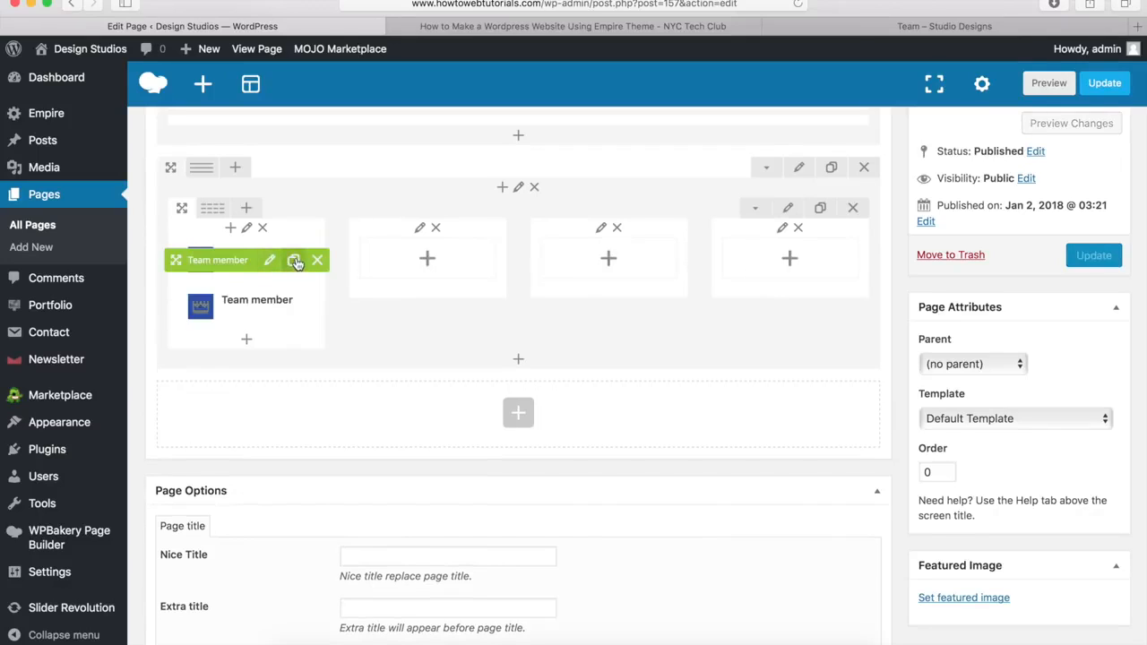
left_click(295, 260)
left_click(294, 261)
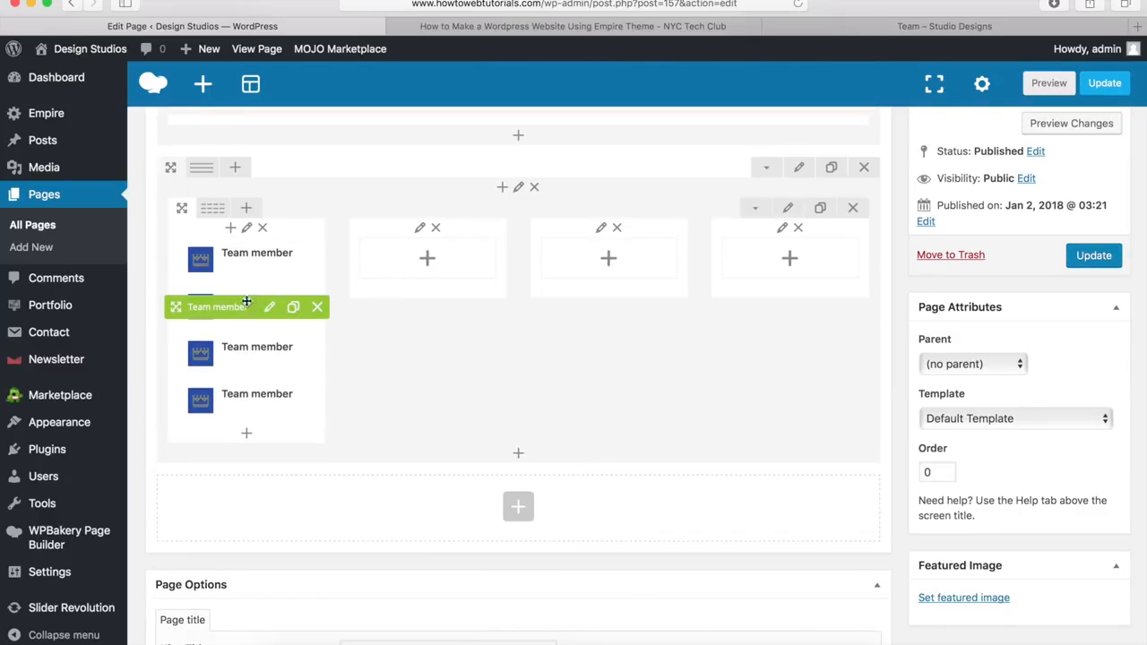
Step: Move the copies into columns two to four, then clone the whole team row
left_click_drag(221, 308, 387, 292)
left_click_drag(221, 307, 573, 302)
left_click_drag(215, 307, 734, 300)
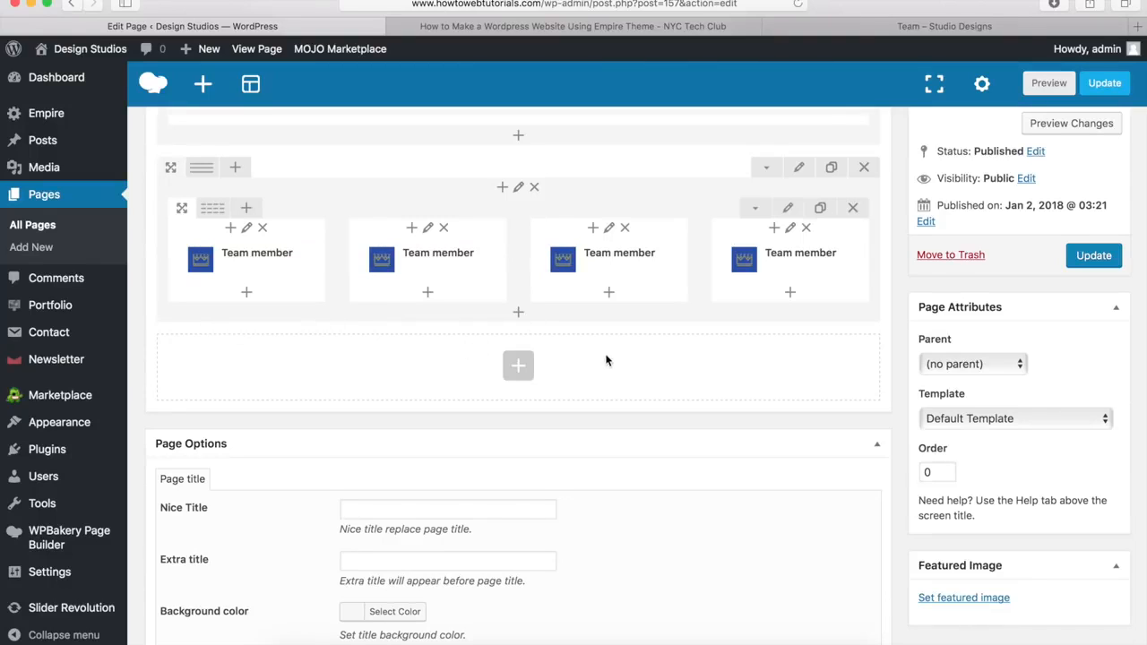
left_click(821, 209)
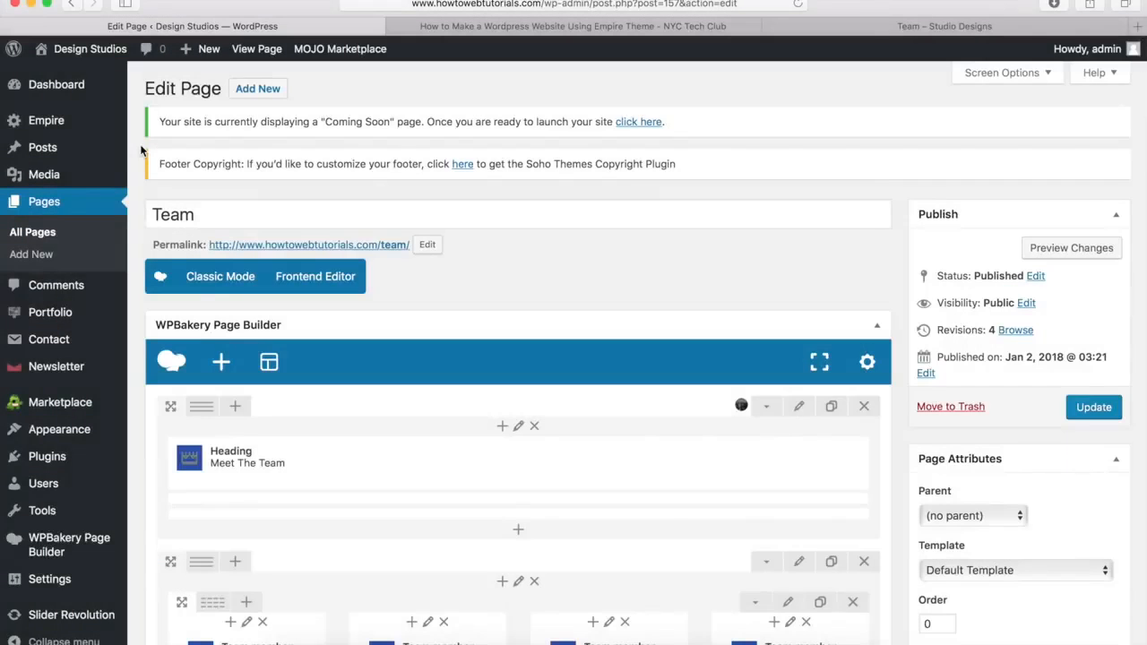
Step: Scroll down the updated Team page to check both rows of four Team member elements
scroll(140, 151, "down", 5)
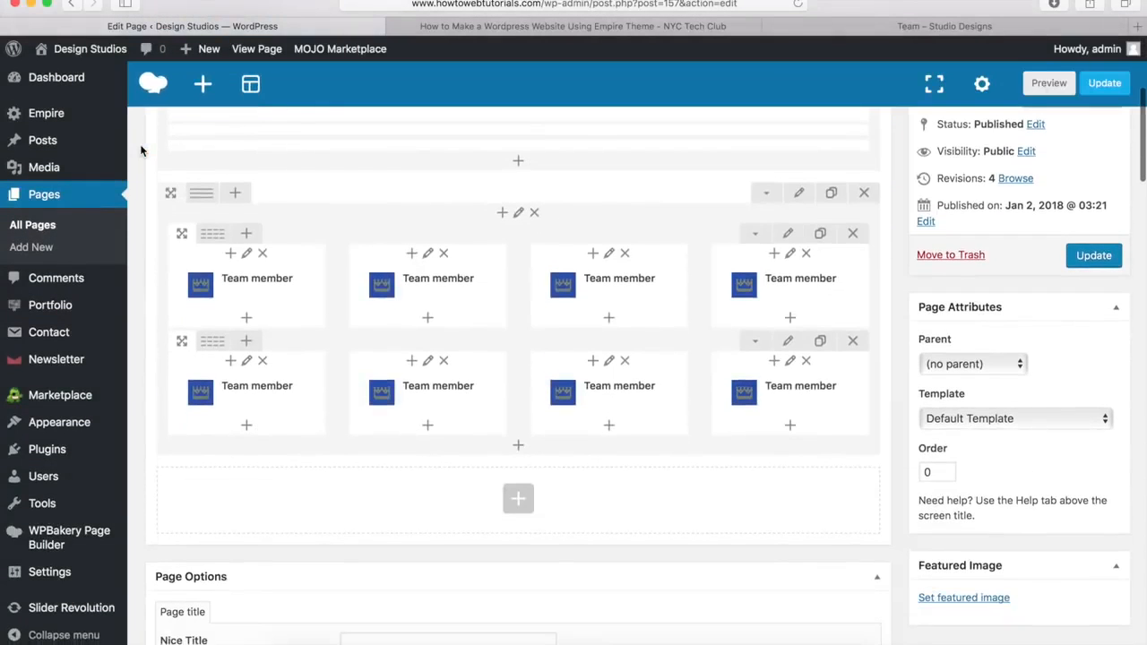
Step: Look over the demo Team – Studio Designs page for reference
mouse_move(499, 384)
mouse_move(631, 292)
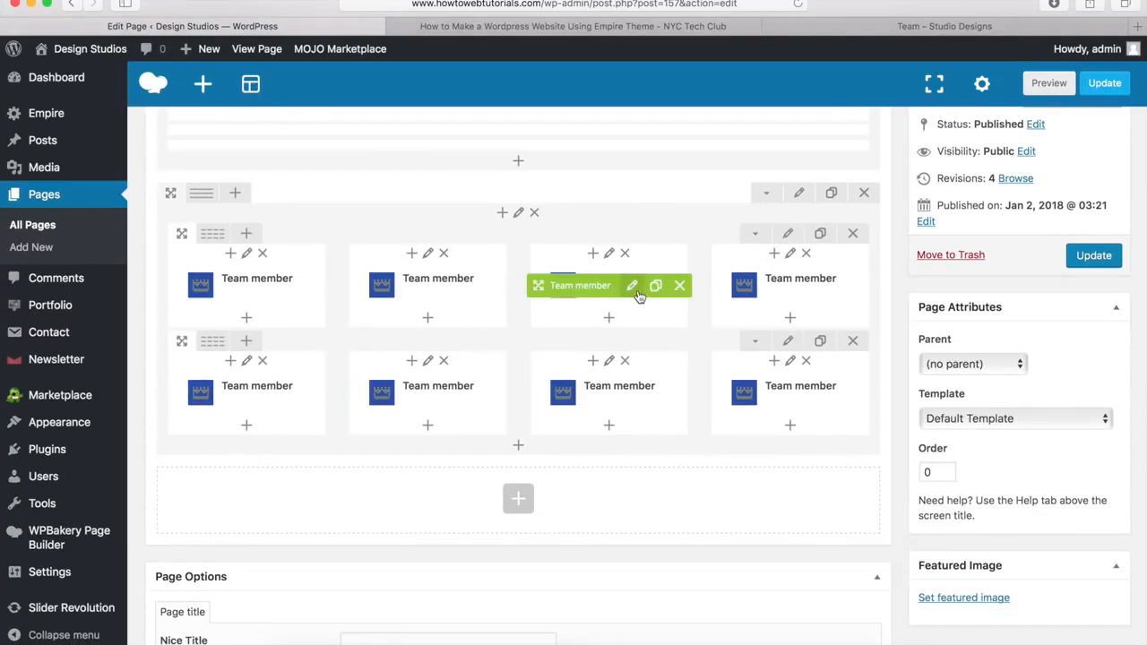
left_click(881, 26)
scroll(548, 446, "down", 3)
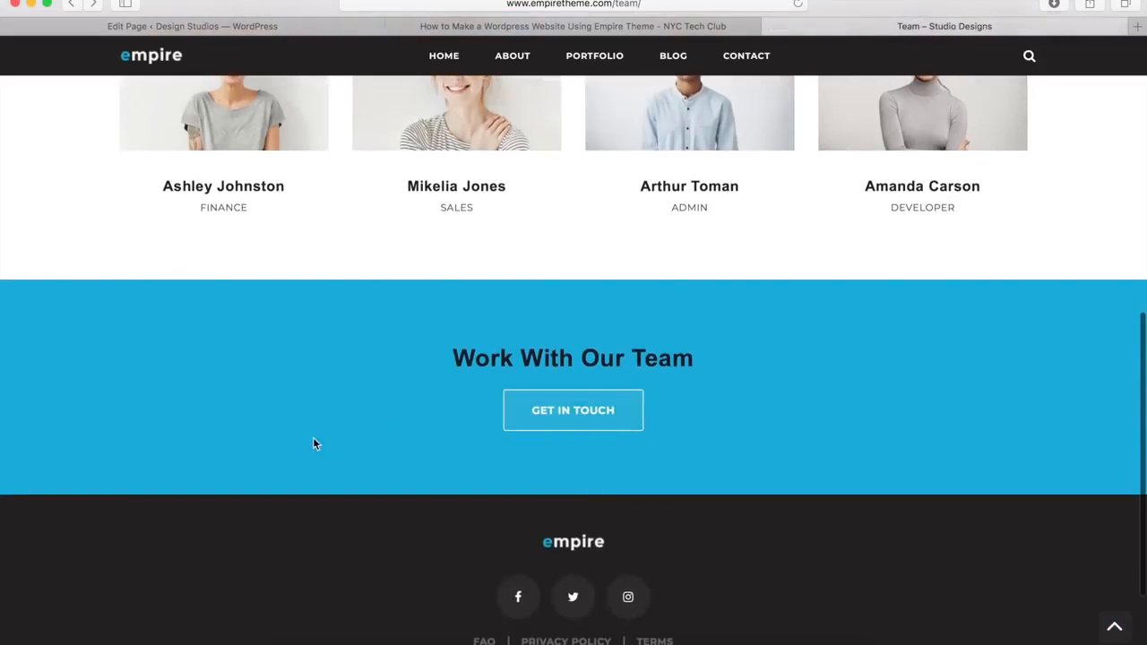
left_click(86, 29)
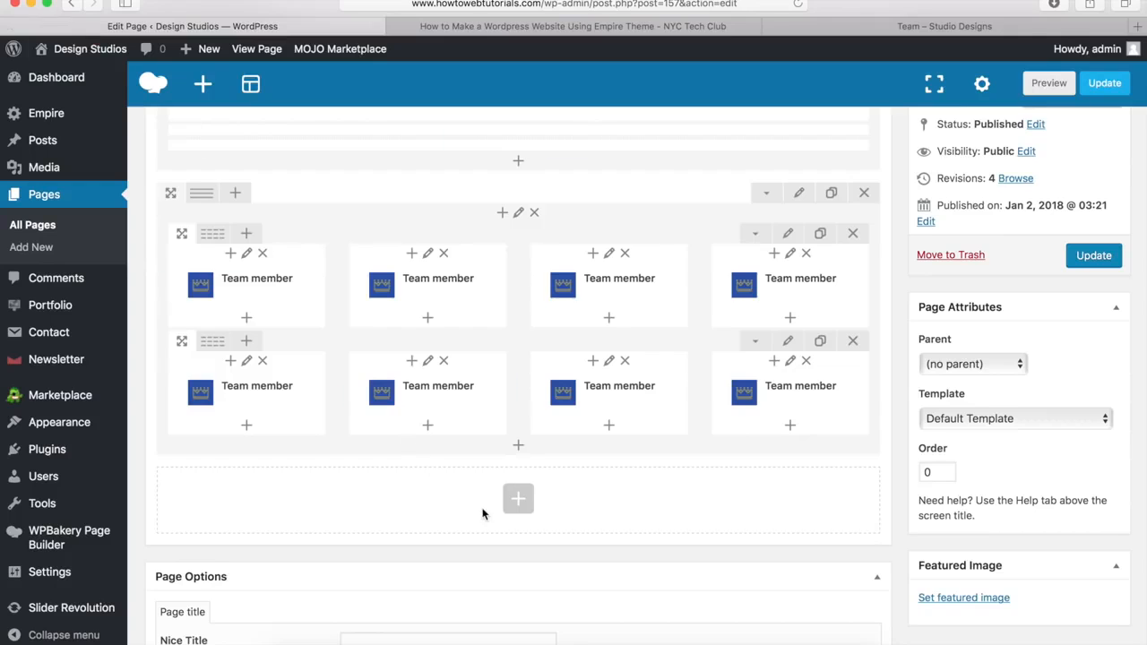
Step: Add a new row below the team members and set it to Stretch row
left_click(518, 498)
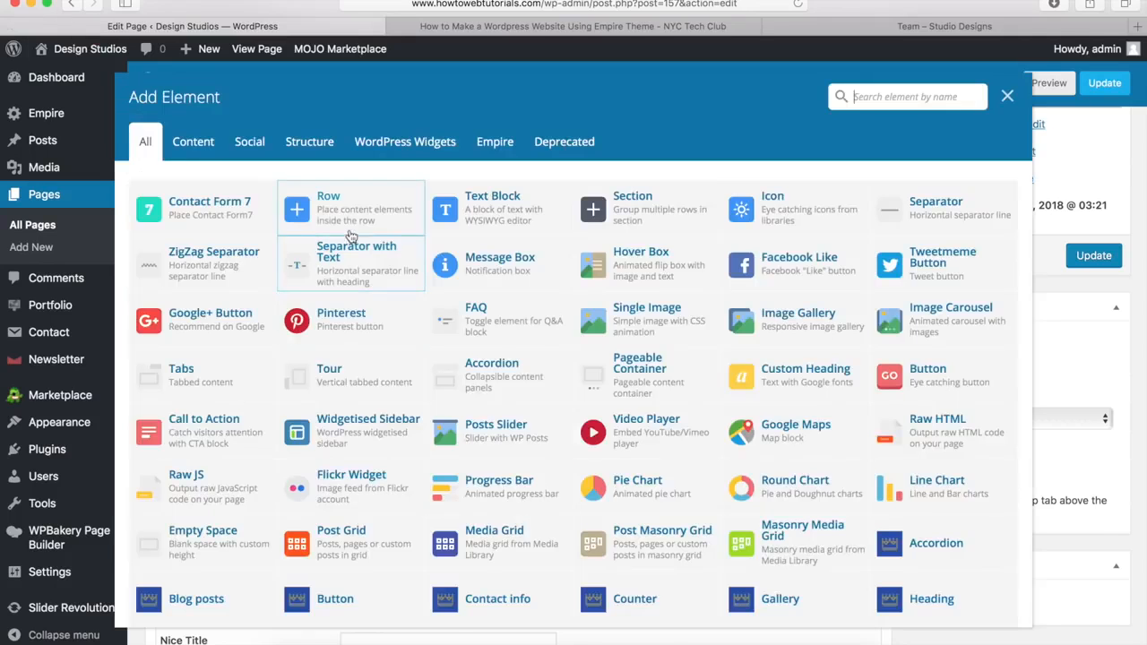
left_click(334, 209)
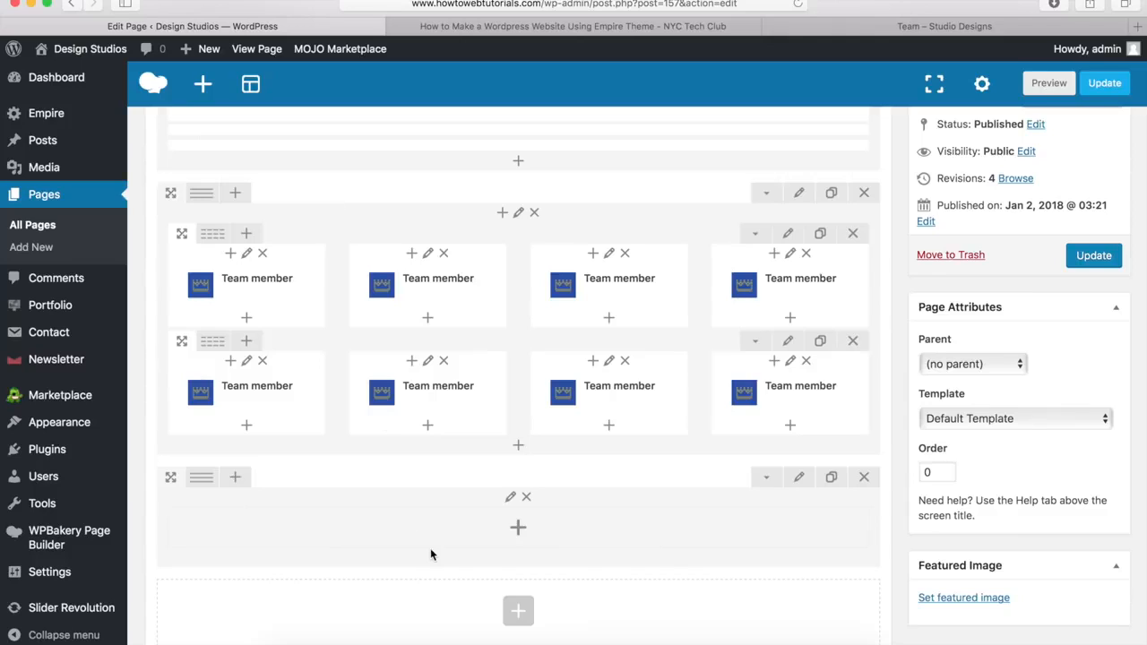
left_click(800, 479)
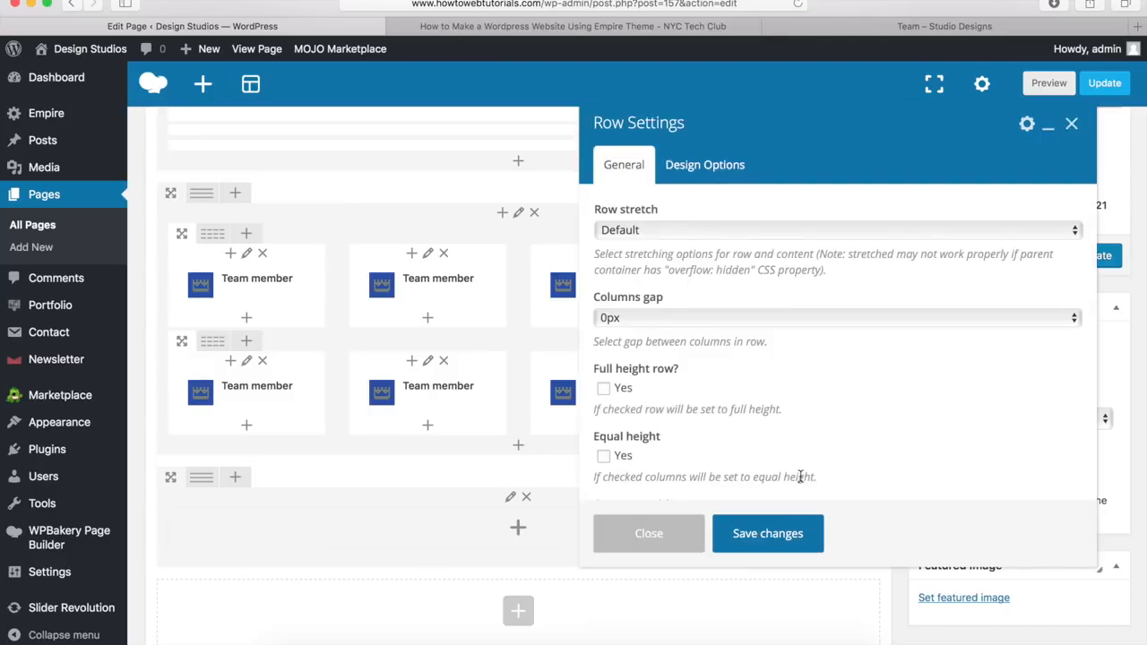
left_click(629, 230)
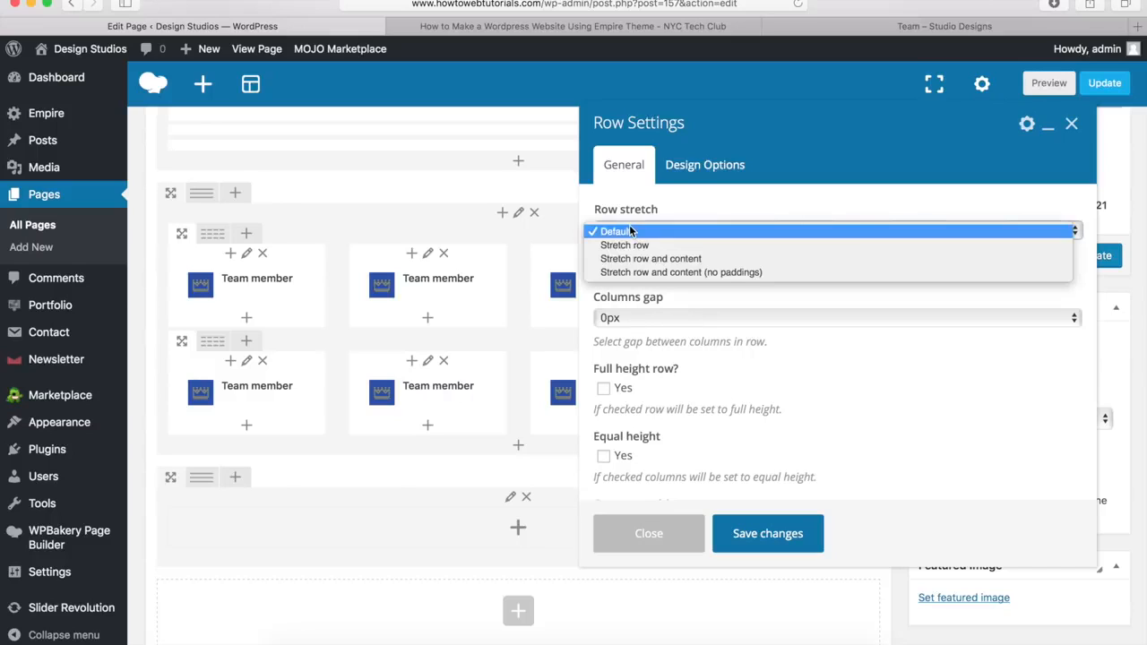
left_click(630, 248)
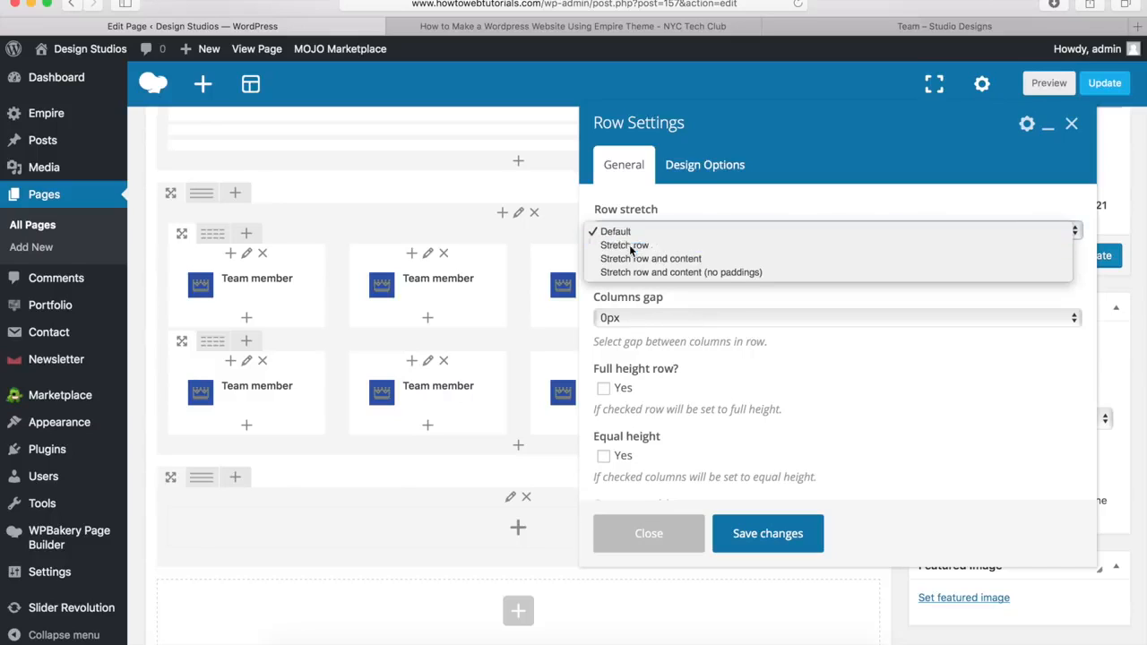
Step: Give the row a 0px bottom margin and #00a9da background, and save
left_click(707, 171)
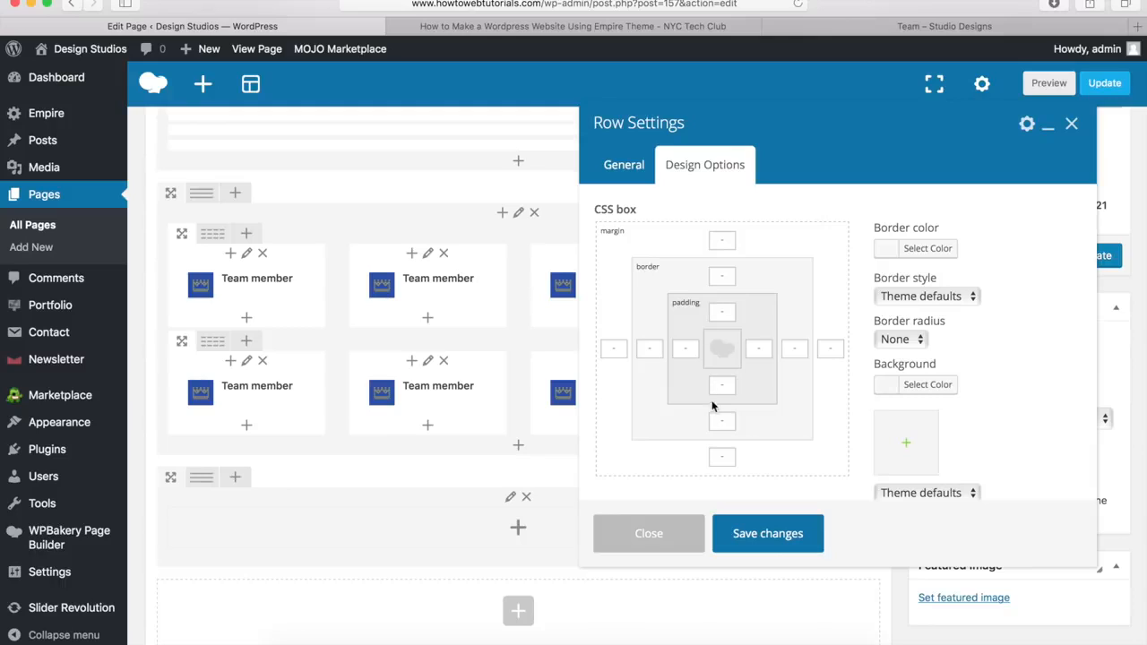
left_click(724, 458)
type("0px")
left_click(922, 391)
left_click(982, 394)
type("#00a9da")
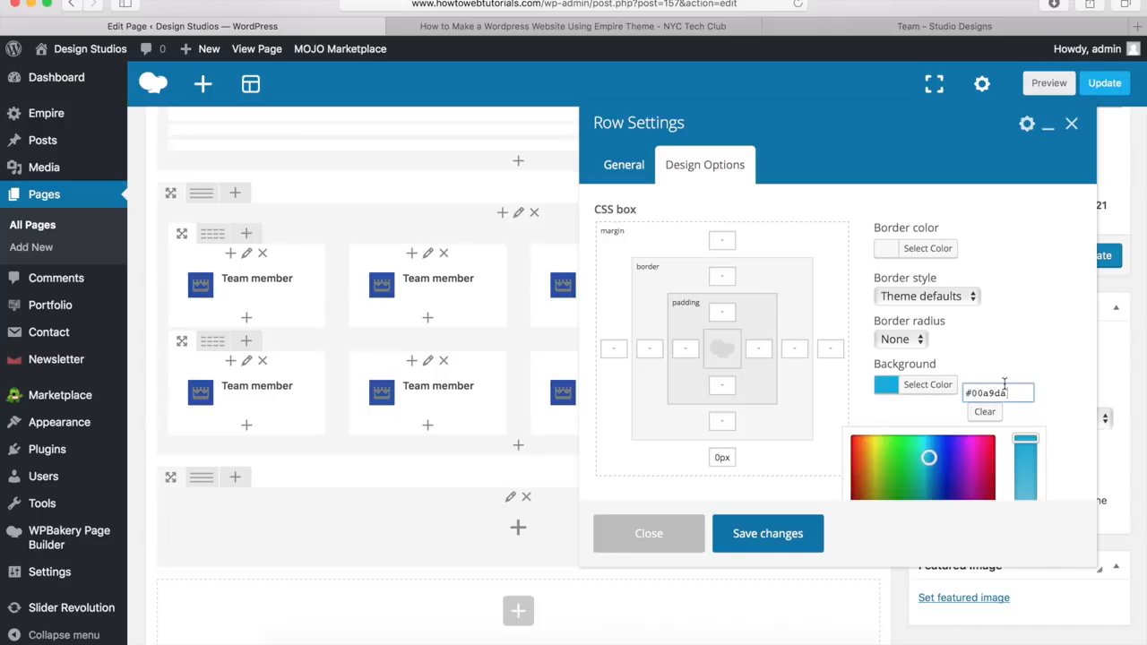
left_click(767, 536)
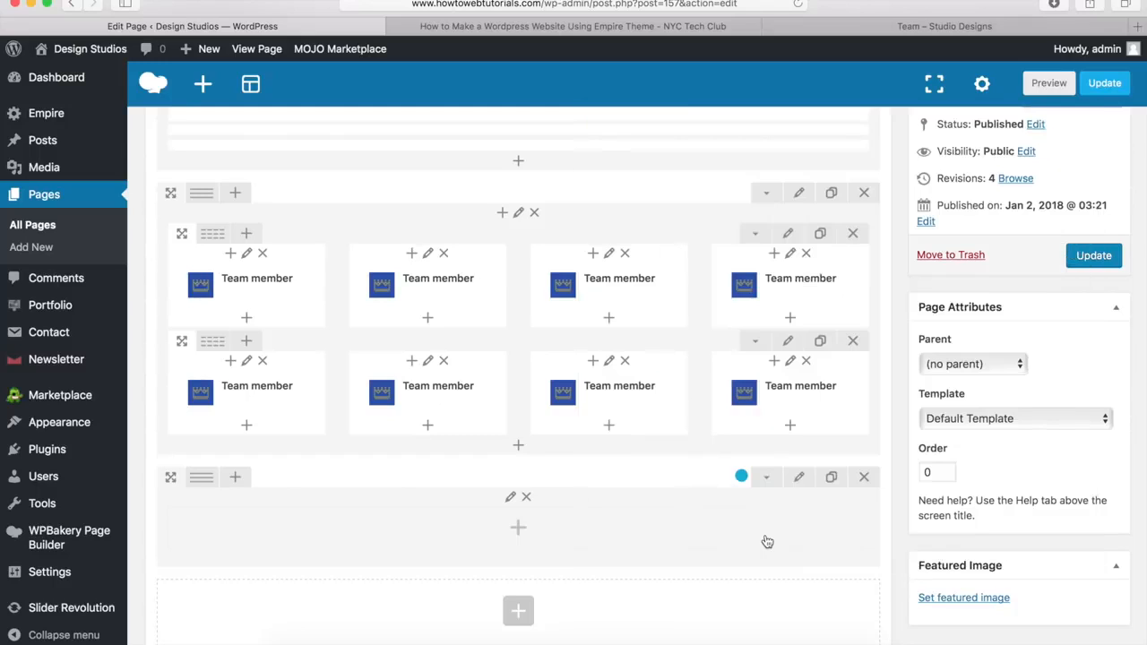
Step: Add a Heading element to the blue row titled 'Work With Our Team'
left_click(520, 533)
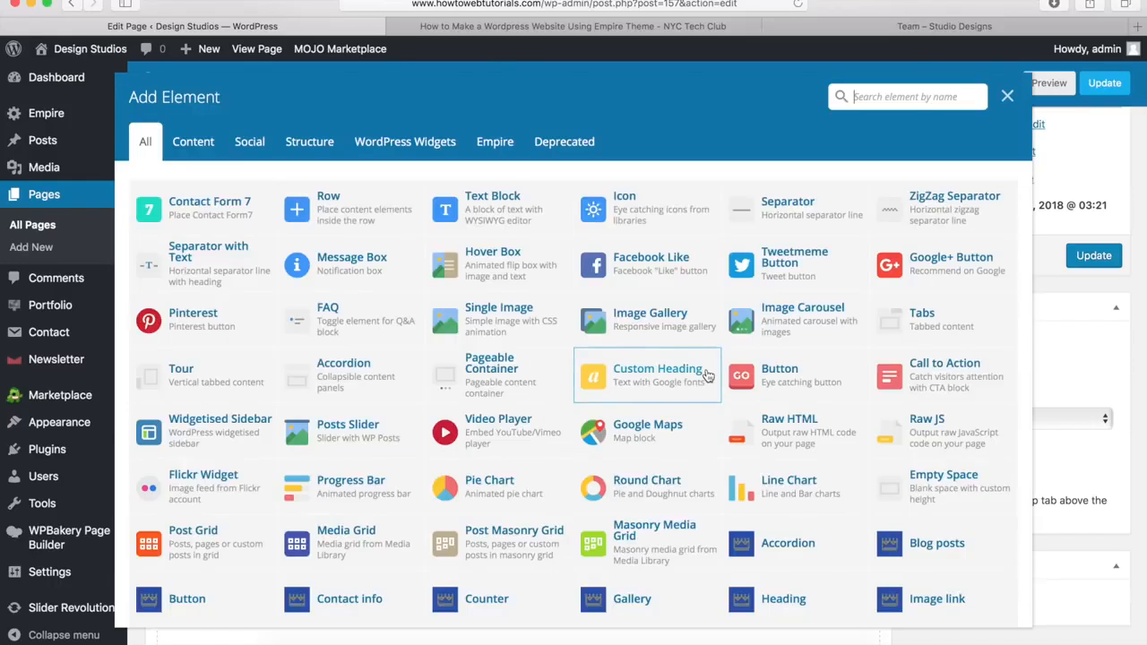
scroll(699, 387, "down", 4)
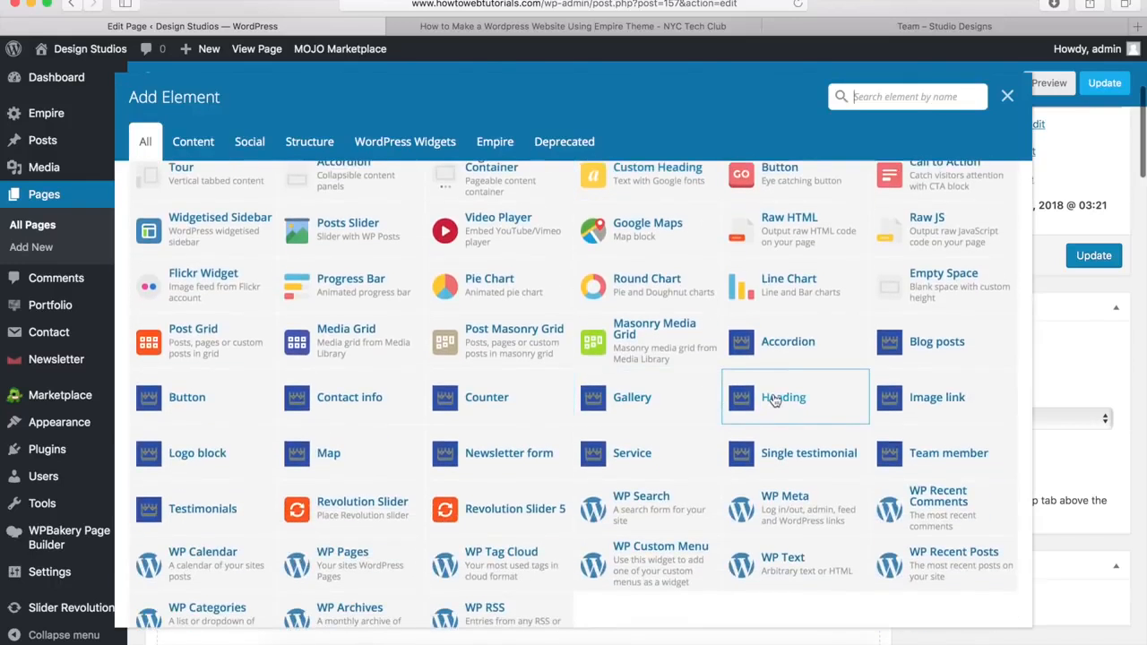
left_click(776, 400)
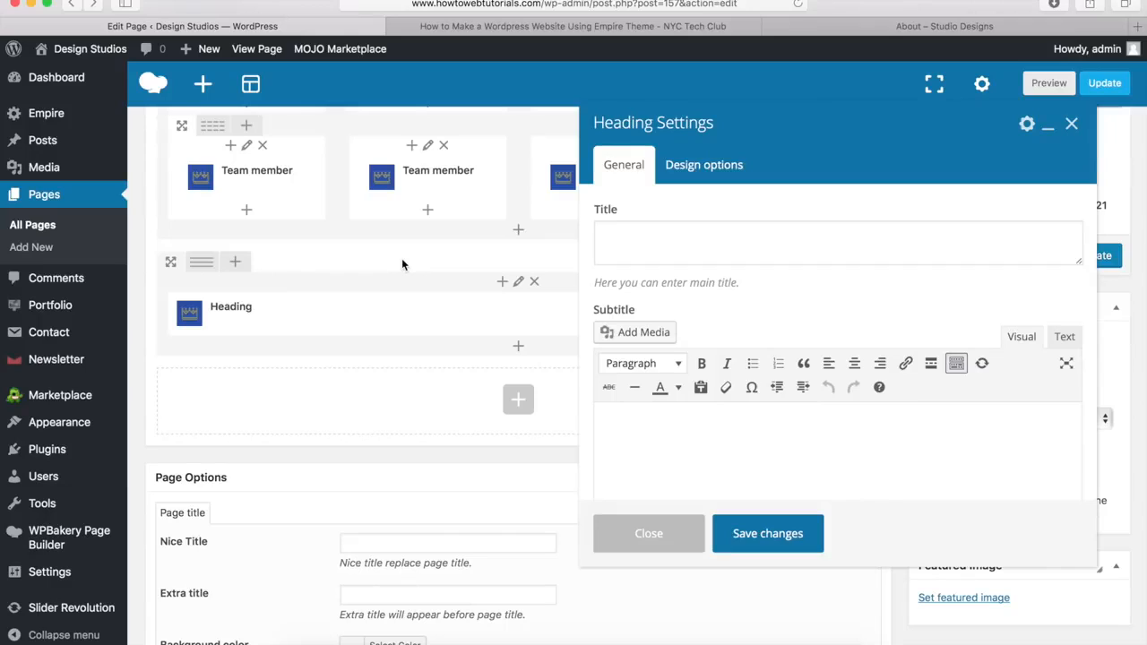
left_click(643, 235)
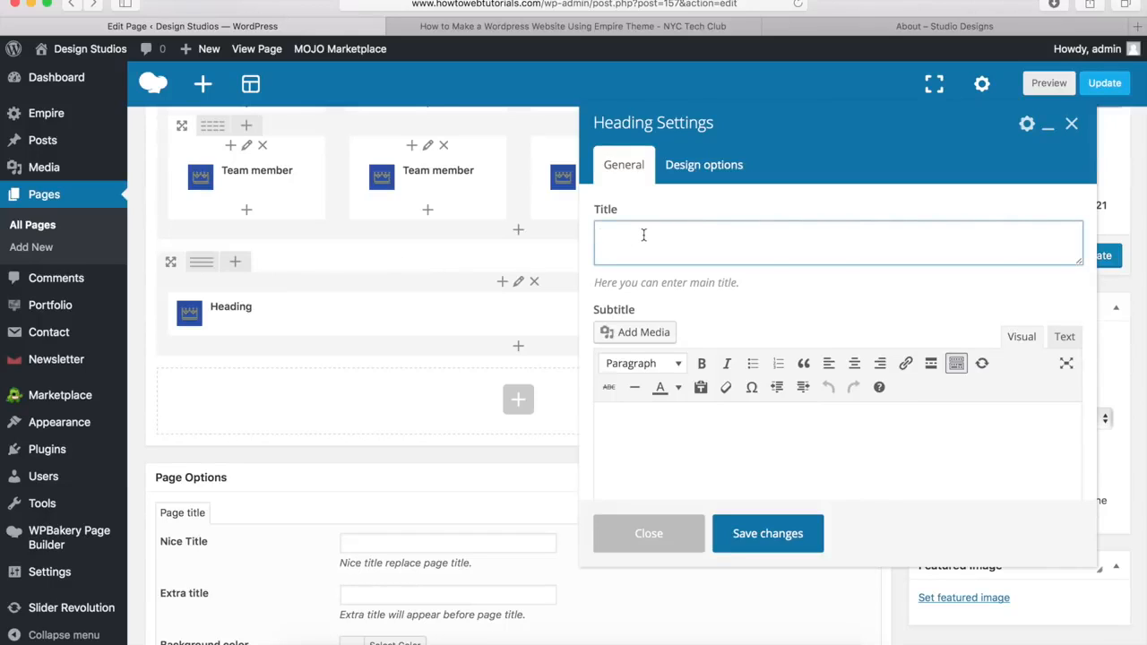
type("Work With Our Team")
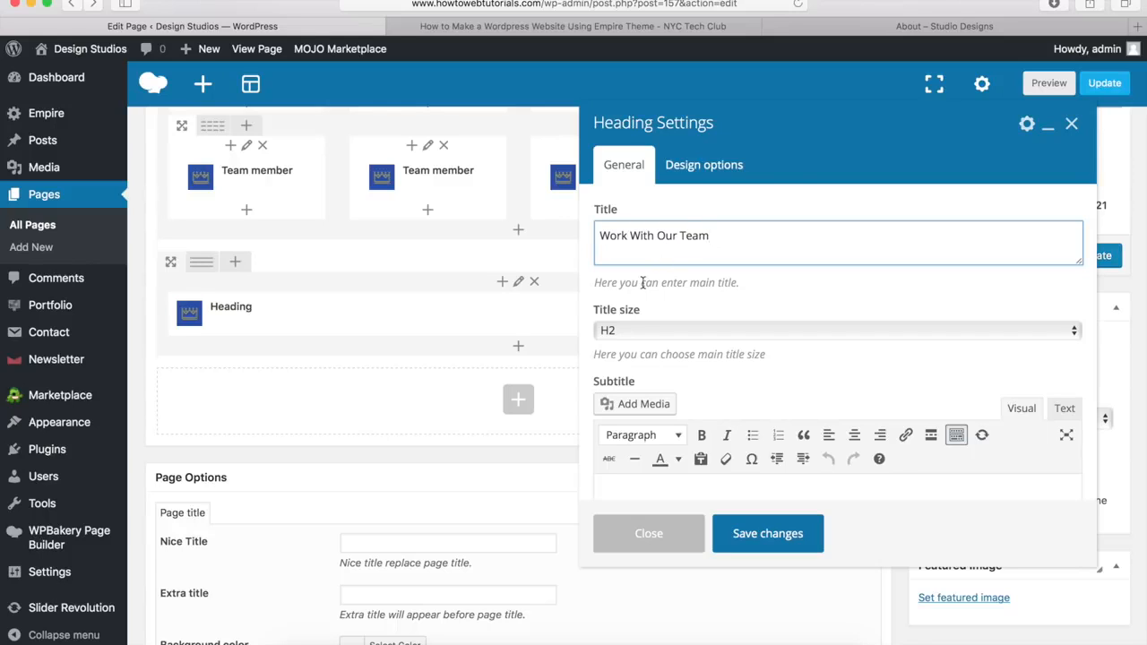
left_click(739, 381)
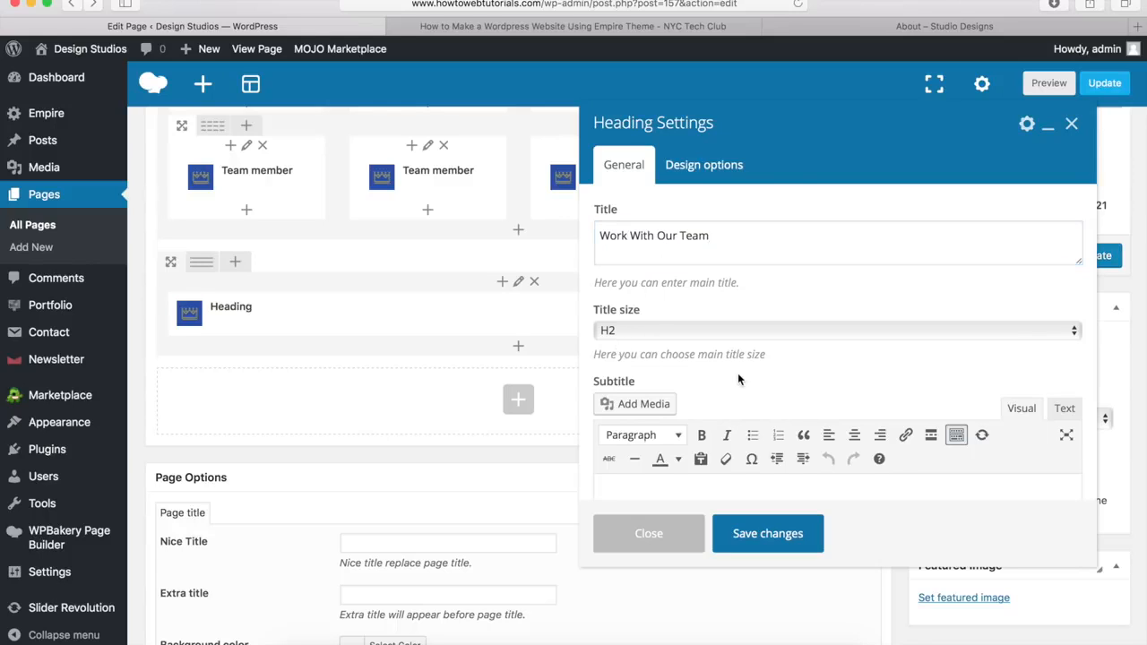
Step: Set the heading's bottom margin to 20px and save it
scroll(739, 380, "down", 5)
scroll(738, 379, "down", 5)
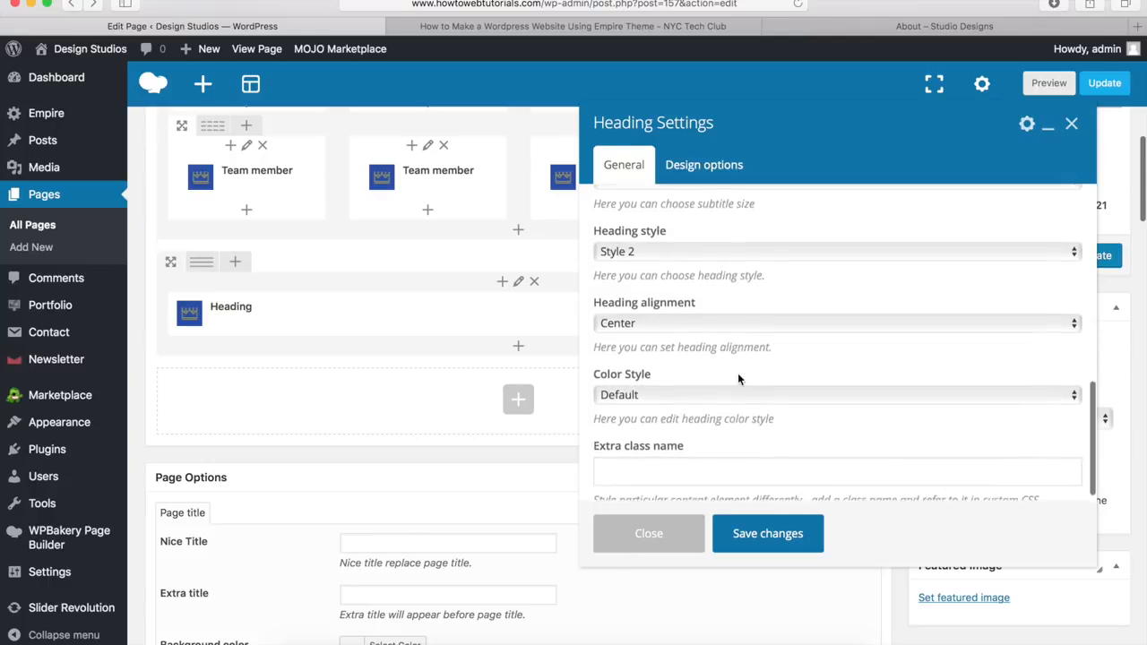
left_click(710, 171)
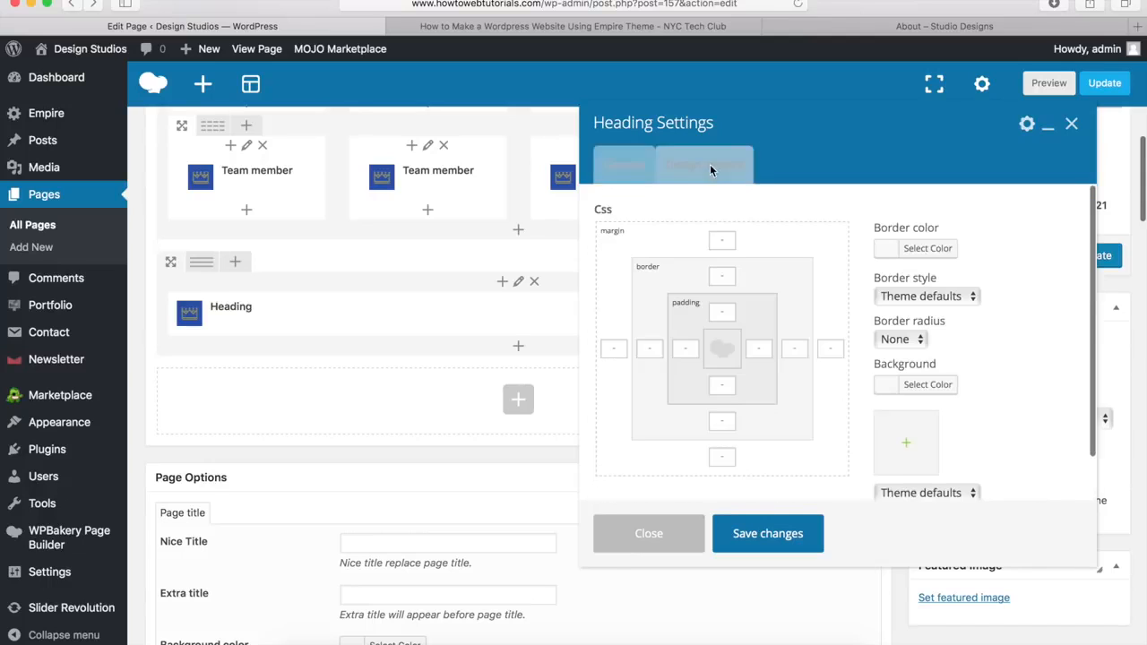
left_click(721, 453)
type("20p")
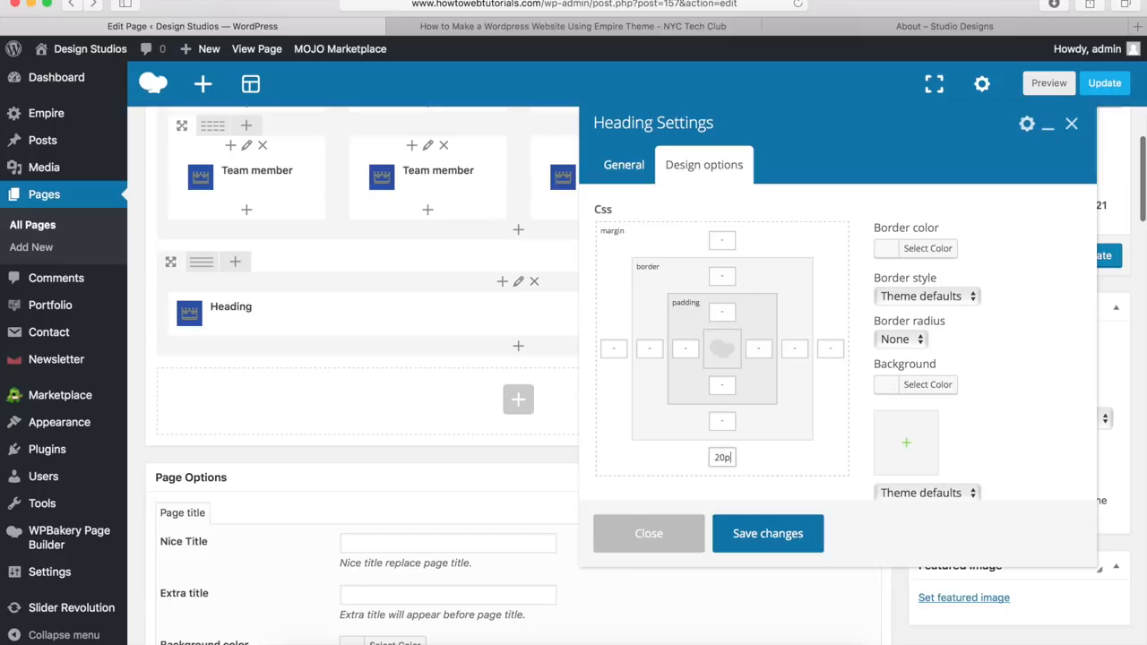
type("x")
left_click(766, 534)
scroll(686, 315, "down", 3)
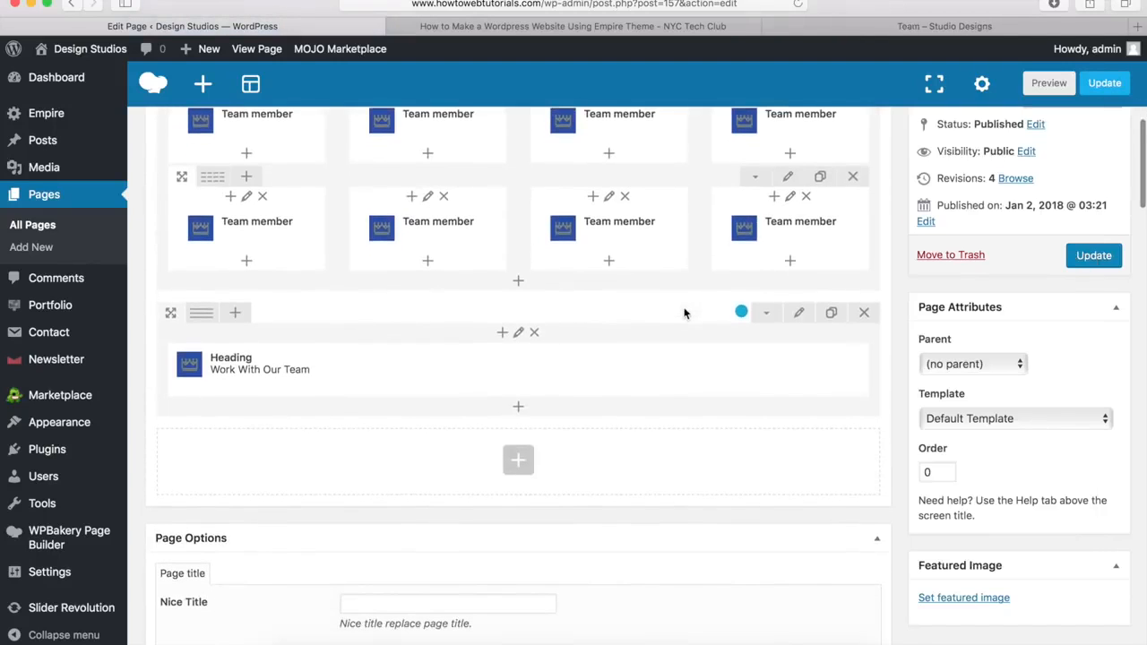
Step: Add a Button under the heading titled 'Get In Touch'
left_click(518, 410)
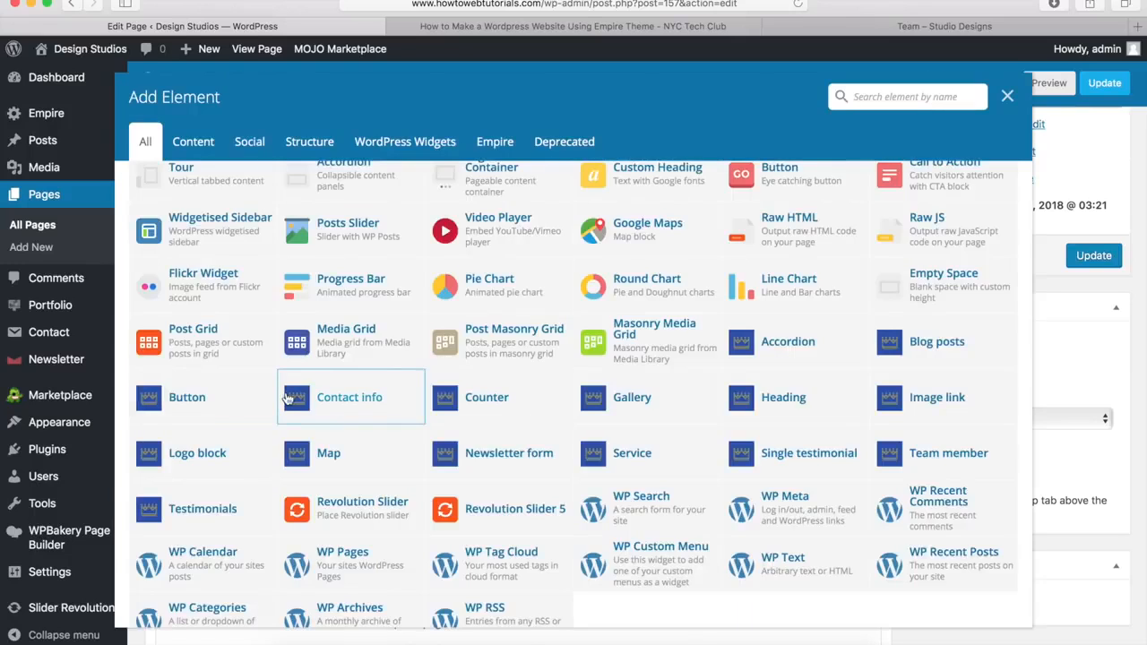
left_click(186, 403)
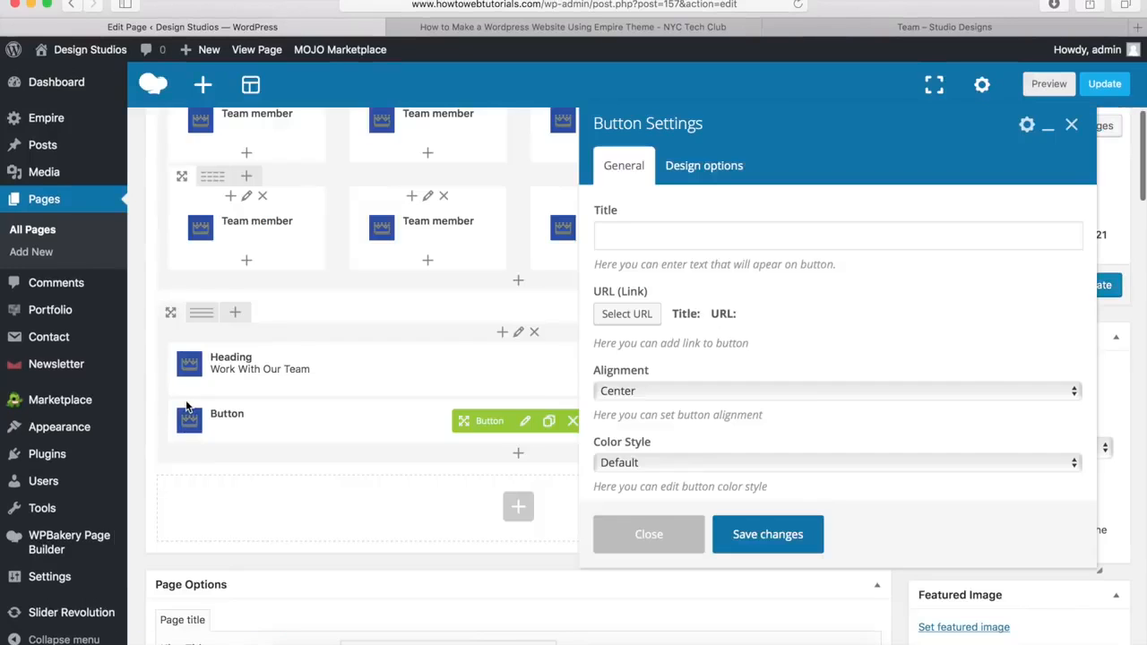
left_click(644, 242)
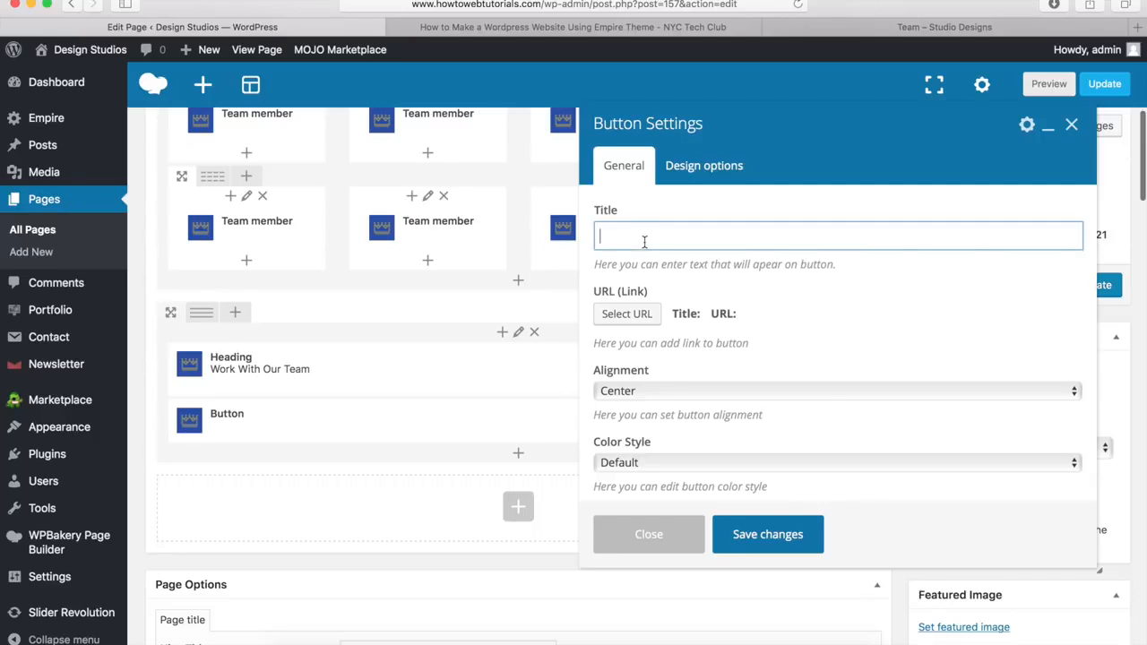
type("Get In Touch")
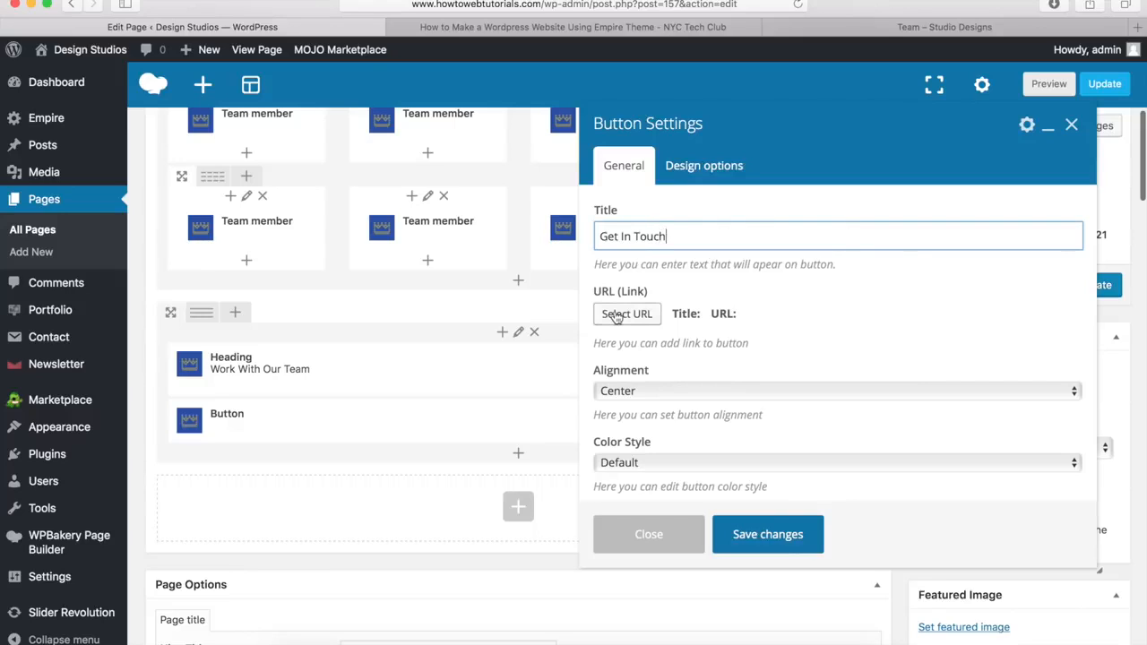
left_click(628, 315)
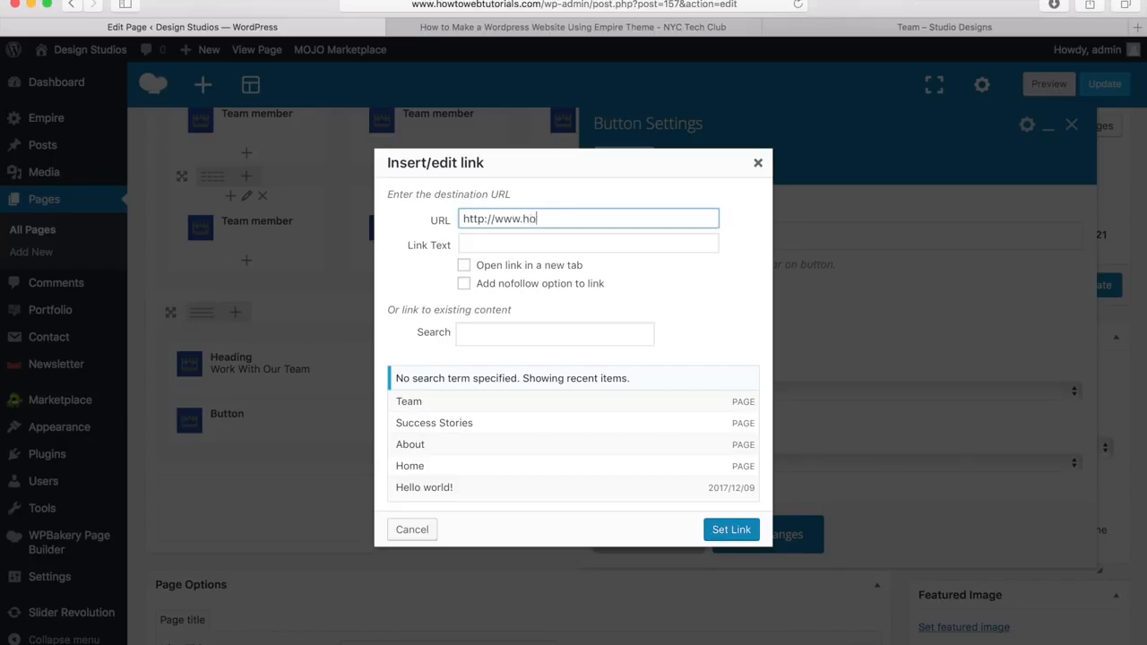
type("torials.com")
left_click_drag(523, 219, 616, 221)
left_click(668, 219)
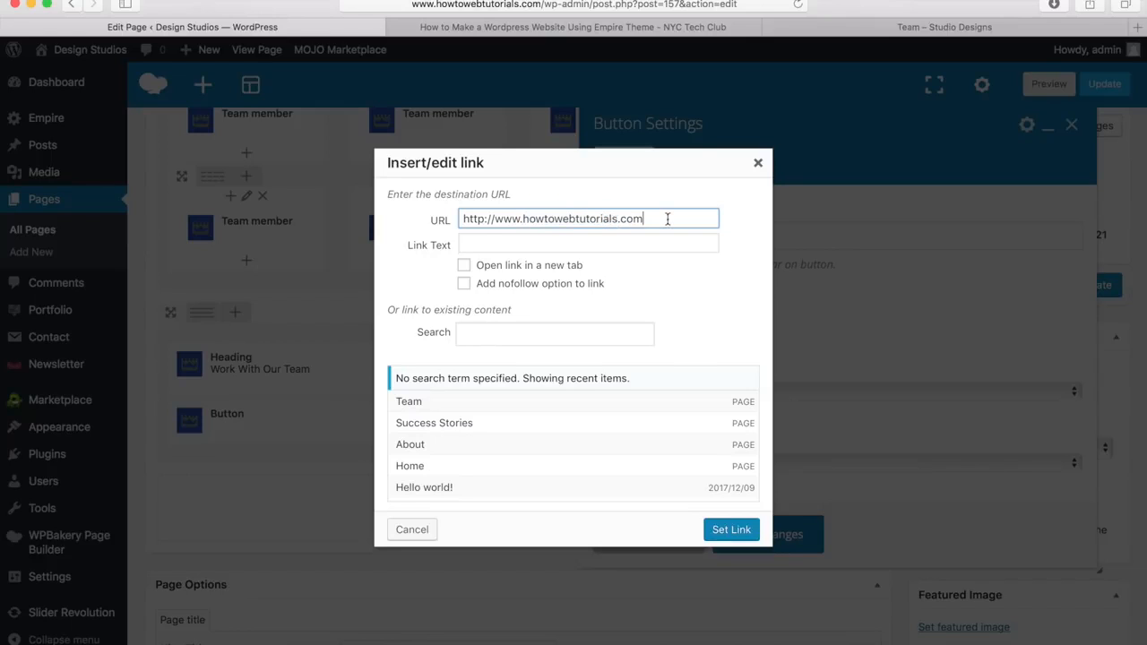
type("/contact")
Step: Confirm the link, switch the button to custom colours, and set text hover colour #00a9da
left_click(731, 532)
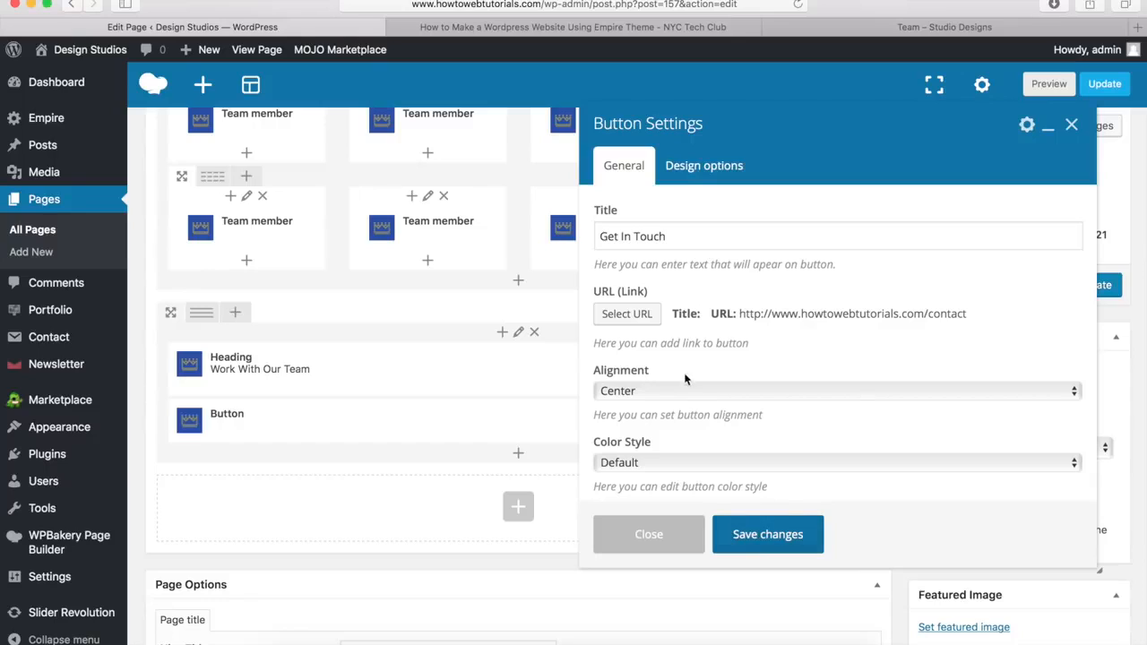
scroll(691, 342, "down", 2)
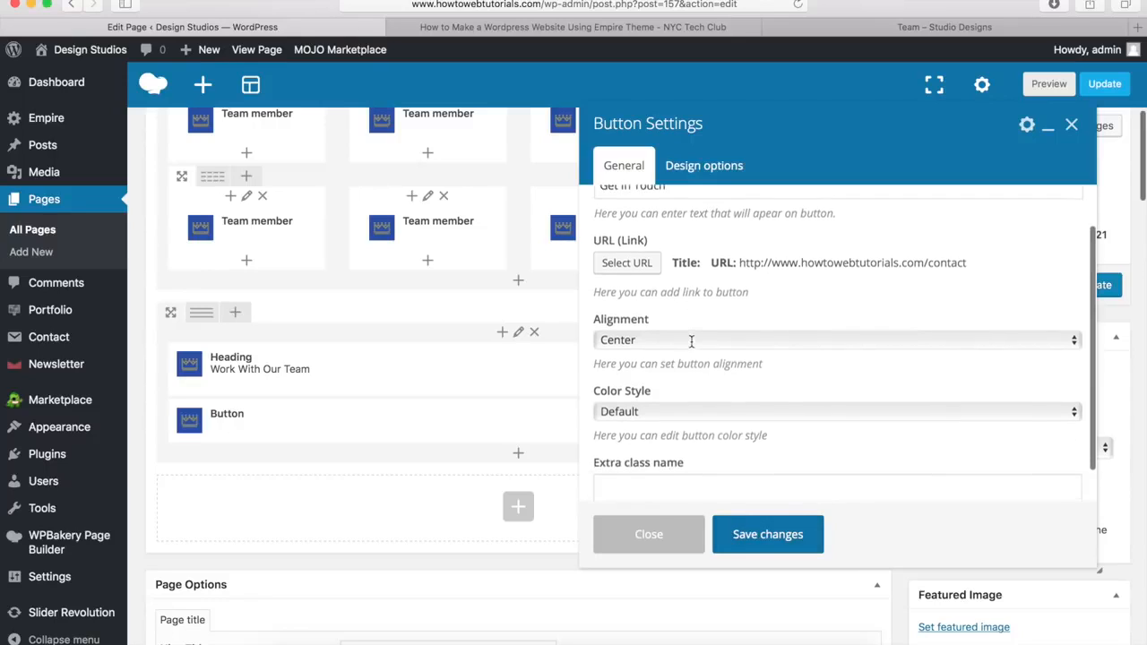
left_click(643, 396)
left_click(642, 411)
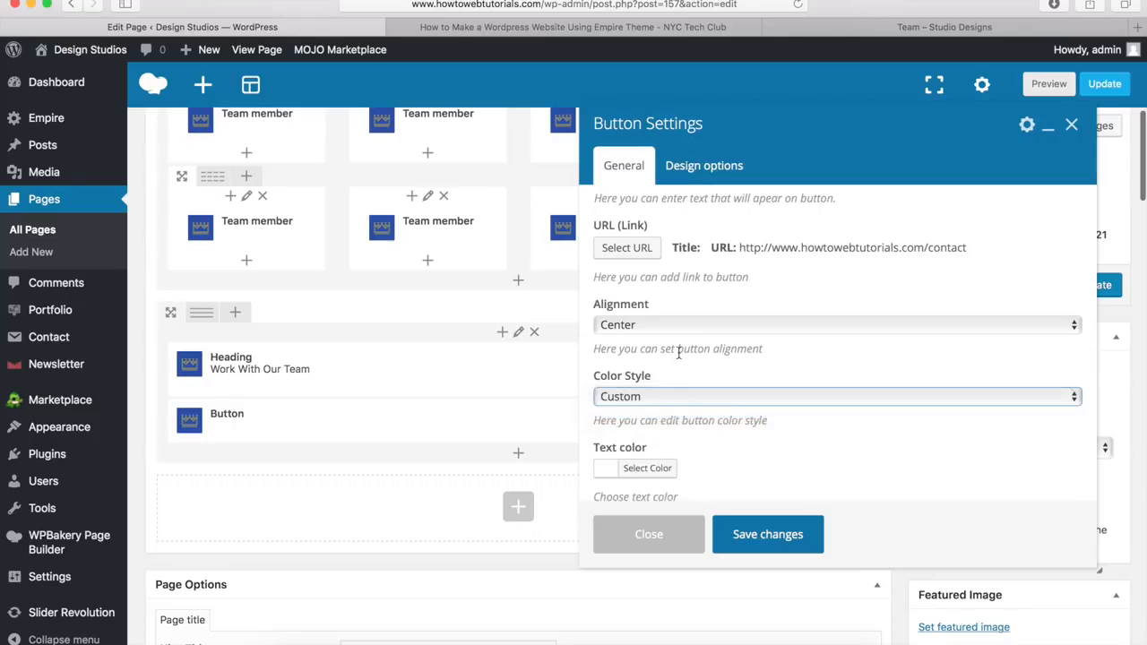
scroll(677, 360, "down", 5)
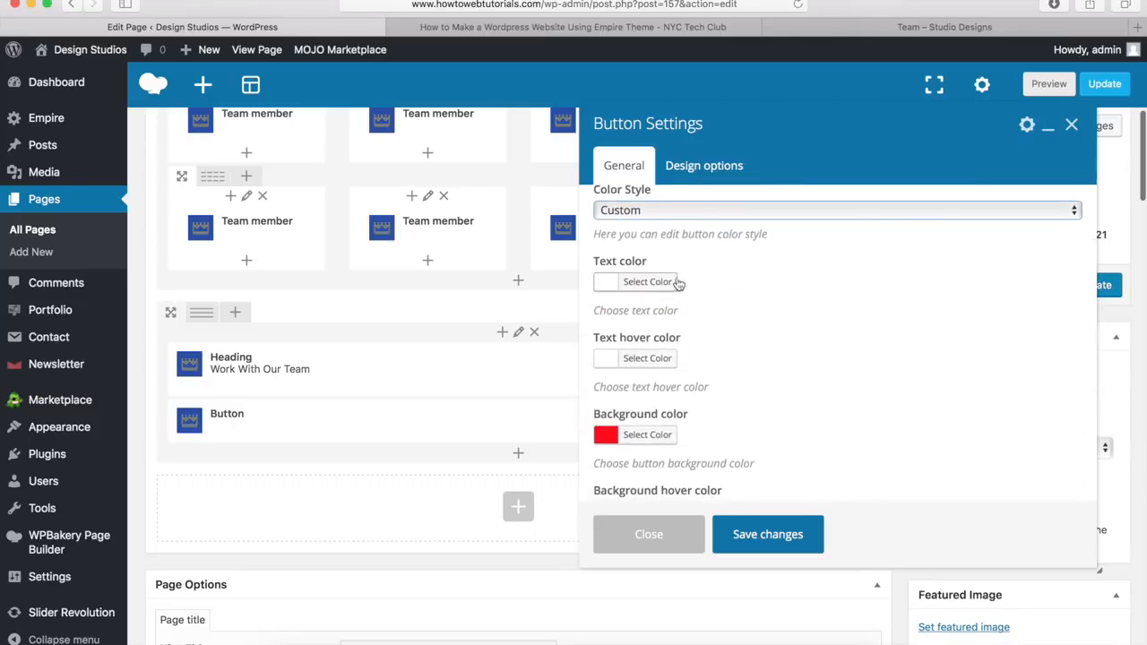
left_click(645, 360)
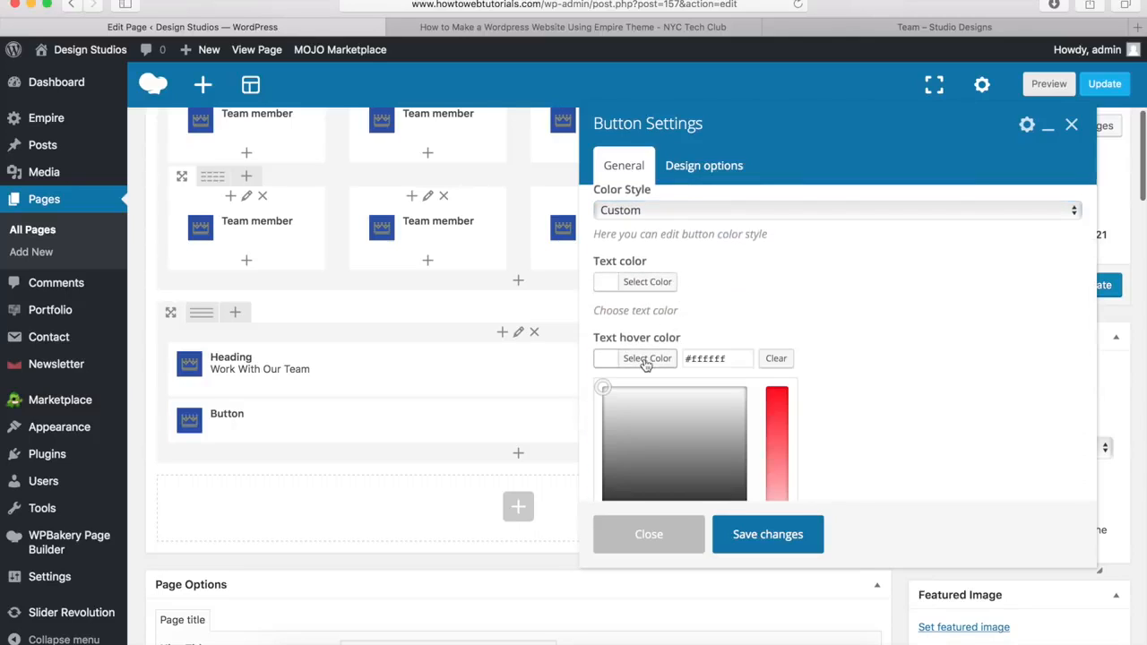
left_click(735, 361)
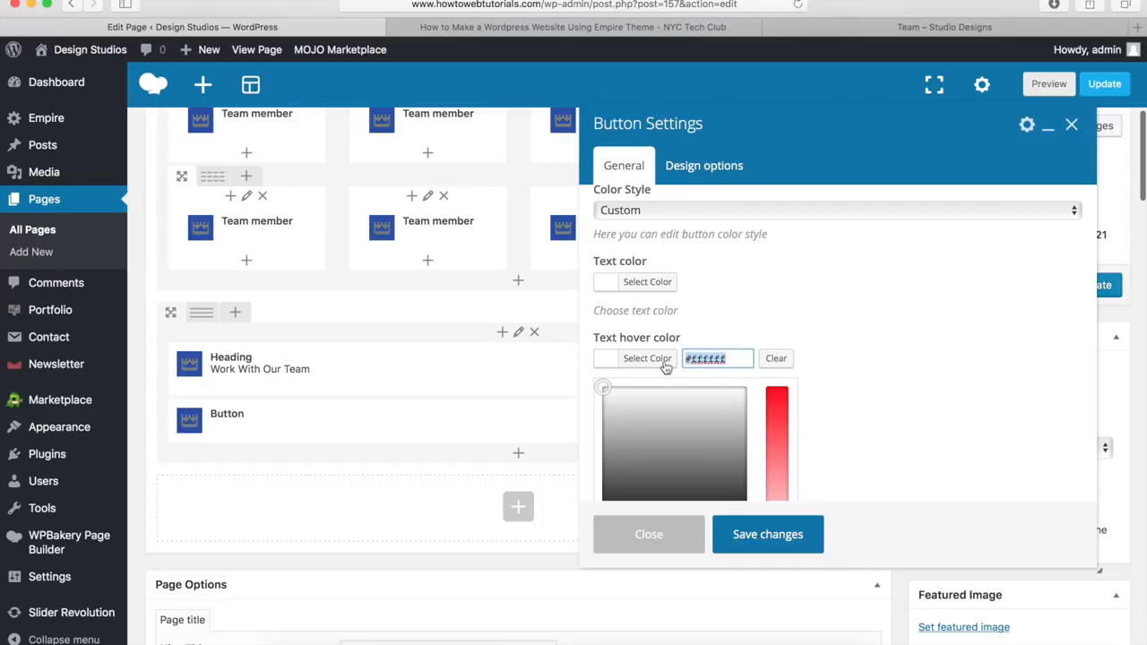
type("#00a9da")
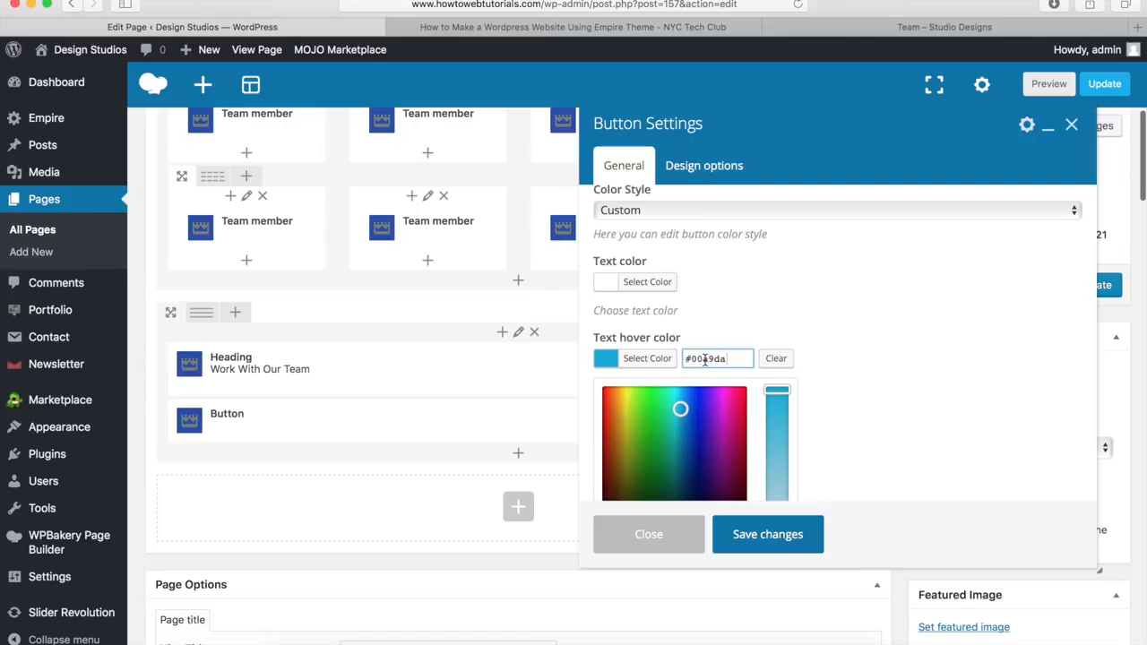
left_click(661, 358)
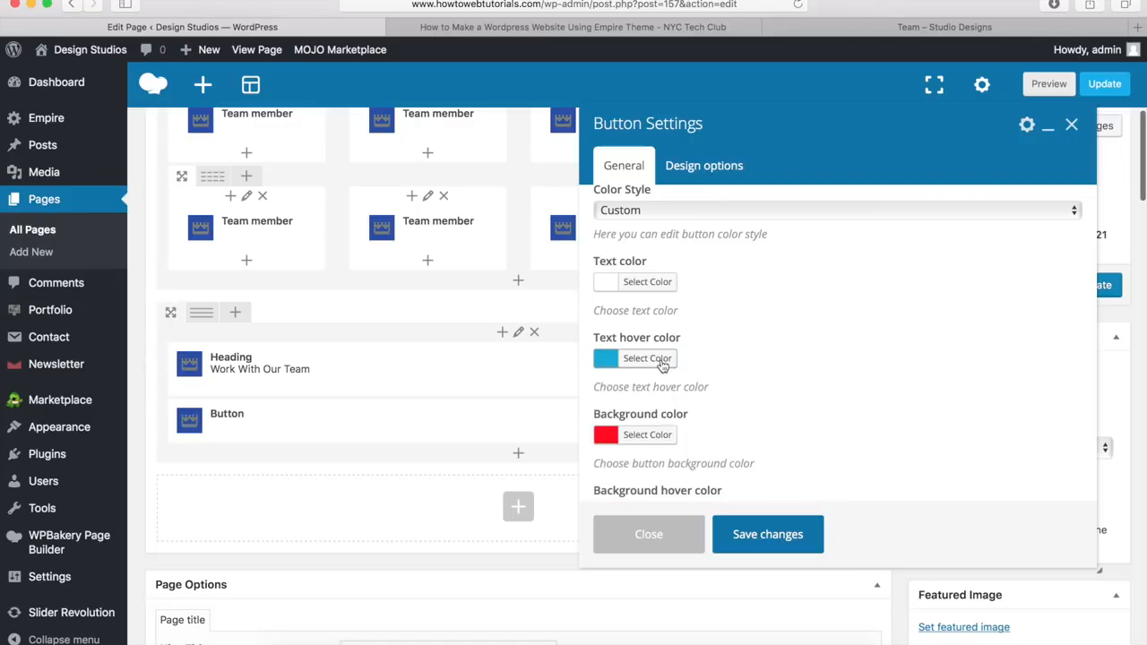
Step: Make the button background nearly transparent (1% alpha) with a white hover background
left_click(647, 435)
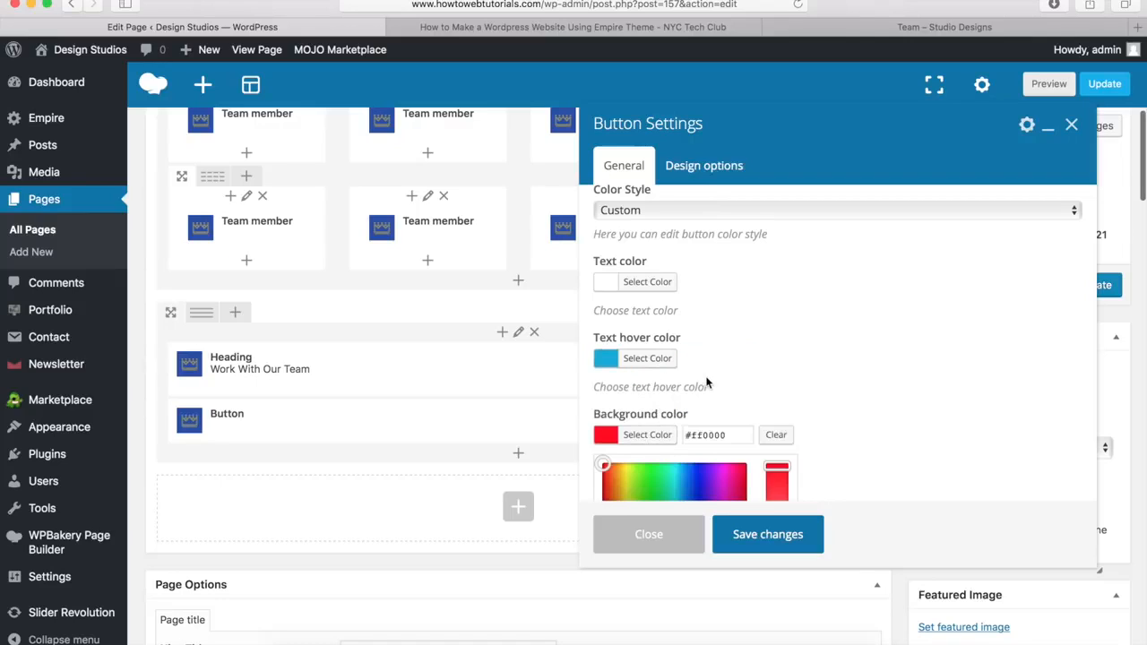
scroll(708, 383, "down", 5)
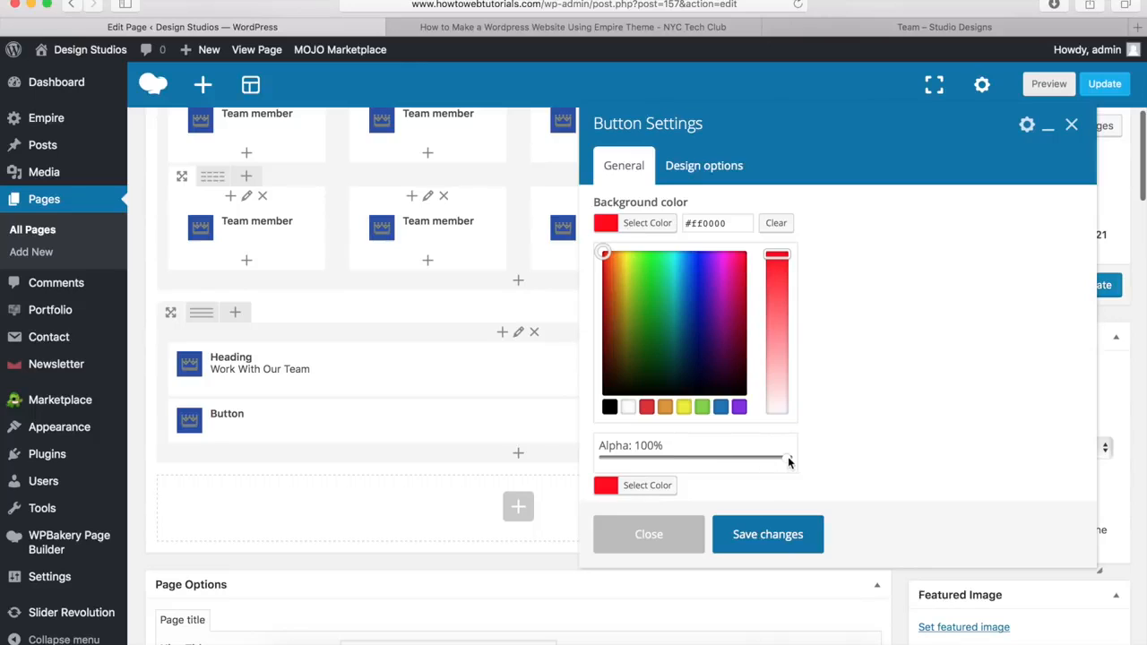
left_click(604, 457)
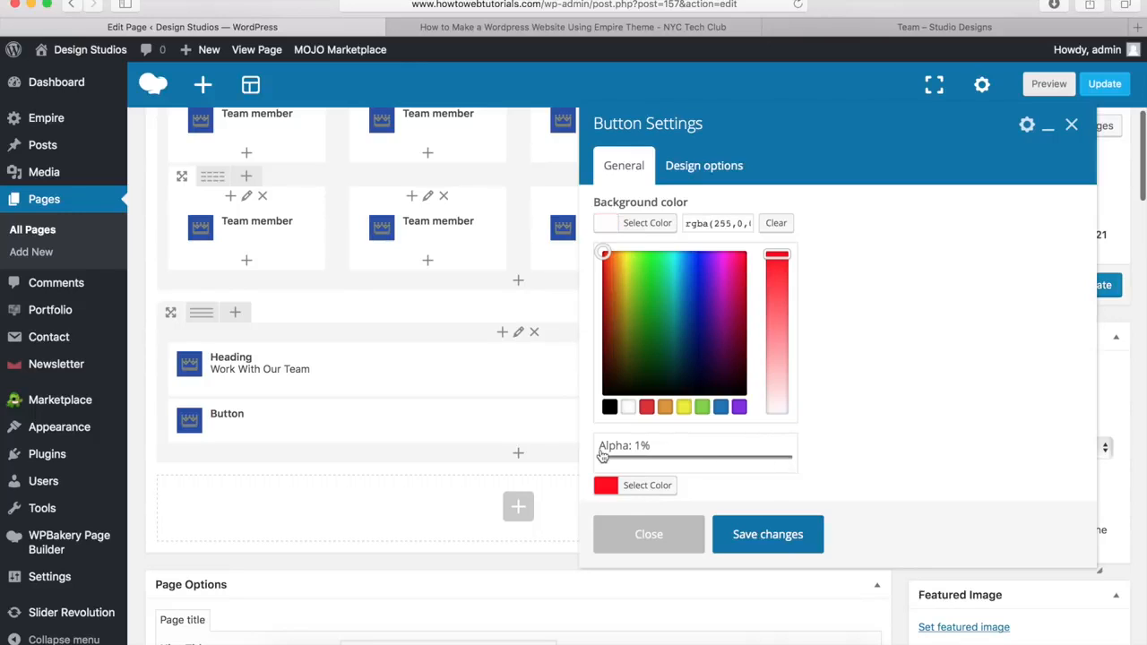
left_click(647, 226)
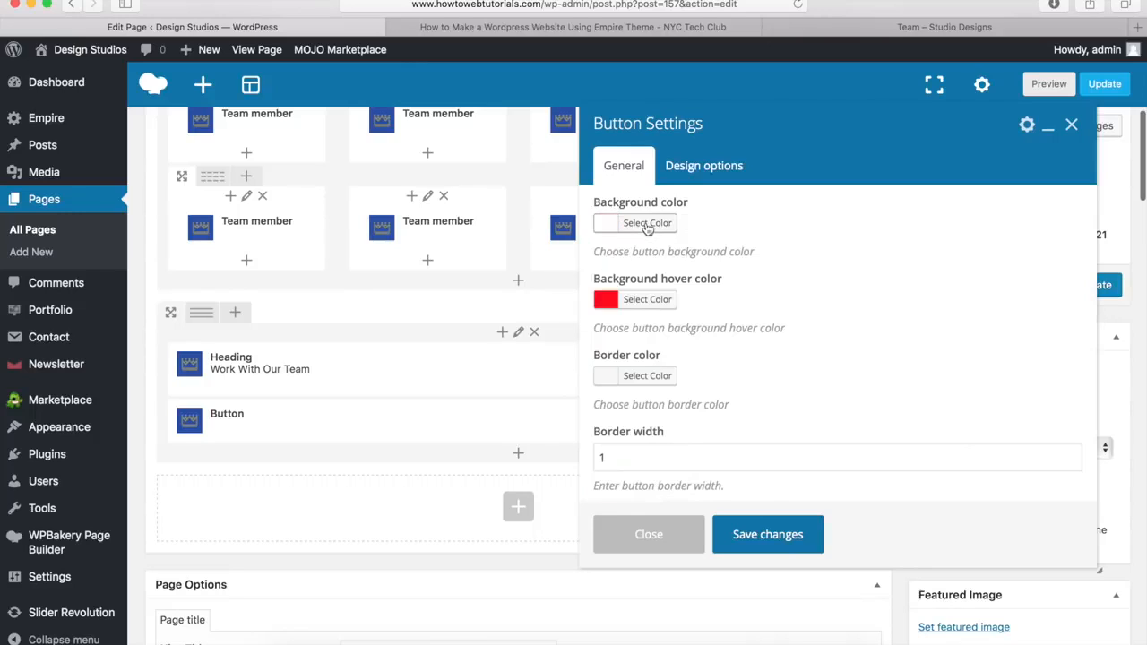
left_click(654, 303)
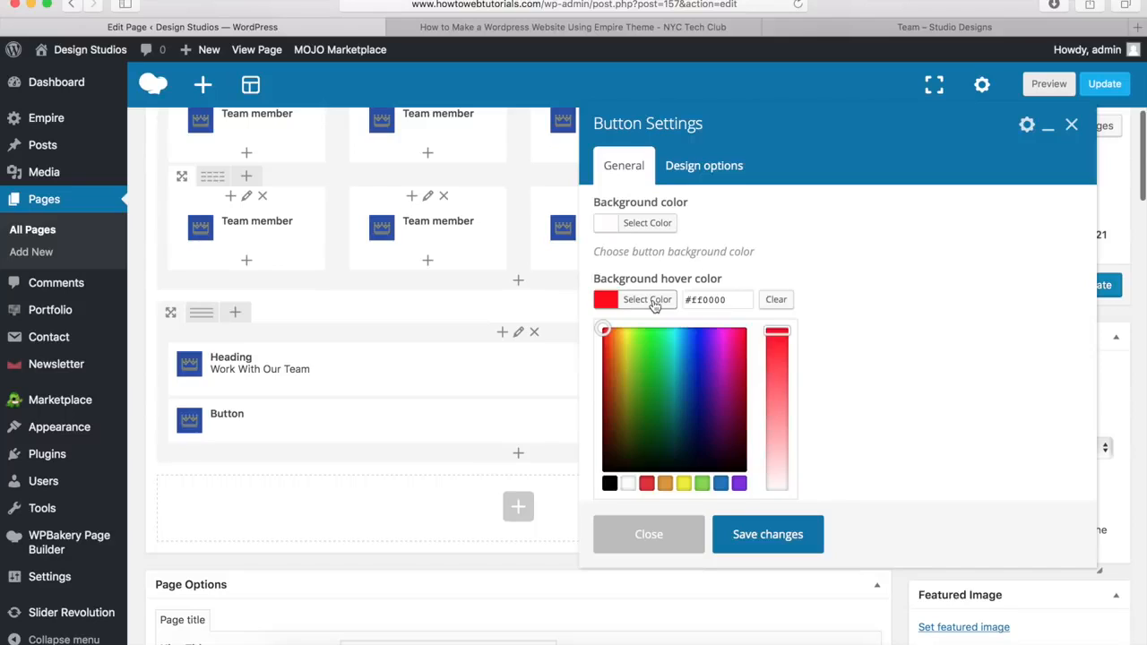
left_click(627, 483)
left_click(641, 299)
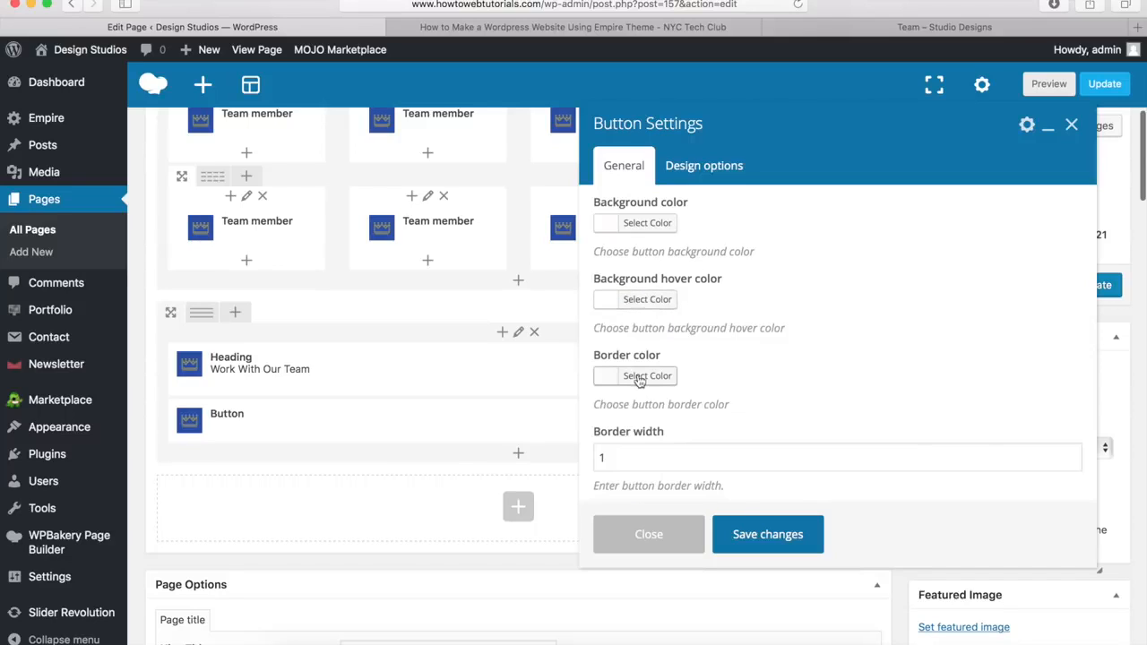
Step: Set the button border colour to white and save the button settings
left_click(645, 379)
scroll(645, 380, "down", 4)
left_click(628, 412)
left_click(647, 229)
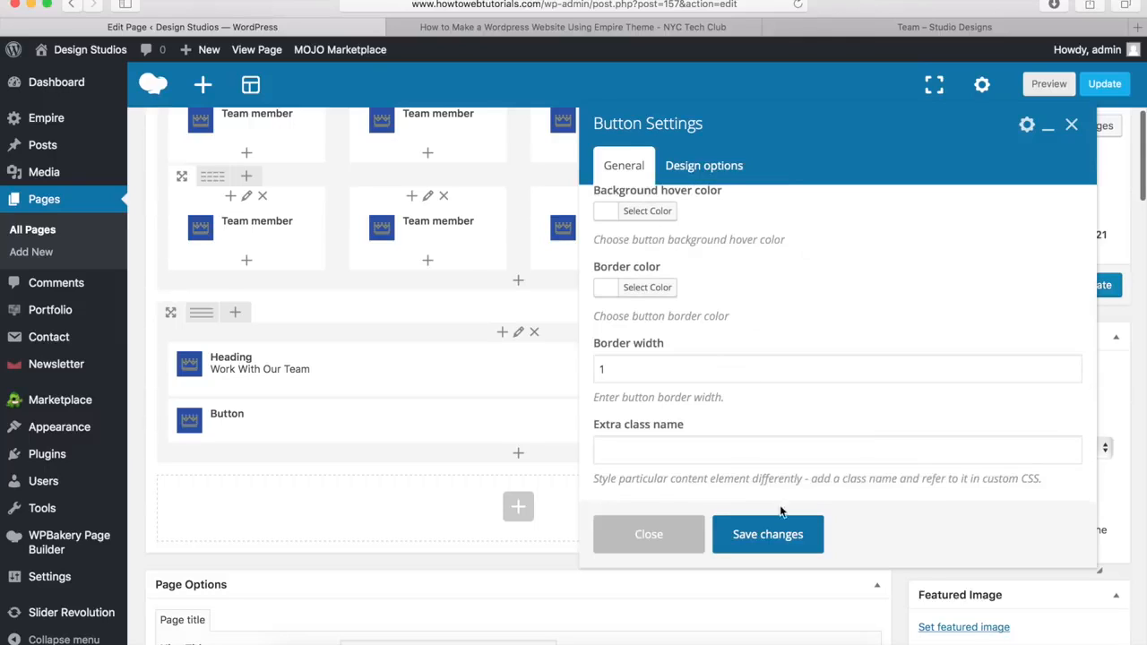
left_click(764, 536)
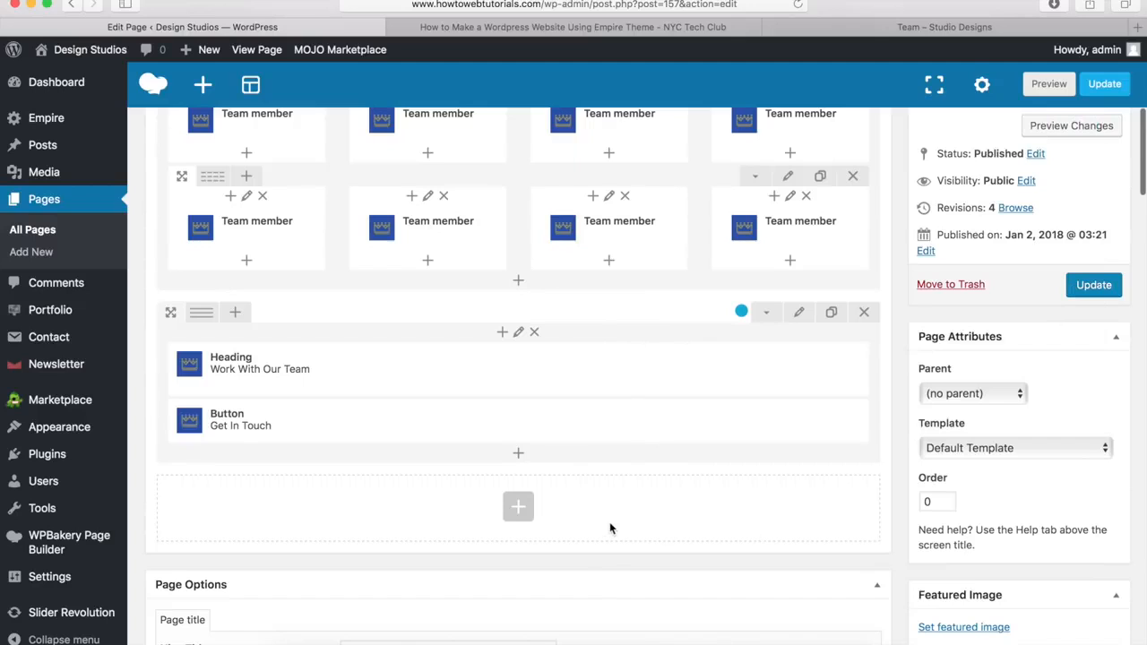
Step: Update the Team page and open it live
scroll(610, 527, "up", 10)
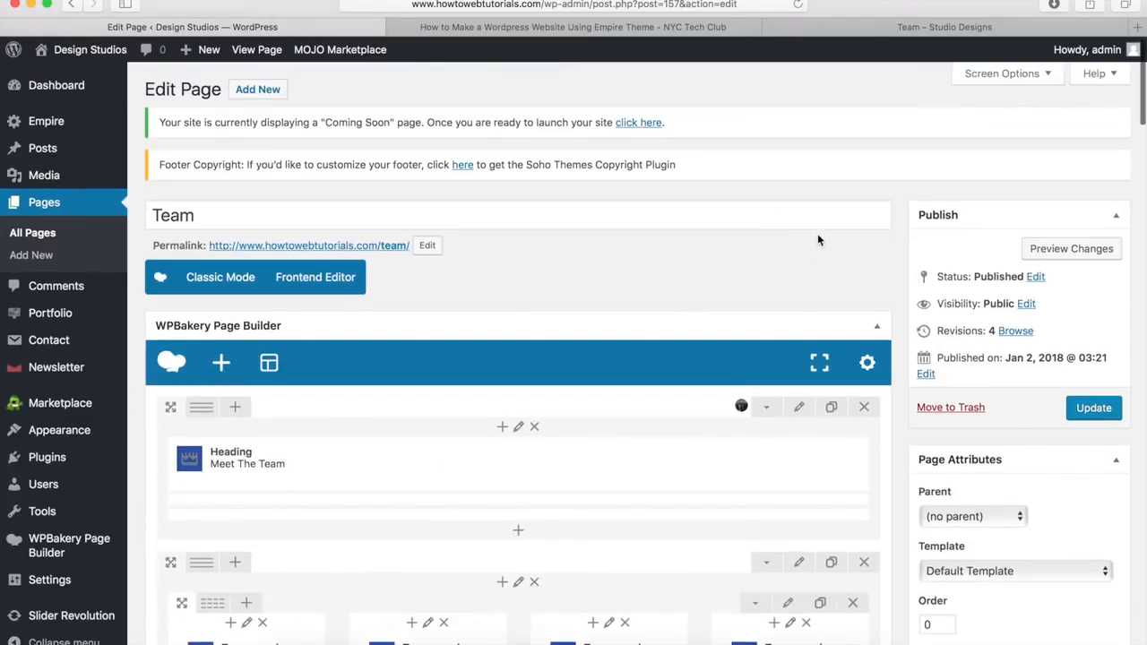
left_click(1095, 409)
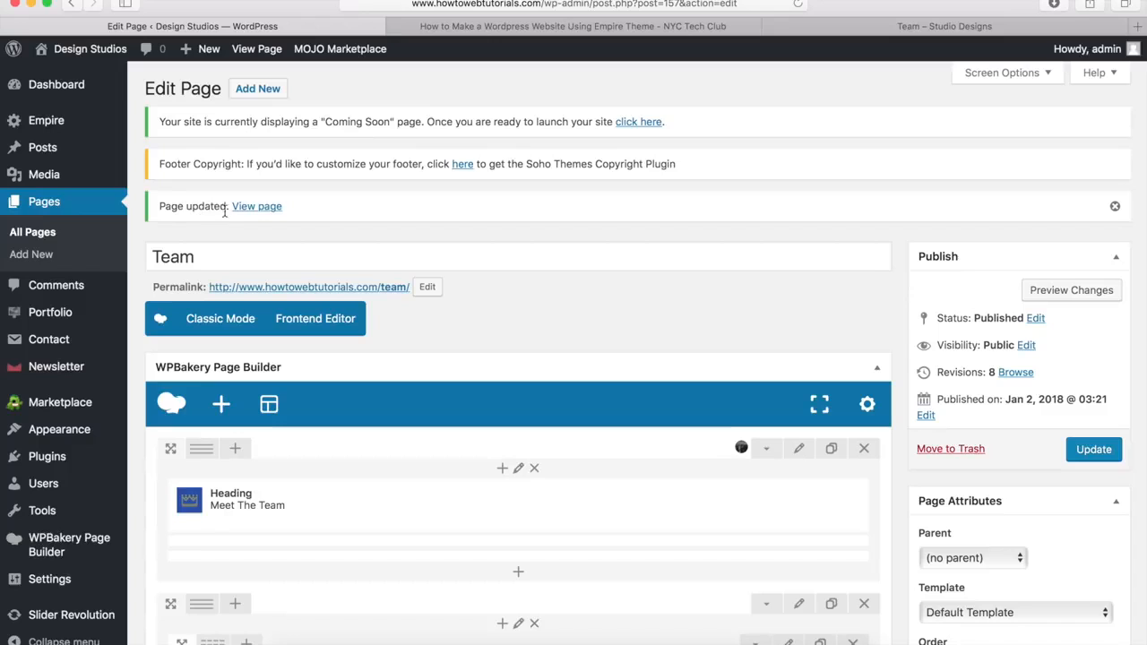
left_click(256, 208)
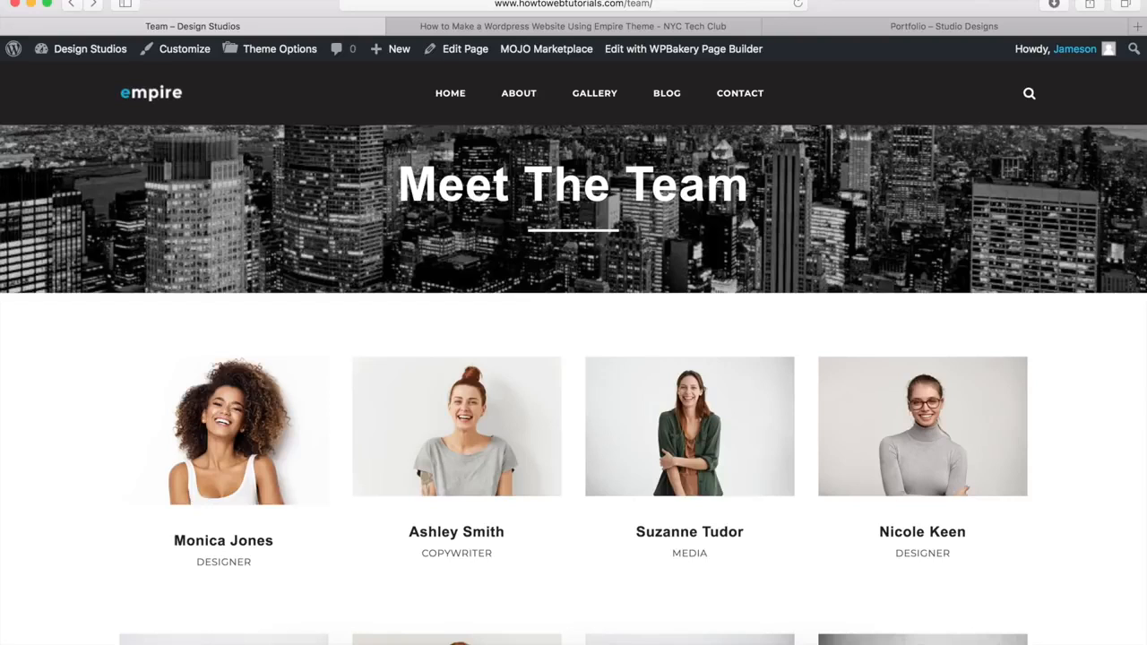
Step: Browse the team photos in the lightbox and scroll through the Work With Our Team section
scroll(59, 333, "down", 5)
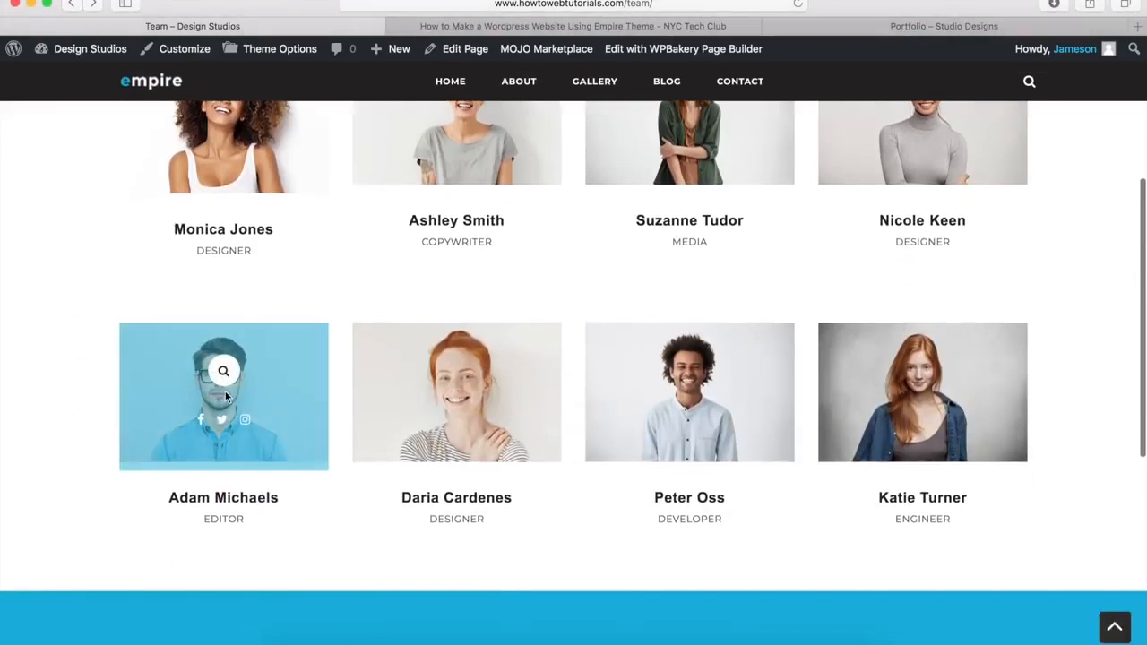
left_click(229, 387)
key("Right")
key("Right")
key("Right")
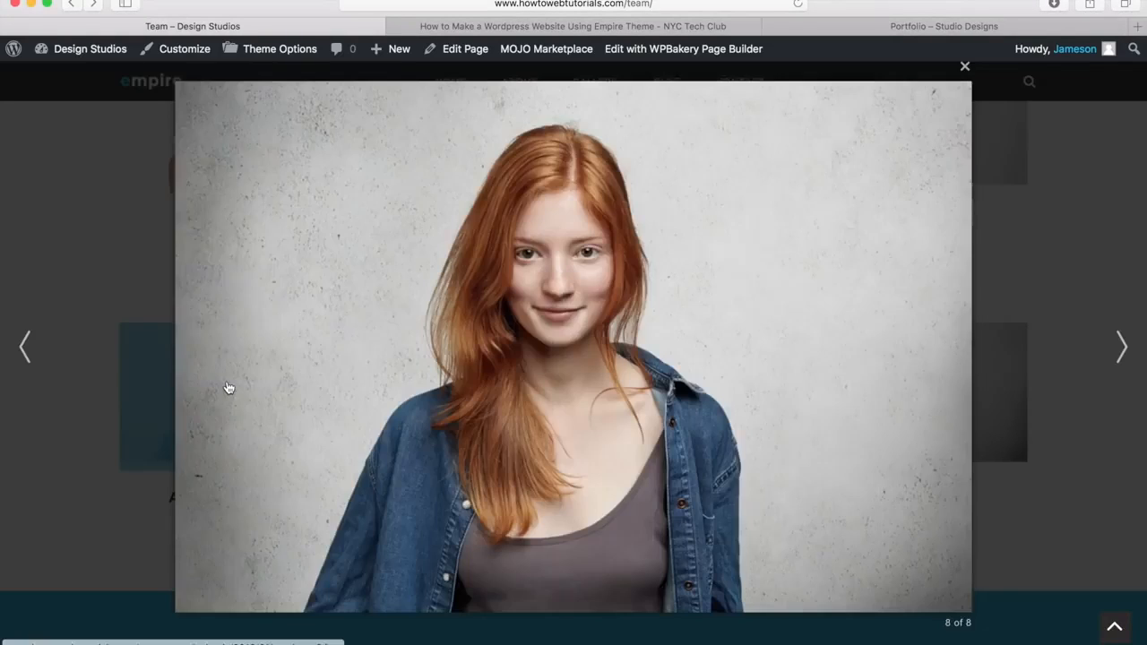
key("Right")
left_click(78, 316)
scroll(76, 314, "down", 3)
scroll(76, 318, "down", 3)
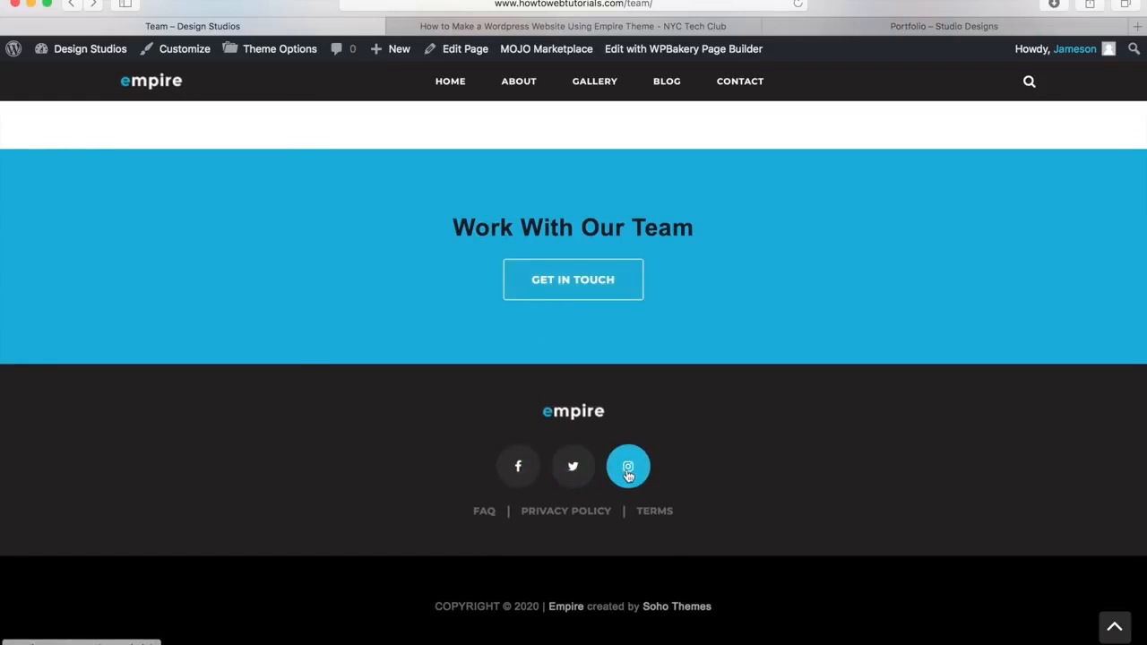
left_click(1115, 626)
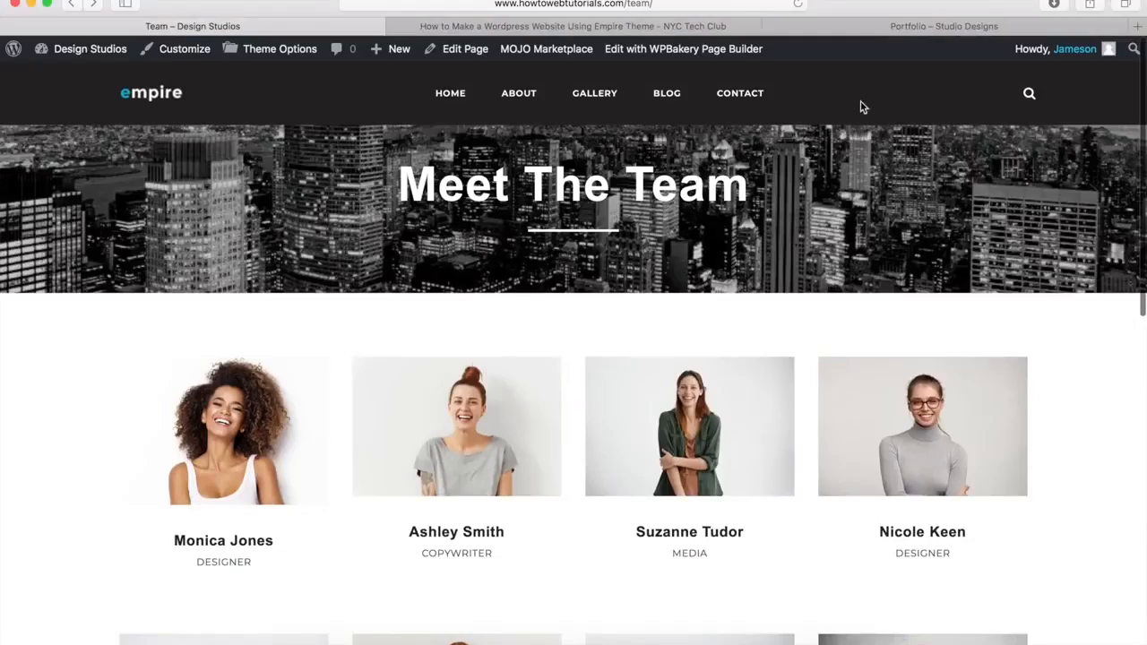
left_click(871, 27)
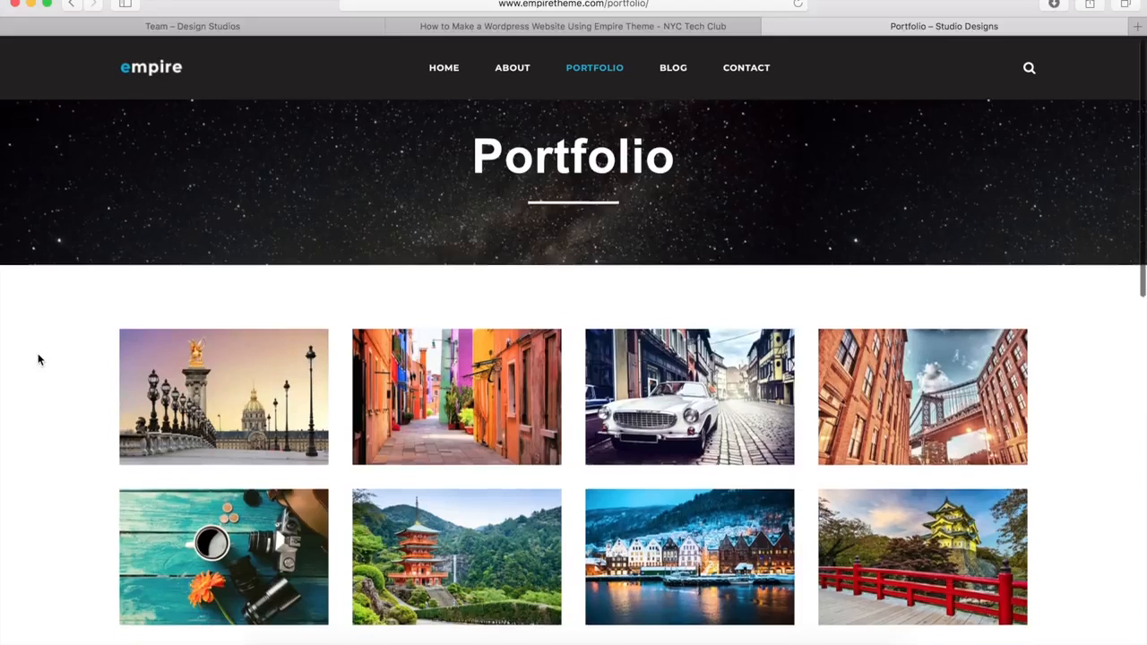
Step: Step through the Portfolio gallery photos from the motorcycle to the astronaut, then view the blue get-in-touch band
scroll(38, 359, "down", 5)
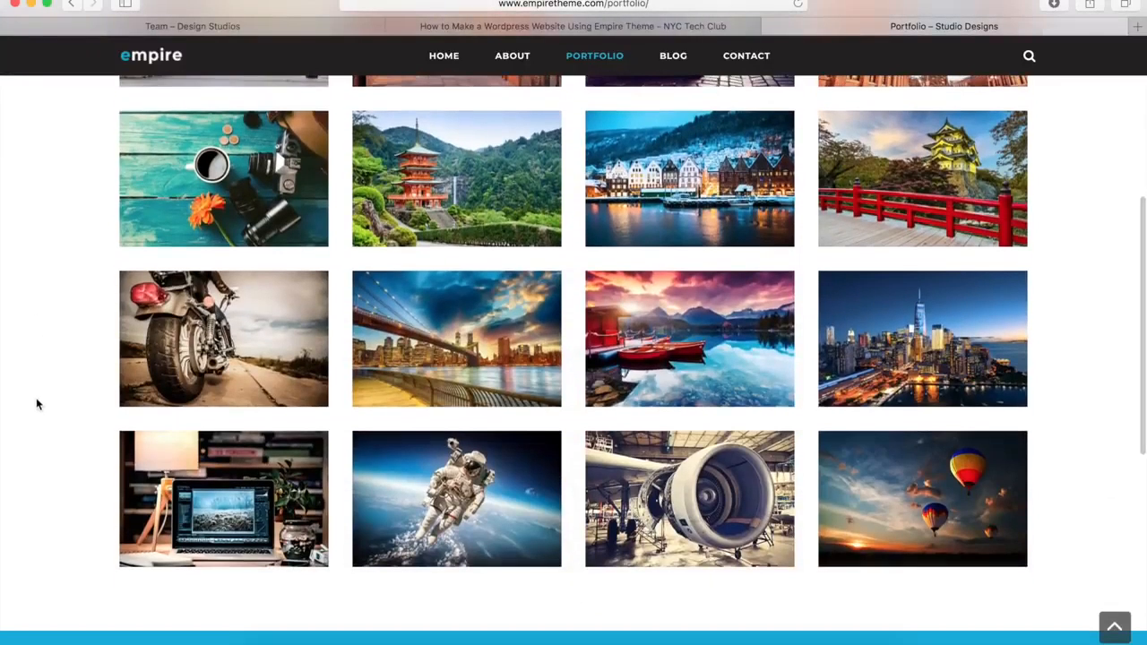
mouse_move(223, 333)
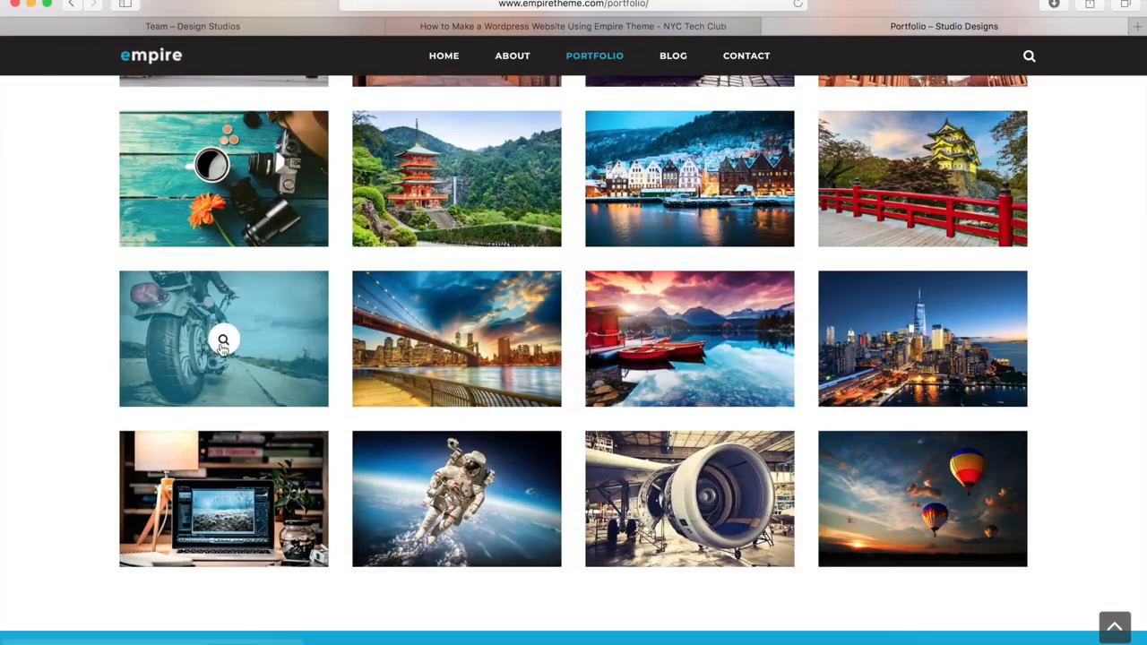
left_click(224, 343)
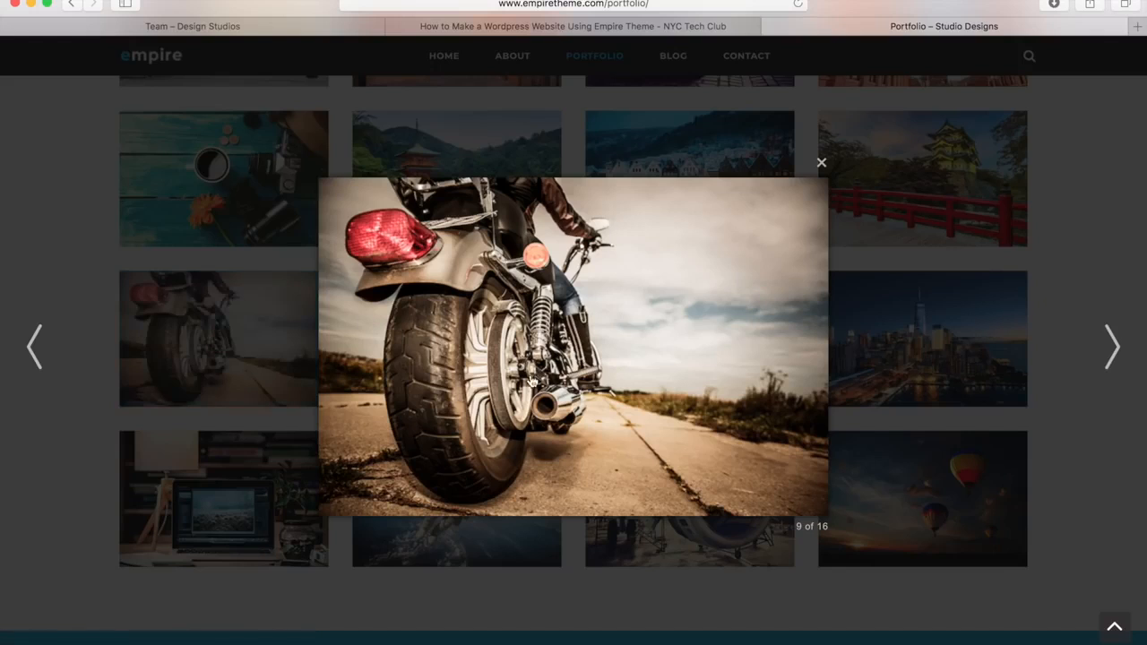
left_click(589, 368)
left_click(590, 367)
left_click(589, 367)
left_click(590, 367)
left_click(589, 368)
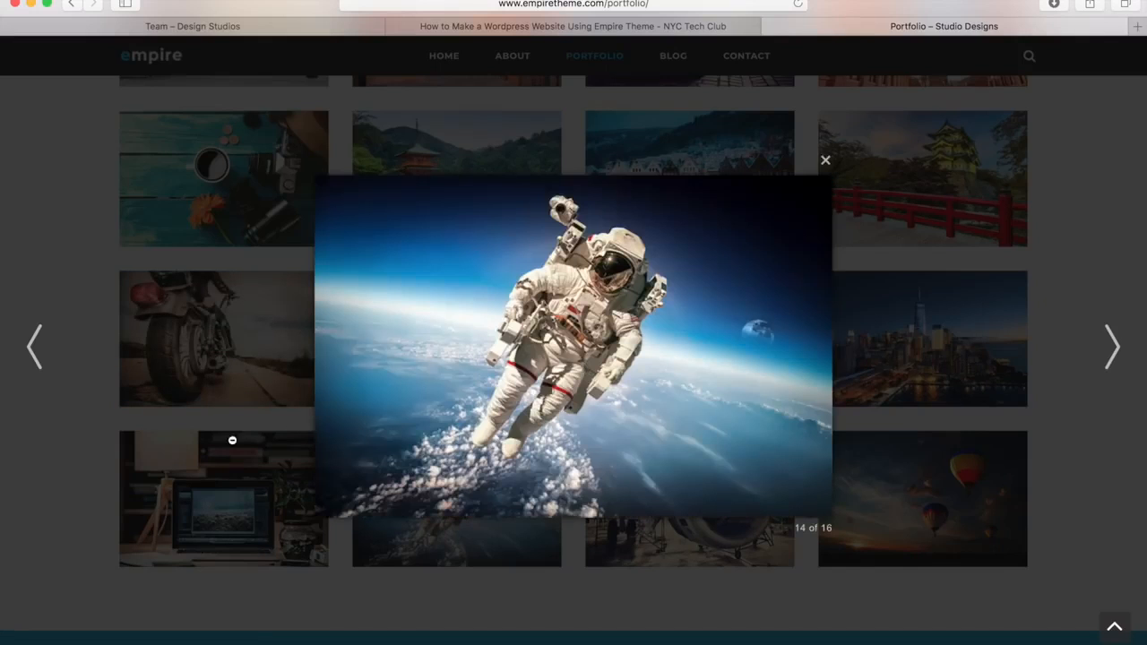
left_click(79, 503)
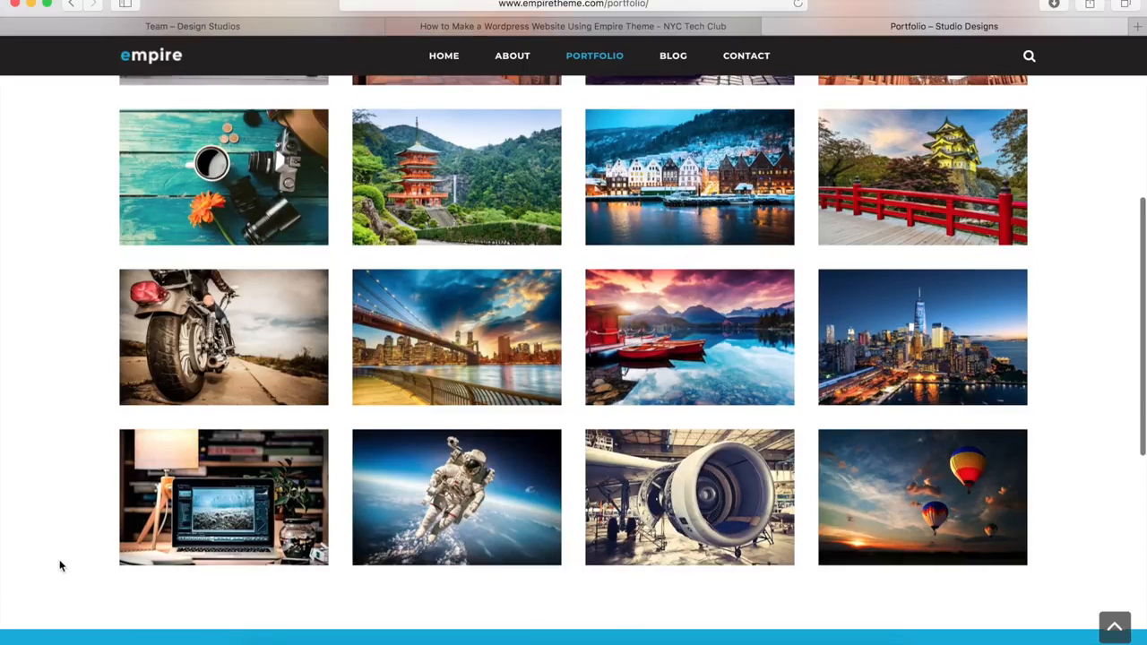
scroll(59, 562, "down", 5)
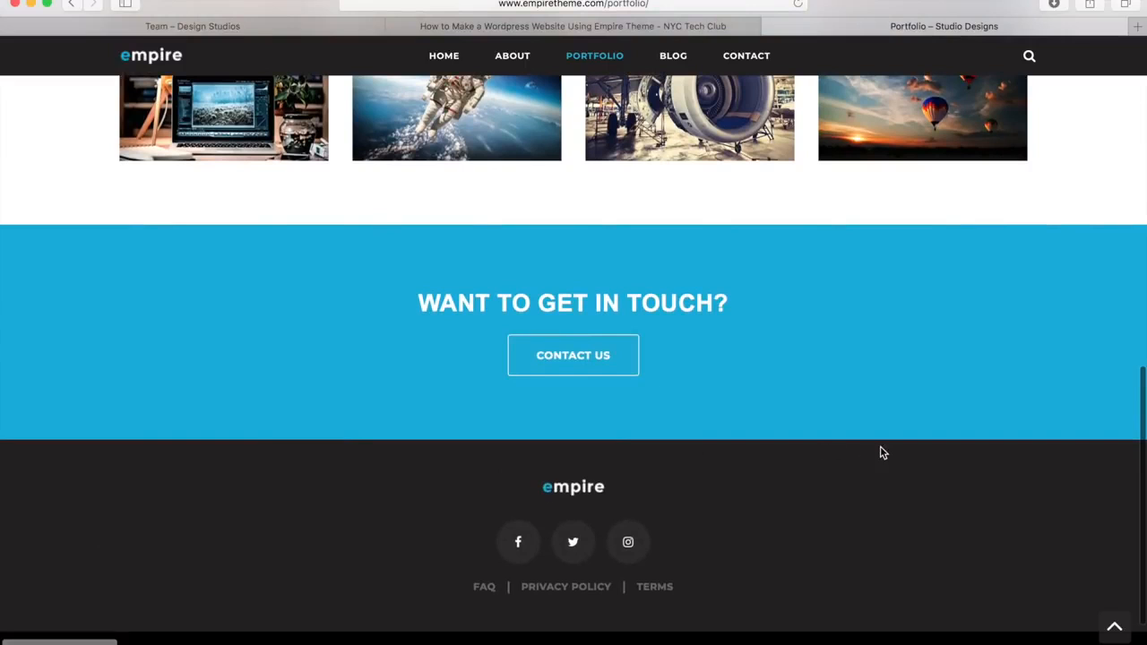
left_click(1114, 629)
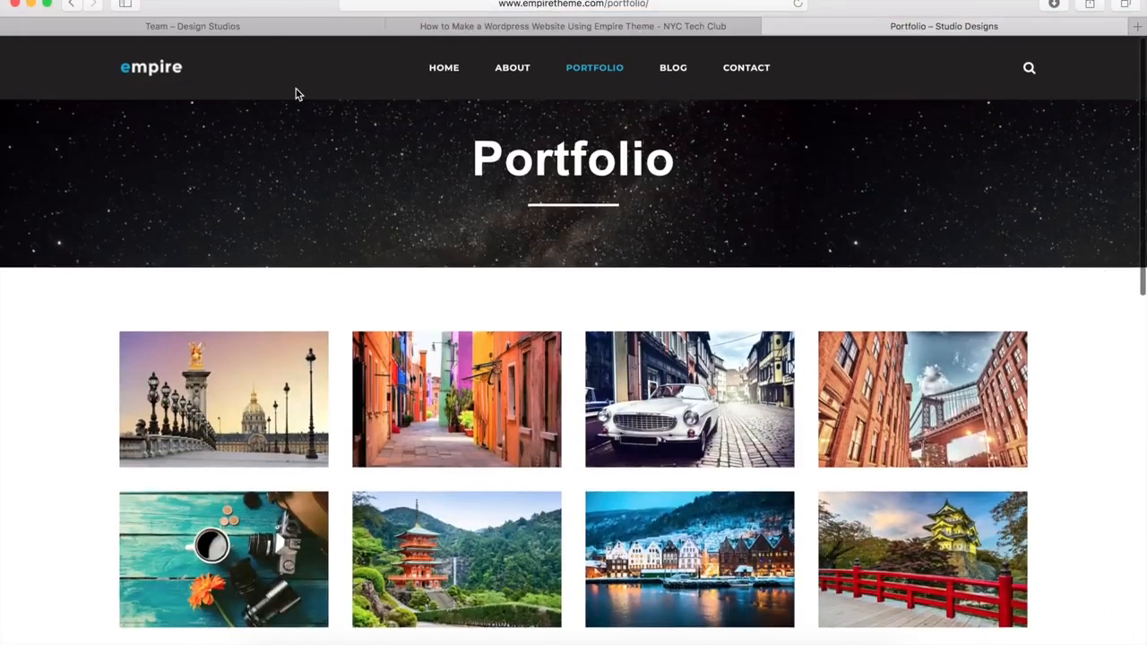
Step: Create a new draft page titled 'Gallery'
left_click(237, 27)
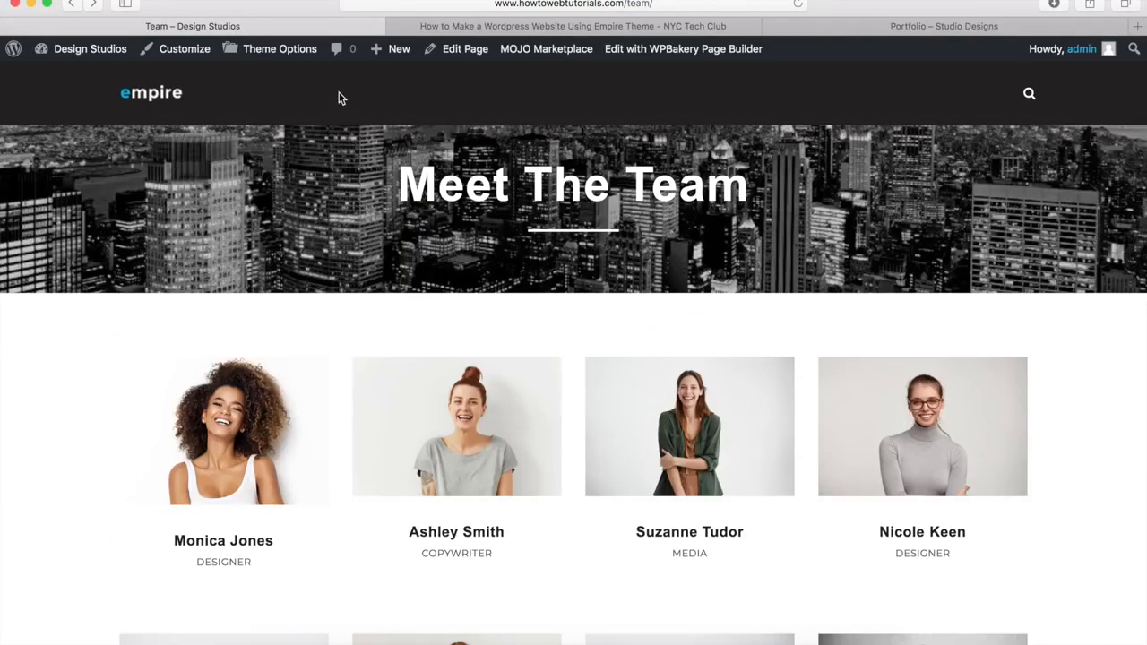
mouse_move(387, 49)
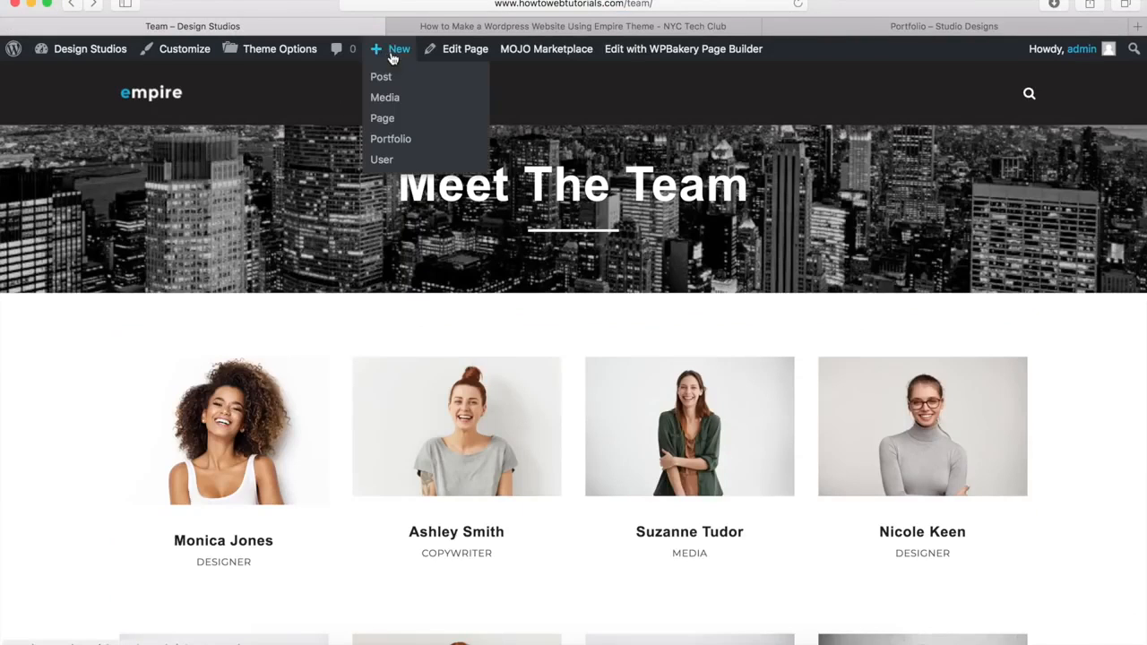
left_click(382, 119)
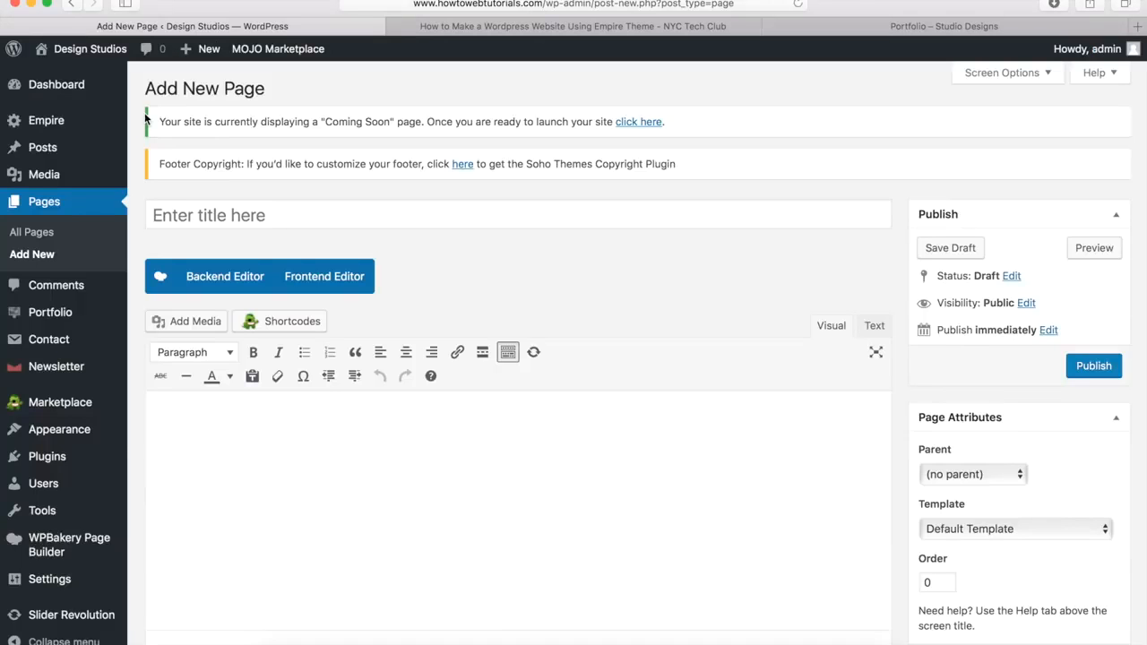
left_click(197, 212)
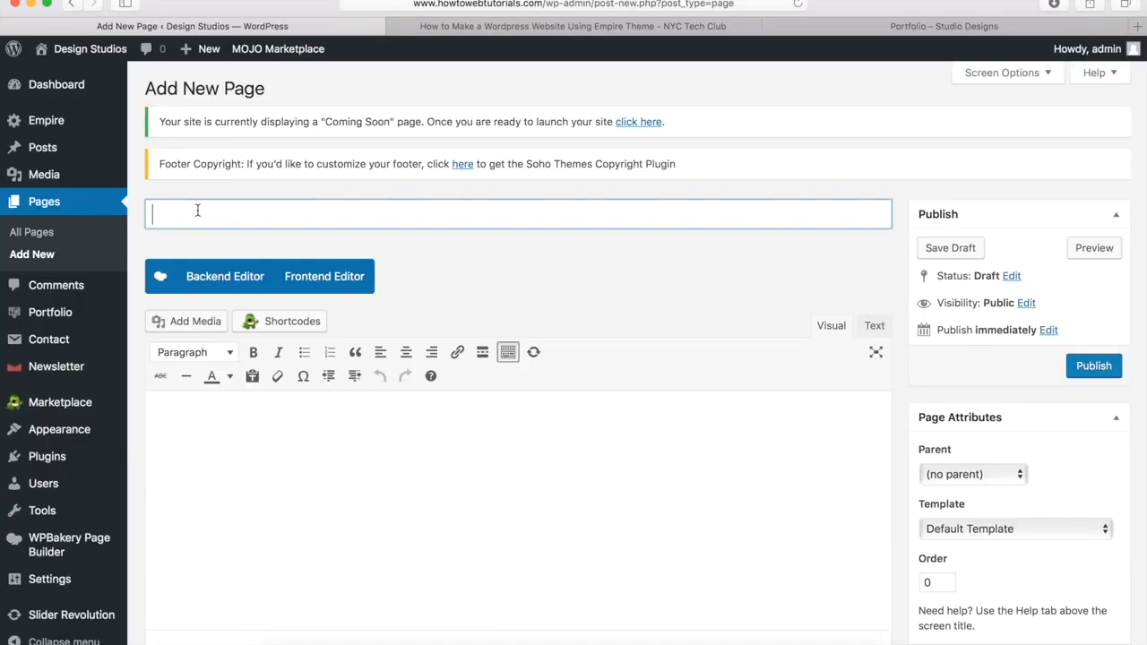
type("Gallery")
left_click(492, 267)
Step: Hide the page title, switch to WPBakery Page Builder, and bring up the element list
scroll(492, 268, "down", 10)
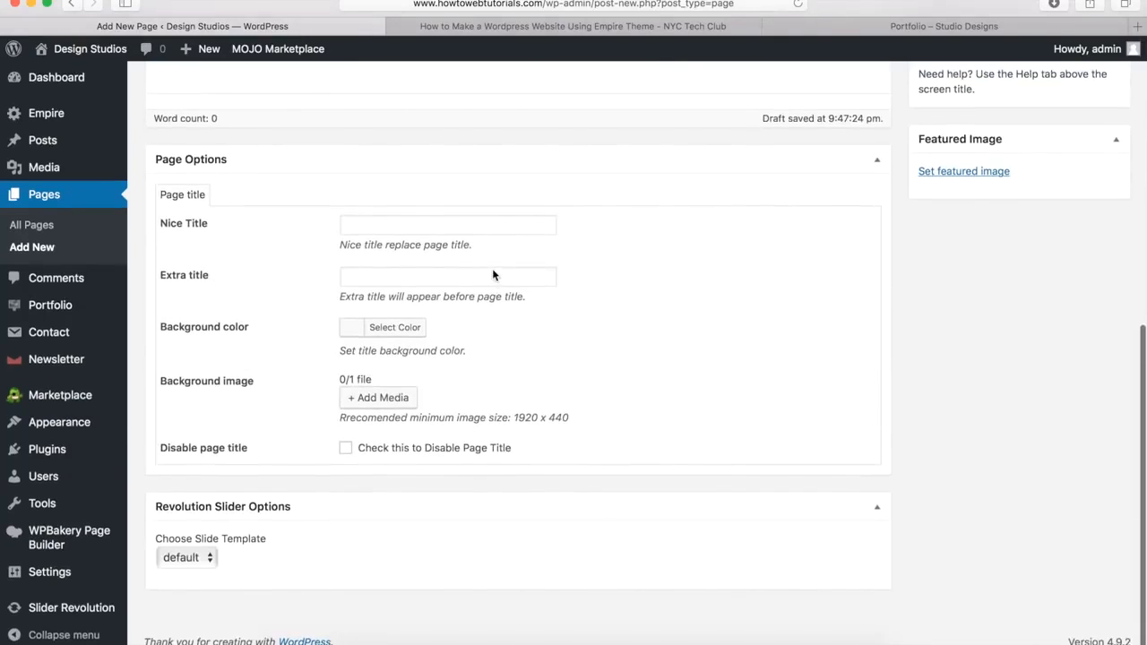
left_click(346, 450)
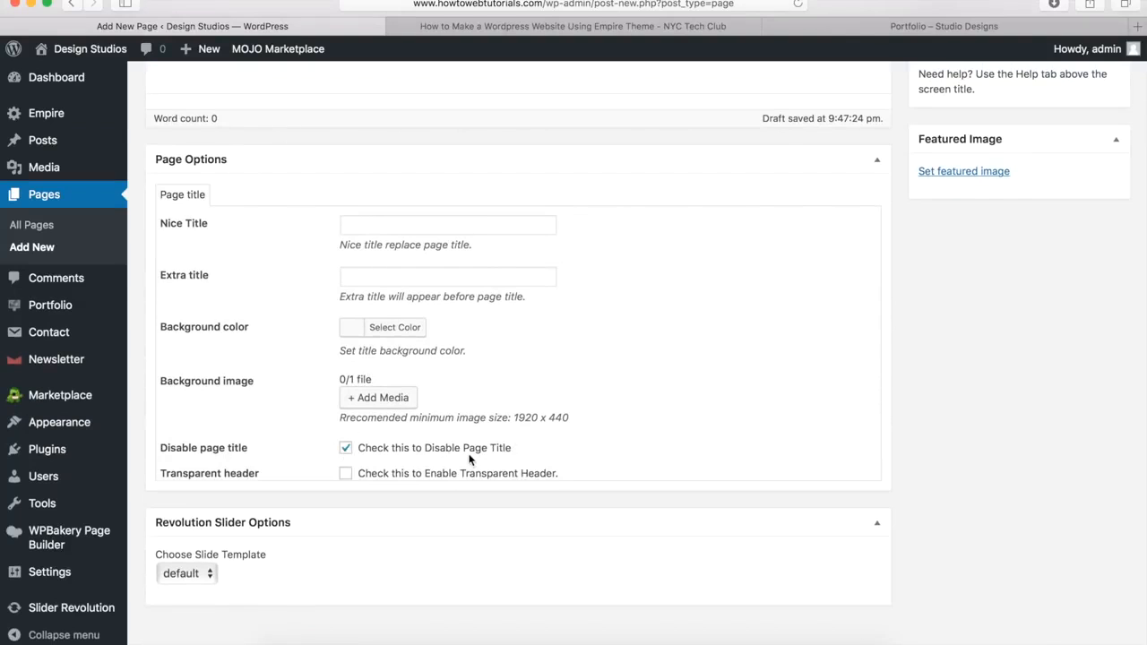
scroll(469, 458, "up", 10)
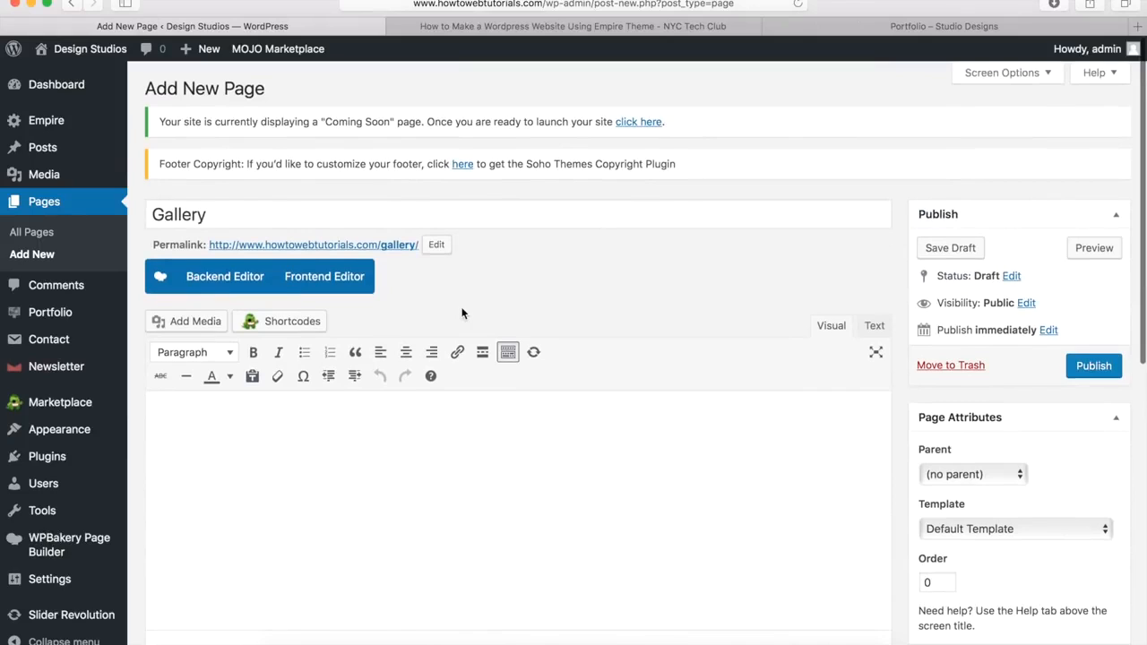
left_click(215, 281)
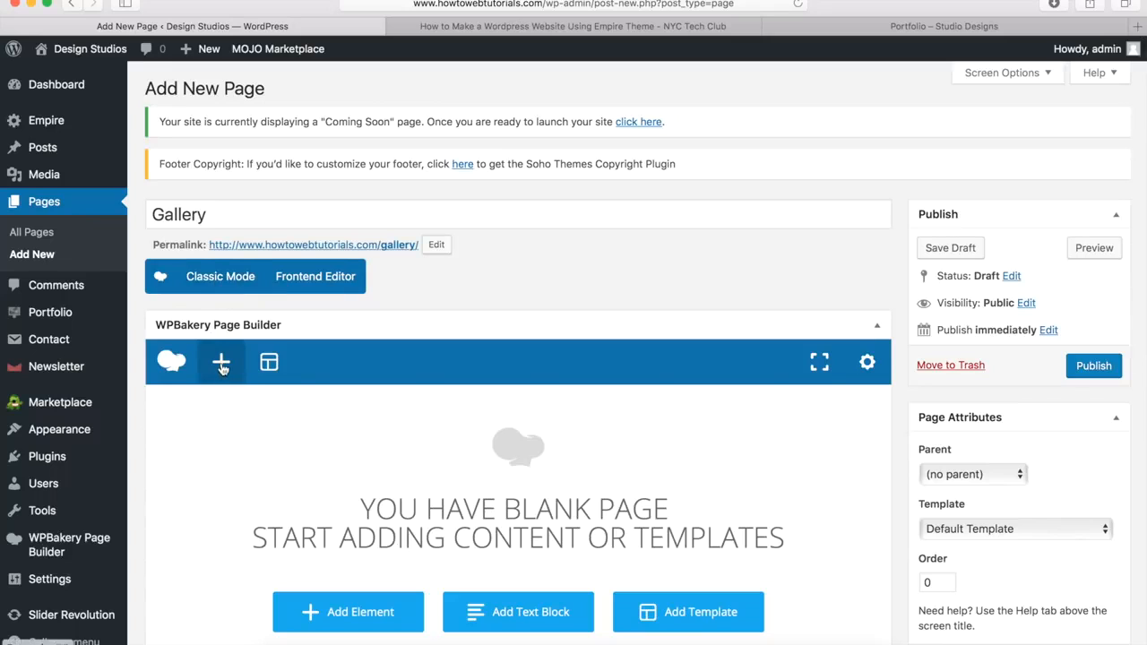
left_click(221, 364)
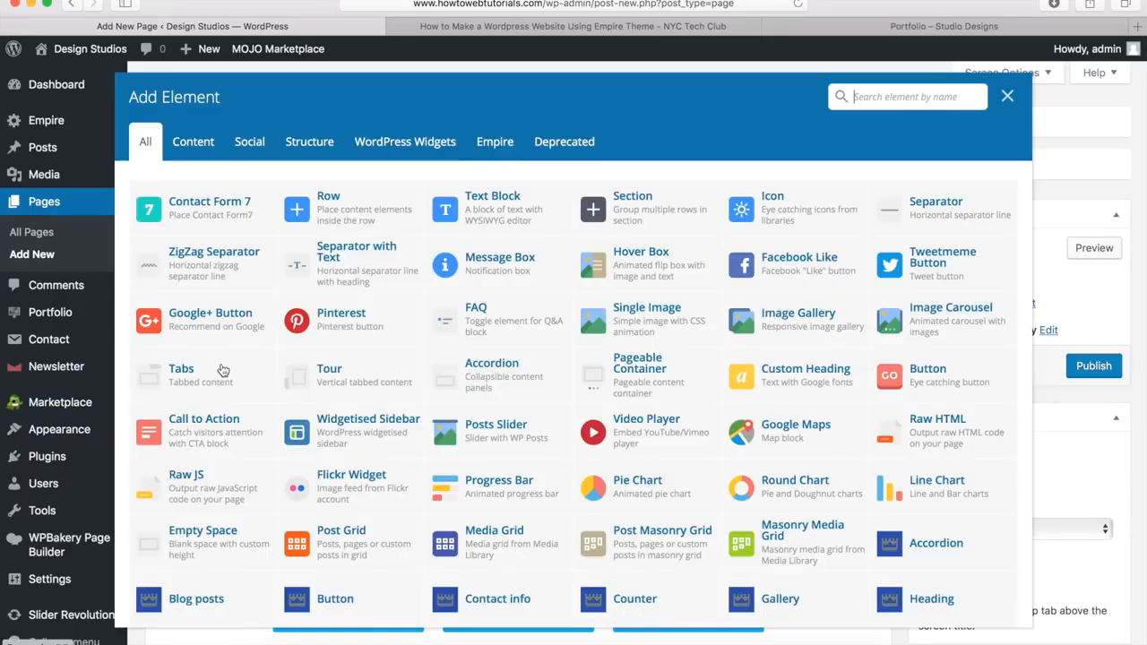
Step: Add a row set to Stretch row with 40px top padding
left_click(332, 210)
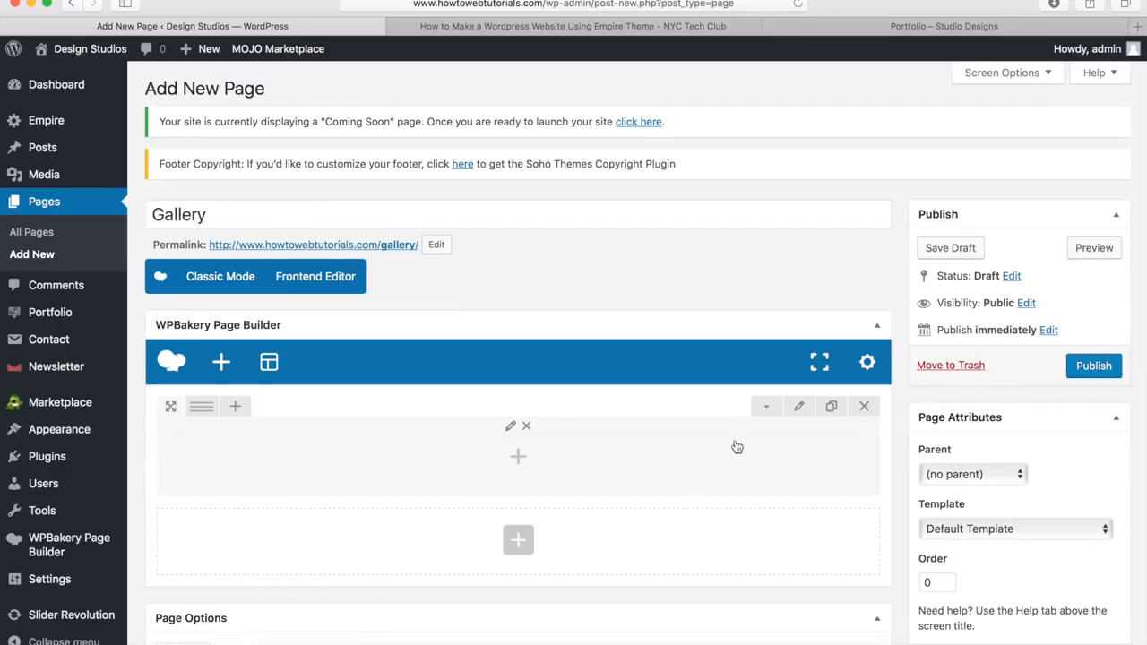
left_click(800, 407)
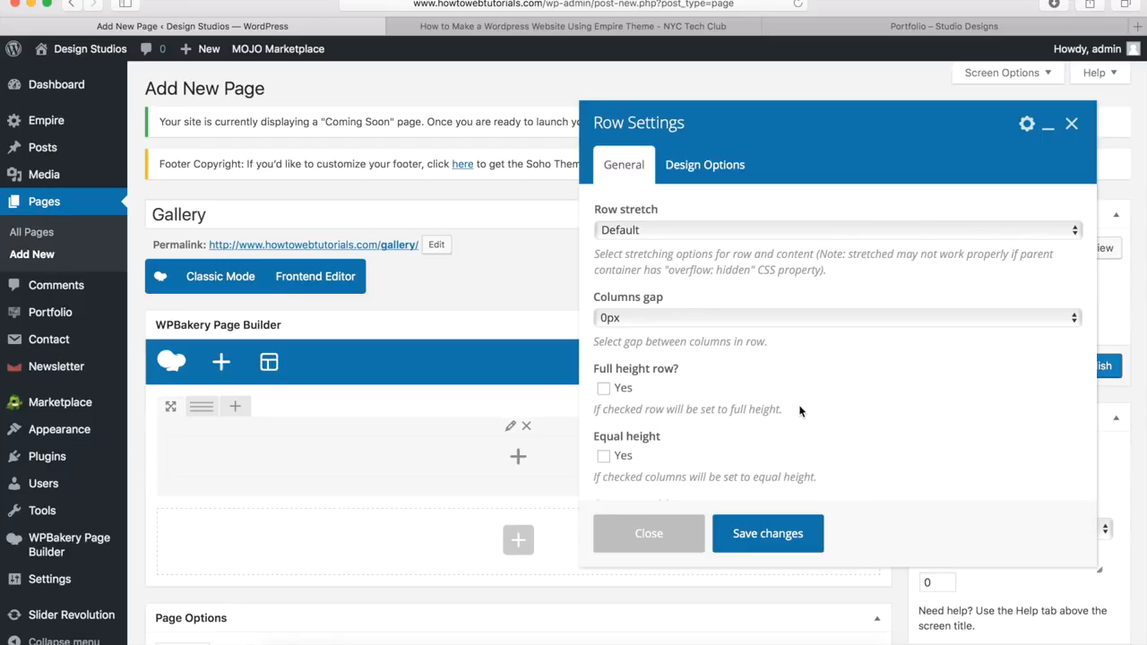
left_click(624, 232)
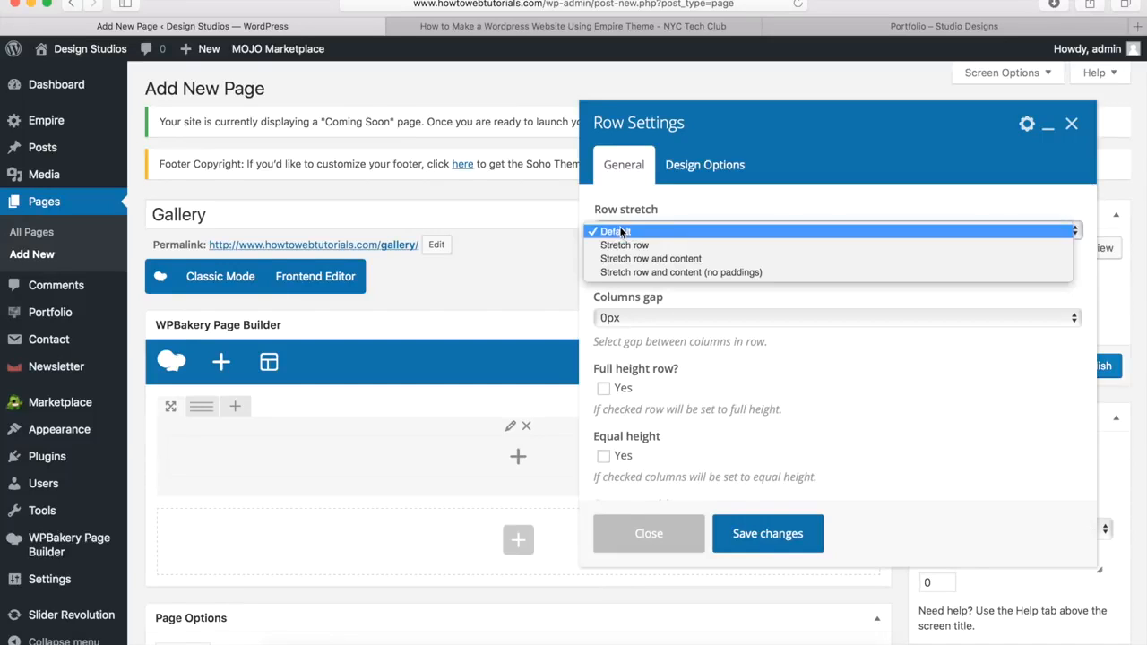
left_click(624, 246)
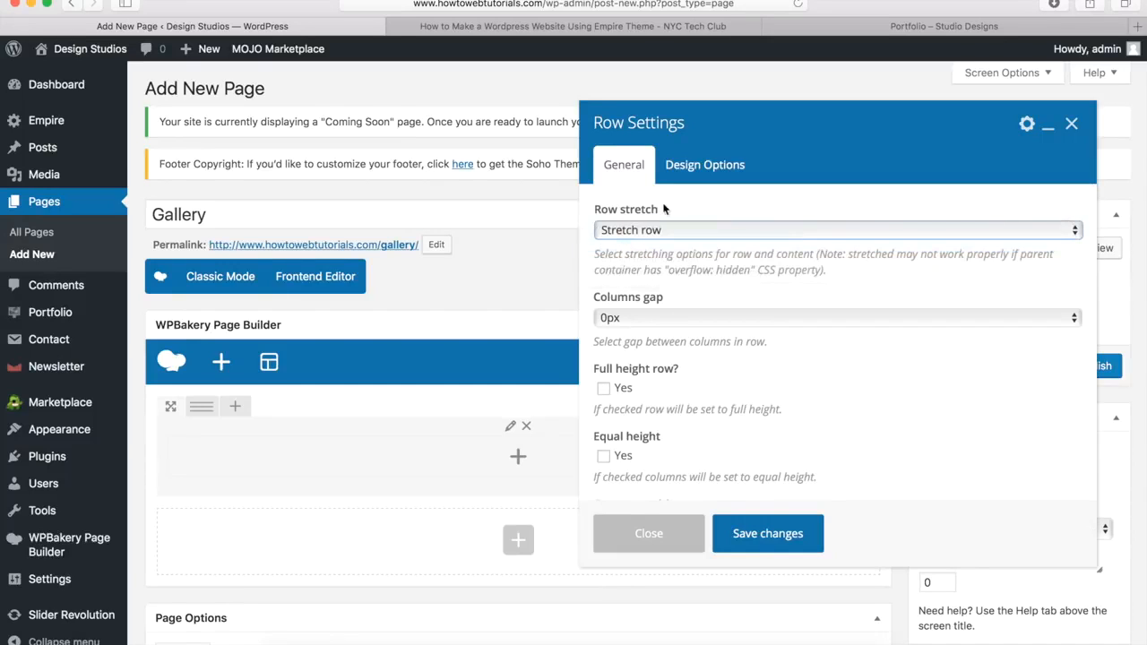
left_click(702, 167)
left_click(728, 310)
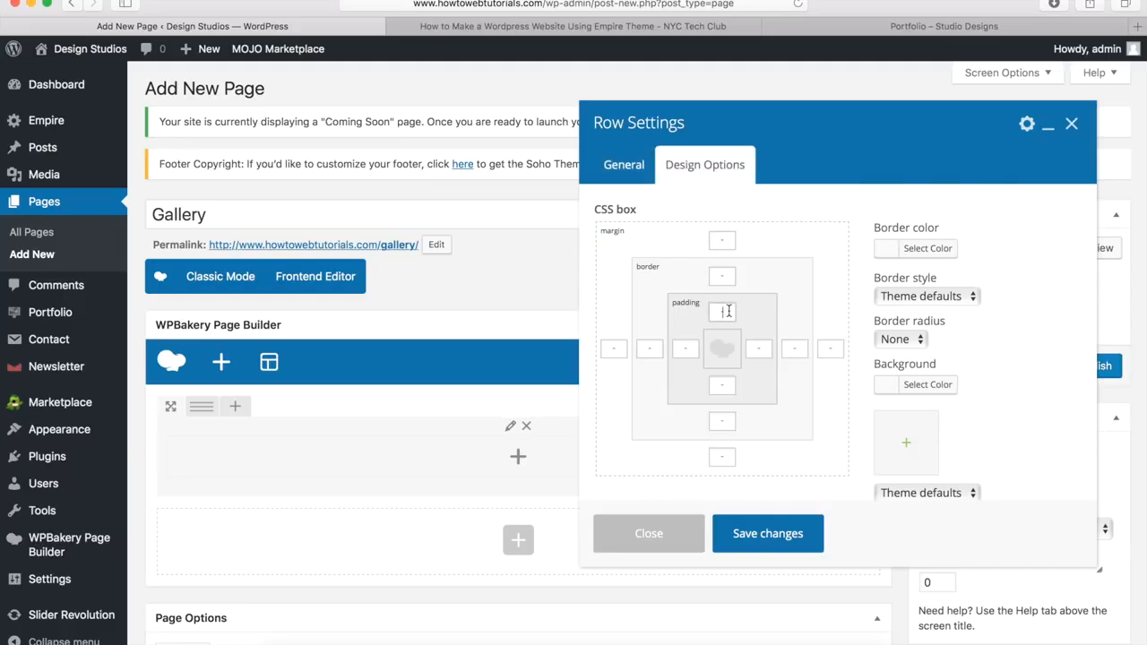
type("40px")
Step: Use the hot-air-balloon photo as the row background with Theme defaults sizing, and save
left_click(908, 449)
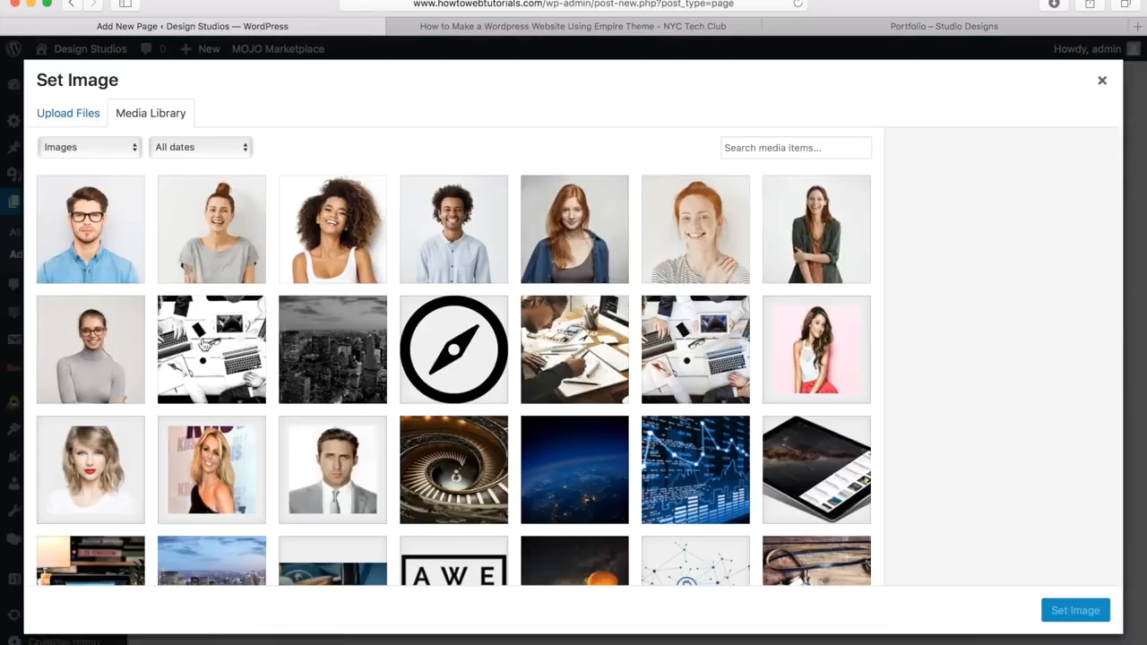
scroll(556, 376, "down", 4)
left_click(576, 412)
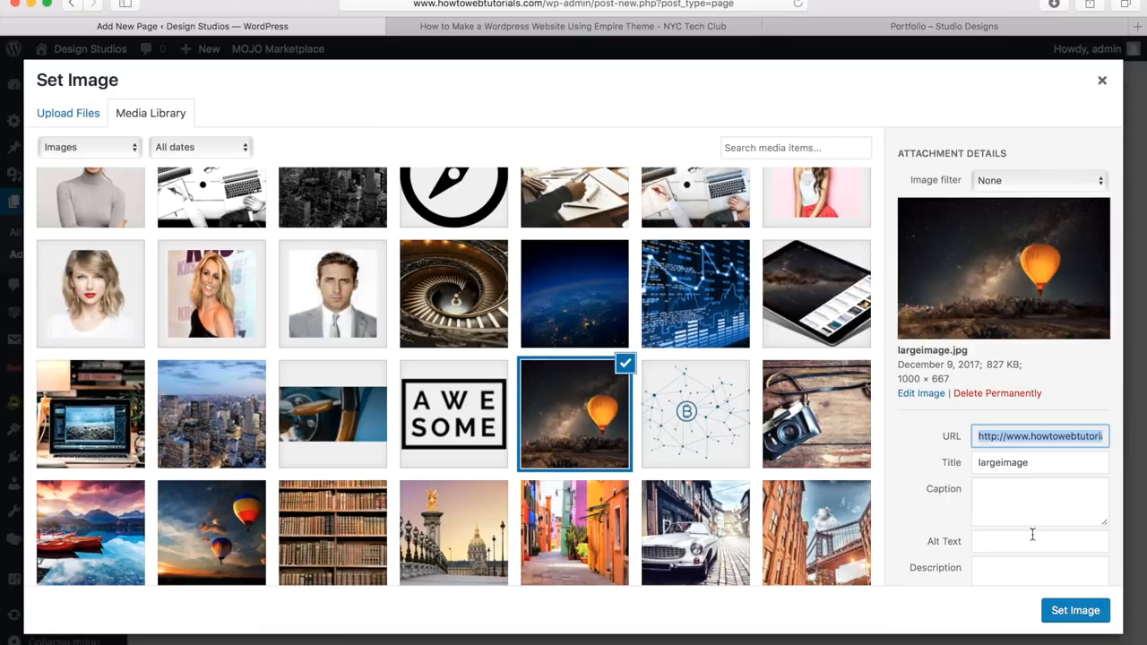
left_click(1067, 616)
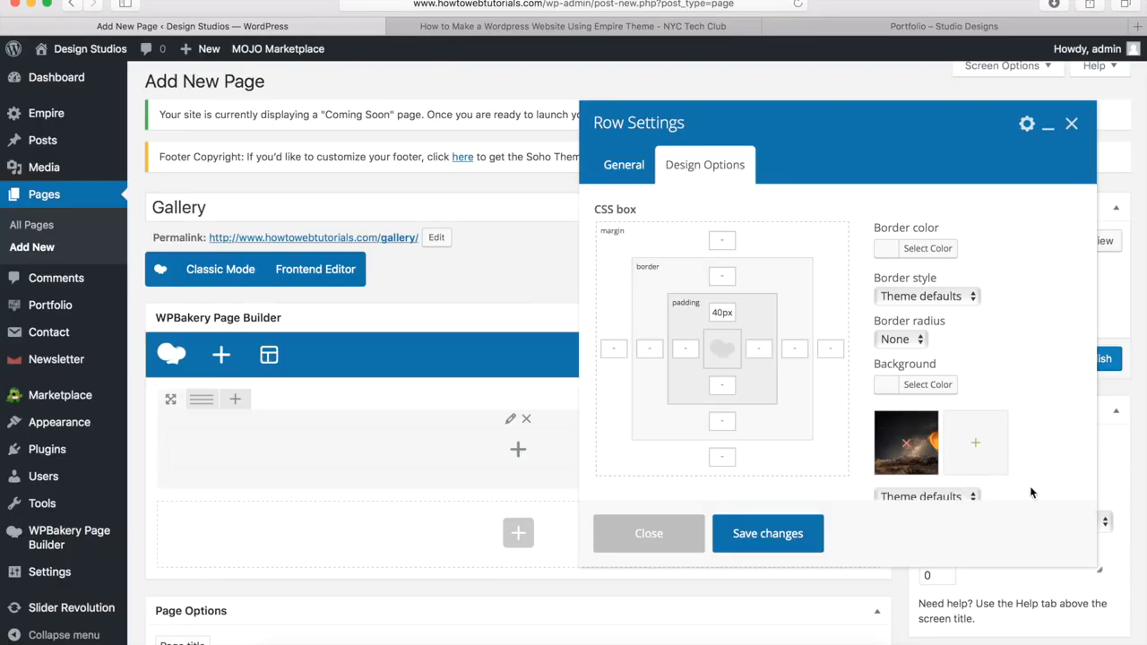
scroll(1018, 433, "down", 2)
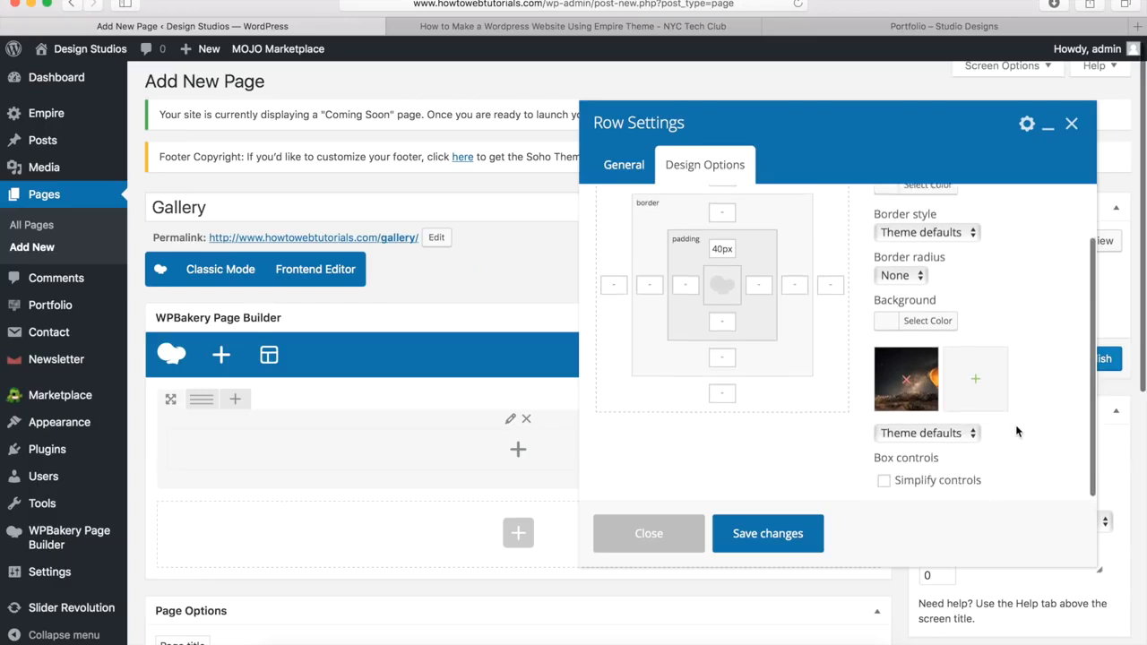
left_click(922, 432)
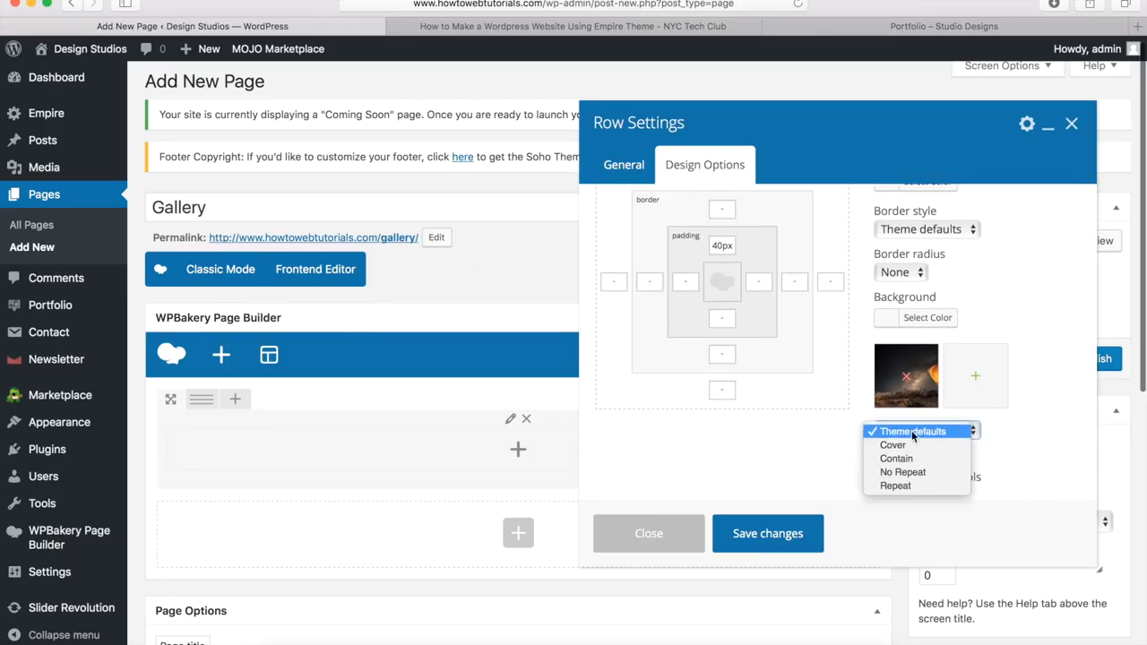
left_click(904, 432)
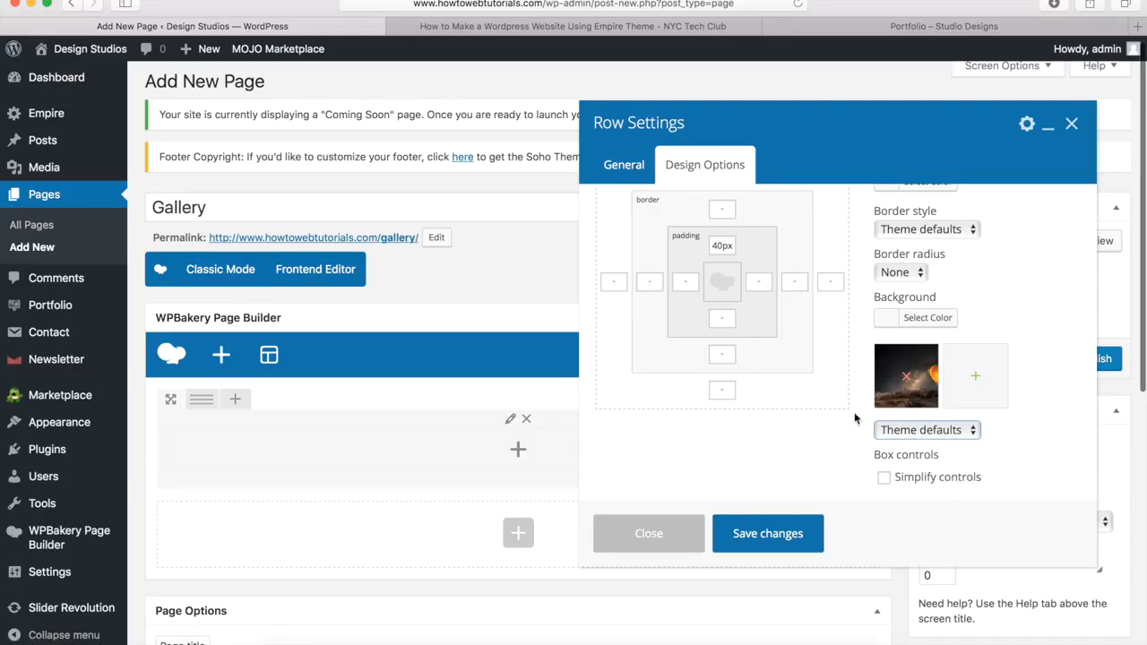
left_click(766, 534)
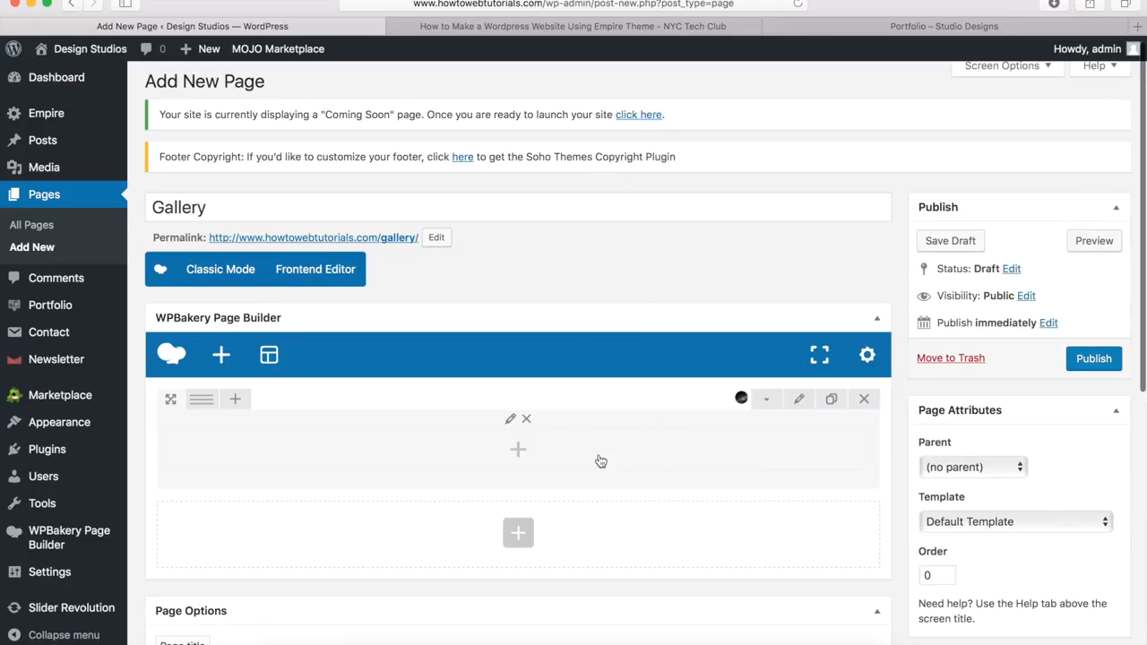
Step: Add a Heading element to the row with the title 'Portfolio'
left_click(517, 449)
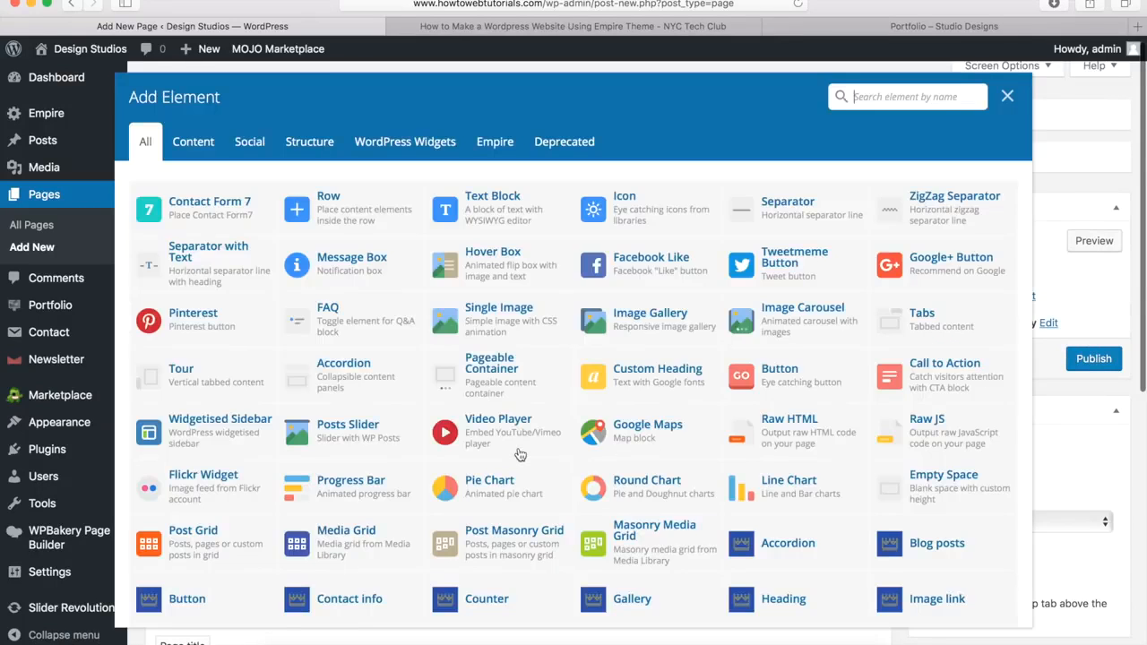
scroll(608, 409, "down", 5)
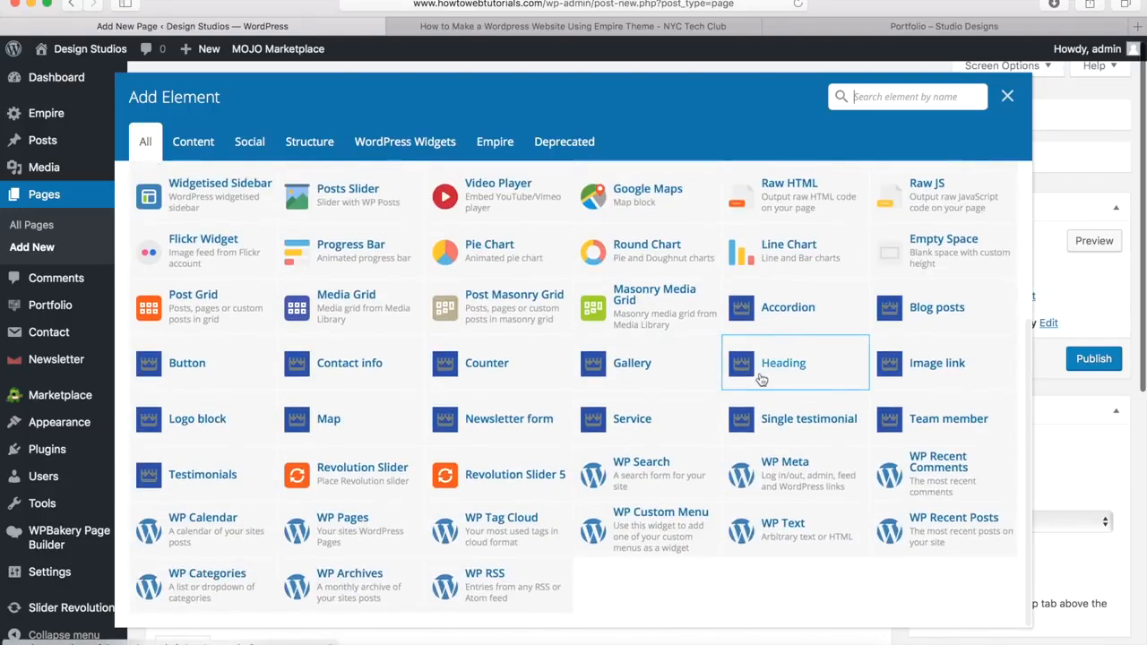
left_click(783, 364)
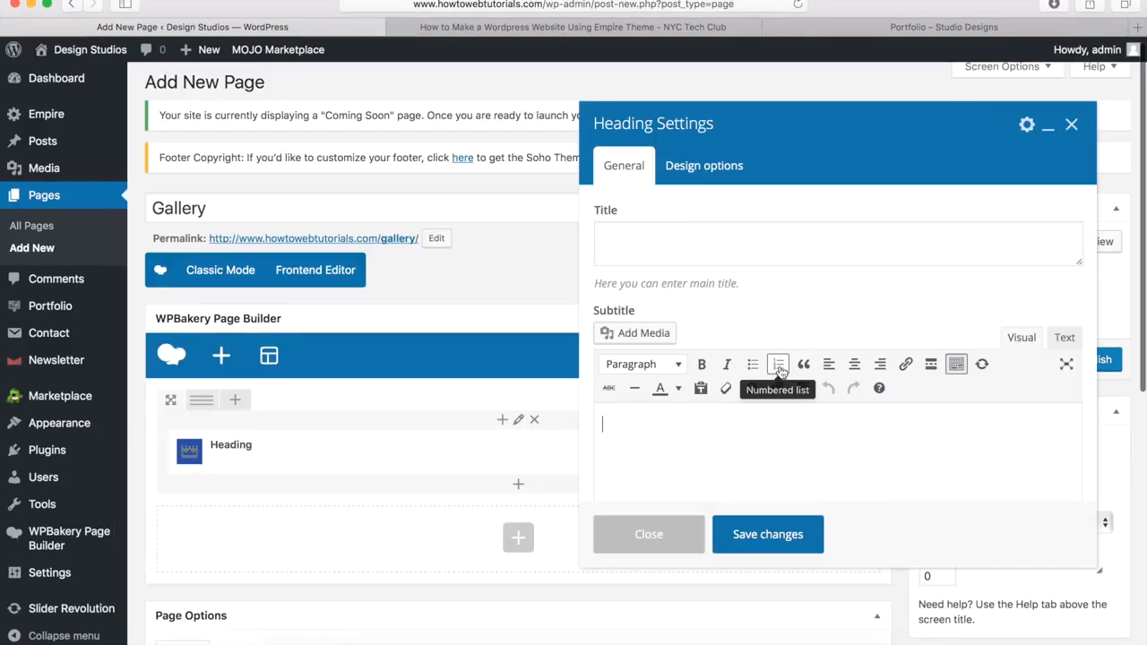
left_click(661, 243)
type("Por")
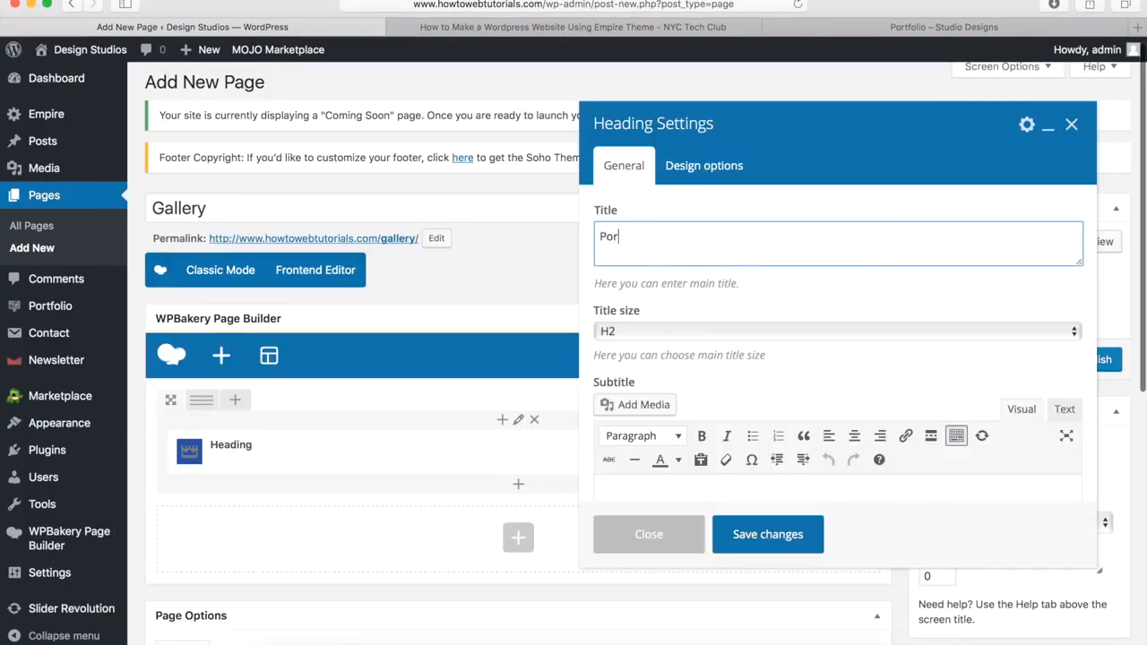
type("tfolio")
Step: Set the heading to H1, Style 1, with a custom white title colour, and save
left_click(635, 332)
left_click(637, 317)
scroll(663, 307, "down", 10)
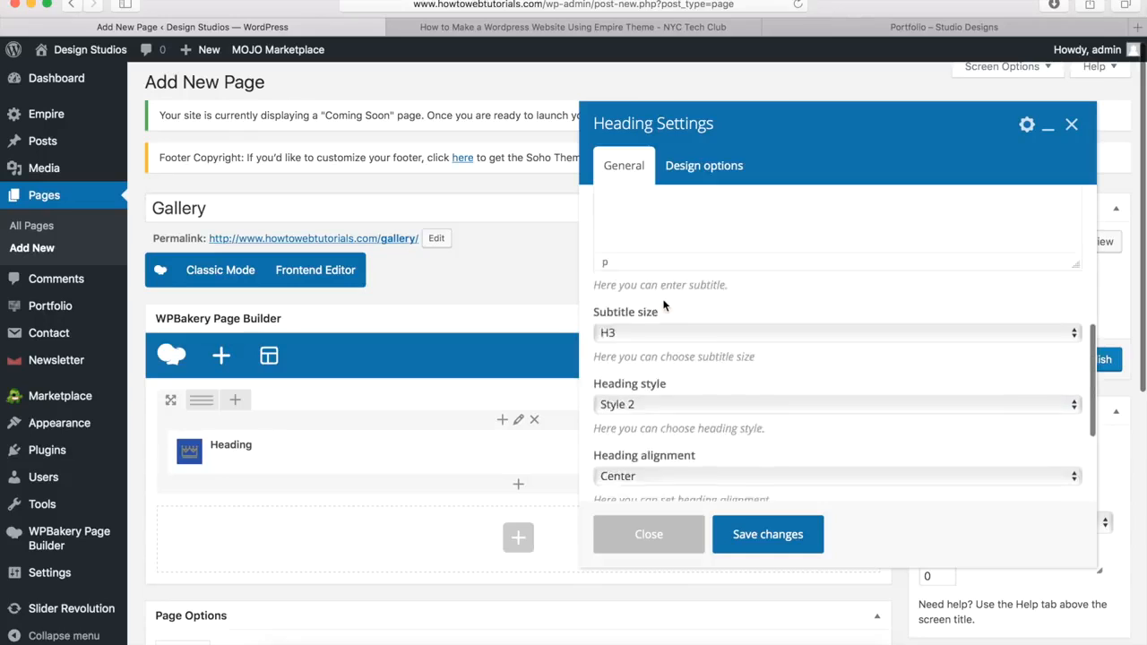
left_click(643, 232)
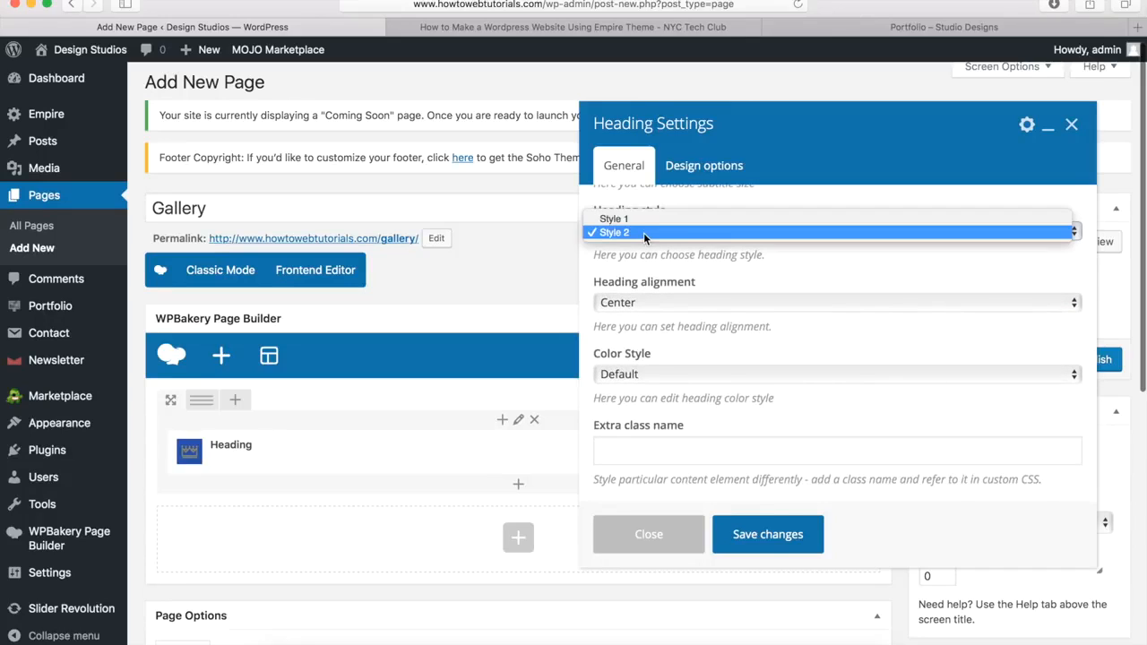
left_click(652, 219)
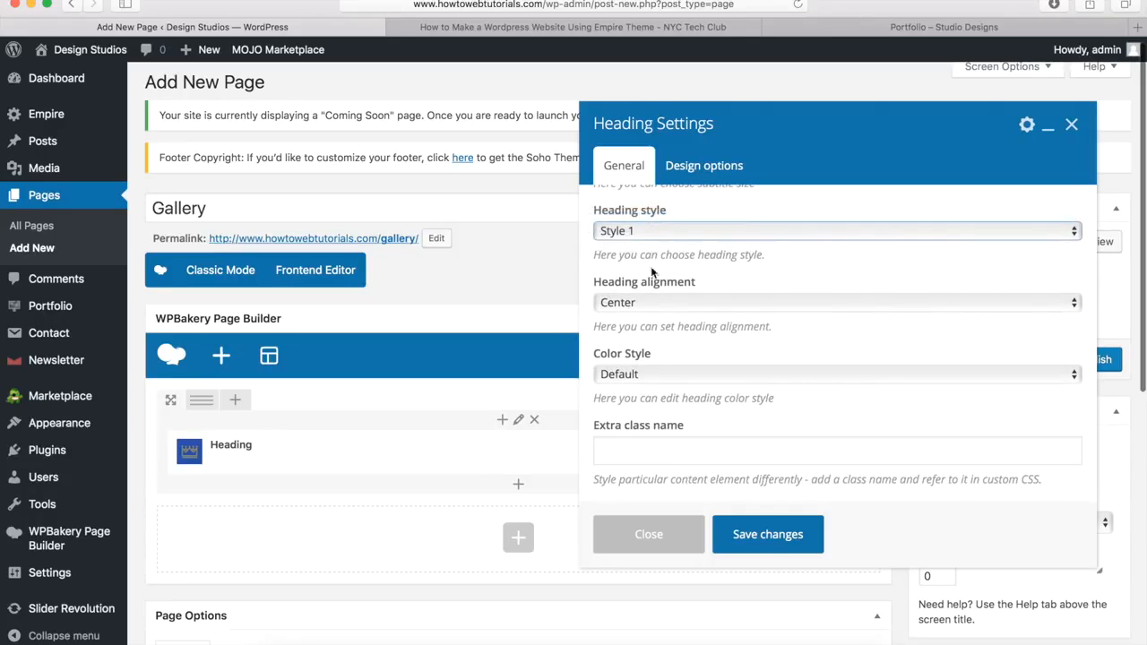
left_click(637, 373)
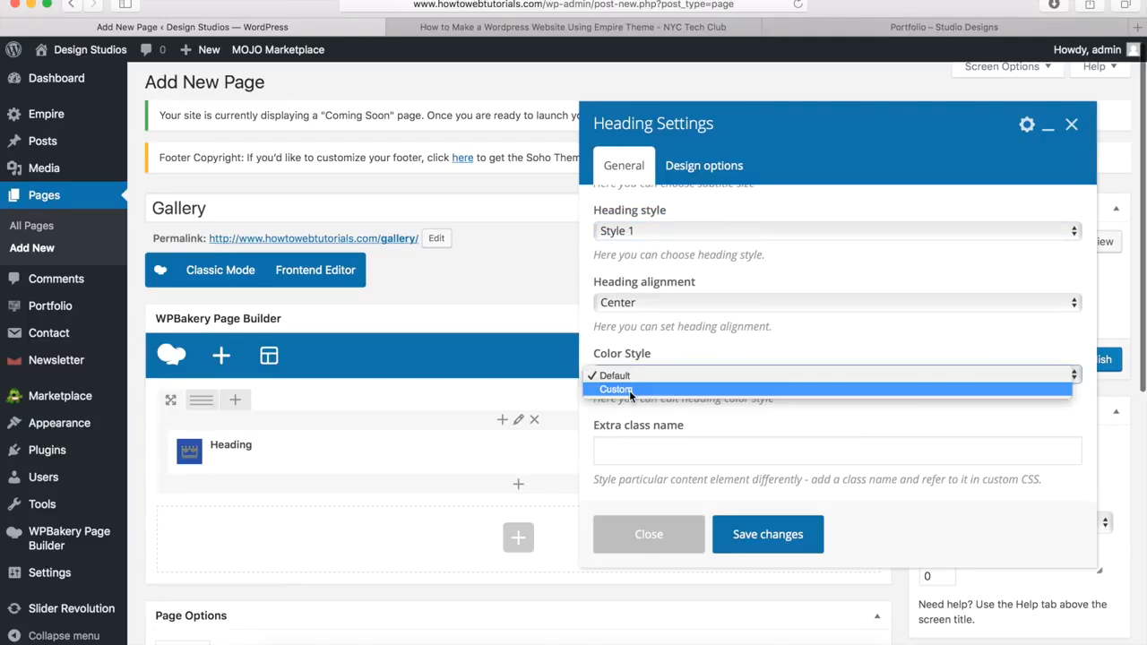
left_click(629, 390)
left_click(651, 448)
scroll(647, 452, "down", 5)
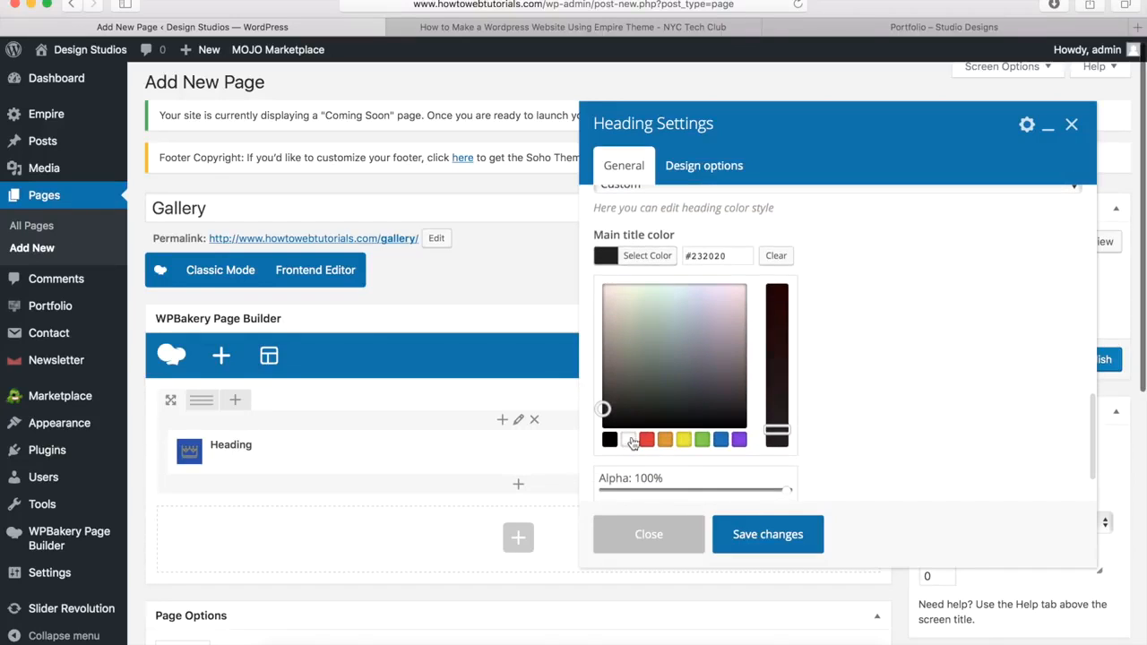
left_click(629, 440)
left_click(655, 265)
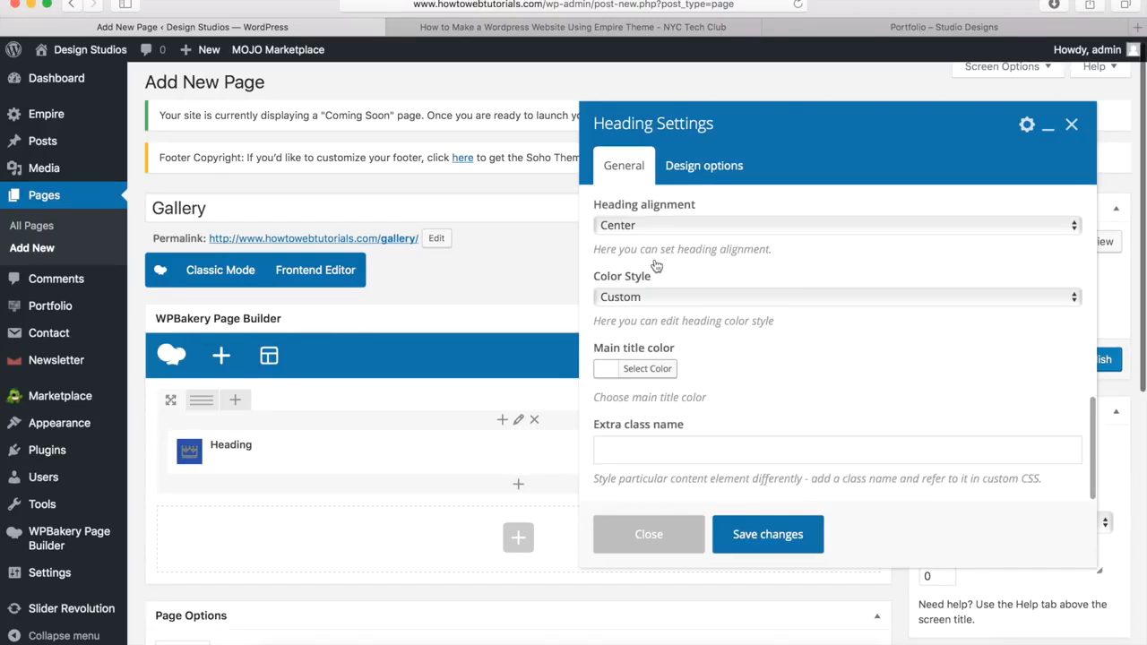
left_click(767, 535)
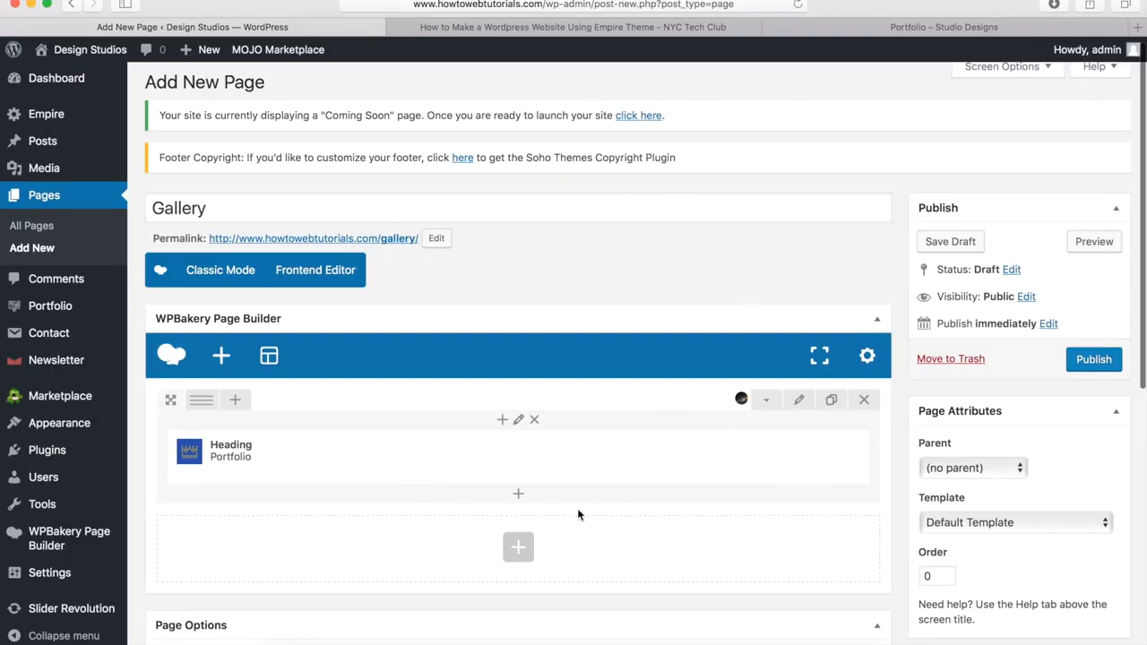
Step: Add a Separator element below the Portfolio heading
left_click(520, 498)
scroll(653, 268, "up", 5)
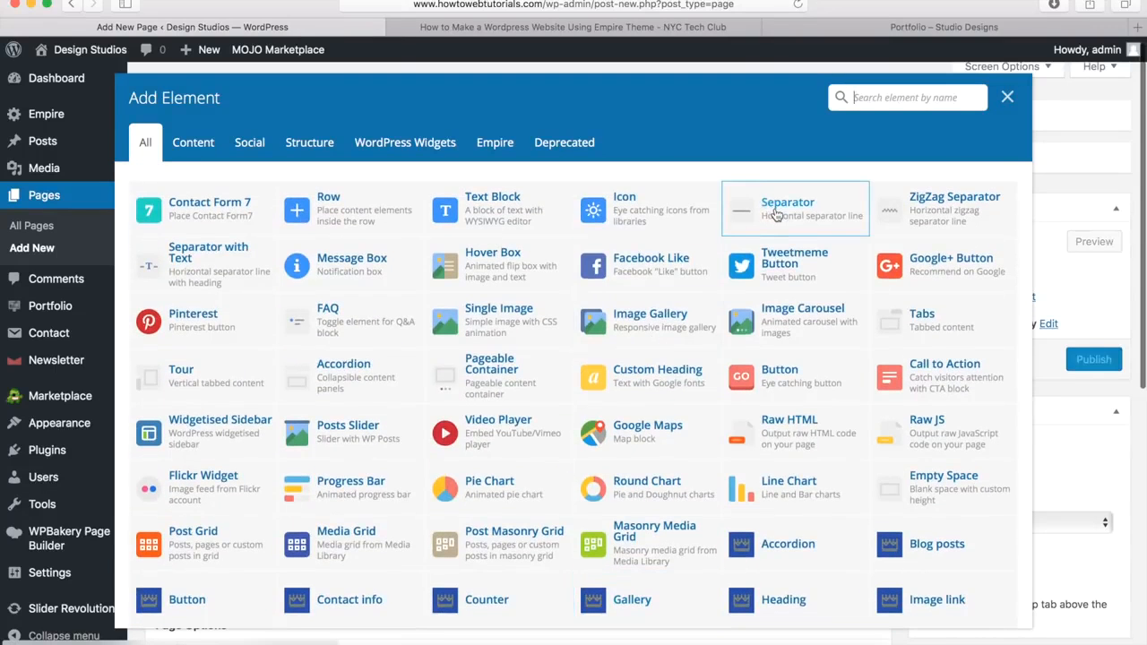
left_click(776, 213)
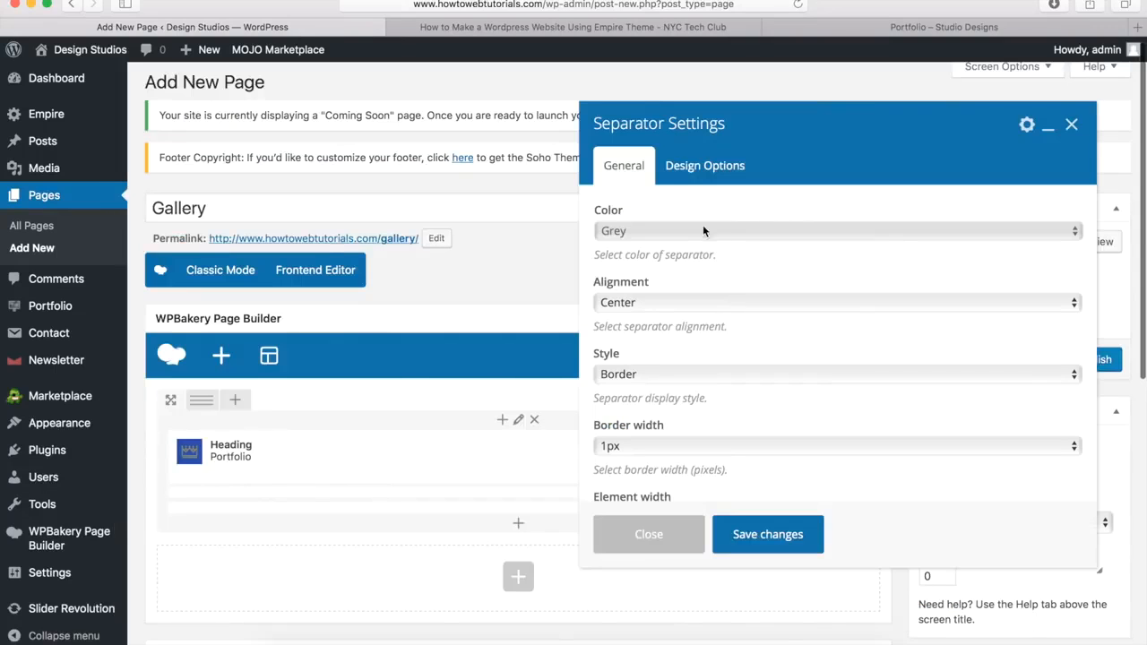
Step: Make the separator white, 3px thick and 10% wide with a -20px top margin, then save
left_click(624, 232)
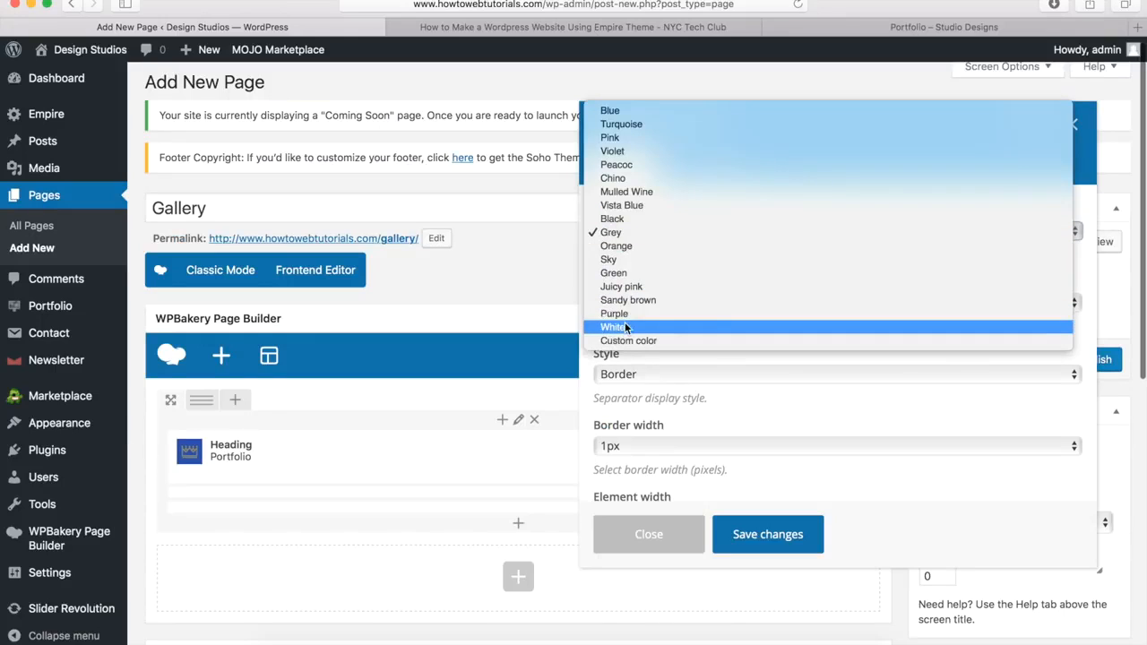
left_click(612, 327)
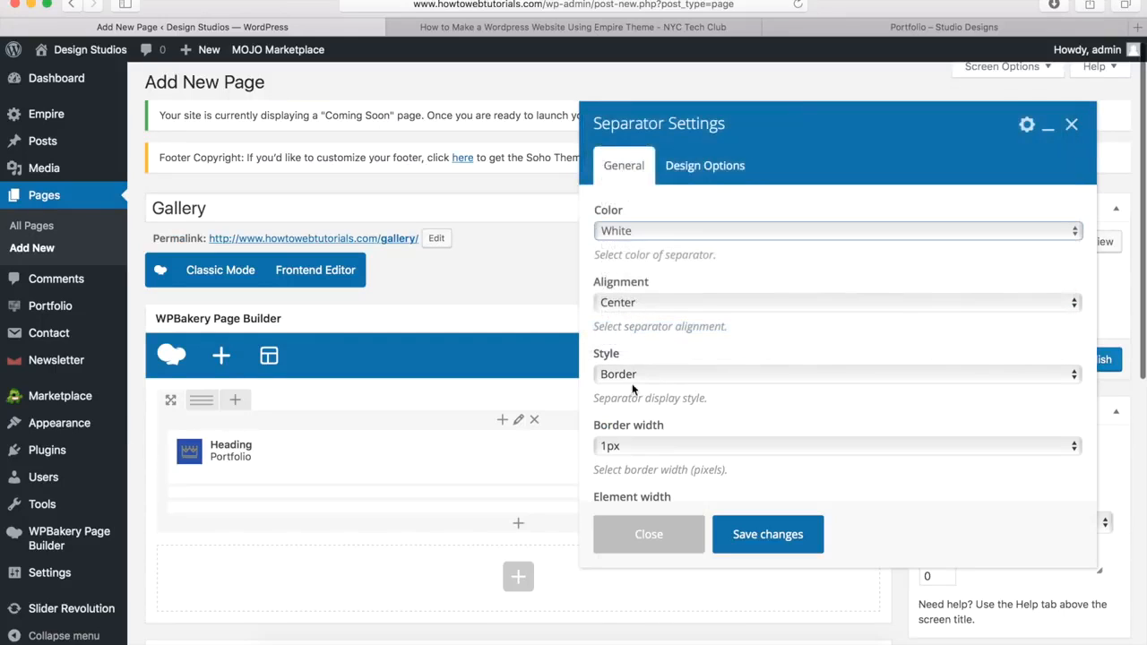
scroll(632, 394, "down", 3)
left_click(635, 341)
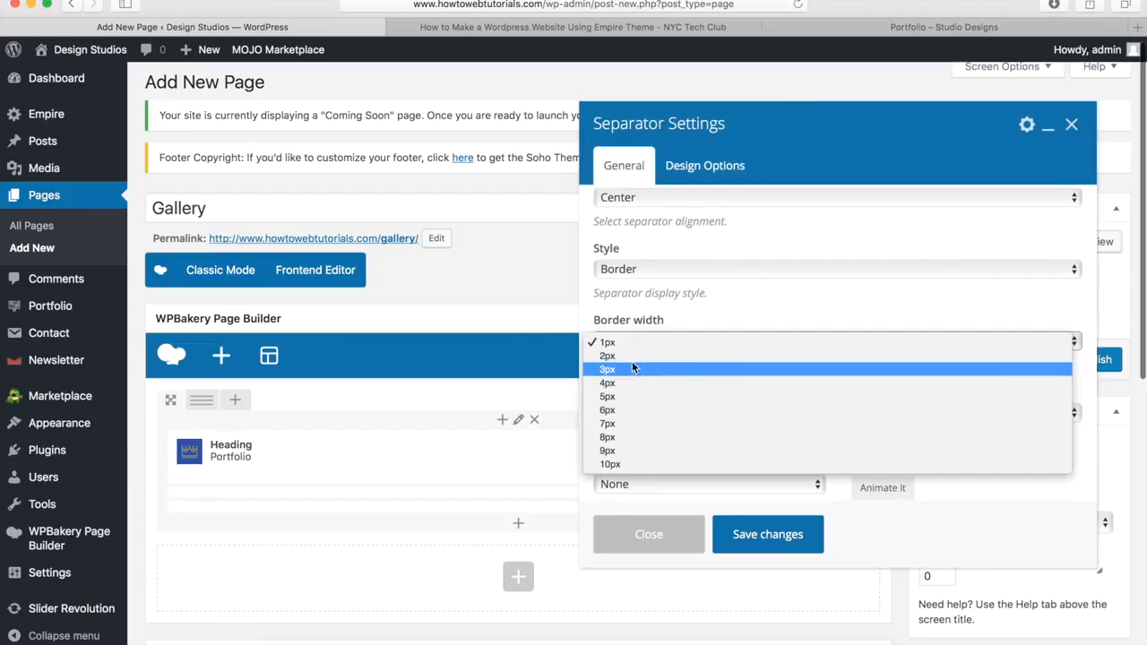
left_click(631, 368)
left_click(628, 412)
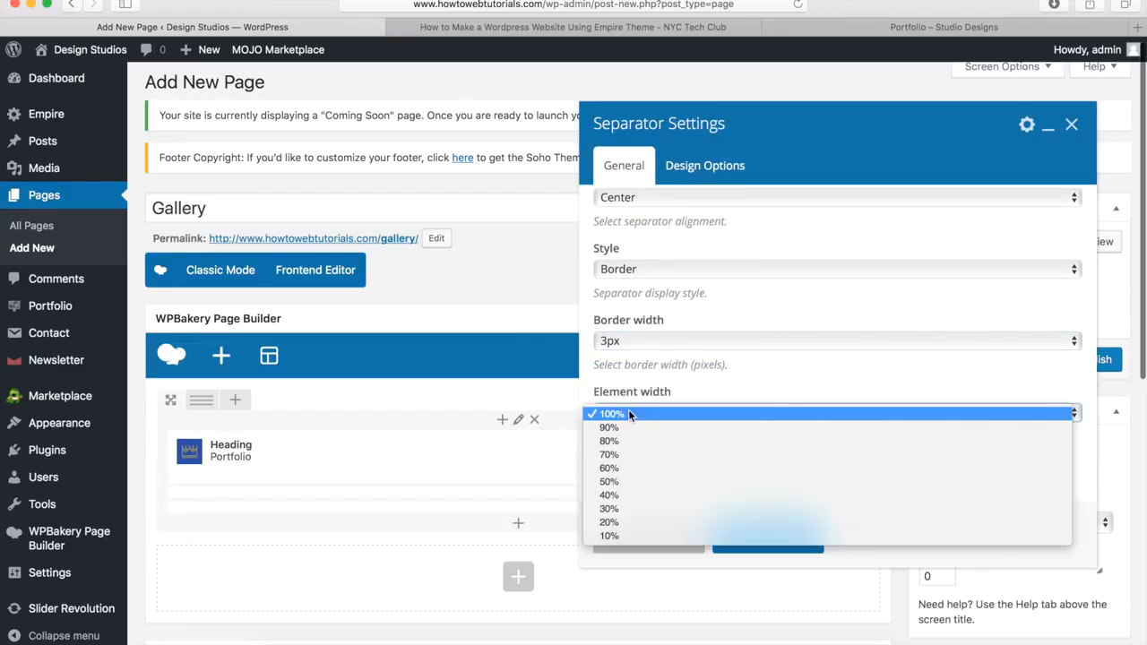
left_click(618, 534)
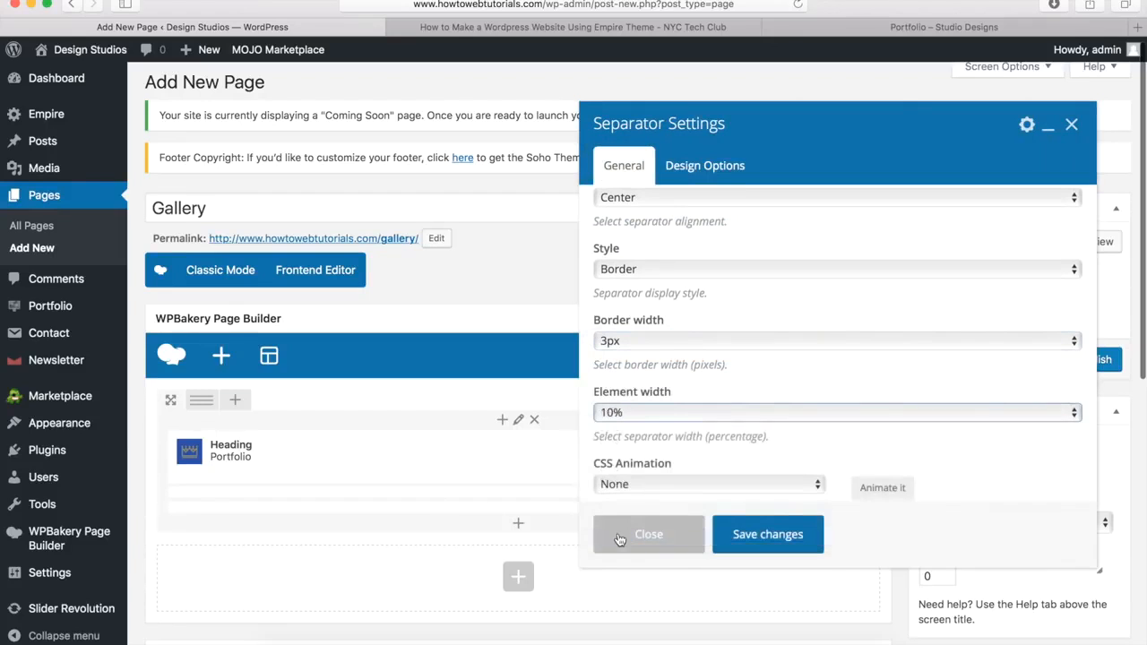
left_click(700, 173)
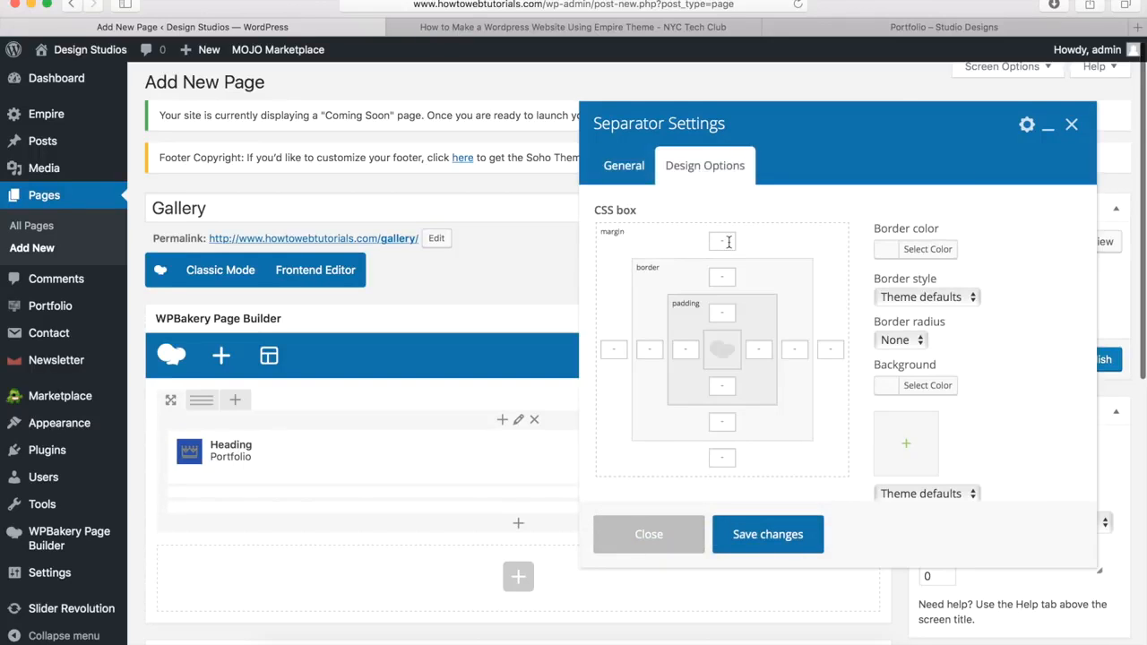
type("-20px")
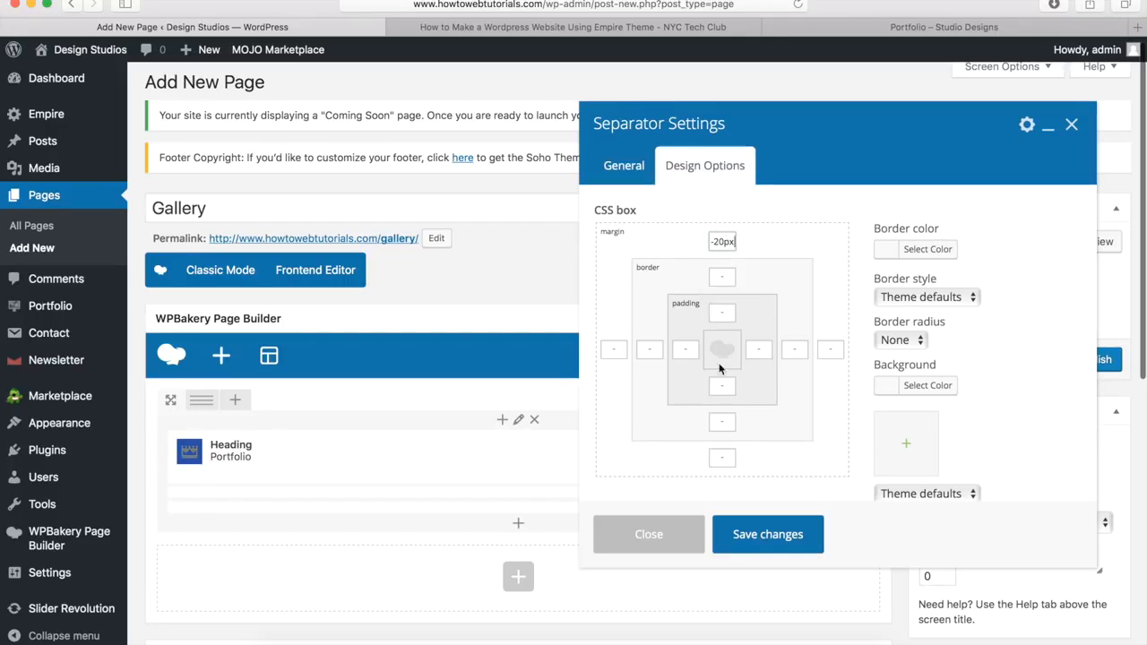
left_click(743, 534)
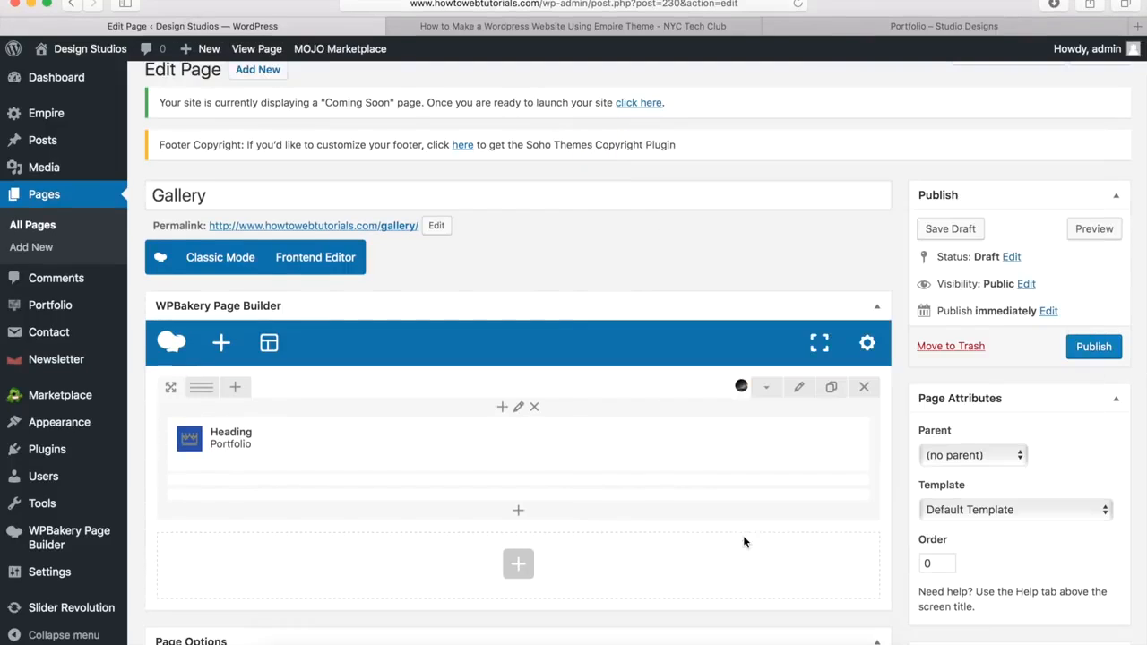
Step: Add a Gallery element below the heading, keep Load all, and set its grid to 4 in row
scroll(743, 541, "down", 4)
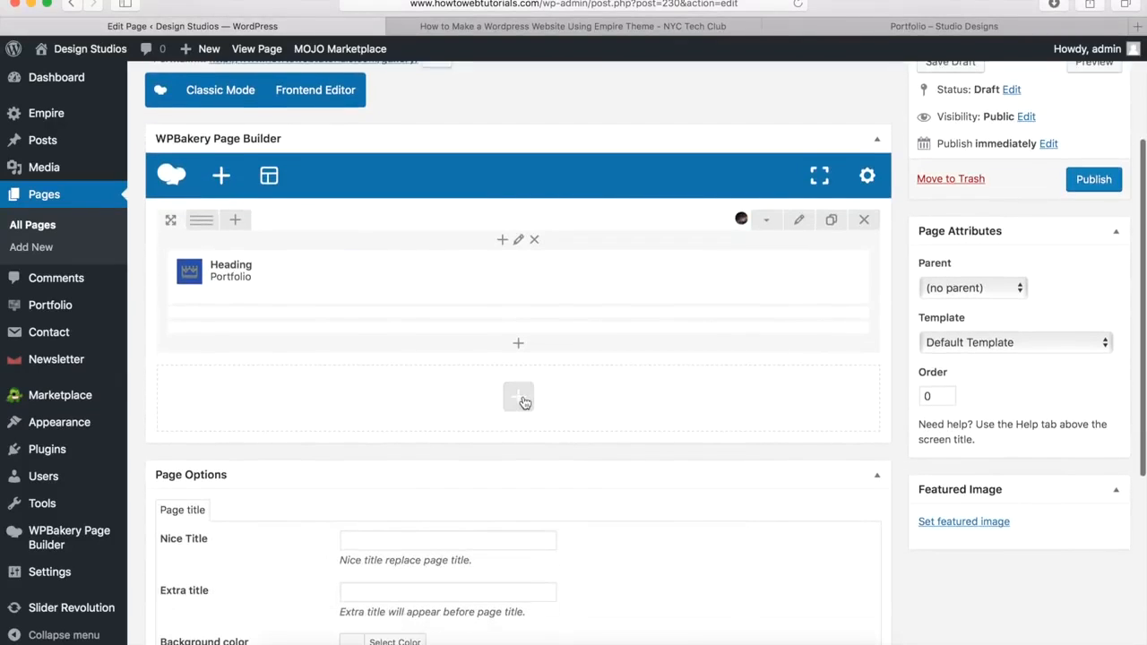
left_click(525, 399)
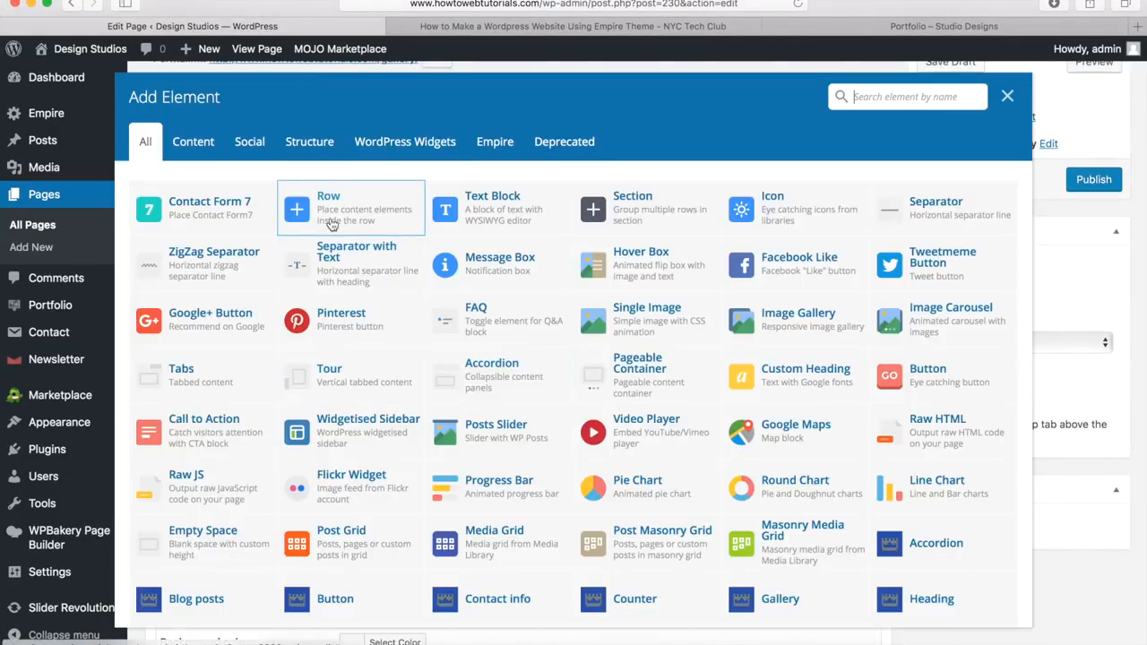
left_click(331, 223)
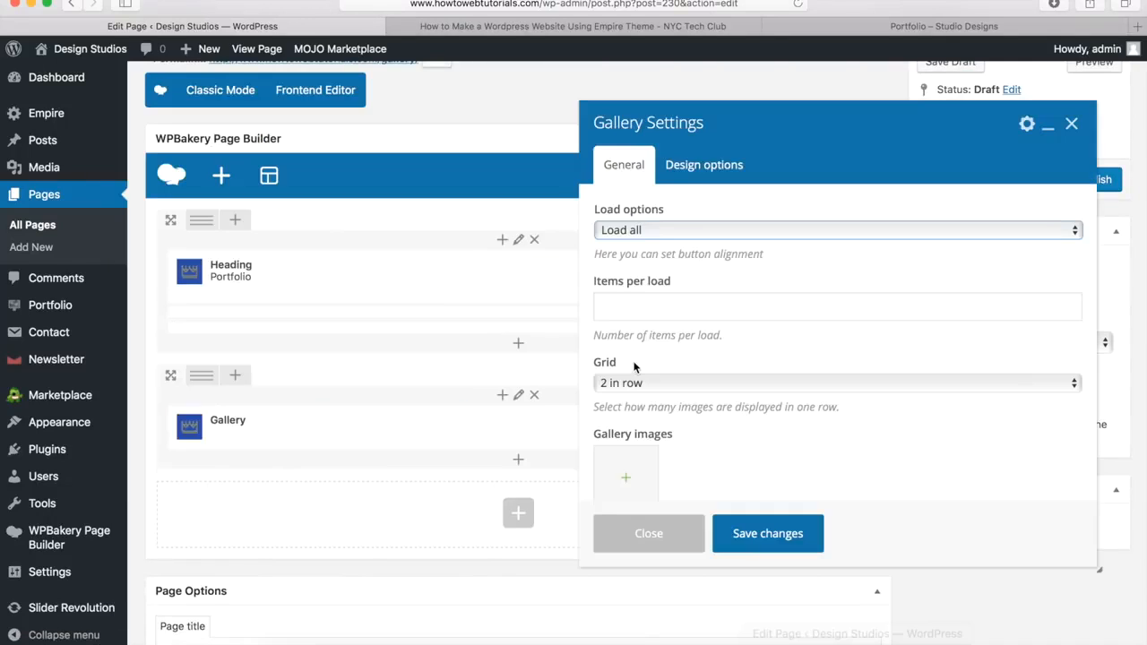
left_click(680, 235)
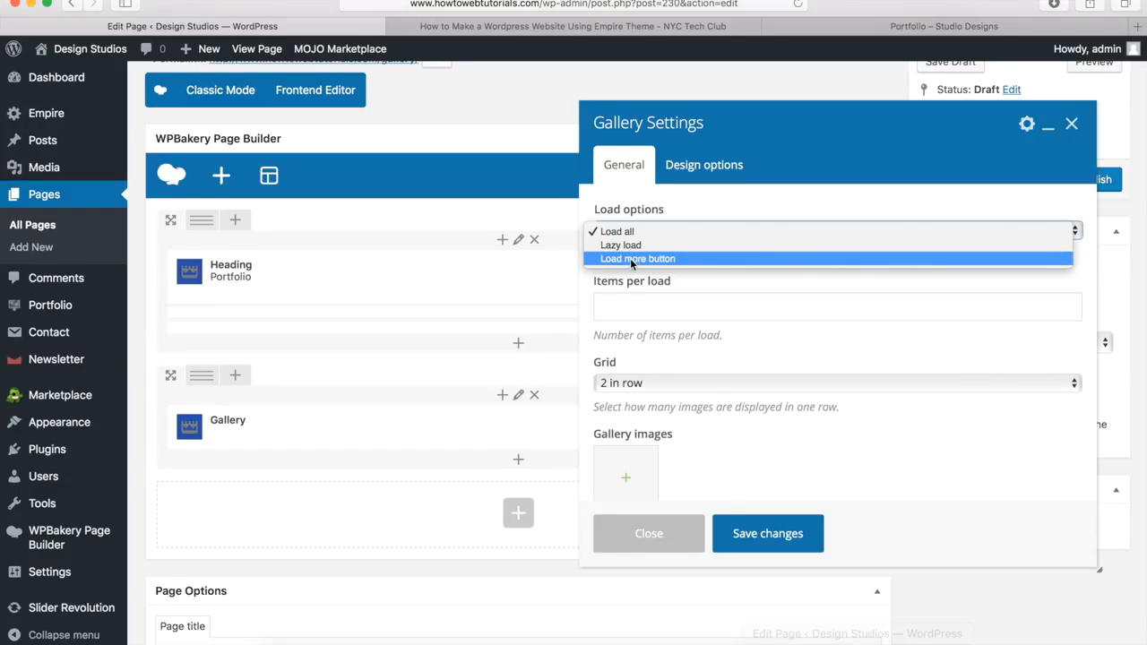
left_click(637, 308)
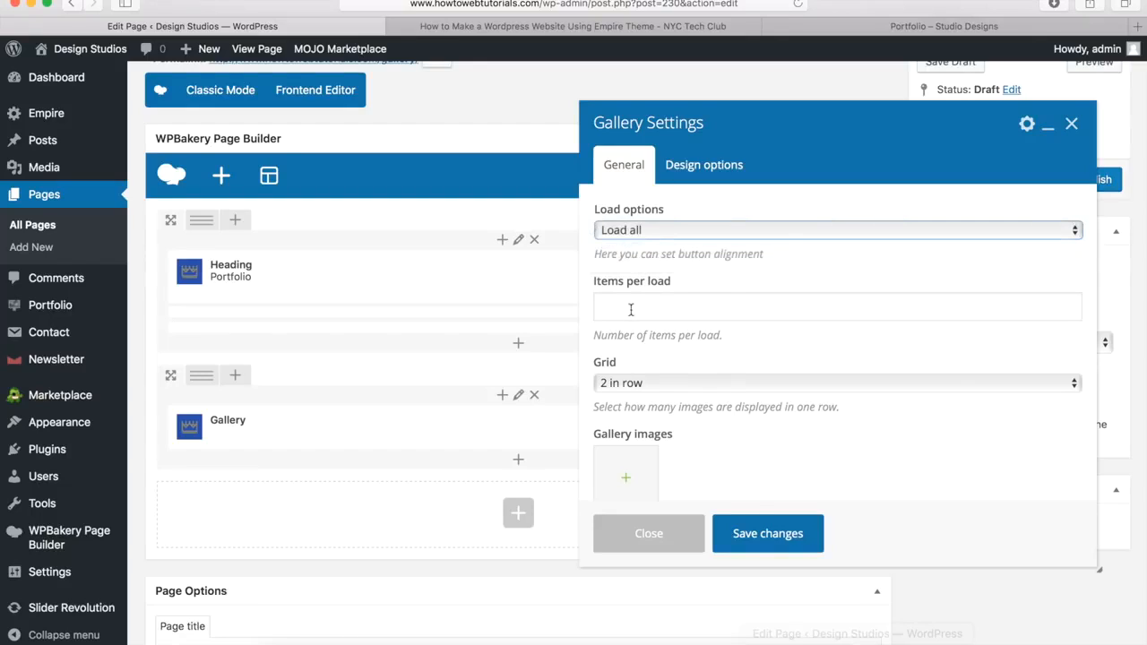
left_click(641, 306)
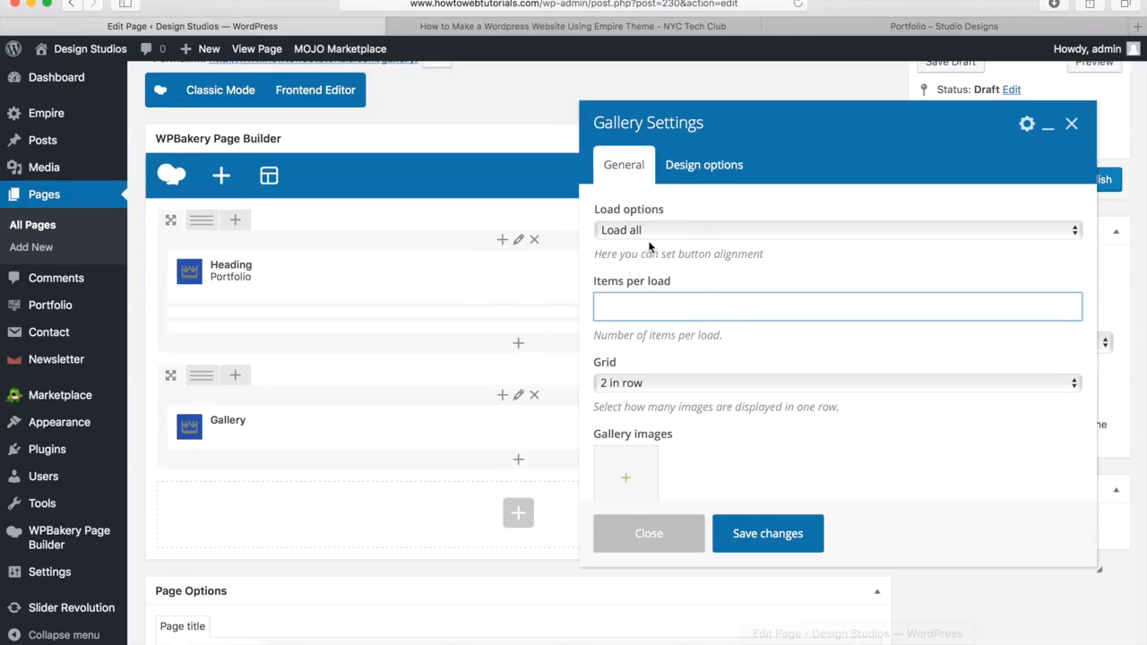
left_click(632, 387)
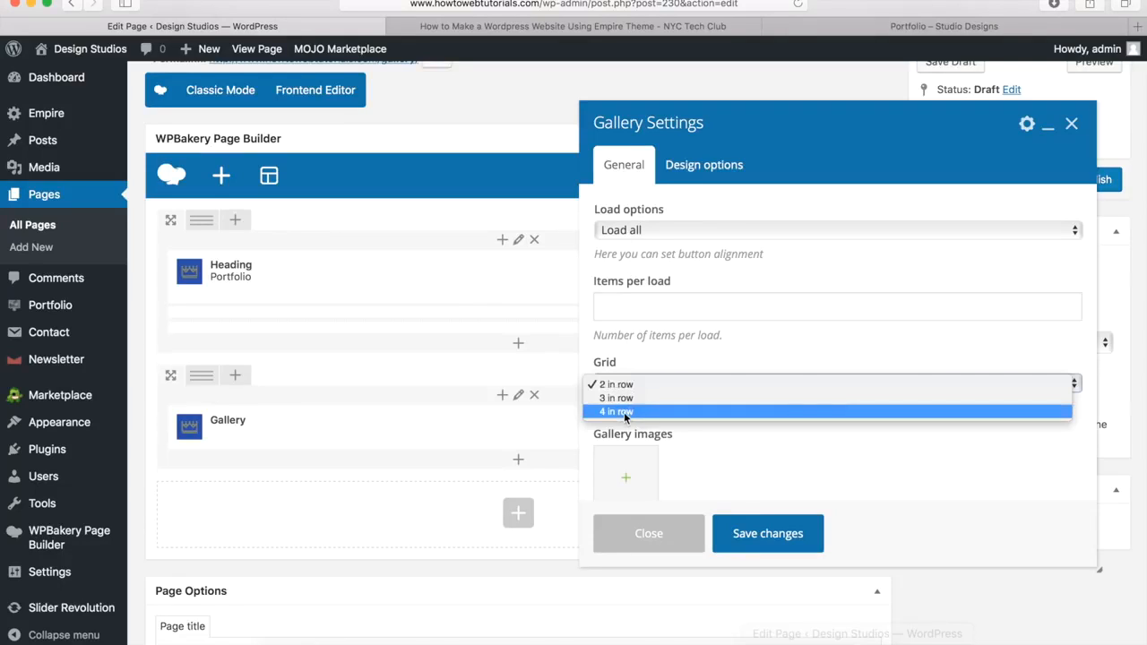
left_click(622, 412)
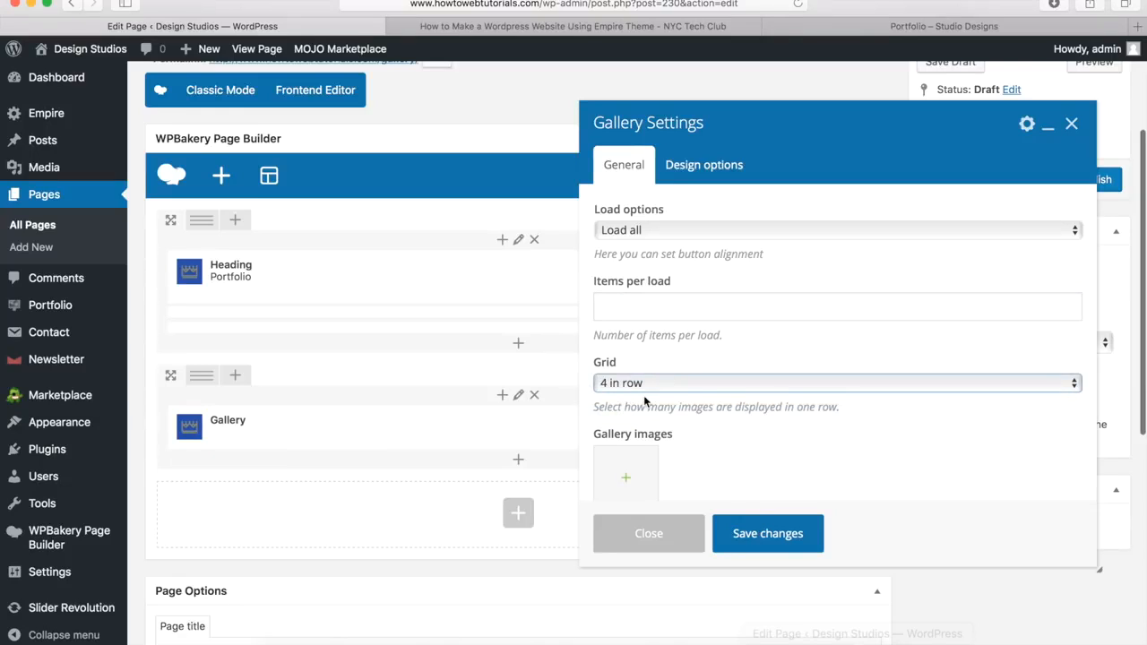
scroll(644, 395, "down", 3)
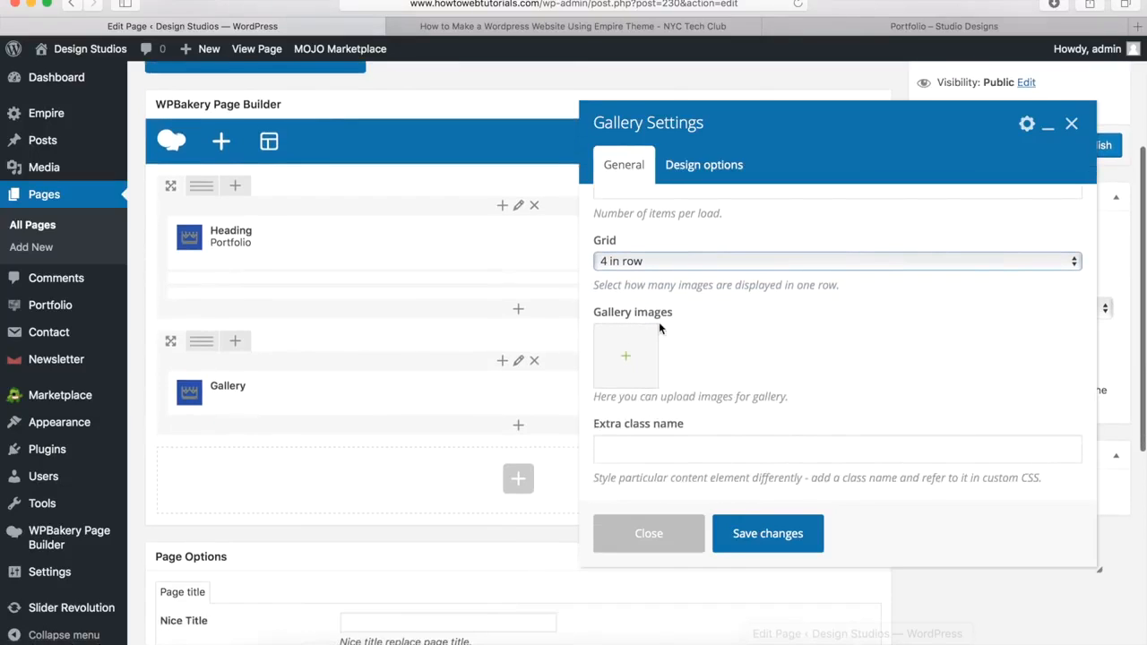
Step: Select 12 media-library images starting from image12, add them to the gallery, and save
left_click(630, 360)
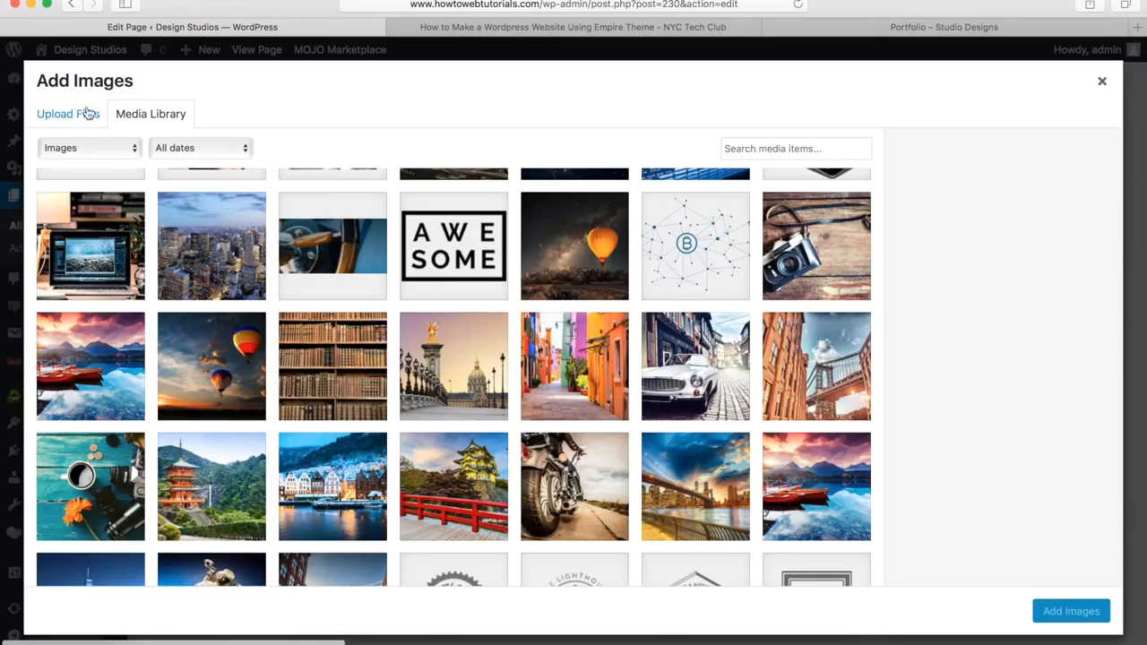
left_click(451, 391)
scroll(313, 380, "down", 5)
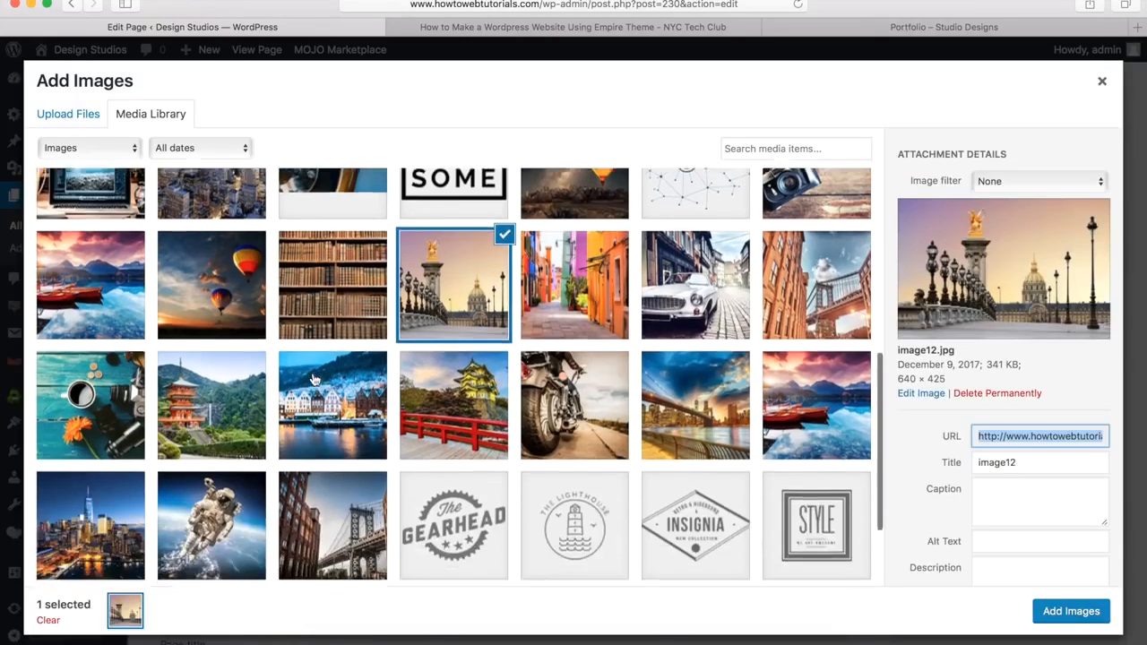
left_click(79, 407, "shift")
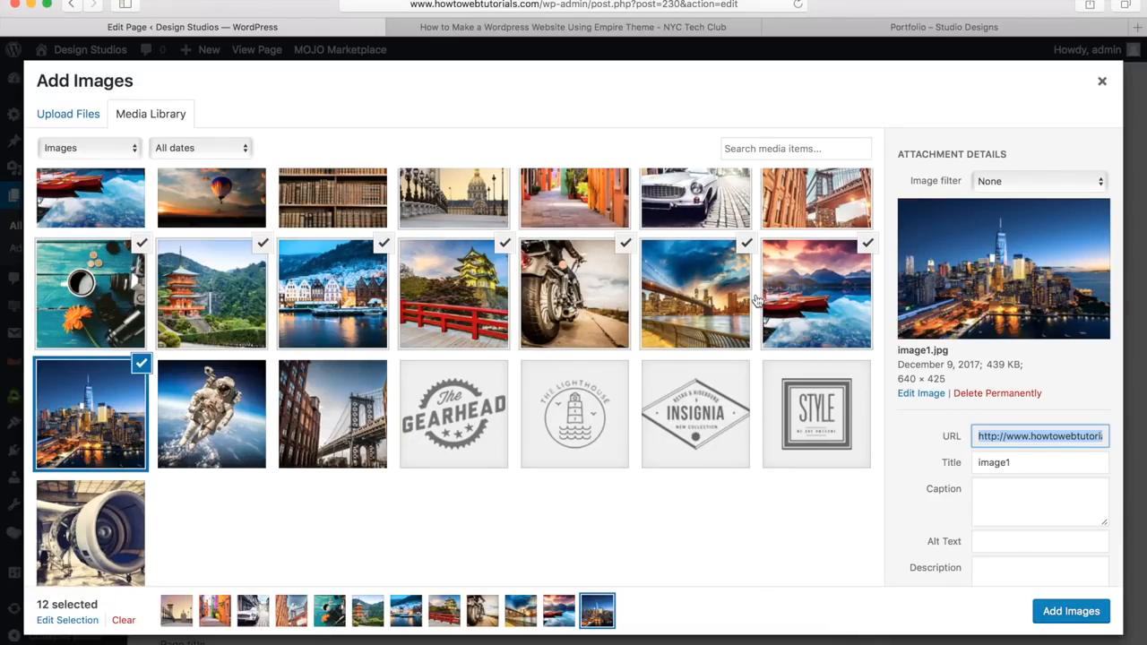
left_click(1062, 614)
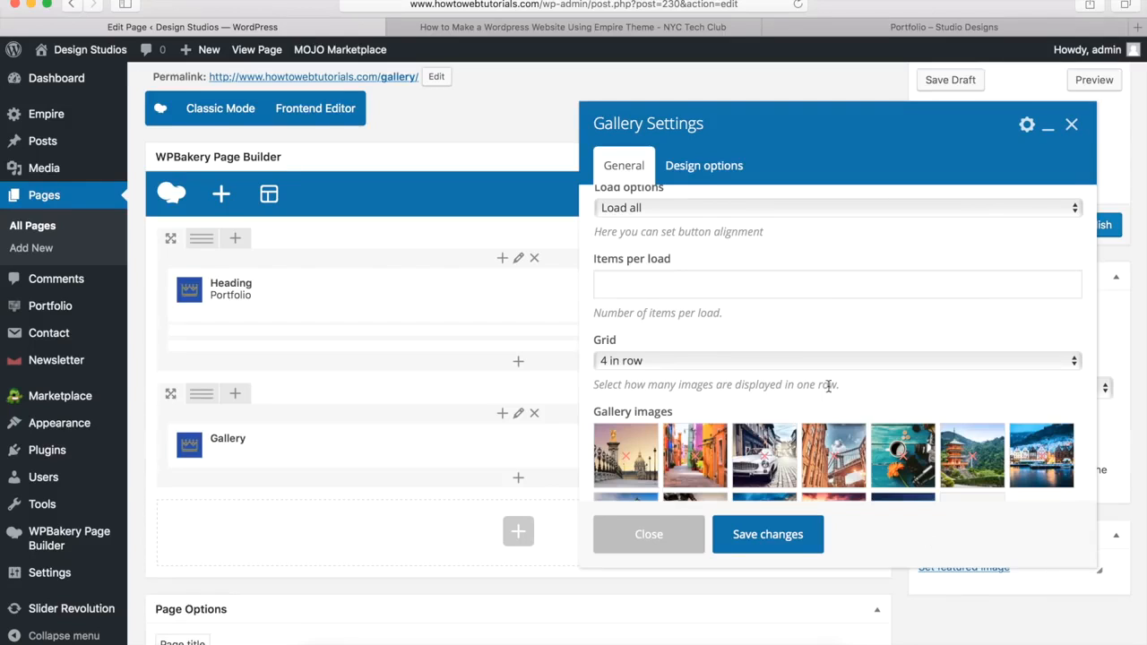
scroll(809, 405, "down", 4)
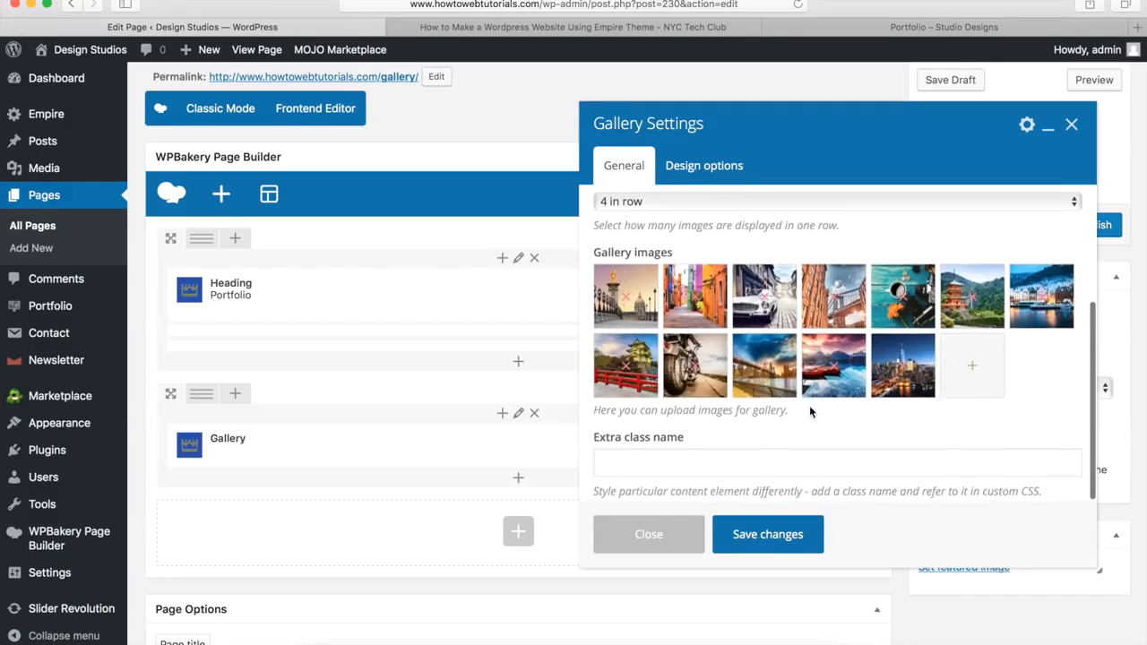
left_click(760, 537)
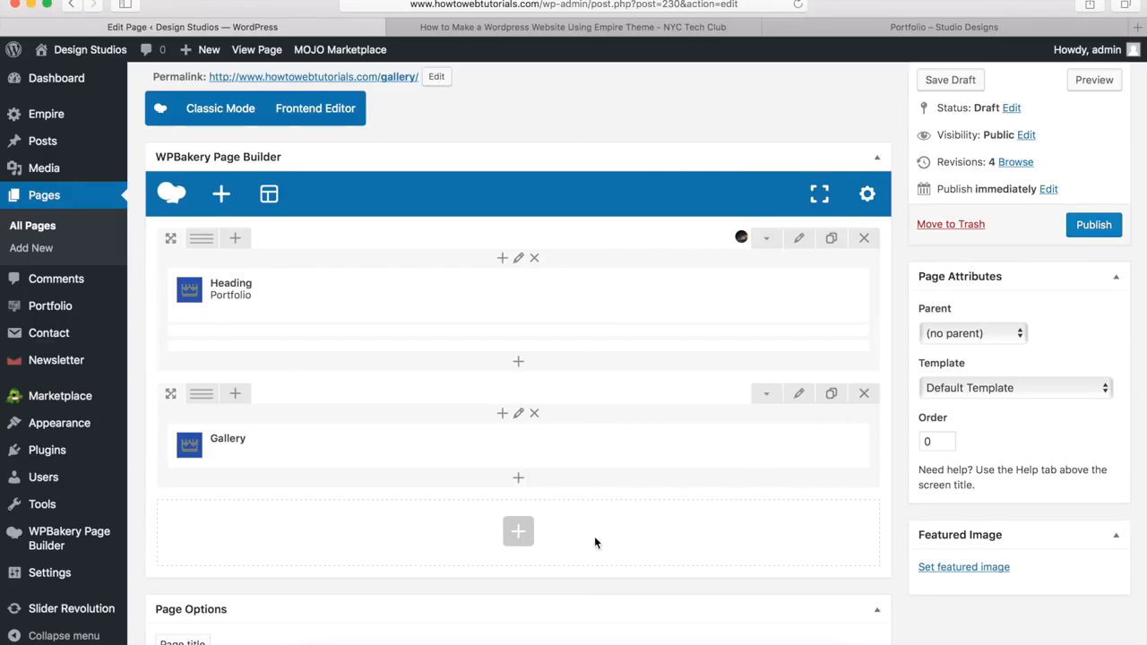
Step: Add a new row below the gallery and set its Row stretch to Stretch row
left_click(518, 531)
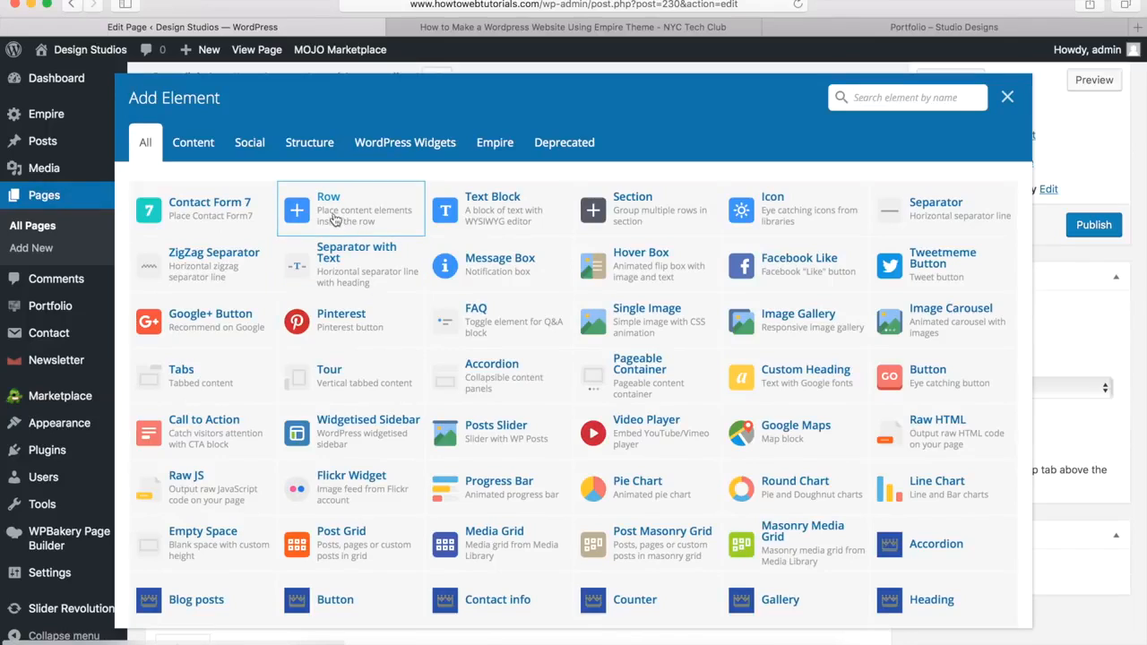
left_click(331, 215)
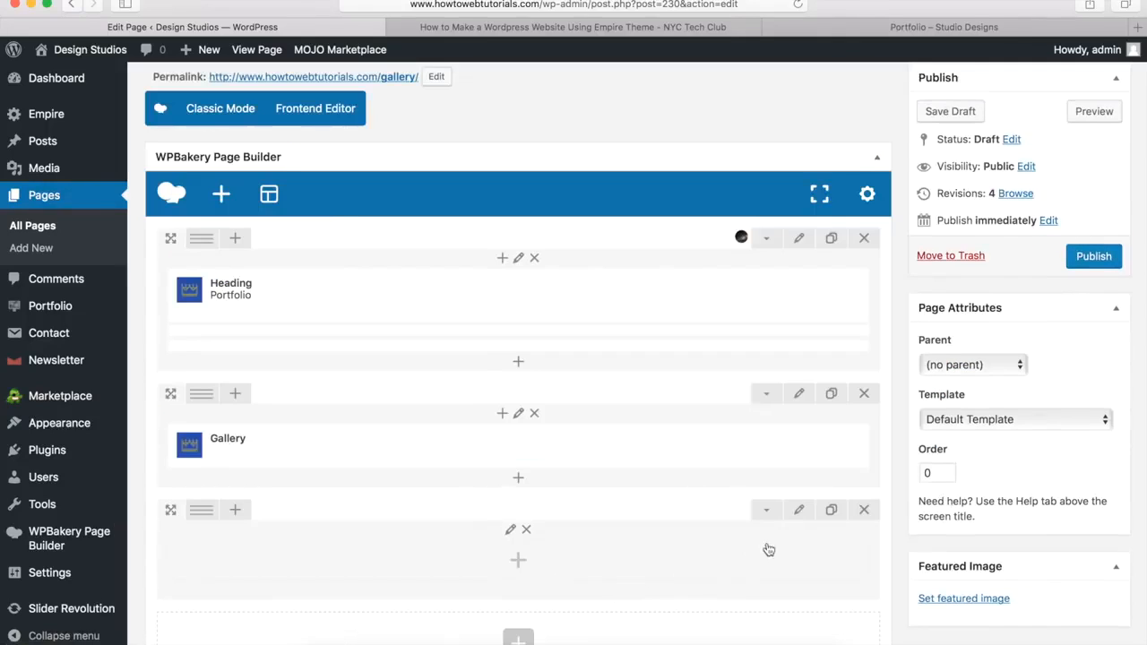
left_click(797, 517)
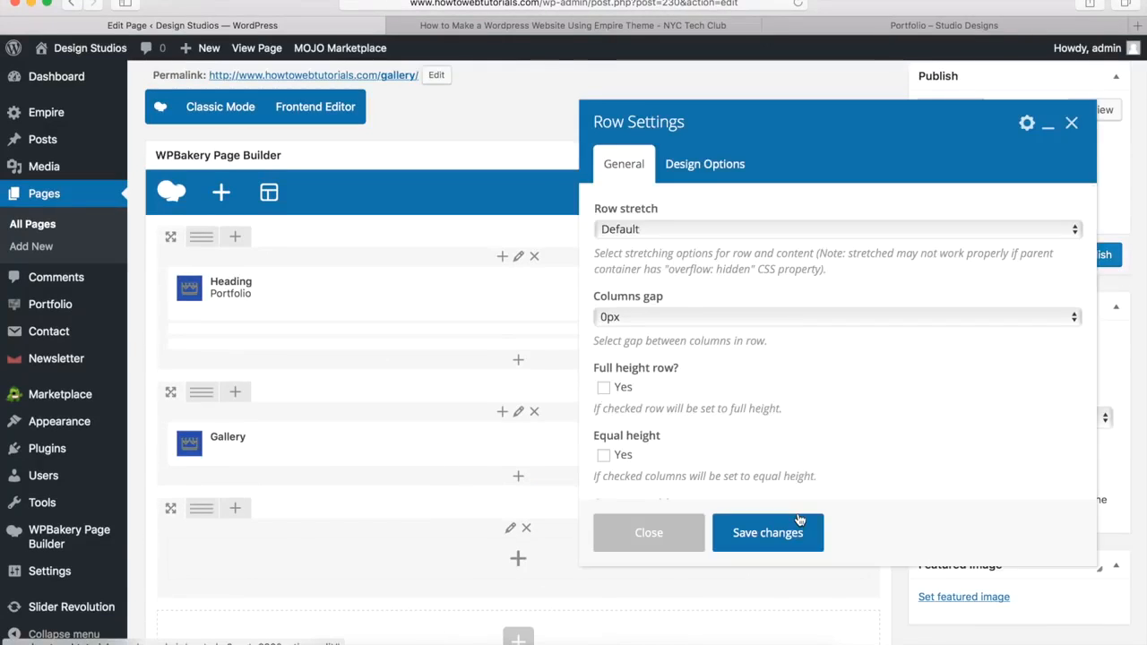
left_click(632, 232)
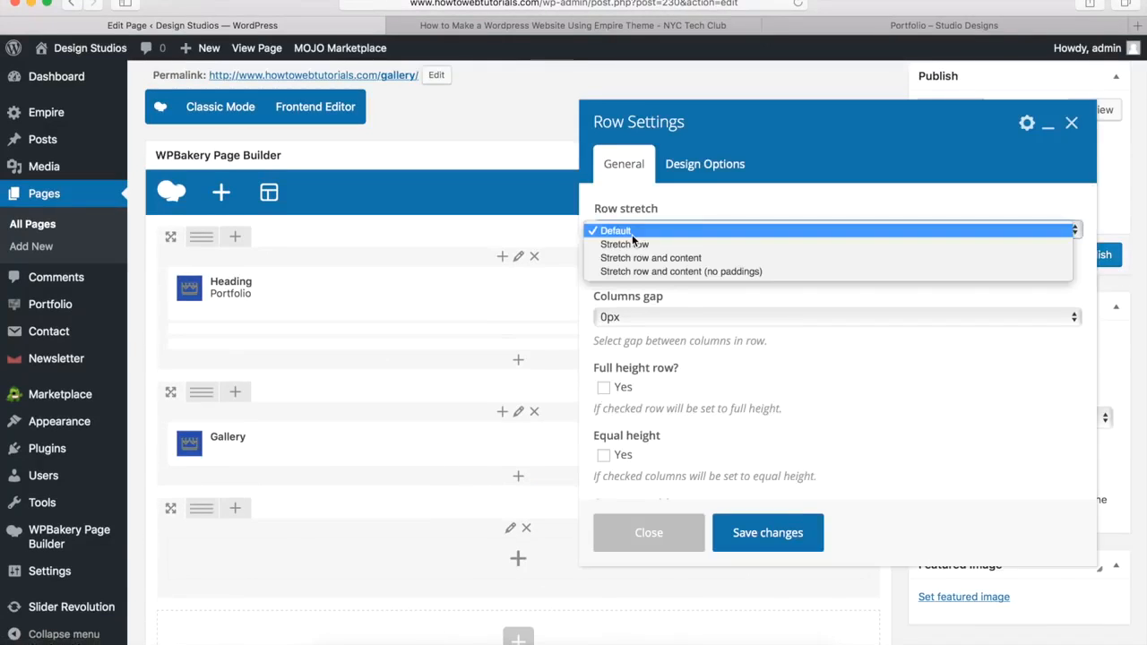
left_click(631, 244)
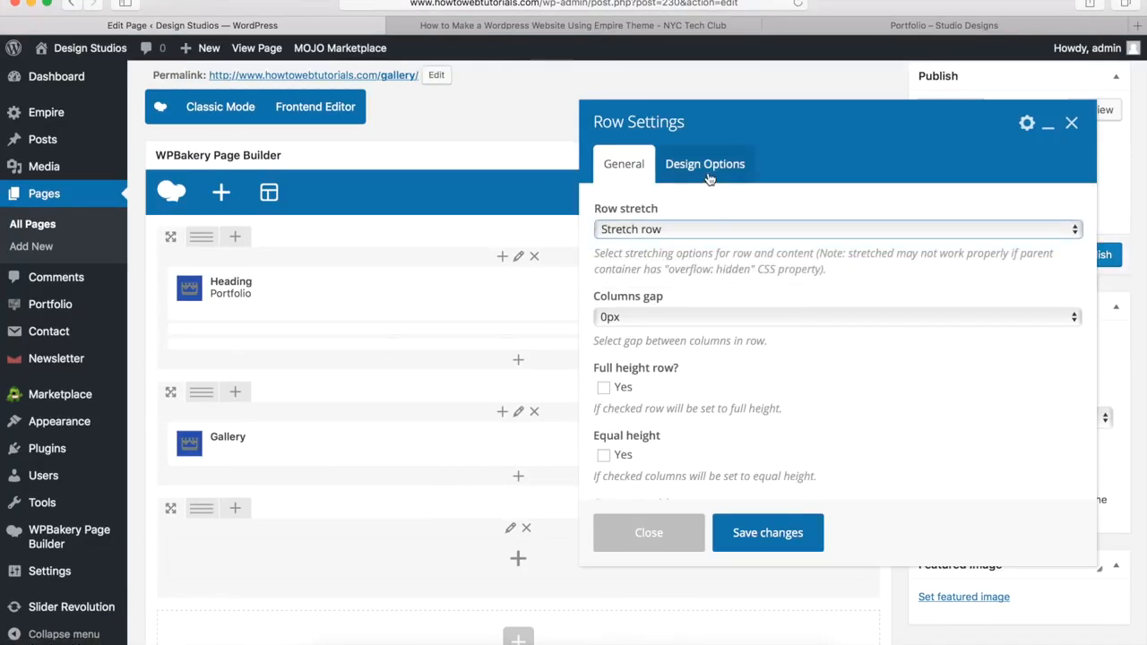
Step: Give the row a #00a9da blue background colour and save its settings
left_click(707, 171)
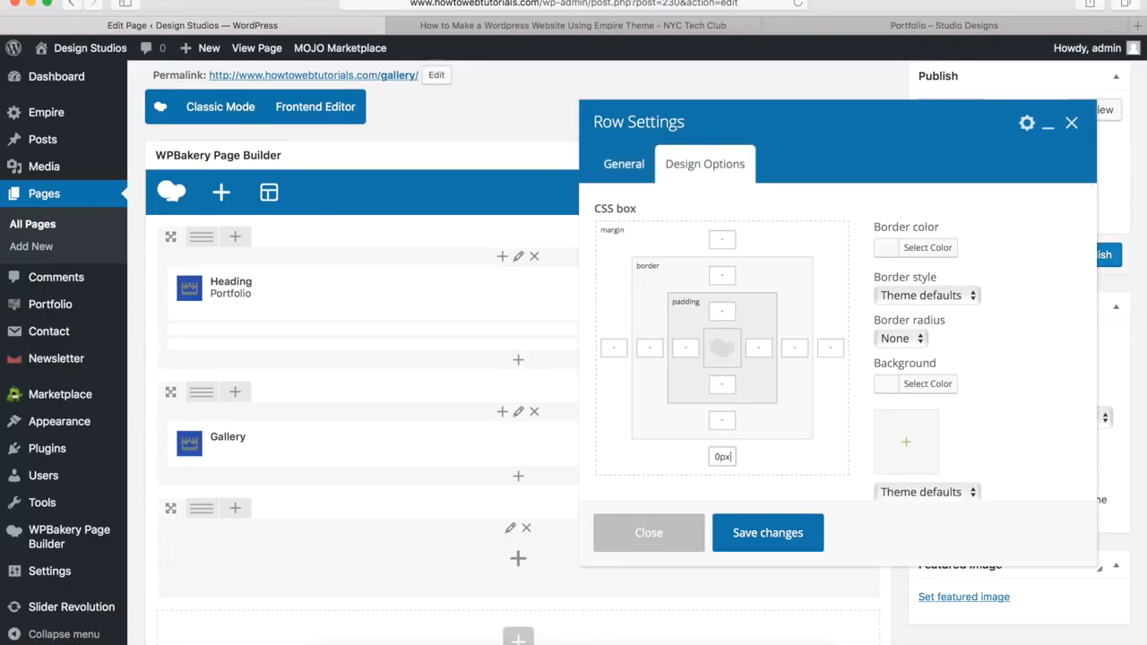
left_click(913, 392)
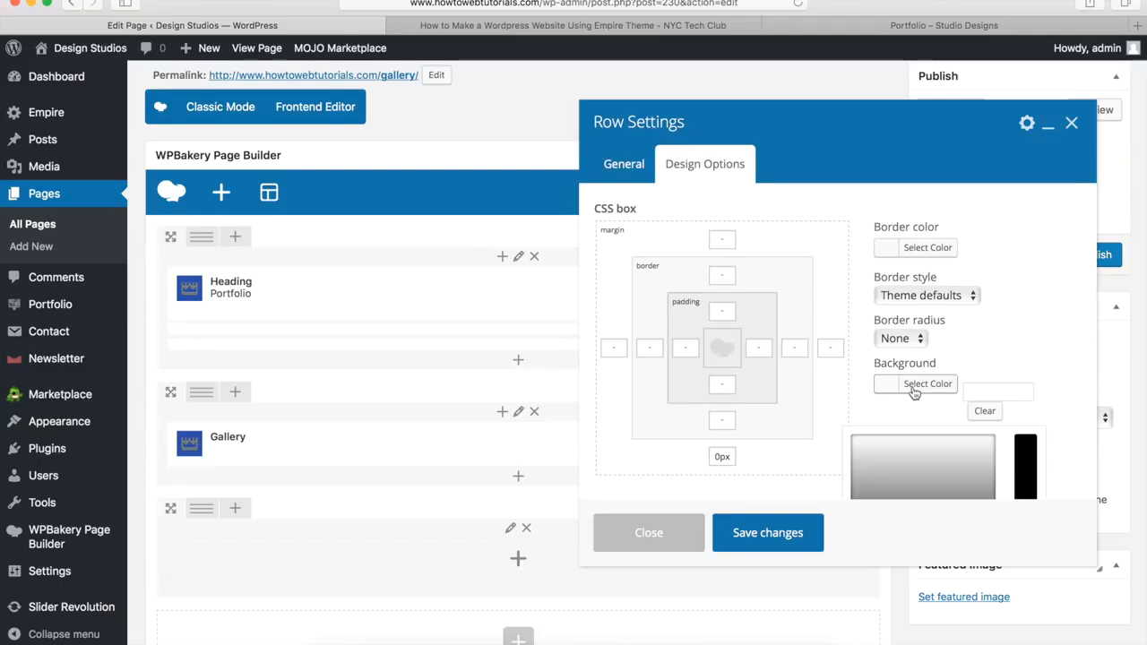
left_click(991, 391)
type("#00a2da")
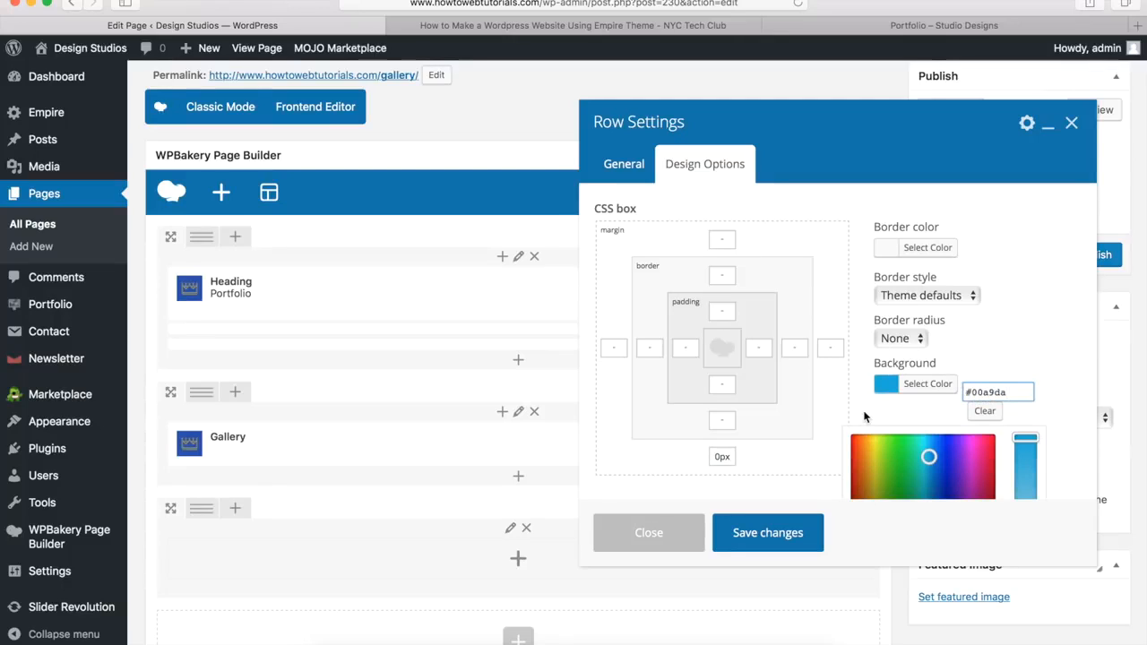
left_click(764, 533)
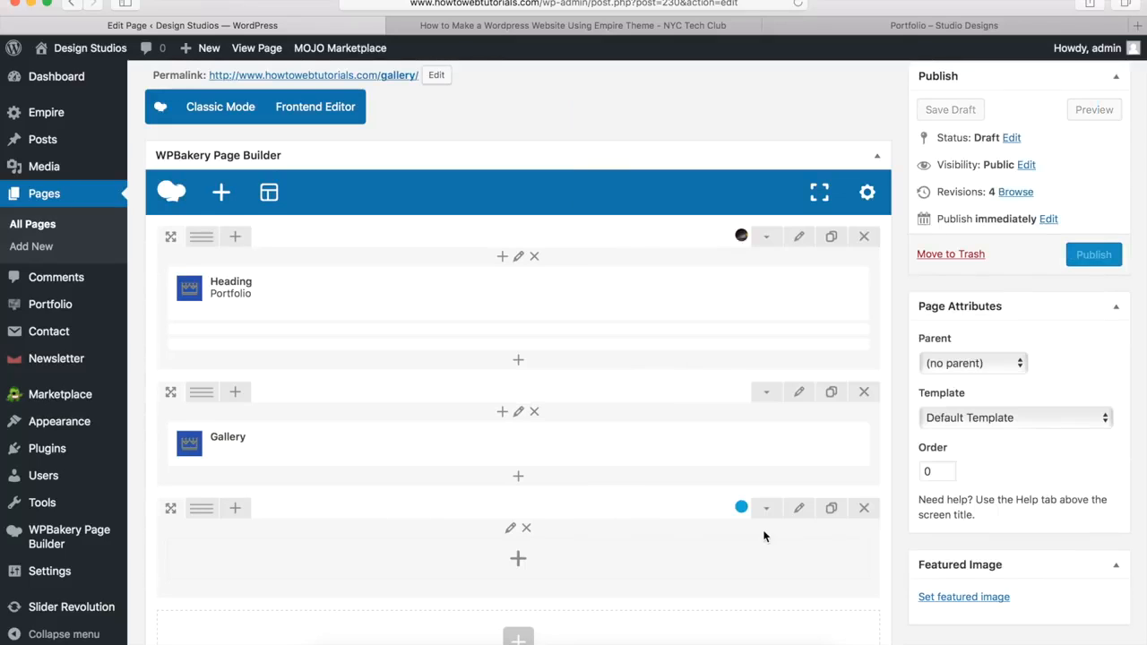
Step: Add a heading to the empty row and paste the title 'WANT TO GET IN TOUCH?'
left_click(520, 563)
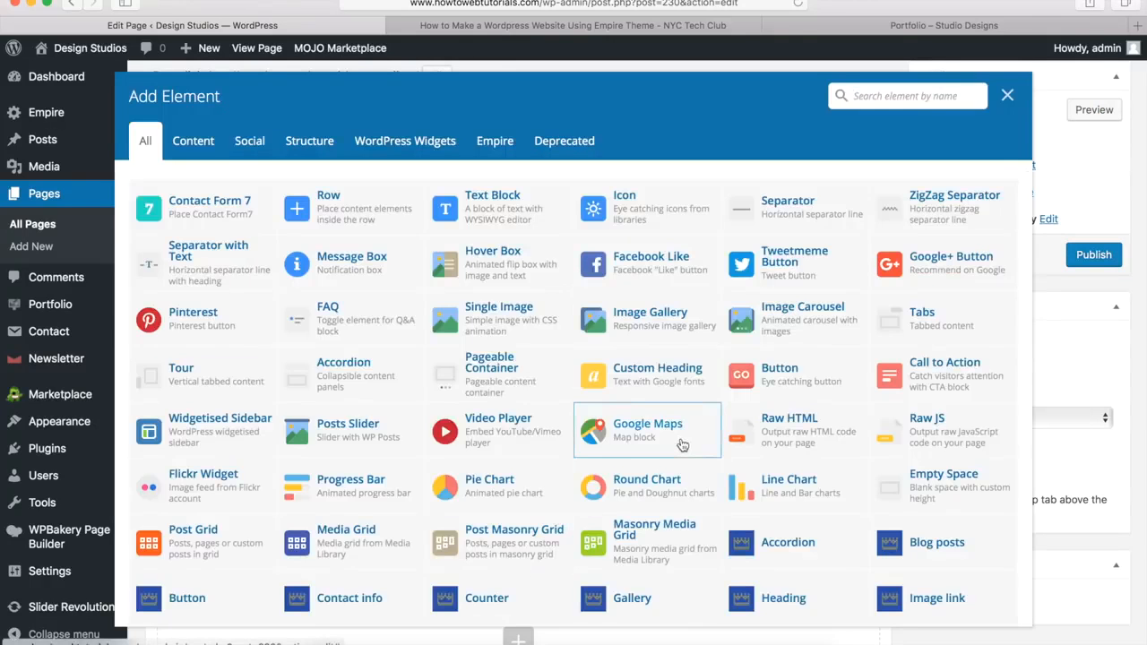
scroll(682, 445, "down", 5)
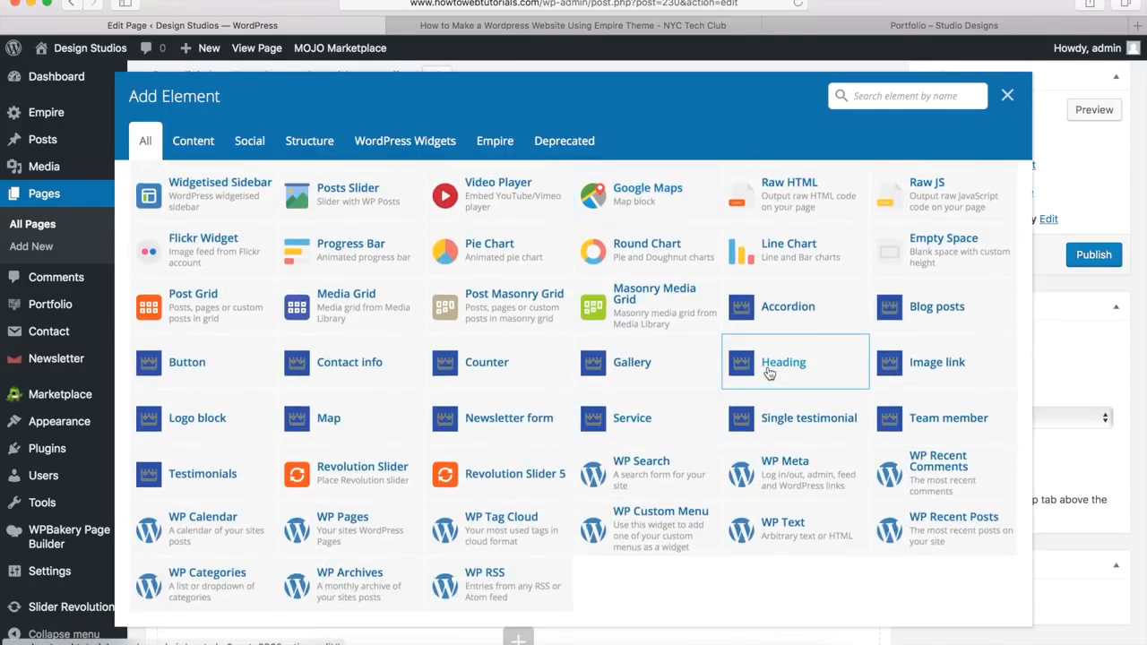
left_click(769, 374)
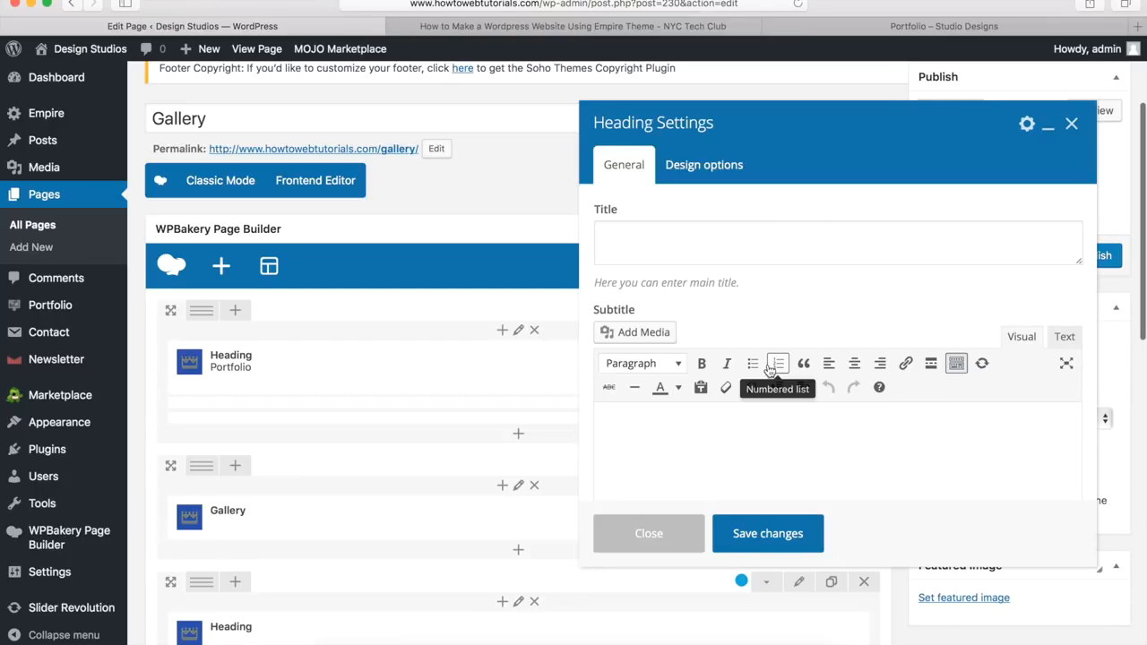
left_click(615, 240)
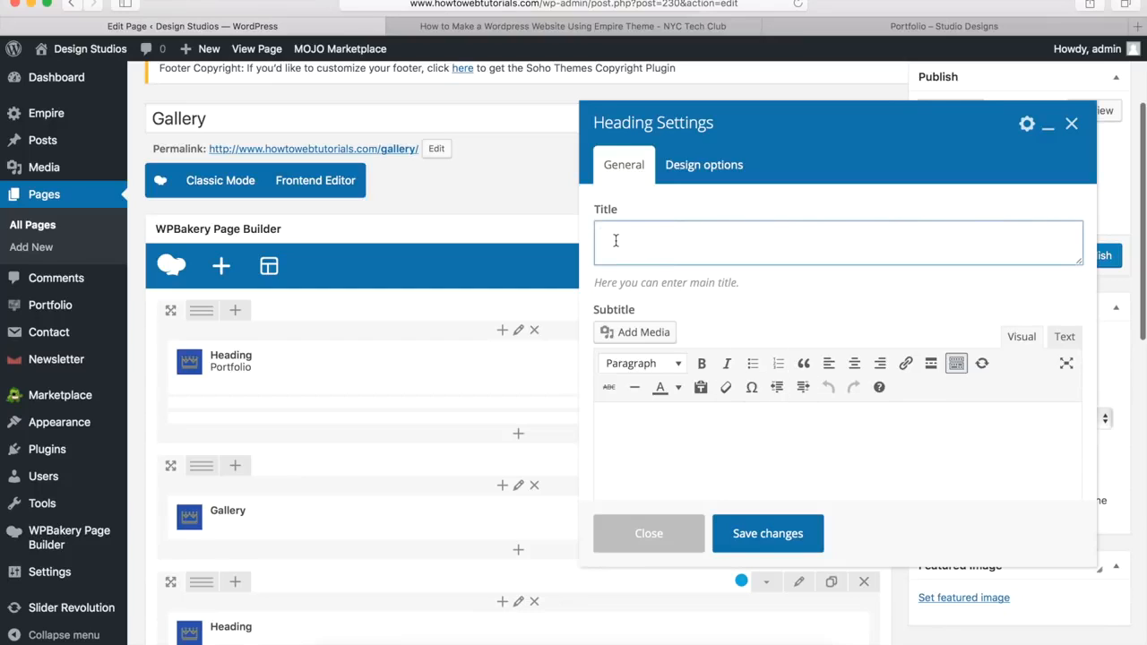
type("WANT TO GET IN TOUCH?")
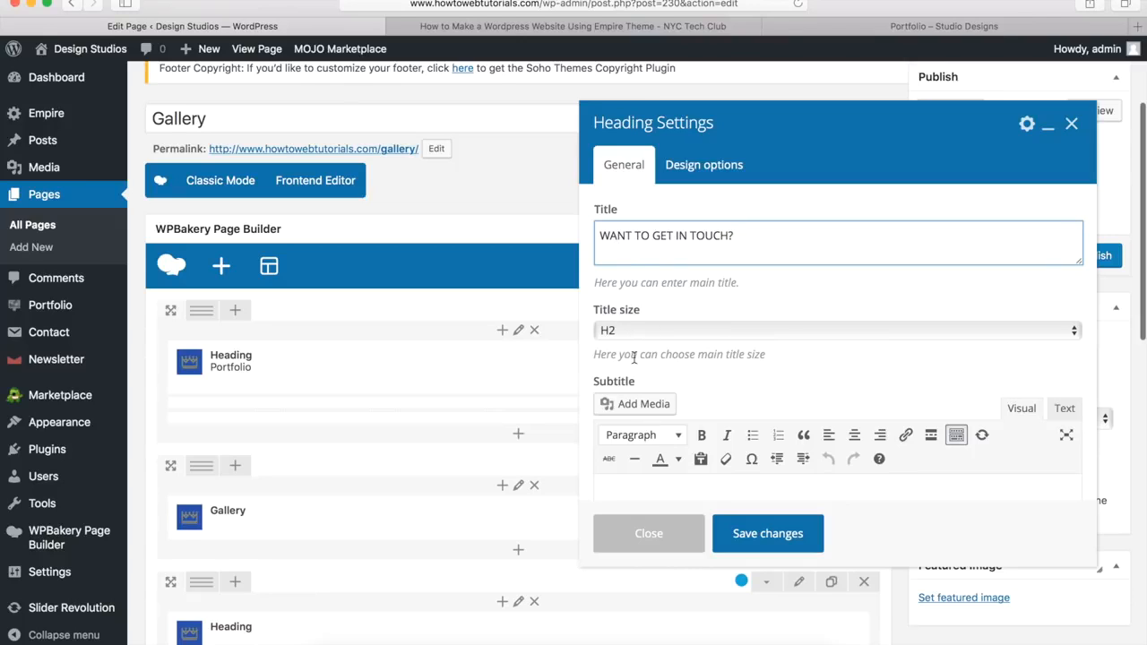
Step: Give the heading a custom white title colour and a 20px bottom margin
scroll(638, 366, "down", 5)
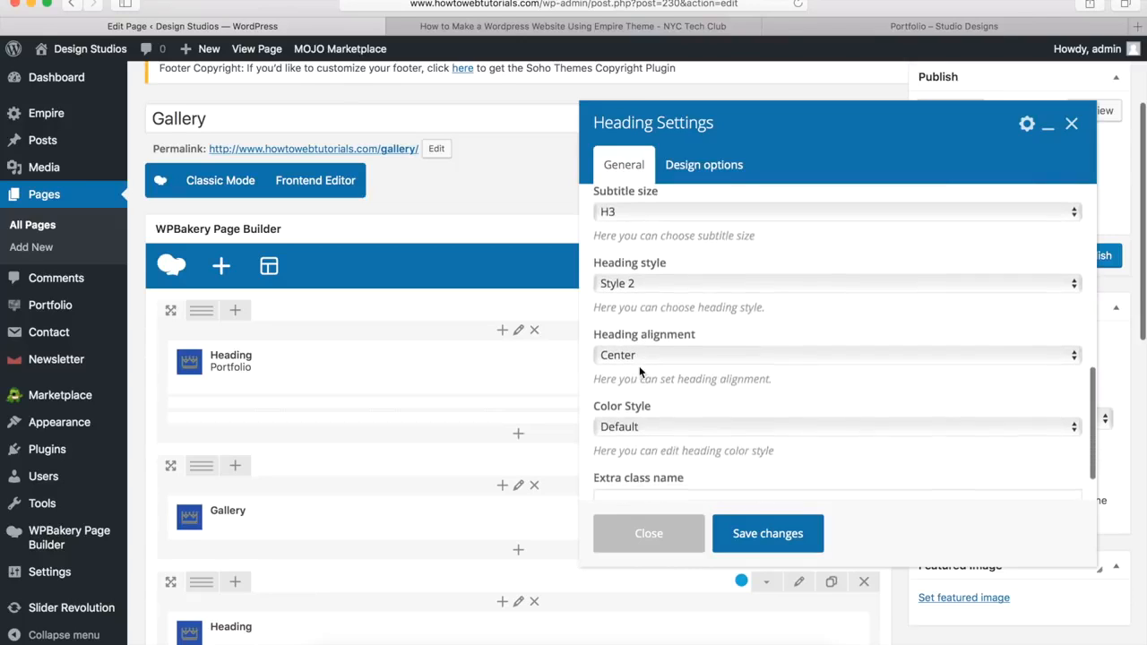
left_click(627, 422)
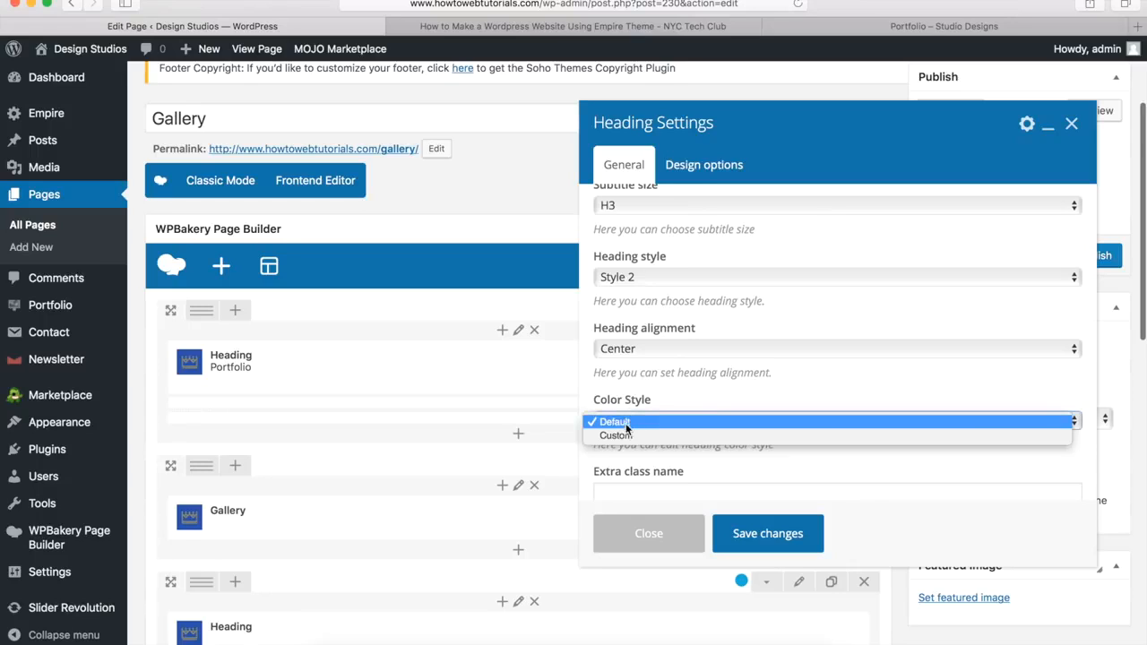
key("Escape")
left_click(625, 439)
scroll(655, 387, "down", 3)
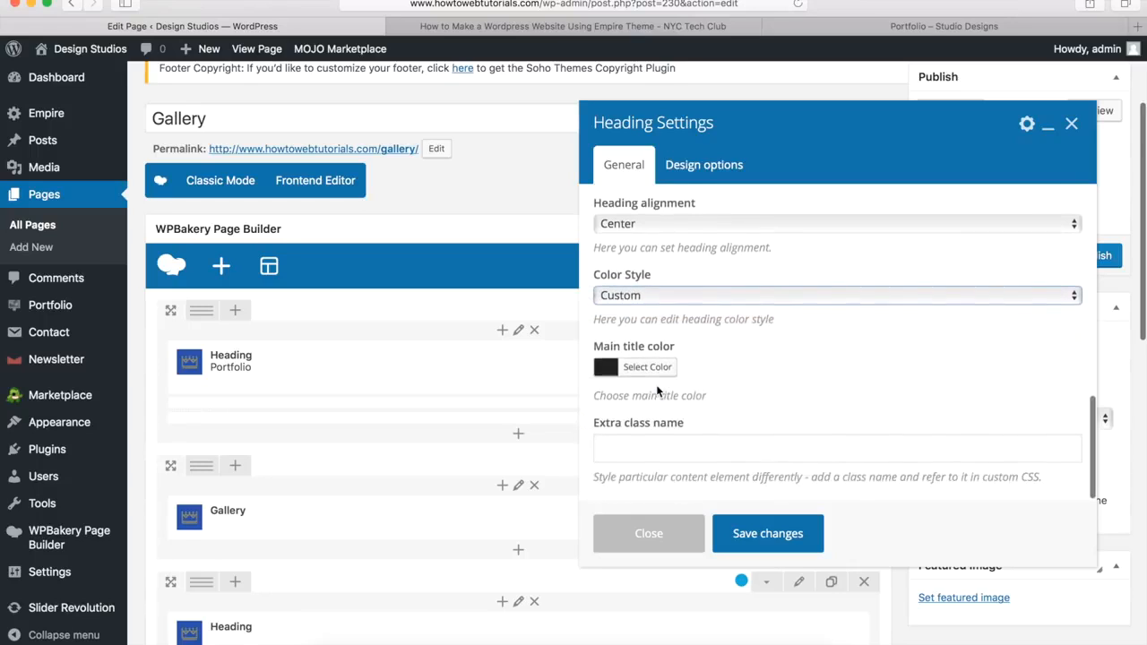
left_click(645, 371)
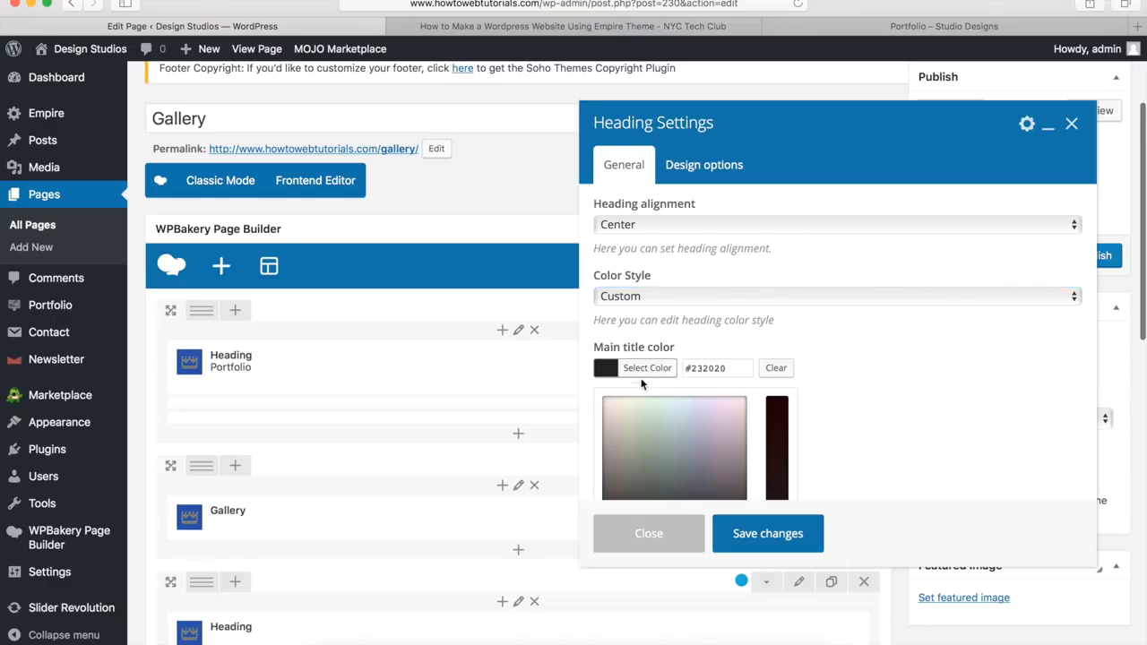
scroll(646, 380, "down", 3)
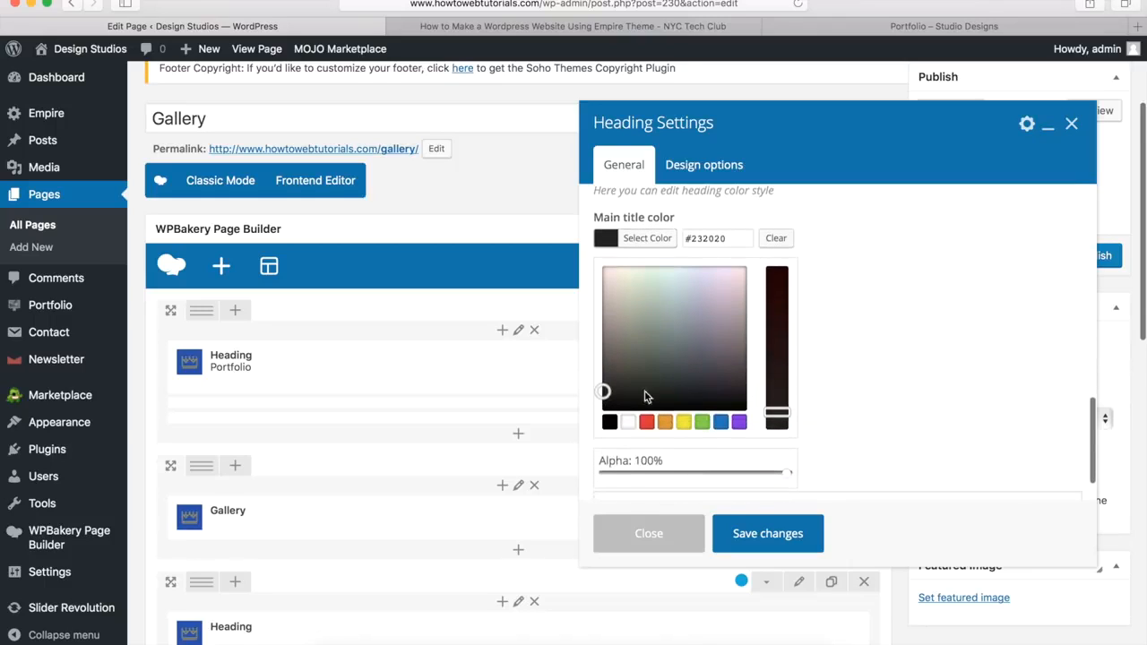
left_click(628, 422)
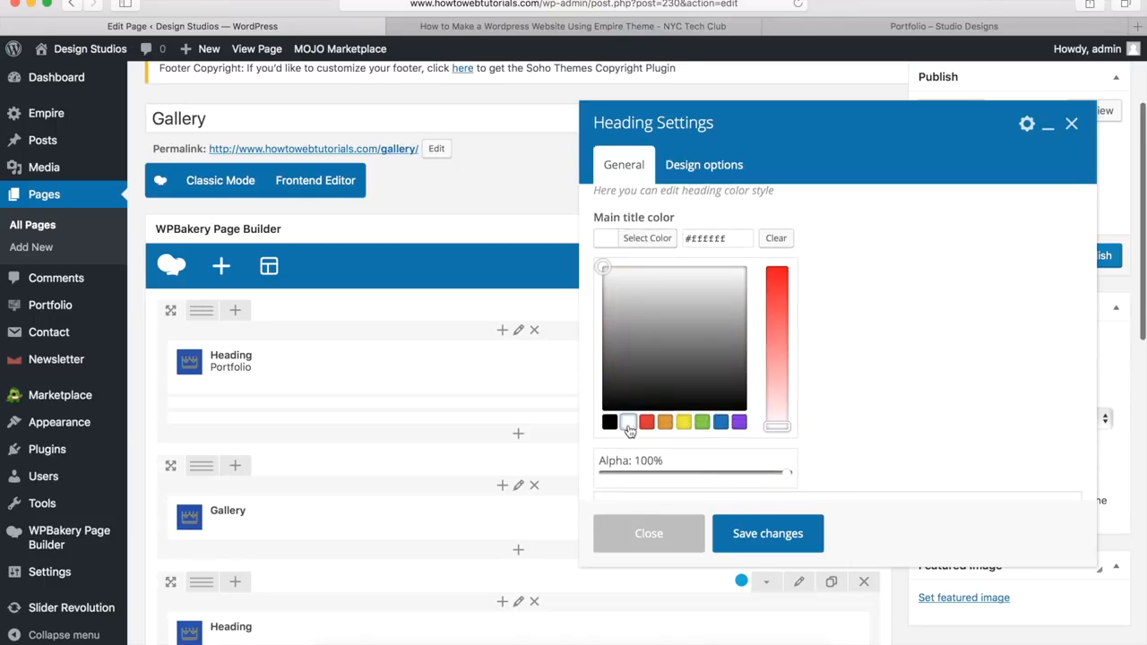
left_click(649, 239)
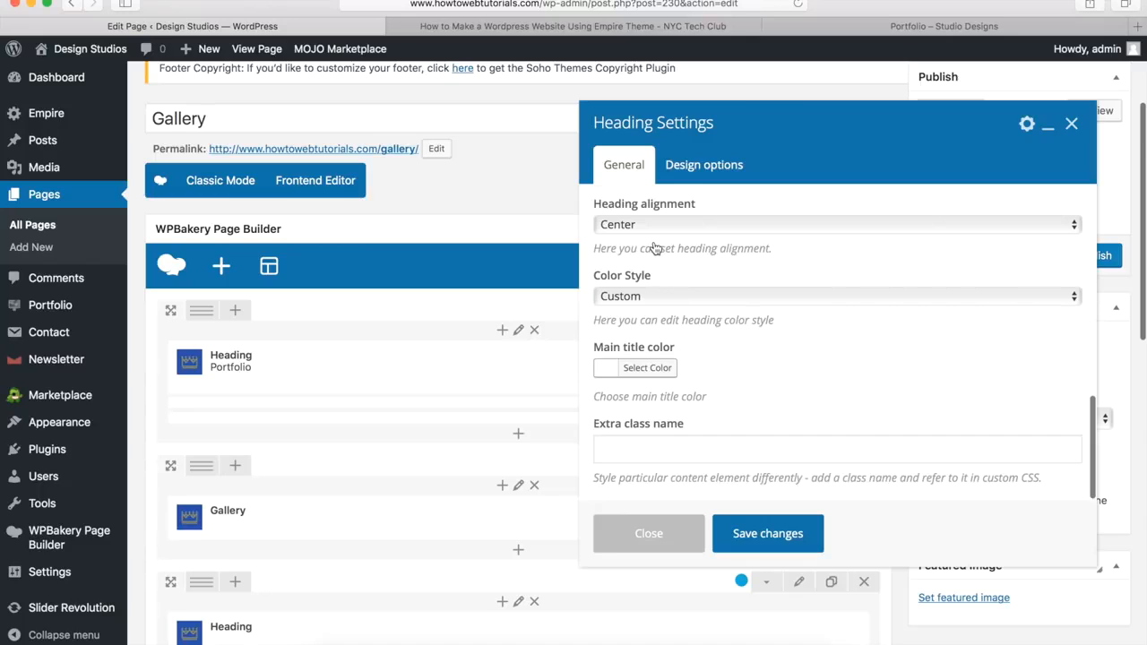
left_click(701, 170)
left_click(721, 457)
type("20px")
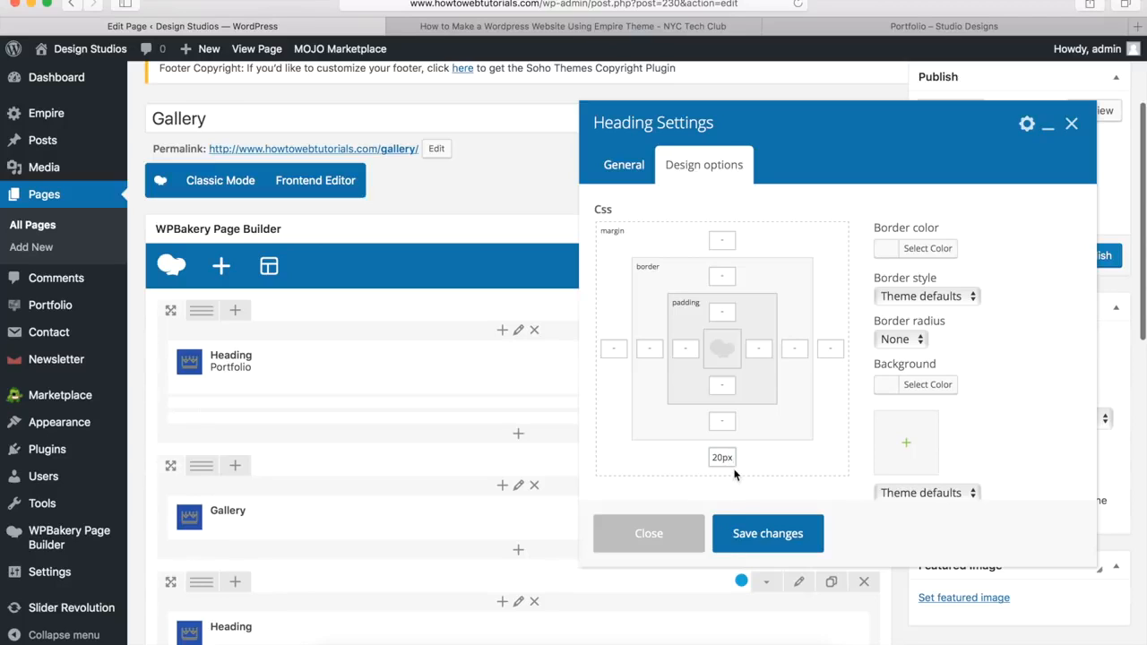
Step: Save the heading and add a Button beneath it labelled 'Contact Us'
left_click(766, 536)
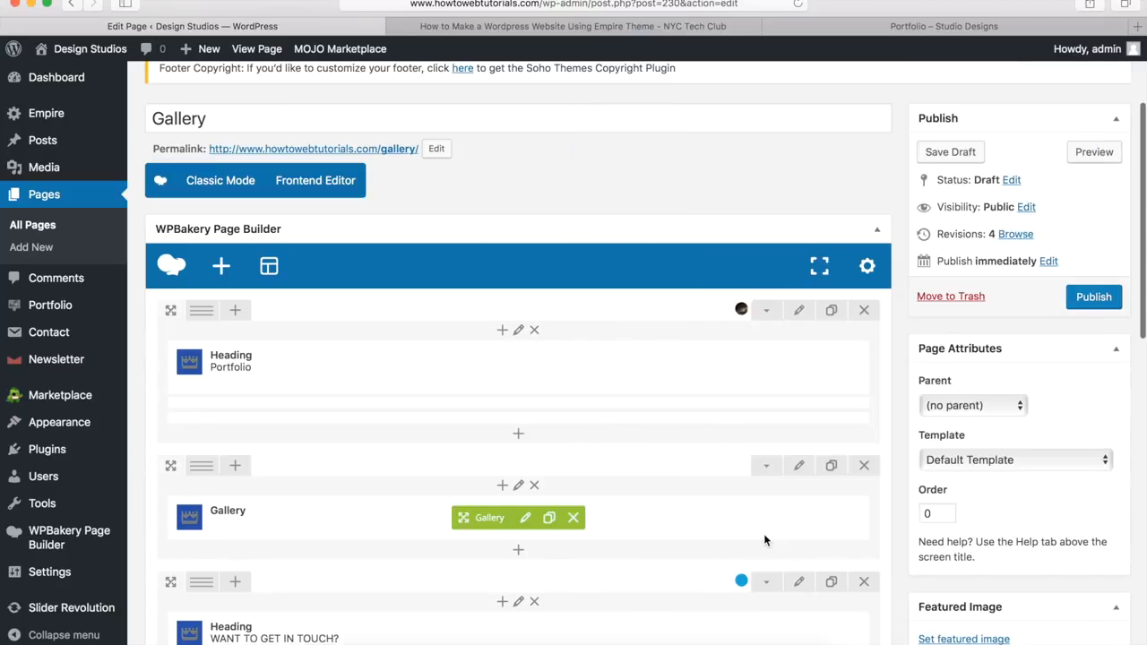
scroll(764, 538, "down", 5)
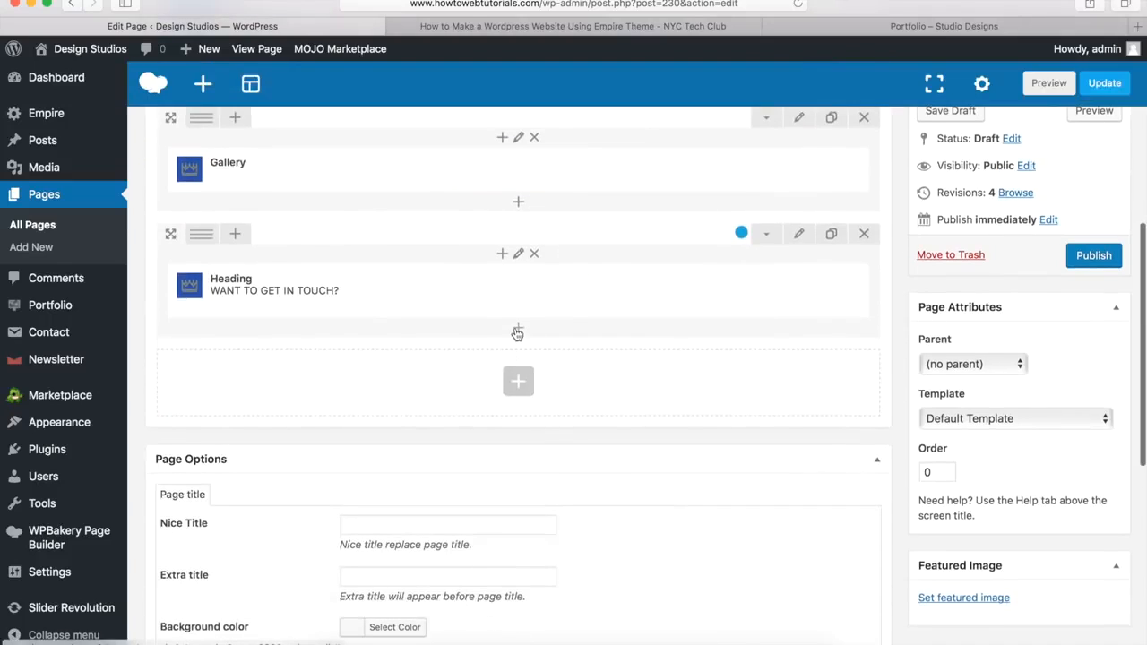
left_click(519, 331)
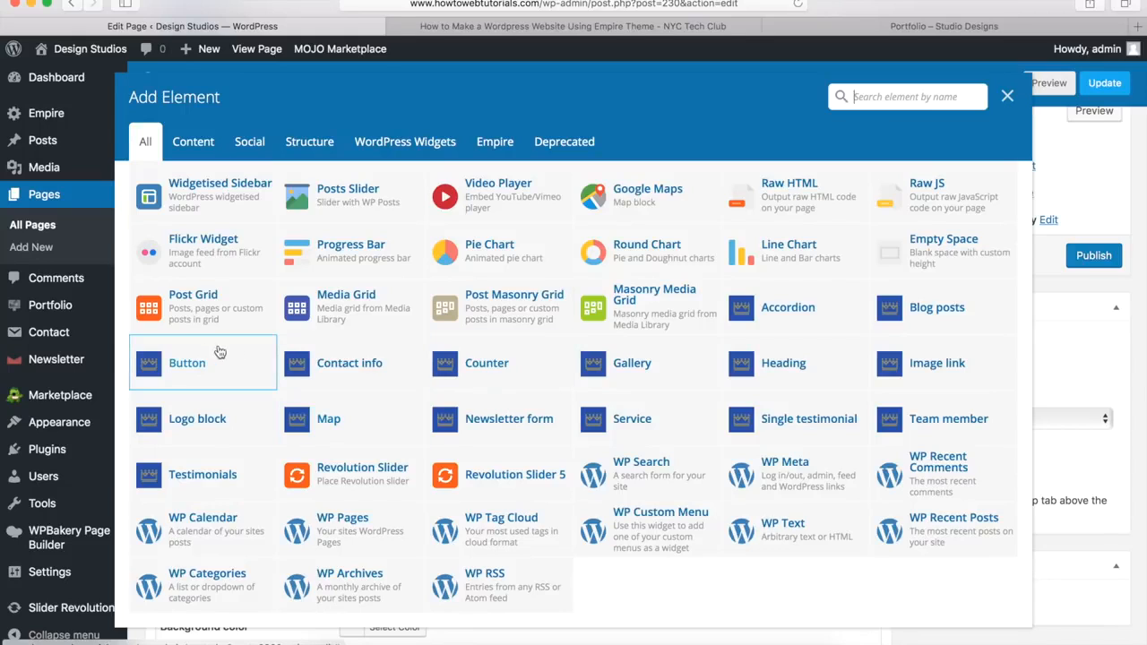
left_click(186, 360)
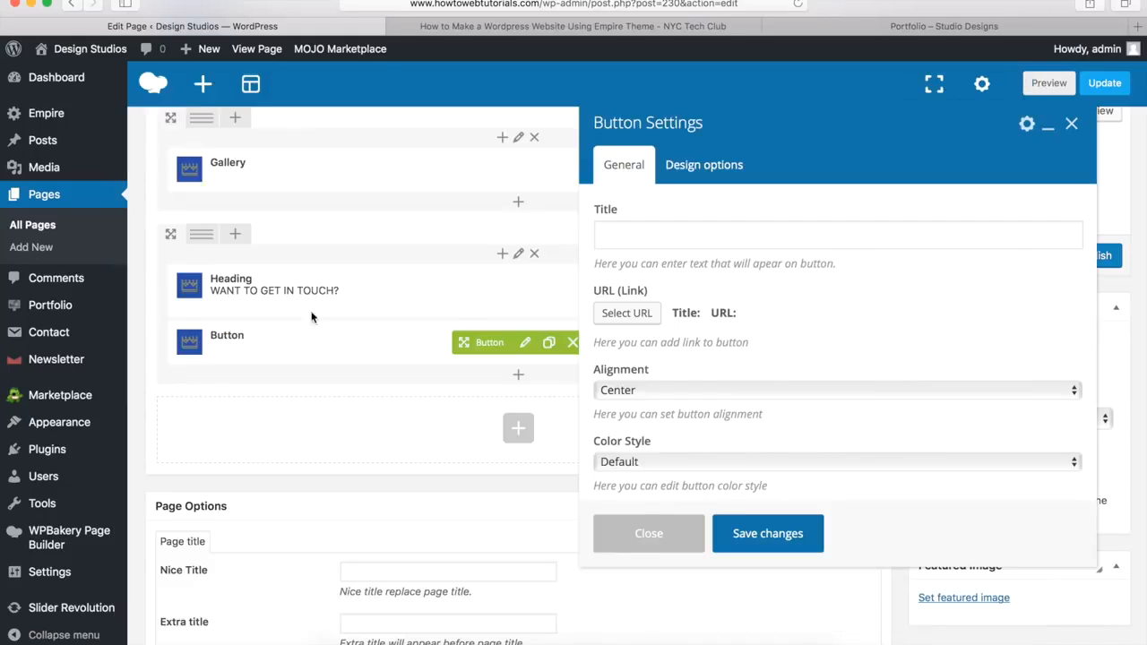
left_click(651, 237)
type("Contact Us")
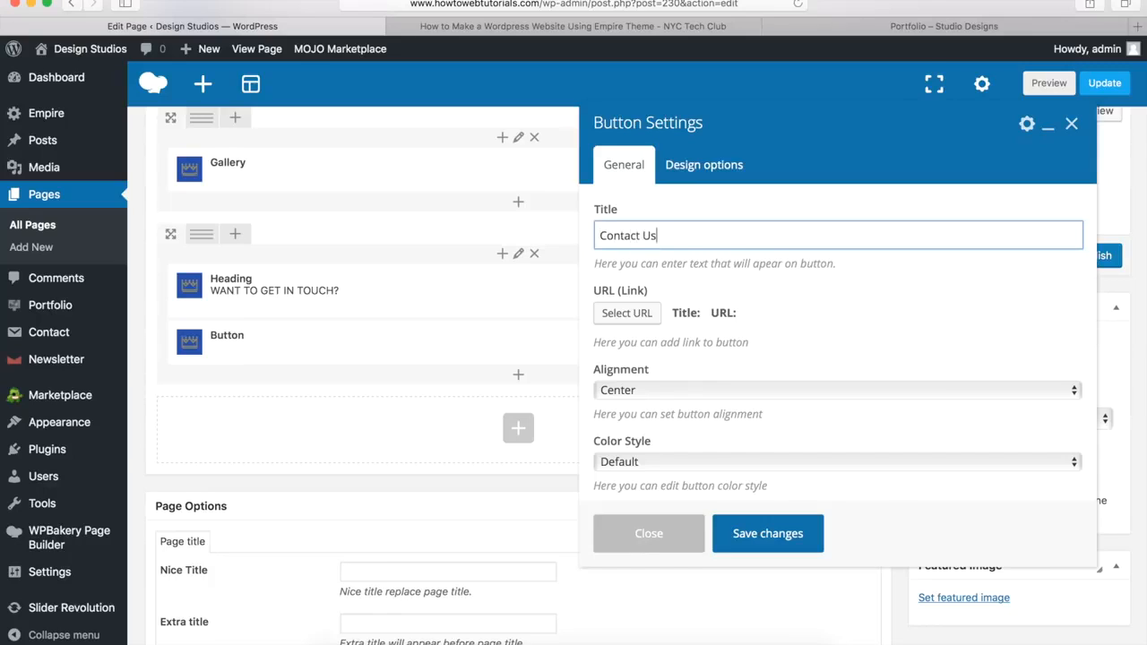
left_click(625, 315)
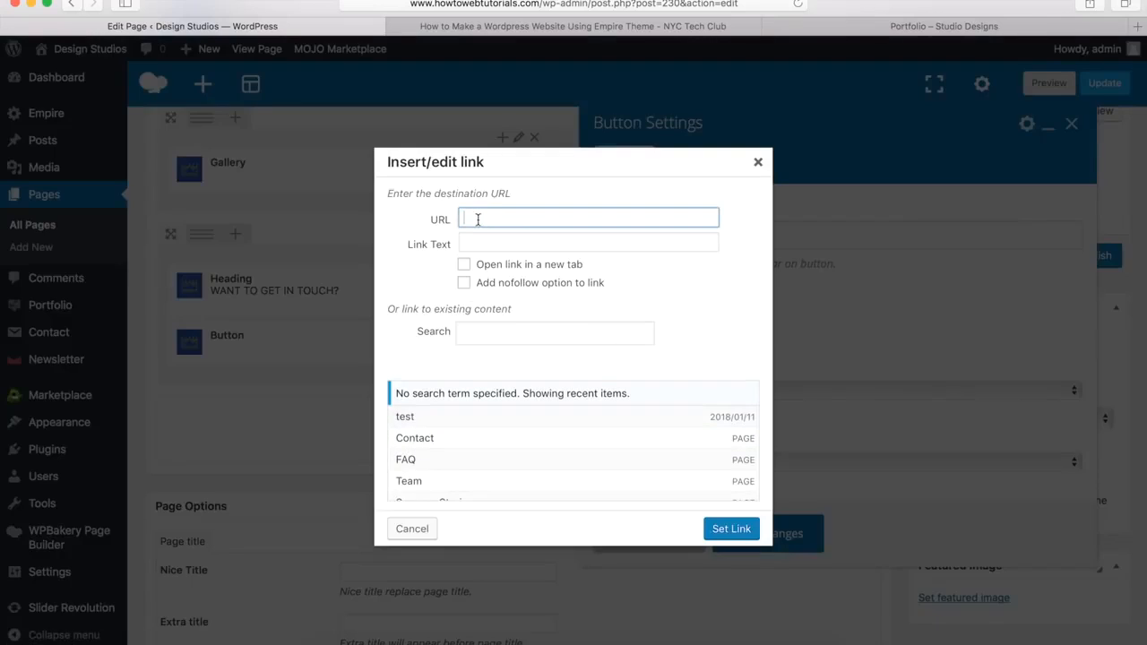
type("http://www.howtowe")
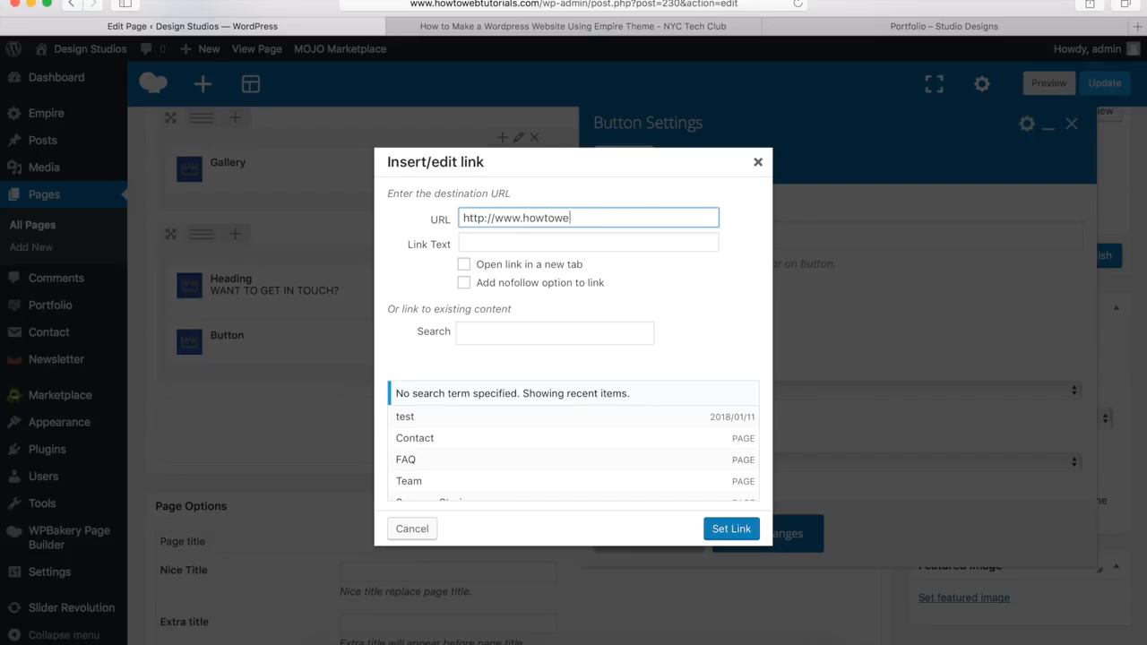
type("btutorials.com/contact")
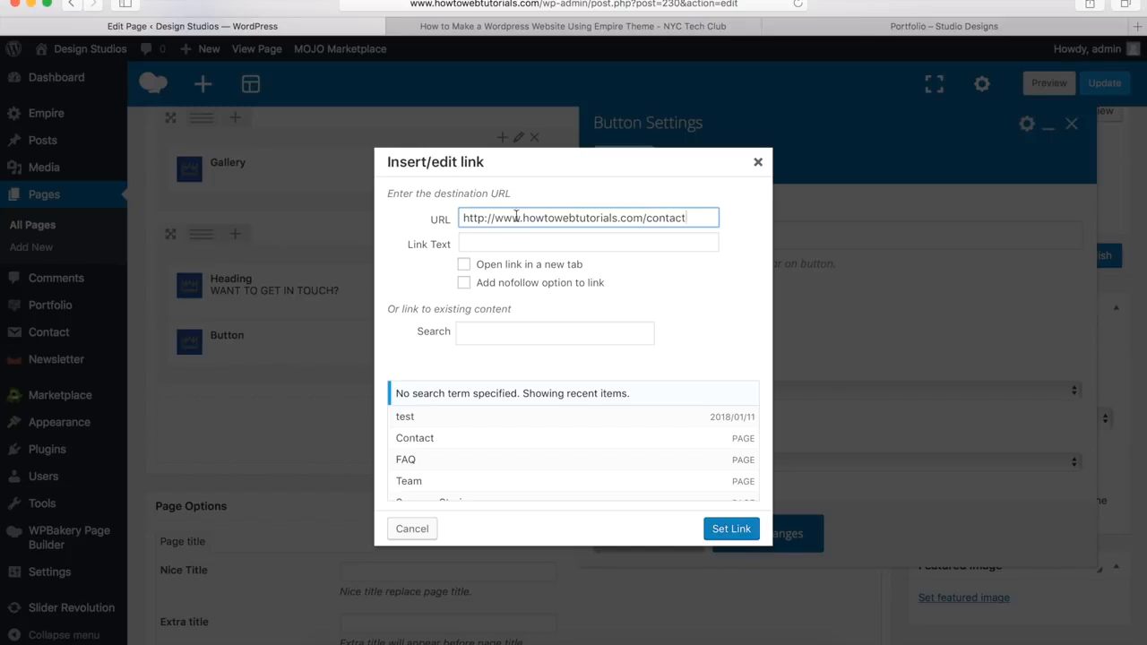
left_click_drag(523, 218, 618, 219)
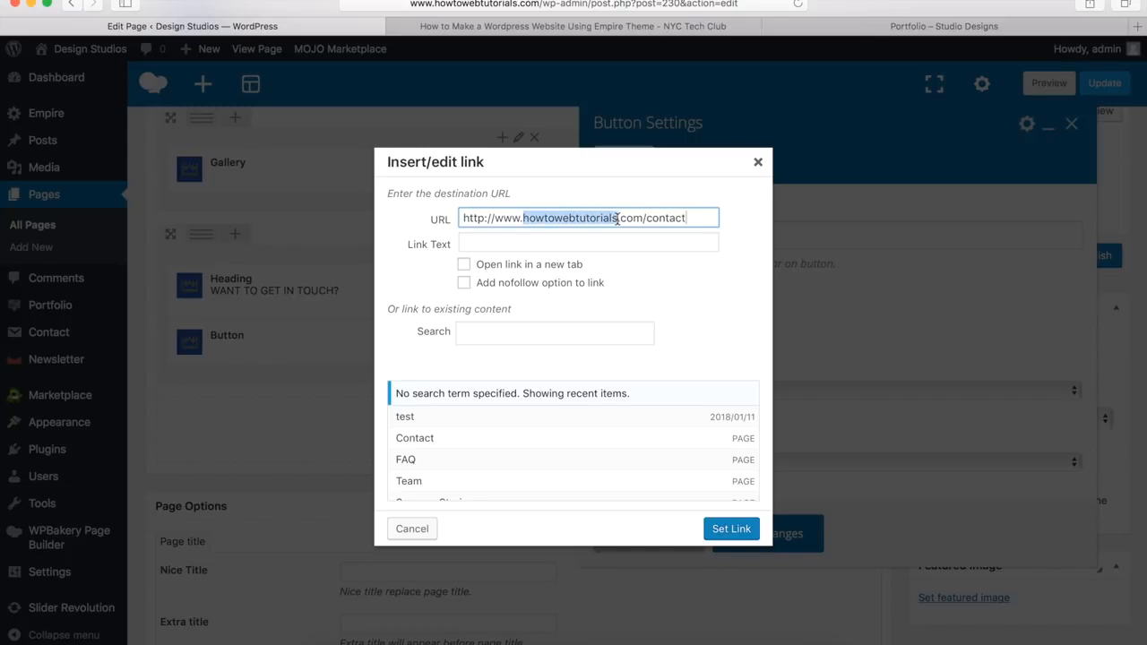
left_click(731, 529)
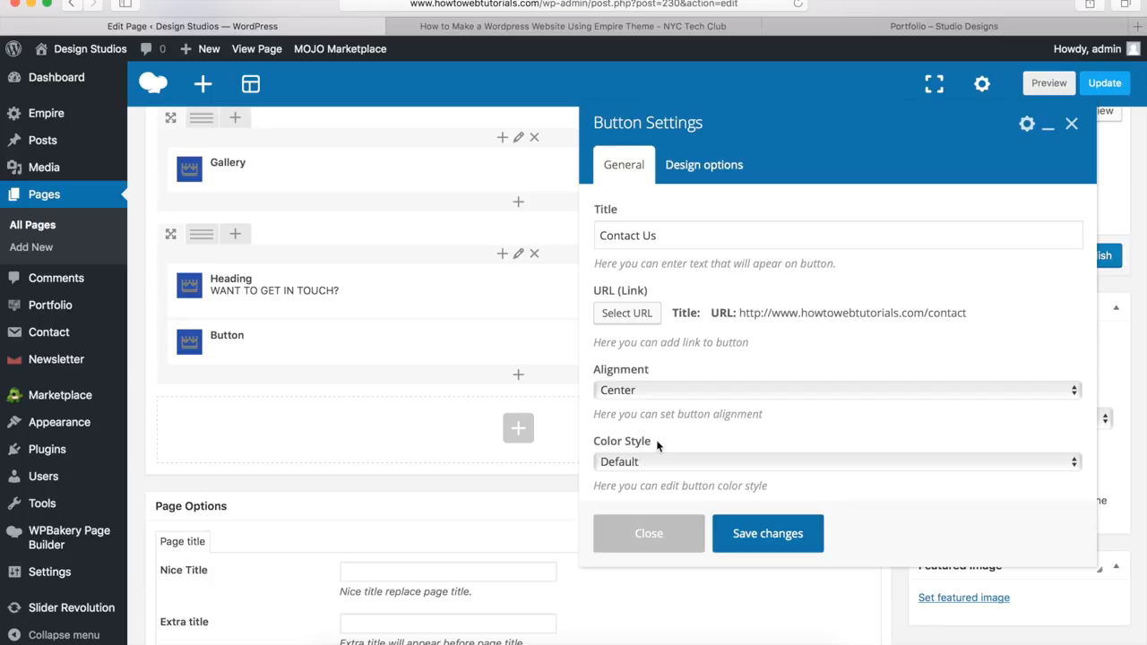
scroll(655, 440, "down", 3)
Step: Switch the button to Custom colours with a #00a9da text hover colour
left_click(634, 373)
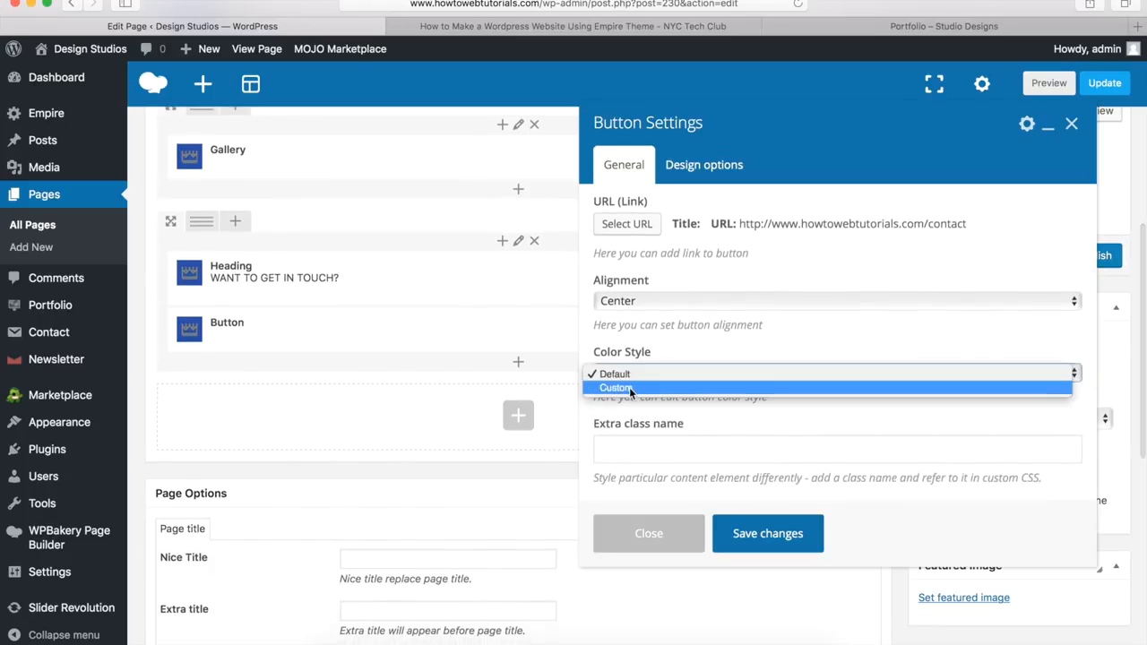
left_click(628, 387)
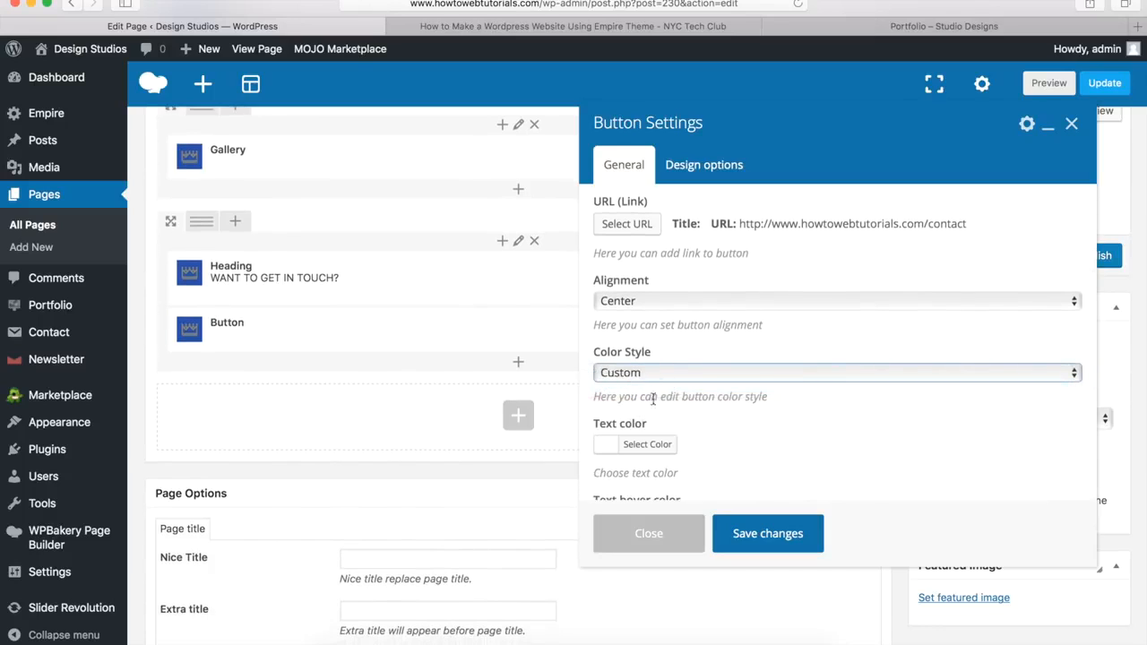
scroll(669, 396, "down", 4)
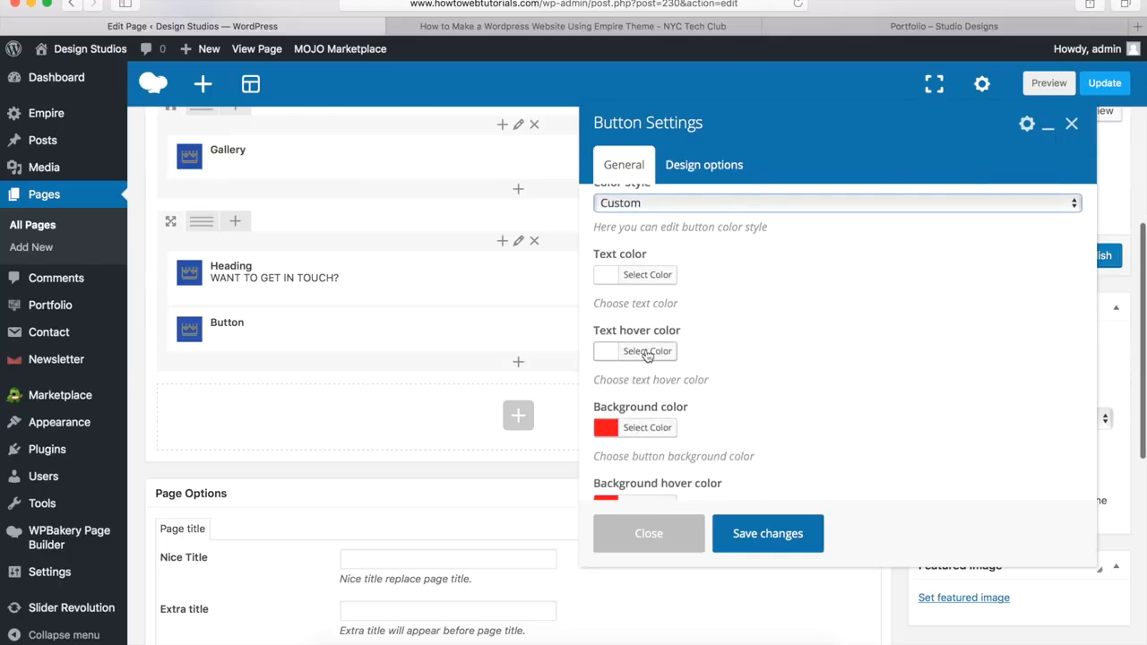
left_click(647, 352)
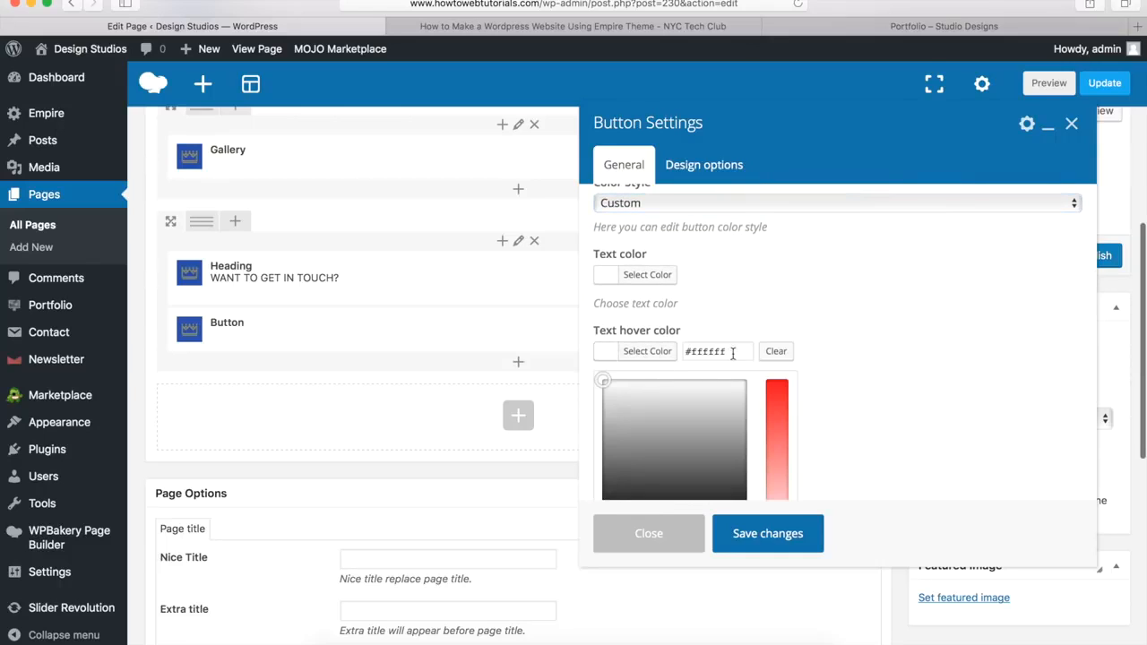
left_click_drag(732, 352, 656, 355)
type("#00a9da")
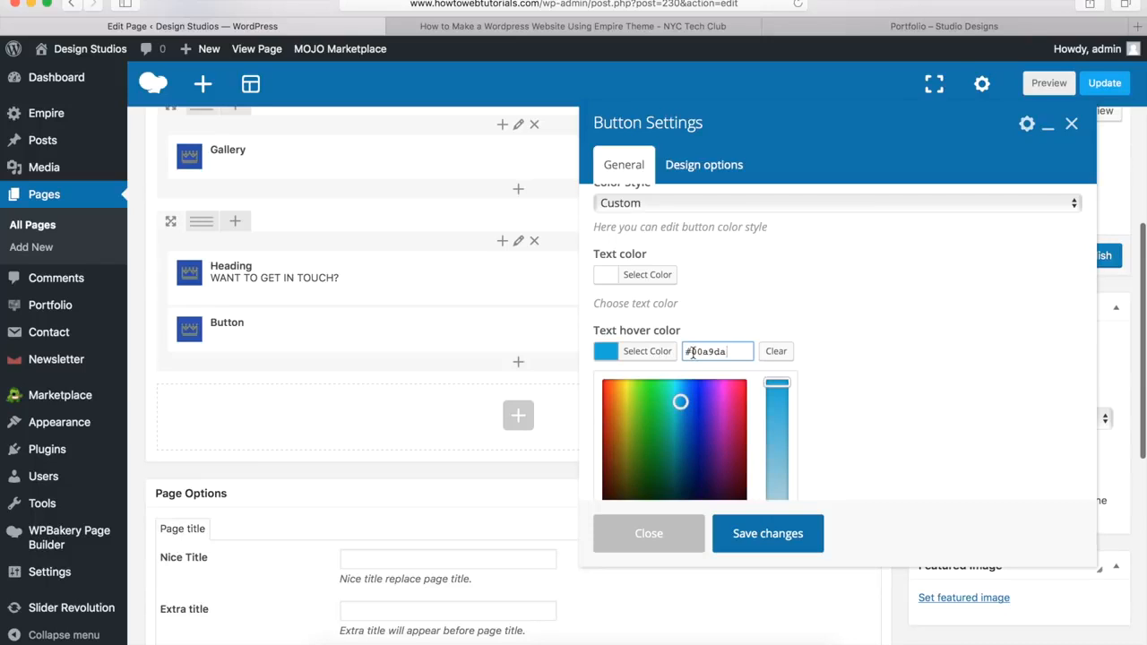
left_click(657, 353)
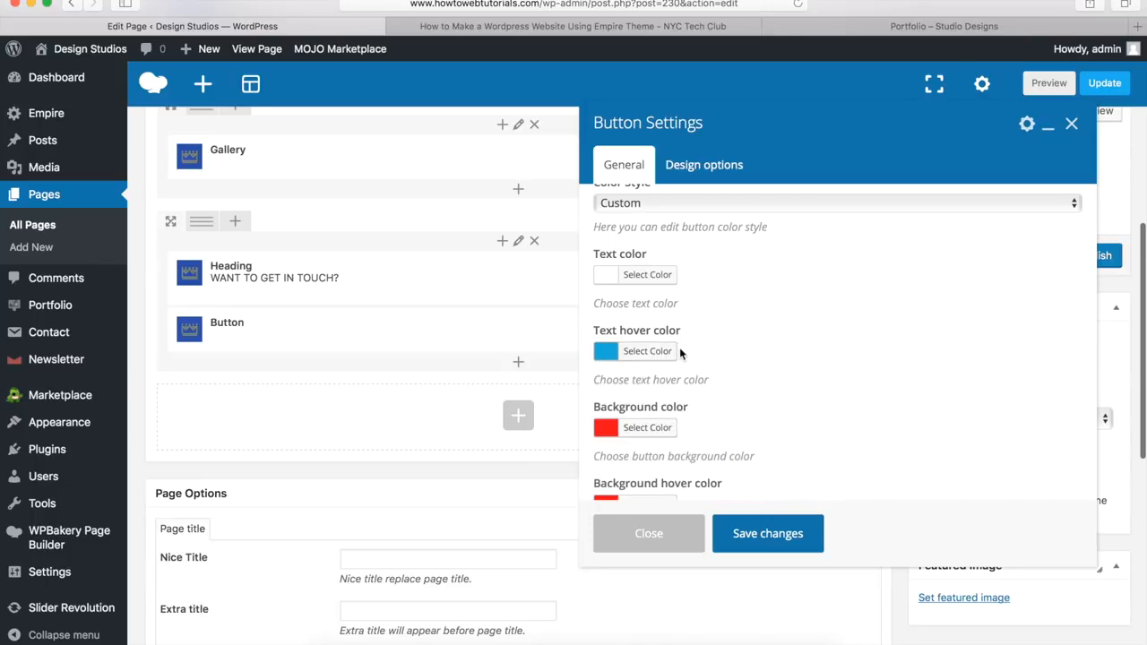
Step: Make the button background almost fully transparent
scroll(672, 349, "down", 3)
left_click(647, 316)
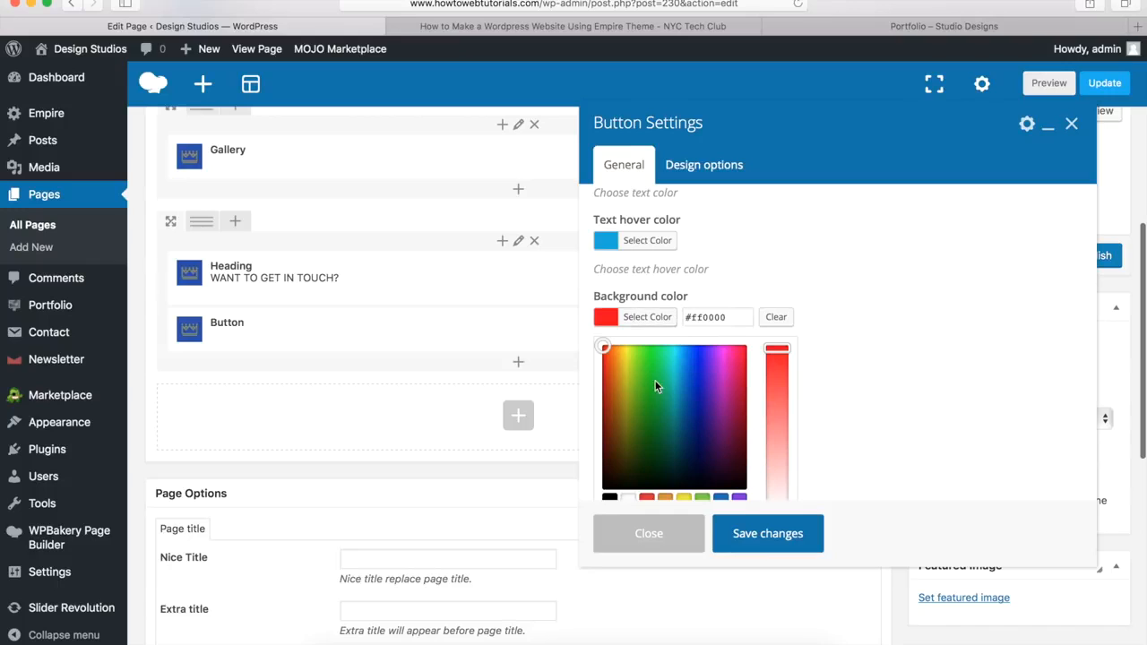
scroll(655, 379, "down", 3)
left_click_drag(790, 417, 598, 409)
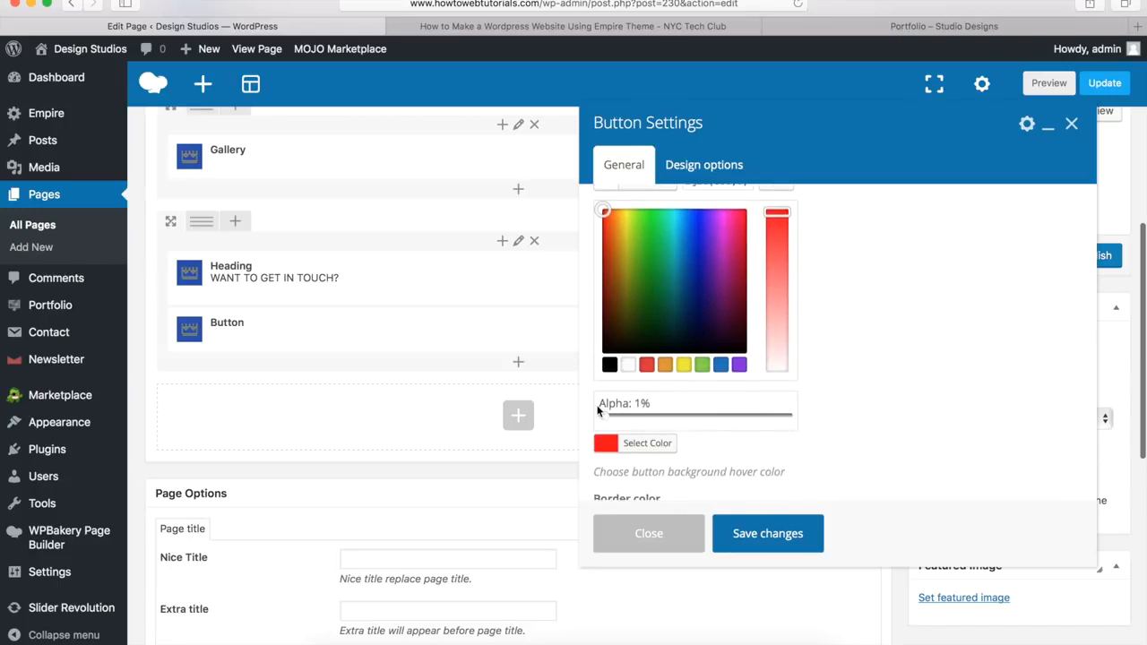
scroll(598, 410, "up", 2)
left_click(637, 264)
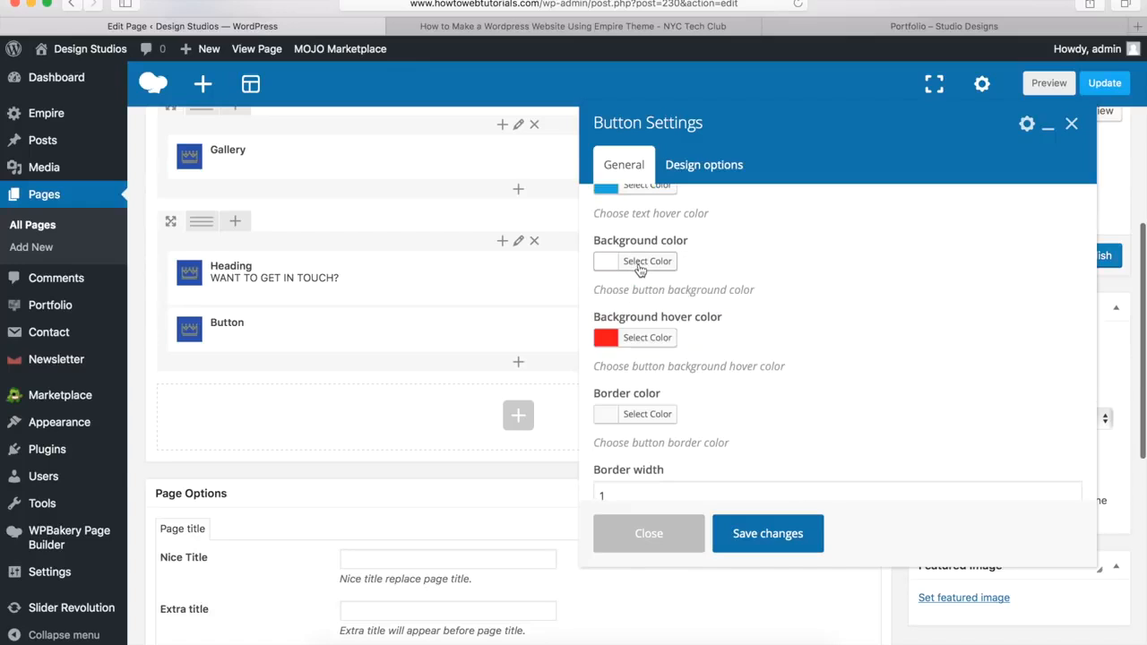
Step: Set the button's hover background and border to white, then save the button
left_click(638, 339)
scroll(638, 347, "down", 2)
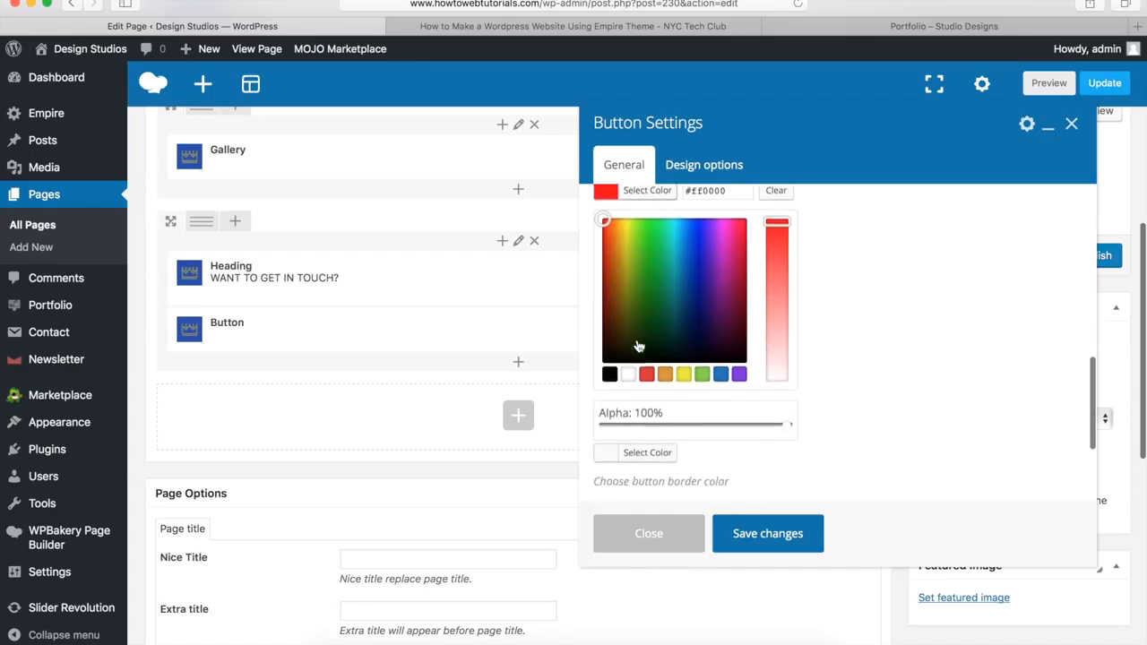
left_click(629, 359)
scroll(636, 340, "up", 2)
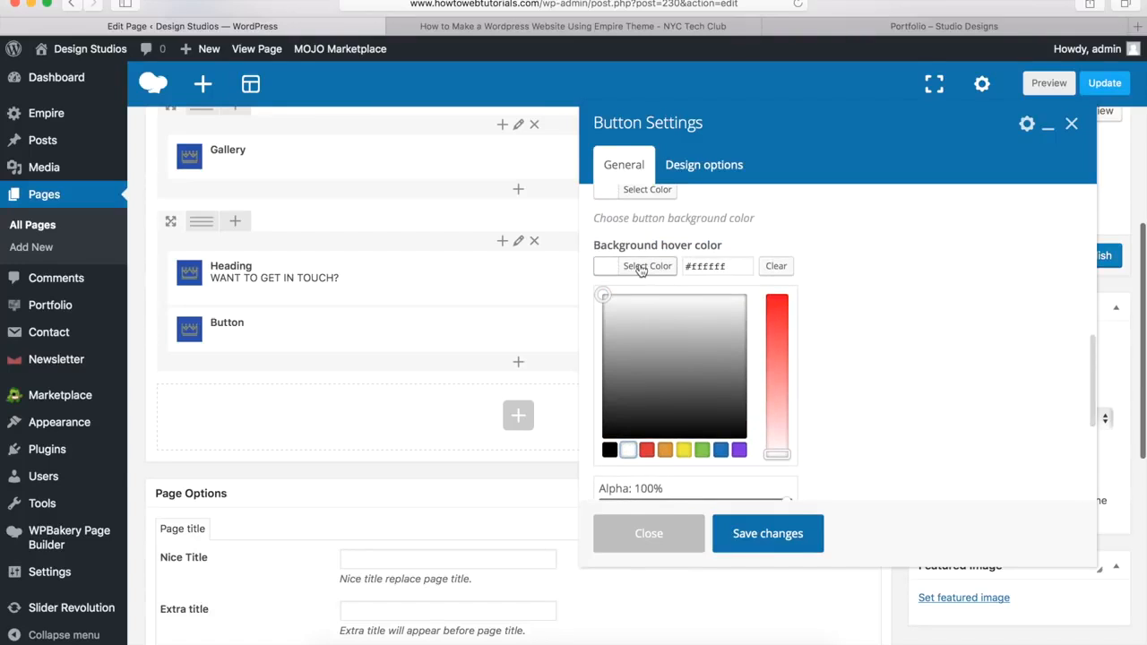
left_click(639, 268)
left_click(643, 344)
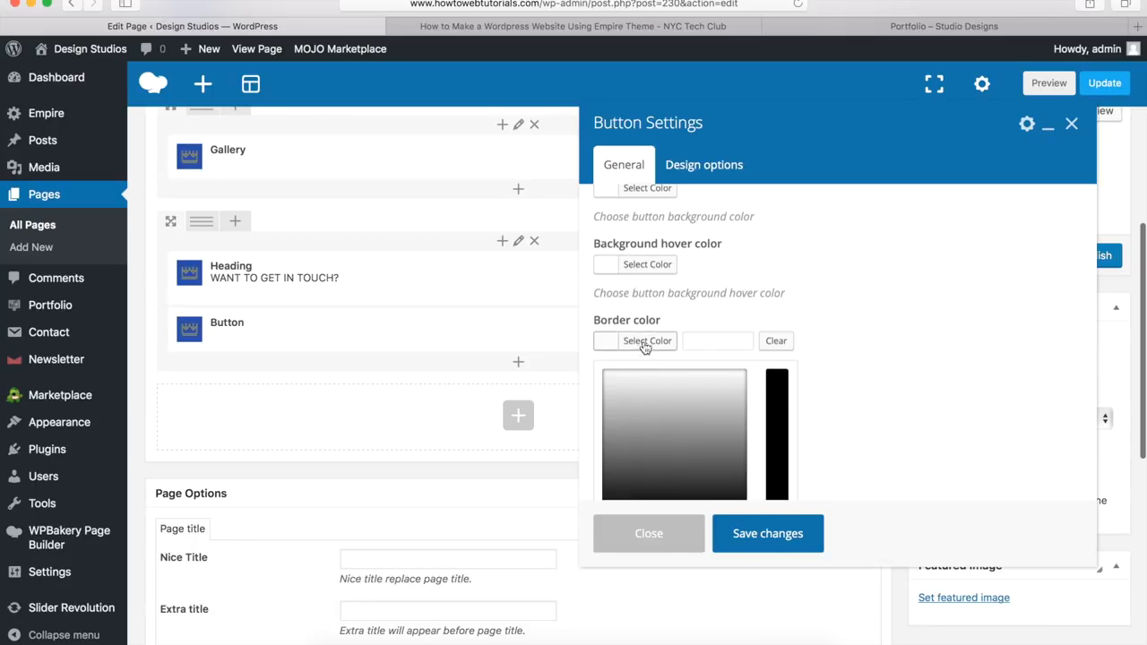
scroll(643, 345, "down", 3)
left_click(630, 390)
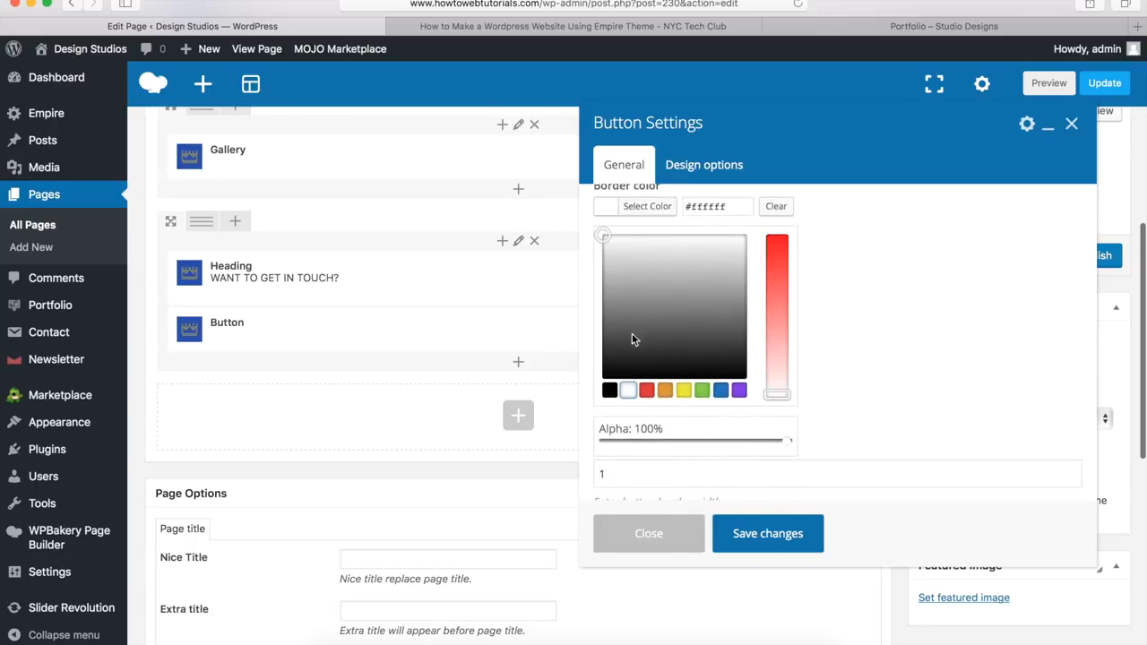
left_click(650, 208)
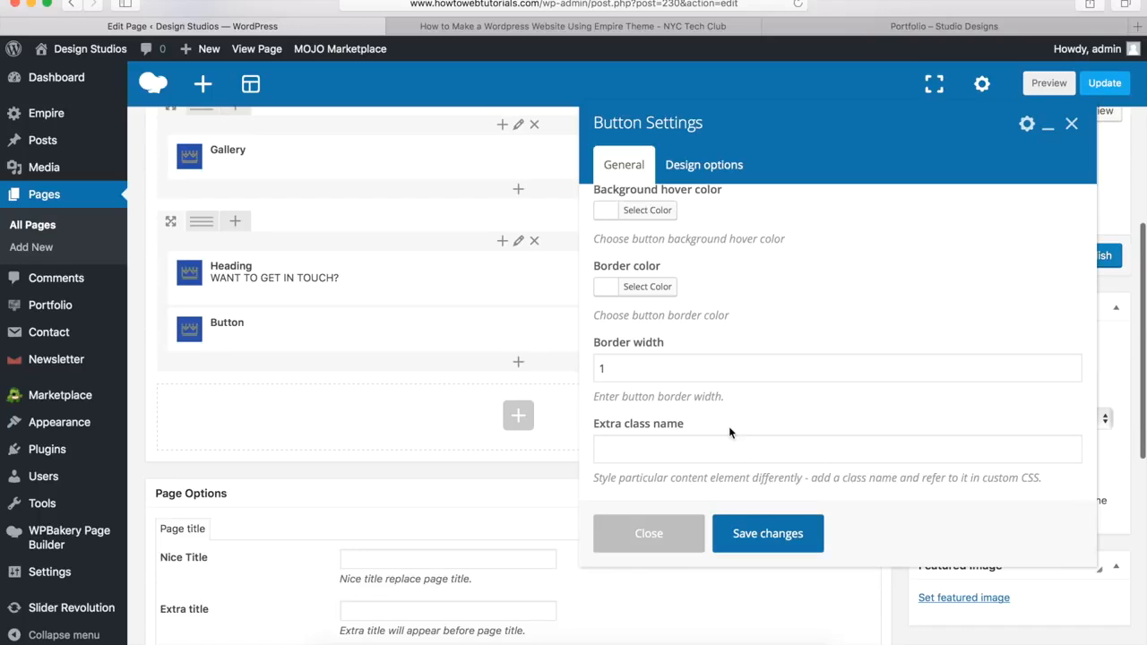
left_click(762, 537)
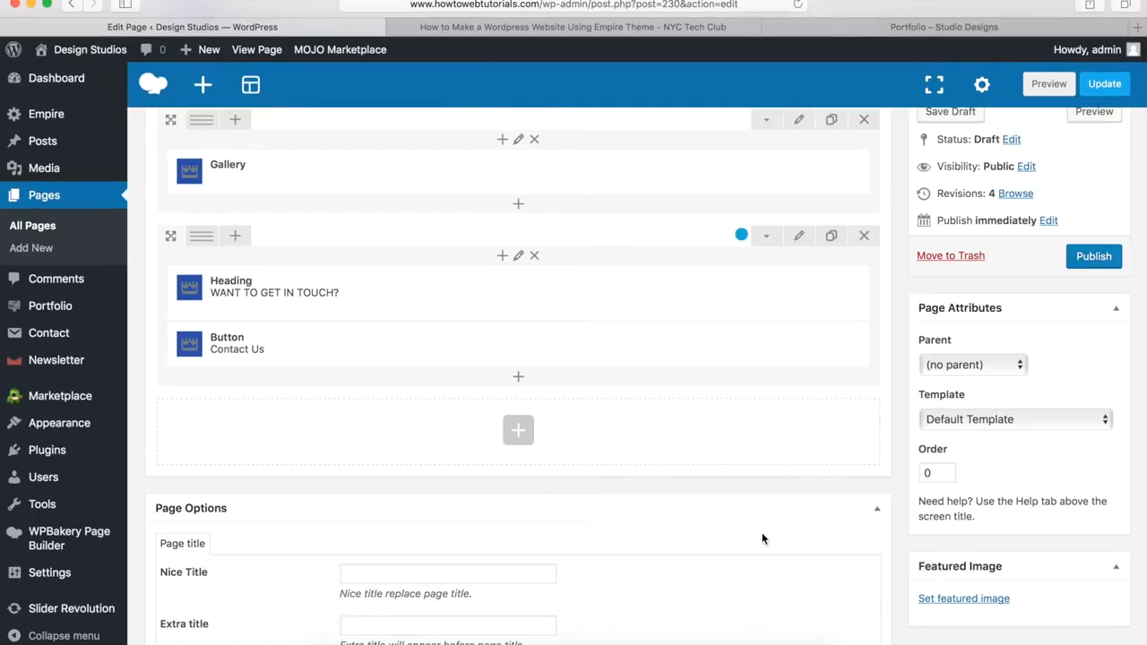
Step: Publish the Gallery page and view it live
scroll(762, 537, "up", 5)
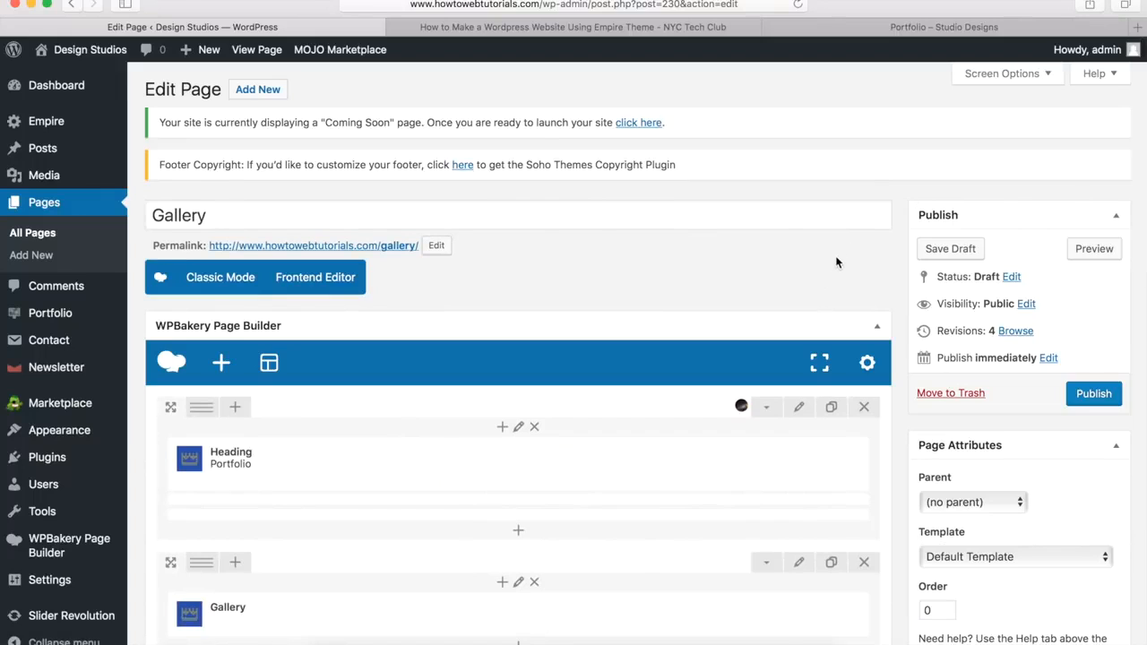
left_click(1093, 395)
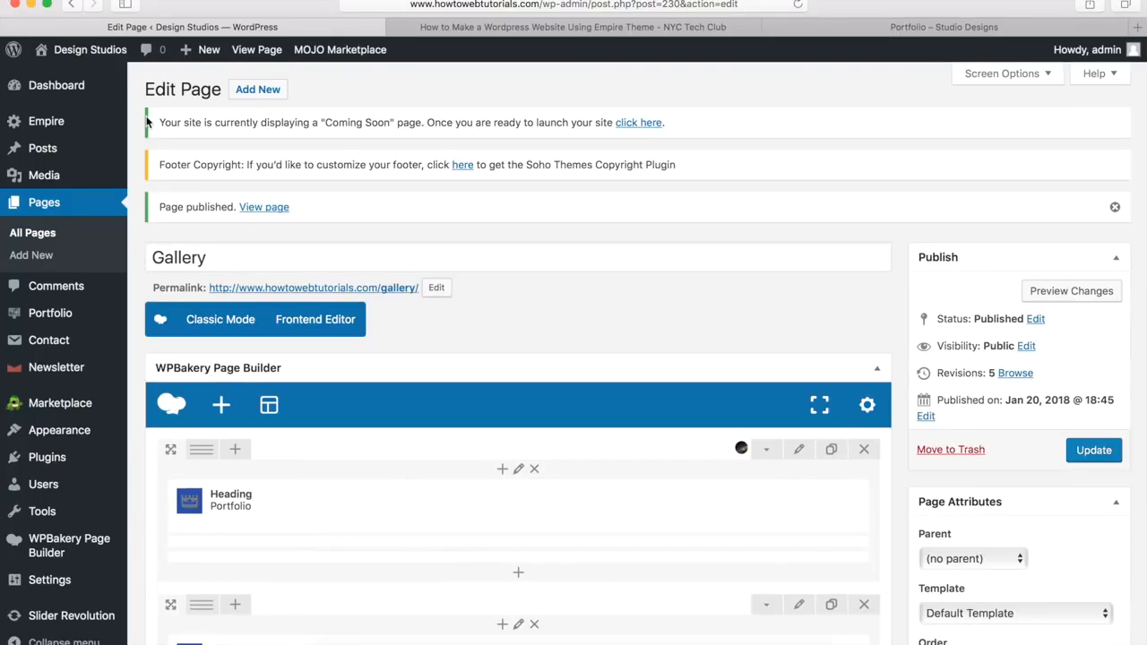
left_click(262, 207)
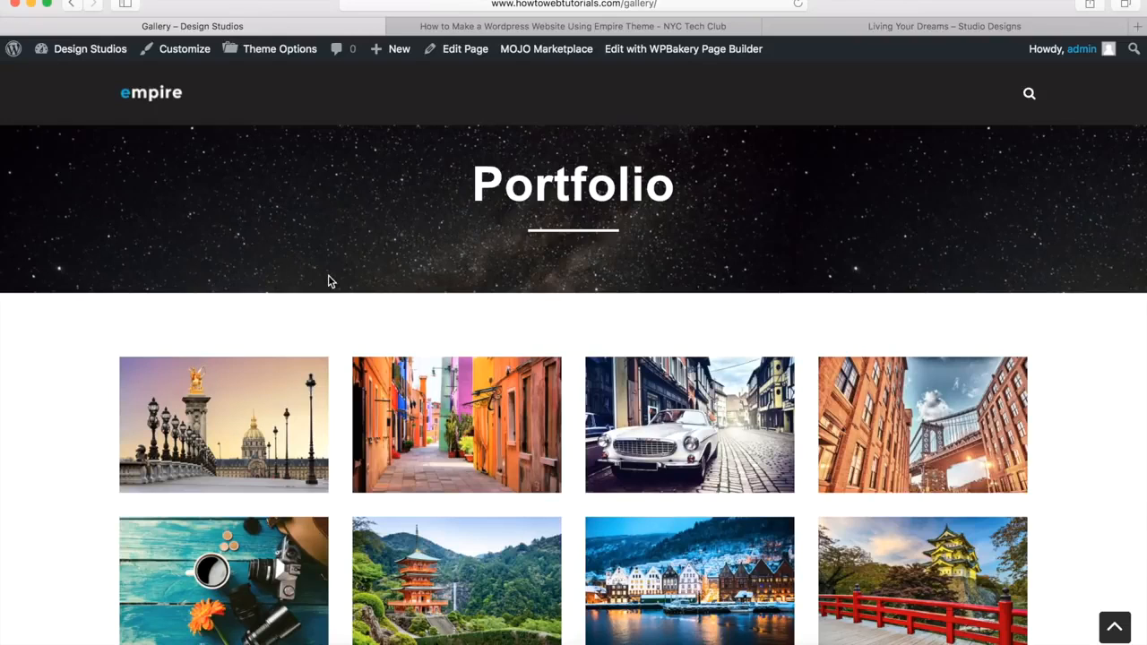
Step: Browse the gallery photos in the lightbox, then switch to the Living Your Dreams post
scroll(328, 277, "down", 5)
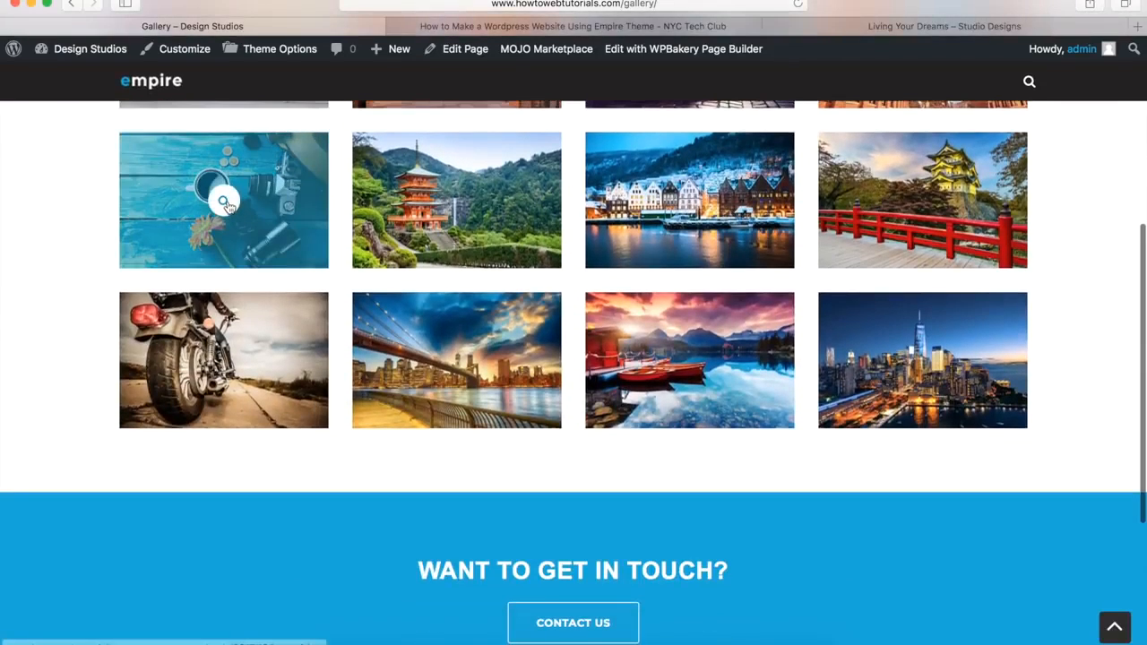
left_click(226, 200)
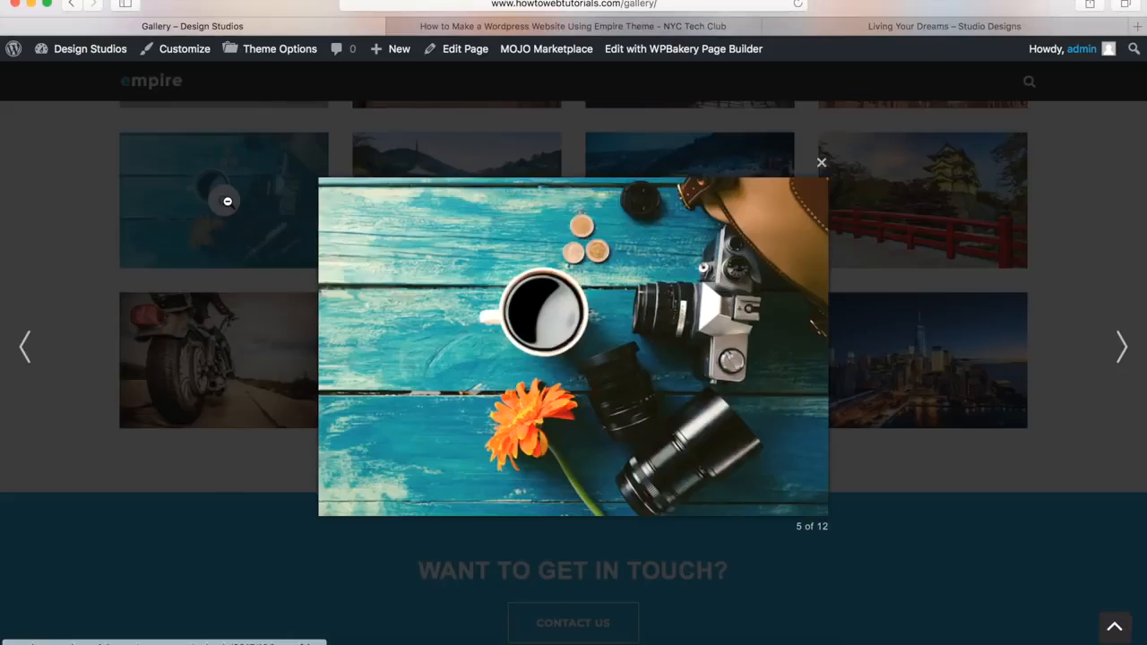
left_click(415, 378)
left_click(414, 378)
left_click(415, 380)
left_click(415, 382)
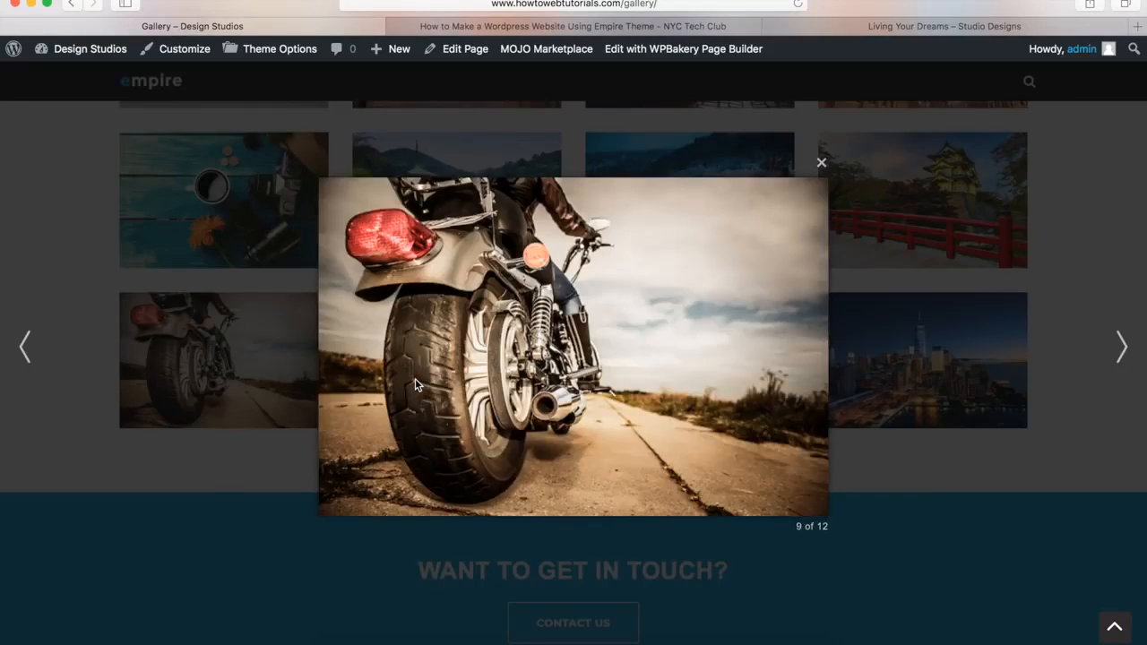
left_click(213, 518)
scroll(213, 518, "down", 5)
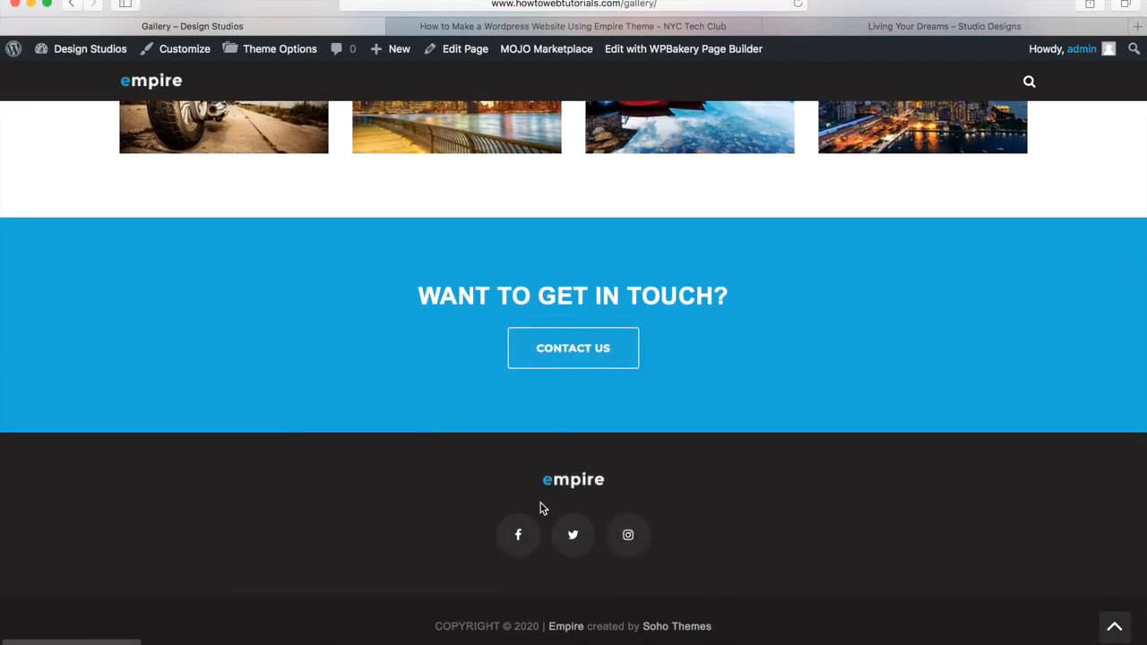
left_click(1114, 631)
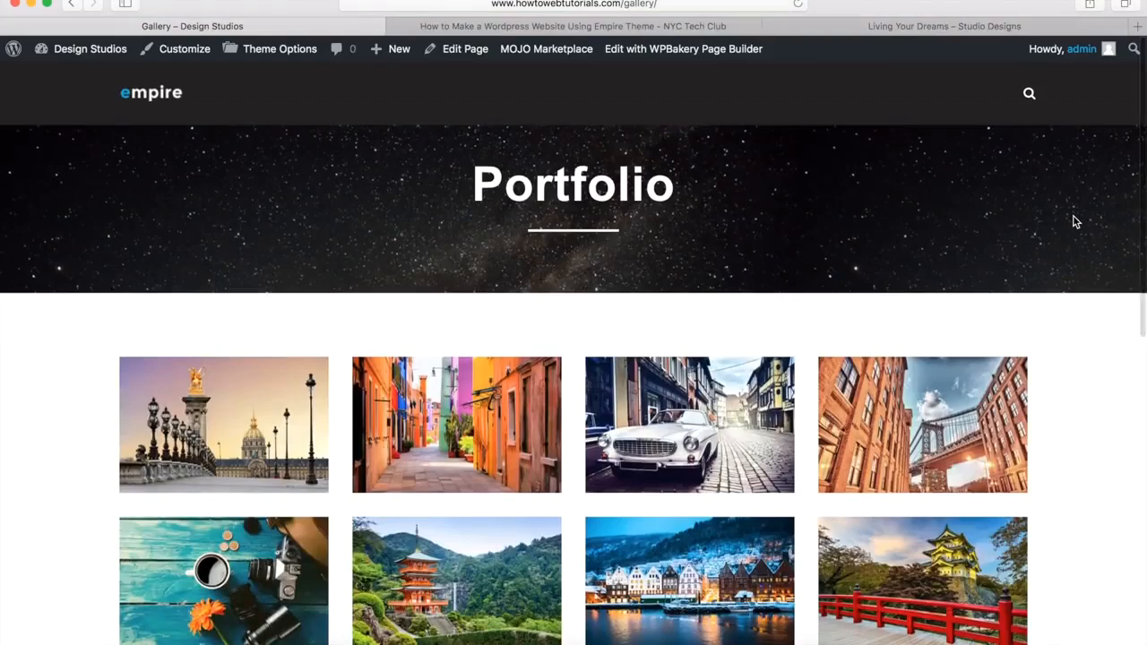
left_click(847, 26)
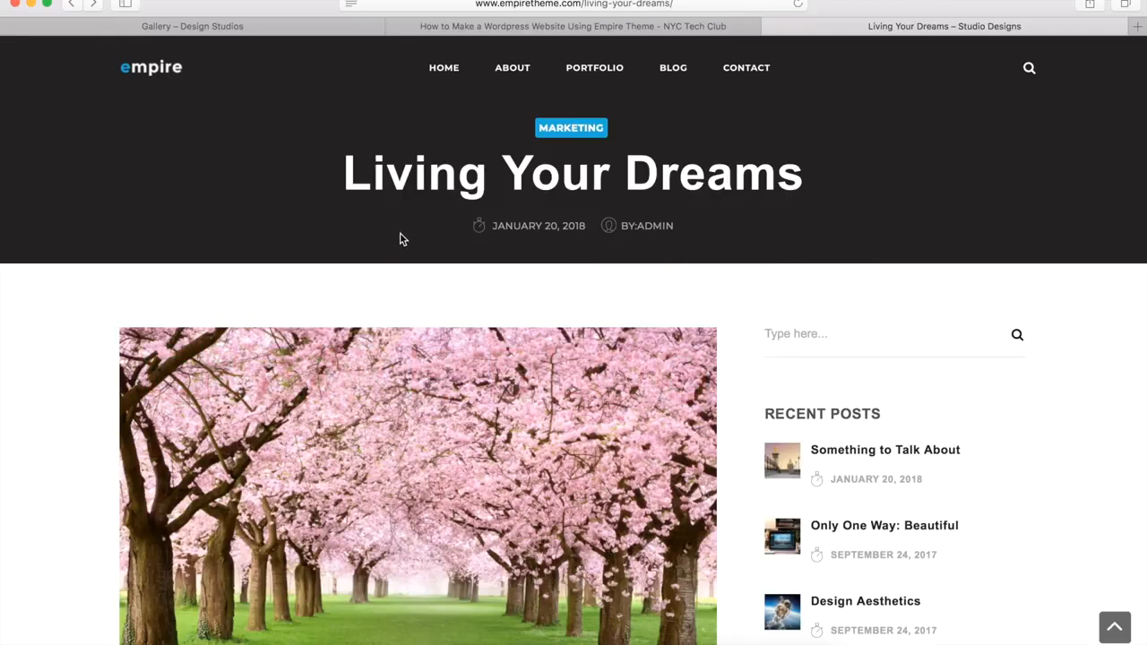
Step: Scroll through the Living Your Dreams post, then go back to the live Gallery page tab
scroll(277, 387, "down", 5)
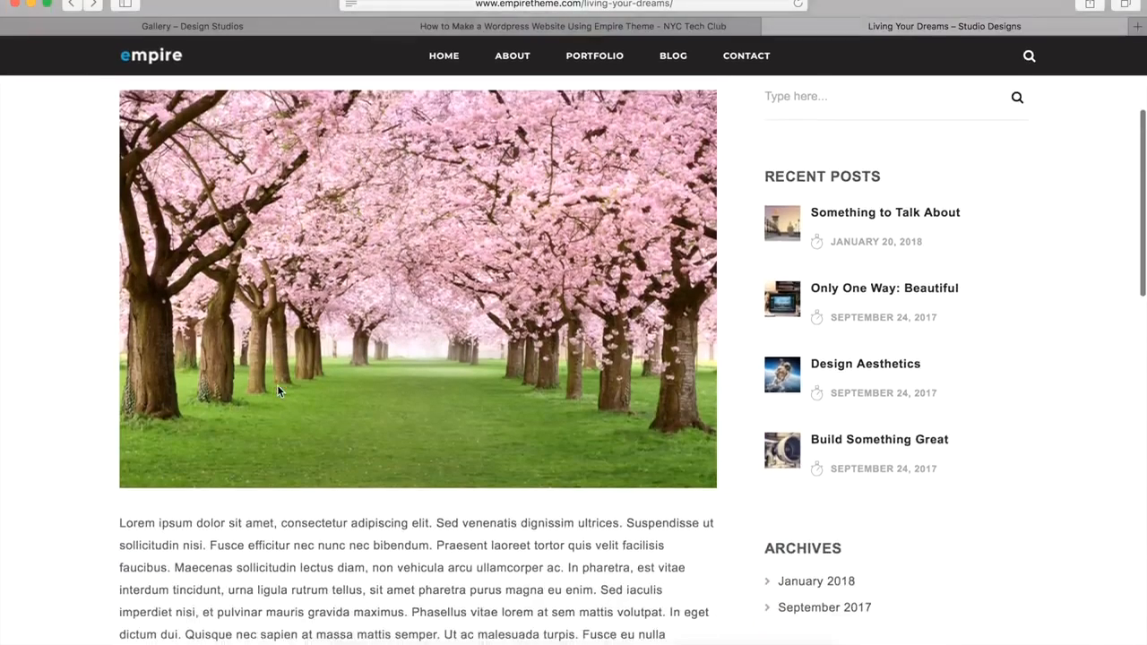
scroll(276, 390, "down", 1)
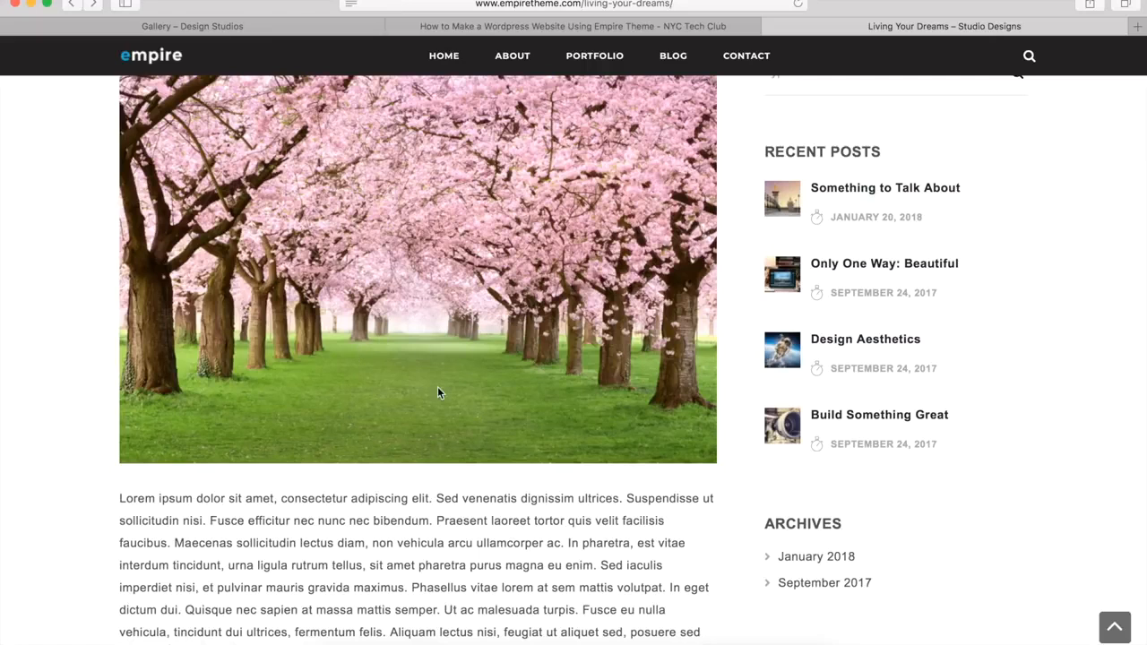
scroll(438, 392, "down", 10)
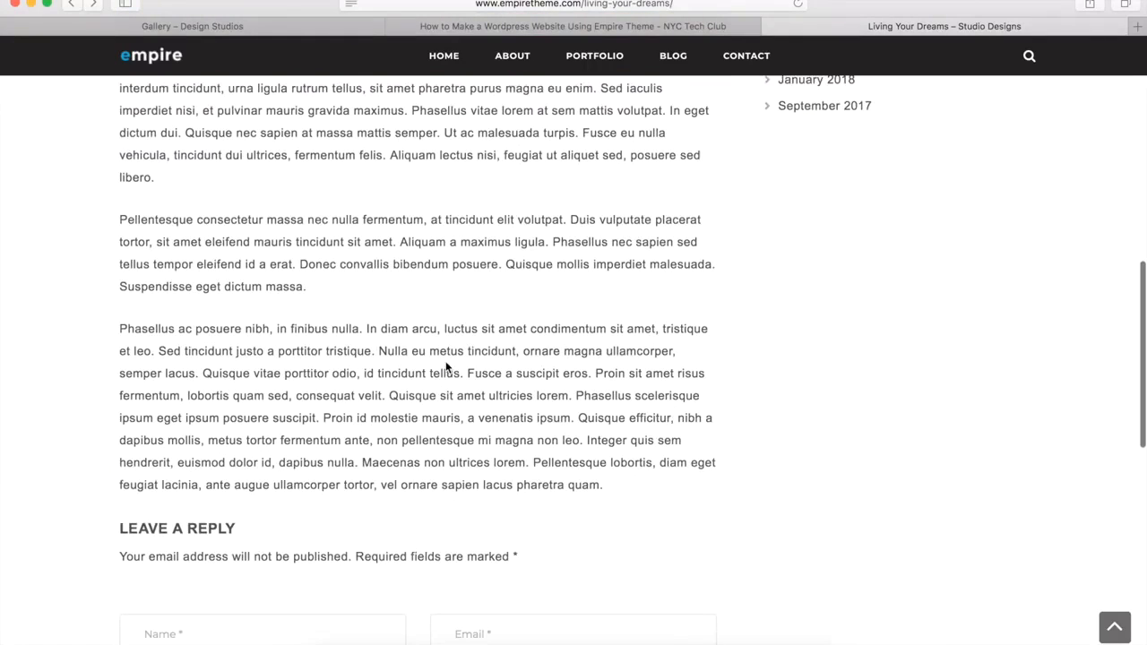
scroll(445, 366, "down", 10)
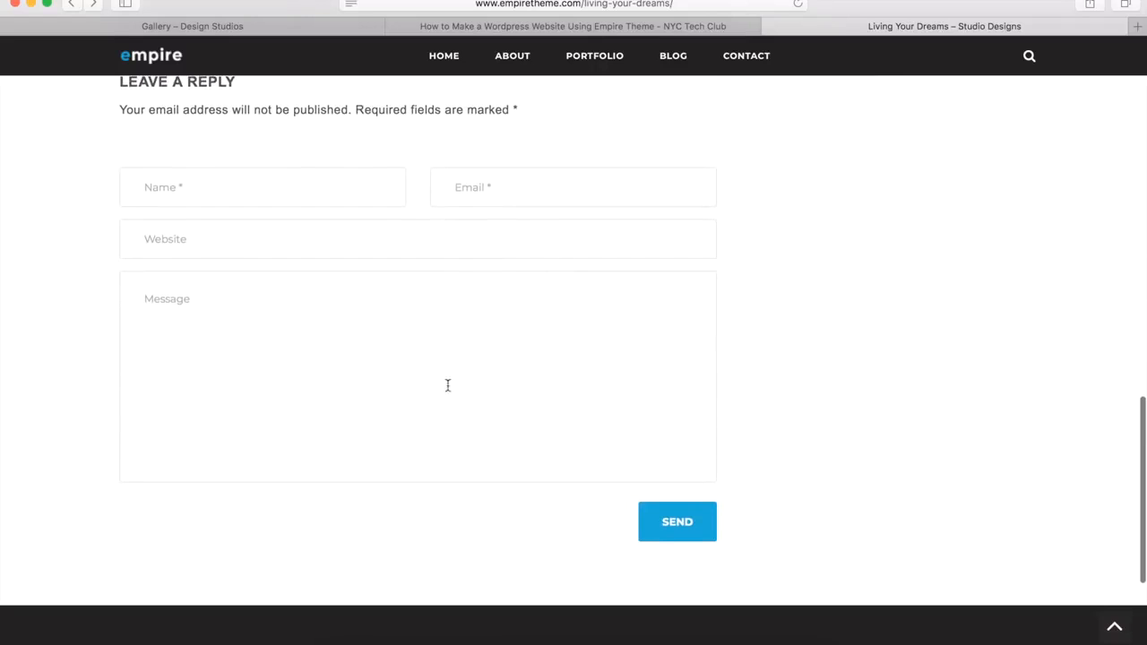
scroll(439, 418, "down", 3)
scroll(439, 418, "down", 3)
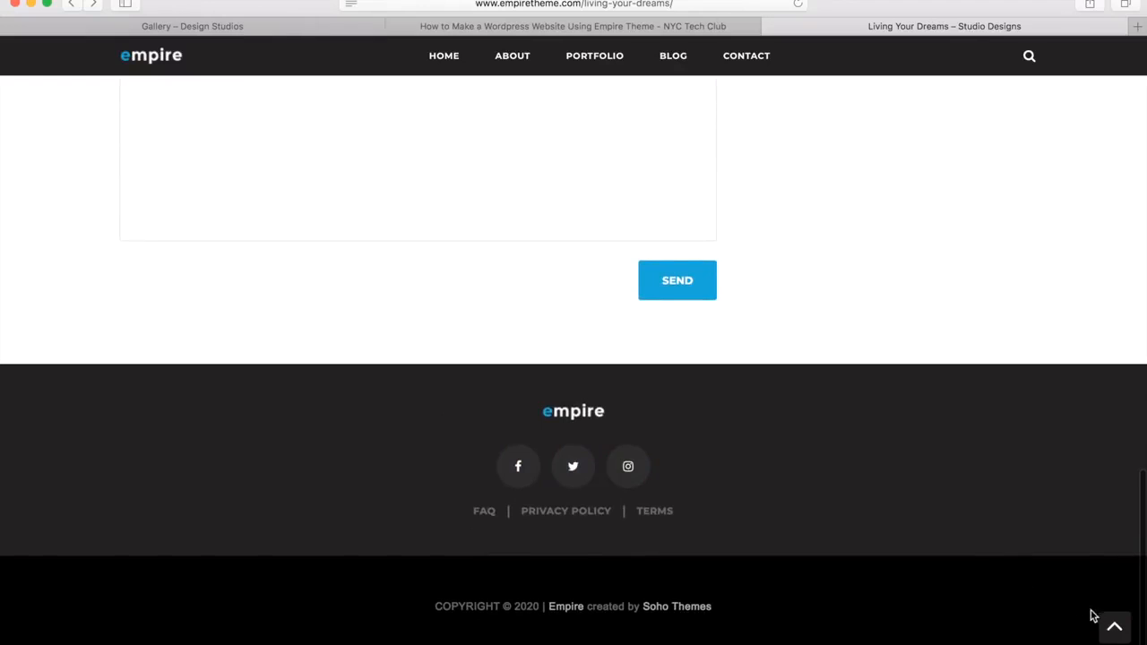
left_click(1116, 628)
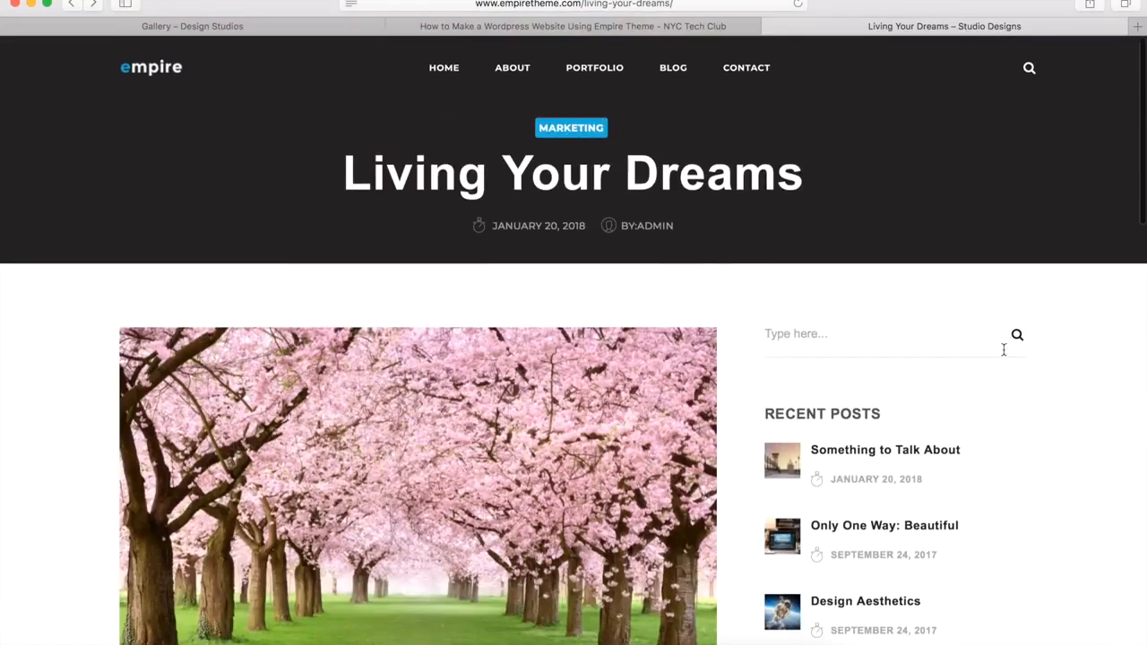
left_click(219, 29)
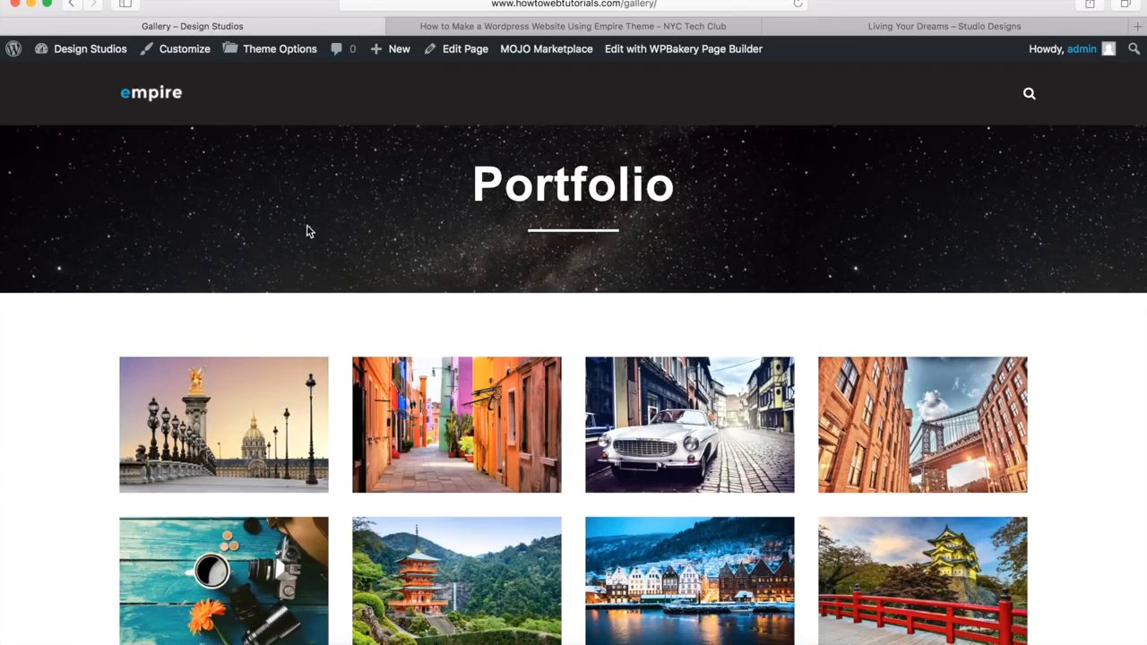
Step: Create a new blank post from the admin bar's + New menu
mouse_move(395, 62)
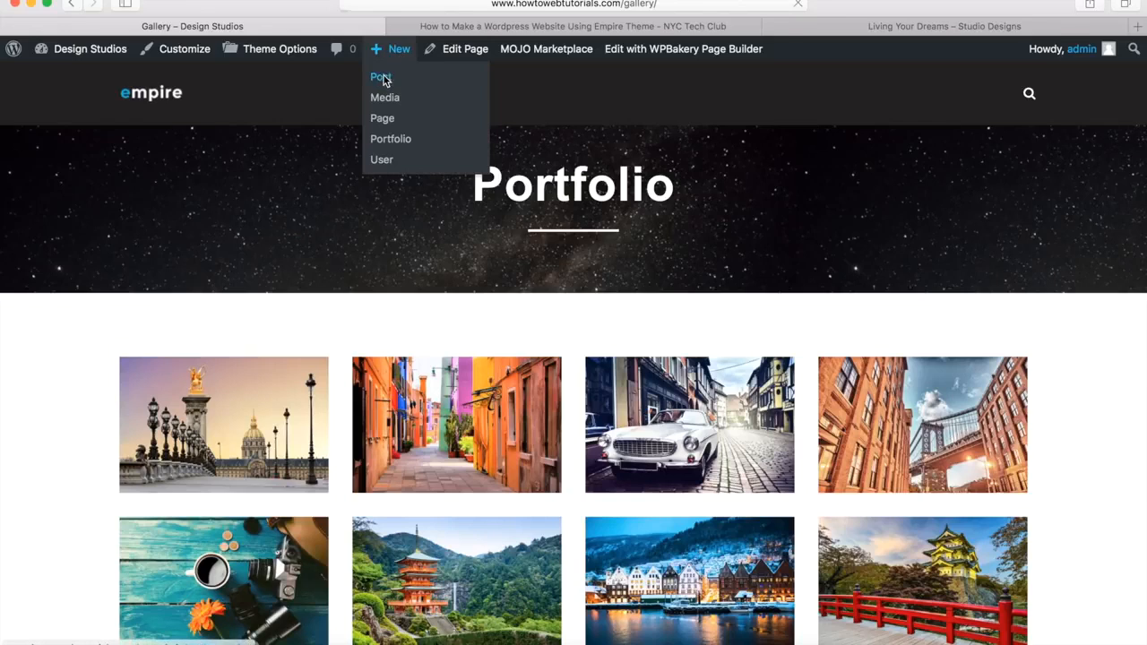
left_click(384, 81)
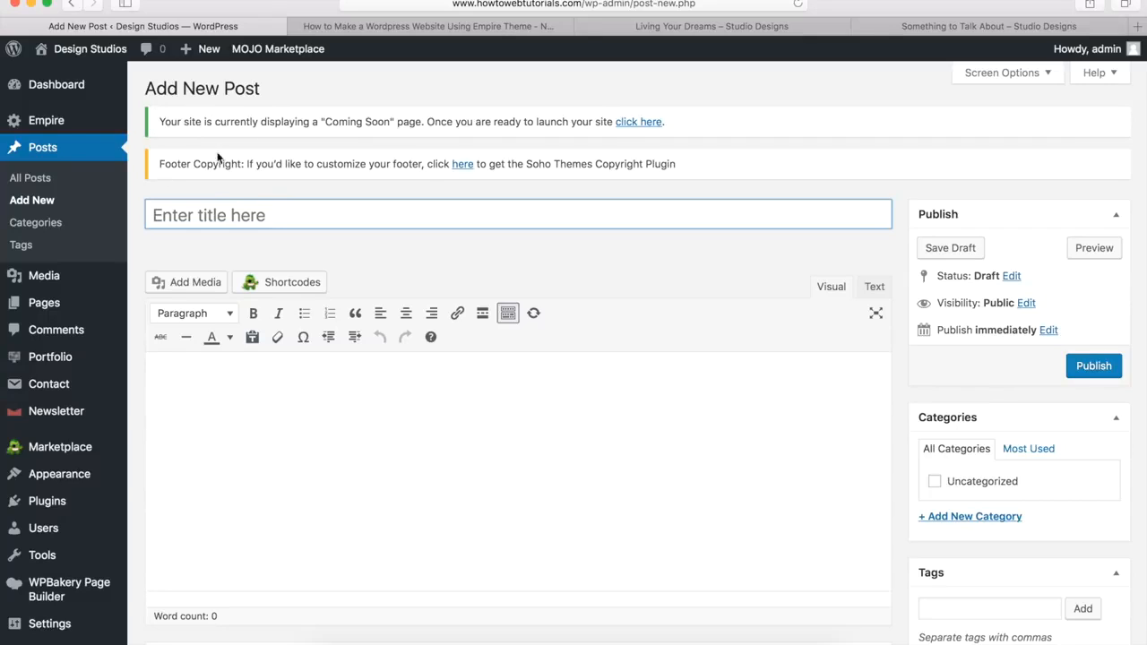
Step: Title the new post 'Living The Dream' and paste several Lorem ipsum paragraphs into the body
left_click(251, 218)
type("Living")
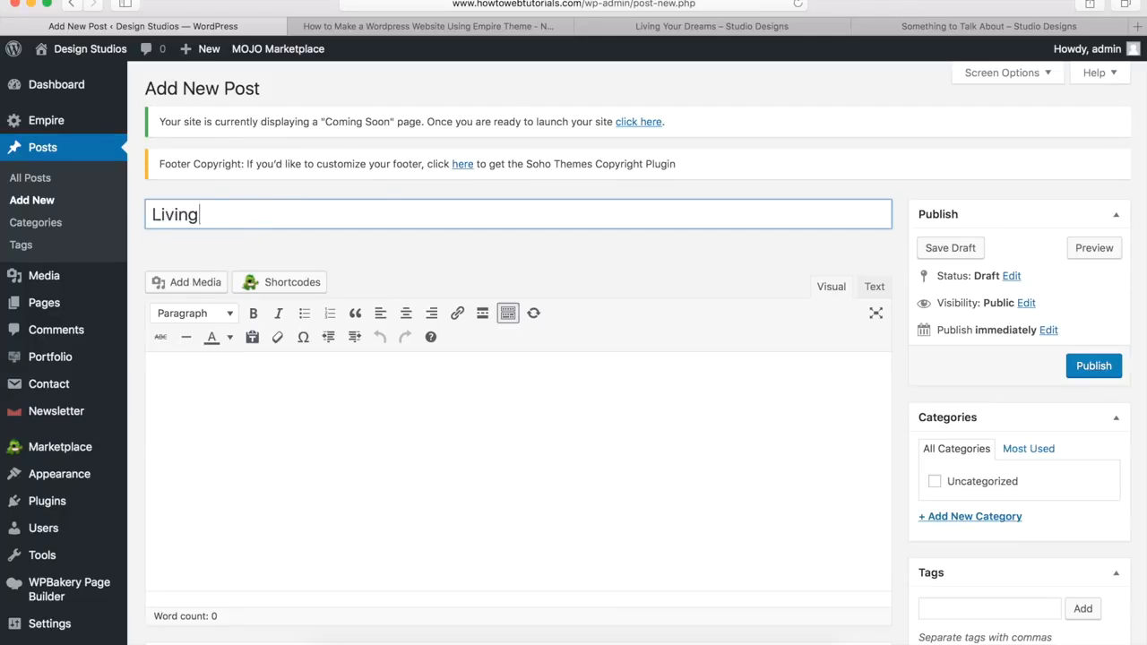
type(" The Dream")
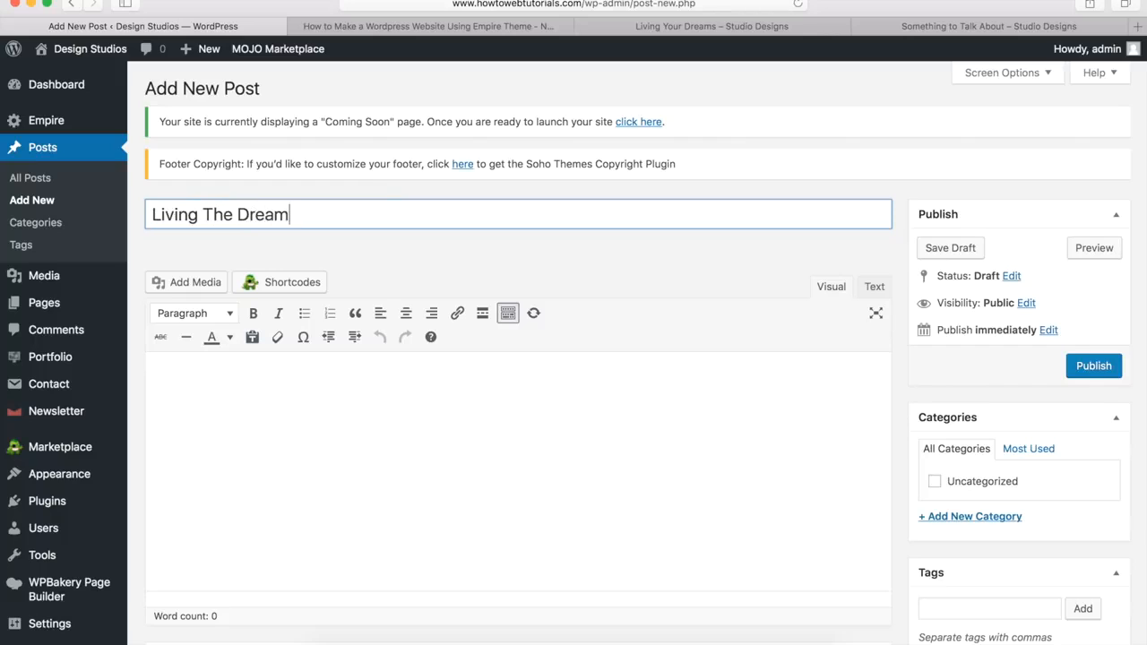
key("Tab")
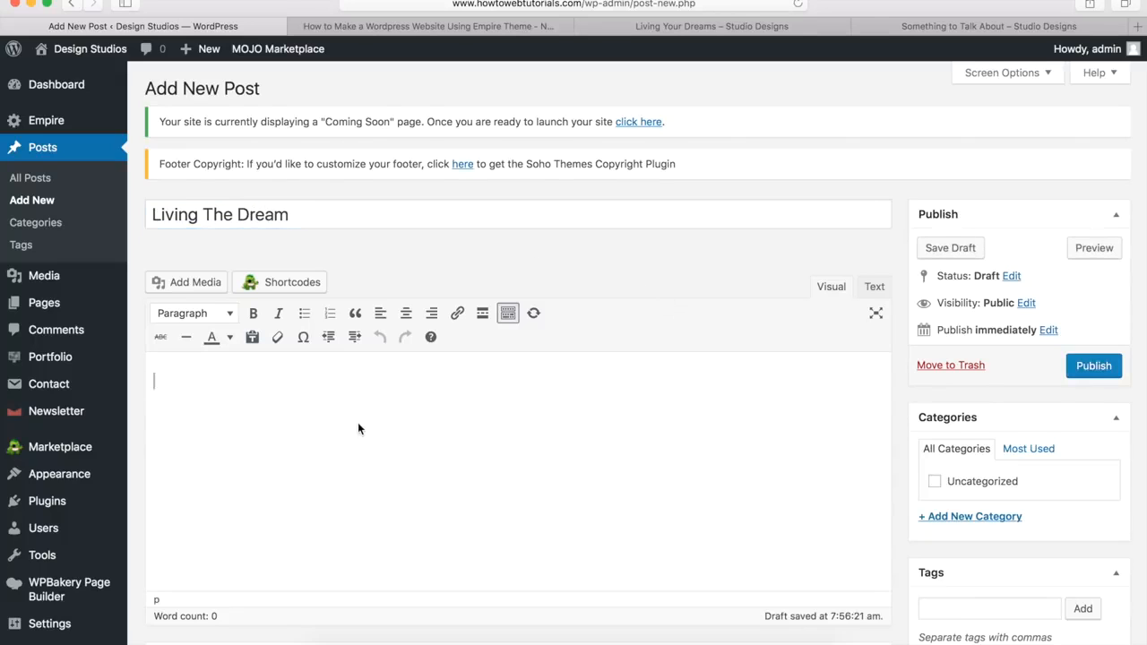
key("super+v")
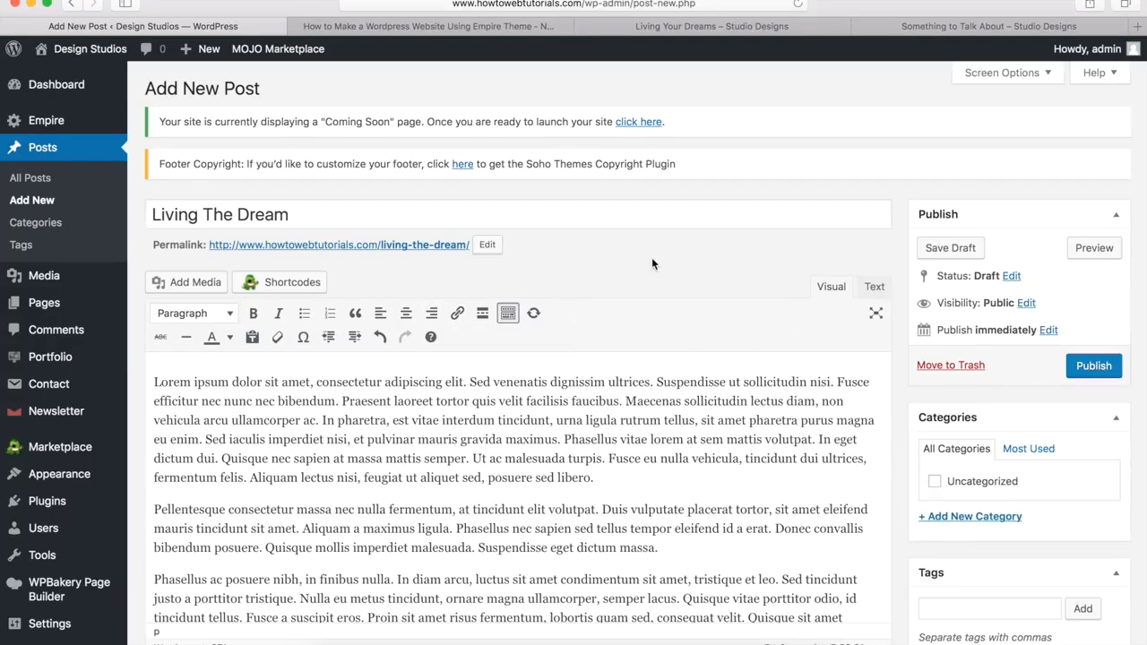
scroll(652, 263, "down", 5)
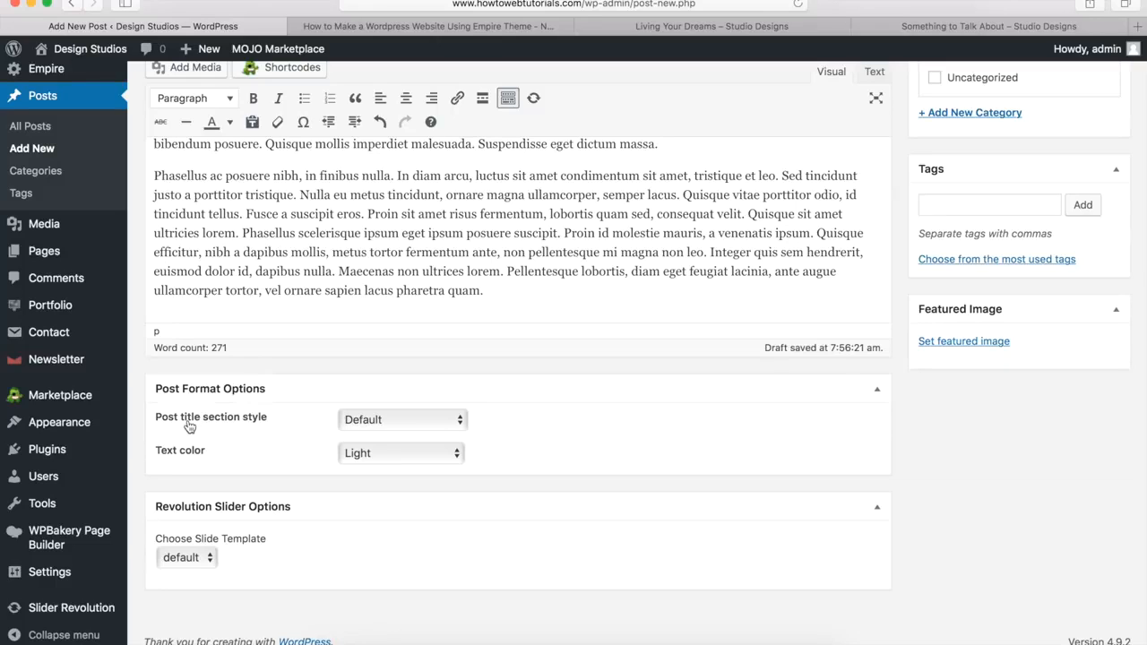
left_click(400, 421)
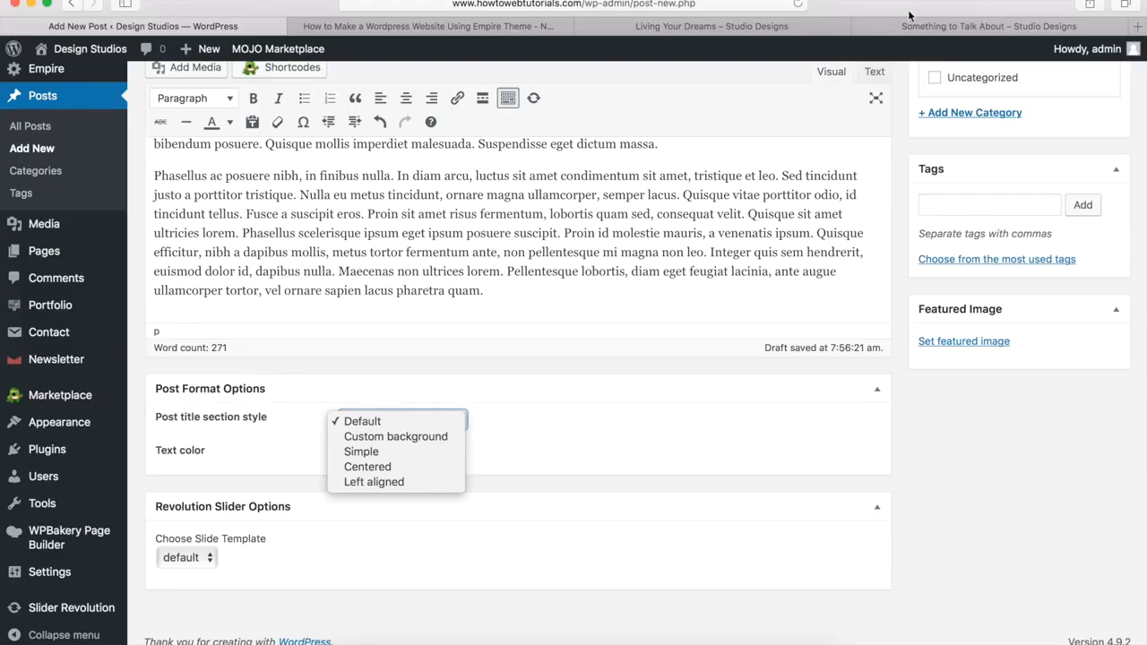
left_click(746, 29)
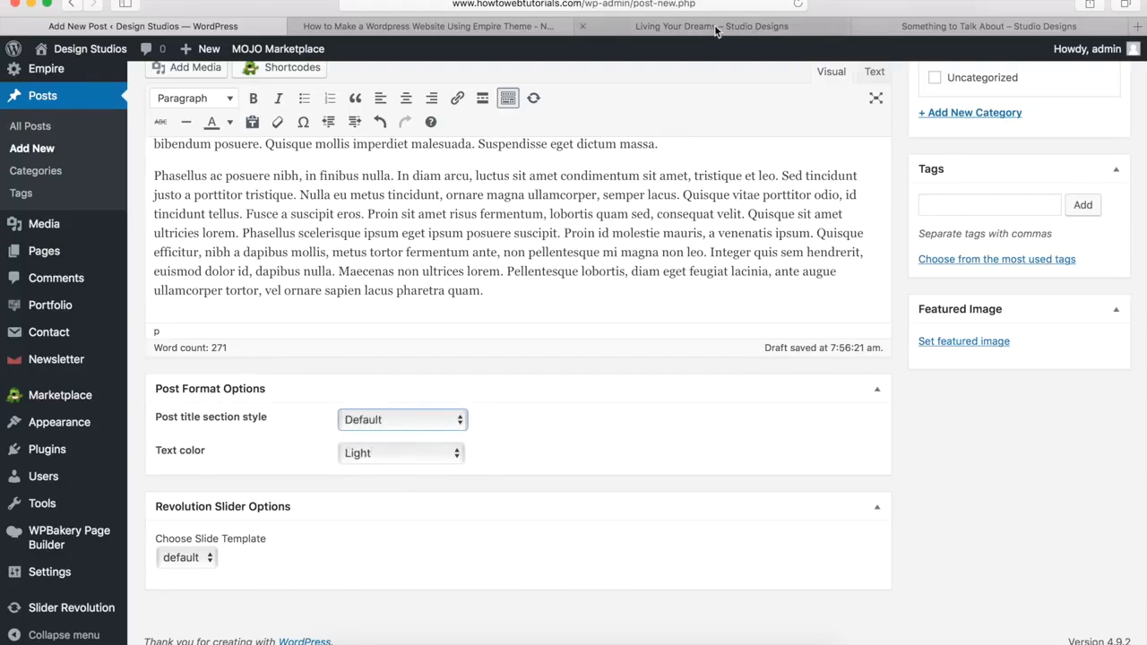
left_click(716, 27)
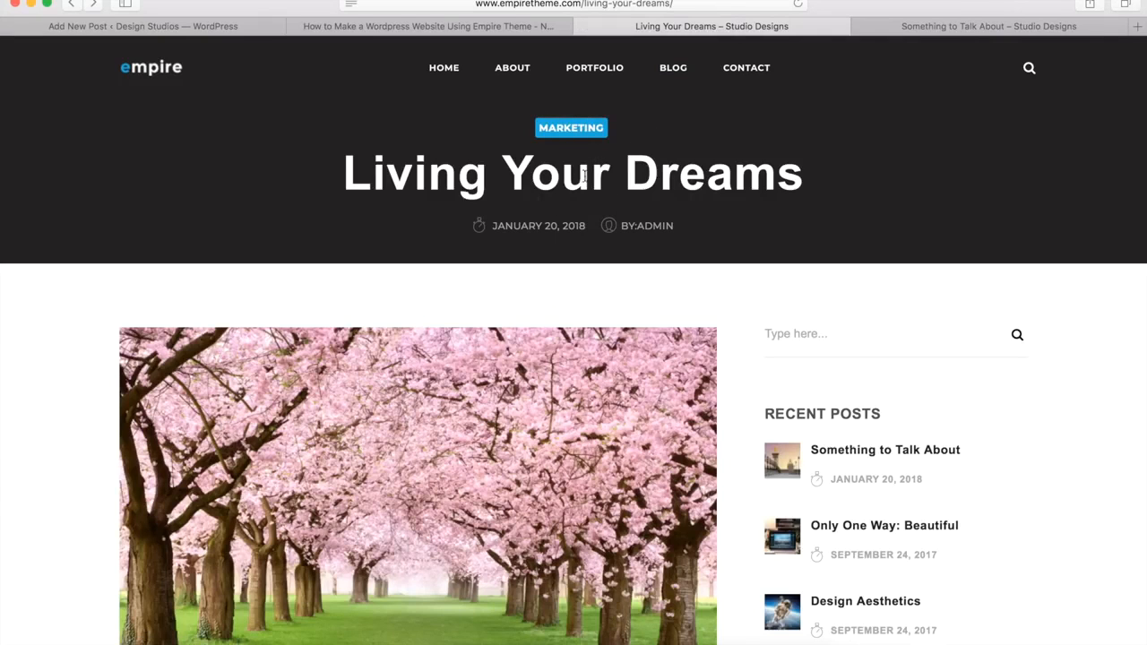
left_click(941, 27)
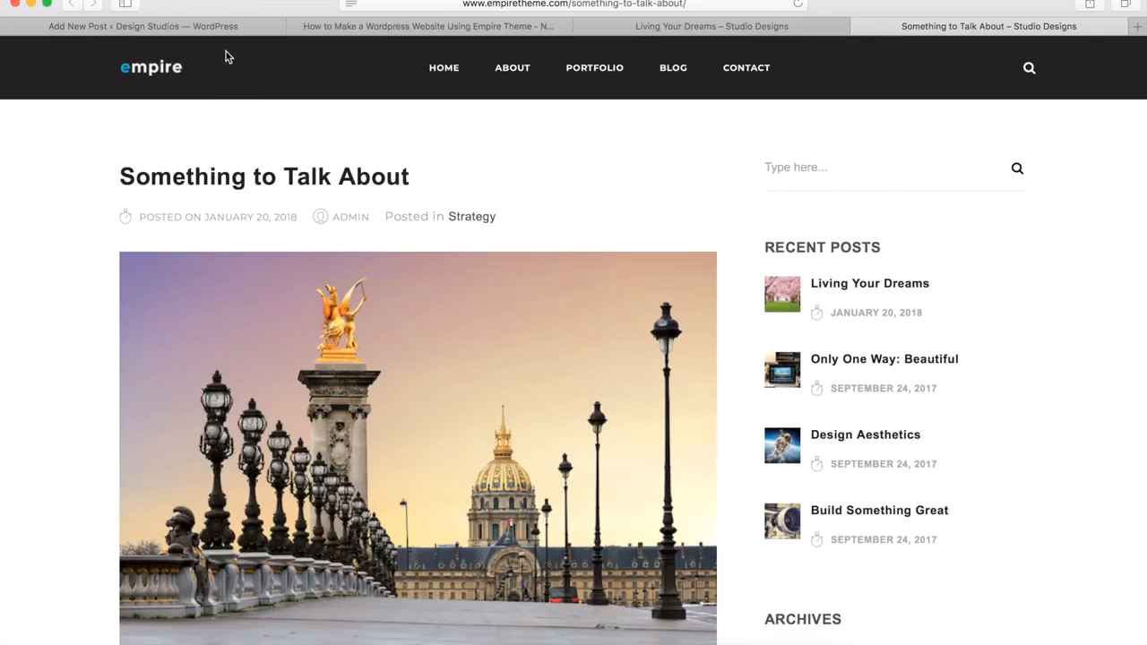
left_click(194, 26)
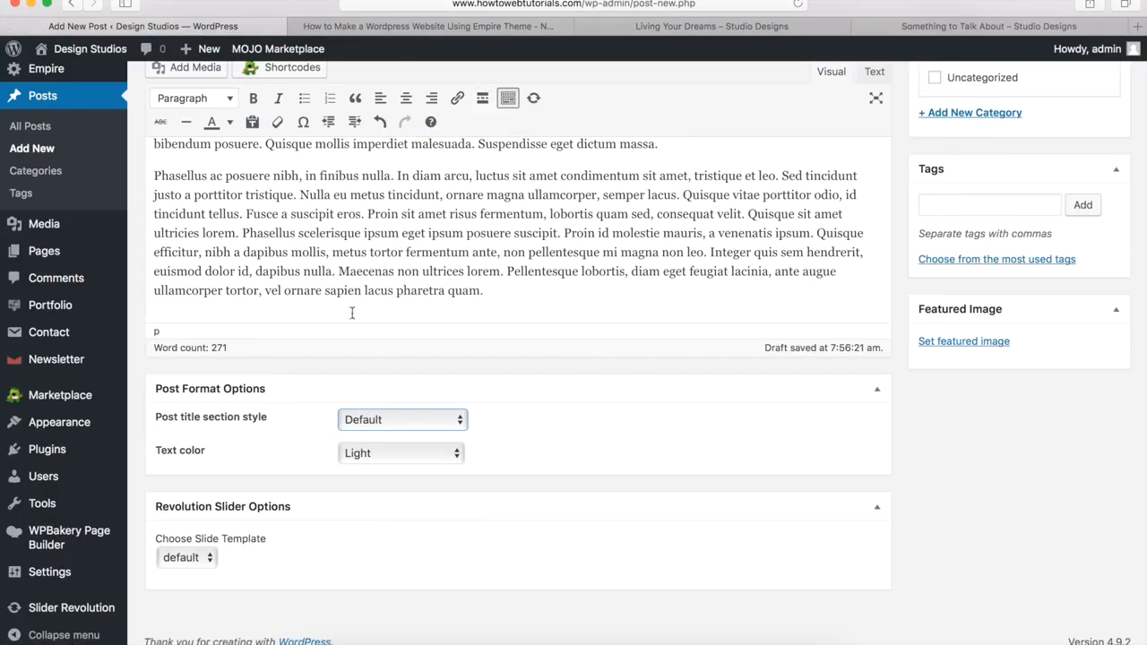
left_click(367, 419)
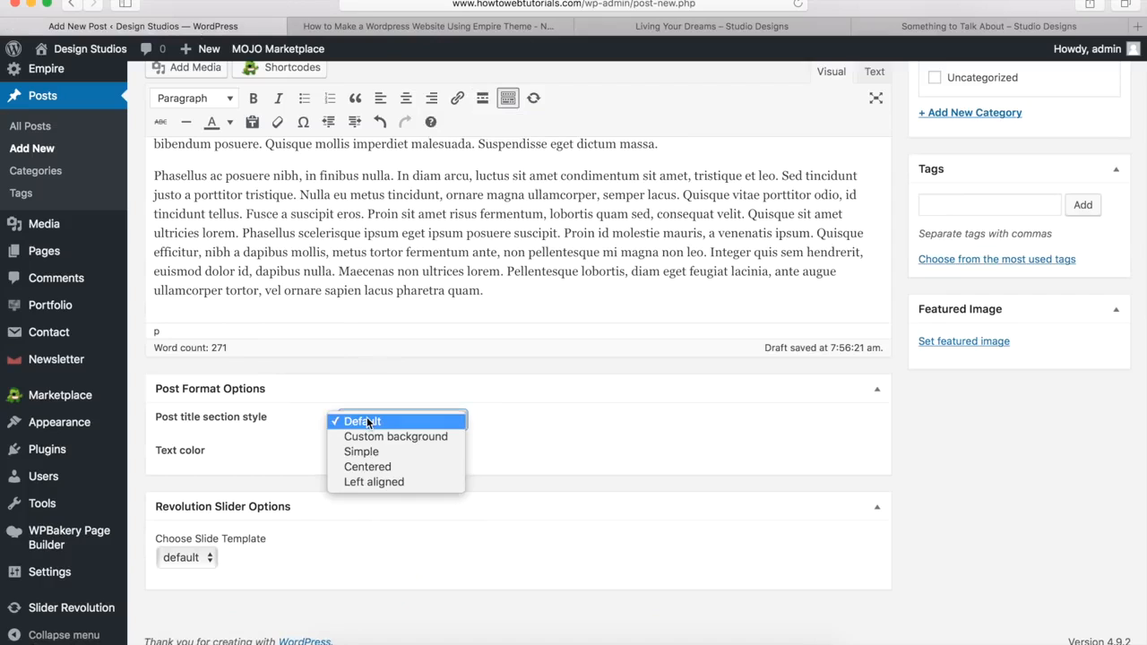
left_click(365, 454)
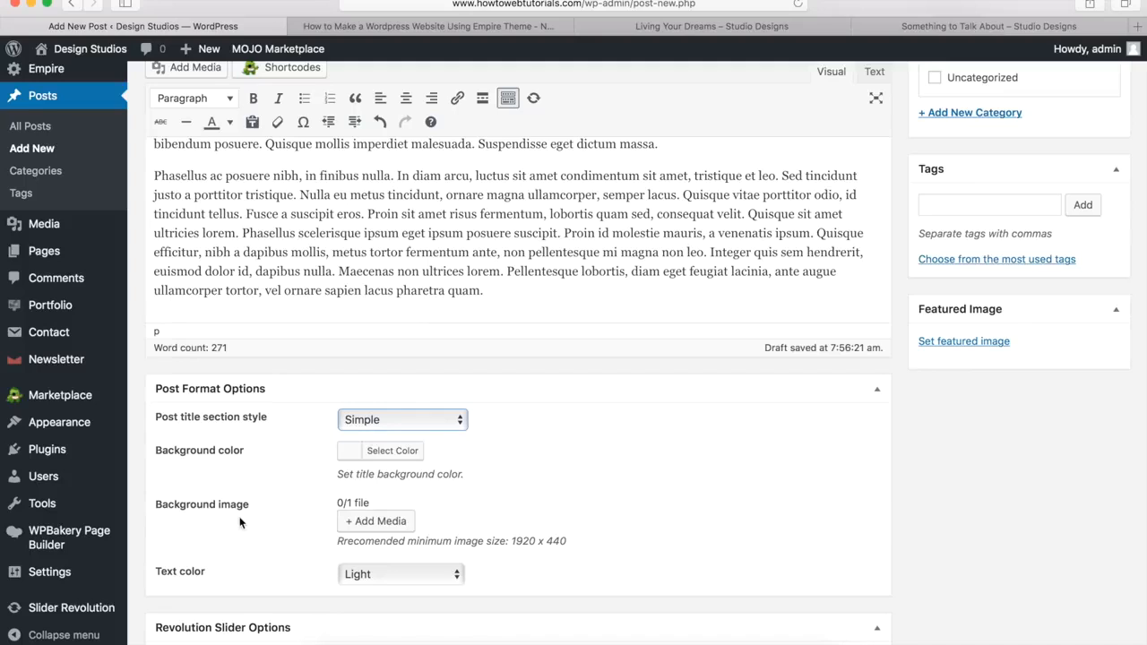
left_click(379, 419)
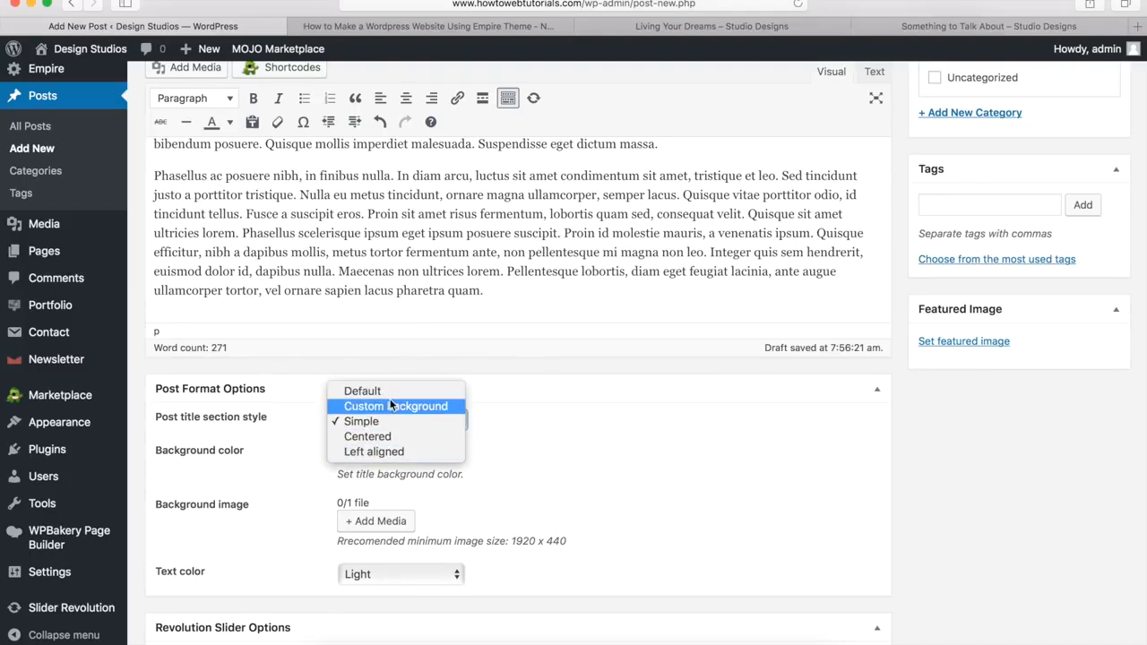
left_click(393, 392)
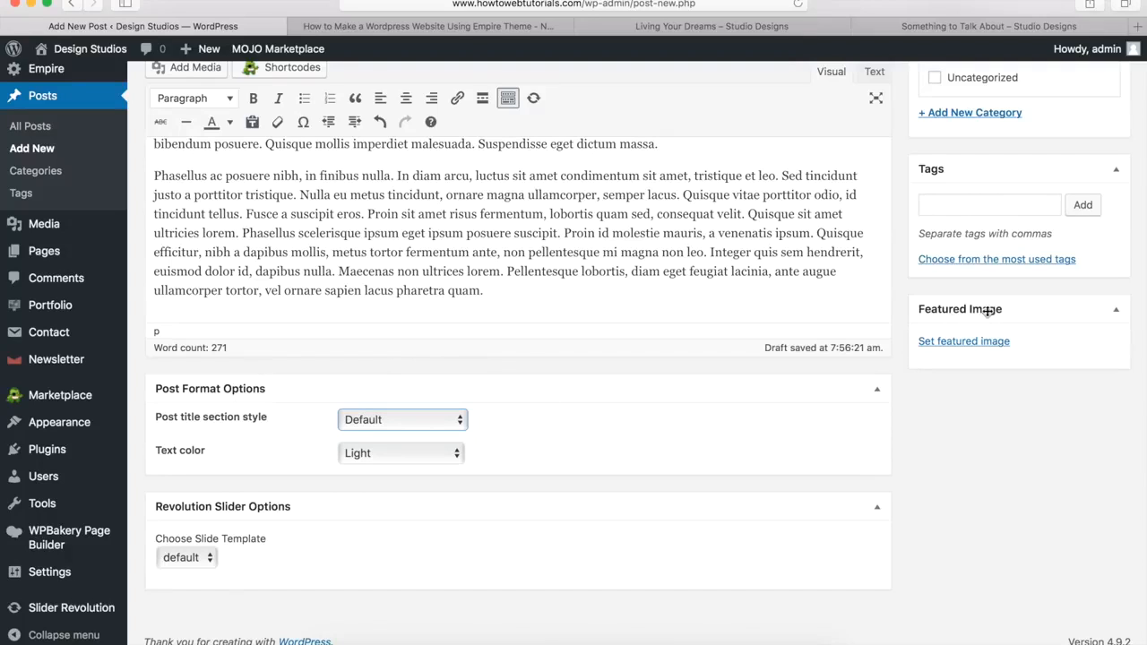
Step: Set the Paris bridge photo, image12.jpg, from the Media Library as the featured image
left_click(960, 350)
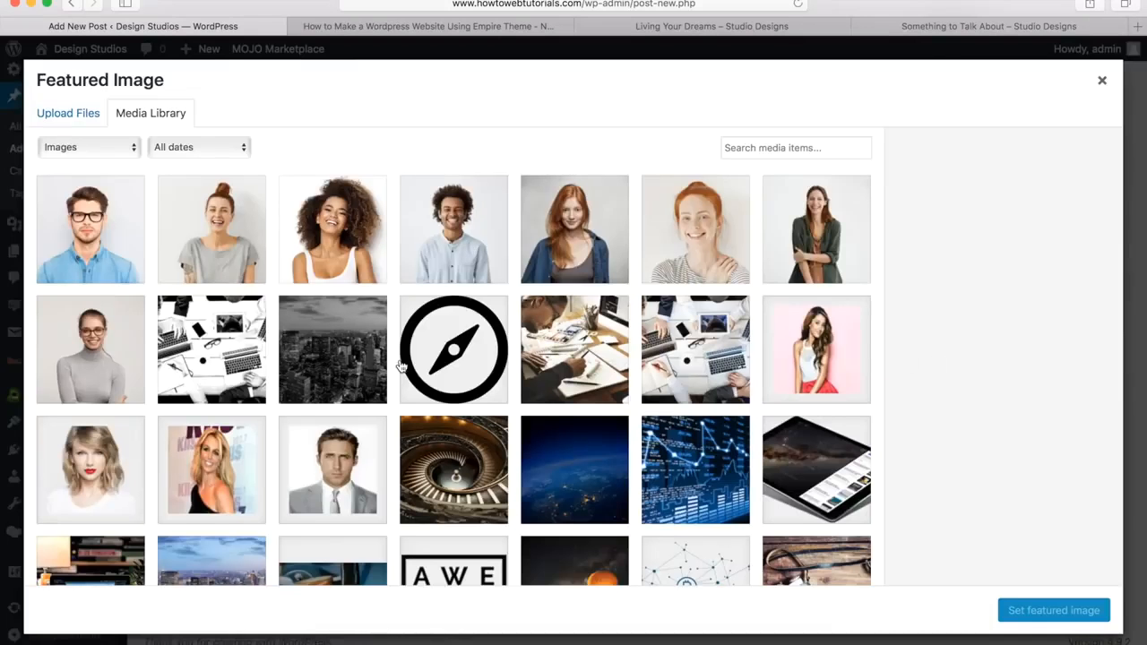
scroll(401, 362, "down", 5)
left_click(458, 442)
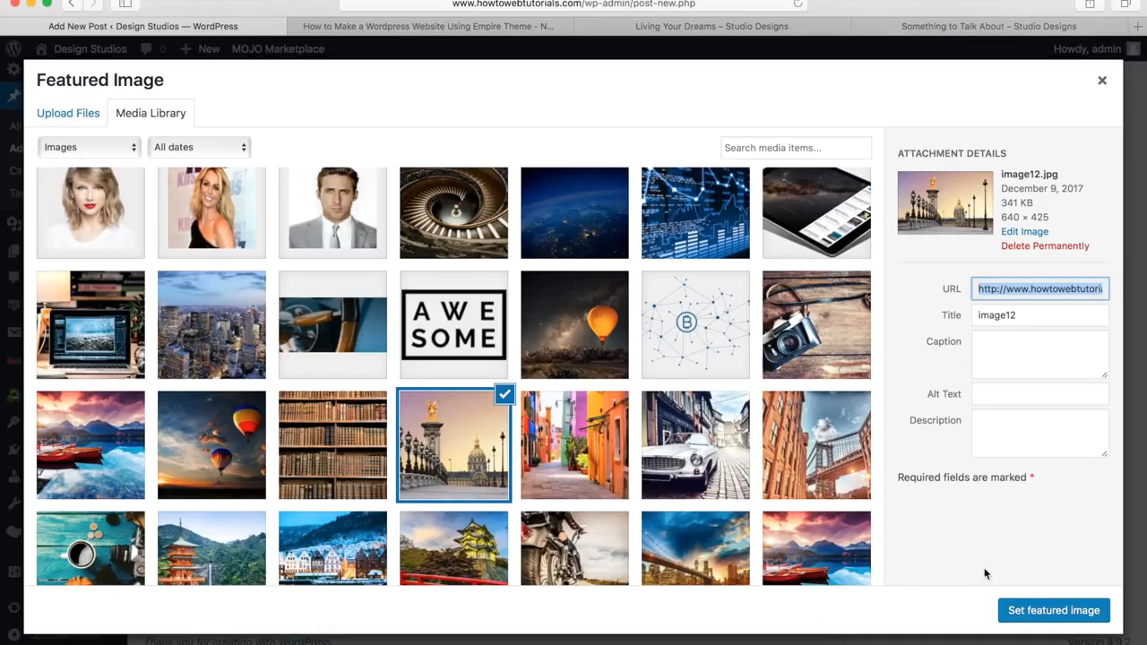
left_click(1034, 612)
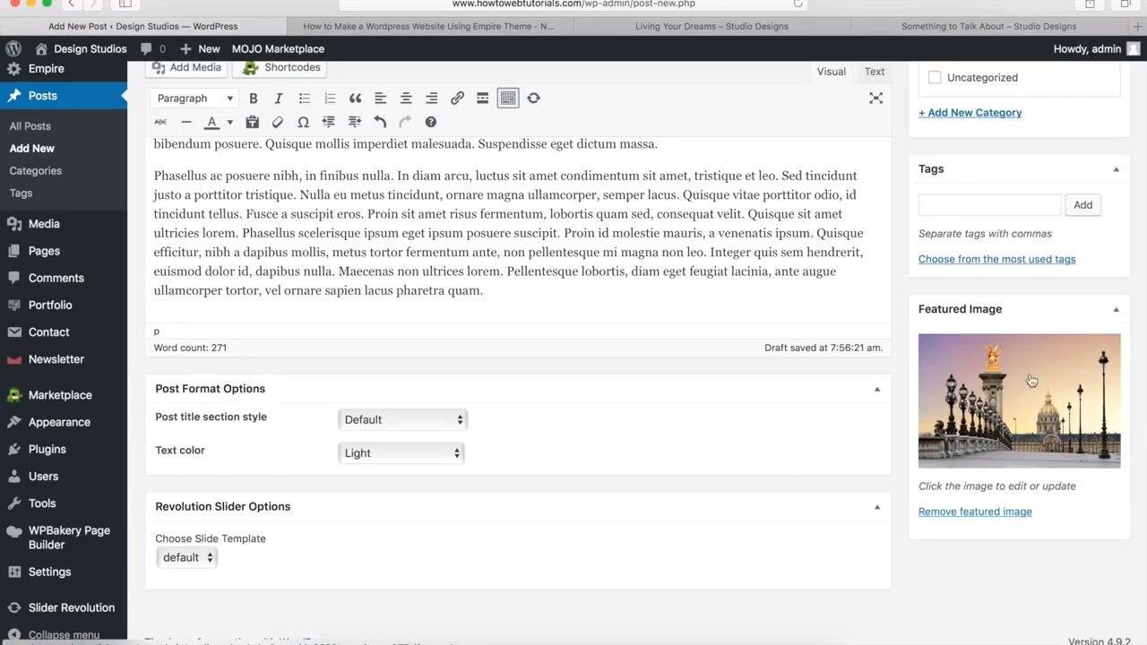
scroll(903, 436, "up", 10)
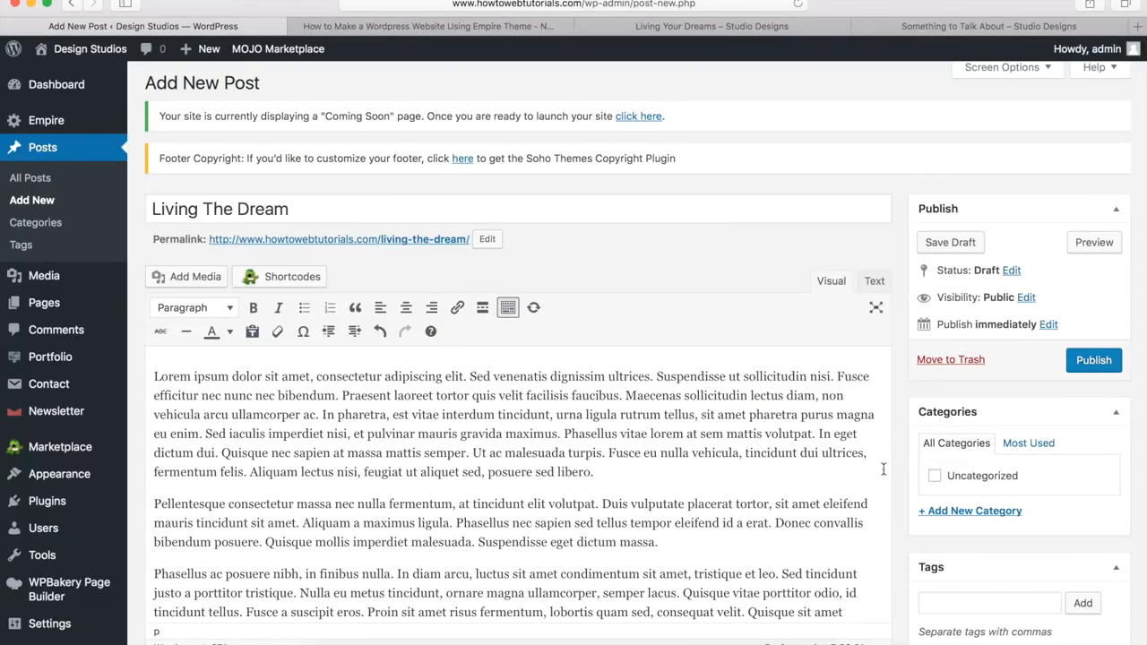
Step: Add a new Marketing category to the post and publish it
left_click(948, 513)
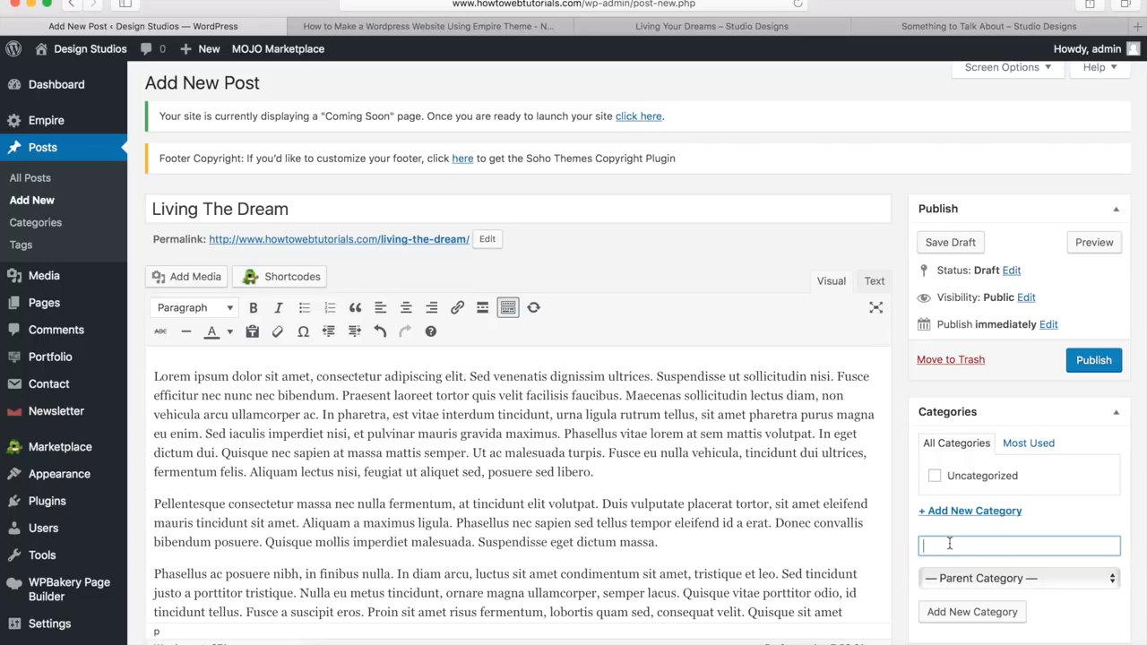
type("Marketing")
key("Return")
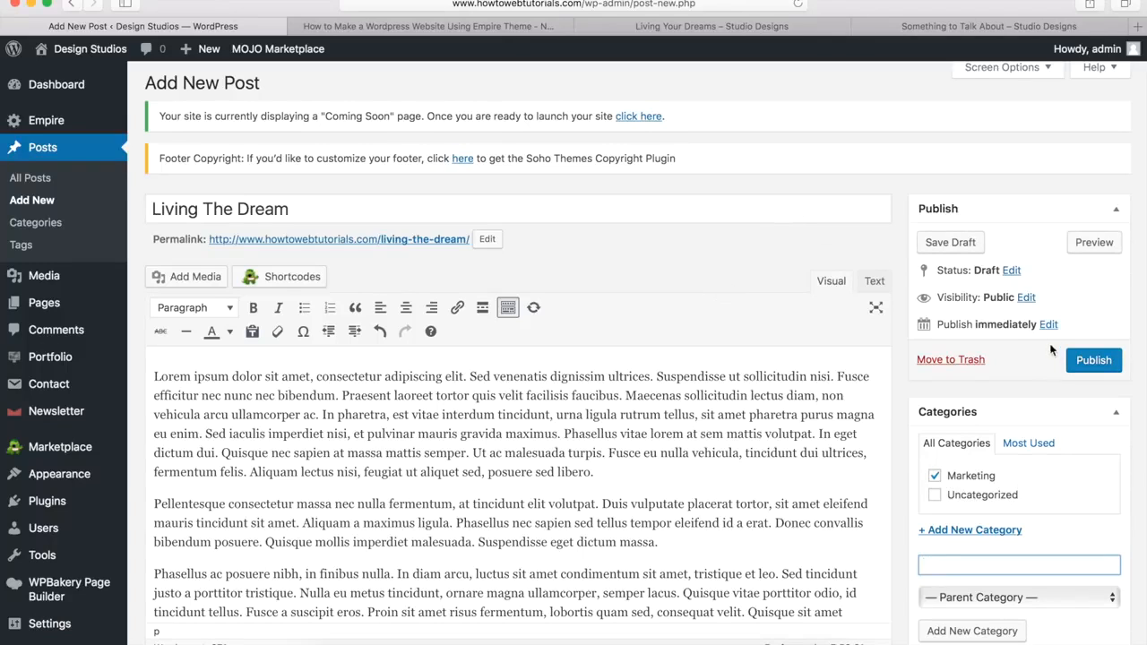
left_click(1095, 360)
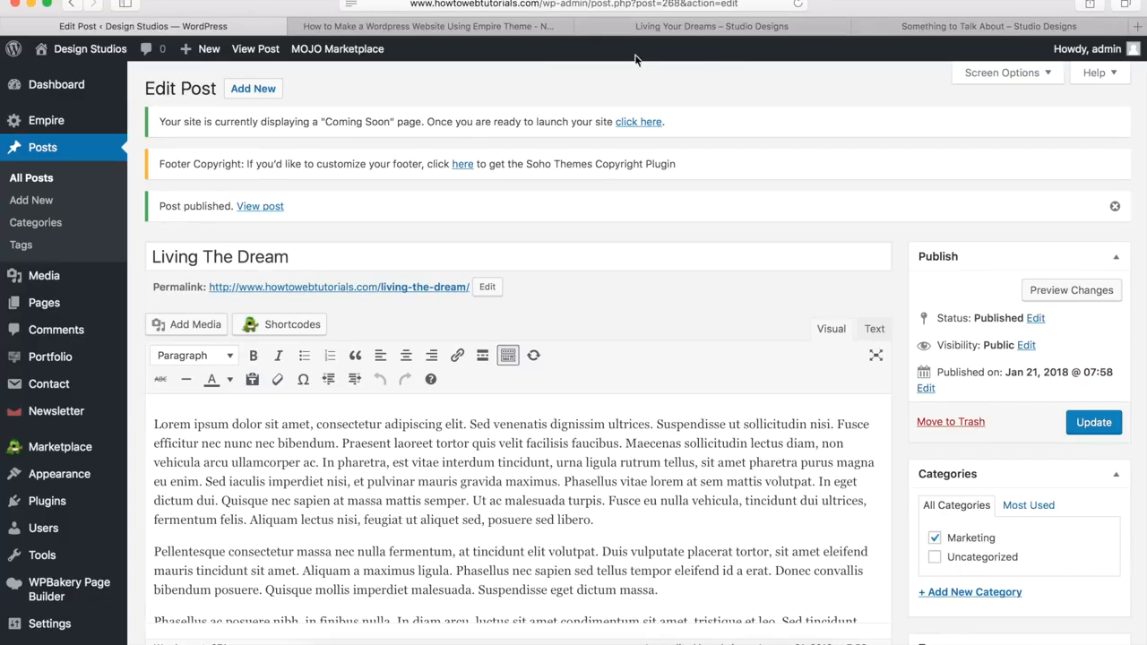
Step: Check the published post on the live site, then return to the Edit Post screen
left_click(688, 25)
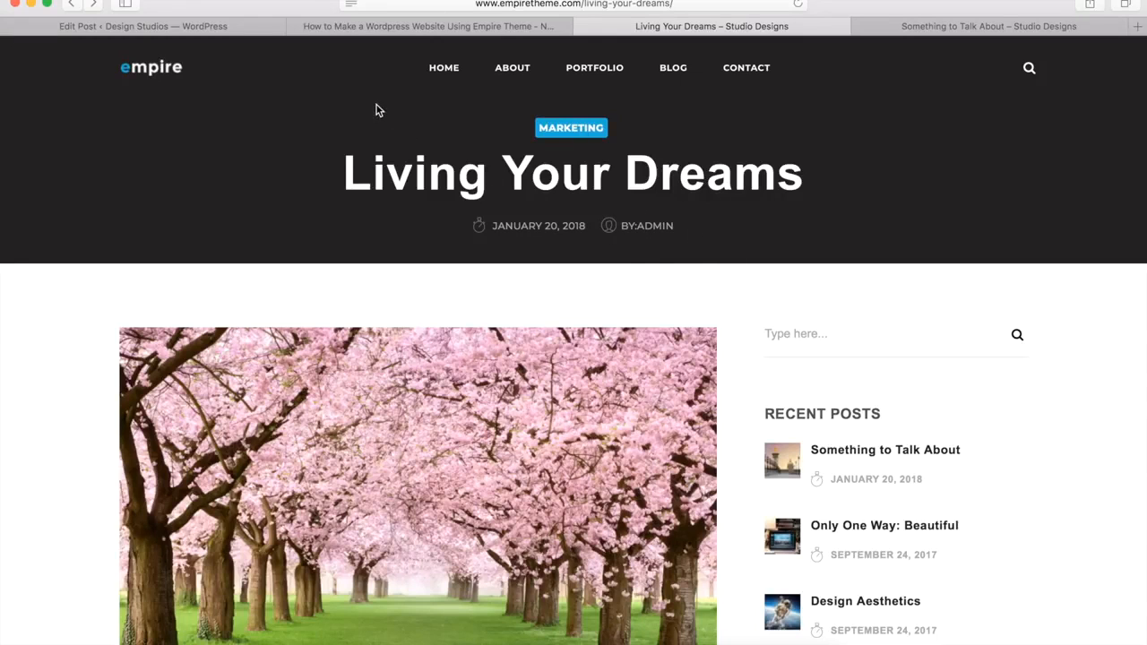
left_click(201, 28)
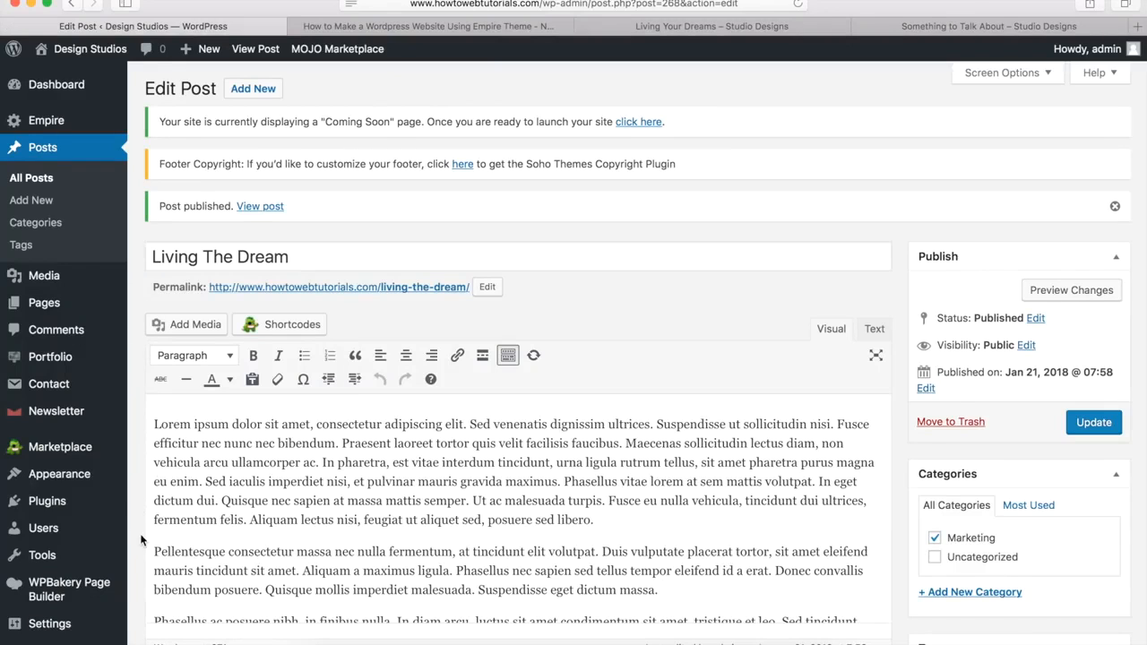
mouse_move(107, 528)
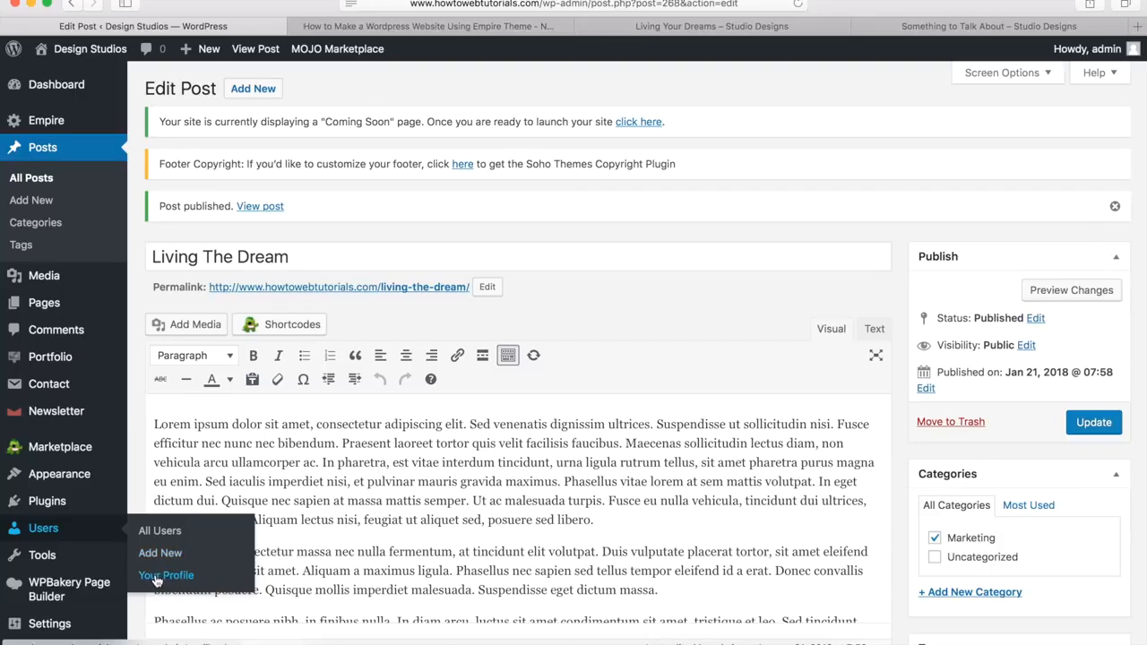
left_click(166, 577)
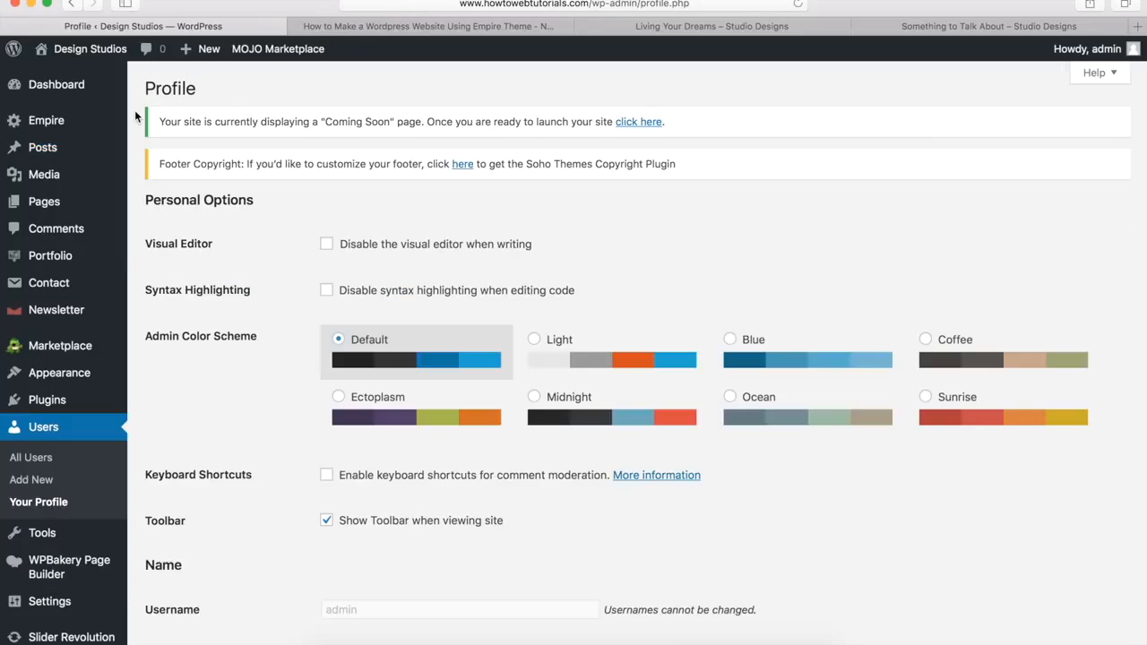
scroll(216, 250, "down", 10)
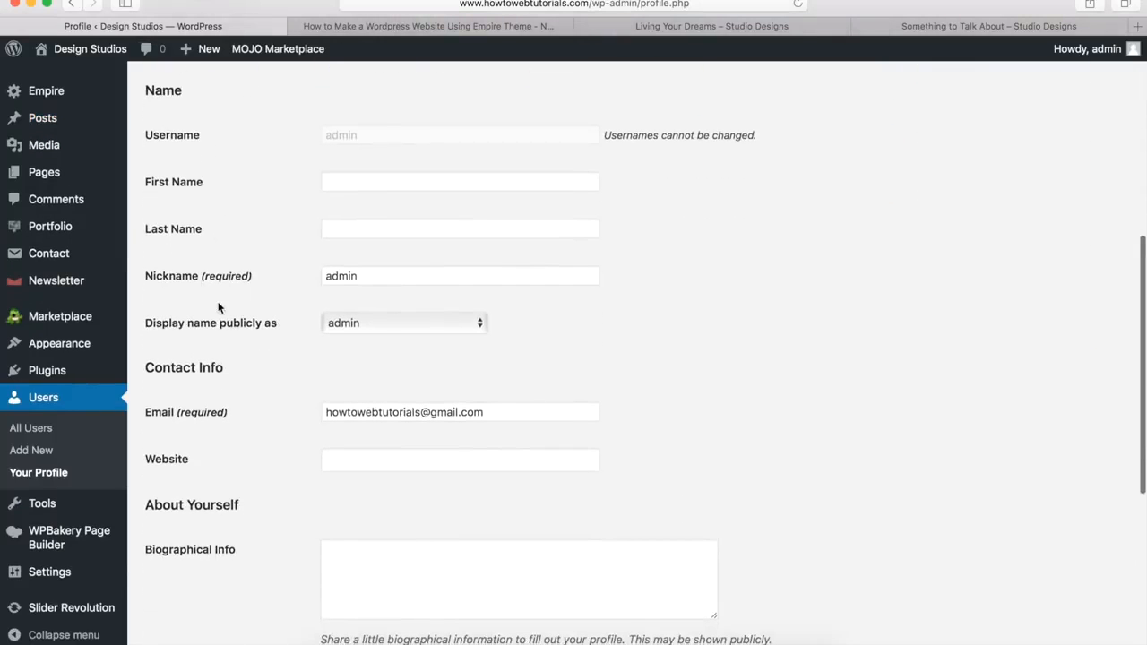
left_click_drag(375, 279, 315, 278)
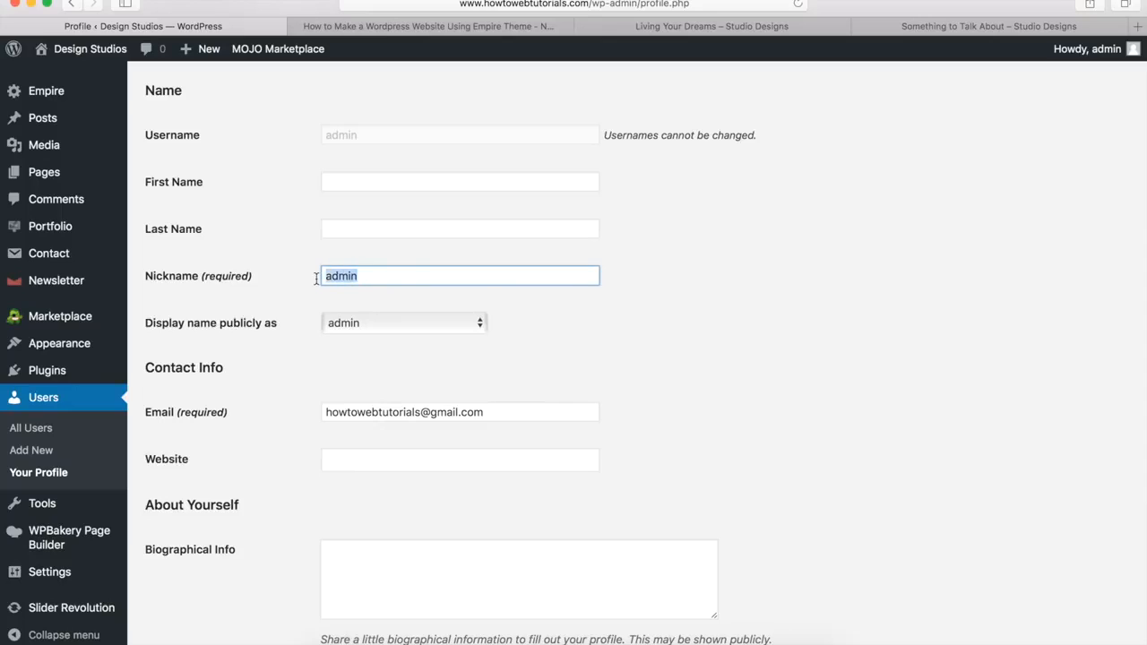
type("Jameson")
left_click(368, 325)
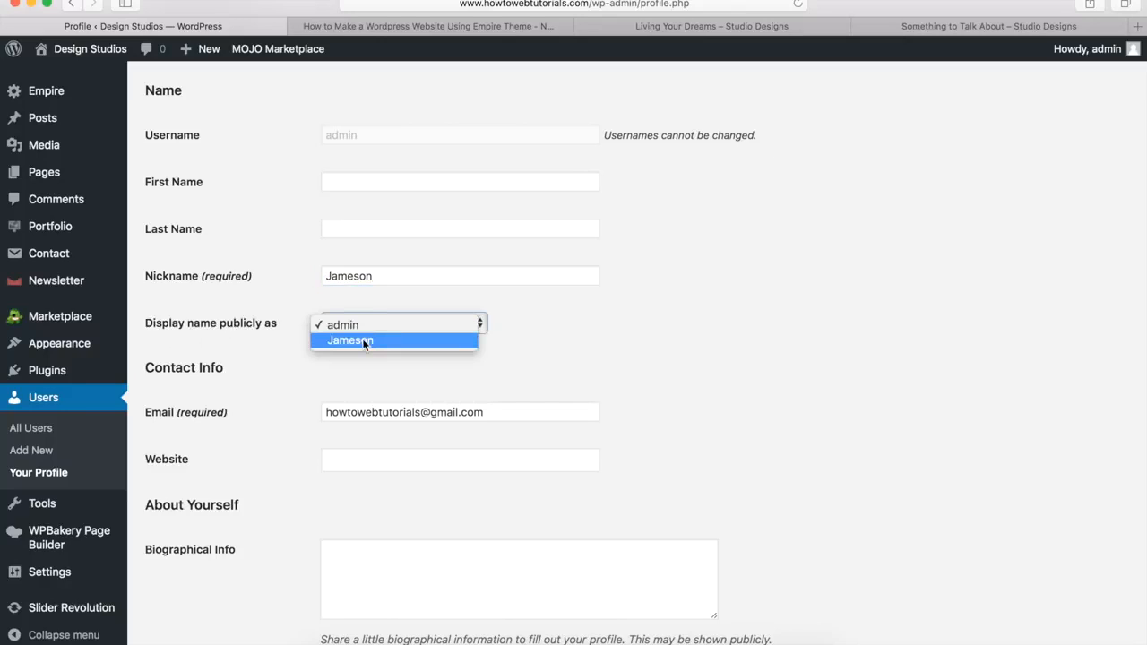
left_click(364, 341)
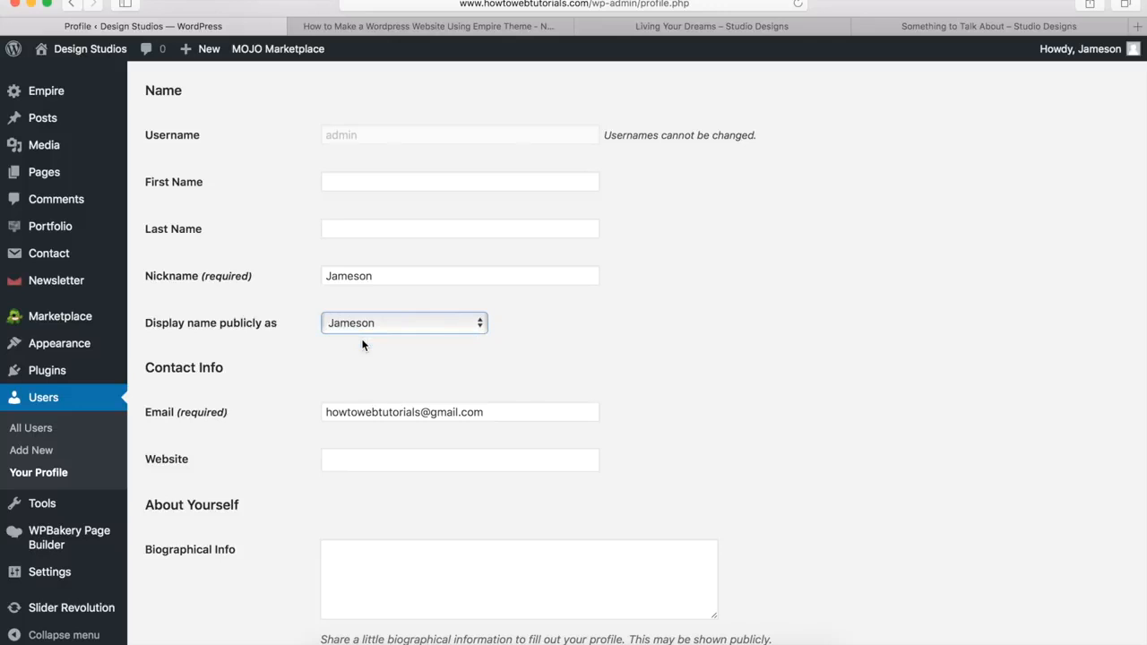
scroll(297, 369, "down", 5)
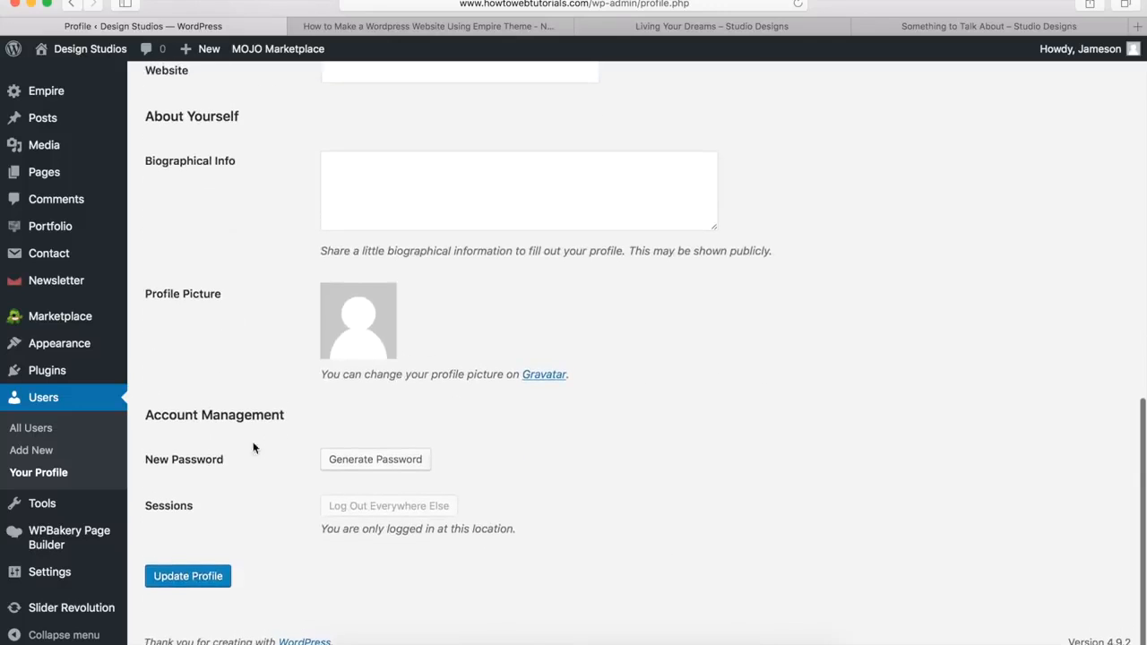
left_click(186, 577)
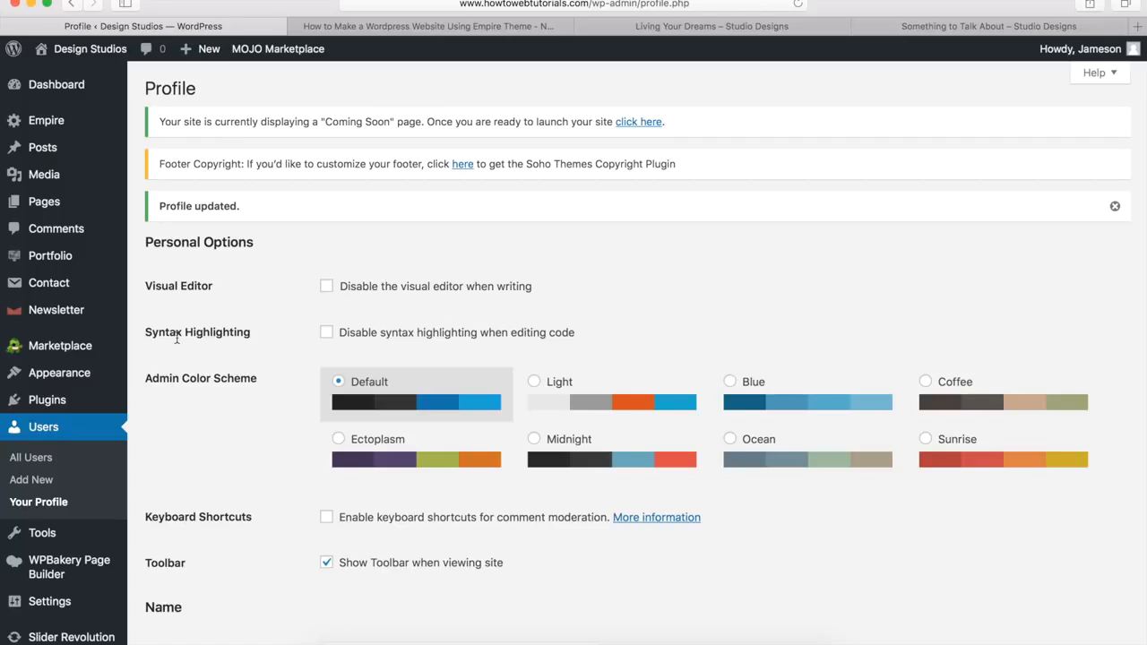
scroll(222, 371, "down", 8)
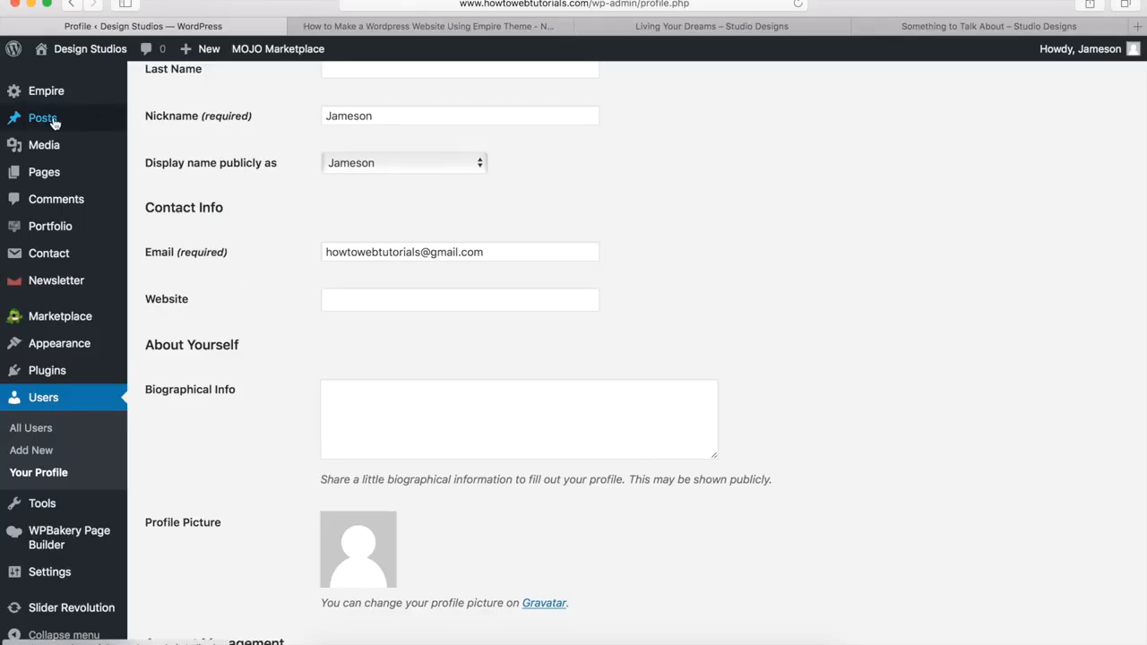
Step: From All Posts, trash the Hello world! post and open Living The Dream for editing
mouse_move(55, 124)
left_click(170, 124)
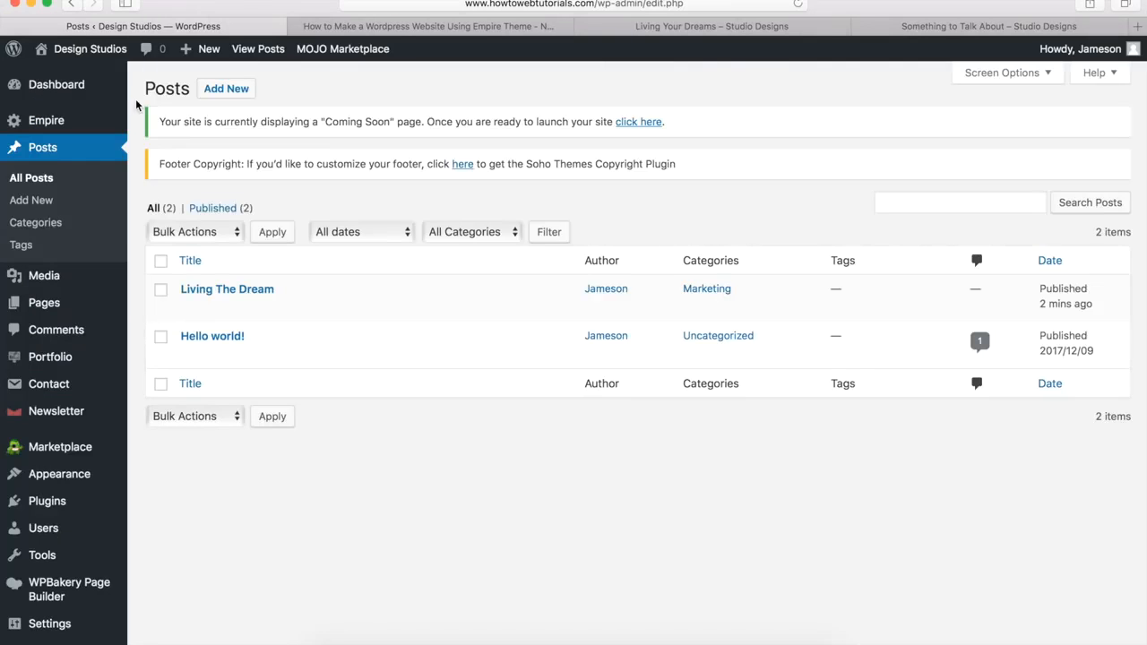
mouse_move(223, 300)
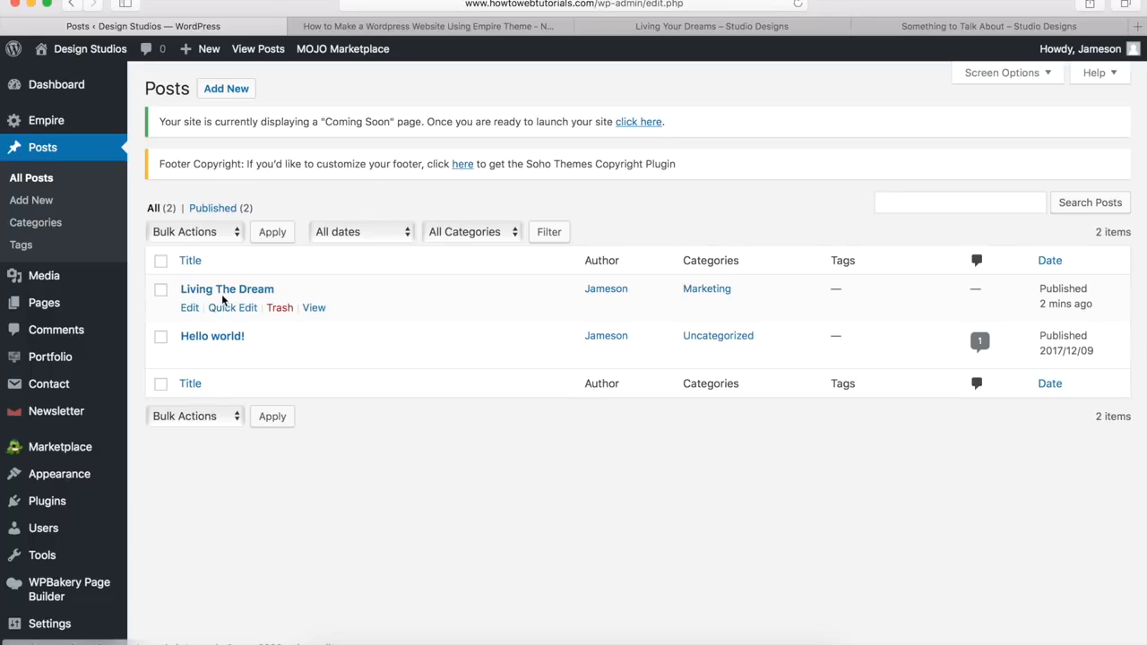
mouse_move(217, 349)
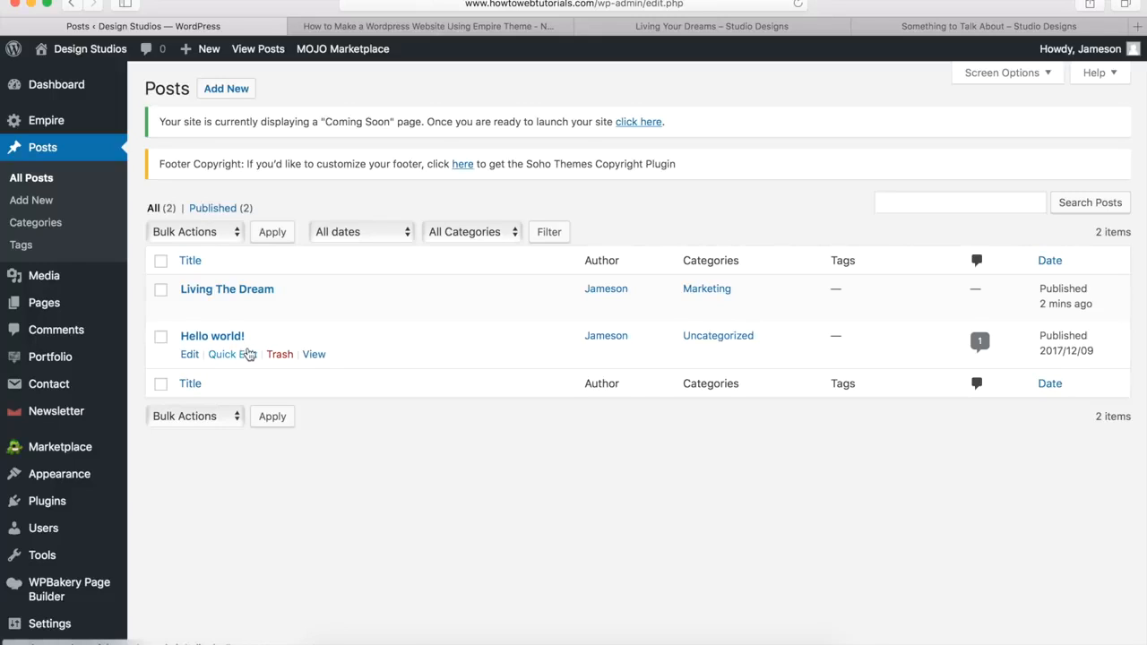
left_click(279, 355)
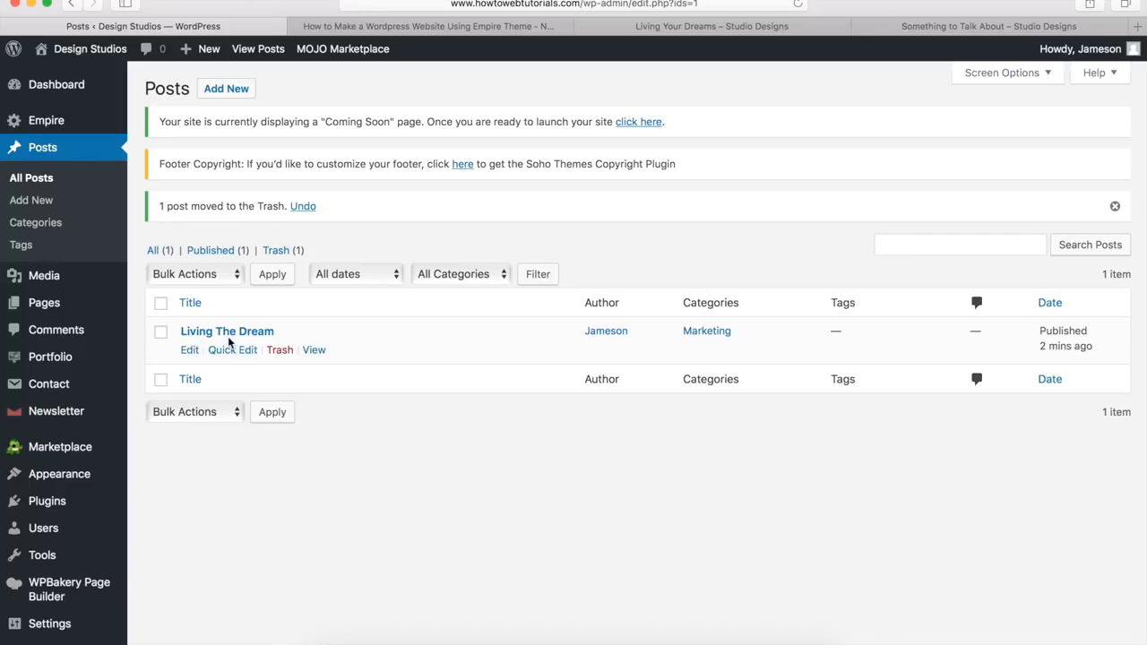
left_click(190, 351)
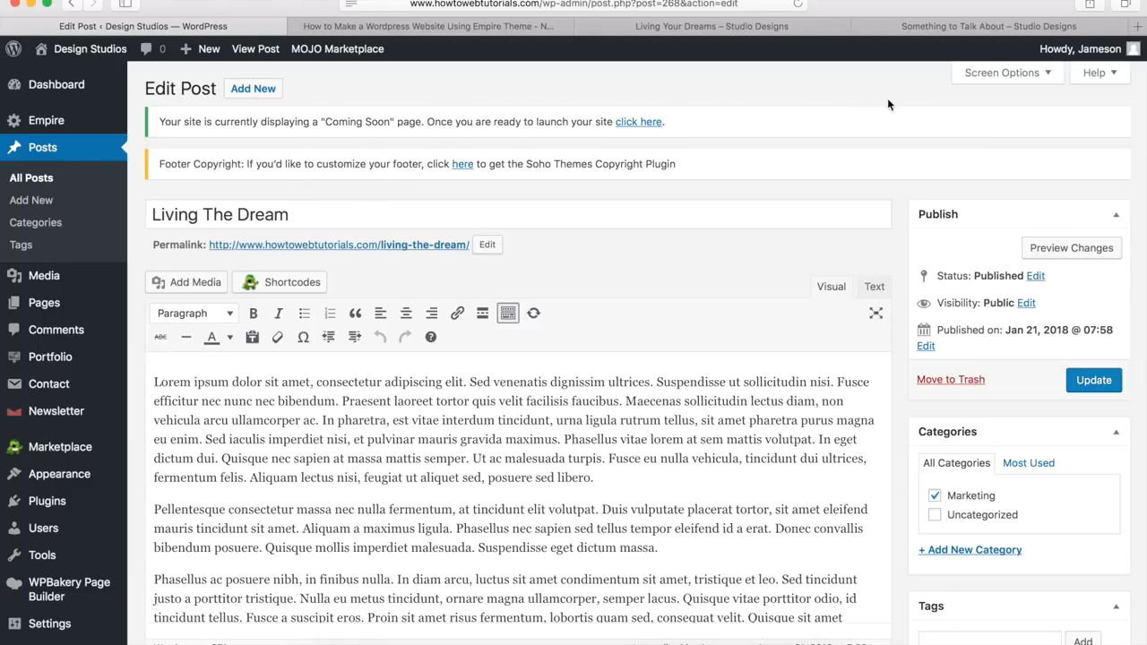
Step: Turn on the Author box in the editor's Screen Options
left_click(1005, 77)
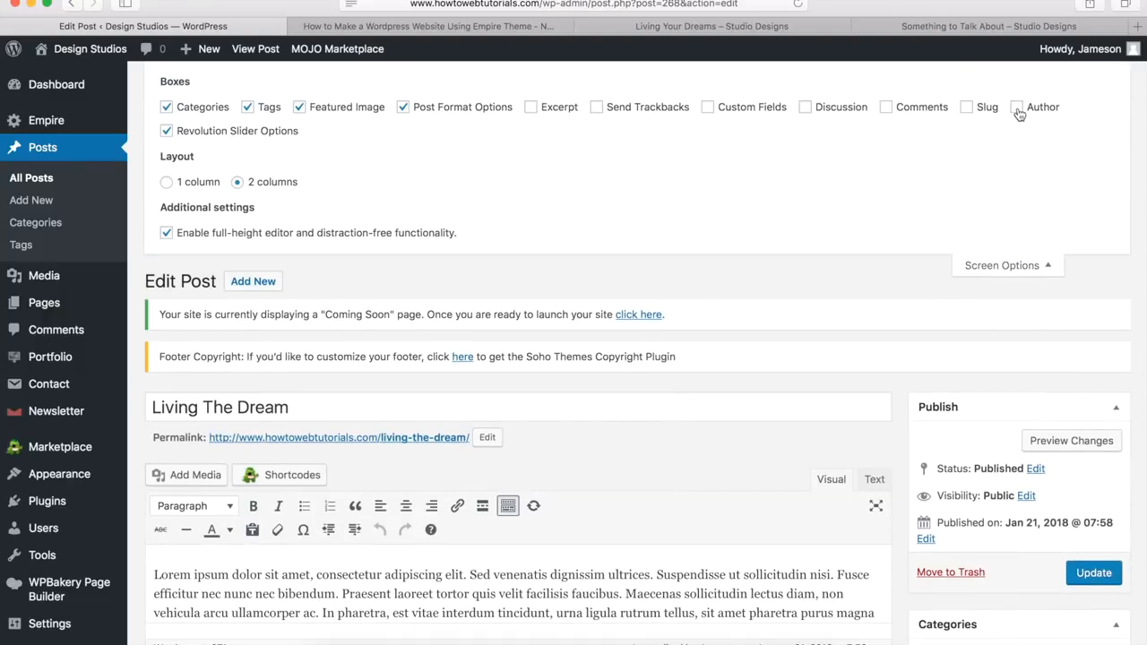
left_click(1016, 107)
left_click(991, 266)
Step: Check the Author dropdown, keep the current author, and open the post's live permalink
scroll(464, 414, "down", 5)
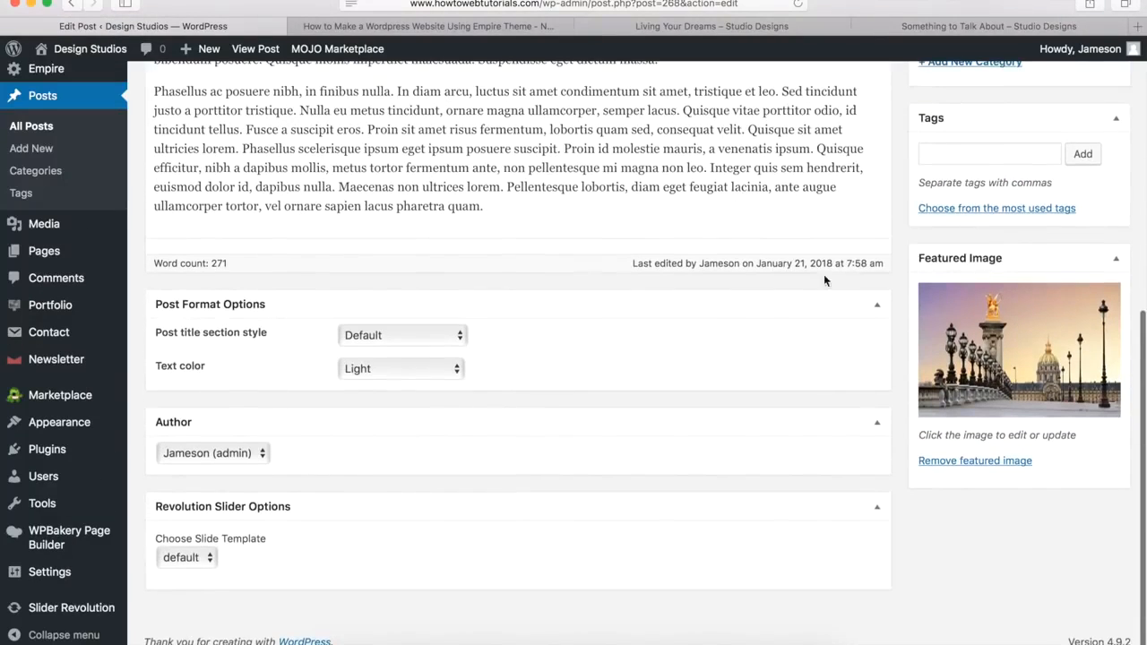
left_click(195, 452)
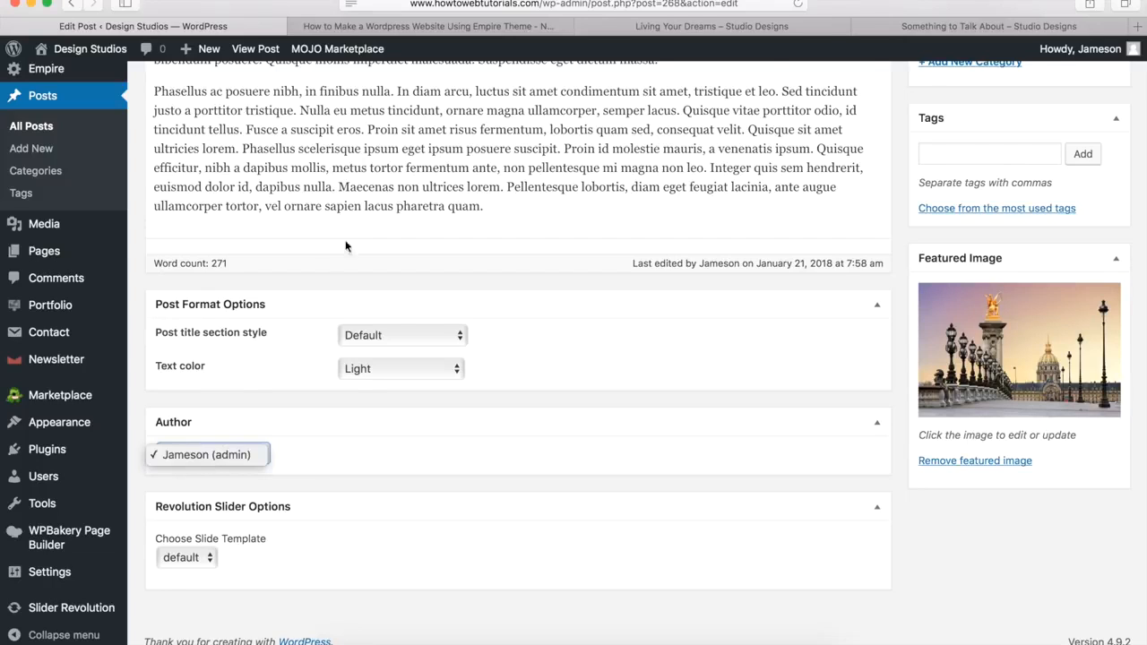
left_click(381, 189)
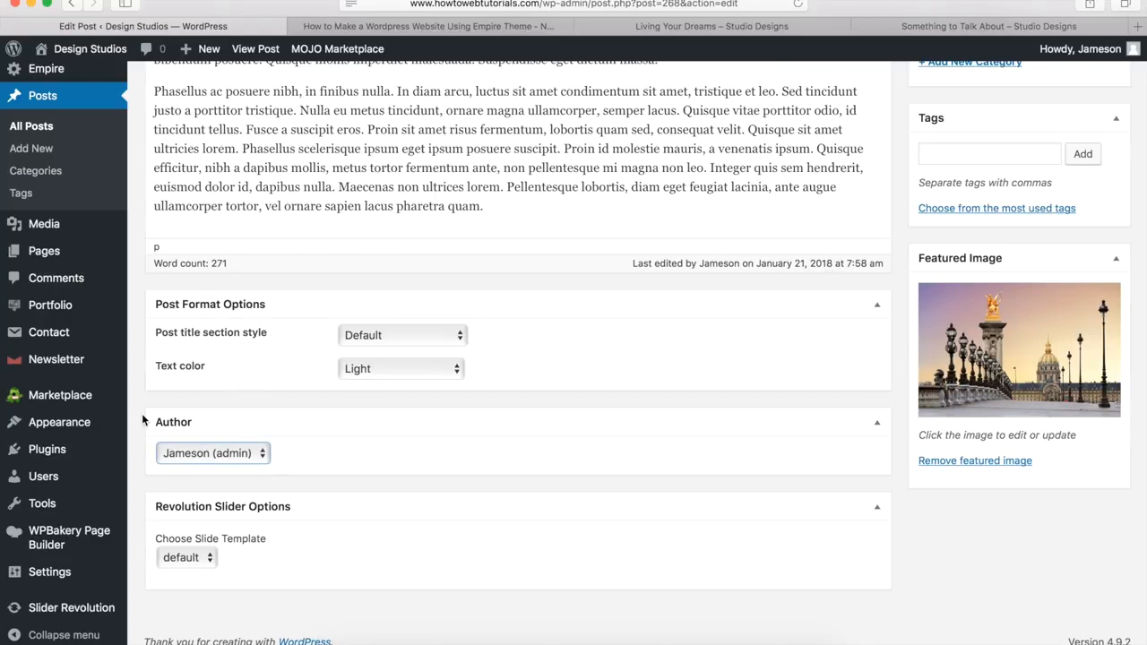
scroll(143, 412, "up", 5)
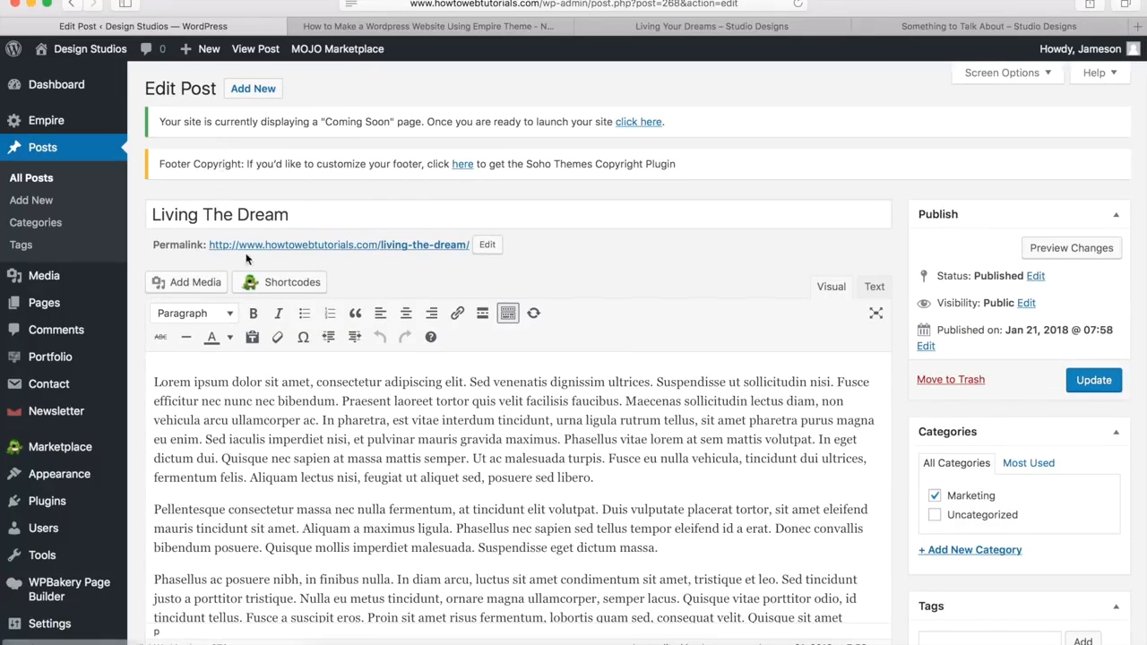
left_click(286, 244)
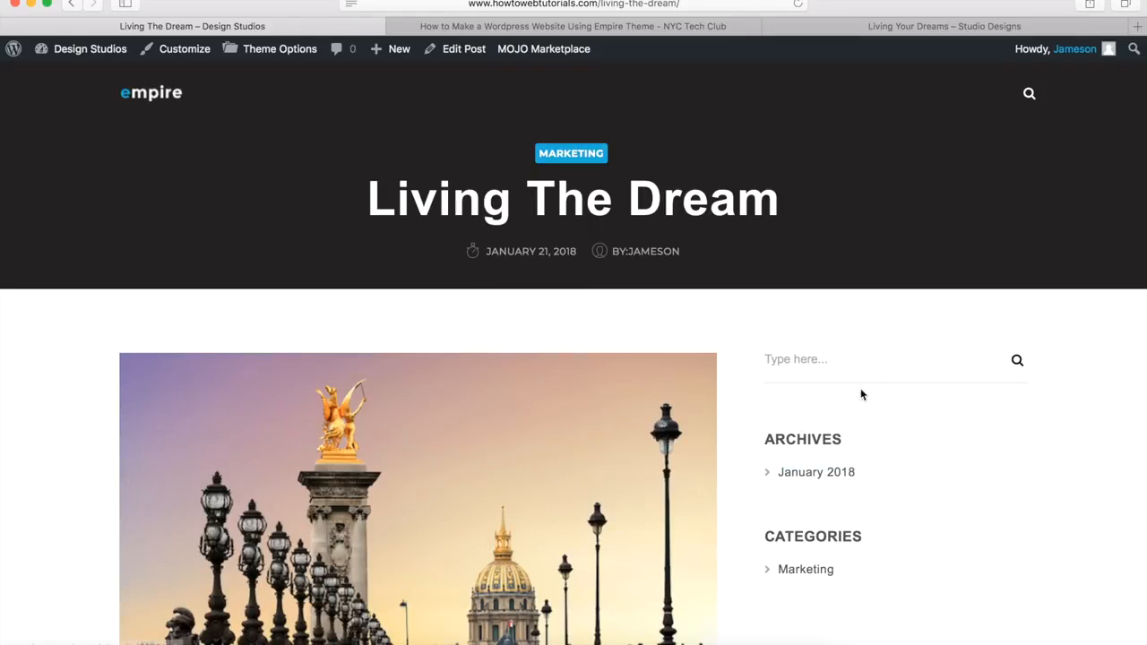
Step: Scroll the live post down to the Leave a Reply form, then go to the admin Dashboard
scroll(766, 438, "down", 6)
scroll(766, 438, "down", 1)
scroll(520, 483, "down", 15)
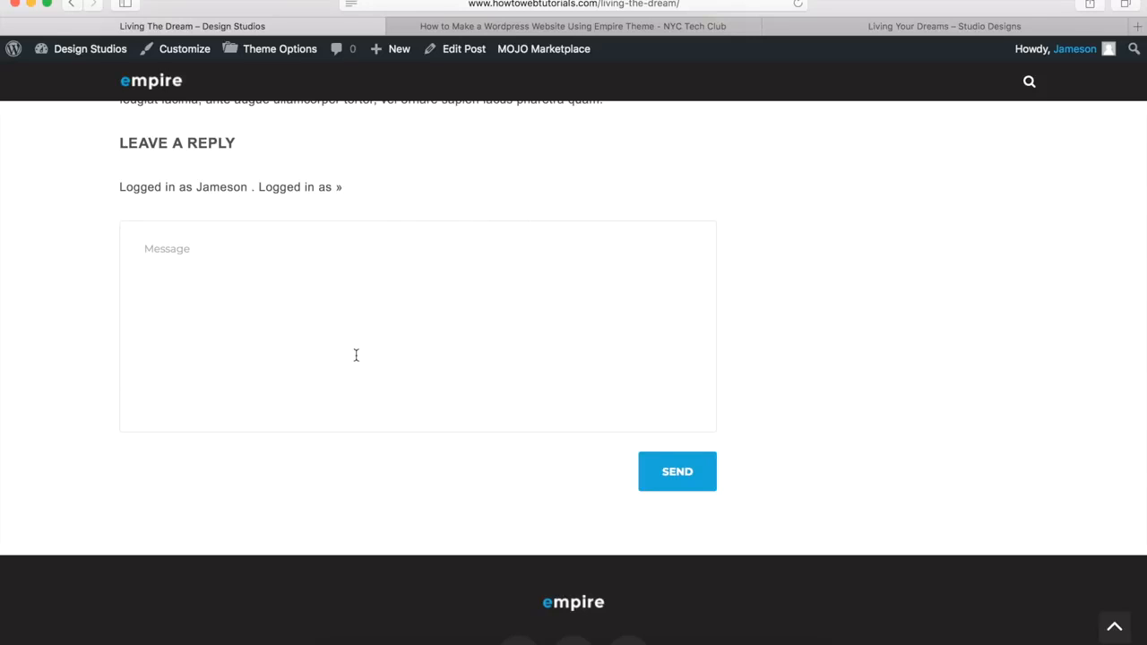
mouse_move(80, 64)
left_click(76, 79)
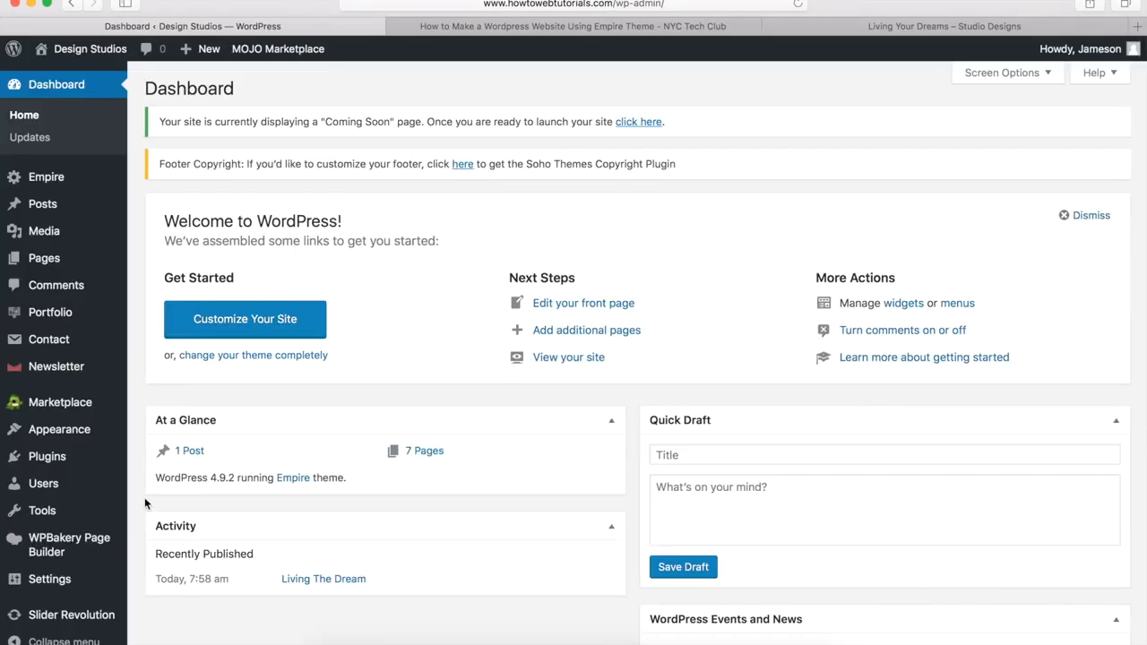
Step: Open Settings > Discussion from the admin sidebar
mouse_move(116, 588)
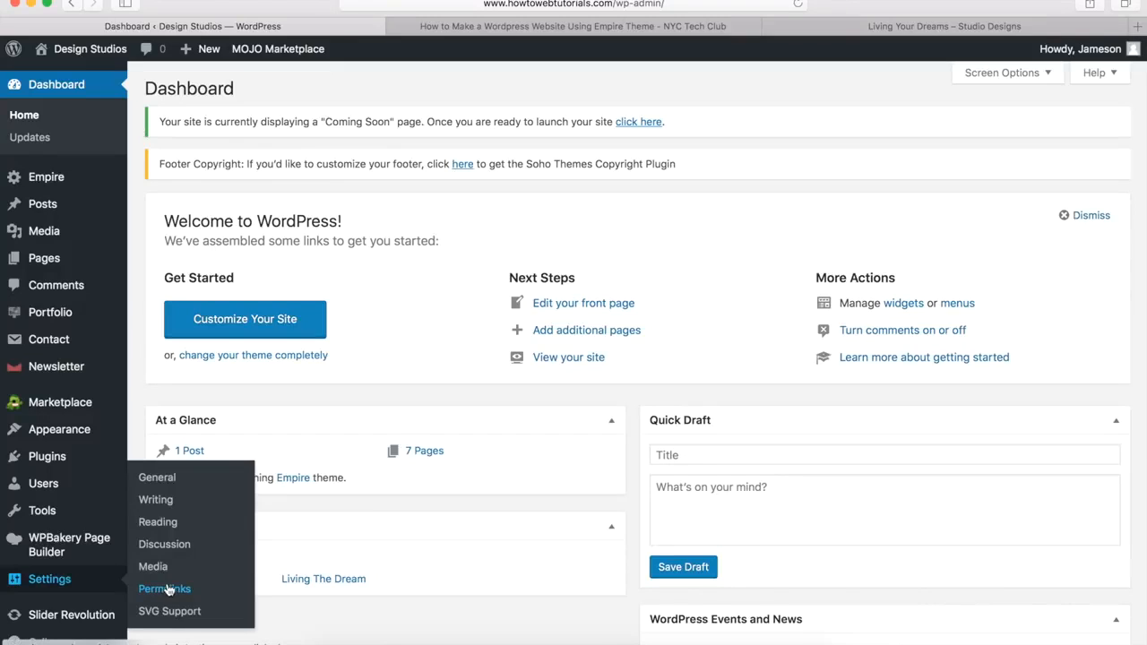
left_click(171, 545)
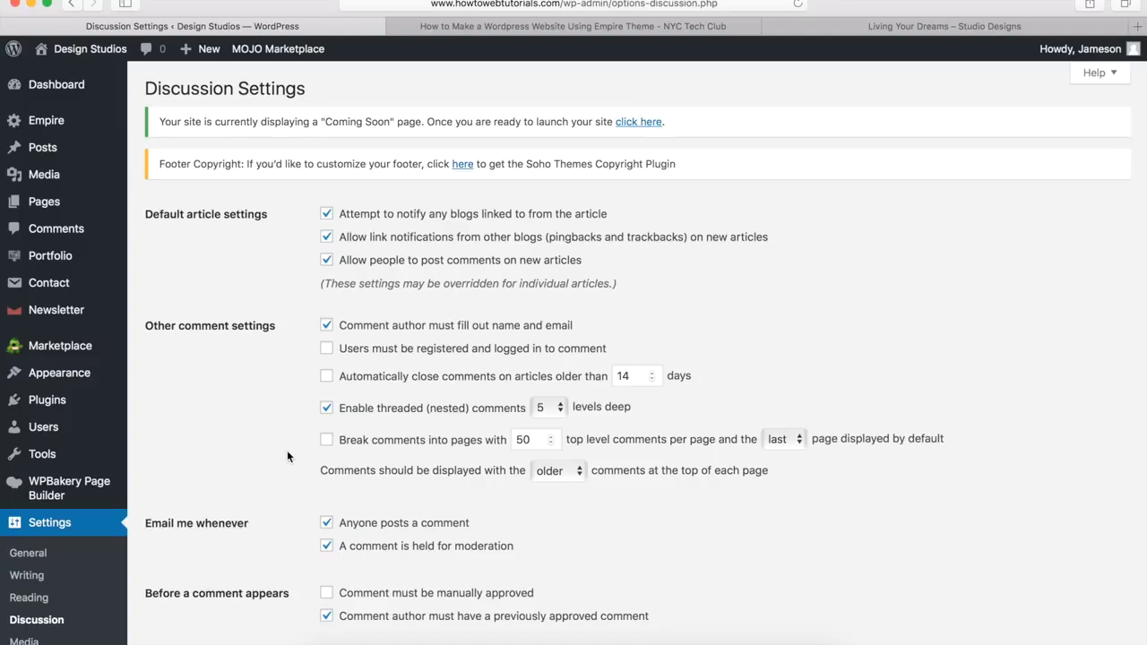
Step: Review the Discussion Settings, including 5-level threaded comments and email alerts, without saving changes
scroll(286, 457, "down", 15)
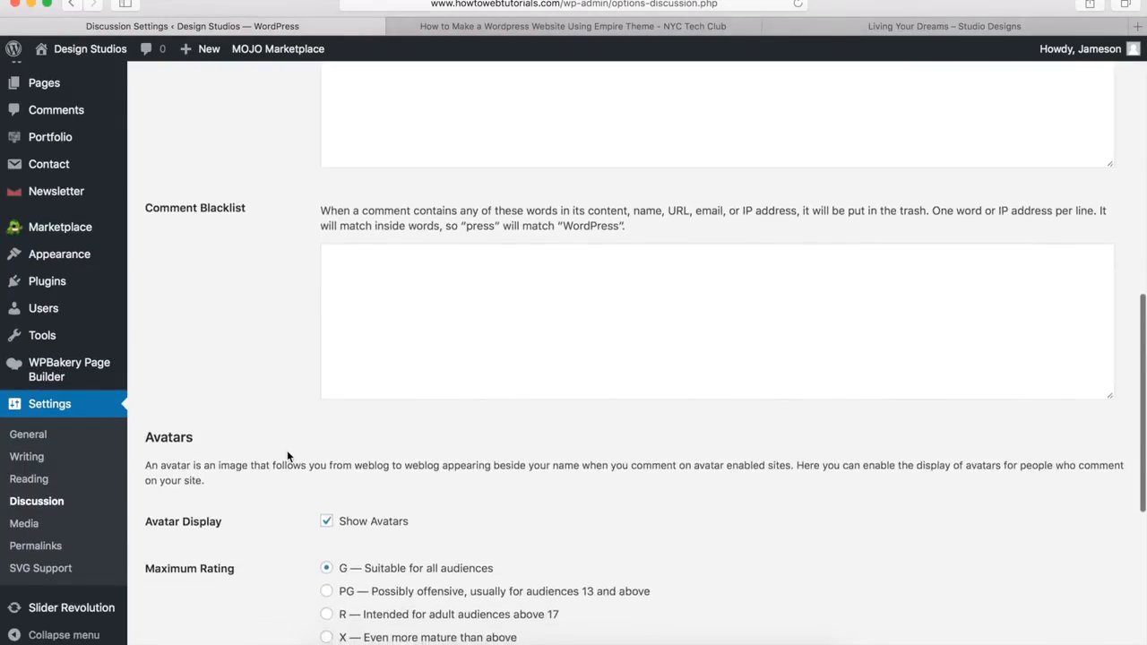
scroll(287, 457, "down", 2)
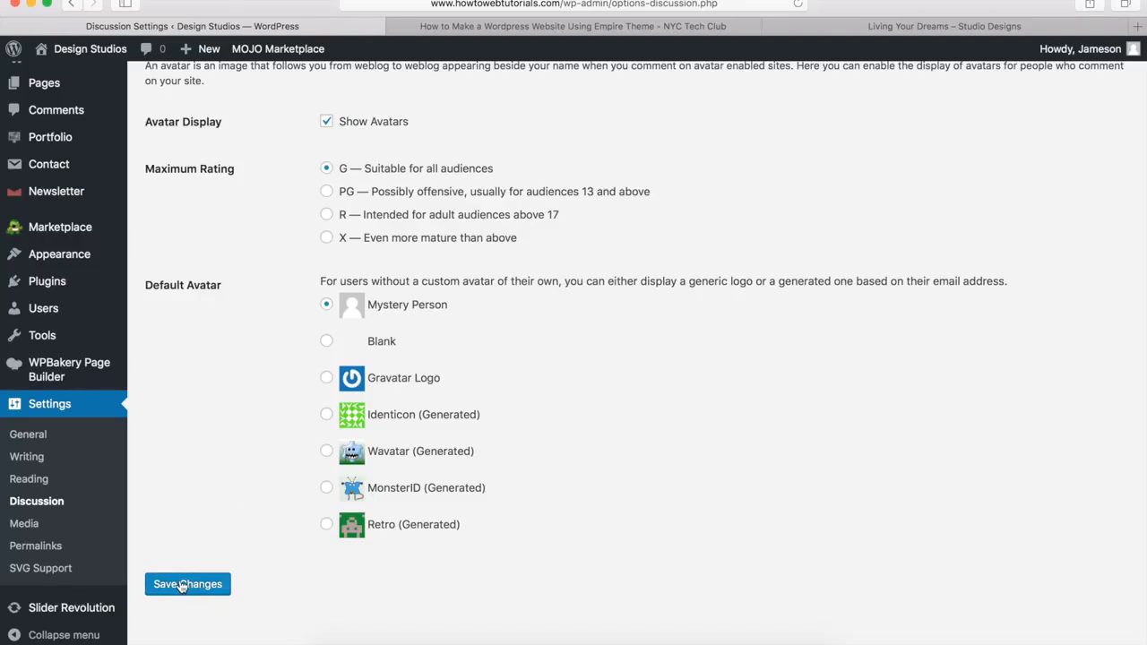
scroll(205, 483, "up", 10)
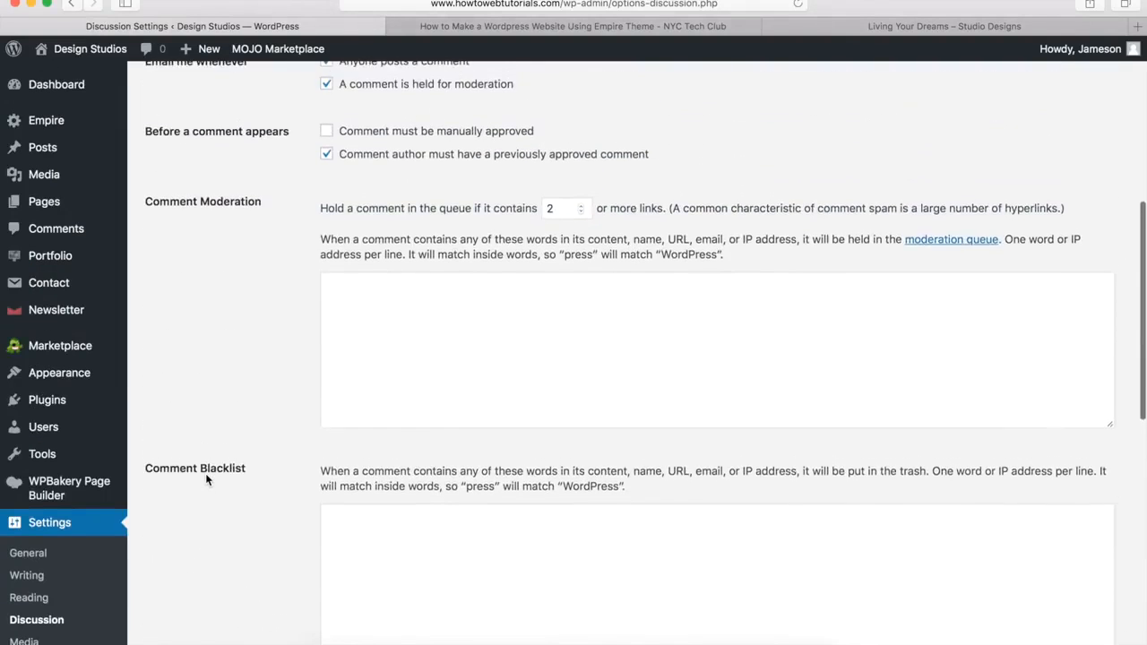
scroll(205, 471, "up", 4)
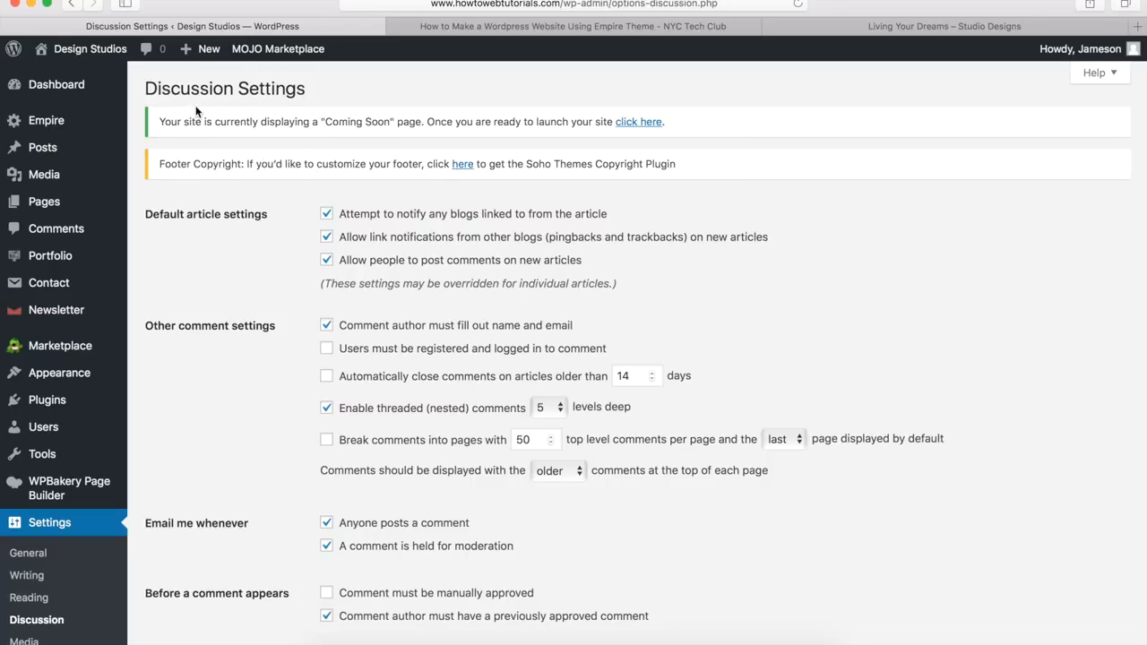
mouse_move(203, 49)
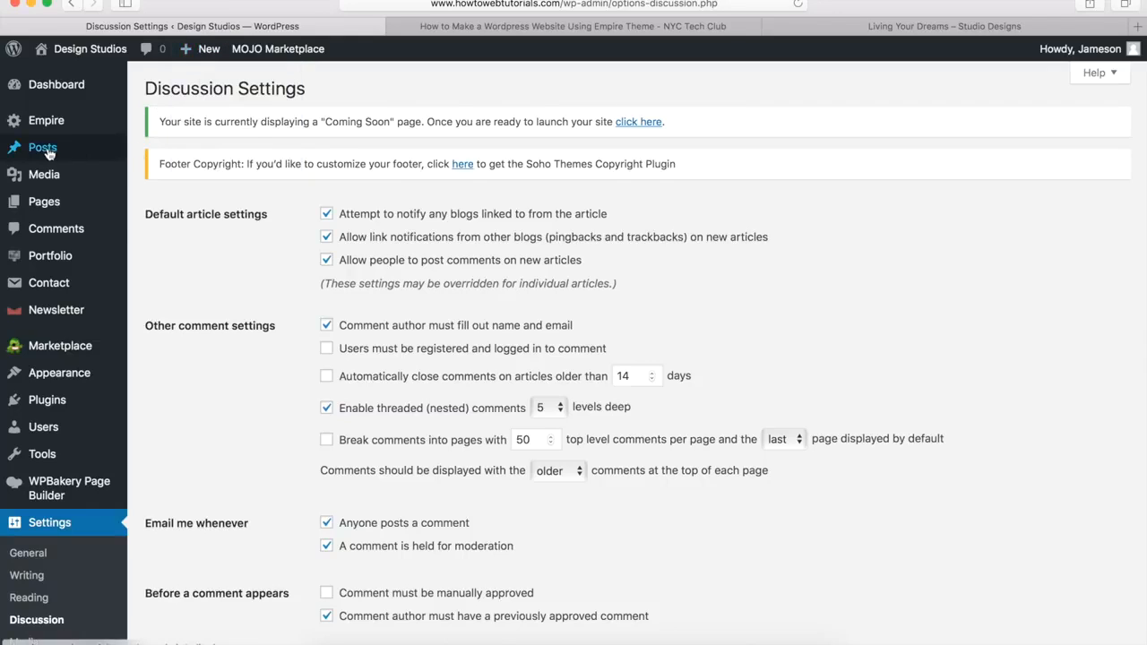
mouse_move(41, 149)
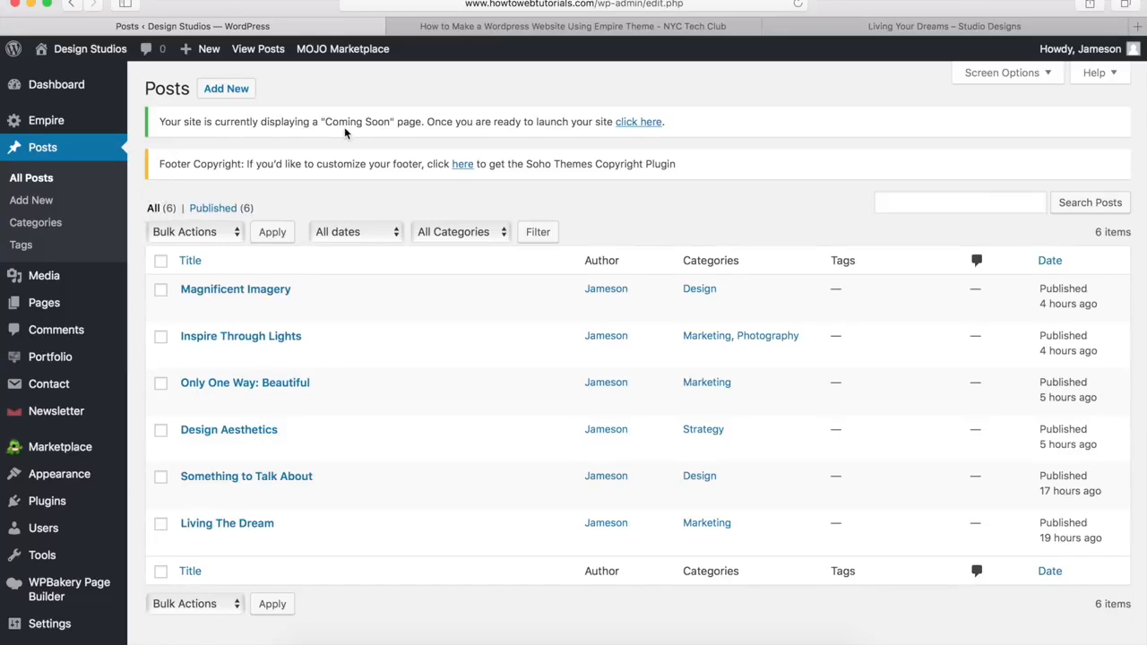
left_click(824, 33)
scroll(792, 348, "down", 5)
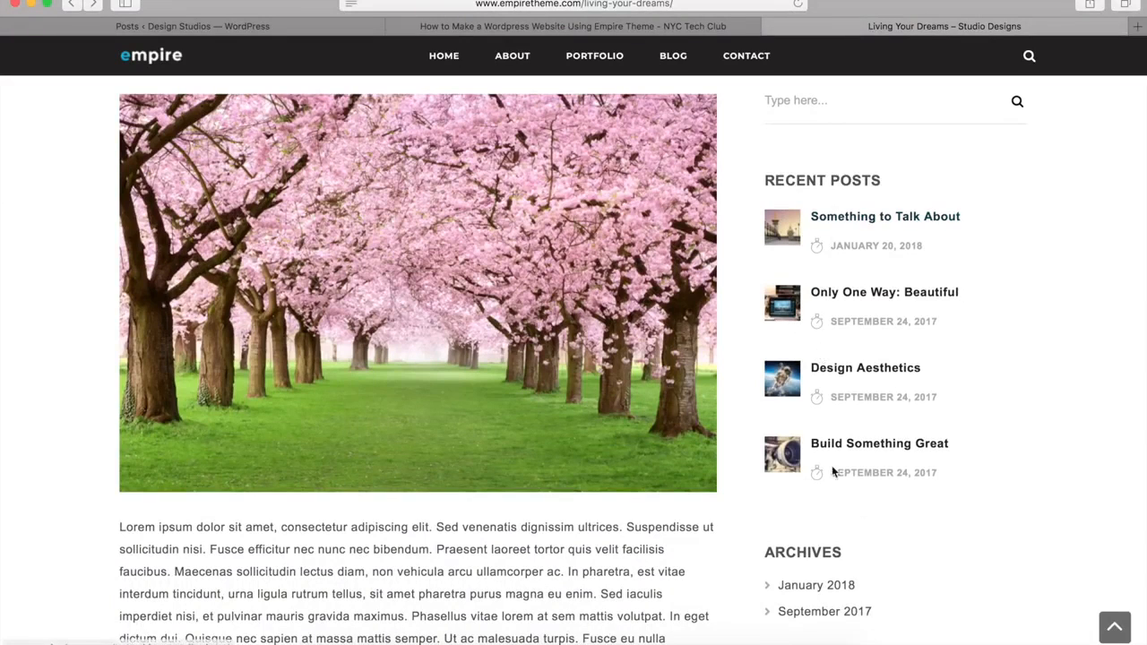
left_click(235, 26)
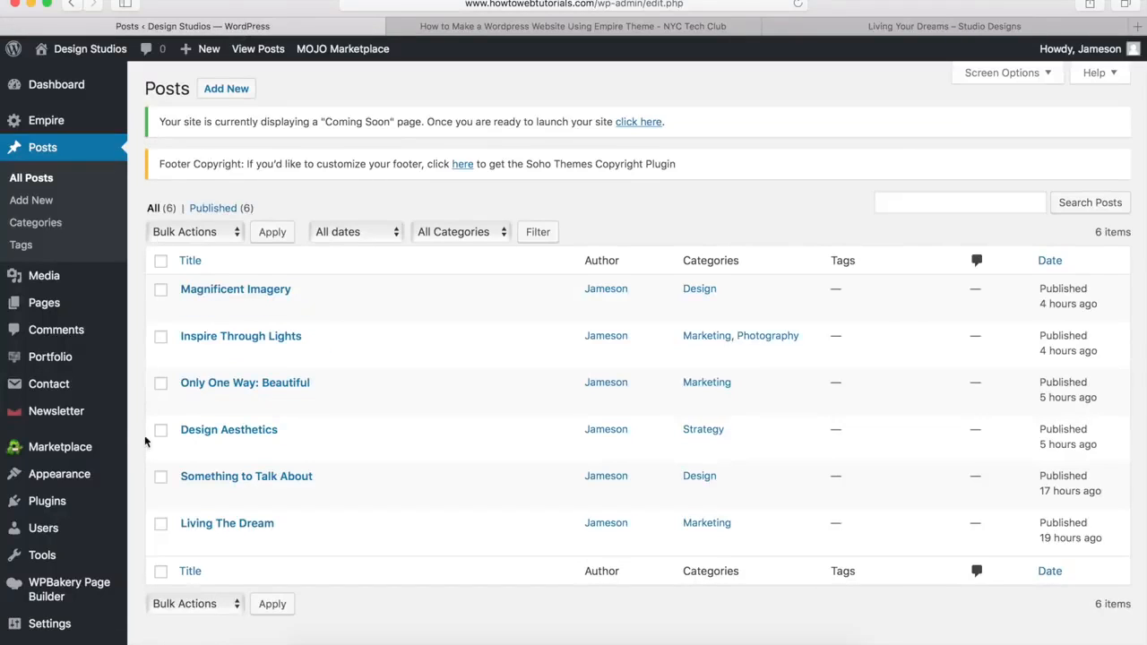
mouse_move(76, 477)
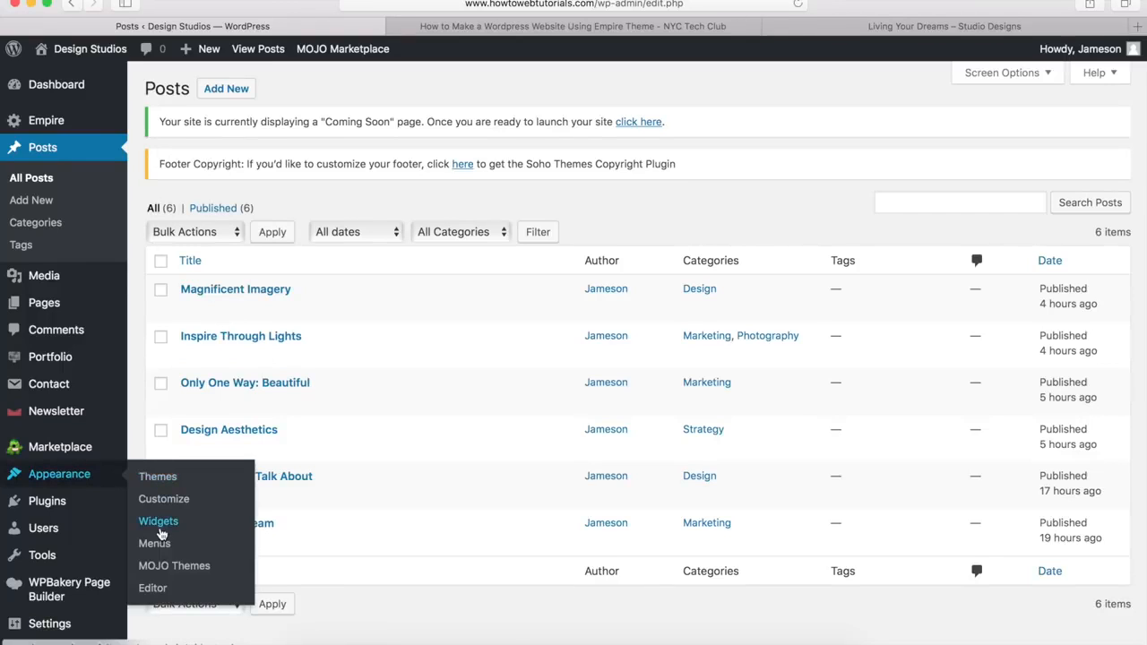
Step: Open Appearance > Widgets, inspect the Archives widget, and scroll the Available Widgets list
left_click(159, 522)
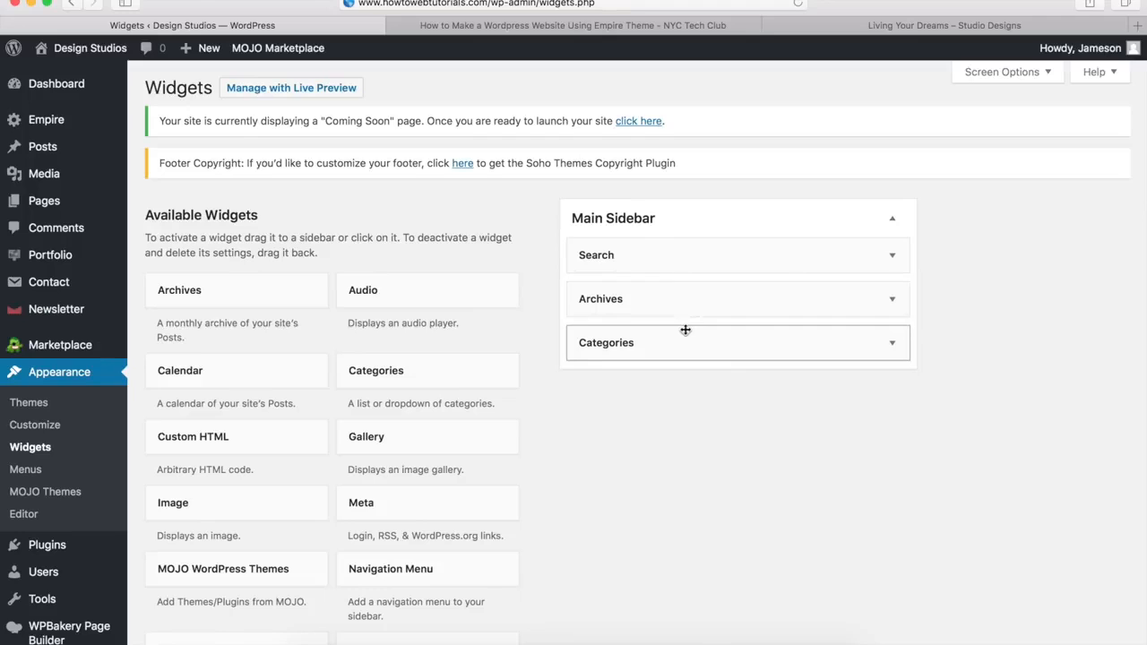
left_click(893, 302)
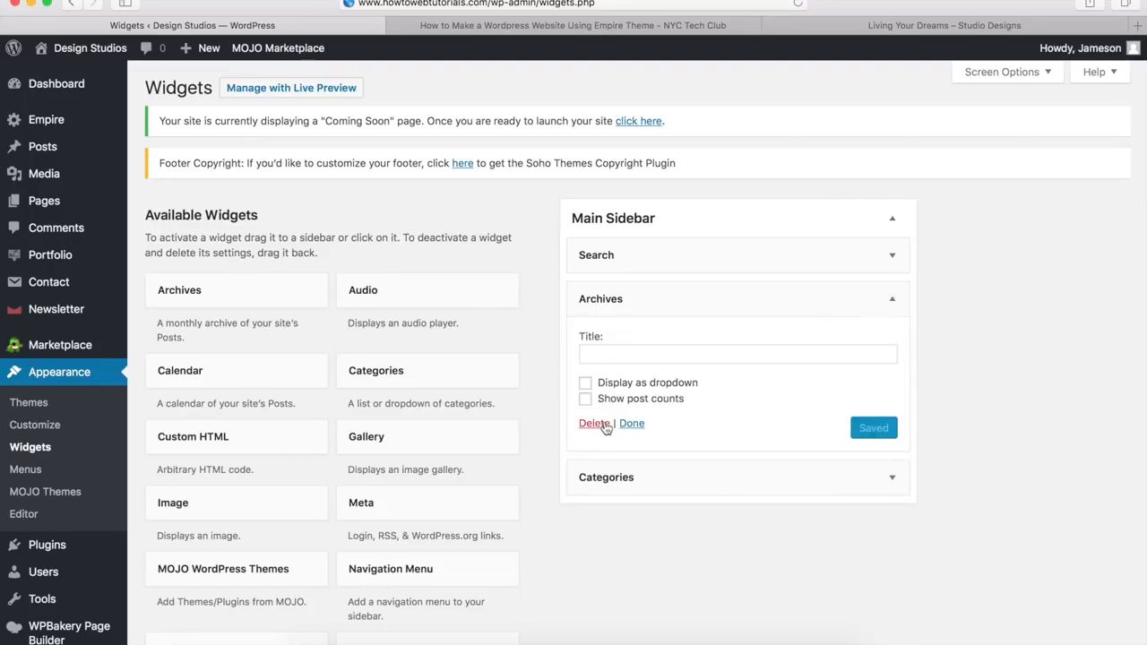
left_click(889, 302)
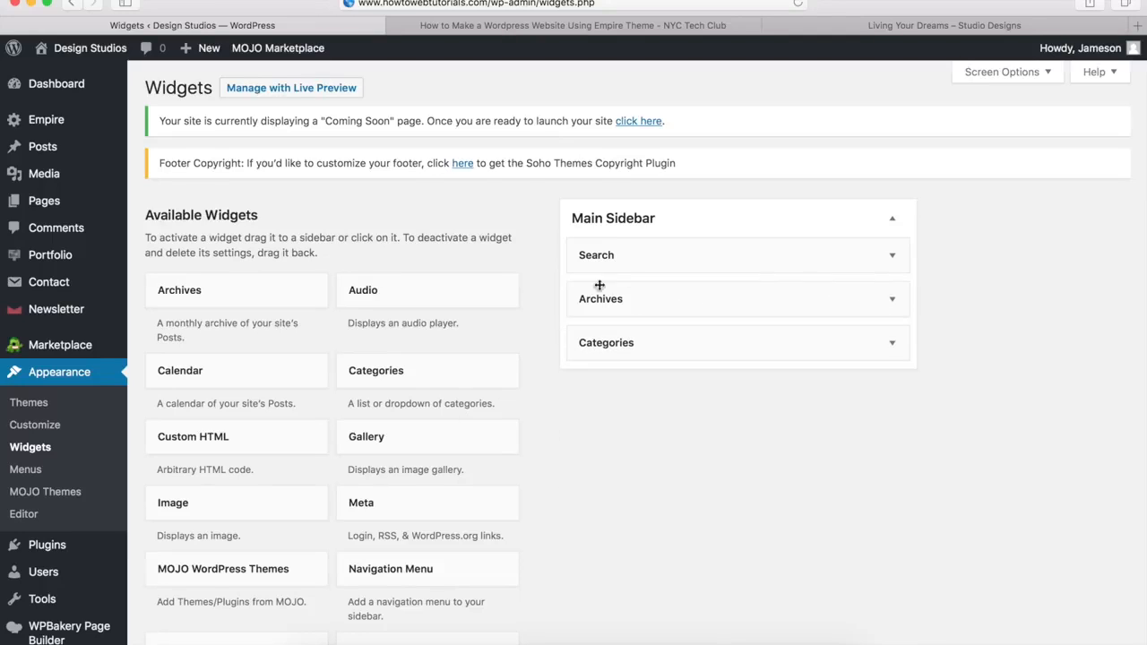
scroll(435, 398, "down", 10)
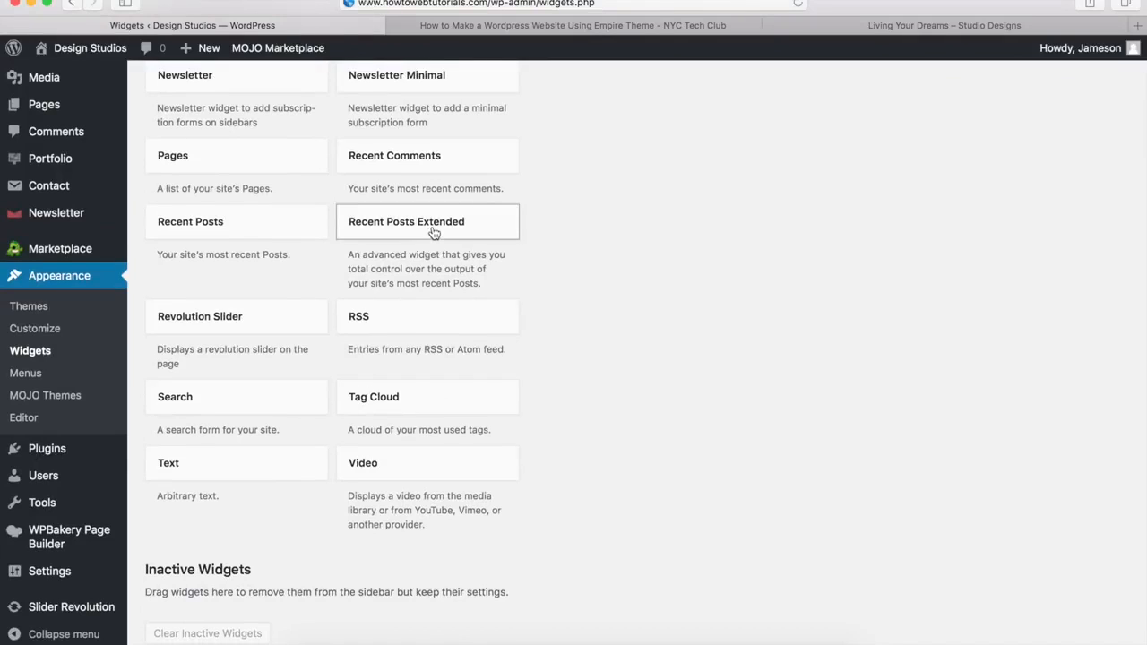
Step: Add Recent Posts Extended to the Main Sidebar and drag it directly below Search
left_click_drag(433, 233, 462, 232)
left_click(461, 232)
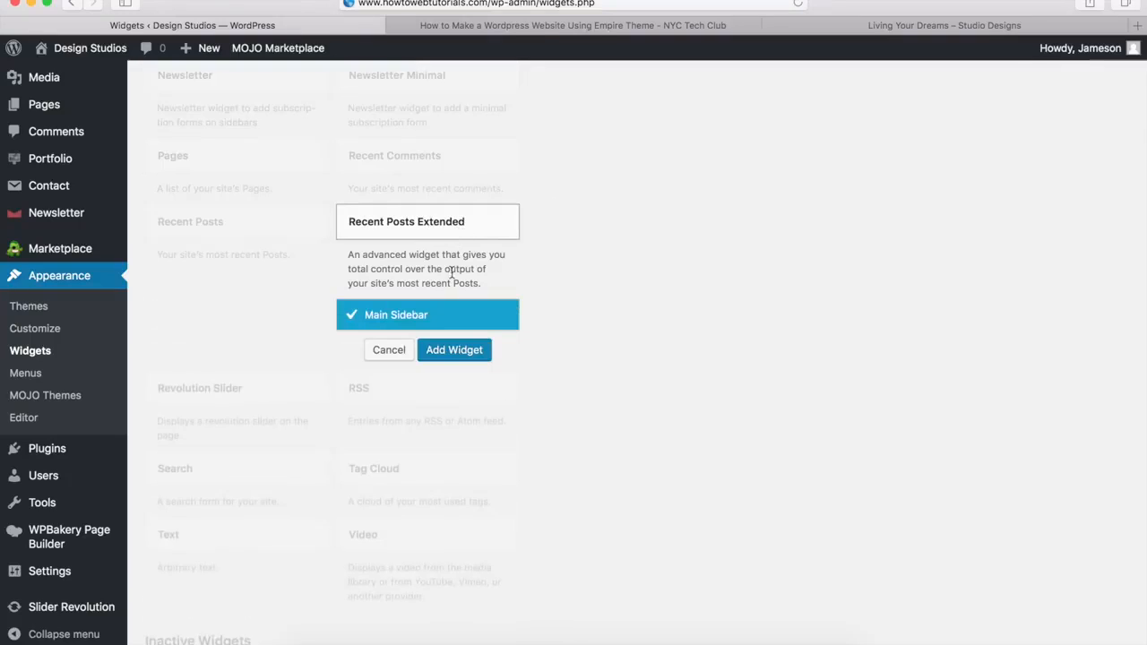
left_click(443, 353)
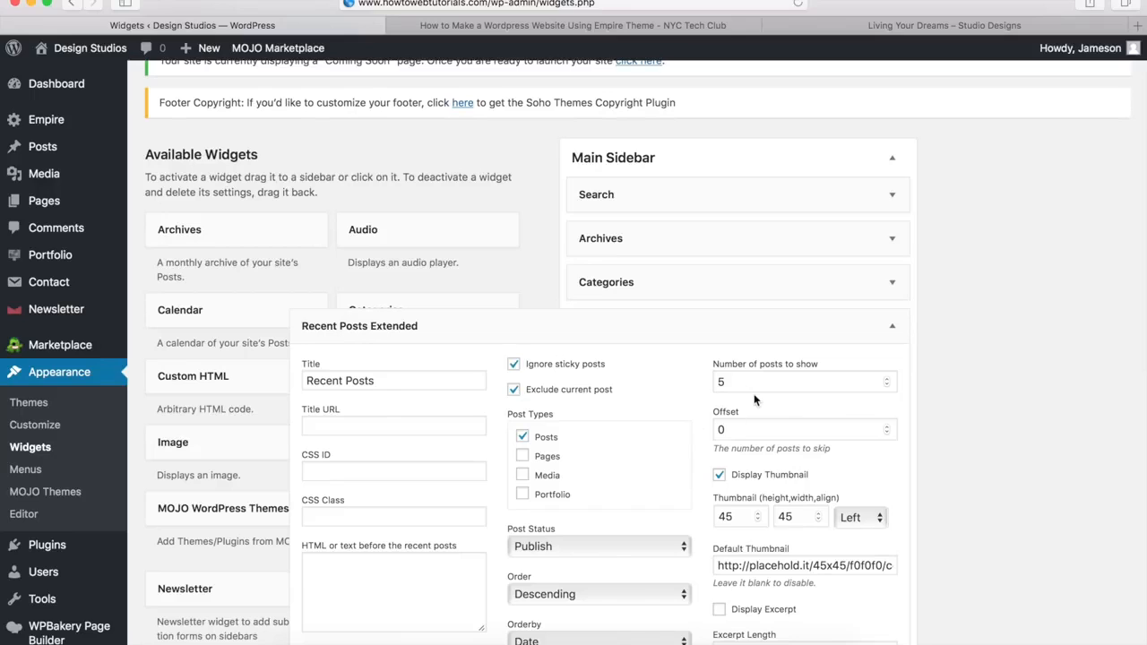
left_click(893, 329)
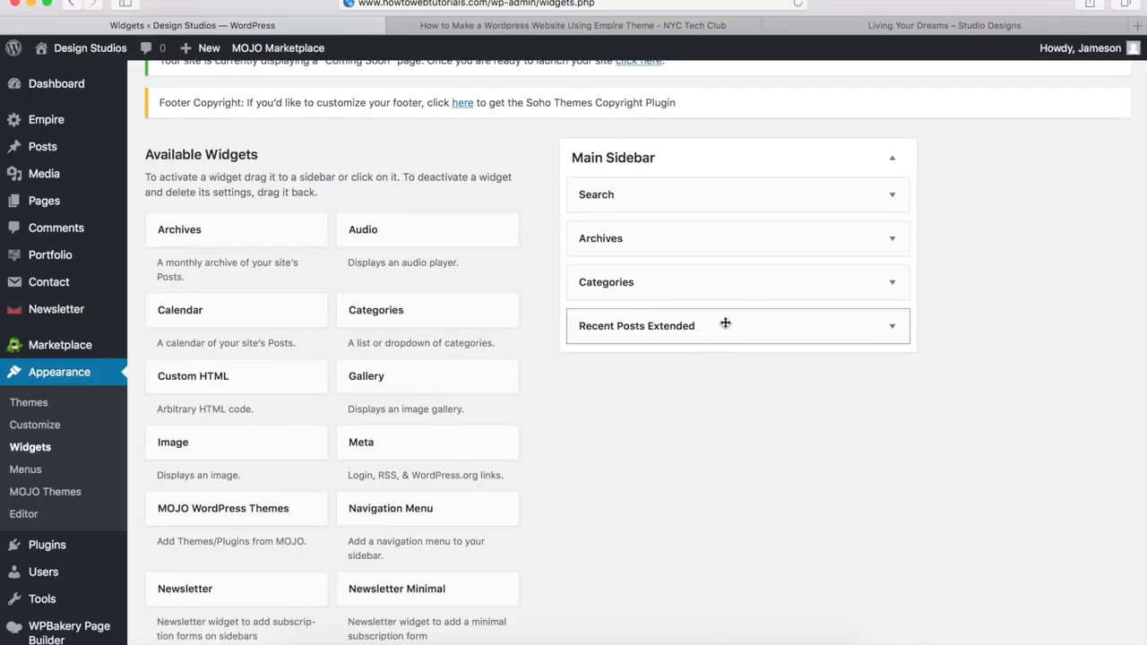
left_click_drag(711, 322, 711, 235)
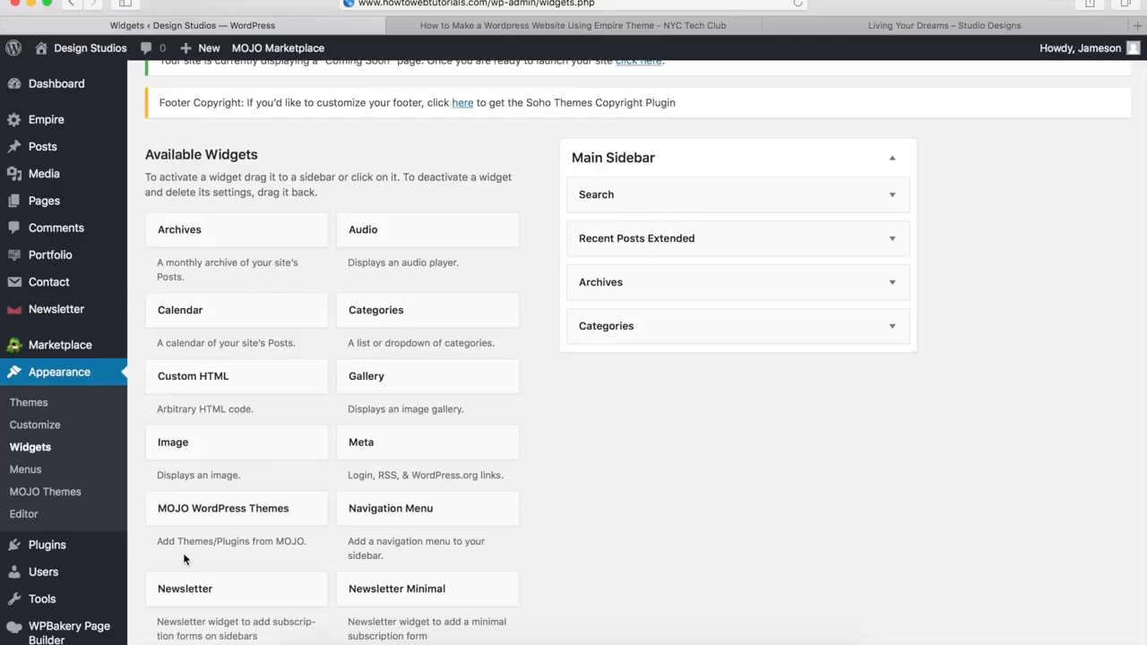
mouse_move(69, 546)
Step: Load the Only One Way: Beautiful post from its pasted URL
left_click(428, 3)
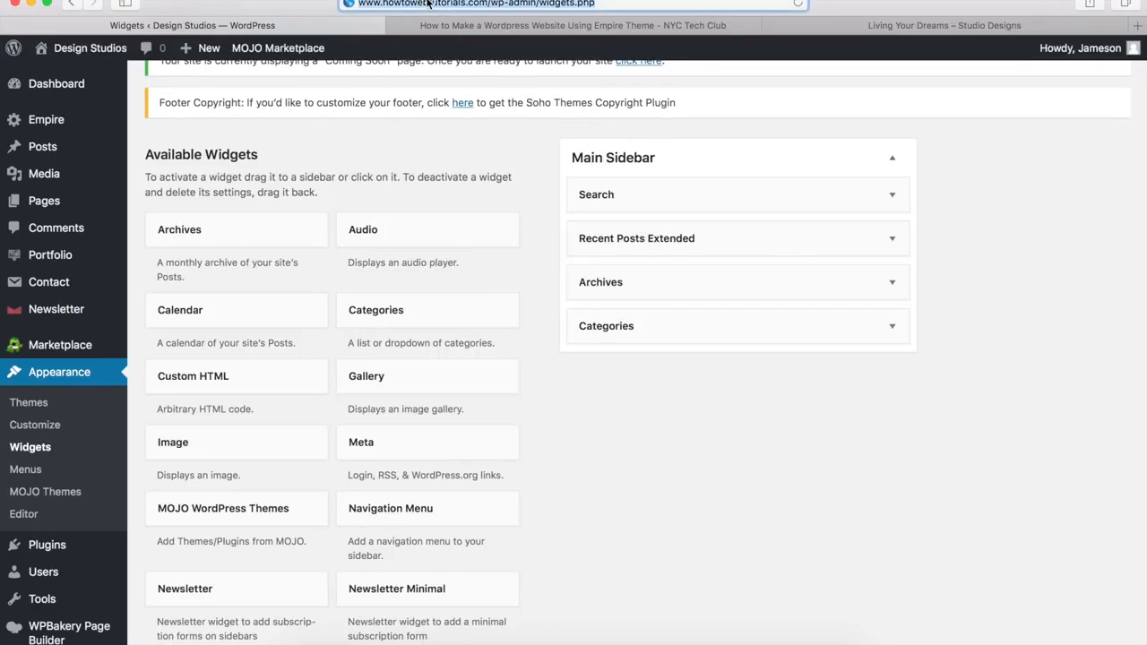
type("http://www.howtowebtutorials.com/only-one-way-beautiful/")
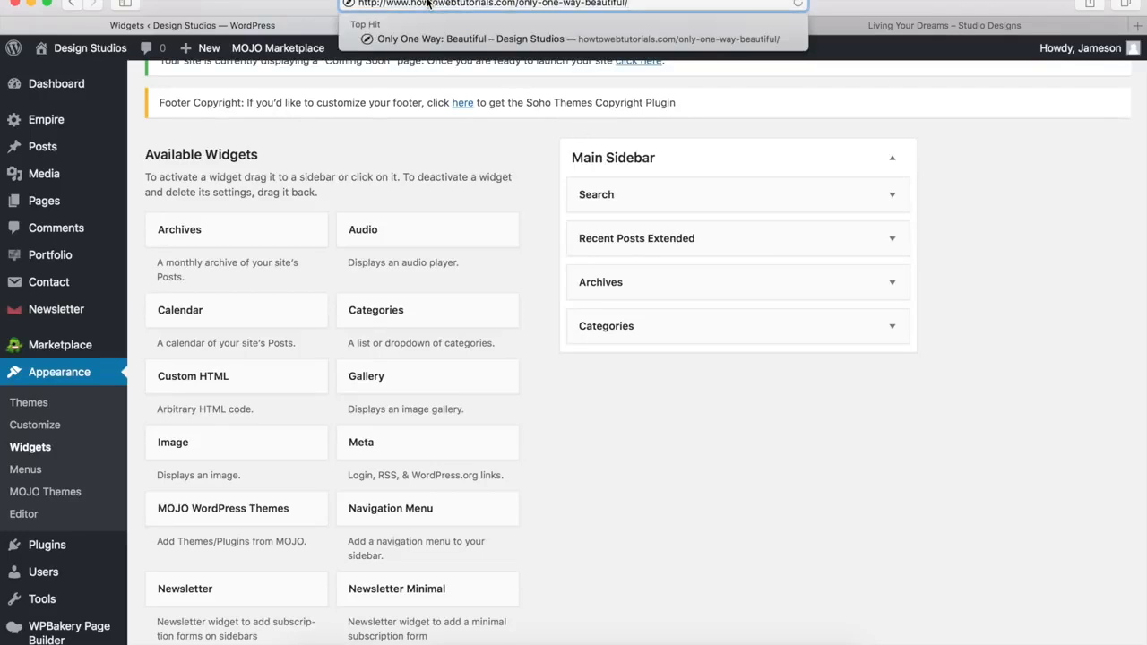
key("Return")
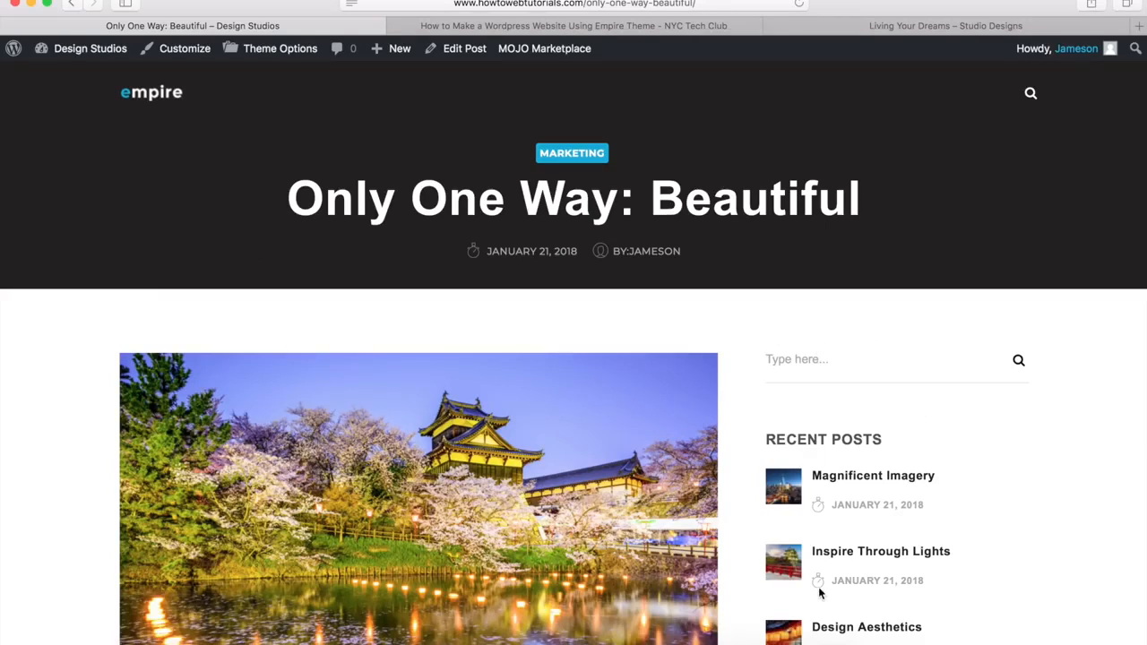
Step: Scroll through the post to confirm Recent Posts sits under the sidebar search box
left_click(791, 359)
scroll(853, 445, "down", 5)
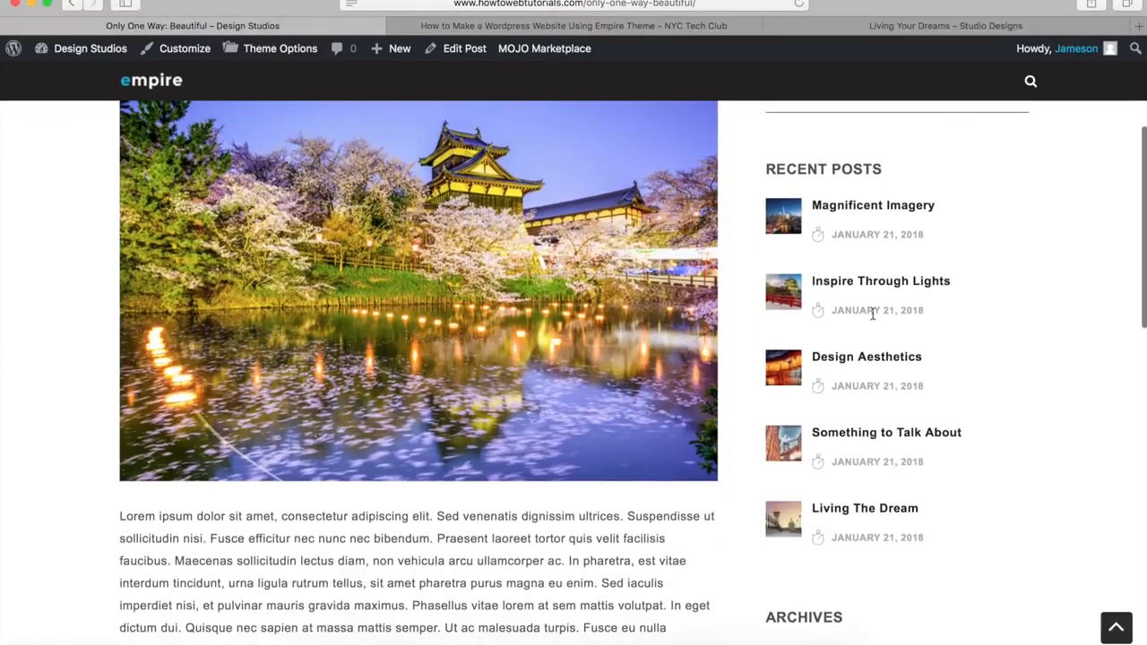
scroll(848, 508, "down", 8)
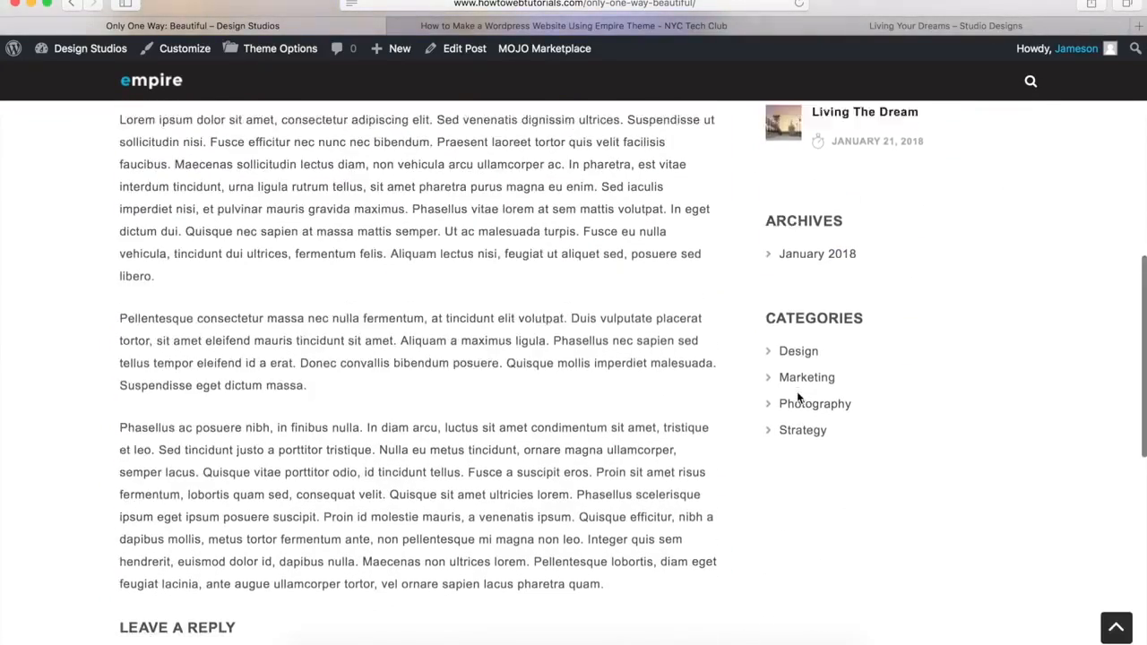
scroll(796, 390, "up", 13)
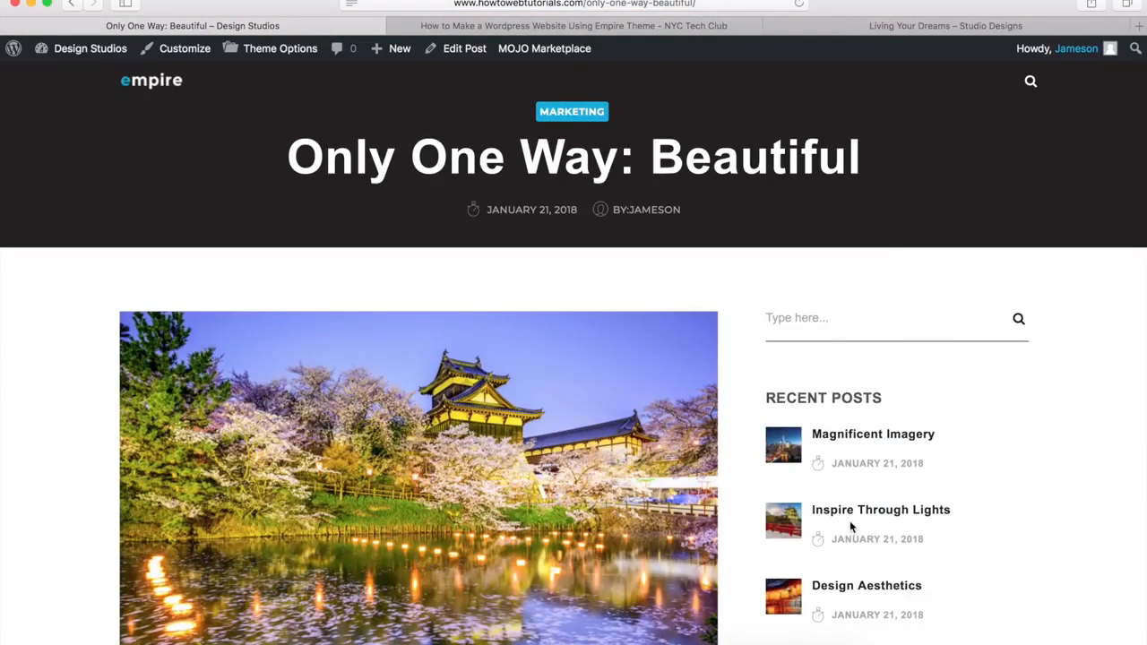
left_click(933, 315)
Step: Scroll through the Empire demo Blog page, return to its top, then go back to the Dashboard tab
mouse_move(78, 51)
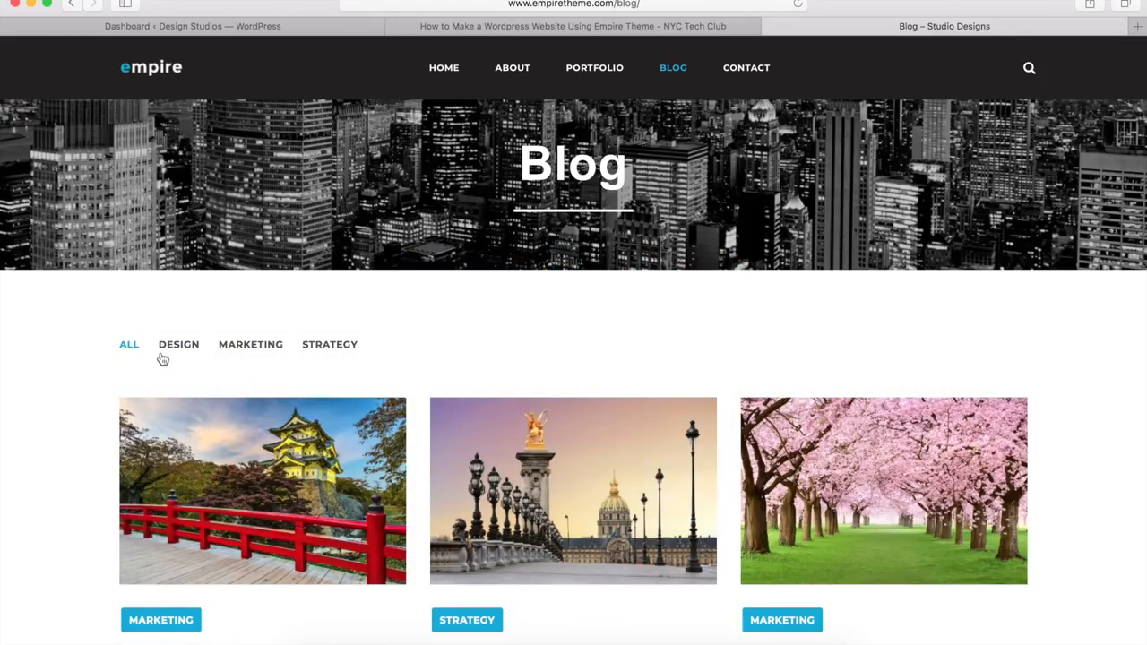
scroll(426, 363, "down", 8)
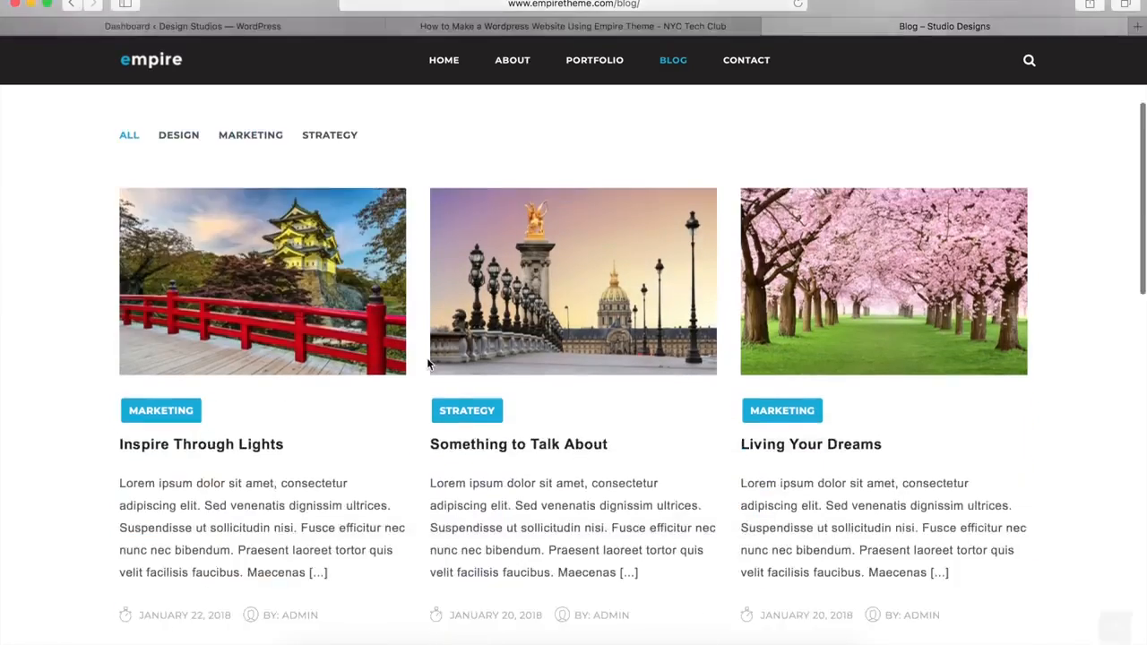
scroll(428, 364, "down", 10)
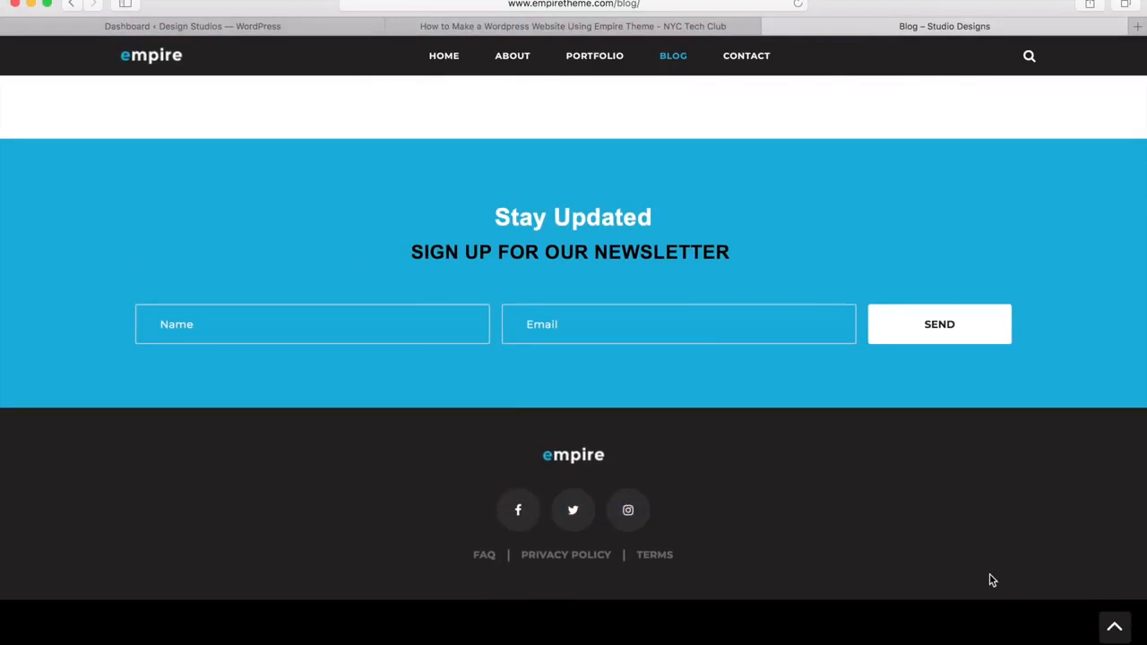
left_click(1113, 627)
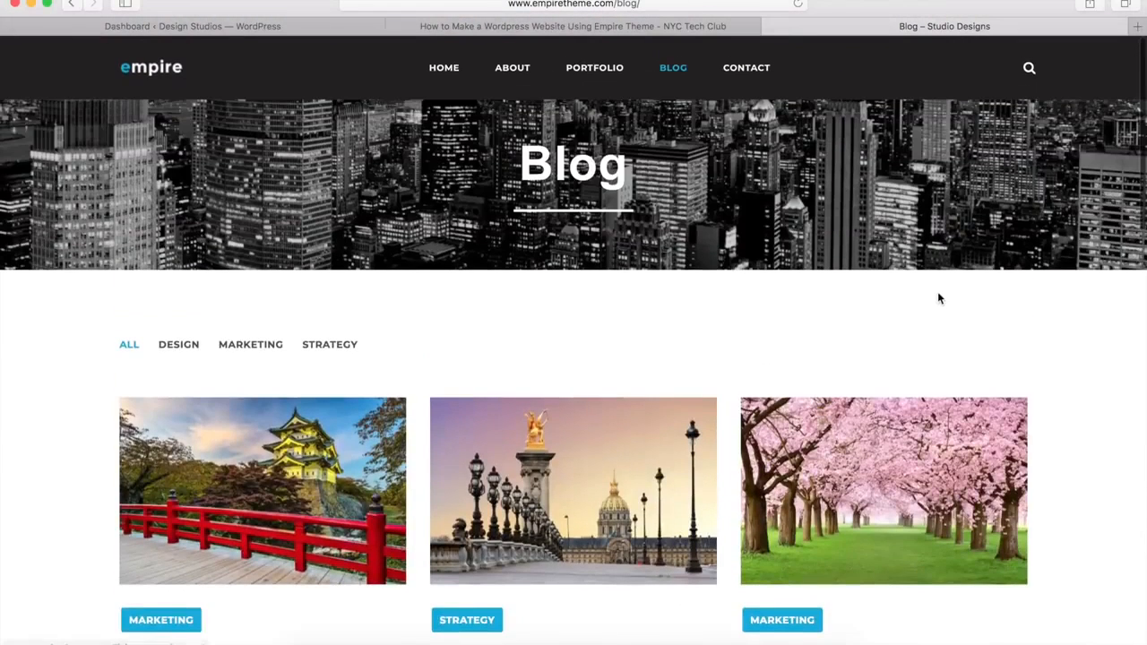
left_click(234, 27)
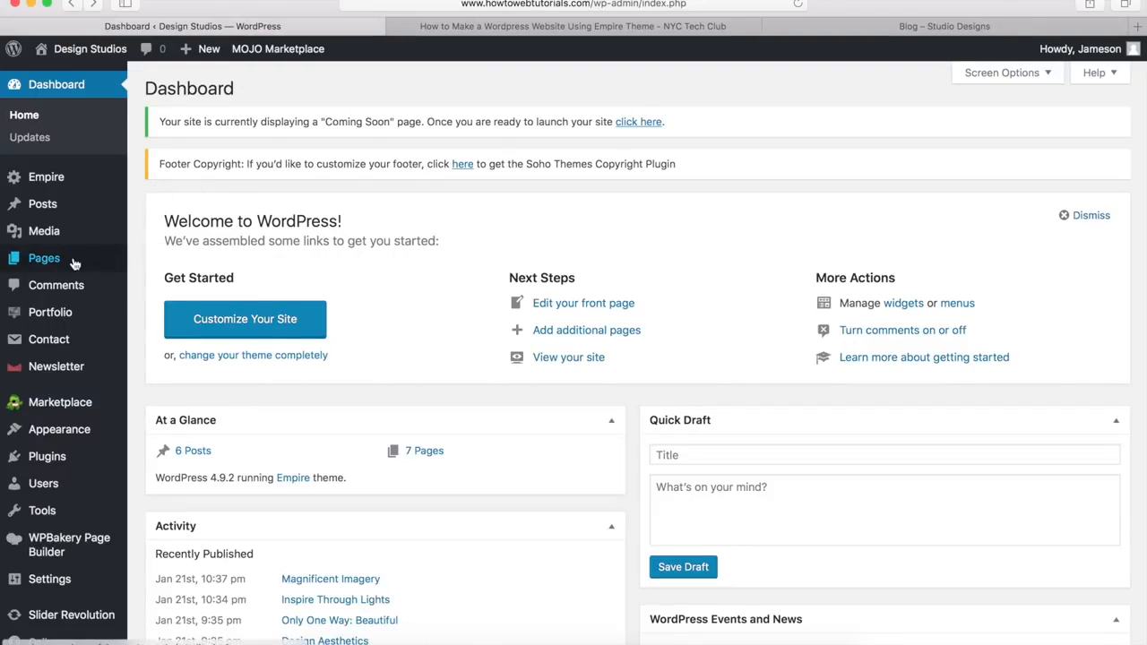
Step: Add a new page titled 'Blog' and let the draft save
mouse_move(75, 262)
left_click(166, 285)
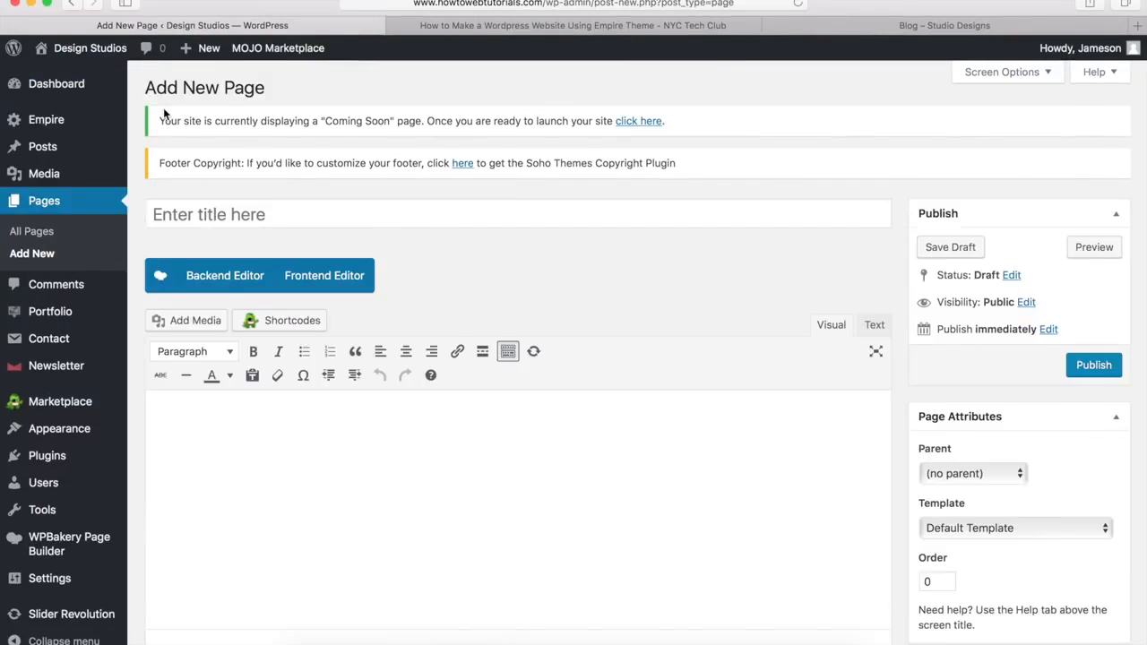
left_click(170, 215)
type("Blog")
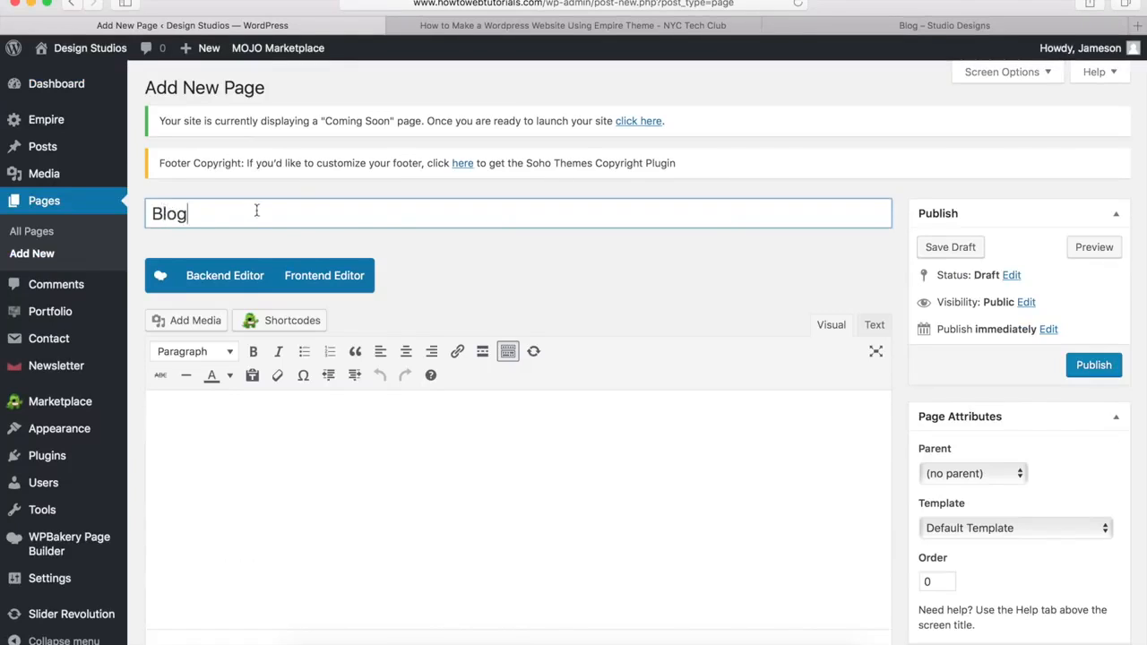
left_click(682, 322)
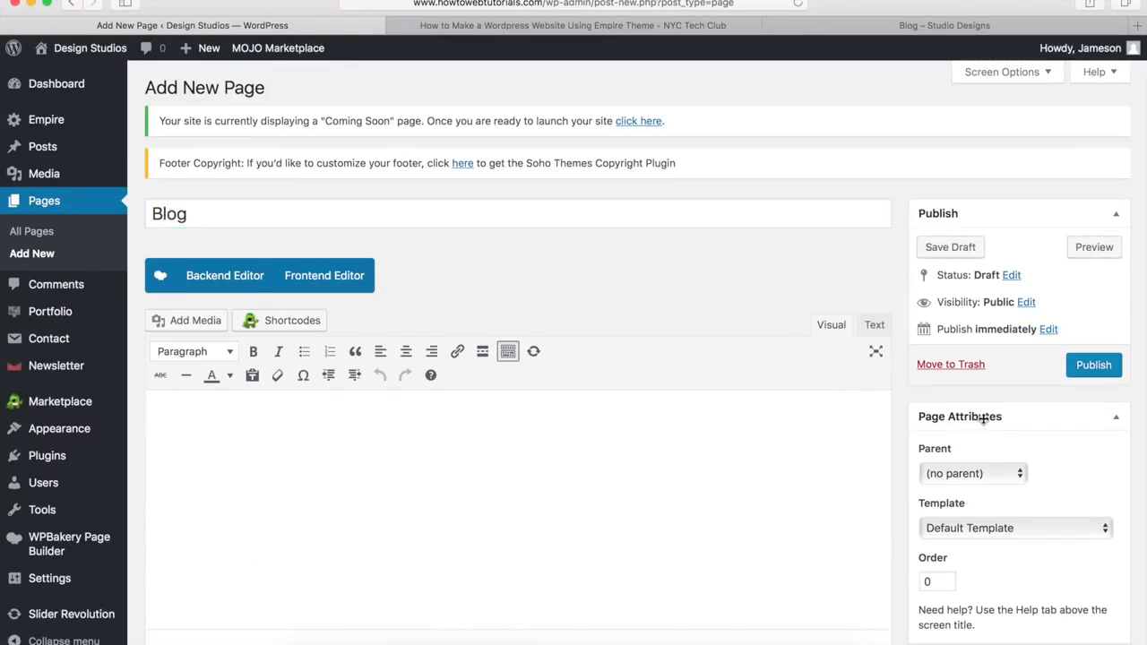
Step: Apply the Blog - Masonry page template
left_click(947, 529)
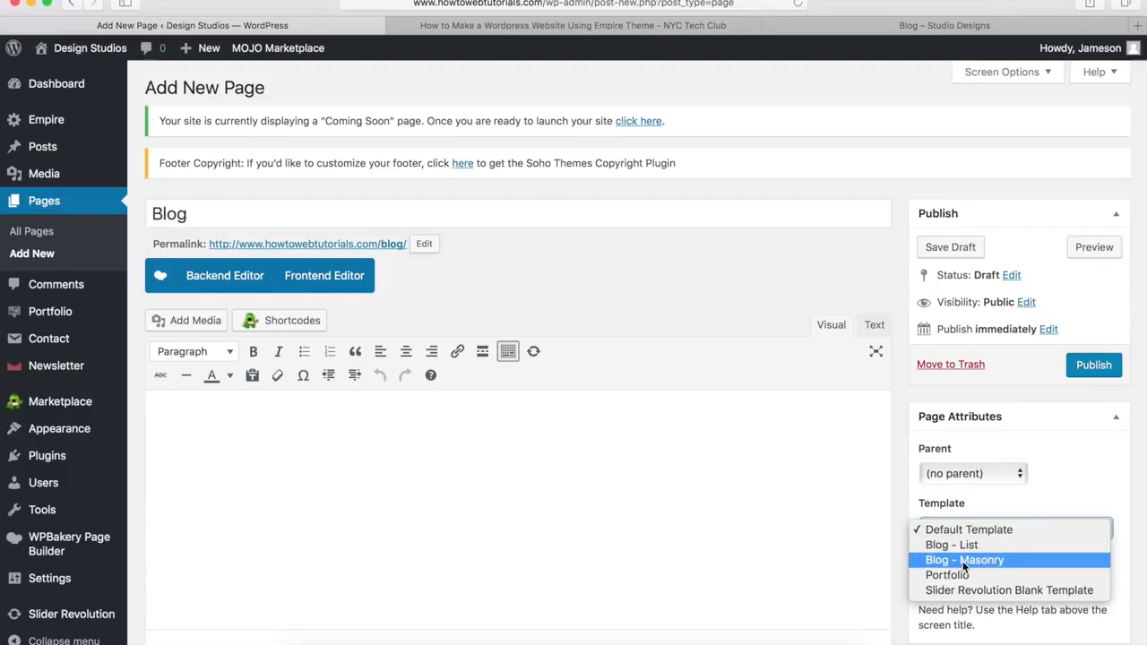
left_click(962, 561)
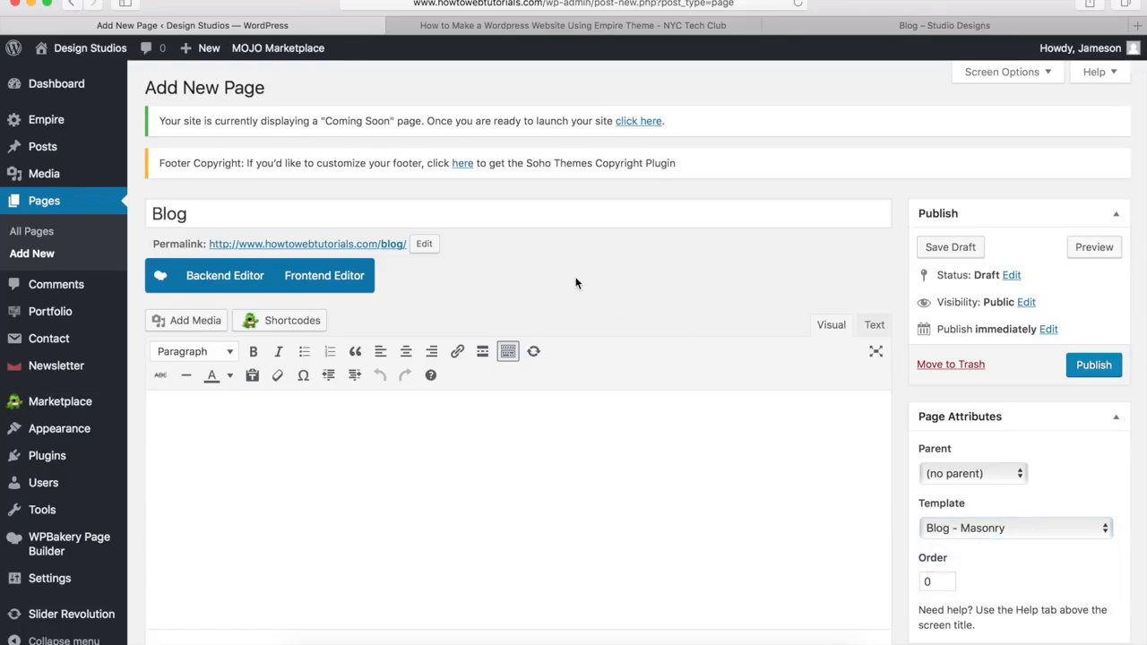
scroll(576, 284, "down", 10)
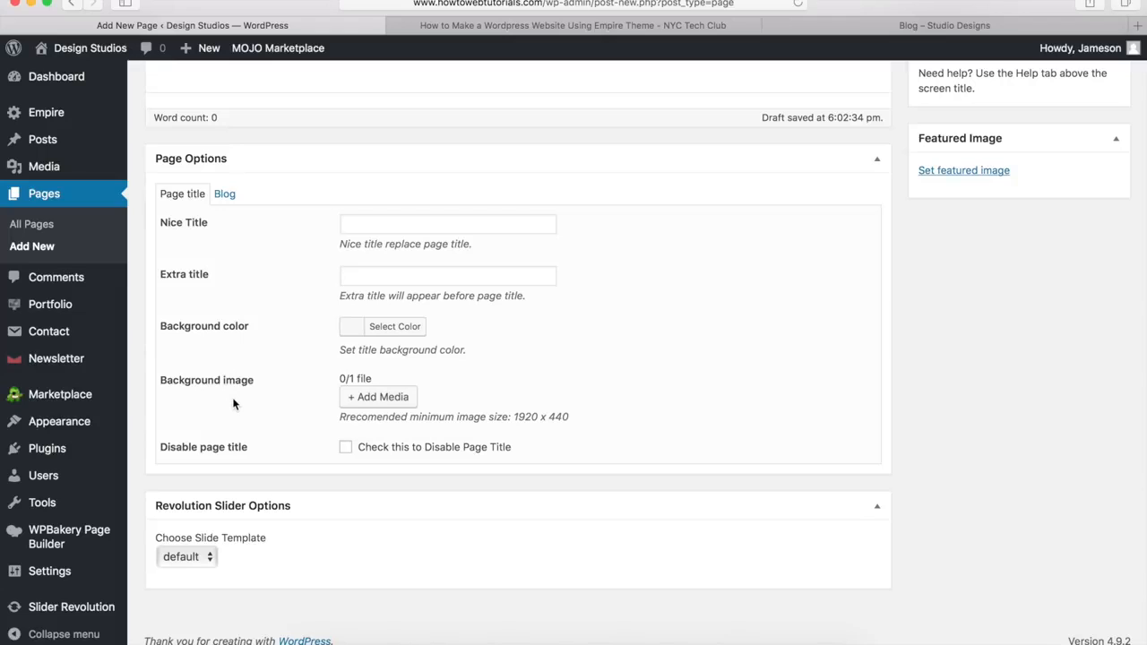
Step: Set the city skyline image as the page title background
left_click(386, 399)
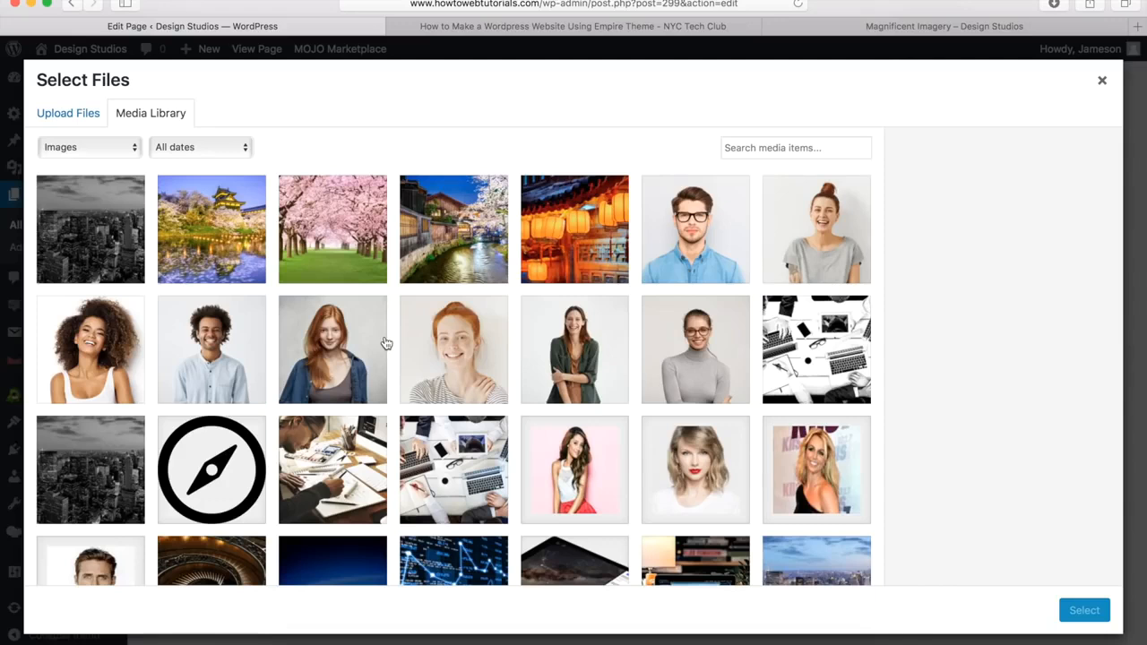
left_click(82, 253)
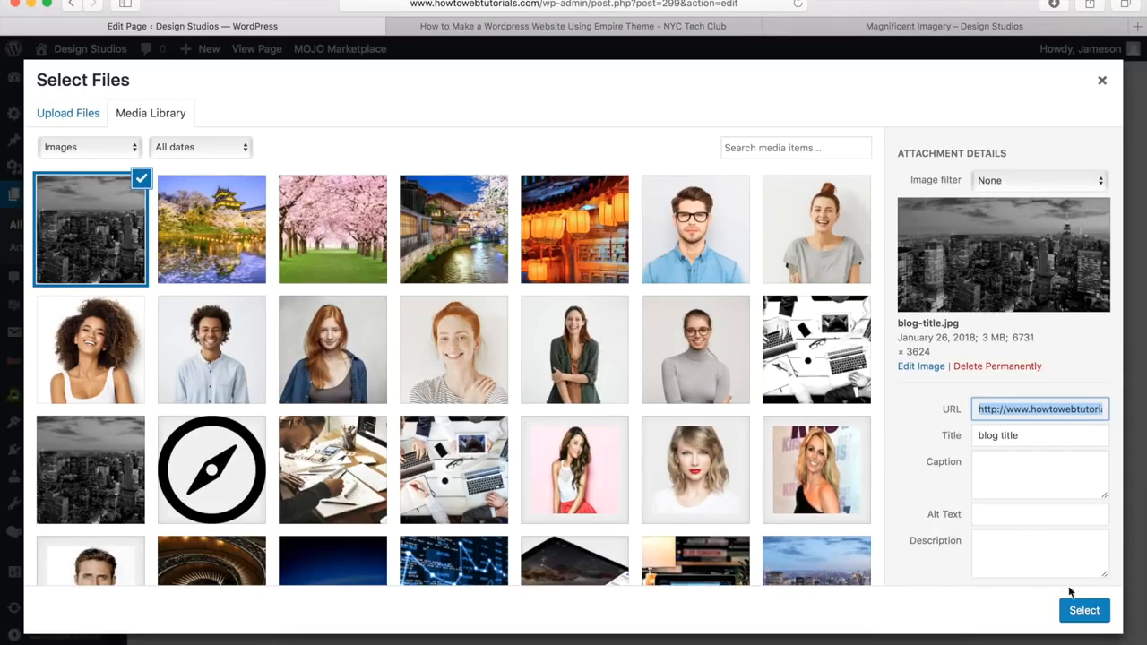
left_click(1084, 612)
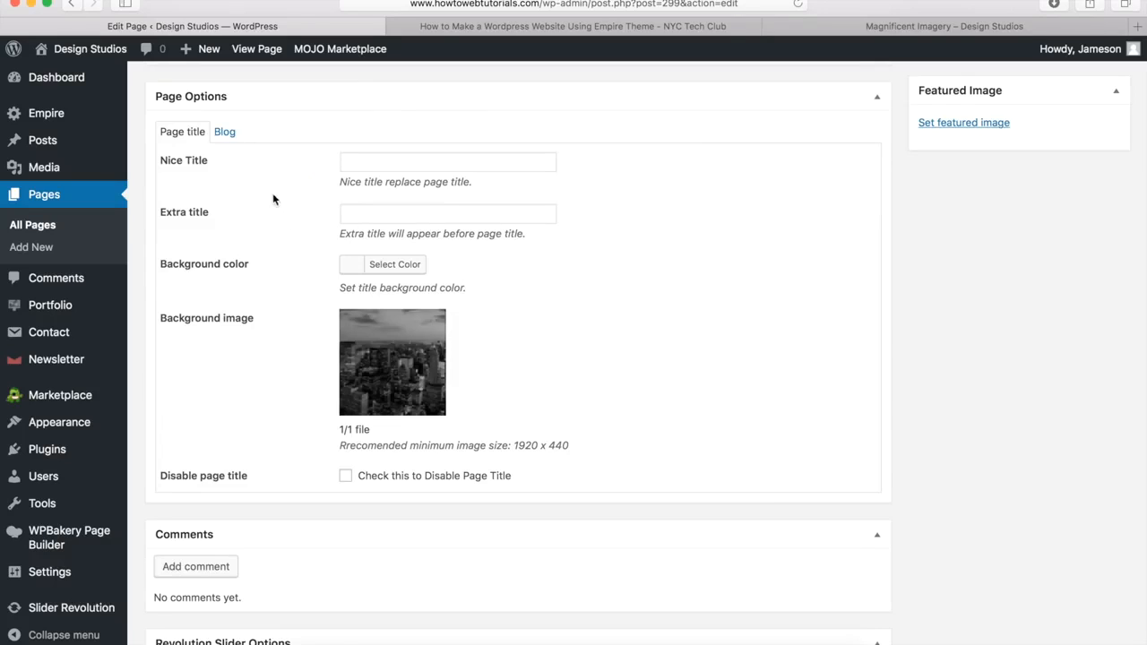
Step: In Blog settings, put the sidebar on the right, shown on Posts only, with 6 items per page
left_click(226, 134)
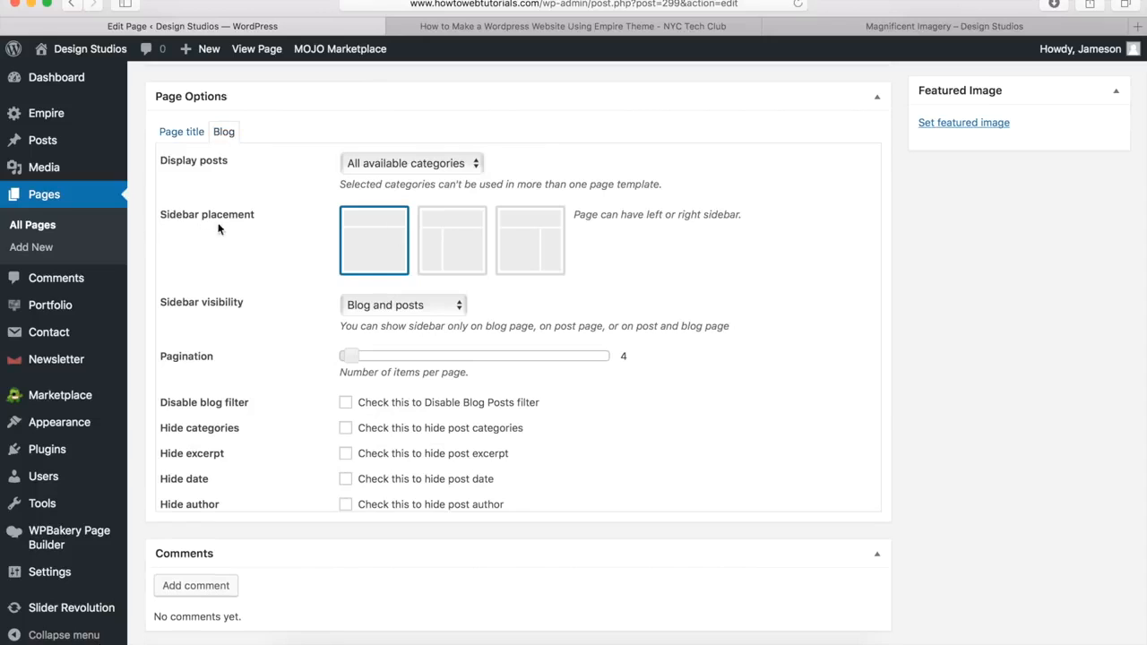
left_click(526, 250)
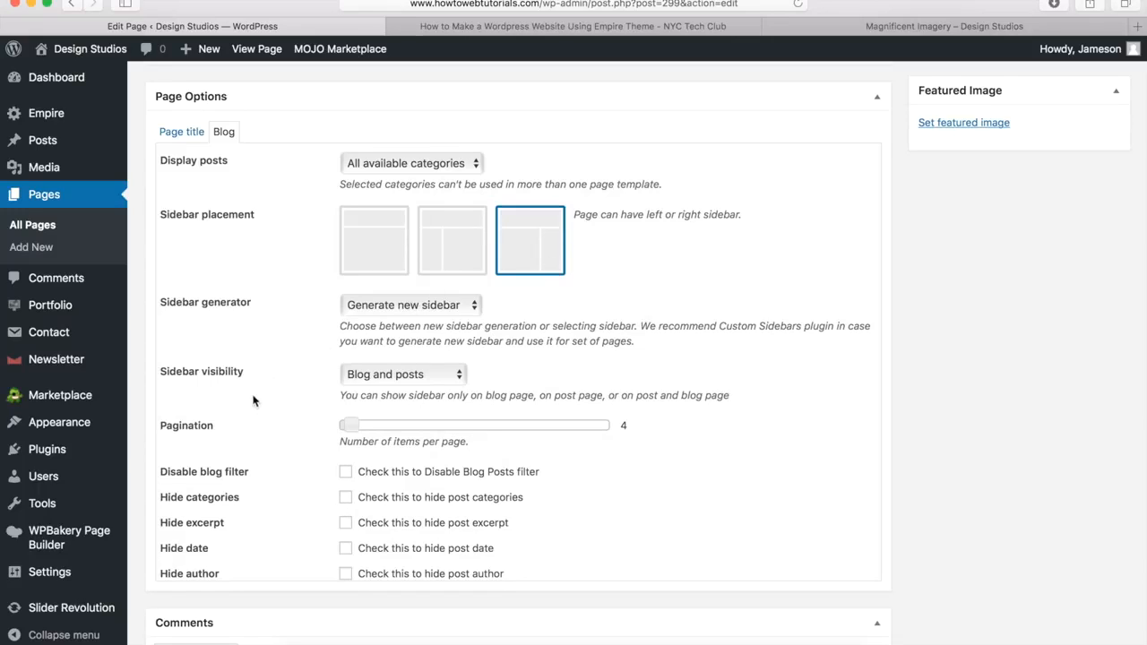
left_click(371, 374)
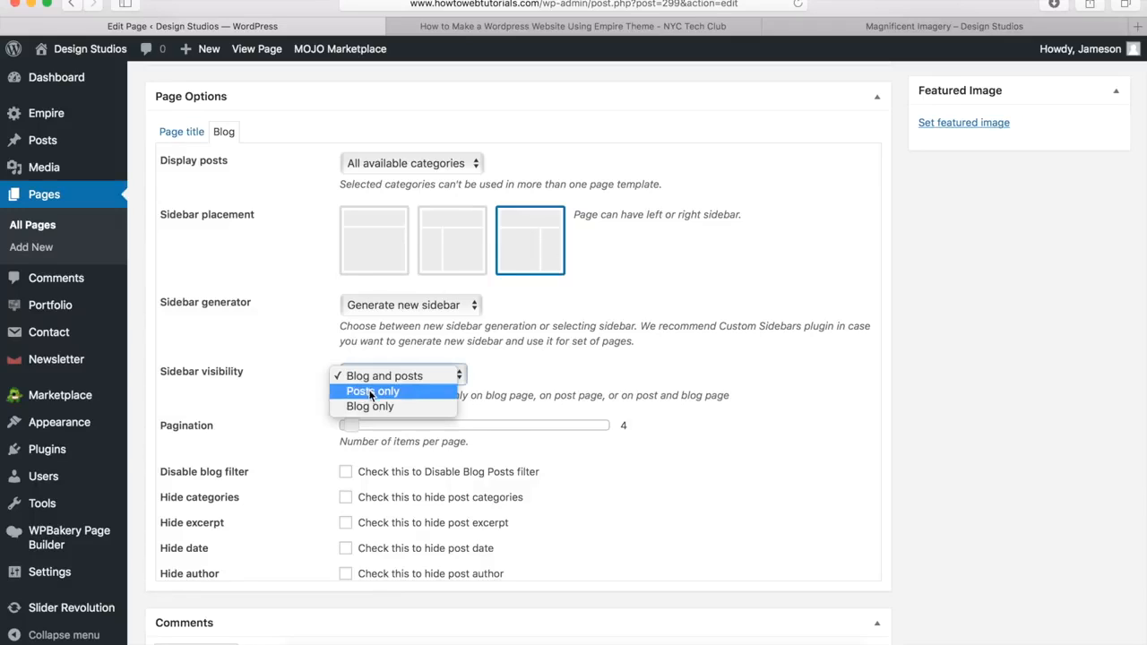
left_click(381, 390)
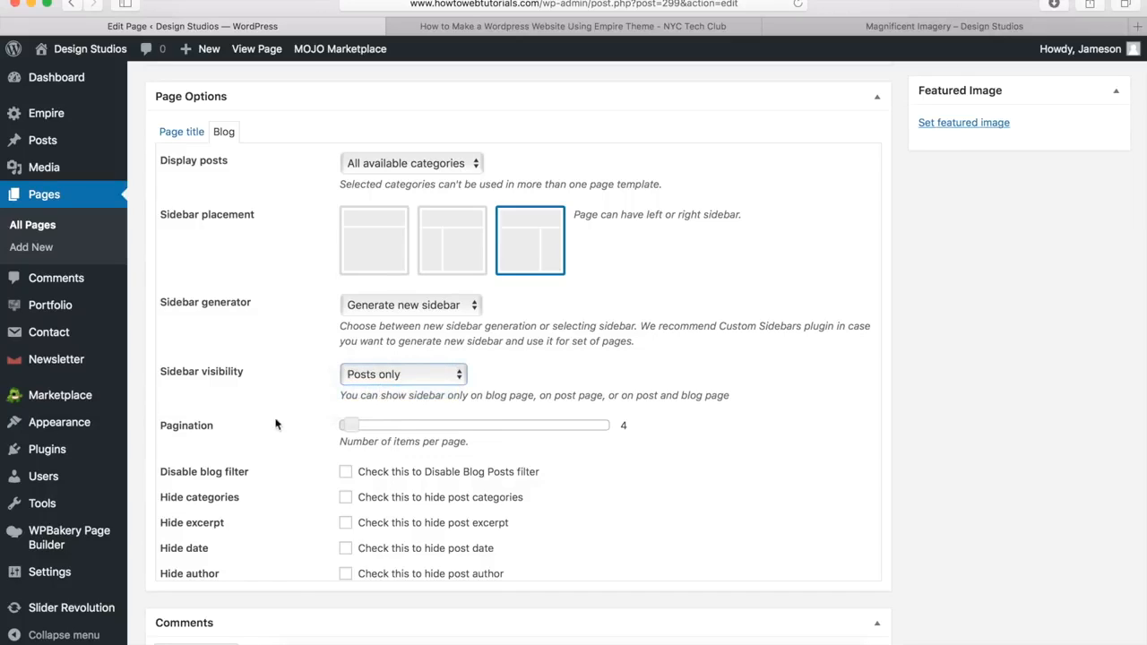
left_click(351, 425)
left_click_drag(352, 423, 351, 424)
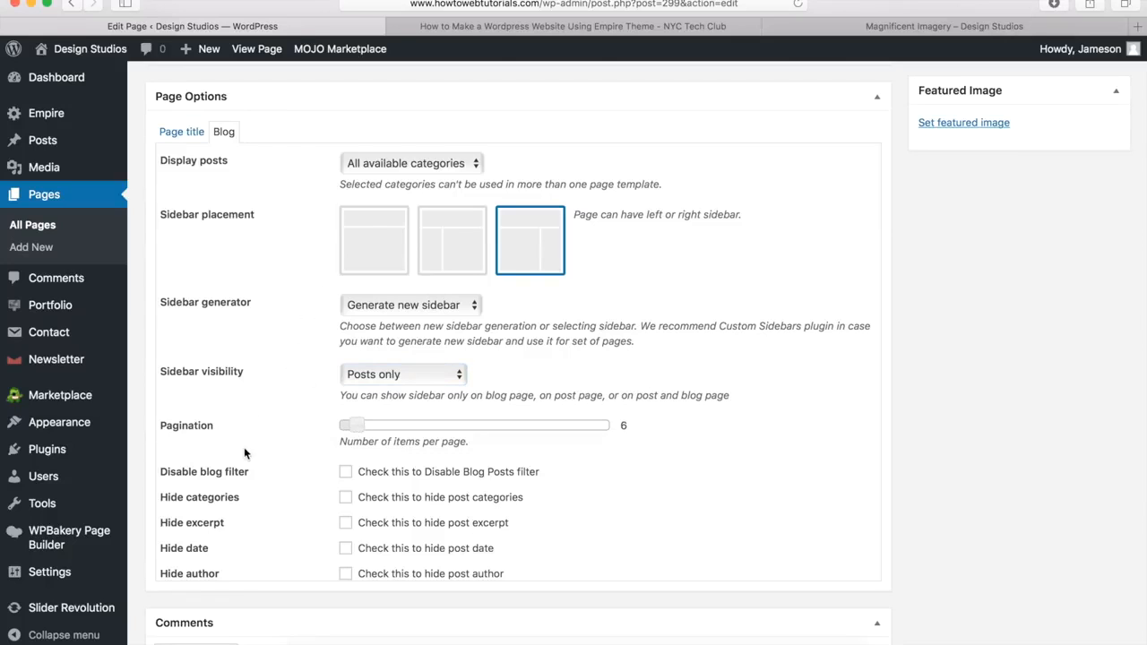
scroll(244, 447, "up", 20)
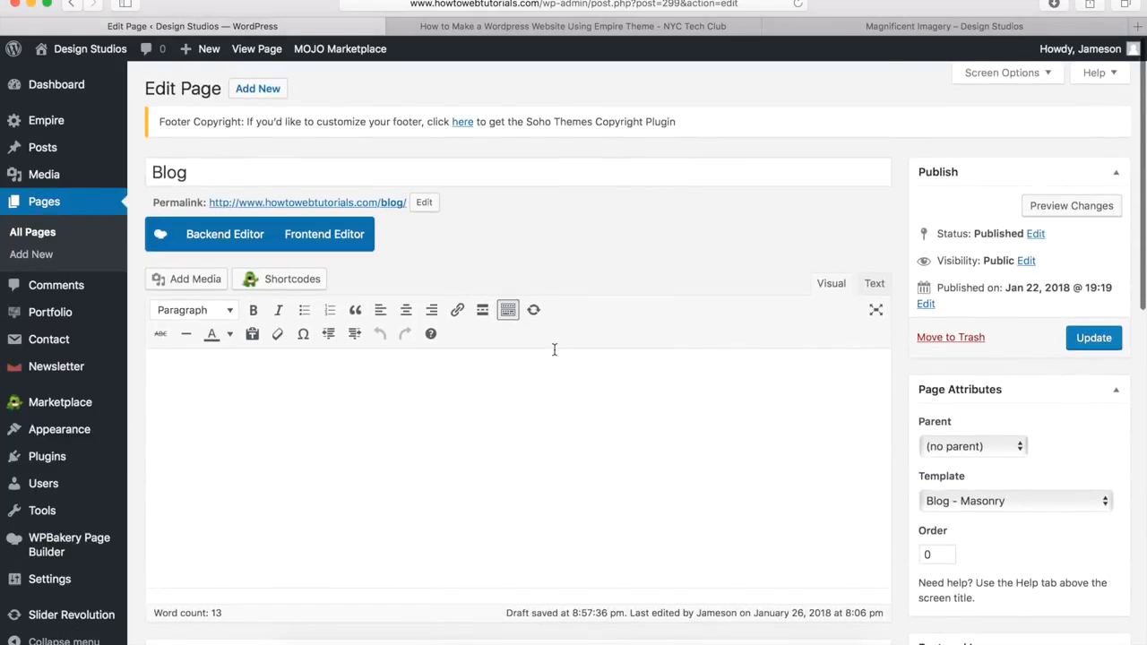
Step: Switch to WPBakery Page Builder, add an empty row, and open its Row Settings
left_click(230, 235)
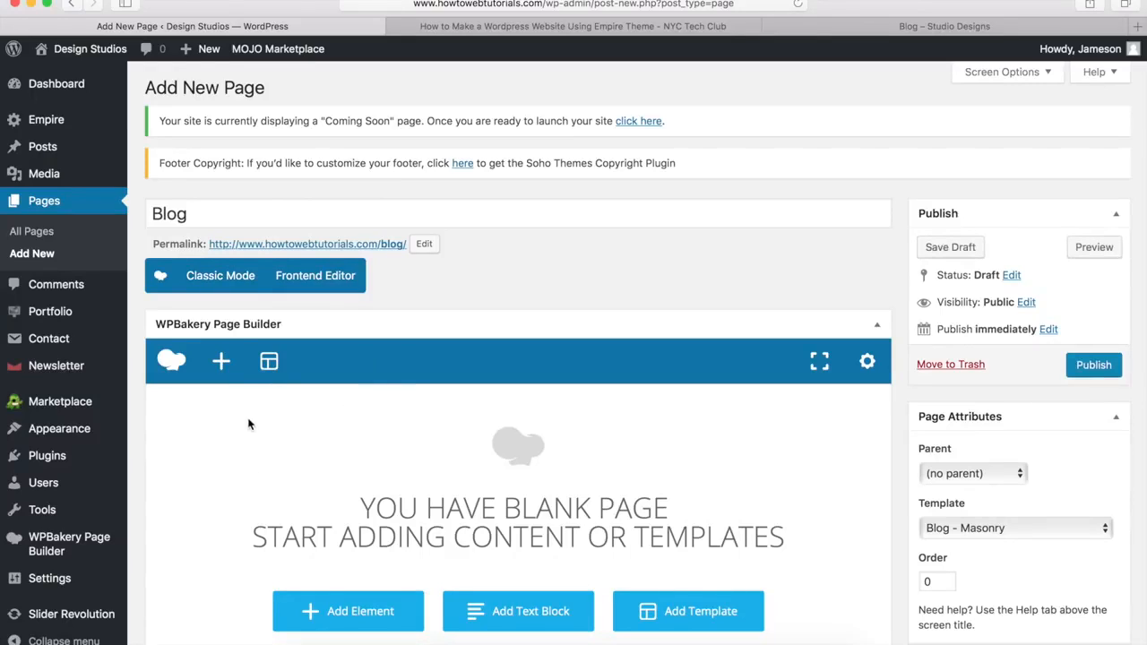
left_click(221, 363)
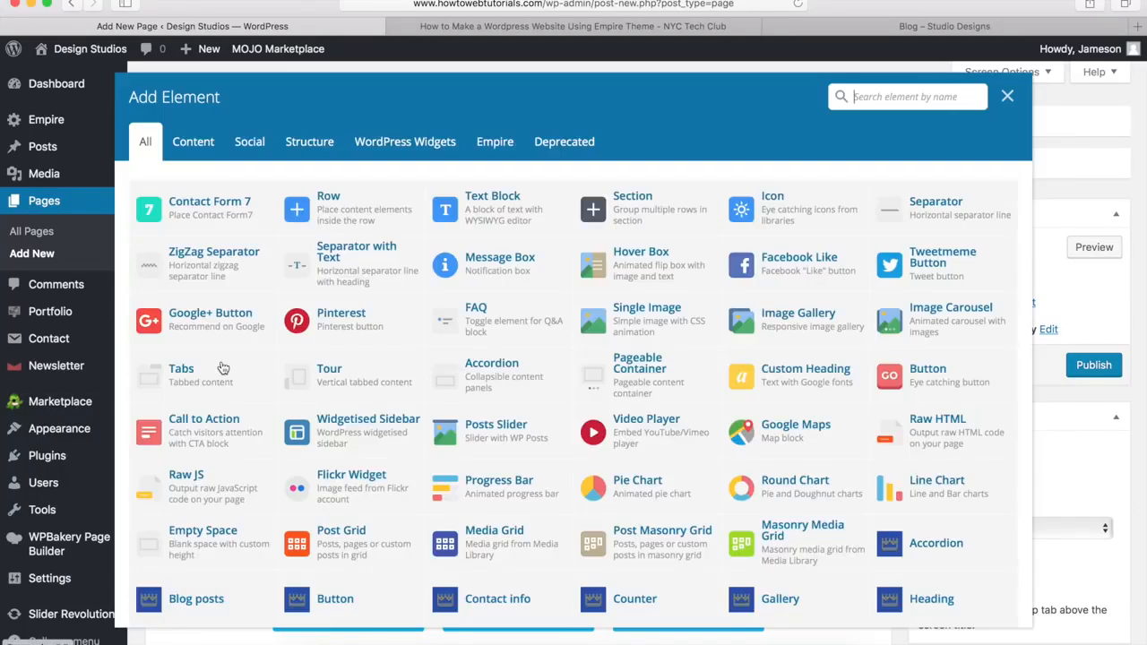
left_click(339, 205)
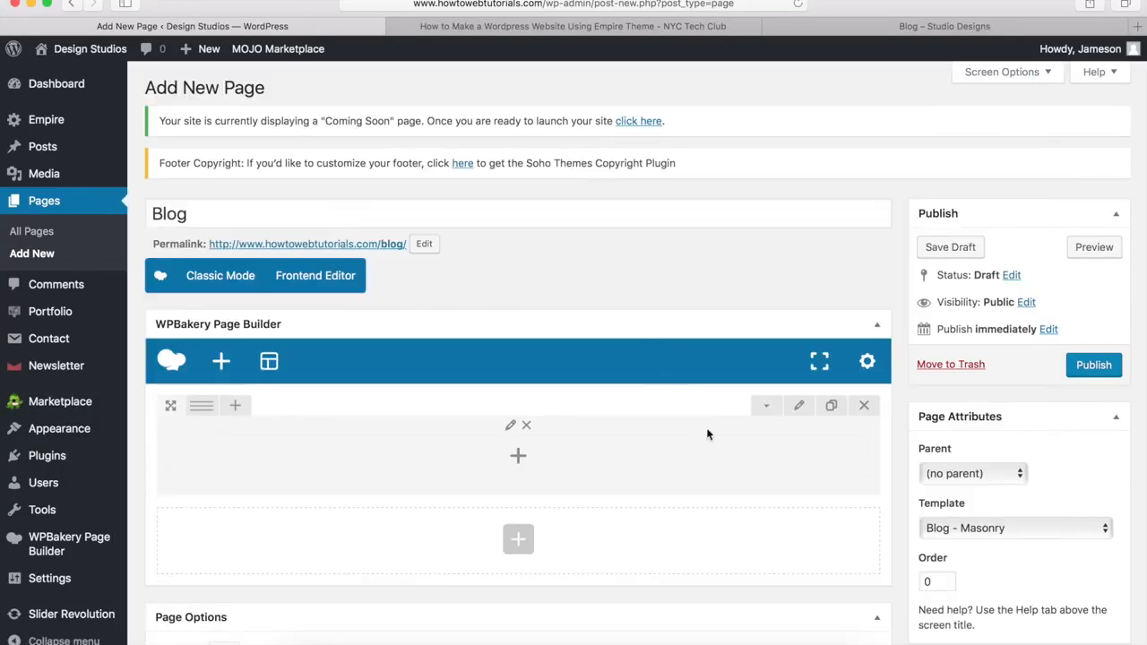
left_click(799, 407)
Step: Set the row to Stretch row with 0px bottom margin and #00a9da background, and save
left_click(622, 231)
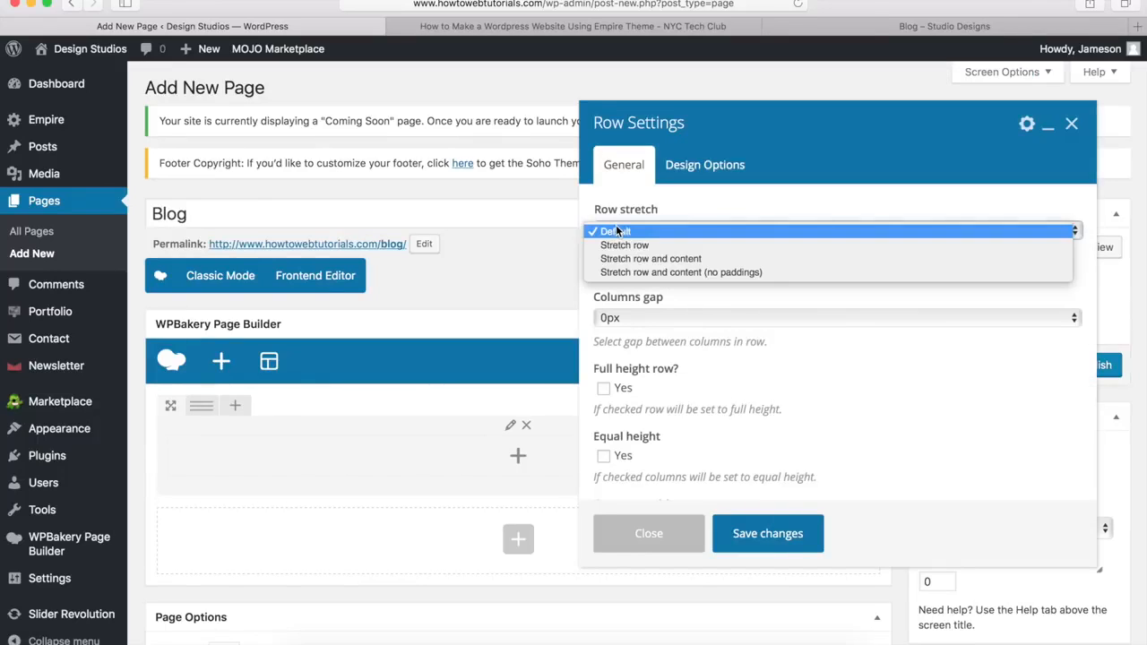
left_click(618, 245)
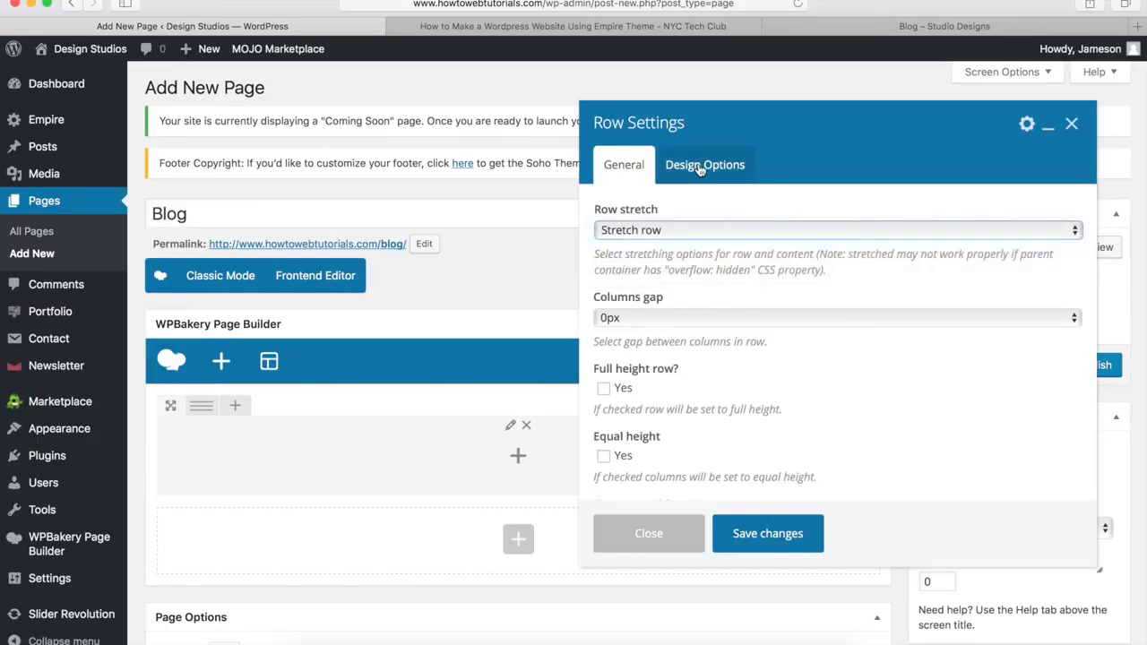
left_click(694, 170)
left_click(718, 456)
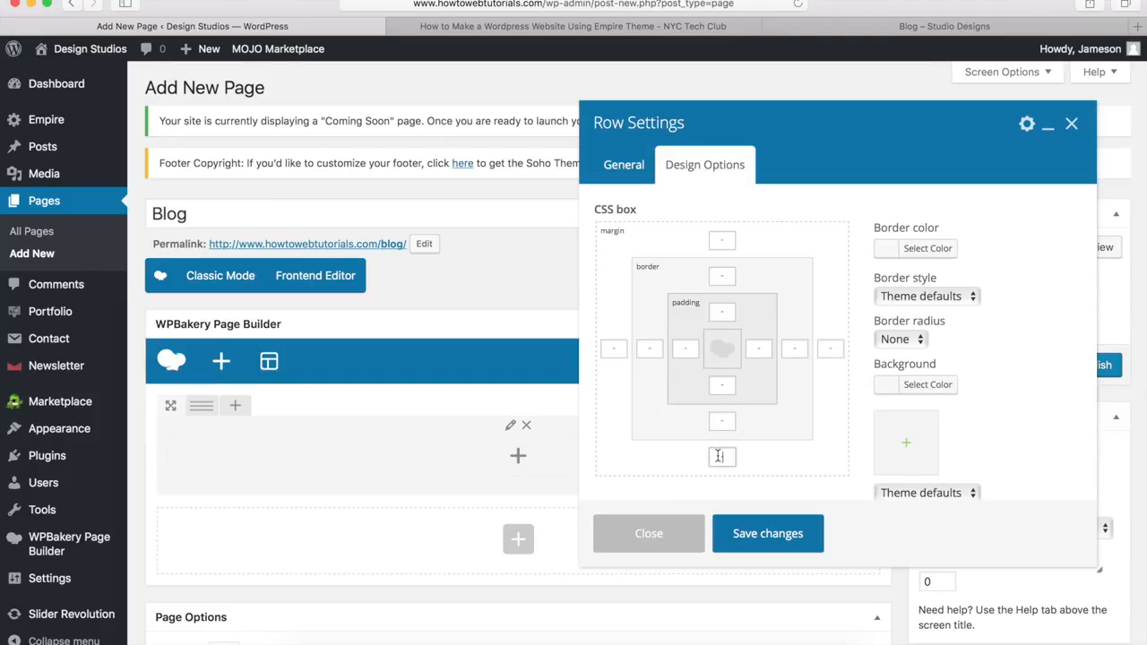
type("0px")
left_click(914, 387)
left_click(993, 391)
type("#00a9da")
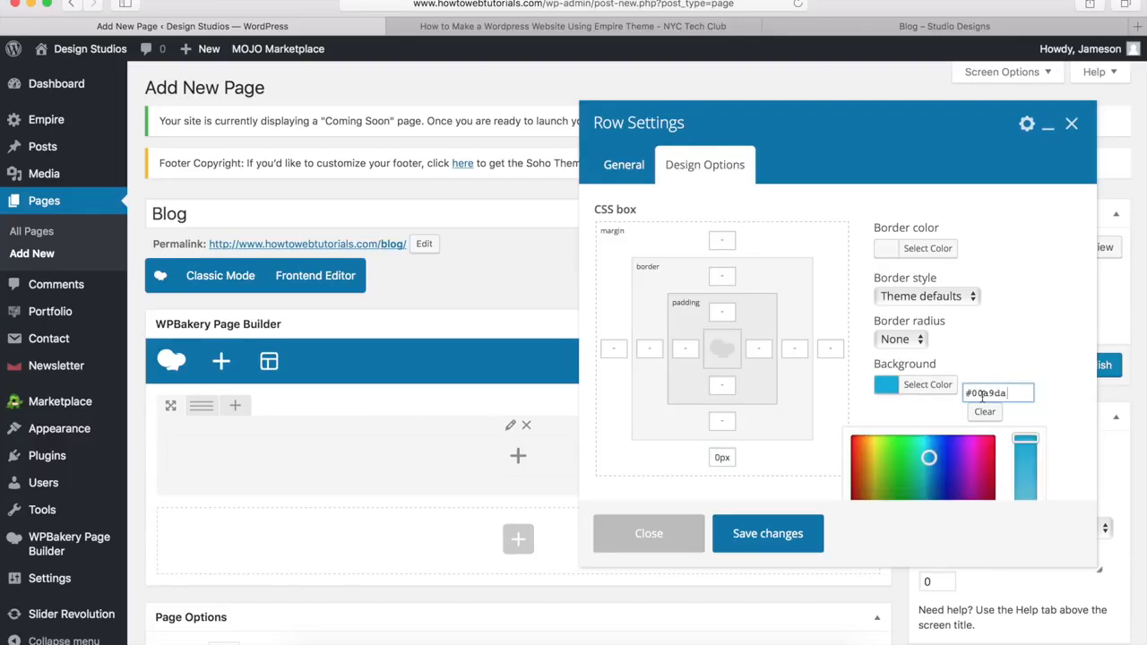
left_click(931, 391)
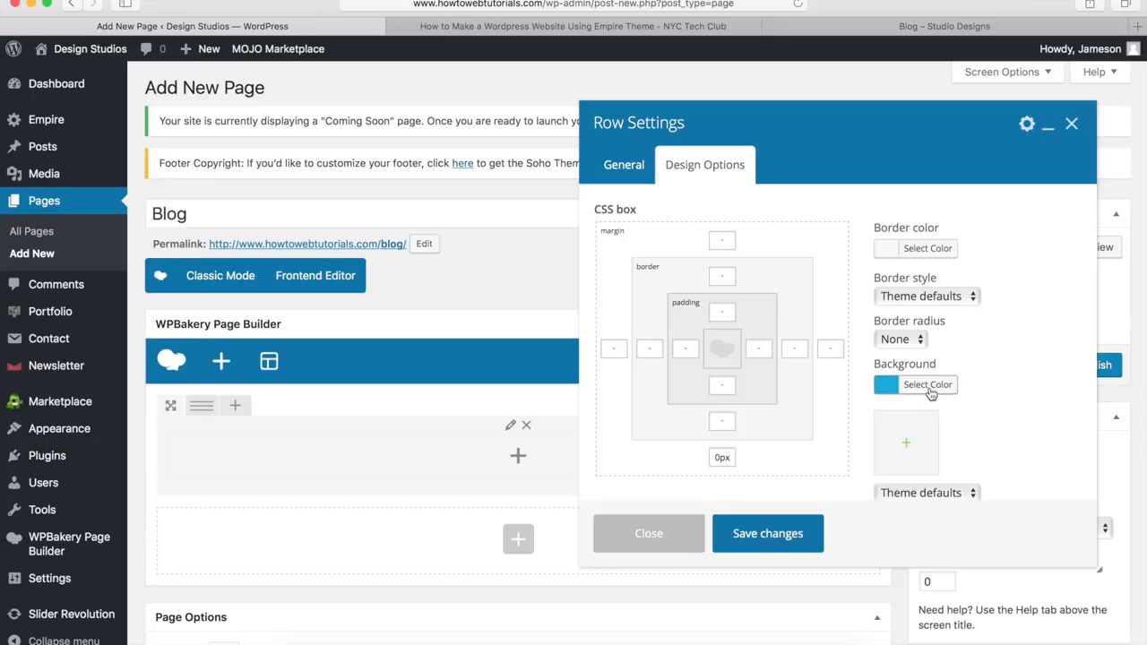
left_click(766, 533)
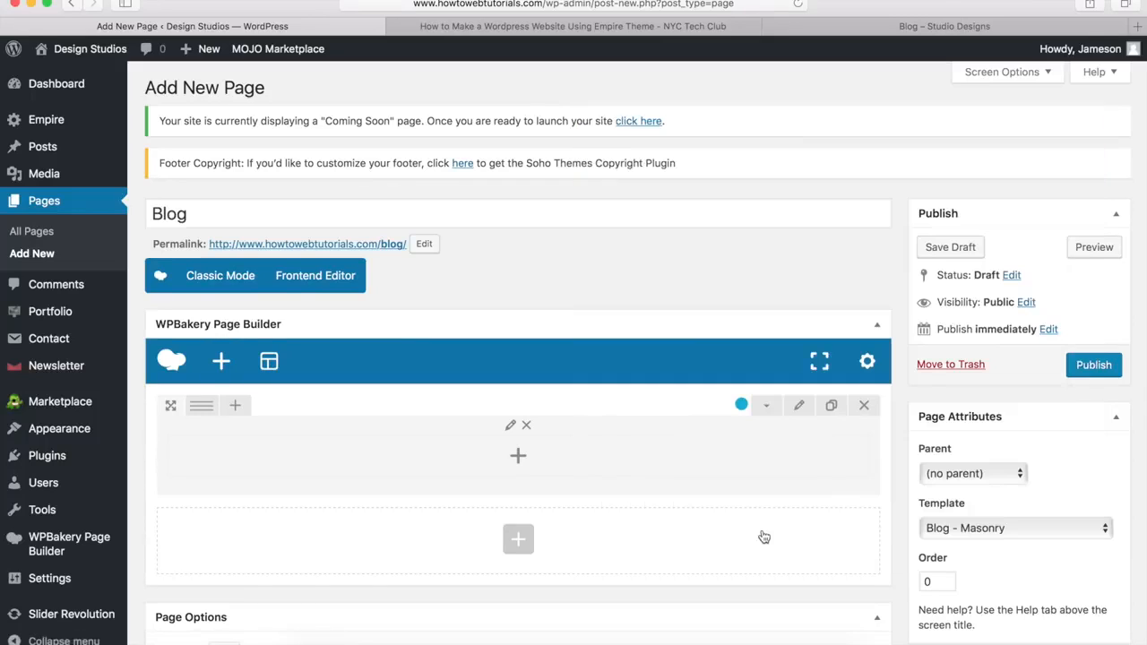
left_click(520, 458)
Step: Add a Heading titled 'Stay Updated' with subtitle 'Sign up for our newsletter'
scroll(673, 412, "down", 5)
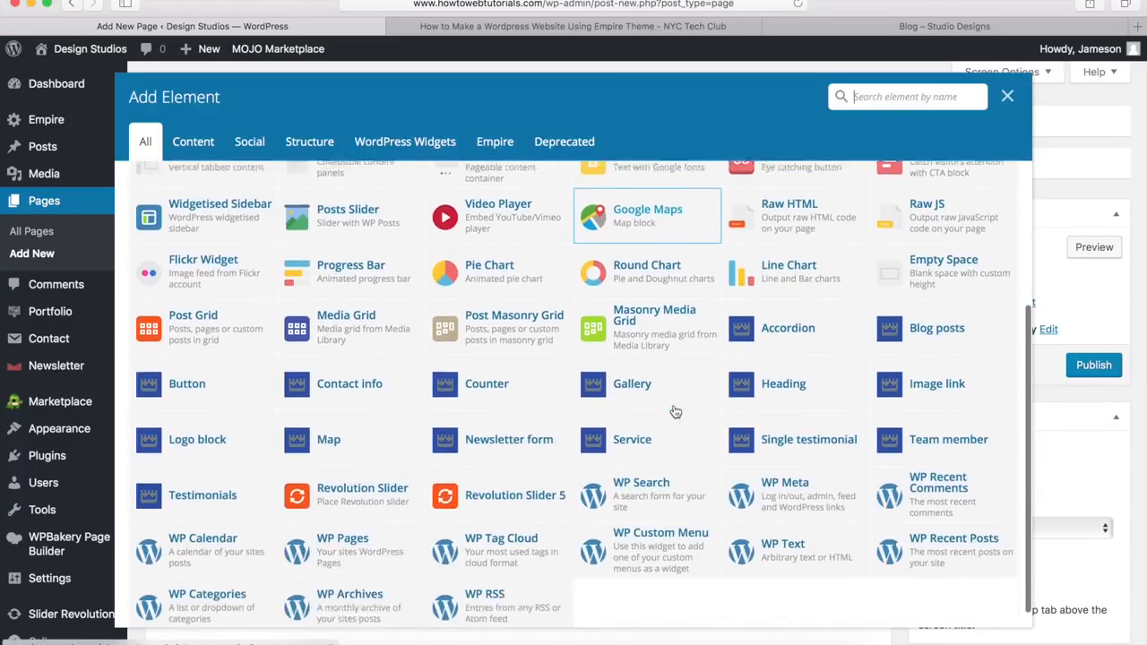
left_click(771, 369)
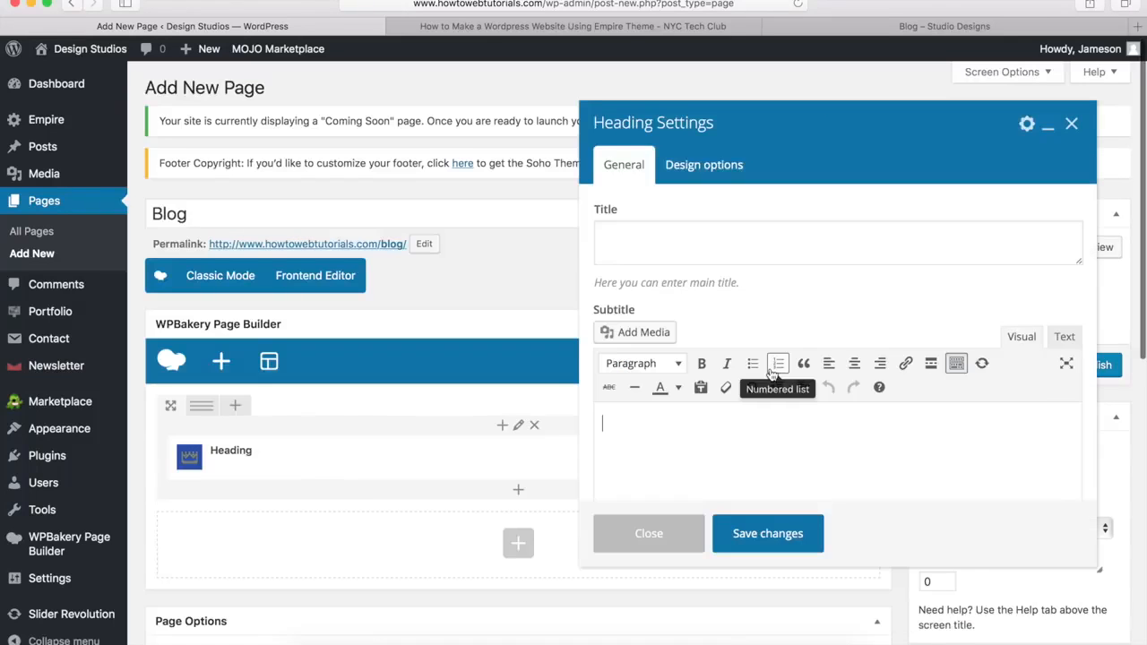
left_click(655, 253)
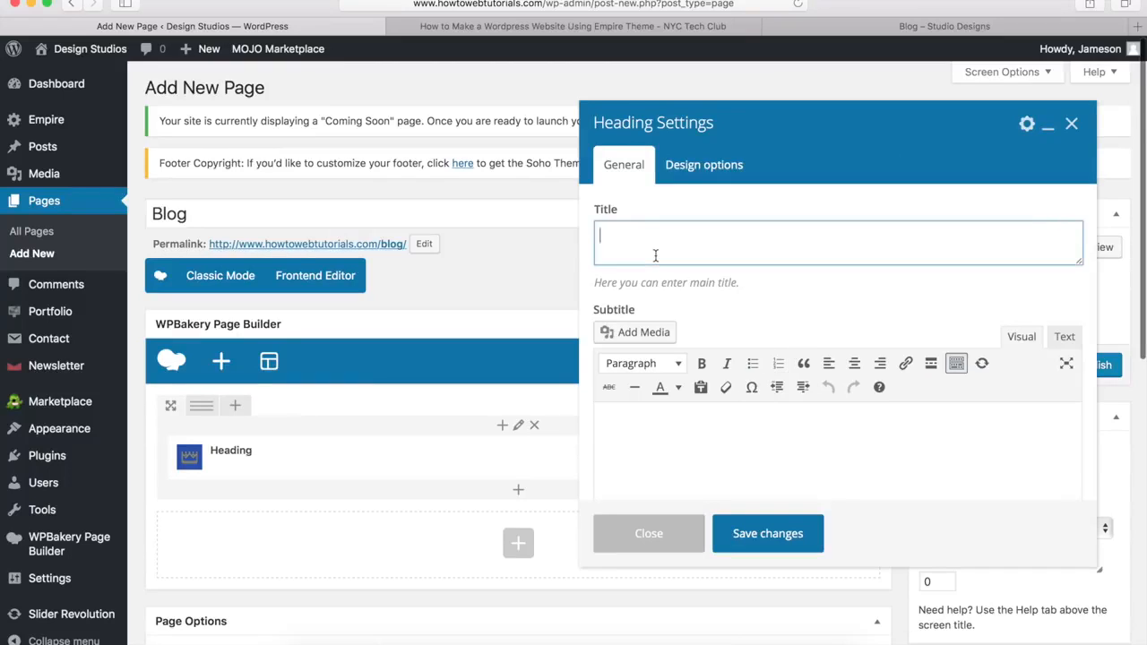
type("Stay Updated")
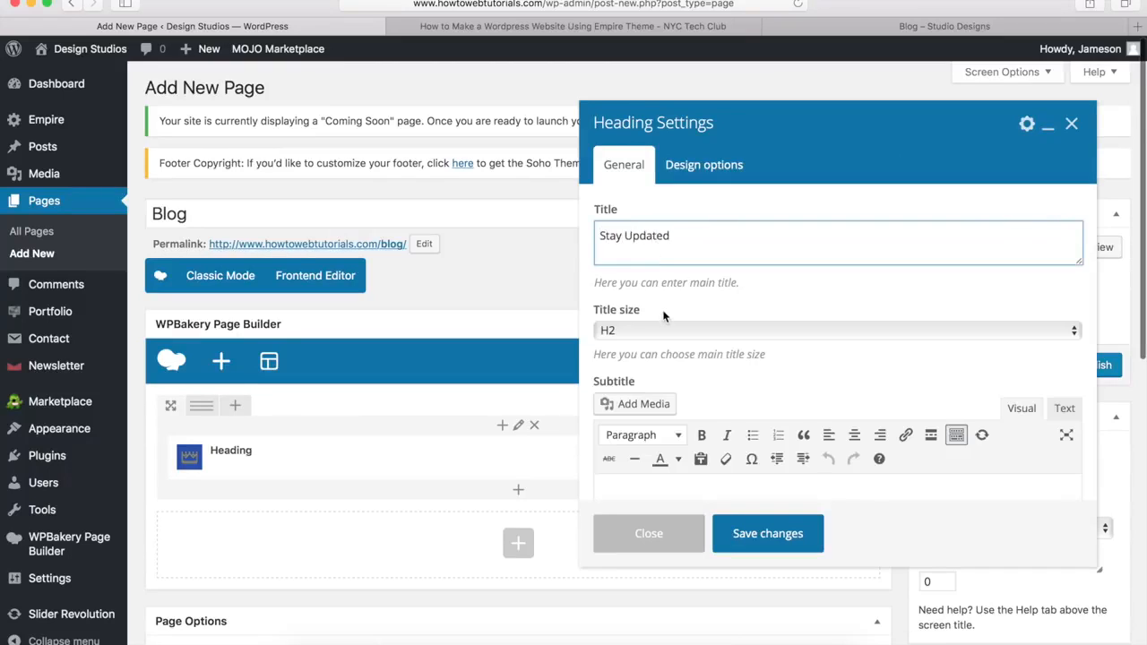
scroll(664, 315, "down", 2)
scroll(665, 317, "down", 2)
left_click(650, 291)
type("Sign up for our newsletter")
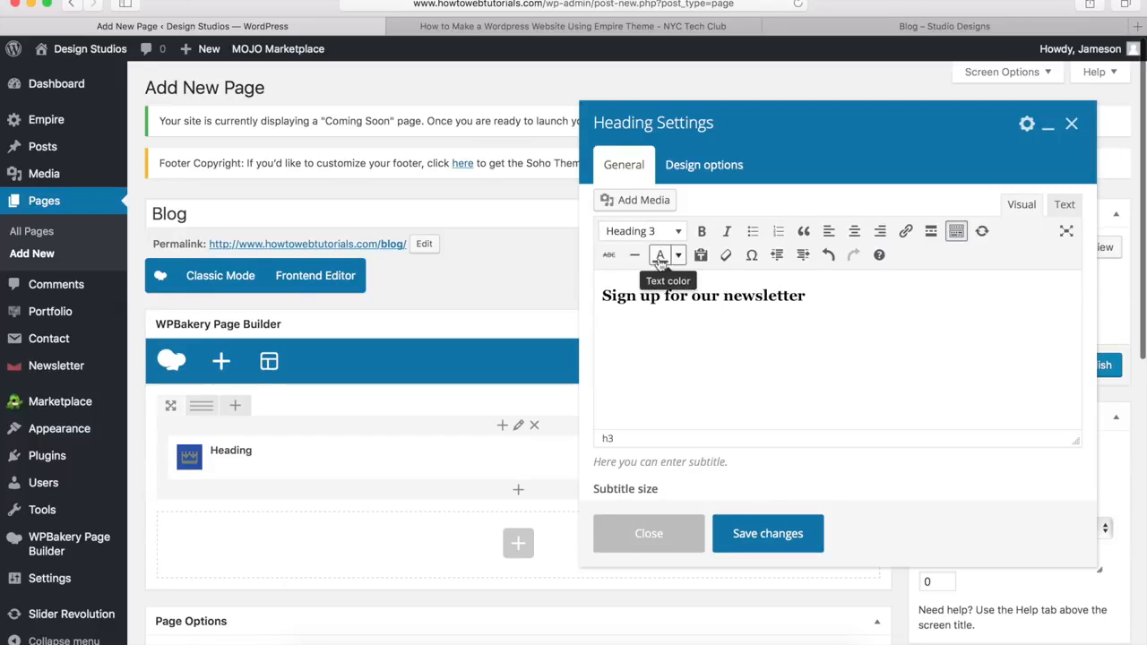
Step: Give the heading Style 1 and a custom white title colour, then save it
scroll(637, 448, "down", 5)
left_click(620, 320)
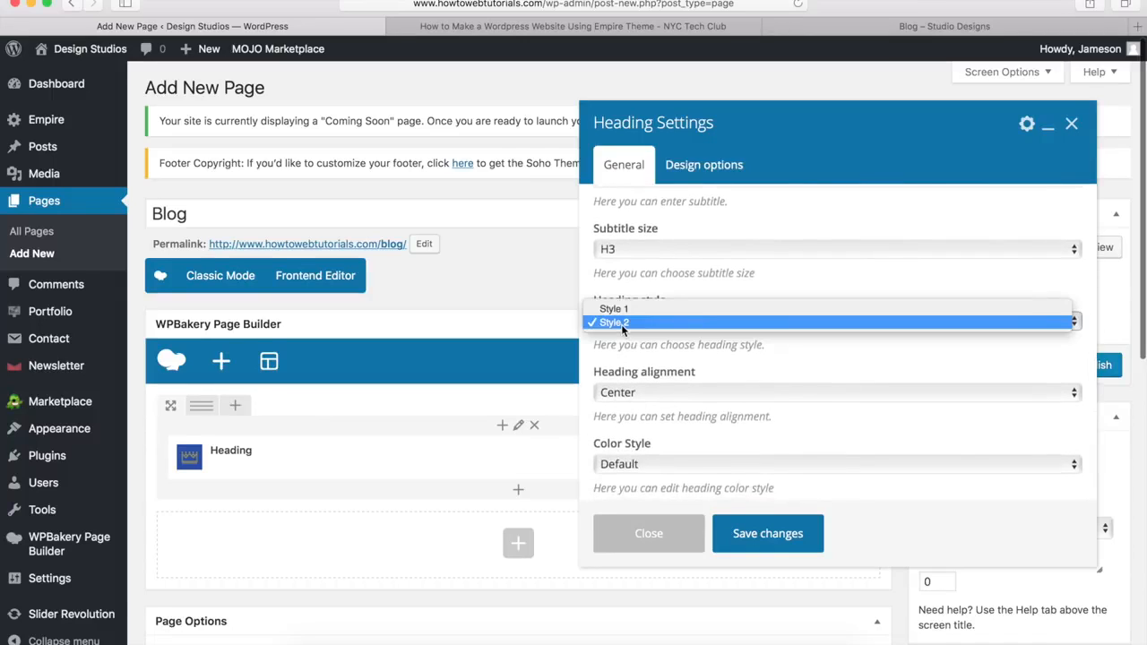
left_click(618, 309)
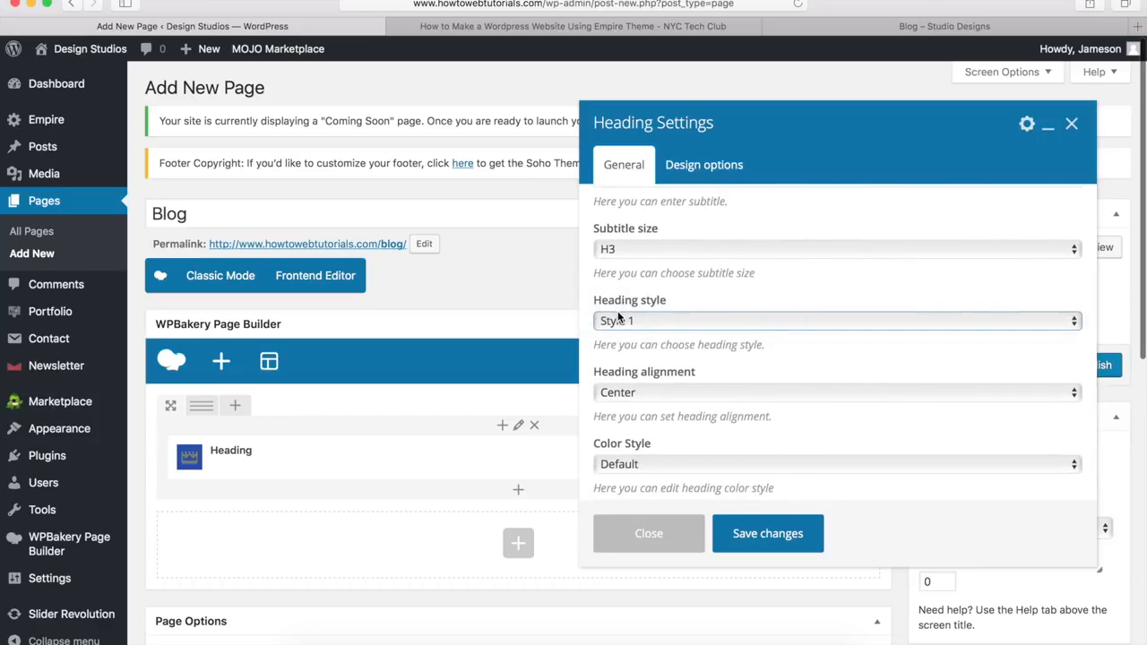
scroll(629, 391, "down", 2)
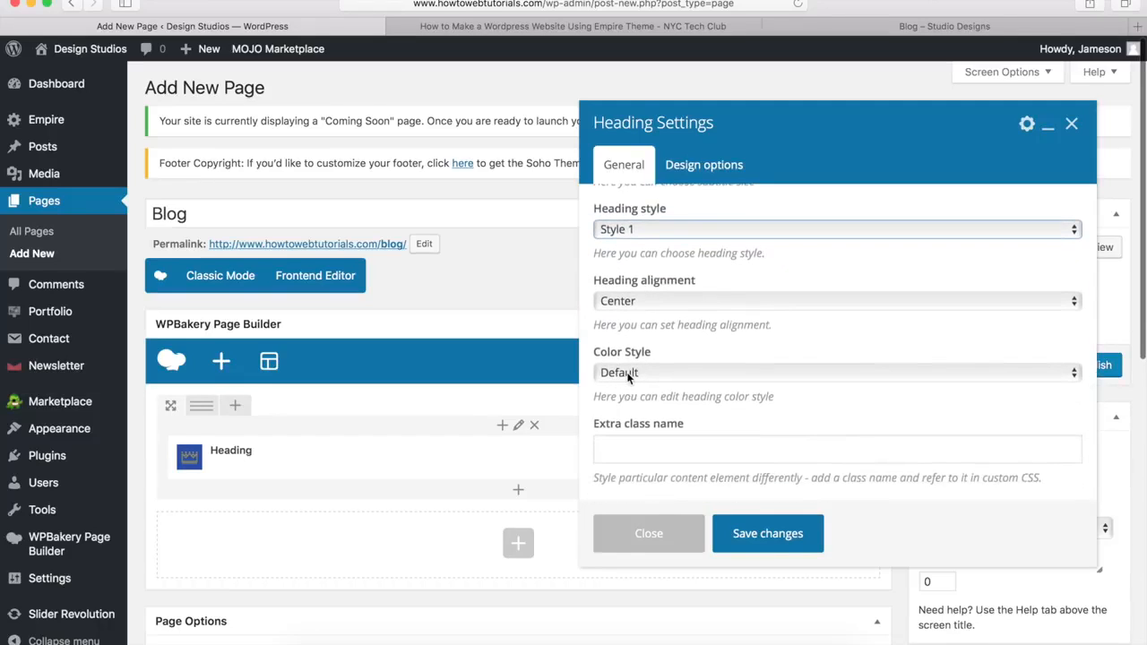
left_click(627, 376)
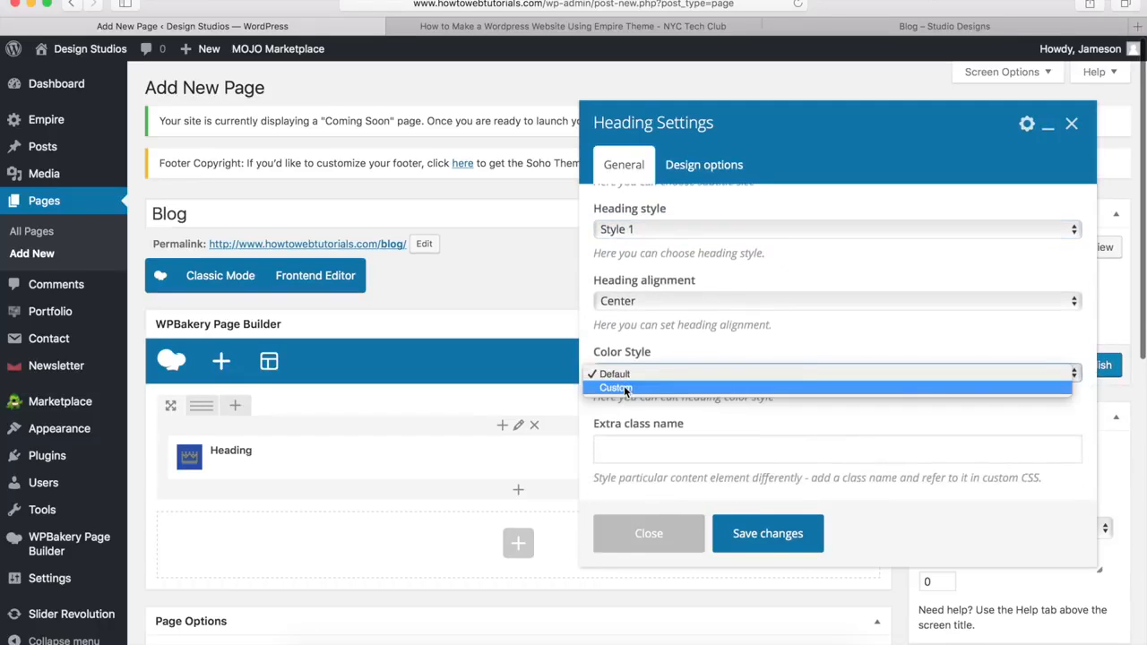
left_click(624, 387)
scroll(627, 376, "down", 2)
left_click(634, 368)
scroll(632, 367, "down", 3)
left_click(629, 366)
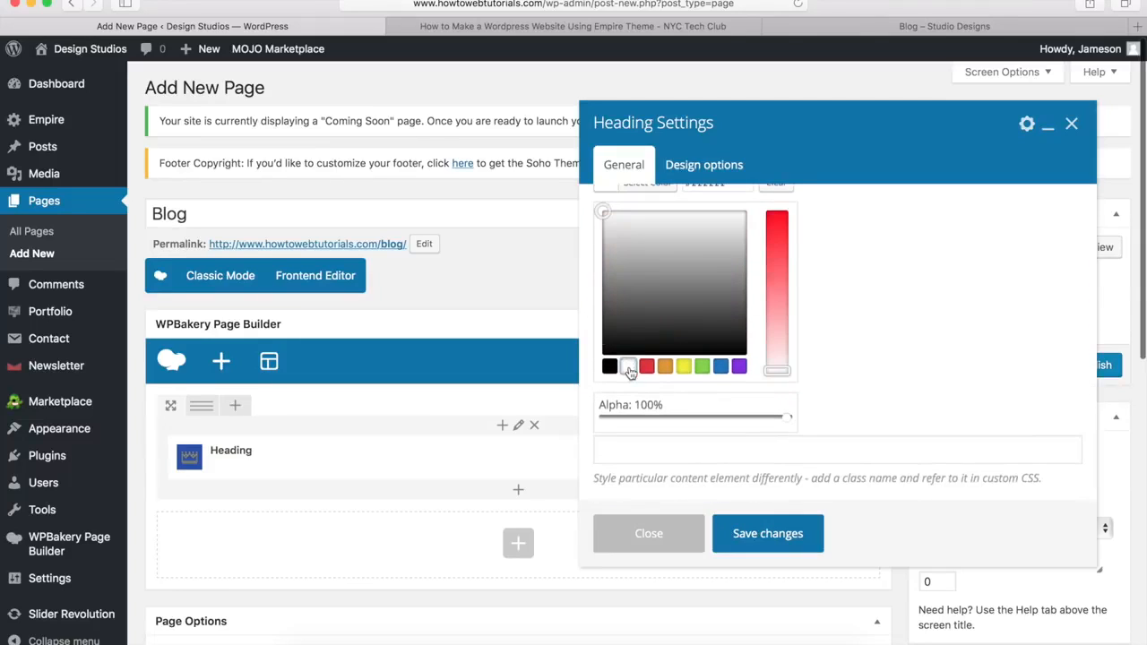
scroll(629, 373, "up", 3)
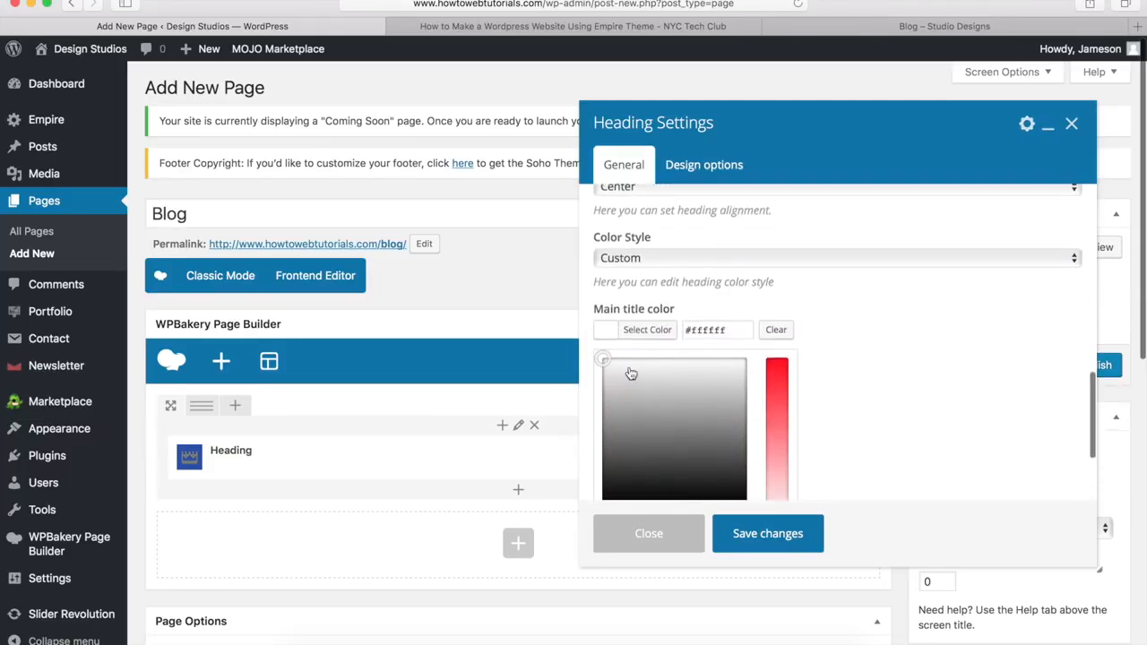
left_click(696, 168)
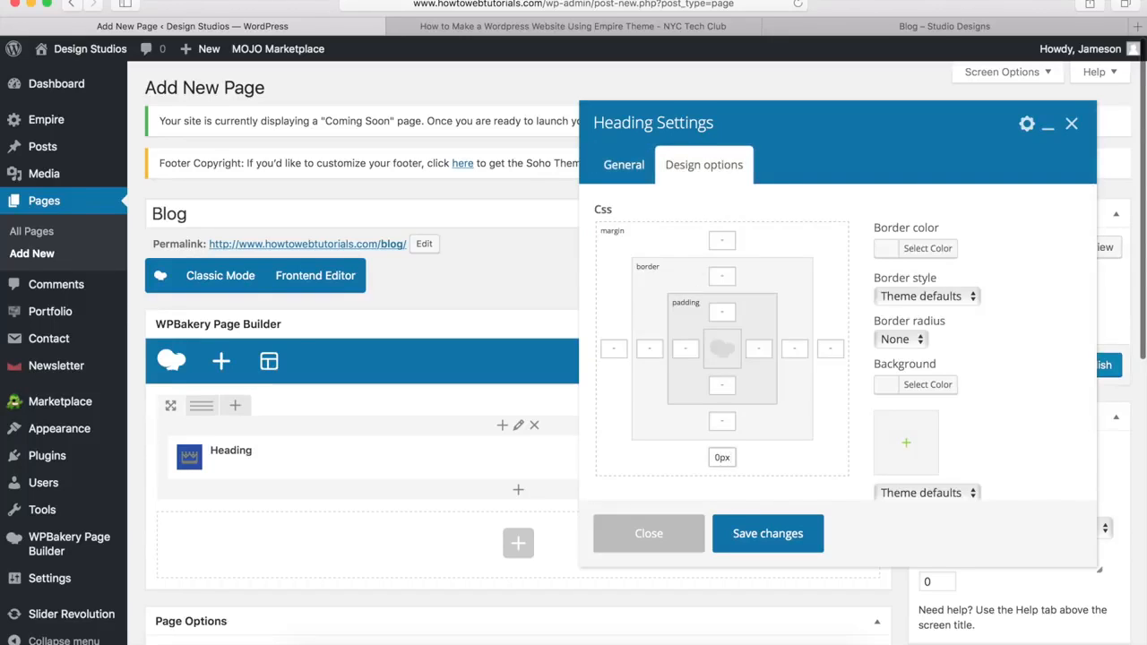
left_click(766, 535)
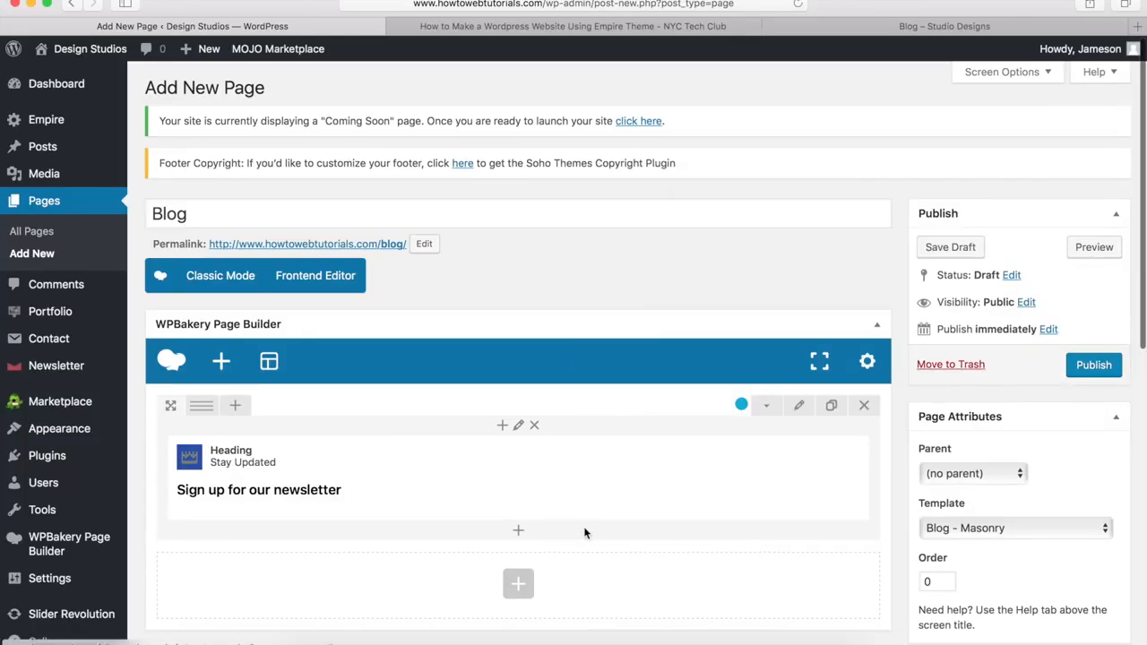
Step: Insert a Newsletter form element below the Stay Updated heading, keeping its default settings
left_click(520, 534)
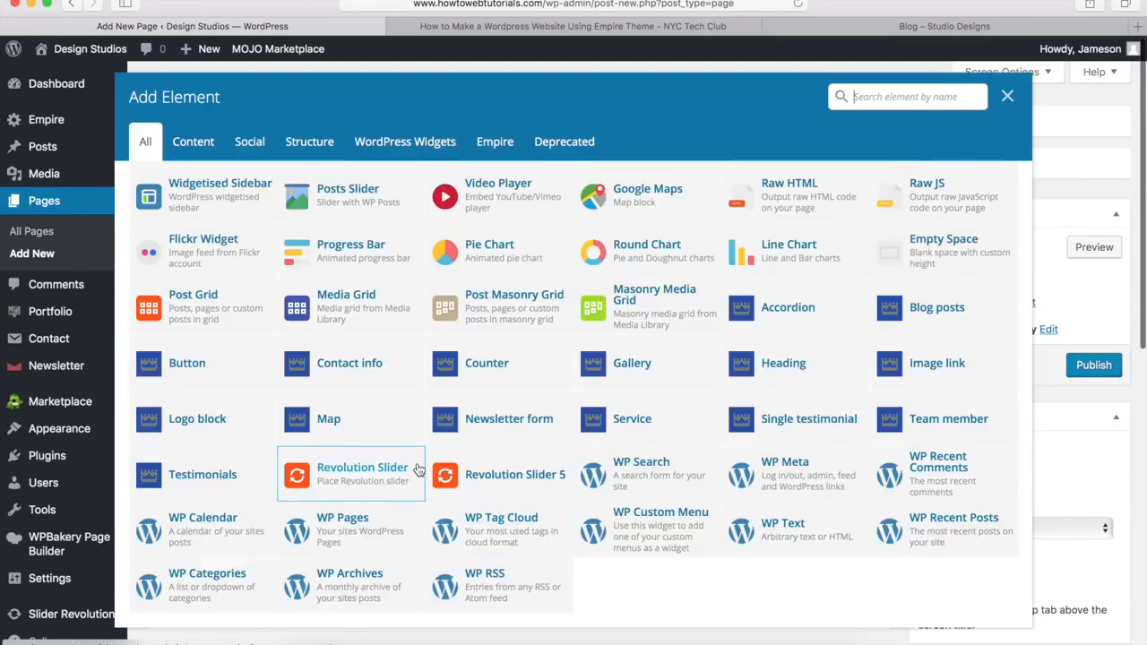
left_click(501, 422)
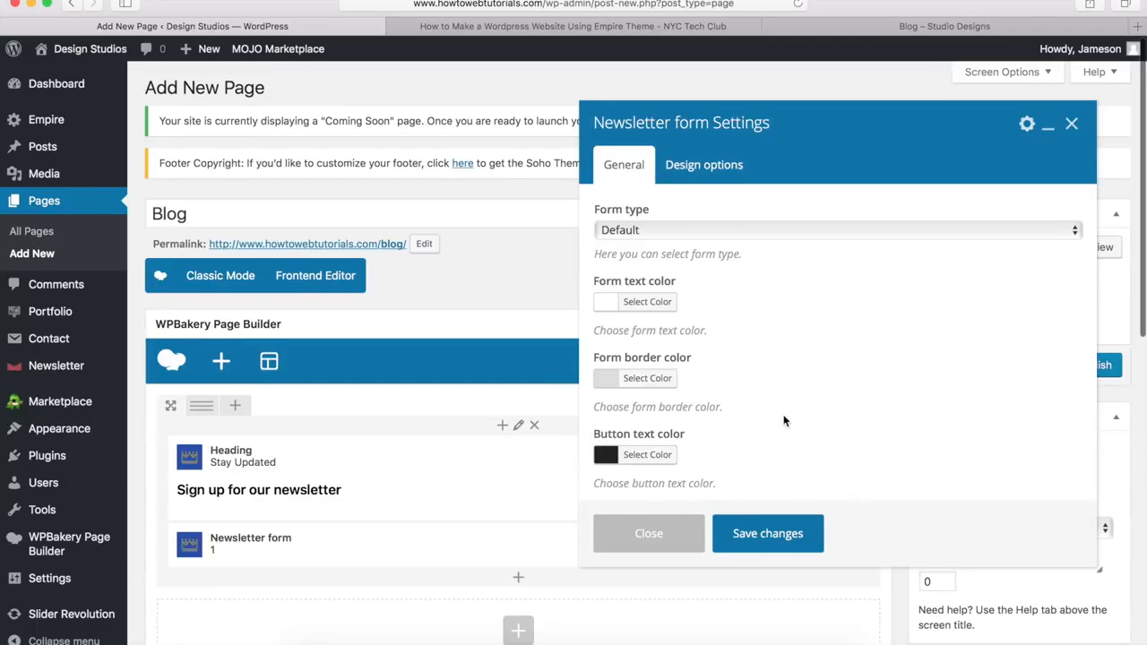
left_click(758, 535)
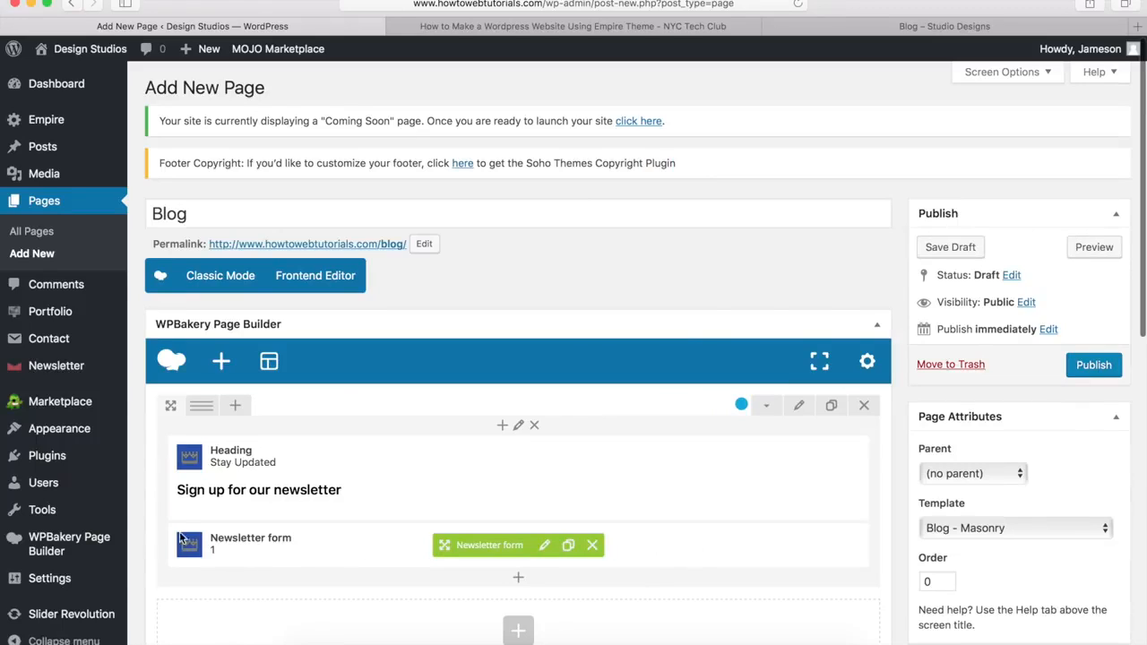
mouse_move(64, 373)
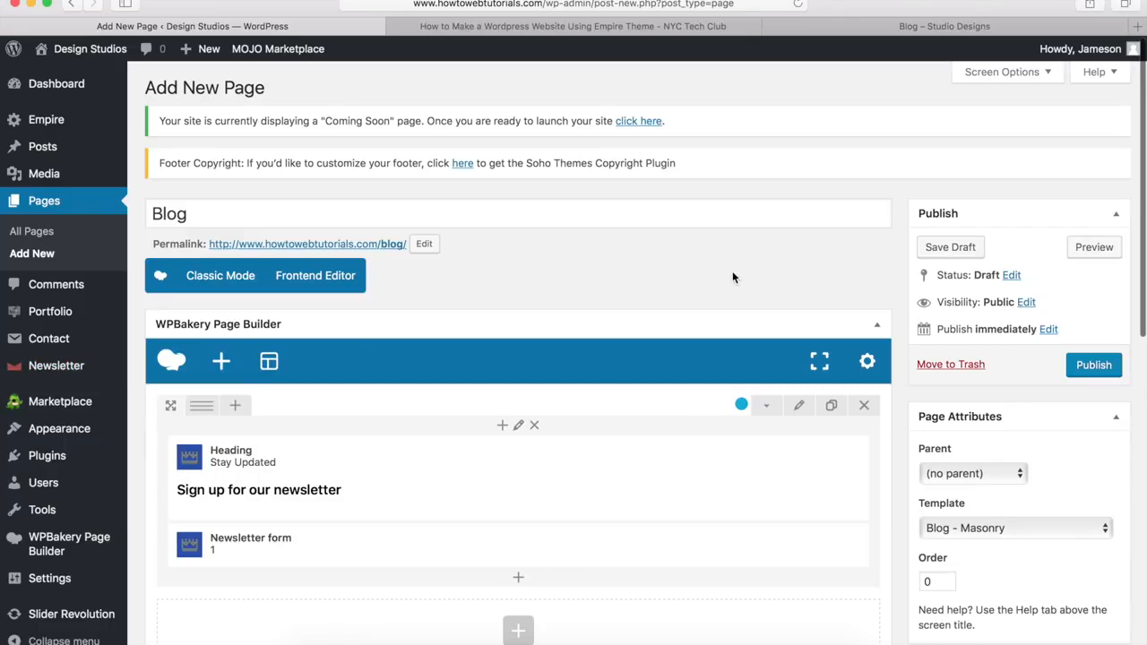
Step: Publish the Blog page, review its live Stay Updated newsletter band, then bring up the Contact Us reference
left_click(1093, 366)
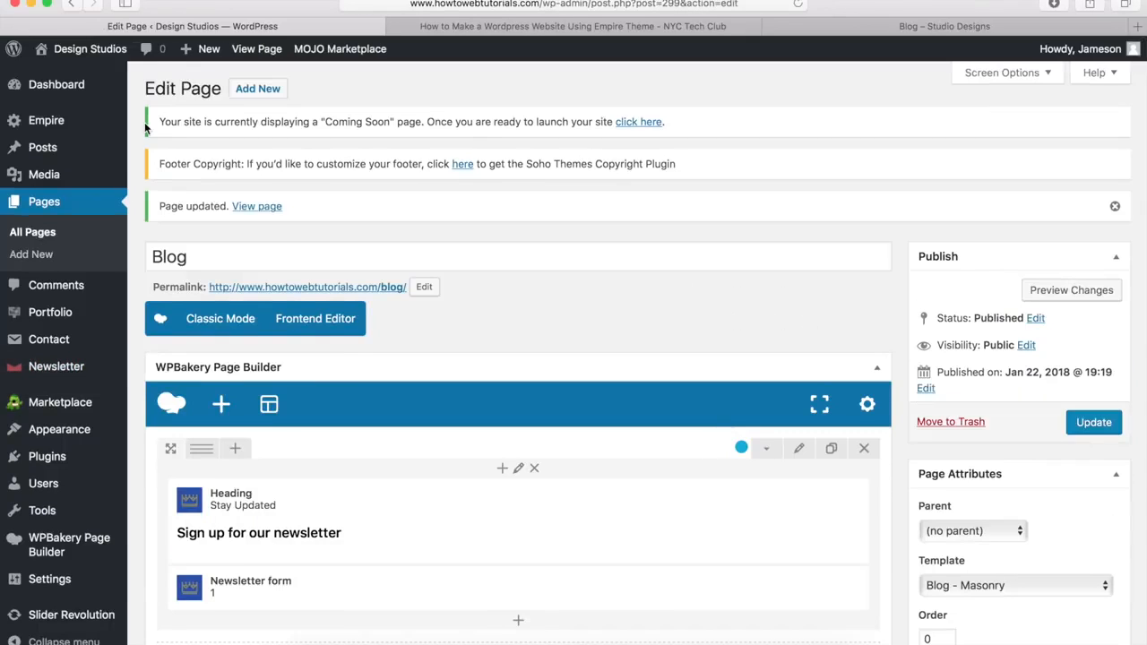
left_click(247, 210)
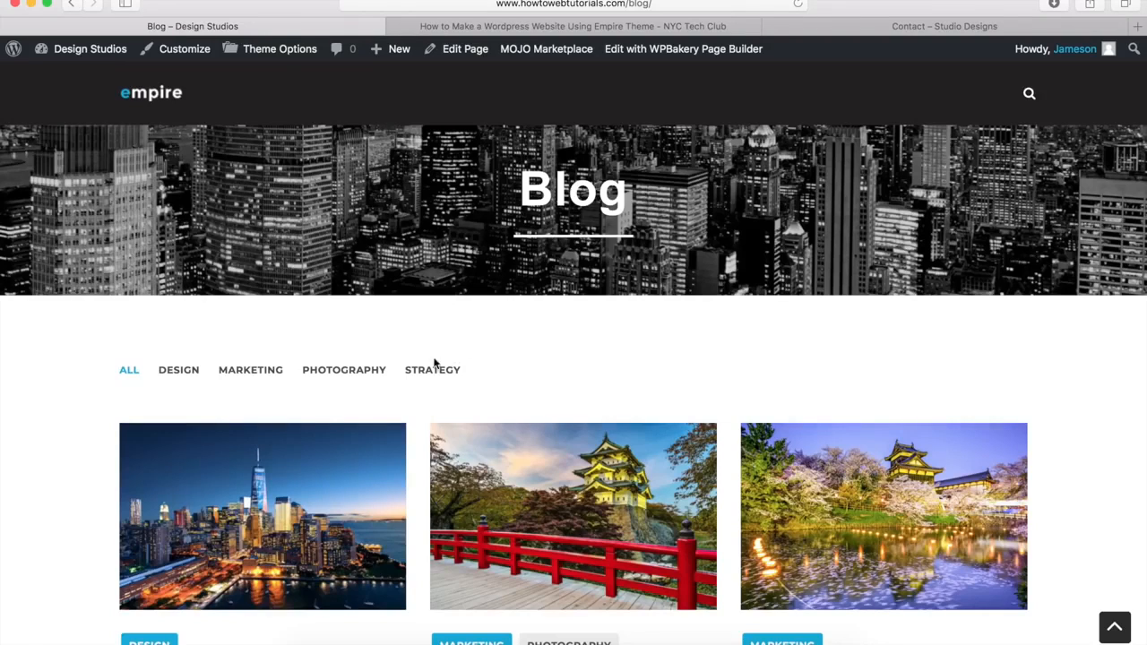
scroll(406, 381, "down", 10)
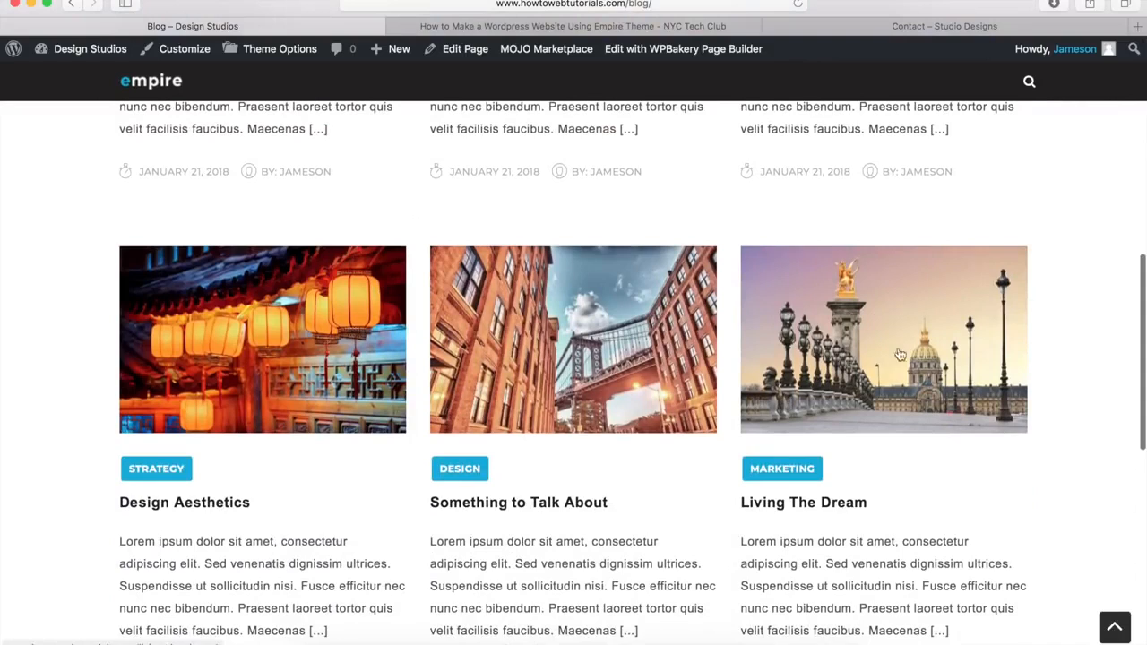
scroll(821, 436, "down", 3)
scroll(822, 436, "down", 6)
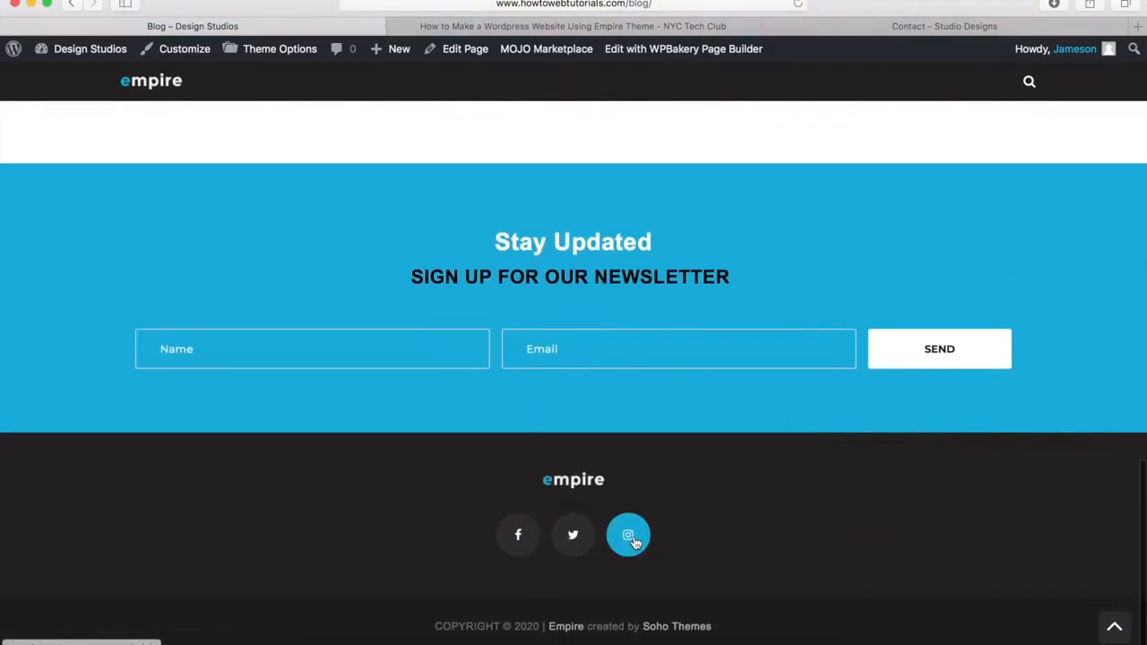
left_click(1114, 629)
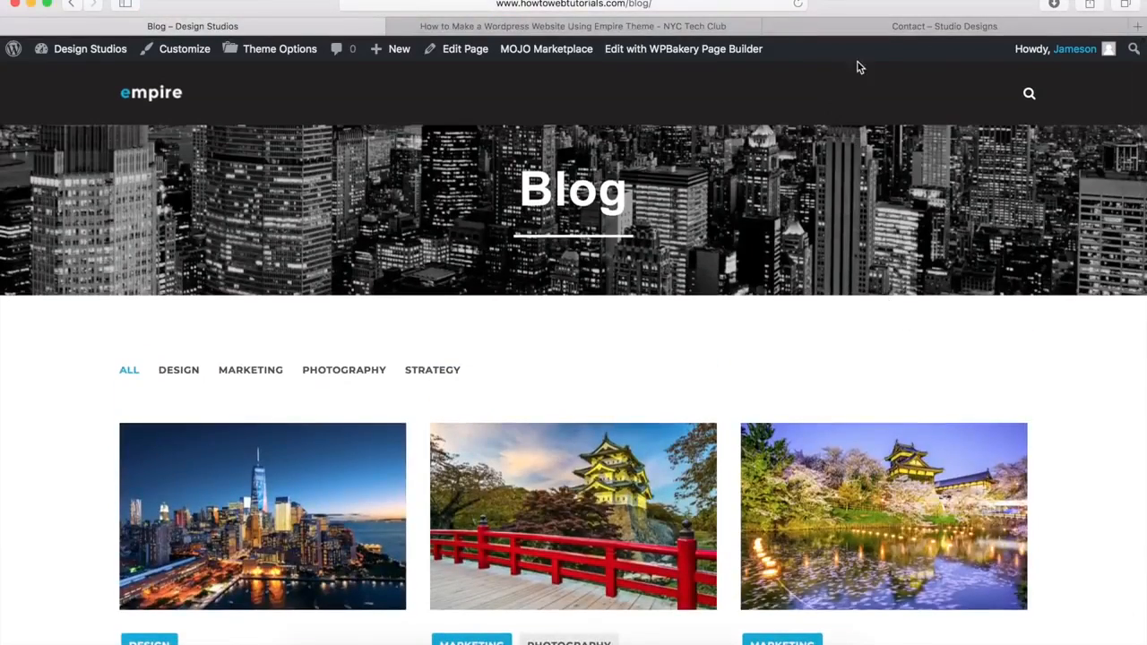
left_click(895, 26)
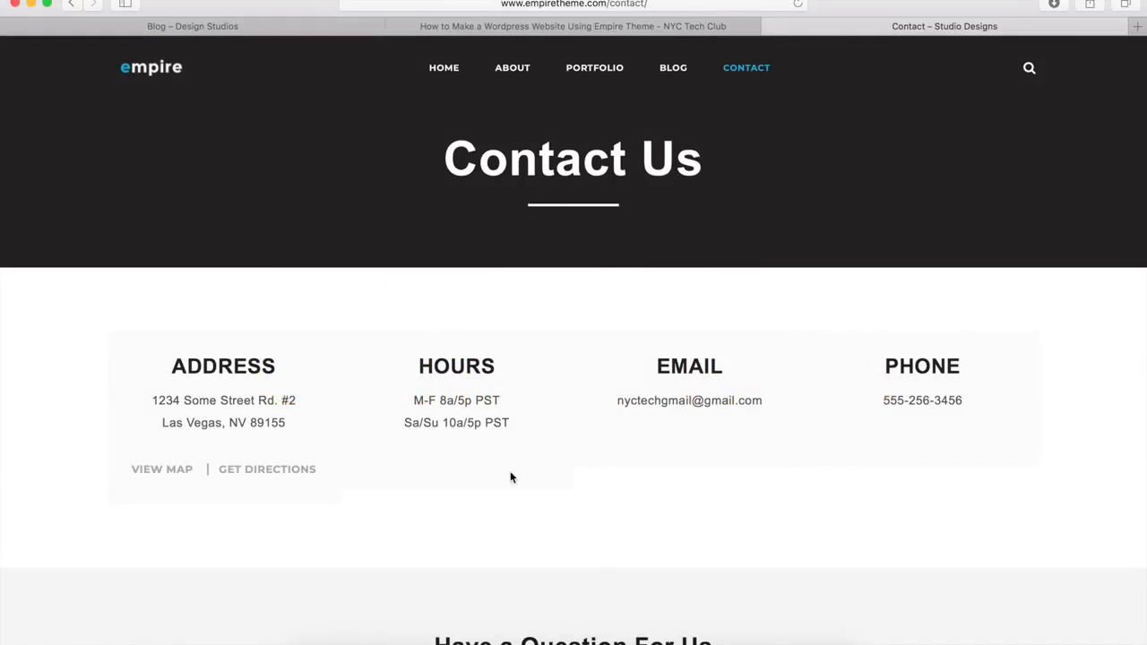
Step: Scroll the demo Contact Us page, return to its top, and switch to the 'Blog – Design Studios' tab
scroll(511, 476, "down", 5)
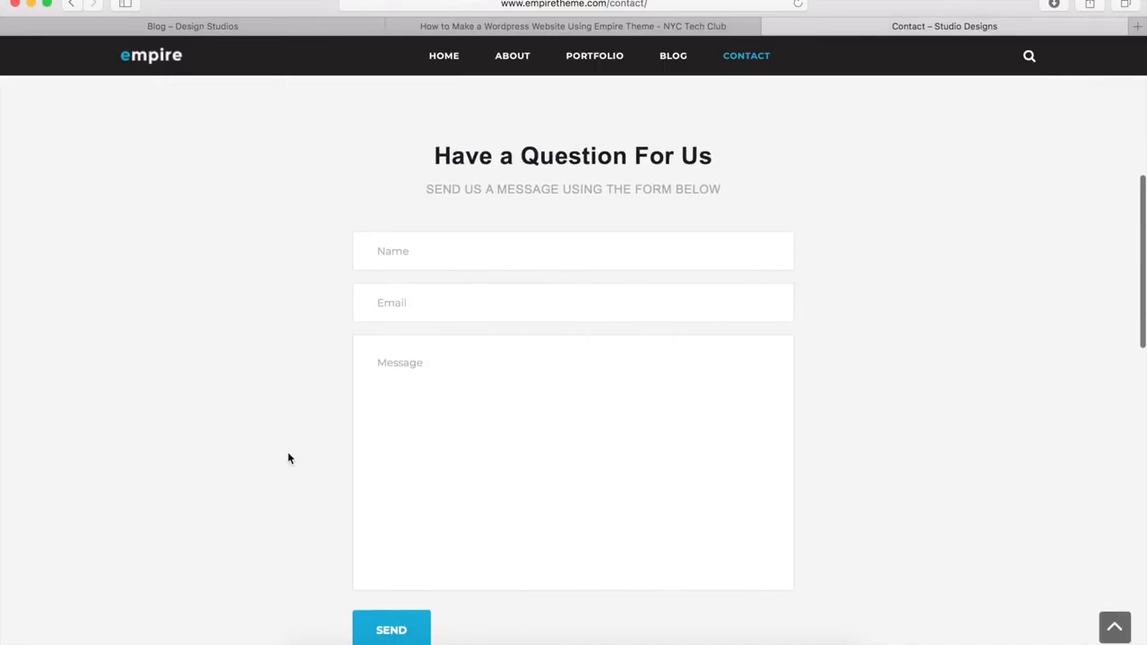
scroll(287, 458, "down", 8)
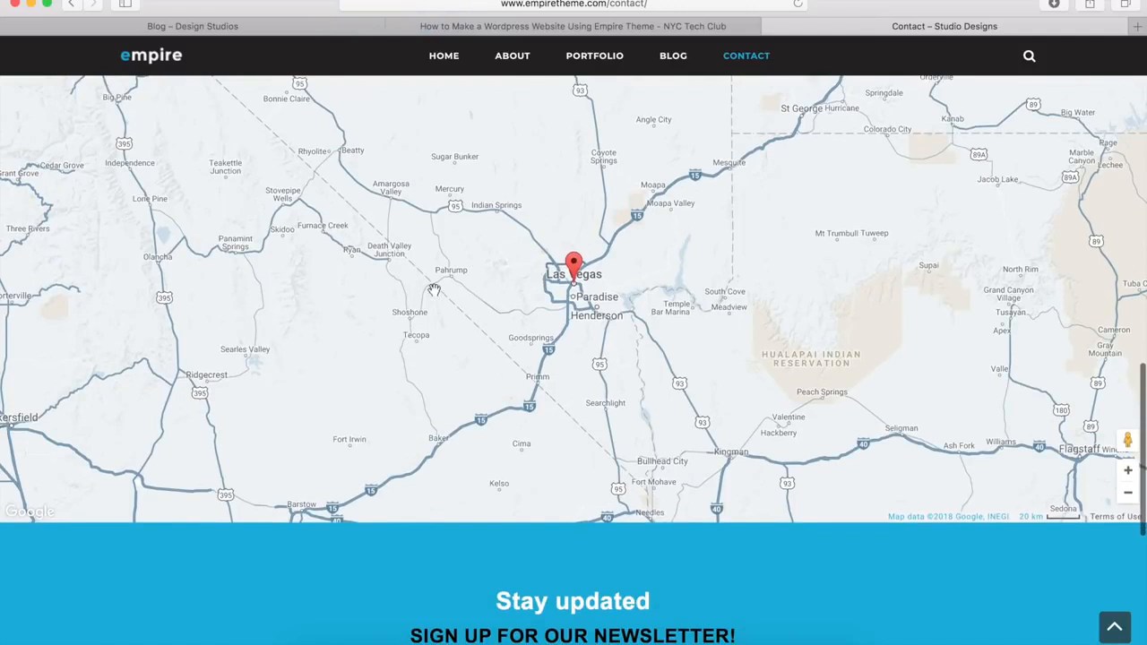
scroll(434, 289, "down", 5)
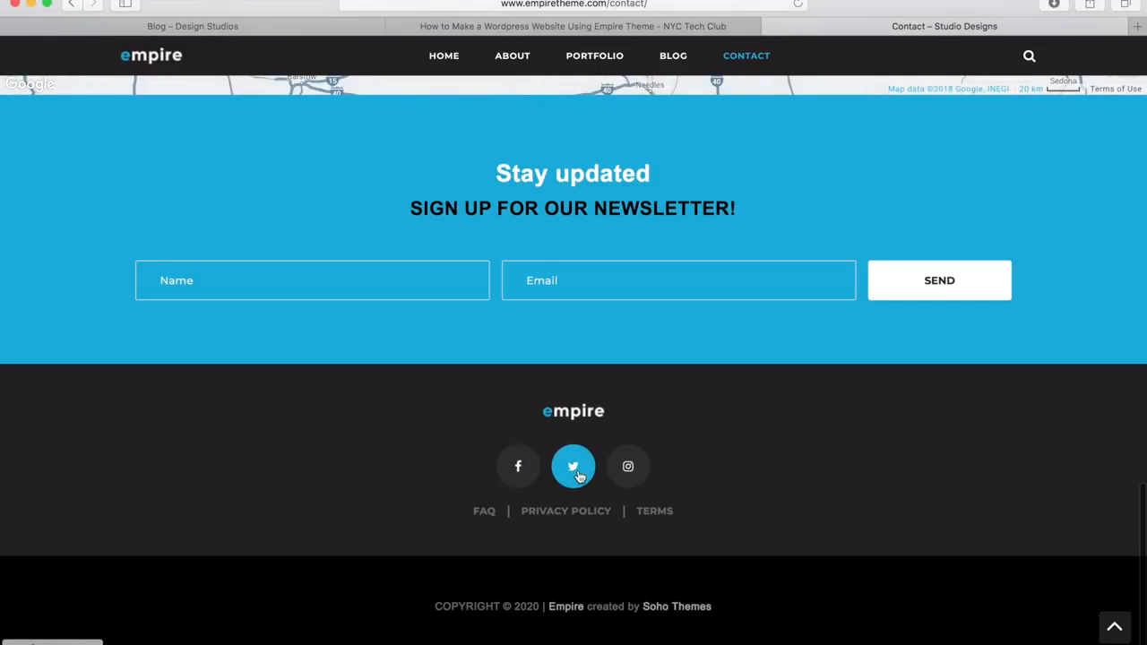
left_click(1114, 628)
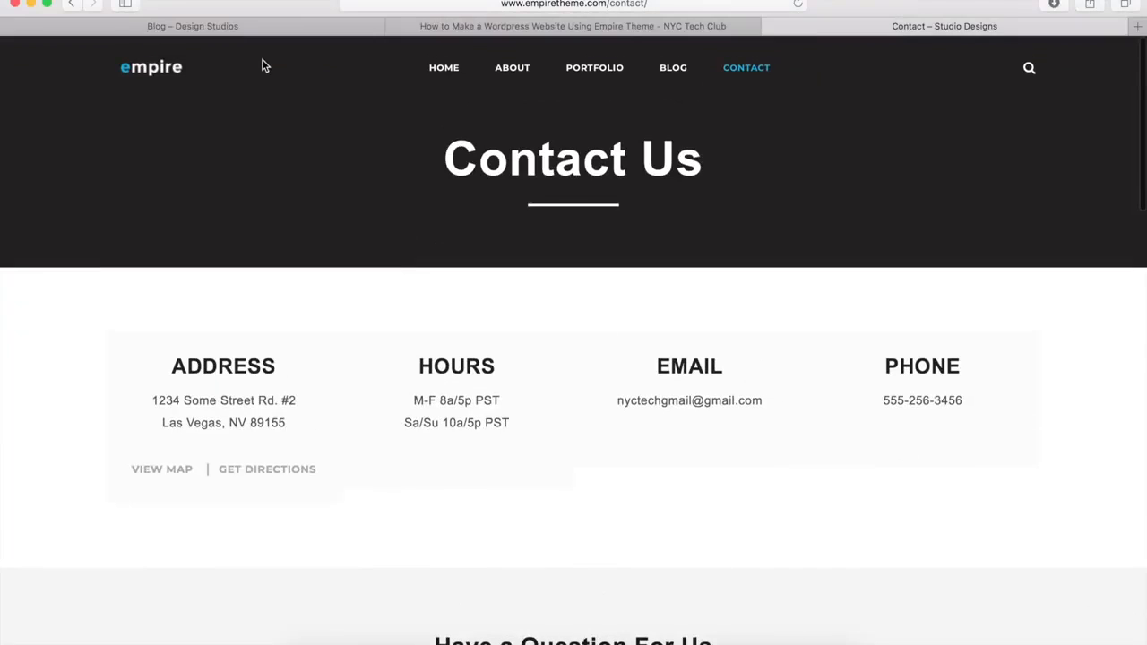
left_click(208, 26)
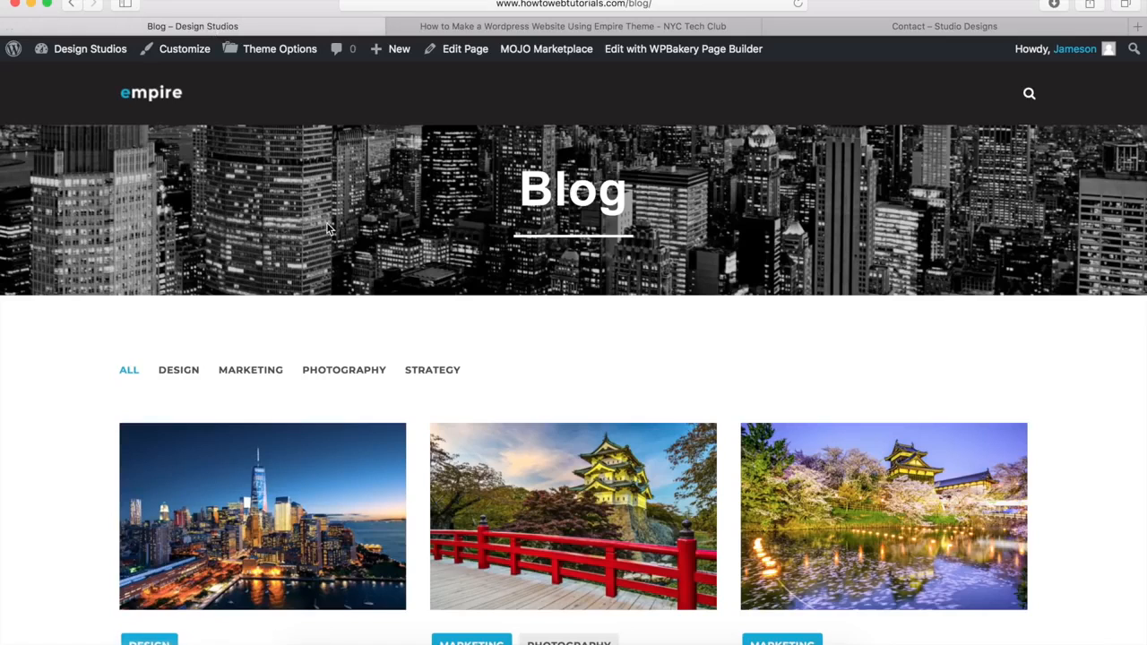
Step: Create a new page titled 'Contact'
mouse_move(393, 56)
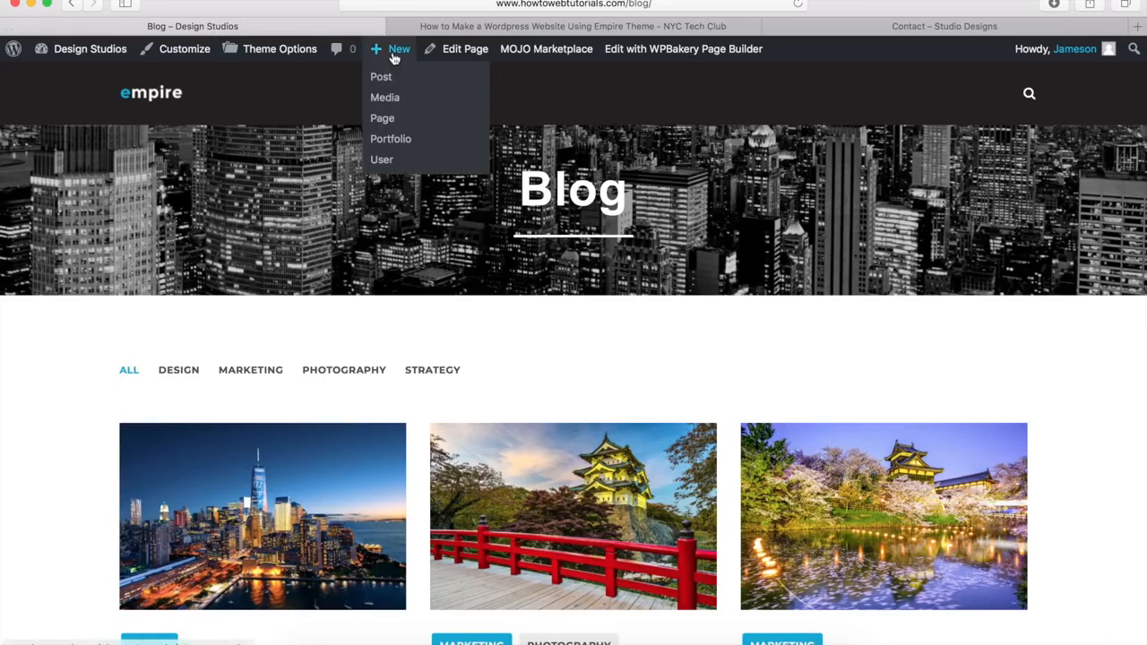
left_click(382, 119)
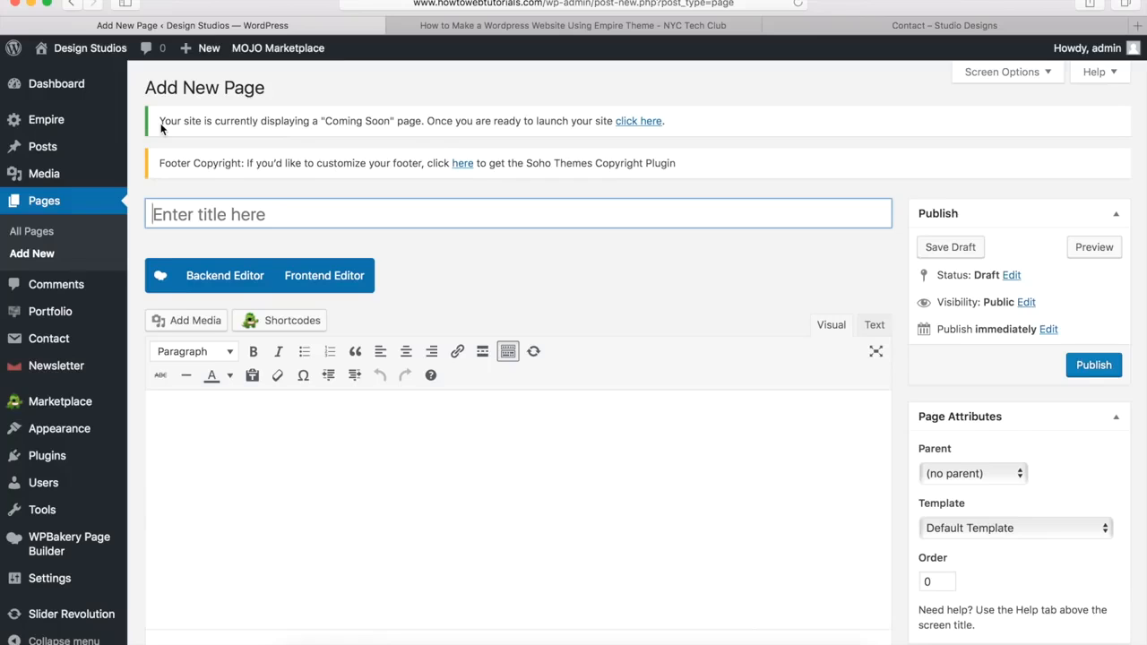
left_click(179, 218)
type("Contact")
left_click(554, 307)
Step: Tick 'Disable page title' and switch the page to the WPBakery Backend Editor
scroll(555, 306, "down", 10)
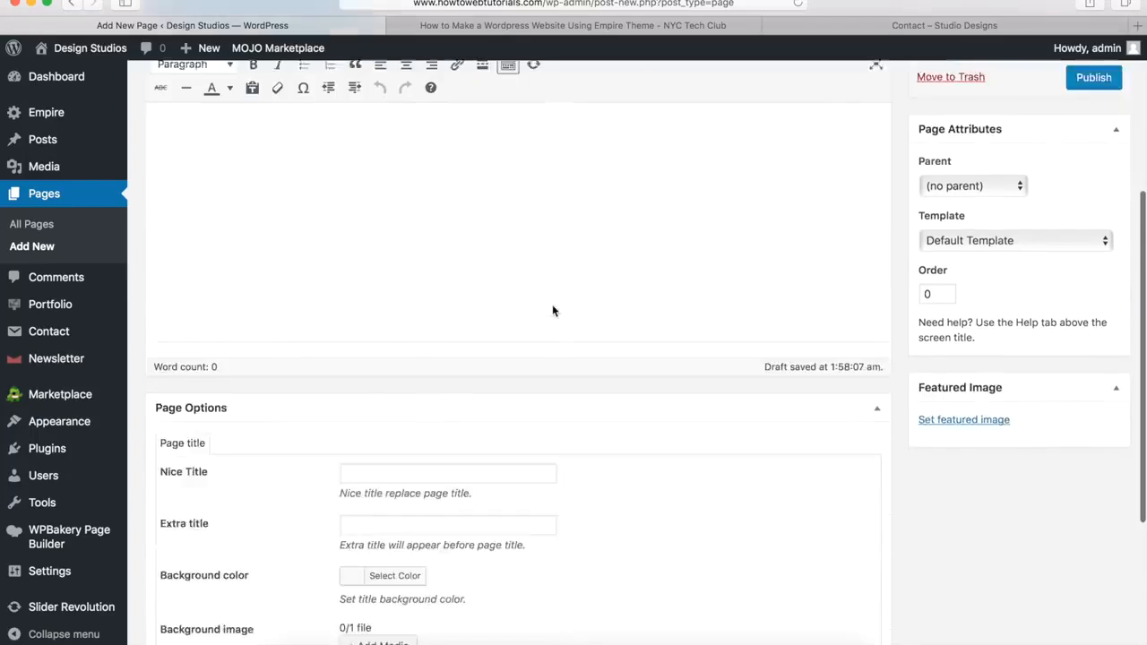
left_click(345, 449)
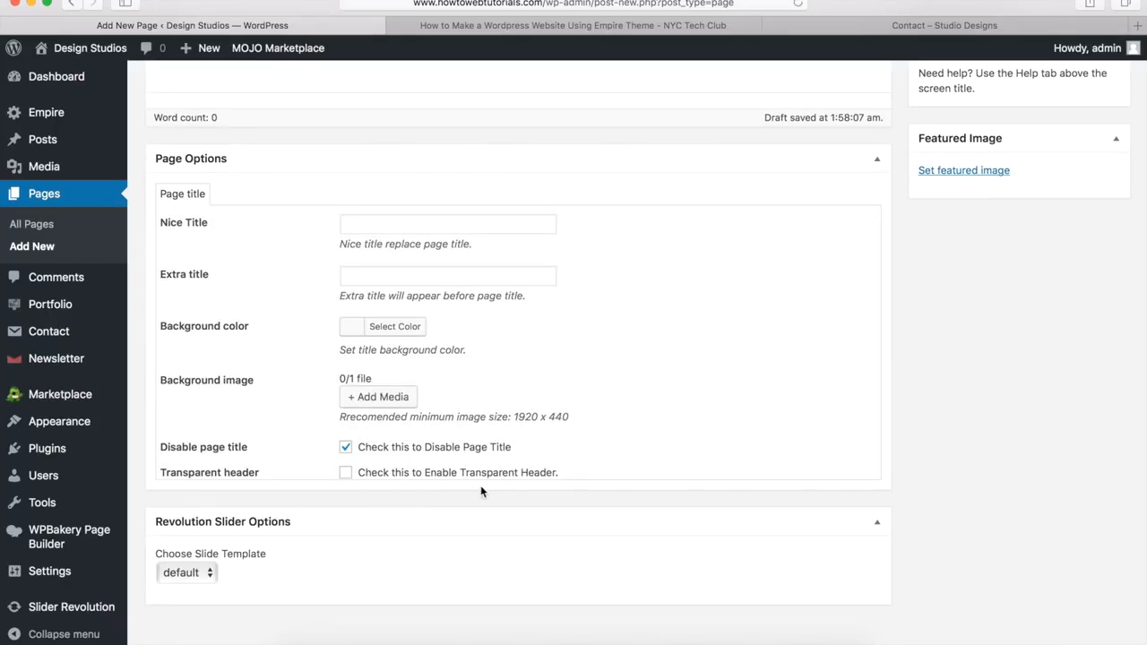
scroll(538, 466, "up", 10)
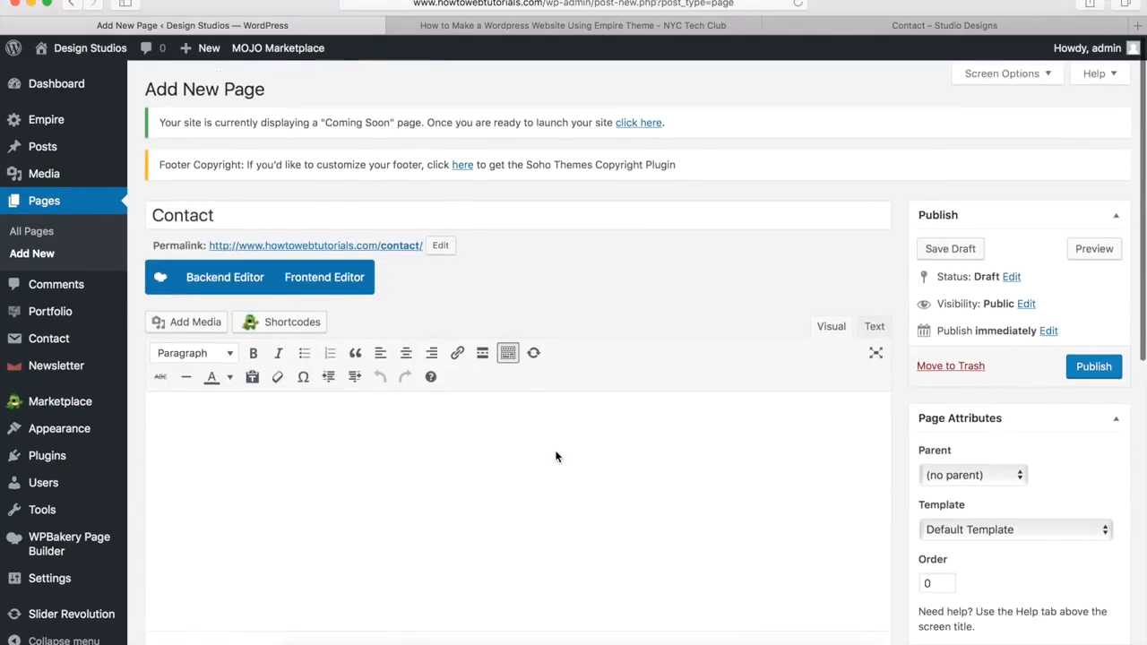
left_click(209, 279)
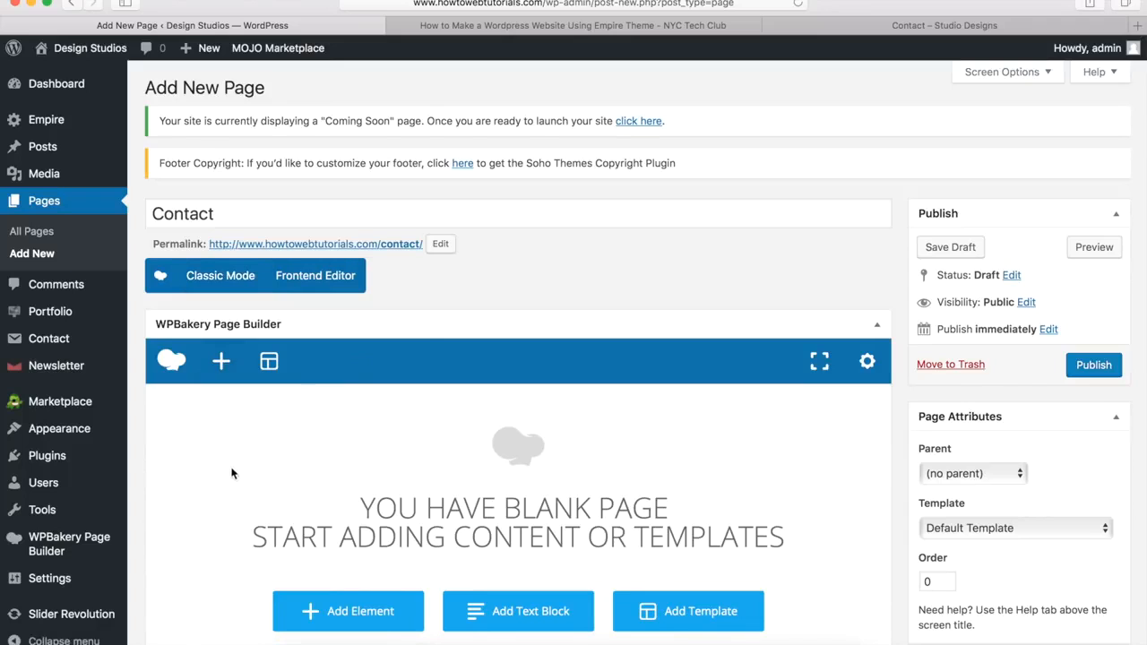
Step: Add a row to the Contact page and set its Row stretch to 'Stretch row'
left_click(221, 362)
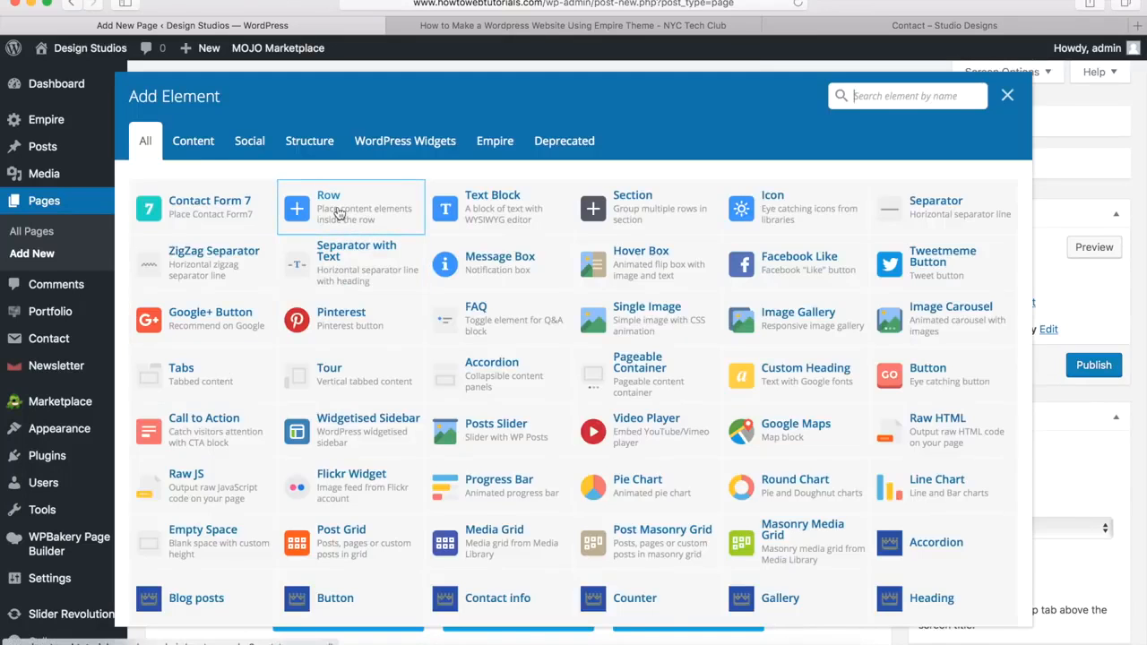
left_click(337, 213)
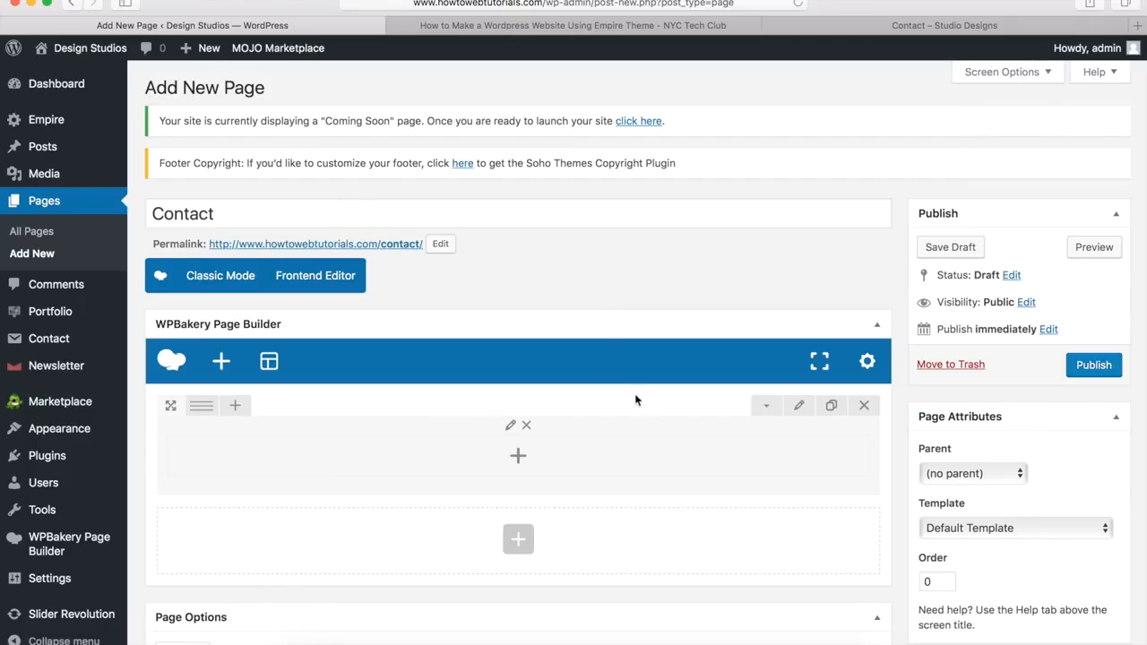
left_click(798, 405)
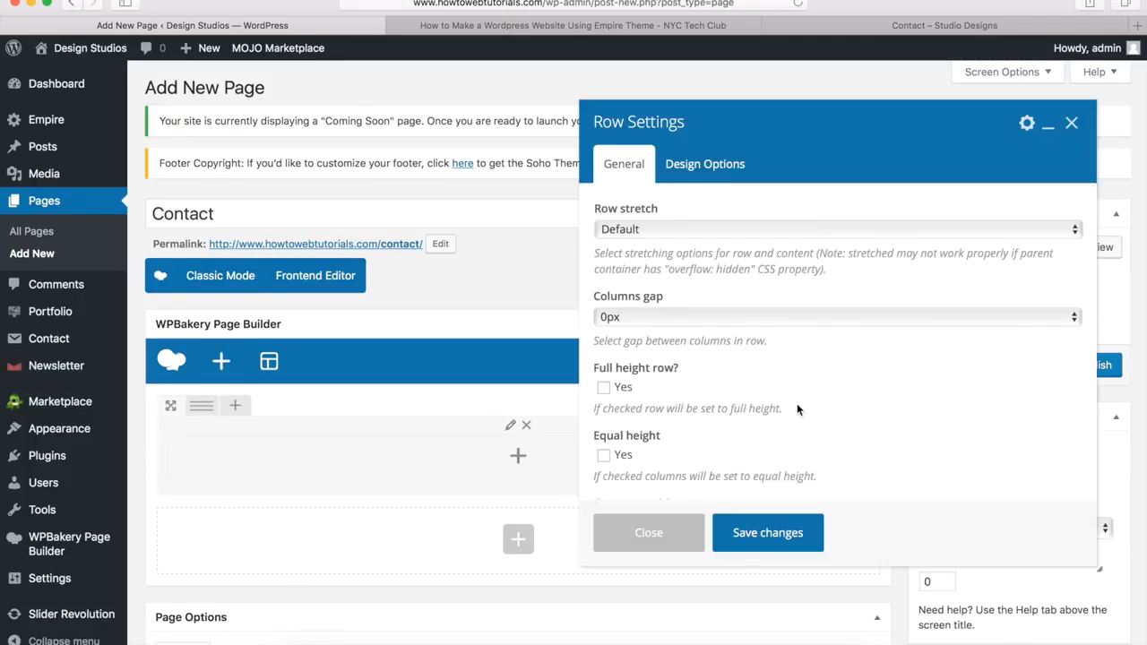
left_click(620, 231)
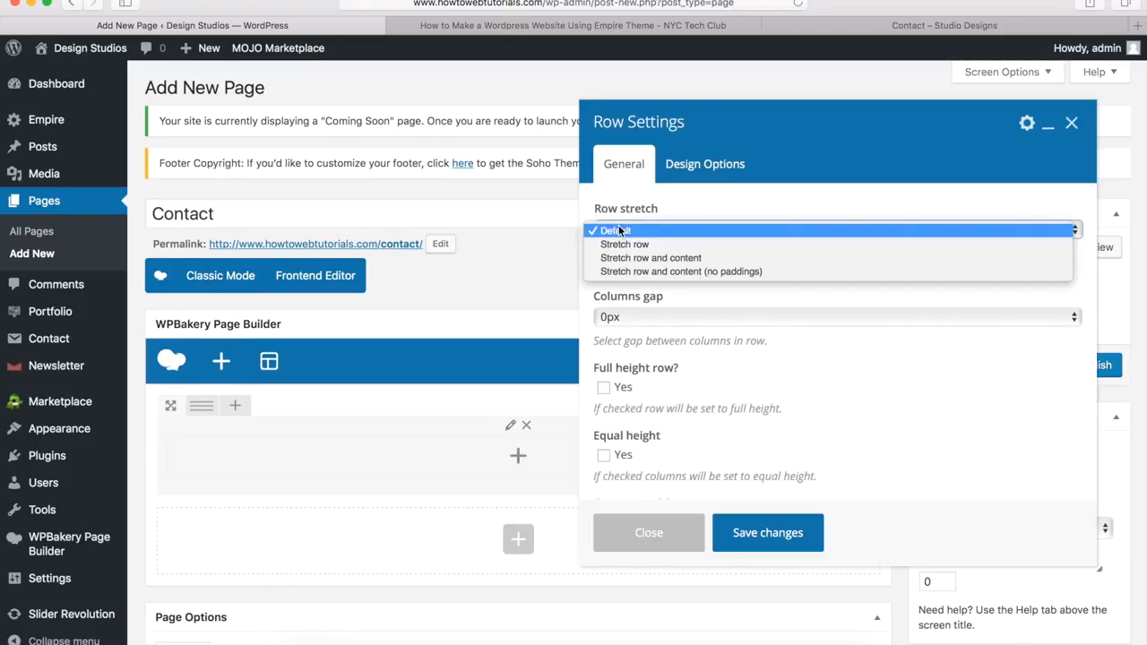
left_click(624, 244)
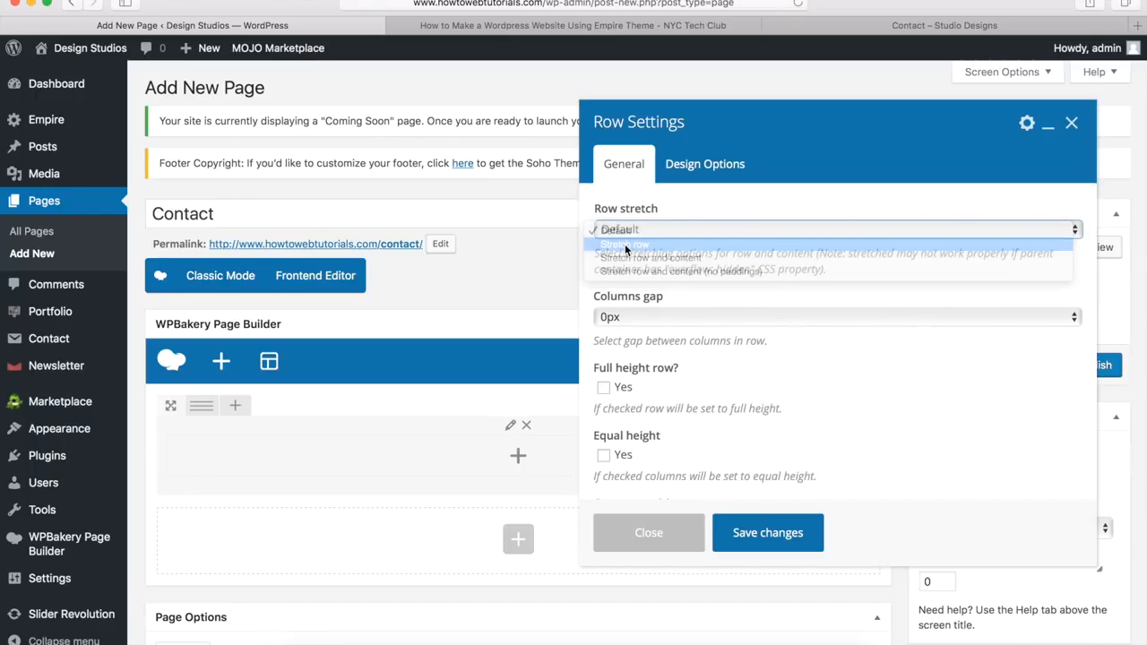
Step: Give the row 40px top padding and a #232020 background, then save the row settings
left_click(707, 167)
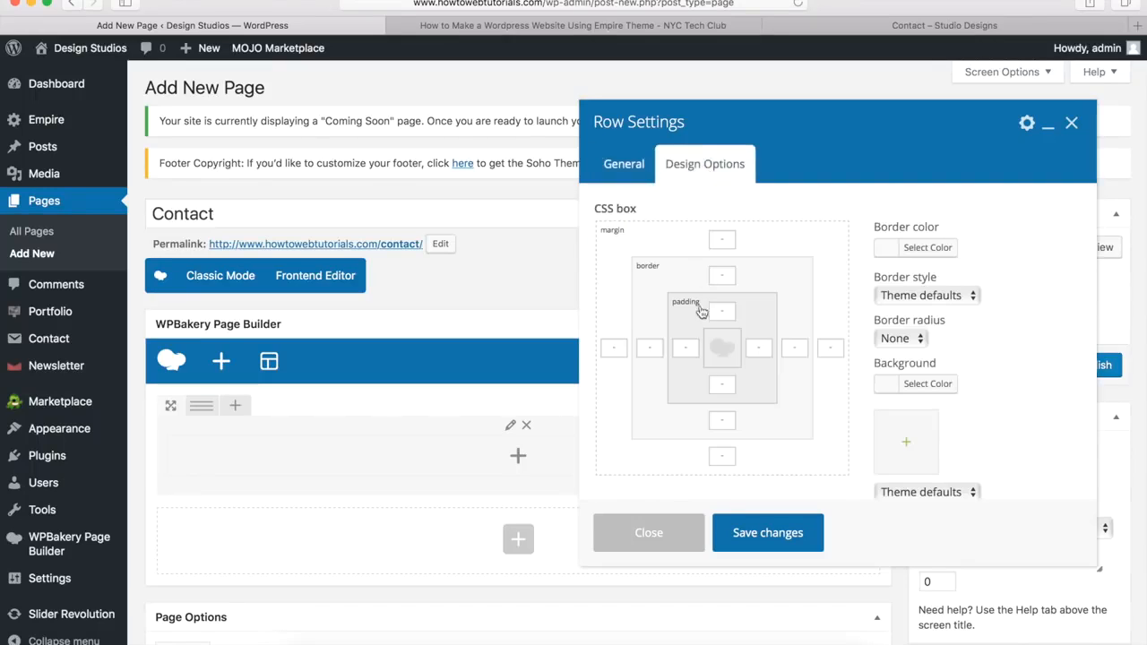
type("40px")
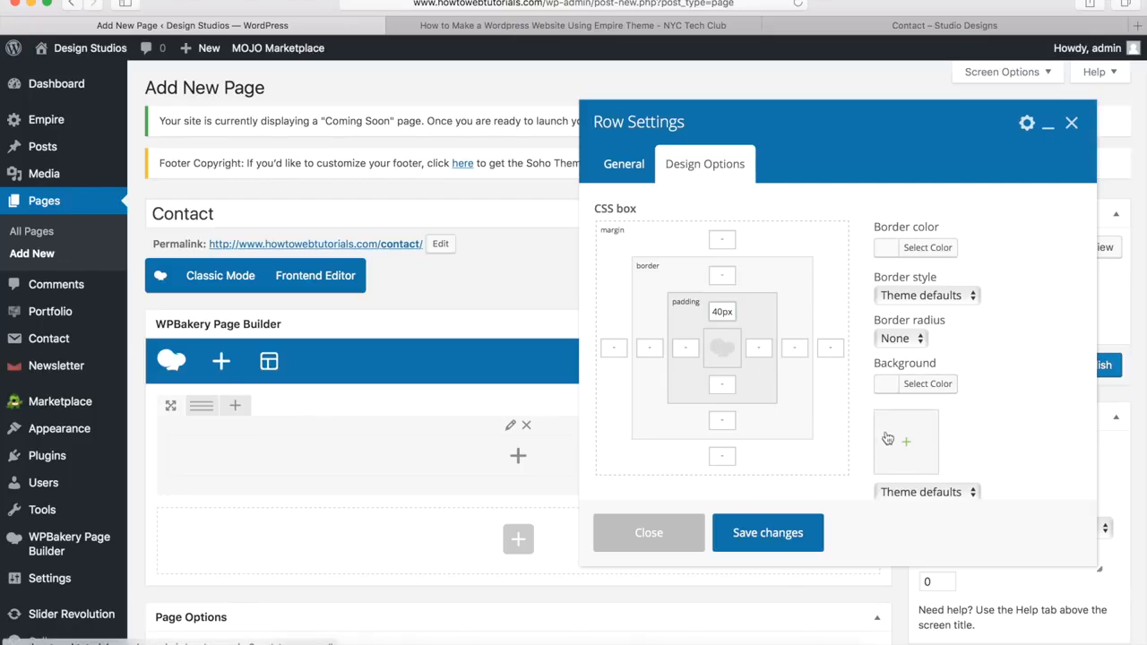
left_click(810, 28)
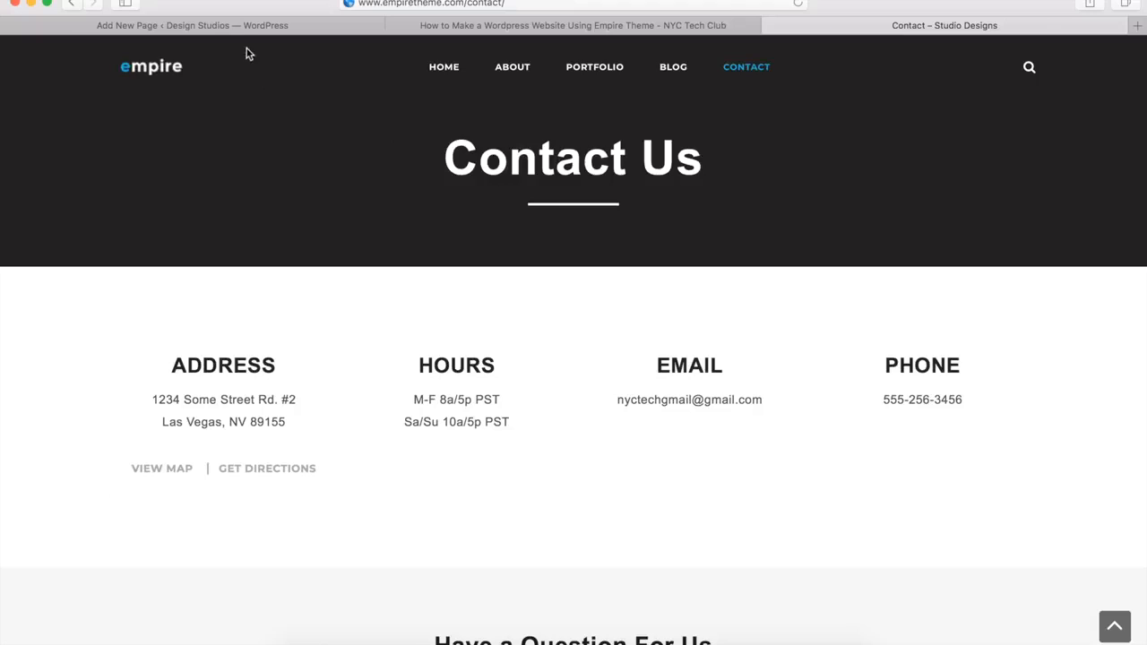
left_click(232, 29)
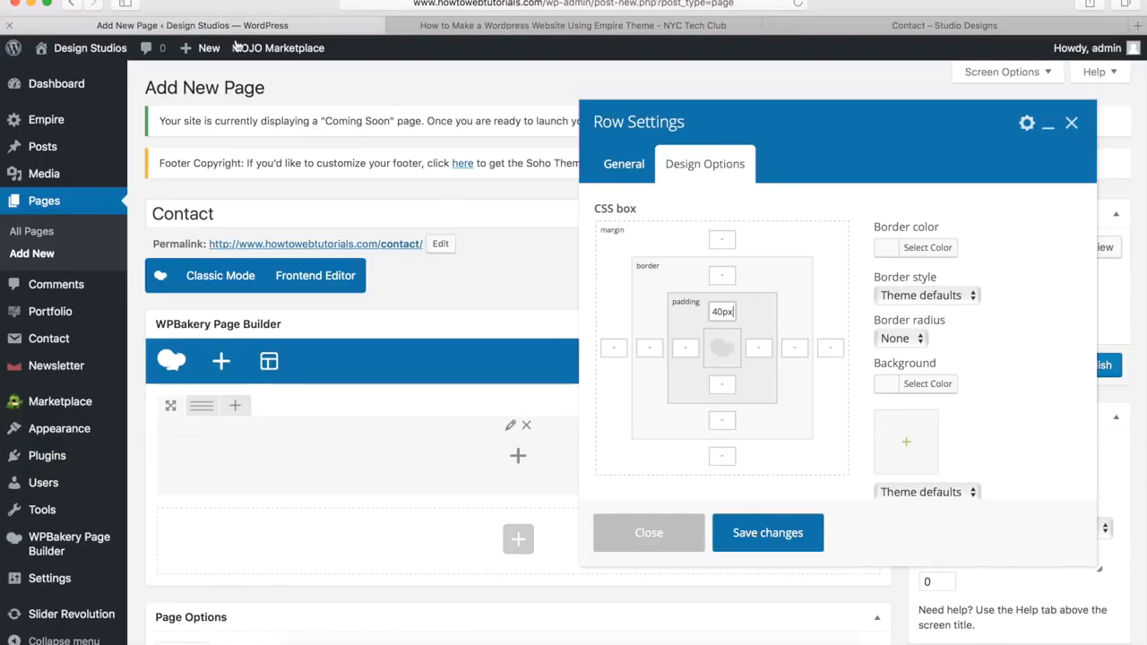
left_click(927, 390)
left_click(995, 388)
type("#232020")
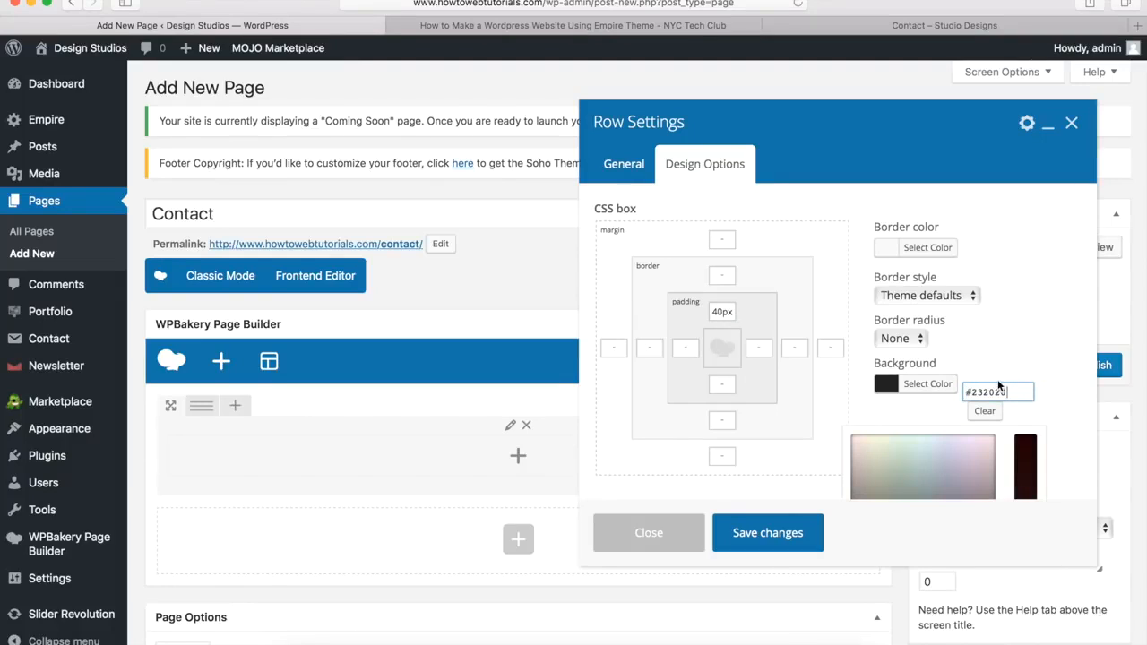
left_click(924, 396)
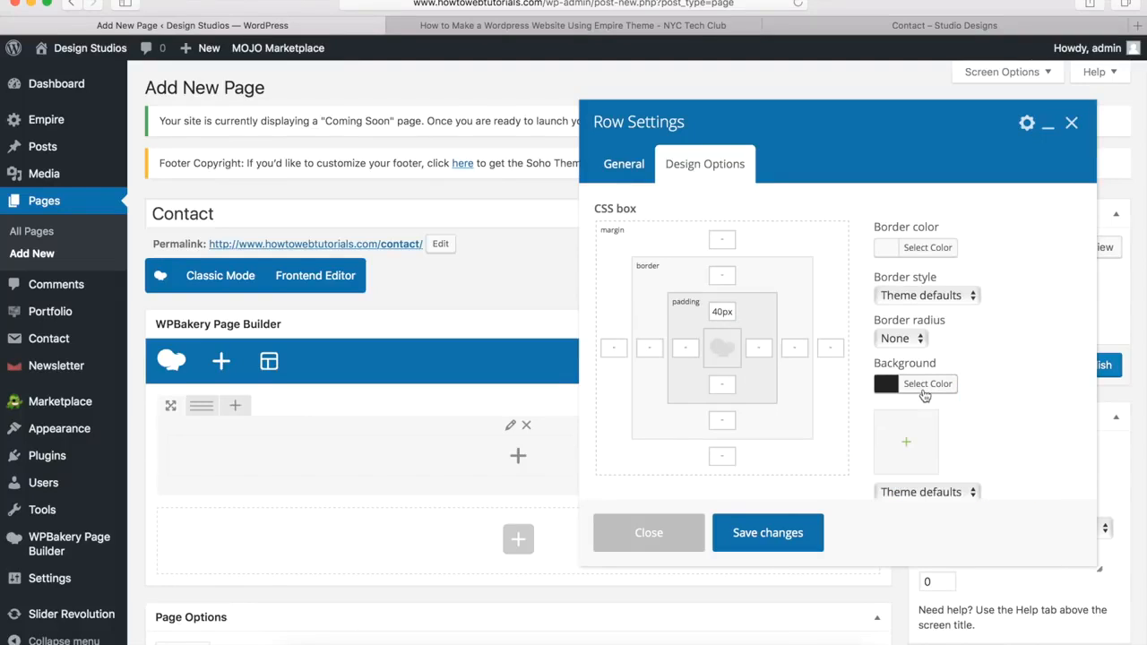
left_click(769, 534)
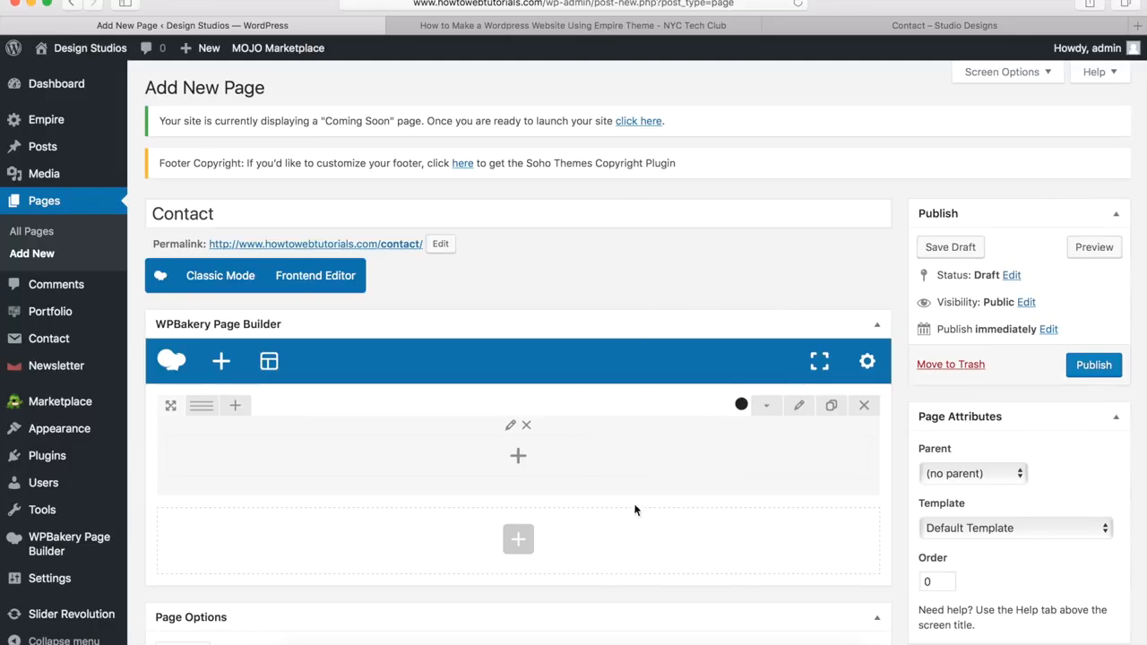
left_click(519, 459)
Step: Add a Heading element titled 'Contact Us' with H1 title size
scroll(761, 350, "down", 4)
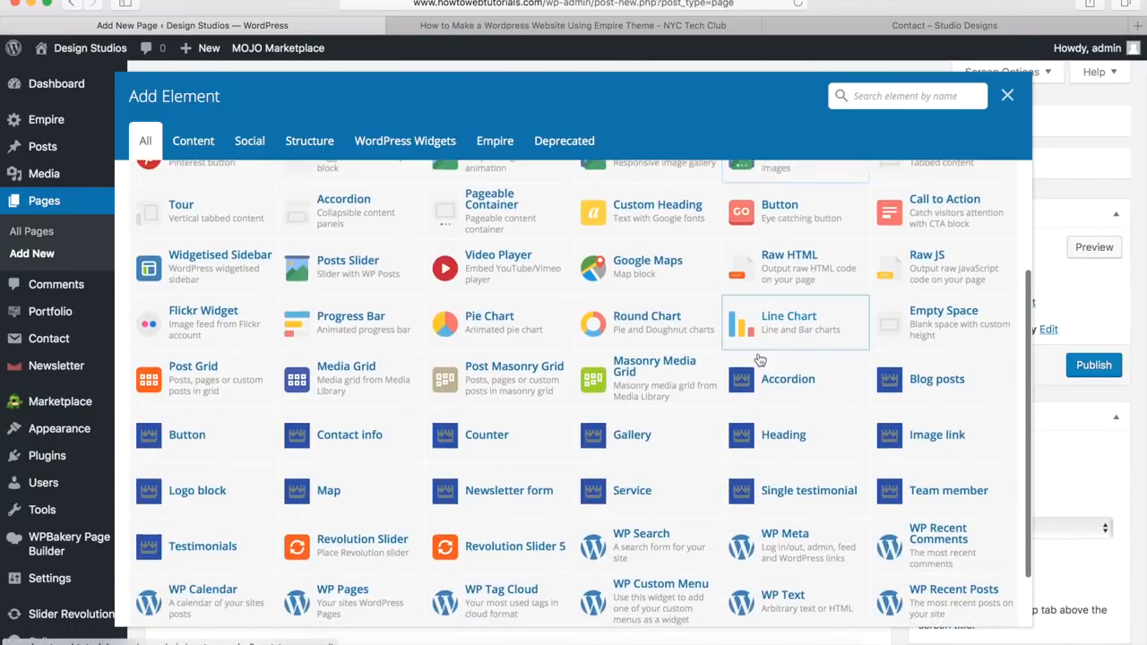
left_click(777, 438)
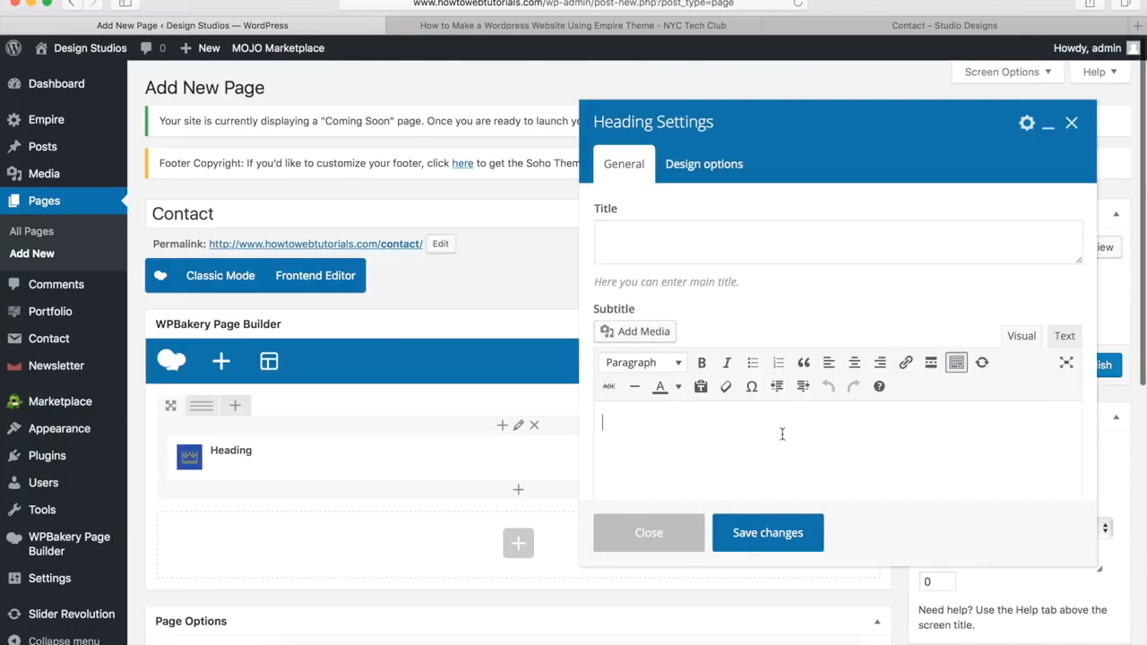
left_click(652, 236)
type("Contact Us")
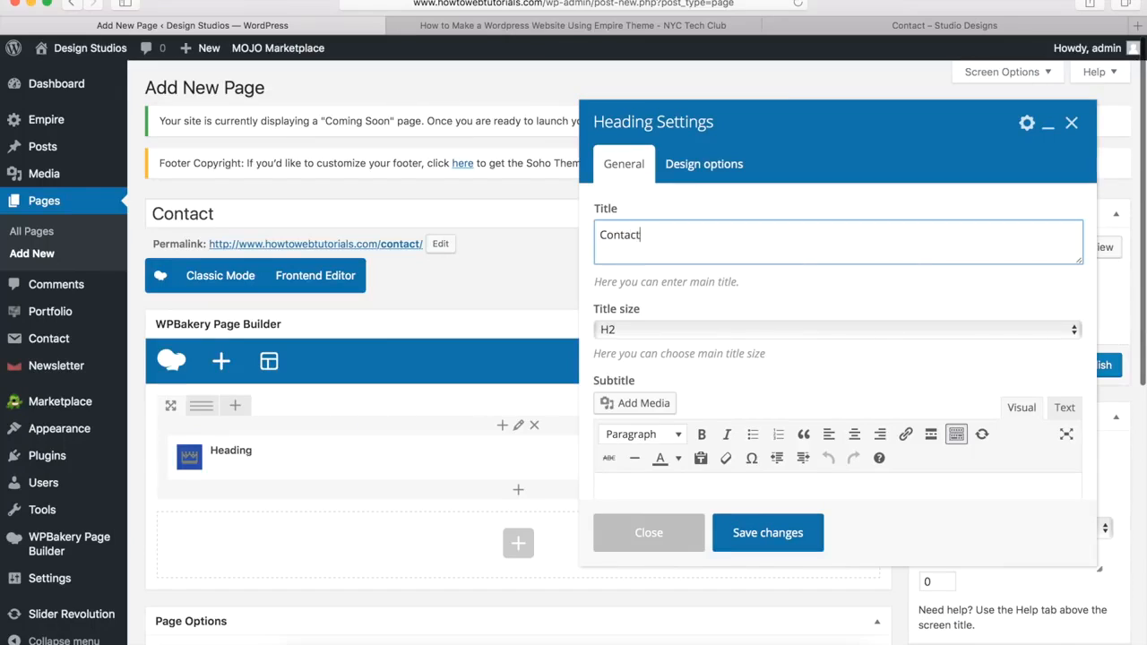
left_click(640, 331)
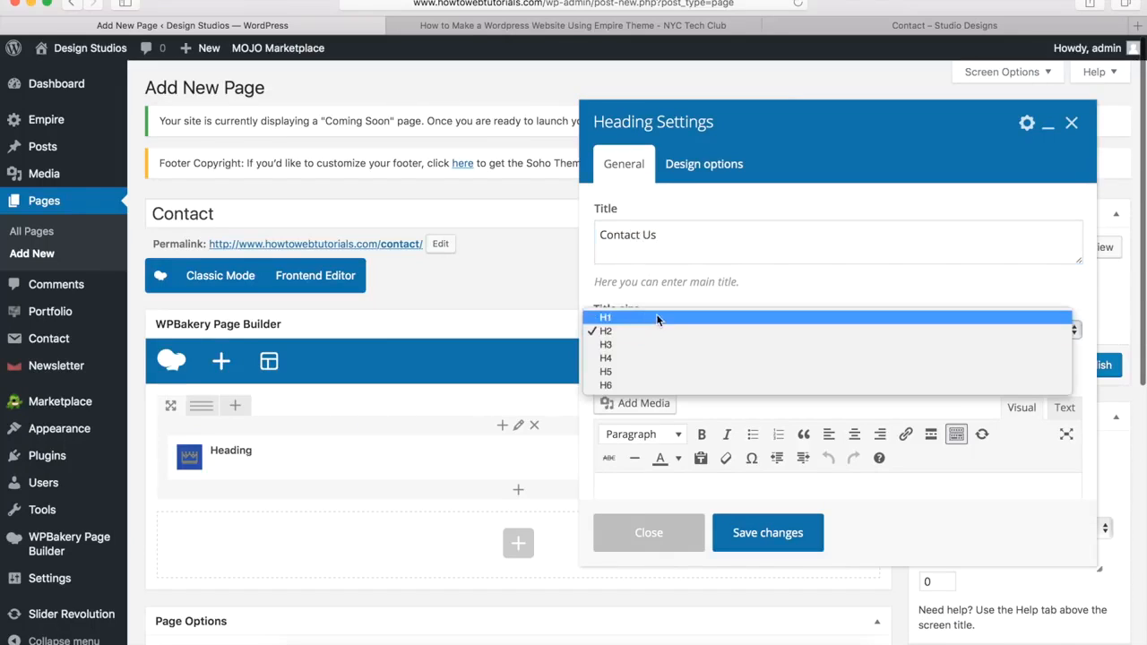
left_click(656, 317)
Step: Set the heading to Style 1 with a custom white title colour, and save it
scroll(778, 292, "down", 4)
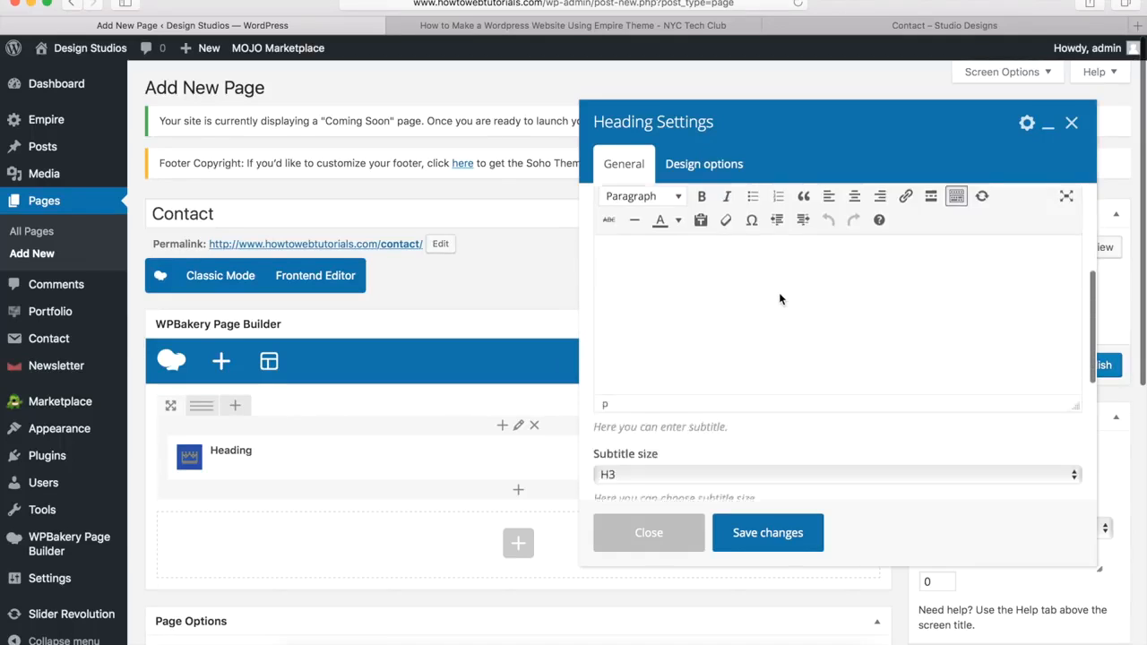
scroll(778, 292, "down", 4)
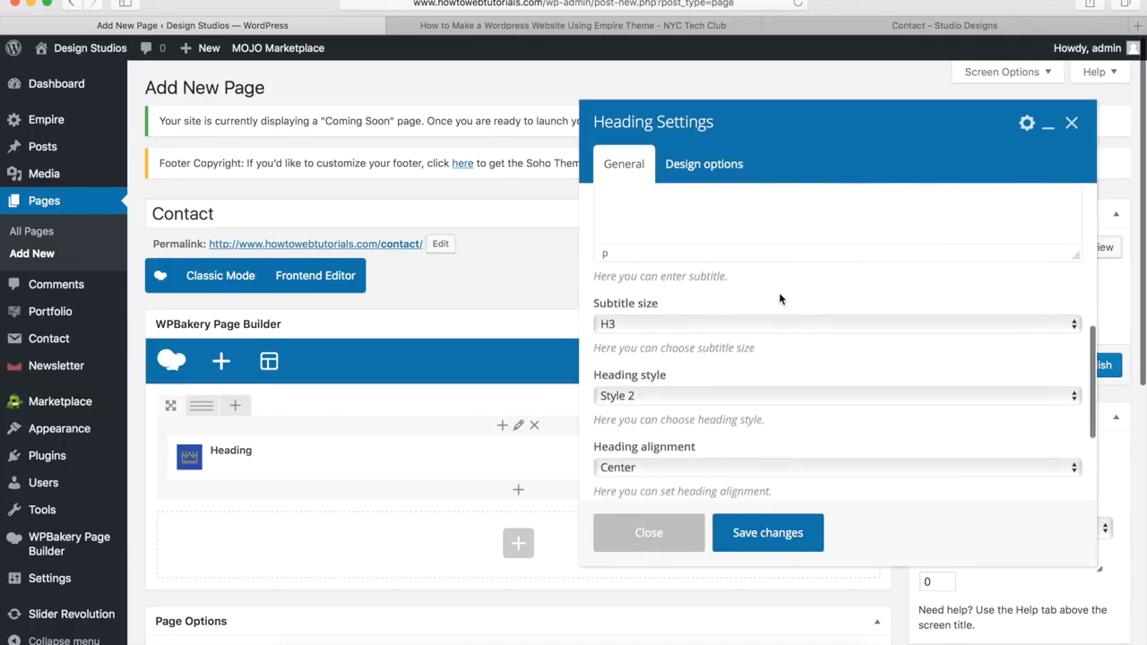
left_click(631, 387)
left_click(637, 380)
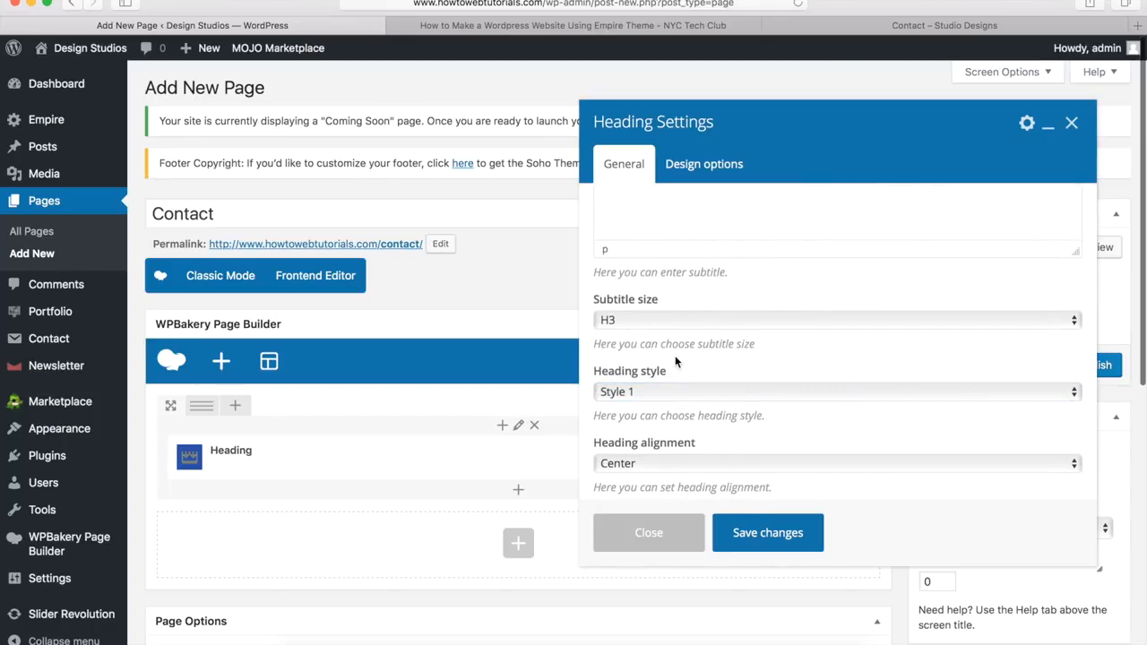
scroll(676, 361, "down", 4)
left_click(636, 373)
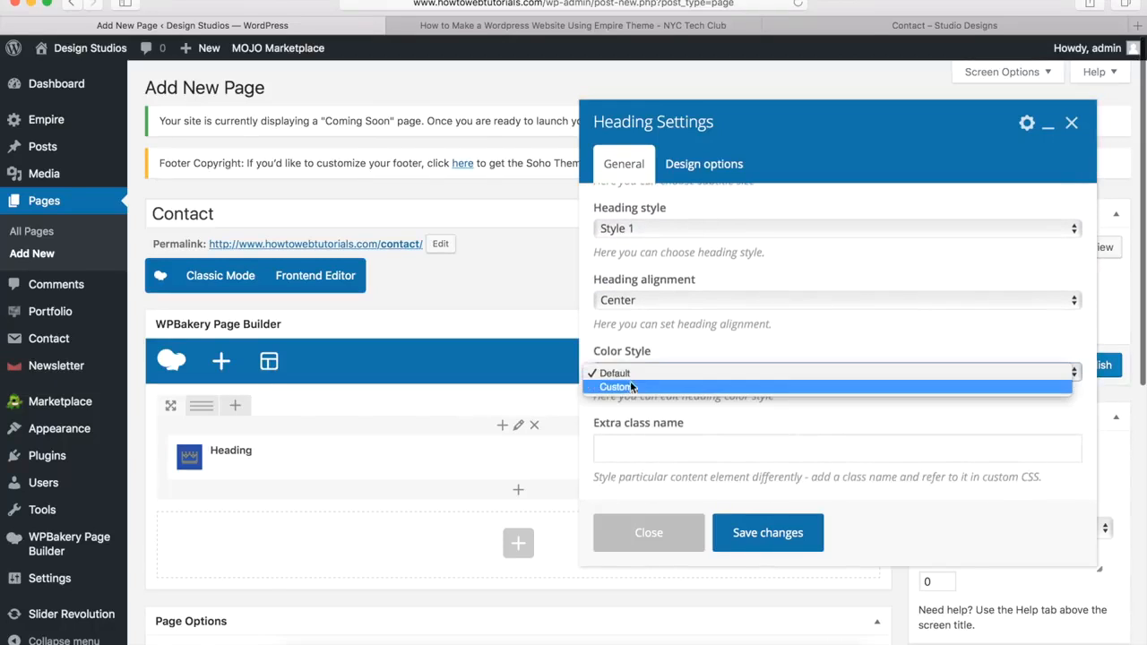
left_click(638, 386)
scroll(646, 391, "down", 2)
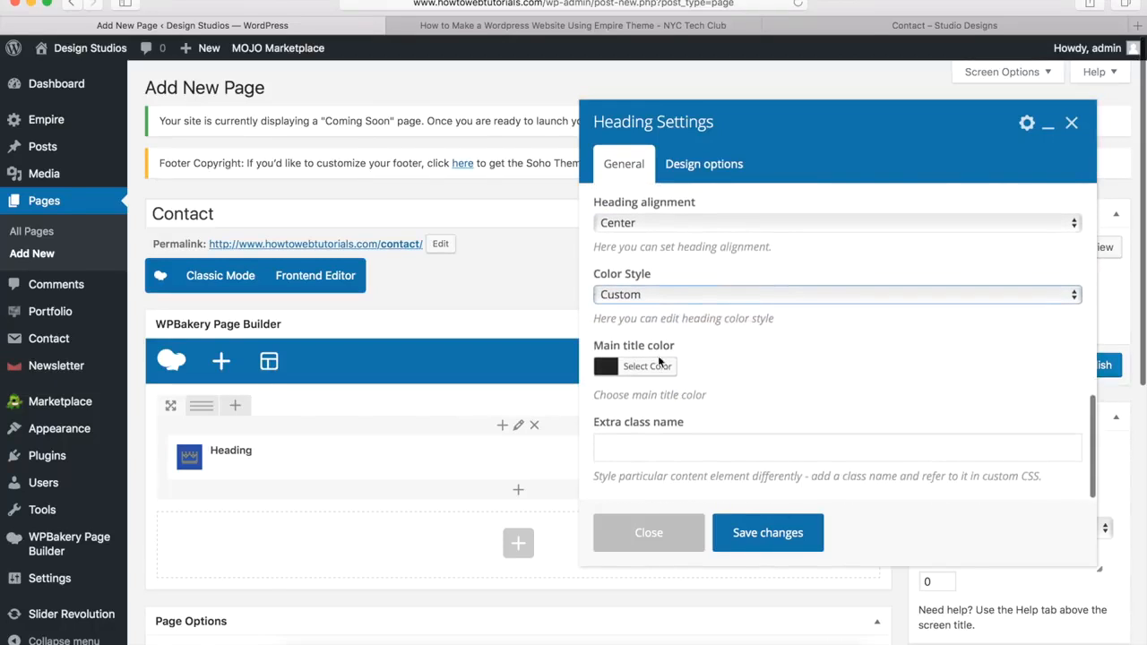
left_click(643, 369)
scroll(643, 367, "down", 1)
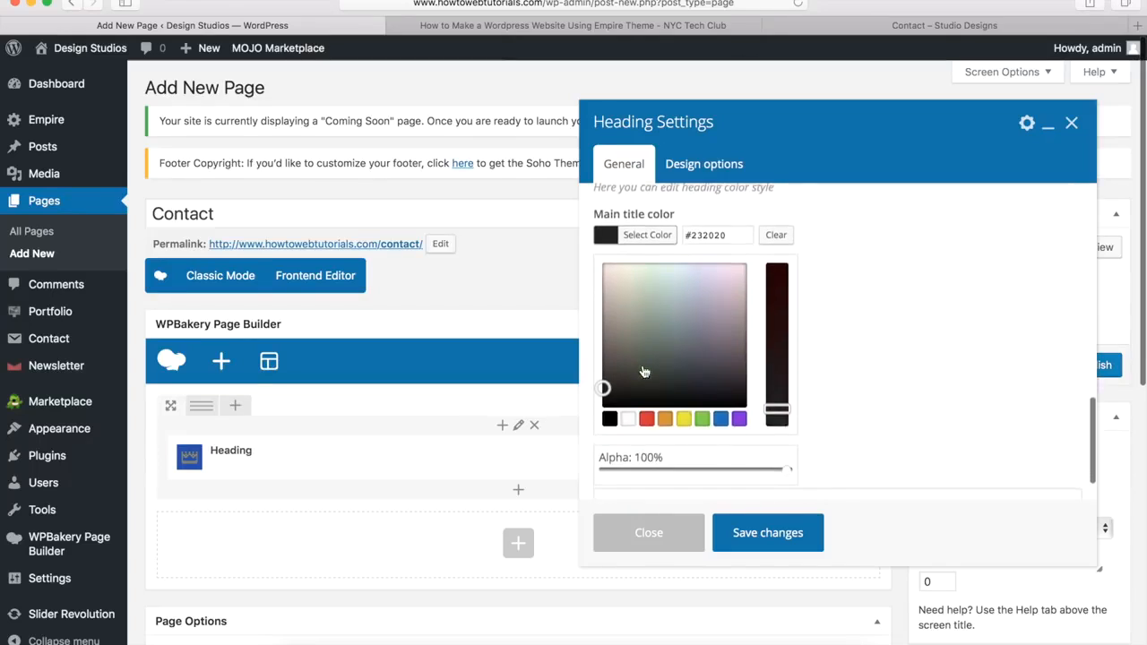
left_click(628, 413)
left_click(647, 230)
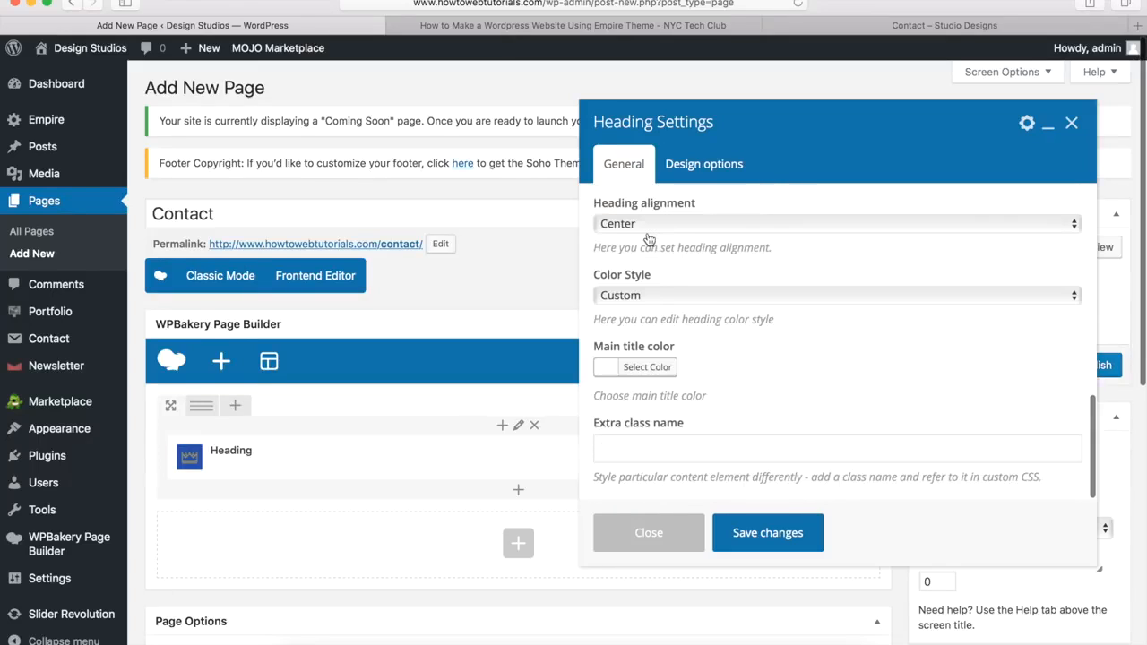
left_click(759, 532)
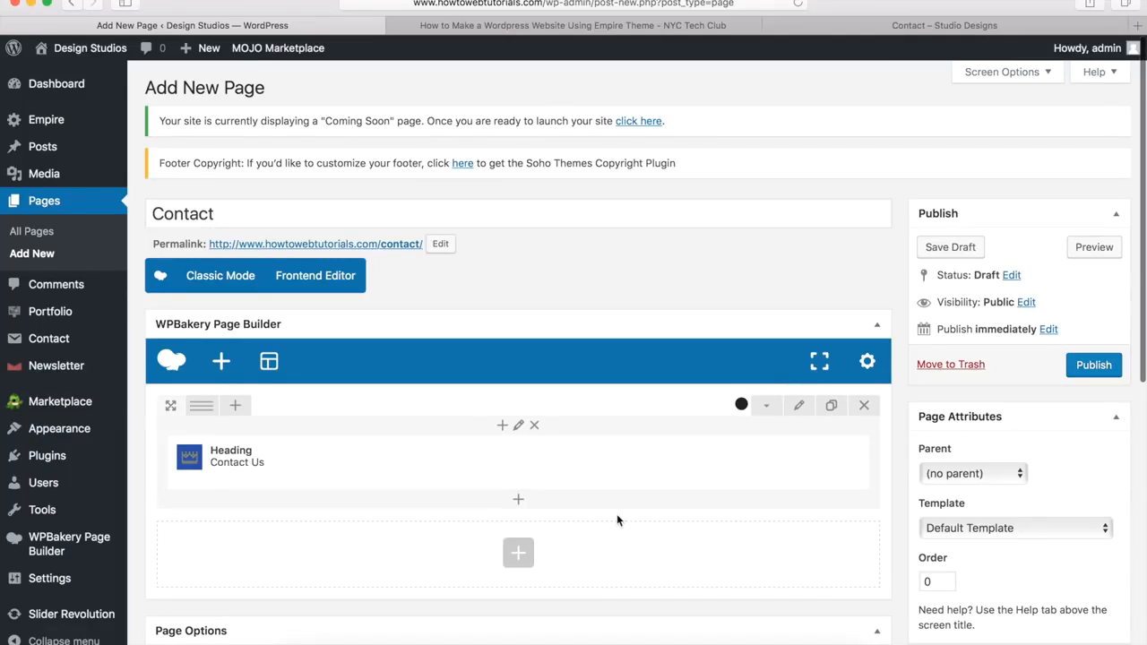
left_click(516, 502)
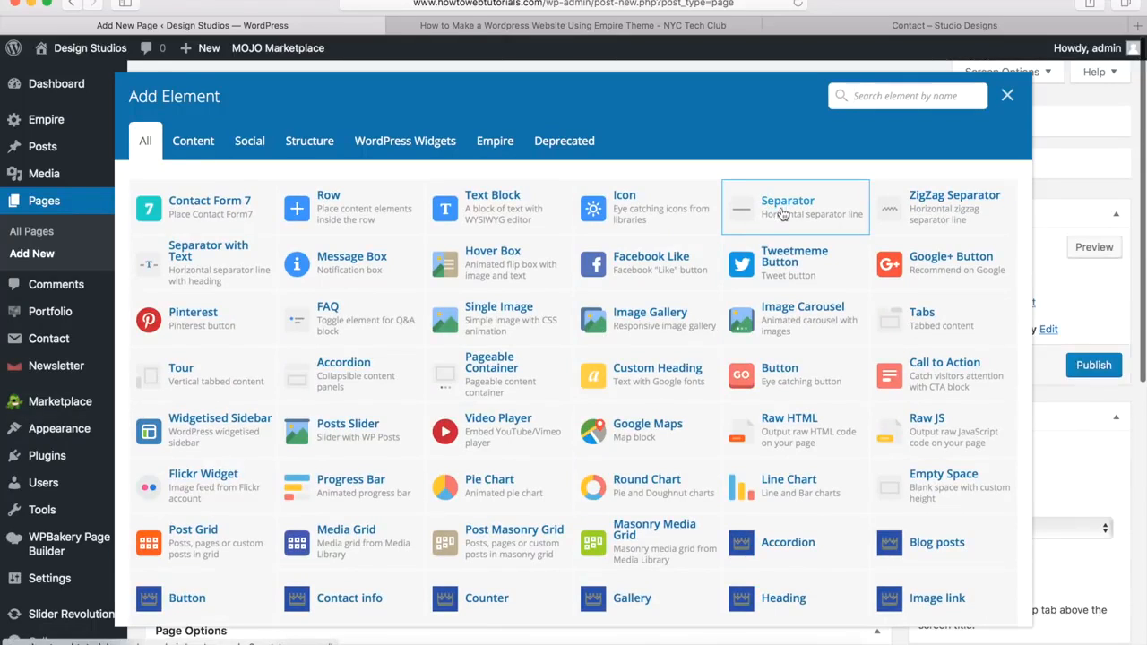
Step: Add a white Separator under the heading with 3px thickness and 10% width
left_click(781, 213)
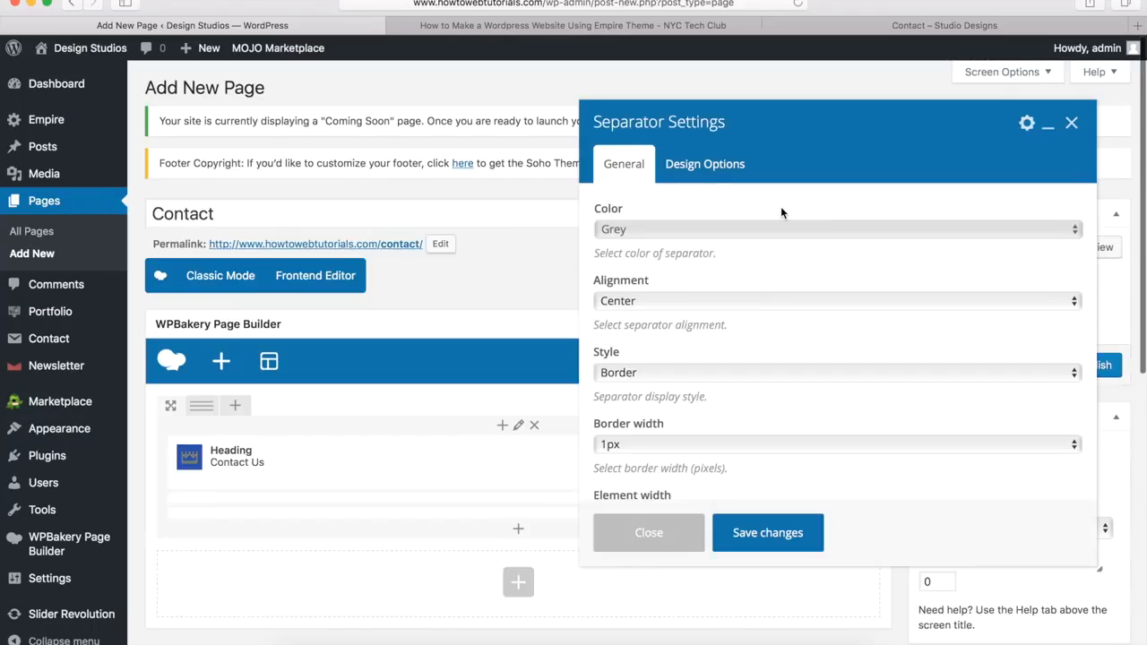
left_click(653, 226)
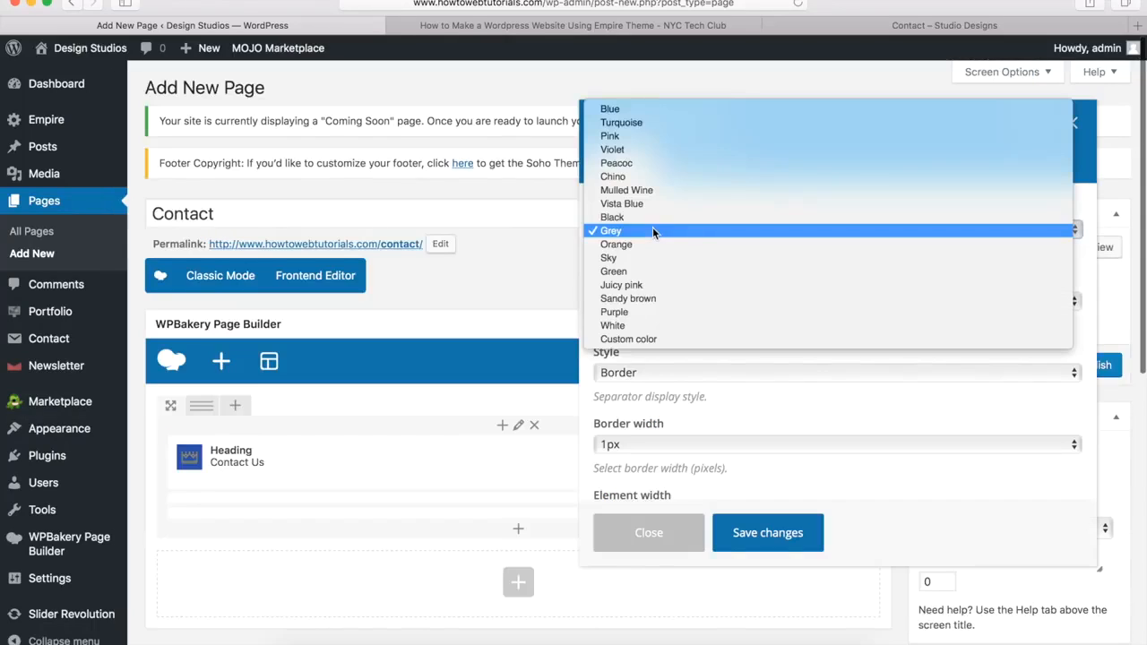
left_click(635, 325)
scroll(641, 385, "down", 3)
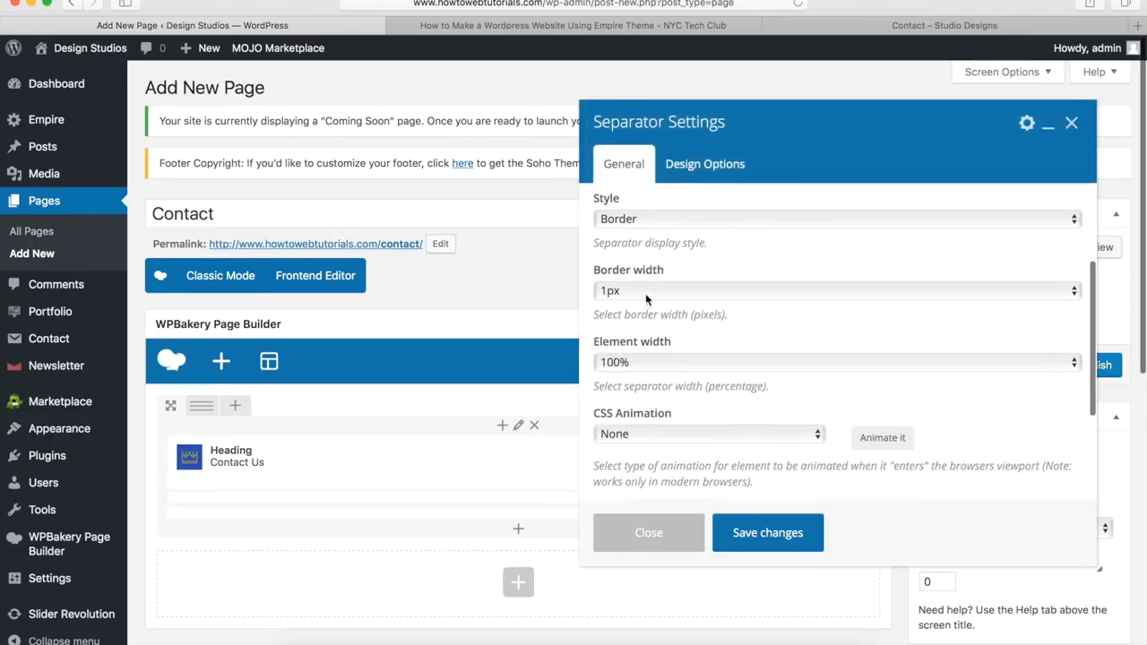
left_click(645, 293)
left_click(640, 318)
left_click(627, 361)
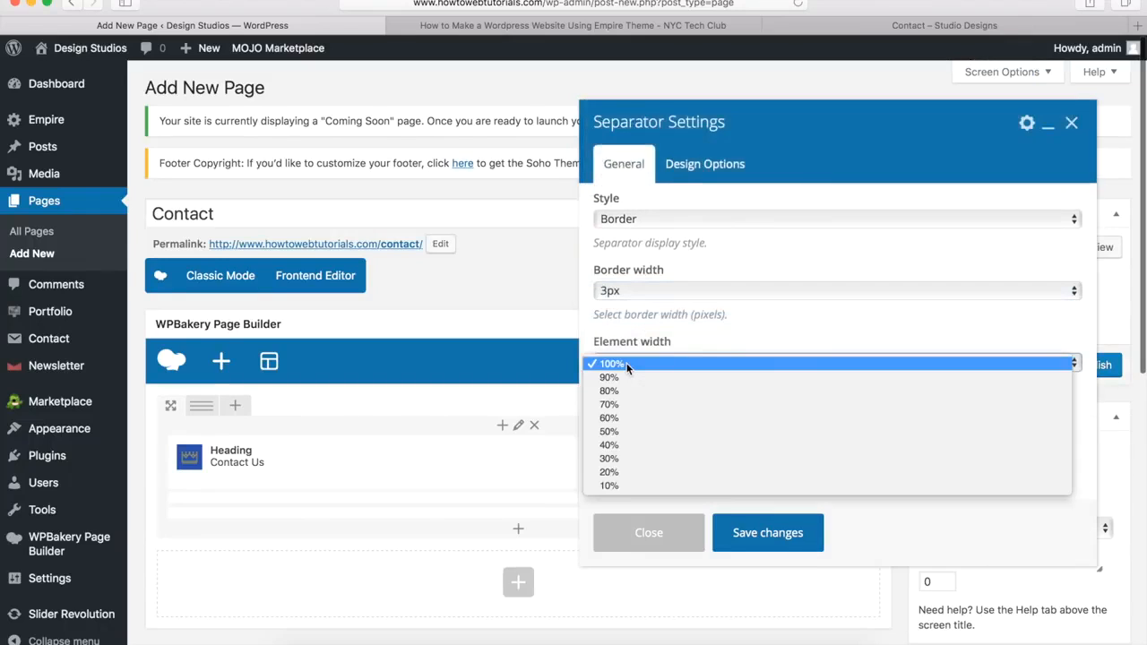
left_click(613, 484)
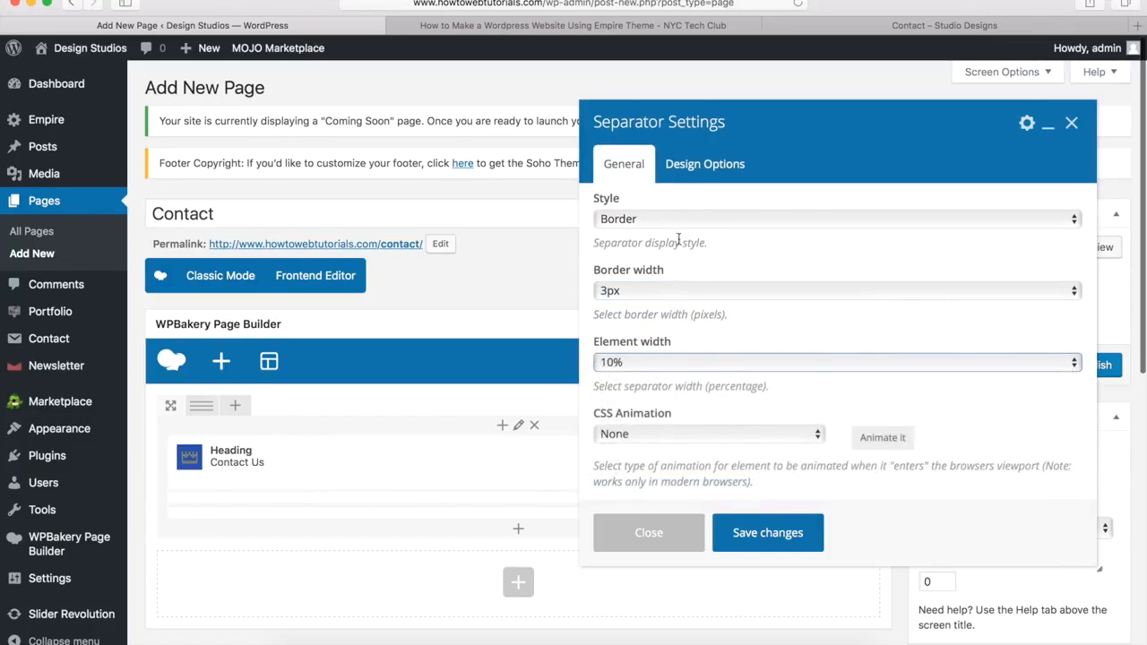
Step: Give the separator a -20px top margin and save it
left_click(706, 176)
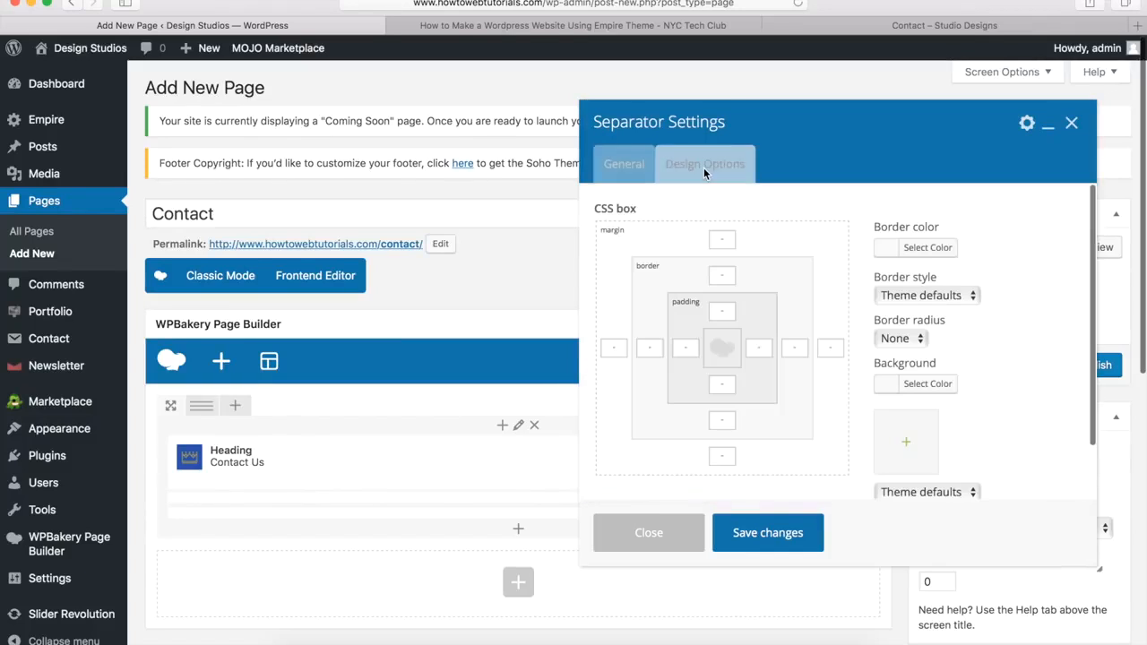
left_click(724, 237)
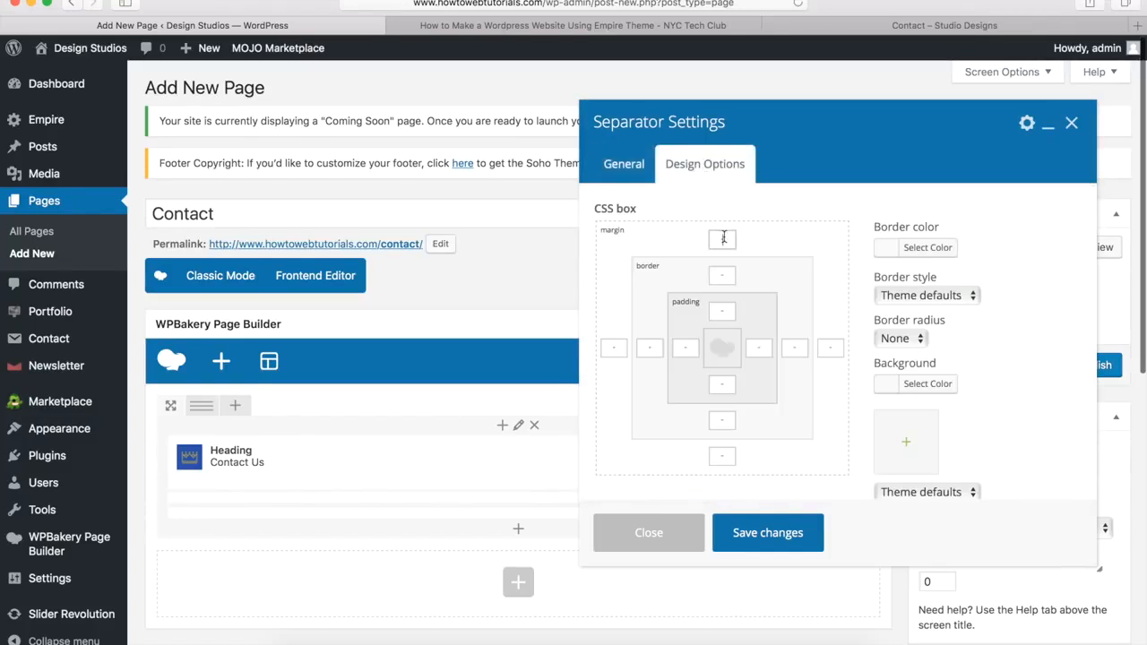
type("-20px")
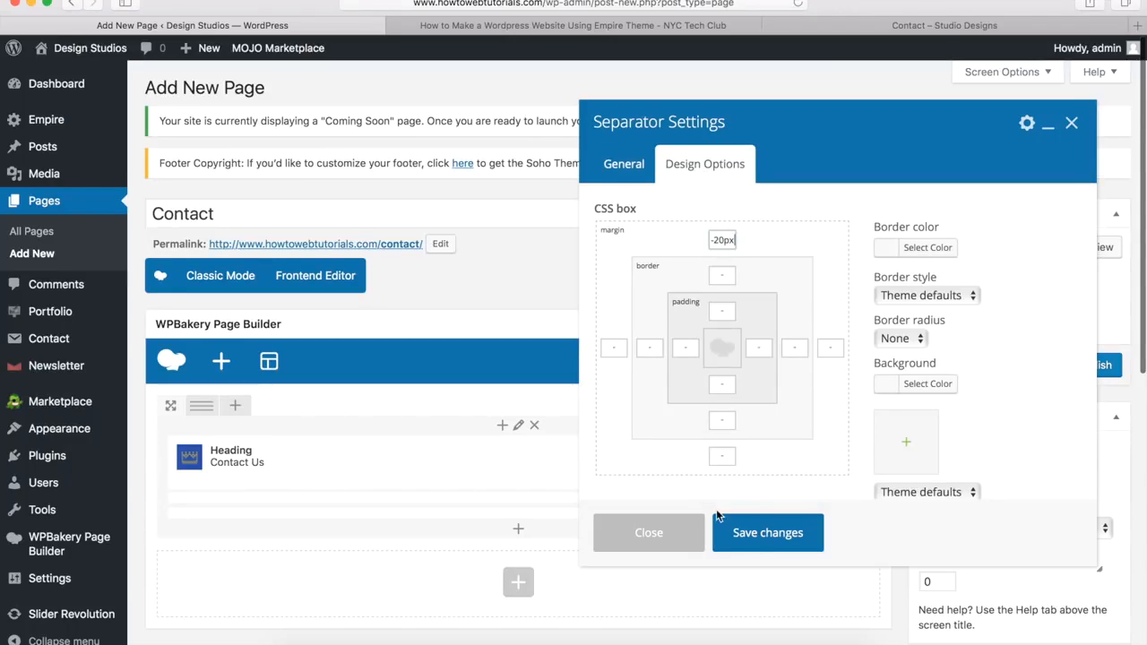
left_click(768, 533)
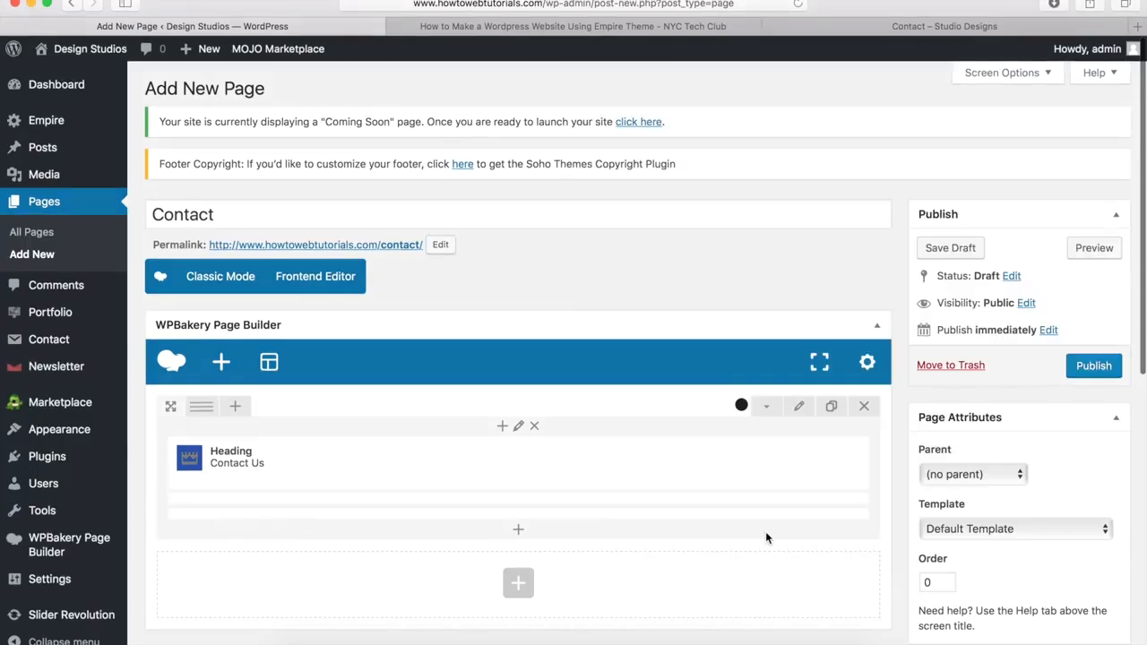
Step: Add a new row below the heading row with a 1/4+1/4+1/4+1/4 column layout
scroll(765, 537, "down", 3)
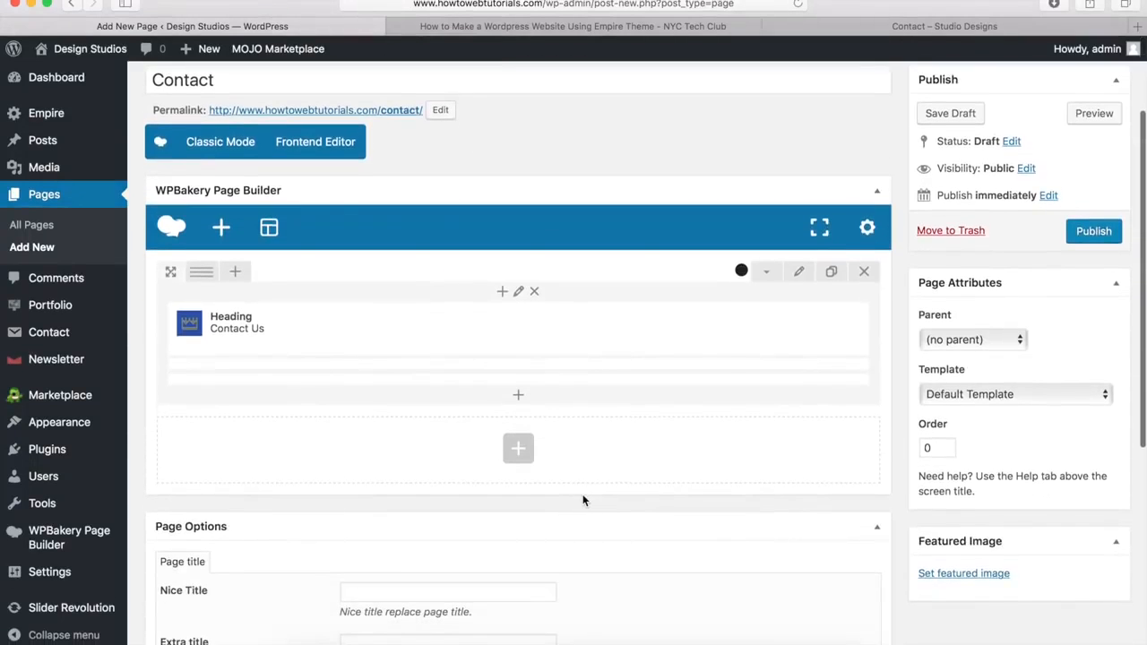
left_click(518, 450)
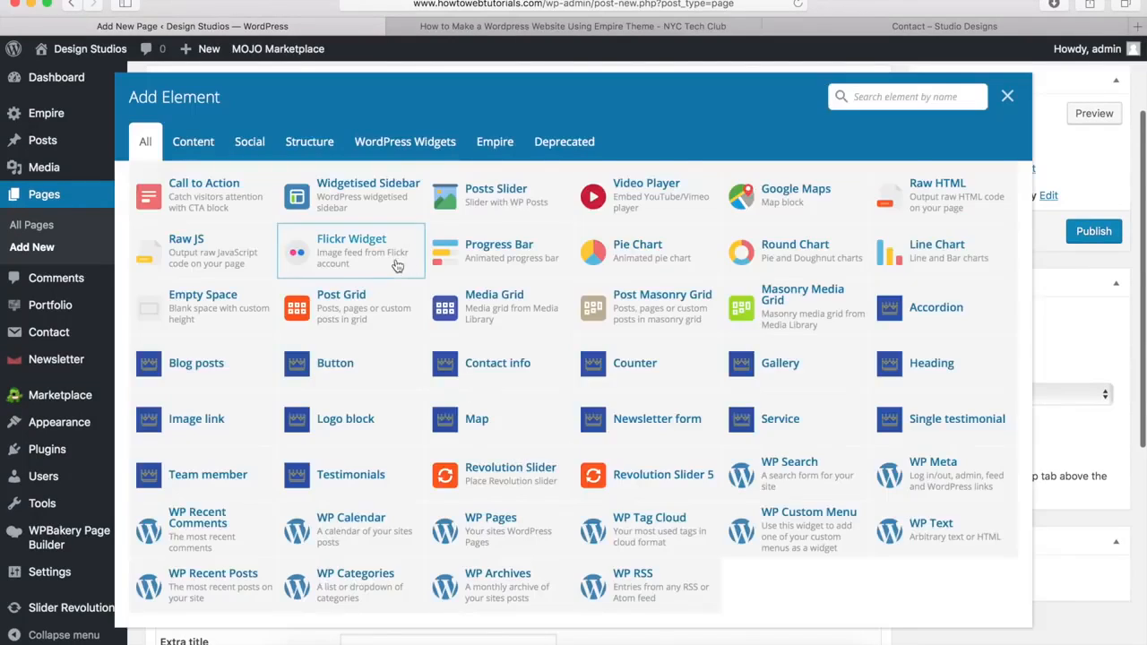
scroll(359, 300, "up", 5)
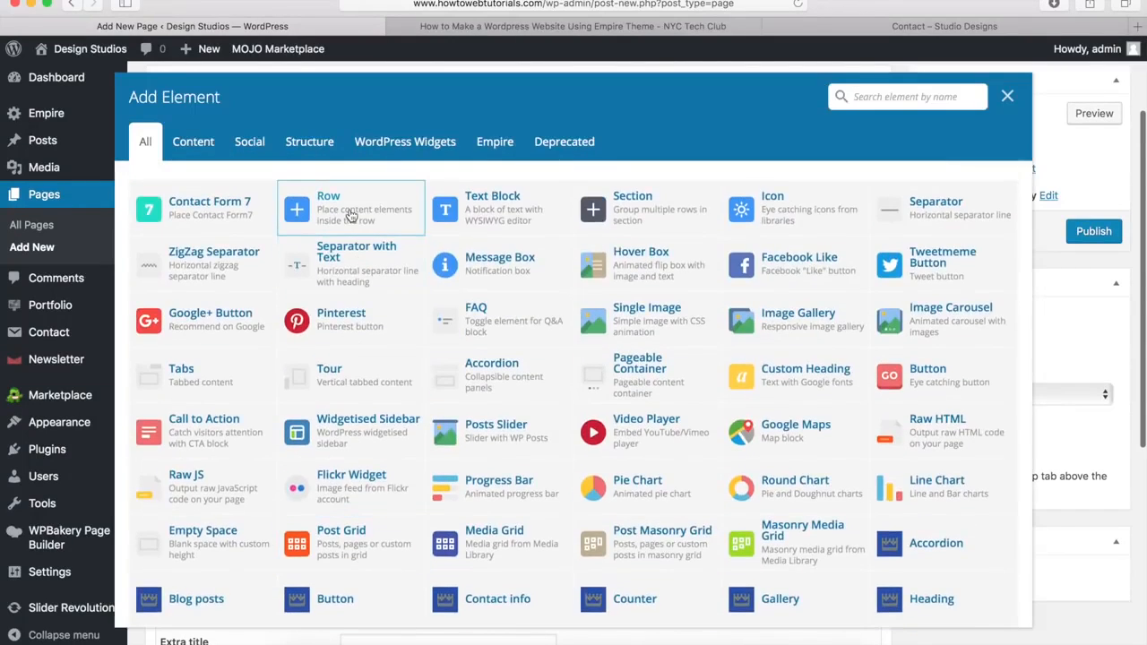
left_click(351, 214)
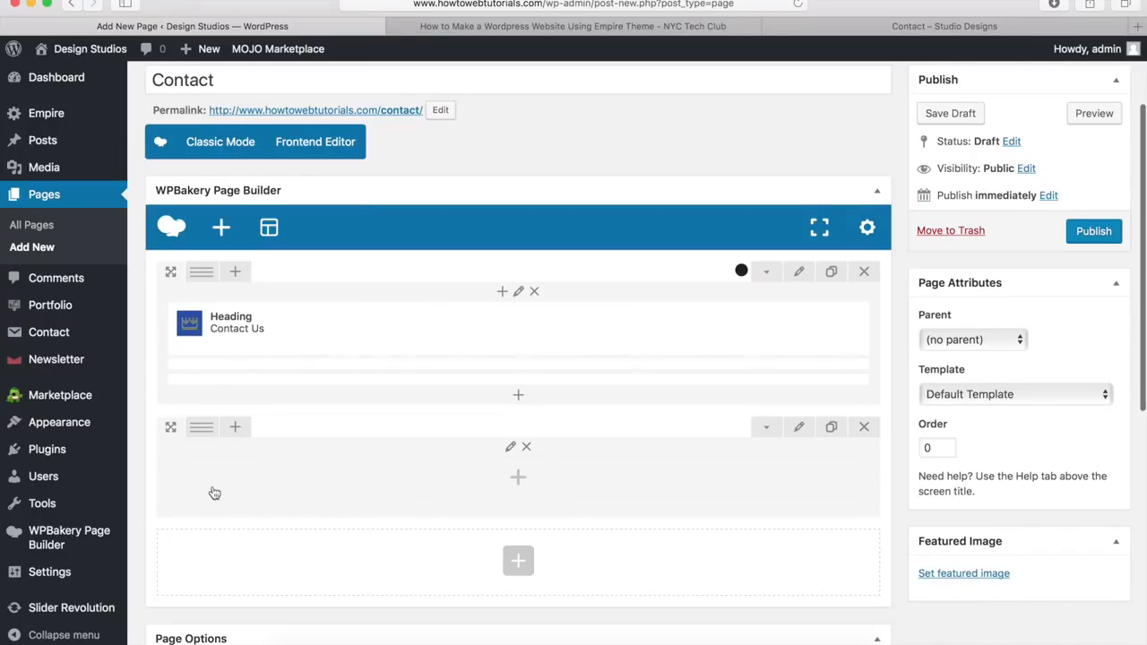
mouse_move(203, 428)
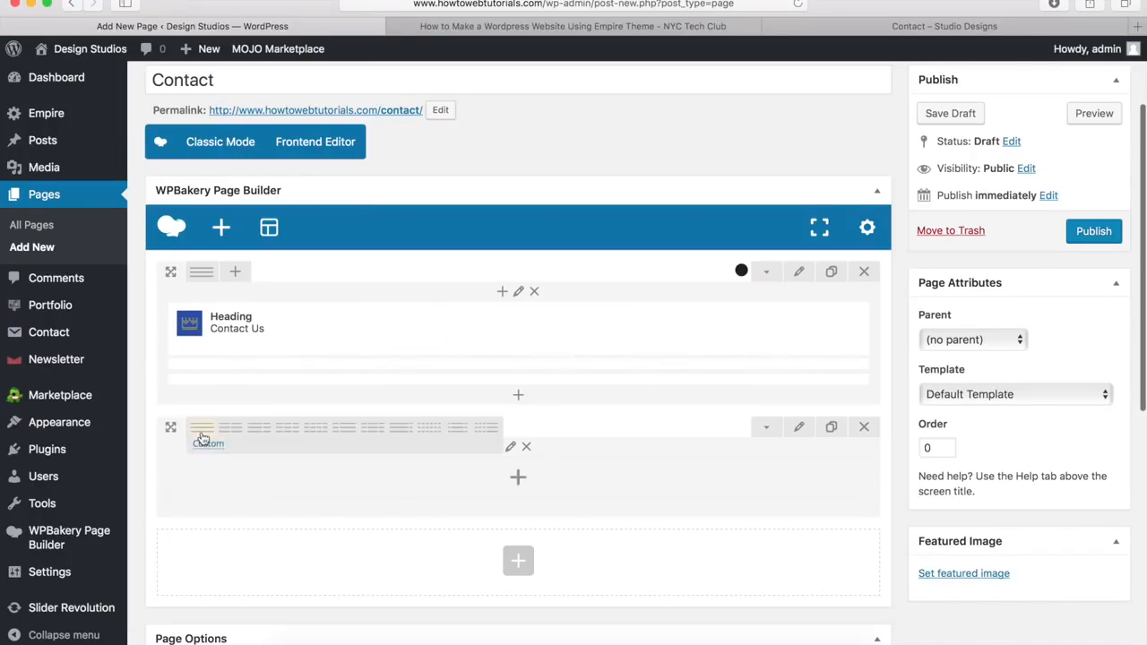
left_click(316, 435)
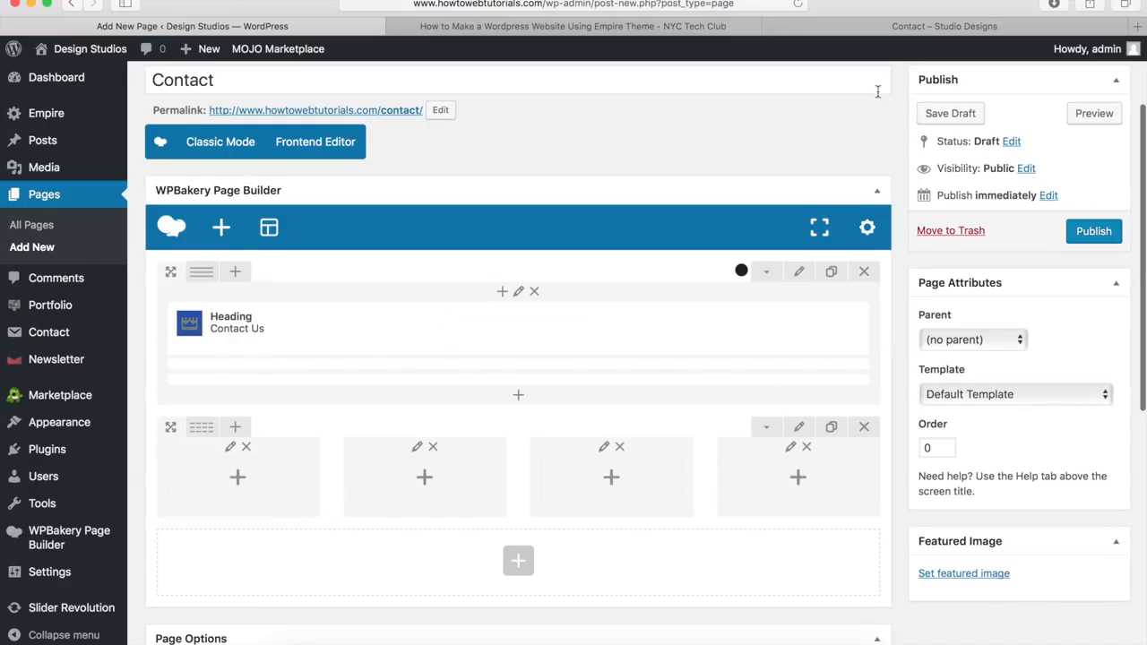
left_click(920, 30)
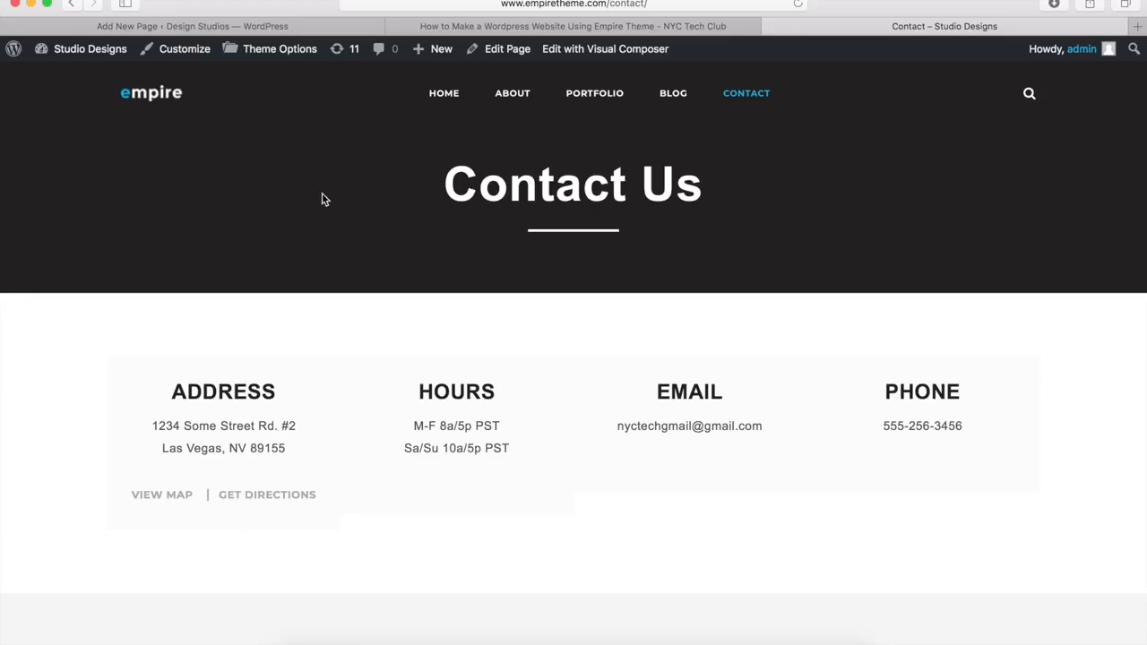
left_click(217, 27)
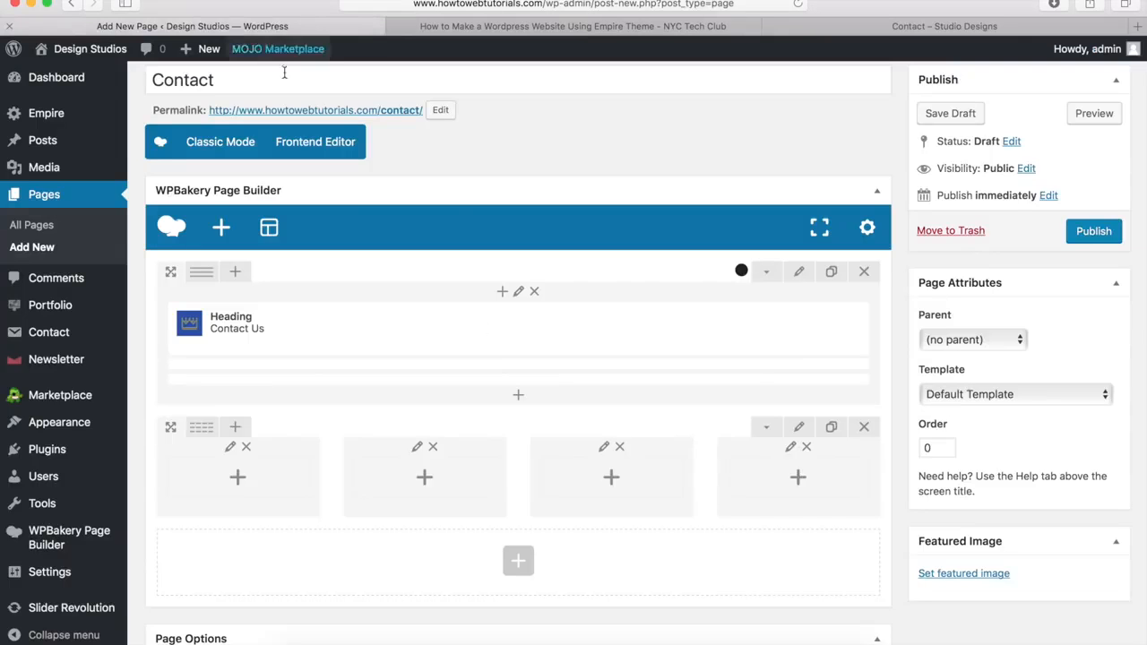
left_click(237, 479)
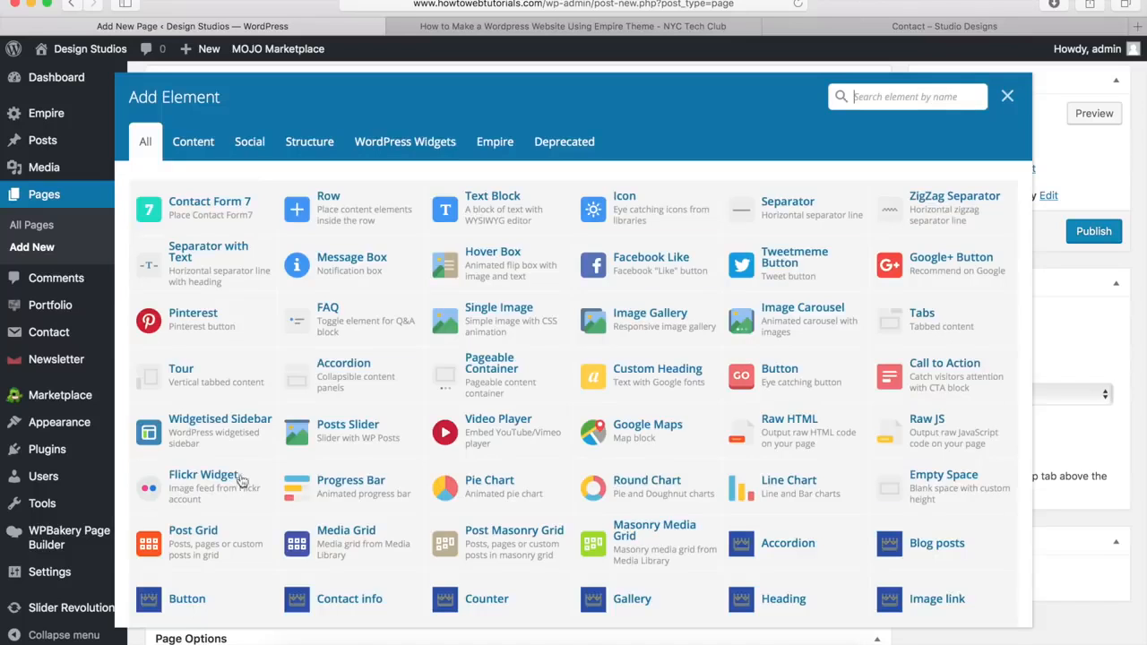
Step: Insert a Contact info element titled 'Address' with the pasted two-line address as description
scroll(409, 350, "down", 5)
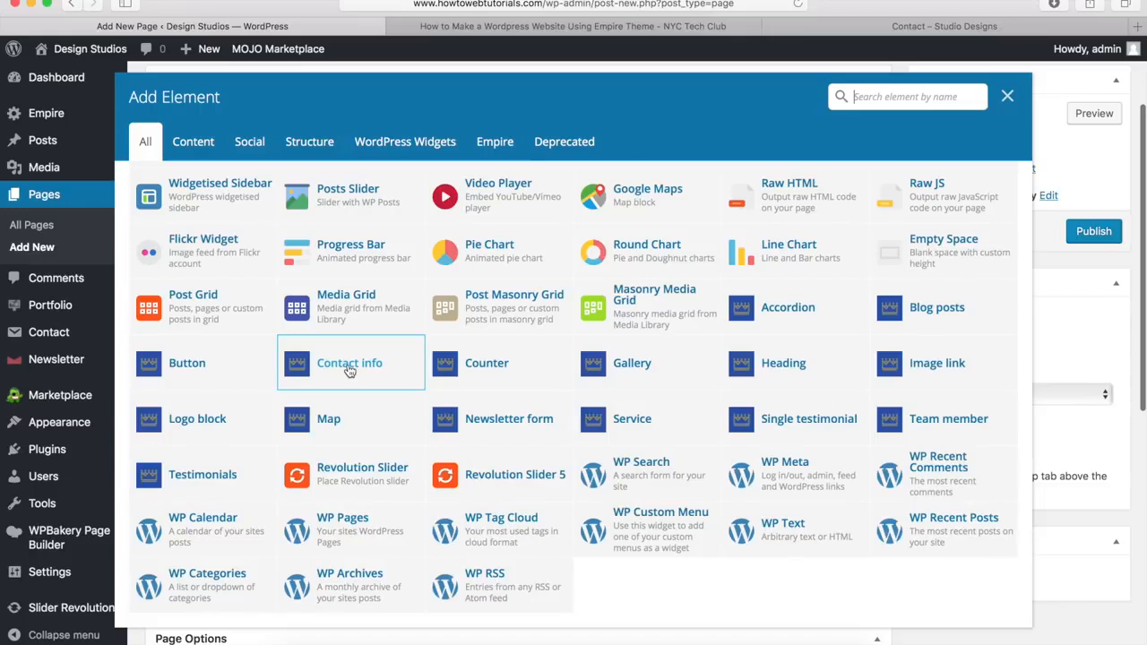
left_click(350, 367)
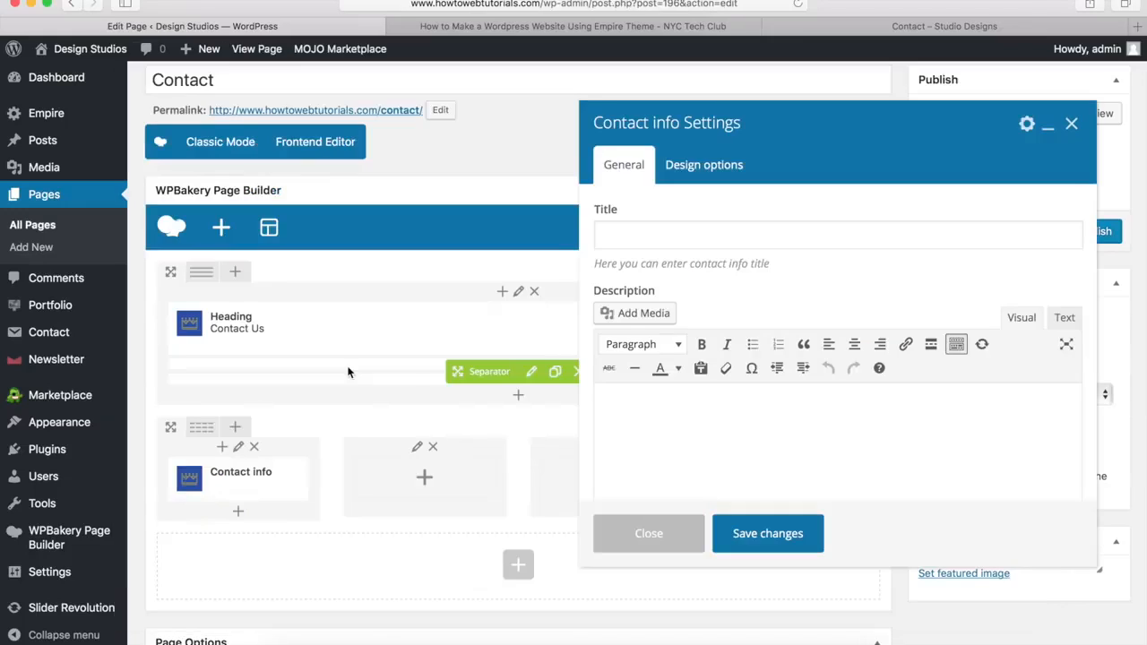
left_click(678, 230)
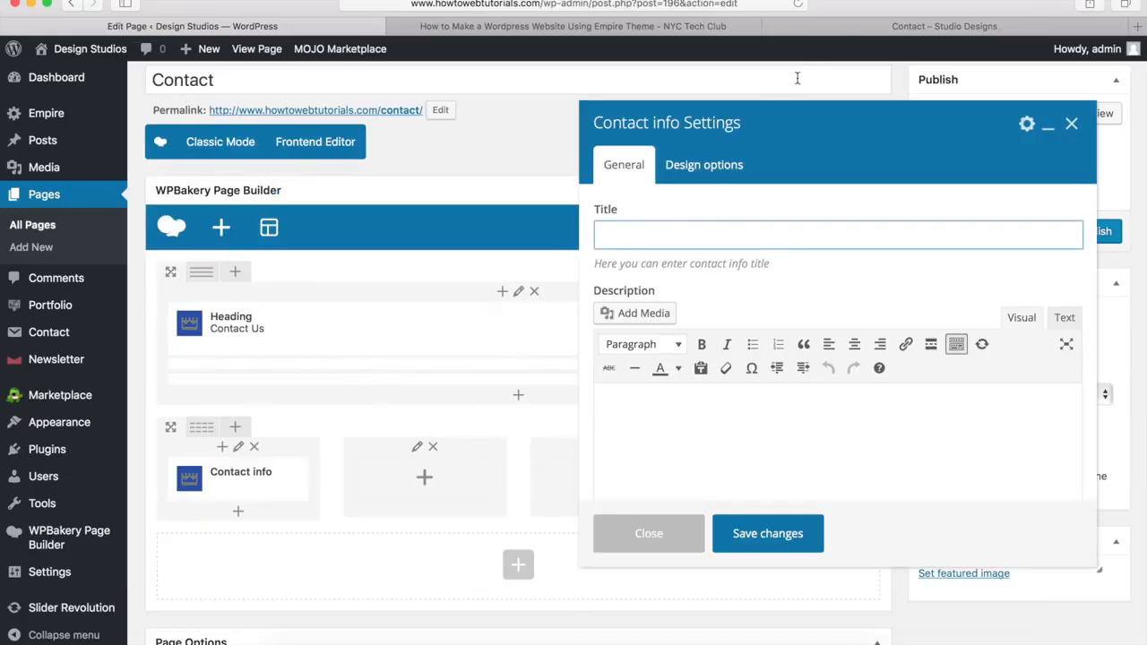
left_click(851, 27)
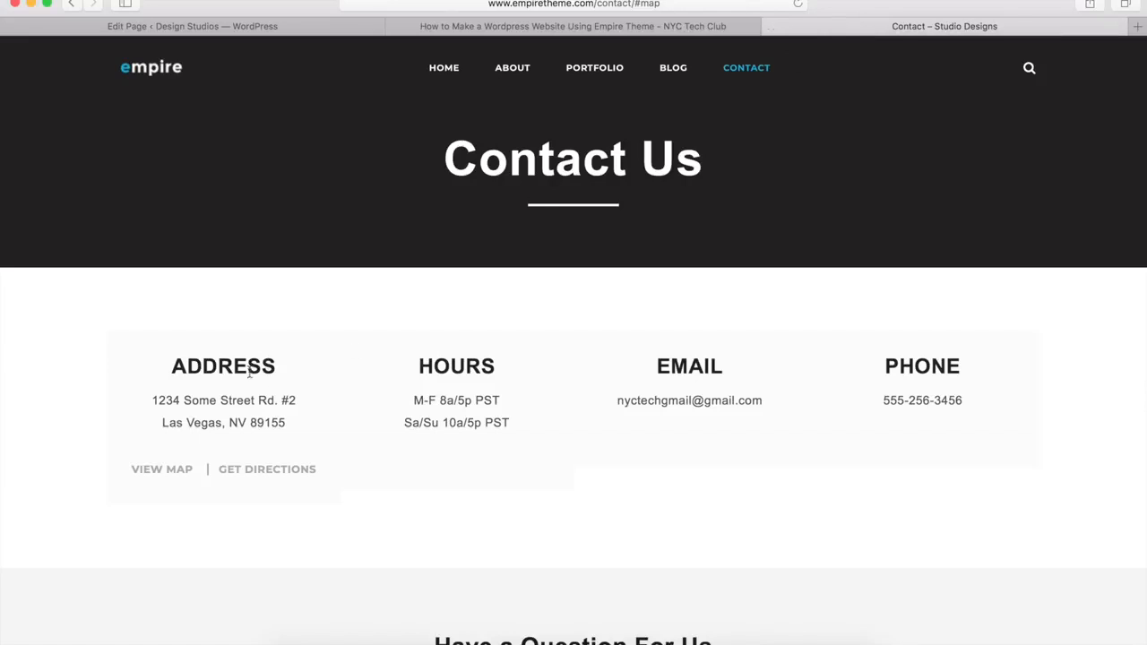
left_click(319, 27)
type("Address")
left_click(602, 403)
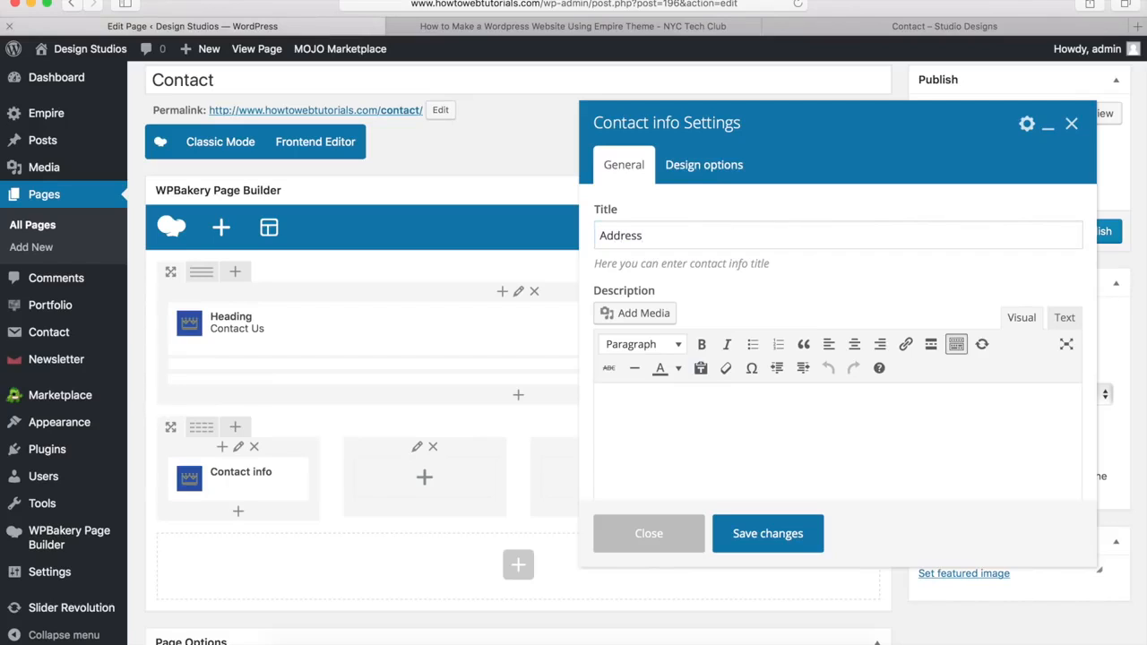
type("1234 Some Street Rd. #2 Las Vegas, NV 89155")
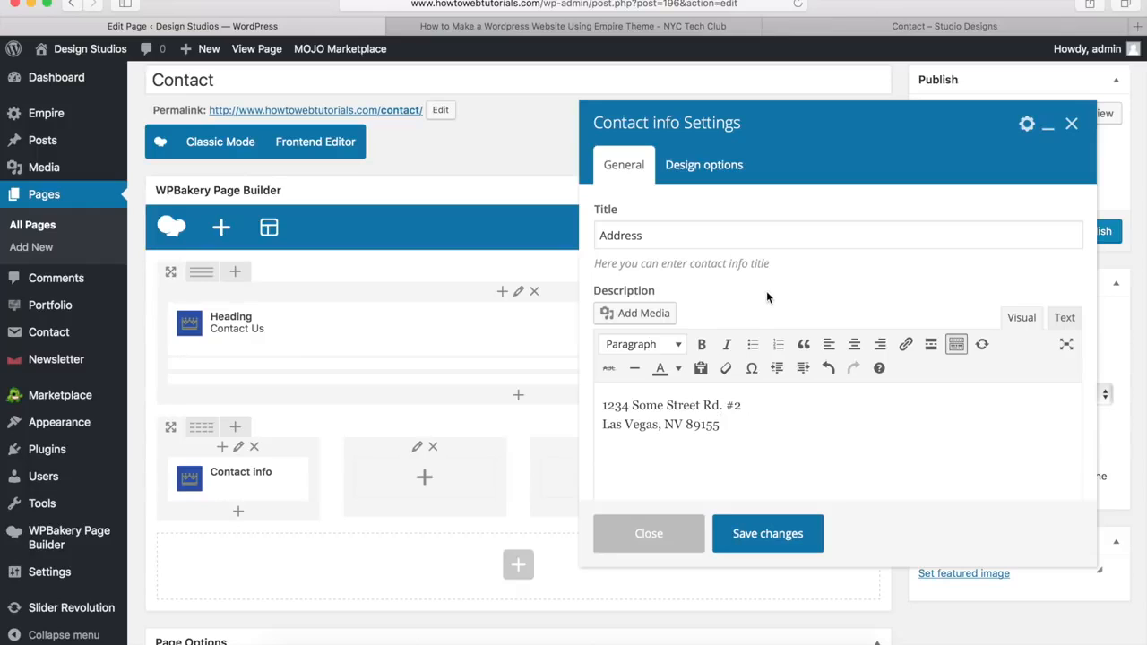
Step: Check where the demo Contact page's View Map link leads
scroll(765, 290, "down", 5)
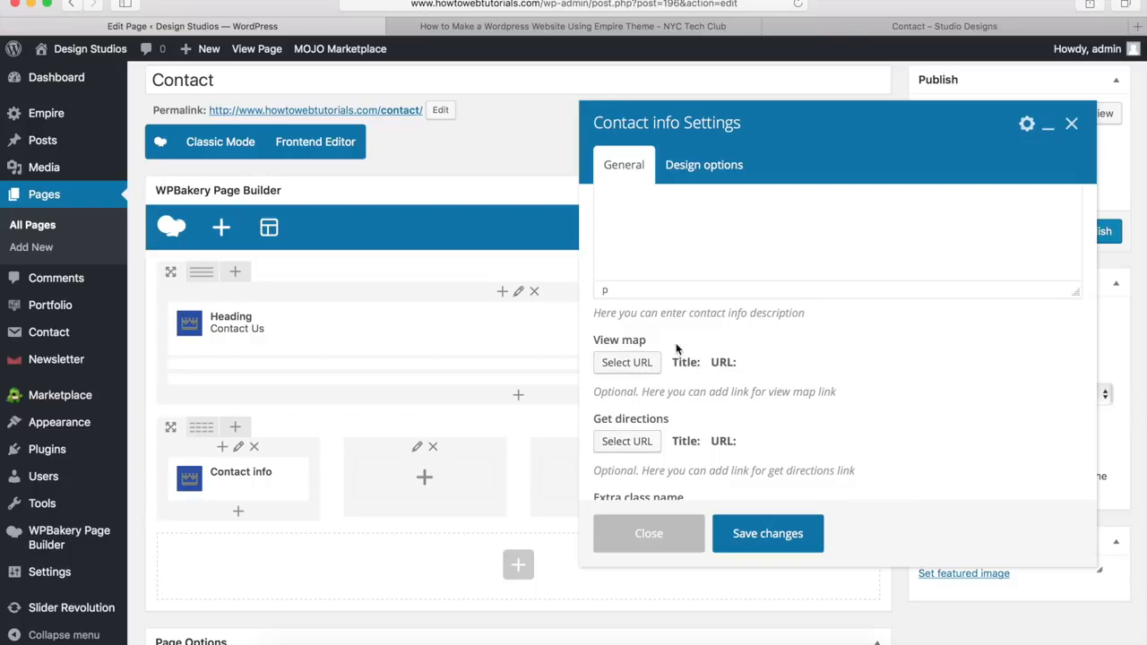
left_click(852, 32)
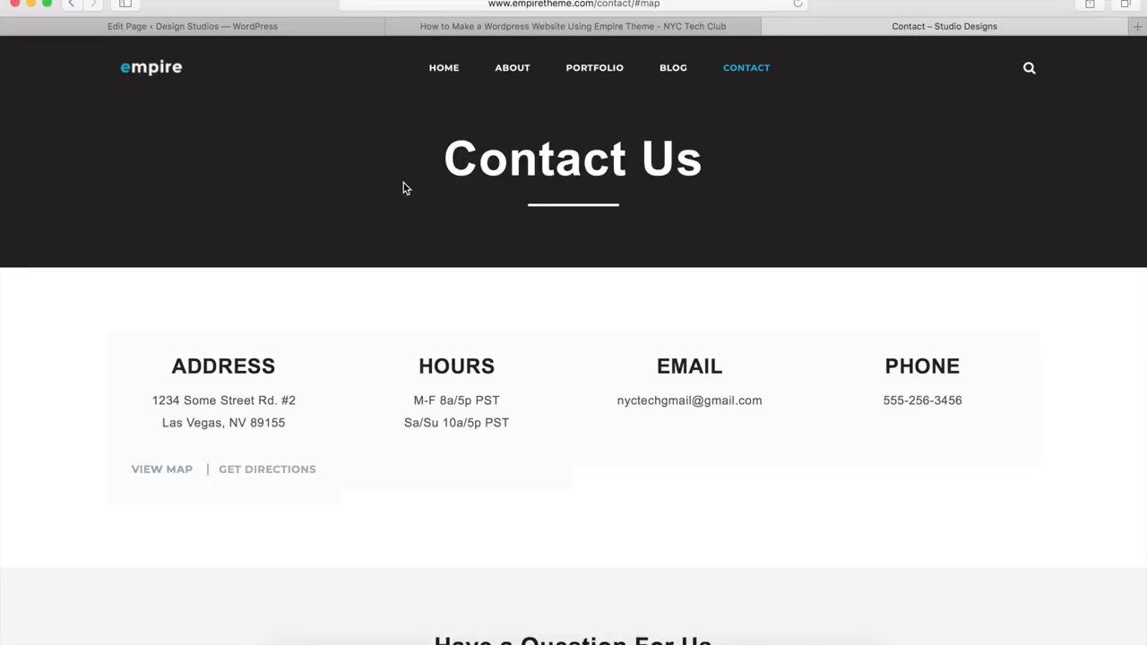
left_click(142, 470)
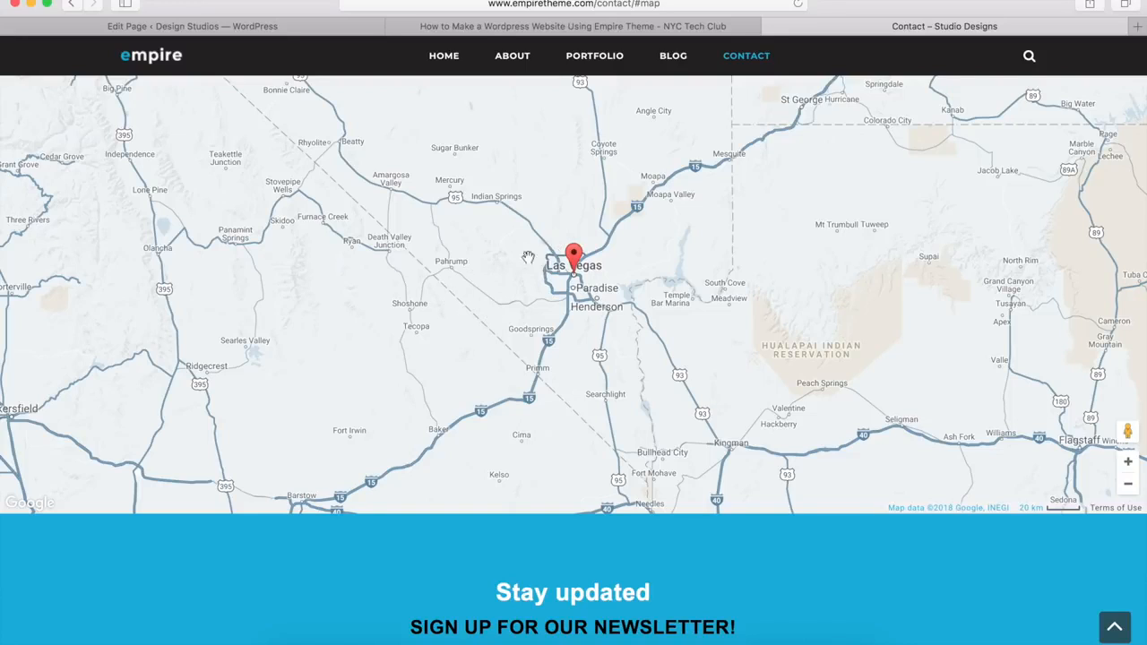
left_click(249, 27)
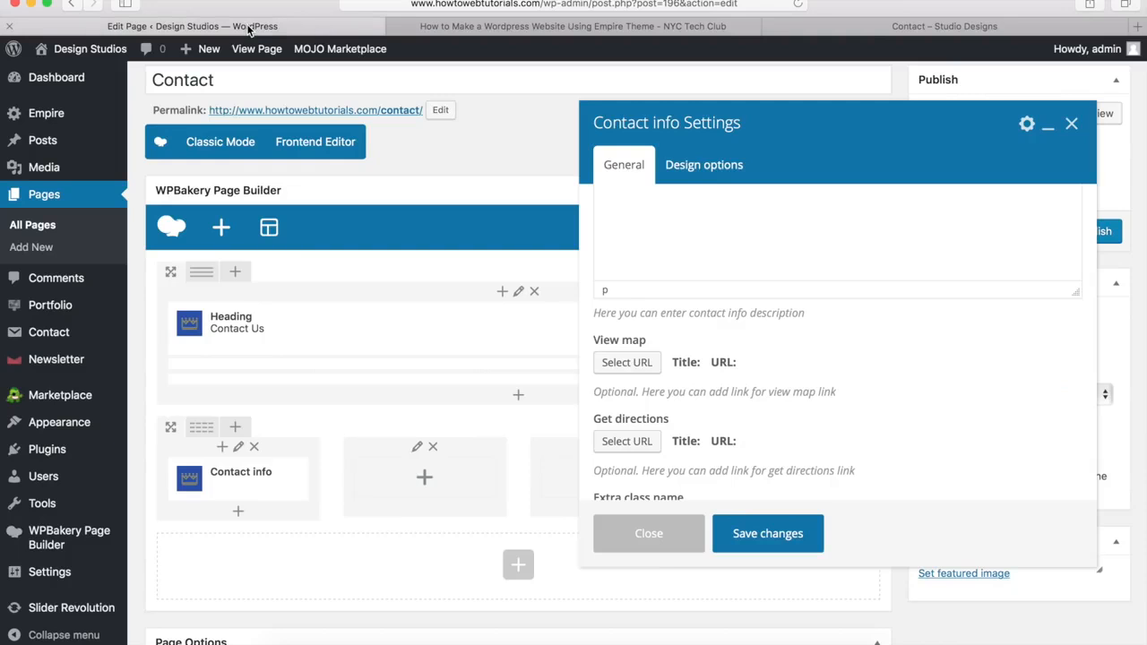
Step: Set the View map link URL to '#map'
left_click(626, 362)
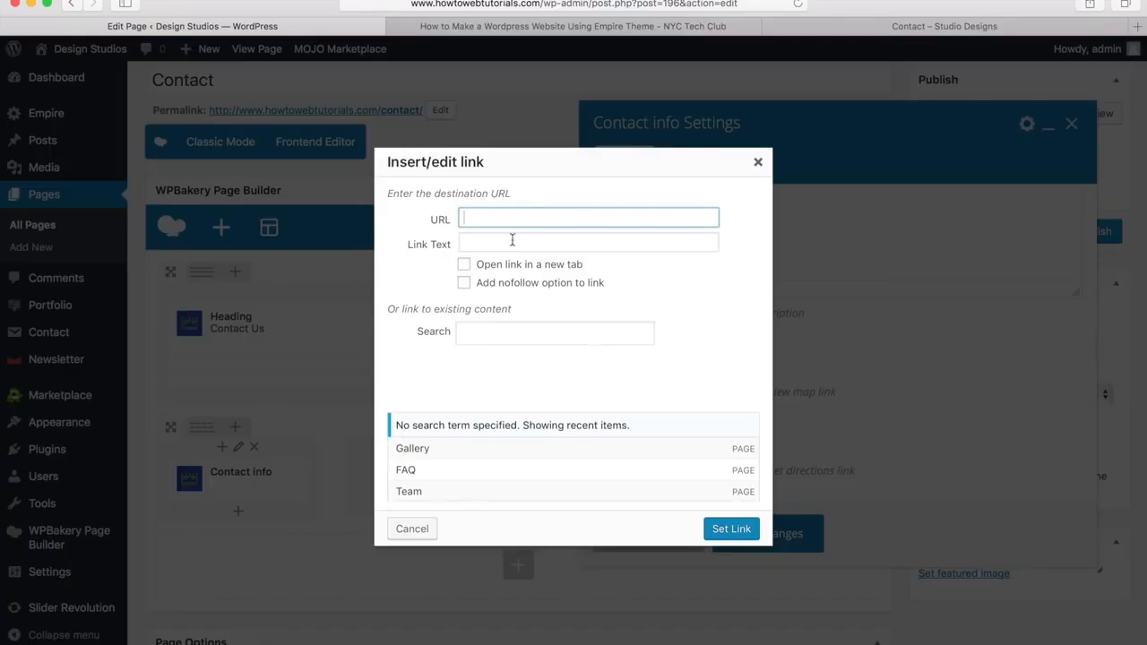
type("#")
type("map")
left_click_drag(497, 220, 460, 219)
left_click(508, 217)
left_click_drag(471, 218, 499, 217)
left_click(499, 218)
left_click(731, 535)
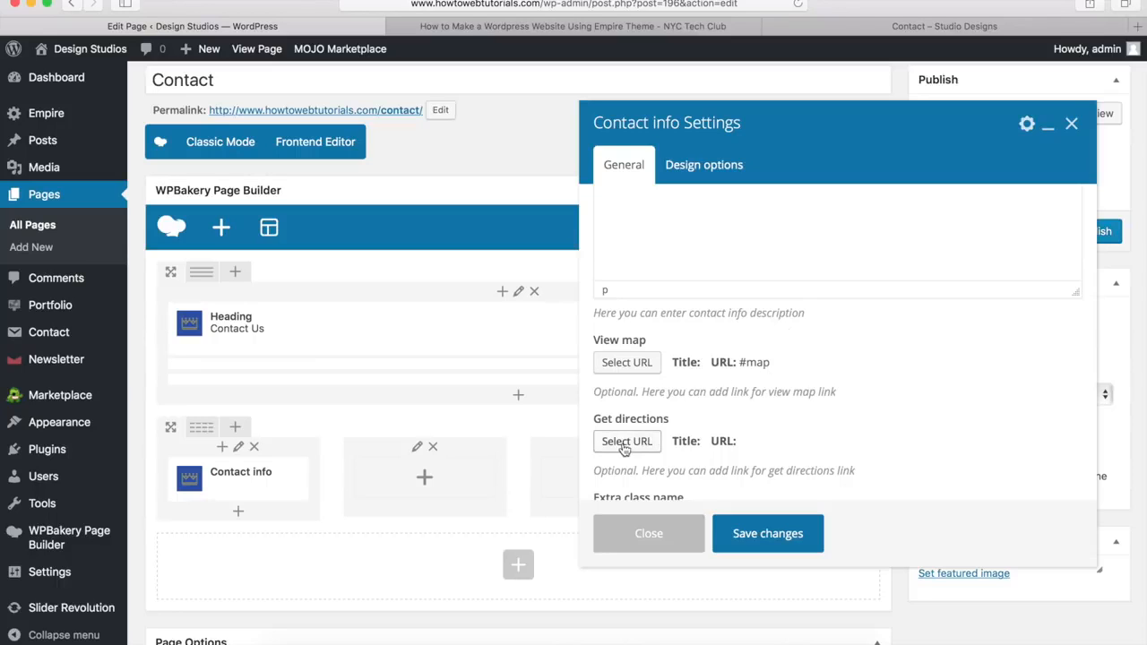
left_click(872, 29)
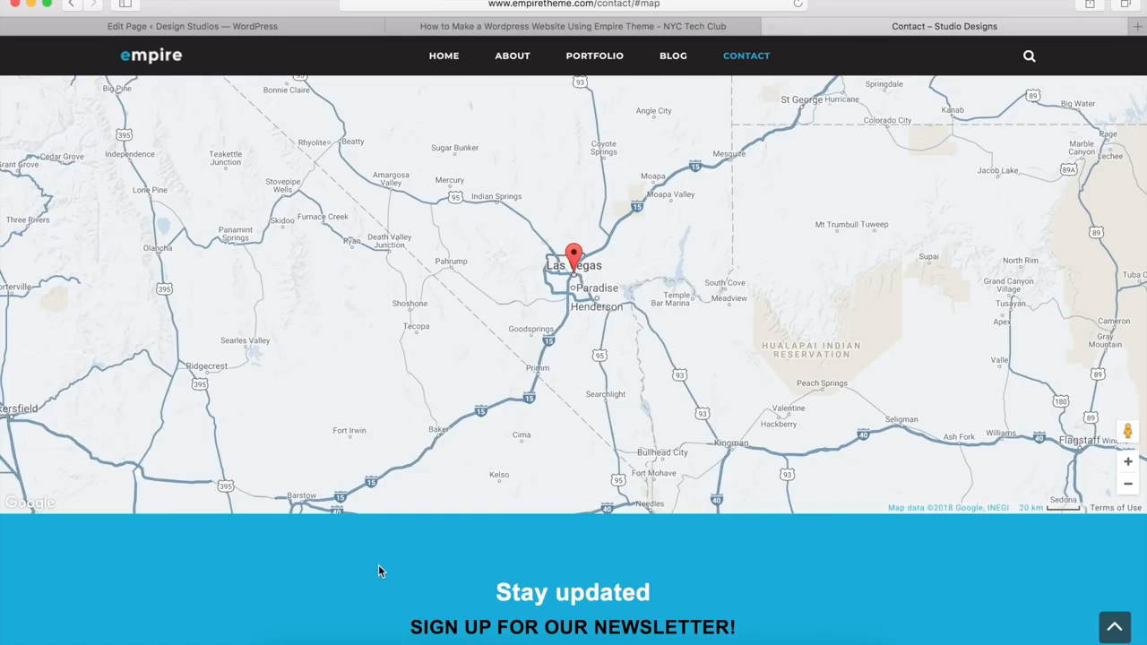
Step: Open the 1st Avenue, New York directions in Google Maps and copy its URL
scroll(378, 563, "up", 10)
scroll(378, 563, "up", 6)
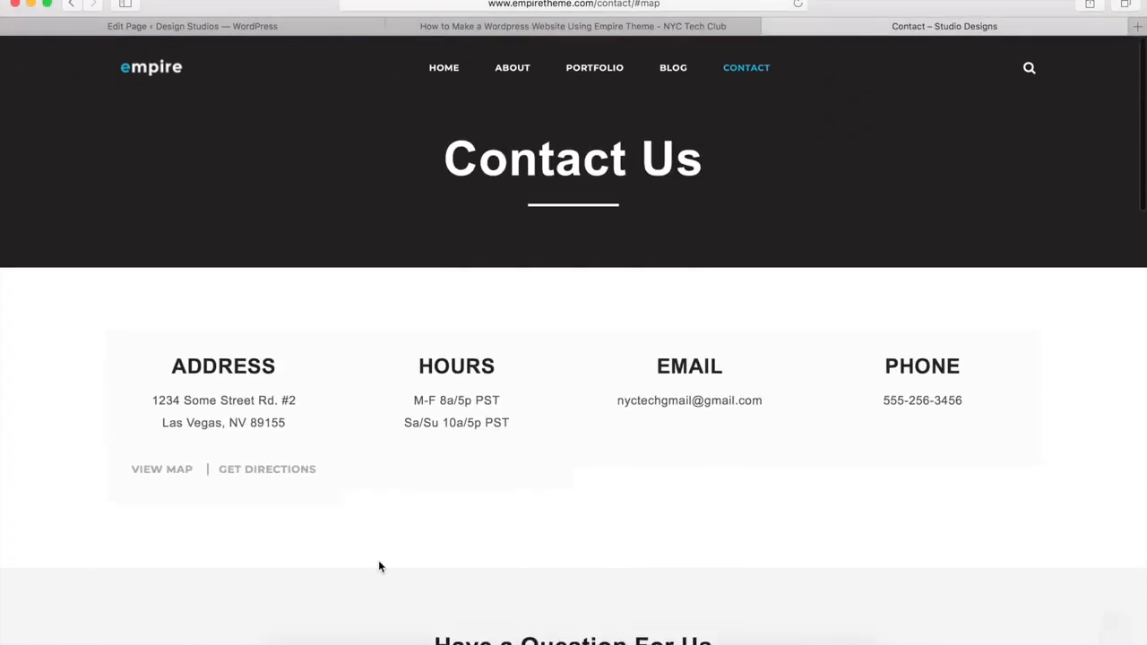
left_click(254, 468)
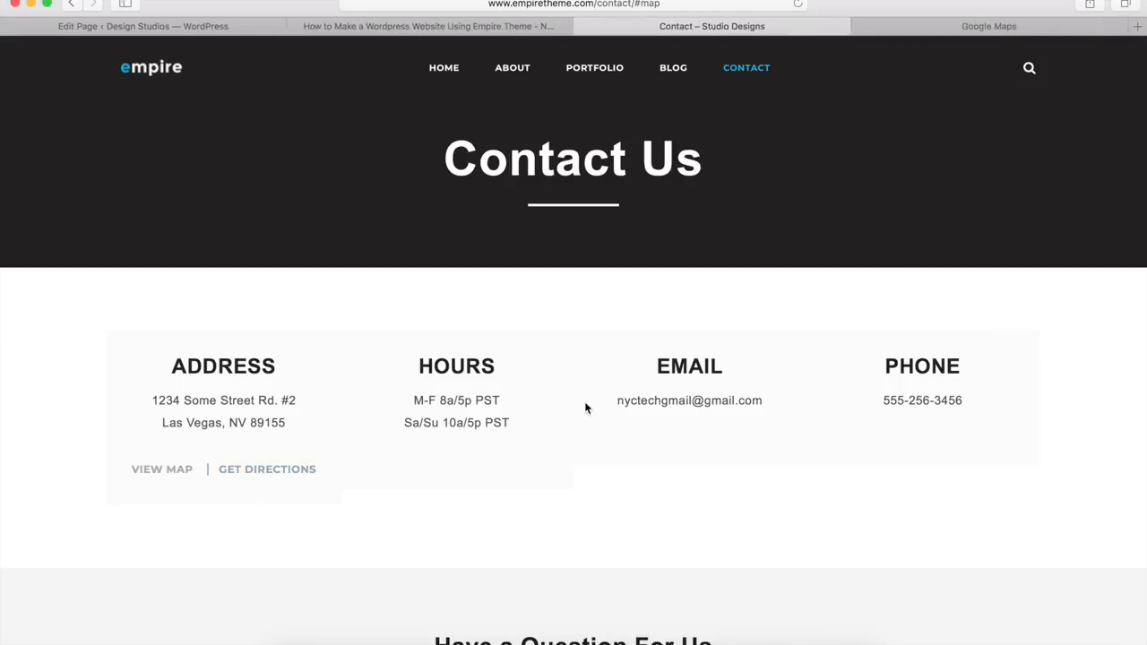
left_click(989, 27)
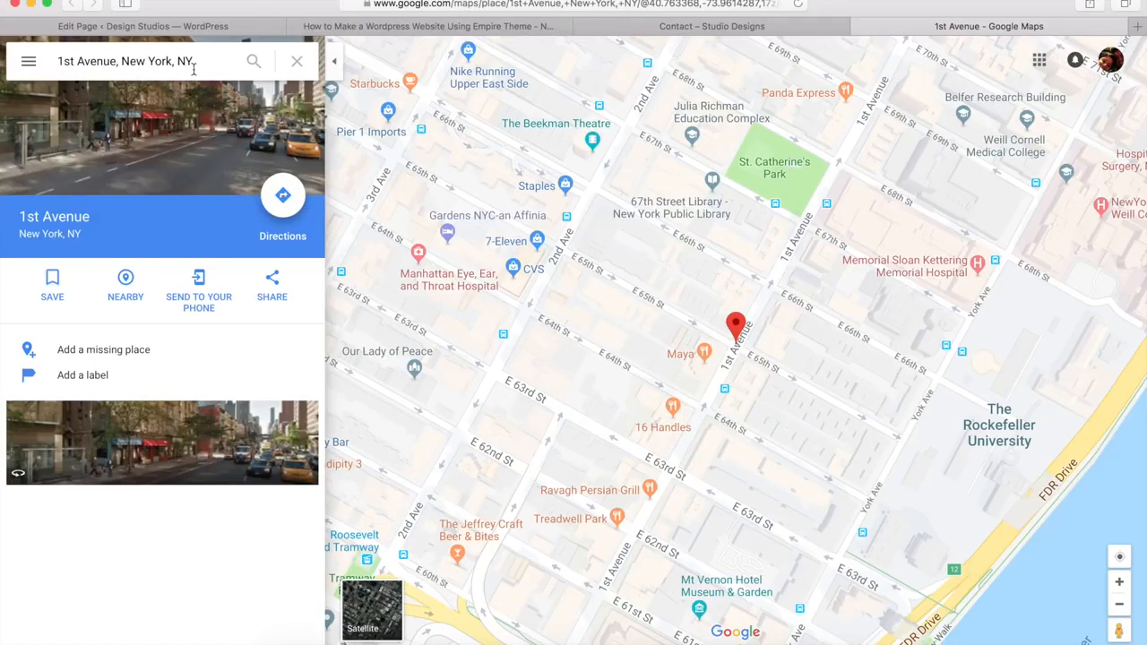
left_click(454, 3)
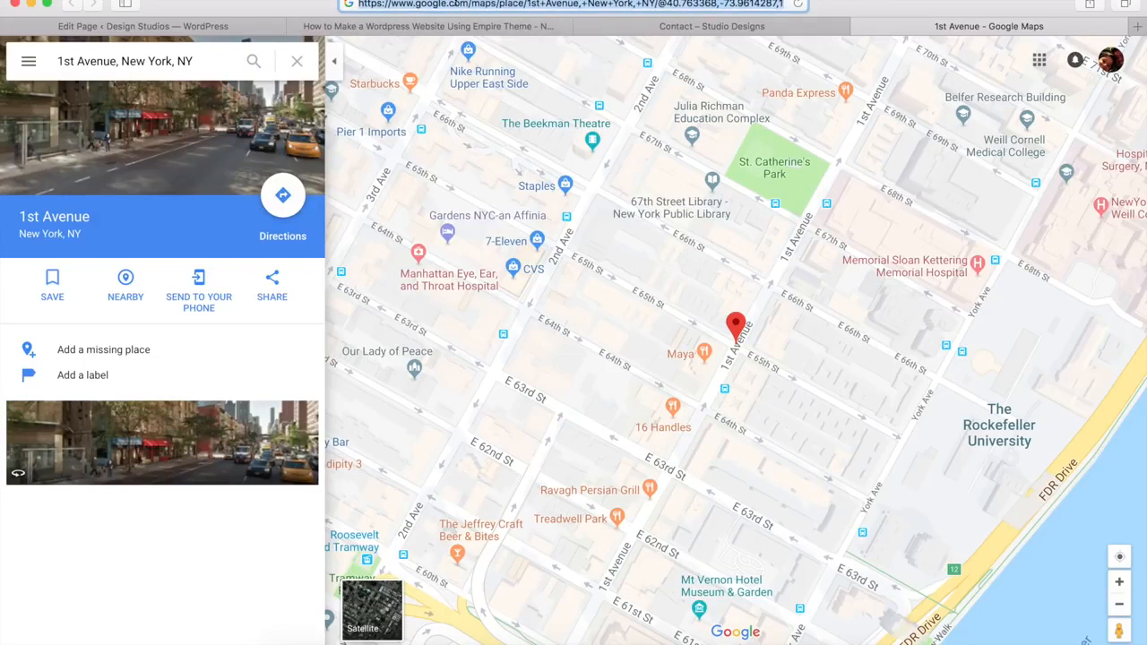
left_click(215, 27)
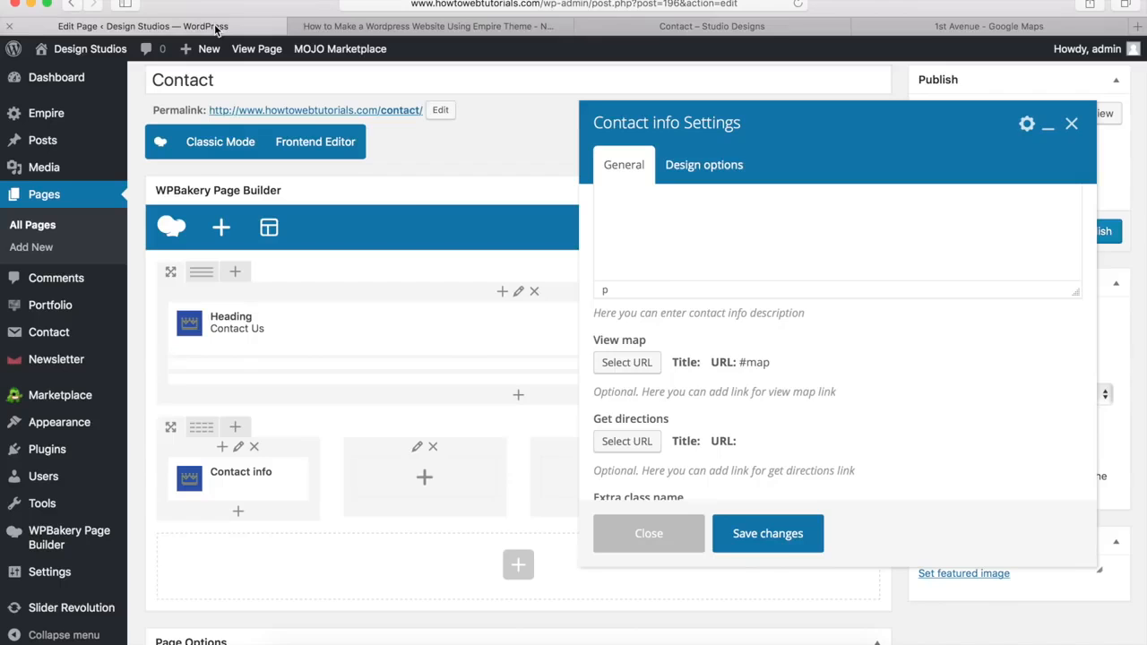
Step: Link Get directions to the copied Google Maps URL in a new tab, and save the block
left_click(627, 442)
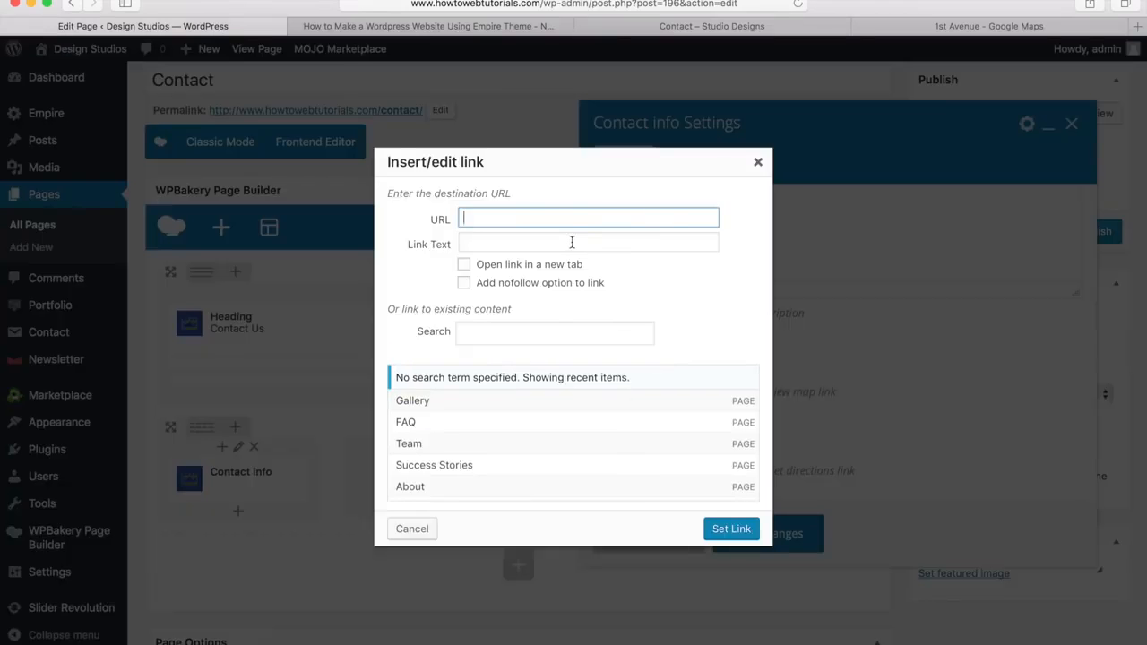
key("super+v")
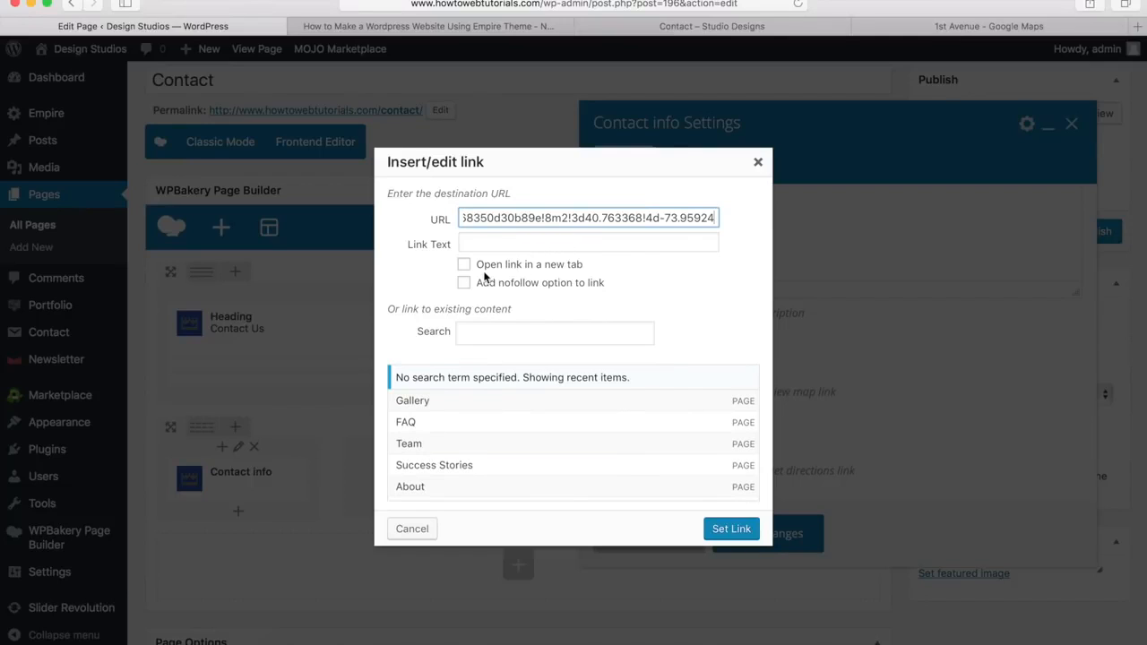
left_click(464, 267)
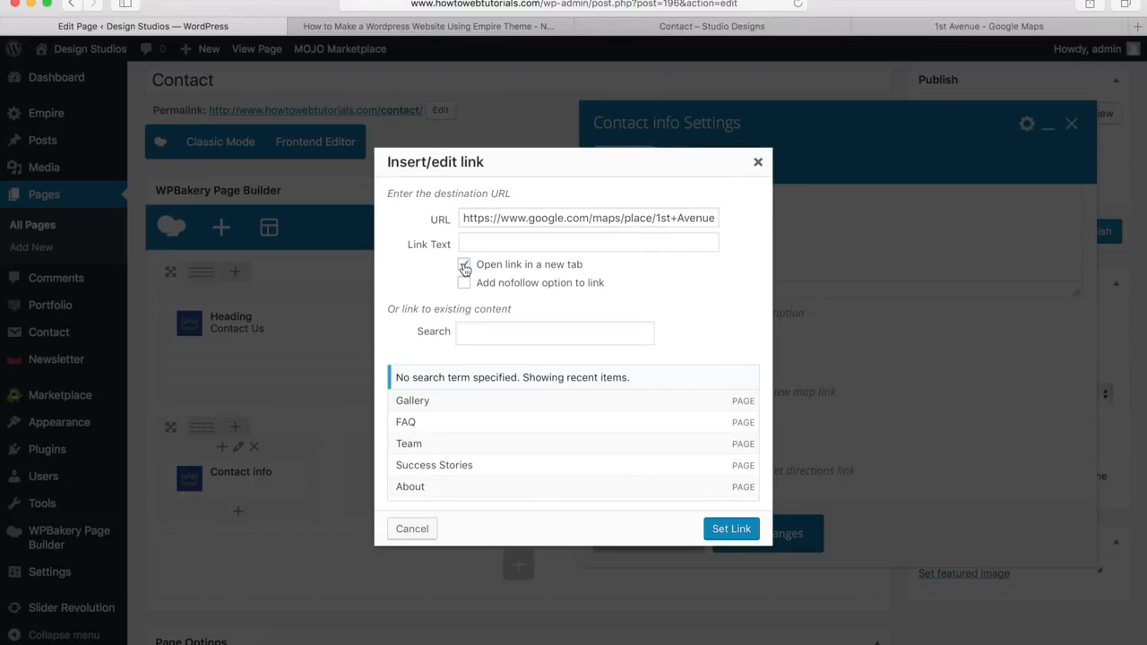
left_click(721, 529)
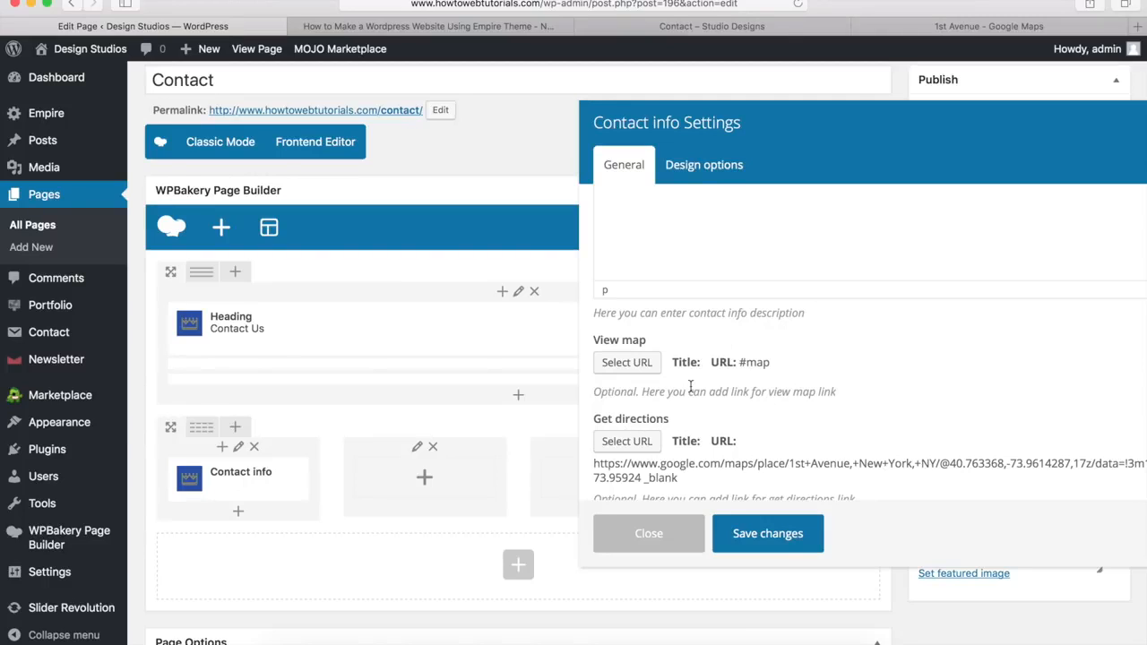
left_click(766, 537)
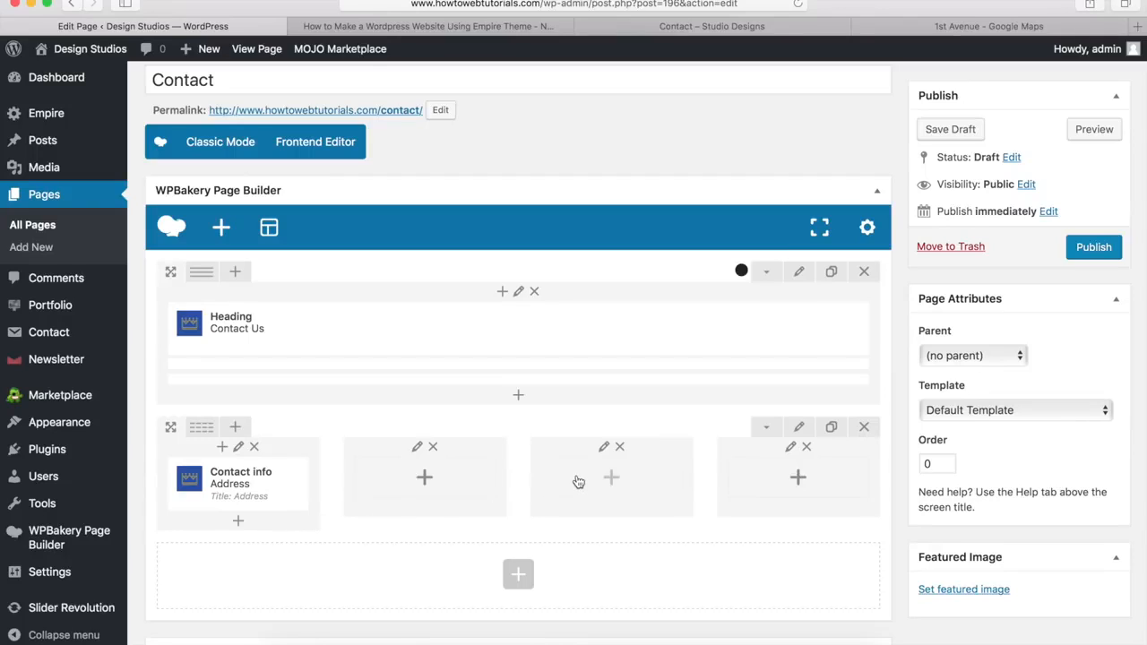
Step: Add an 'Hours' Contact info block to column two listing M-F 8a/5p PST, Sa/Su 10a/5p PST
left_click(427, 484)
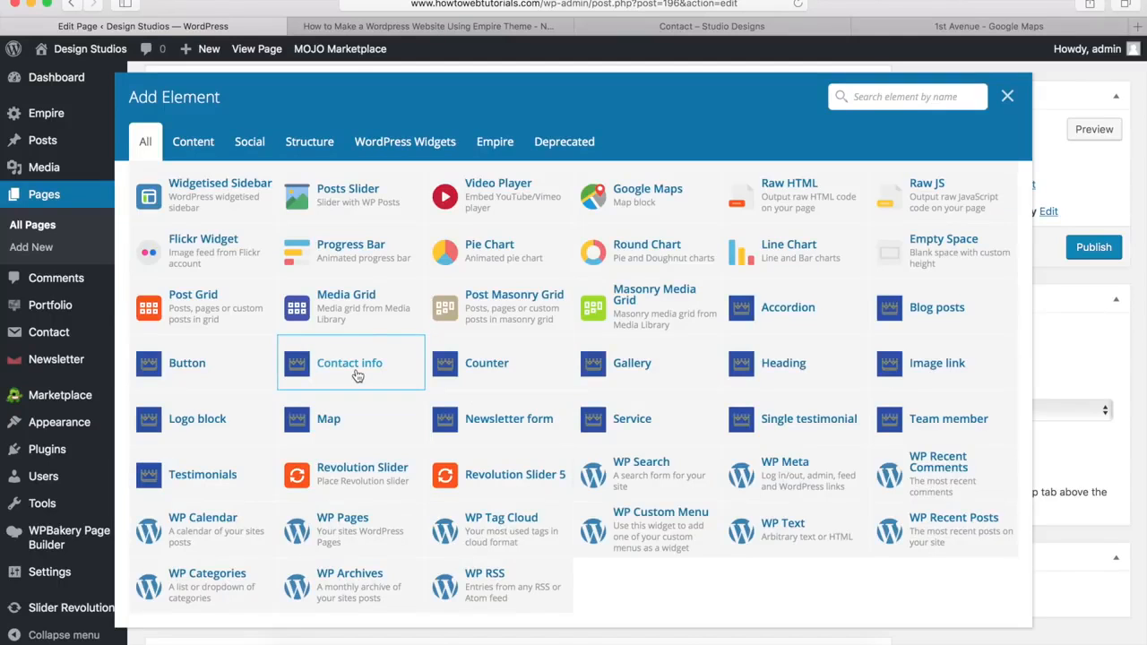
left_click(356, 374)
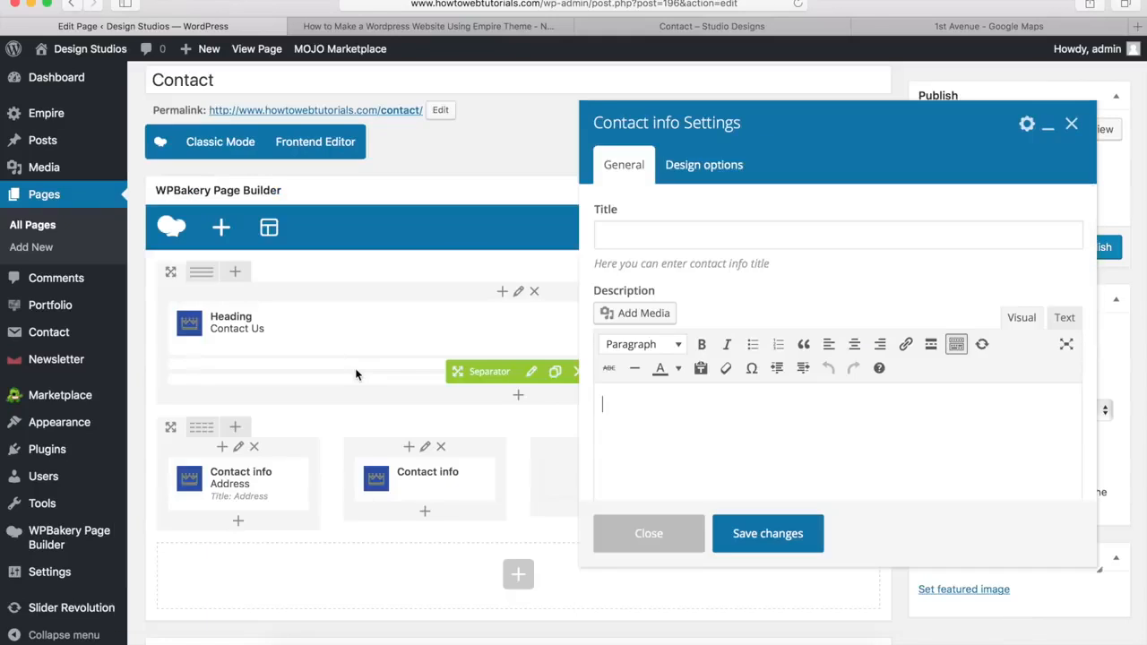
left_click(635, 239)
type("Hours")
key("Tab")
type("M-F 8a/5p PST Sa/Su 10a/5p PST")
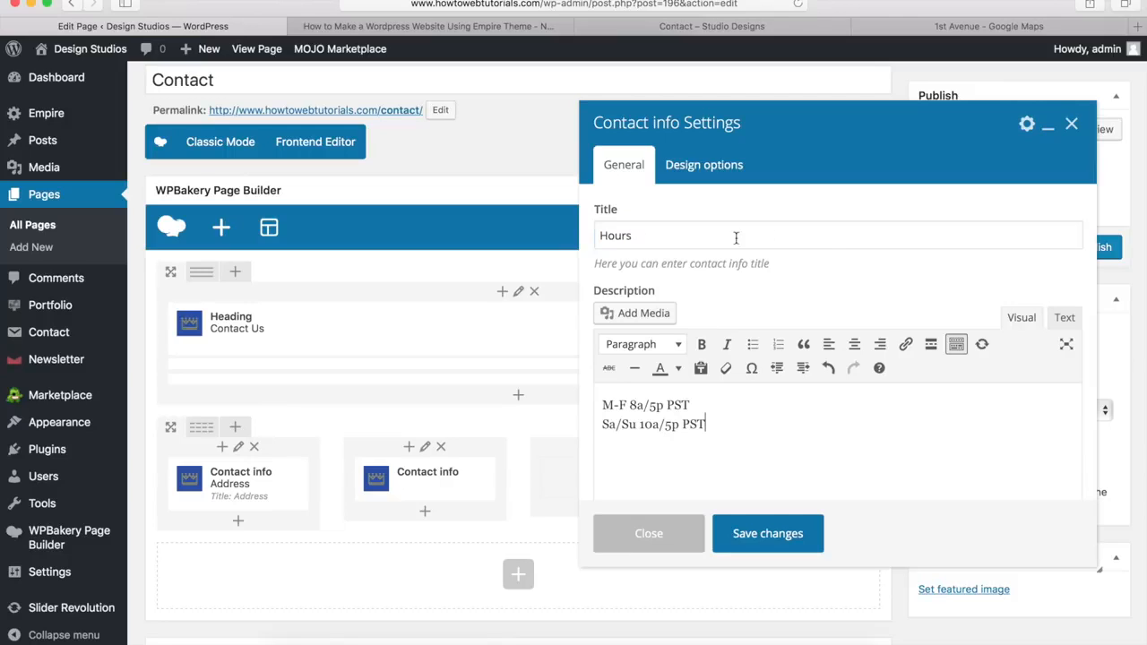
scroll(819, 270, "down", 5)
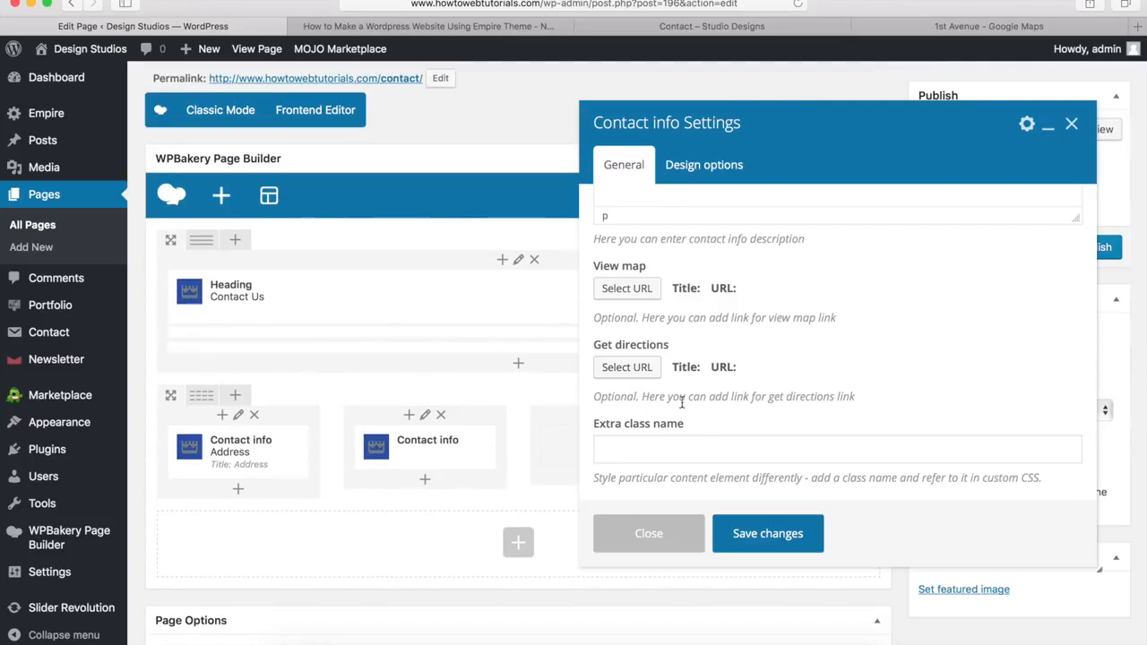
left_click(761, 534)
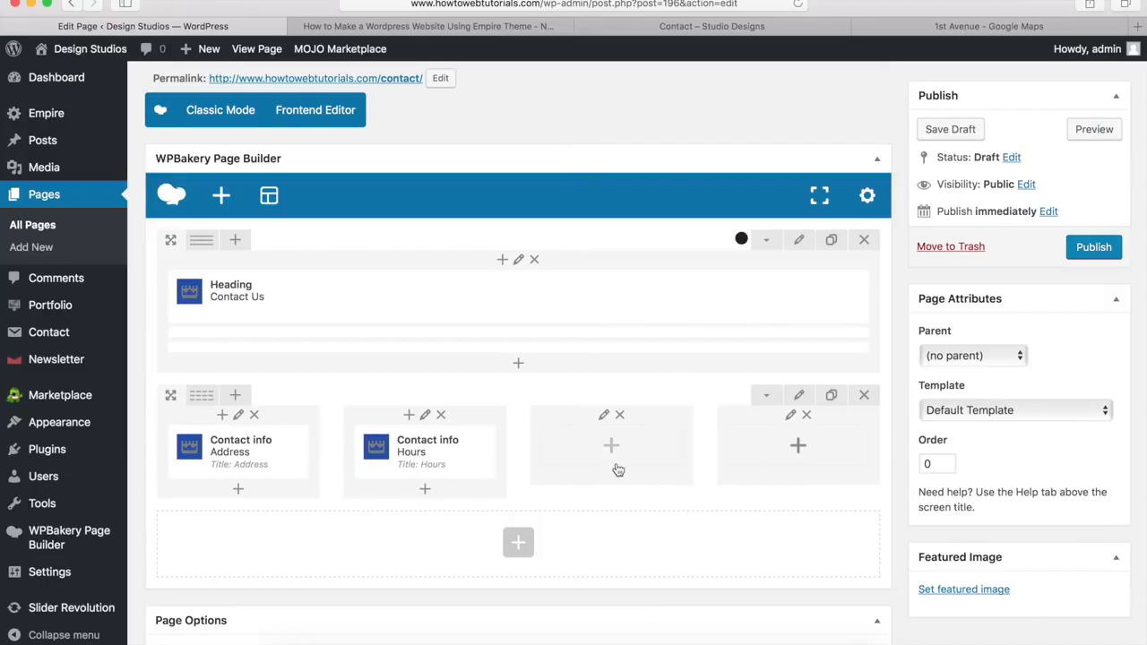
left_click(611, 448)
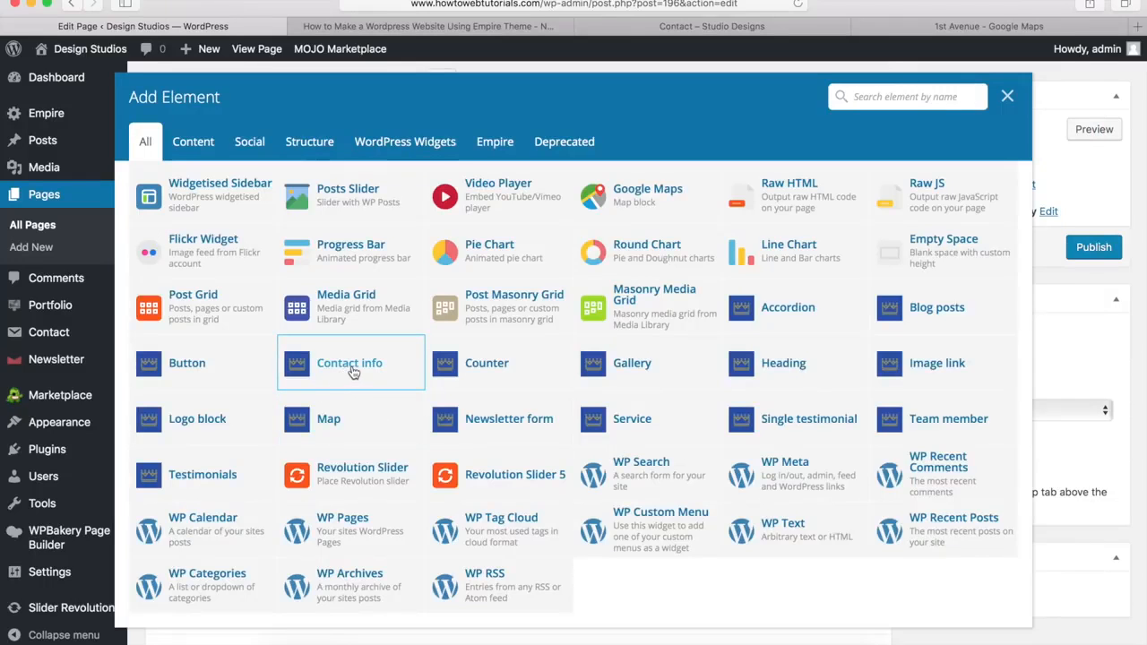
Step: Add a Contact info block titled Email to the third column, with the club's e-mail address as description
left_click(352, 367)
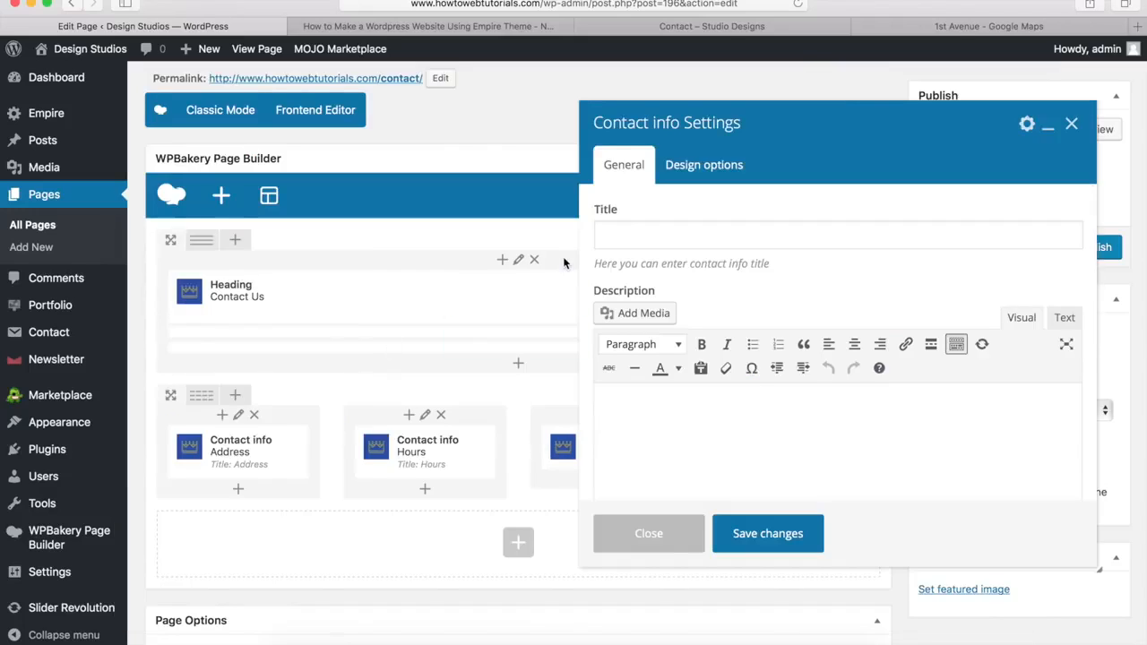
left_click(730, 29)
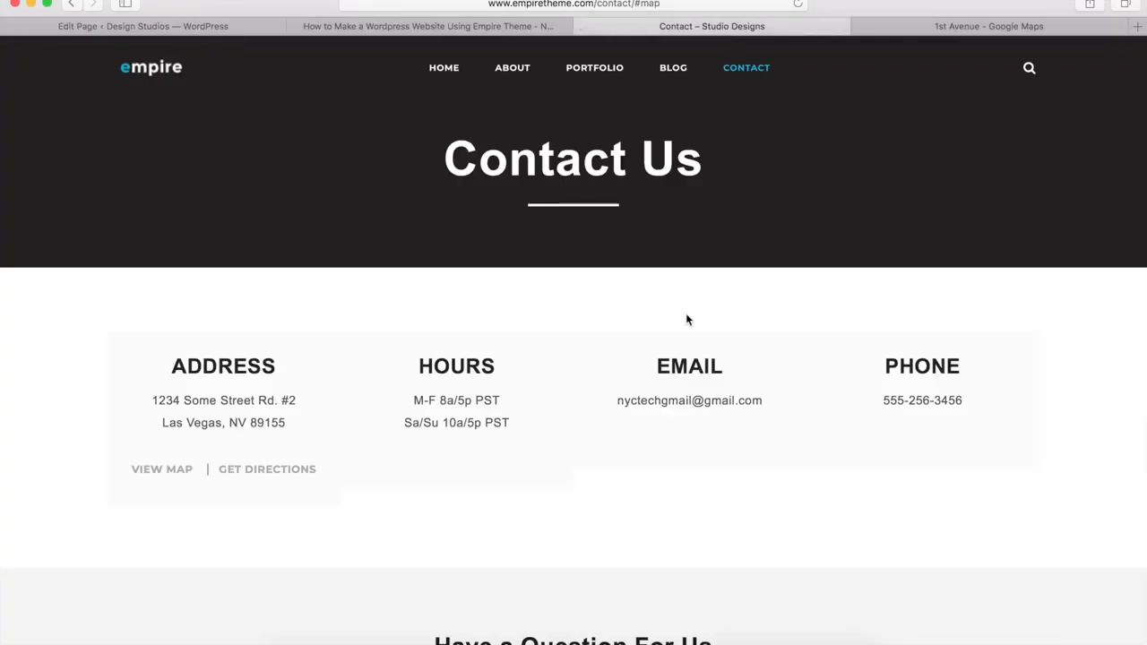
left_click(224, 27)
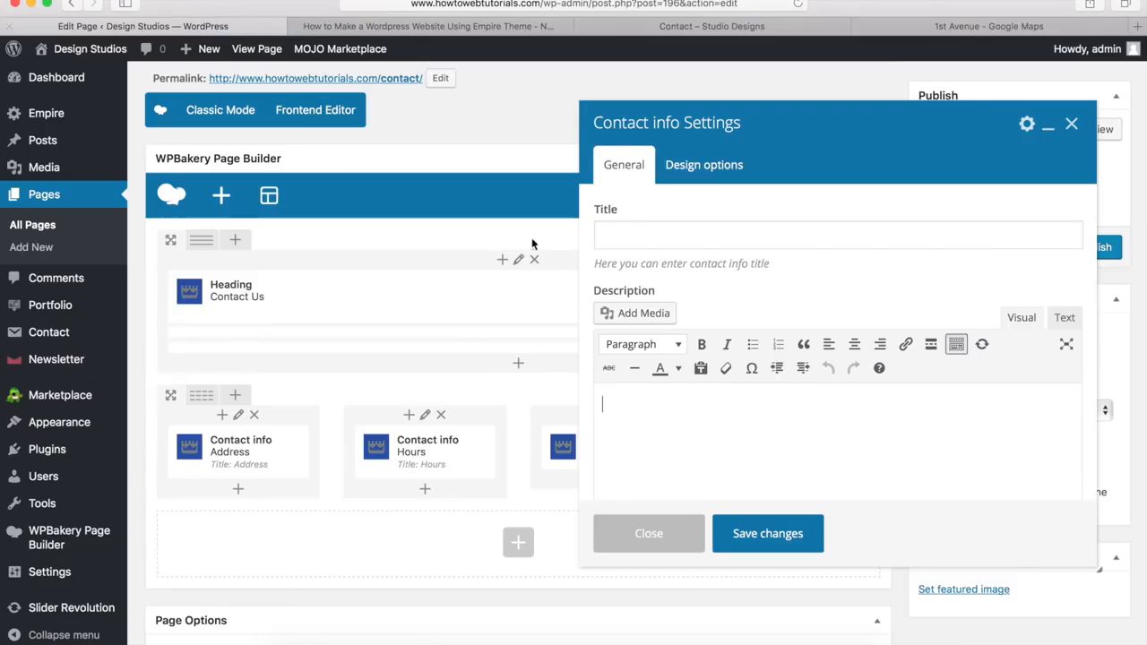
left_click(627, 230)
type("Email")
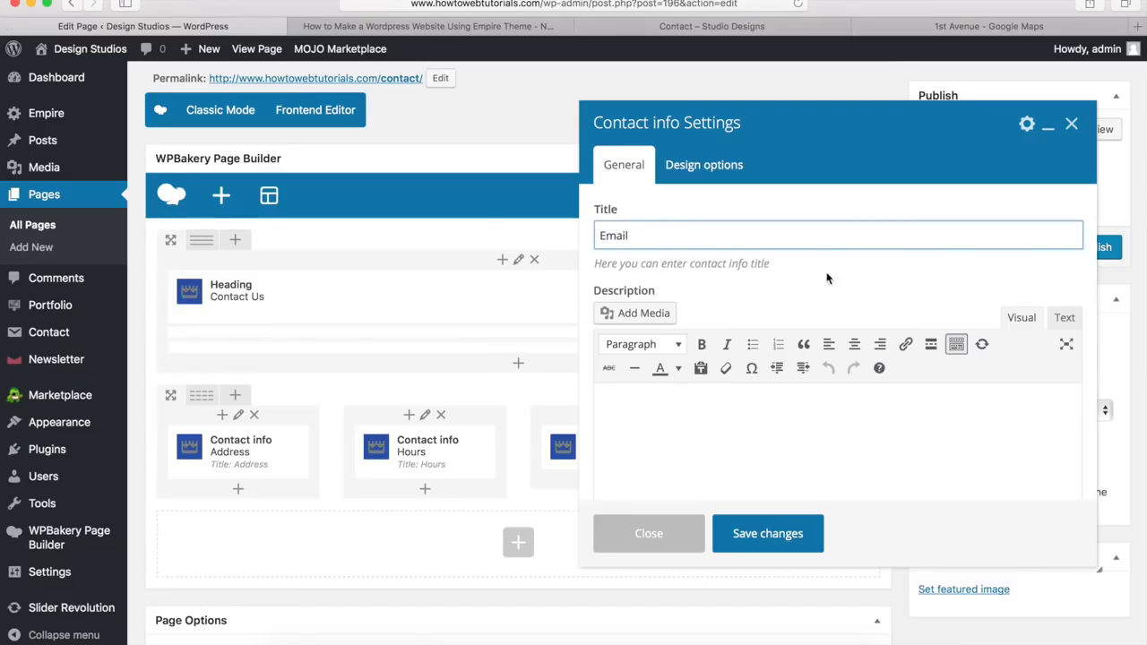
left_click(693, 398)
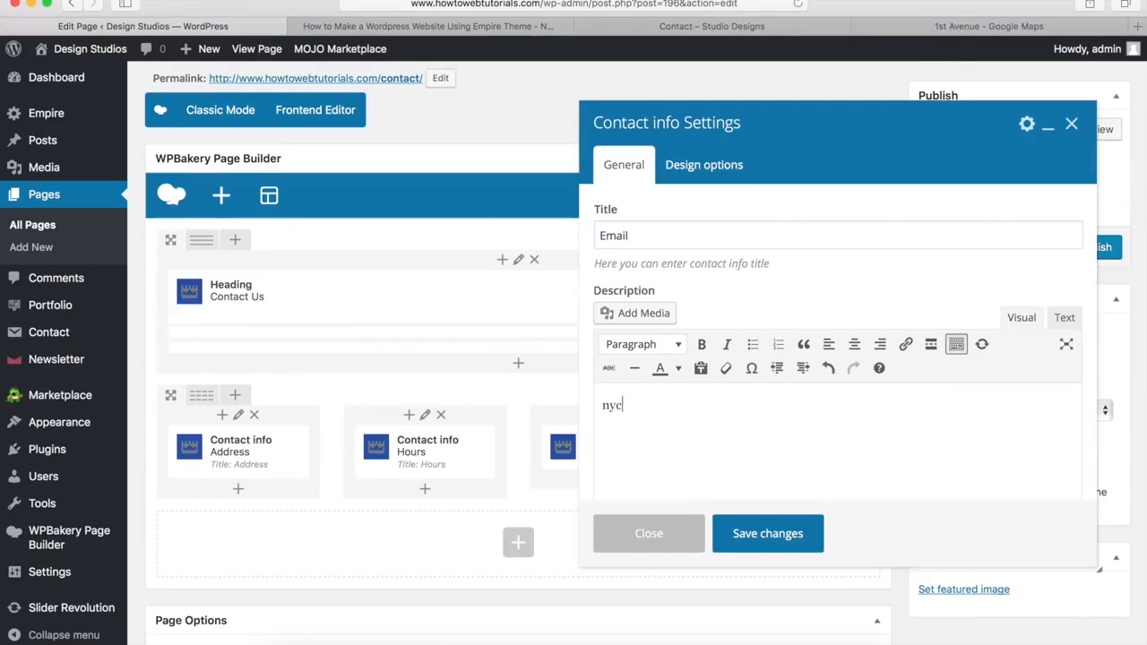
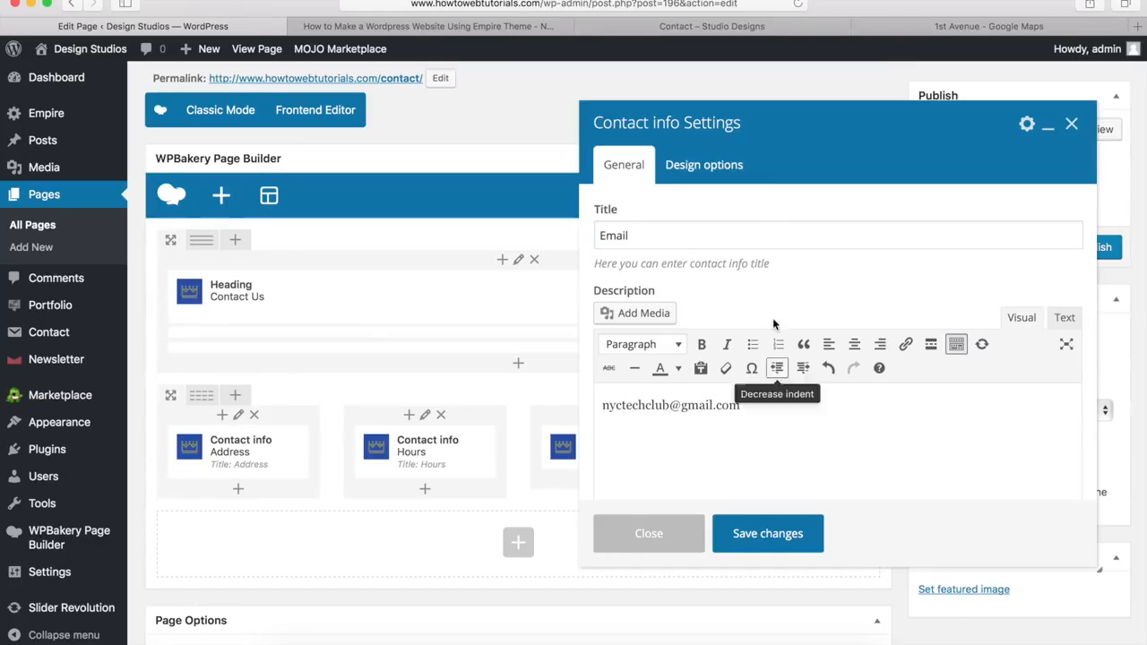
Step: Turn the e-mail address into a mailto link and save the Email block
left_click(722, 34)
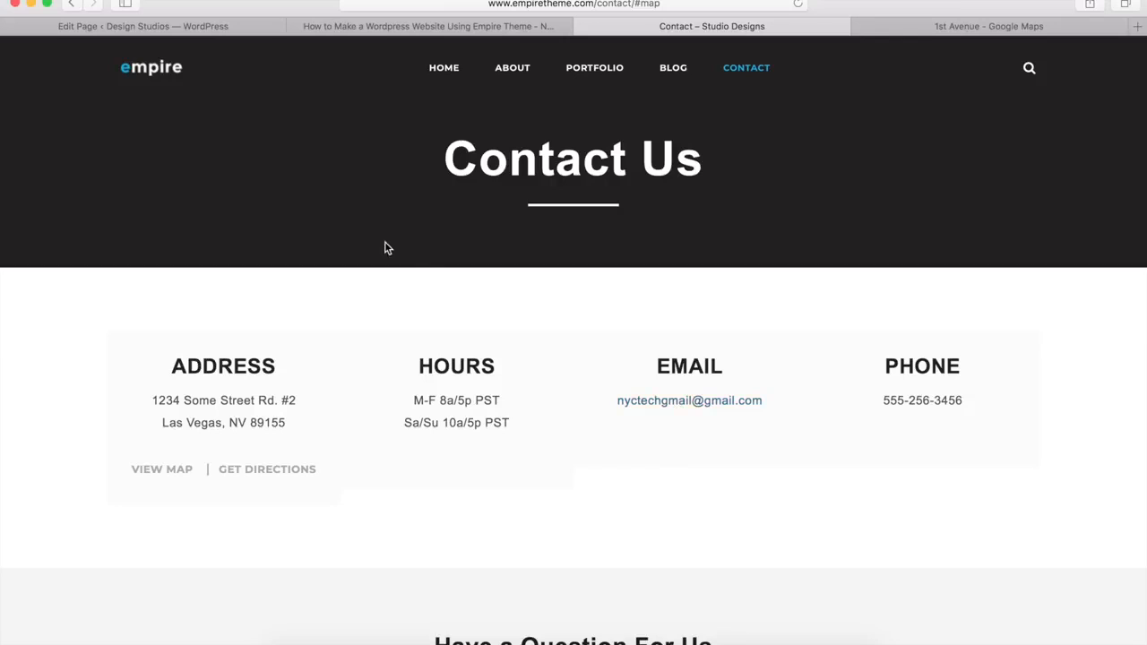
left_click(206, 27)
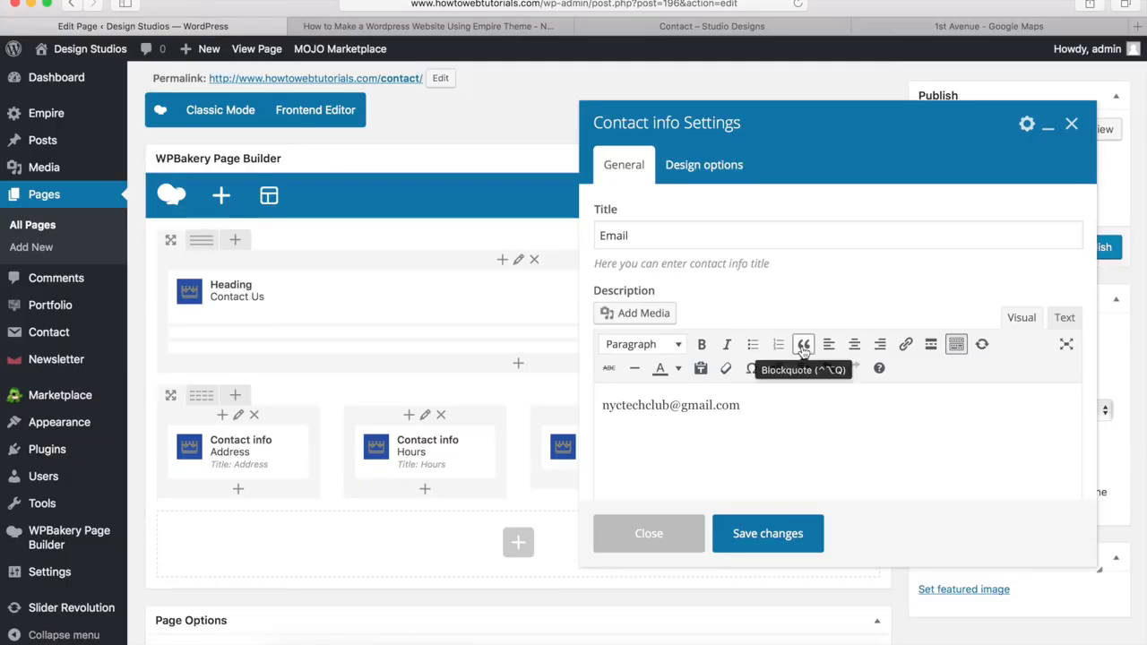
left_click_drag(760, 405, 600, 405)
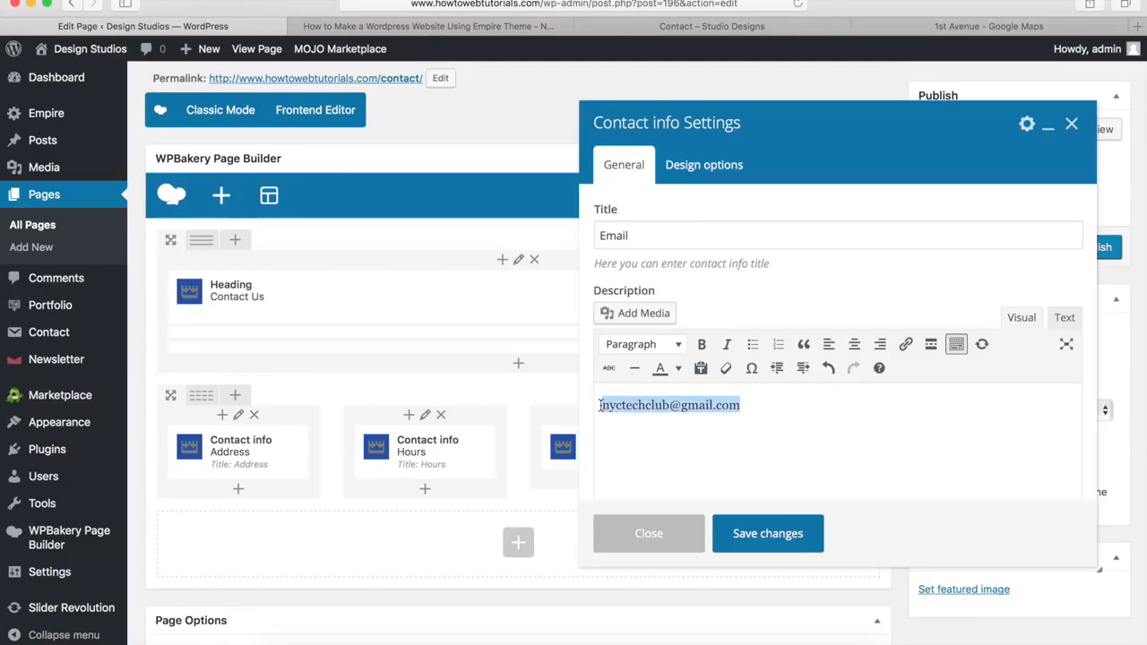
left_click(905, 349)
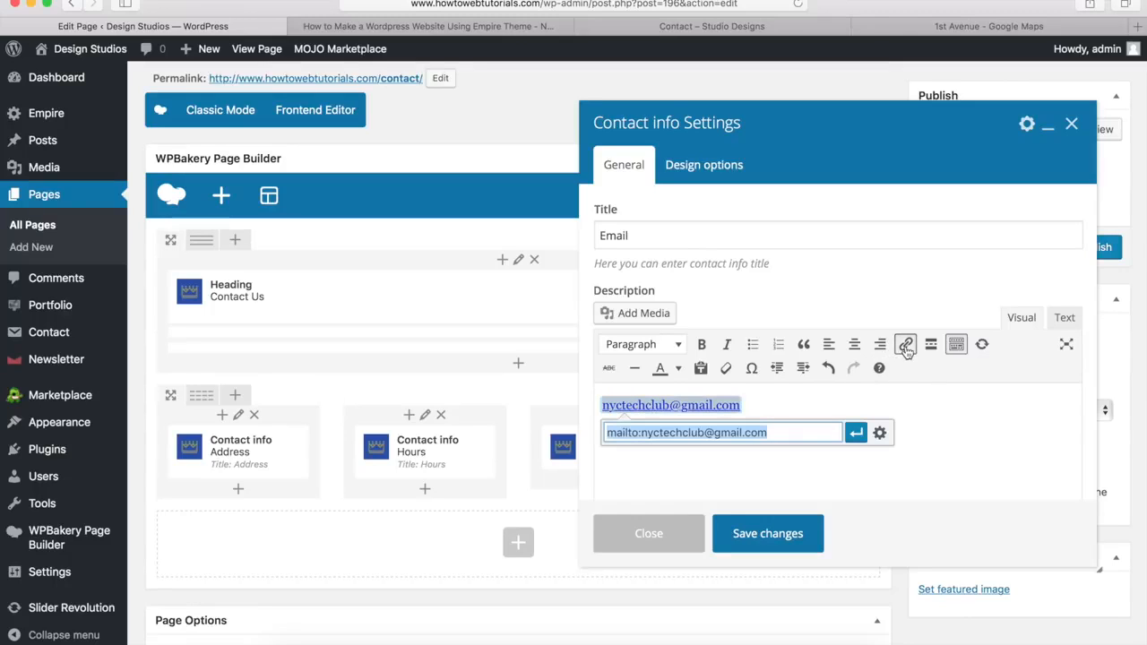
left_click(856, 434)
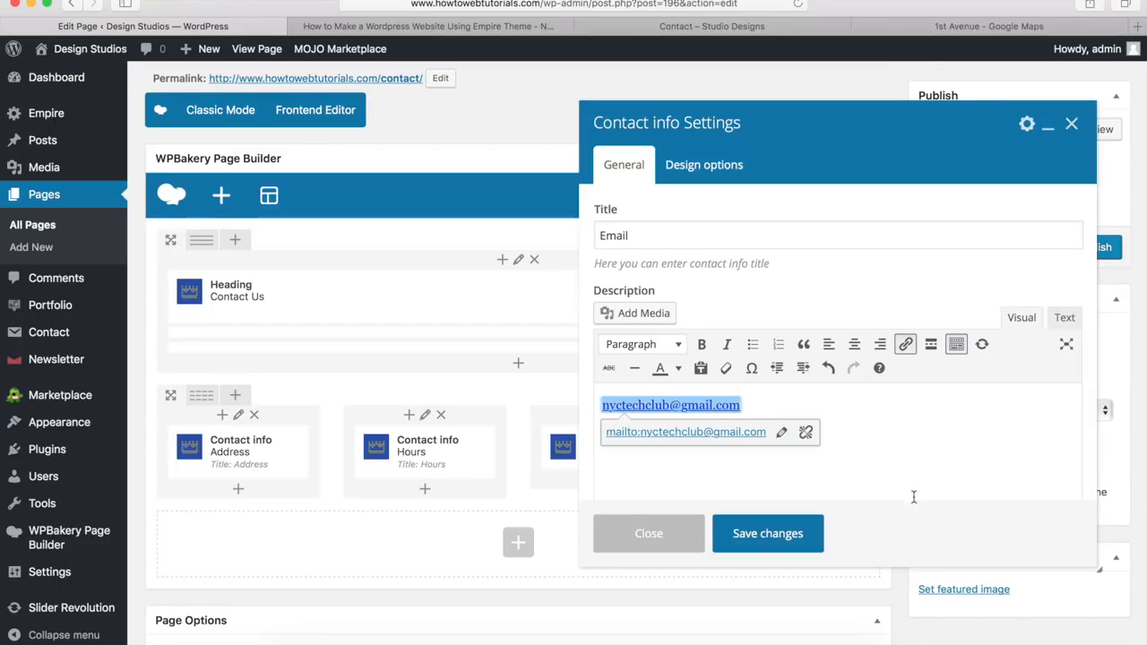
left_click(891, 544)
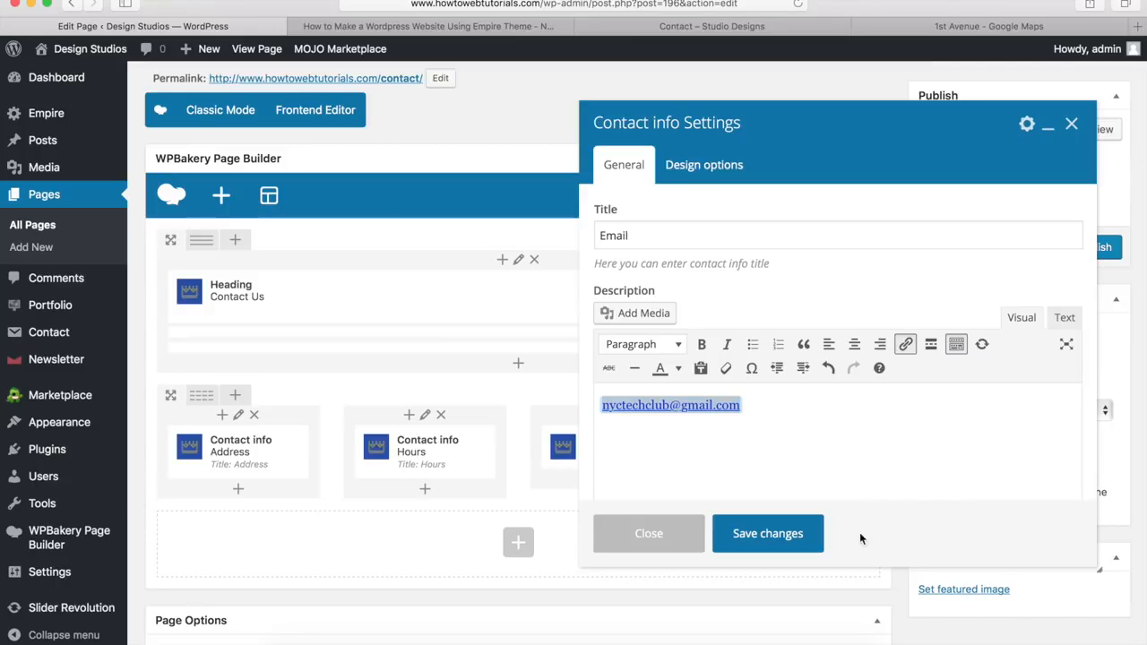
left_click(762, 538)
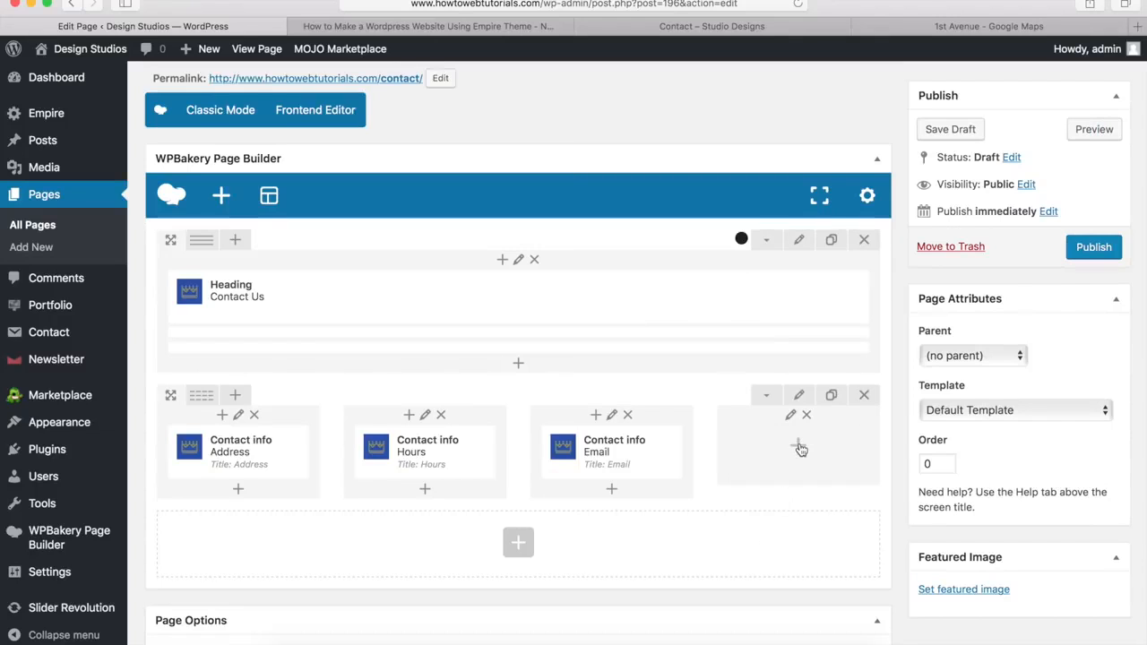
Step: Add a Contact info block titled Phone to the fourth column, paste the phone number as description, and save
left_click(798, 447)
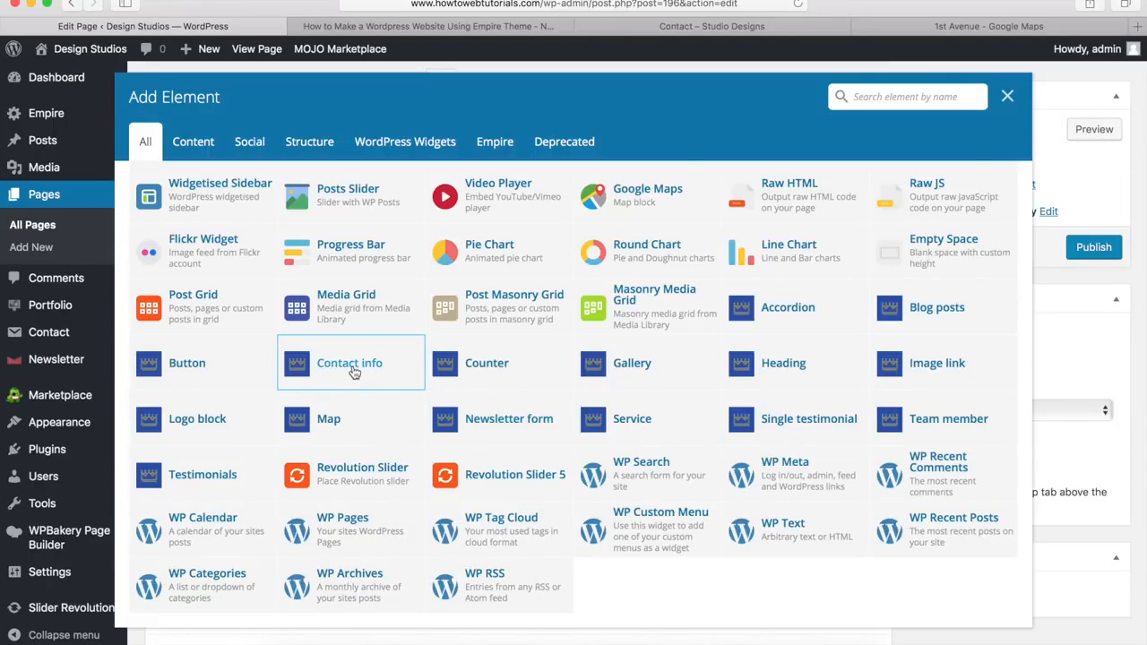
left_click(352, 367)
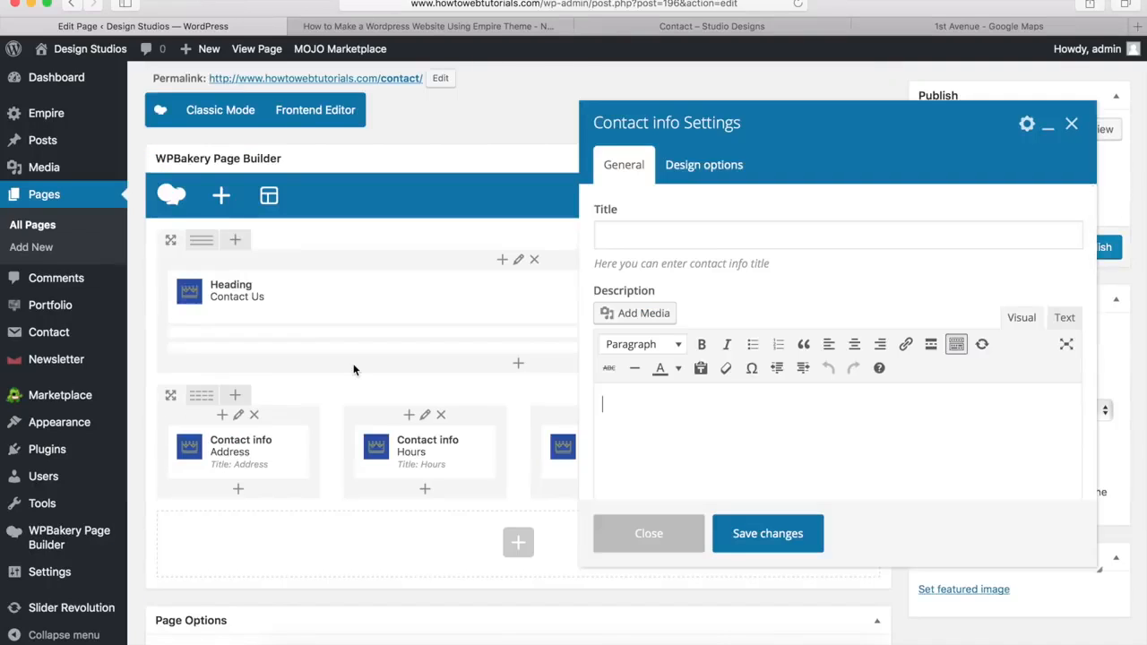
left_click(647, 230)
type("Phone")
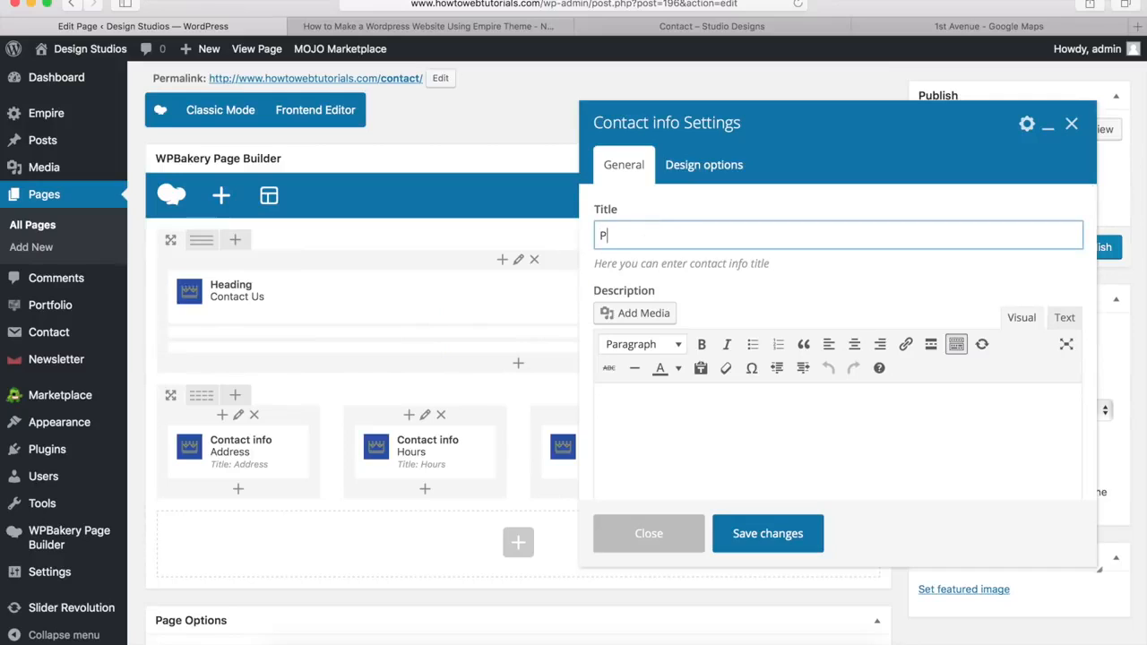
left_click(734, 404)
key("super+v")
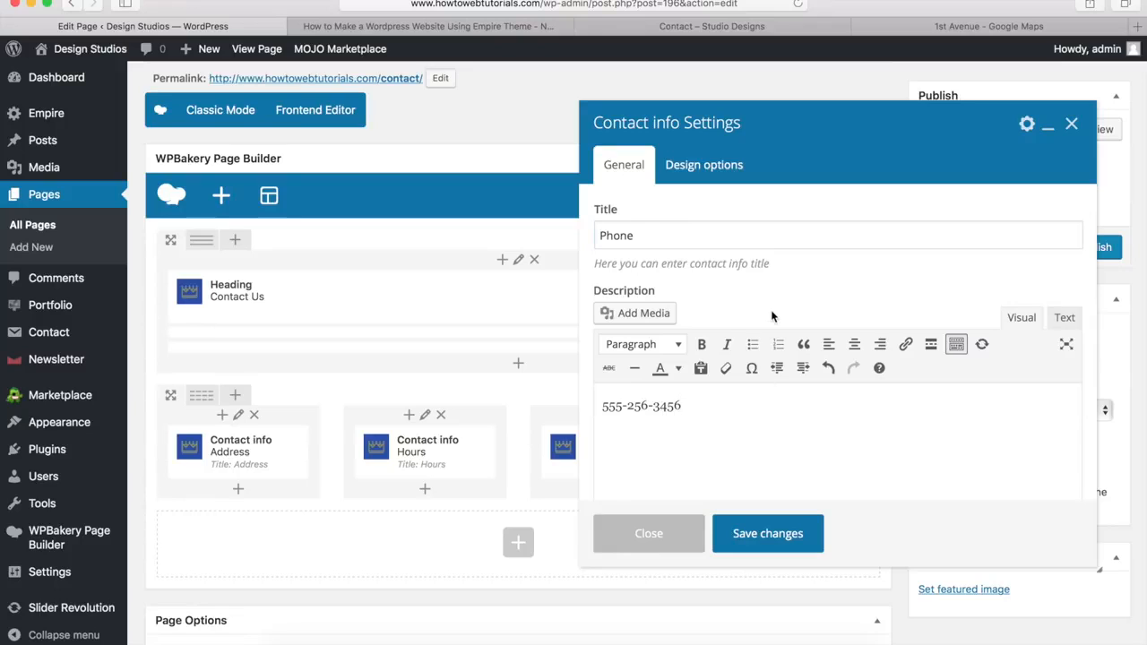
scroll(774, 315, "down", 5)
scroll(774, 315, "down", 2)
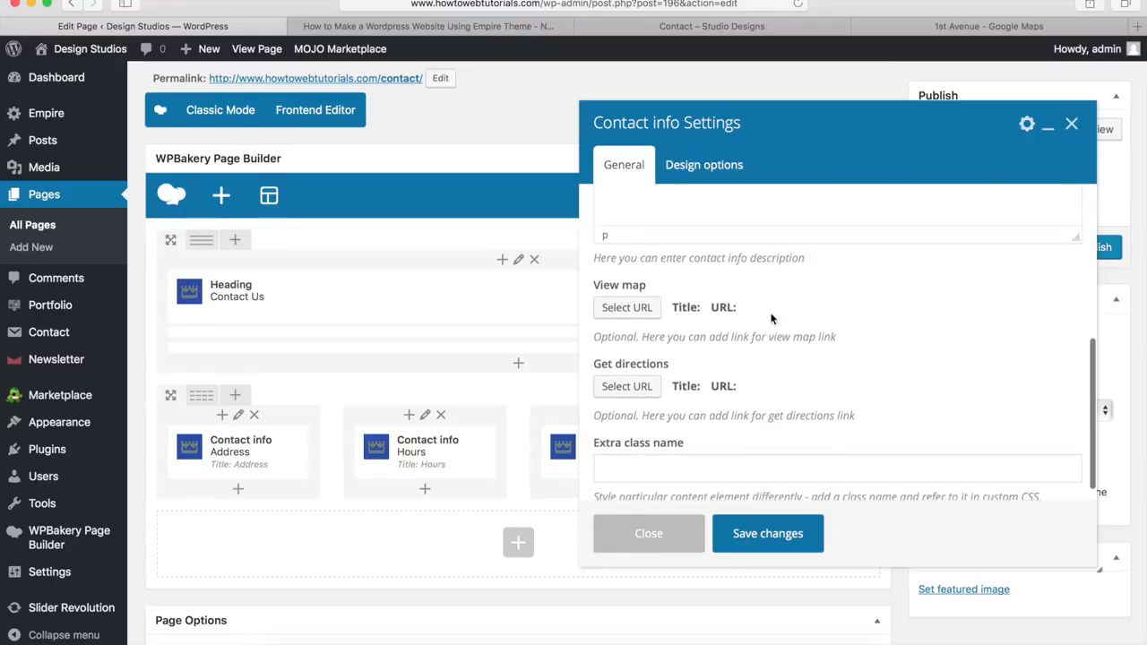
left_click(767, 534)
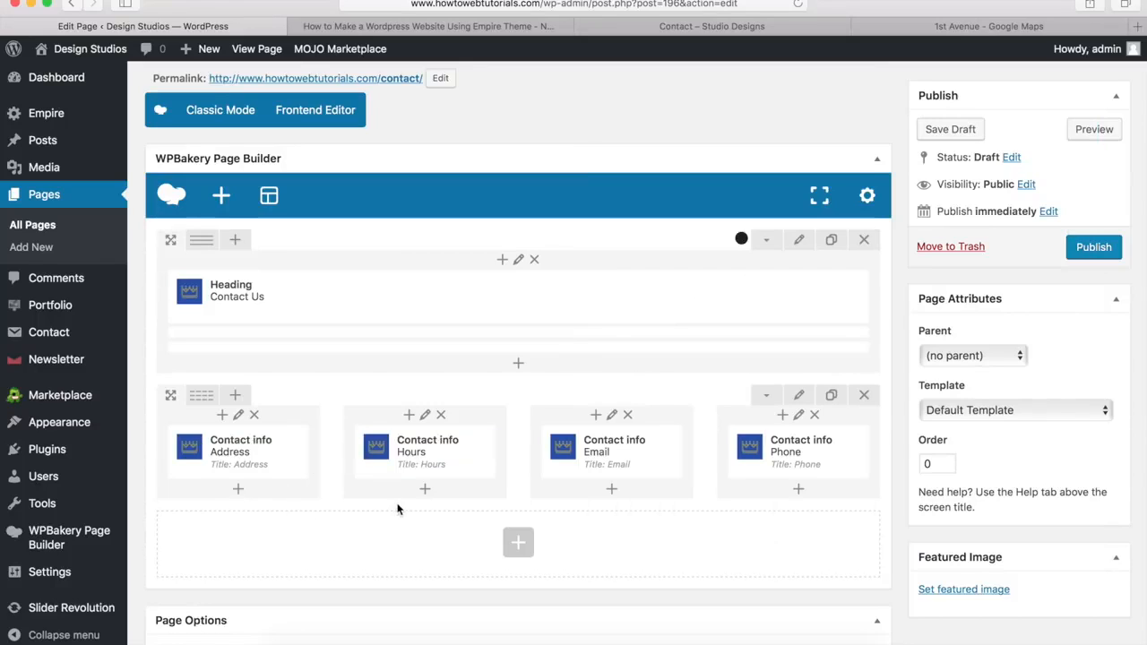
Step: Close the Google Maps tab and review the reference page's grey contact-form section
mouse_move(804, 477)
left_click(867, 26)
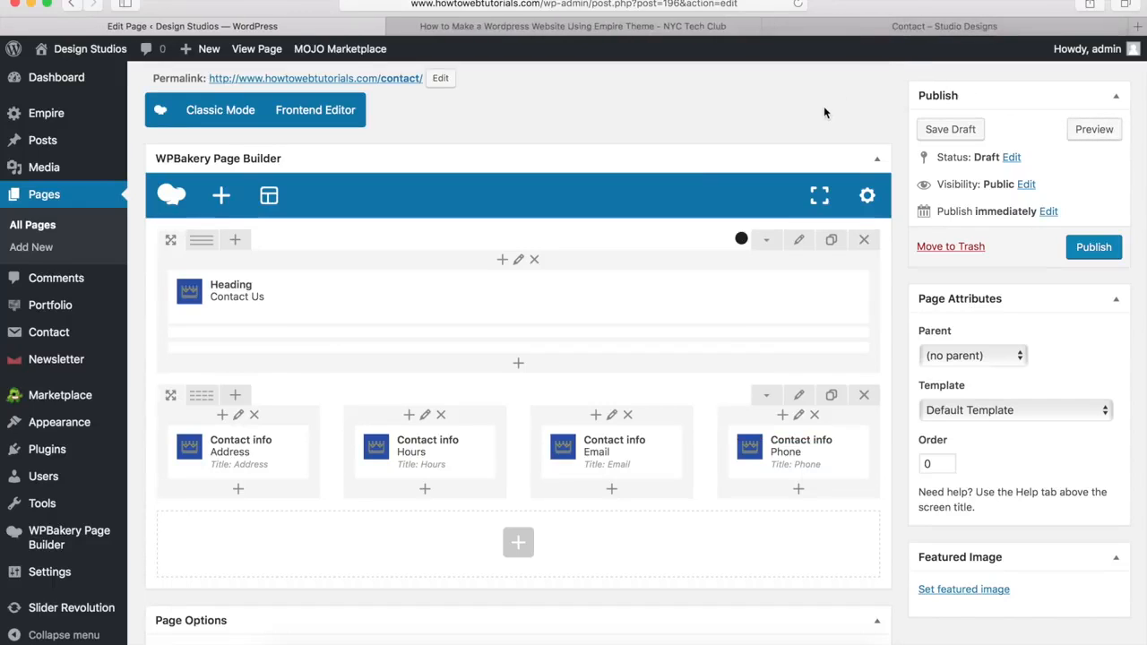
left_click(849, 31)
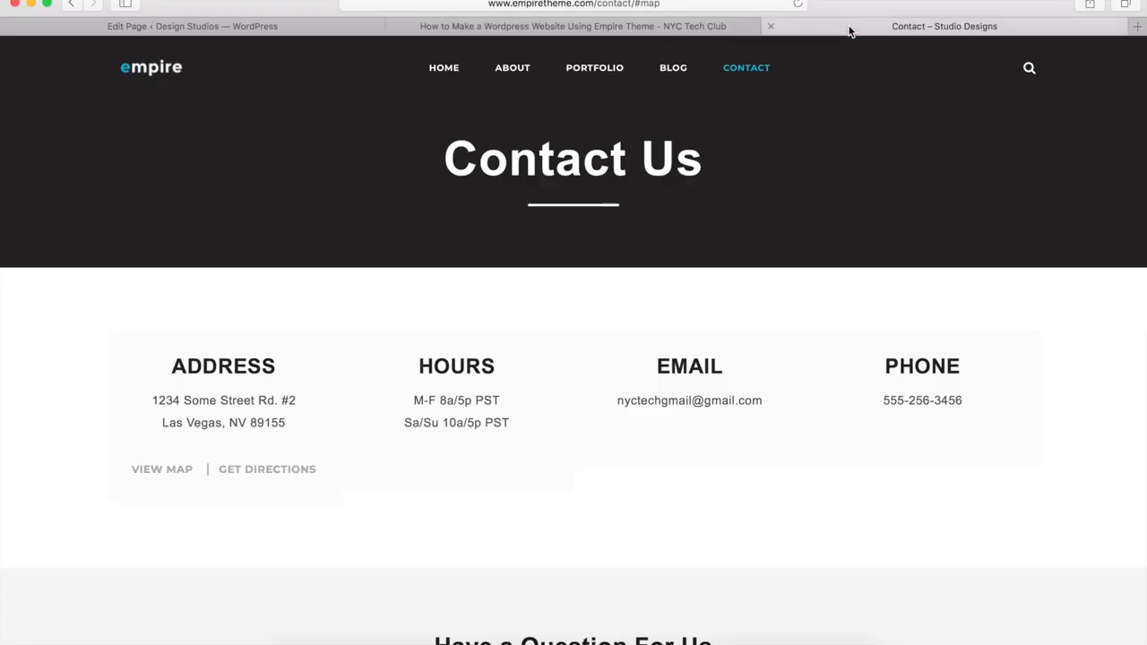
scroll(771, 182, "down", 5)
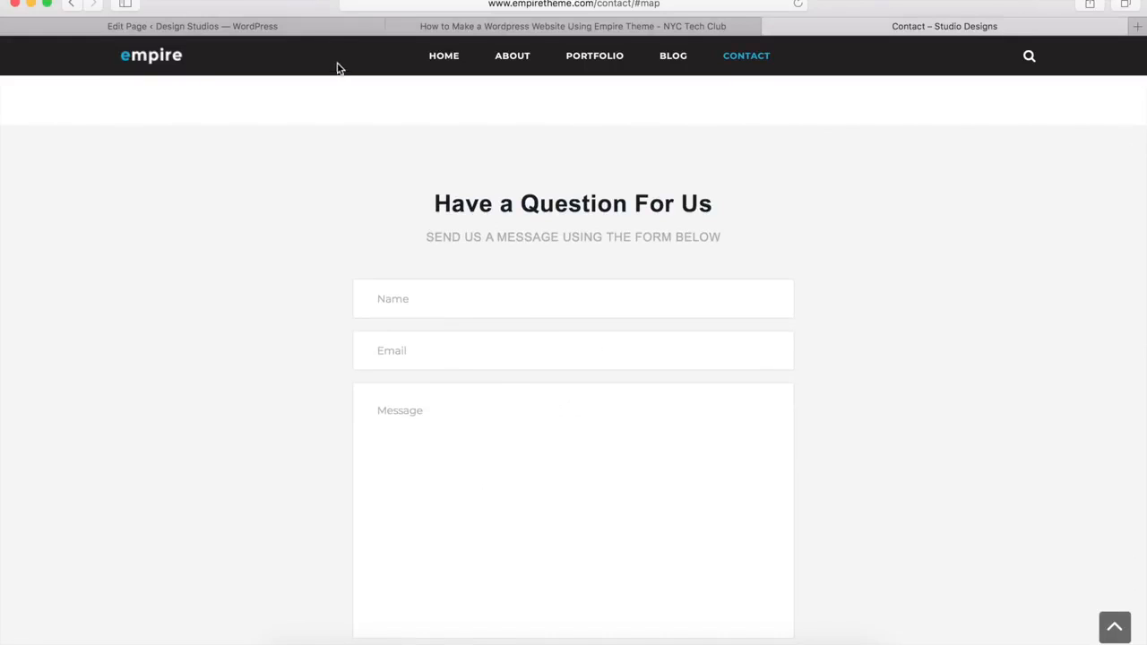
left_click(284, 32)
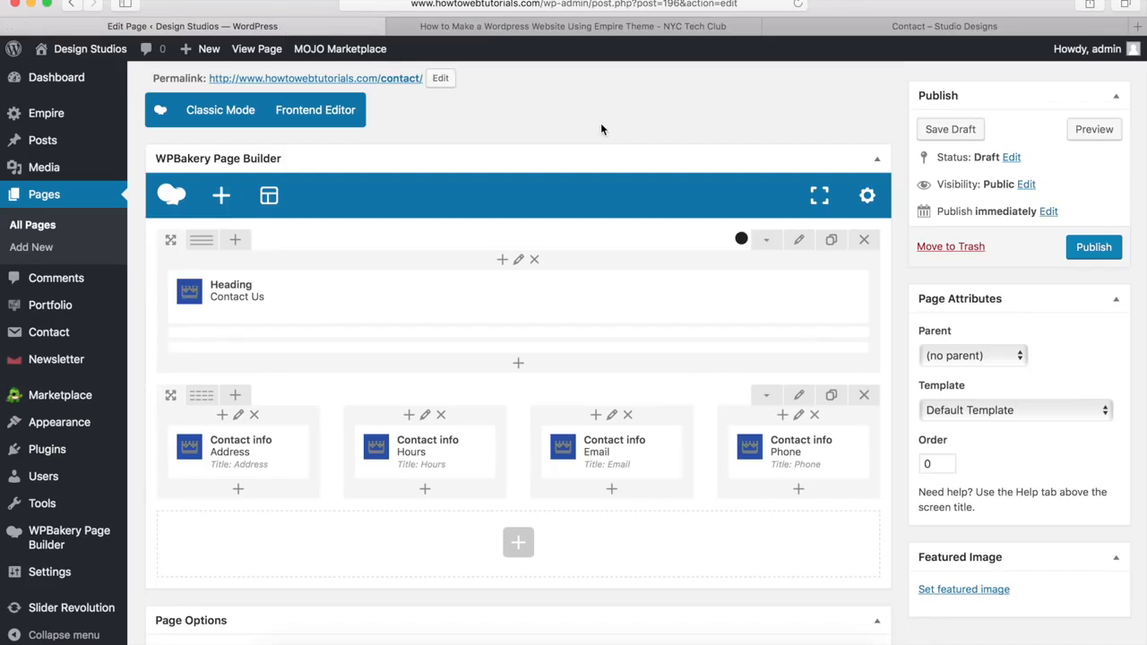
Step: Add an empty row at the bottom of the page and set it to Stretch row
left_click(516, 544)
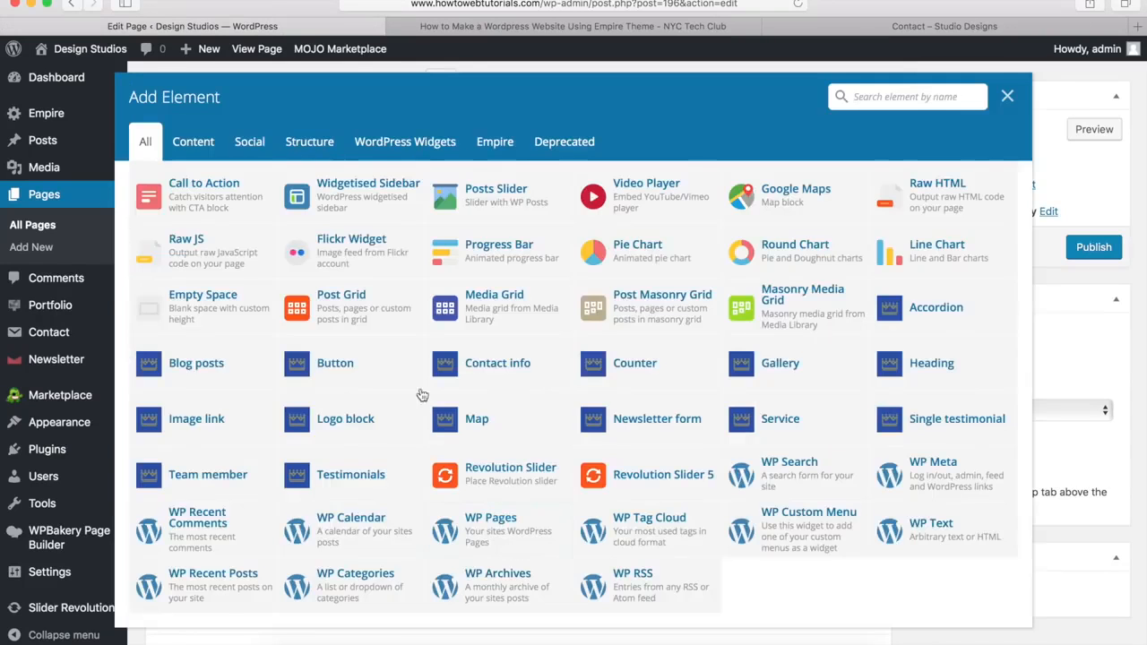
scroll(403, 360, "up", 5)
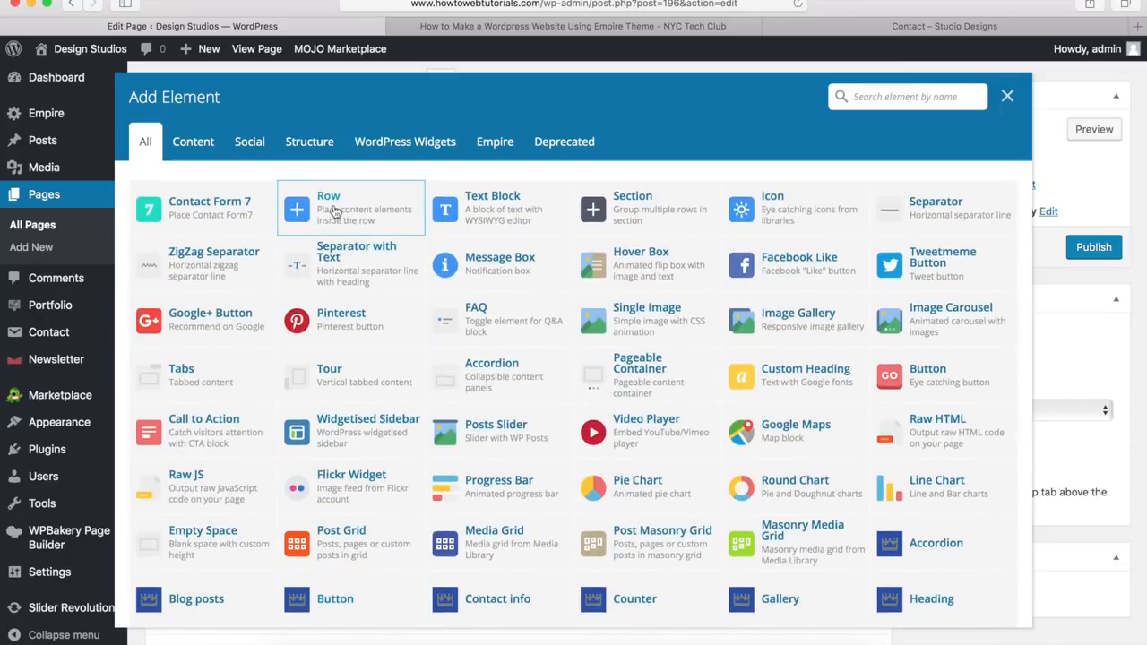
left_click(338, 211)
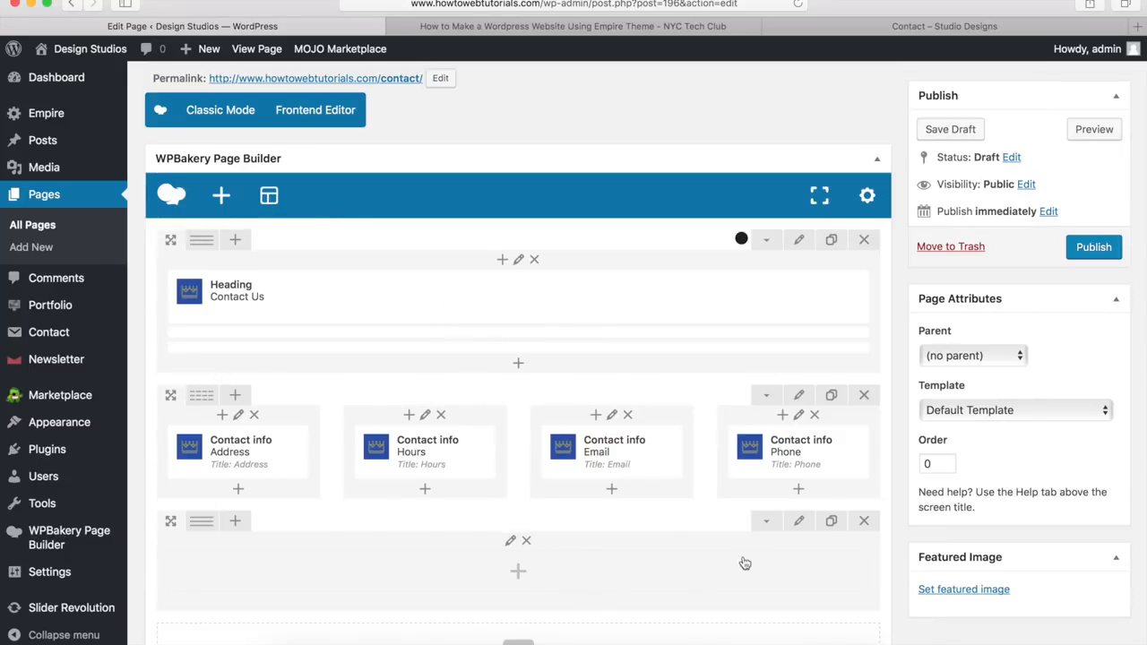
left_click(799, 523)
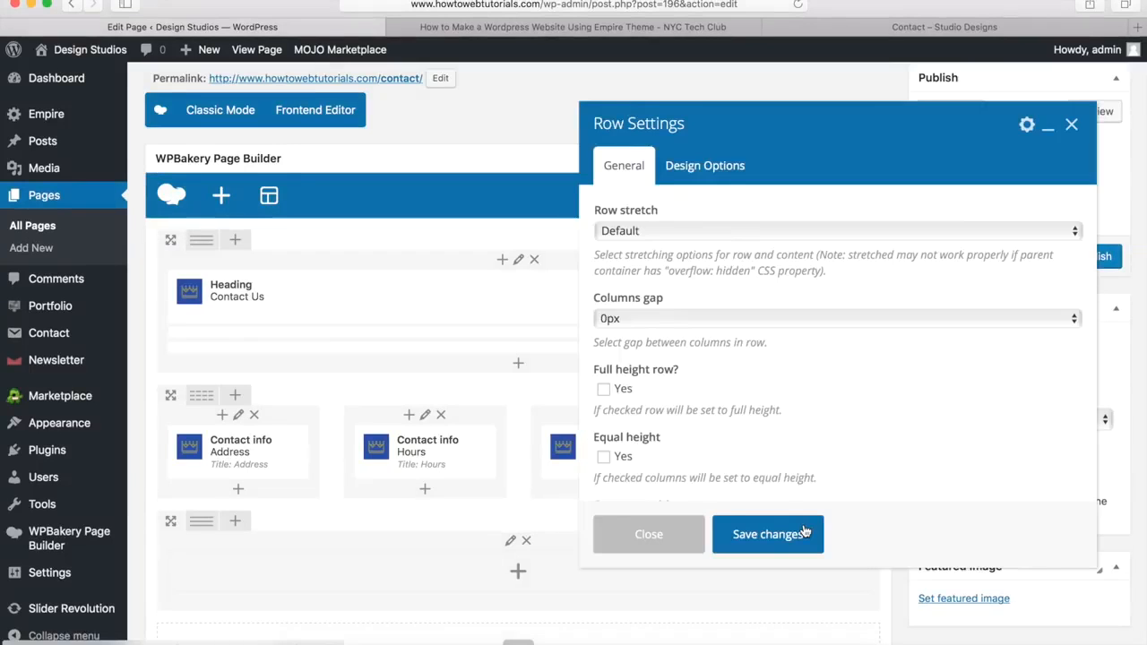
left_click(640, 230)
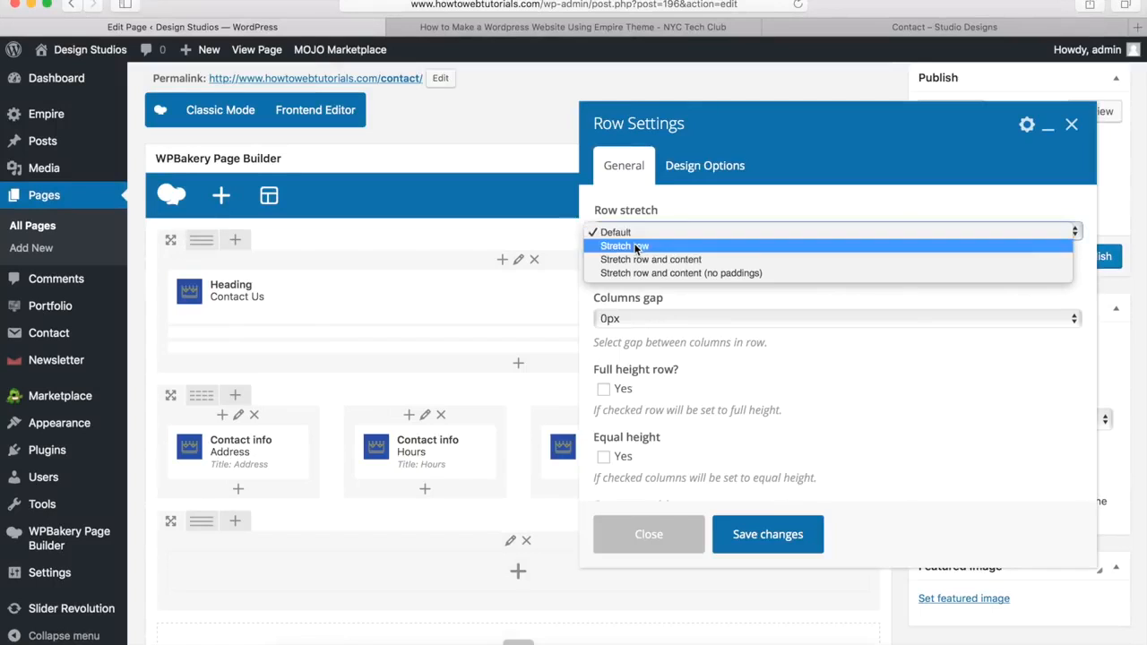
left_click(636, 245)
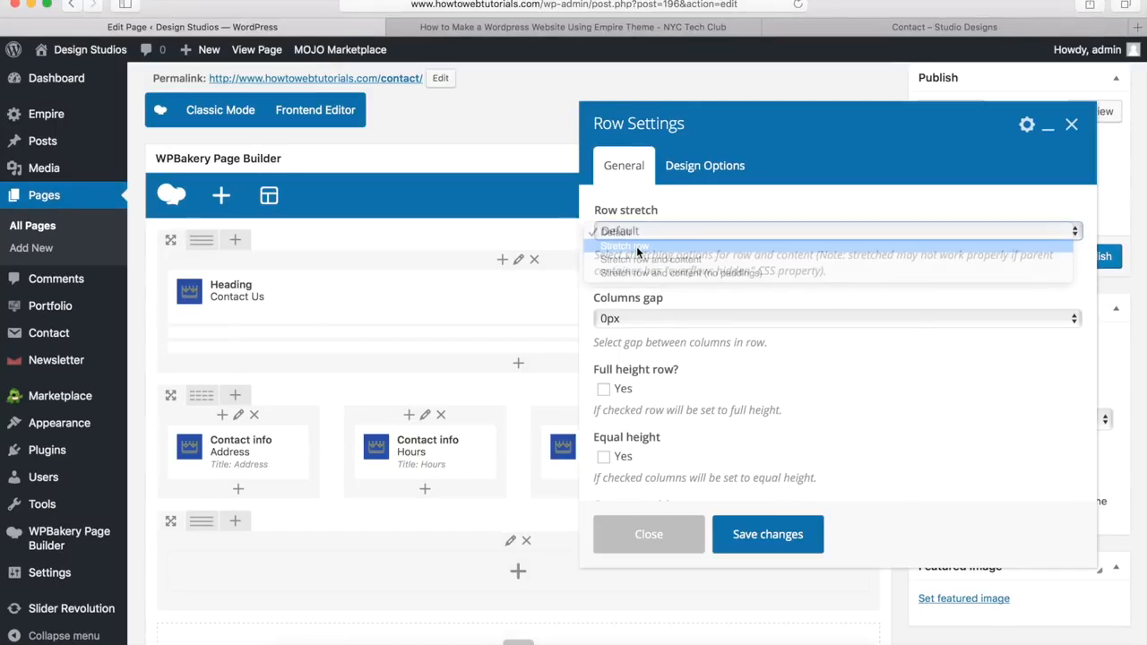
Step: Give the row 20px top margin, 0px bottom margin and a #f4f4f4 background, then save
left_click(704, 167)
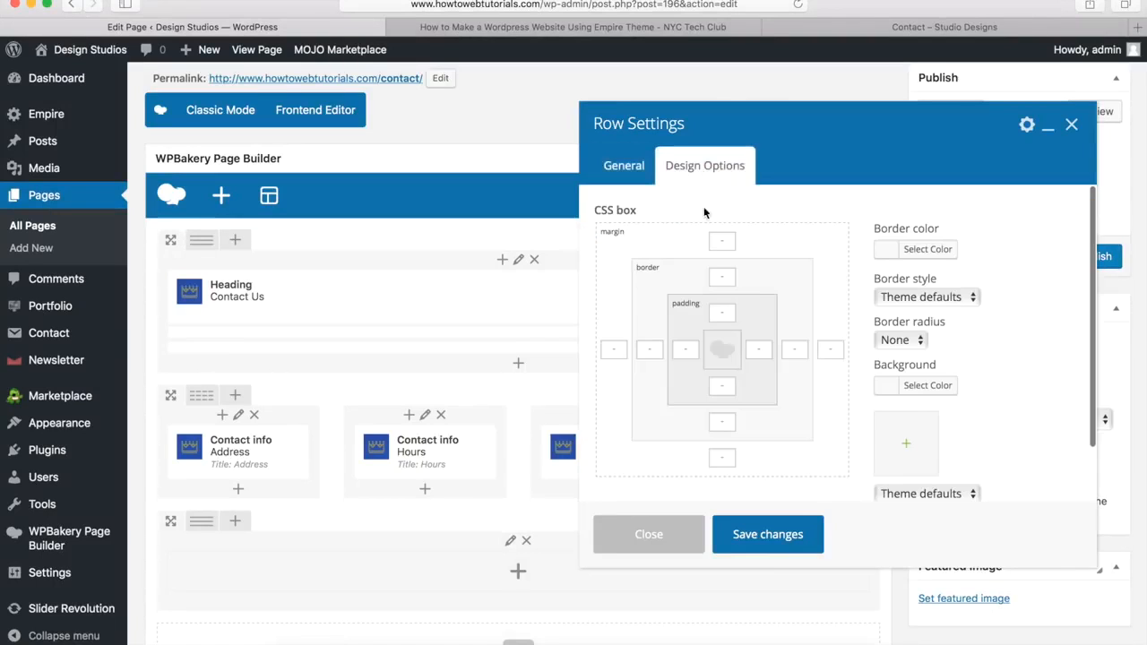
left_click(722, 242)
type("20px")
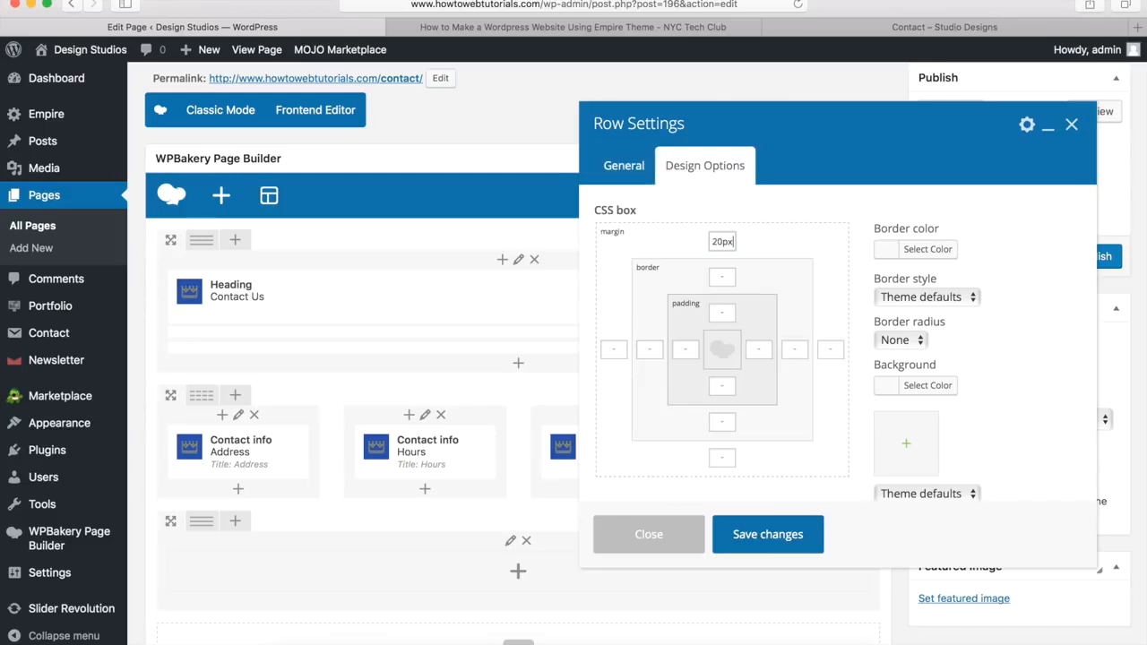
left_click(719, 455)
type("0px")
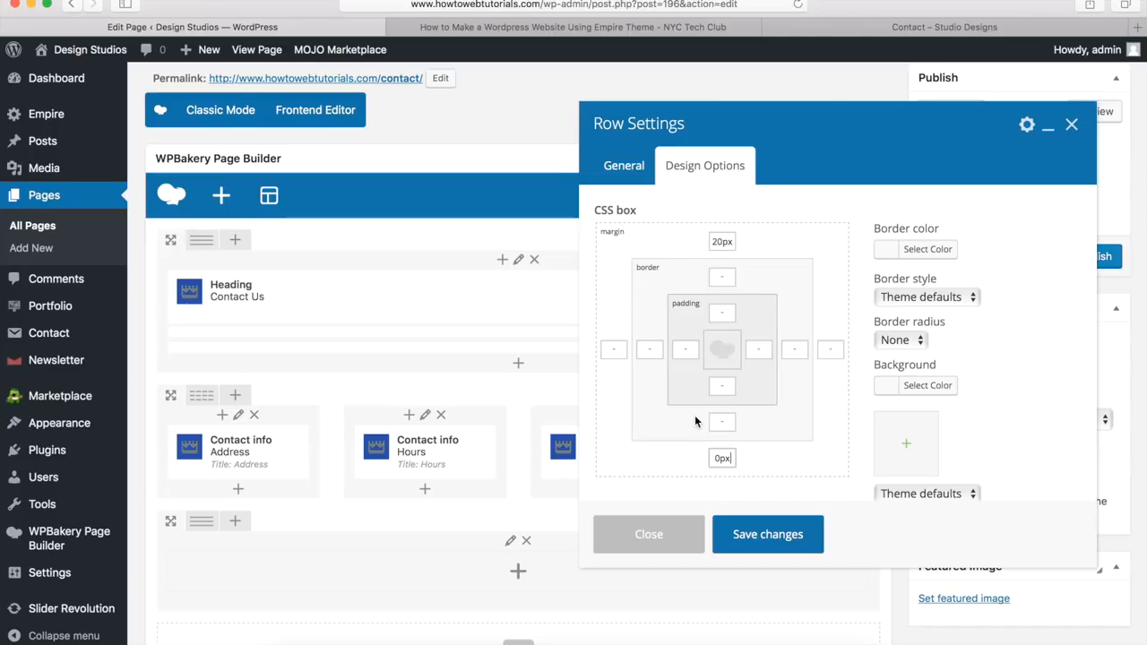
left_click(919, 387)
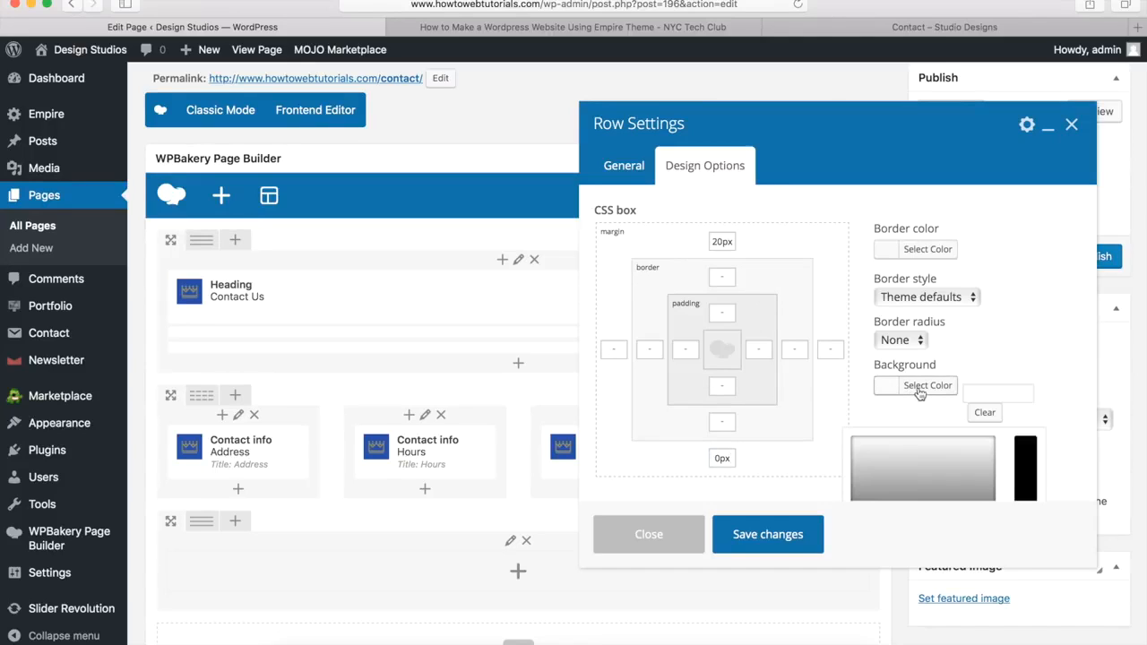
left_click(983, 395)
type("#f4f4f4")
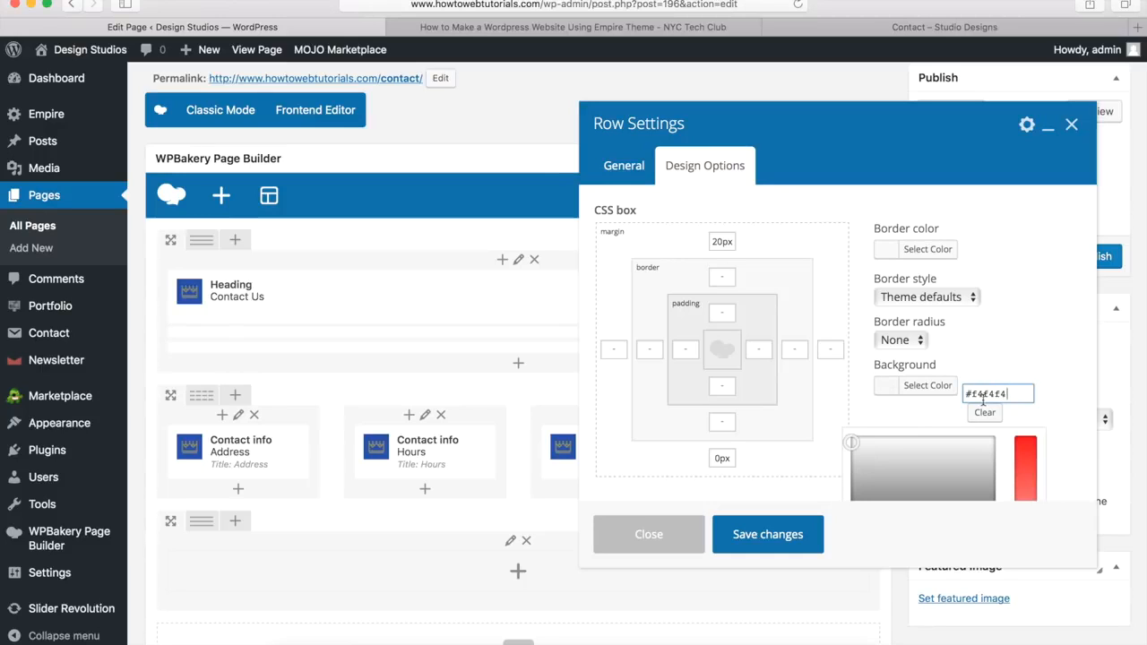
left_click(760, 535)
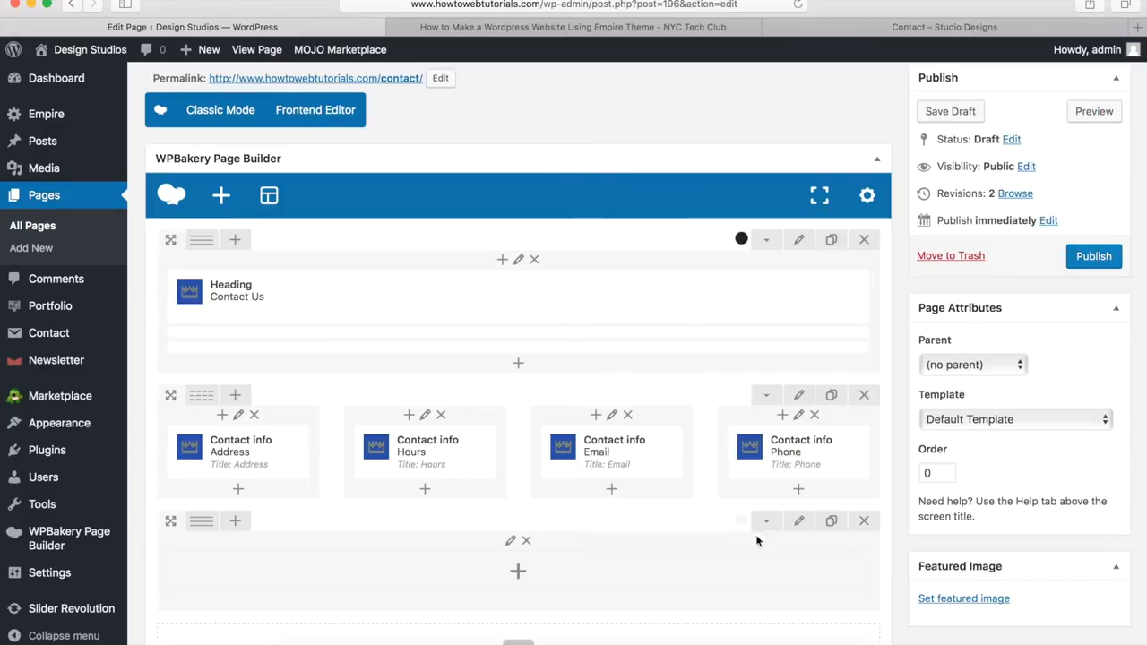
Step: Add a Heading element to the new row titled 'Have a Question For Us' from the reference page
scroll(608, 422, "down", 5)
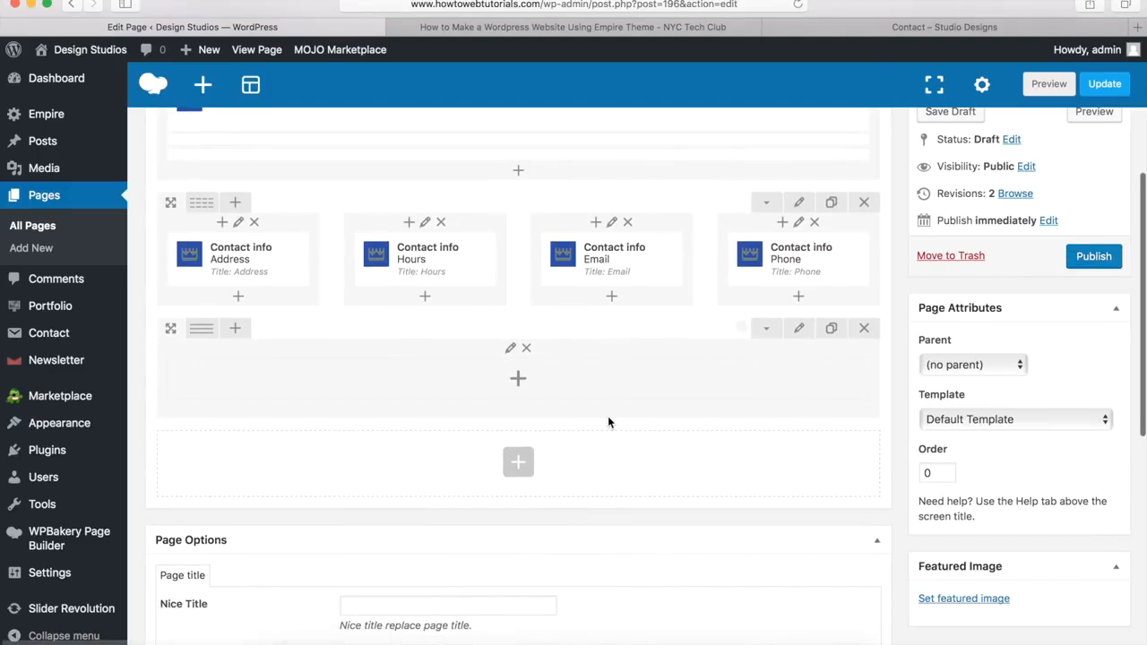
left_click(518, 380)
scroll(681, 376, "down", 3)
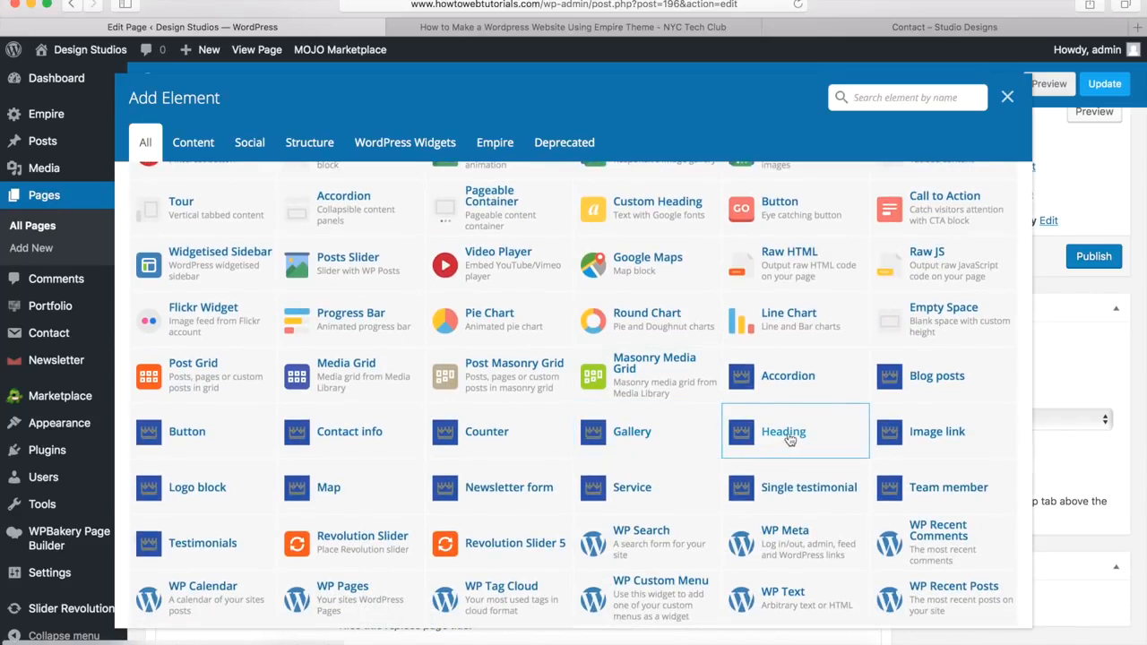
left_click(788, 436)
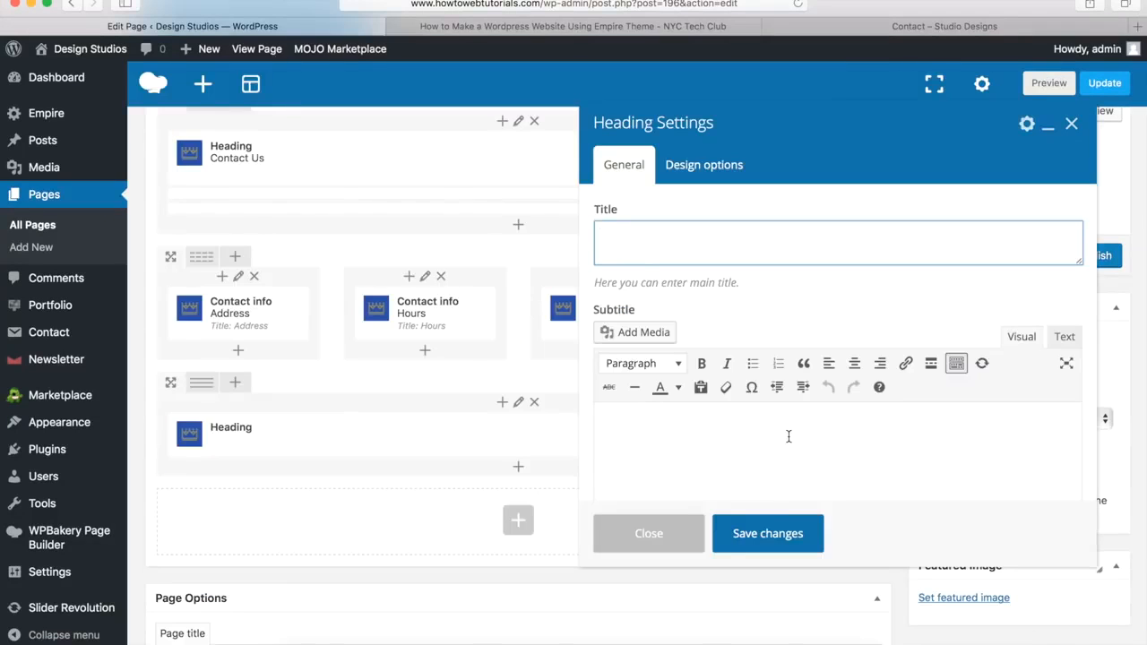
left_click(862, 27)
left_click_drag(431, 312, 714, 314)
key("super+c")
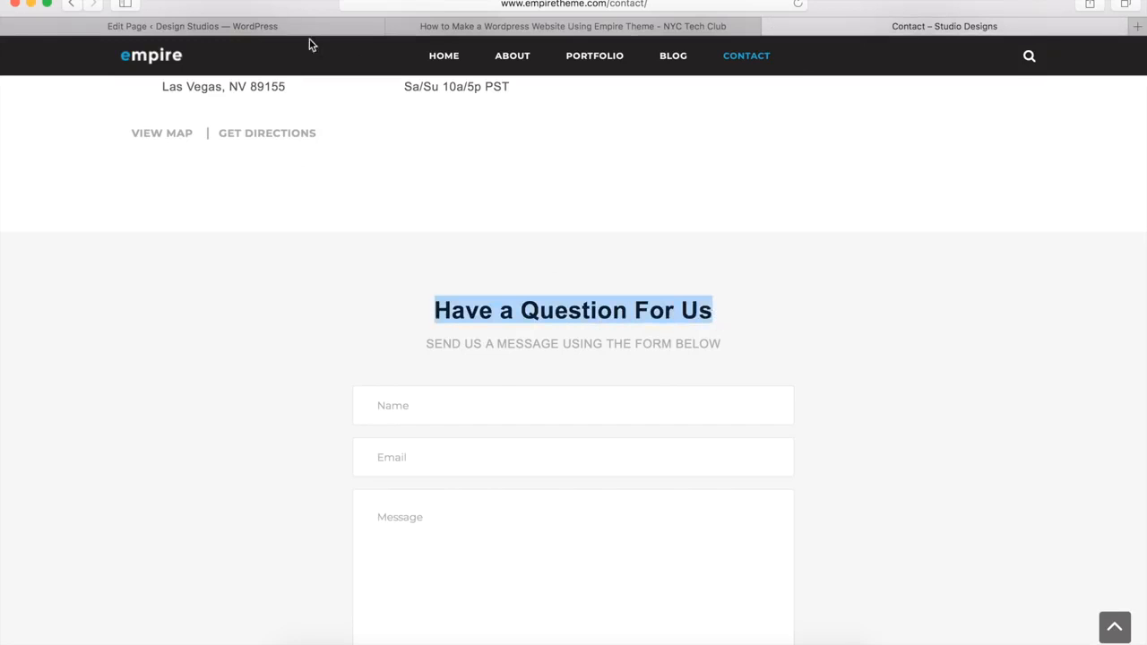
left_click(285, 26)
key("super+v")
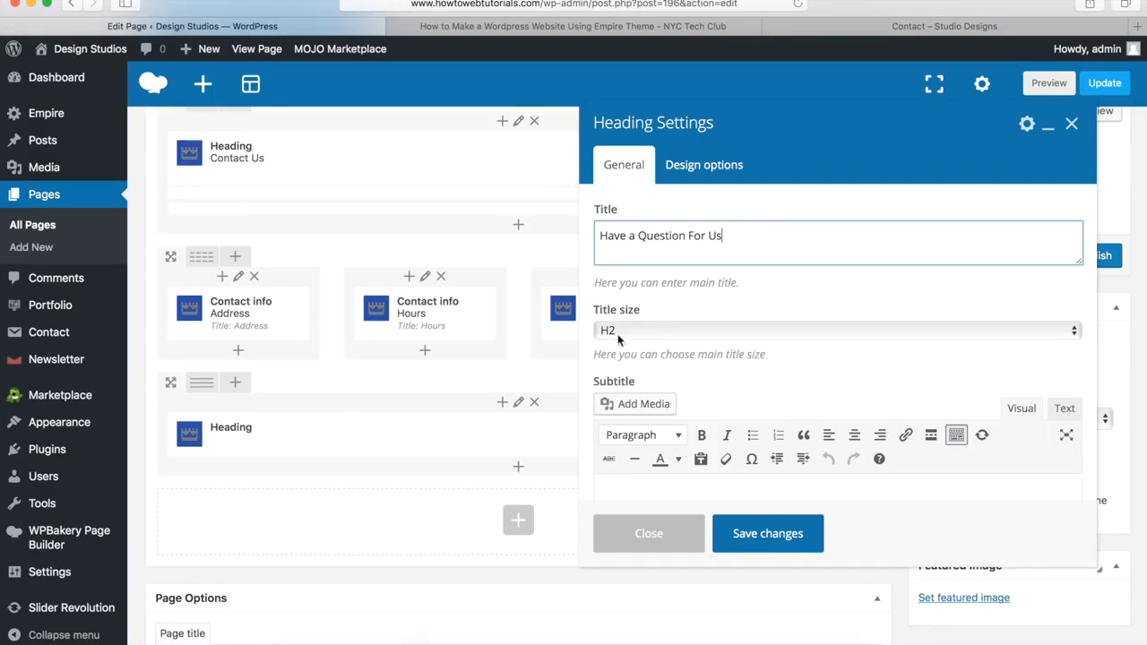
Step: Copy 'SEND US A MESSAGE USING THE FORM BELOW' from the reference page into the heading's subtitle
scroll(686, 363, "down", 3)
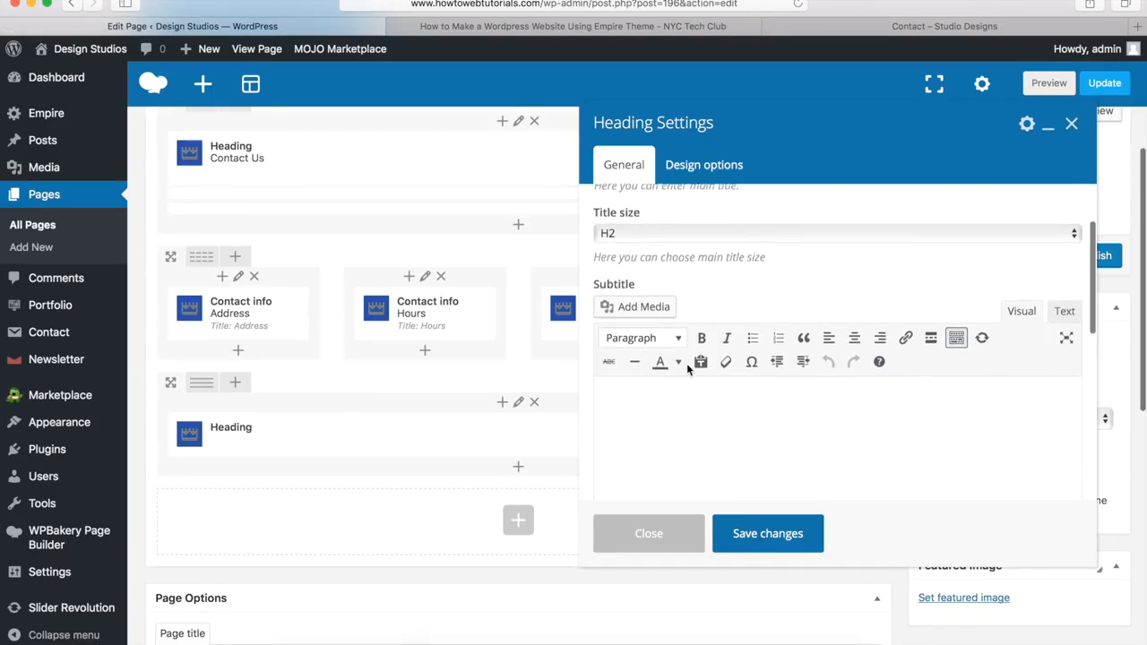
left_click(646, 403)
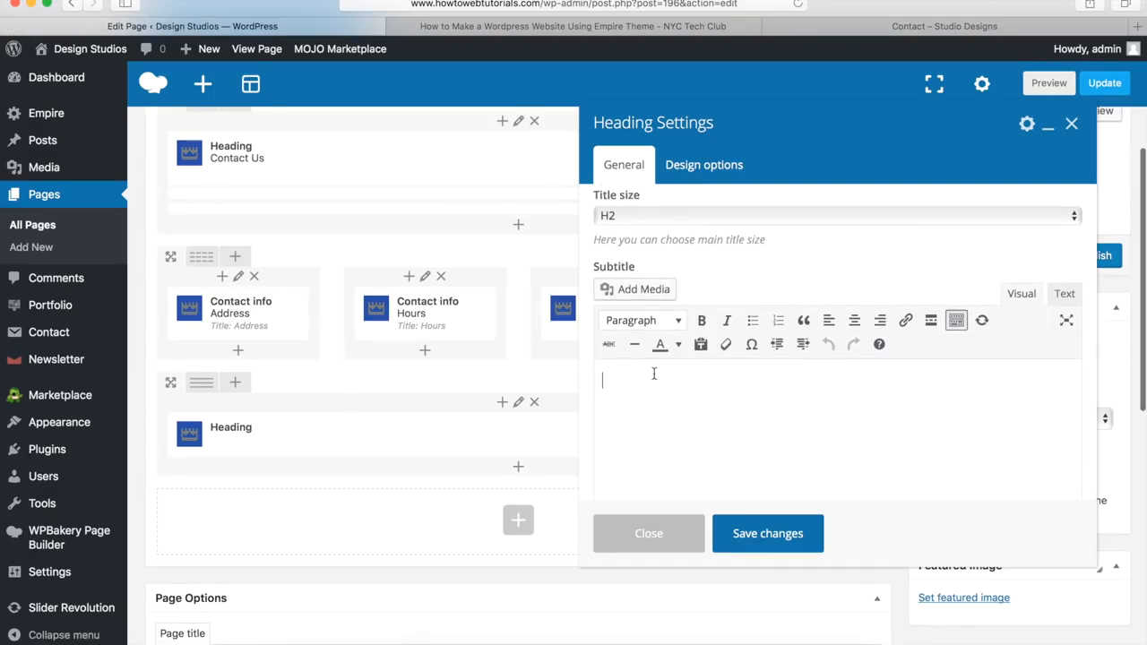
left_click(871, 27)
left_click(448, 340)
left_click_drag(424, 344, 764, 337)
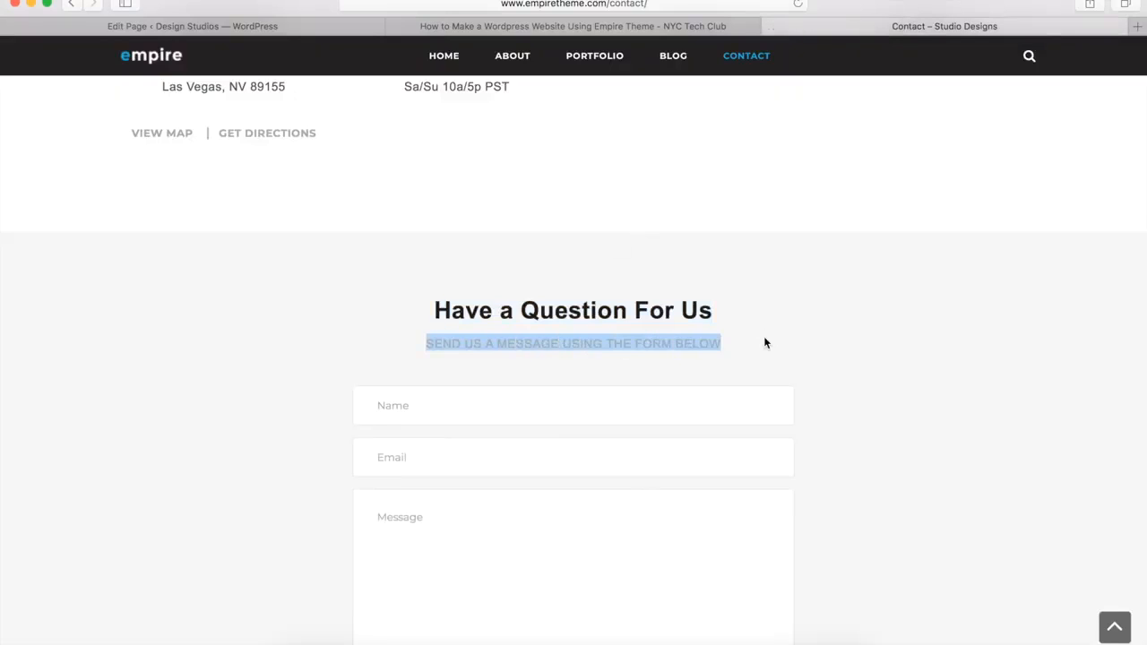
key("super+c")
left_click(305, 25)
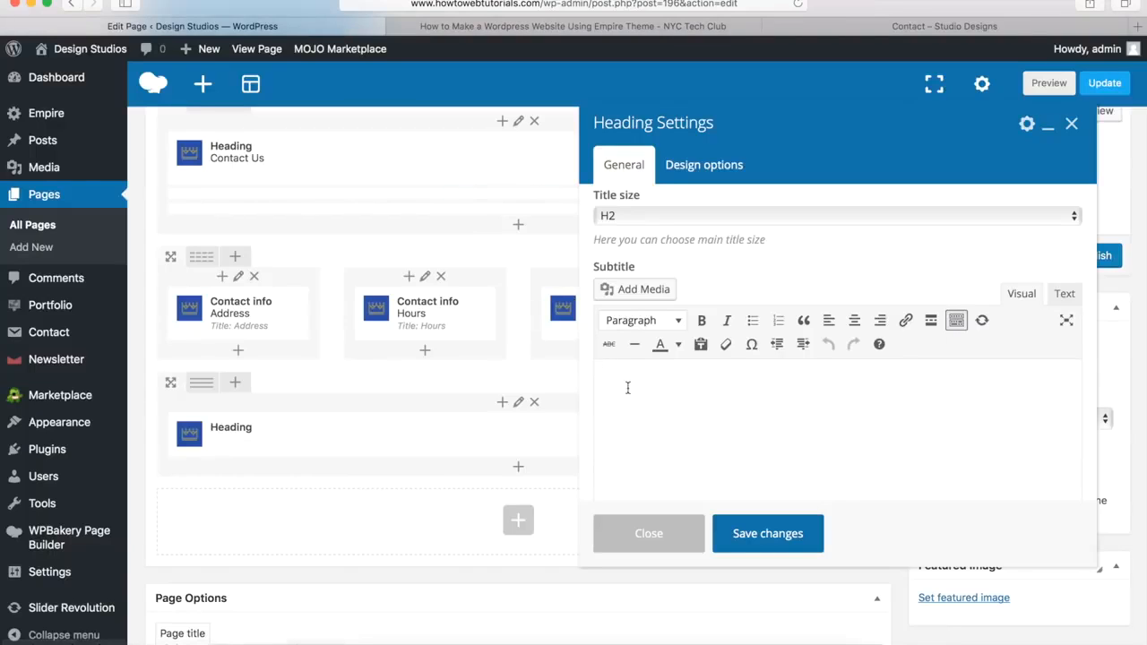
key("super+v")
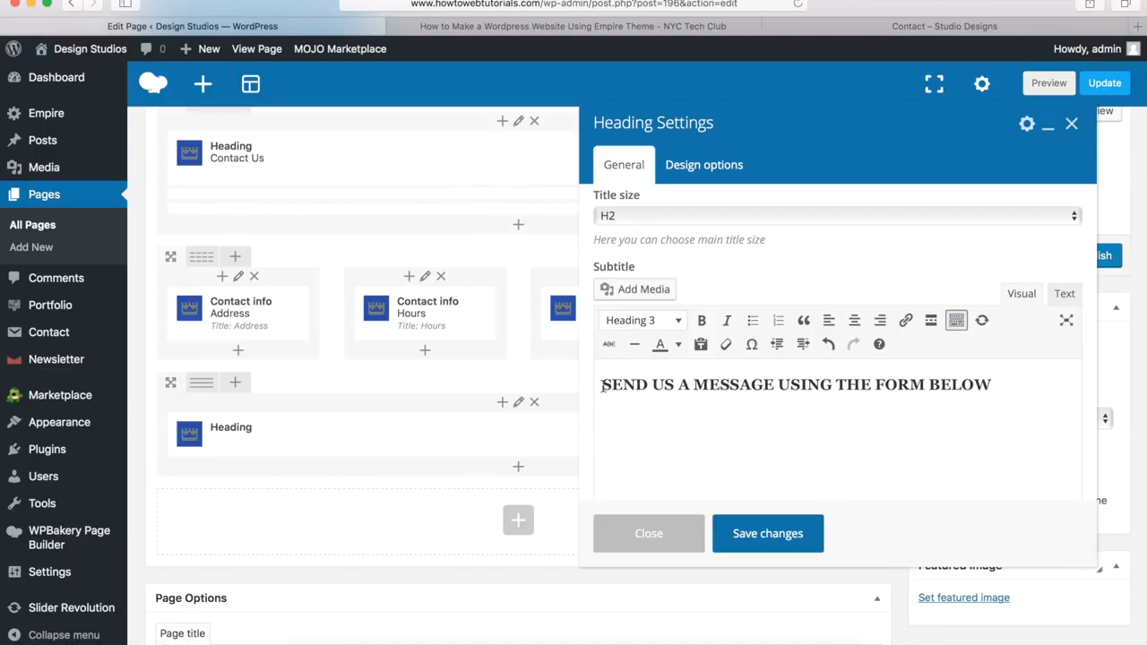
Step: Keep the subtitle in Heading 3 format and save the heading
left_click(624, 323)
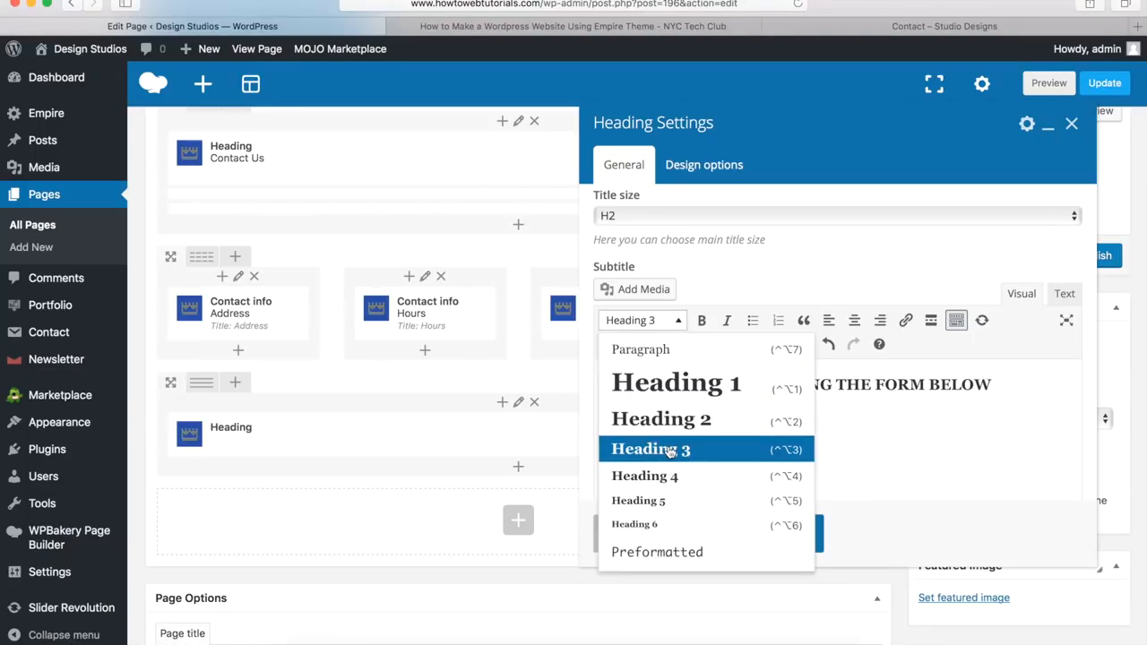
left_click(876, 443)
scroll(732, 422, "down", 4)
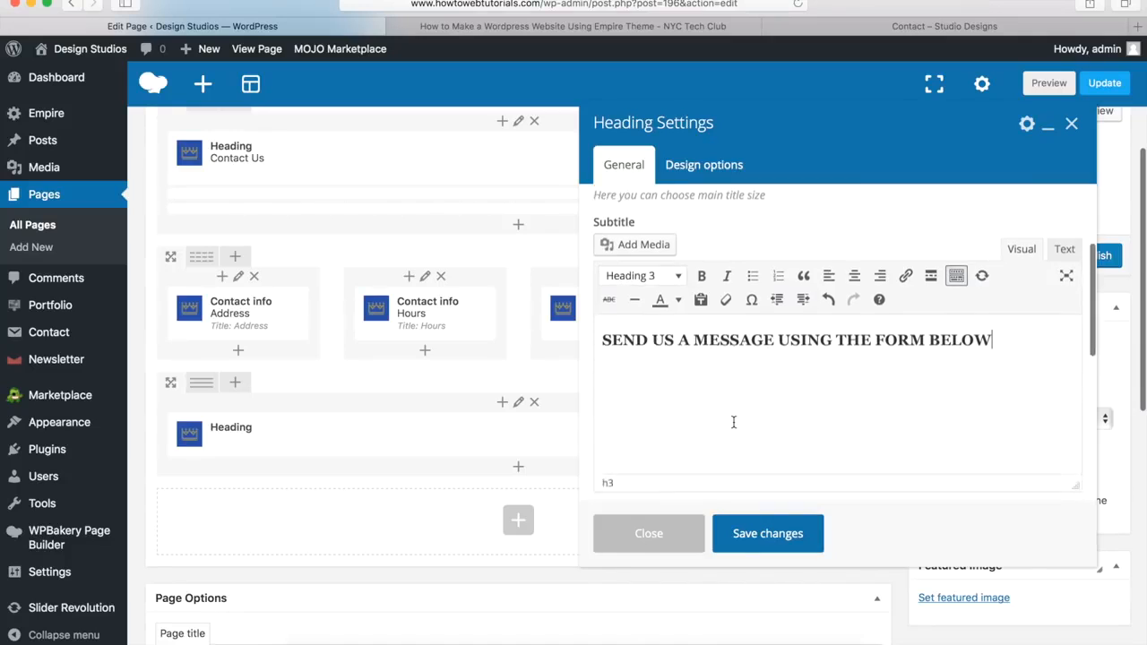
scroll(733, 422, "down", 3)
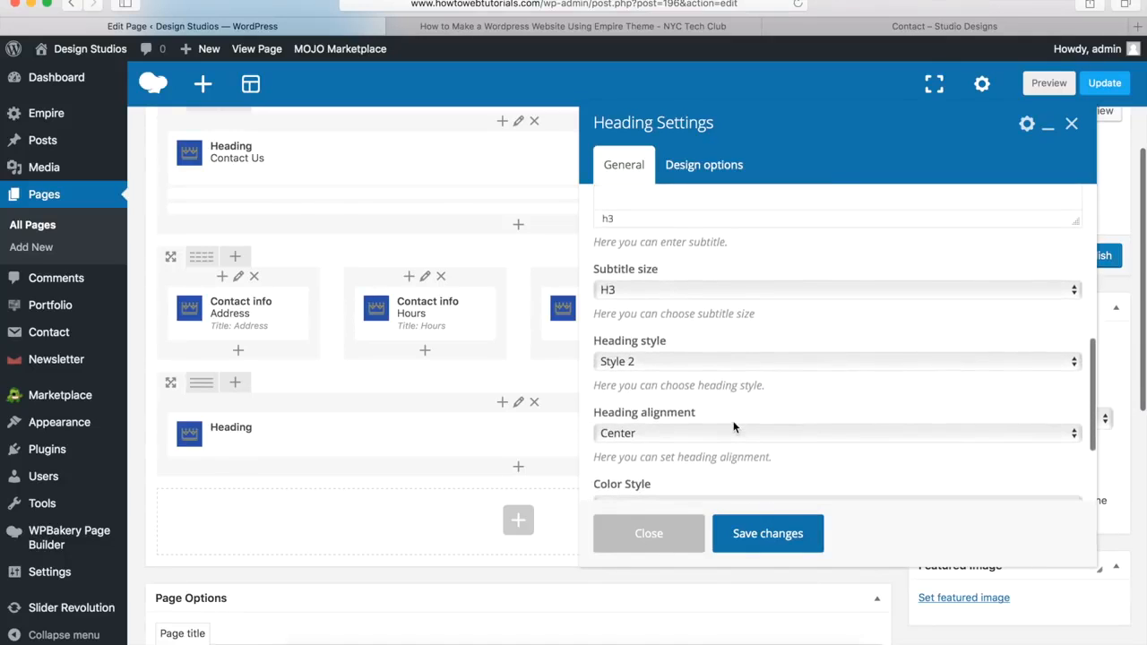
scroll(717, 425, "down", 2)
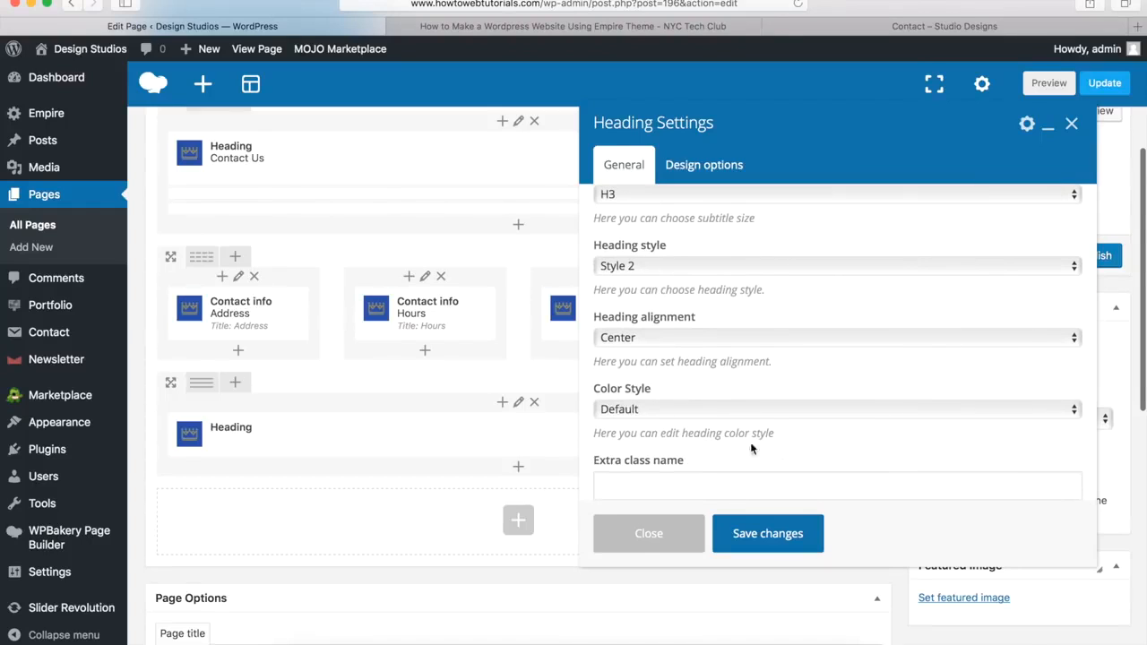
left_click(767, 534)
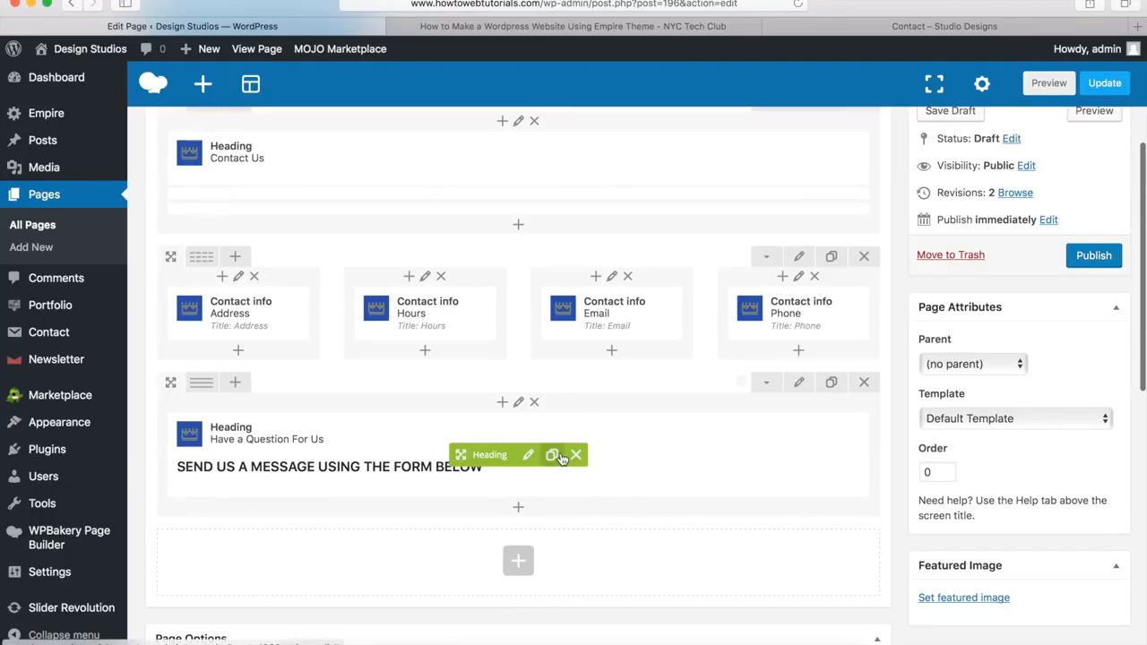
Step: Insert a new row below the heading with a 1/4 + 1/2 + 1/4 column layout
left_click(519, 513)
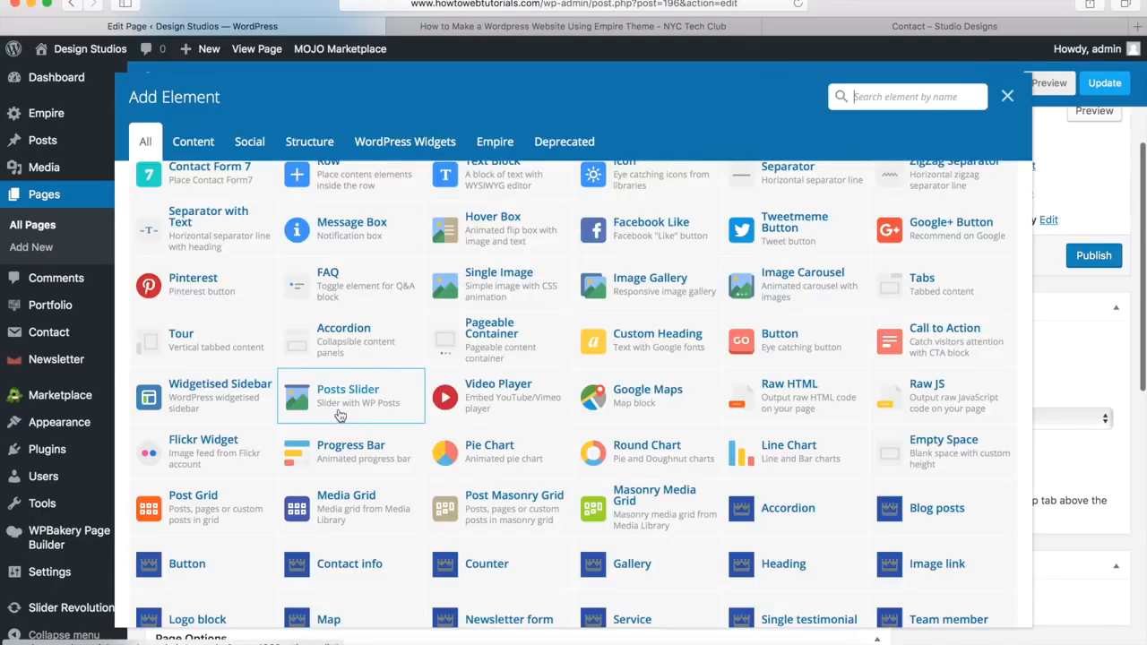
scroll(337, 410, "up", 1)
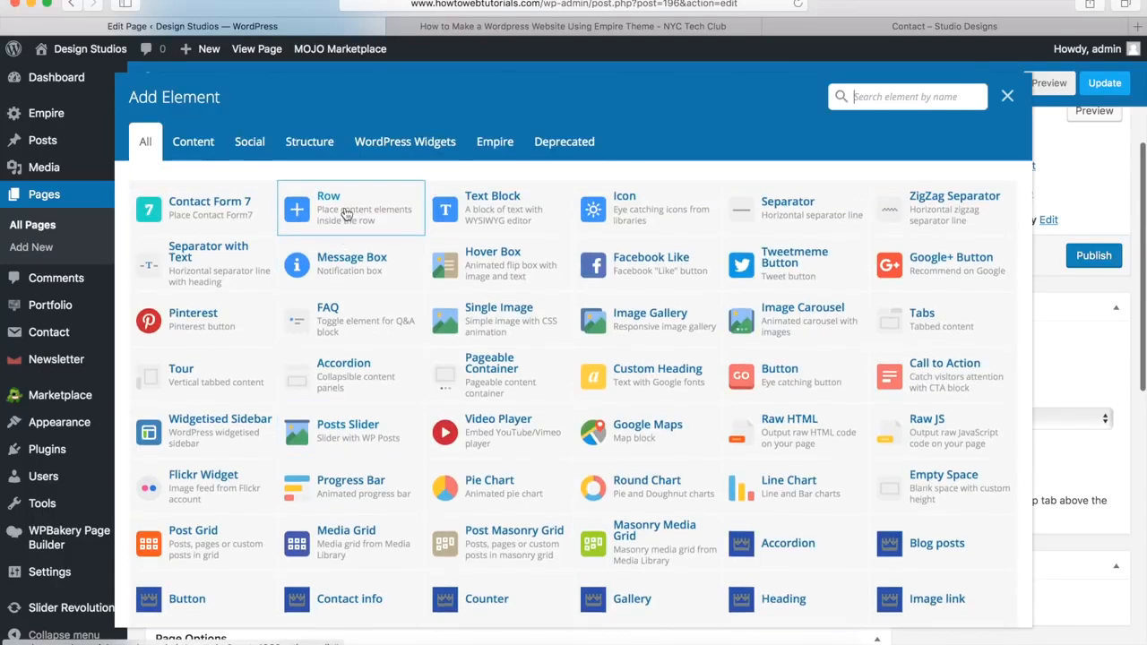
left_click(346, 215)
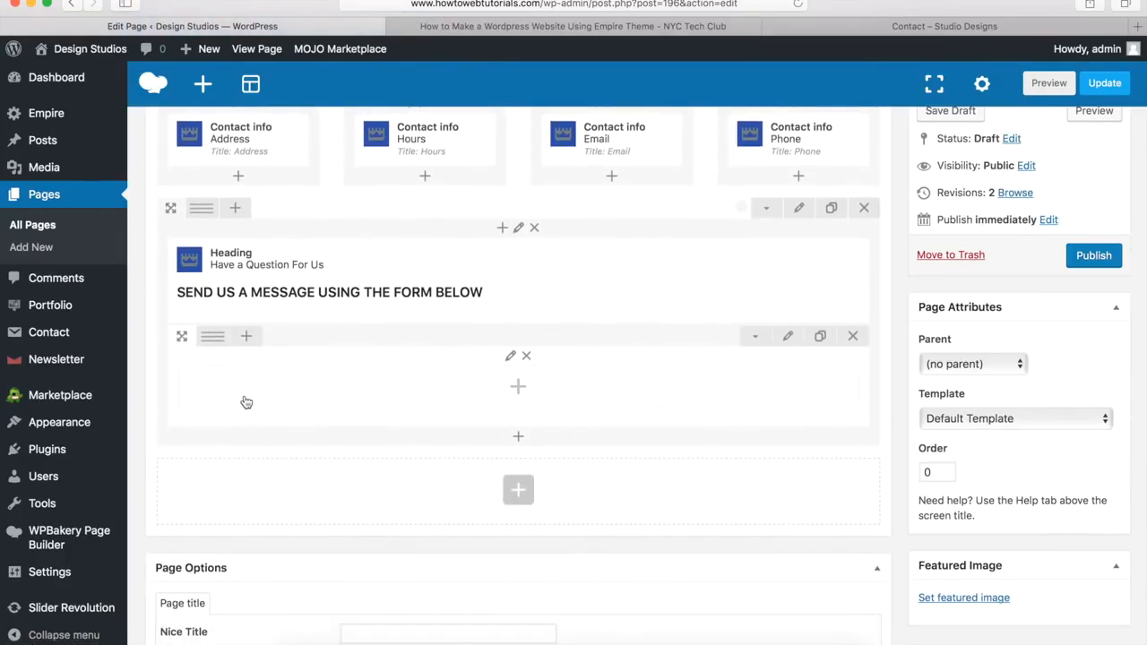
mouse_move(210, 343)
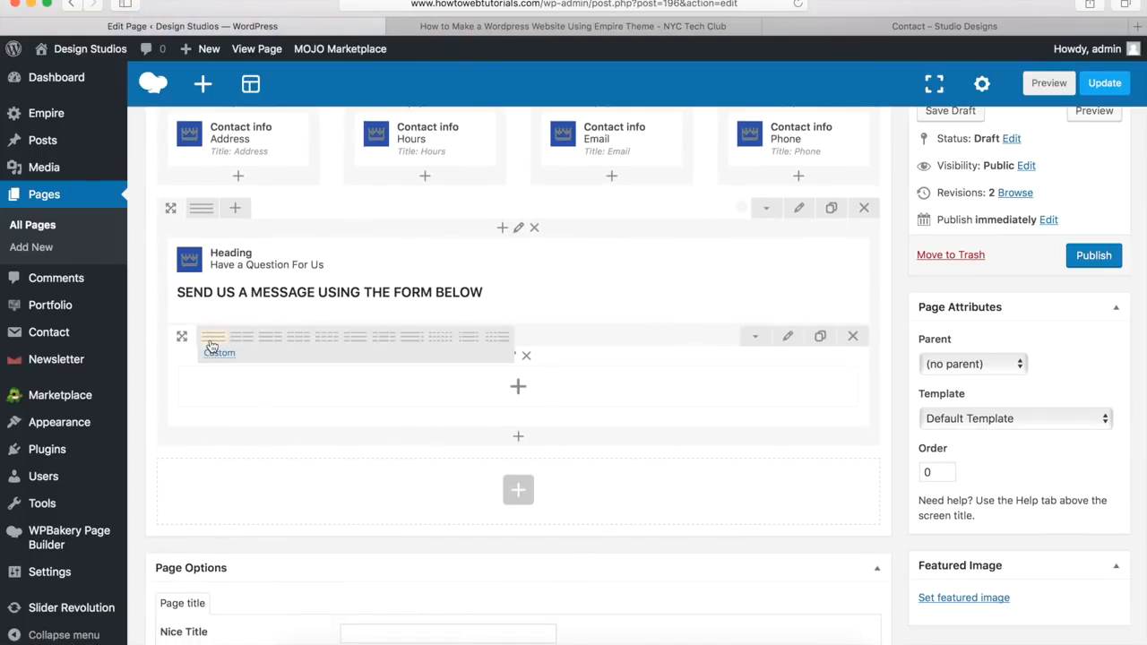
left_click(382, 345)
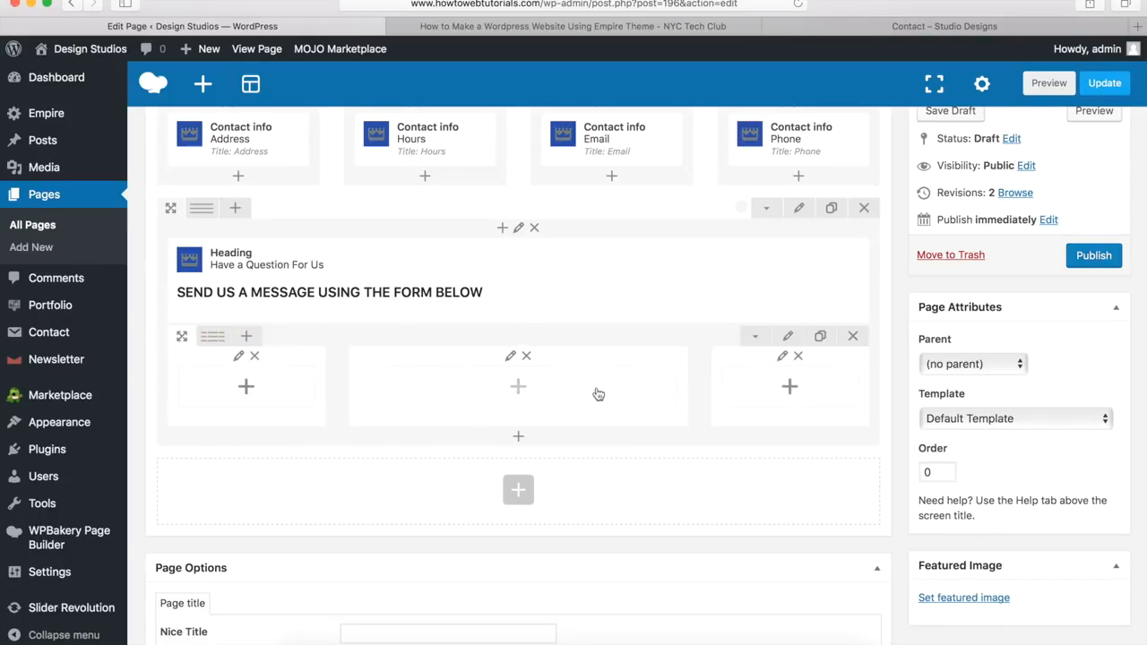
left_click(518, 389)
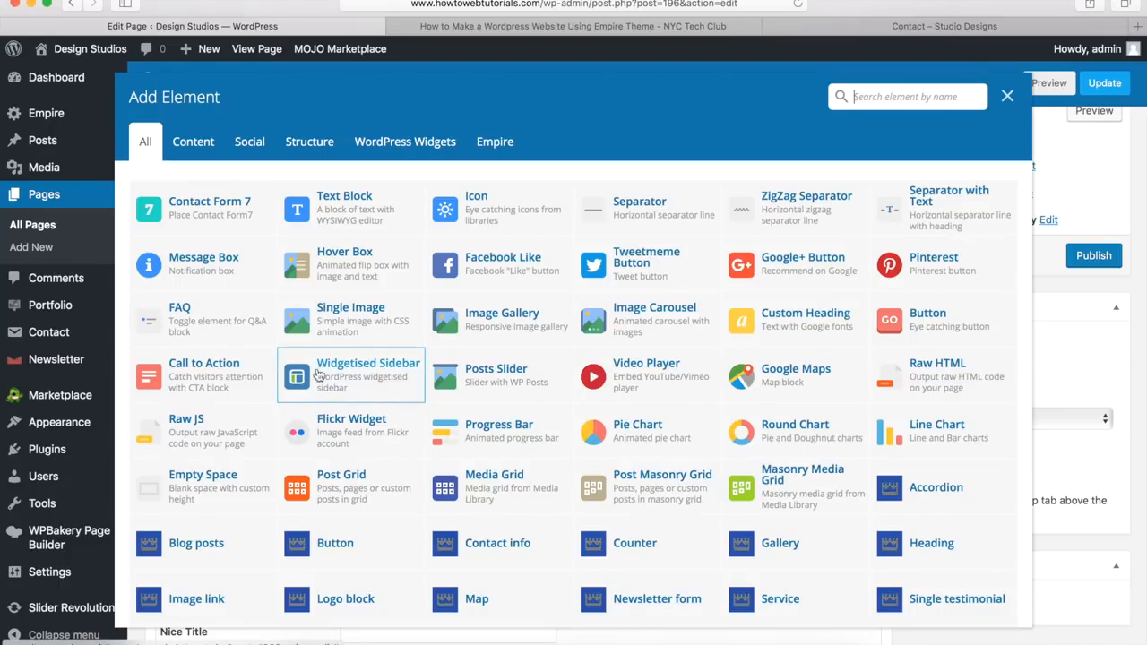
Step: Place Contact Form 7 with Contact form 1 in the middle column, save, and compare with the reference page
left_click(204, 219)
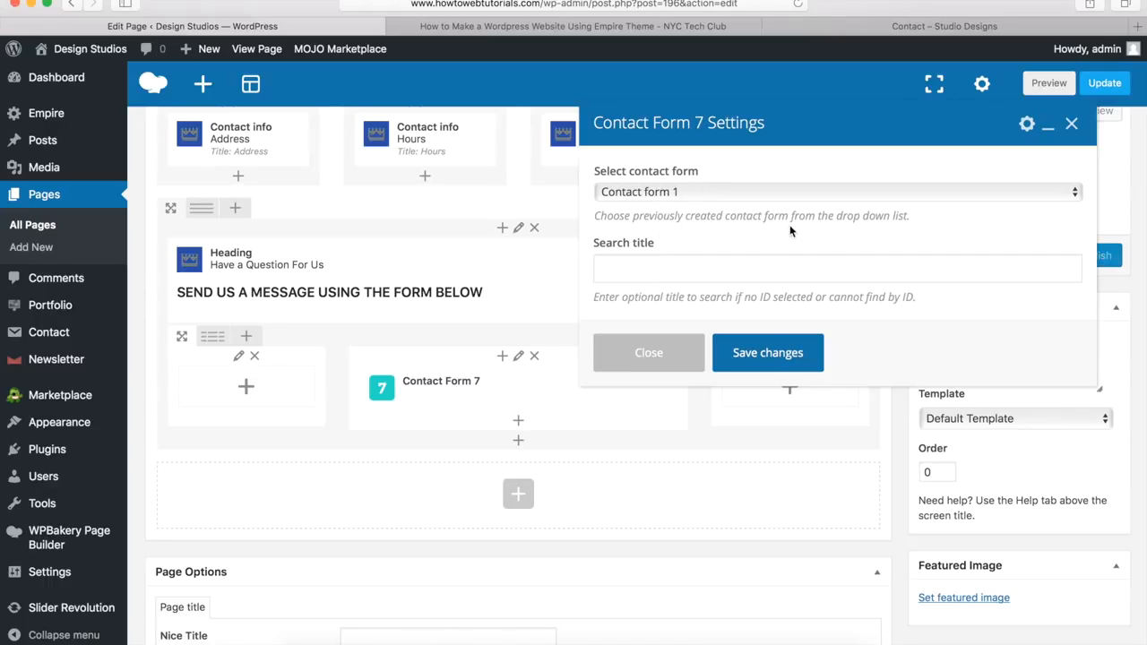
left_click(762, 353)
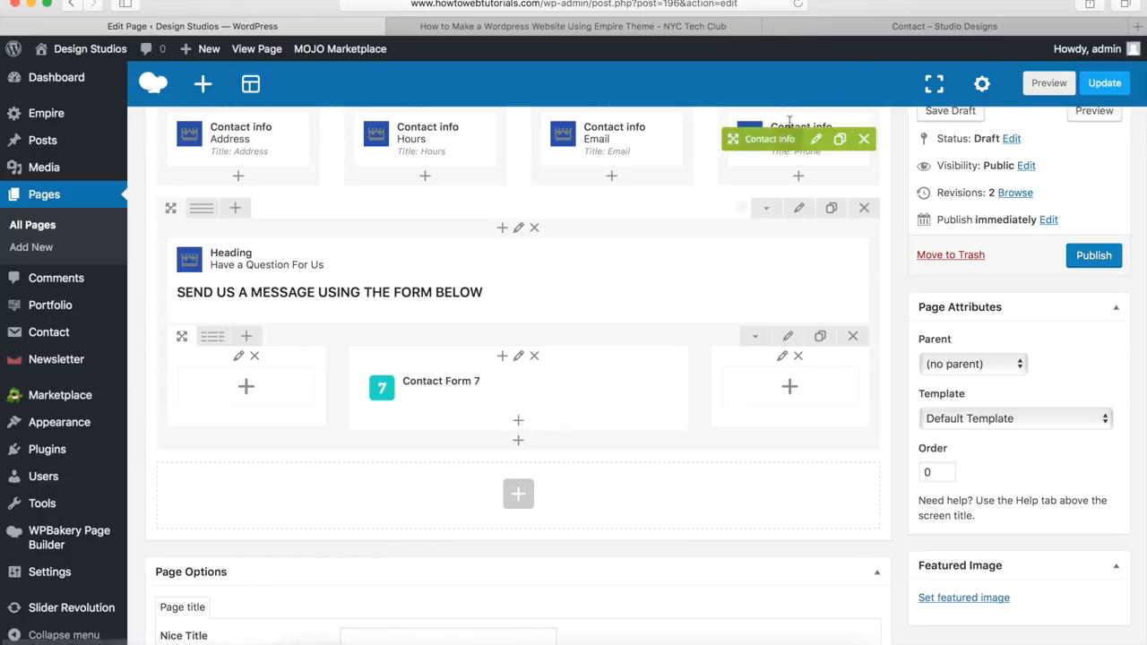
left_click(877, 27)
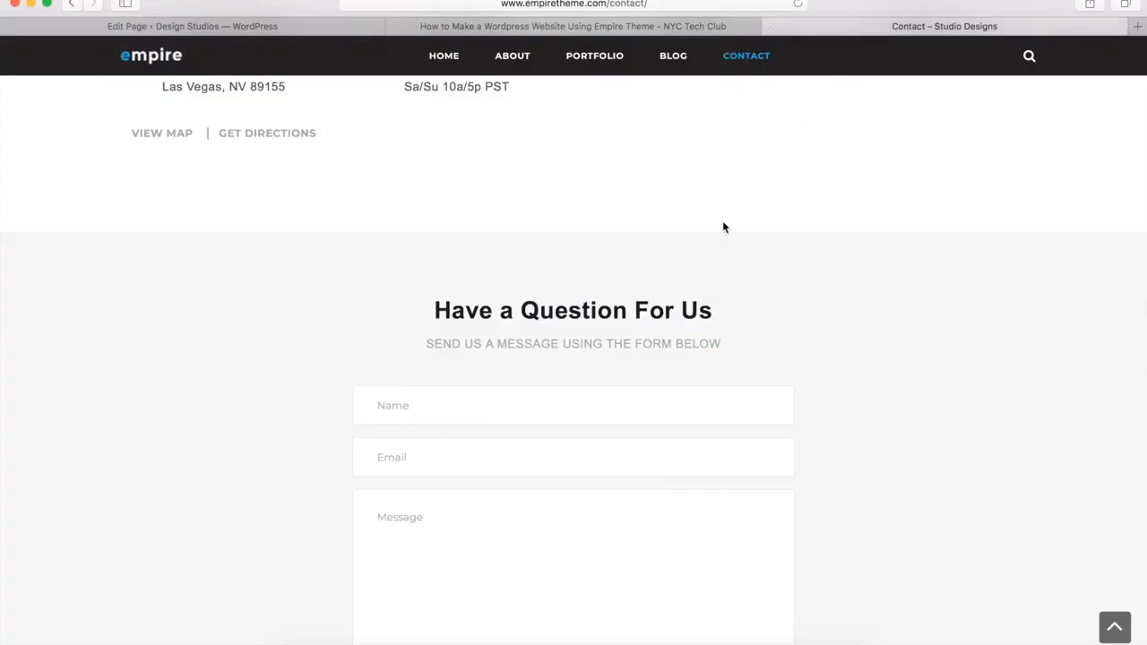
scroll(722, 224, "down", 5)
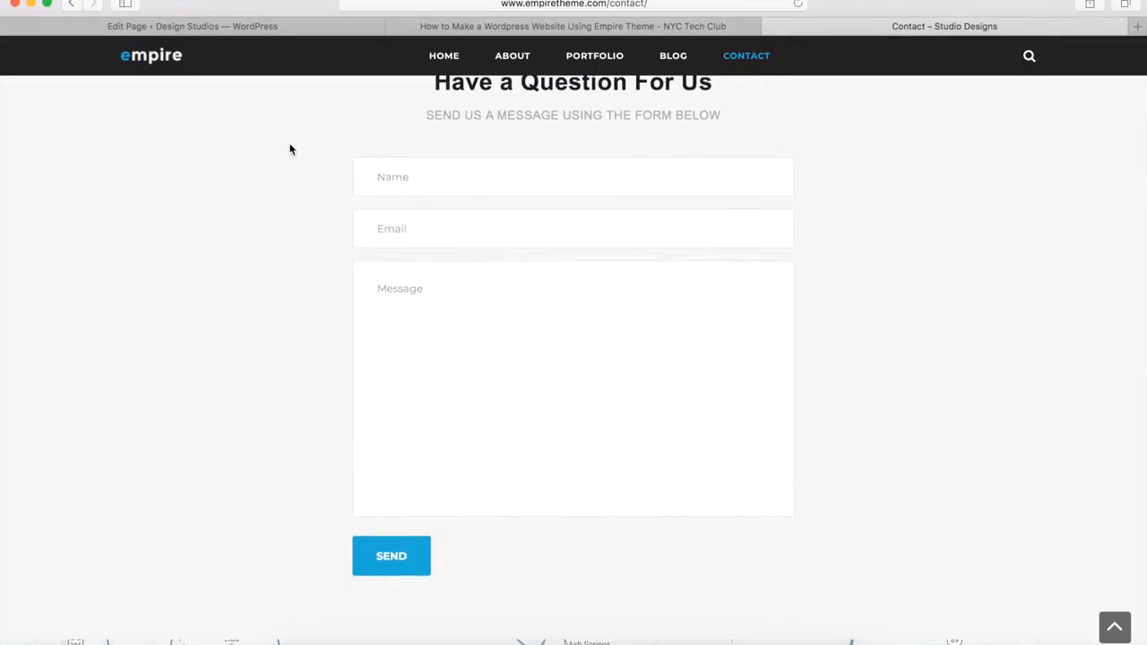
left_click(239, 31)
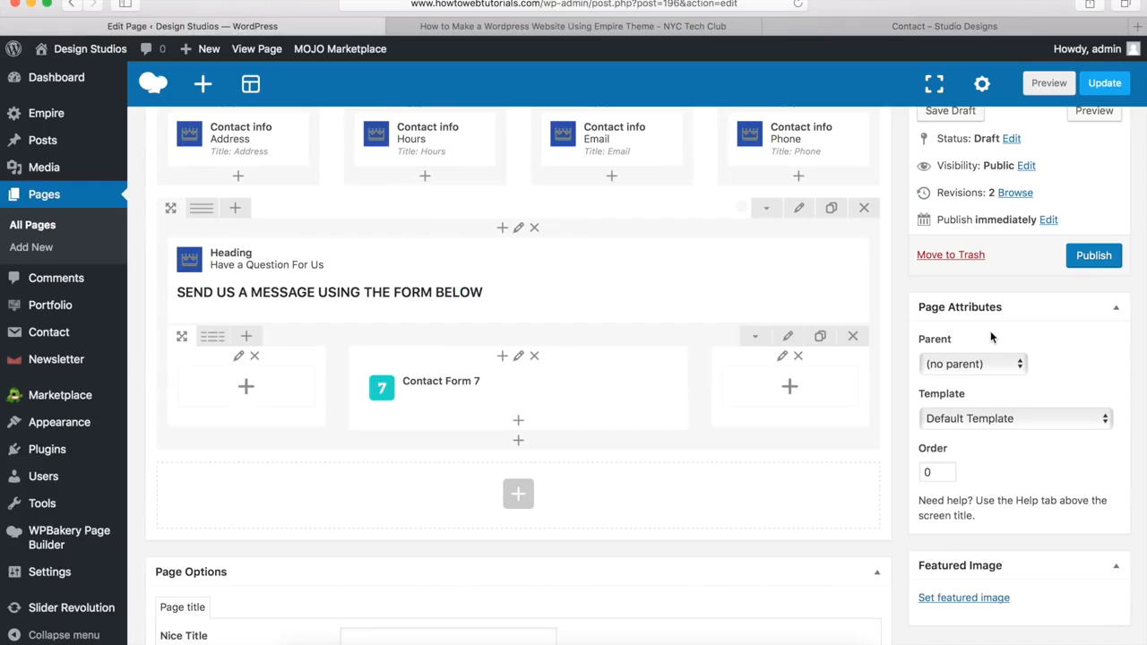
Step: Publish the Contact page and compare its live contact form with the reference theme's
left_click(1090, 260)
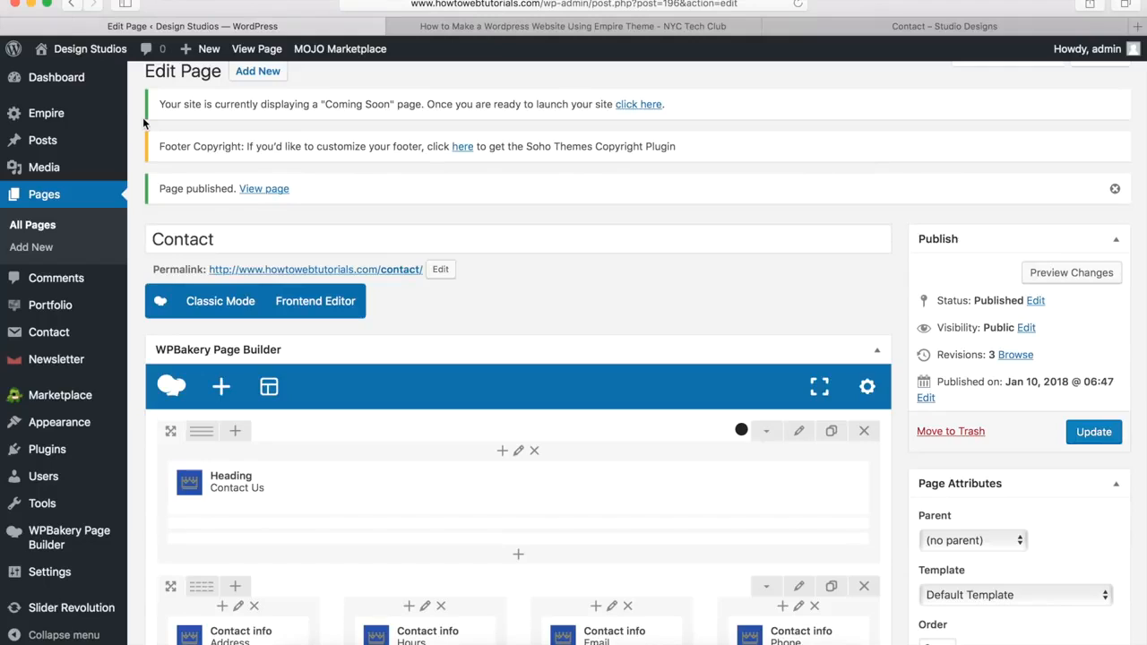
left_click(264, 189)
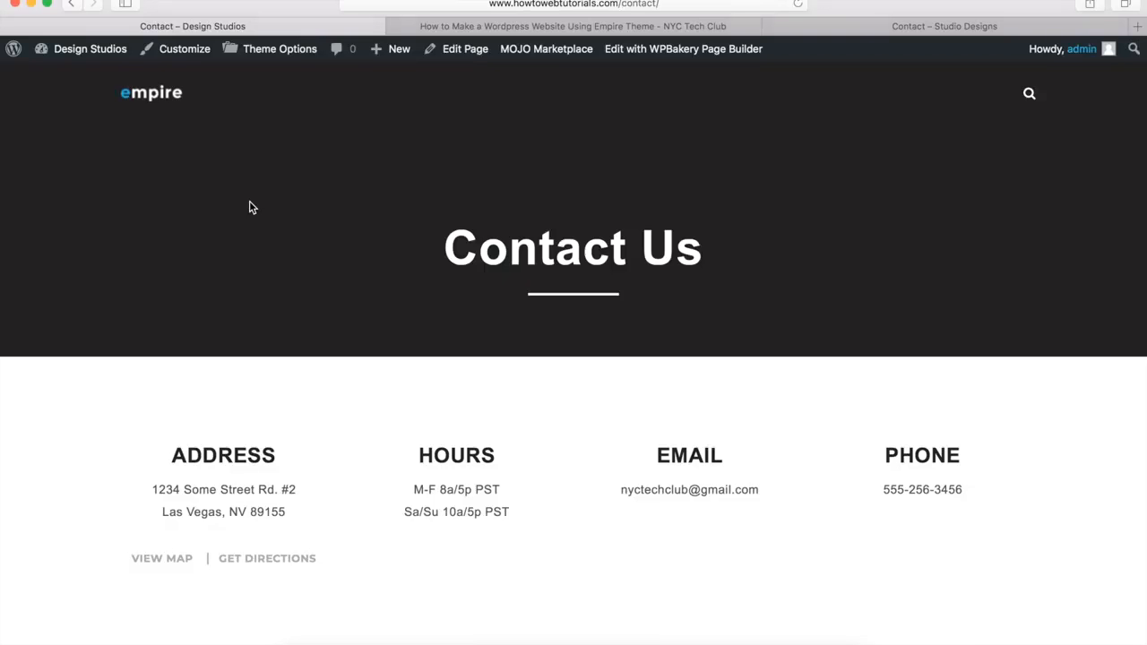
scroll(249, 206, "down", 10)
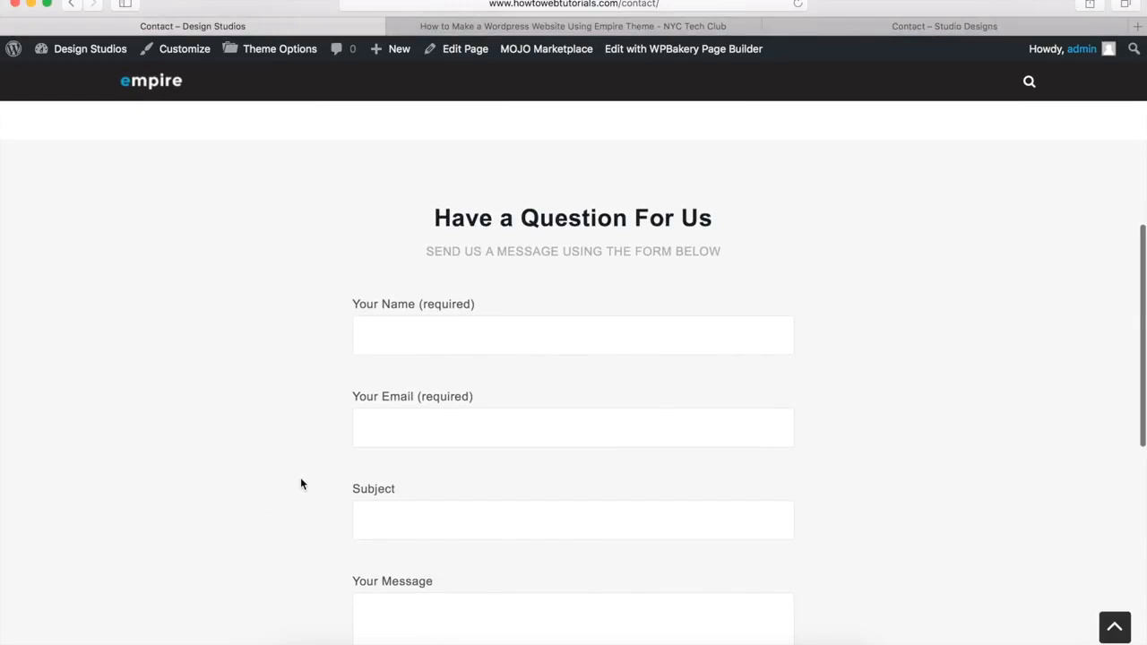
scroll(466, 364, "down", 5)
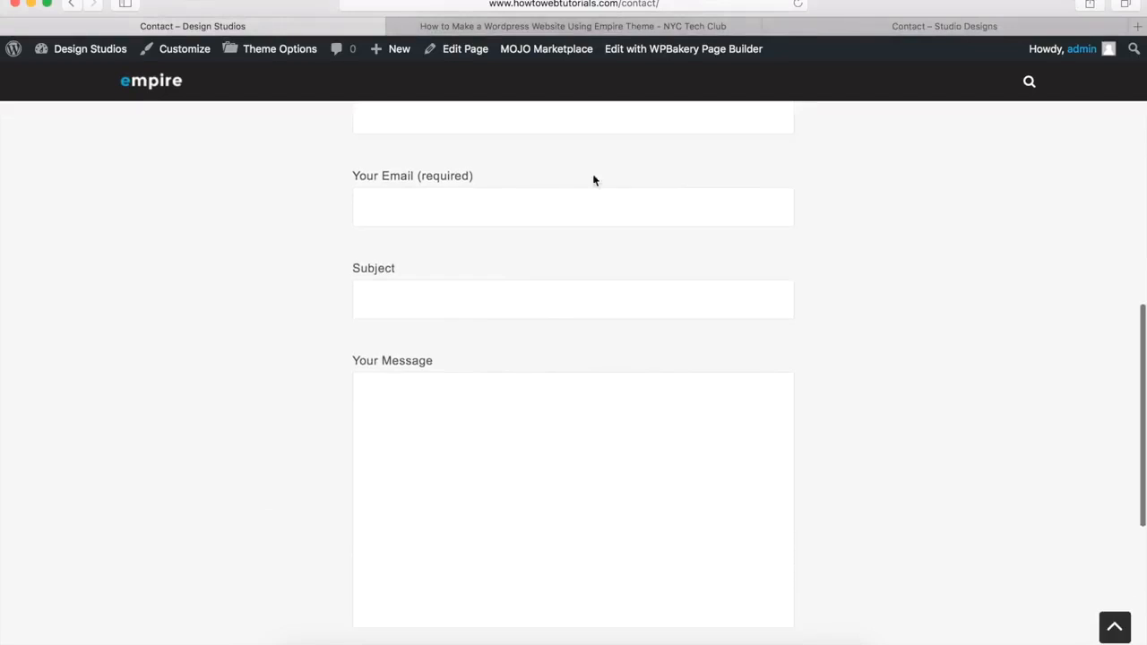
left_click(865, 26)
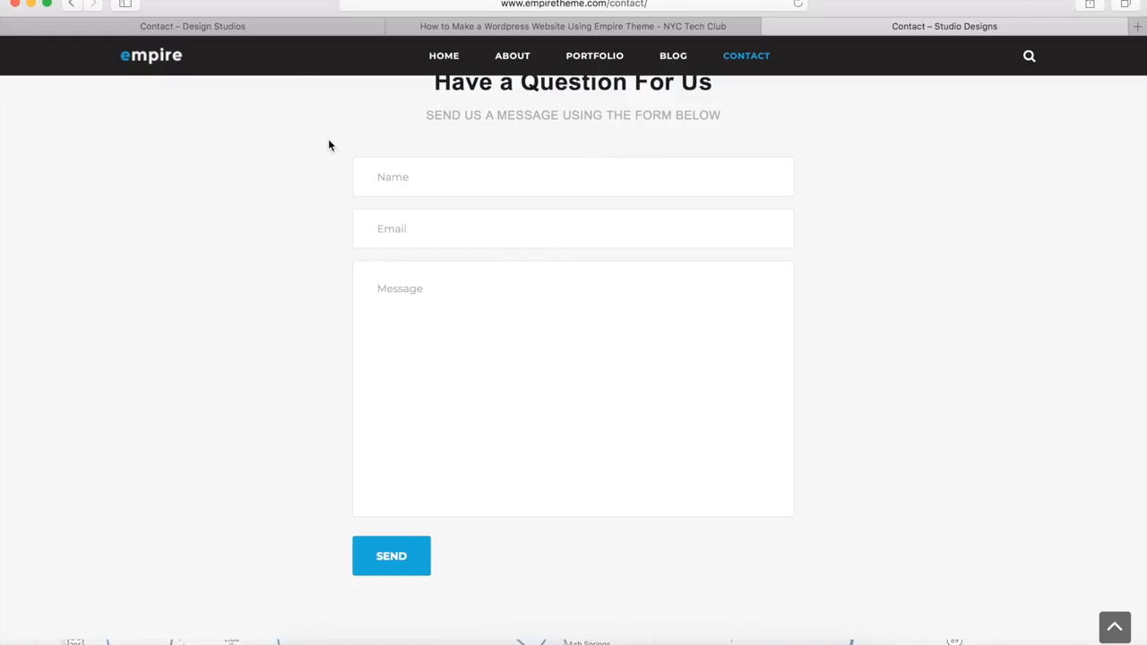
left_click(253, 30)
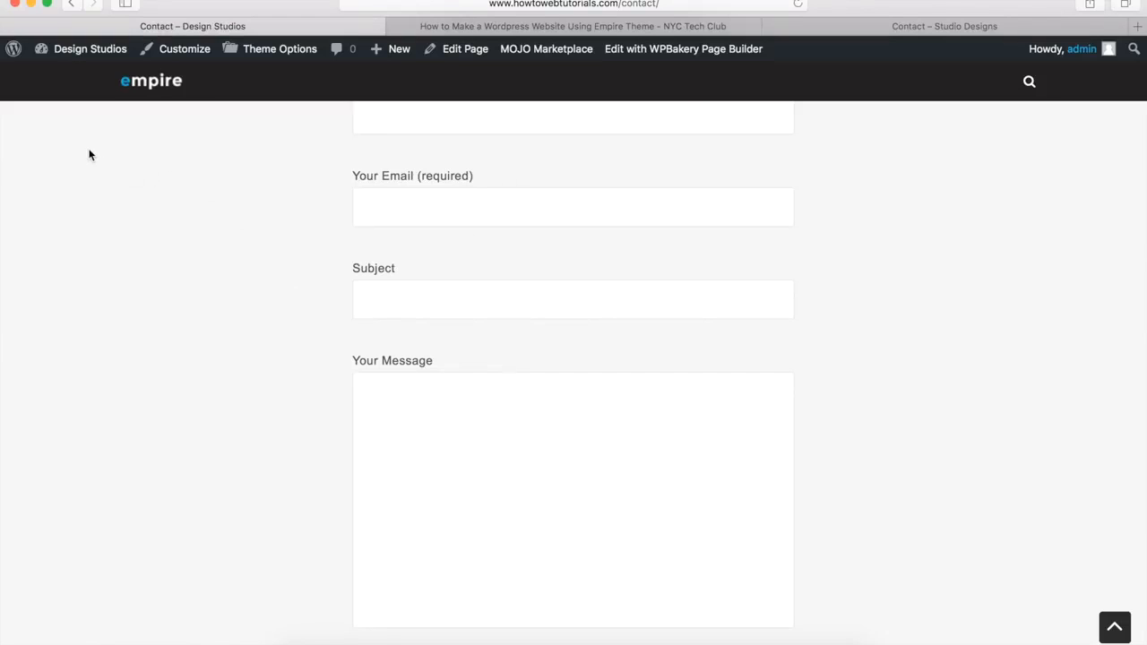
mouse_move(78, 54)
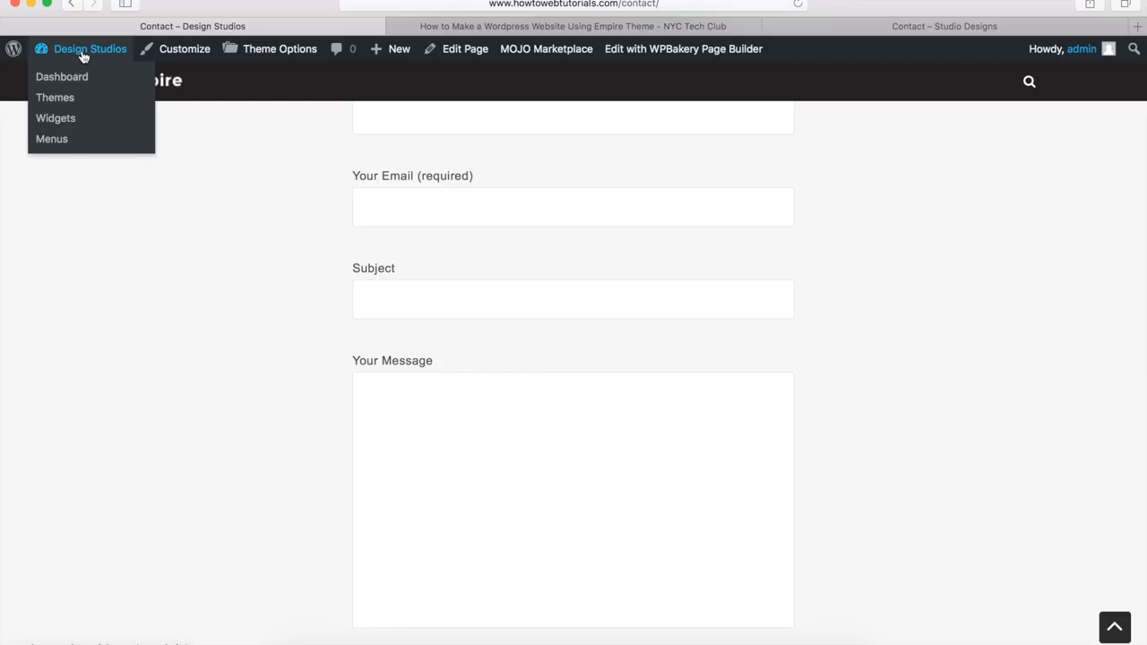
Step: From the dashboard, open Contact form 1 under Contact Forms, then view the tutorial's Step 19 instructions
left_click(81, 77)
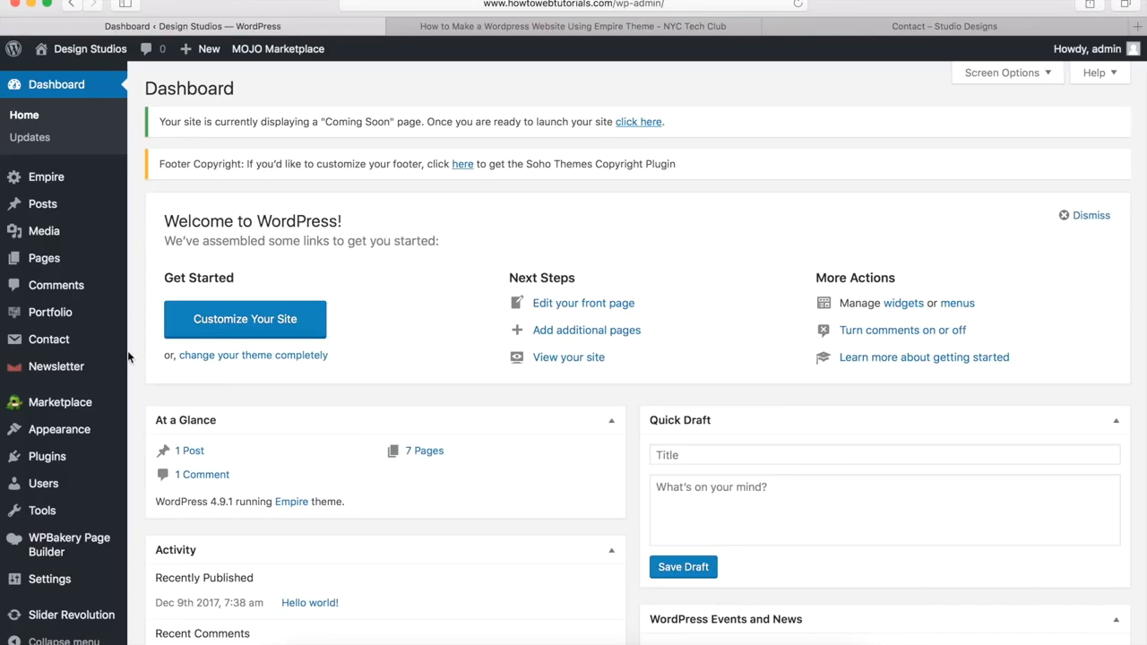
mouse_move(56, 342)
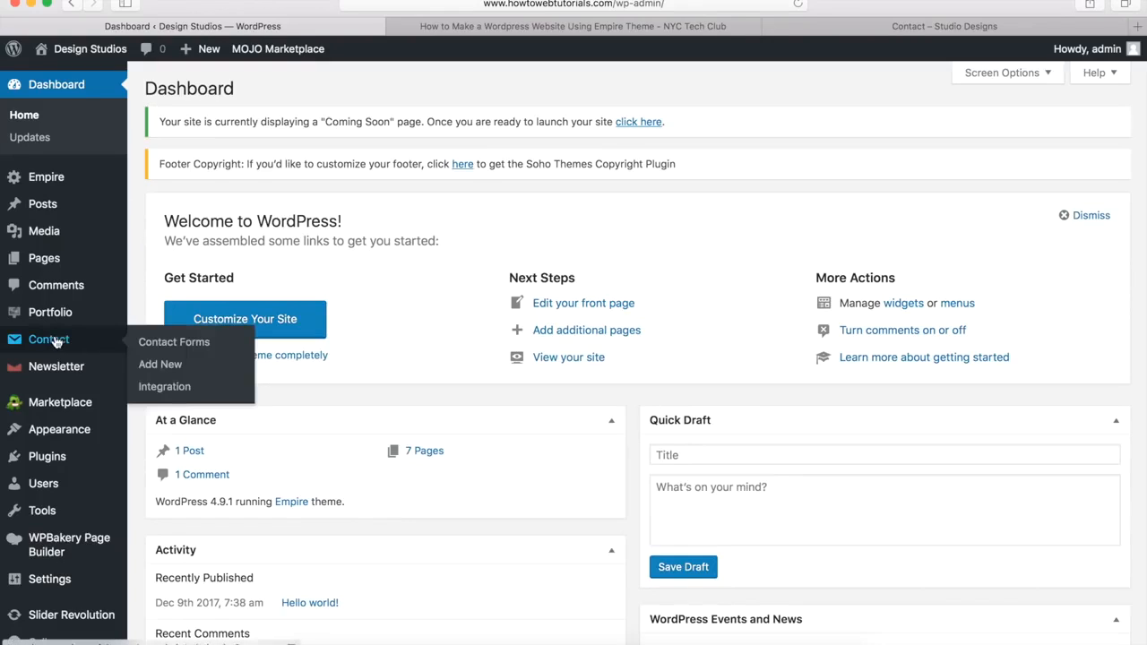
left_click(179, 342)
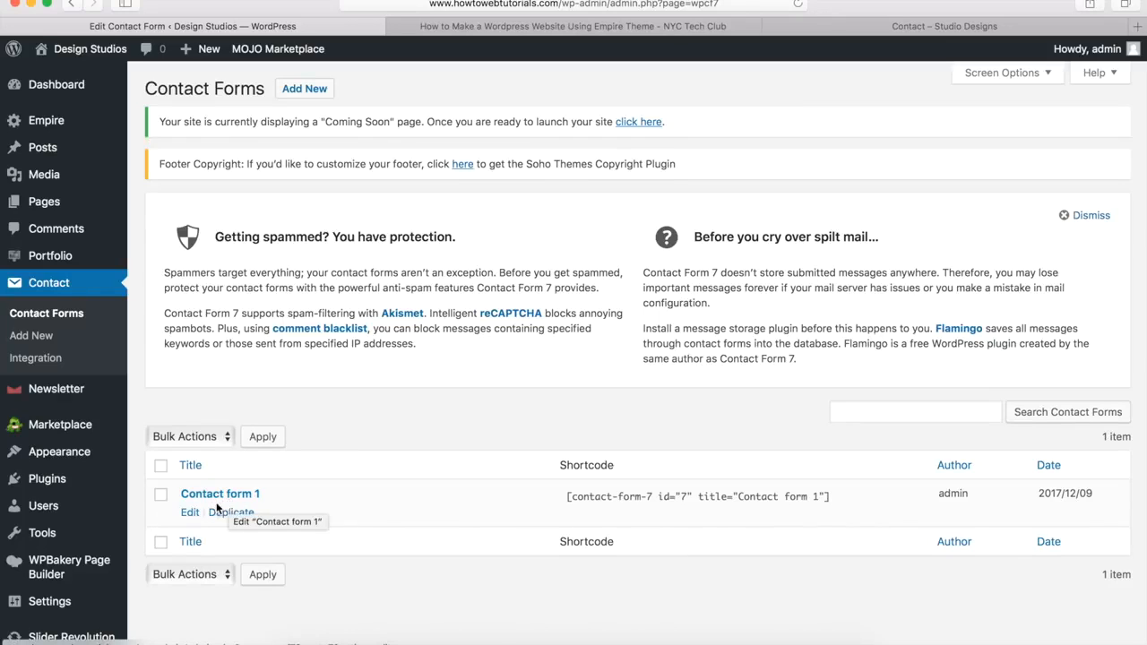
left_click(190, 512)
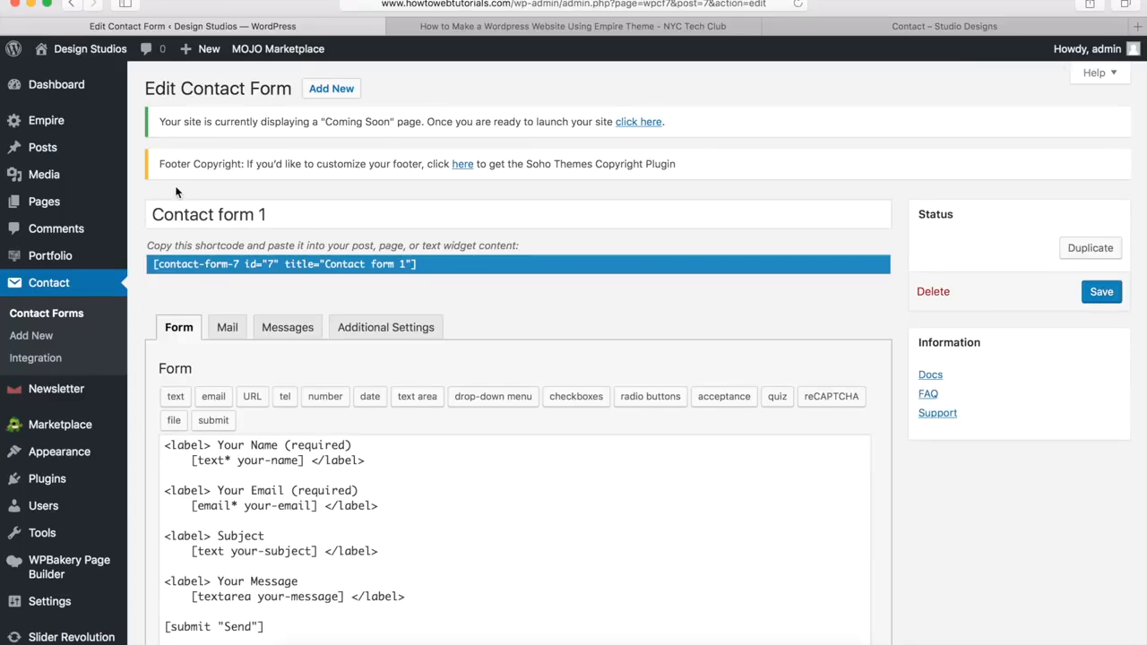
scroll(176, 192, "down", 5)
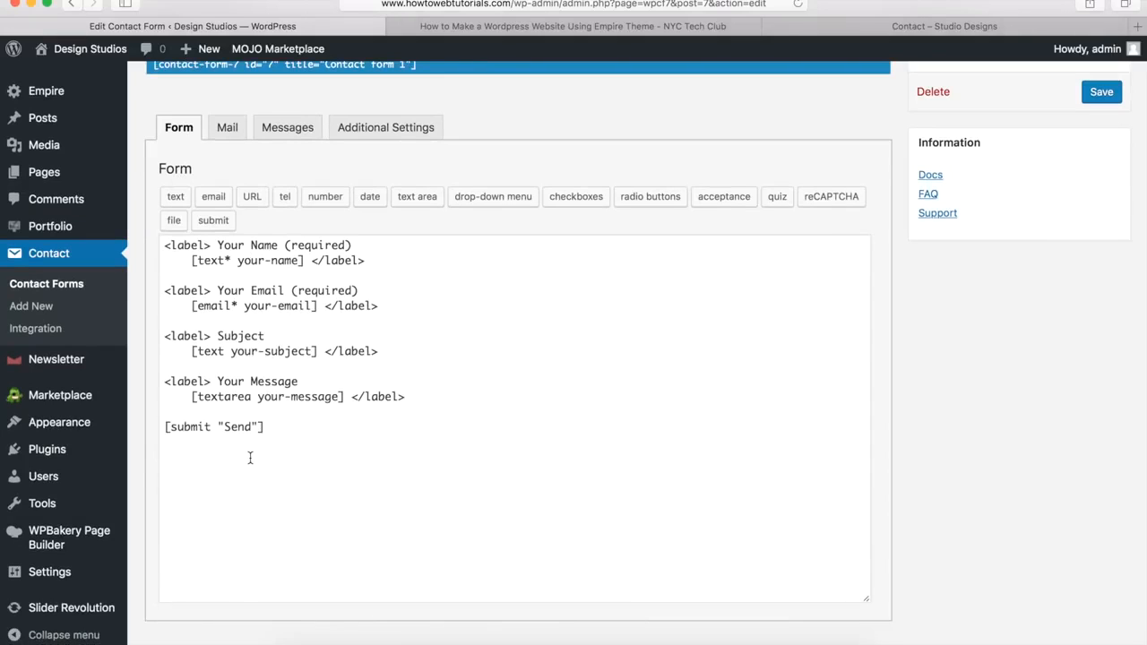
left_click(570, 34)
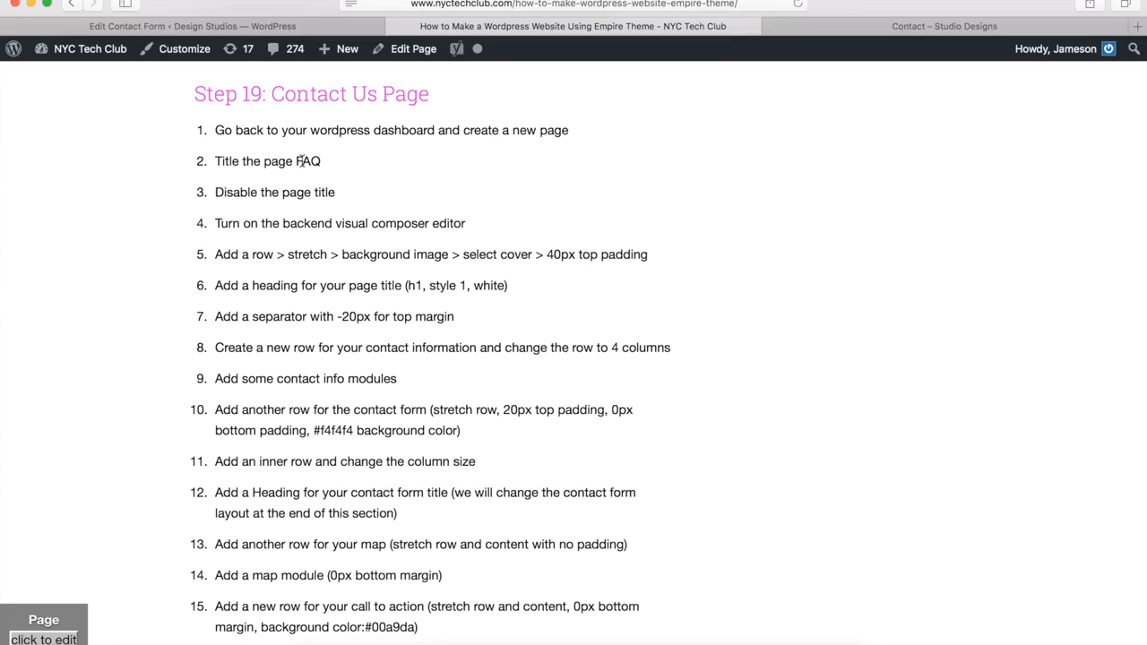
Step: Copy the contact form HTML block from the tutorial's Step 19
scroll(323, 274, "down", 5)
scroll(322, 271, "down", 4)
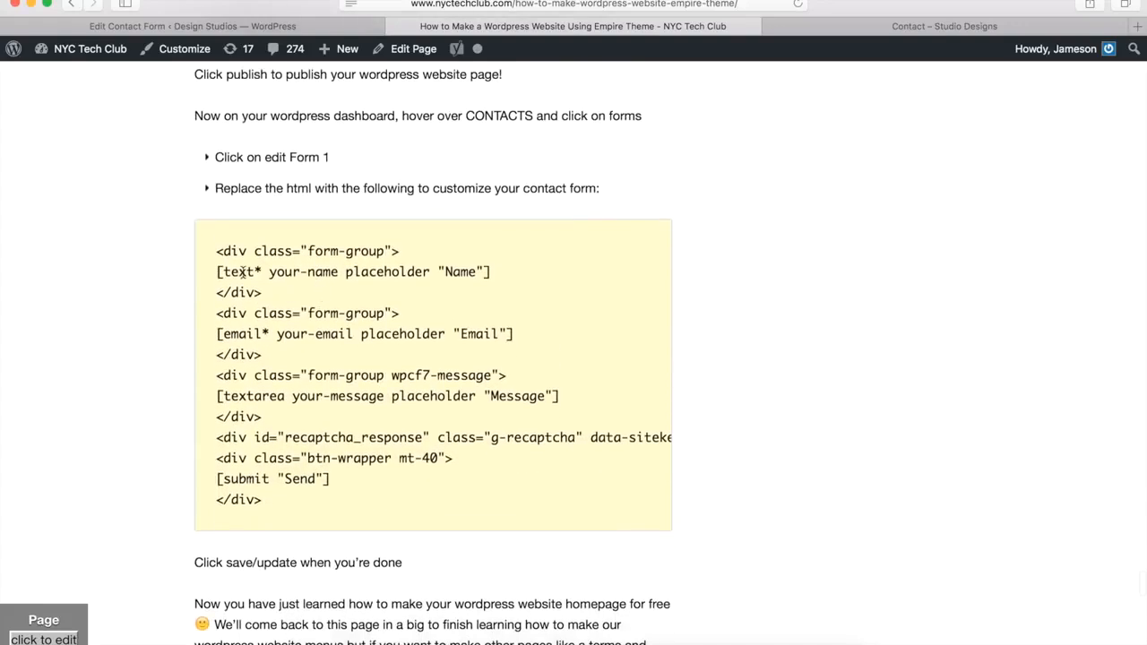
left_click_drag(216, 250, 335, 502)
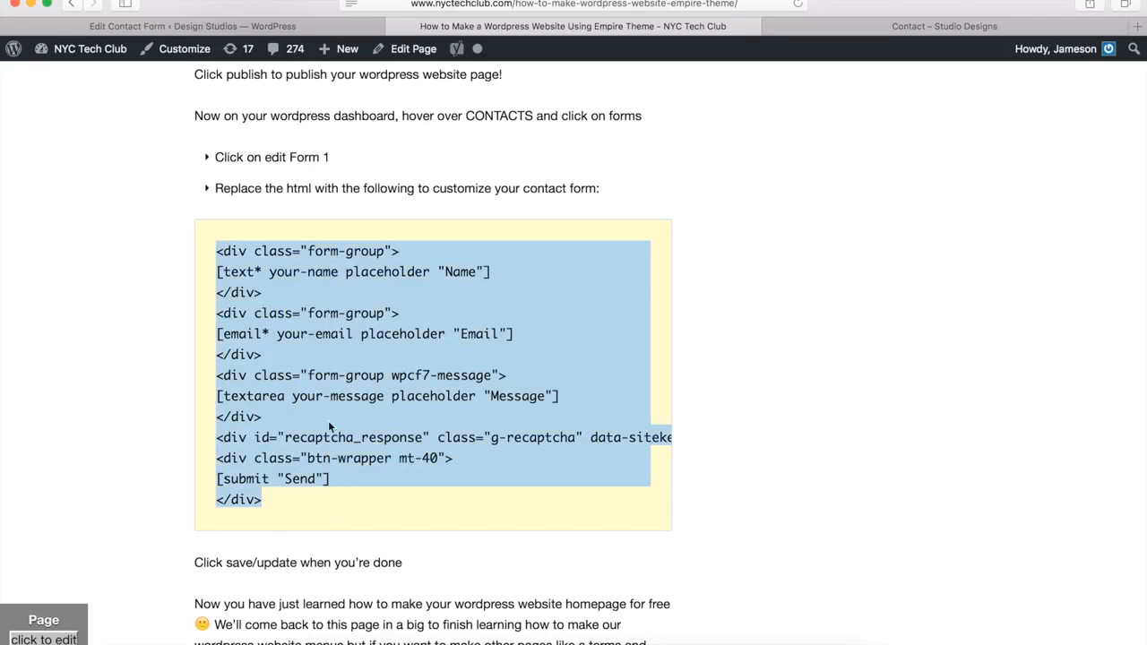
Step: Replace Contact form 1's Form markup with the copied form-group HTML and save the form
left_click(309, 26)
left_click_drag(322, 448, 227, 315)
key("super+a")
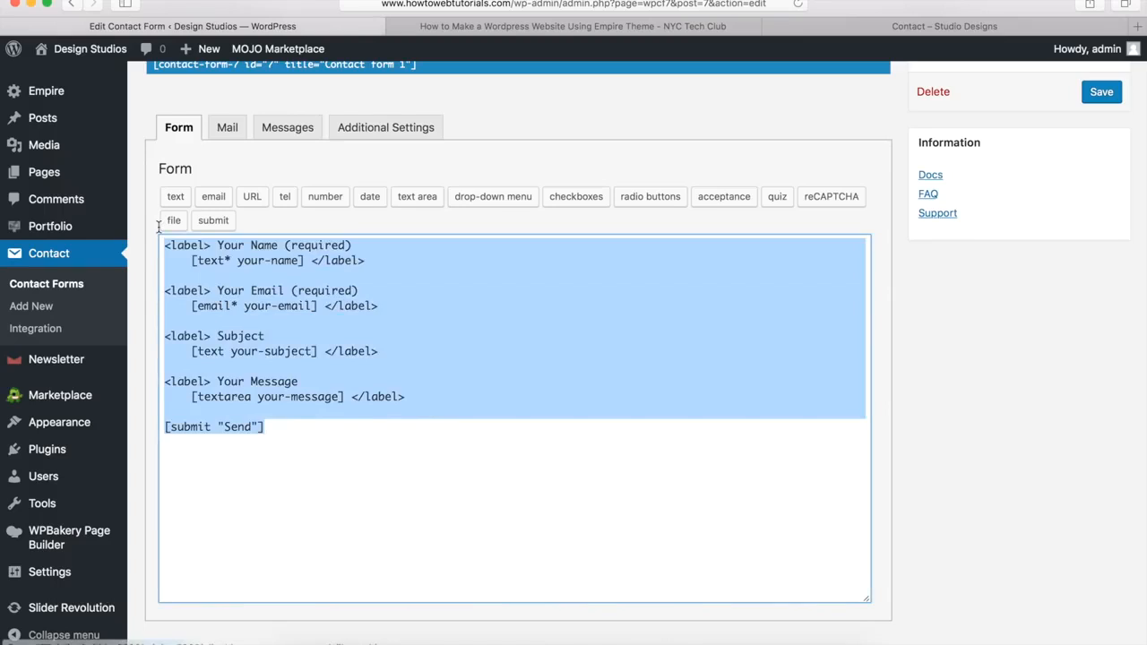
key("BackSpace")
key("super+v")
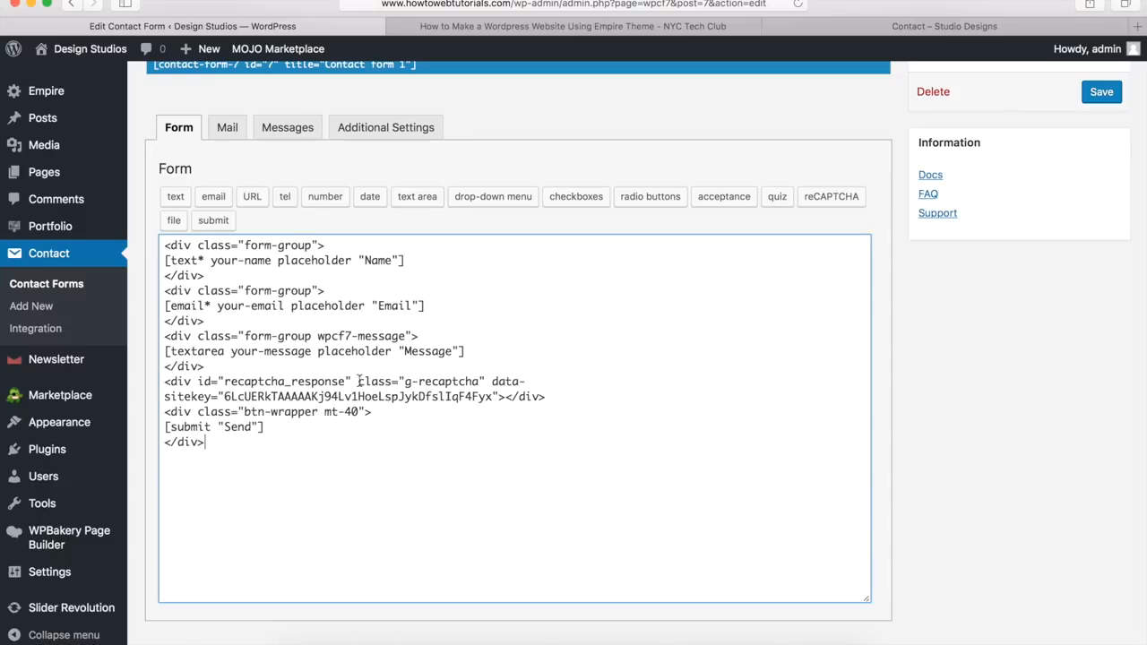
scroll(358, 383, "down", 2)
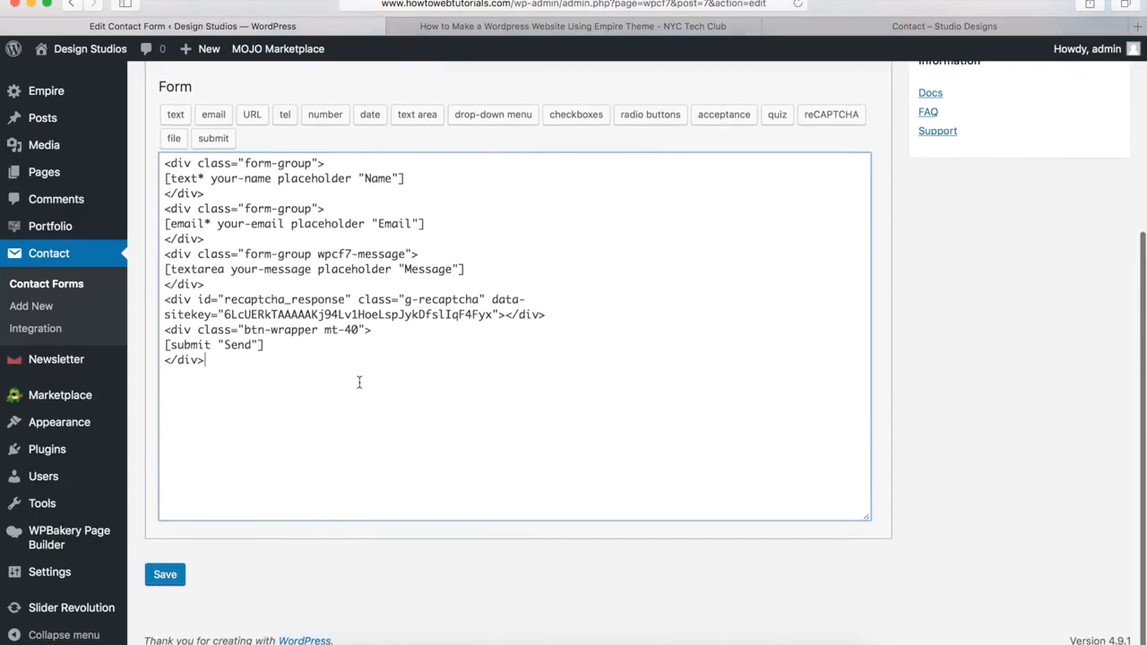
left_click(169, 577)
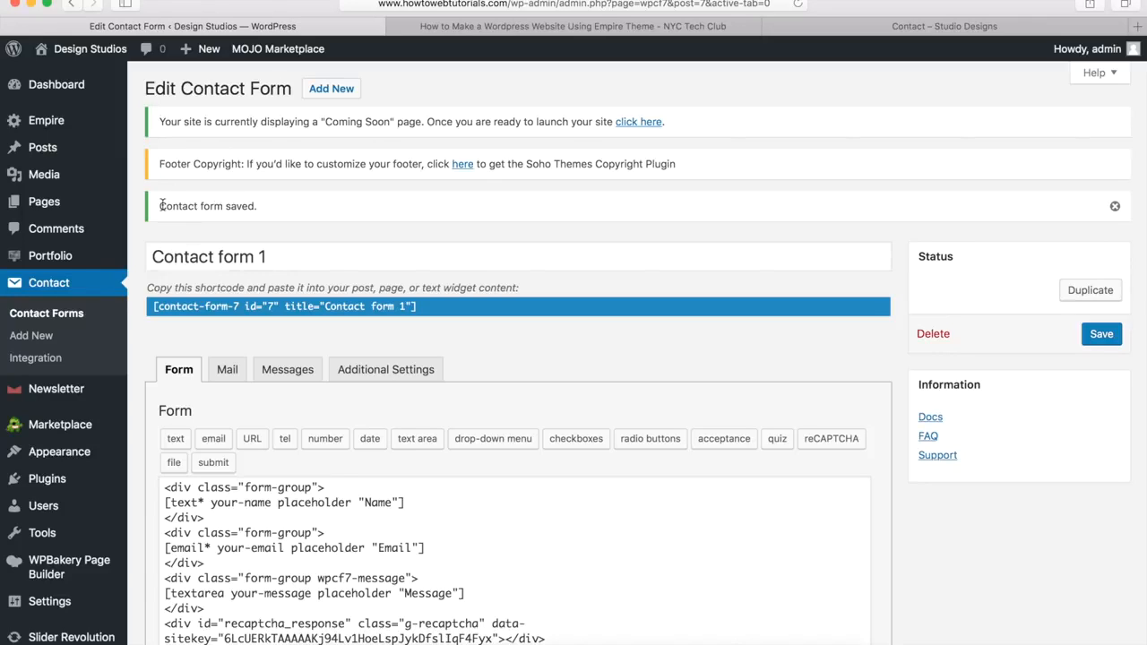
Step: View the live Contact page's restyled form from All Pages, then edit it in WPBakery
mouse_move(71, 202)
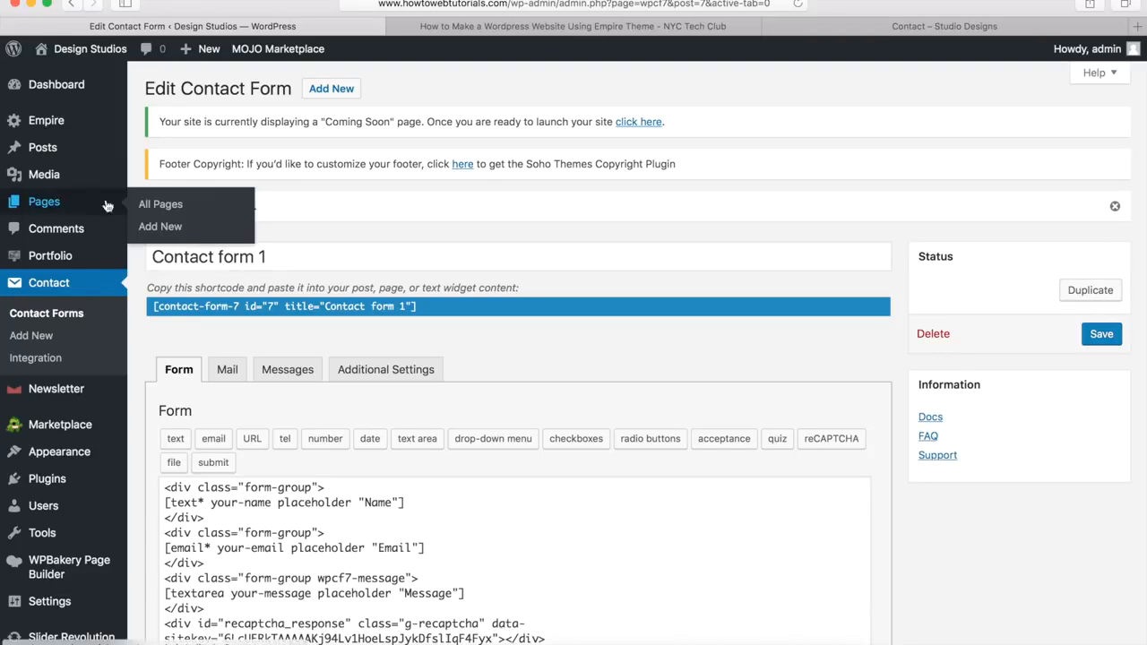
left_click(170, 206)
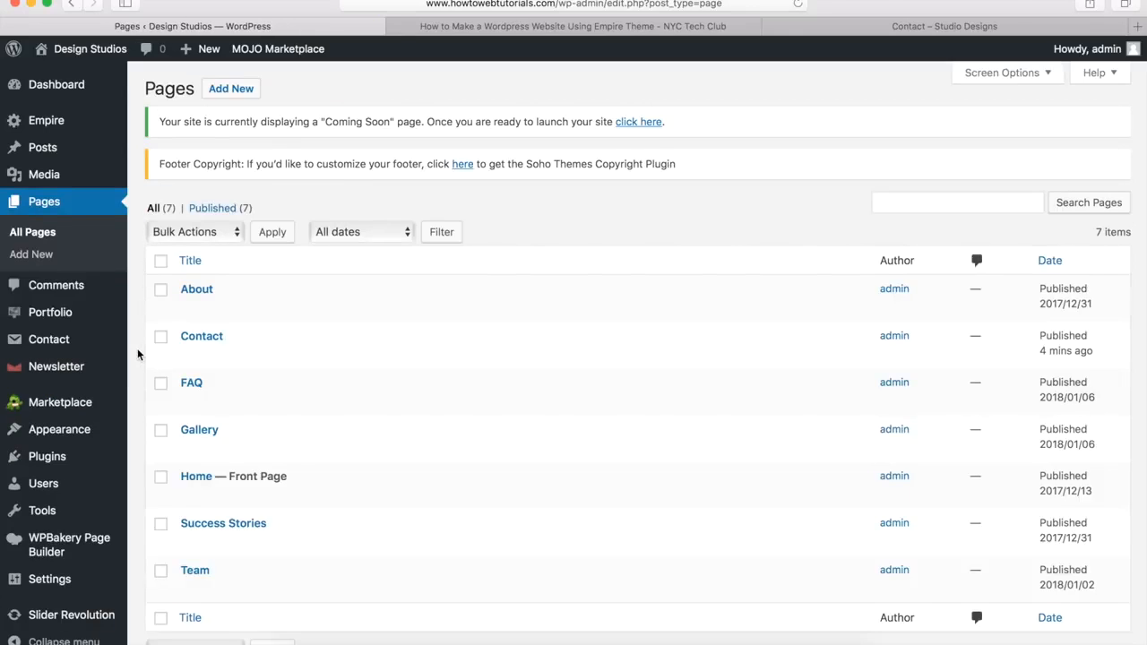
mouse_move(187, 359)
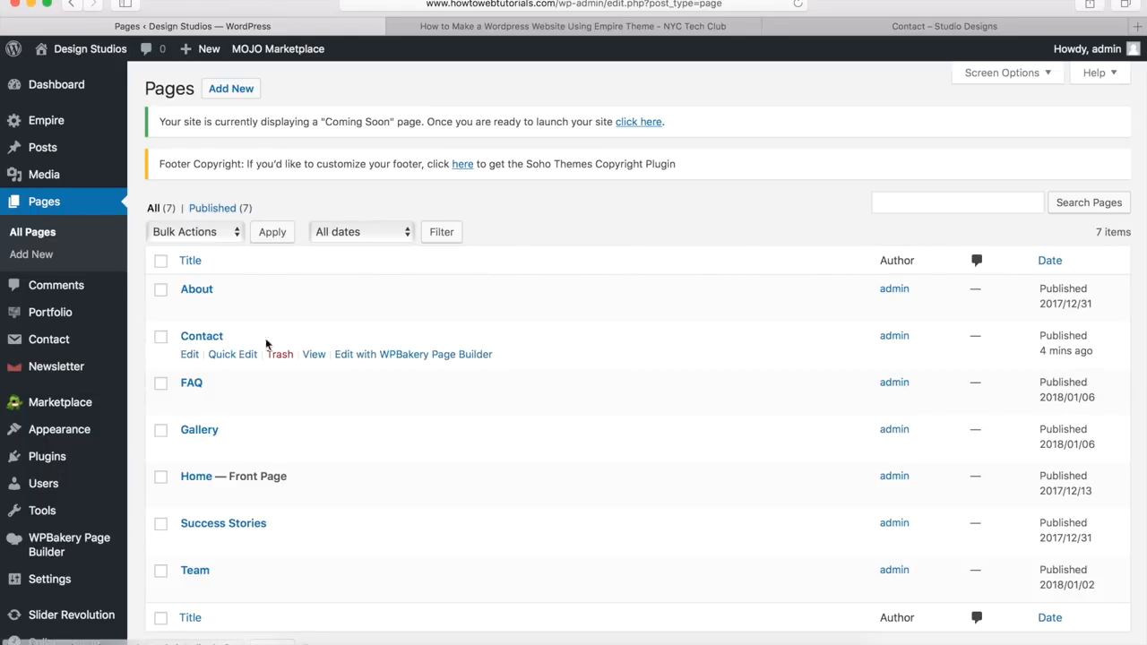
left_click(315, 355)
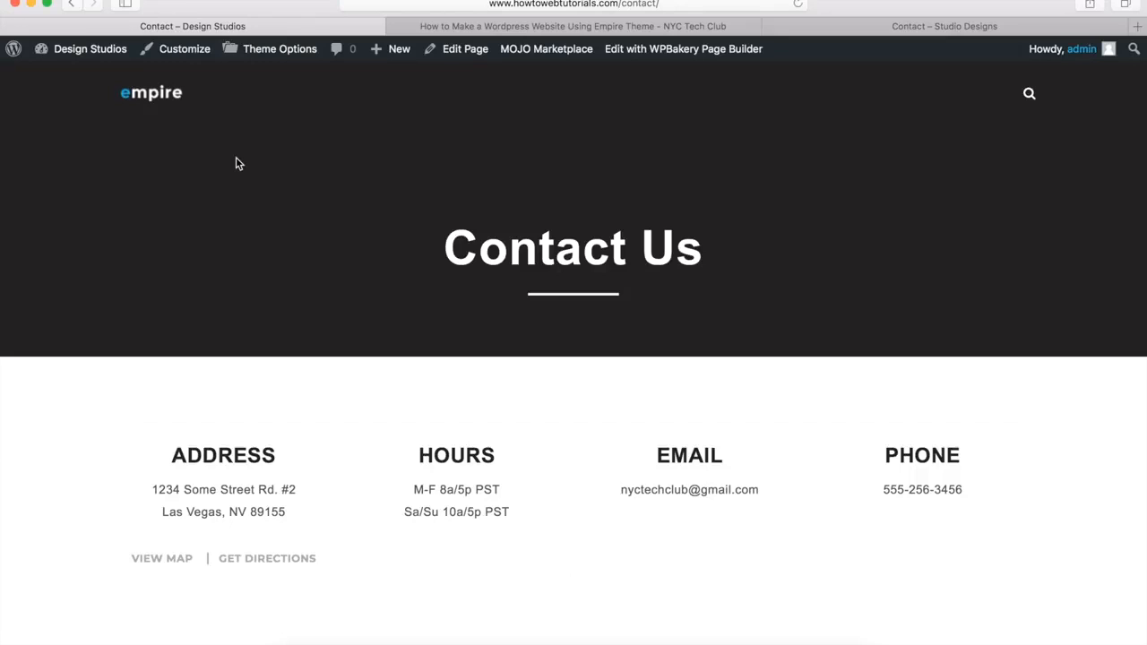
scroll(237, 163, "down", 5)
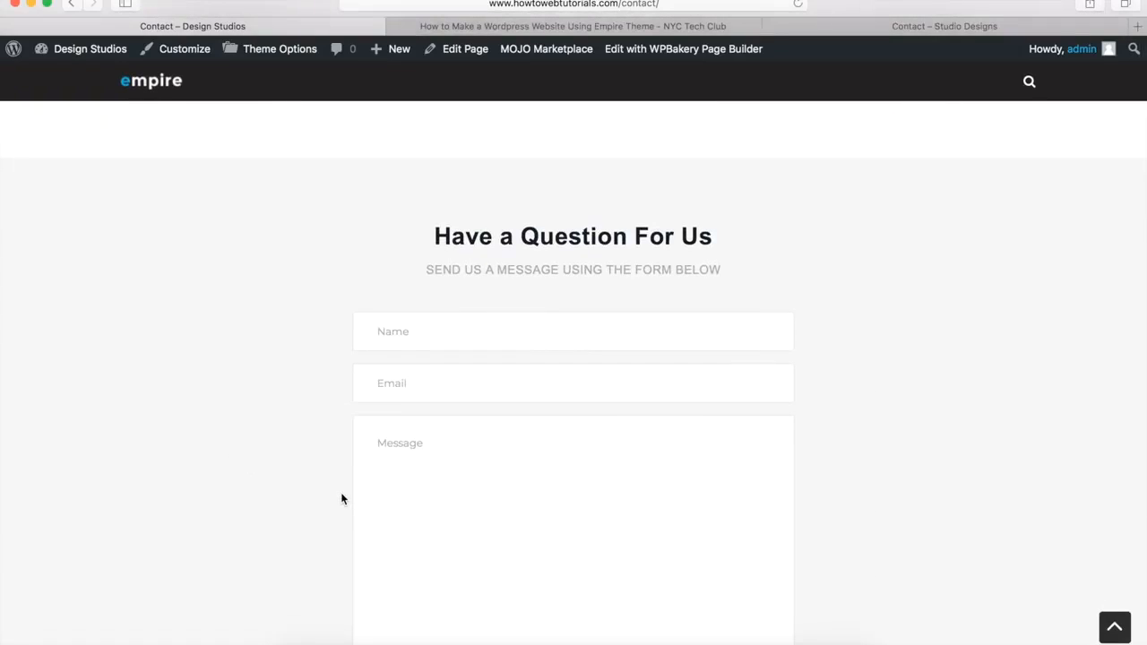
scroll(342, 494, "down", 3)
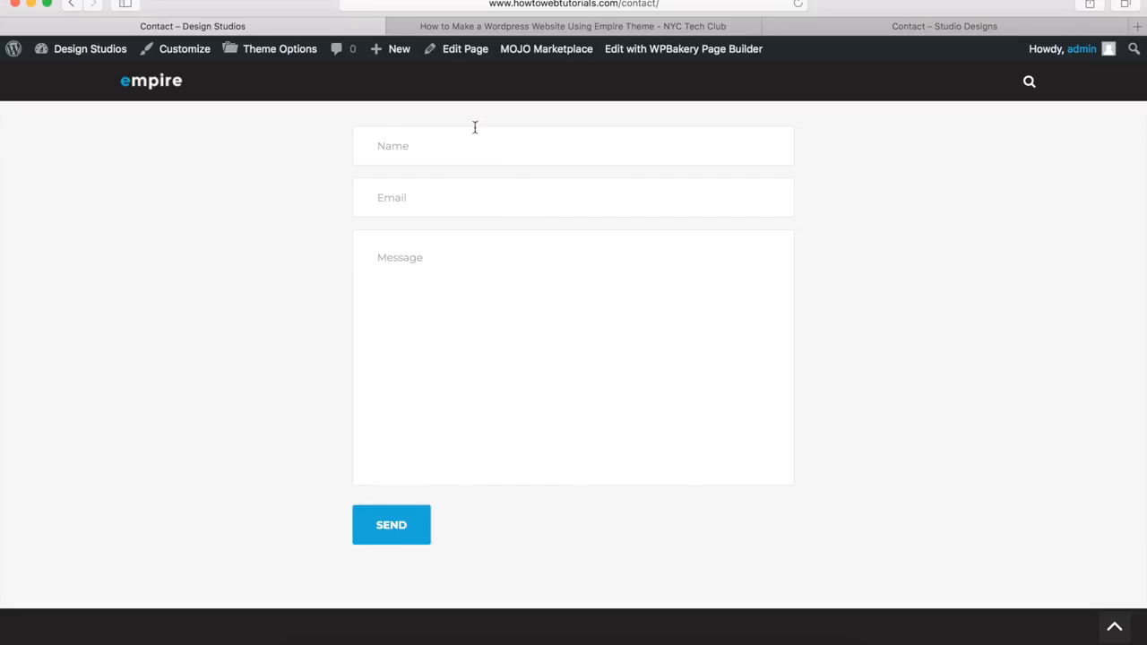
left_click(461, 54)
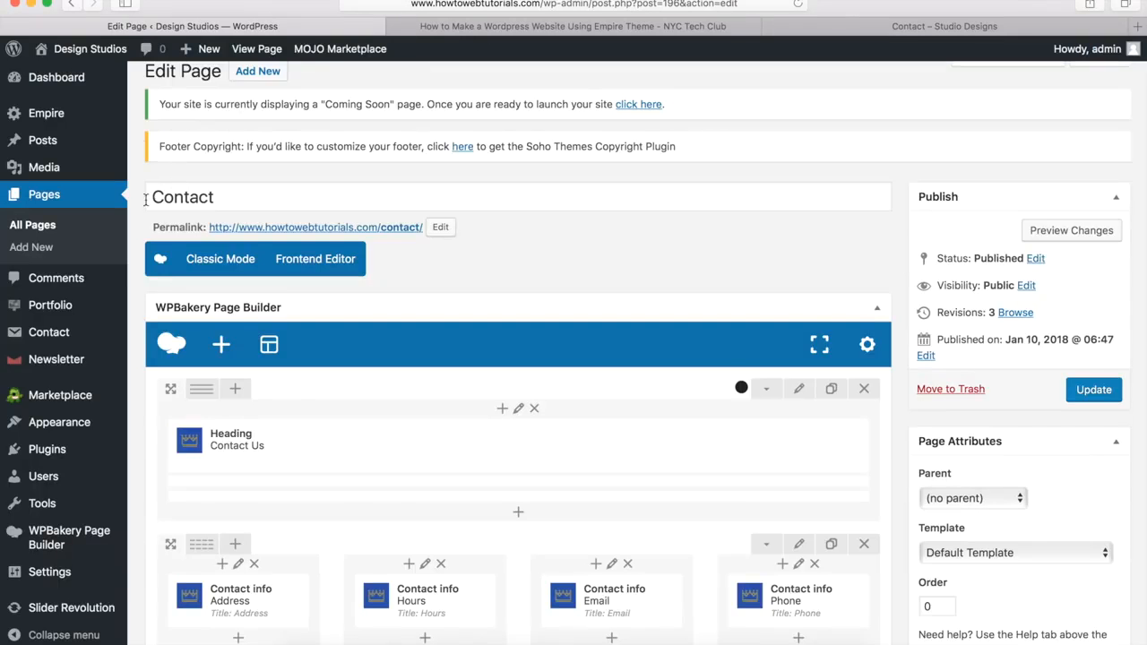
scroll(145, 199, "down", 8)
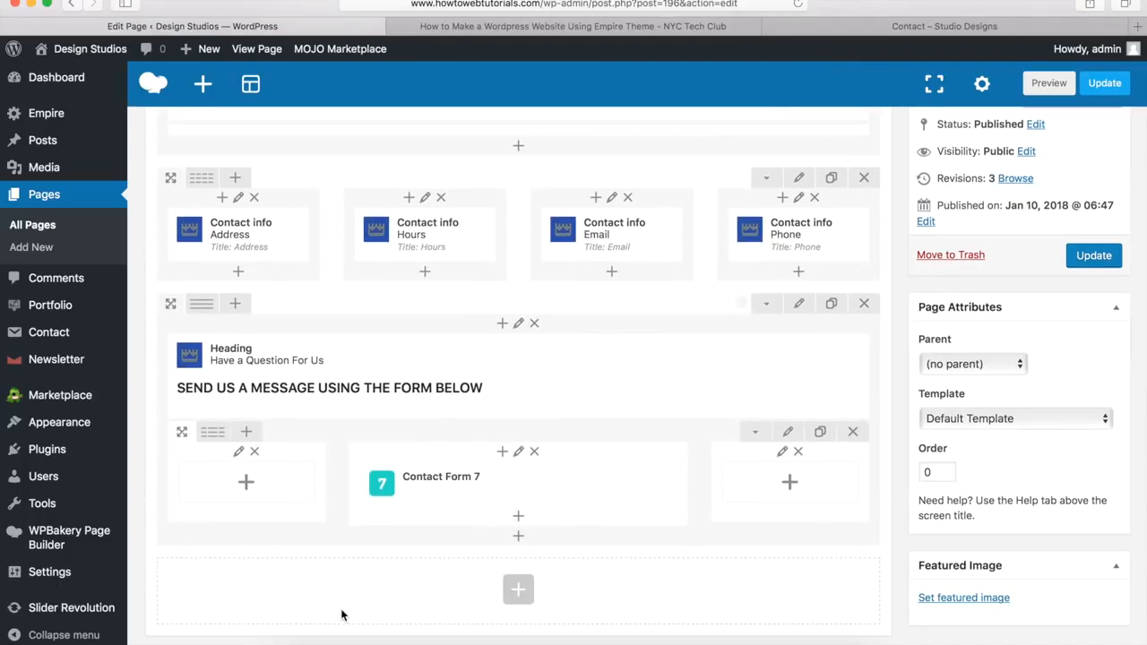
left_click(866, 33)
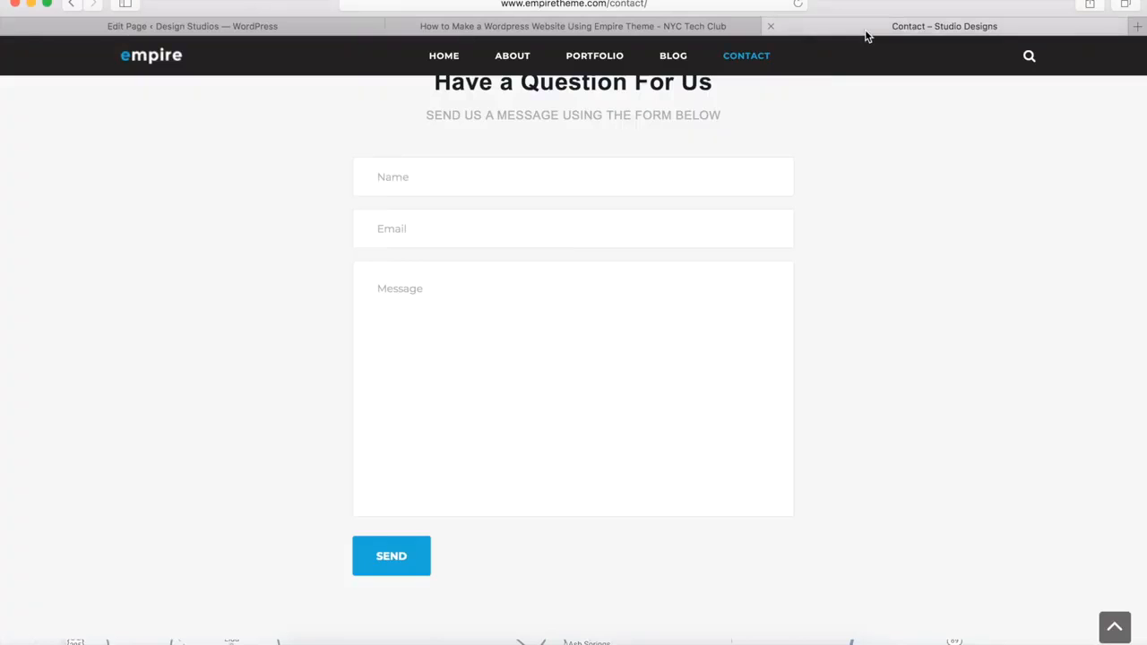
scroll(722, 195, "down", 5)
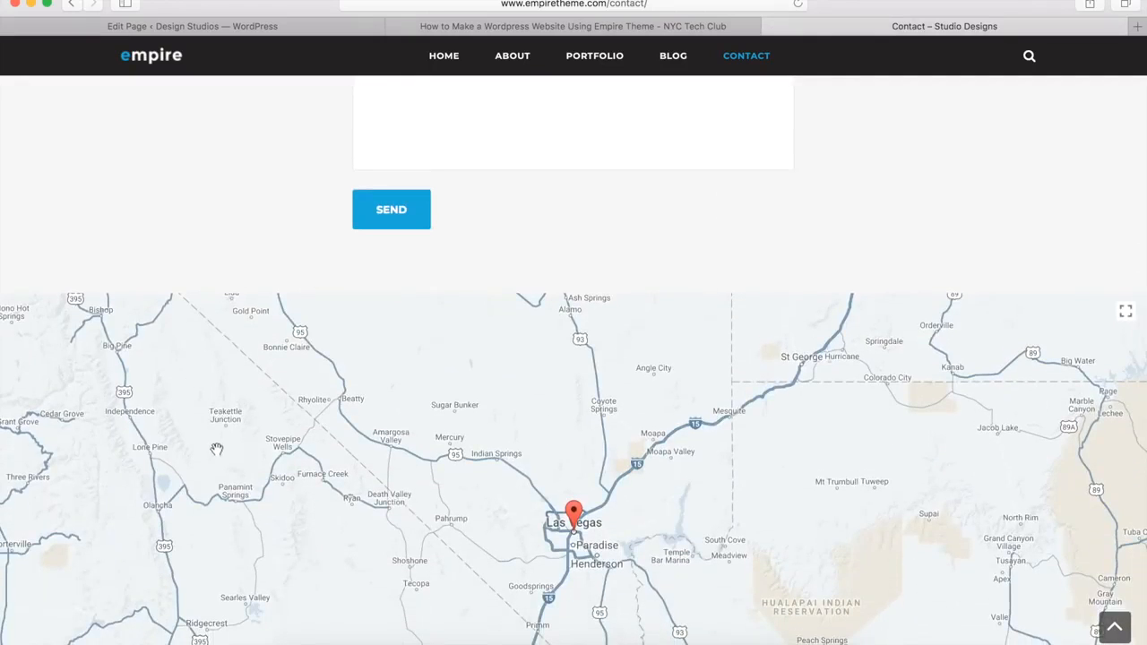
scroll(212, 387, "down", 5)
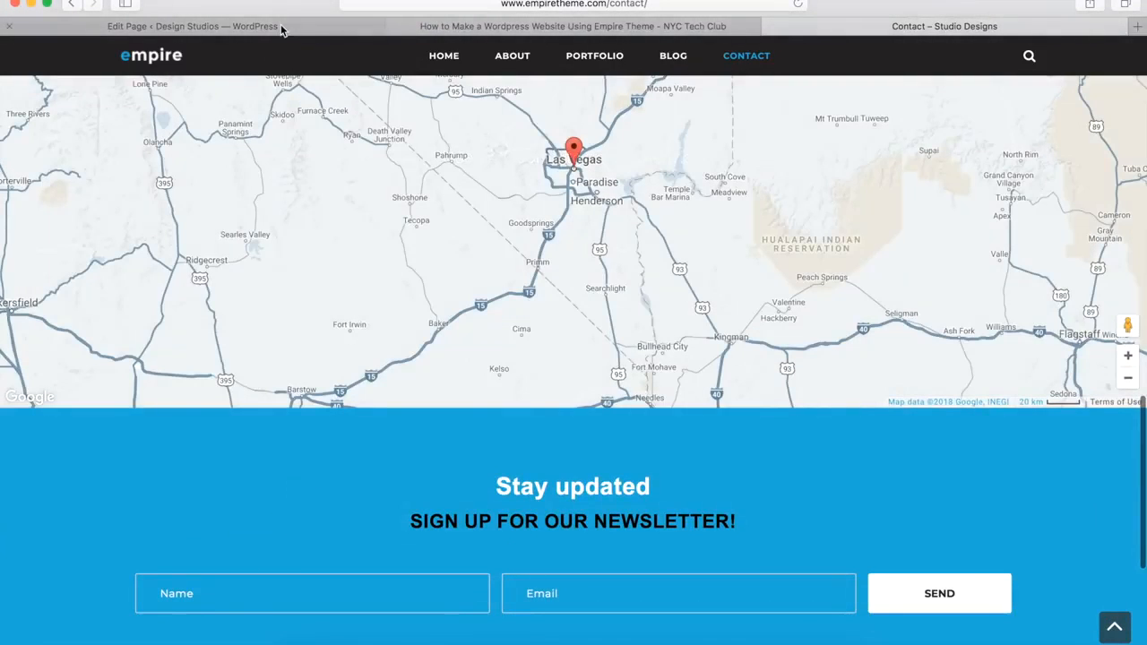
left_click(280, 30)
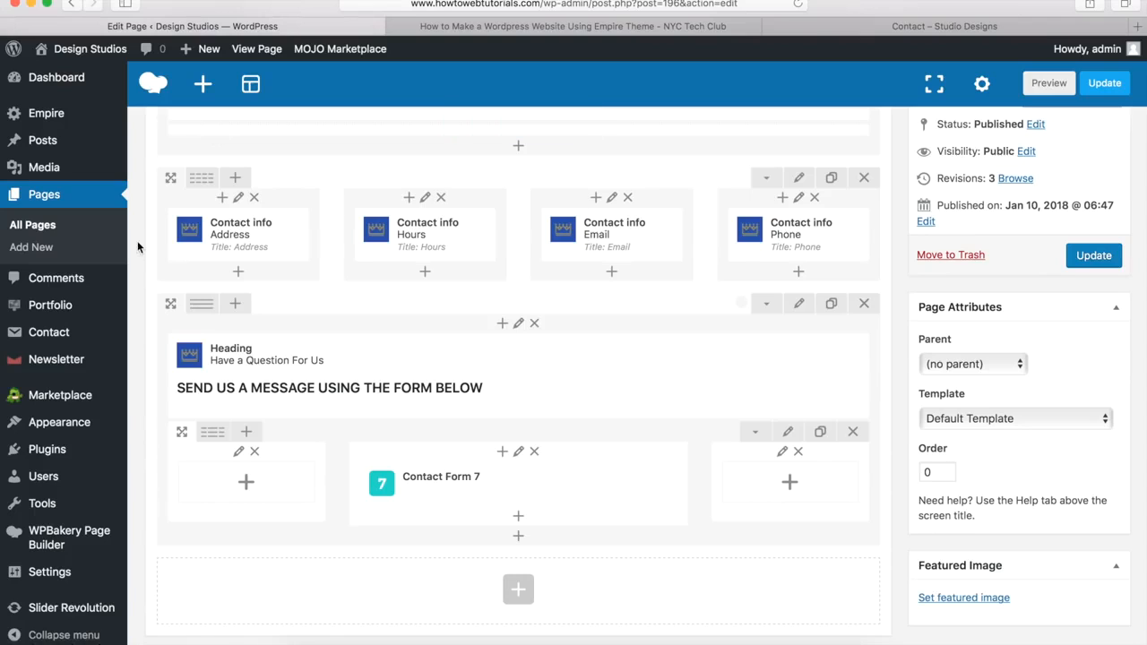
Step: Add a new empty row at the page bottom, stretched row and content with no paddings
left_click(518, 589)
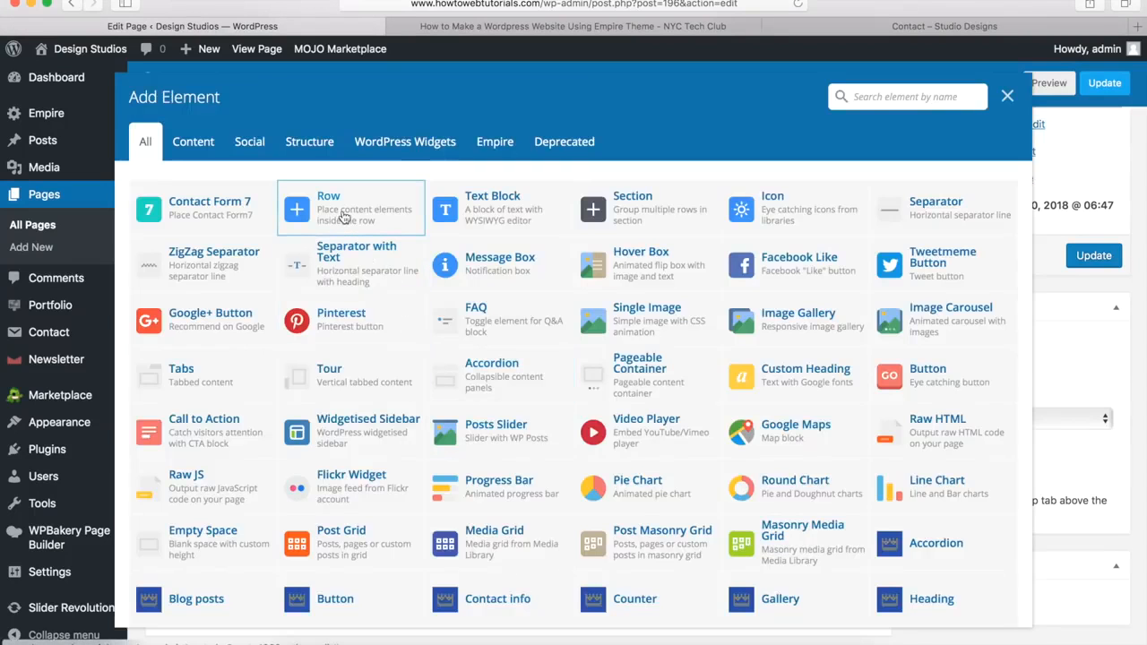
left_click(343, 218)
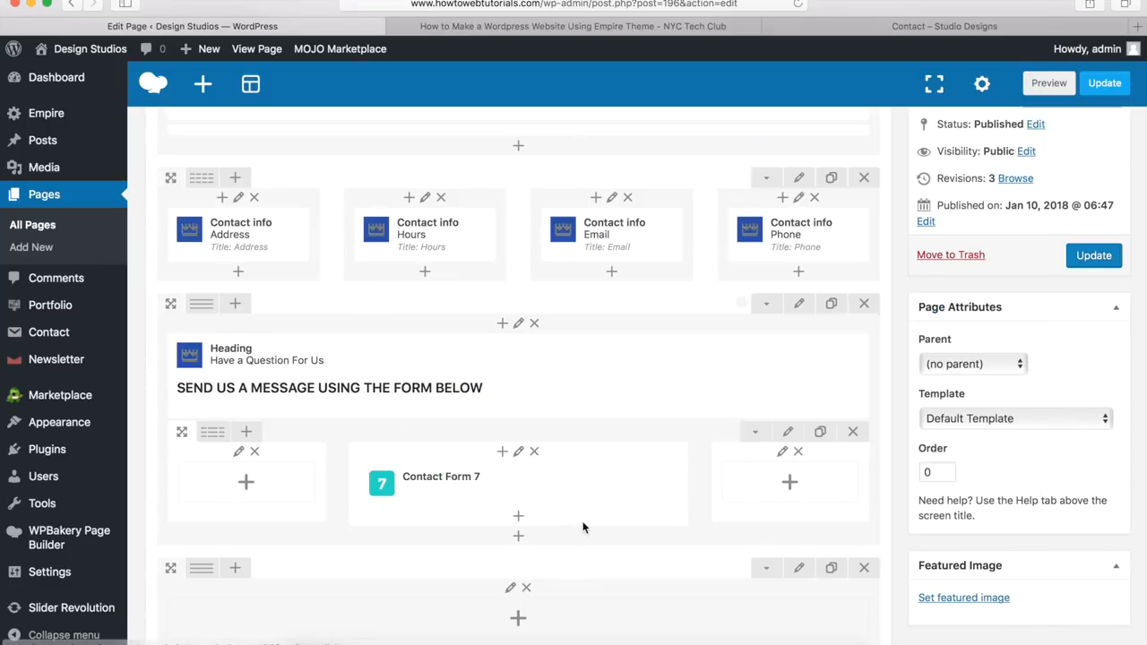
scroll(582, 527, "down", 4)
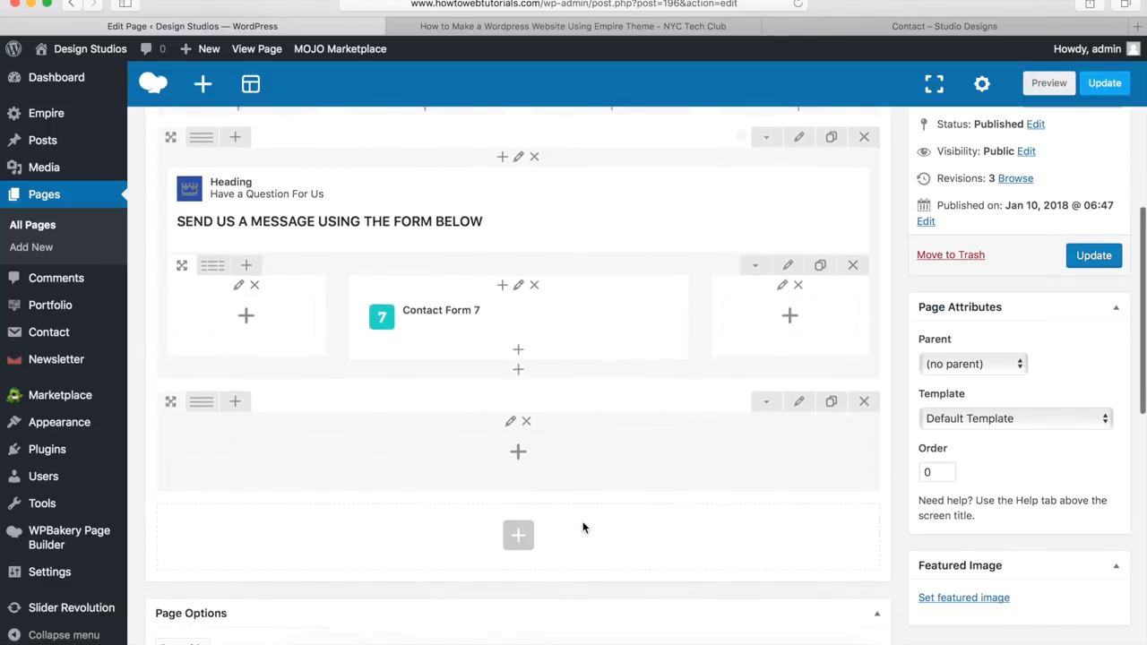
left_click(799, 394)
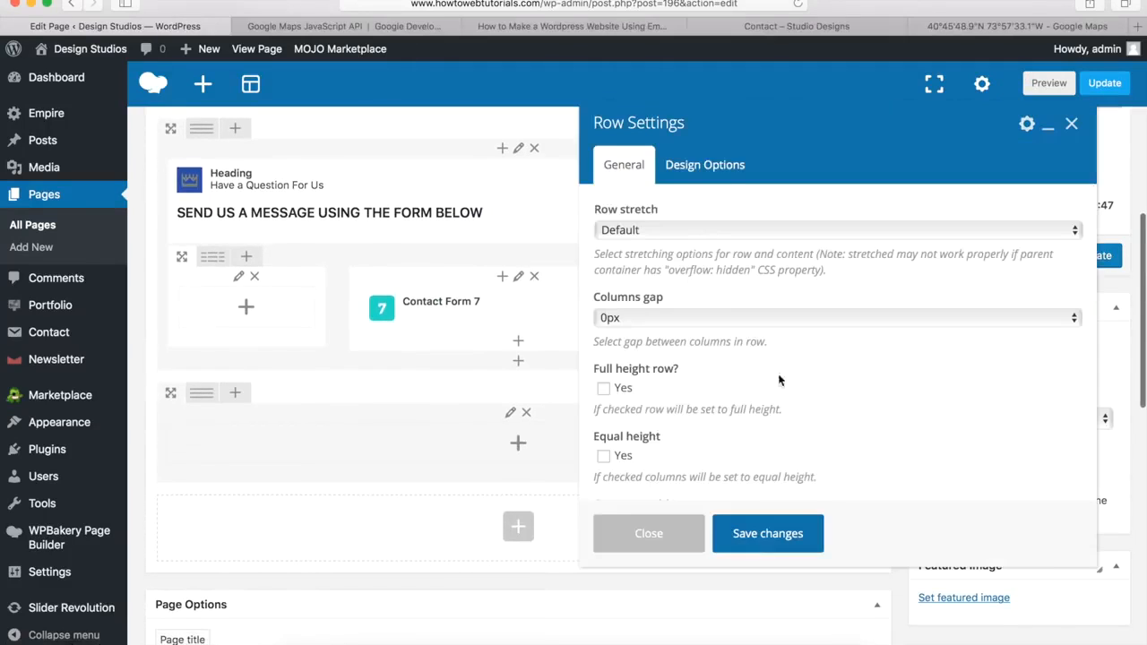
left_click(620, 231)
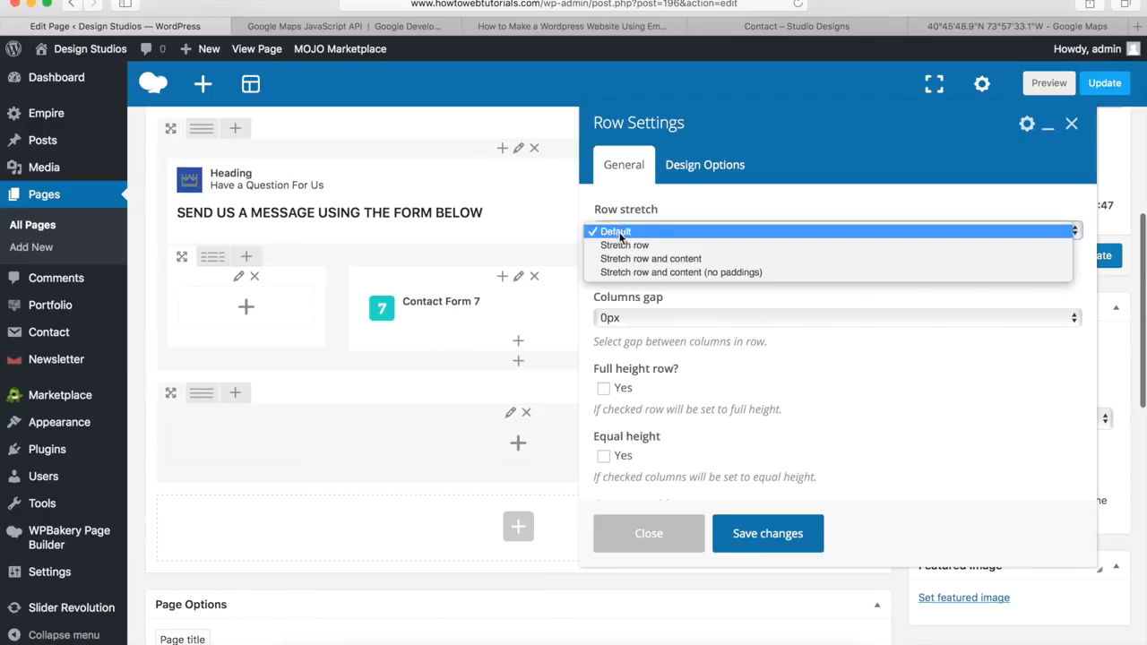
left_click(722, 273)
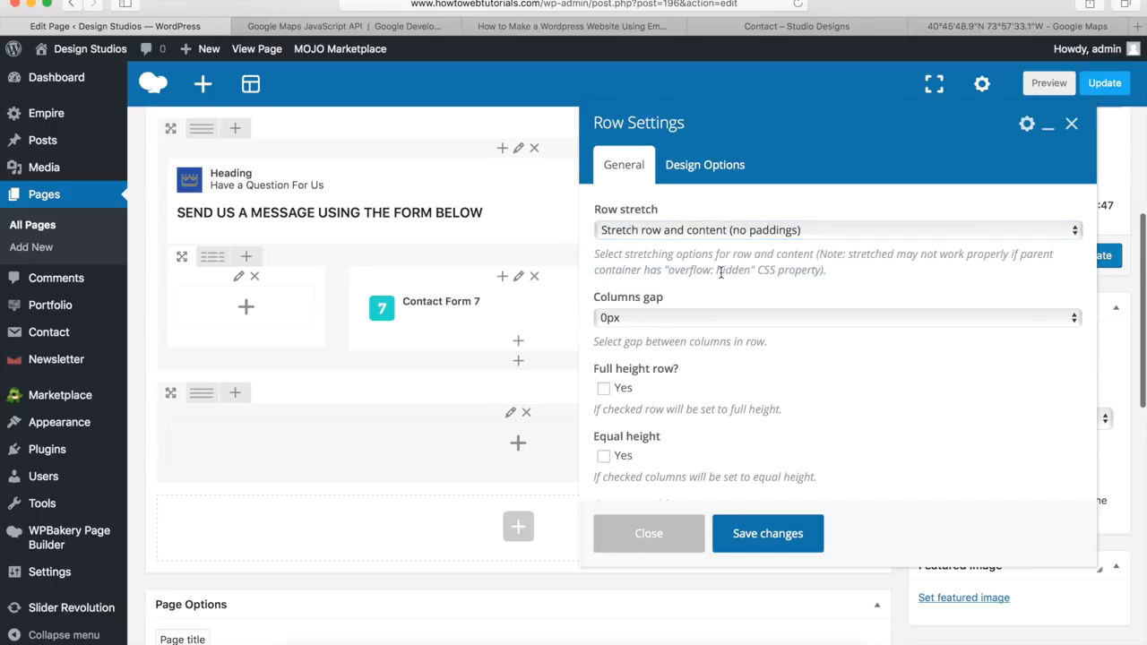
Step: Set the row ID to 'map', matching the demo, set a 0px bottom margin, and save
scroll(720, 273, "down", 5)
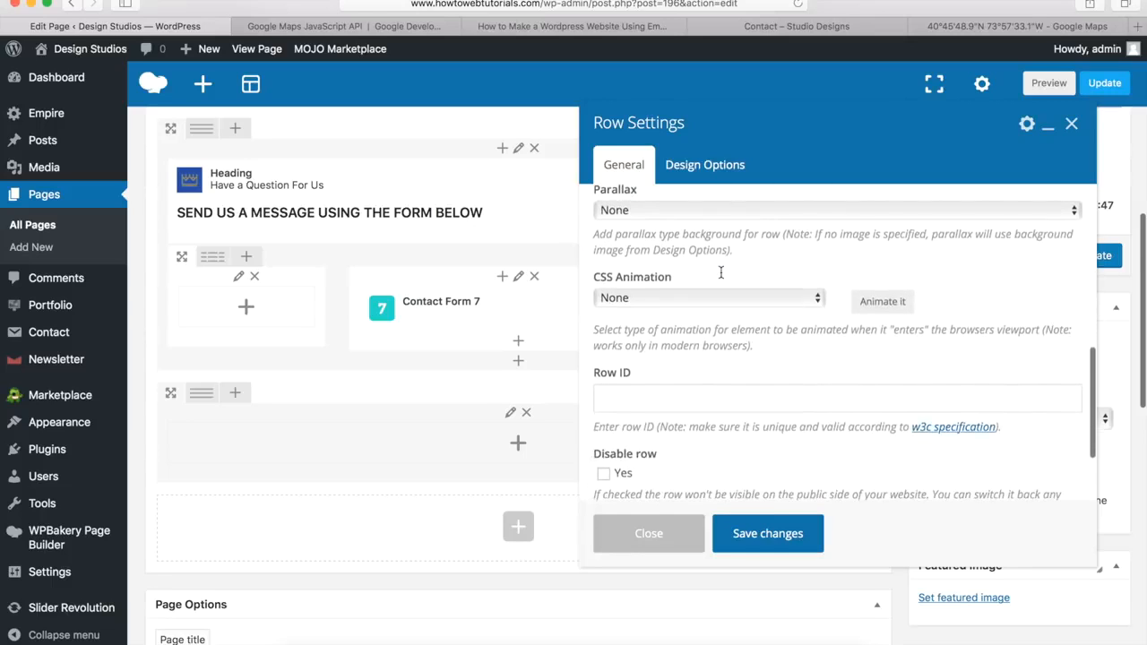
left_click(623, 394)
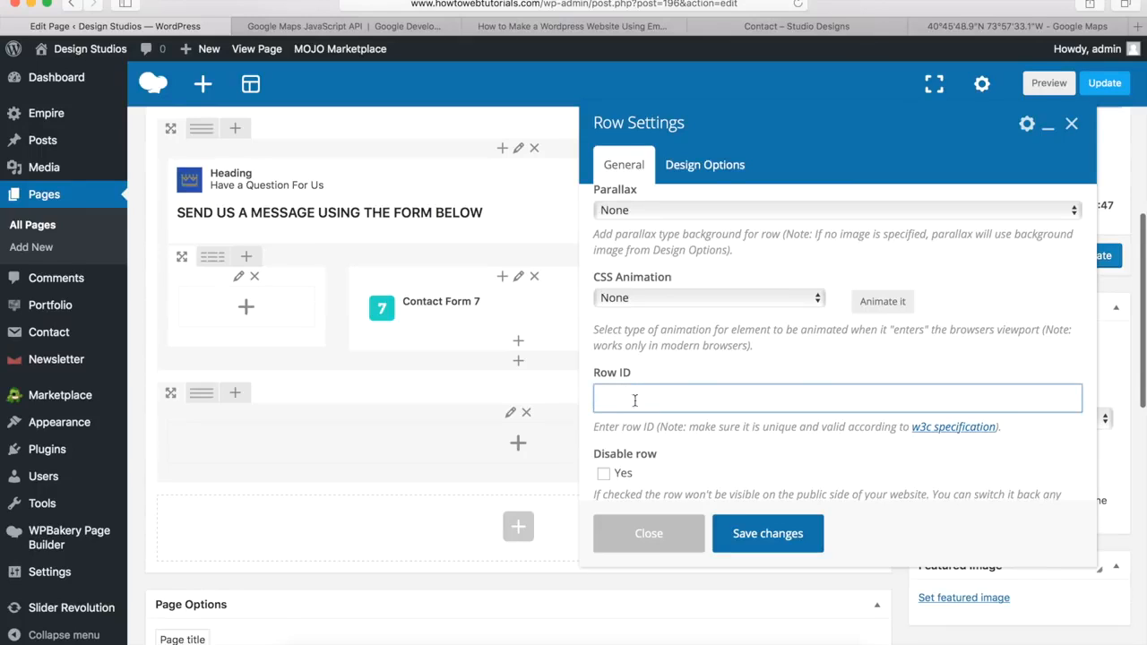
type("ma")
left_click(799, 32)
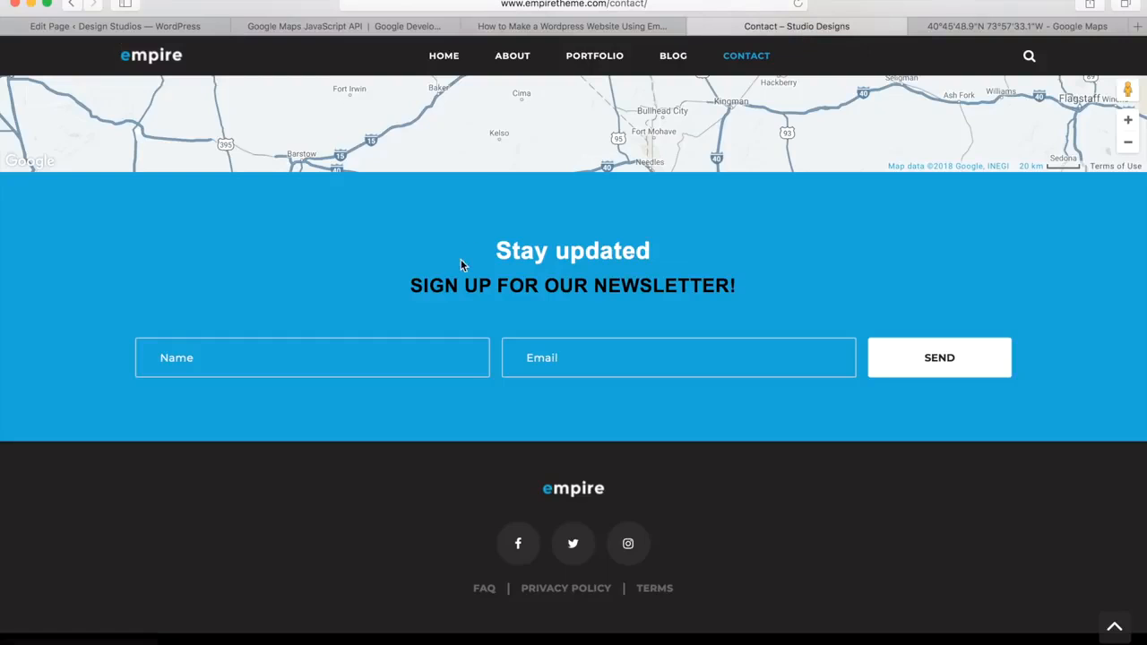
scroll(463, 263, "up", 15)
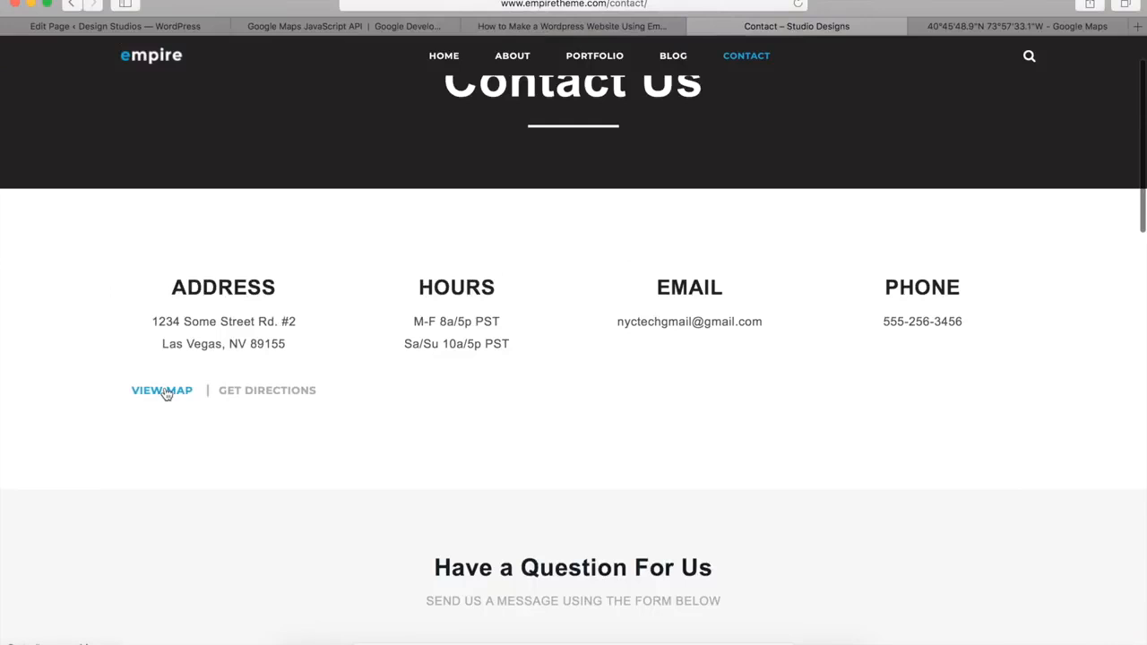
left_click(165, 391)
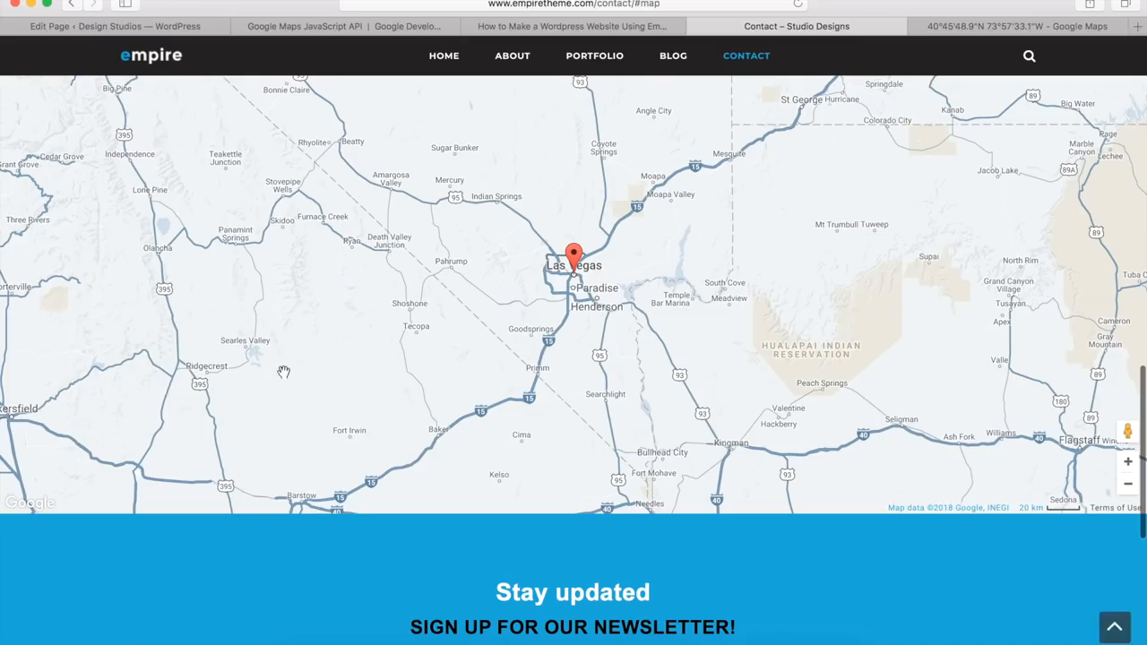
left_click(177, 29)
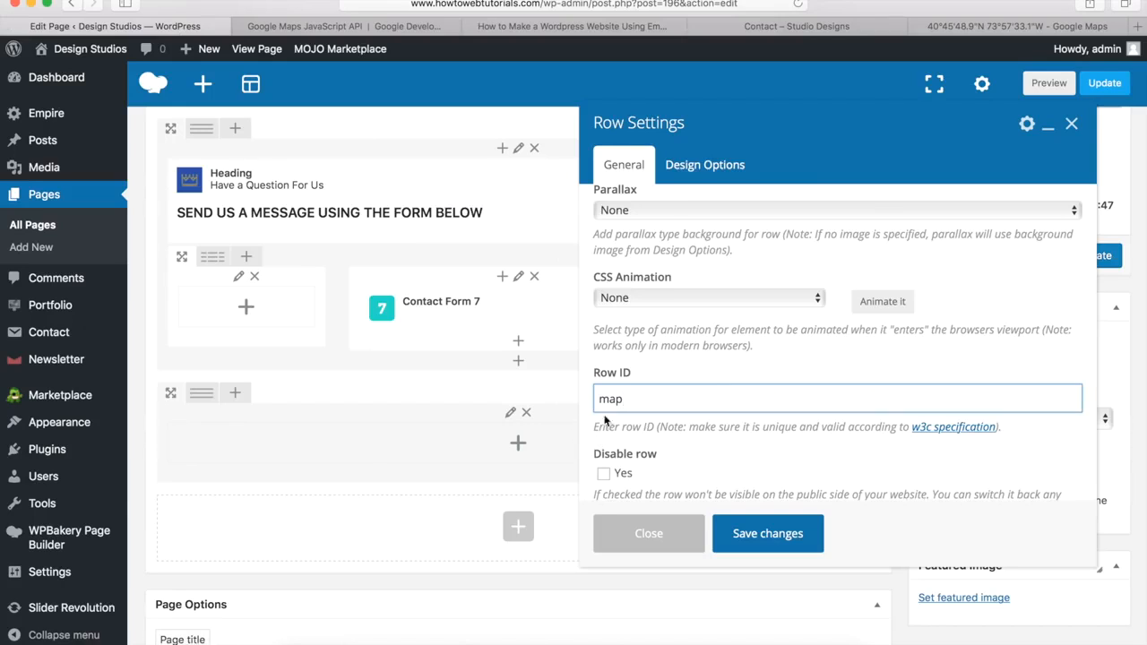
left_click(706, 167)
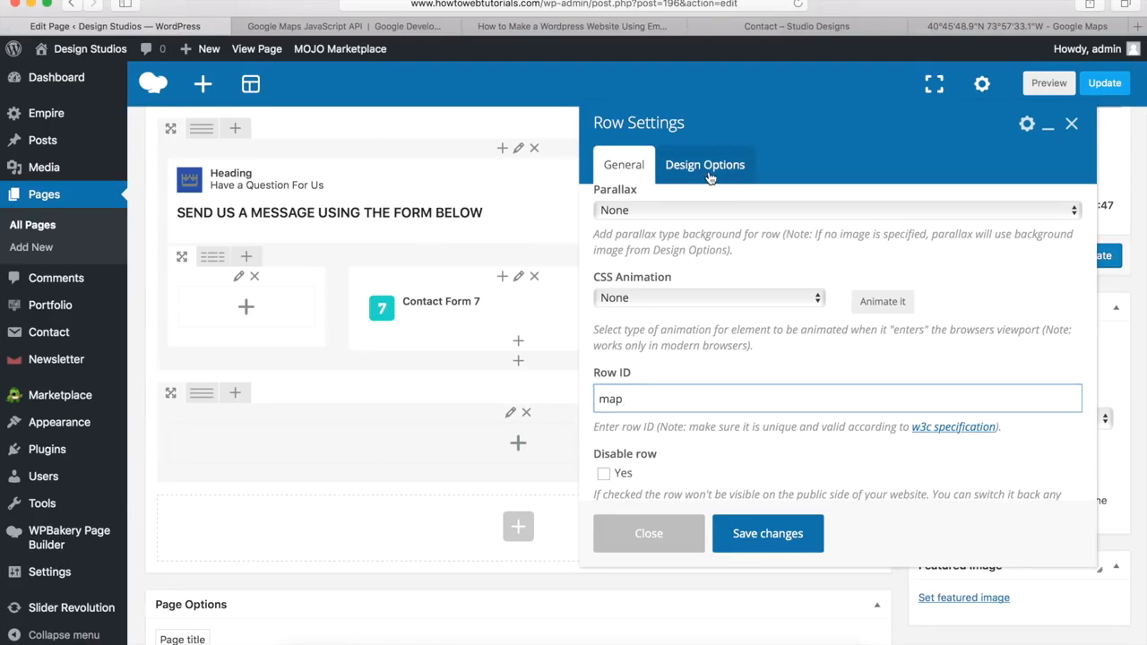
left_click(721, 453)
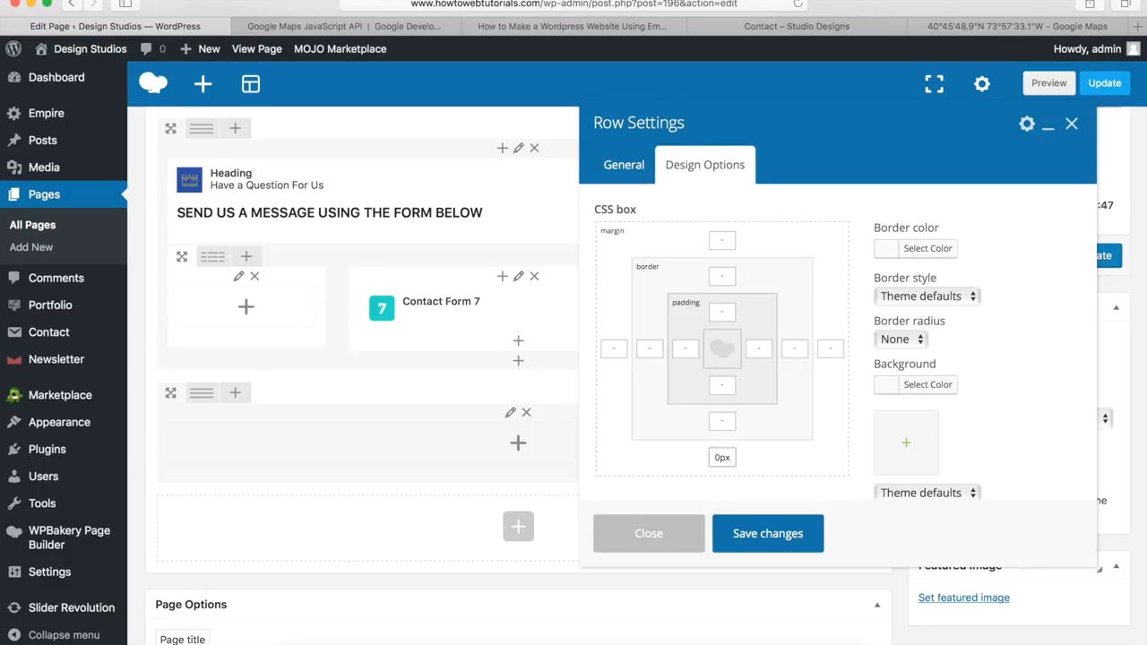
left_click(765, 535)
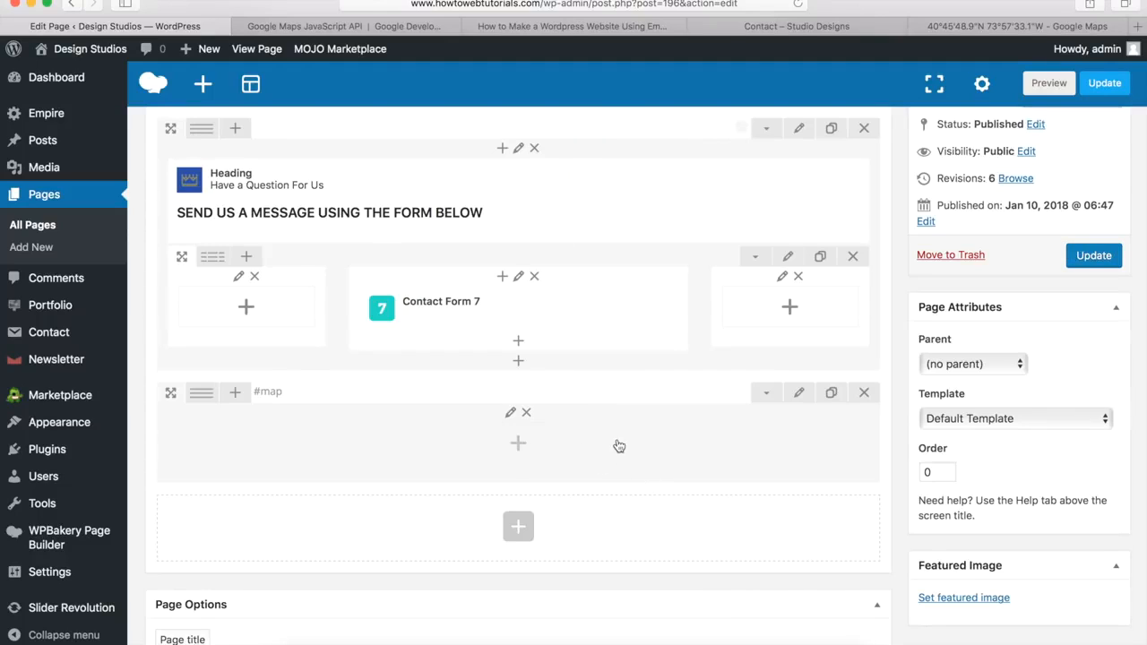
Step: Insert a Map element into the map row and open the Maps JavaScript API documentation
left_click(520, 448)
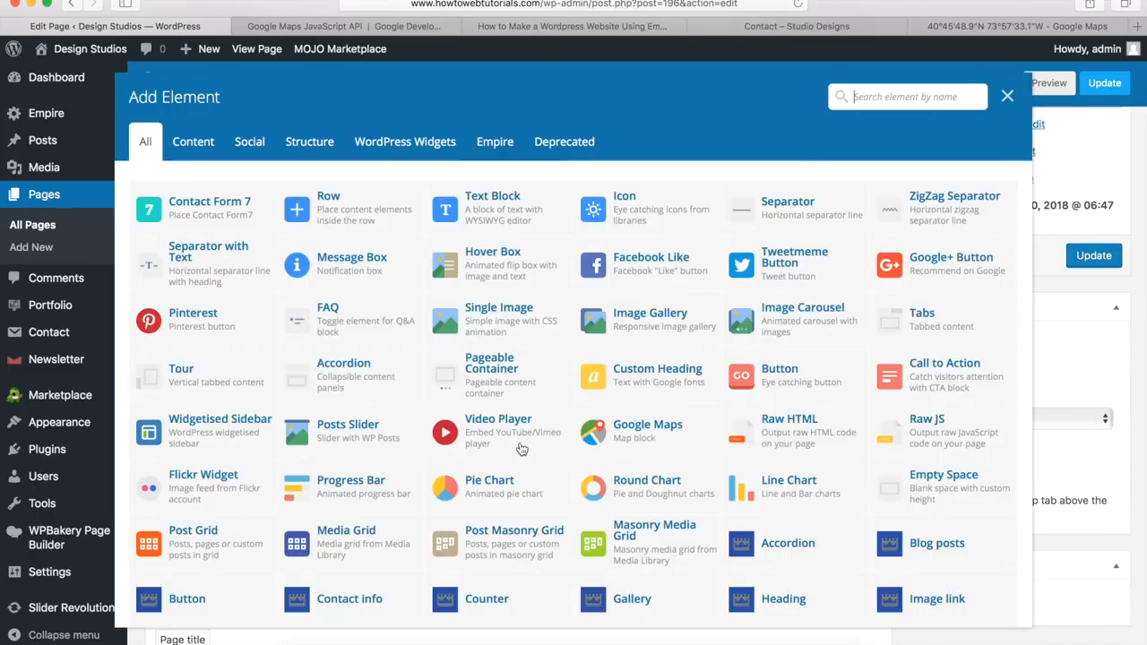
scroll(403, 421, "down", 2)
scroll(403, 439, "down", 2)
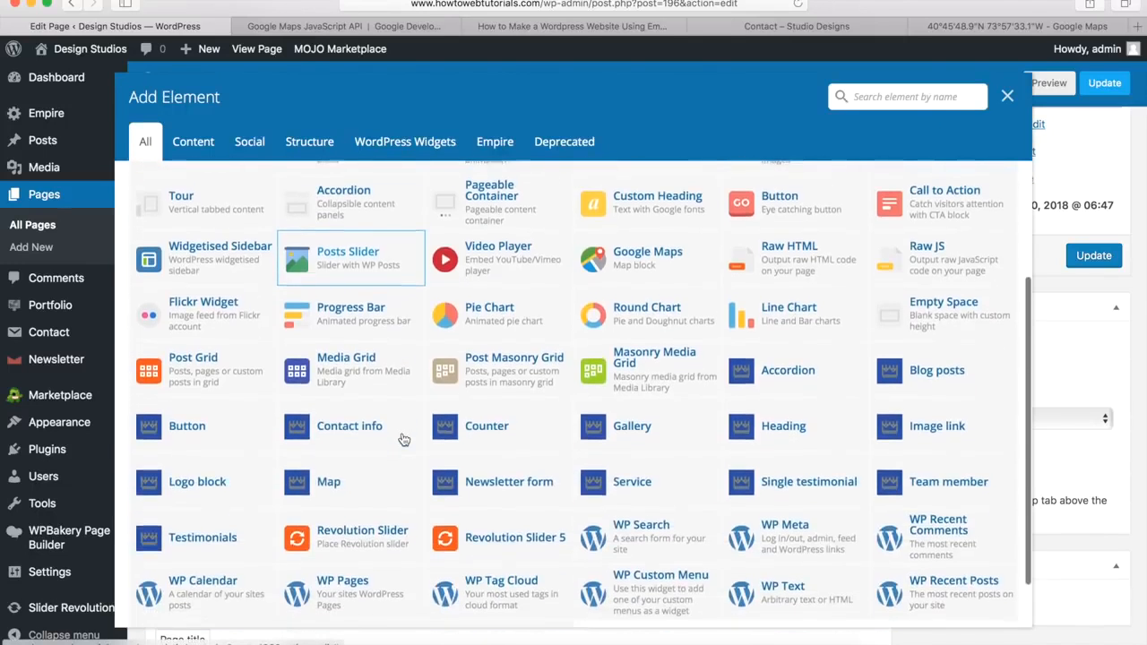
left_click(328, 482)
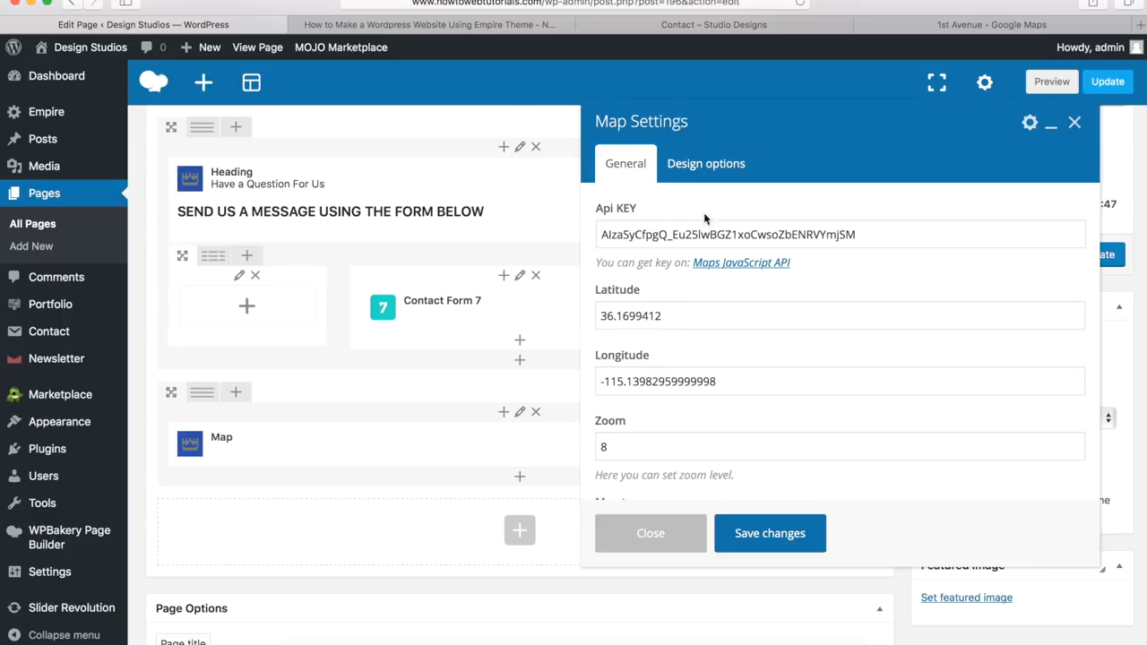
left_click(716, 269, "super")
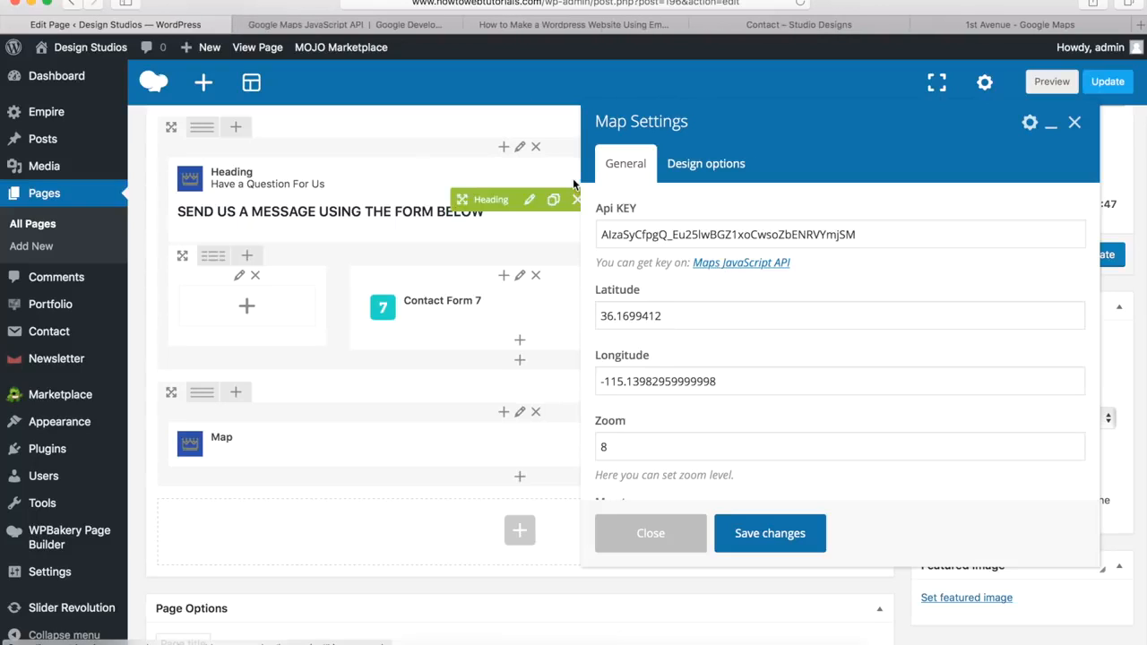
left_click(372, 25)
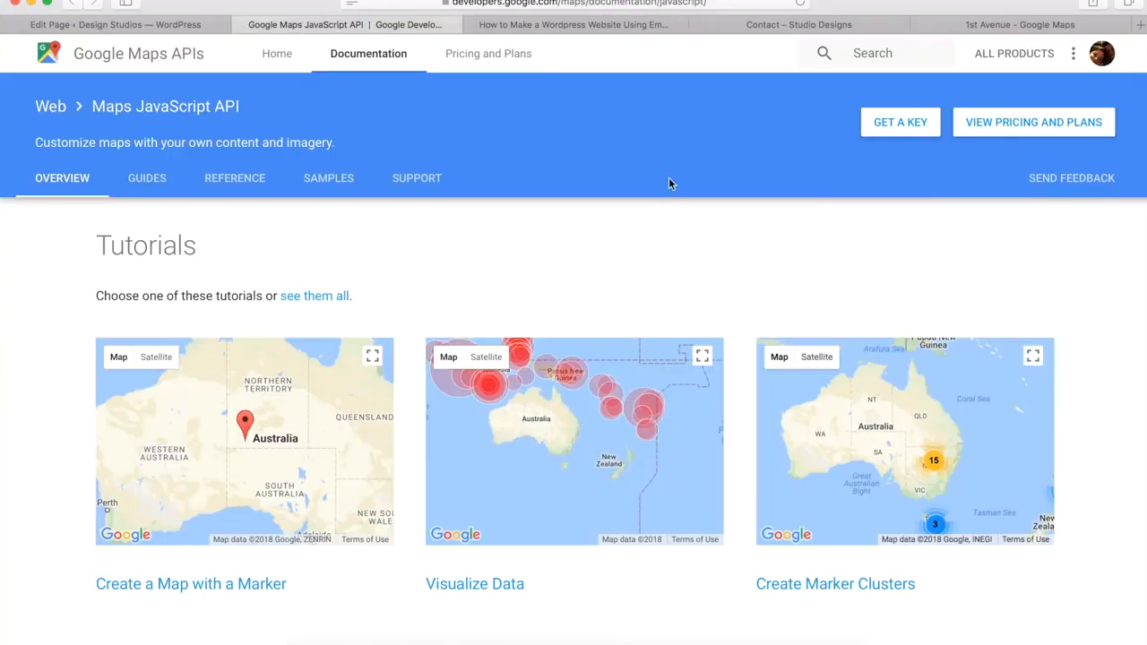
Step: Create a new API key under My Project with GET A KEY and copy it
left_click(896, 130)
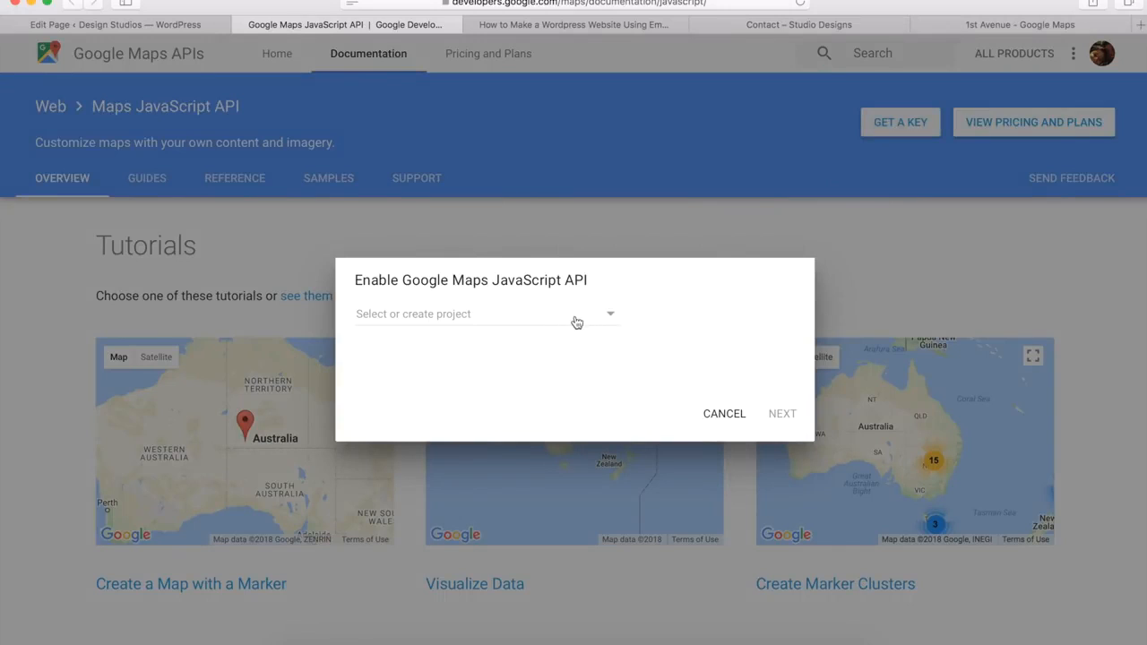
left_click(609, 318)
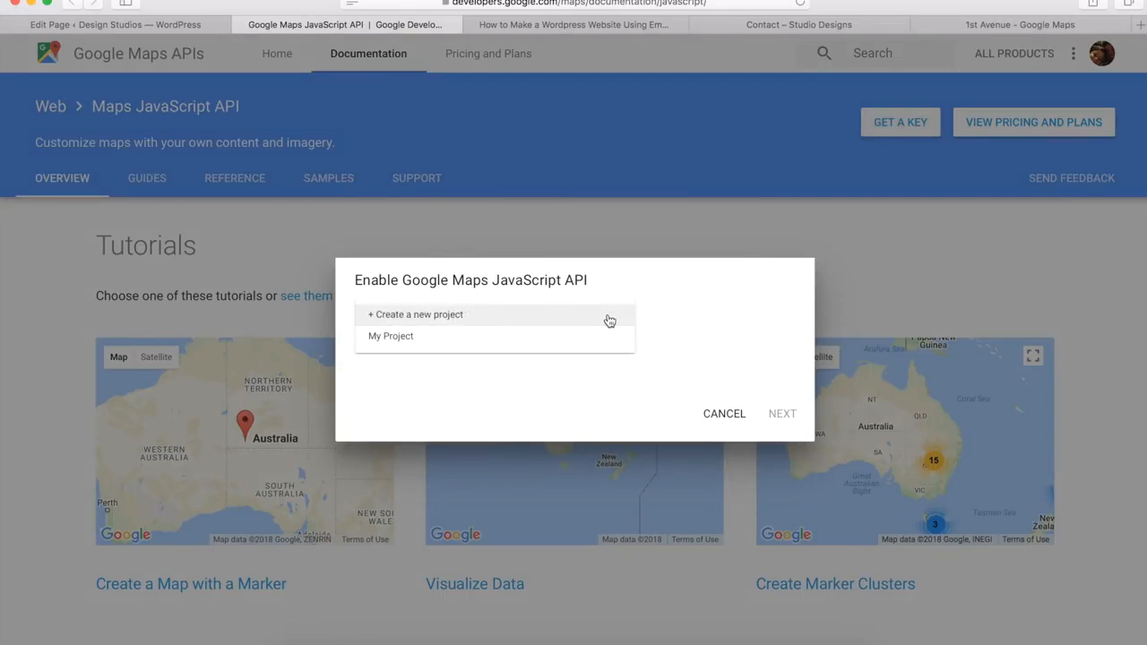
left_click(489, 344)
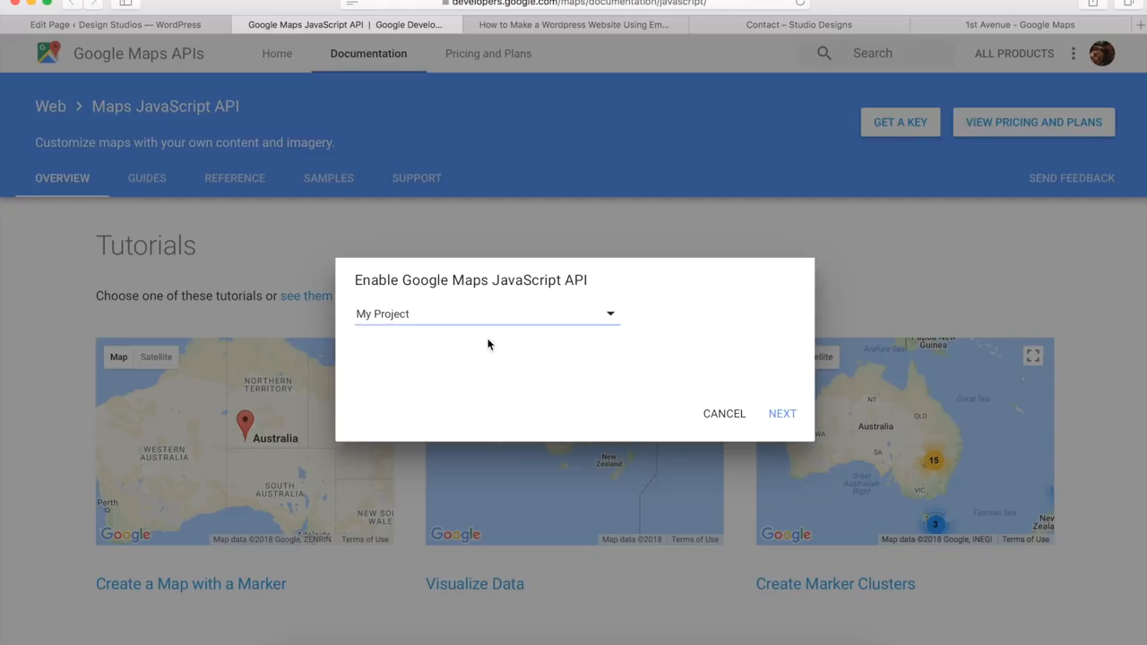
left_click(783, 419)
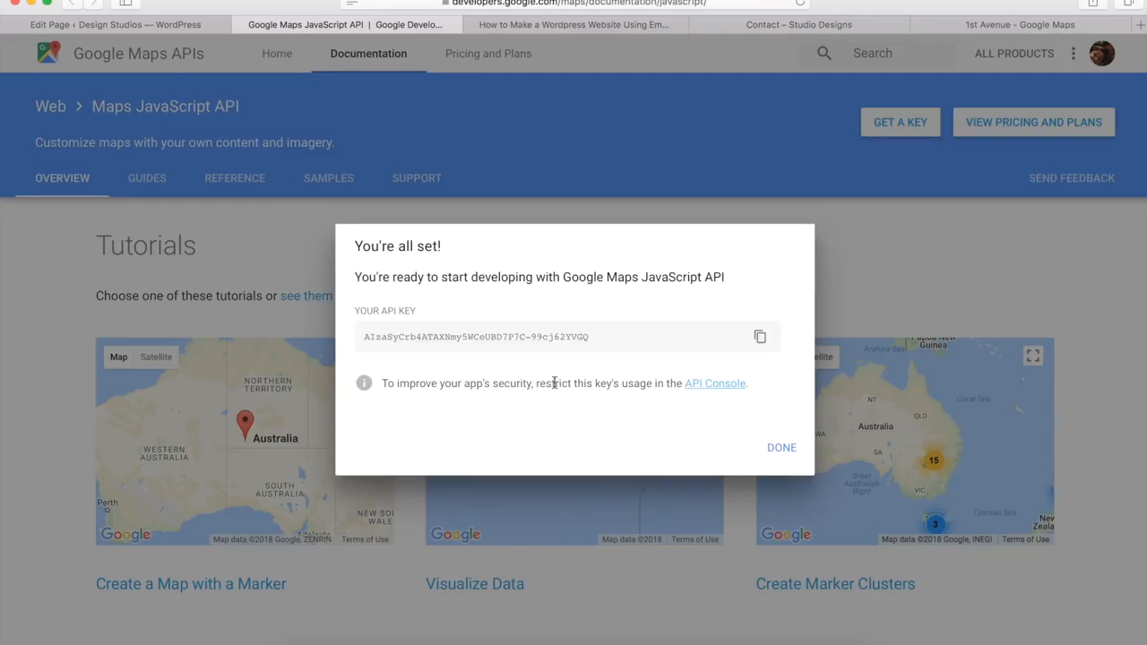
left_click(759, 339)
Step: Paste the new key over the old Api KEY value in the Map element settings
left_click(159, 23)
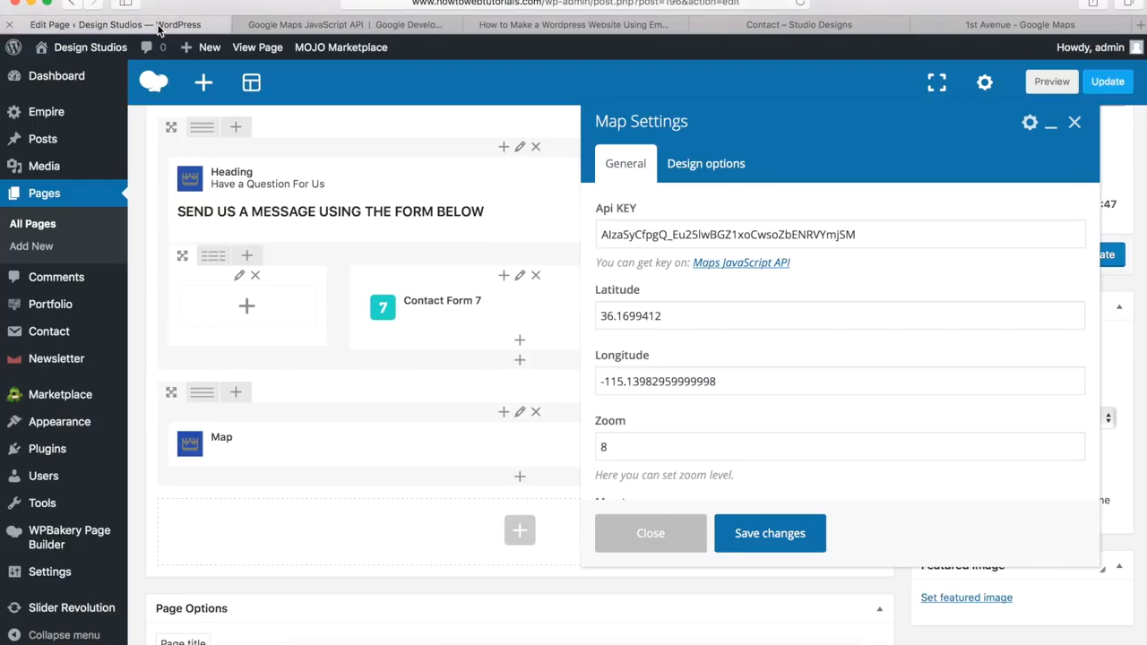
left_click_drag(872, 233, 583, 229)
key("BackSpace")
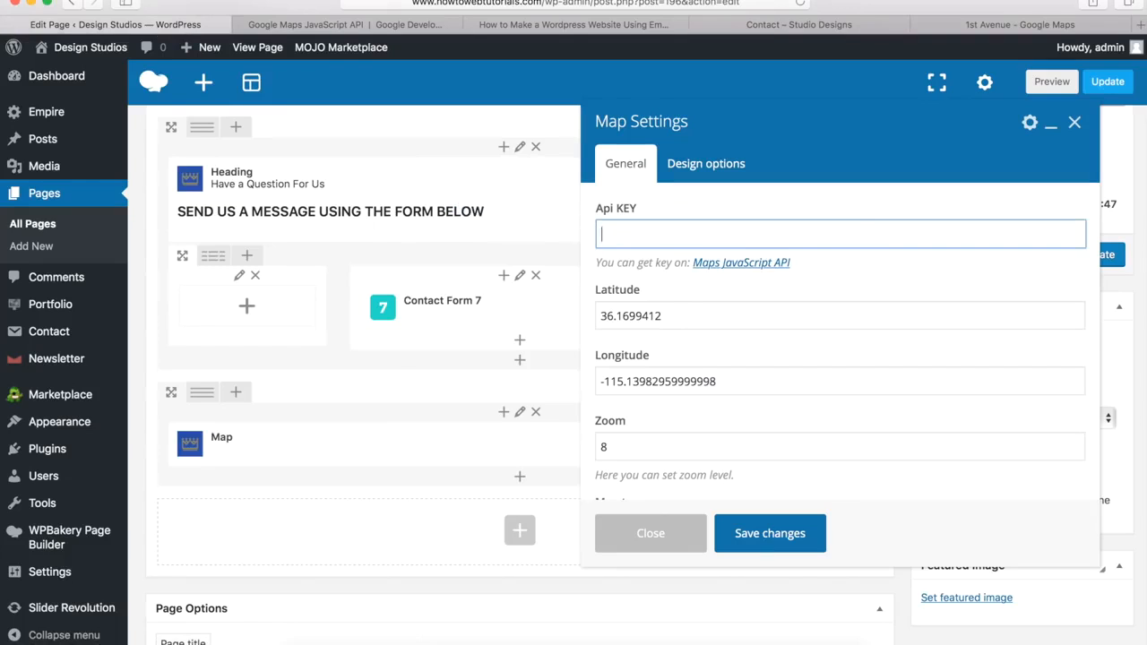
key("super+v")
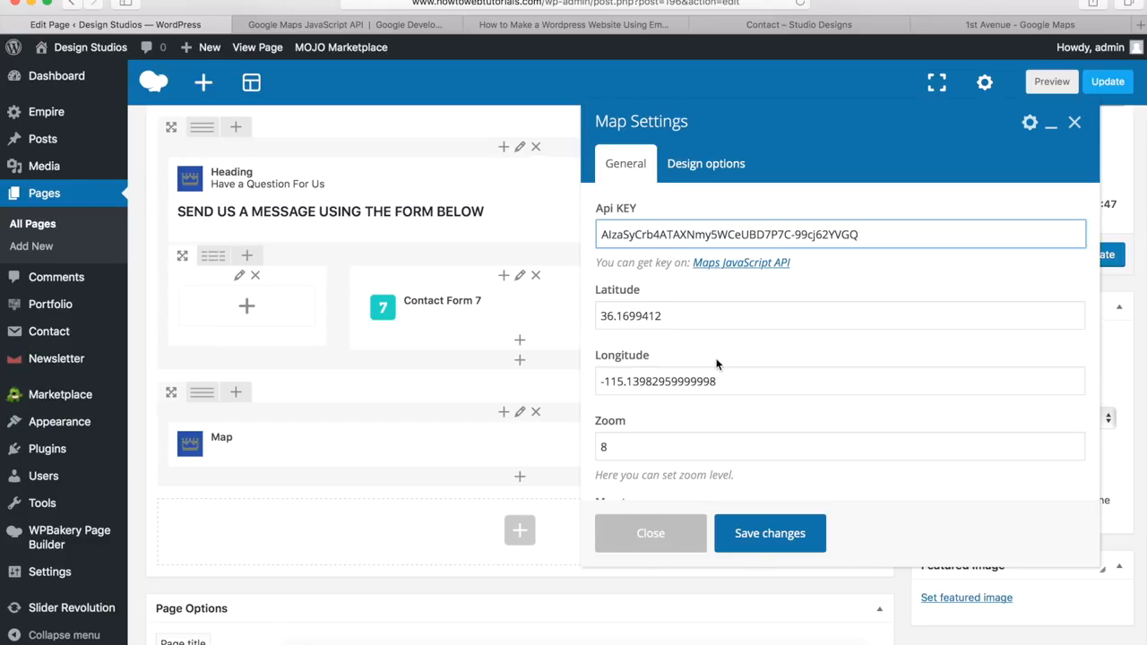
left_click(976, 27)
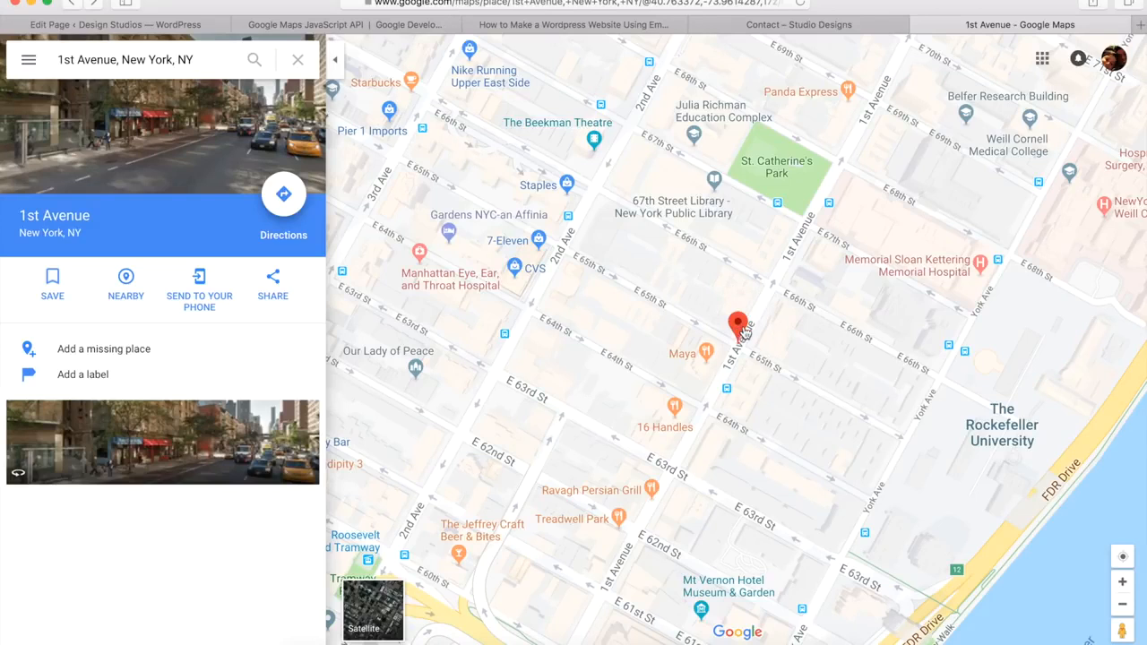
Step: Use What's here? on the 1st Avenue marker and select latitude 40.763587
mouse_move(740, 332)
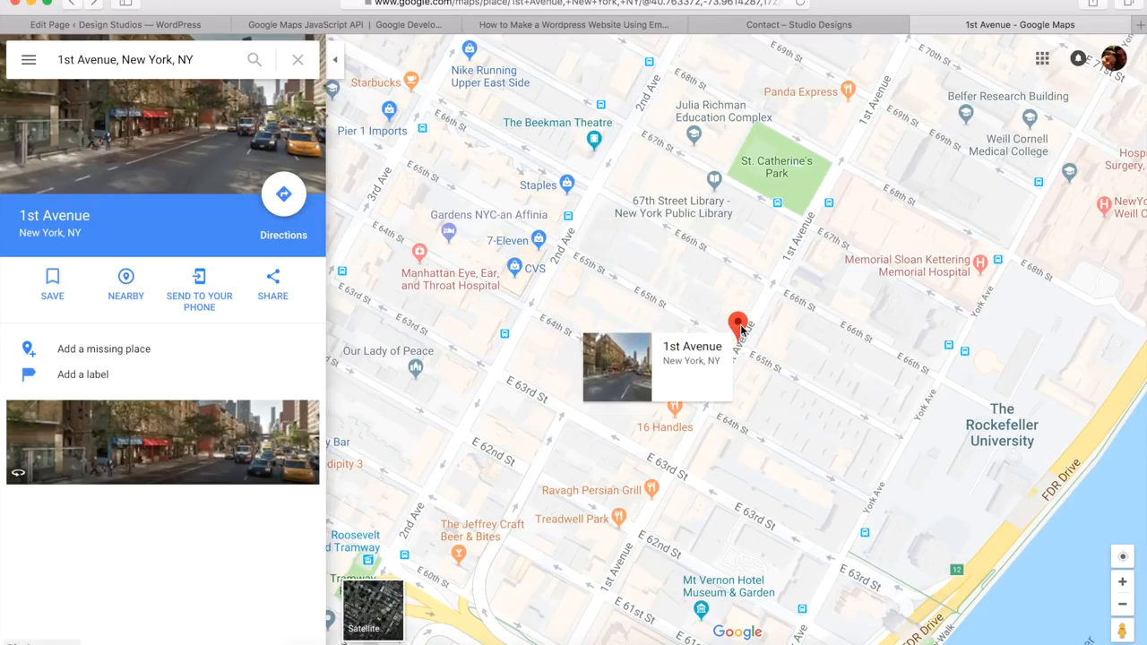
right_click(741, 328)
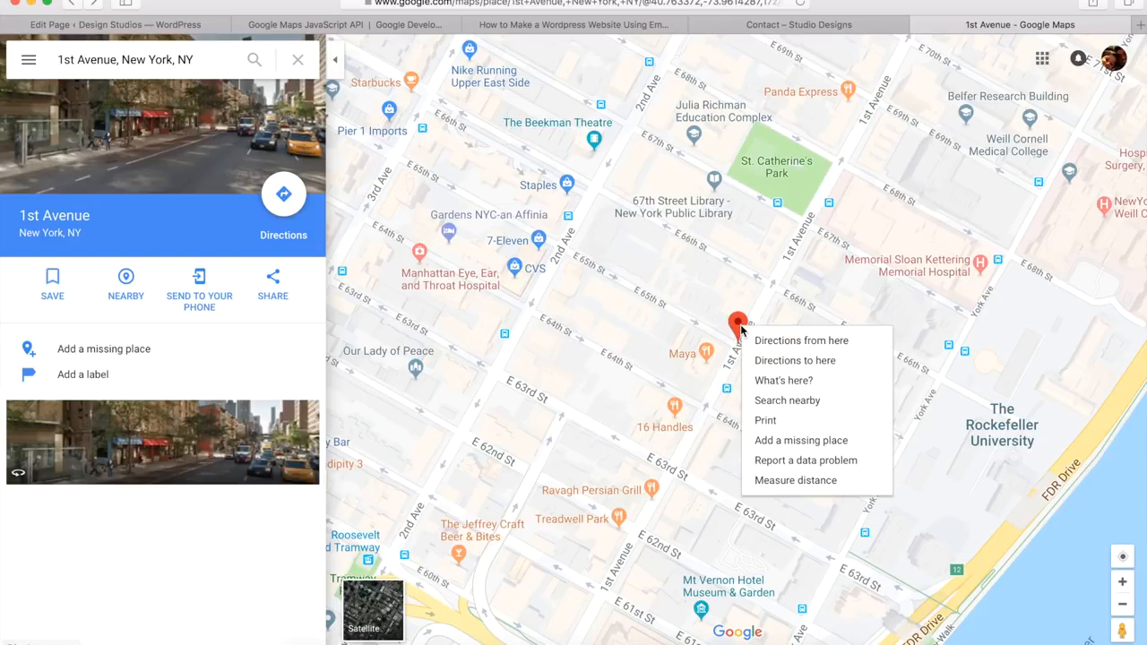
left_click(780, 381)
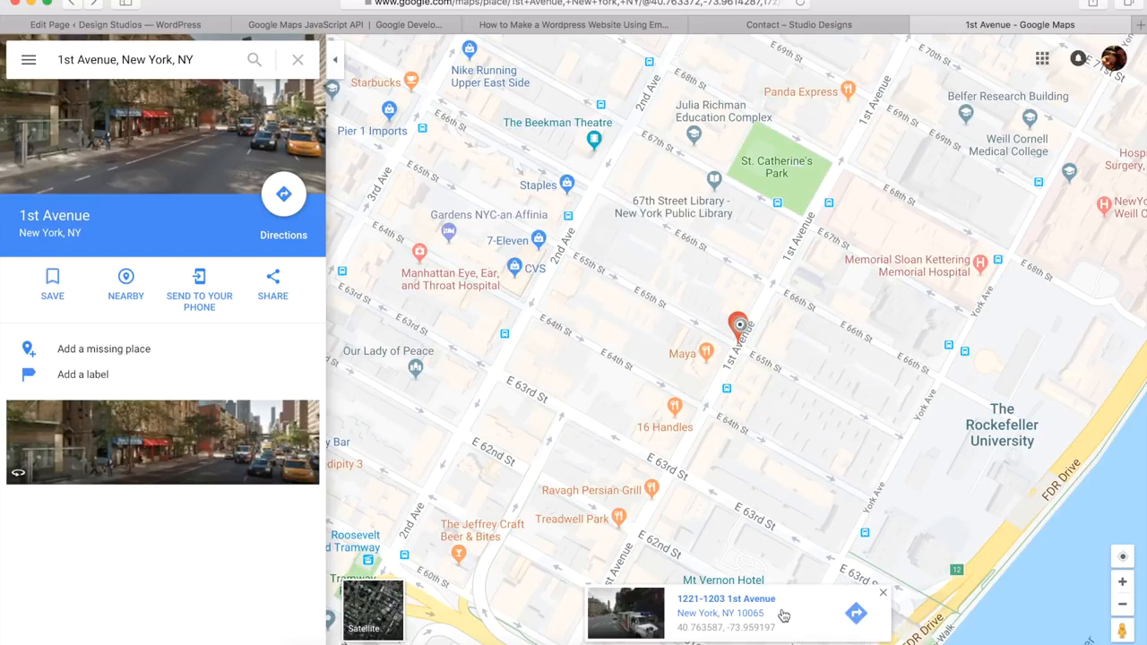
left_click(739, 630)
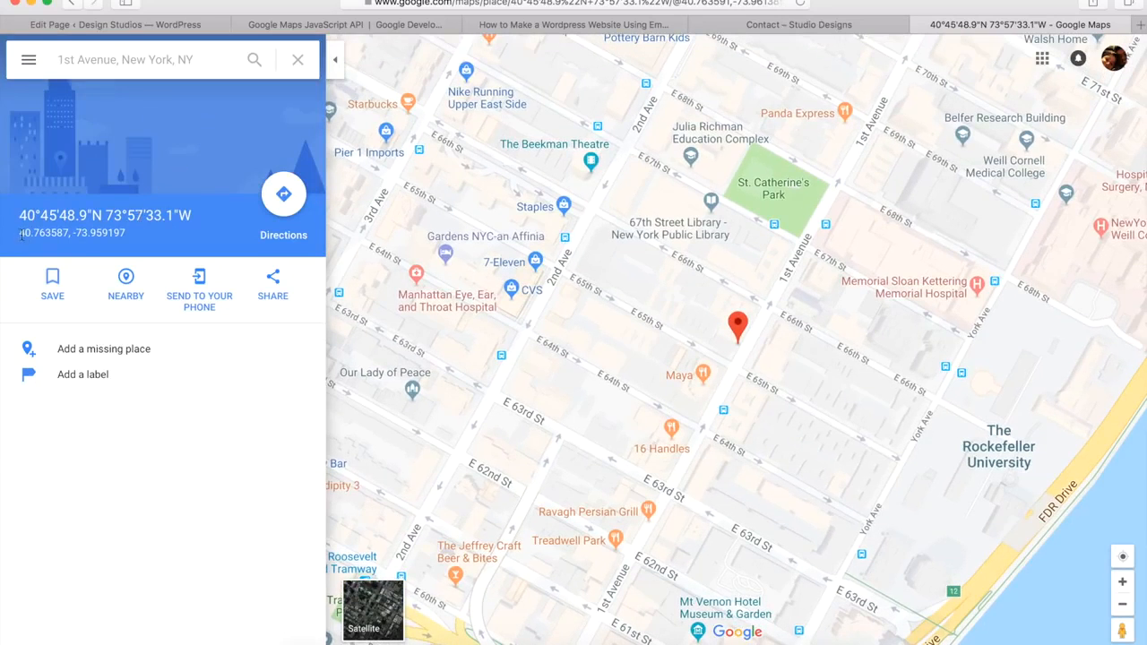
left_click_drag(18, 235, 67, 233)
Step: Enter latitude 40.763587 and longitude -73.959197 in the Map settings
left_click(170, 24)
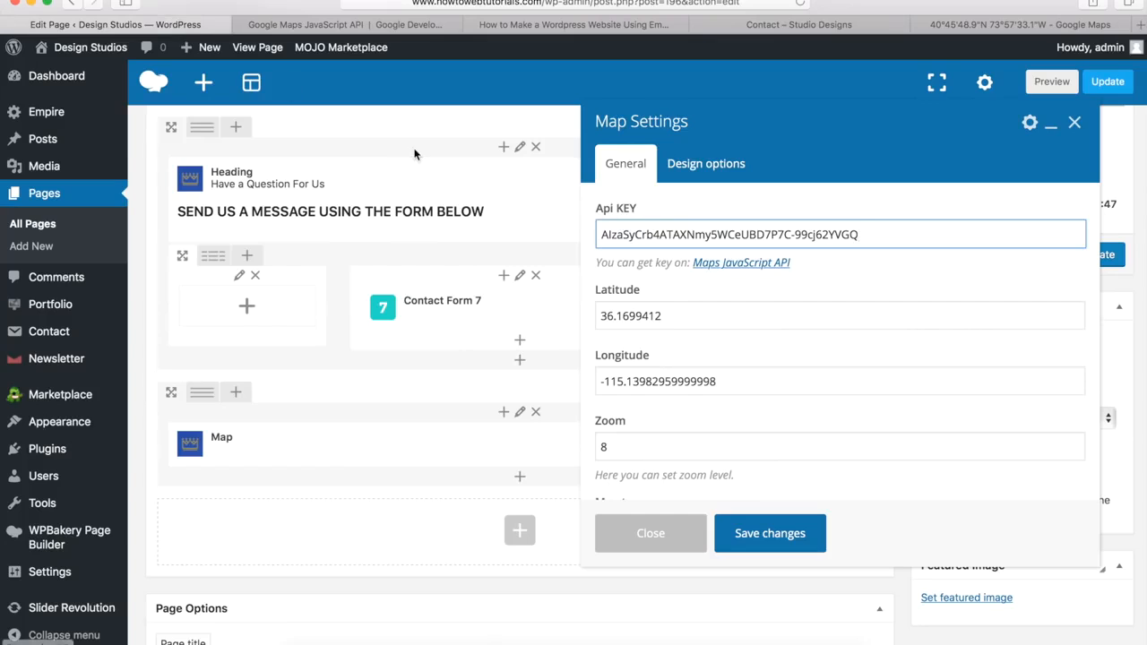
left_click_drag(670, 314, 587, 312)
key("BackSpace")
key("ctrl+v")
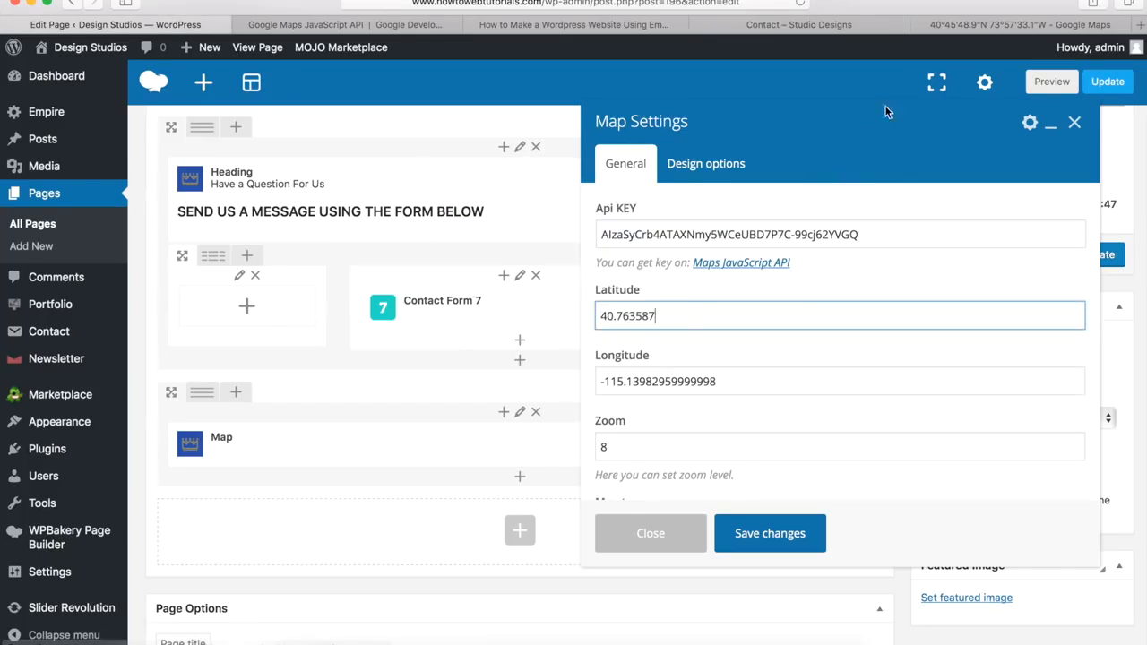
left_click(973, 25)
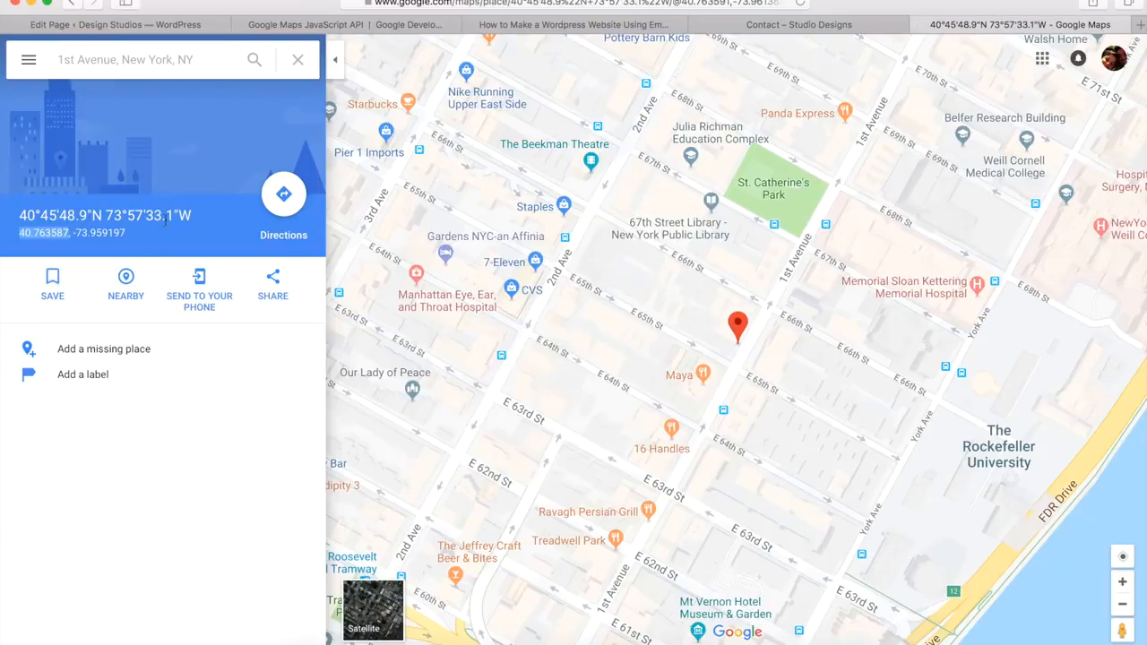
left_click(137, 231)
left_click_drag(127, 236, 83, 233)
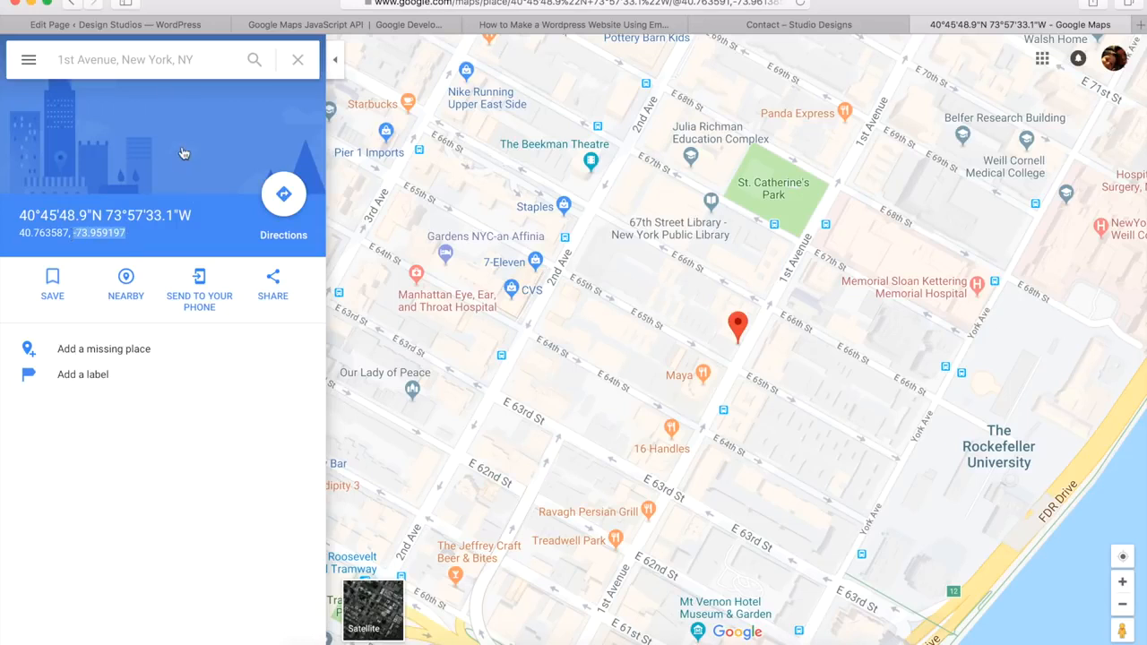
left_click(166, 24)
left_click_drag(727, 381, 557, 362)
key("BackSpace")
key("super+v")
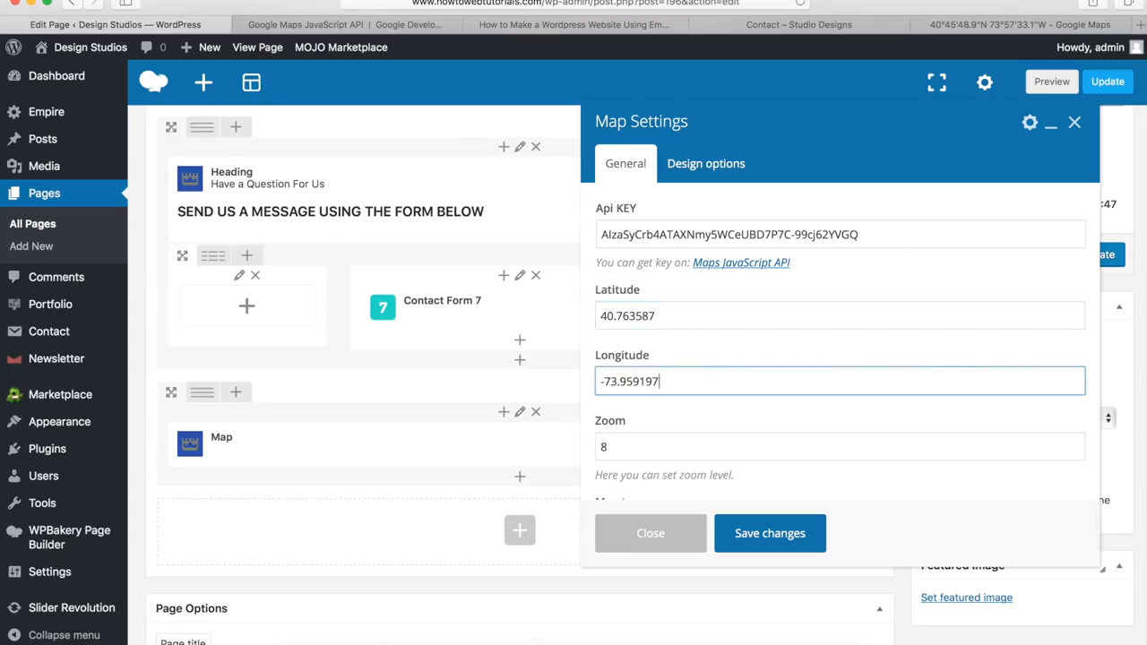
Step: Set the map zoom to 15 and height to 600 px, then save the map settings
scroll(702, 266, "down", 2)
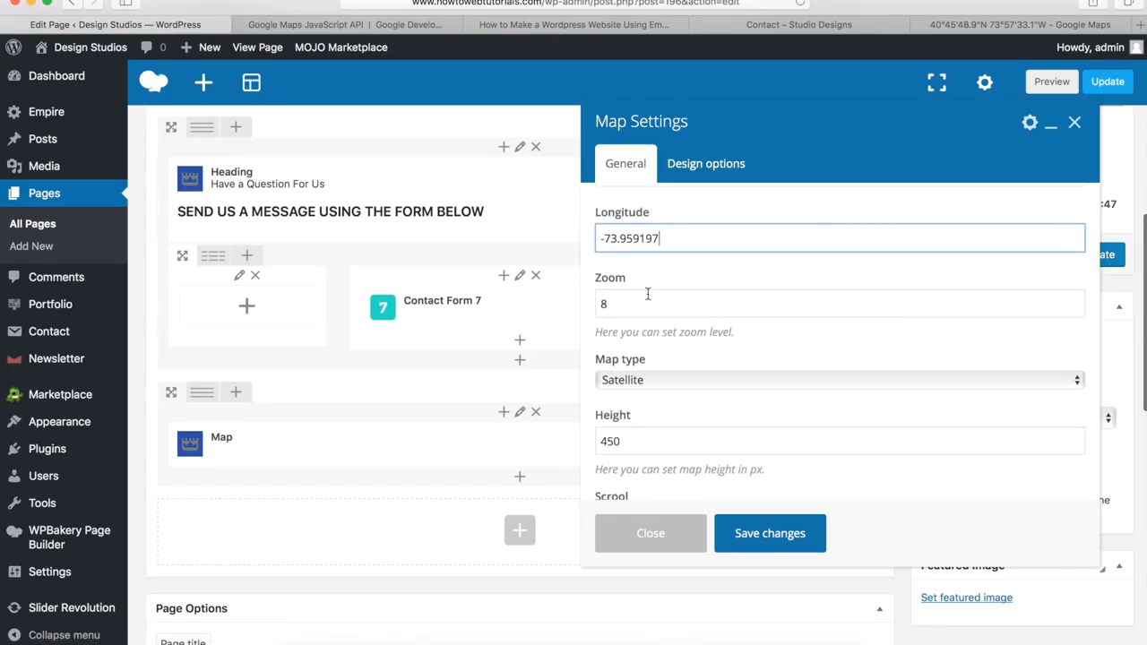
left_click_drag(620, 306, 586, 306)
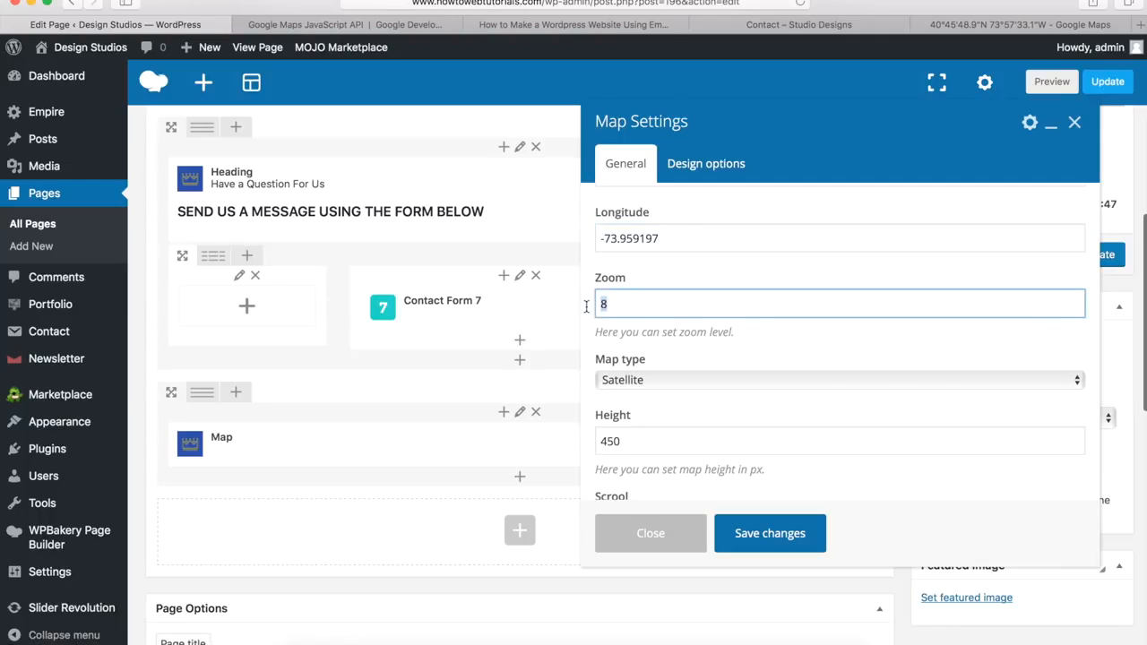
type("15")
left_click_drag(624, 442, 581, 443)
type("600")
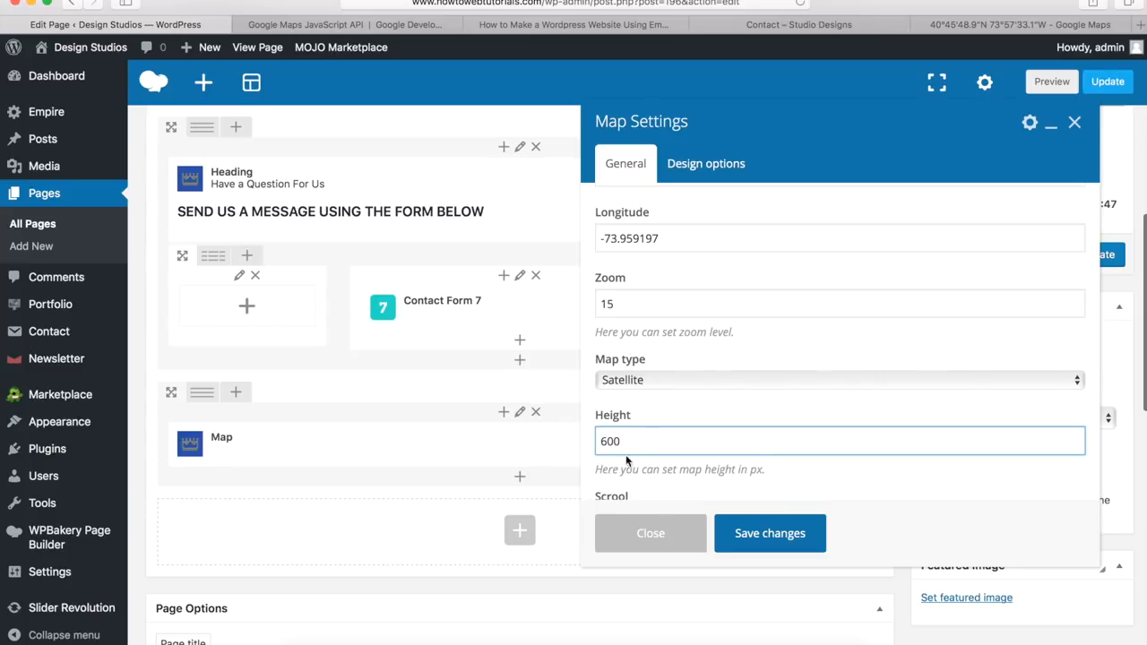
left_click(681, 411)
scroll(681, 411, "down", 1)
scroll(681, 411, "down", 5)
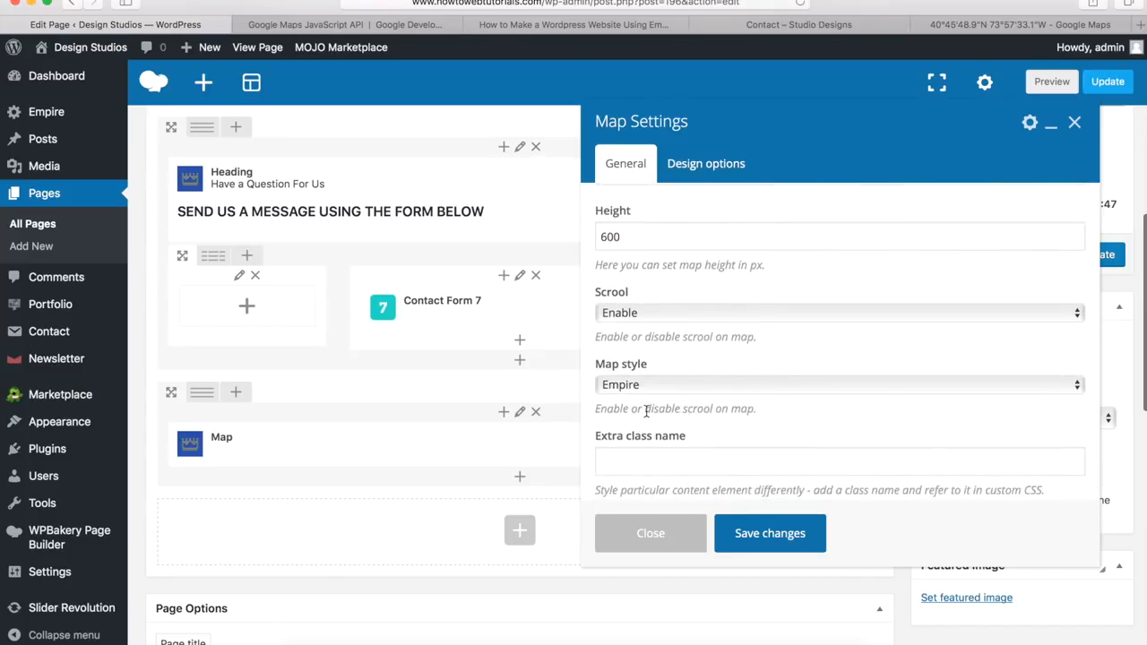
left_click(768, 535)
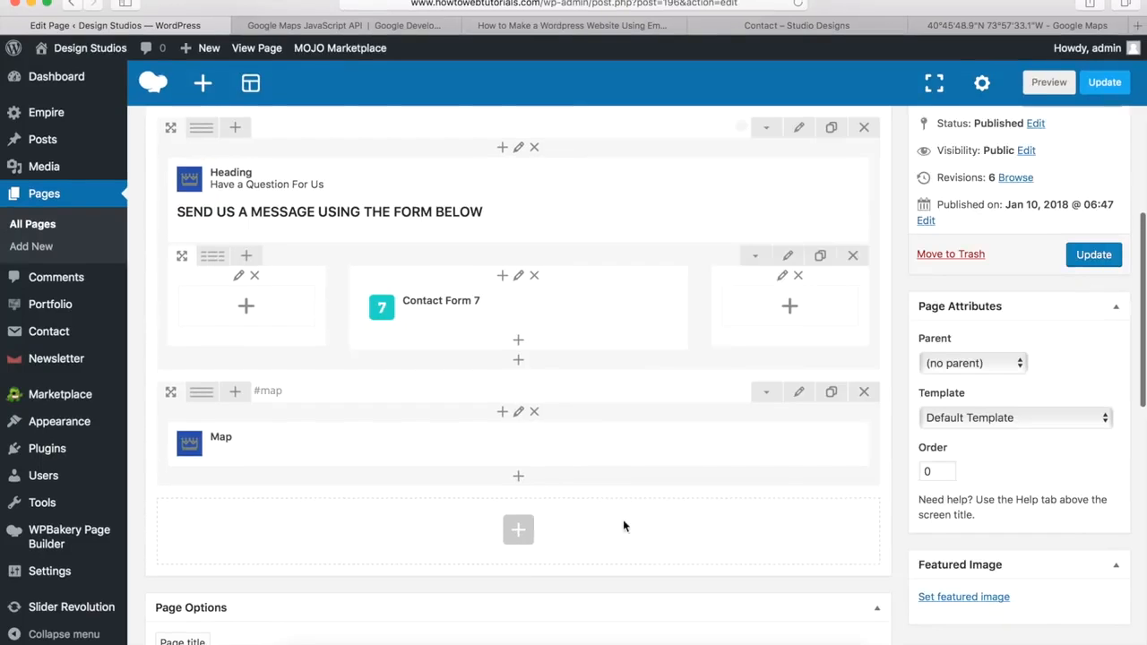
Step: Add a row stretched to row and content with background colour #00a9da
left_click(518, 534)
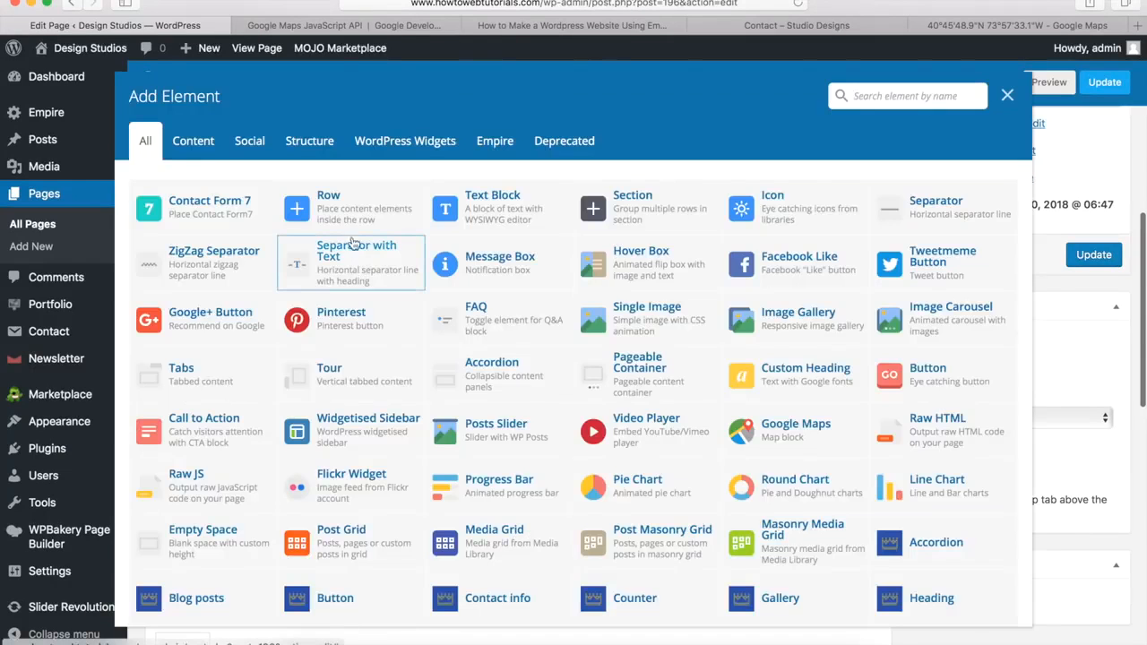
left_click(332, 215)
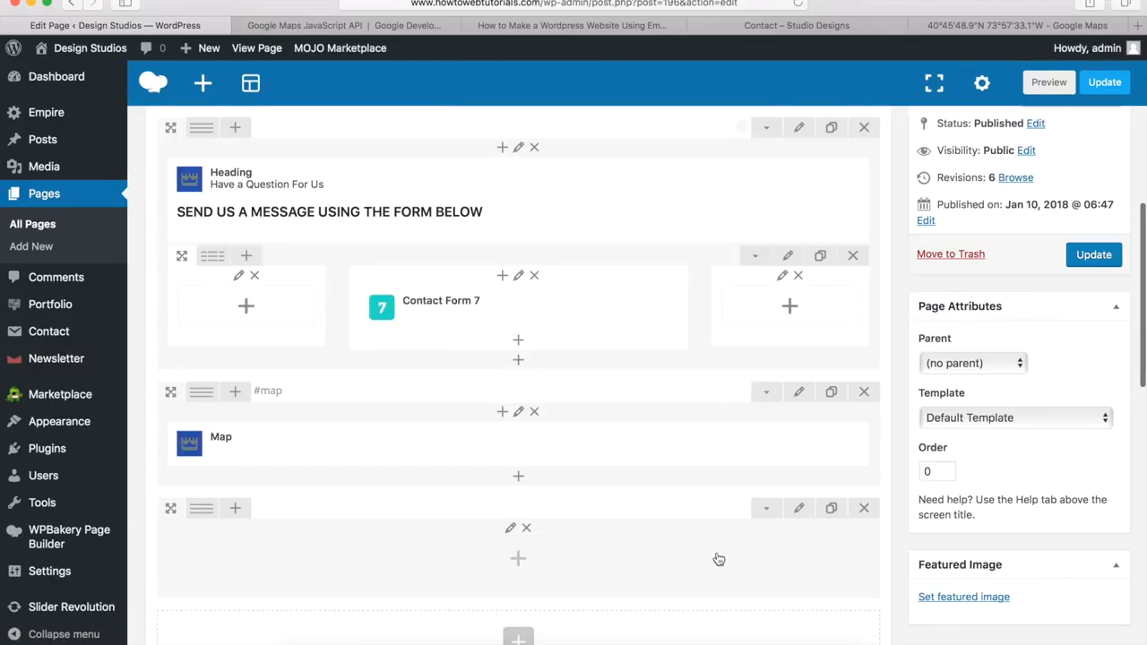
left_click(798, 511)
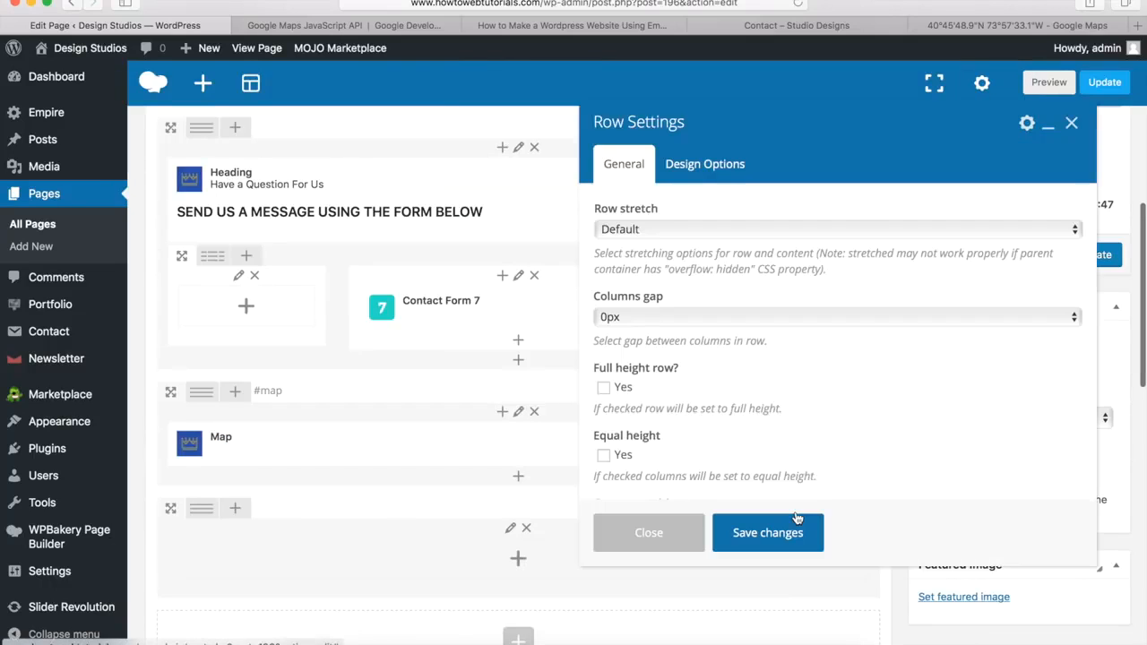
left_click(631, 230)
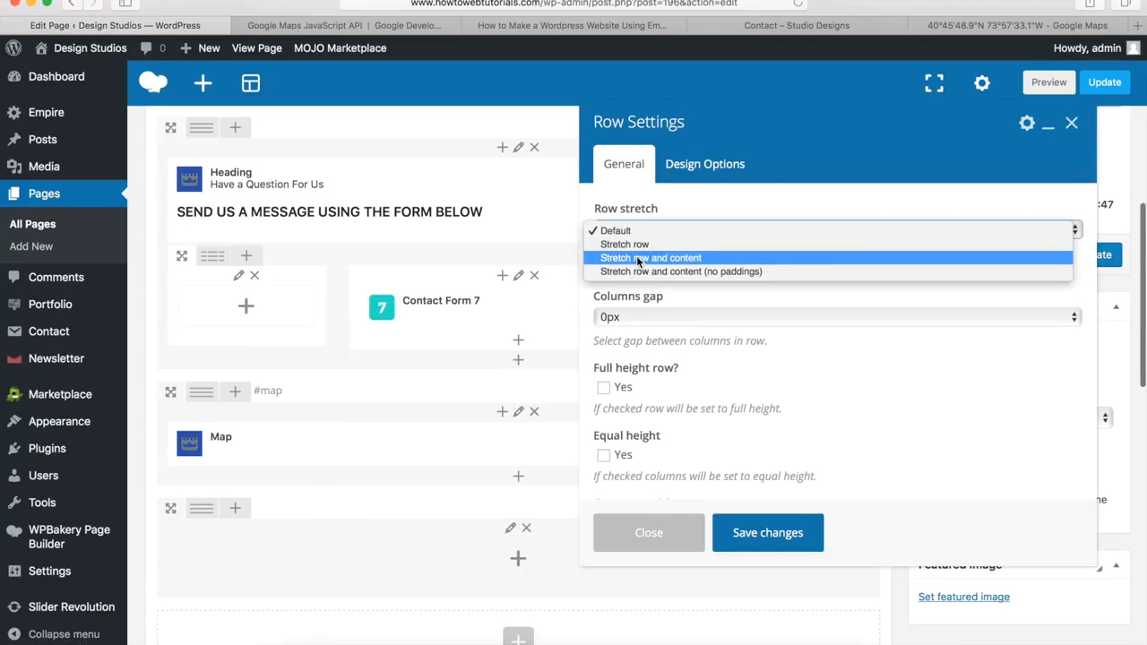
left_click(639, 259)
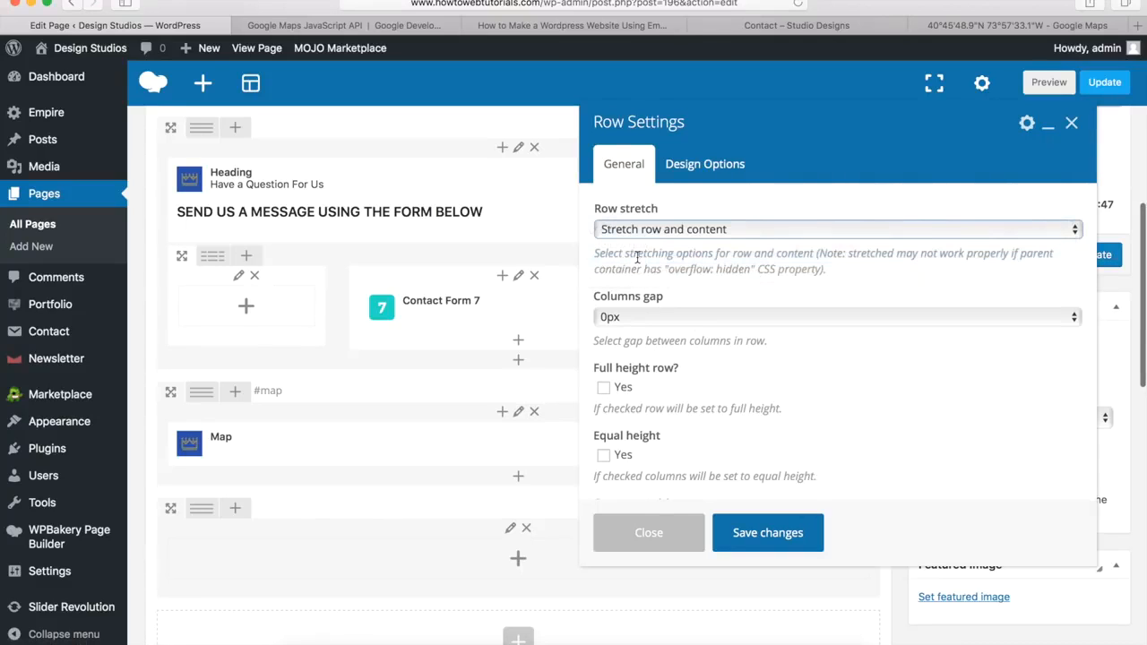
left_click(705, 168)
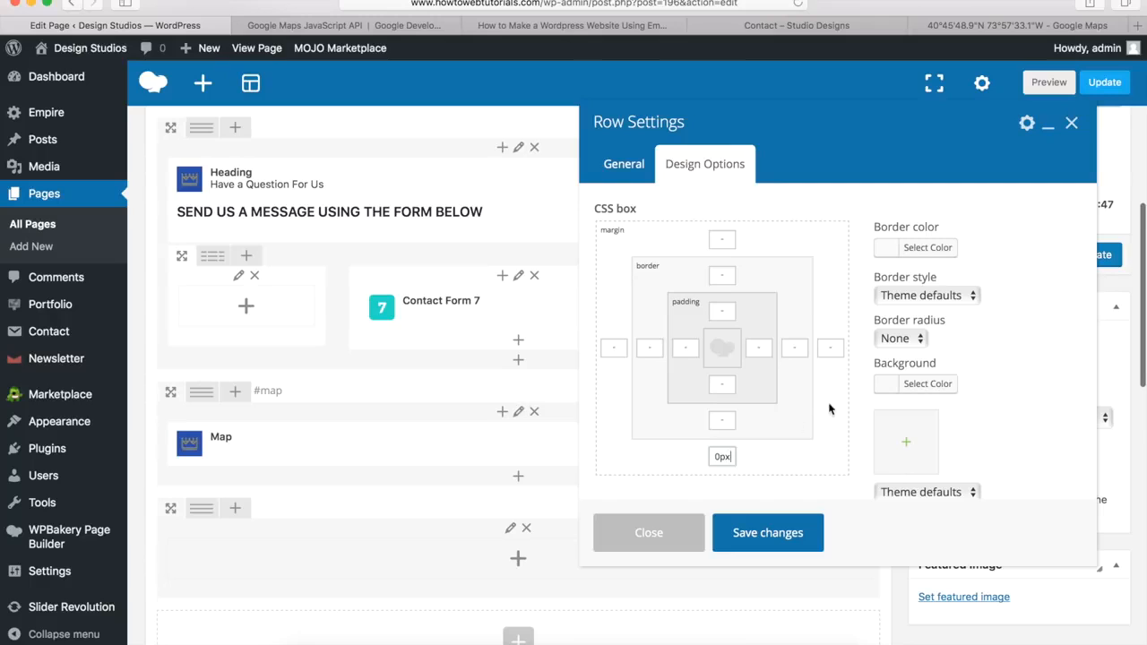
left_click(925, 389)
type("#00a9da")
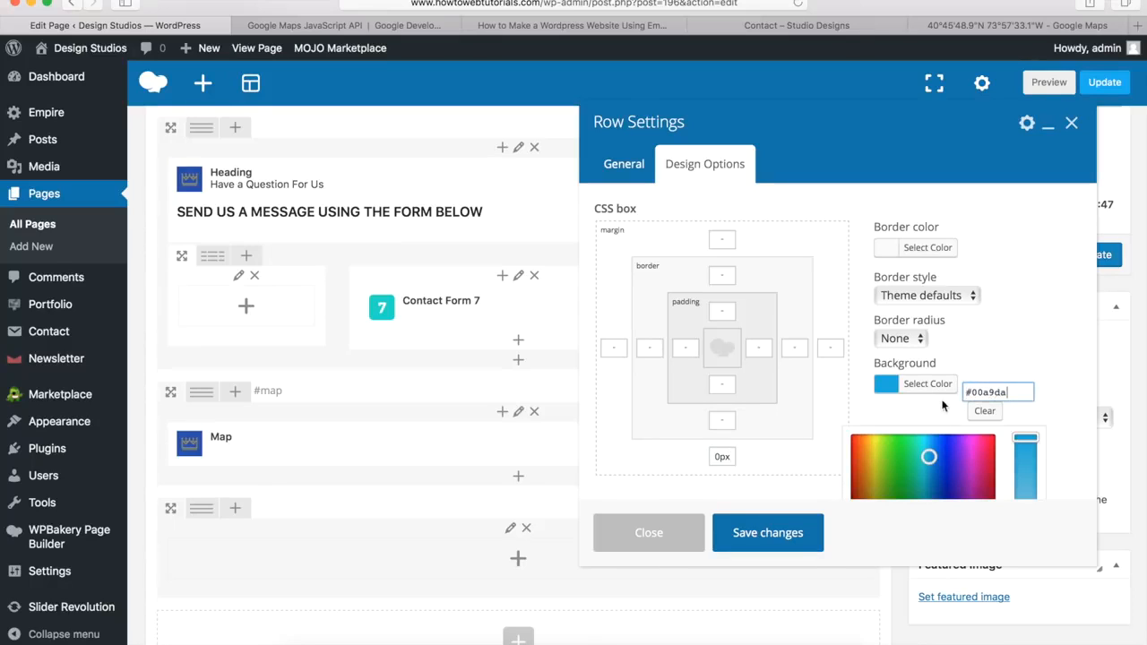
left_click(765, 536)
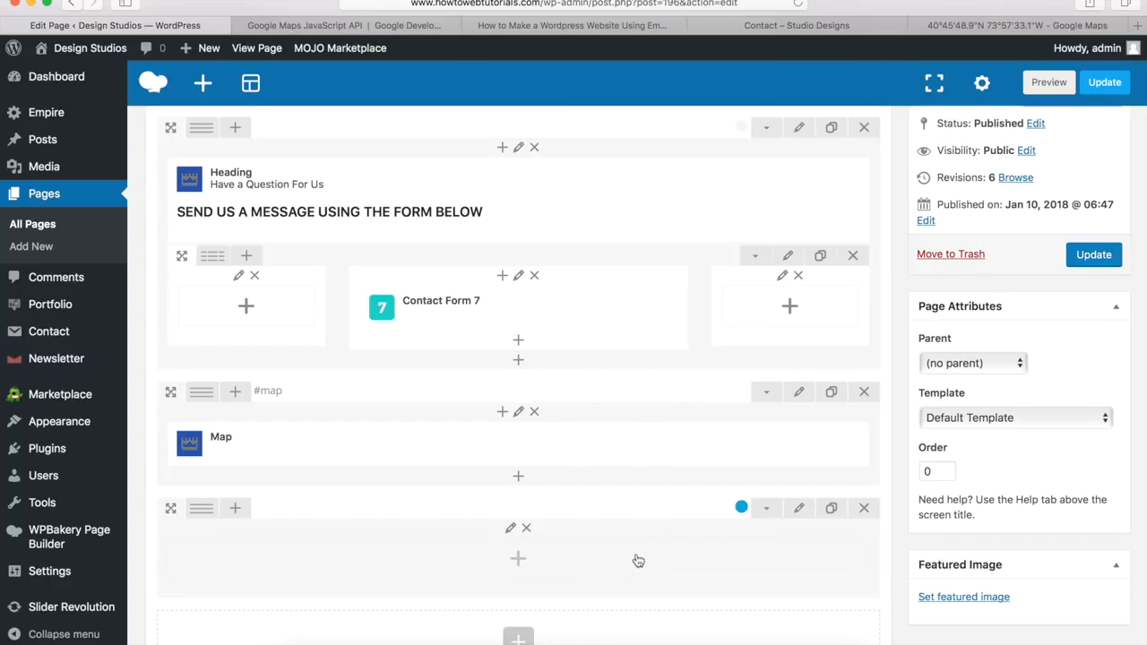
Step: Add a Heading titled 'Stay Updated' with subtitle 'SIGN UP FOR OUR NEWSLETTER!' copied from the demo
left_click(527, 563)
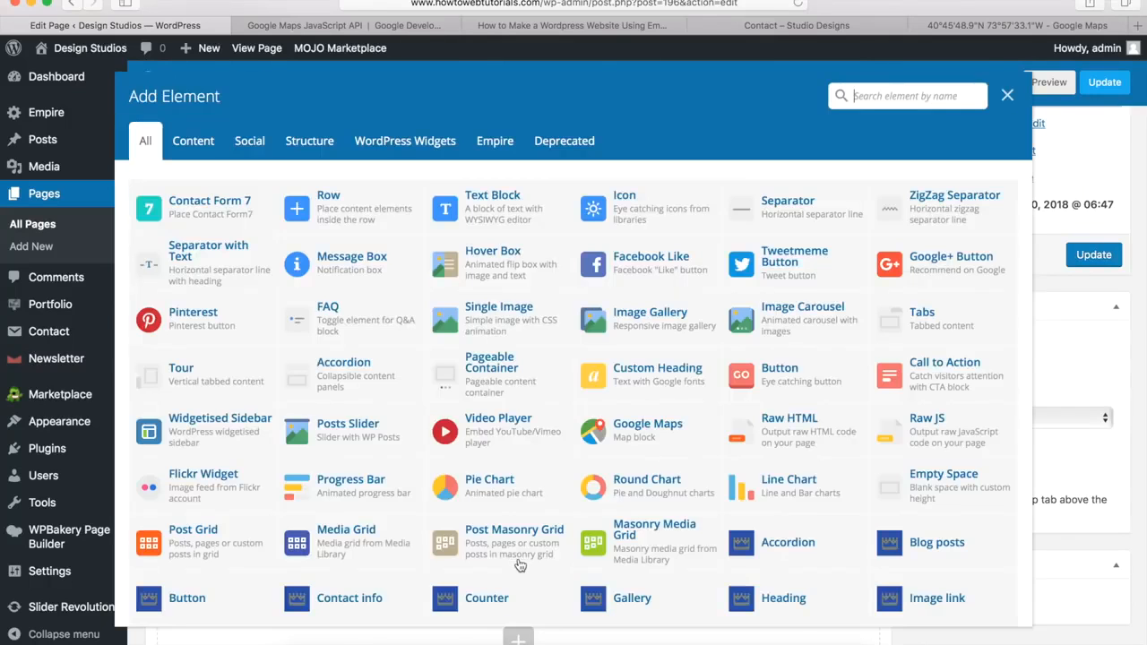
scroll(642, 356, "down", 2)
scroll(642, 356, "down", 2)
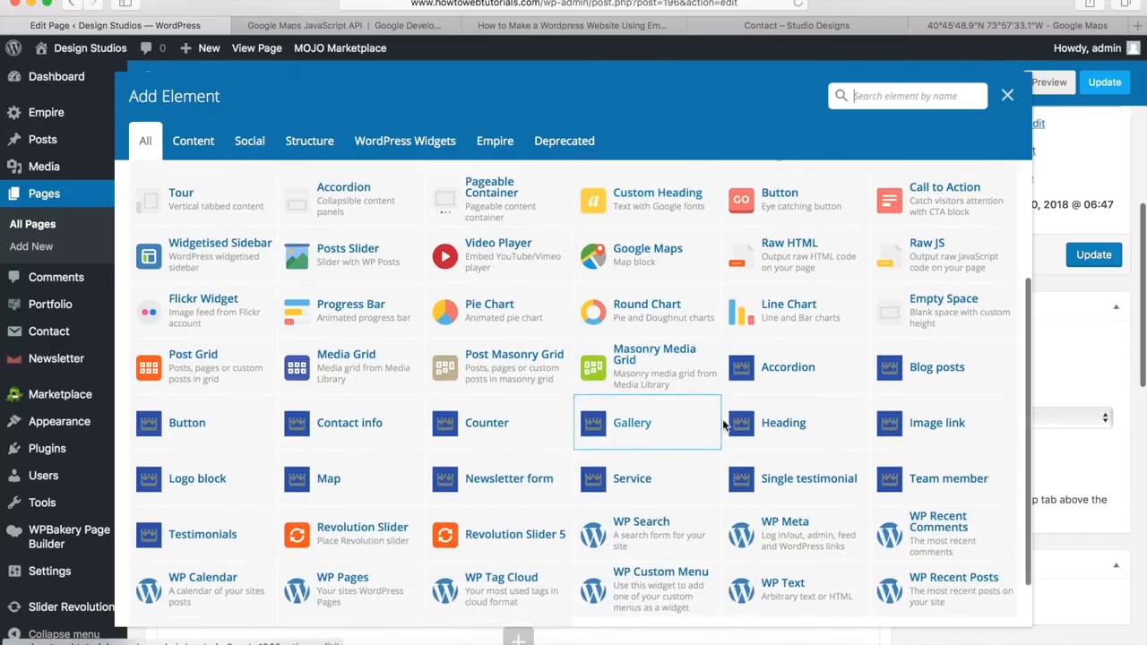
left_click(781, 426)
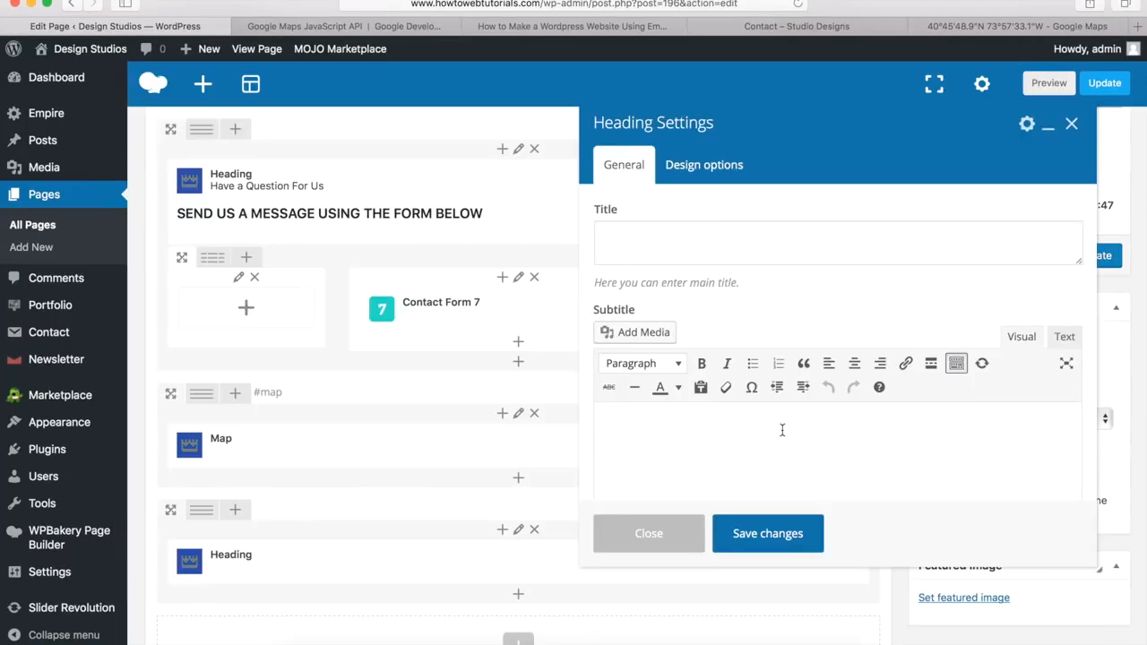
left_click(634, 249)
type("Stay Updated")
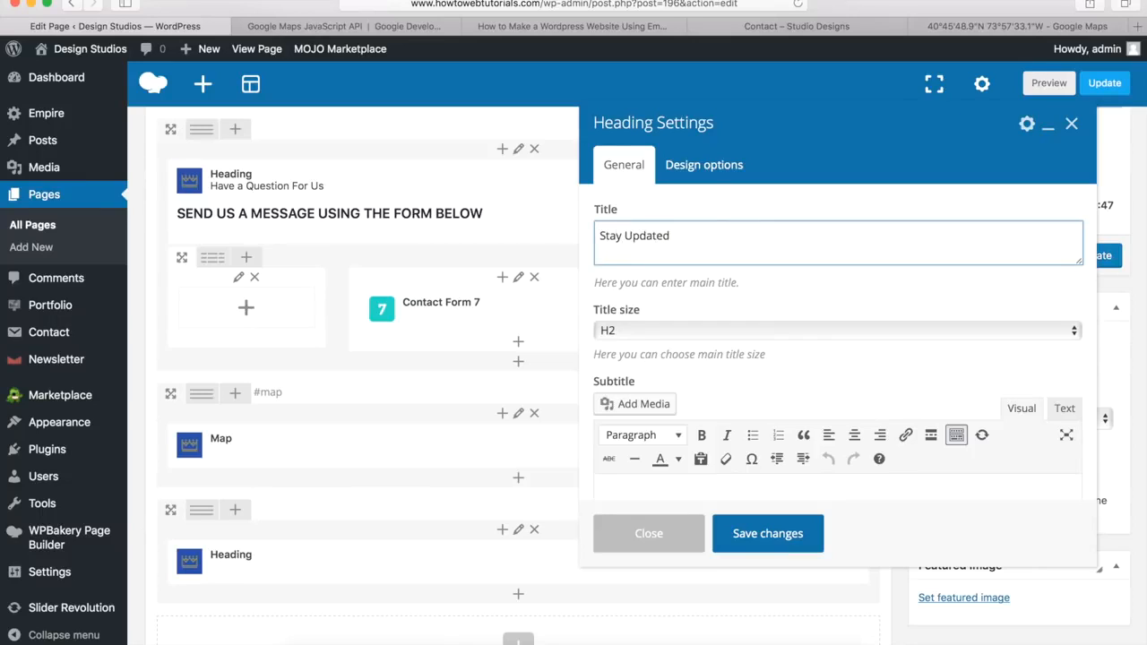
left_click(721, 386)
scroll(721, 385, "down", 5)
left_click(725, 322)
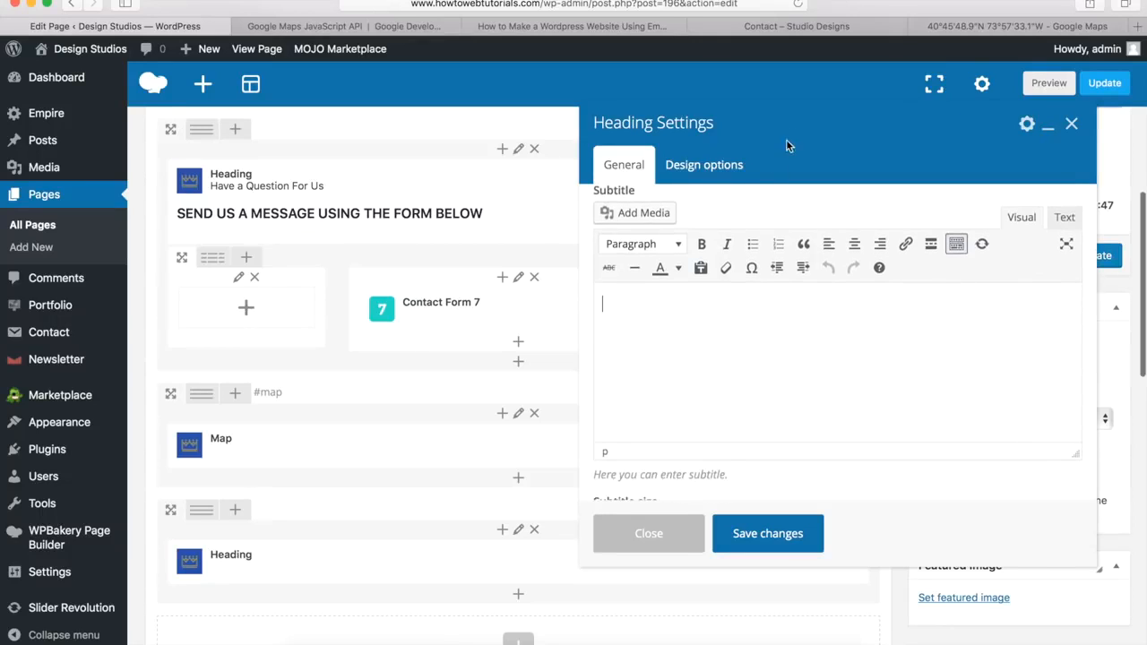
left_click(808, 29)
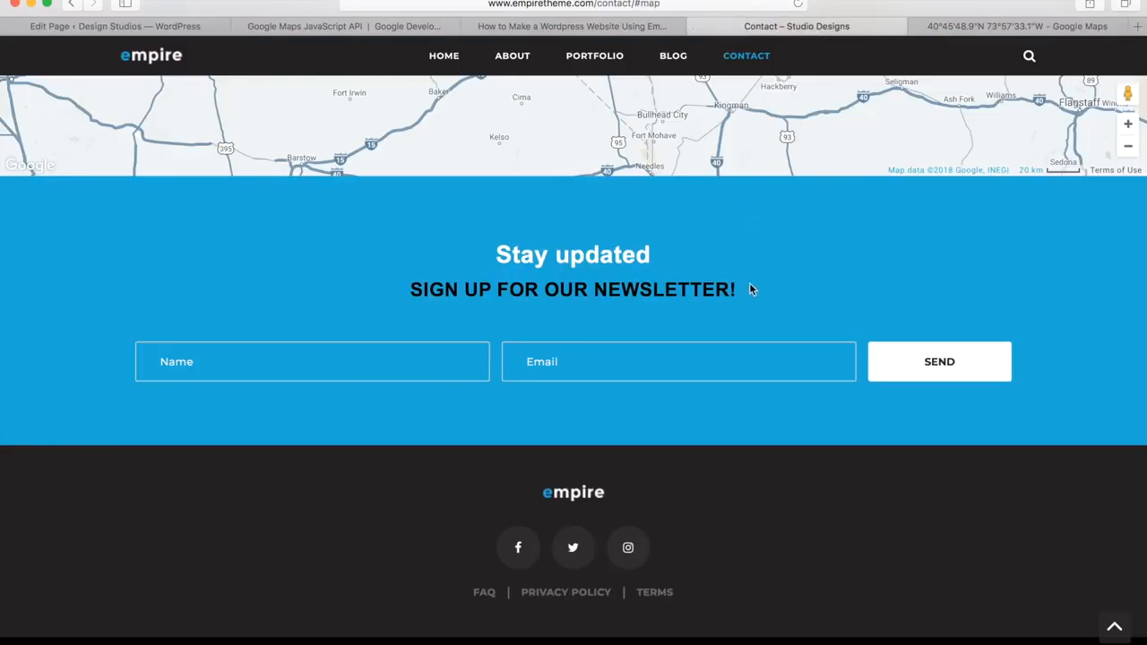
left_click_drag(745, 290, 412, 293)
key("super+c")
left_click(197, 28)
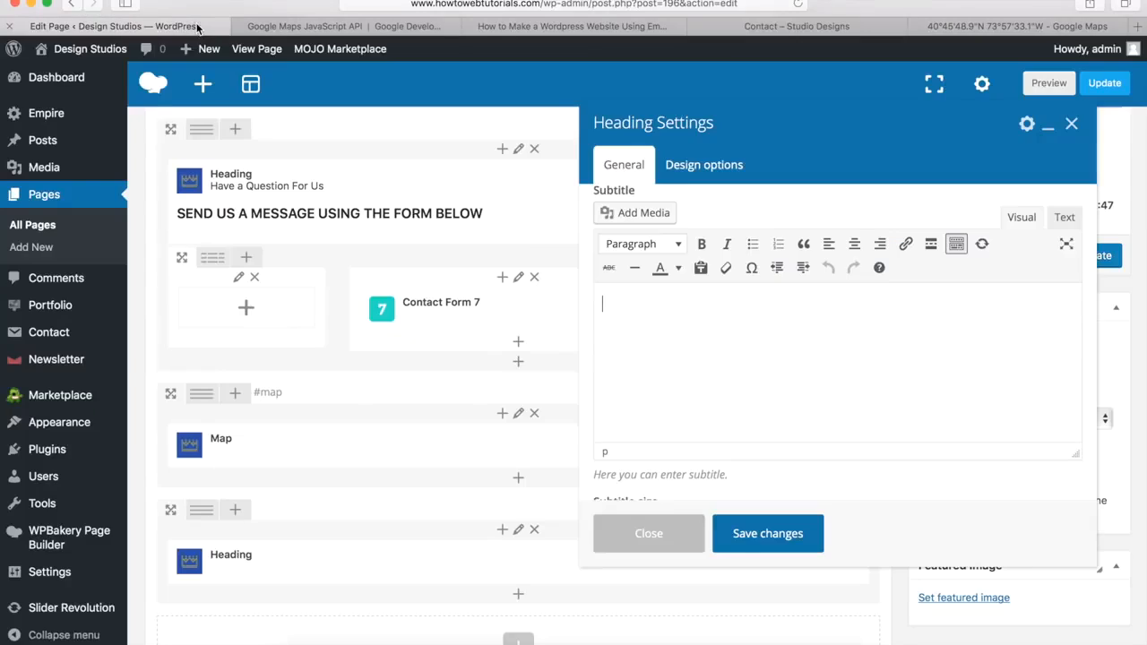
key("super+v")
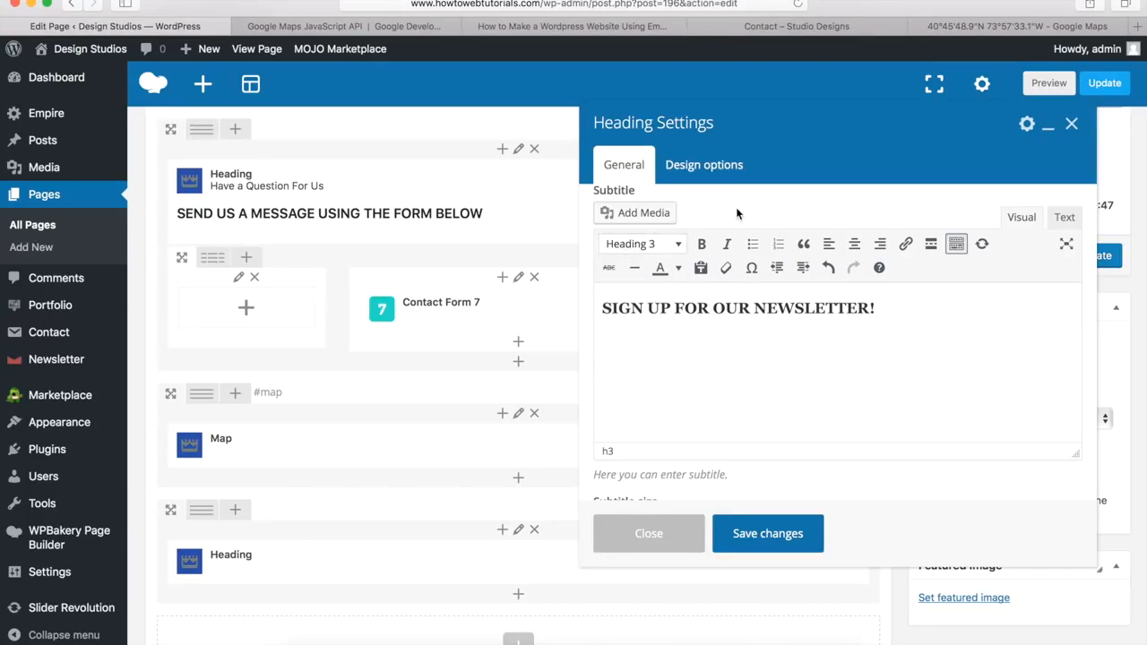
Step: Give the heading Style 1 and a custom white title colour, then save it
scroll(735, 207, "down", 5)
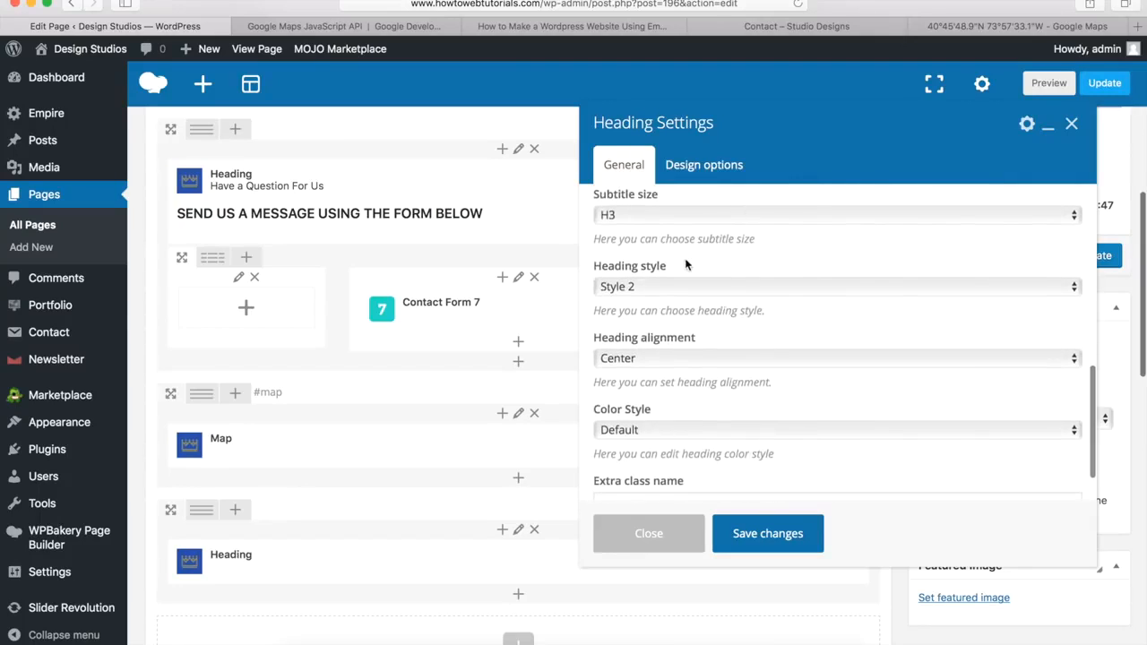
left_click(656, 284)
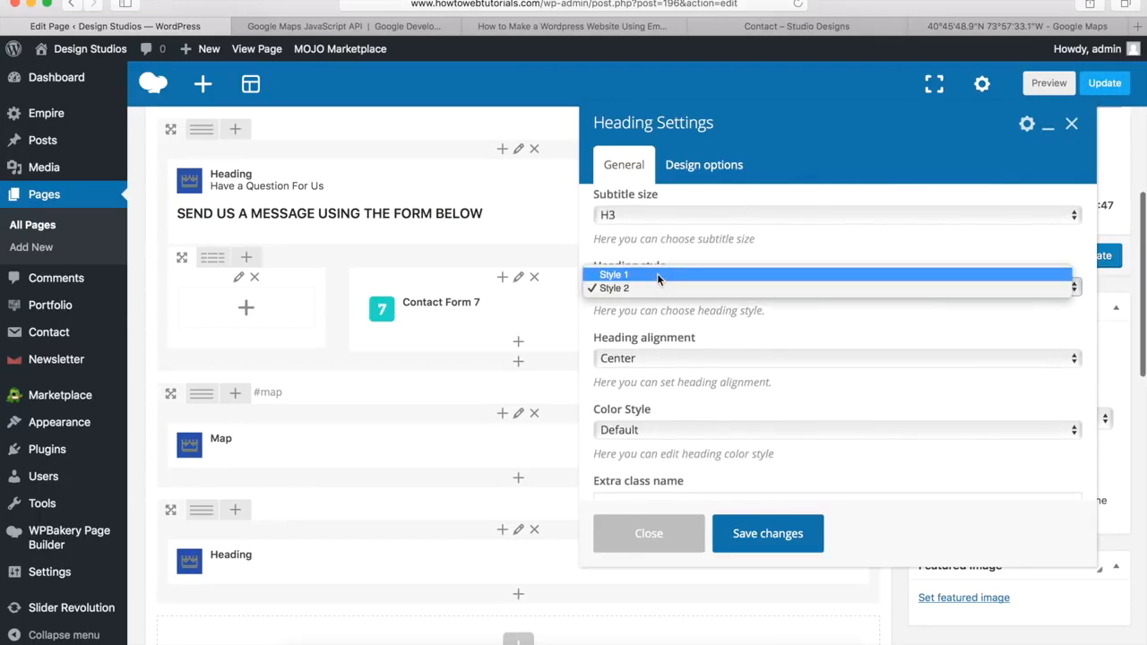
left_click(657, 273)
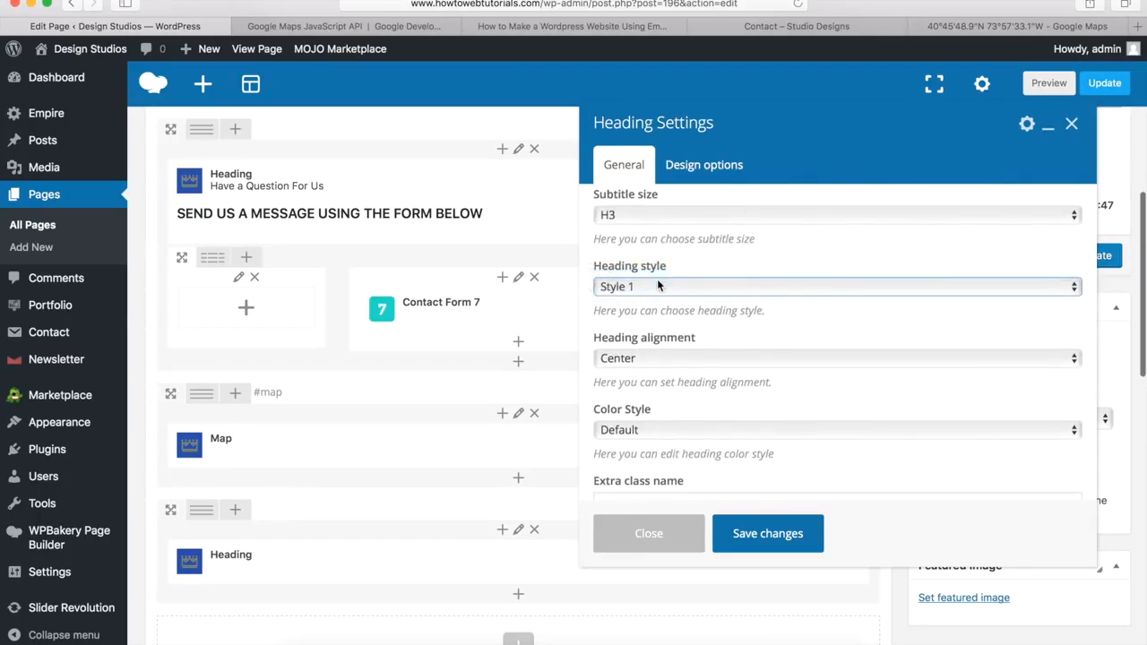
left_click(635, 432)
left_click(628, 445)
scroll(665, 432, "down", 2)
left_click(645, 415)
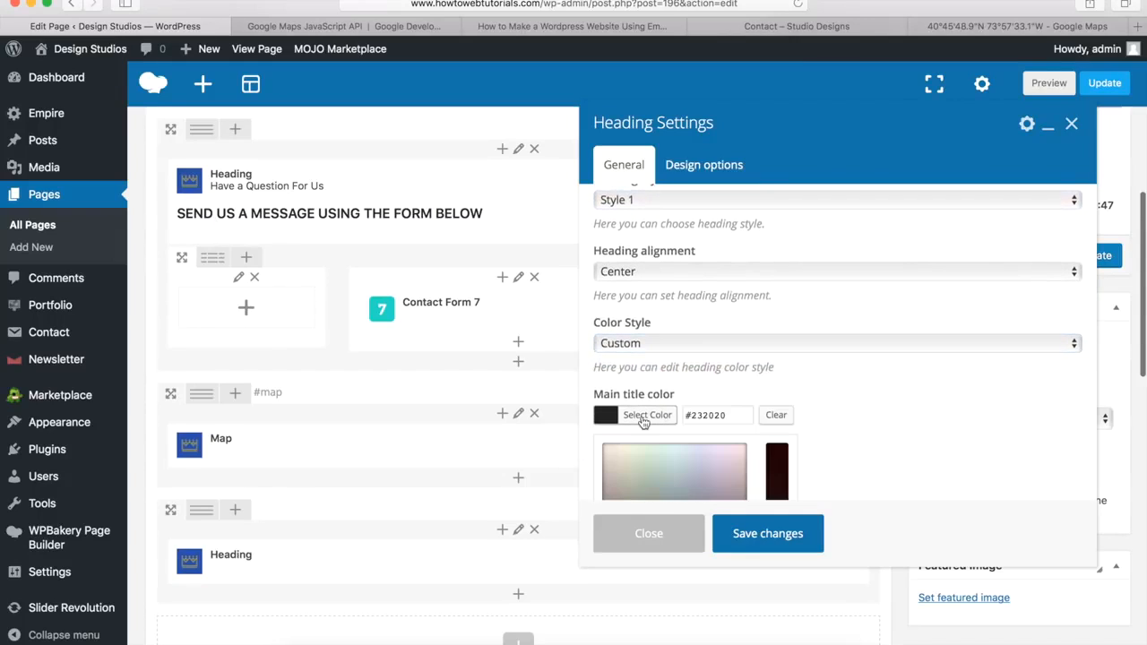
scroll(640, 412, "down", 5)
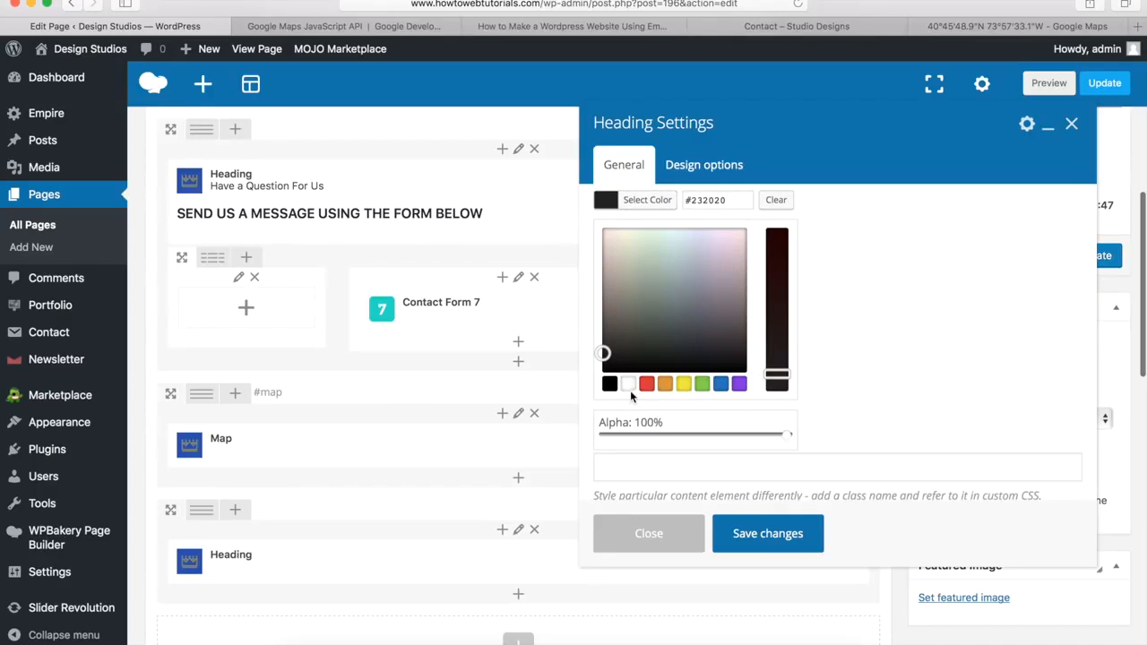
left_click(630, 389)
left_click(650, 201)
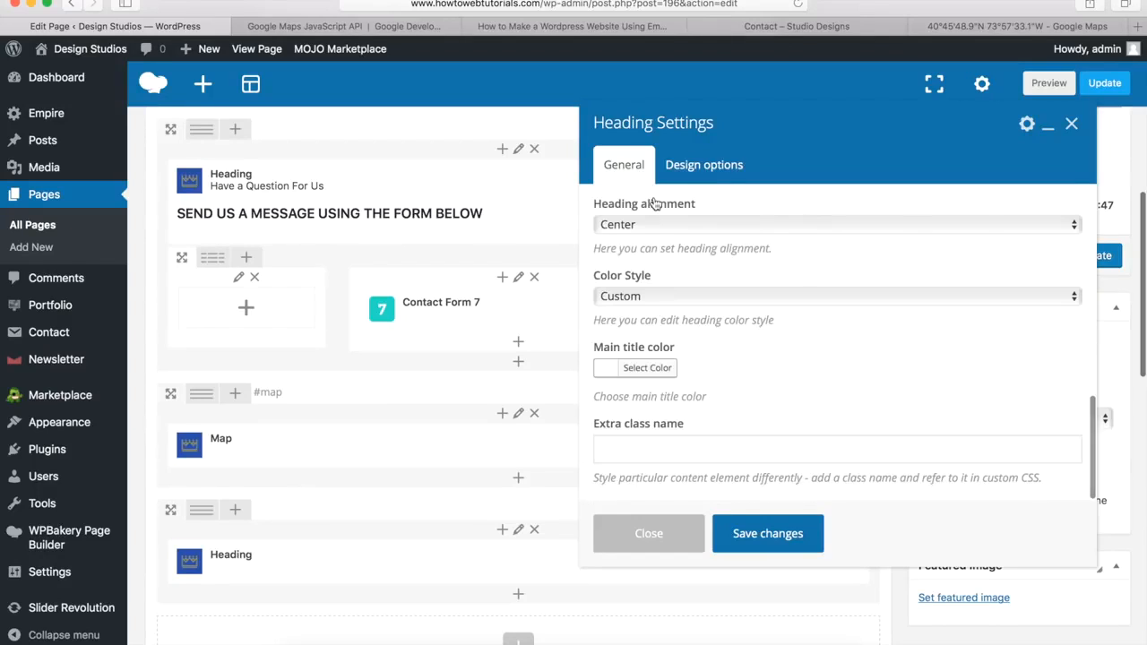
left_click(766, 534)
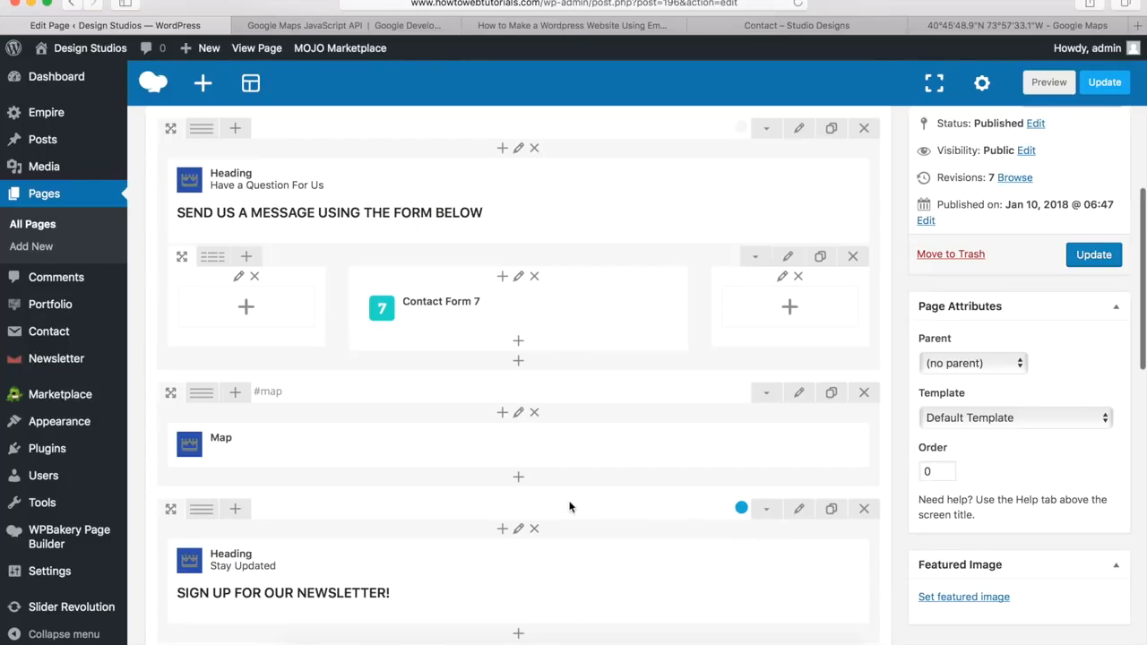
Step: Add a Newsletter form set to form 1 beneath the Stay Updated heading and save it
scroll(569, 505, "down", 5)
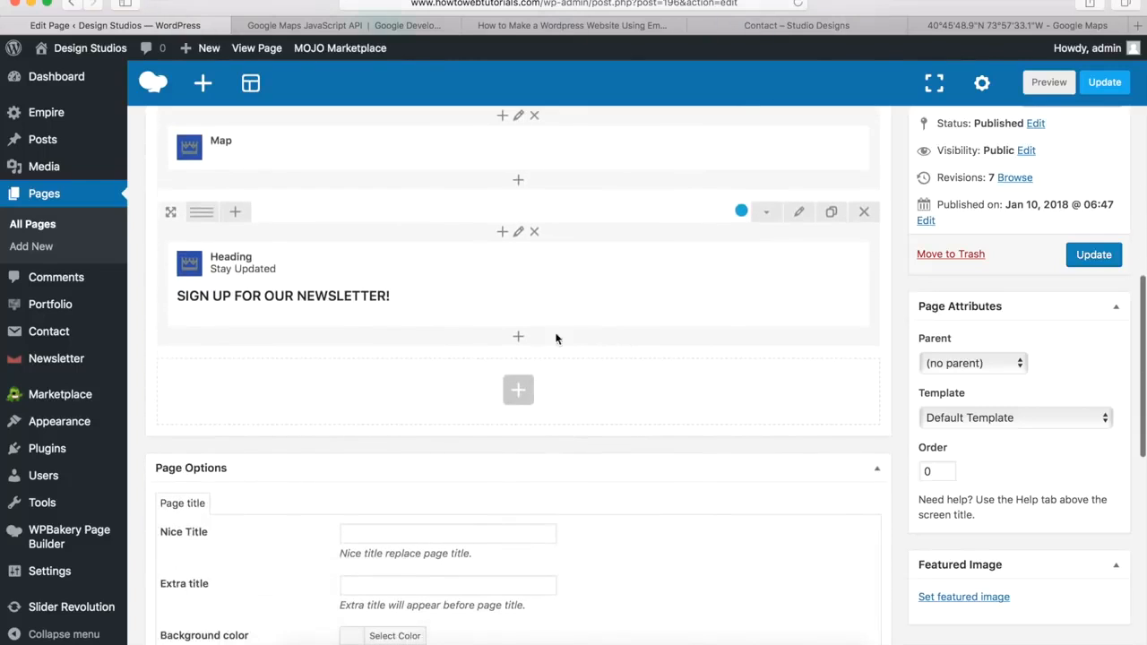
left_click(520, 340)
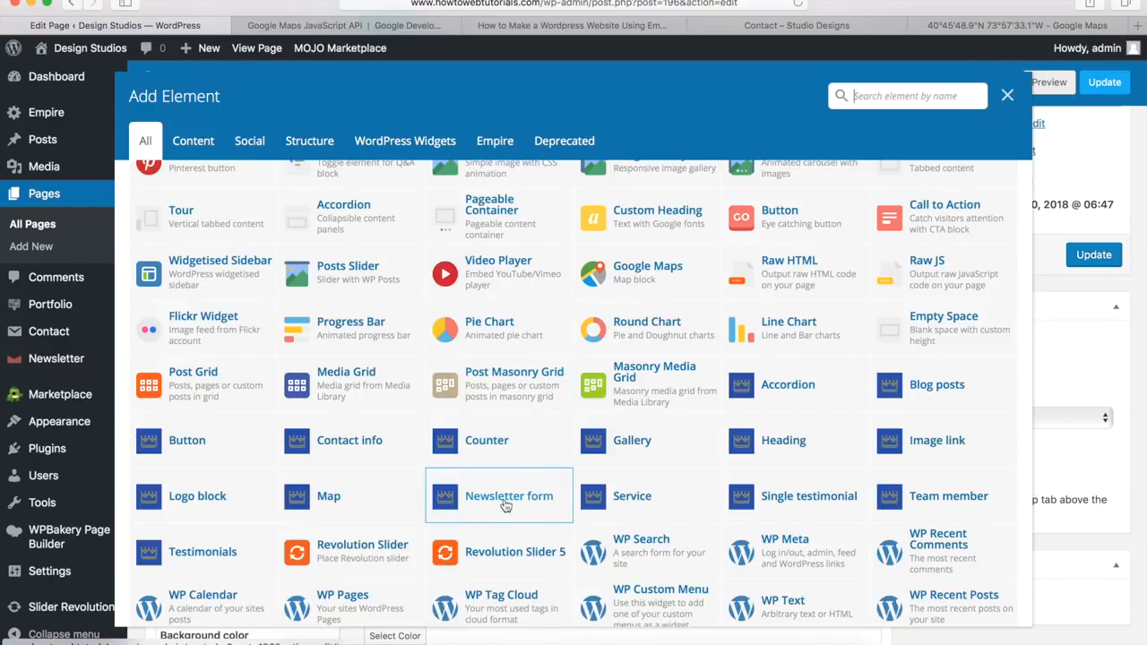
left_click(504, 499)
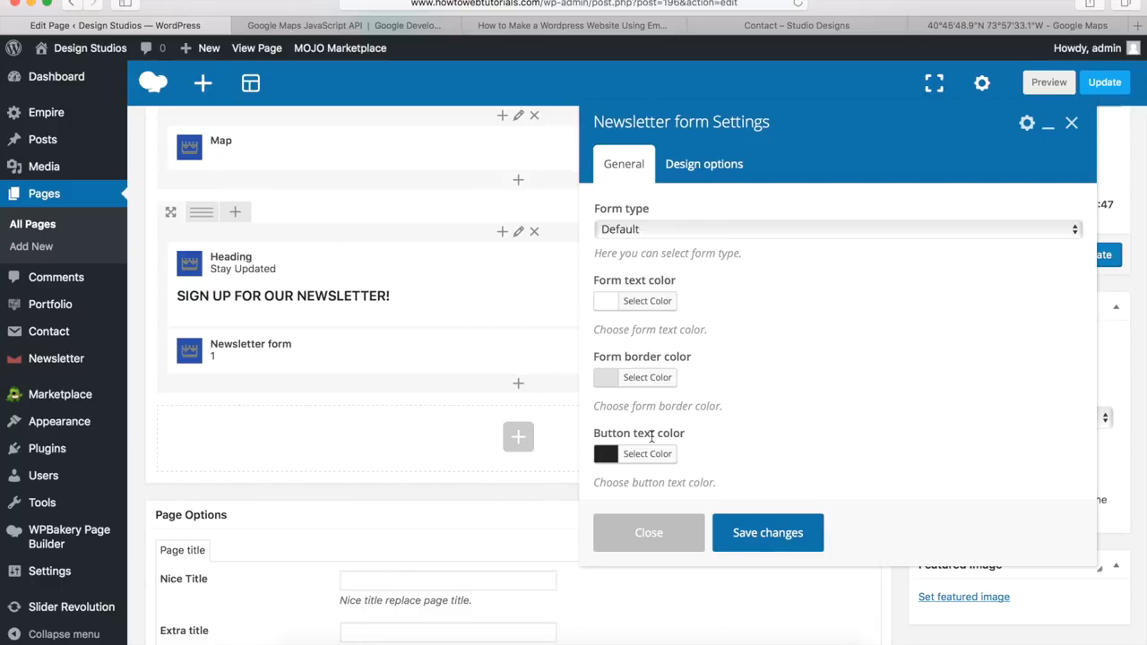
left_click(760, 535)
mouse_move(706, 348)
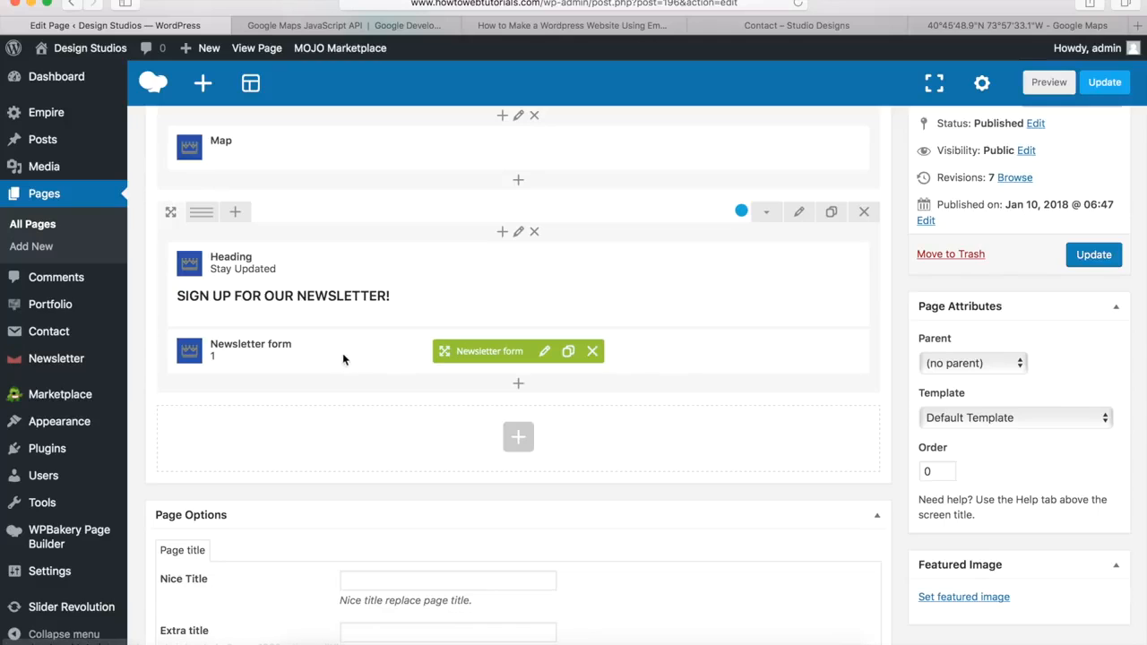
mouse_move(68, 363)
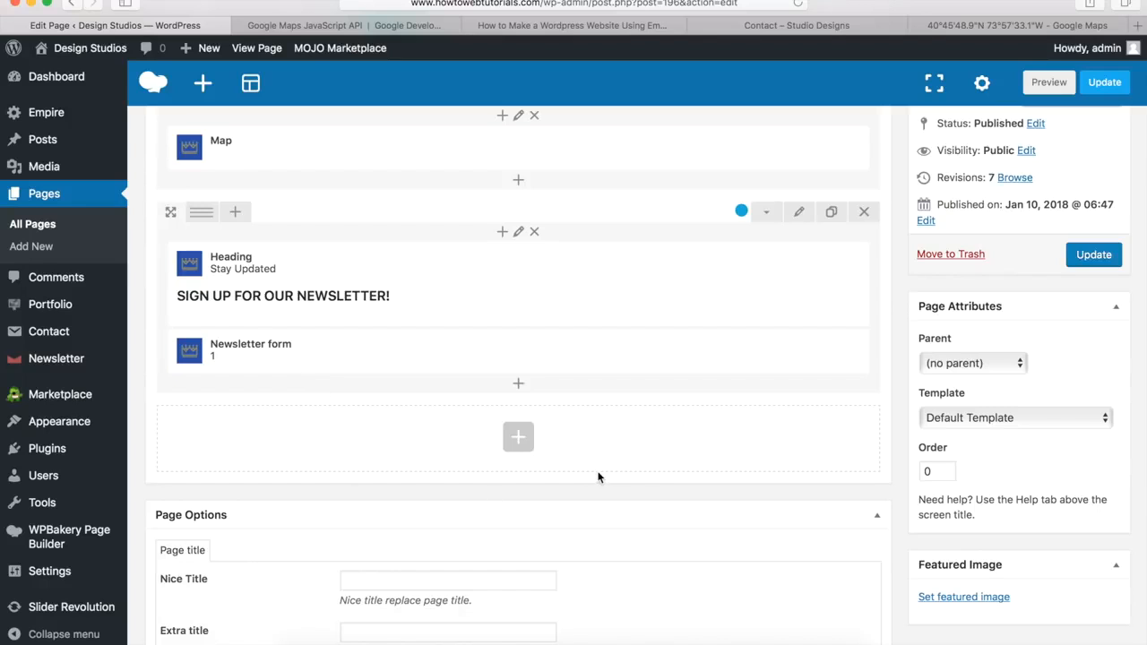
Step: Update the Contact page so the map and newsletter sections go live
scroll(590, 478, "up", 15)
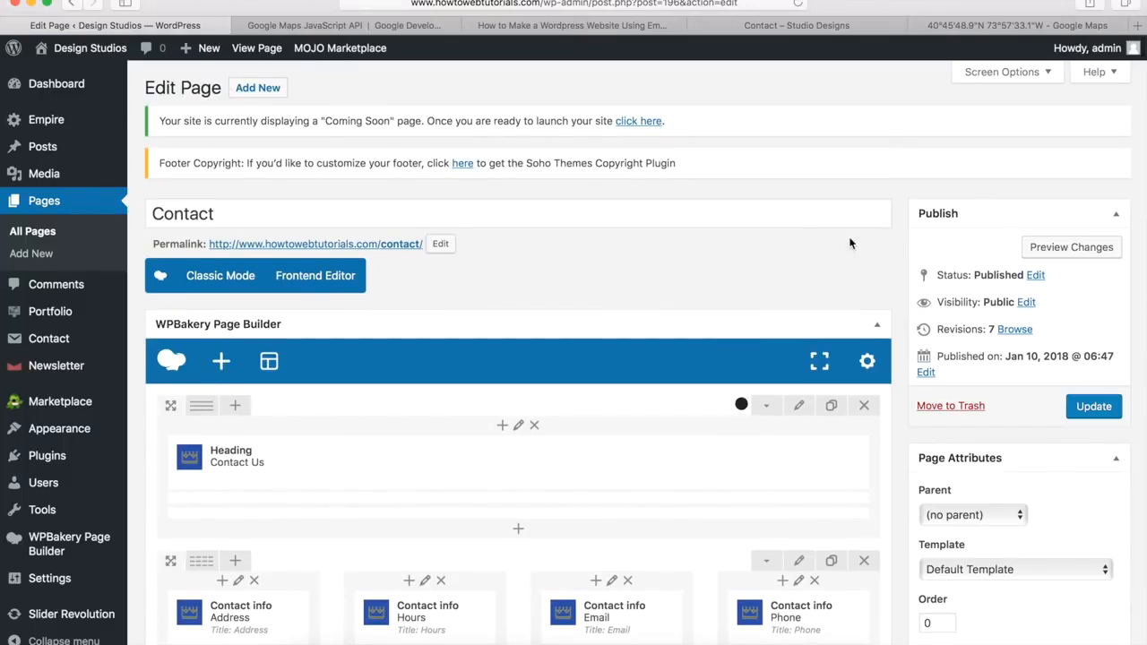
left_click(1091, 408)
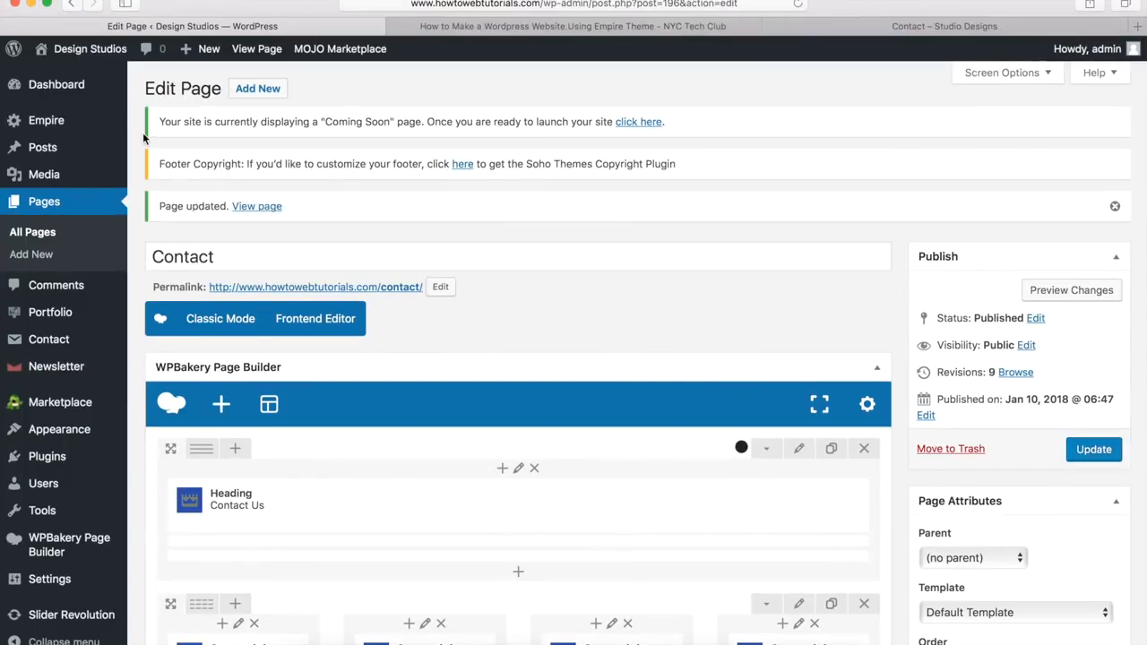
Step: View the live Contact page and test its View Map link and back-to-top arrow
left_click(255, 207)
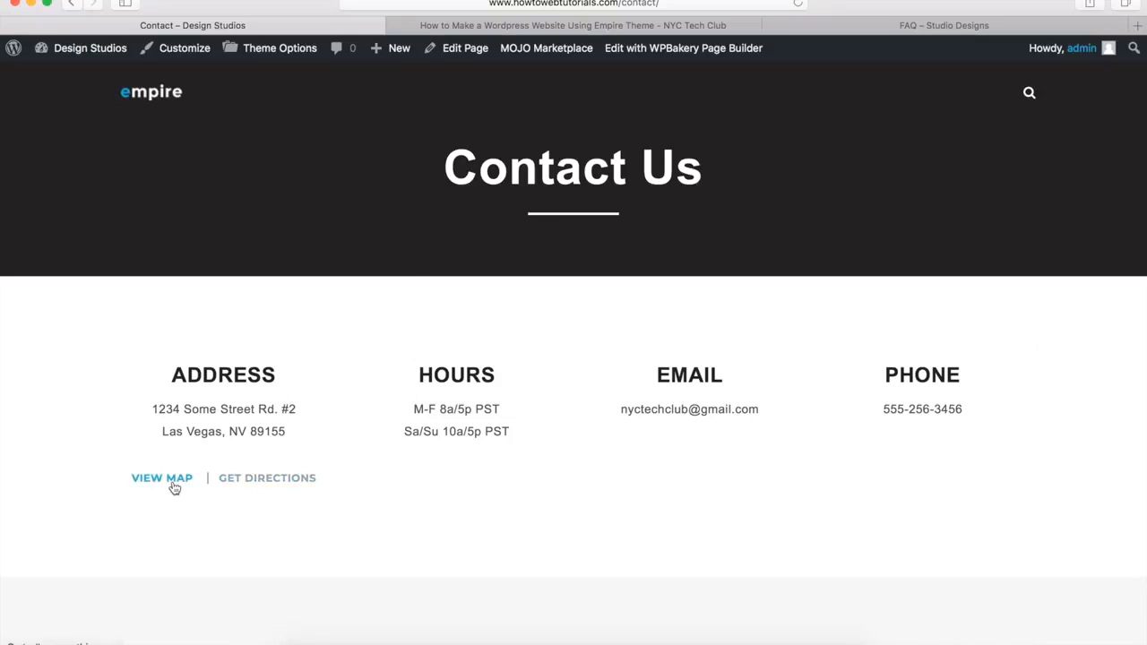
scroll(128, 540, "down", 5)
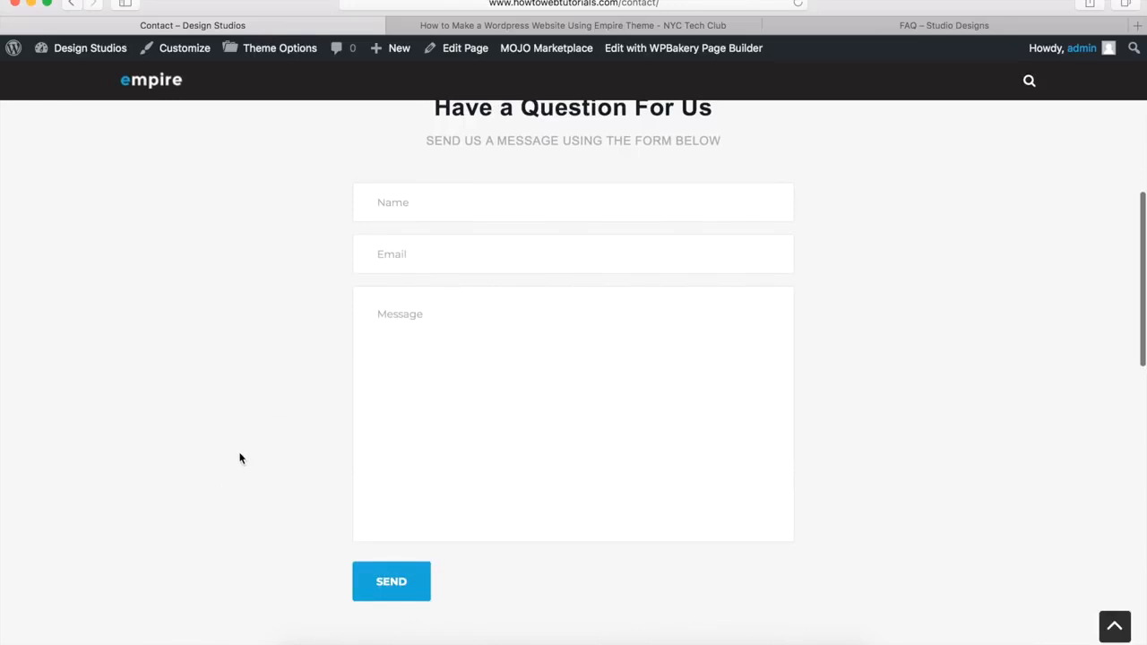
scroll(238, 457, "down", 8)
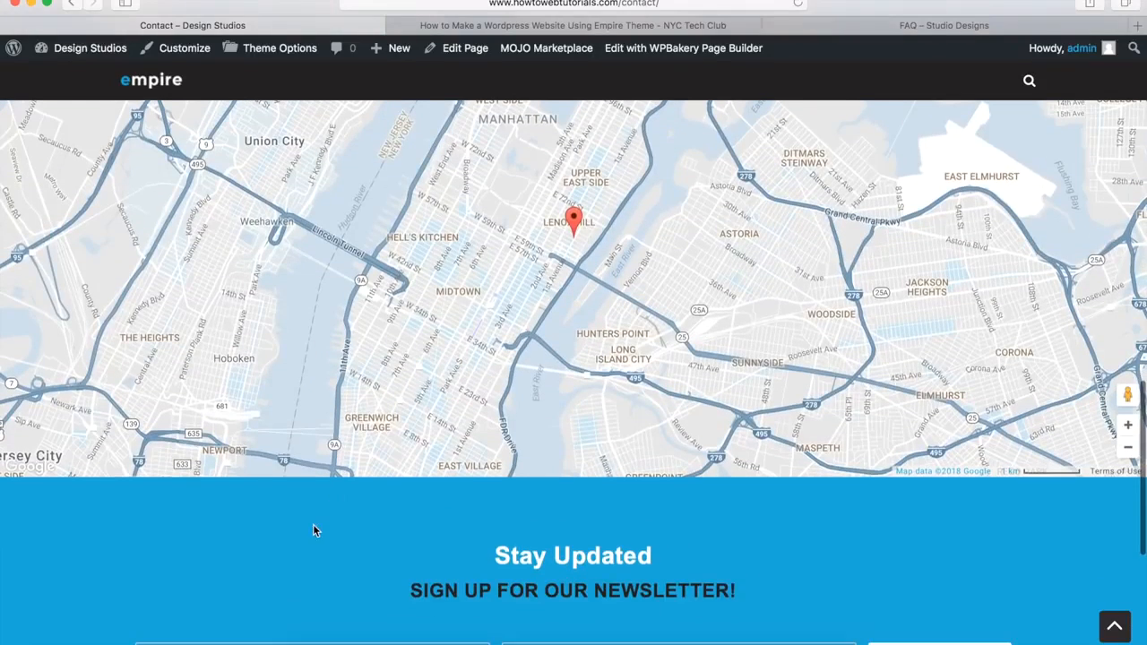
scroll(314, 530, "down", 5)
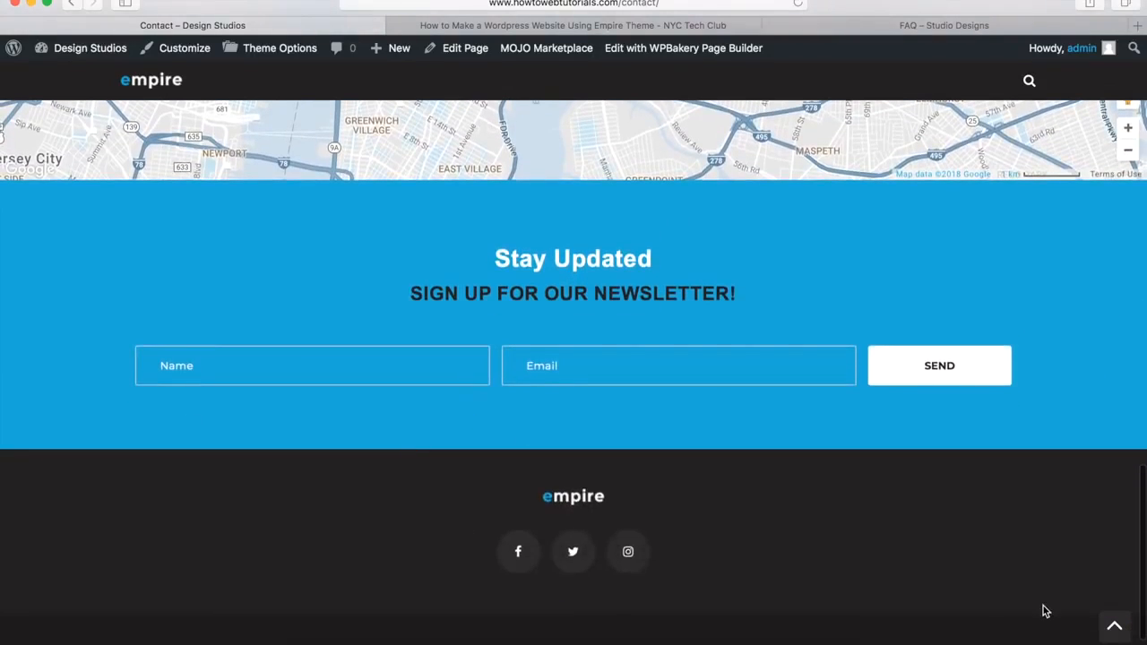
left_click(1115, 627)
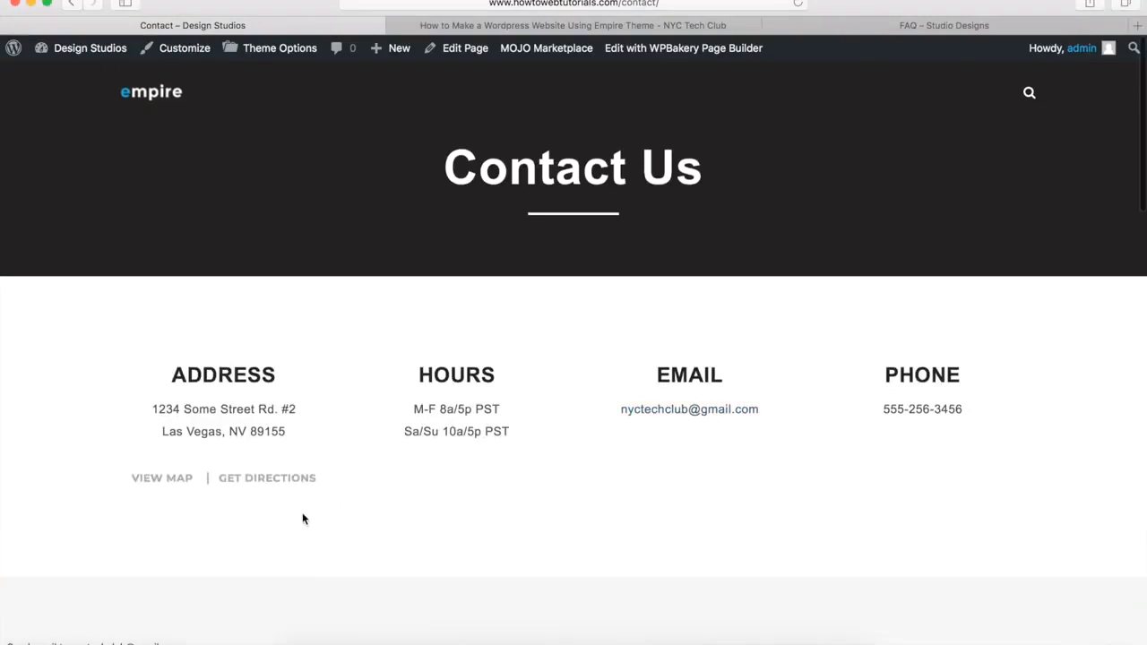
left_click(155, 481)
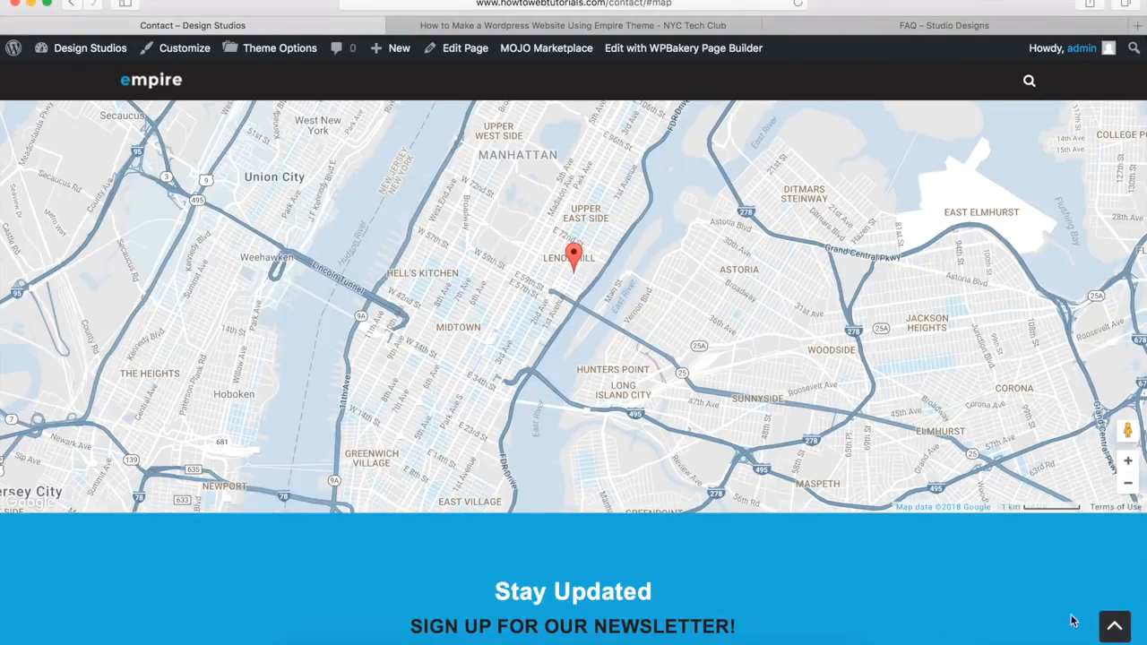
left_click(1114, 627)
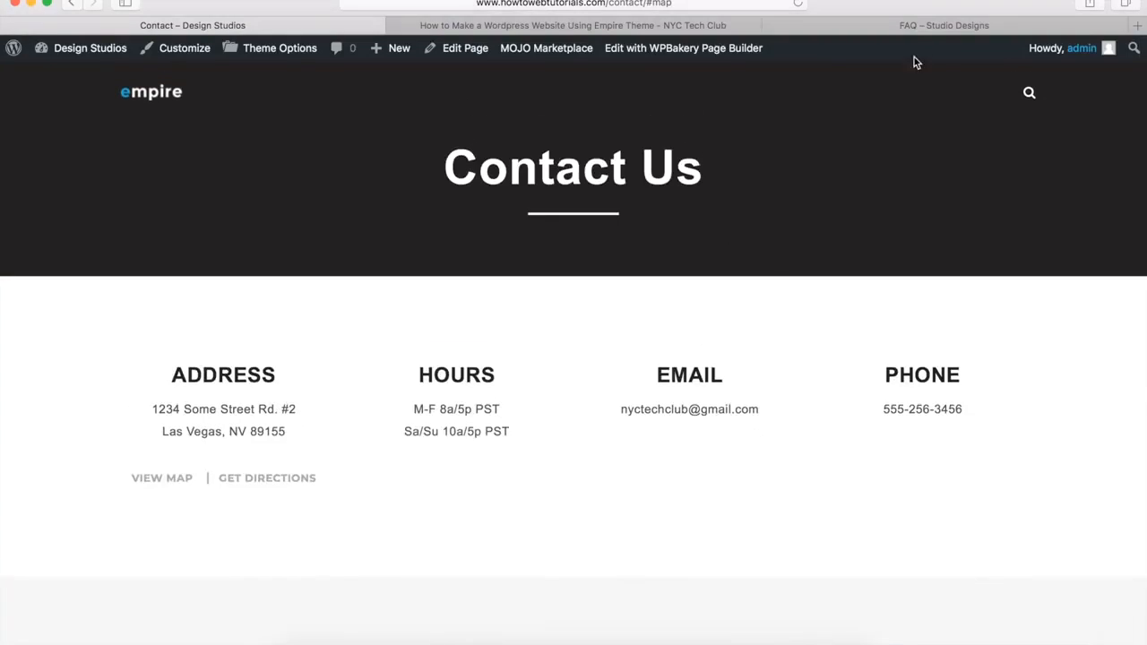
left_click(936, 26)
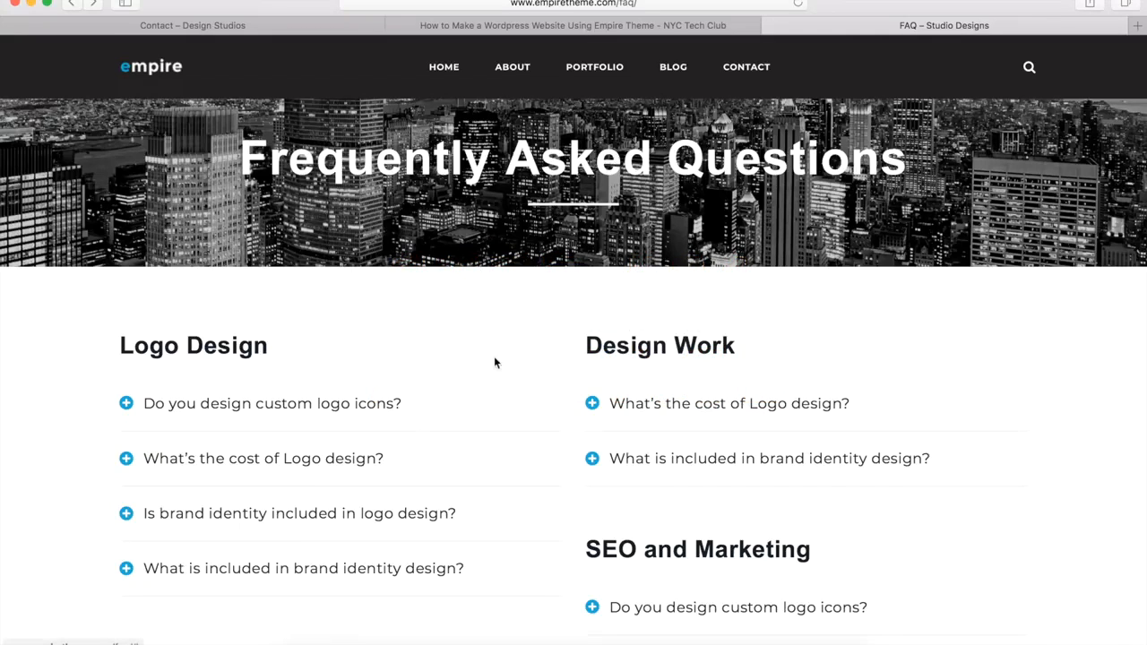
Step: On the demo FAQ page, expand the third and last Logo Design questions, then return to top
scroll(487, 453, "down", 5)
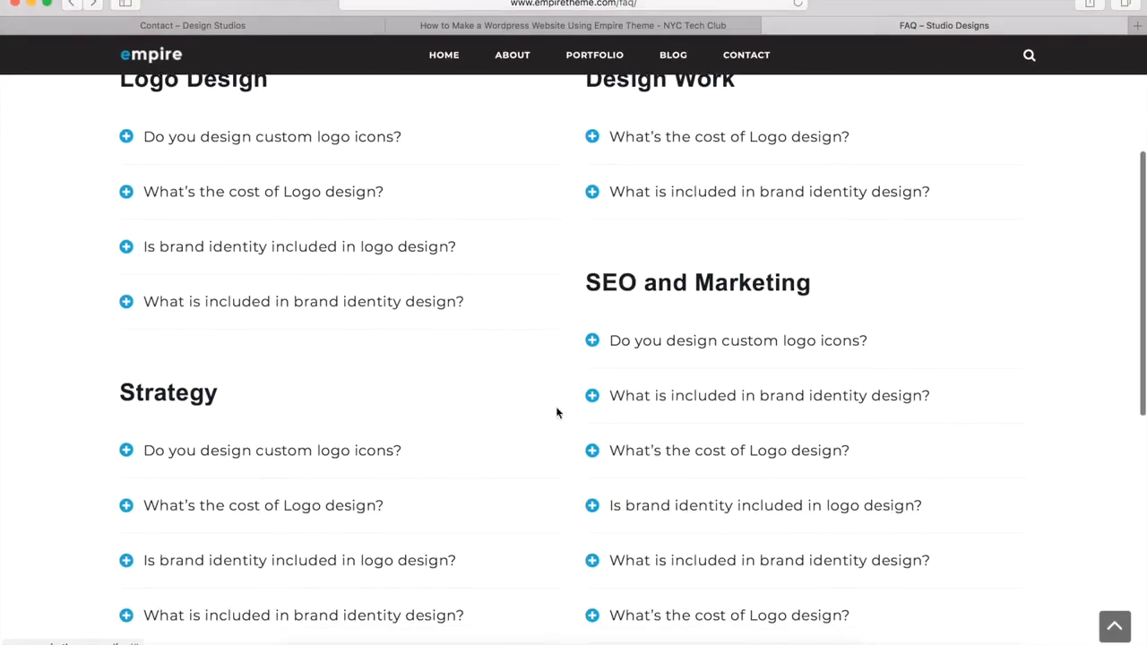
left_click(344, 253)
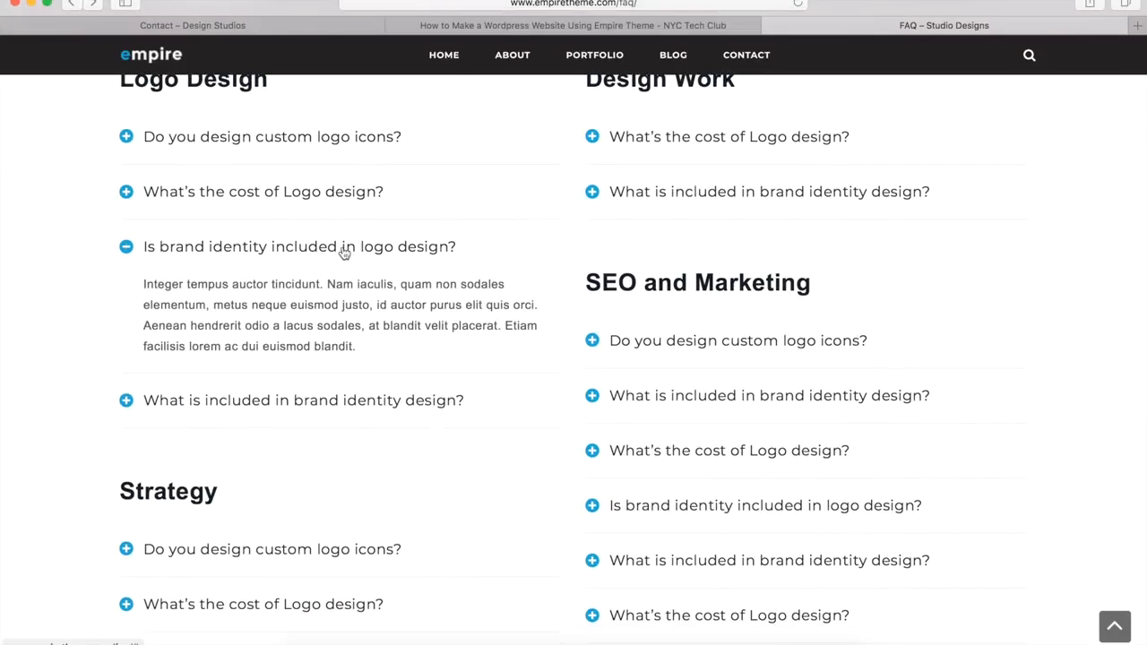
left_click(286, 405)
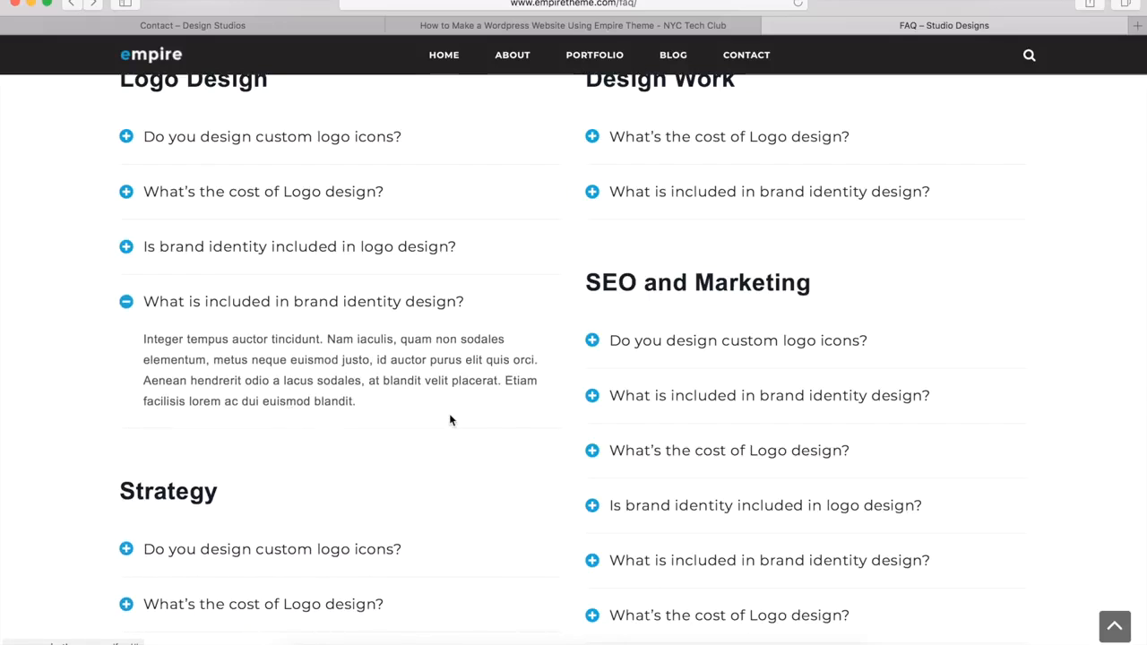
scroll(557, 423, "down", 10)
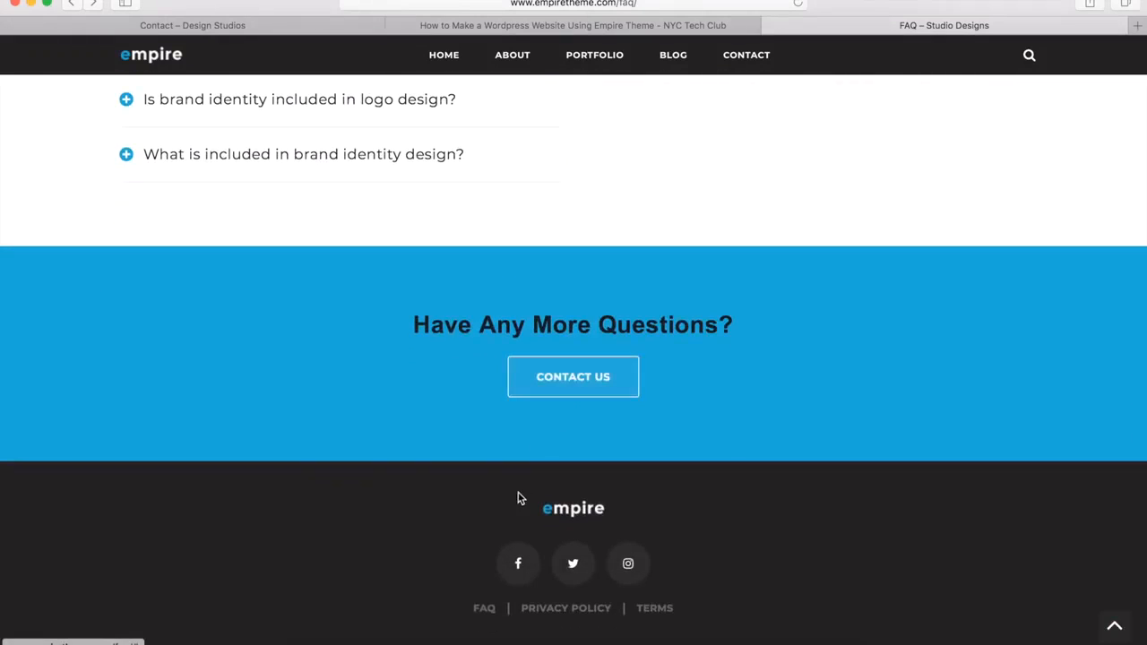
left_click(1111, 627)
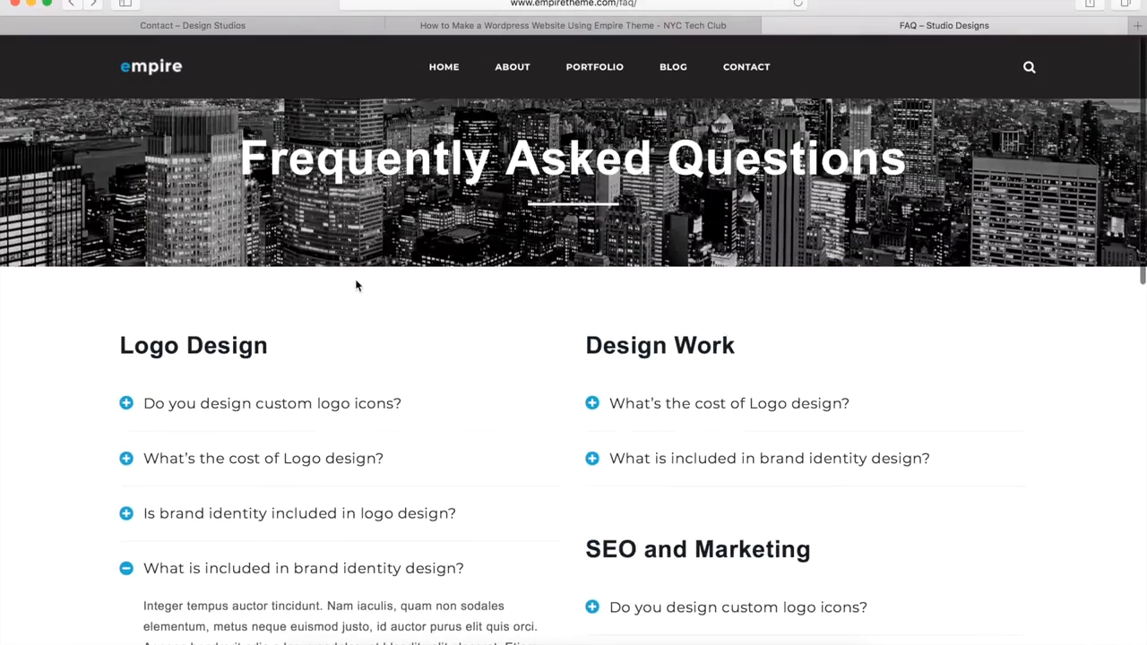
Step: Create a new page titled 'FAQ' with Disable page title ticked under Page Options
left_click(175, 25)
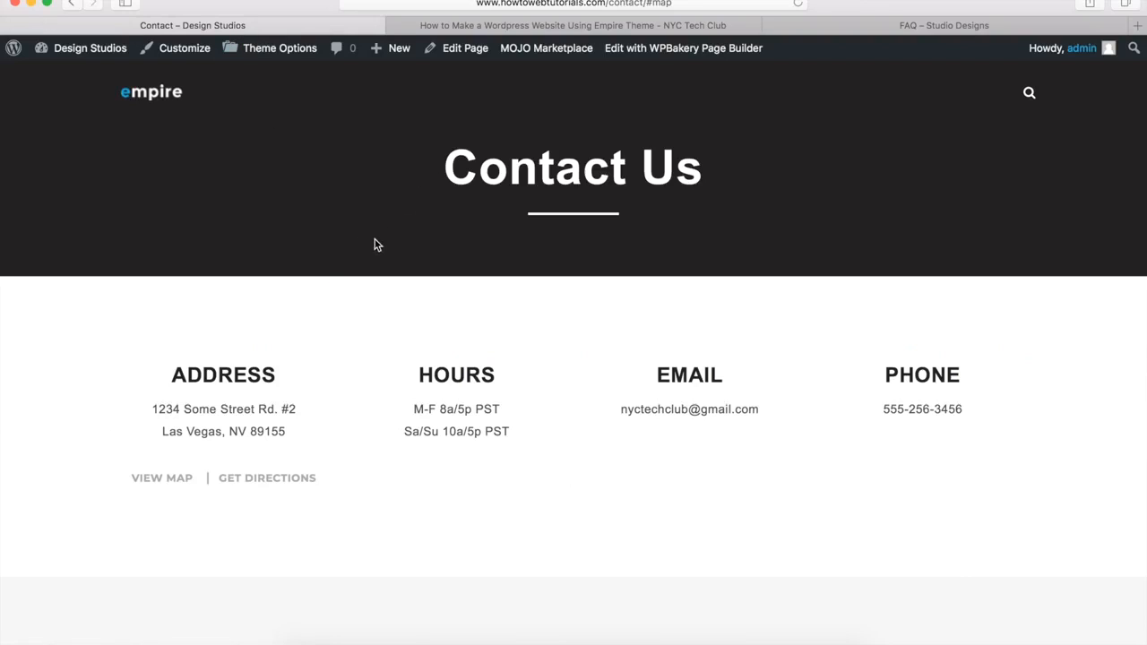
mouse_move(395, 51)
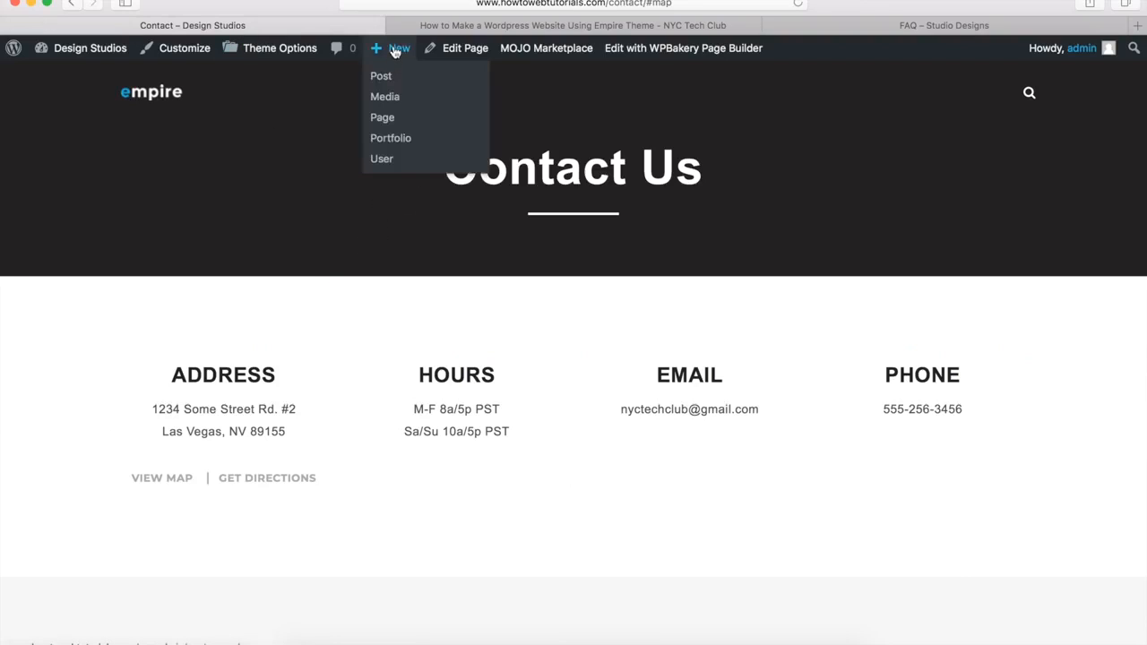
left_click(387, 119)
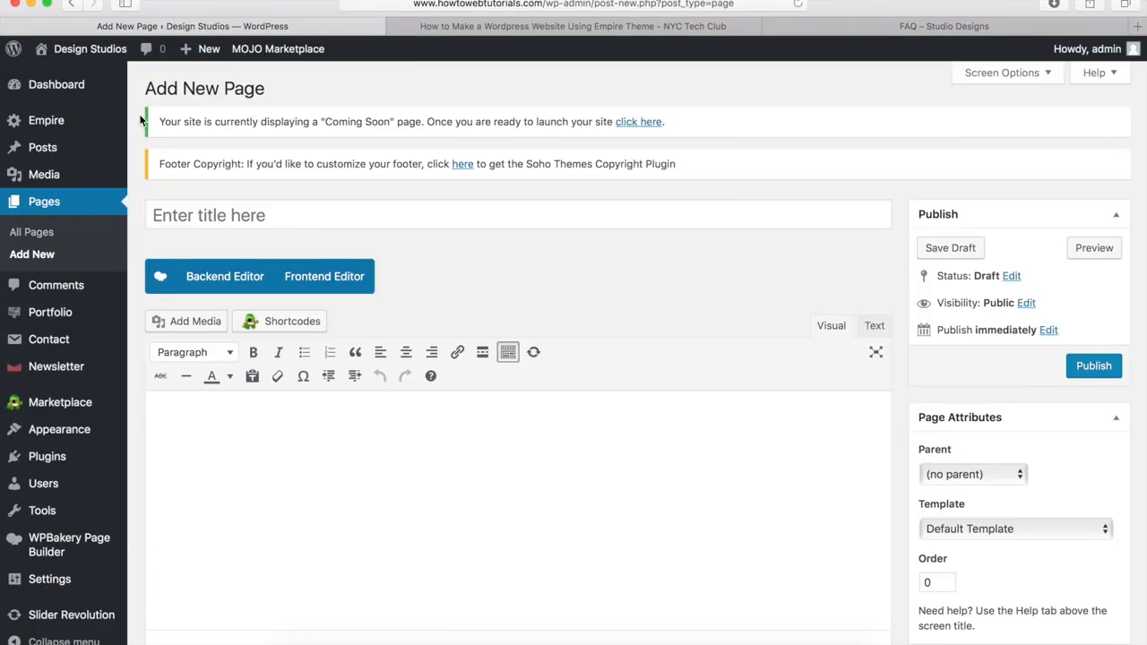
left_click(224, 215)
type("FAQ")
left_click(515, 273)
scroll(513, 279, "down", 10)
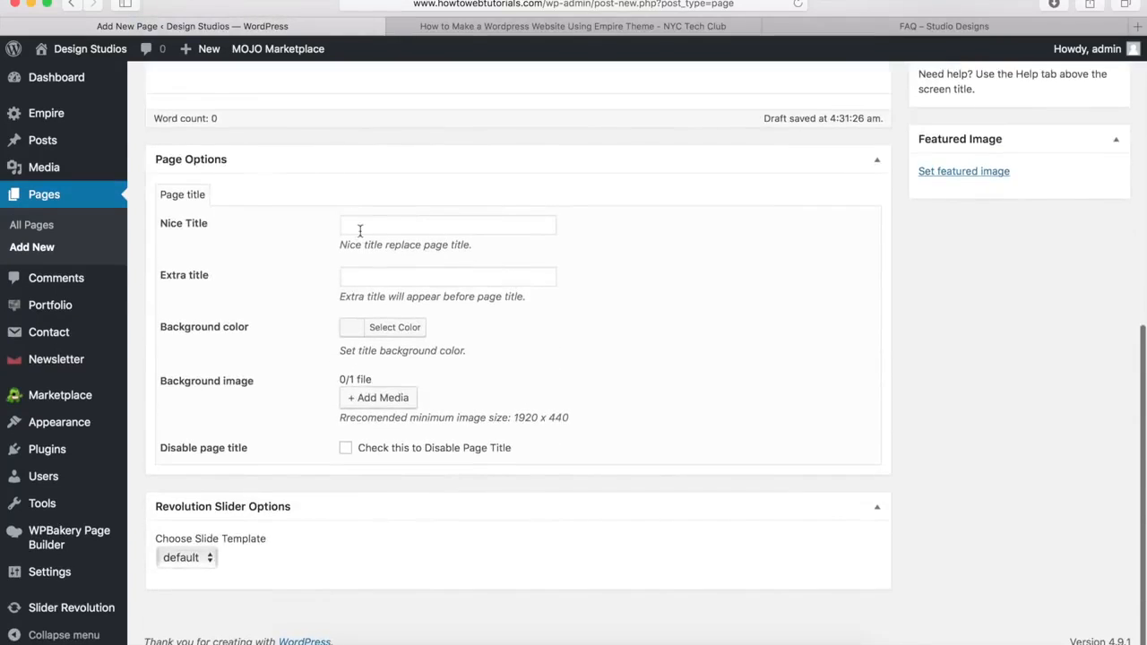
left_click(346, 449)
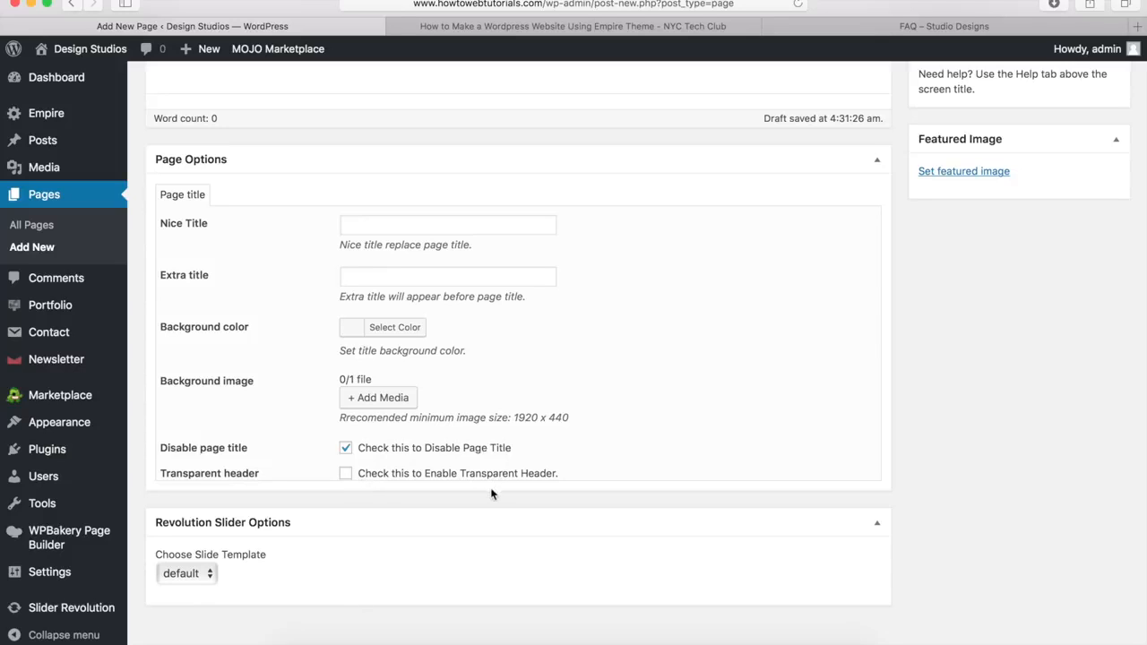
scroll(576, 412, "up", 10)
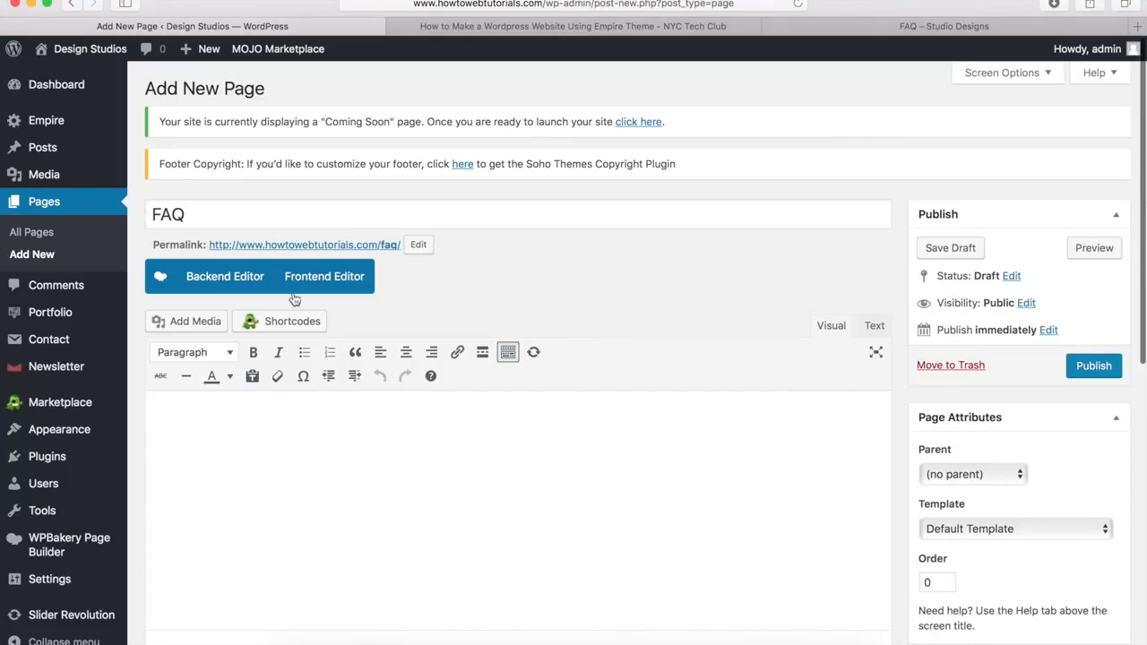
Step: In the WPBakery builder, add an empty row stretched across the full page width
left_click(222, 278)
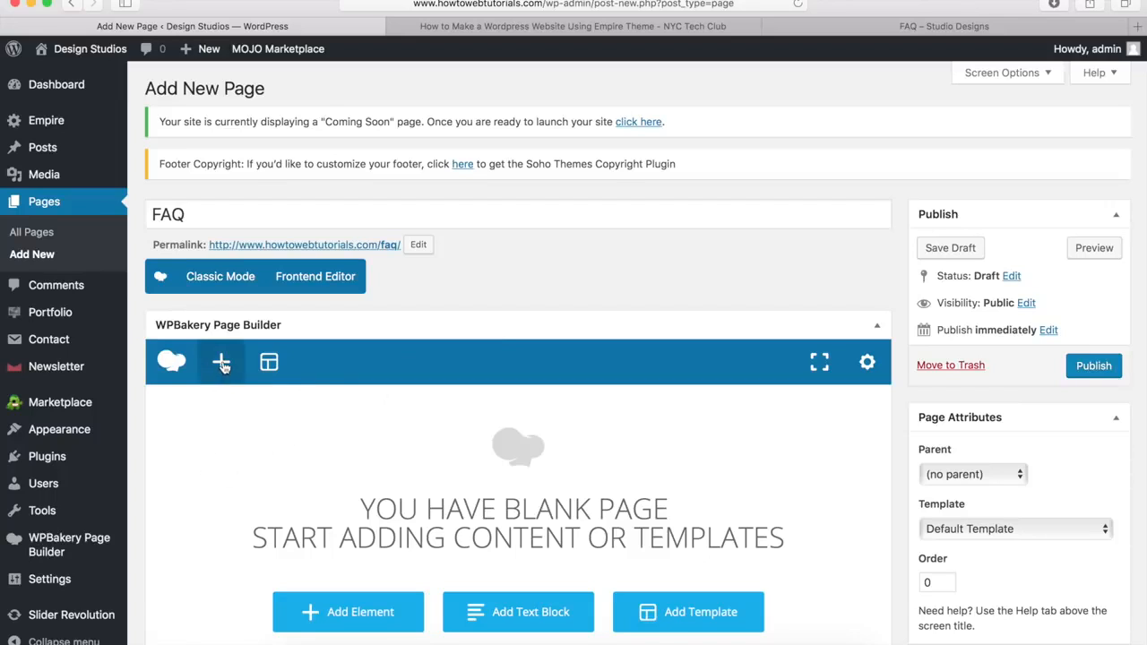
left_click(223, 364)
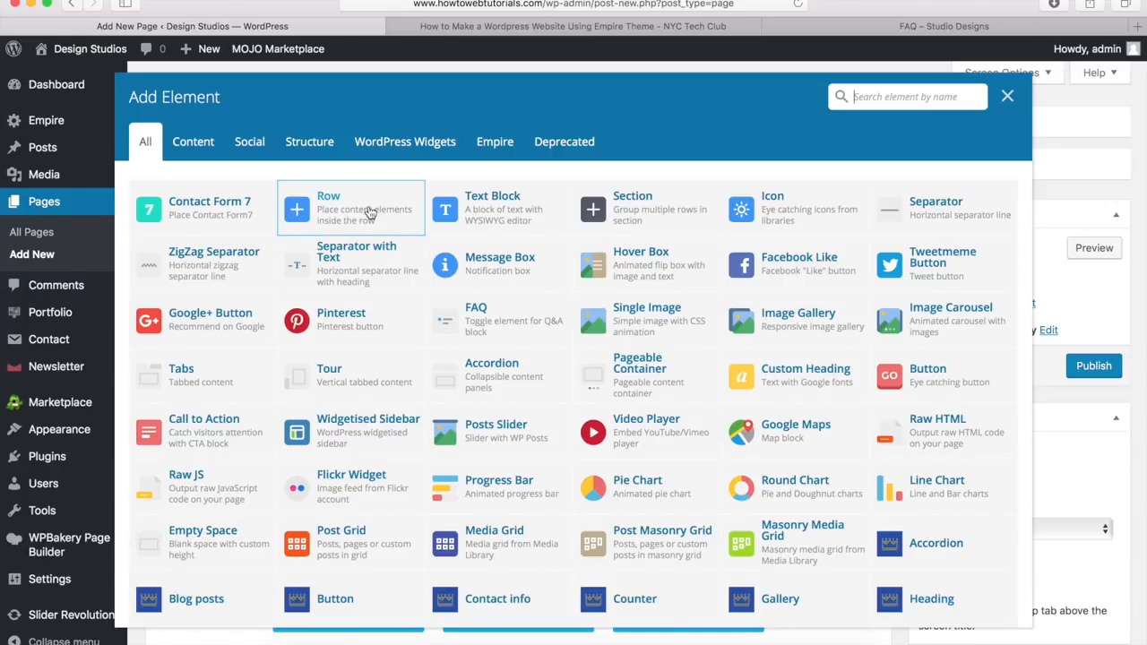
left_click(345, 215)
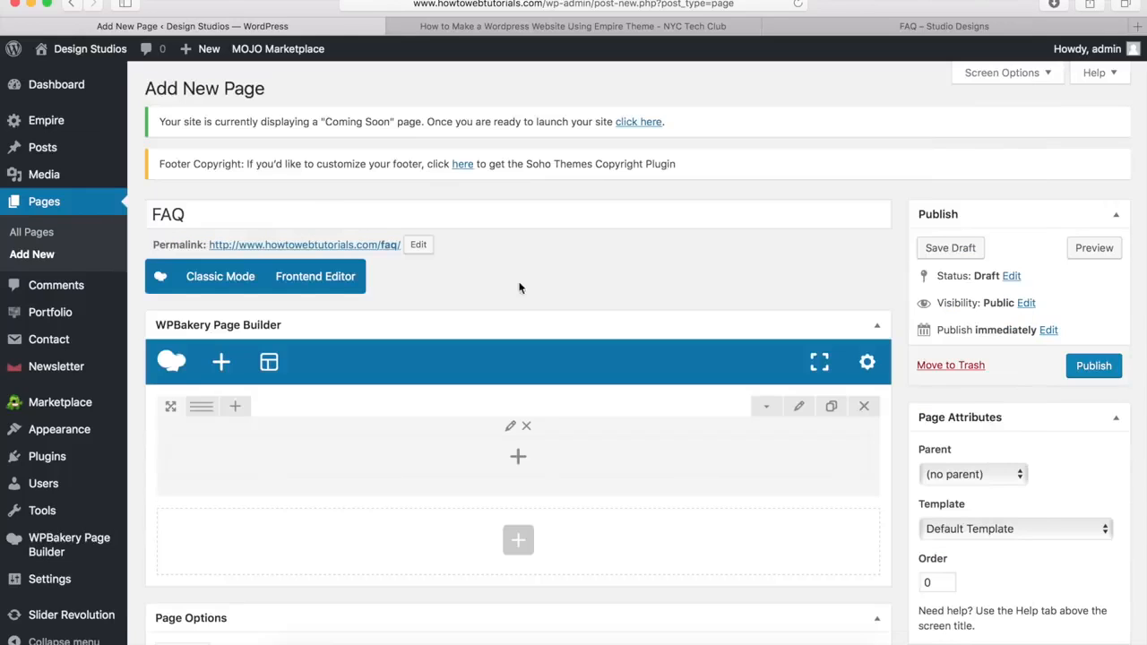
left_click(801, 408)
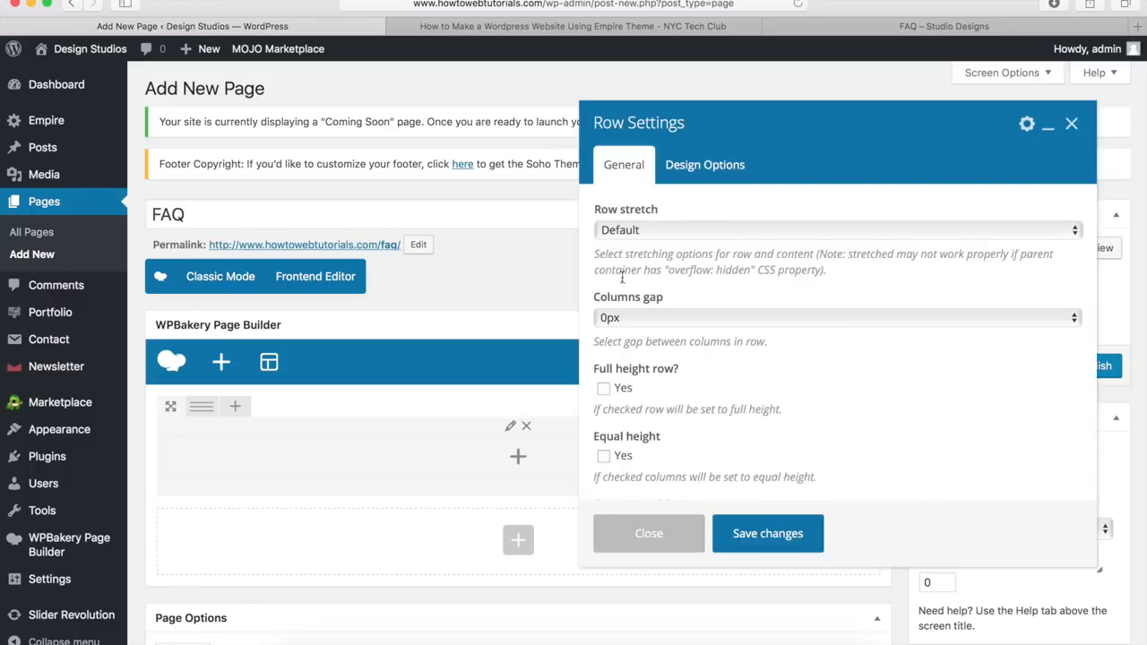
left_click(660, 232)
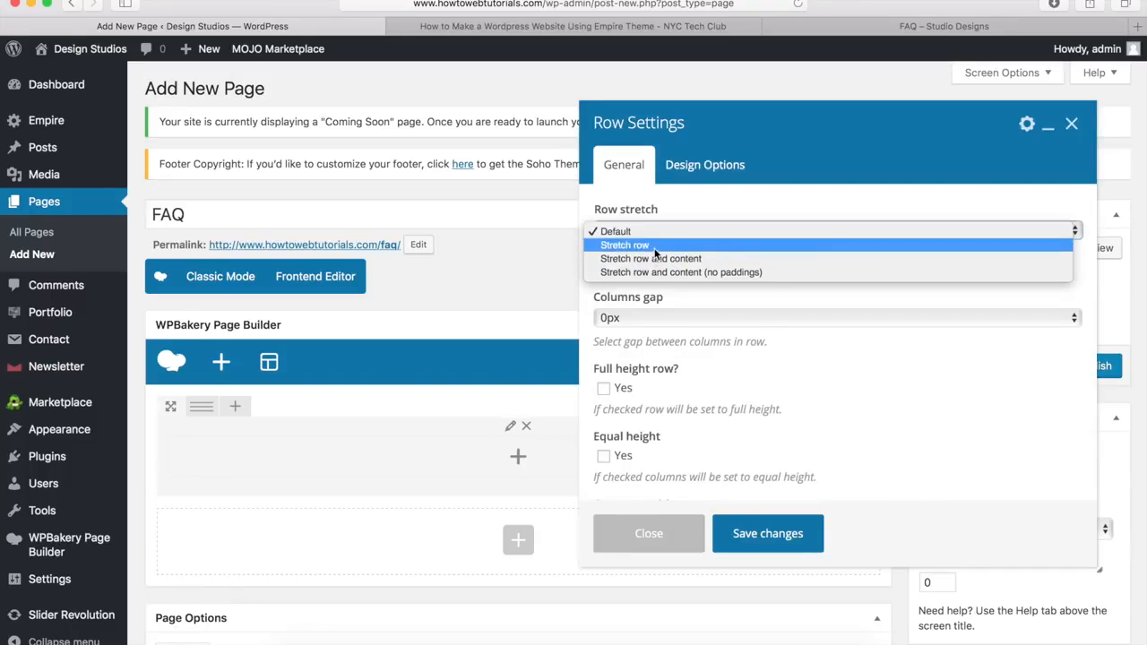
left_click(659, 240)
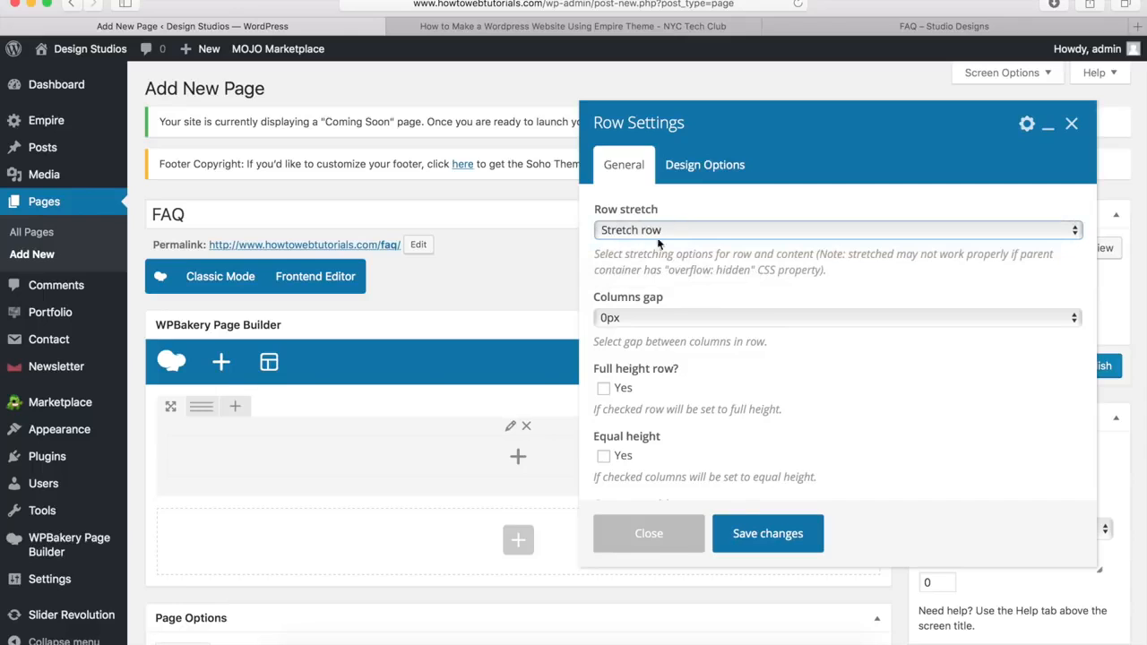
Step: Give the row 40px top padding and a Cover background of pagetitle-darken.jpg, then save
left_click(713, 175)
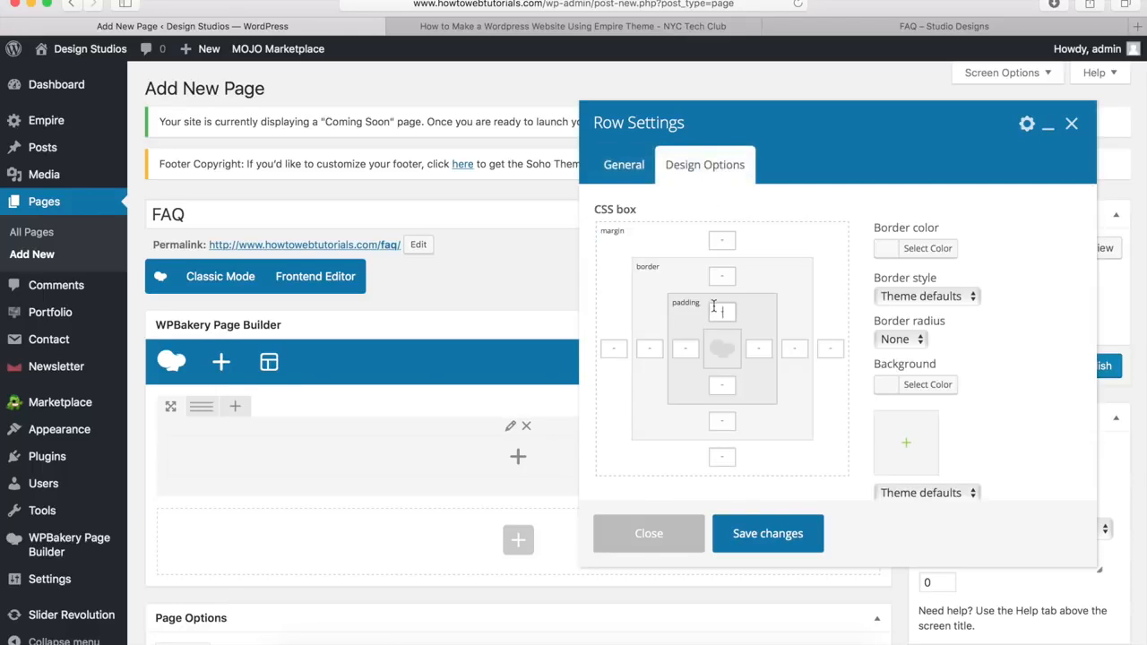
type("40px")
left_click(906, 445)
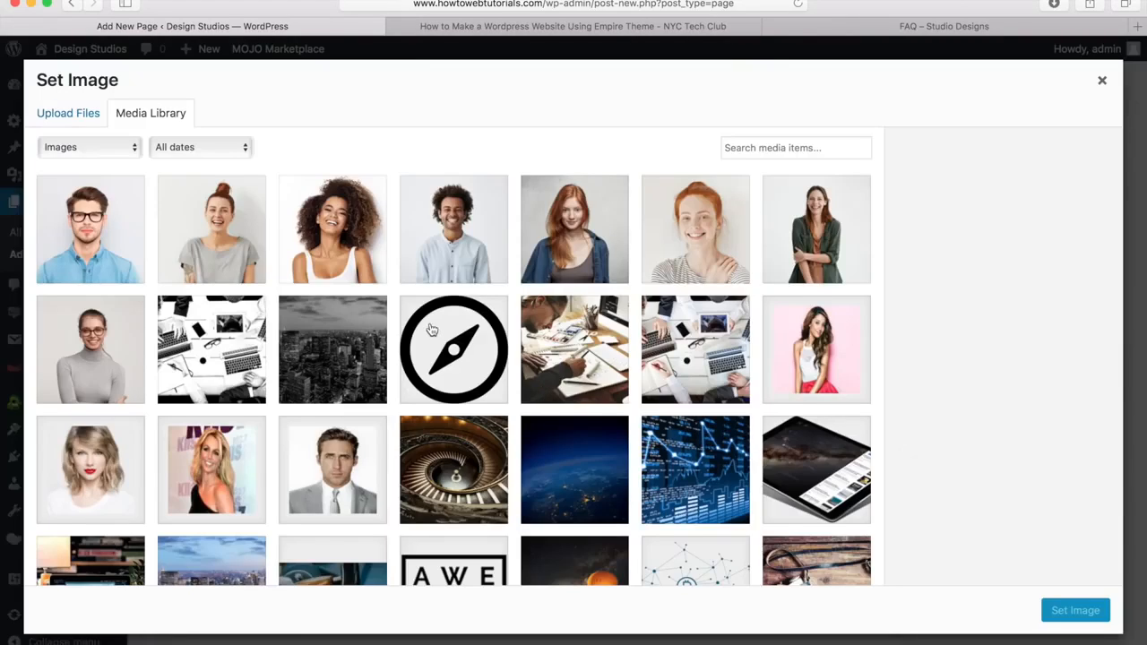
left_click(330, 352)
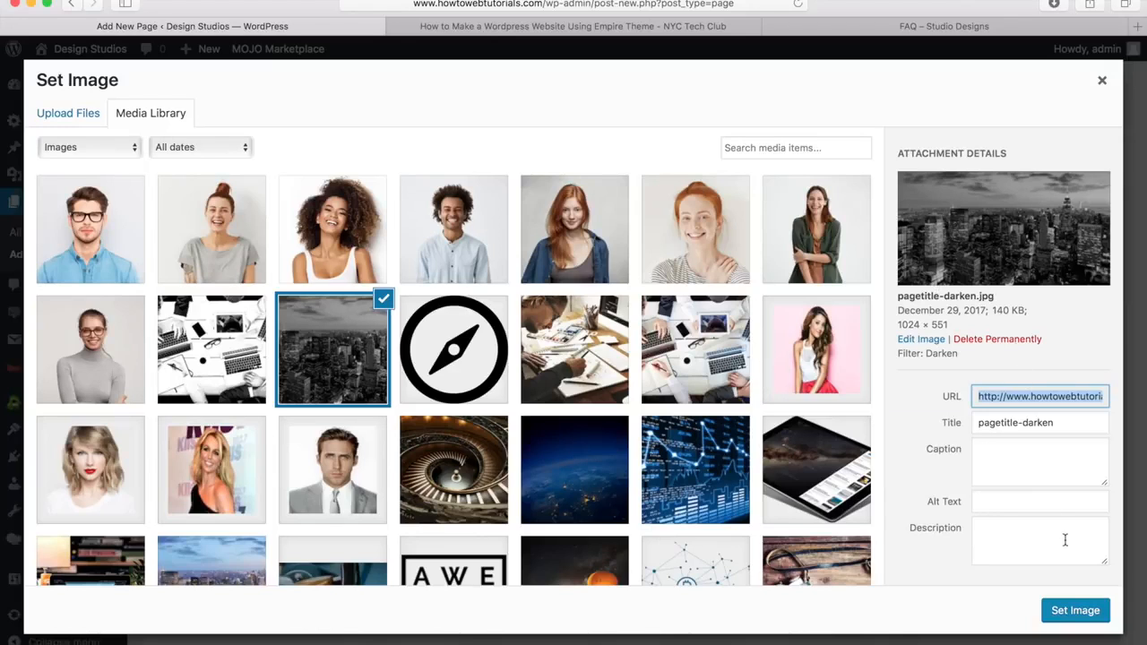
left_click(1074, 610)
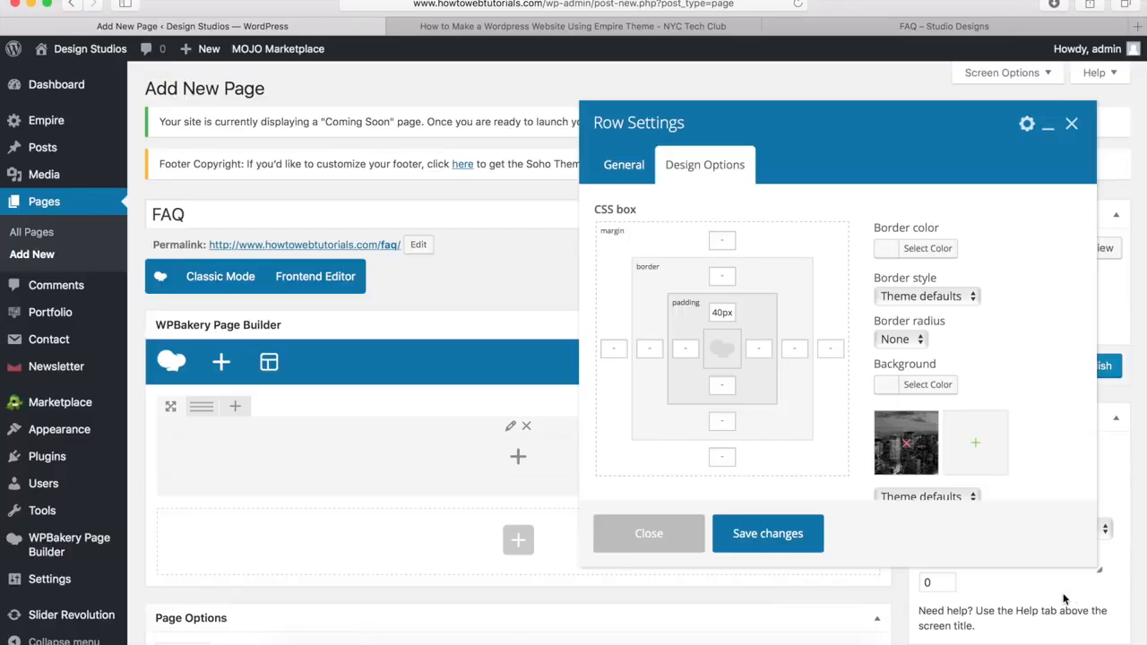
scroll(939, 432, "down", 2)
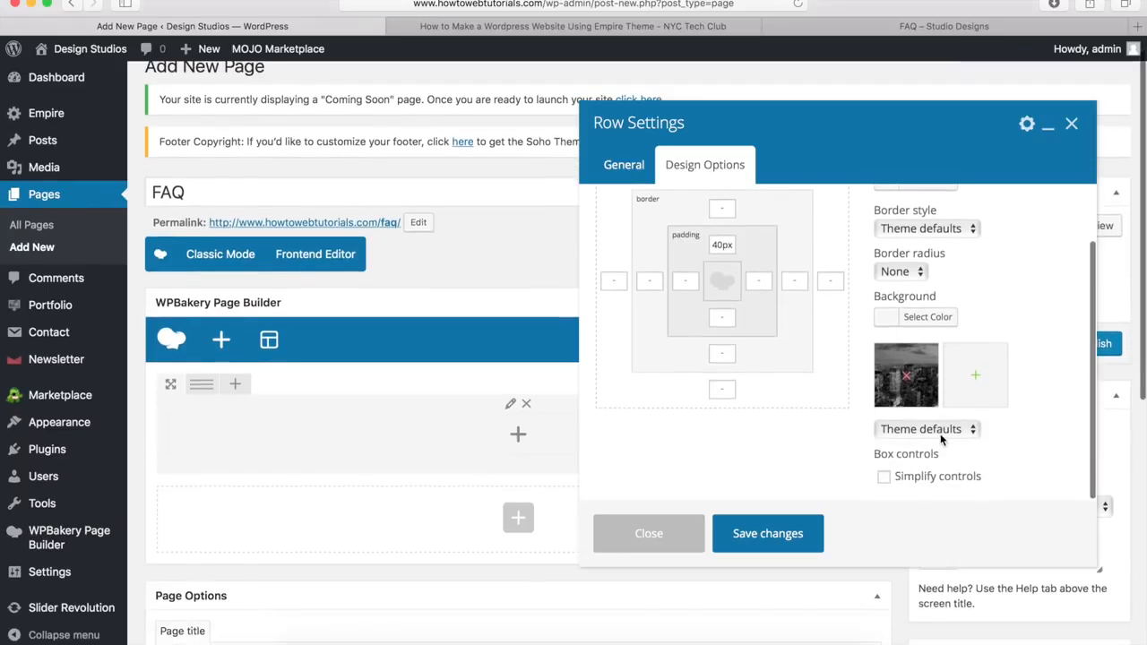
left_click(929, 435)
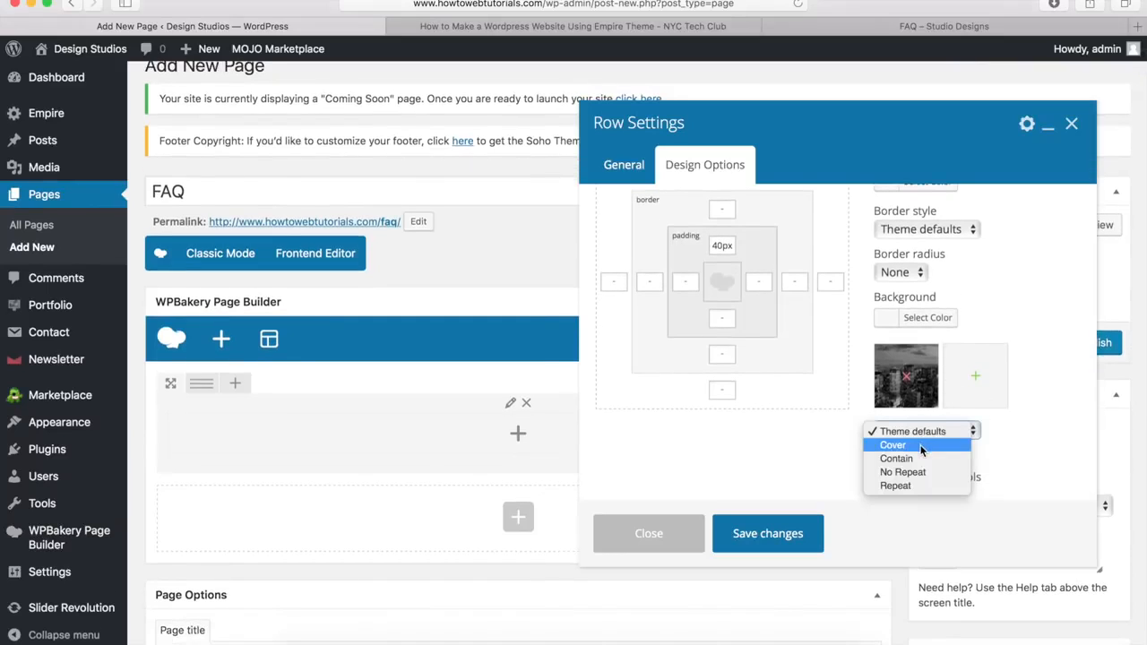
left_click(922, 446)
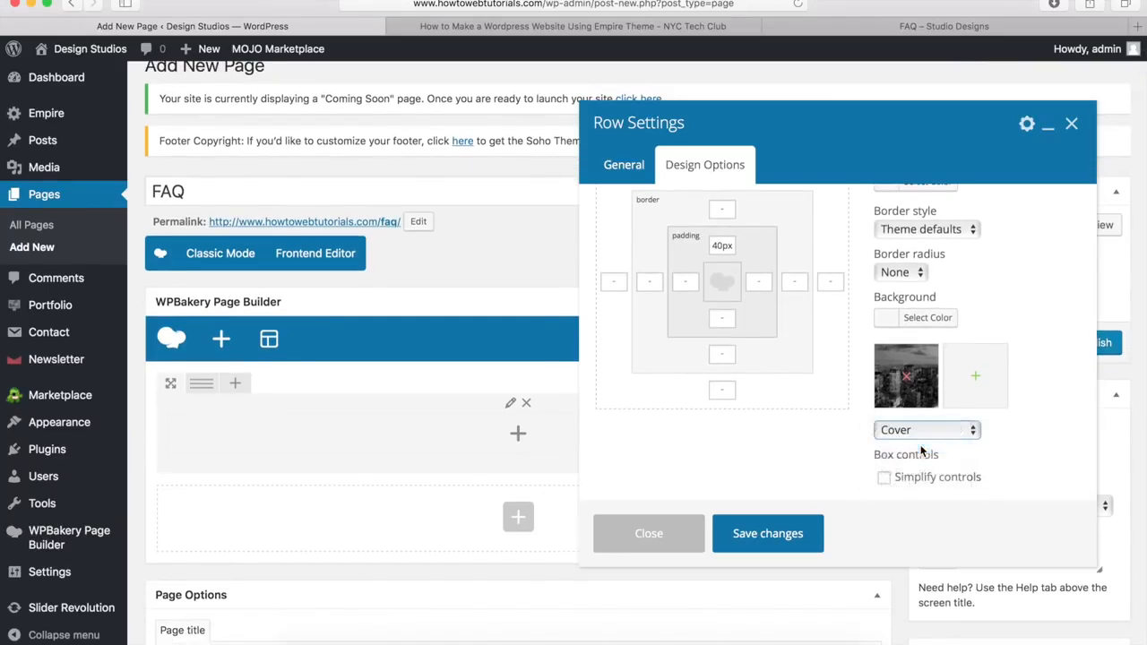
left_click(767, 535)
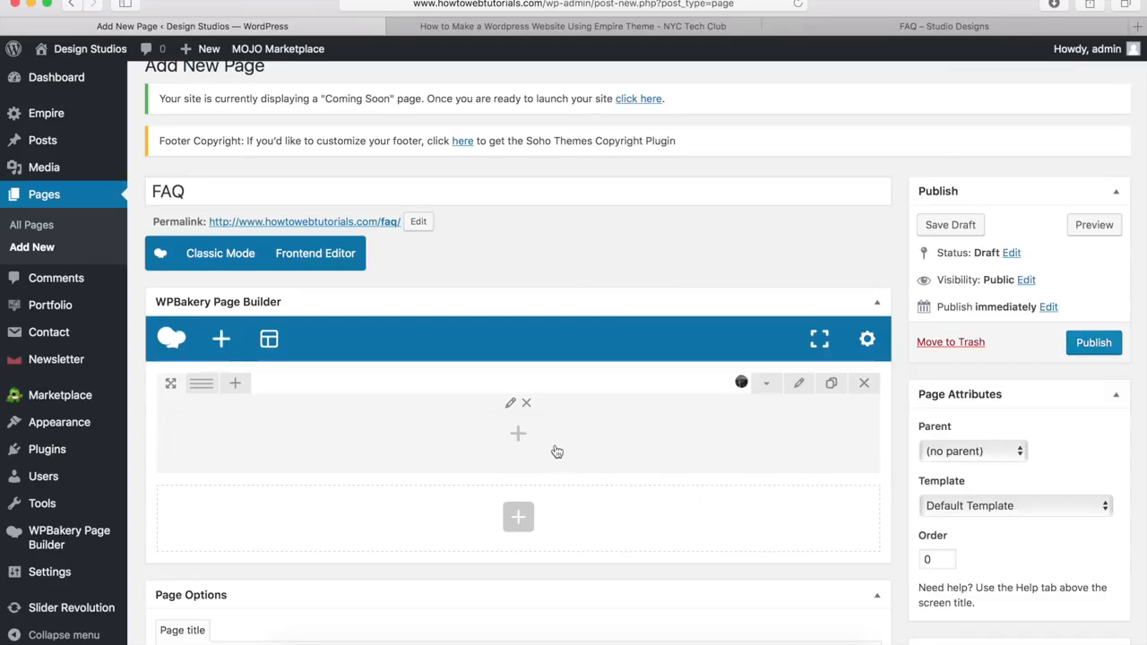
Step: Add a Heading element titled 'Frequently Asked Questions' with H1 title size
left_click(522, 439)
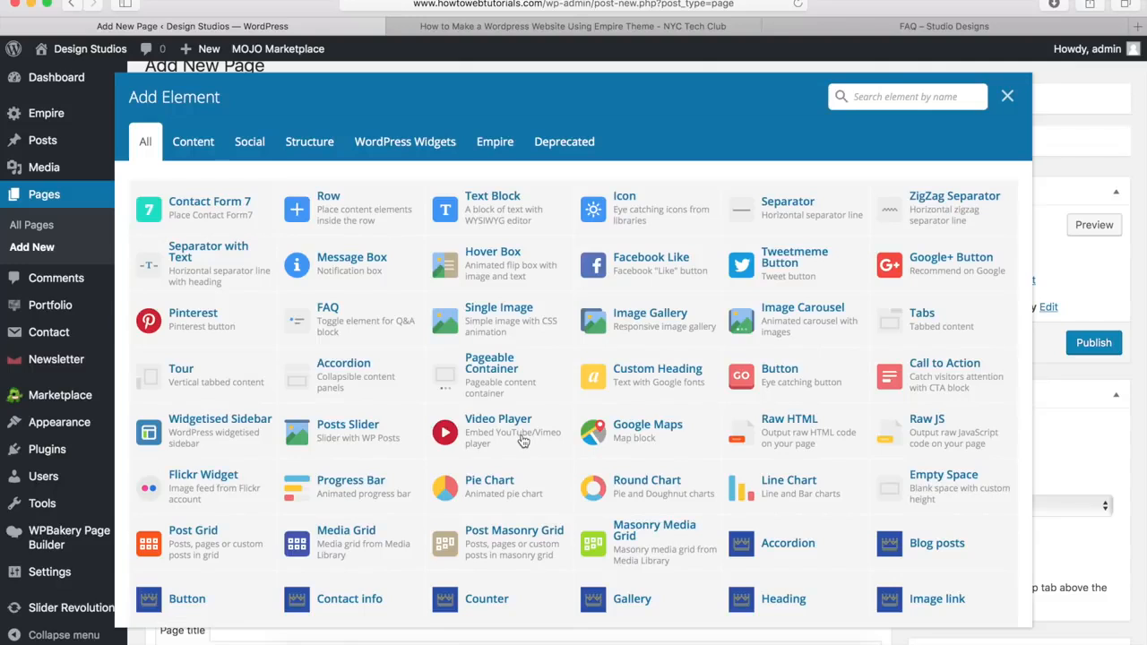
scroll(595, 362, "down", 3)
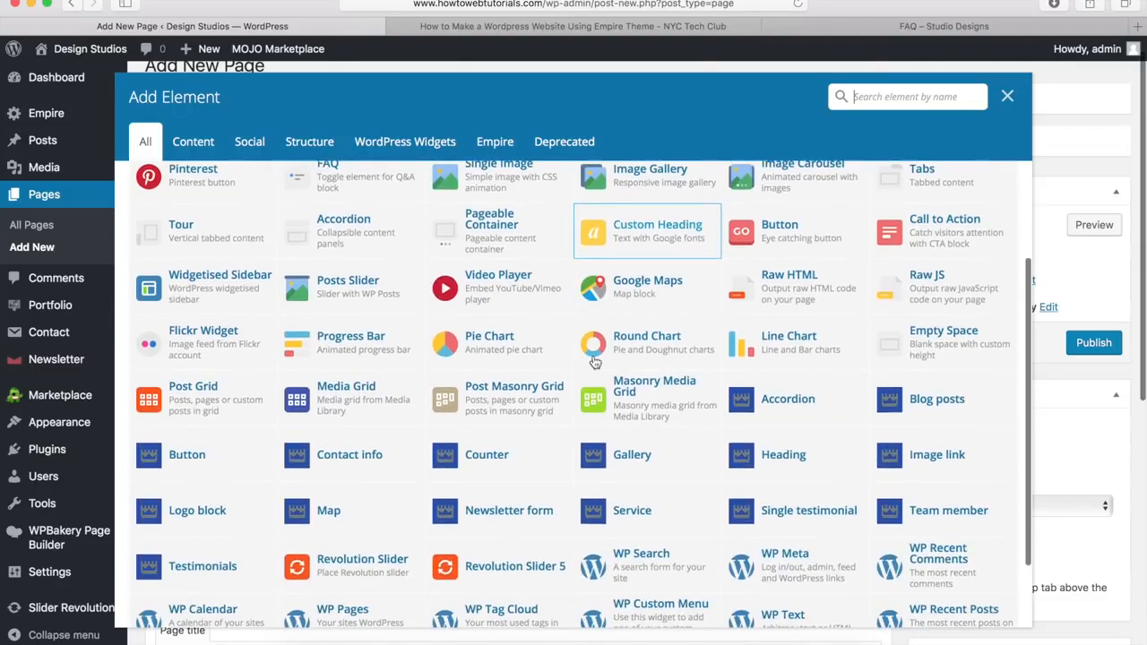
left_click(783, 457)
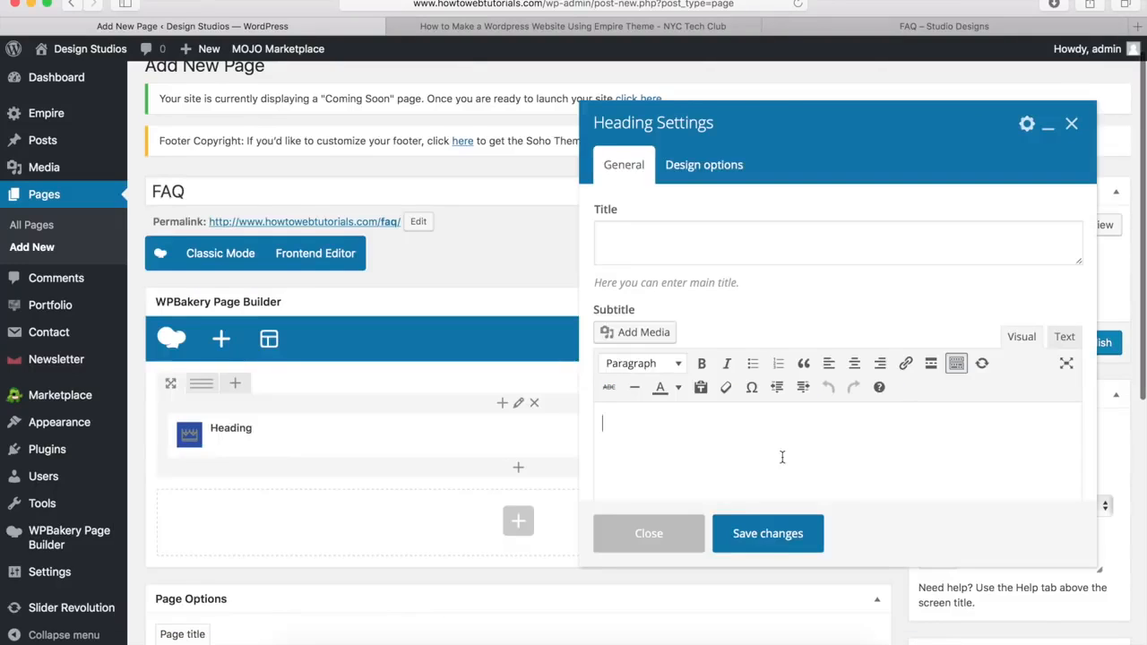
left_click(641, 245)
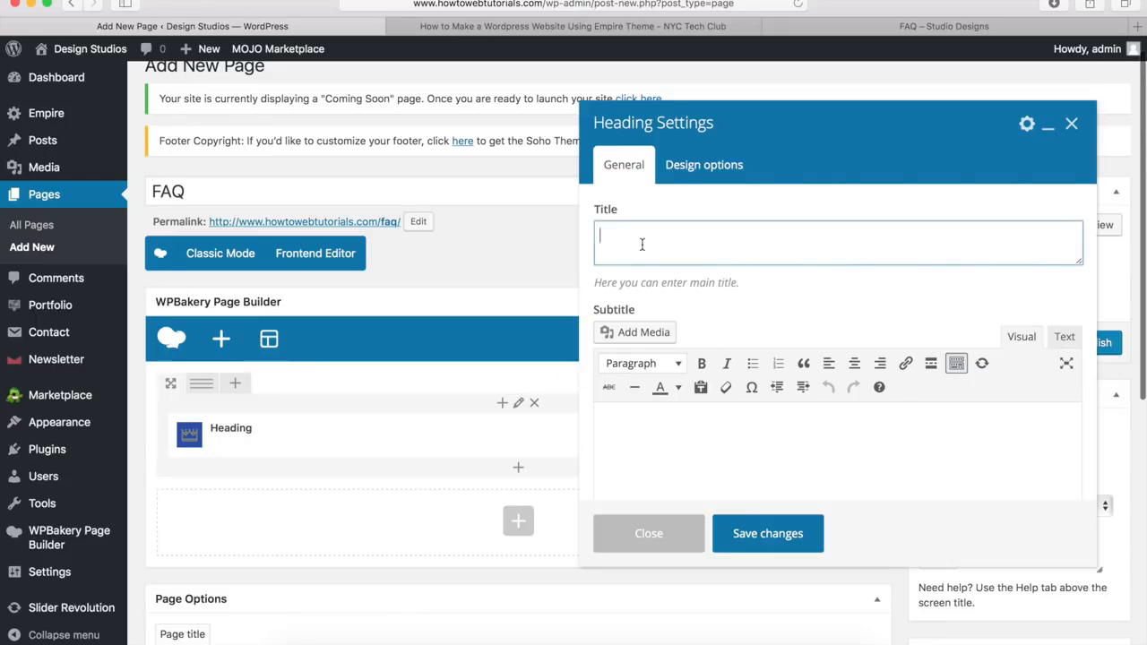
type("Frequently Asked Questions")
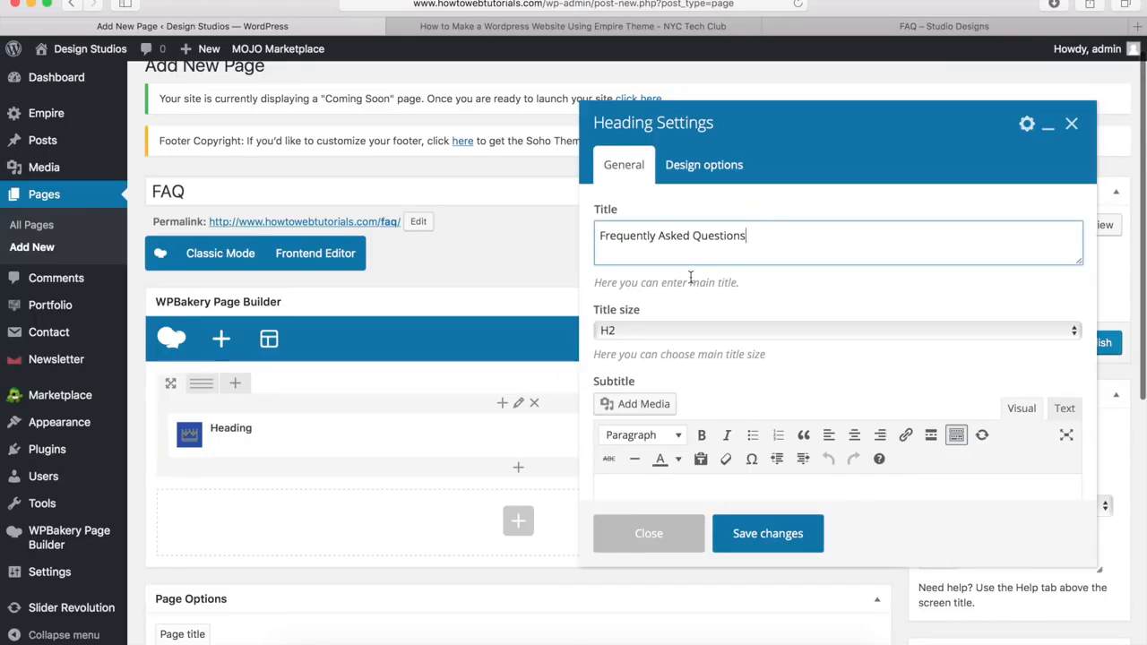
left_click(637, 329)
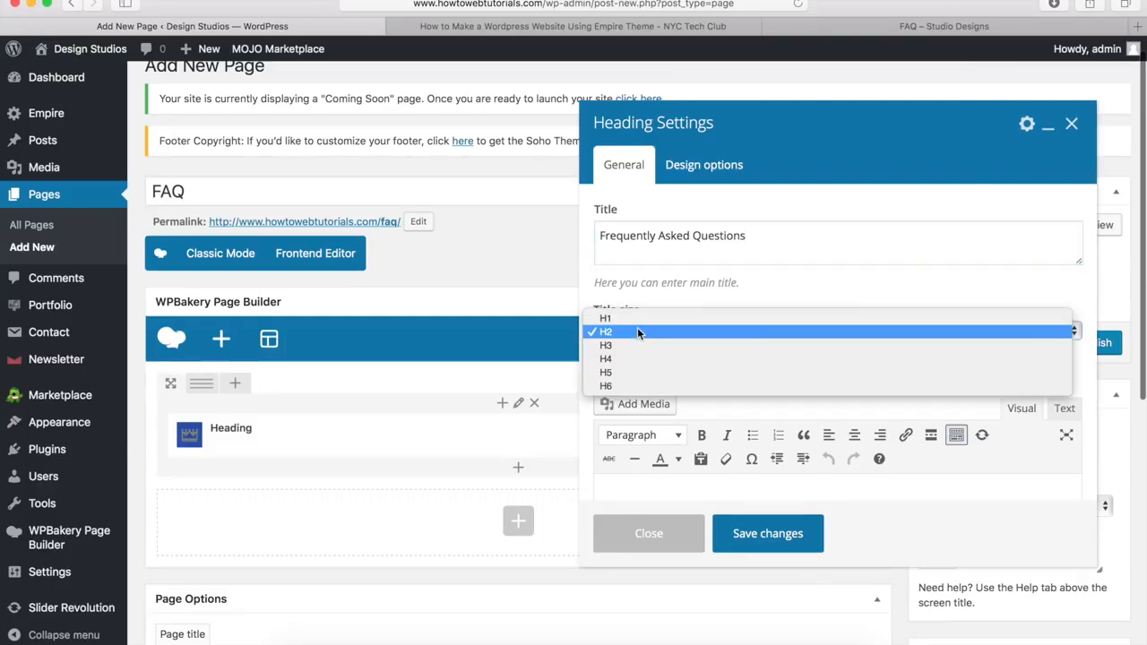
left_click(623, 319)
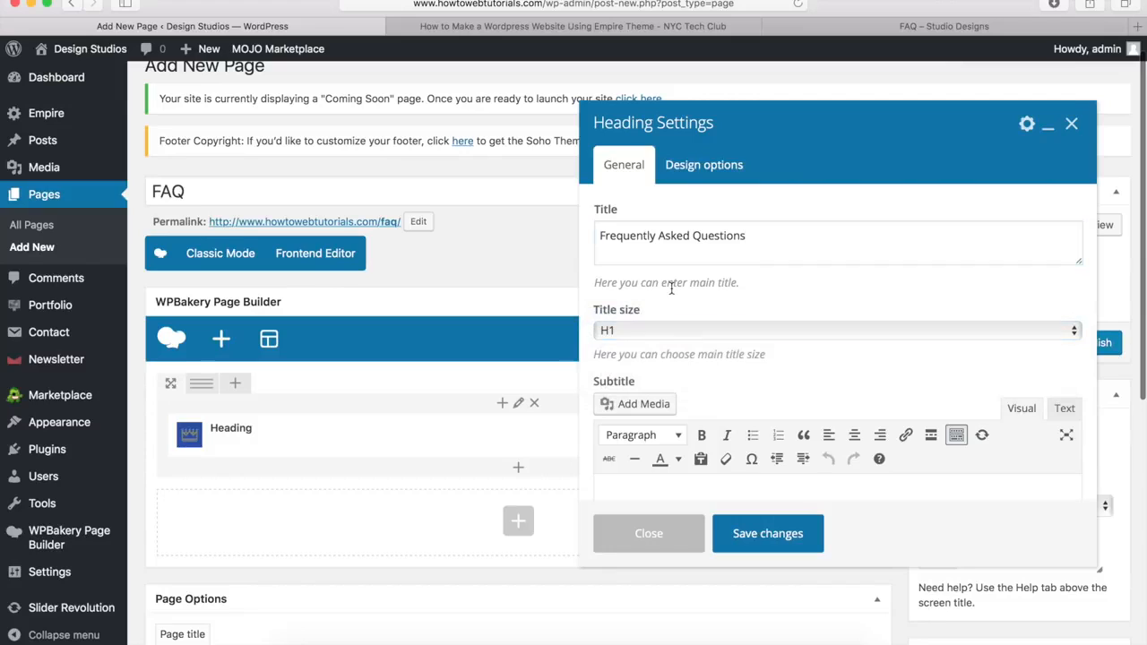
Step: Set the heading to Style 1 with a custom white title colour and save it
scroll(671, 288, "down", 5)
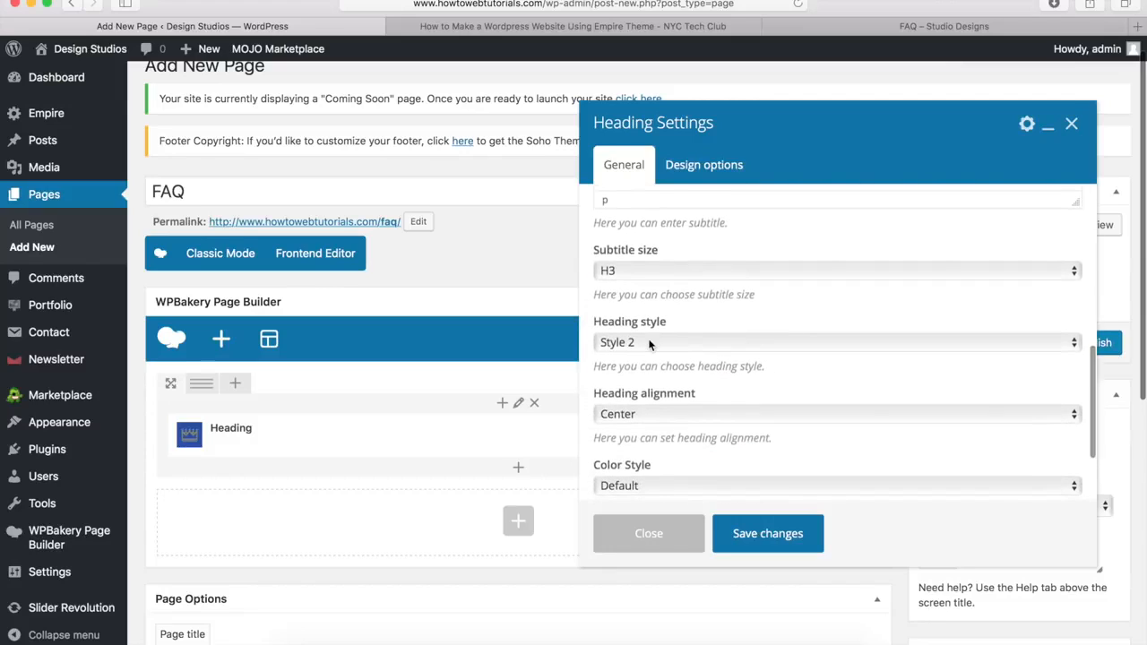
left_click(652, 341)
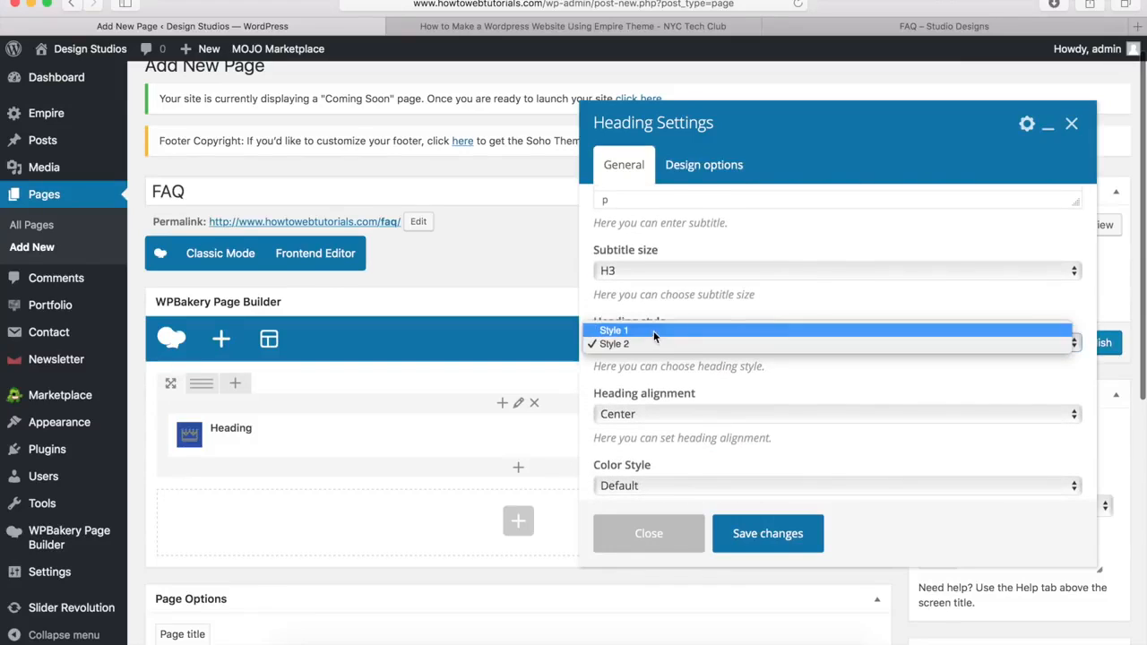
left_click(653, 330)
scroll(645, 383, "down", 3)
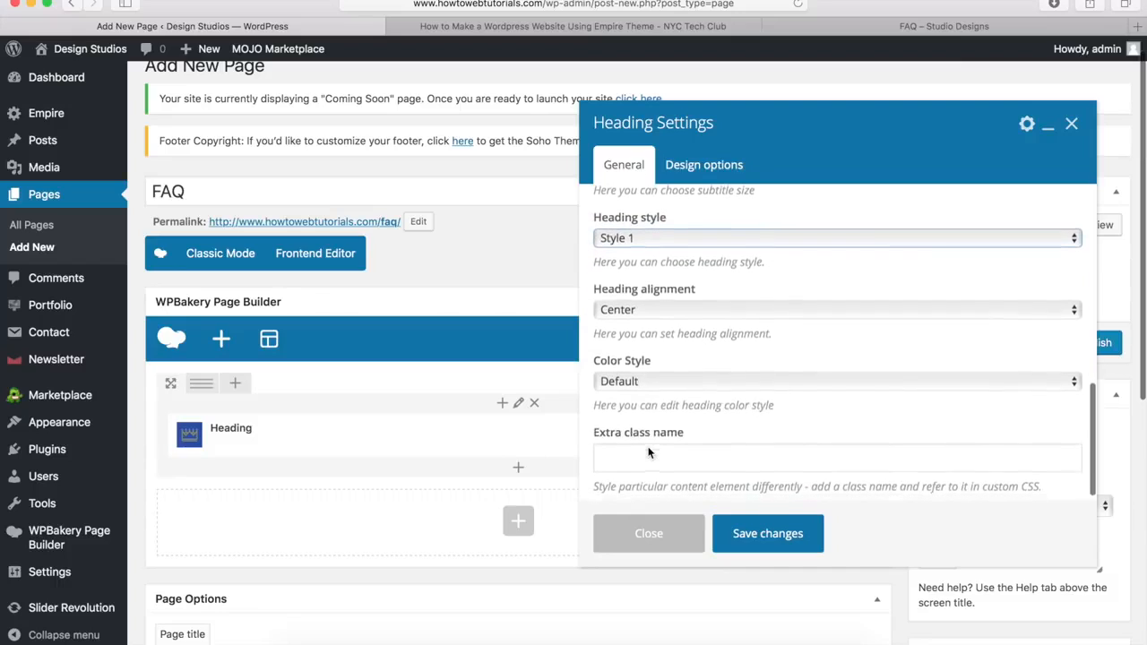
left_click(651, 377)
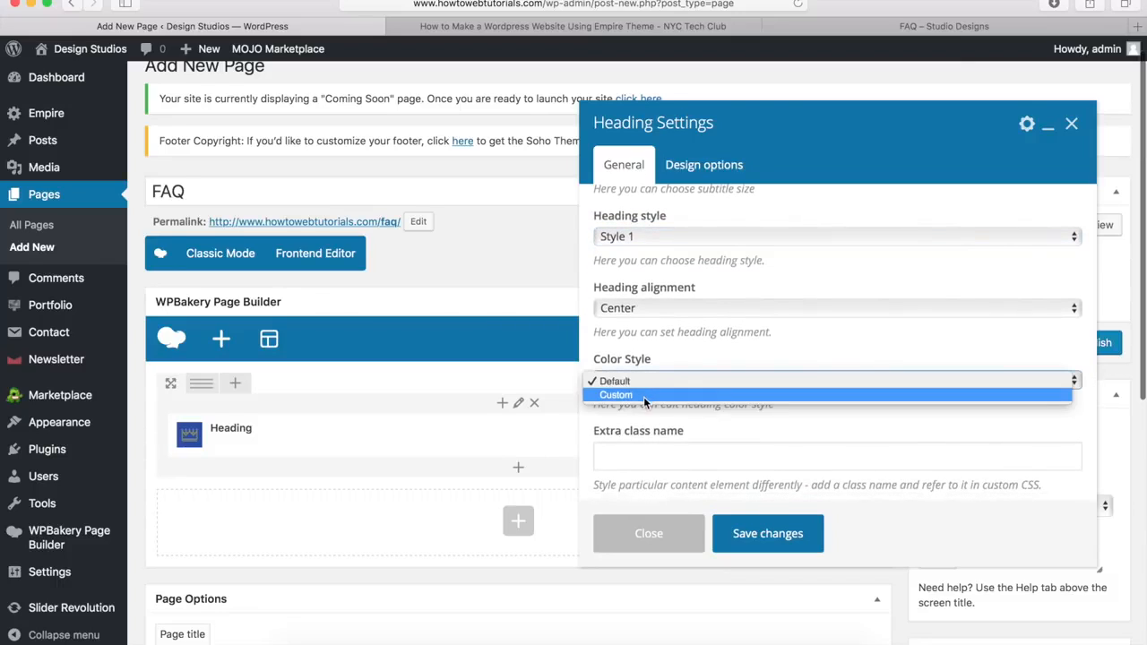
left_click(644, 396)
left_click(646, 452)
scroll(664, 413, "down", 4)
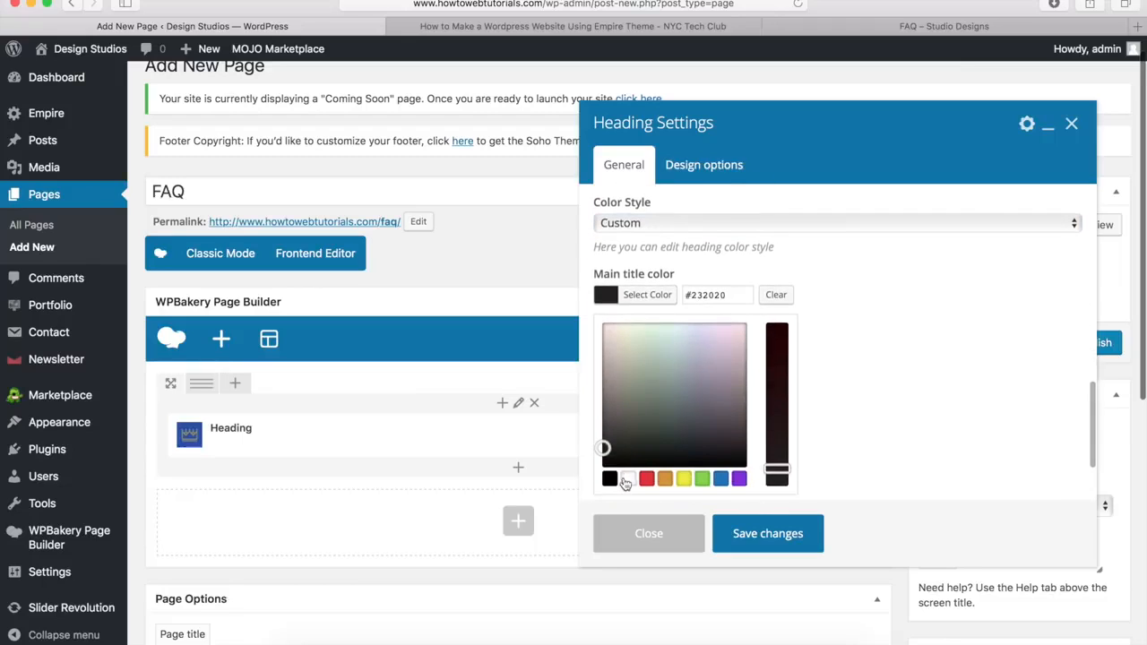
left_click(624, 484)
left_click(654, 298)
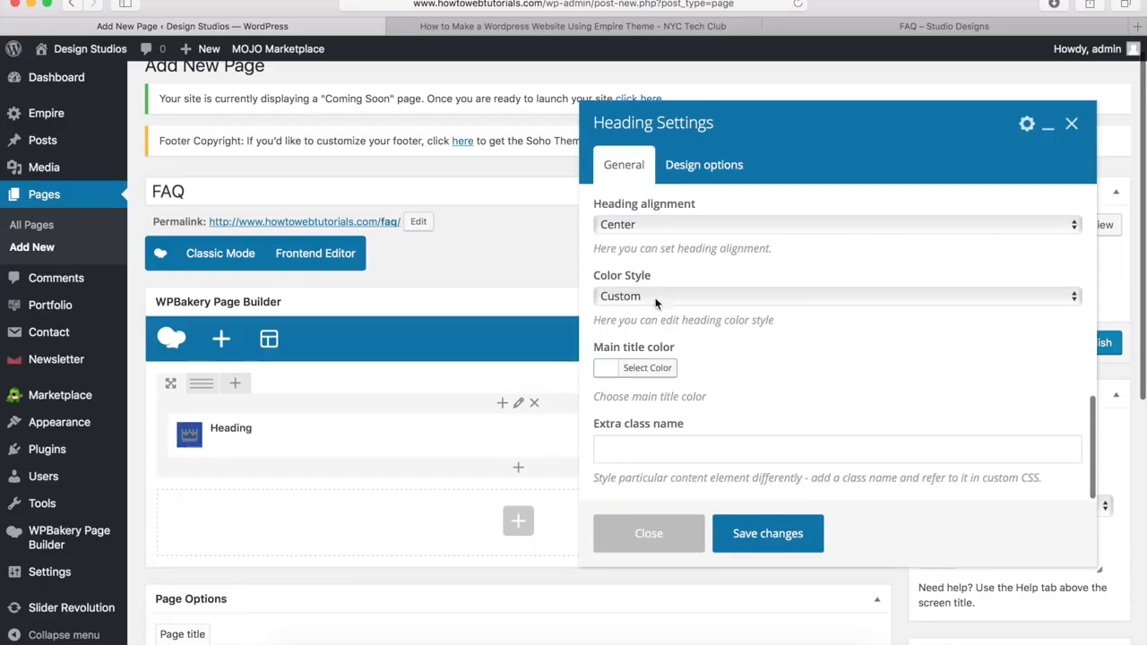
left_click(766, 535)
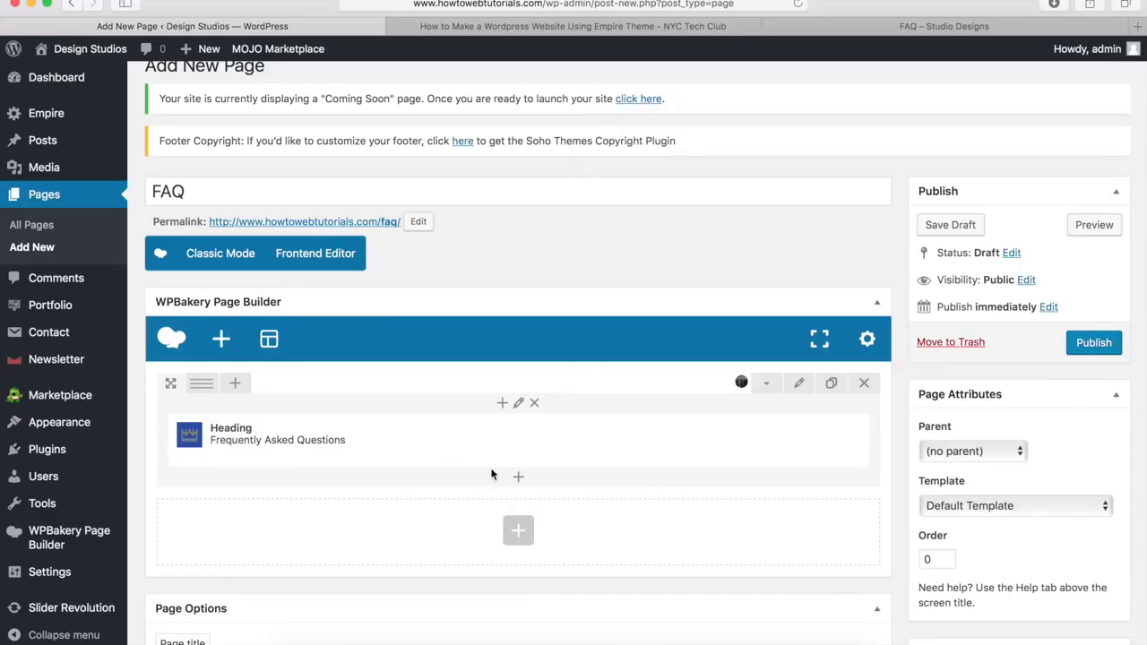
Step: Insert a separator below the heading, coloured white with a 3px line thickness
left_click(519, 481)
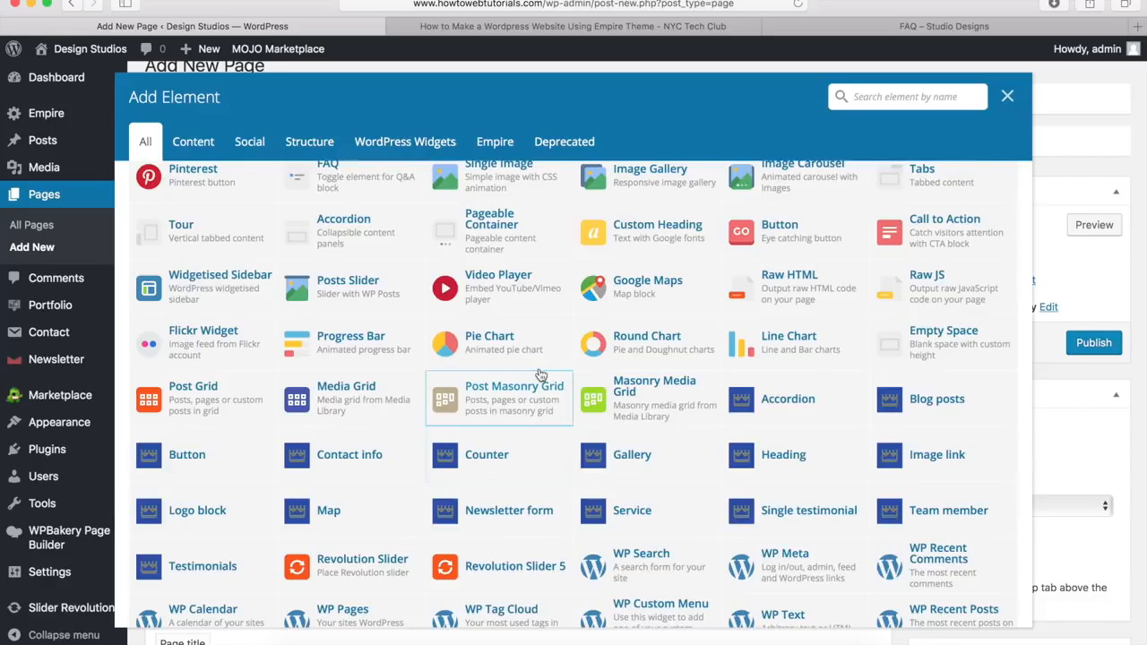
scroll(538, 379, "up", 3)
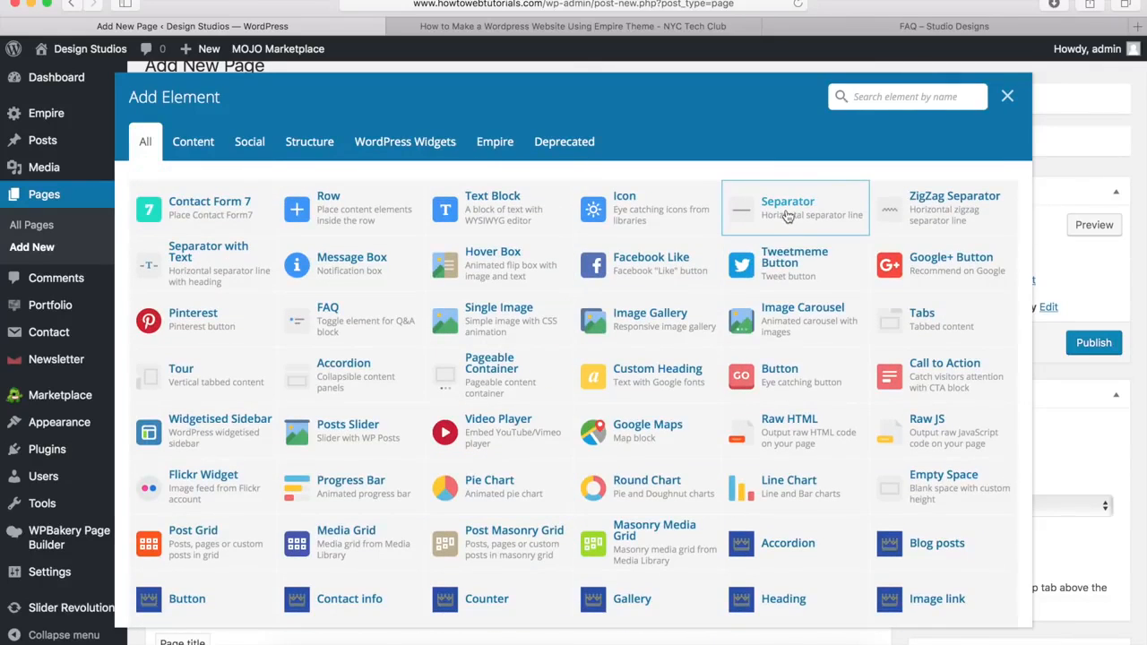
left_click(787, 212)
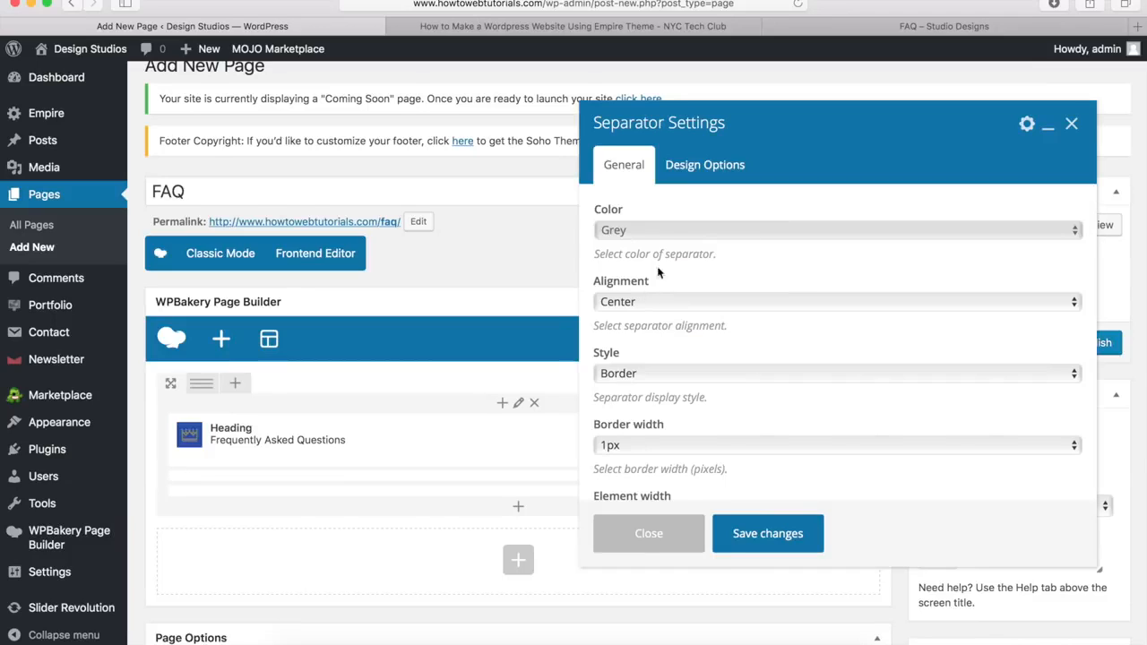
left_click(655, 232)
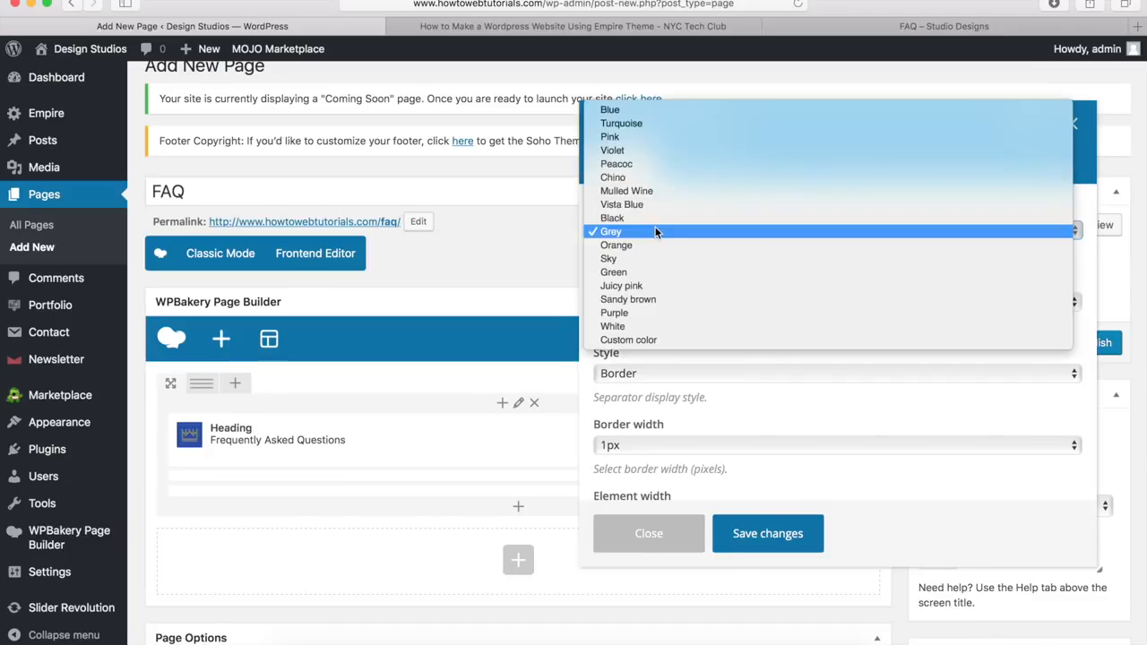
left_click(639, 326)
scroll(664, 318, "down", 4)
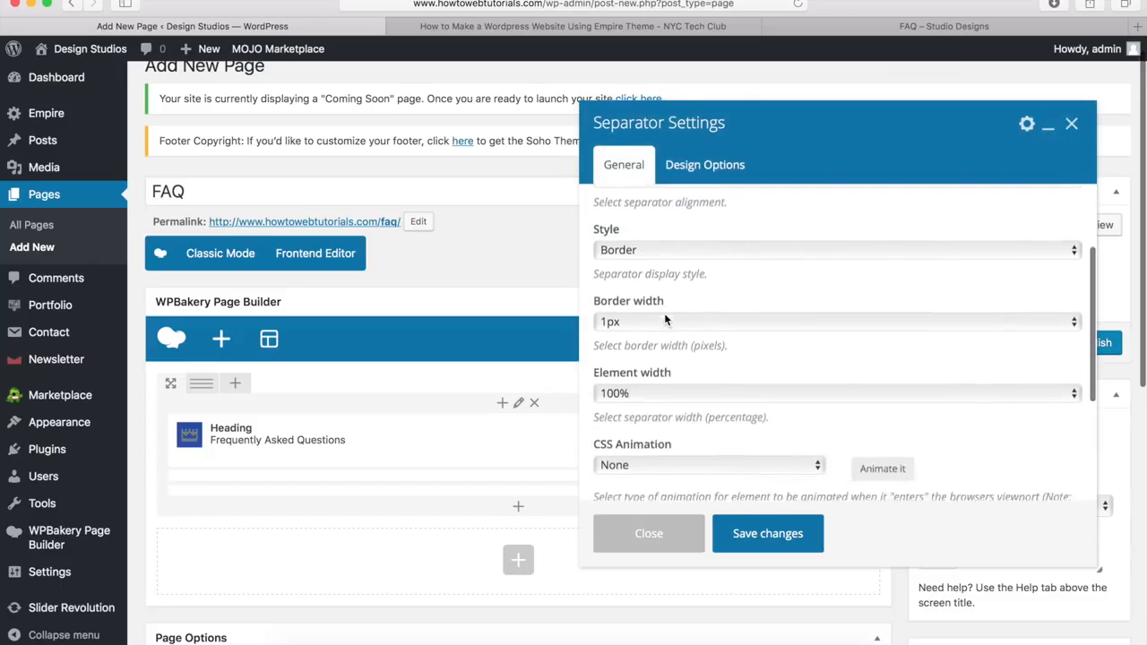
left_click(642, 280)
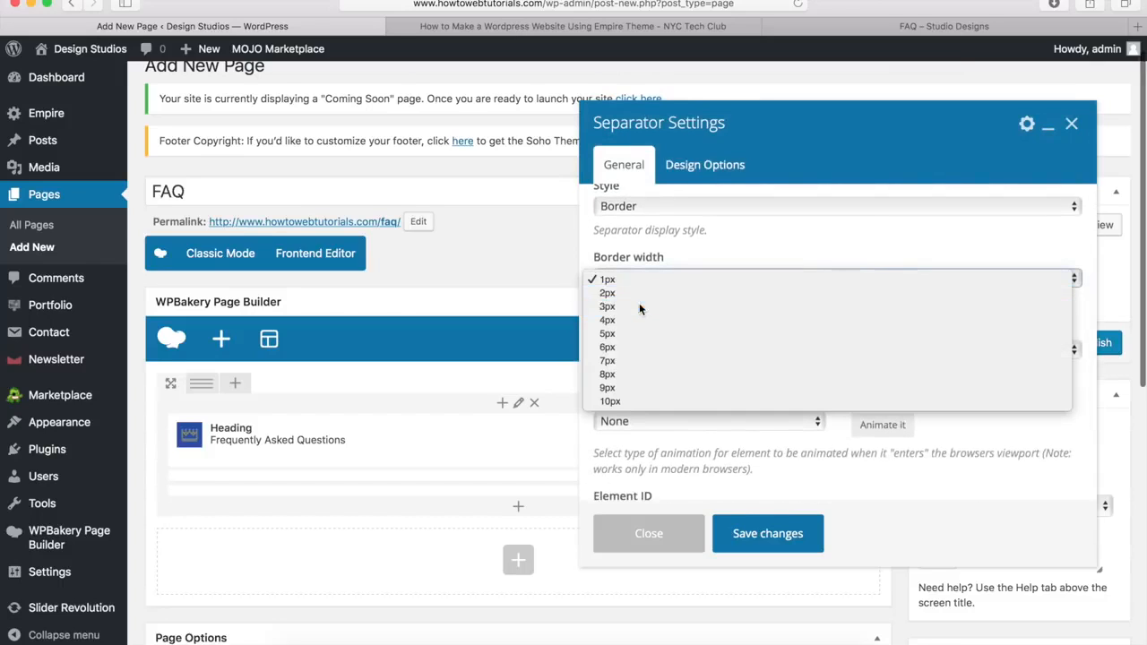
left_click(639, 305)
Step: Set the separator width to 10% and its top margin to -20px, then save
left_click(628, 349)
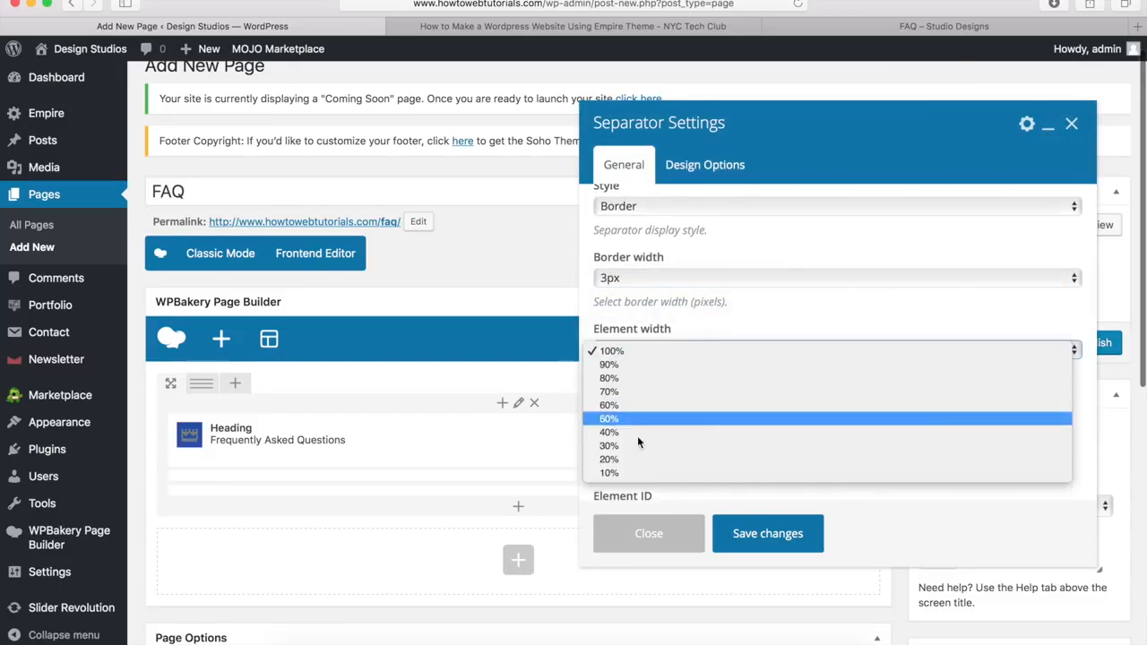
left_click(629, 473)
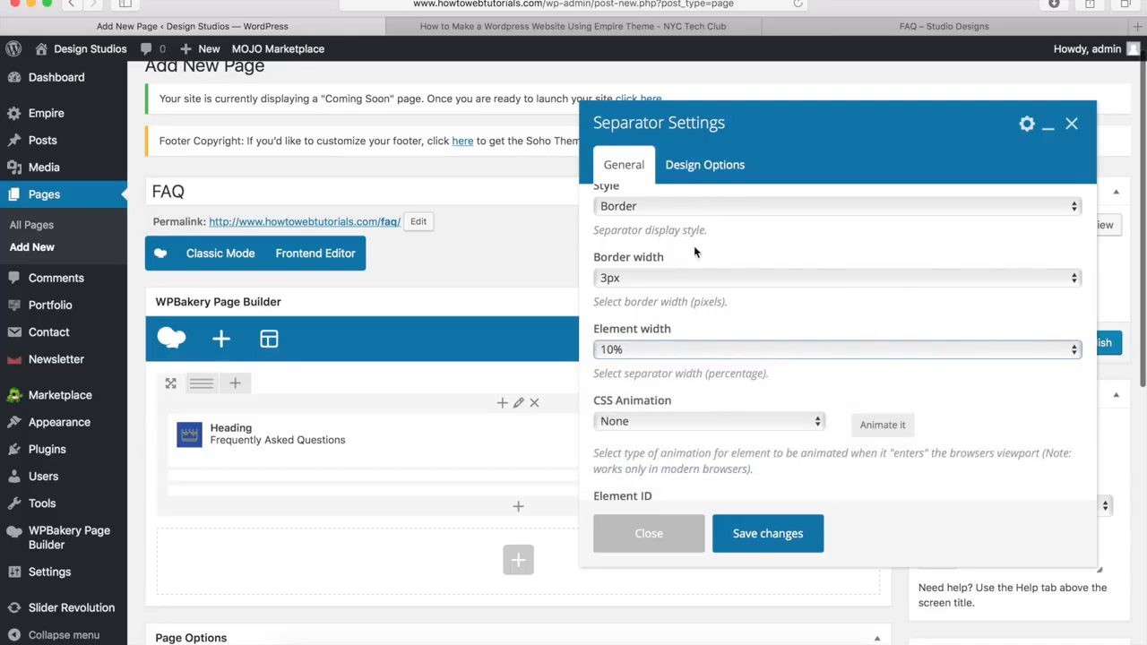
left_click(696, 173)
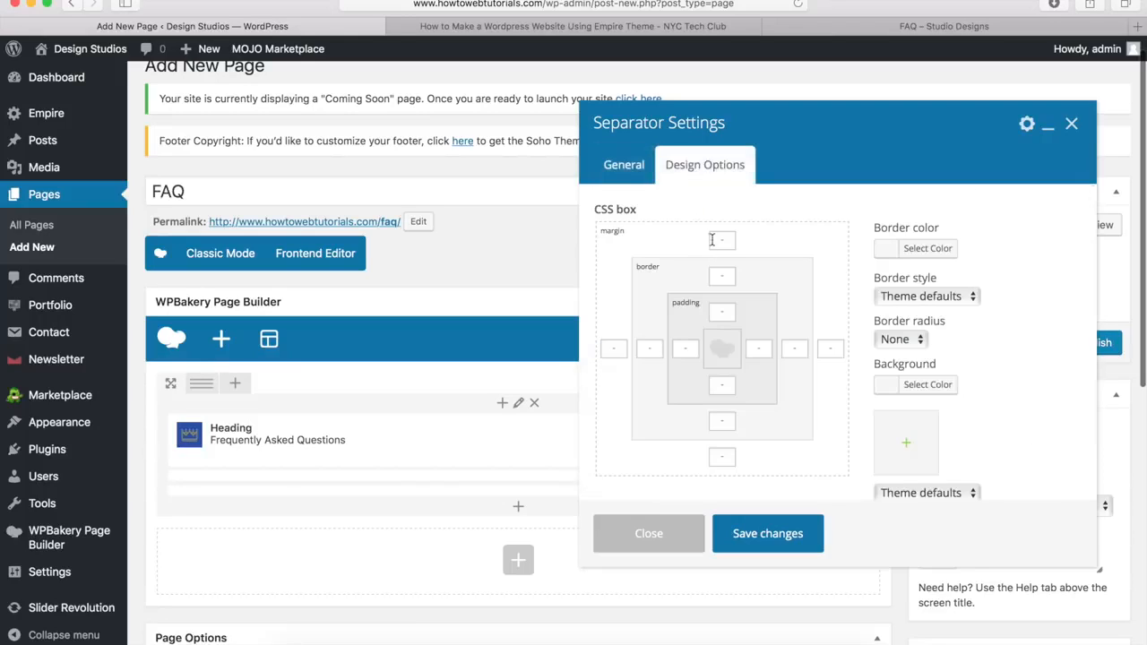
type("-20px")
left_click(621, 165)
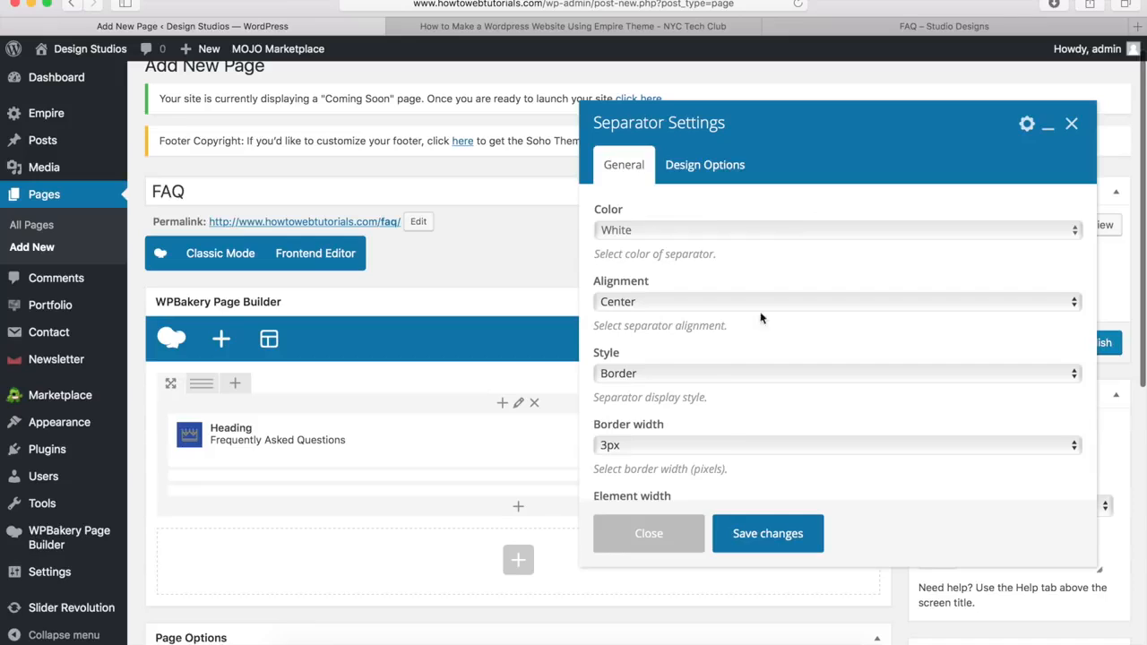
left_click(766, 534)
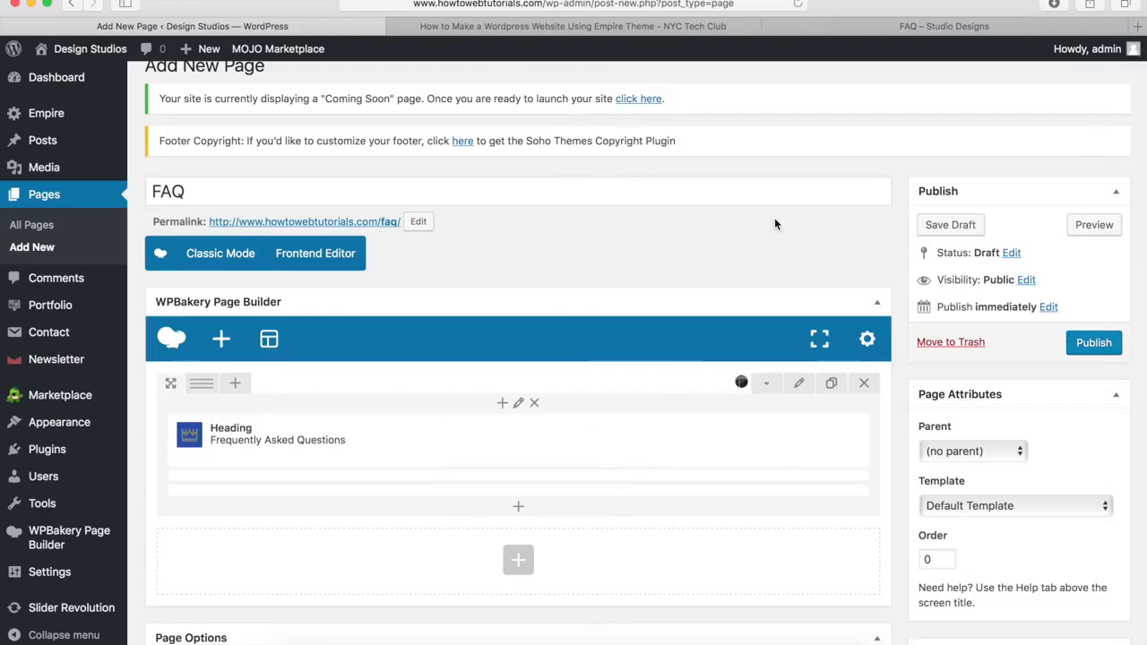
left_click(894, 27)
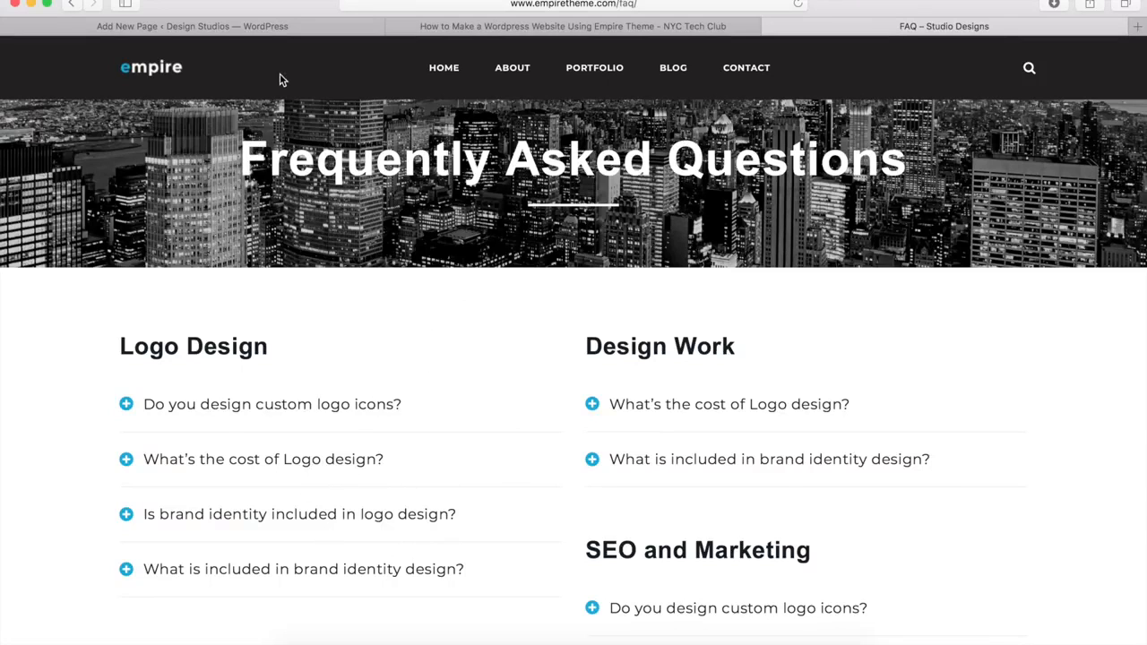
Step: Add a new row below the header row split into 1/2 + 1/2 columns
left_click(258, 27)
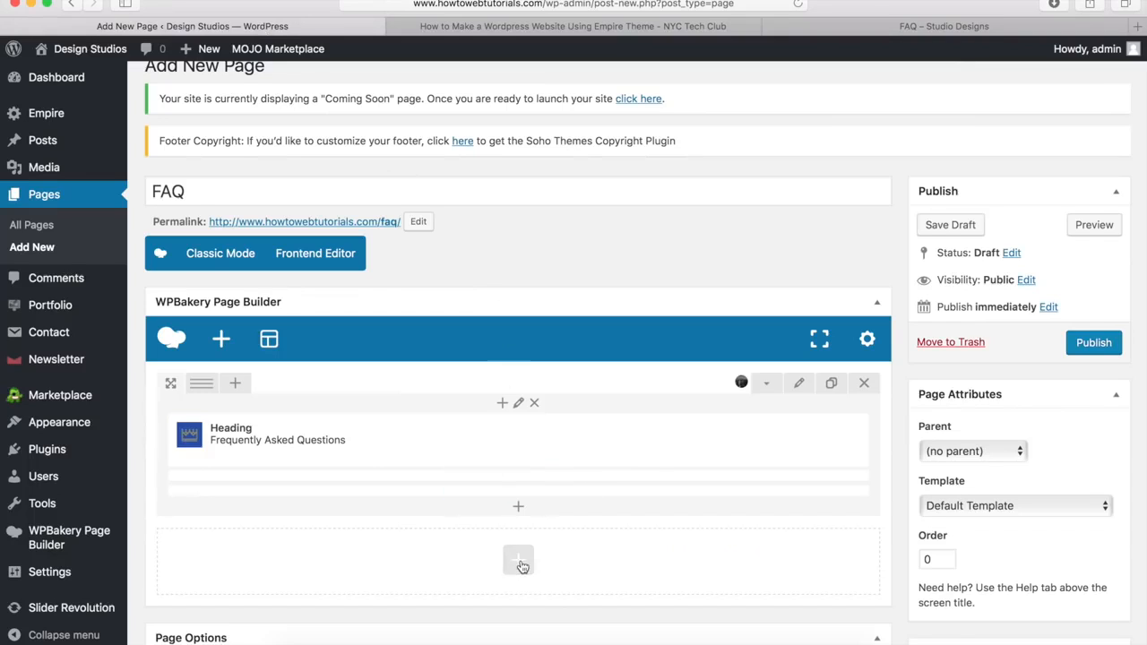
left_click(519, 562)
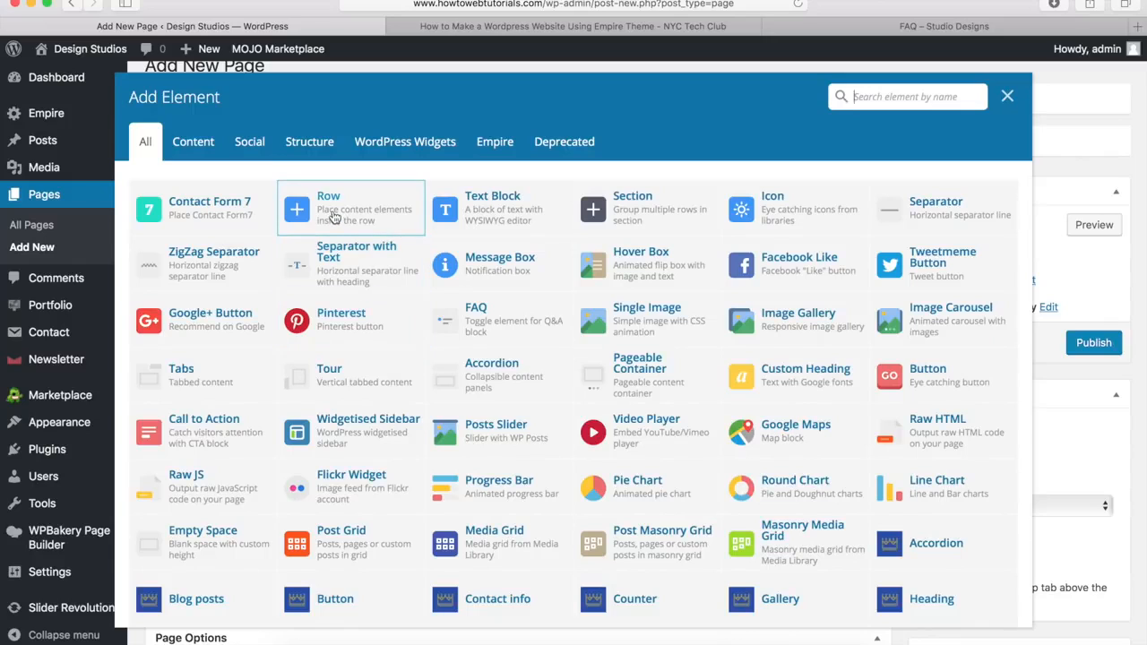
left_click(334, 218)
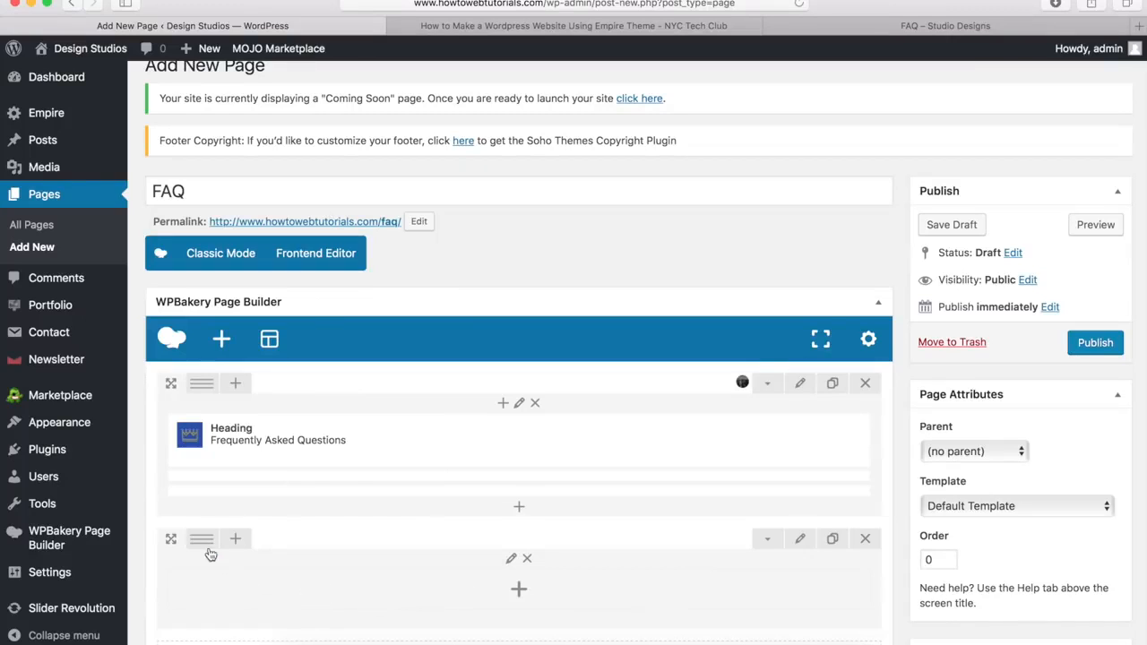
mouse_move(205, 543)
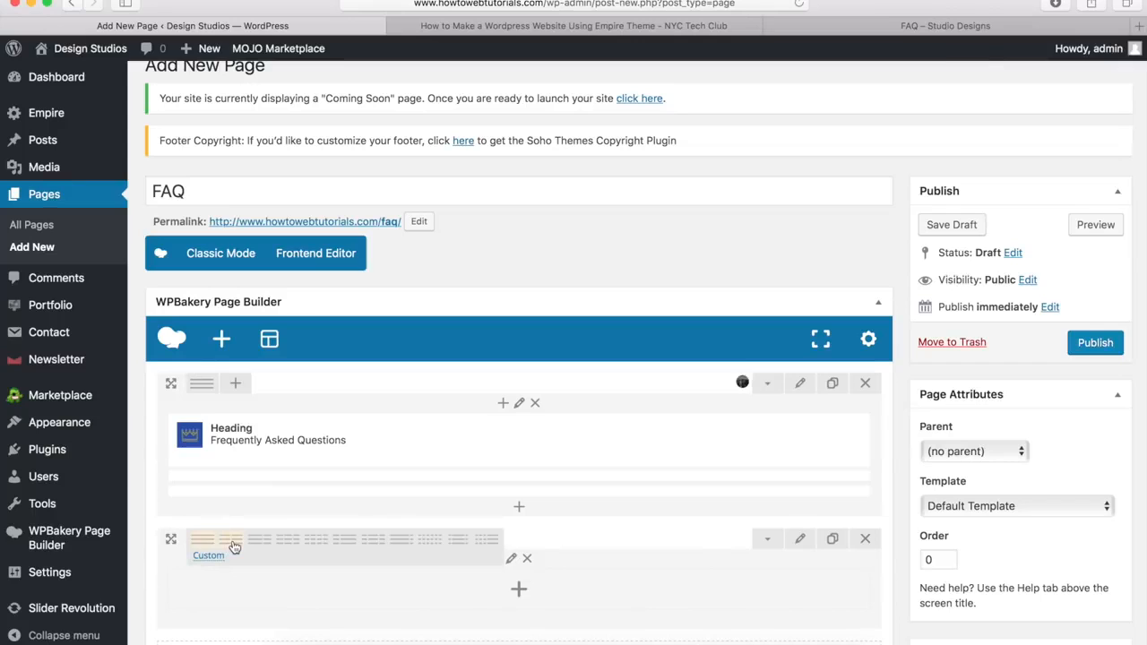
left_click(232, 545)
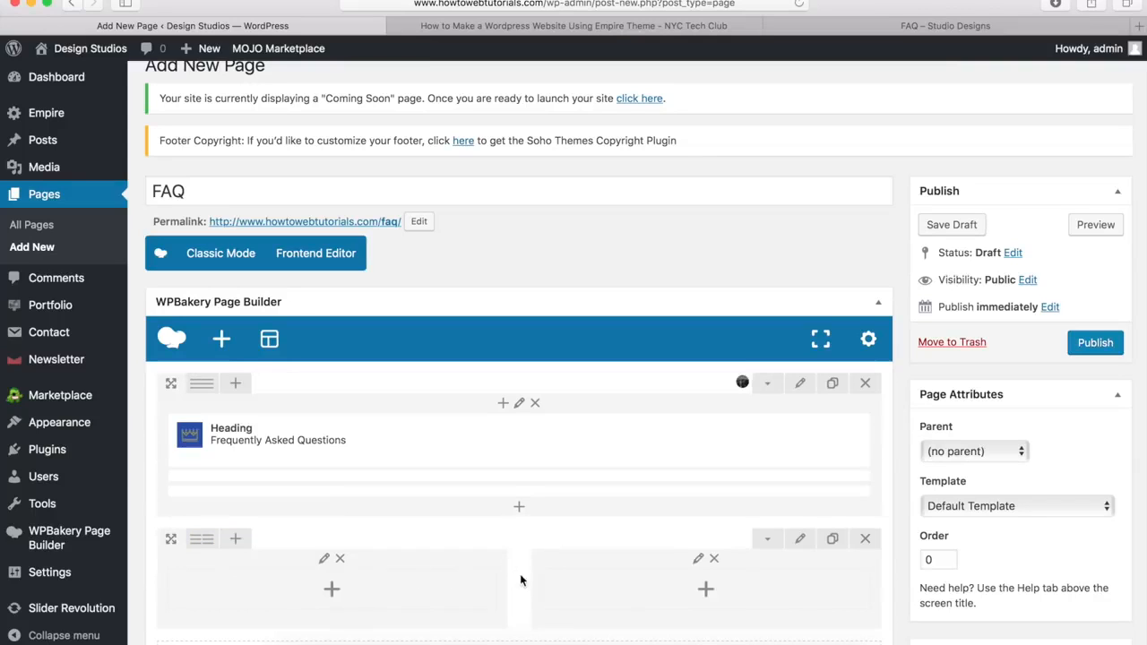
scroll(440, 585, "down", 3)
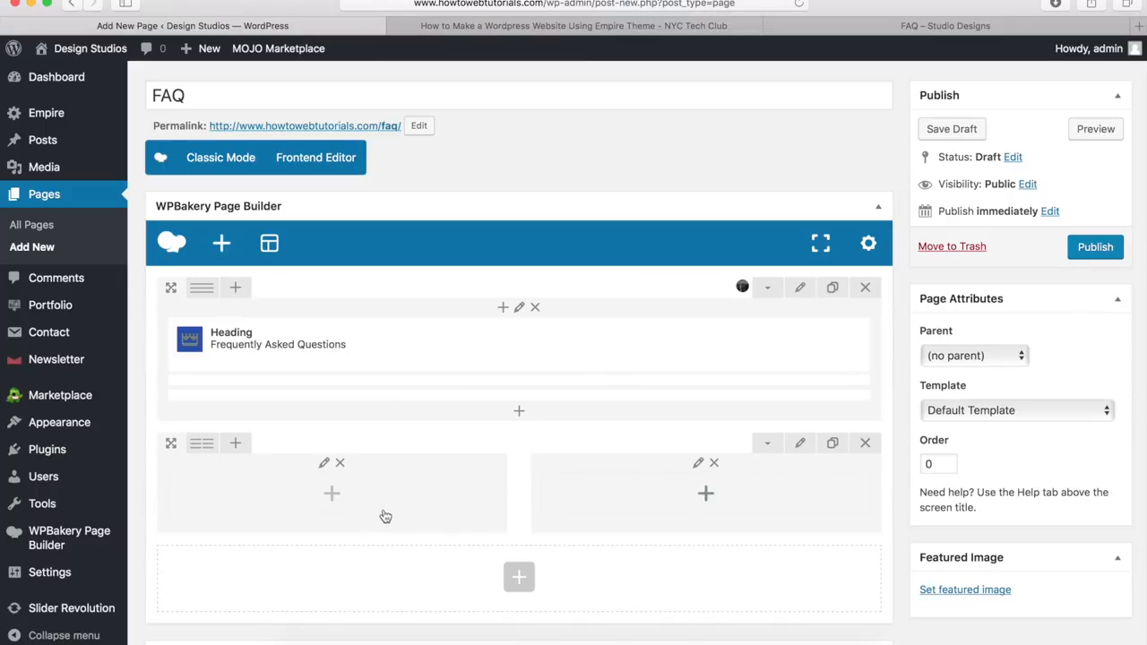
Step: Copy the 'Logo Design' heading text from the demo FAQ page
left_click(862, 25)
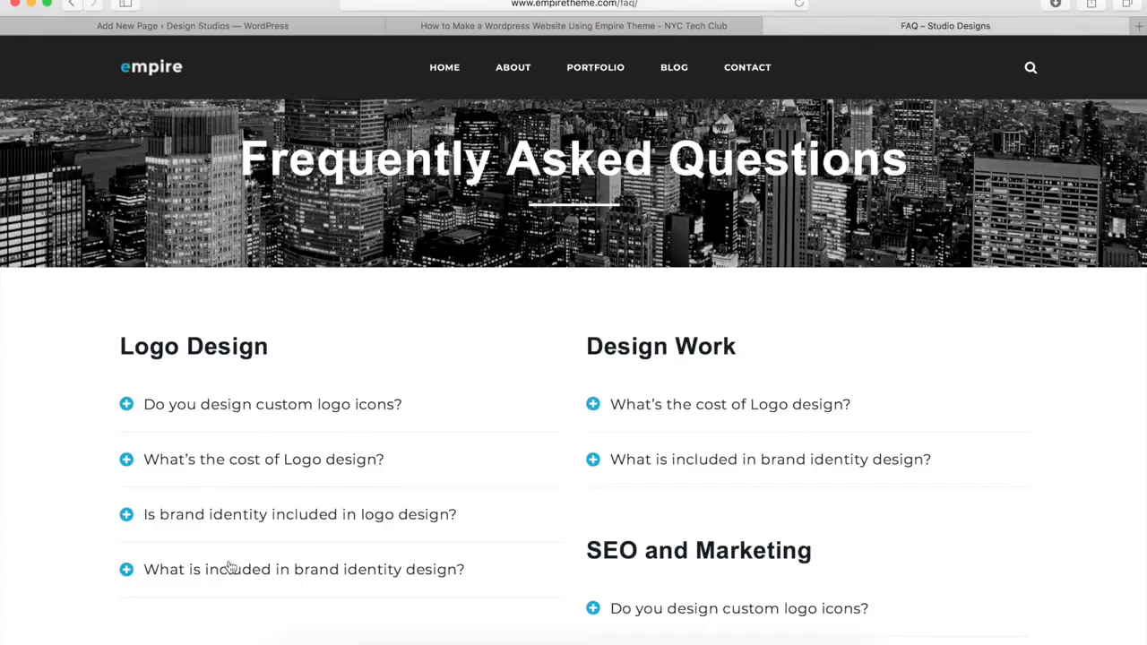
left_click_drag(278, 350, 122, 347)
key("super+c")
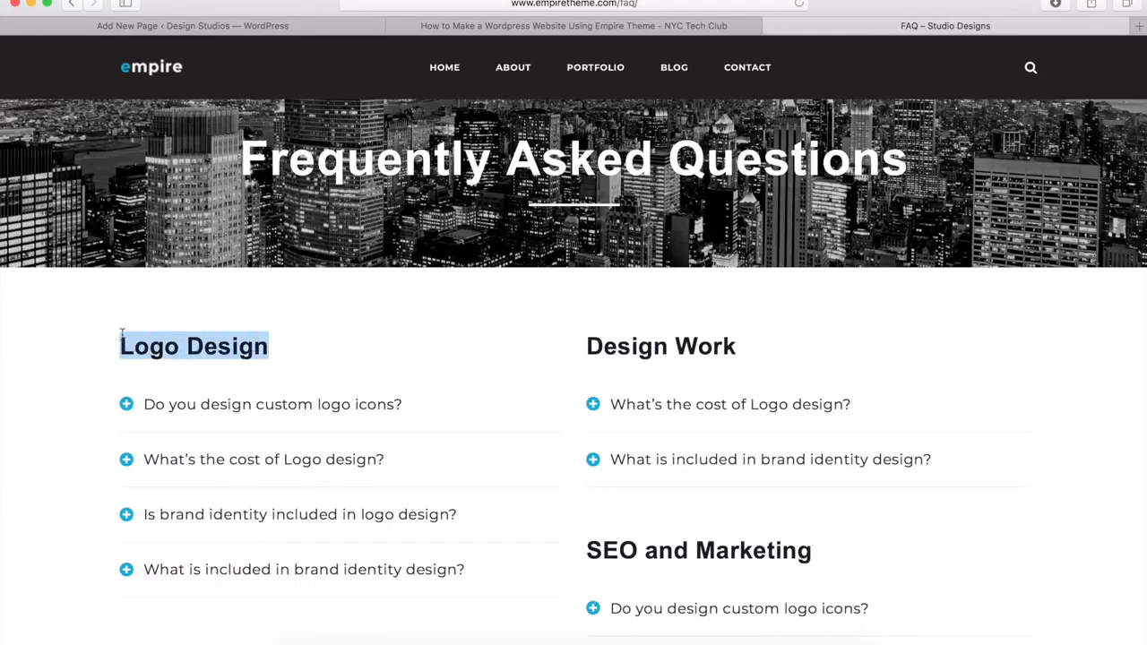
left_click(281, 27)
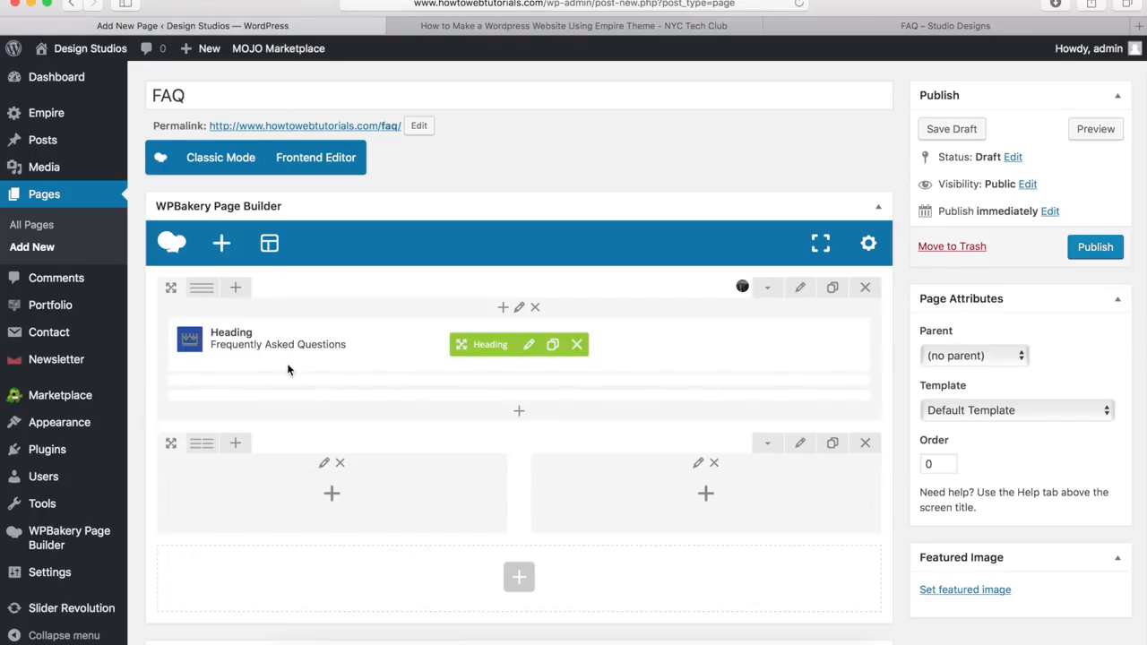
Step: Add a left-aligned Heading titled 'Logo Design' to the left column and save it
left_click(333, 496)
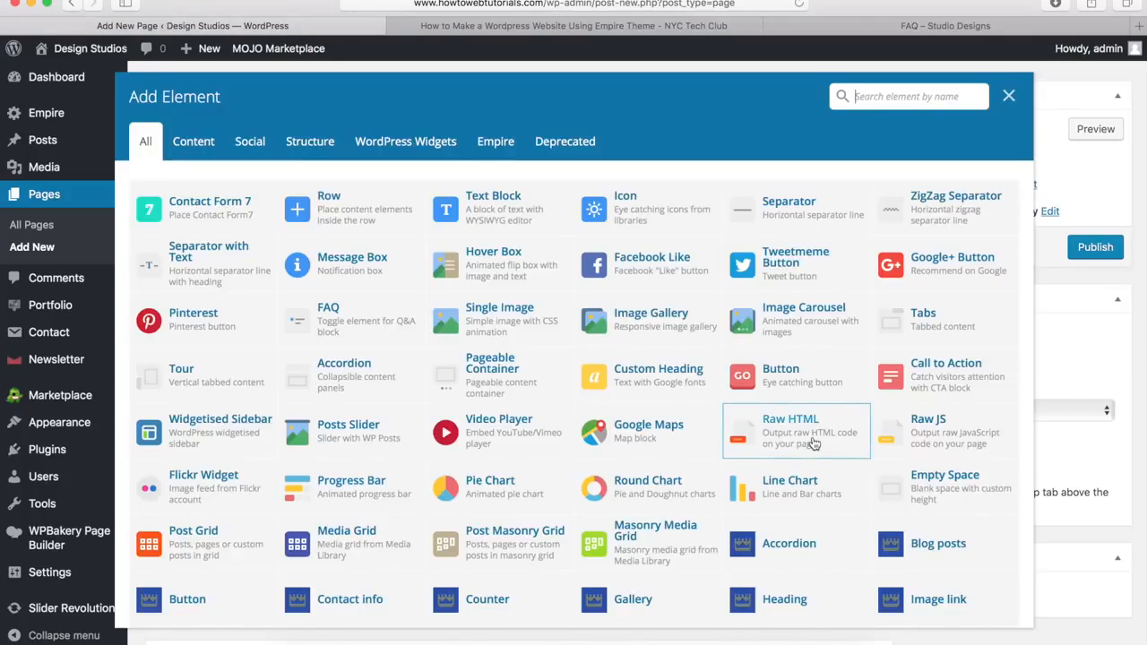
scroll(812, 444, "down", 3)
scroll(814, 444, "down", 1)
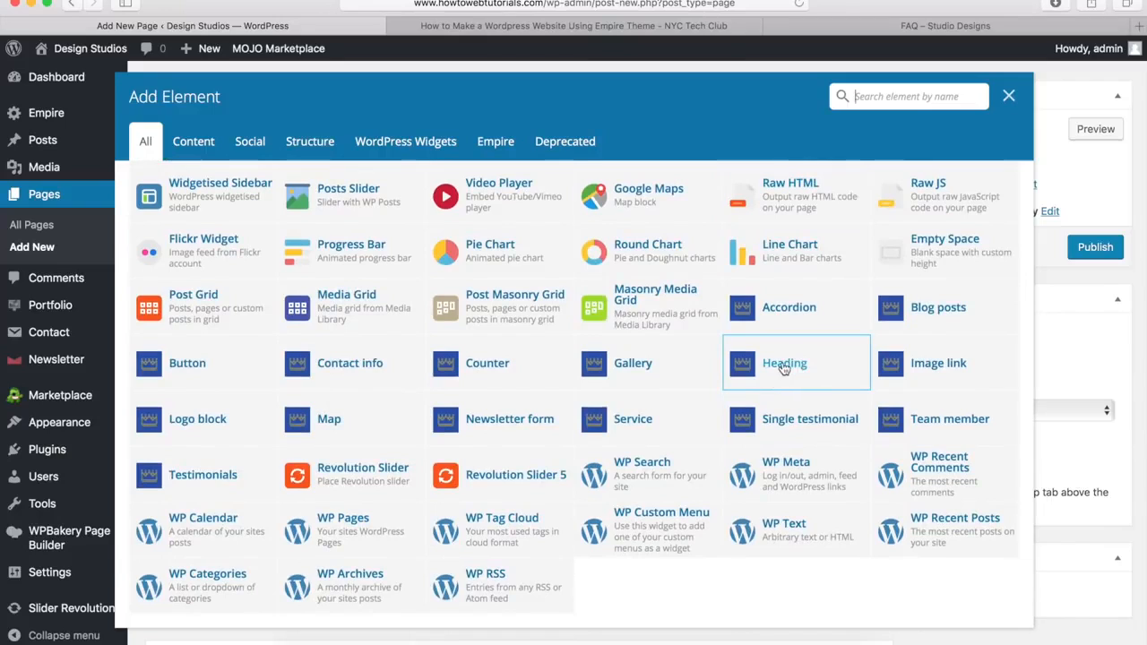
left_click(783, 367)
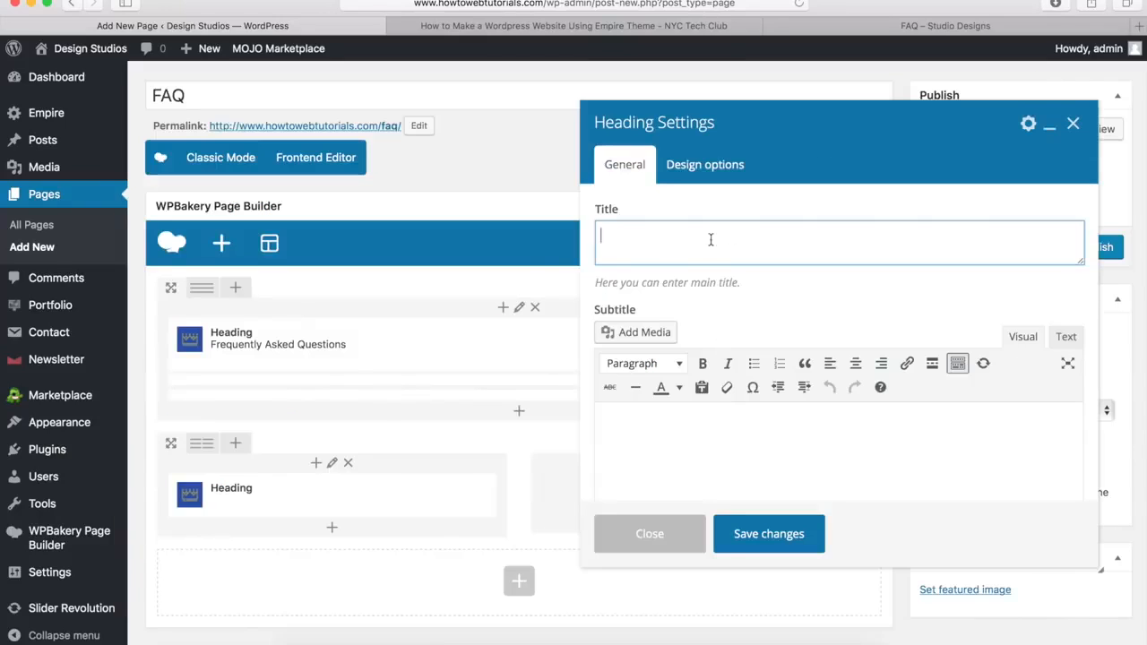
key("super+v")
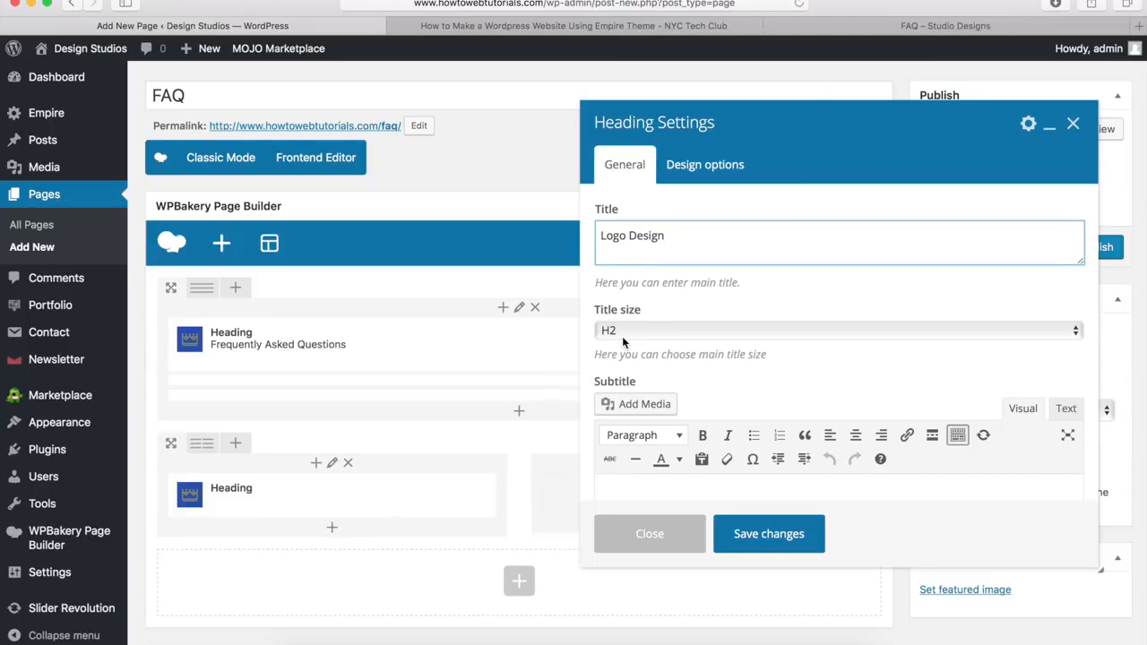
scroll(698, 376, "down", 5)
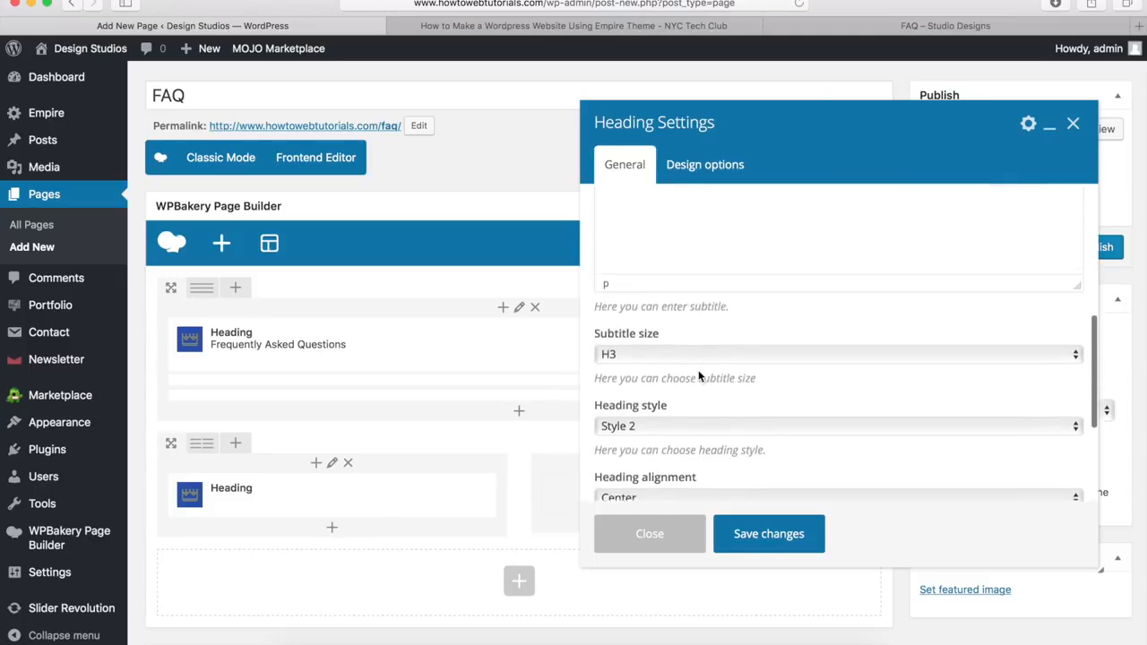
scroll(698, 376, "down", 4)
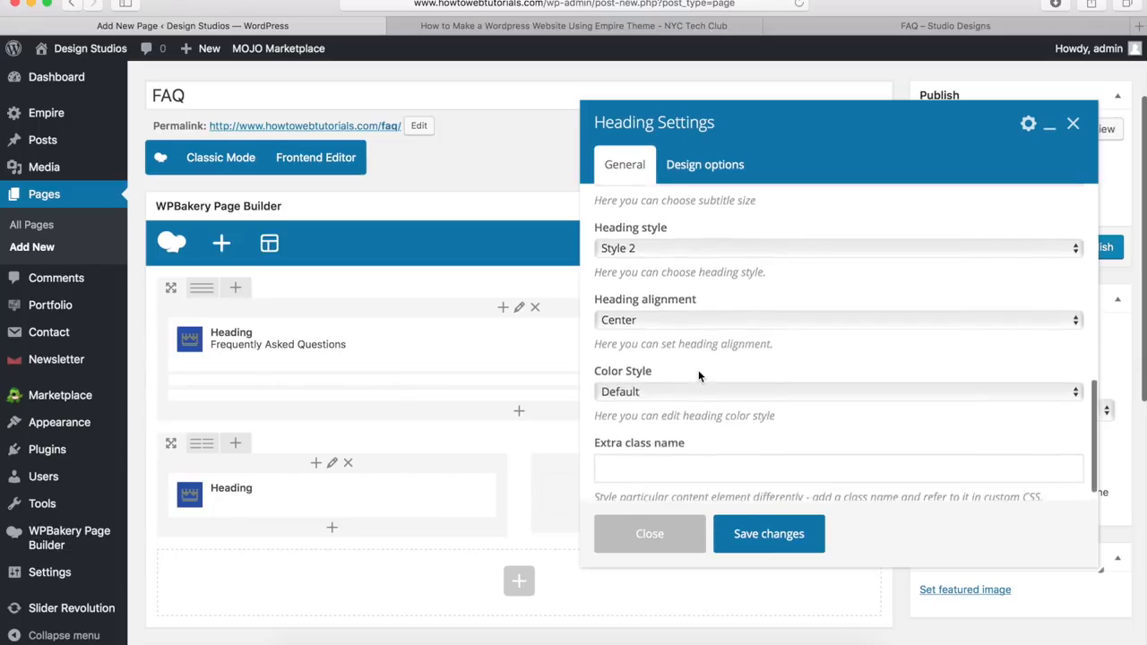
scroll(699, 376, "down", 1)
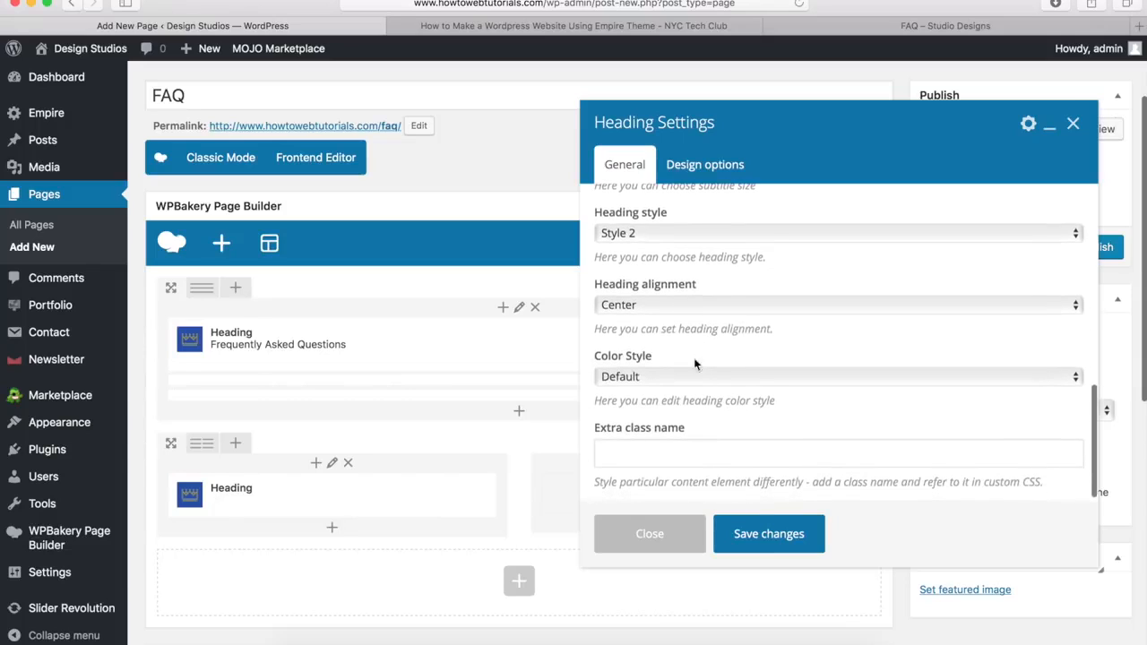
left_click(670, 305)
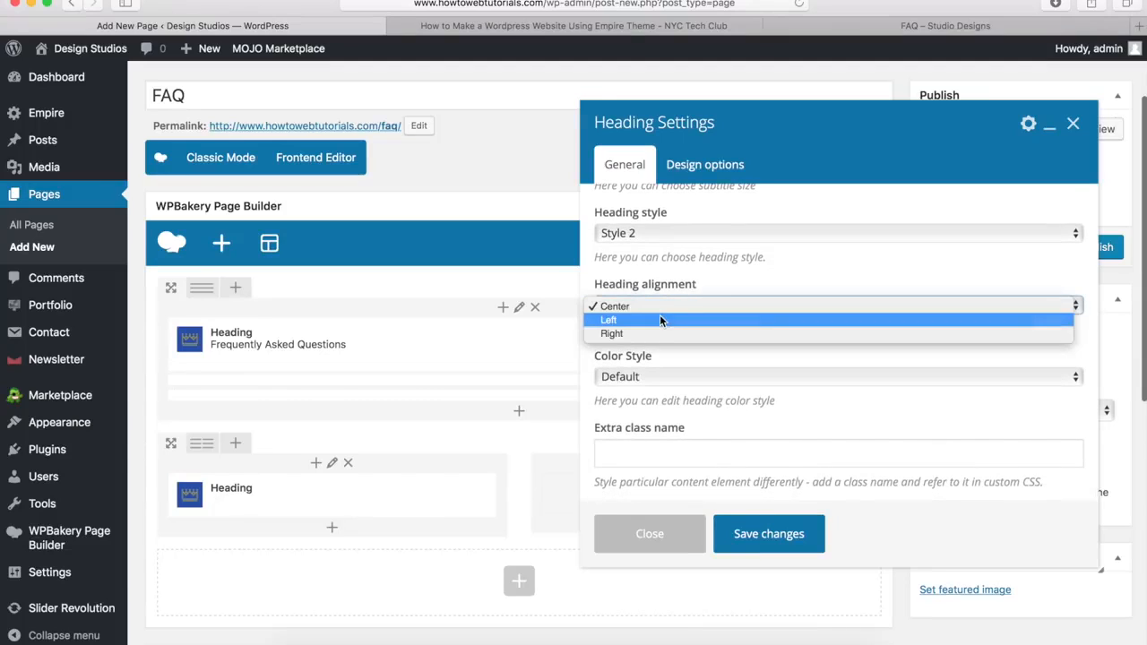
left_click(660, 320)
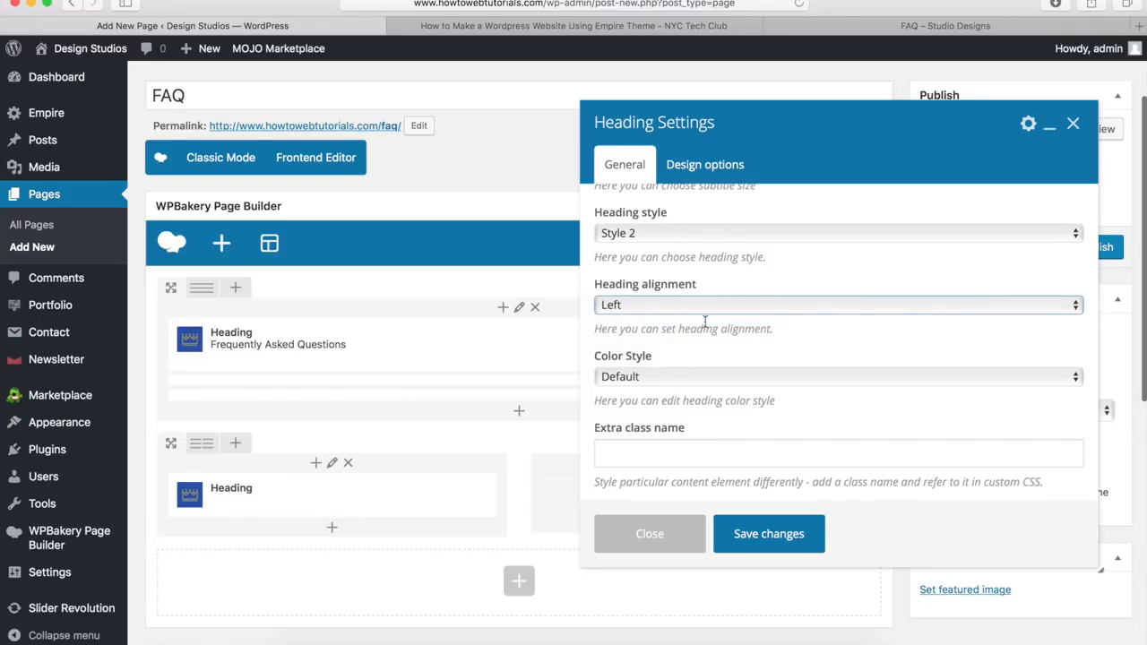
left_click(767, 536)
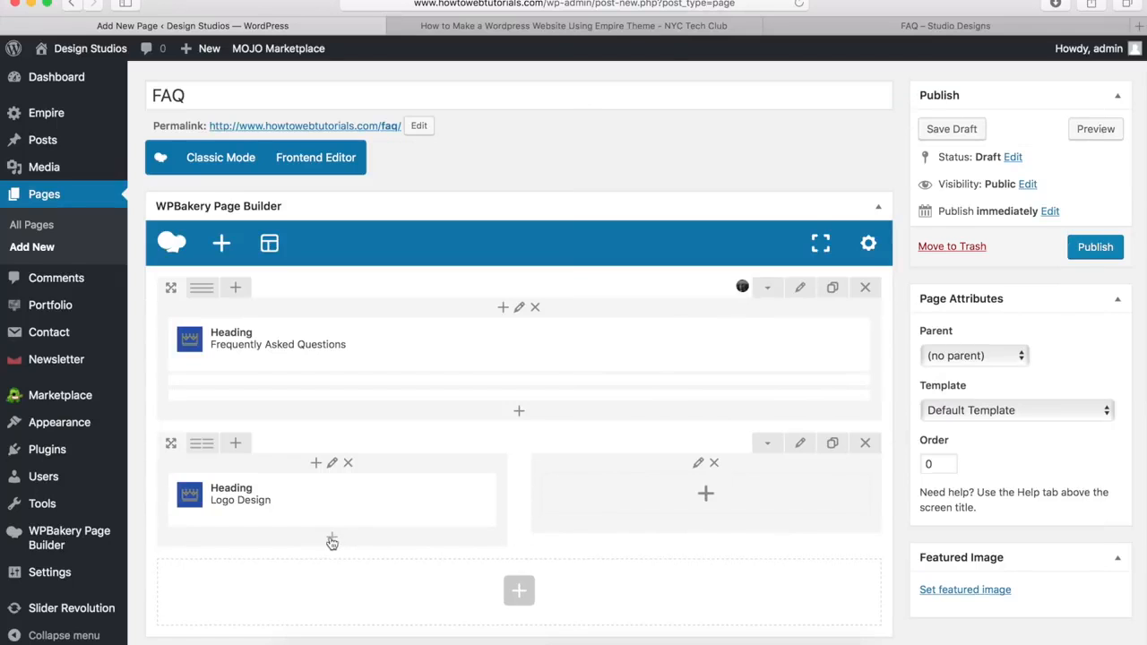
left_click(332, 539)
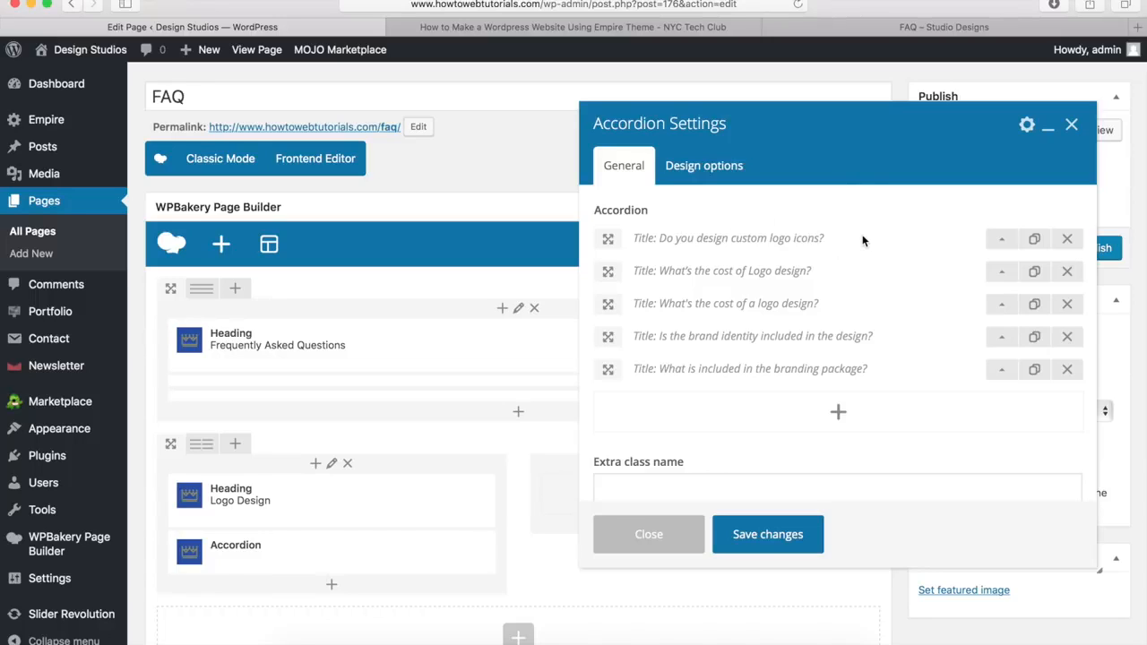
Step: Check the first two Logo Design accordion questions, then save the accordion settings
left_click(1003, 242)
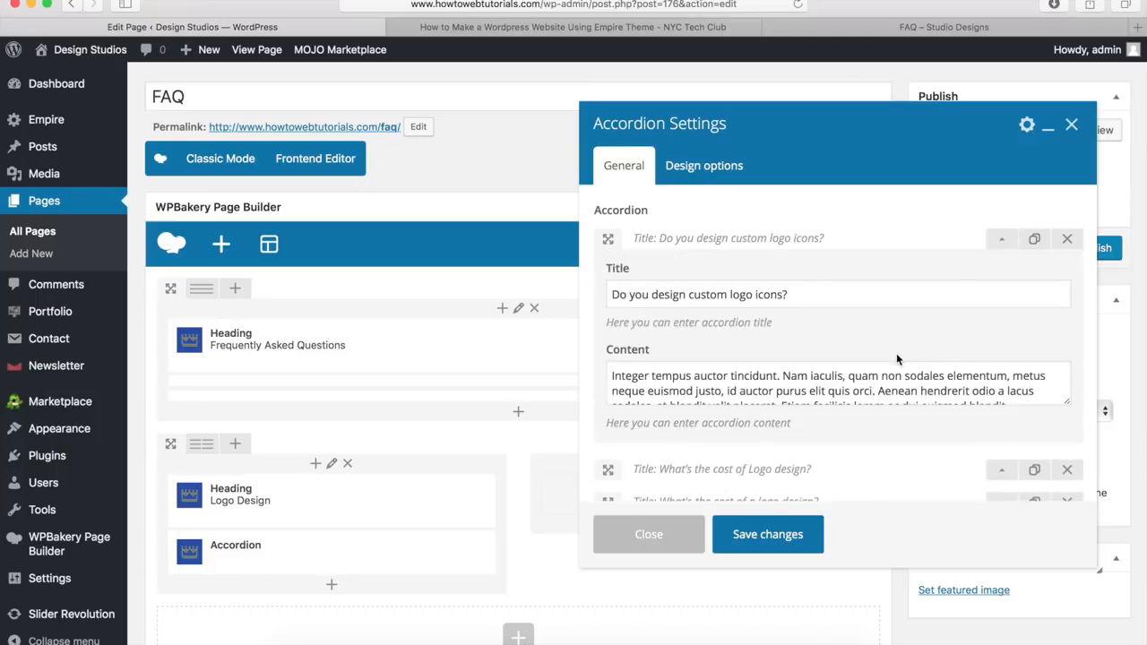
left_click_drag(801, 293, 602, 296)
left_click_drag(612, 376, 957, 420)
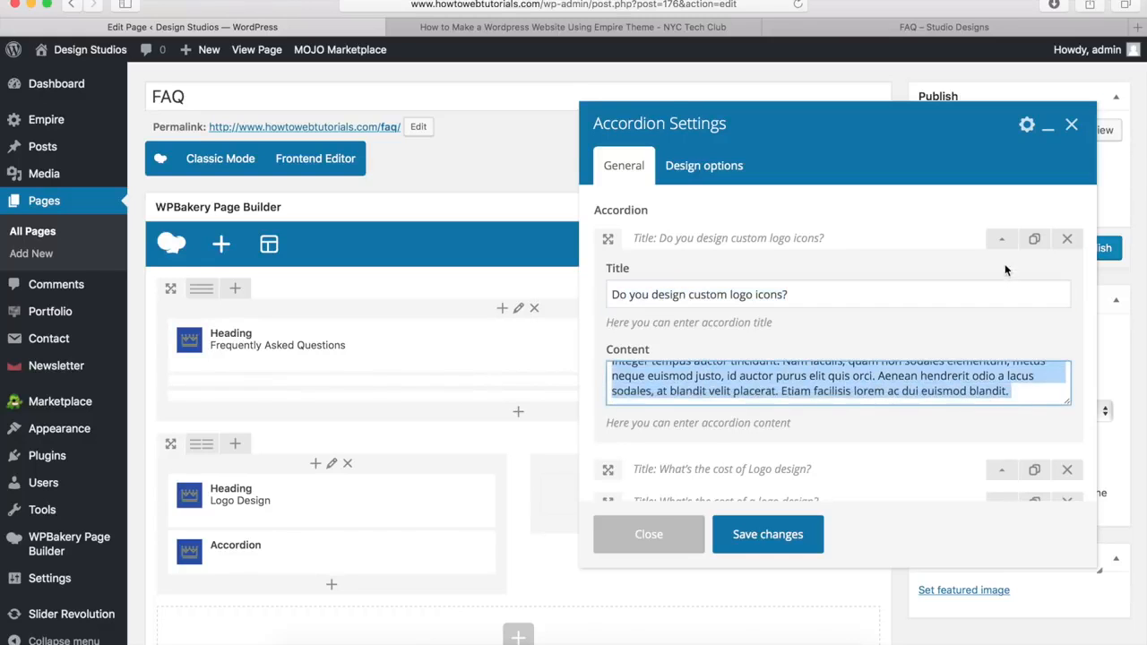
left_click(1001, 240)
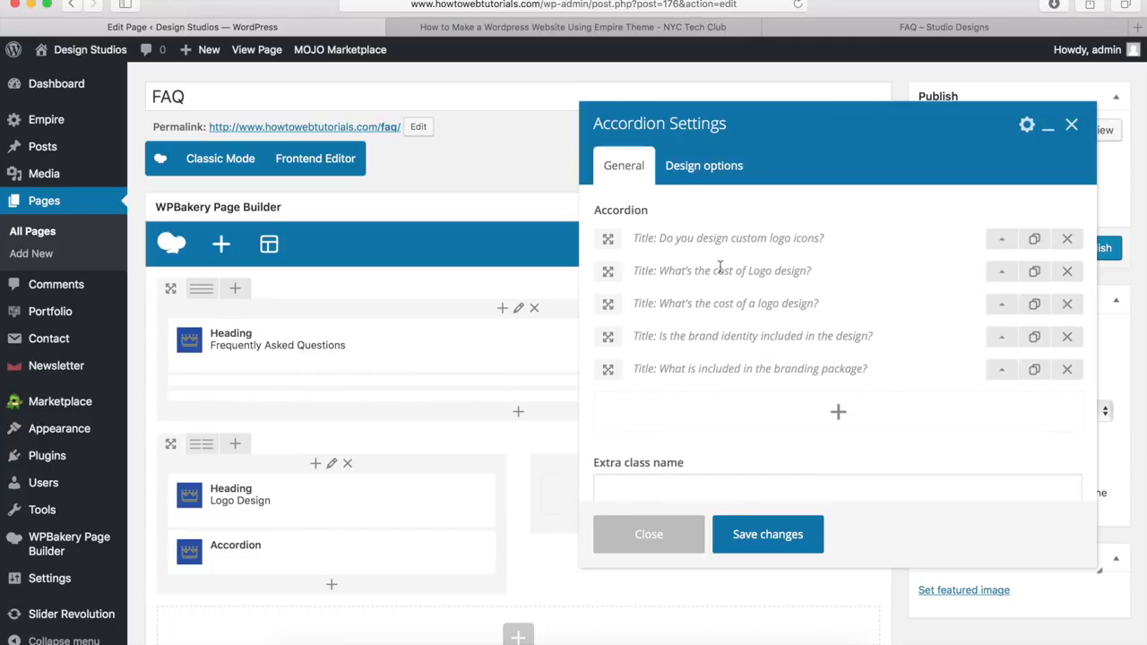
left_click(1001, 273)
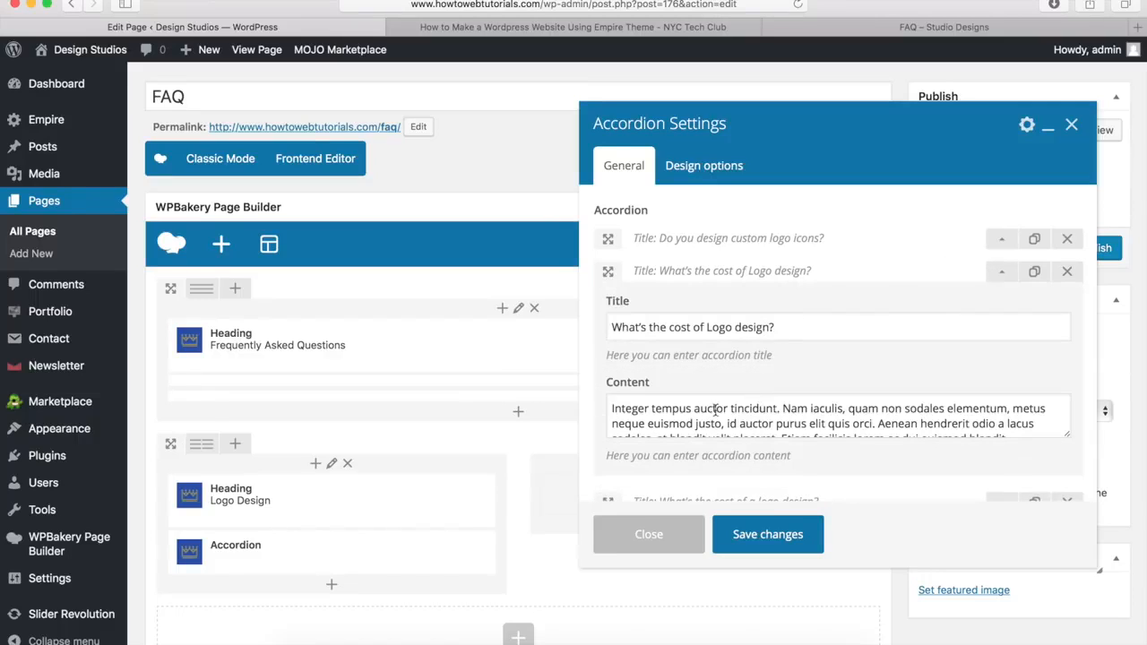
left_click(1001, 272)
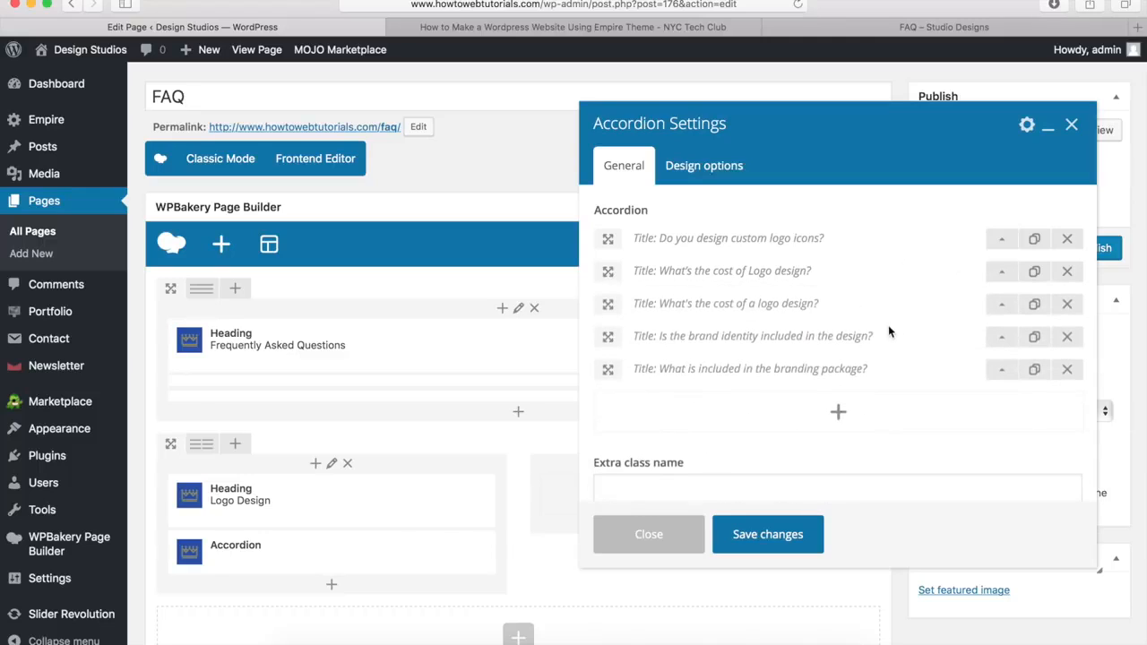
left_click(767, 535)
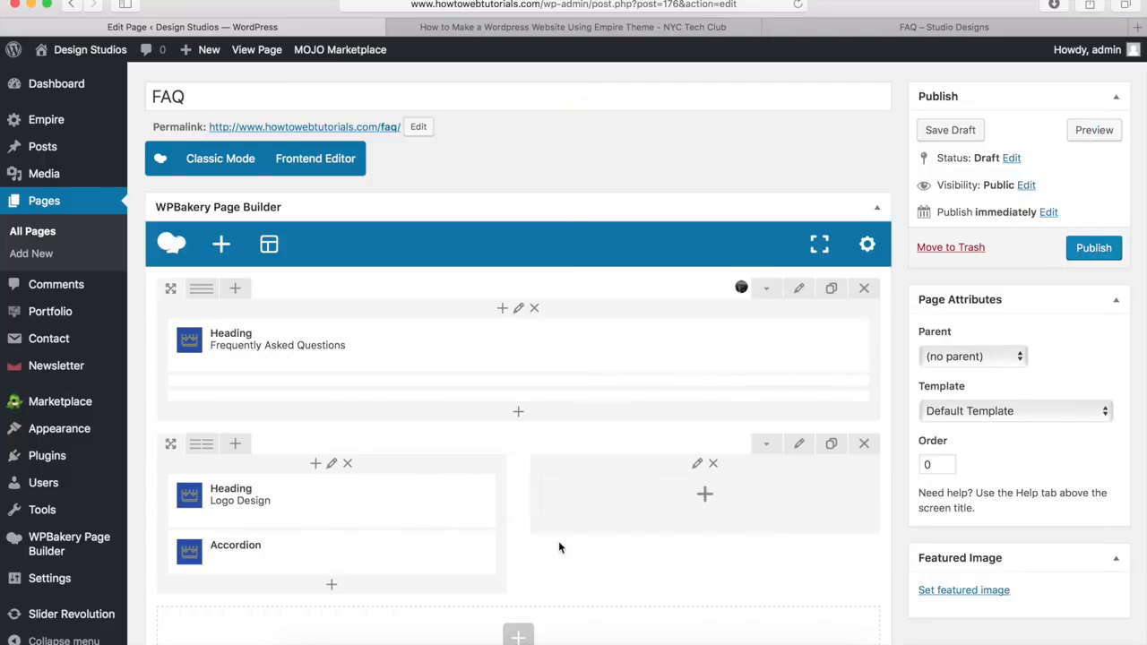
mouse_move(453, 545)
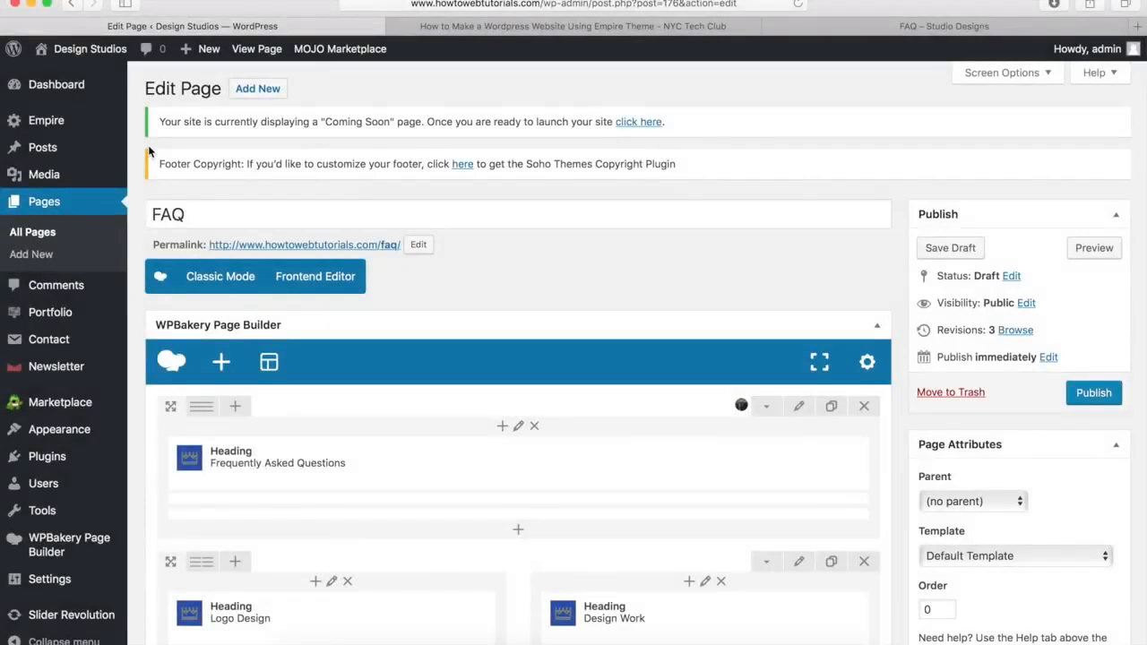
Step: Scroll down the page builder to view the filled FAQ columns
scroll(150, 152, "down", 10)
mouse_move(328, 164)
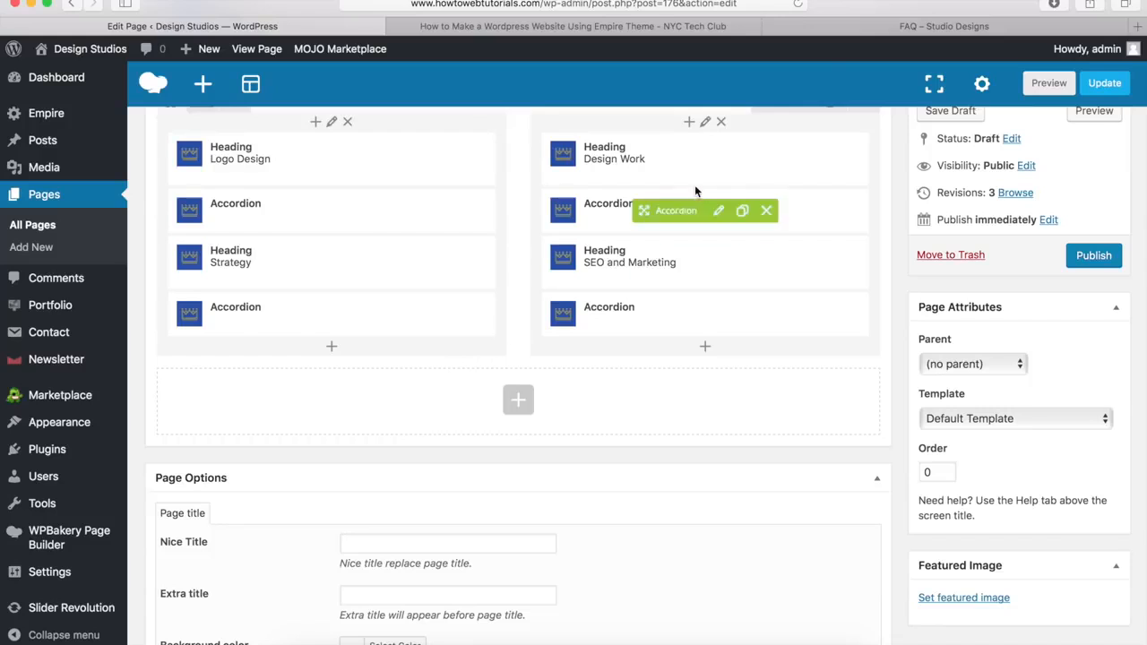
left_click(862, 29)
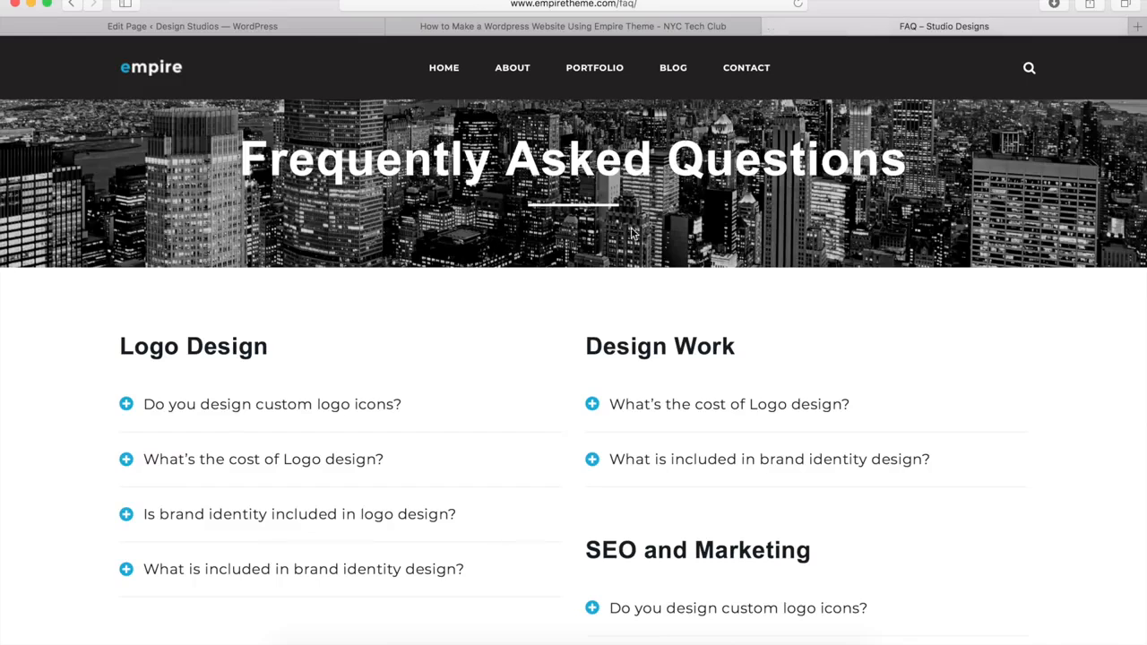
scroll(559, 312, "down", 10)
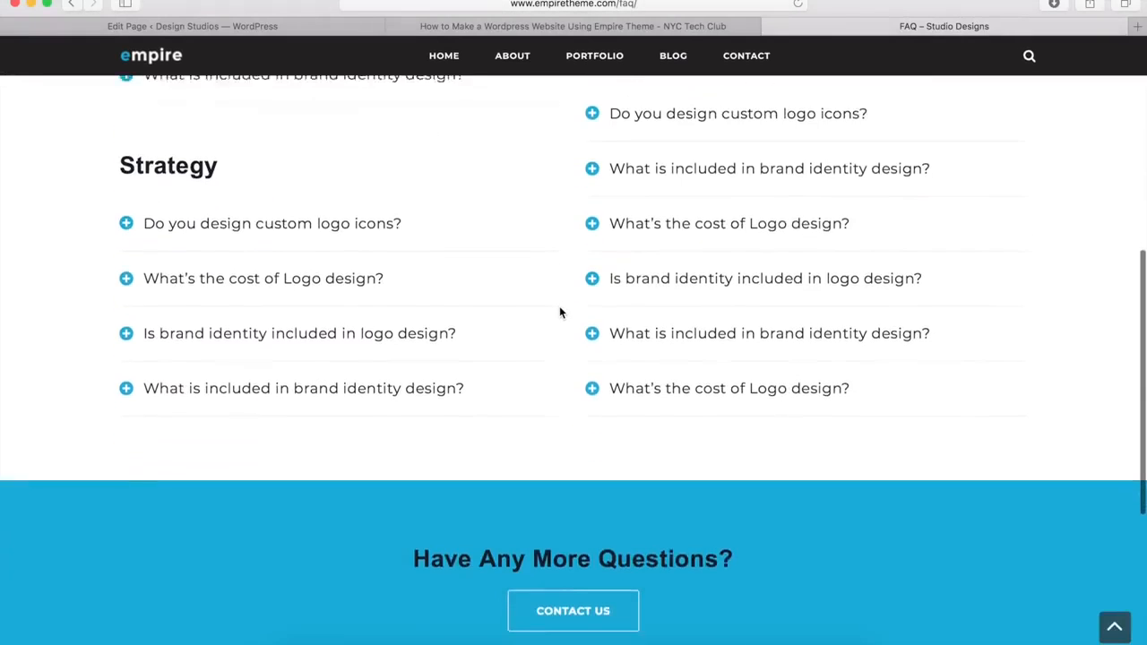
scroll(559, 310, "down", 3)
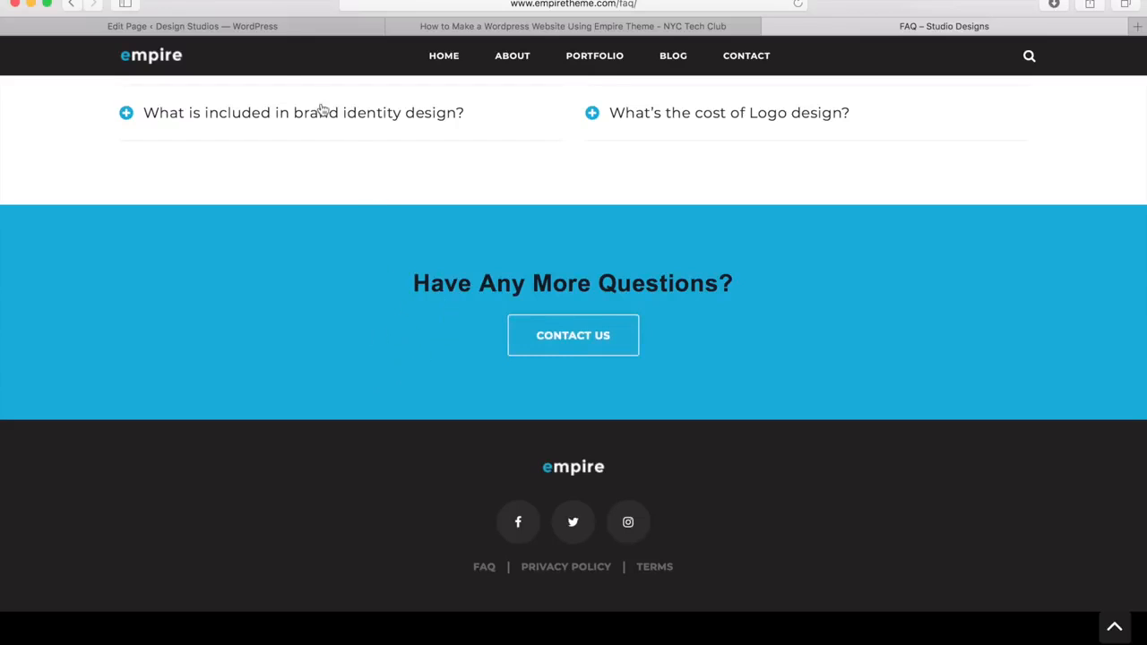
Step: Add a new row below the FAQ columns and set it to 'Stretch row'
left_click(257, 28)
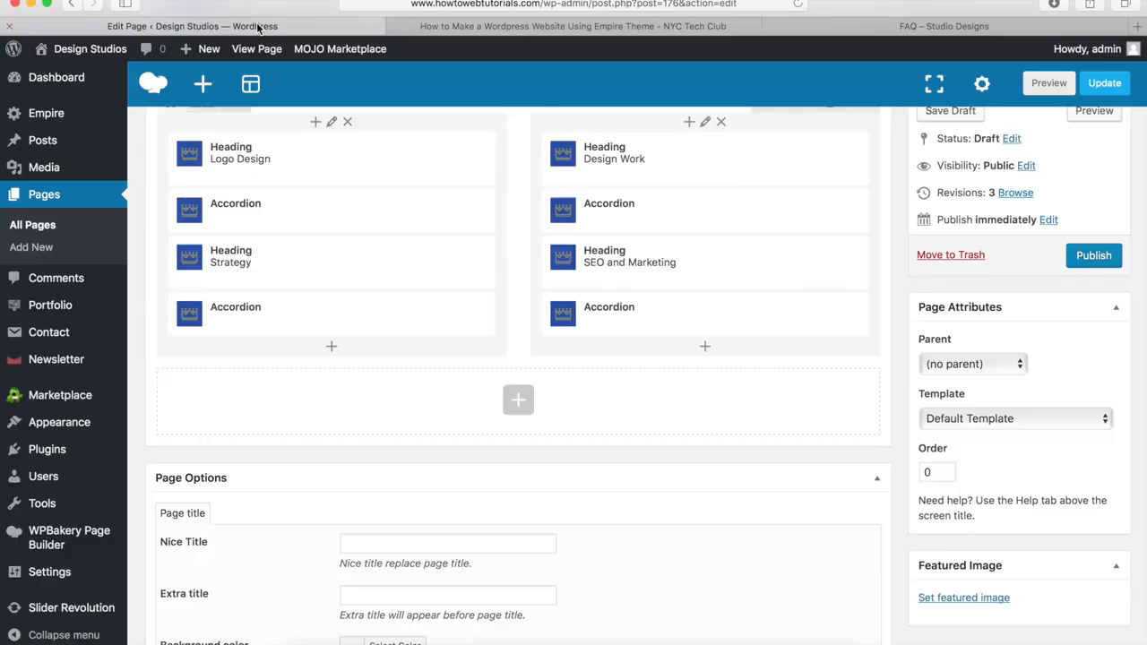
left_click(520, 402)
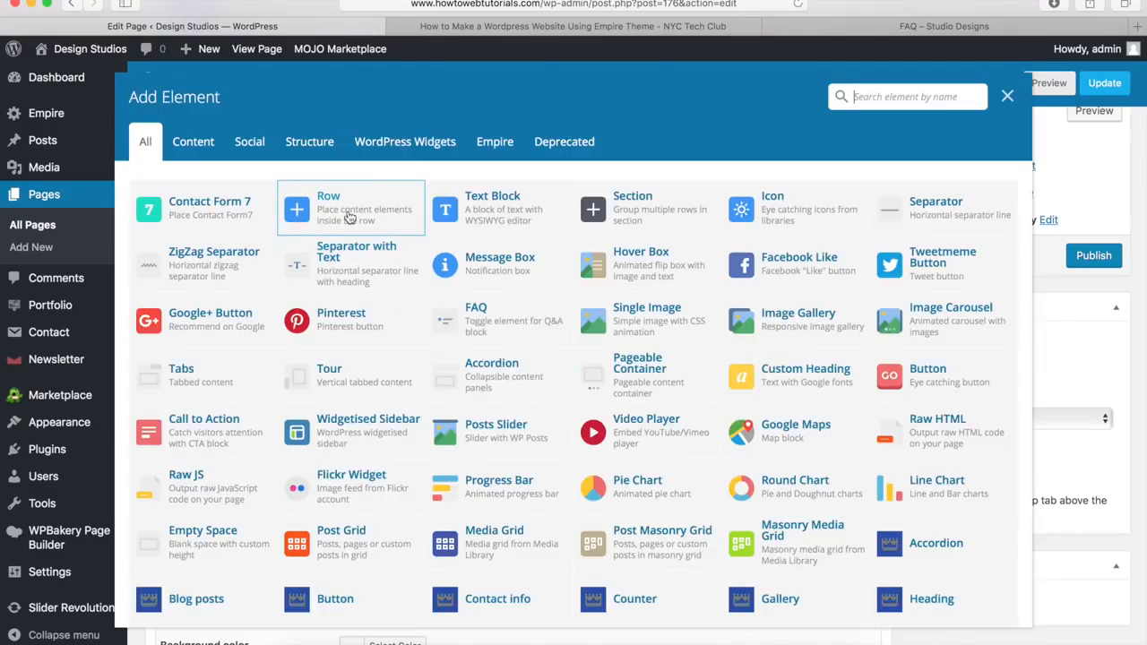
left_click(337, 213)
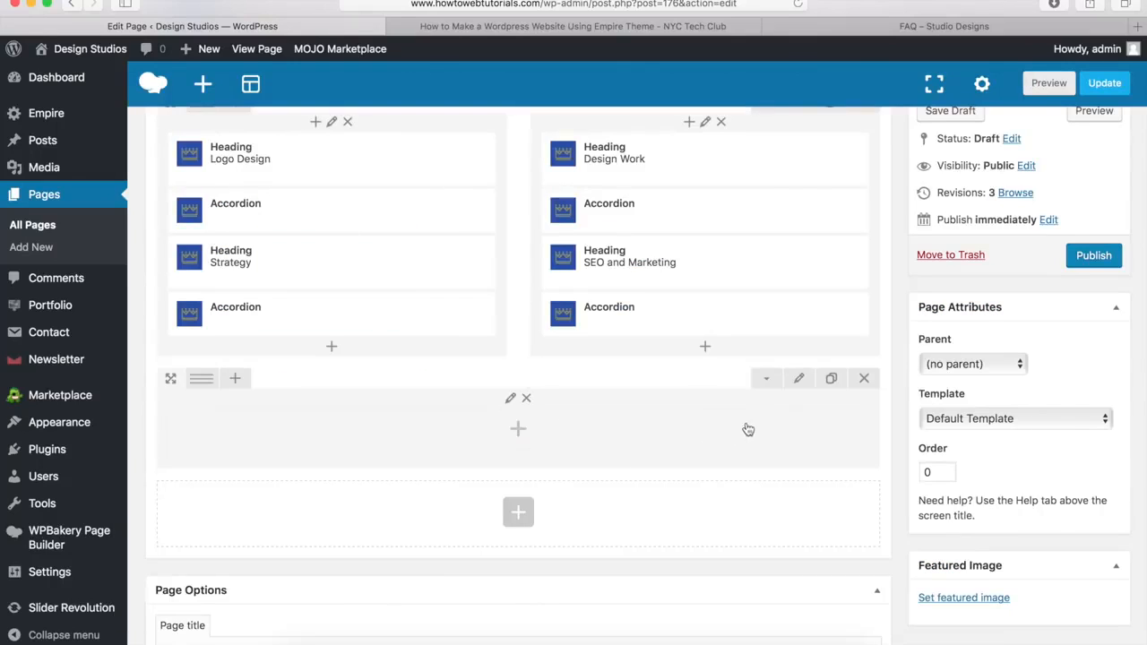
left_click(798, 380)
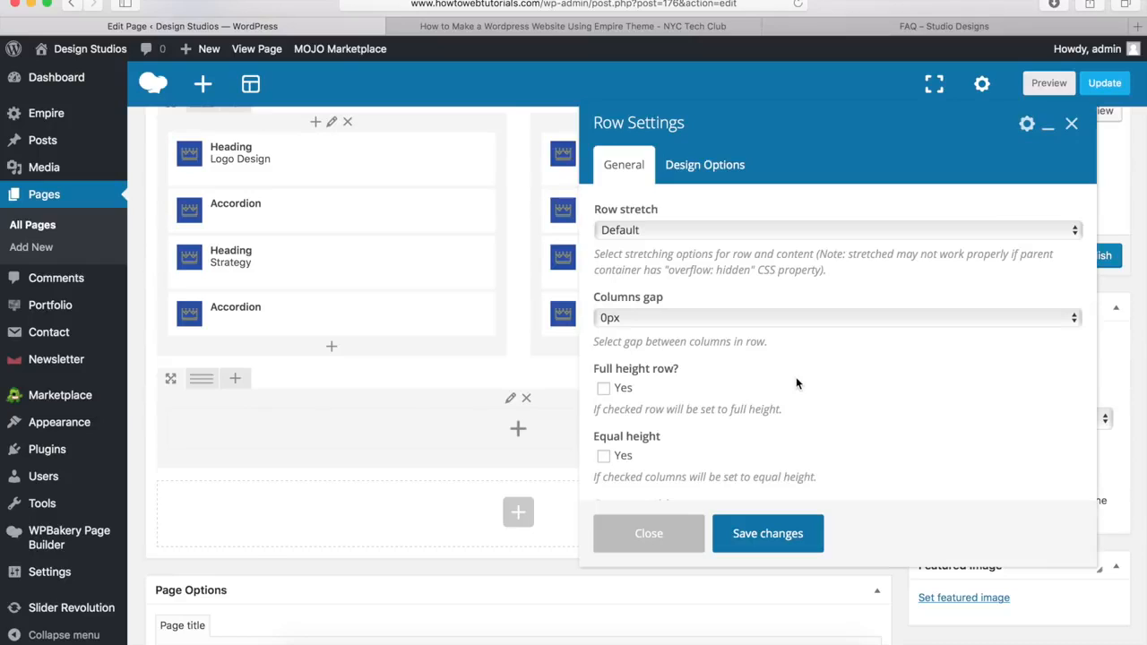
left_click(634, 235)
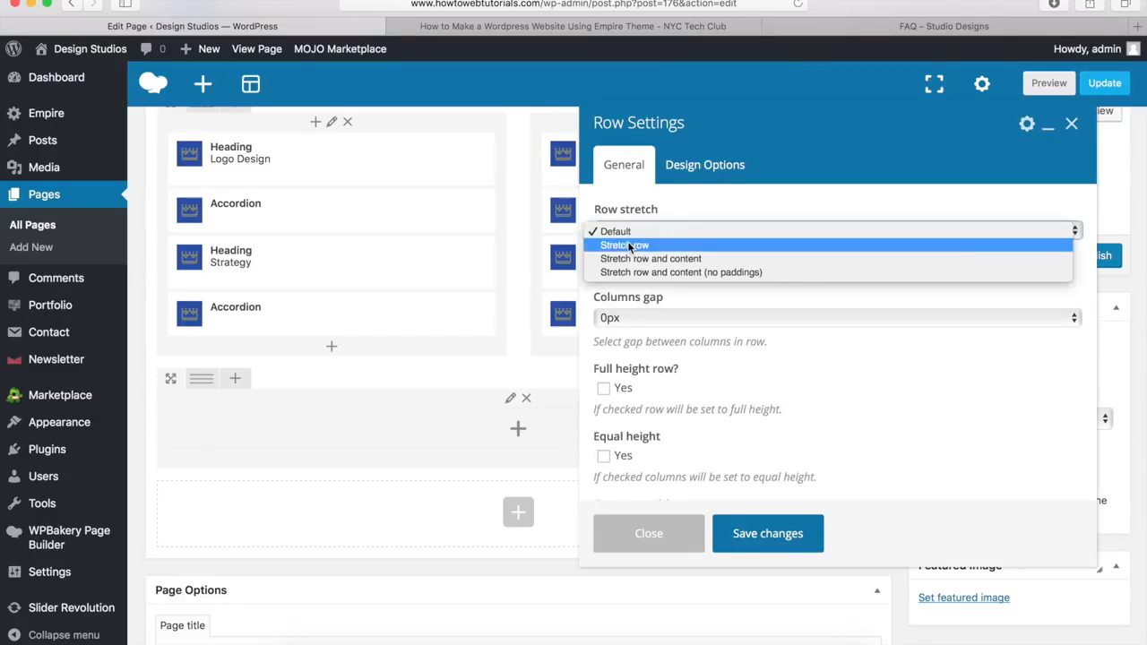
left_click(630, 245)
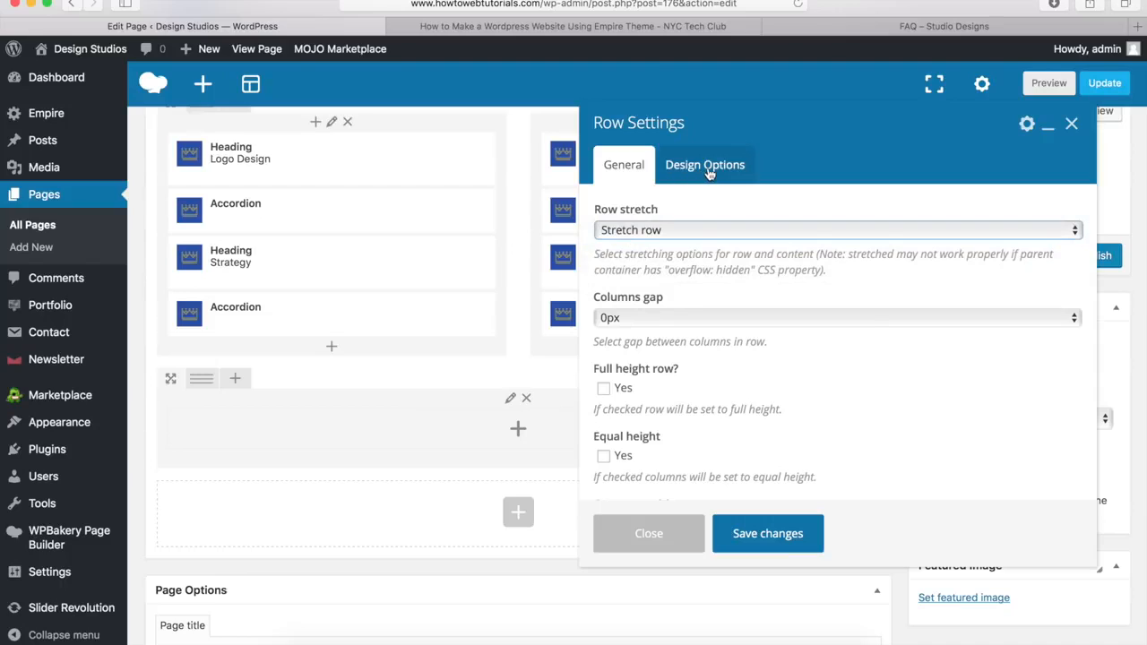
Step: Give the row a 0px bottom margin and #00a9da background, and save
left_click(708, 170)
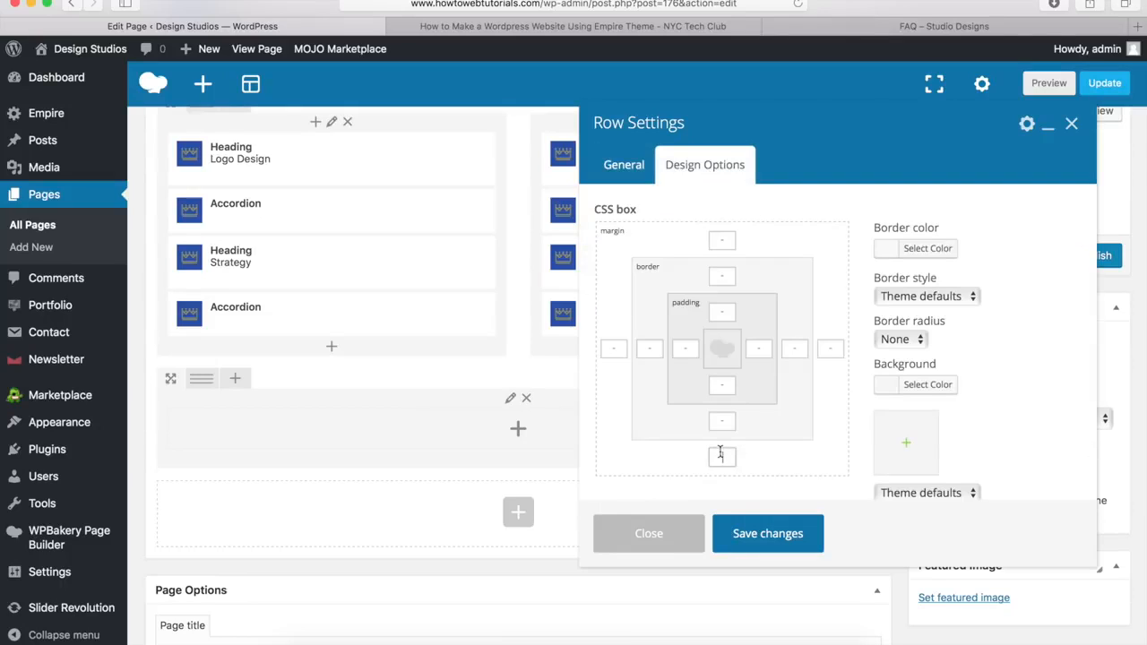
type("0px")
left_click(934, 395)
left_click(984, 392)
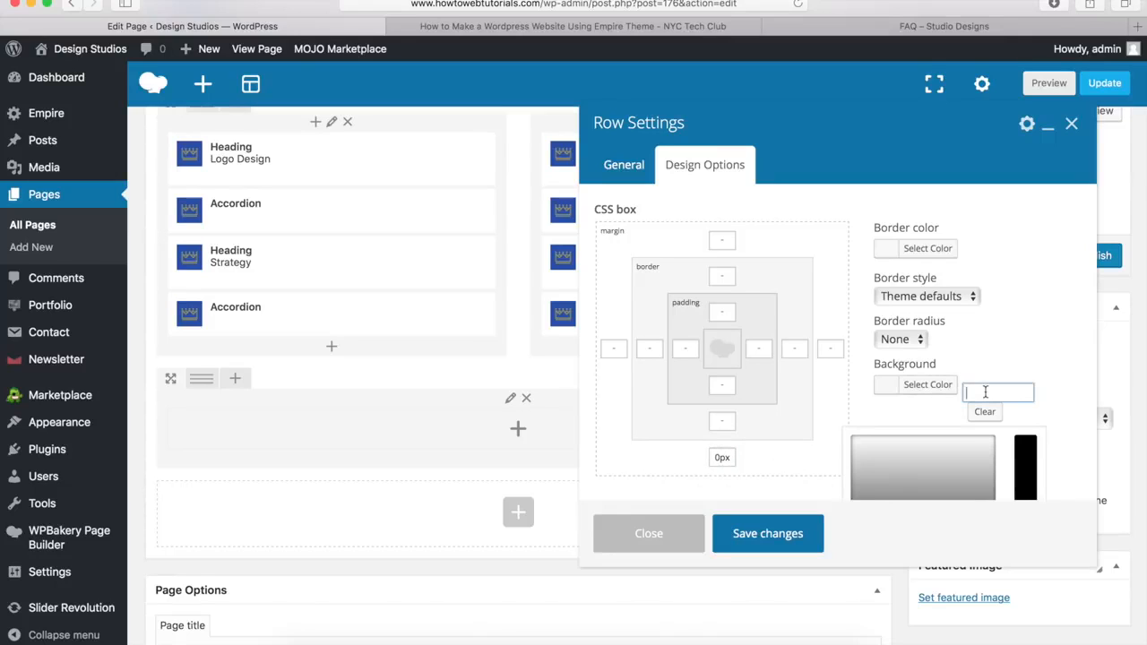
type("#00a9da")
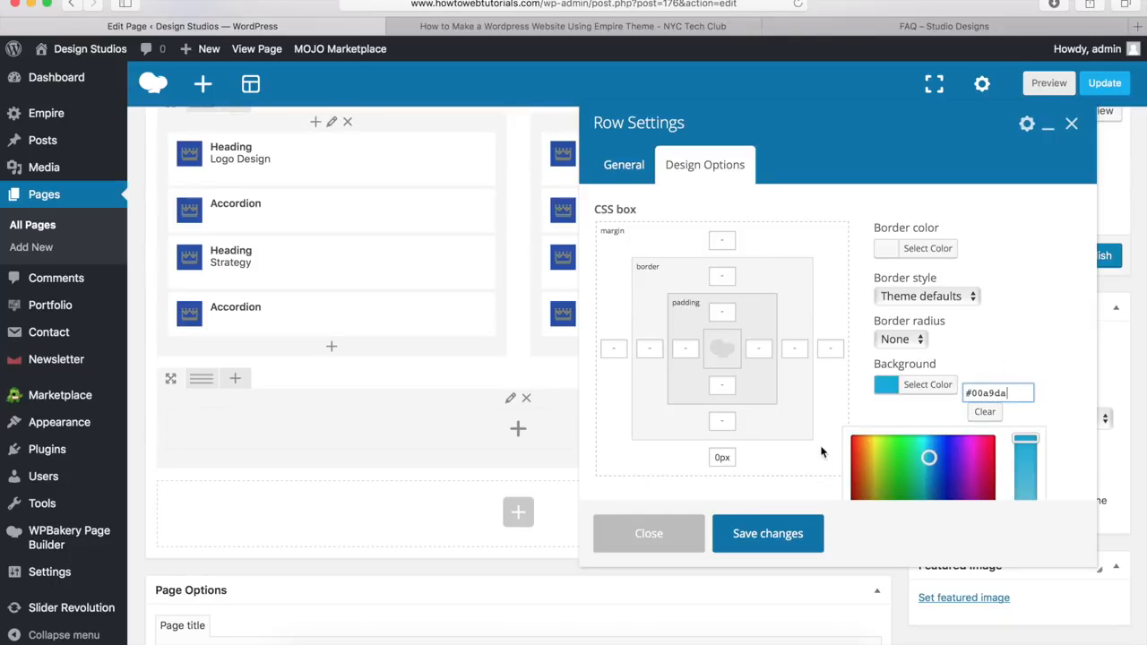
left_click(768, 534)
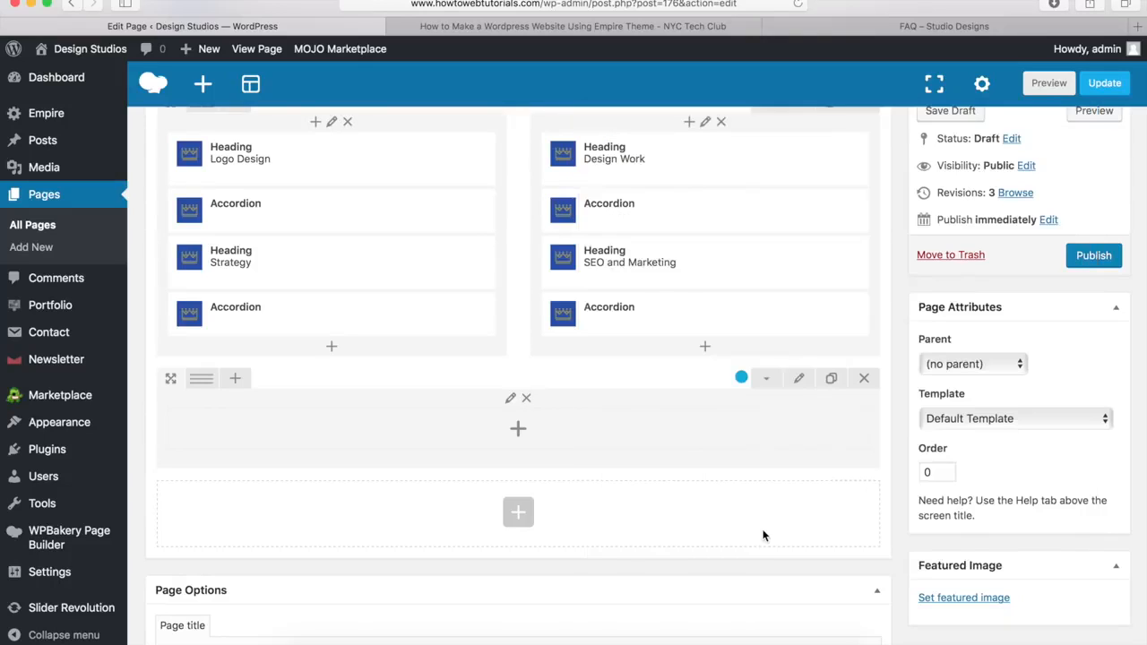
left_click(520, 433)
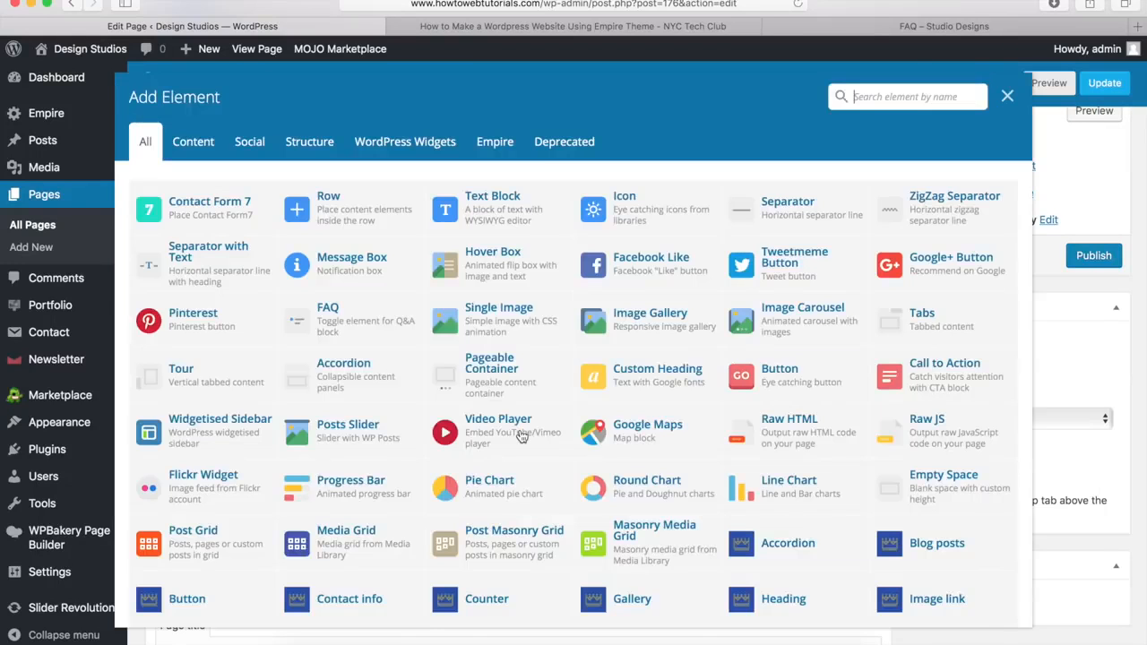
Step: Add the heading 'Have Any More Questions?' to the blue row with a 20px bottom margin
scroll(770, 430, "down", 2)
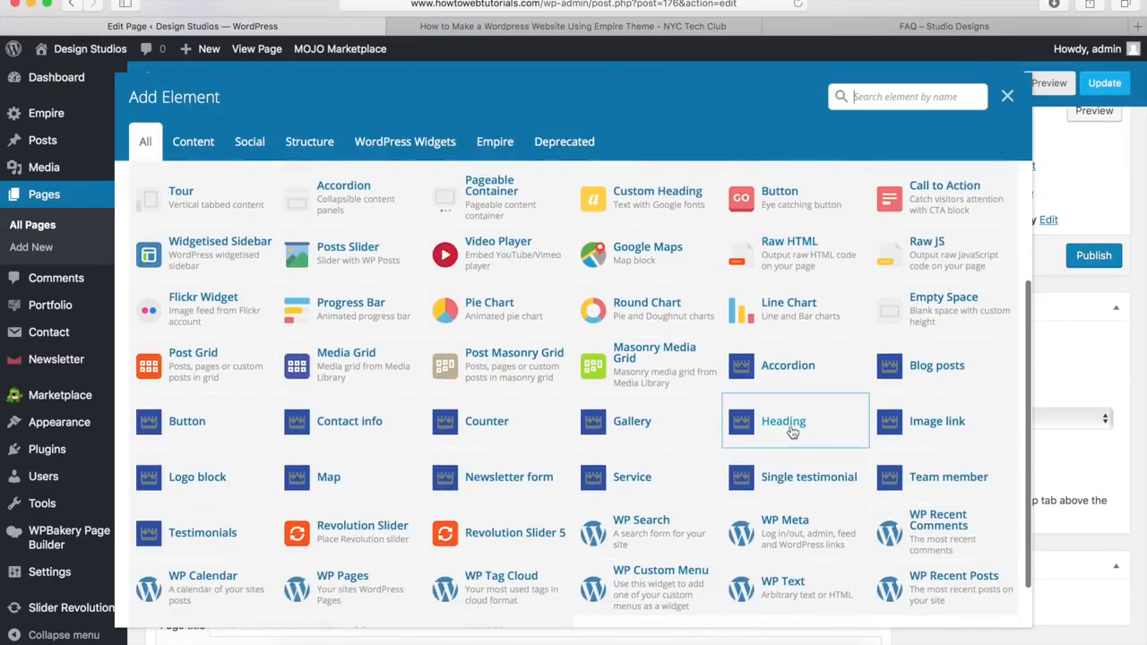
left_click(788, 423)
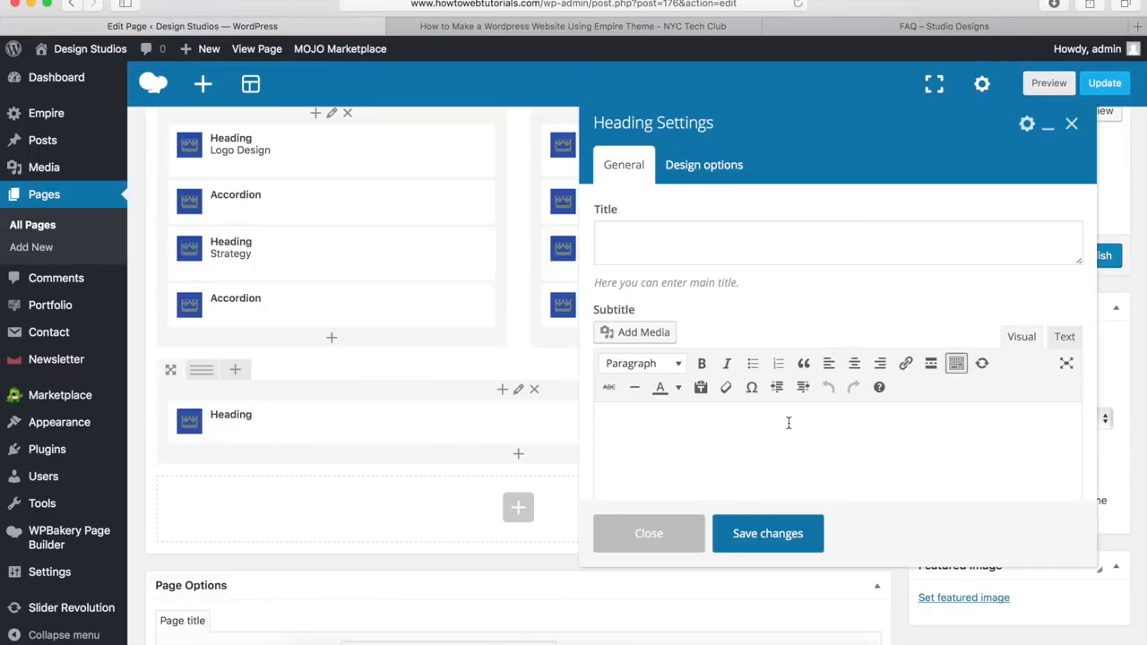
left_click(668, 248)
type("Have Any More Questions?")
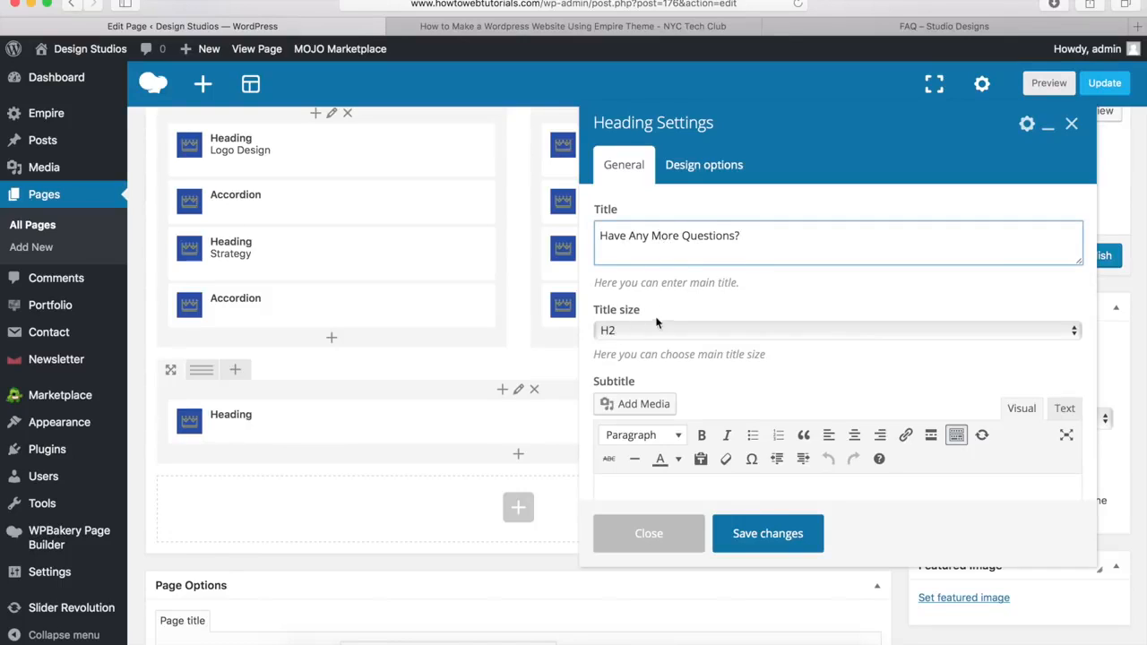
scroll(627, 356, "down", 6)
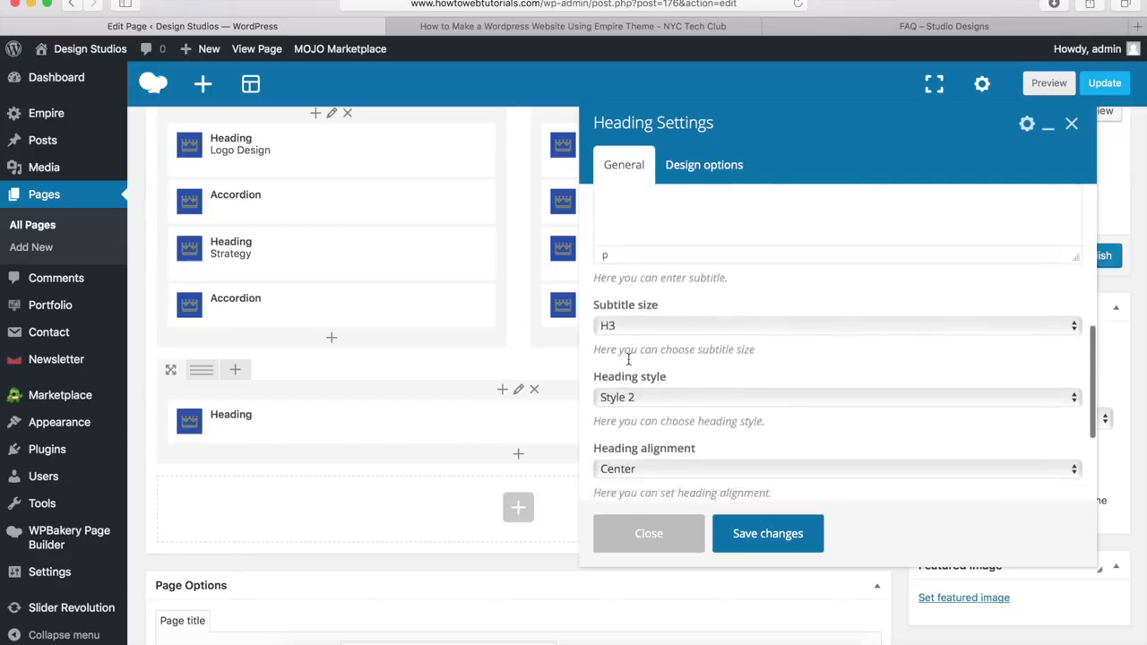
scroll(672, 428, "down", 2)
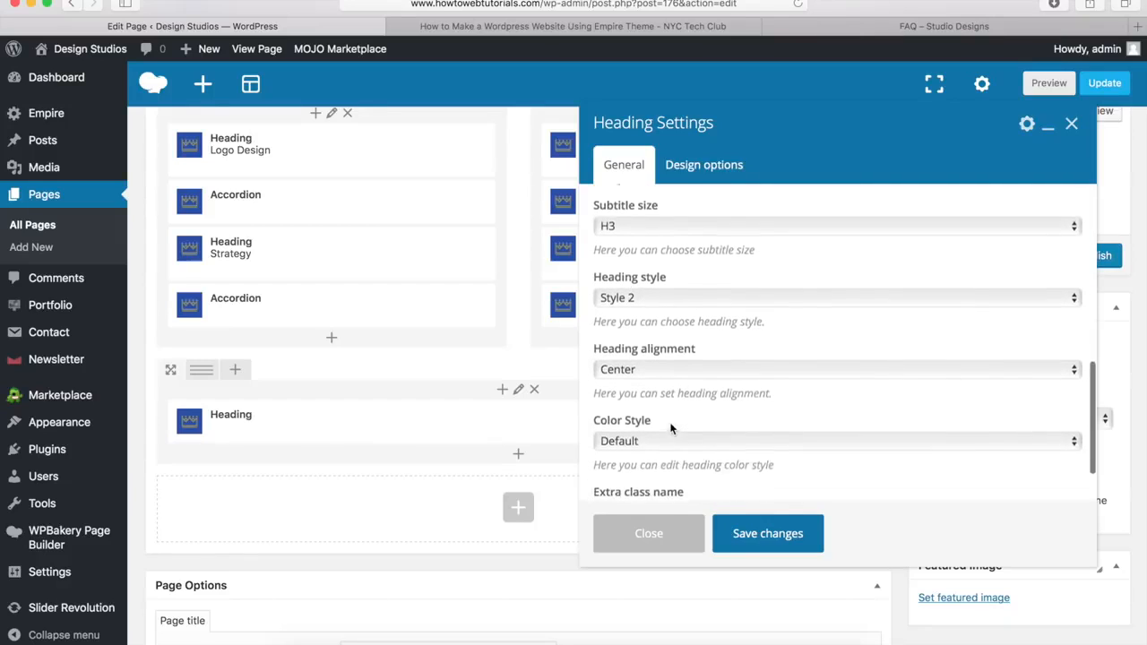
left_click(699, 170)
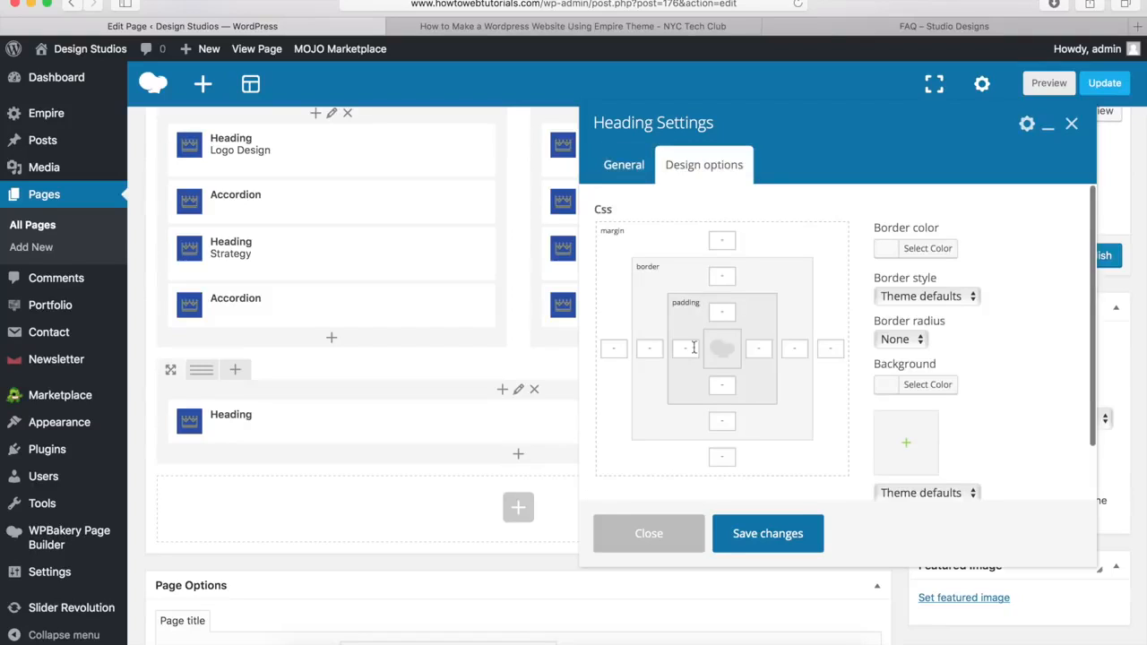
left_click(719, 459)
type("20px")
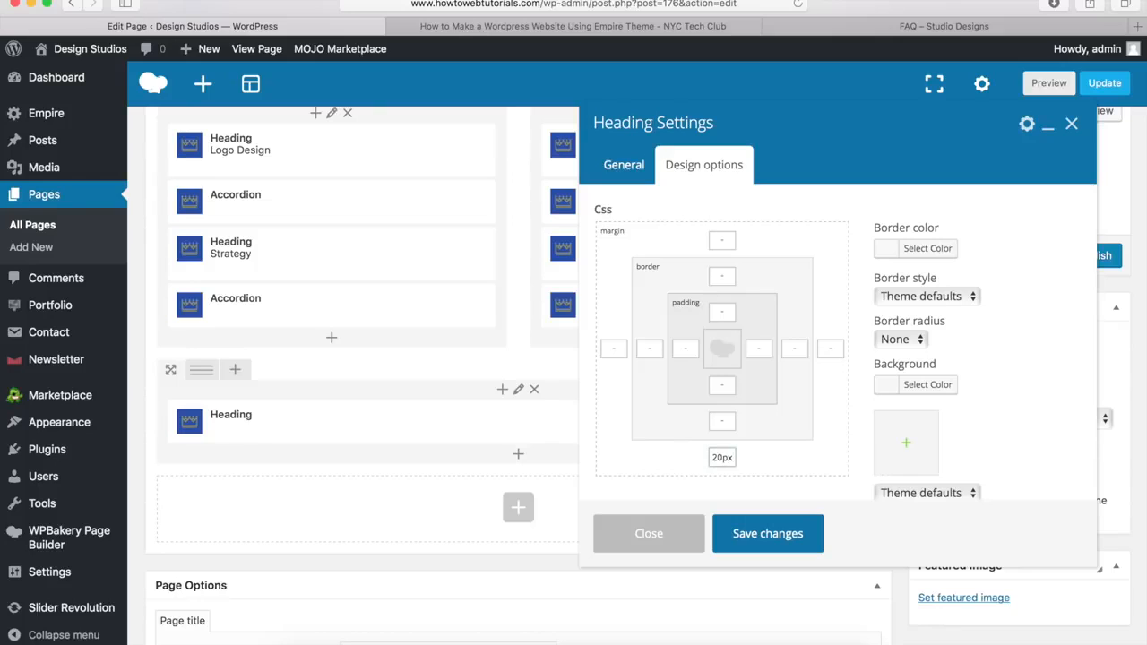
left_click(766, 536)
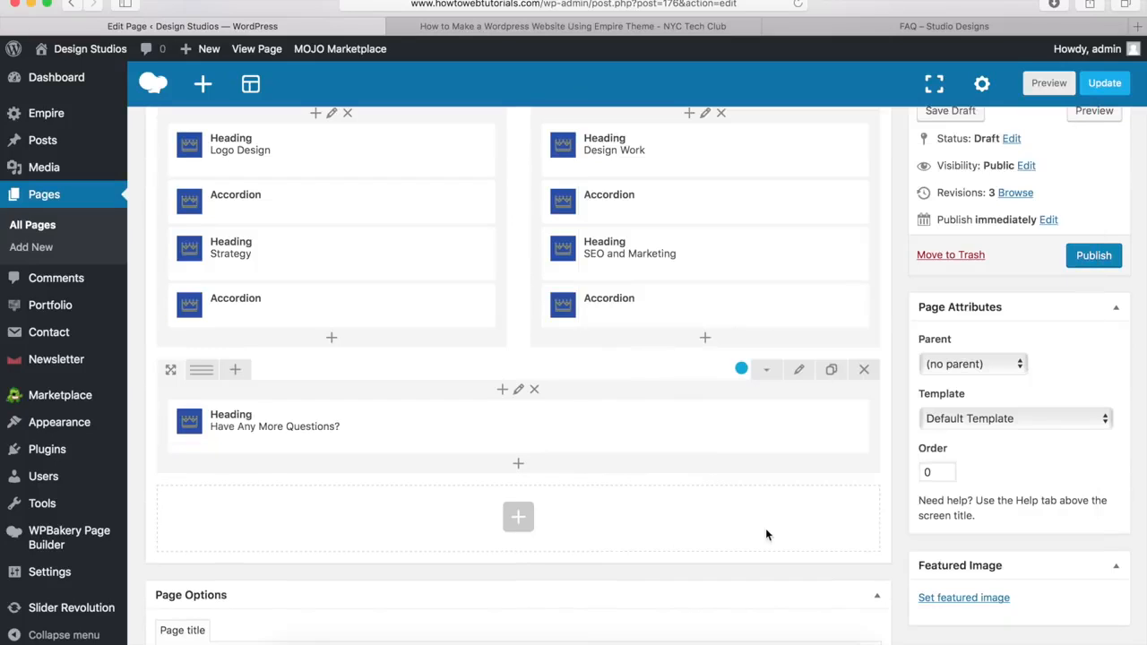
left_click(520, 467)
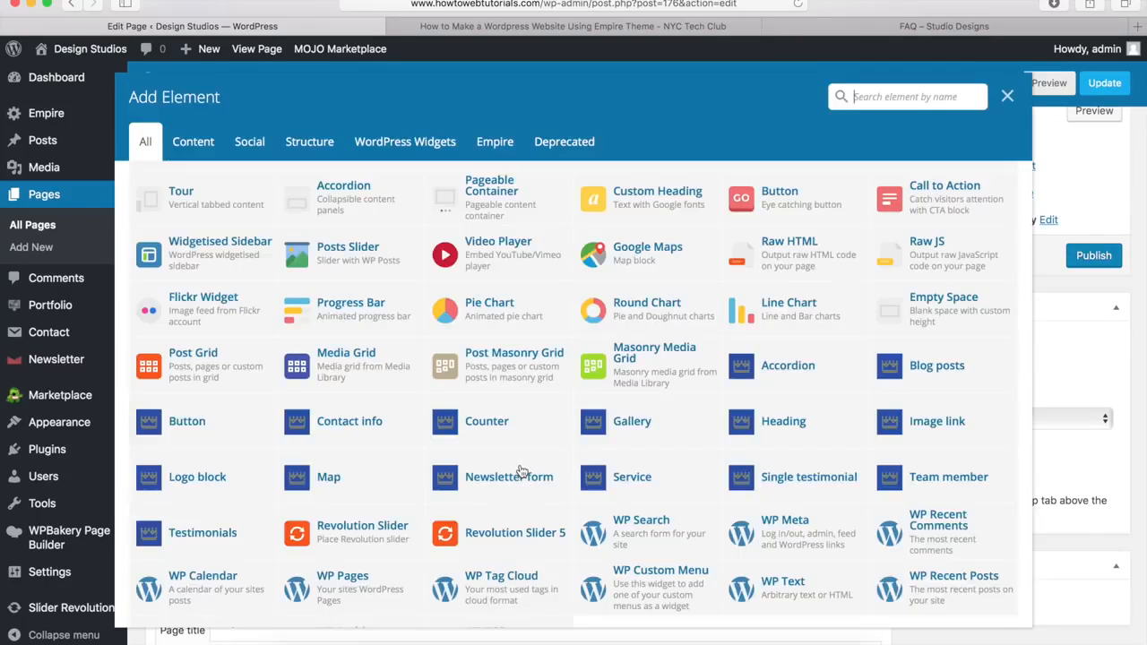
left_click(188, 423)
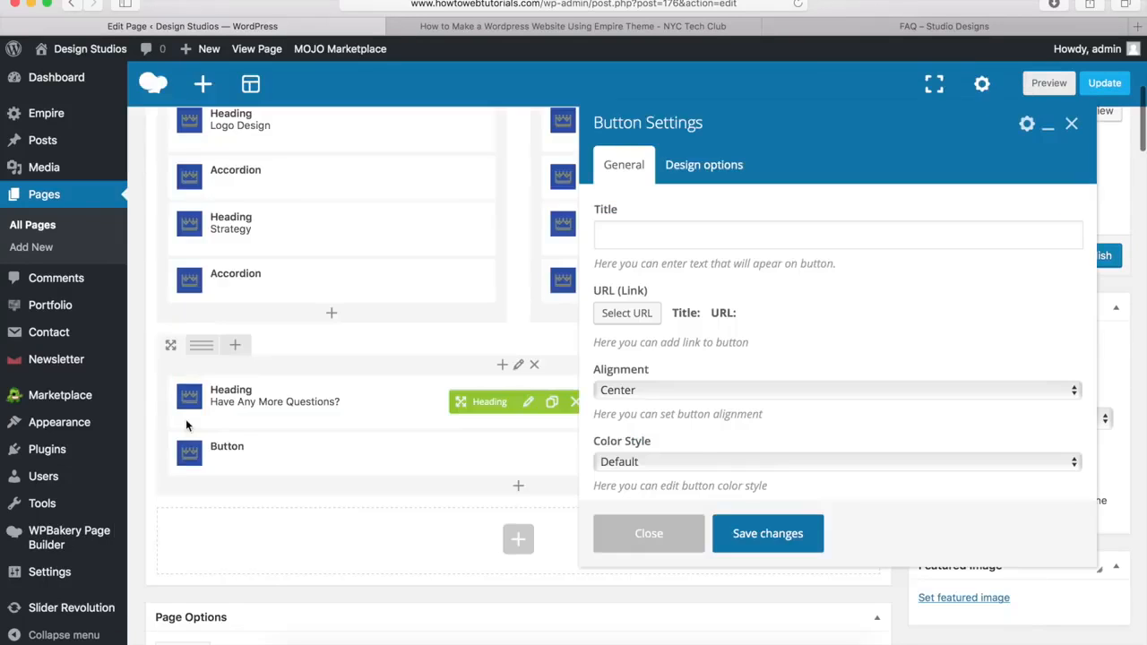
left_click(648, 236)
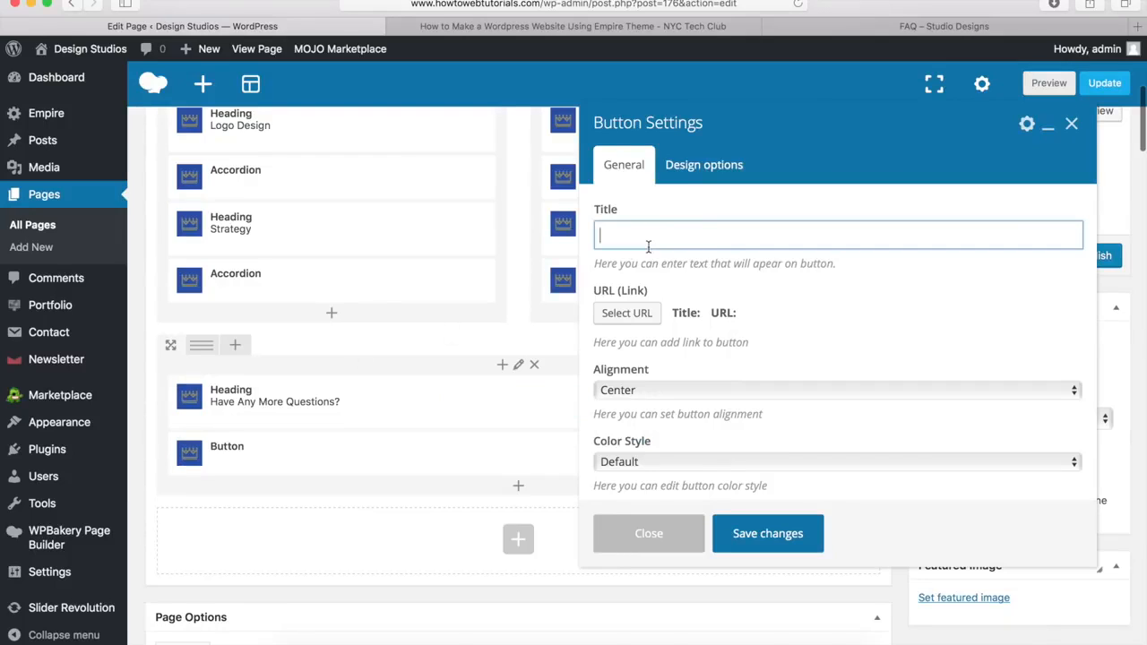
type("Contact Us")
left_click(627, 314)
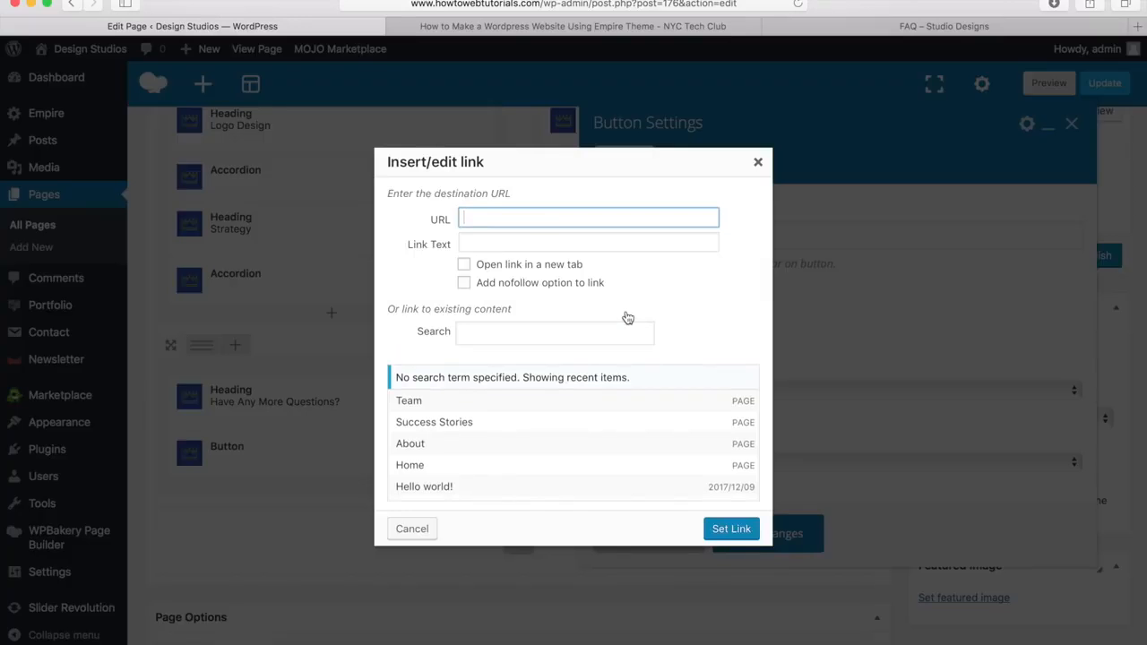
type("http://www.howtowebtutorials.com/contact")
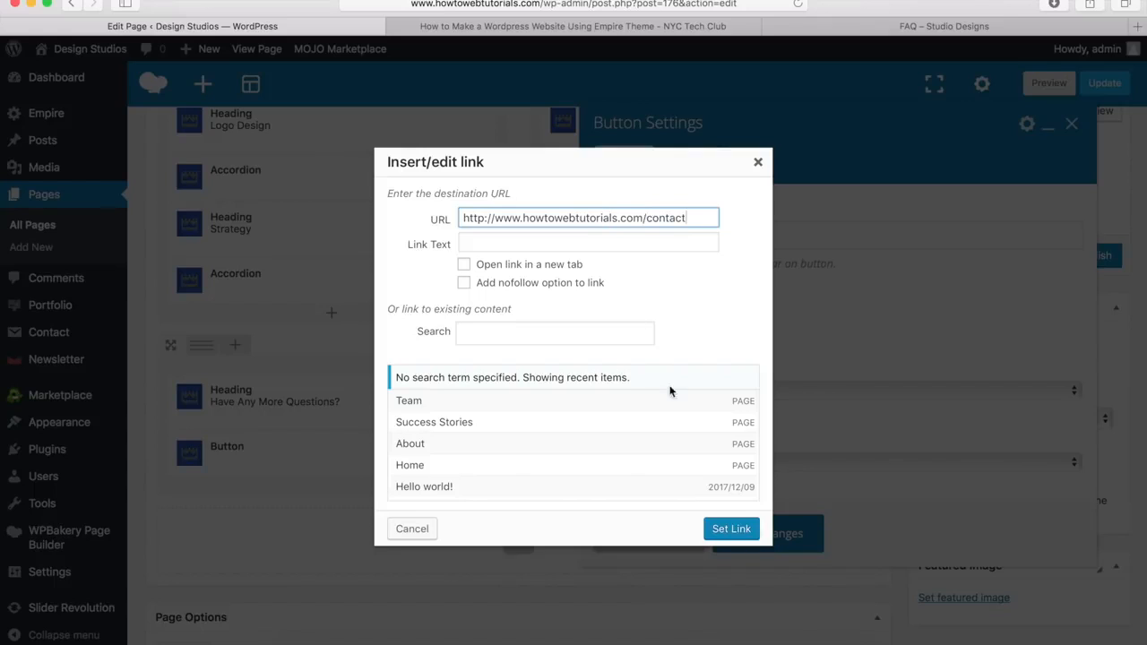
left_click(731, 528)
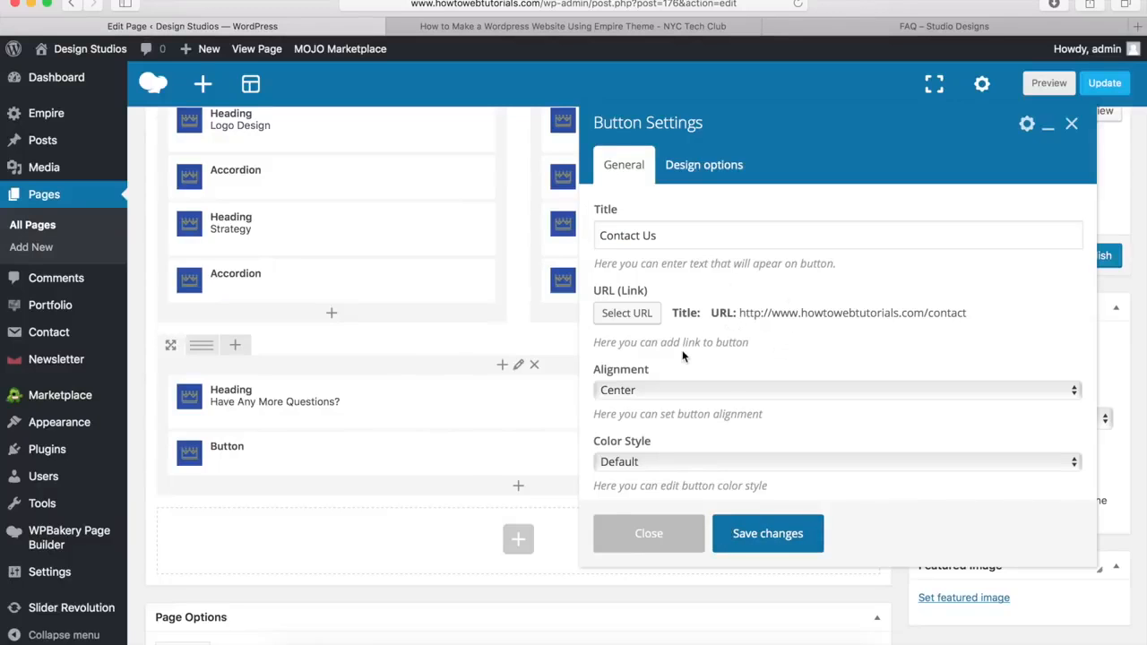
Step: Switch the button to a Custom colour style with #00a9da hover text
scroll(682, 350, "down", 2)
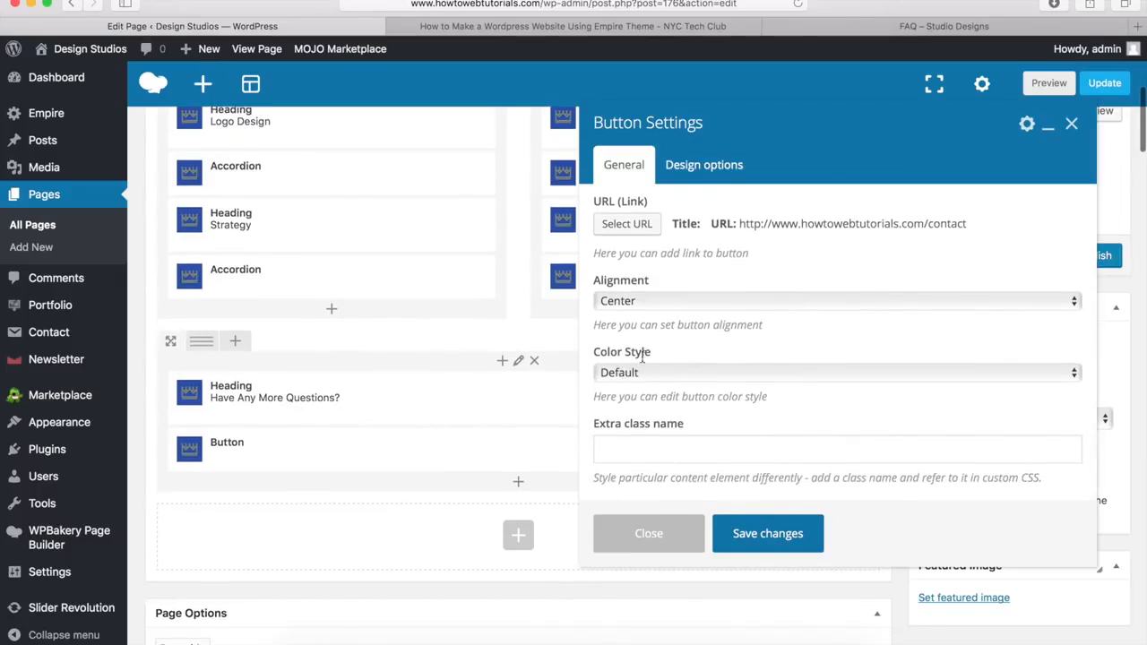
left_click(643, 371)
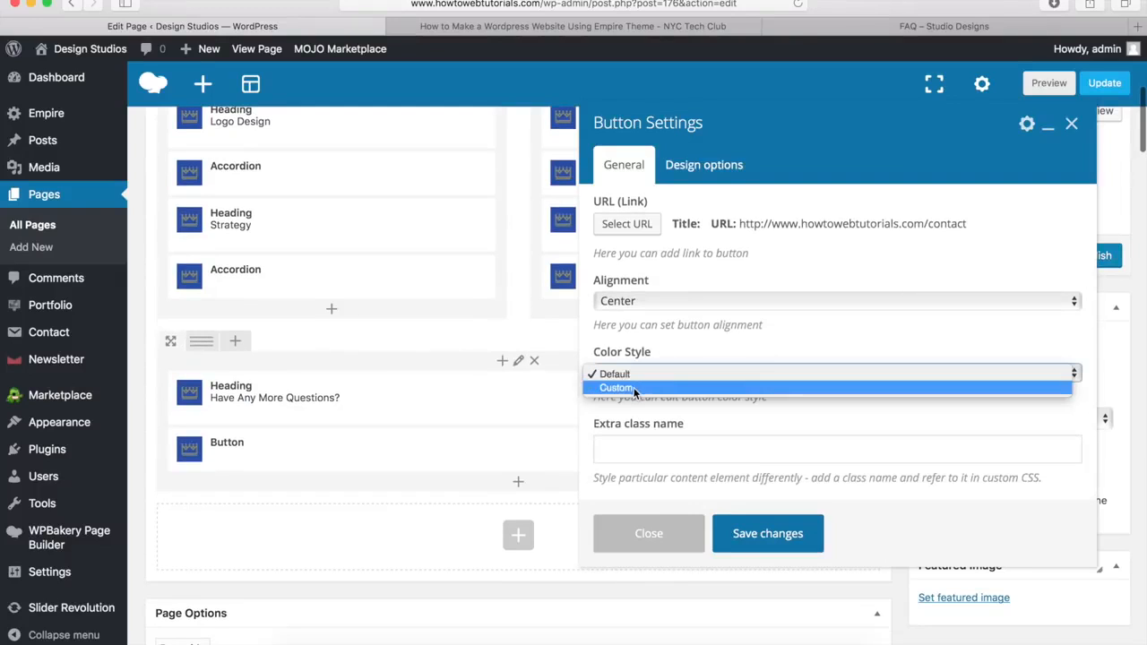
left_click(633, 388)
scroll(677, 328, "down", 4)
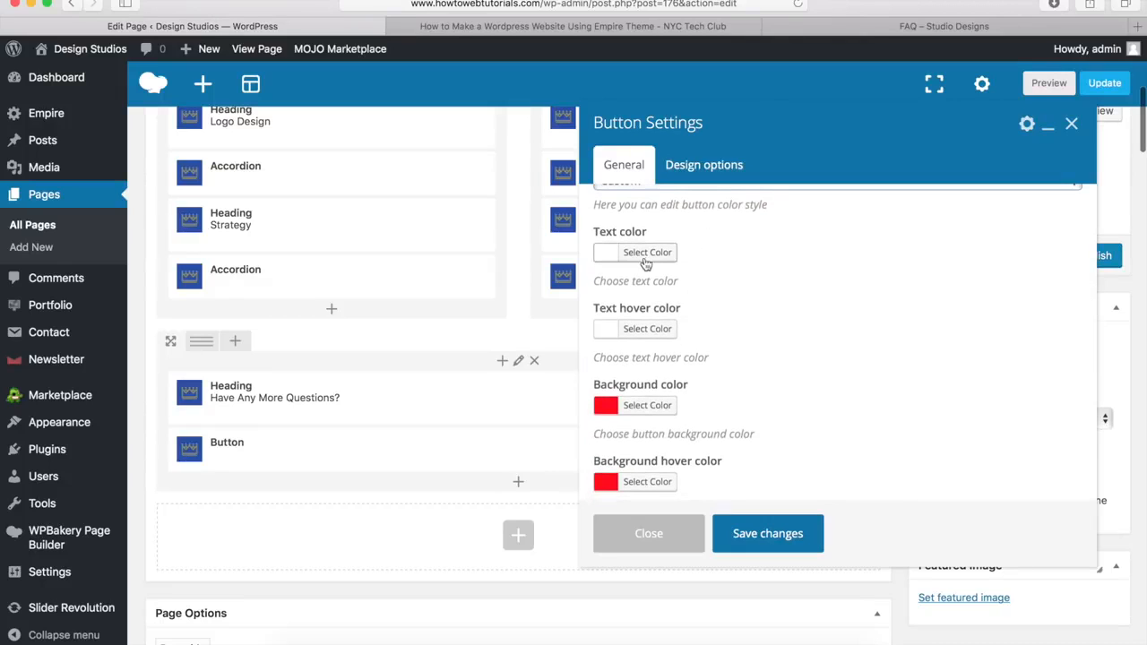
left_click(645, 331)
left_click_drag(737, 330, 669, 330)
type("#00a9da")
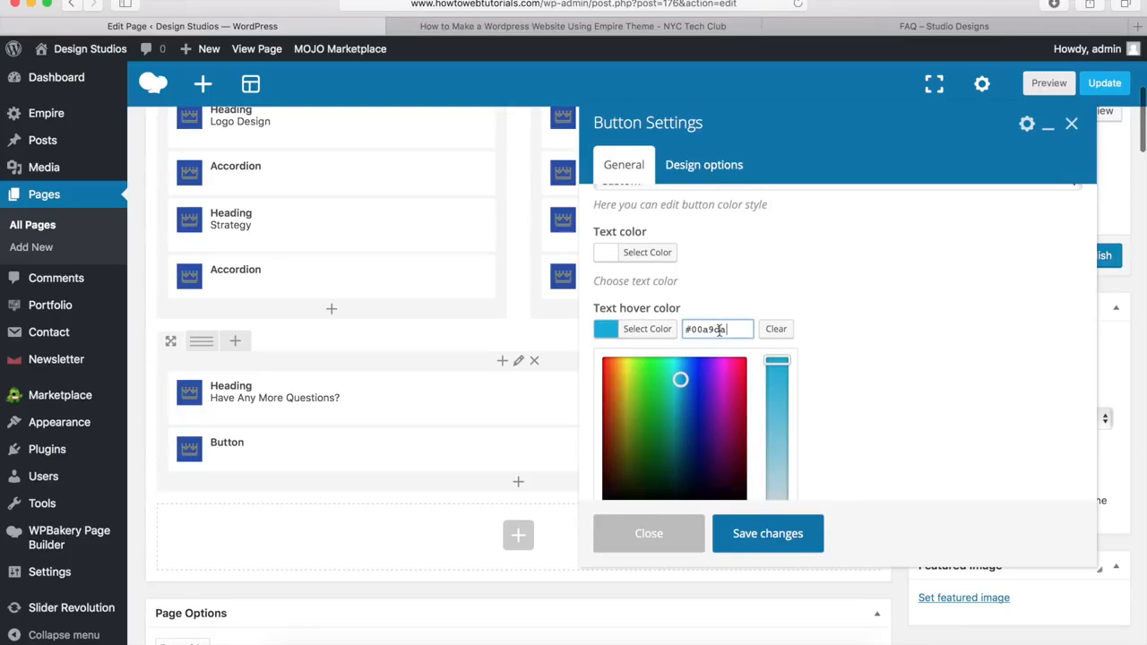
left_click(660, 329)
Step: Make the button background nearly transparent at 1% alpha
scroll(639, 383, "down", 2)
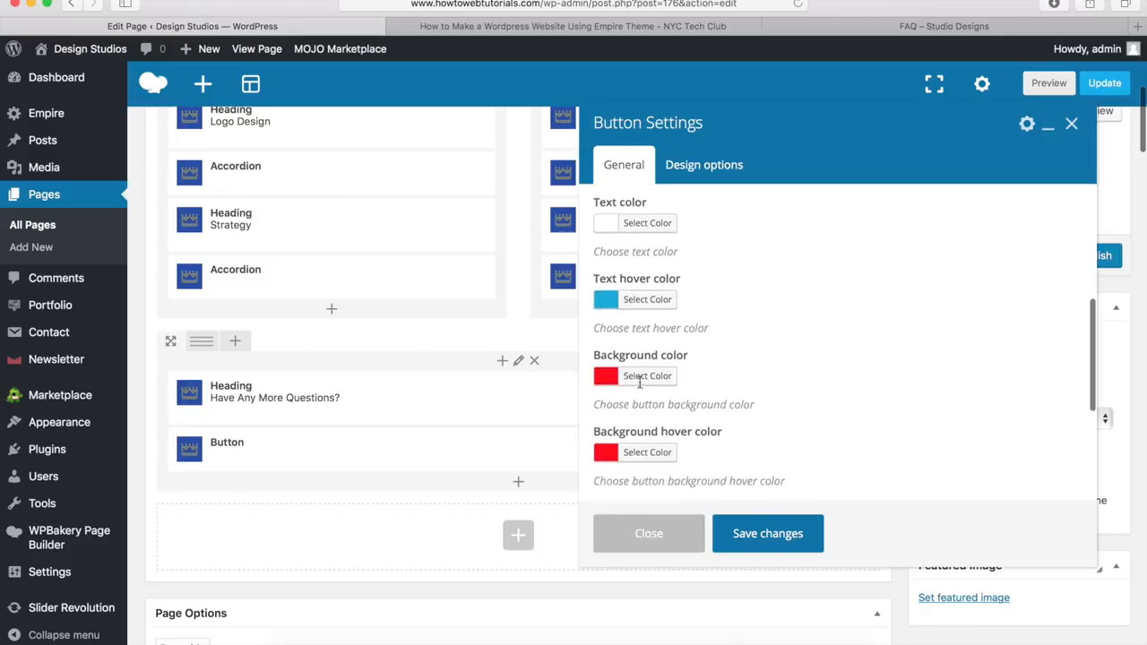
left_click(647, 335)
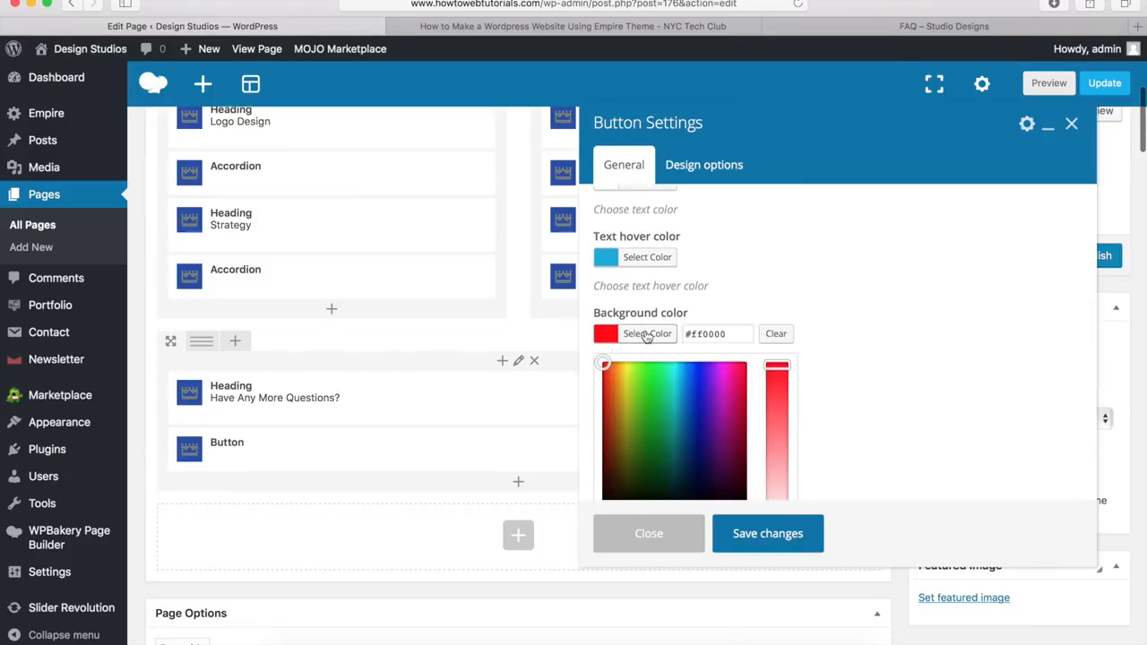
scroll(707, 308, "down", 4)
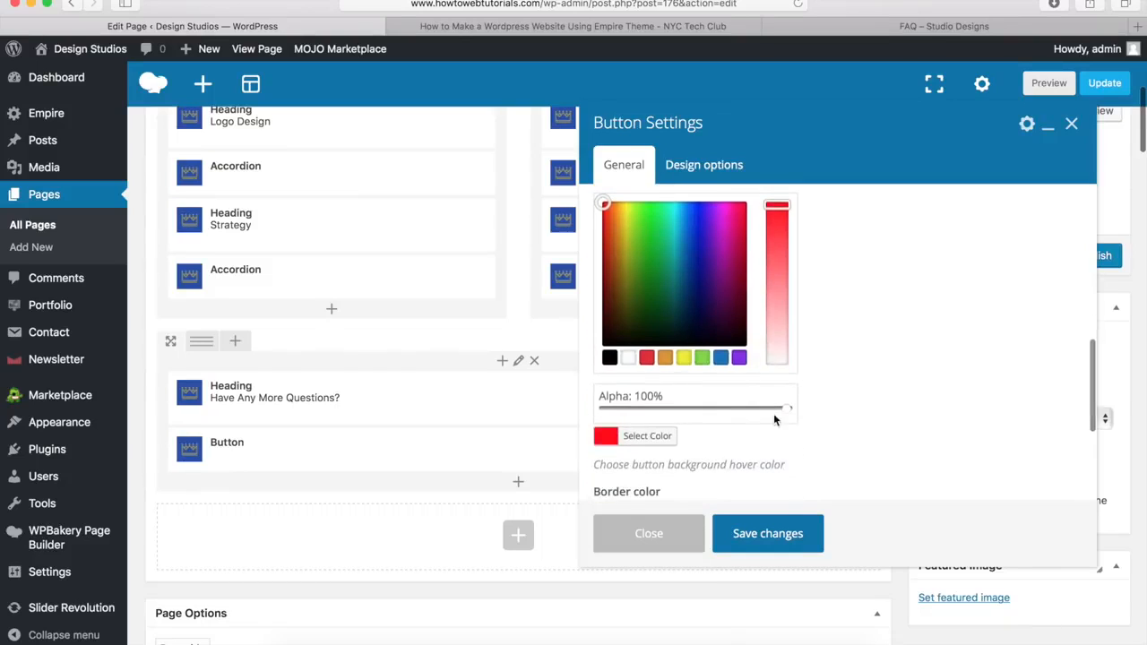
left_click_drag(788, 412, 605, 414)
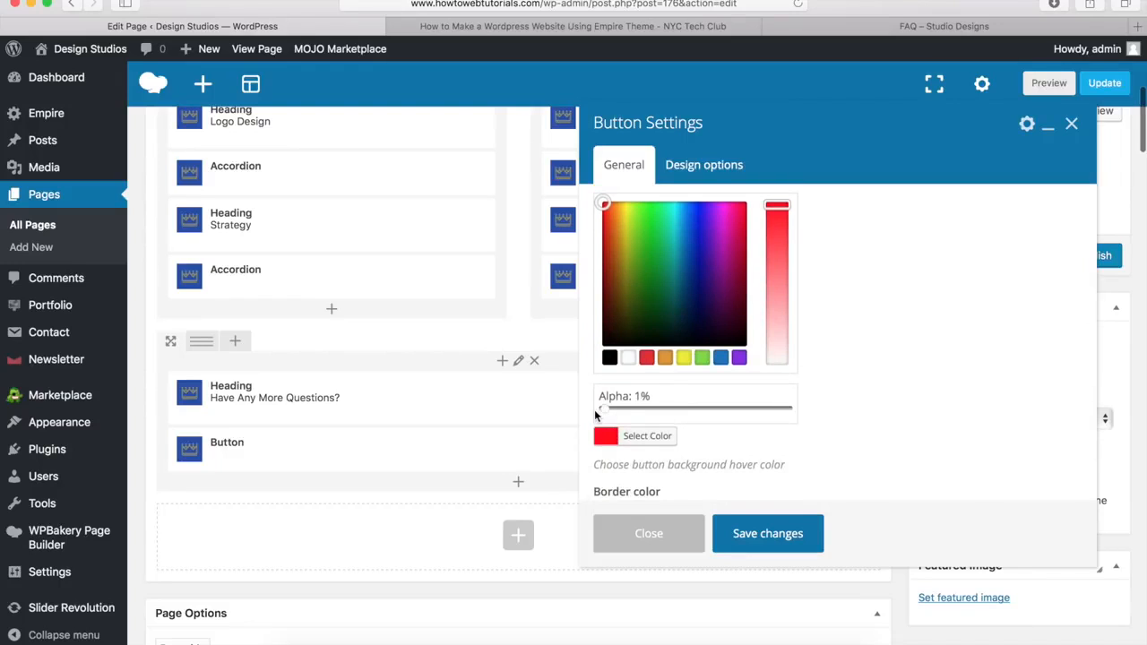
scroll(659, 407, "up", 2)
left_click(656, 268)
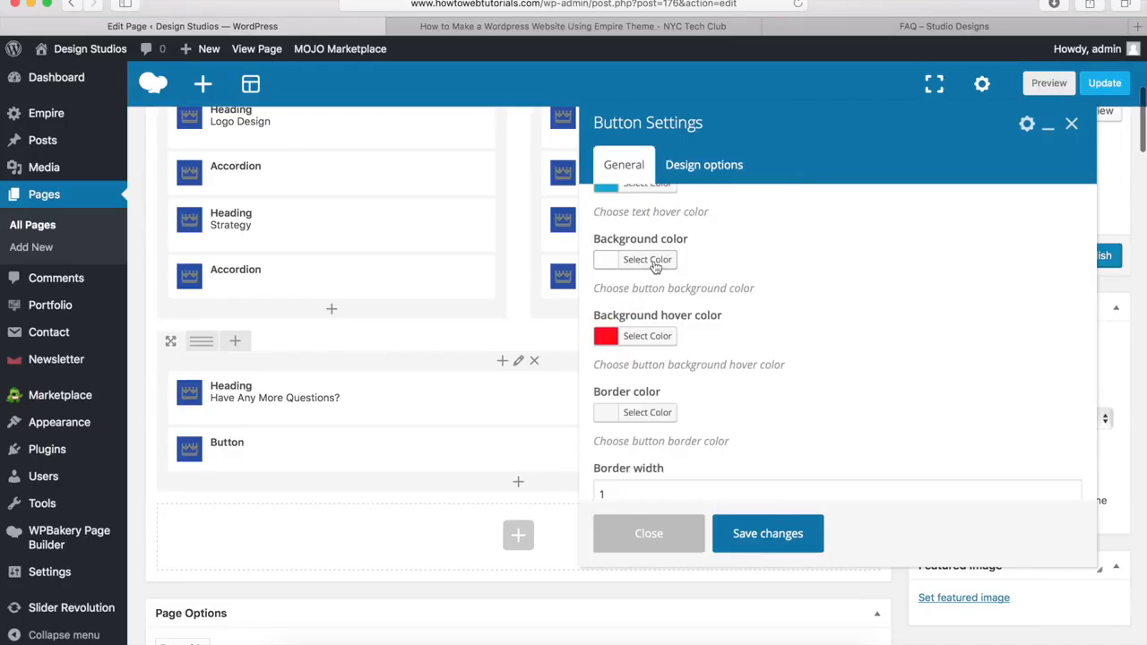
Step: Set a white hover background and a white border, then save the button
left_click(643, 345)
scroll(650, 340, "down", 4)
left_click(629, 342)
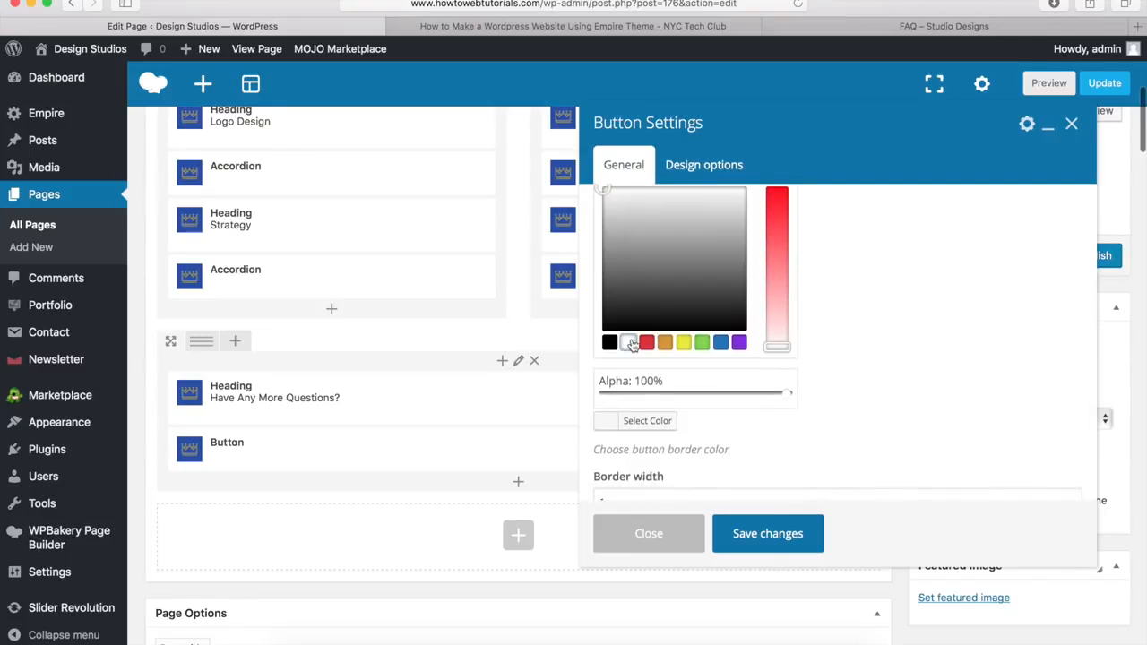
scroll(636, 332, "up", 3)
left_click(647, 301)
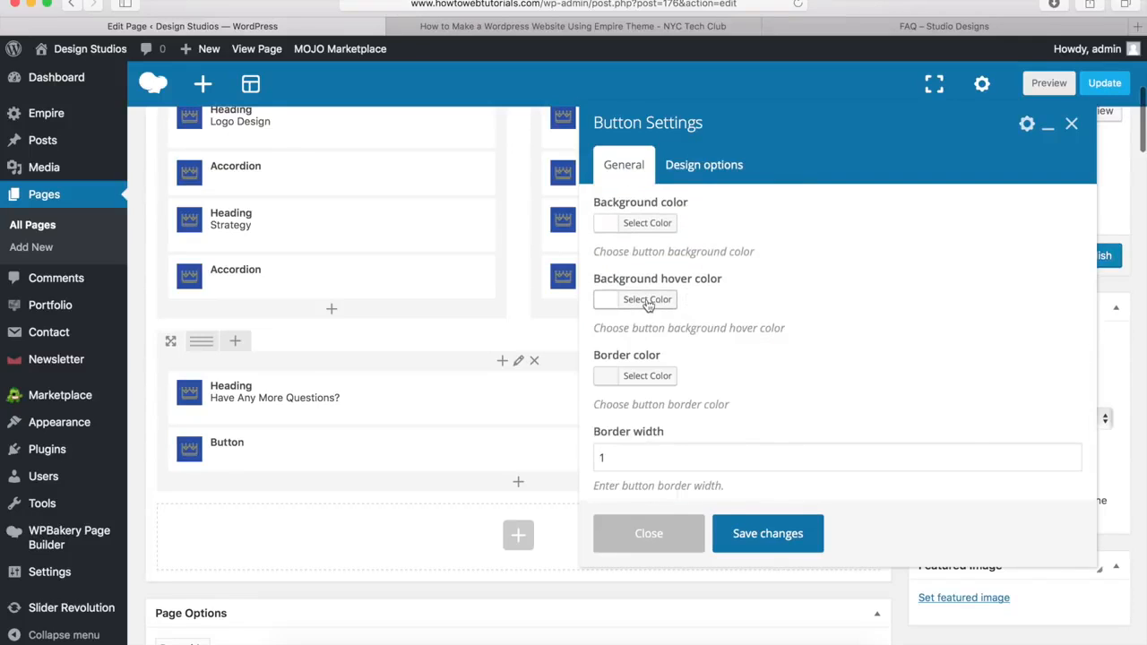
left_click(645, 375)
scroll(645, 385, "down", 4)
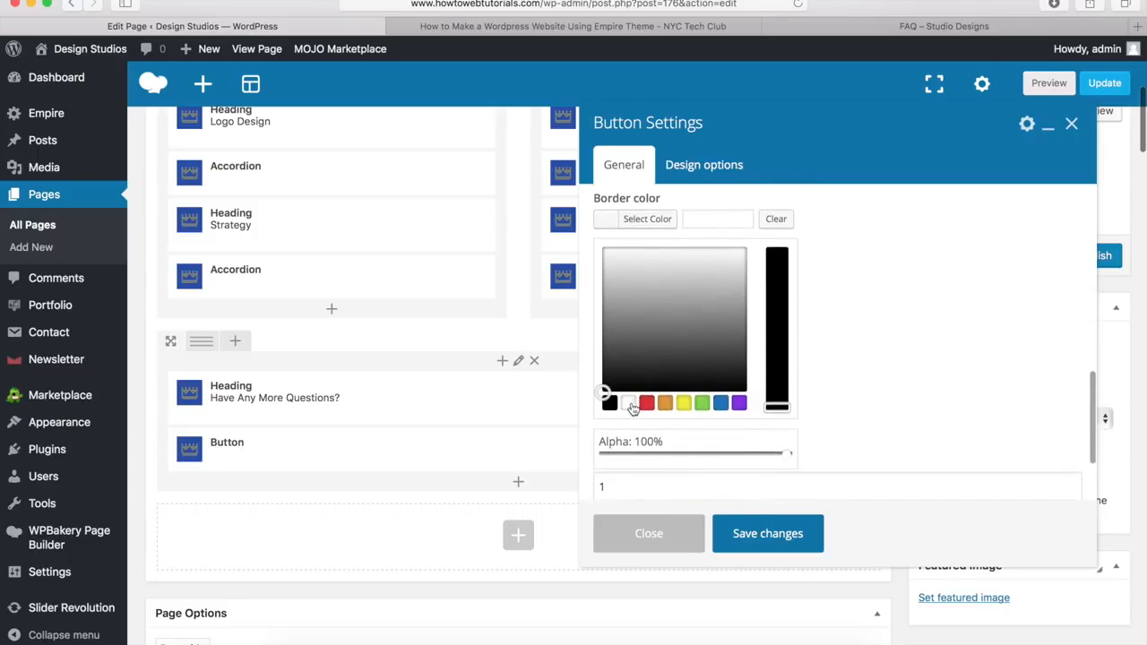
left_click(628, 402)
left_click(648, 219)
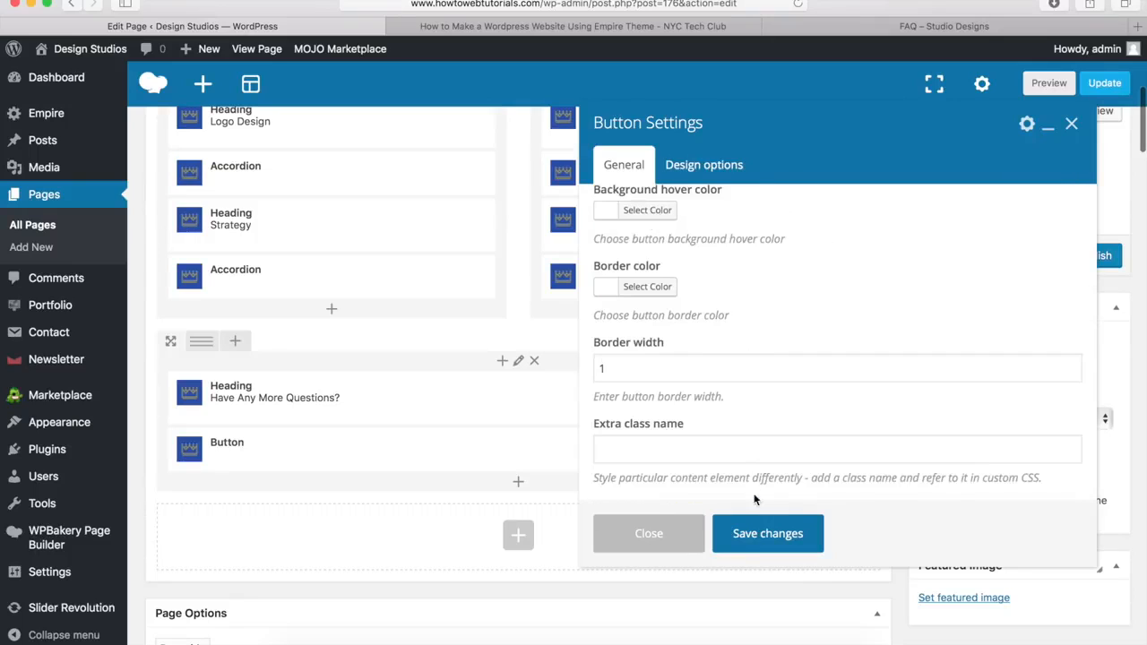
left_click(761, 538)
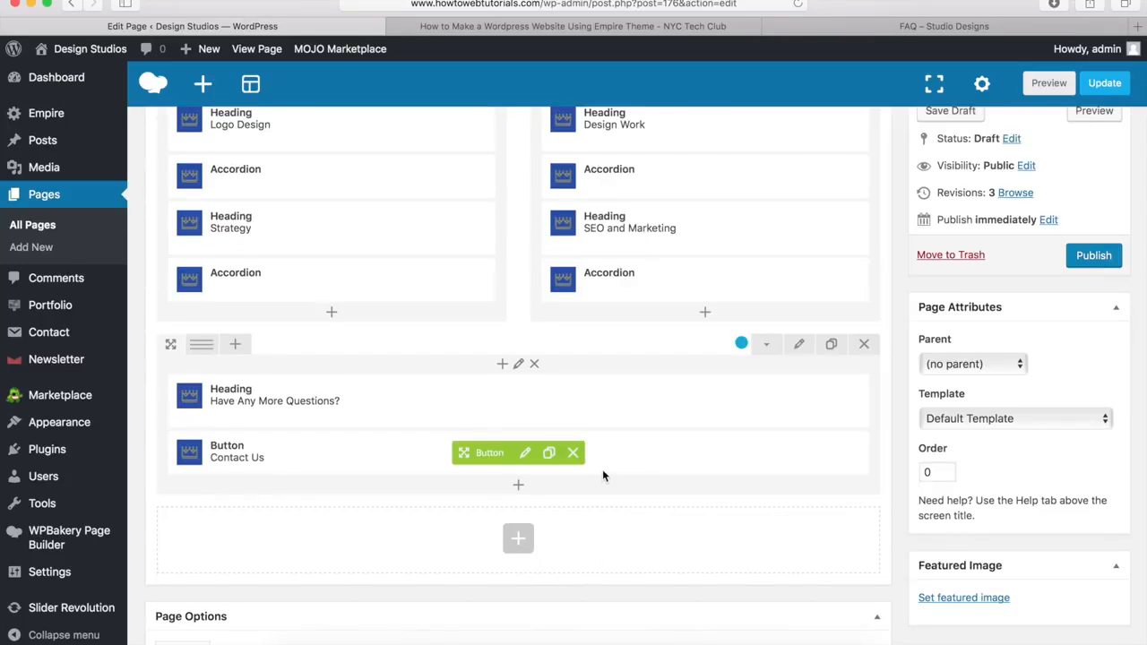
scroll(593, 486, "up", 1)
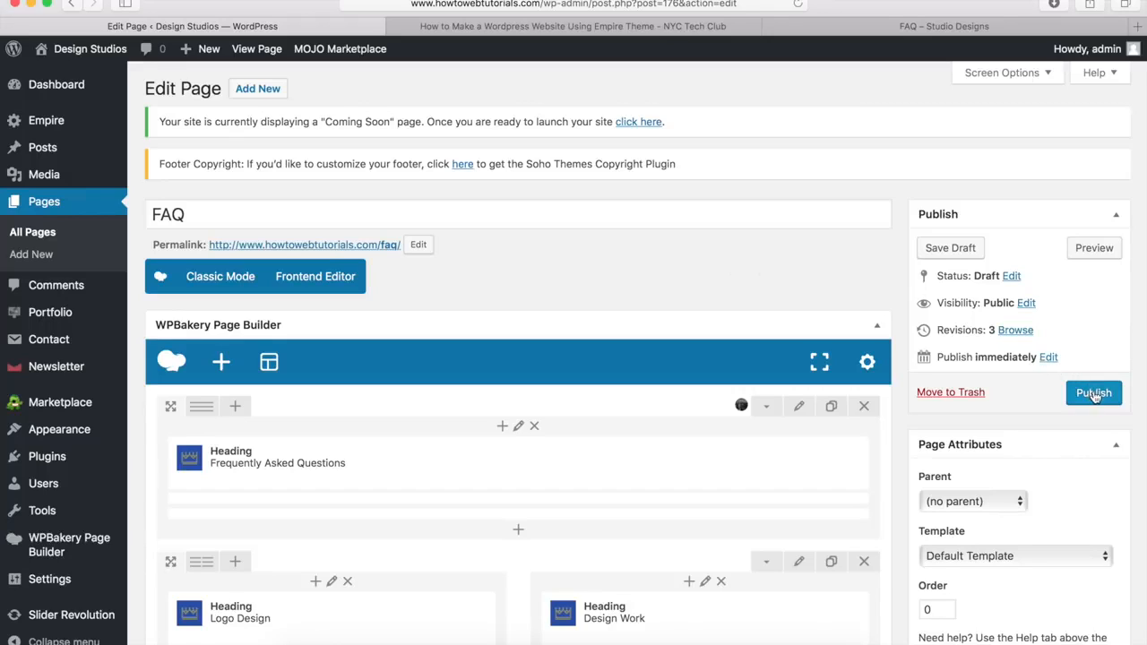
Step: Publish the FAQ page, test two live accordions, then compare with the Empire theme demo
left_click(1094, 394)
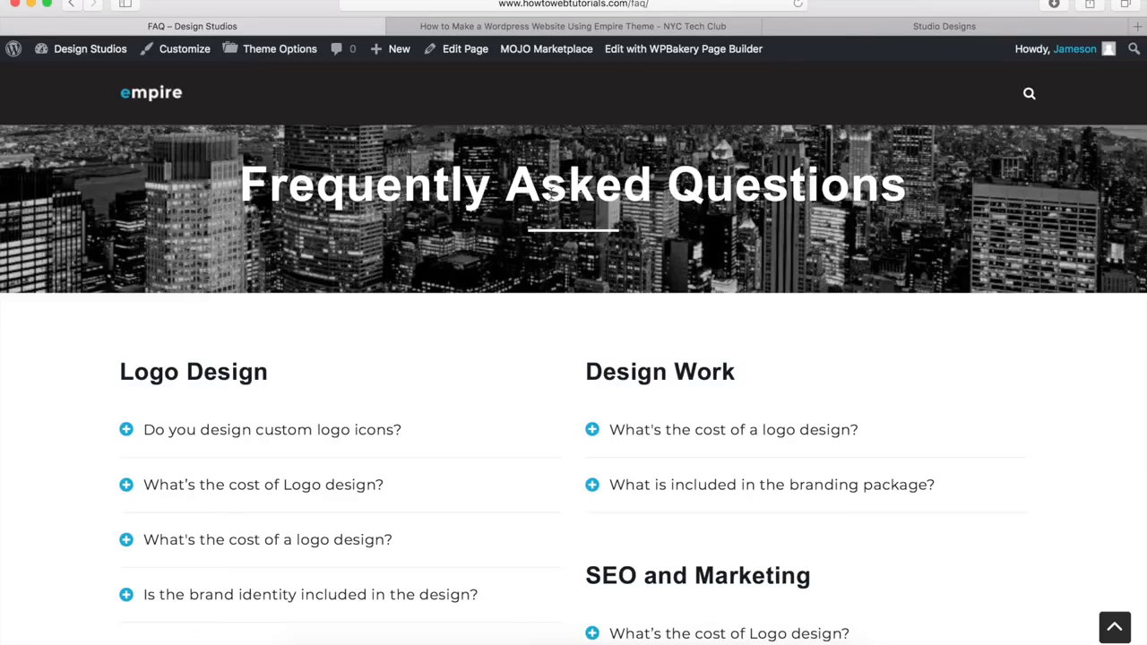
scroll(537, 239, "down", 5)
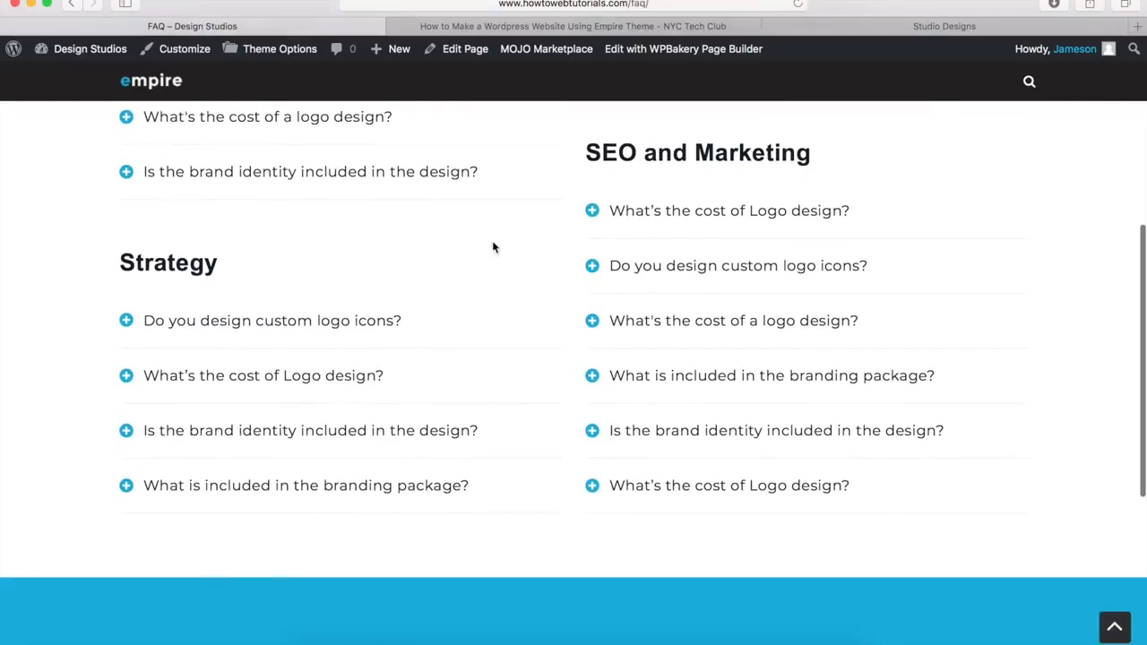
left_click(332, 322)
left_click(301, 473)
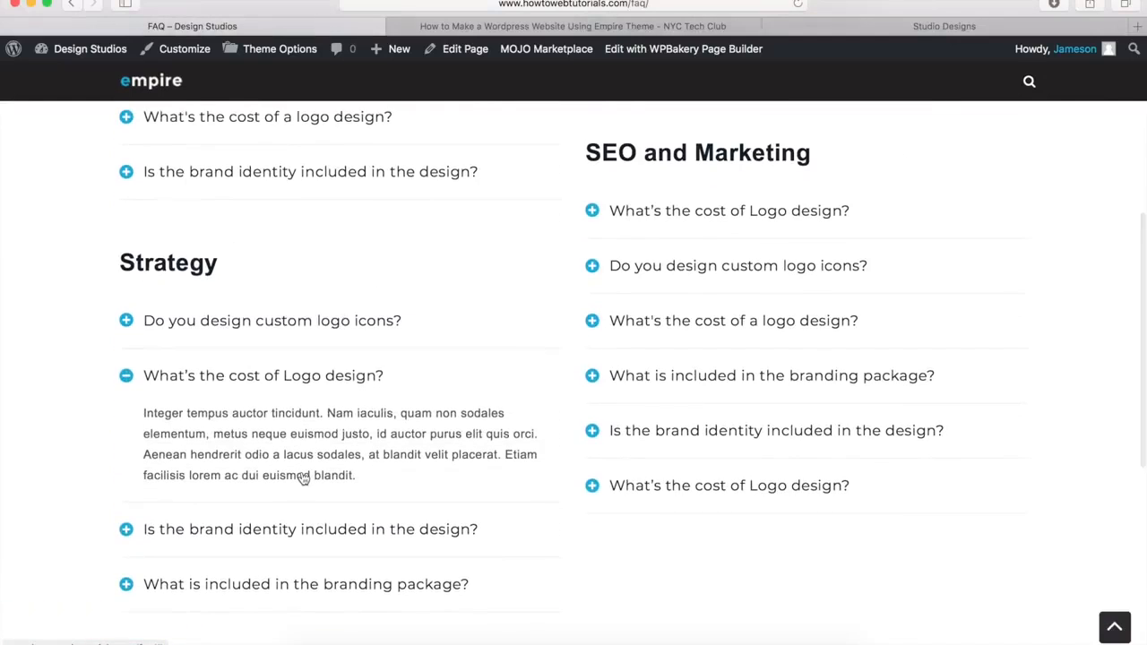
scroll(303, 478, "down", 5)
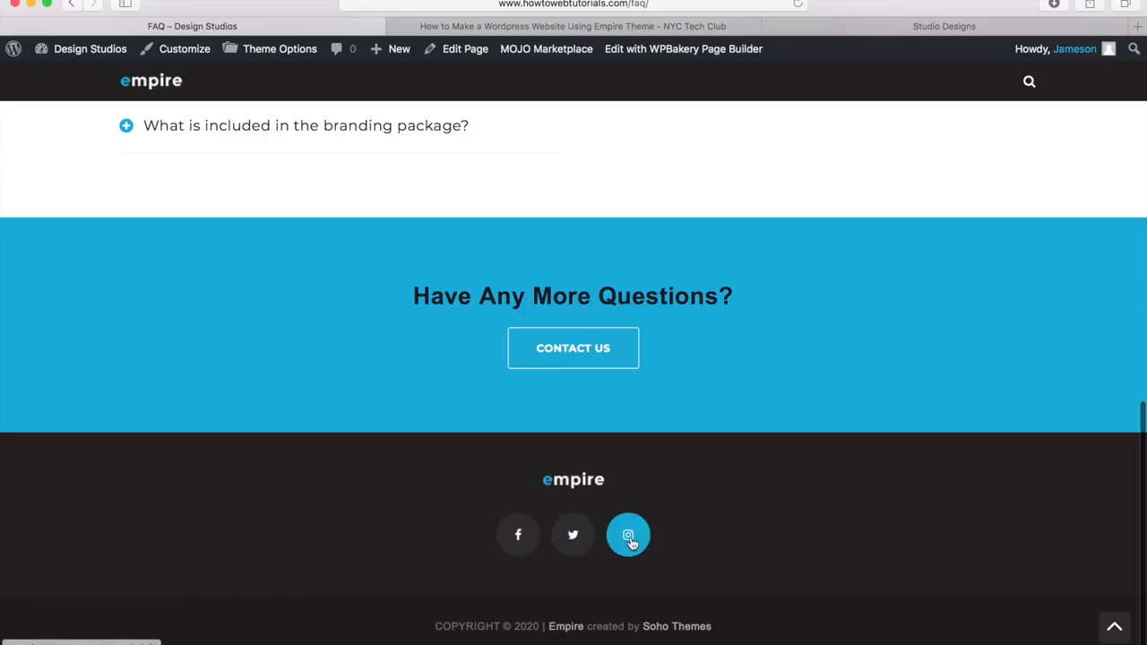
left_click(879, 30)
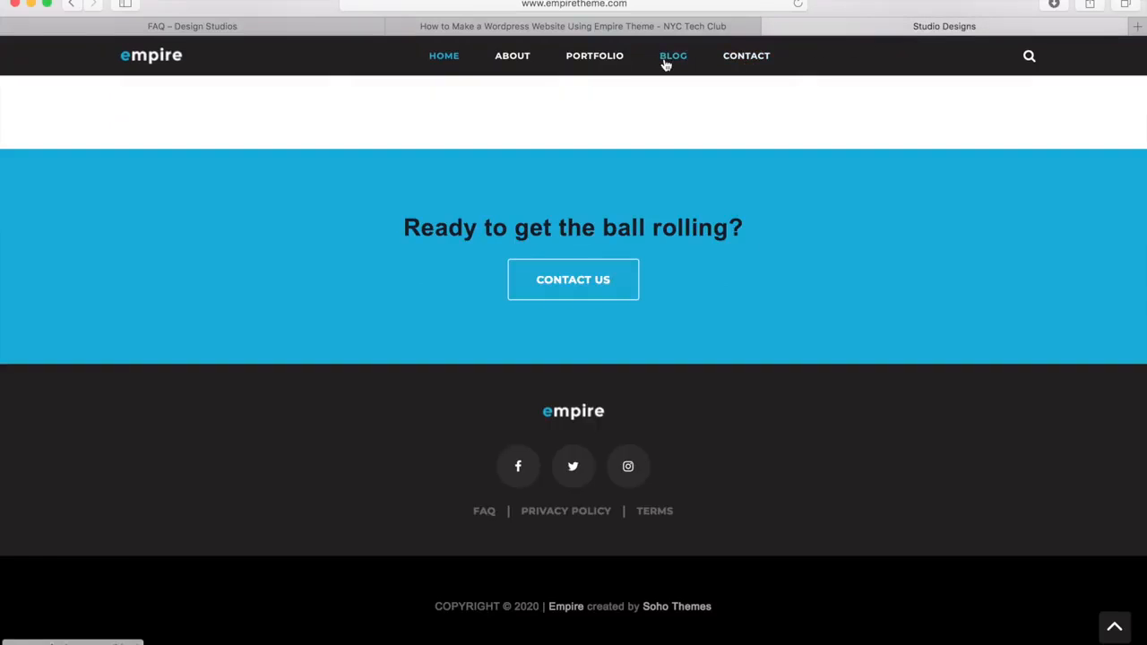
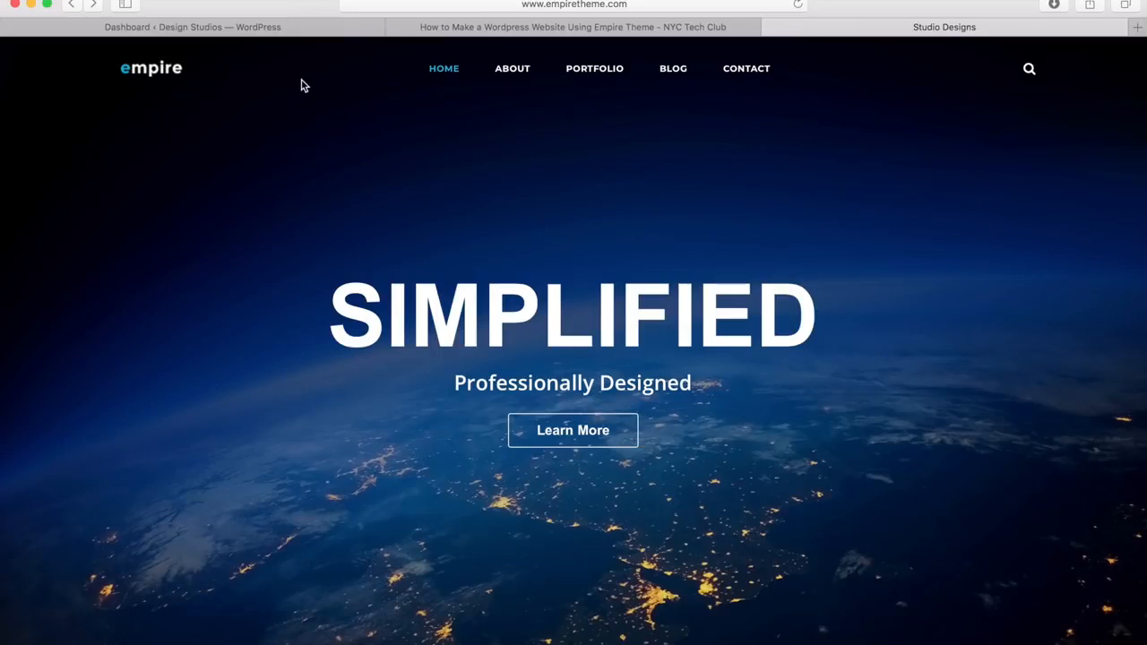
Step: Return from the Empire demo to the Design Studios dashboard, with the Appearance submenu showing
left_click(193, 28)
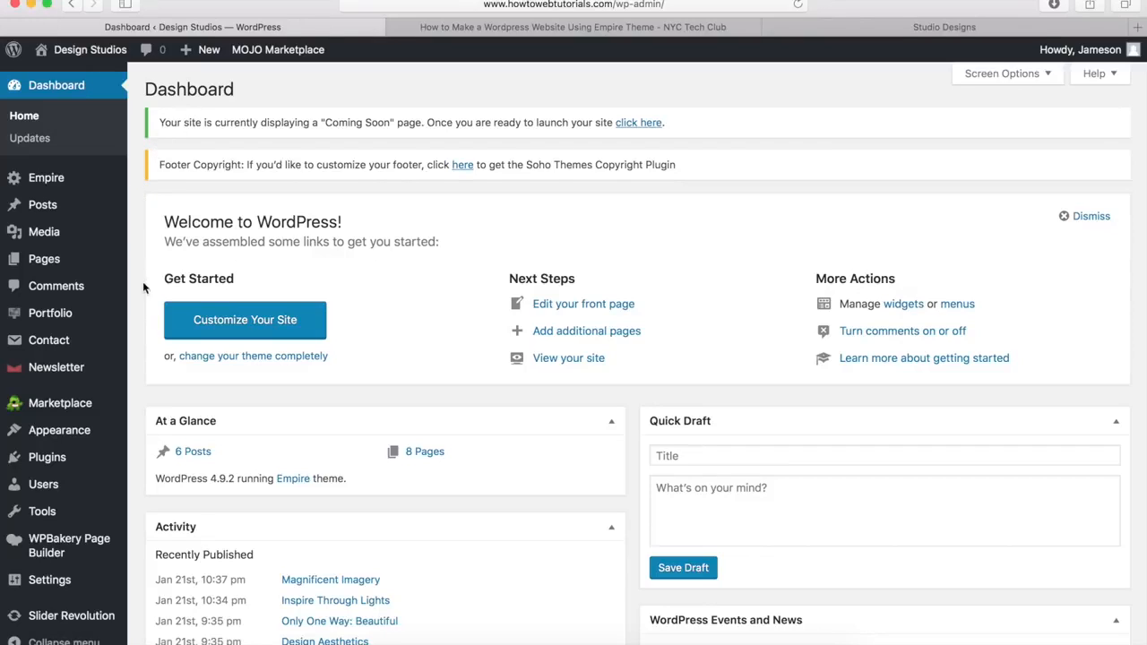
mouse_move(77, 434)
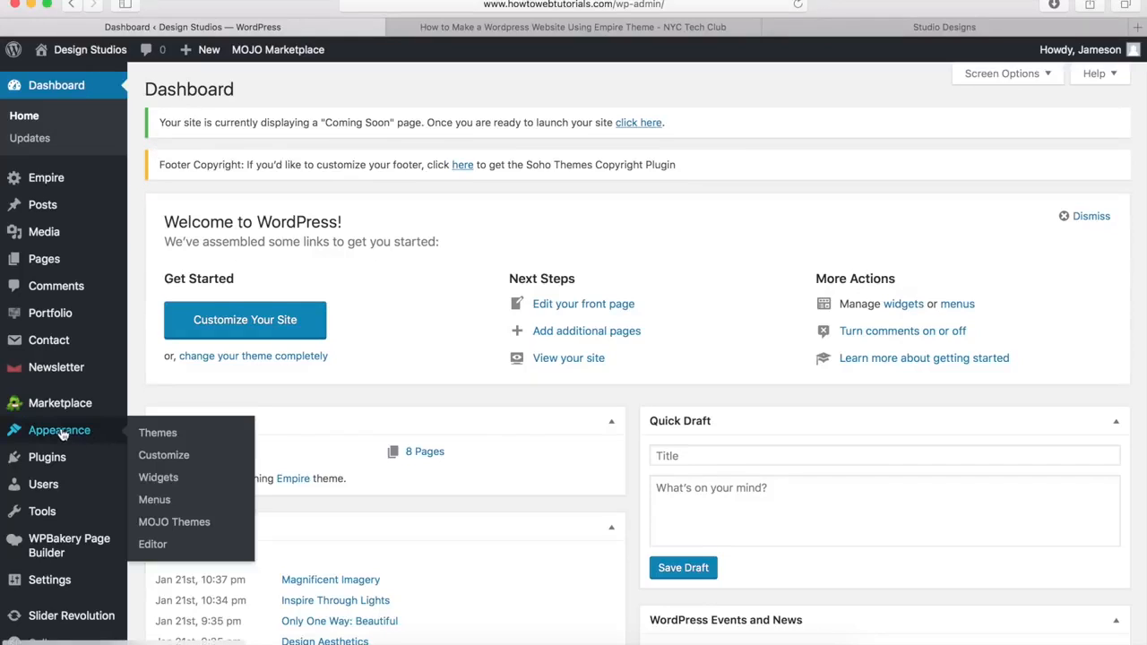
Step: Create a menu named Main Menu and assign it to the Primary Menu location
left_click(154, 500)
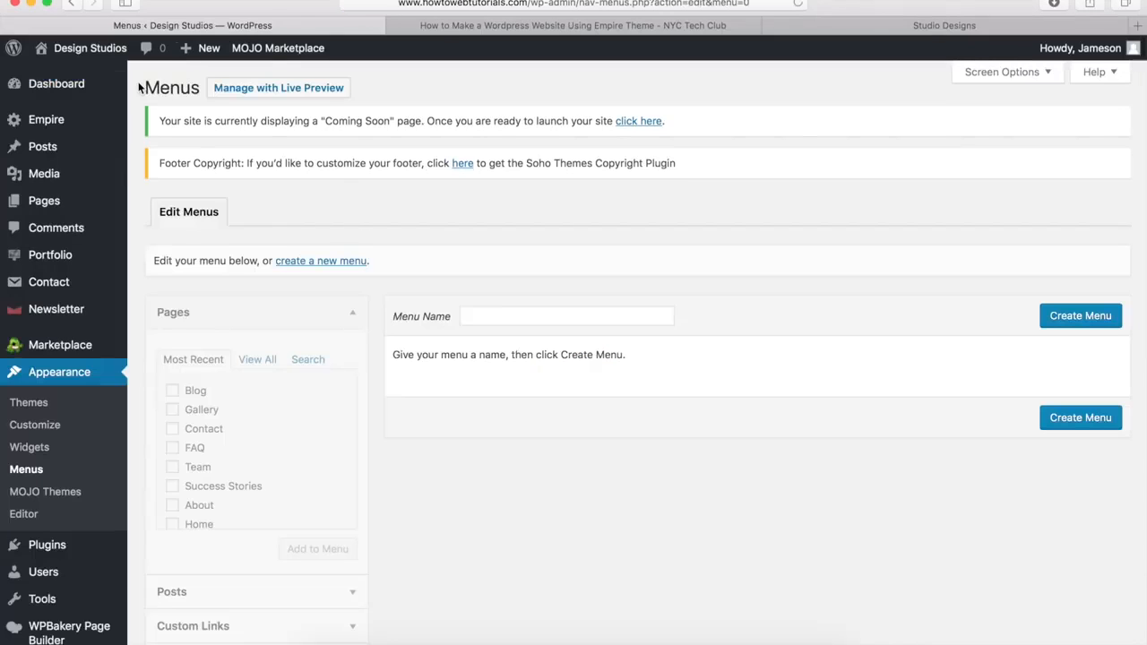
left_click(472, 316)
type("Main Menu")
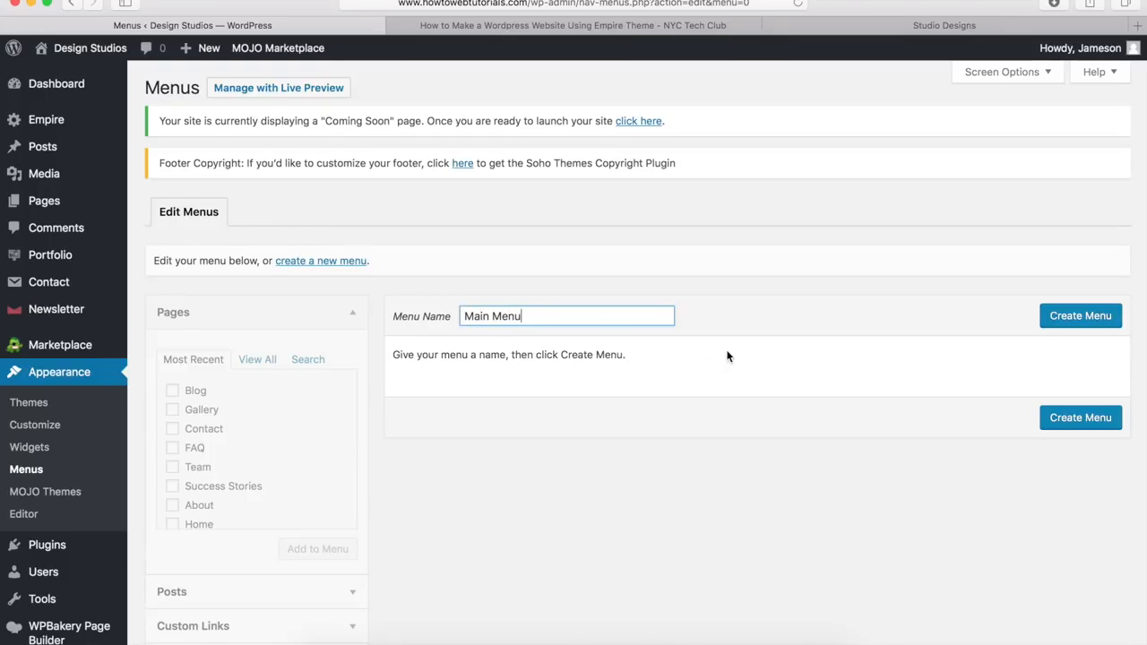
left_click(1081, 322)
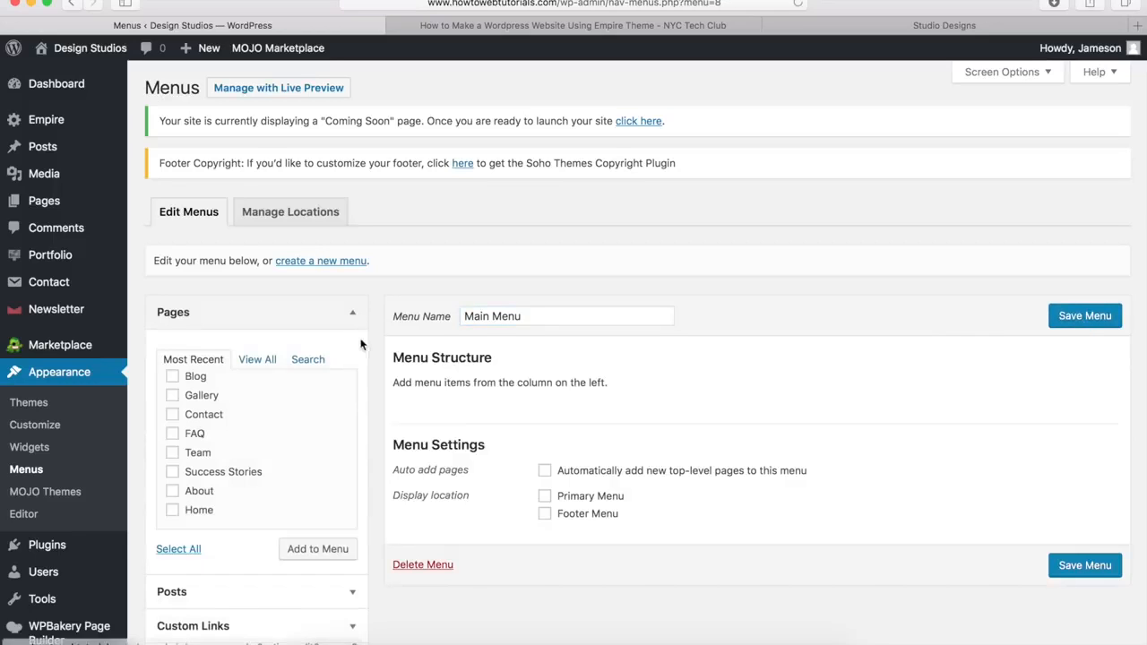
left_click(545, 498)
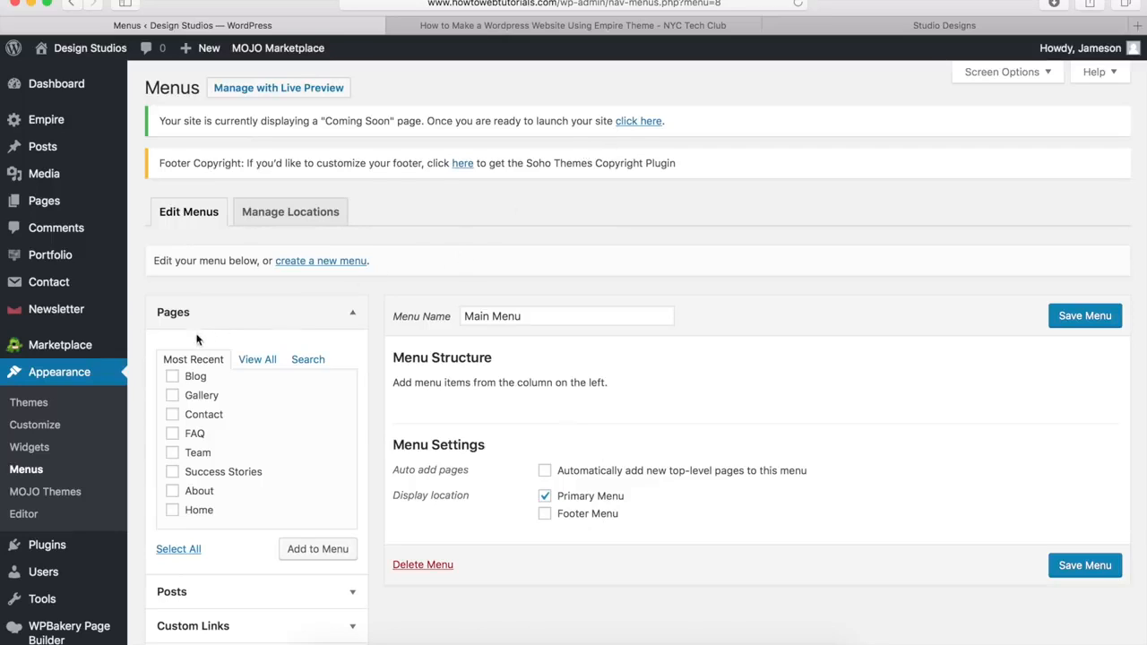
Step: Tick the Gallery, Contact, About and Home pages for the menu
left_click(173, 396)
left_click(173, 415)
left_click(173, 491)
left_click(173, 509)
scroll(154, 515, "down", 2)
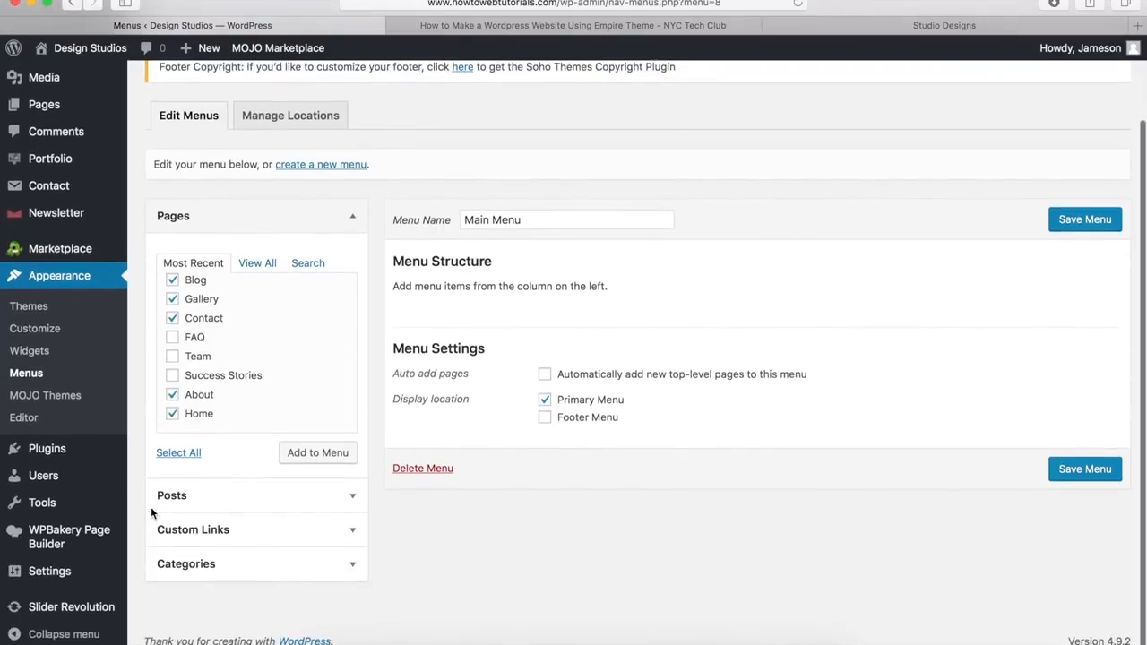
Step: Add the ticked pages to Main Menu's structure
left_click(216, 537)
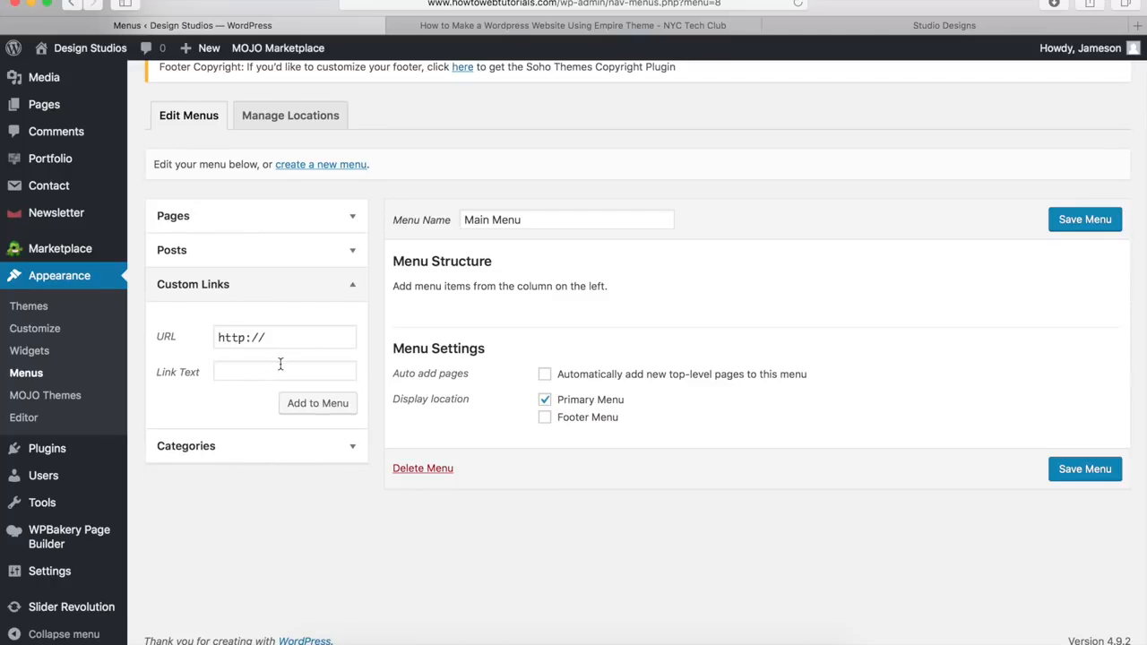
left_click(251, 224)
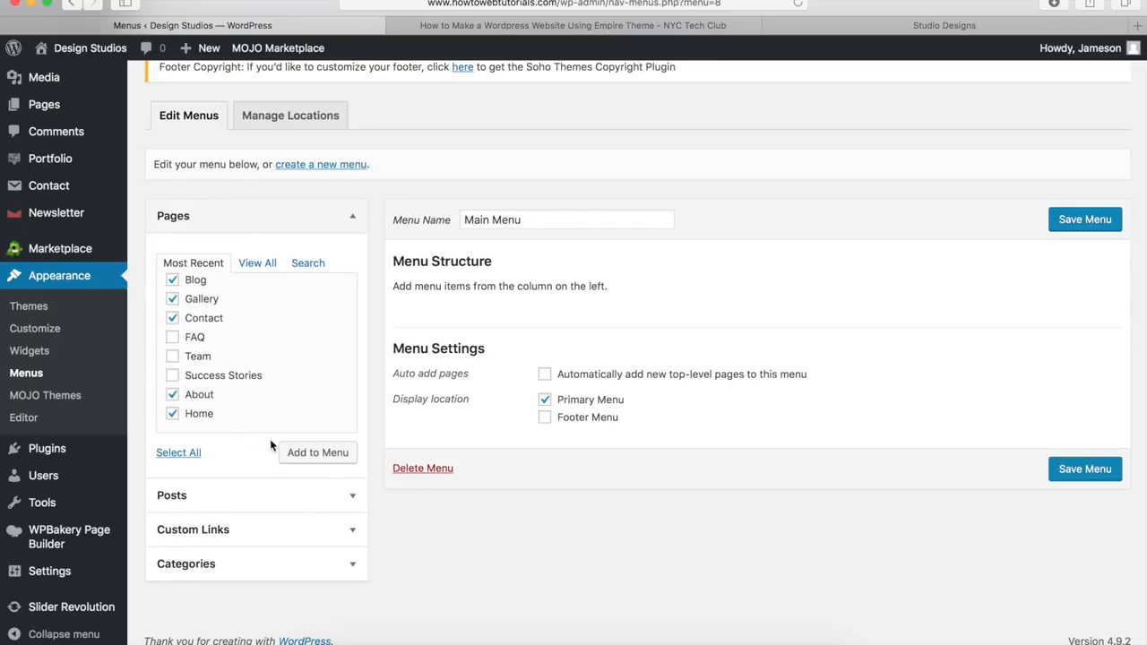
left_click(309, 454)
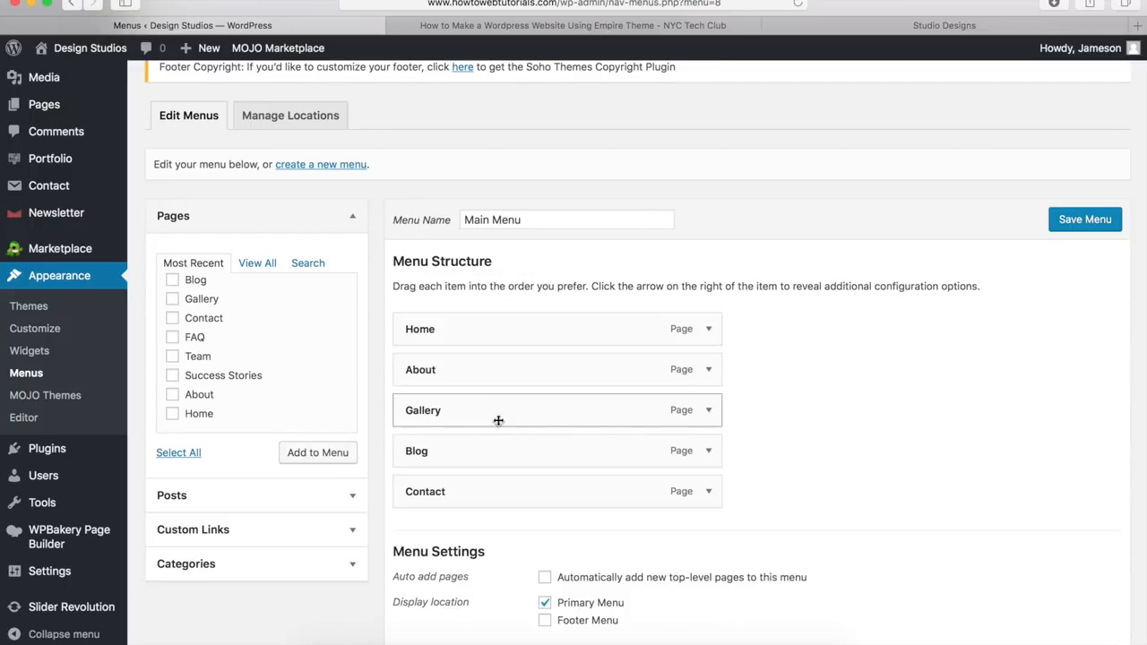
Step: Try reordering Gallery and nesting About under Home, then save Main Menu with top-level items
mouse_move(498, 421)
left_mouse_down()
mouse_move(522, 364)
mouse_move(502, 410)
left_mouse_up()
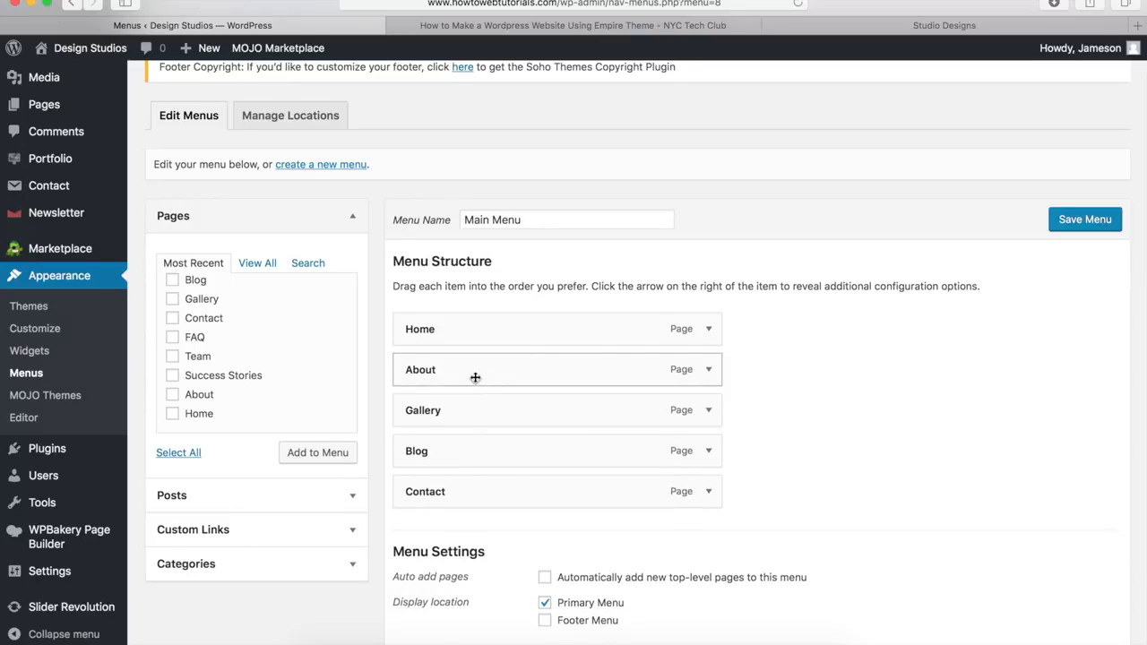
left_click_drag(474, 376, 507, 376)
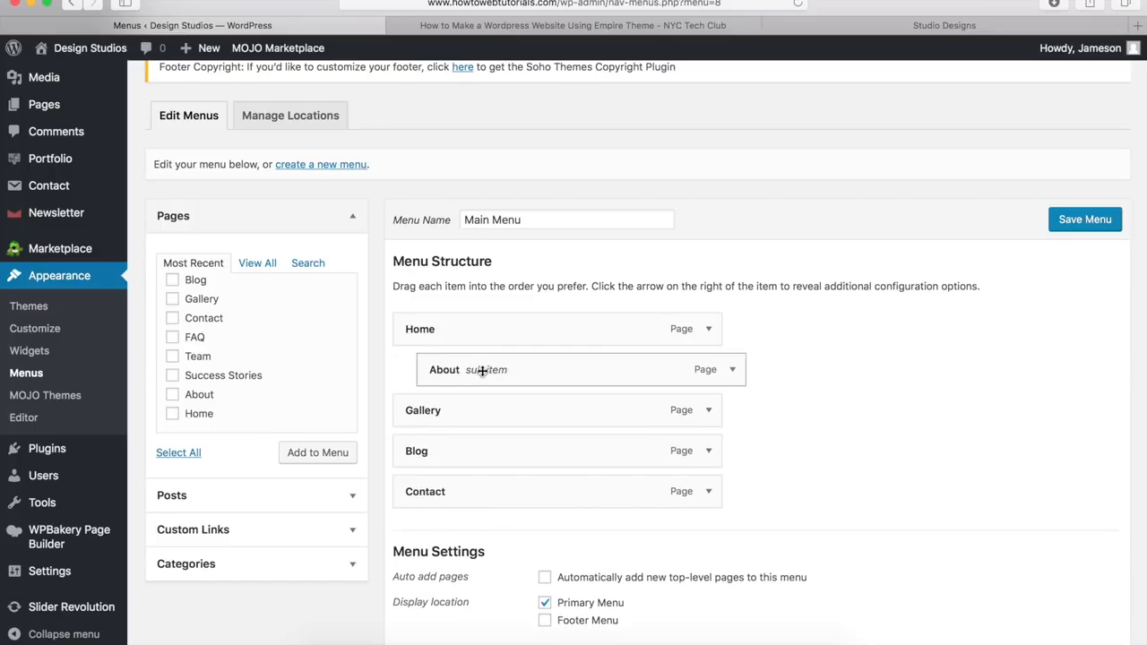
left_click_drag(482, 371, 439, 371)
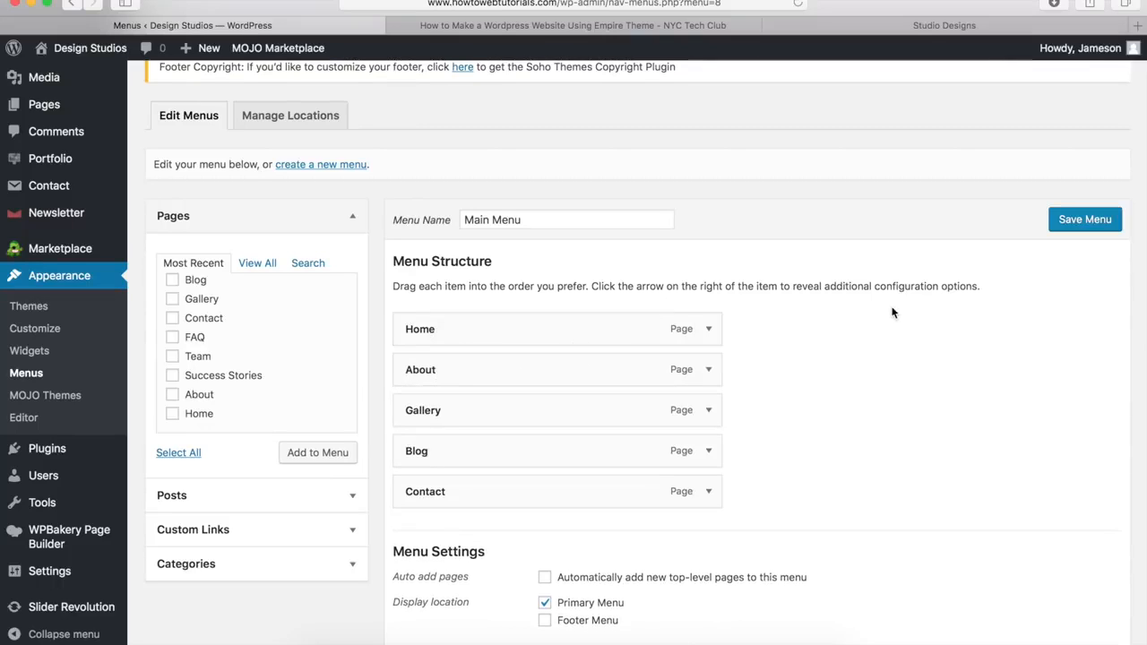
left_click(1083, 223)
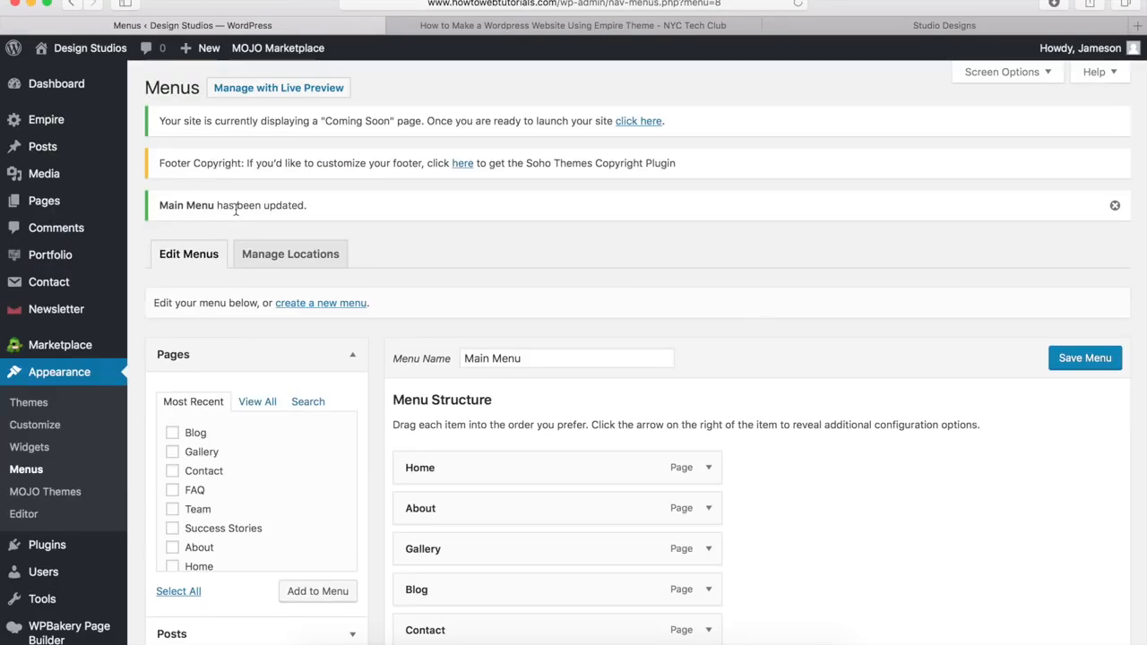
Step: View the live Design Studios home page and scroll through its new navigation
mouse_move(95, 50)
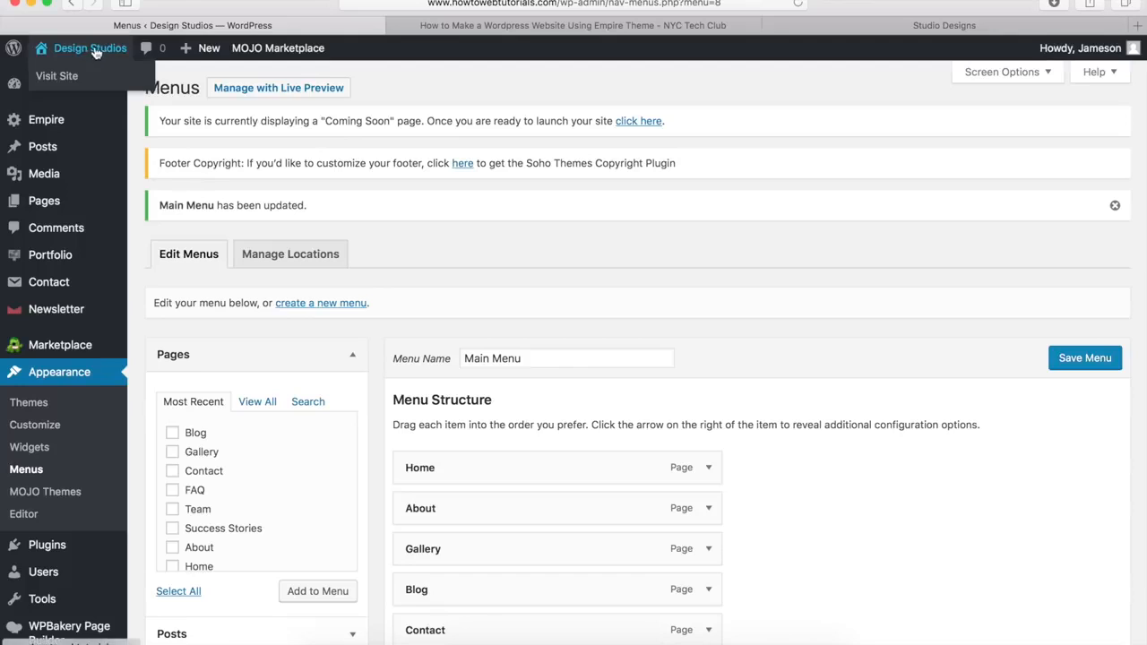
left_click(75, 79)
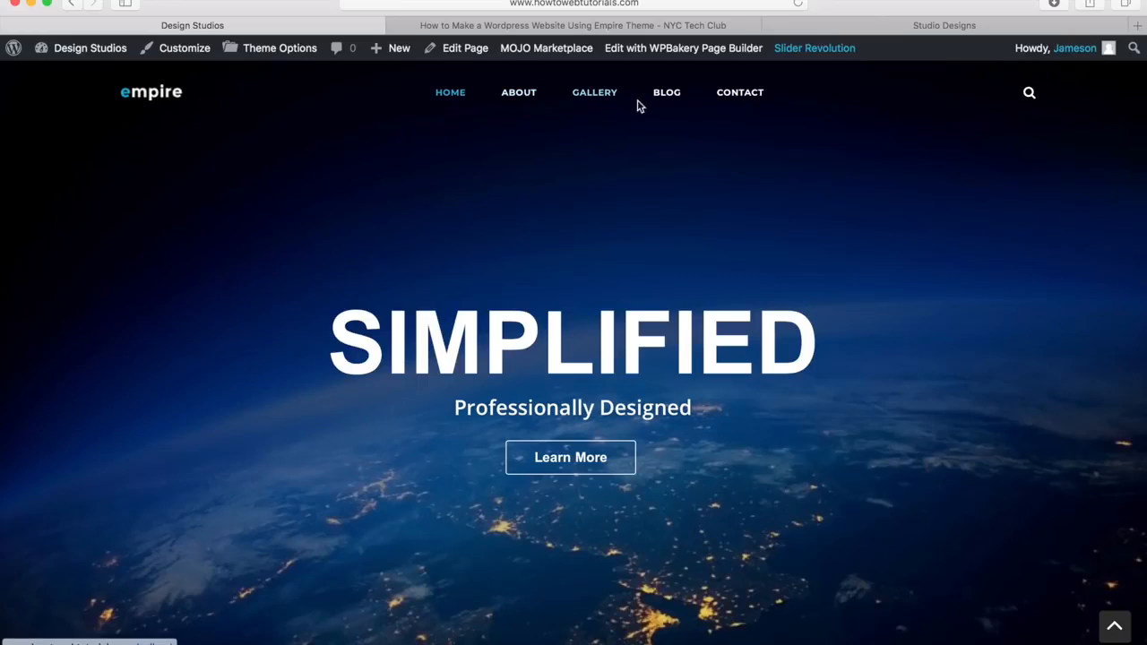
scroll(564, 211, "down", 5)
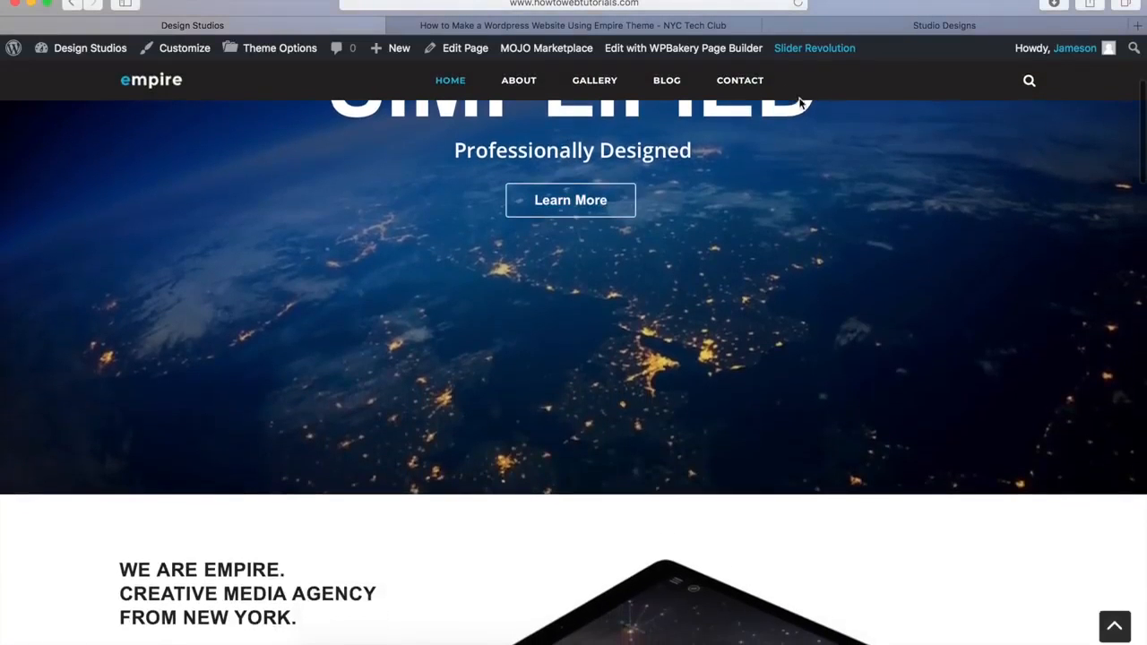
scroll(766, 240, "up", 5)
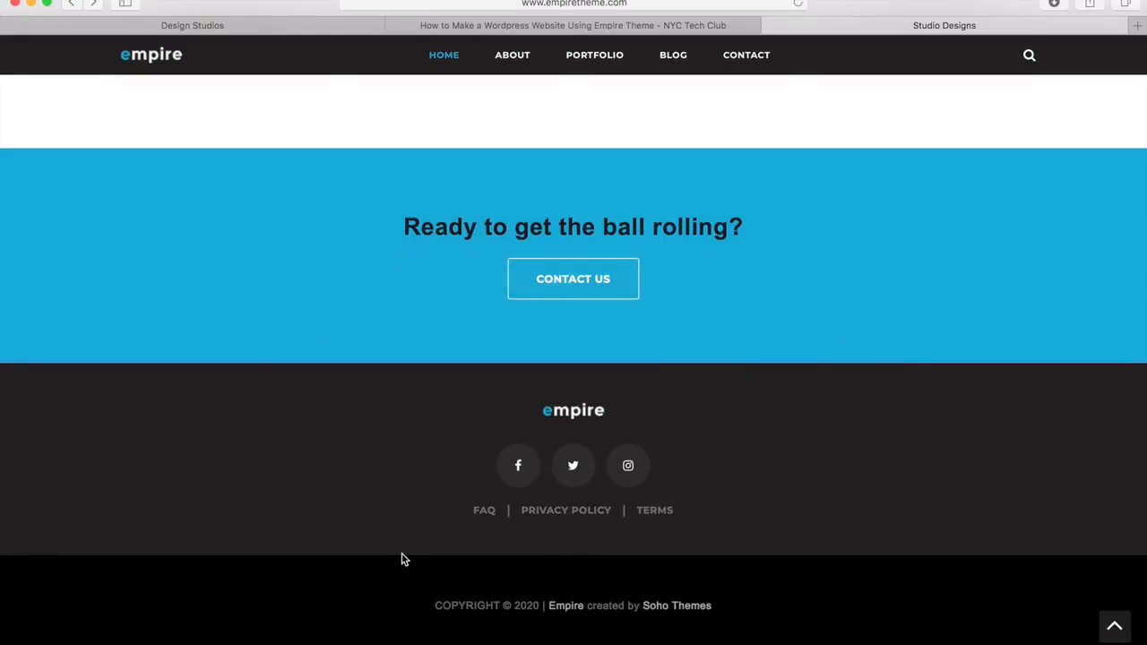
Step: Go back to the Design Studios admin Menus page with Main Menu loaded
left_click(219, 29)
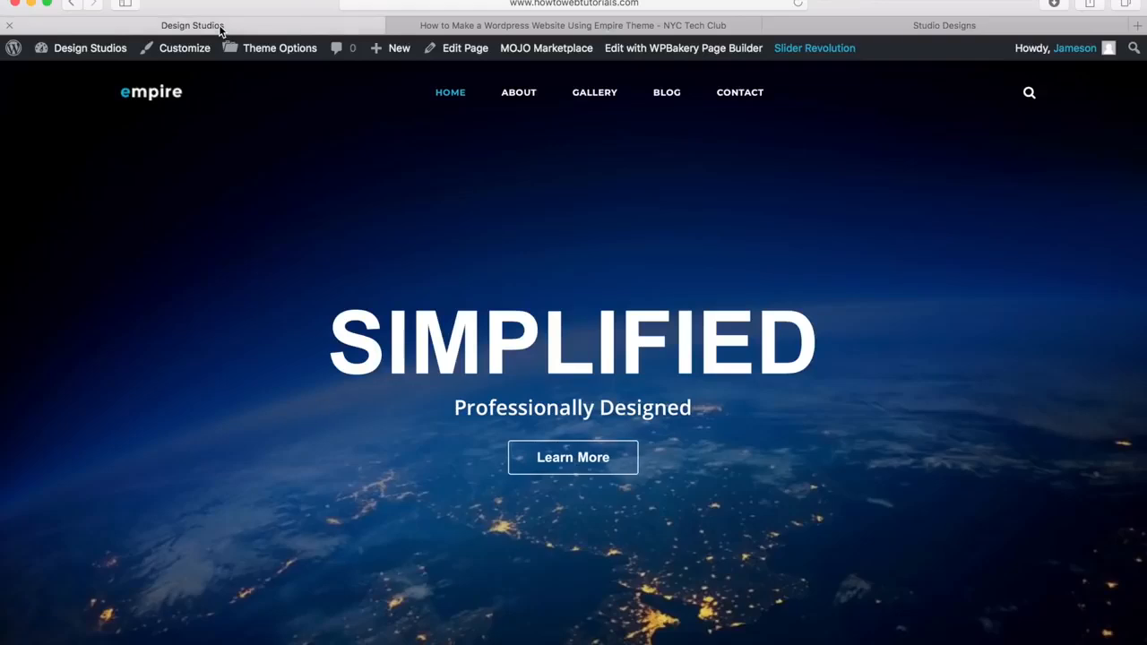
mouse_move(92, 57)
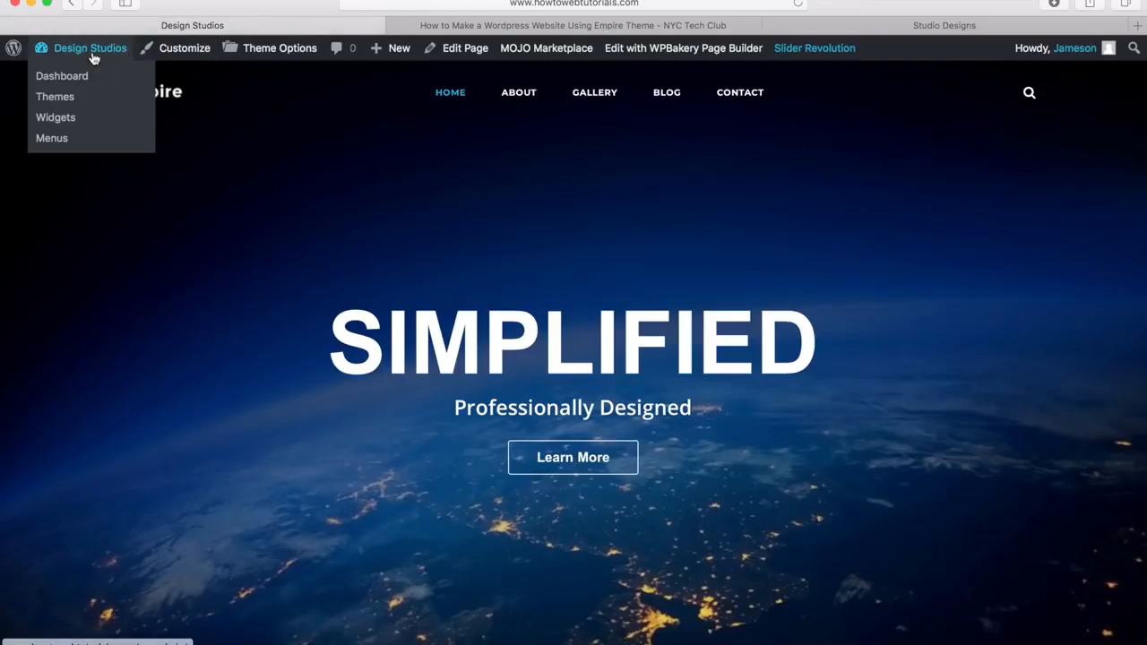
left_click(65, 146)
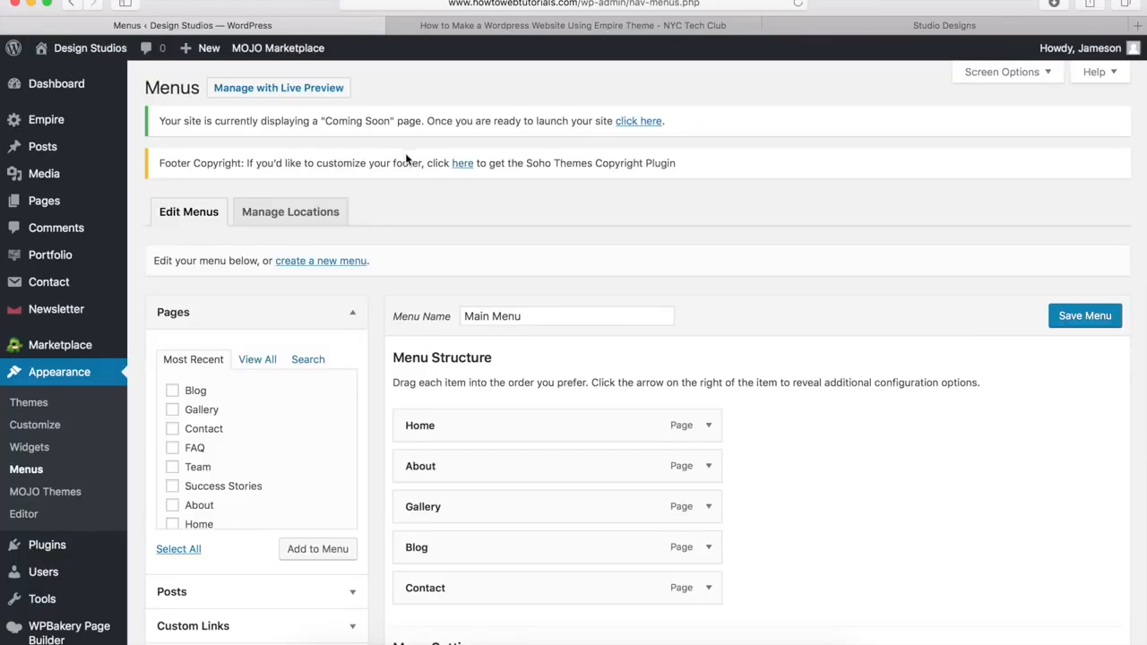
Step: Create a new menu named Footer and assign it to the Footer Menu location
left_click(328, 260)
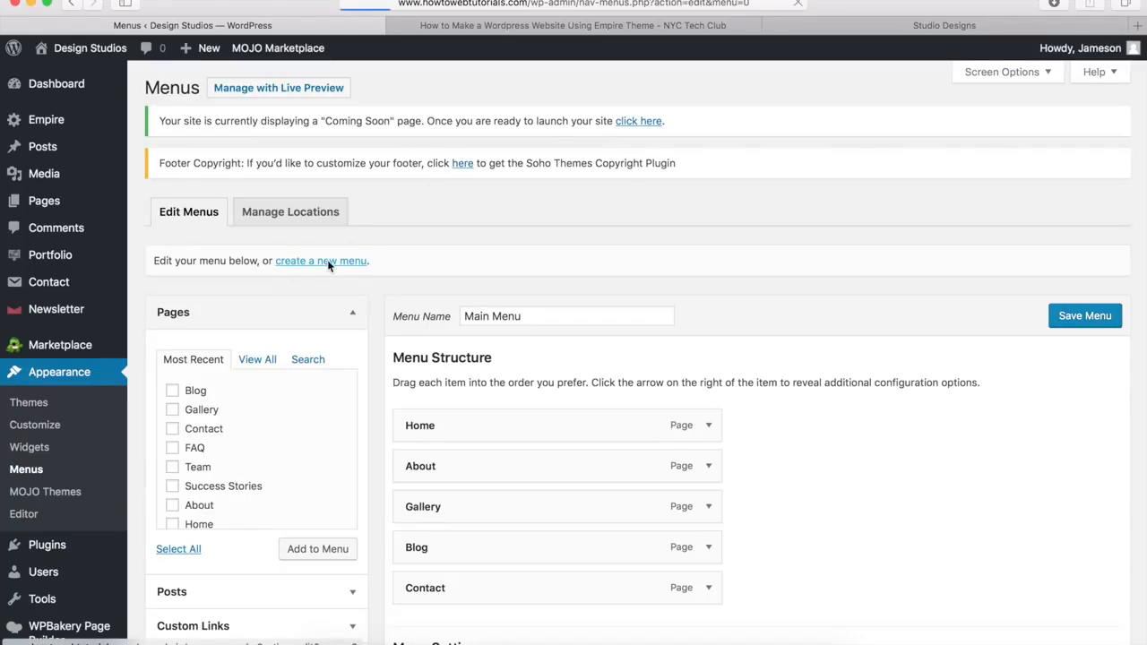
left_click(488, 317)
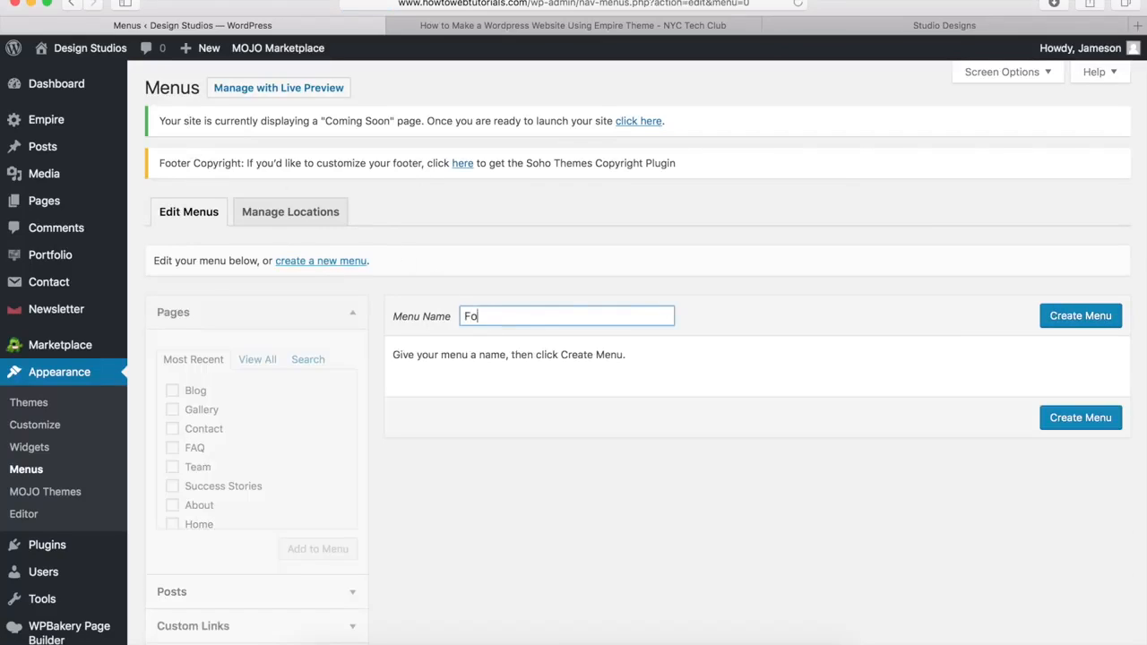
left_click(1069, 319)
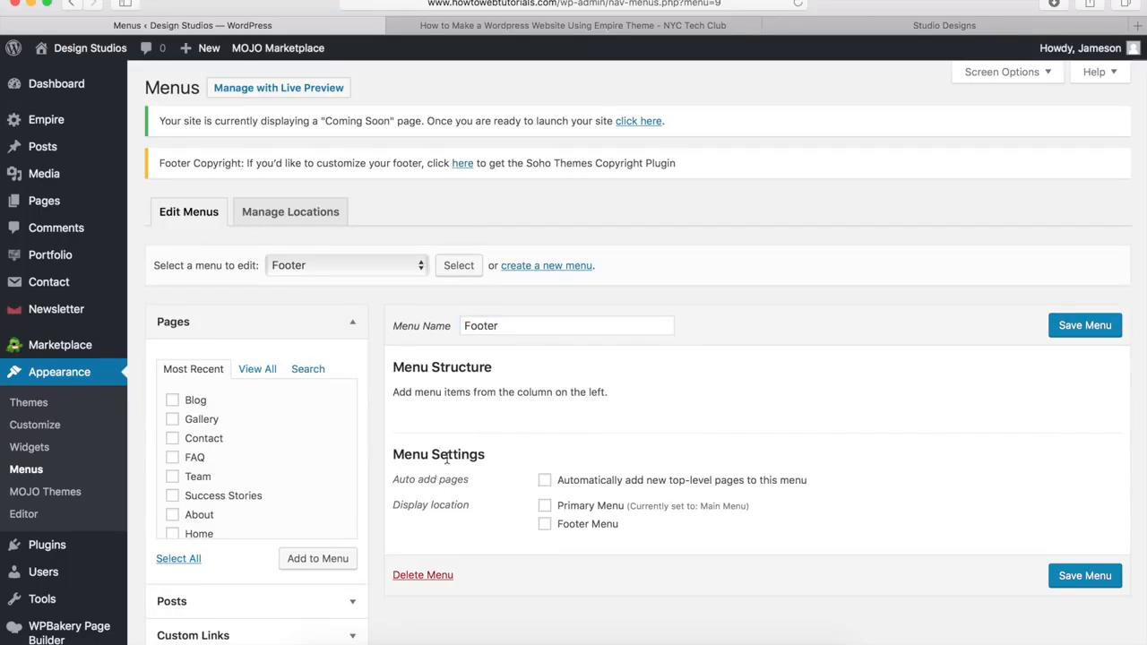
left_click(545, 527)
Step: Add the FAQ page to the Footer menu
left_click(171, 459)
left_click(294, 555)
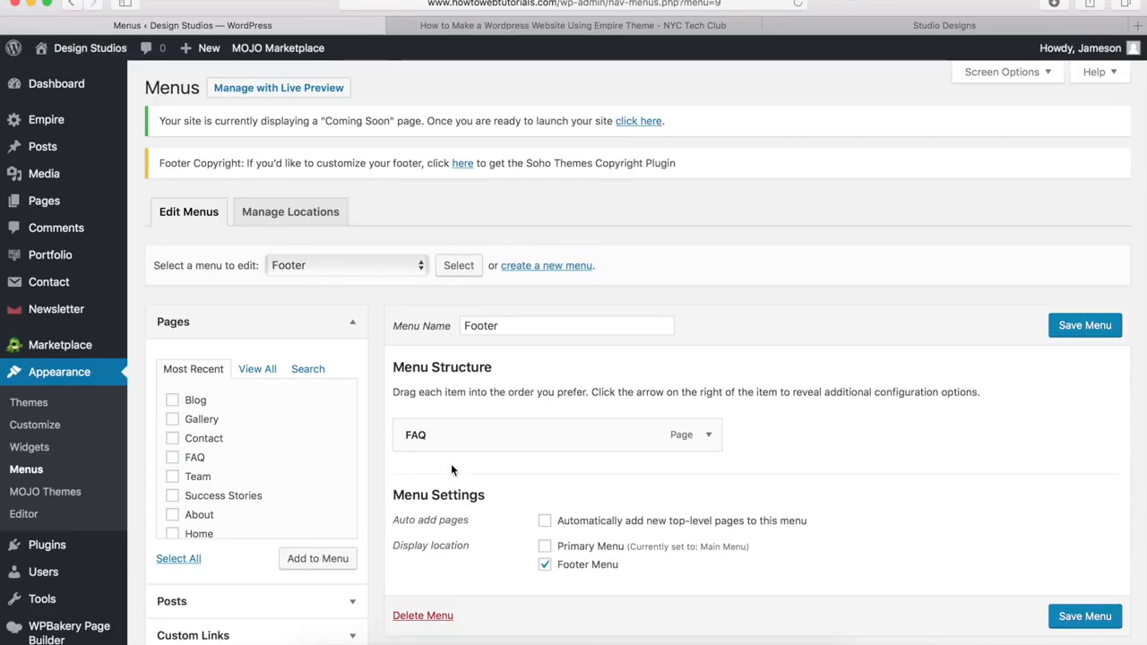
scroll(450, 463, "down", 3)
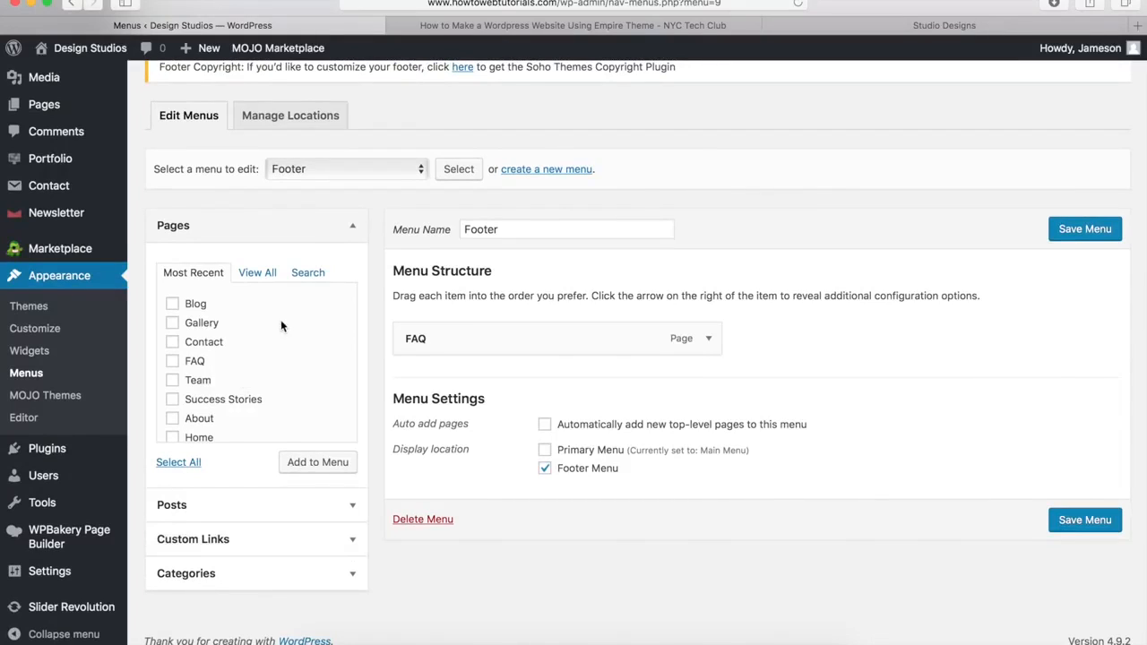
Step: Add a 'Privacy Policy' custom link using the pasted privacy-policy page address
left_click(351, 538)
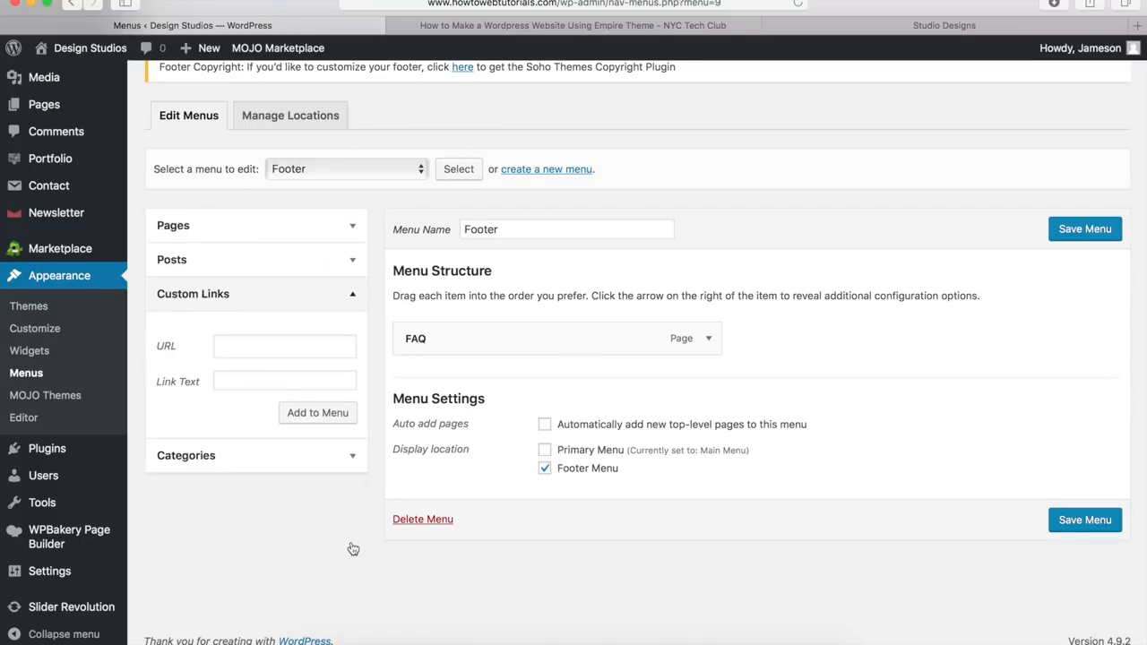
left_click(236, 351)
key("super+v")
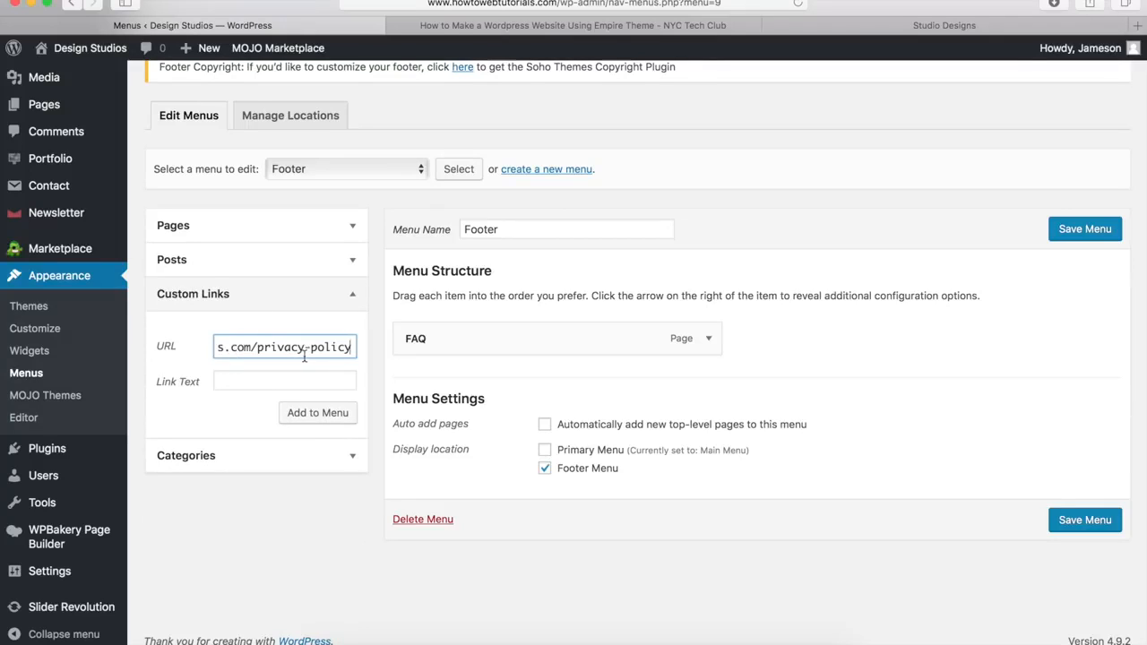
left_click_drag(353, 349, 150, 332)
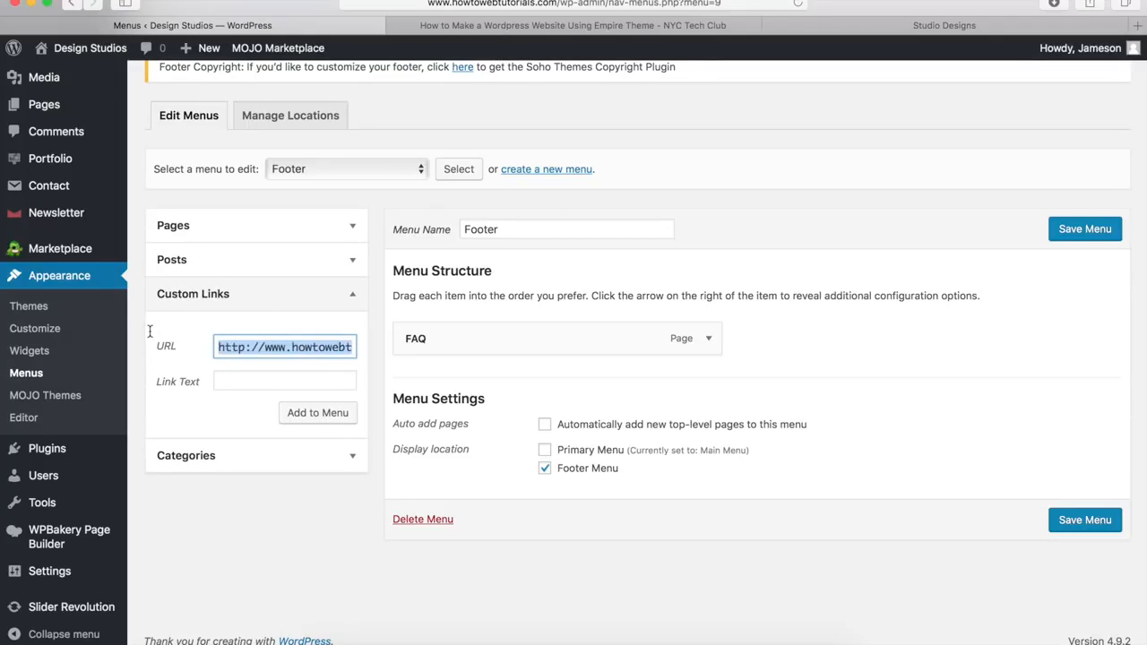
left_click(230, 378)
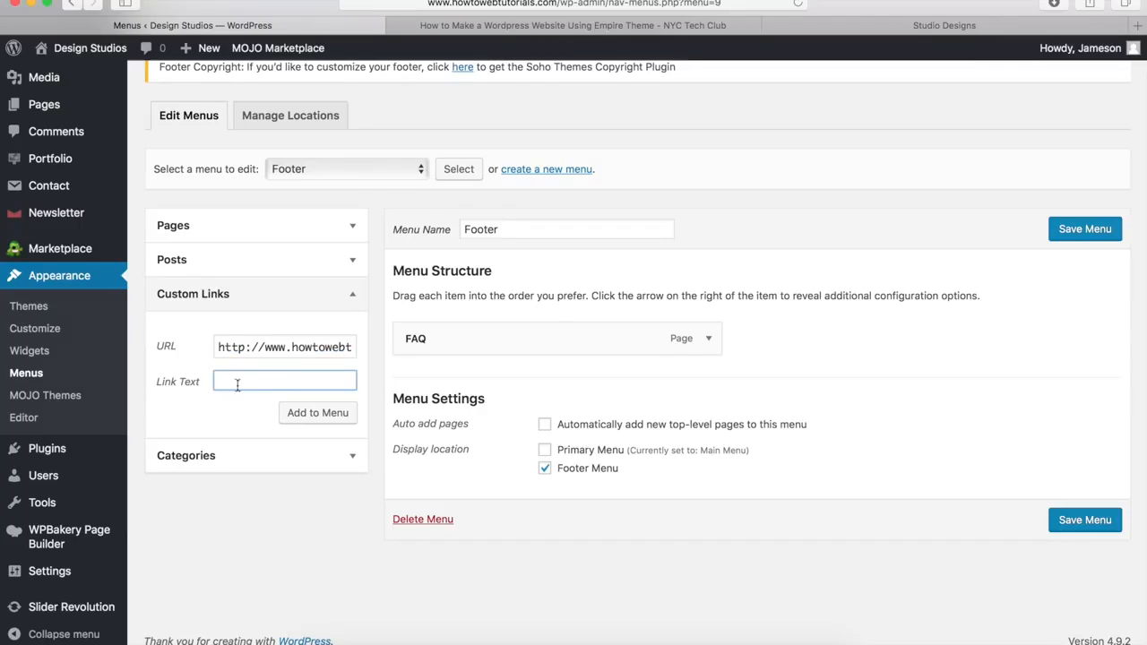
type("Privac")
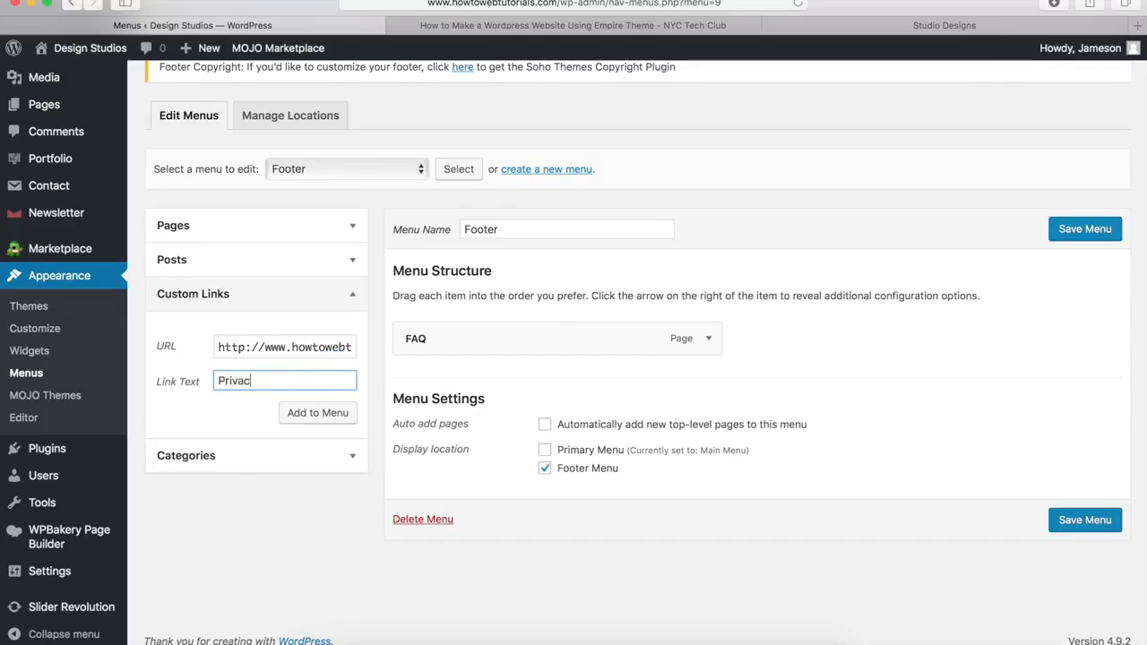
type("y Policy")
left_click(317, 419)
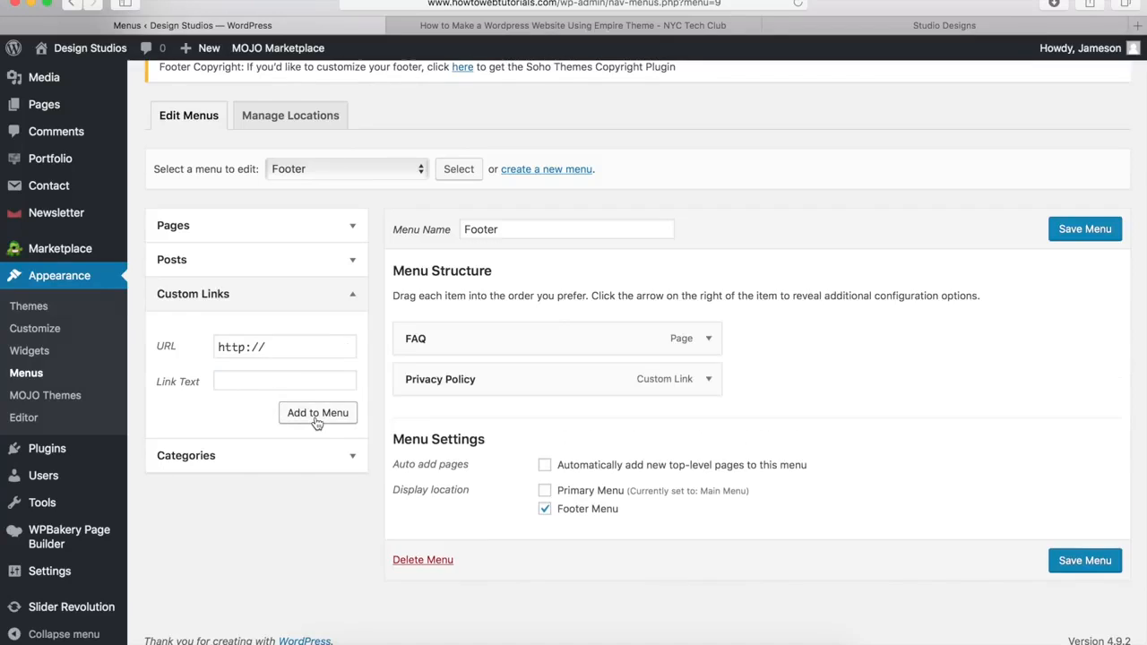
Step: Add a 'Terms' custom link whose address ends in terms instead of privacy-policy
left_click_drag(315, 345, 192, 340)
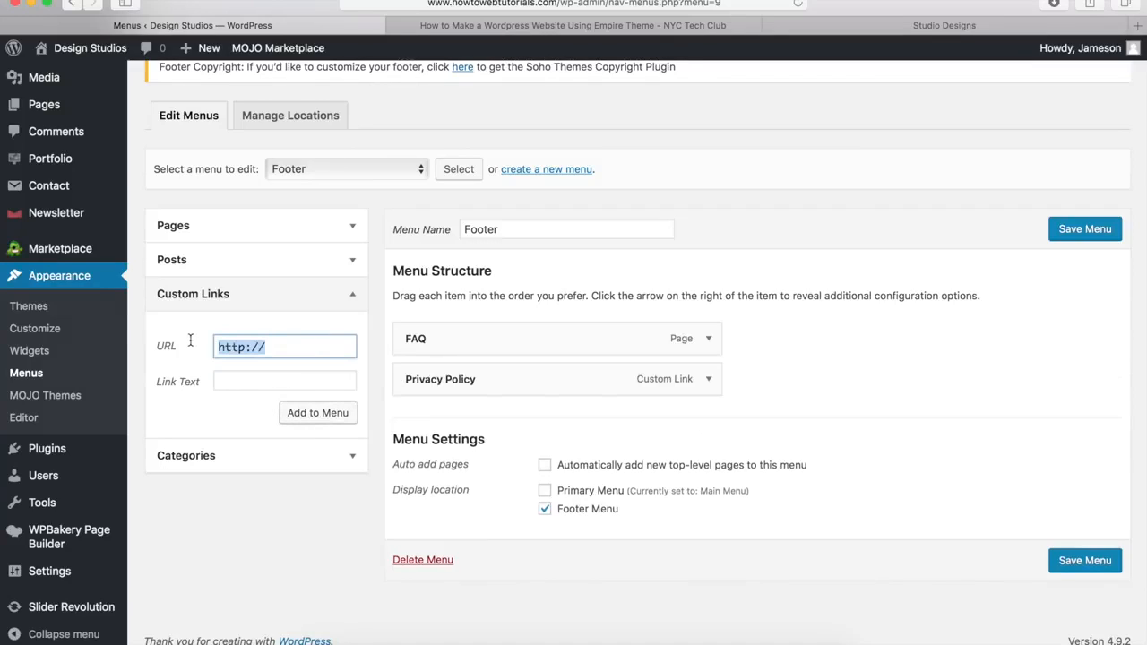
key("super+v")
left_click_drag(259, 350, 391, 357)
type("terms")
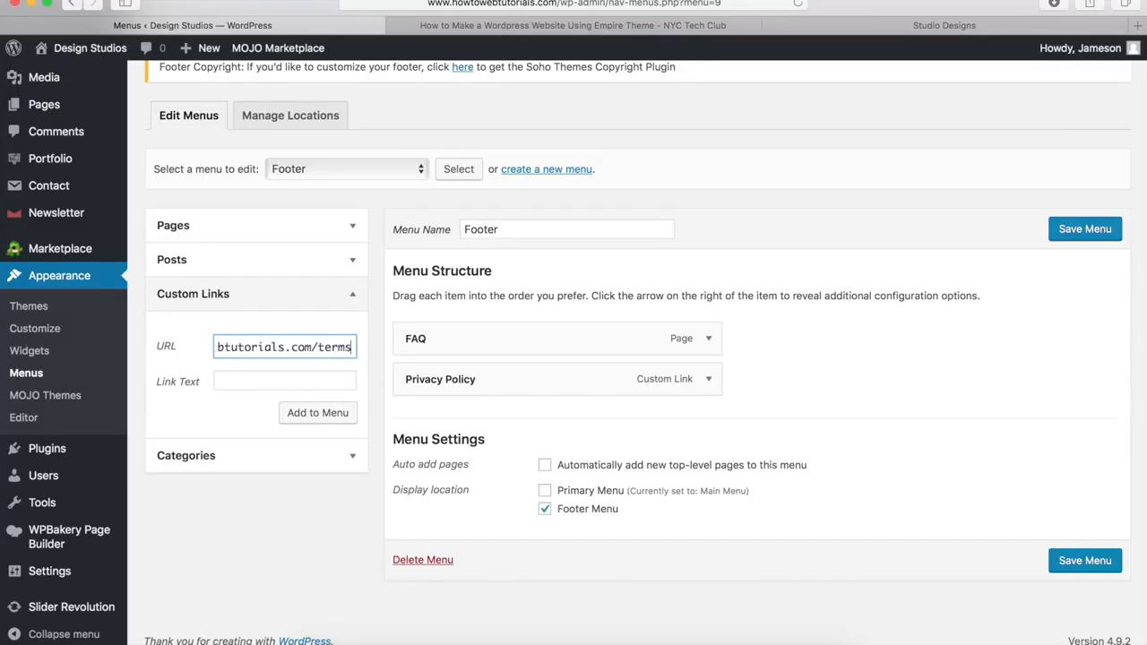
left_click(339, 381)
type("Terms")
left_click(299, 416)
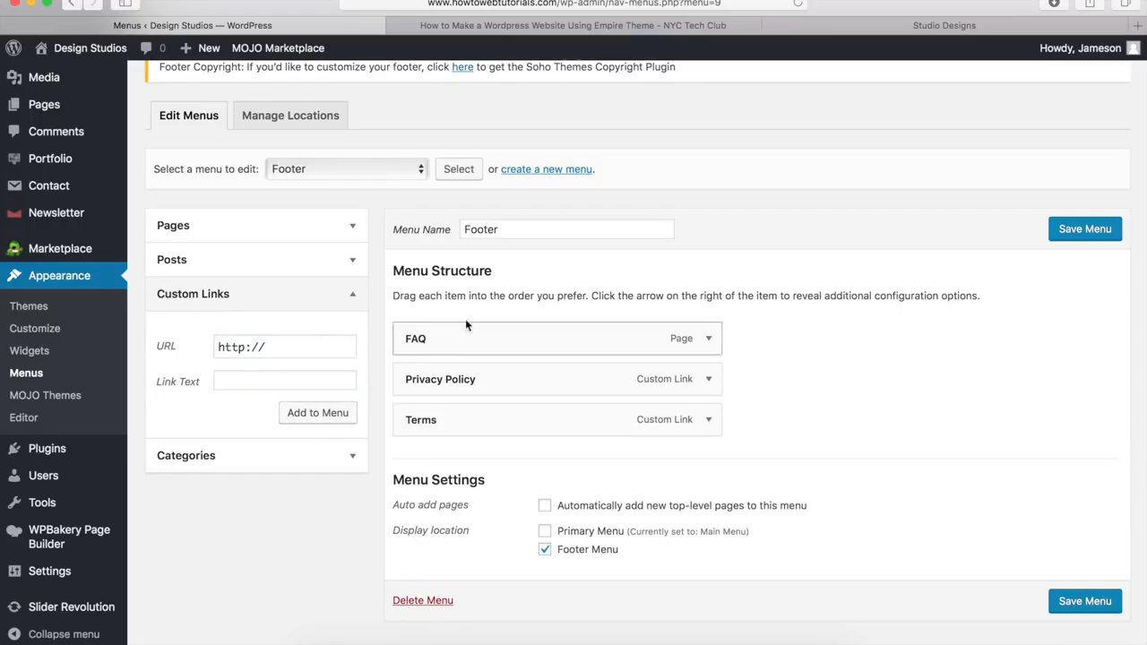
Step: Check the FAQ item's navigation label, then save the Footer menu
left_click(708, 340)
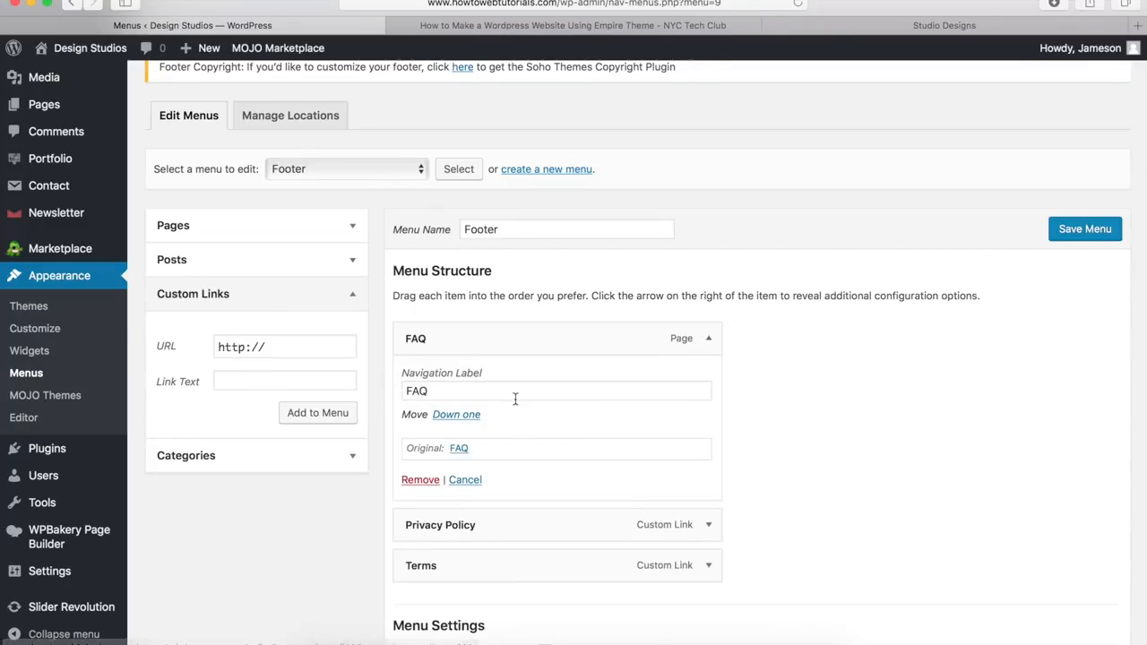
left_click_drag(451, 391, 403, 389)
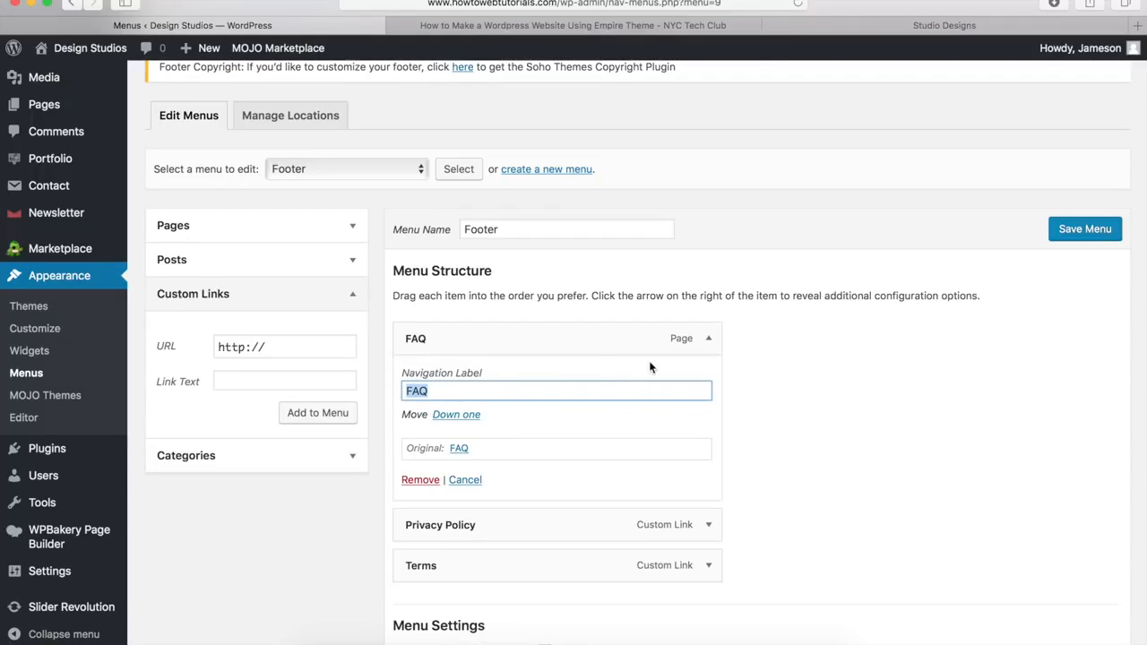
left_click(710, 341)
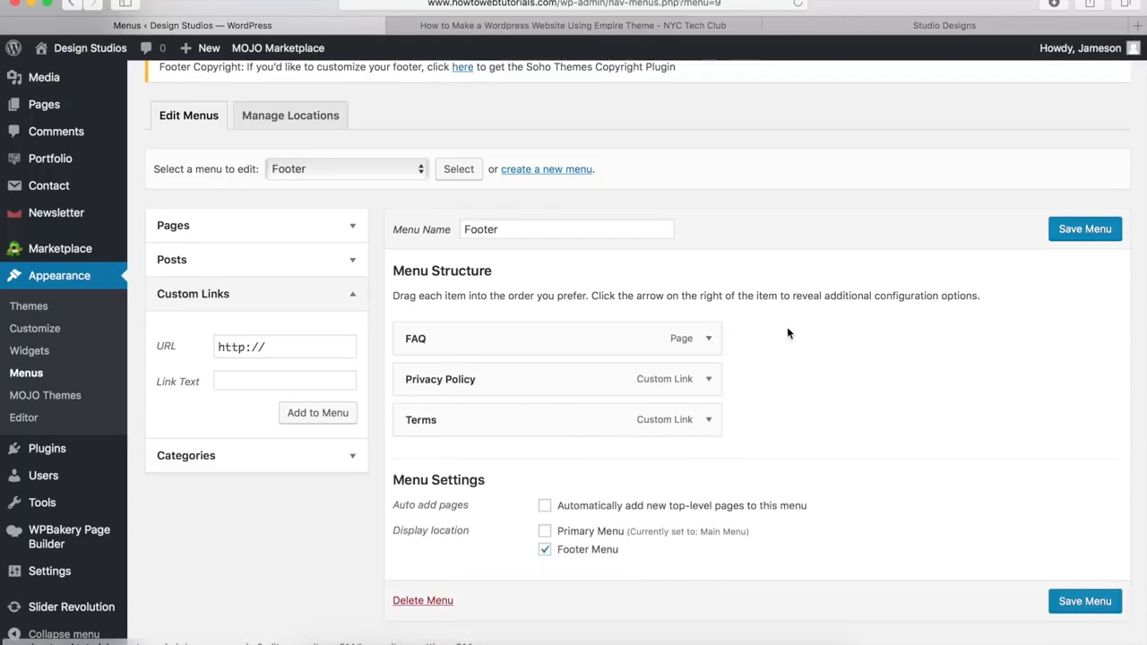
left_click(1082, 229)
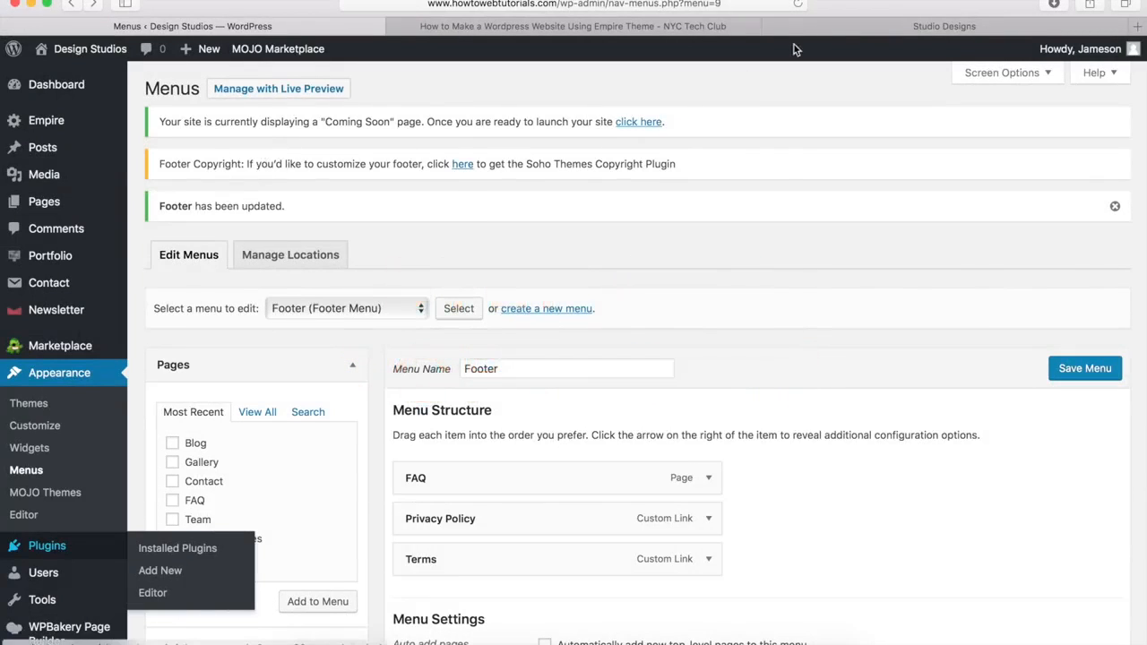
left_click(830, 22)
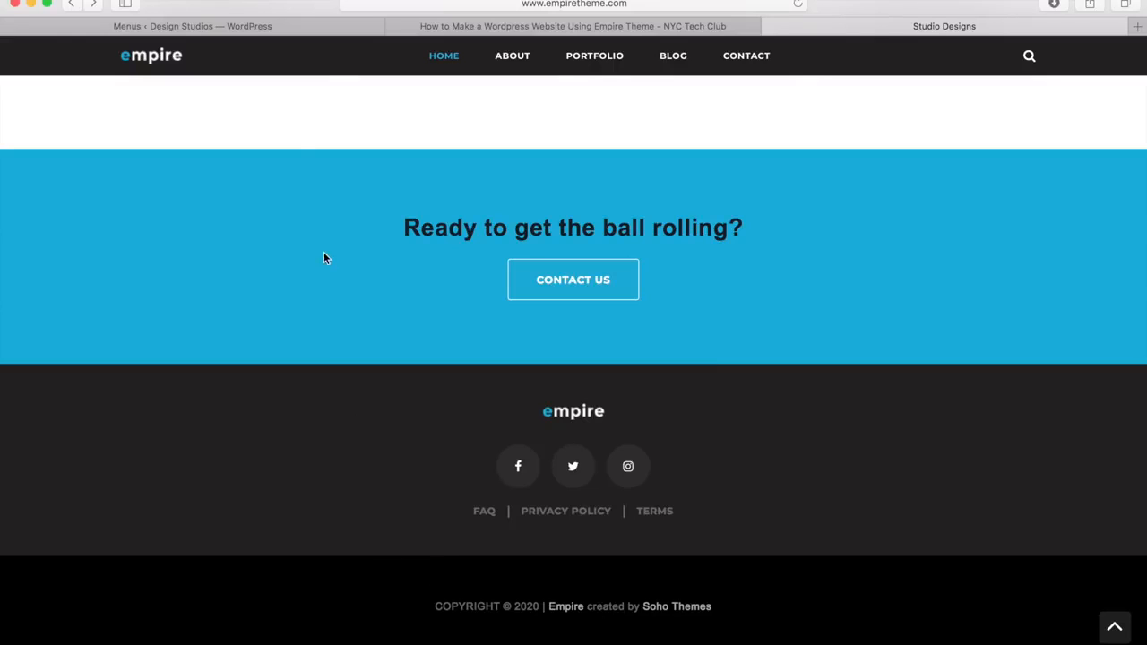
left_click(247, 30)
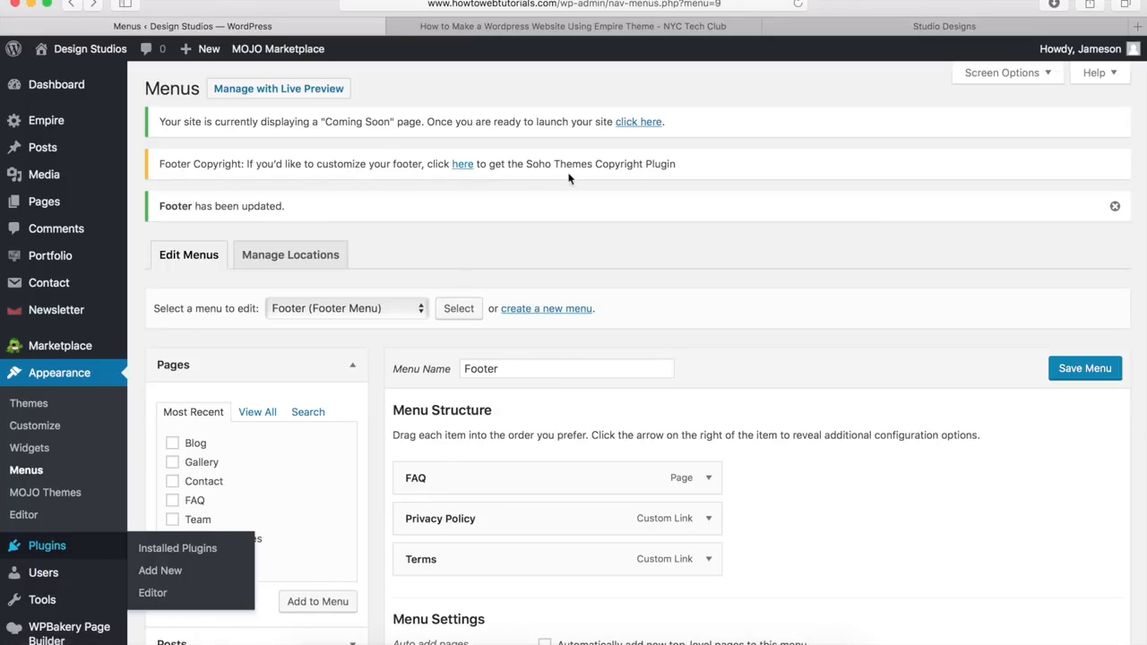
Step: Open the Soho Themes Footer Plugin page and buy the $12.95 plugin
left_click(464, 169)
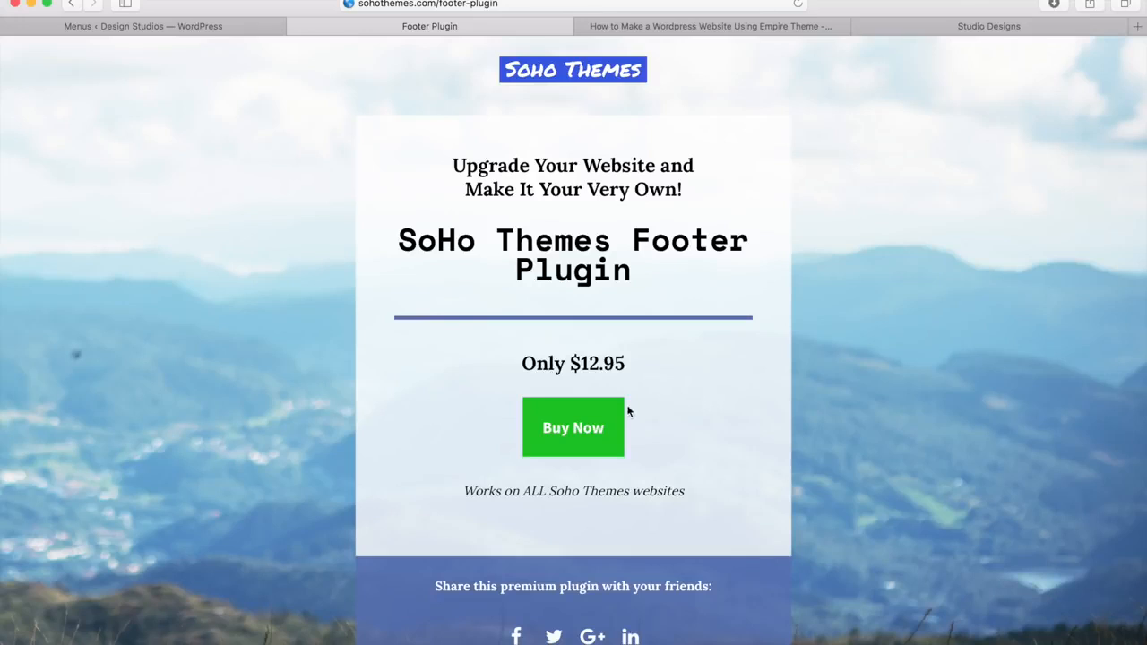
left_click(576, 434)
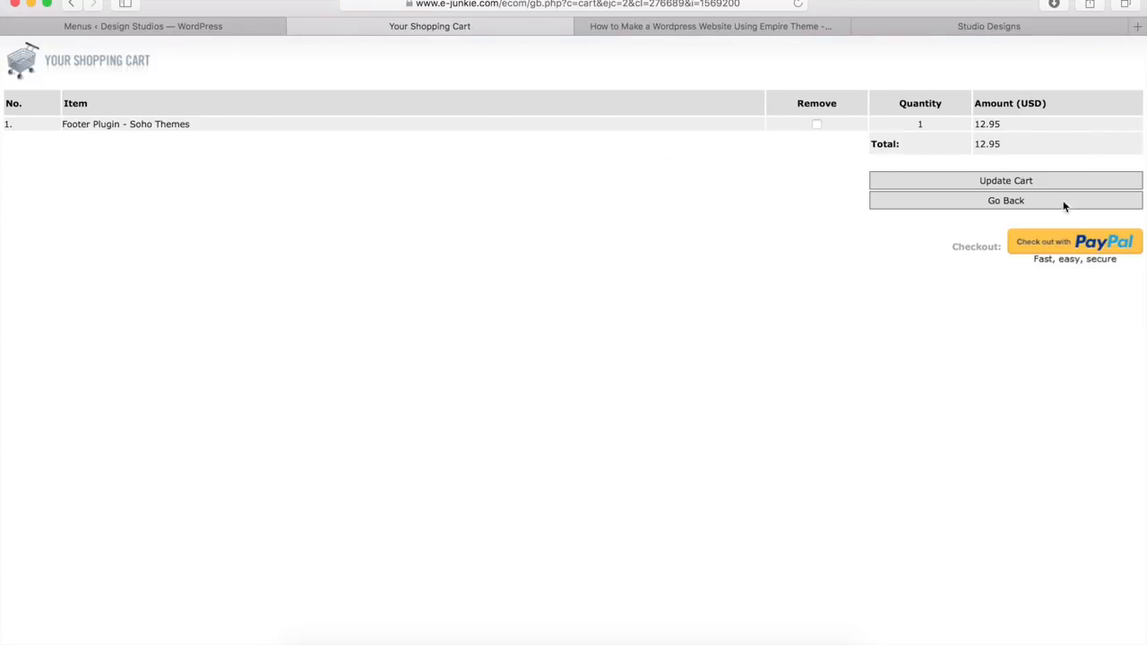
Step: Check out with PayPal and log in to pay for the Footer Plugin
left_click(1057, 246)
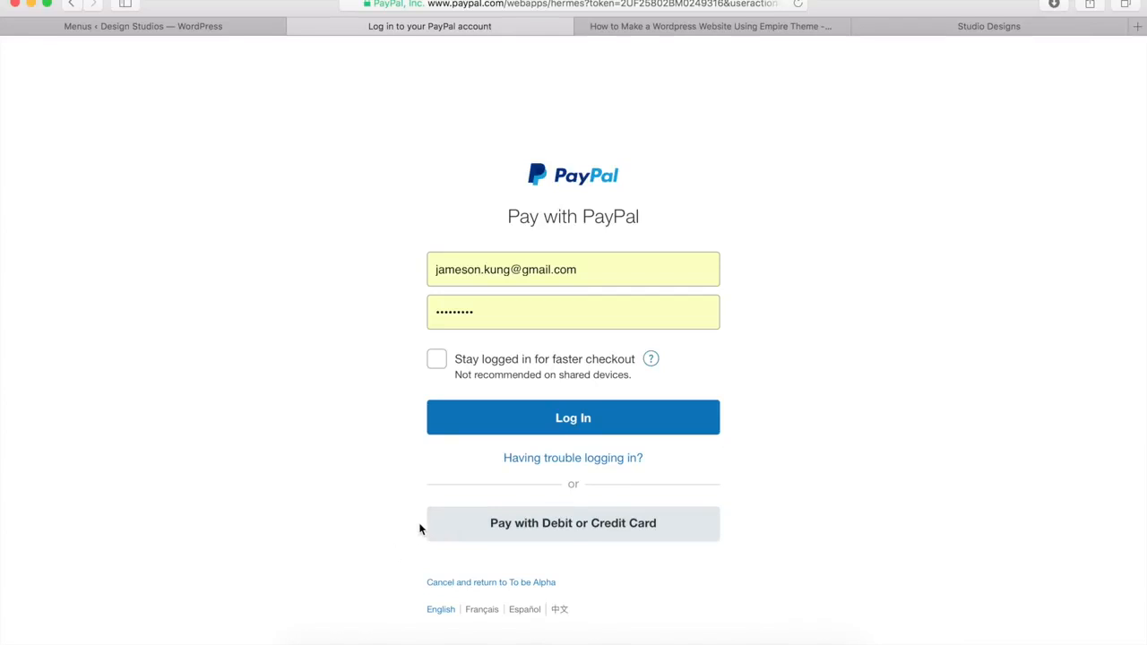
left_click(551, 436)
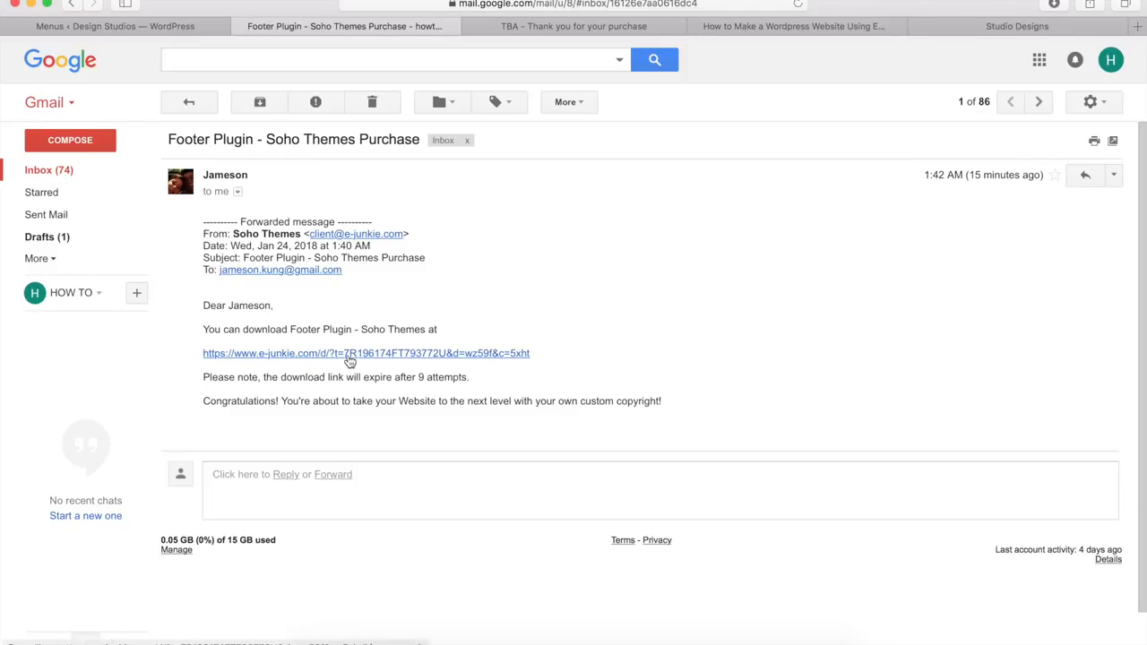
Step: Download the Footer Plugin - Soho Themes file from the thank-you page and open Downloads
left_click(577, 27)
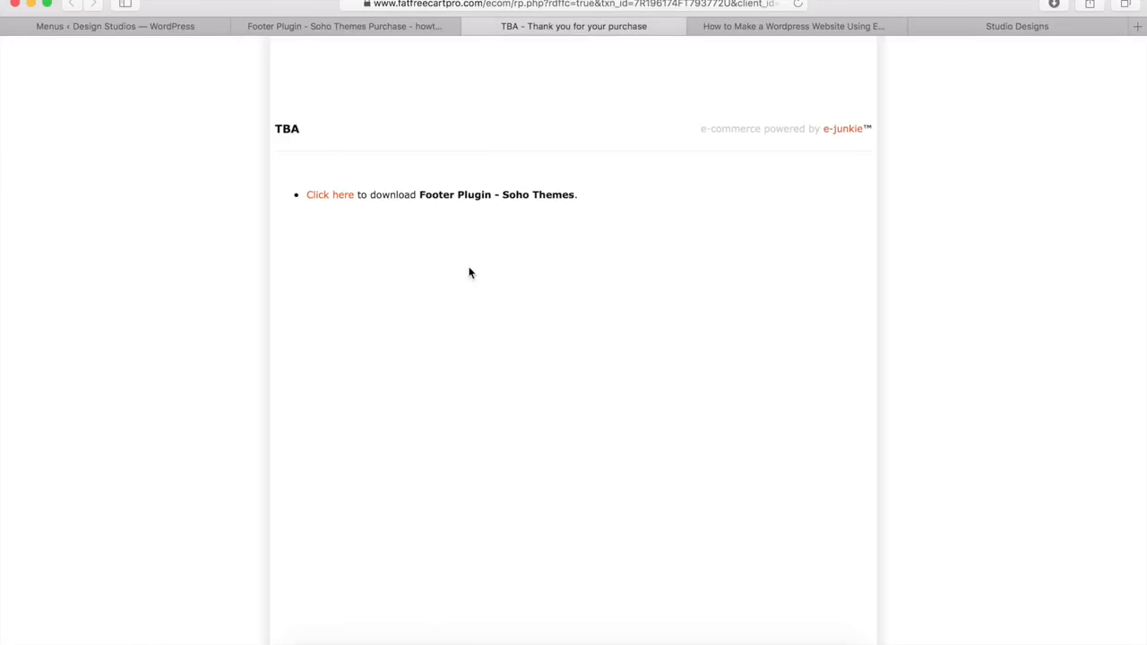
left_click(328, 196)
left_click(309, 642)
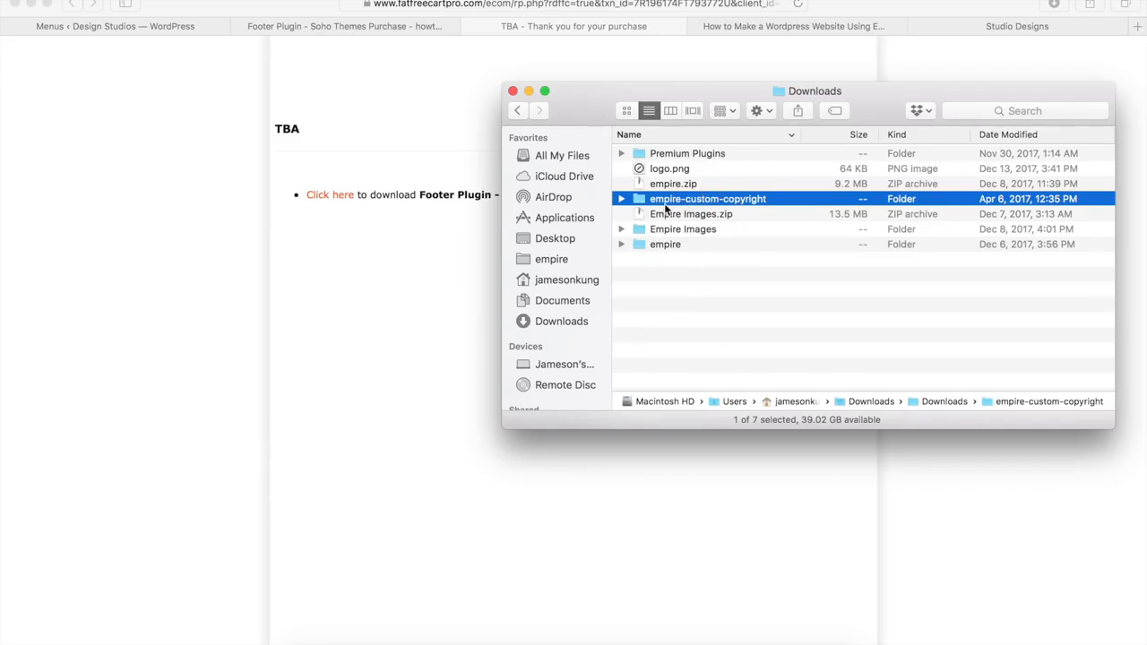
Step: Compress the empire-custom-copyright folder into empire-custom-copyright.zip, then bring the browser back
right_click(714, 201)
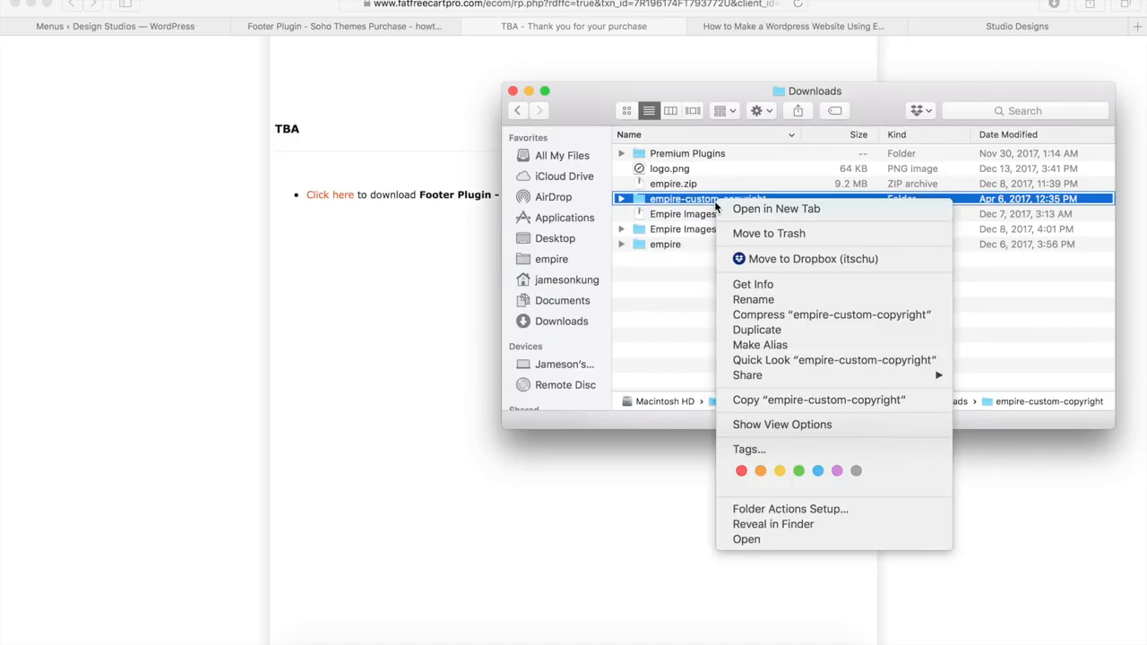
left_click(755, 315)
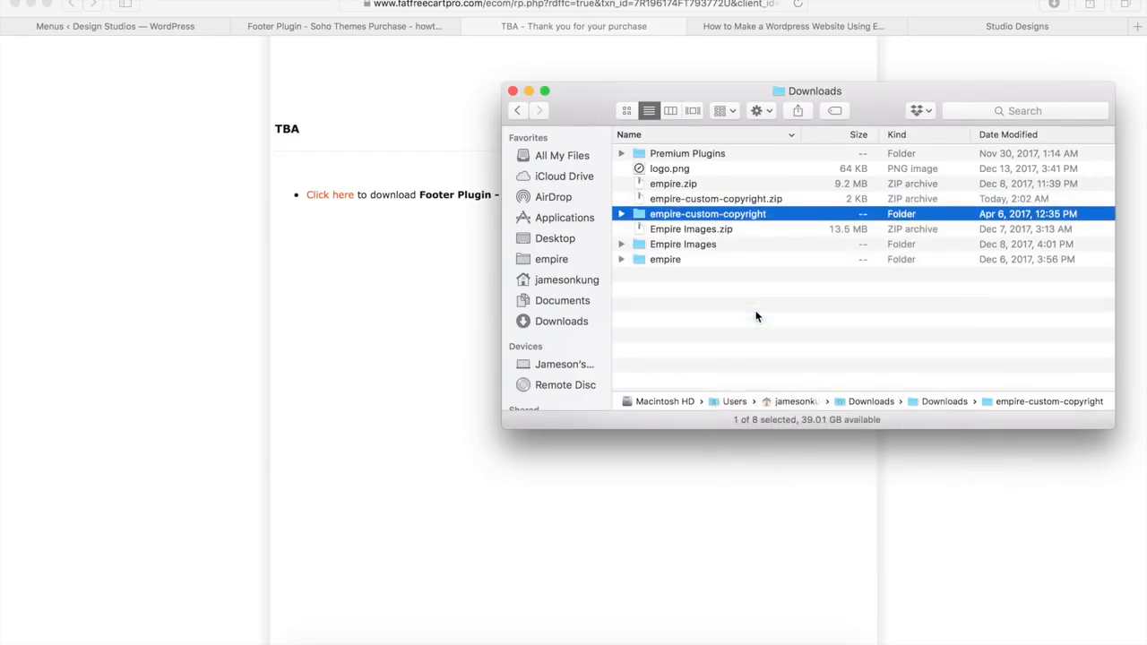
left_click(758, 200)
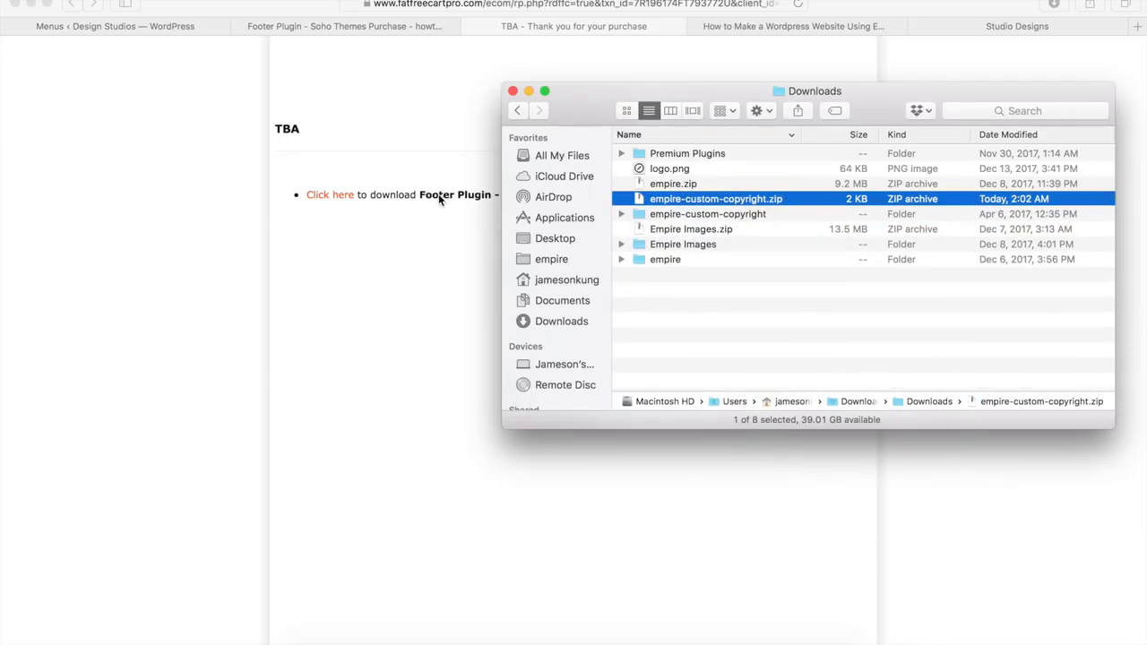
left_click(198, 124)
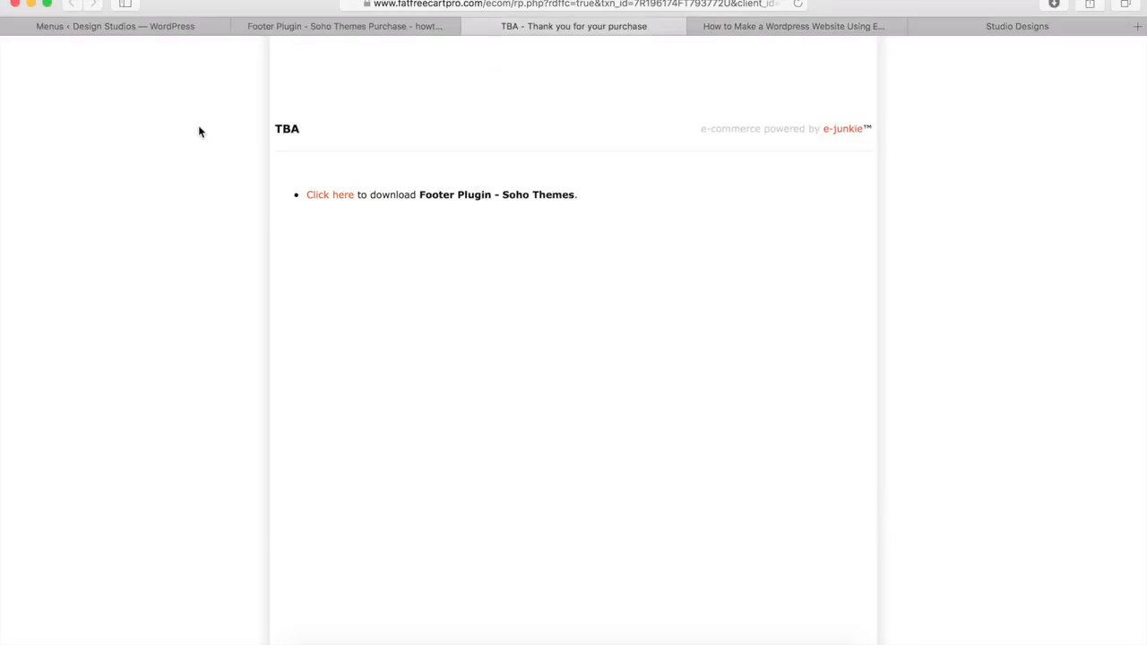
Step: Upload empire-custom-copyright.zip as a new plugin, install it, and activate Empire Custom Copyright
left_click(148, 29)
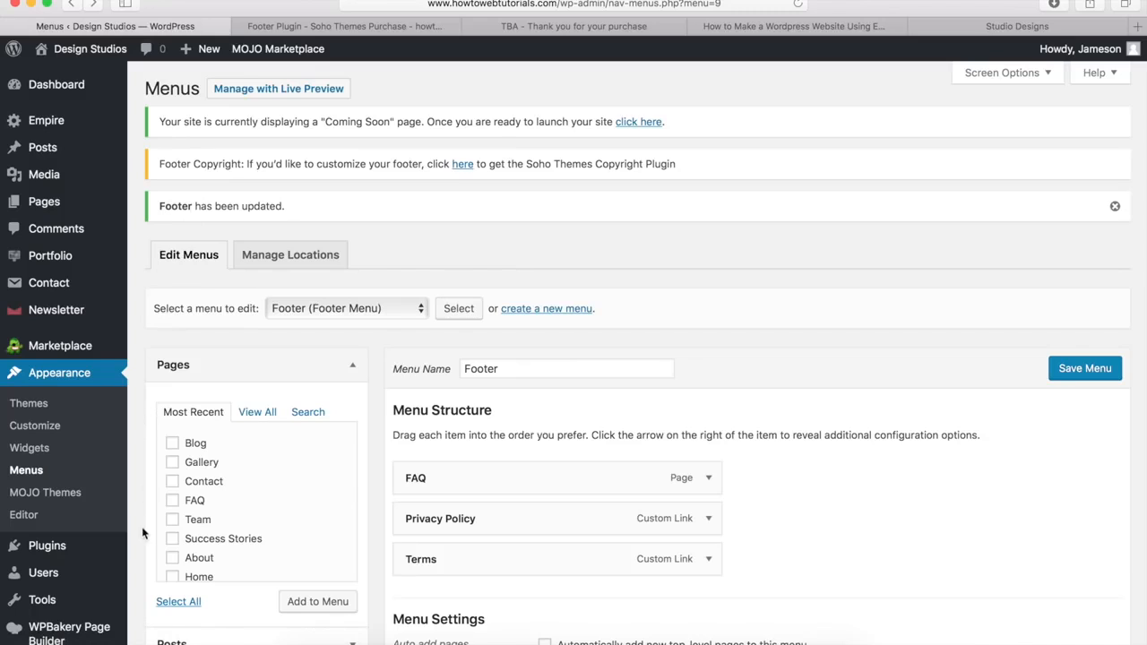
mouse_move(80, 546)
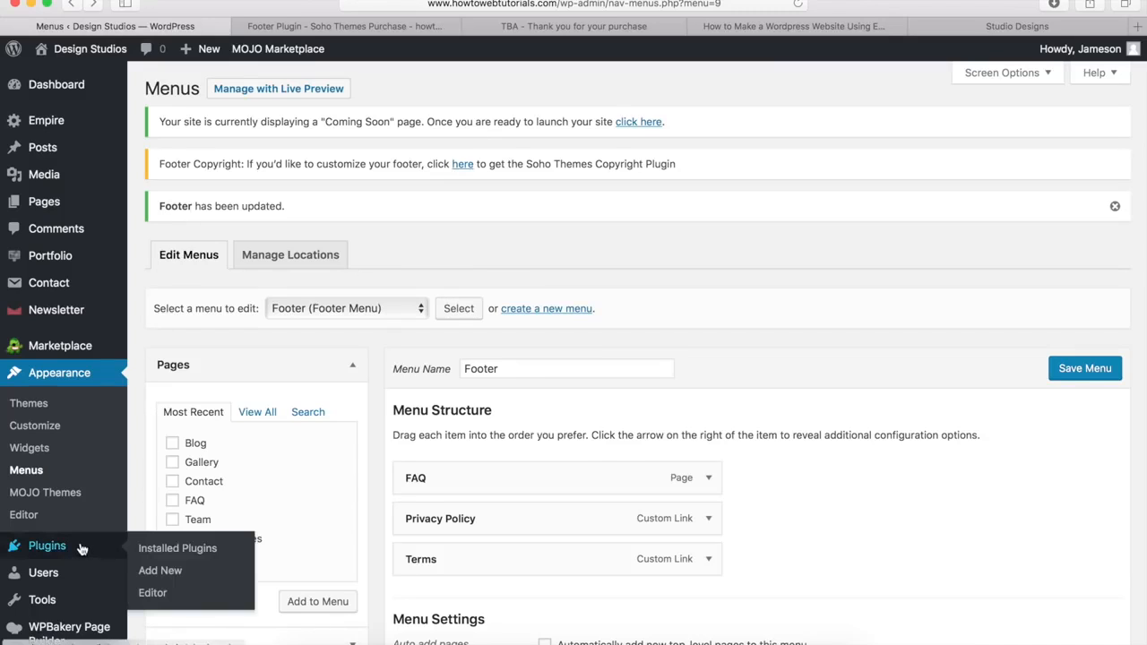
left_click(159, 572)
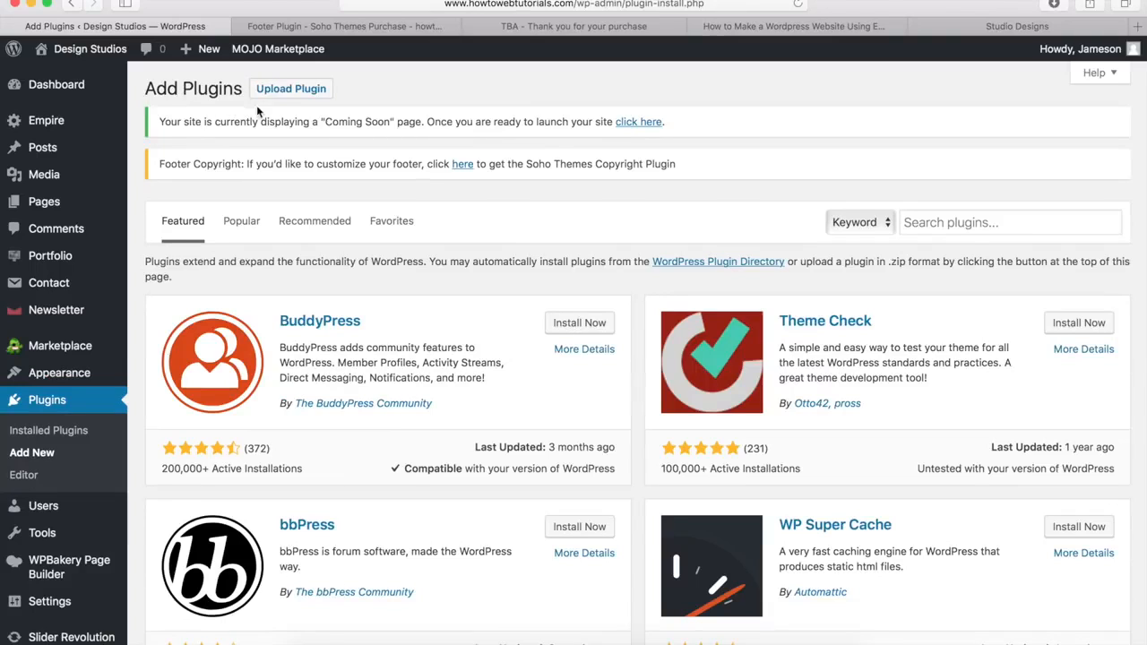
left_click(283, 94)
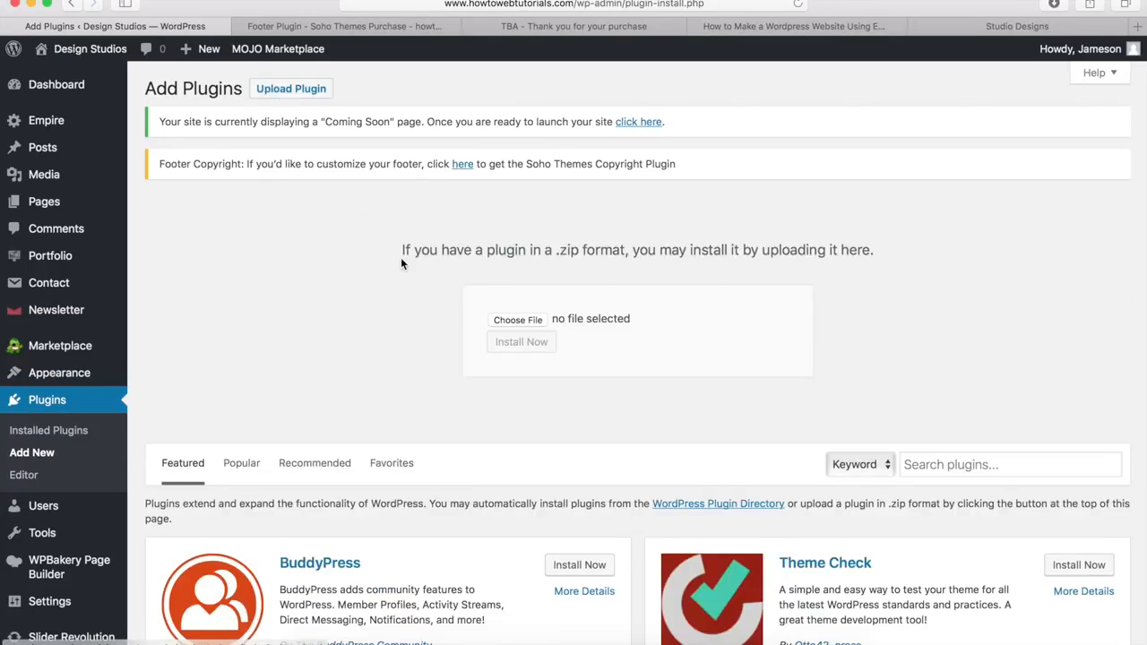
left_click(507, 320)
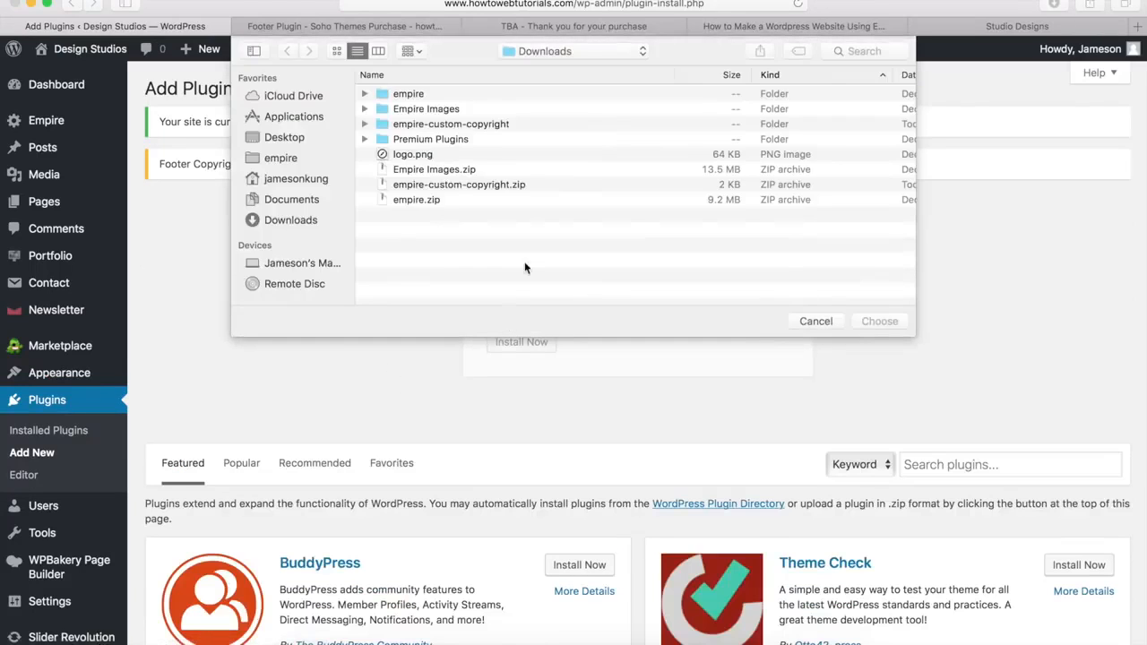
left_click(442, 185)
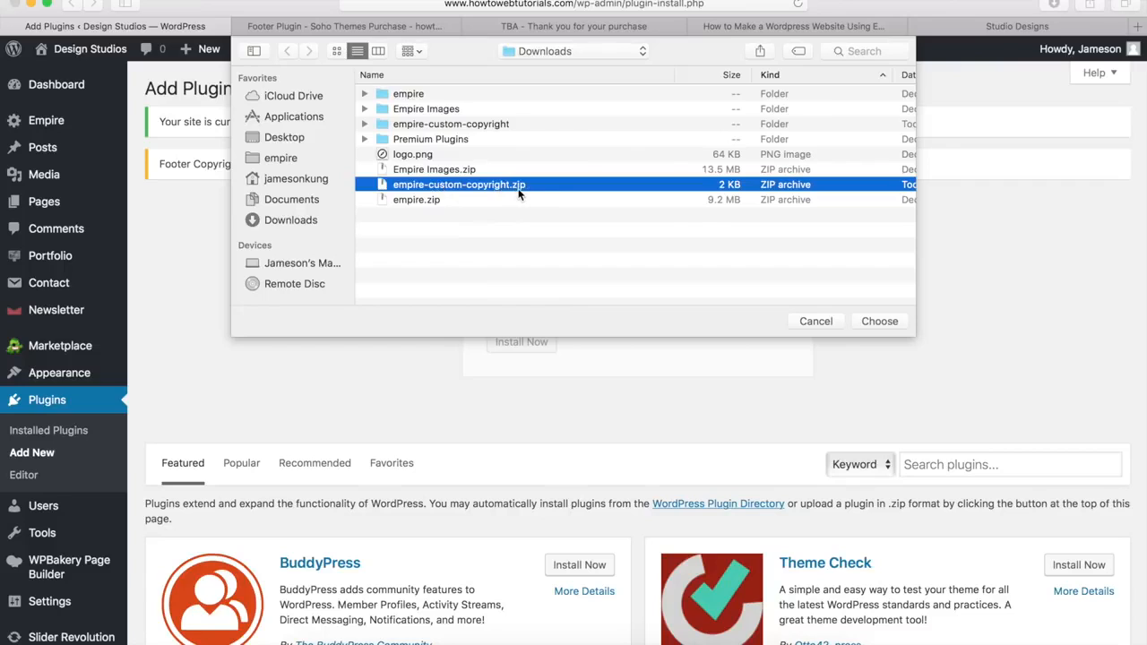
left_click(880, 321)
left_click(521, 343)
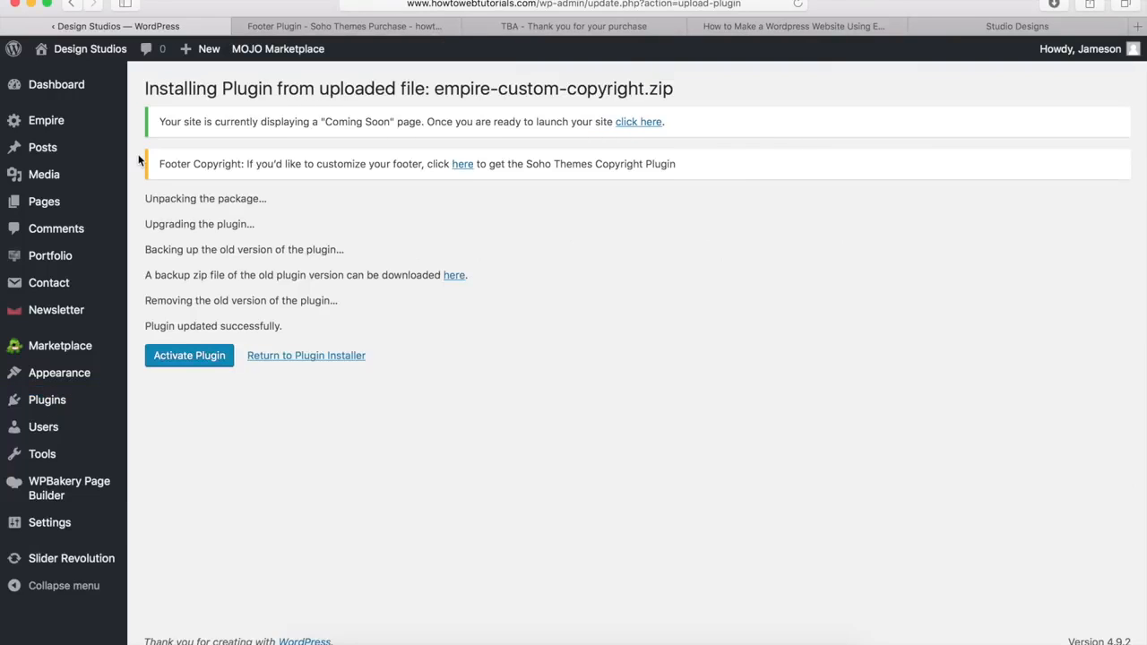
left_click(193, 354)
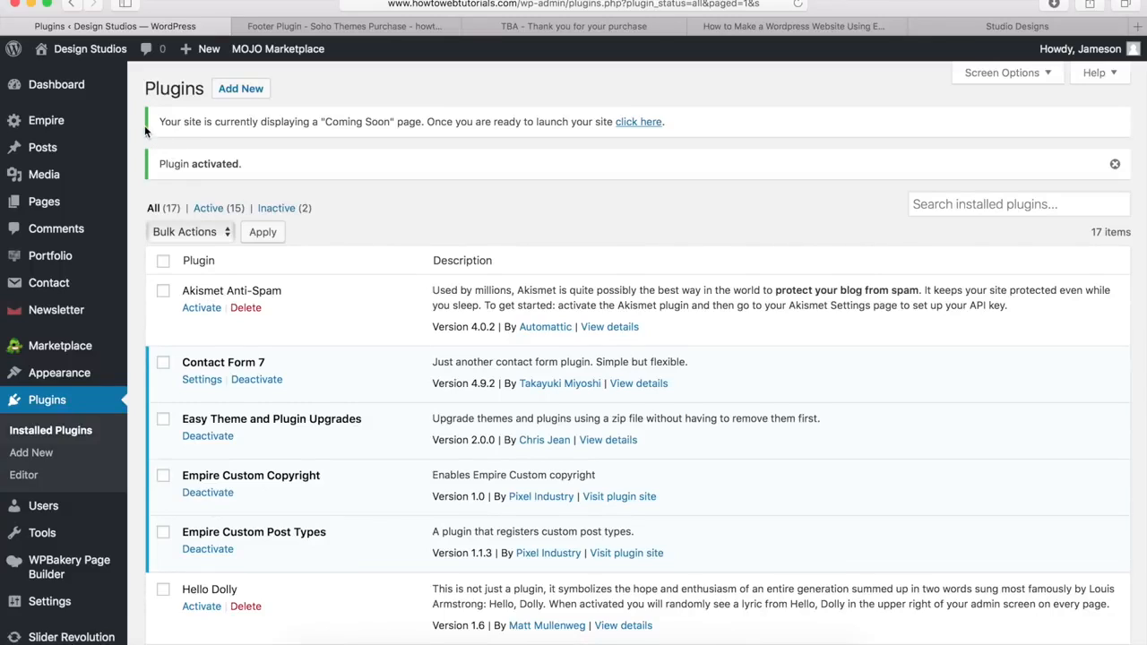
mouse_move(55, 120)
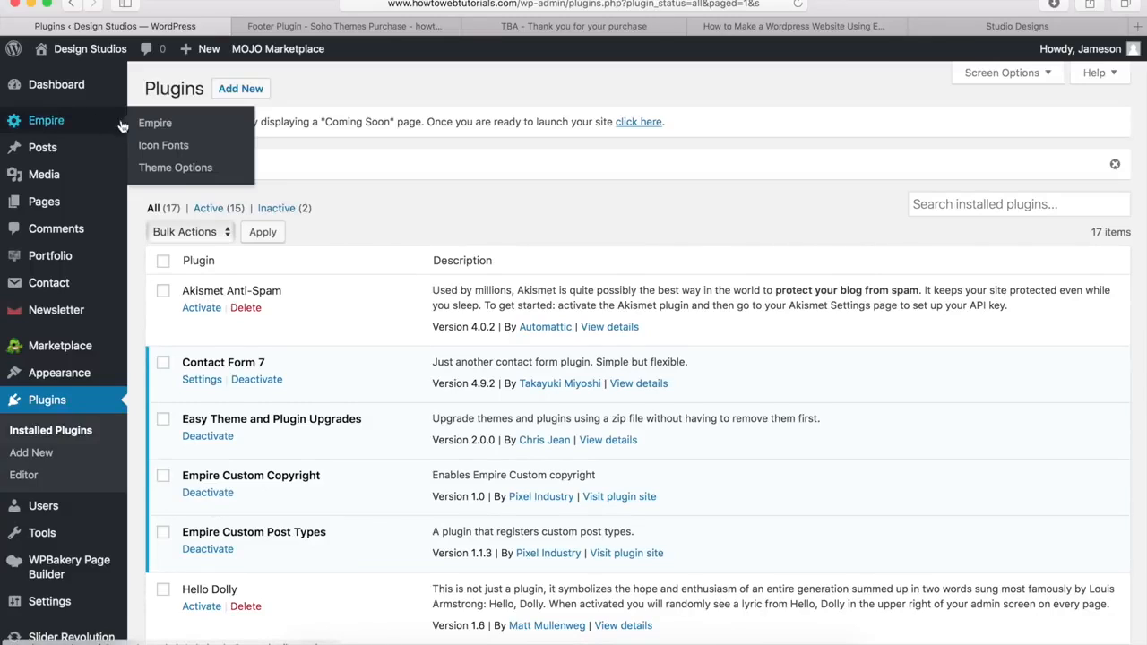
Step: Open Empire Theme Options' Footer tab and inspect the 'COPYRIGHT © 2020' and 'Empire' copyright text
left_click(154, 170)
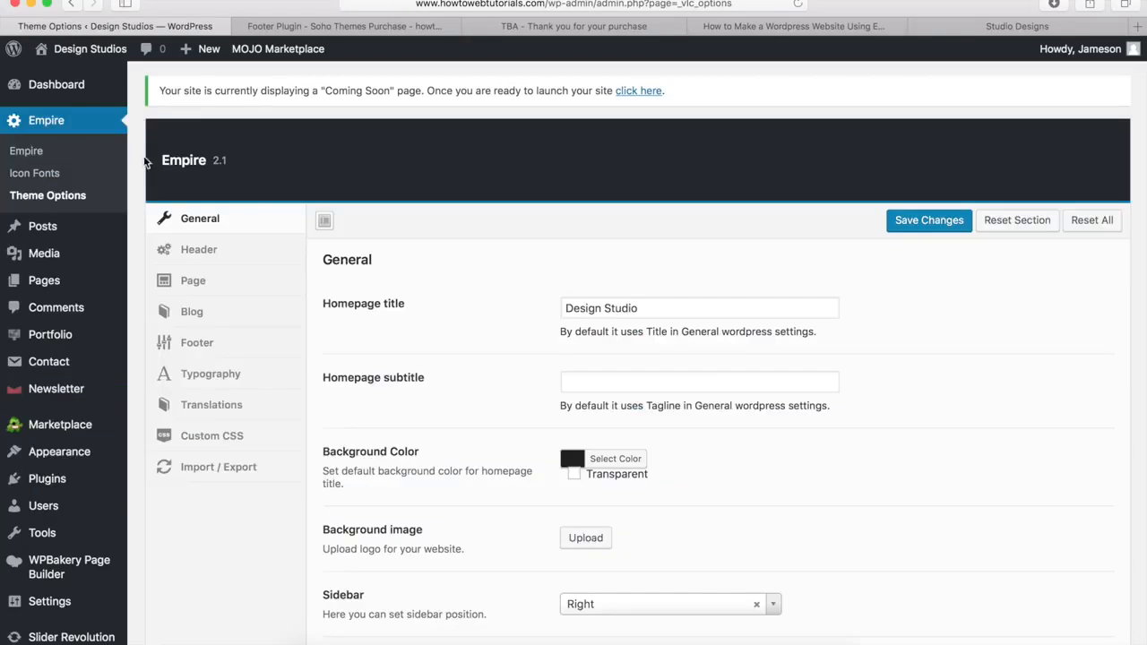
left_click(195, 349)
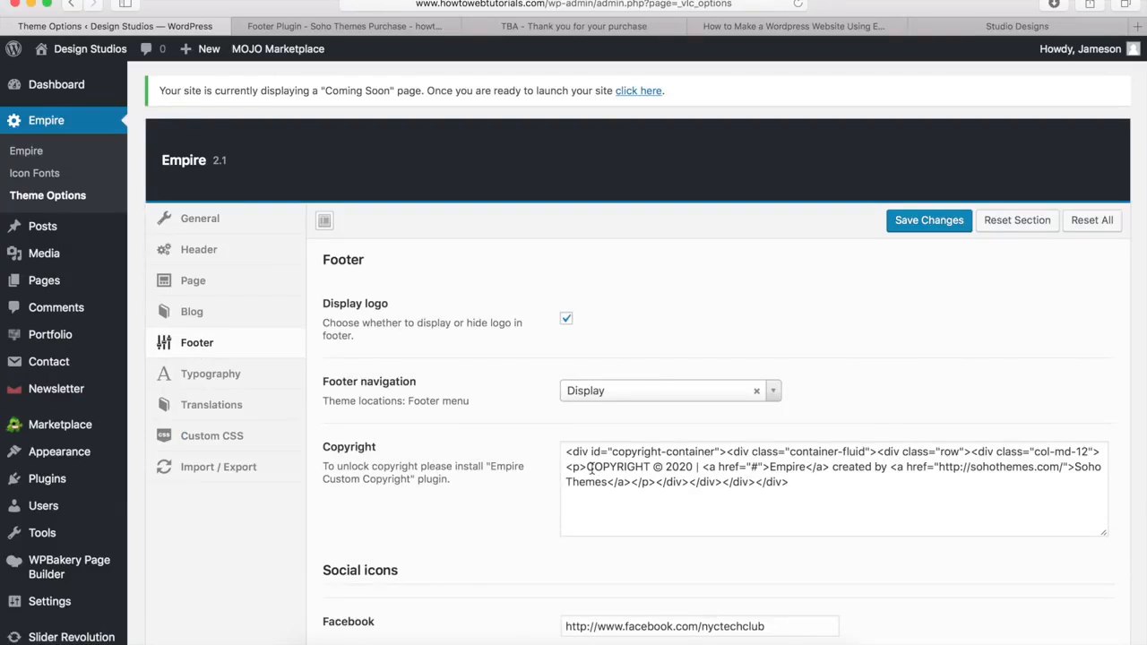
left_click_drag(587, 467, 692, 472)
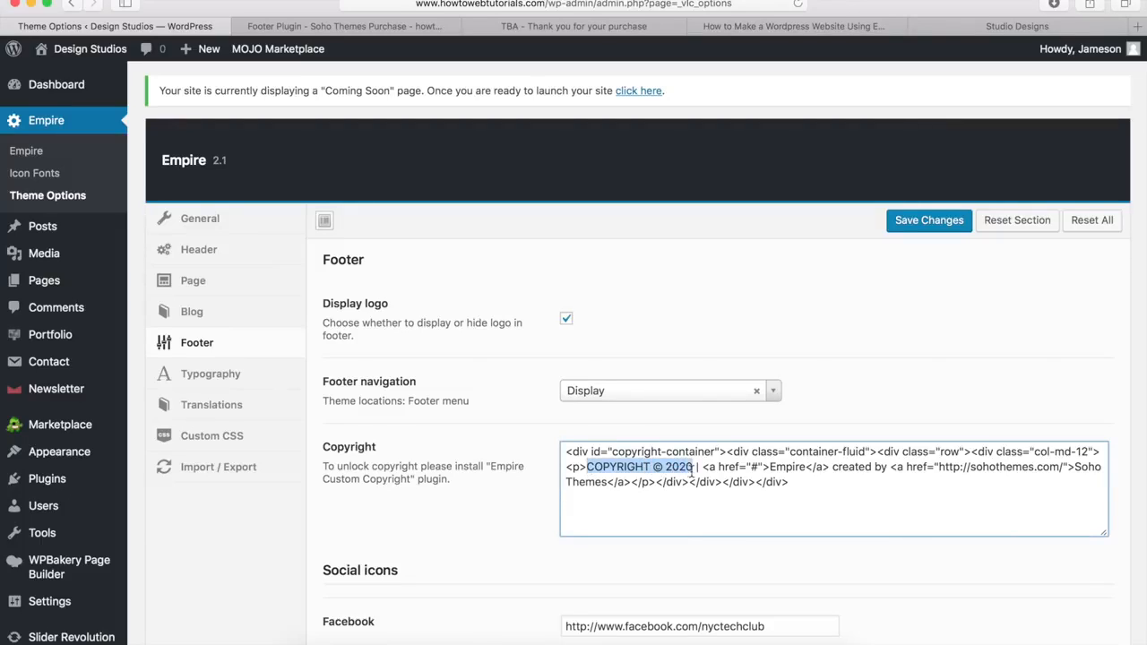
left_click(756, 467)
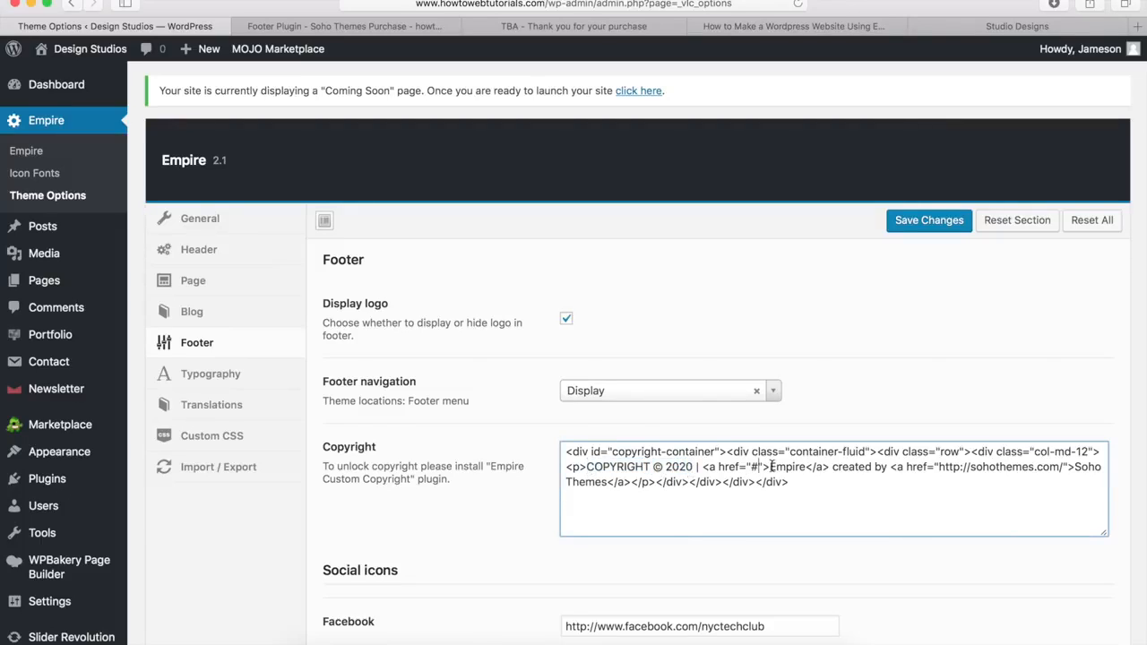
left_click_drag(768, 467, 887, 469)
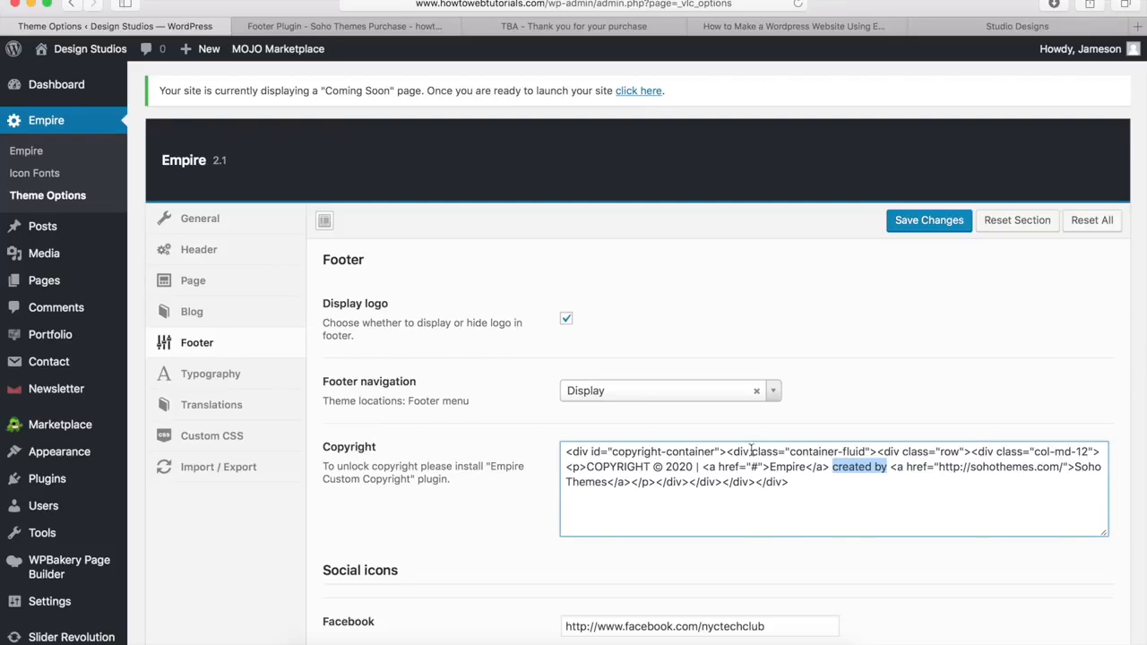
left_click(875, 422)
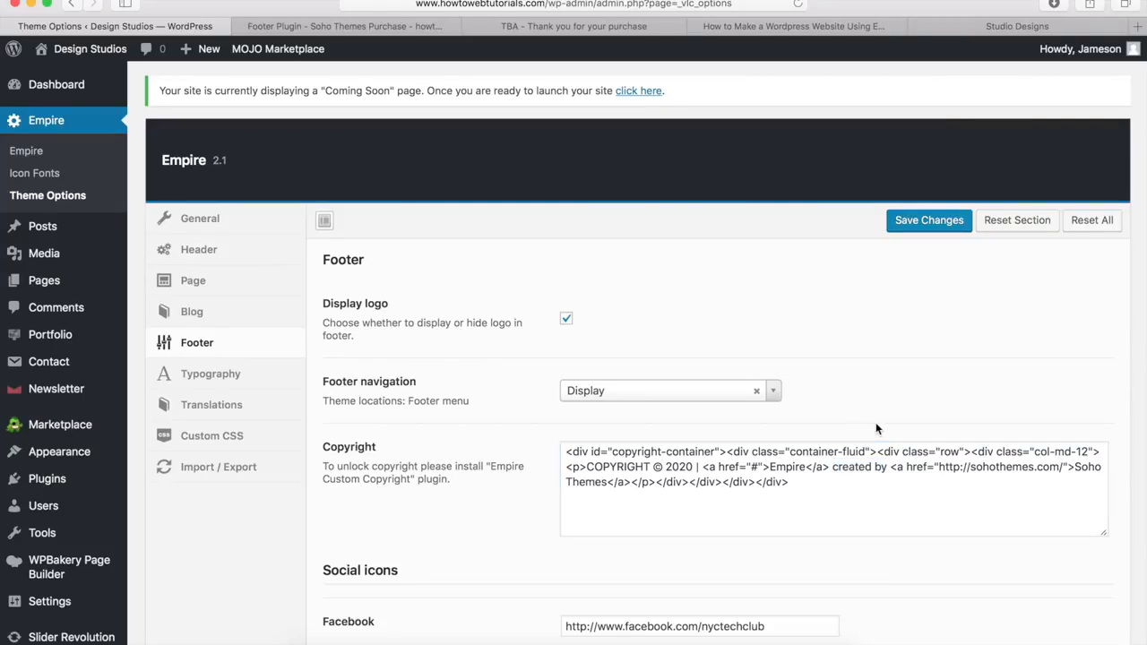